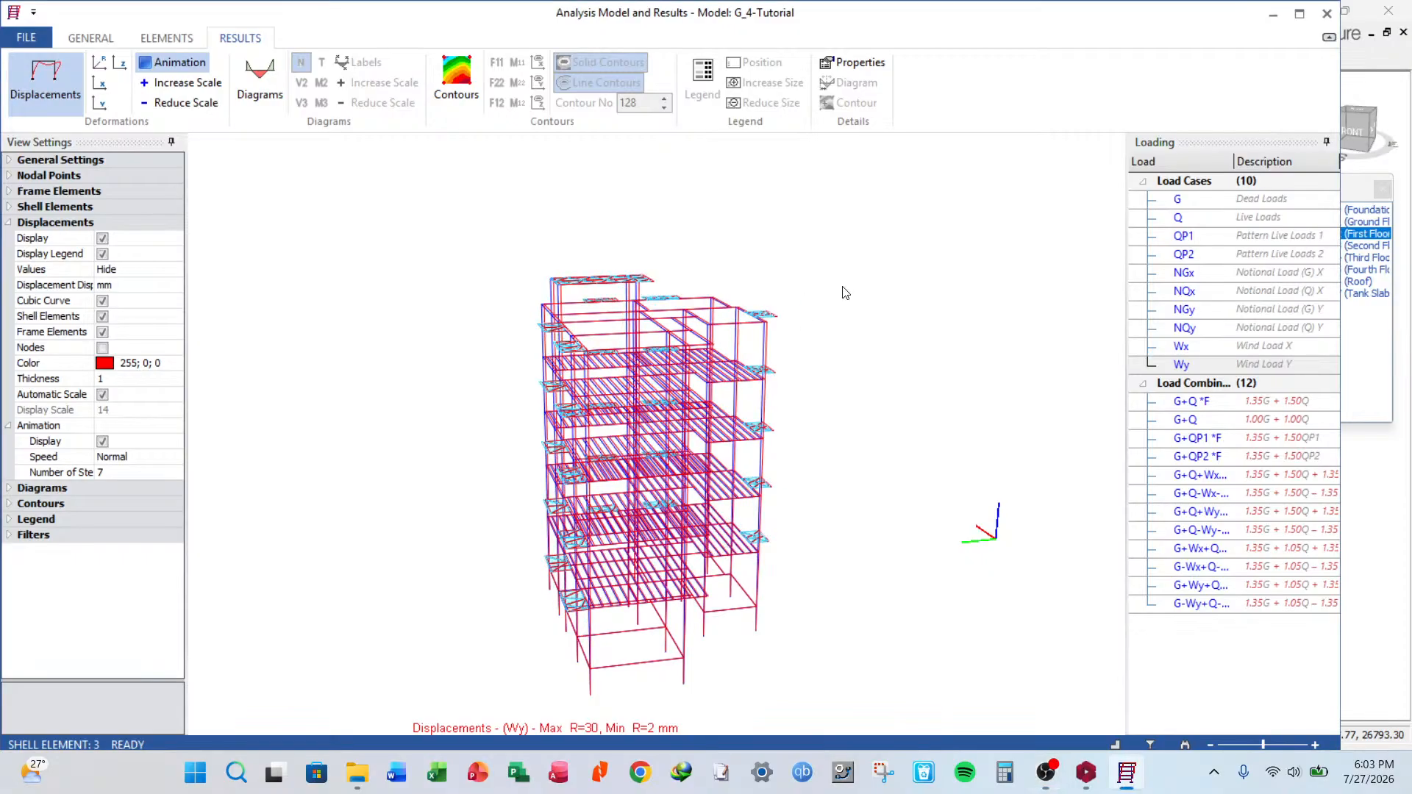
Close the analysis model and results, and open the plan view of Storey 2.
{"action": "left_click", "coordinate": [1327, 13]}
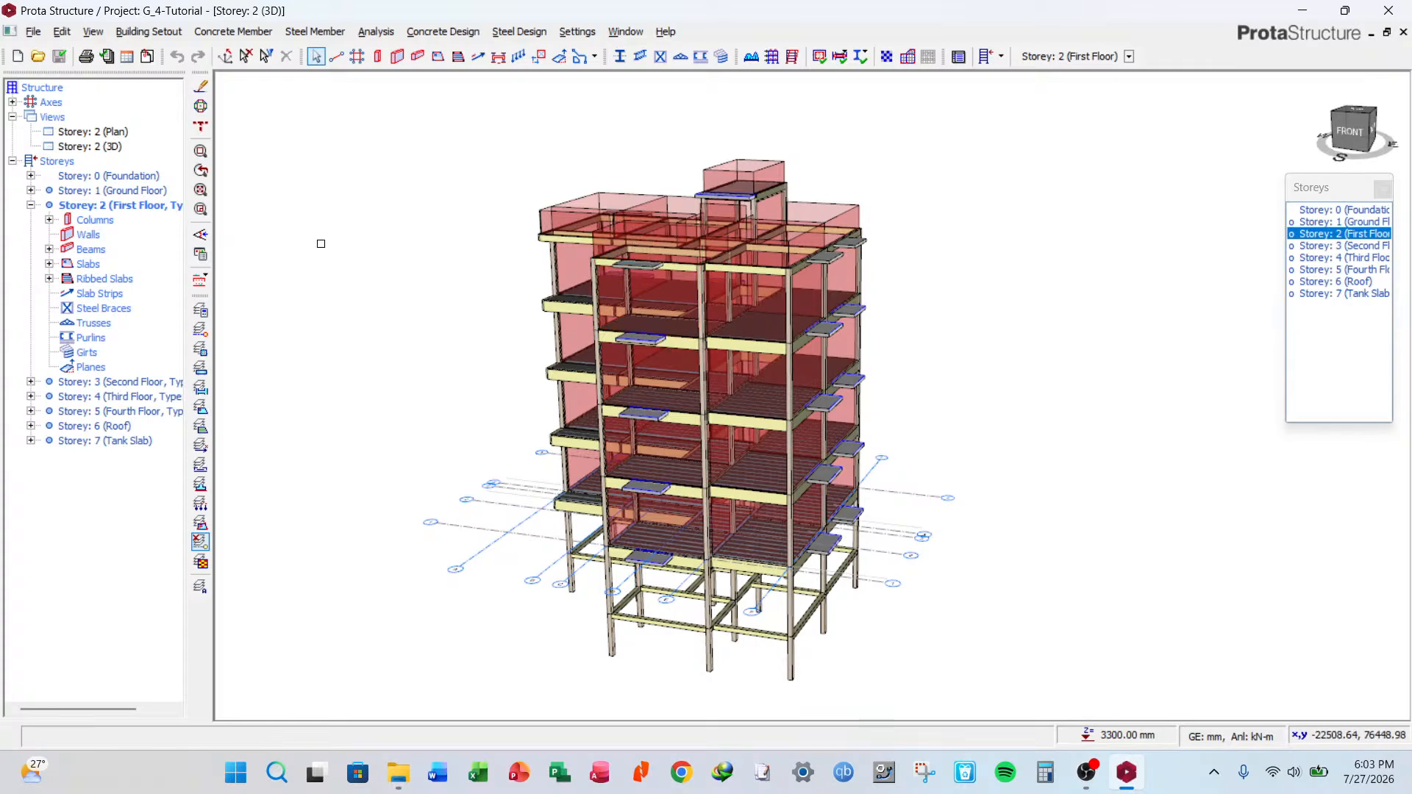
{"action": "double_click", "coordinate": [94, 132]}
Examine the ribbed slabs and balcony slabs across the first floor plan.
{"action": "scroll", "coordinate": [588, 360], "scroll_direction": "up", "scroll_amount": 3}
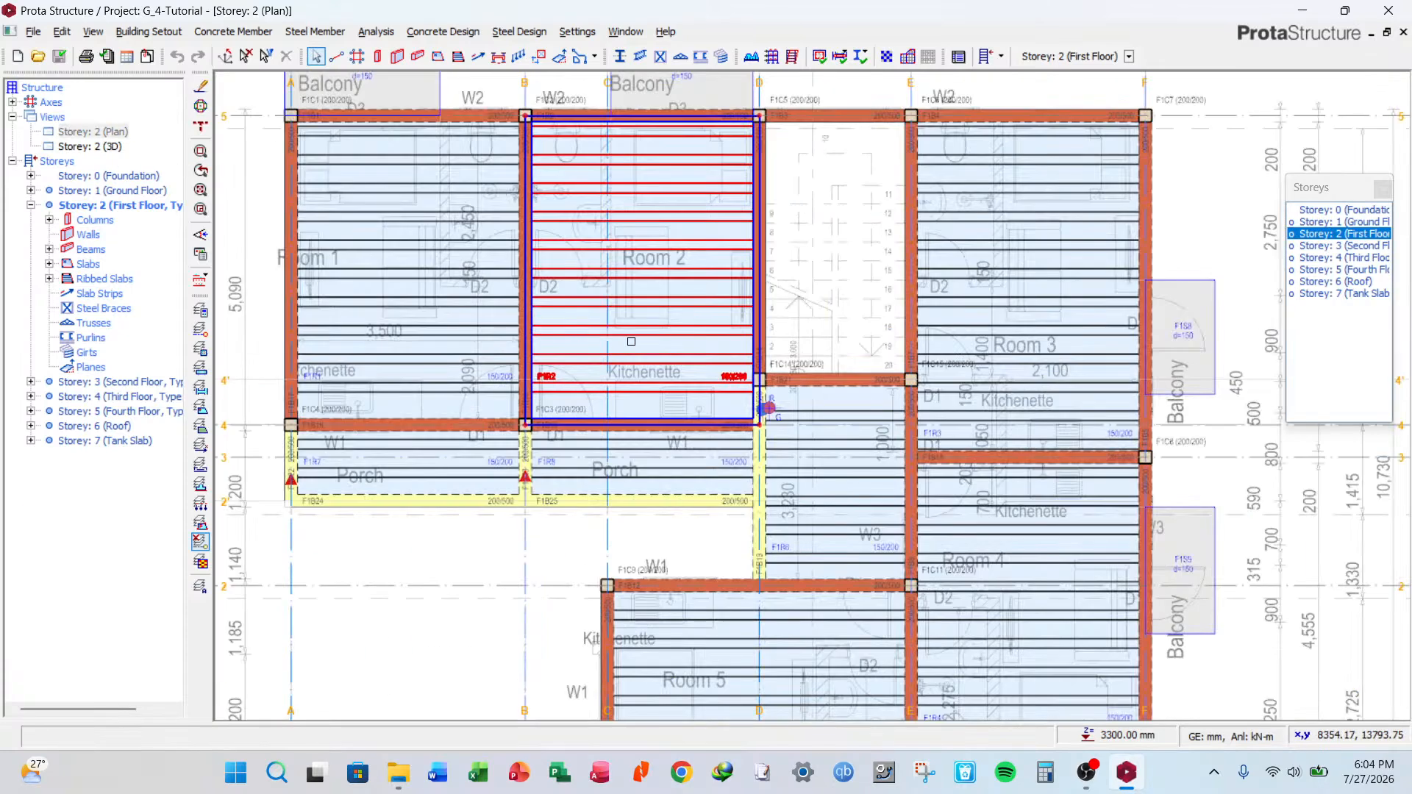
{"action": "scroll", "coordinate": [631, 342], "scroll_direction": "down", "scroll_amount": 1}
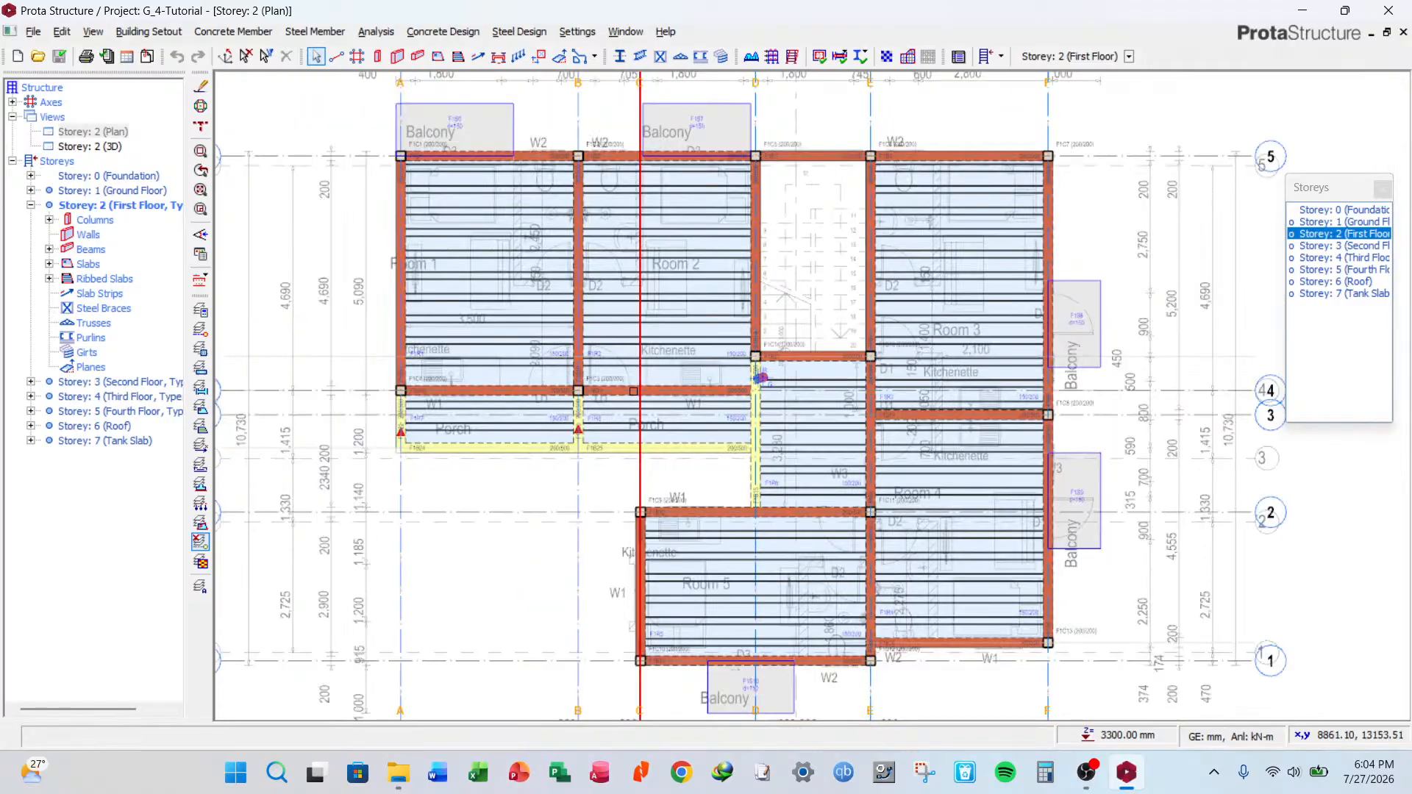
{"action": "middle_click_drag", "start_coordinate": [546, 197], "coordinate": [604, 282]}
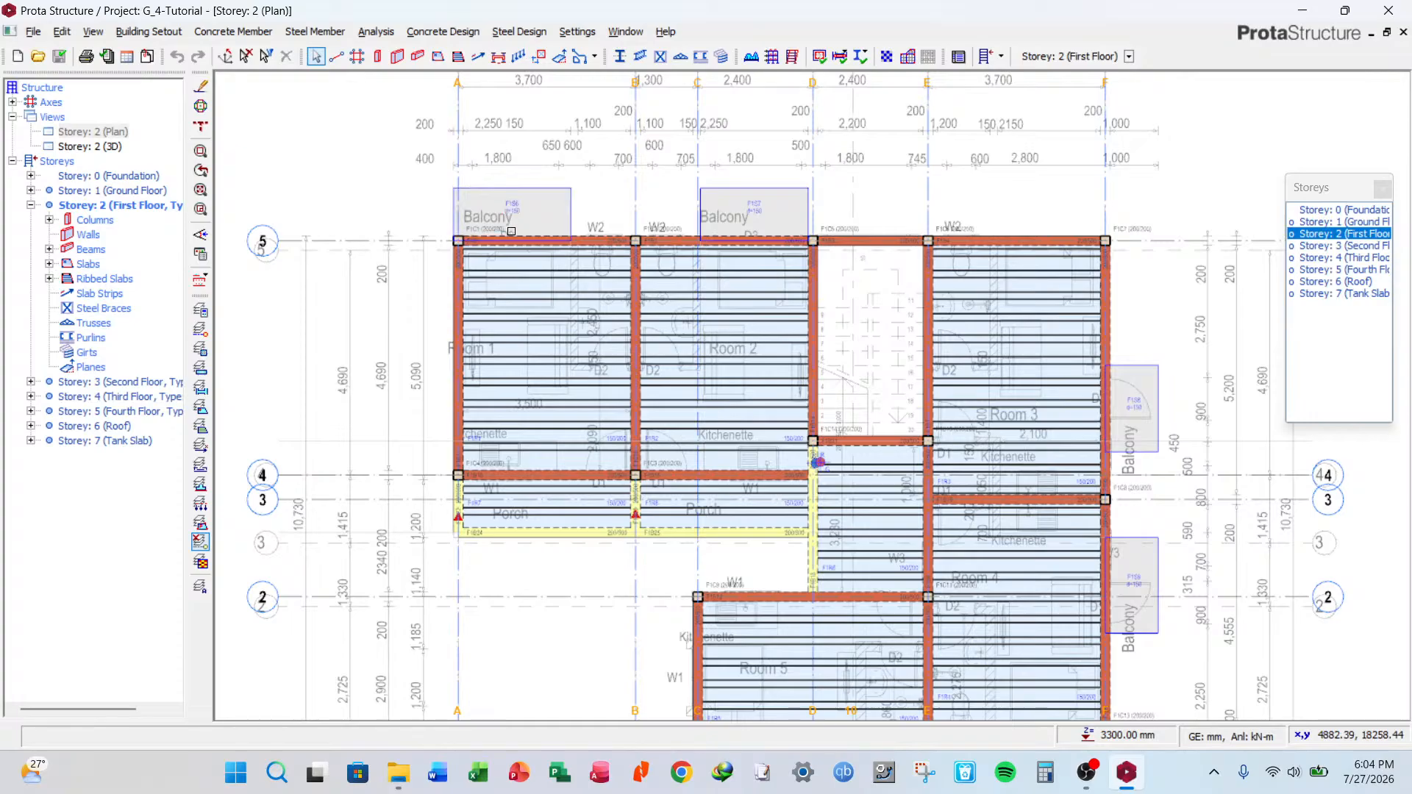
{"action": "scroll", "coordinate": [515, 215], "scroll_direction": "up", "scroll_amount": 3}
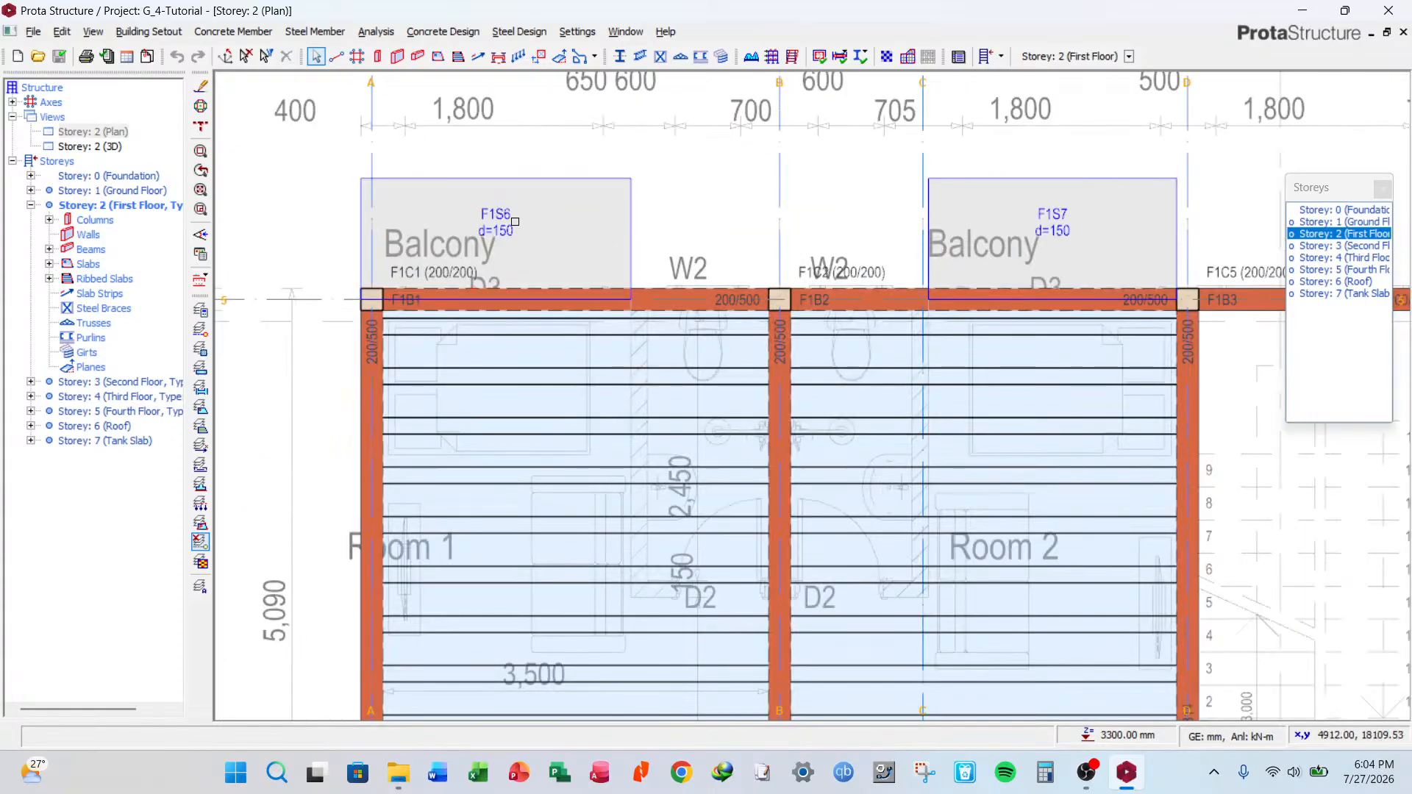
{"action": "scroll", "coordinate": [540, 224], "scroll_direction": "down", "scroll_amount": 2}
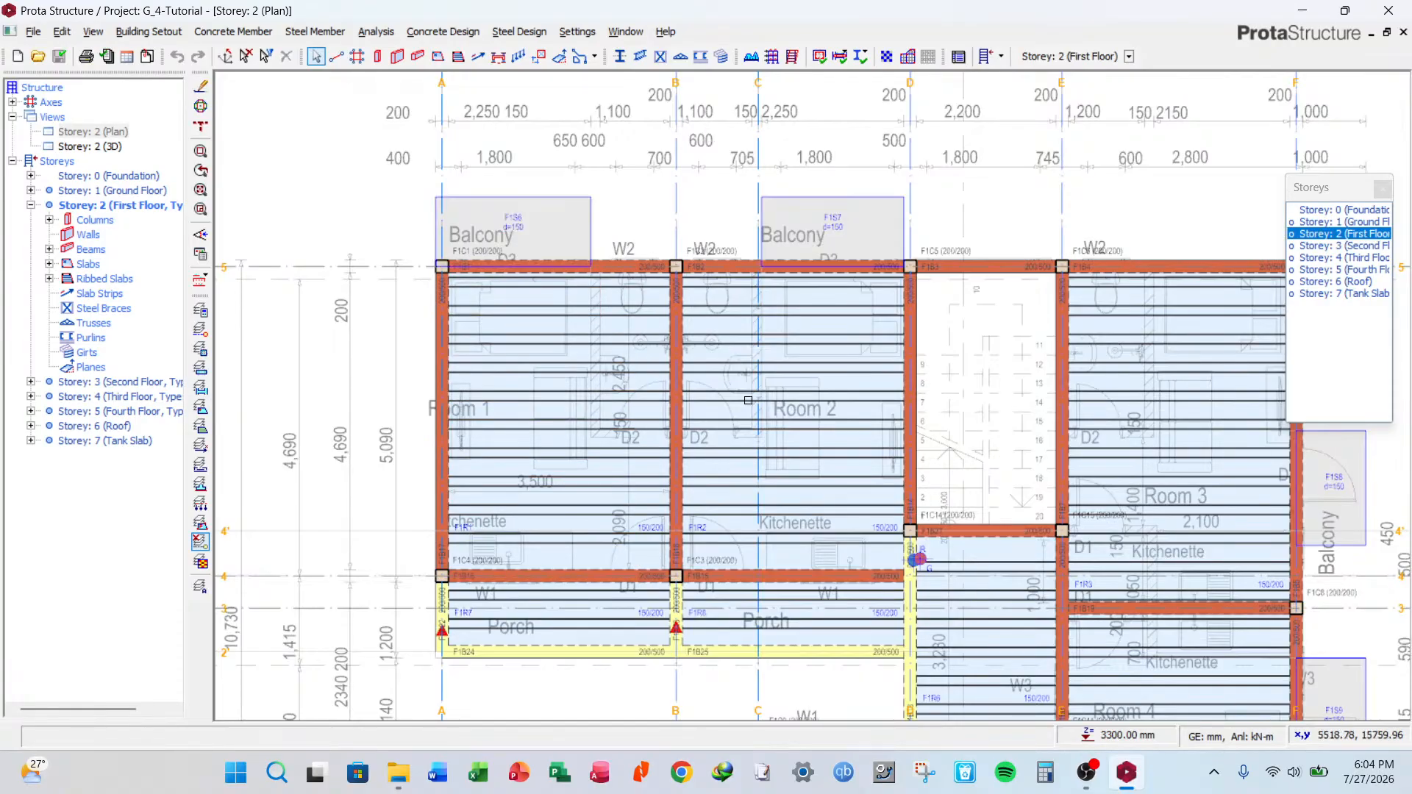
{"action": "scroll", "coordinate": [685, 379], "scroll_direction": "down", "scroll_amount": 5}
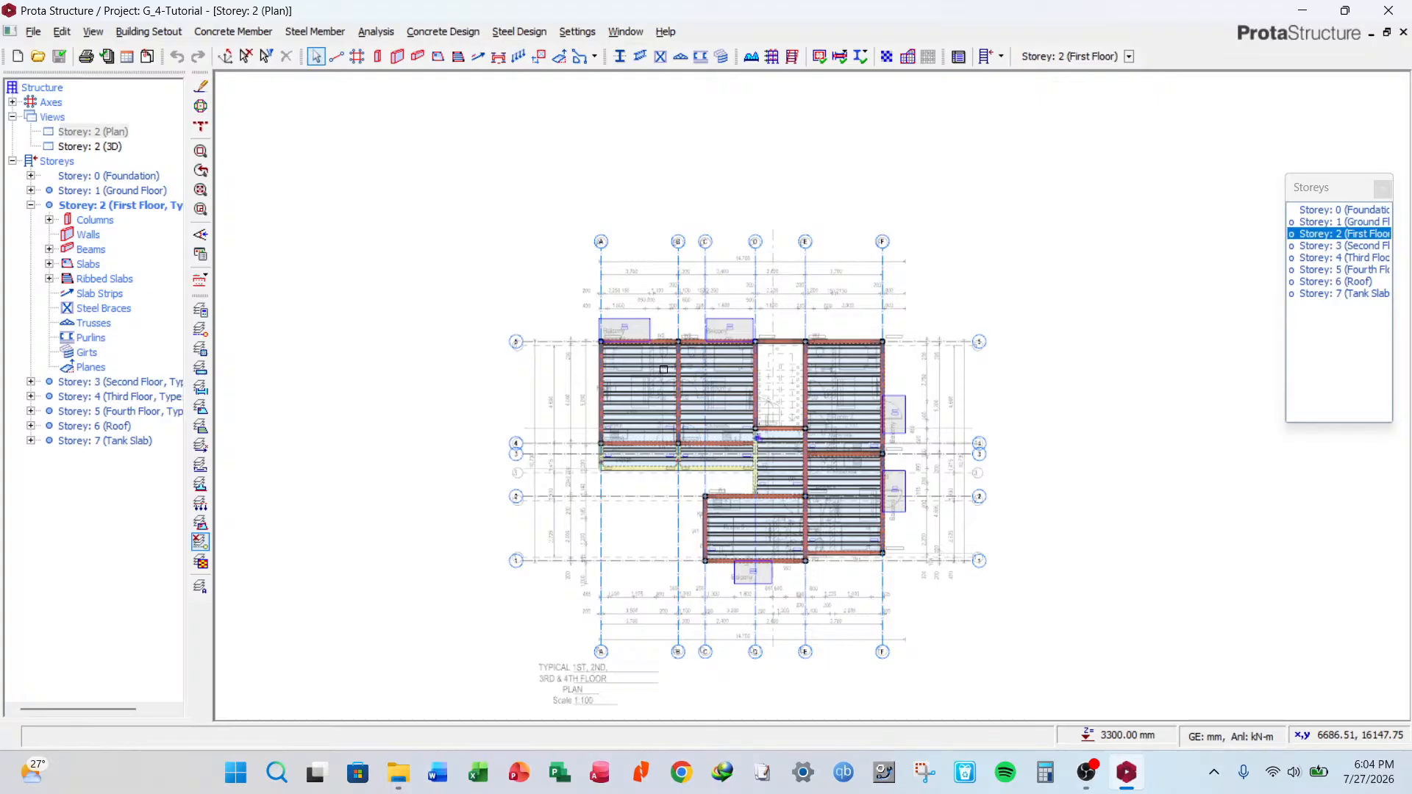
{"action": "scroll", "coordinate": [663, 369], "scroll_direction": "up", "scroll_amount": 4}
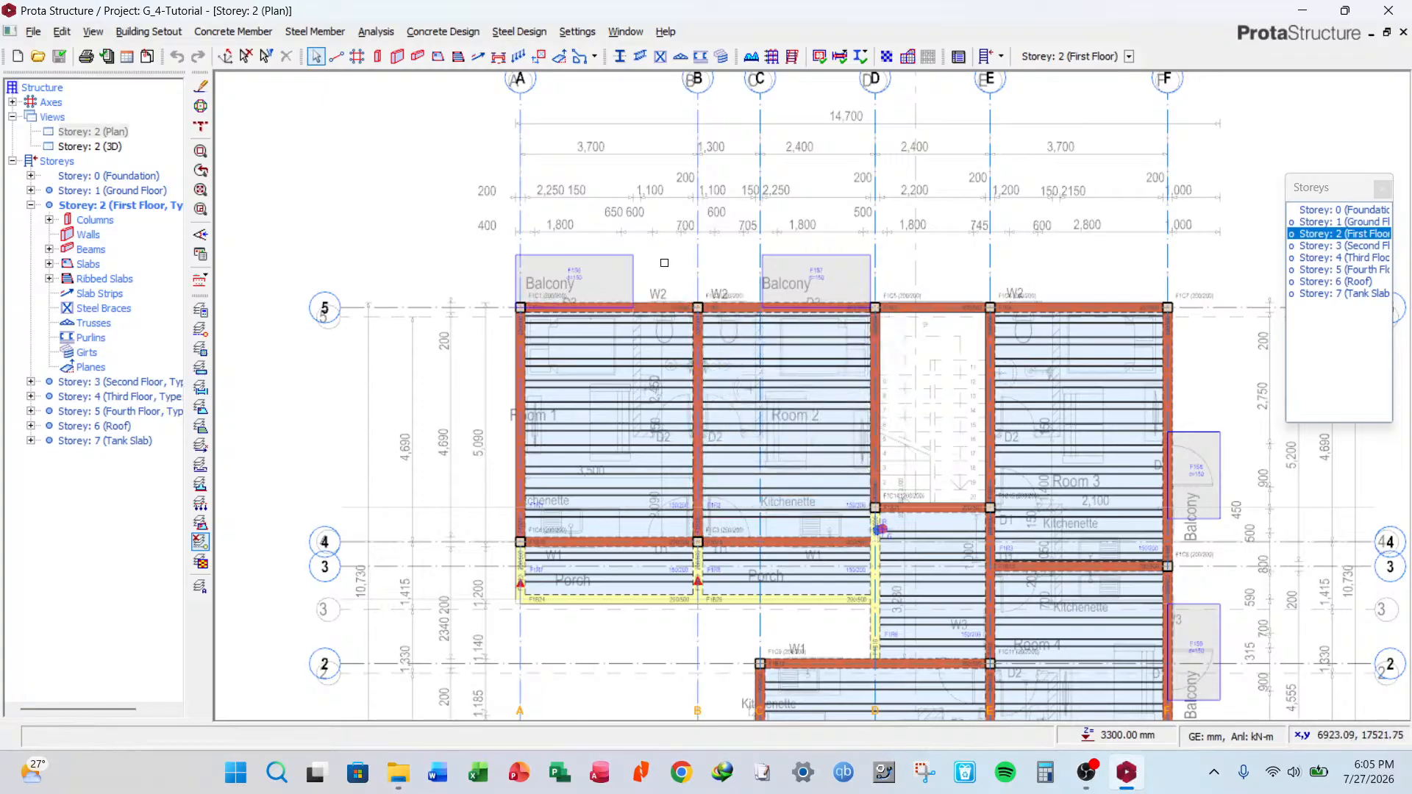
{"action": "scroll", "coordinate": [663, 355], "scroll_direction": "down", "scroll_amount": 3}
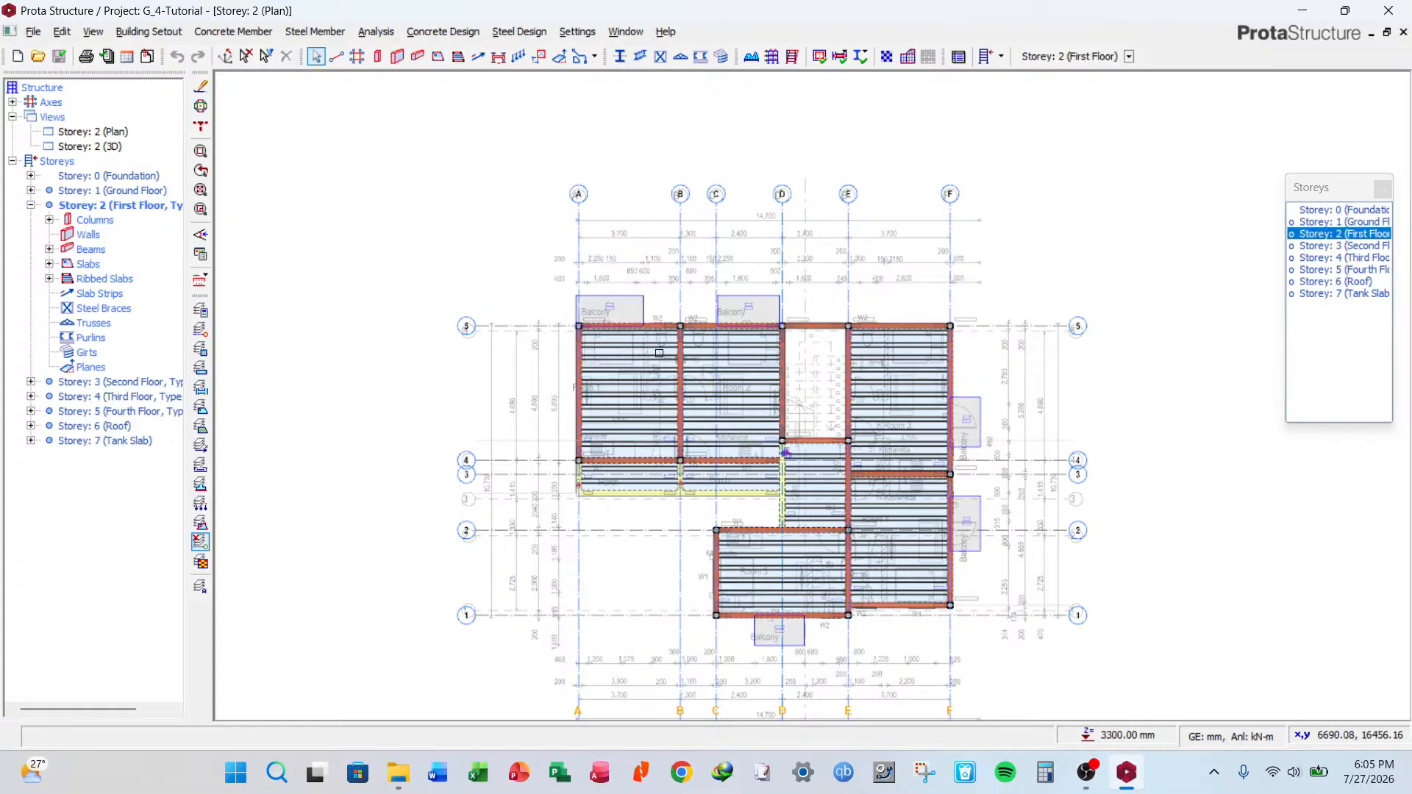
{"action": "scroll", "coordinate": [663, 355], "scroll_direction": "up", "scroll_amount": 2}
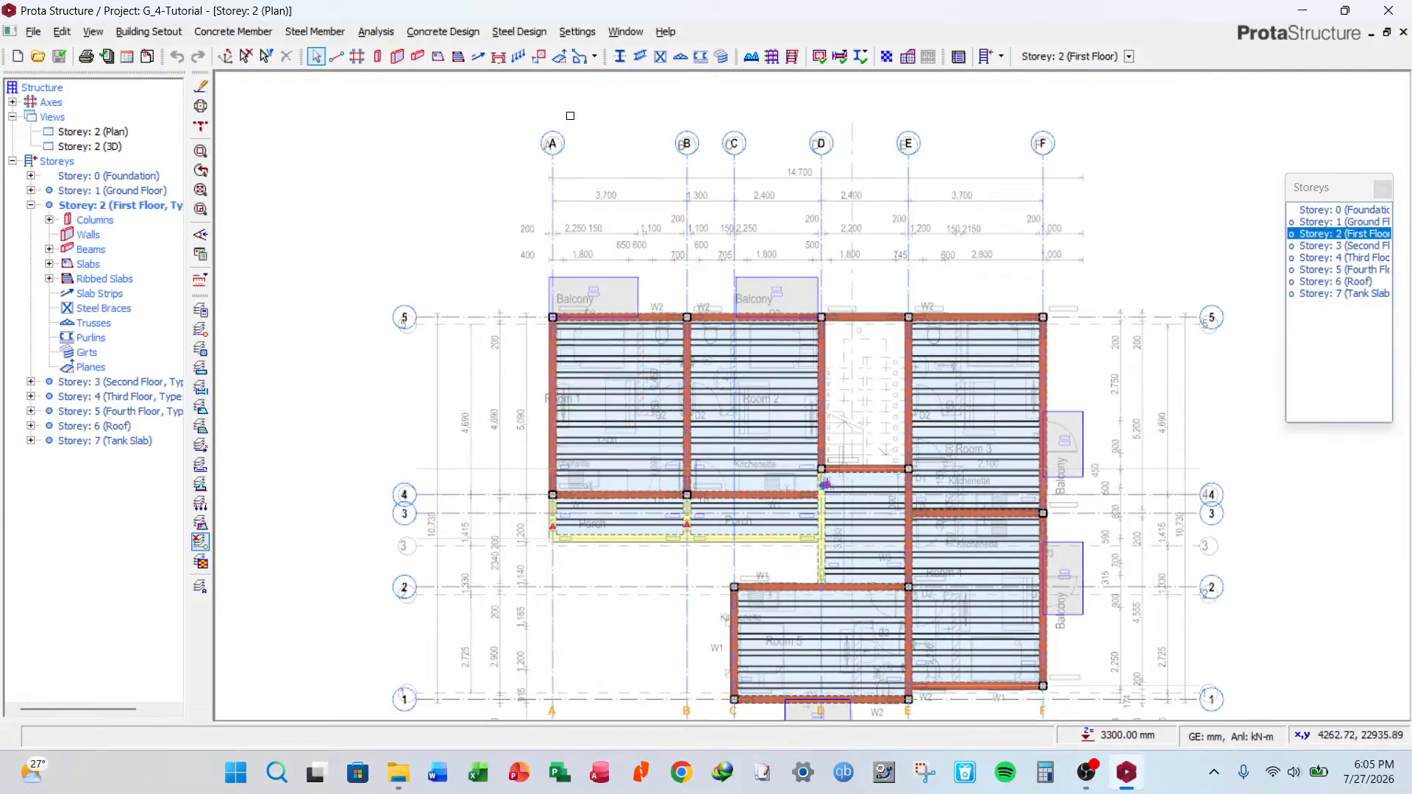
In the slab design settings, set the slab steel concrete cover to 25 mm.
{"action": "left_click", "coordinate": [577, 32]}
{"action": "mouse_move", "coordinate": [622, 187]}
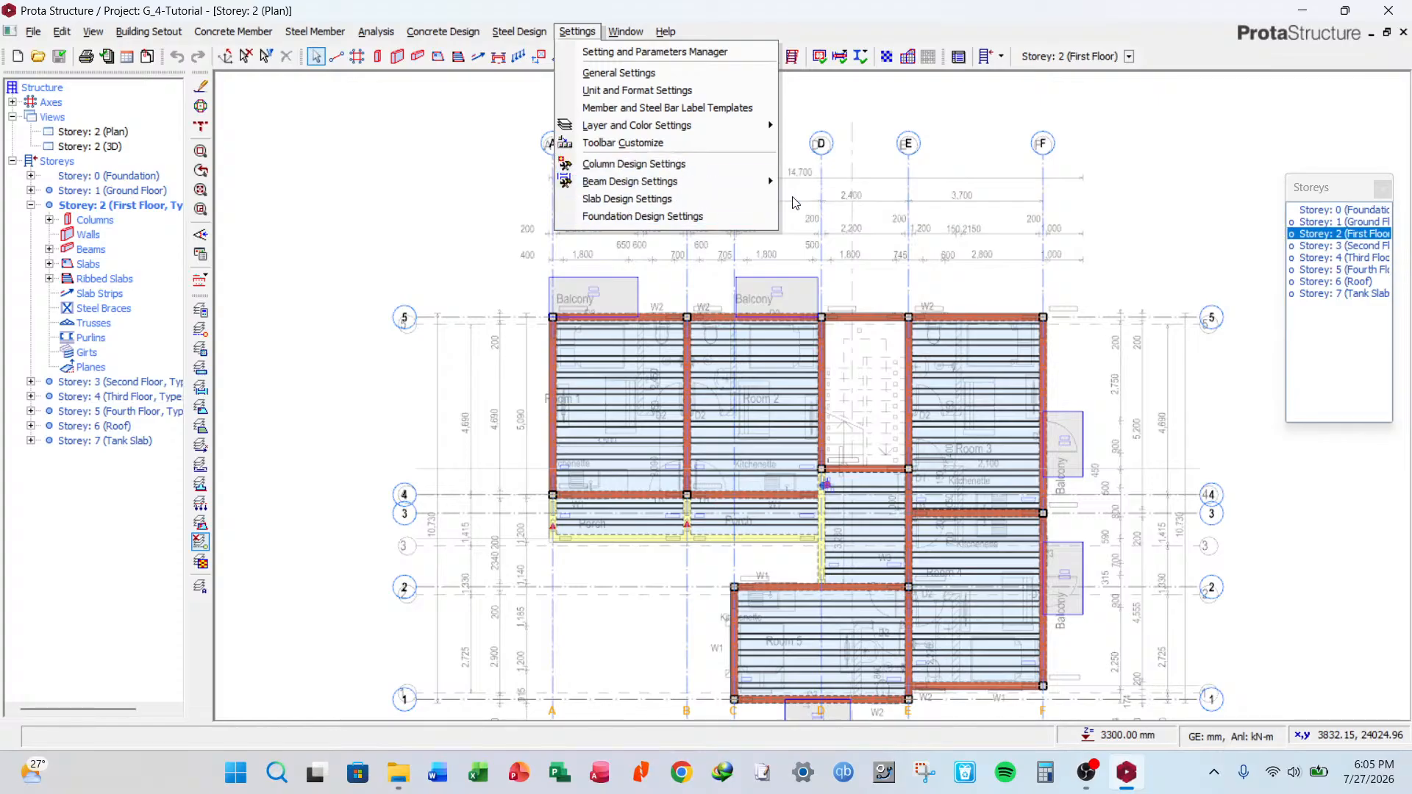
{"action": "left_click", "coordinate": [739, 197]}
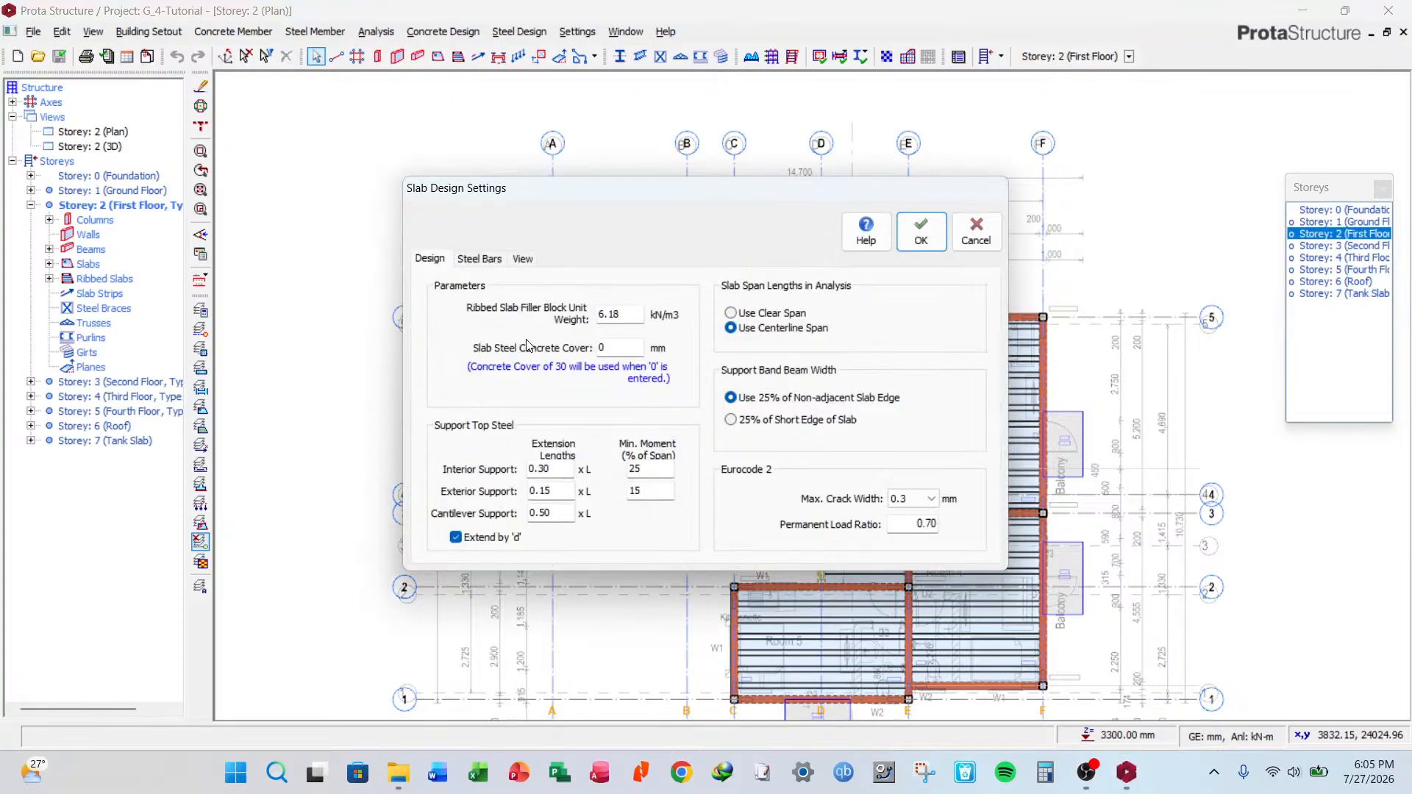
{"action": "double_click", "coordinate": [621, 316]}
{"action": "double_click", "coordinate": [614, 348]}
{"action": "type", "text": "25"}
{"action": "left_click", "coordinate": [622, 345]}
{"action": "double_click", "coordinate": [594, 348]}
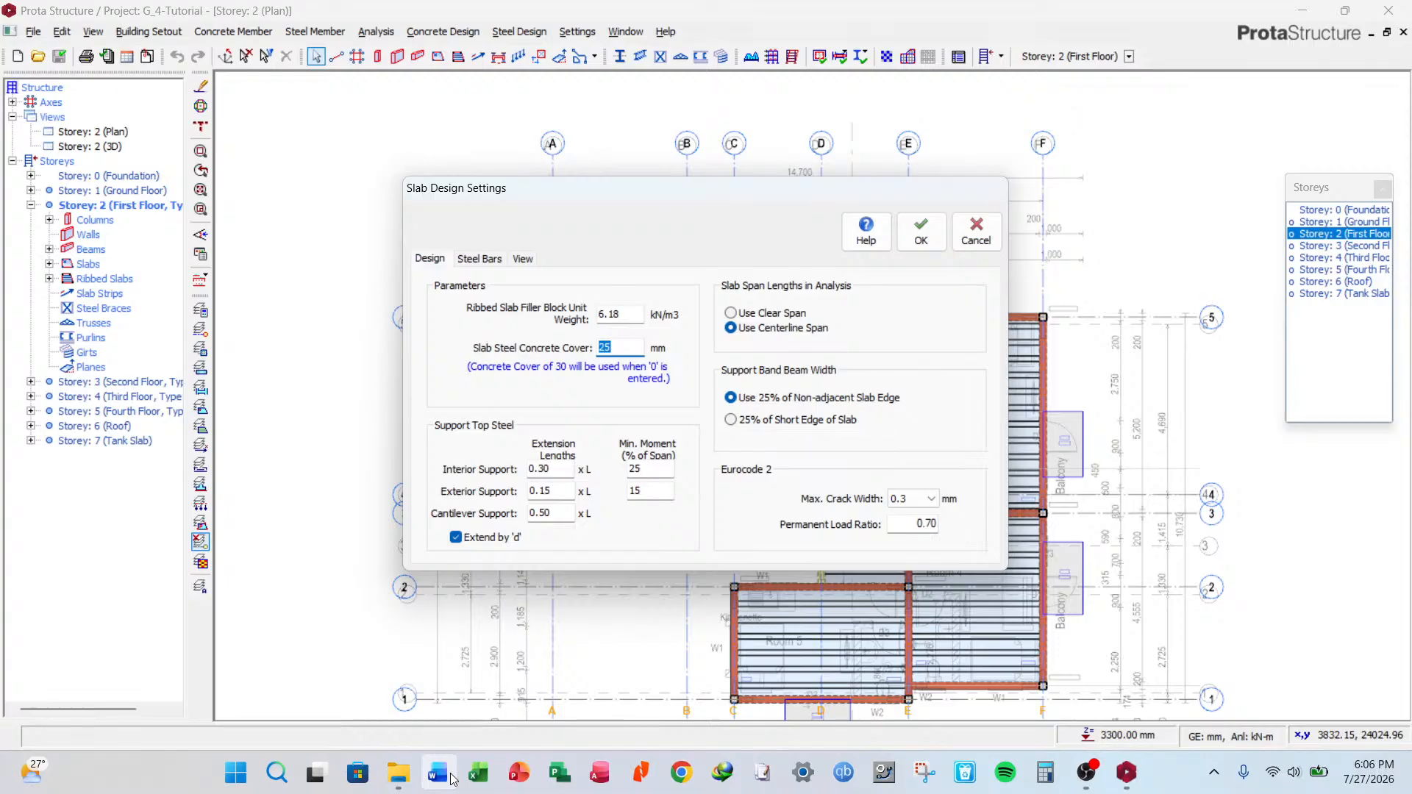
Switch to Nitro PDF Pro and look through the recent documents for the Eurocode standard.
{"action": "left_click", "coordinate": [398, 772]}
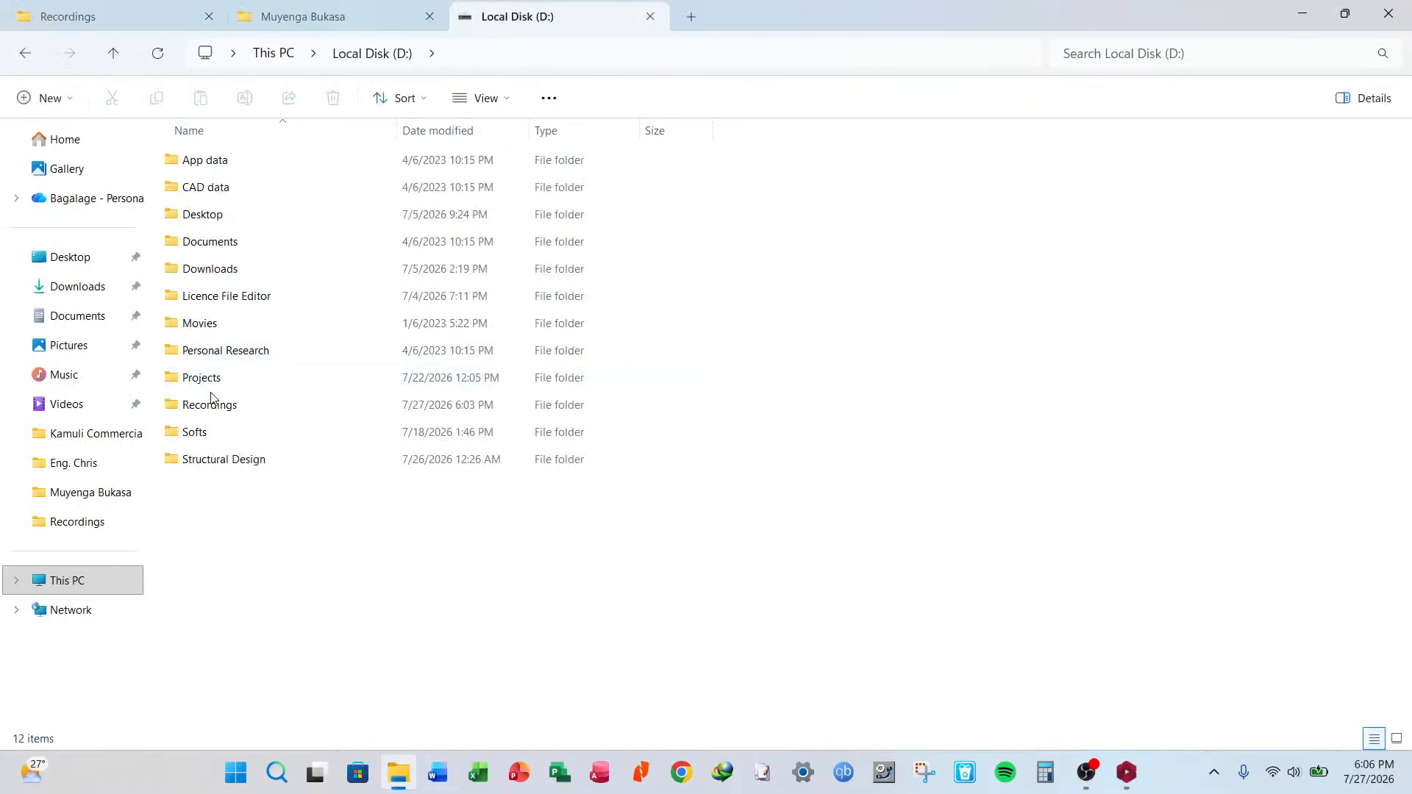
{"action": "left_click", "coordinate": [642, 774]}
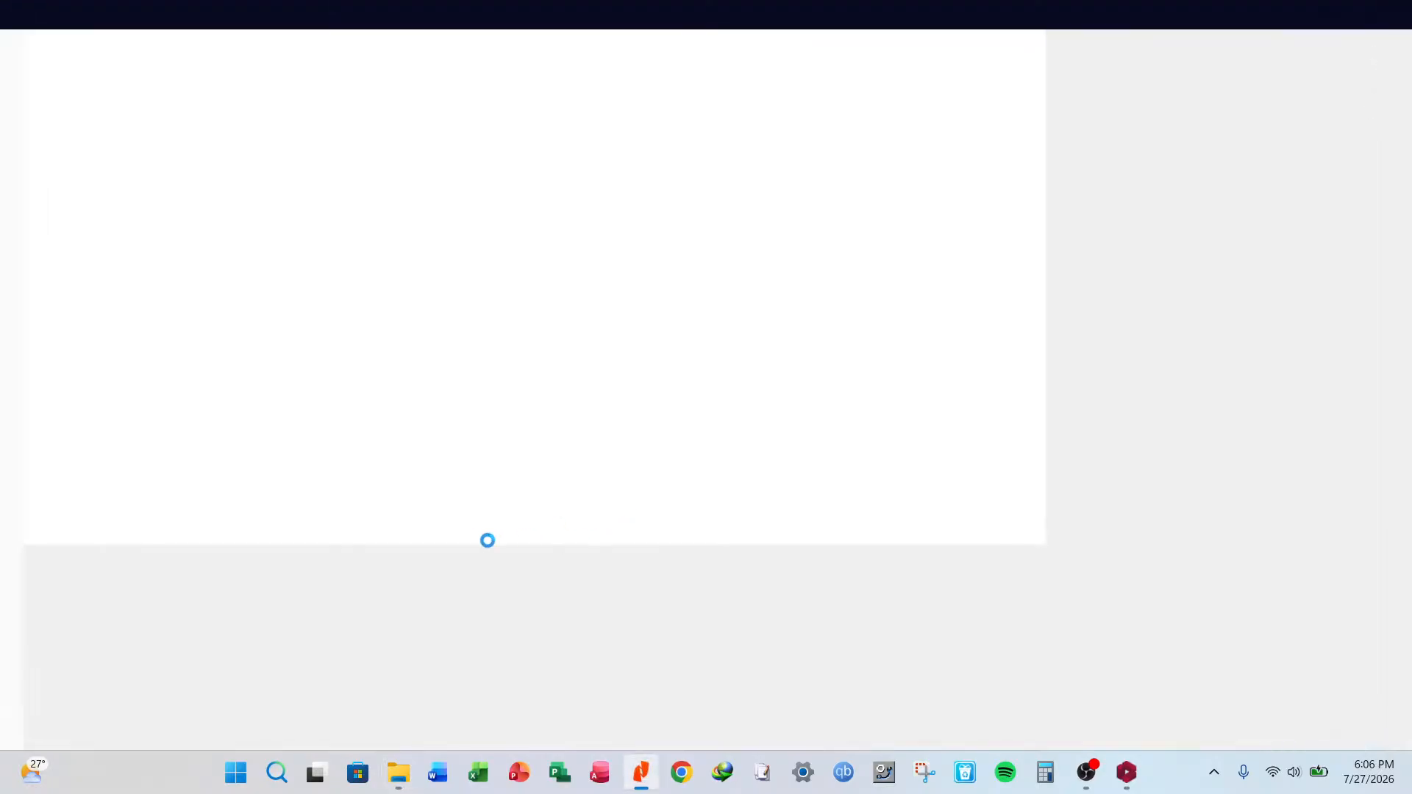
{"action": "scroll", "coordinate": [497, 662], "scroll_direction": "down", "scroll_amount": 1}
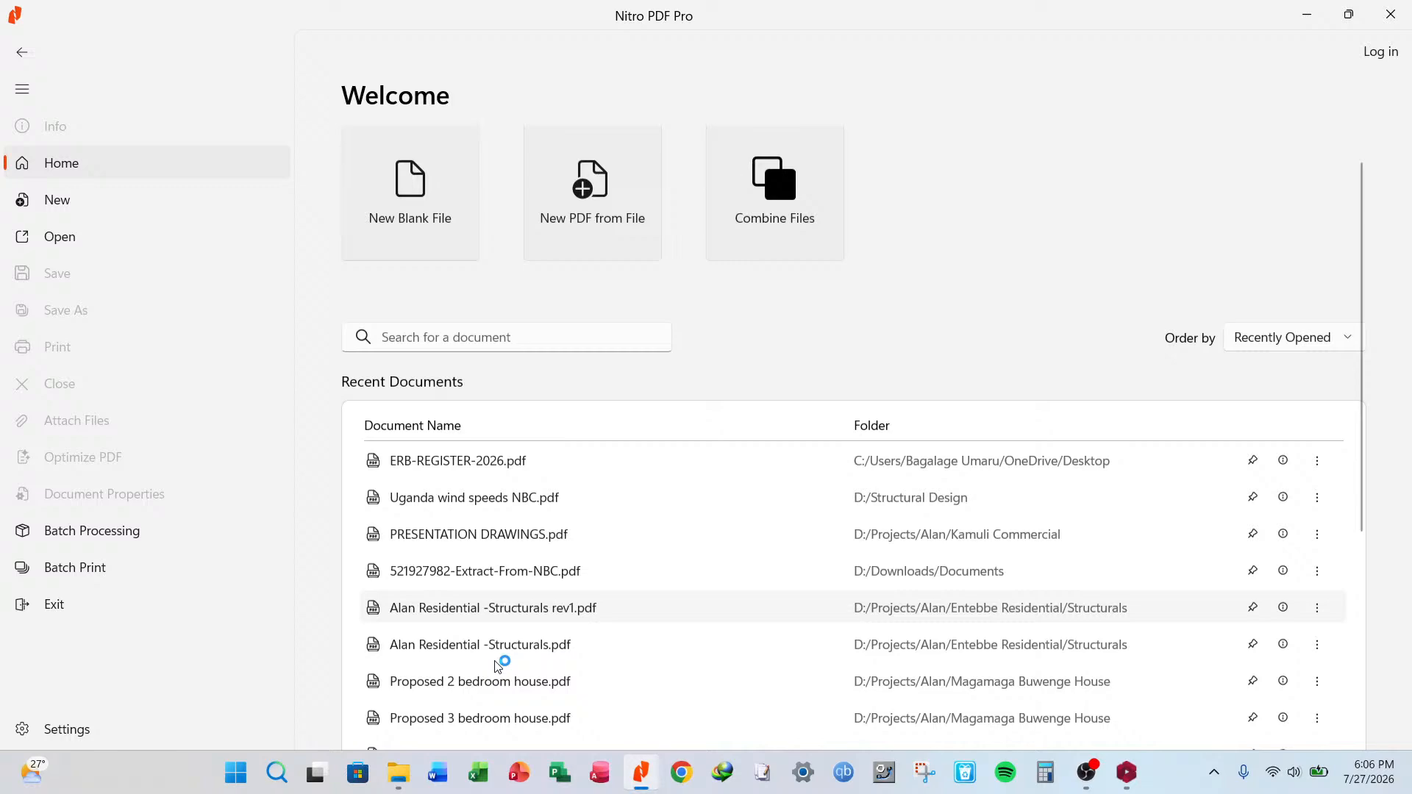
{"action": "scroll", "coordinate": [497, 664], "scroll_direction": "down", "scroll_amount": 4}
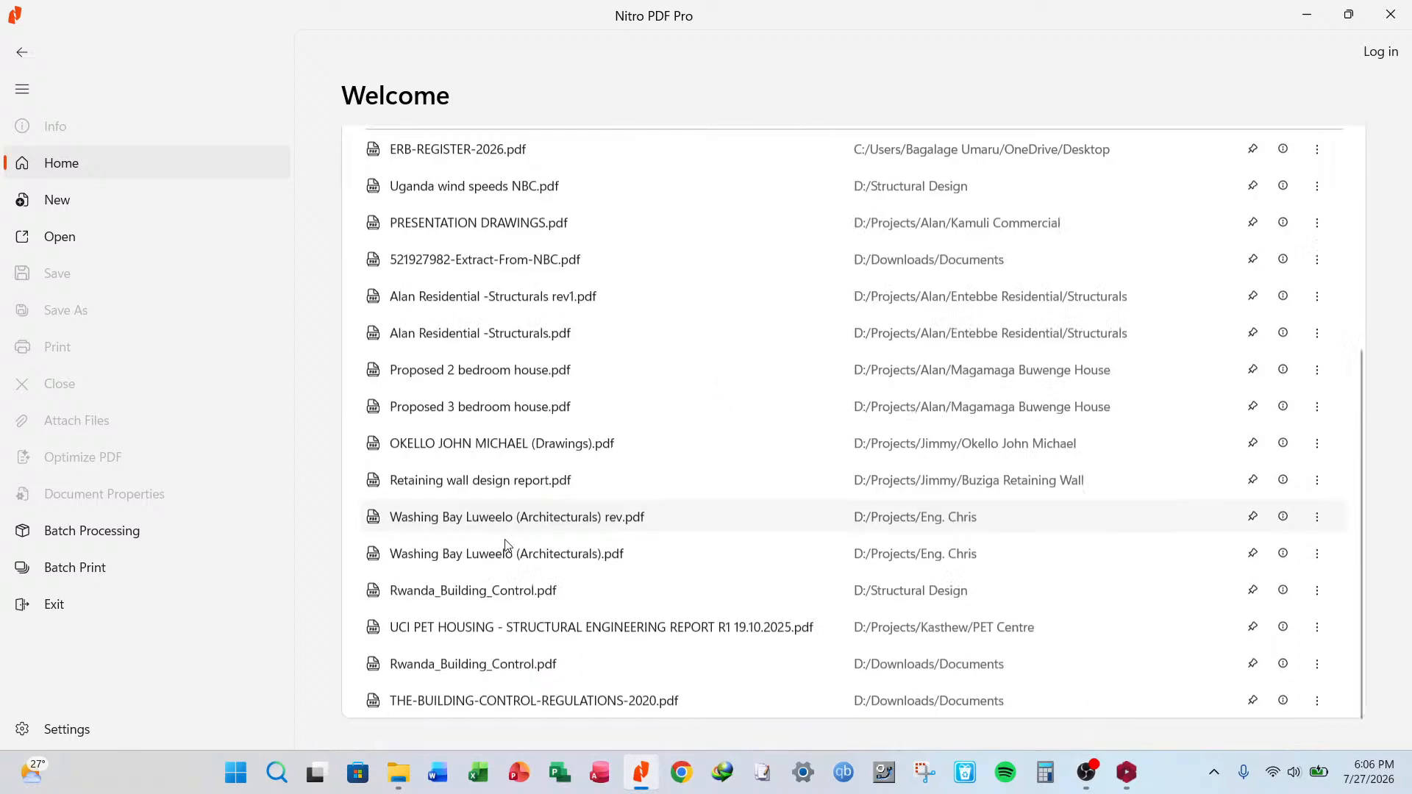
{"action": "scroll", "coordinate": [503, 562], "scroll_direction": "up", "scroll_amount": 1}
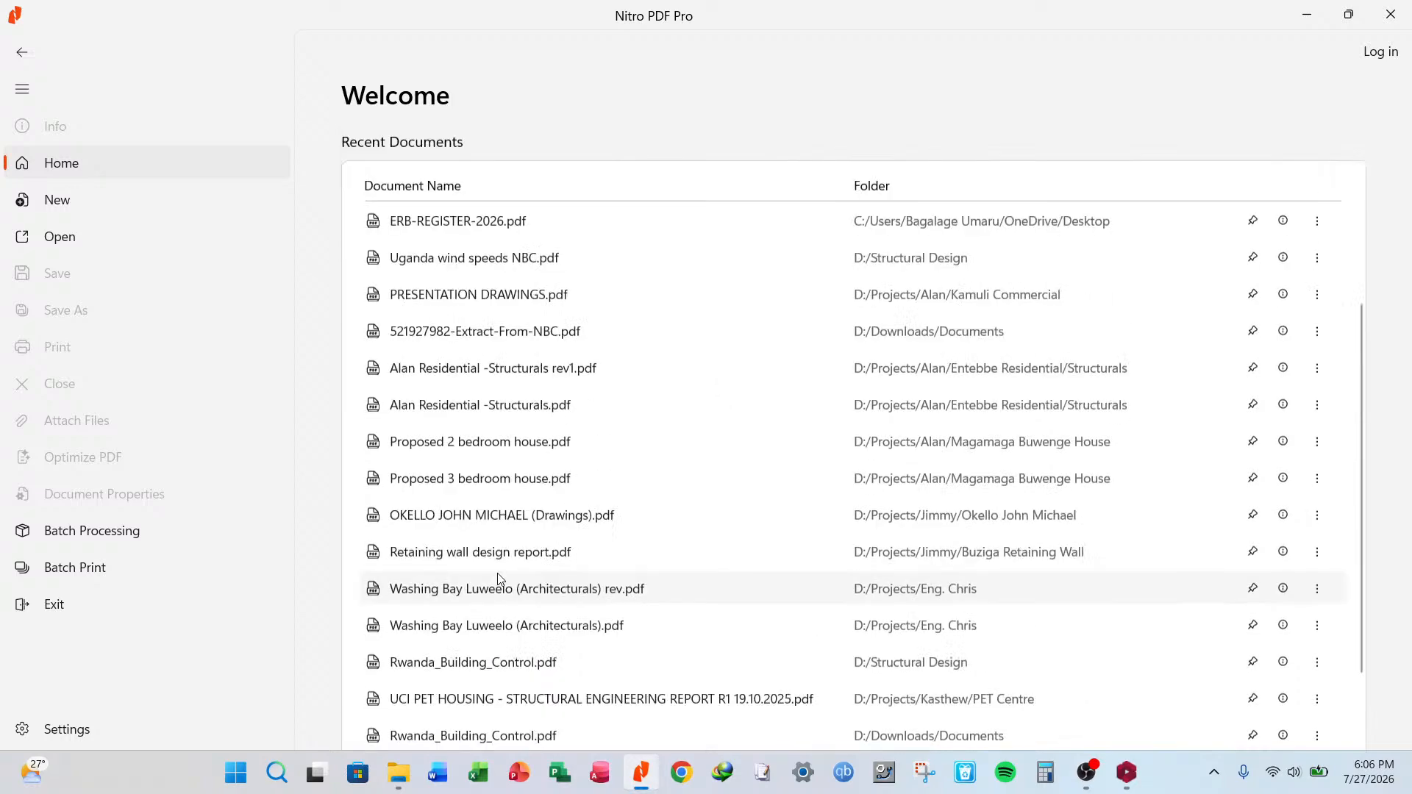
{"action": "scroll", "coordinate": [498, 578], "scroll_direction": "up", "scroll_amount": 4}
Search the recent documents for "eurocode" and order them by Name (A to Z).
{"action": "left_click", "coordinate": [444, 374]}
{"action": "type", "text": "e"}
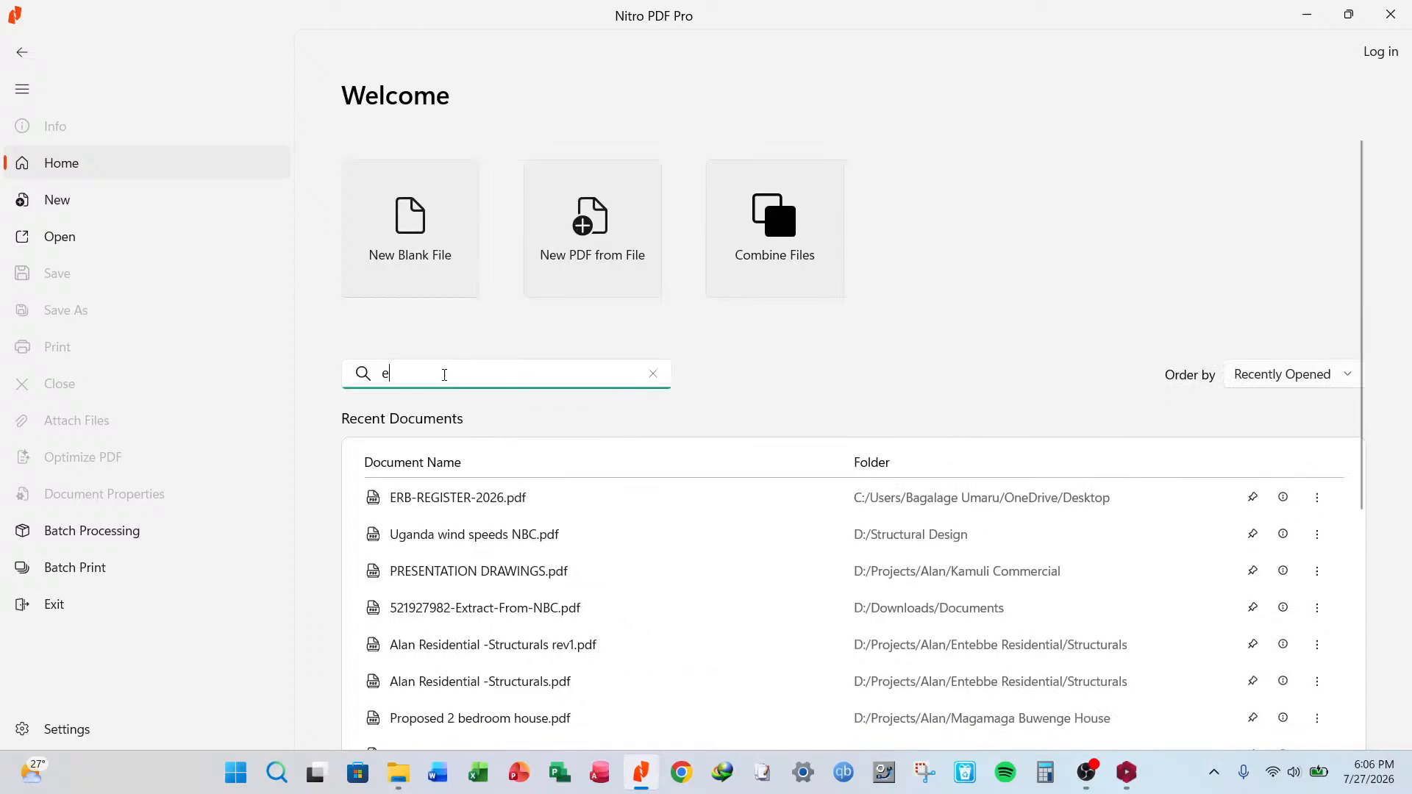
{"action": "type", "text": "urocode"}
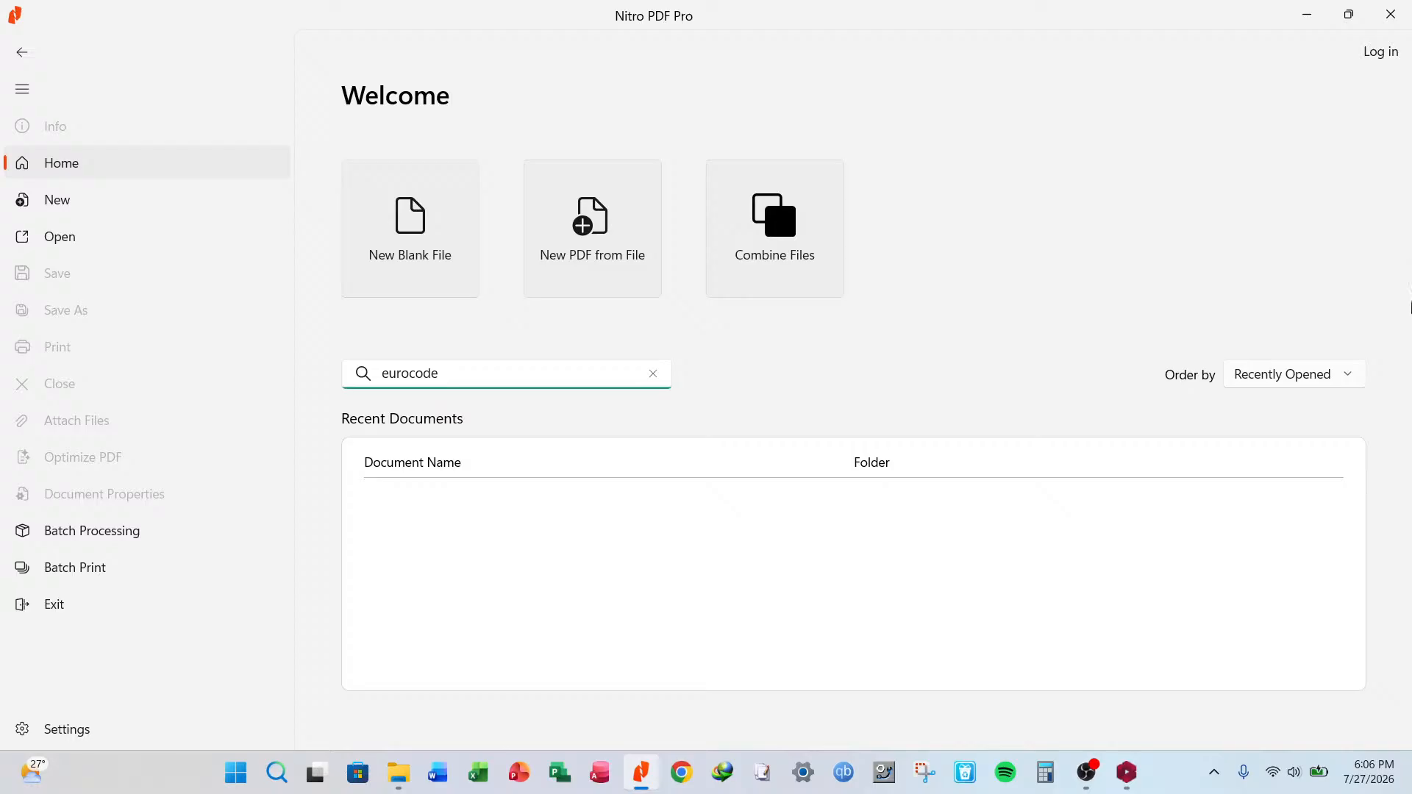
{"action": "left_click", "coordinate": [1333, 377]}
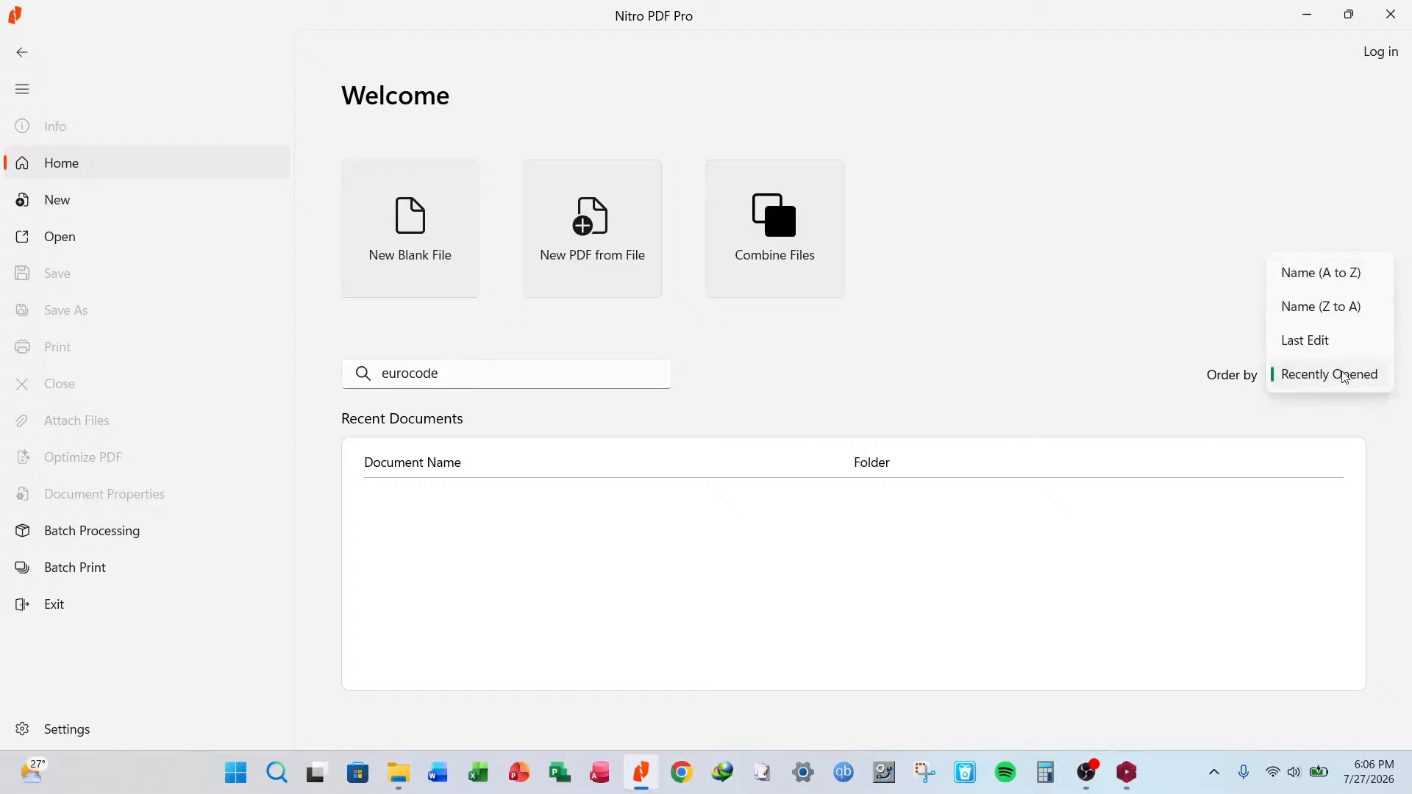
{"action": "left_click", "coordinate": [1322, 273]}
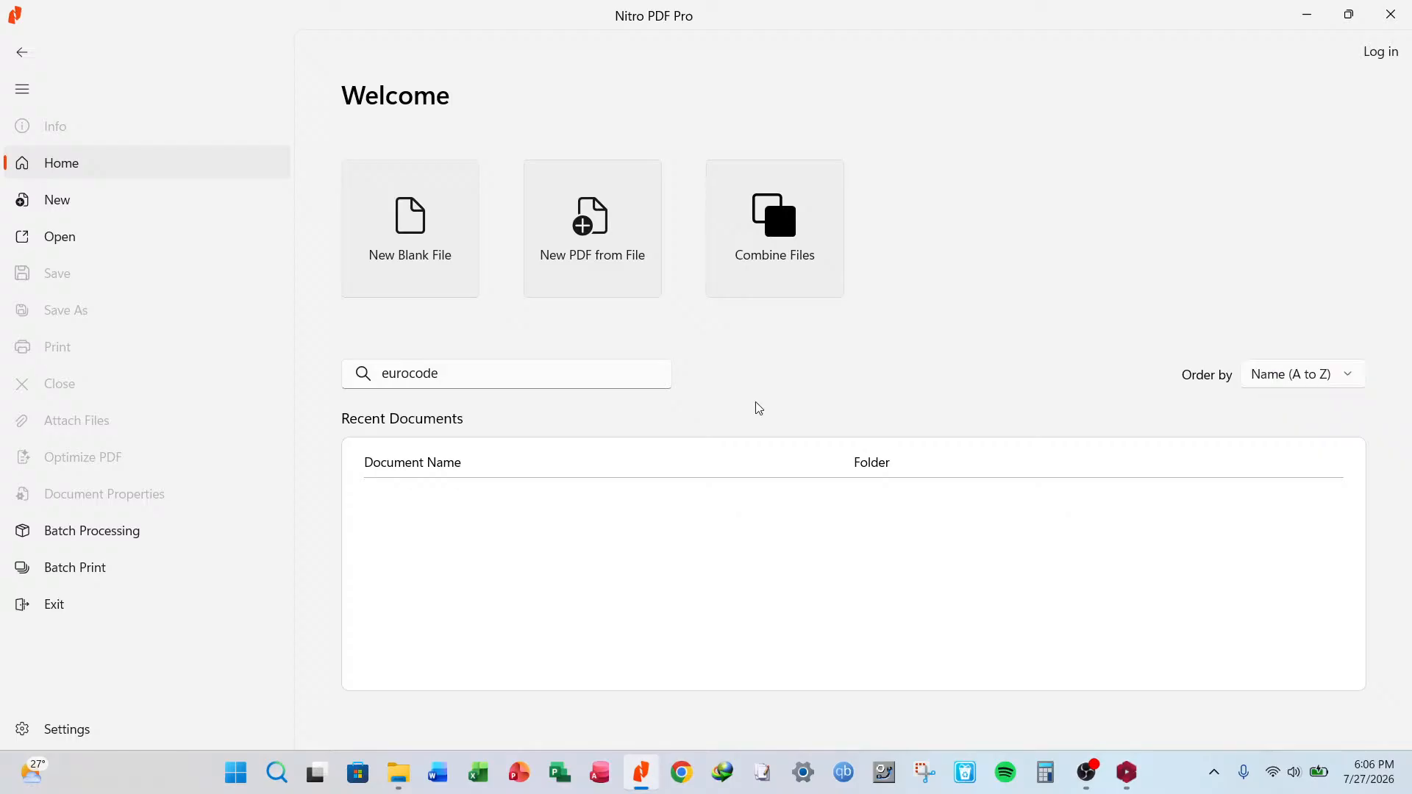
Switch to File Explorer and open BS-EN1992-1-1_E_2004Concrete from the Eurocode 2 folder under Structural Design > Eurocodes on drive D.
{"action": "key", "text": "alt+Tab"}
{"action": "left_click", "coordinate": [205, 406]}
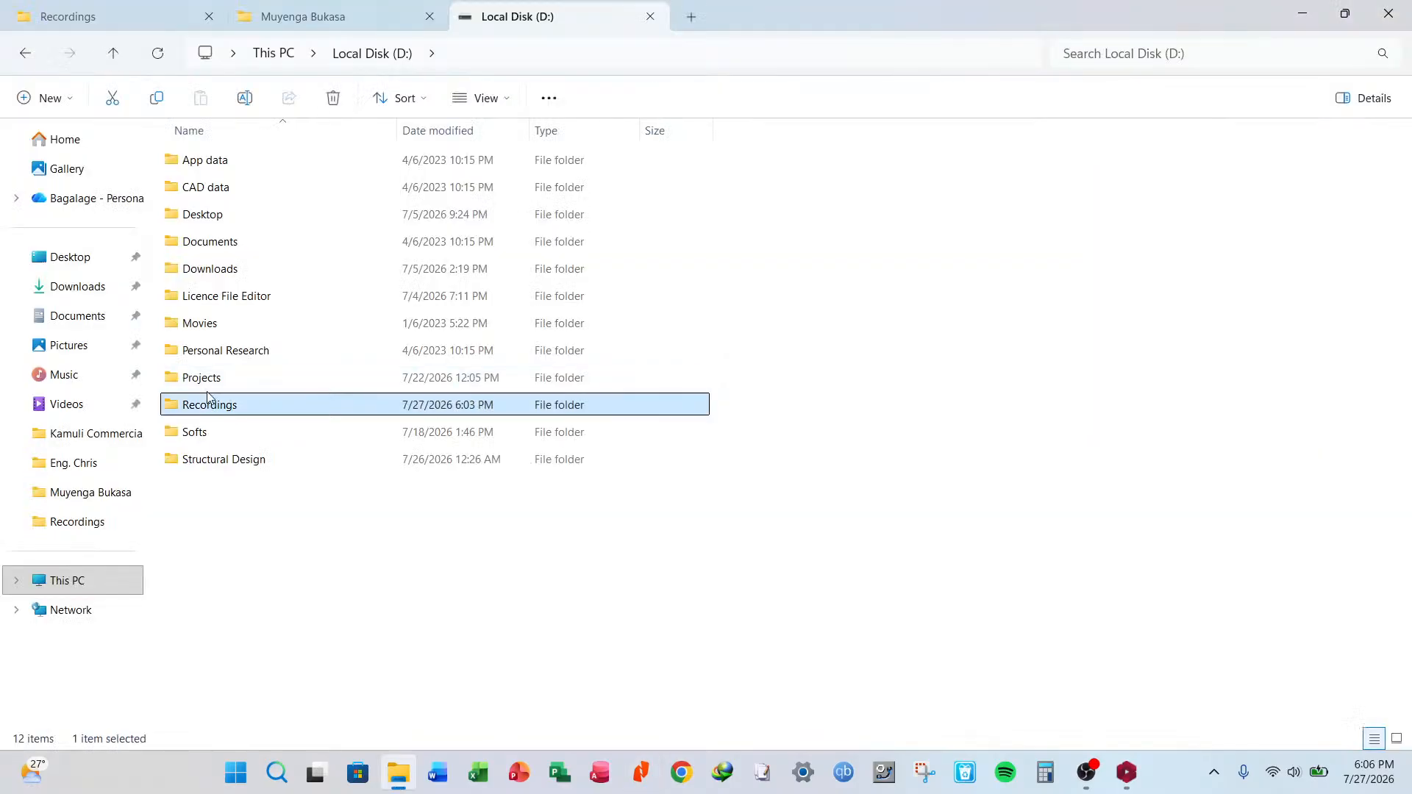
{"action": "left_click", "coordinate": [218, 464]}
{"action": "double_click", "coordinate": [218, 463]}
{"action": "double_click", "coordinate": [221, 243]}
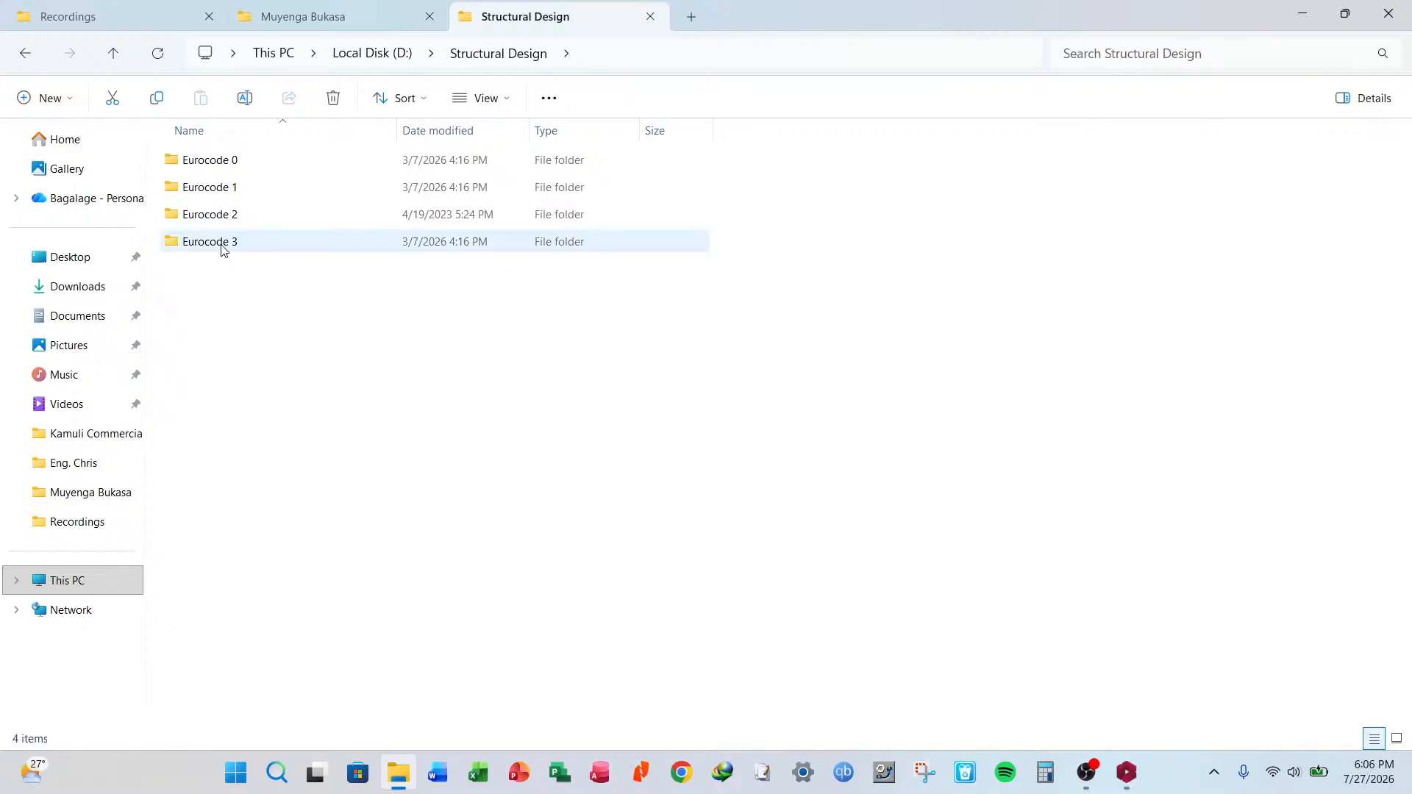
{"action": "left_click", "coordinate": [230, 216]}
{"action": "double_click", "coordinate": [230, 215]}
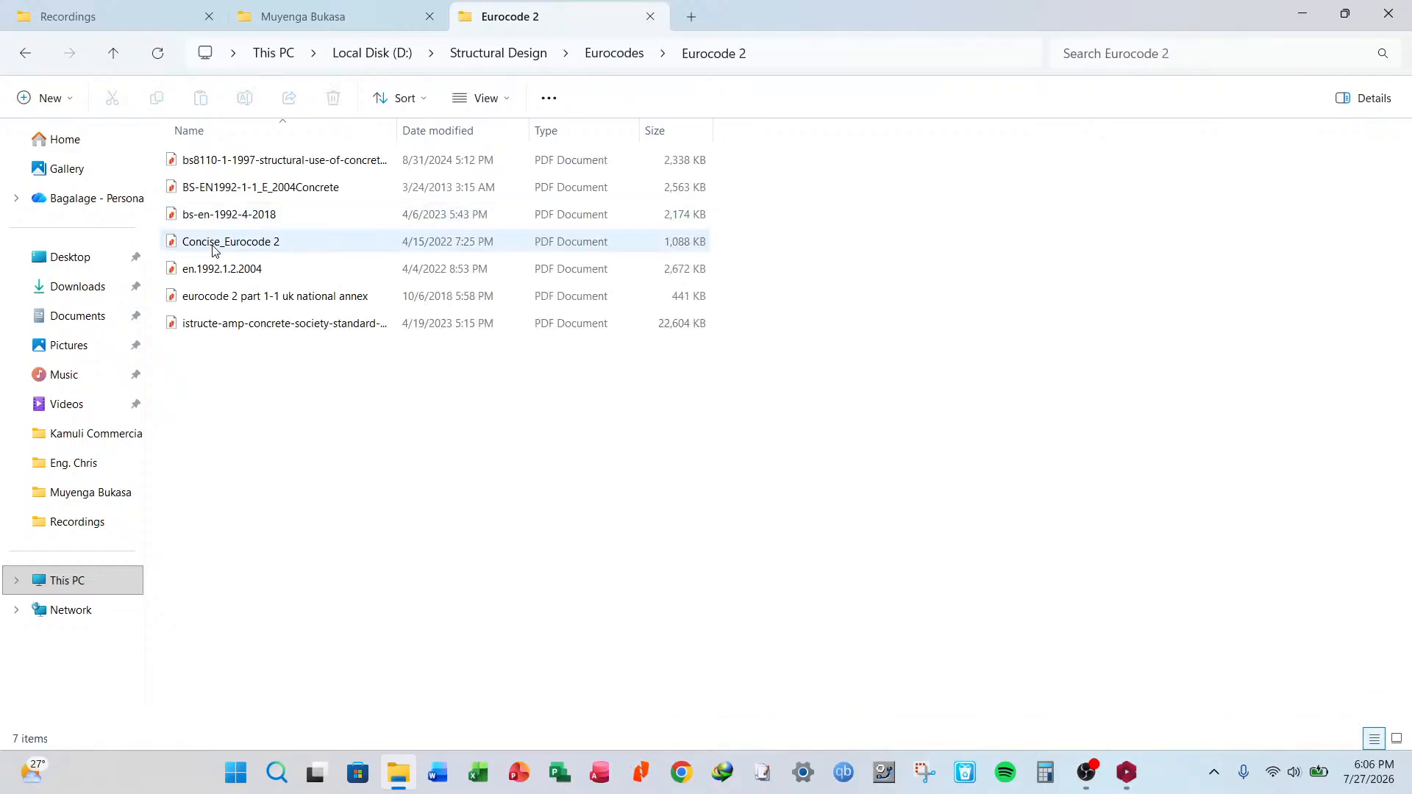
{"action": "left_click", "coordinate": [269, 190]}
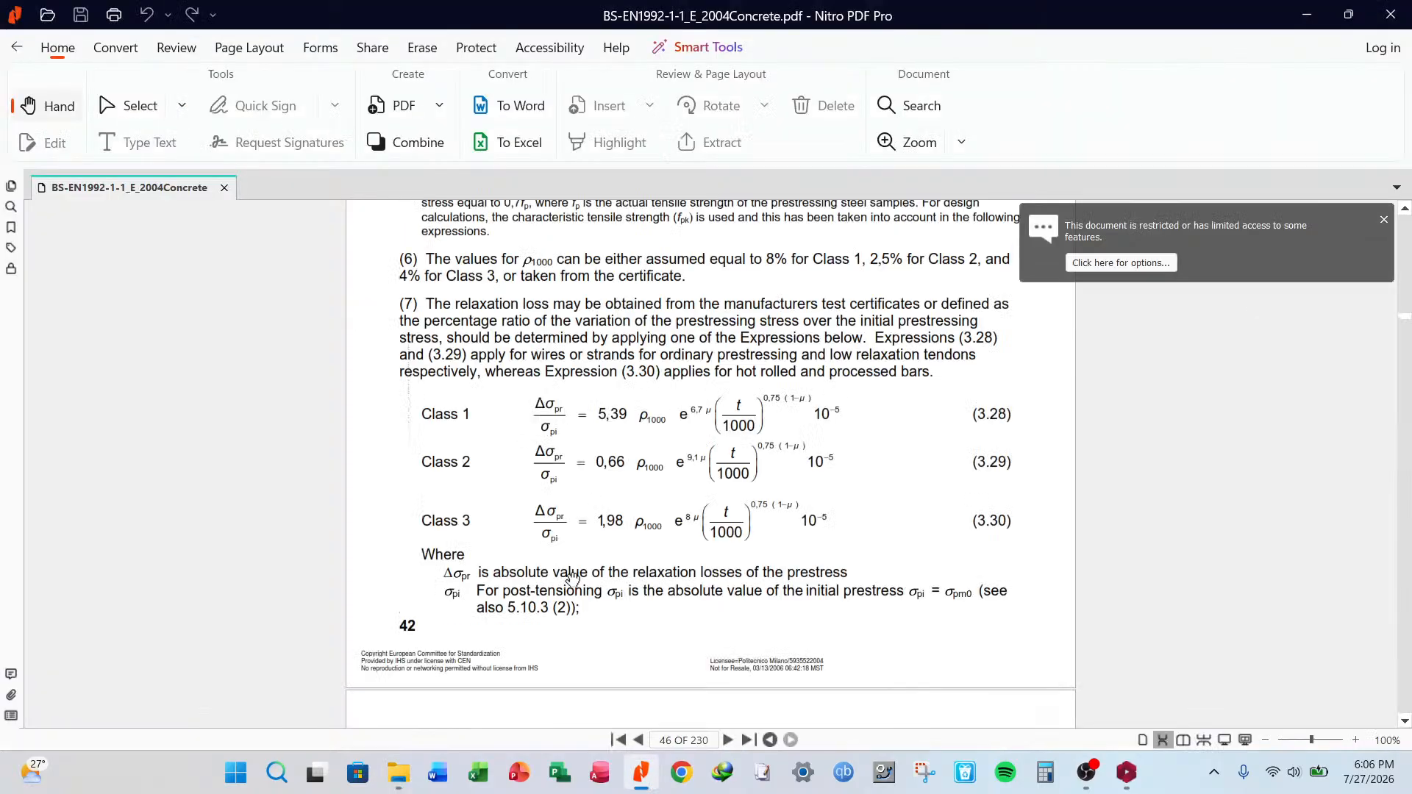
Find Section 4, Durability and Cover to Reinforcement, in the Eurocode 2 document.
{"action": "scroll", "coordinate": [625, 565], "scroll_direction": "up", "scroll_amount": 6}
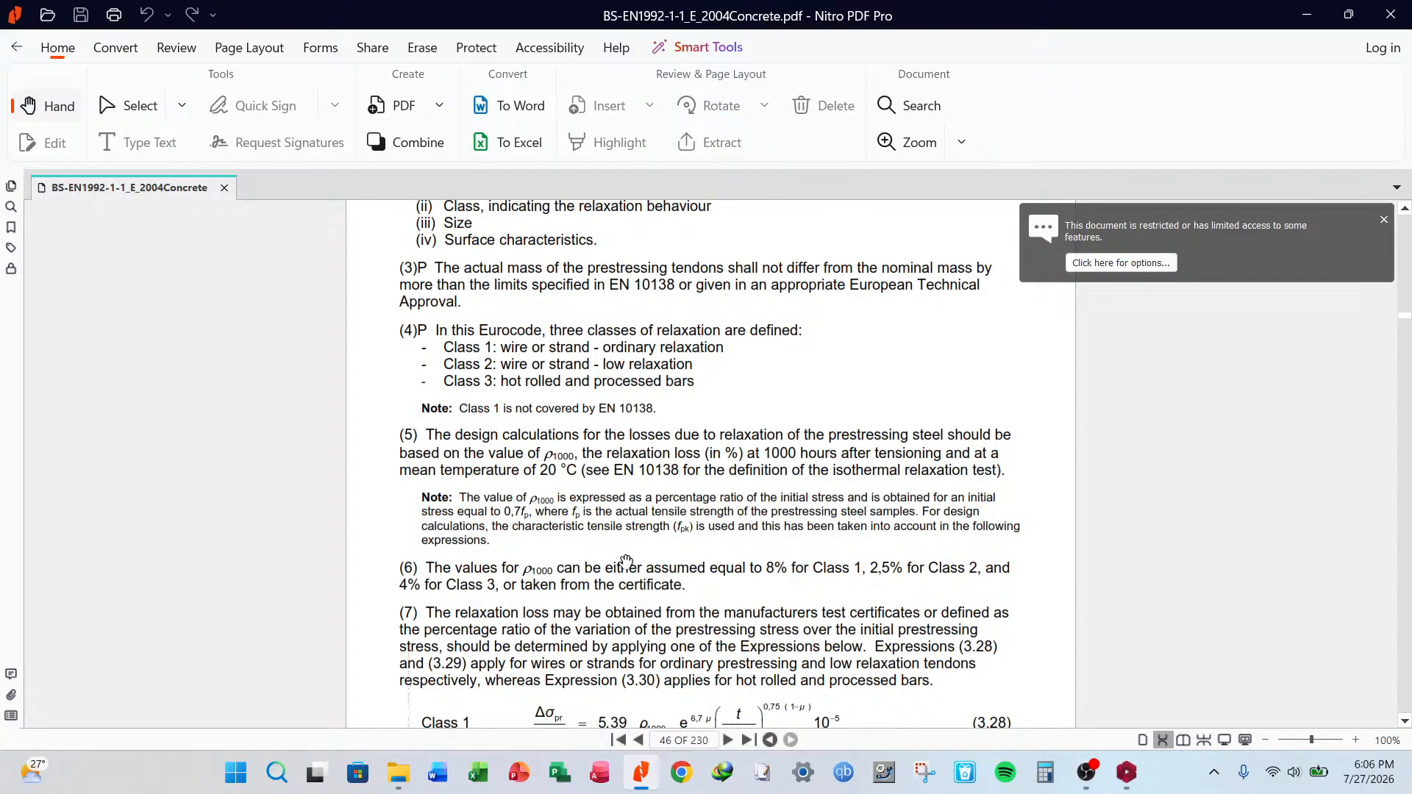
{"action": "scroll", "coordinate": [628, 561], "scroll_direction": "down", "scroll_amount": 20}
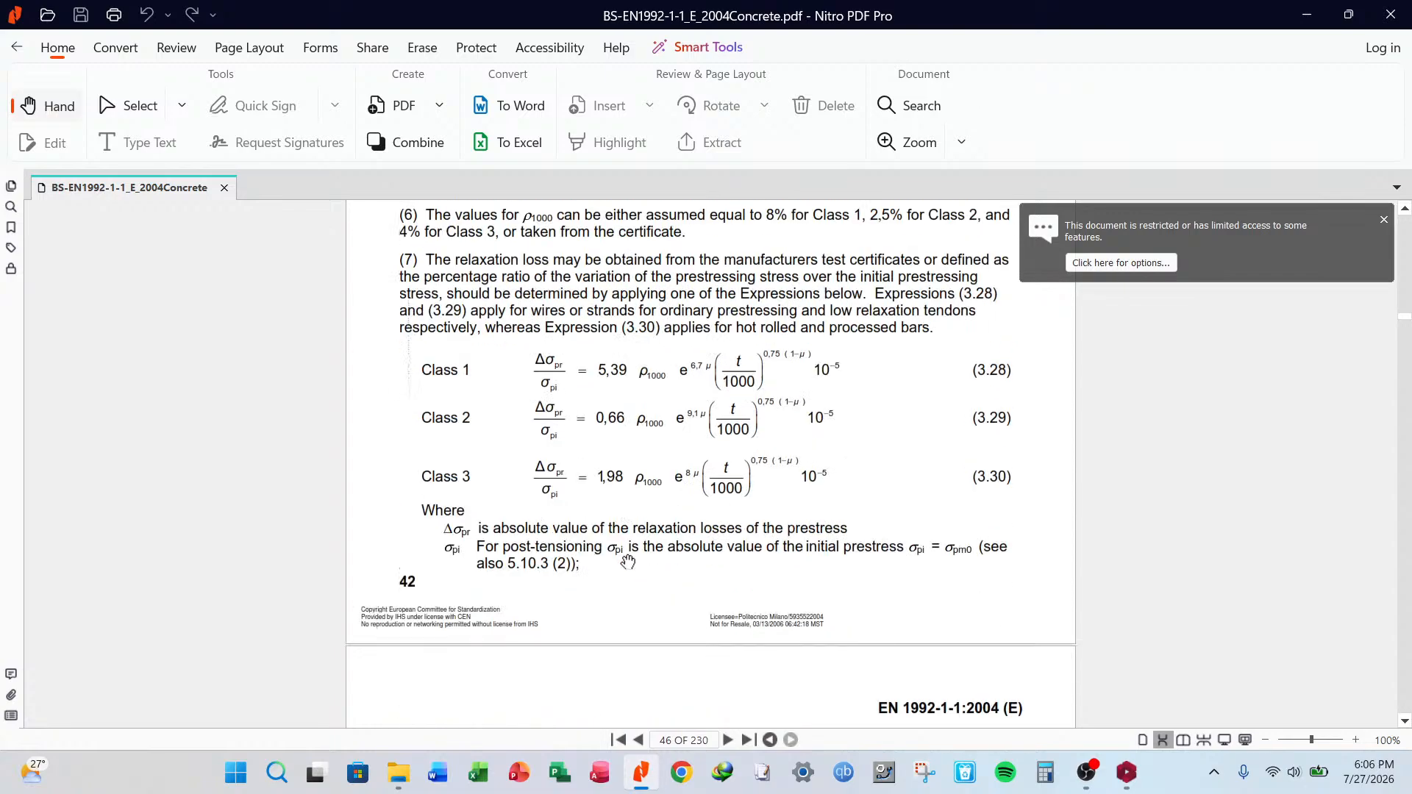
{"action": "scroll", "coordinate": [624, 565], "scroll_direction": "down", "scroll_amount": 20}
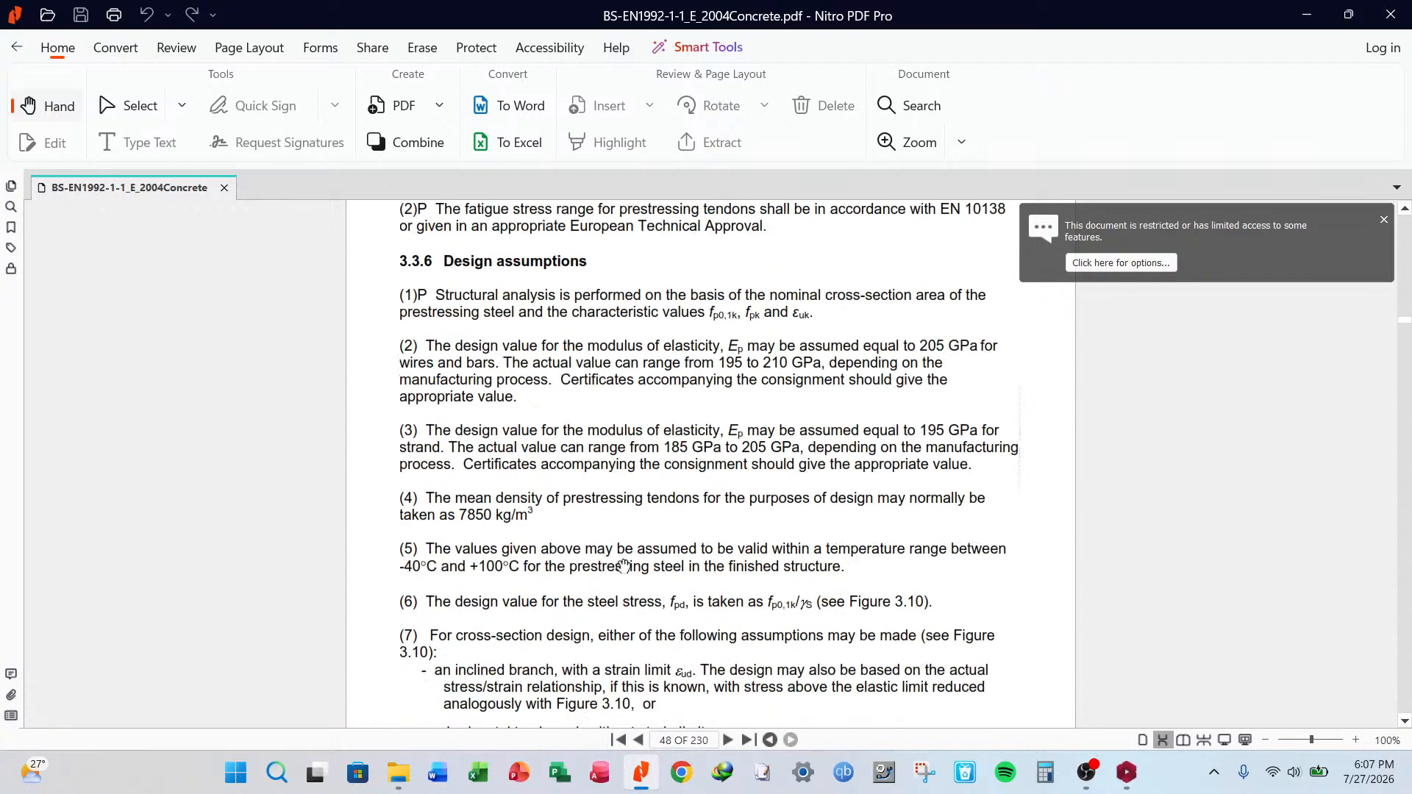
{"action": "scroll", "coordinate": [605, 586], "scroll_direction": "down", "scroll_amount": 5}
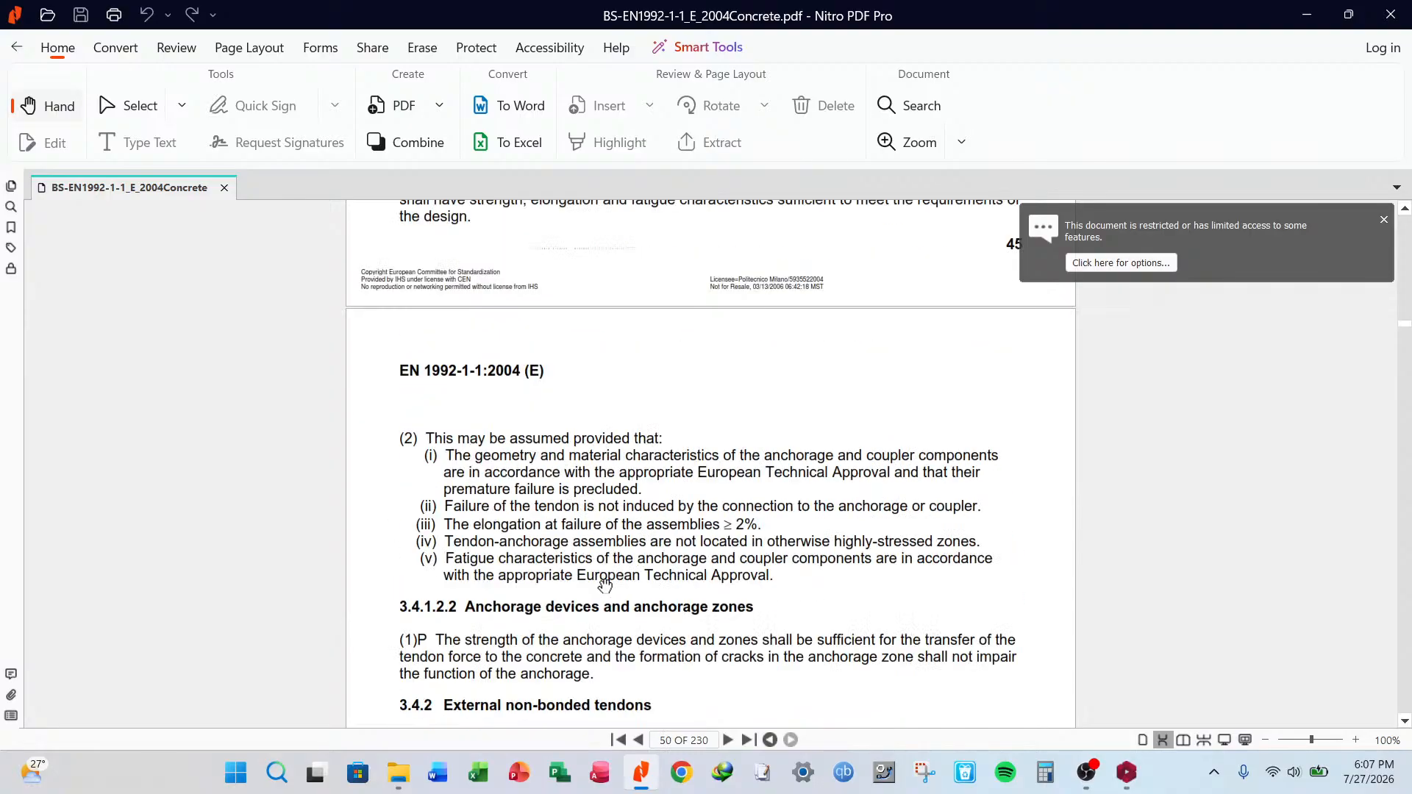
{"action": "scroll", "coordinate": [605, 587], "scroll_direction": "down", "scroll_amount": 10}
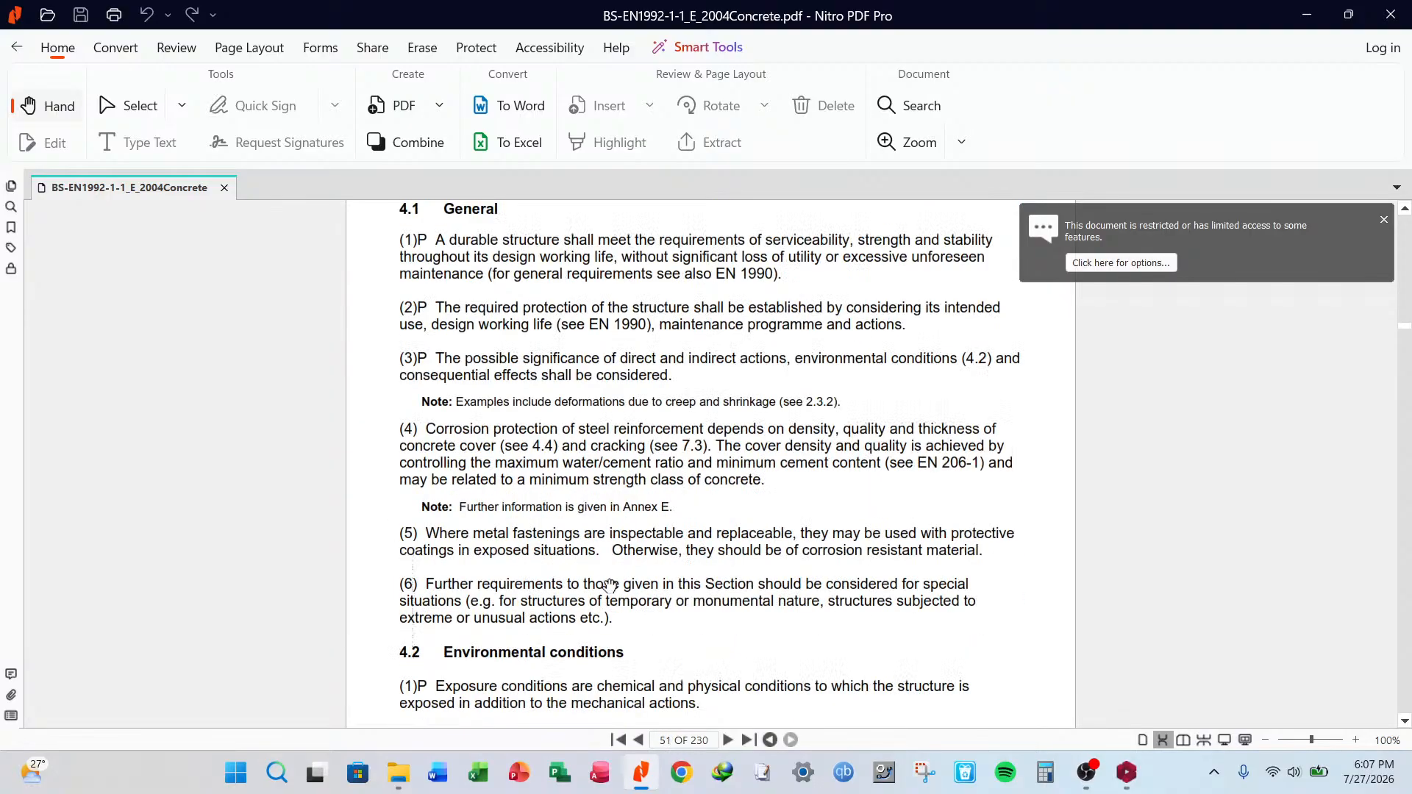
{"action": "scroll", "coordinate": [479, 363], "scroll_direction": "up", "scroll_amount": 2}
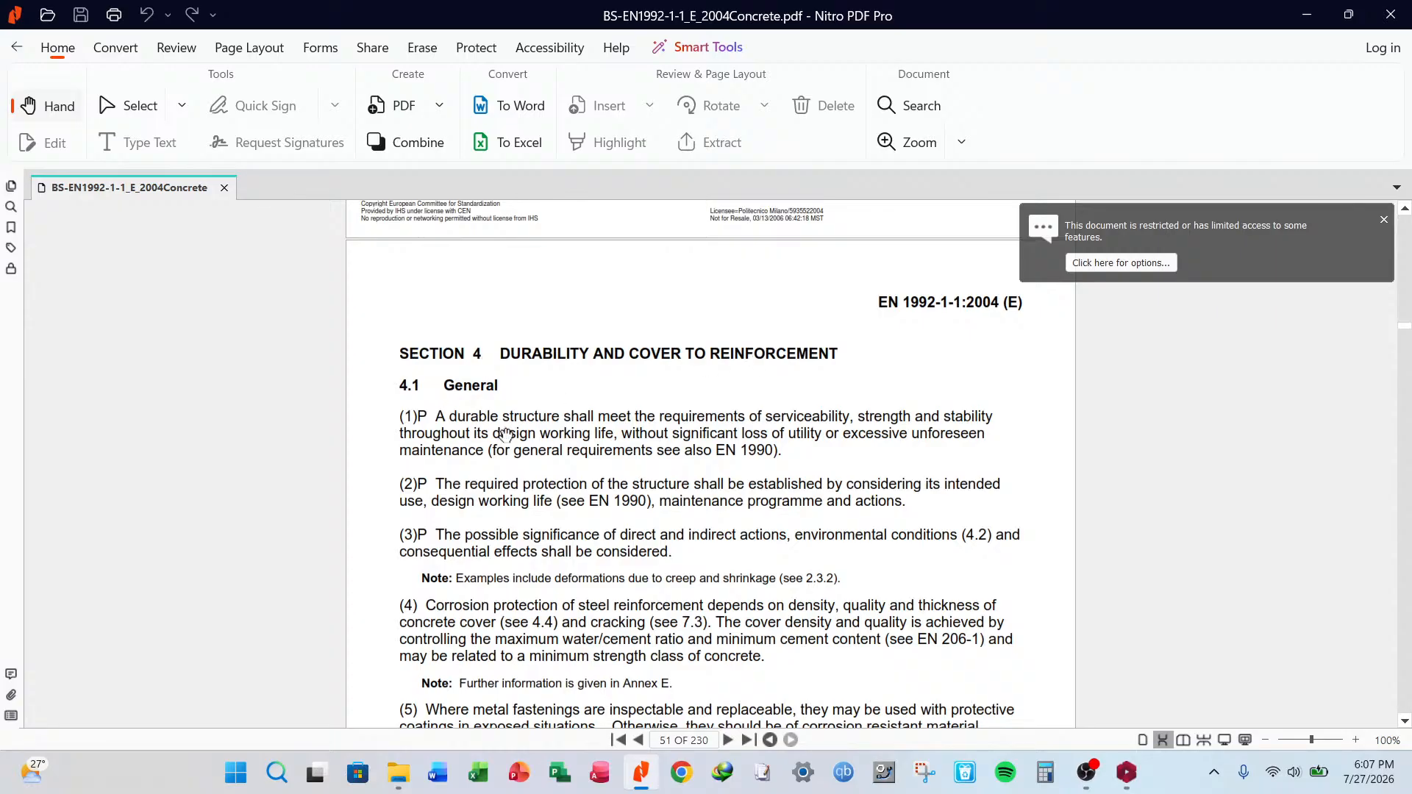
Read through clauses 4.1 and 4.2 up to Table 4.1 on exposure classes.
{"action": "scroll", "coordinate": [503, 439], "scroll_direction": "down", "scroll_amount": 1}
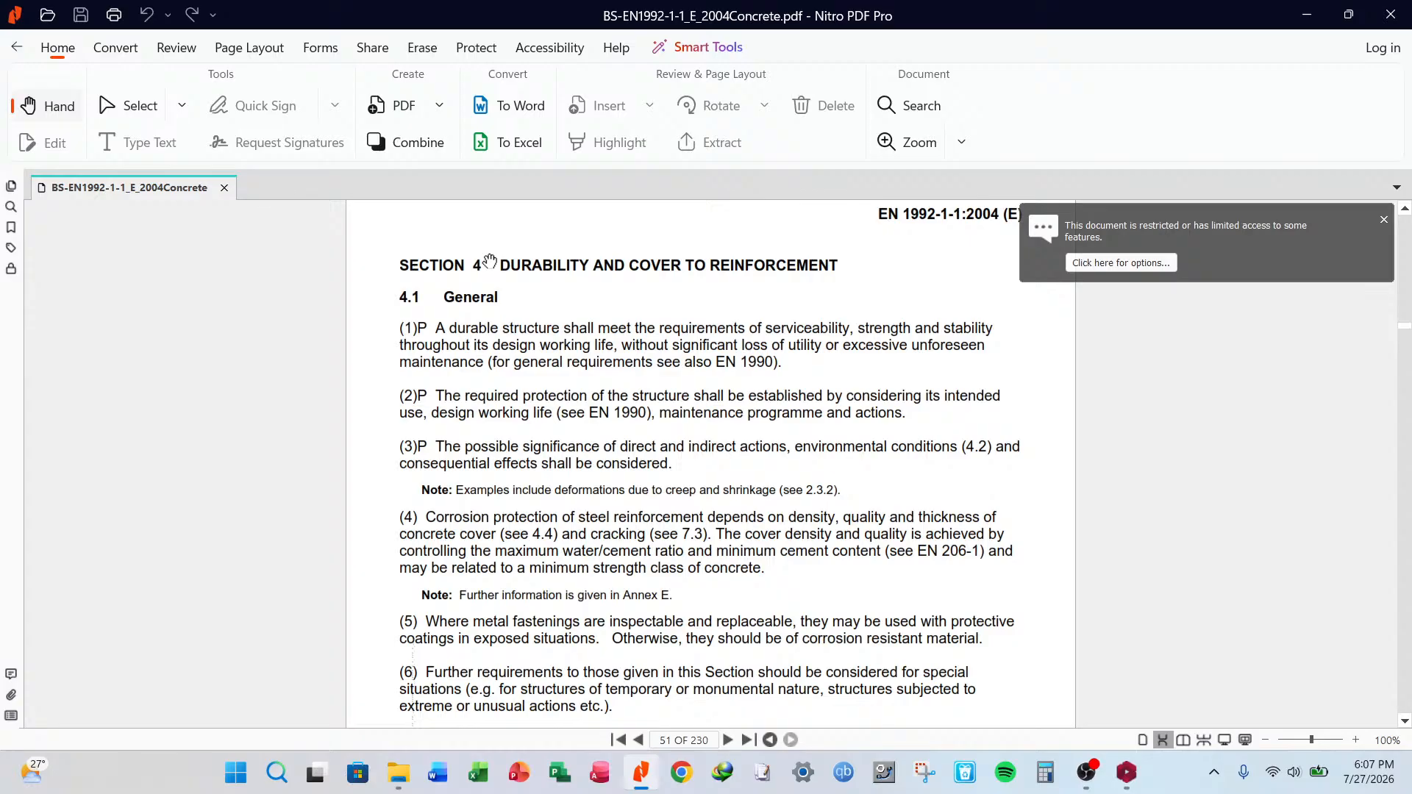
{"action": "scroll", "coordinate": [737, 524], "scroll_direction": "down", "scroll_amount": 3}
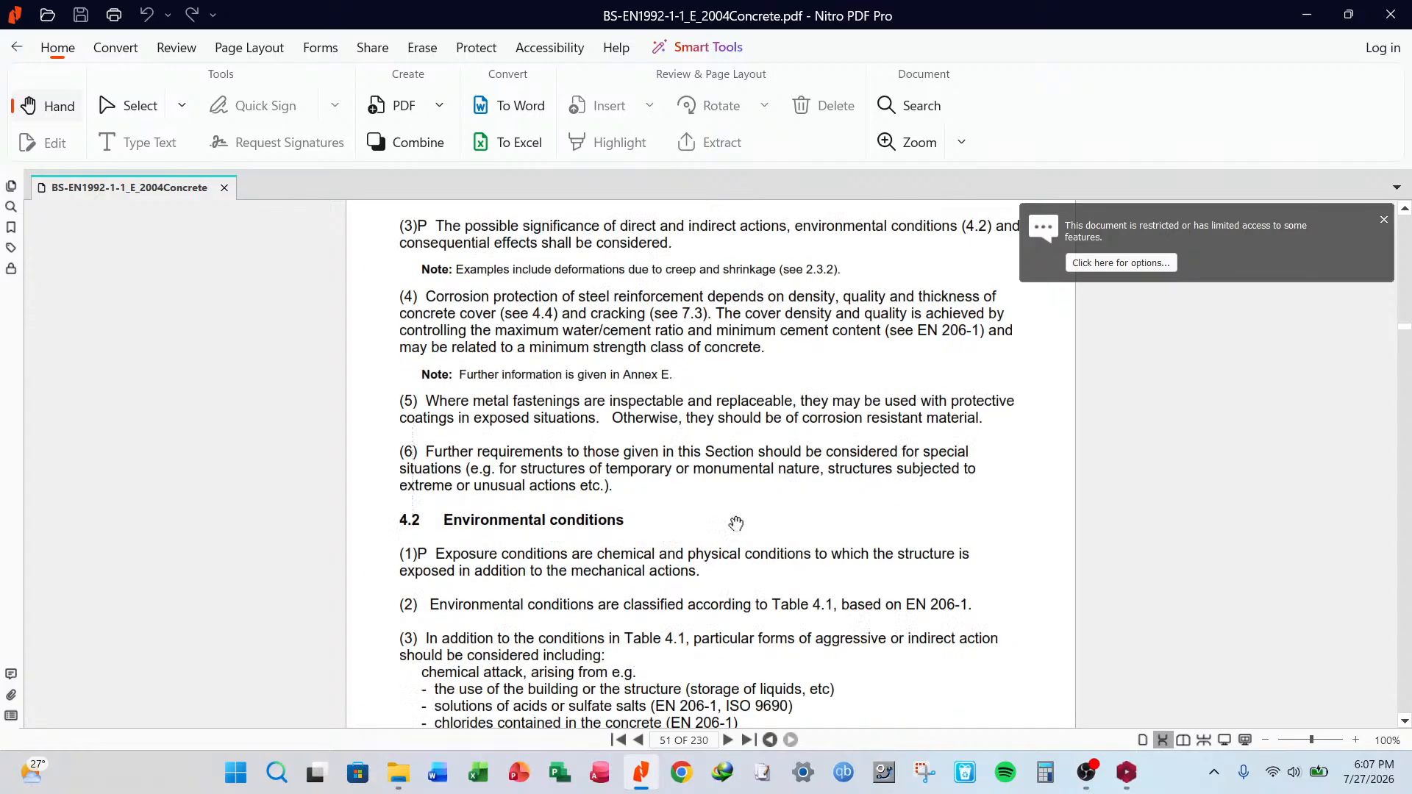
{"action": "scroll", "coordinate": [552, 522], "scroll_direction": "down", "scroll_amount": 5}
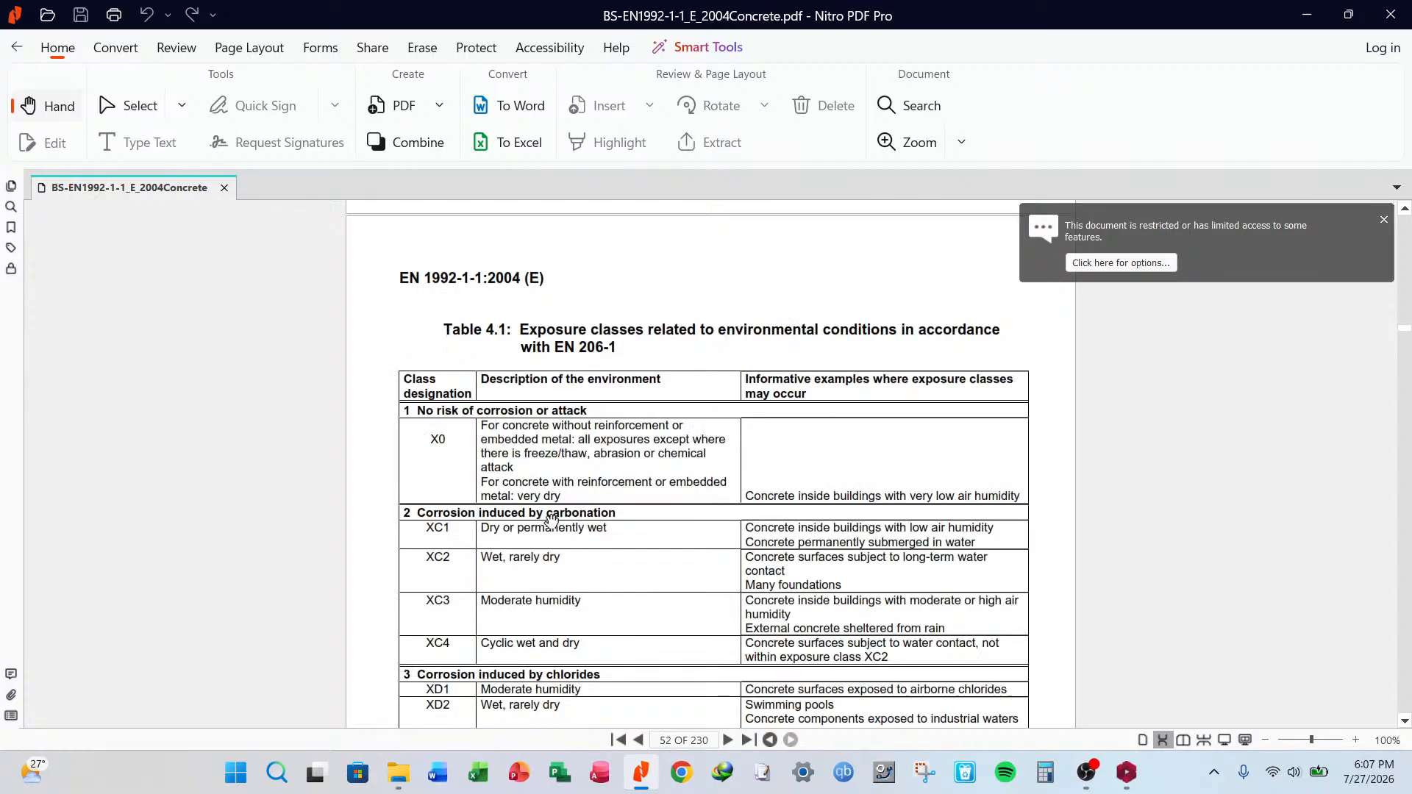
Examine the Table 4.1 exposure classes and recheck clauses 4.1 and 4.2, closing the document when finished.
{"action": "scroll", "coordinate": [667, 456], "scroll_direction": "down", "scroll_amount": 6}
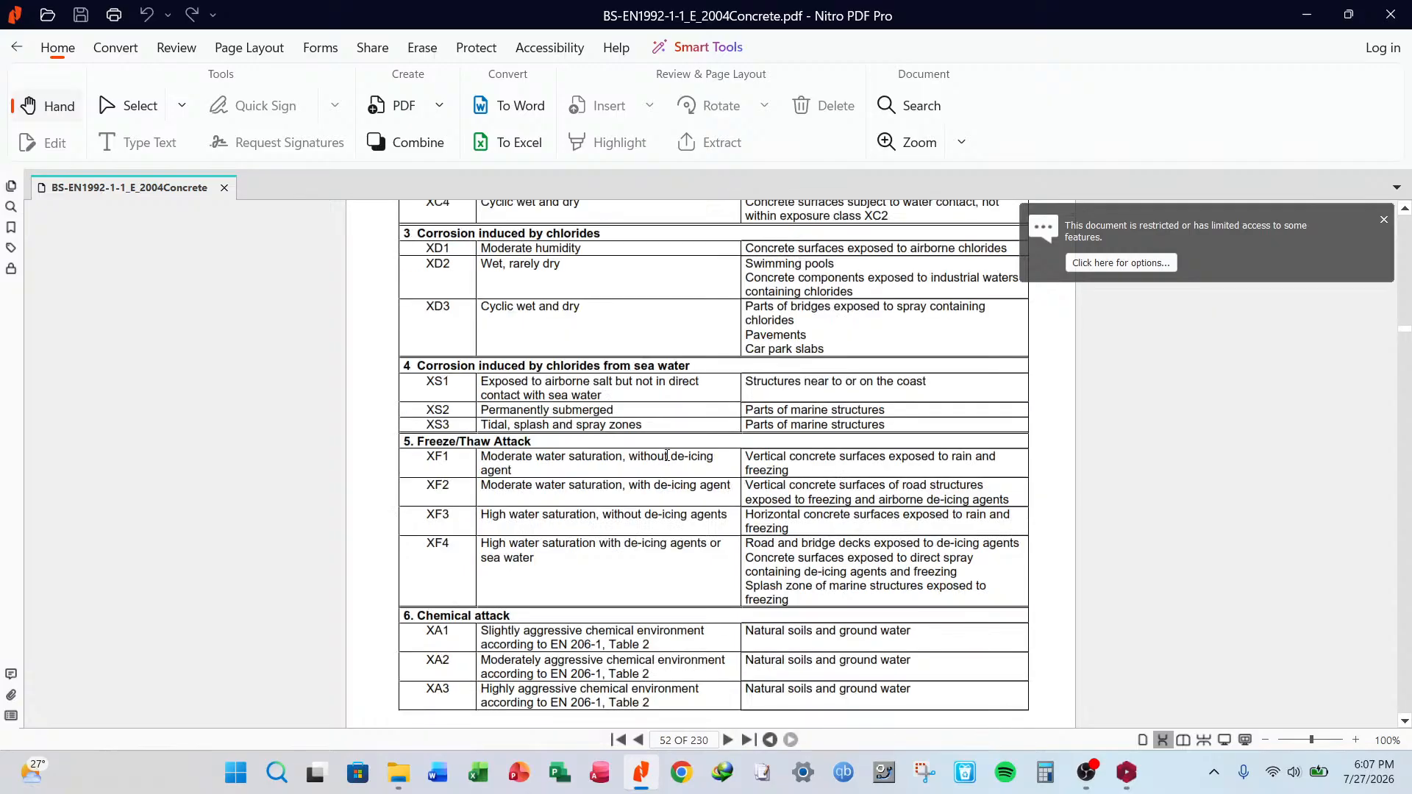
{"action": "scroll", "coordinate": [658, 441], "scroll_direction": "up", "scroll_amount": 12}
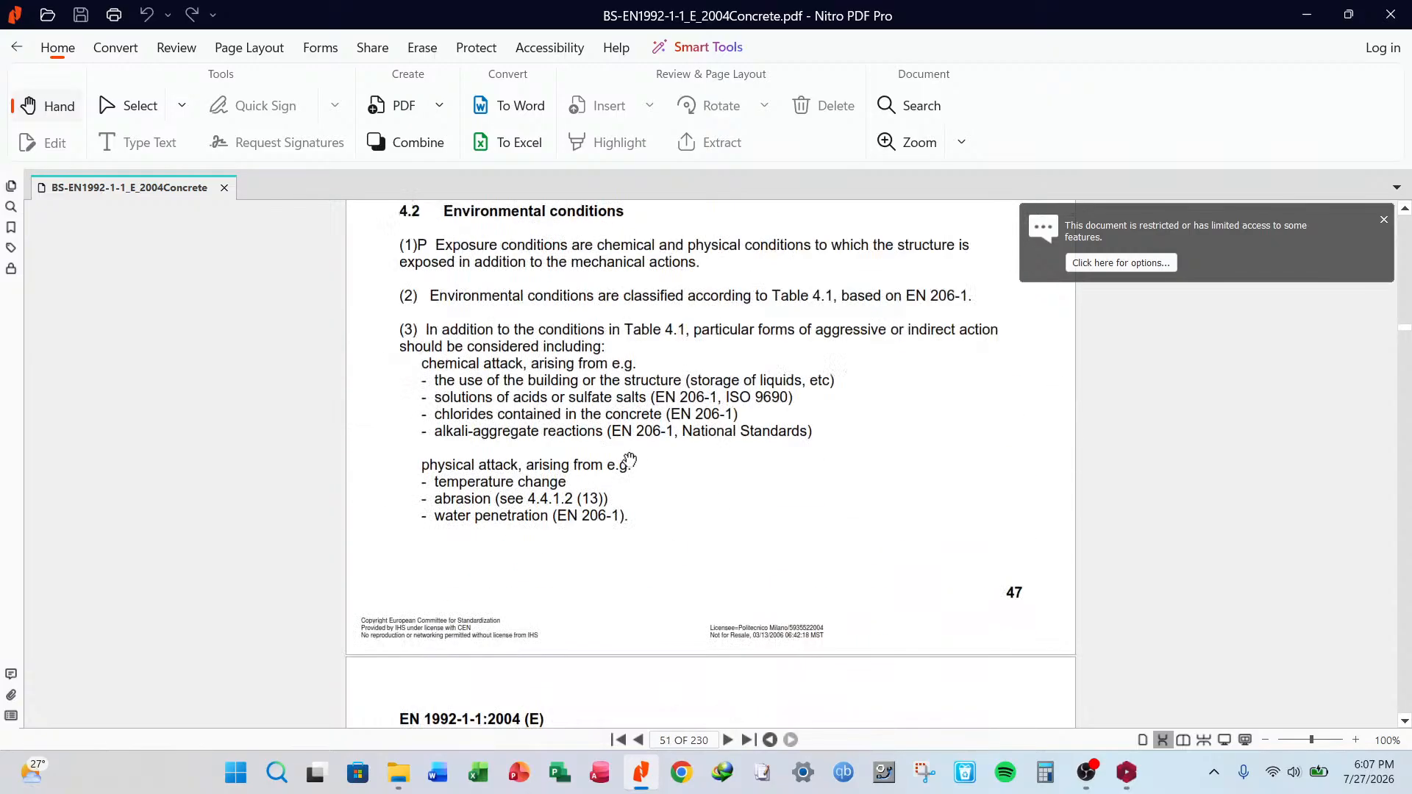
{"action": "scroll", "coordinate": [649, 413], "scroll_direction": "up", "scroll_amount": 9}
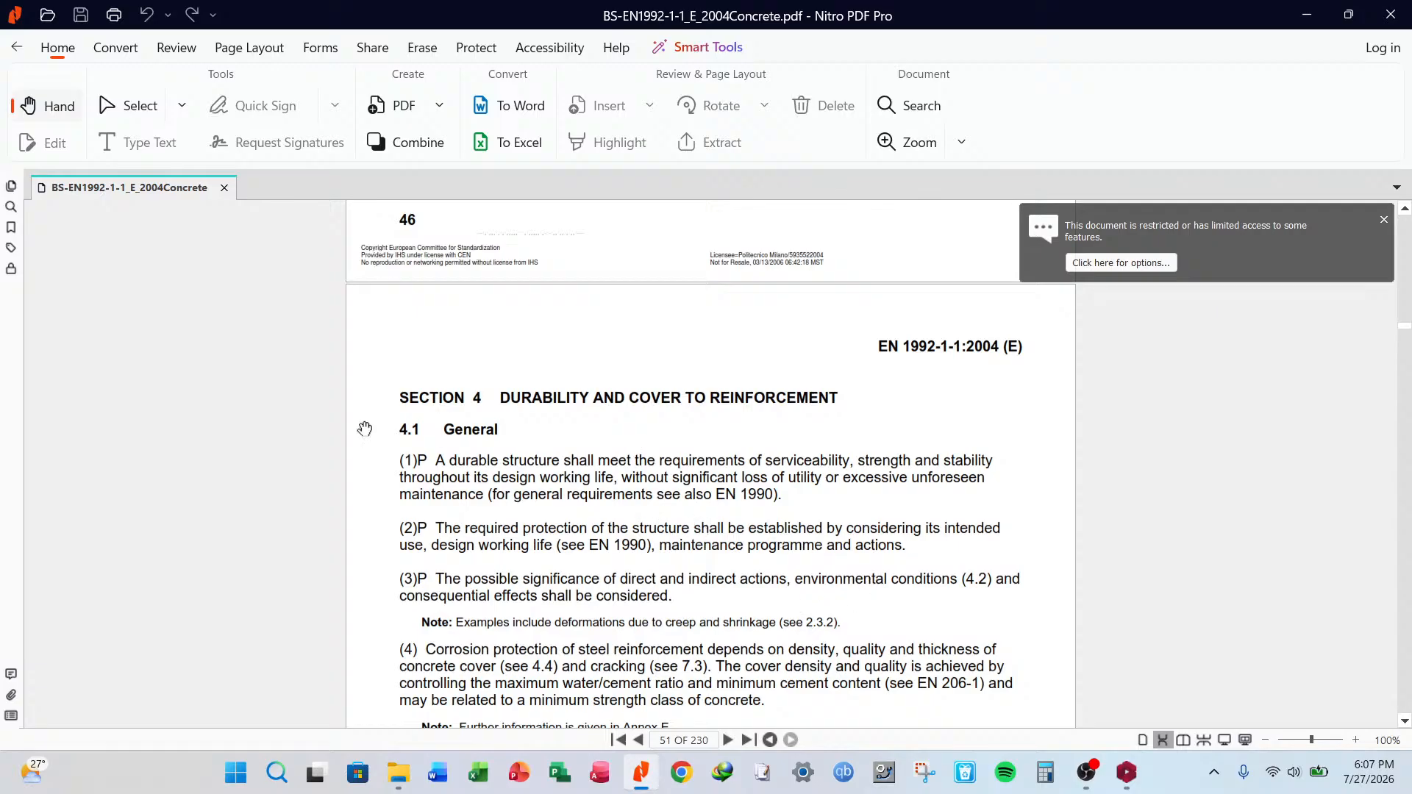
{"action": "left_click", "coordinate": [1398, 18]}
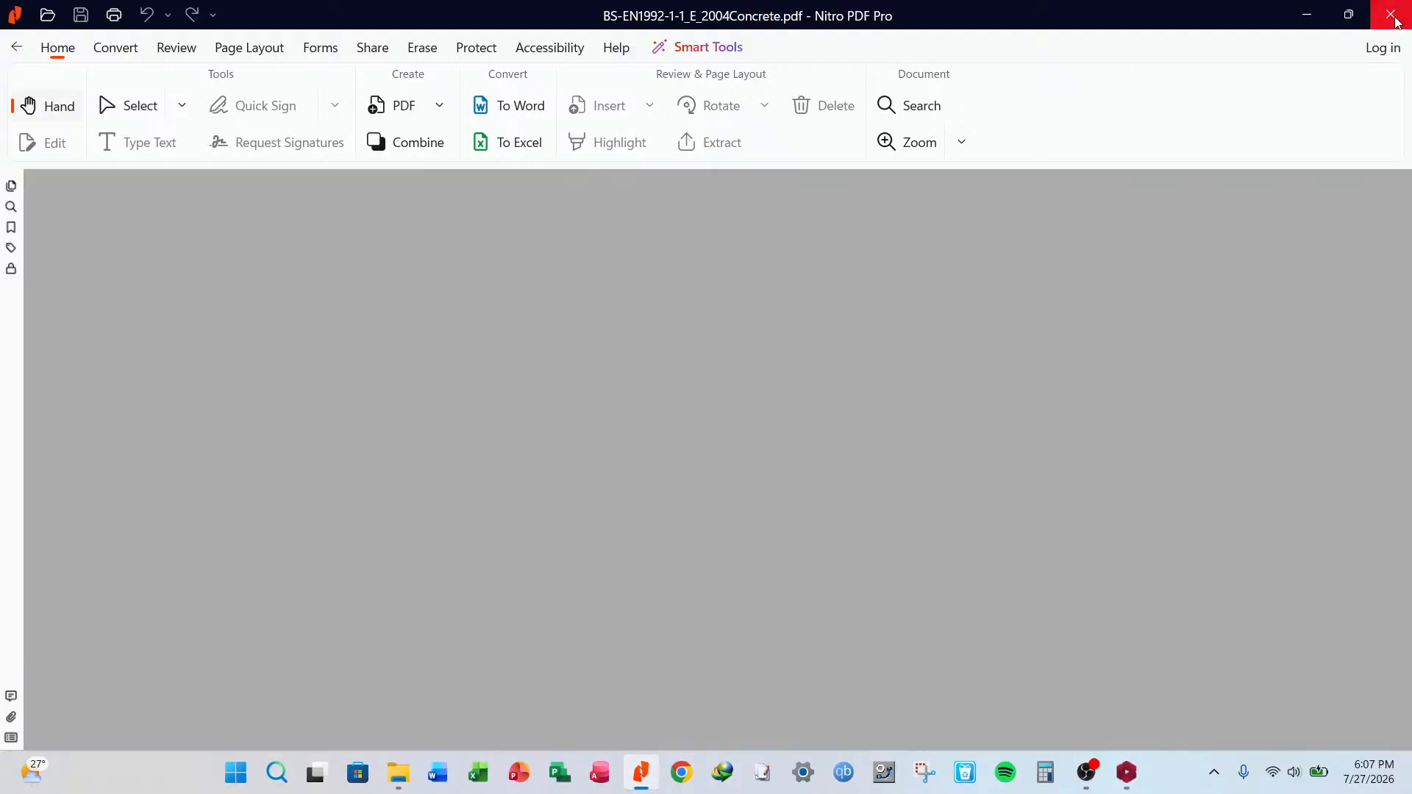
{"action": "left_click", "coordinate": [1398, 18]}
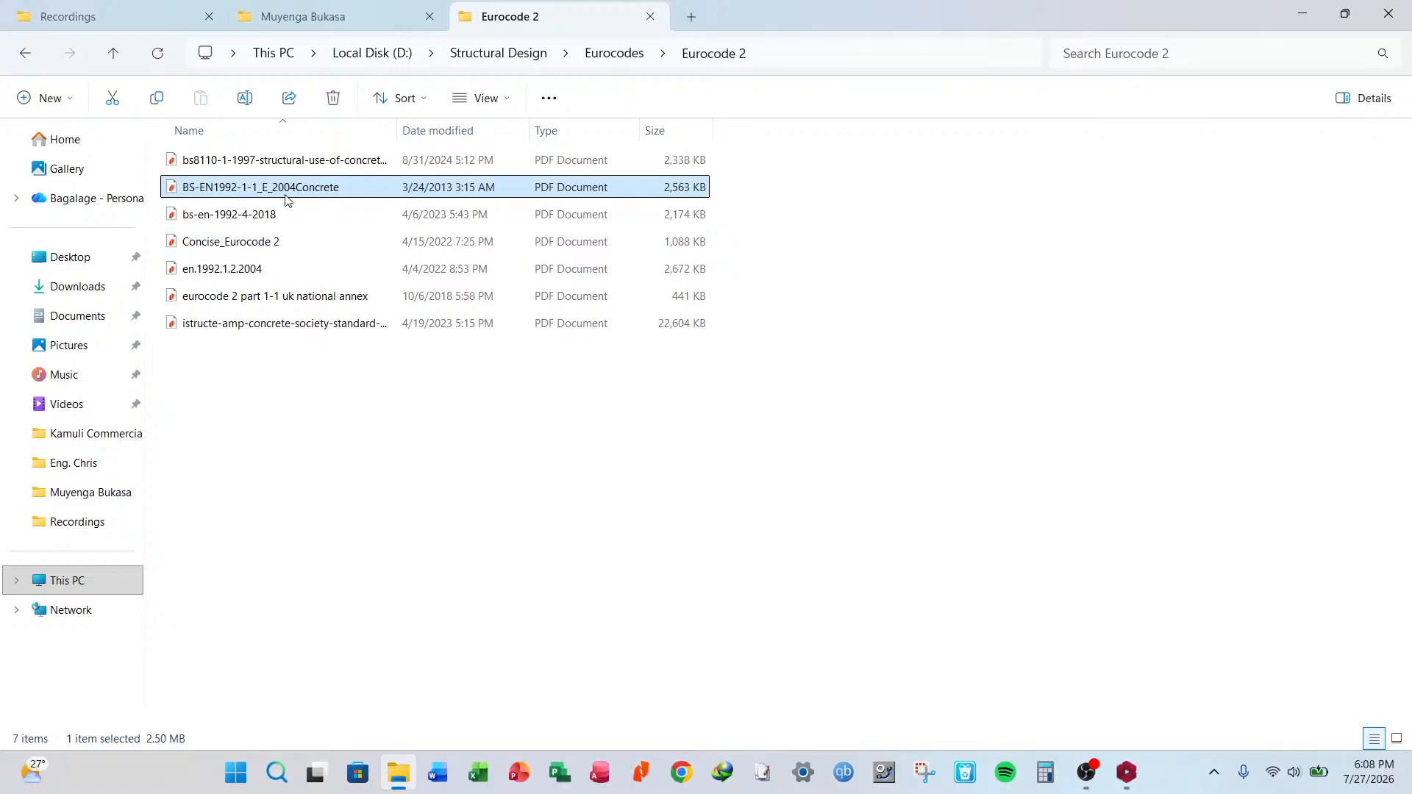
Open en.1992.1.2.2004 and examine the Table 5.5 minimum dimensions and axis distances for simply supported beams by fire resistance.
{"action": "left_click", "coordinate": [264, 268]}
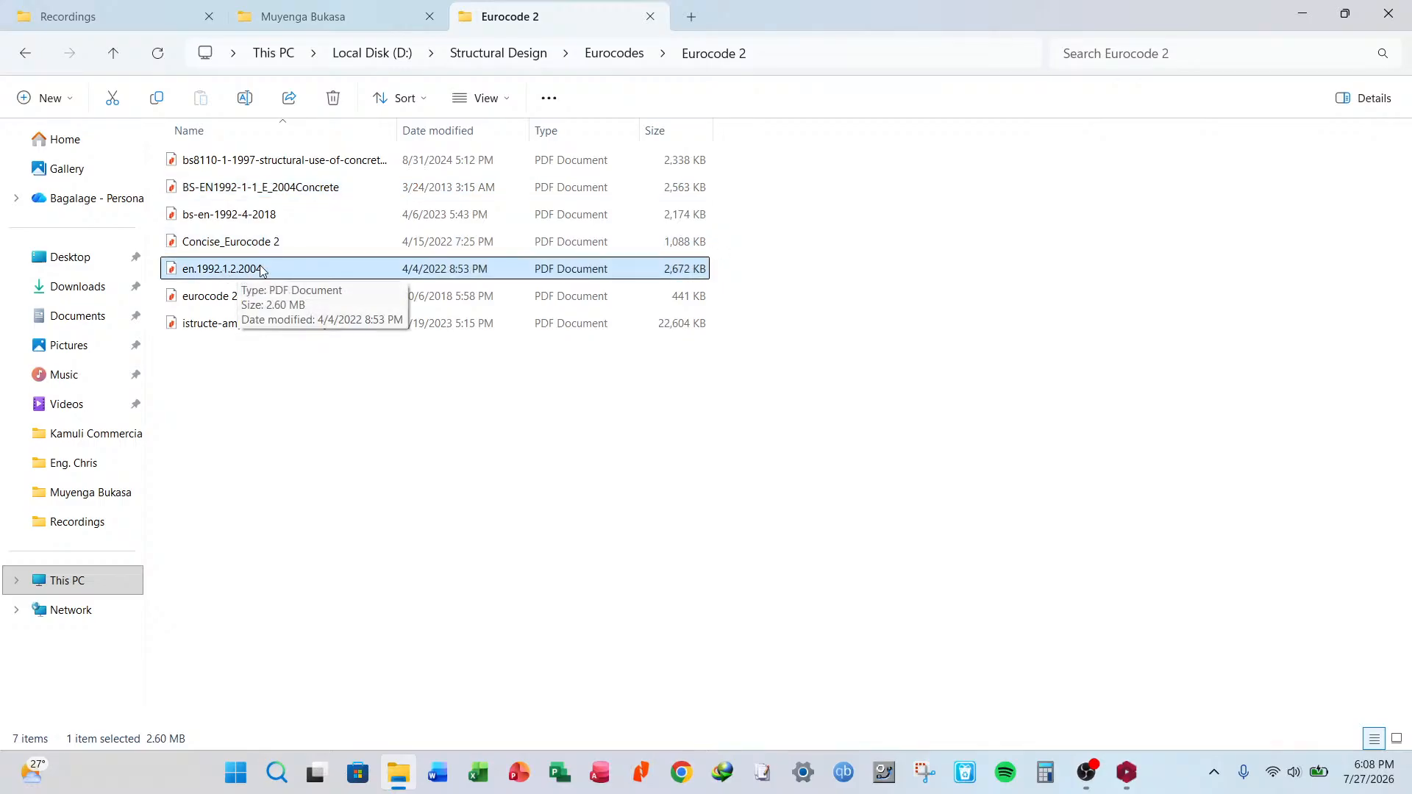
{"action": "double_click", "coordinate": [265, 268]}
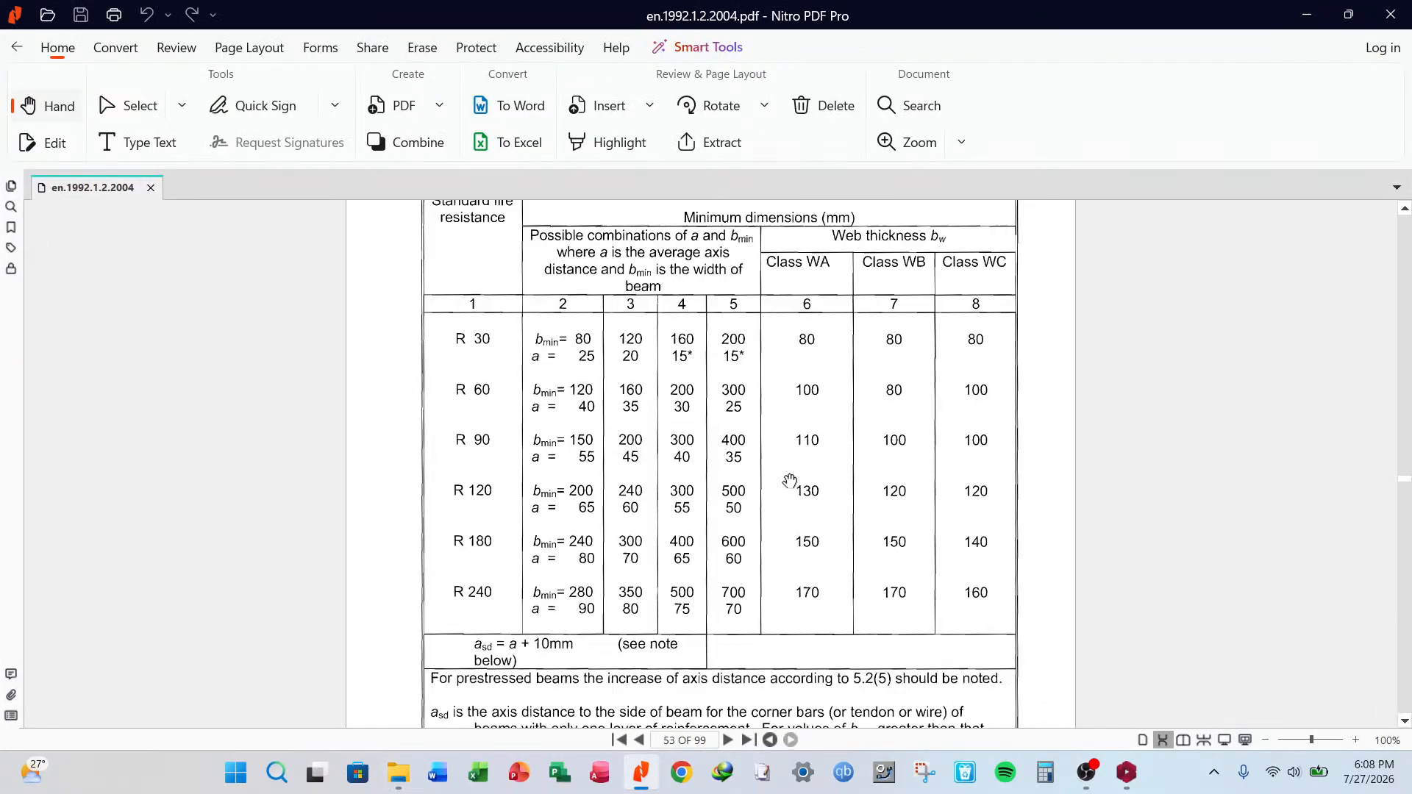
{"action": "scroll", "coordinate": [786, 479], "scroll_direction": "up", "scroll_amount": 5}
{"action": "scroll", "coordinate": [787, 480], "scroll_direction": "up", "scroll_amount": 1}
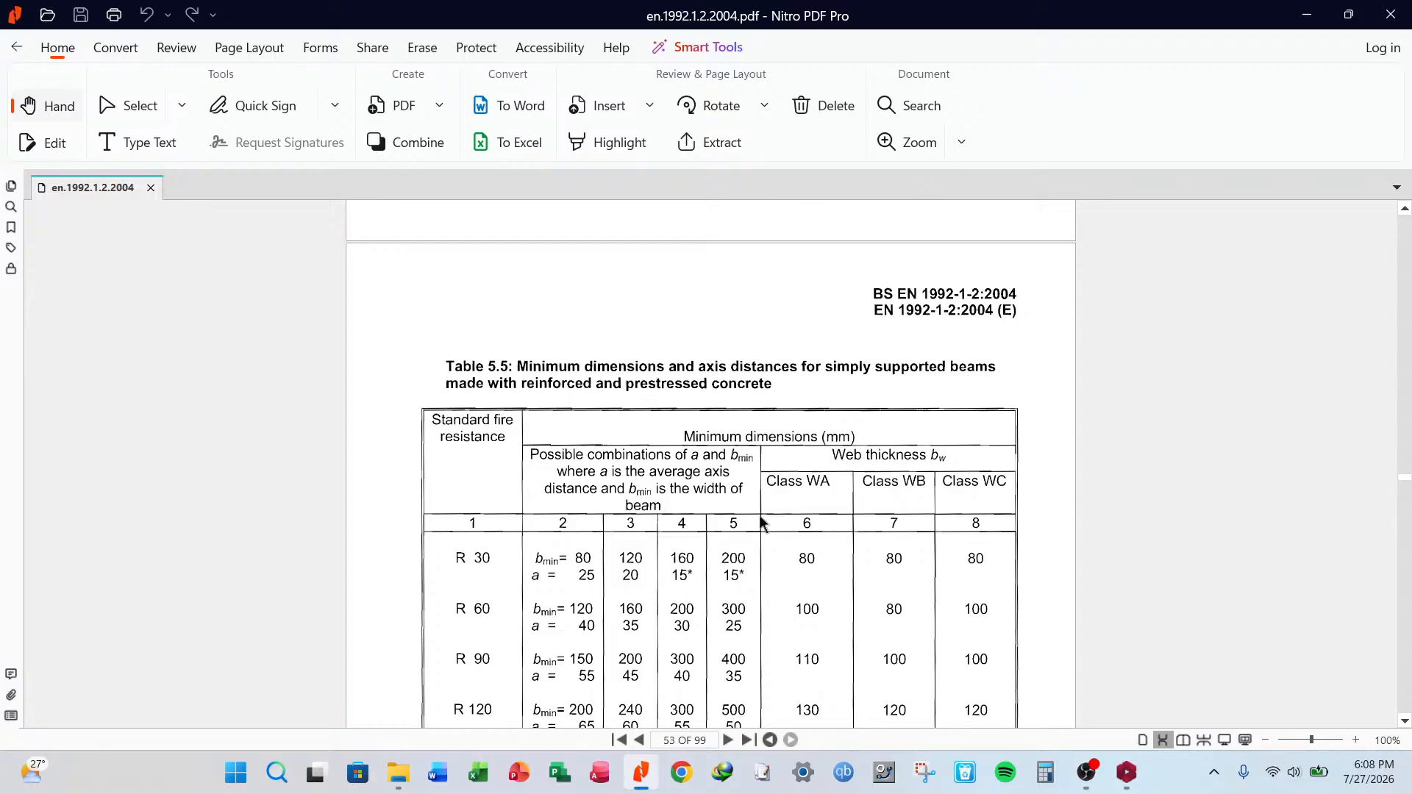
{"action": "scroll", "coordinate": [633, 482], "scroll_direction": "down", "scroll_amount": 4}
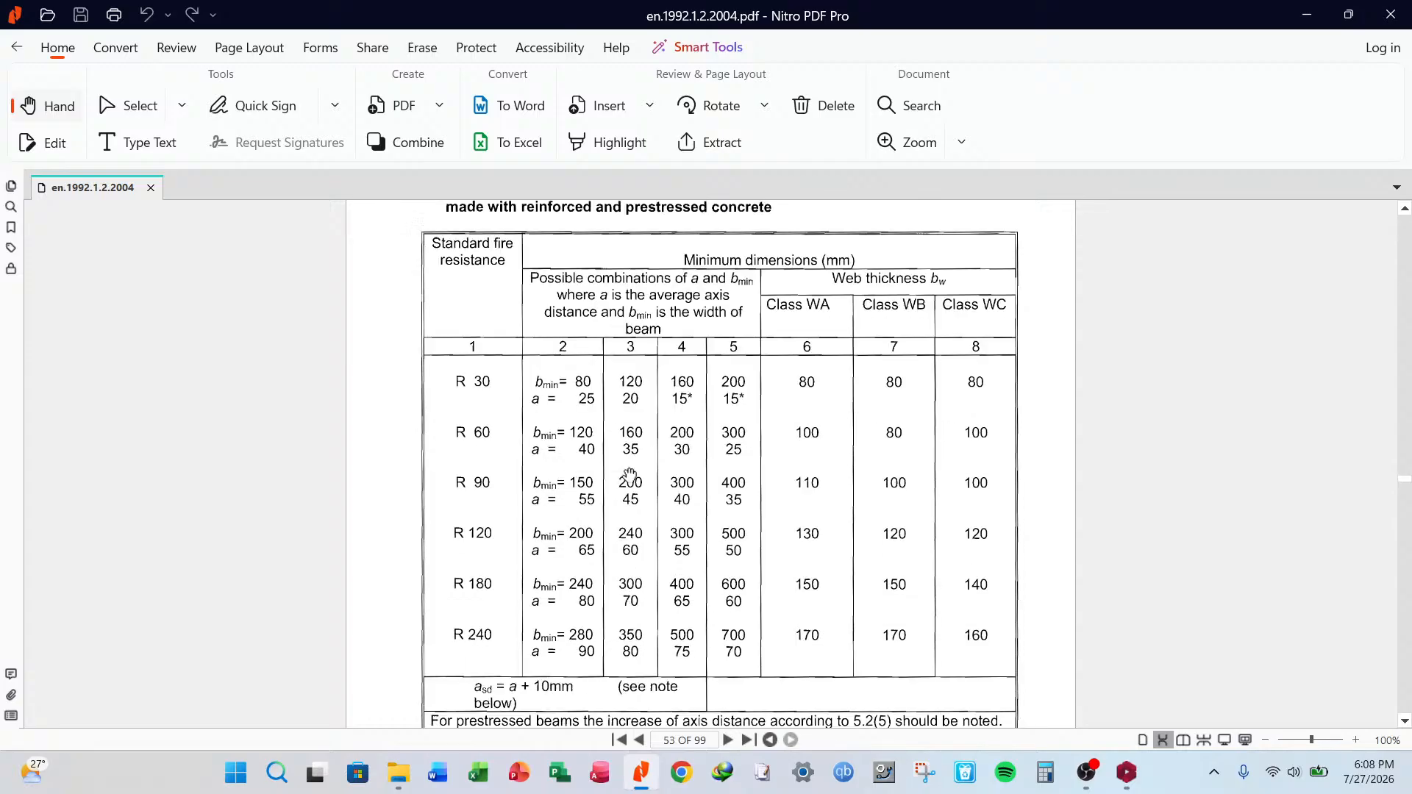
{"action": "scroll", "coordinate": [629, 464], "scroll_direction": "up", "scroll_amount": 2}
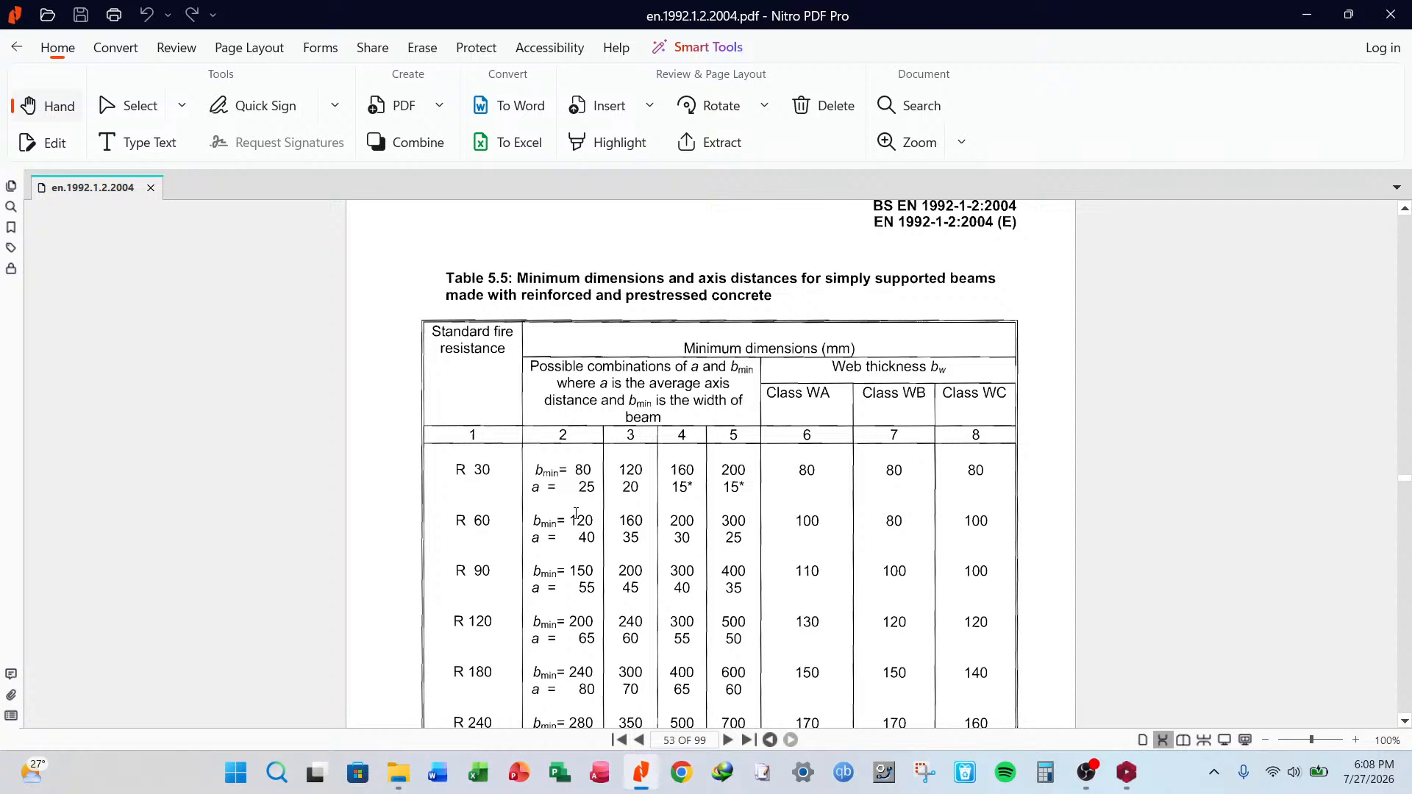
{"action": "double_click", "coordinate": [587, 489]}
{"action": "scroll", "coordinate": [618, 493], "scroll_direction": "down", "scroll_amount": 3}
{"action": "scroll", "coordinate": [618, 492], "scroll_direction": "up", "scroll_amount": 2}
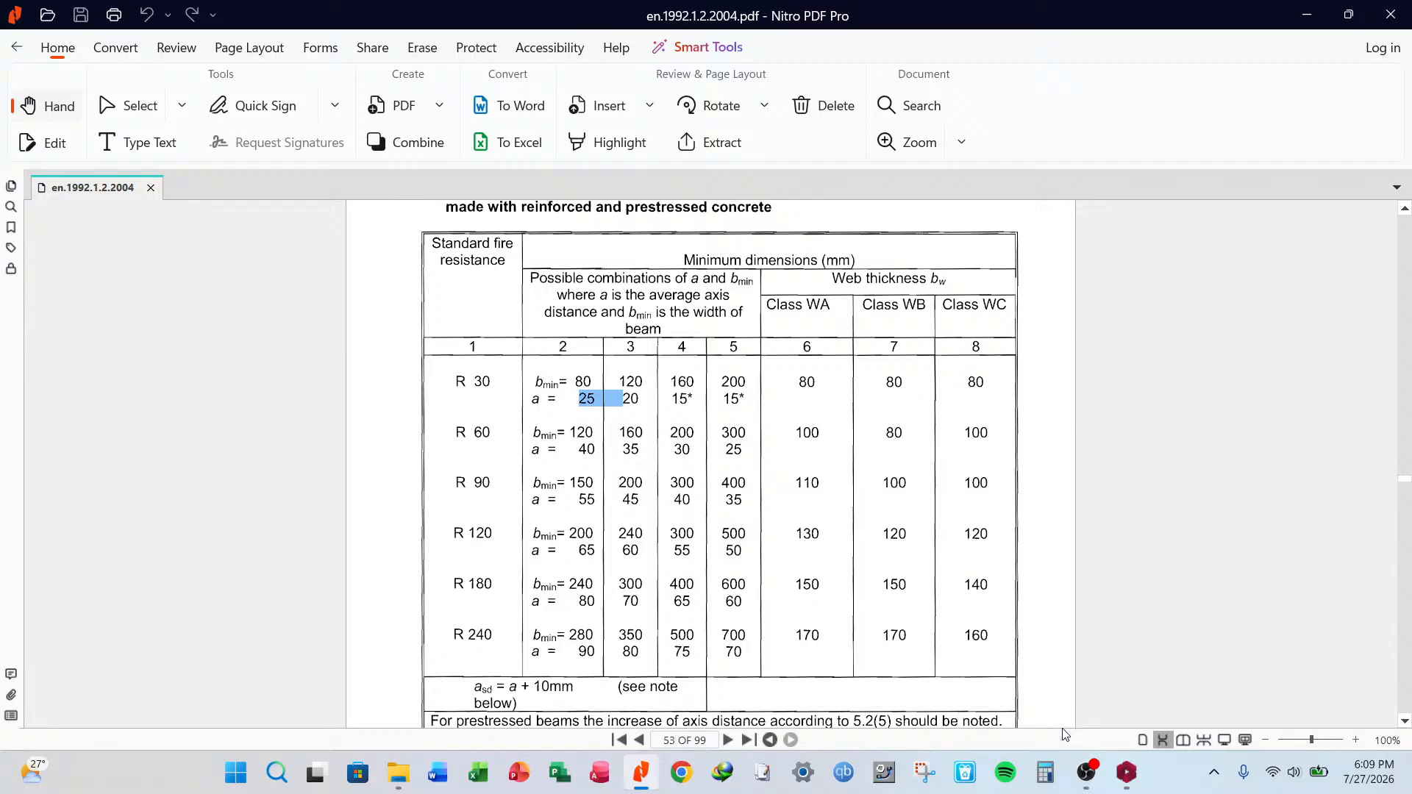
Switch back to ProtaStructure and review the slab concrete cover, filler block weight and steel bar settings.
{"action": "left_click", "coordinate": [1126, 773]}
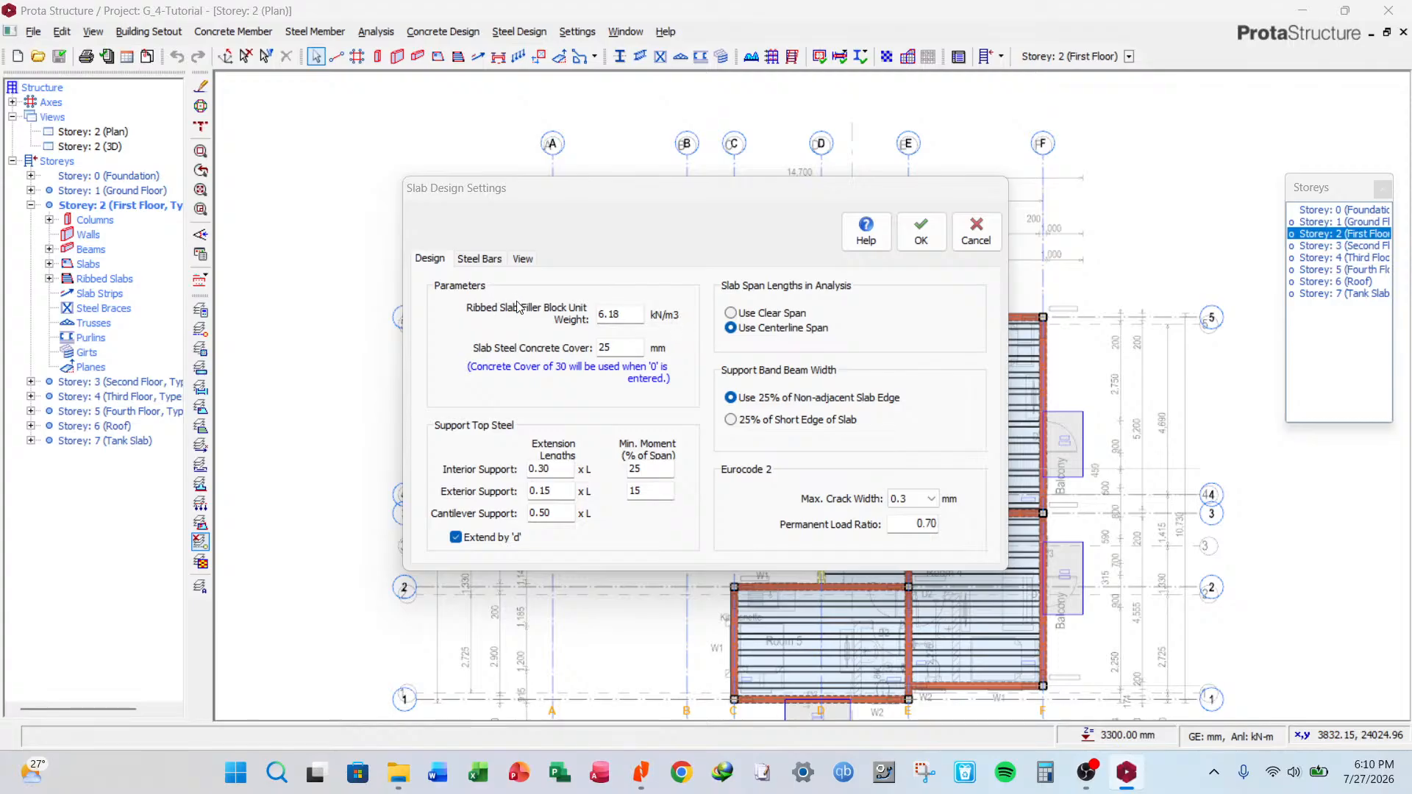
{"action": "left_click", "coordinate": [497, 263]}
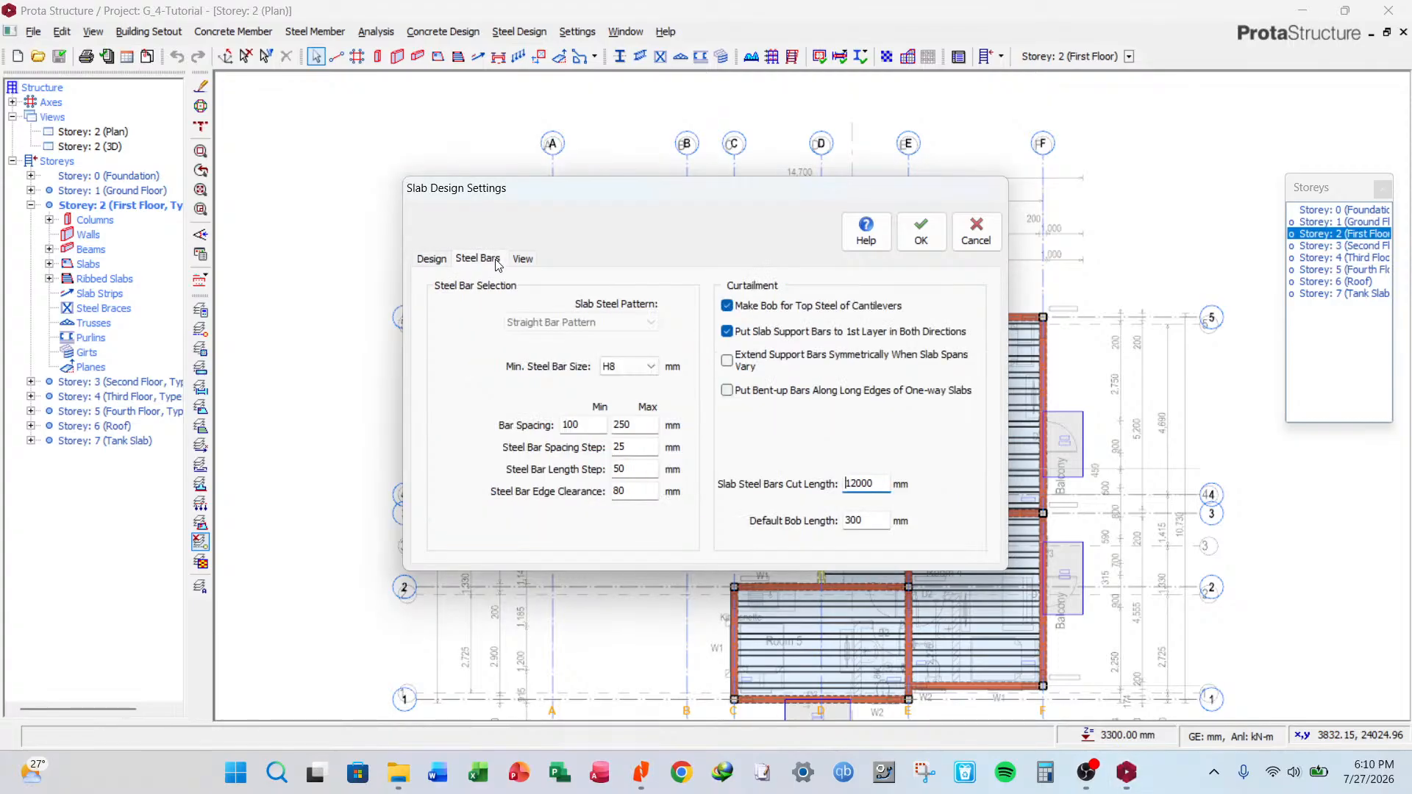
{"action": "left_click", "coordinate": [430, 260]}
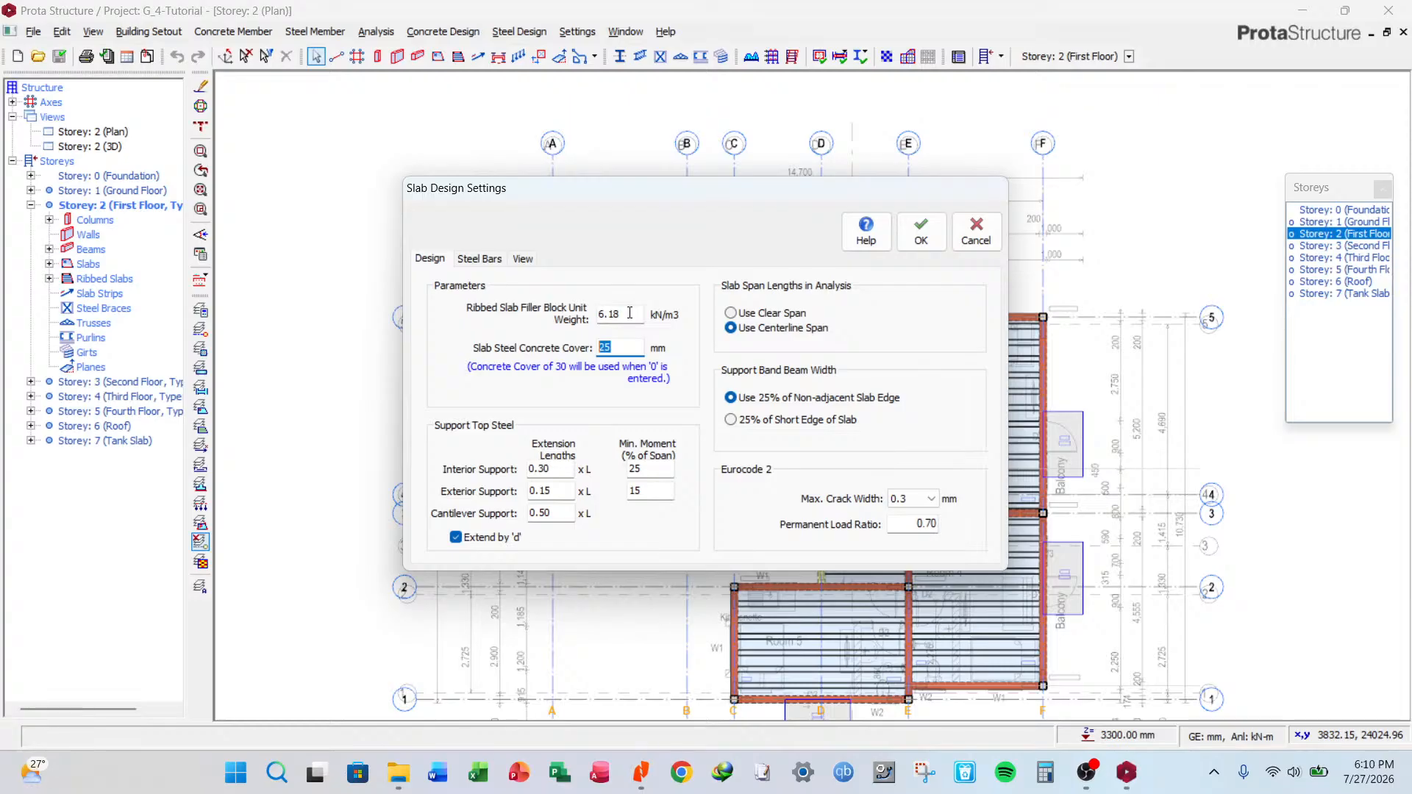
{"action": "left_click", "coordinate": [629, 312]}
Set the maximum slab steel bar spacing to 200 mm in the slab design settings.
{"action": "left_click", "coordinate": [479, 259]}
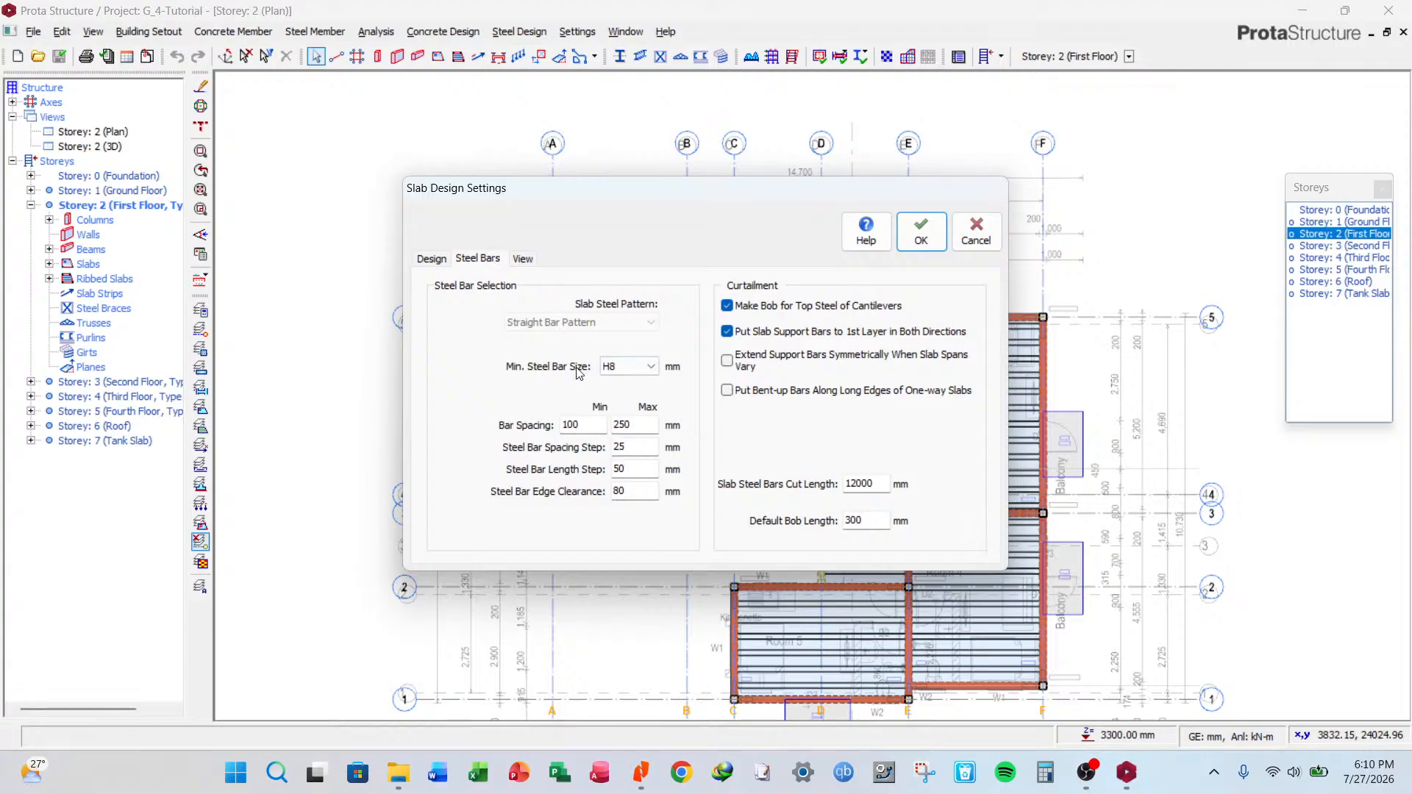
{"action": "left_click", "coordinate": [647, 368]}
{"action": "key", "text": "shift+Tab"}
{"action": "type", "text": "200"}
{"action": "key", "text": "Tab"}
{"action": "left_click", "coordinate": [640, 471]}
{"action": "left_click", "coordinate": [636, 424]}
{"action": "left_click", "coordinate": [634, 445]}
{"action": "left_click", "coordinate": [637, 424]}
{"action": "left_click", "coordinate": [632, 445]}
{"action": "left_click", "coordinate": [637, 426]}
{"action": "left_click", "coordinate": [645, 448]}
Check the slab view options, accept the slab design settings and update all slab concrete covers in the current storey.
{"action": "left_click", "coordinate": [522, 259]}
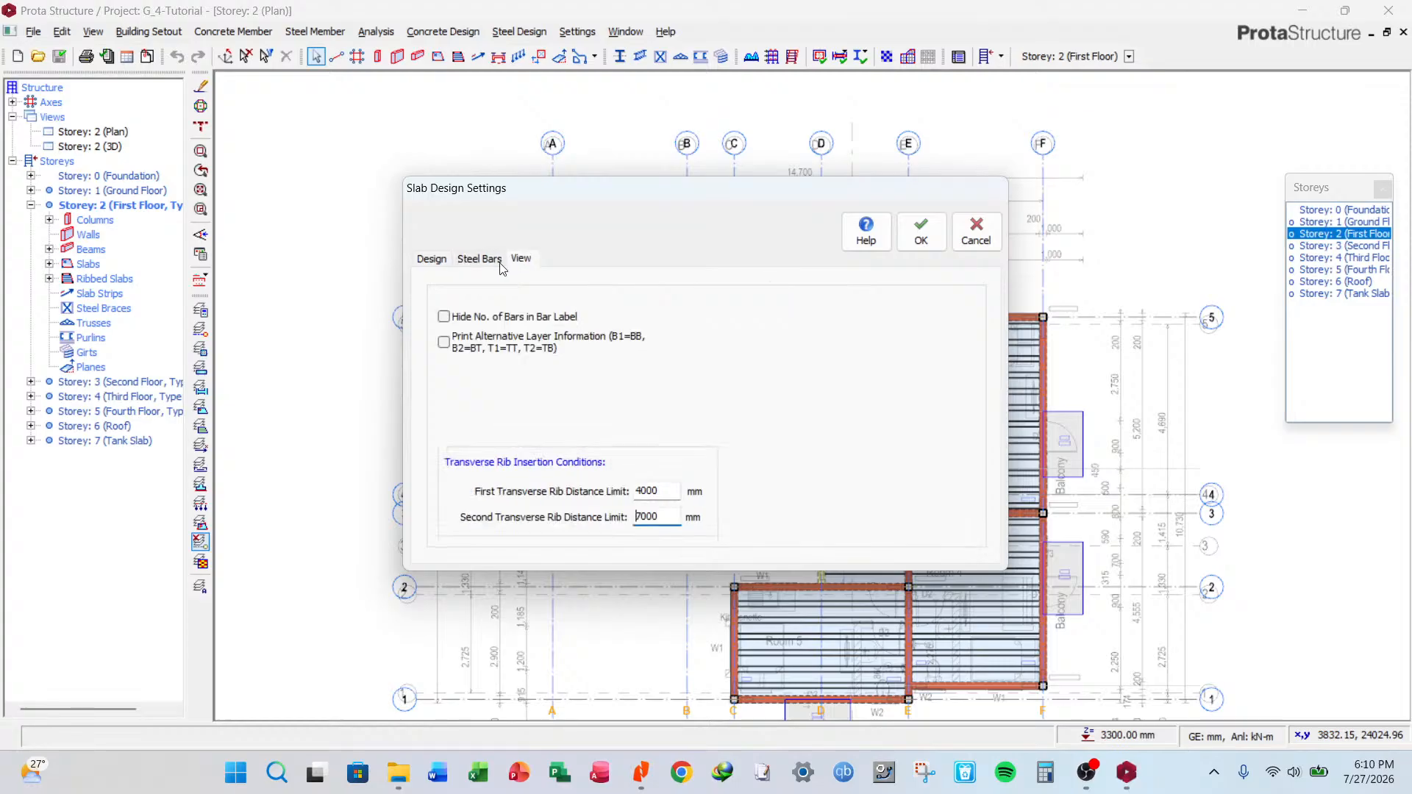
{"action": "left_click", "coordinate": [494, 260]}
{"action": "left_click", "coordinate": [923, 231]}
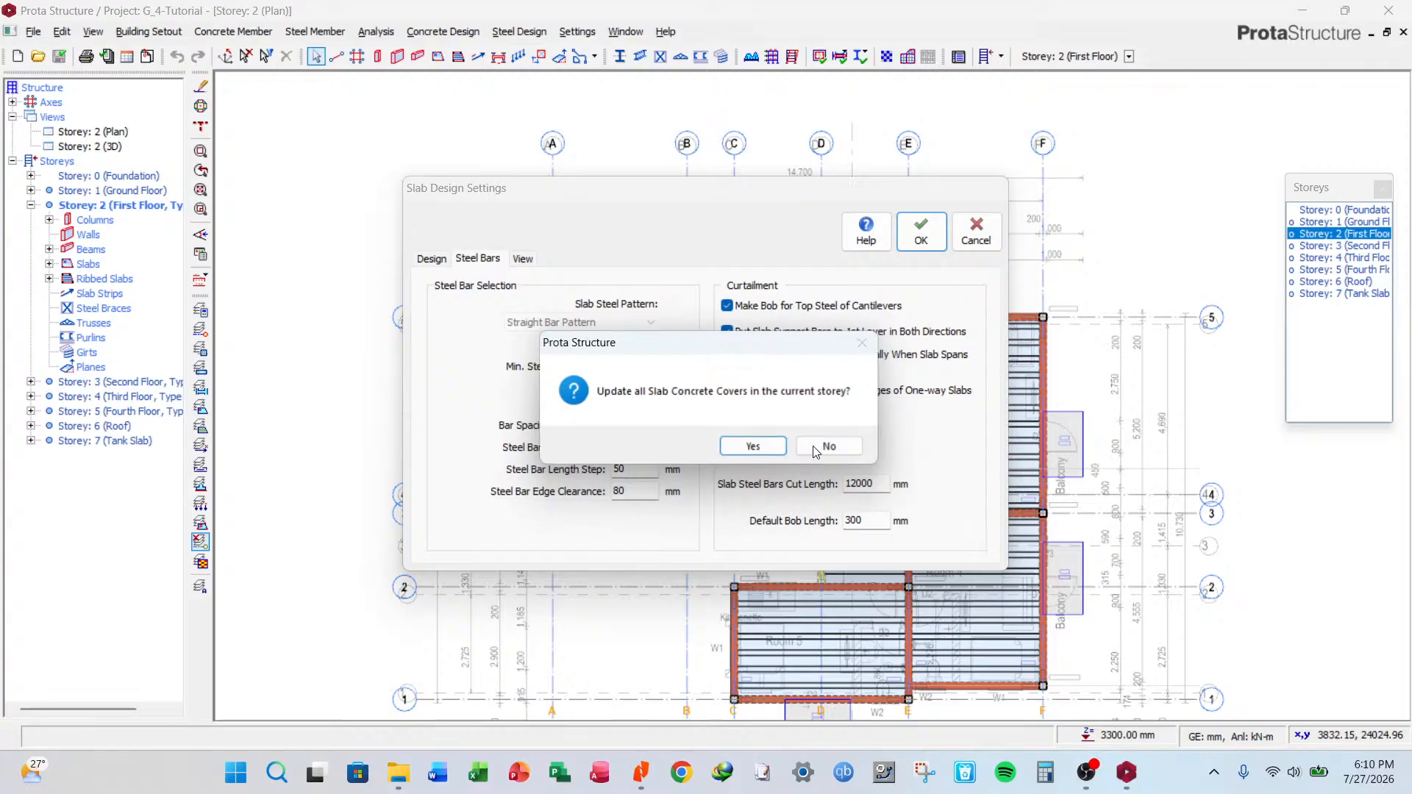
{"action": "left_click", "coordinate": [776, 448]}
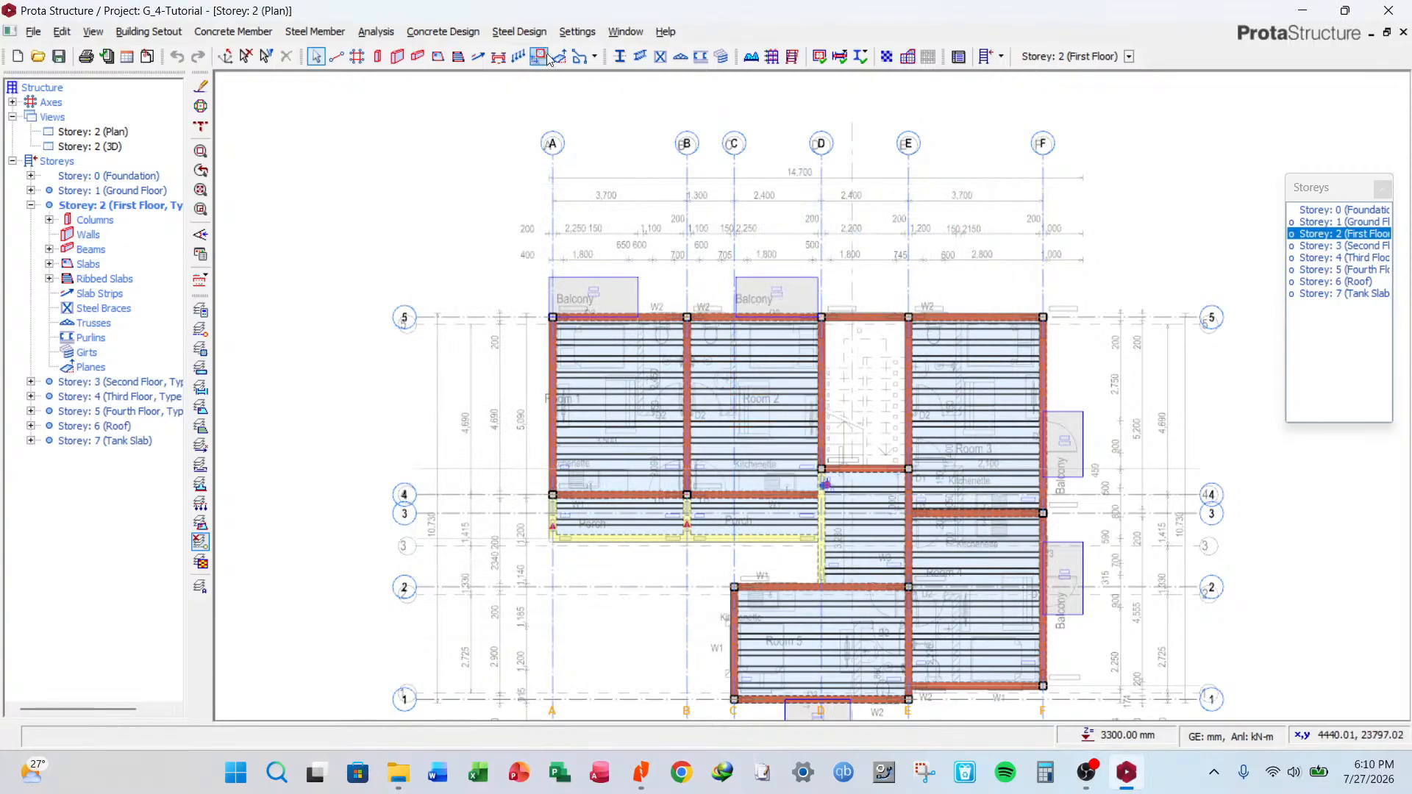
Open the rib design settings and take the design shear force at 'd' from the column face.
{"action": "left_click", "coordinate": [577, 31]}
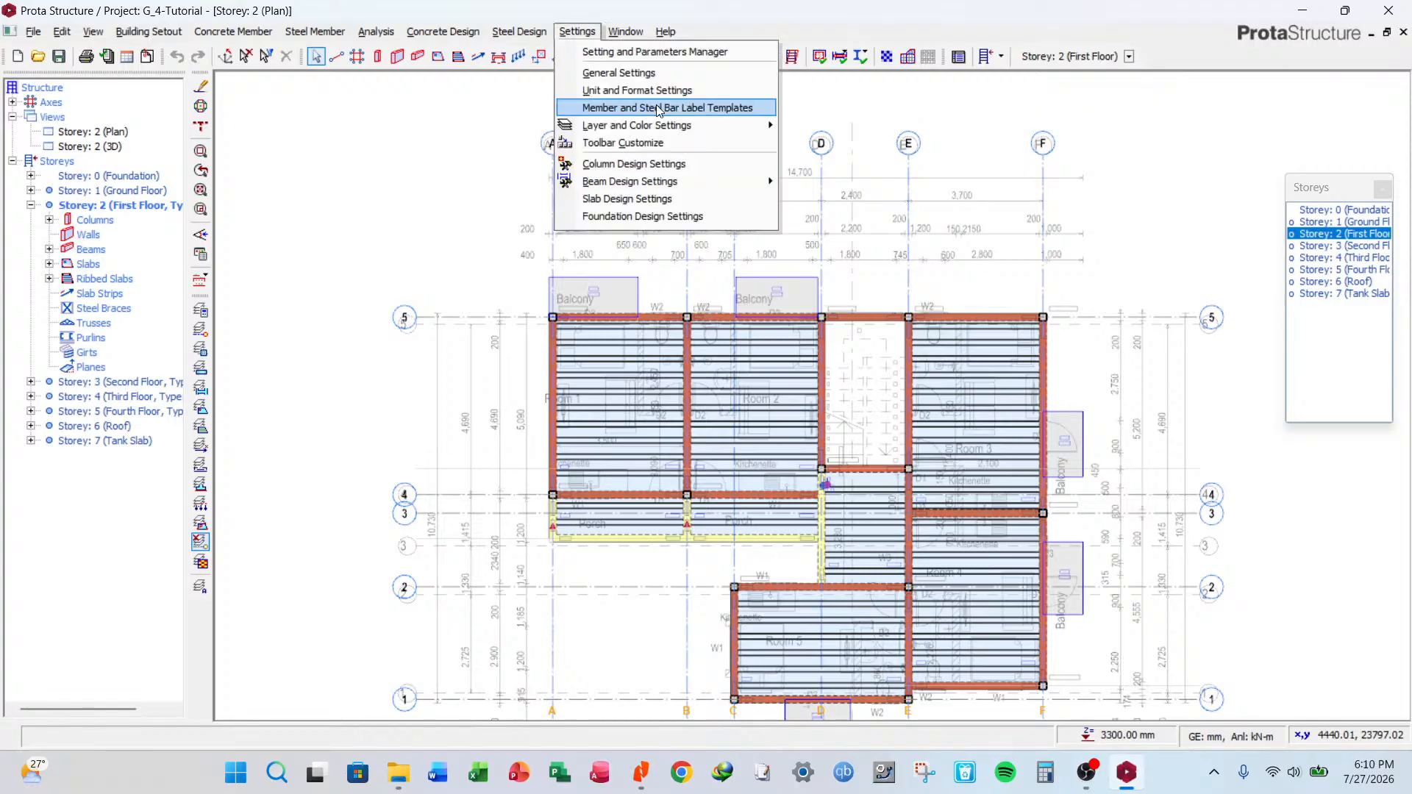
{"action": "mouse_move", "coordinate": [651, 182]}
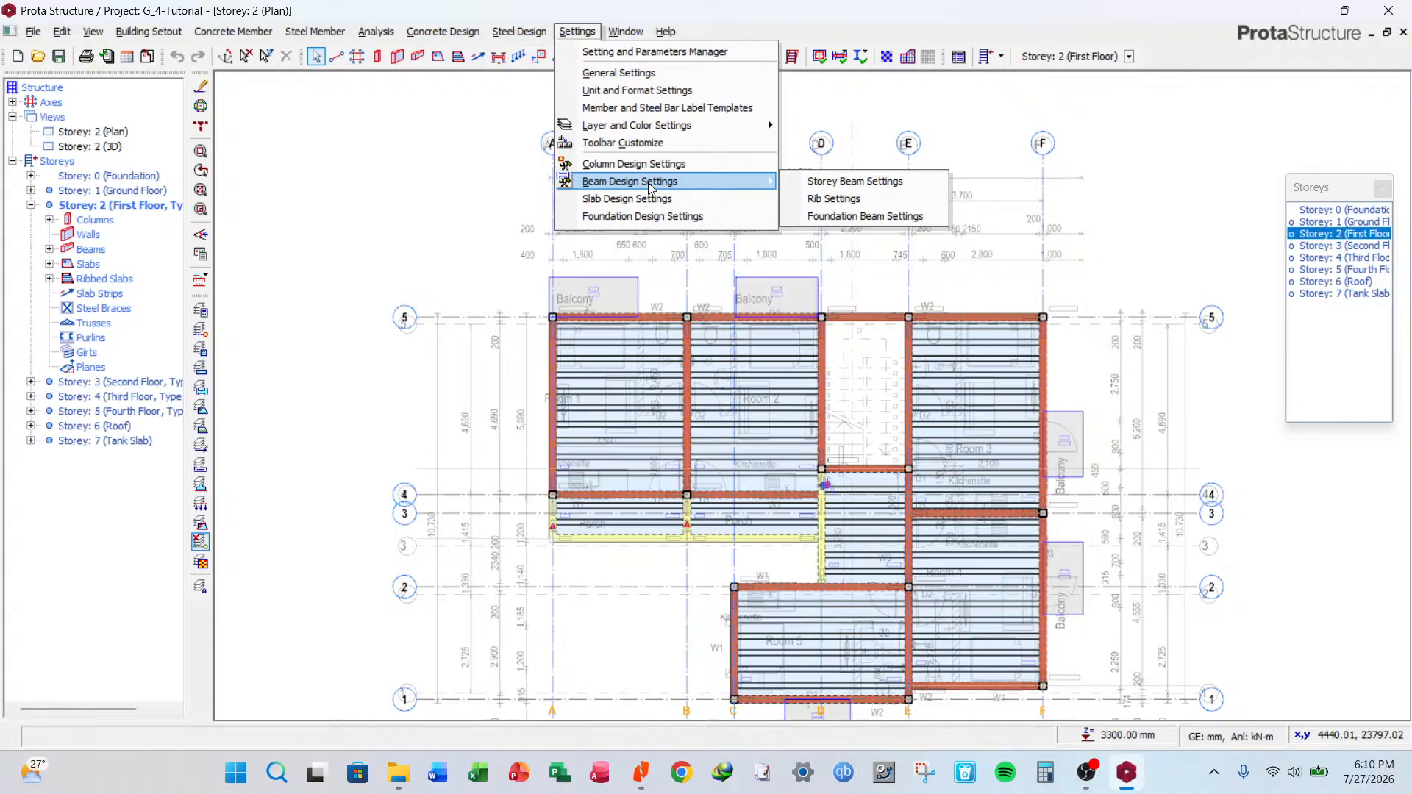
{"action": "left_click", "coordinate": [821, 197]}
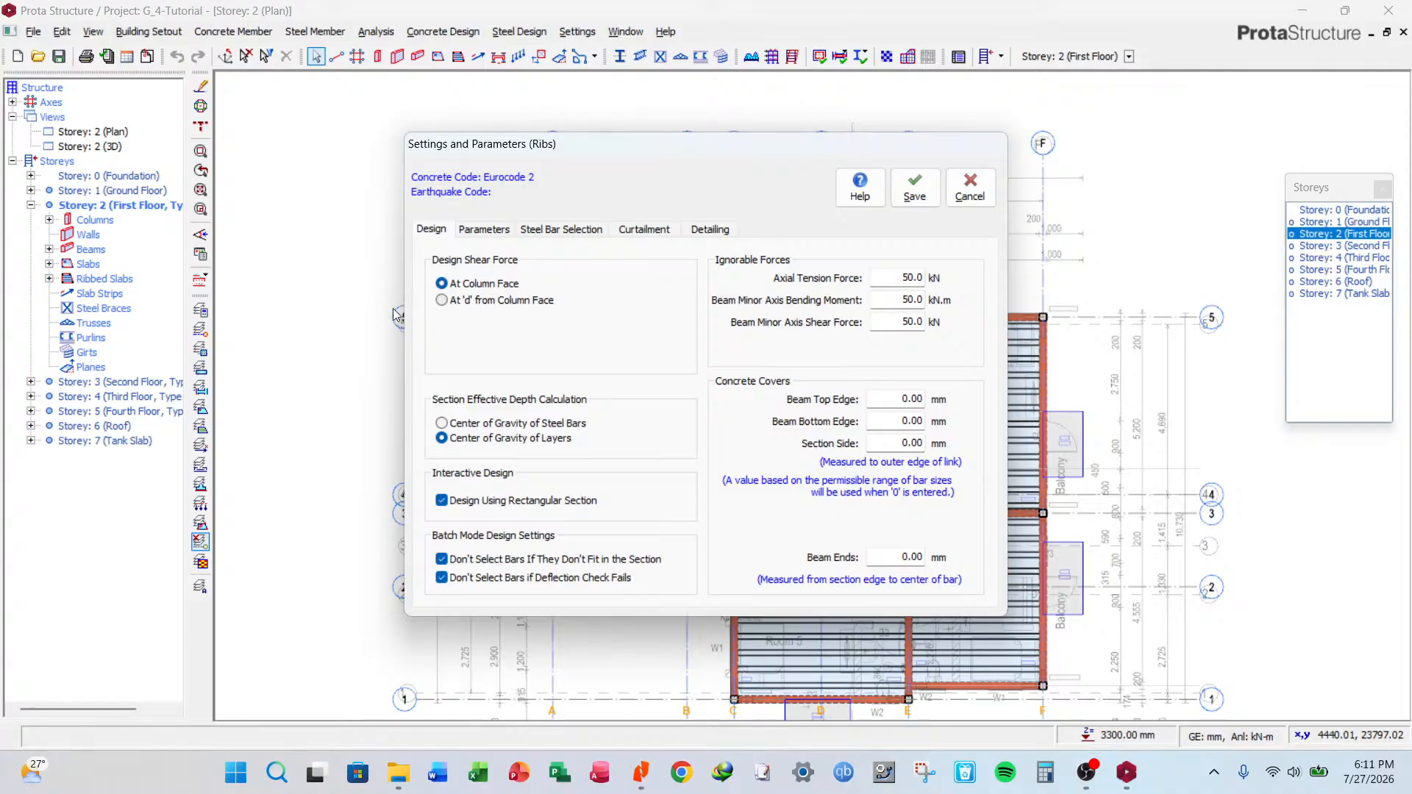
{"action": "left_click", "coordinate": [463, 302]}
Set the rib concrete covers at the top edge, bottom edge, section side and beam ends to 25 mm each.
{"action": "double_click", "coordinate": [905, 398]}
{"action": "type", "text": "25"}
{"action": "key", "text": "Tab"}
{"action": "type", "text": "25"}
{"action": "key", "text": "Tab"}
{"action": "type", "text": "25"}
{"action": "key", "text": "Tab"}
{"action": "type", "text": "25"}
Check the available minimum rib steel diameters and save the rib settings.
{"action": "left_click", "coordinate": [498, 234]}
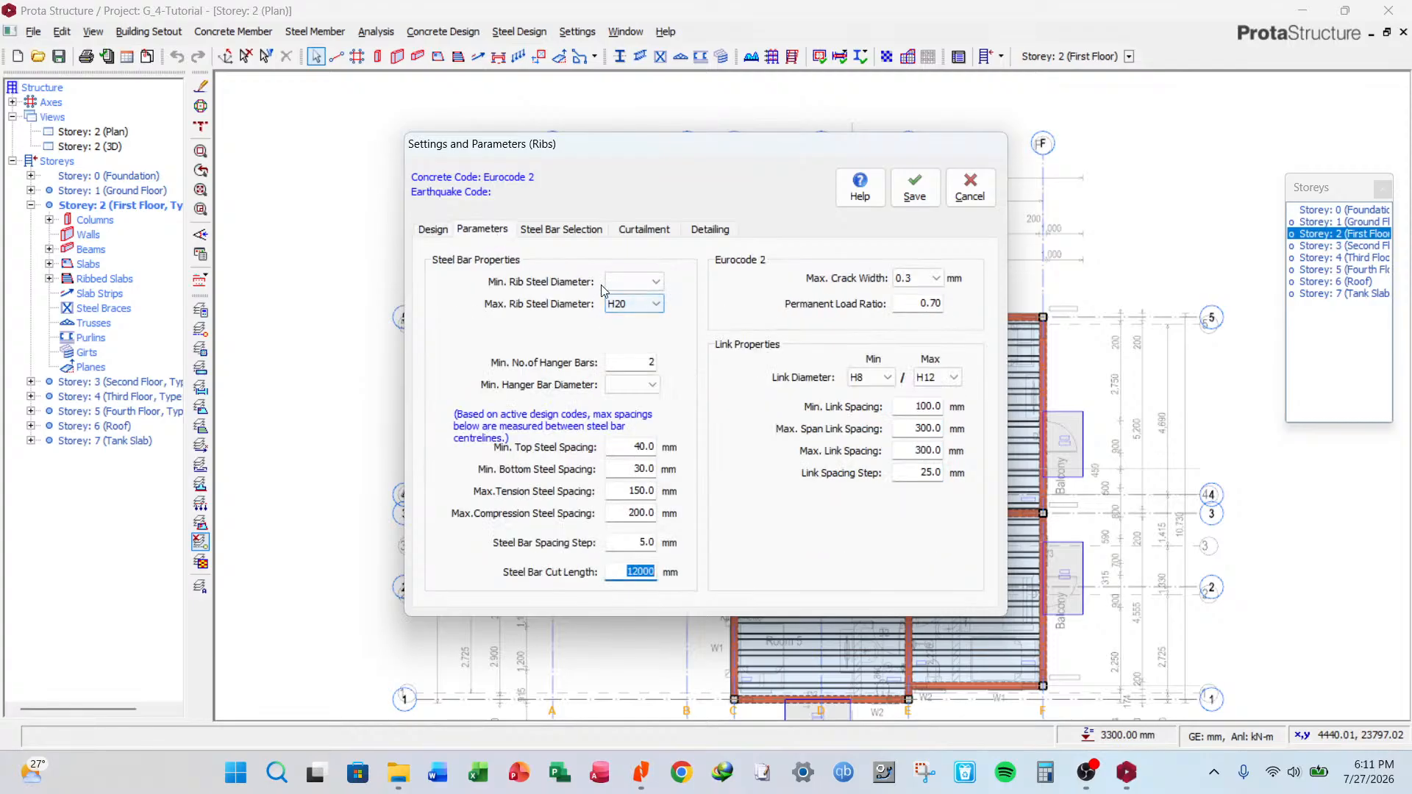
{"action": "left_click", "coordinate": [647, 284]}
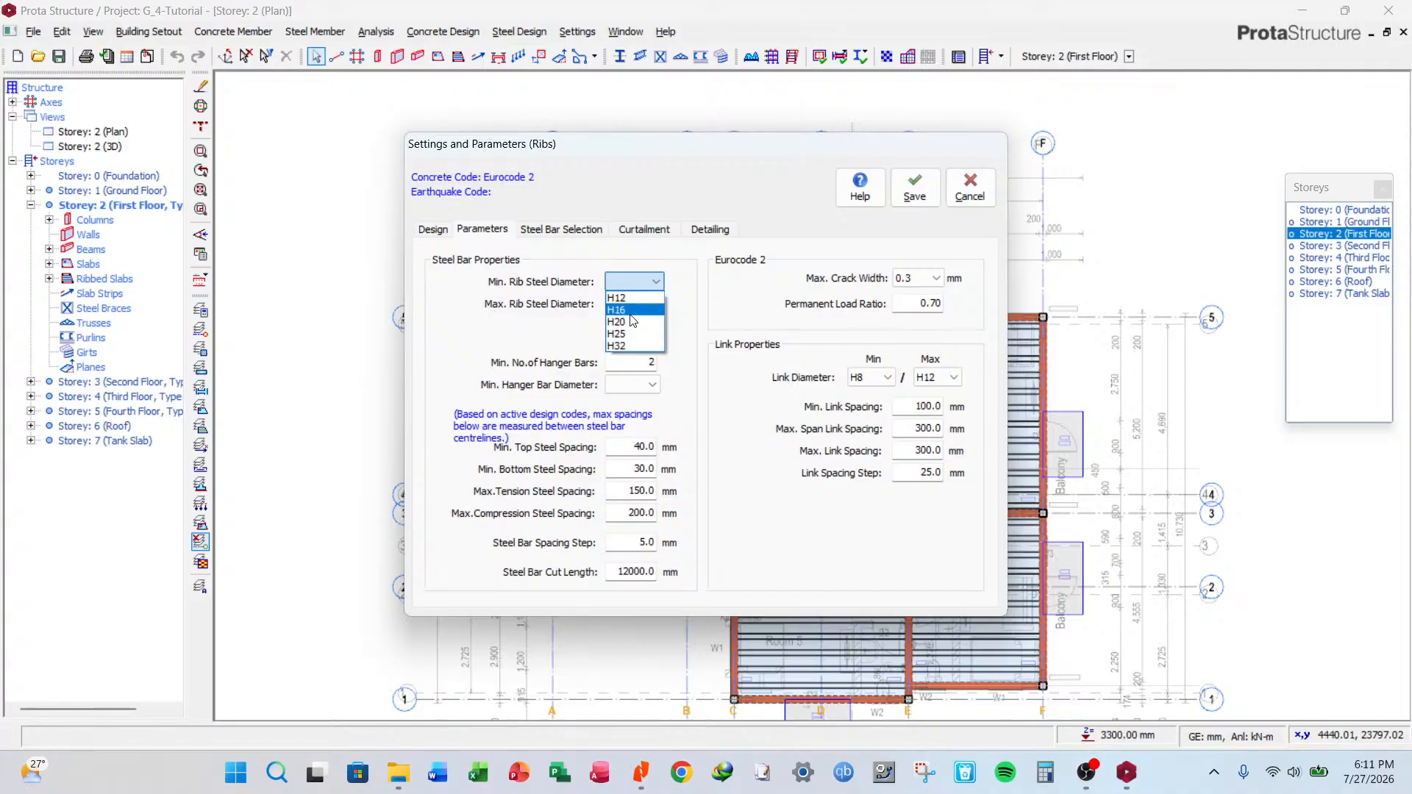
{"action": "left_click", "coordinate": [632, 321]}
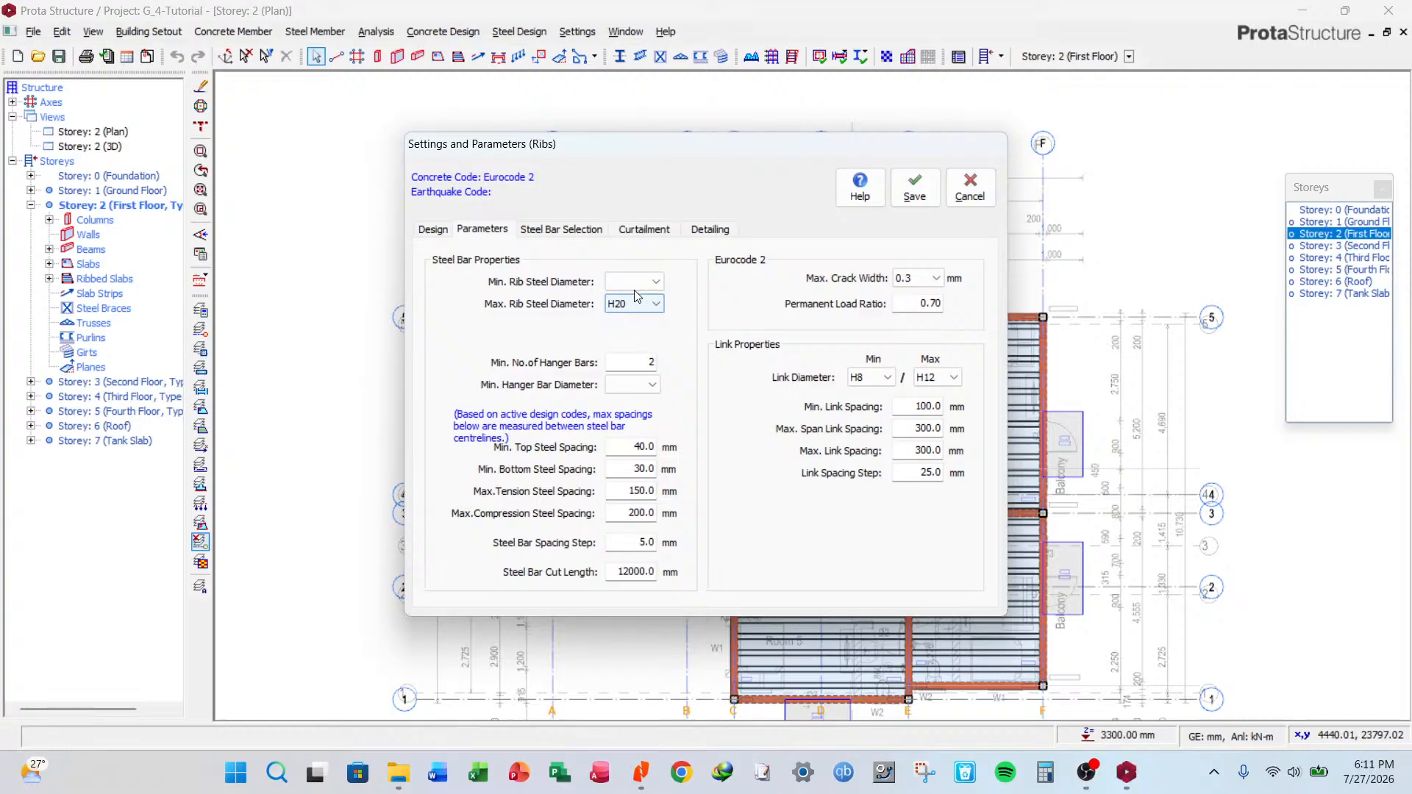
{"action": "left_click", "coordinate": [921, 183]}
{"action": "left_click", "coordinate": [763, 446]}
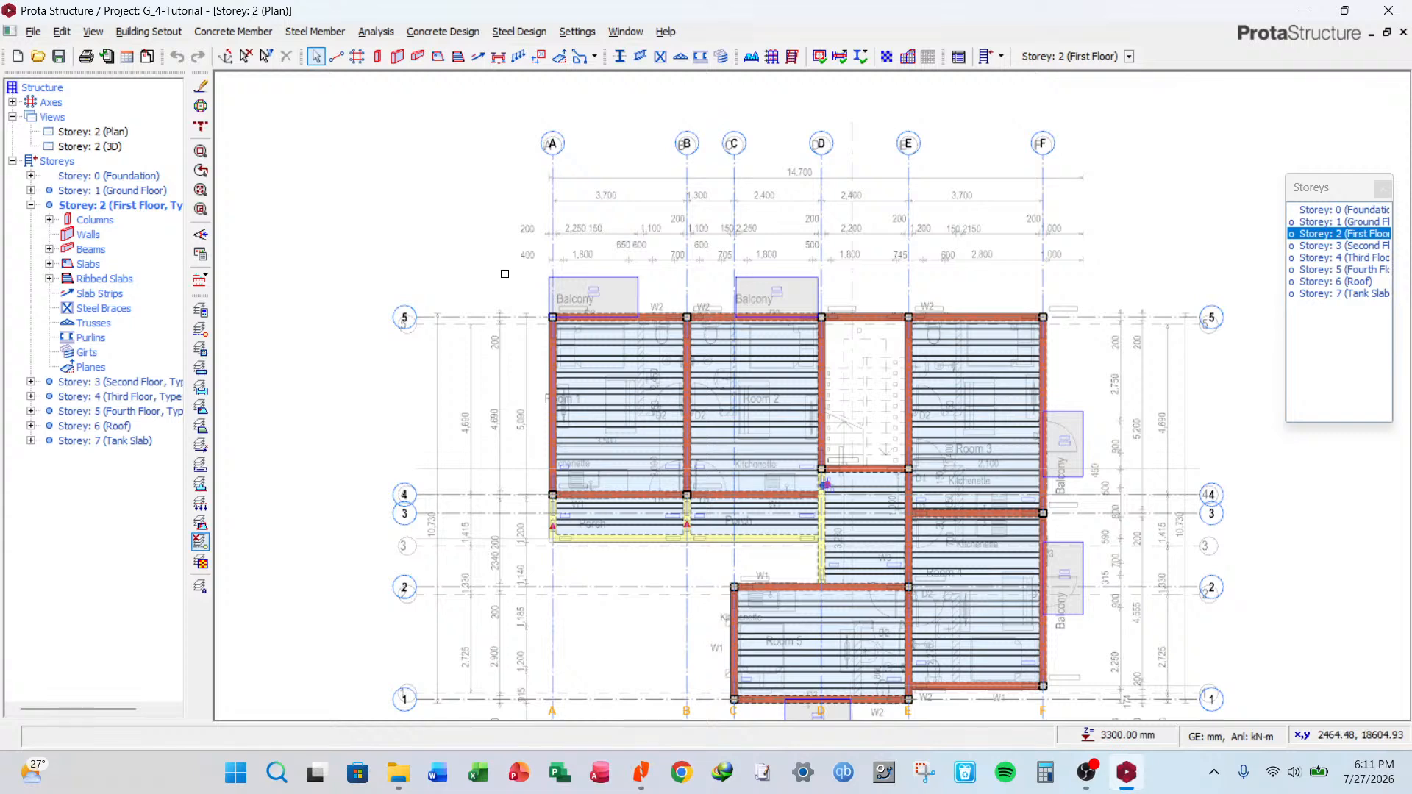
Open Building Analysis and bring up the material editor from its pre-analysis settings.
{"action": "left_click", "coordinate": [376, 32]}
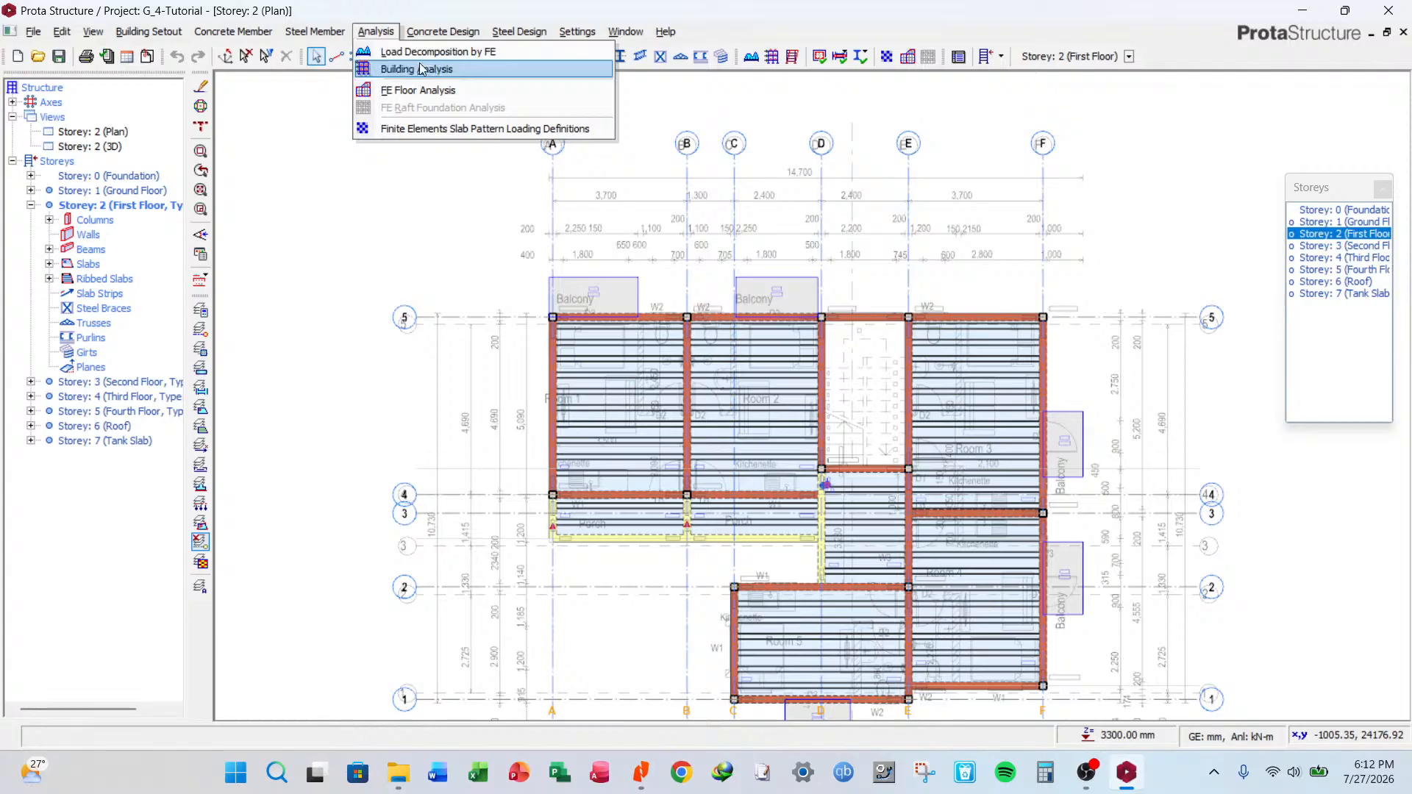
{"action": "left_click", "coordinate": [422, 69]}
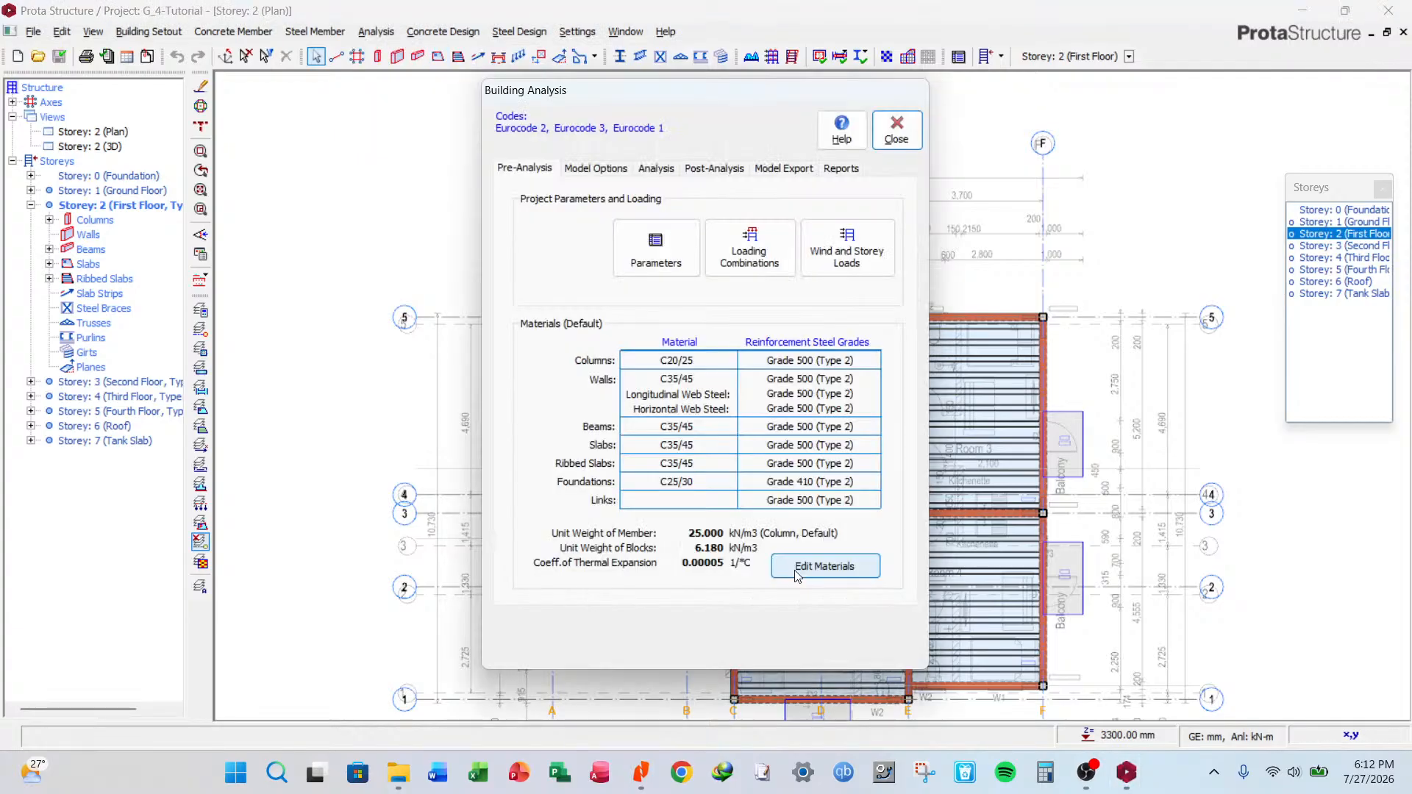
{"action": "left_click", "coordinate": [797, 572]}
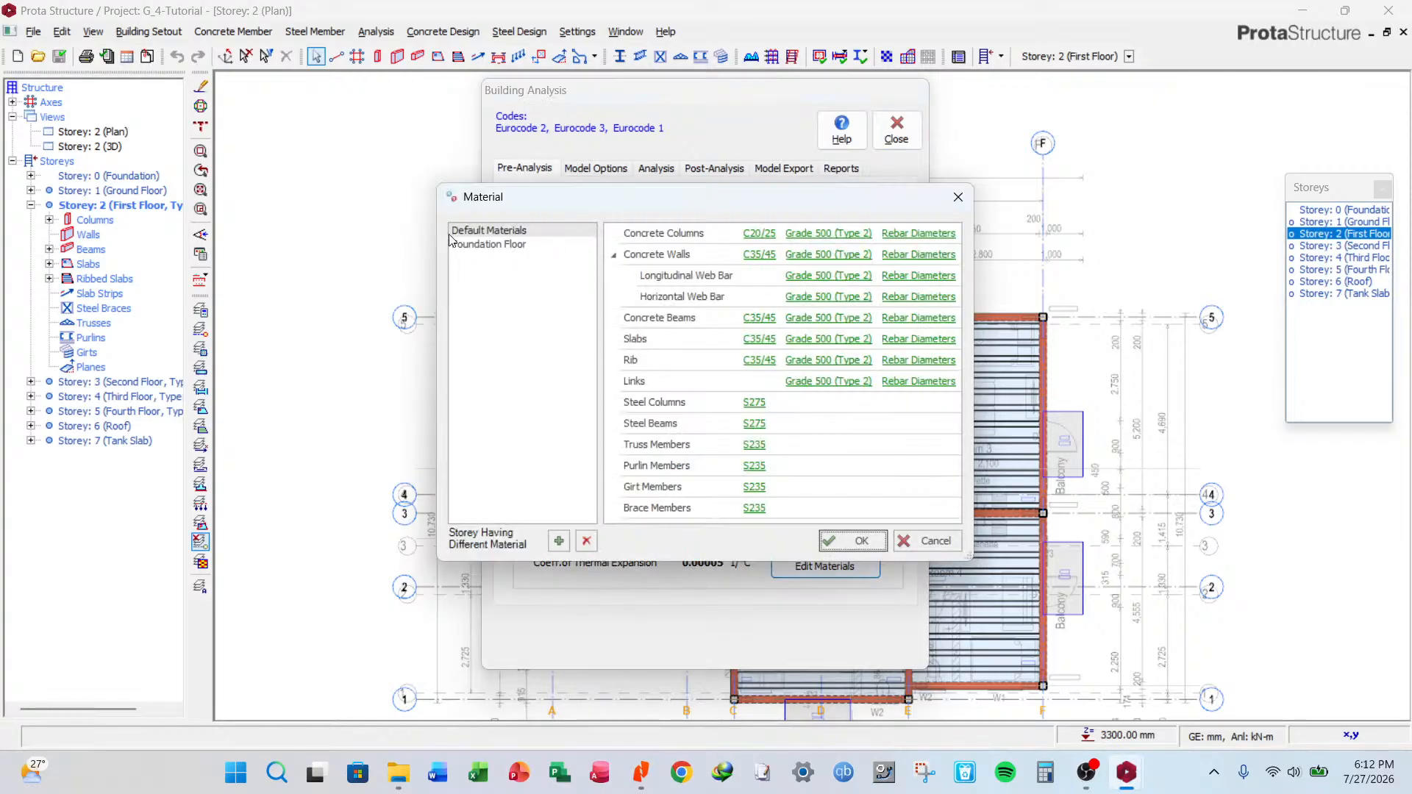
Compare the material assignments of Default Materials and Foundation Floor.
{"action": "left_click", "coordinate": [494, 259]}
{"action": "left_click", "coordinate": [492, 246]}
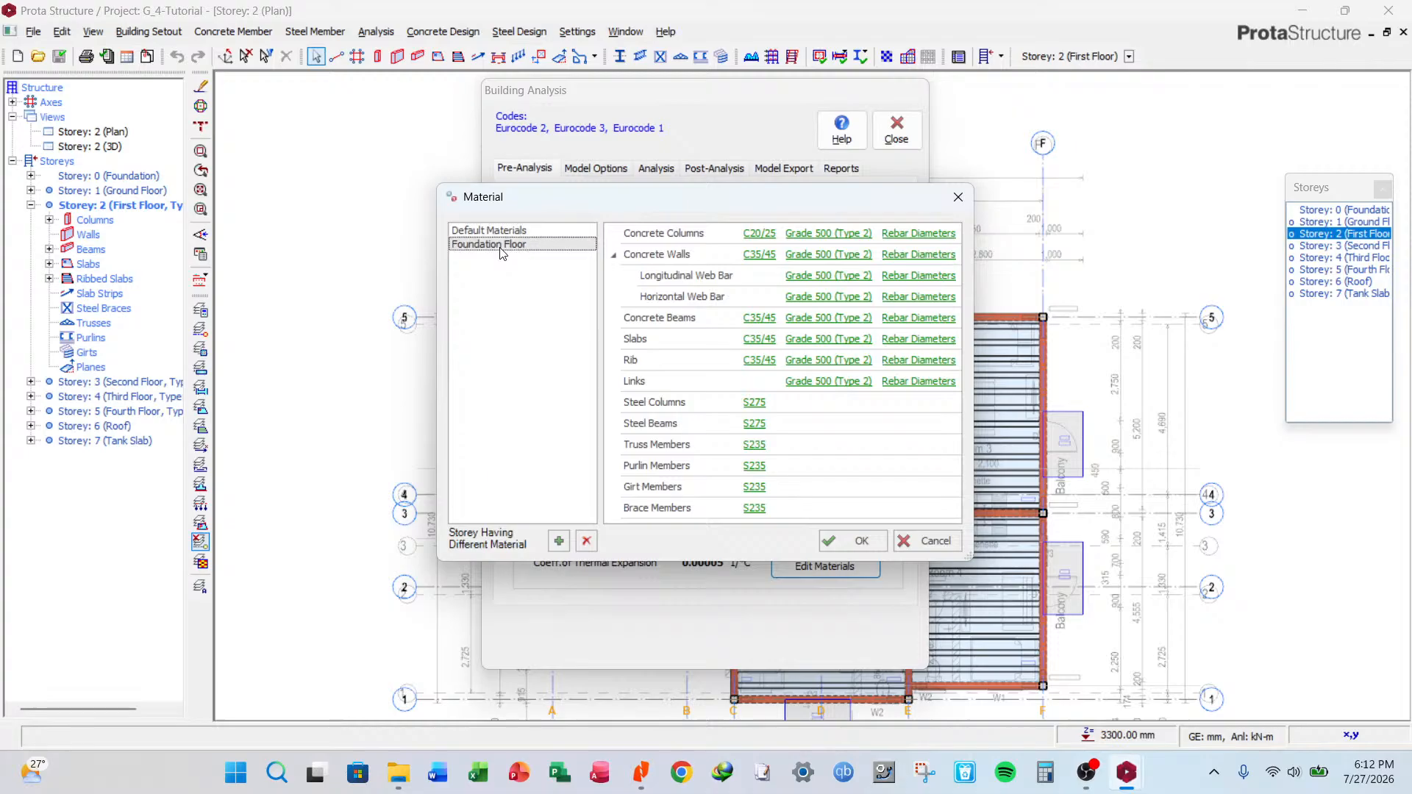
{"action": "left_click", "coordinate": [498, 233]}
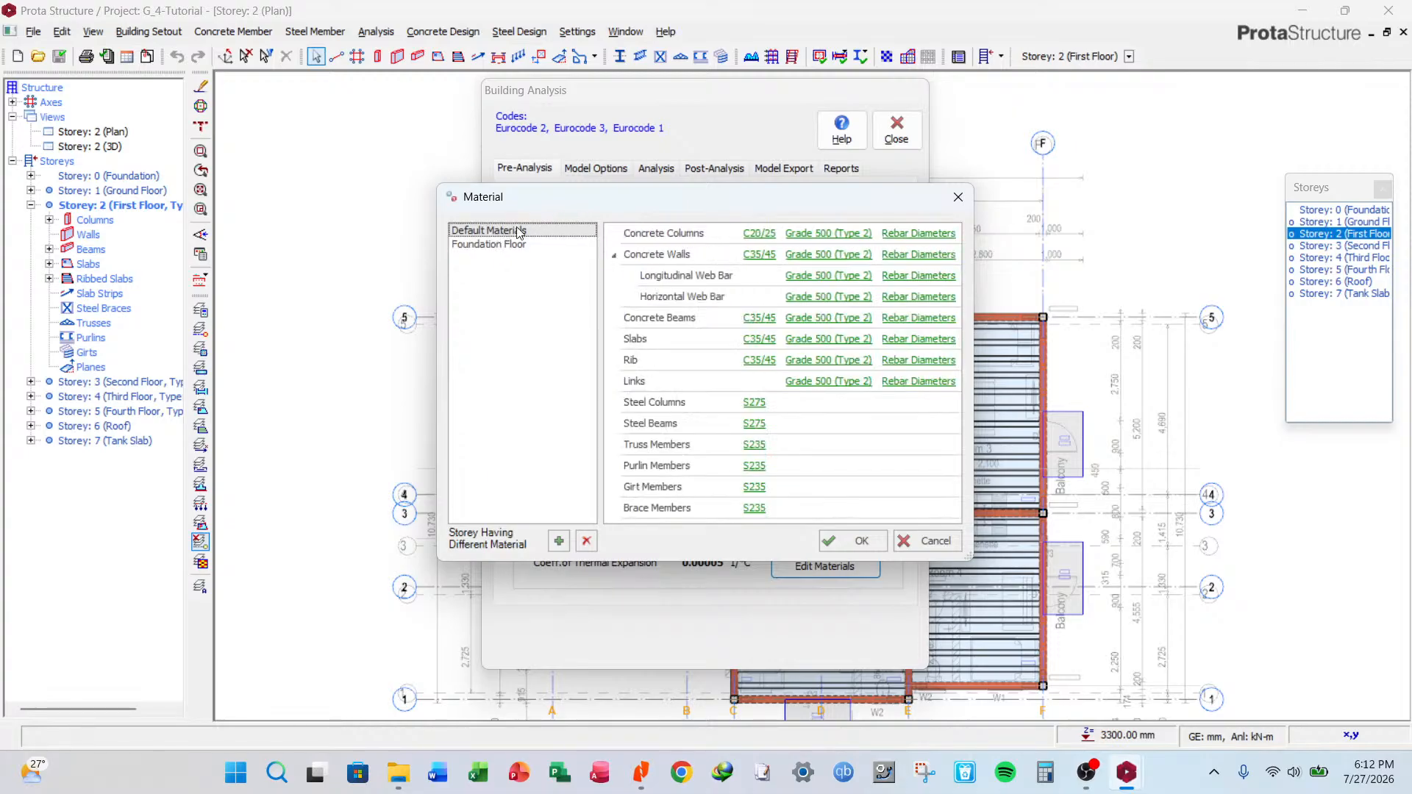
{"action": "left_click", "coordinate": [494, 246]}
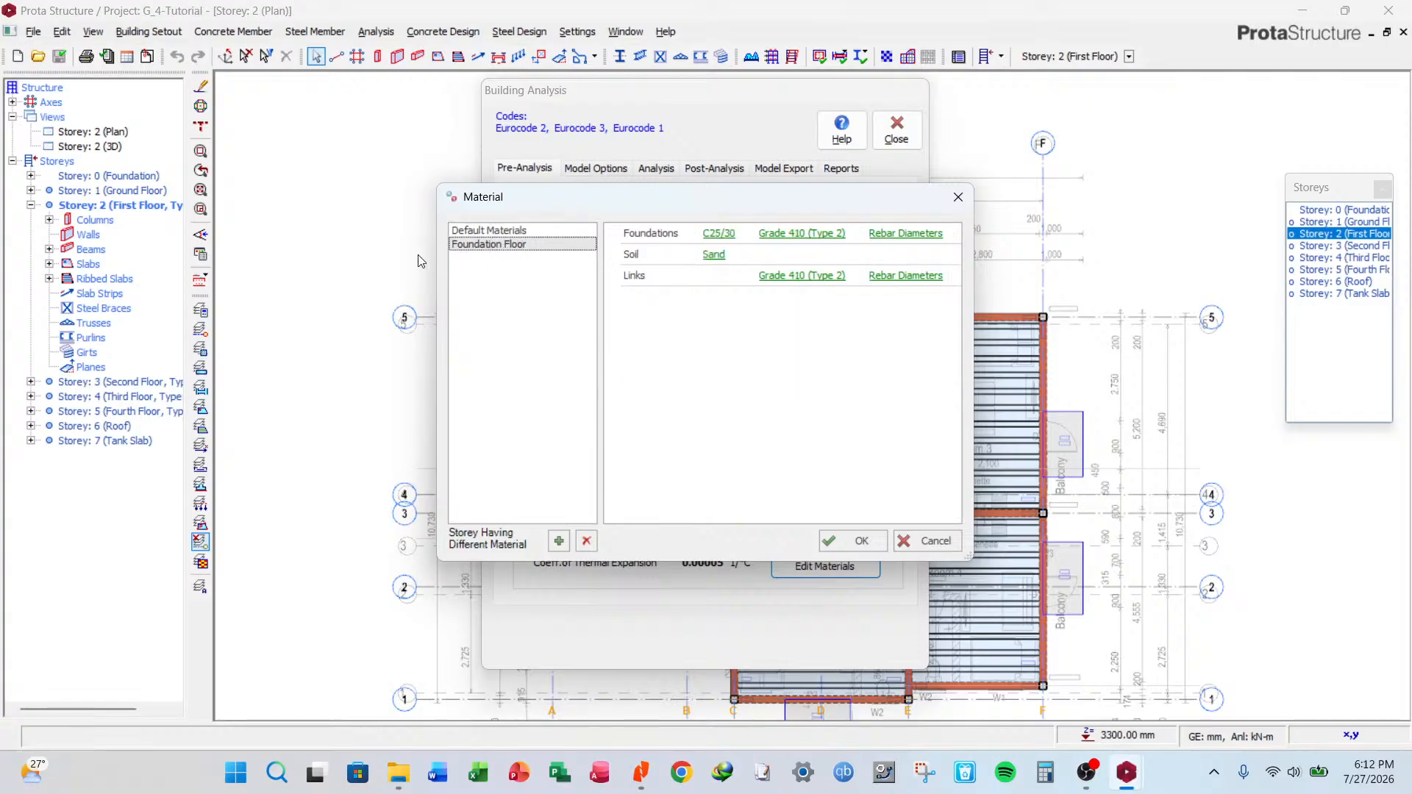
{"action": "left_click", "coordinate": [487, 233]}
Change the concrete class of the foundations on the Foundation Floor to C20/25.
{"action": "left_click", "coordinate": [500, 246]}
{"action": "left_click", "coordinate": [708, 234]}
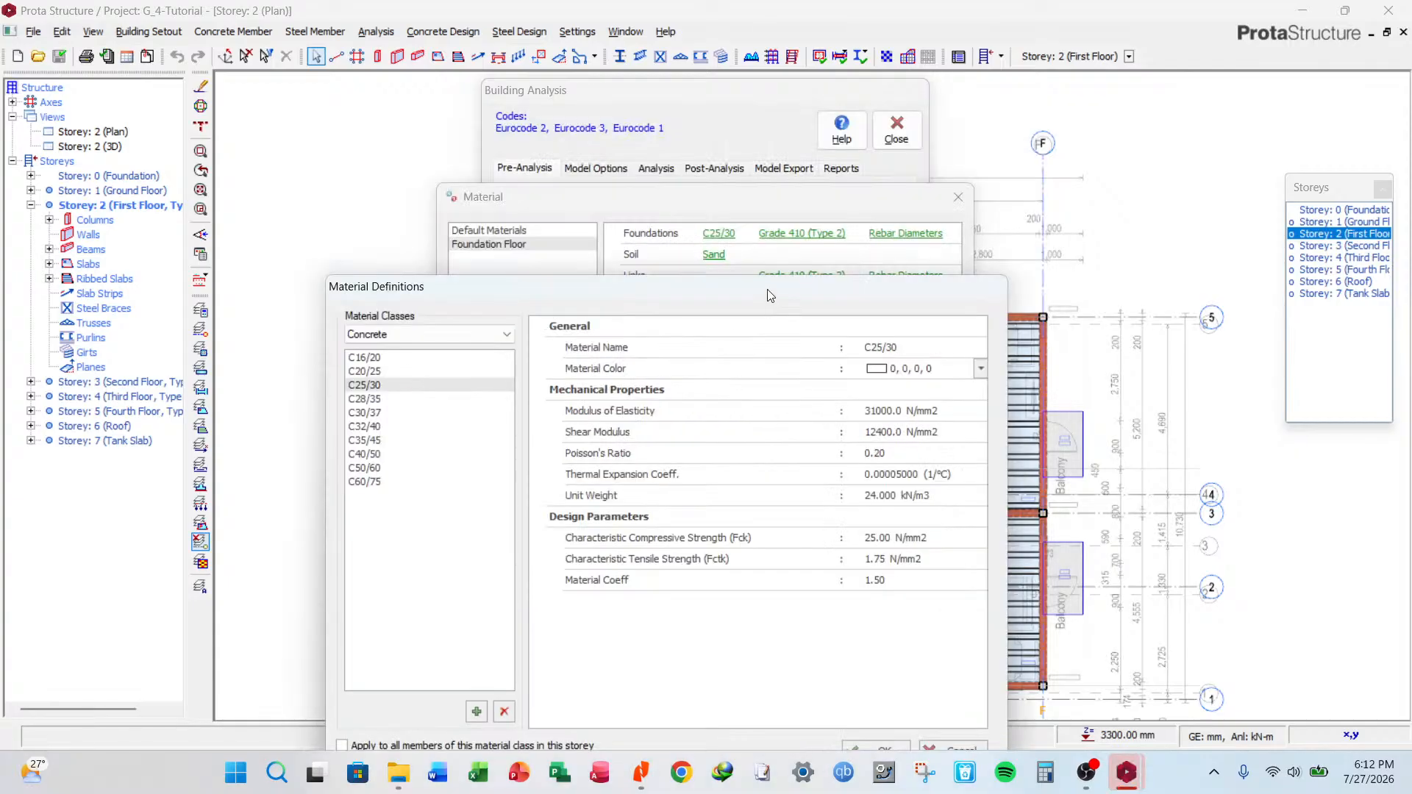
{"action": "left_click_drag", "start_coordinate": [765, 289], "coordinate": [799, 267]}
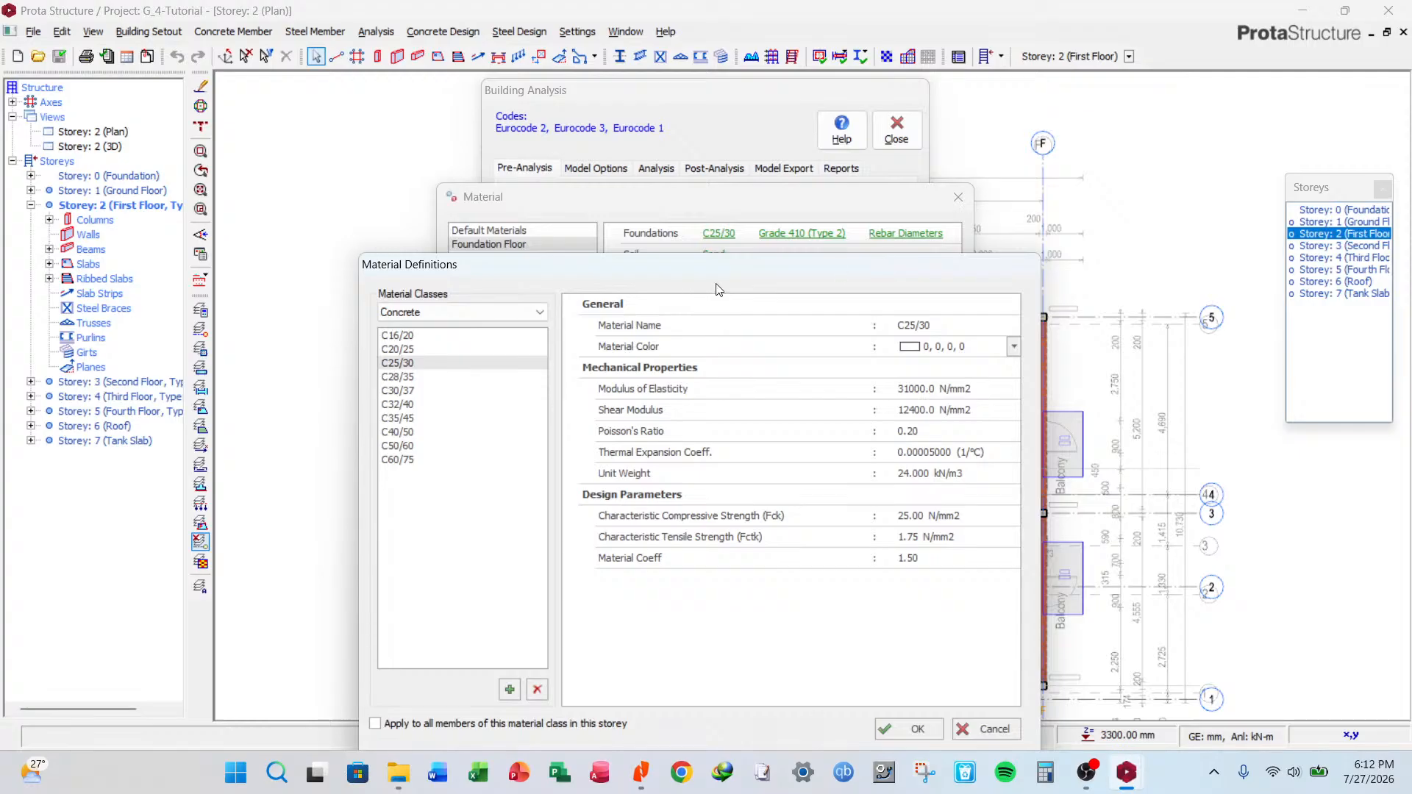
{"action": "left_click", "coordinate": [399, 350]}
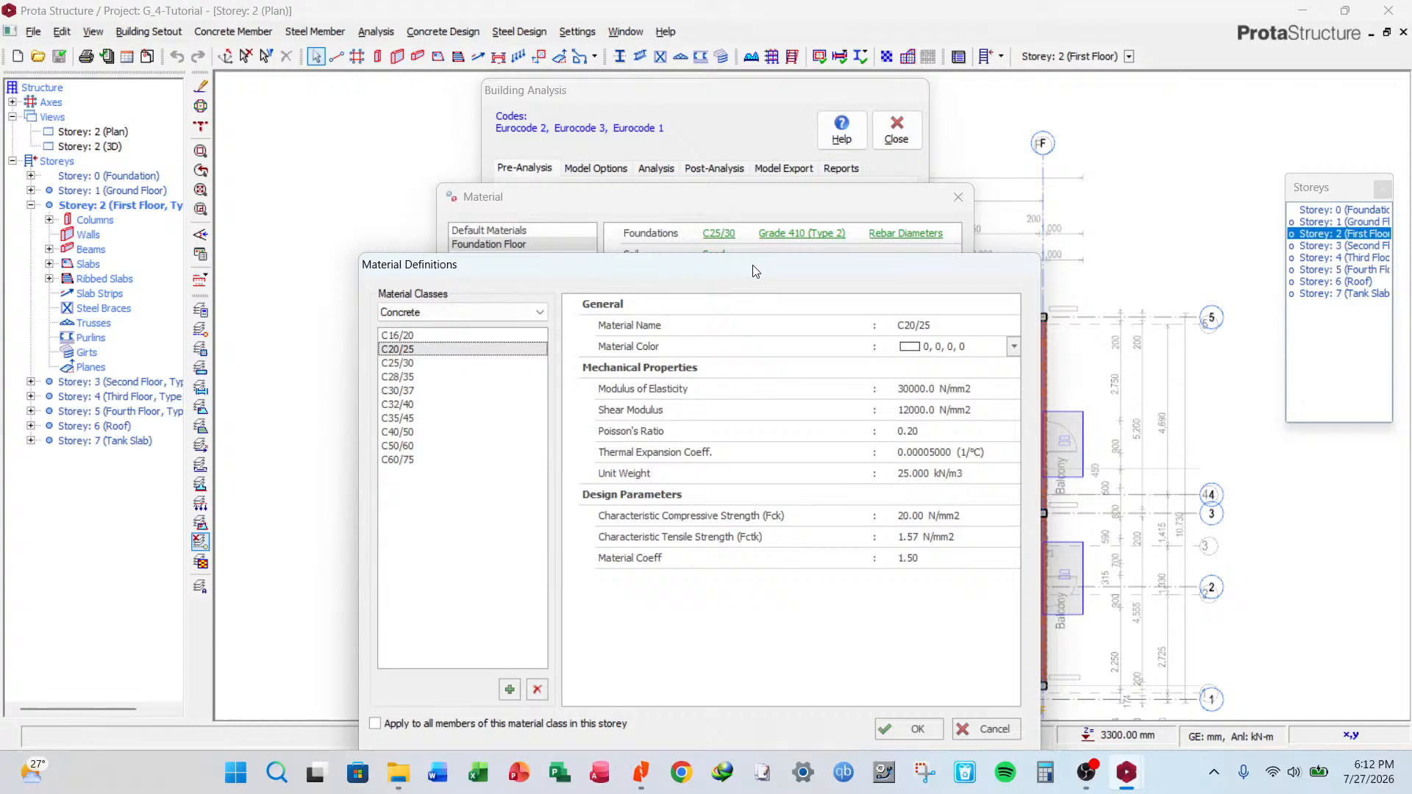
{"action": "left_click_drag", "start_coordinate": [754, 271], "coordinate": [741, 277]}
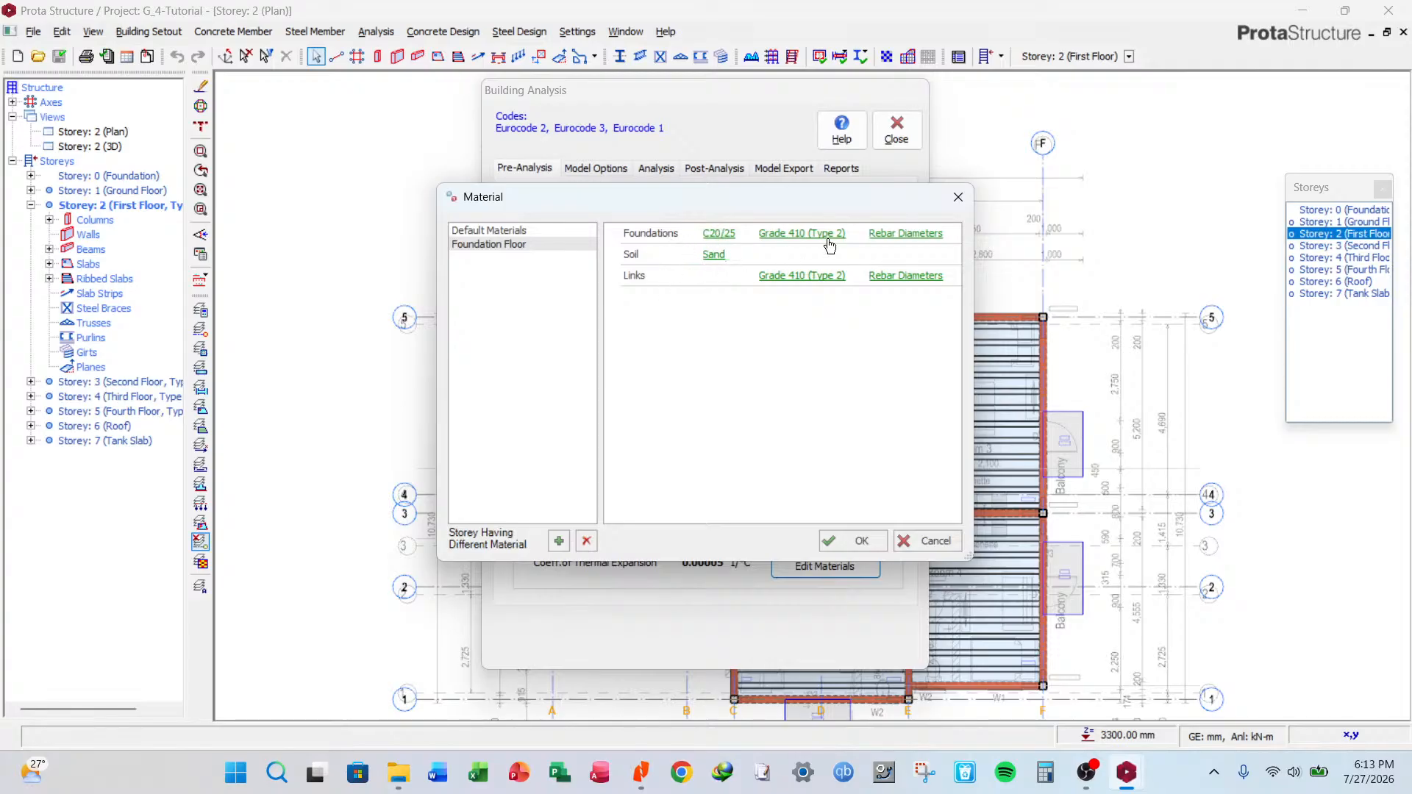
Change the rebar grade of the Foundation Floor's foundations and links to Grade 500 (Type 2), applying it to all members of the material class.
{"action": "left_click", "coordinate": [804, 236]}
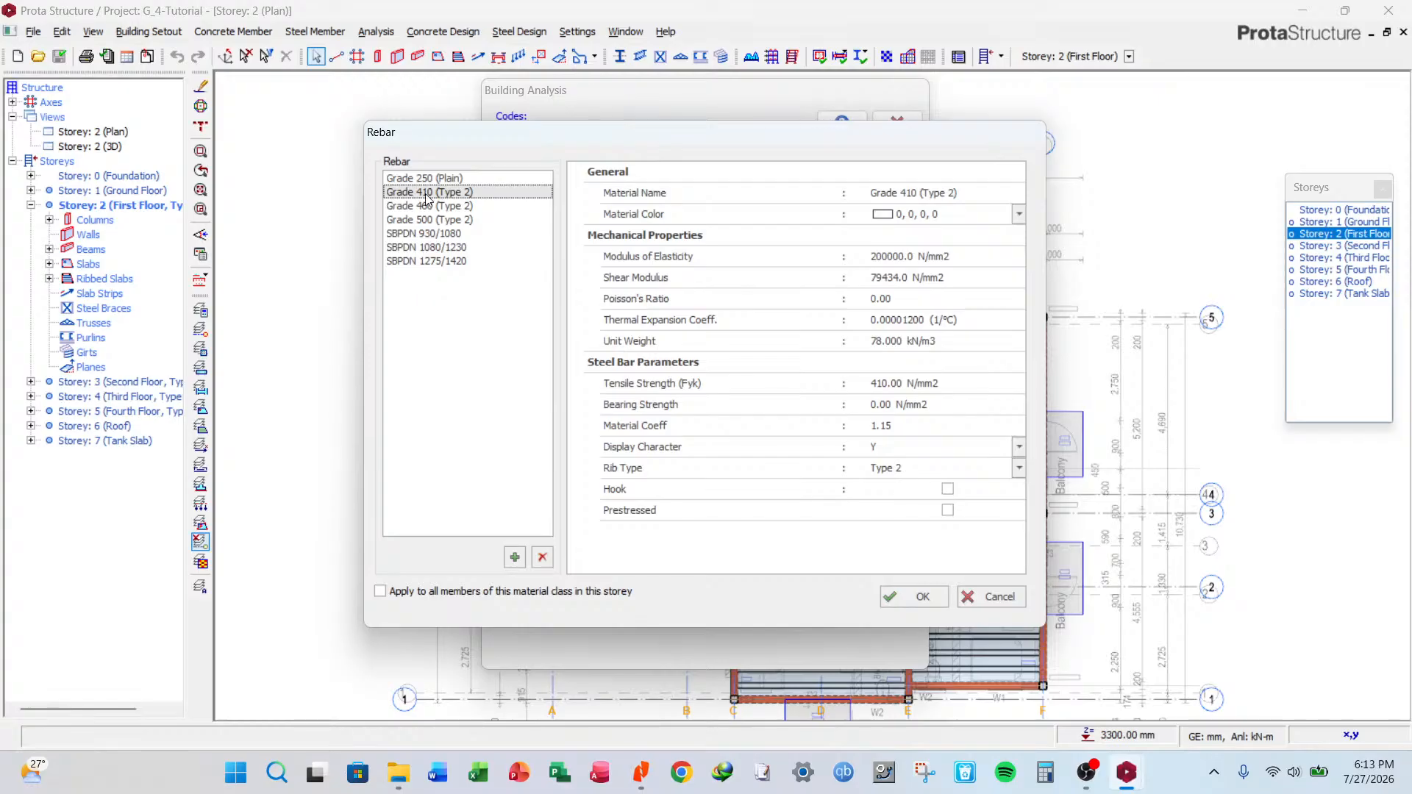
{"action": "left_click", "coordinate": [431, 220]}
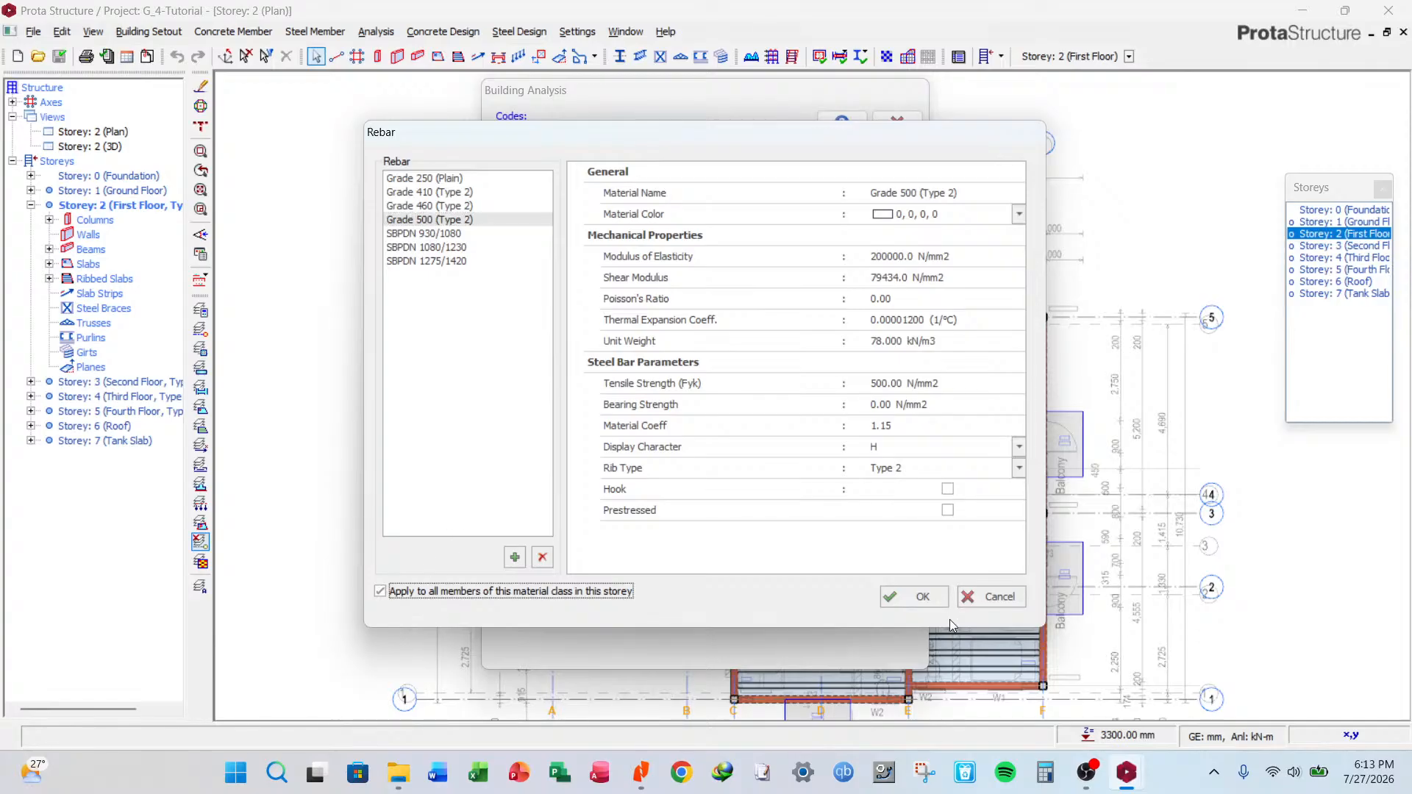
{"action": "left_click", "coordinate": [929, 593]}
{"action": "left_click", "coordinate": [809, 276]}
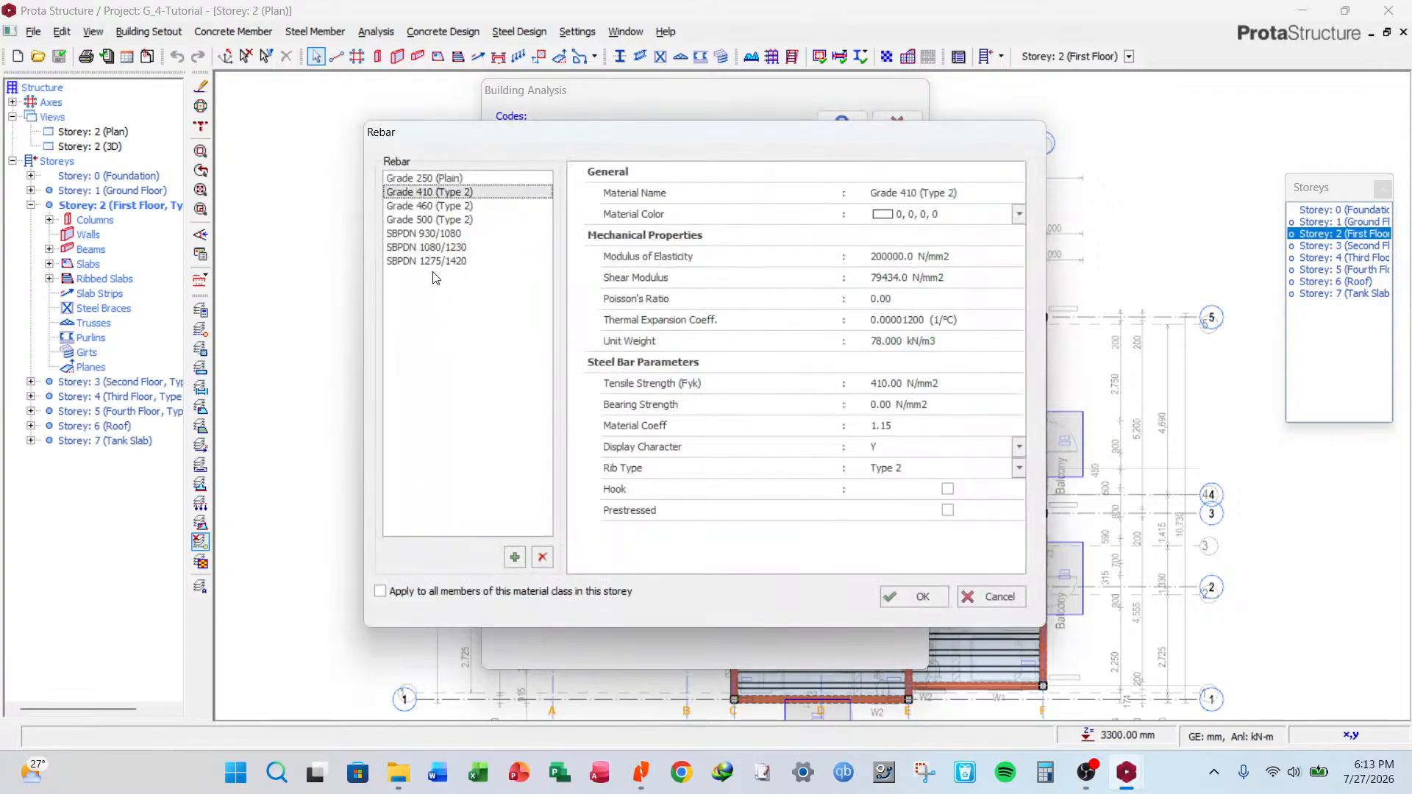
{"action": "left_click", "coordinate": [433, 220]}
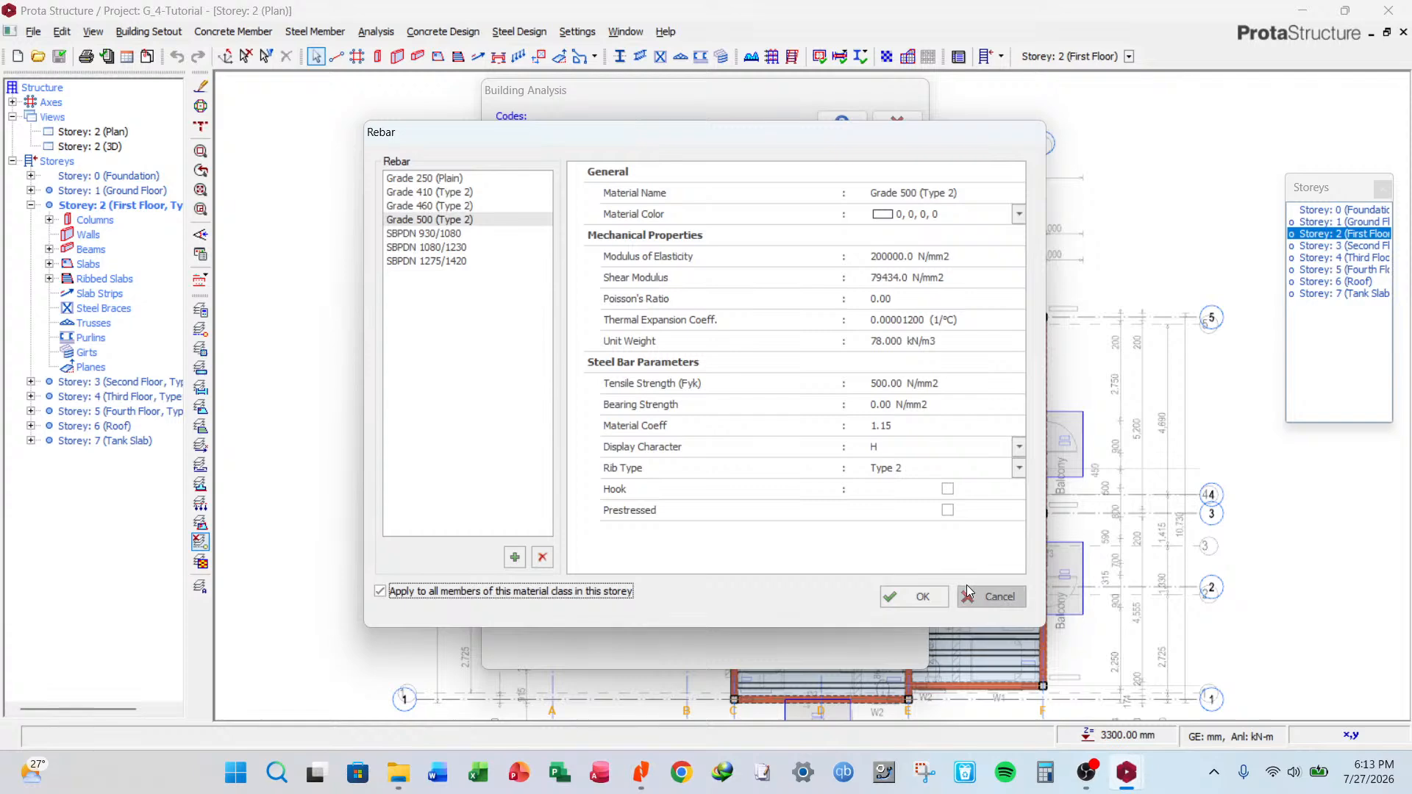
{"action": "left_click", "coordinate": [916, 597]}
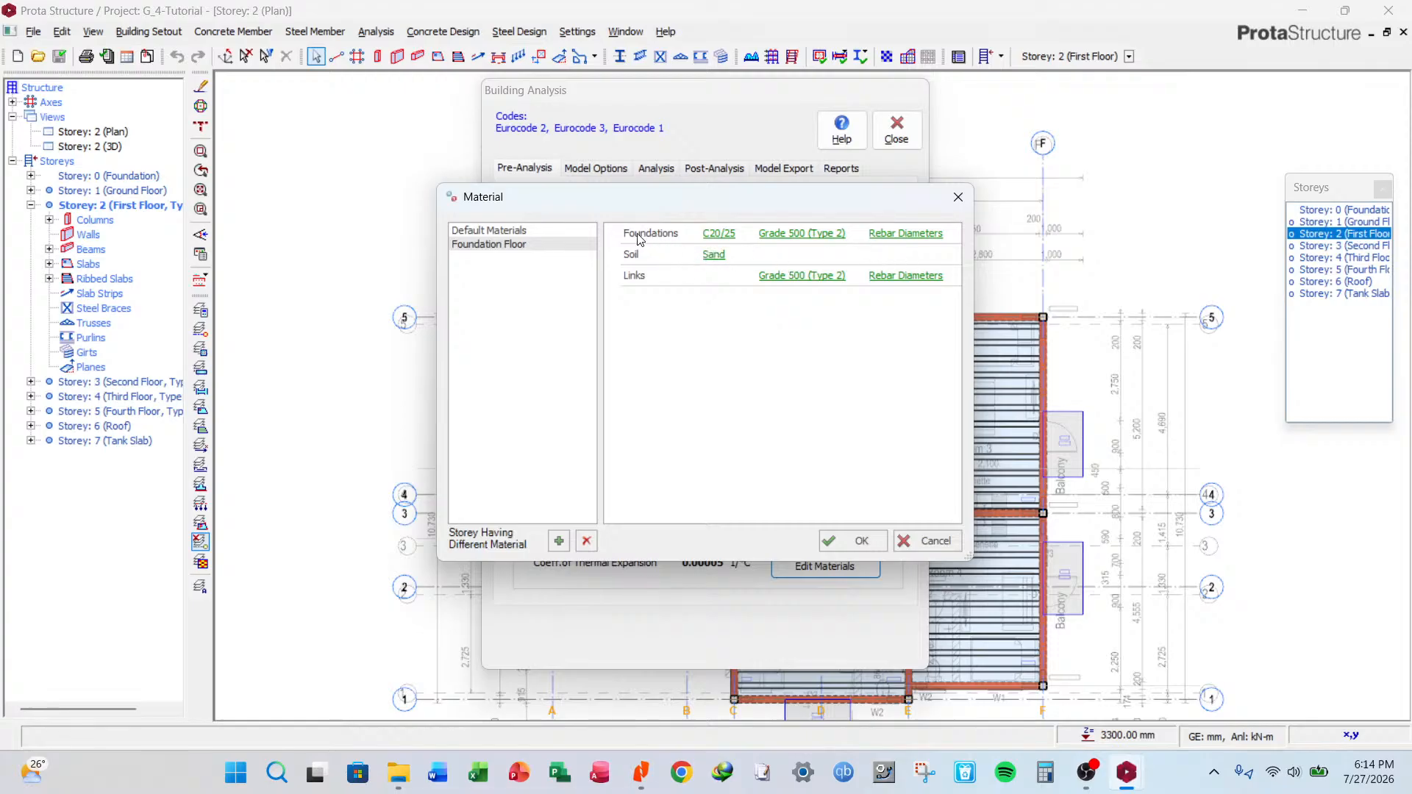
Clear the foundations' rebar diameter selection and enable only H8, H10, H12, H16, H20, H25 and H32.
{"action": "left_click", "coordinate": [905, 233]}
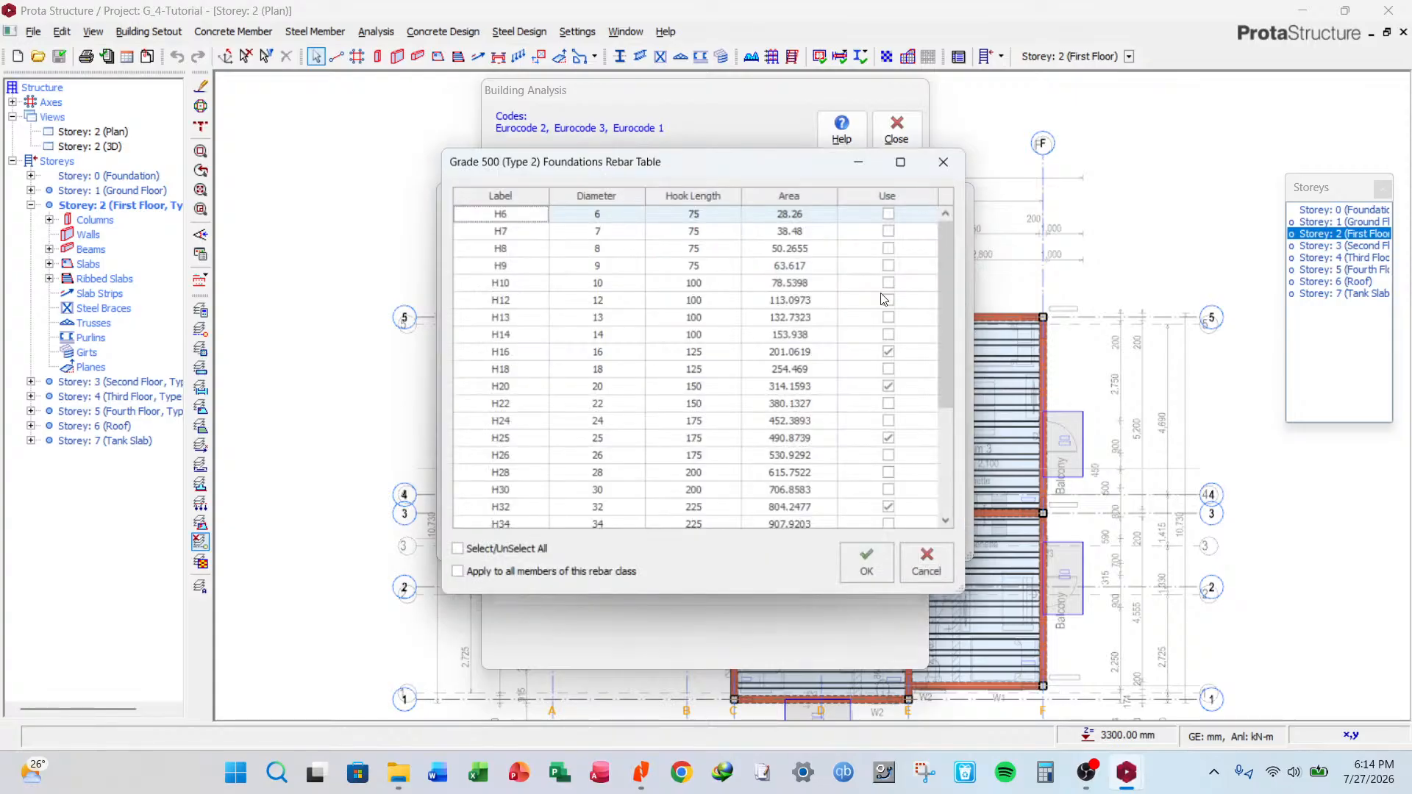
{"action": "left_click", "coordinate": [471, 551]}
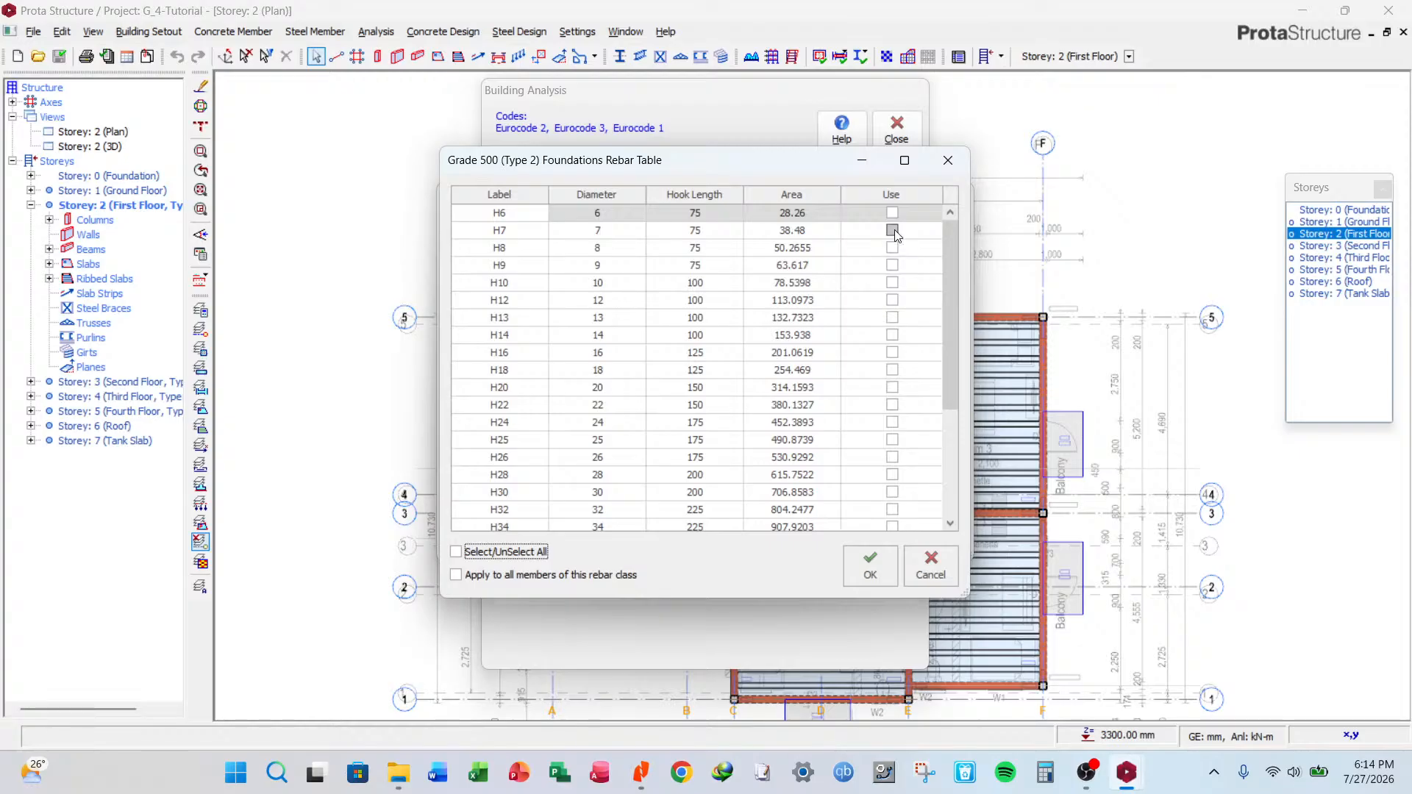
{"action": "left_click", "coordinate": [893, 248]}
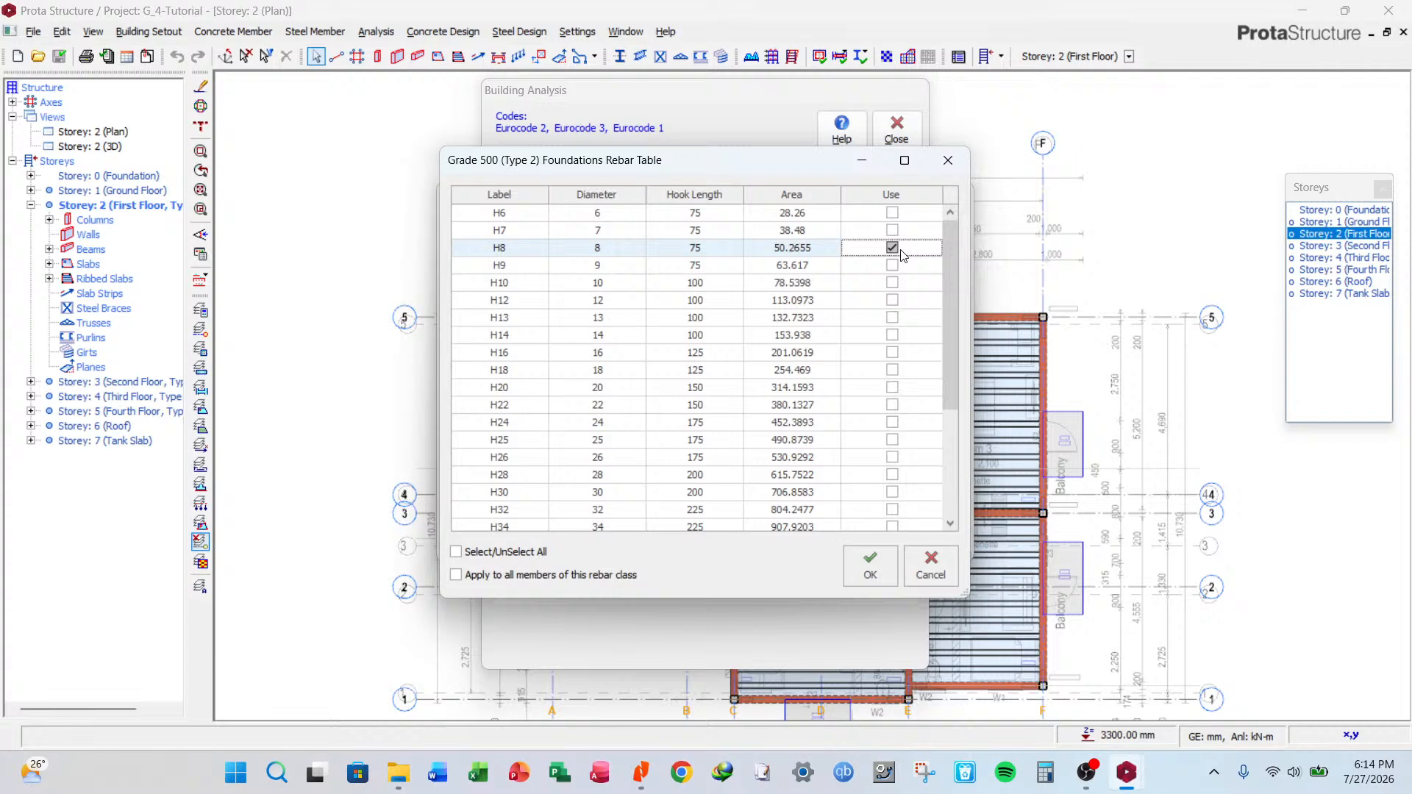
{"action": "left_click", "coordinate": [893, 283]}
{"action": "left_click", "coordinate": [893, 300]}
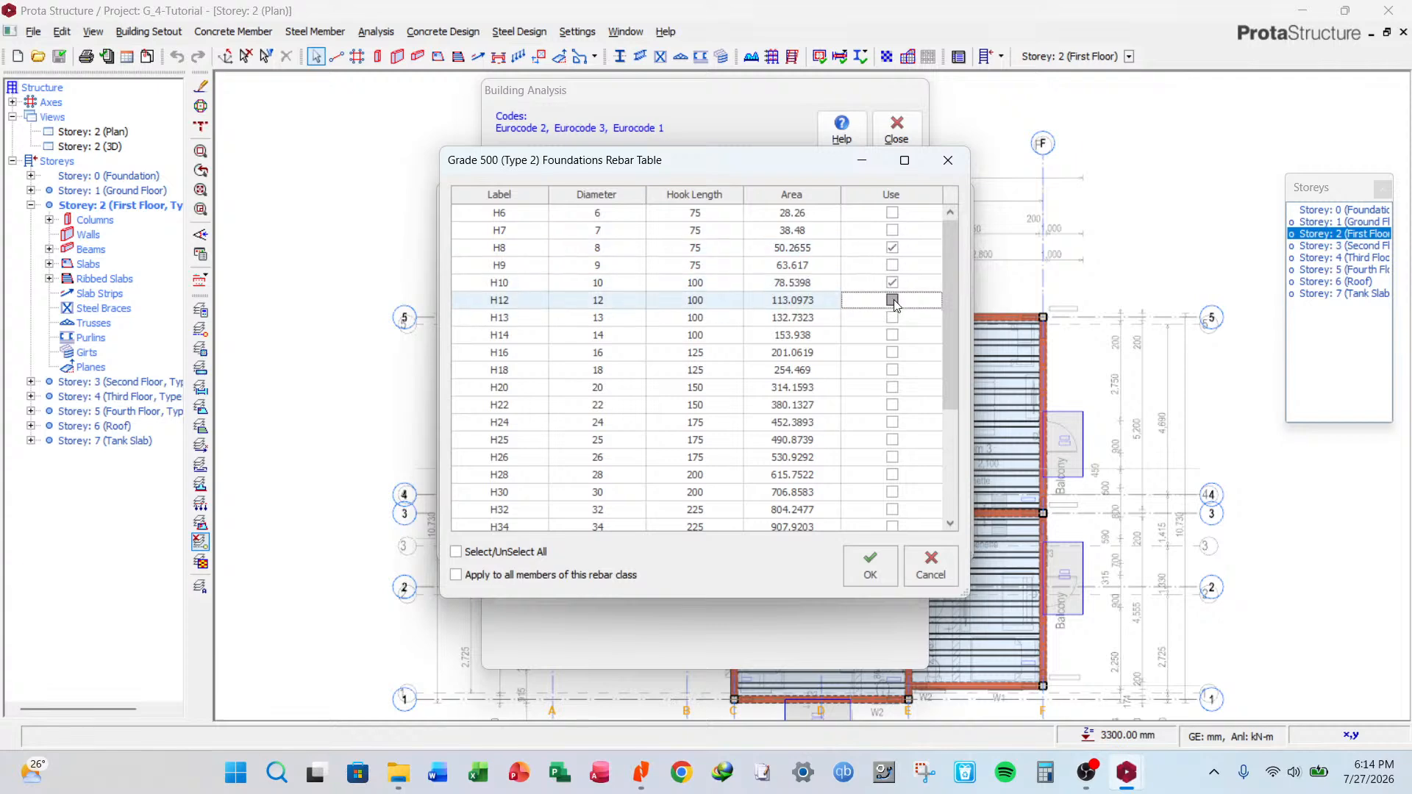
{"action": "left_click", "coordinate": [893, 353]}
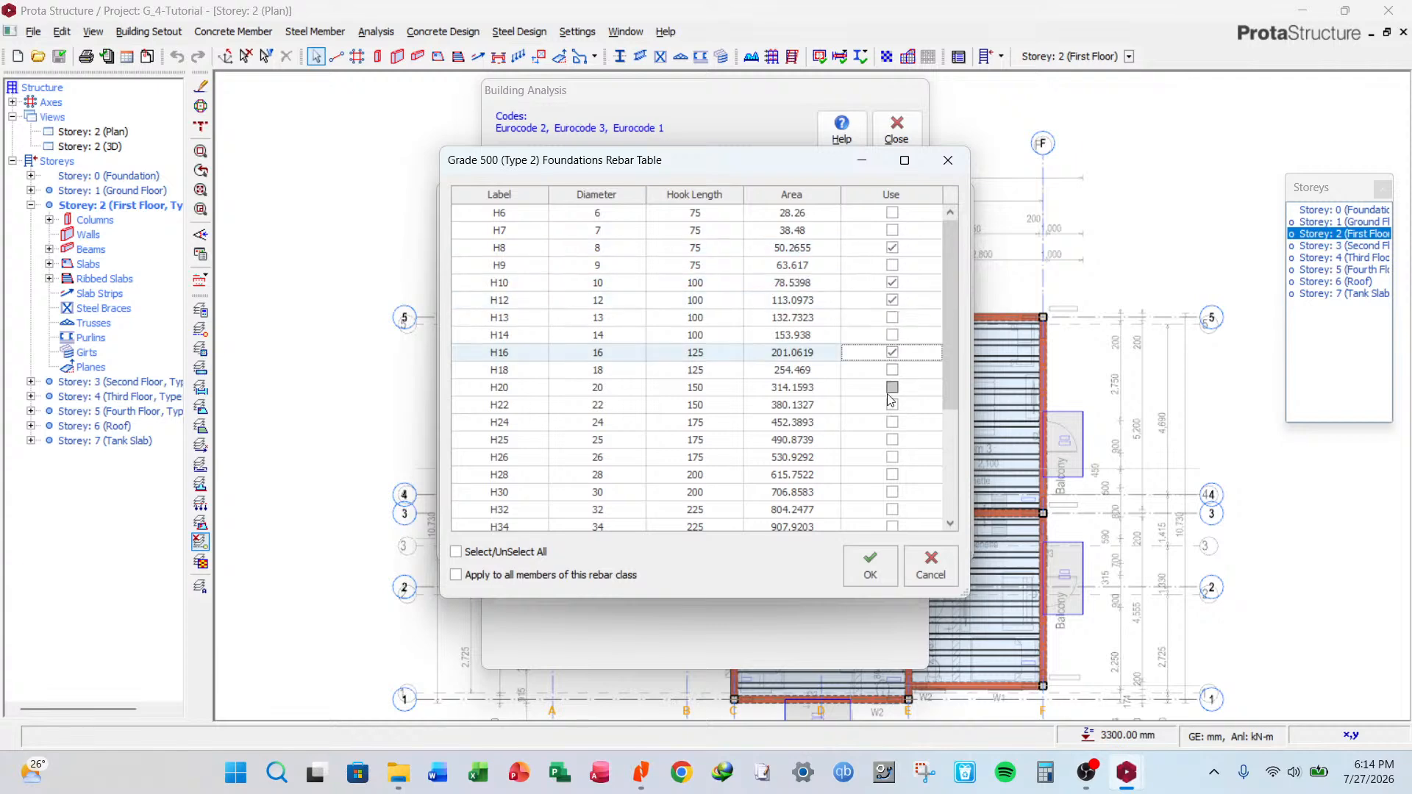
{"action": "left_click", "coordinate": [893, 388]}
{"action": "left_click", "coordinate": [893, 422]}
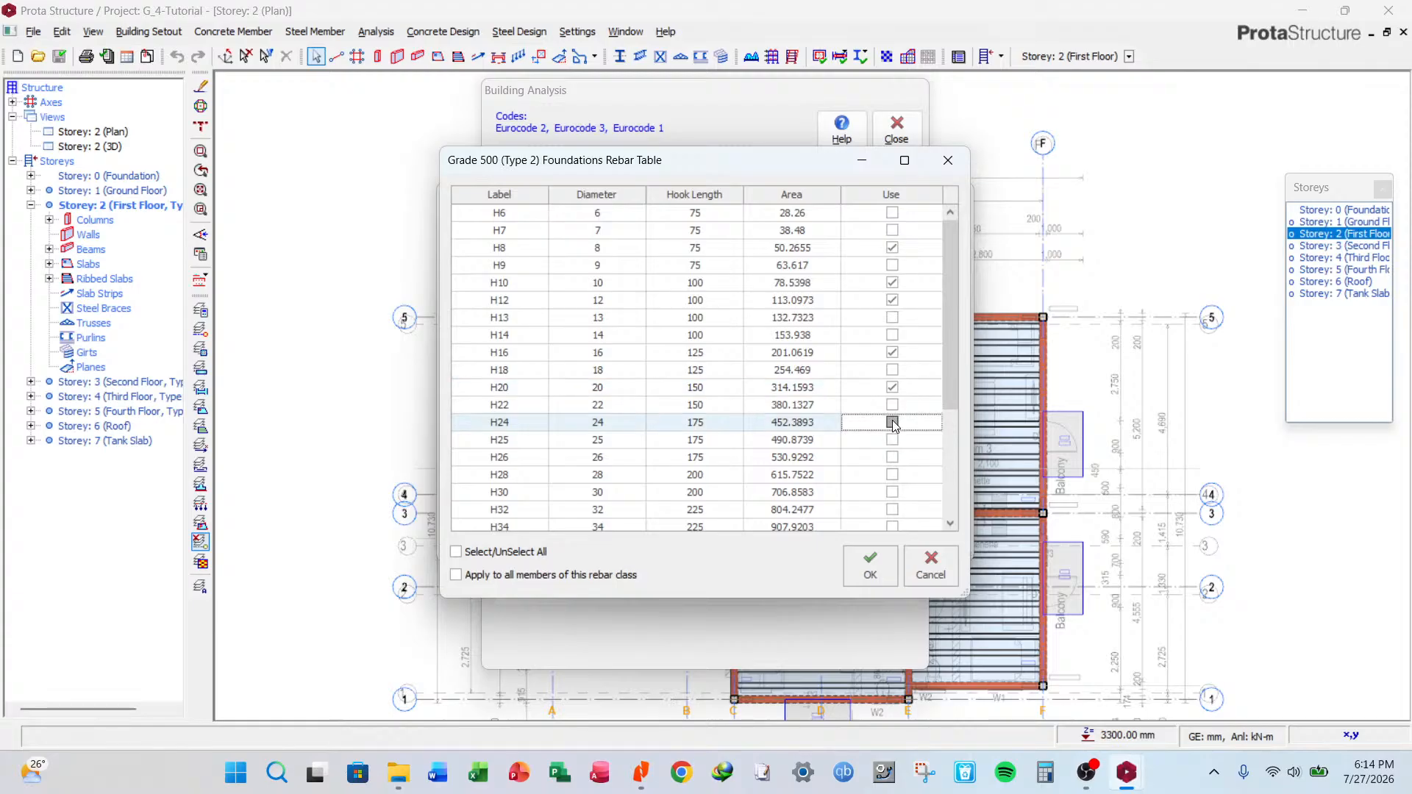
{"action": "left_click", "coordinate": [893, 422]}
{"action": "left_click", "coordinate": [895, 438]}
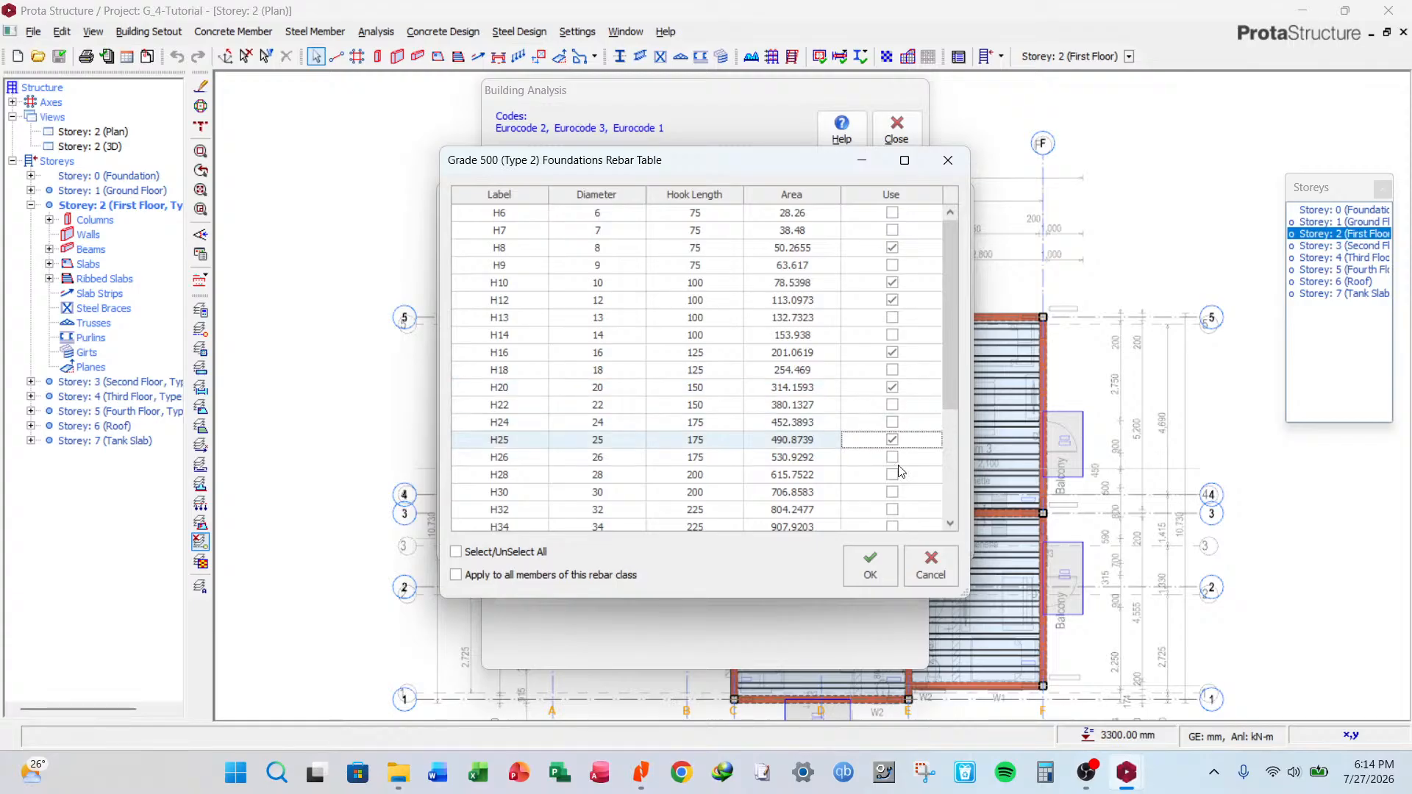
{"action": "left_click", "coordinate": [893, 510]}
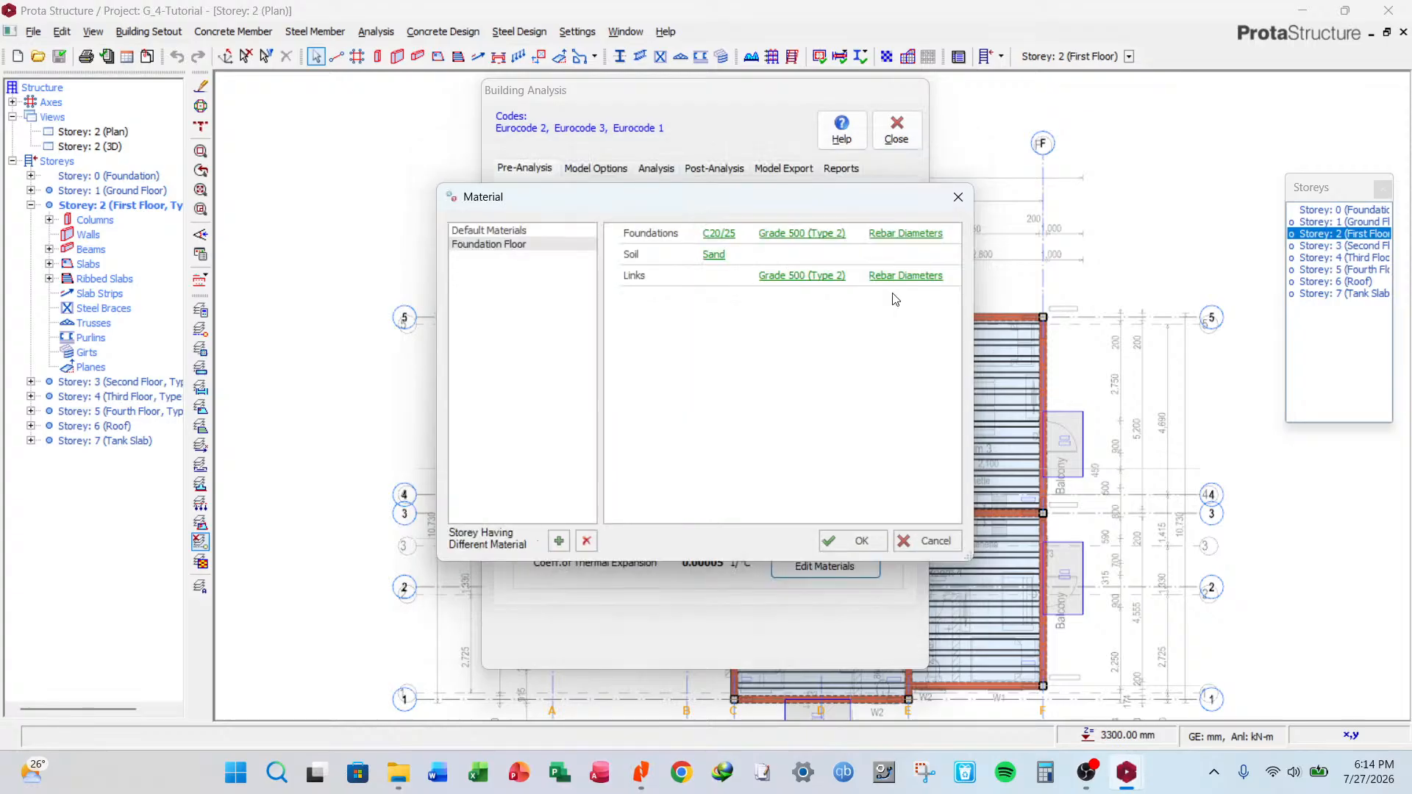
Restrict the Foundation Floor's link rebar diameters to H8, H10, H12 and H16.
{"action": "left_click", "coordinate": [906, 275]}
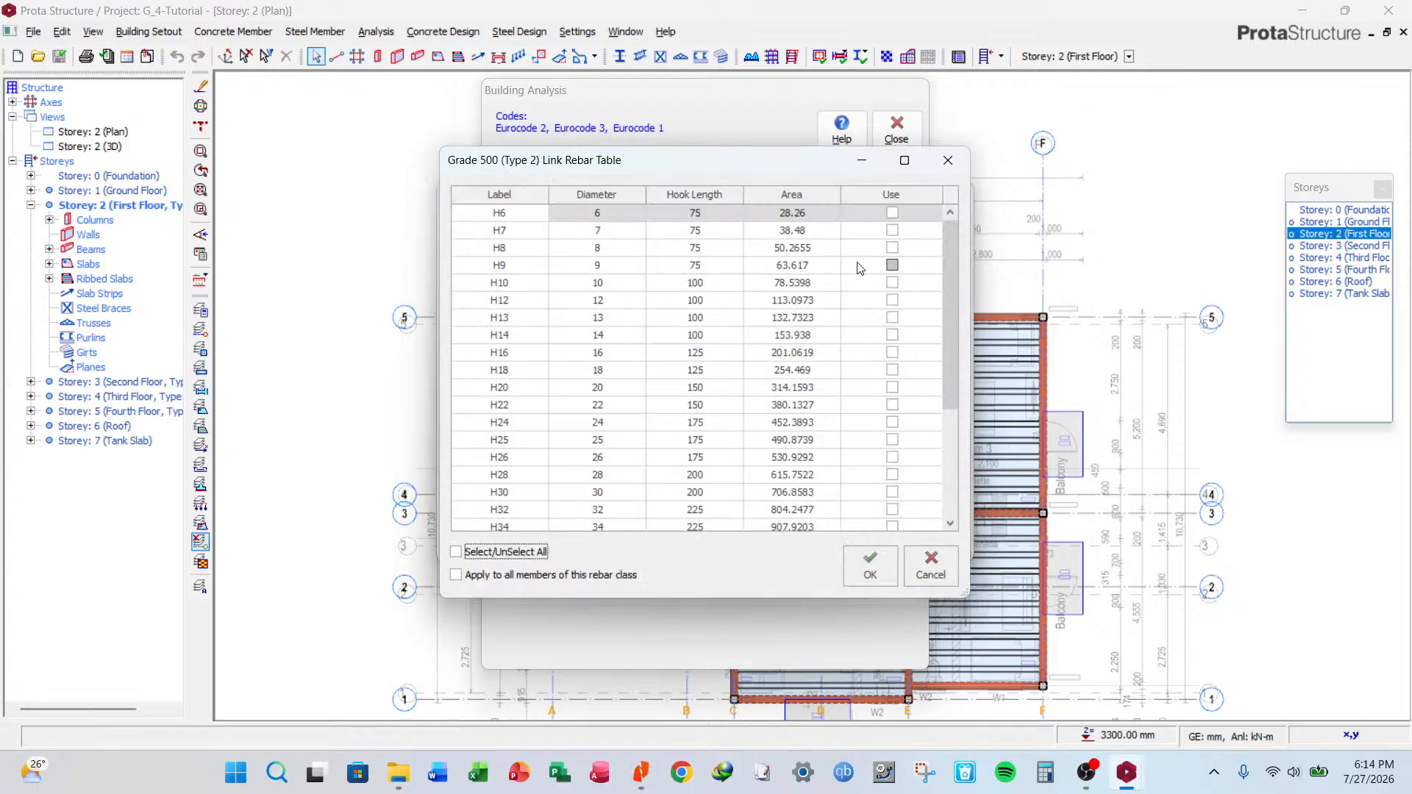
{"action": "left_click", "coordinate": [893, 266]}
{"action": "left_click", "coordinate": [892, 248]}
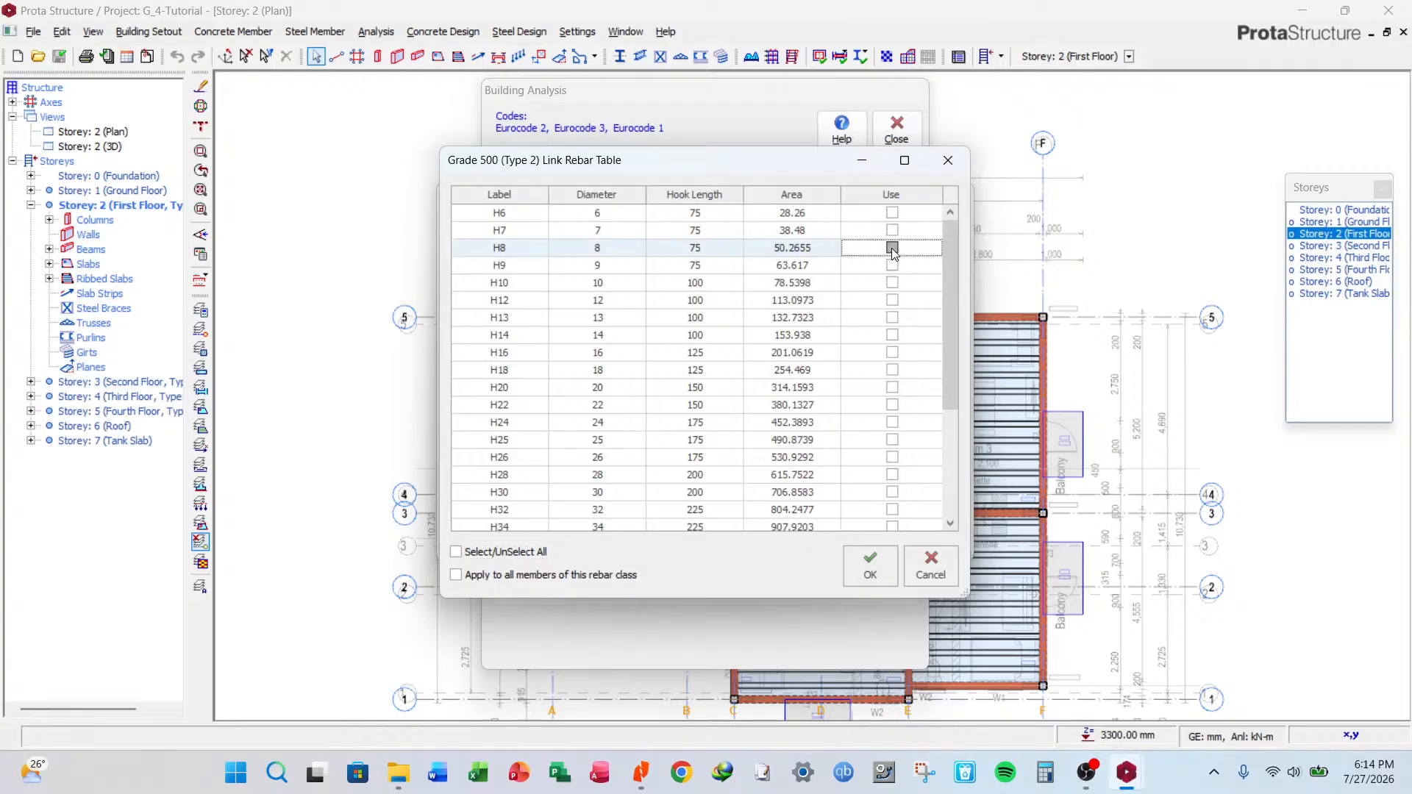
{"action": "left_click", "coordinate": [892, 268]}
{"action": "left_click", "coordinate": [891, 284]}
{"action": "left_click", "coordinate": [893, 300]}
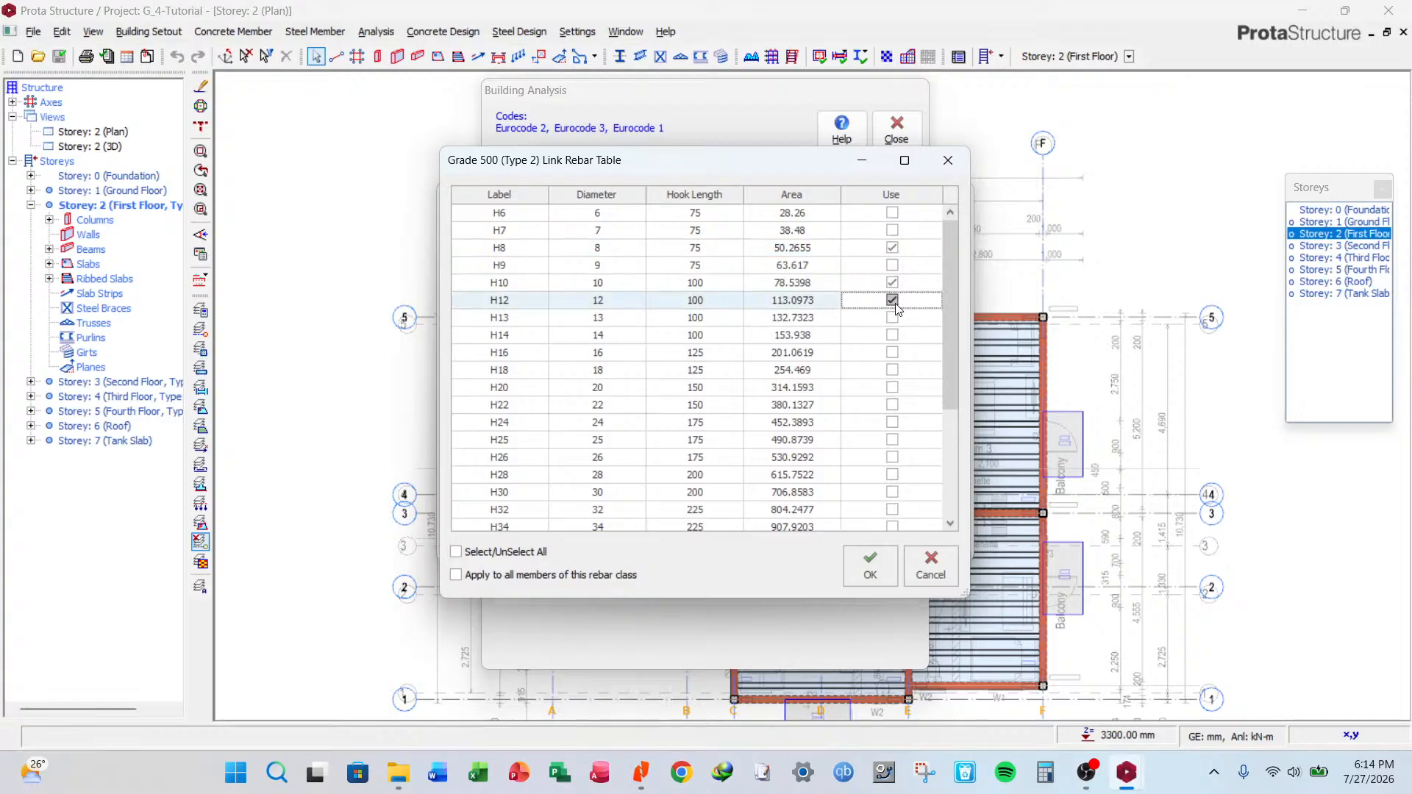
{"action": "left_click", "coordinate": [892, 352]}
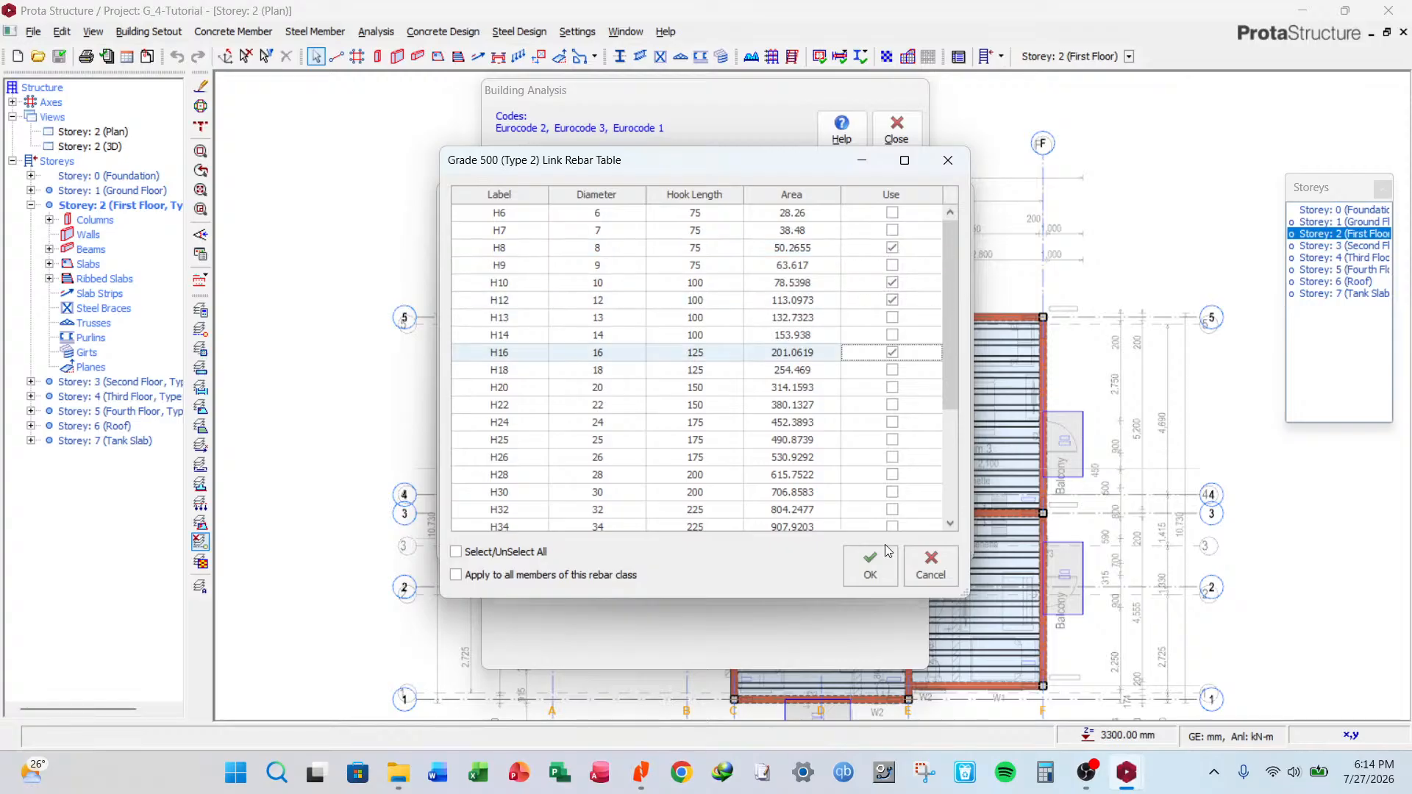
{"action": "left_click", "coordinate": [870, 567]}
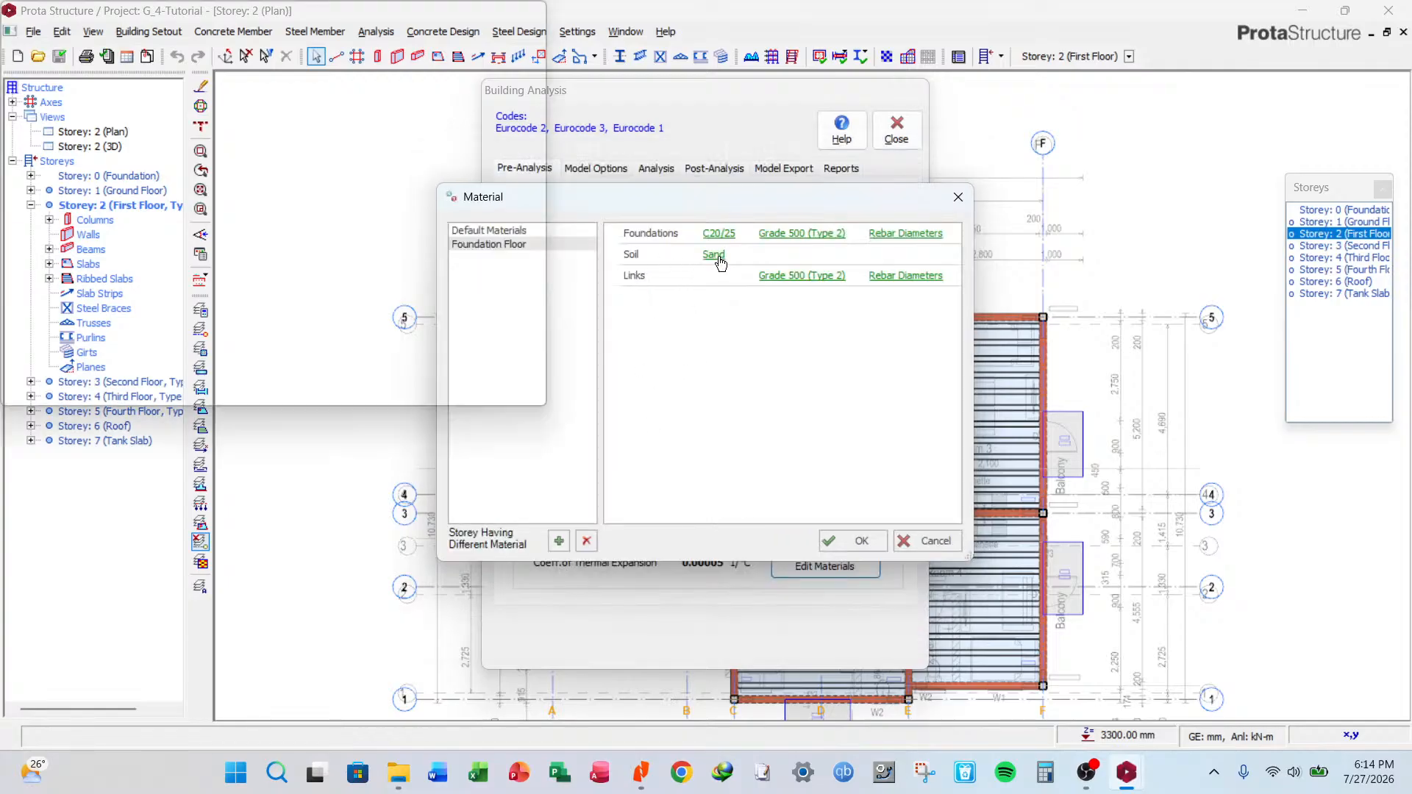
Review the Sand soil material's properties for the Foundation Floor and keep Sand assigned.
{"action": "left_click", "coordinate": [713, 255]}
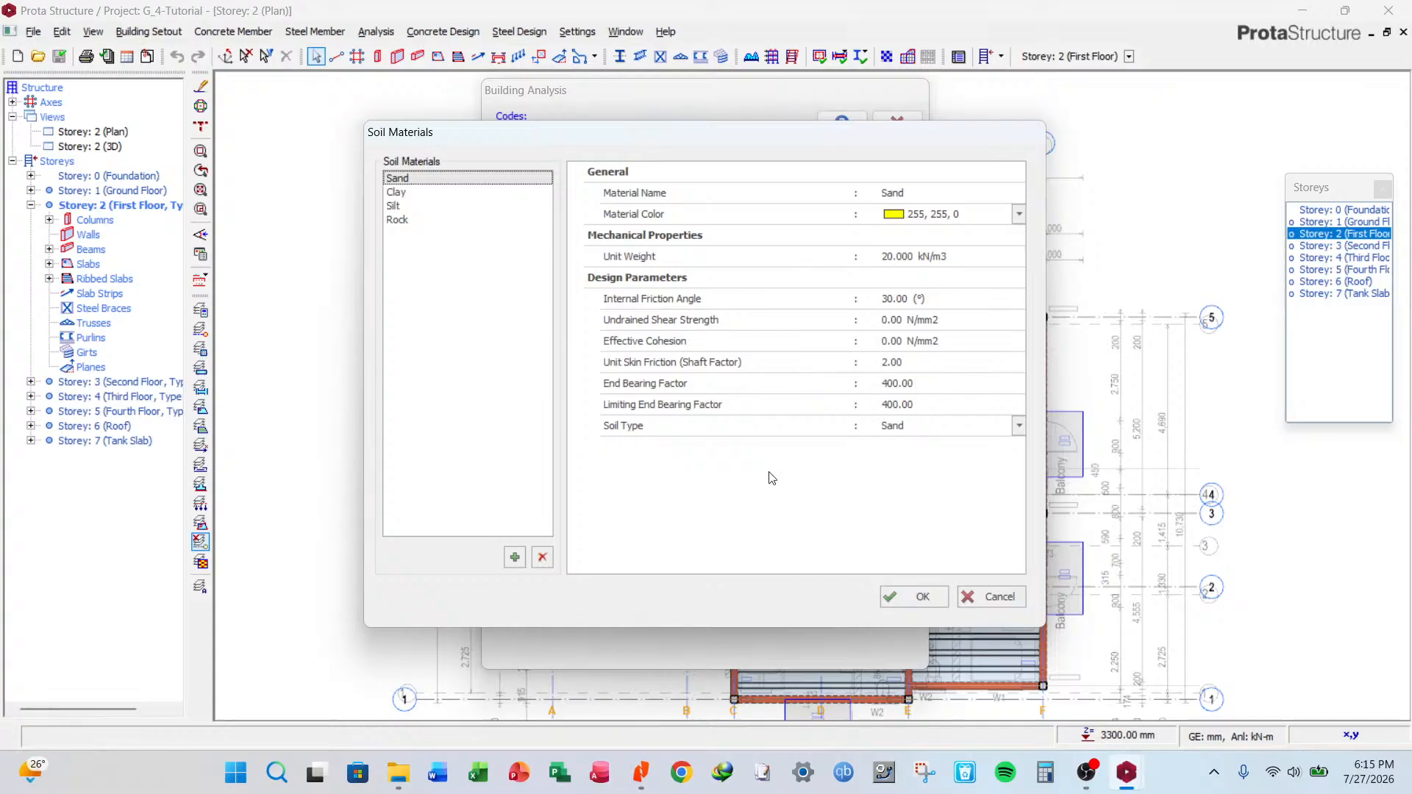
{"action": "left_click", "coordinate": [922, 596]}
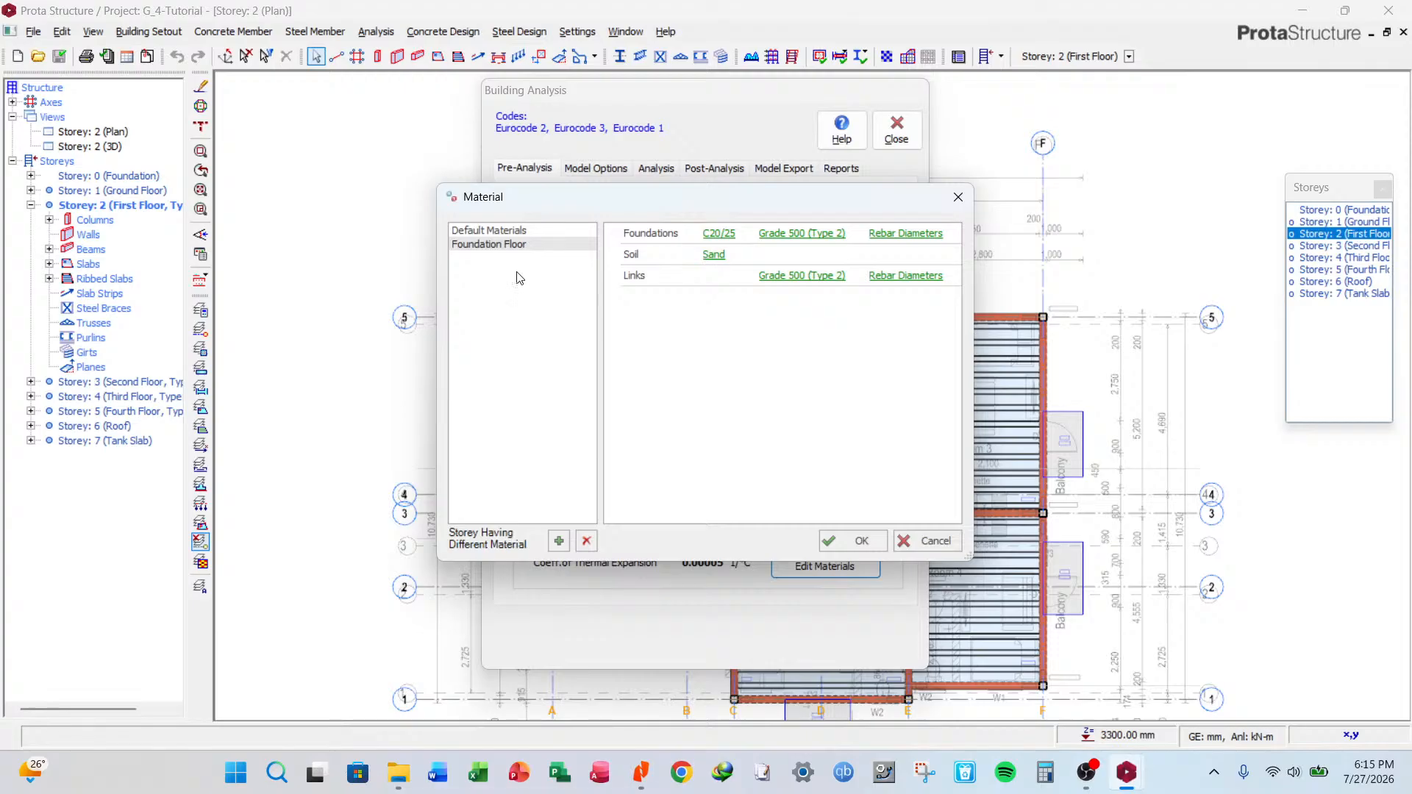
Set the concrete class in Default Materials to C20/25 for columns, walls, beams, slabs and ribs.
{"action": "left_click", "coordinate": [507, 231]}
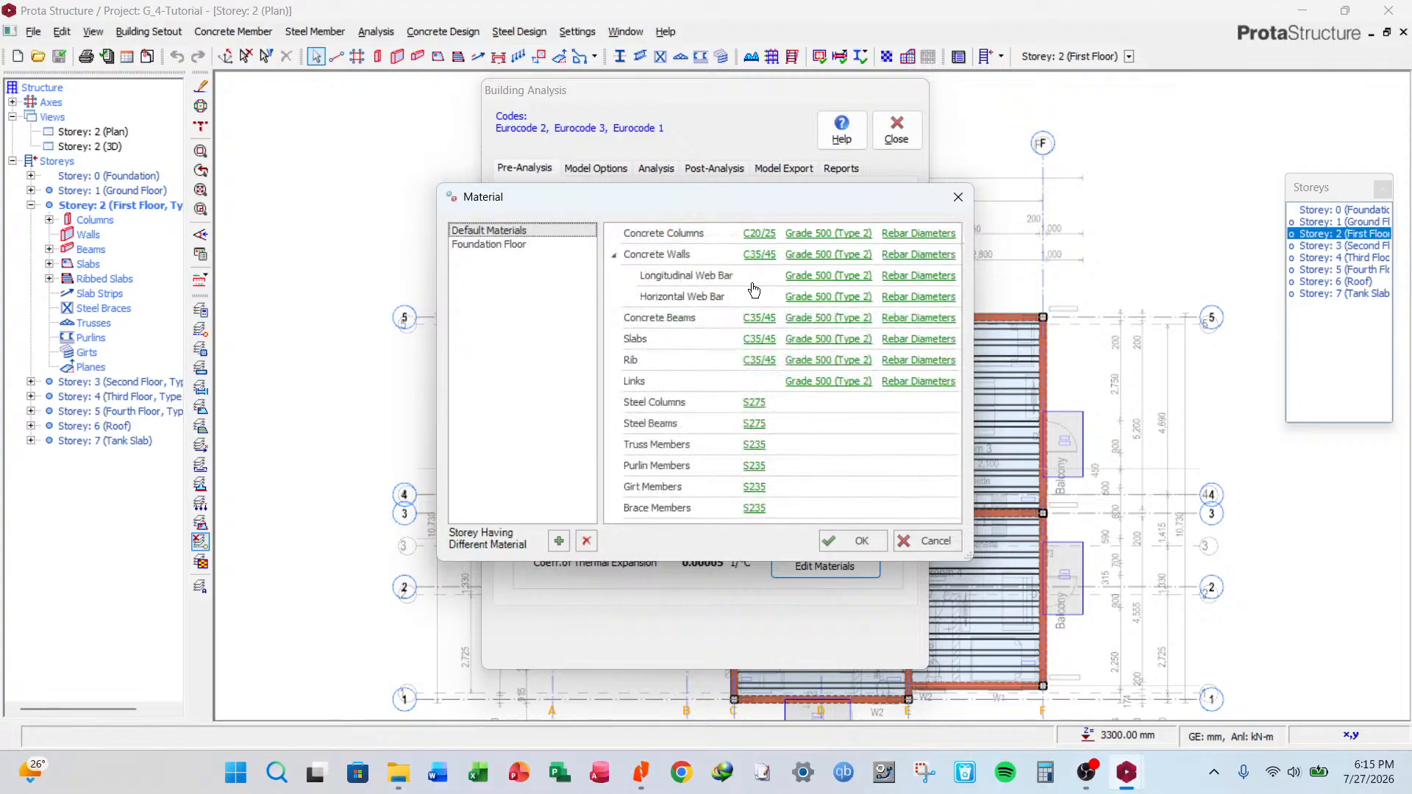
{"action": "left_click", "coordinate": [759, 234]}
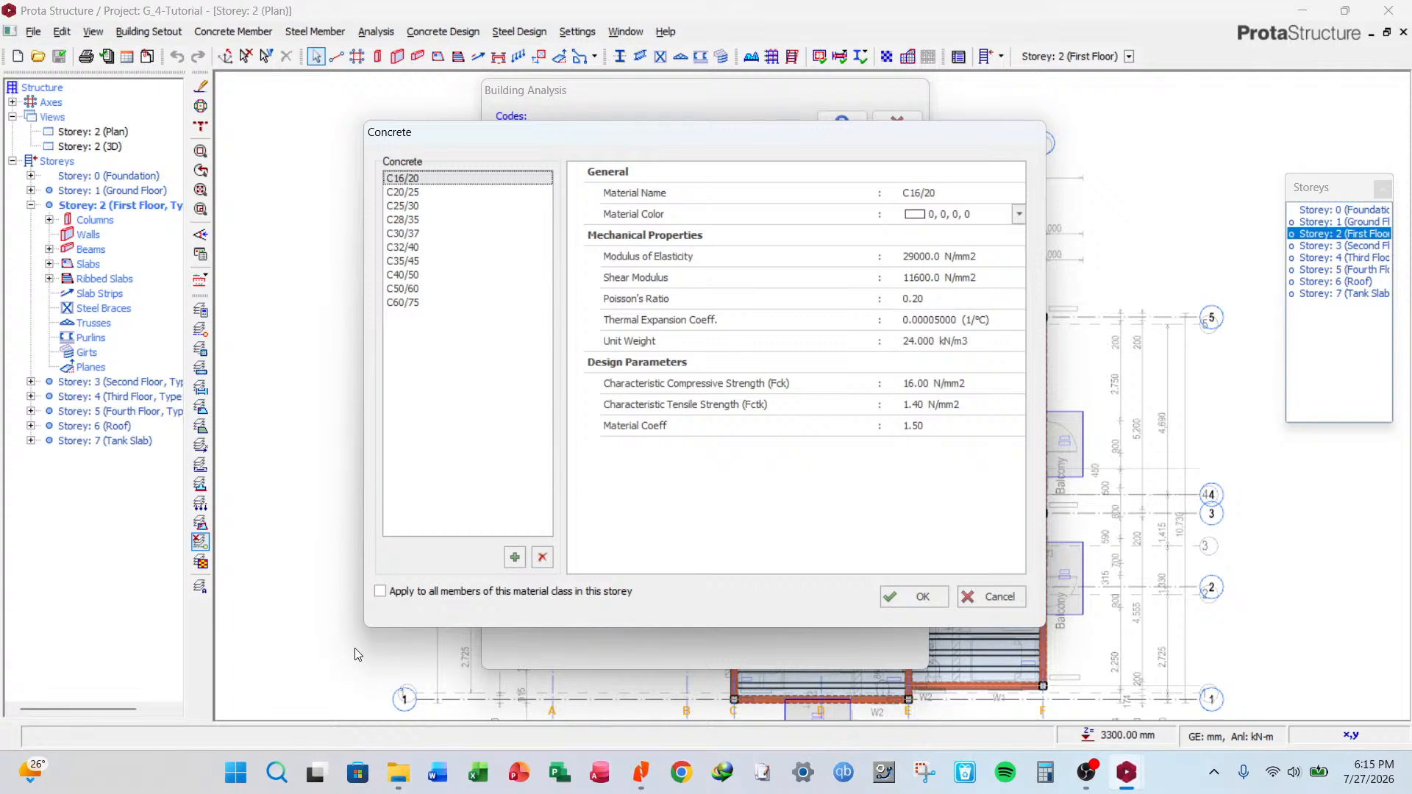
{"action": "key", "text": "Return"}
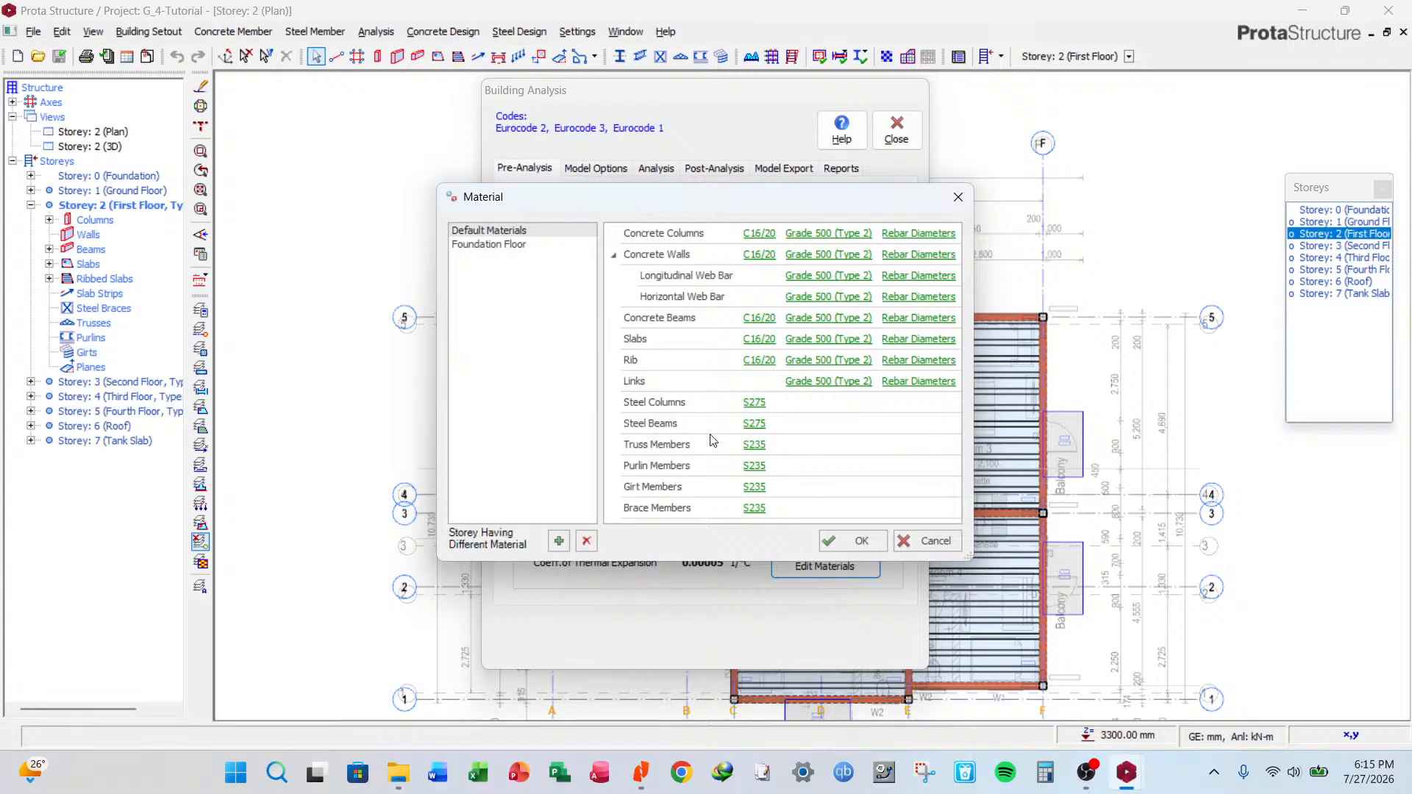
{"action": "left_click", "coordinate": [772, 237]}
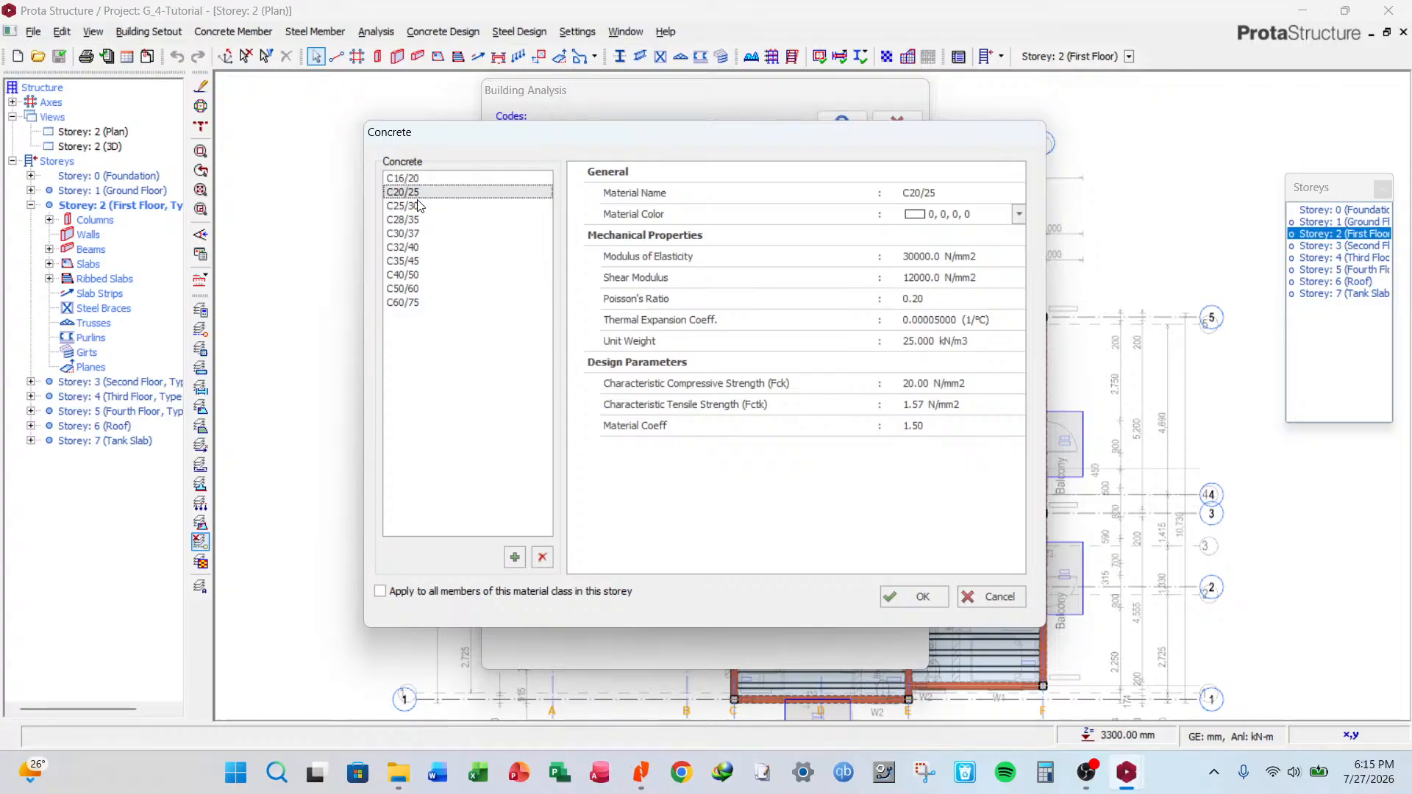
{"action": "left_click", "coordinate": [915, 597]}
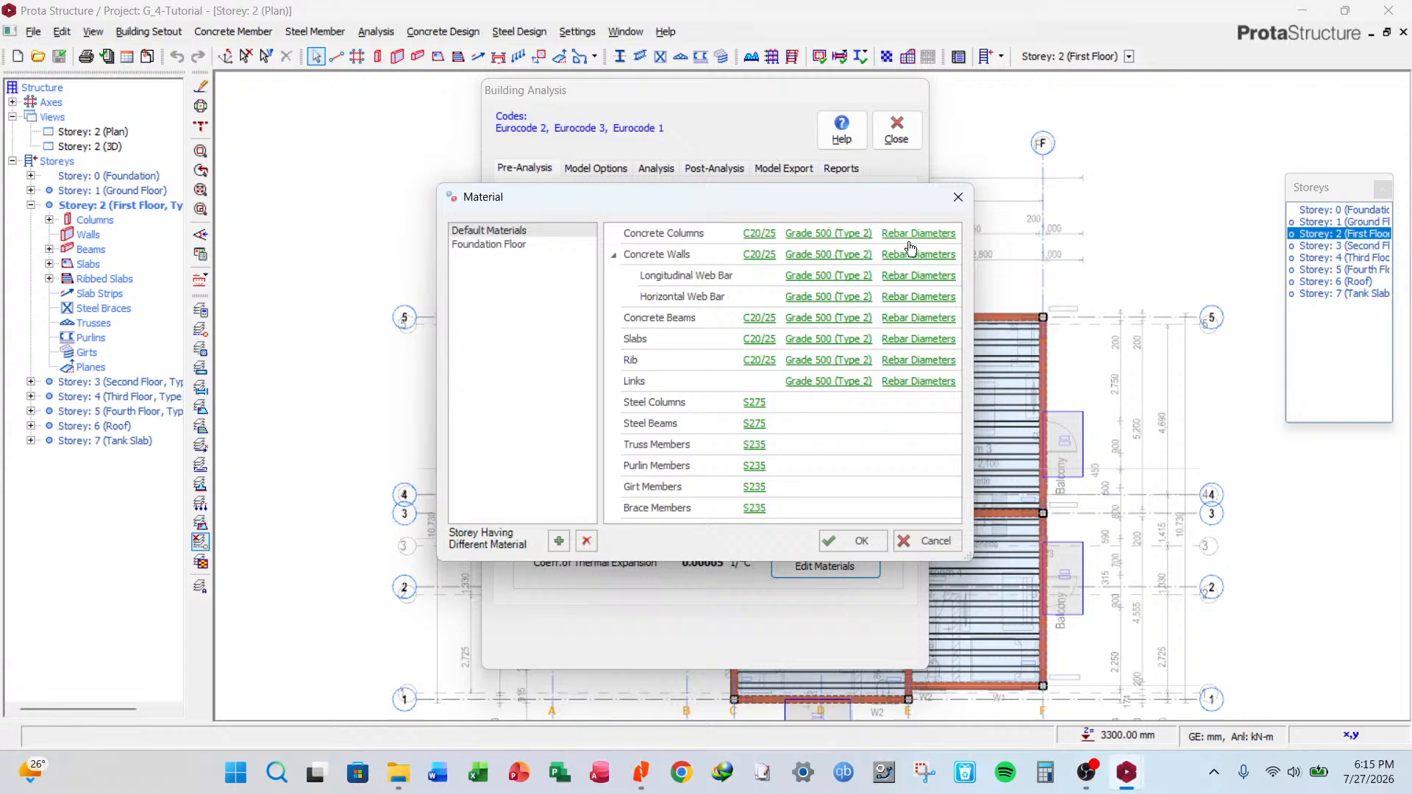
Limit the default concrete column rebar diameters to H8, H10, H12, H16, H20, H25 and H32.
{"action": "left_click", "coordinate": [936, 234]}
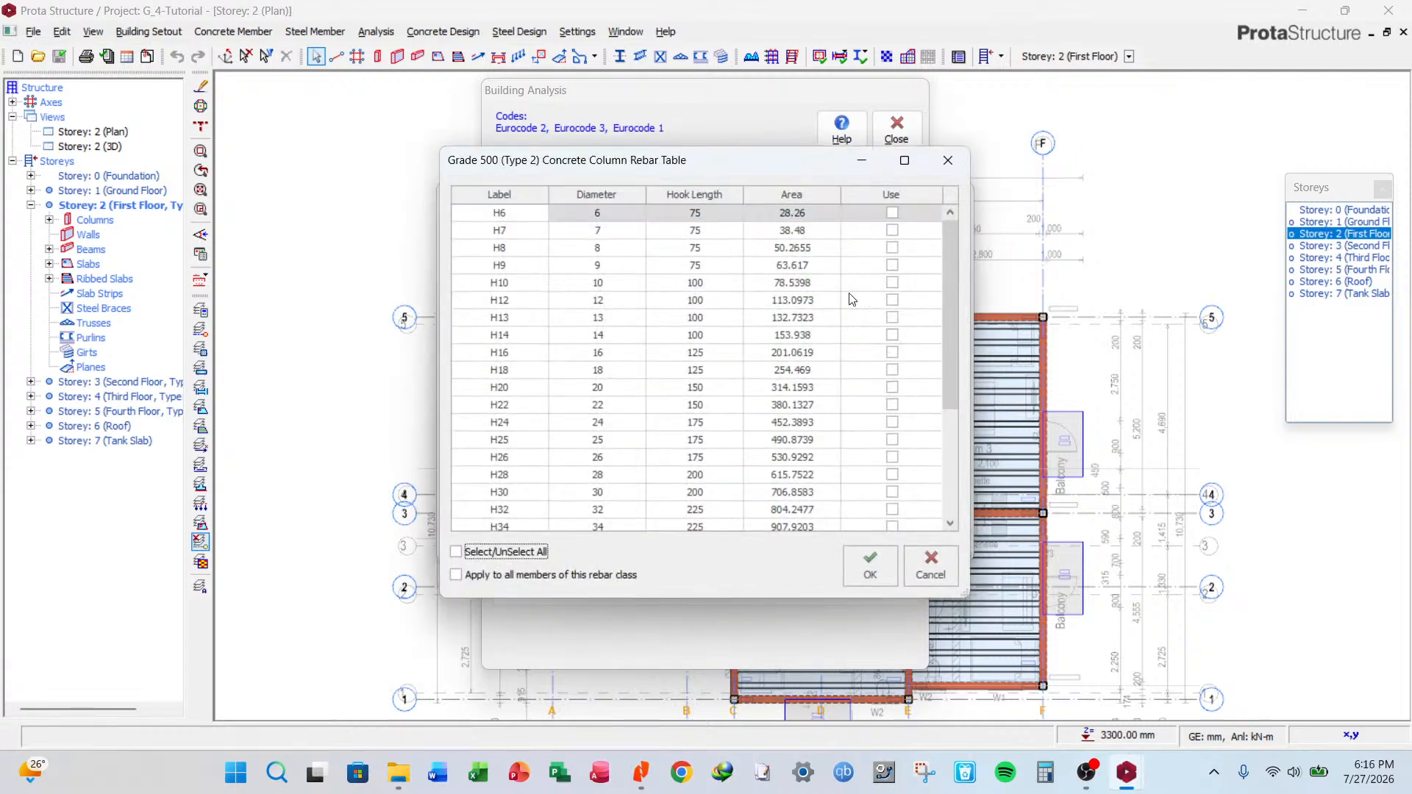
{"action": "left_click", "coordinate": [893, 248]}
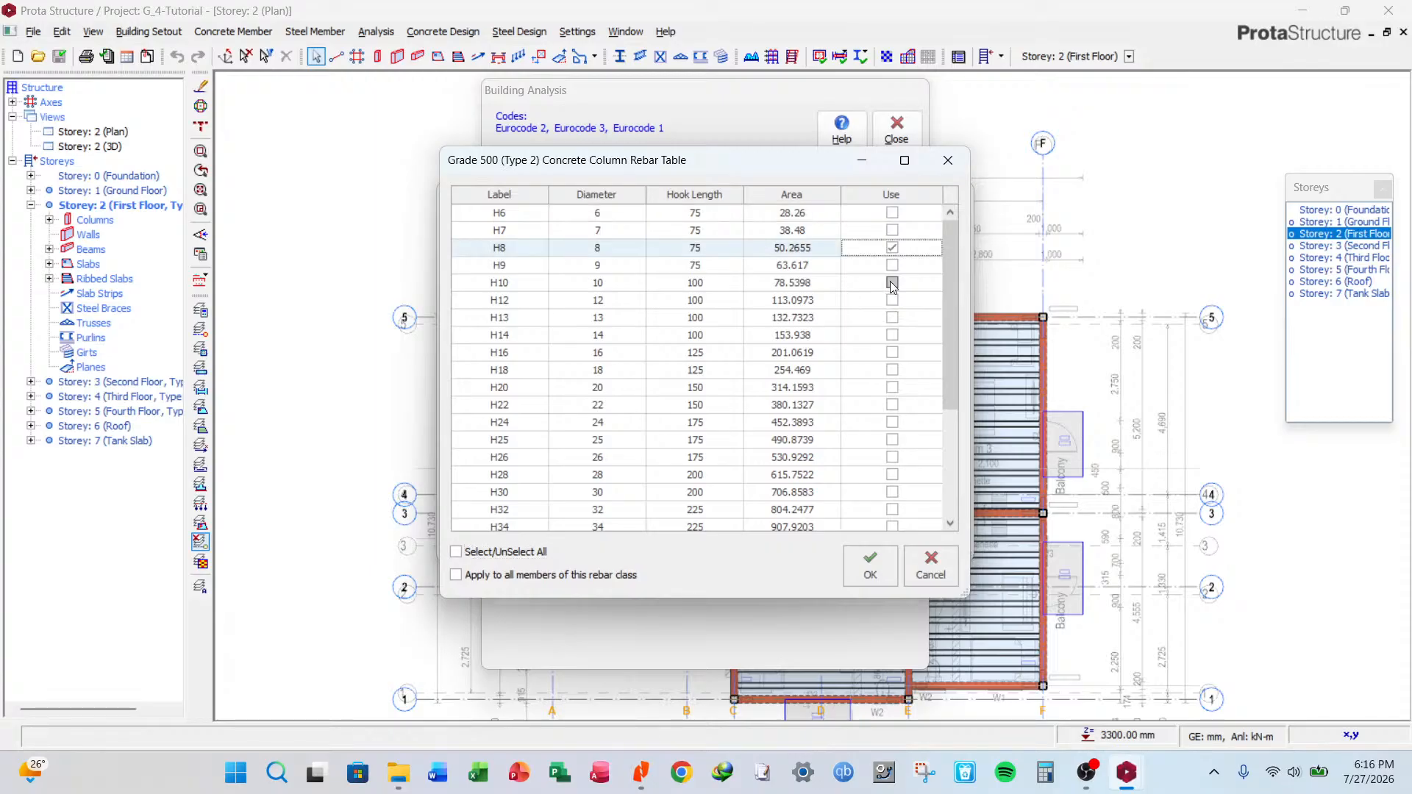
{"action": "left_click", "coordinate": [893, 283]}
{"action": "left_click", "coordinate": [892, 301]}
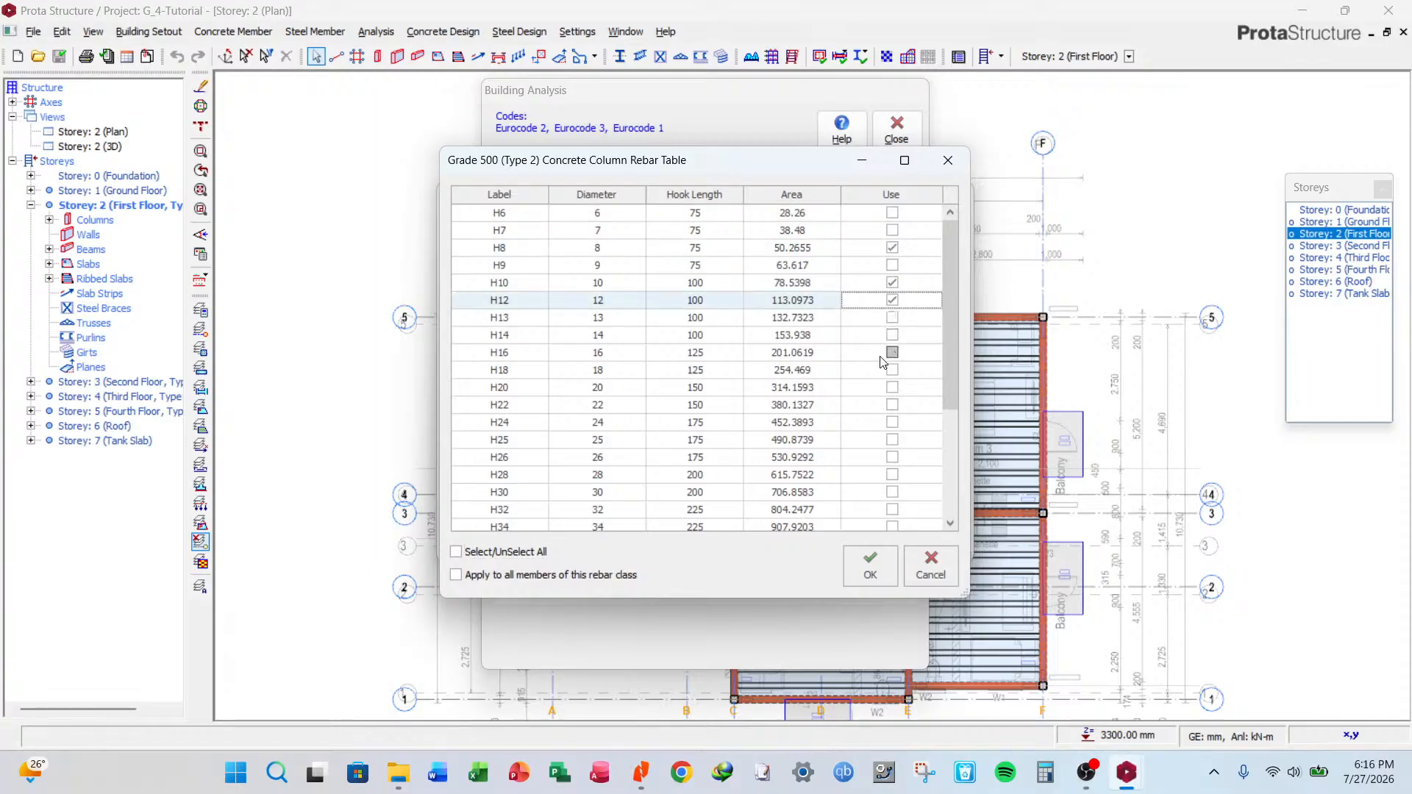
{"action": "left_click", "coordinate": [892, 353]}
{"action": "left_click", "coordinate": [892, 388]}
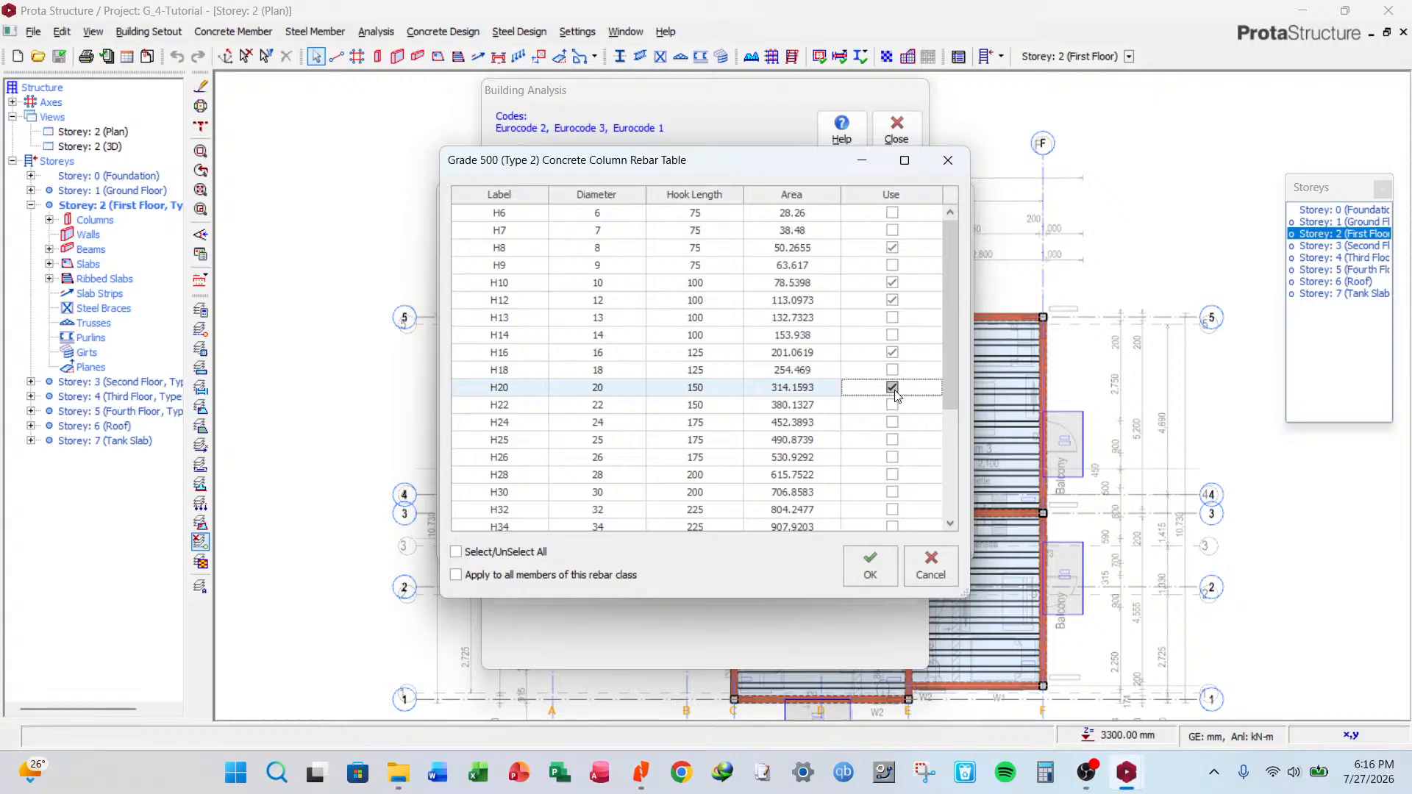
{"action": "left_click", "coordinate": [892, 440]}
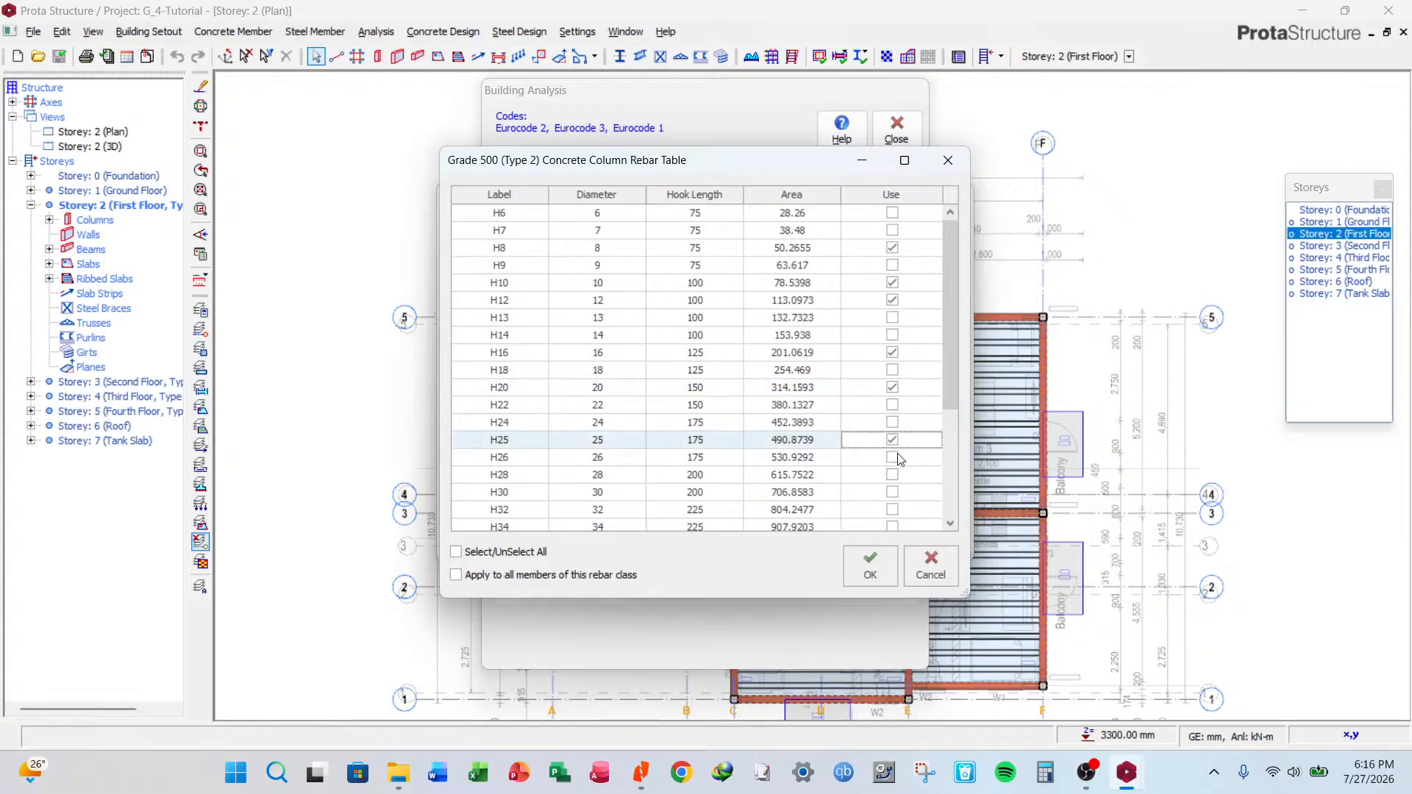
{"action": "left_click", "coordinate": [892, 510]}
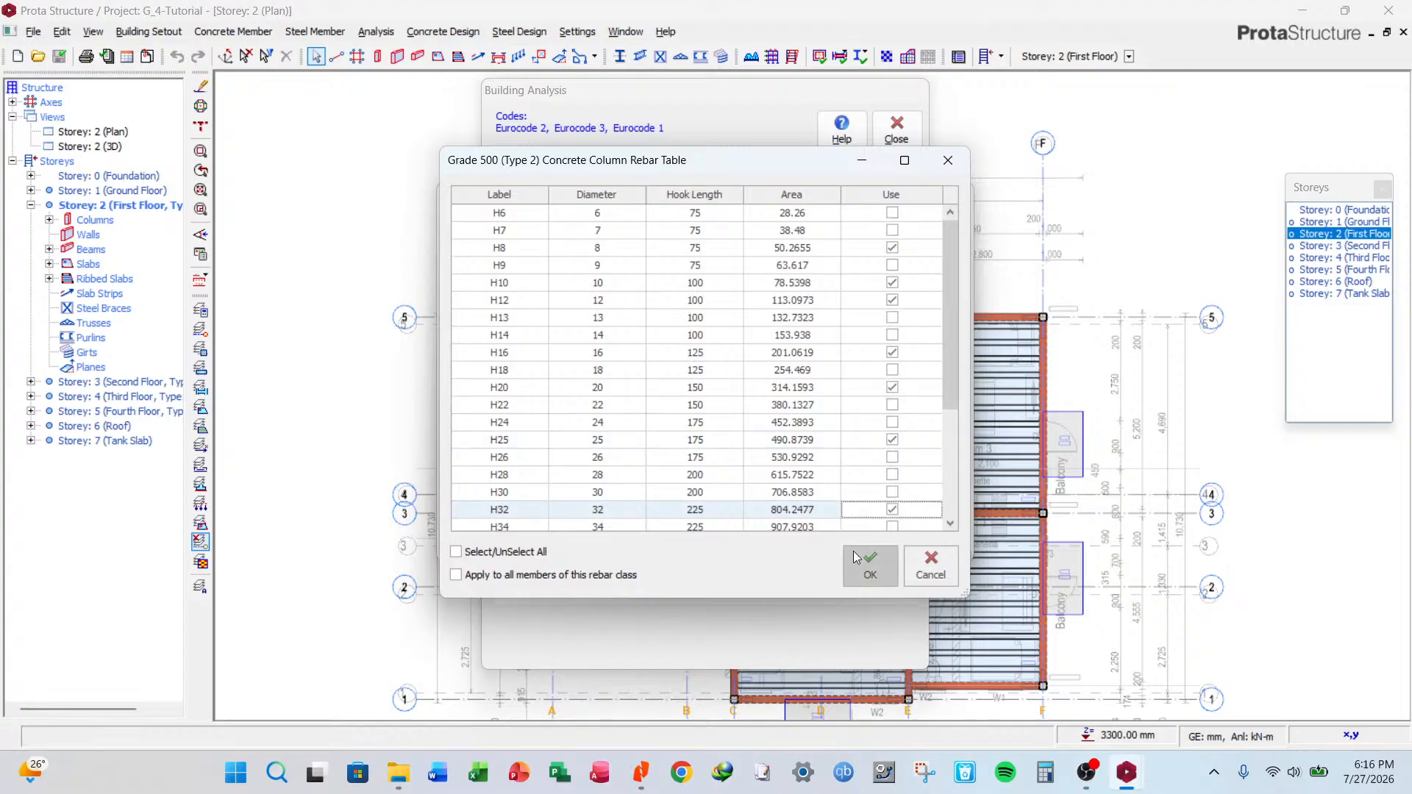
{"action": "left_click", "coordinate": [861, 559]}
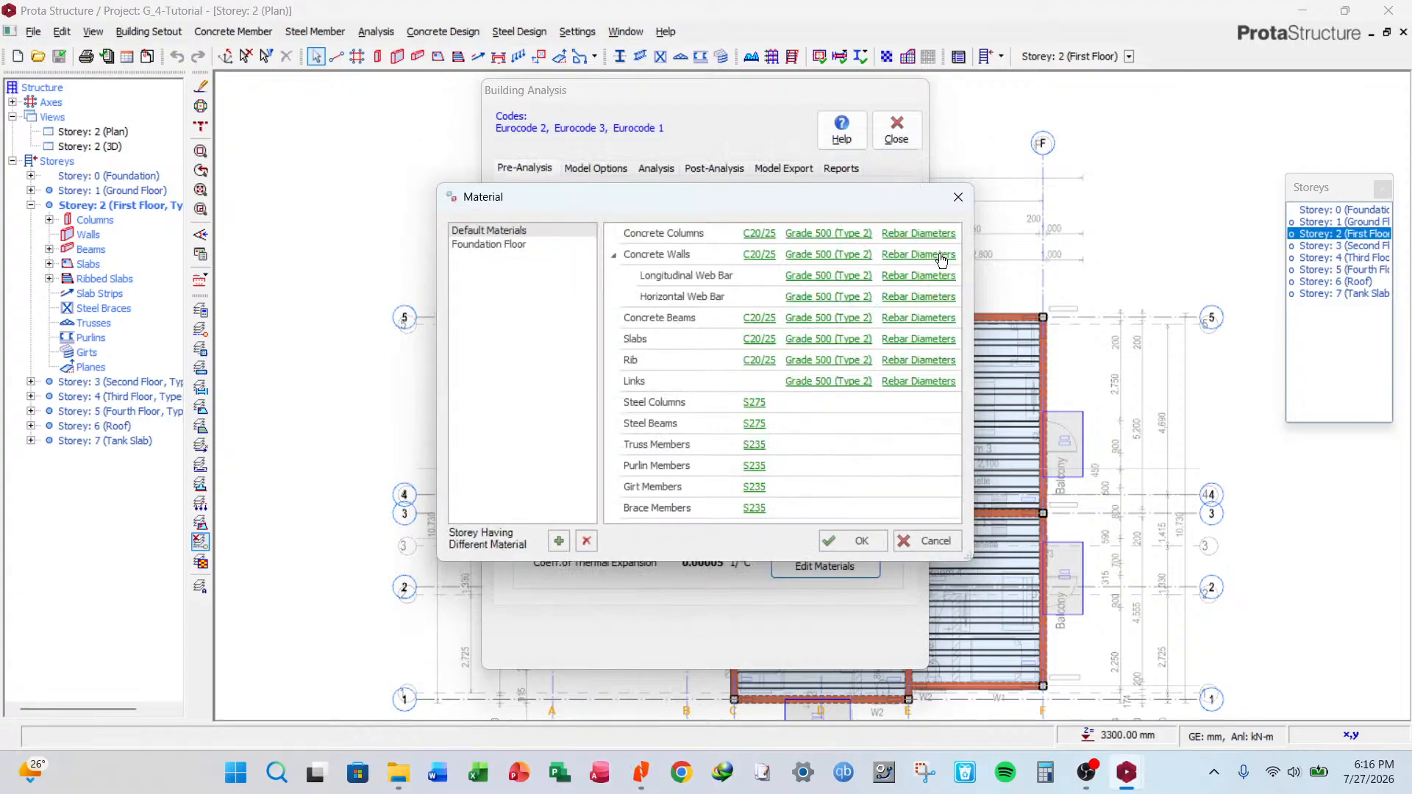
Limit the default concrete wall rebar diameters to H8, H10, H12, H16, H20 and H25.
{"action": "left_click", "coordinate": [941, 255]}
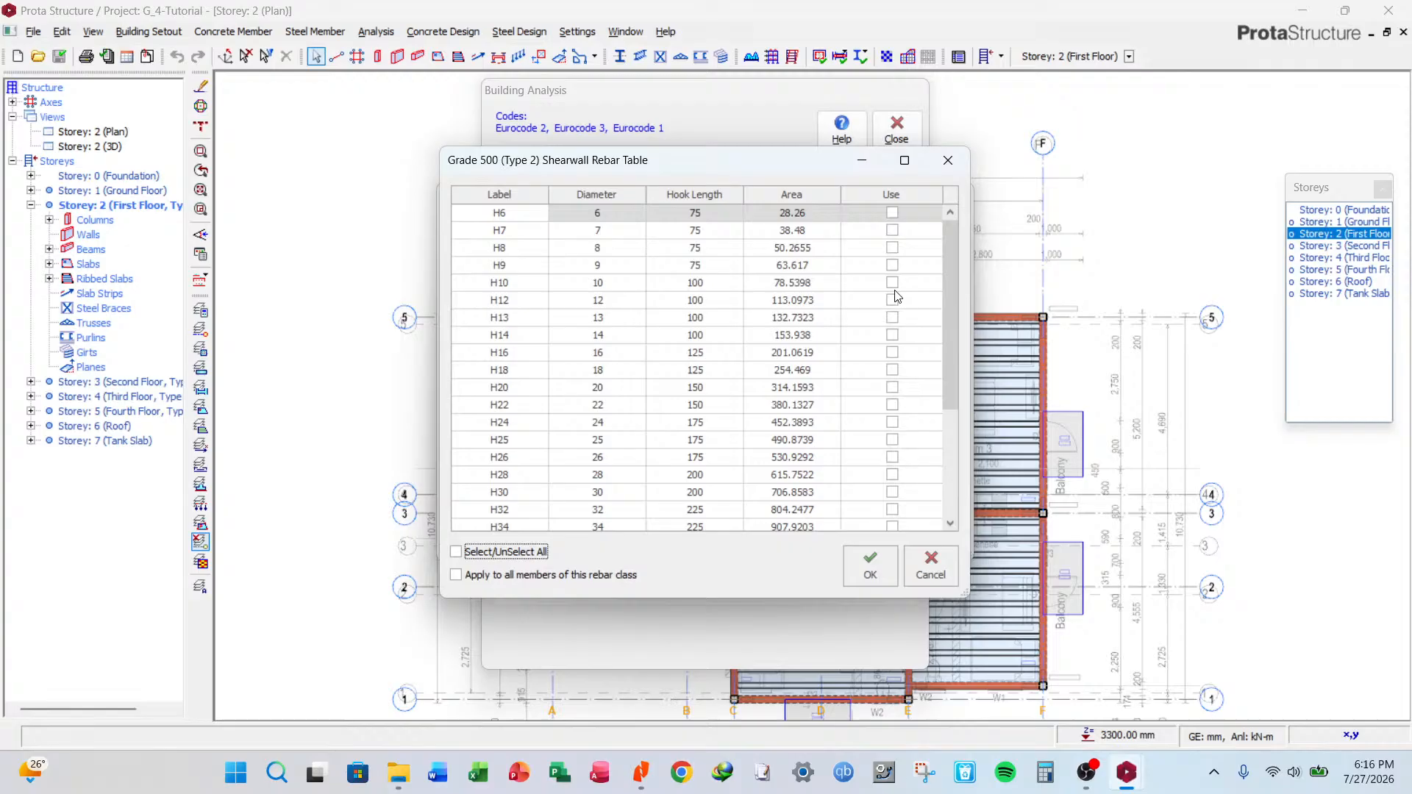
{"action": "left_click", "coordinate": [892, 248]}
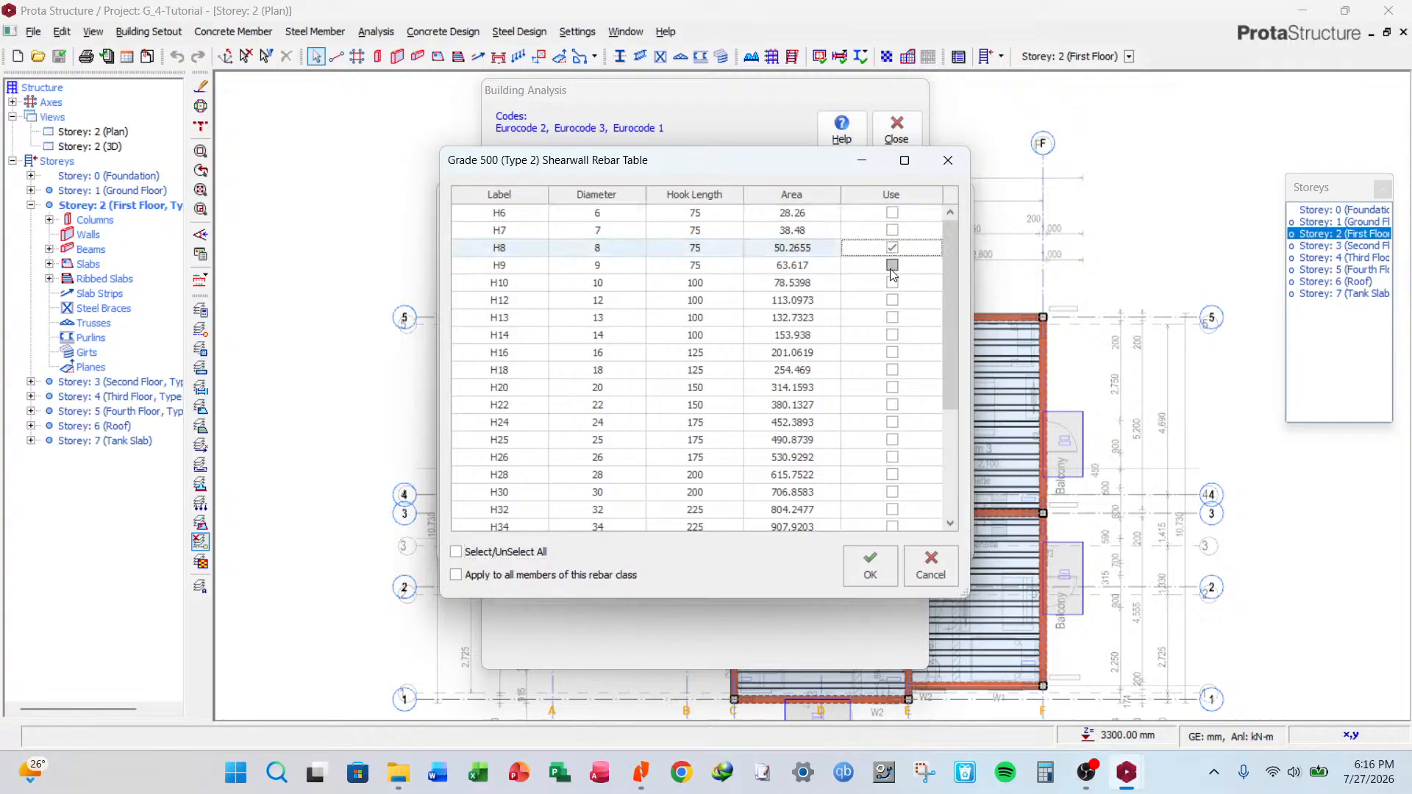
{"action": "left_click", "coordinate": [893, 282]}
{"action": "left_click", "coordinate": [893, 300]}
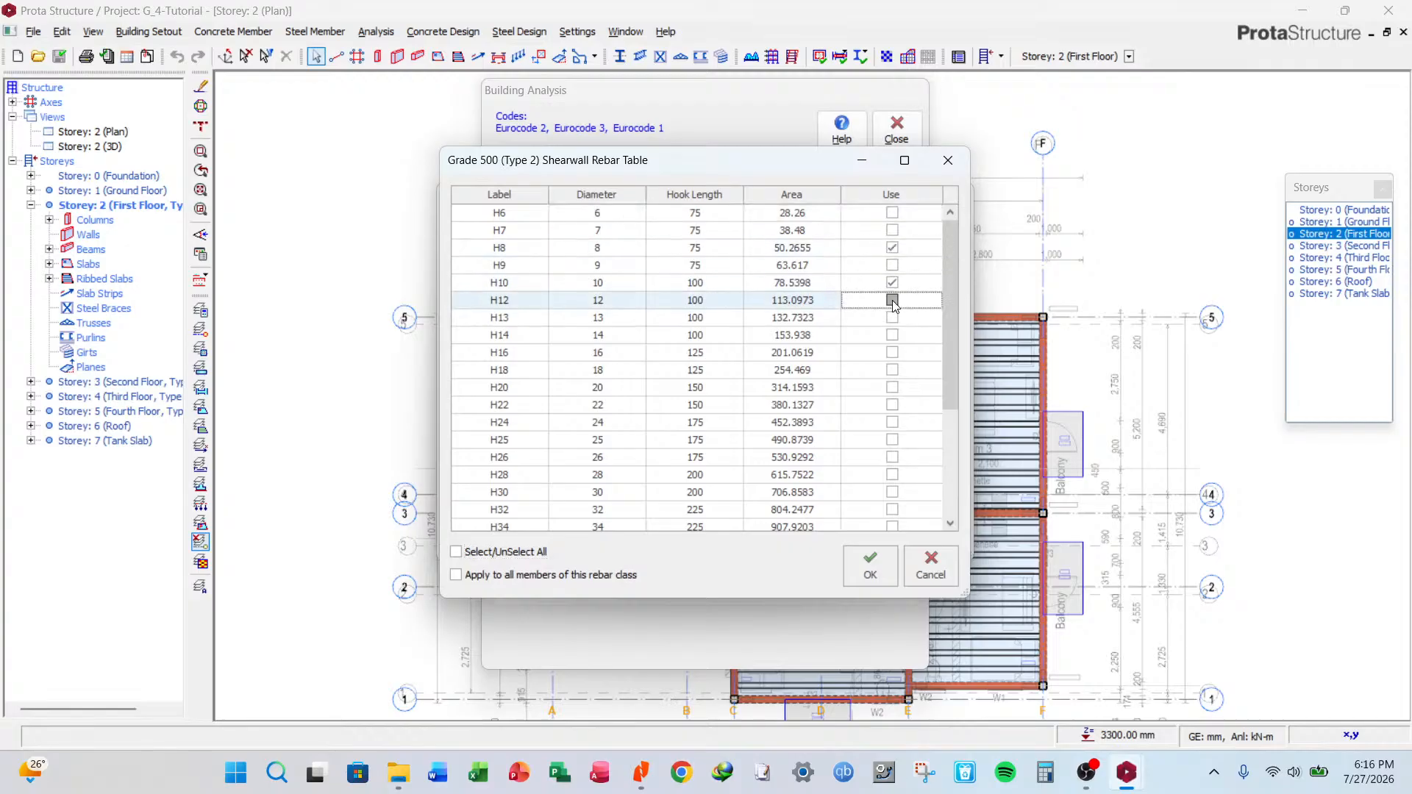
{"action": "left_click", "coordinate": [892, 354]}
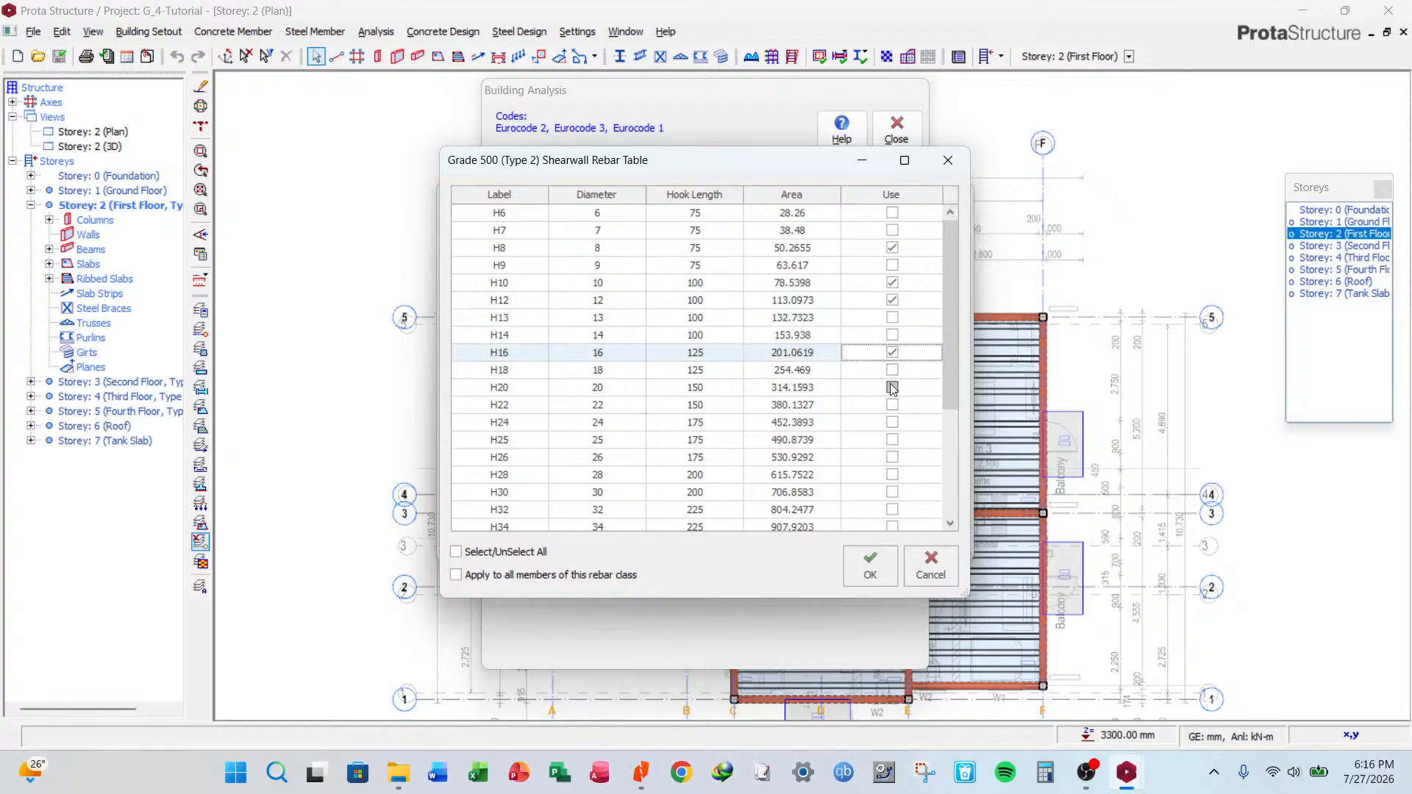
{"action": "left_click", "coordinate": [892, 388]}
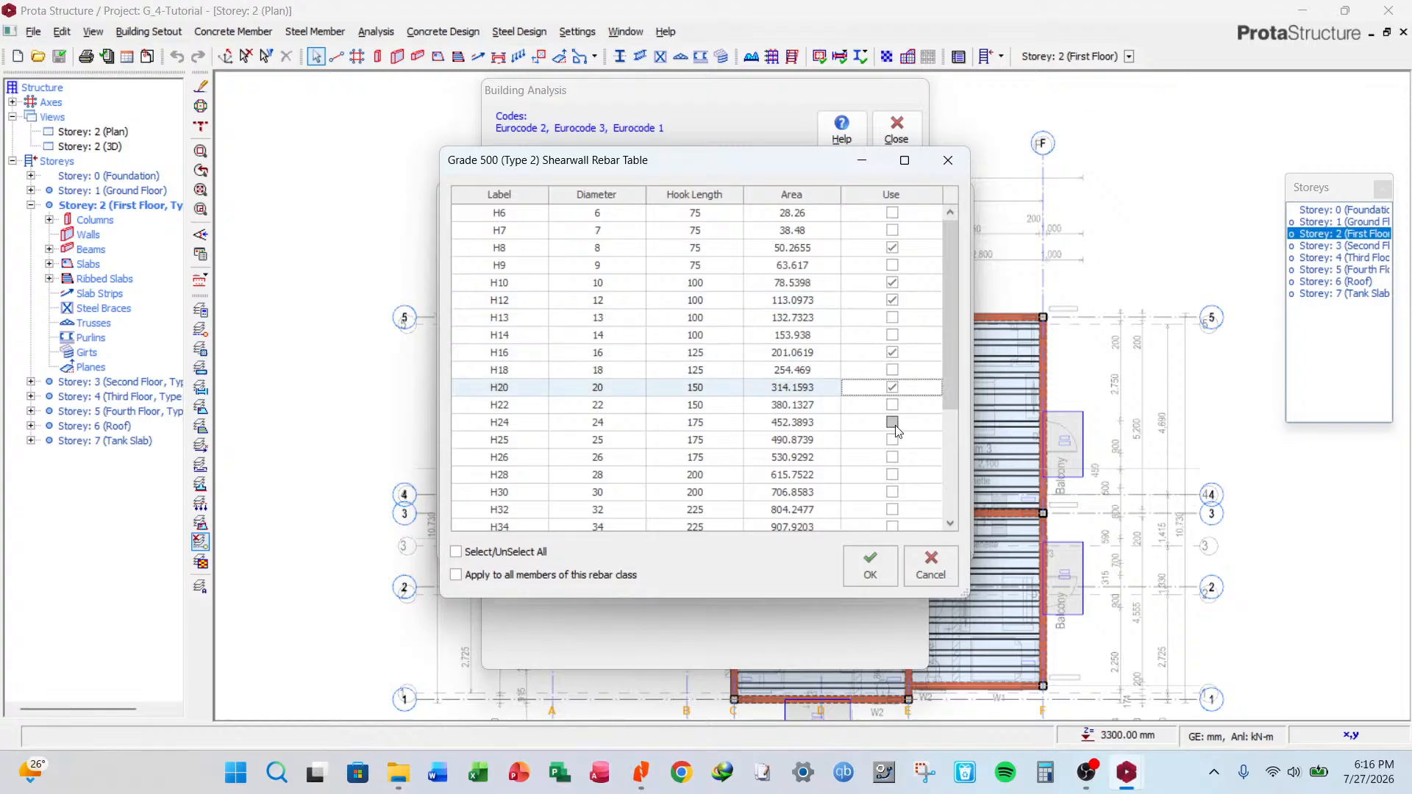
{"action": "left_click", "coordinate": [892, 440]}
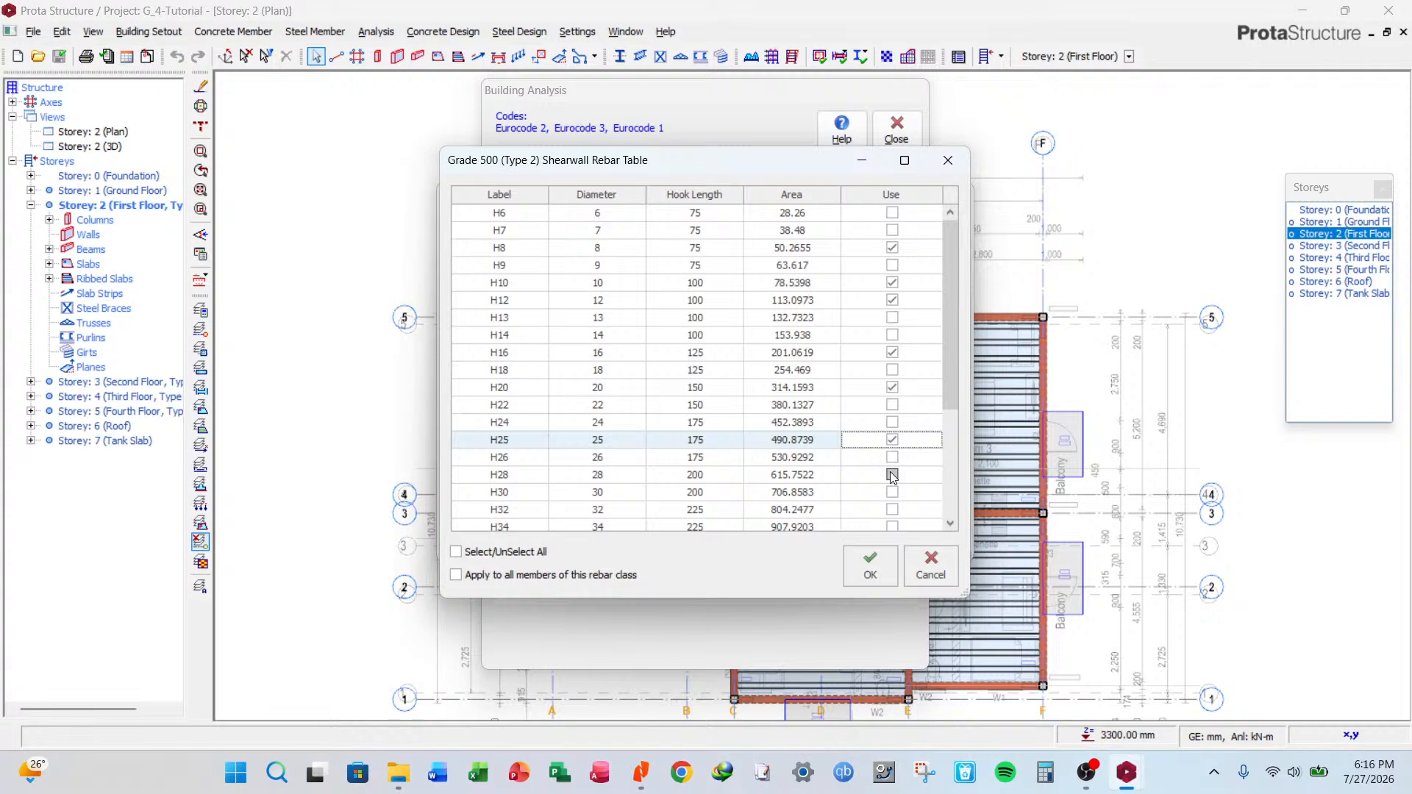
{"action": "key", "text": "Return"}
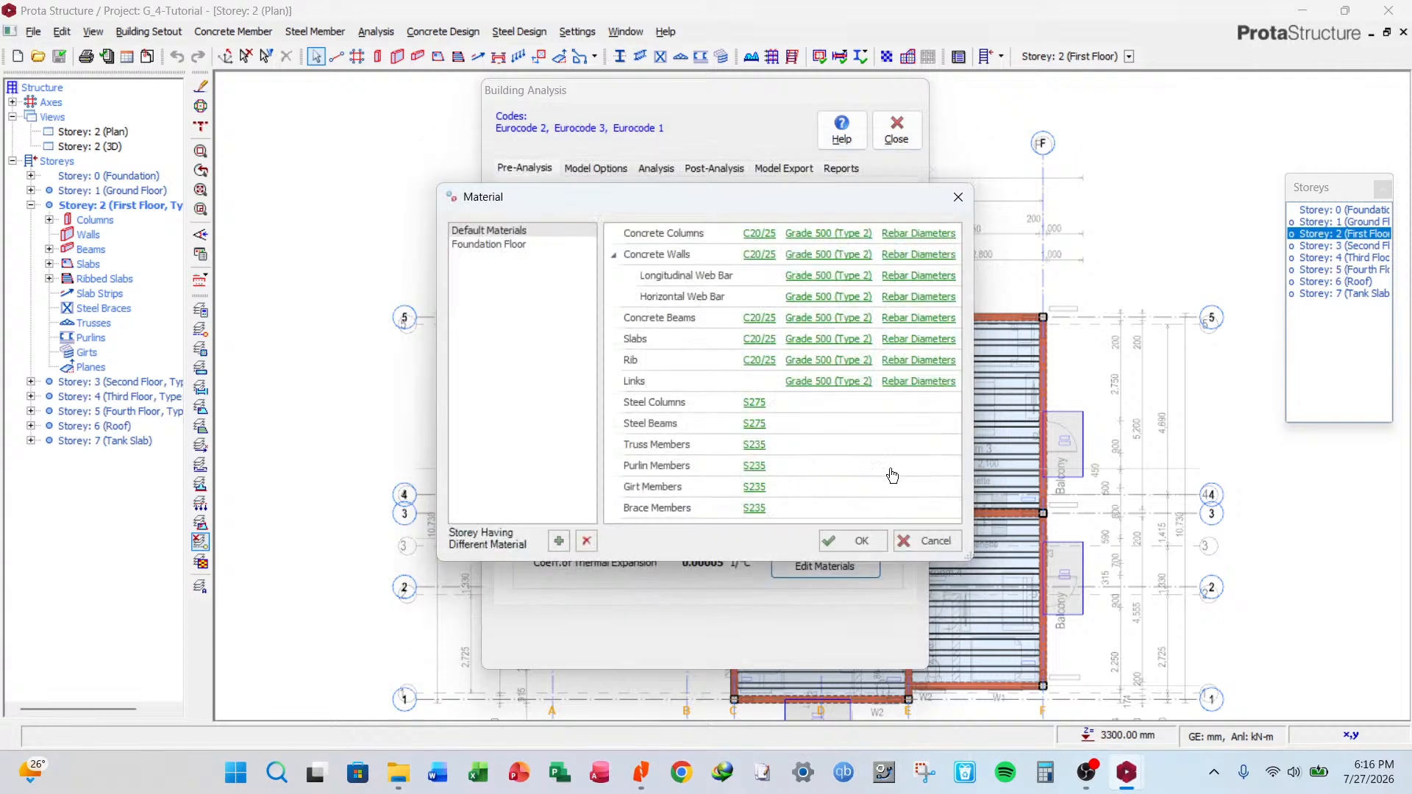
Limit the default walls' longitudinal web bar diameters to H8, H10, H12, H16, H20, H25 and H32.
{"action": "left_click", "coordinate": [921, 285]}
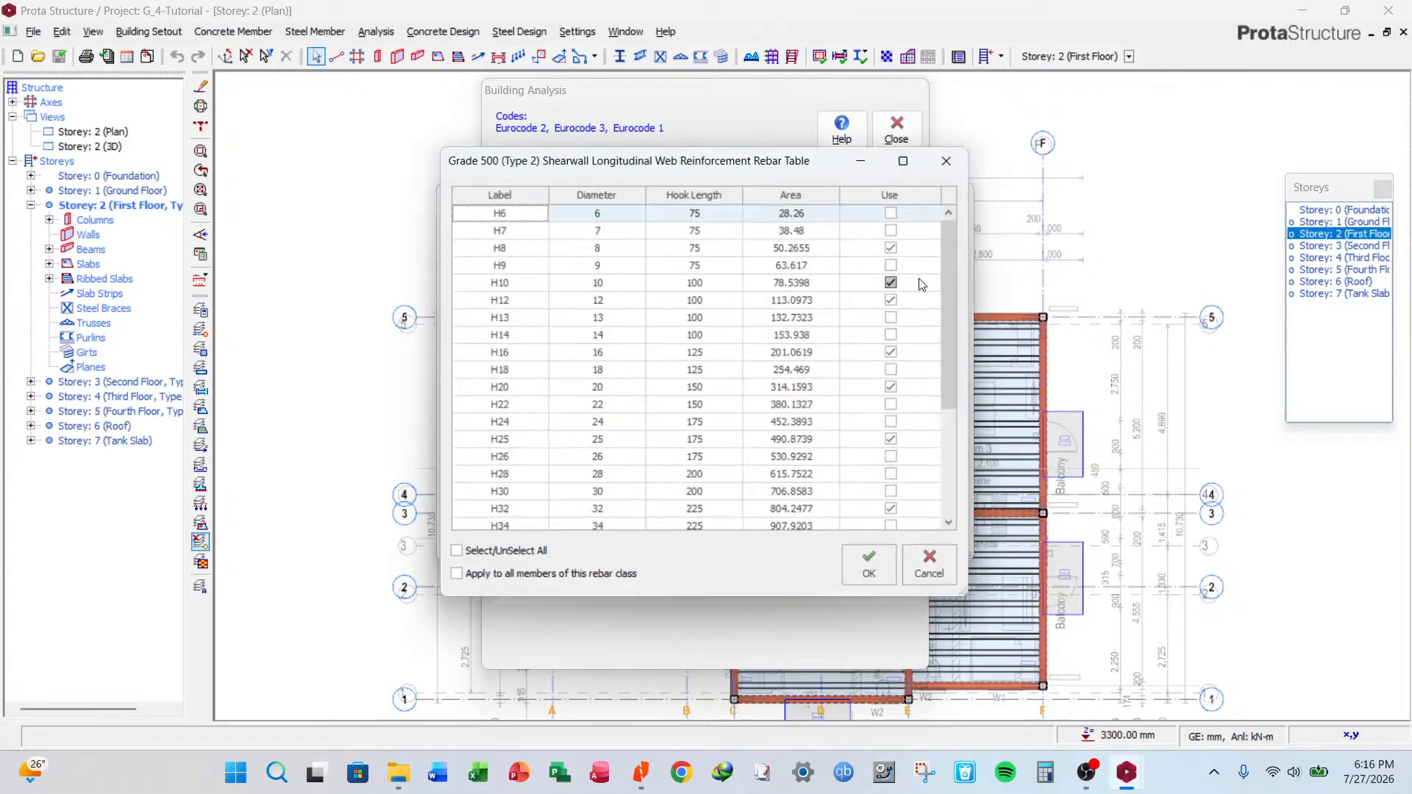
{"action": "left_click_drag", "start_coordinate": [766, 165], "coordinate": [589, 468]}
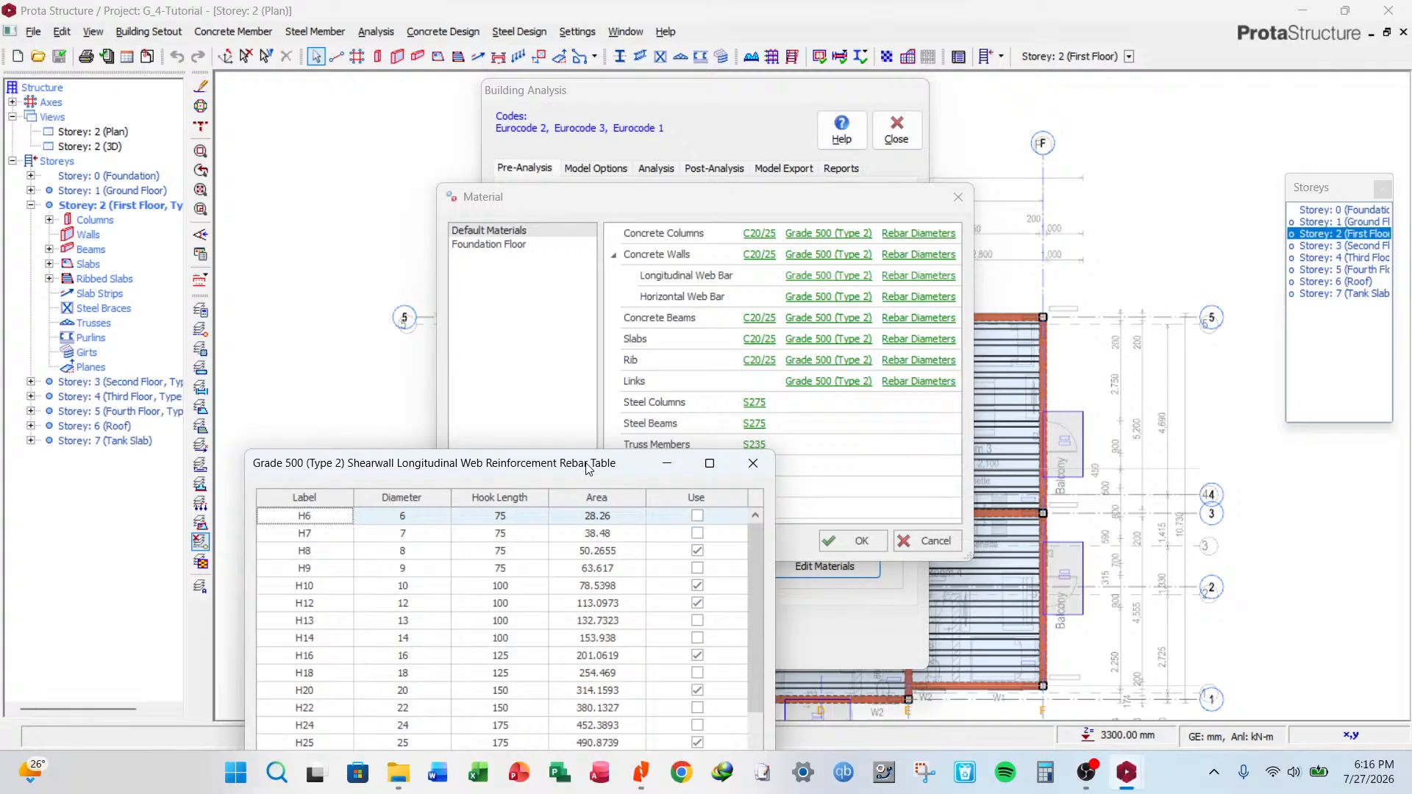
{"action": "left_click_drag", "start_coordinate": [586, 468], "coordinate": [648, 236]}
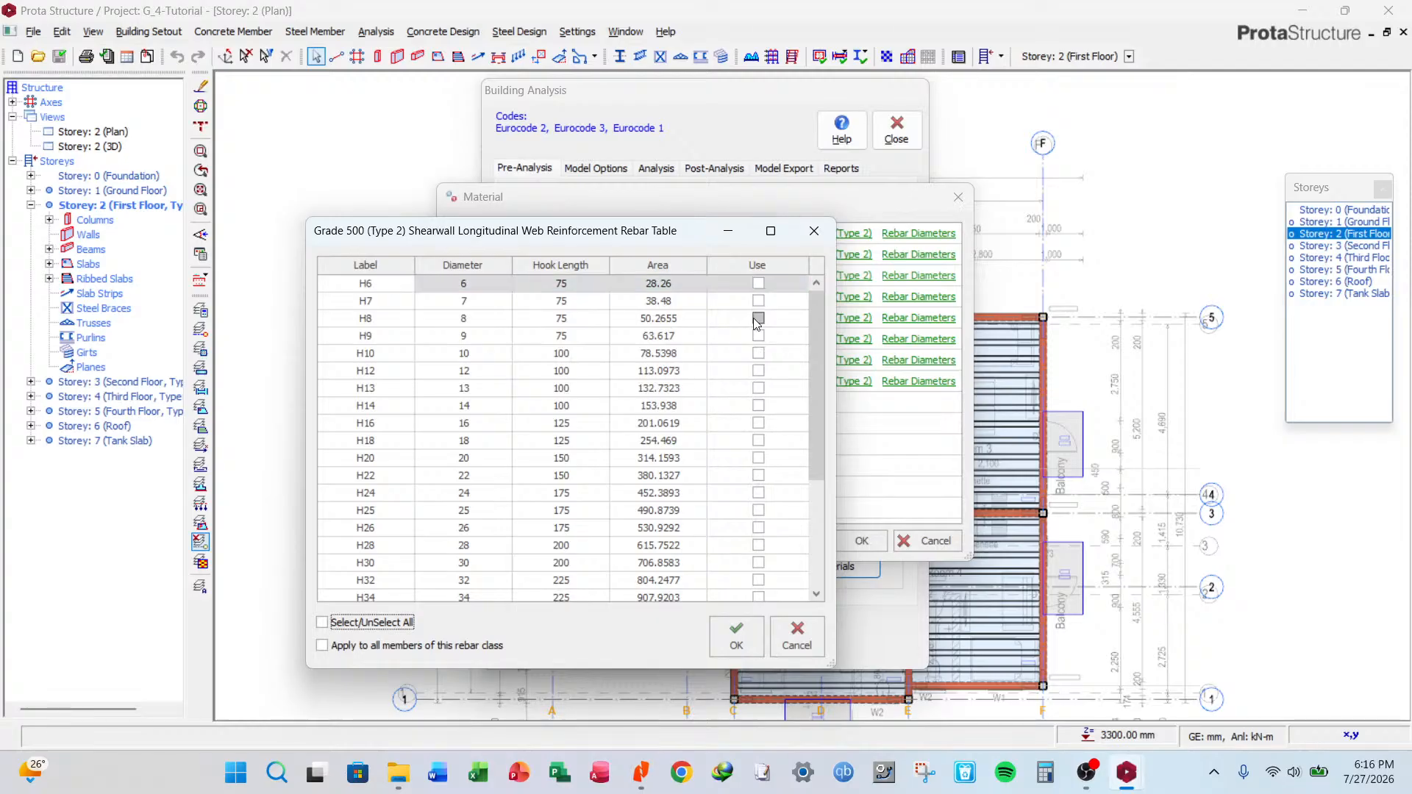
{"action": "left_click", "coordinate": [758, 318]}
{"action": "left_click", "coordinate": [758, 354]}
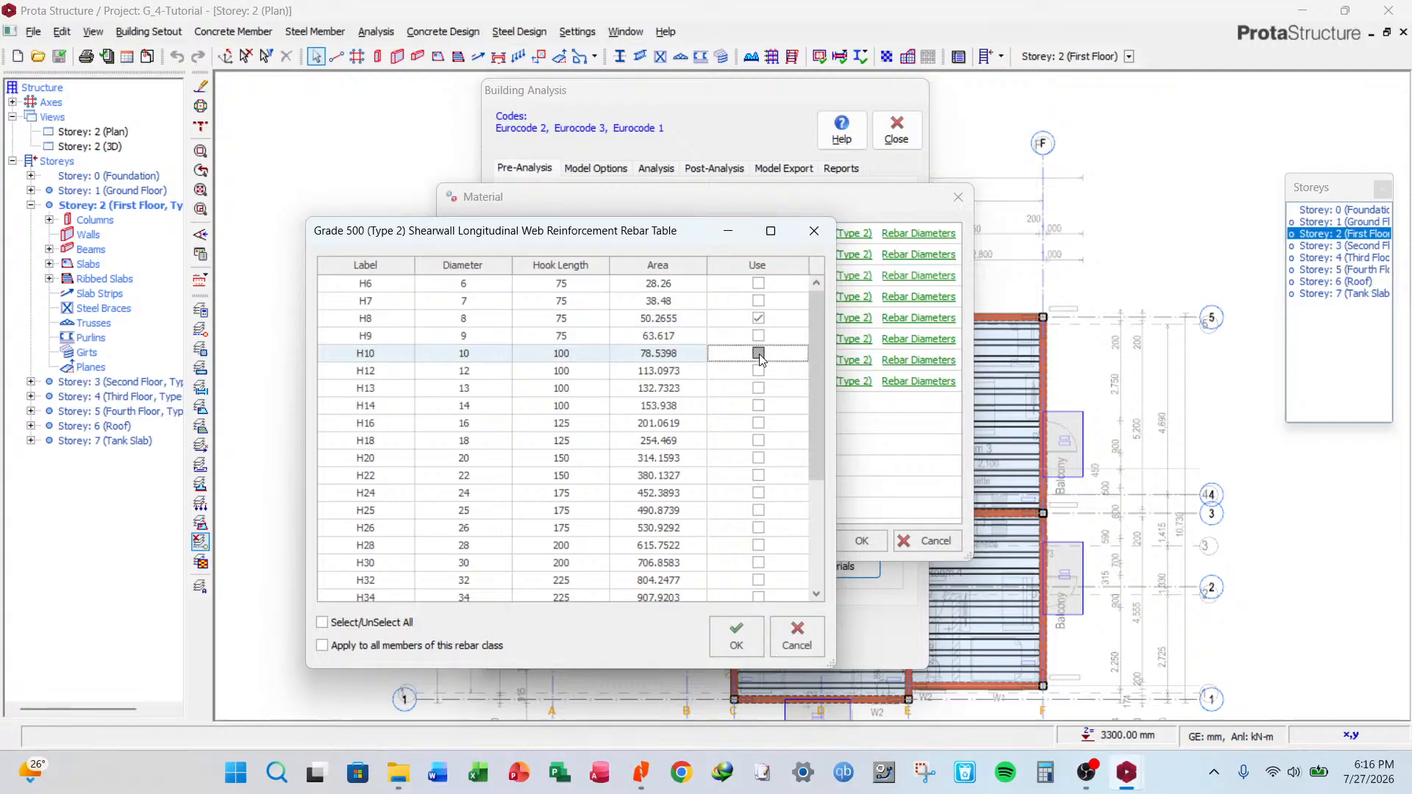
{"action": "left_click", "coordinate": [760, 371]}
{"action": "left_click", "coordinate": [758, 425]}
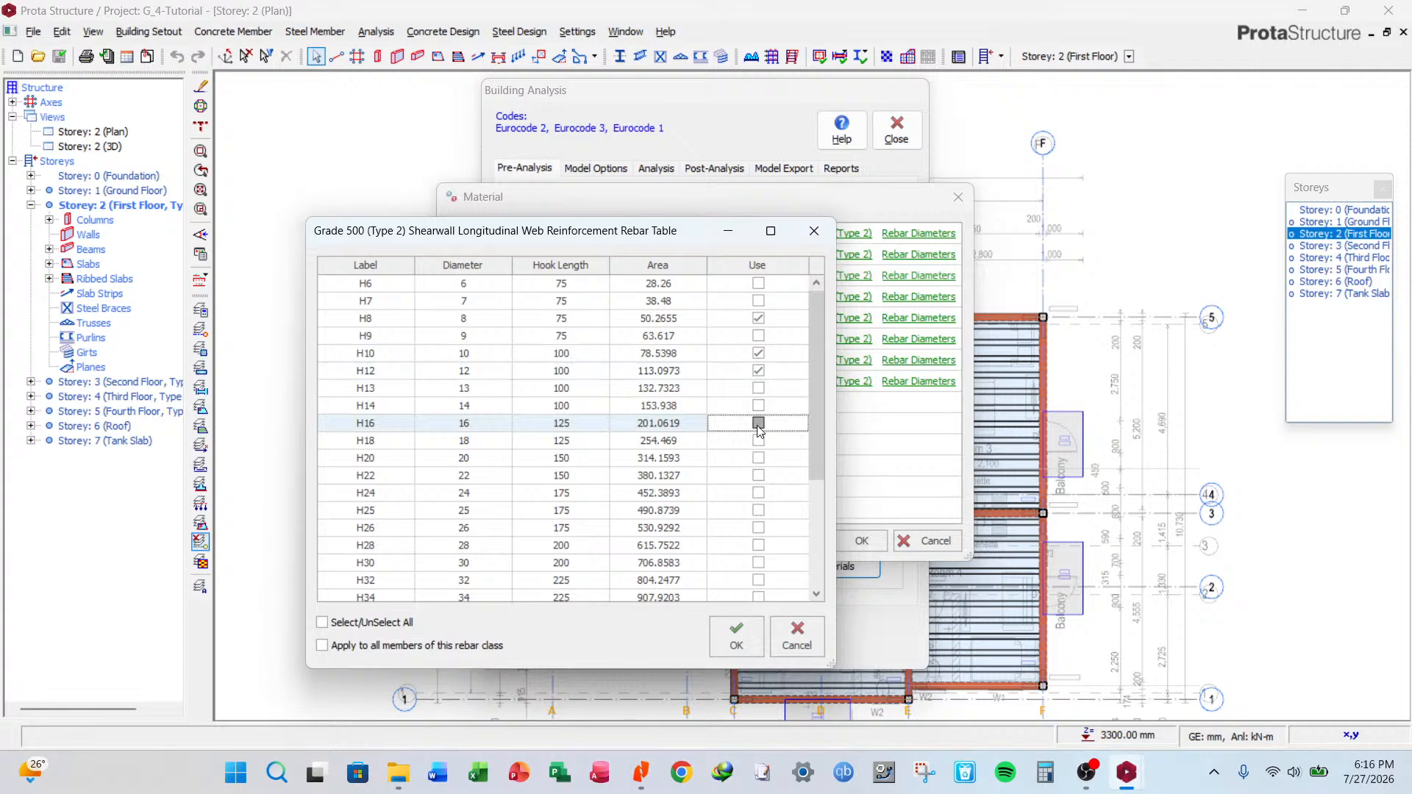
{"action": "left_click", "coordinate": [759, 458]}
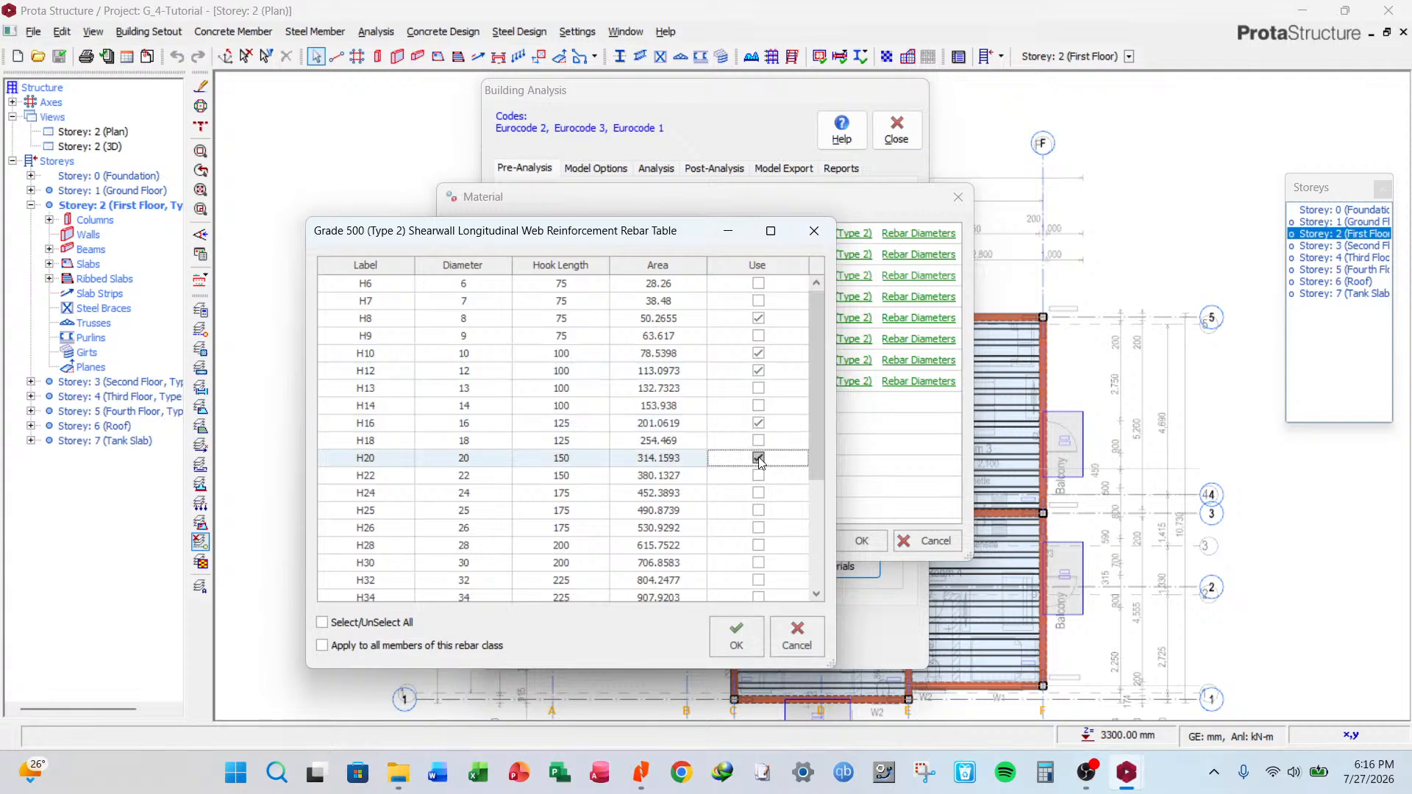
{"action": "left_click", "coordinate": [758, 511]}
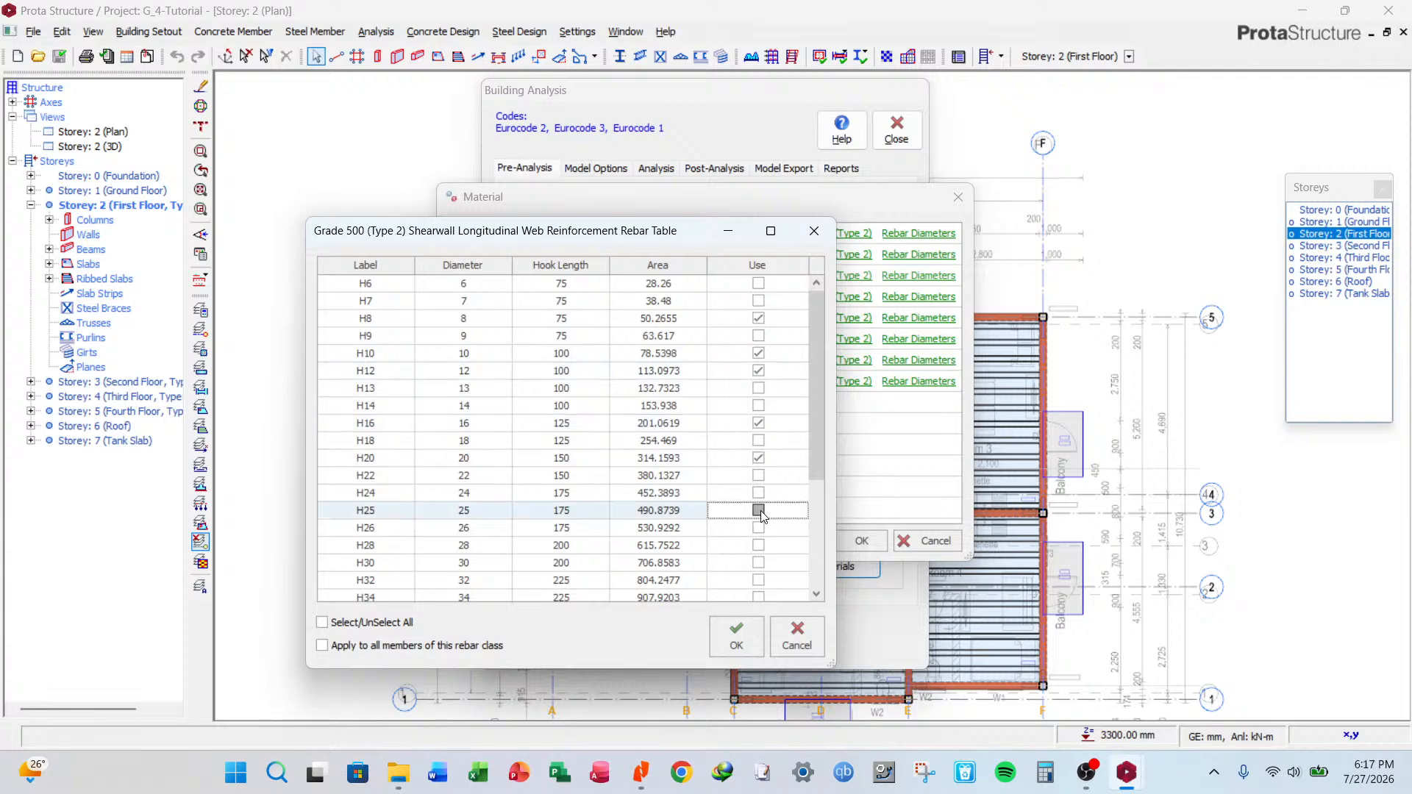
{"action": "left_click", "coordinate": [759, 580]}
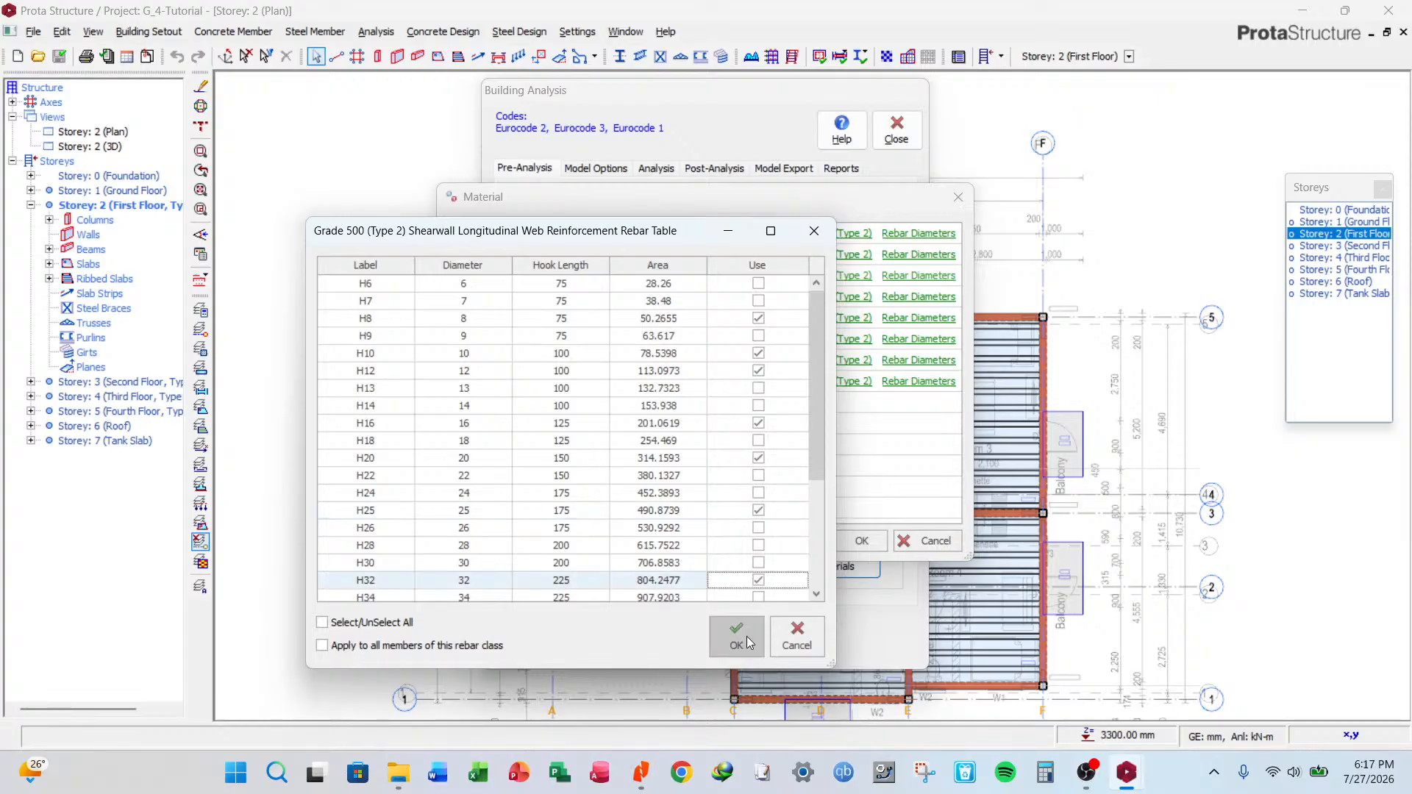
{"action": "left_click", "coordinate": [747, 637]}
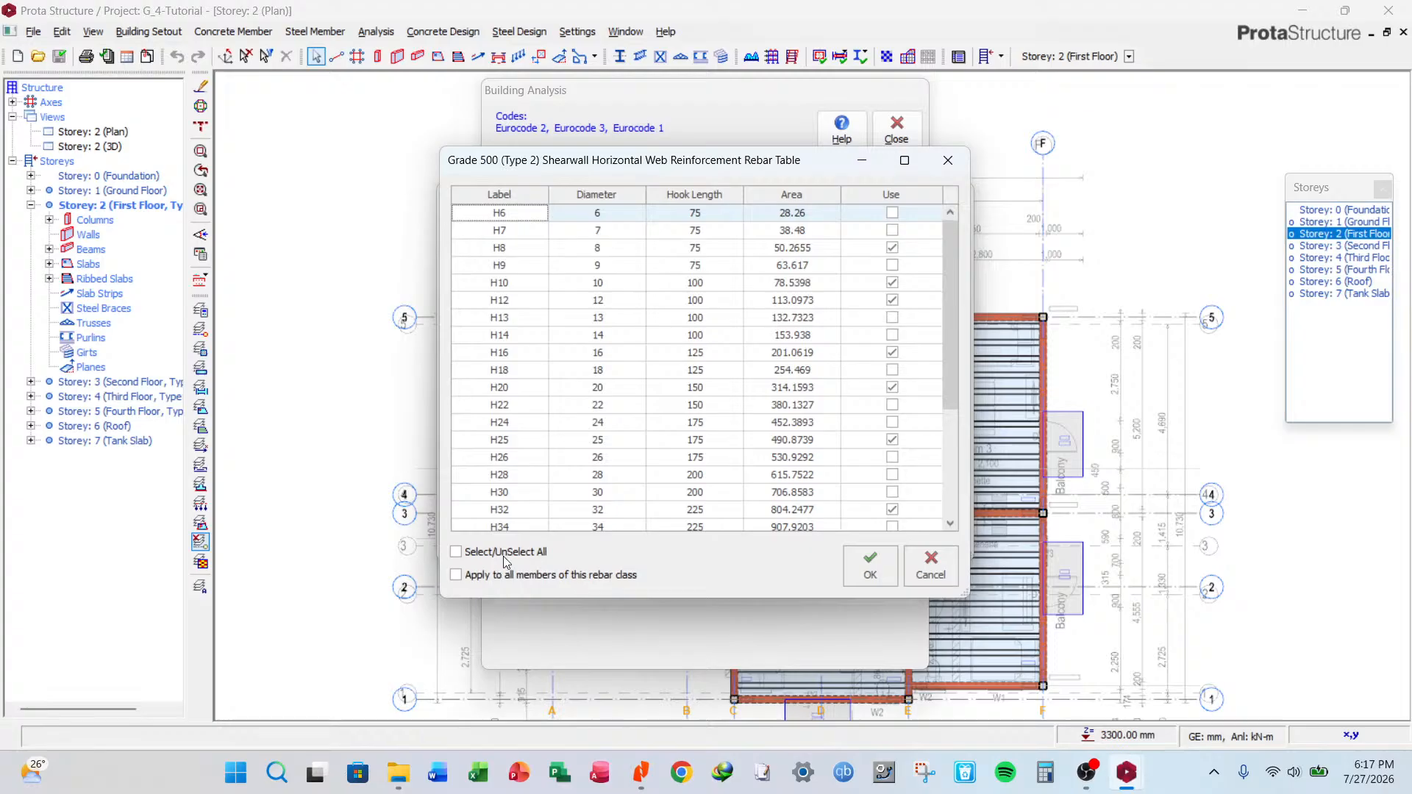
Limit the default walls' horizontal web bar diameters to H8, H10, H12, H14, H20, H25 and H32.
{"action": "left_click", "coordinate": [893, 248]}
{"action": "left_click", "coordinate": [892, 283]}
{"action": "left_click", "coordinate": [892, 300]}
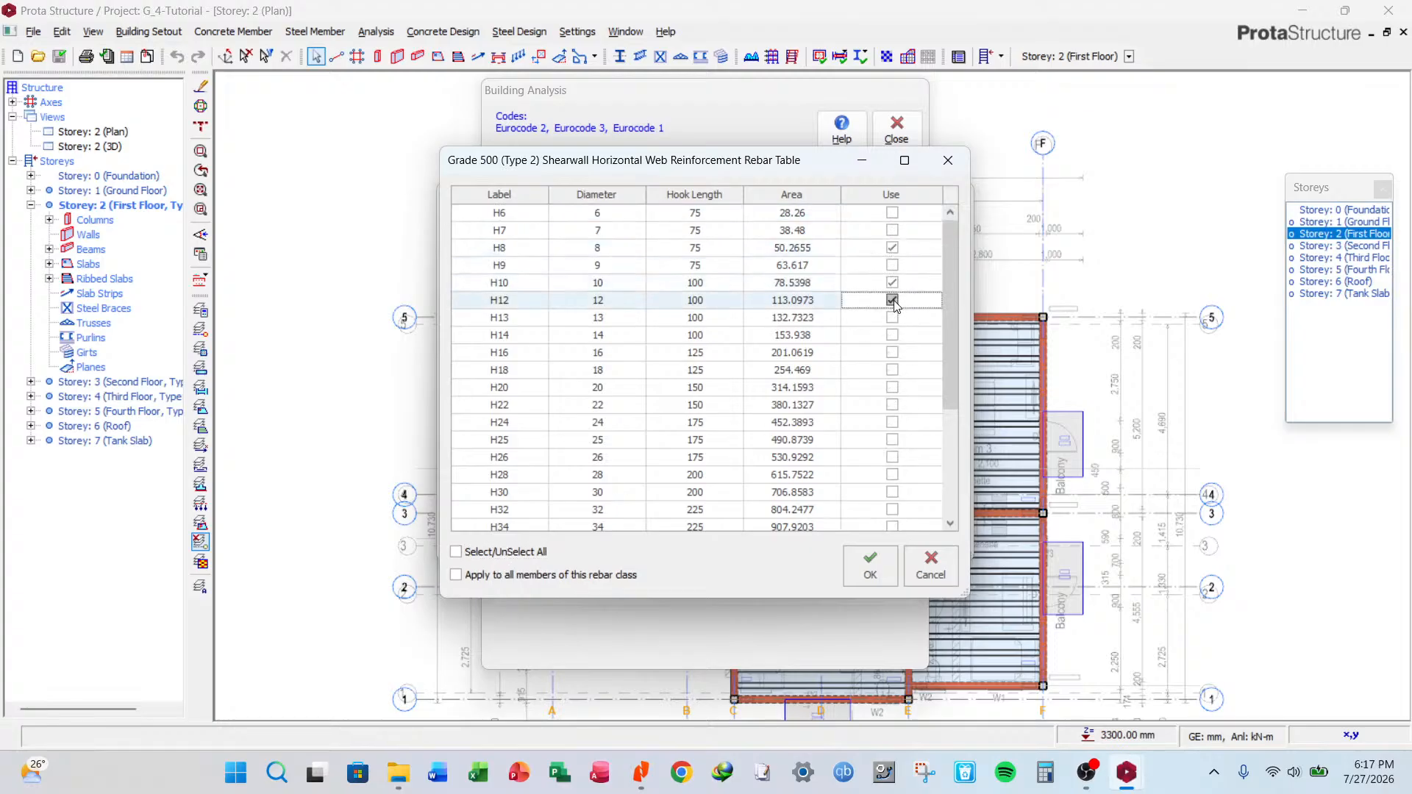
{"action": "left_click", "coordinate": [892, 336]}
{"action": "left_click", "coordinate": [892, 371]}
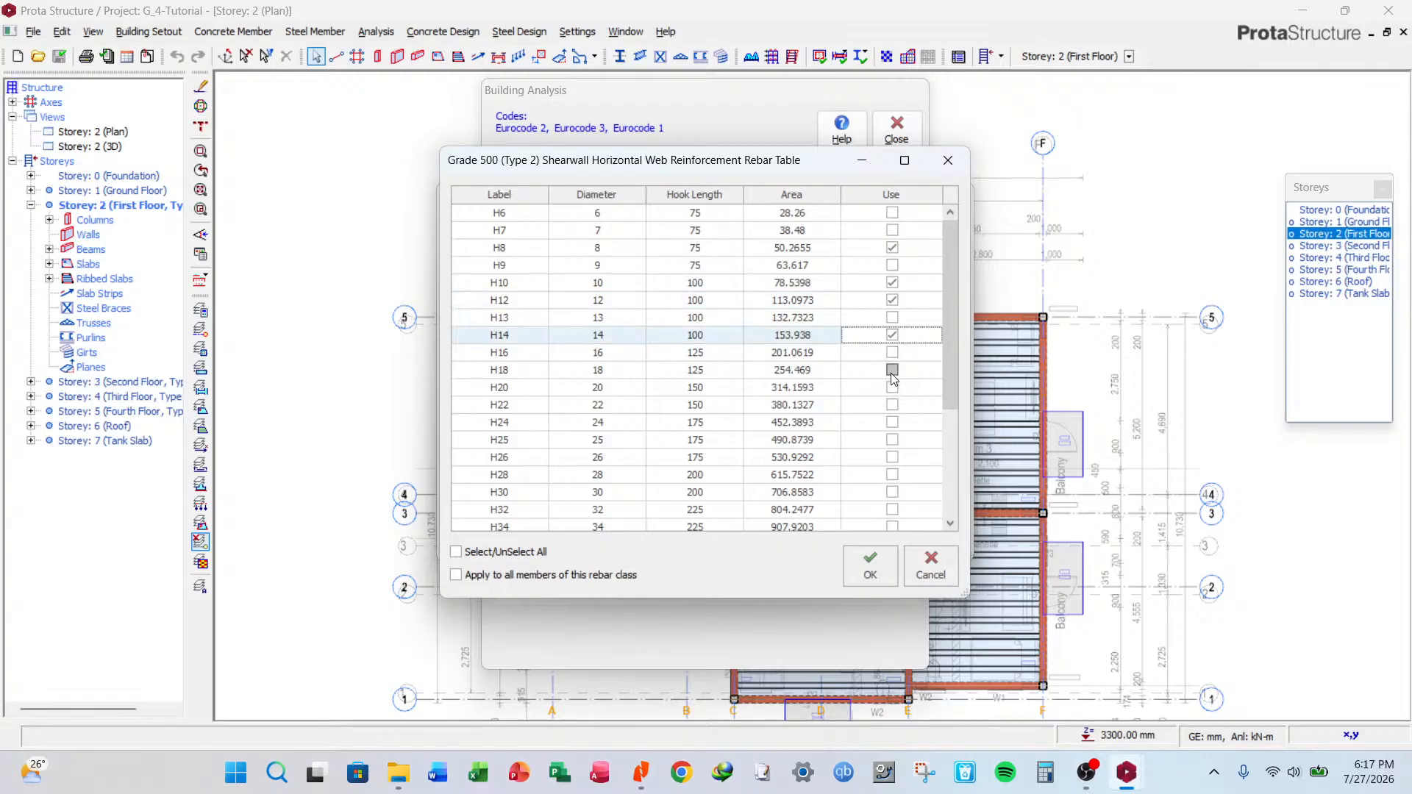
{"action": "left_click", "coordinate": [892, 387]}
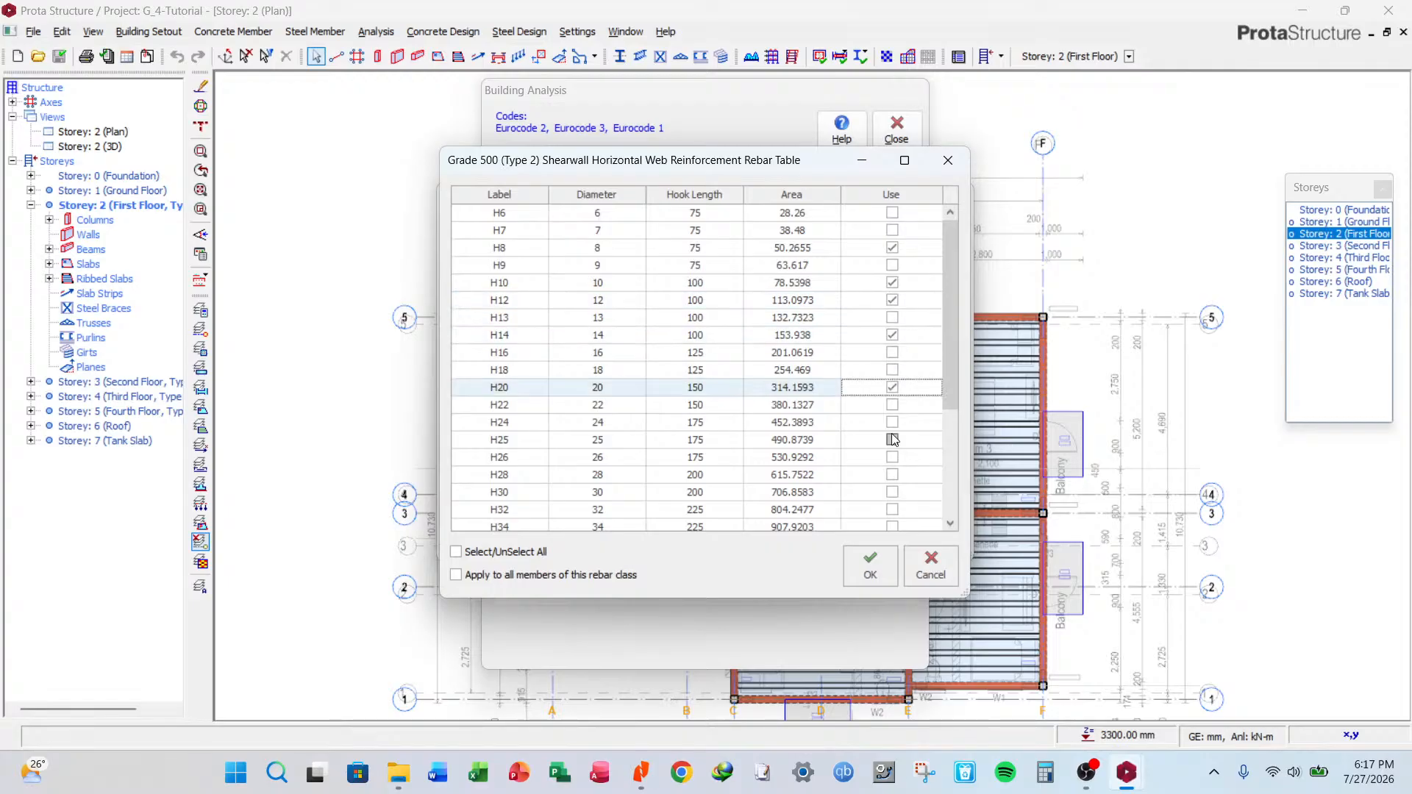
{"action": "left_click", "coordinate": [892, 440]}
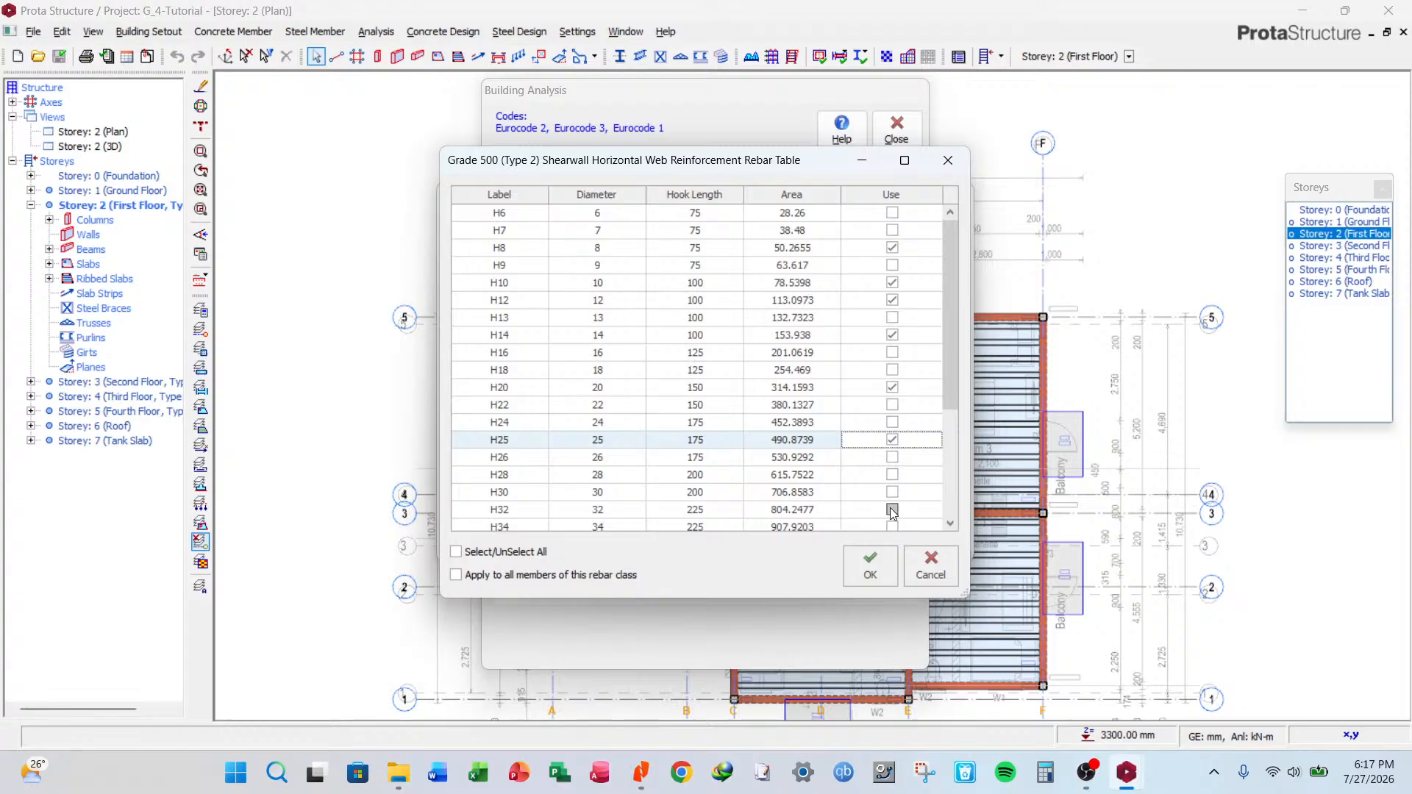
{"action": "left_click", "coordinate": [891, 509]}
{"action": "left_click", "coordinate": [871, 566]}
Limit the default concrete beam rebar diameters to H8, H10, H12, H16, H22, H25 and H32.
{"action": "left_click", "coordinate": [917, 318]}
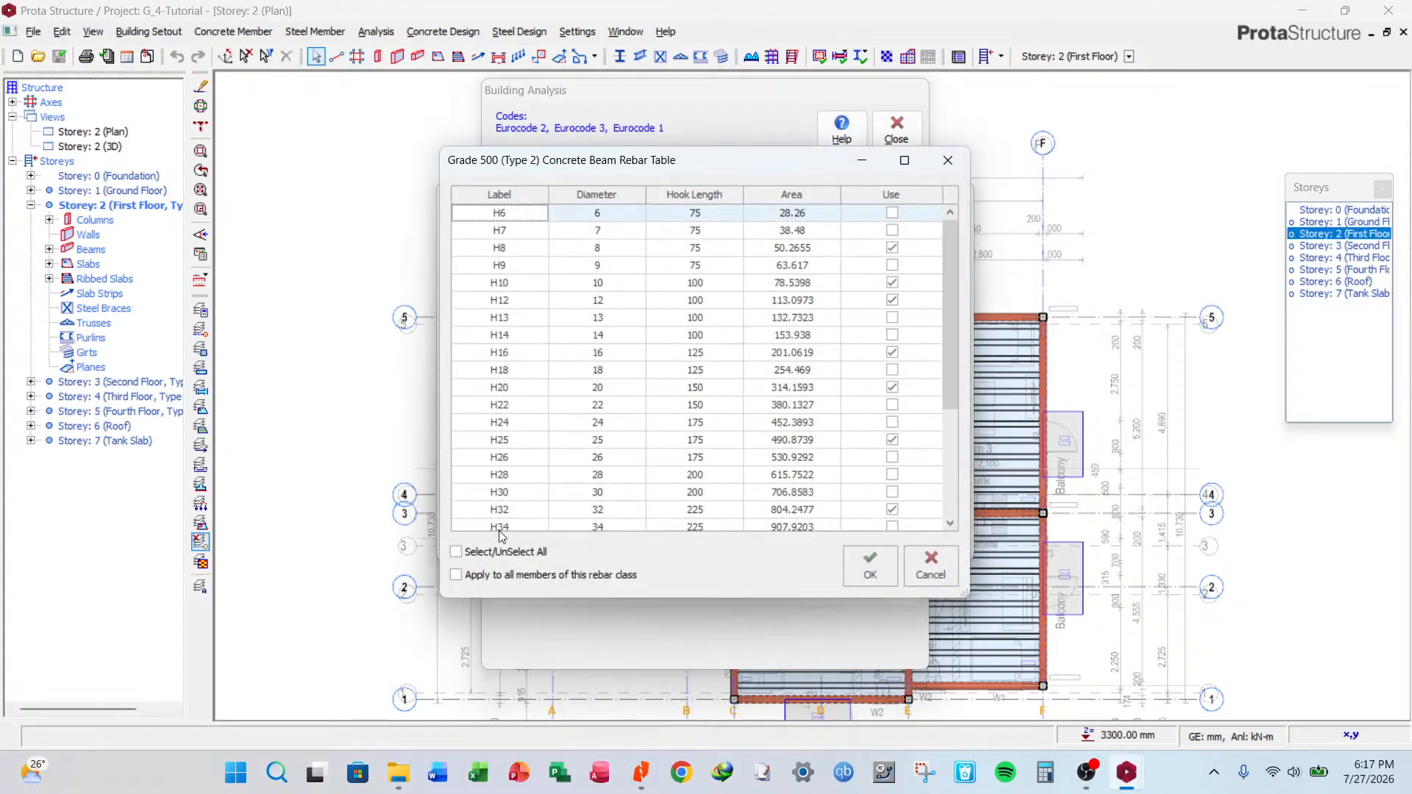
{"action": "left_click", "coordinate": [496, 551]}
{"action": "left_click", "coordinate": [496, 552]}
{"action": "left_click", "coordinate": [892, 248]}
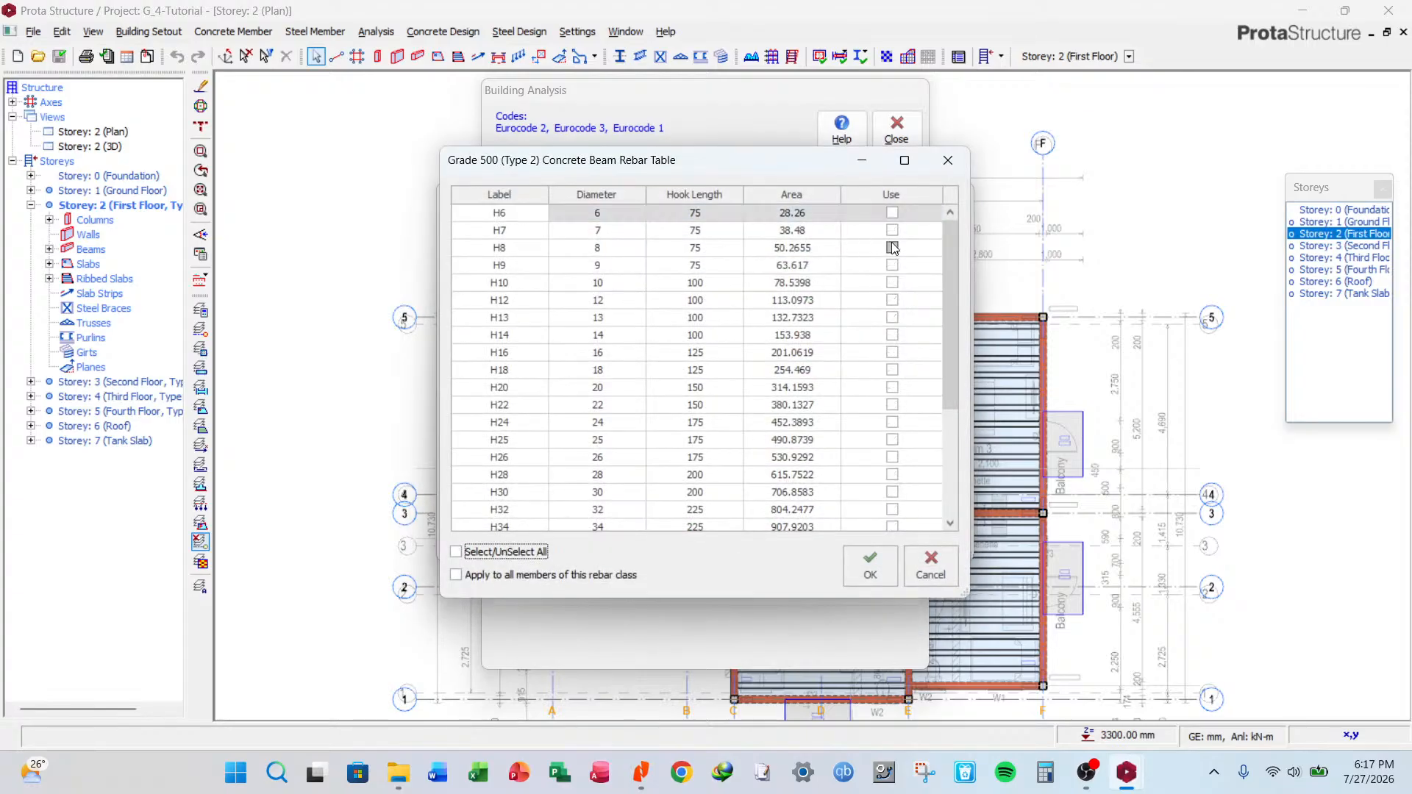
{"action": "left_click", "coordinate": [892, 283]}
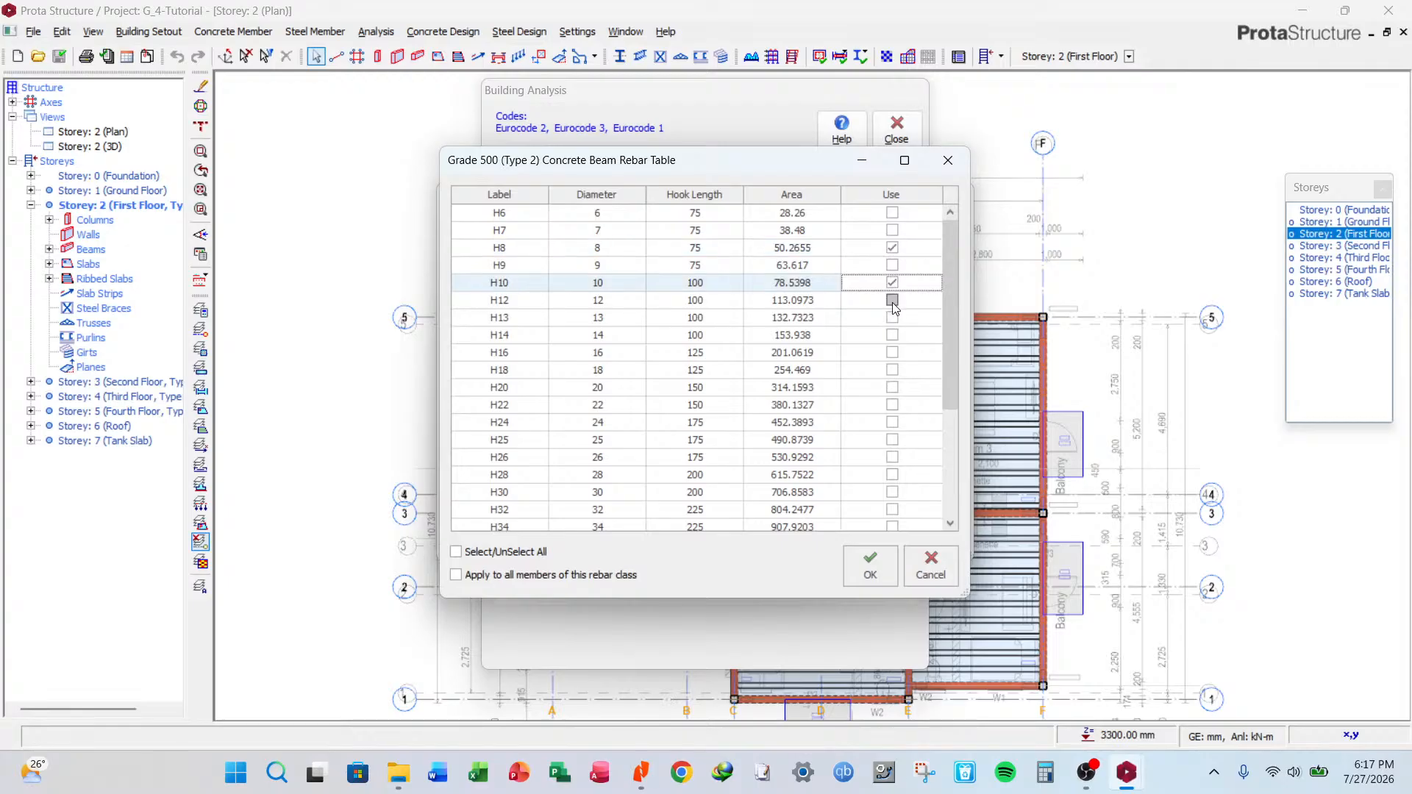
{"action": "left_click", "coordinate": [892, 300]}
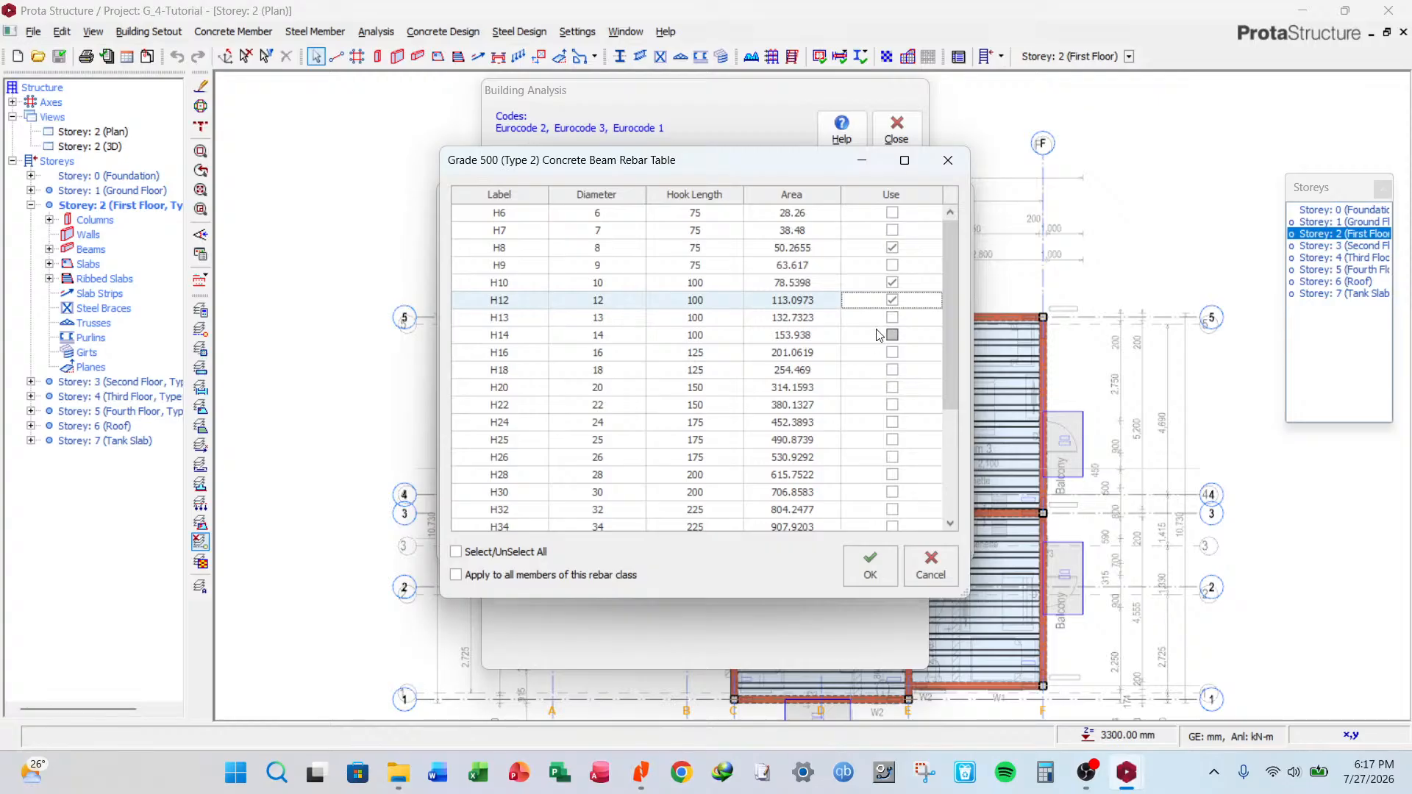
{"action": "left_click", "coordinate": [892, 353]}
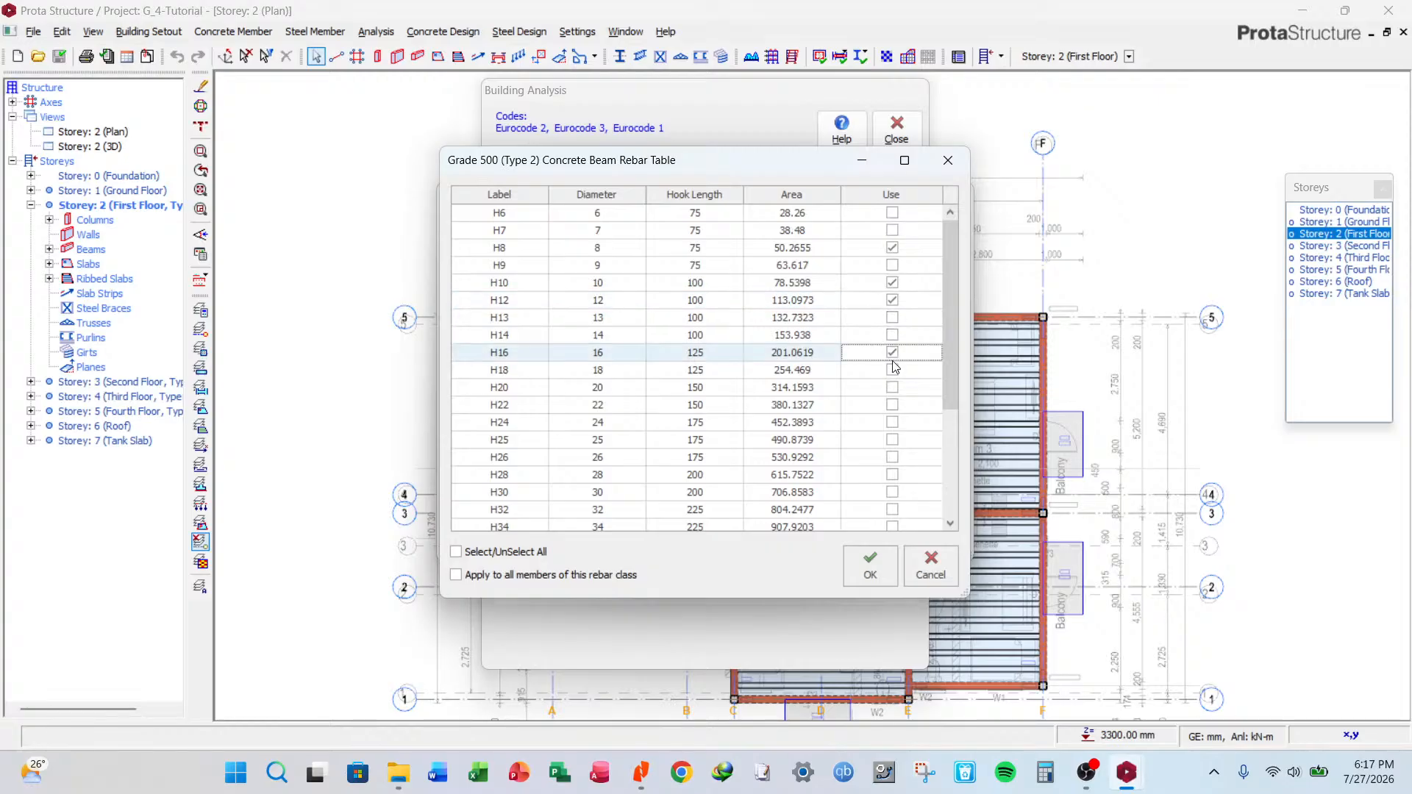
{"action": "left_click", "coordinate": [893, 404]}
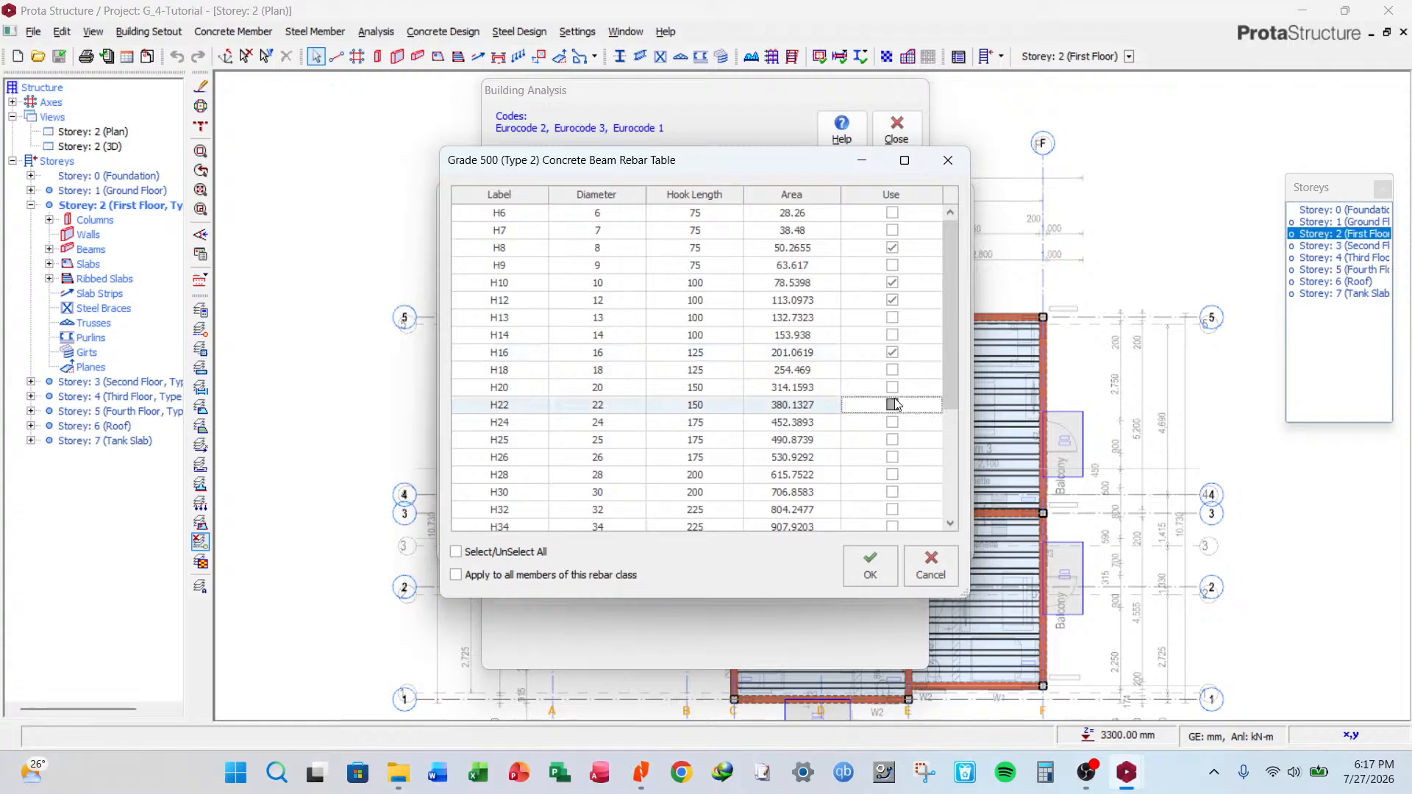
{"action": "left_click", "coordinate": [893, 405]}
{"action": "left_click", "coordinate": [893, 440]}
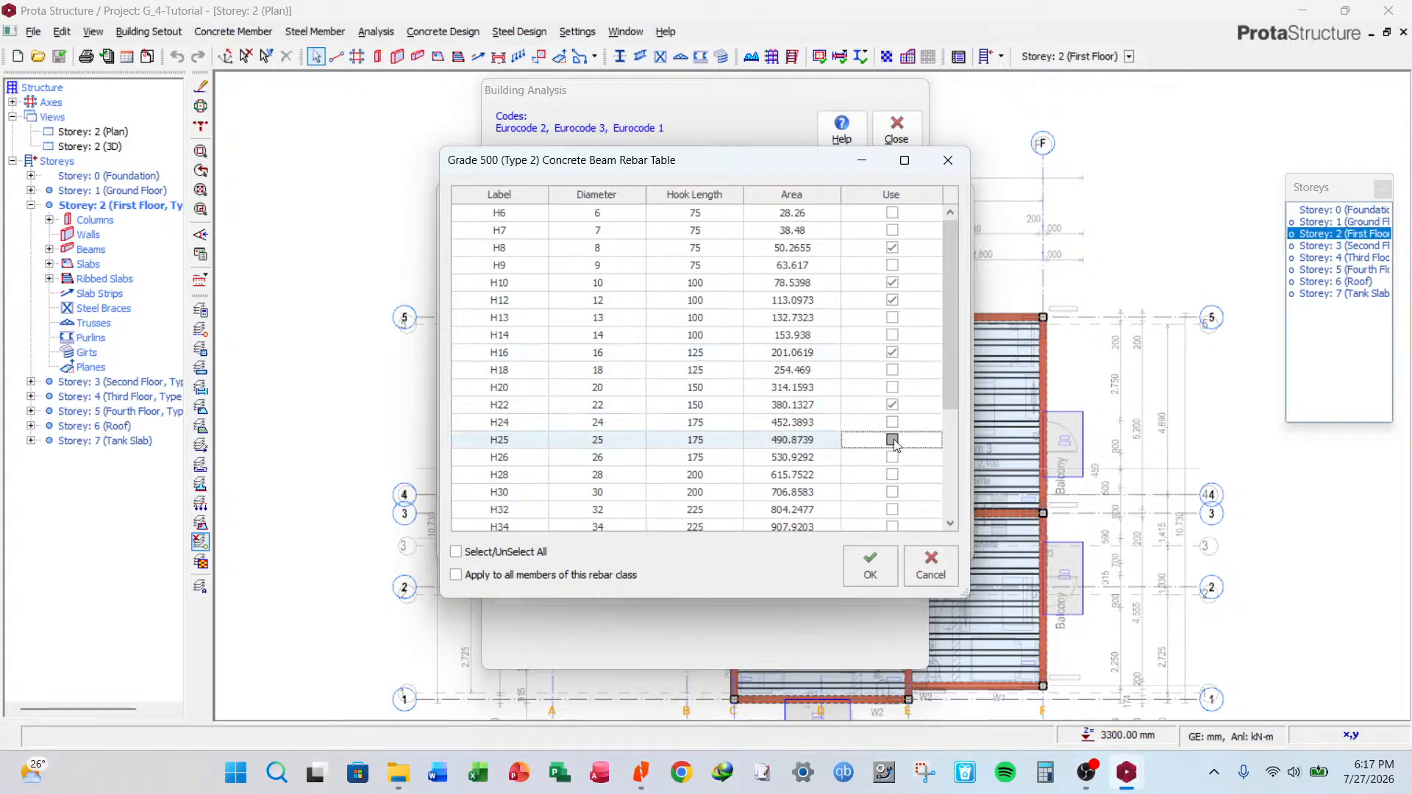
{"action": "left_click", "coordinate": [893, 440]}
{"action": "left_click", "coordinate": [892, 509]}
{"action": "left_click", "coordinate": [876, 562]}
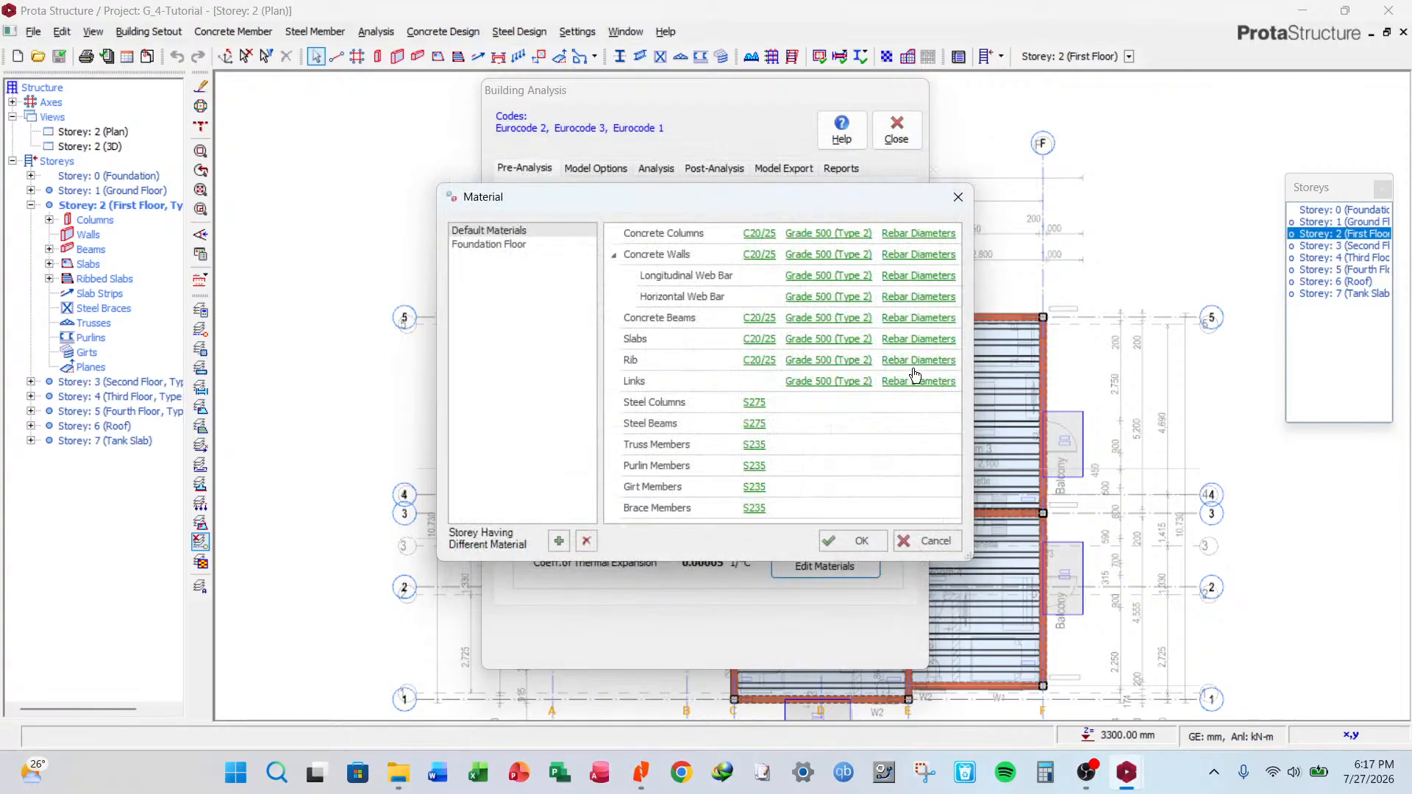
Limit the default concrete slab rebar diameters to H8, H10, H12, H16, H20, H25 and H32.
{"action": "left_click", "coordinate": [919, 339]}
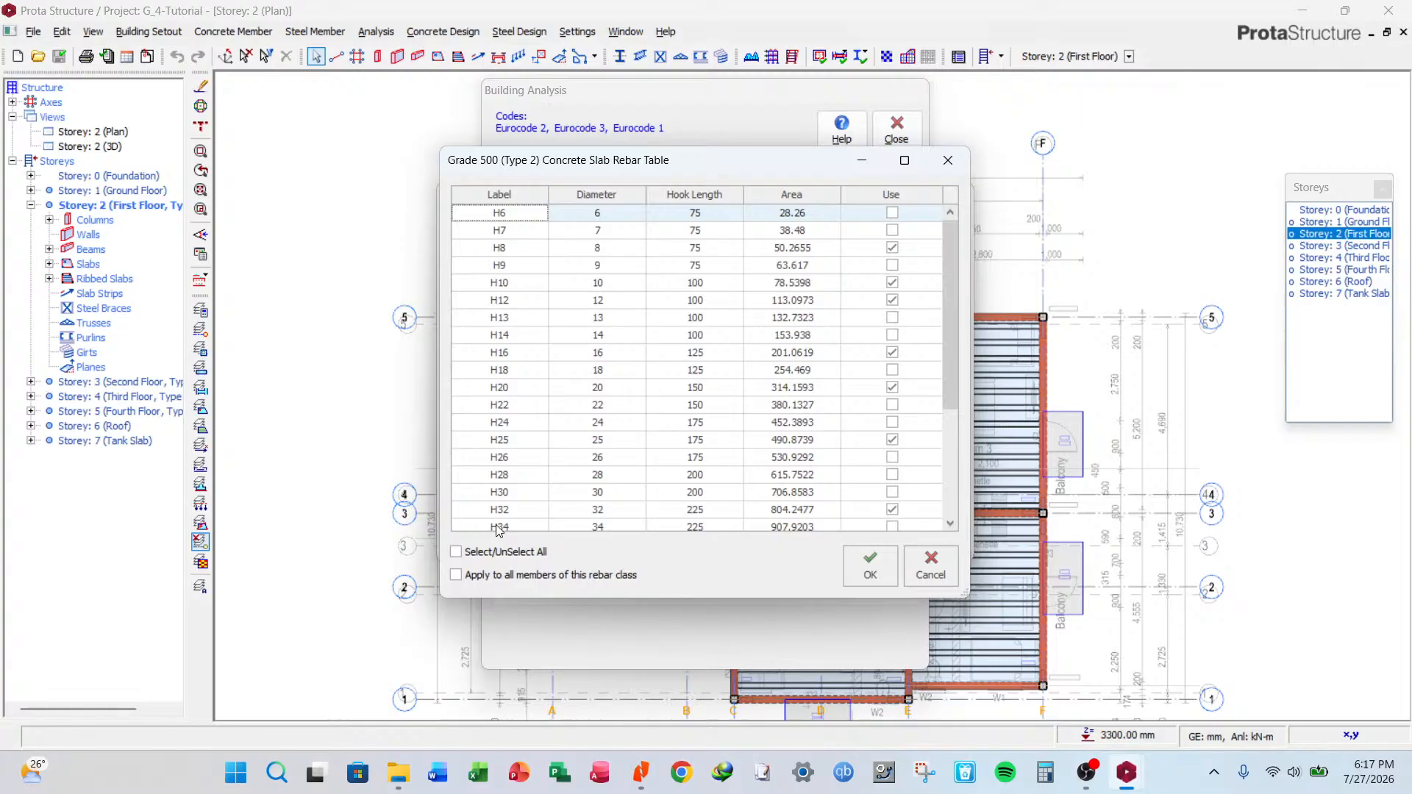
{"action": "left_click", "coordinate": [456, 552]}
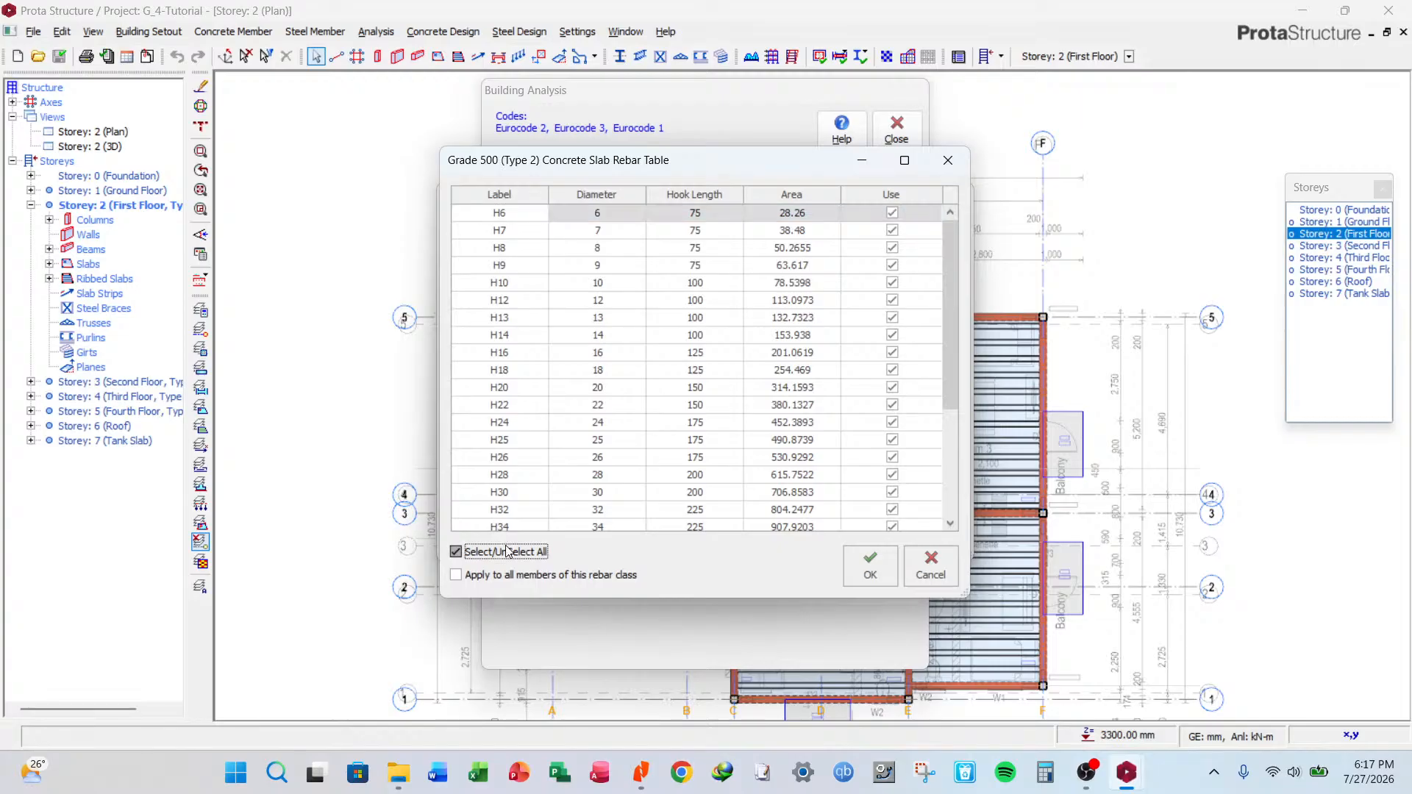
{"action": "left_click", "coordinate": [893, 248]}
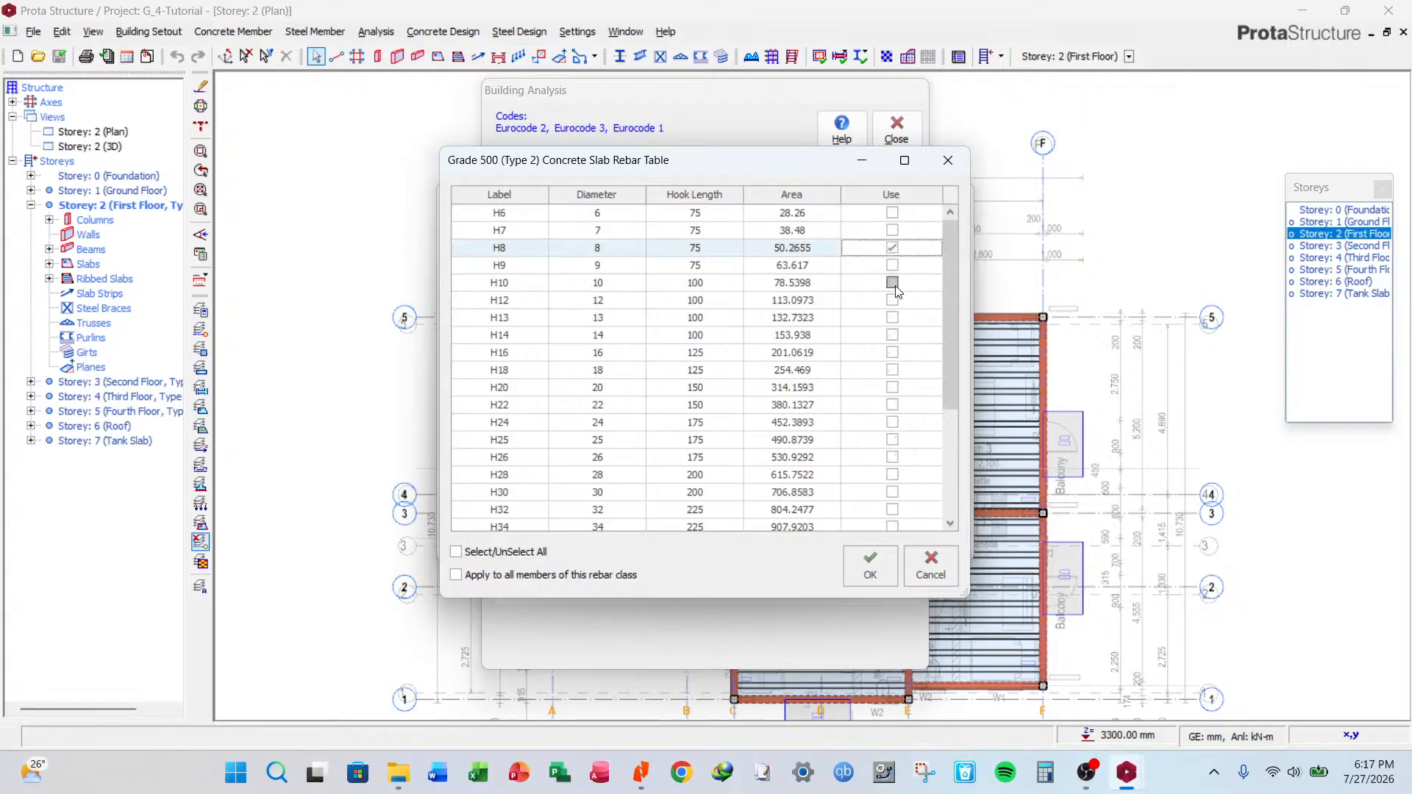
{"action": "left_click", "coordinate": [893, 283]}
{"action": "left_click", "coordinate": [893, 300]}
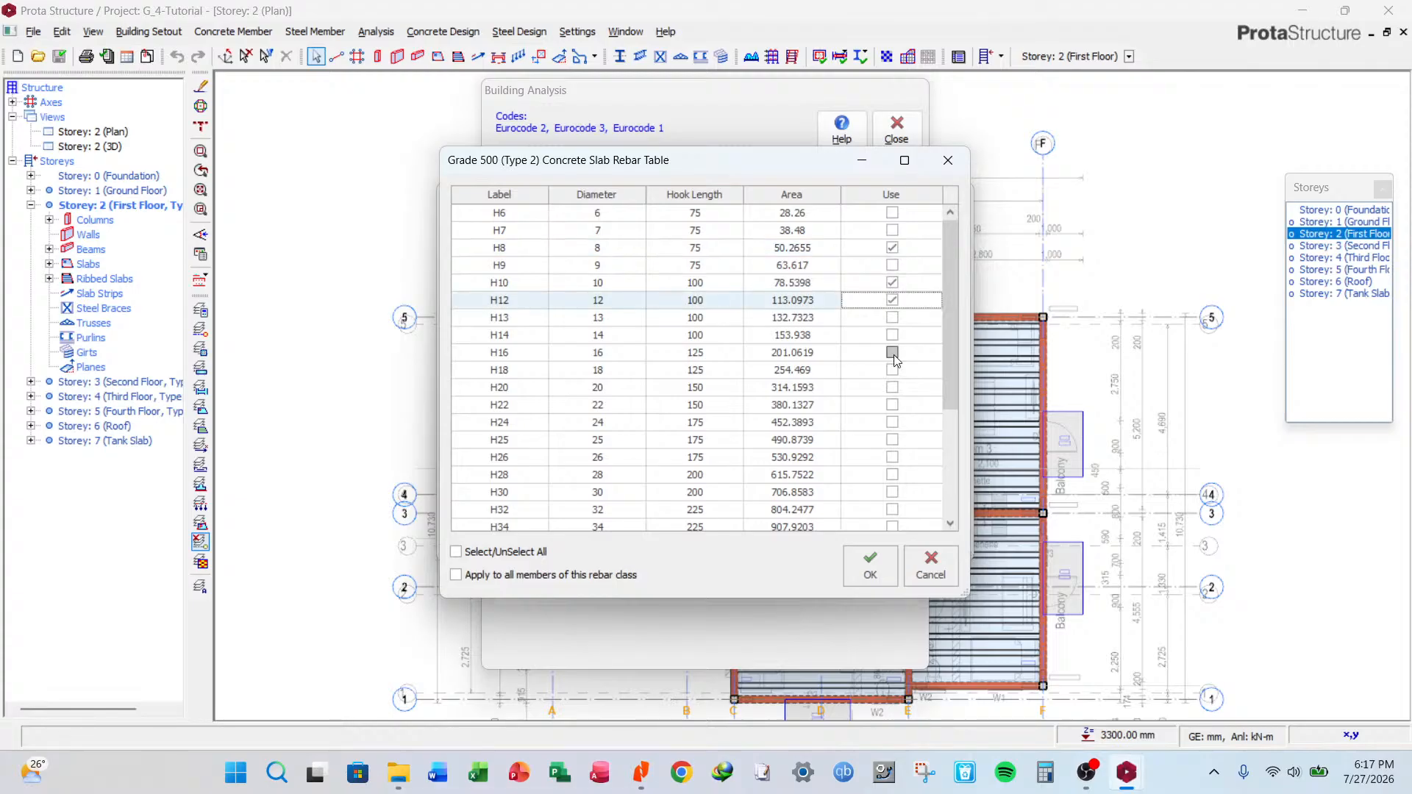
{"action": "left_click", "coordinate": [893, 353]}
{"action": "left_click", "coordinate": [893, 406]}
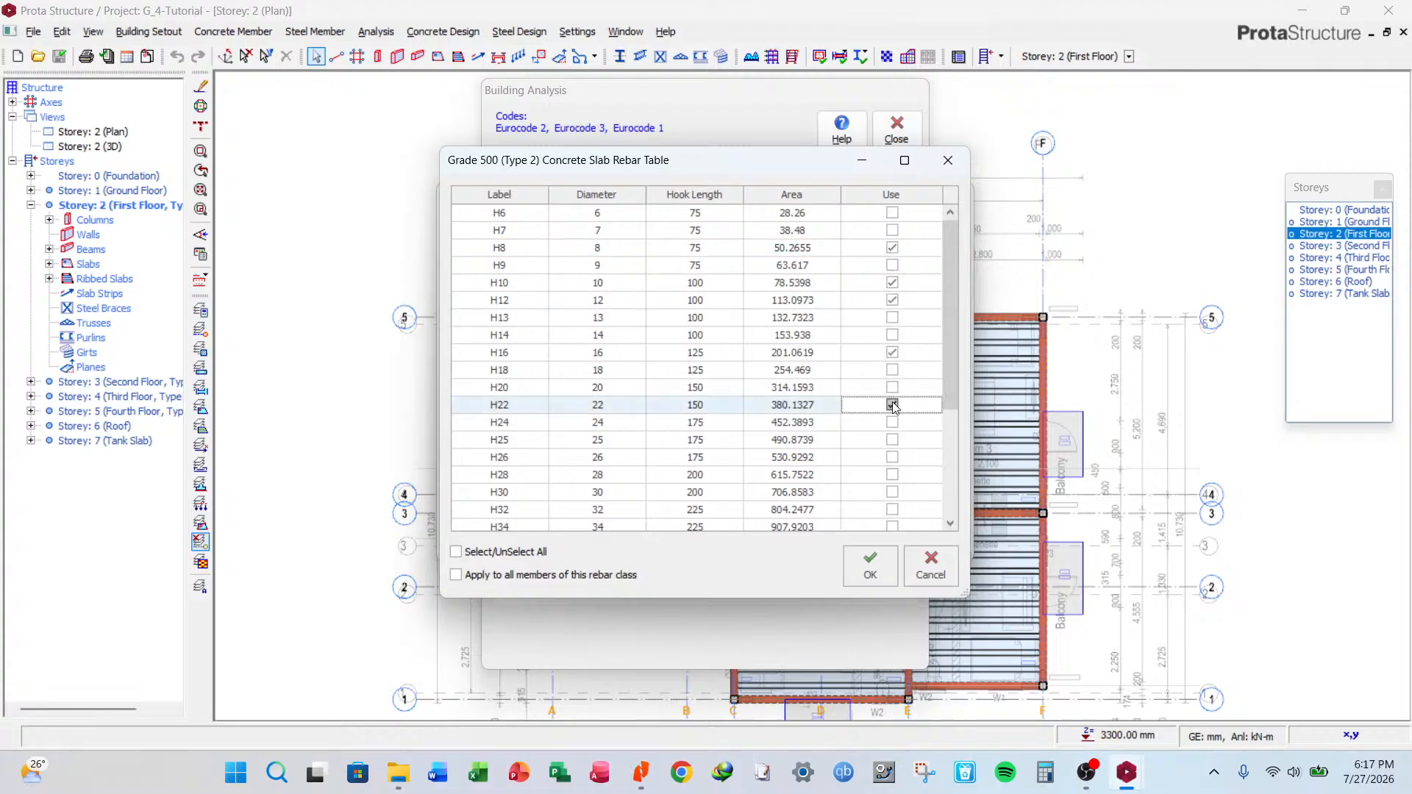
{"action": "left_click", "coordinate": [893, 405]}
{"action": "left_click", "coordinate": [893, 387]}
{"action": "left_click", "coordinate": [893, 440]}
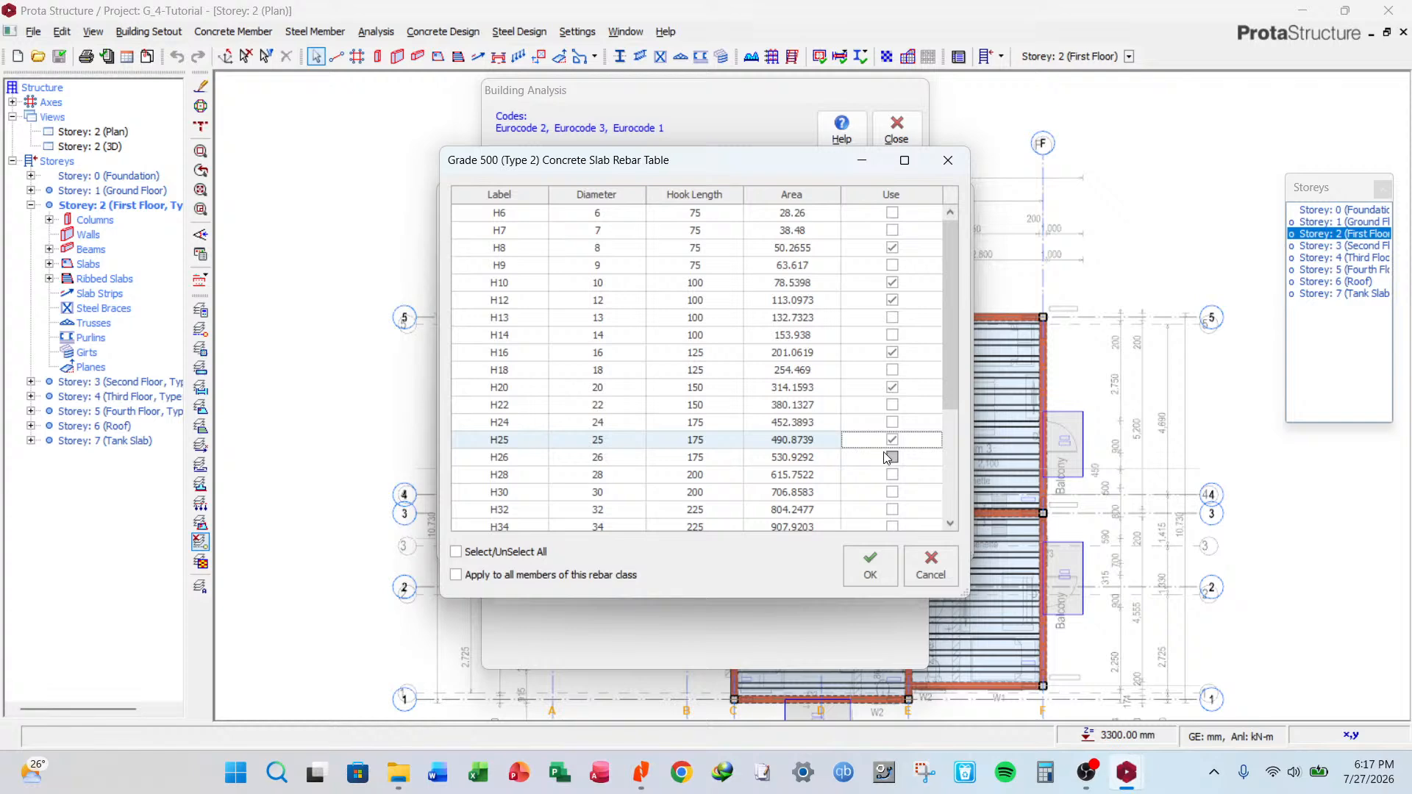
{"action": "left_click", "coordinate": [893, 510]}
{"action": "left_click", "coordinate": [868, 568]}
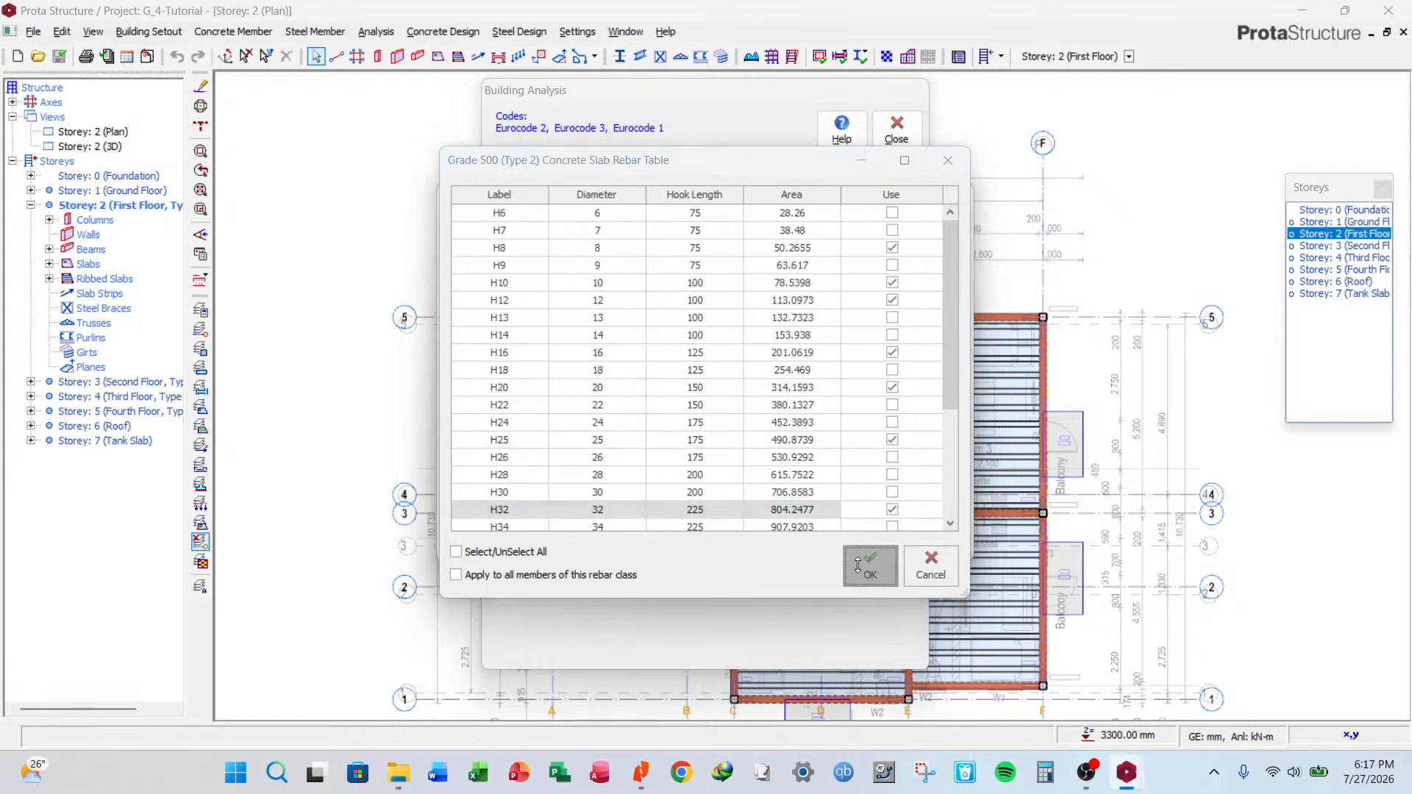
Limit the default rib slab rebar diameters to H8, H10, H12, H16, H20, H25 and H32.
{"action": "left_click", "coordinate": [915, 361]}
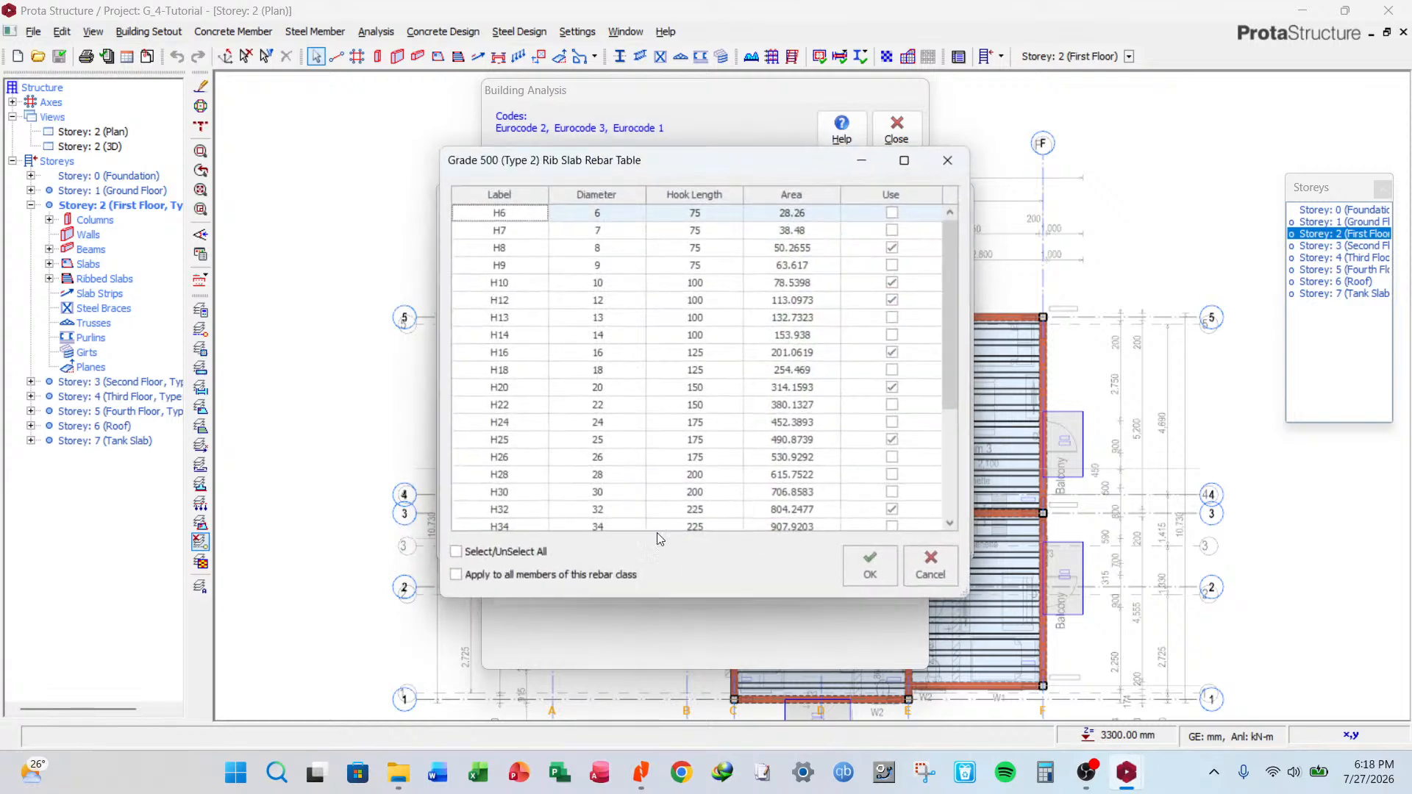
{"action": "left_click", "coordinate": [893, 248]}
{"action": "left_click", "coordinate": [892, 284]}
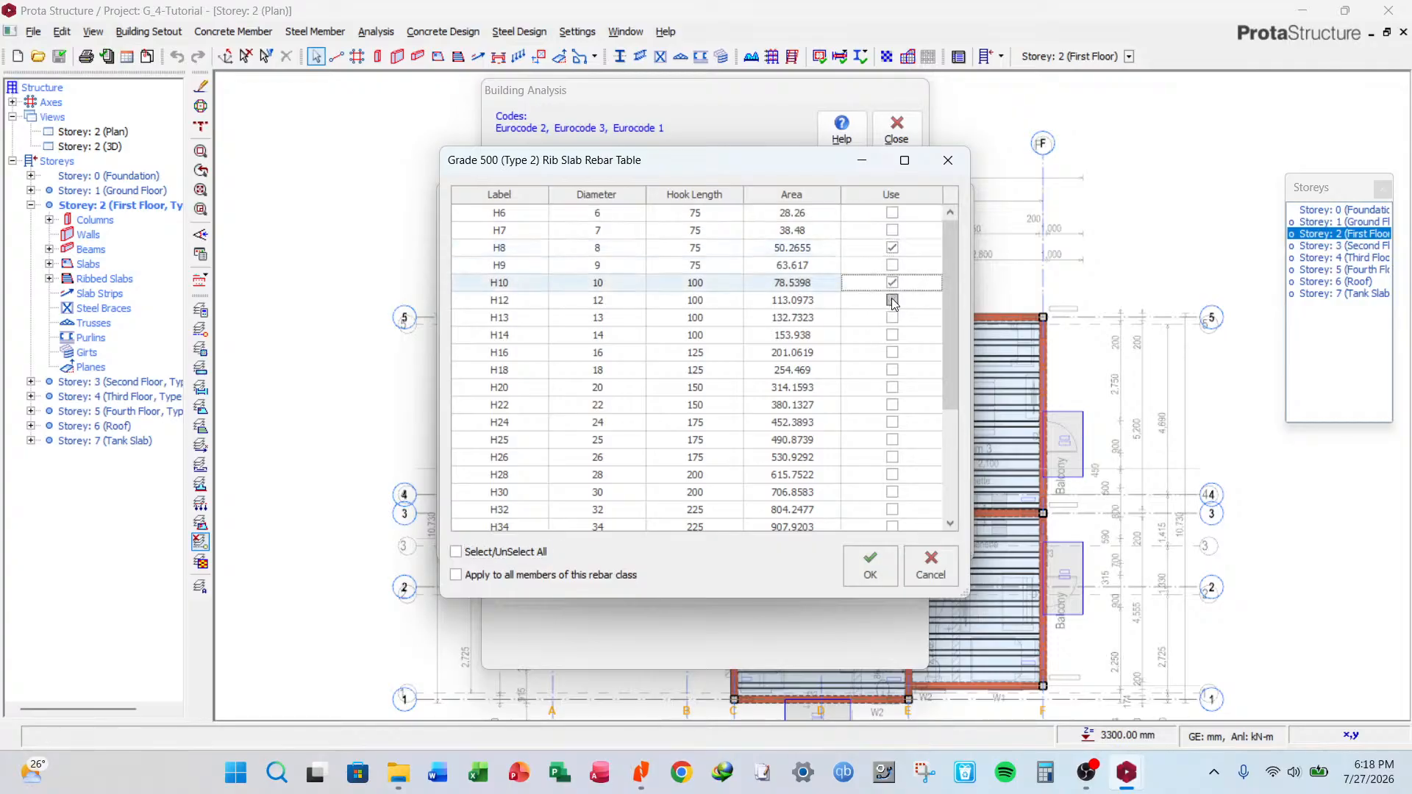
{"action": "left_click", "coordinate": [893, 300]}
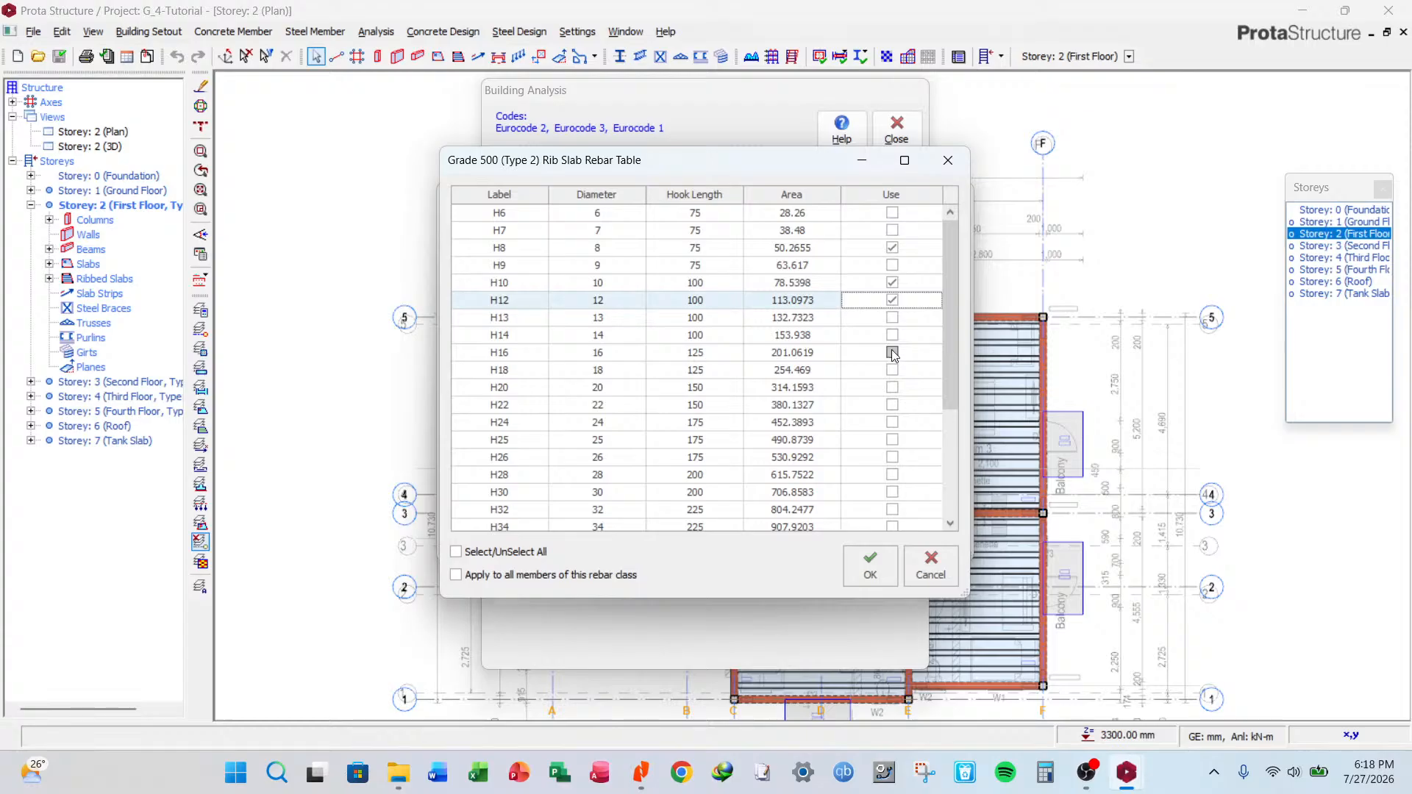
{"action": "left_click", "coordinate": [892, 352]}
{"action": "left_click", "coordinate": [892, 388]}
{"action": "left_click", "coordinate": [893, 440]}
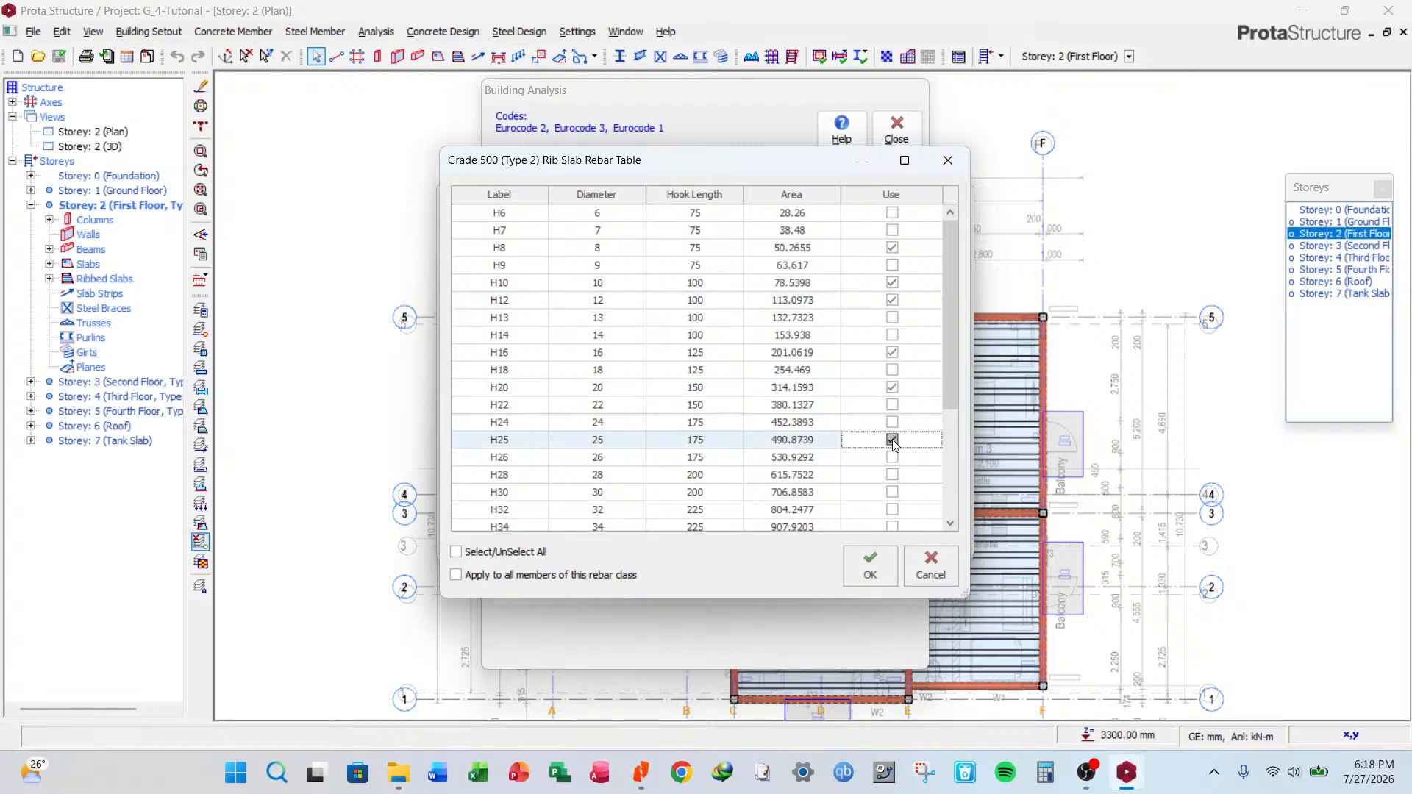
{"action": "left_click", "coordinate": [892, 521]}
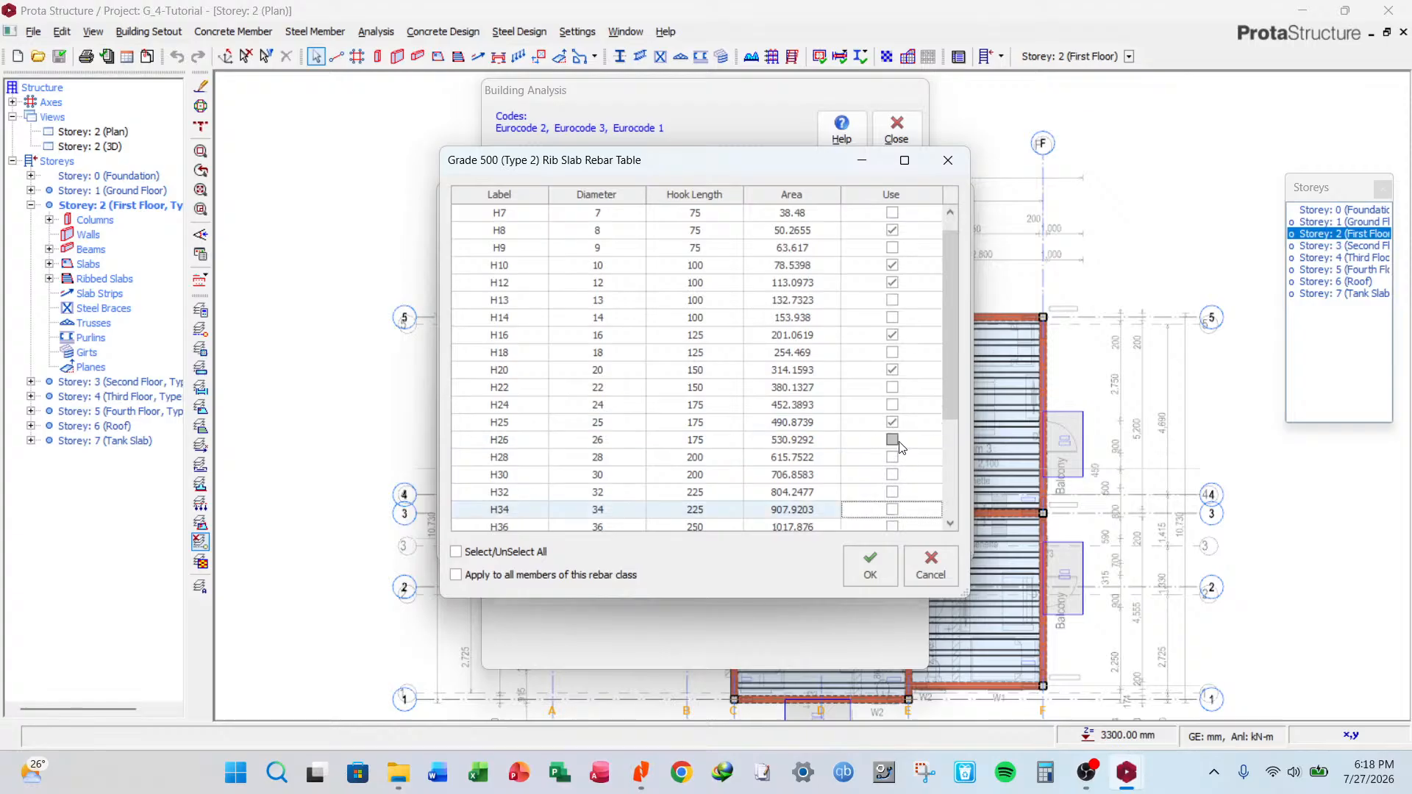
{"action": "left_click", "coordinate": [893, 492]}
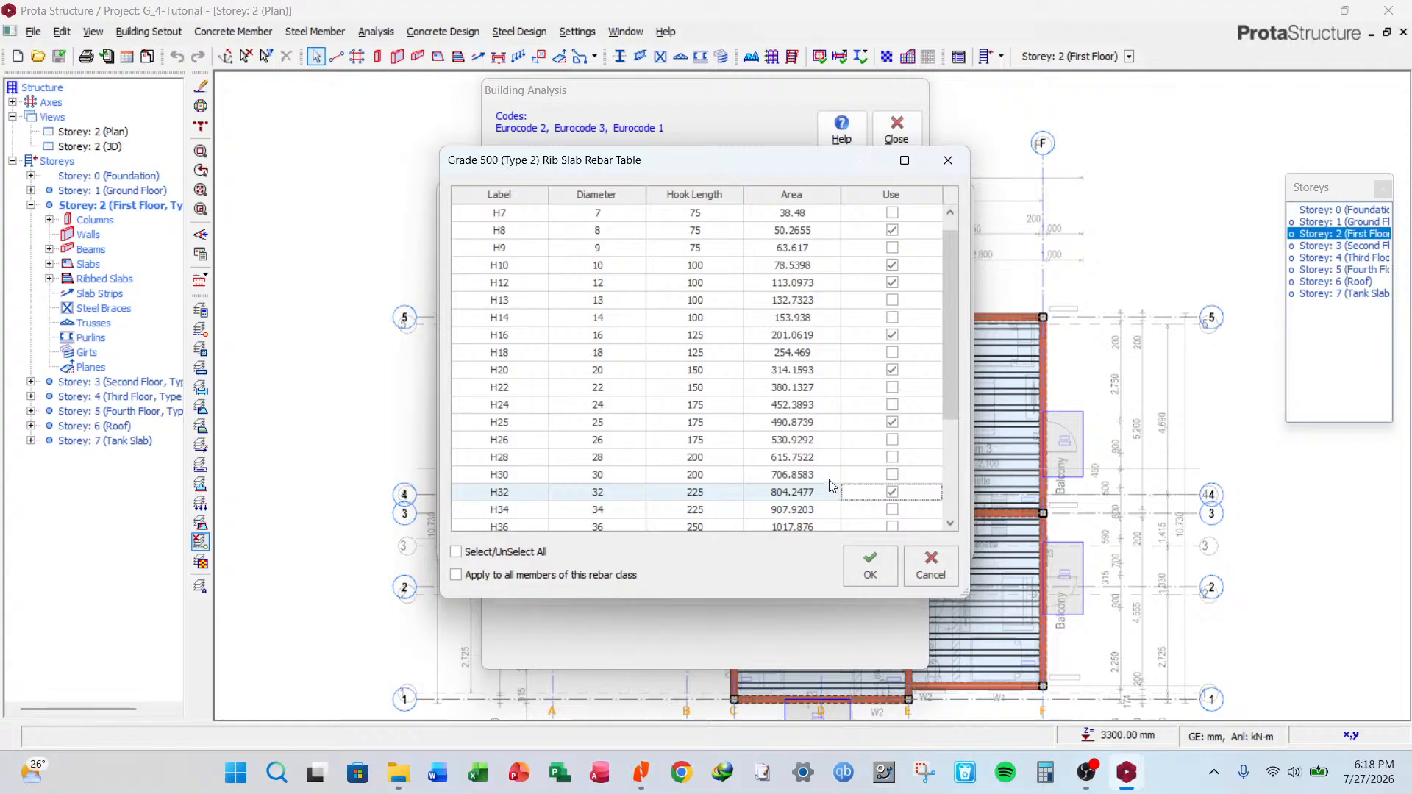
{"action": "left_click", "coordinate": [863, 571]}
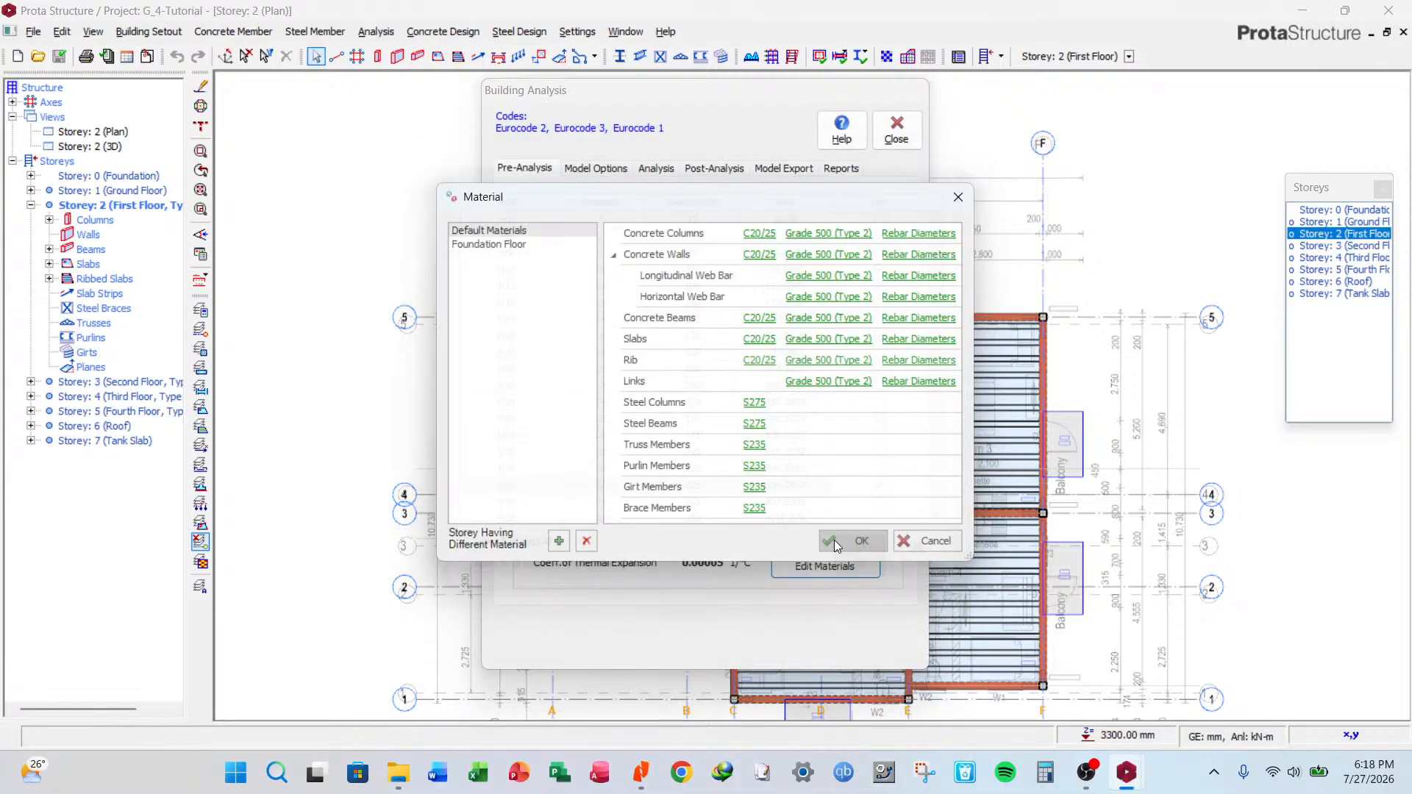
Limit the default link rebar diameters to H8, H10, H12 and H16, then accept the materials and close the building analysis settings.
{"action": "left_click", "coordinate": [928, 382]}
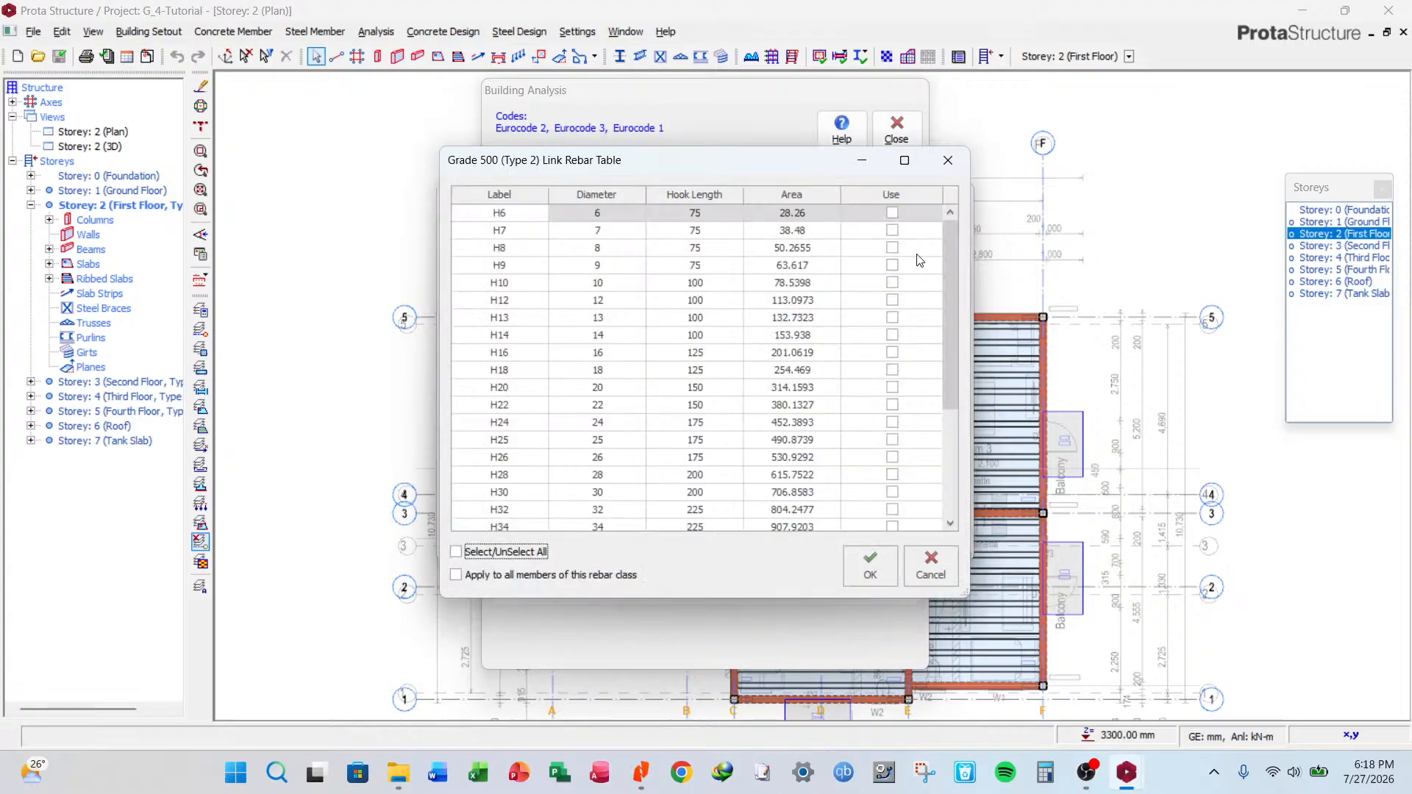
{"action": "left_click", "coordinate": [893, 248]}
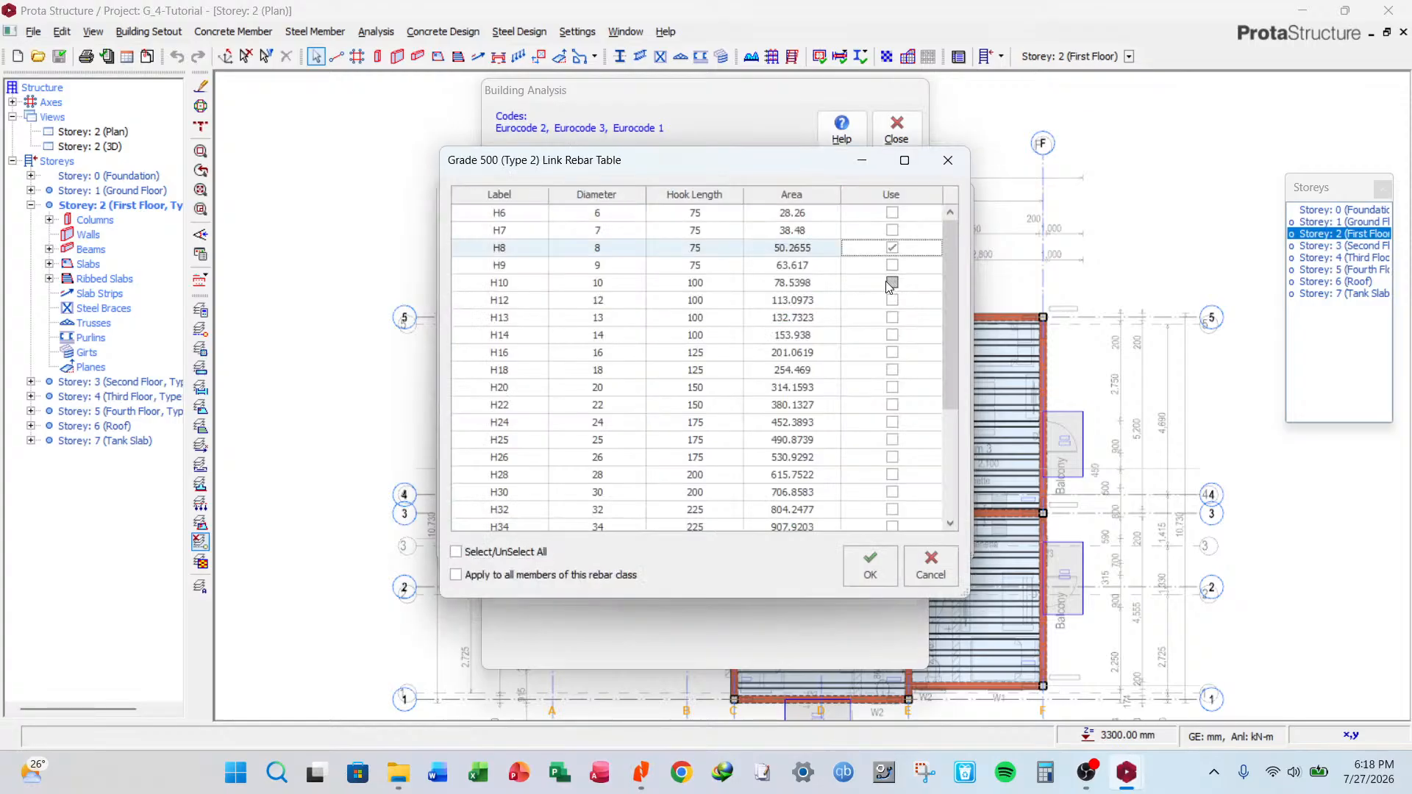
{"action": "left_click", "coordinate": [892, 283]}
{"action": "left_click", "coordinate": [892, 300]}
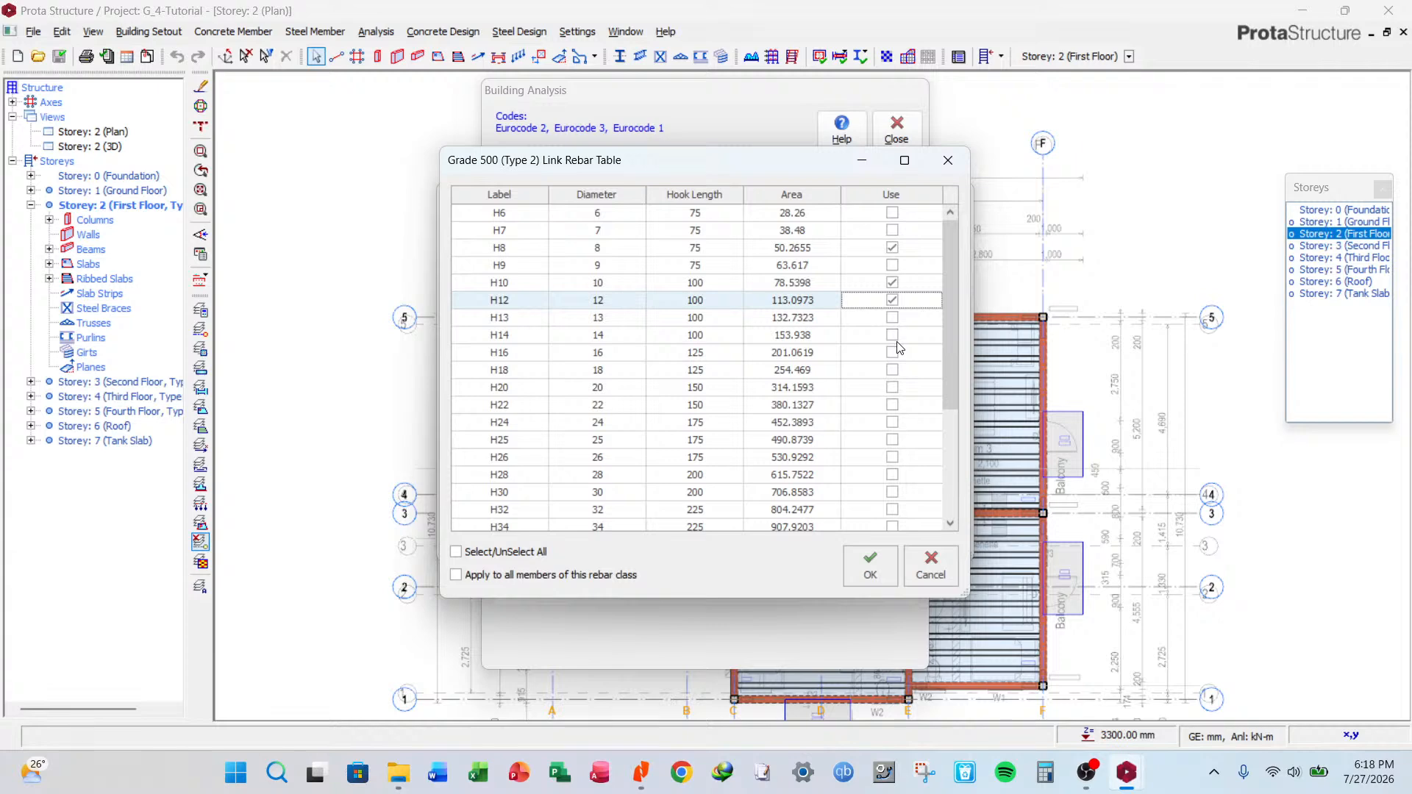
{"action": "left_click", "coordinate": [893, 352]}
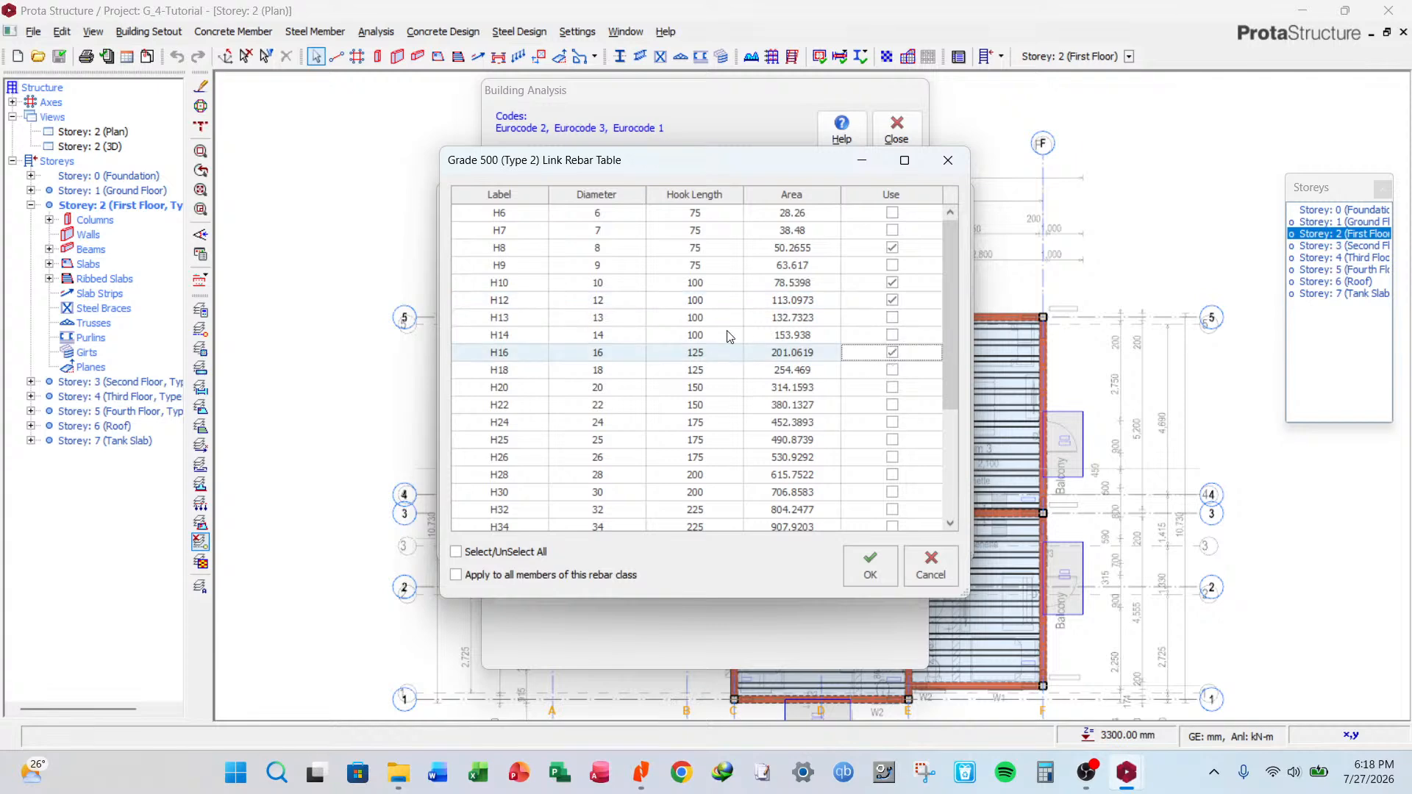
{"action": "left_click", "coordinate": [871, 568]}
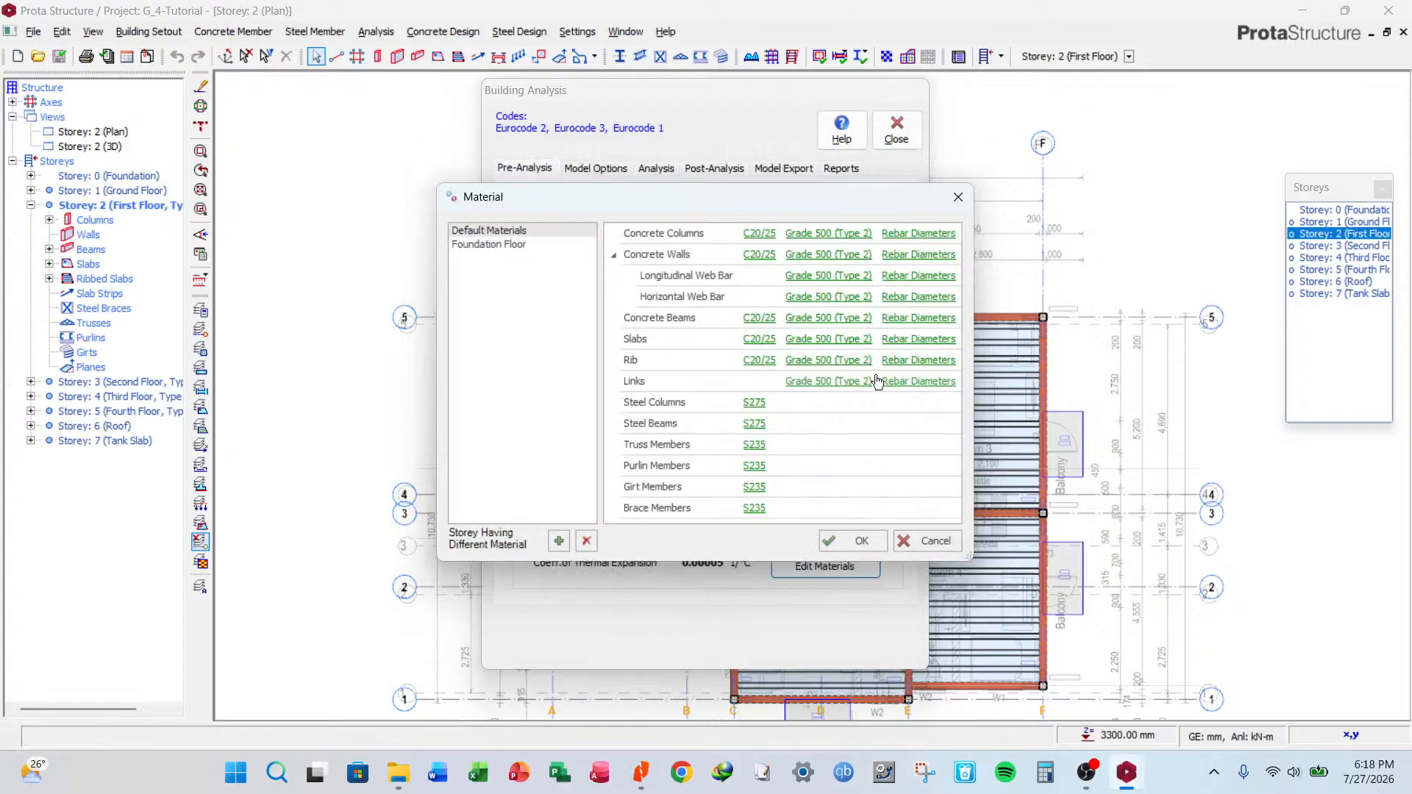
{"action": "left_click", "coordinate": [854, 541]}
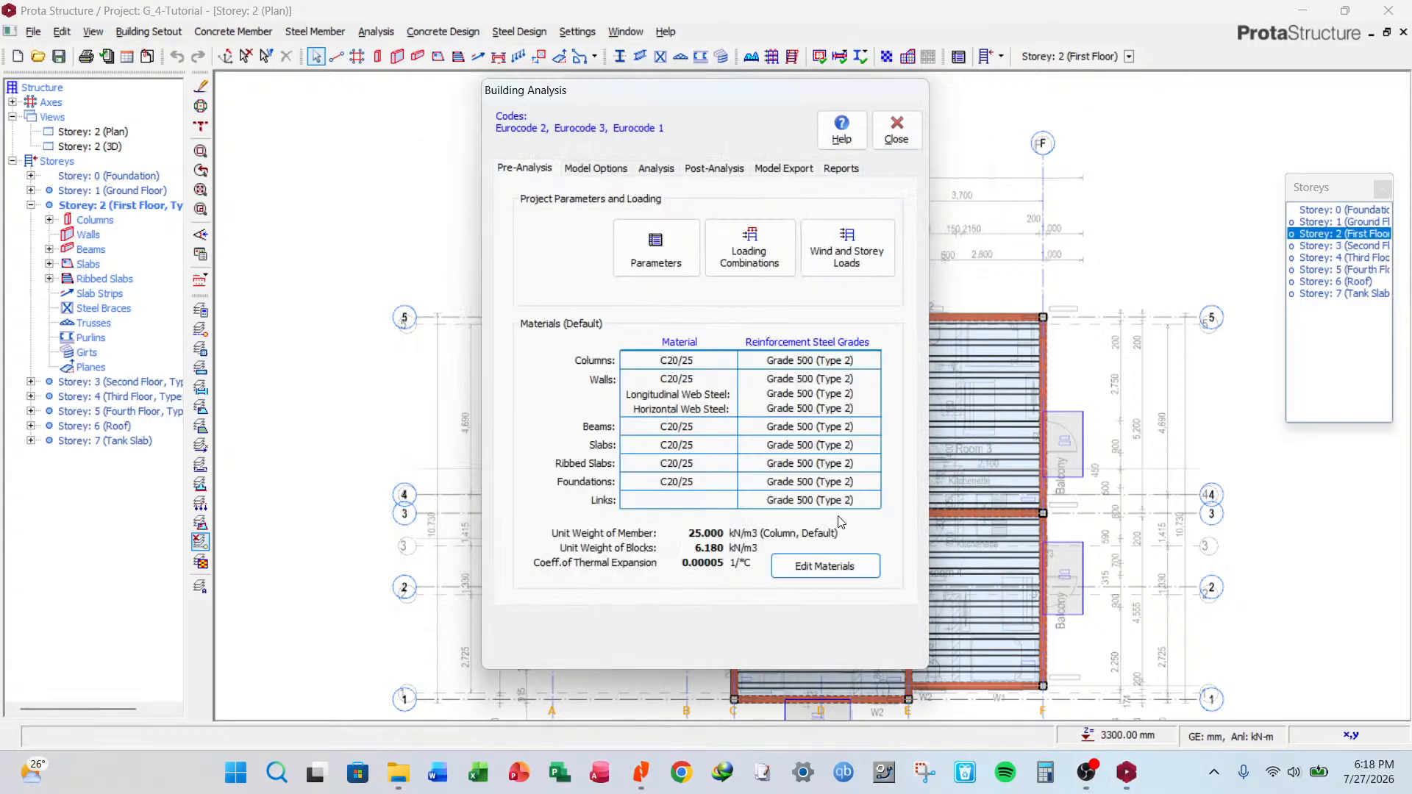
{"action": "left_click", "coordinate": [896, 132]}
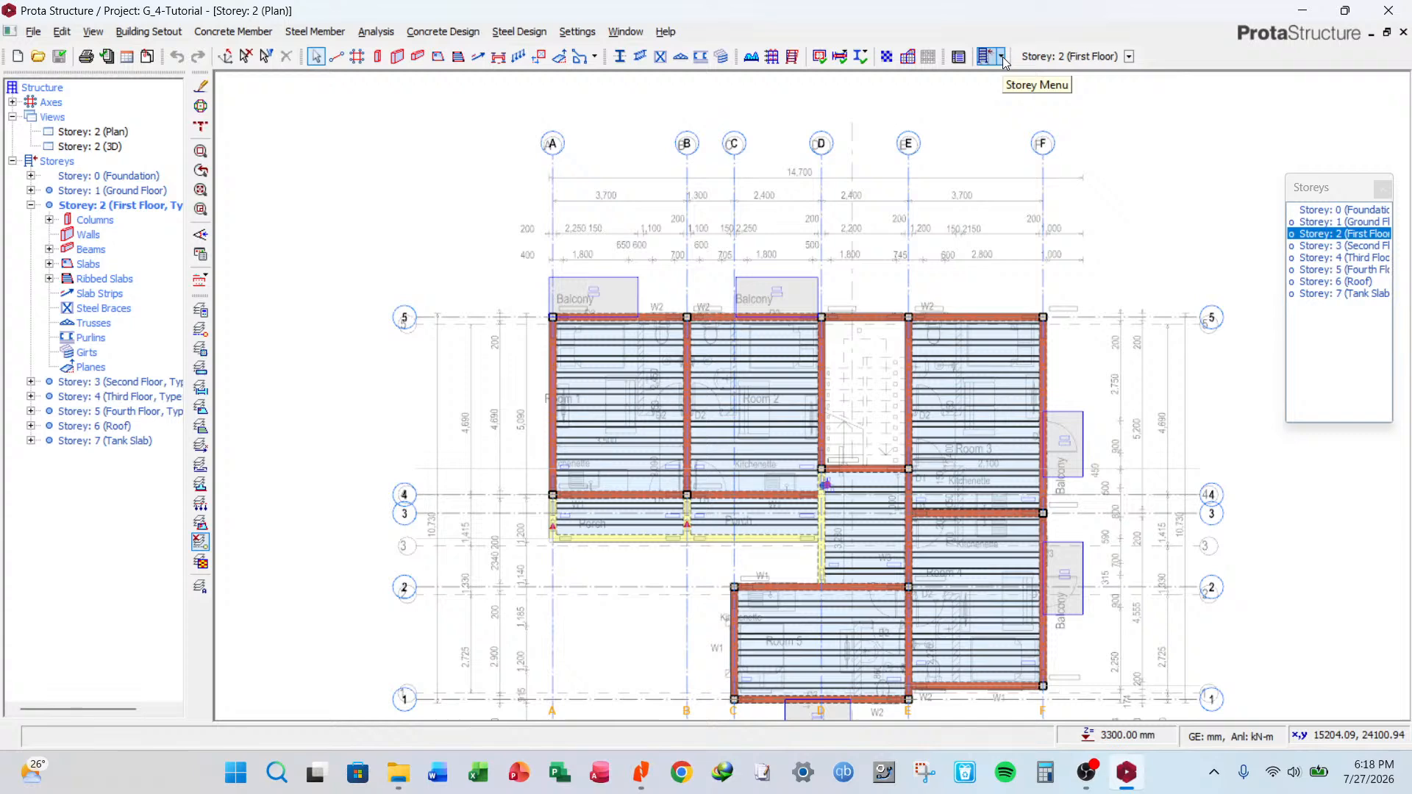
Set the minimum slab steel bar size to H10 in the slab design settings and accept them.
{"action": "left_click", "coordinate": [577, 31]}
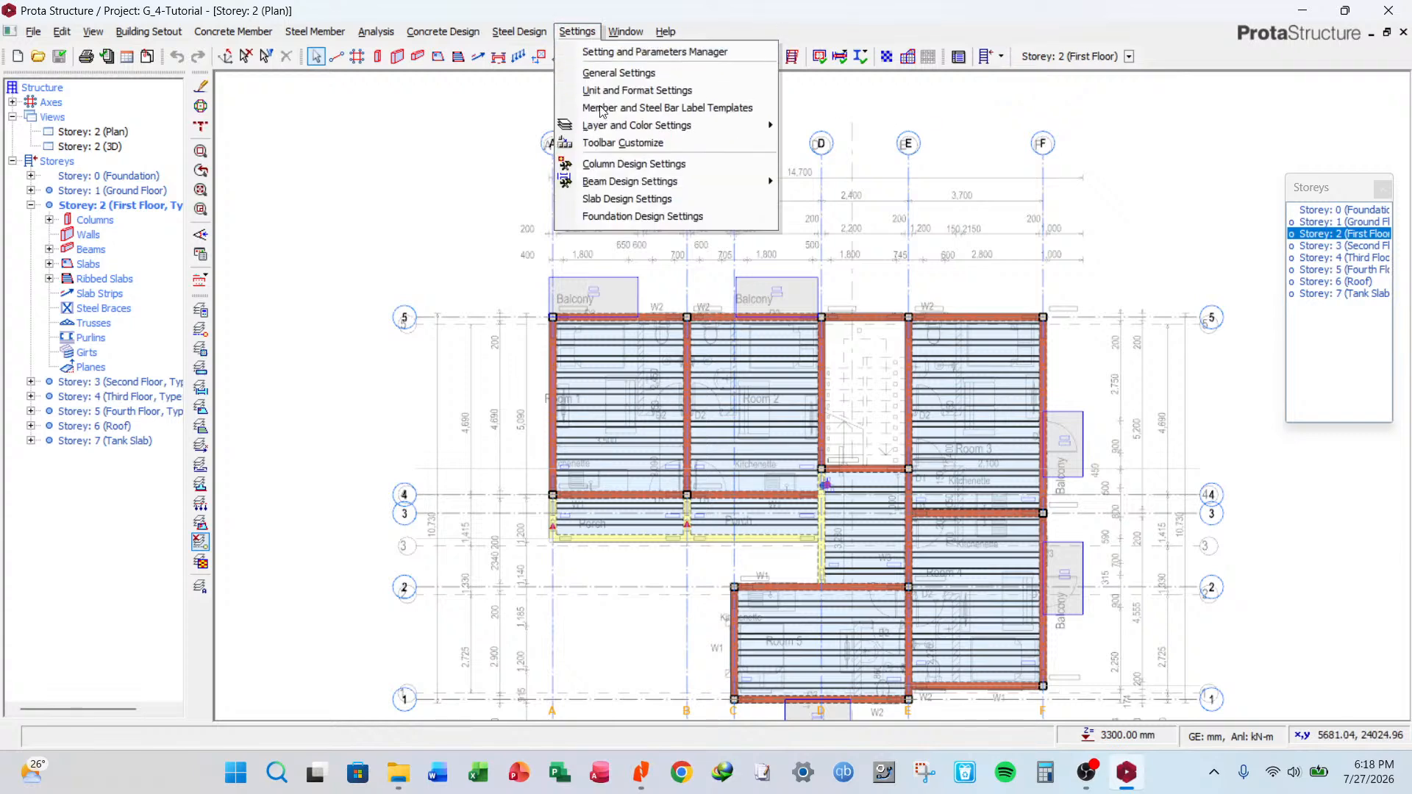
{"action": "left_click", "coordinate": [627, 199]}
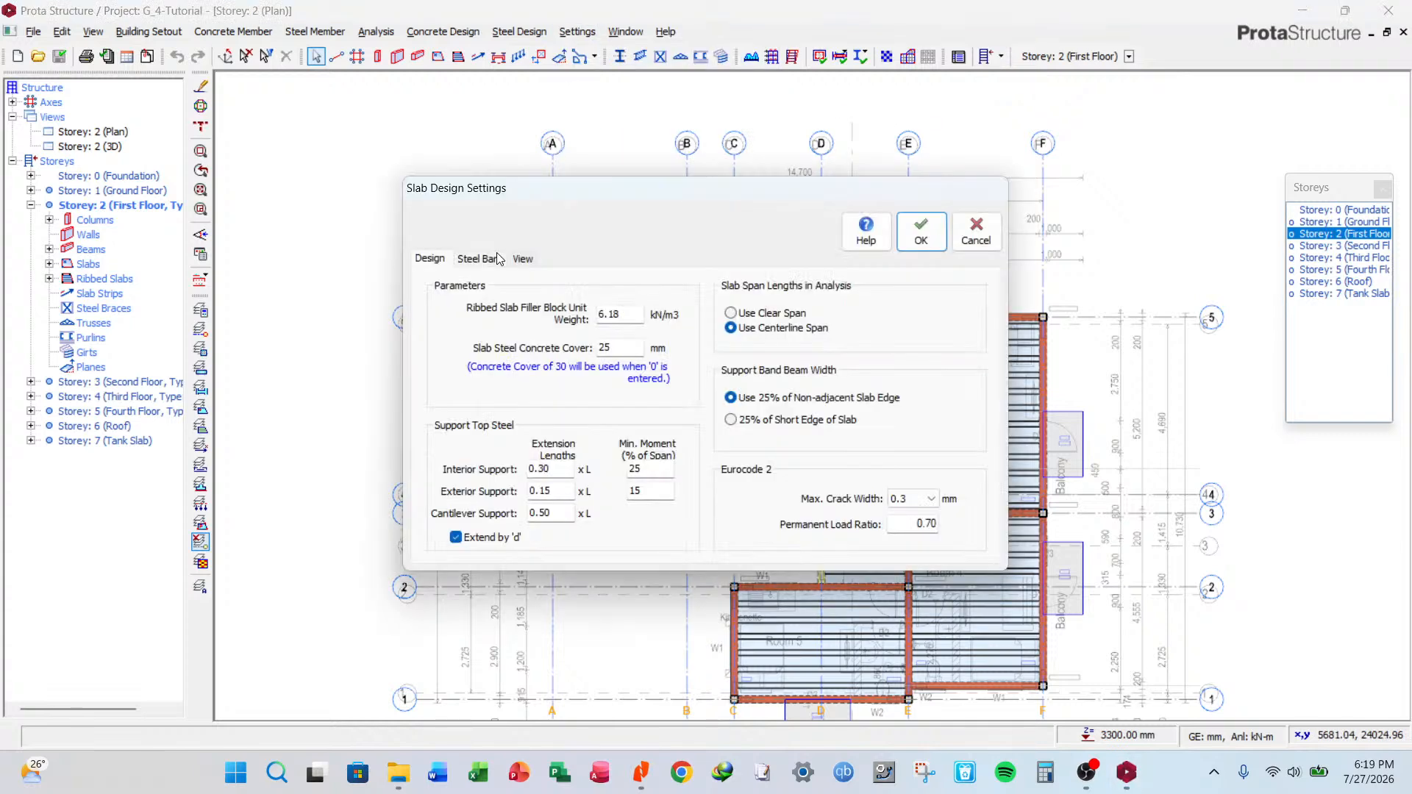
{"action": "left_click", "coordinate": [497, 256]}
{"action": "left_click", "coordinate": [630, 366]}
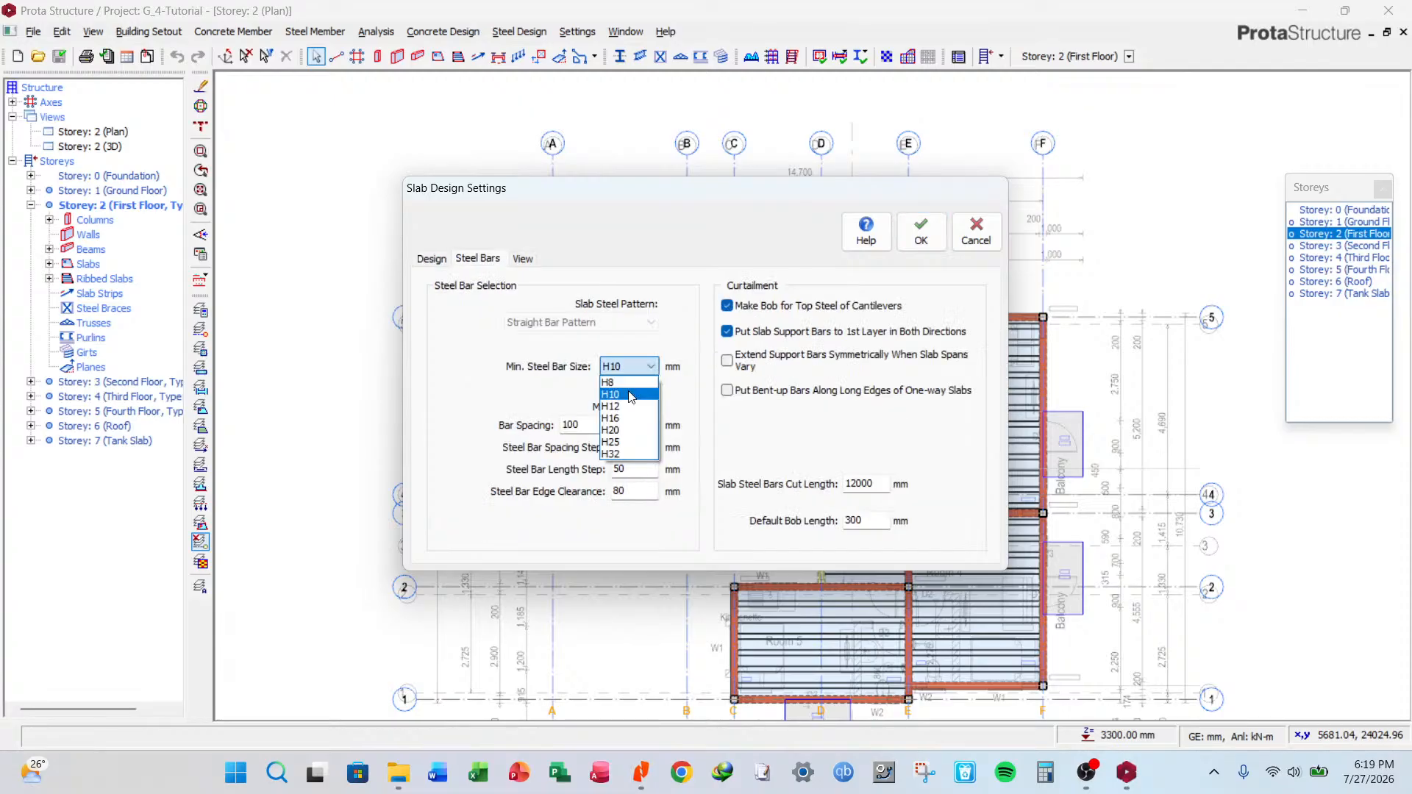
{"action": "left_click", "coordinate": [629, 394]}
{"action": "left_click", "coordinate": [632, 427]}
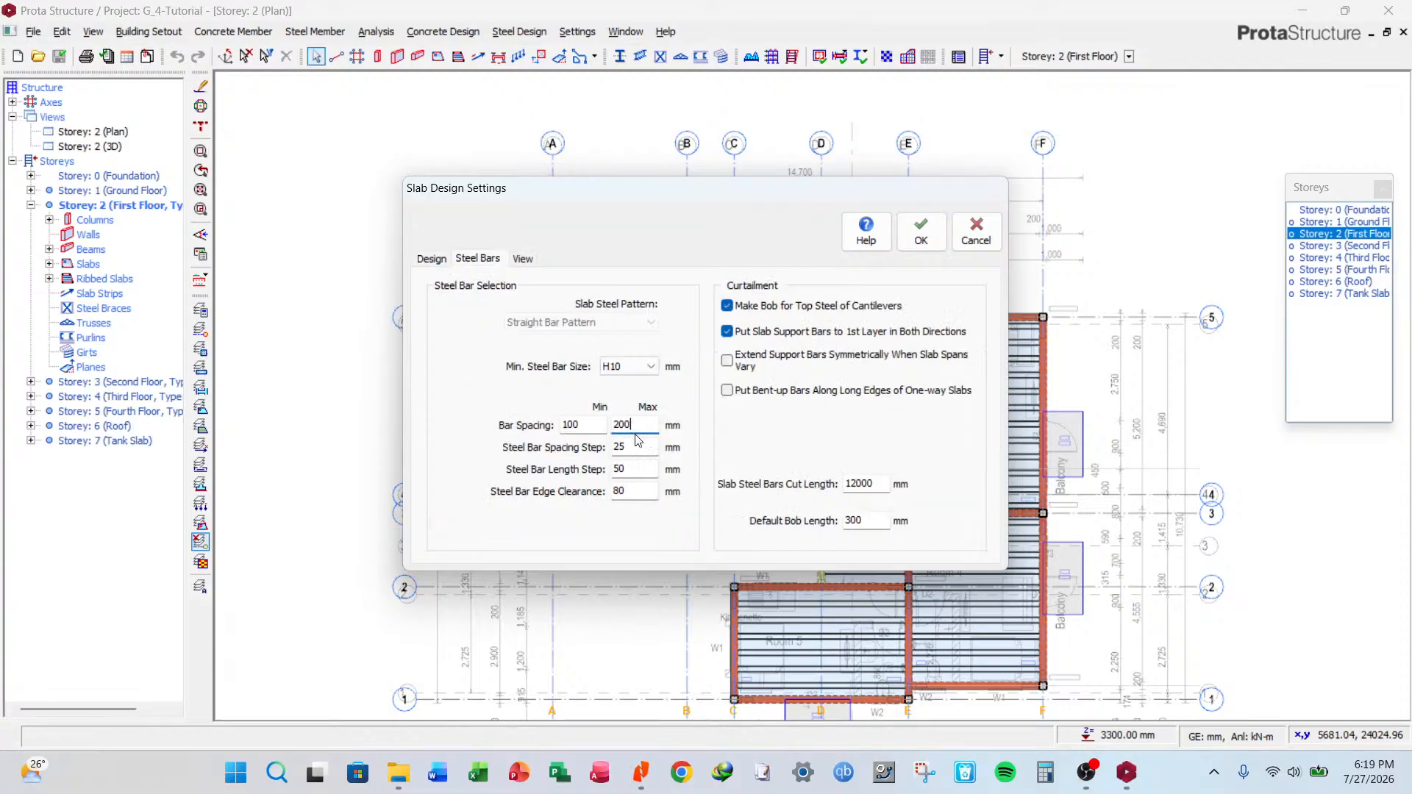
{"action": "left_click", "coordinate": [636, 448]}
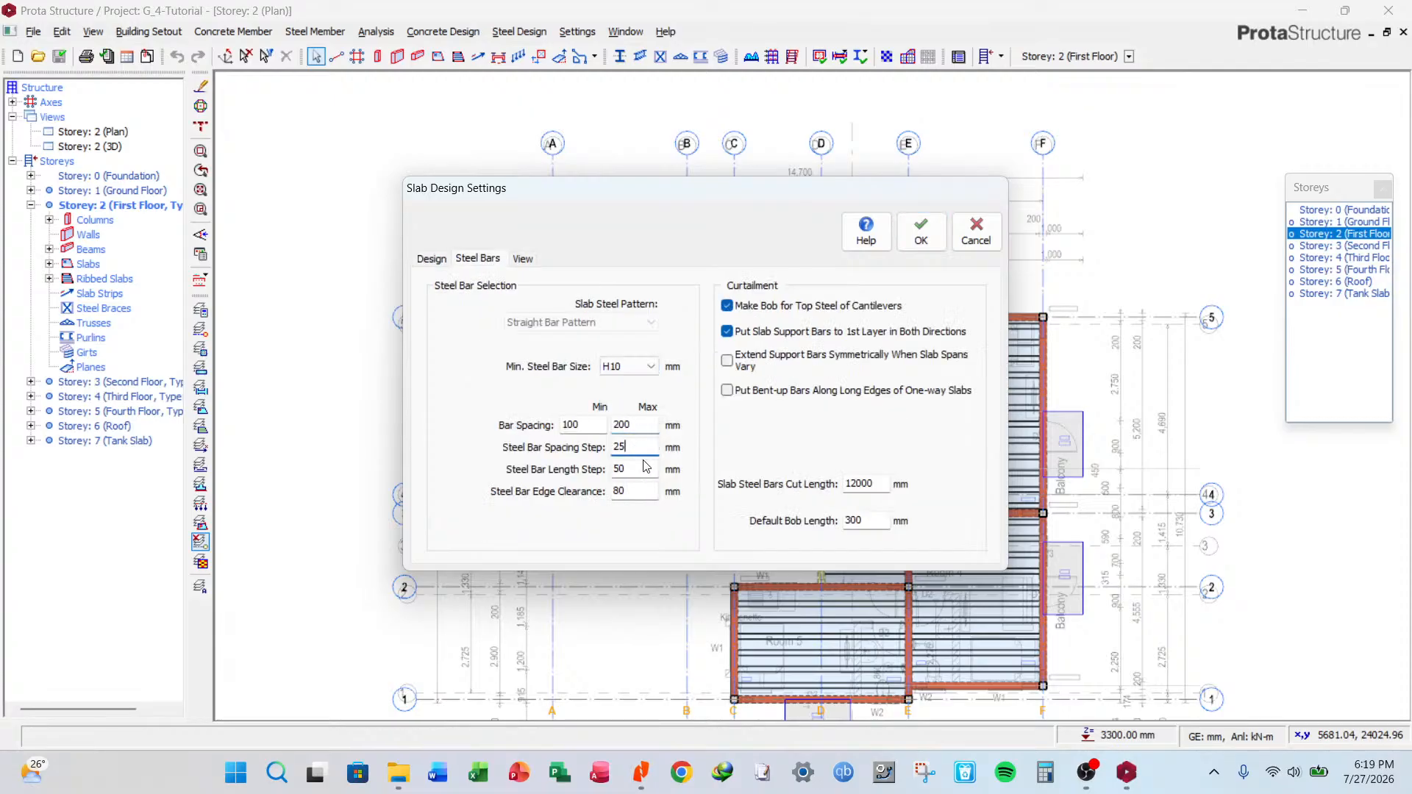
{"action": "left_click", "coordinate": [921, 231]}
Set both the minimum and maximum rib steel diameters to H10 in the rib design settings.
{"action": "left_click", "coordinate": [579, 31]}
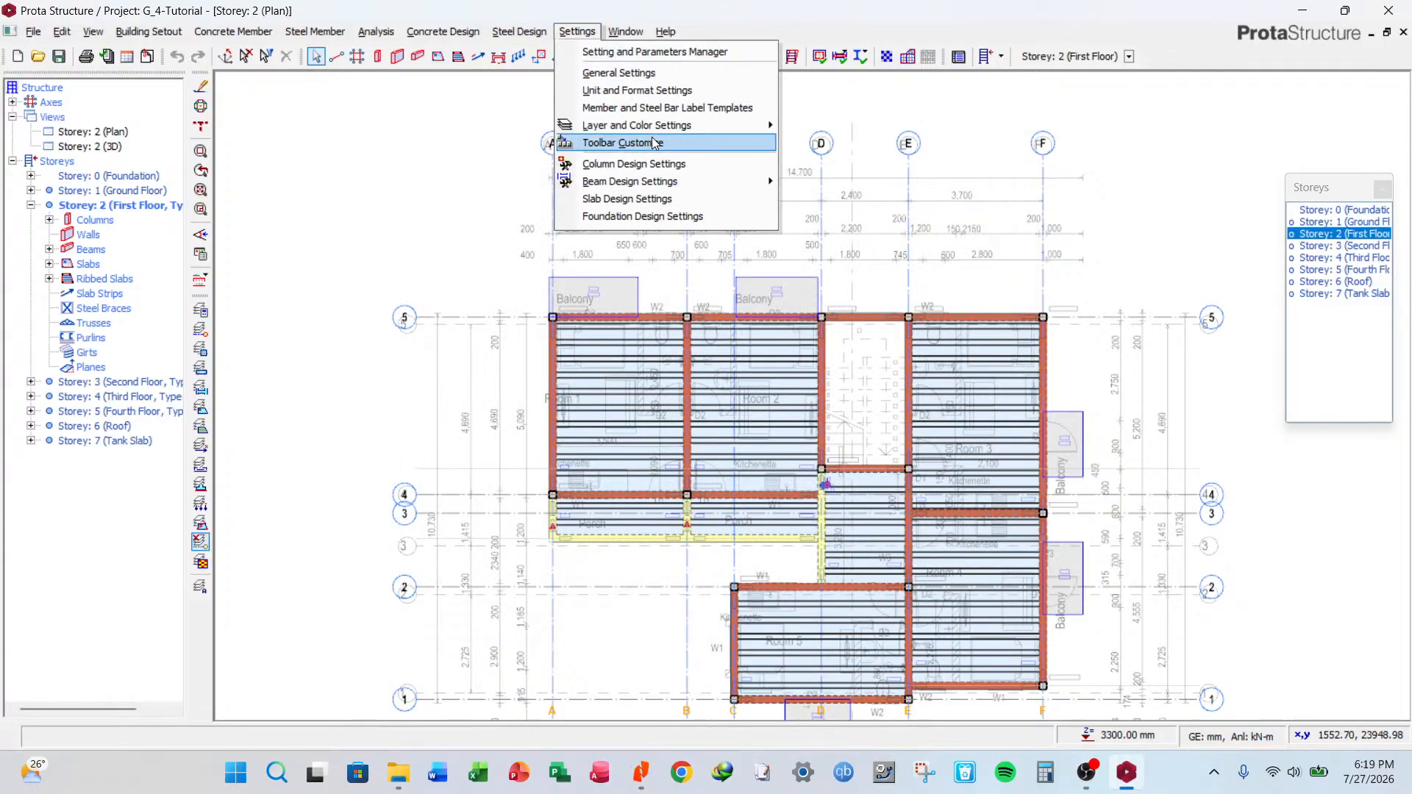
{"action": "mouse_move", "coordinate": [717, 191]}
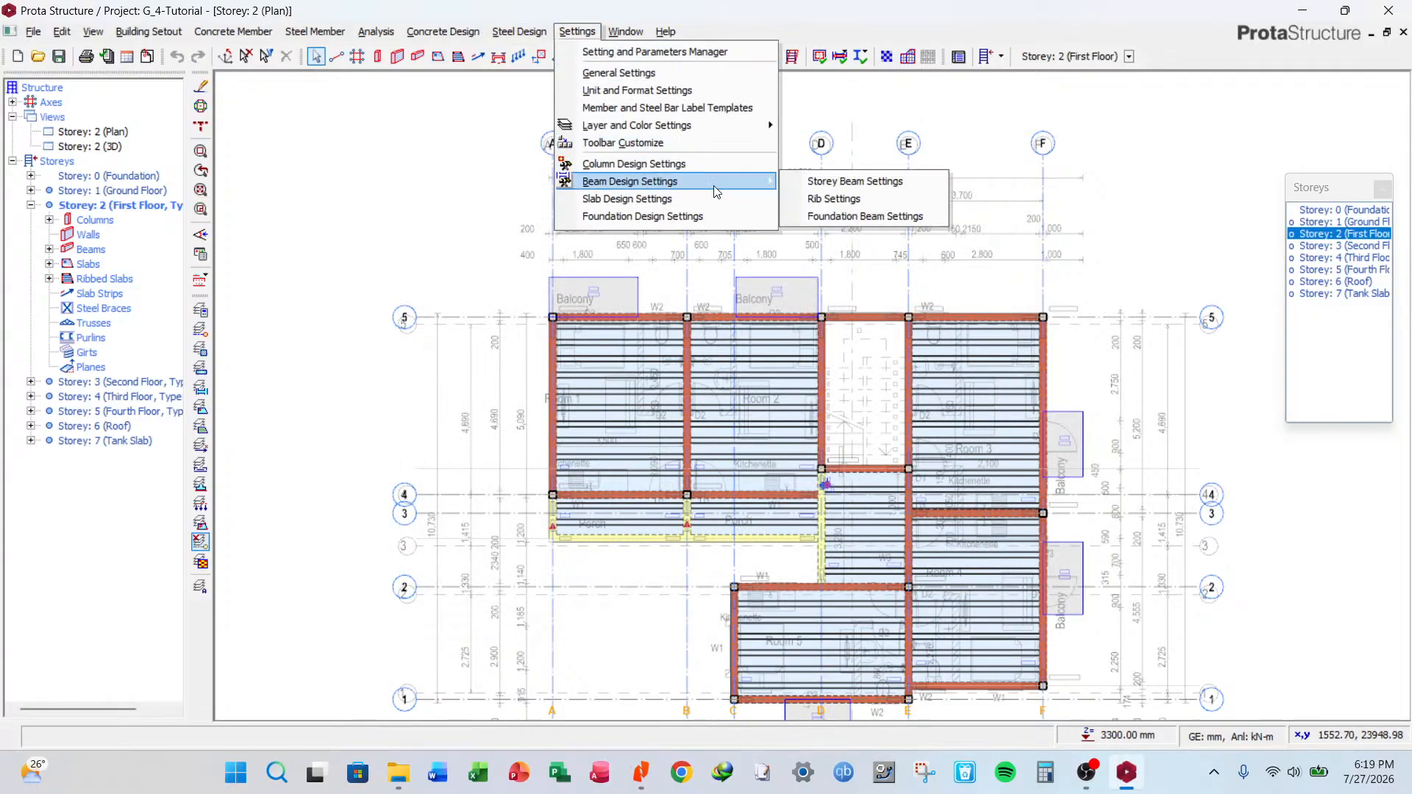
{"action": "left_click", "coordinate": [836, 201]}
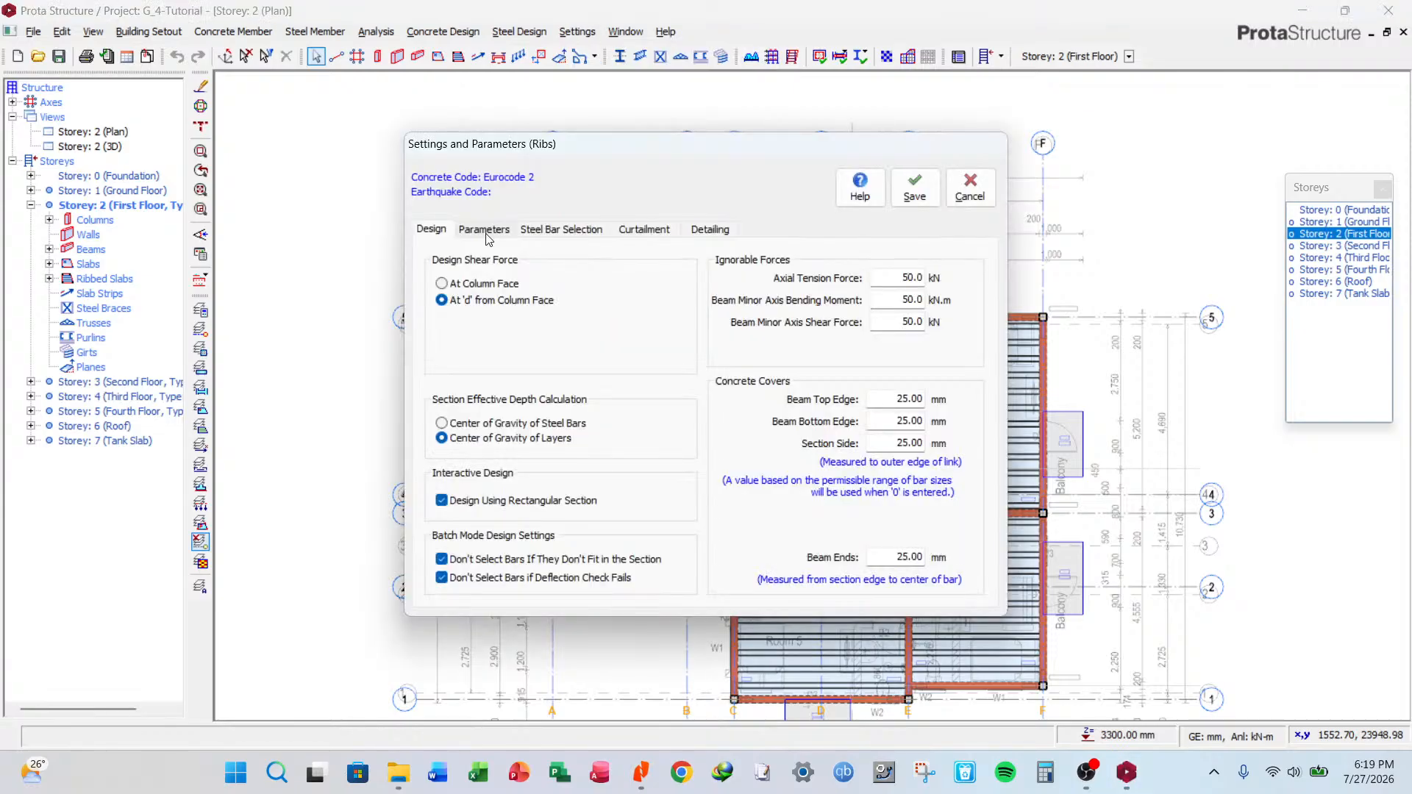
{"action": "left_click", "coordinate": [484, 230]}
{"action": "left_click", "coordinate": [632, 281]}
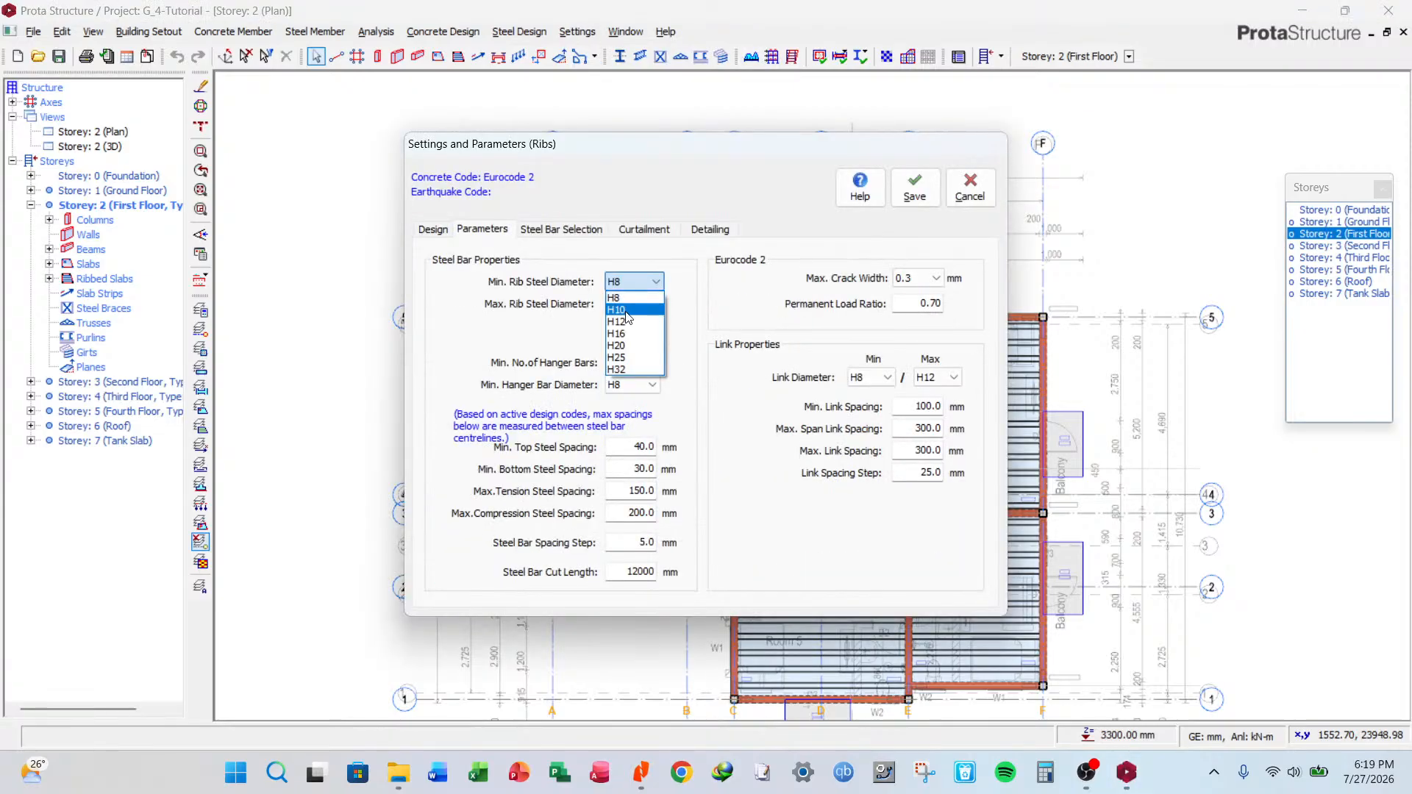
{"action": "left_click", "coordinate": [626, 312]}
{"action": "left_click", "coordinate": [626, 312]}
{"action": "left_click", "coordinate": [627, 312]}
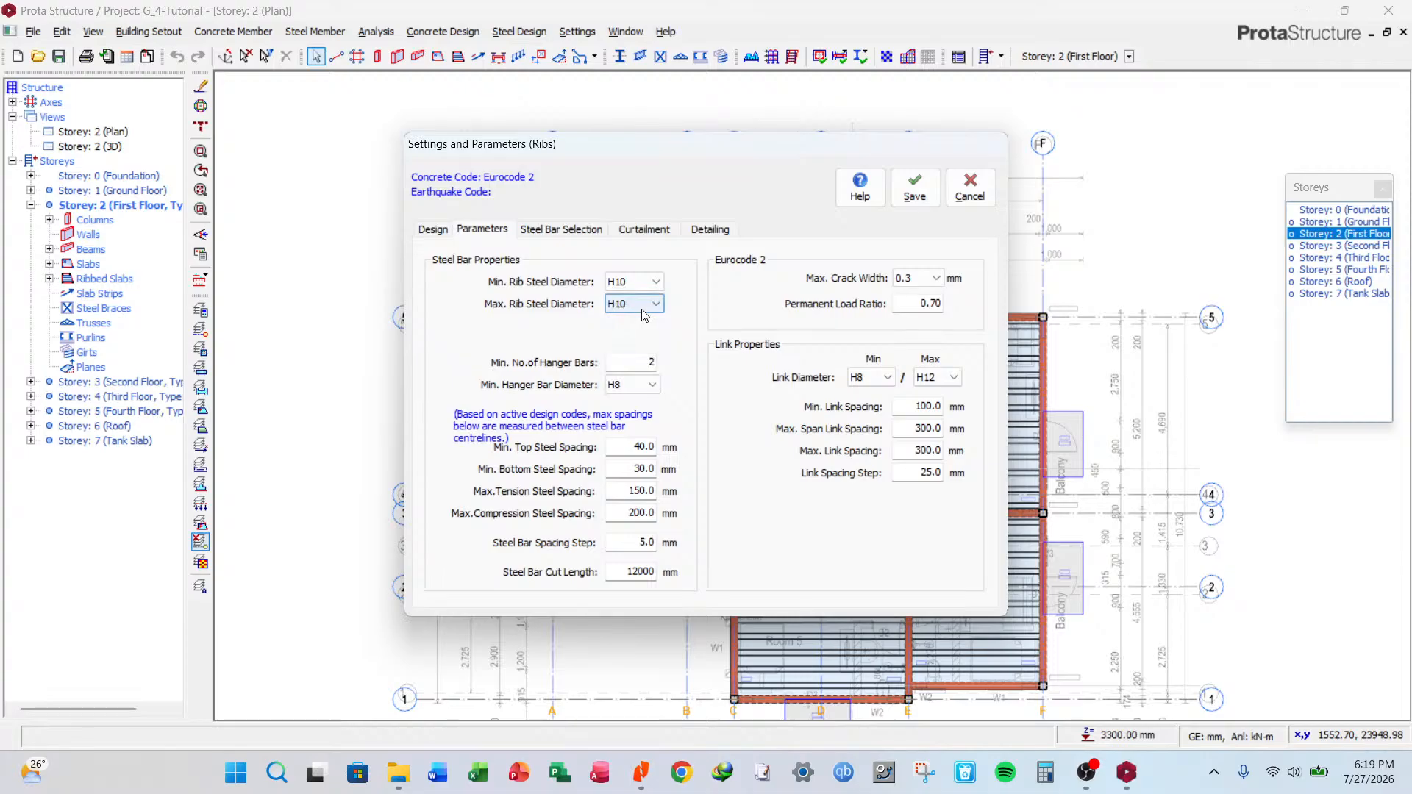
{"action": "left_click", "coordinate": [643, 309]}
{"action": "left_click", "coordinate": [676, 311]}
{"action": "left_click", "coordinate": [644, 310]}
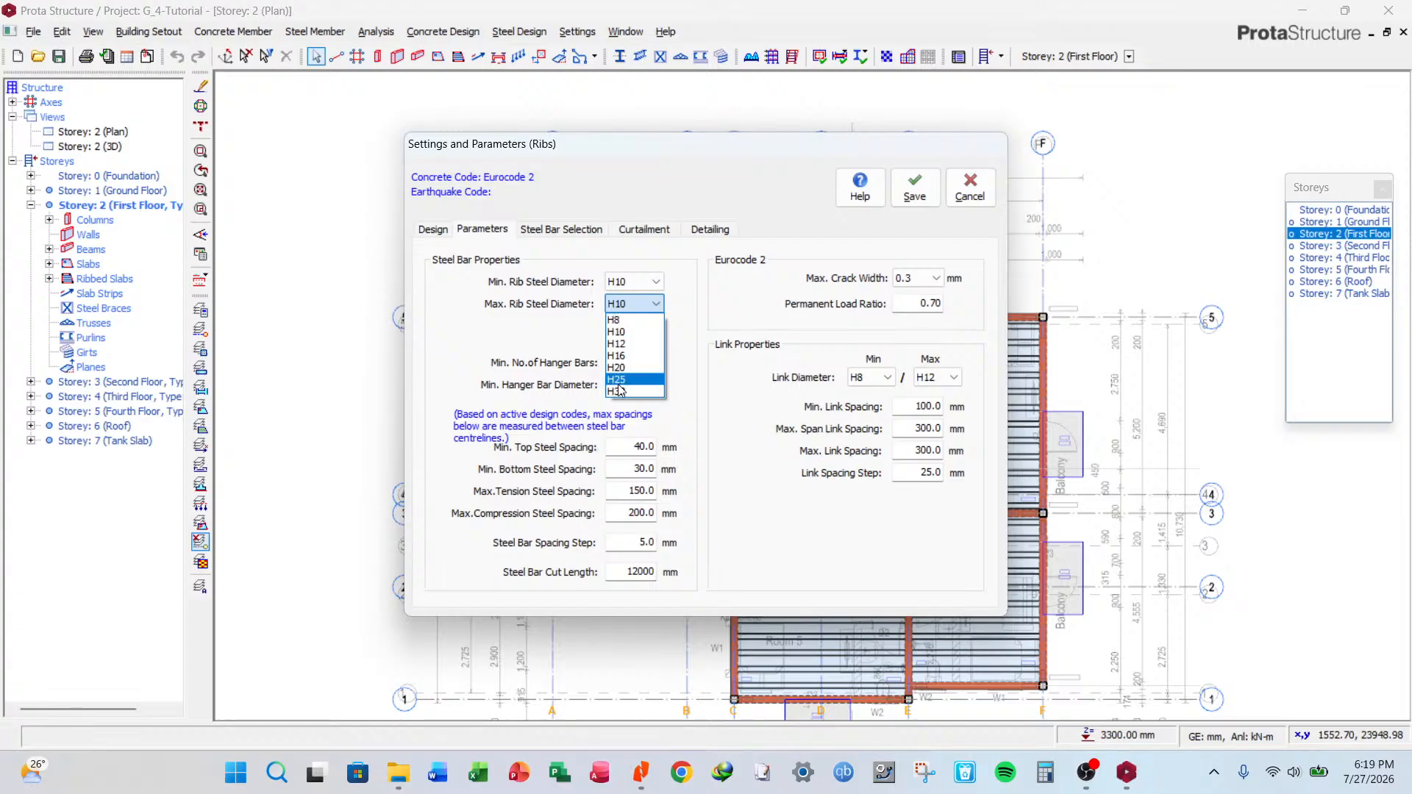
{"action": "left_click", "coordinate": [676, 300]}
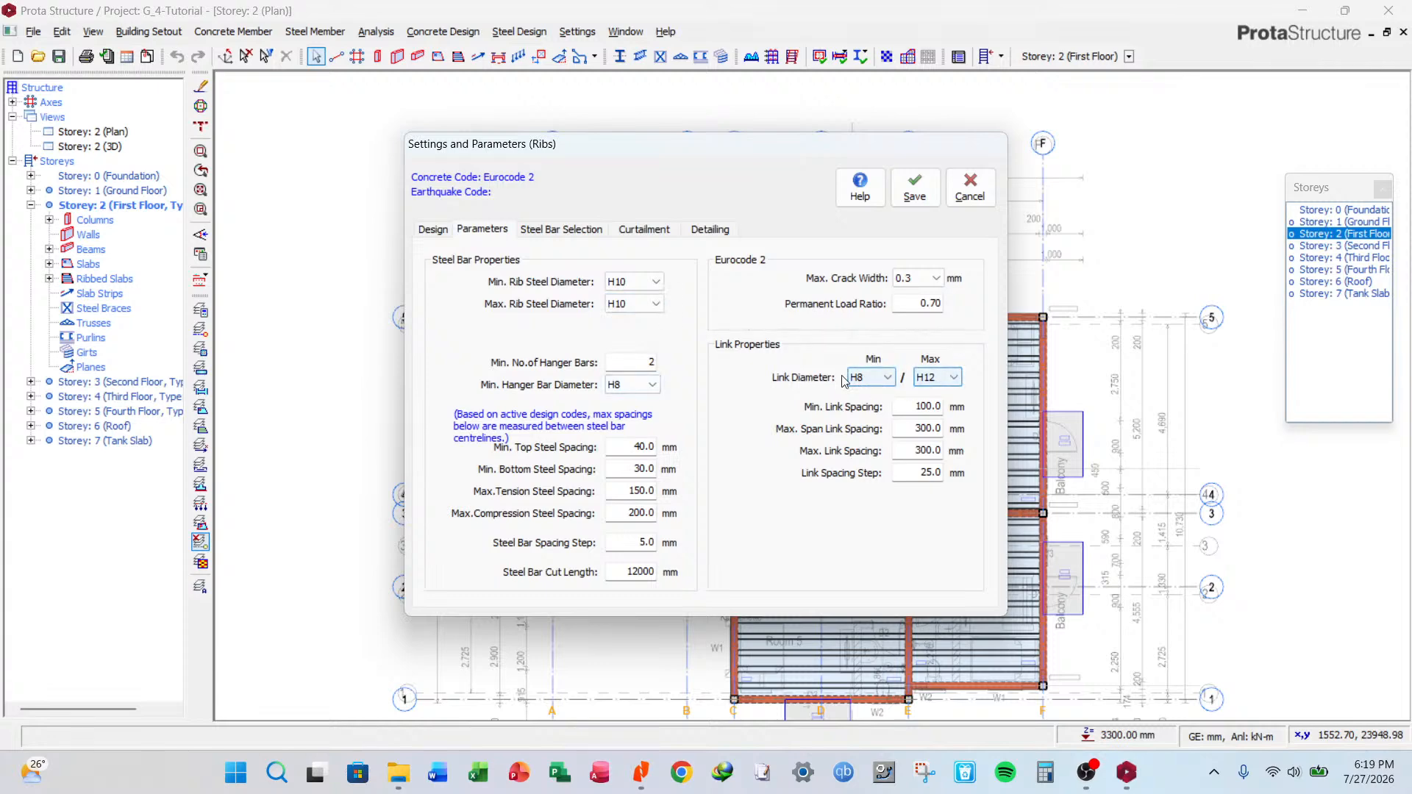
Set the ribs' maximum link diameter to H8 and both the maximum span link spacing and maximum link spacing to 200 mm.
{"action": "left_click", "coordinate": [949, 381]}
{"action": "left_click", "coordinate": [942, 394]}
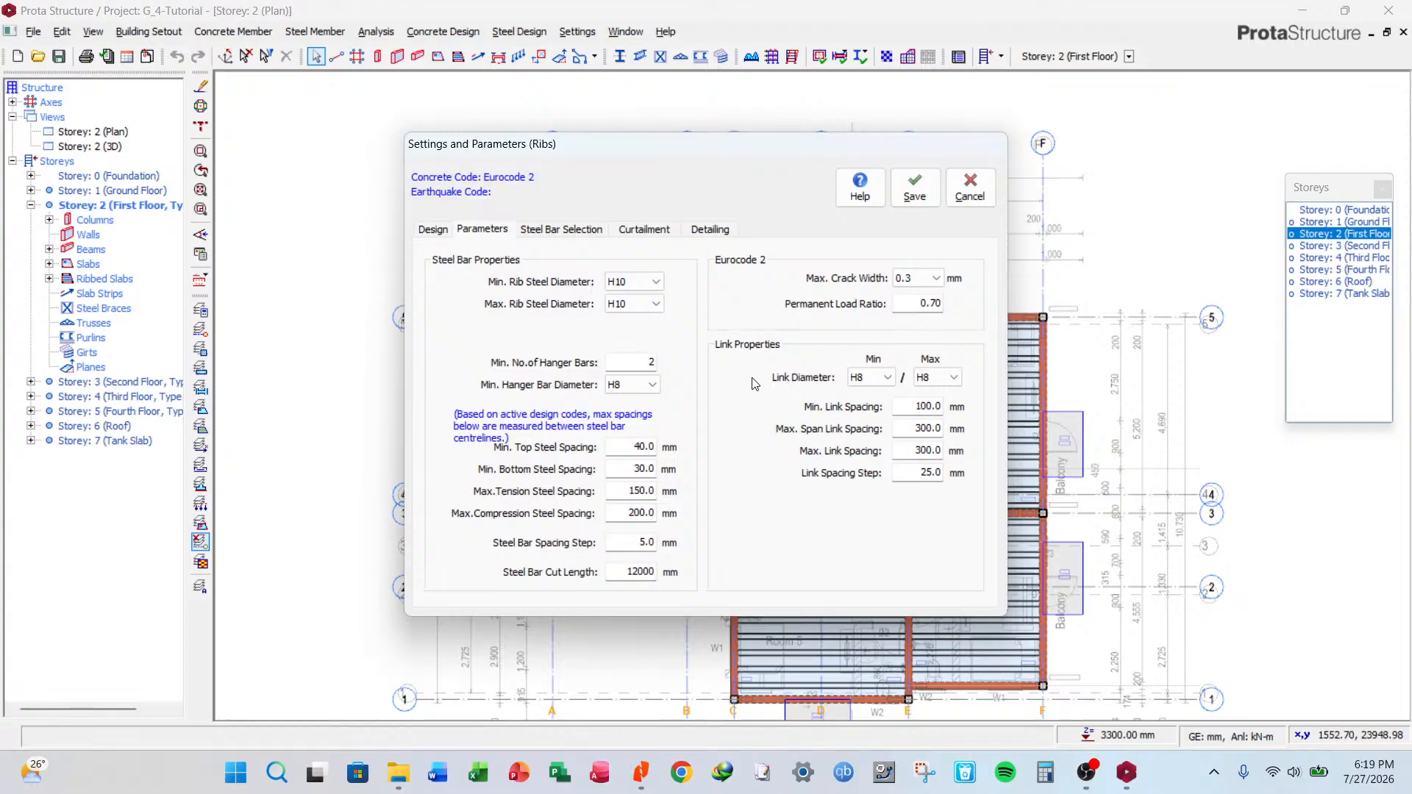
{"action": "double_click", "coordinate": [907, 428]}
{"action": "type", "text": "200"}
{"action": "double_click", "coordinate": [915, 450]}
{"action": "type", "text": "200"}
{"action": "double_click", "coordinate": [904, 429]}
{"action": "left_click", "coordinate": [920, 427]}
{"action": "double_click", "coordinate": [916, 454]}
{"action": "double_click", "coordinate": [917, 431]}
{"action": "double_click", "coordinate": [917, 449]}
{"action": "double_click", "coordinate": [922, 428]}
{"action": "double_click", "coordinate": [915, 450]}
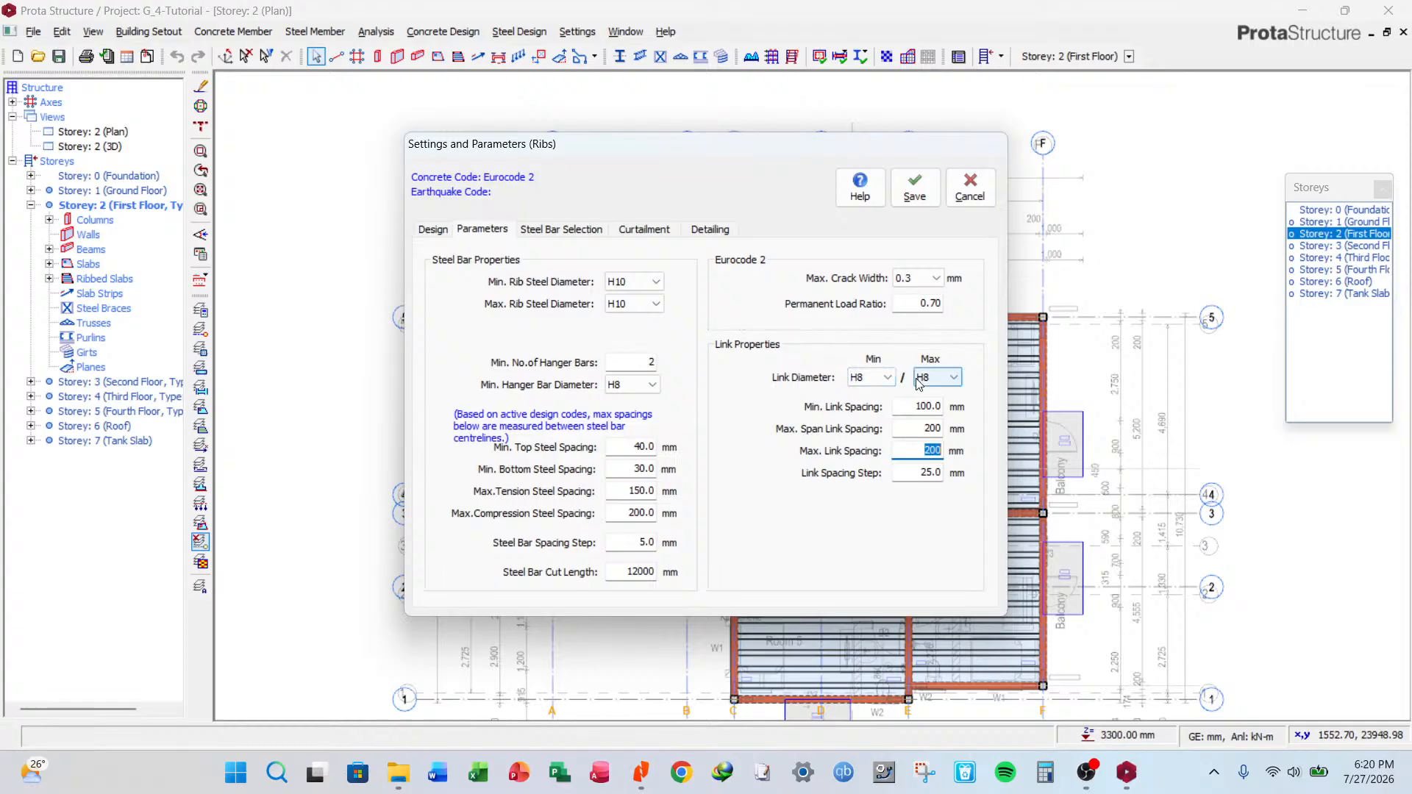
Set the ribs' reinforcement pattern to Standard Pattern No 3.
{"action": "left_click", "coordinate": [565, 229]}
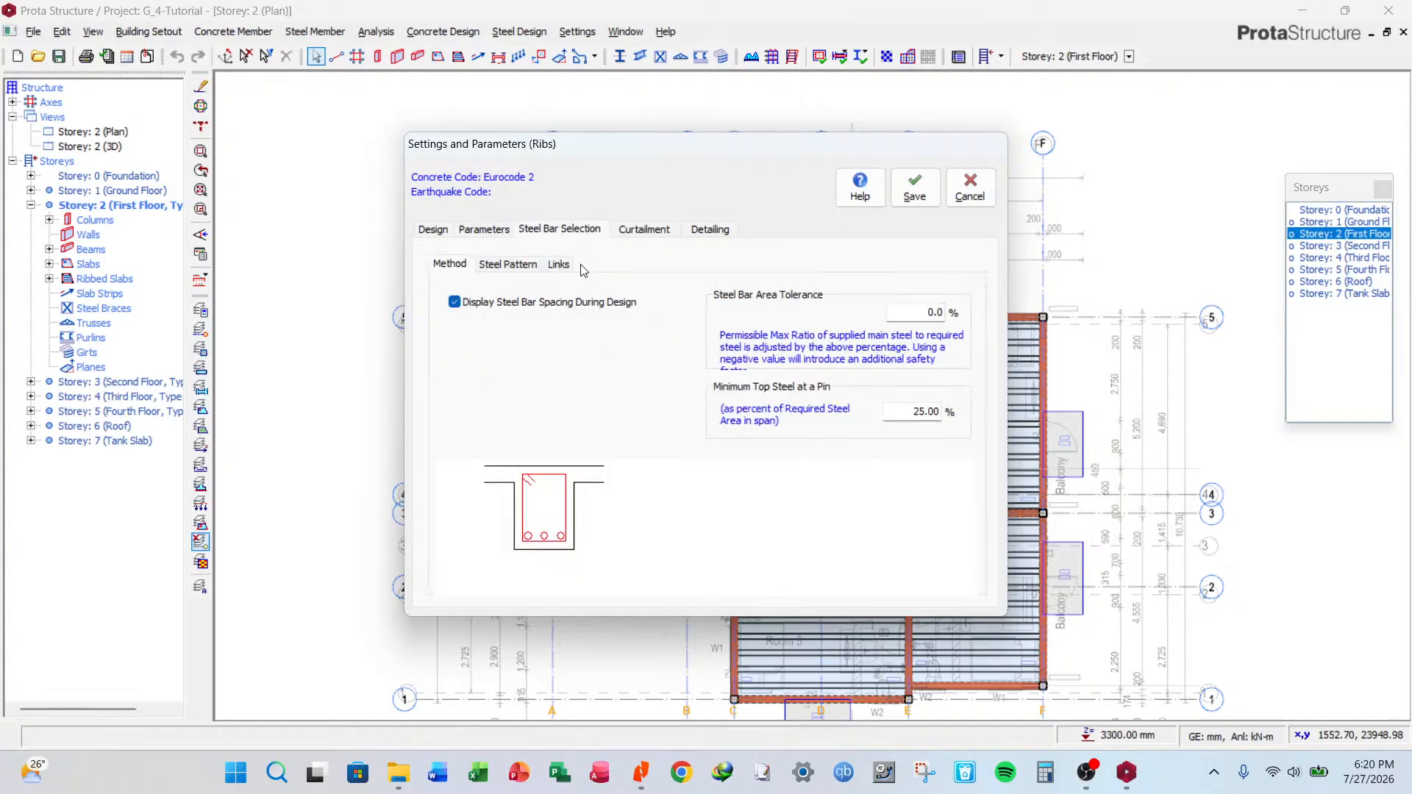
{"action": "left_click", "coordinate": [518, 262]}
{"action": "left_click", "coordinate": [698, 320]}
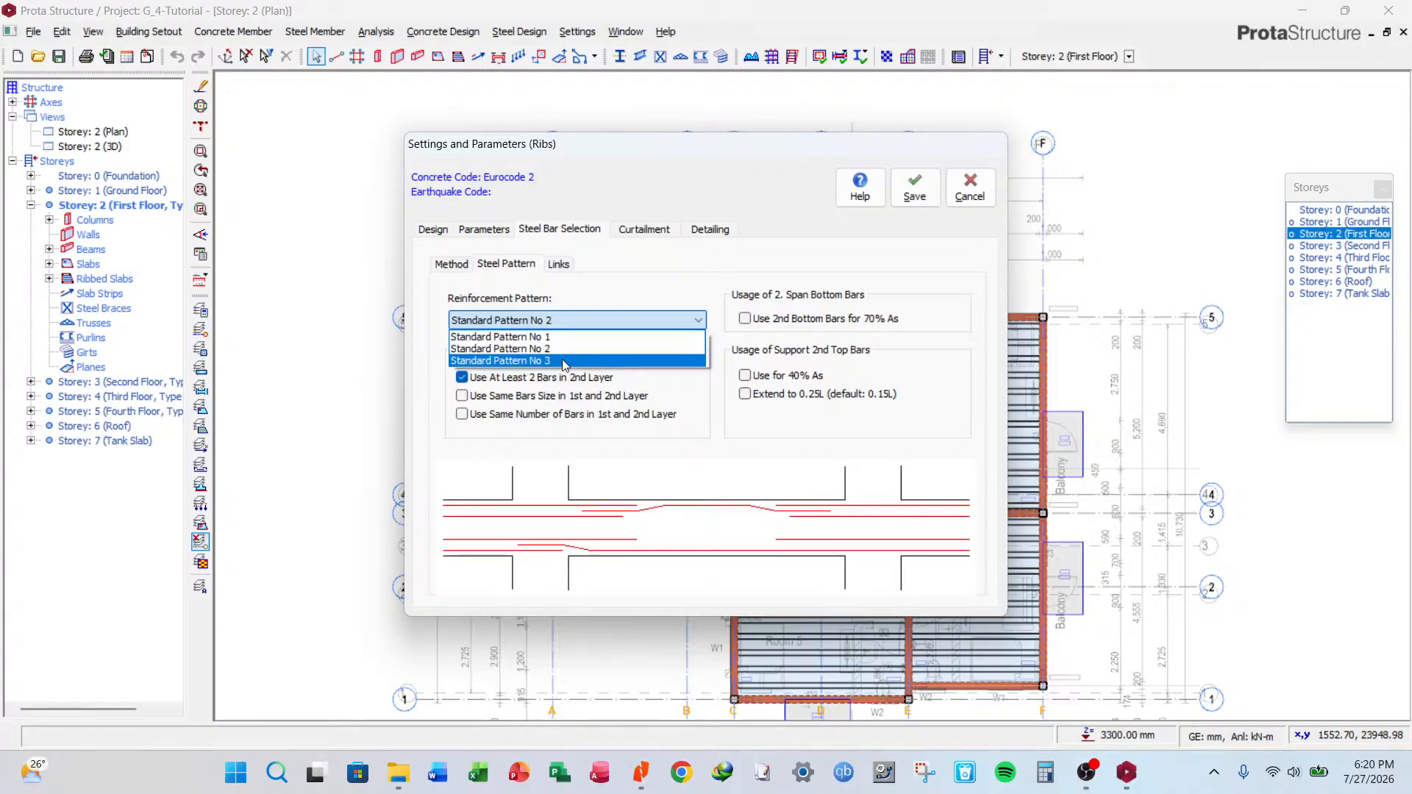
{"action": "left_click", "coordinate": [562, 354]}
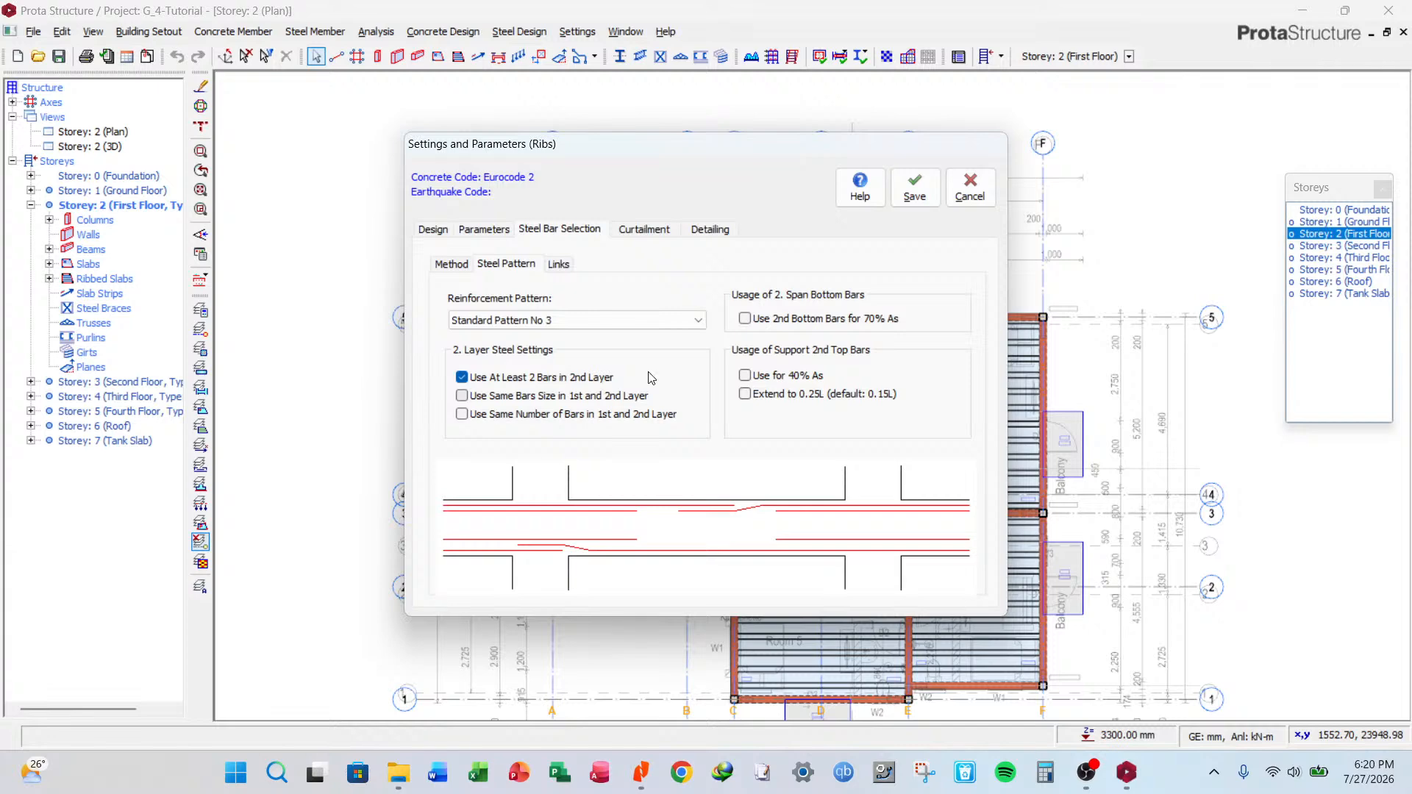
In the rib detailing settings, draw beam sections for All Beams and set the number of sections to Span Section Only.
{"action": "left_click", "coordinate": [688, 229]}
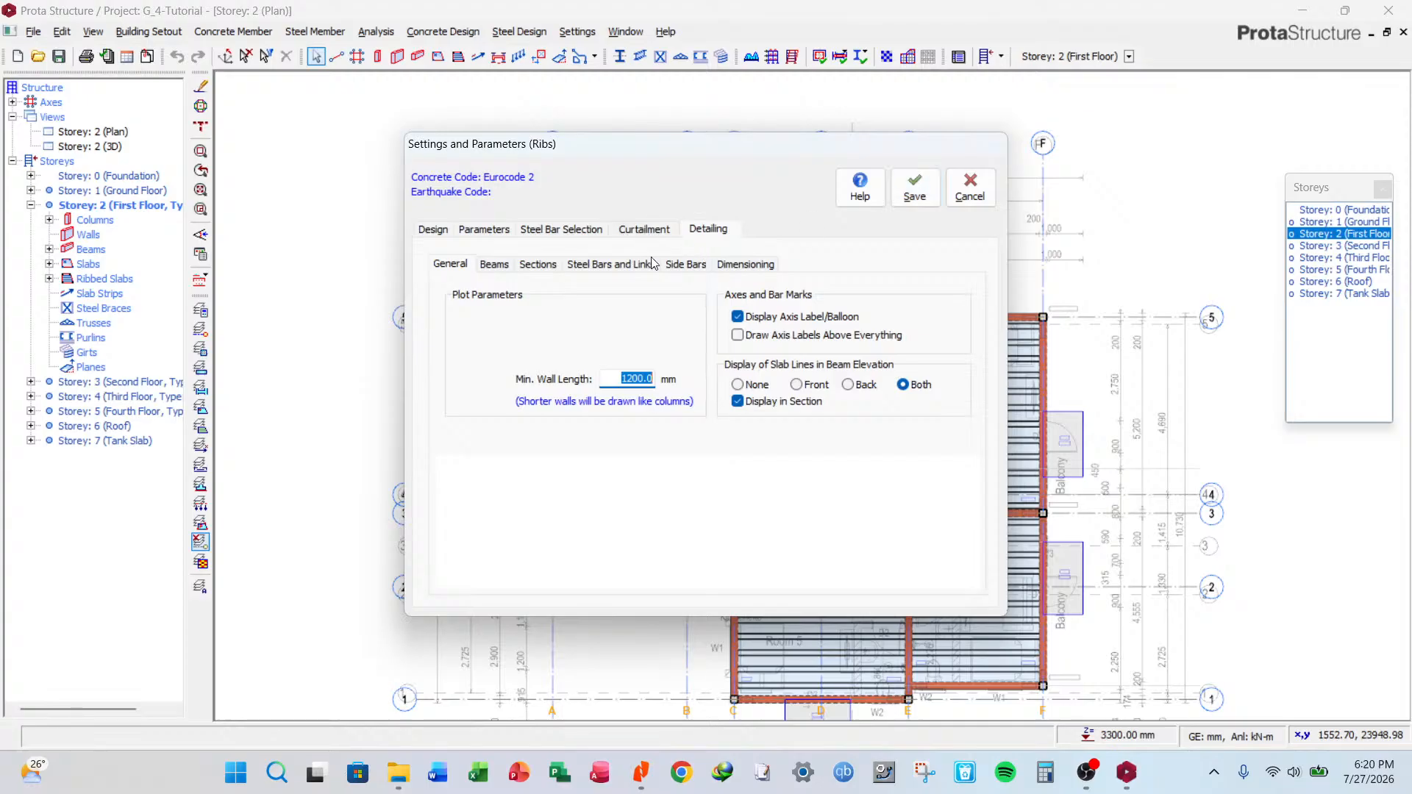
{"action": "left_click", "coordinate": [583, 266]}
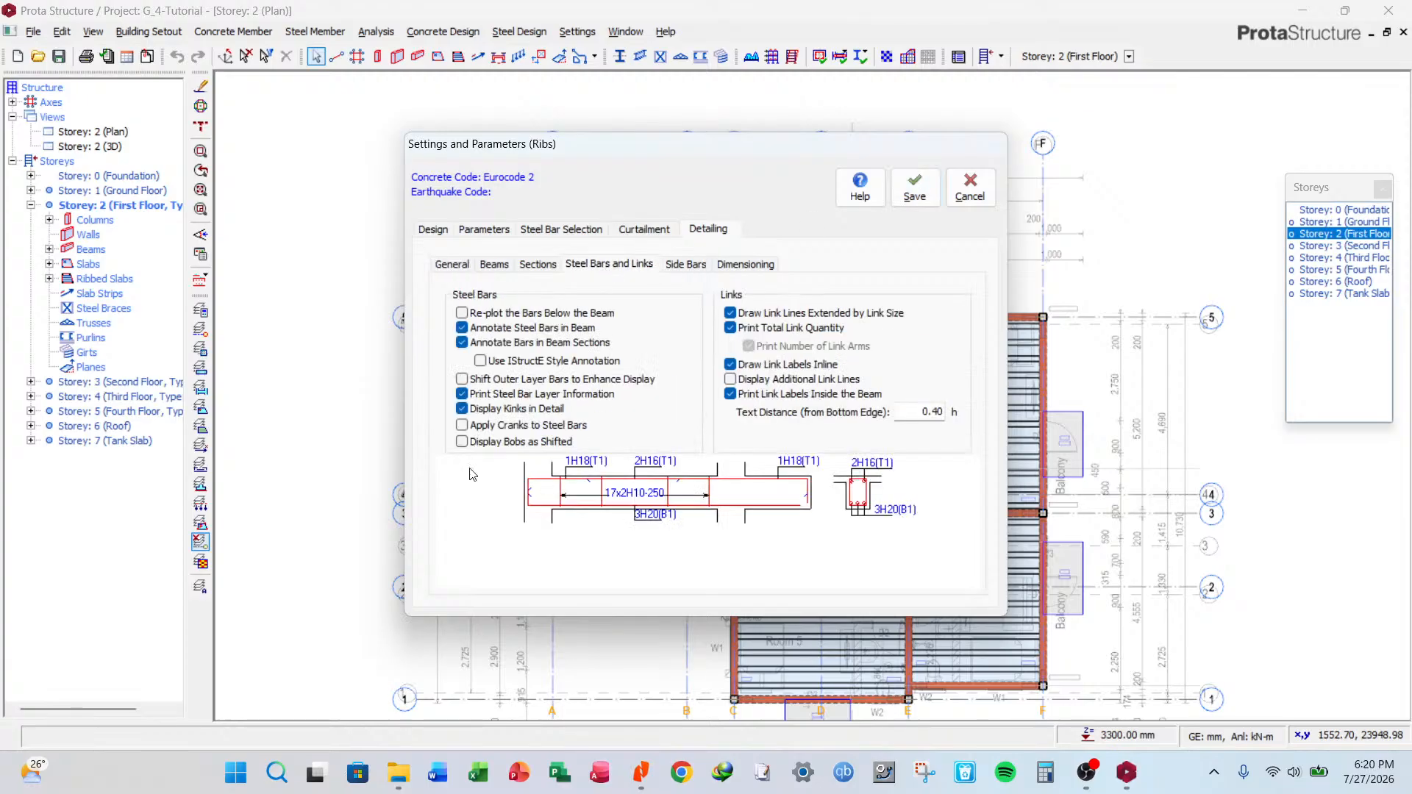
{"action": "left_click", "coordinate": [682, 265]}
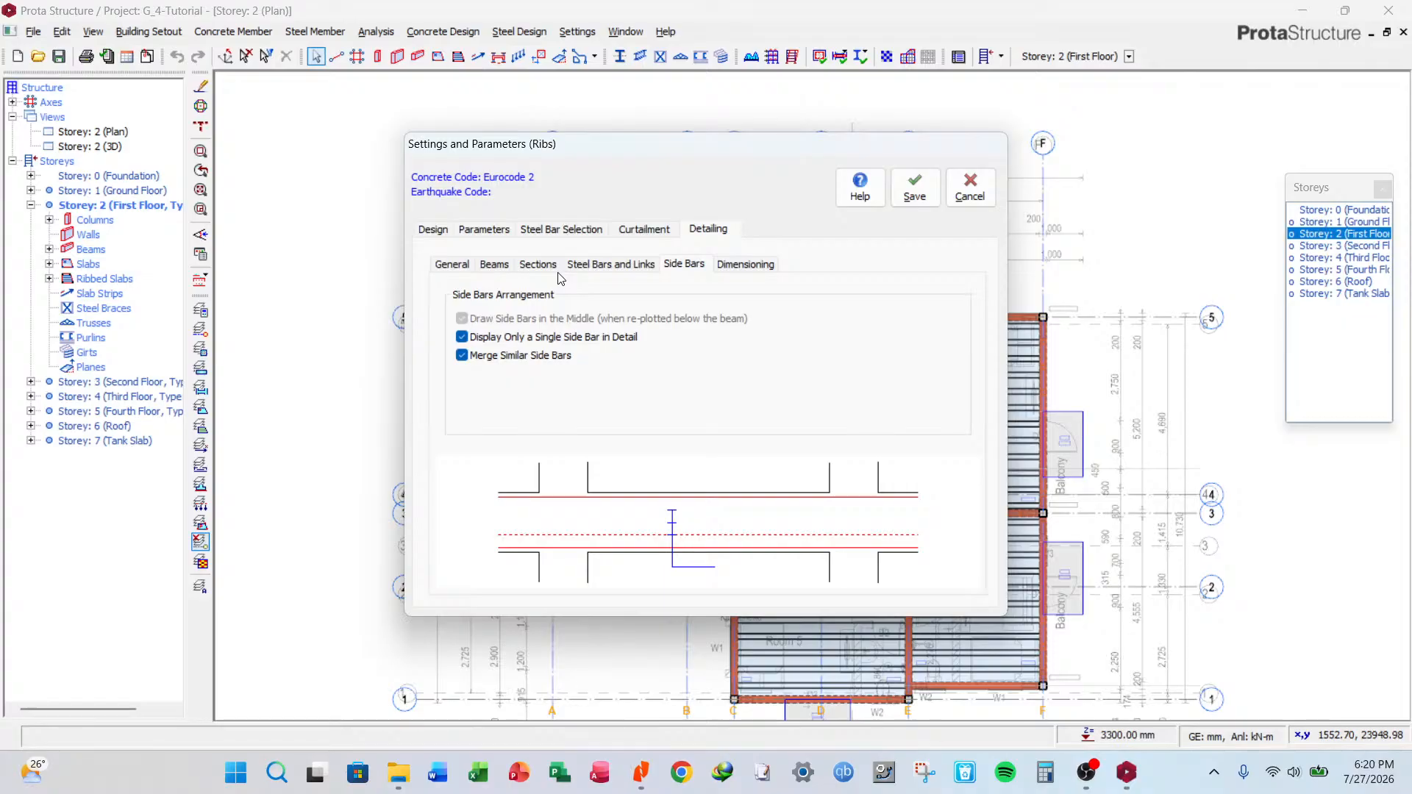
{"action": "left_click", "coordinate": [548, 266]}
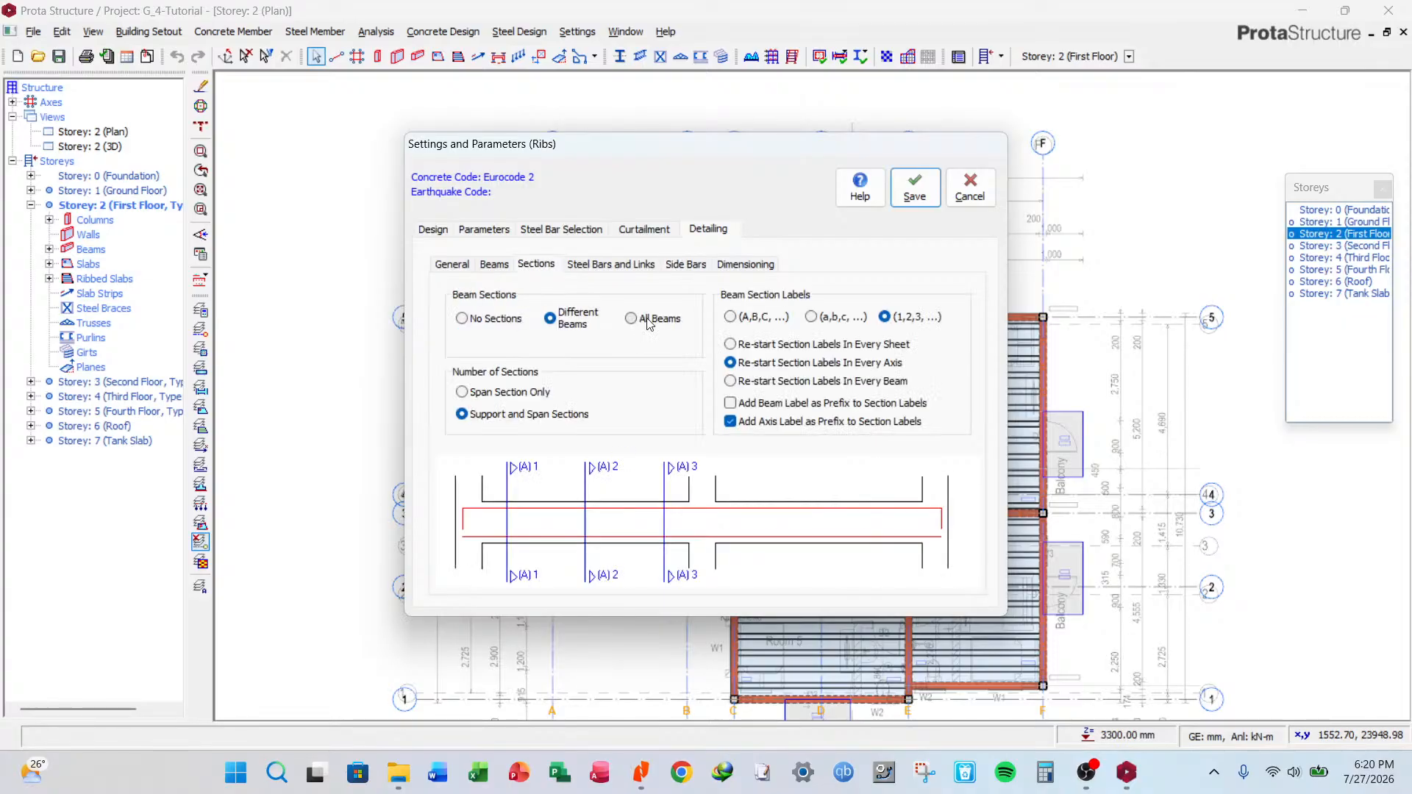
{"action": "left_click", "coordinate": [456, 266]}
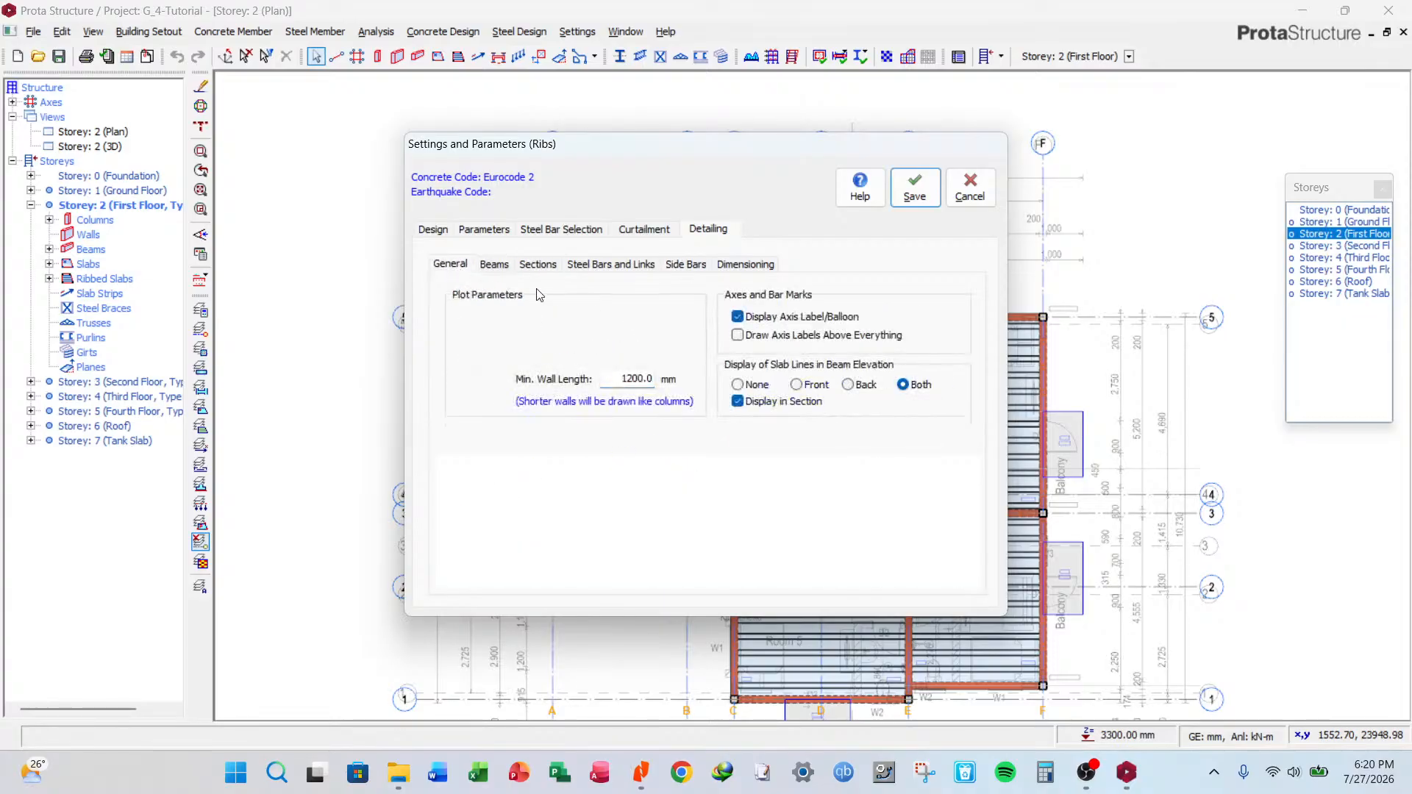
{"action": "left_click", "coordinate": [544, 267]}
{"action": "left_click", "coordinate": [652, 320]}
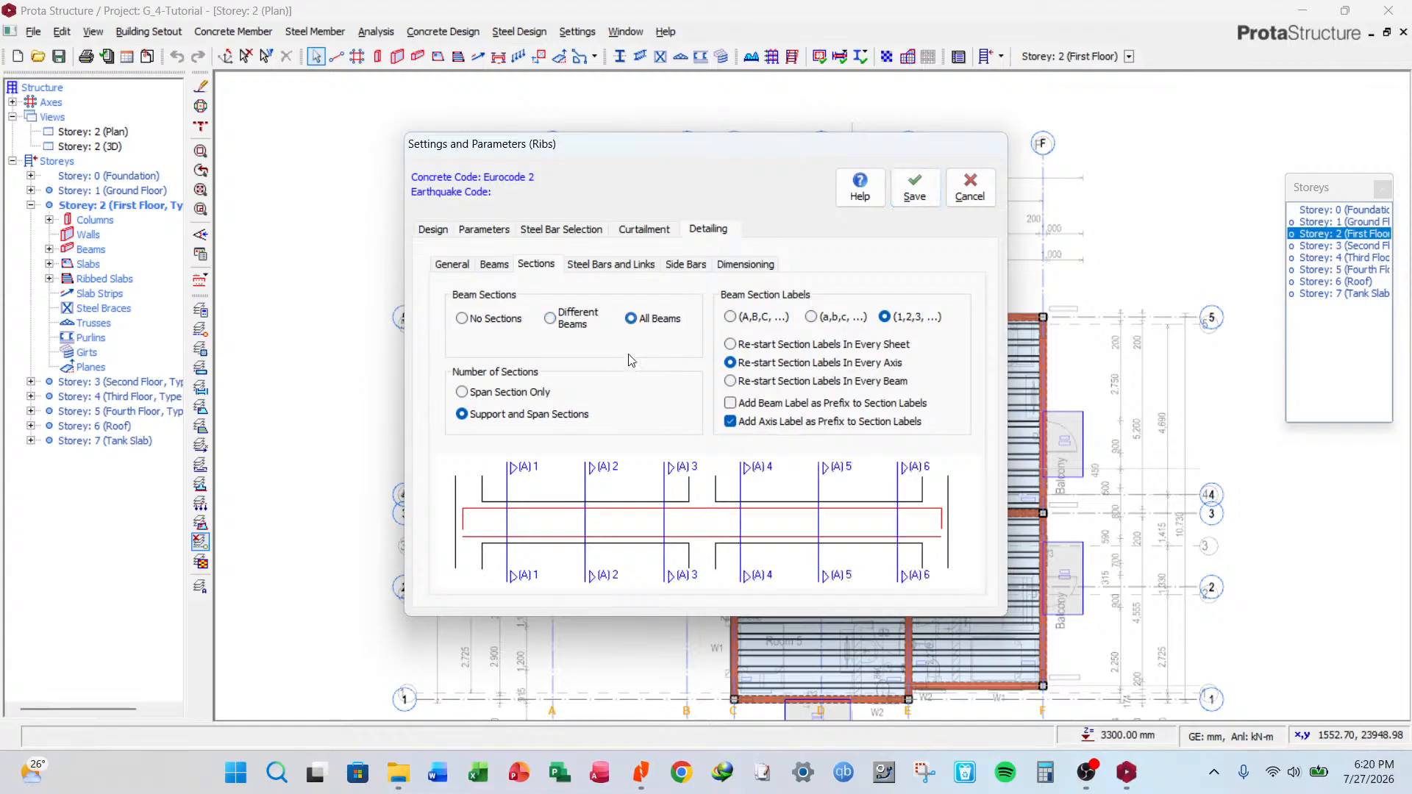
{"action": "left_click", "coordinate": [559, 326]}
{"action": "left_click", "coordinate": [519, 396]}
{"action": "left_click", "coordinate": [648, 321]}
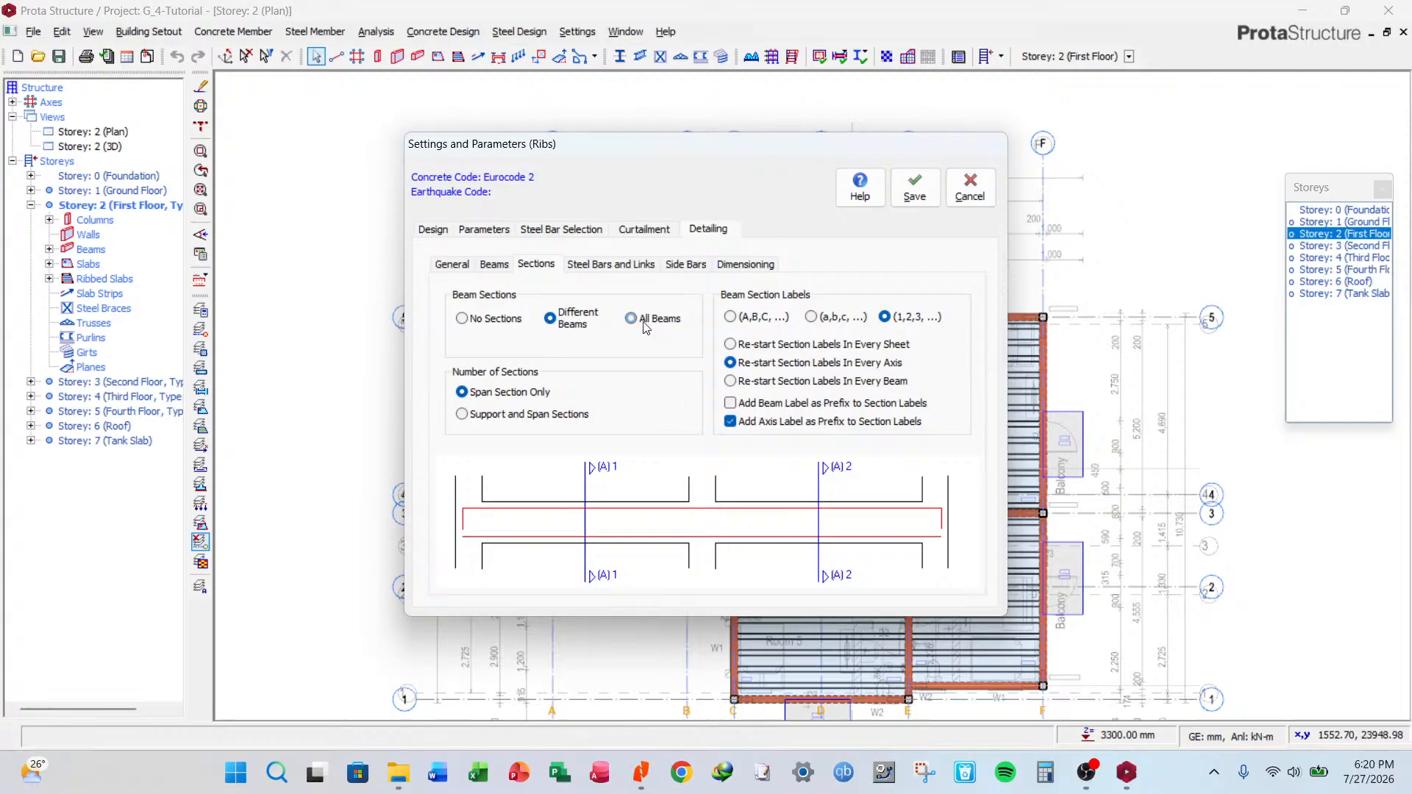
Review the ribs' dimensioning, steel bar and link, section and general detailing settings, plus the curtailment and bob control options.
{"action": "left_click", "coordinate": [739, 264]}
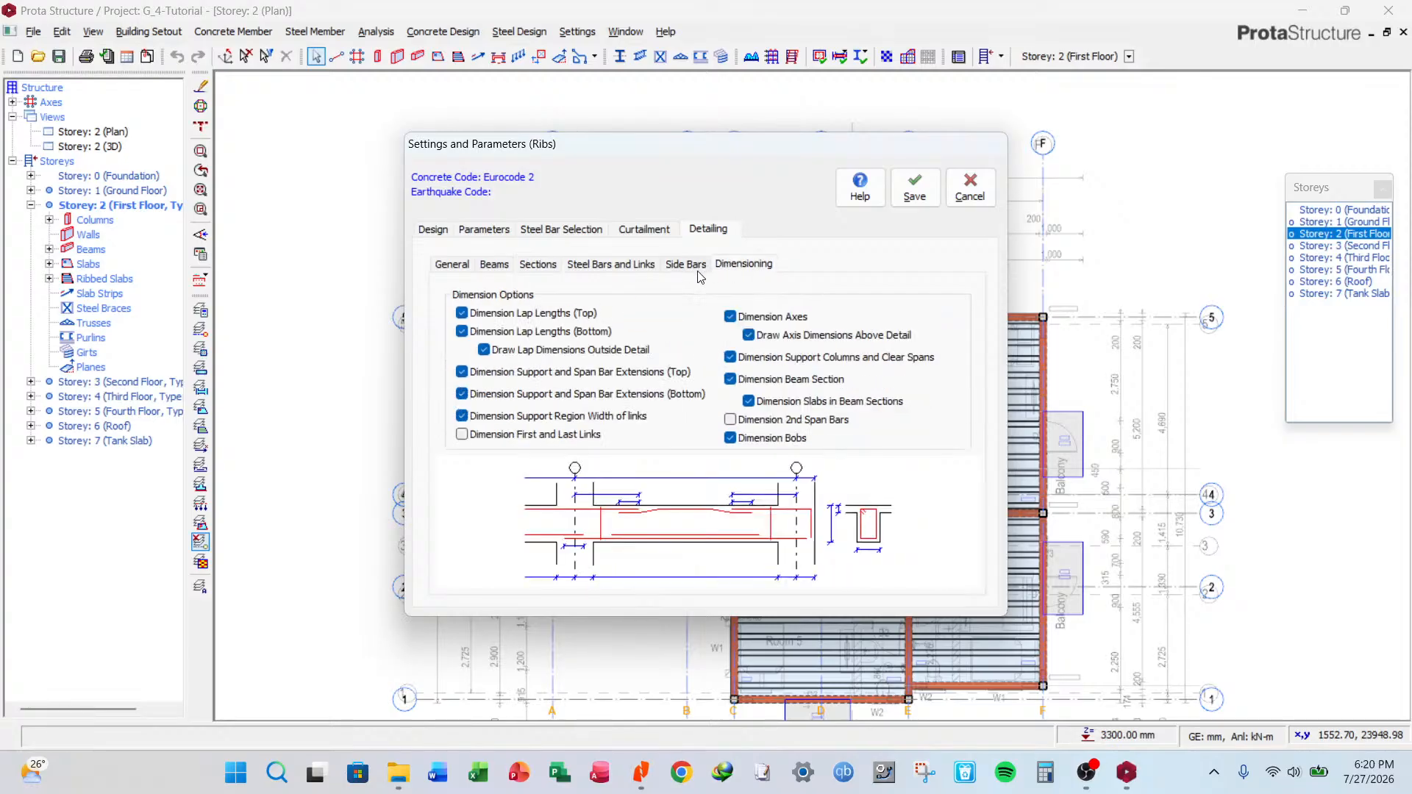
{"action": "left_click", "coordinate": [610, 264]}
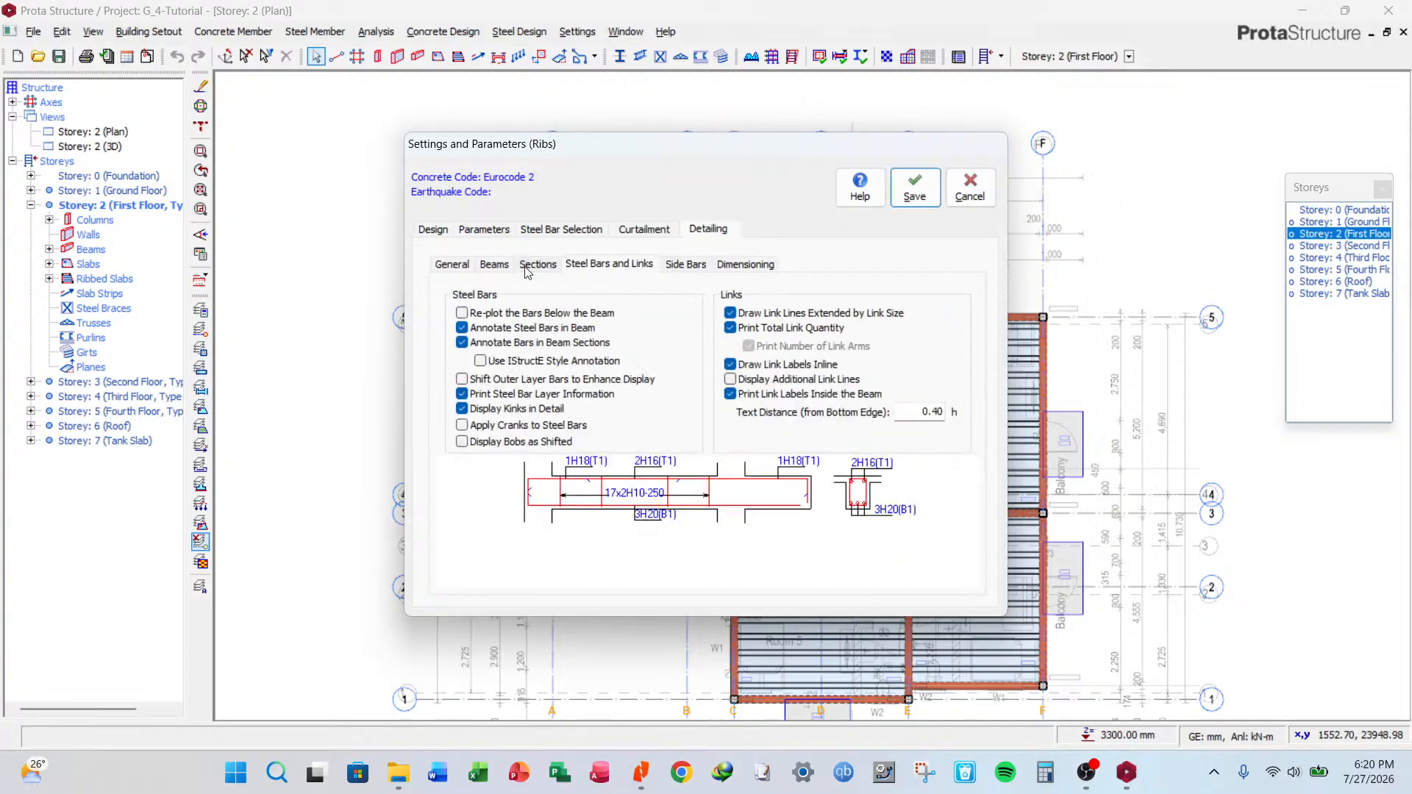
{"action": "left_click", "coordinate": [527, 269]}
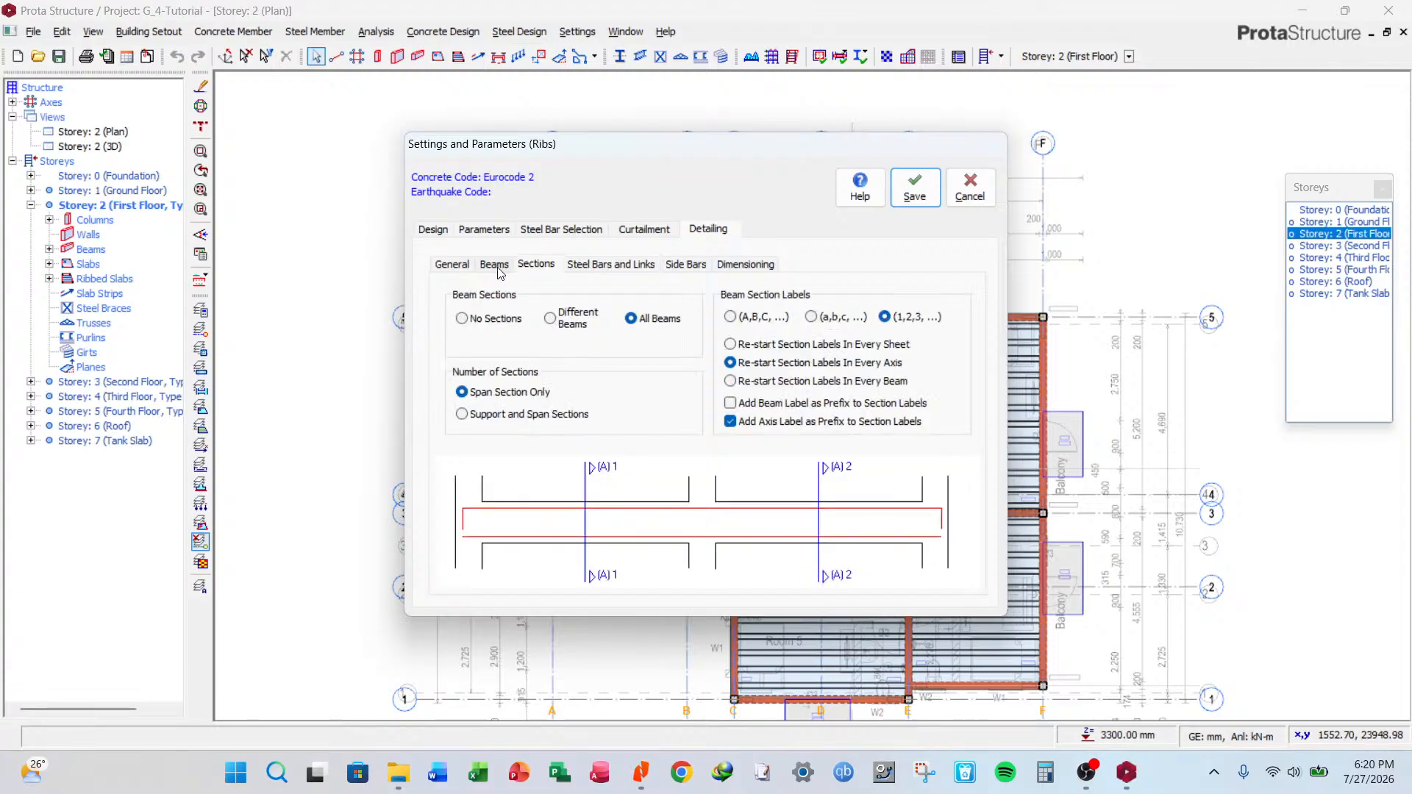
{"action": "left_click", "coordinate": [495, 266]}
{"action": "left_click", "coordinate": [452, 265]}
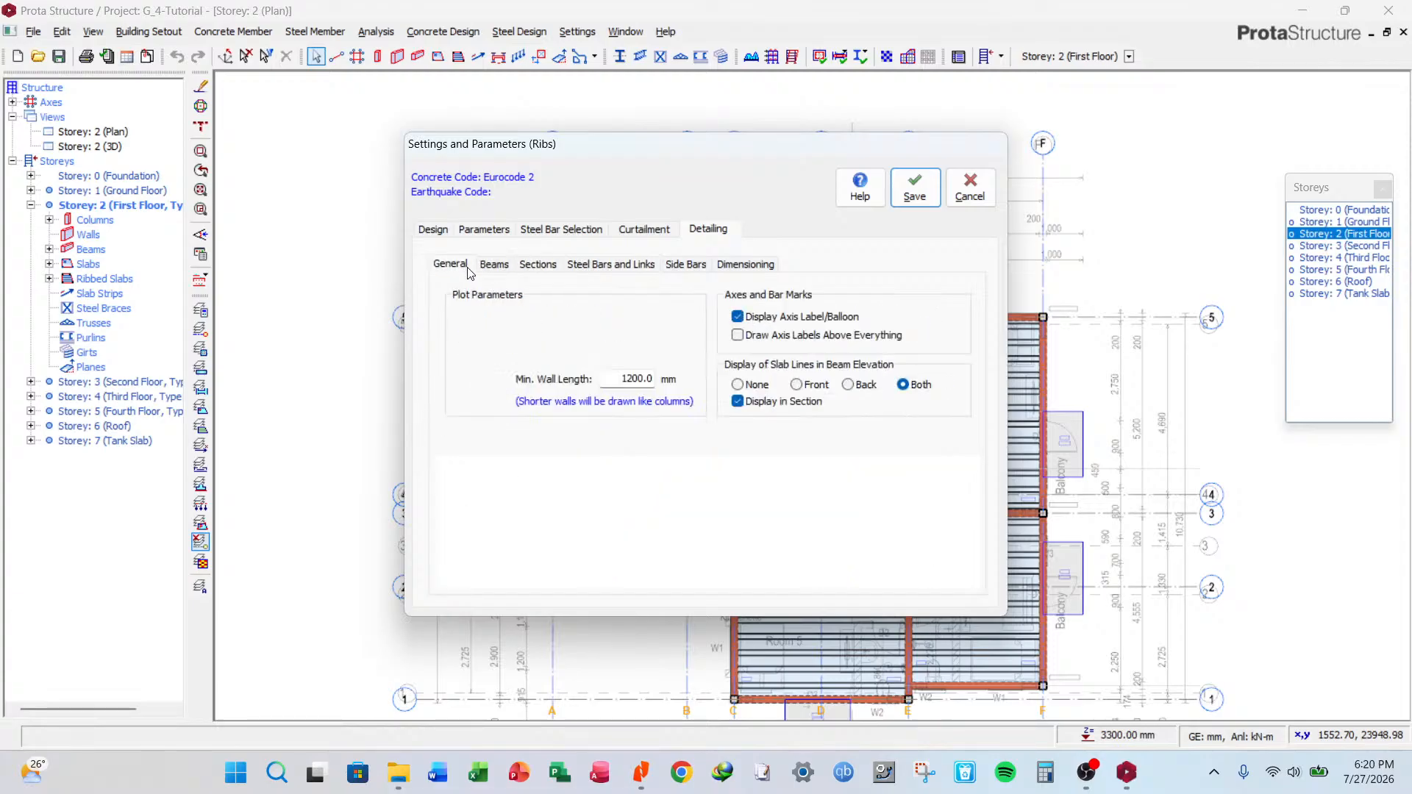
{"action": "left_click", "coordinate": [654, 232]}
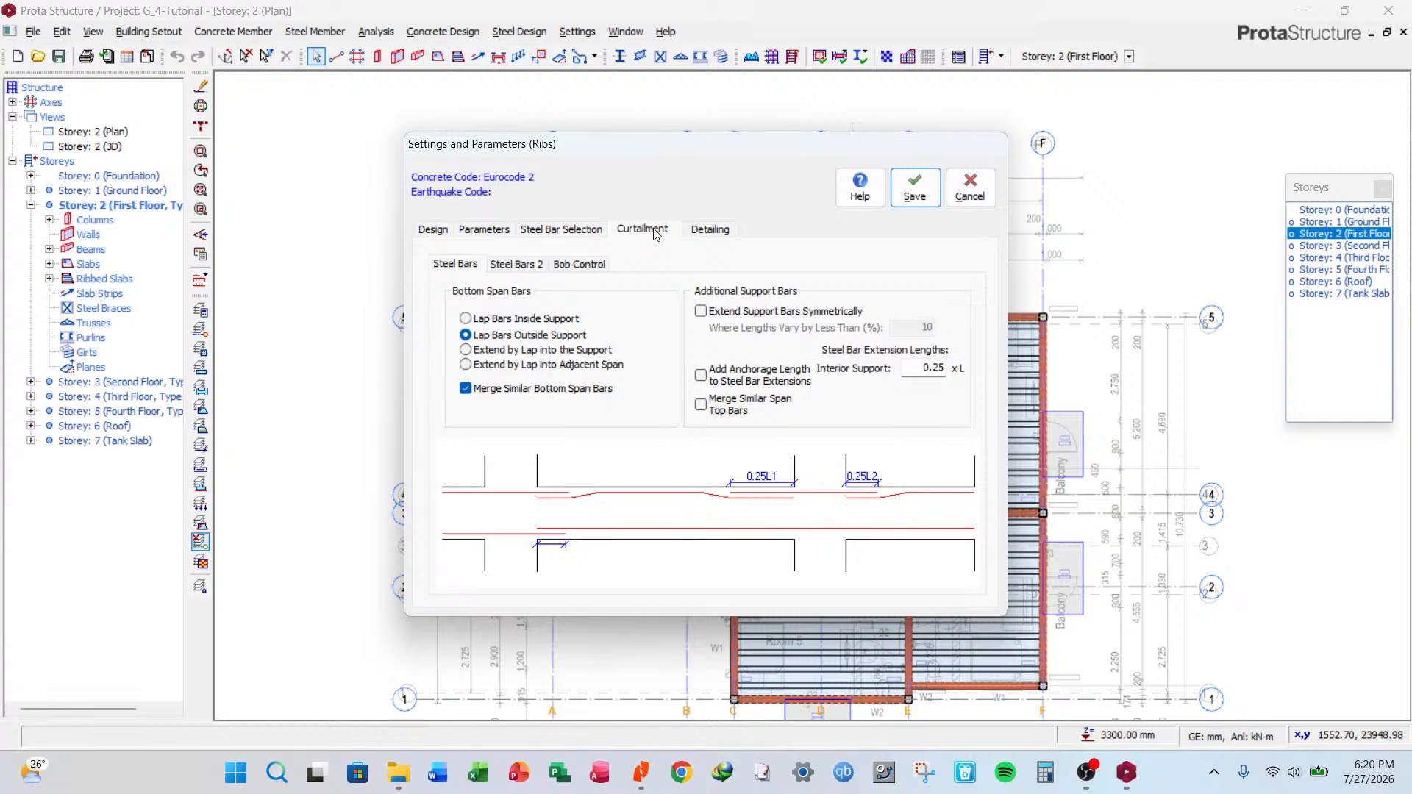
{"action": "left_click", "coordinate": [511, 265]}
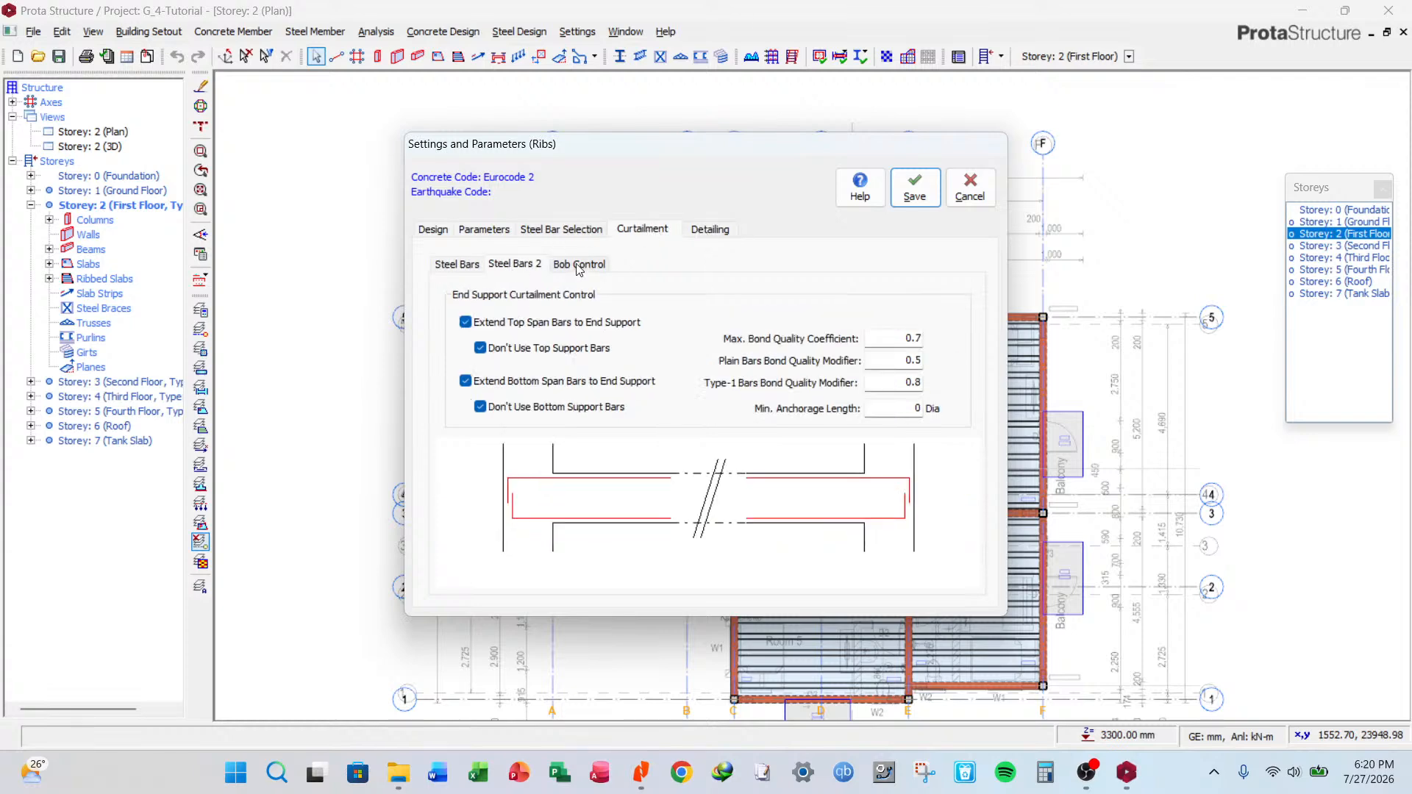
{"action": "left_click", "coordinate": [580, 264]}
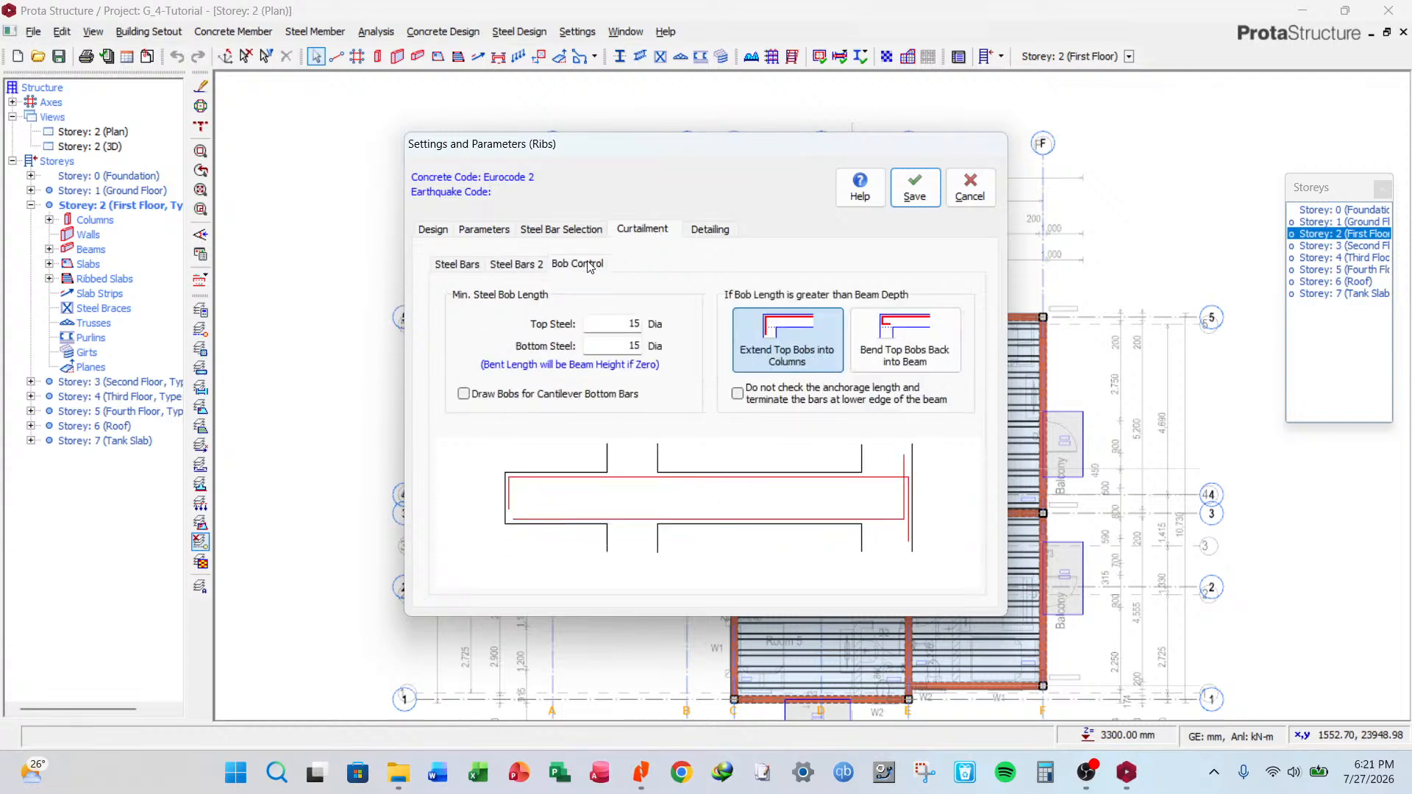
Save the rib settings and update all beam records for the new section settings.
{"action": "left_click", "coordinate": [915, 193]}
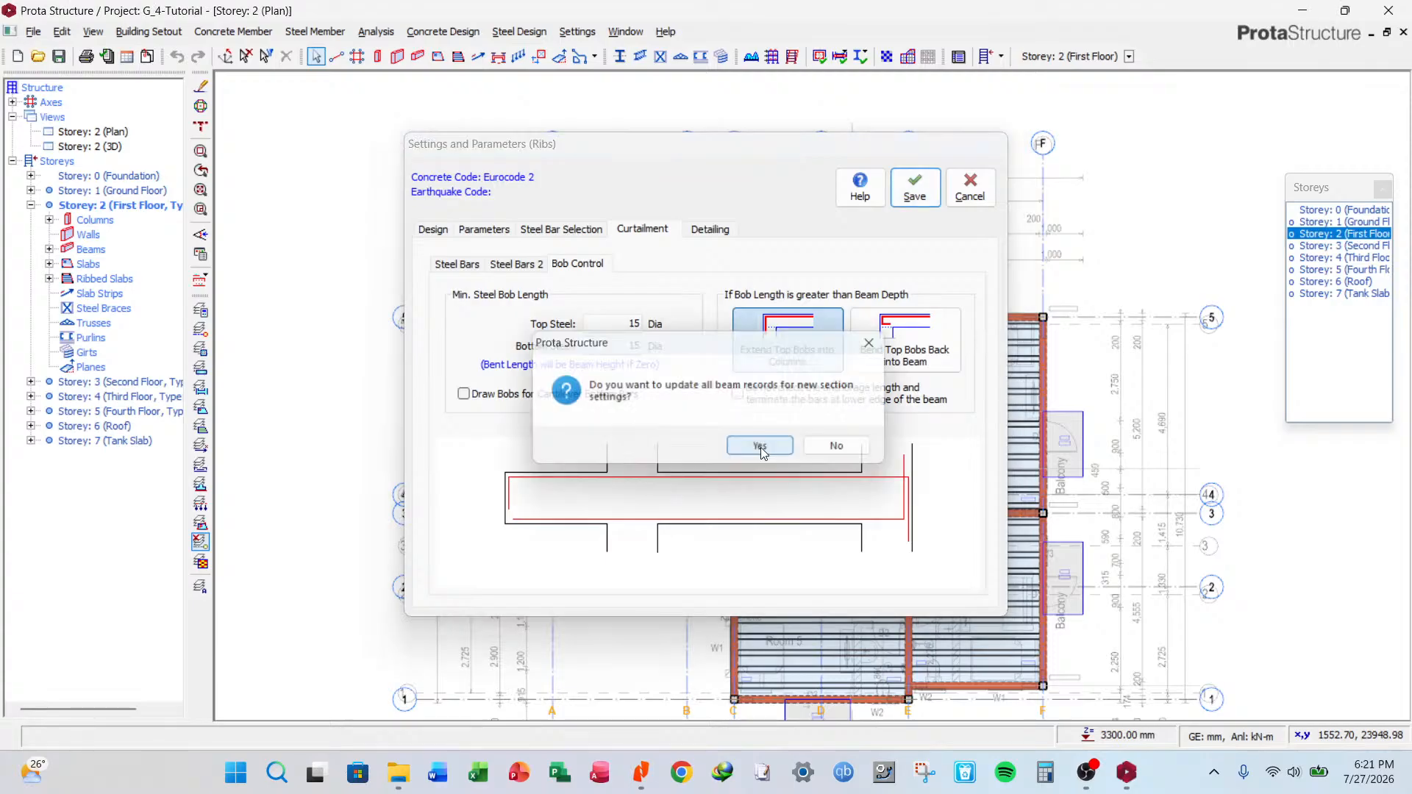
{"action": "left_click", "coordinate": [760, 447]}
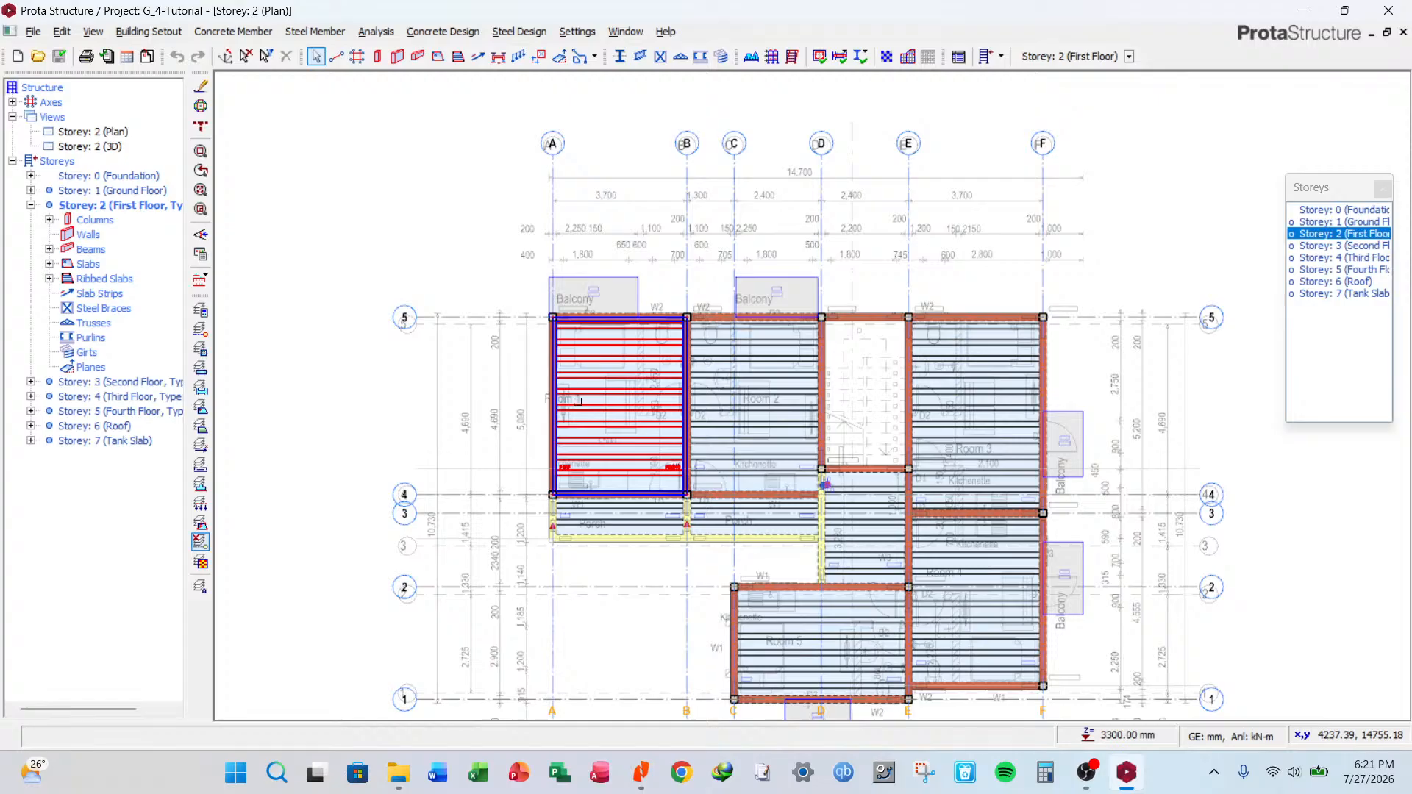
{"action": "left_click", "coordinate": [479, 59]}
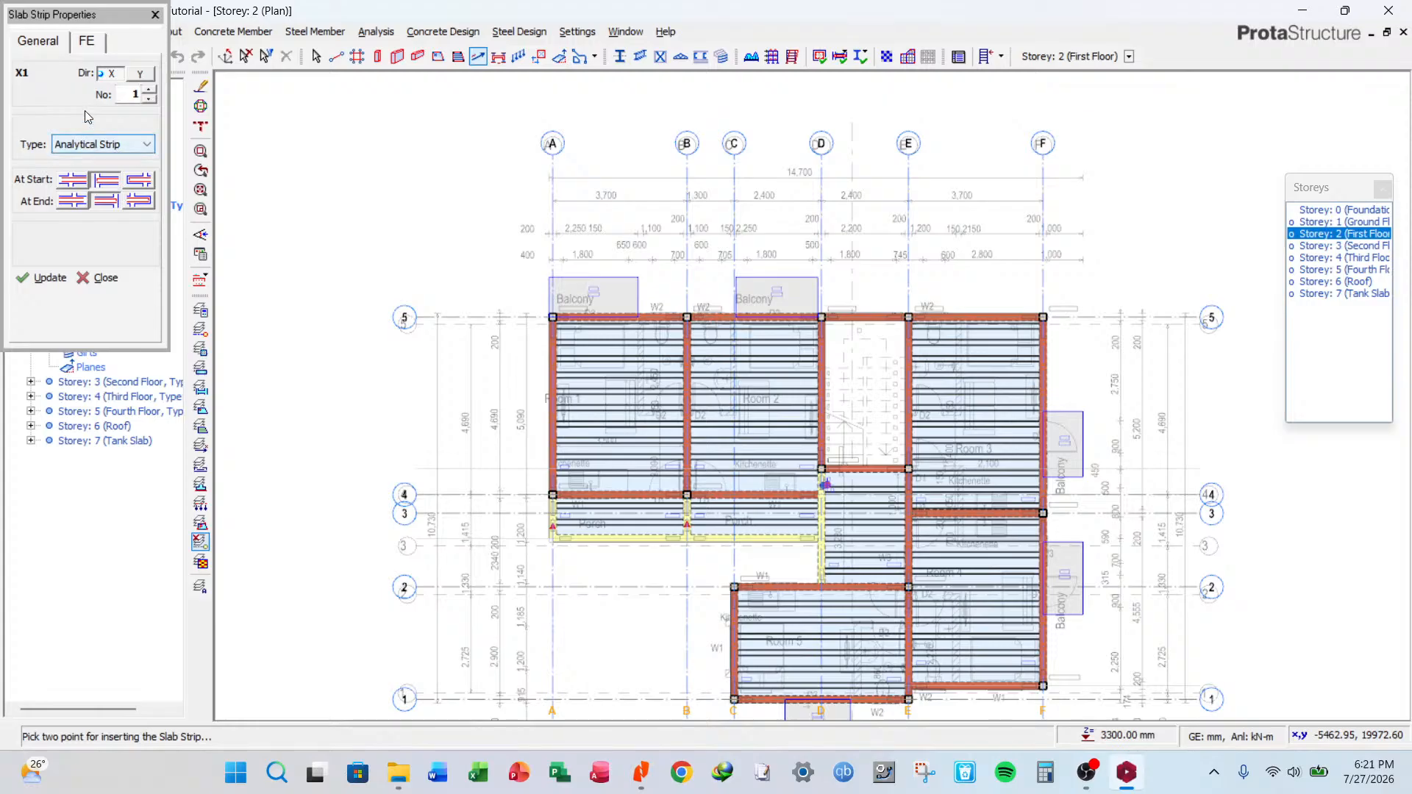
{"action": "left_click", "coordinate": [104, 145]}
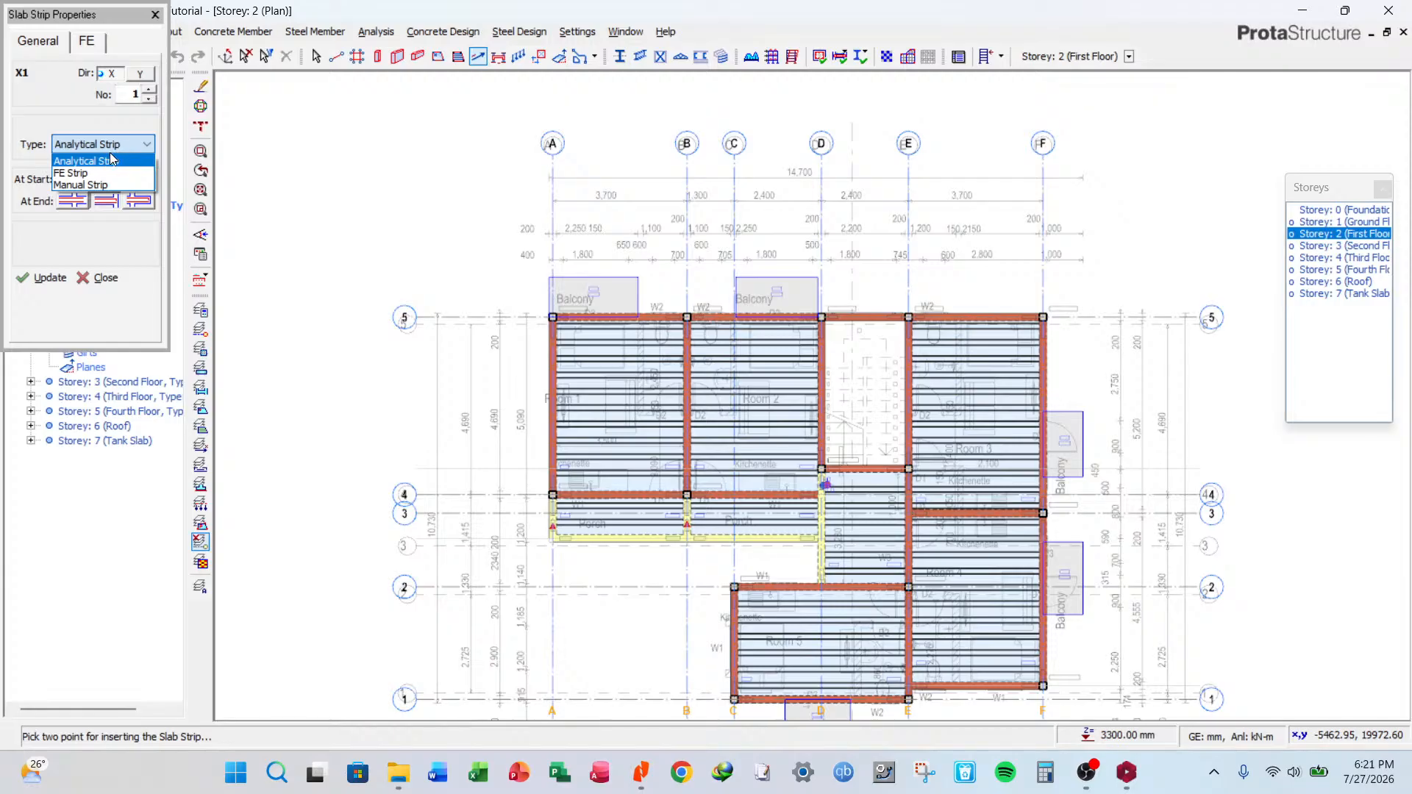
{"action": "left_click", "coordinate": [81, 184]}
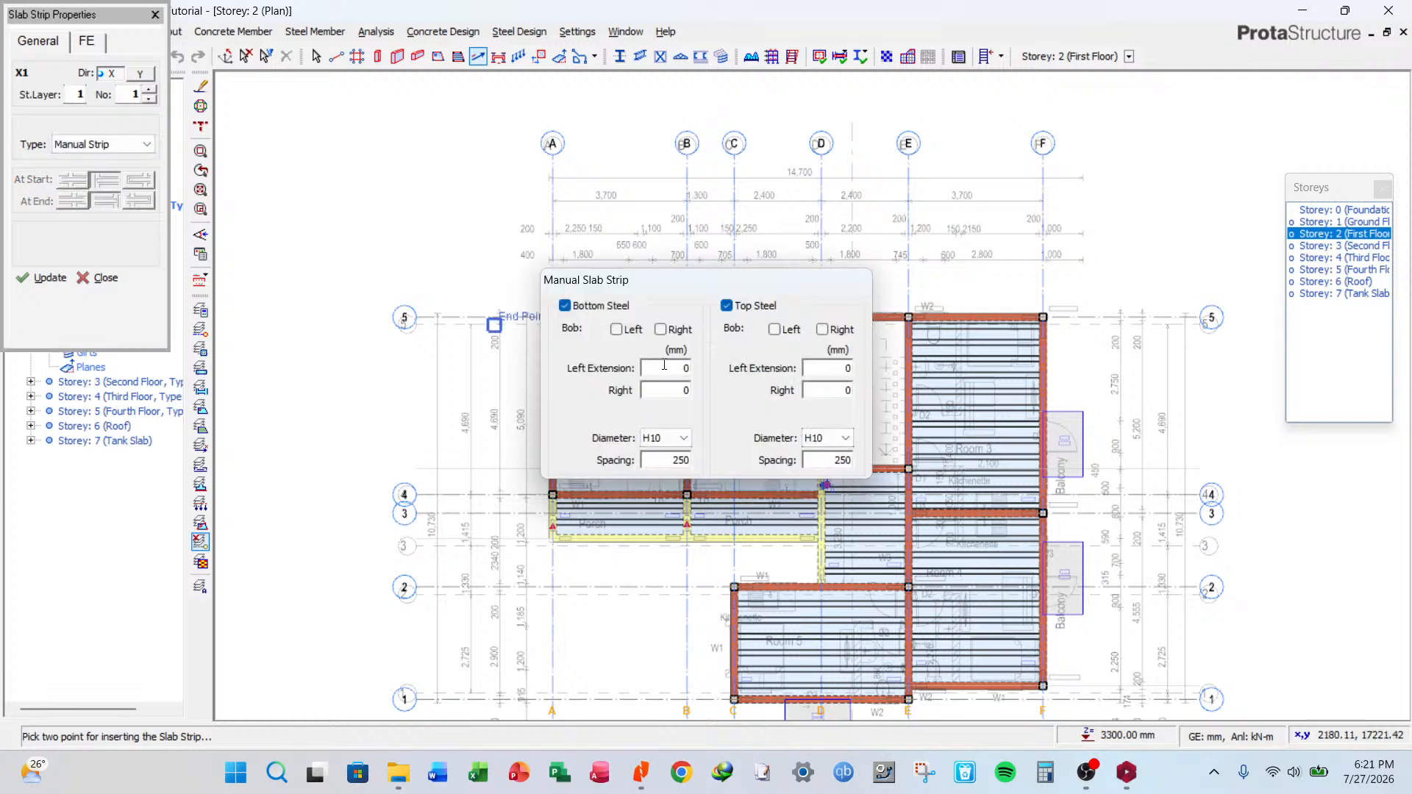
{"action": "double_click", "coordinate": [666, 453]}
{"action": "type", "text": "200"}
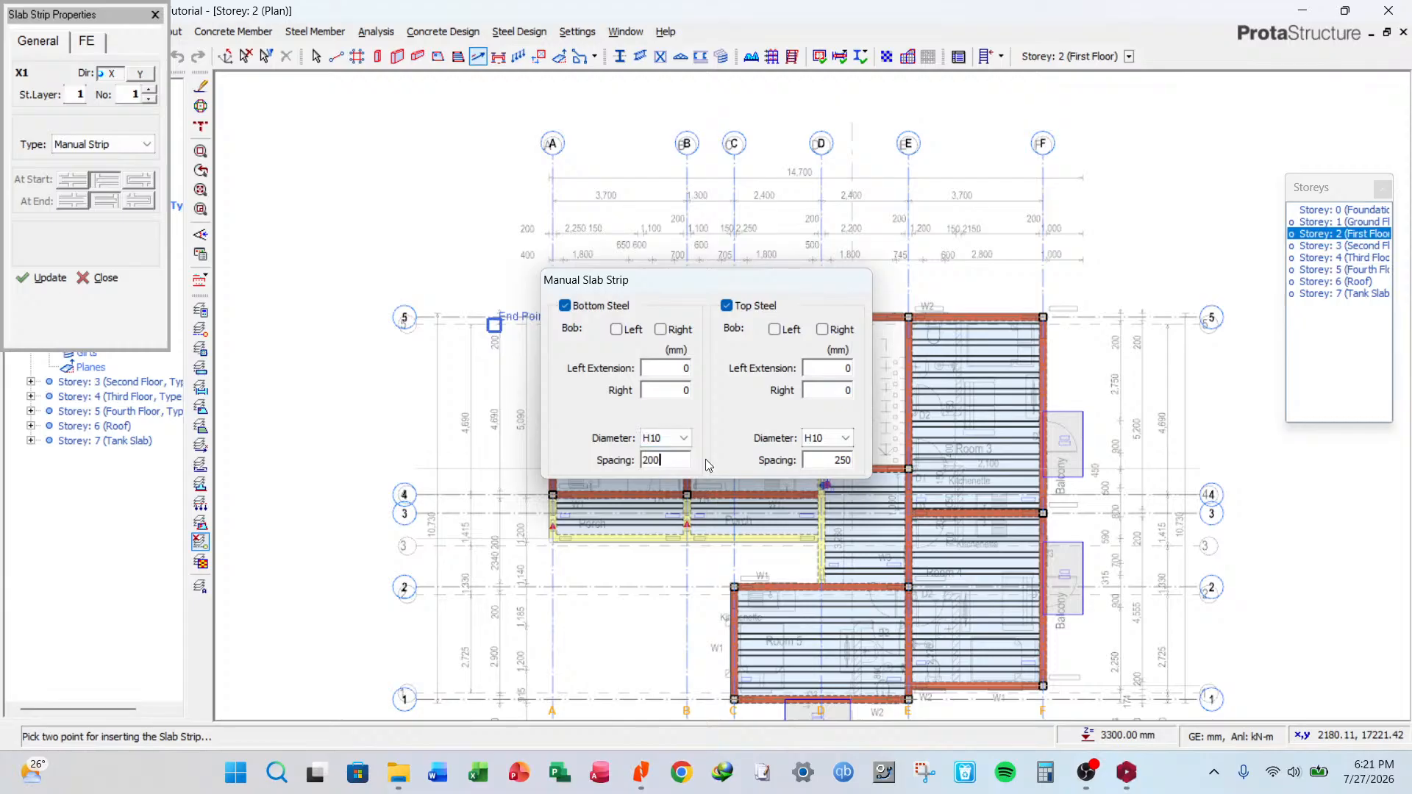
{"action": "double_click", "coordinate": [852, 462]}
{"action": "type", "text": "200"}
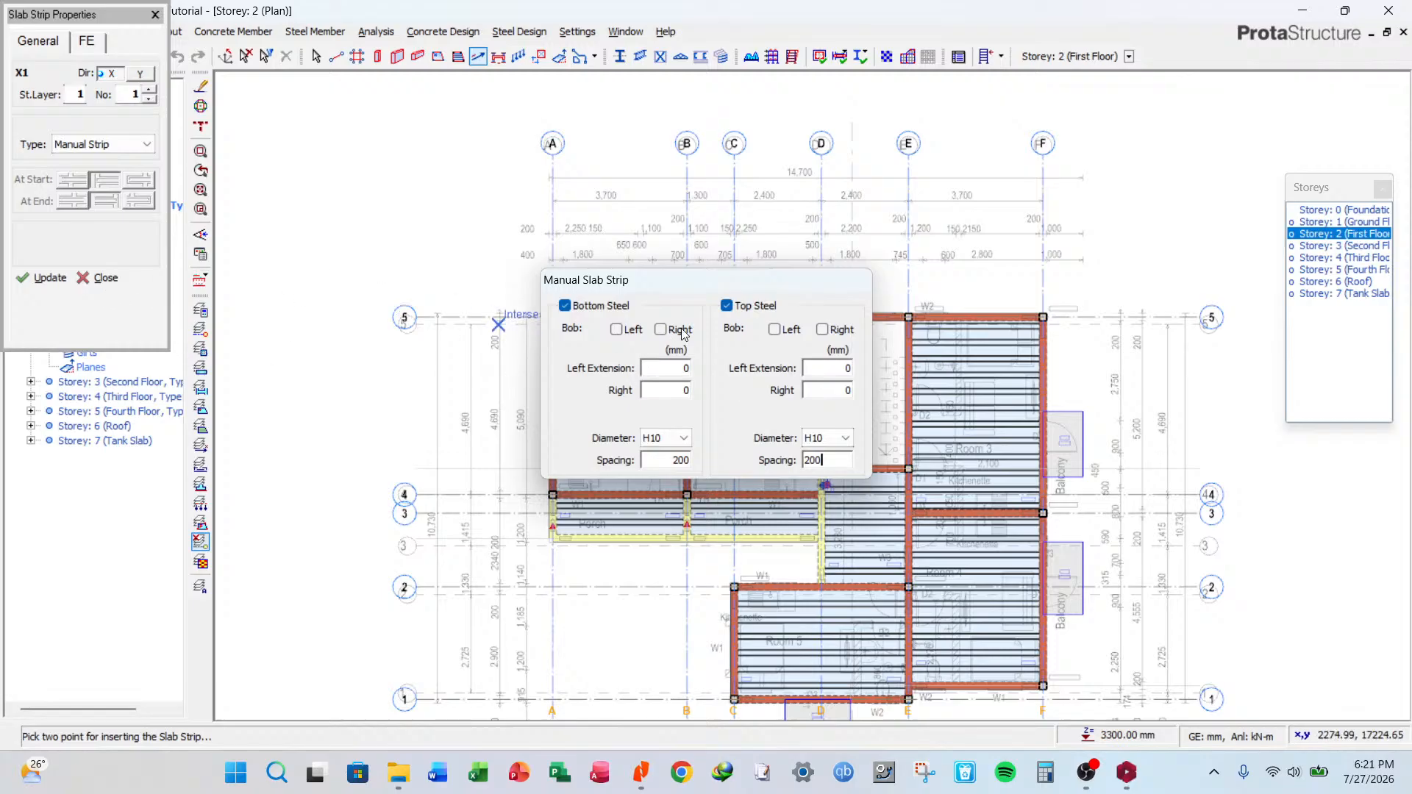
{"action": "left_click", "coordinate": [852, 253]}
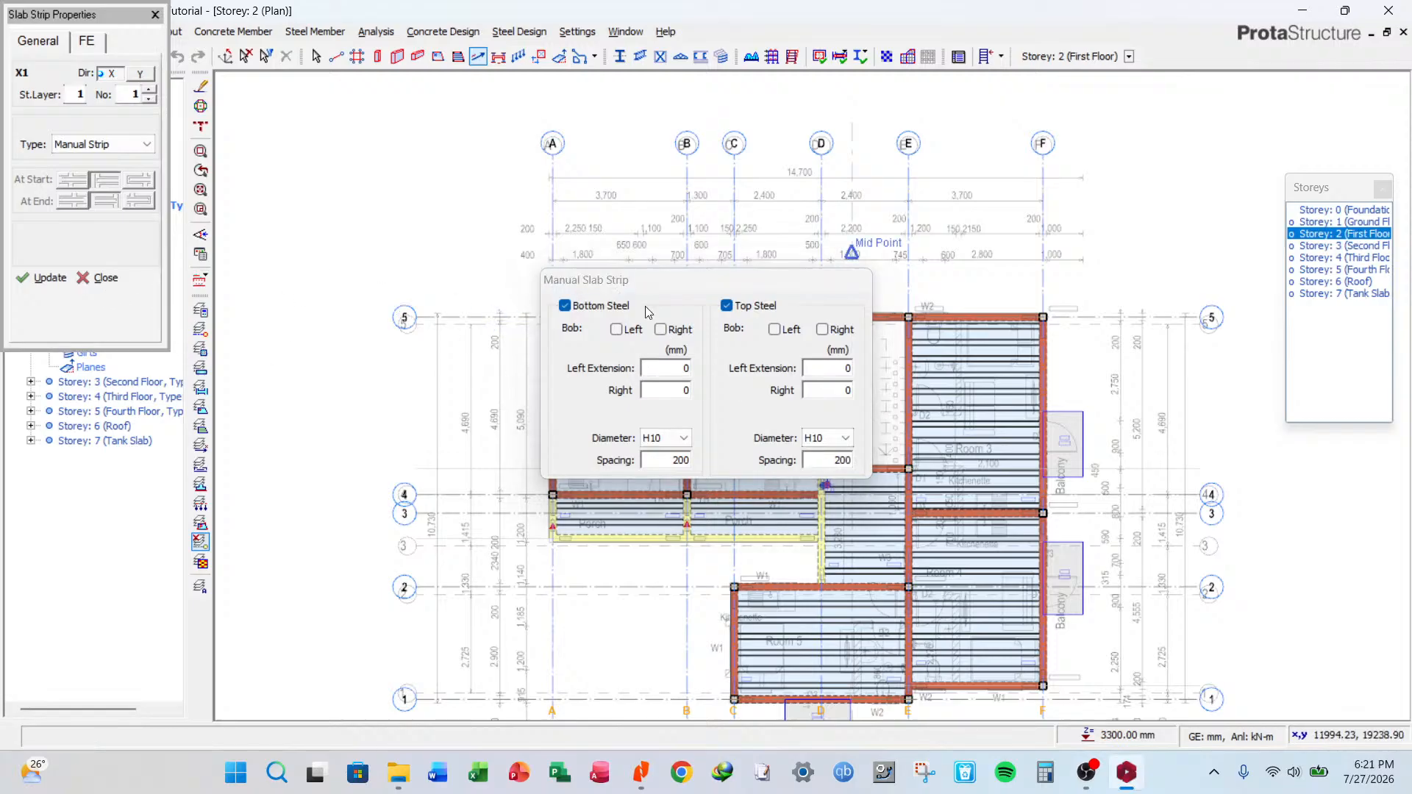
{"action": "key", "text": "Escape"}
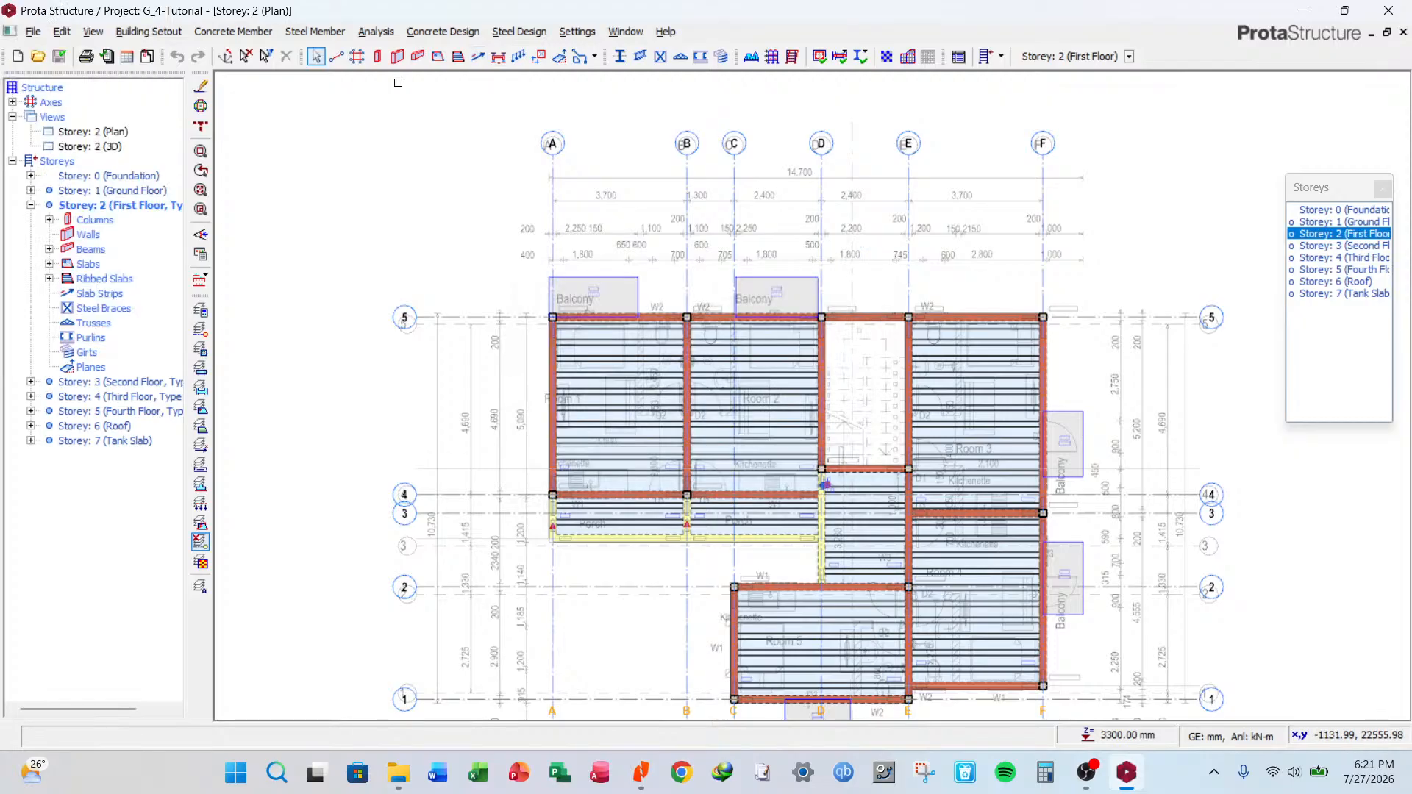
Start a new X-direction slab strip, check the available strip types and keep it as an Analytical Strip.
{"action": "left_click", "coordinate": [478, 57]}
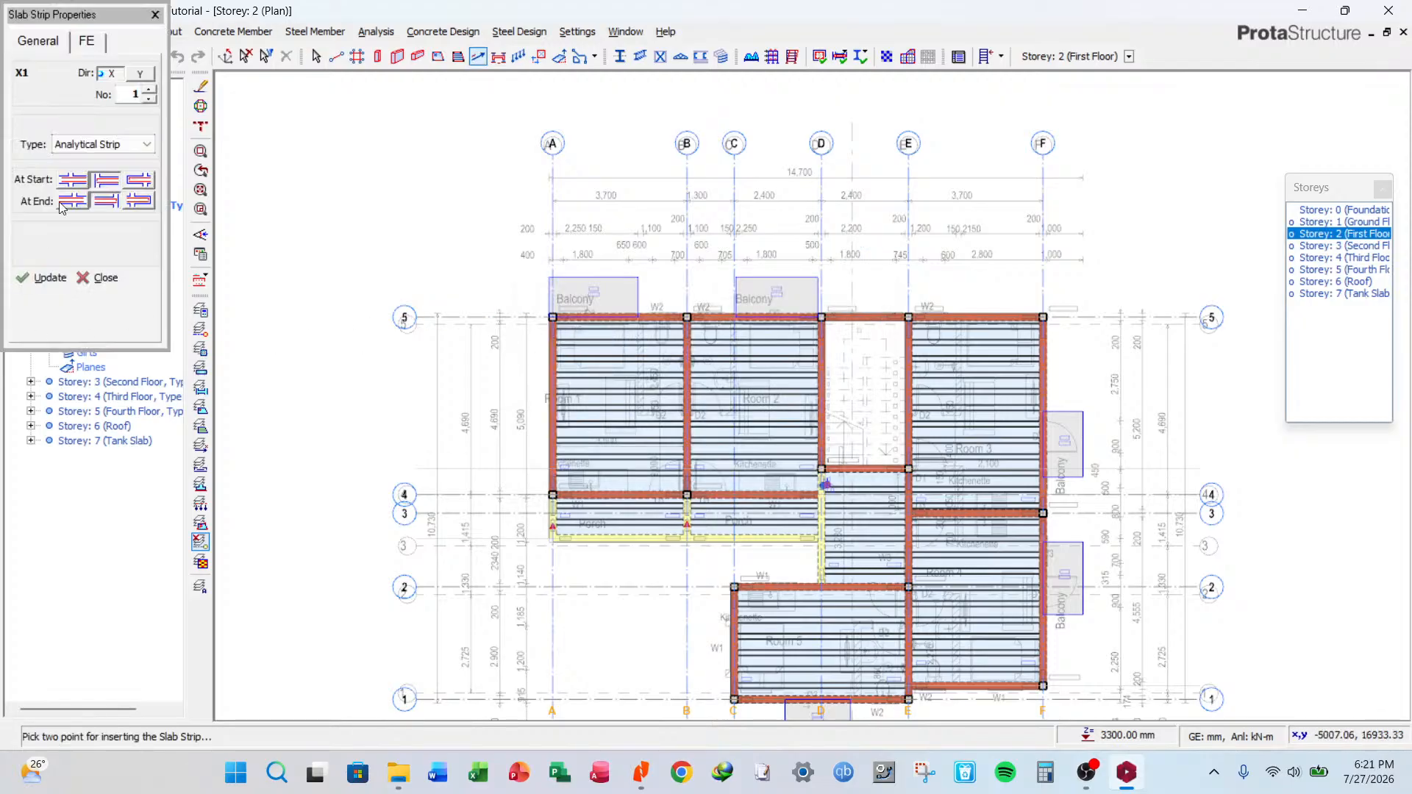
{"action": "left_click", "coordinate": [91, 145]}
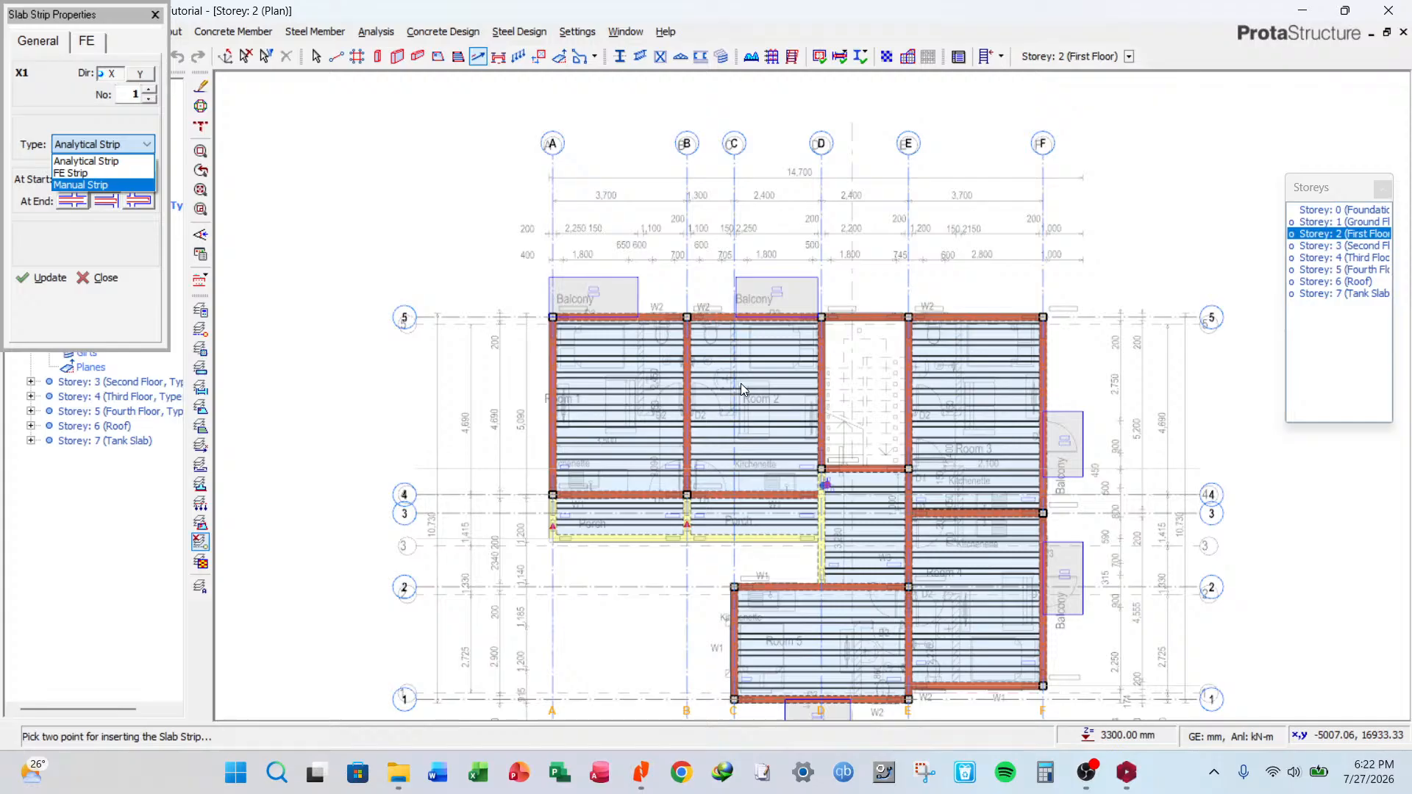
{"action": "left_click", "coordinate": [82, 101]}
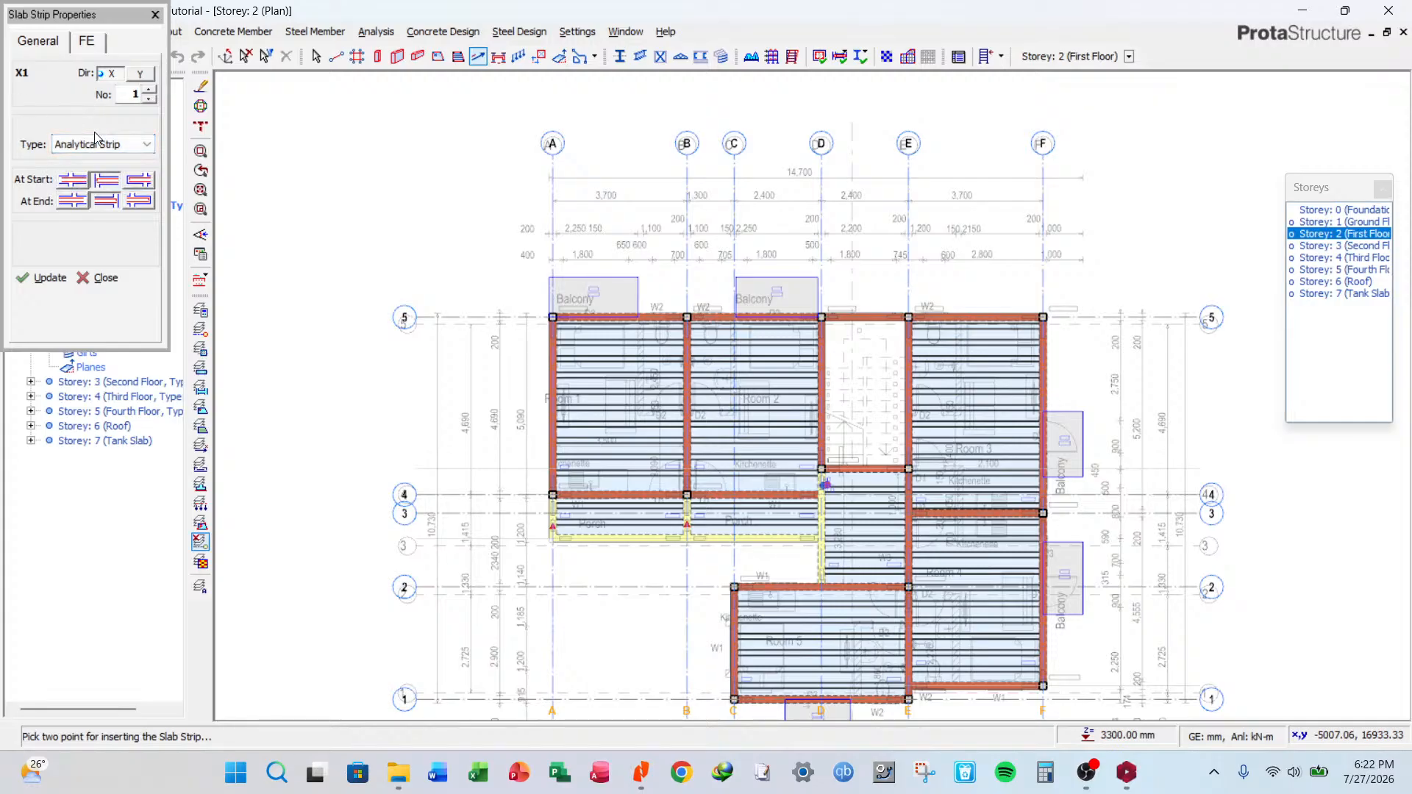
{"action": "left_click", "coordinate": [95, 141]}
{"action": "left_click", "coordinate": [90, 121]}
{"action": "left_click", "coordinate": [103, 145]}
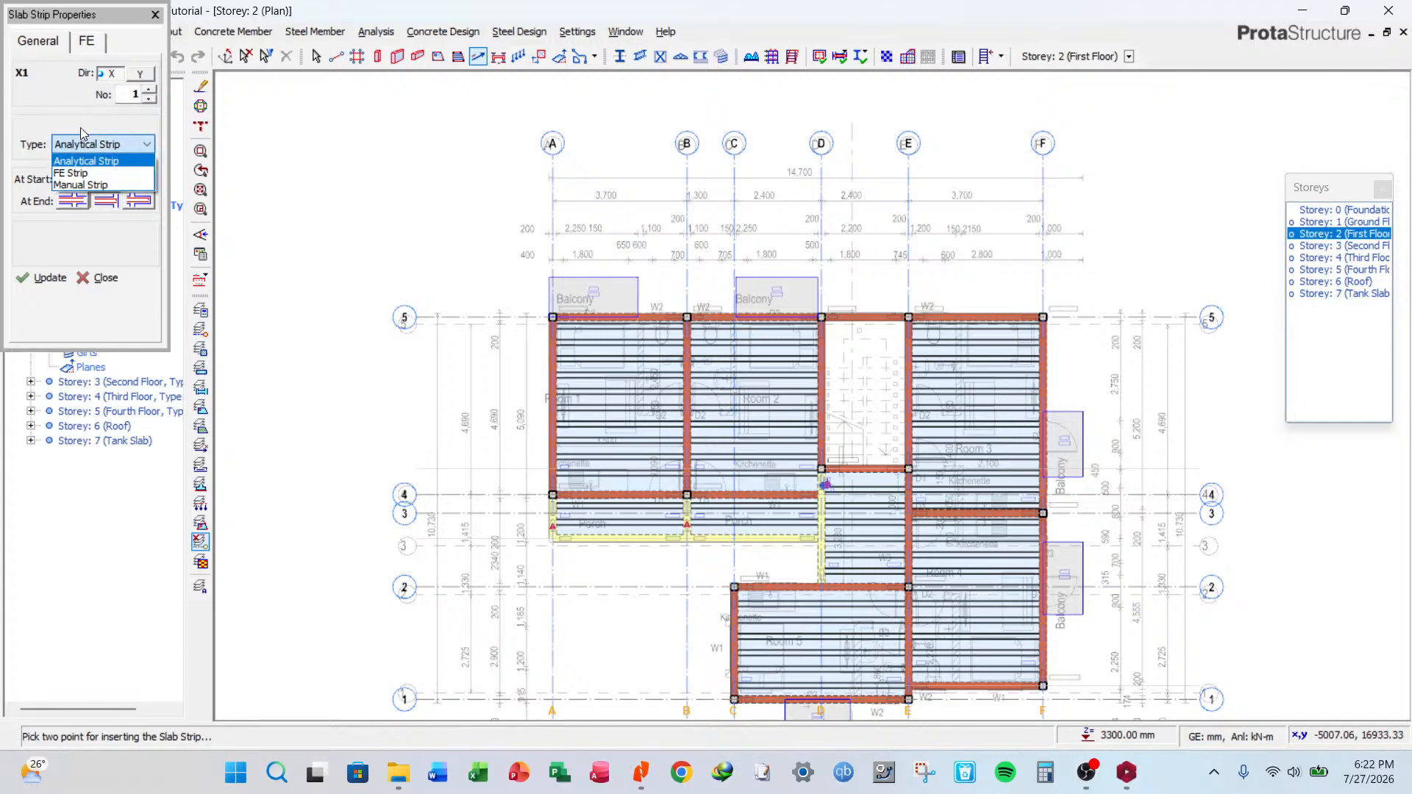
{"action": "left_click", "coordinate": [89, 145]}
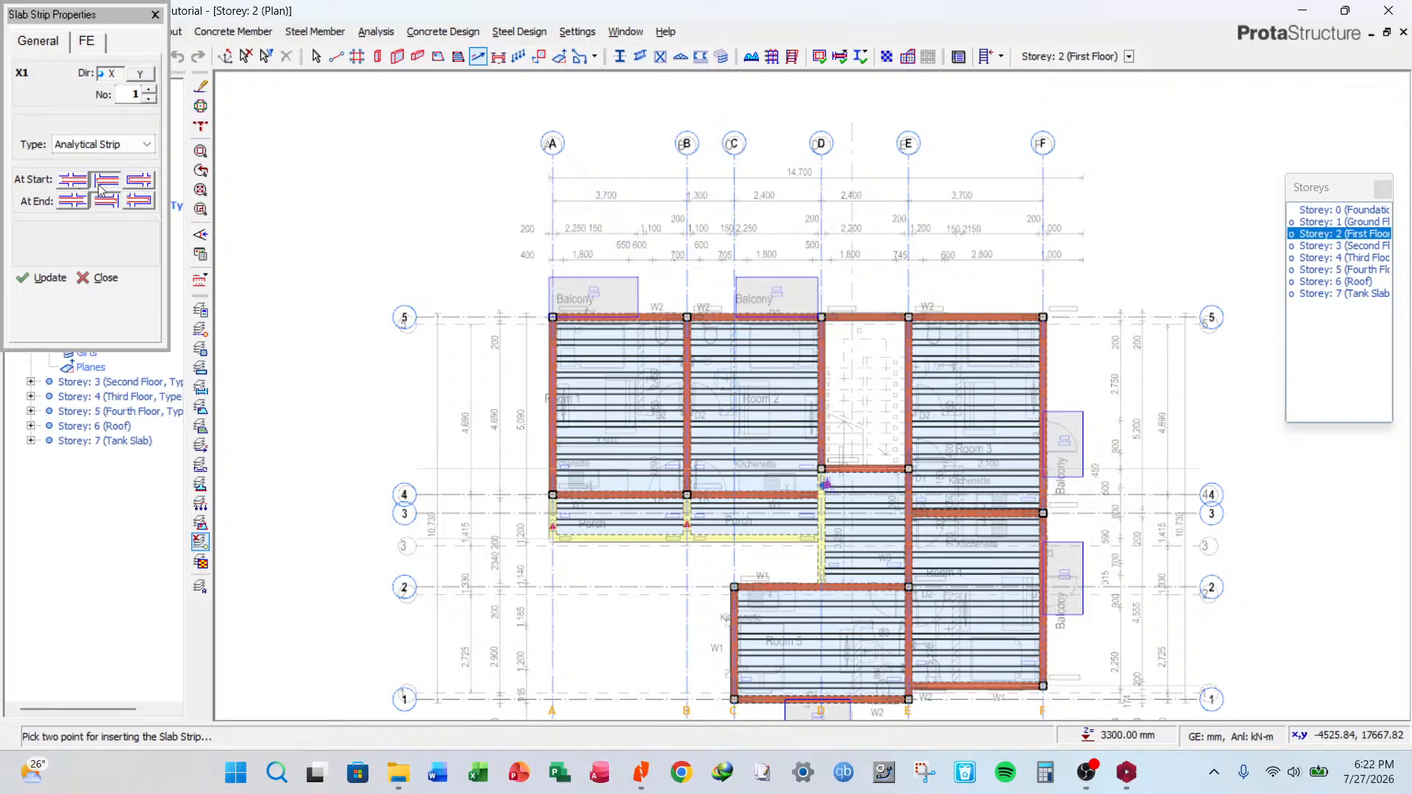
Try the start conditions of the analytical slab strip and choose the third bar arrangement for its start.
{"action": "left_click", "coordinate": [74, 184]}
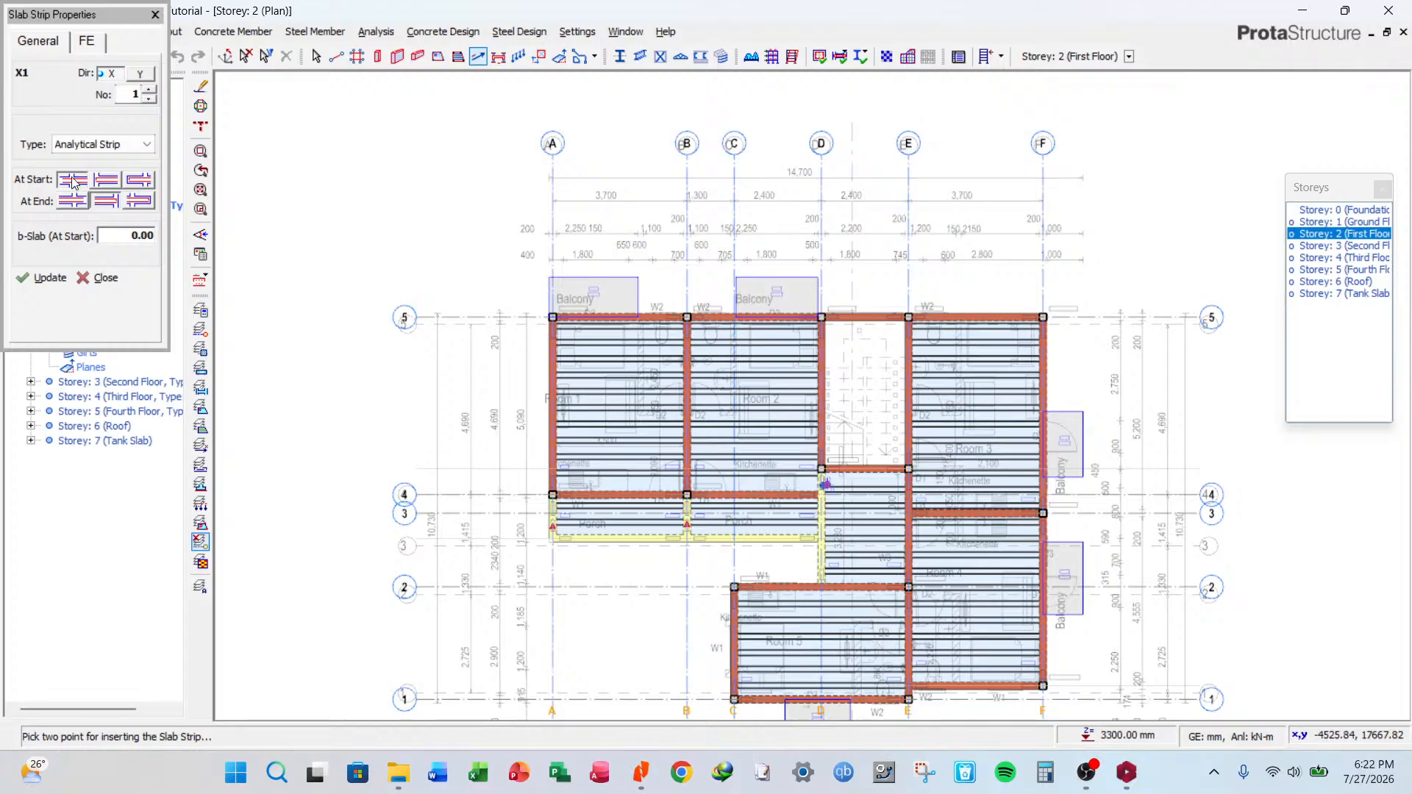
{"action": "left_click", "coordinate": [105, 182]}
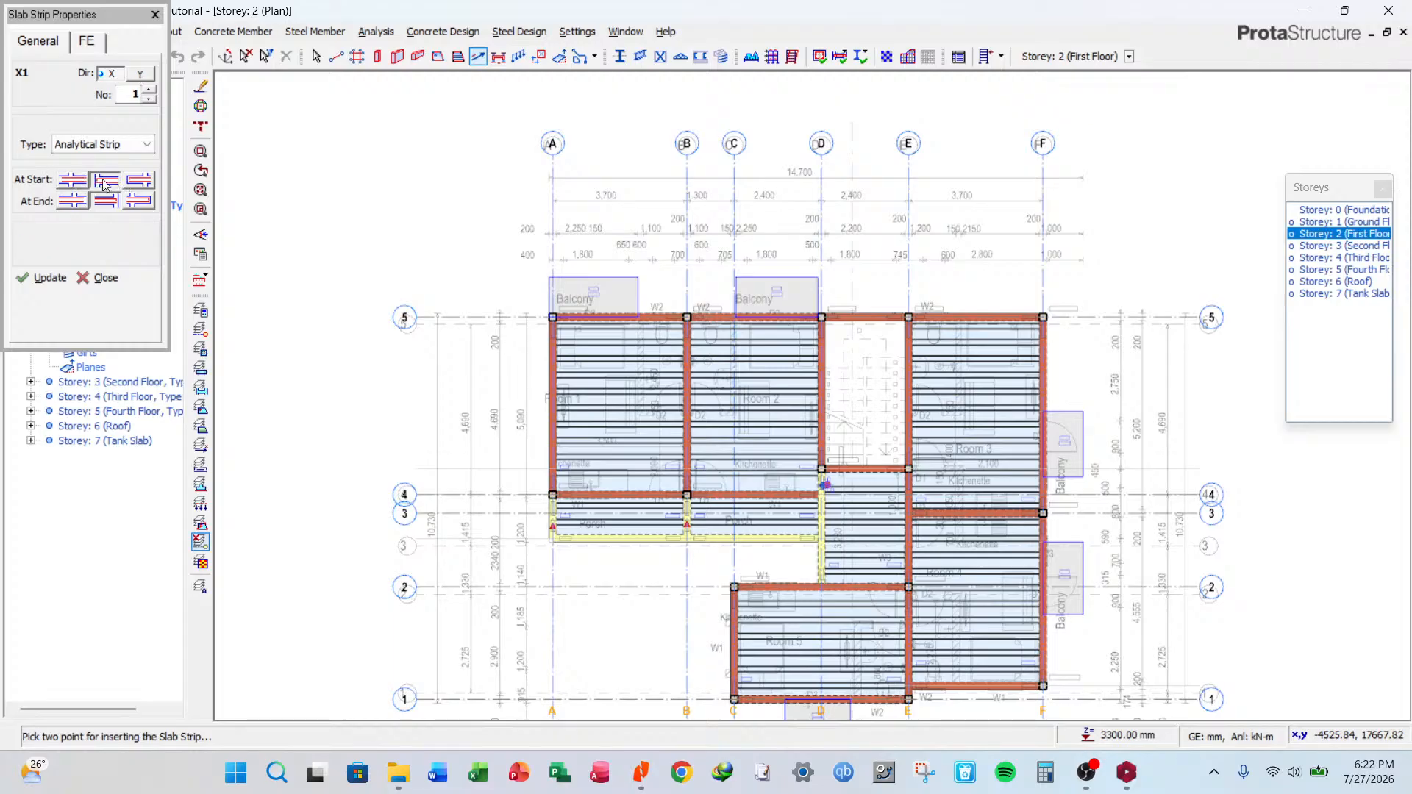
{"action": "left_click", "coordinate": [141, 186]}
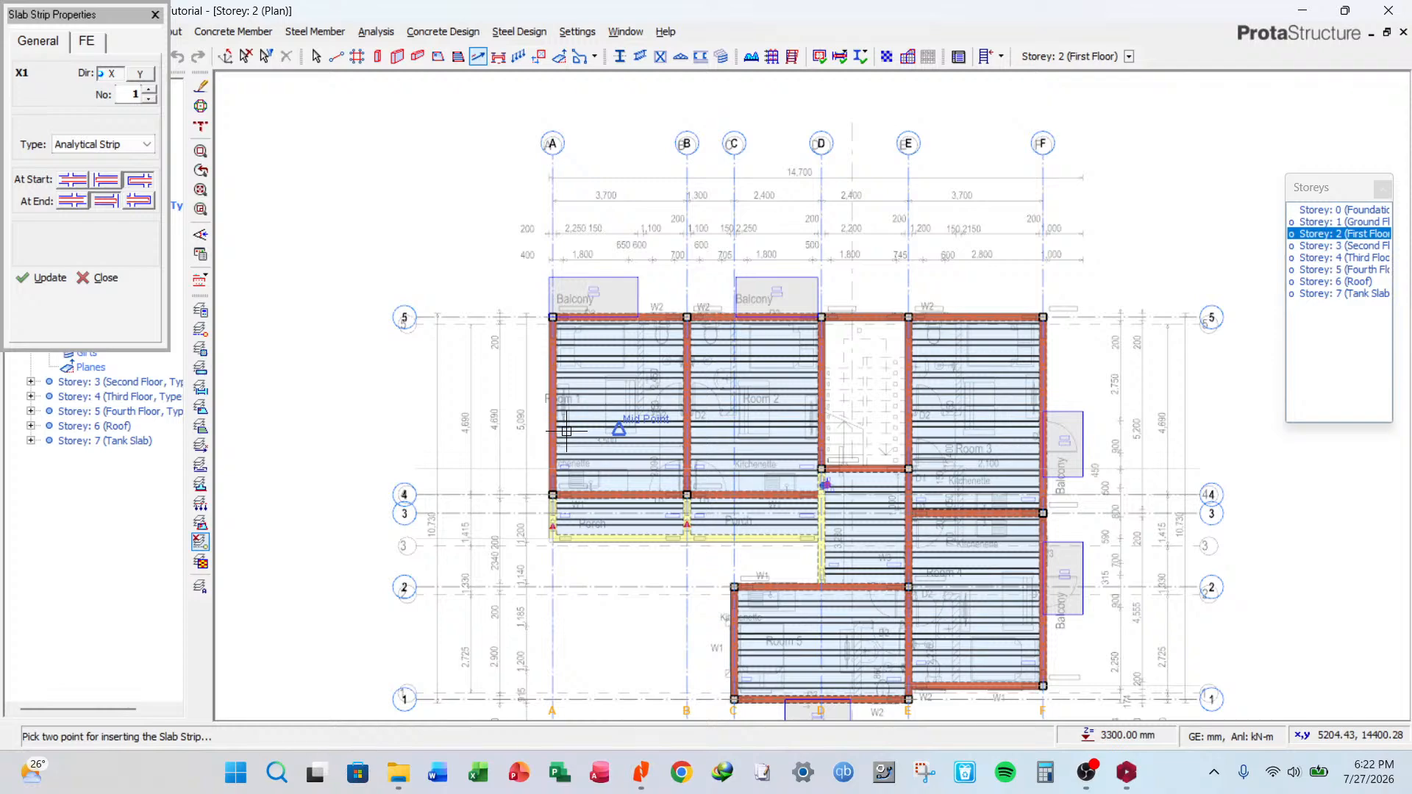
{"action": "middle_click_drag", "start_coordinate": [566, 431], "coordinate": [477, 342]}
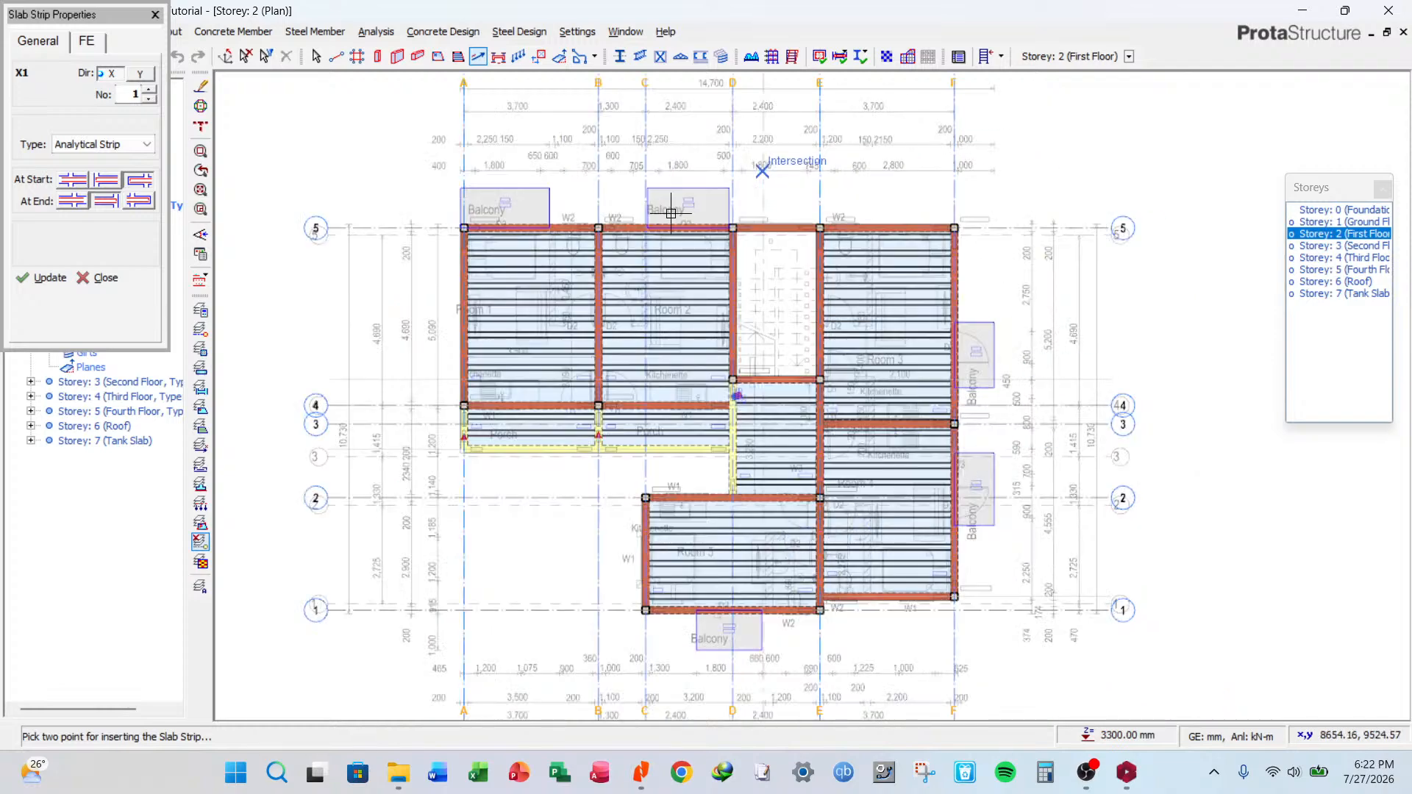
{"action": "scroll", "coordinate": [817, 611], "scroll_direction": "up", "scroll_amount": 2}
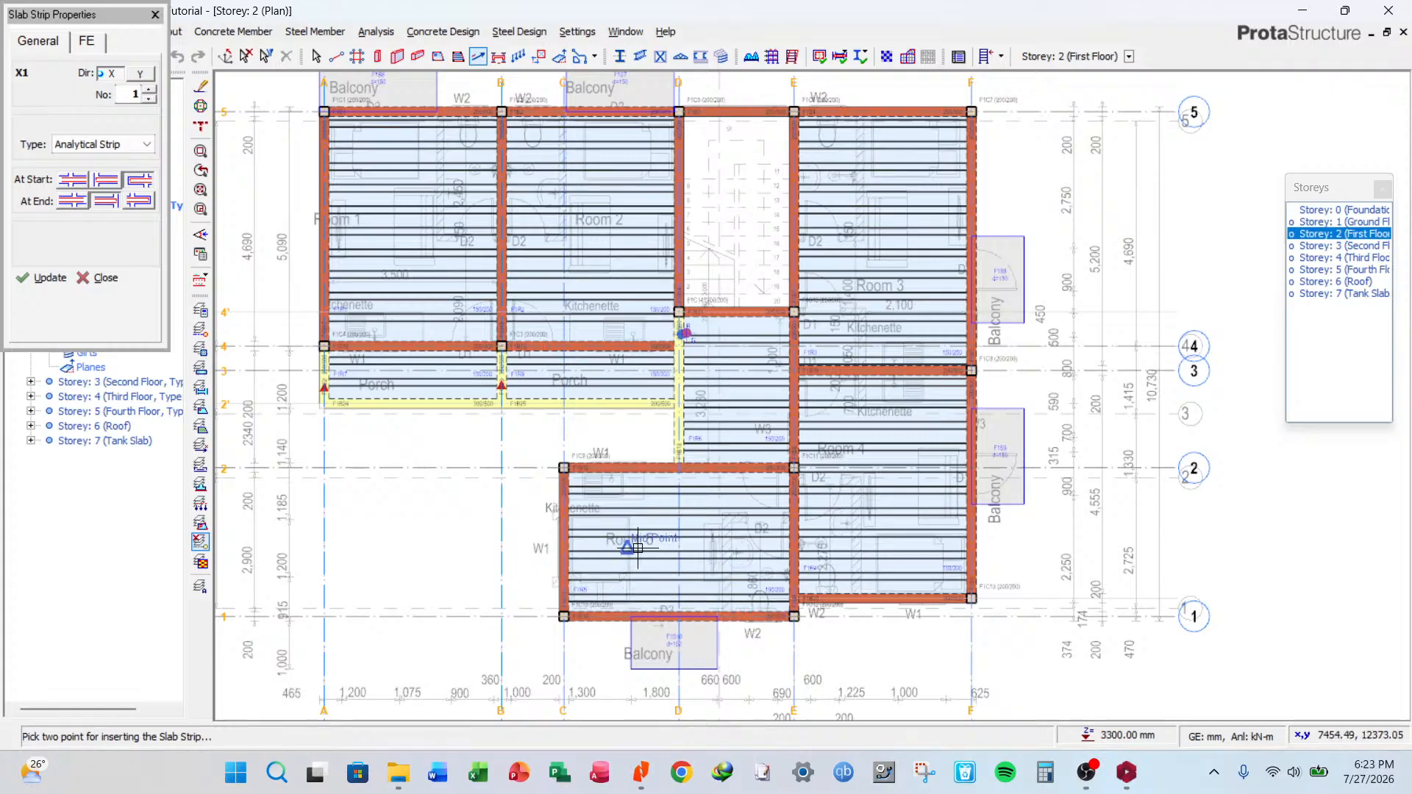
{"action": "scroll", "coordinate": [637, 548], "scroll_direction": "up", "scroll_amount": 1}
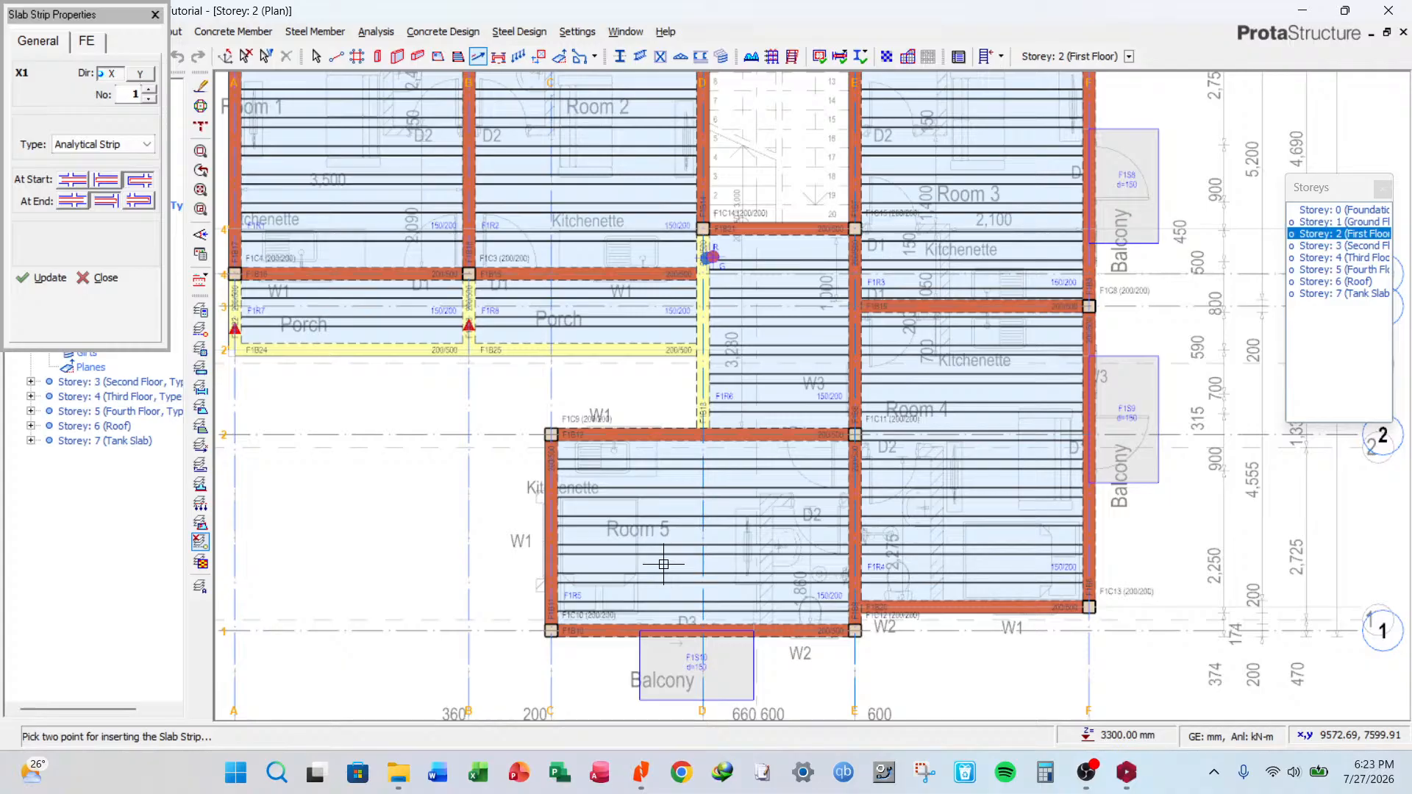
{"action": "scroll", "coordinate": [663, 564], "scroll_direction": "down", "scroll_amount": 1}
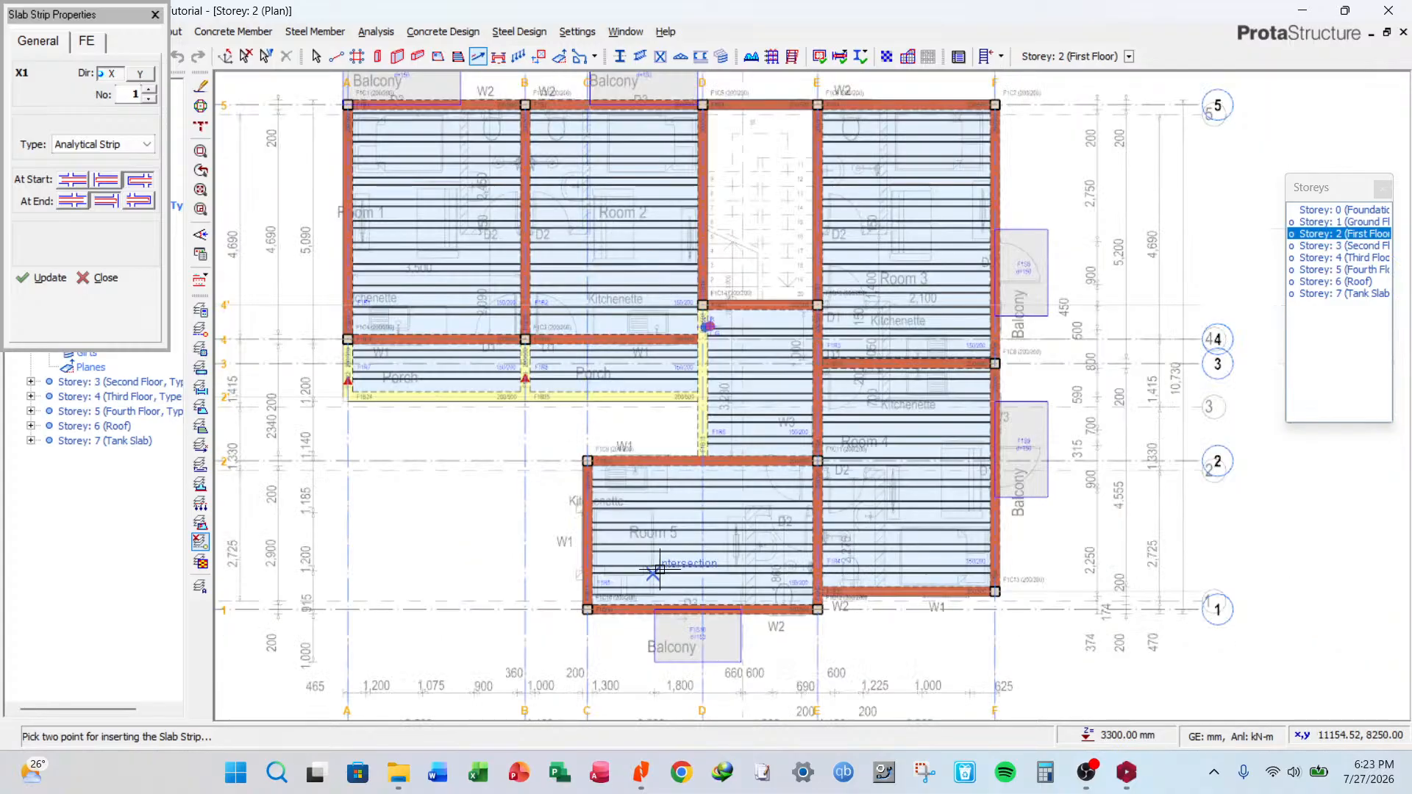
Set the second bar arrangement at the strip's start and insert analytical strip X1 across Room 3, from the stairwell to beyond axis F.
{"action": "scroll", "coordinate": [684, 561], "scroll_direction": "up", "scroll_amount": 1}
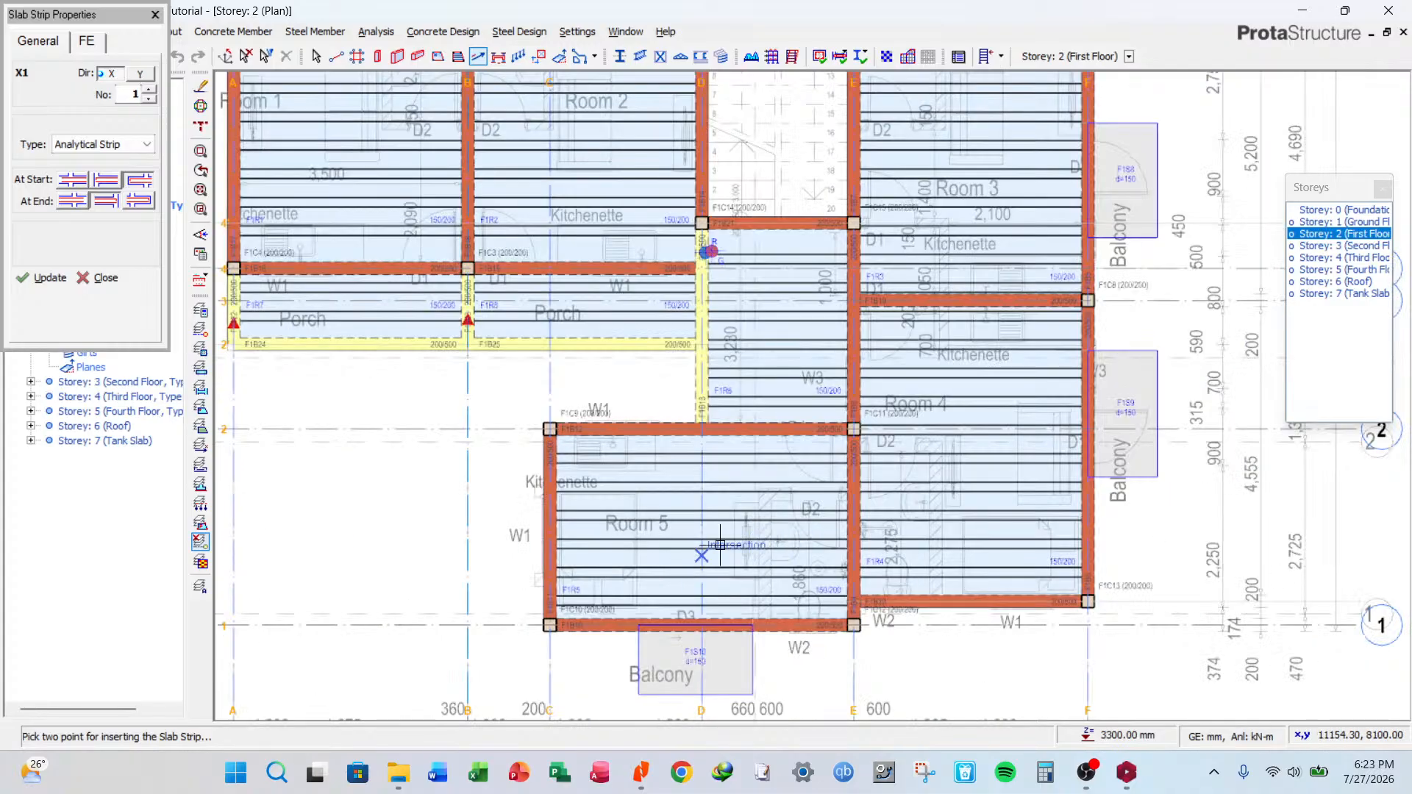
{"action": "scroll", "coordinate": [728, 544], "scroll_direction": "down", "scroll_amount": 1}
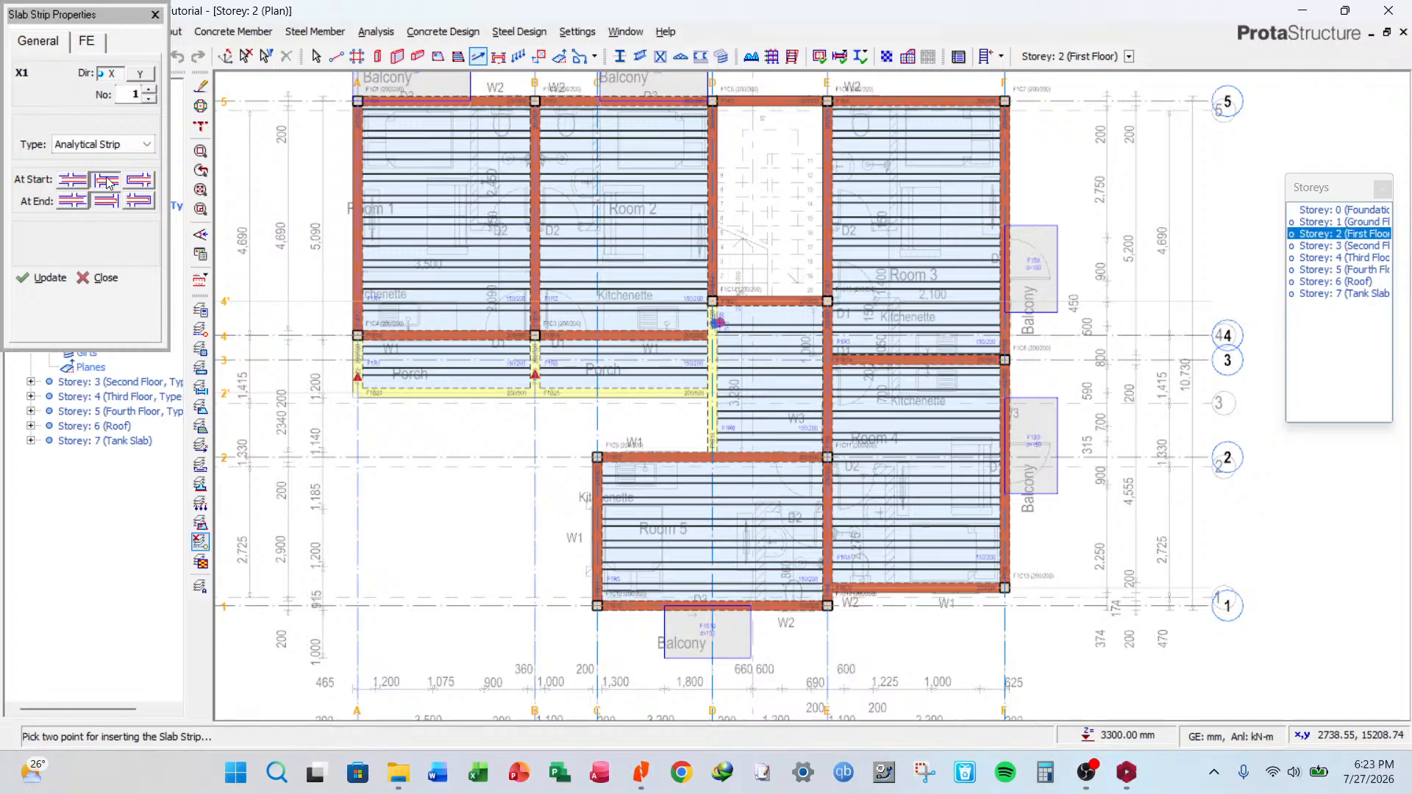
{"action": "scroll", "coordinate": [770, 195], "scroll_direction": "up", "scroll_amount": 1}
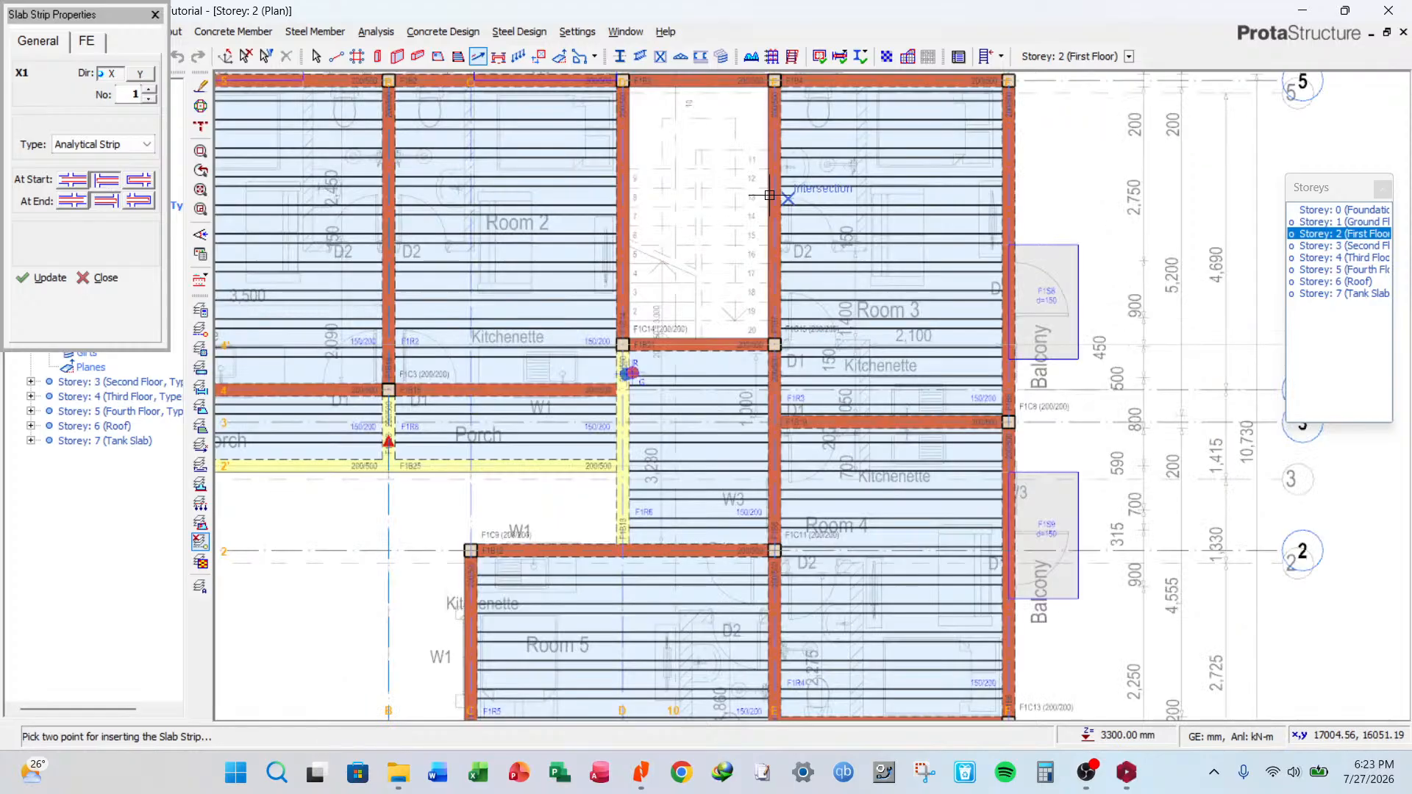
{"action": "scroll", "coordinate": [745, 208], "scroll_direction": "up", "scroll_amount": 3}
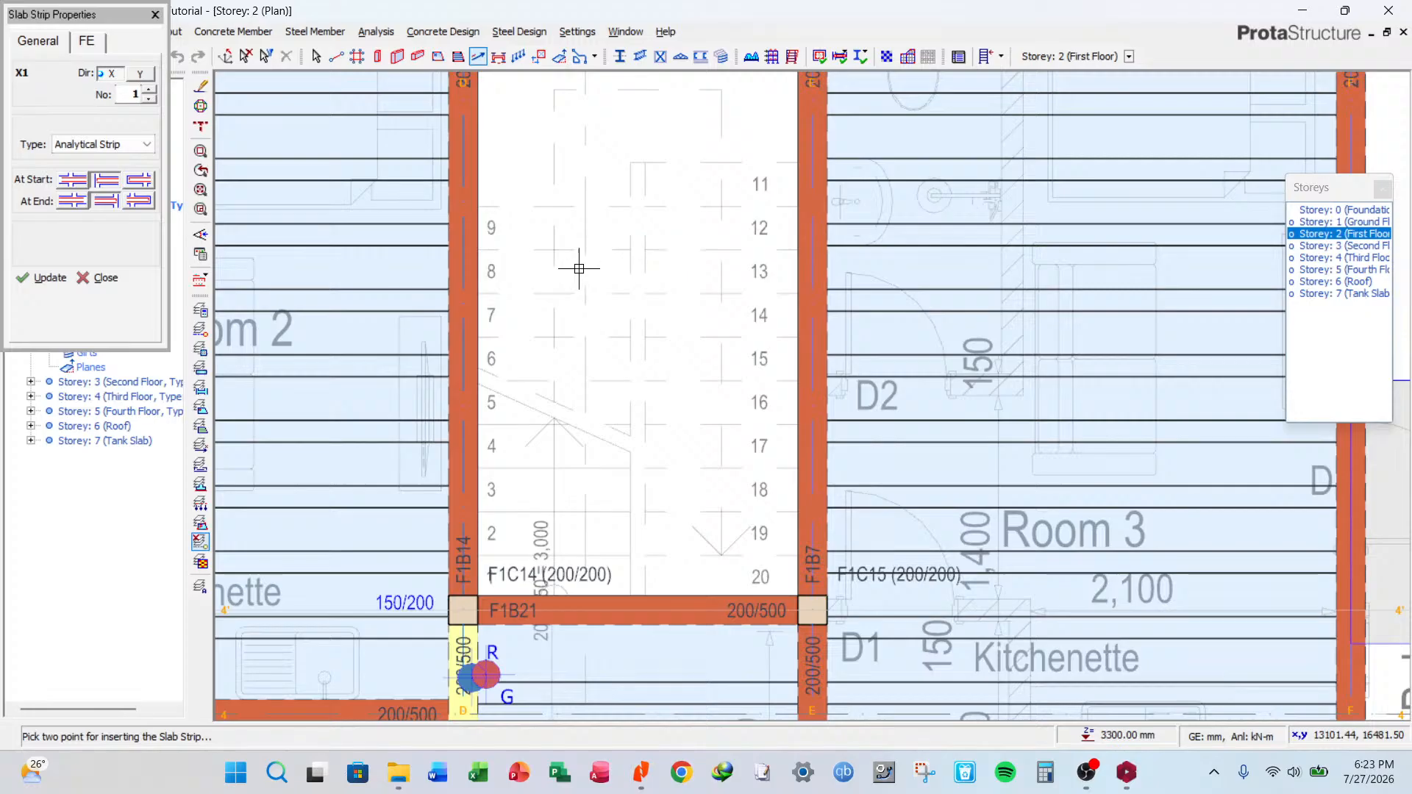
{"action": "scroll", "coordinate": [576, 268], "scroll_direction": "down", "scroll_amount": 4}
{"action": "scroll", "coordinate": [694, 234], "scroll_direction": "up", "scroll_amount": 3}
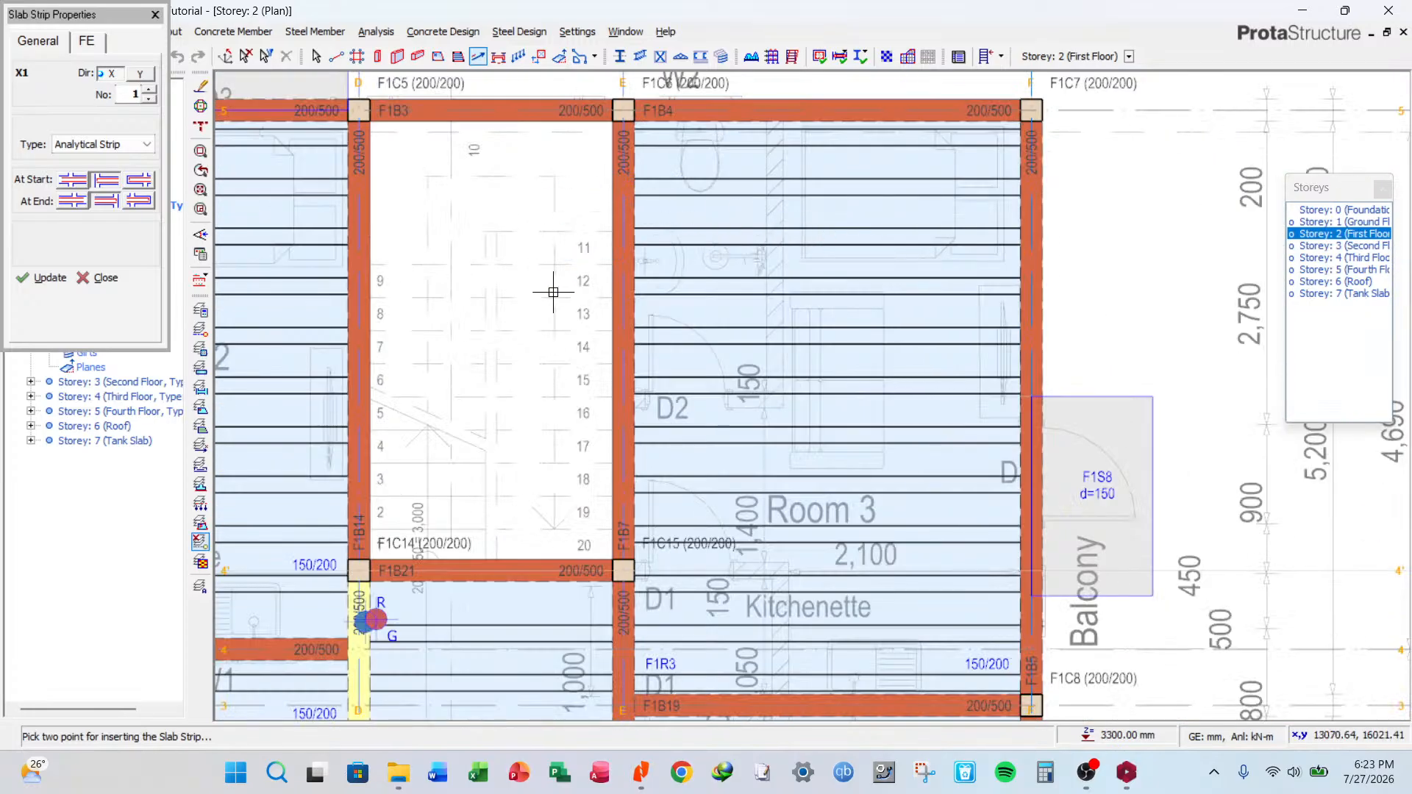
{"action": "left_click", "coordinate": [572, 317]}
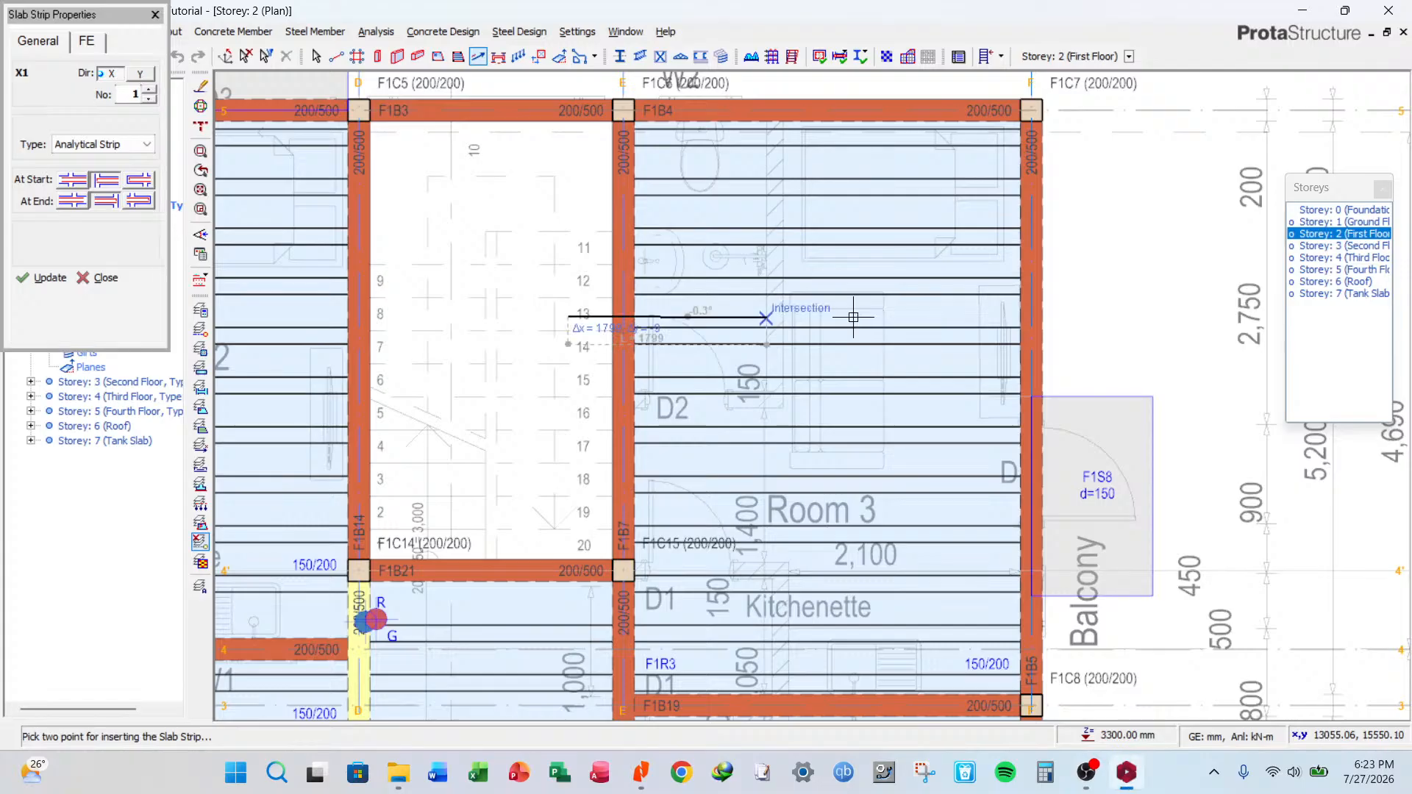
{"action": "left_click", "coordinate": [1090, 314]}
{"action": "scroll", "coordinate": [736, 280], "scroll_direction": "down", "scroll_amount": 4}
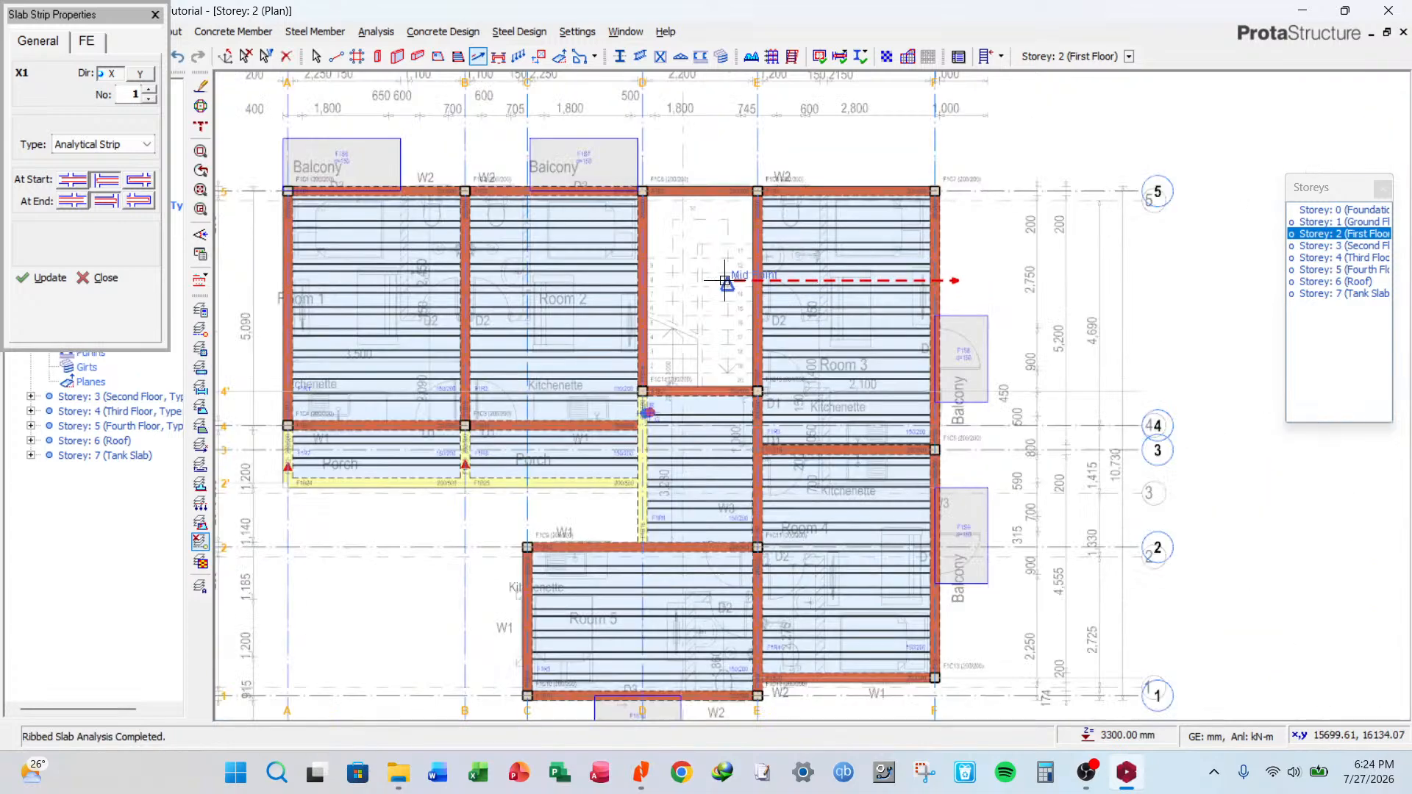
Insert a second X-direction analytical slab strip through Rooms 5 and 4, from outside axis C to beyond axis F.
{"action": "scroll", "coordinate": [725, 280], "scroll_direction": "up", "scroll_amount": 5}
{"action": "scroll", "coordinate": [634, 307], "scroll_direction": "down", "scroll_amount": 3}
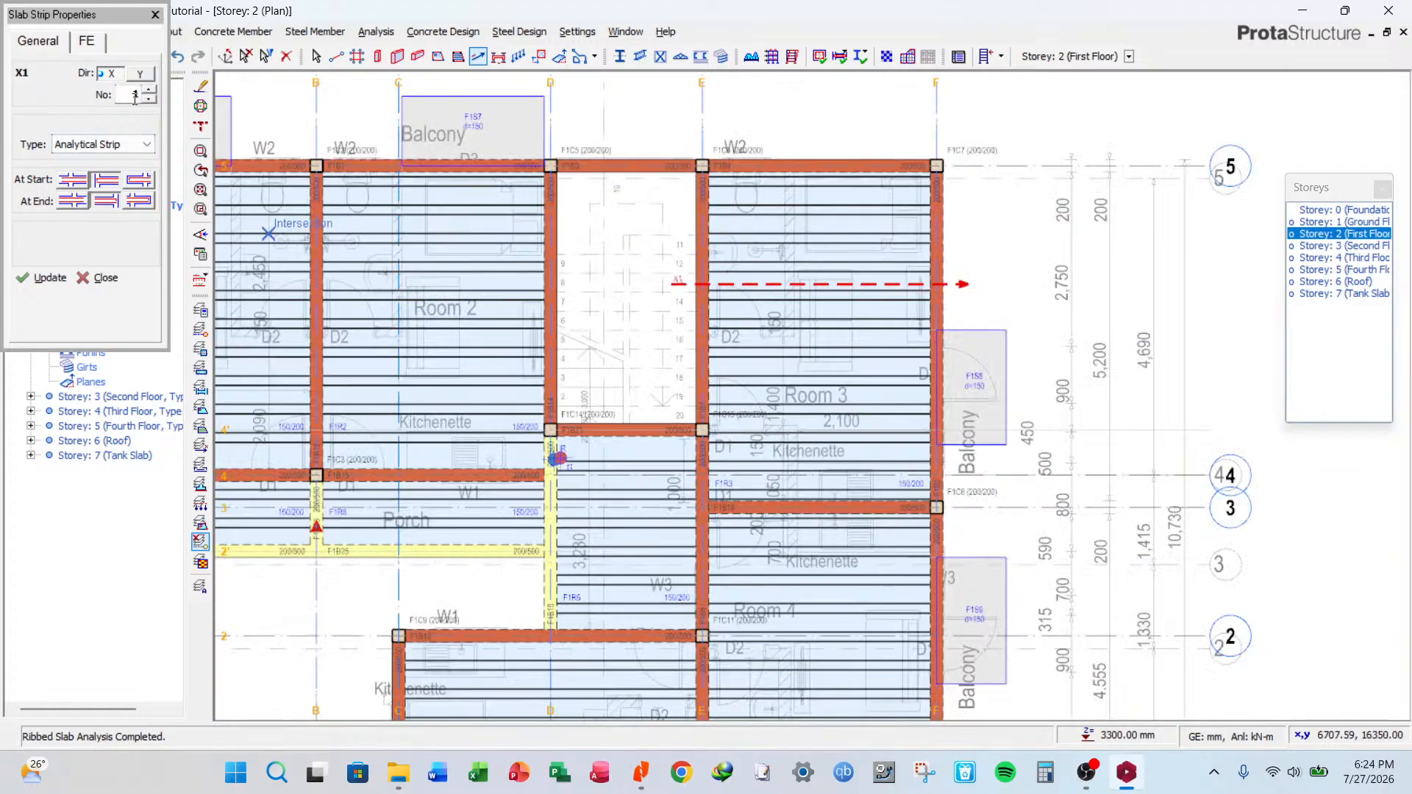
{"action": "scroll", "coordinate": [899, 238], "scroll_direction": "down", "scroll_amount": 2}
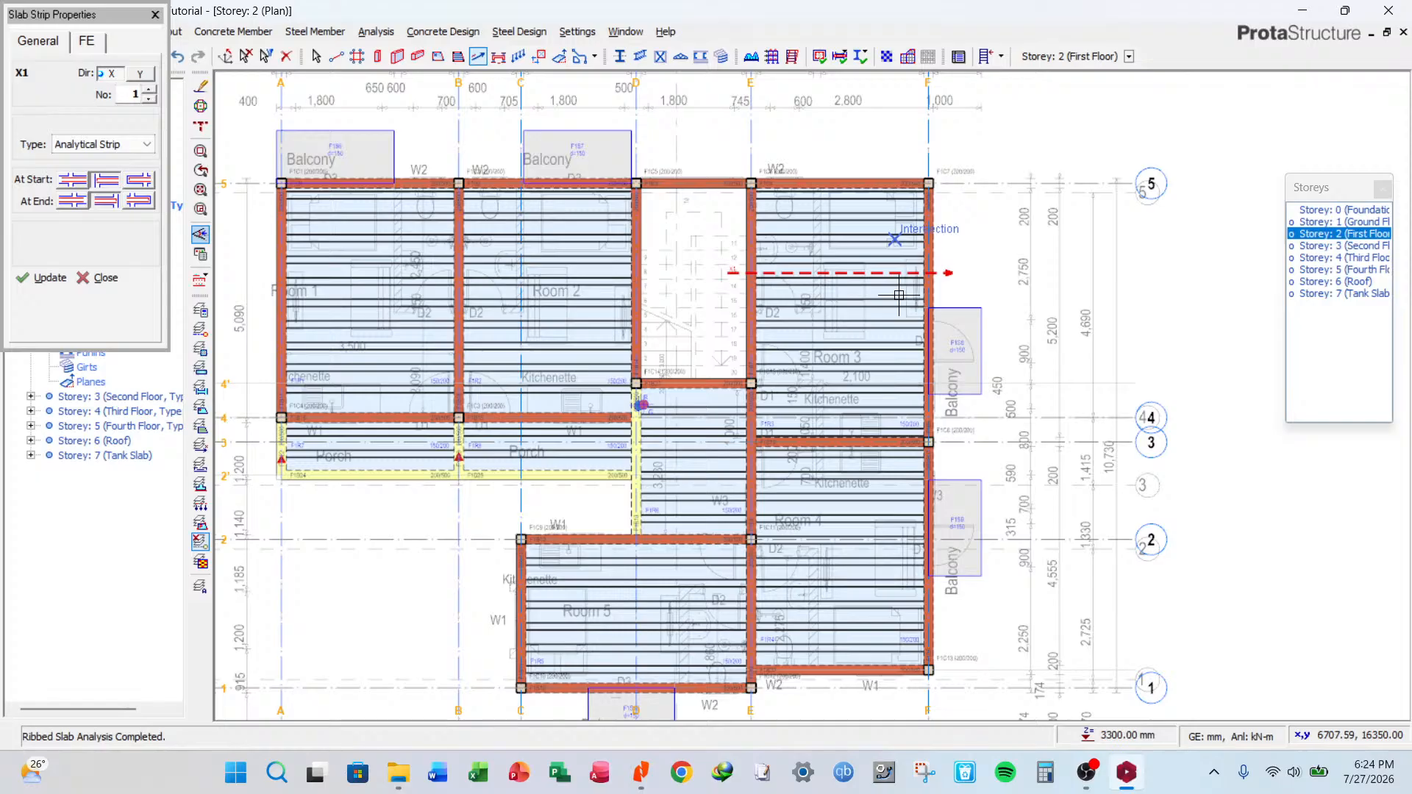
{"action": "scroll", "coordinate": [415, 516], "scroll_direction": "up", "scroll_amount": 2}
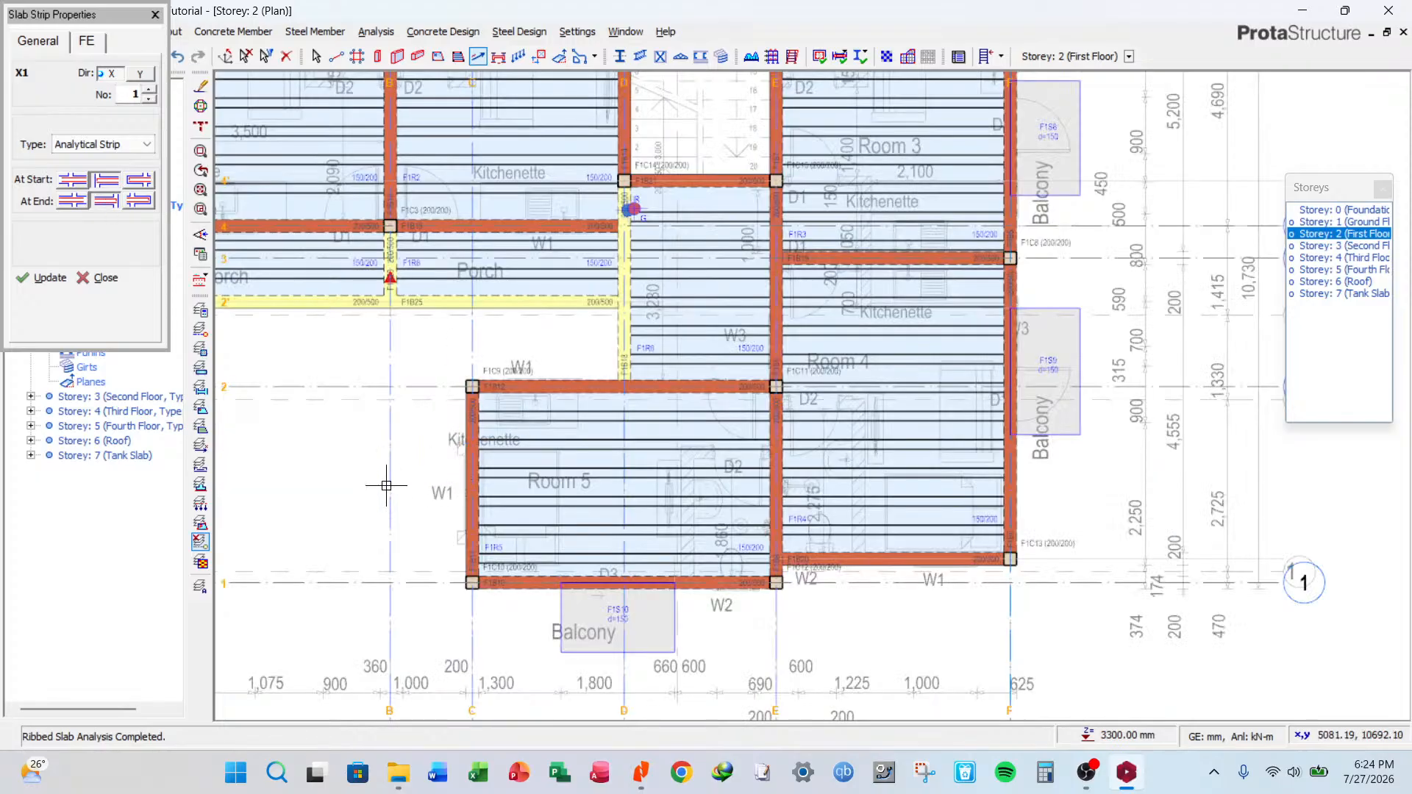
{"action": "left_click", "coordinate": [416, 463]}
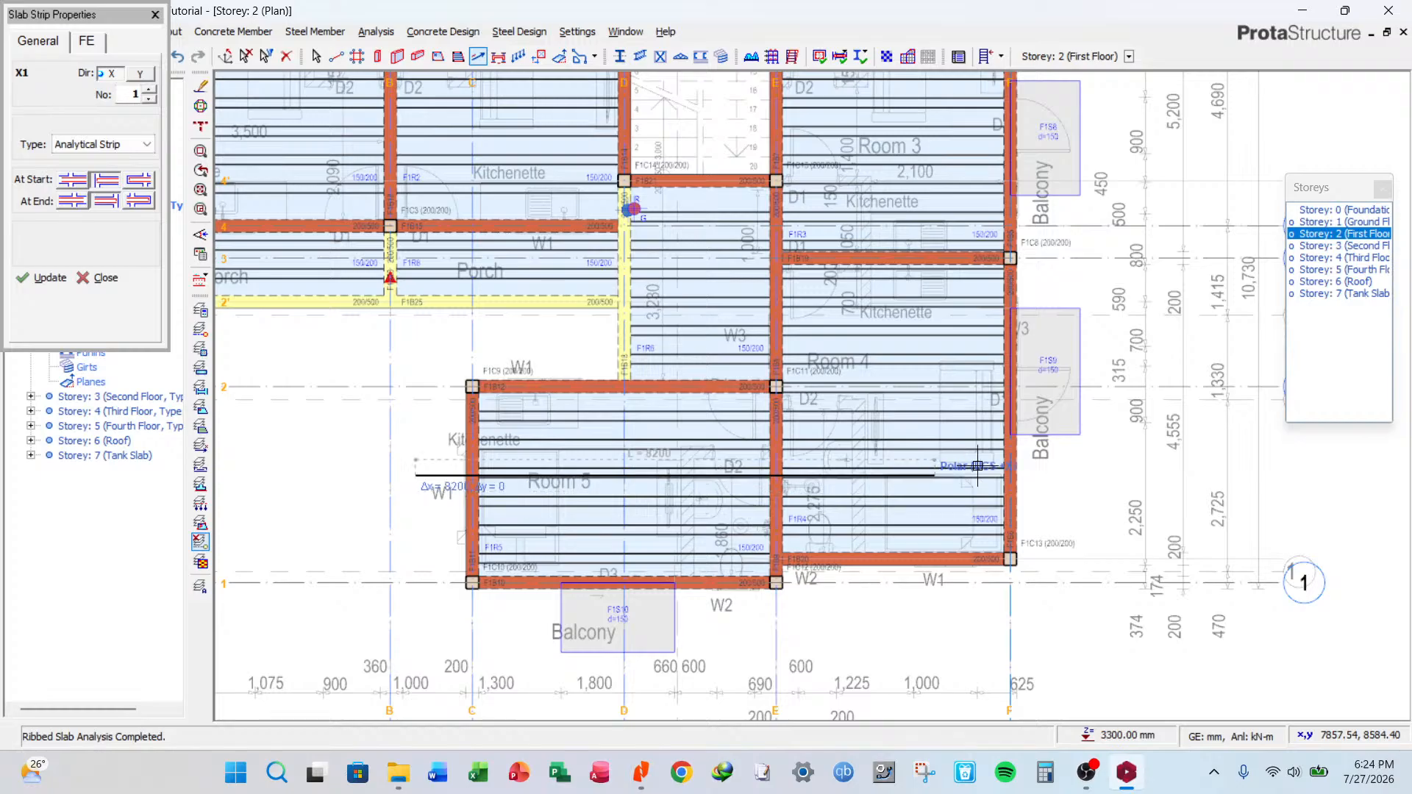
{"action": "left_click", "coordinate": [1061, 476]}
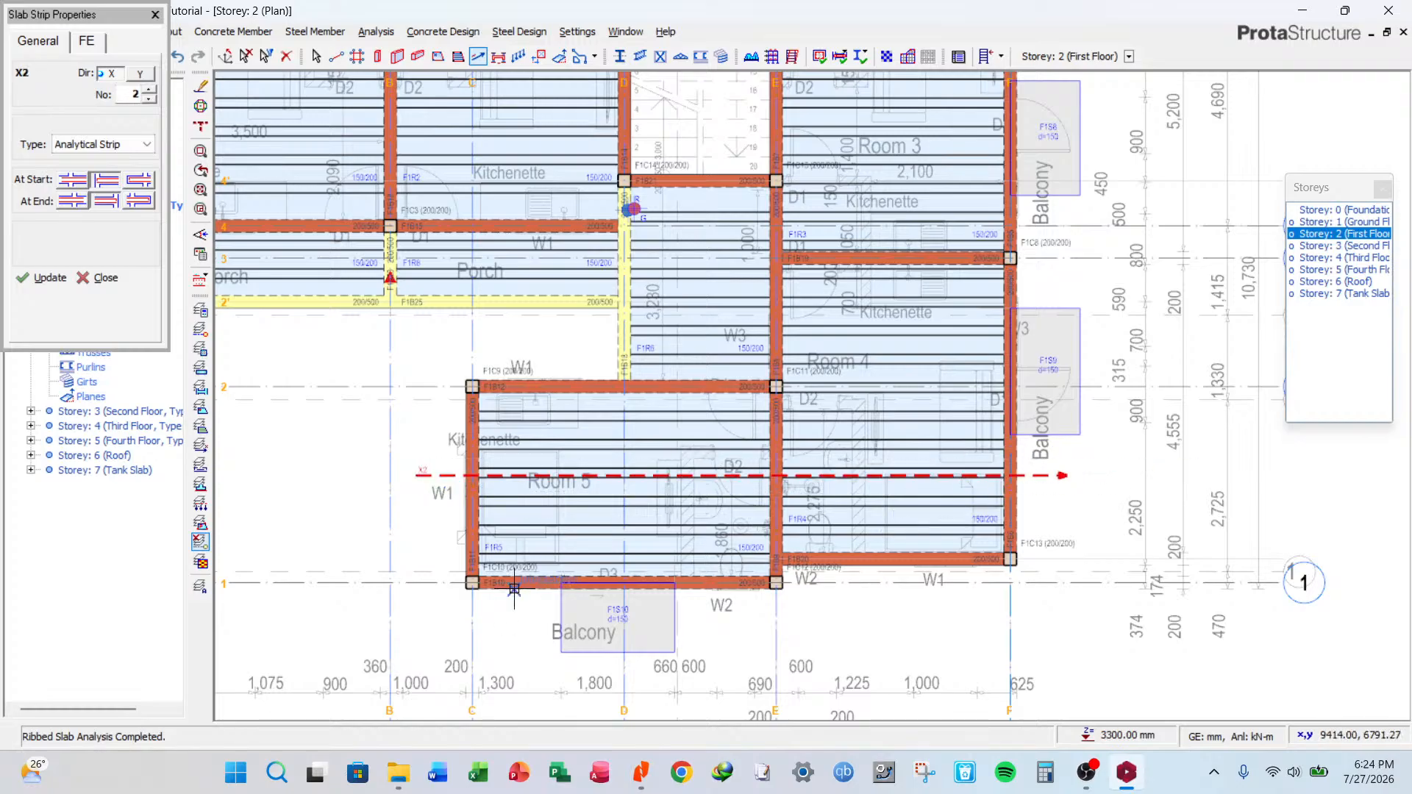
Finish inserting slab strips, close their properties and save the project.
{"action": "scroll", "coordinate": [667, 495], "scroll_direction": "down", "scroll_amount": 3}
{"action": "scroll", "coordinate": [667, 495], "scroll_direction": "down", "scroll_amount": 2}
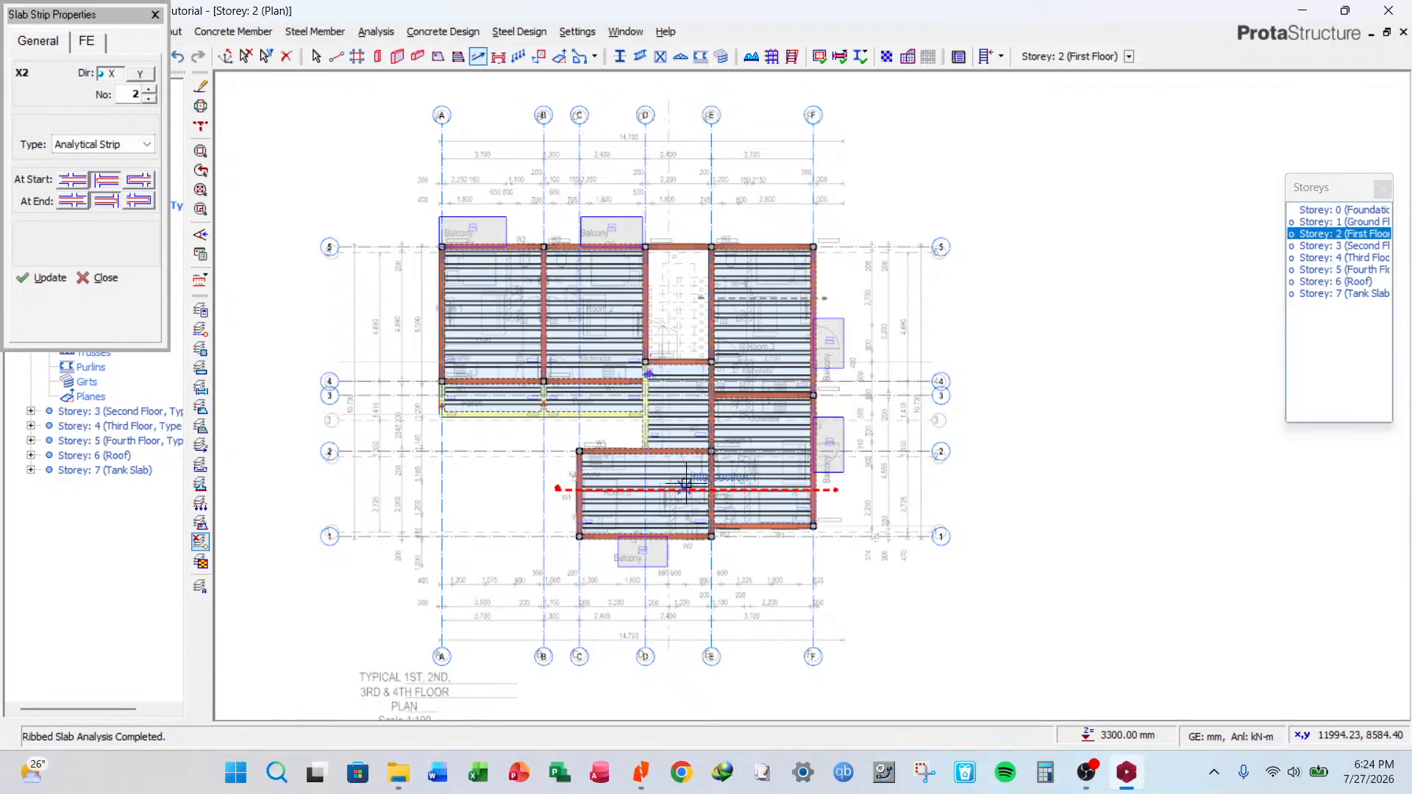
{"action": "scroll", "coordinate": [411, 230], "scroll_direction": "up", "scroll_amount": 3}
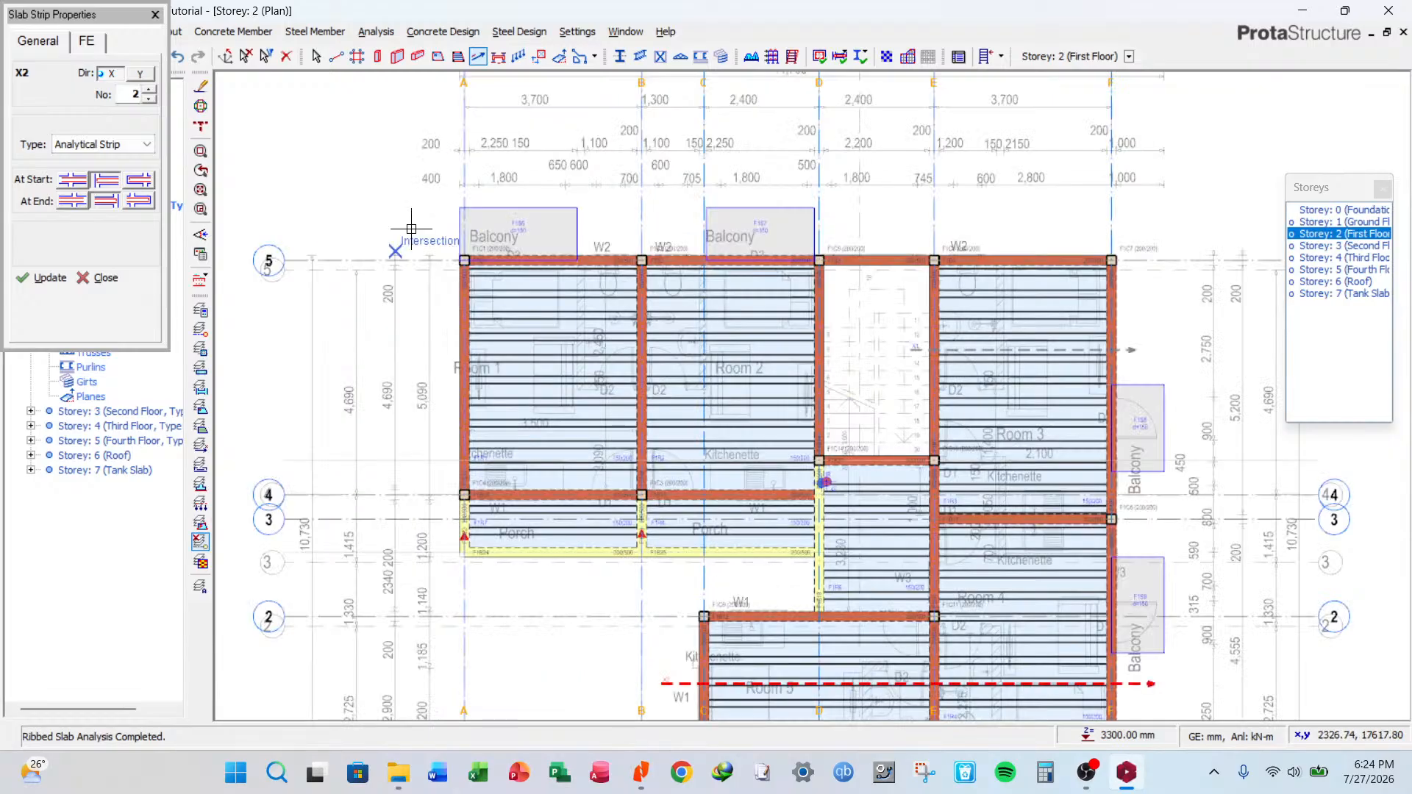
{"action": "scroll", "coordinate": [411, 229], "scroll_direction": "down", "scroll_amount": 3}
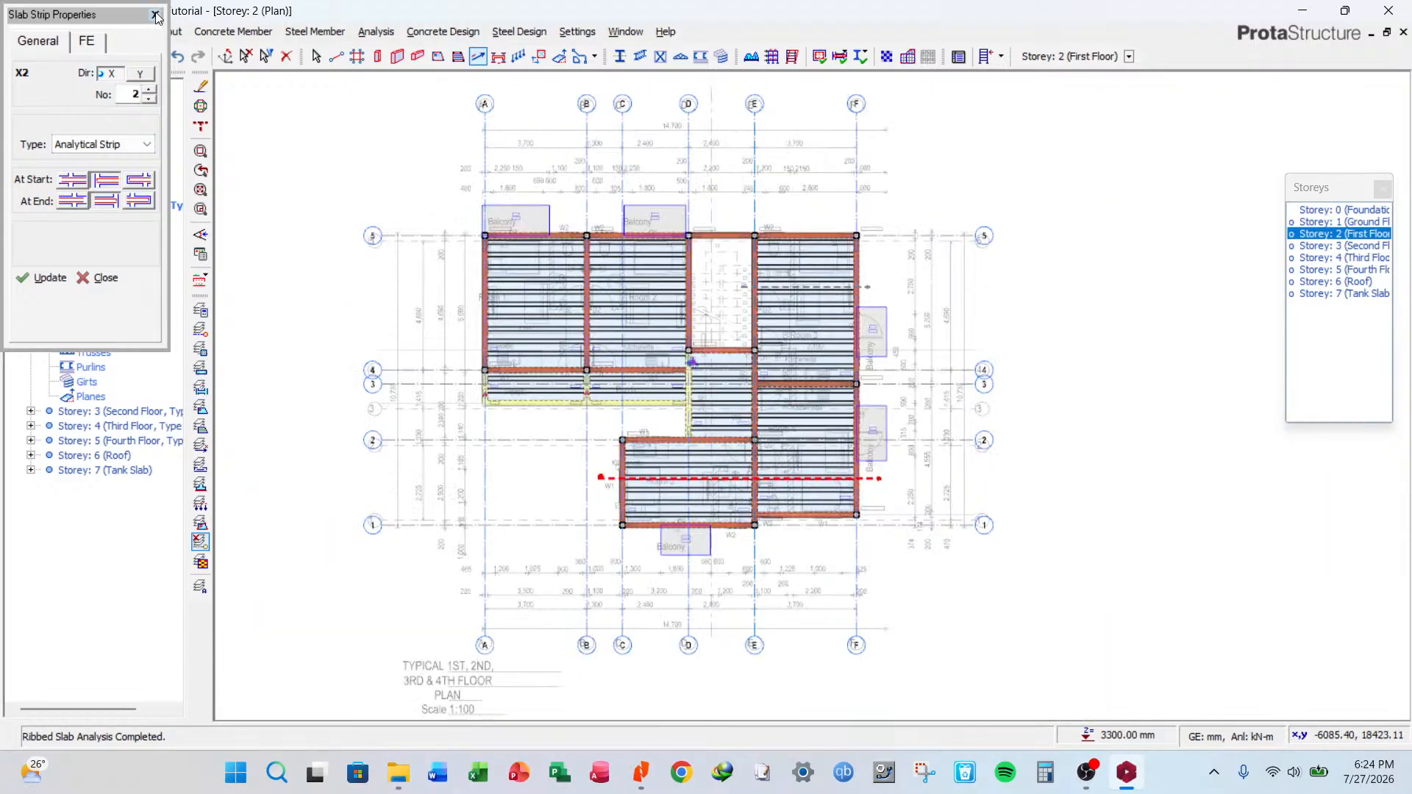
{"action": "left_click", "coordinate": [157, 16]}
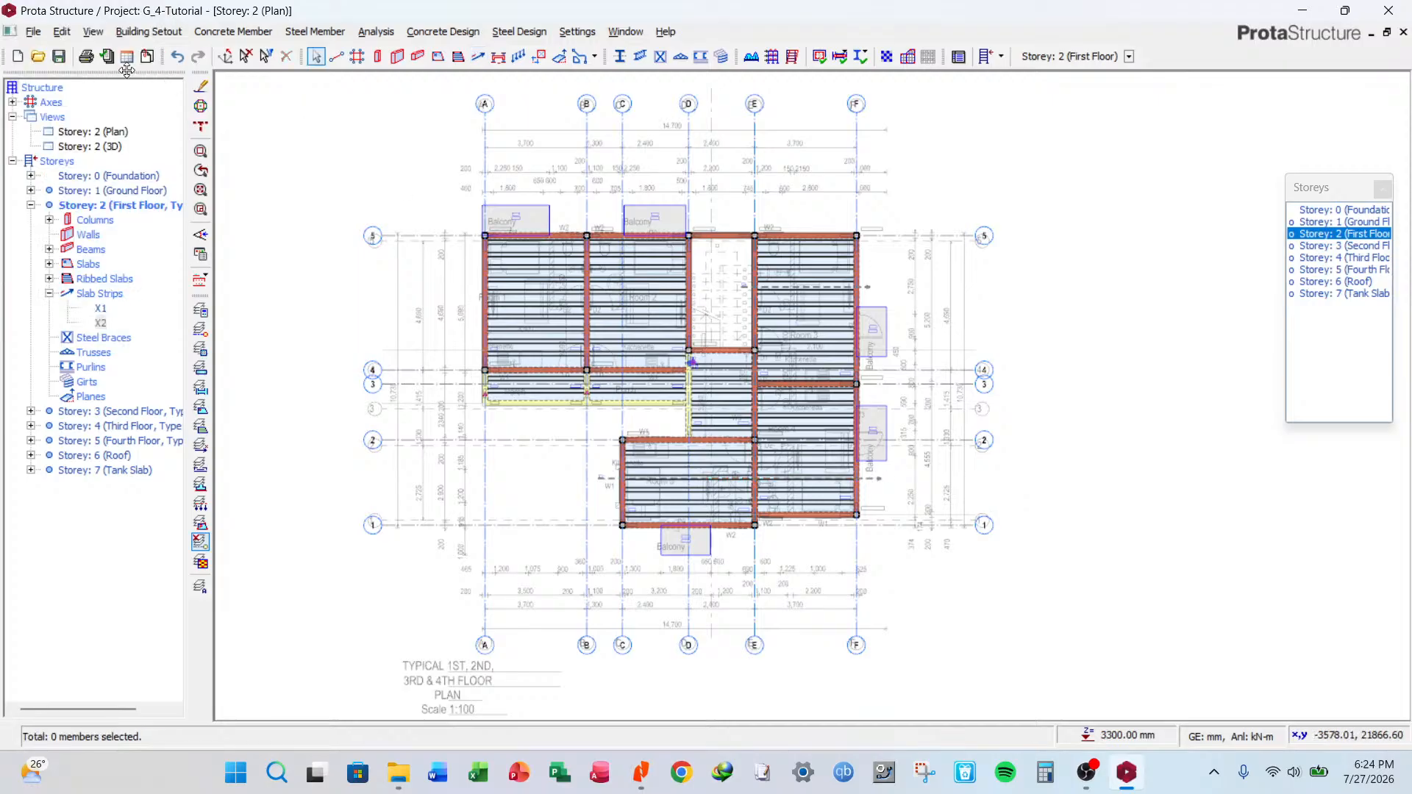
{"action": "left_click", "coordinate": [58, 57]}
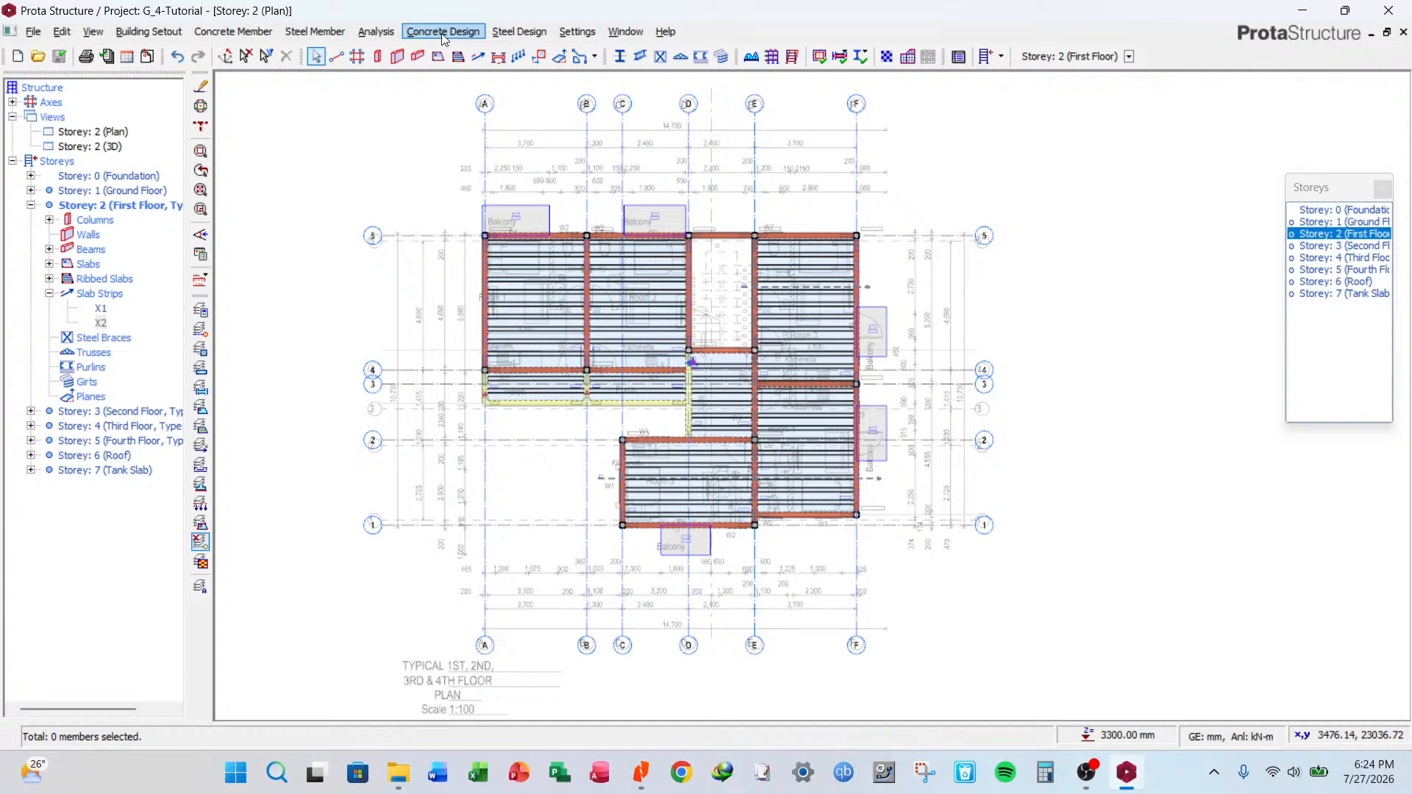
Run the Ribbed Slab Strip Analysis on the slab strip crossing Room 3.
{"action": "left_click", "coordinate": [498, 57]}
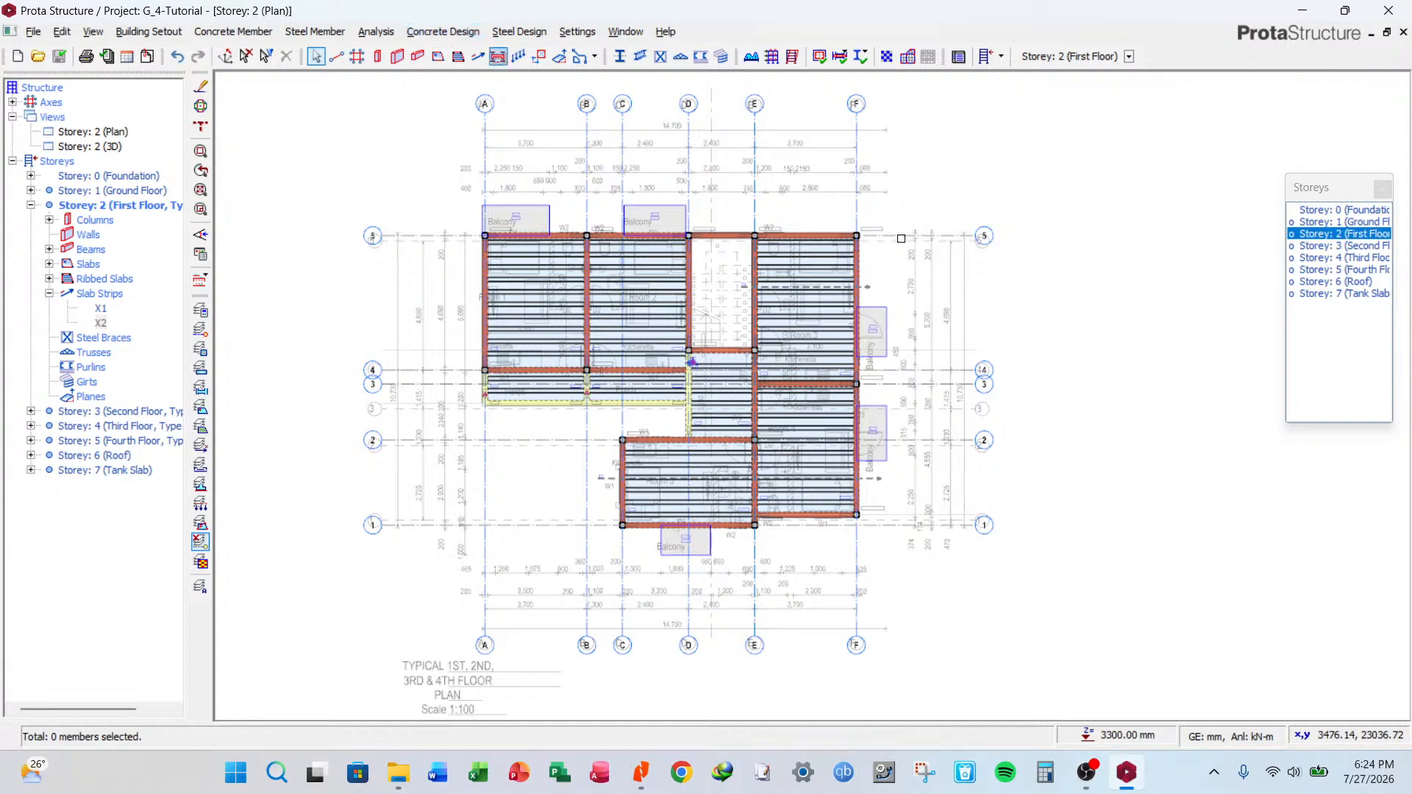
{"action": "scroll", "coordinate": [881, 292], "scroll_direction": "up", "scroll_amount": 1}
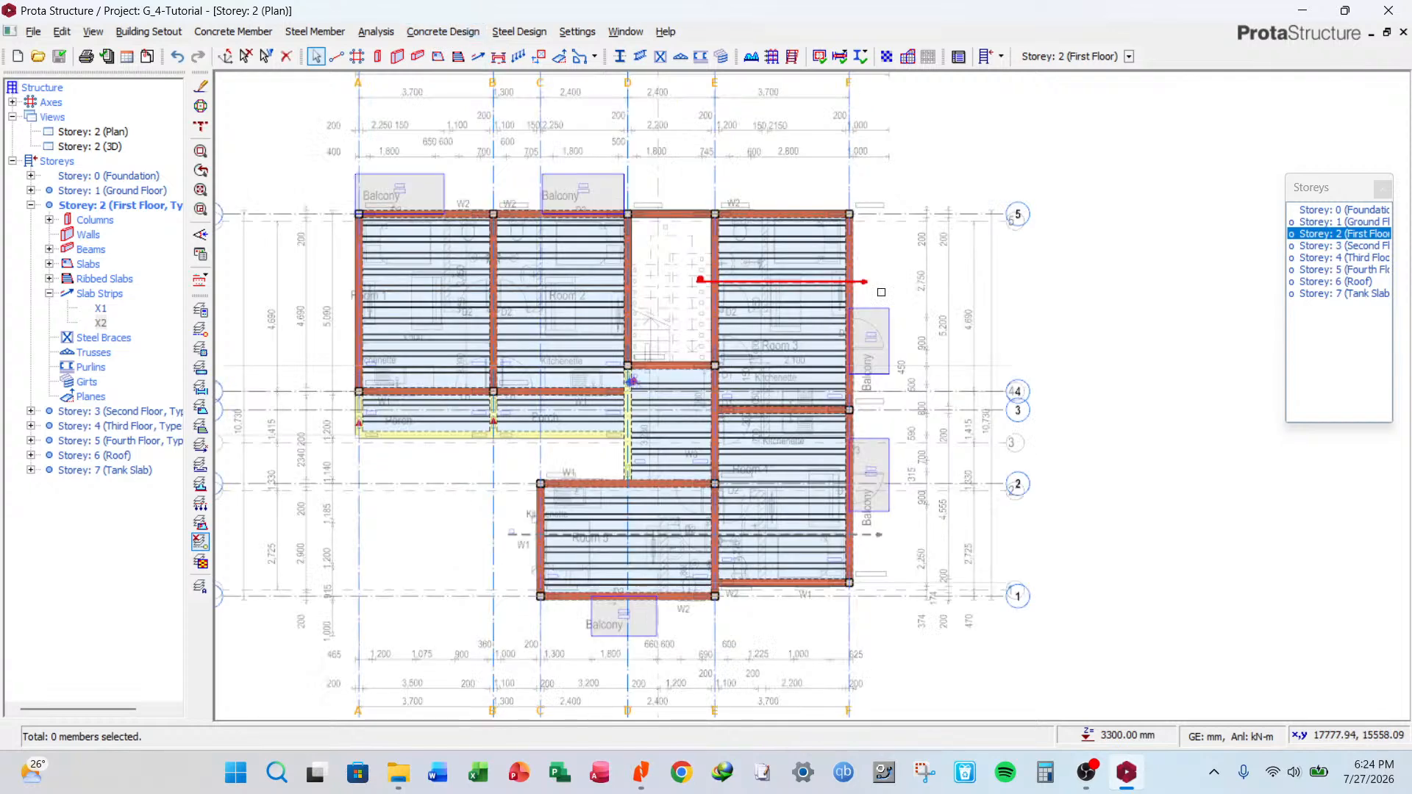
{"action": "right_click", "coordinate": [892, 268]}
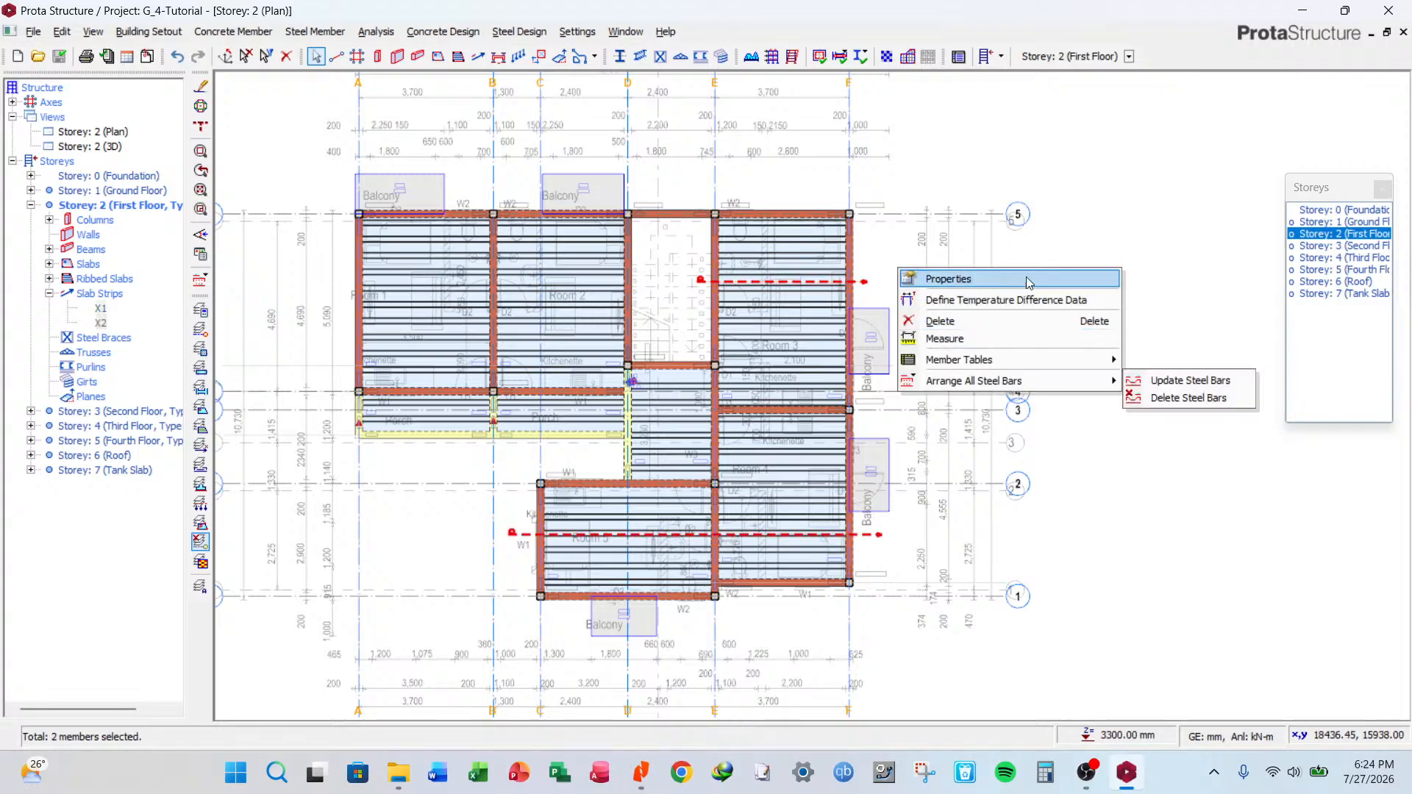
{"action": "left_click", "coordinate": [1118, 197]}
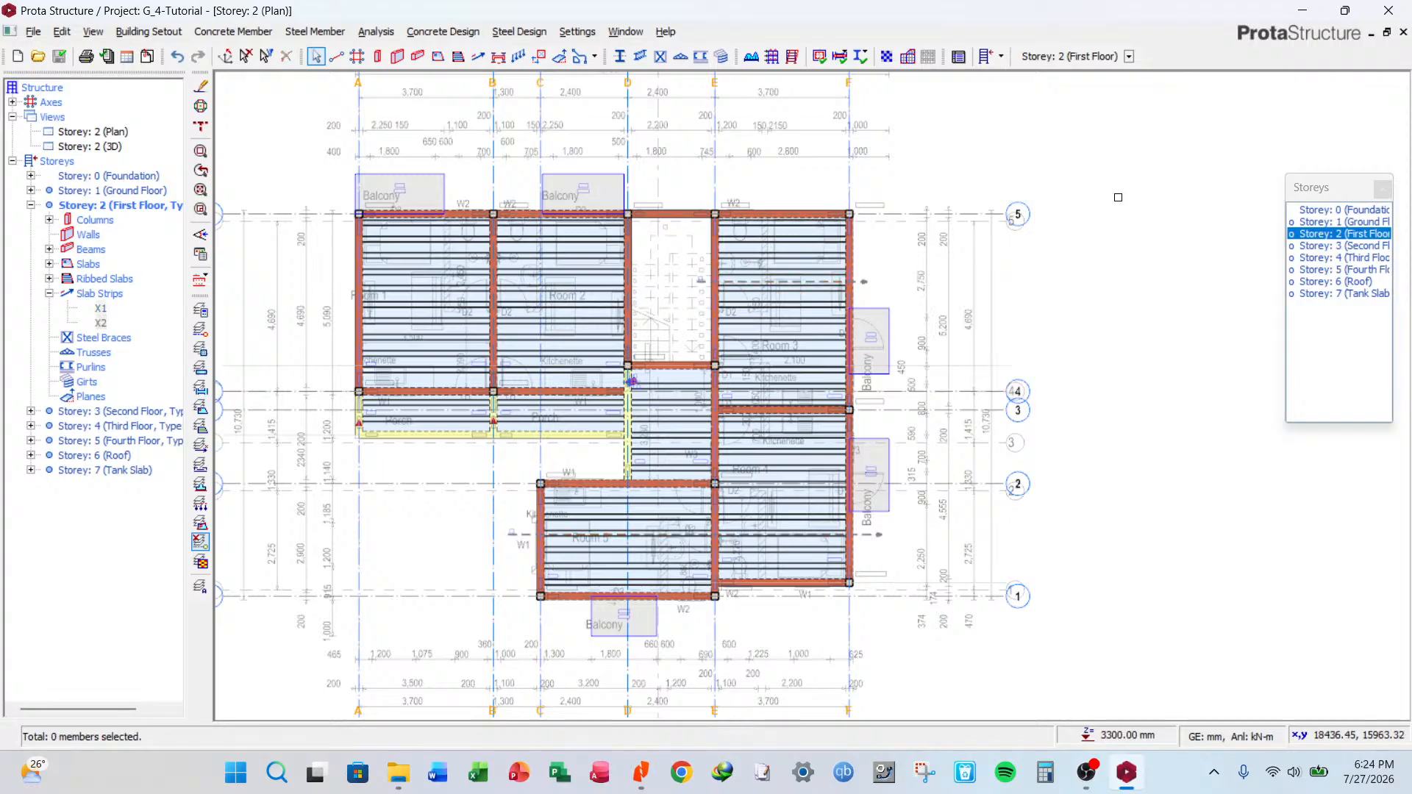
{"action": "right_click", "coordinate": [867, 281]}
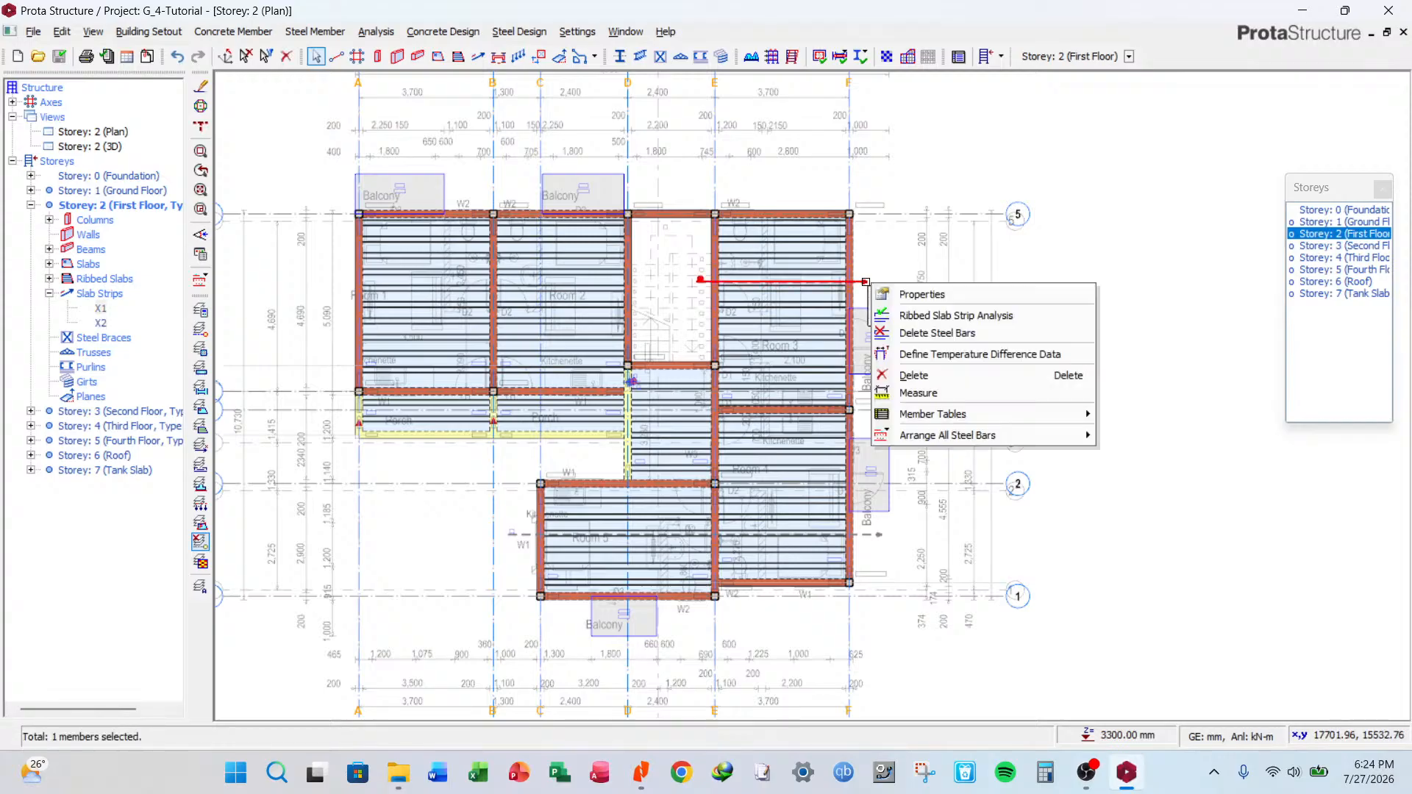
{"action": "left_click", "coordinate": [938, 315]}
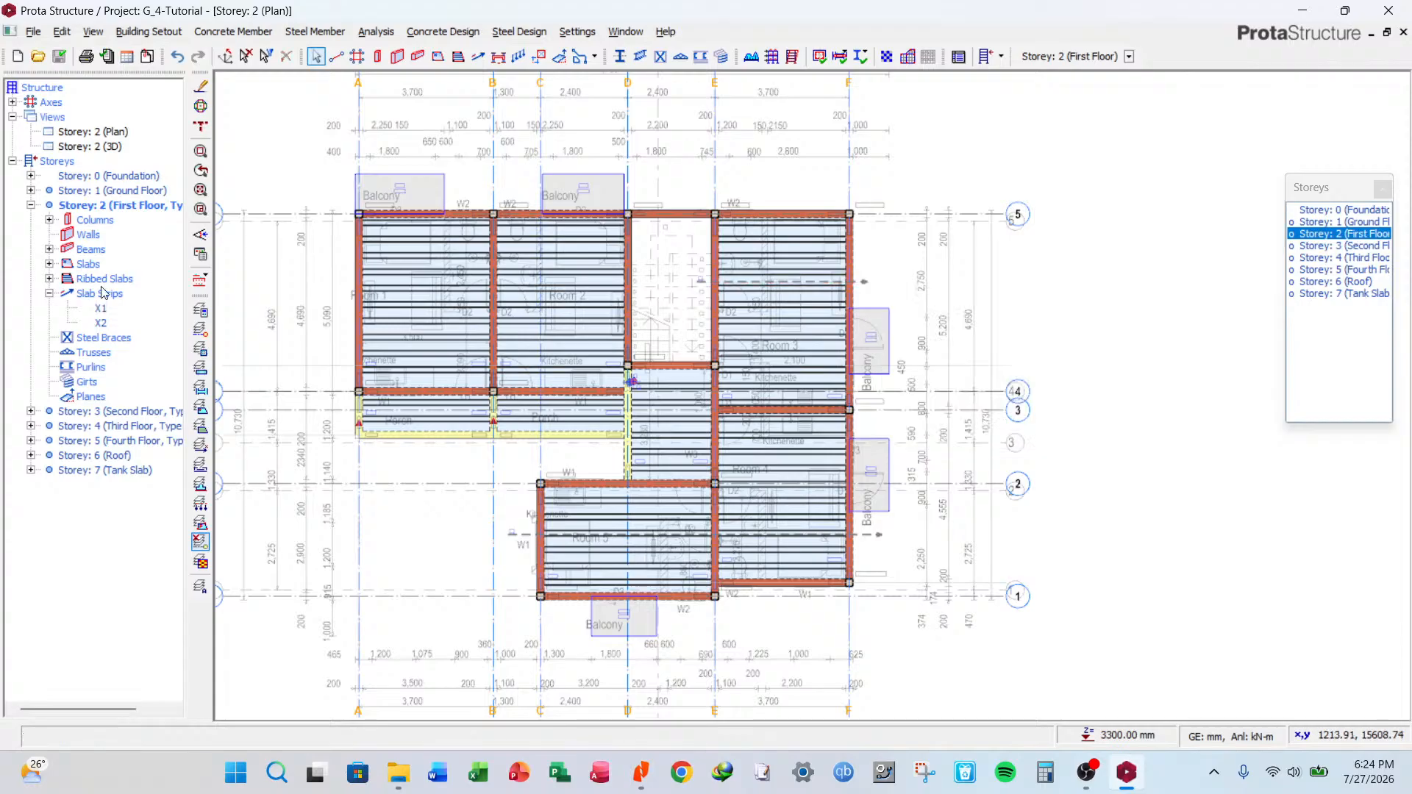
Run the Ribbed Slab Analysis and design for the current storey only, and review the results report for strips X1 and X2.
{"action": "right_click", "coordinate": [103, 293]}
{"action": "key", "text": "Escape"}
{"action": "right_click", "coordinate": [91, 280]}
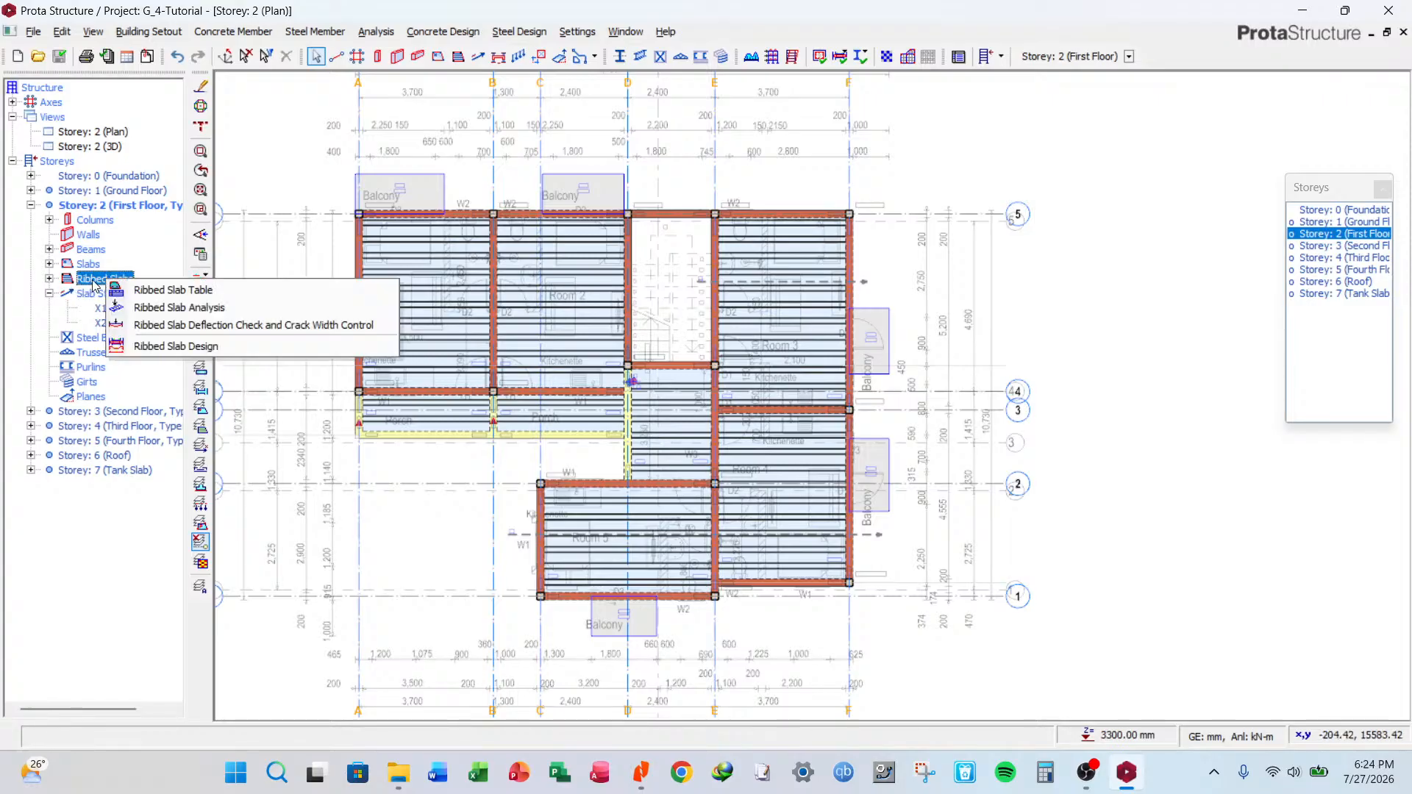
{"action": "left_click", "coordinate": [183, 308]}
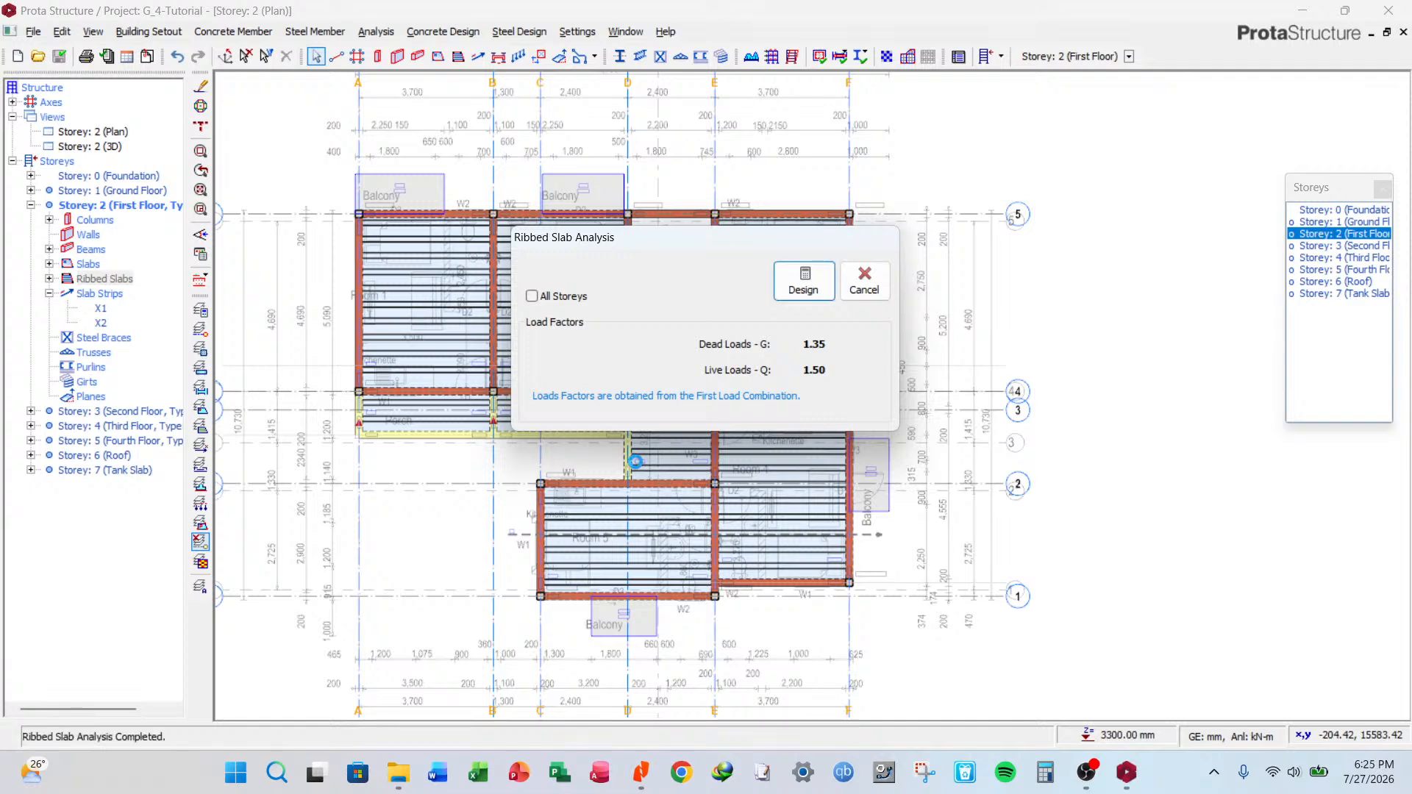
{"action": "left_click", "coordinate": [804, 280]}
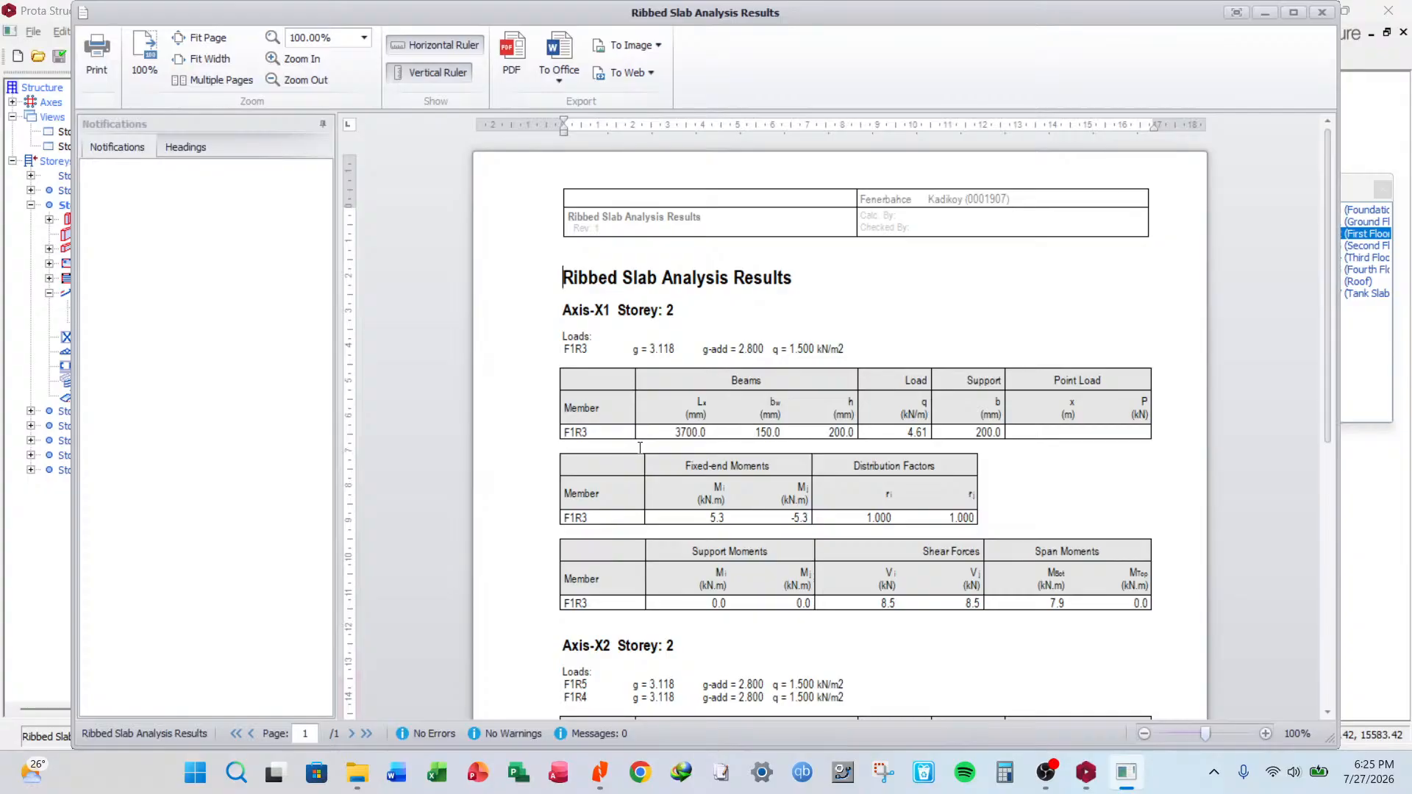
{"action": "scroll", "coordinate": [665, 445], "scroll_direction": "down", "scroll_amount": 3}
{"action": "scroll", "coordinate": [668, 443], "scroll_direction": "down", "scroll_amount": 2}
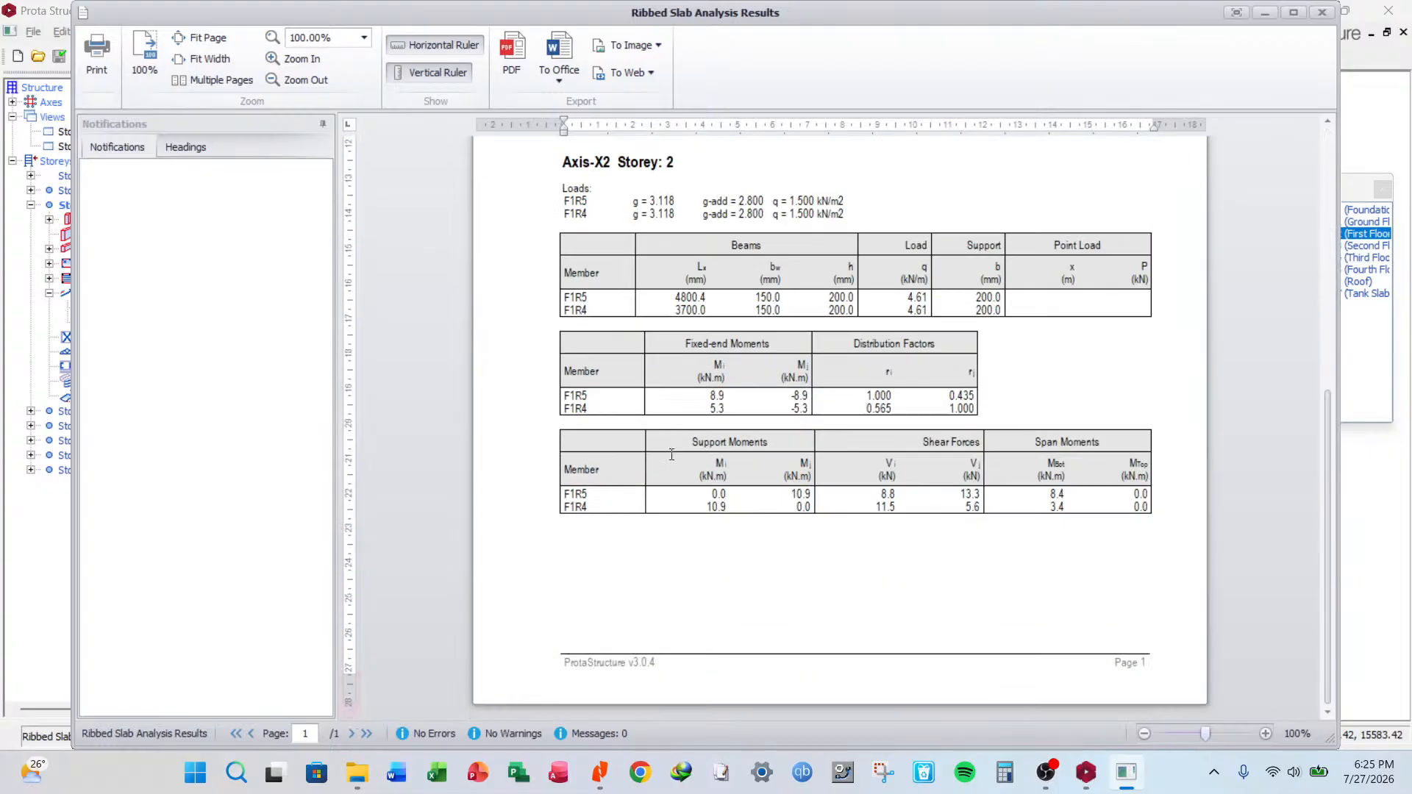
{"action": "scroll", "coordinate": [670, 438], "scroll_direction": "up", "scroll_amount": 5}
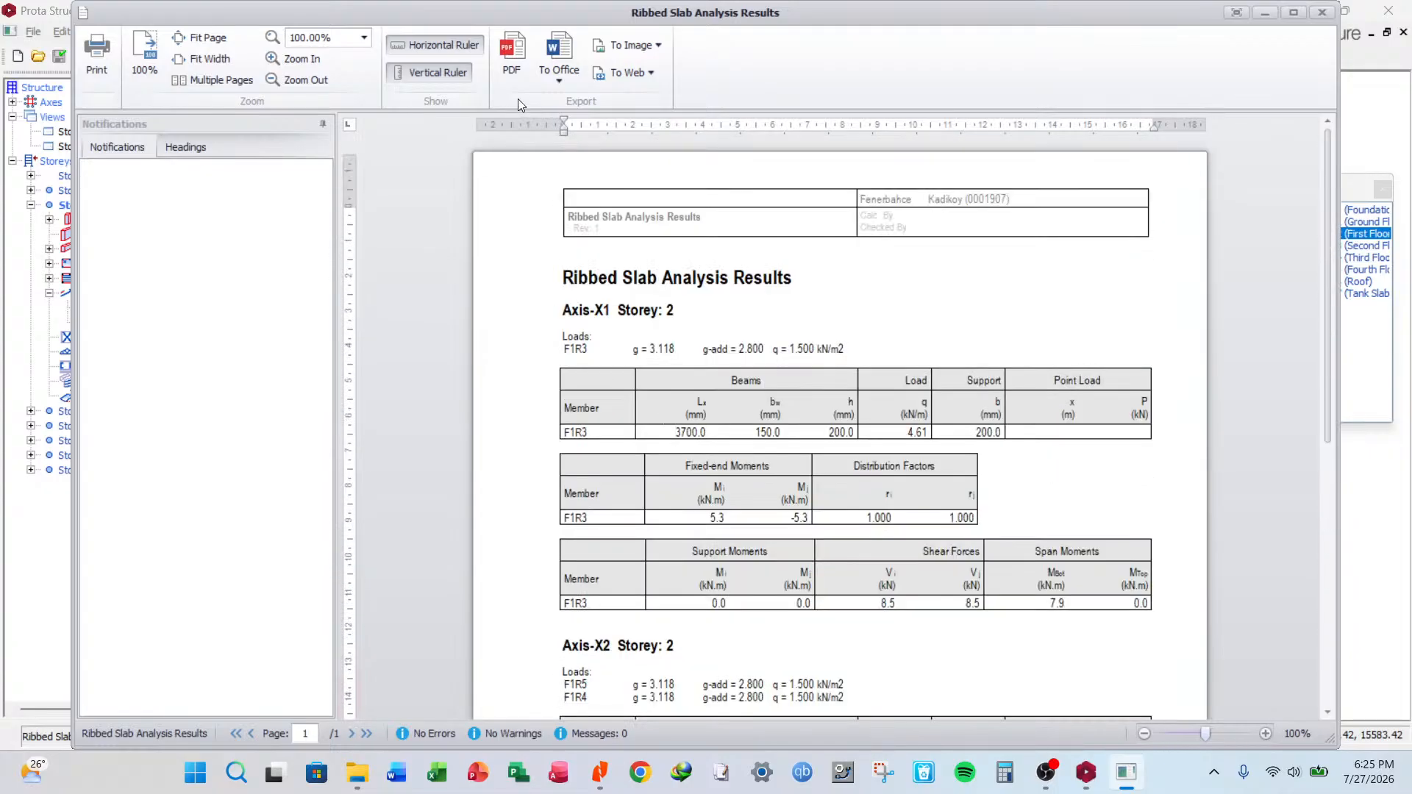
{"action": "scroll", "coordinate": [785, 582], "scroll_direction": "down", "scroll_amount": 5}
{"action": "scroll", "coordinate": [784, 583], "scroll_direction": "down", "scroll_amount": 2}
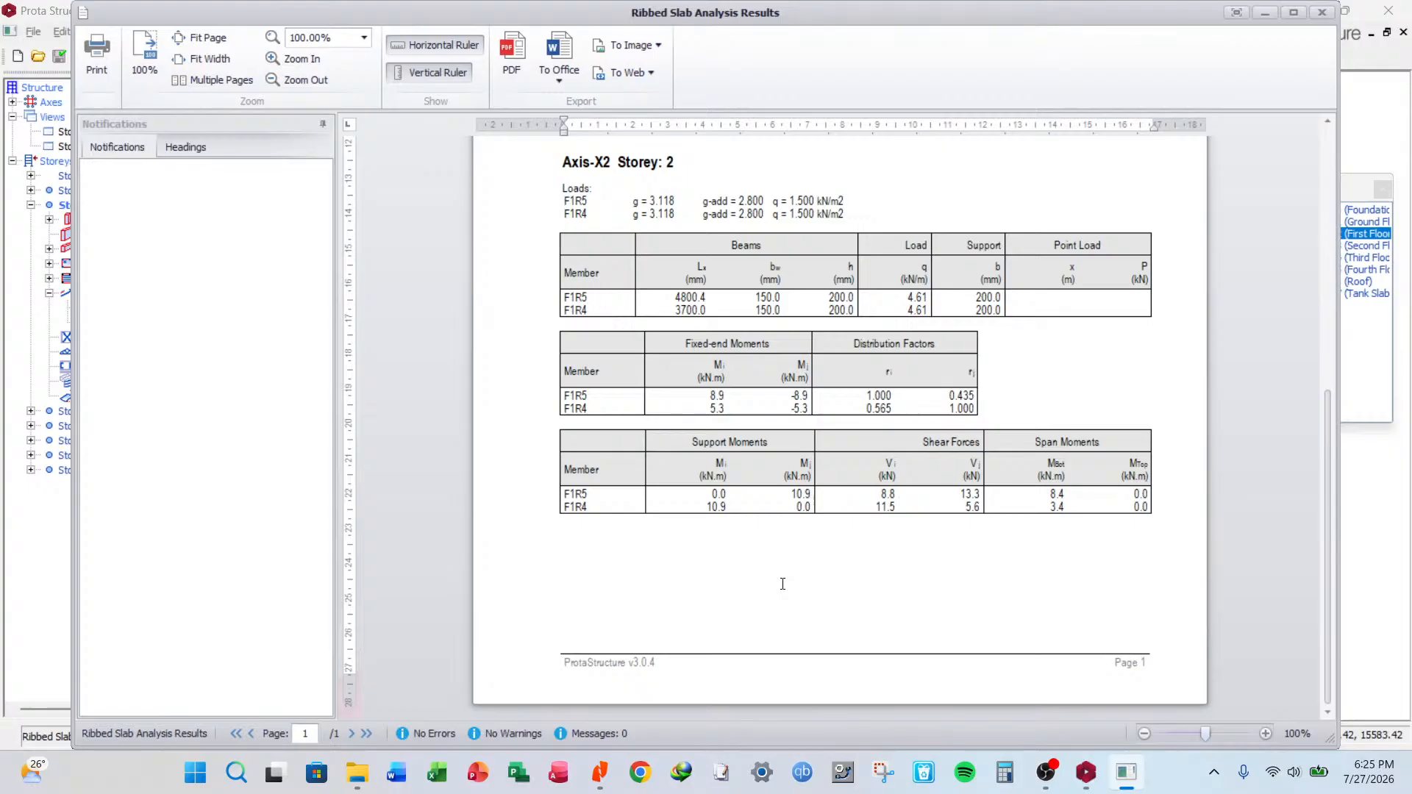
{"action": "scroll", "coordinate": [783, 584], "scroll_direction": "up", "scroll_amount": 7}
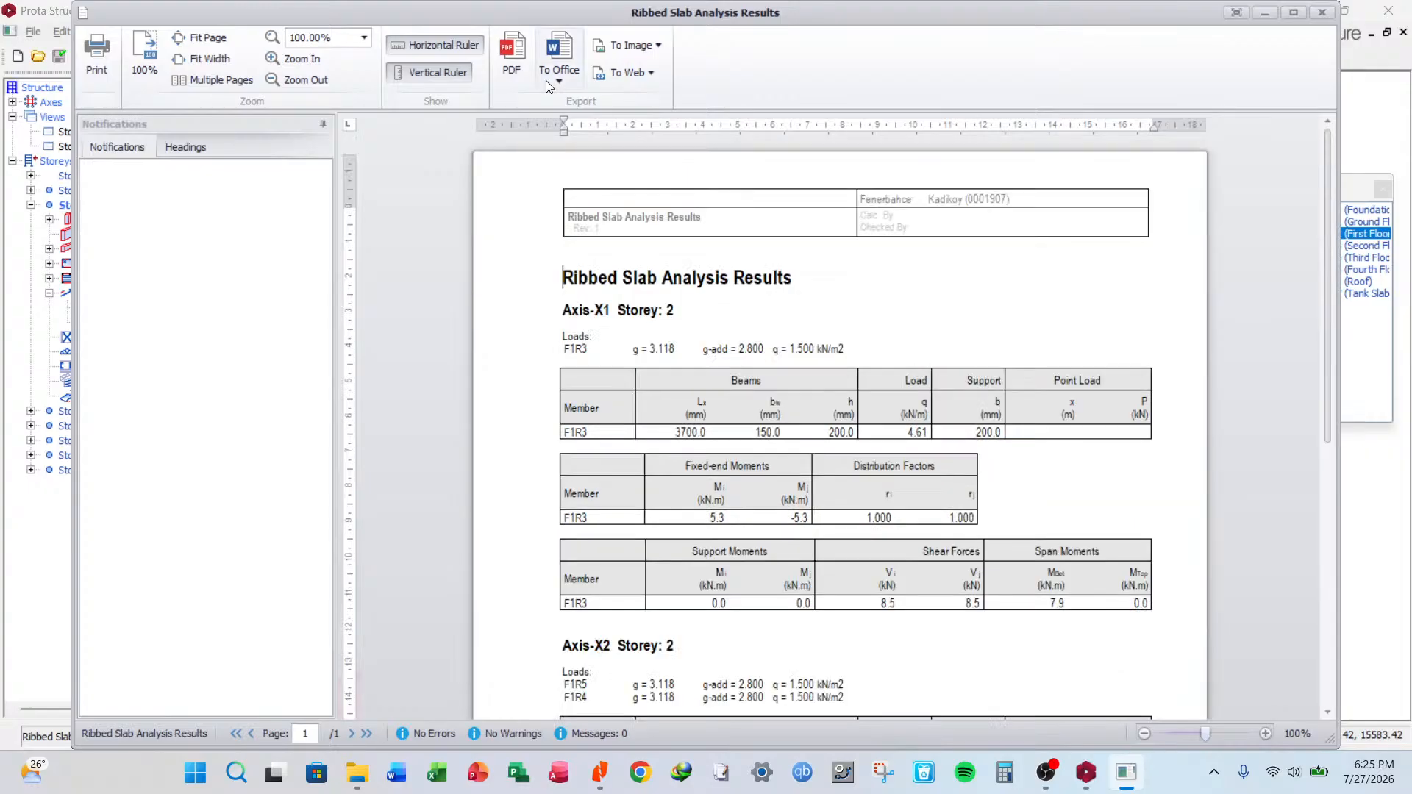
{"action": "left_click", "coordinate": [546, 81]}
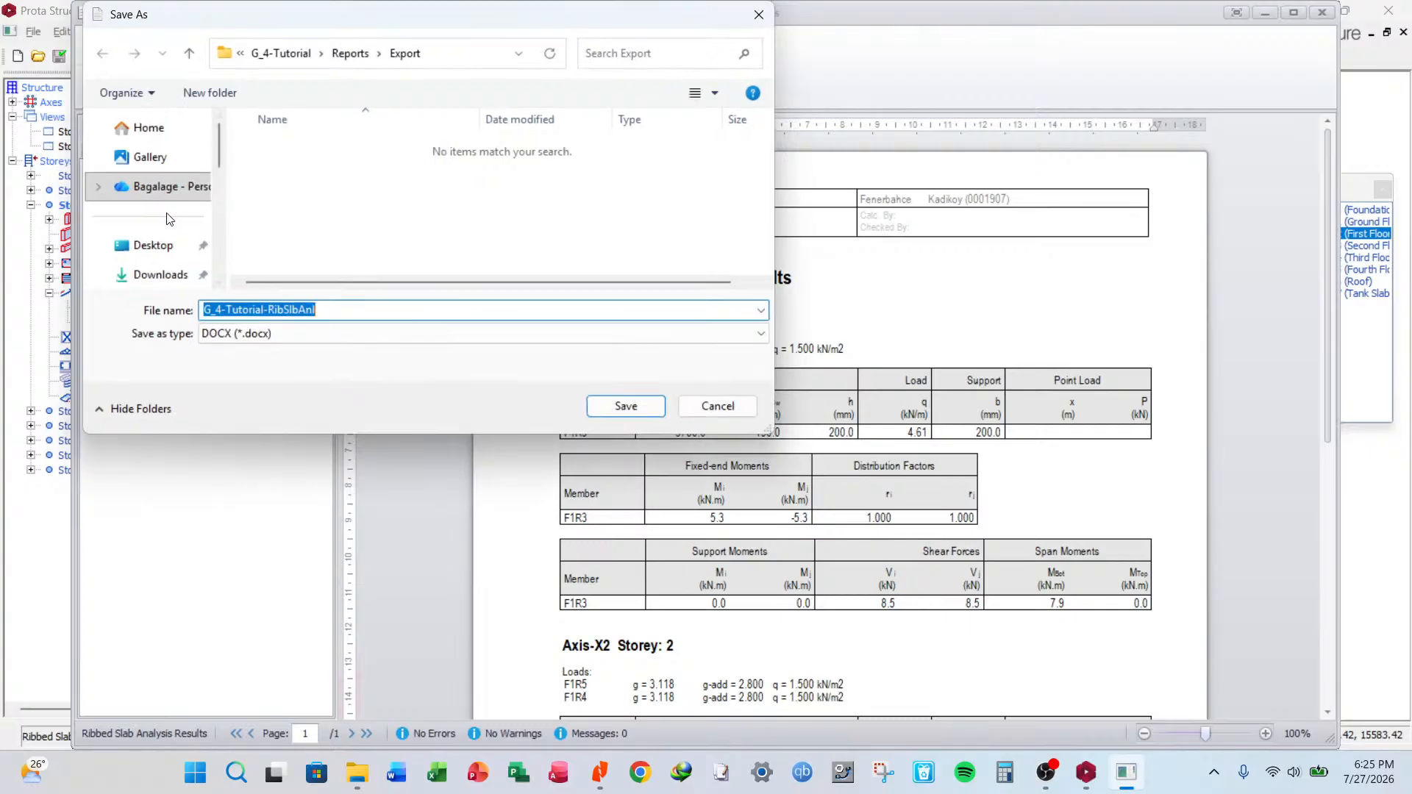
{"action": "scroll", "coordinate": [168, 220], "scroll_direction": "down", "scroll_amount": 3}
{"action": "scroll", "coordinate": [170, 233], "scroll_direction": "down", "scroll_amount": 1}
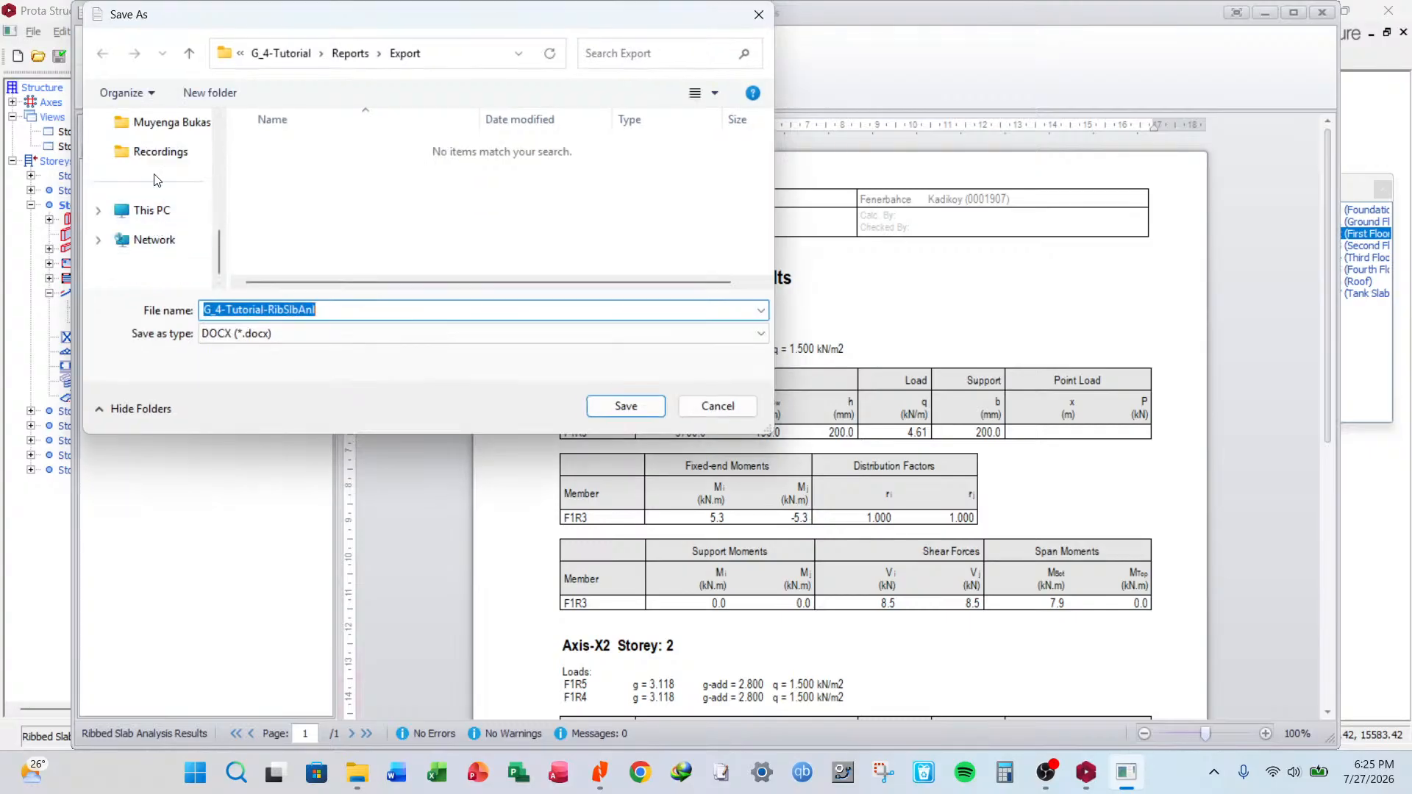
{"action": "left_click", "coordinate": [157, 153]}
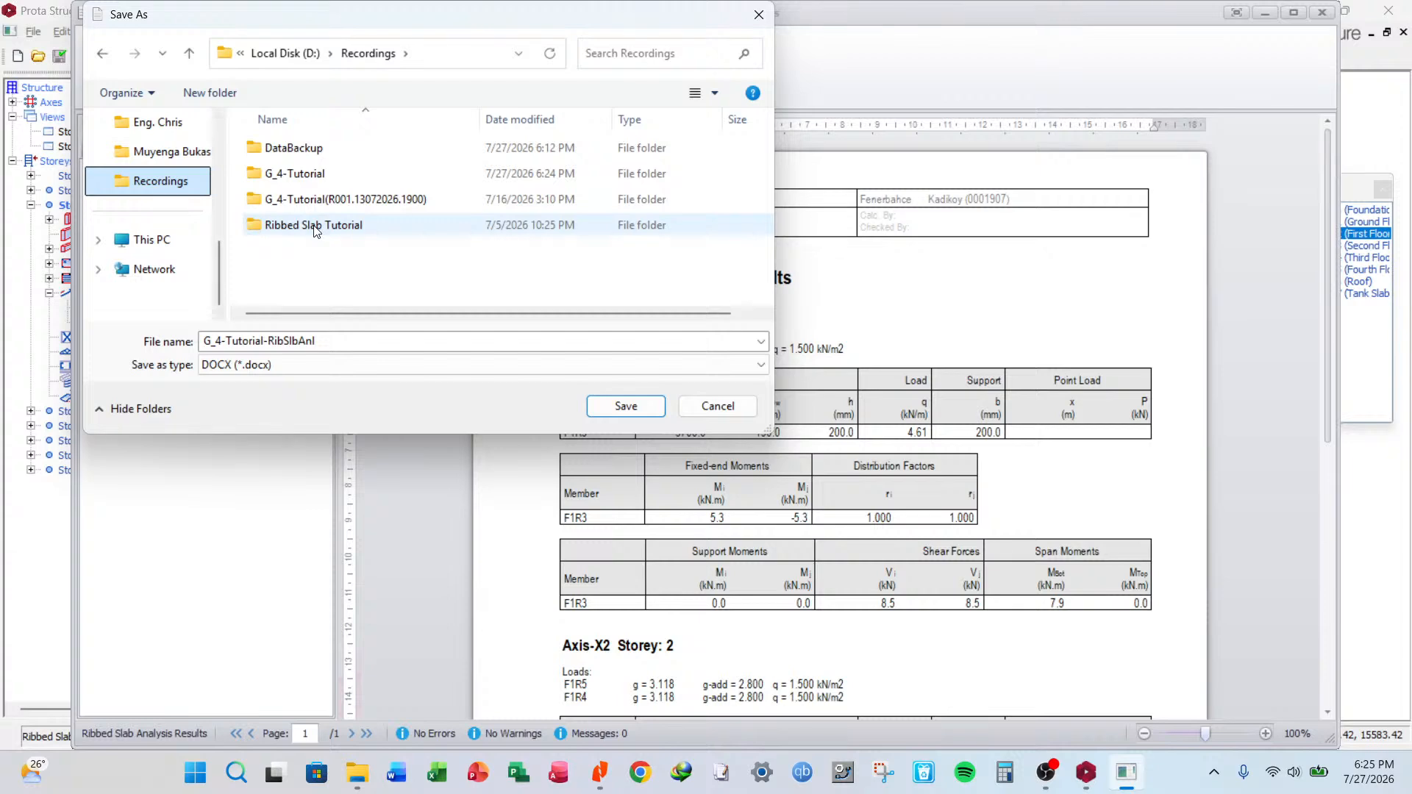
{"action": "double_click", "coordinate": [302, 175]}
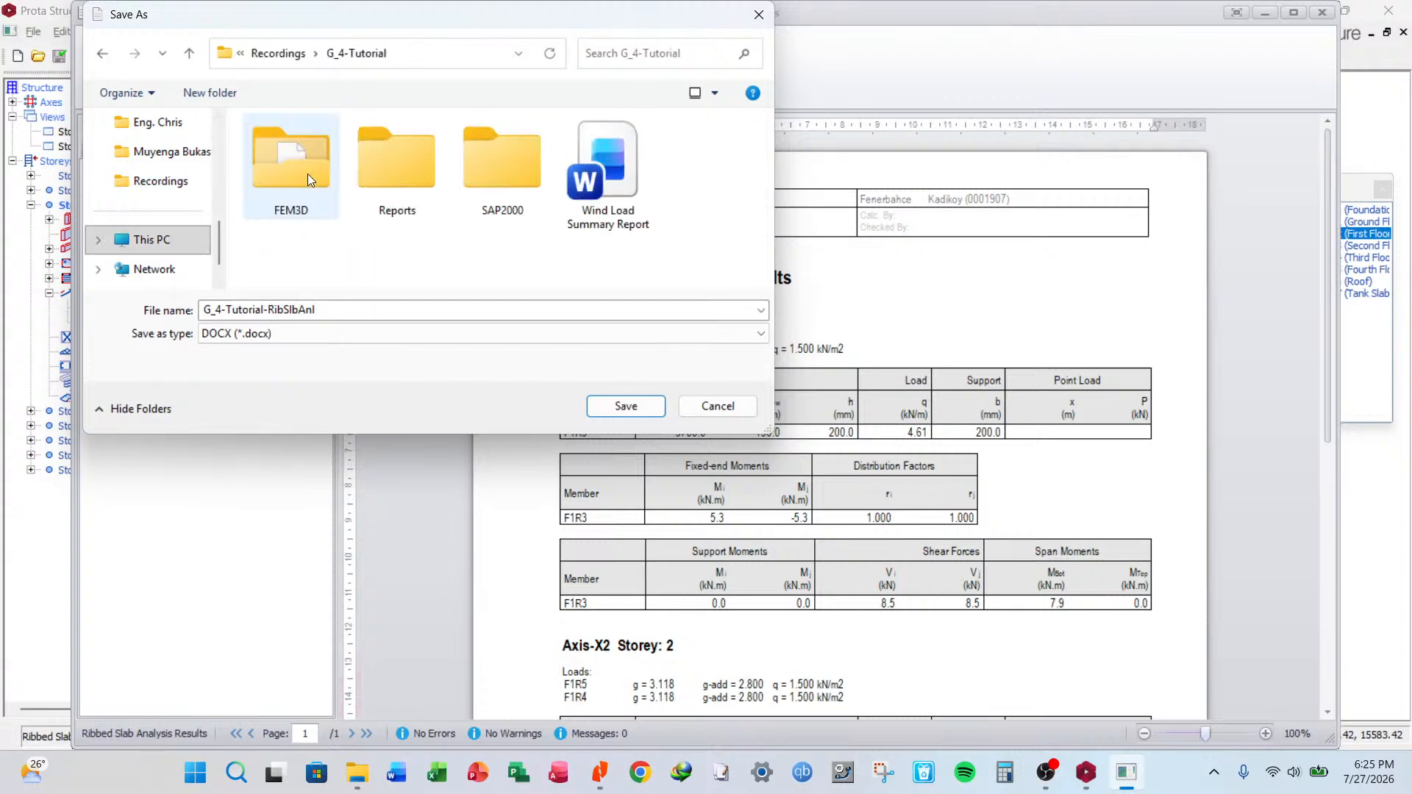
{"action": "left_click", "coordinate": [348, 313]}
{"action": "type", "text": "R"}
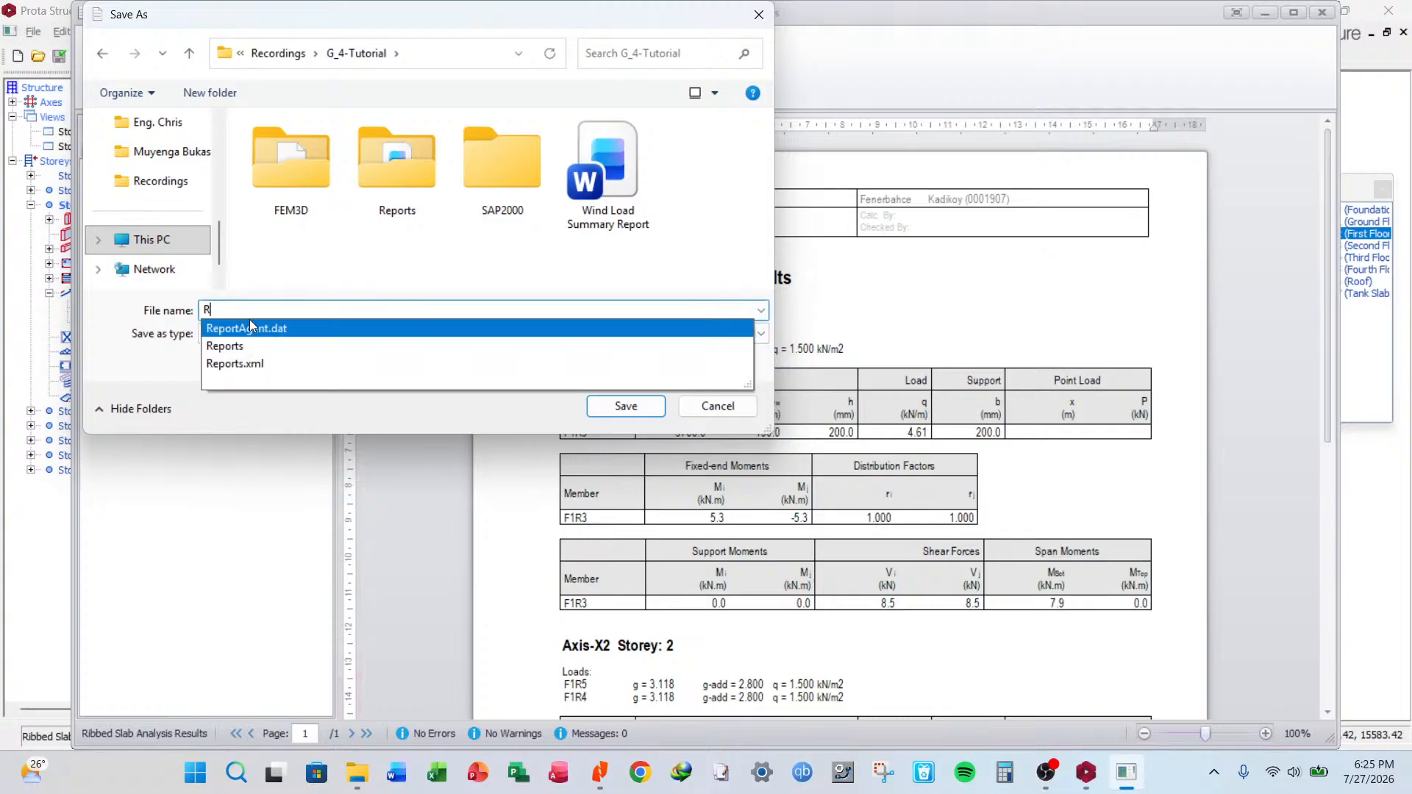
{"action": "type", "text": "ibbed"}
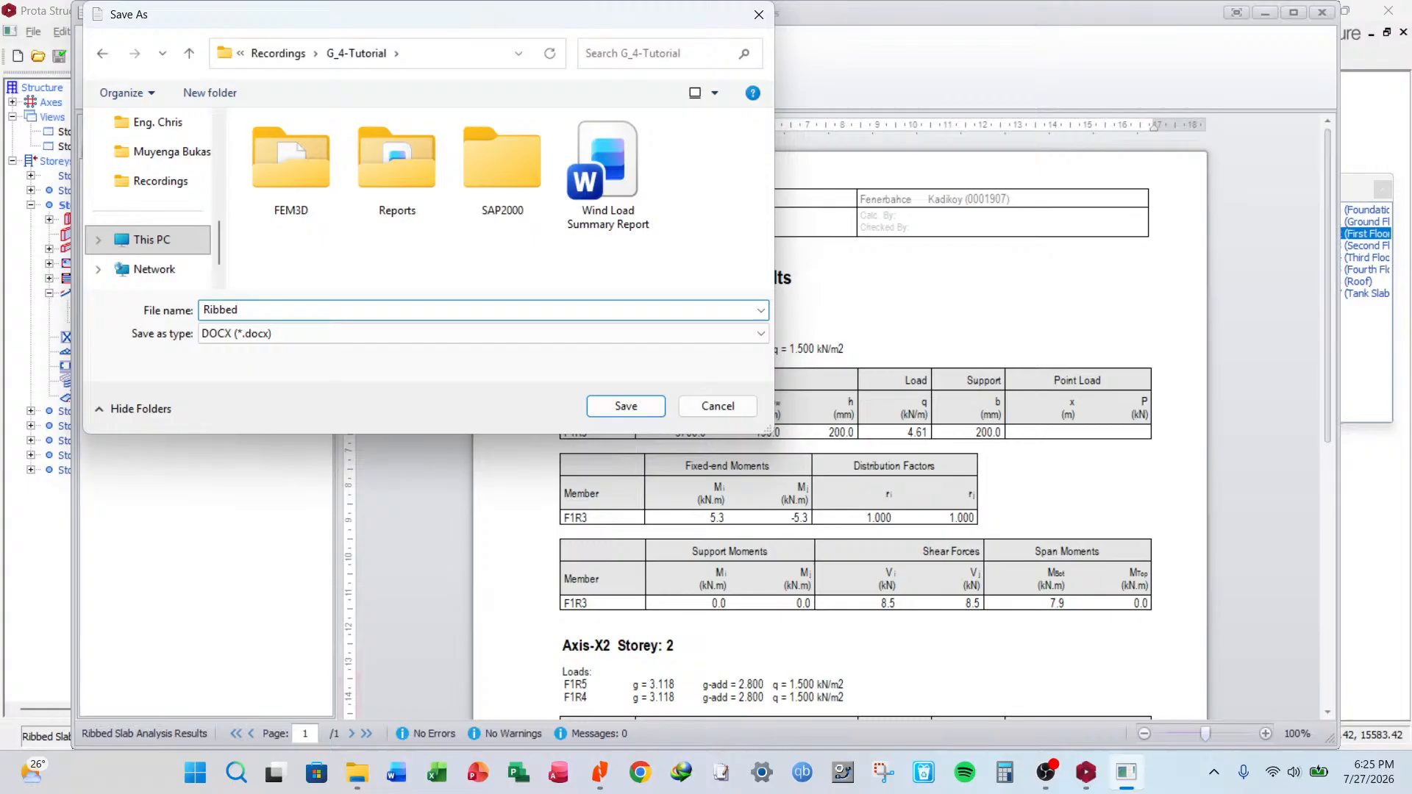
{"action": "left_click", "coordinate": [759, 14]}
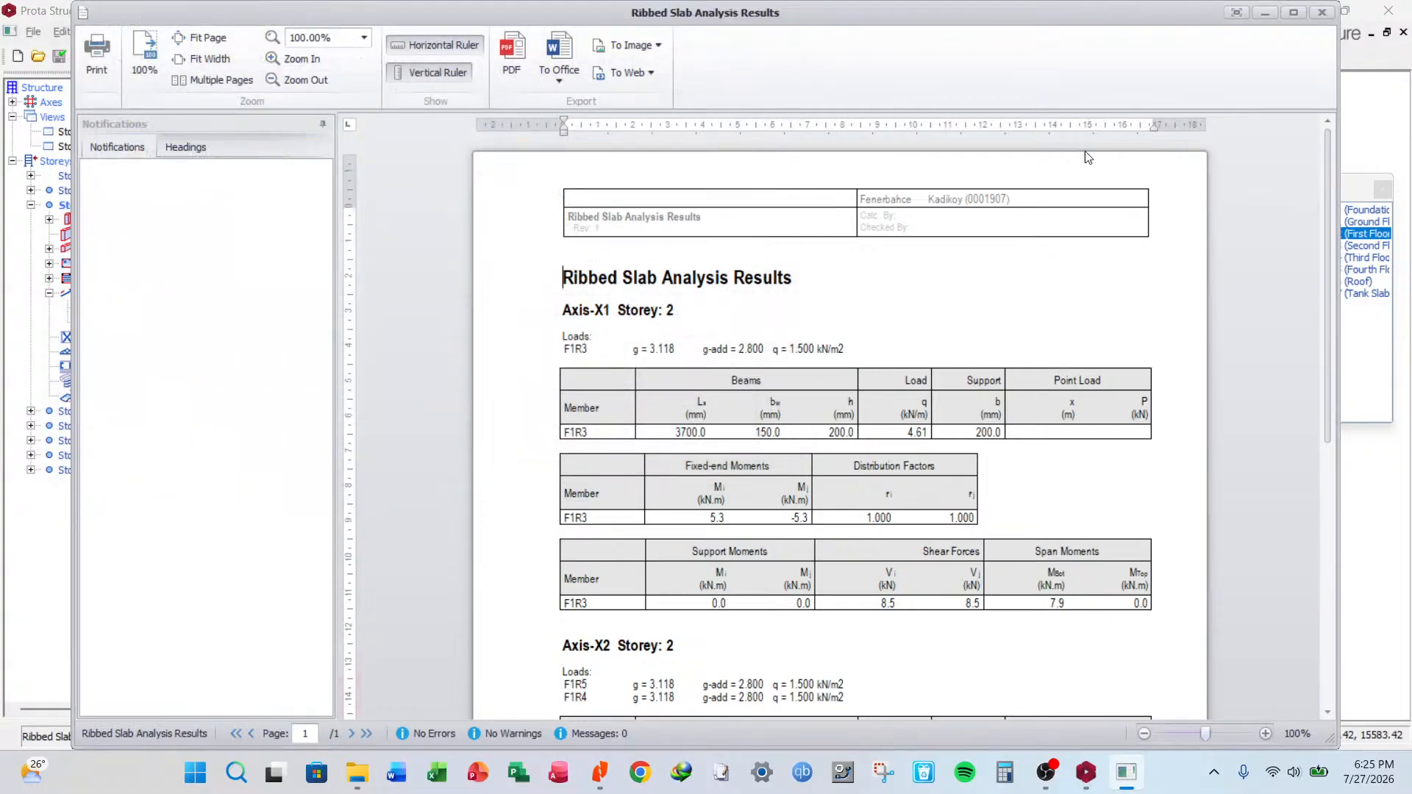
Close the ribbed slab analysis results and dialog, and open Ribbed Slab Design for Storey 2.
{"action": "left_click", "coordinate": [1323, 16]}
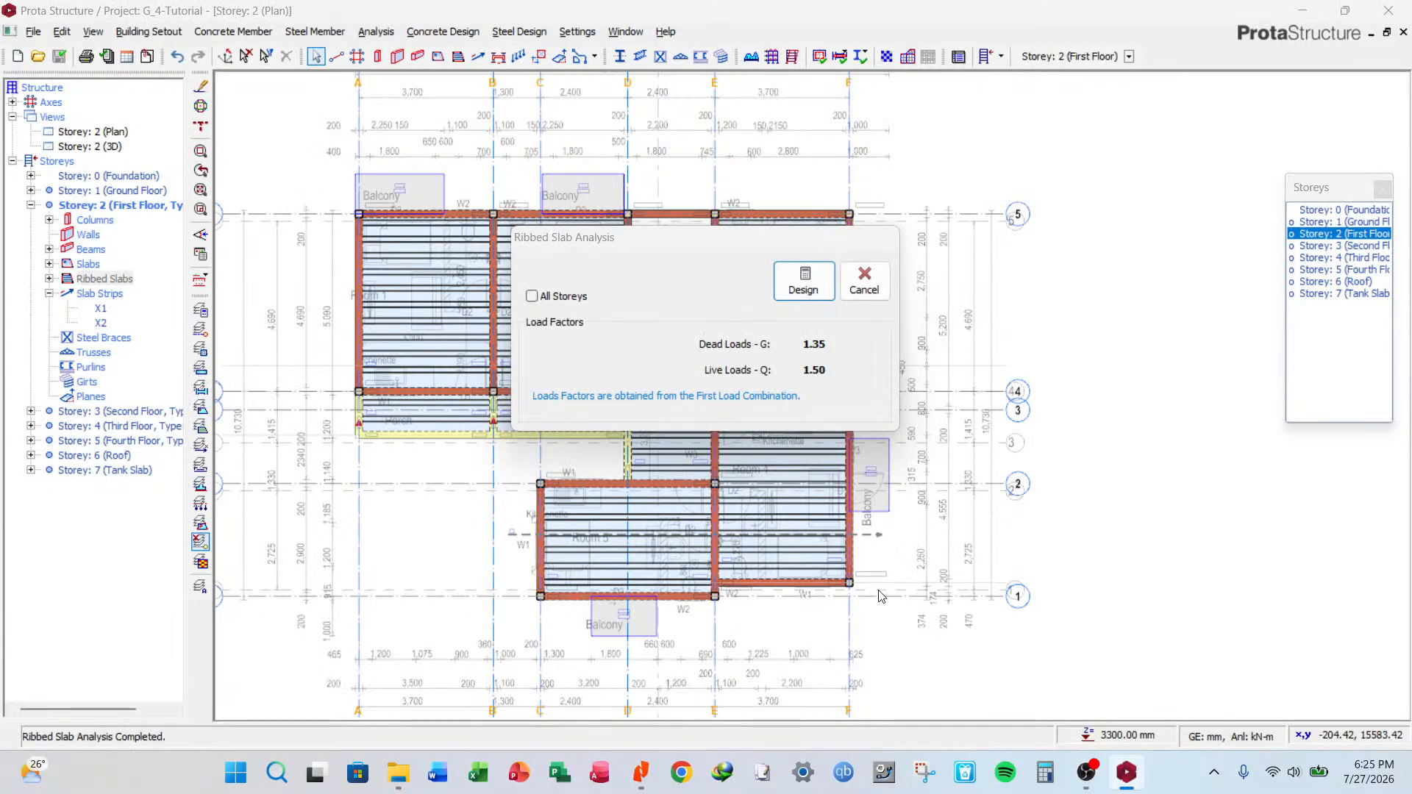
{"action": "left_click", "coordinate": [865, 281]}
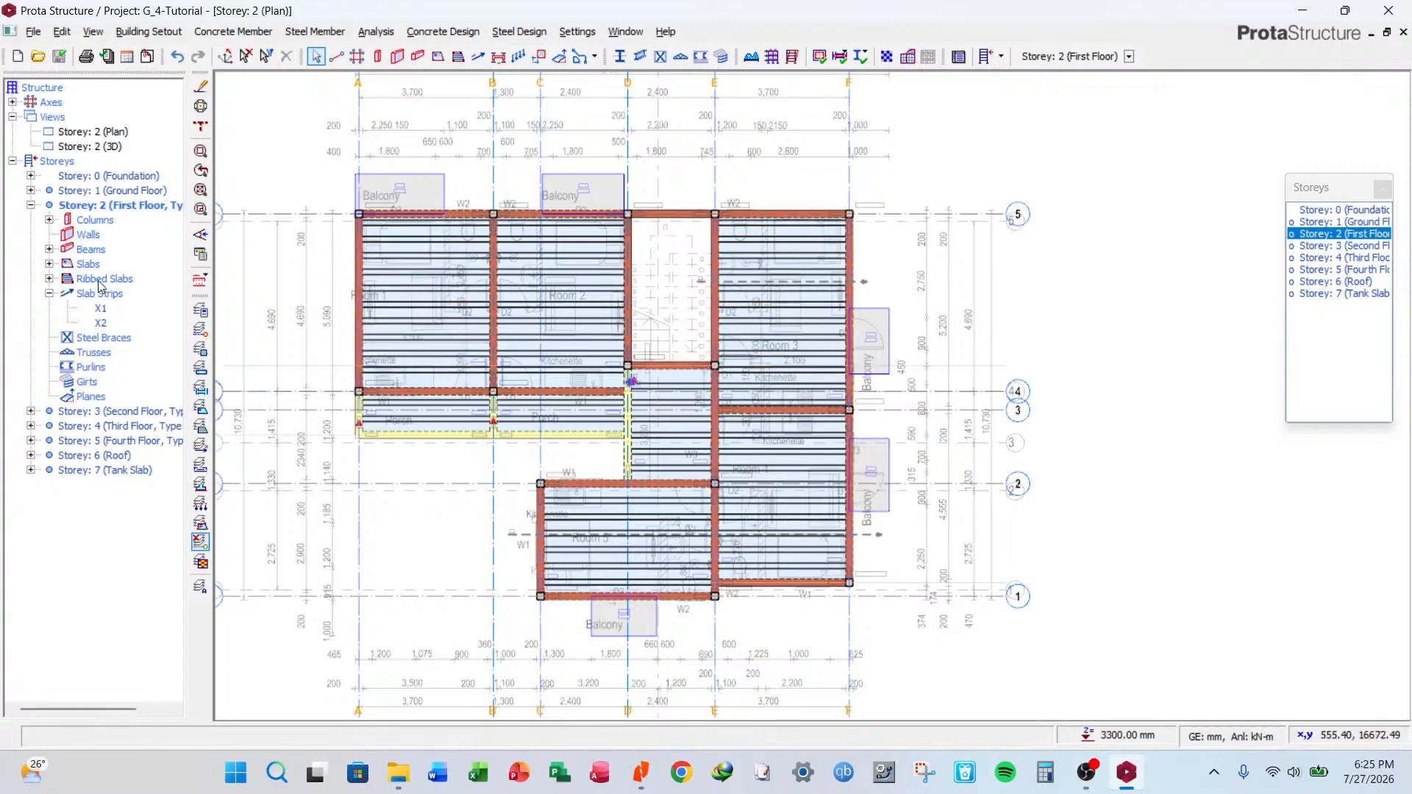
{"action": "left_click", "coordinate": [101, 280]}
{"action": "right_click", "coordinate": [101, 282]}
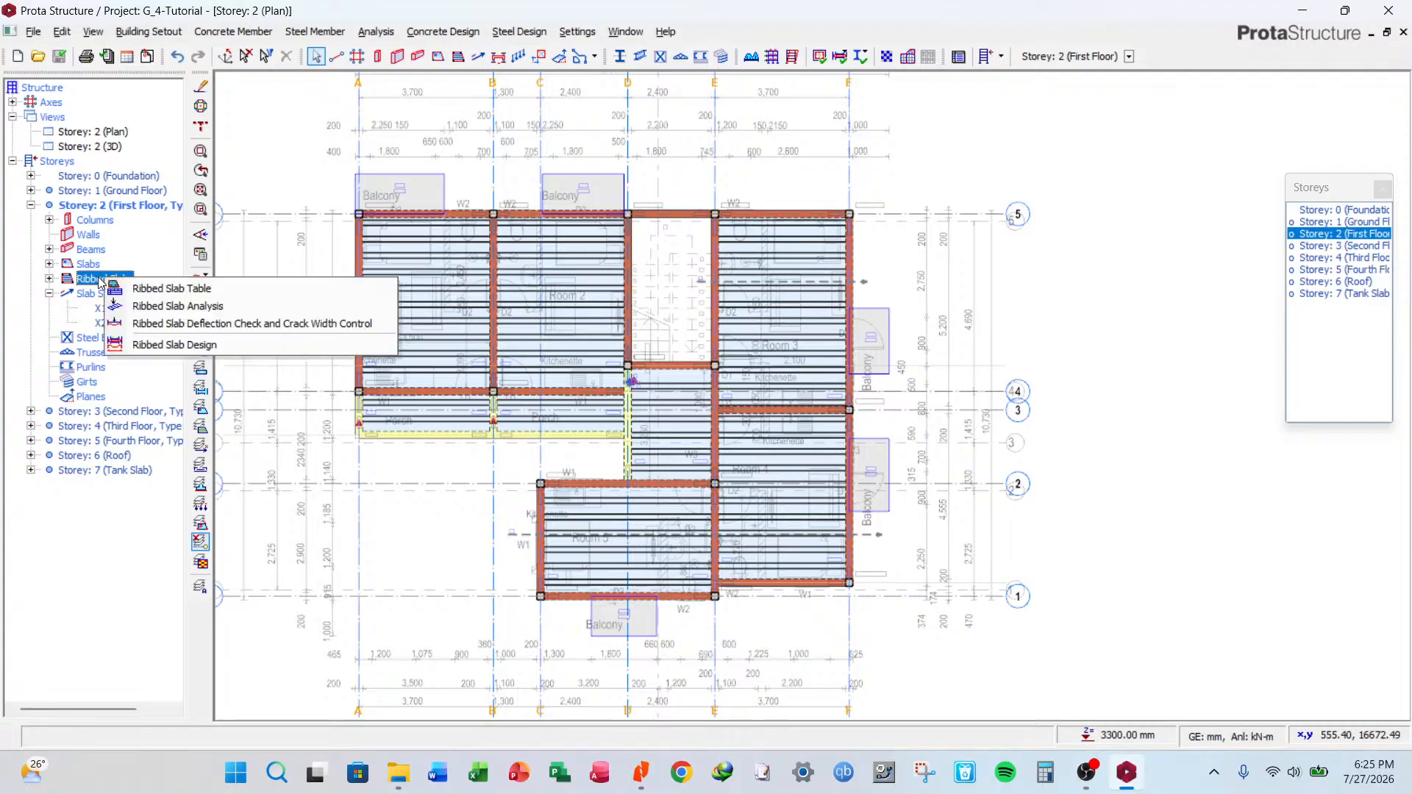
{"action": "left_click", "coordinate": [170, 345]}
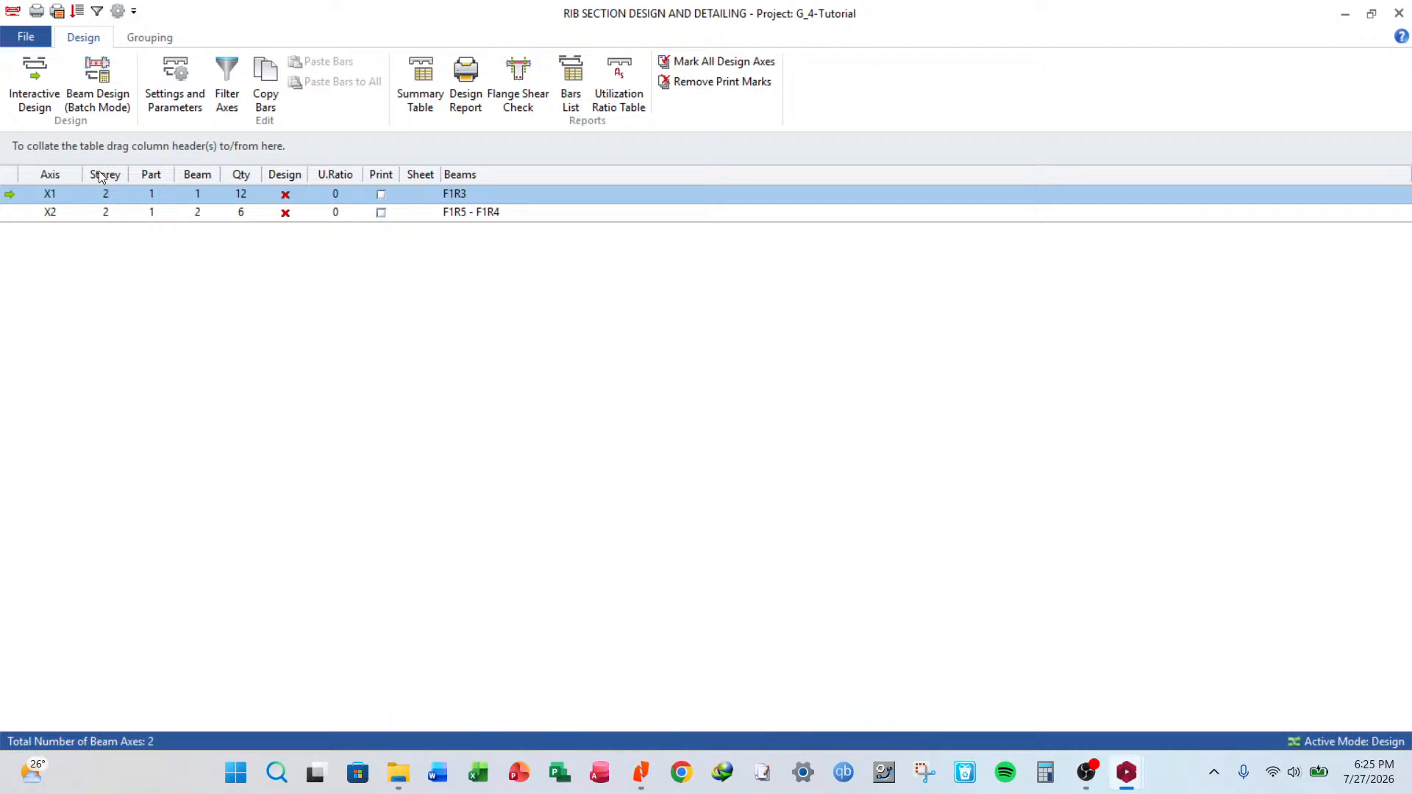
Run the batch beam design for all storeys with the Re-select All Bars option.
{"action": "left_click", "coordinate": [95, 81]}
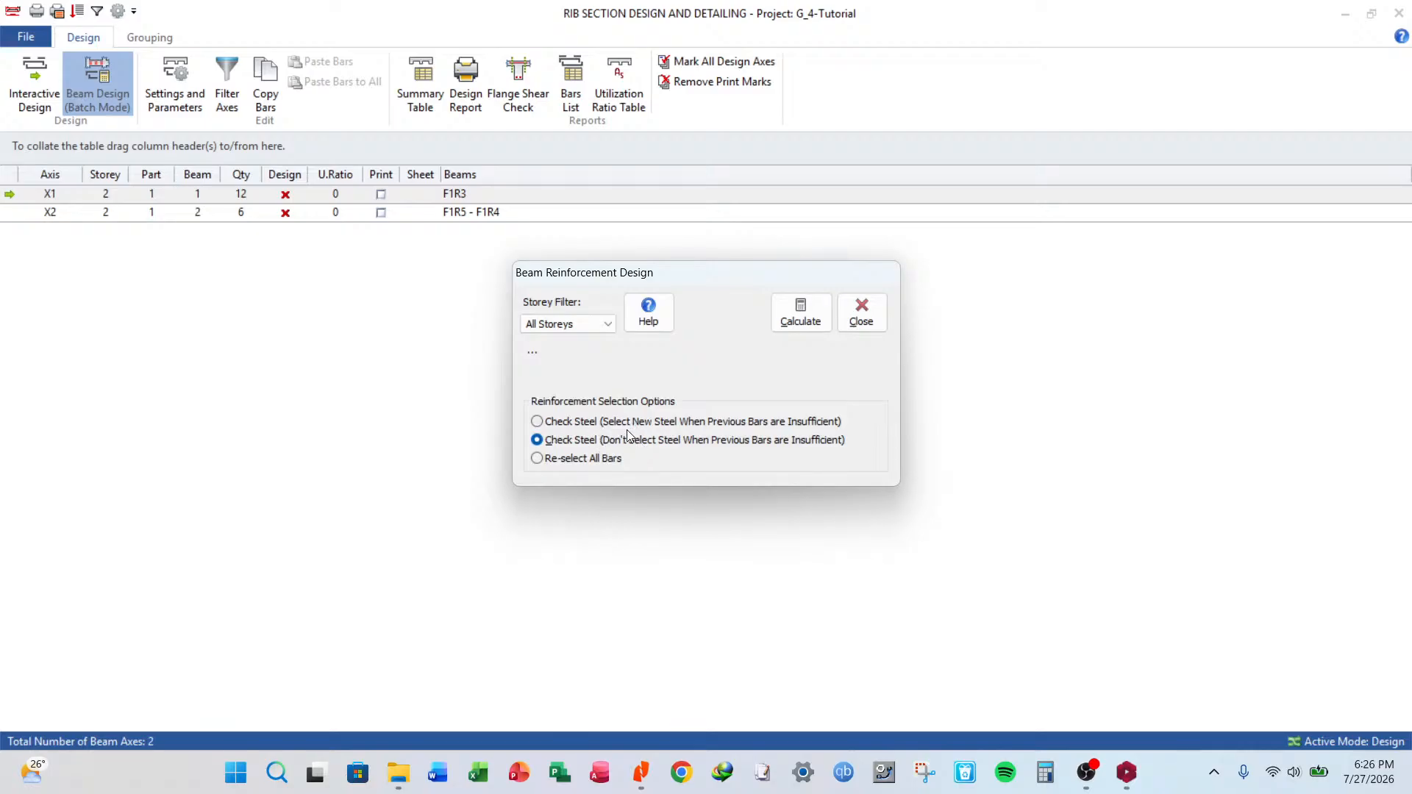
{"action": "left_click", "coordinate": [568, 423]}
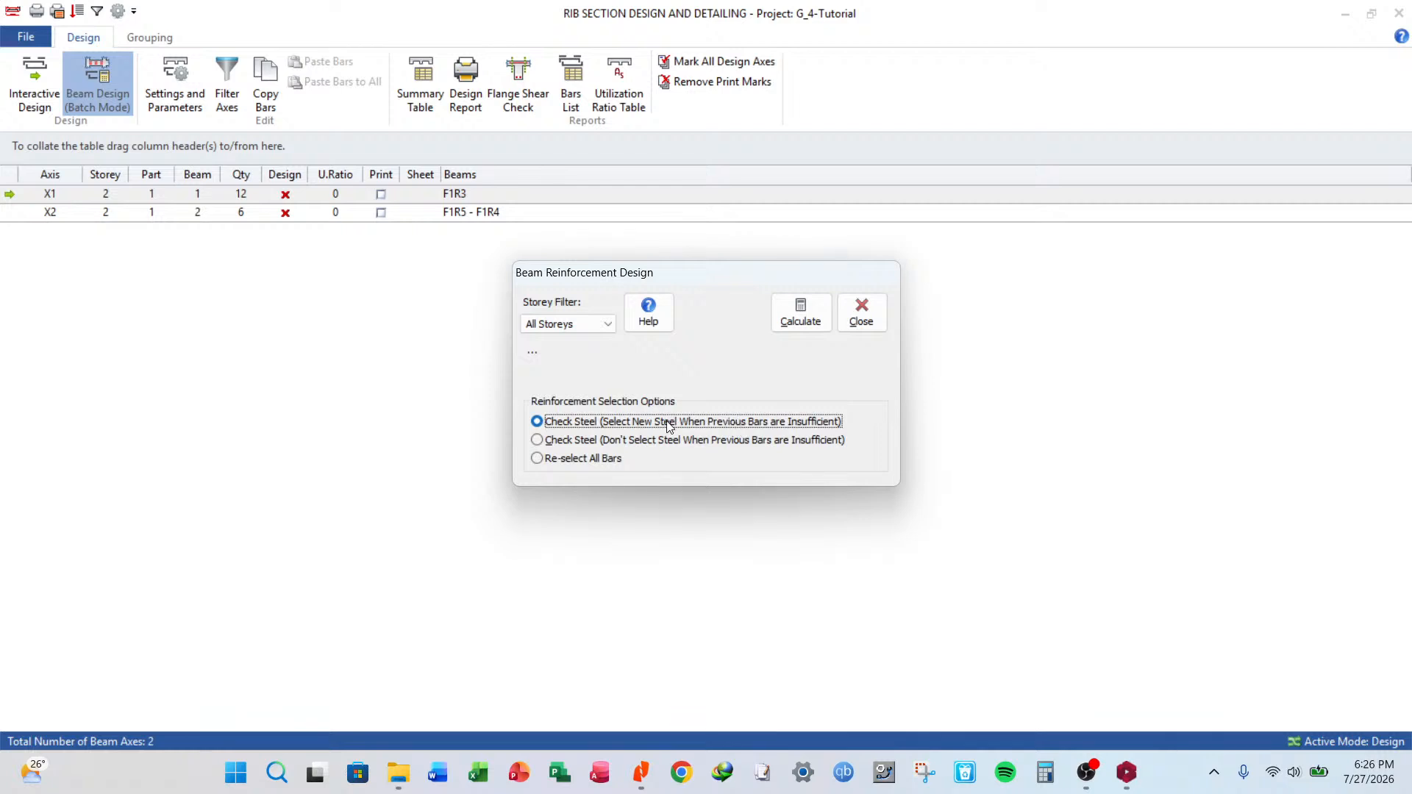
{"action": "left_click", "coordinate": [570, 441]}
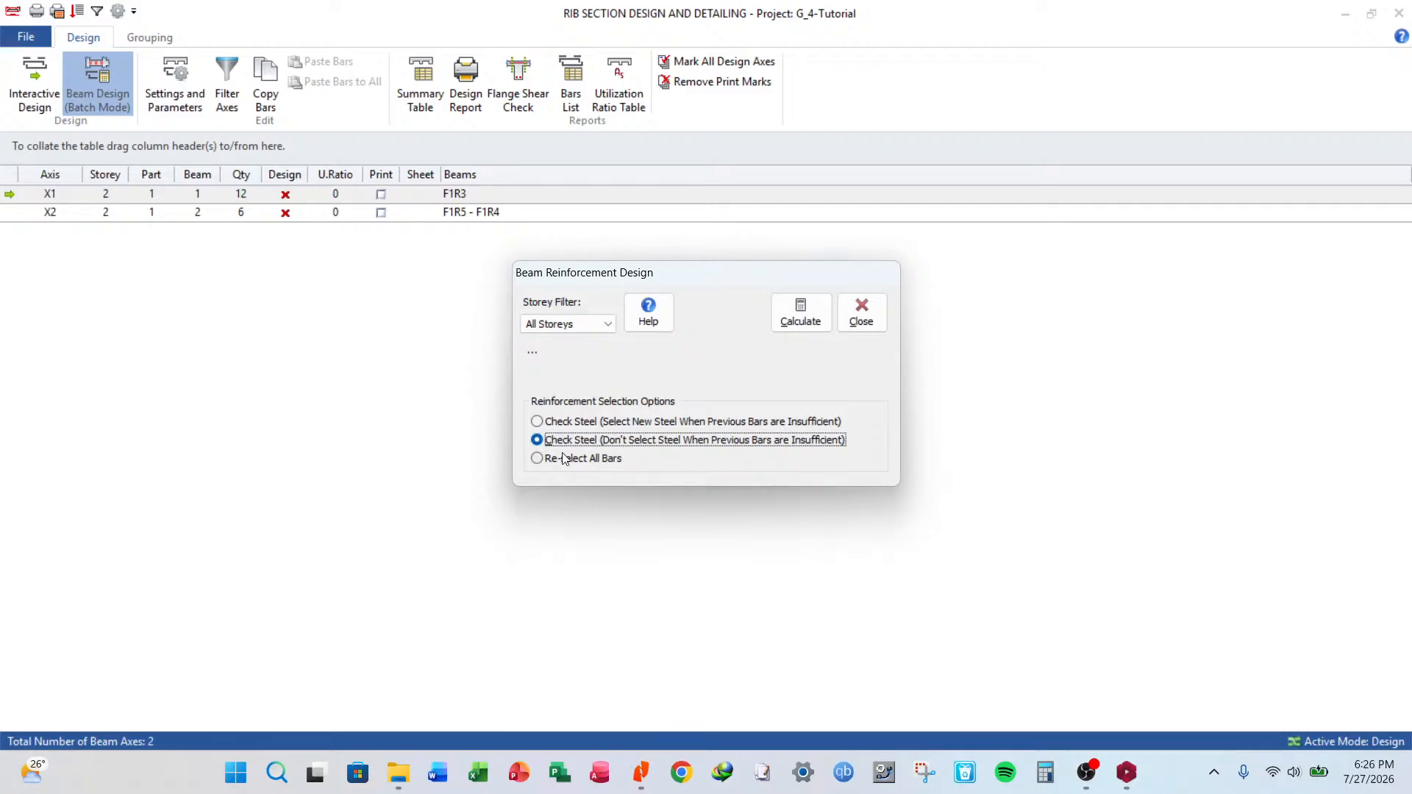
{"action": "left_click", "coordinate": [589, 459]}
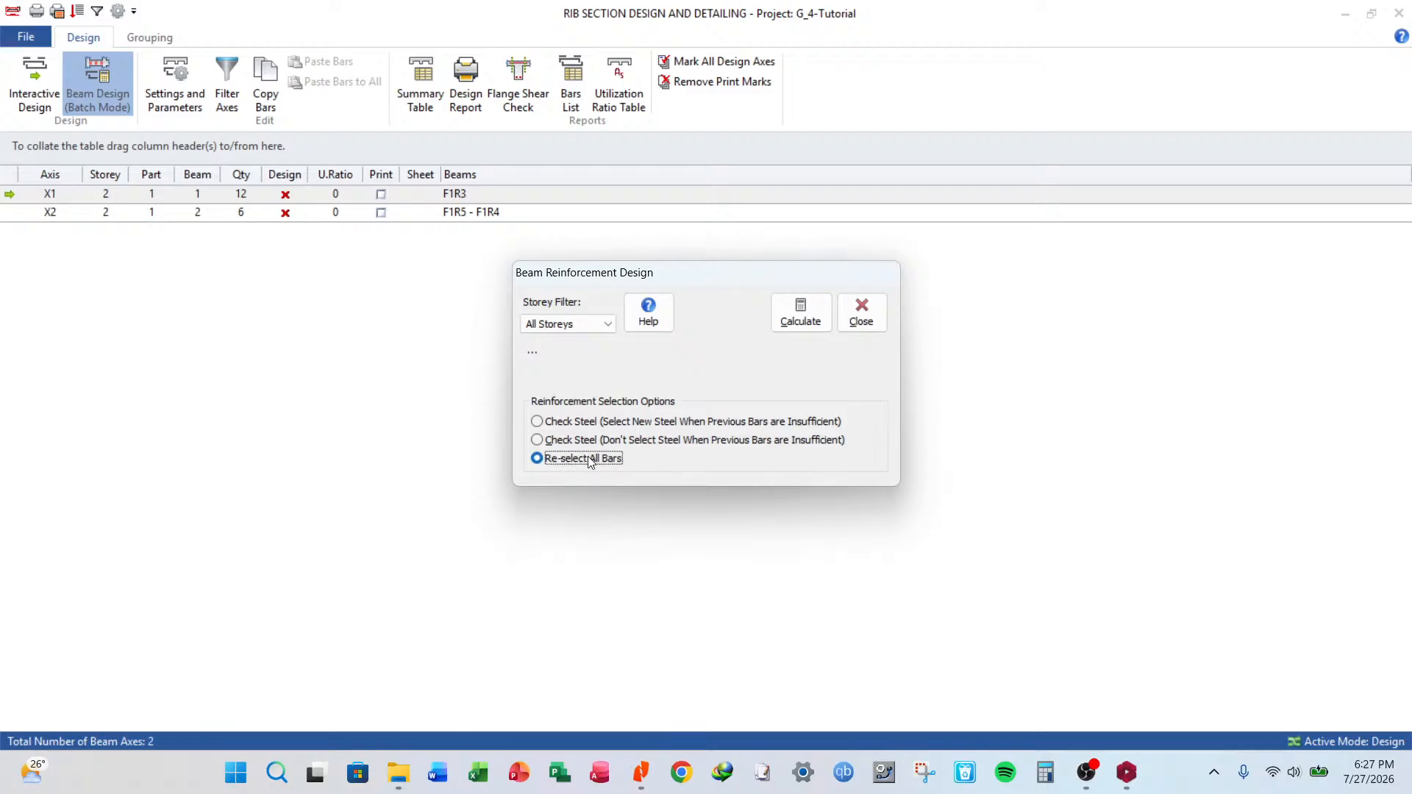
{"action": "left_click", "coordinate": [809, 314]}
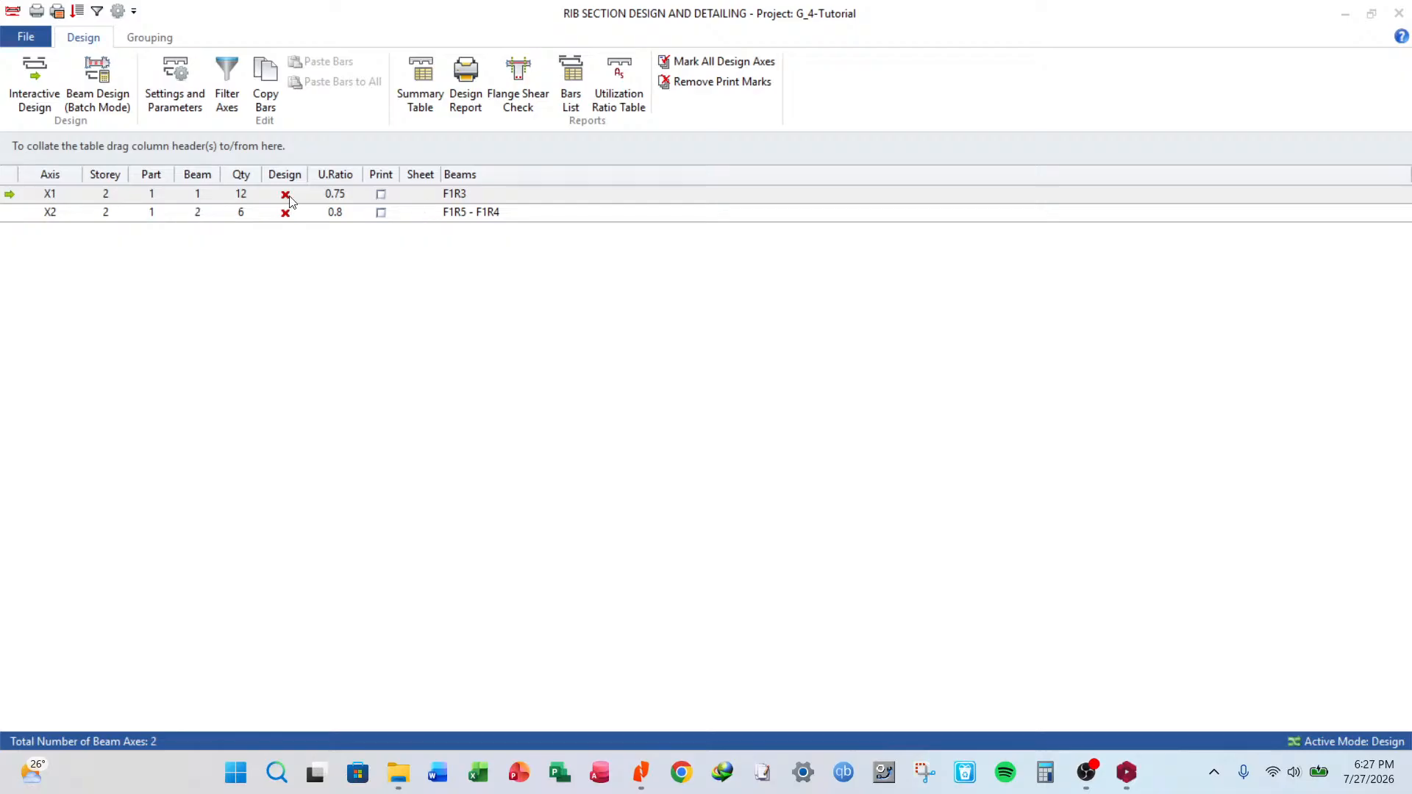
Open the reinforcement data for axis X1 and add 24.52 and 132.56 in Calculator to check the provided bottom steel area.
{"action": "double_click", "coordinate": [487, 196]}
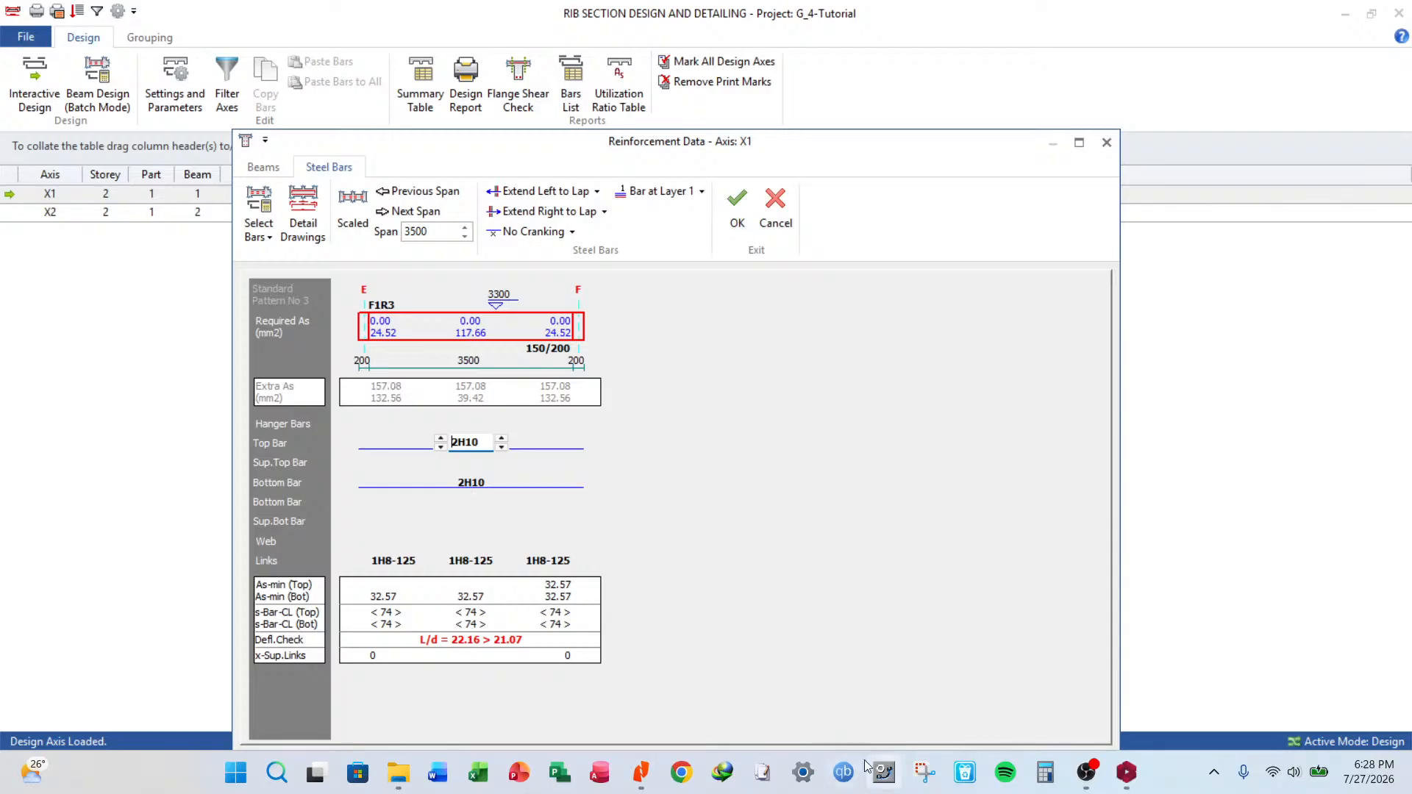
{"action": "left_click", "coordinate": [1044, 772]}
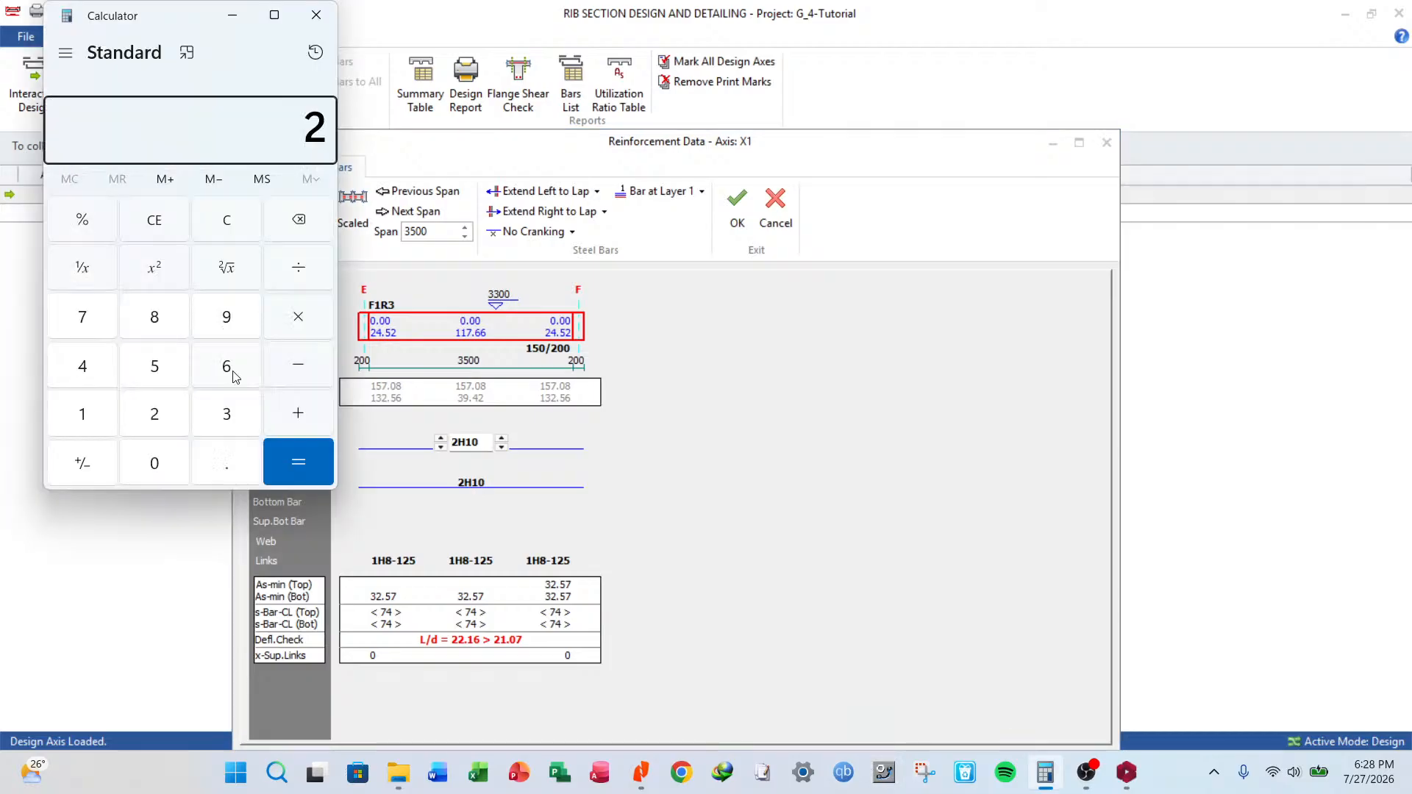
{"action": "type", "text": "24.52 + 13"}
{"action": "type", "text": "2.4"}
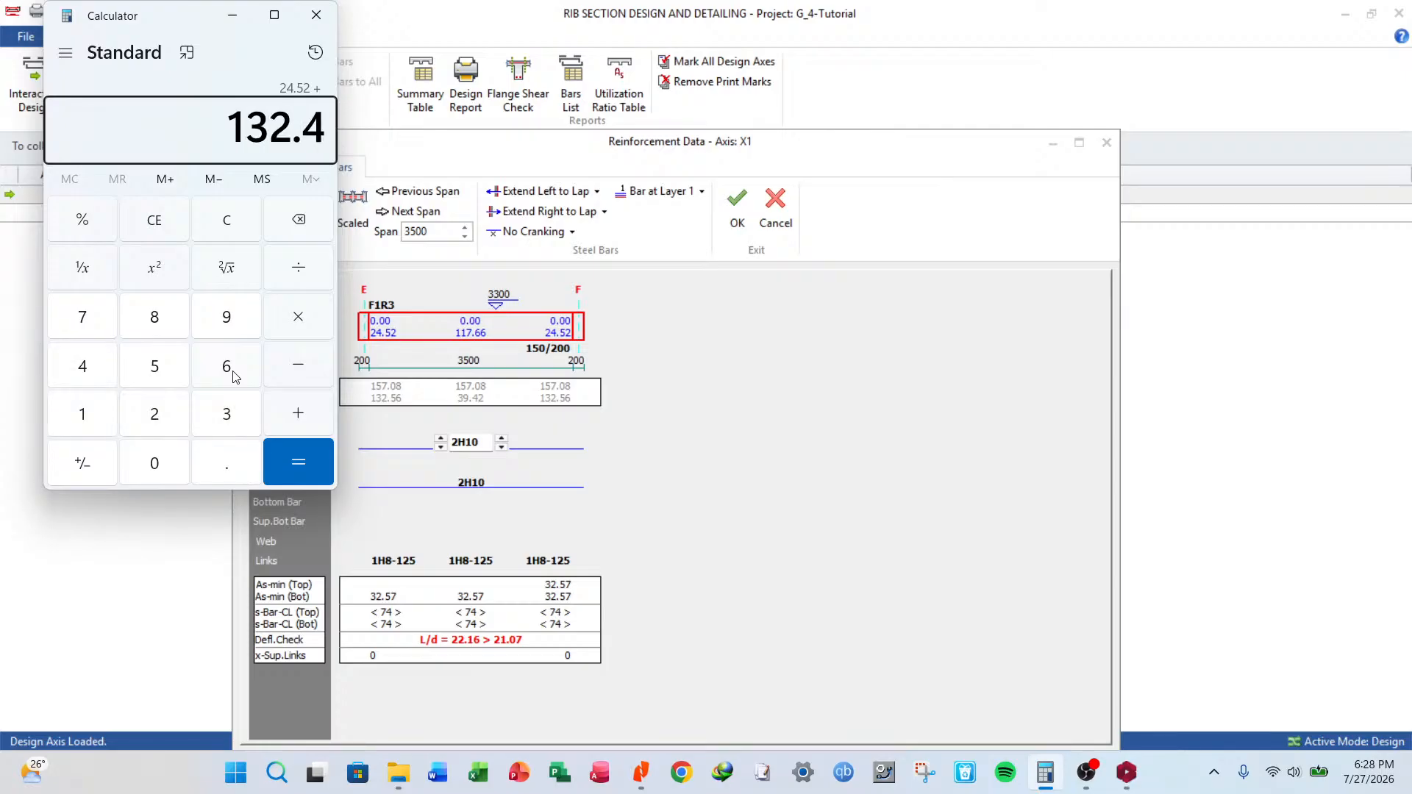
{"action": "key", "text": "BackSpace"}
{"action": "type", "text": "56"}
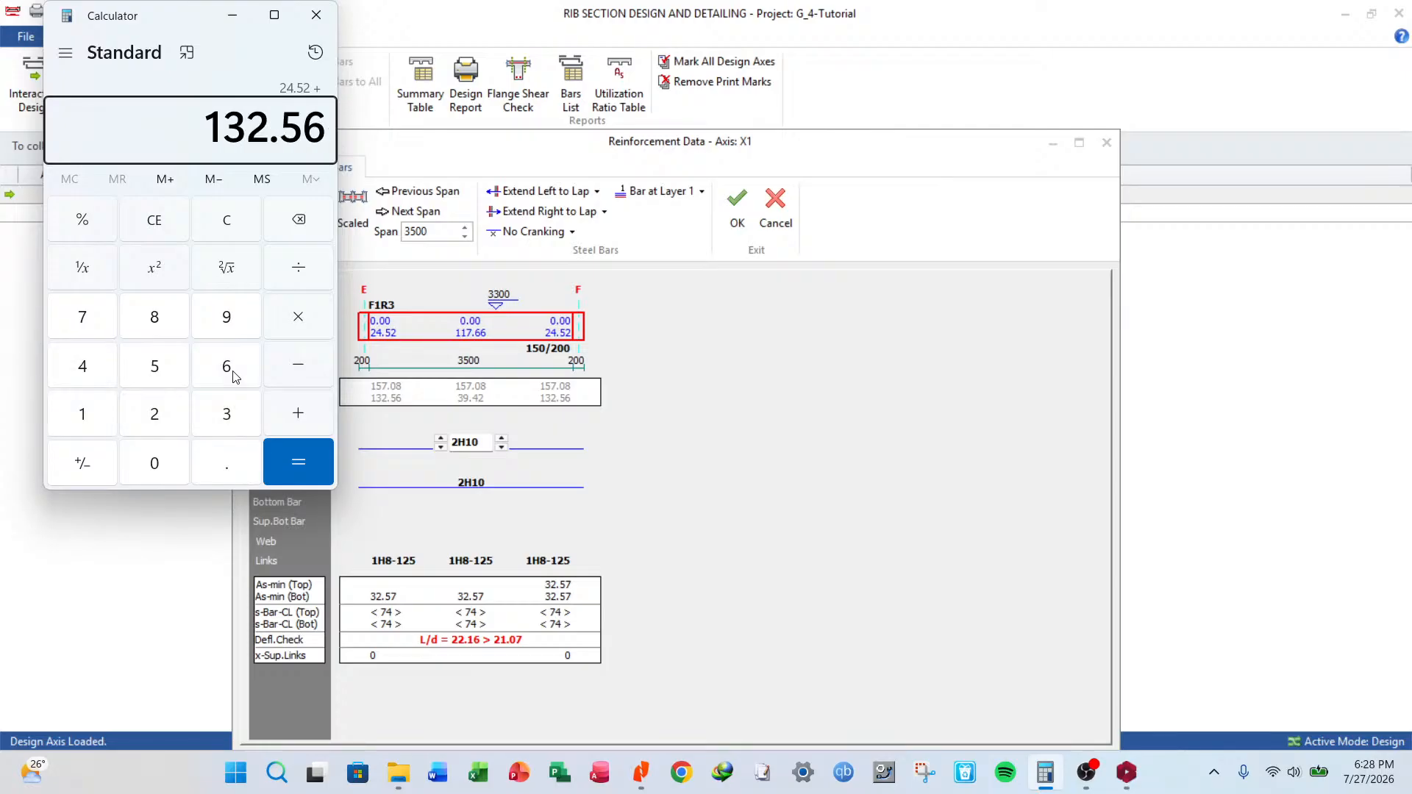
{"action": "key", "text": "Return"}
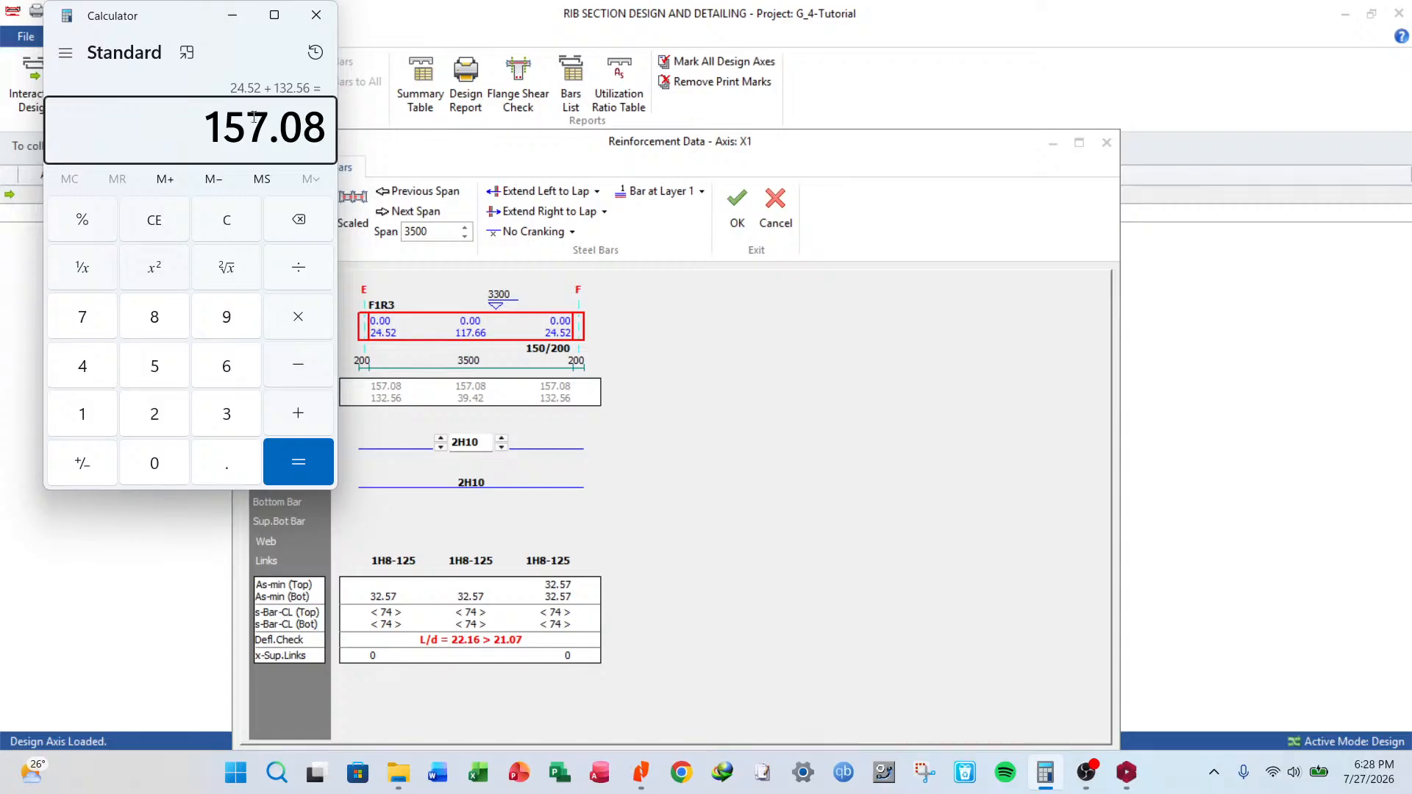
{"action": "left_click", "coordinate": [411, 379]}
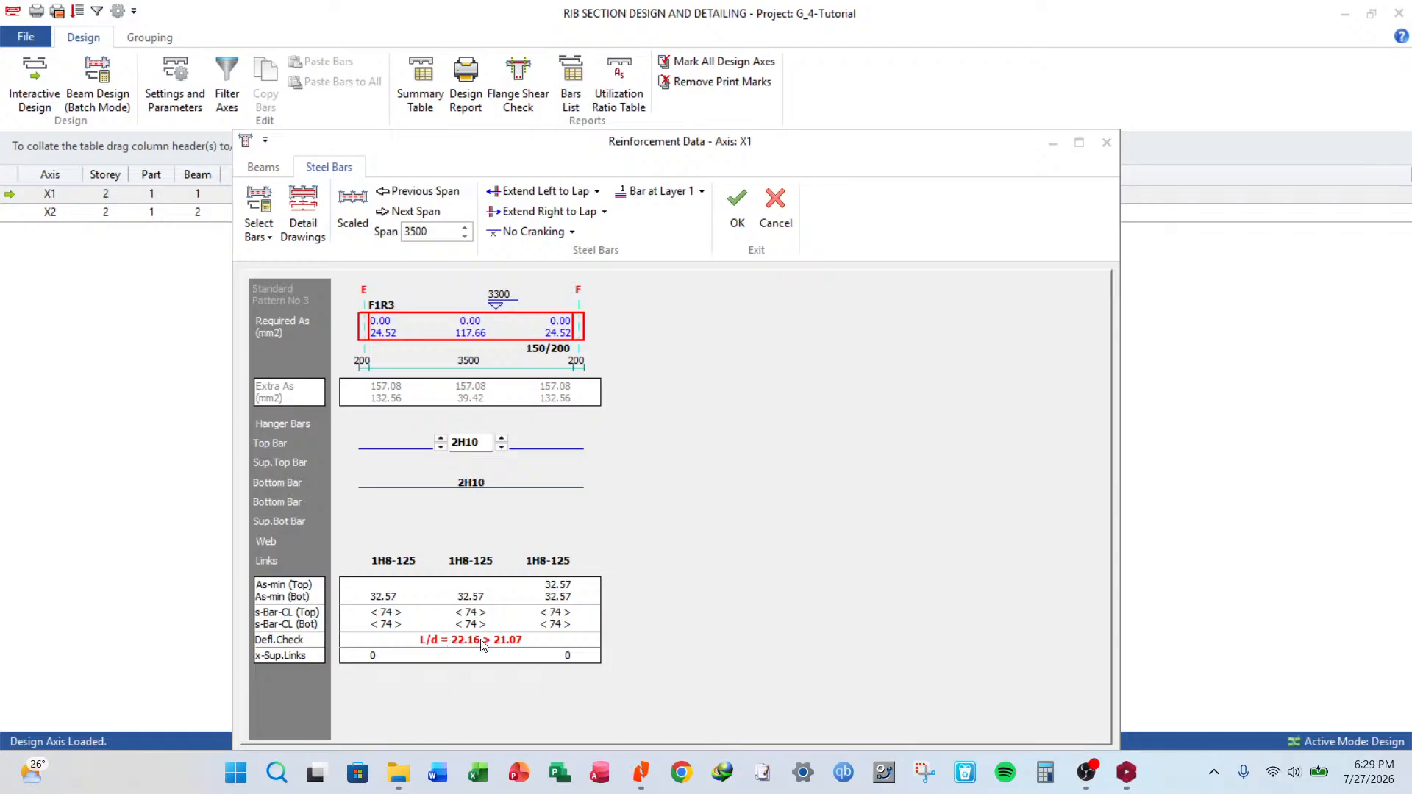
Increase the bottom bar size of rib F1R3 on axis X1 and accept its reinforcement.
{"action": "left_click", "coordinate": [486, 486]}
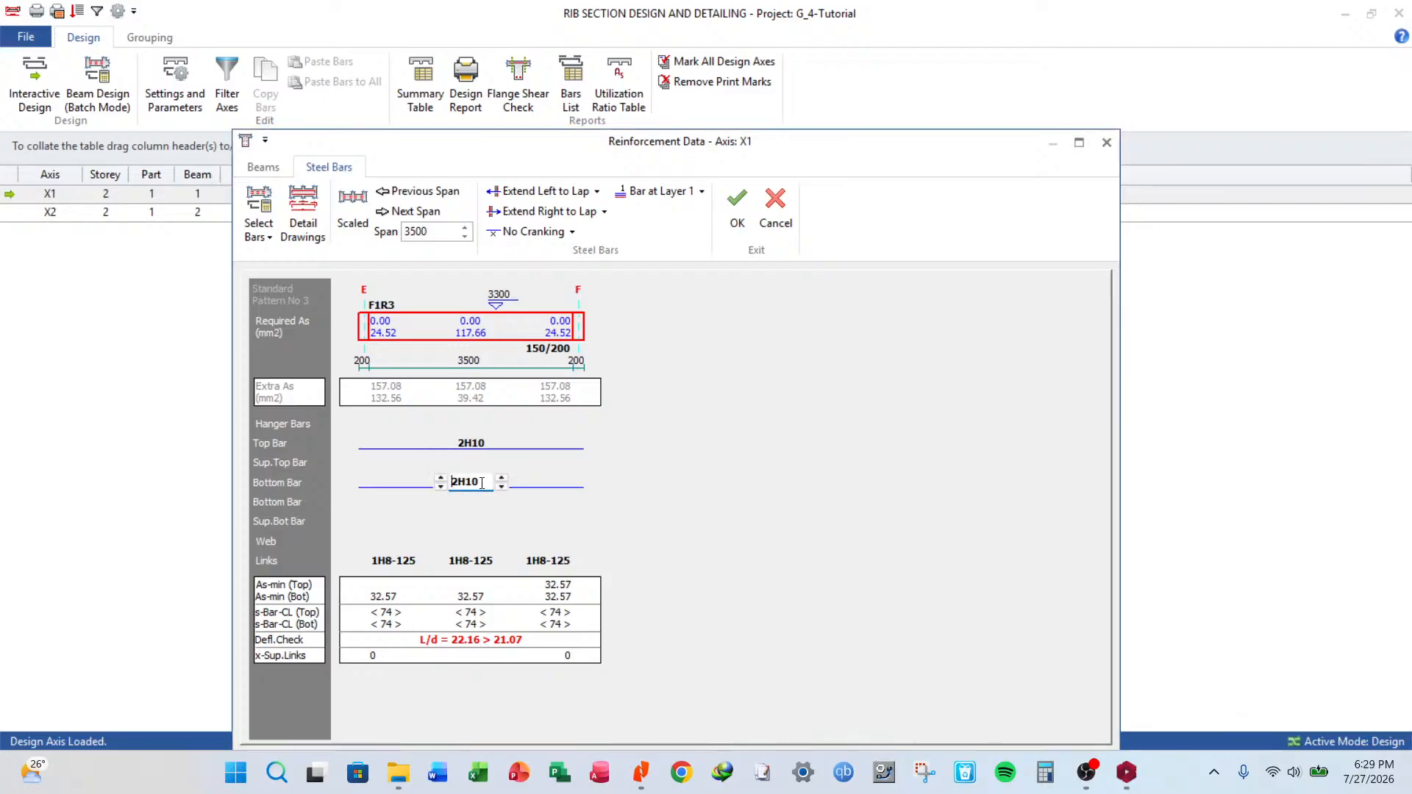
{"action": "left_click", "coordinate": [501, 476]}
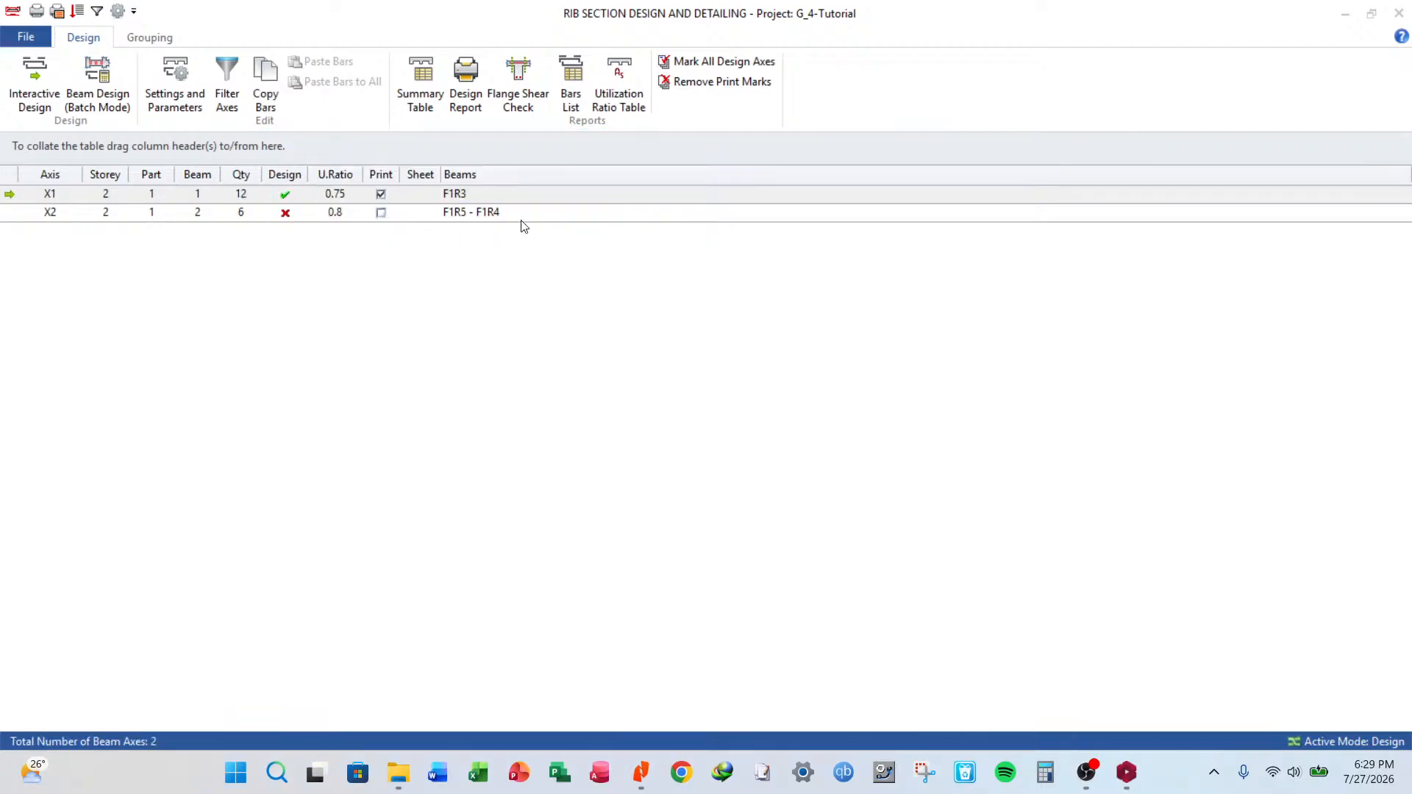
Open the reinforcement data for axis X2 and set the supplementary top bar over support E to 1H10.
{"action": "double_click", "coordinate": [525, 213]}
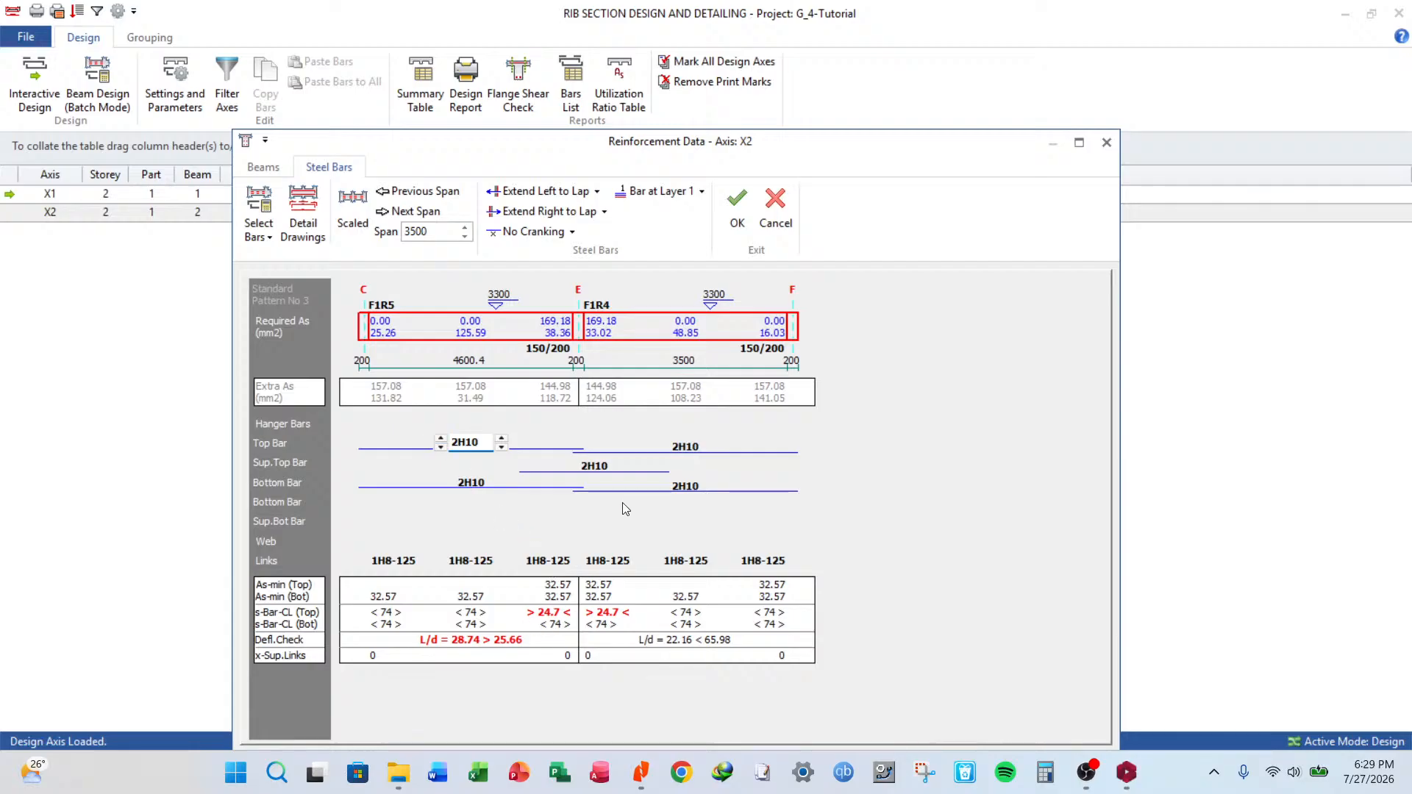
{"action": "left_click", "coordinate": [569, 475]}
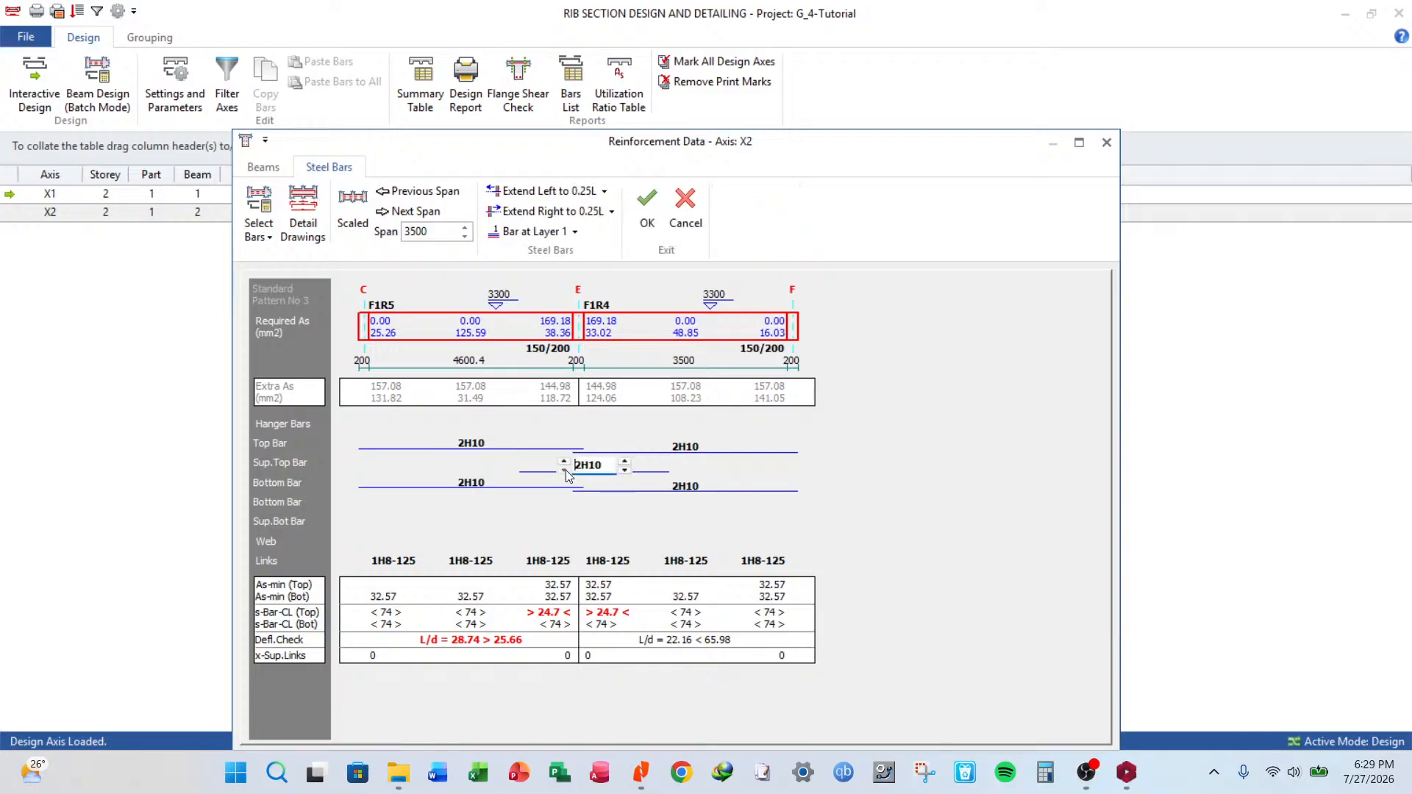
{"action": "left_click", "coordinate": [564, 463]}
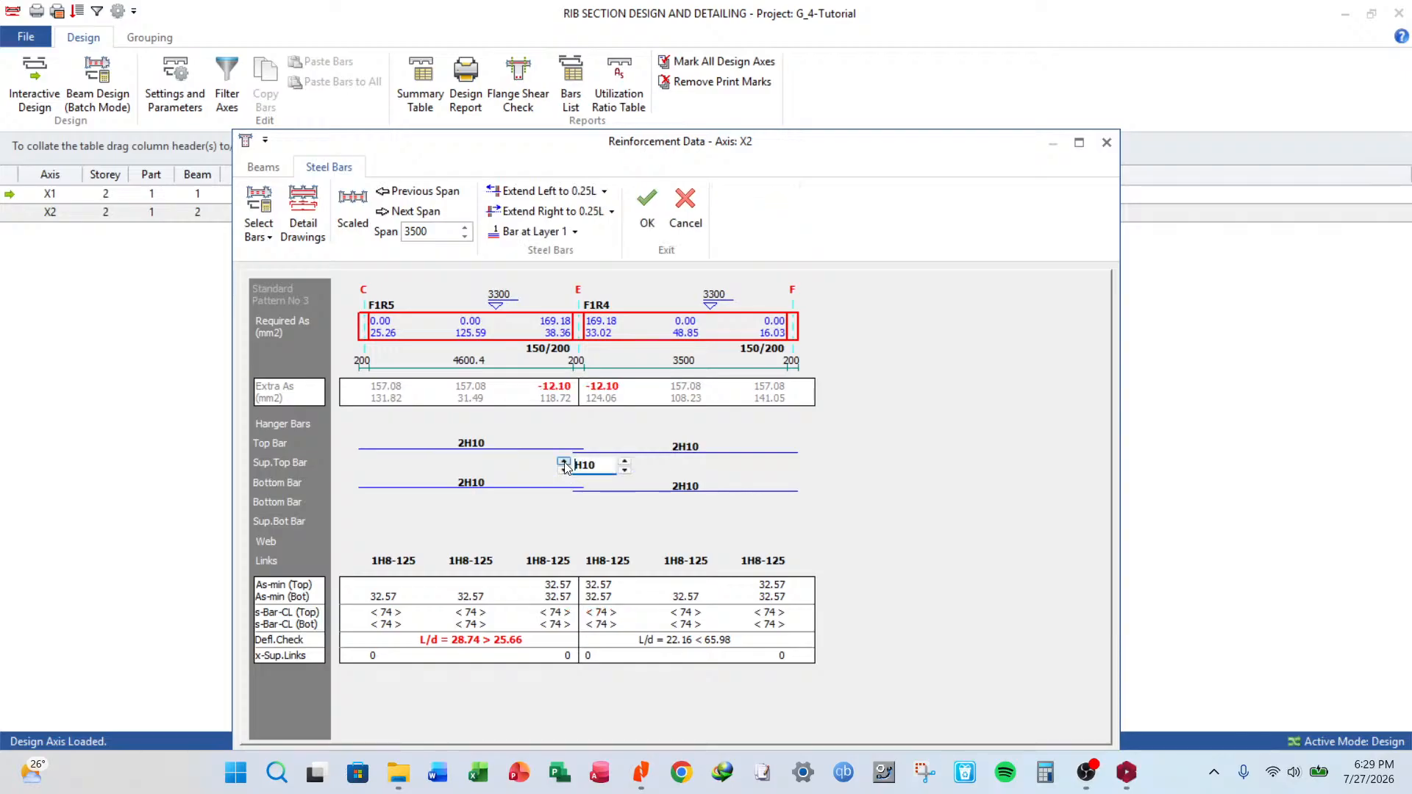
{"action": "left_click", "coordinate": [564, 463]}
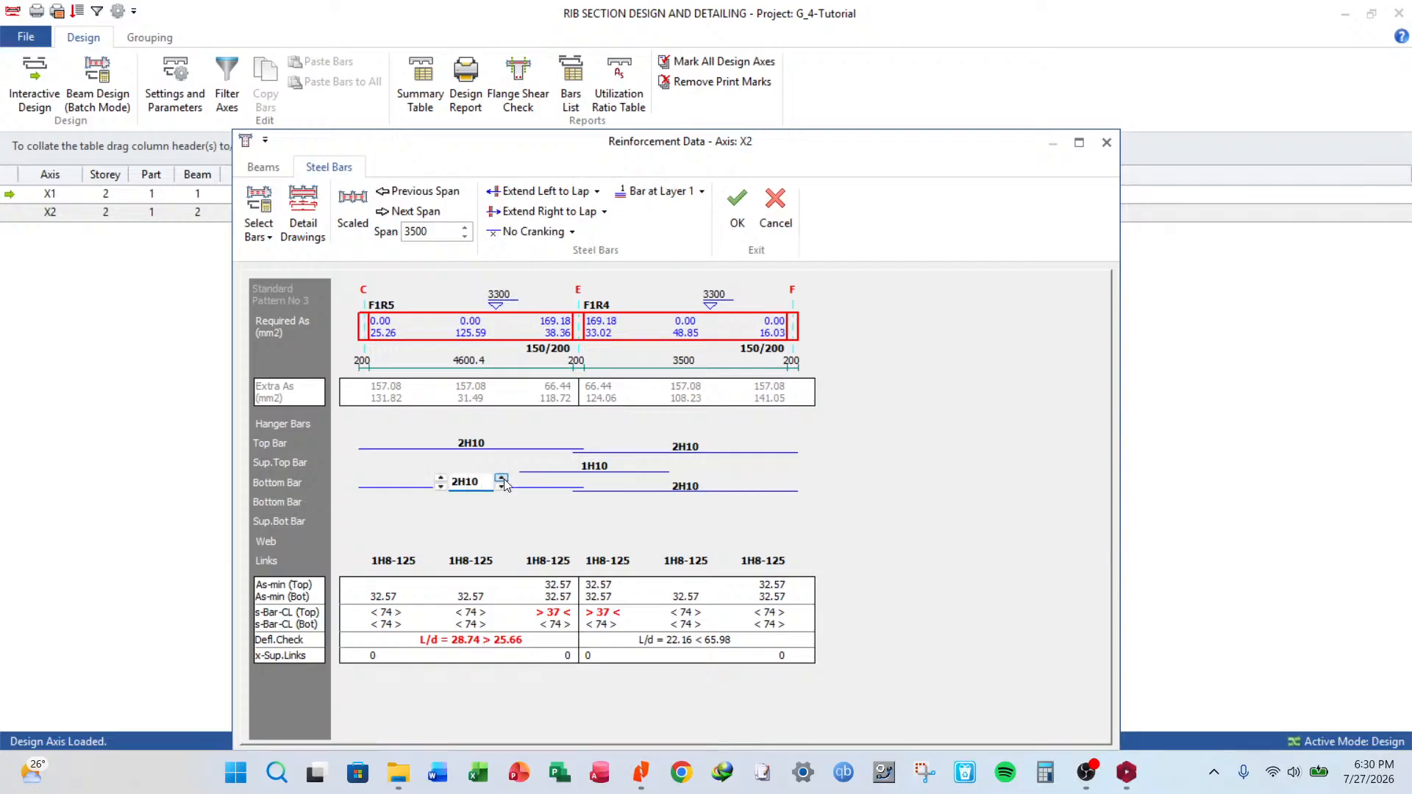
Set the bottom bars of spans F1R5 and F1R4 to 2H12, and return the F1R5 bars to 2H10.
{"action": "left_click", "coordinate": [502, 480]}
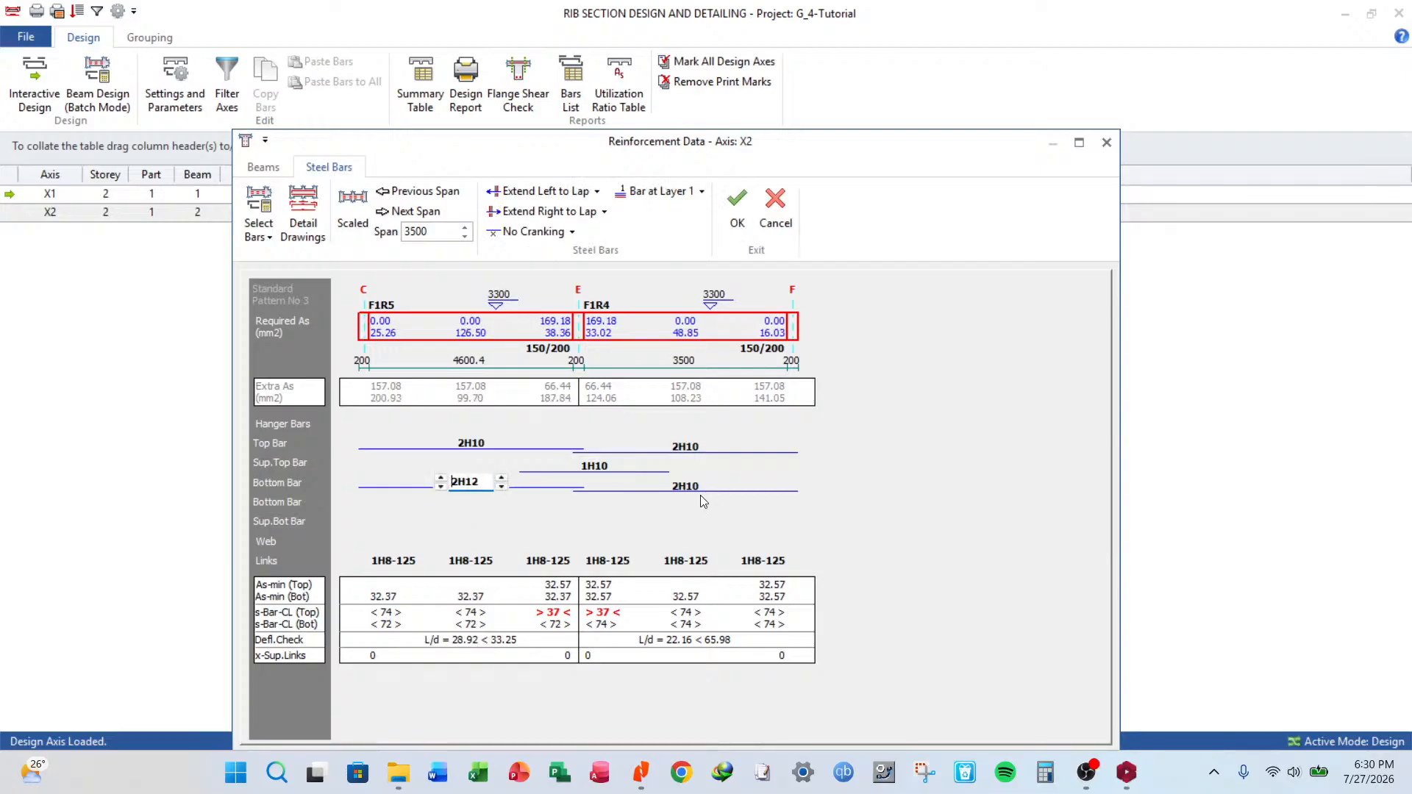
{"action": "left_click", "coordinate": [704, 500]}
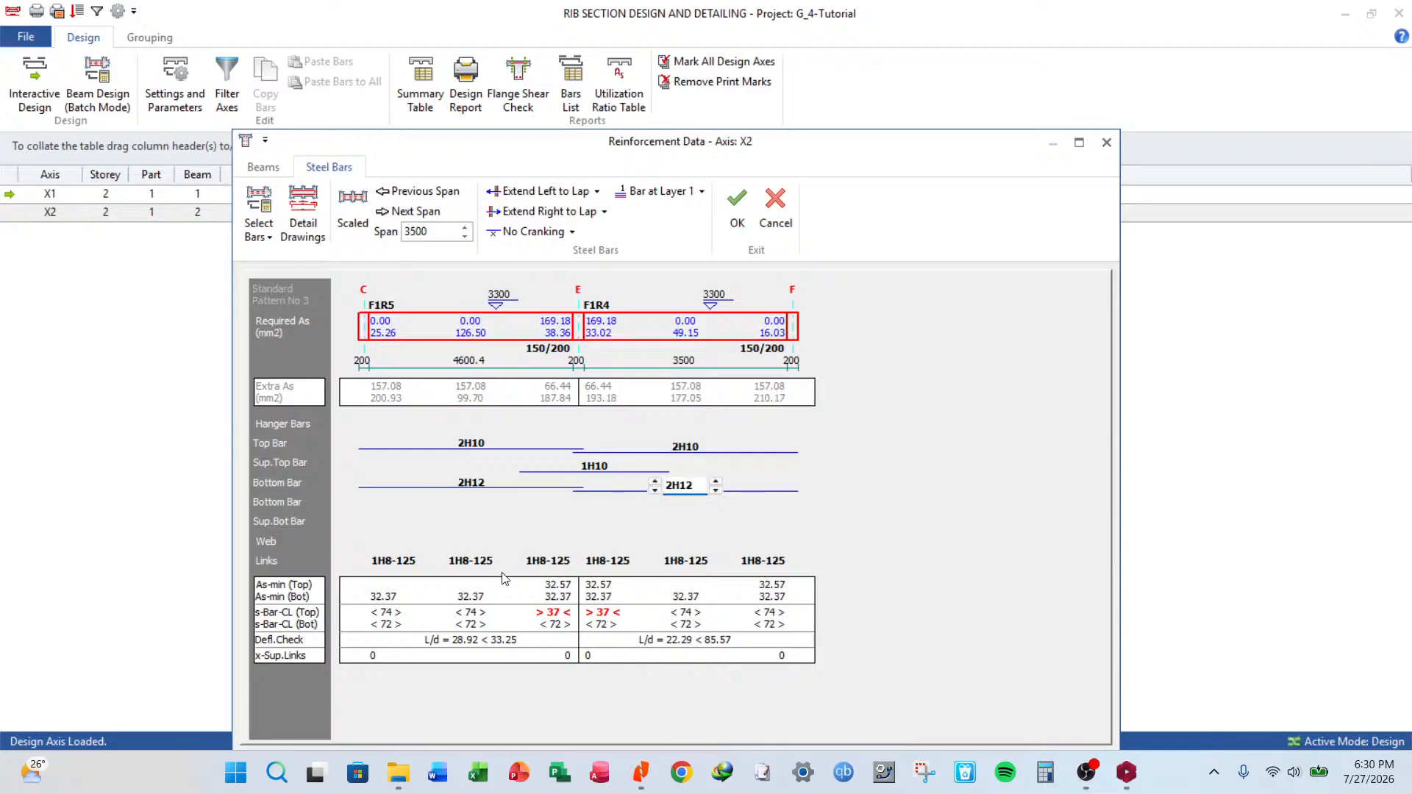
{"action": "left_click", "coordinate": [473, 485]}
{"action": "left_click", "coordinate": [503, 491]}
{"action": "left_click", "coordinate": [699, 492]}
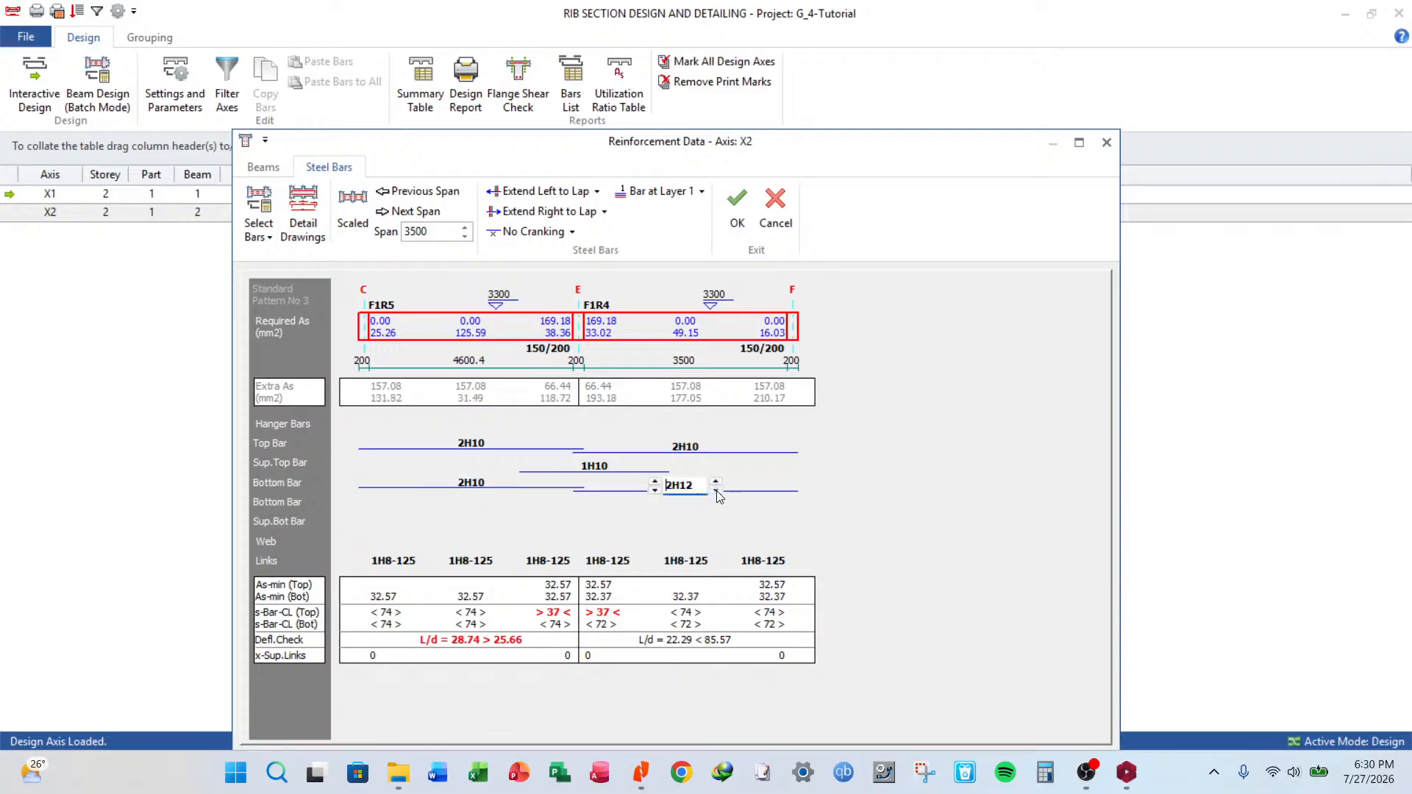
Accept the axis X2 reinforcement and close the rib section design.
{"action": "left_click", "coordinate": [740, 213]}
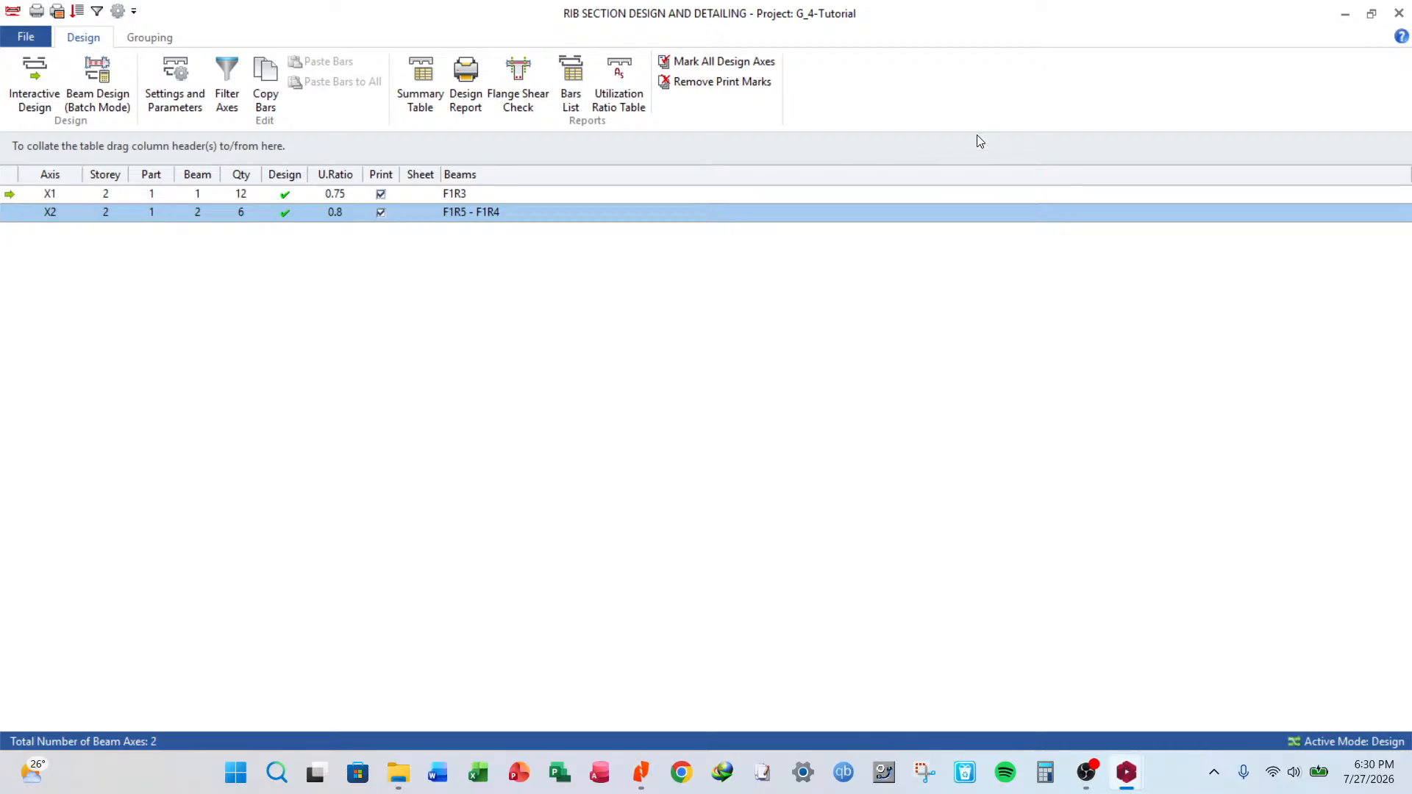
{"action": "left_click", "coordinate": [1399, 14]}
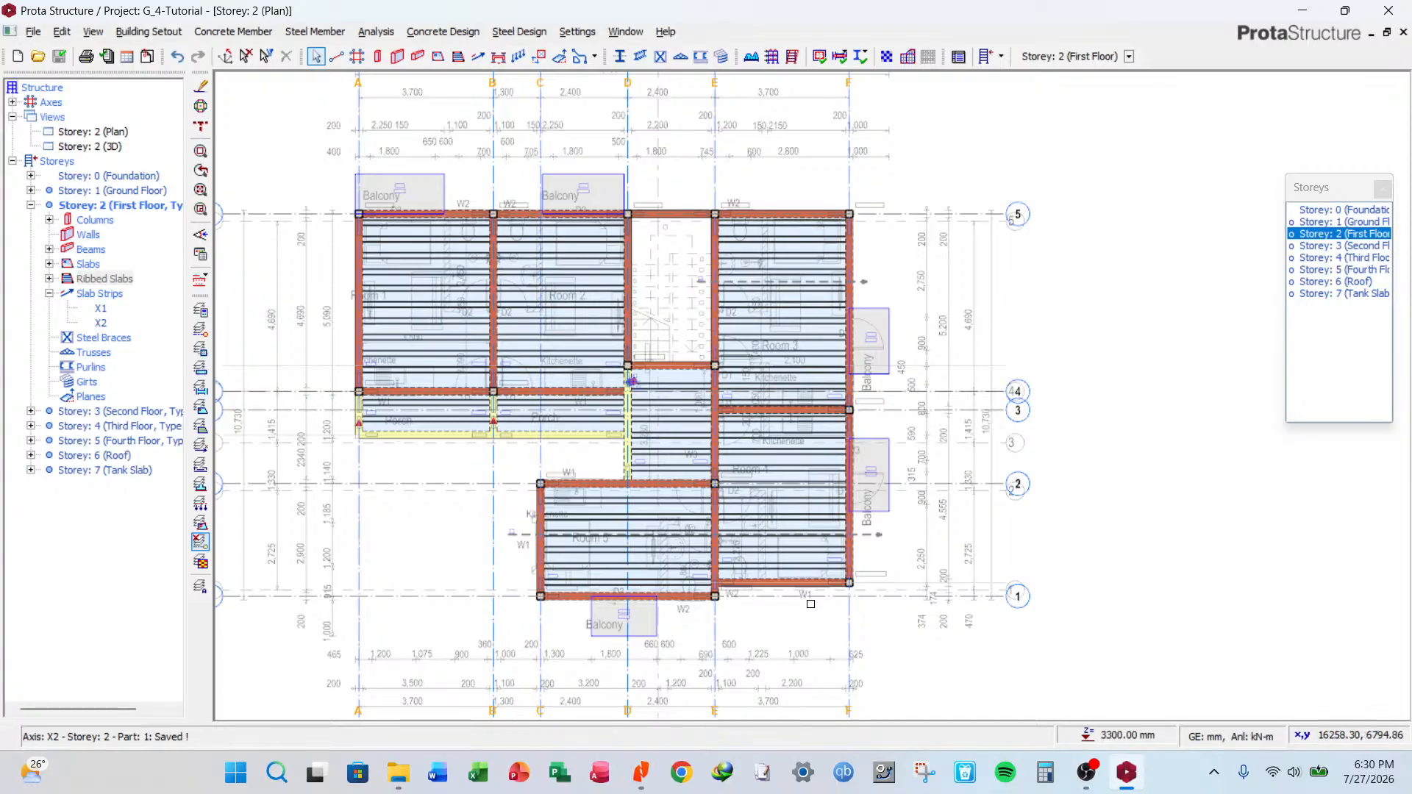
{"action": "scroll", "coordinate": [809, 599], "scroll_direction": "up", "scroll_amount": 1}
{"action": "scroll", "coordinate": [804, 571], "scroll_direction": "down", "scroll_amount": 1}
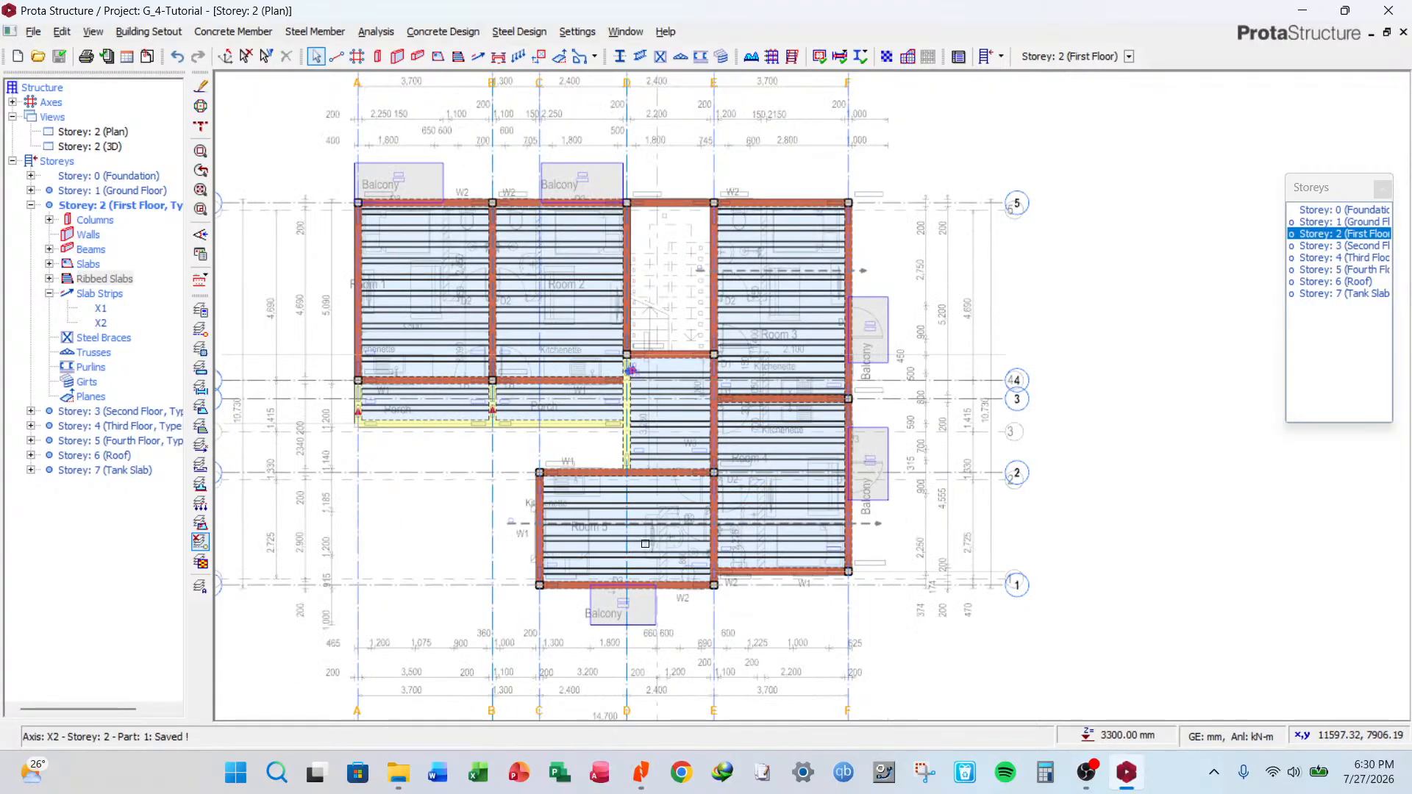
{"action": "scroll", "coordinate": [599, 559], "scroll_direction": "up", "scroll_amount": 1}
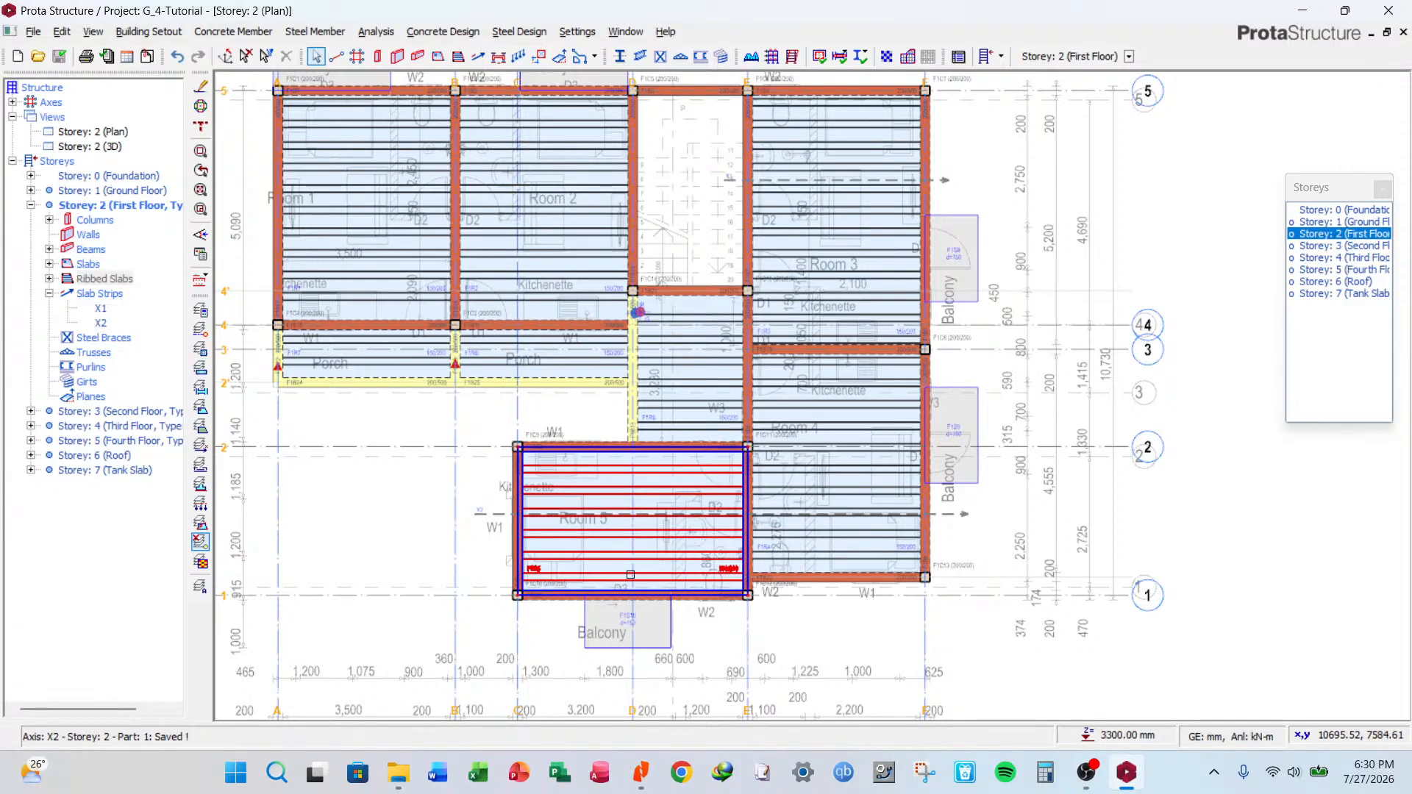
Examine the ribbed slab panels and existing beams across the first-floor plan.
{"action": "scroll", "coordinate": [687, 572], "scroll_direction": "down", "scroll_amount": 1}
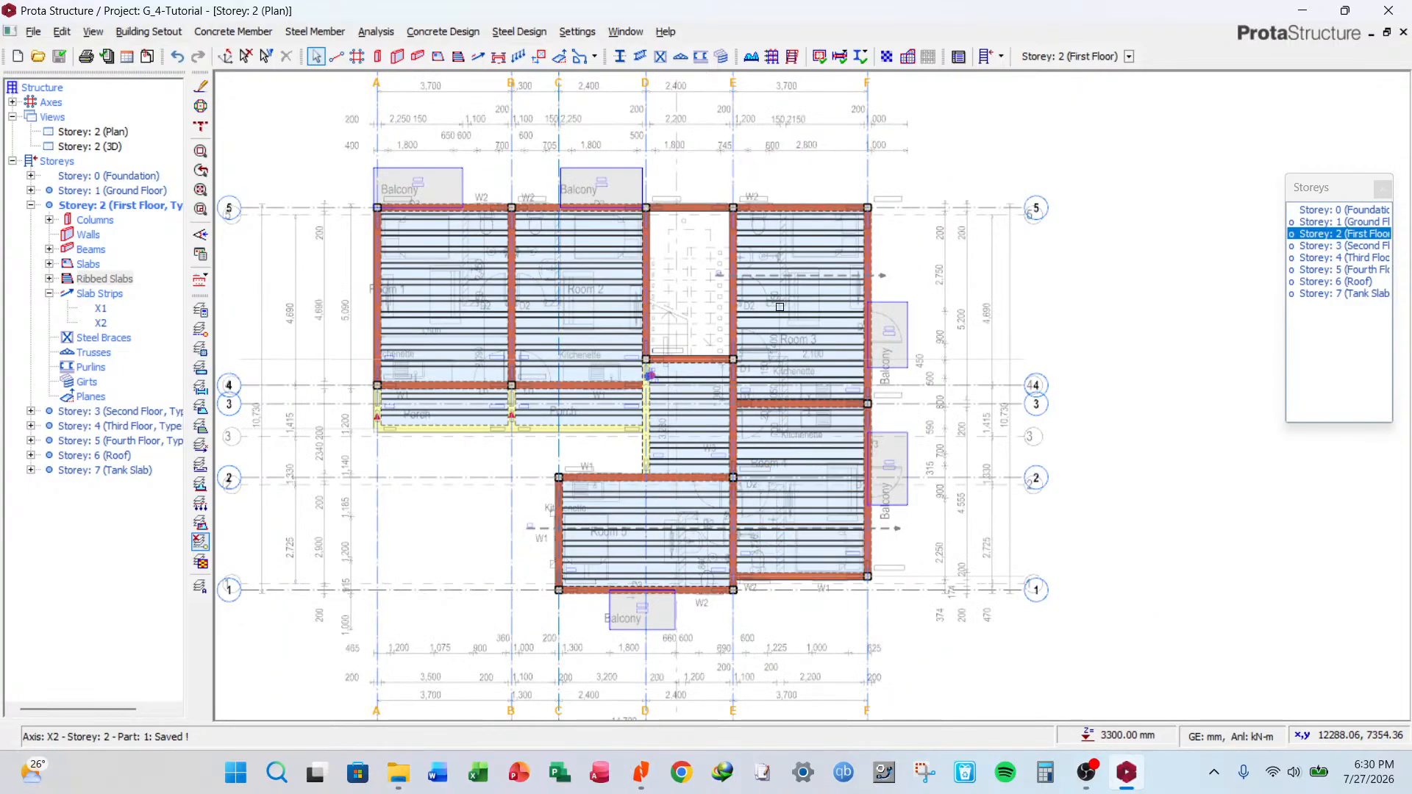
{"action": "middle_click_drag", "start_coordinate": [780, 307], "coordinate": [698, 385]}
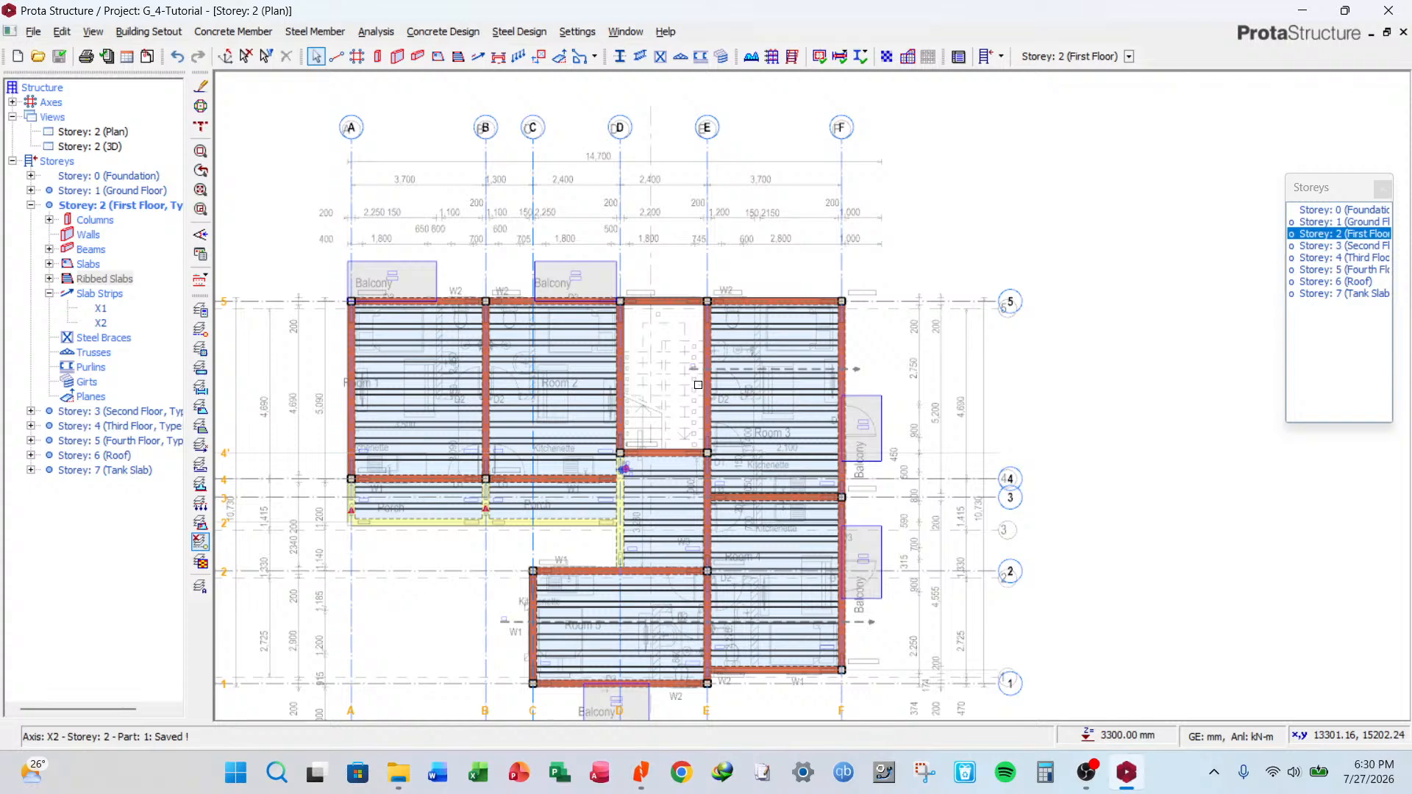
{"action": "scroll", "coordinate": [619, 573], "scroll_direction": "up", "scroll_amount": 3}
{"action": "middle_click_drag", "start_coordinate": [619, 573], "coordinate": [676, 309]}
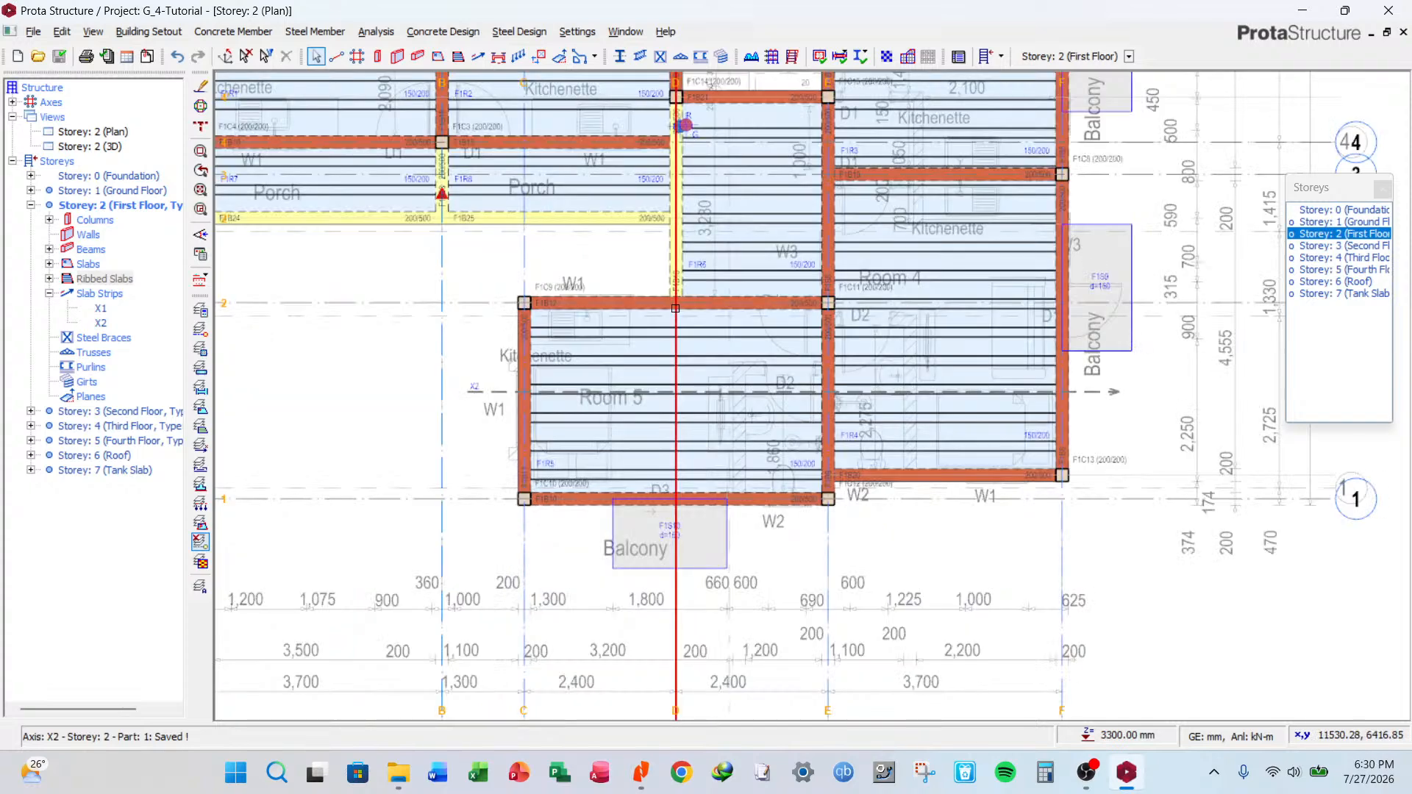
{"action": "scroll", "coordinate": [673, 501], "scroll_direction": "down", "scroll_amount": 3}
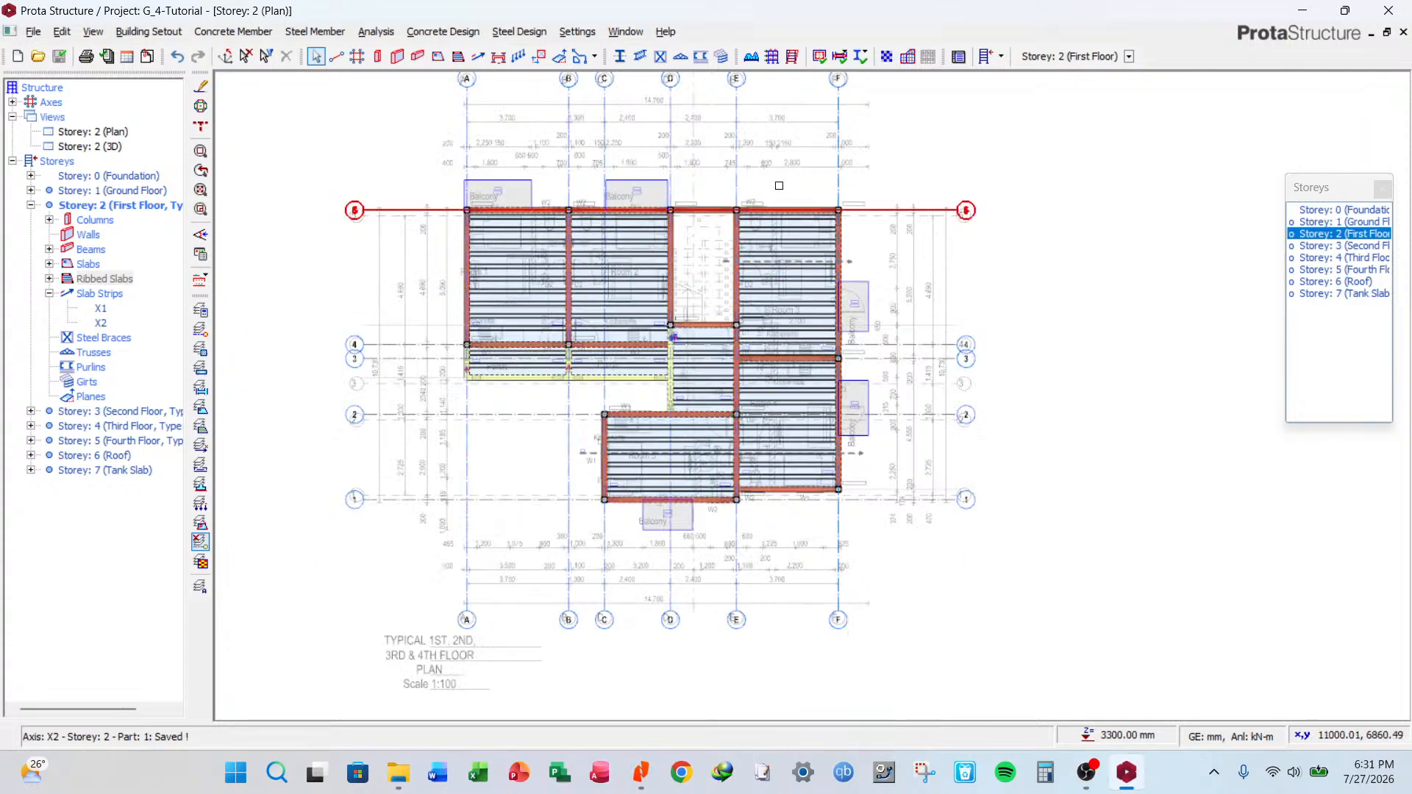
{"action": "scroll", "coordinate": [773, 176], "scroll_direction": "up", "scroll_amount": 2}
{"action": "scroll", "coordinate": [768, 188], "scroll_direction": "down", "scroll_amount": 1}
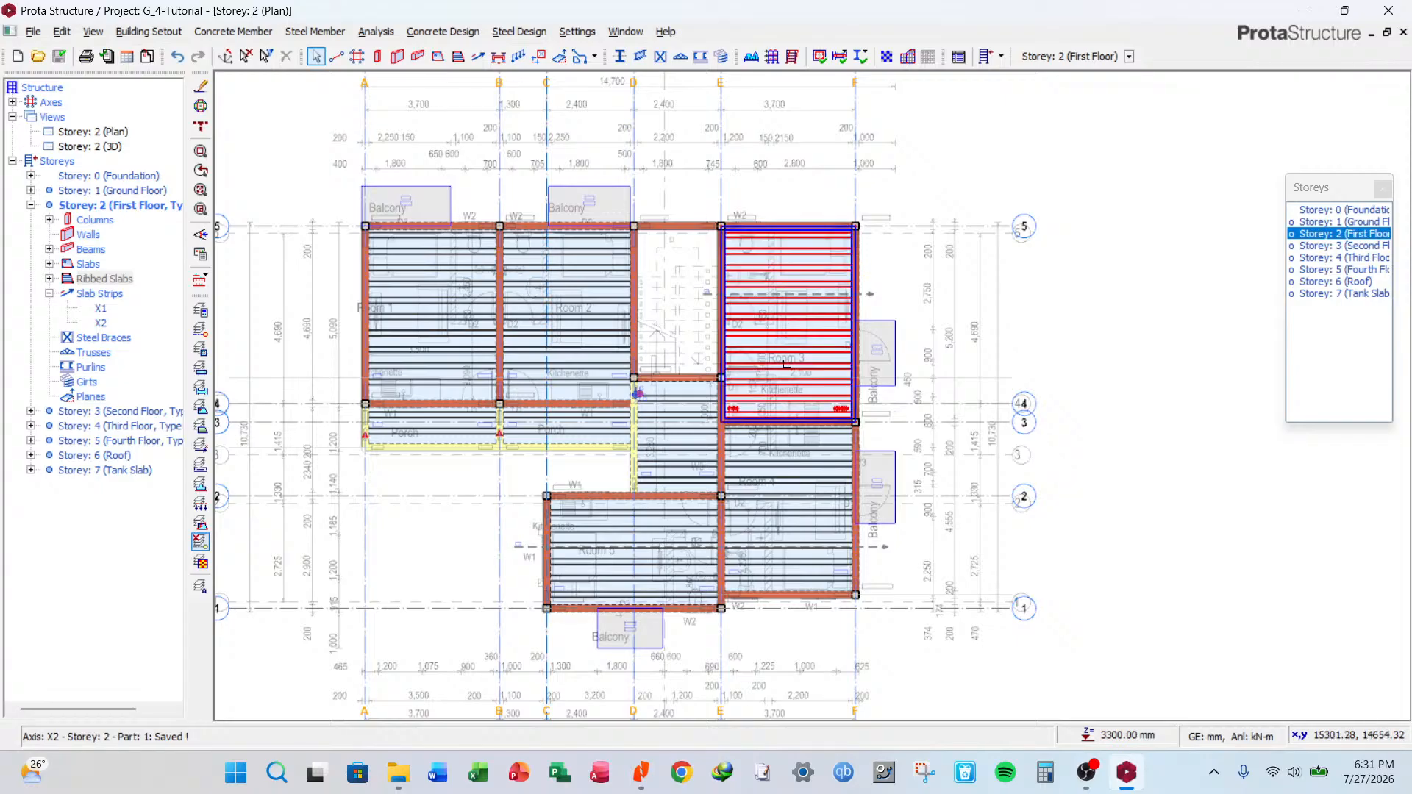
{"action": "scroll", "coordinate": [800, 318], "scroll_direction": "up", "scroll_amount": 1}
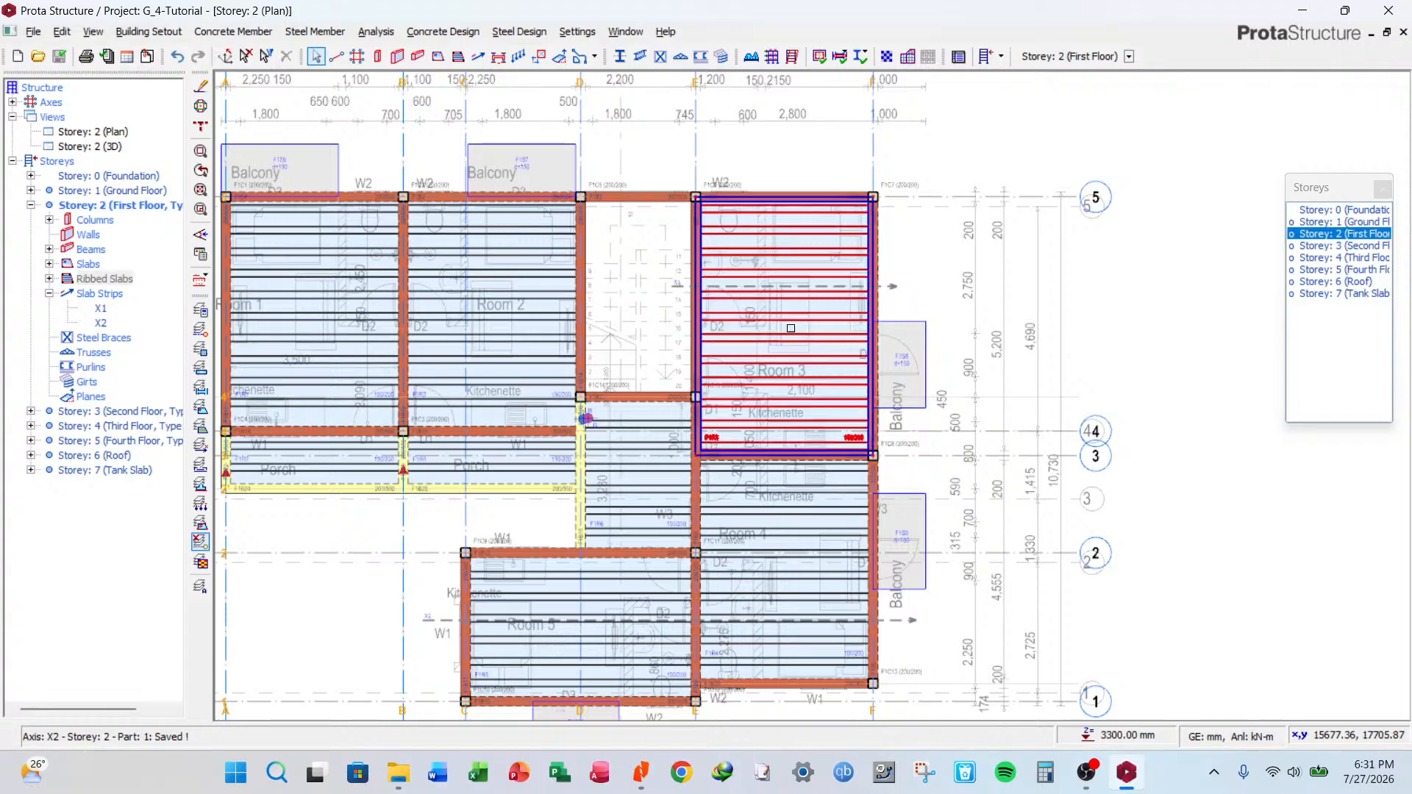
{"action": "middle_click_drag", "start_coordinate": [444, 523], "coordinate": [574, 343]}
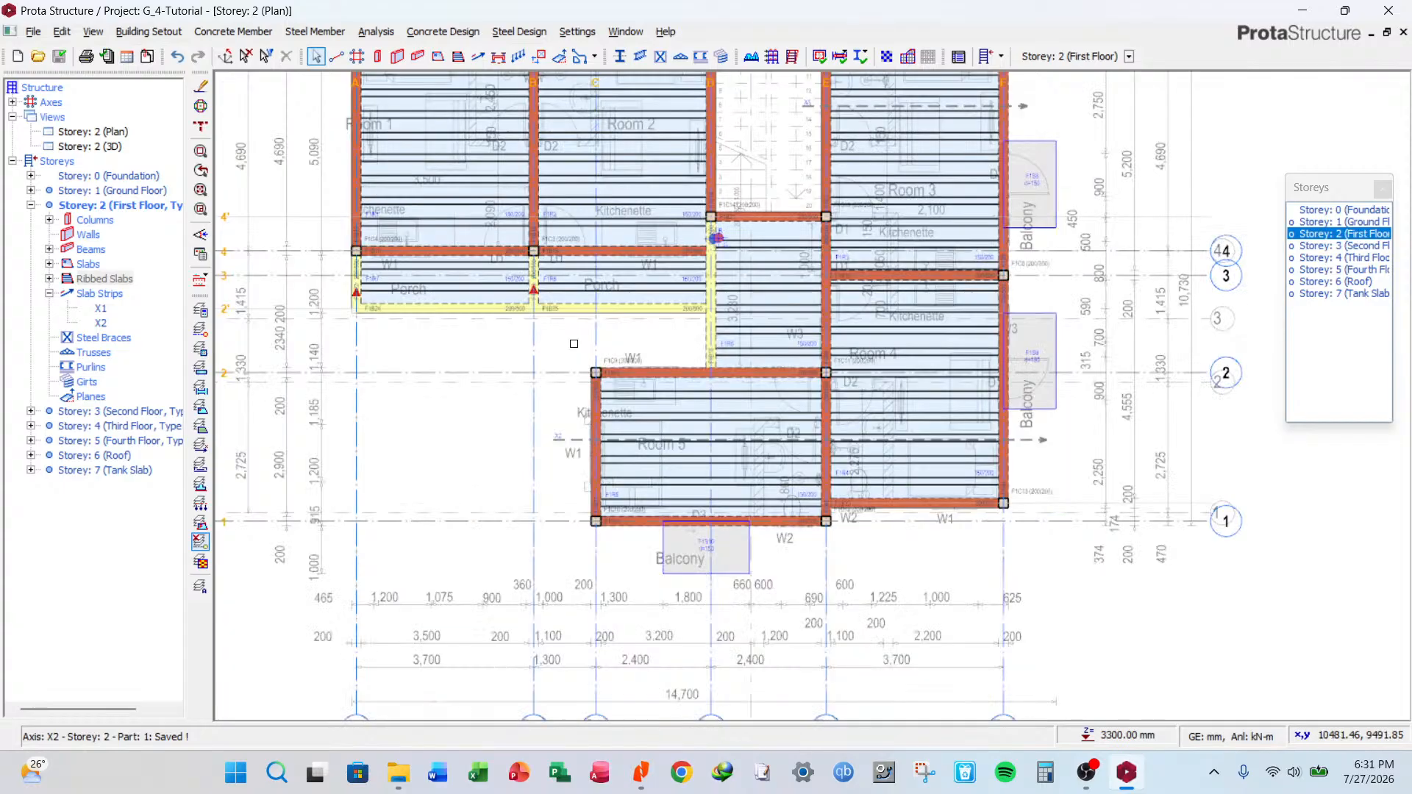
Insert a 300 mm wide, 200 mm deep beam along axis D between axes 1 and 2, accepting that the building analysis is invalidated.
{"action": "left_click", "coordinate": [419, 58]}
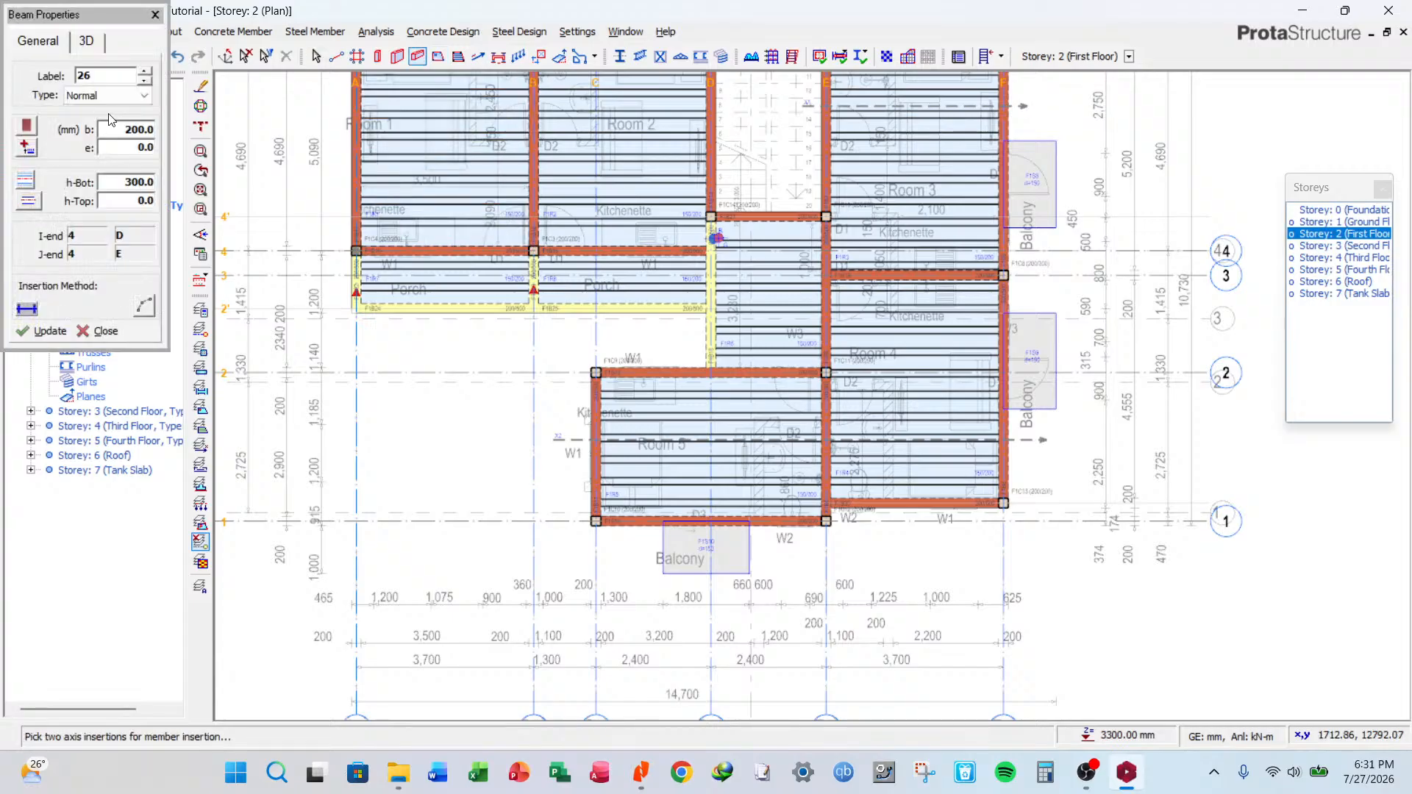
{"action": "left_click_drag", "start_coordinate": [104, 130], "coordinate": [181, 140]}
{"action": "type", "text": "300"}
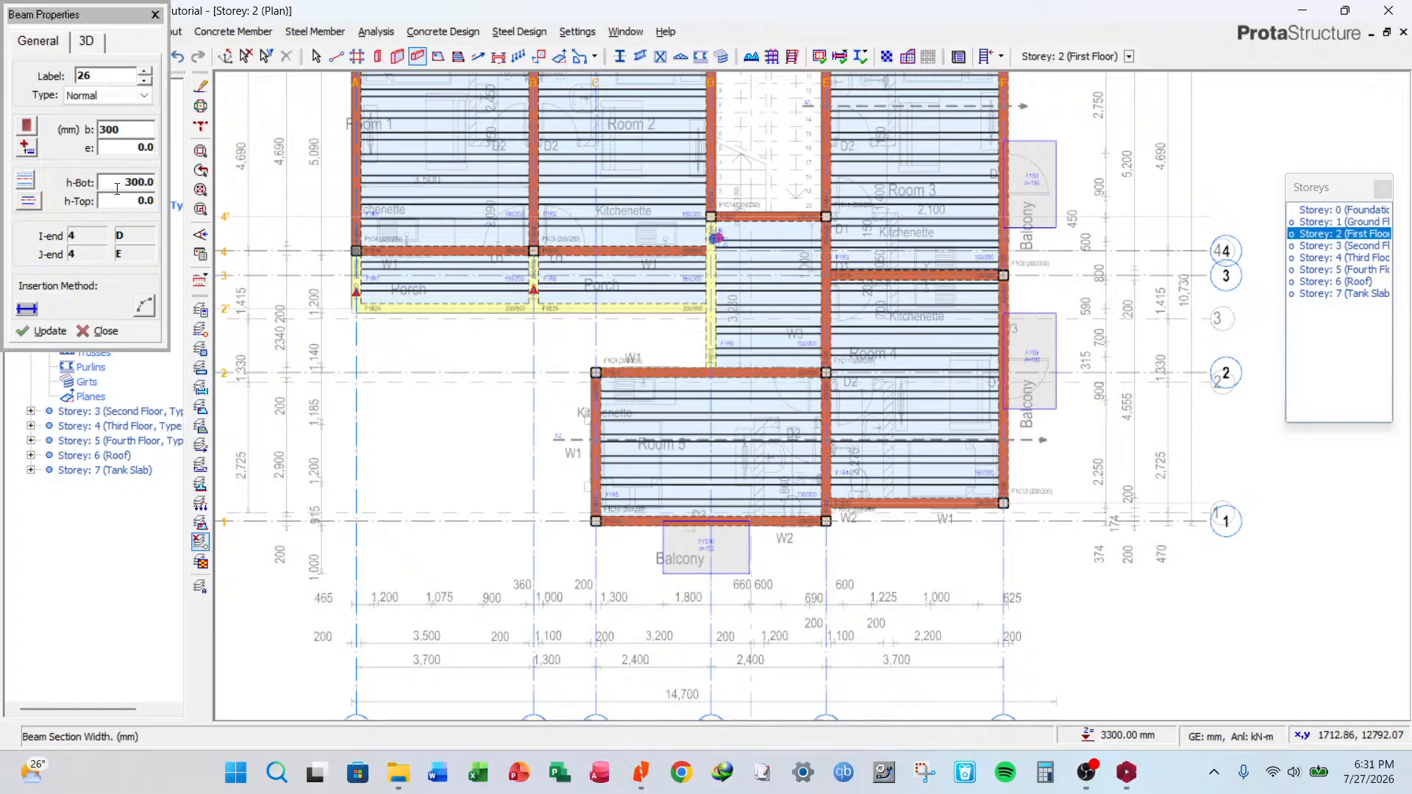
{"action": "left_click_drag", "start_coordinate": [117, 188], "coordinate": [150, 181]}
{"action": "type", "text": "20"}
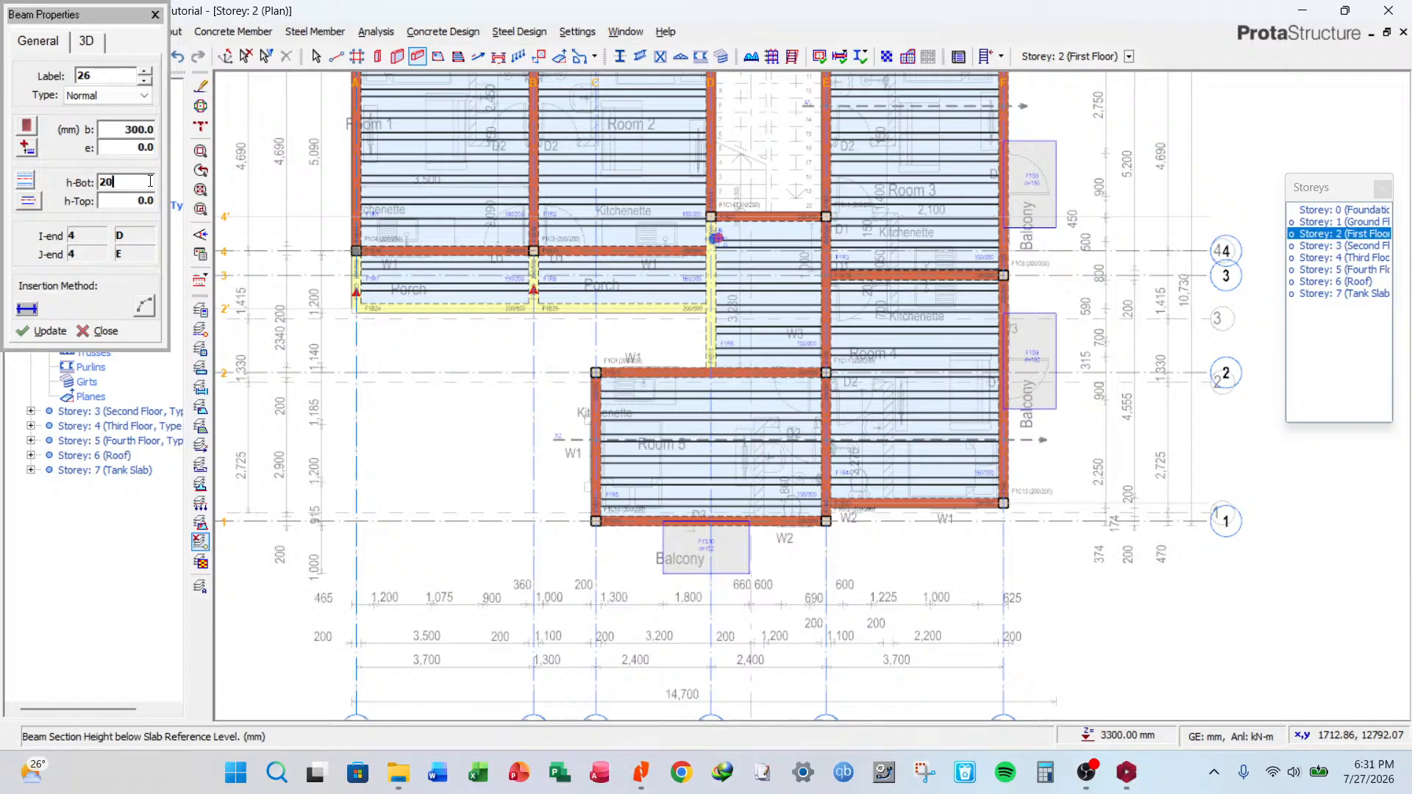
{"action": "type", "text": "0"}
{"action": "key", "text": "Return"}
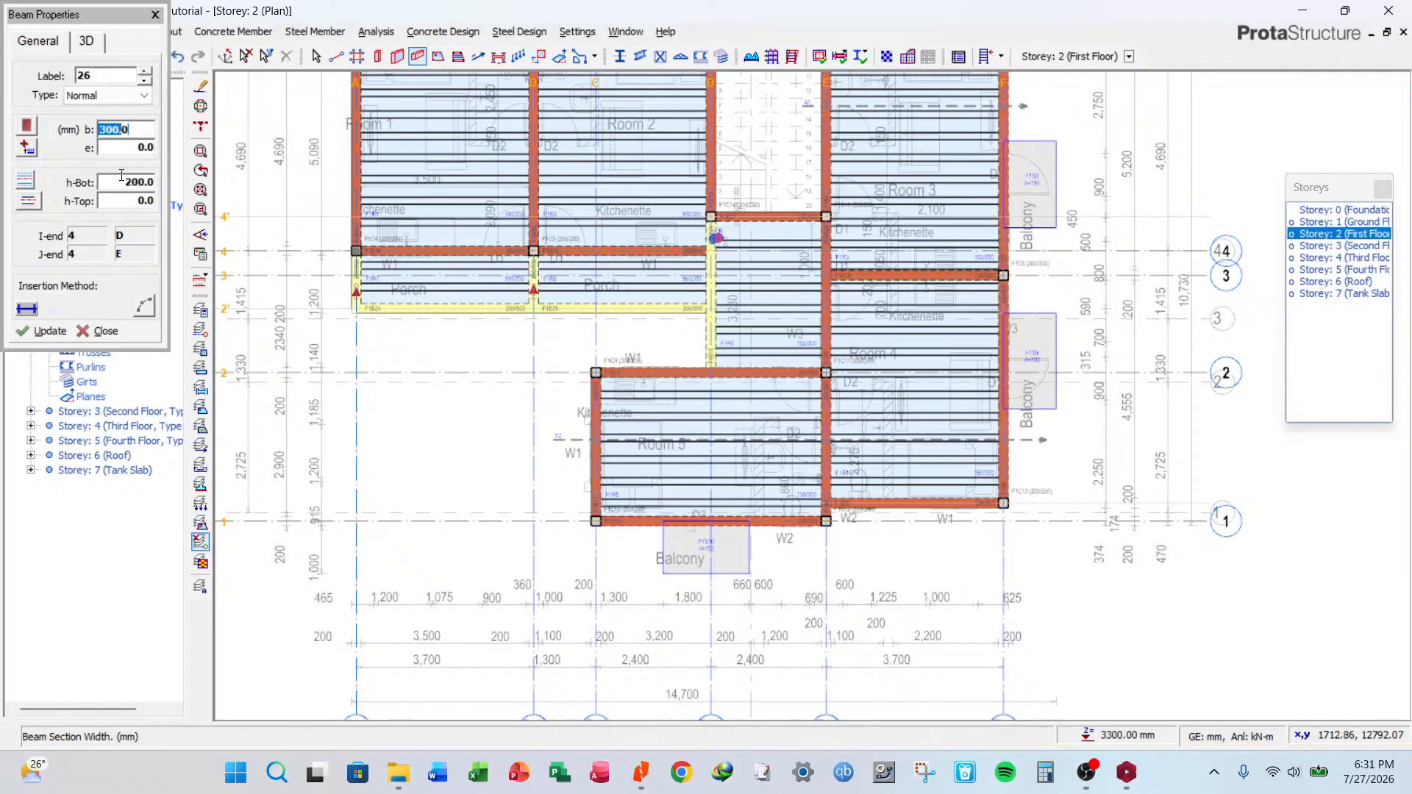
{"action": "left_click", "coordinate": [121, 176]}
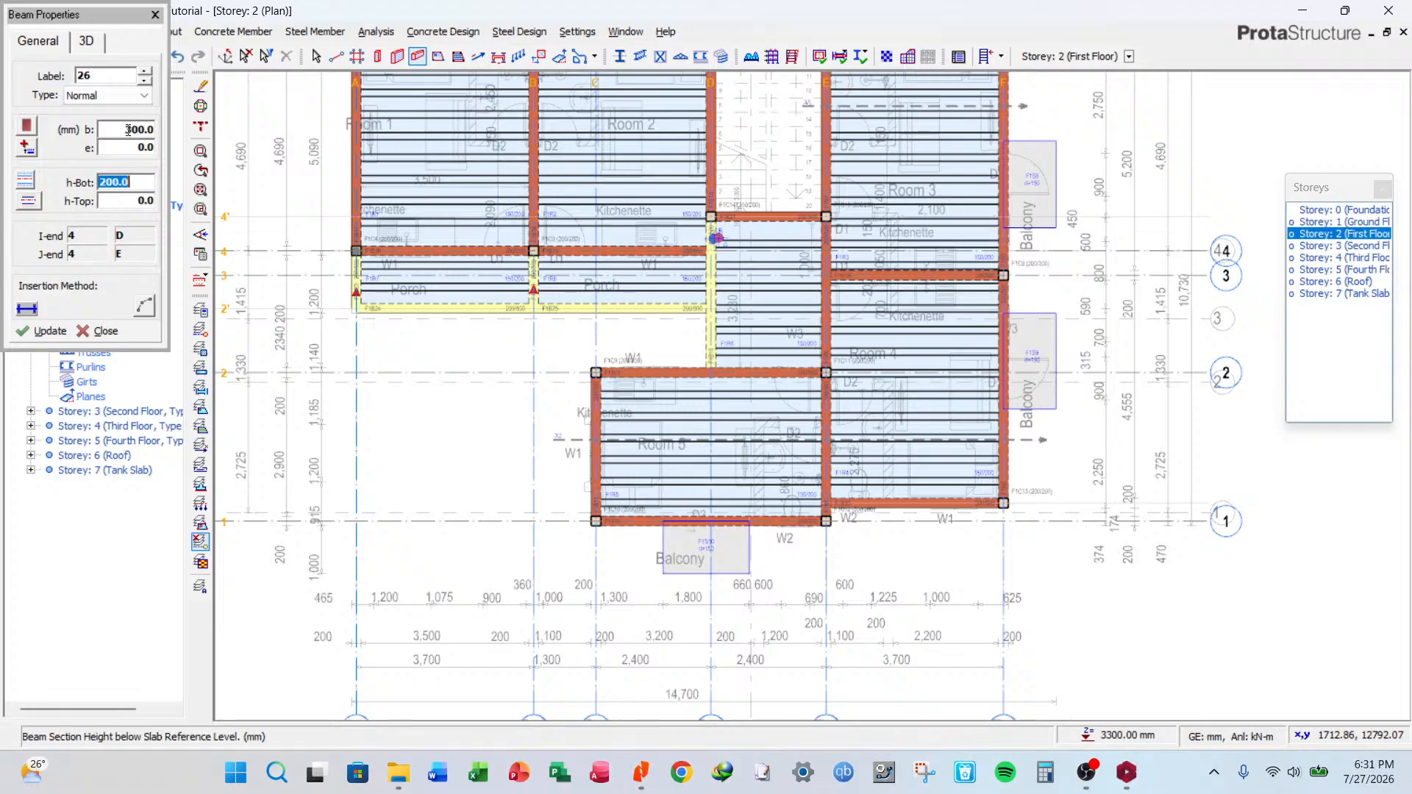
{"action": "scroll", "coordinate": [728, 515], "scroll_direction": "up", "scroll_amount": 2}
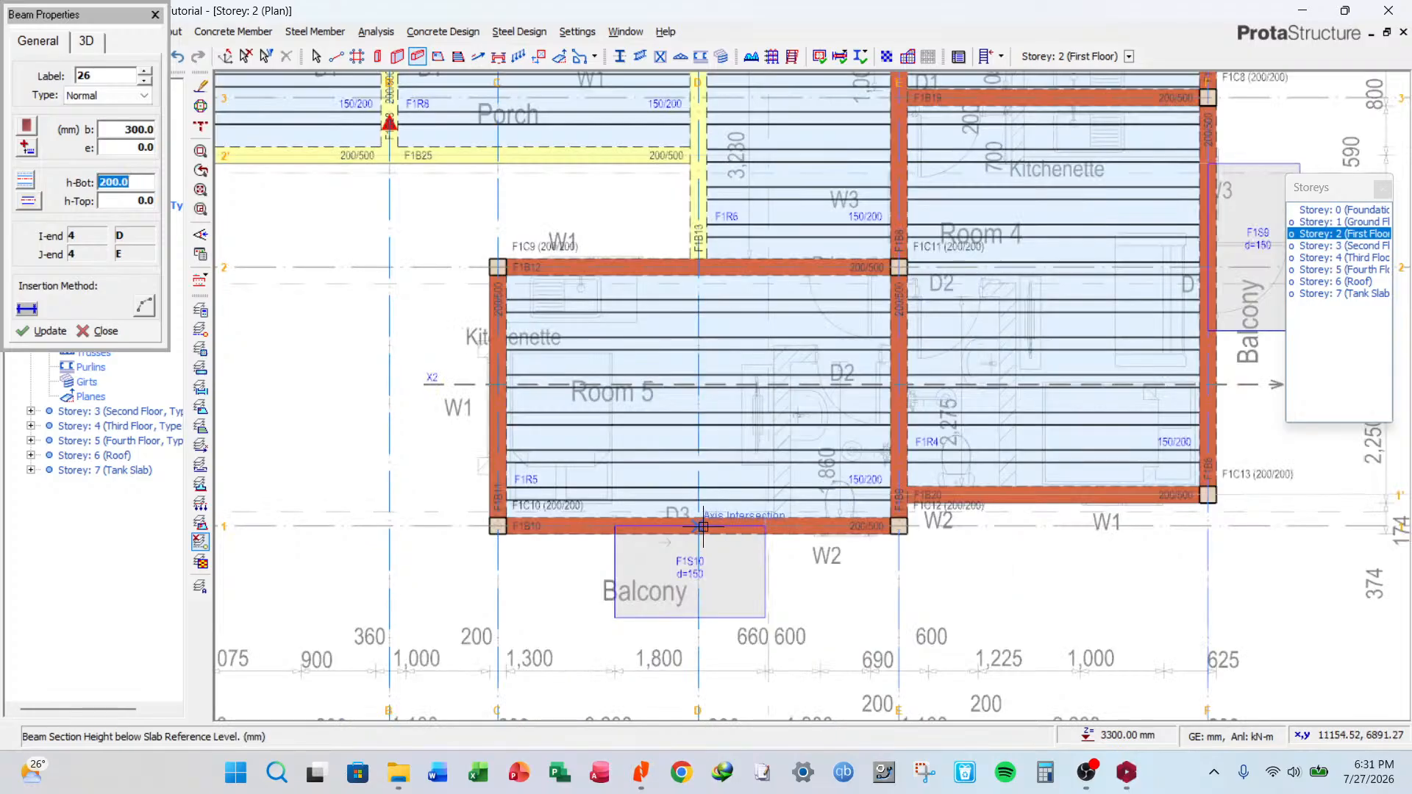
{"action": "left_click", "coordinate": [711, 520]}
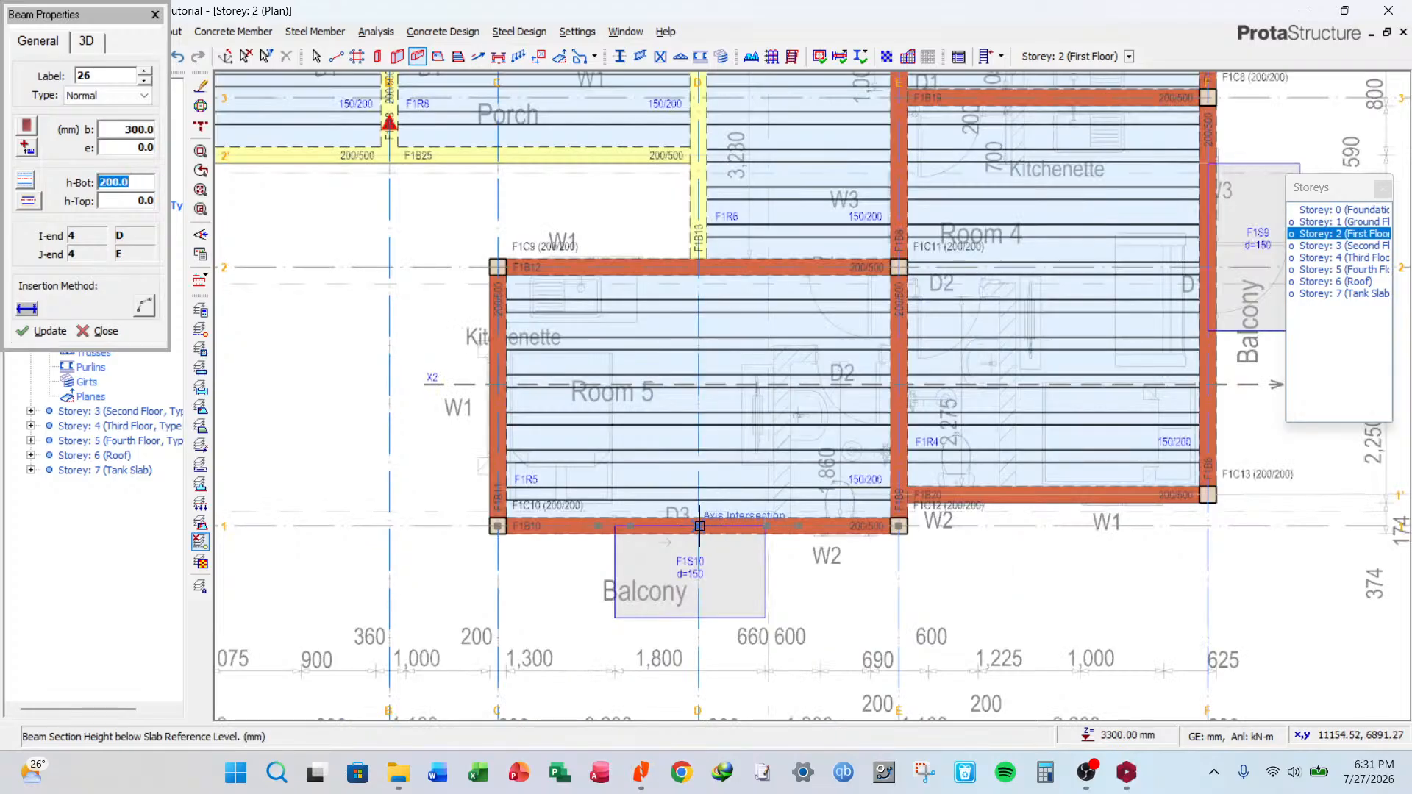
{"action": "left_click", "coordinate": [698, 268]}
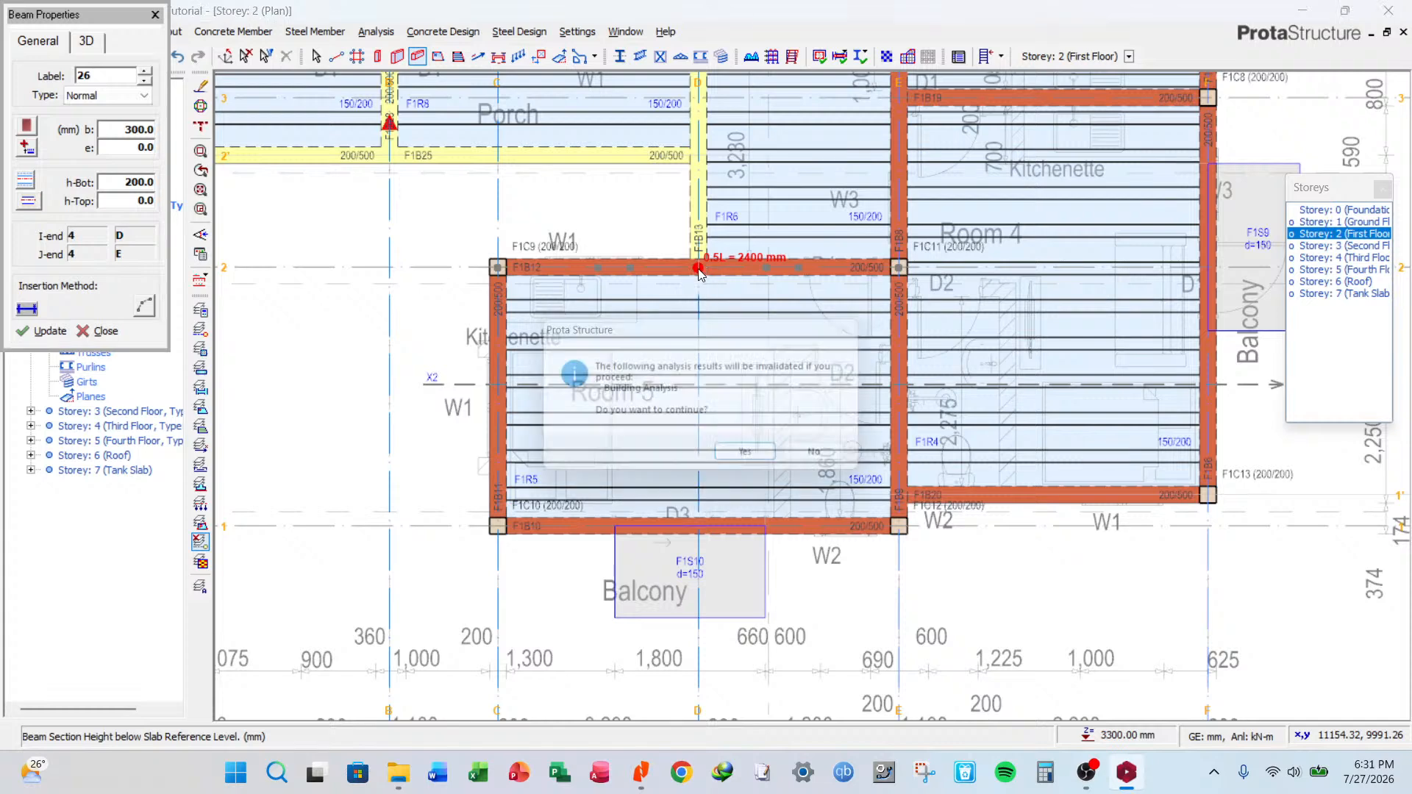
{"action": "left_click", "coordinate": [756, 461]}
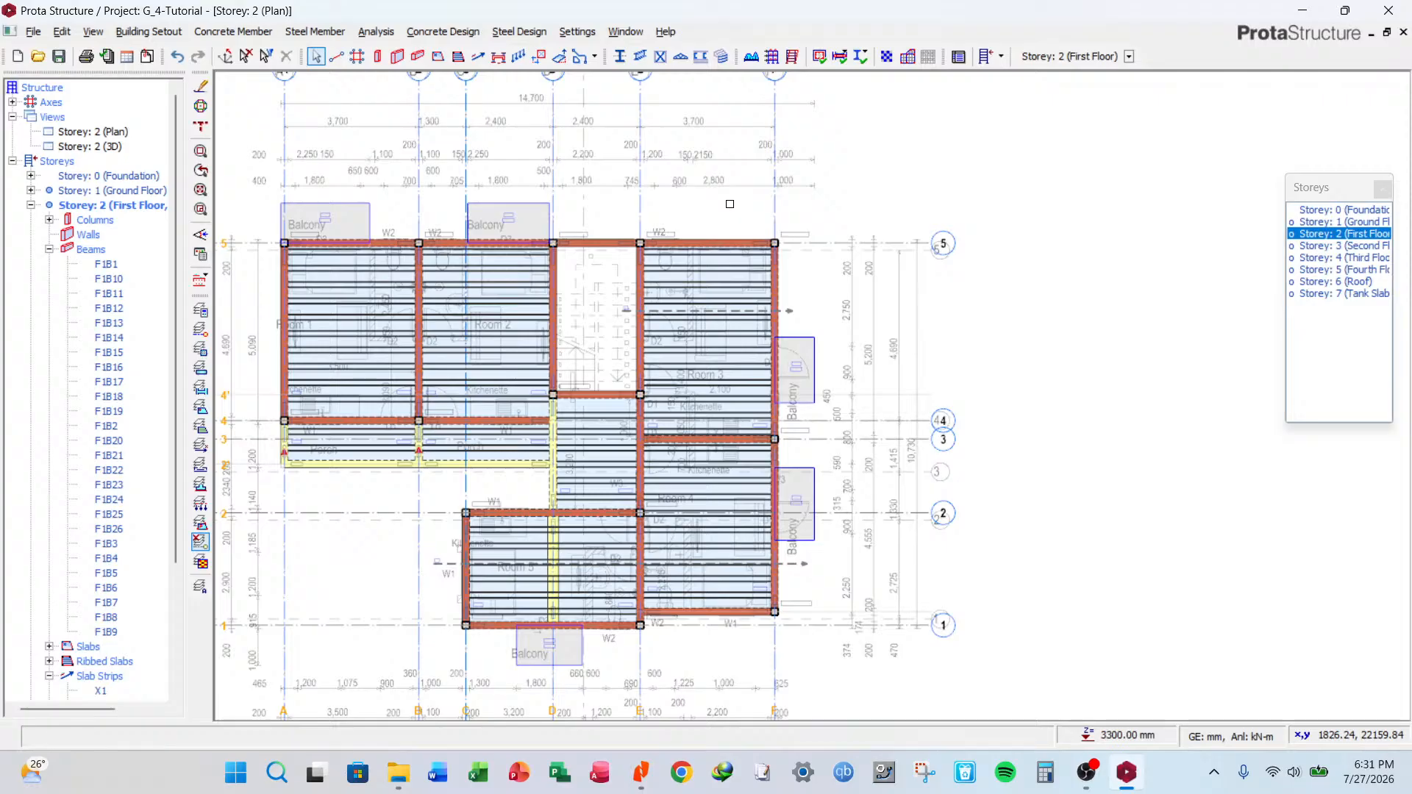
{"action": "scroll", "coordinate": [728, 206], "scroll_direction": "up", "scroll_amount": 3}
{"action": "scroll", "coordinate": [691, 292], "scroll_direction": "down", "scroll_amount": 2}
{"action": "scroll", "coordinate": [709, 291], "scroll_direction": "up", "scroll_amount": 2}
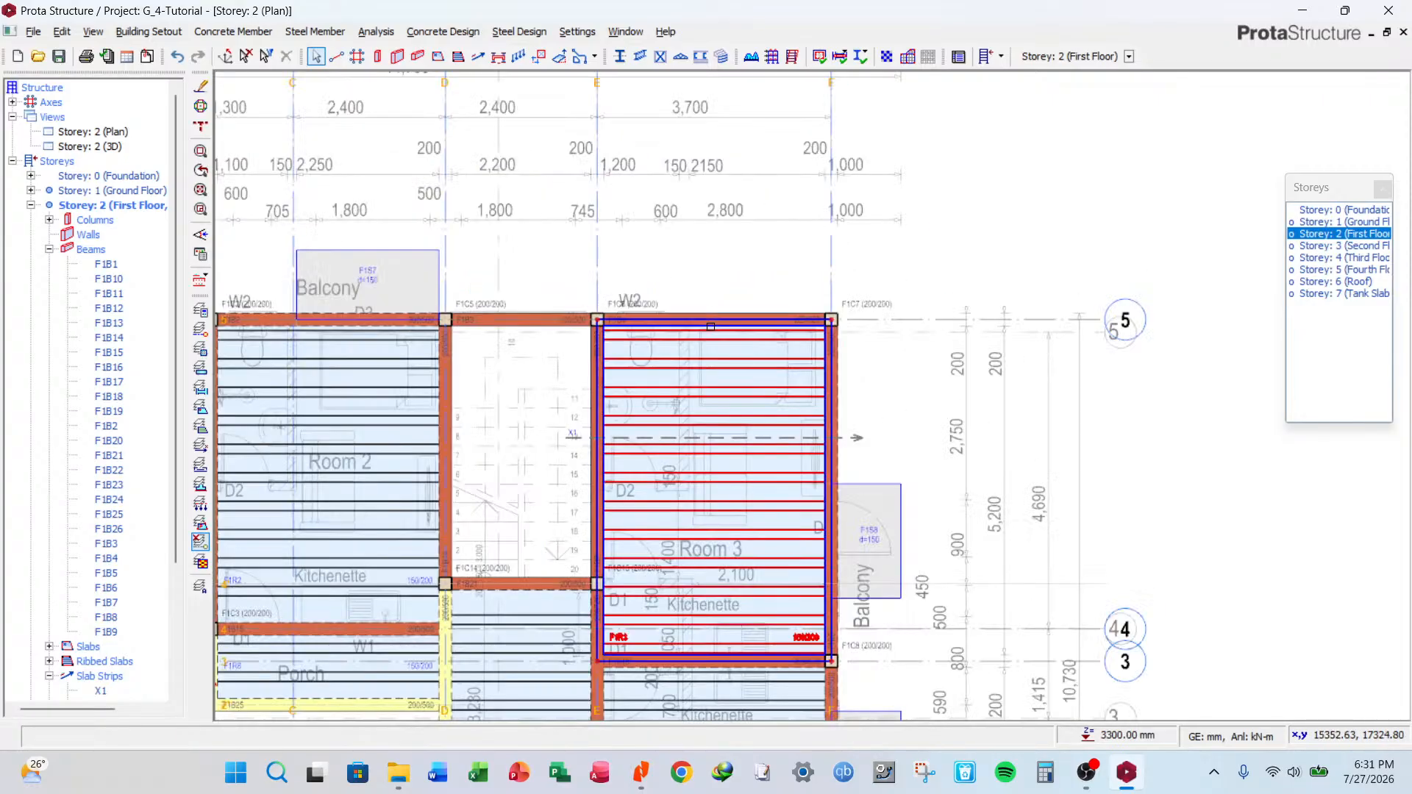
{"action": "scroll", "coordinate": [710, 324], "scroll_direction": "down", "scroll_amount": 3}
{"action": "scroll", "coordinate": [704, 247], "scroll_direction": "up", "scroll_amount": 3}
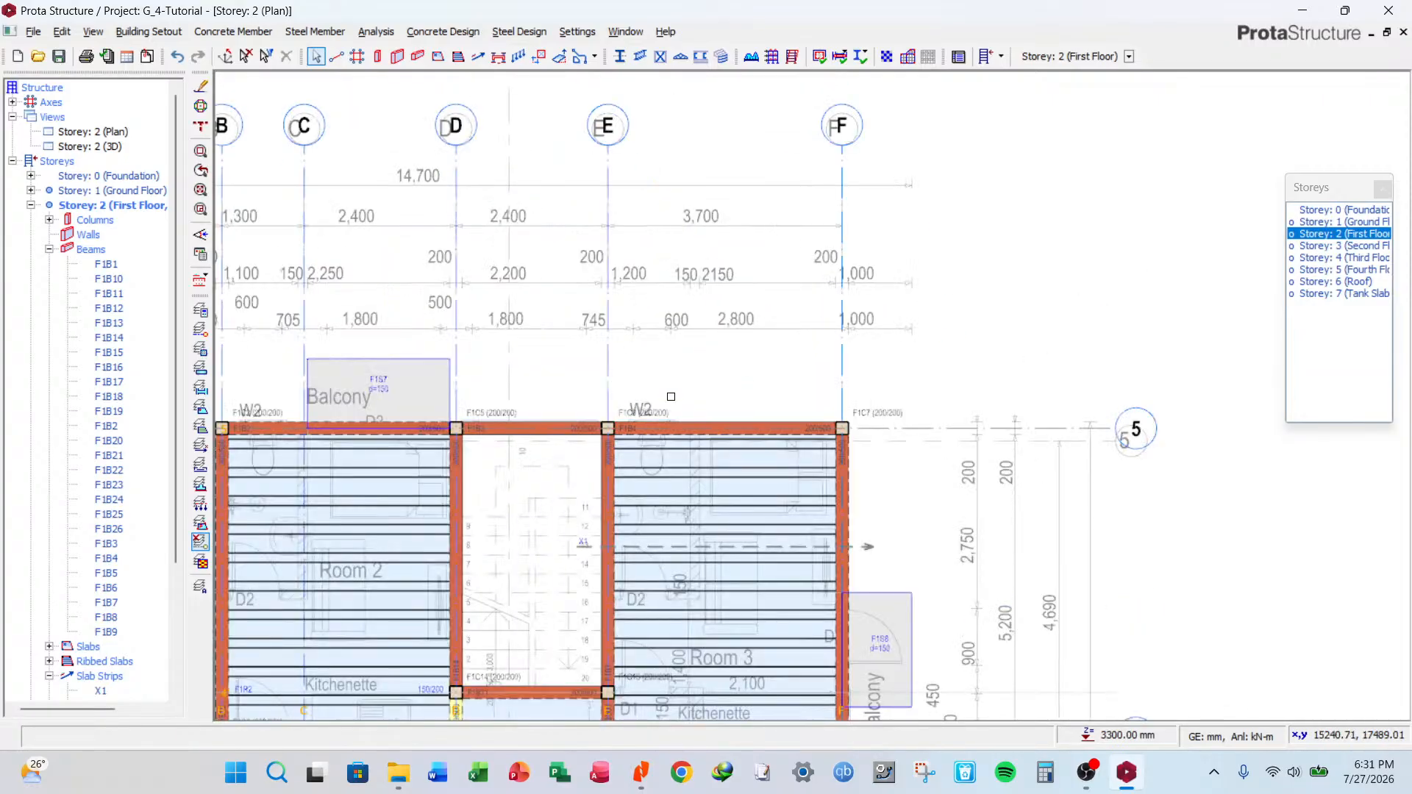
{"action": "left_click", "coordinate": [608, 343]}
{"action": "right_click", "coordinate": [609, 342]}
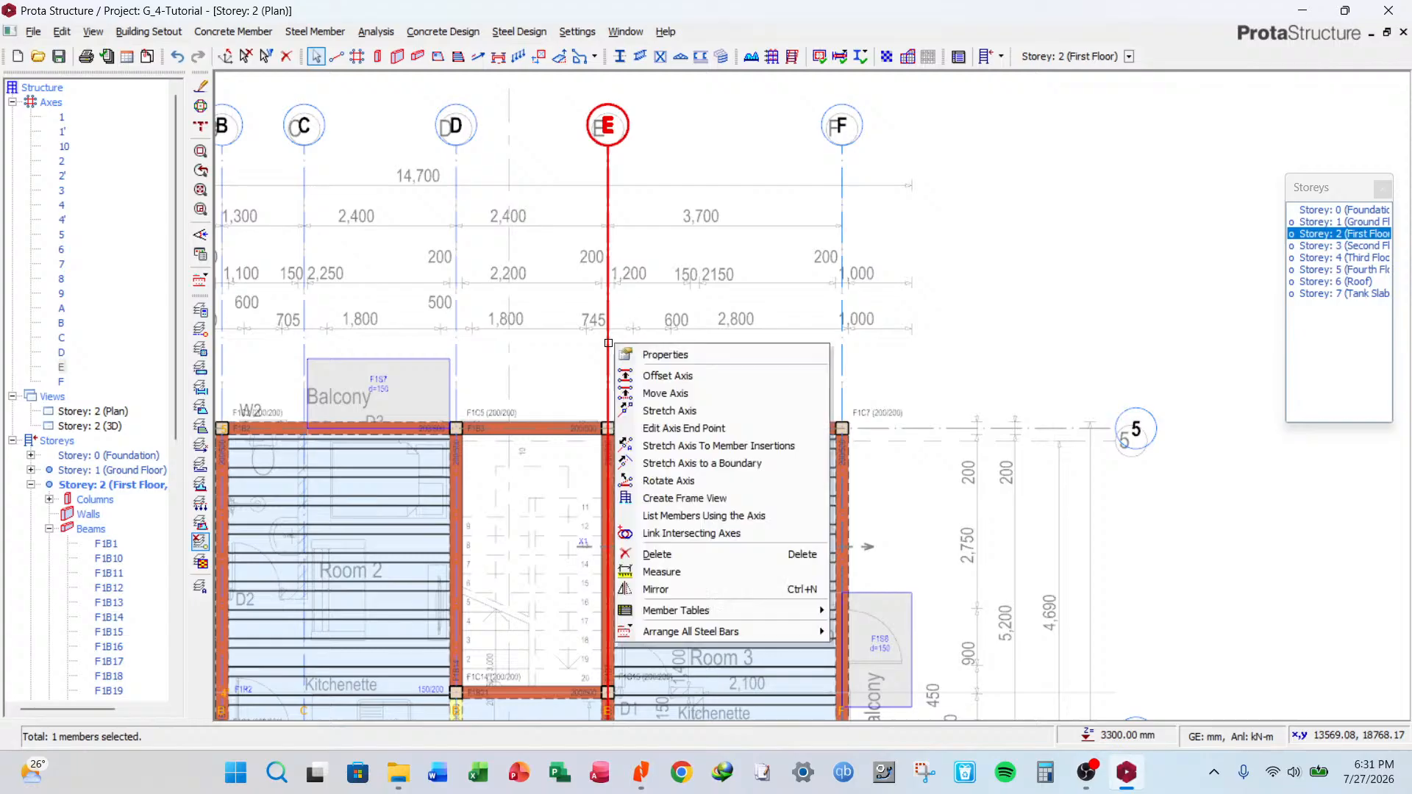
{"action": "left_click", "coordinate": [668, 375]}
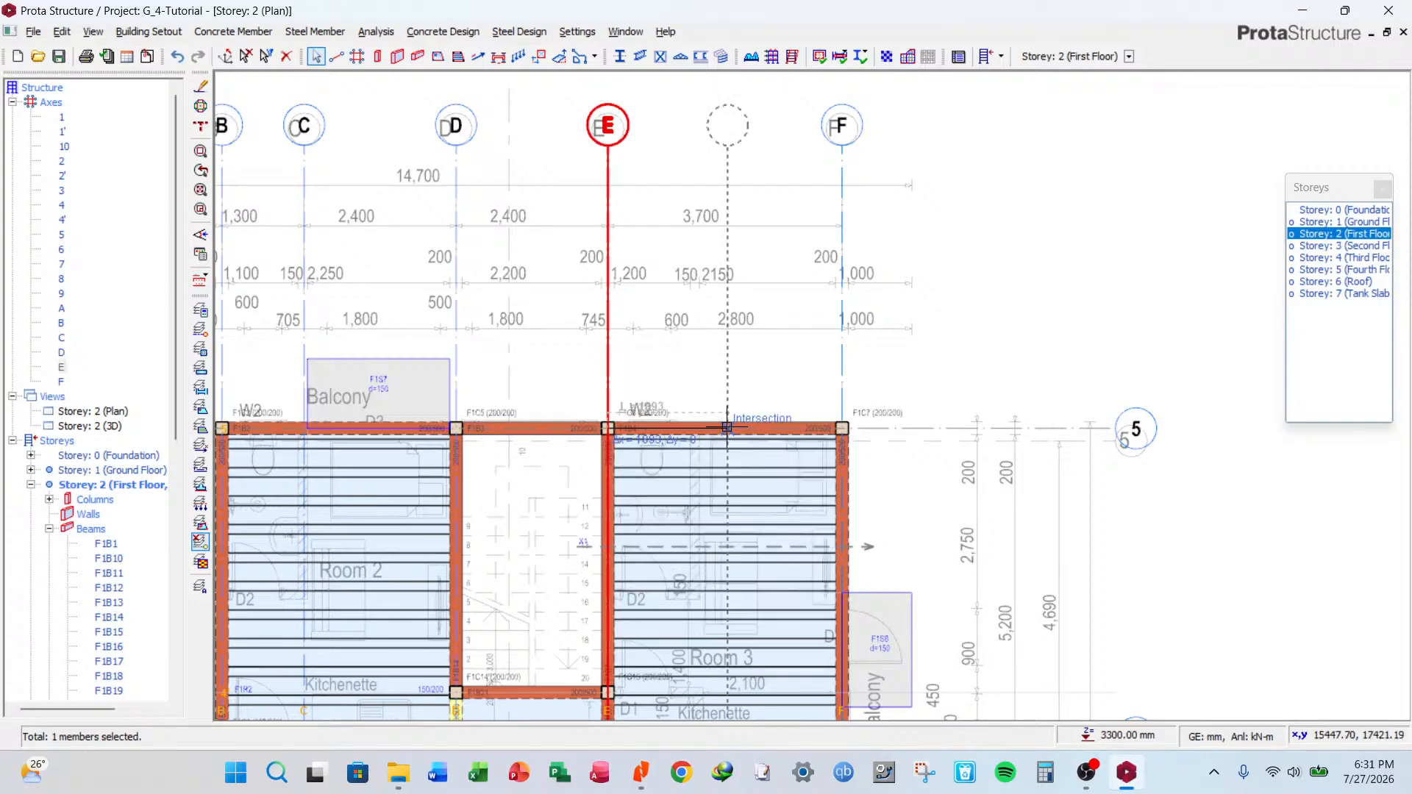
{"action": "scroll", "coordinate": [727, 426], "scroll_direction": "up", "scroll_amount": 2}
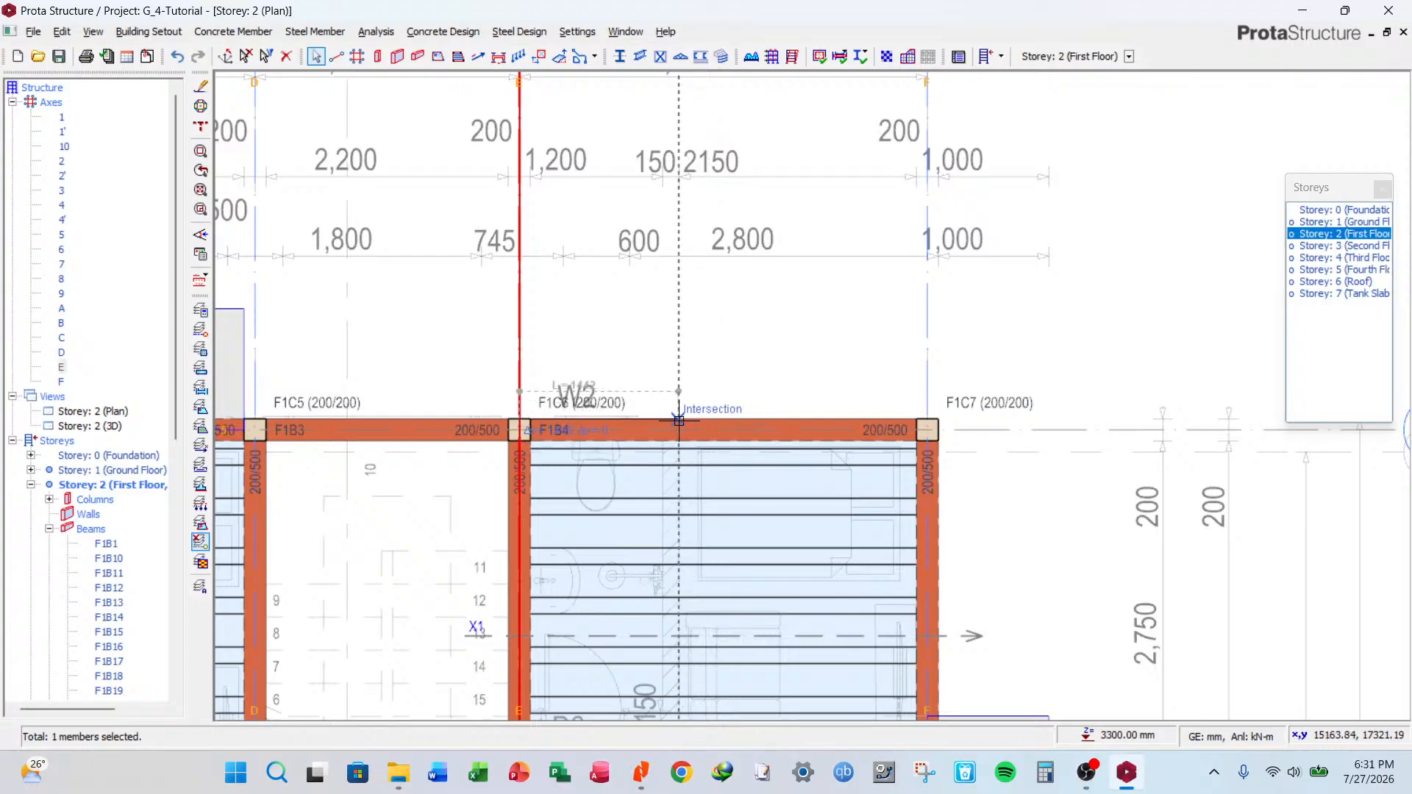
{"action": "key", "text": "Escape"}
{"action": "scroll", "coordinate": [648, 426], "scroll_direction": "down", "scroll_amount": 3}
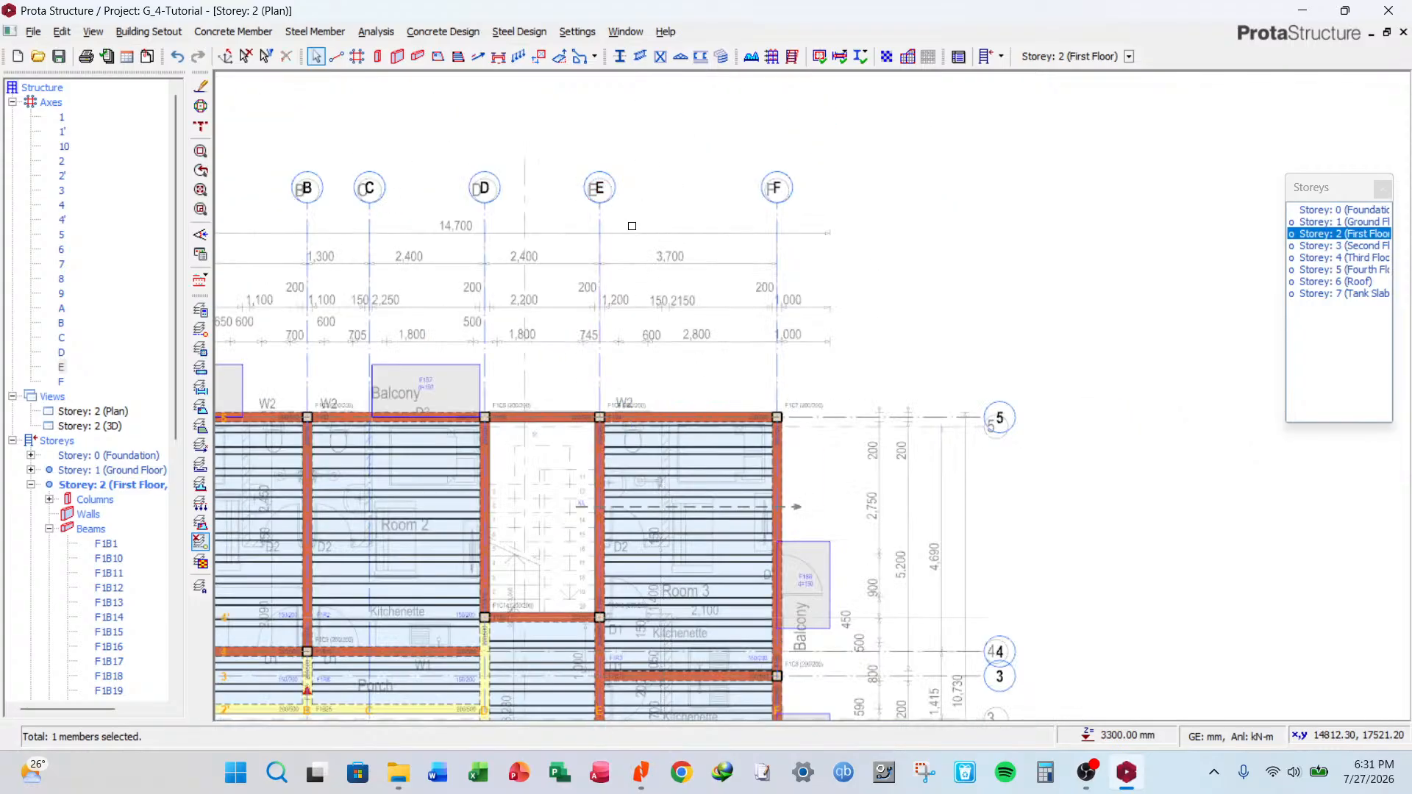
{"action": "scroll", "coordinate": [723, 292], "scroll_direction": "up", "scroll_amount": 2}
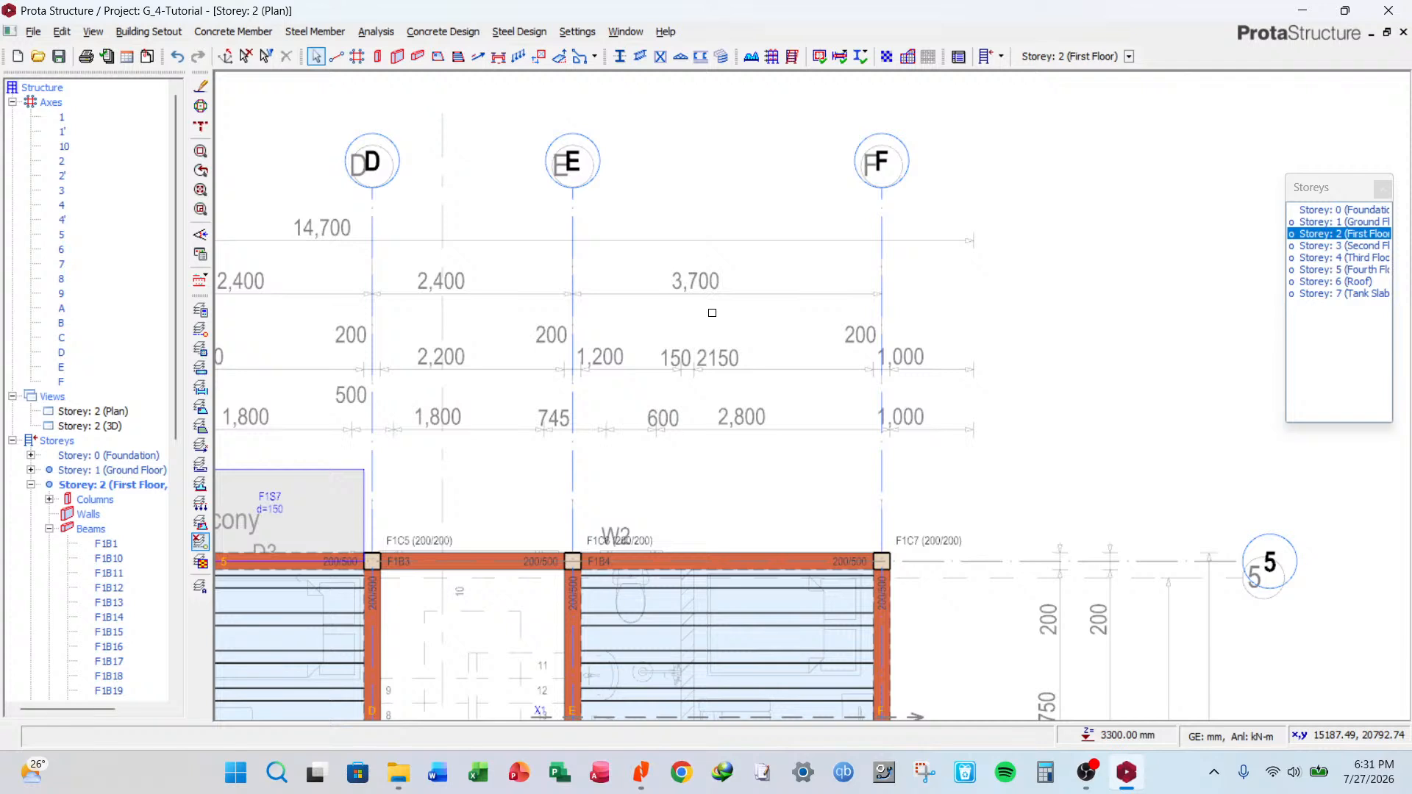
{"action": "right_click", "coordinate": [574, 169]}
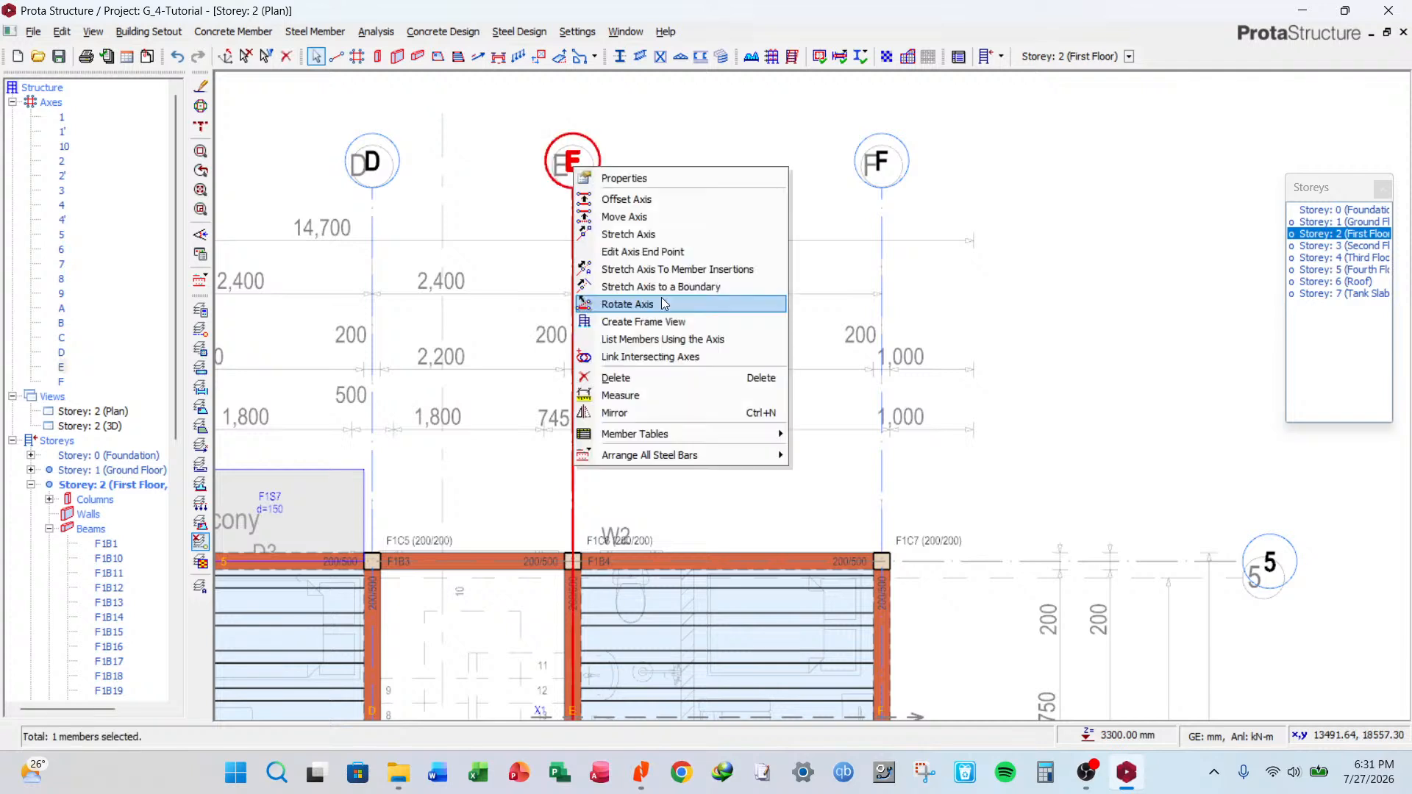
{"action": "left_click", "coordinate": [664, 304]}
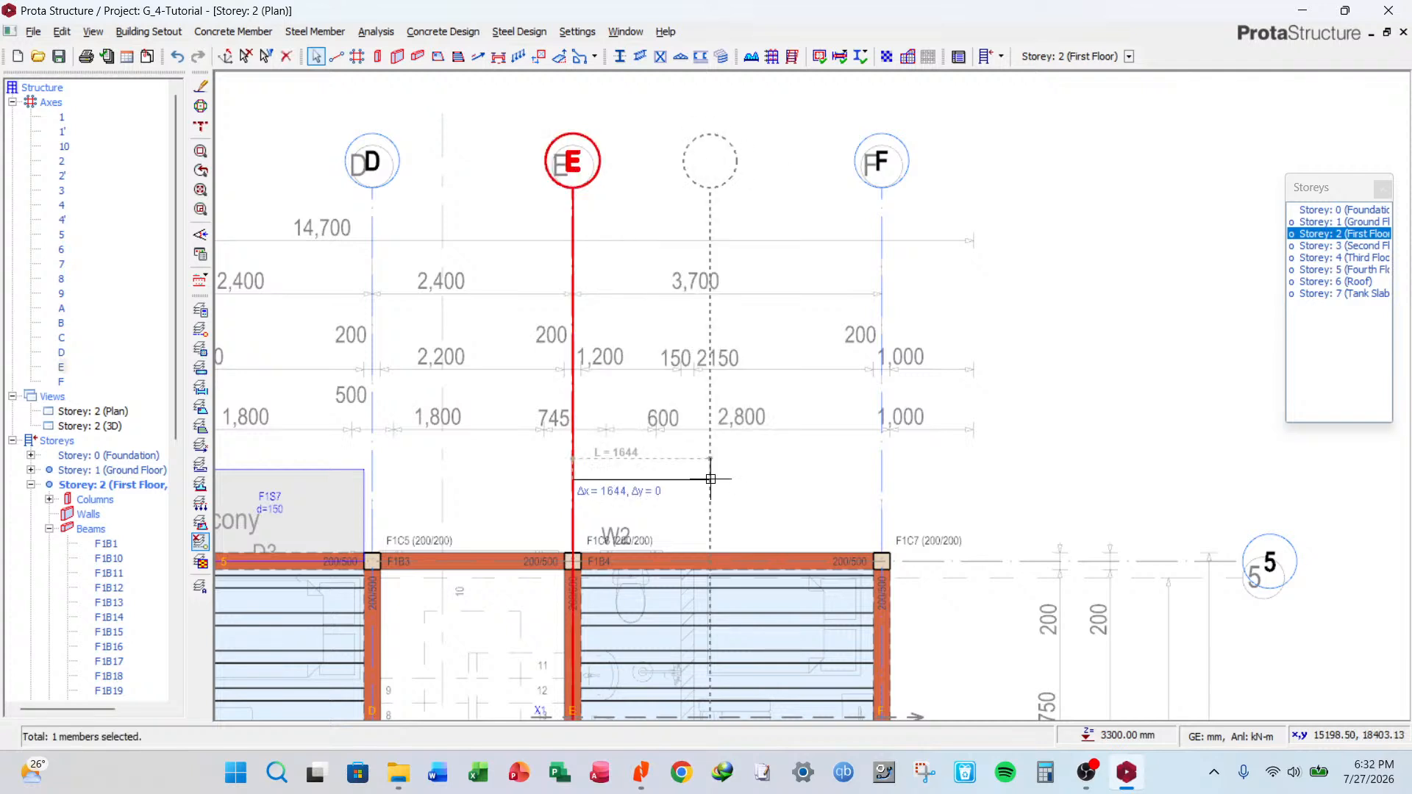
{"action": "key", "text": "Escape"}
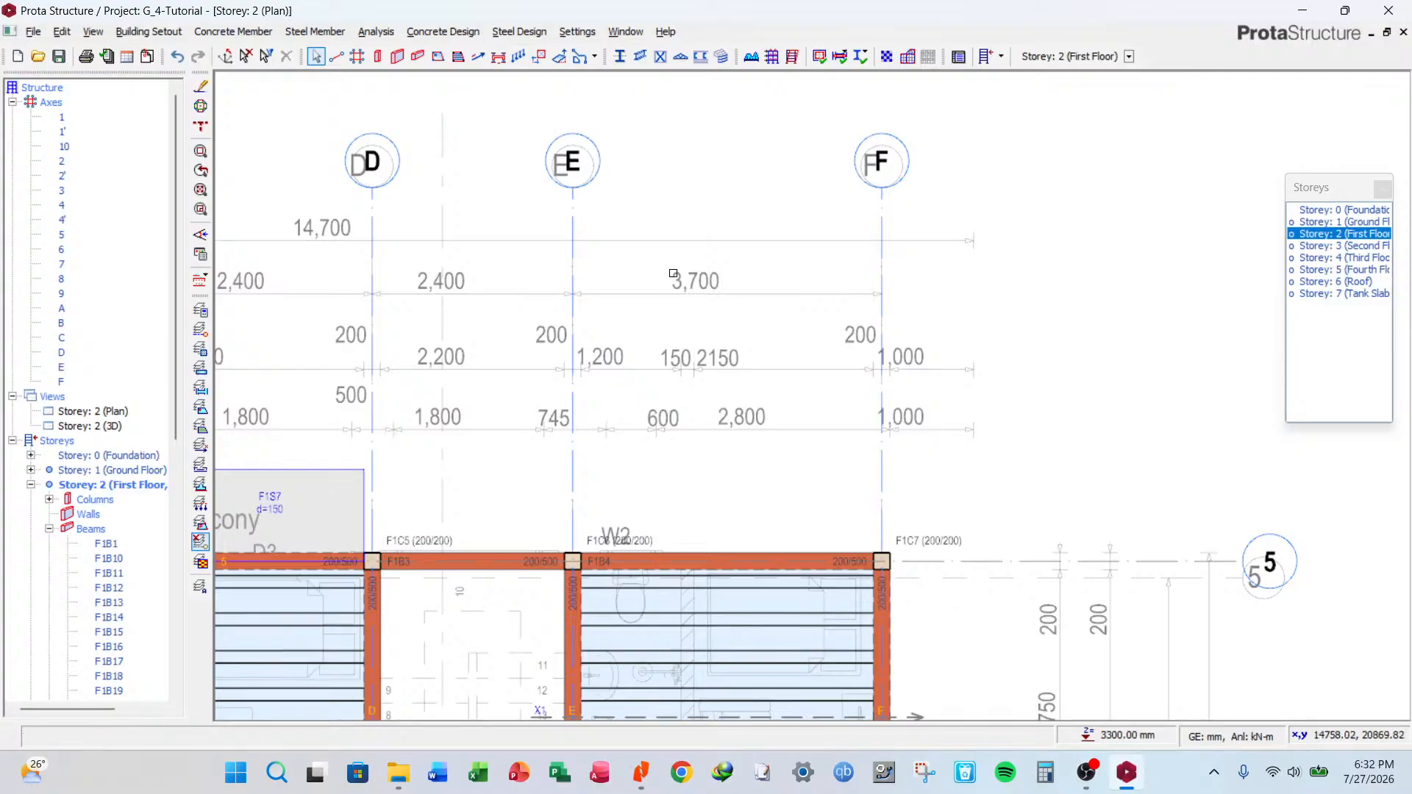
Offset axis E by 1800 mm towards axis F to create a new axis.
{"action": "left_click", "coordinate": [567, 467]}
{"action": "right_click", "coordinate": [567, 468]}
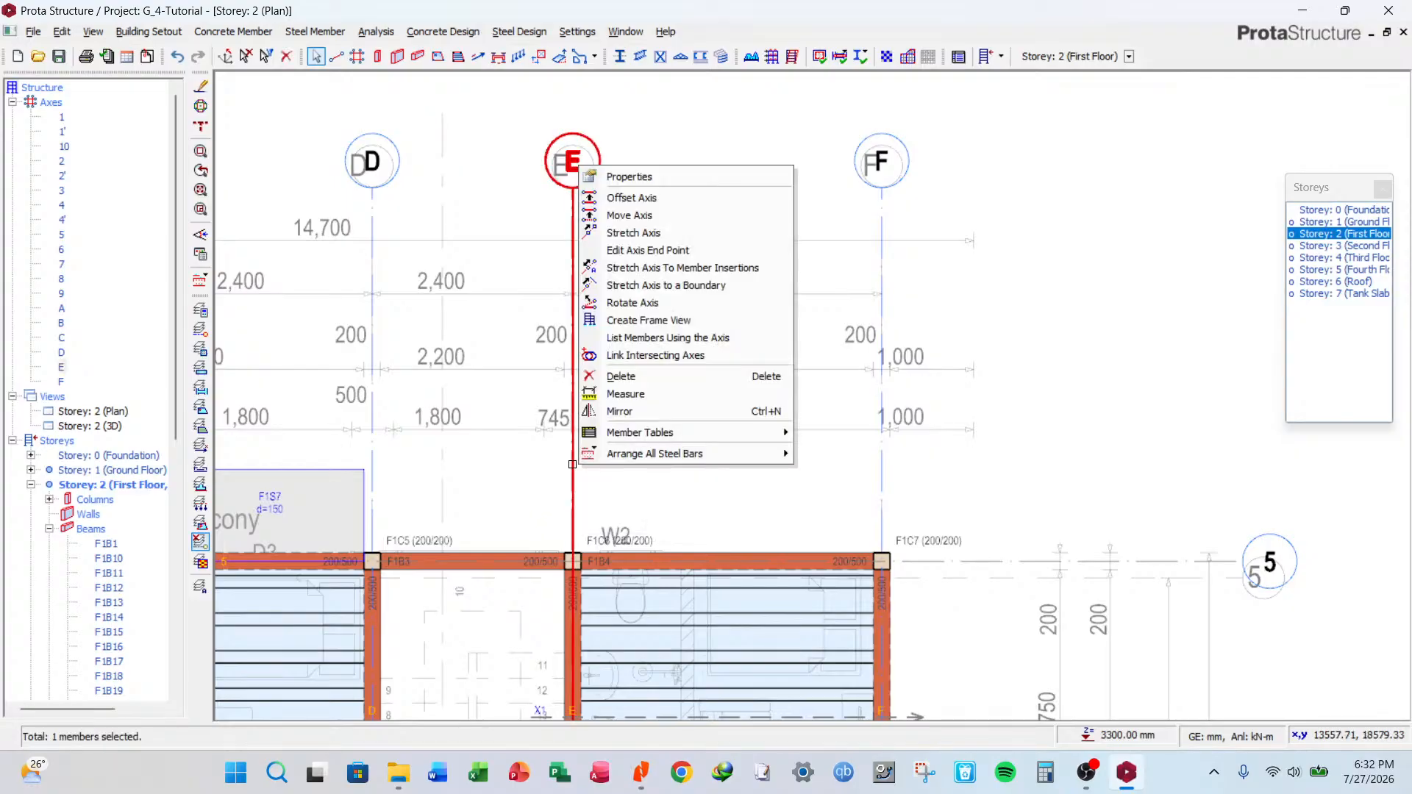
{"action": "left_click", "coordinate": [644, 236]}
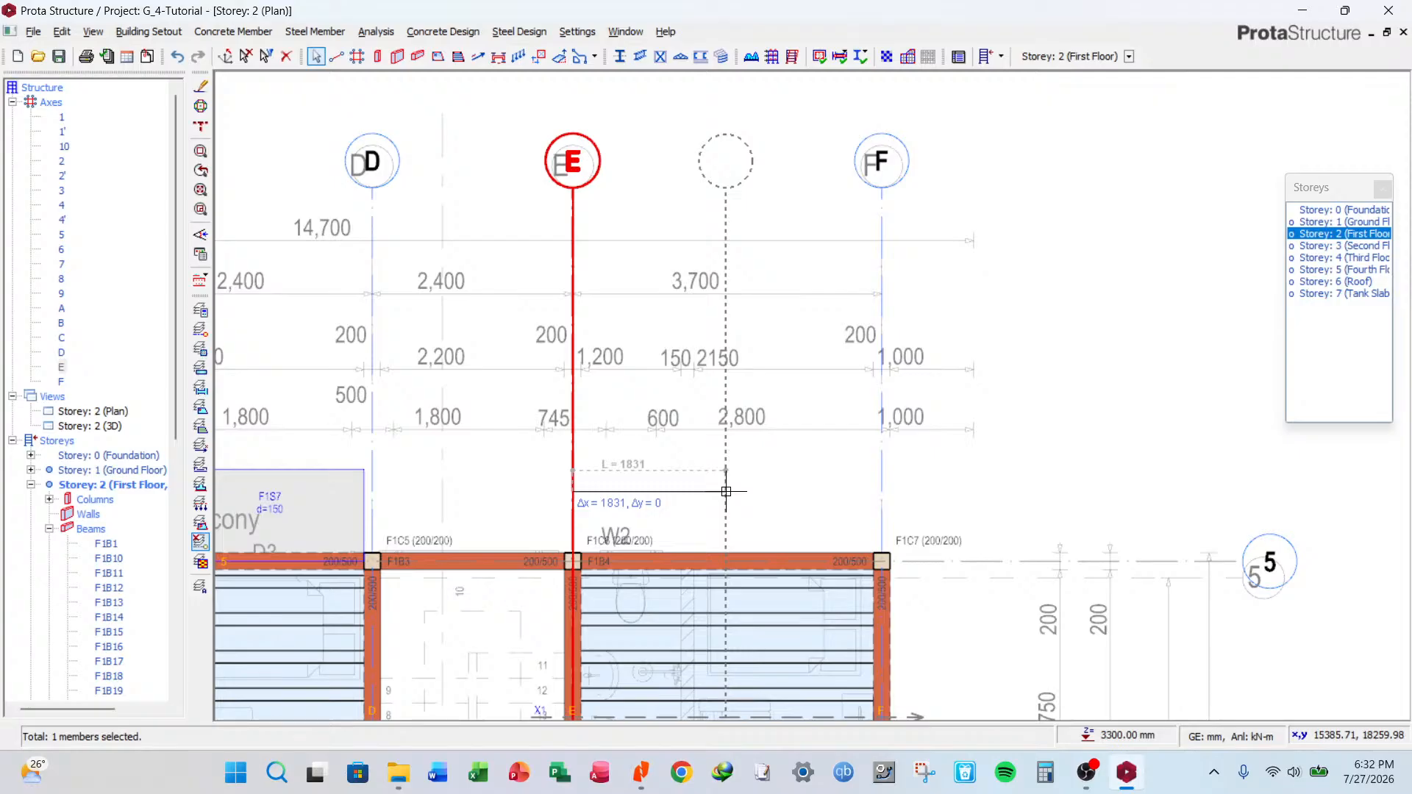
{"action": "key", "text": "Tab"}
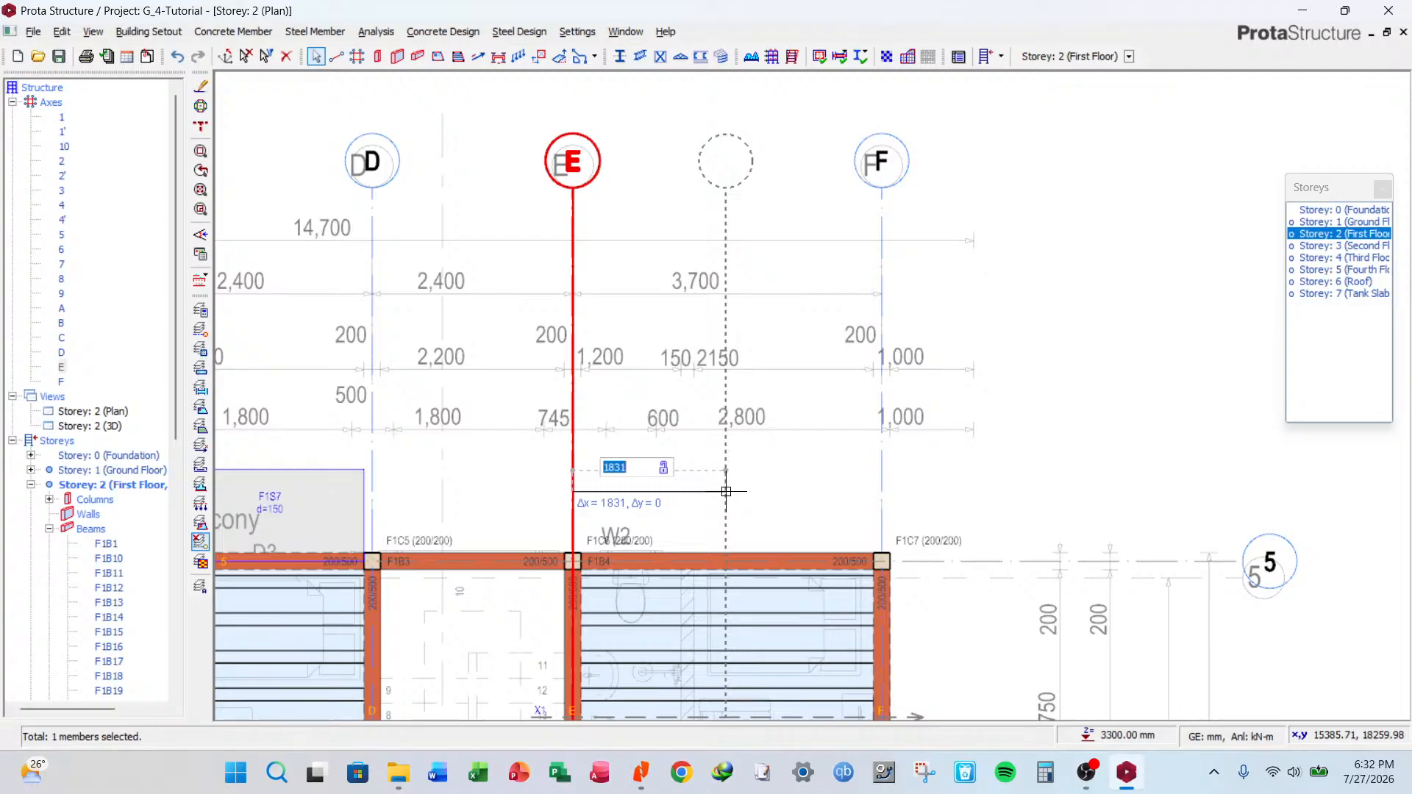
{"action": "type", "text": "1800"}
{"action": "key", "text": "Return"}
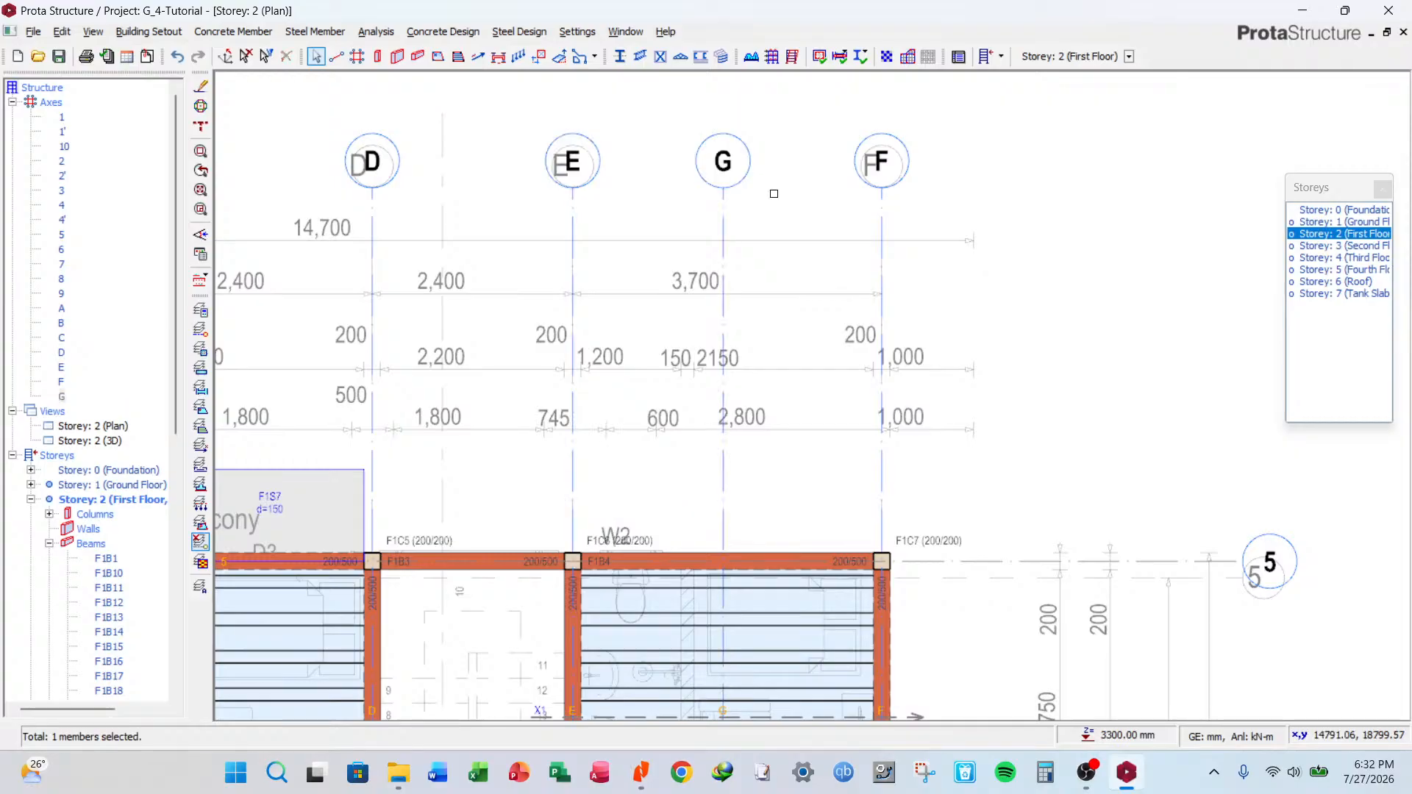
Relabel the new axis between E and F as E' and hide the bubbles at its ends.
{"action": "scroll", "coordinate": [774, 194], "scroll_direction": "down", "scroll_amount": 2}
{"action": "right_click", "coordinate": [740, 203]}
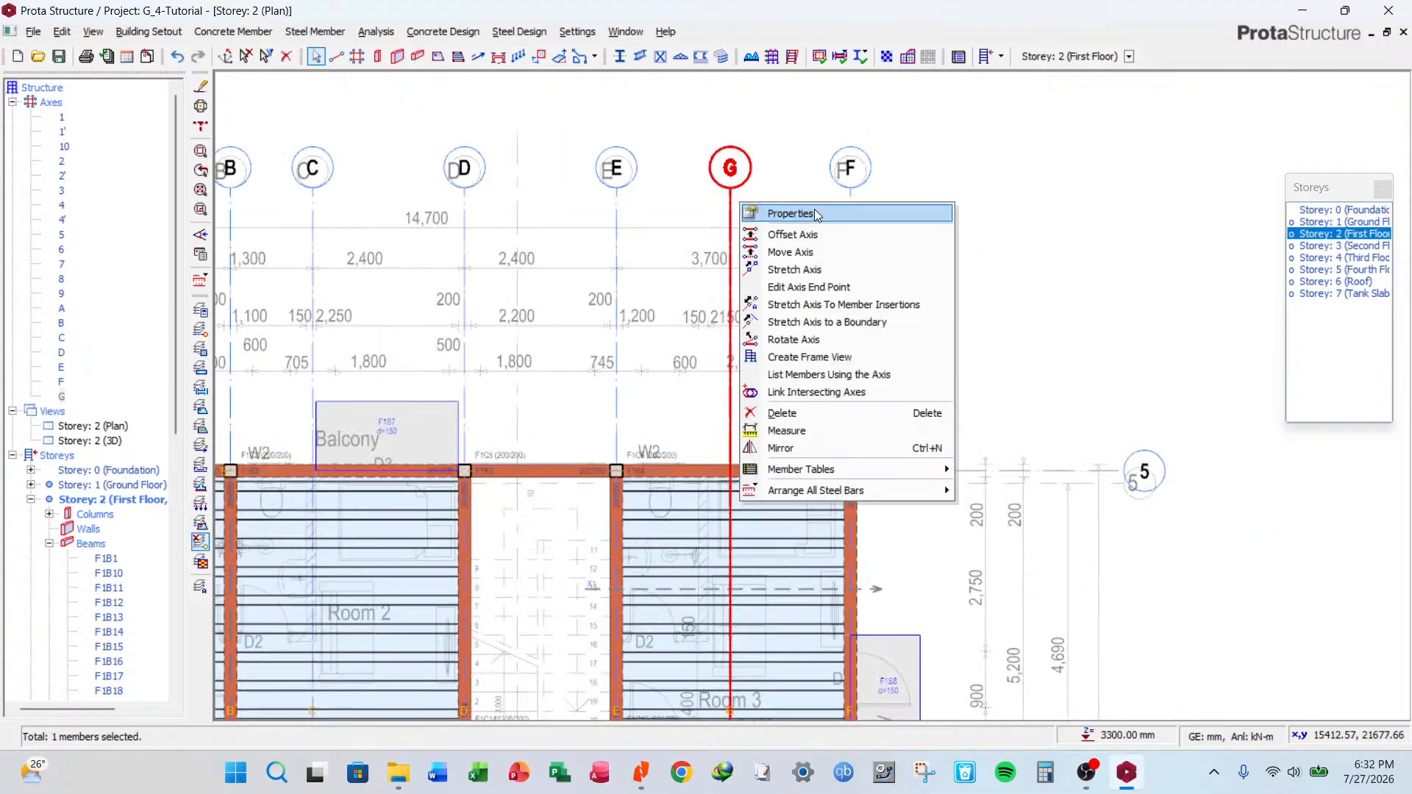
{"action": "left_click", "coordinate": [790, 214]}
{"action": "type", "text": "E'"}
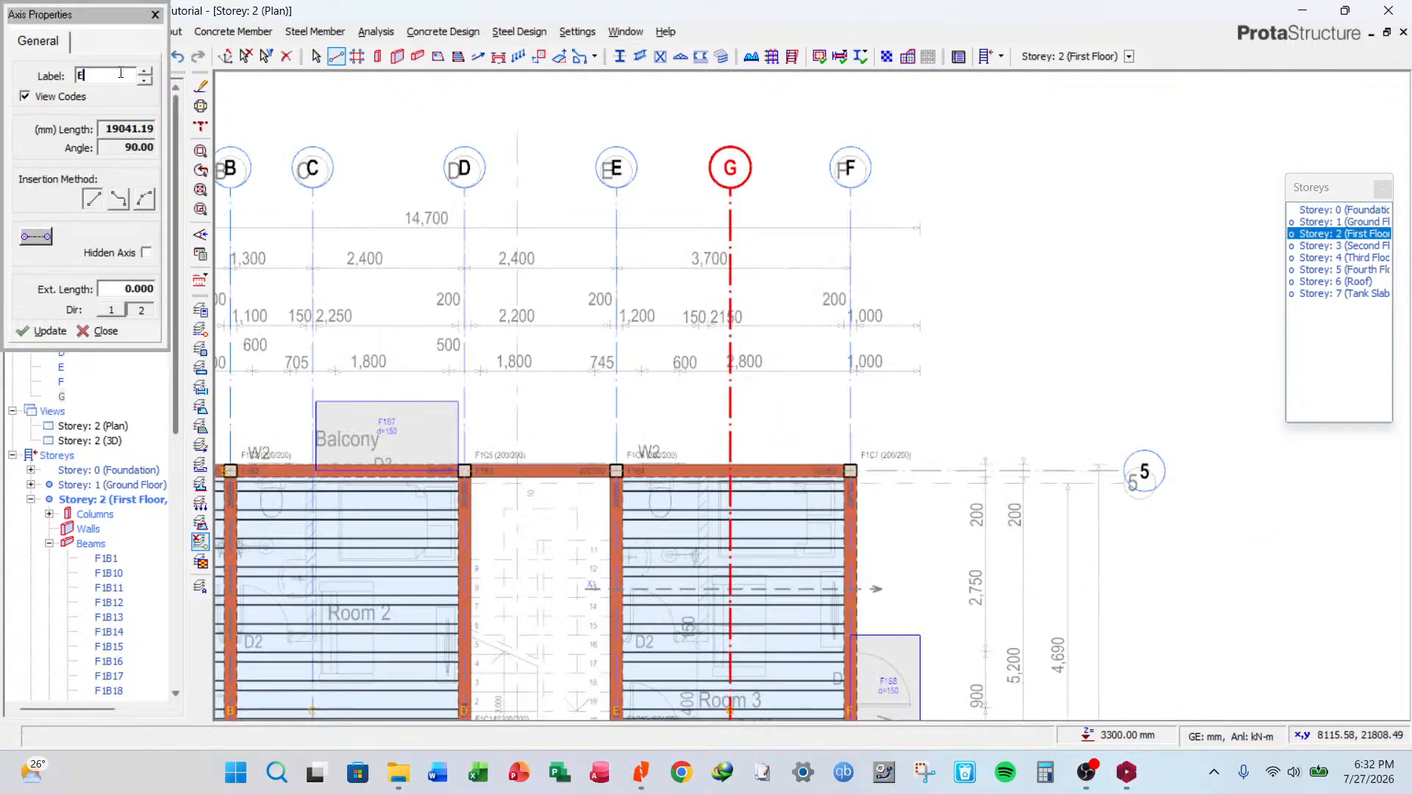
{"action": "left_click", "coordinate": [40, 234]}
{"action": "left_click", "coordinate": [40, 237]}
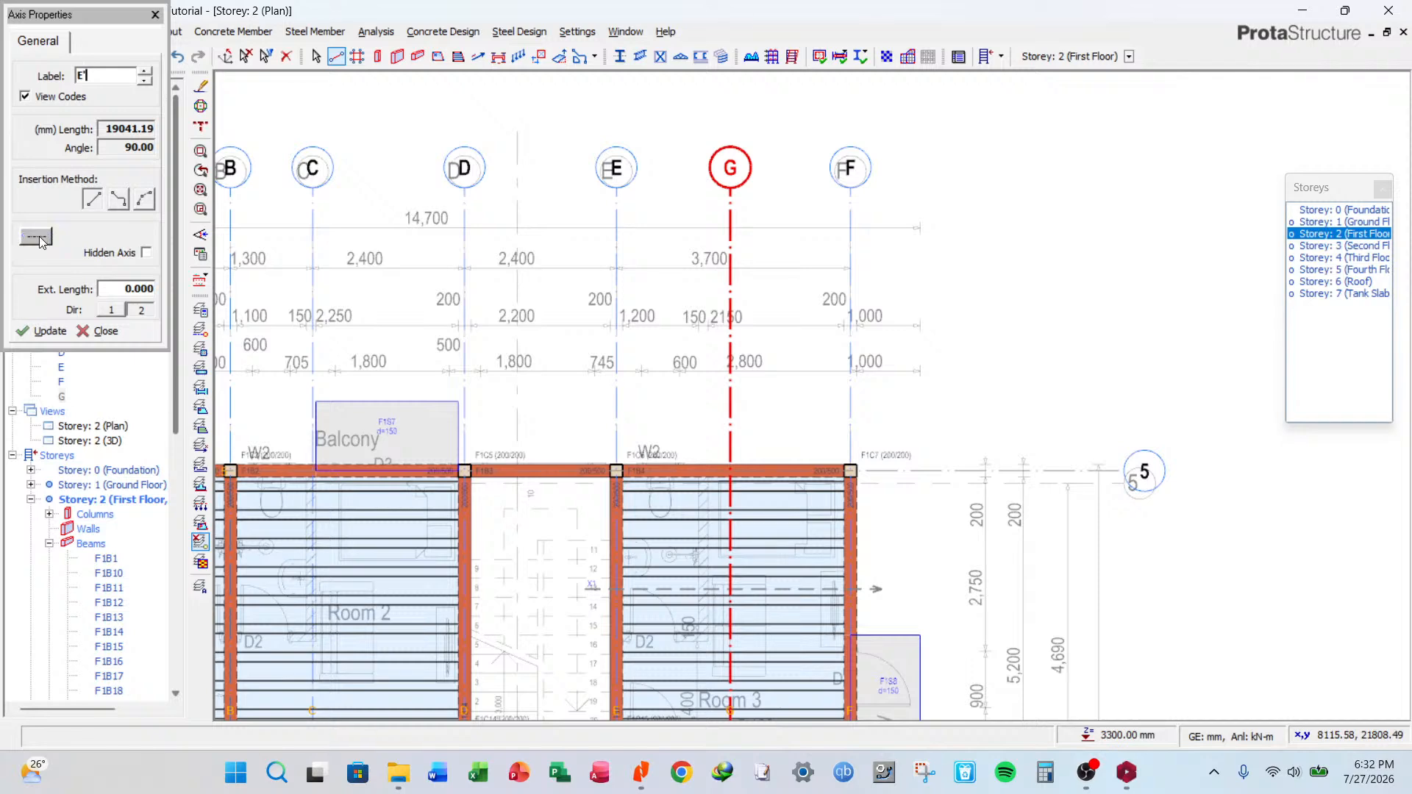
{"action": "left_click", "coordinate": [46, 331]}
{"action": "left_click", "coordinate": [100, 334]}
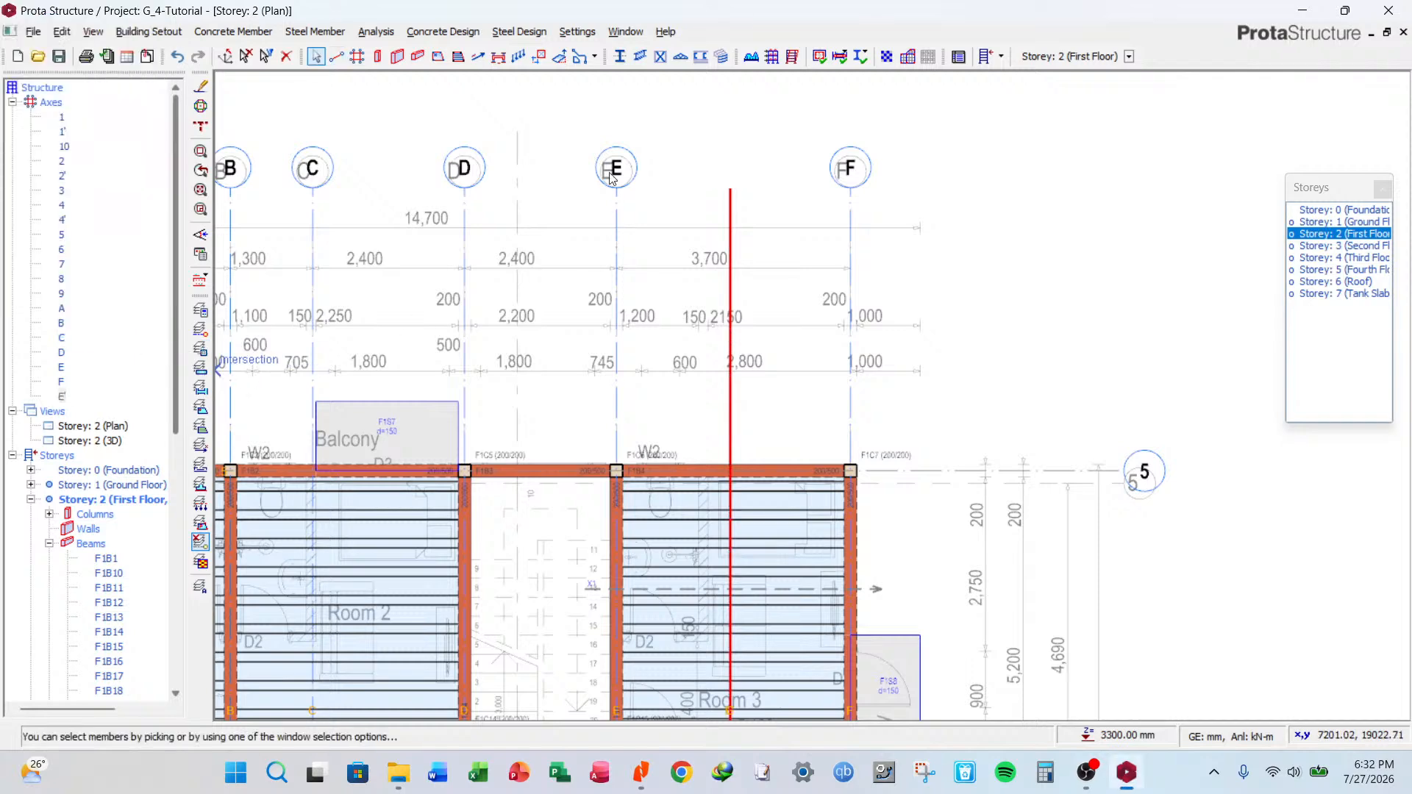
{"action": "scroll", "coordinate": [724, 322], "scroll_direction": "down", "scroll_amount": 3}
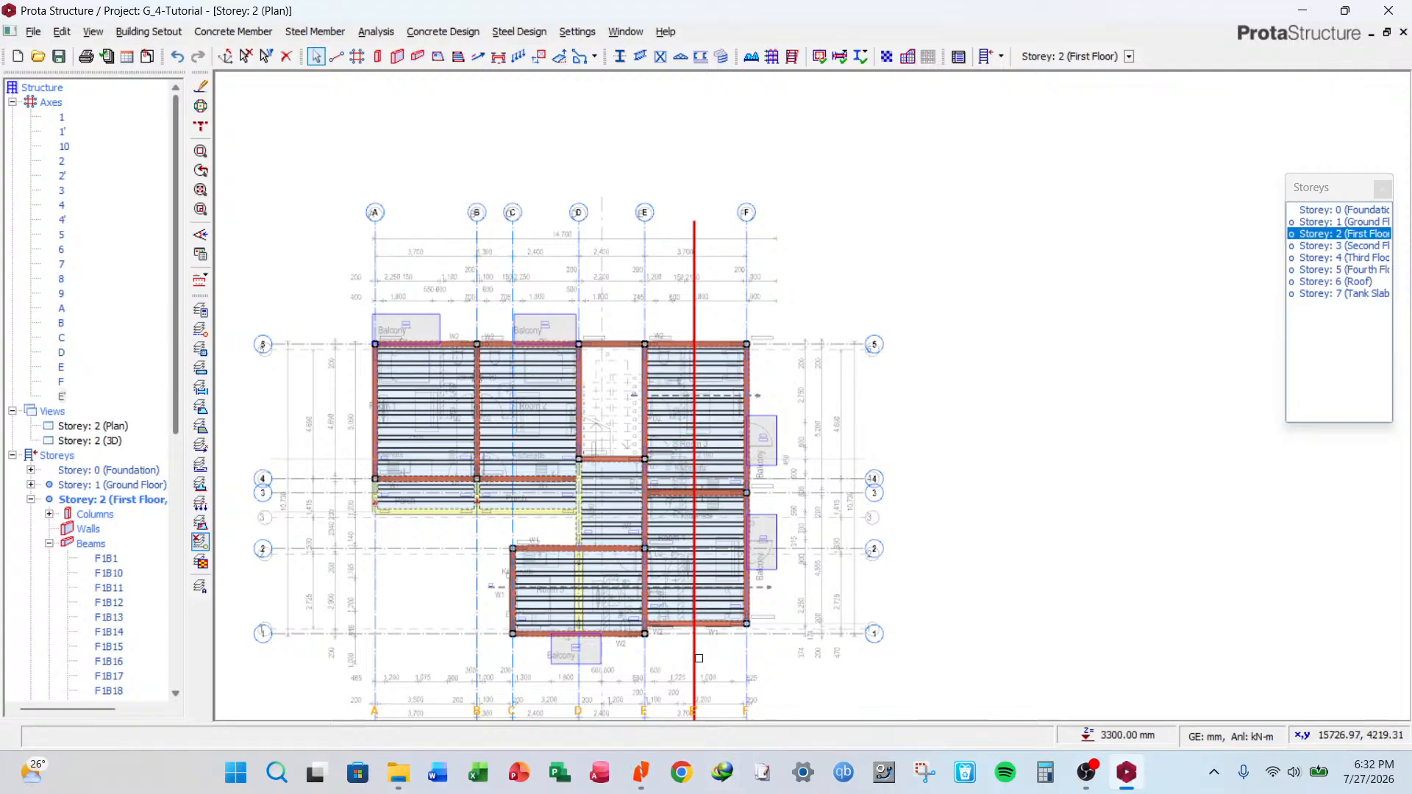
Stretch the lower end of axis E' up to its intersection with axis 3.
{"action": "right_click", "coordinate": [730, 361]}
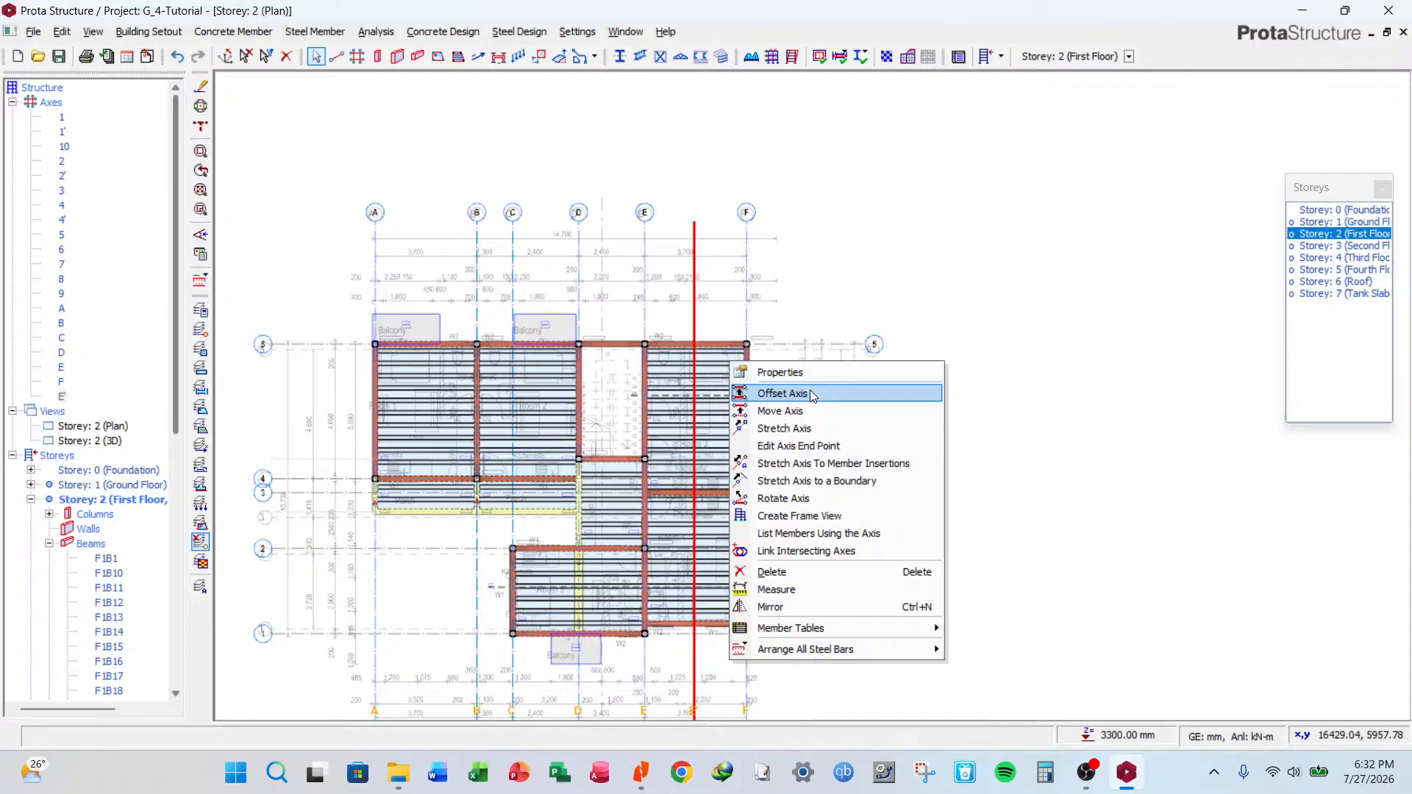
{"action": "left_click", "coordinate": [806, 430]}
{"action": "scroll", "coordinate": [805, 431], "scroll_direction": "down", "scroll_amount": 2}
{"action": "scroll", "coordinate": [742, 622], "scroll_direction": "up", "scroll_amount": 4}
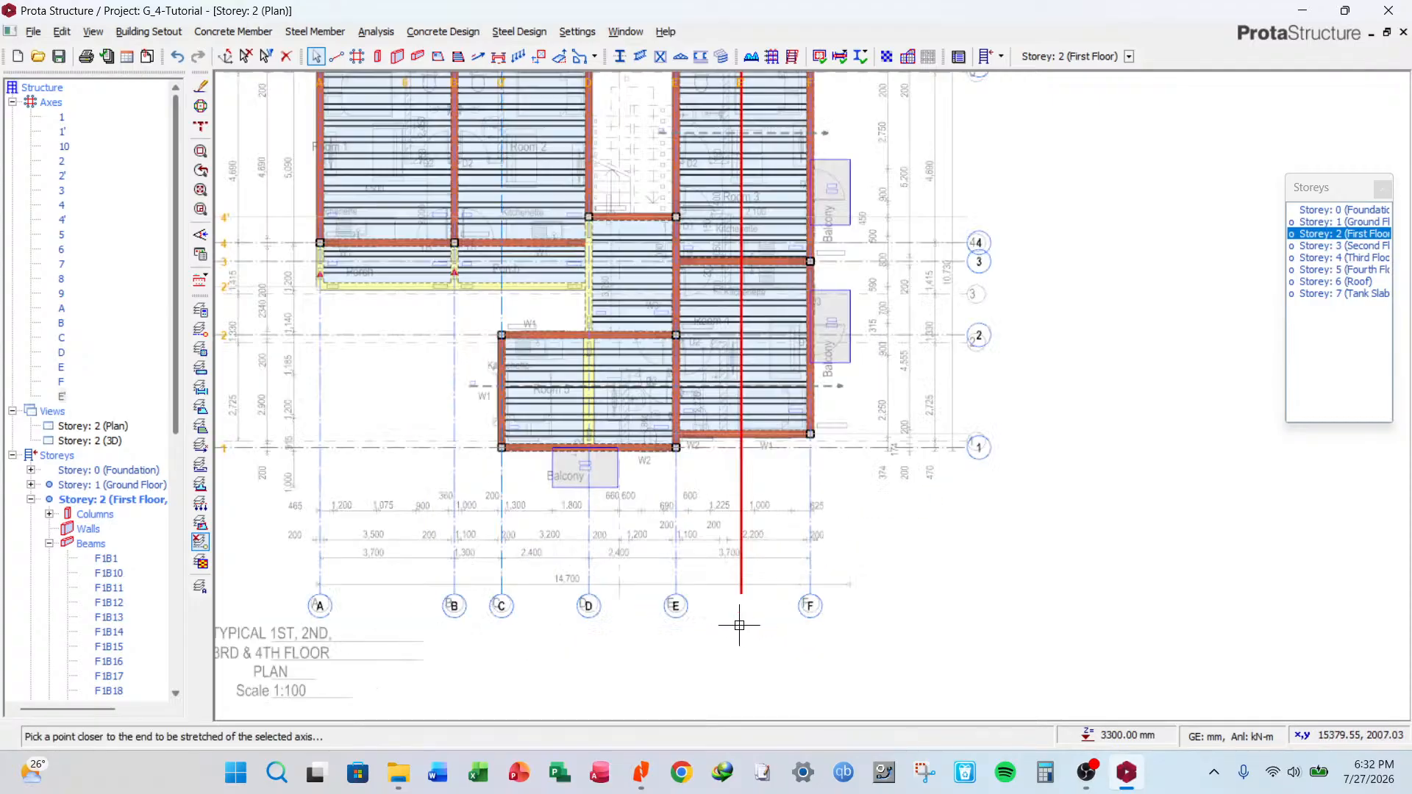
{"action": "left_click", "coordinate": [741, 582]}
{"action": "scroll", "coordinate": [758, 617], "scroll_direction": "down", "scroll_amount": 1}
{"action": "scroll", "coordinate": [761, 552], "scroll_direction": "down", "scroll_amount": 1}
{"action": "scroll", "coordinate": [787, 404], "scroll_direction": "up", "scroll_amount": 4}
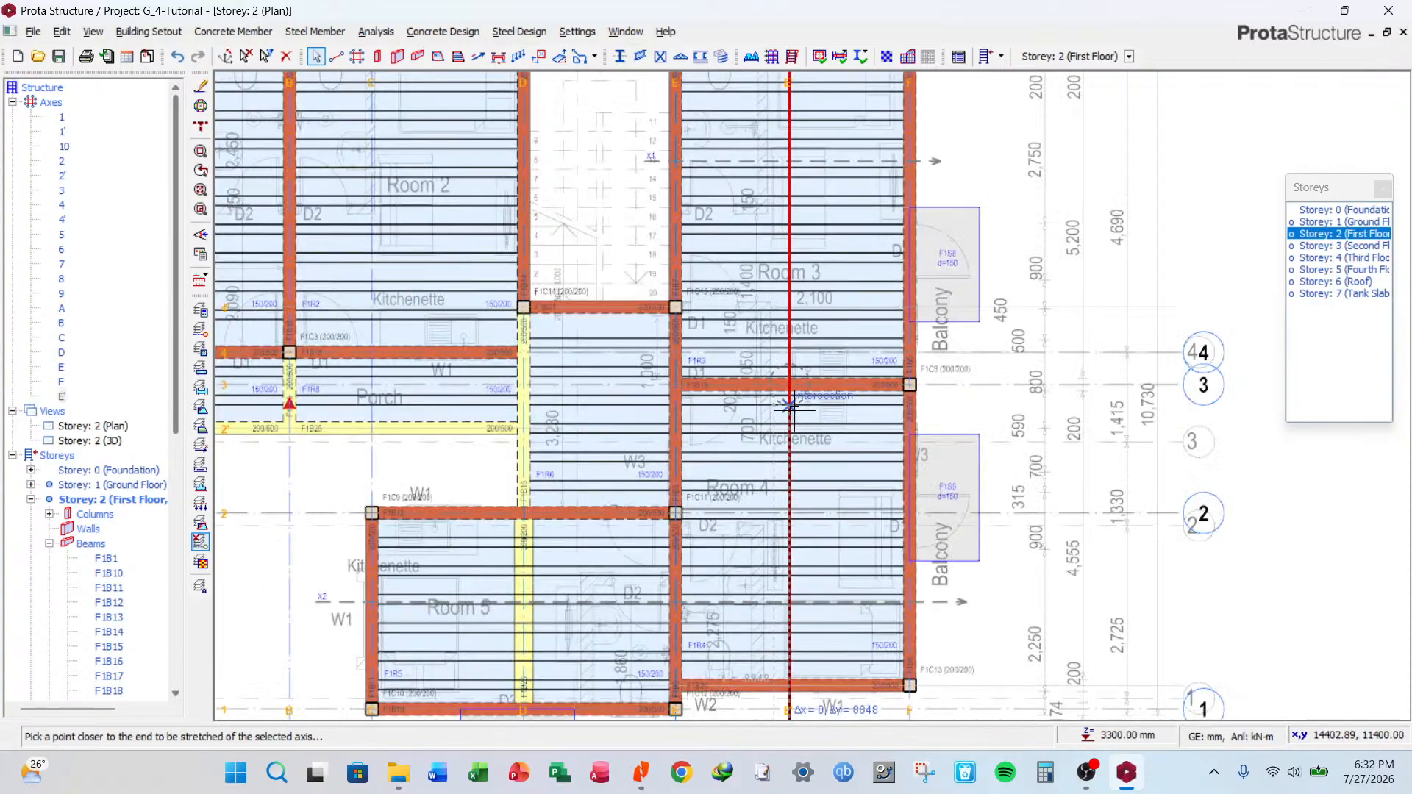
{"action": "left_click", "coordinate": [824, 465]}
{"action": "scroll", "coordinate": [809, 441], "scroll_direction": "down", "scroll_amount": 4}
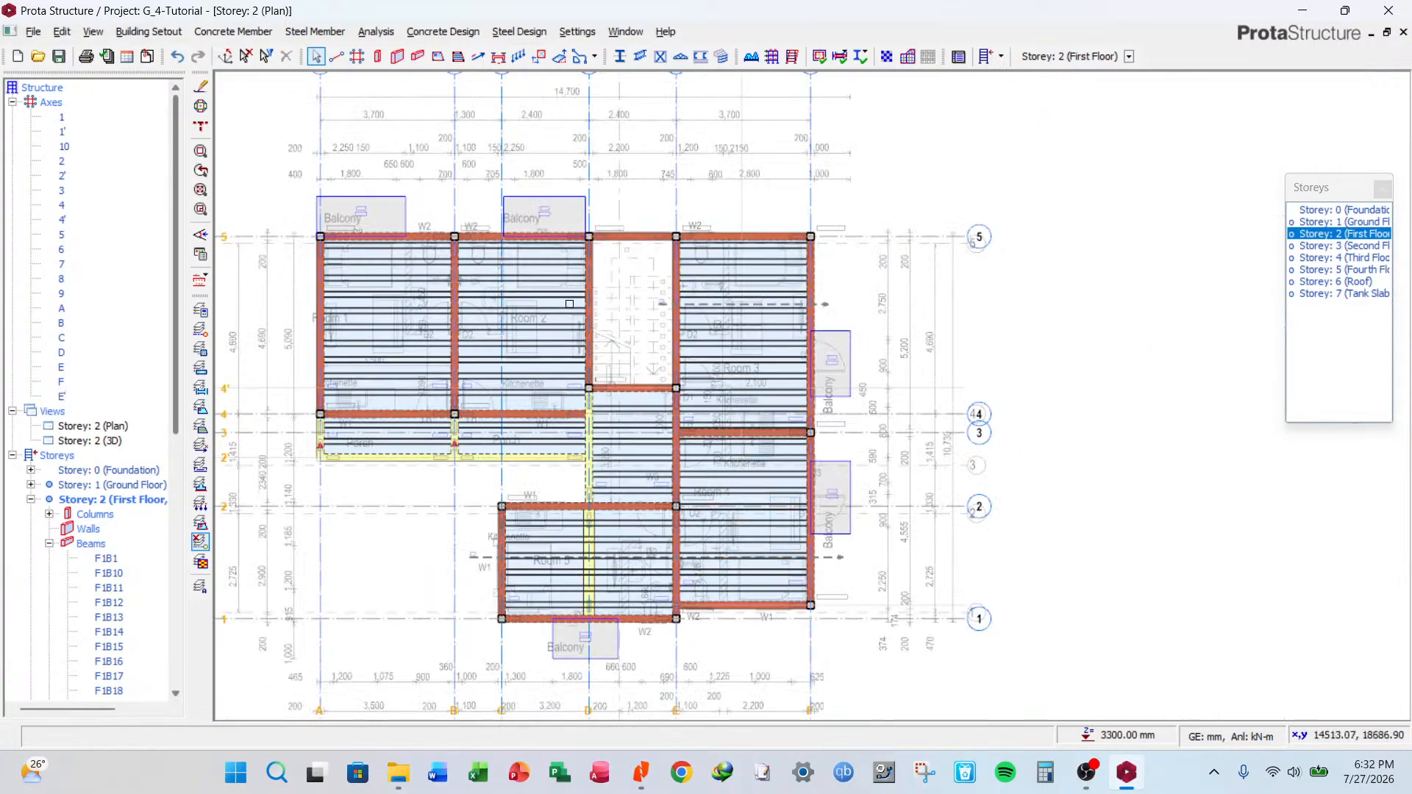
Insert a 300 mm wide, 200 mm deep beam along axis E' between axes 3 and 5, and save the project.
{"action": "scroll", "coordinate": [587, 502], "scroll_direction": "up", "scroll_amount": 4}
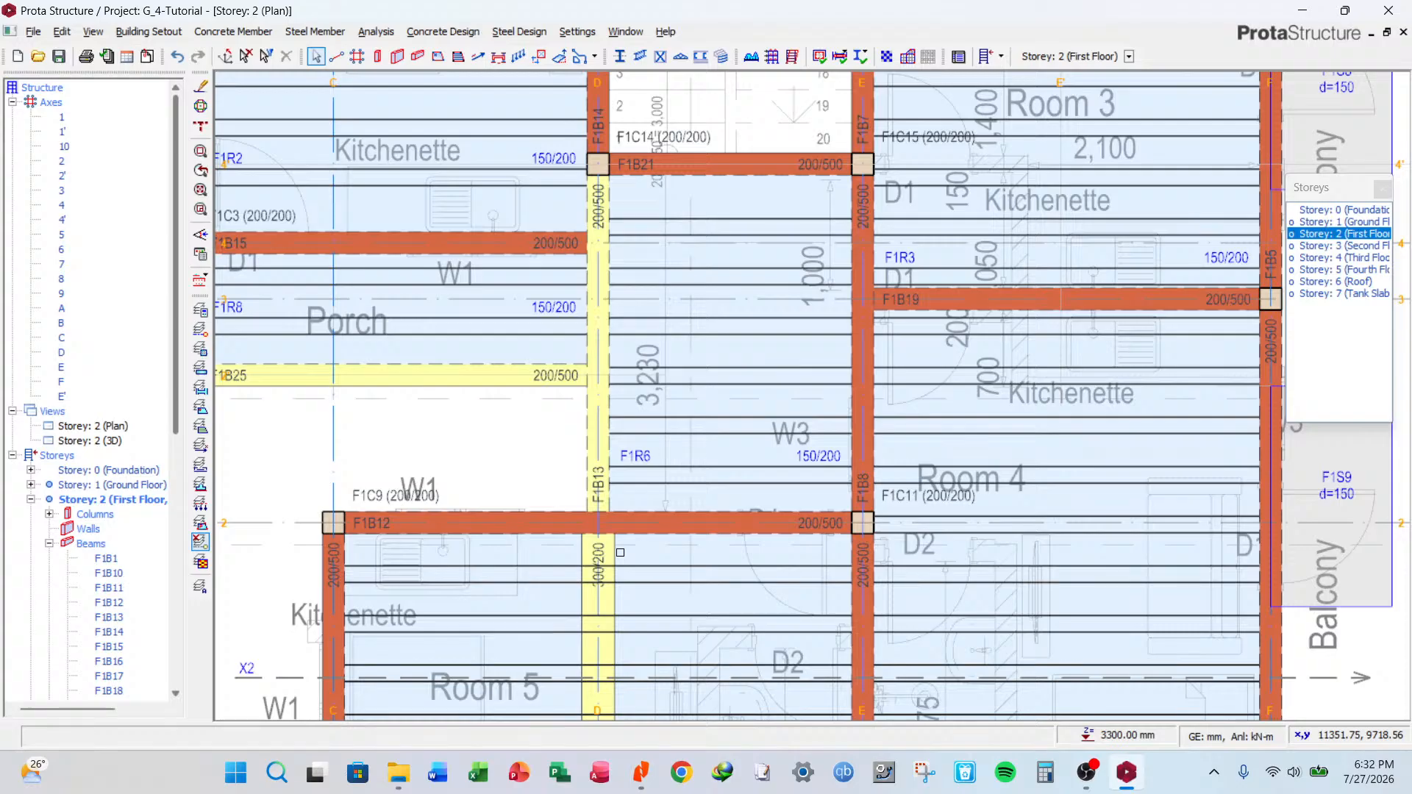
{"action": "right_click", "coordinate": [615, 552]}
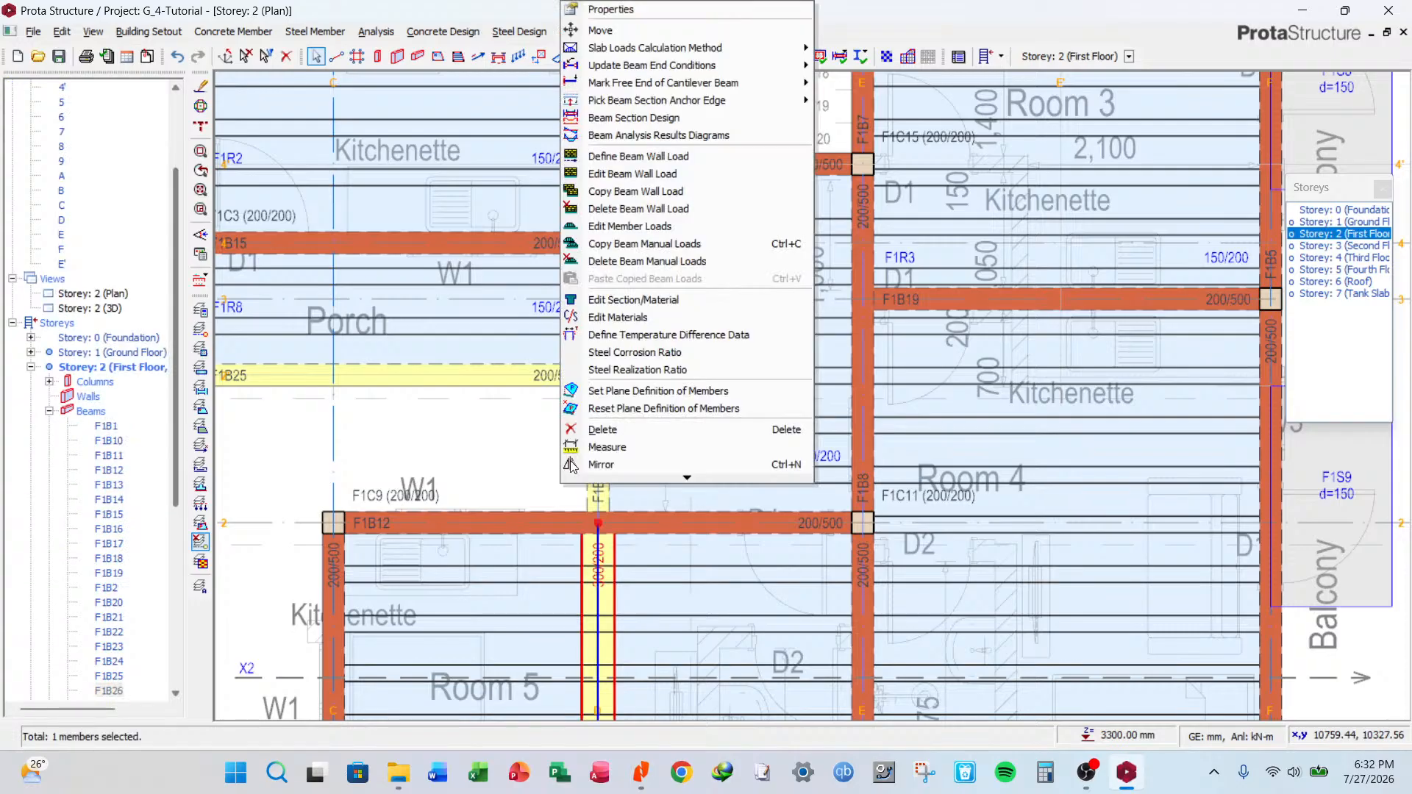
{"action": "left_click", "coordinate": [611, 10]}
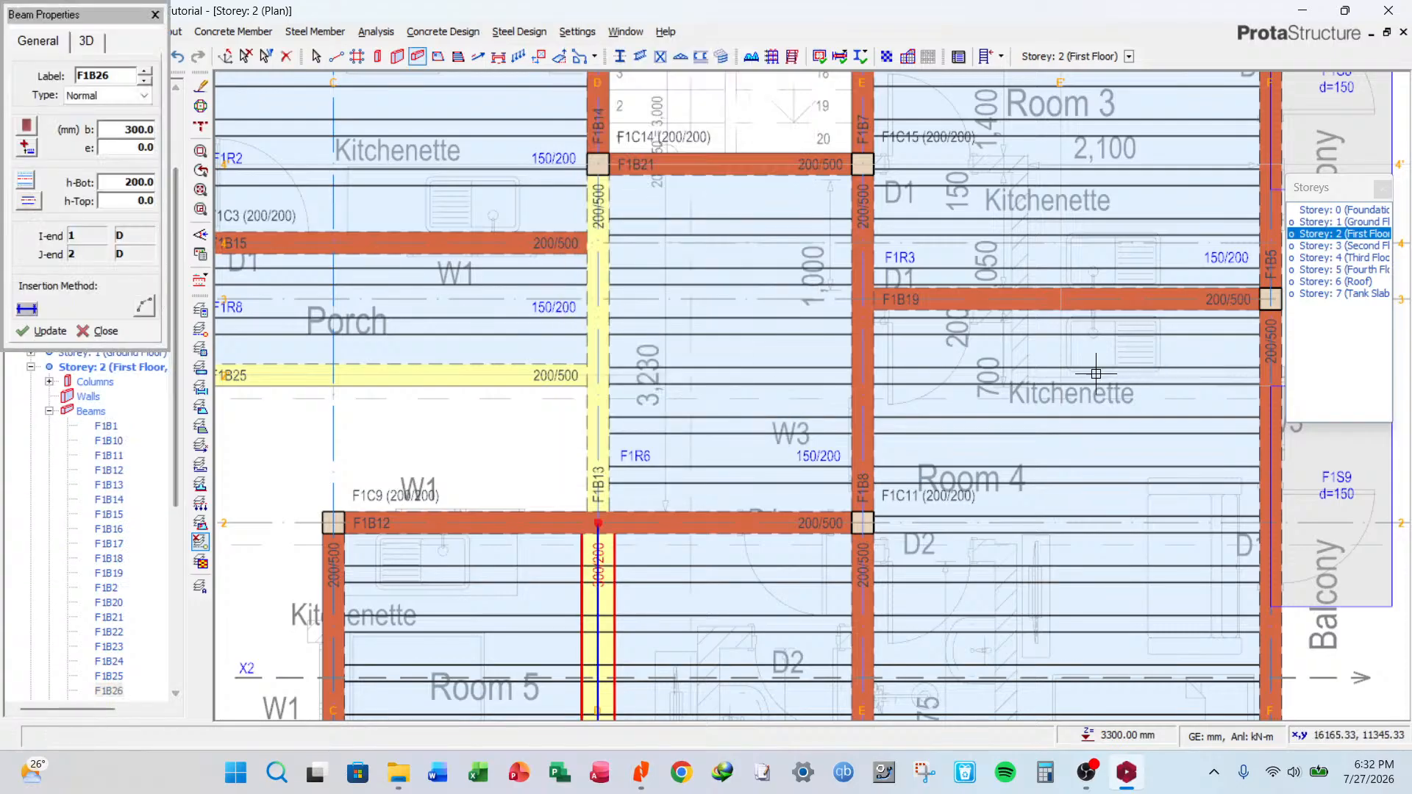
{"action": "scroll", "coordinate": [743, 409], "scroll_direction": "down", "scroll_amount": 4}
{"action": "scroll", "coordinate": [831, 356], "scroll_direction": "up", "scroll_amount": 6}
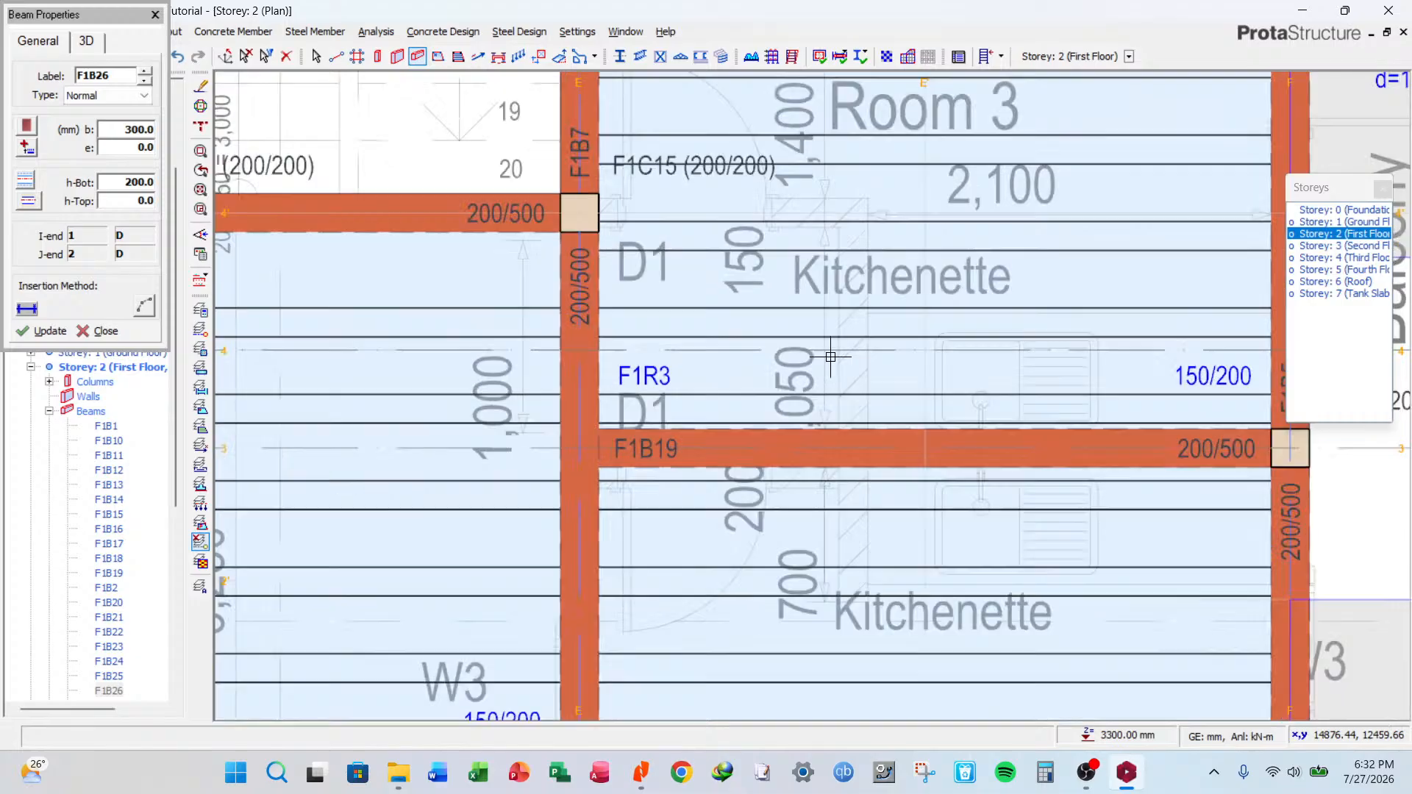
{"action": "left_click", "coordinate": [925, 451]}
{"action": "scroll", "coordinate": [885, 586], "scroll_direction": "down", "scroll_amount": 3}
{"action": "scroll", "coordinate": [938, 316], "scroll_direction": "up", "scroll_amount": 3}
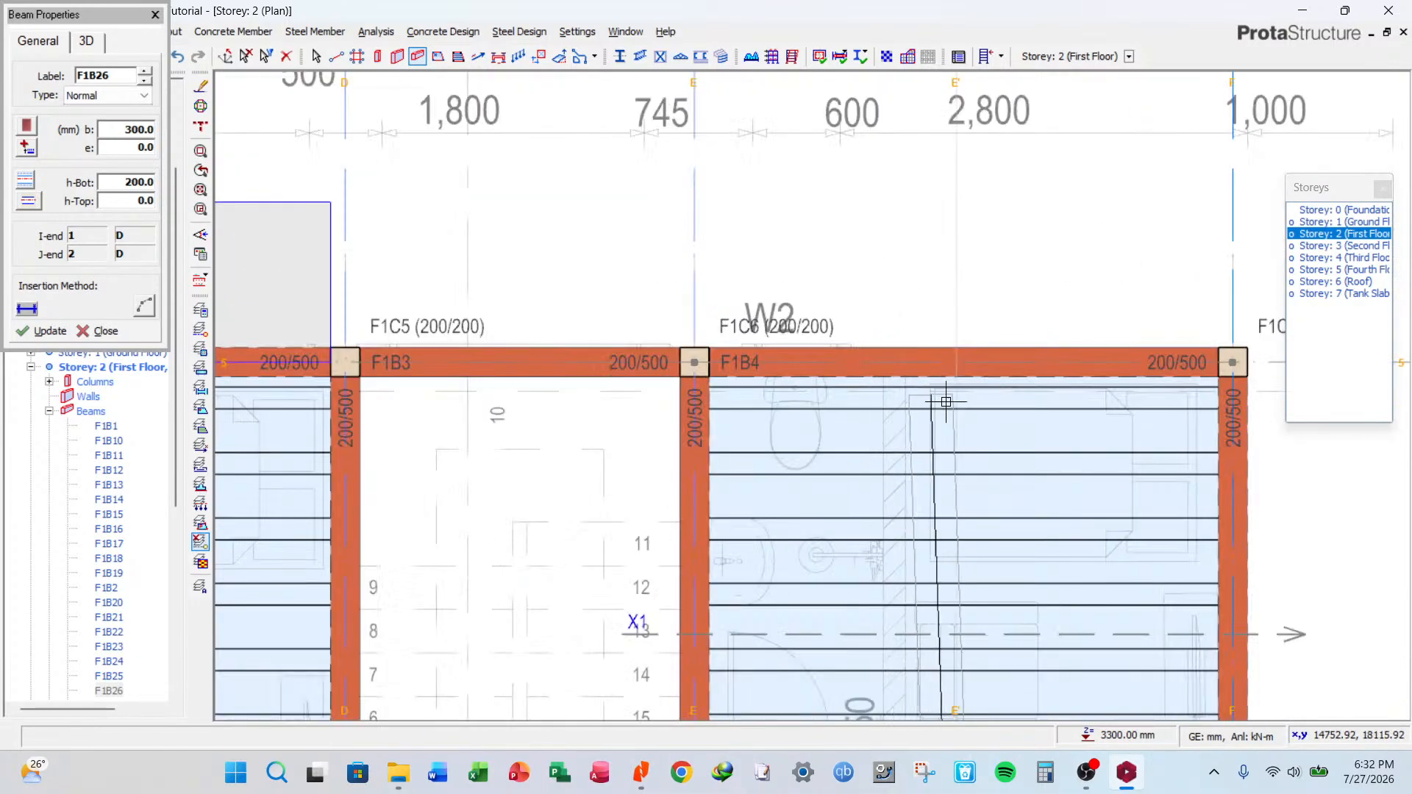
{"action": "left_click", "coordinate": [956, 364]}
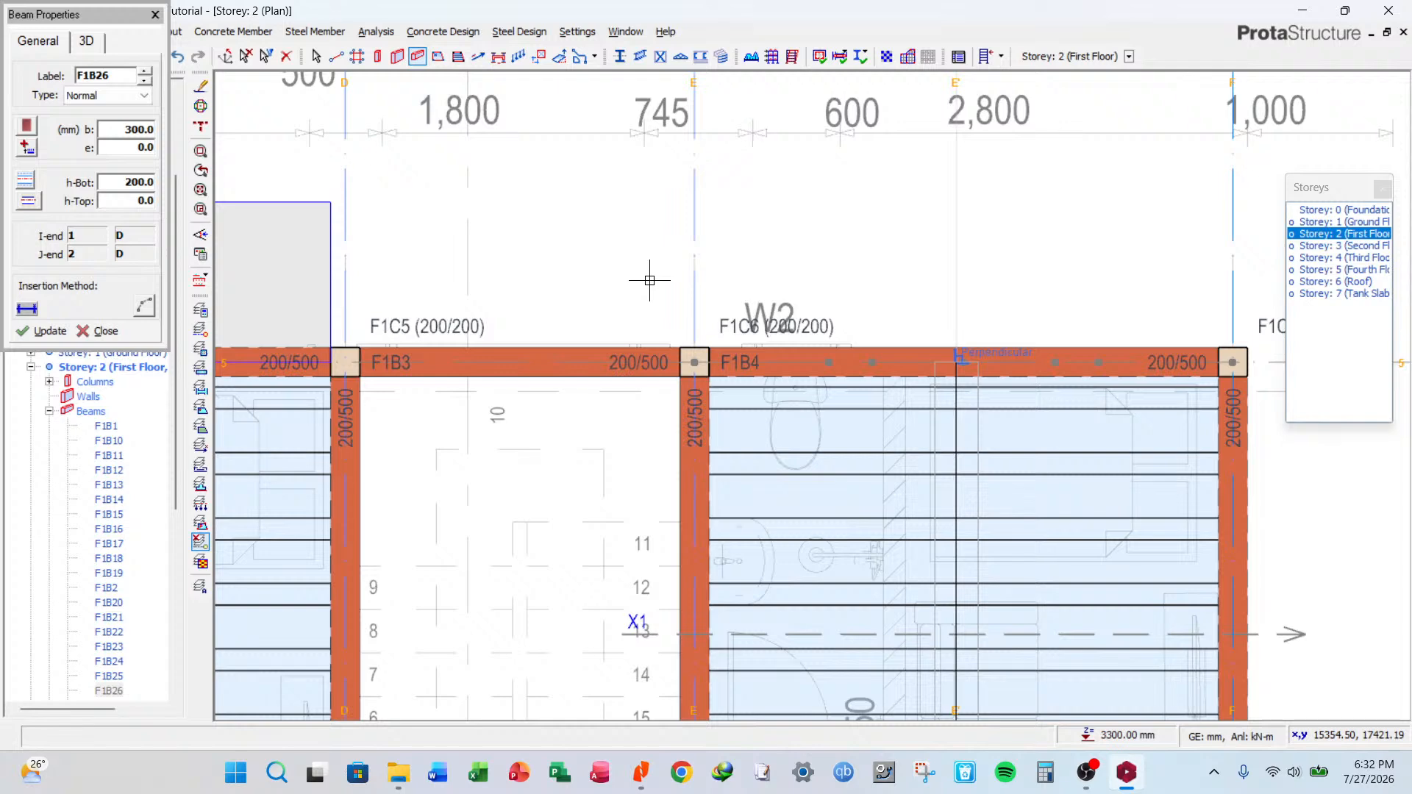
{"action": "key", "text": "Escape"}
{"action": "scroll", "coordinate": [682, 242], "scroll_direction": "down", "scroll_amount": 2}
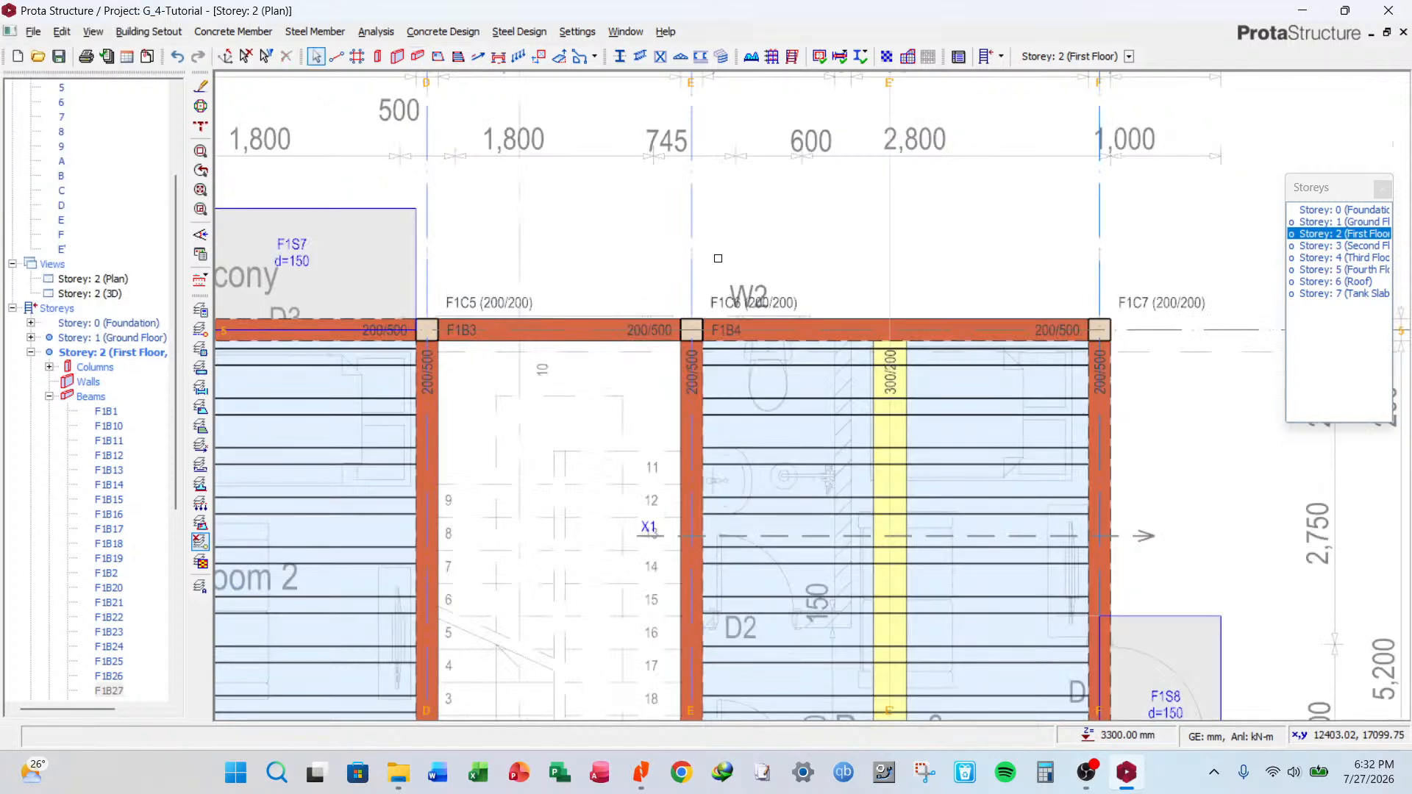
{"action": "scroll", "coordinate": [718, 258], "scroll_direction": "down", "scroll_amount": 5}
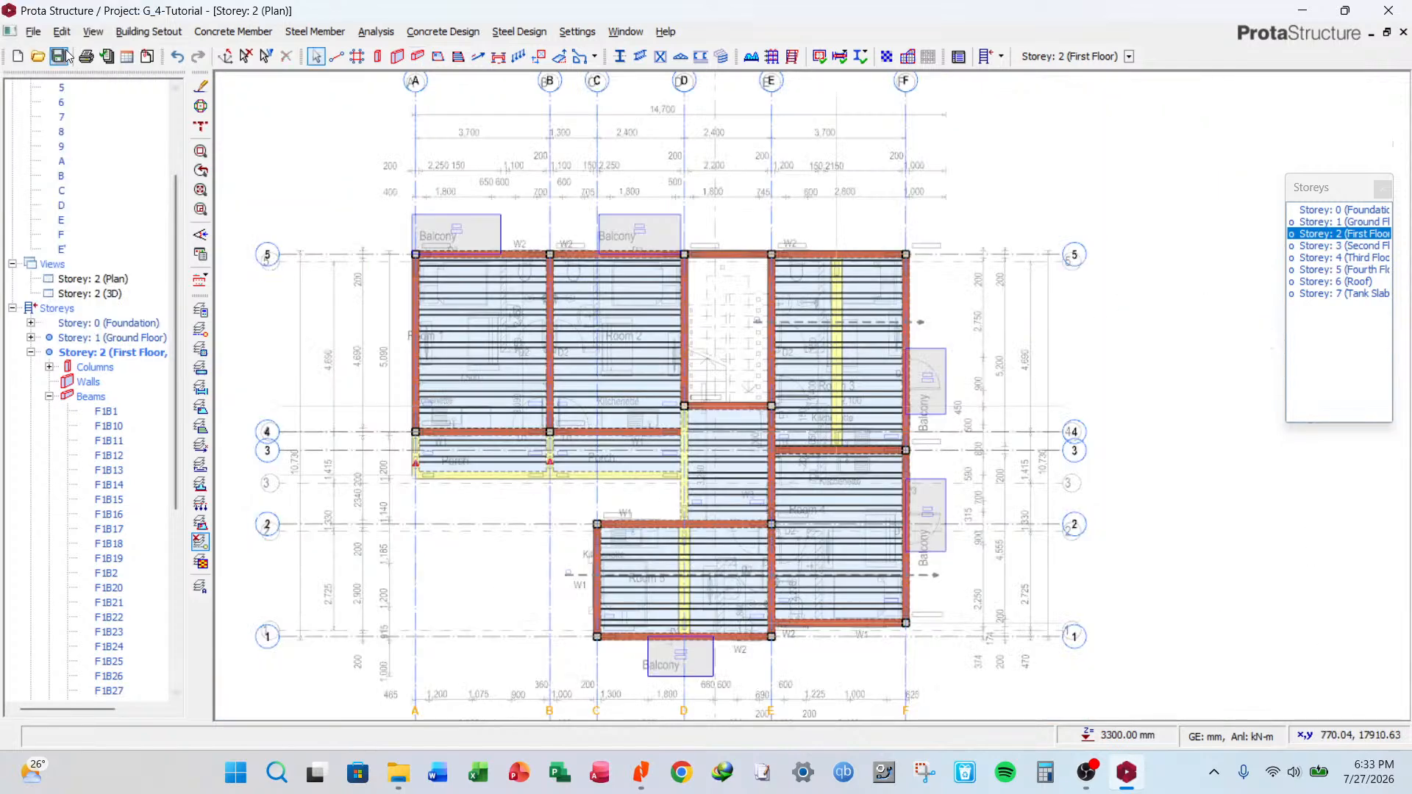
{"action": "left_click", "coordinate": [64, 53]}
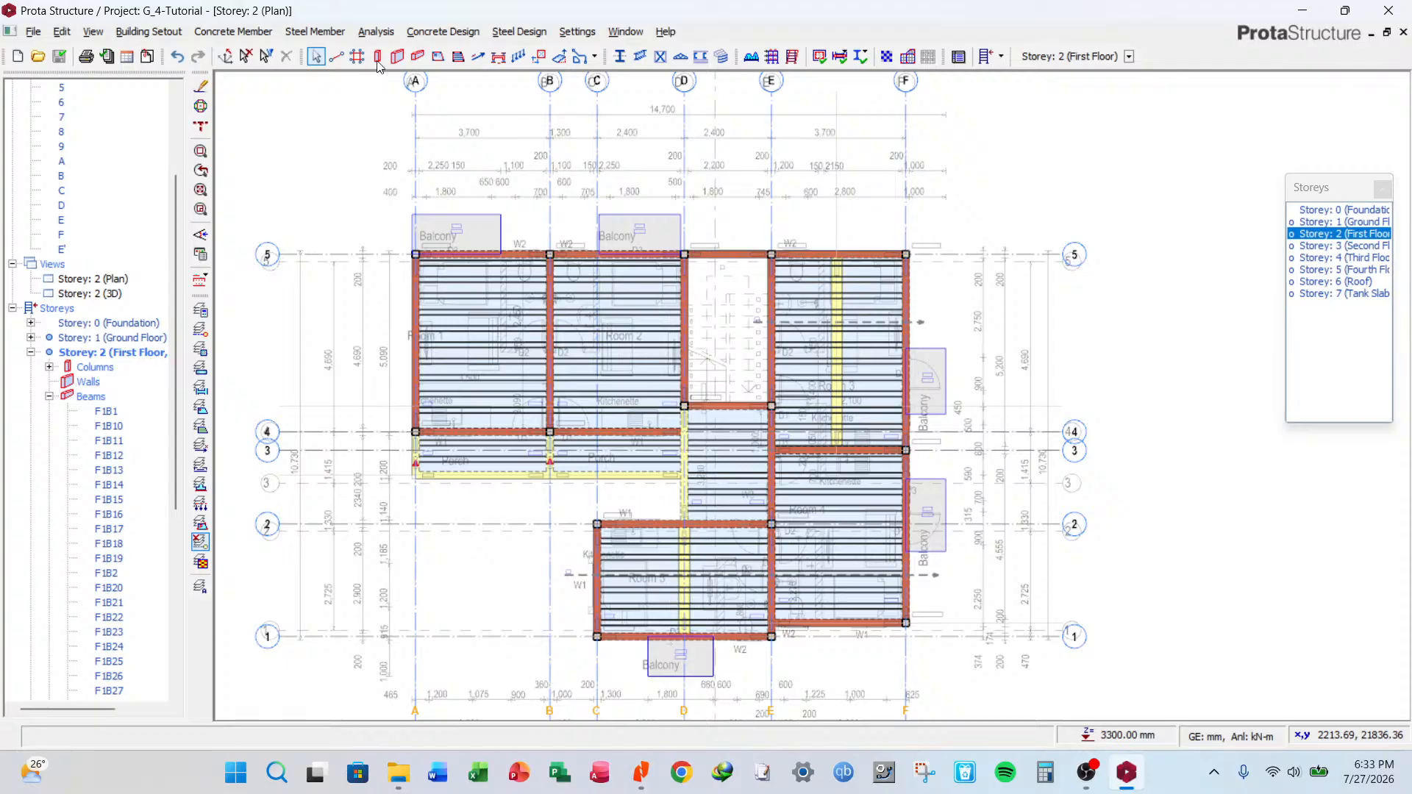
Open the Building Analysis model options and check the available rigid zone settings.
{"action": "left_click", "coordinate": [375, 31]}
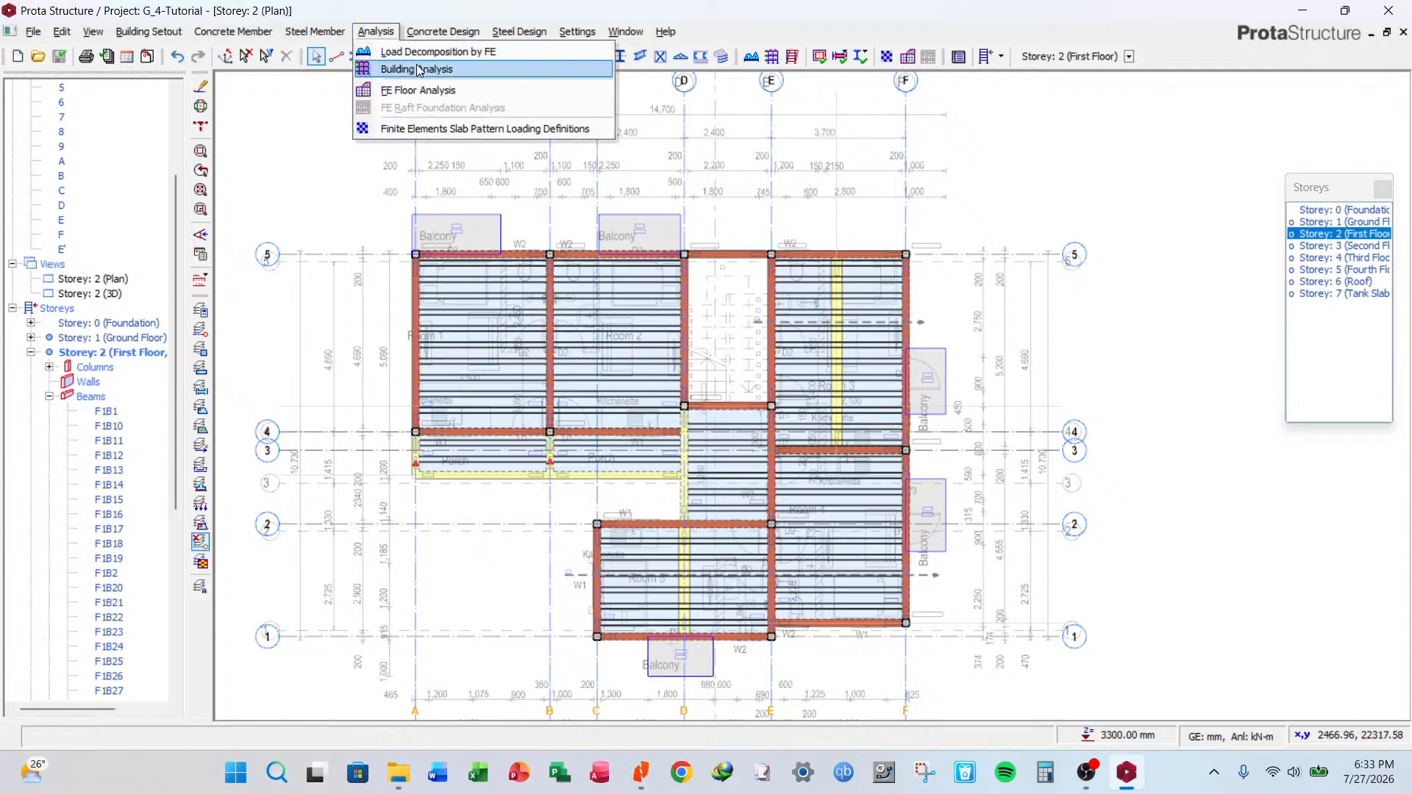
{"action": "left_click", "coordinate": [420, 70]}
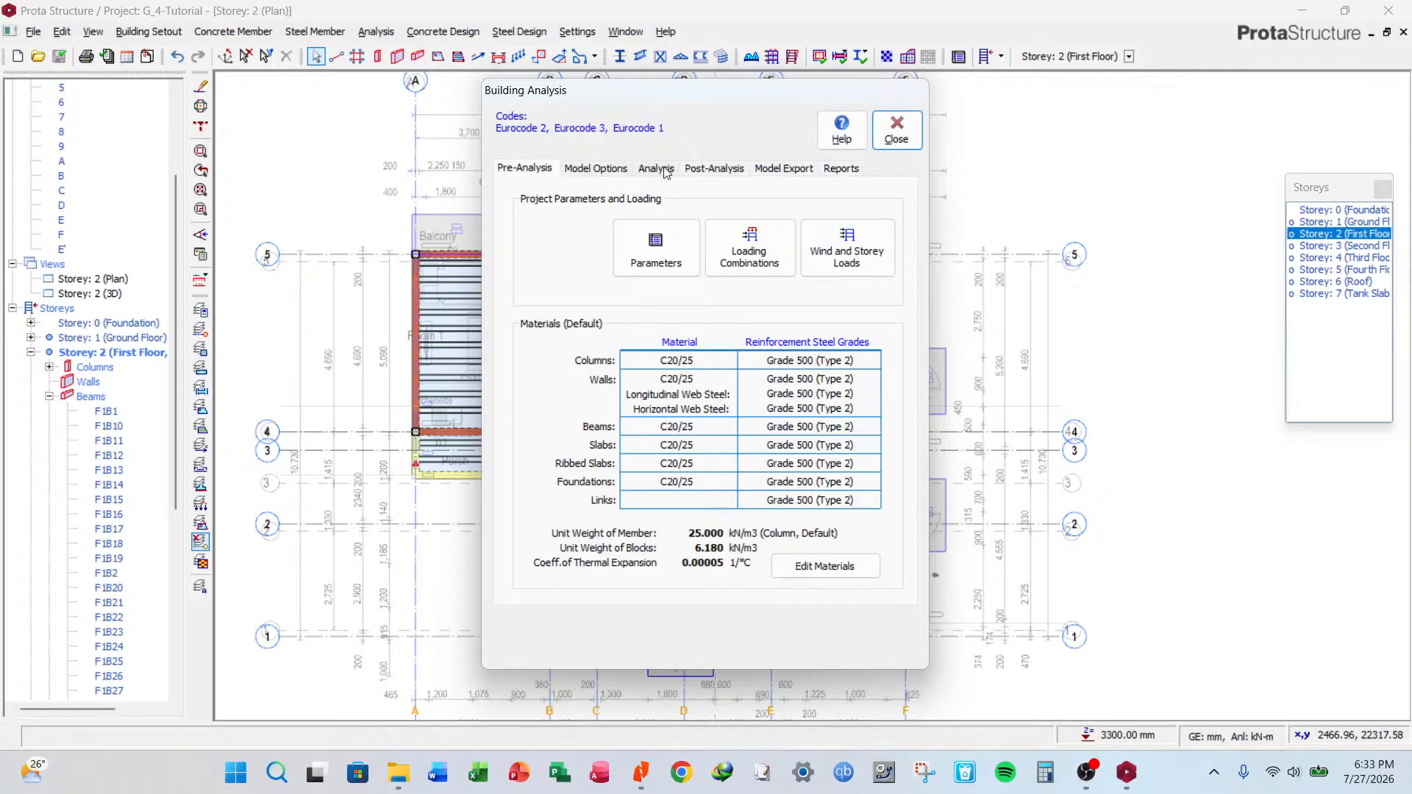
{"action": "left_click", "coordinate": [602, 171]}
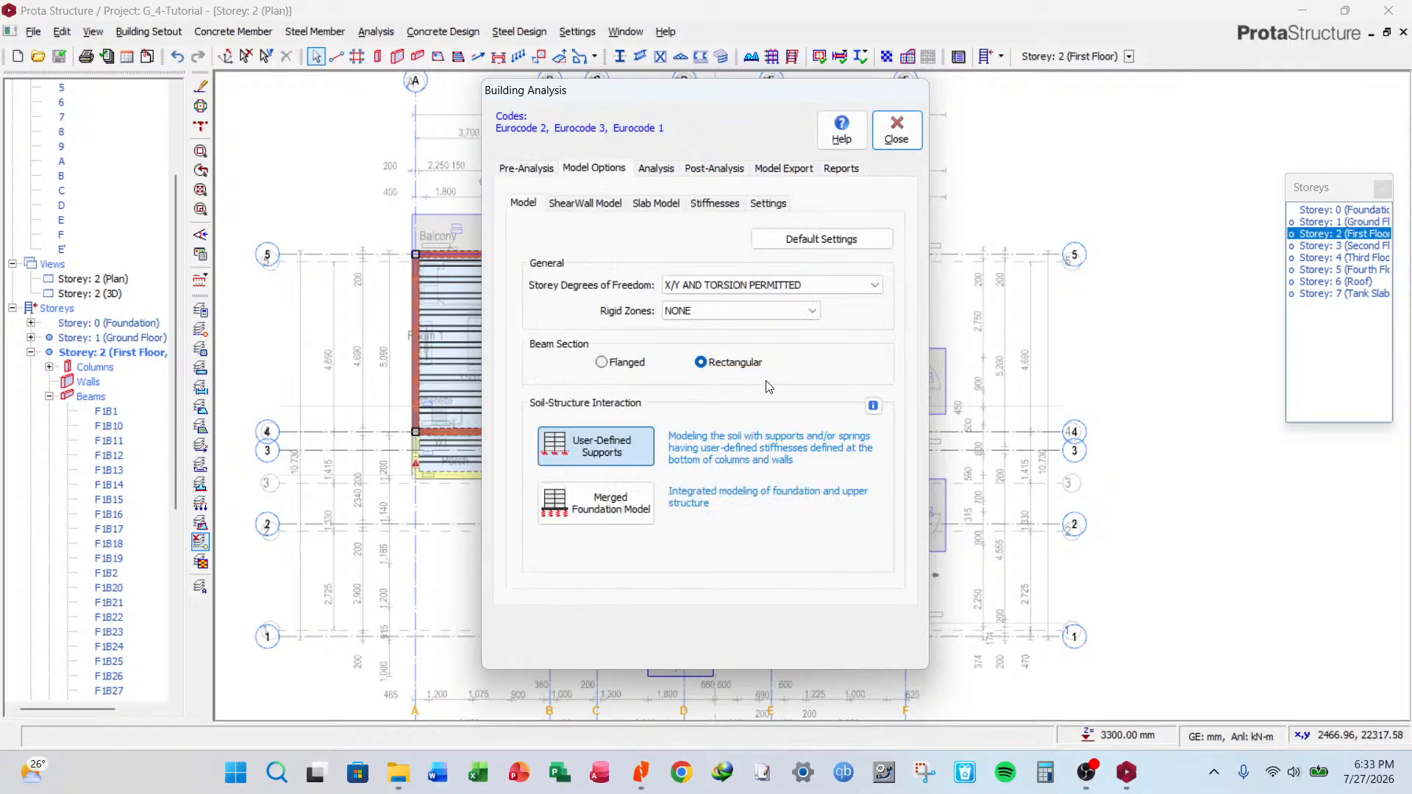
{"action": "left_click", "coordinate": [813, 313]}
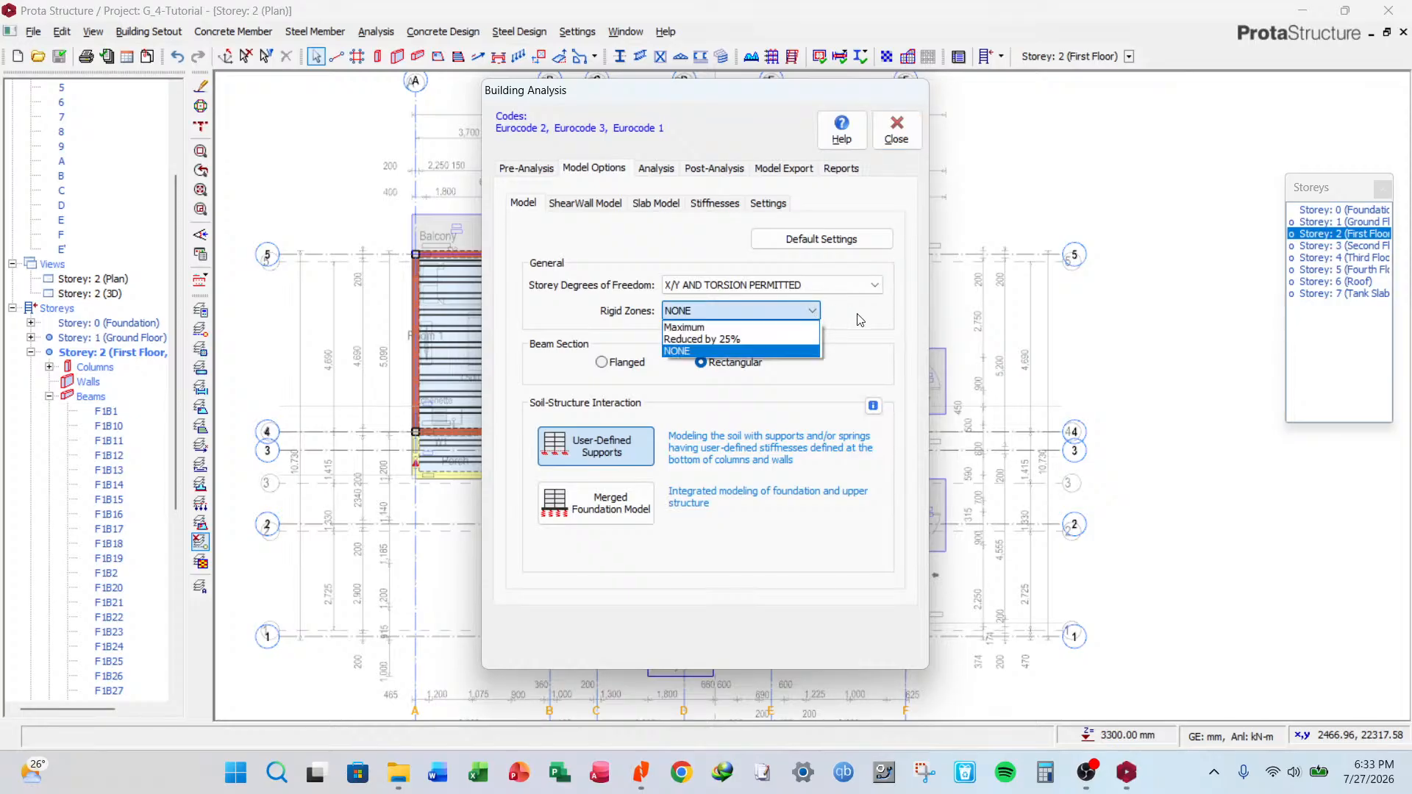
{"action": "left_click", "coordinate": [860, 320]}
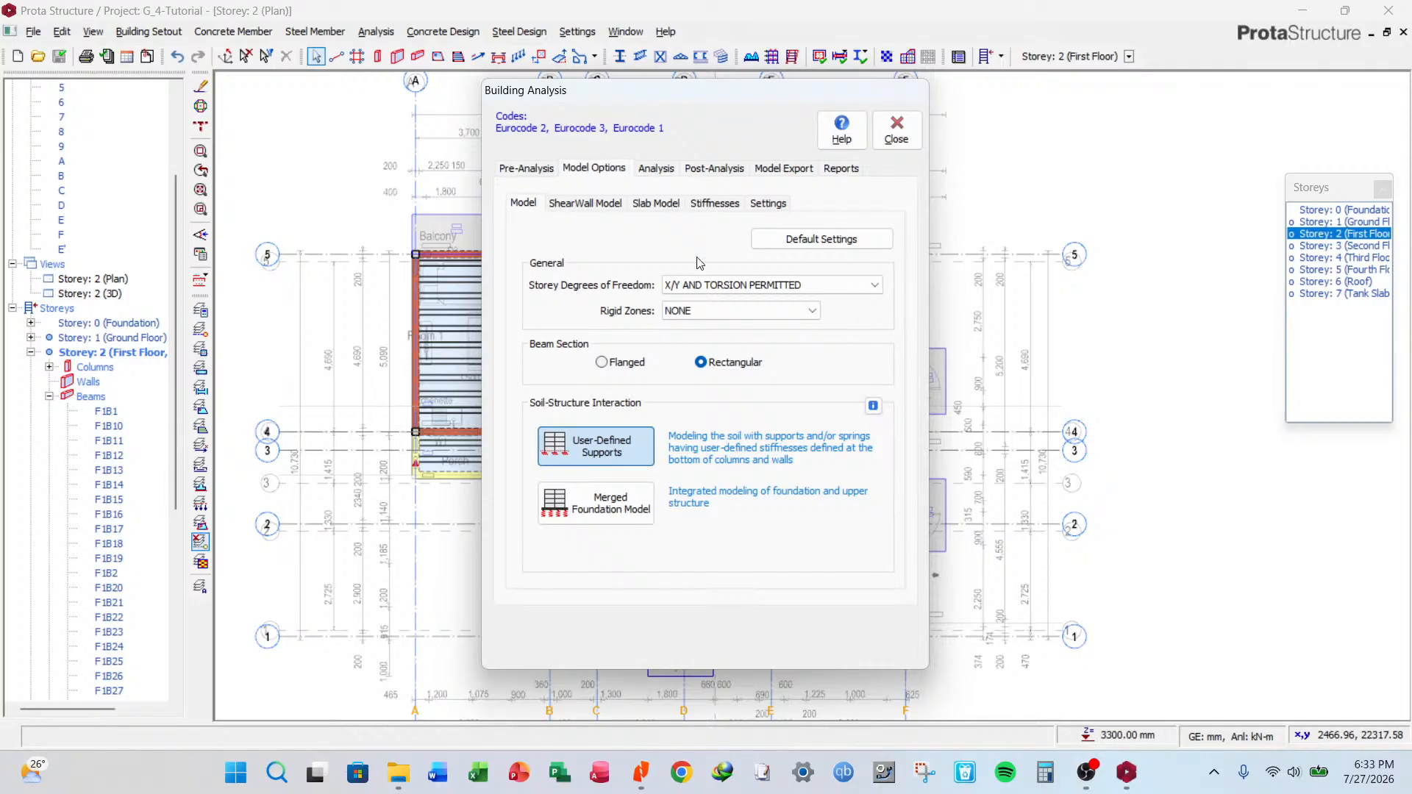
Check the storeys to be meshed in the slab model, try No Rigid Diaphragm Floor Levels, and restore Slabs to Define Rigid Diaphragm.
{"action": "left_click", "coordinate": [655, 203]}
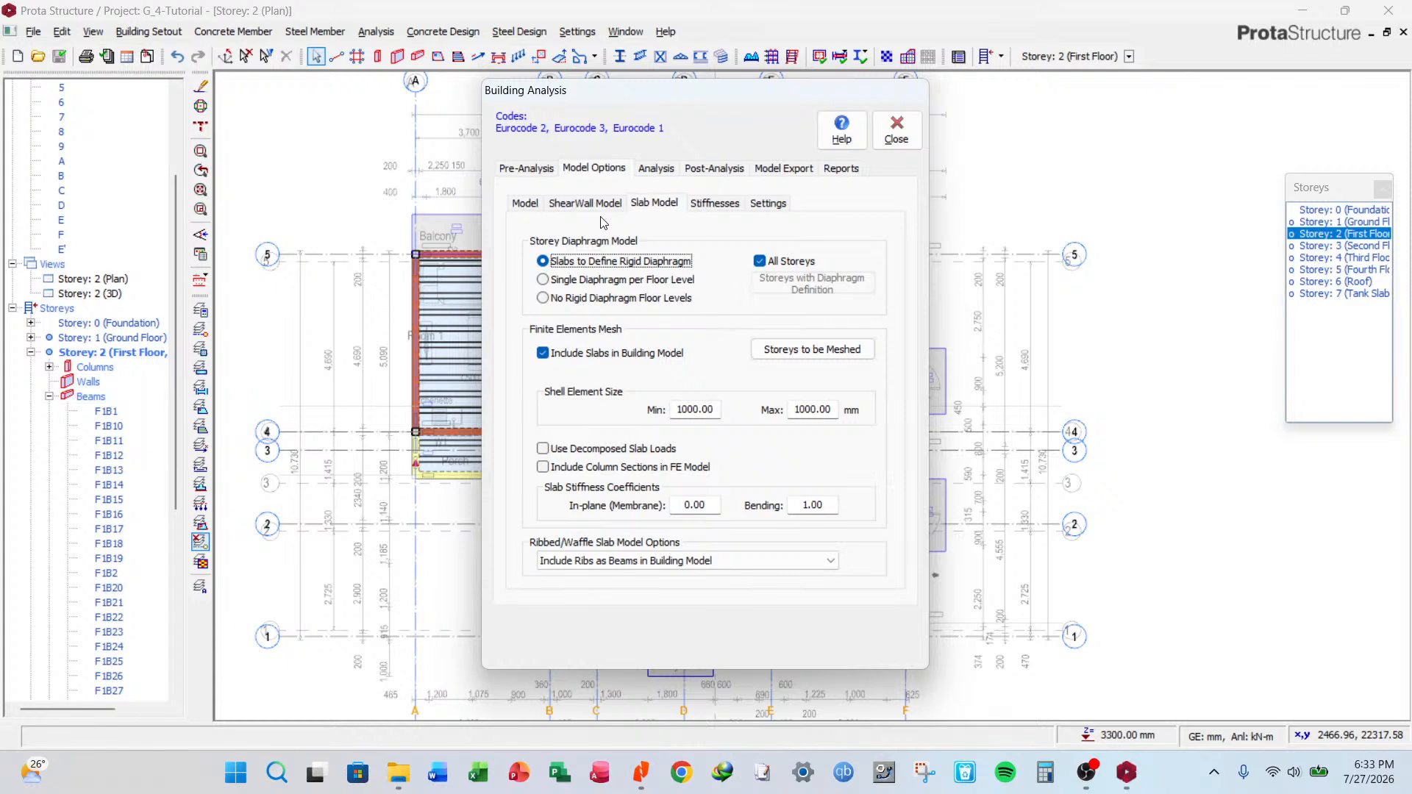
{"action": "left_click", "coordinate": [812, 349]}
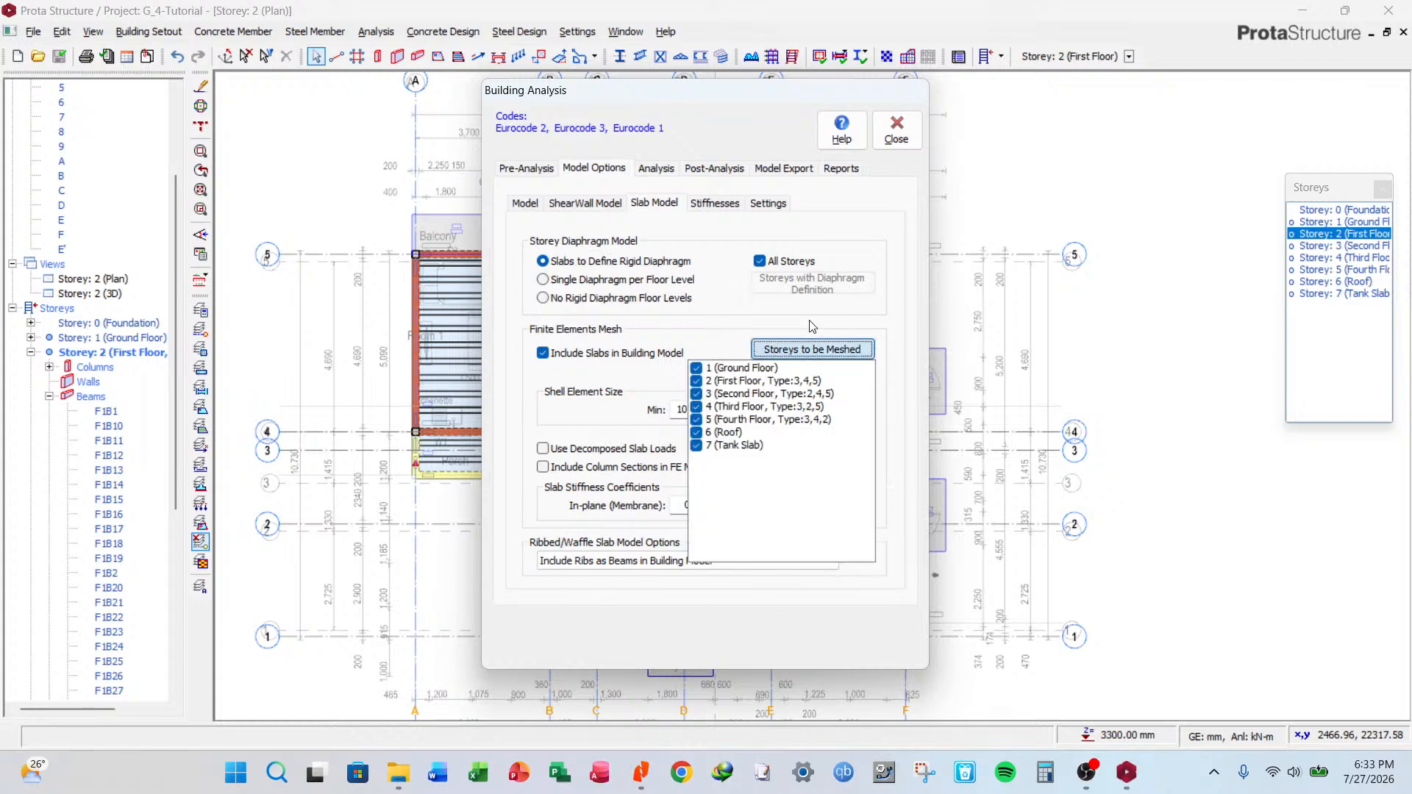
{"action": "left_click", "coordinate": [778, 350]}
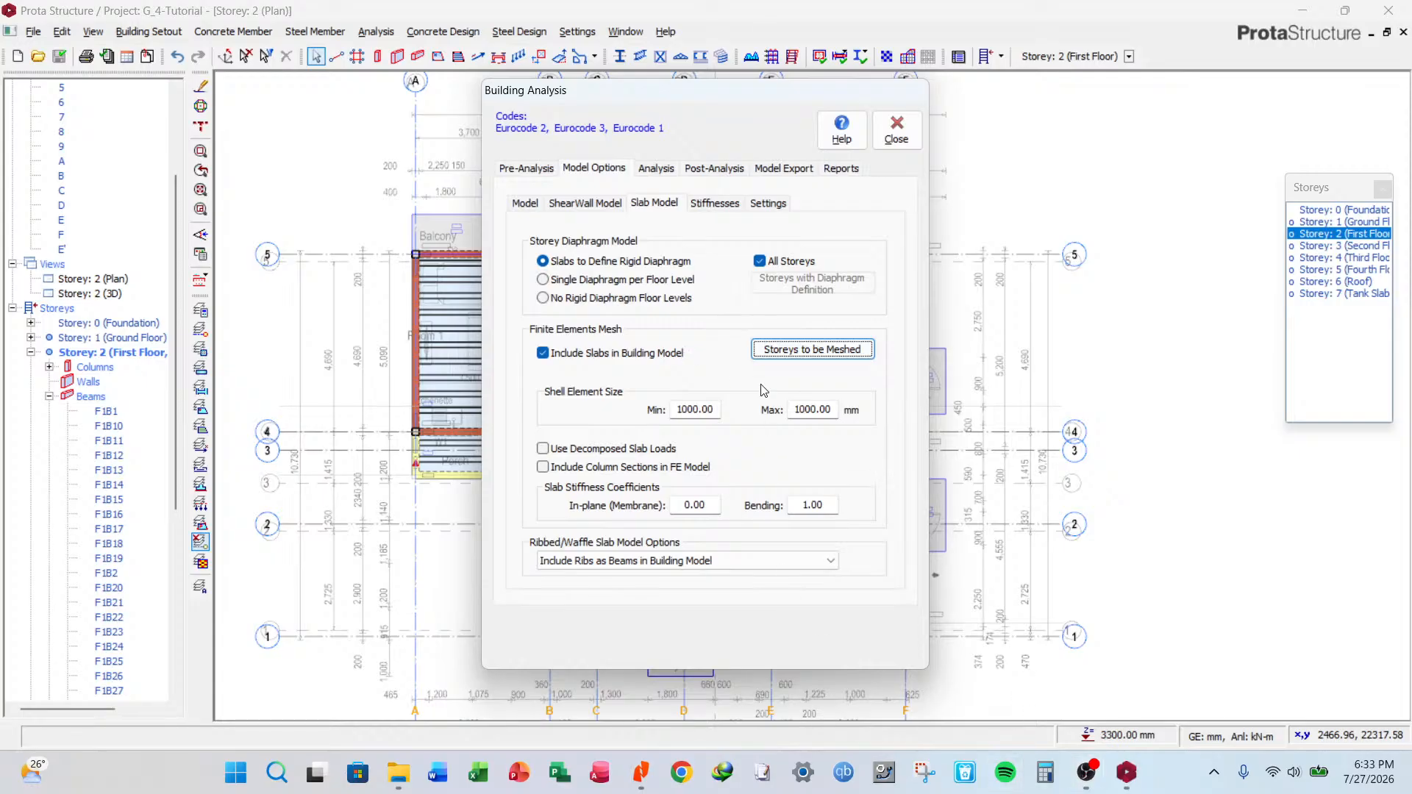
{"action": "left_click", "coordinate": [811, 353]}
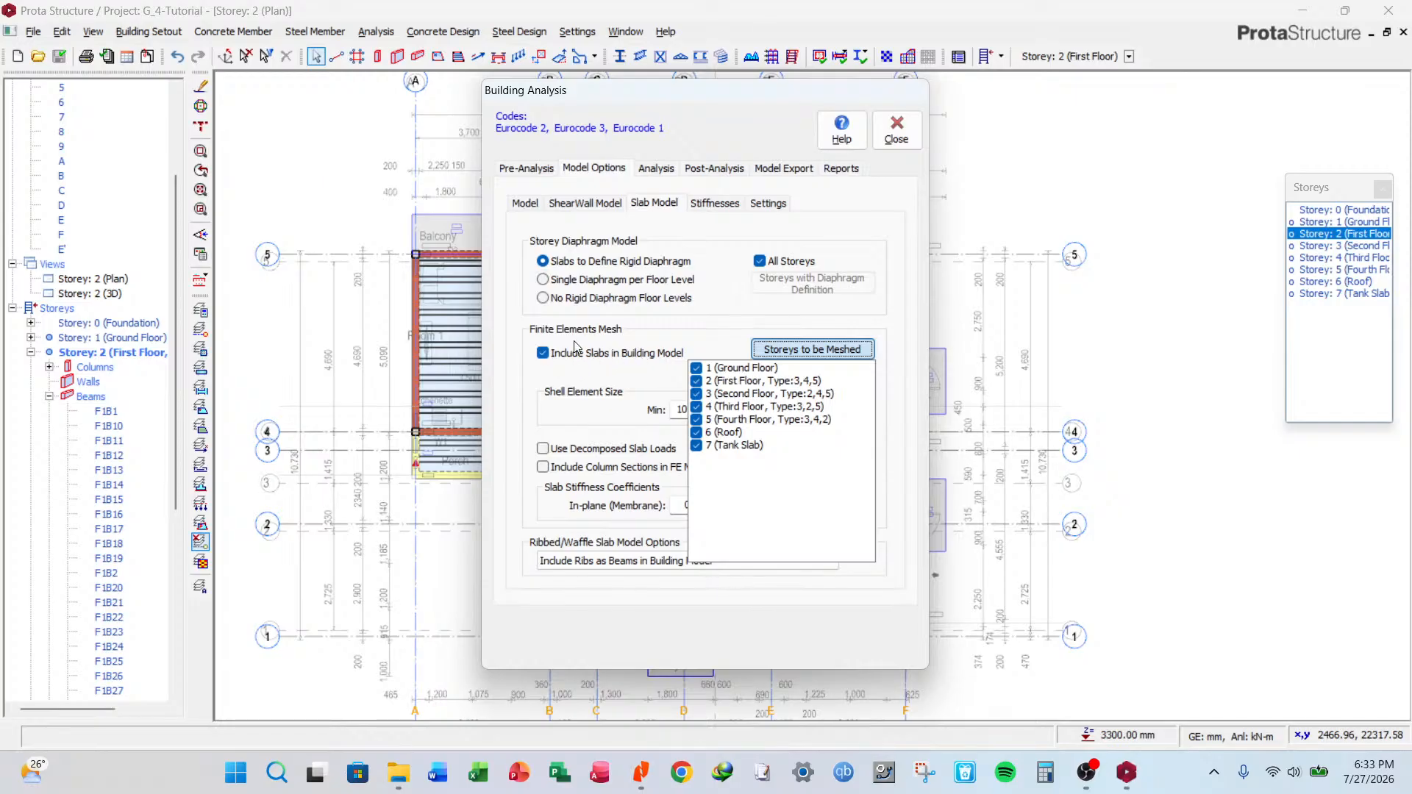
{"action": "left_click", "coordinate": [713, 303]}
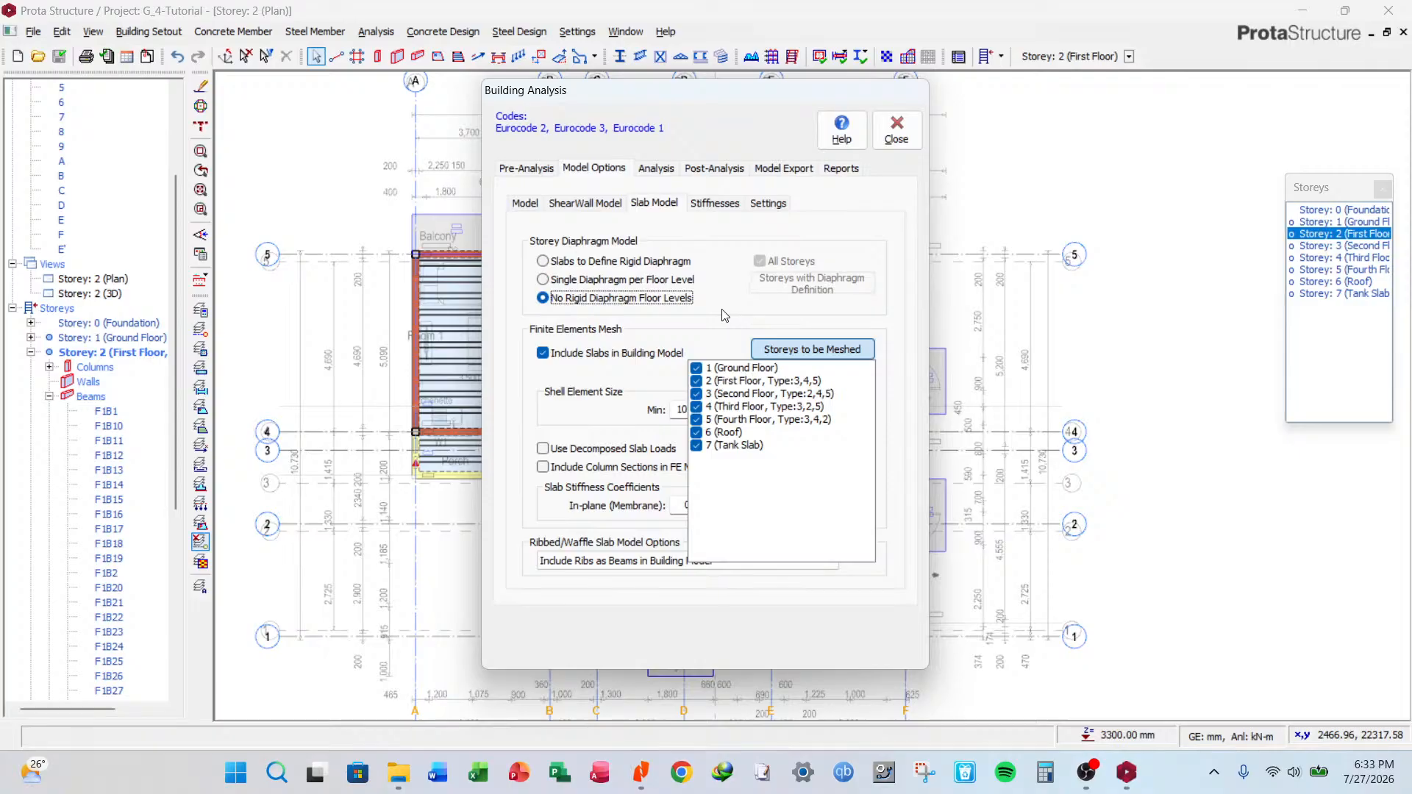
{"action": "left_click", "coordinate": [544, 262]}
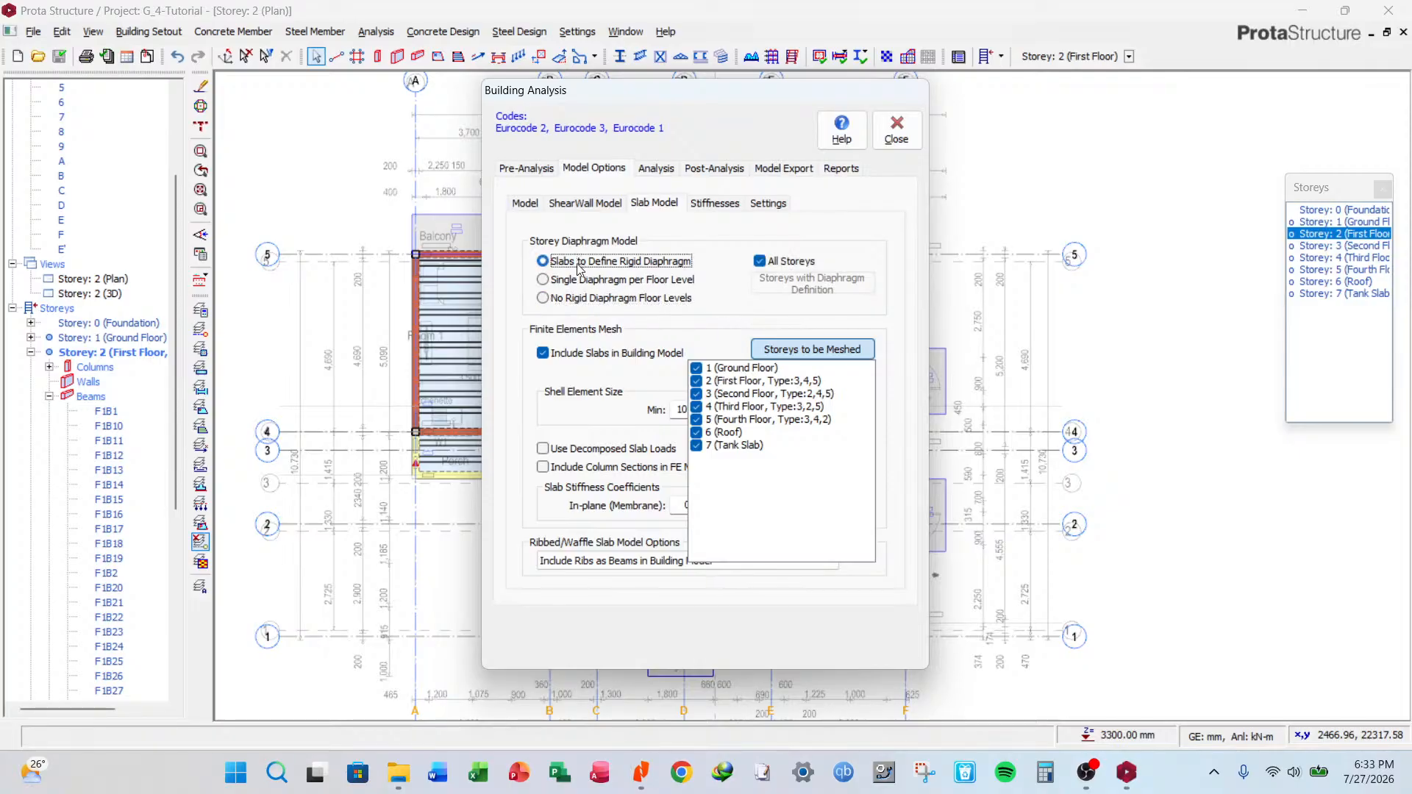
{"action": "left_click", "coordinate": [761, 352]}
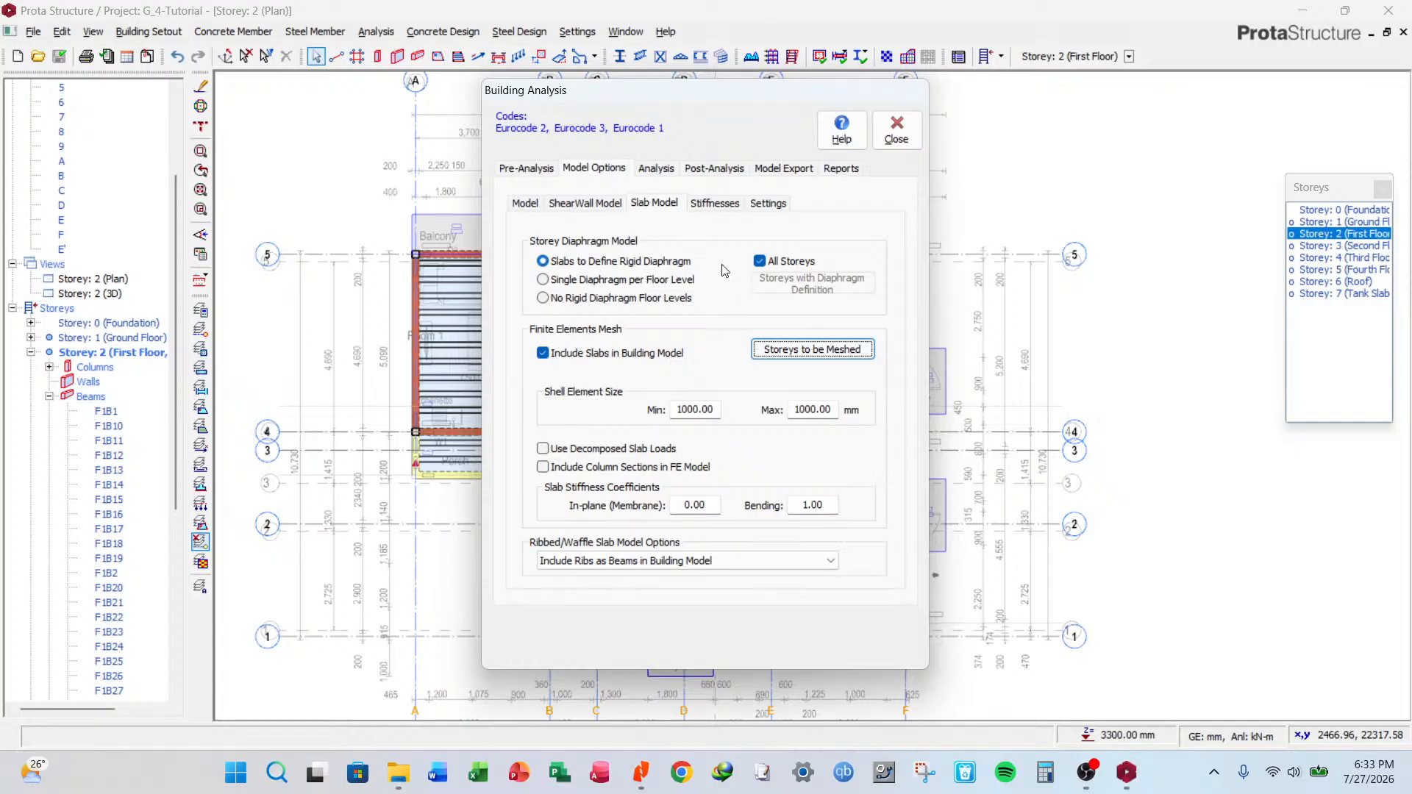
Limit the rigid diaphragm definition to selected storeys, excluding storey 6 (Roof).
{"action": "left_click", "coordinate": [760, 261]}
{"action": "left_click", "coordinate": [794, 283]}
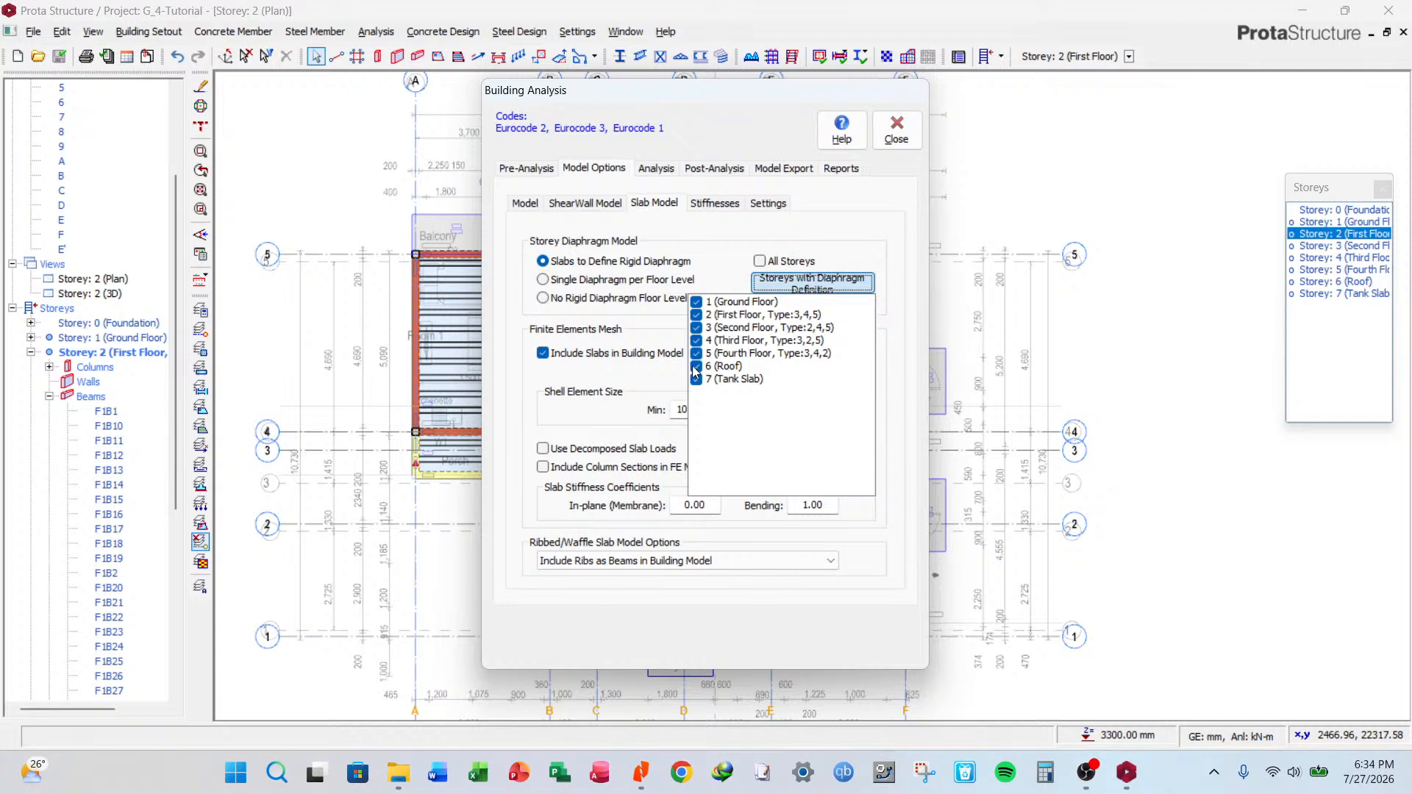
{"action": "left_click", "coordinate": [696, 366]}
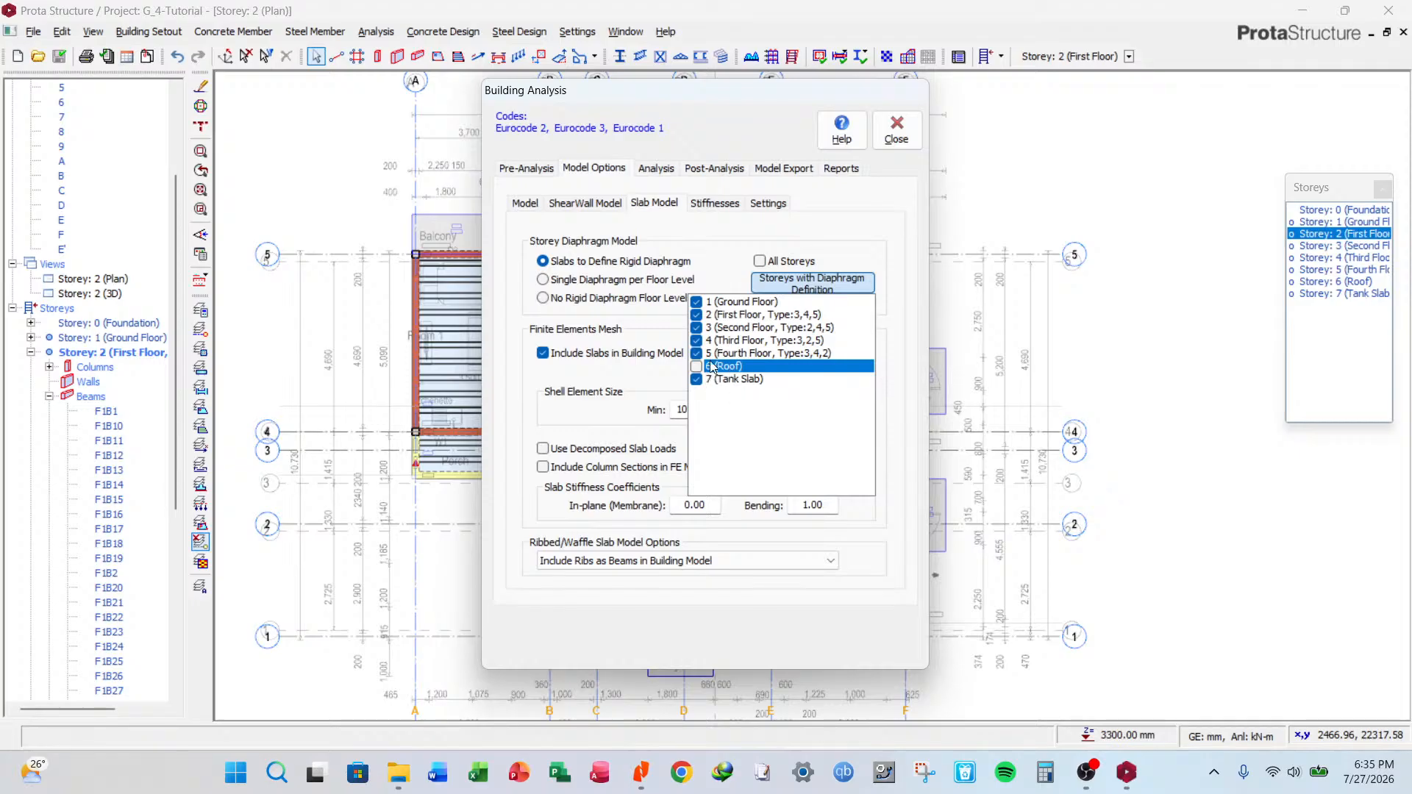
{"action": "left_click", "coordinate": [715, 277]}
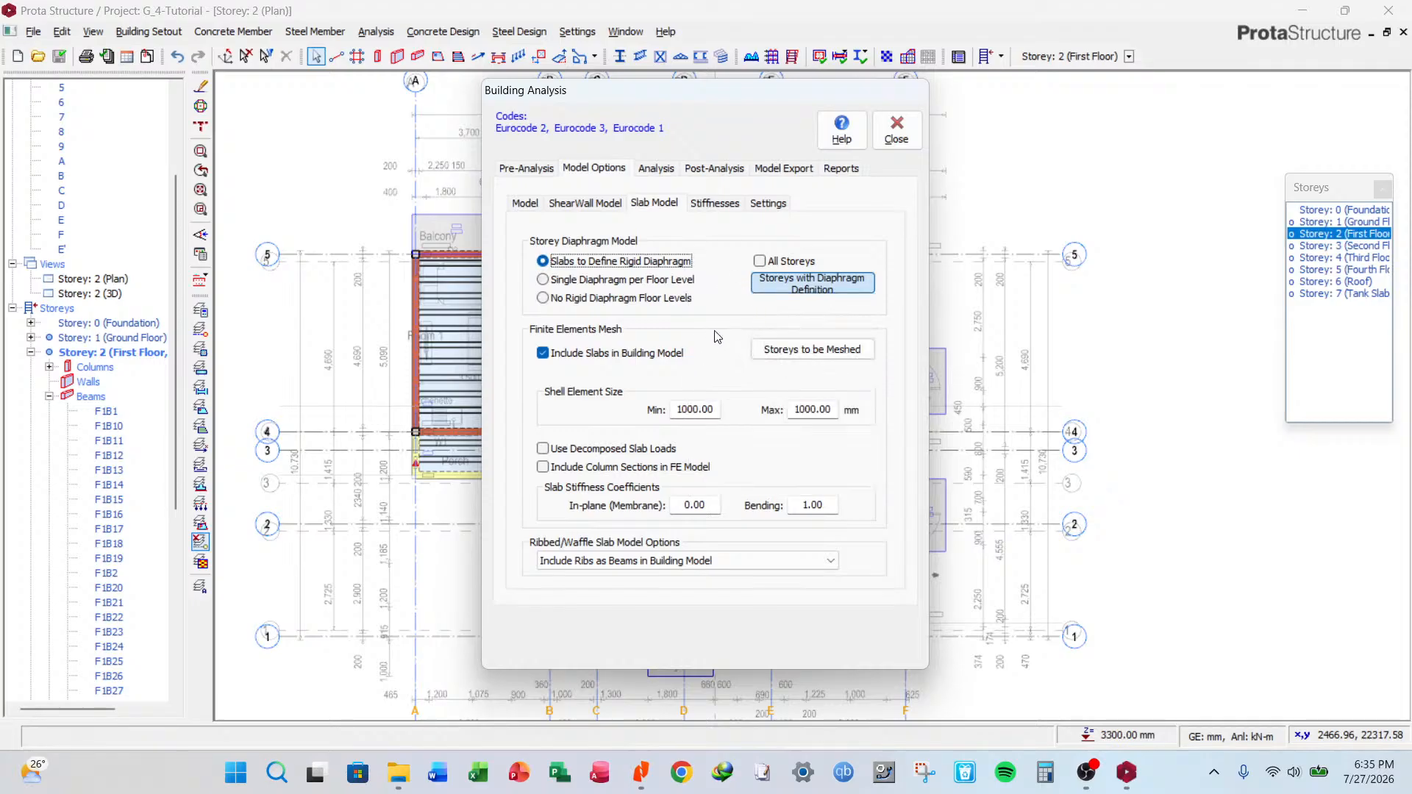
Review the member stiffness factors and set the slab in-plane (membrane) stiffness coefficient to 1.
{"action": "left_click", "coordinate": [713, 204]}
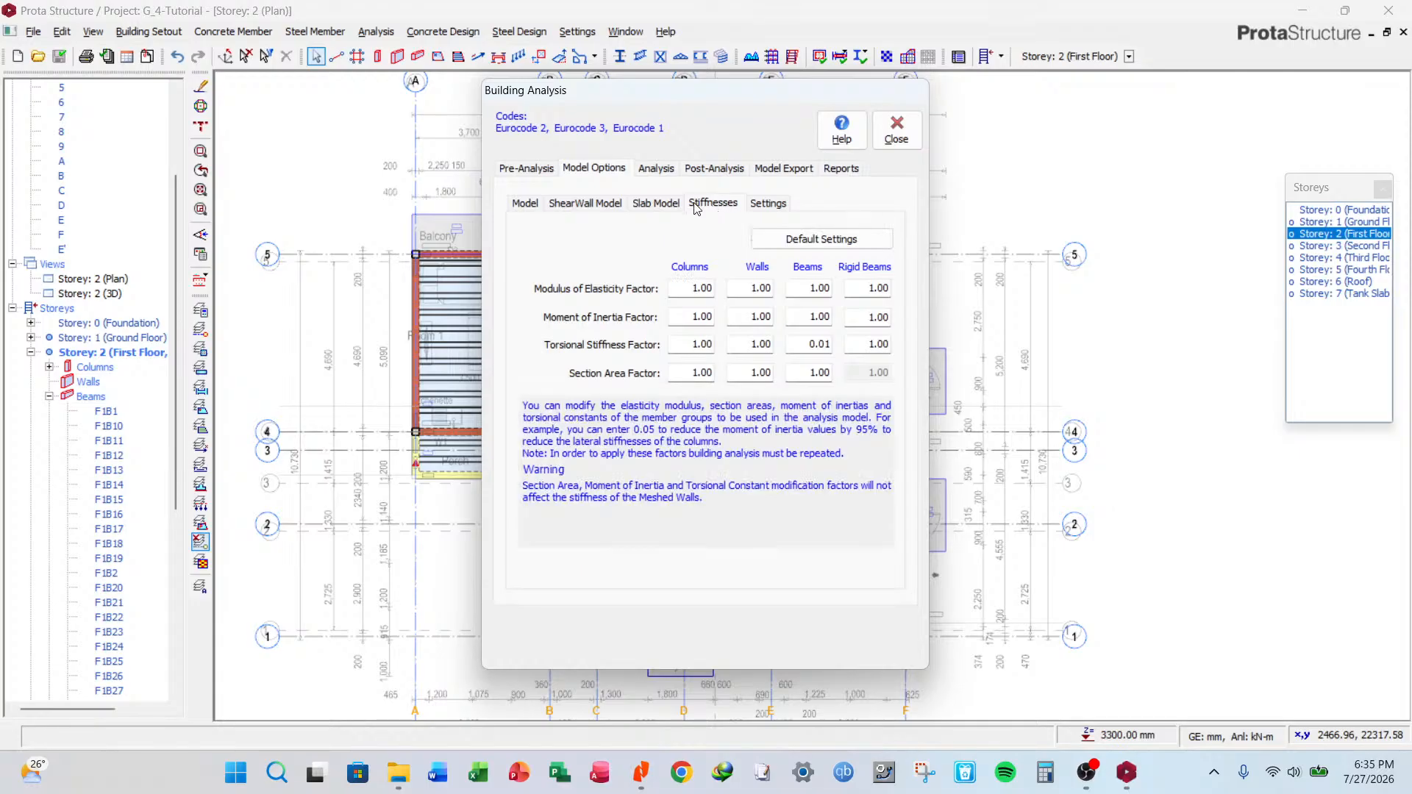
{"action": "left_click", "coordinate": [655, 204]}
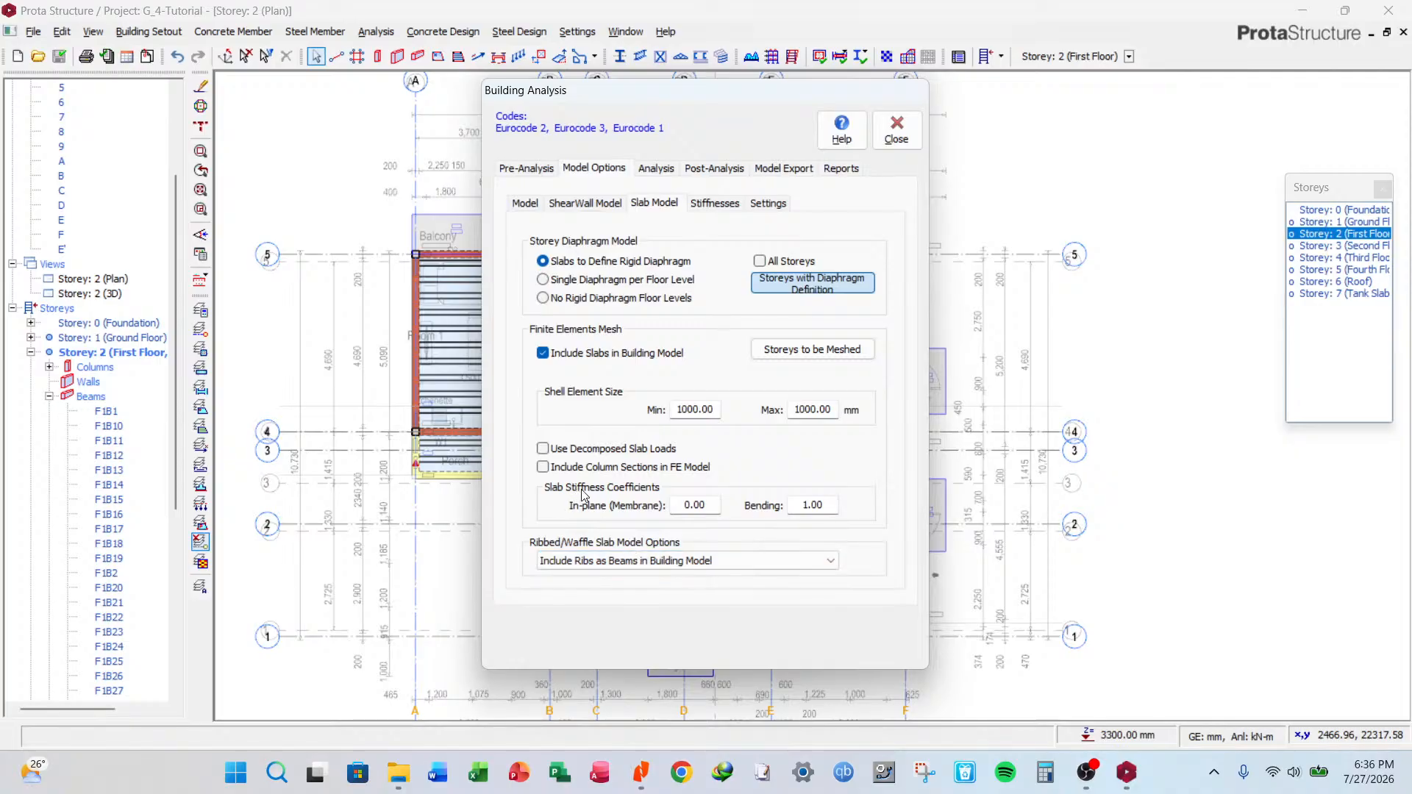
{"action": "double_click", "coordinate": [711, 505]}
{"action": "type", "text": "1"}
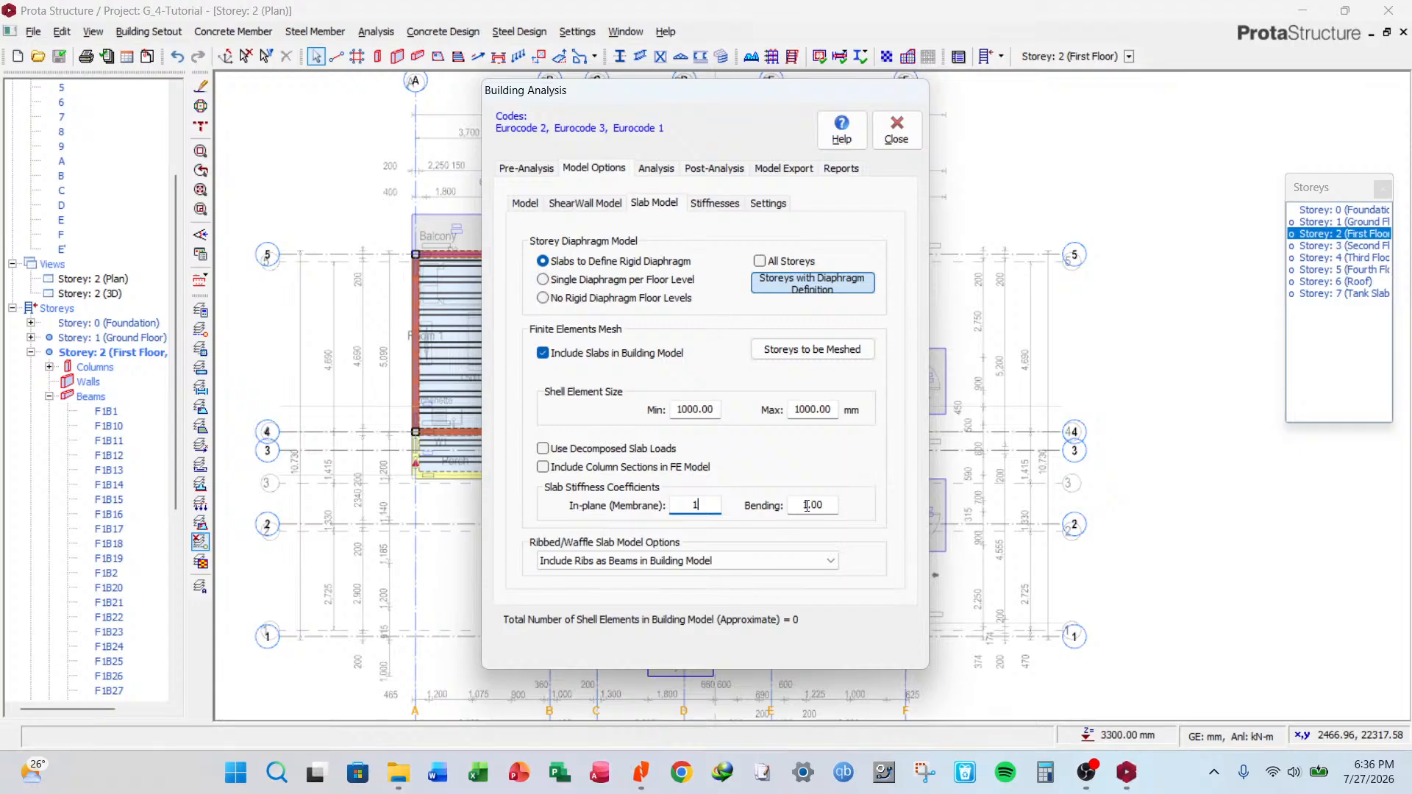
{"action": "double_click", "coordinate": [704, 507]}
{"action": "left_click", "coordinate": [682, 504]}
{"action": "left_click_drag", "start_coordinate": [708, 507], "coordinate": [671, 511]}
{"action": "key", "text": "Tab"}
{"action": "left_click", "coordinate": [714, 203]}
{"action": "left_click", "coordinate": [655, 203]}
Run the static building analysis with member connectivity refreshed, and close the analysis dialog.
{"action": "left_click", "coordinate": [656, 170]}
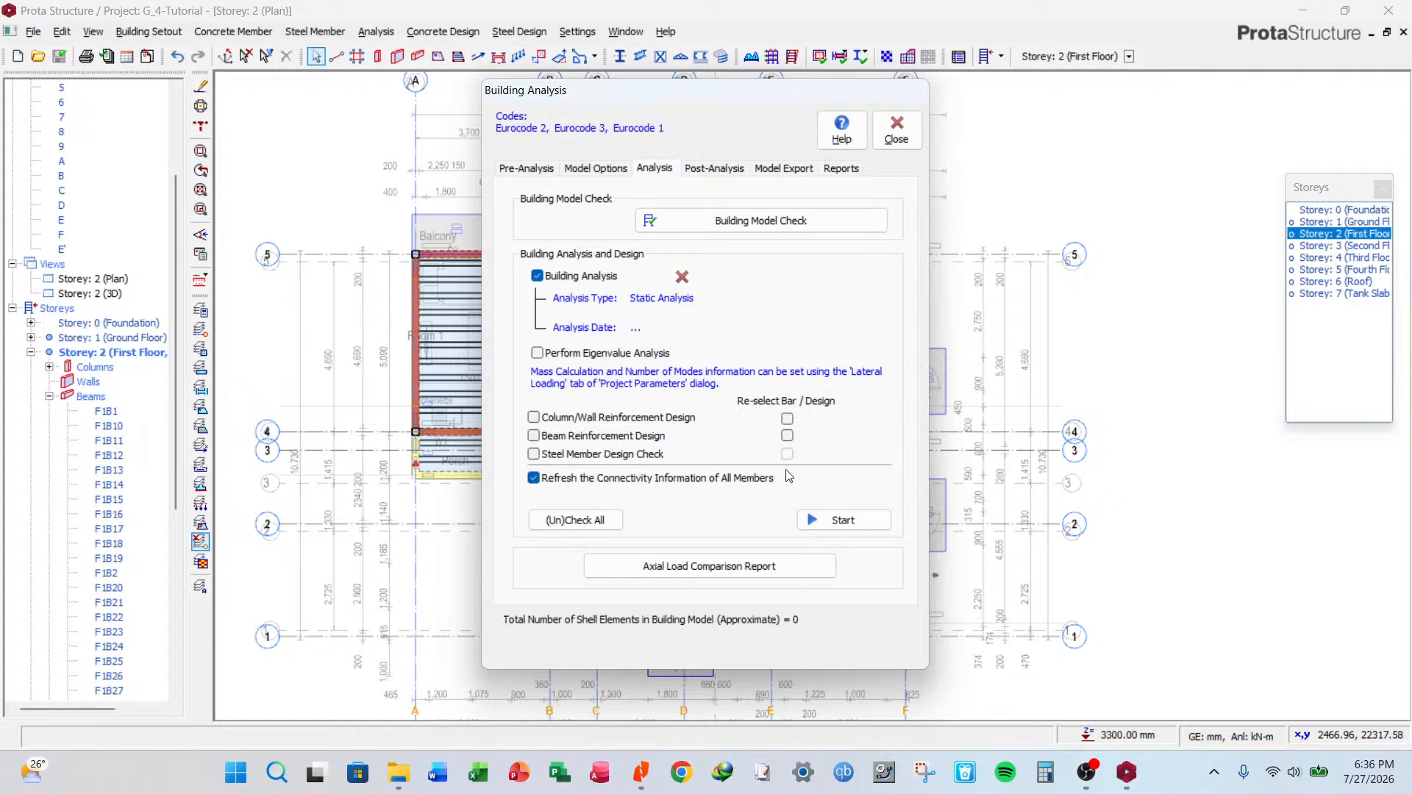
{"action": "left_click", "coordinate": [844, 522]}
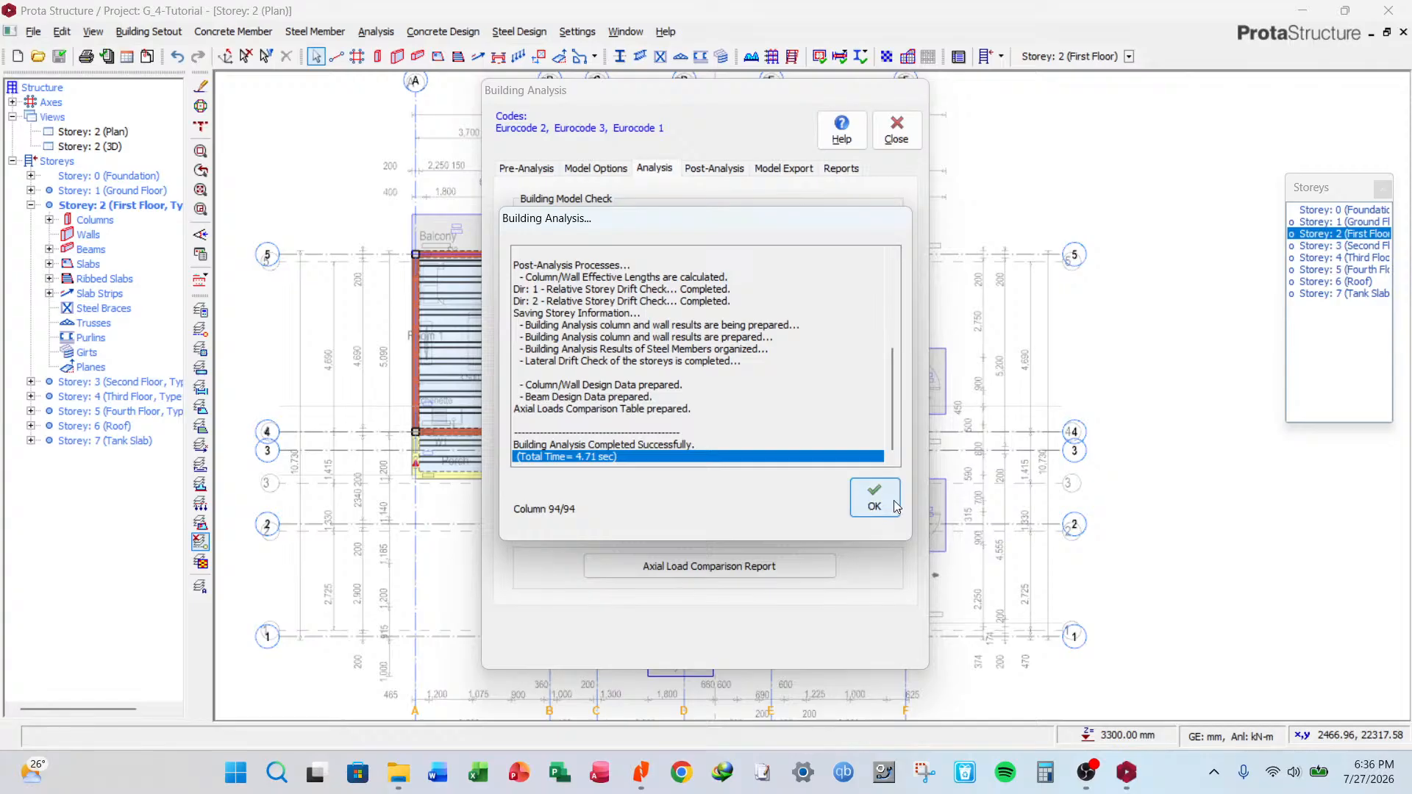
{"action": "left_click", "coordinate": [875, 498]}
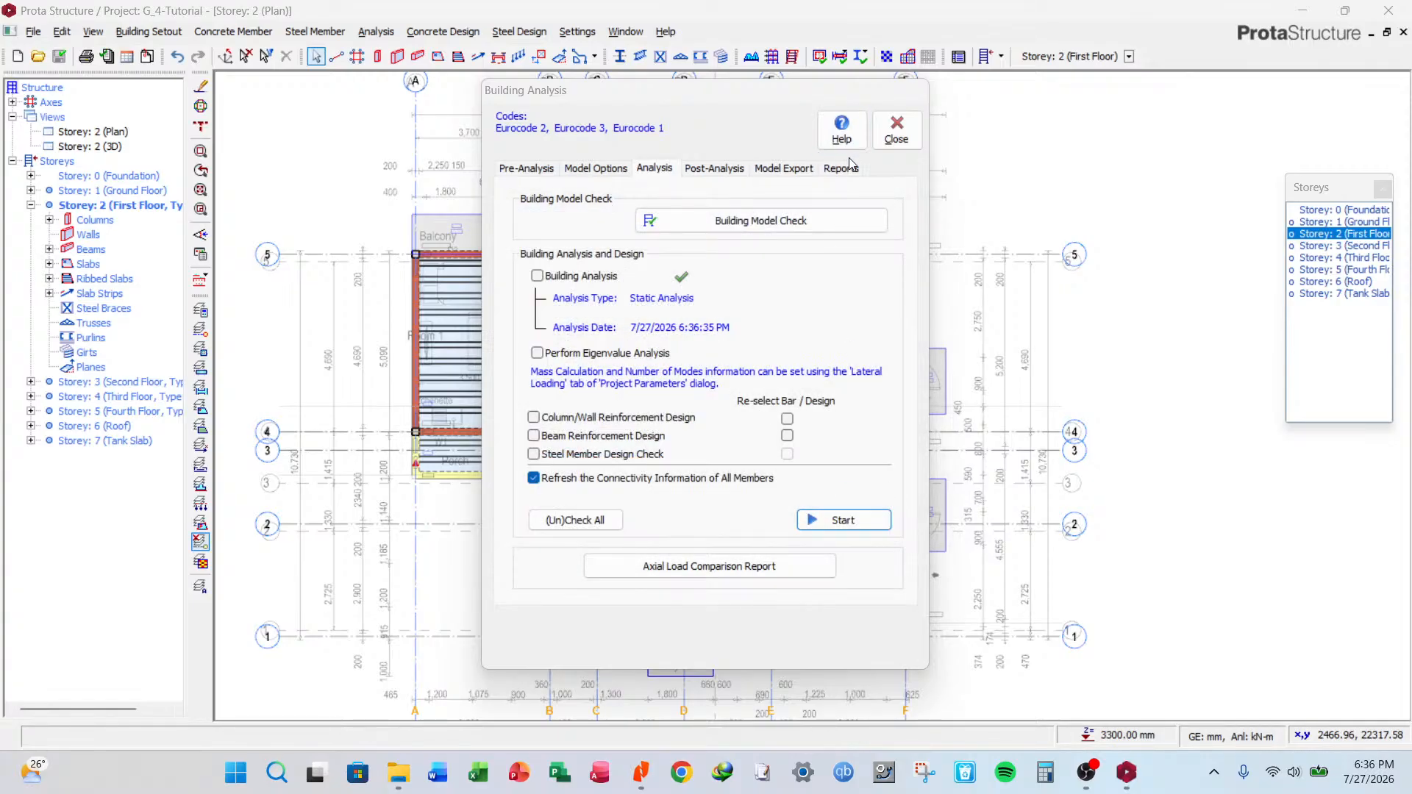
{"action": "left_click", "coordinate": [898, 130]}
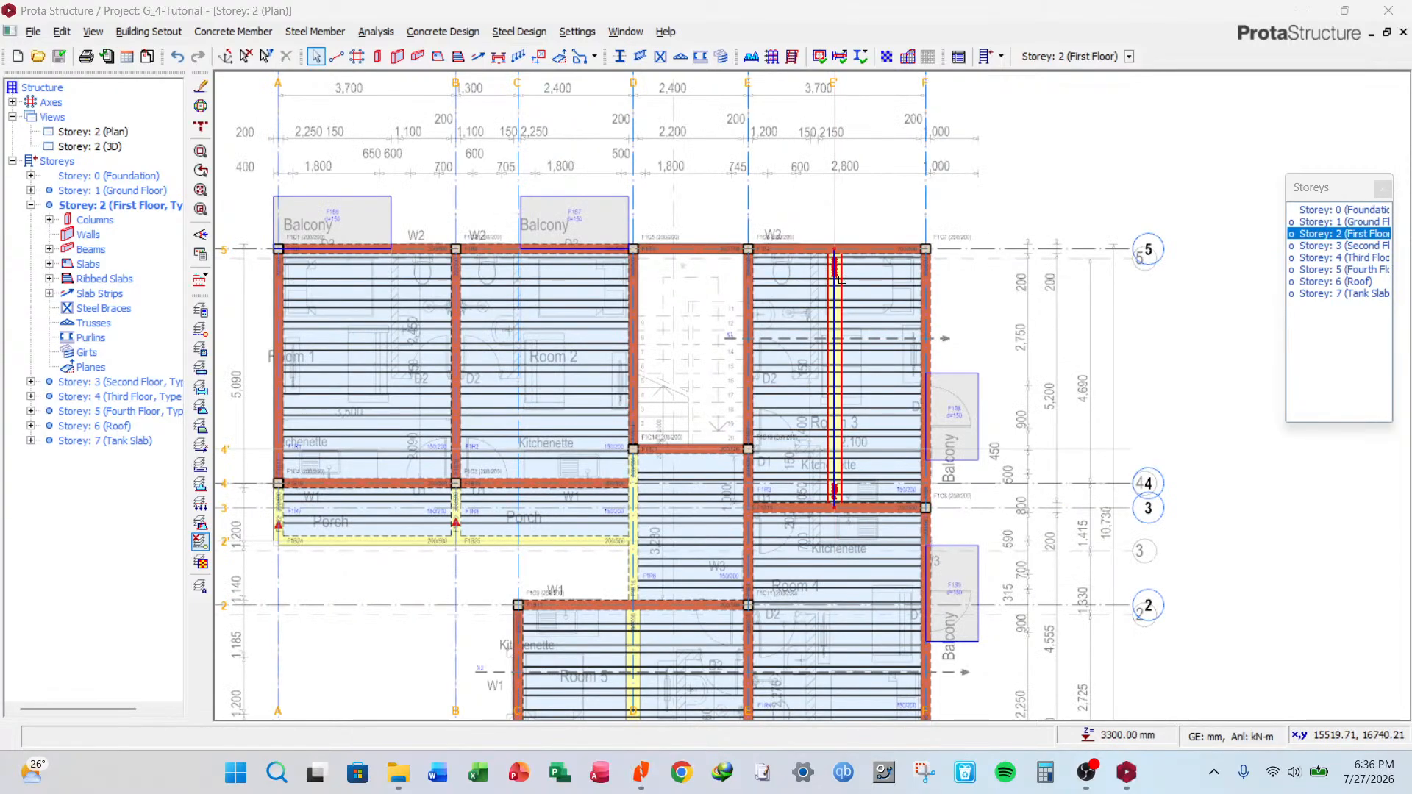
Open the rib section design for the storey 2 ribbed slabs and run the batch beam design with Re-select All Bars.
{"action": "scroll", "coordinate": [843, 271], "scroll_direction": "up", "scroll_amount": 2}
{"action": "scroll", "coordinate": [841, 327], "scroll_direction": "down", "scroll_amount": 2}
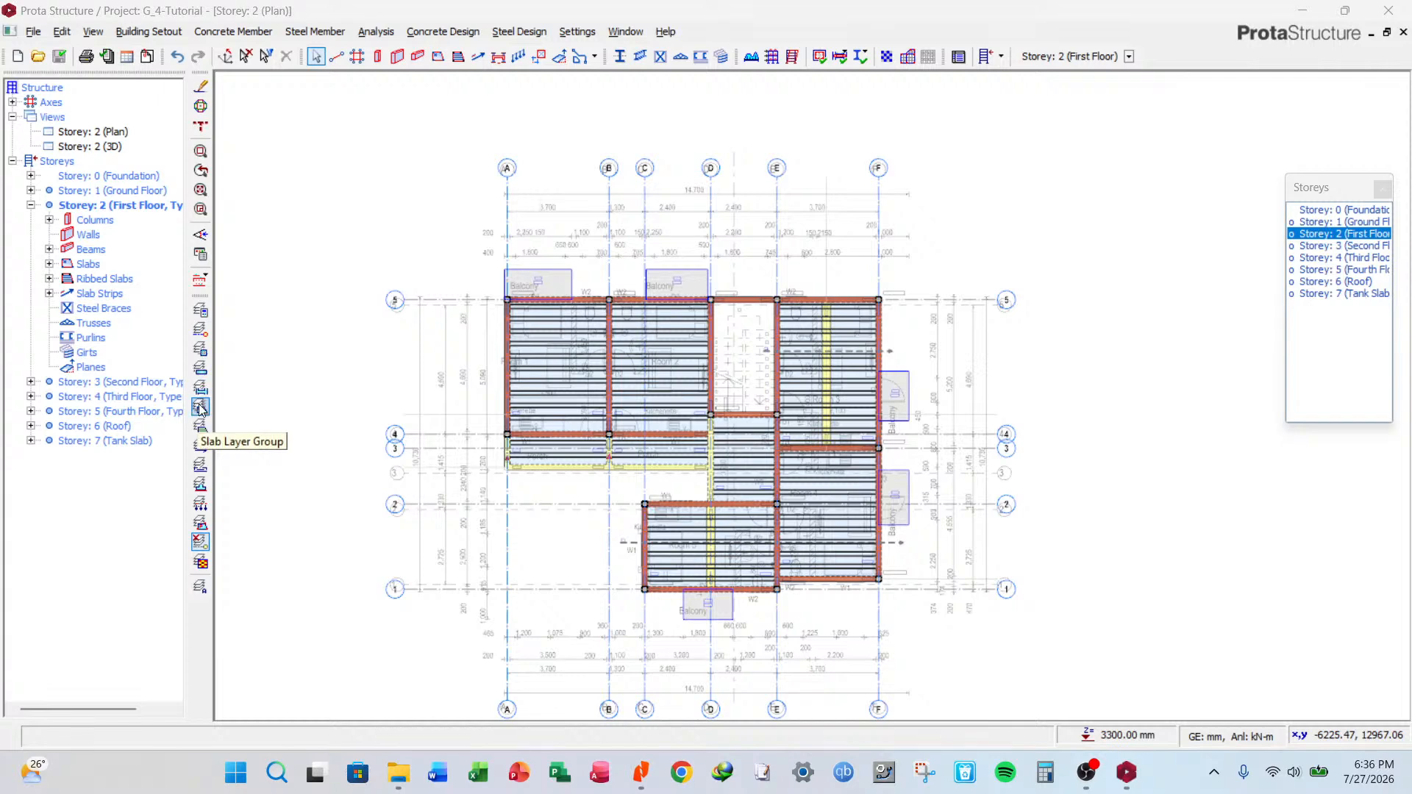
{"action": "right_click", "coordinate": [103, 279]}
{"action": "left_click", "coordinate": [165, 346]}
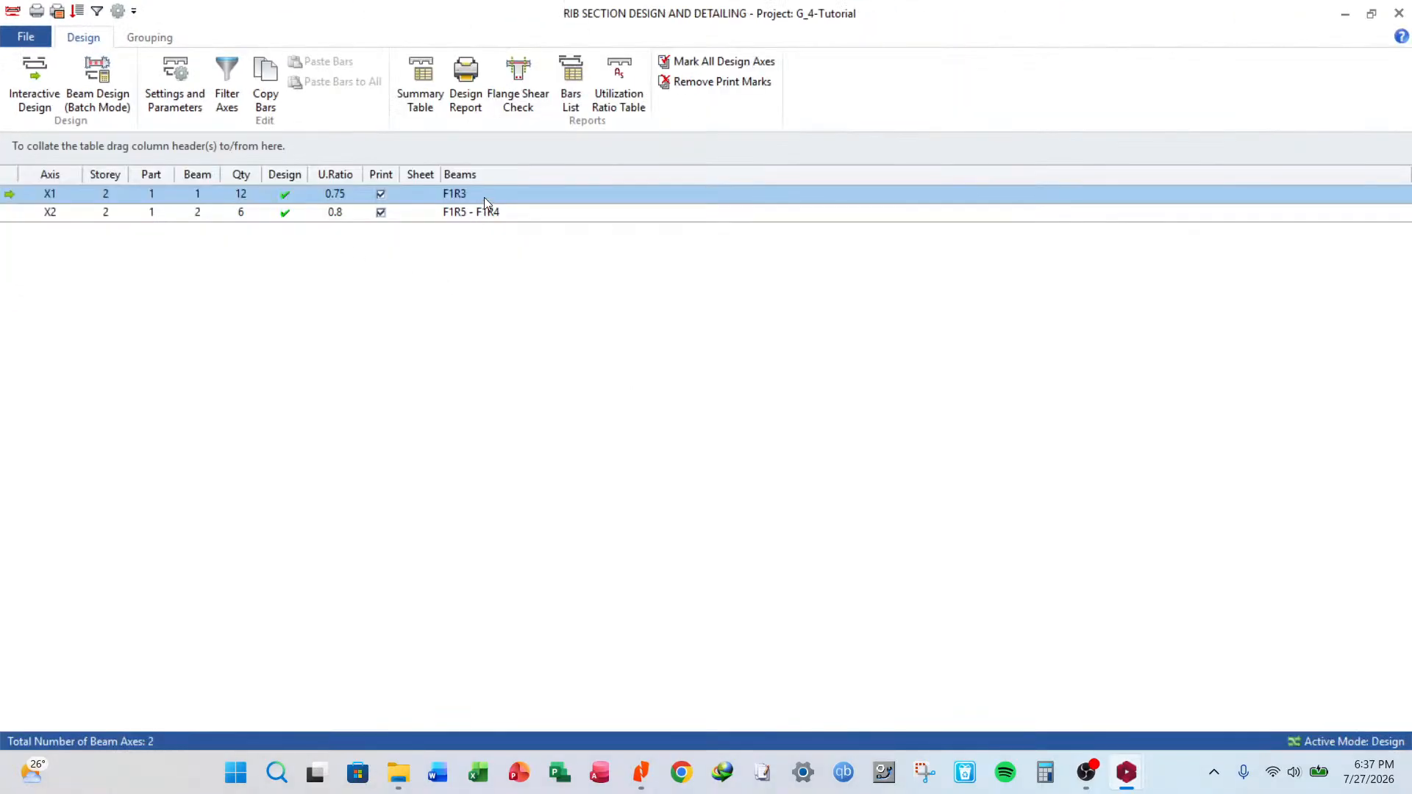
{"action": "left_click", "coordinate": [101, 96]}
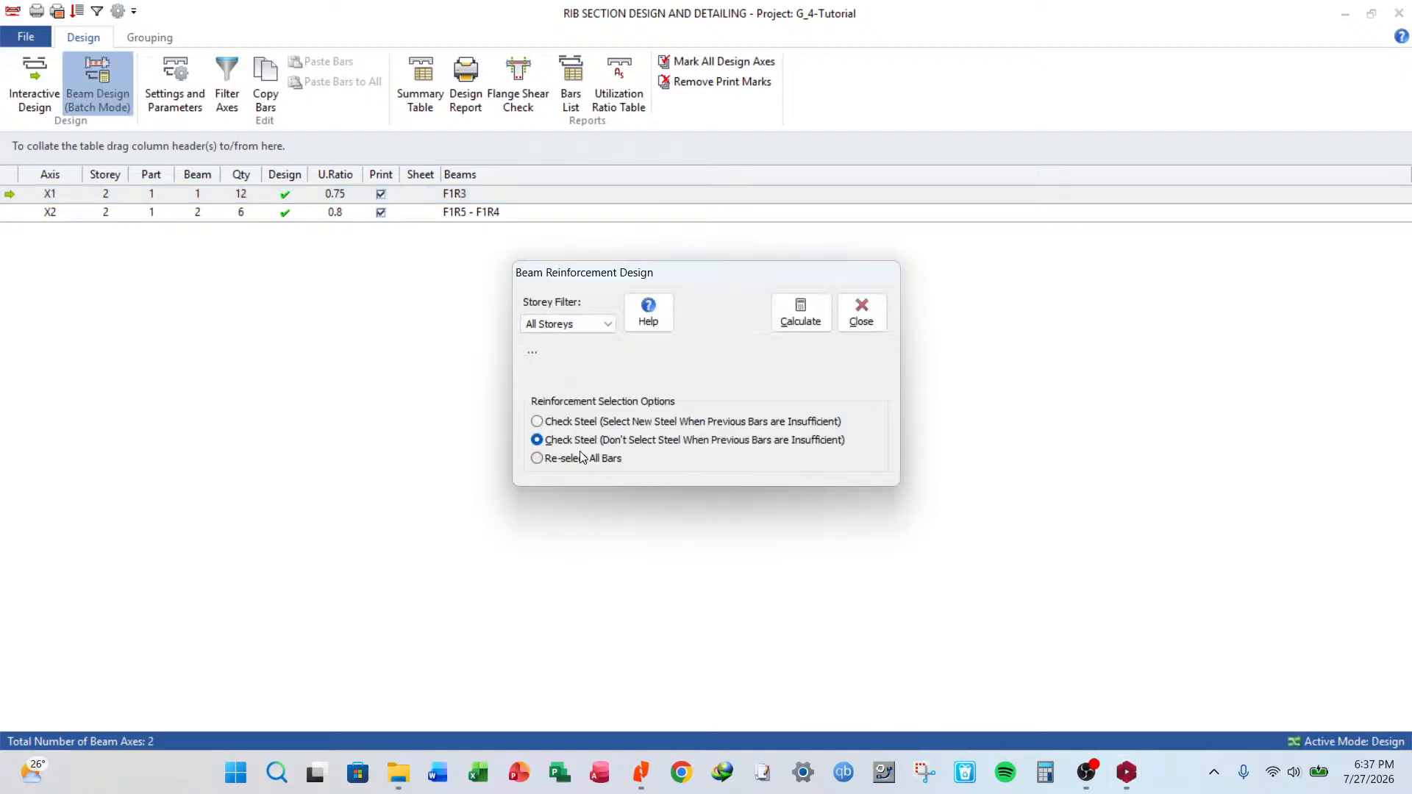
{"action": "left_click", "coordinate": [537, 458]}
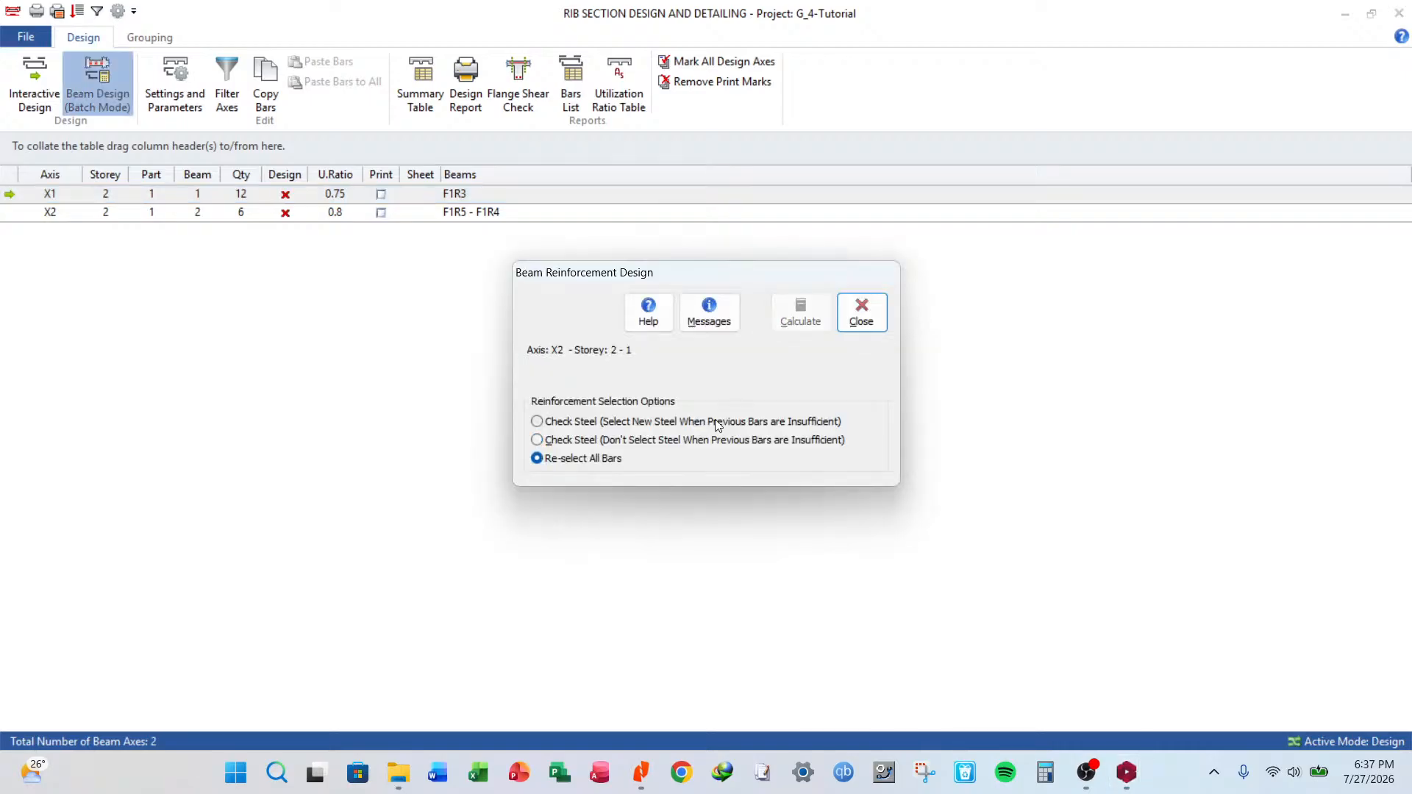
Review the steel bars and deflection check of rib axis X2, and close the rib section design.
{"action": "double_click", "coordinate": [498, 194]}
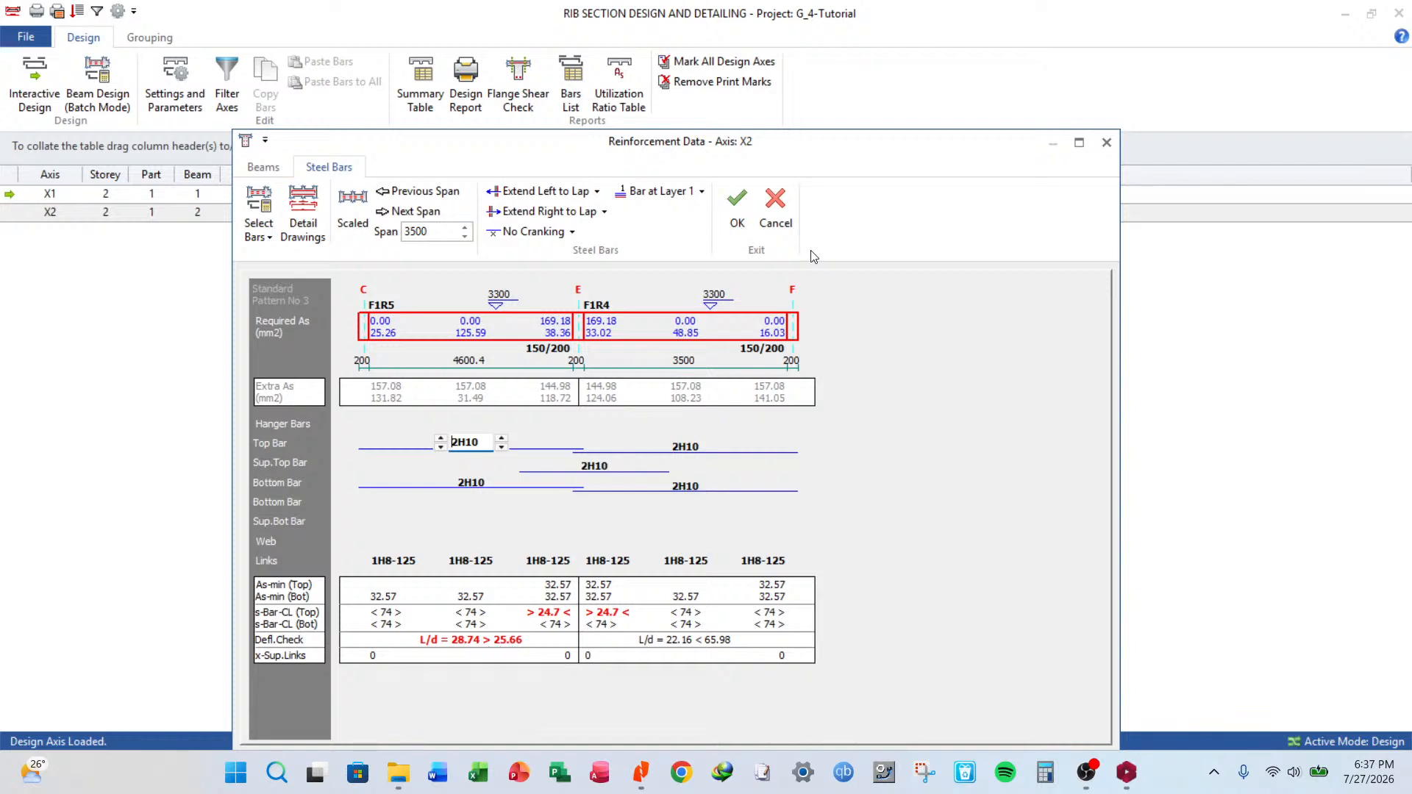
{"action": "left_click", "coordinate": [738, 213]}
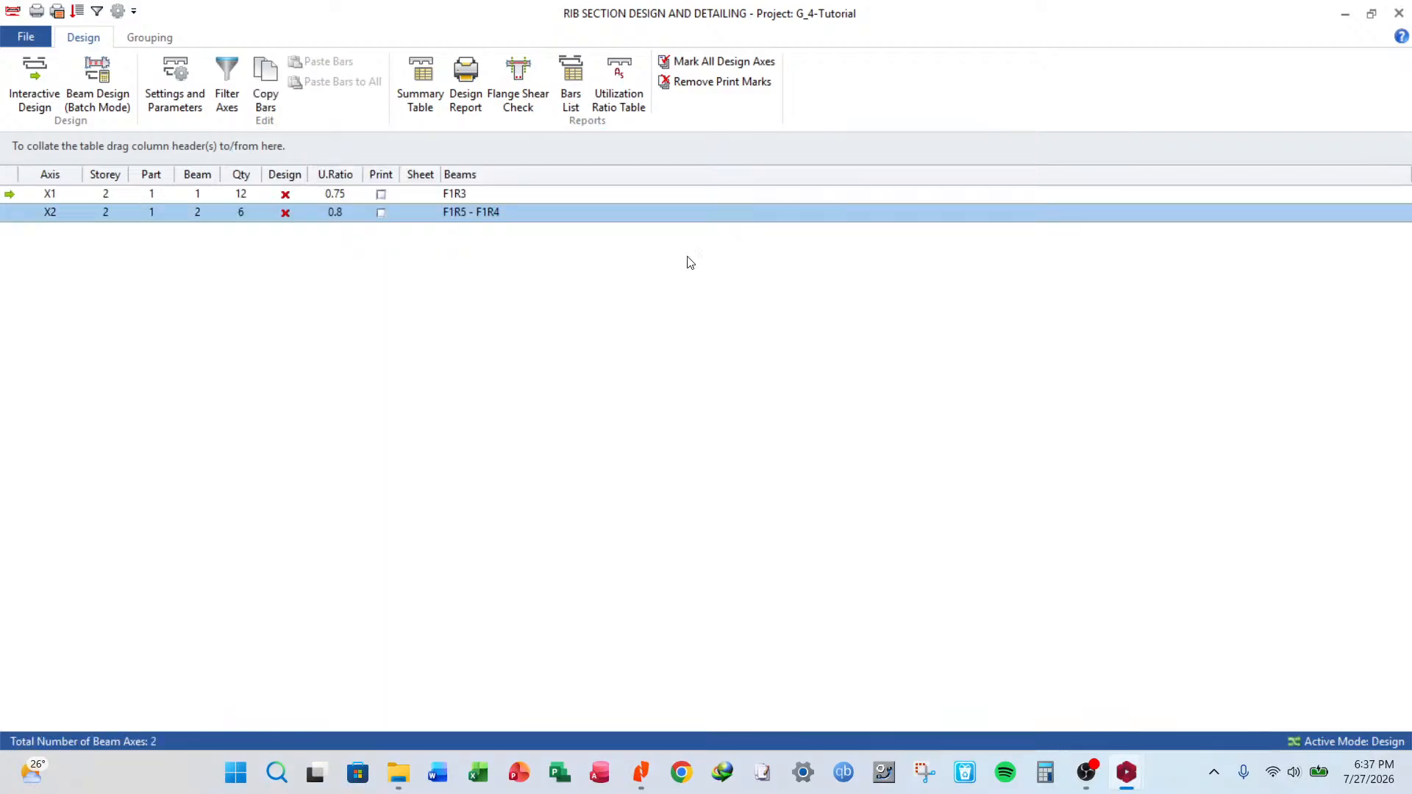
{"action": "left_click", "coordinate": [1398, 14]}
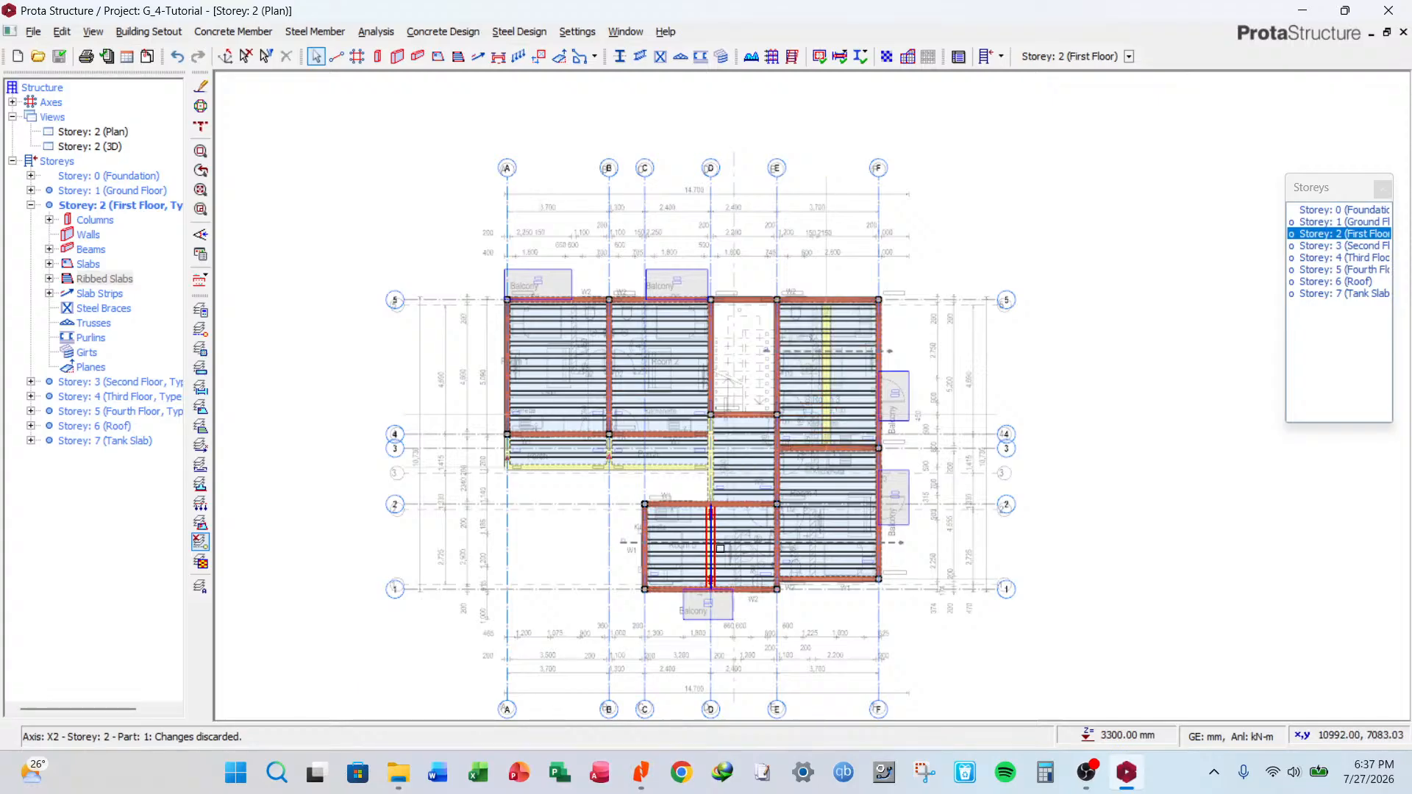
Delete the 300/200 beams crossing Room 5 and Room 3, accepting that the building analysis results are invalidated.
{"action": "scroll", "coordinate": [743, 478], "scroll_direction": "up", "scroll_amount": 5}
{"action": "left_click", "coordinate": [683, 552]}
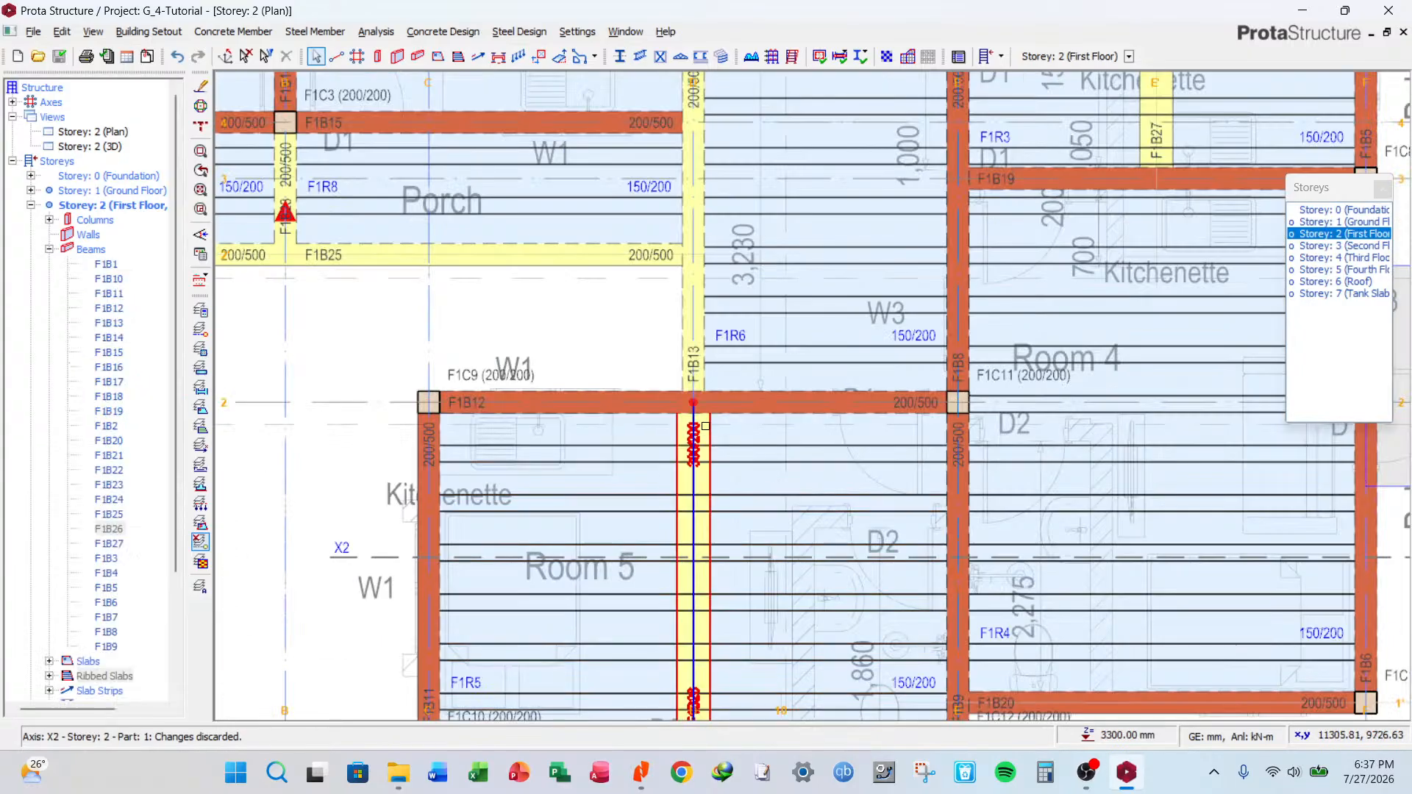
{"action": "key", "text": "Delete"}
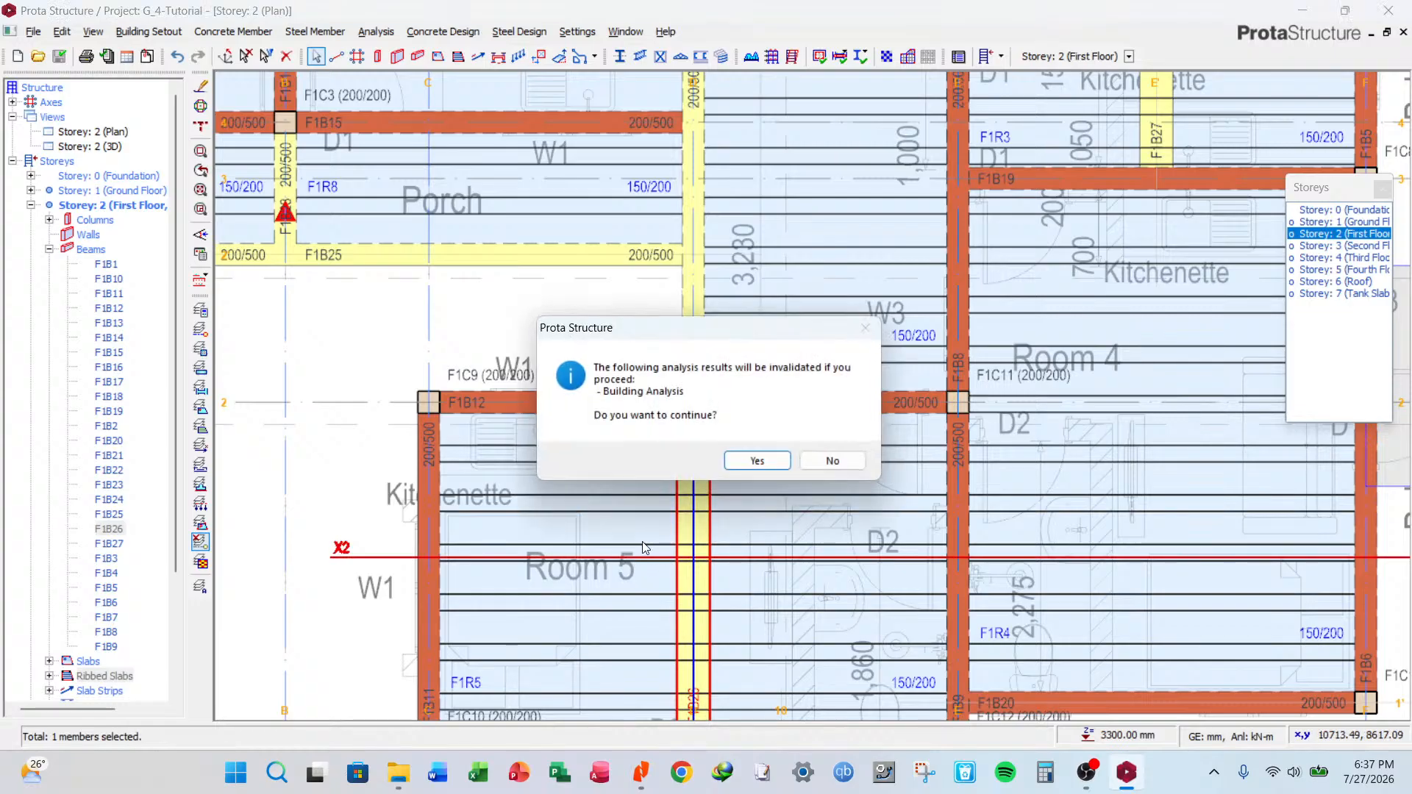
{"action": "key", "text": "Return"}
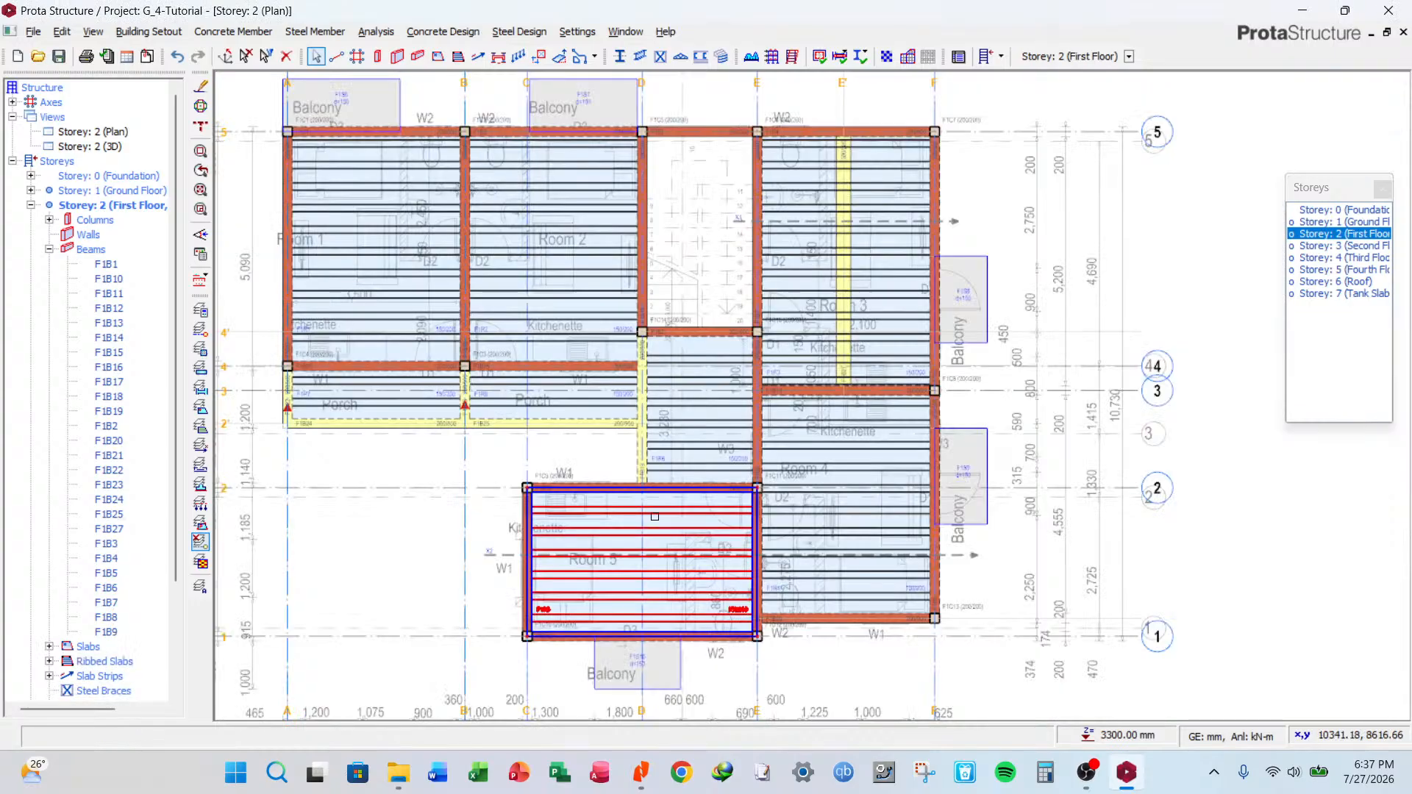
{"action": "scroll", "coordinate": [853, 147], "scroll_direction": "up", "scroll_amount": 5}
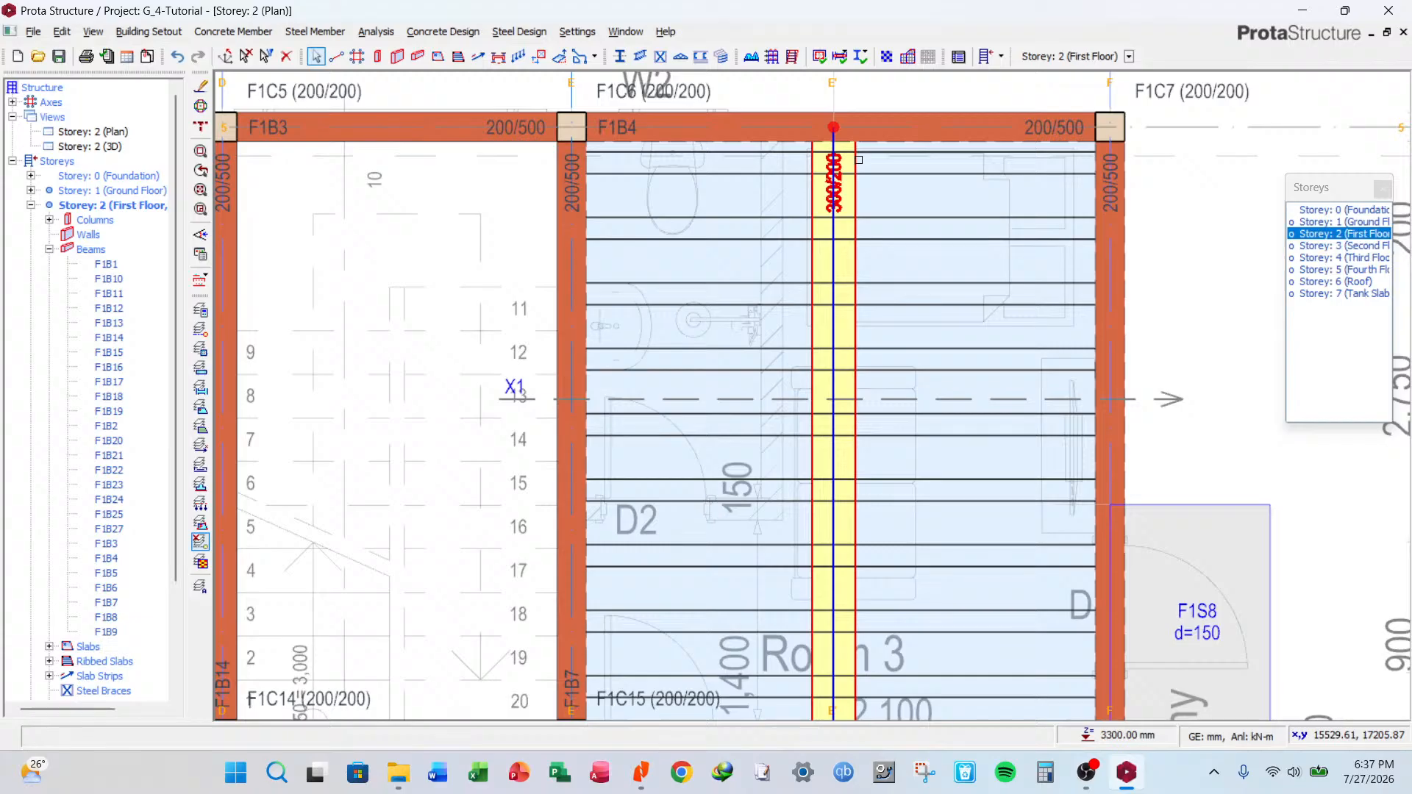
{"action": "key", "text": "Delete"}
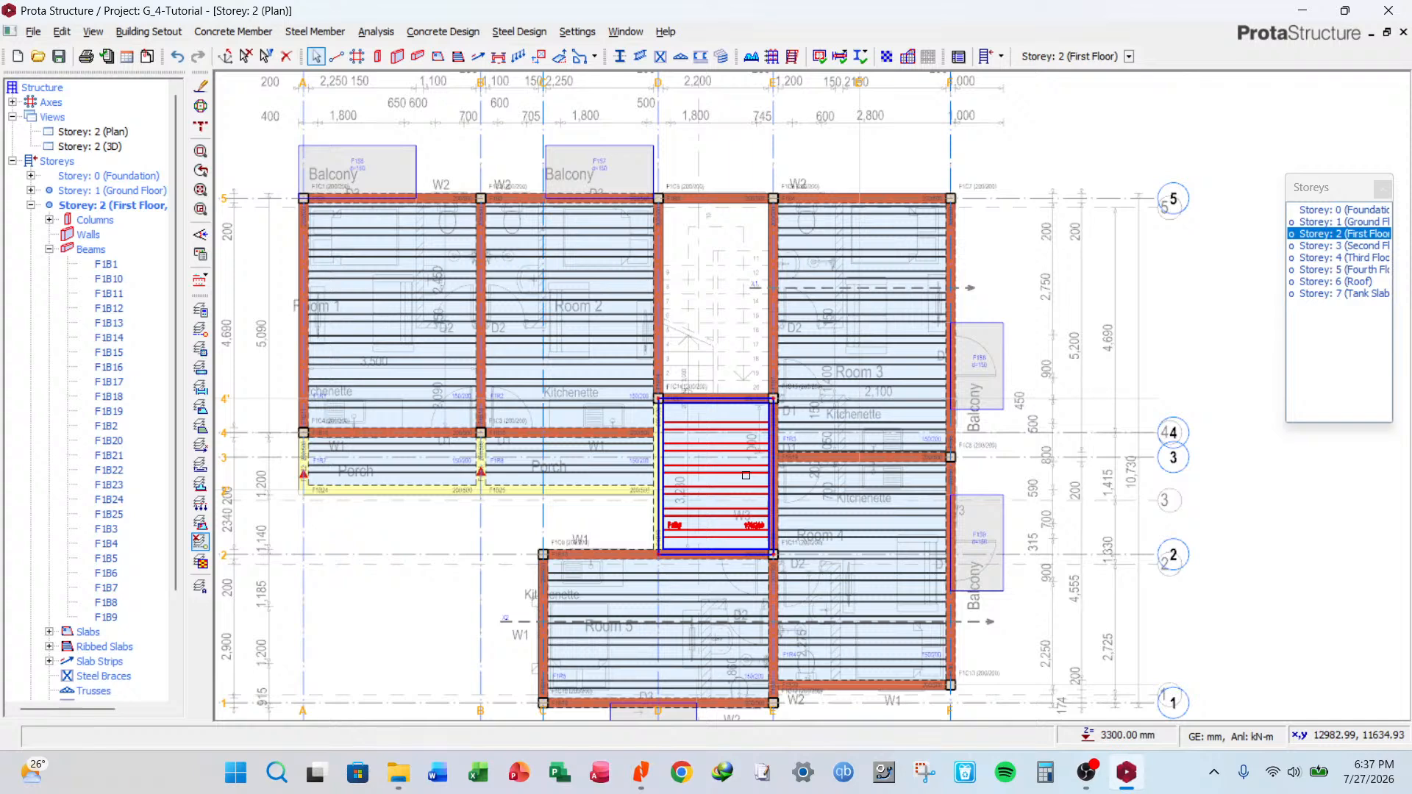
Examine the ribbed slab panels and the X1 and X2 slab strips on the first floor plan.
{"action": "mouse_move", "coordinate": [746, 476]}
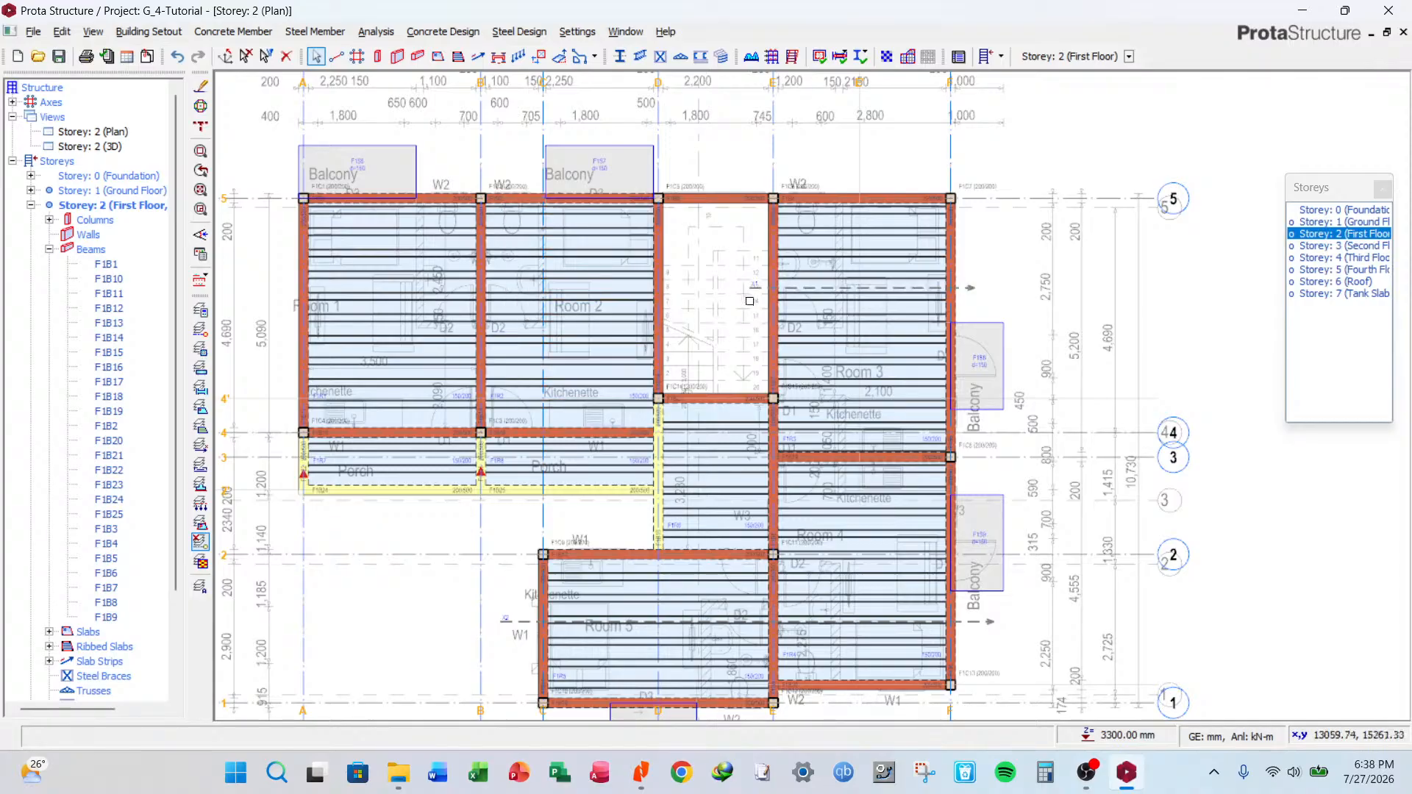
{"action": "middle_click_drag", "start_coordinate": [785, 314], "coordinate": [769, 312]}
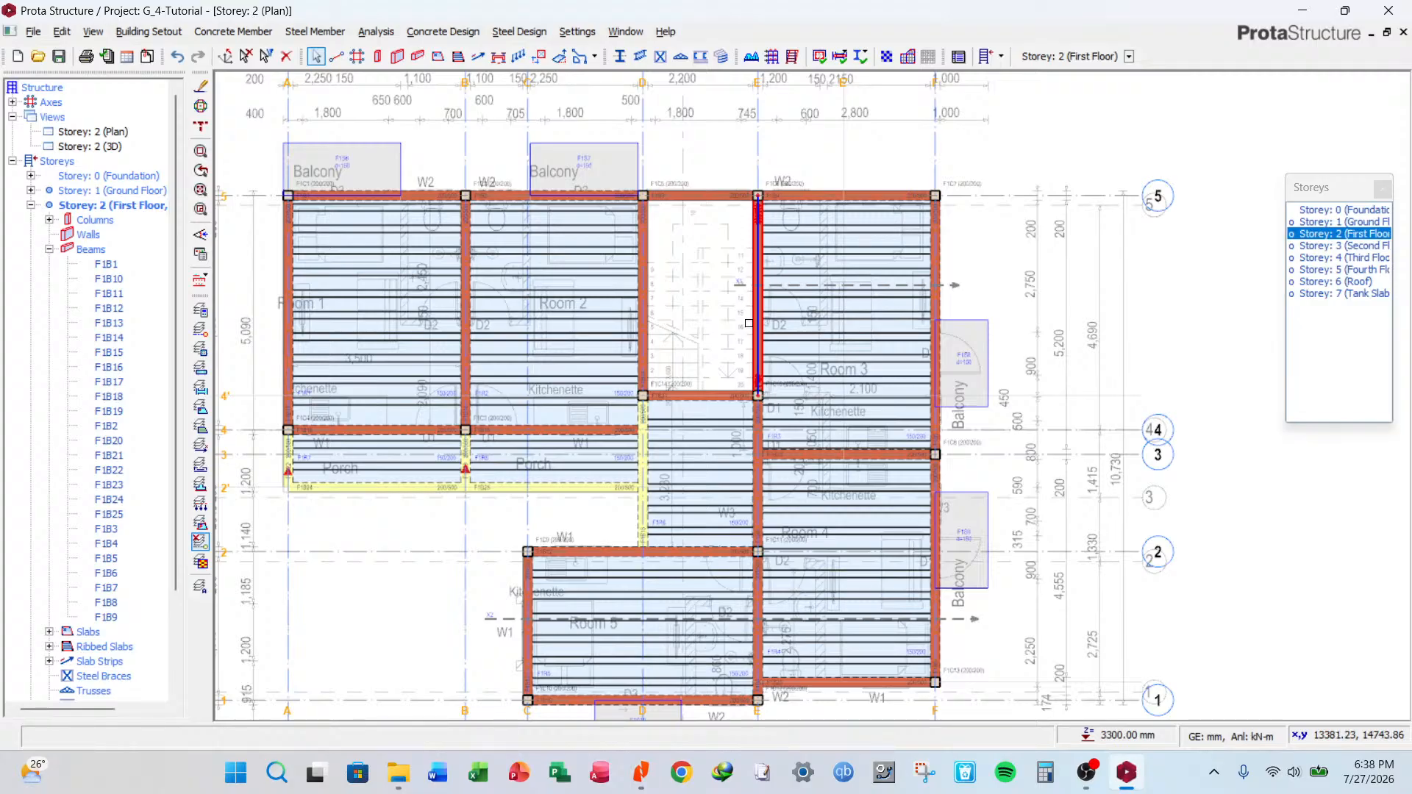
{"action": "scroll", "coordinate": [749, 323], "scroll_direction": "down", "scroll_amount": 2}
{"action": "scroll", "coordinate": [559, 508], "scroll_direction": "up", "scroll_amount": 4}
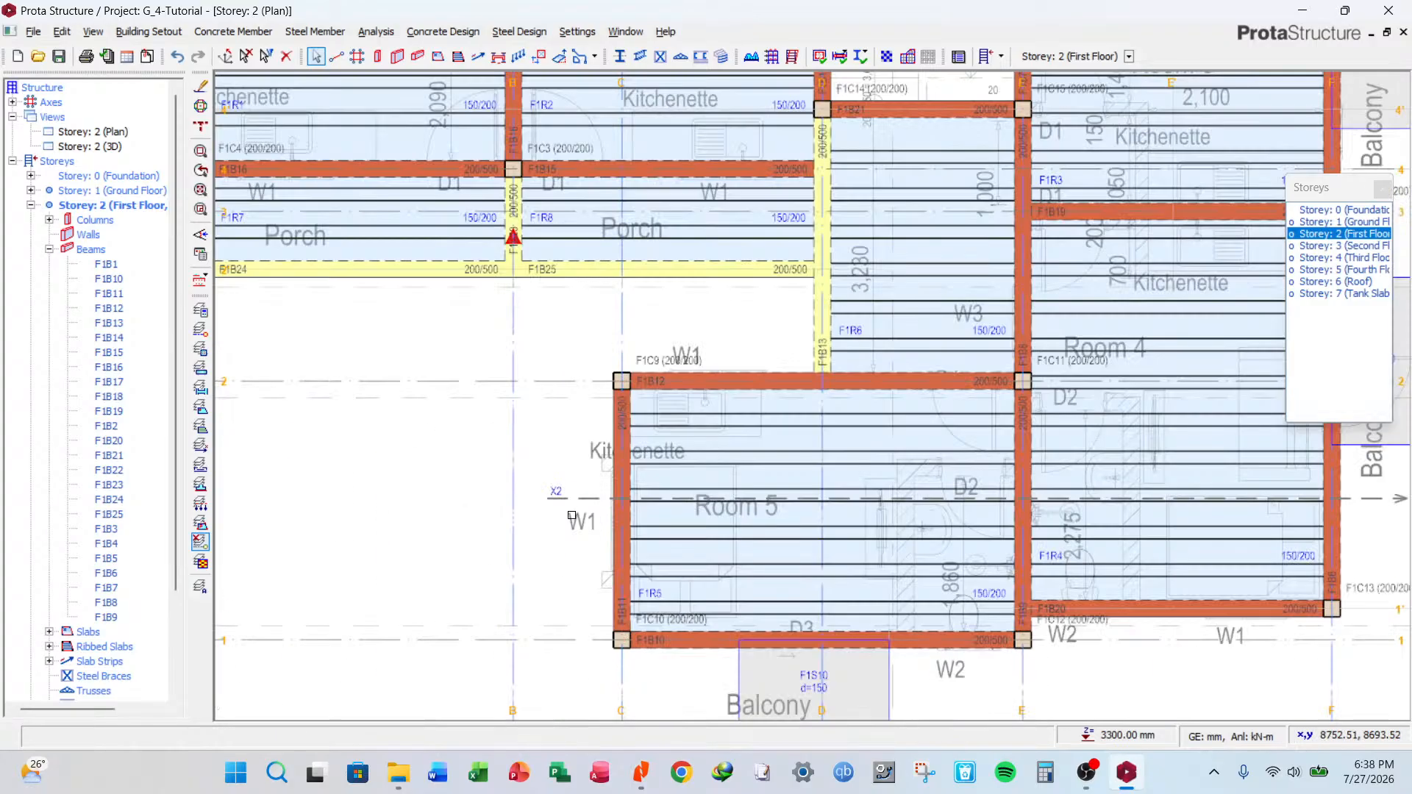
{"action": "scroll", "coordinate": [552, 501], "scroll_direction": "down", "scroll_amount": 1}
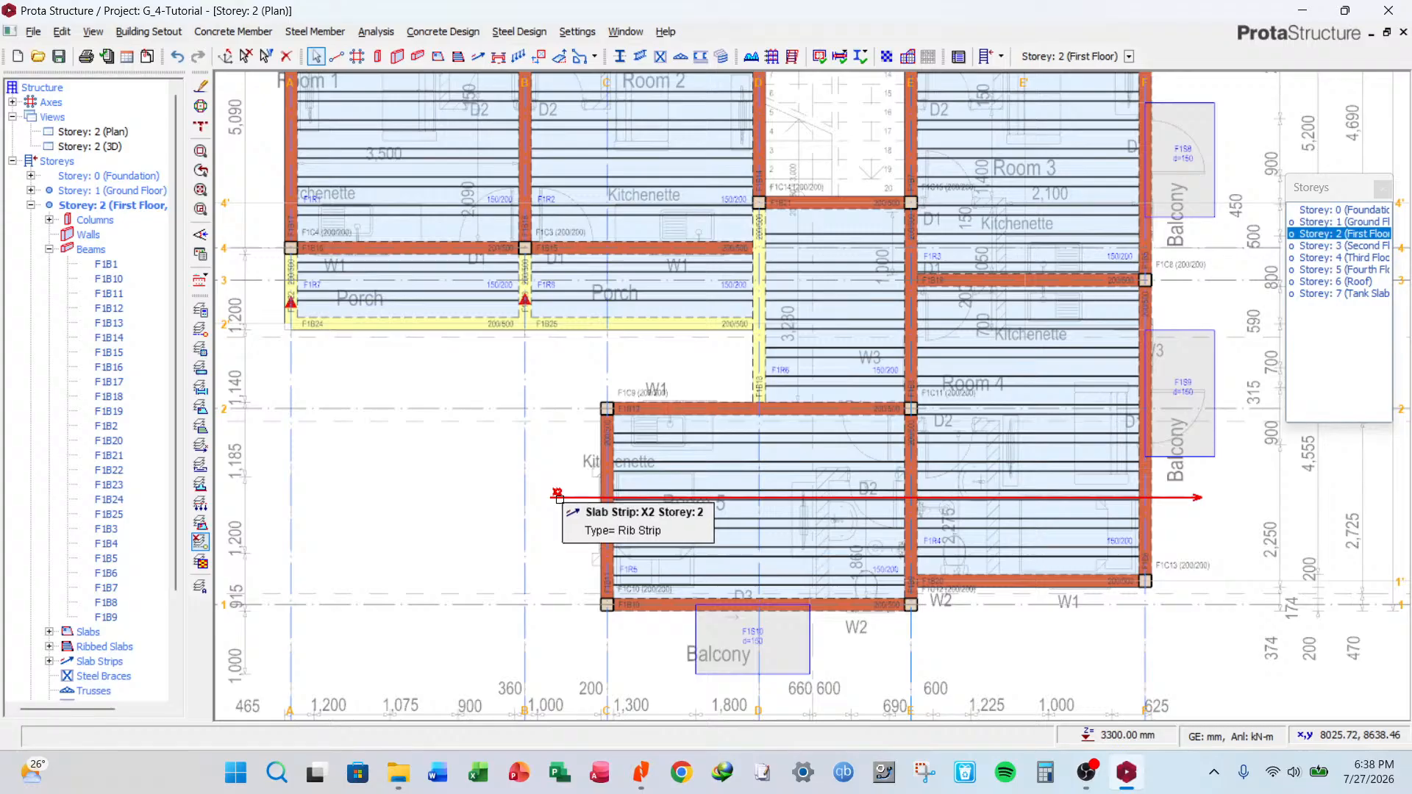
{"action": "scroll", "coordinate": [550, 493], "scroll_direction": "down", "scroll_amount": 1}
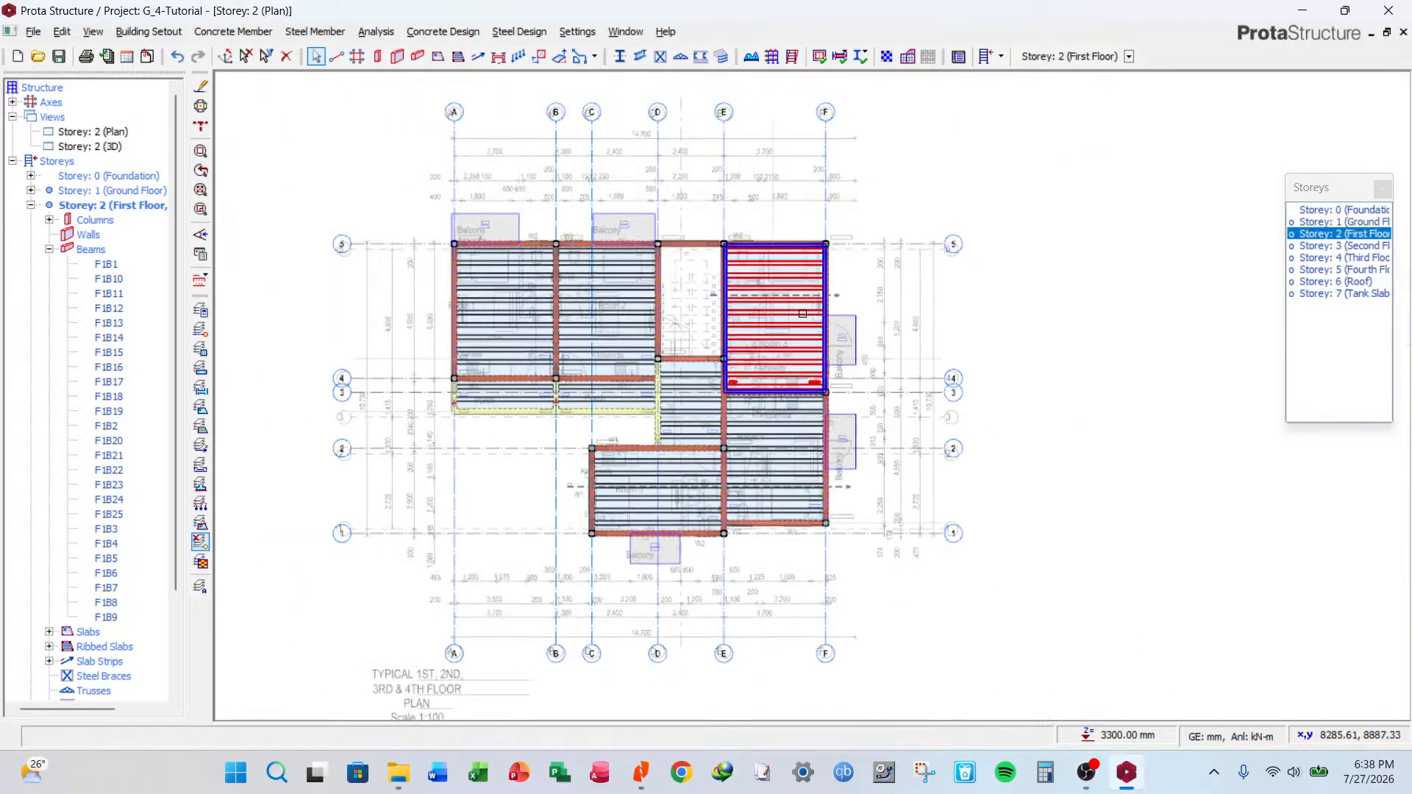
{"action": "scroll", "coordinate": [802, 345], "scroll_direction": "up", "scroll_amount": 2}
{"action": "scroll", "coordinate": [802, 345], "scroll_direction": "down", "scroll_amount": 2}
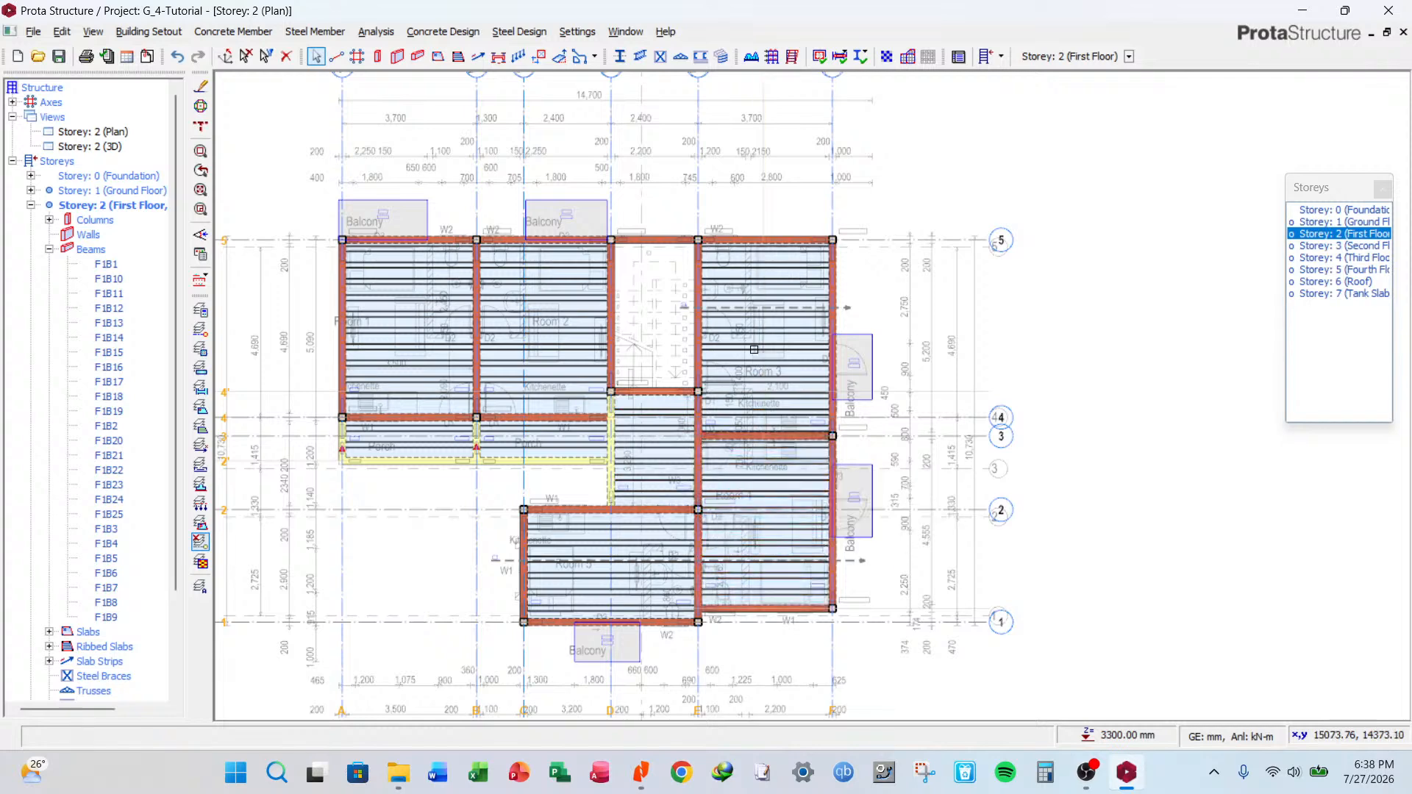
{"action": "scroll", "coordinate": [683, 309], "scroll_direction": "up", "scroll_amount": 3}
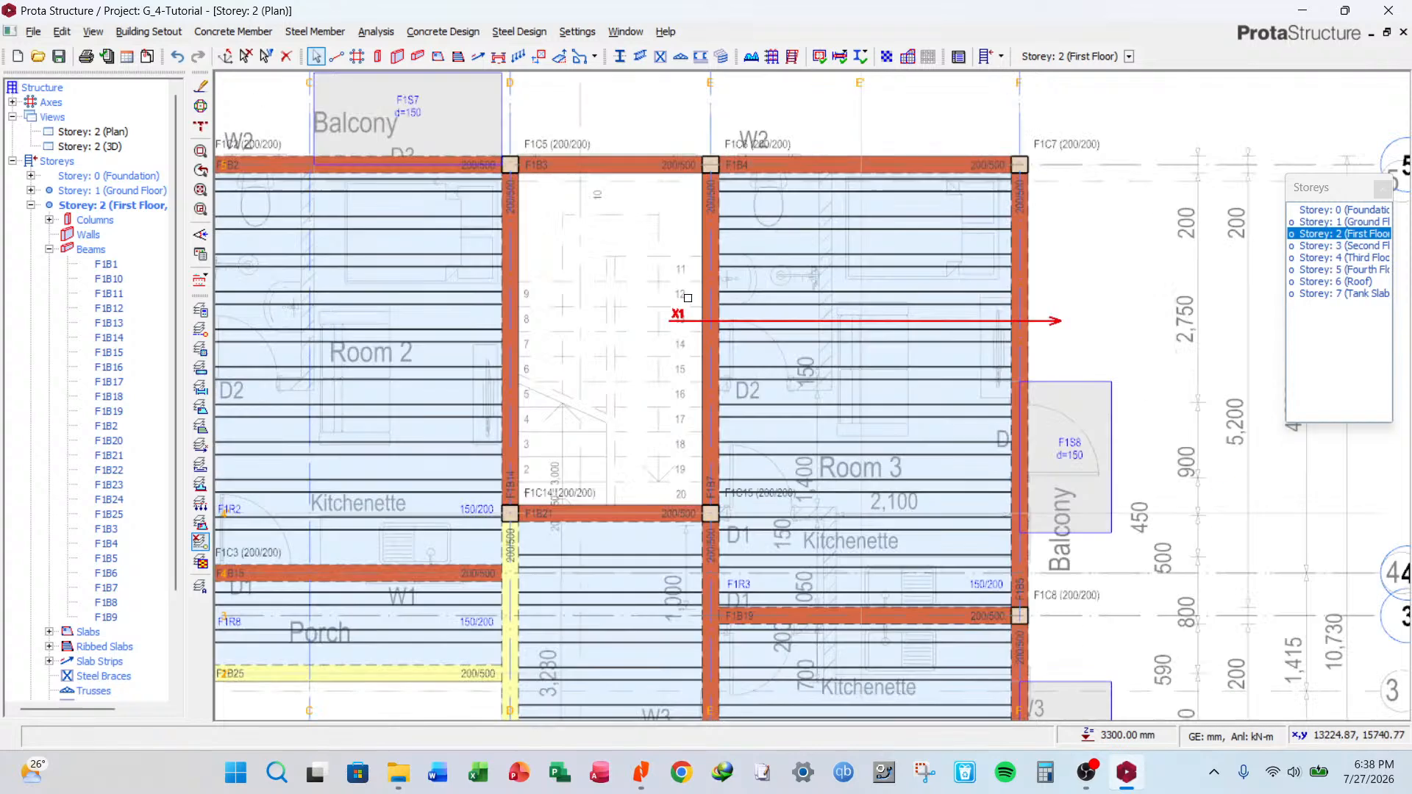
{"action": "scroll", "coordinate": [684, 309], "scroll_direction": "down", "scroll_amount": 3}
{"action": "scroll", "coordinate": [709, 334], "scroll_direction": "up", "scroll_amount": 2}
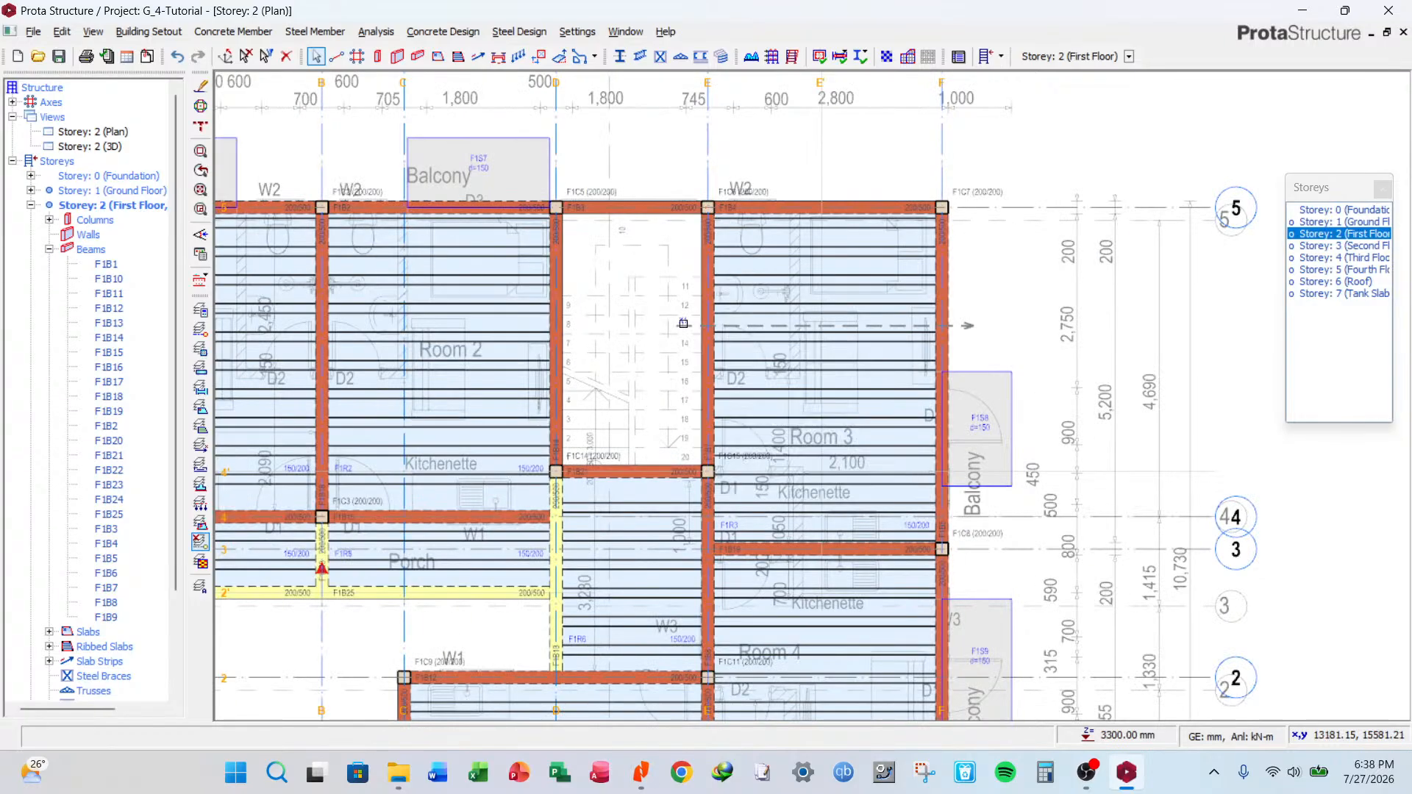
Change slab strip X1 across Room 3 to an FE Strip using the second FE strip option, and apply the update.
{"action": "left_click", "coordinate": [683, 324]}
{"action": "scroll", "coordinate": [941, 307], "scroll_direction": "down", "scroll_amount": 1}
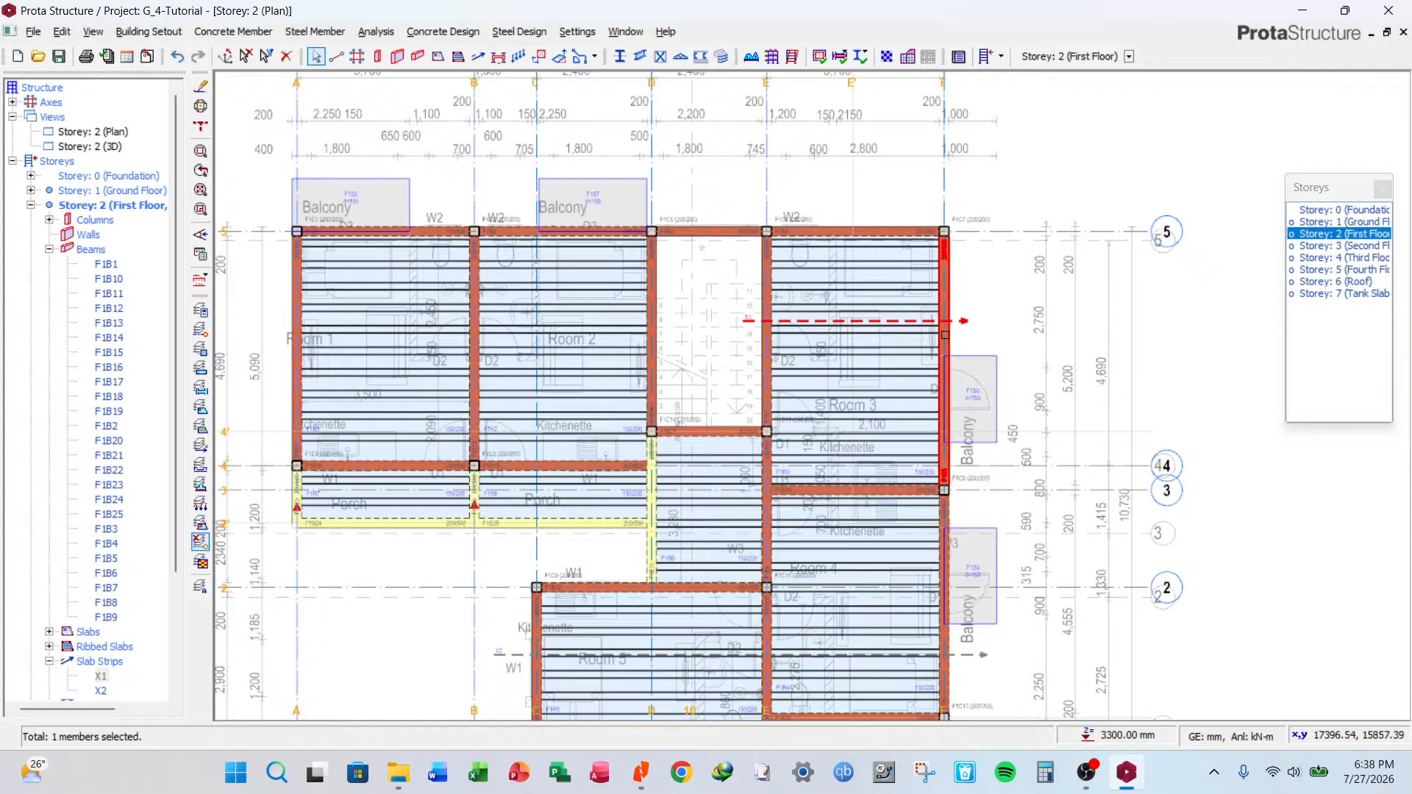
{"action": "left_click", "coordinate": [478, 57]}
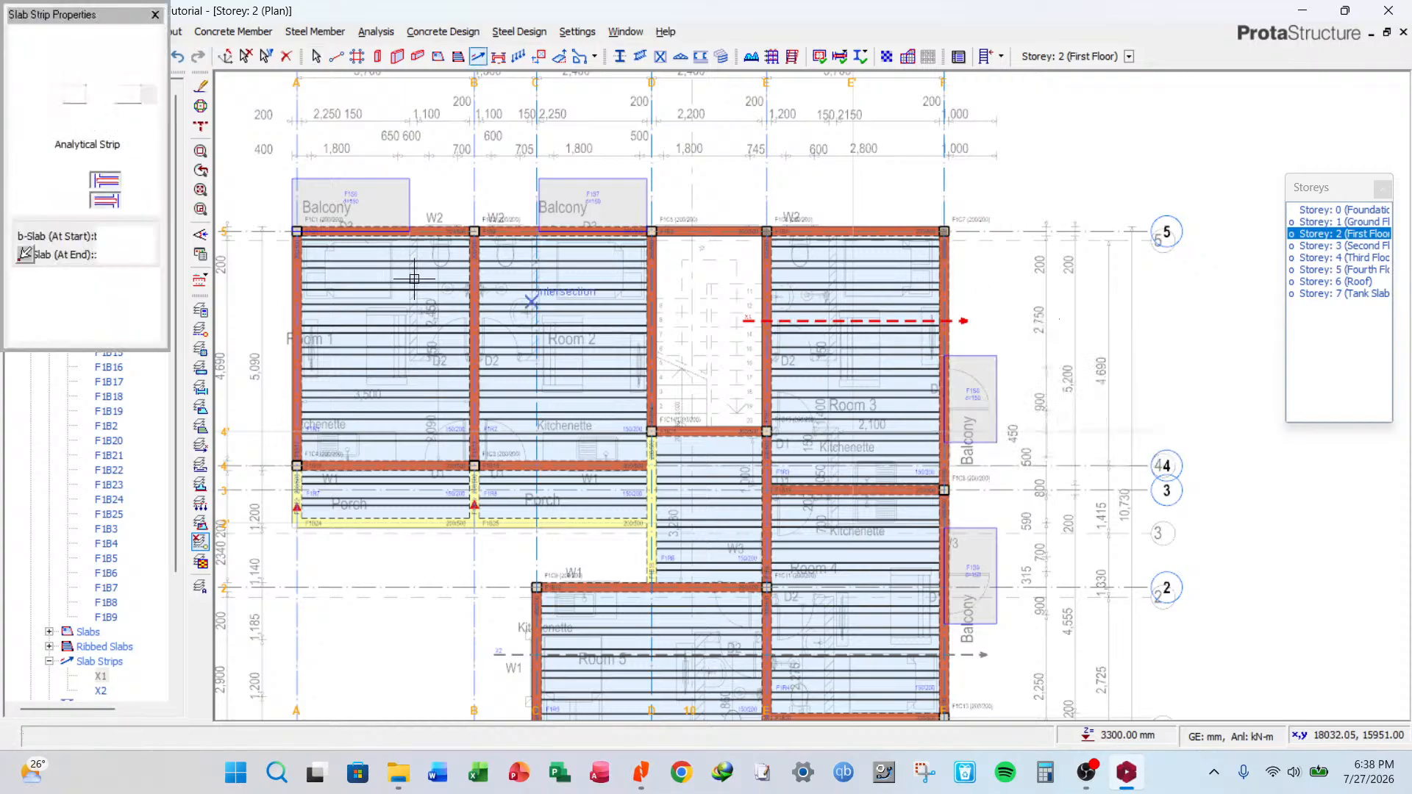
{"action": "left_click", "coordinate": [103, 145]}
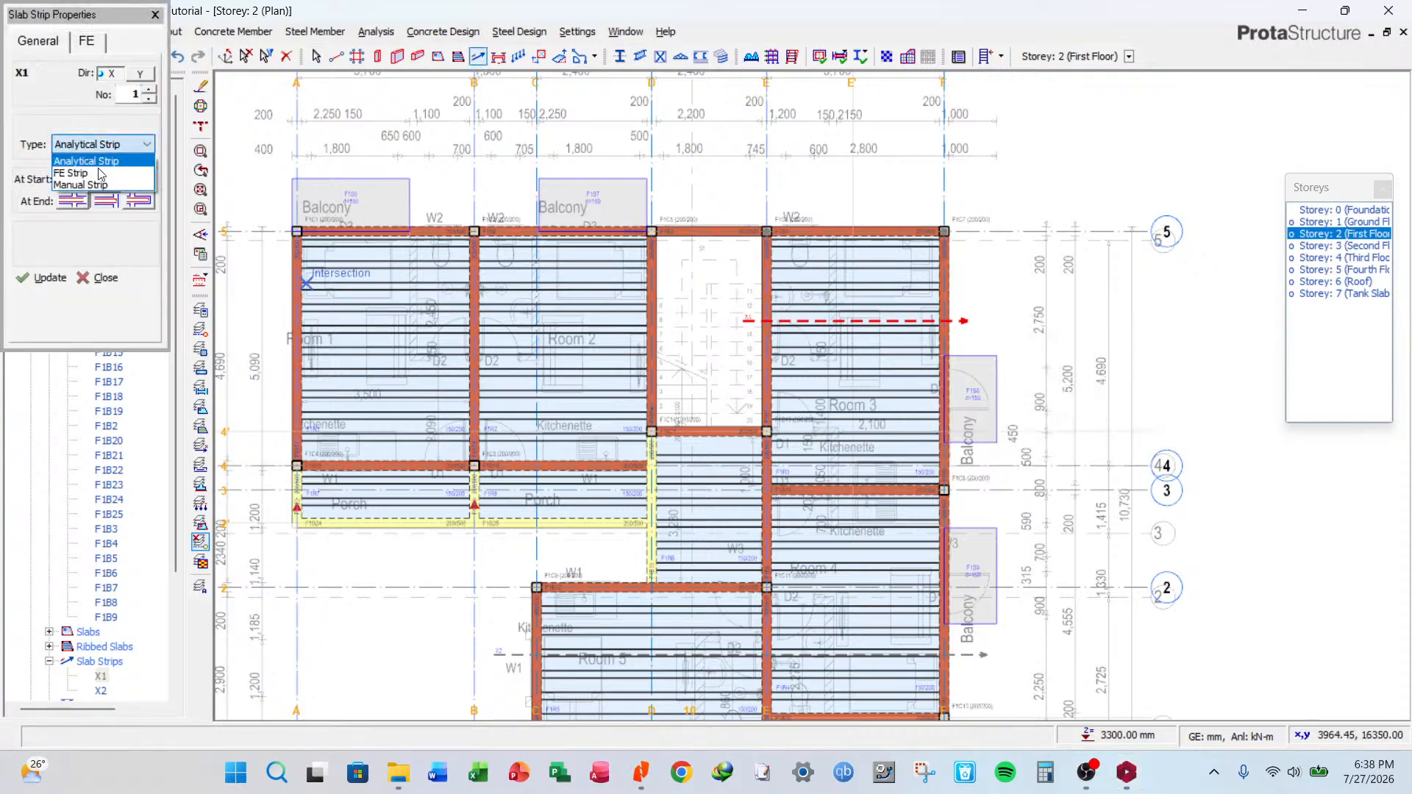
{"action": "left_click", "coordinate": [81, 167]}
{"action": "left_click", "coordinate": [95, 45]}
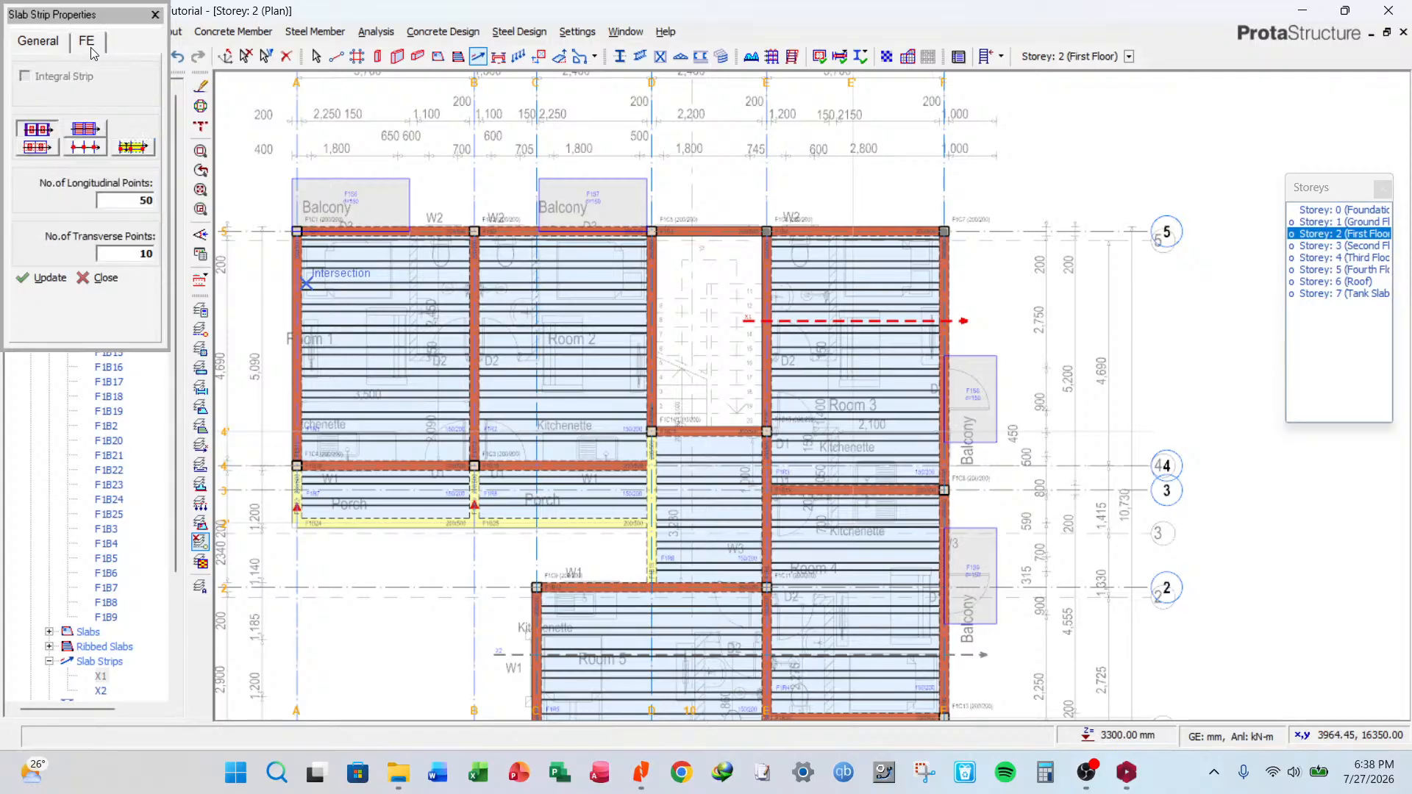
{"action": "left_click", "coordinate": [84, 130]}
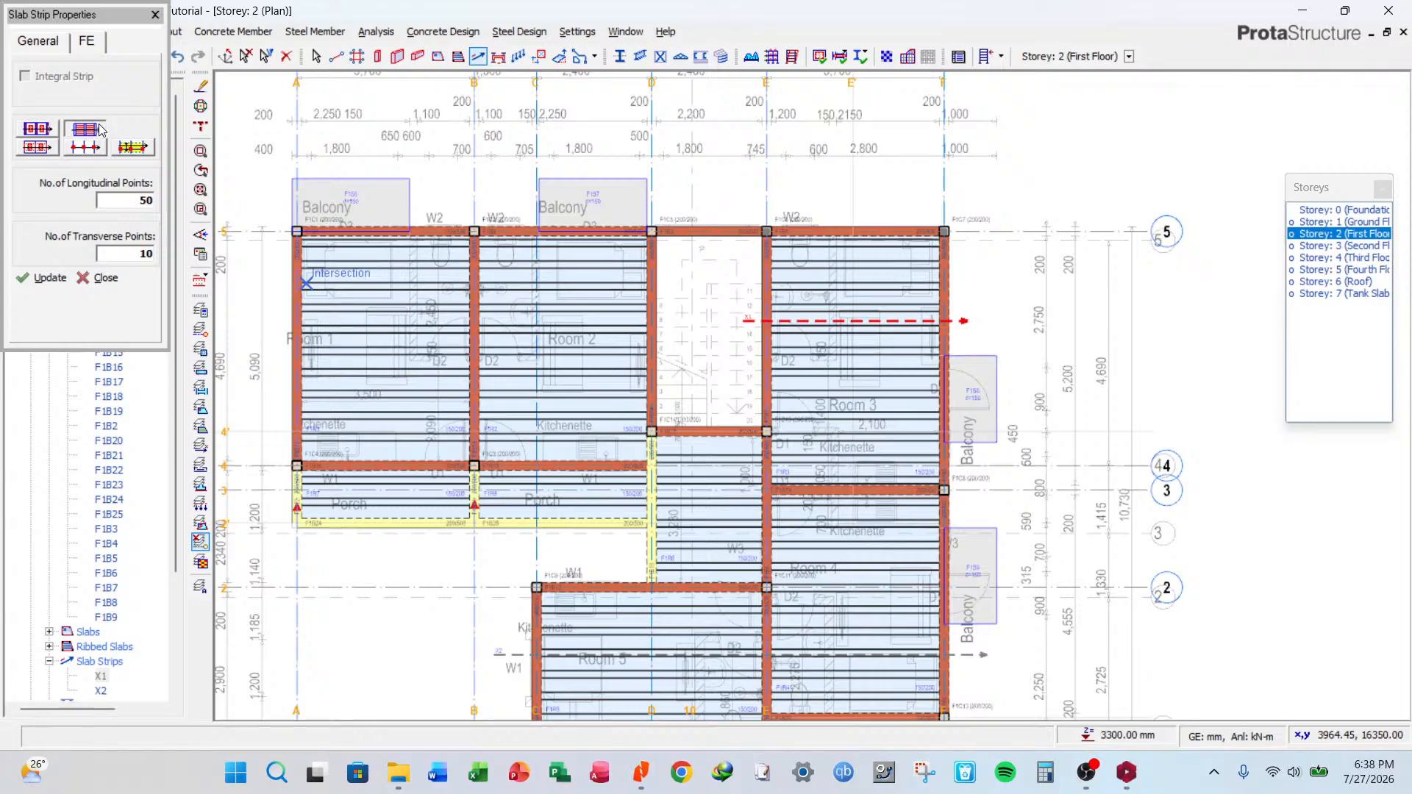
{"action": "left_click", "coordinate": [50, 278]}
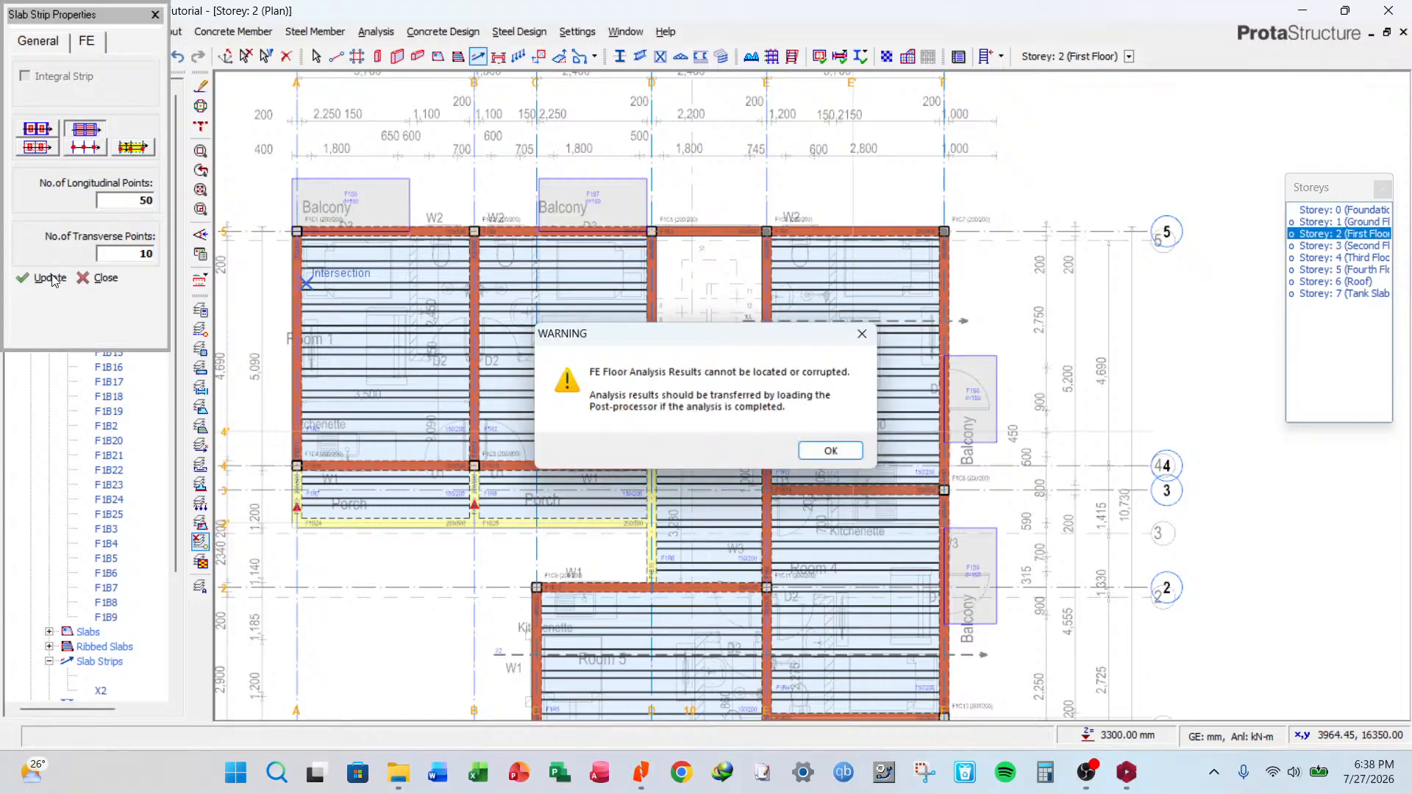
{"action": "key", "text": "Return"}
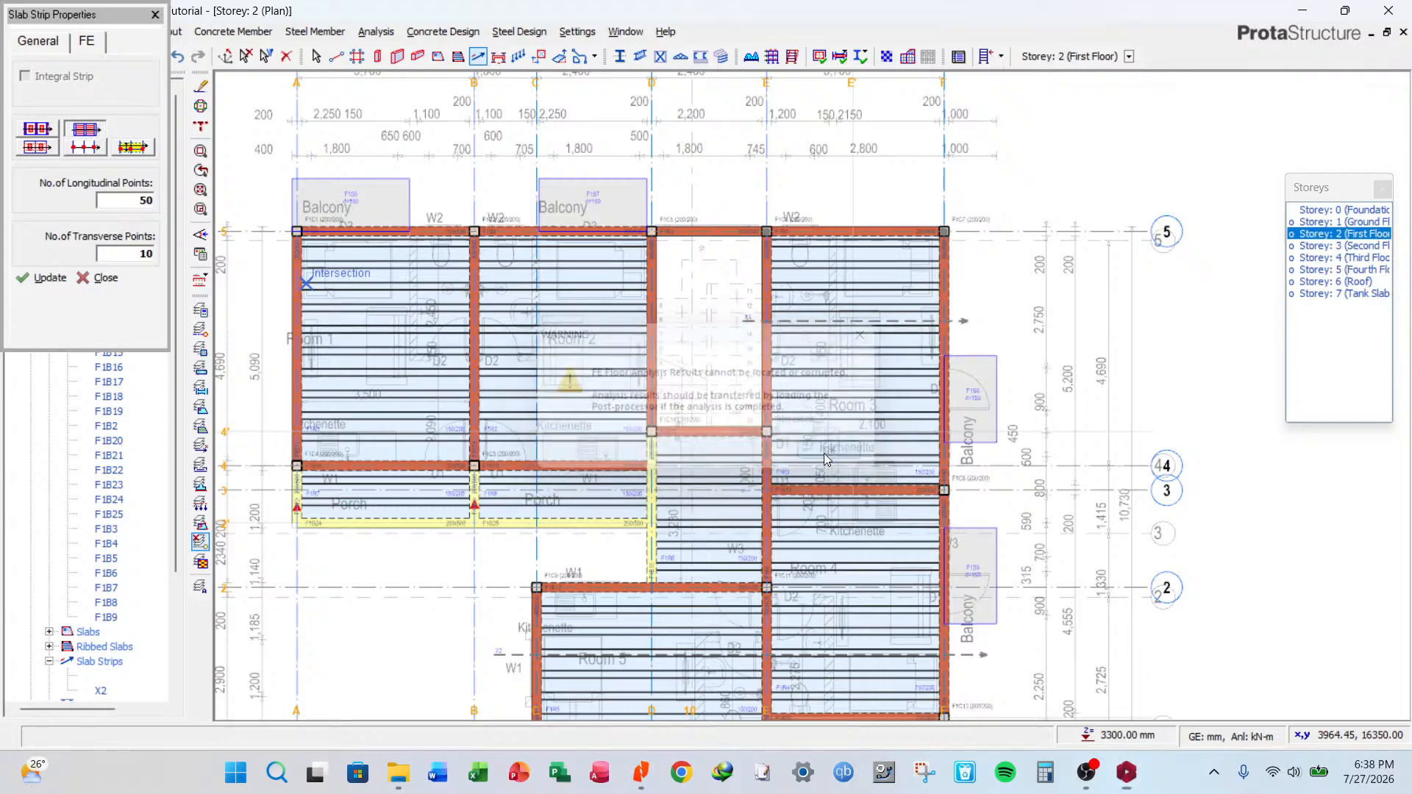
{"action": "left_click", "coordinate": [47, 46]}
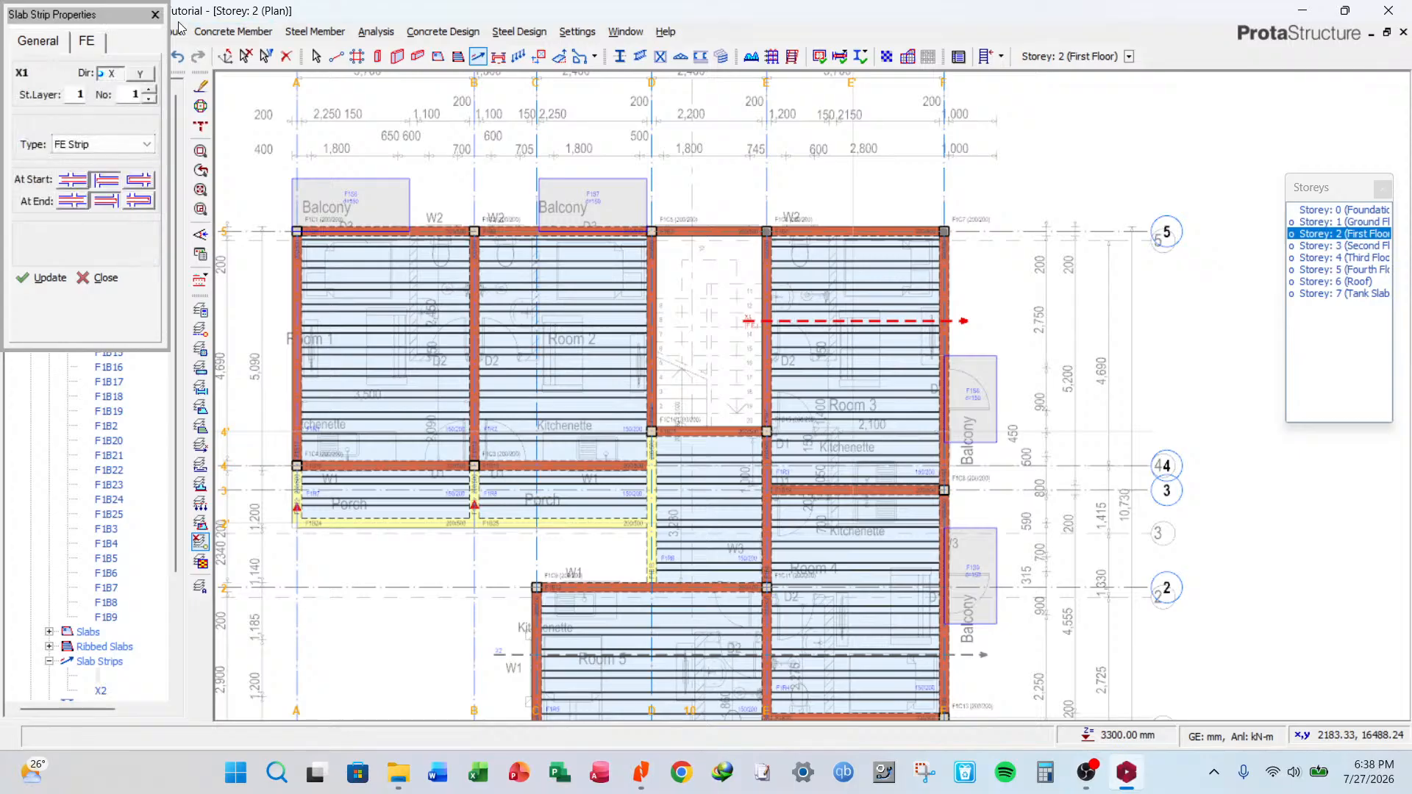
{"action": "left_click", "coordinate": [155, 15]}
Change slab strip X2 across Room 5 to an FE Strip with the second FE strip option, and save the project.
{"action": "scroll", "coordinate": [699, 430], "scroll_direction": "down", "scroll_amount": 5}
{"action": "scroll", "coordinate": [542, 353], "scroll_direction": "up", "scroll_amount": 7}
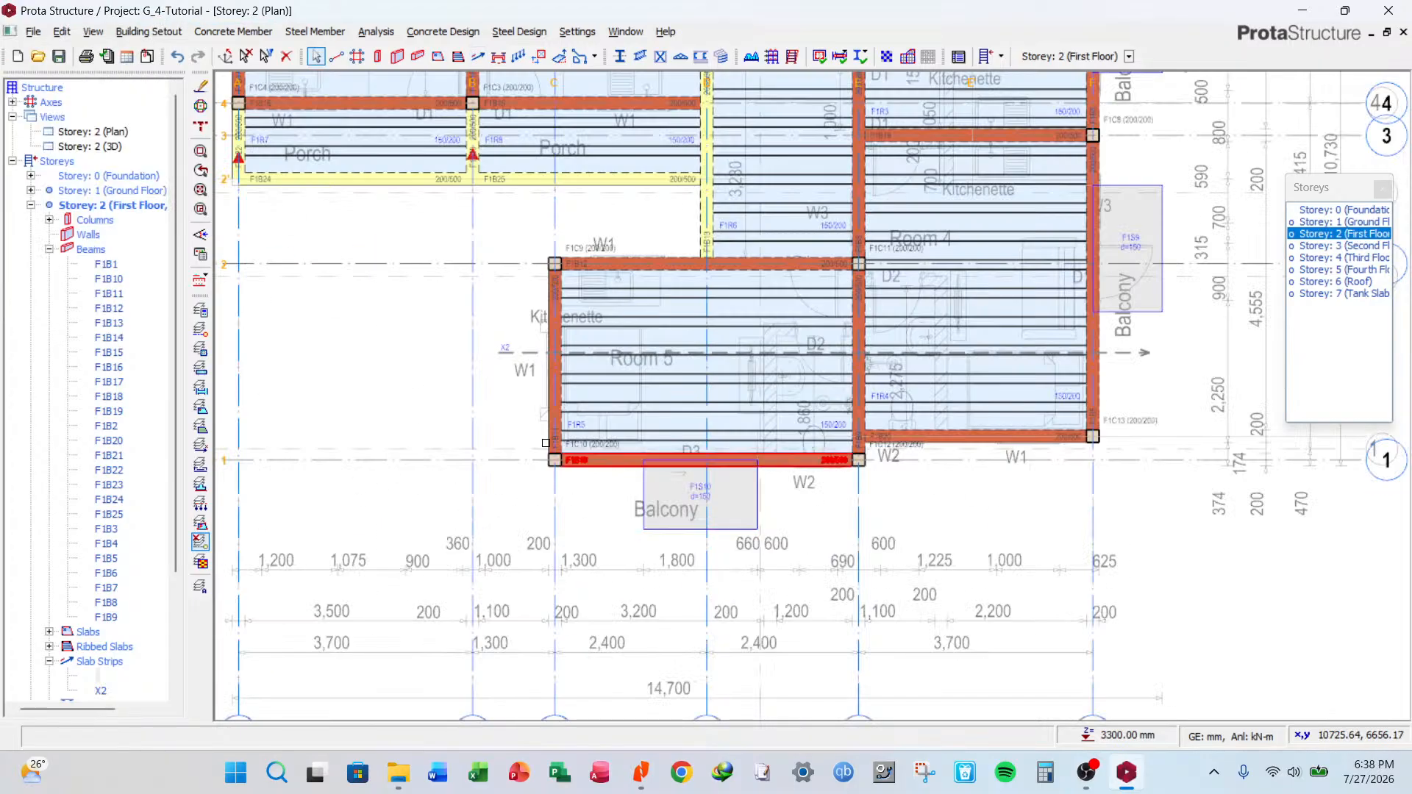
{"action": "left_click", "coordinate": [508, 350]}
{"action": "right_click", "coordinate": [510, 347]}
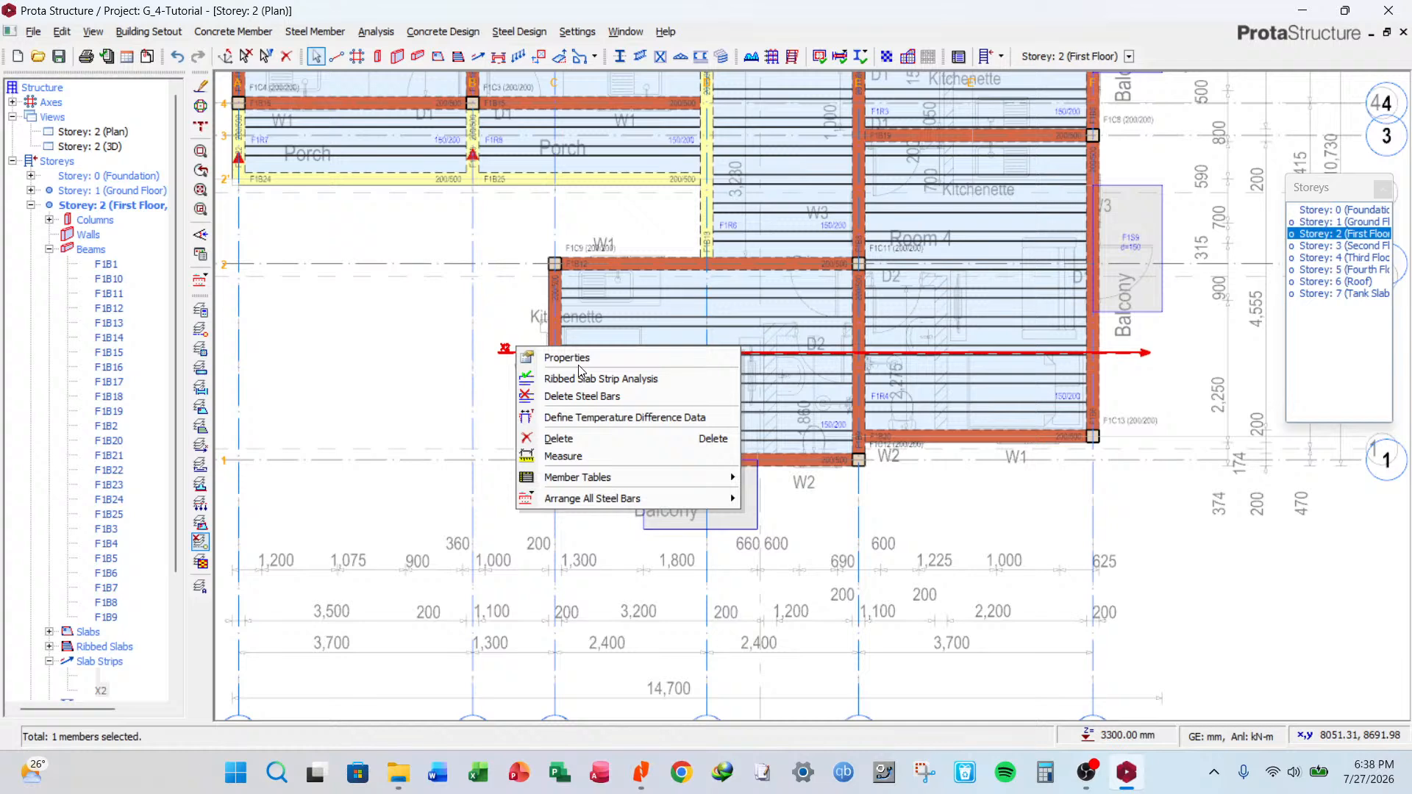
{"action": "left_click", "coordinate": [568, 359]}
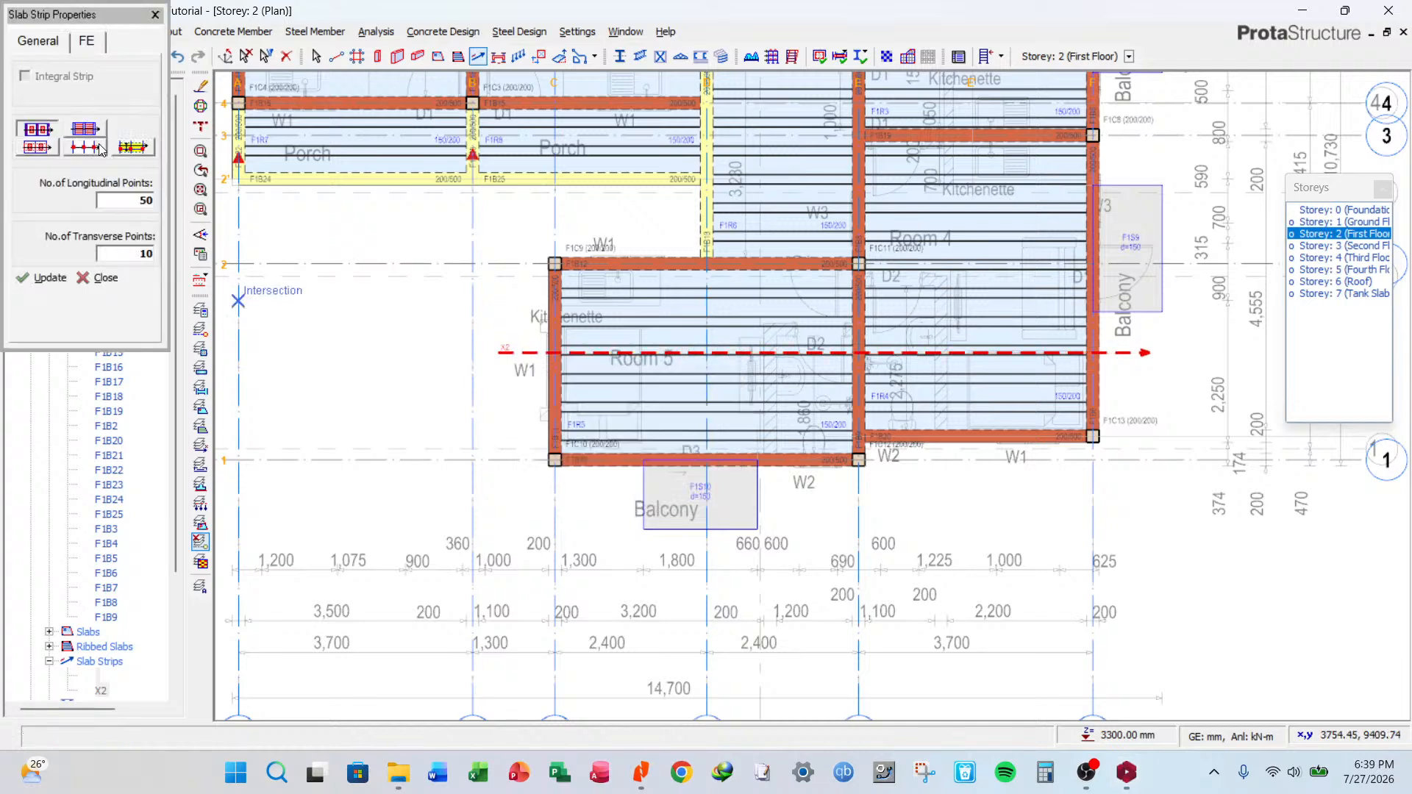
{"action": "left_click", "coordinate": [100, 148]}
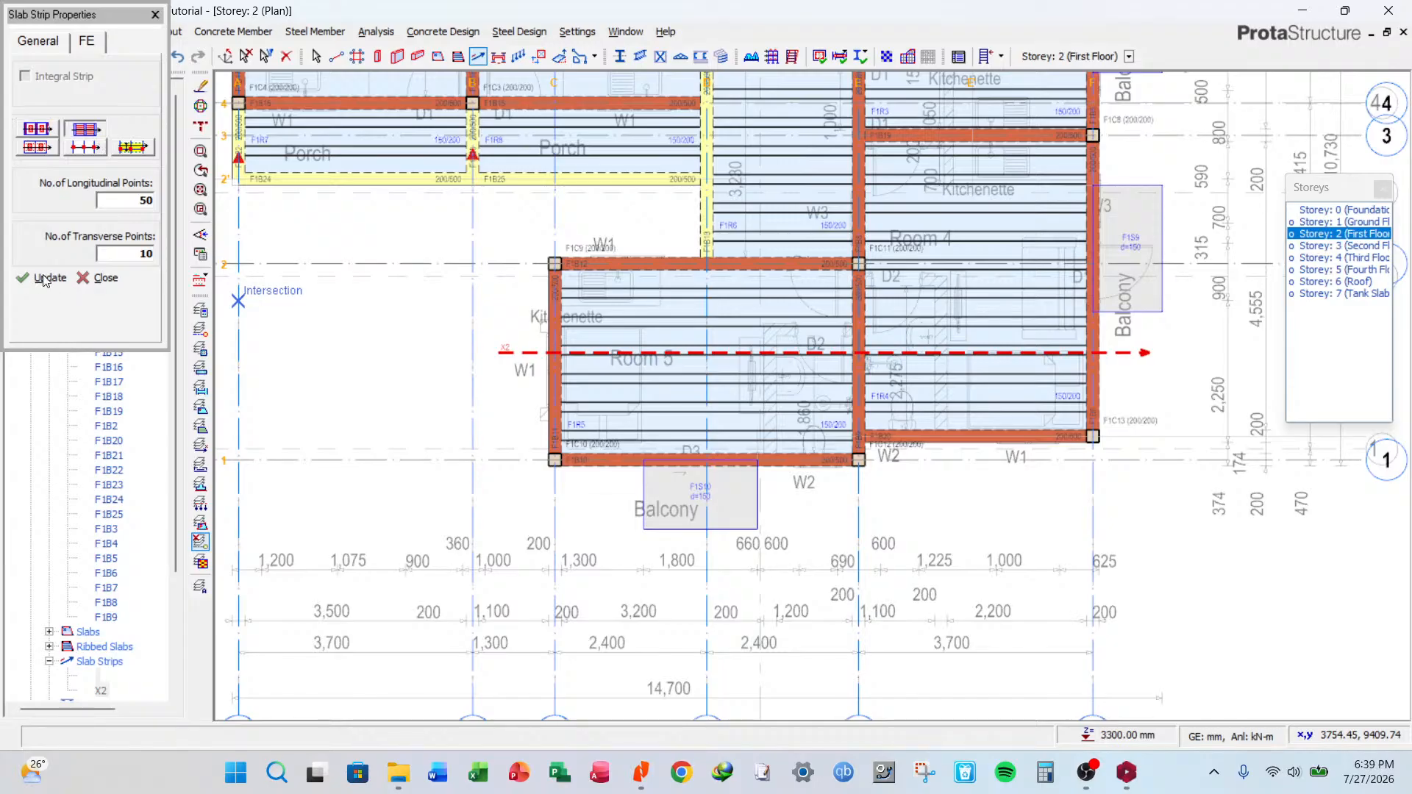
{"action": "left_click", "coordinate": [45, 279]}
{"action": "left_click", "coordinate": [838, 453]}
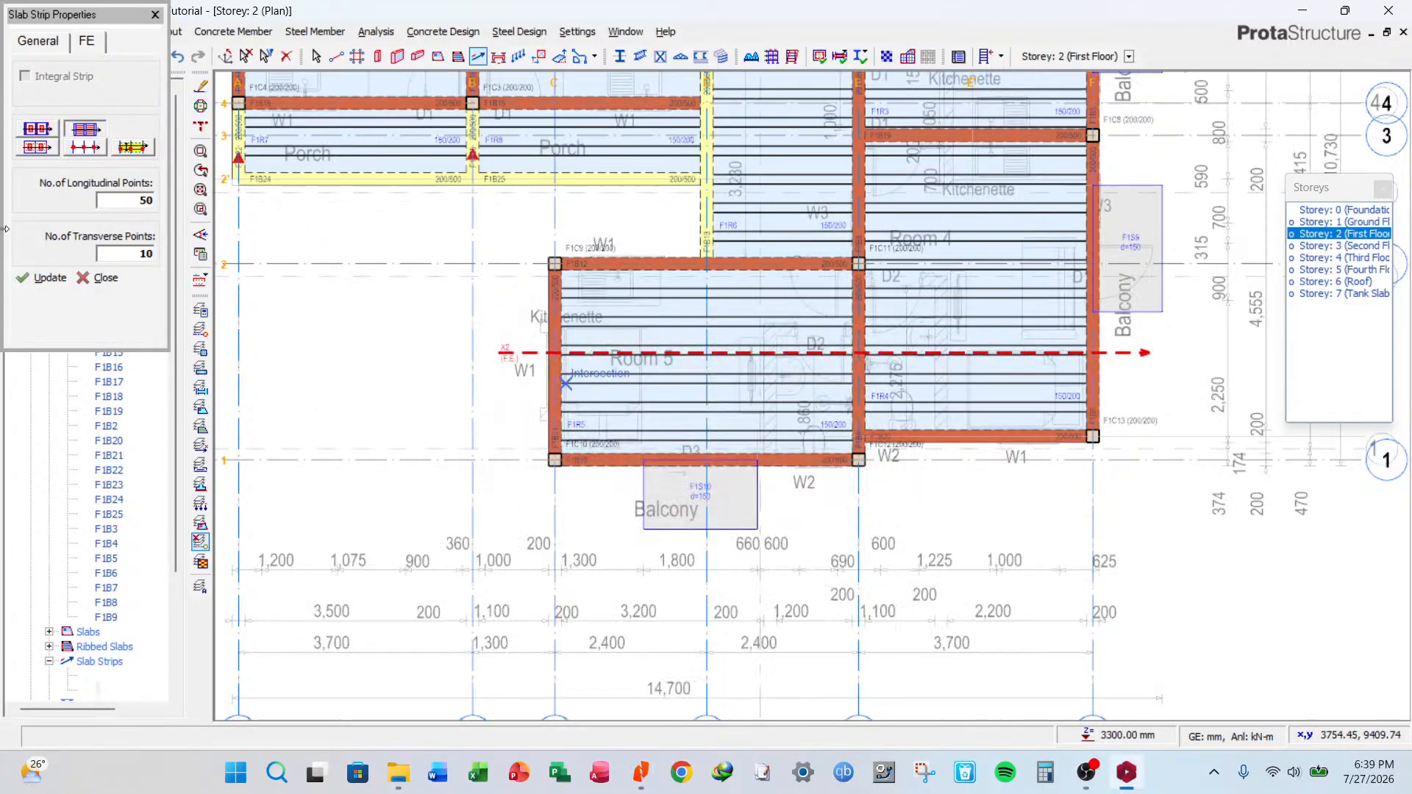
{"action": "left_click", "coordinate": [155, 15]}
{"action": "key", "text": "Escape"}
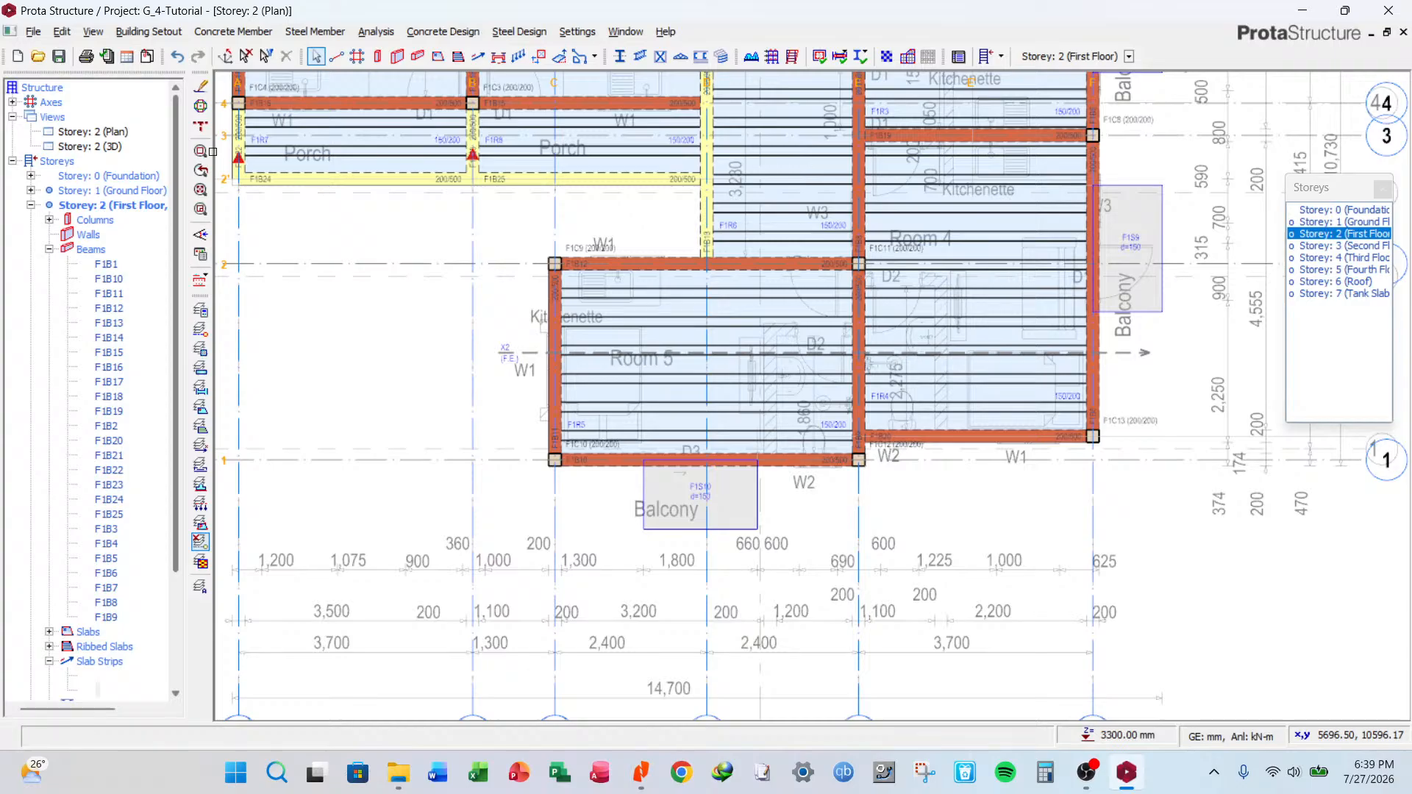
{"action": "key", "text": "ctrl+s"}
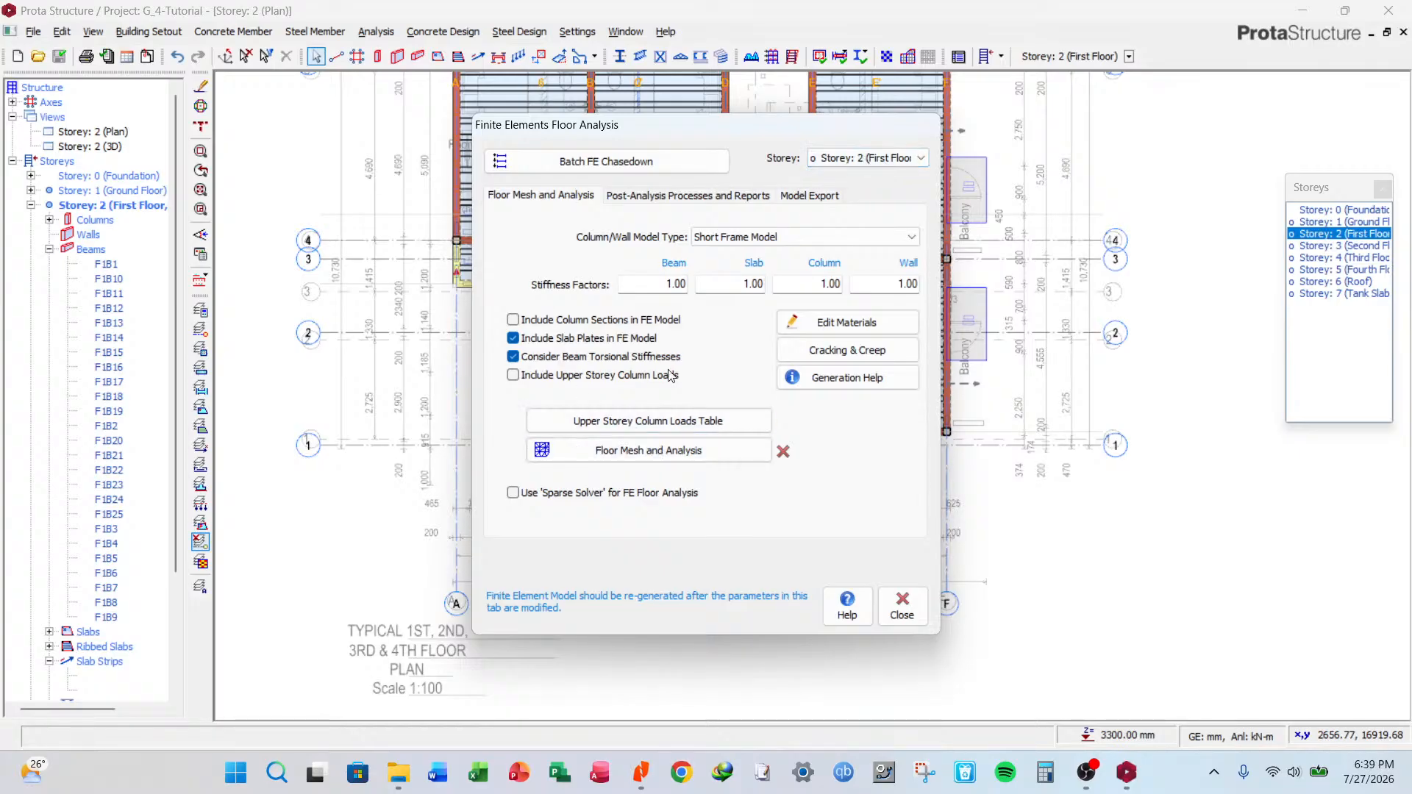
Try a slab stiffness factor of 0.25 in the finite elements floor analysis.
{"action": "double_click", "coordinate": [746, 287]}
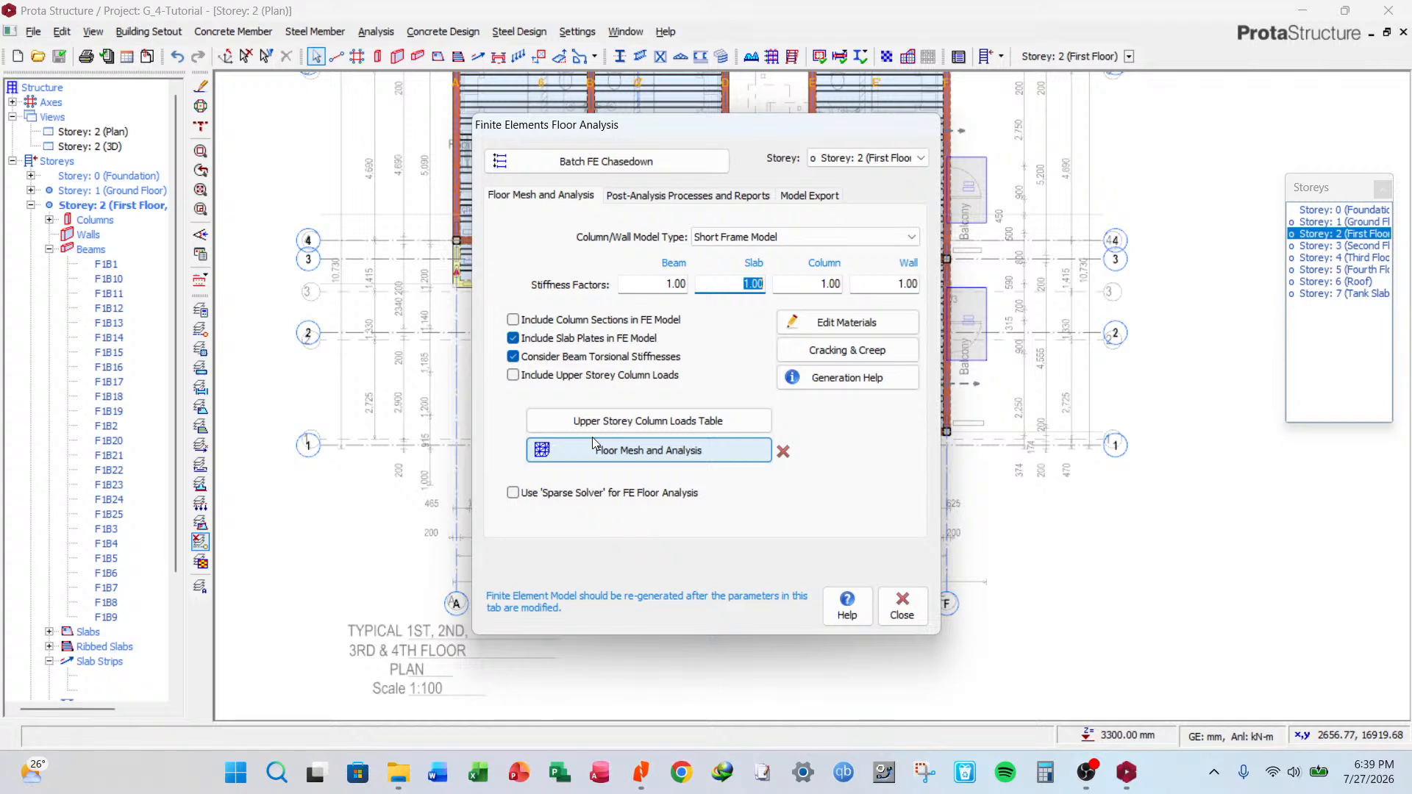
{"action": "type", "text": "0.25"}
{"action": "key", "text": "Tab"}
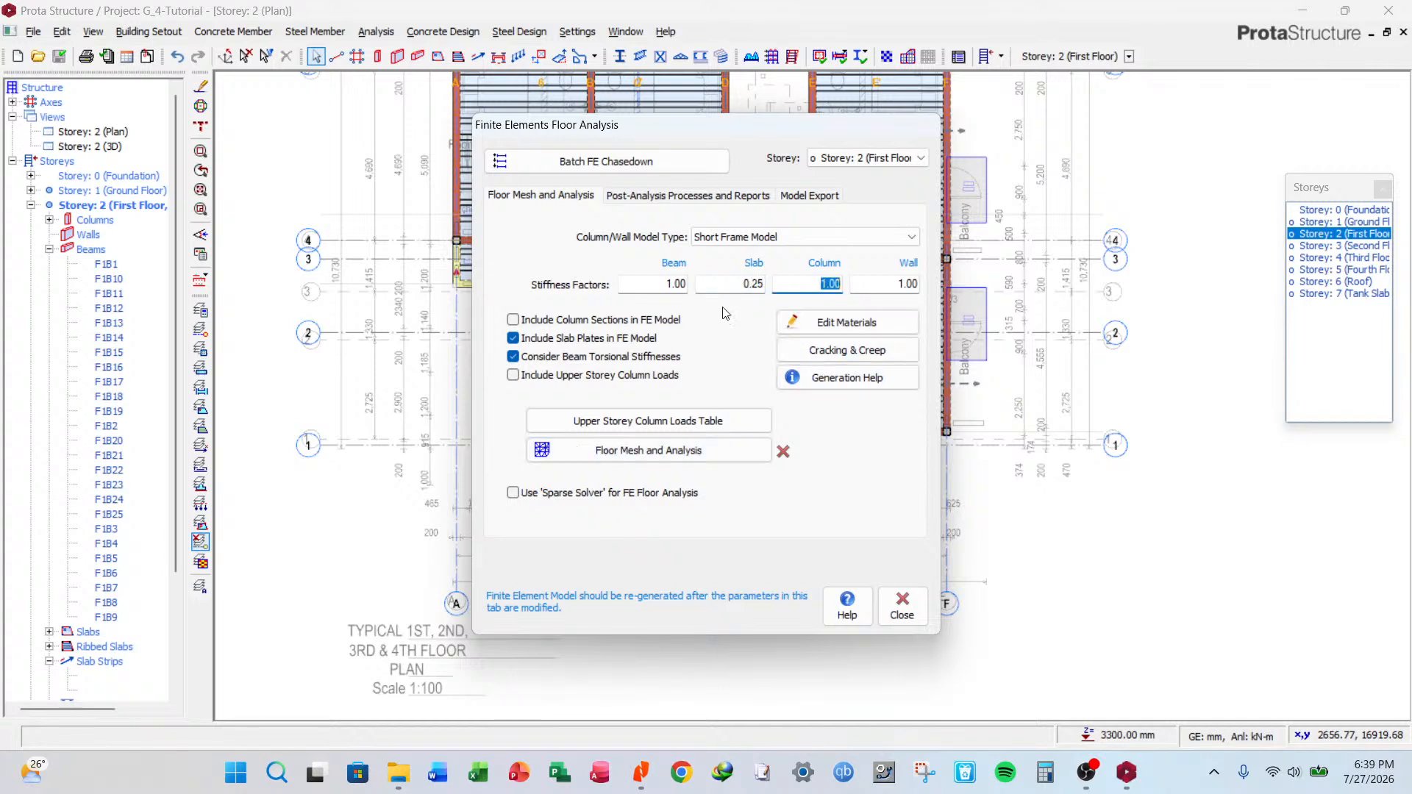
Set the slab stiffness factor to 1.00 and start the floor mesh and analysis for storey 2.
{"action": "key", "text": "shift+Tab"}
{"action": "type", "text": "1.00"}
{"action": "key", "text": "Tab"}
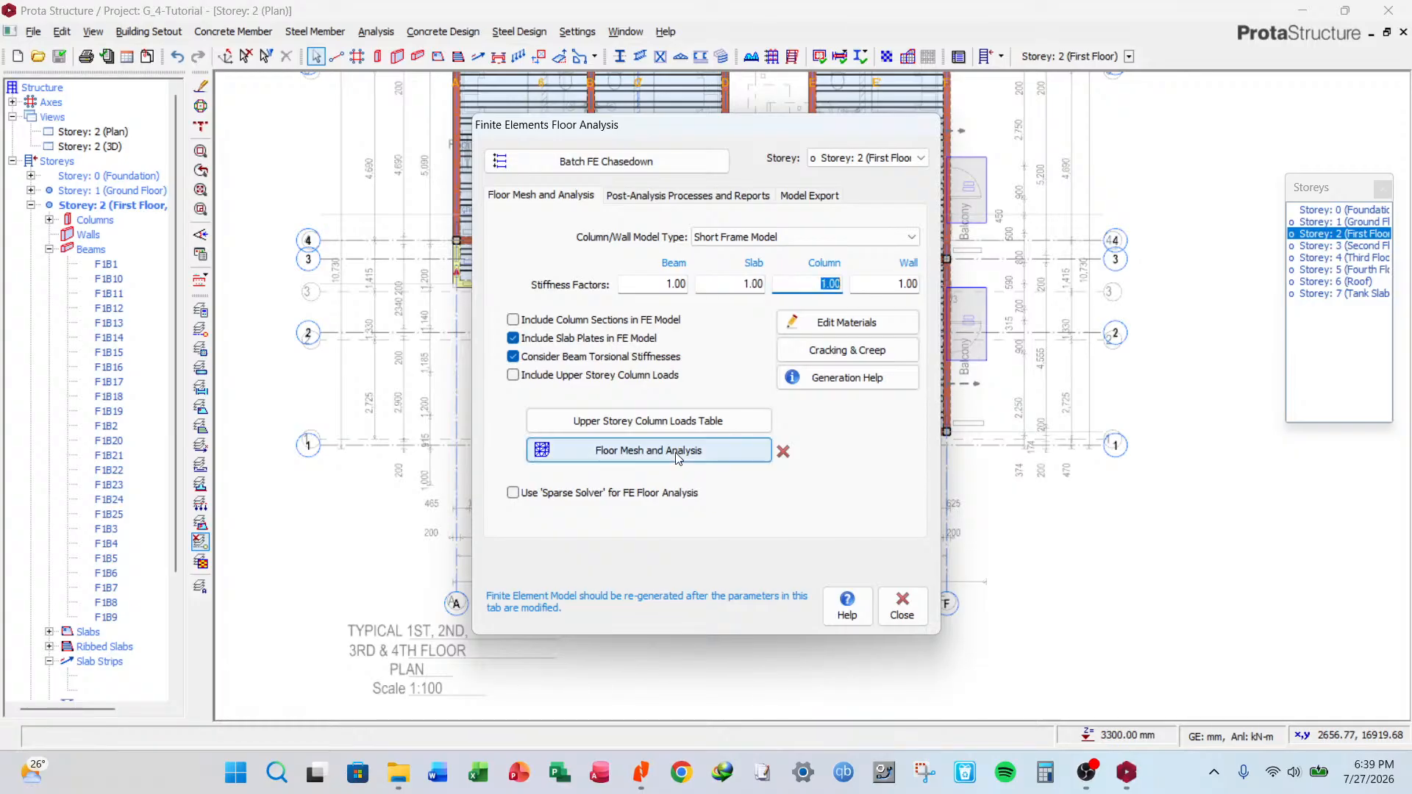
{"action": "left_click", "coordinate": [679, 459]}
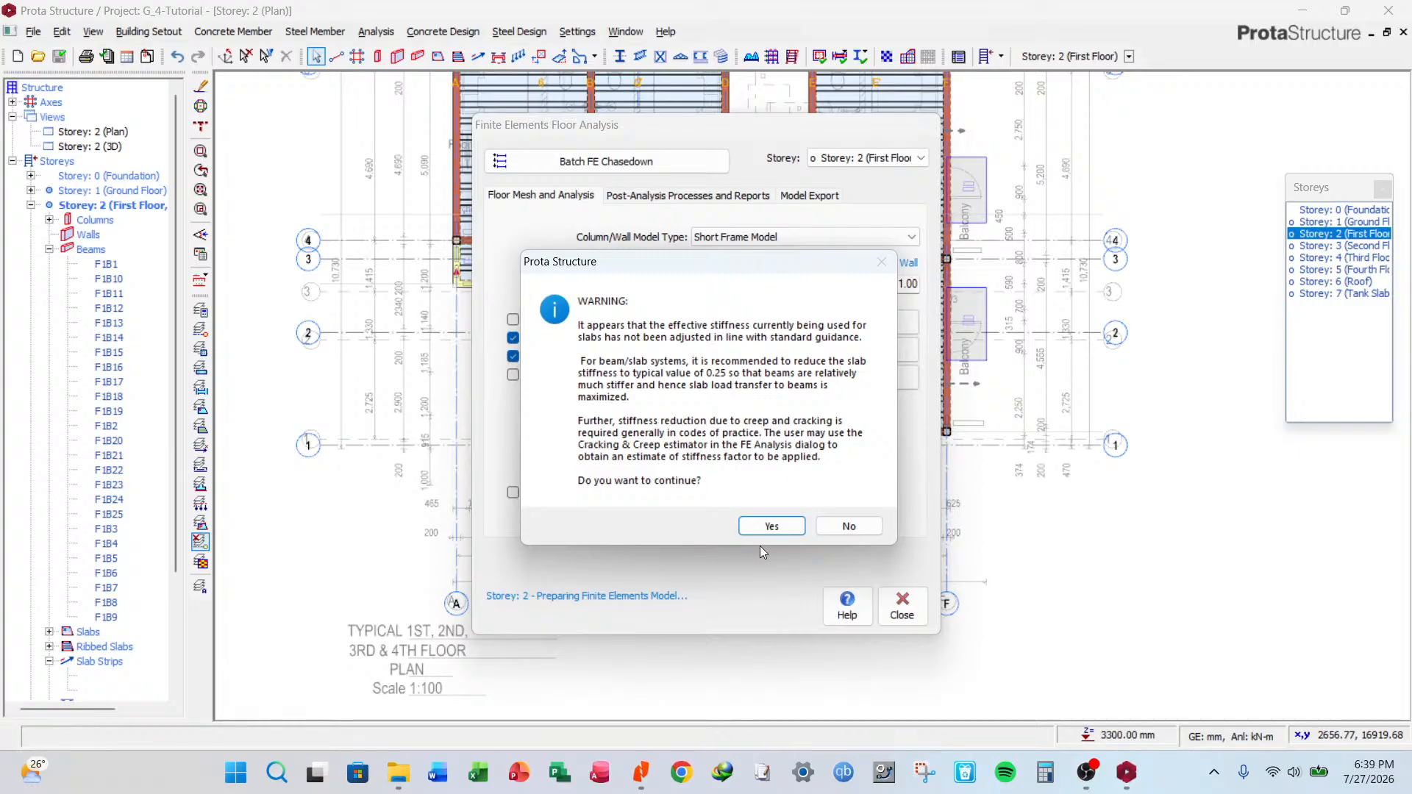
Continue past the slab stiffness warning, close the FE slab model, and set the slab stiffness factor to 0.25.
{"action": "left_click", "coordinate": [770, 527]}
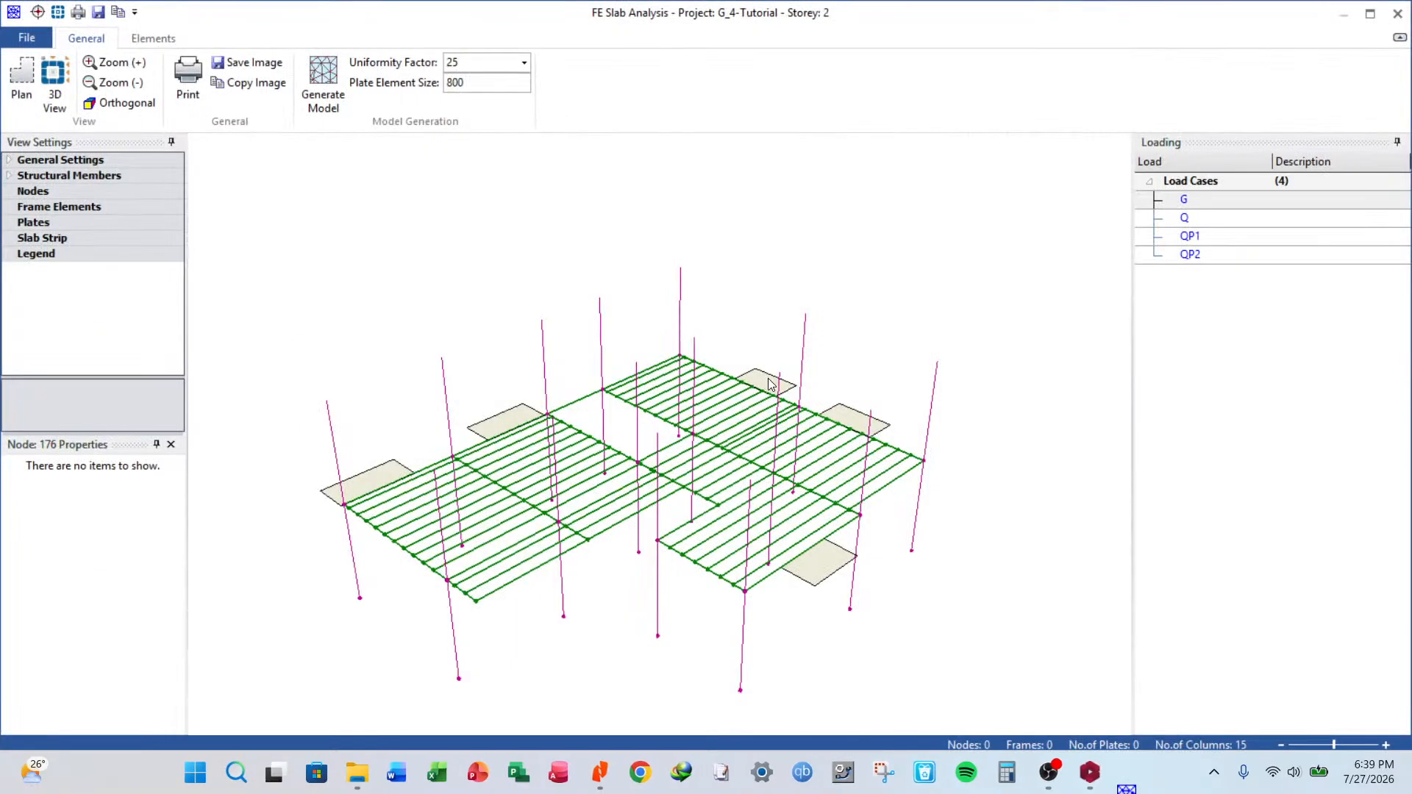
{"action": "left_click", "coordinate": [1398, 15]}
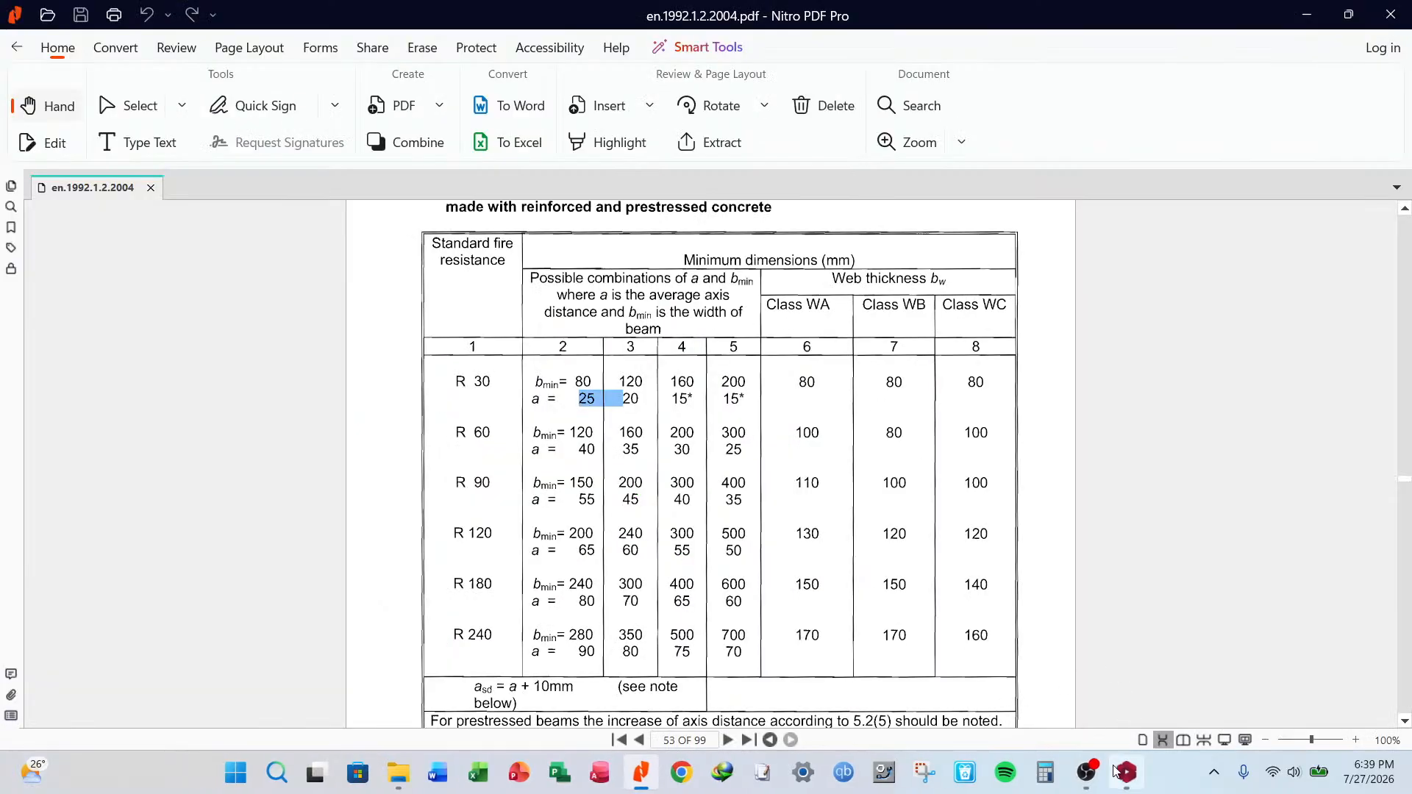
{"action": "left_click", "coordinate": [1127, 773]}
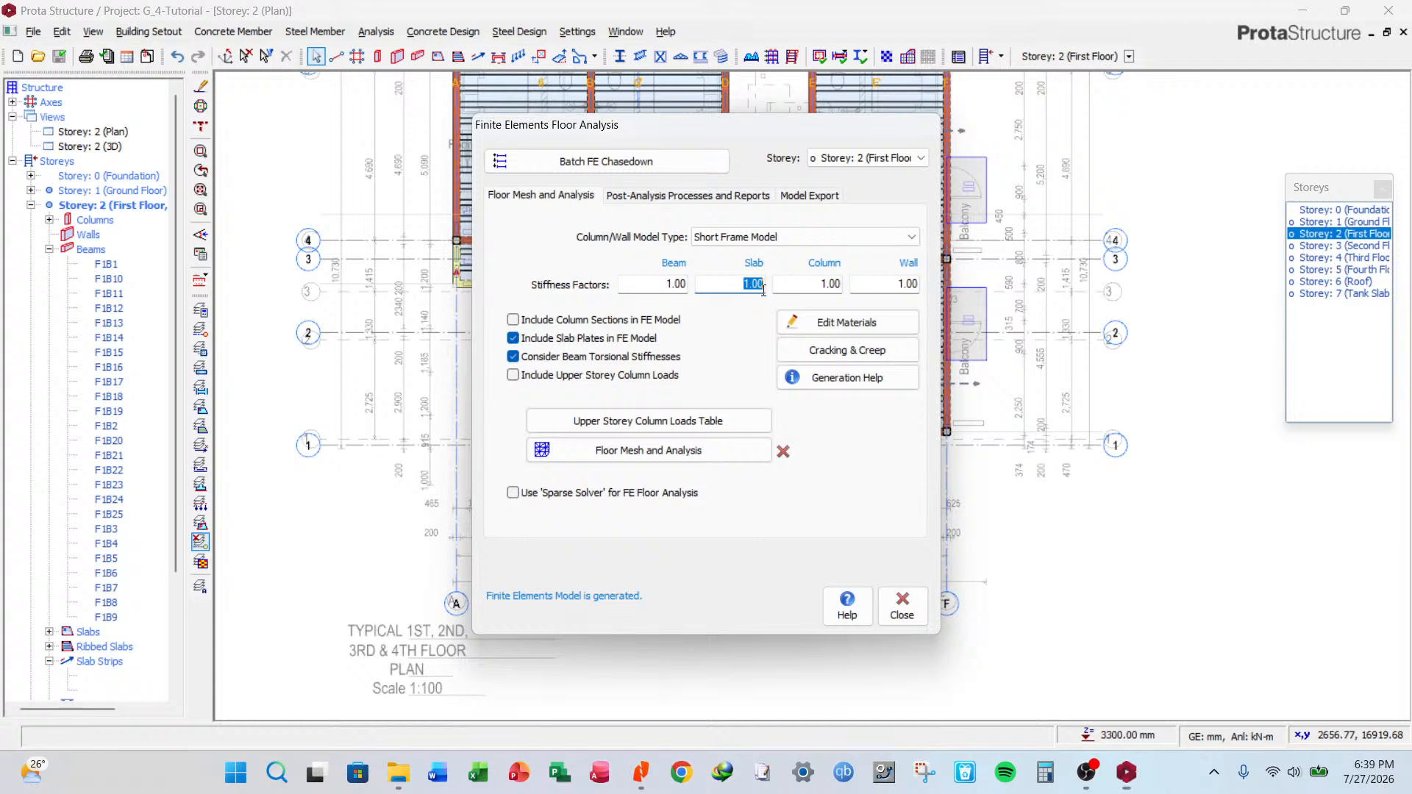
{"action": "type", "text": "0.25"}
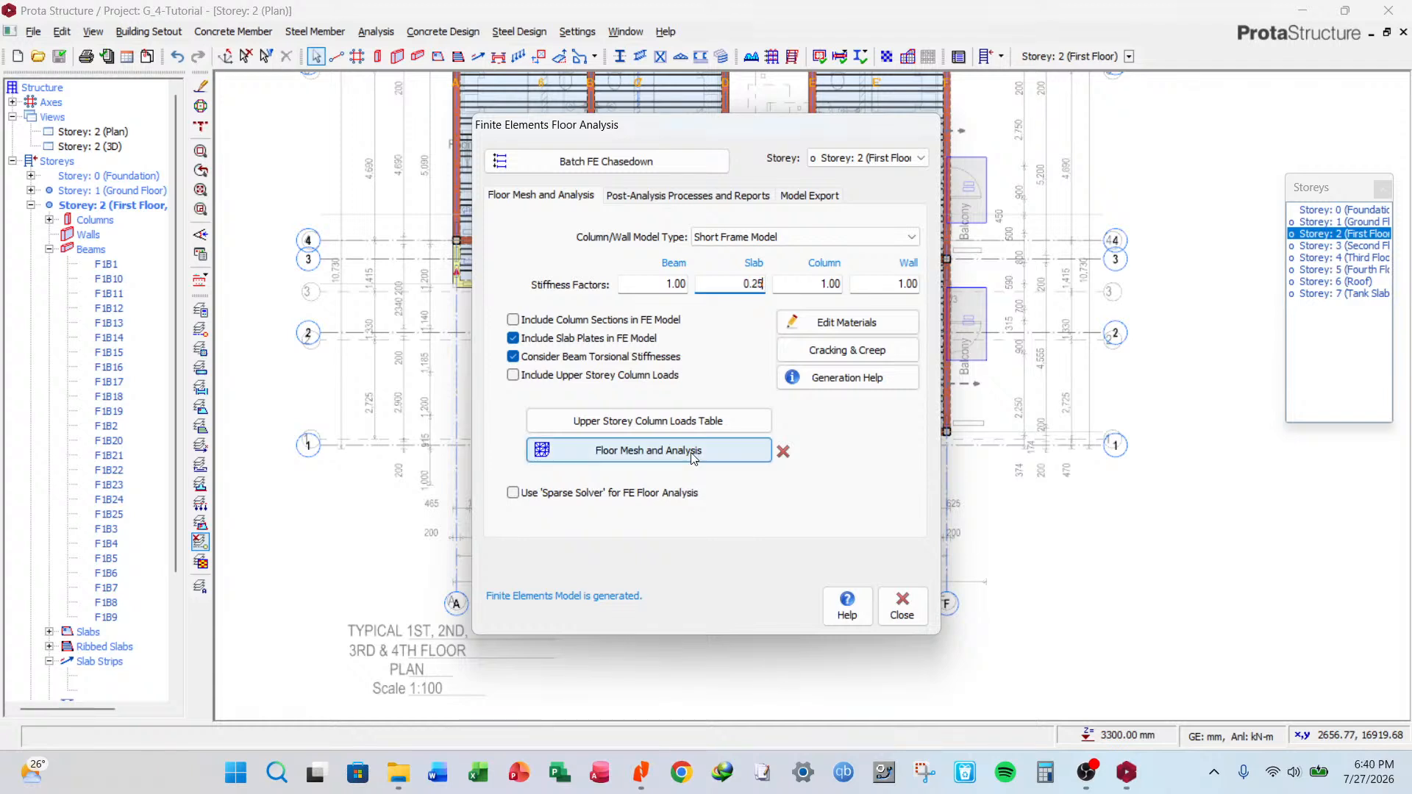
Generate the finite element floor mesh for Storey 2 and close the floor analysis.
{"action": "left_click", "coordinate": [694, 456]}
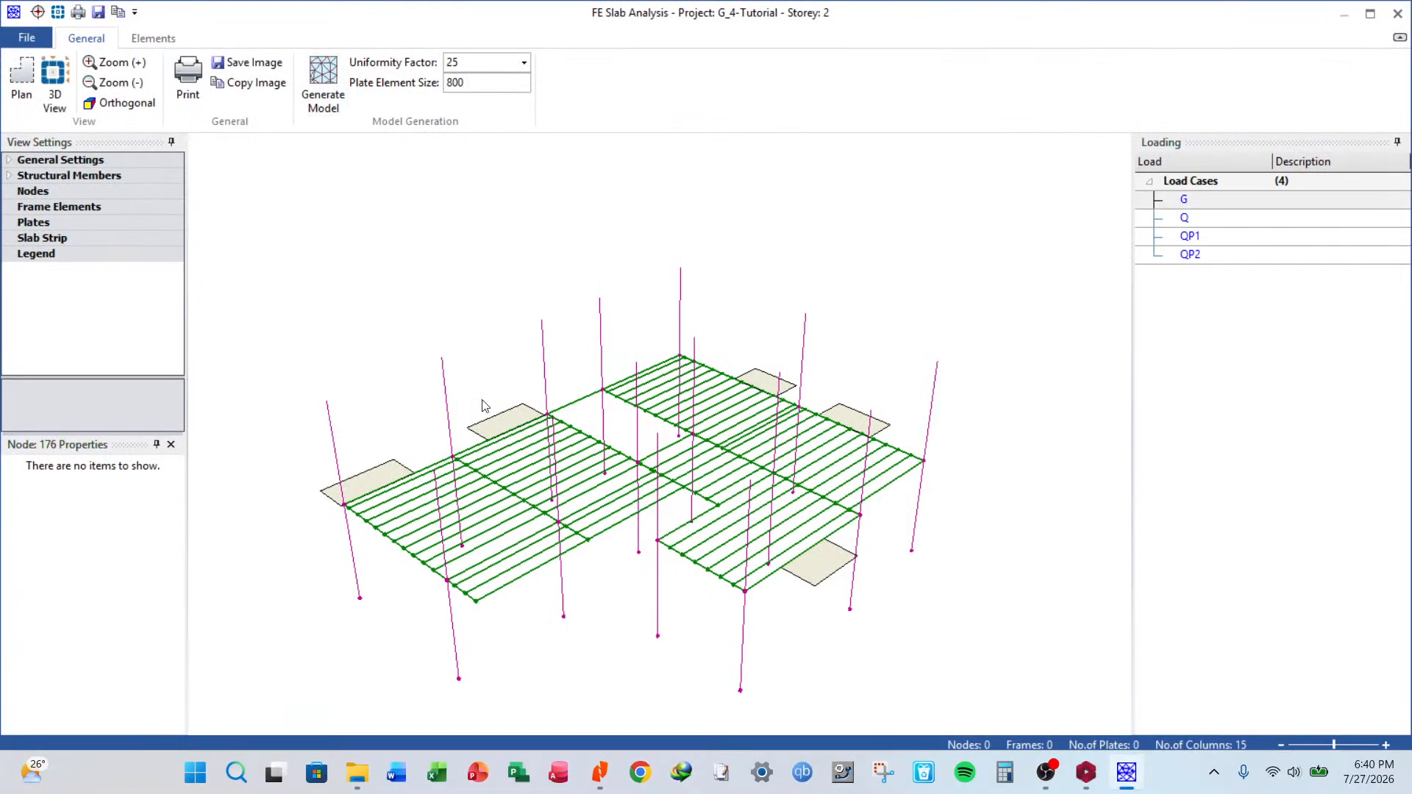
{"action": "left_click", "coordinate": [319, 74]}
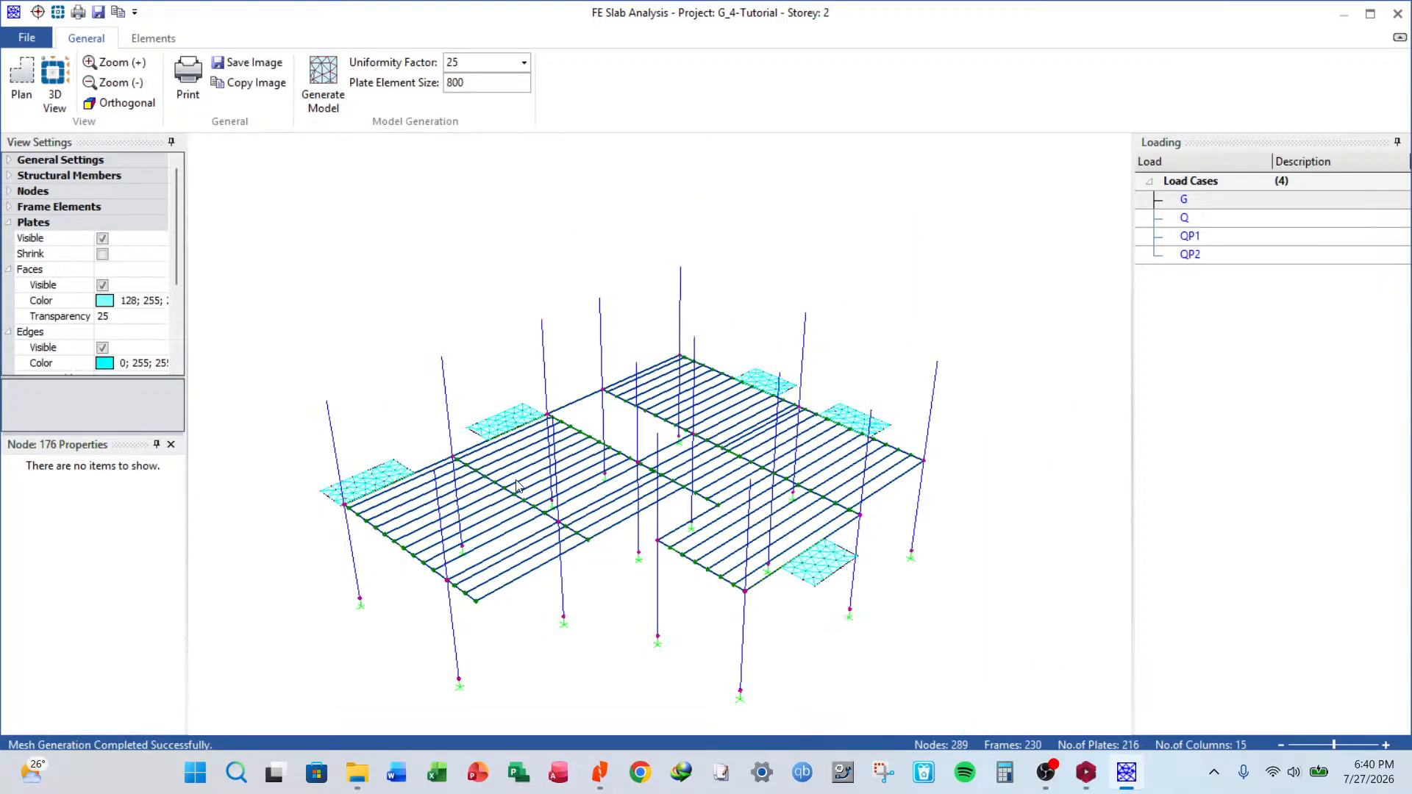
{"action": "scroll", "coordinate": [554, 523], "scroll_direction": "up", "scroll_amount": 1}
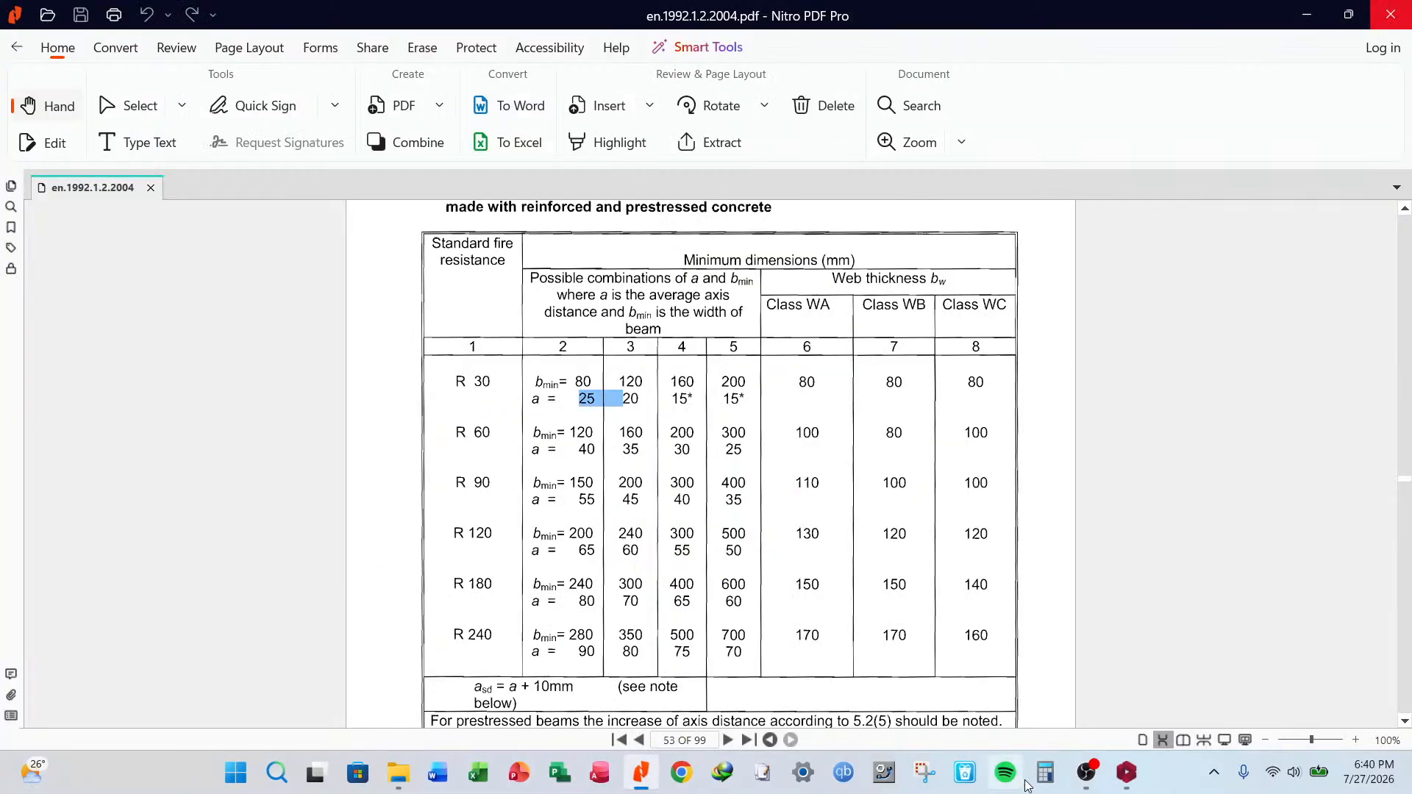
{"action": "left_click", "coordinate": [1121, 773]}
{"action": "left_click", "coordinate": [905, 614]}
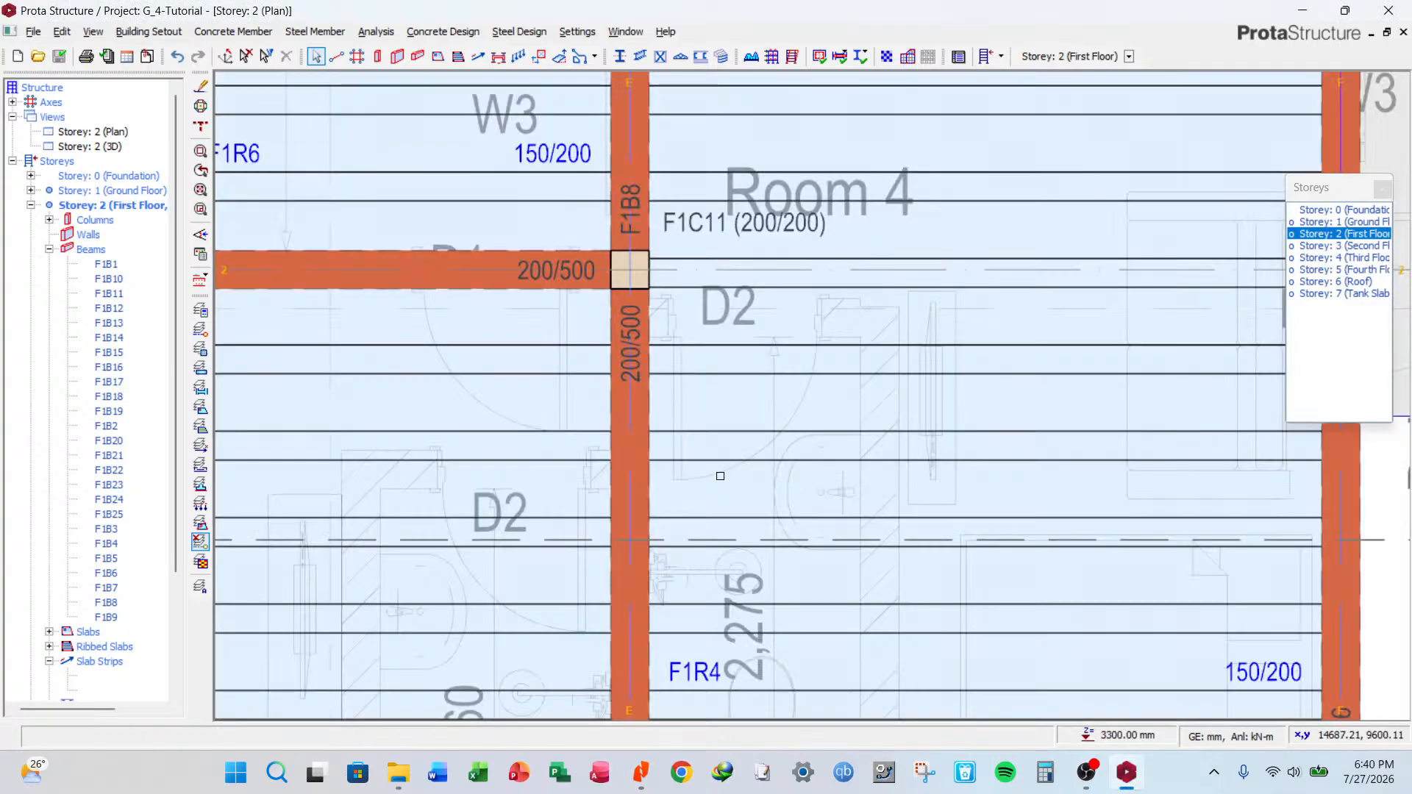
Try to run Ribbed Slab Analysis for Storey 2, and close its results report and dialog.
{"action": "scroll", "coordinate": [721, 476], "scroll_direction": "down", "scroll_amount": 5}
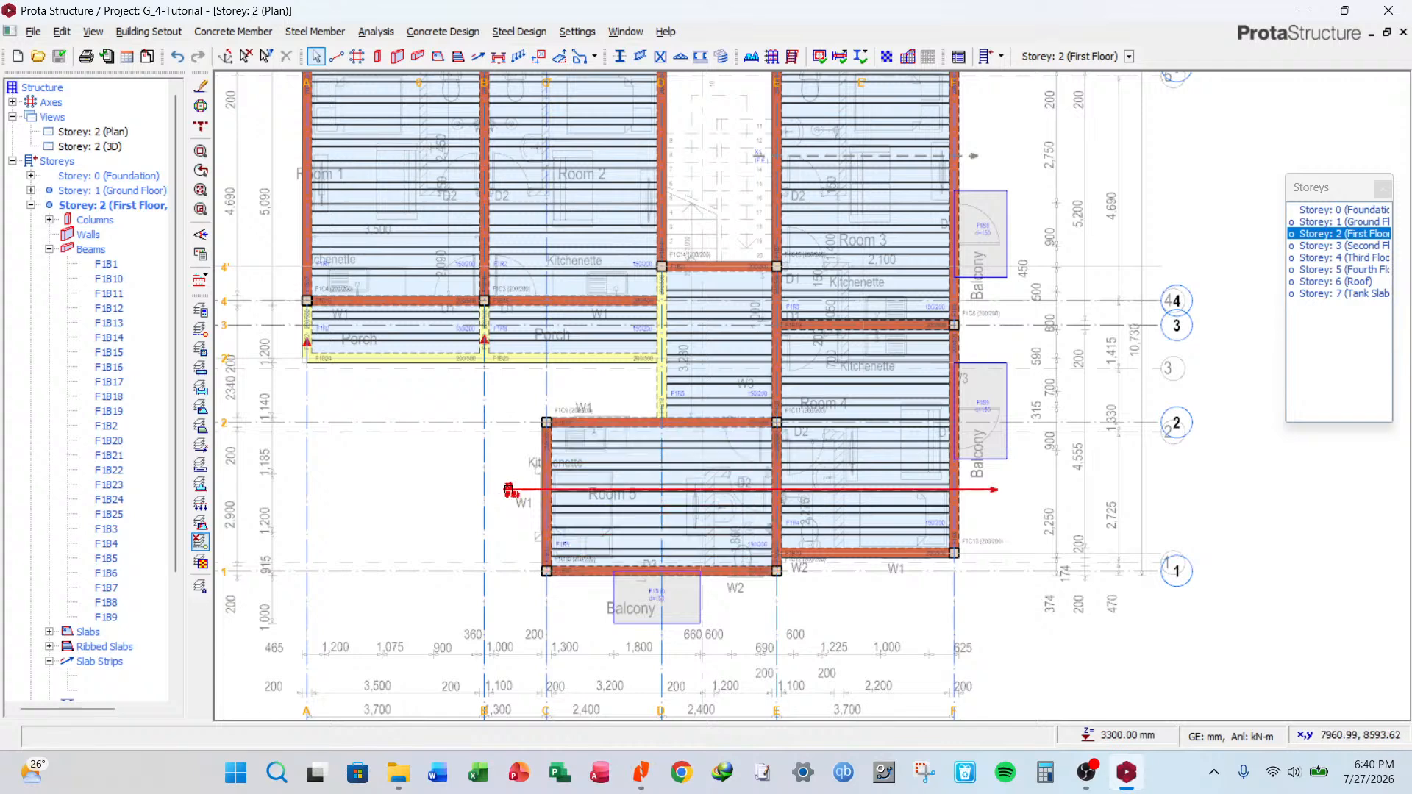
{"action": "scroll", "coordinate": [666, 524], "scroll_direction": "down", "scroll_amount": 3}
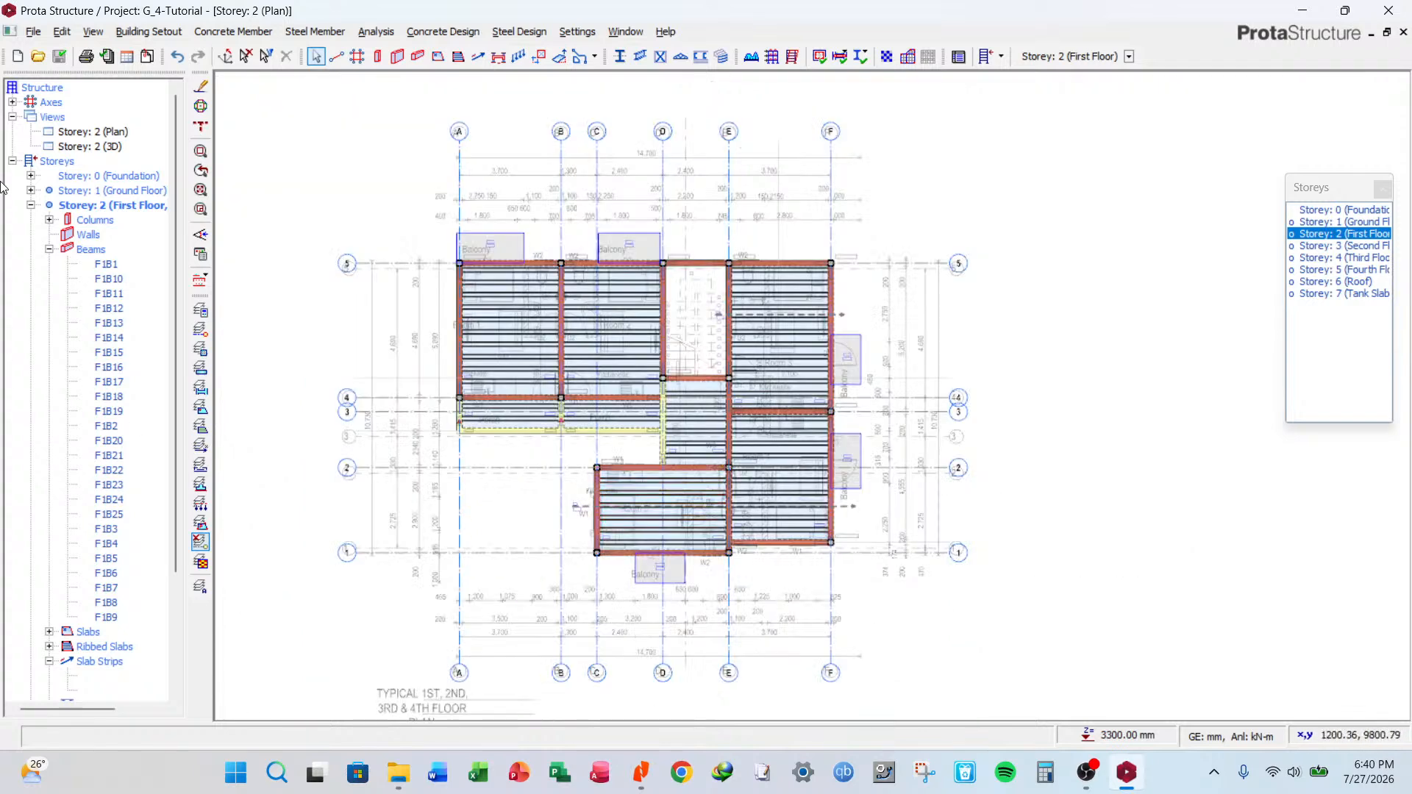
{"action": "left_click", "coordinate": [31, 206]}
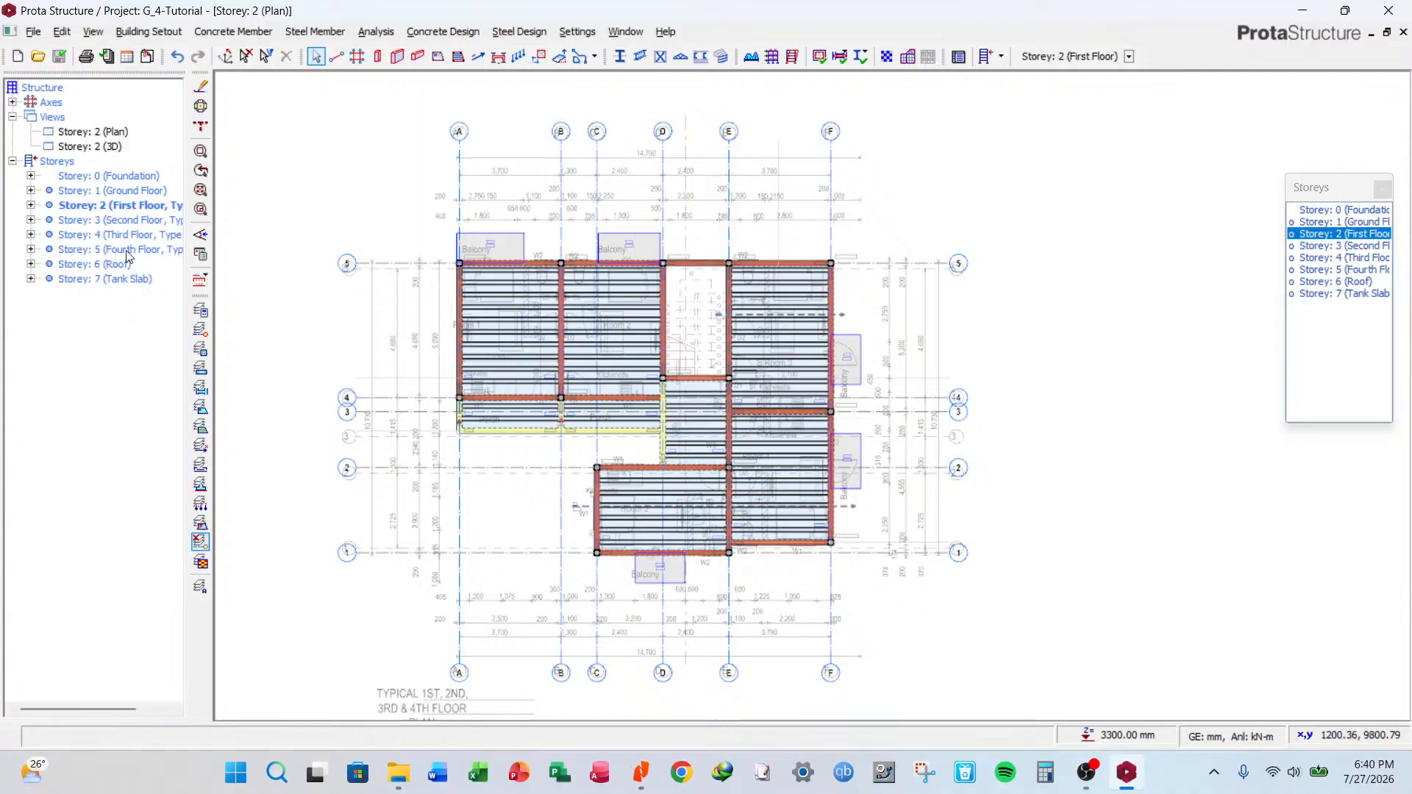
{"action": "left_click", "coordinate": [31, 205]}
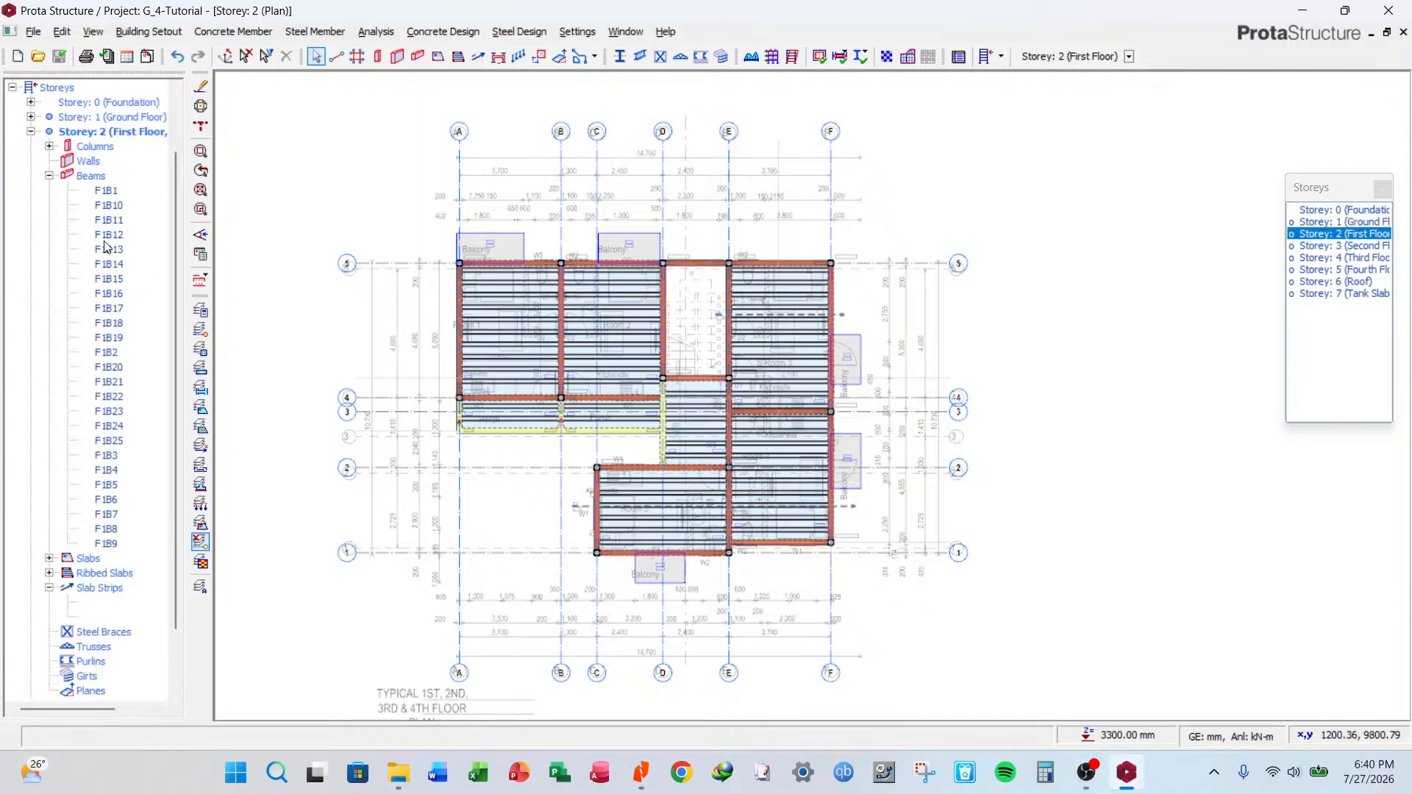
{"action": "left_click", "coordinate": [49, 175]}
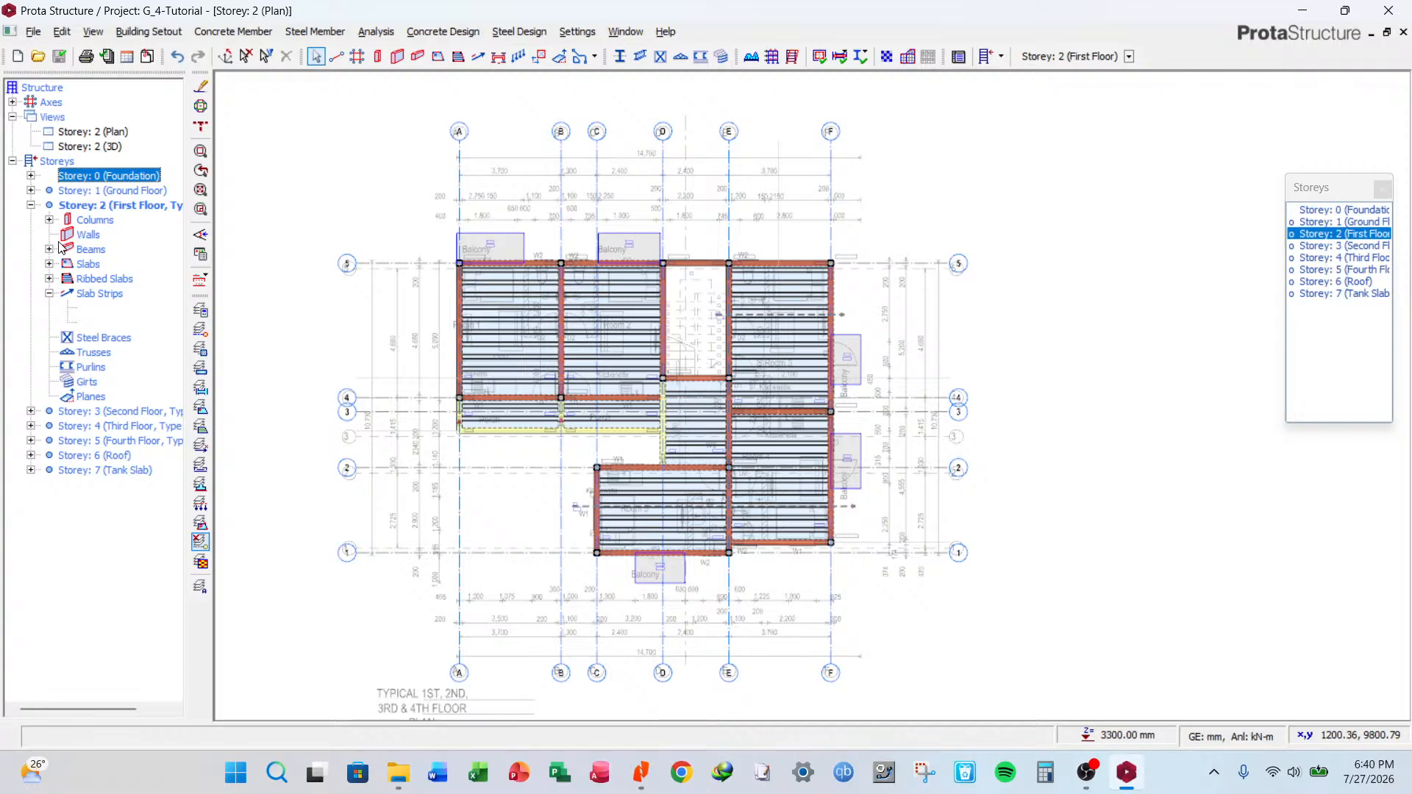
{"action": "right_click", "coordinate": [111, 278]}
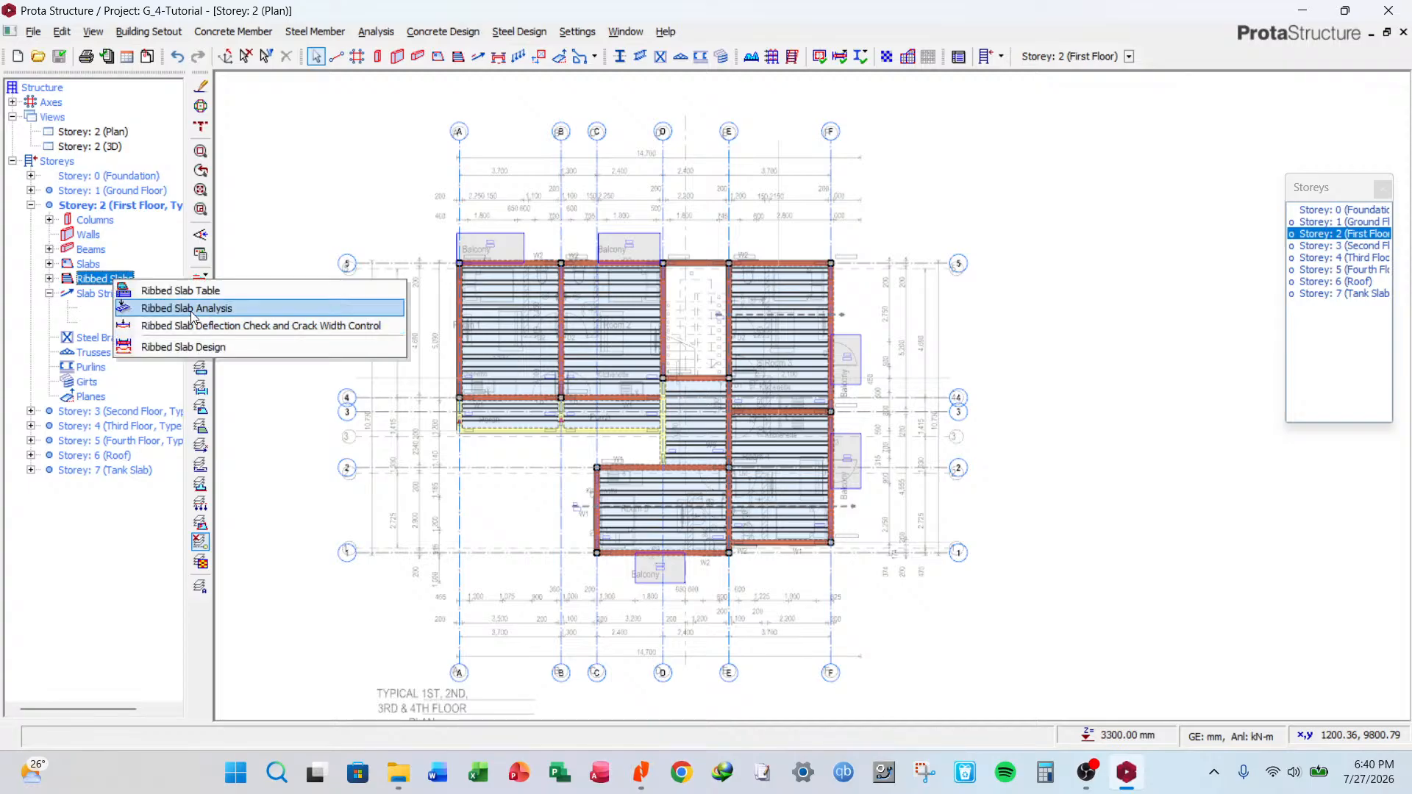
{"action": "left_click", "coordinate": [197, 312]}
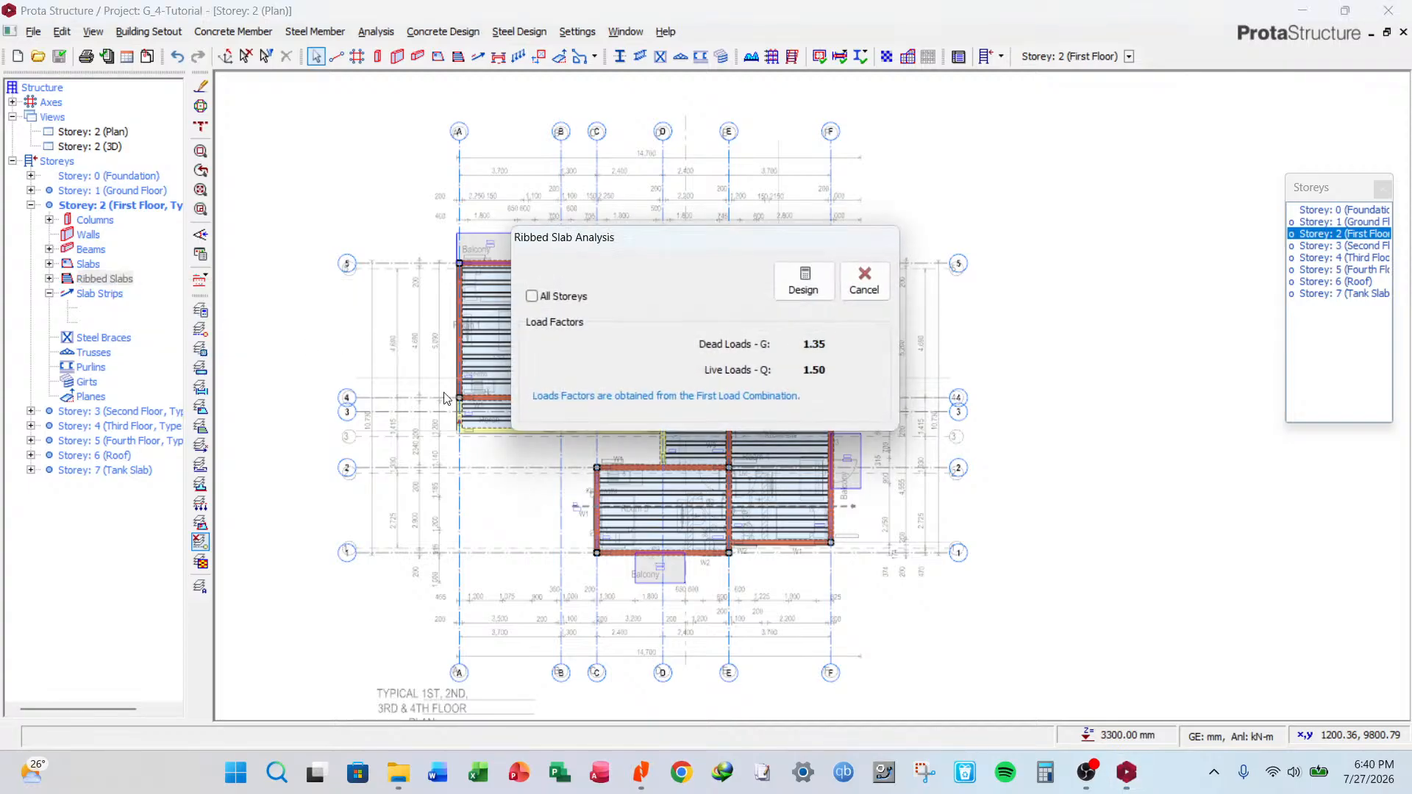
{"action": "left_click", "coordinate": [804, 281]}
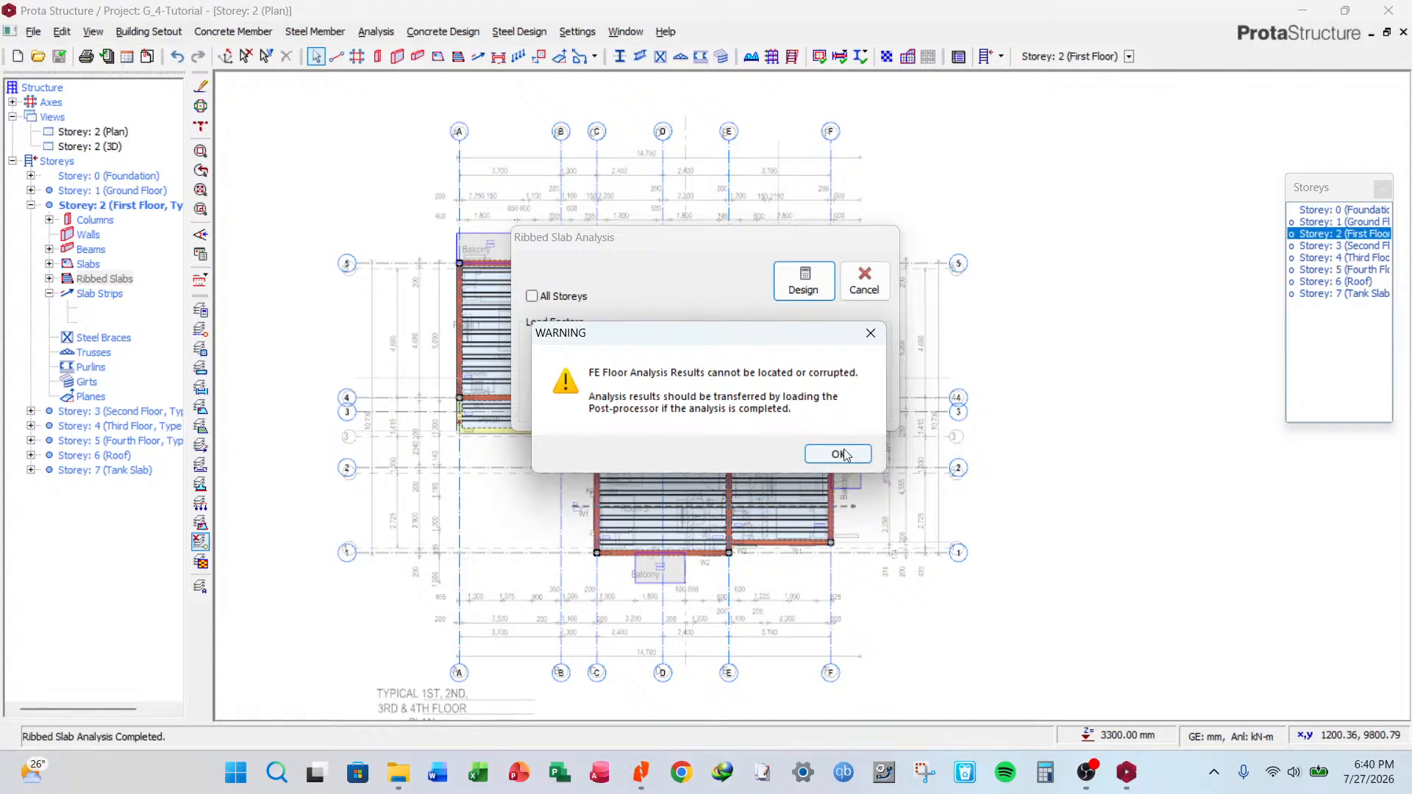
{"action": "left_click", "coordinate": [837, 456]}
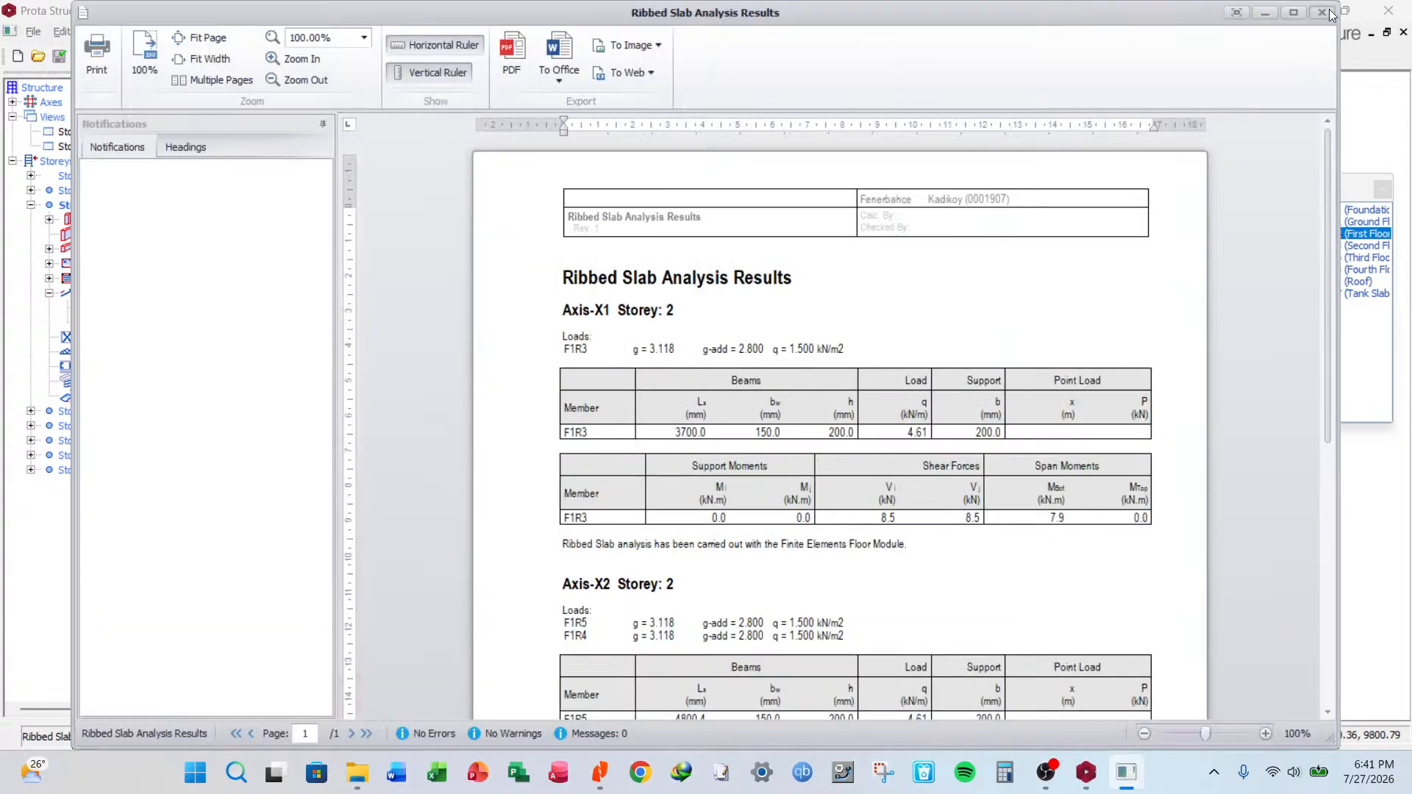
{"action": "left_click", "coordinate": [1328, 14]}
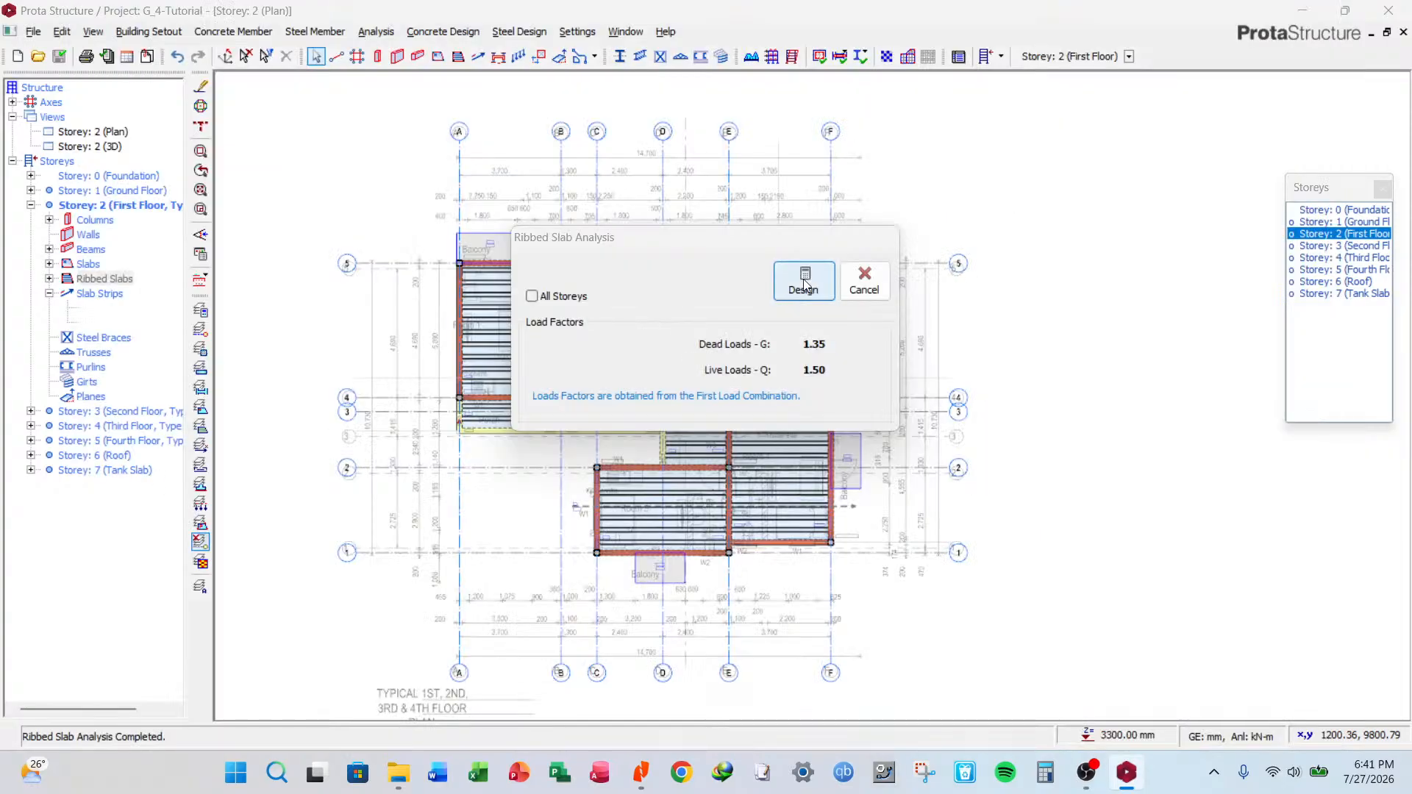
{"action": "left_click", "coordinate": [862, 278]}
Open FE Floor Analysis post-processing for Storey 2 and inspect the floor's displaced shape.
{"action": "left_click", "coordinate": [377, 33]}
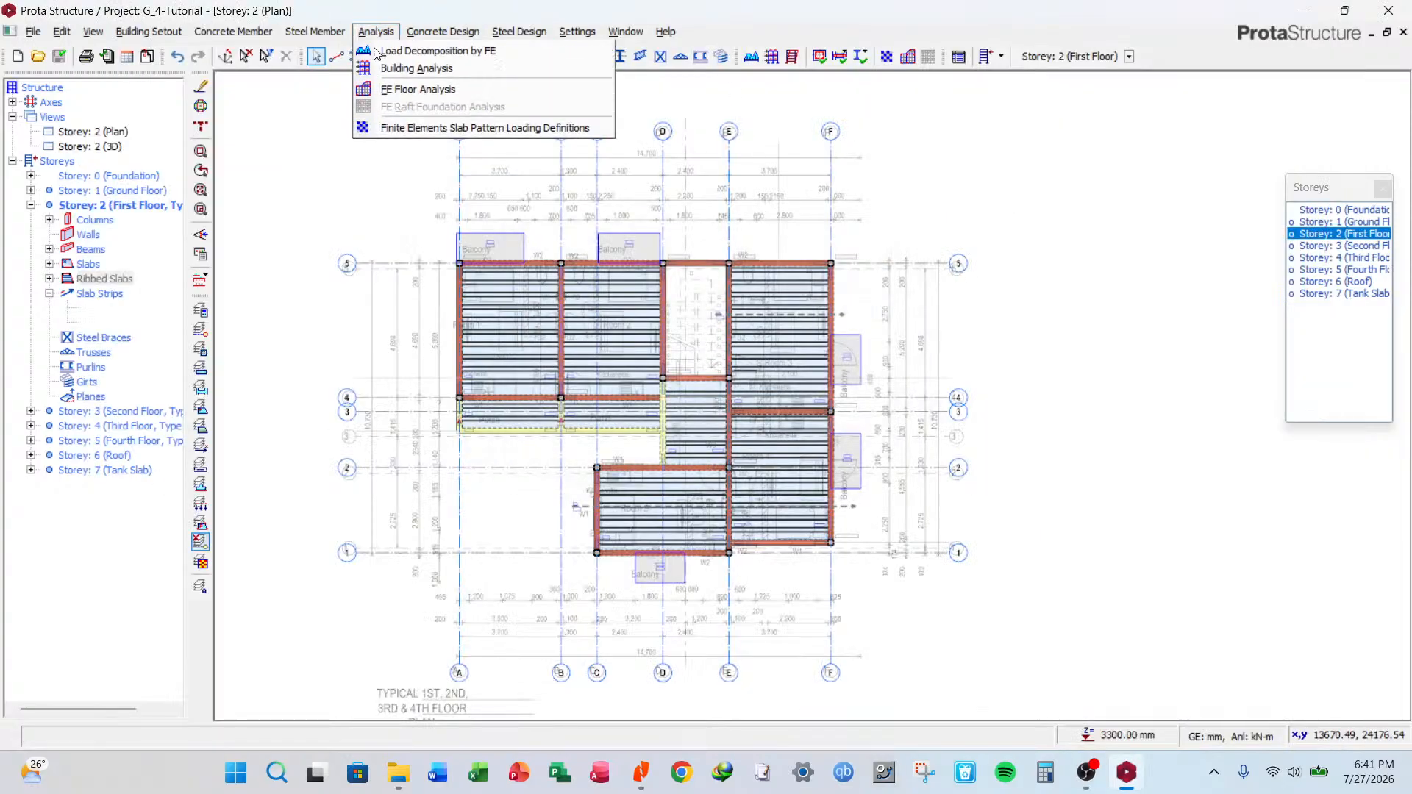
{"action": "left_click", "coordinate": [416, 94]}
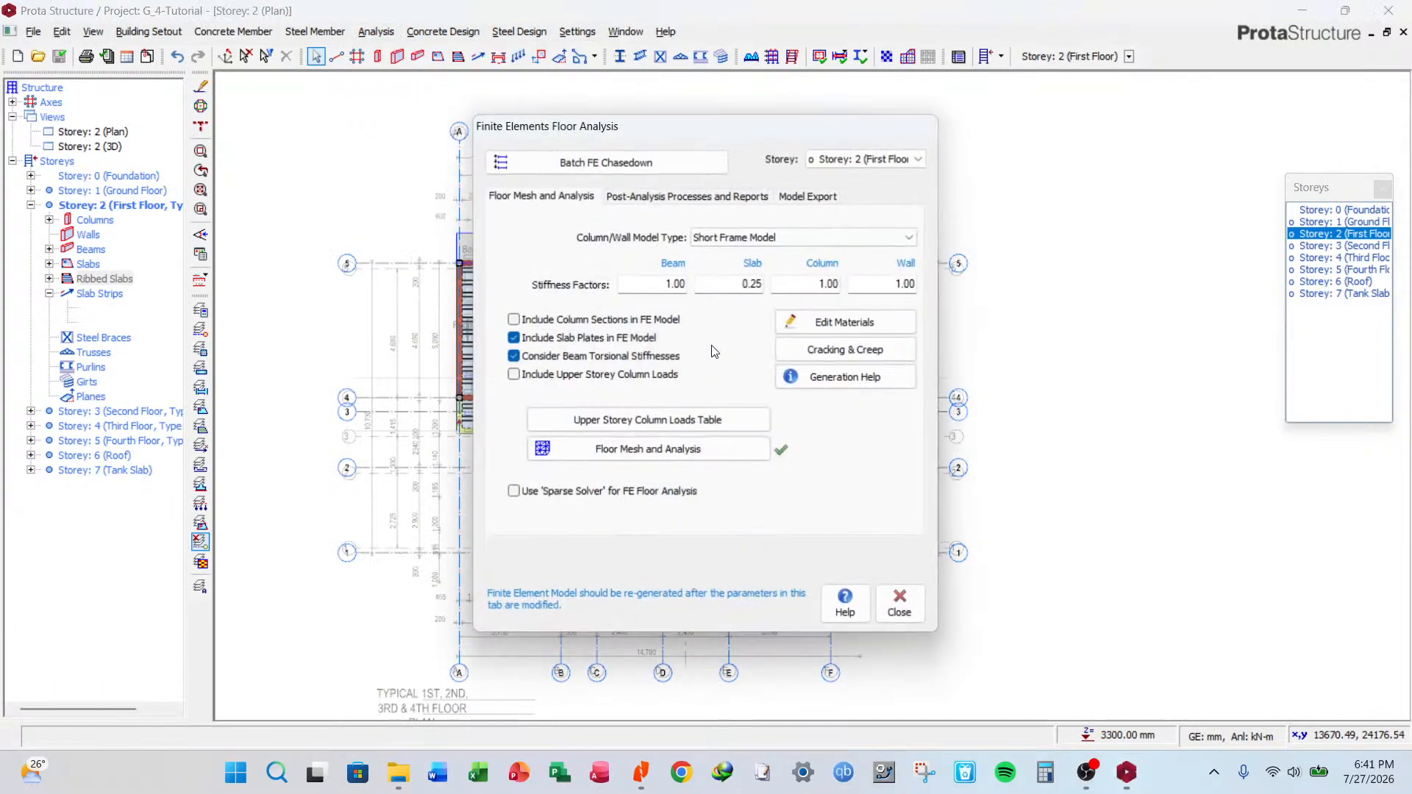
{"action": "left_click", "coordinate": [722, 451]}
{"action": "left_click", "coordinate": [708, 448]}
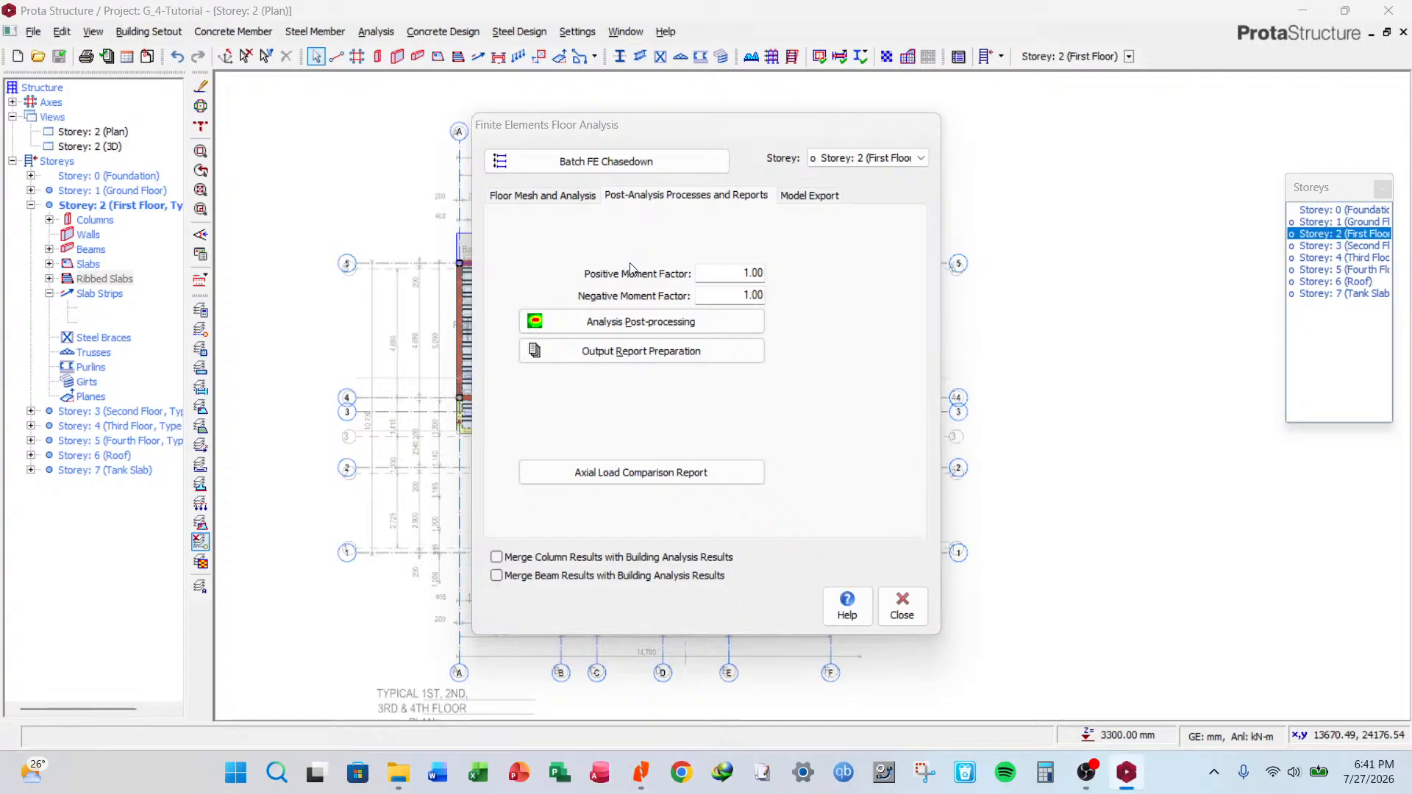
{"action": "left_click", "coordinate": [650, 328]}
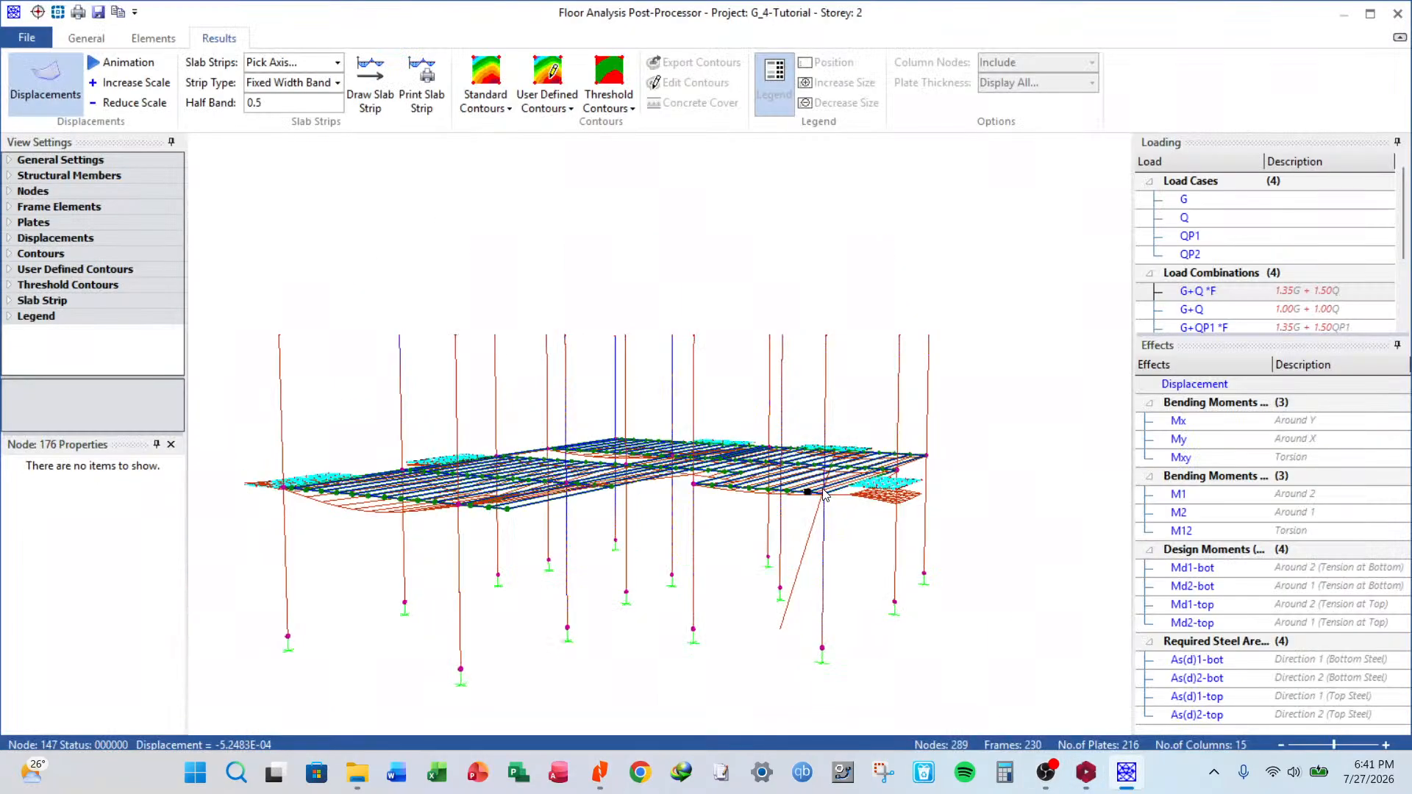
{"action": "left_click_drag", "start_coordinate": [815, 490], "coordinate": [671, 478]}
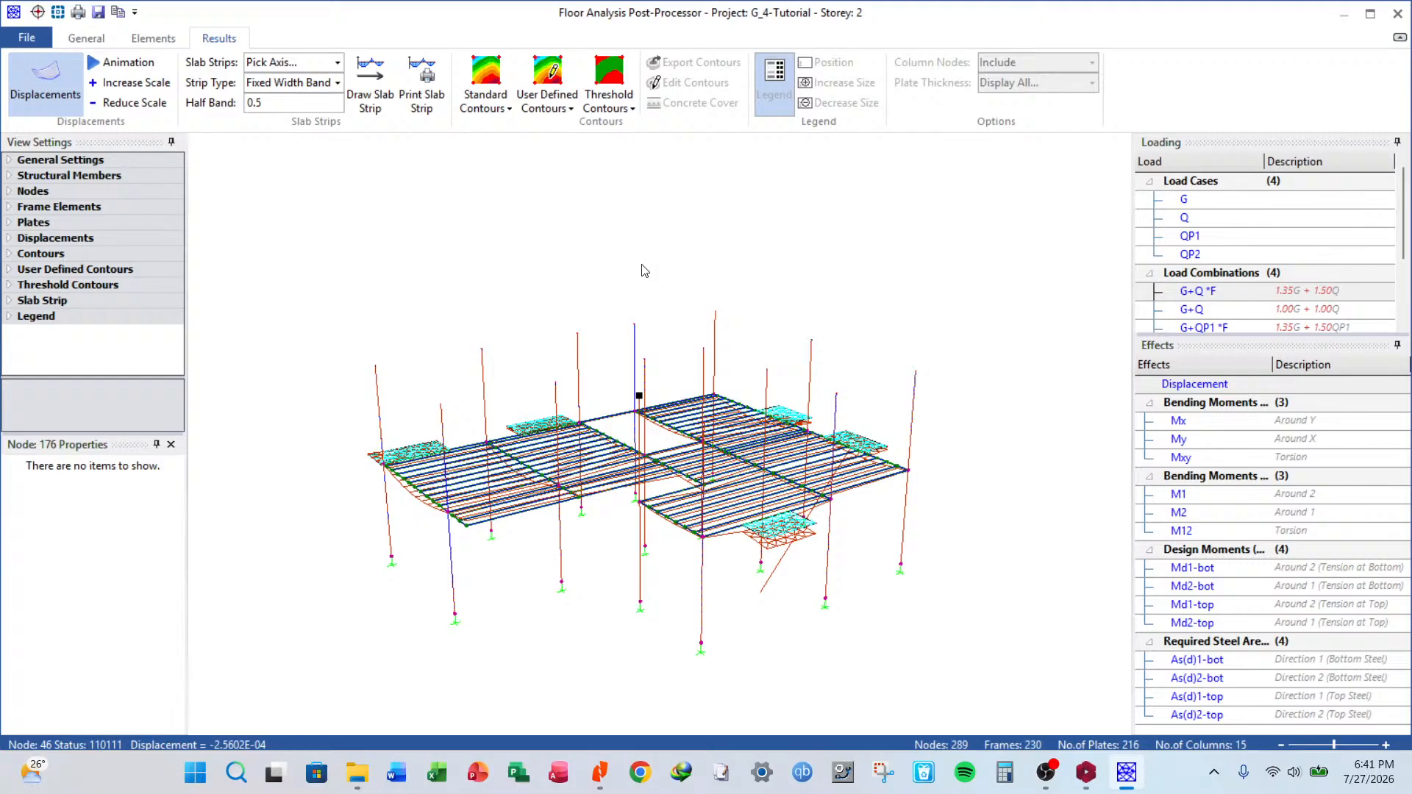
Transfer the slab strip FE results with Include in Strip Results and plate torsion effects considered, and save the project.
{"action": "left_click", "coordinate": [1398, 14]}
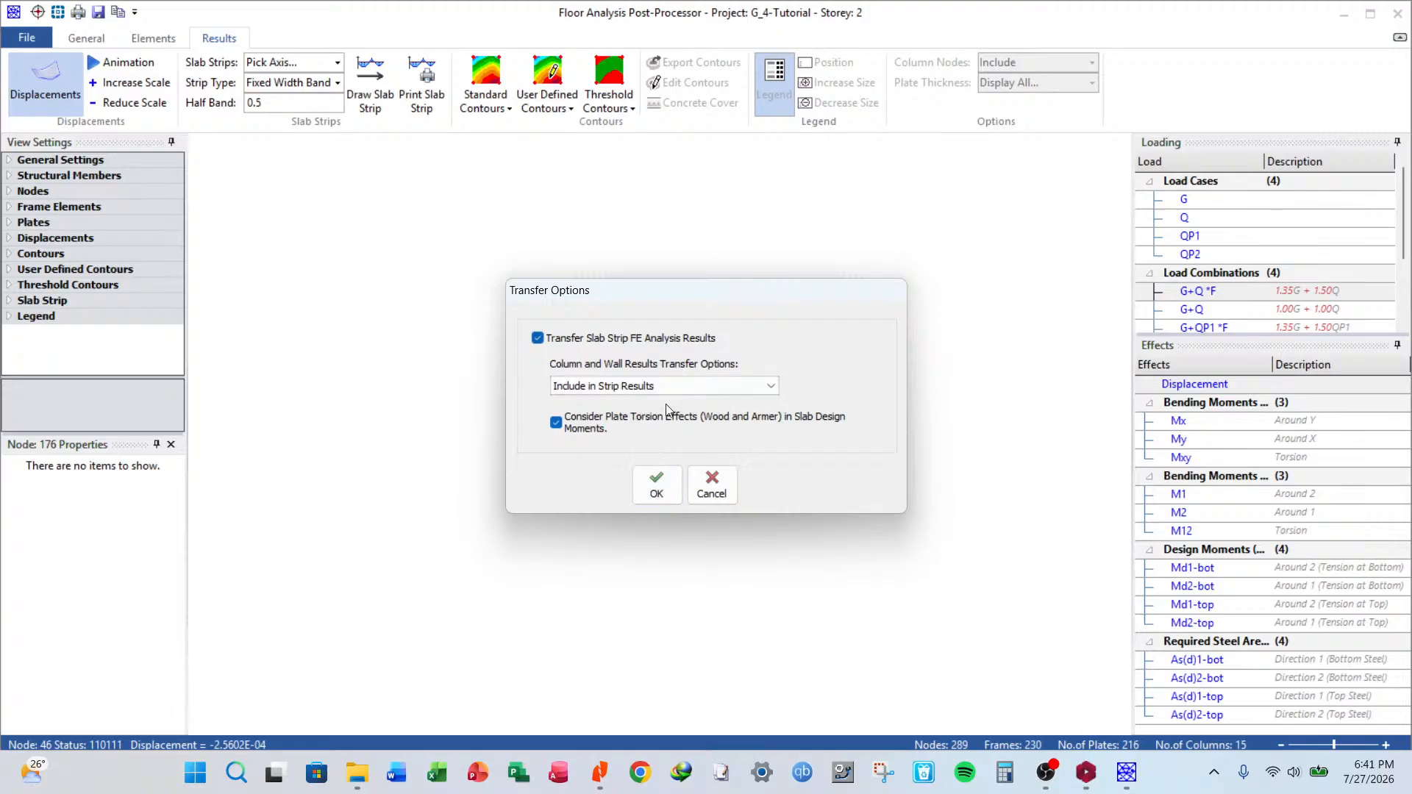
{"action": "left_click", "coordinate": [655, 494]}
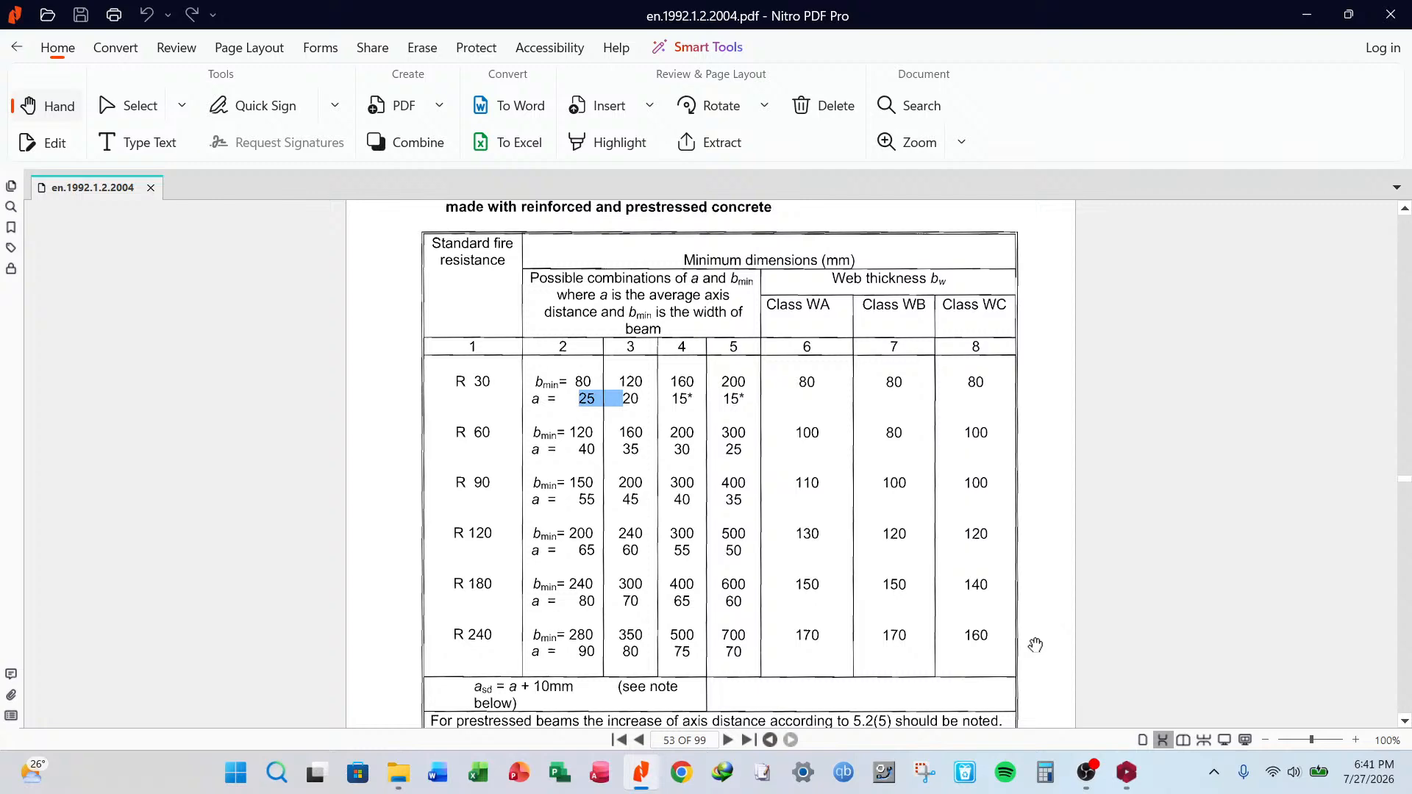
{"action": "left_click", "coordinate": [1123, 781]}
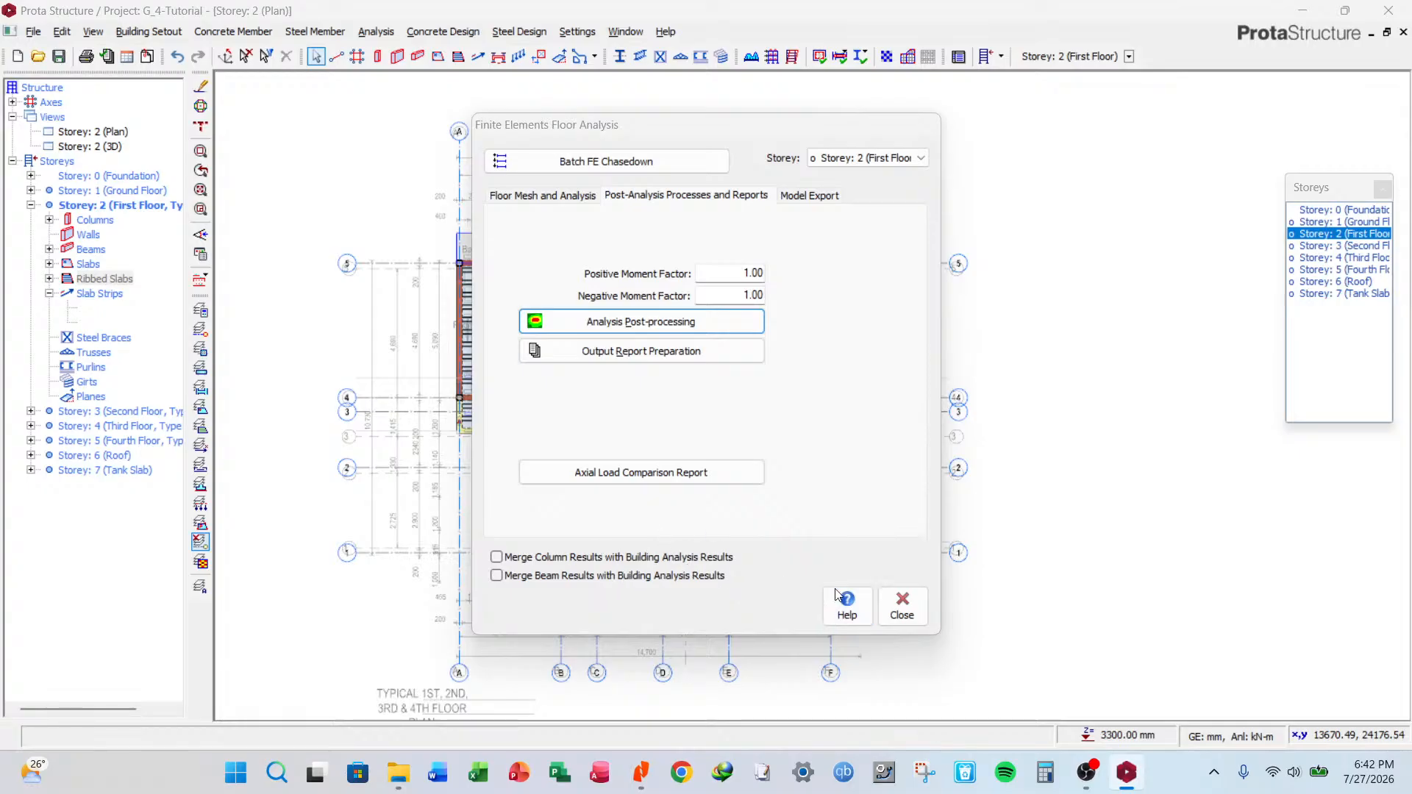
{"action": "left_click", "coordinate": [900, 606]}
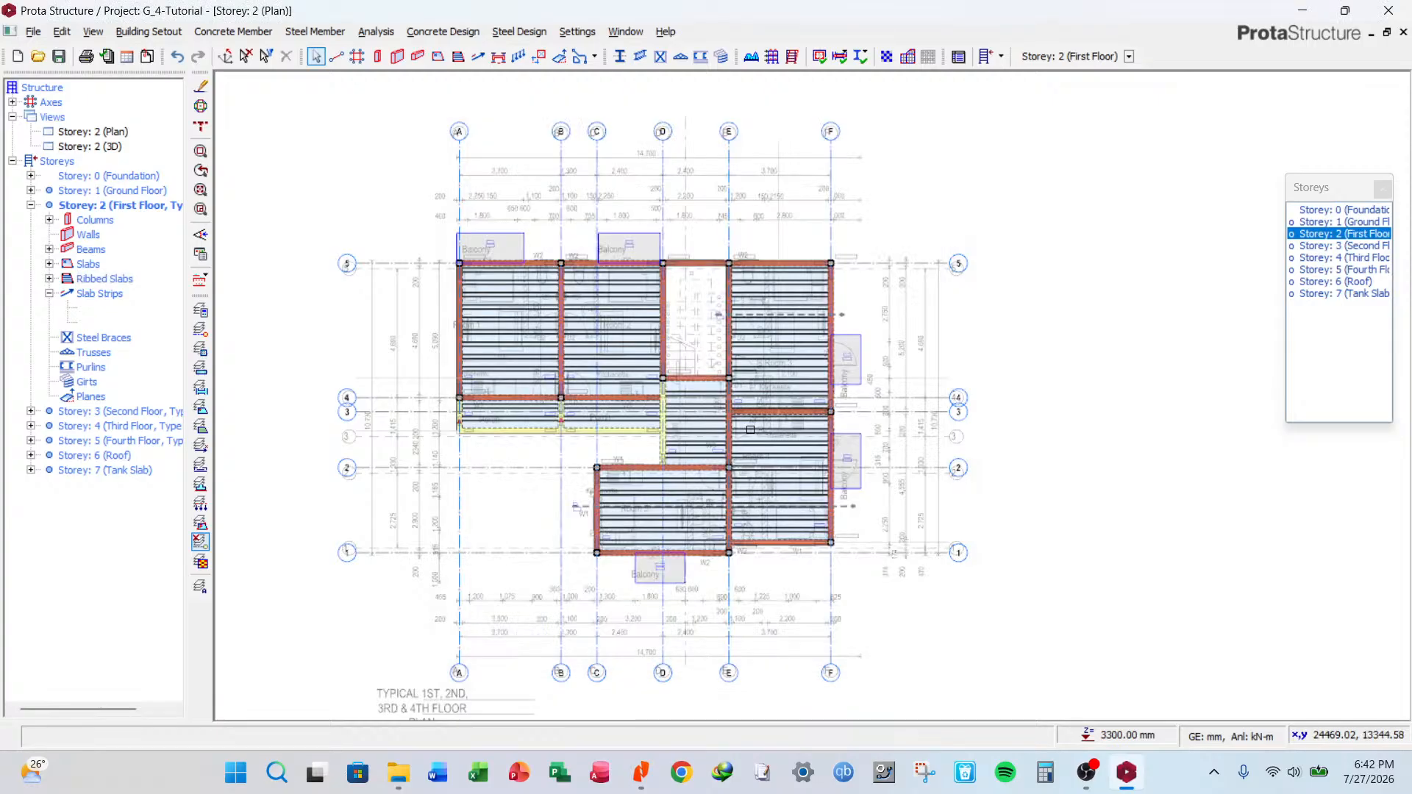
{"action": "key", "text": "ctrl+s"}
Run Ribbed Slab Analysis for Storey 2 only, using the transferred floor analysis results.
{"action": "left_click", "coordinate": [102, 282]}
{"action": "right_click", "coordinate": [102, 283]}
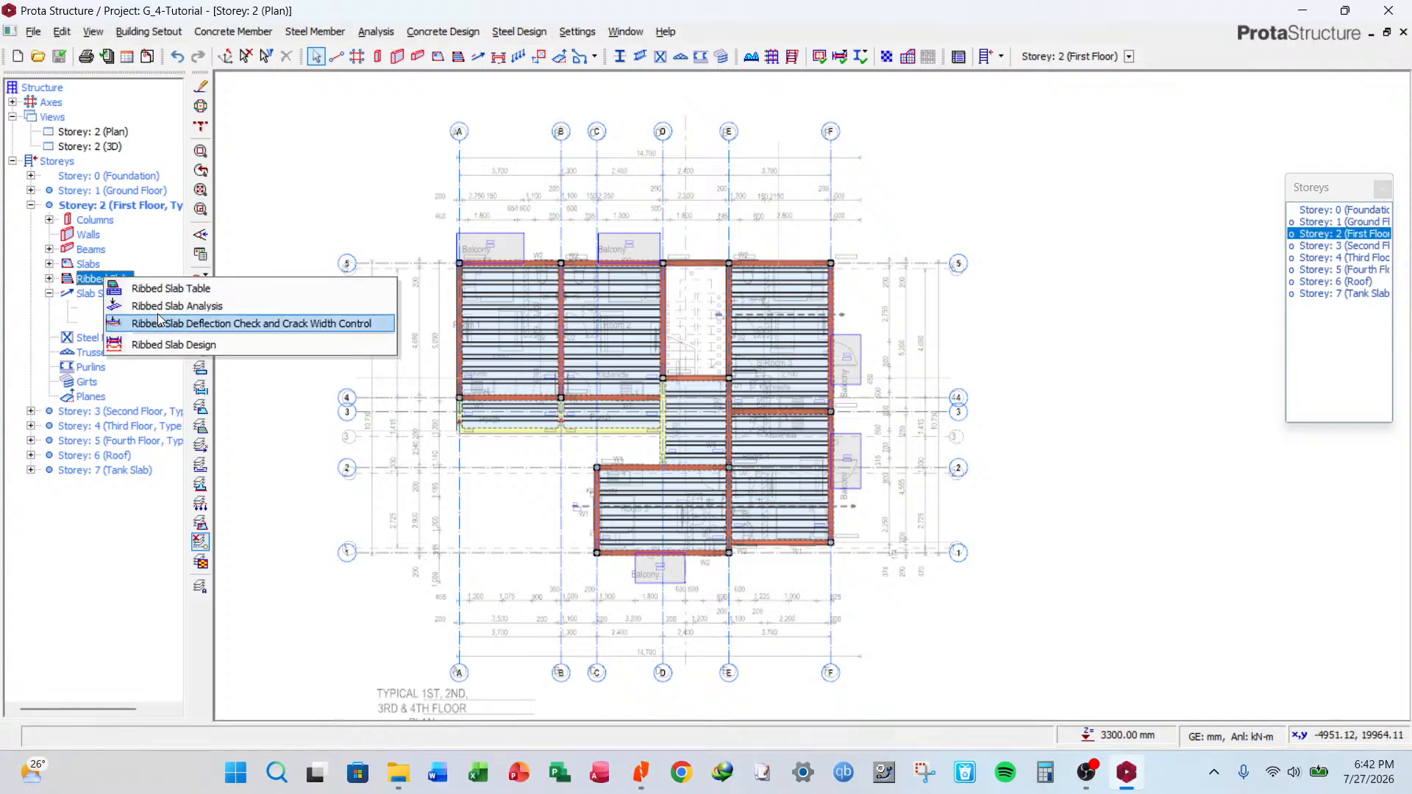
{"action": "left_click", "coordinate": [147, 298]}
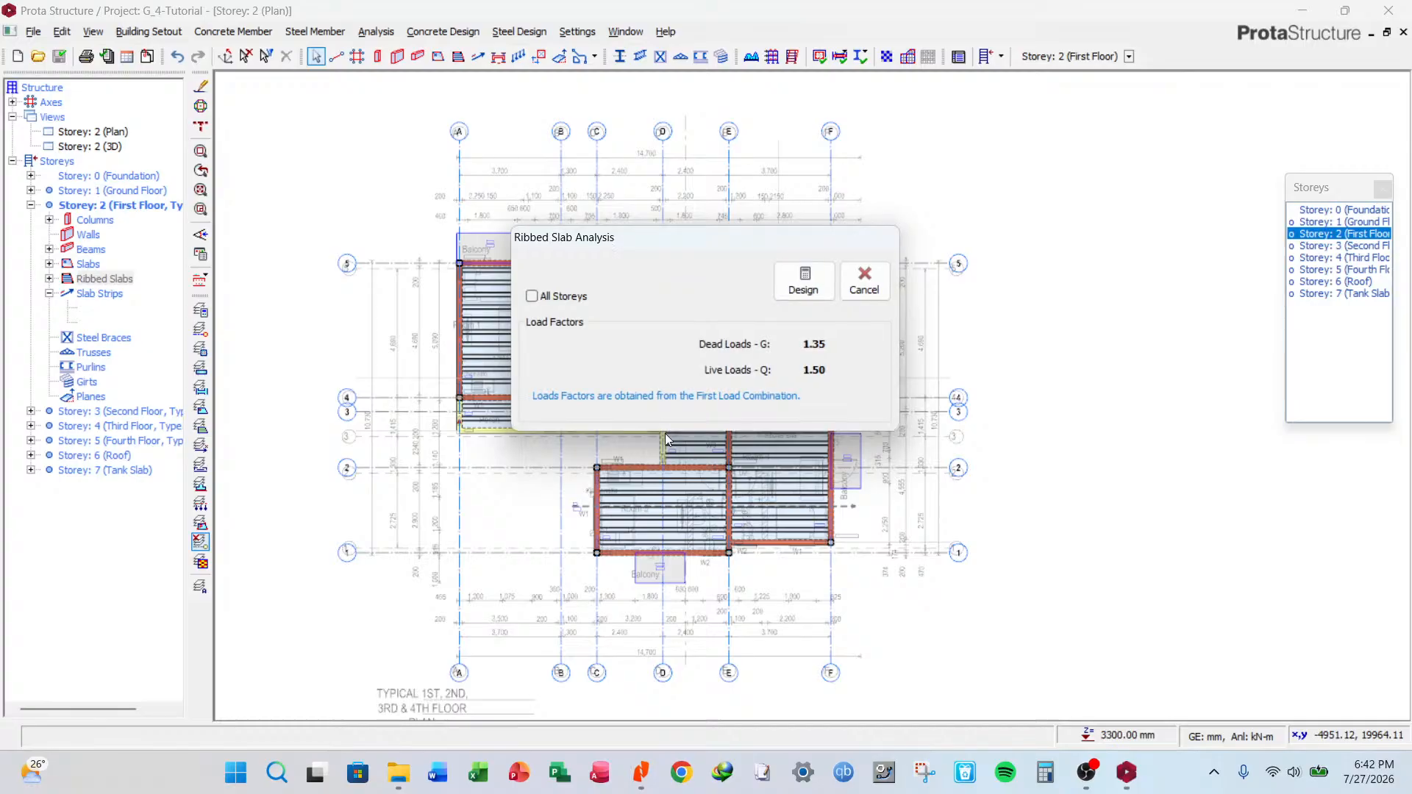
{"action": "left_click", "coordinate": [797, 298]}
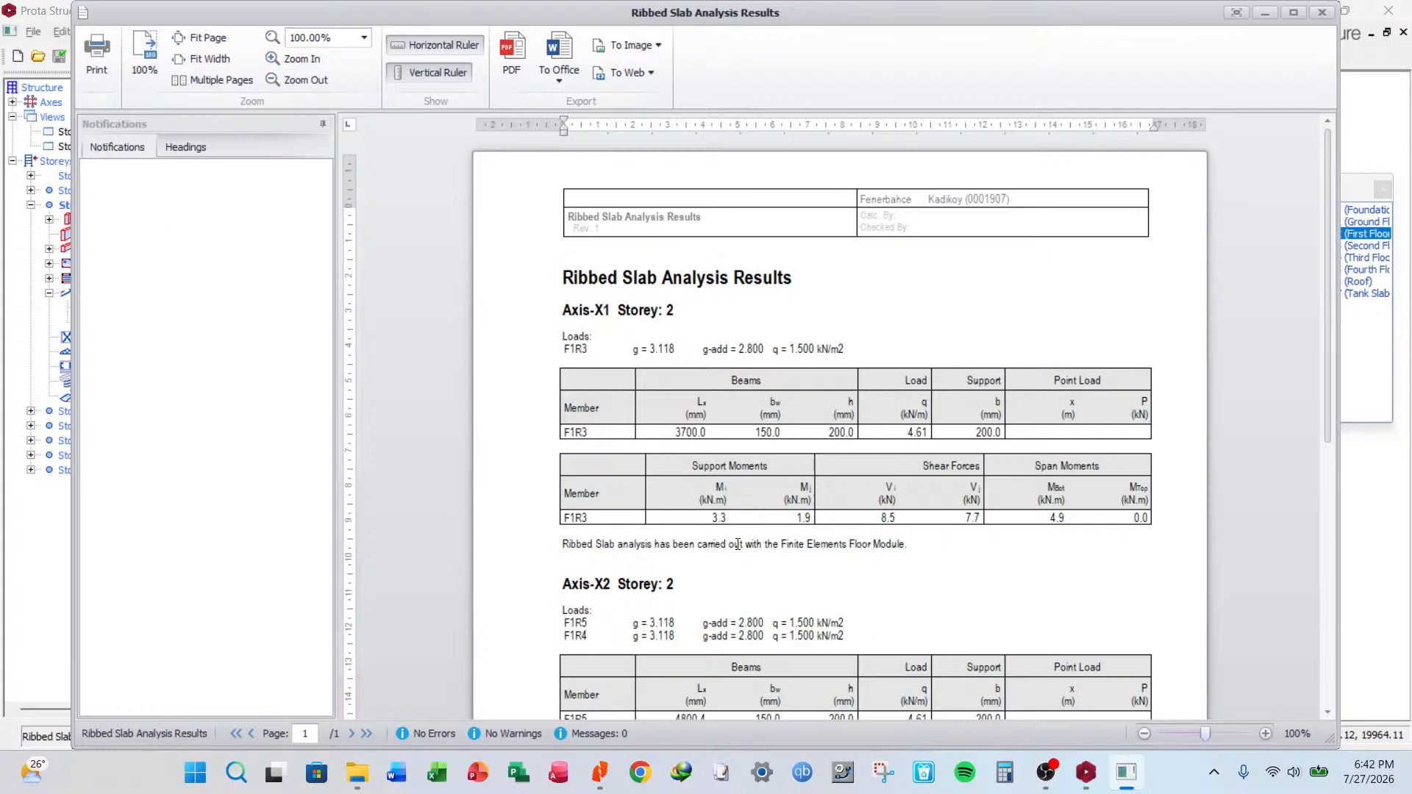
Review the loads, support moments, shear forces and span moments reported for the ribs on Axis-X1 and Axis-X2.
{"action": "scroll", "coordinate": [738, 545], "scroll_direction": "down", "scroll_amount": 5}
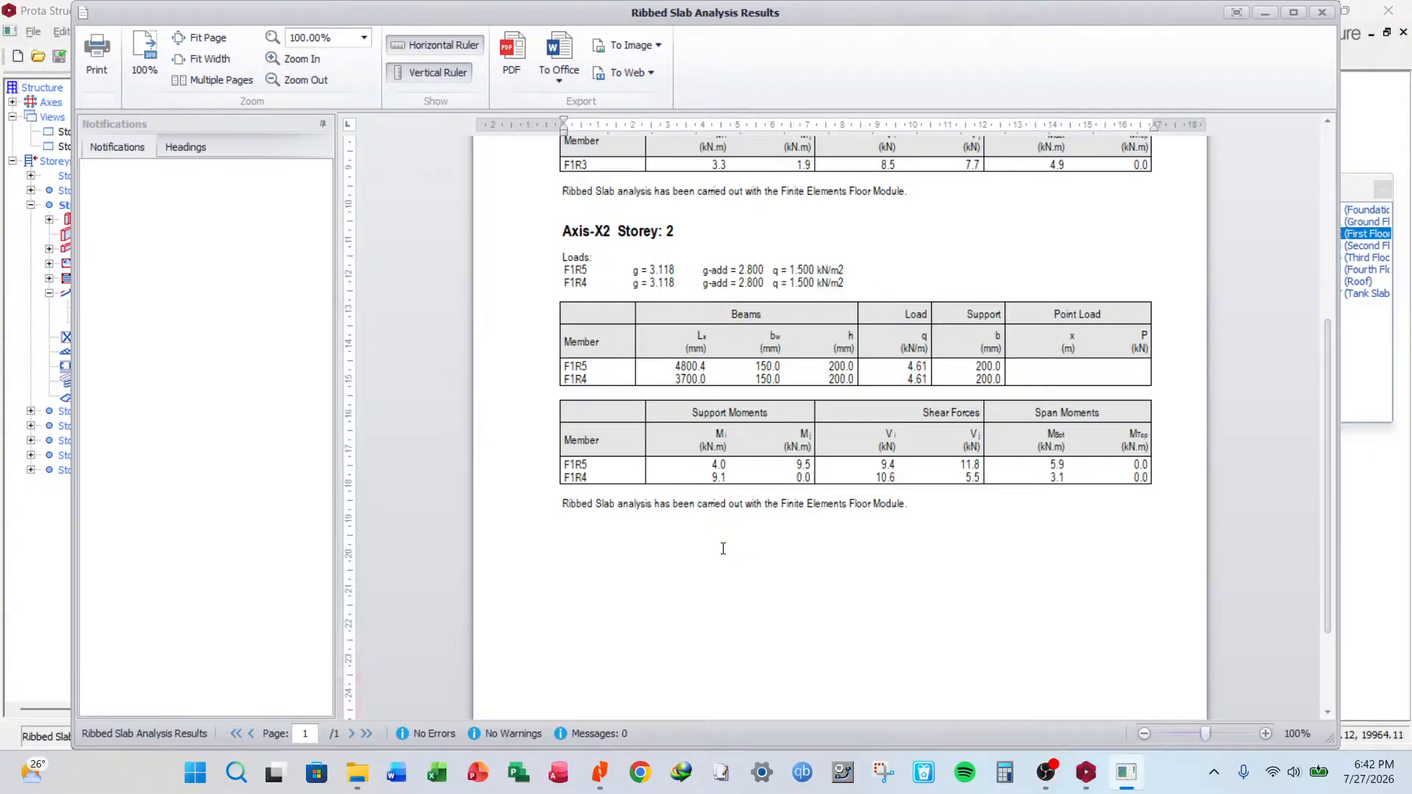
{"action": "scroll", "coordinate": [732, 515], "scroll_direction": "up", "scroll_amount": 5}
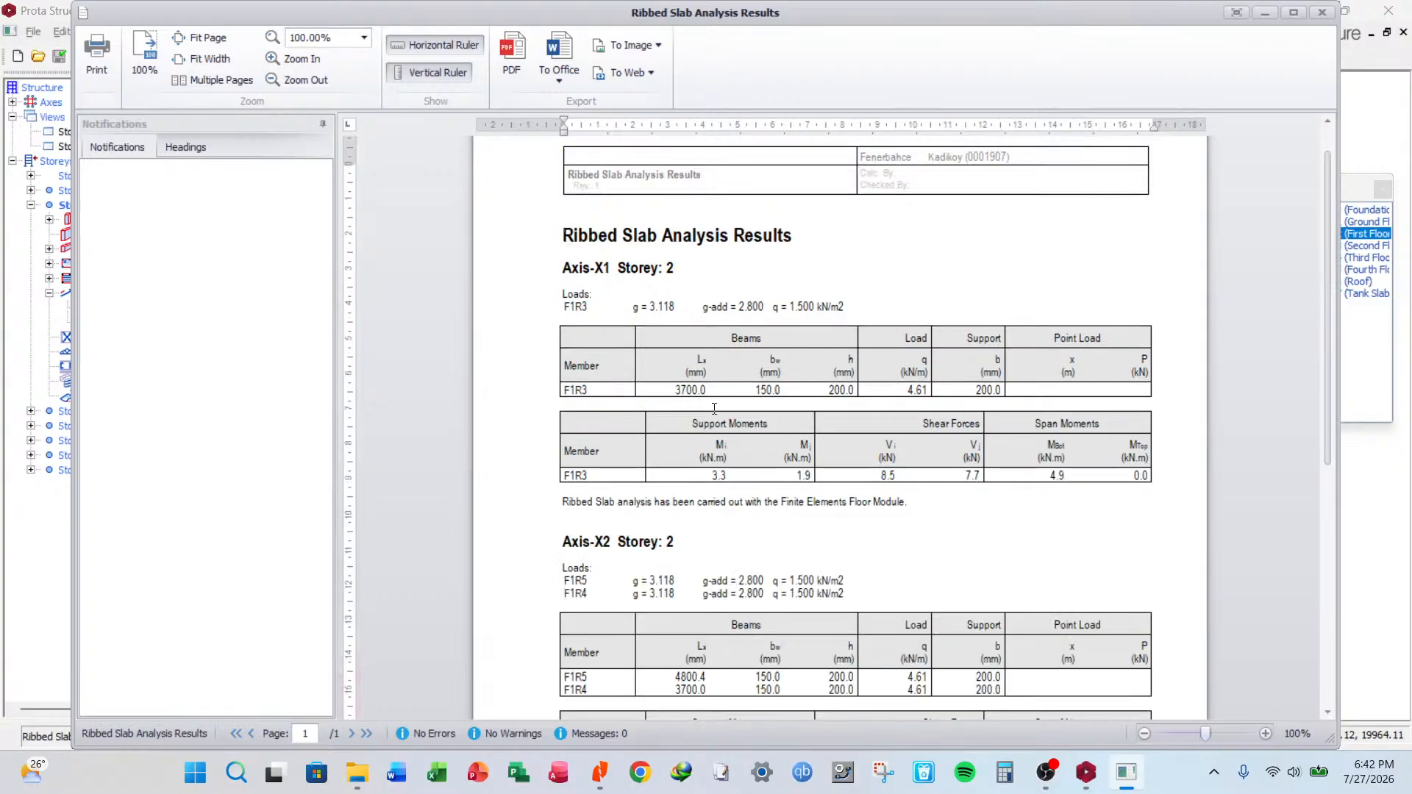
{"action": "scroll", "coordinate": [623, 481], "scroll_direction": "down", "scroll_amount": 3}
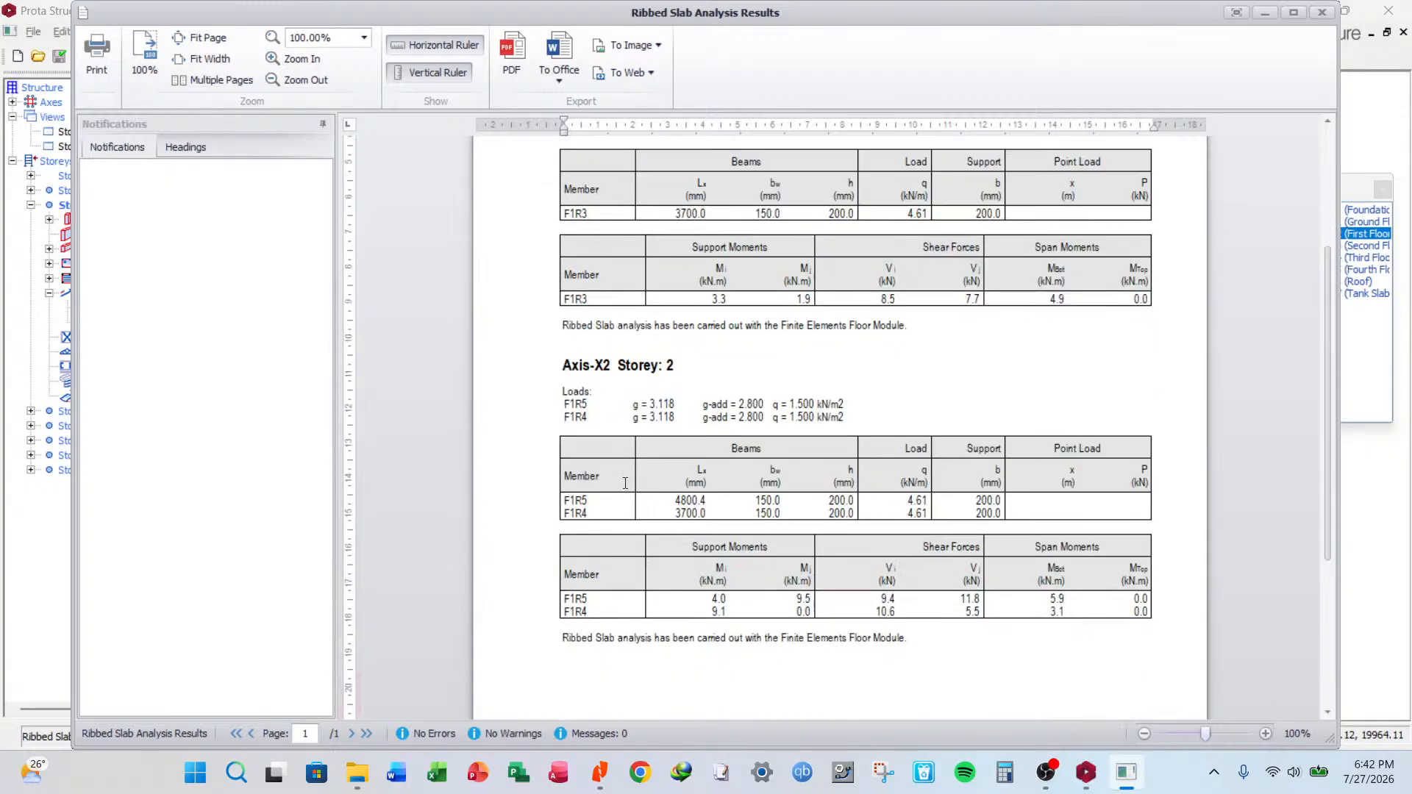
{"action": "scroll", "coordinate": [635, 490], "scroll_direction": "up", "scroll_amount": 3}
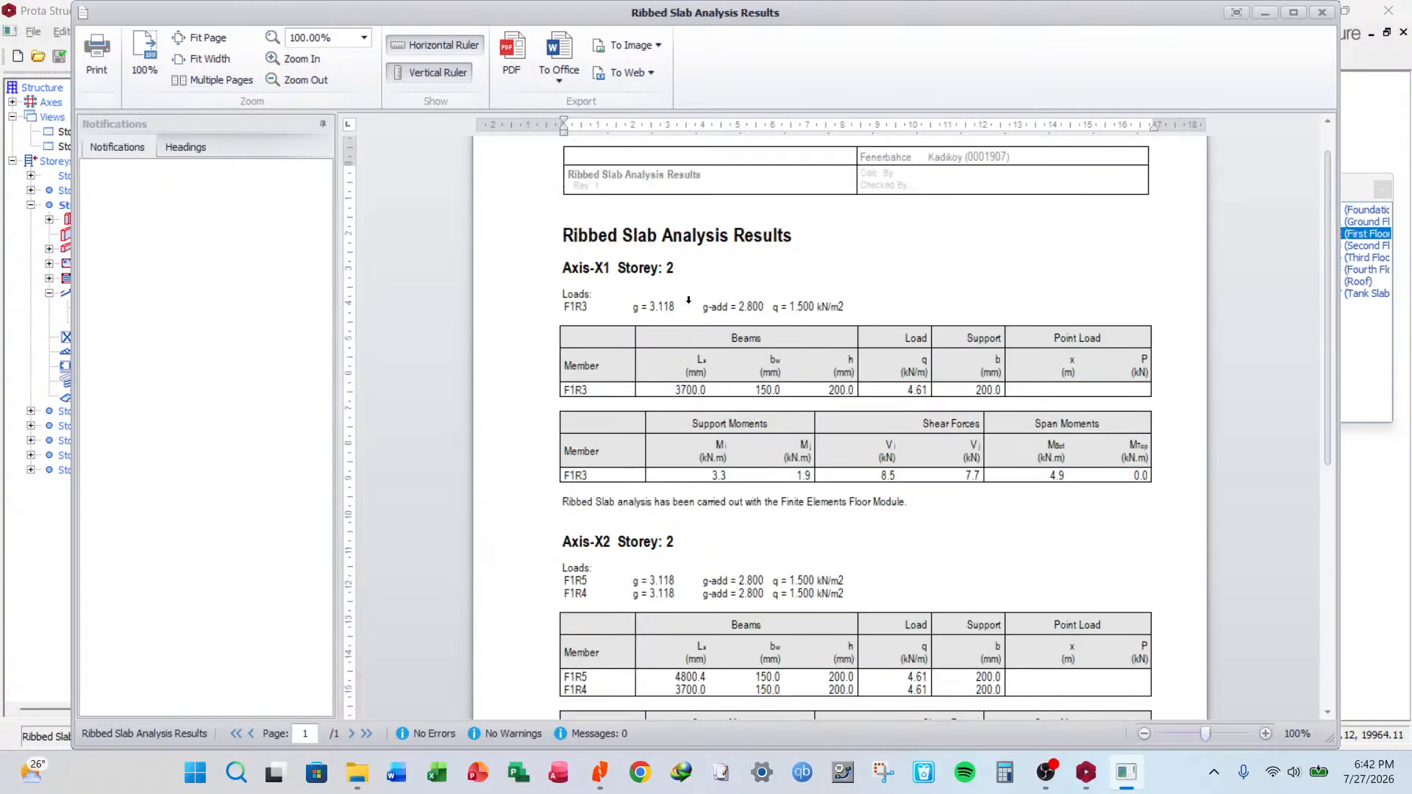
{"action": "double_click", "coordinate": [614, 271]}
{"action": "left_click_drag", "start_coordinate": [736, 477], "coordinate": [729, 480]}
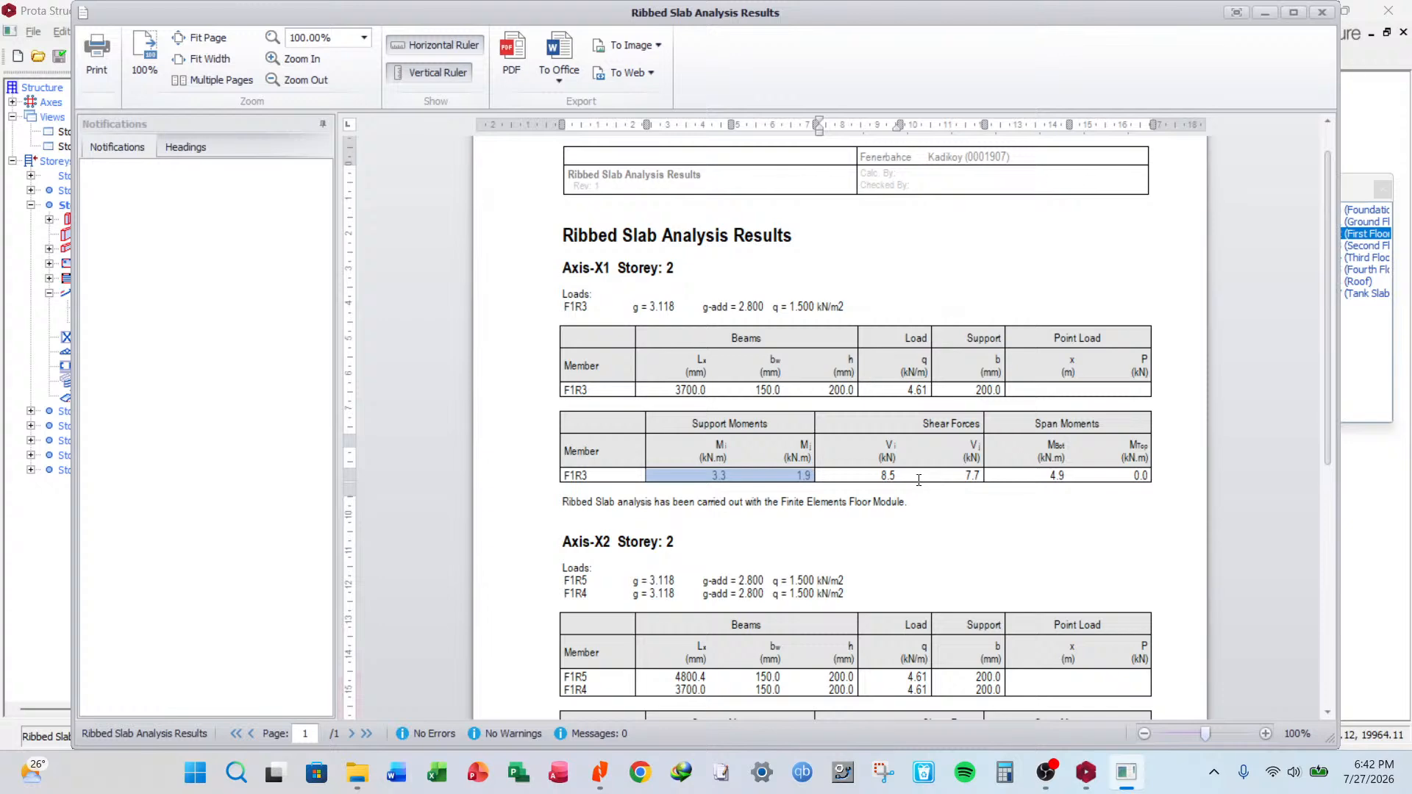
Examine the shear forces and span moments of rib F1R3 and the support moments of rib F1R5 in the results report.
{"action": "left_click_drag", "start_coordinate": [919, 479], "coordinate": [899, 479]}
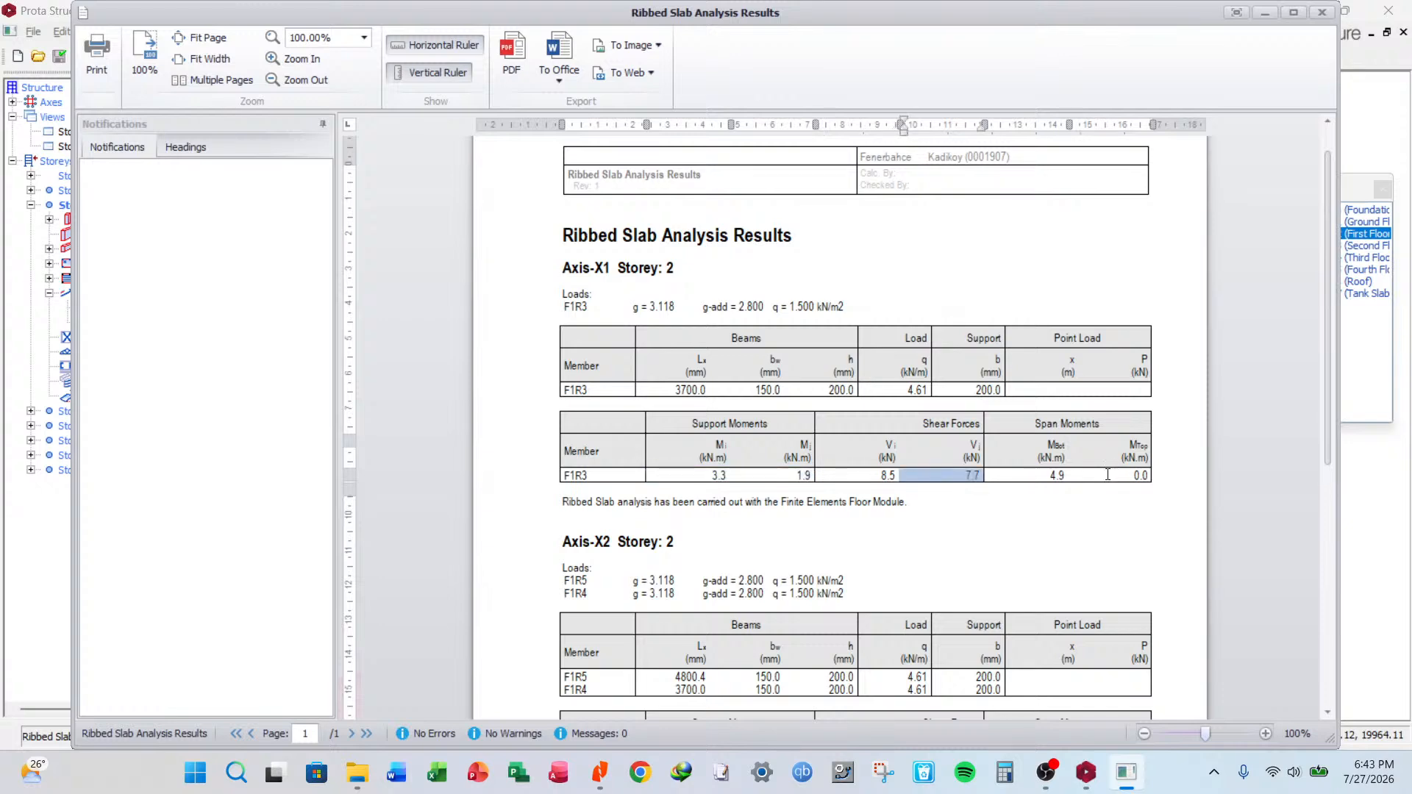
{"action": "left_click_drag", "start_coordinate": [1067, 476], "coordinate": [994, 479]}
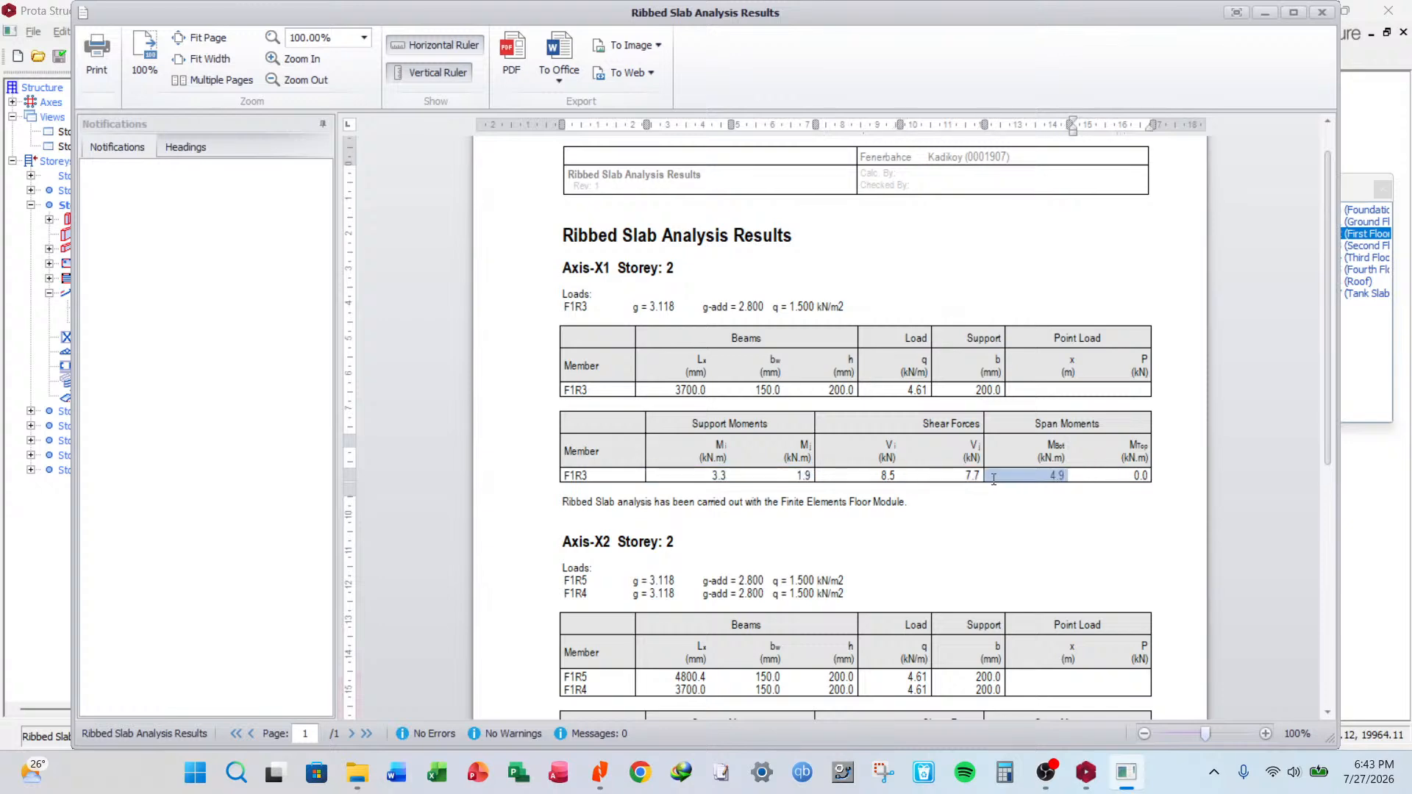
{"action": "left_click", "coordinate": [1070, 476]}
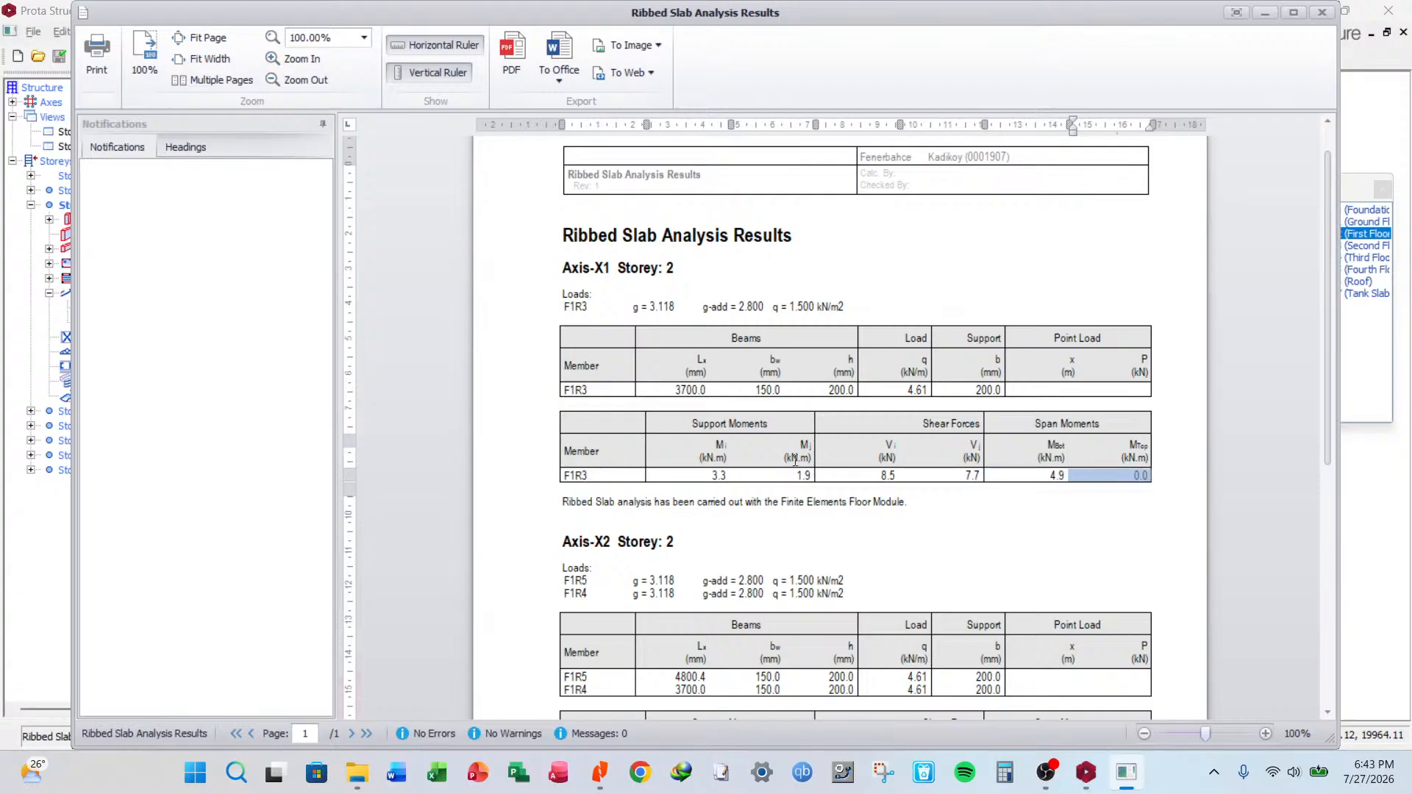
{"action": "scroll", "coordinate": [731, 604], "scroll_direction": "down", "scroll_amount": 3}
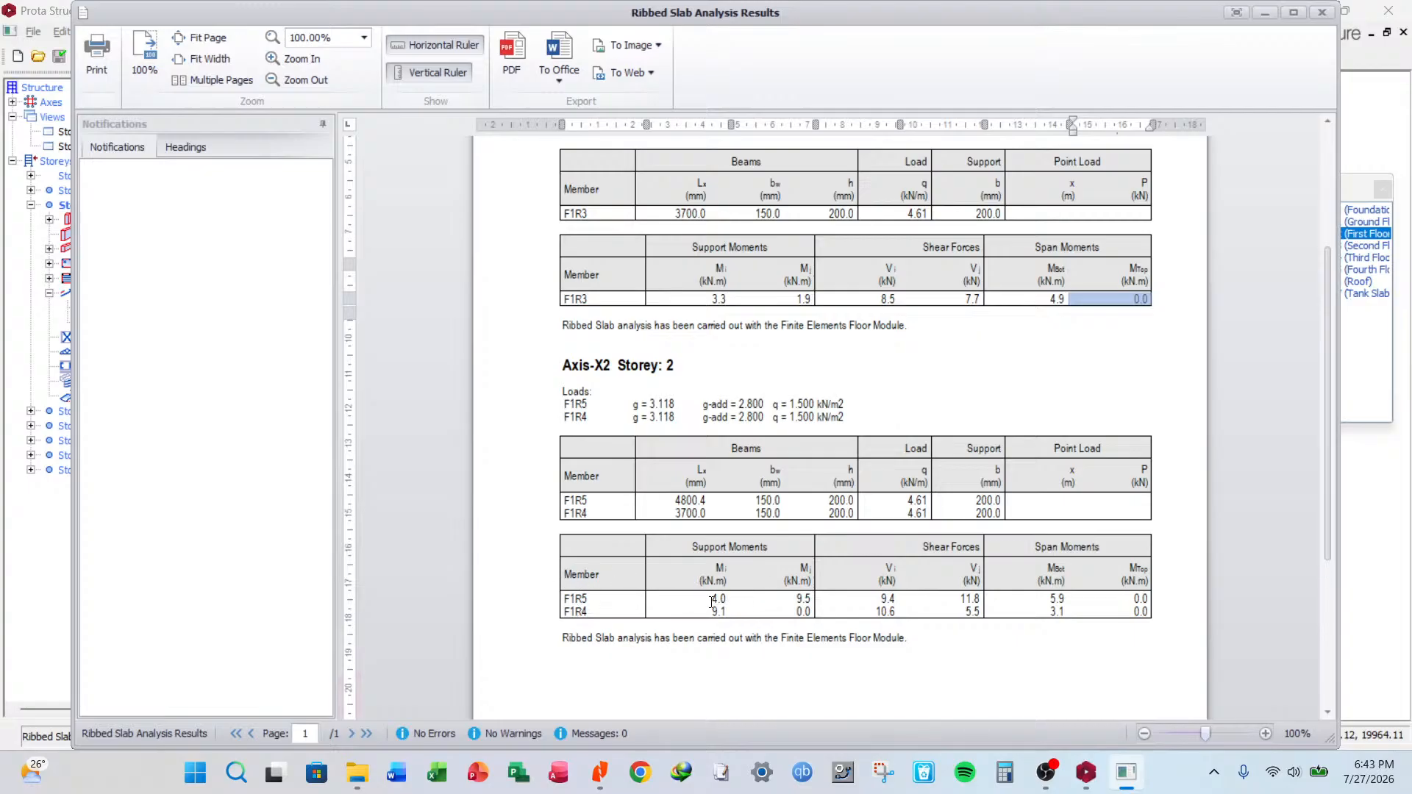
{"action": "left_click", "coordinate": [789, 598]}
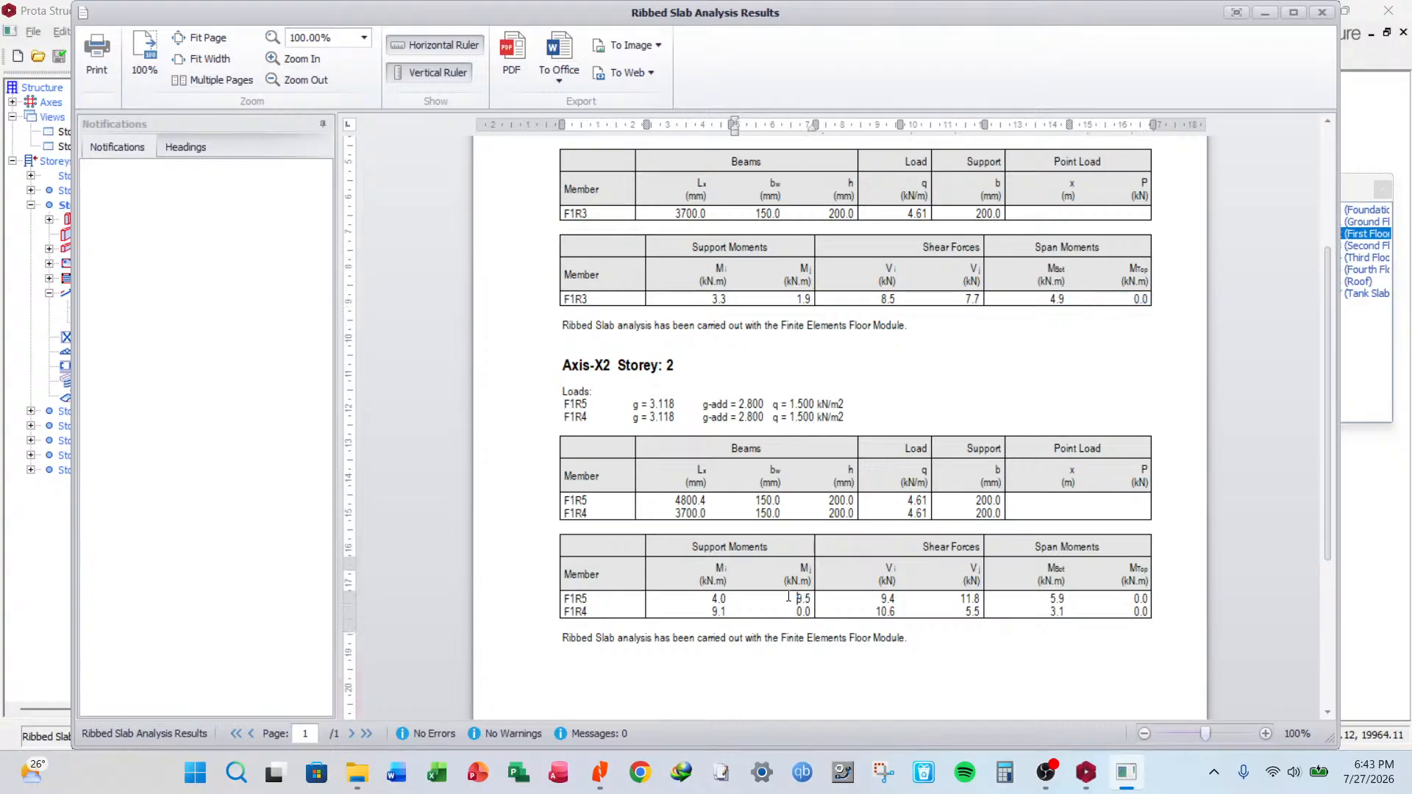
{"action": "double_click", "coordinate": [789, 597]}
{"action": "double_click", "coordinate": [728, 598]}
{"action": "left_click_drag", "start_coordinate": [730, 597], "coordinate": [680, 605]}
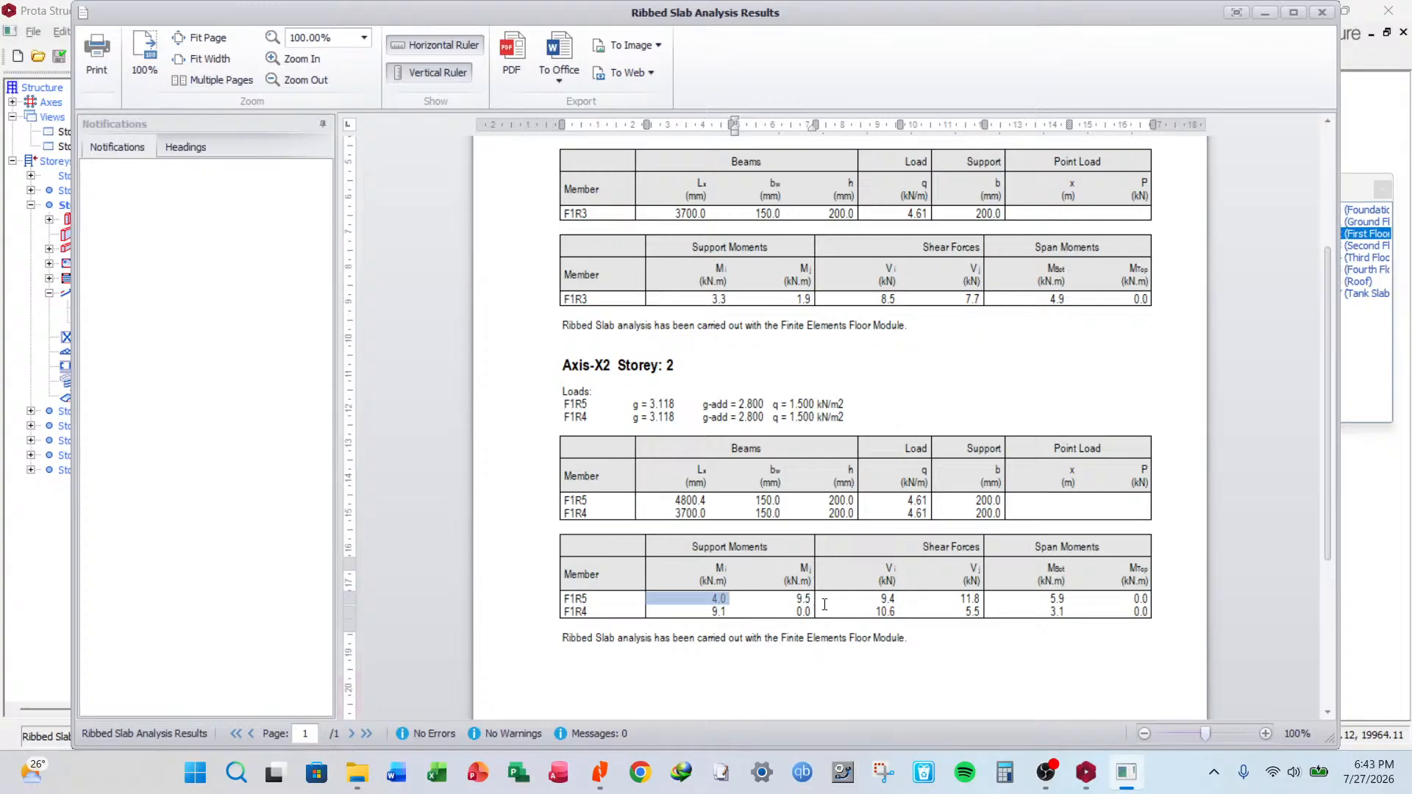
{"action": "left_click_drag", "start_coordinate": [797, 599], "coordinate": [810, 598]}
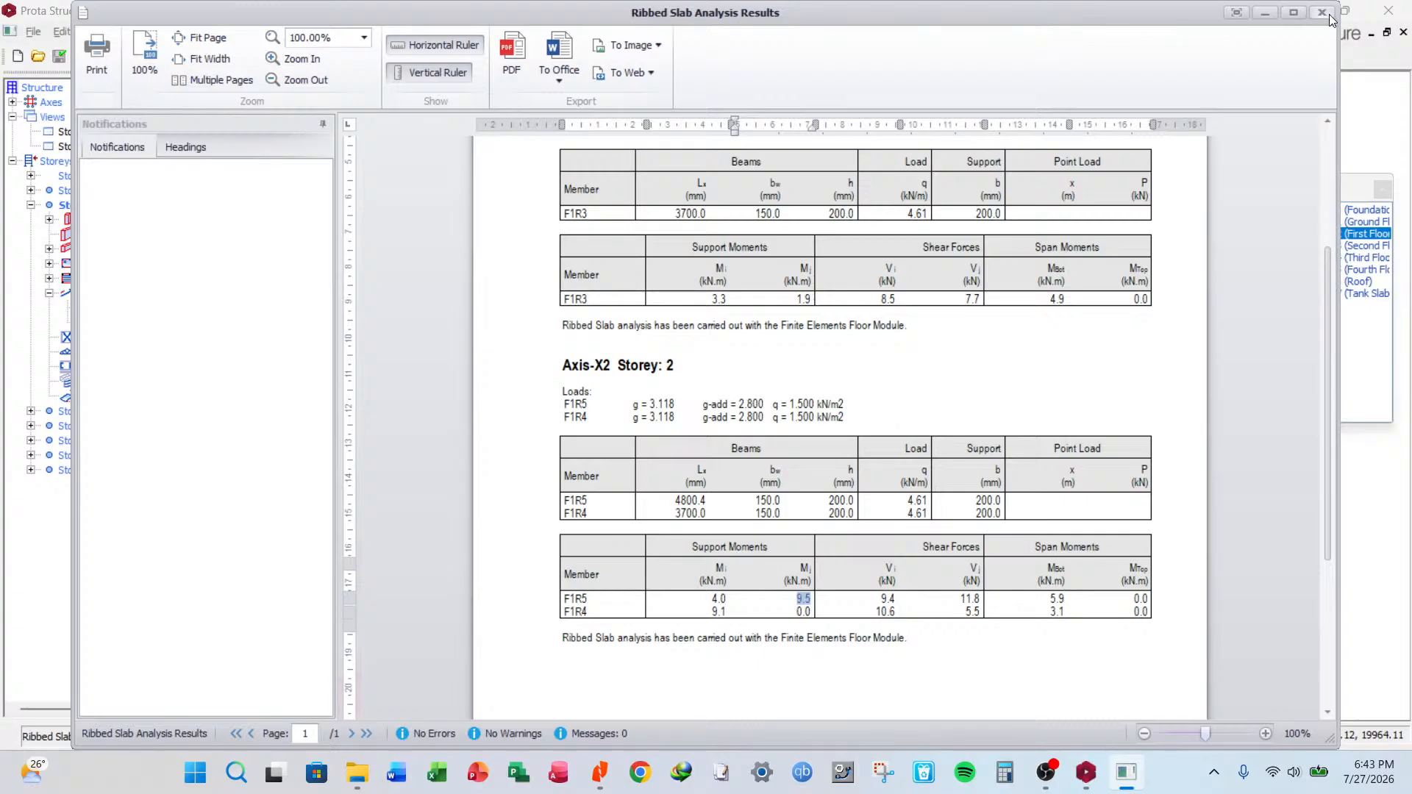
{"action": "scroll", "coordinate": [839, 412], "scroll_direction": "up", "scroll_amount": 4}
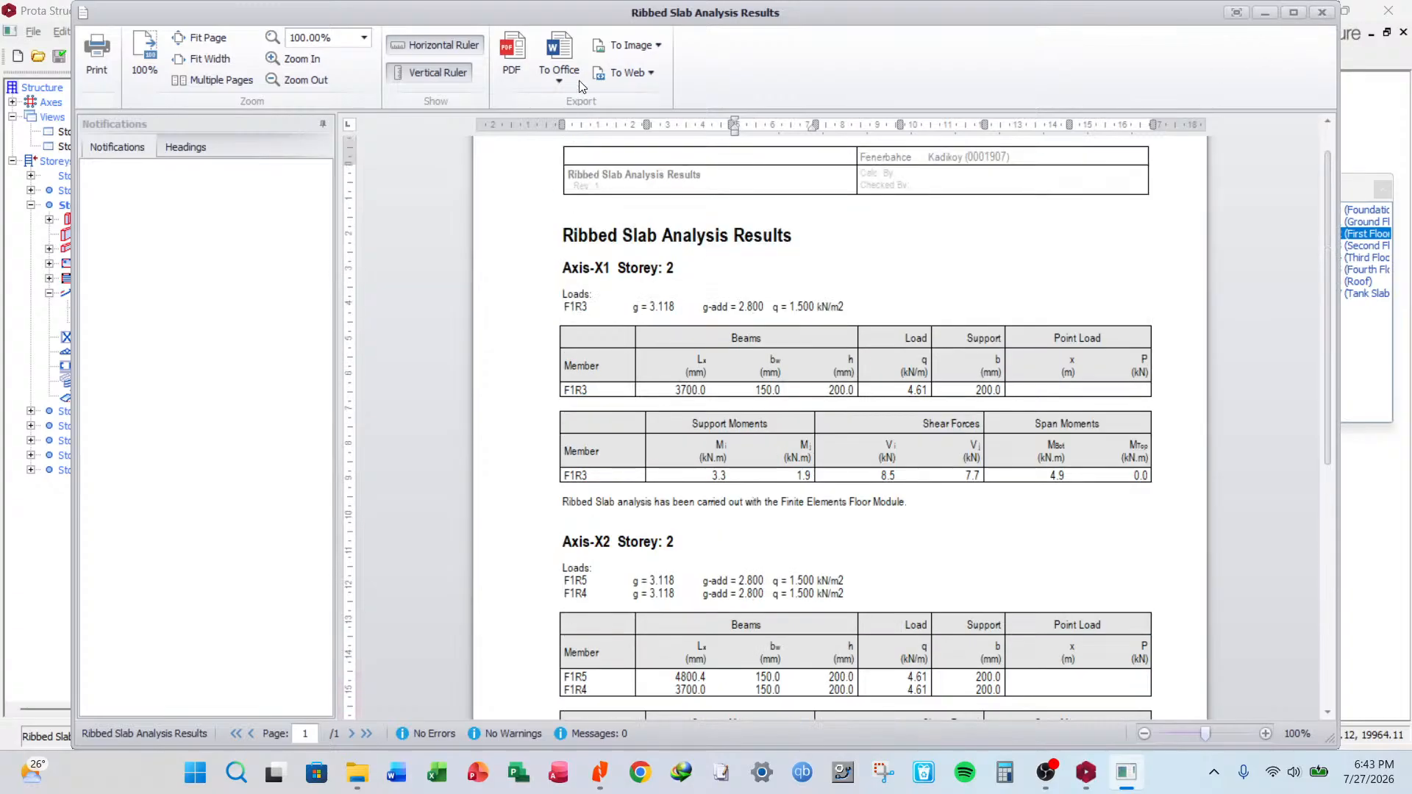
Close the ribbed slab results report and the Ribbed Slab Analysis dialog, returning to the Storey 2 plan.
{"action": "left_click", "coordinate": [1322, 13]}
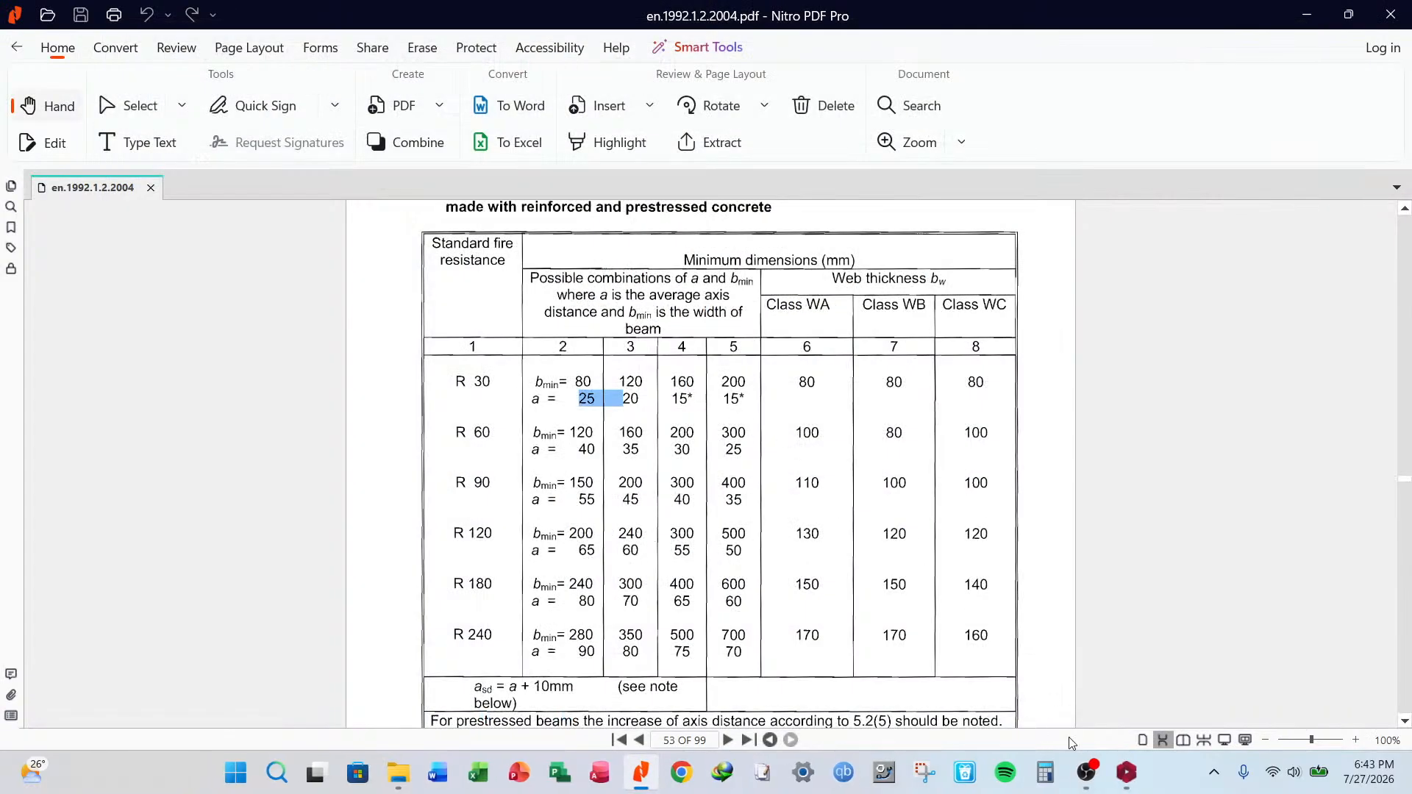
{"action": "key", "text": "alt+Tab"}
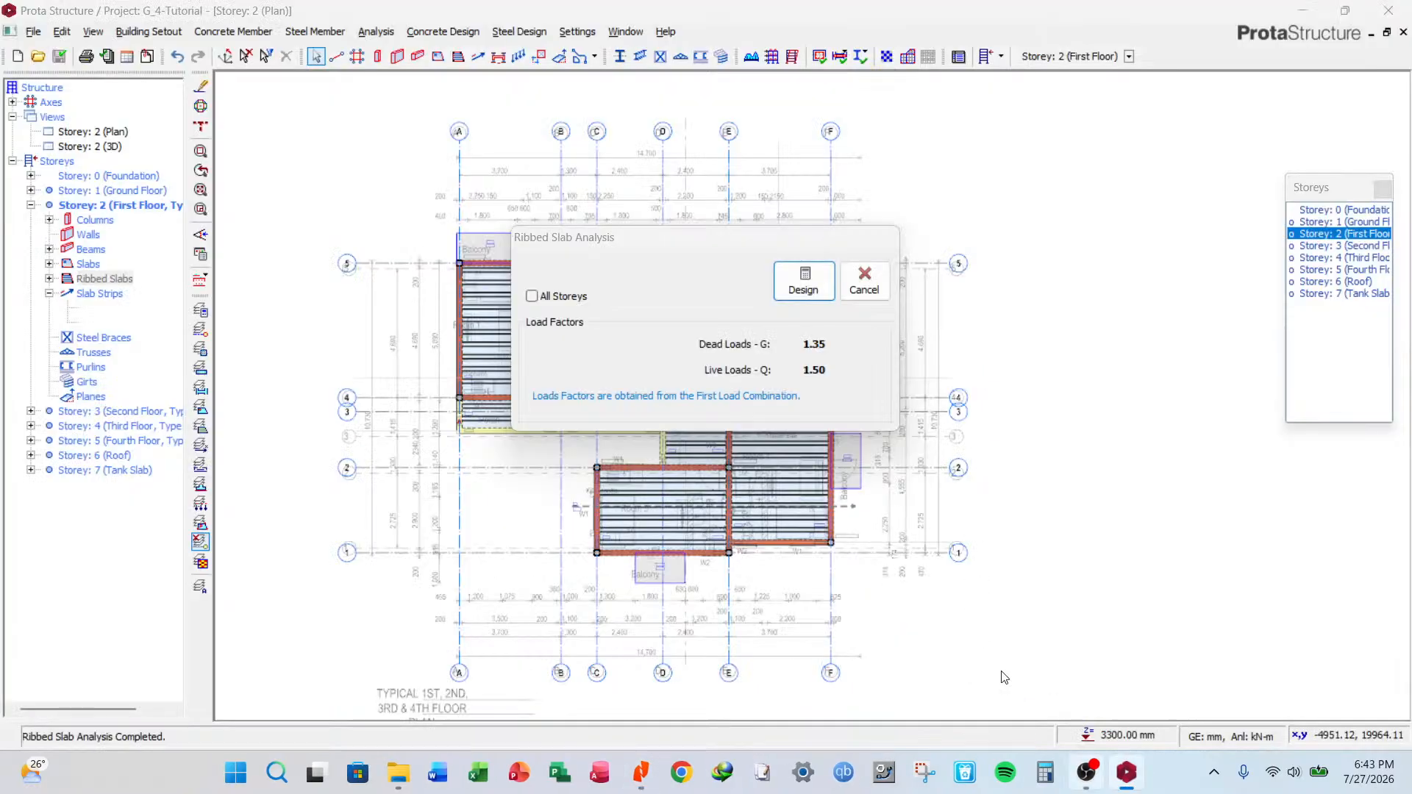
{"action": "left_click", "coordinate": [862, 283]}
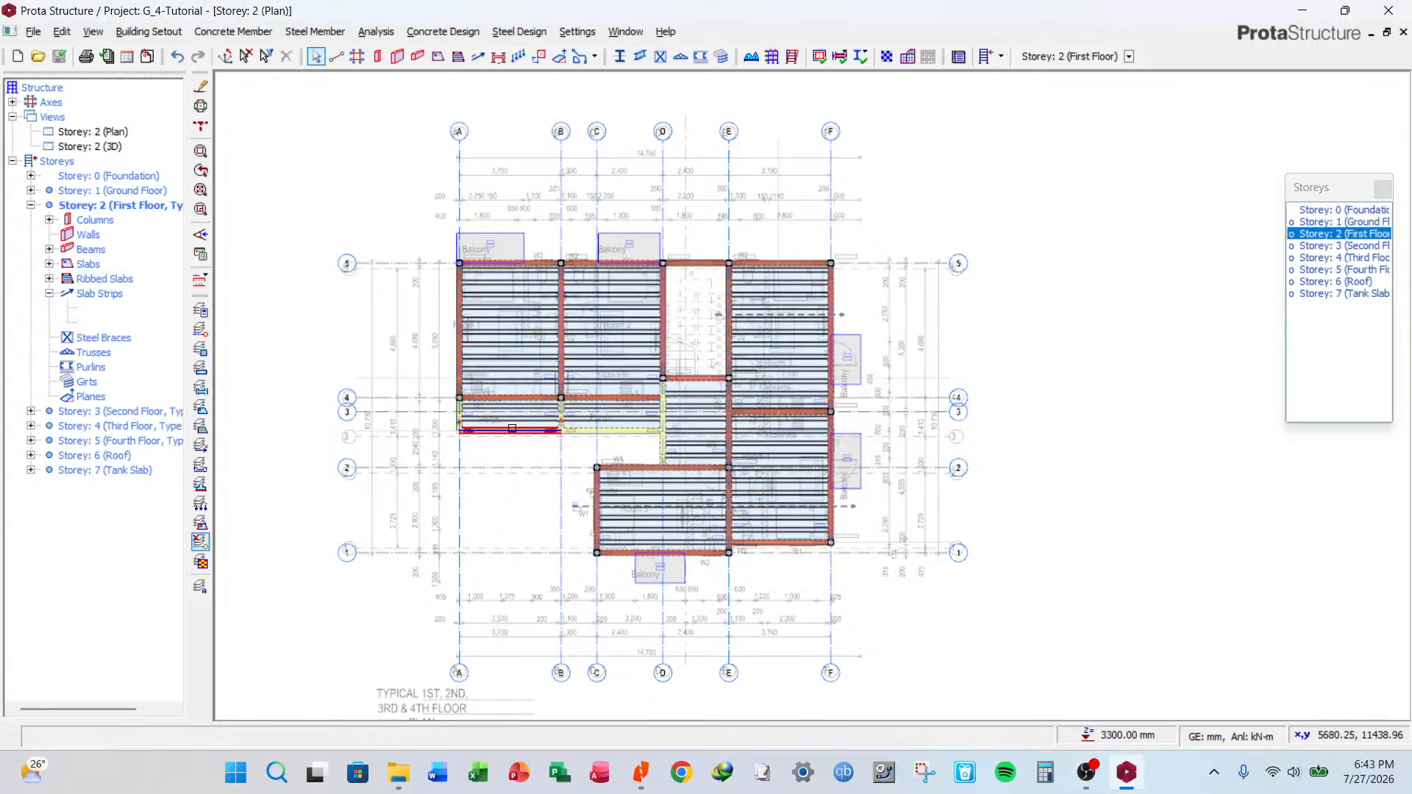
Open rib section design for the Storey 2 ribbed slabs and run batch design for All Storeys with Re-select All Bars.
{"action": "right_click", "coordinate": [105, 279]}
{"action": "left_click", "coordinate": [180, 350]}
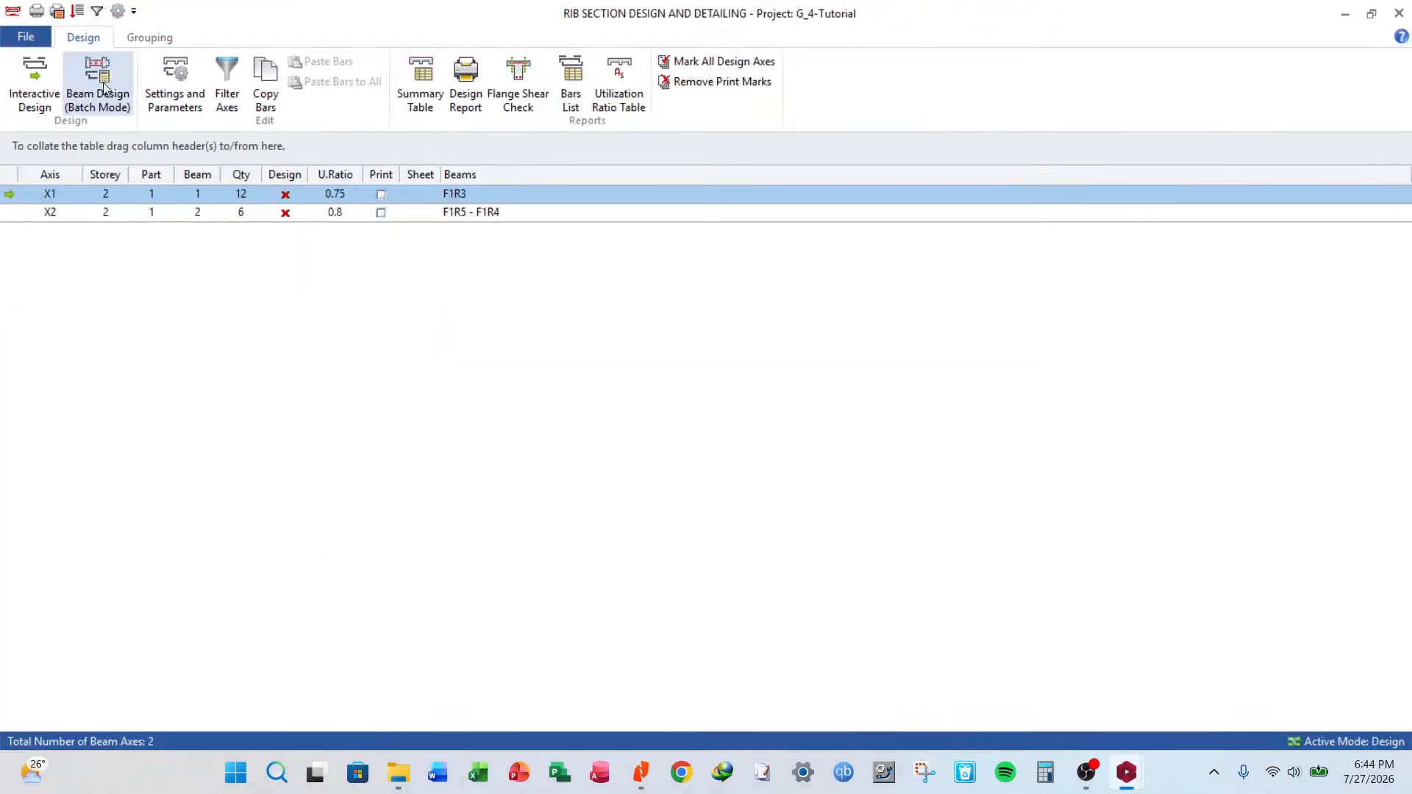
{"action": "left_click", "coordinate": [98, 82]}
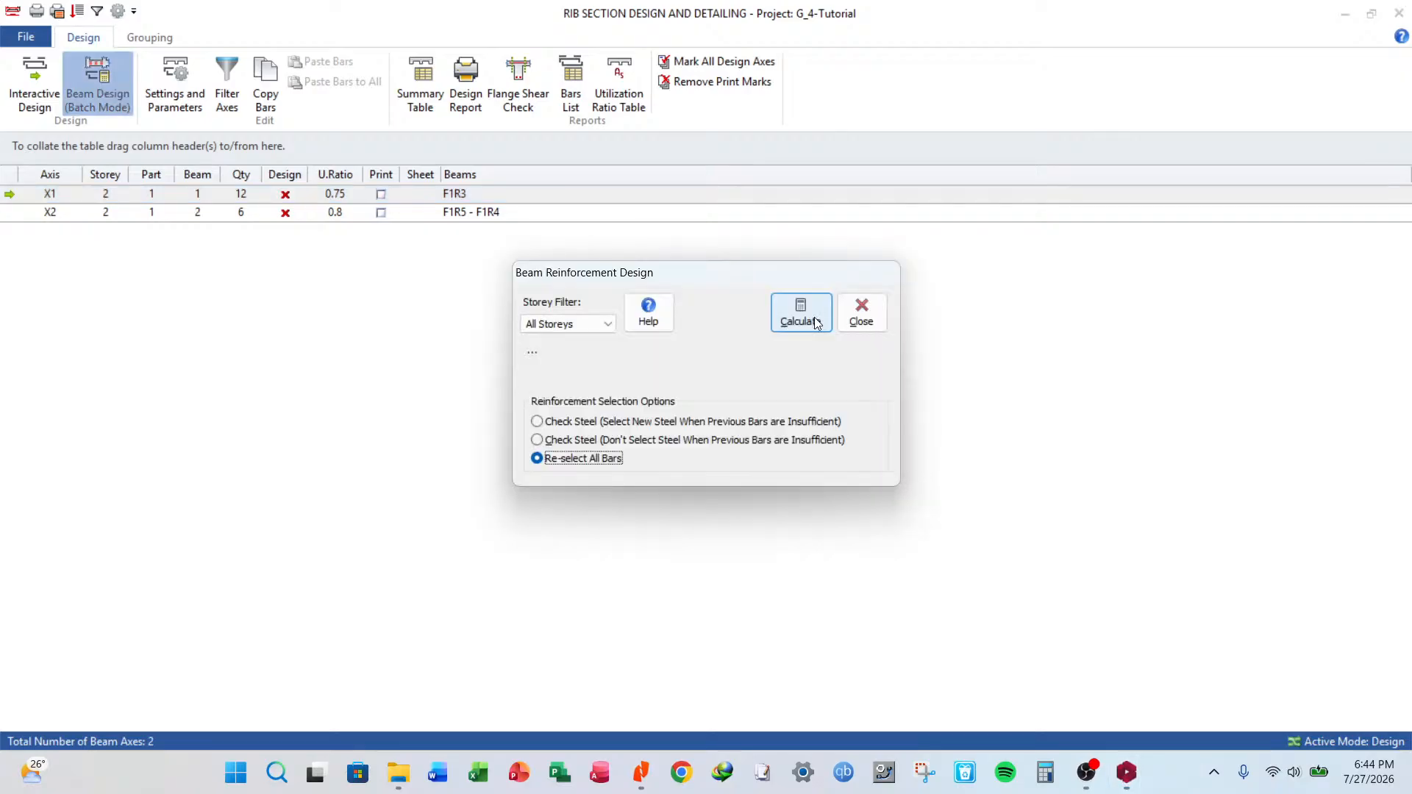
{"action": "left_click", "coordinate": [801, 314]}
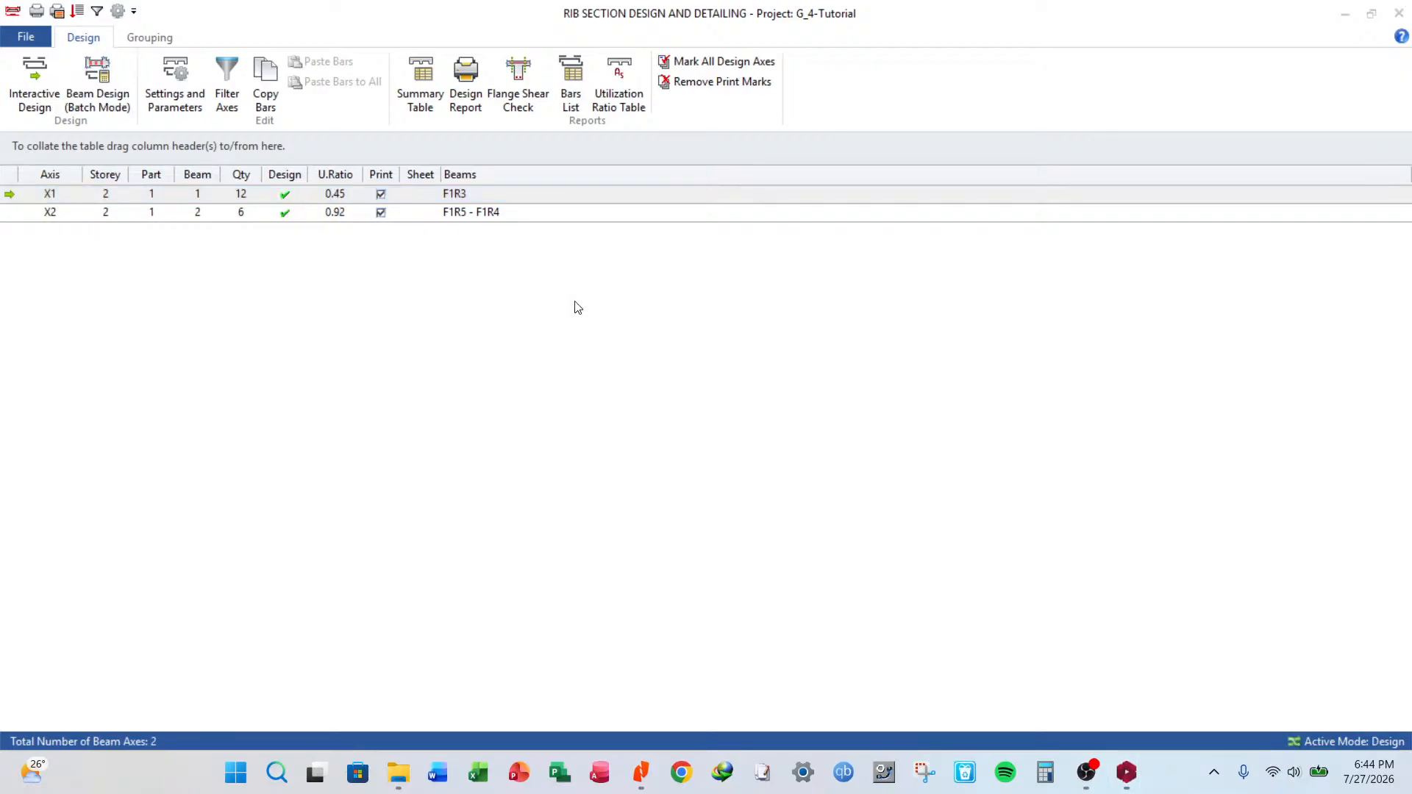
Check the reinforcement data of rib axes X1 and X2, accept both designs, and close rib section design.
{"action": "double_click", "coordinate": [491, 194]}
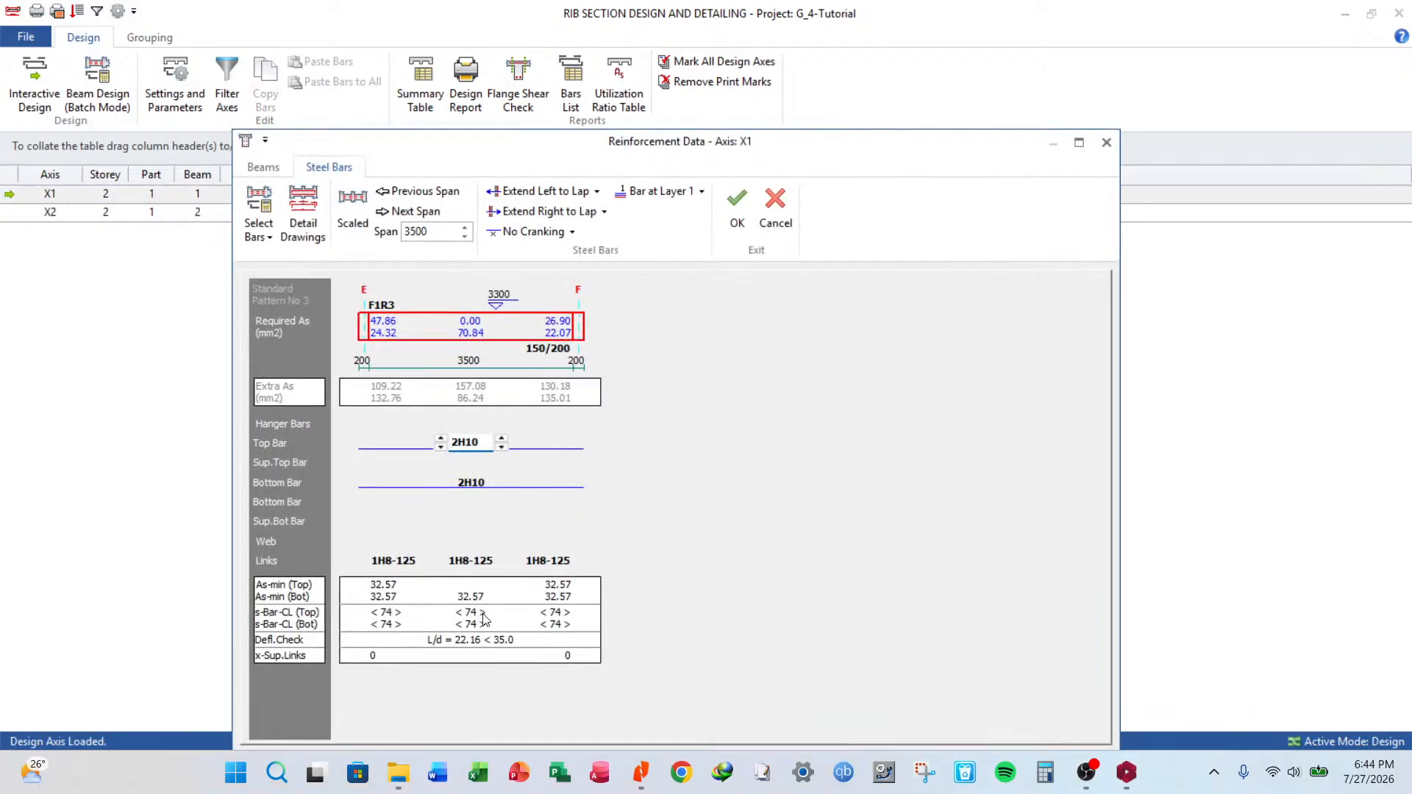
{"action": "left_click", "coordinate": [485, 488]}
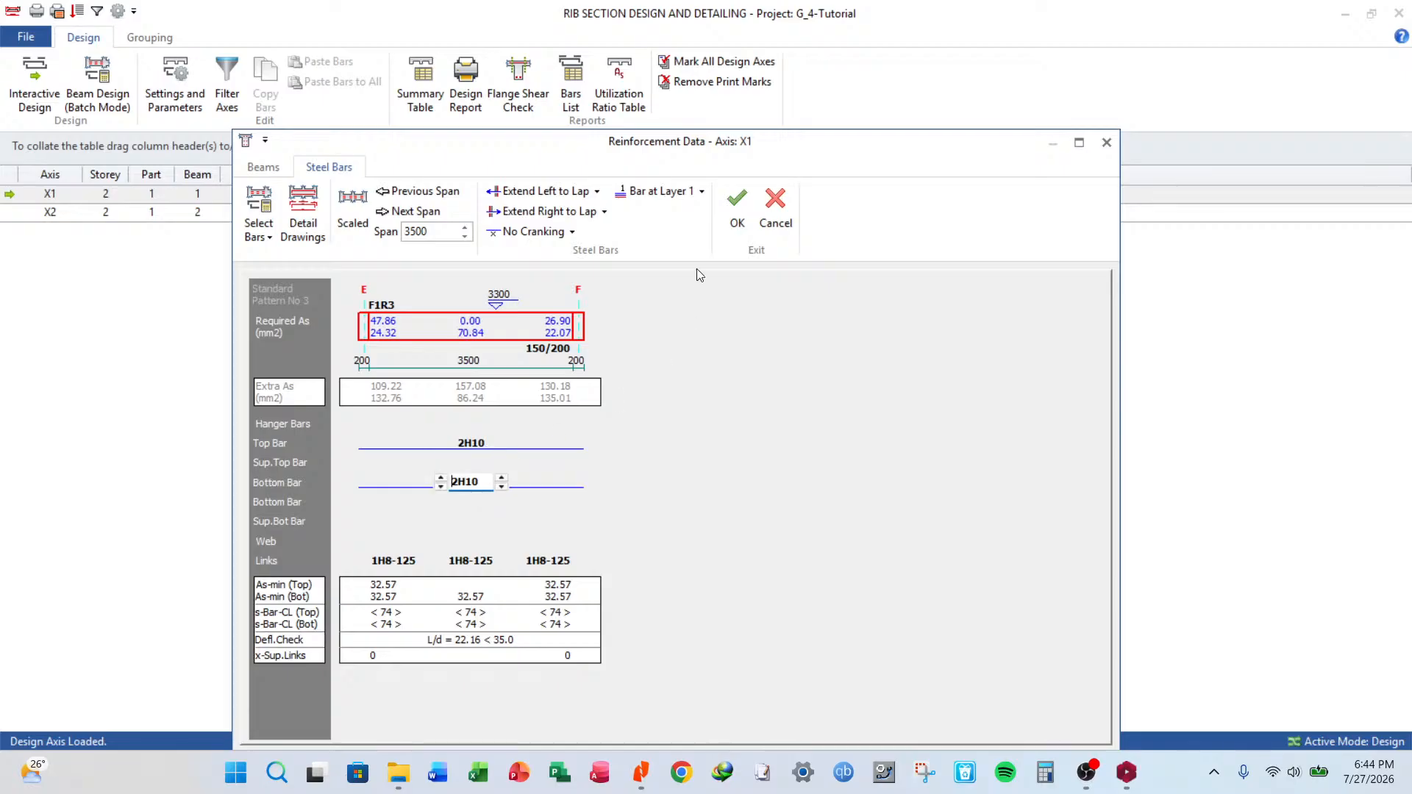
{"action": "left_click_drag", "start_coordinate": [781, 146], "coordinate": [1011, 147]}
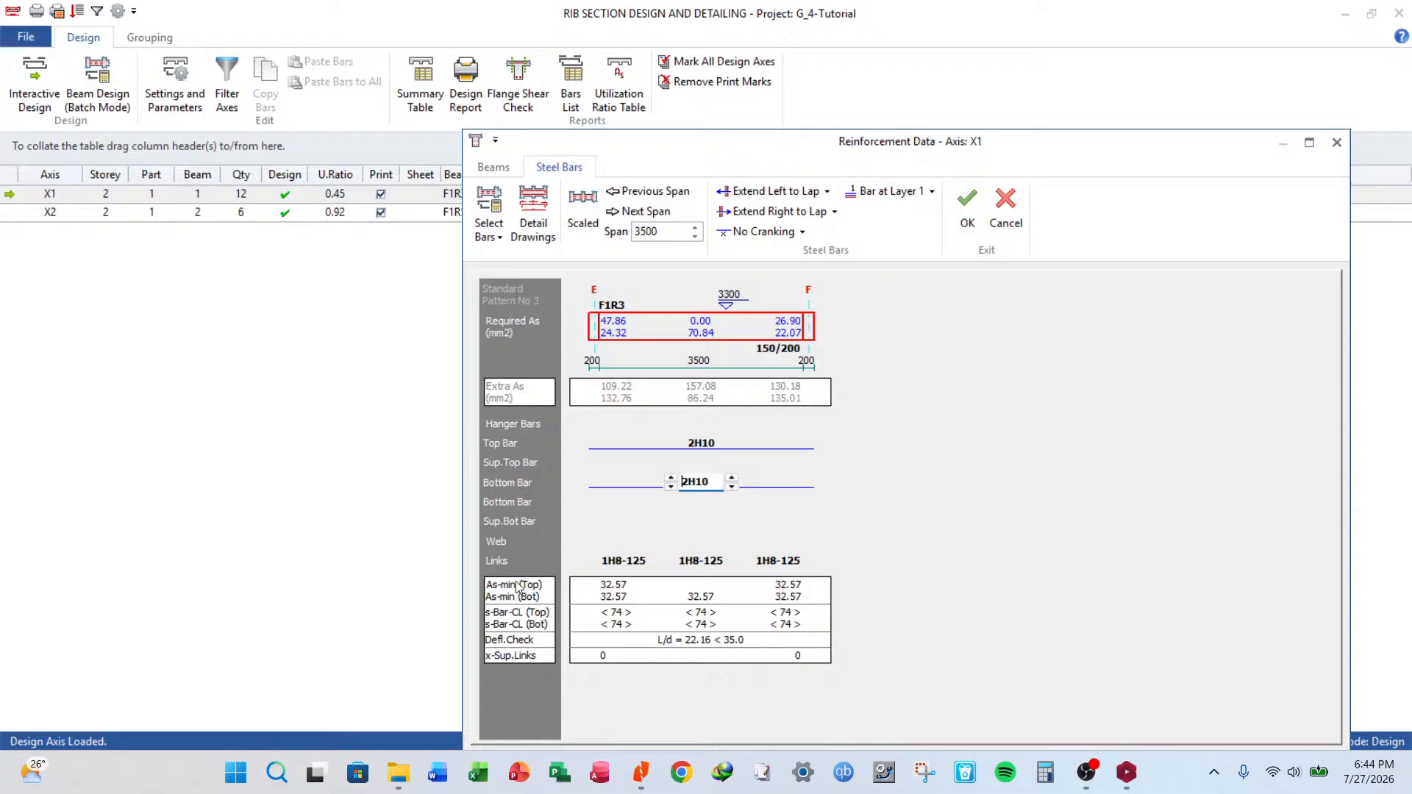
{"action": "left_click", "coordinate": [967, 211]}
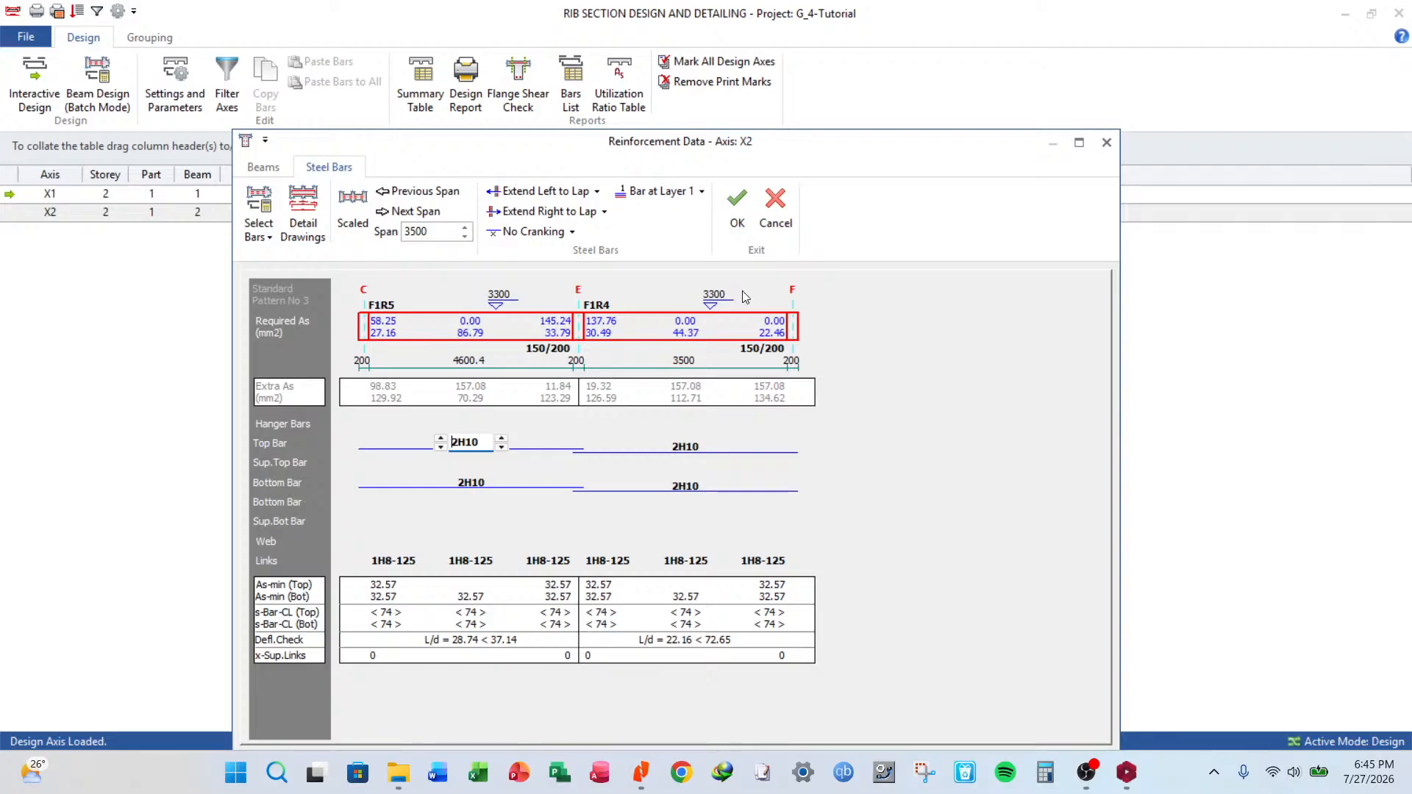
{"action": "left_click", "coordinate": [737, 207]}
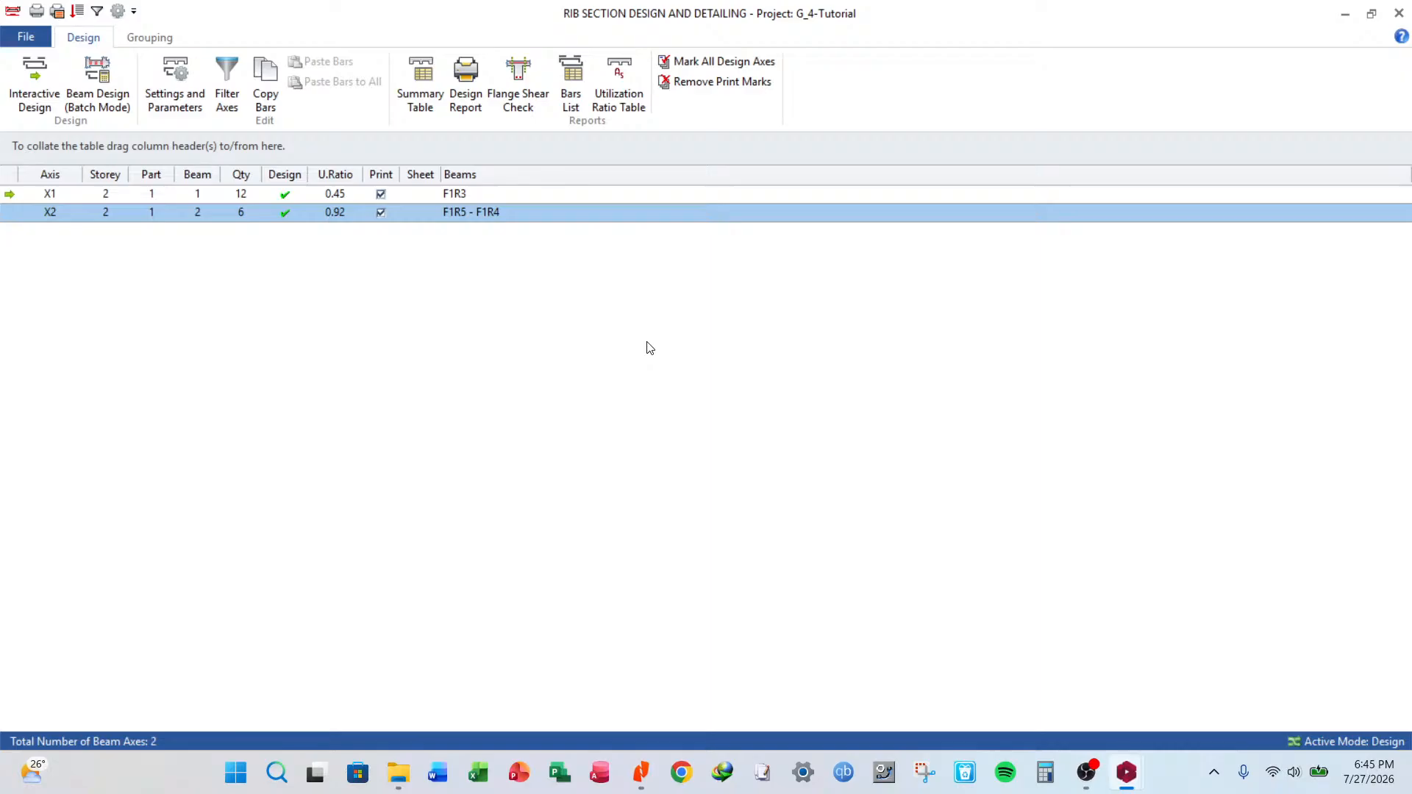
{"action": "left_click", "coordinate": [1399, 13]}
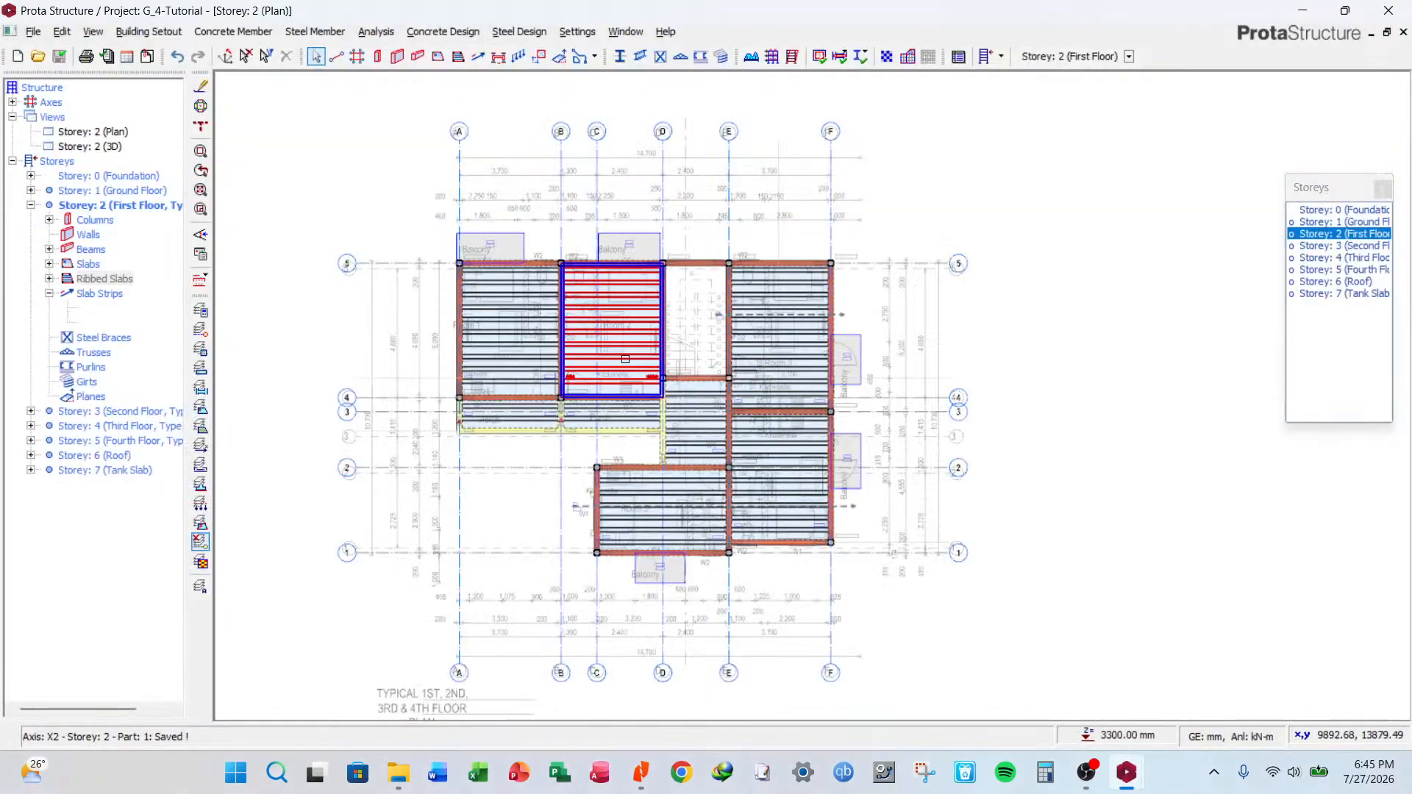
Examine the layout of the ribbed slabs and supporting beams across the Storey 2 plan, including beam F1B20.
{"action": "scroll", "coordinate": [519, 333], "scroll_direction": "up", "scroll_amount": 3}
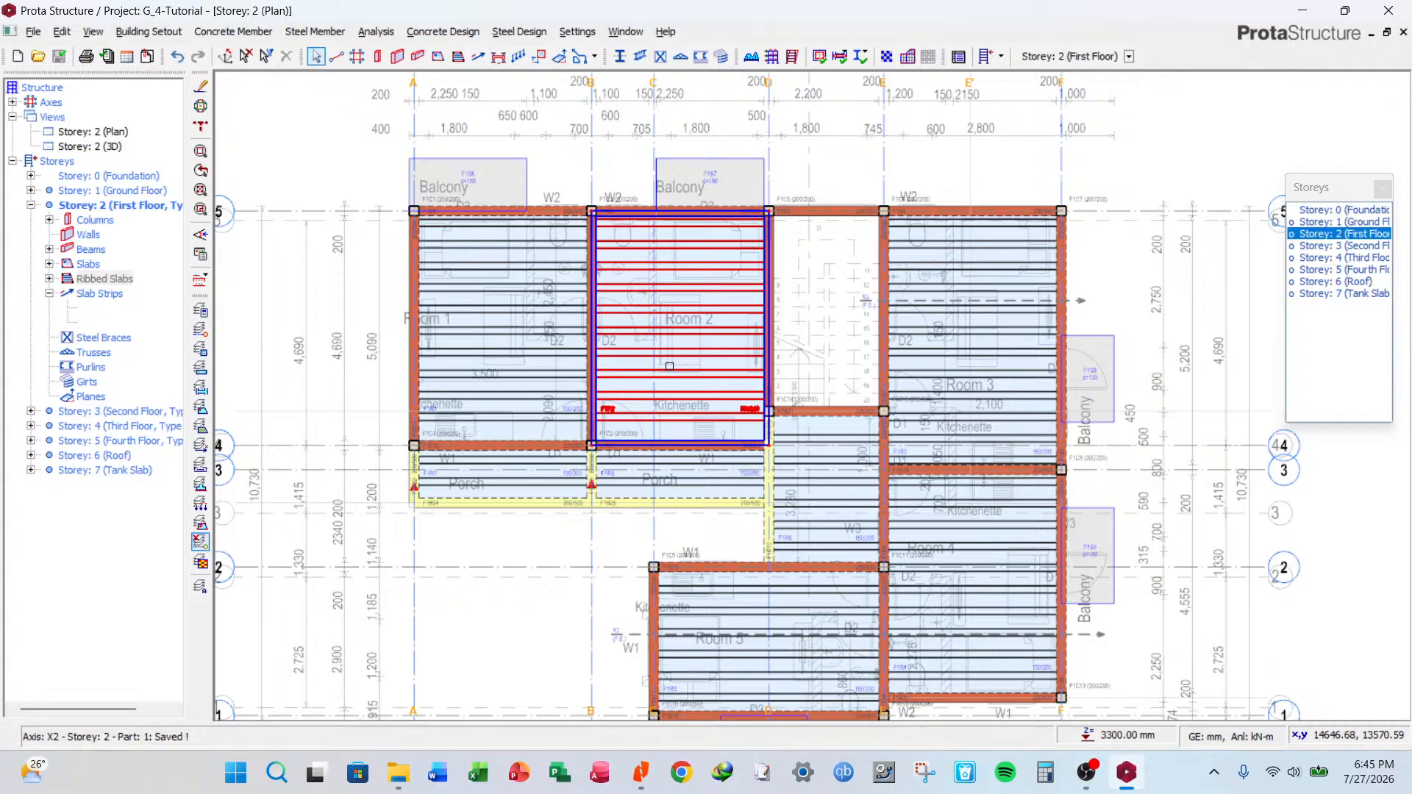
{"action": "scroll", "coordinate": [669, 366], "scroll_direction": "down", "scroll_amount": 4}
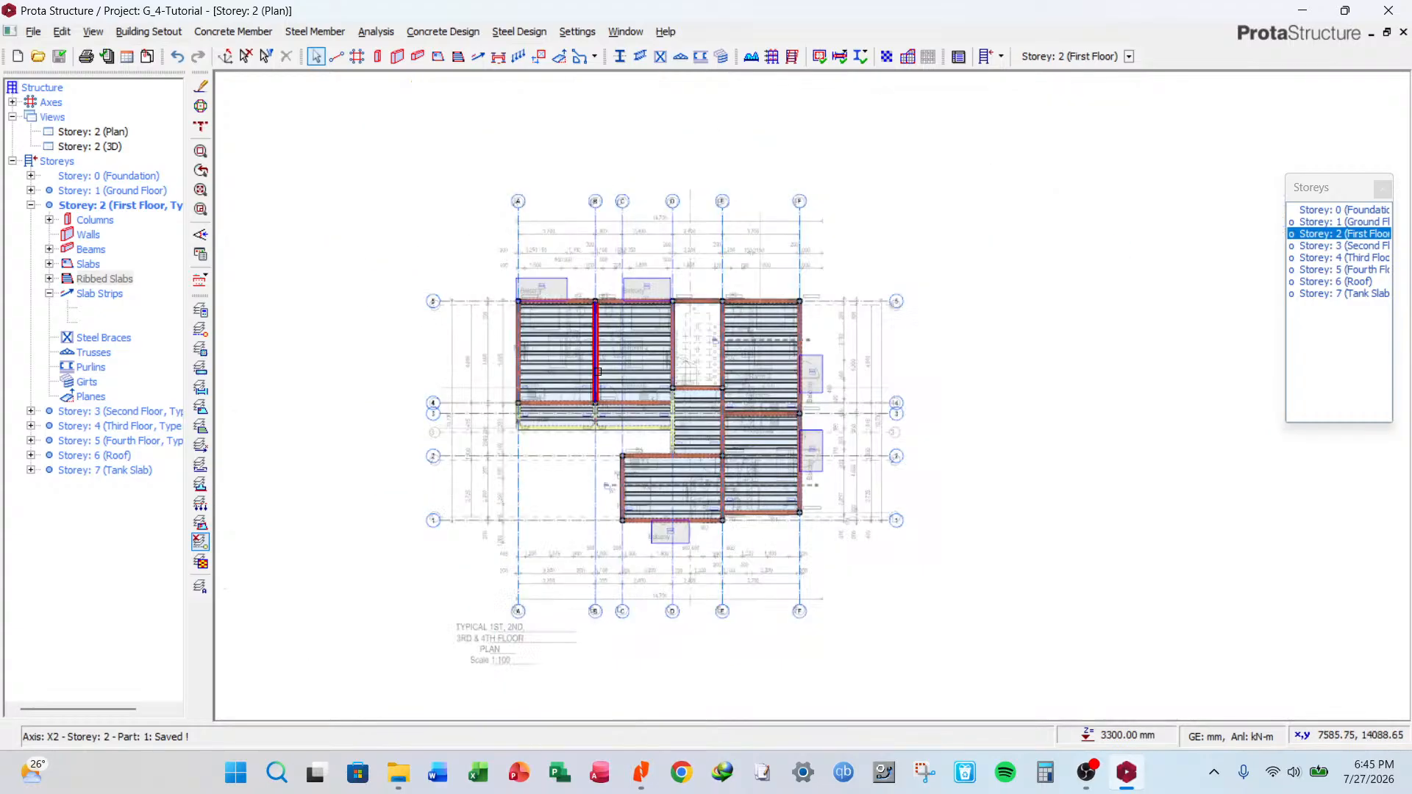
{"action": "scroll", "coordinate": [735, 358], "scroll_direction": "up", "scroll_amount": 4}
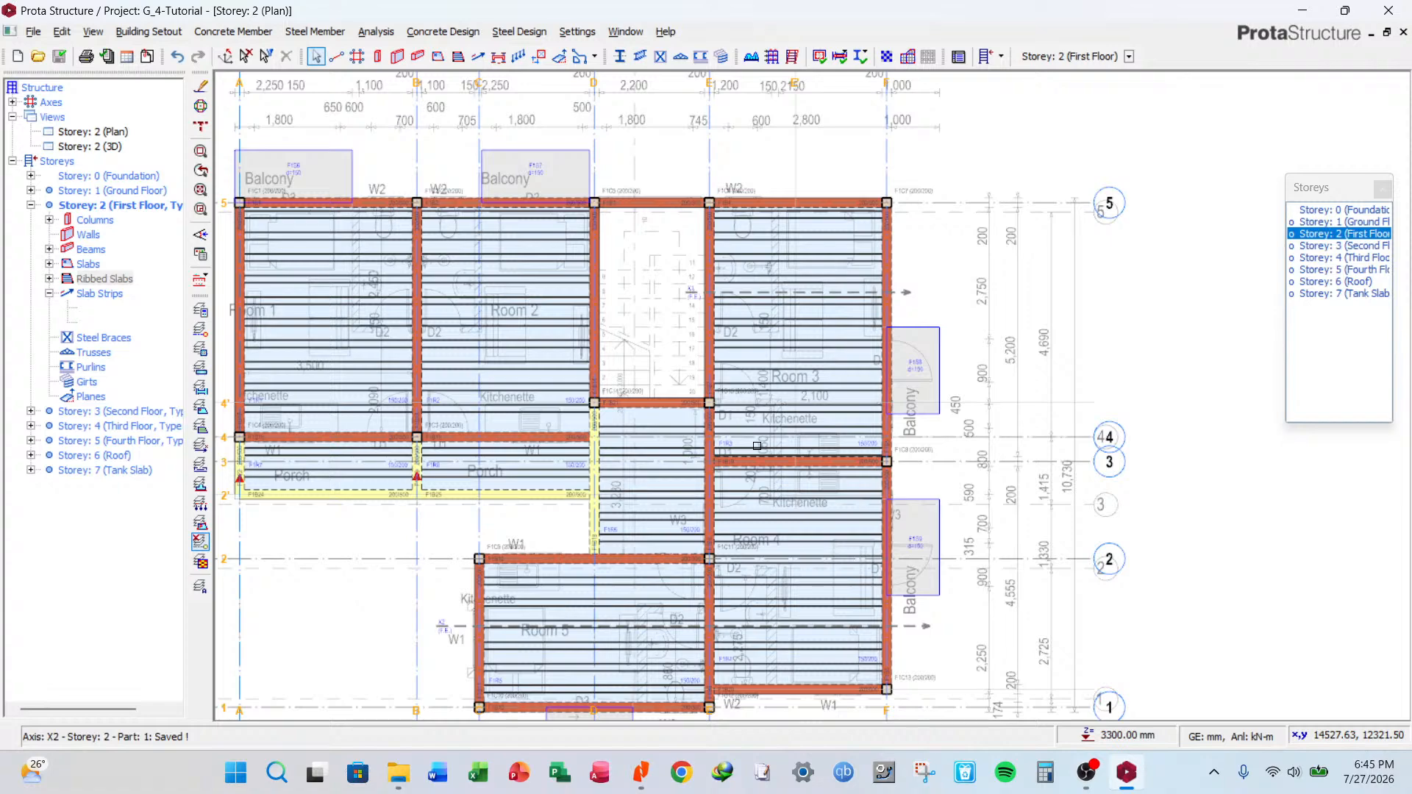
{"action": "scroll", "coordinate": [757, 446], "scroll_direction": "down", "scroll_amount": 2}
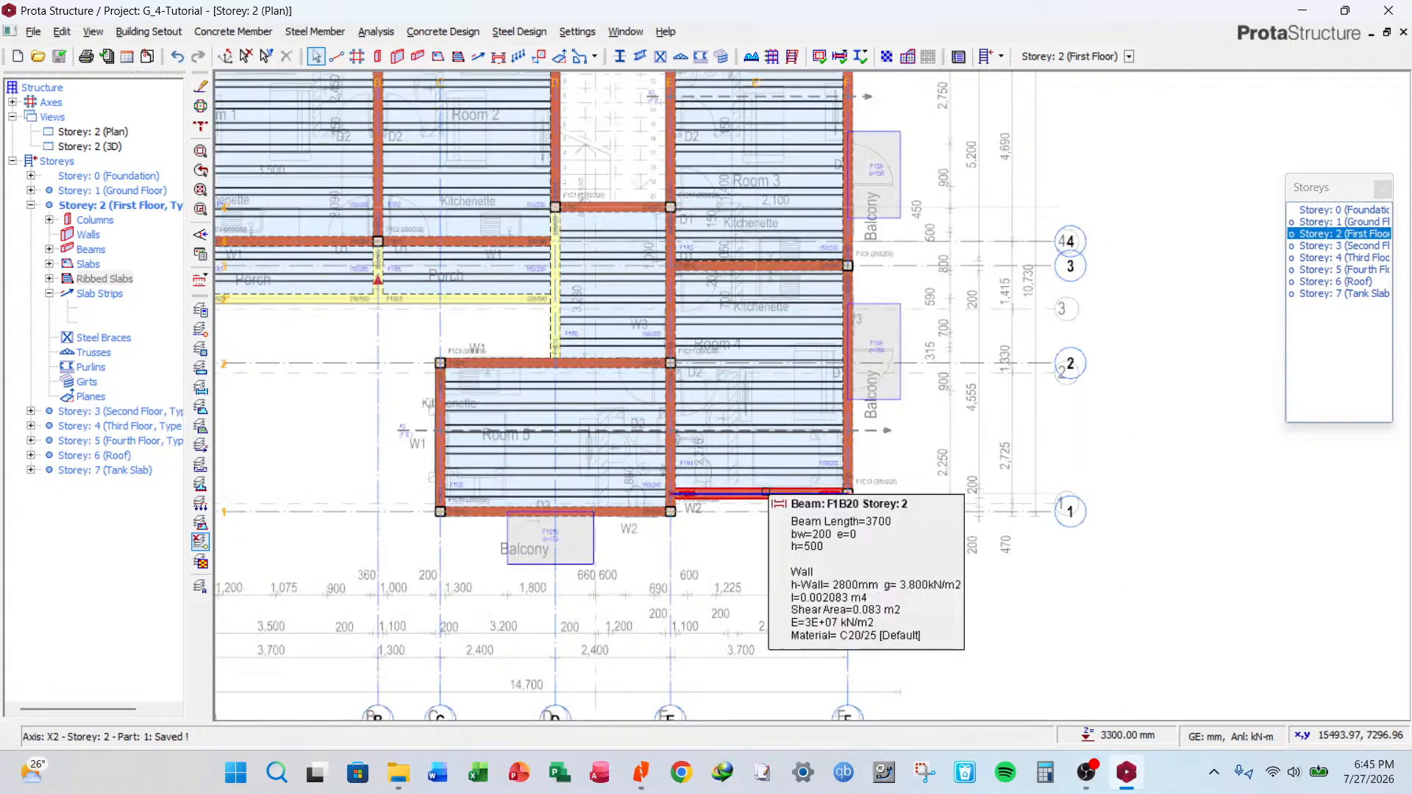
{"action": "scroll", "coordinate": [795, 485], "scroll_direction": "down", "scroll_amount": 2}
{"action": "scroll", "coordinate": [795, 484], "scroll_direction": "up", "scroll_amount": 2}
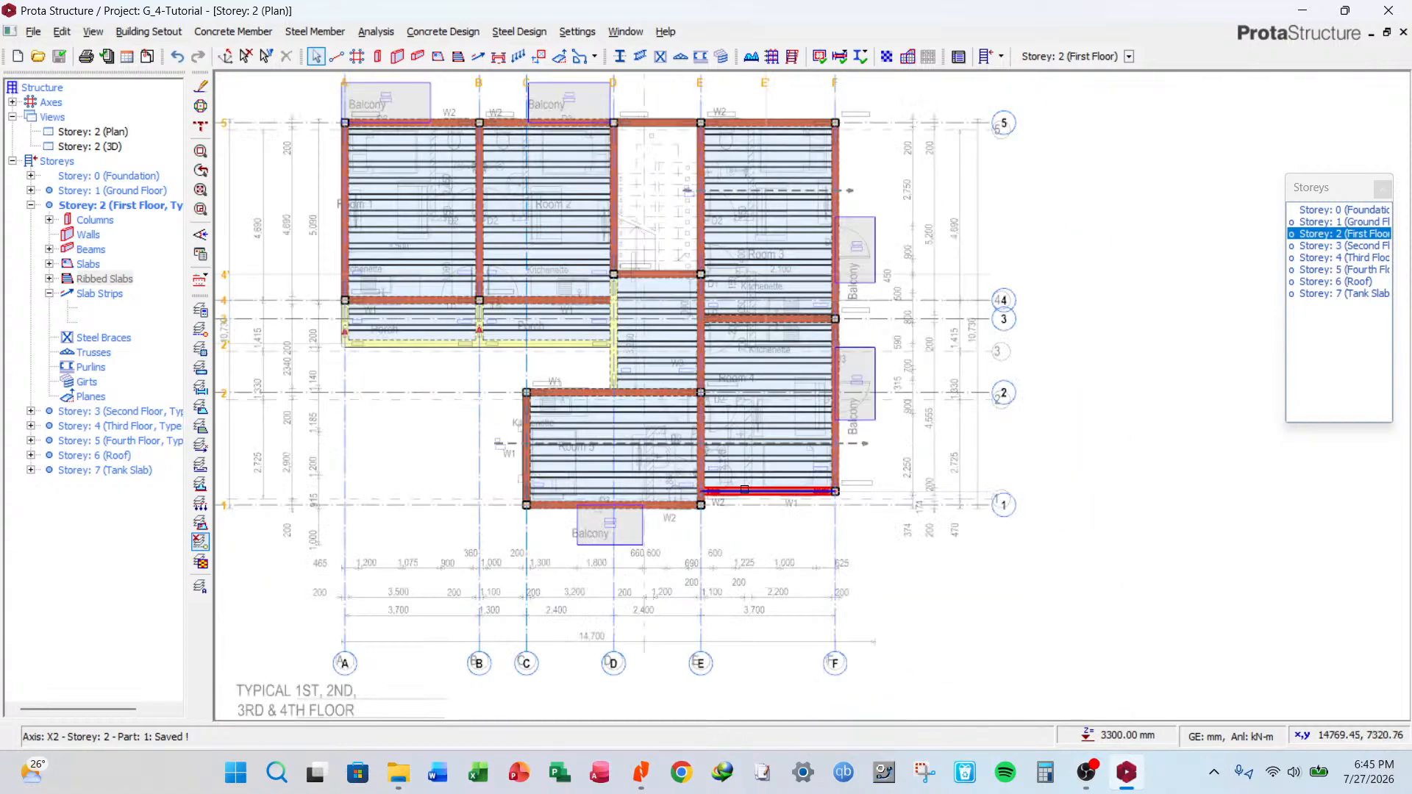
{"action": "mouse_move", "coordinate": [745, 488]}
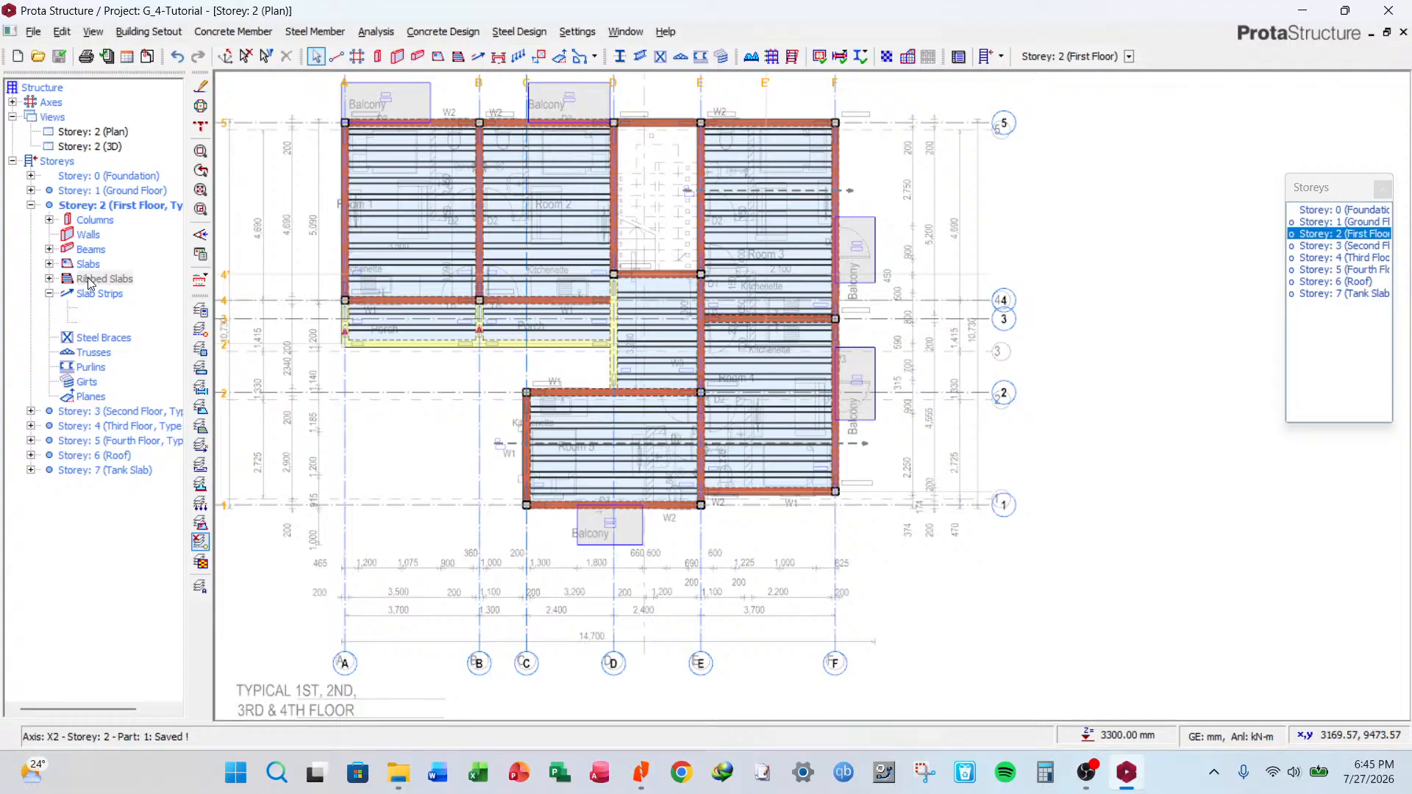
{"action": "middle_click_drag", "start_coordinate": [347, 295], "coordinate": [522, 359]}
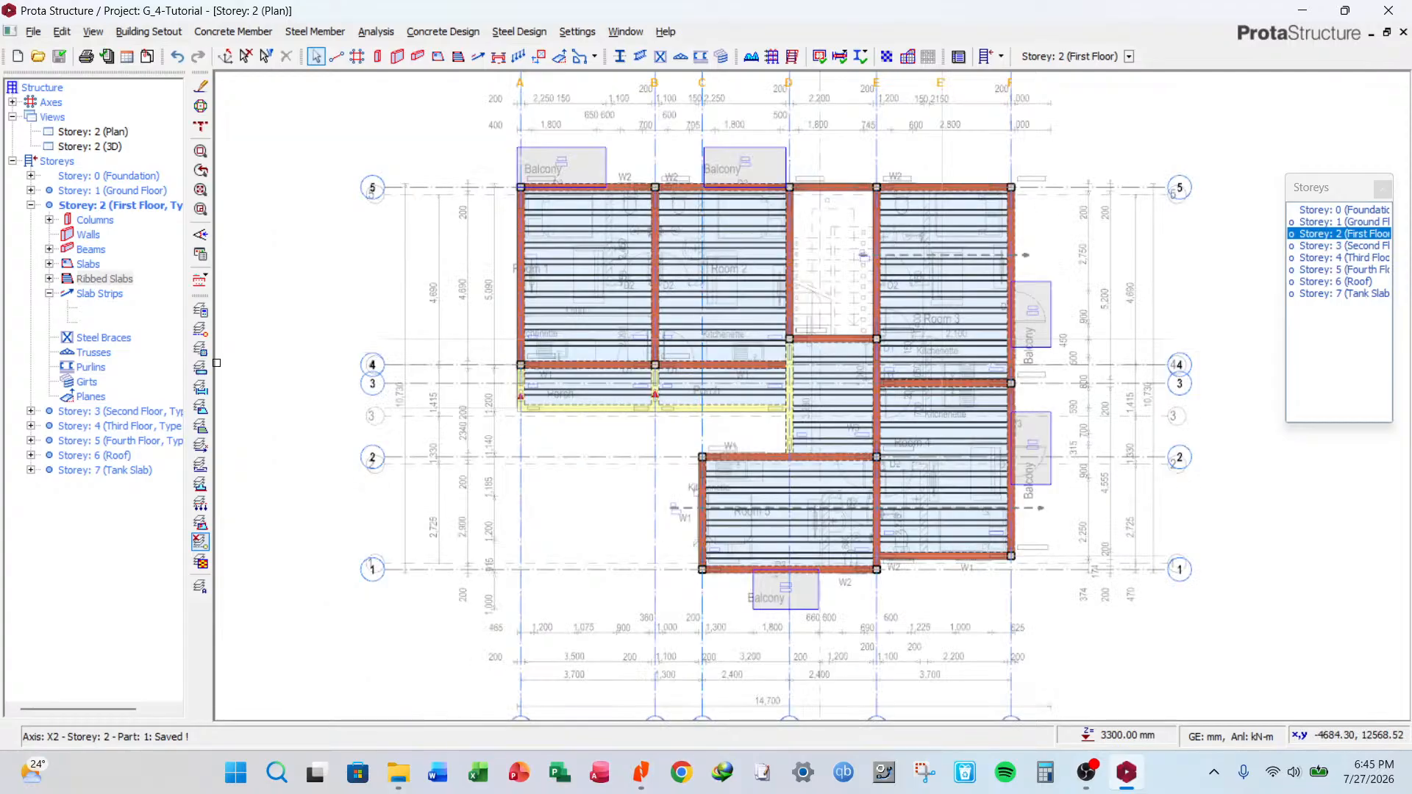
Reopen rib section design, inspect the required steel and bars of axis X2, and exit without changing them.
{"action": "right_click", "coordinate": [103, 281]}
{"action": "left_click", "coordinate": [168, 346]}
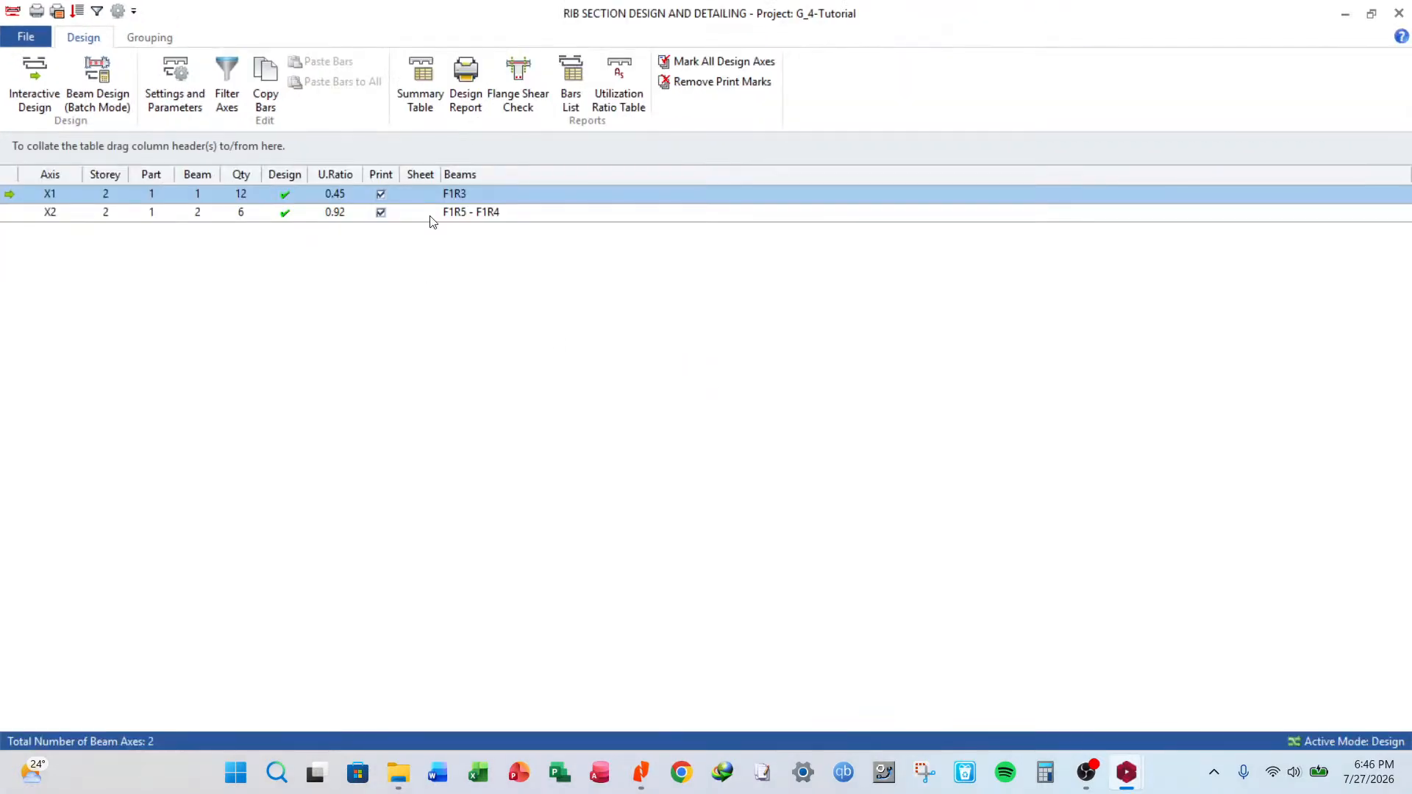
{"action": "double_click", "coordinate": [487, 212]}
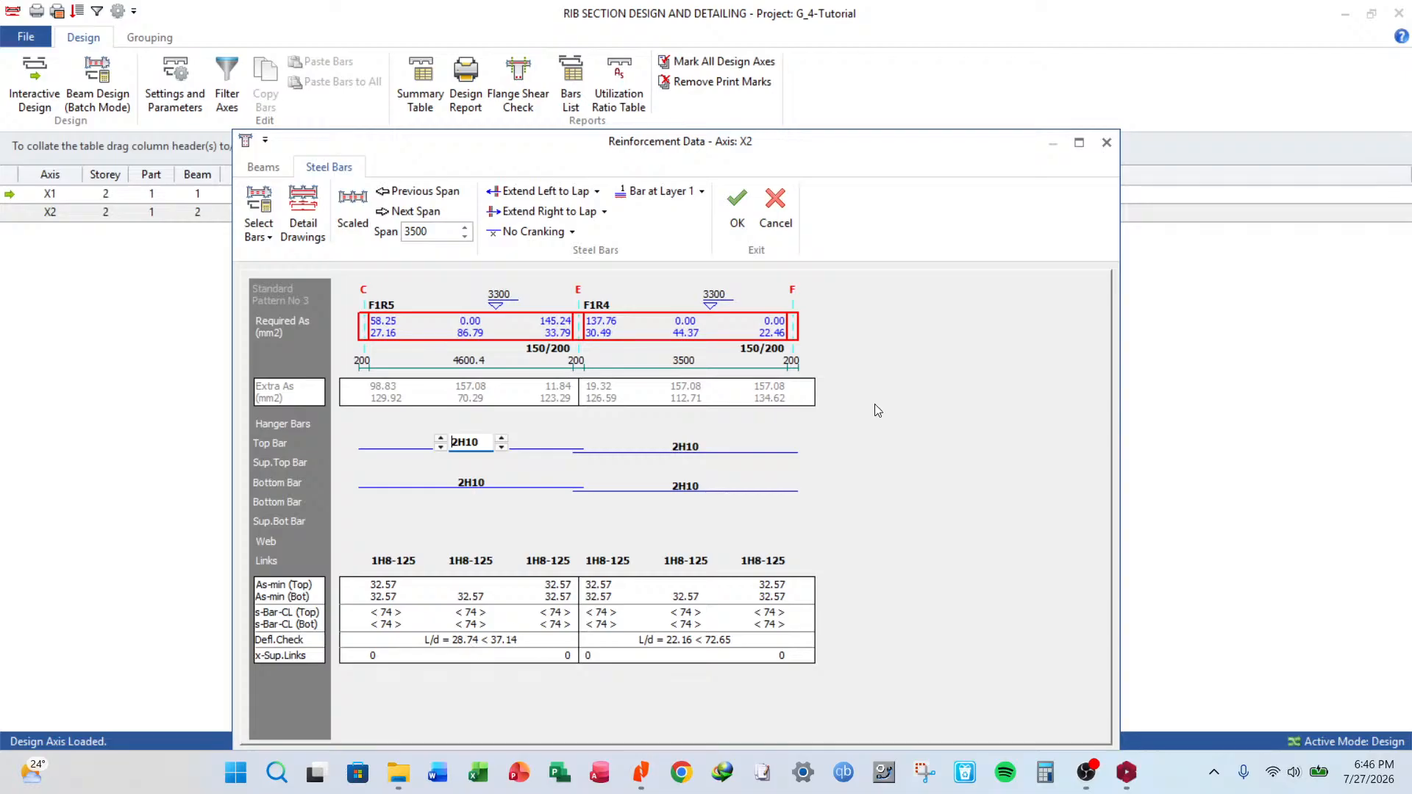
{"action": "left_click", "coordinate": [784, 216]}
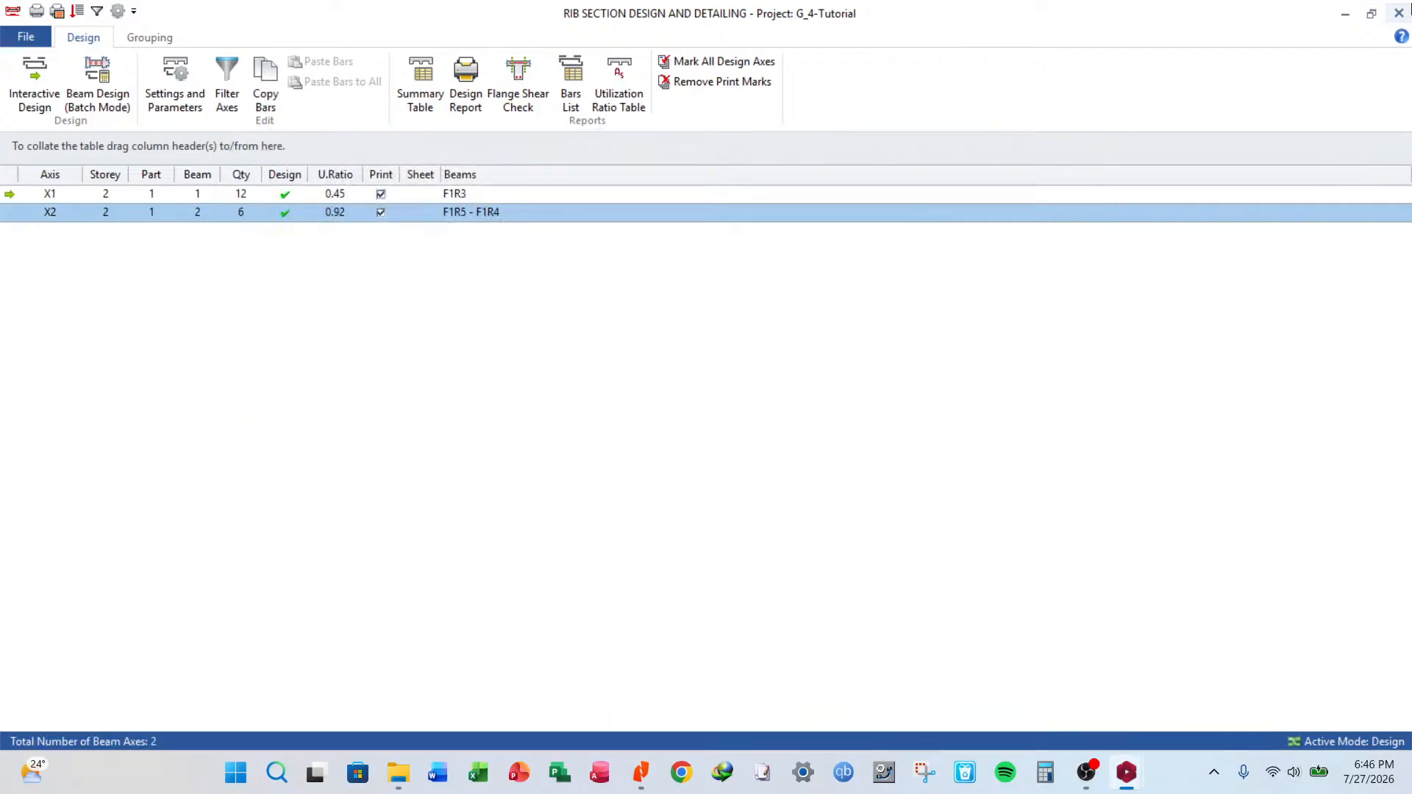
{"action": "left_click", "coordinate": [1400, 12]}
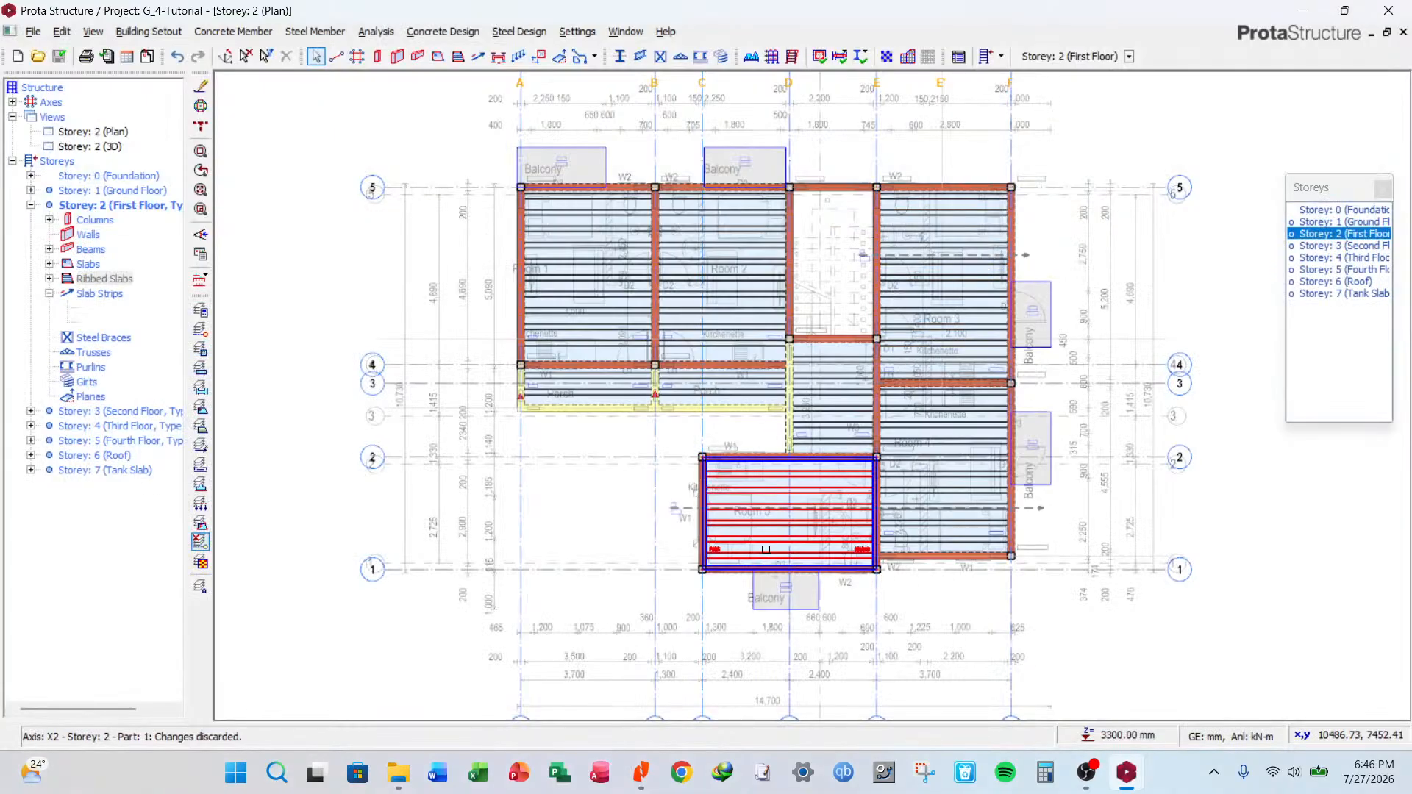
Begin a new Storey 2 beam with a section width of 400 mm and a bottom depth of 200 mm.
{"action": "scroll", "coordinate": [756, 514], "scroll_direction": "up", "scroll_amount": 3}
{"action": "scroll", "coordinate": [757, 514], "scroll_direction": "down", "scroll_amount": 3}
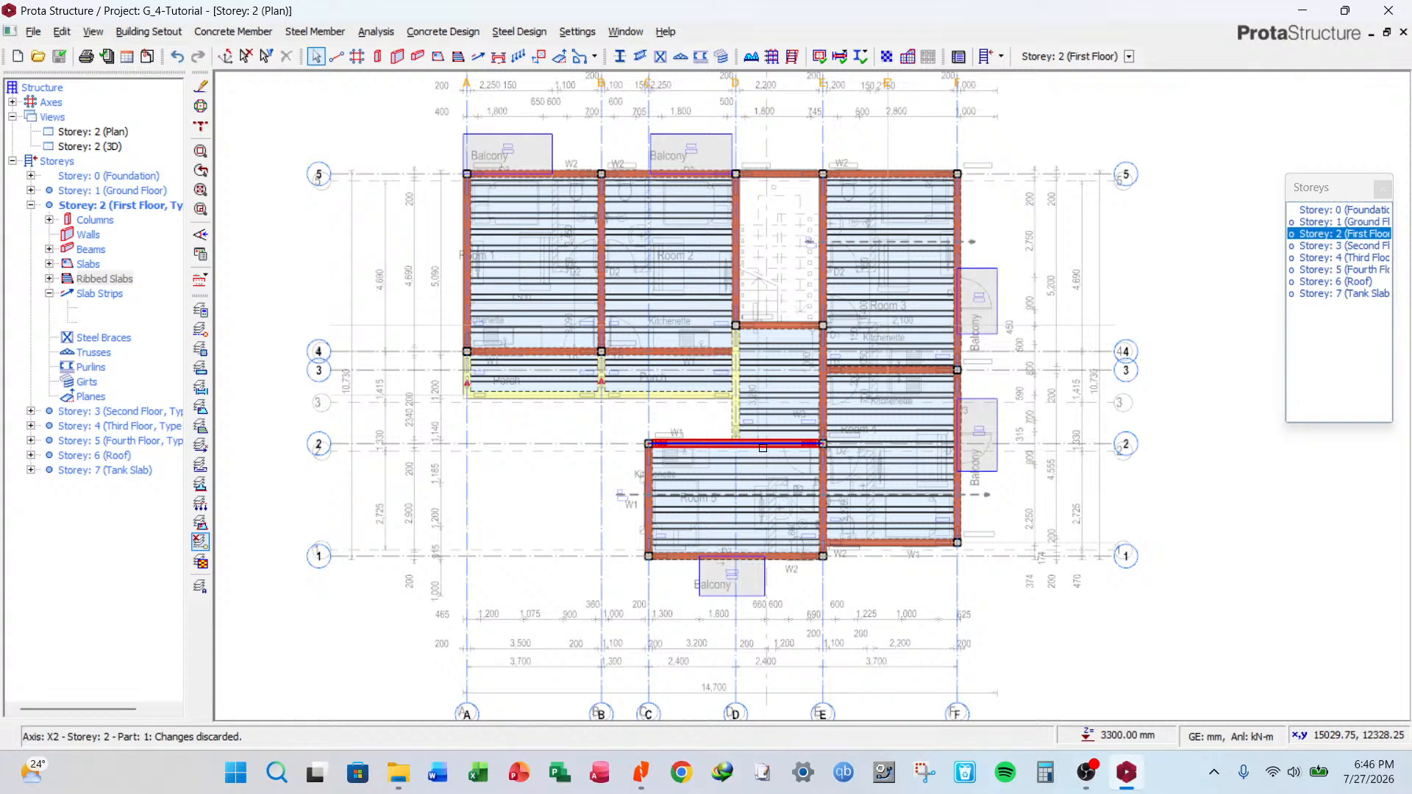
{"action": "scroll", "coordinate": [763, 448], "scroll_direction": "up", "scroll_amount": 3}
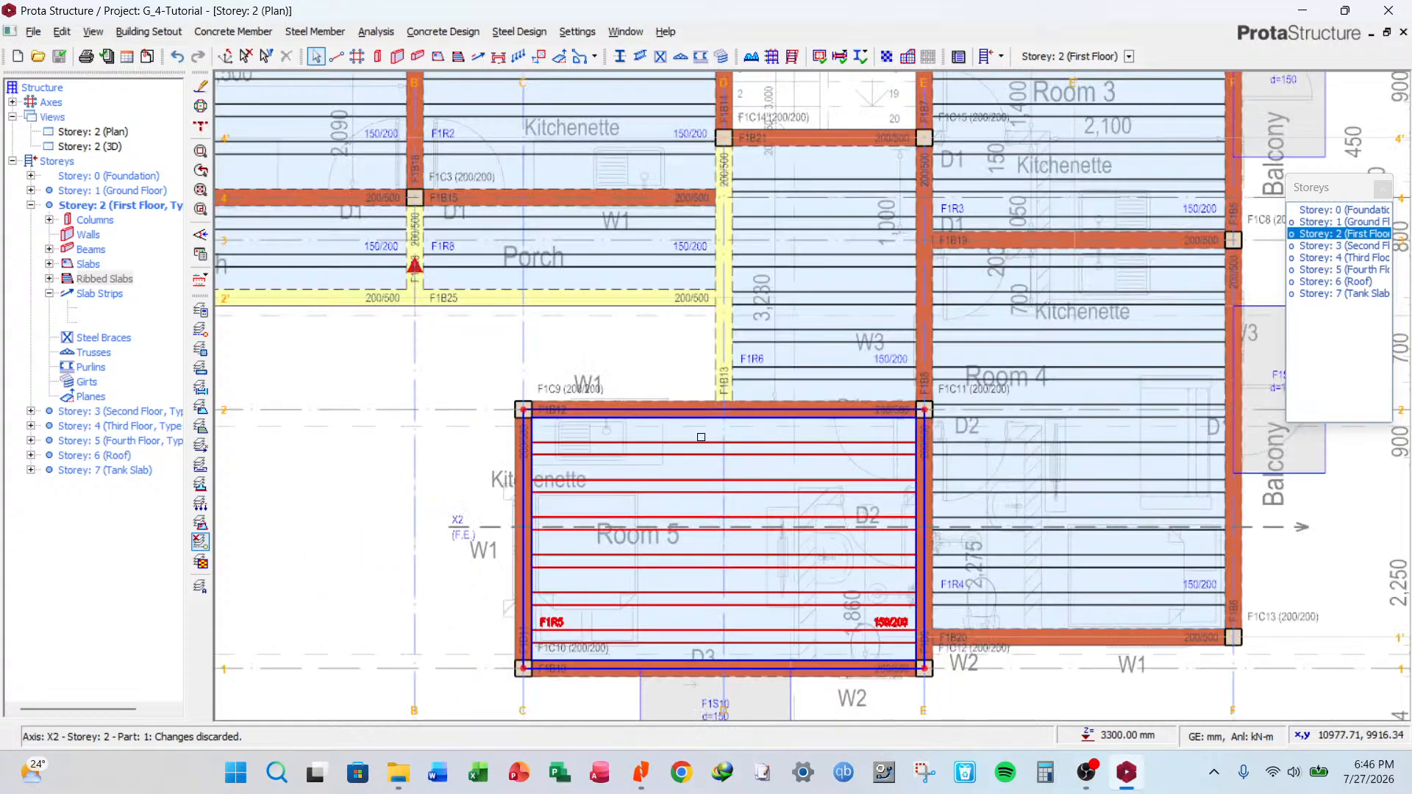
{"action": "left_click", "coordinate": [417, 56]}
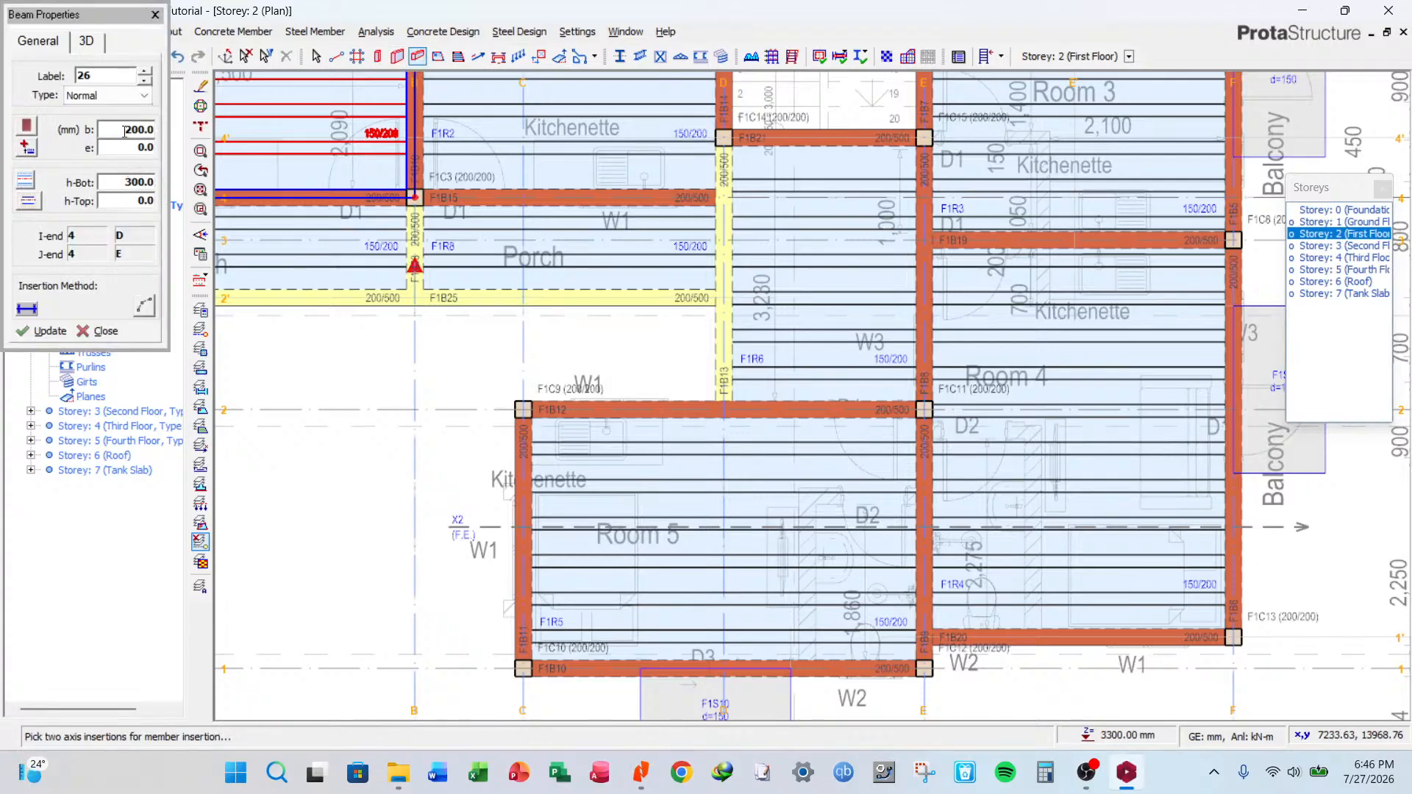
{"action": "double_click", "coordinate": [125, 129]}
{"action": "type", "text": "300"}
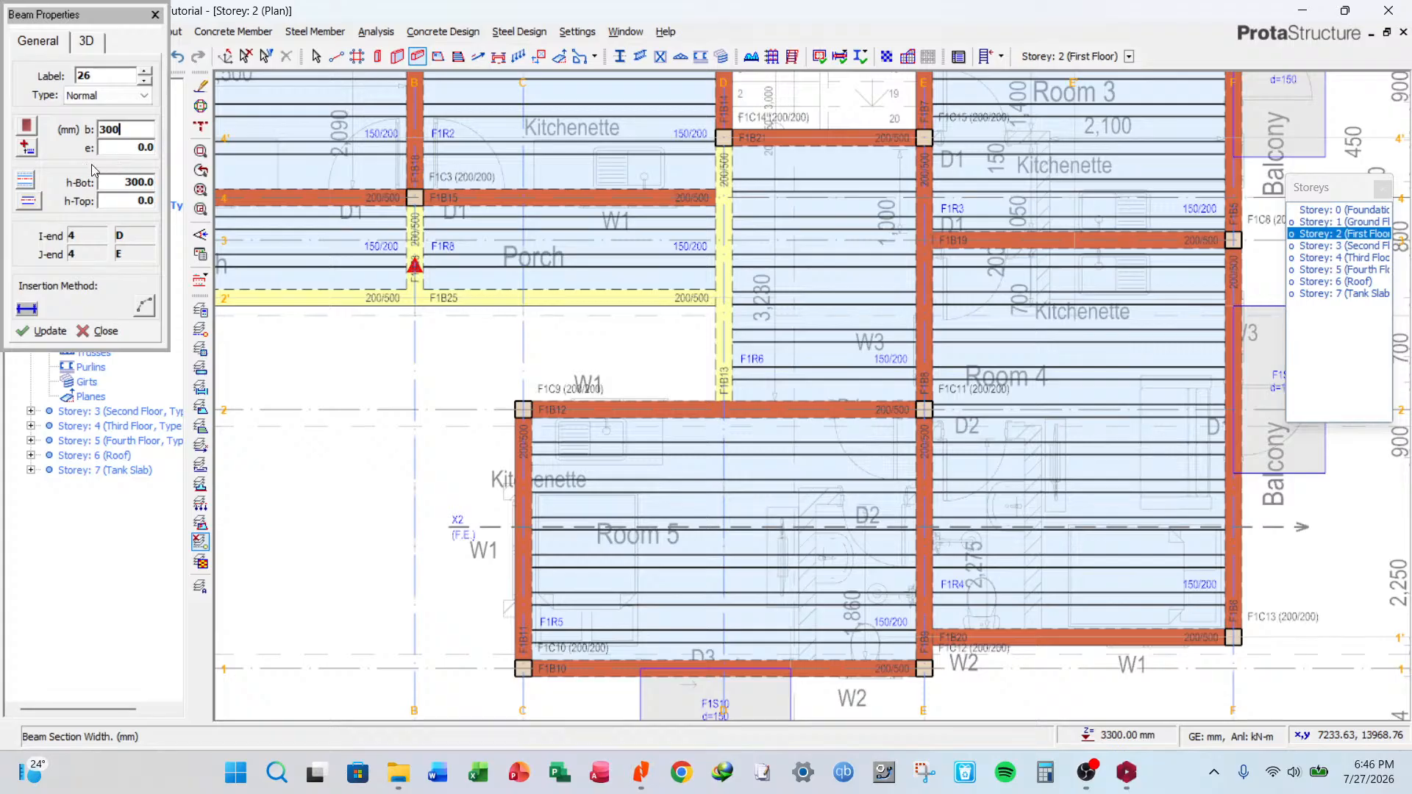
{"action": "key", "text": "Tab"}
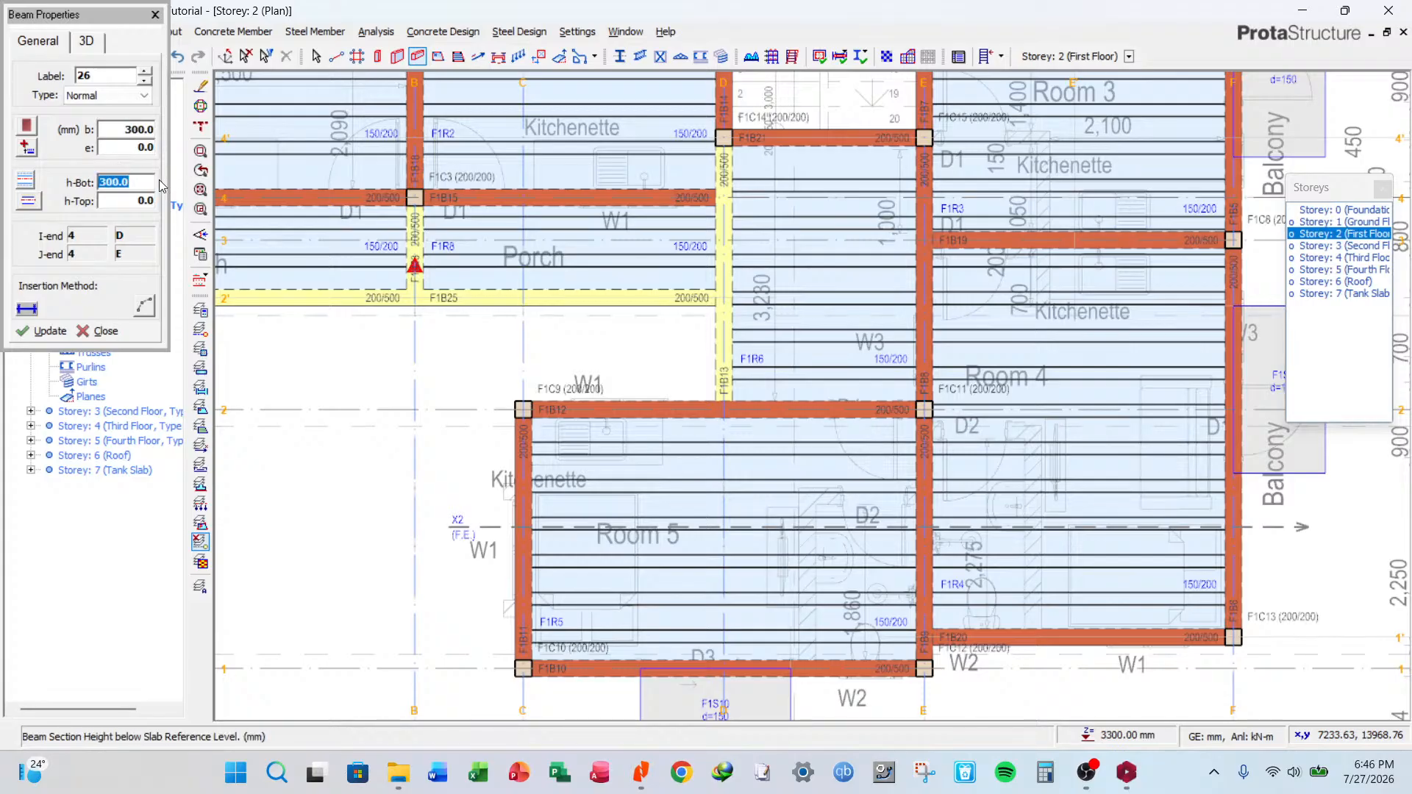
{"action": "key", "text": "shift+Tab"}
{"action": "type", "text": "40"}
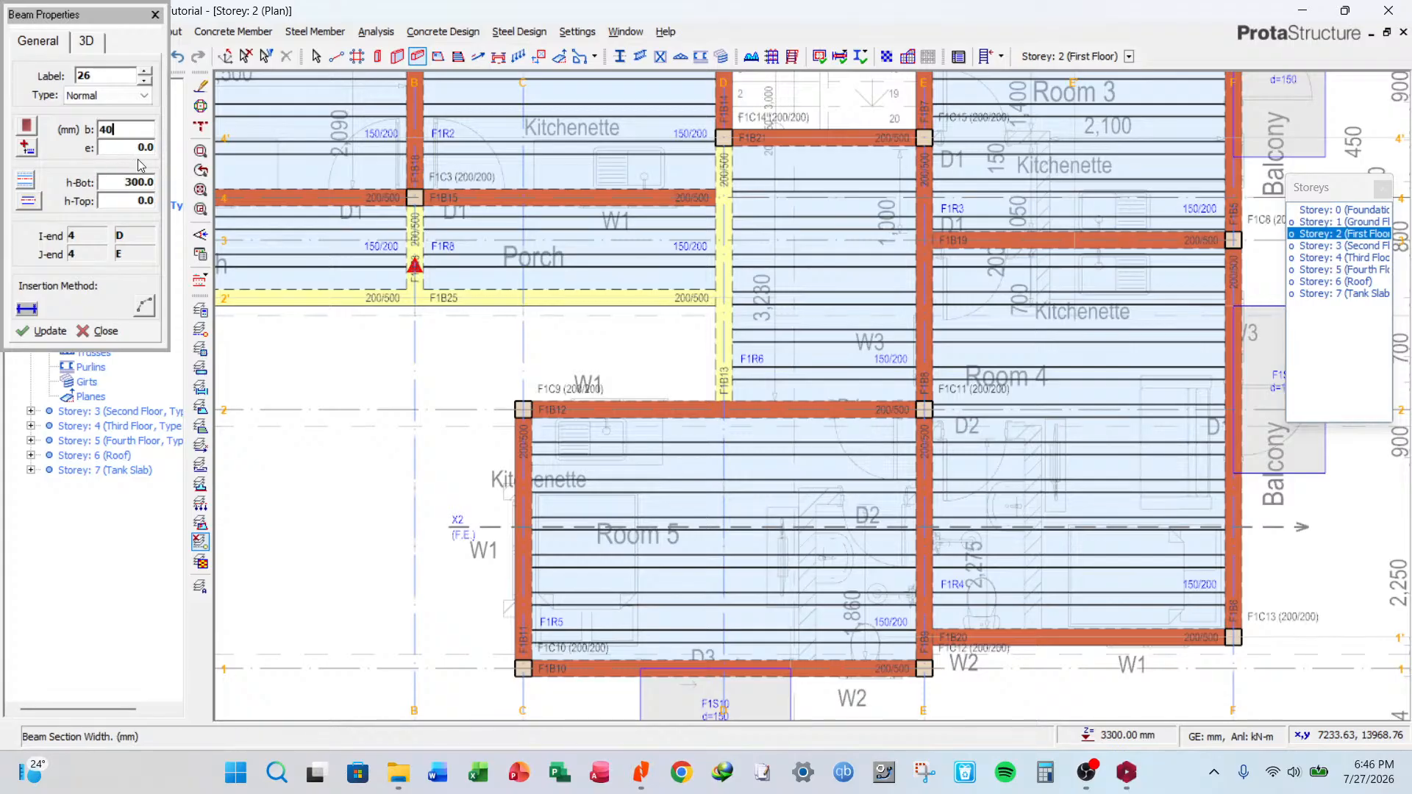
{"action": "type", "text": "0"}
{"action": "key", "text": "Tab"}
{"action": "type", "text": "20"}
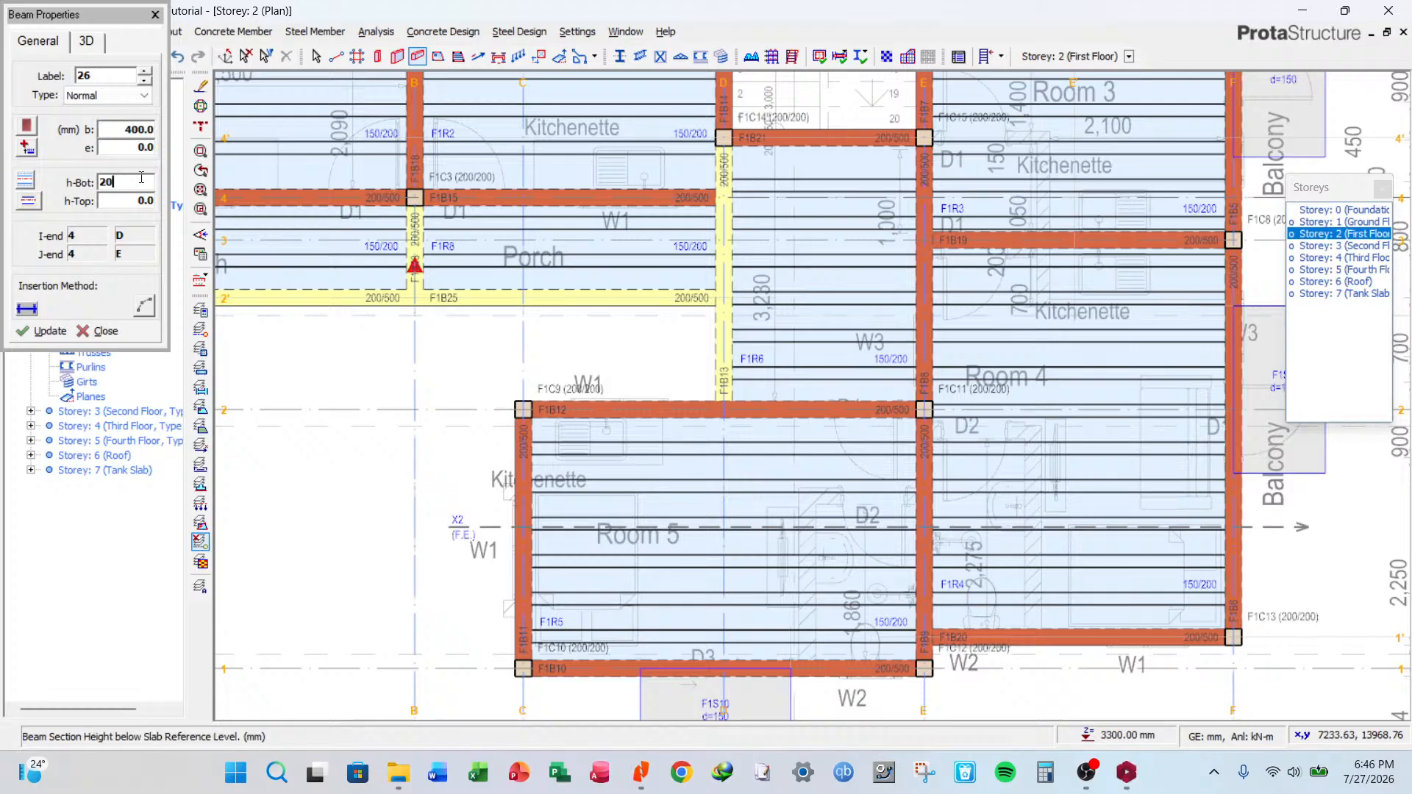
{"action": "type", "text": "0"}
{"action": "left_click", "coordinate": [129, 130]}
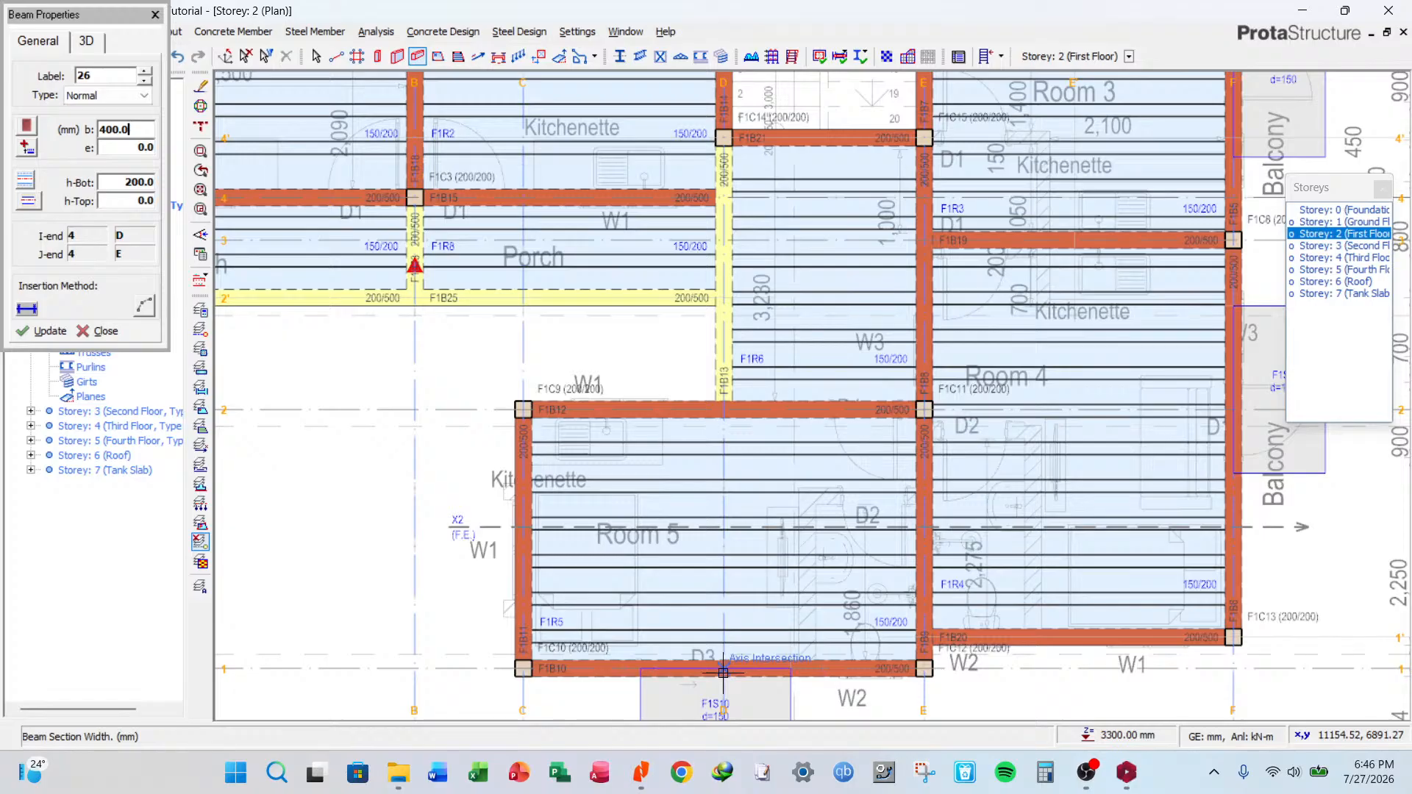
Insert the beam along axis D between axes 1 and 2 through Room 5, accepting invalidation of the FE floor analysis.
{"action": "left_click", "coordinate": [725, 409]}
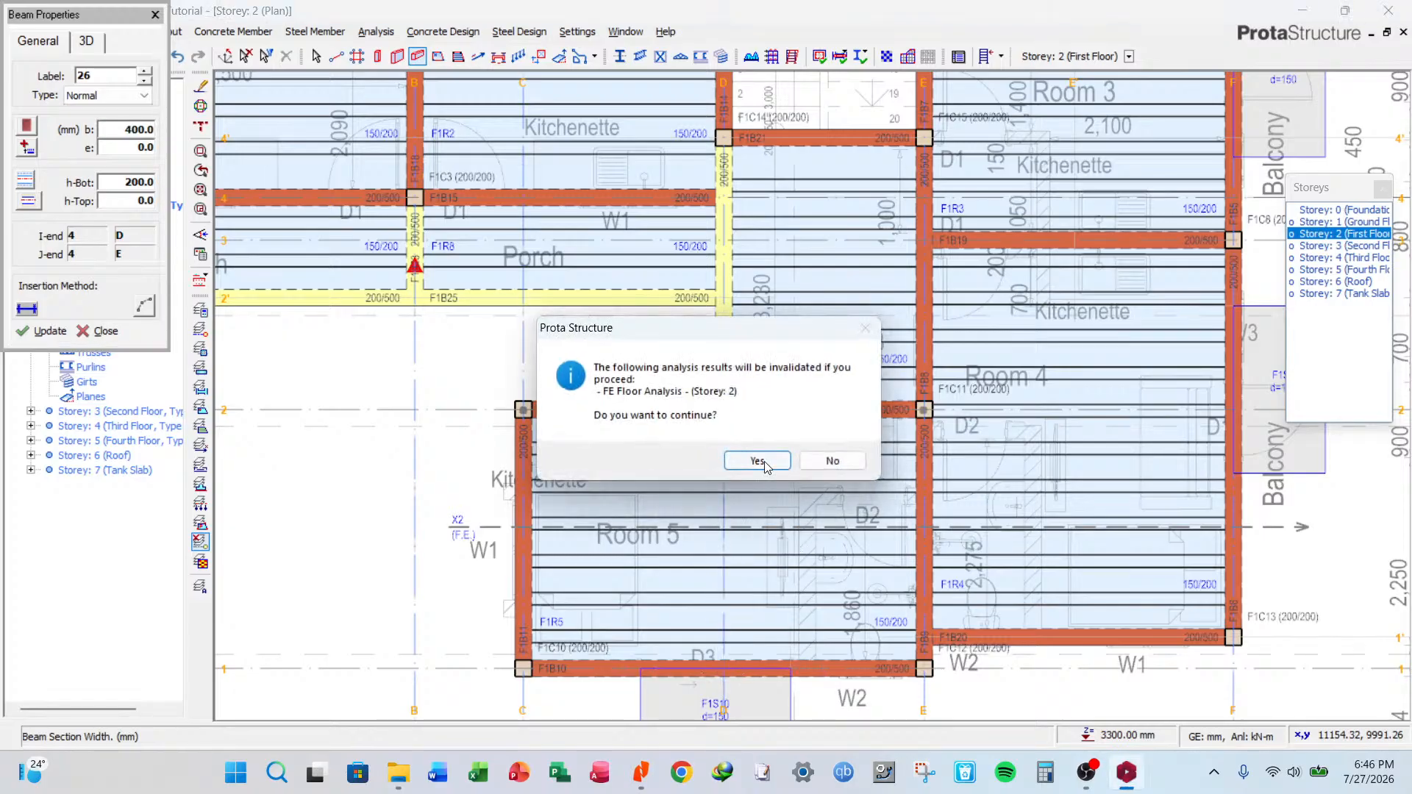
{"action": "left_click", "coordinate": [758, 462]}
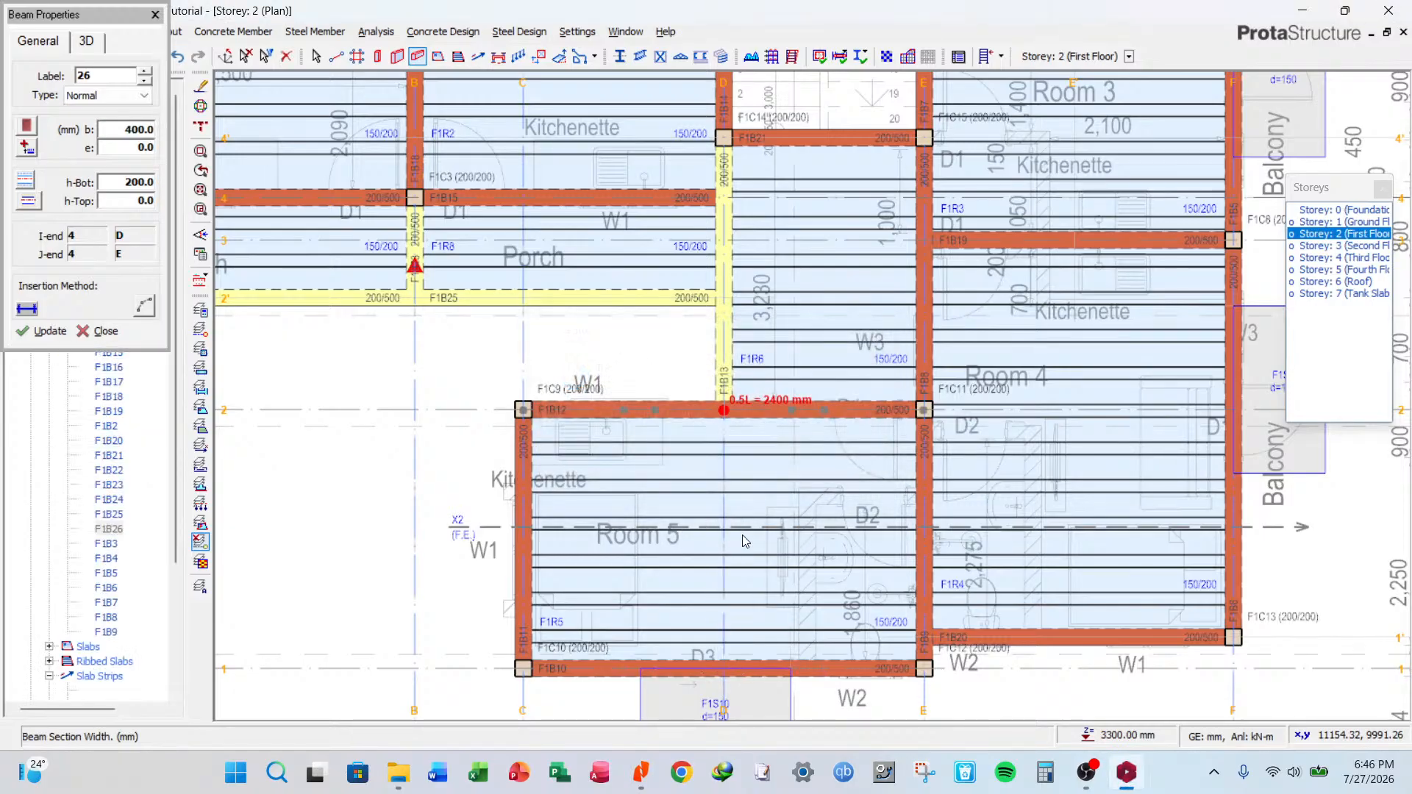
{"action": "left_click", "coordinate": [743, 536]}
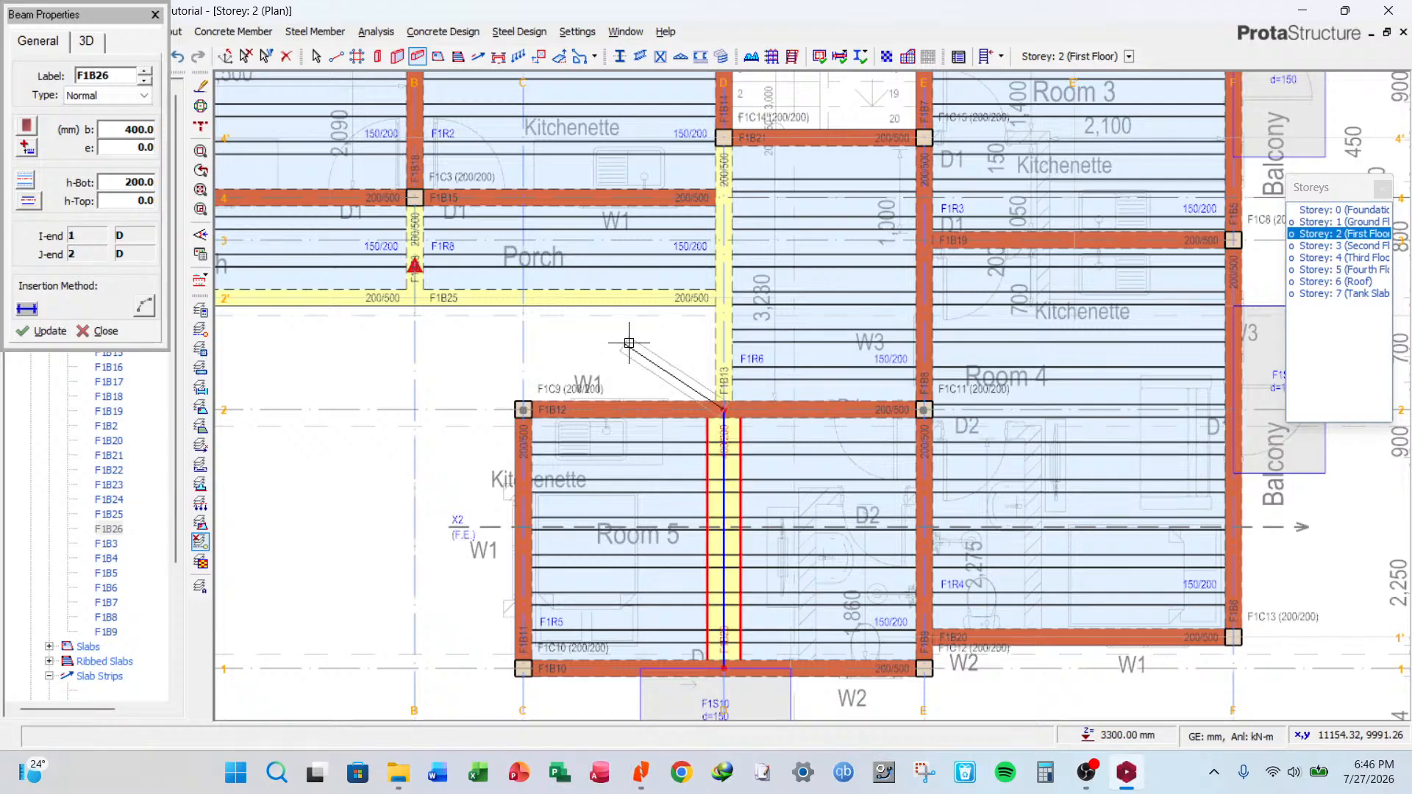
{"action": "key", "text": "Escape"}
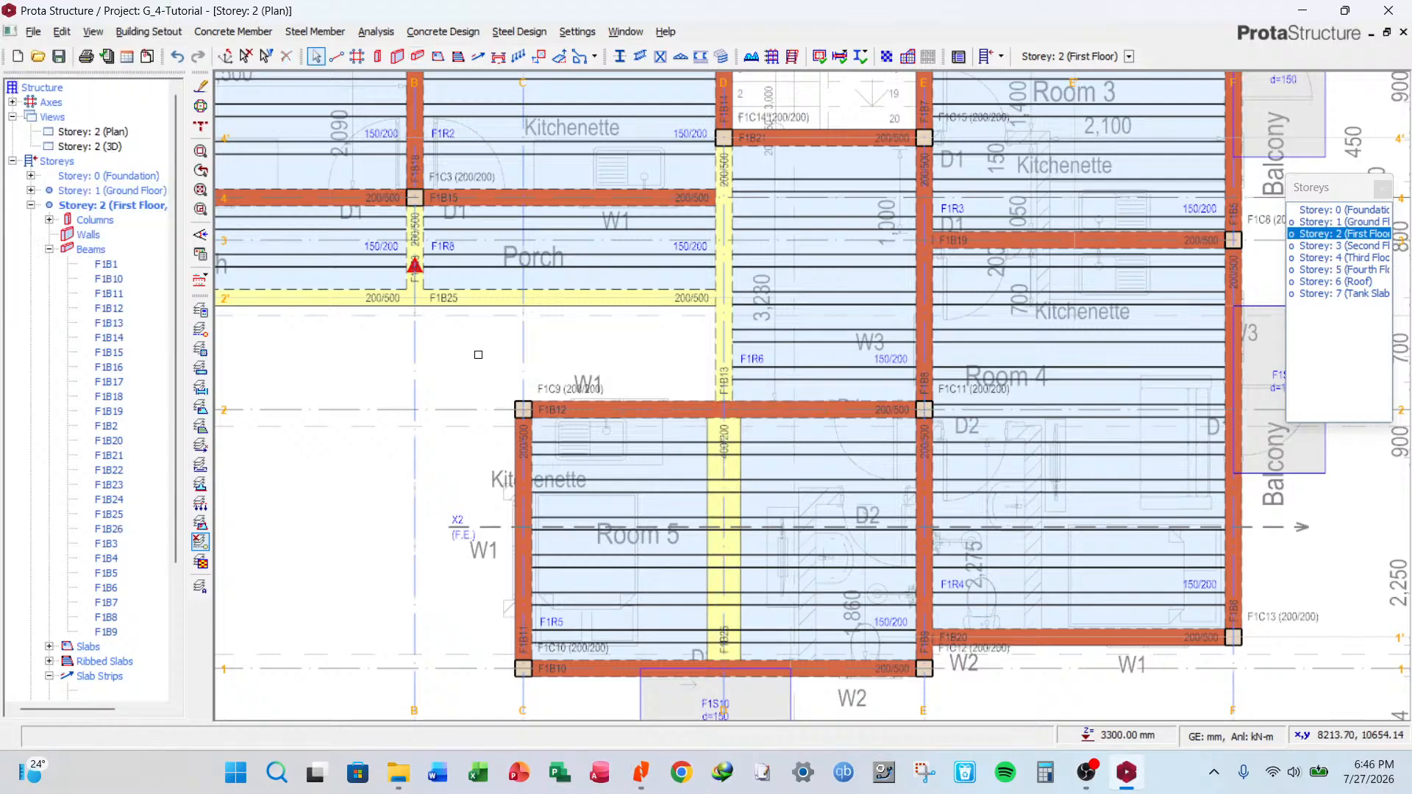
Replace the Storey 2 finite element floor model, regenerate its mesh, and close the model to complete the floor analysis.
{"action": "scroll", "coordinate": [478, 354], "scroll_direction": "down", "scroll_amount": 4}
{"action": "left_click", "coordinate": [376, 31]}
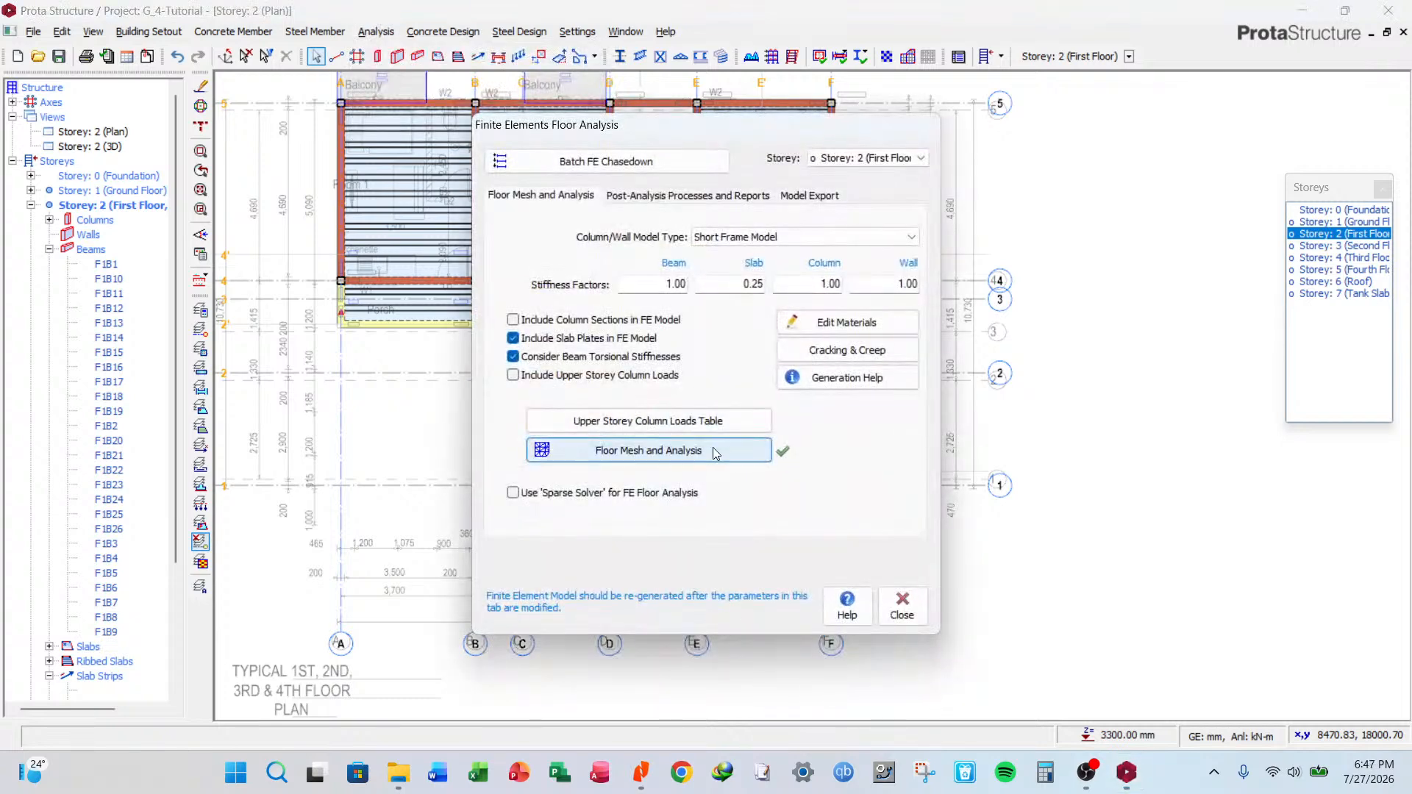
{"action": "left_click", "coordinate": [676, 462]}
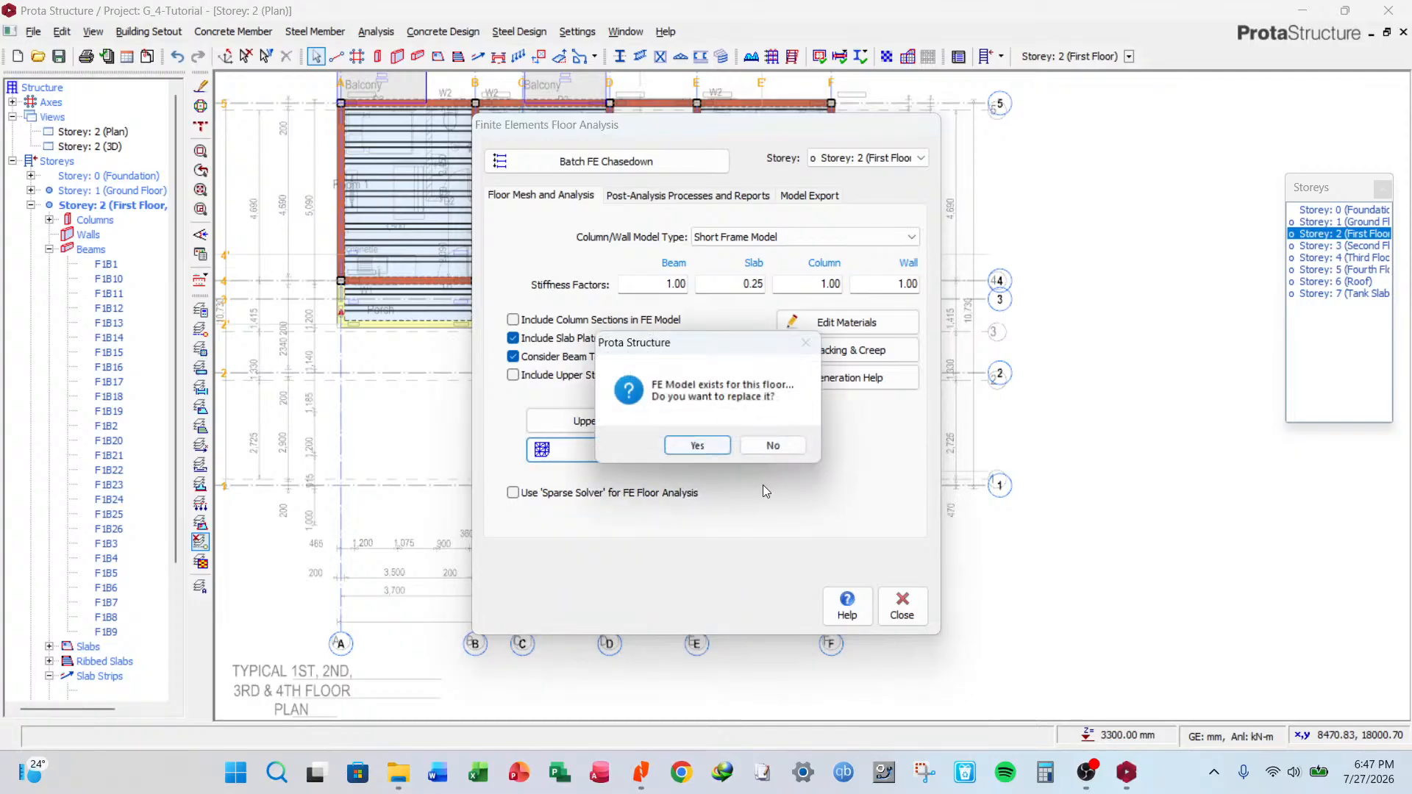
{"action": "key", "text": "Return"}
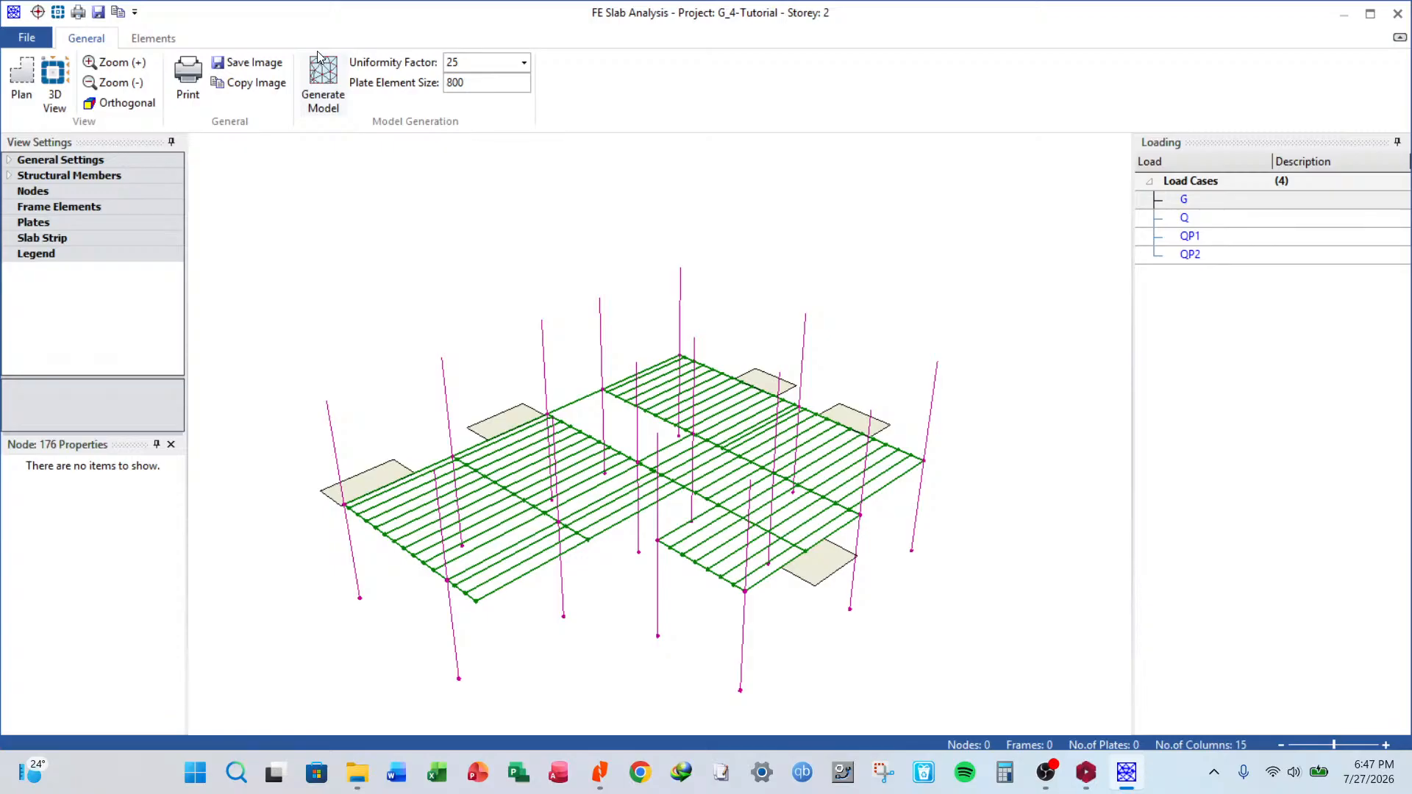
{"action": "left_click", "coordinate": [320, 65]}
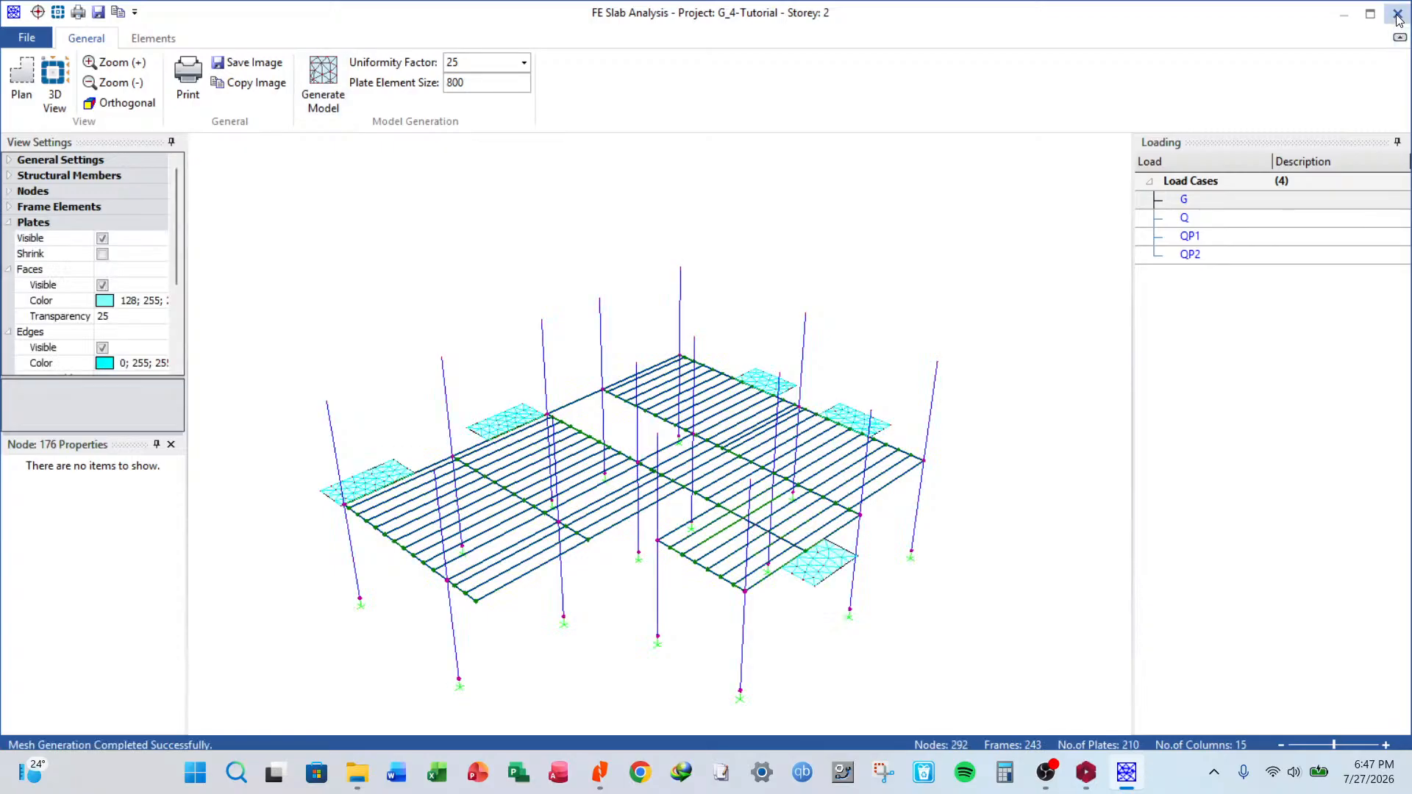
{"action": "left_click", "coordinate": [1397, 13]}
{"action": "left_click", "coordinate": [1127, 774]}
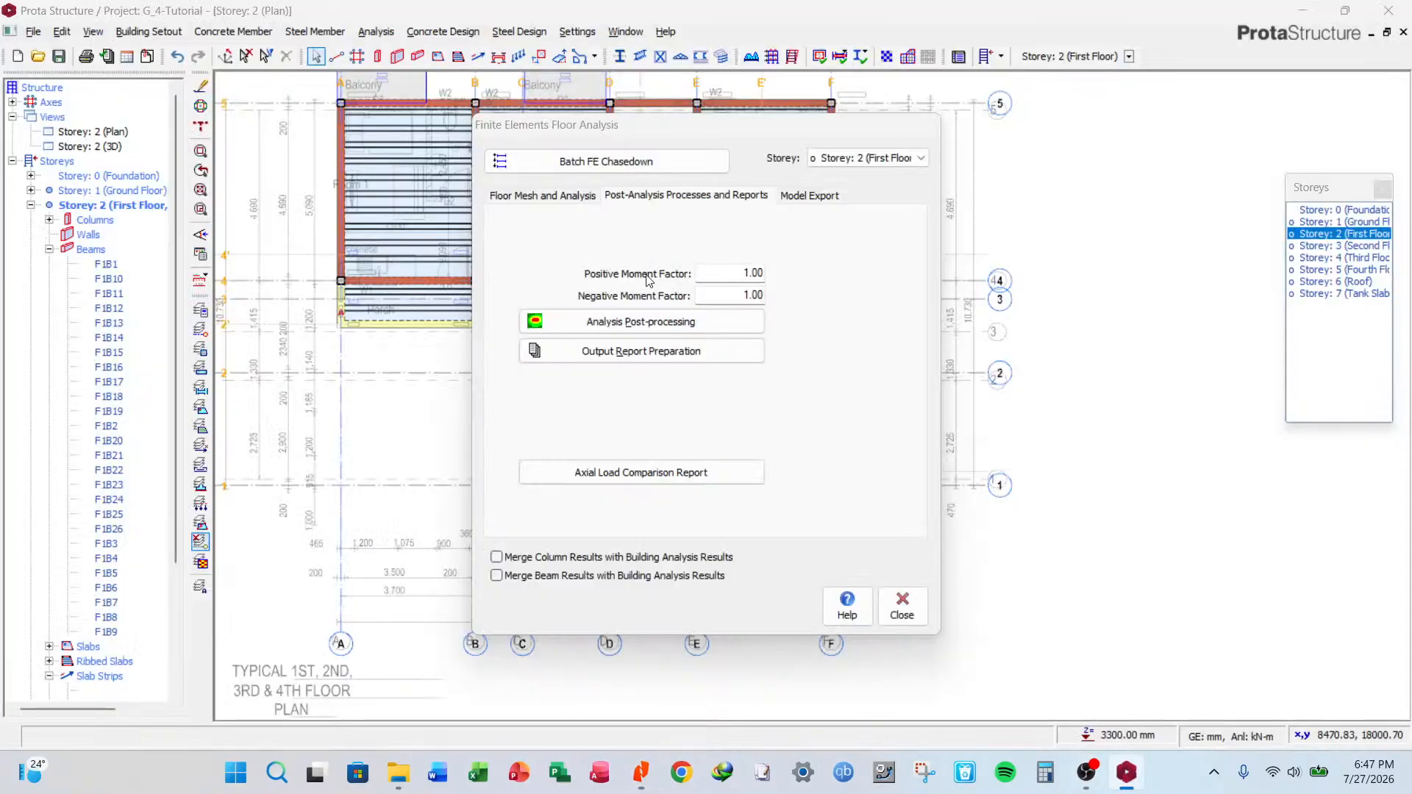
Post-process the floor analysis and transfer the slab strip results with Include in Strip Results and plate torsion effects considered.
{"action": "left_click", "coordinate": [653, 322]}
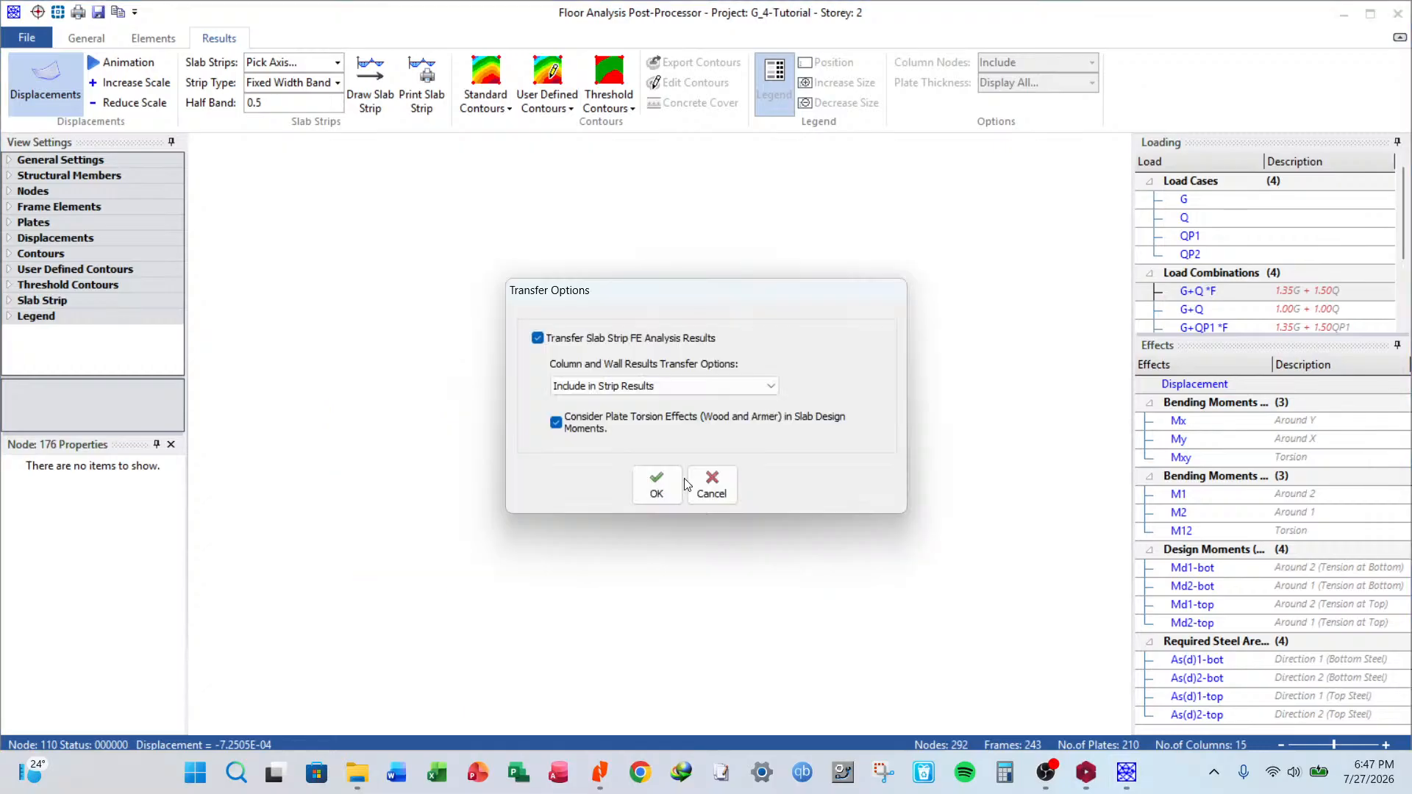
{"action": "left_click", "coordinate": [664, 486]}
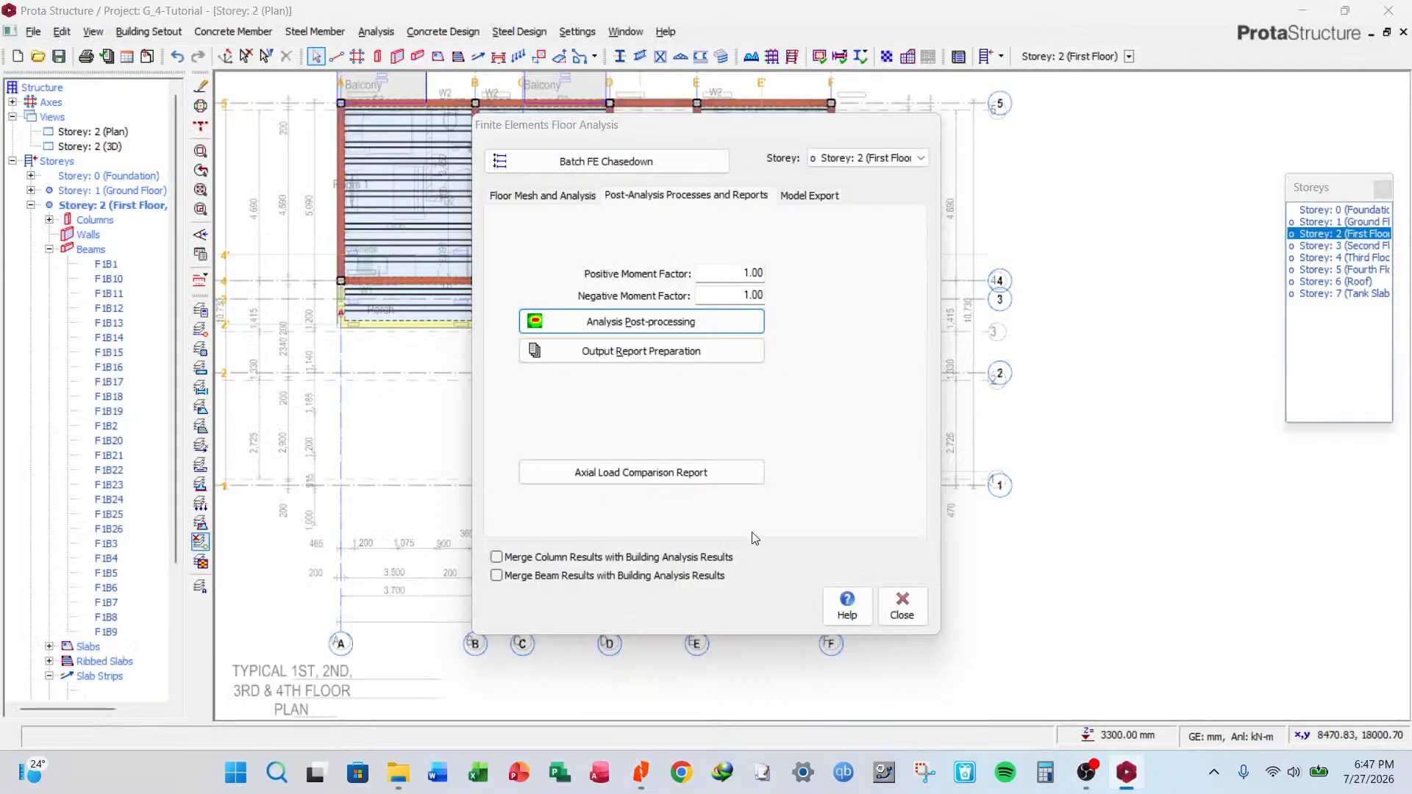
{"action": "left_click", "coordinate": [902, 607]}
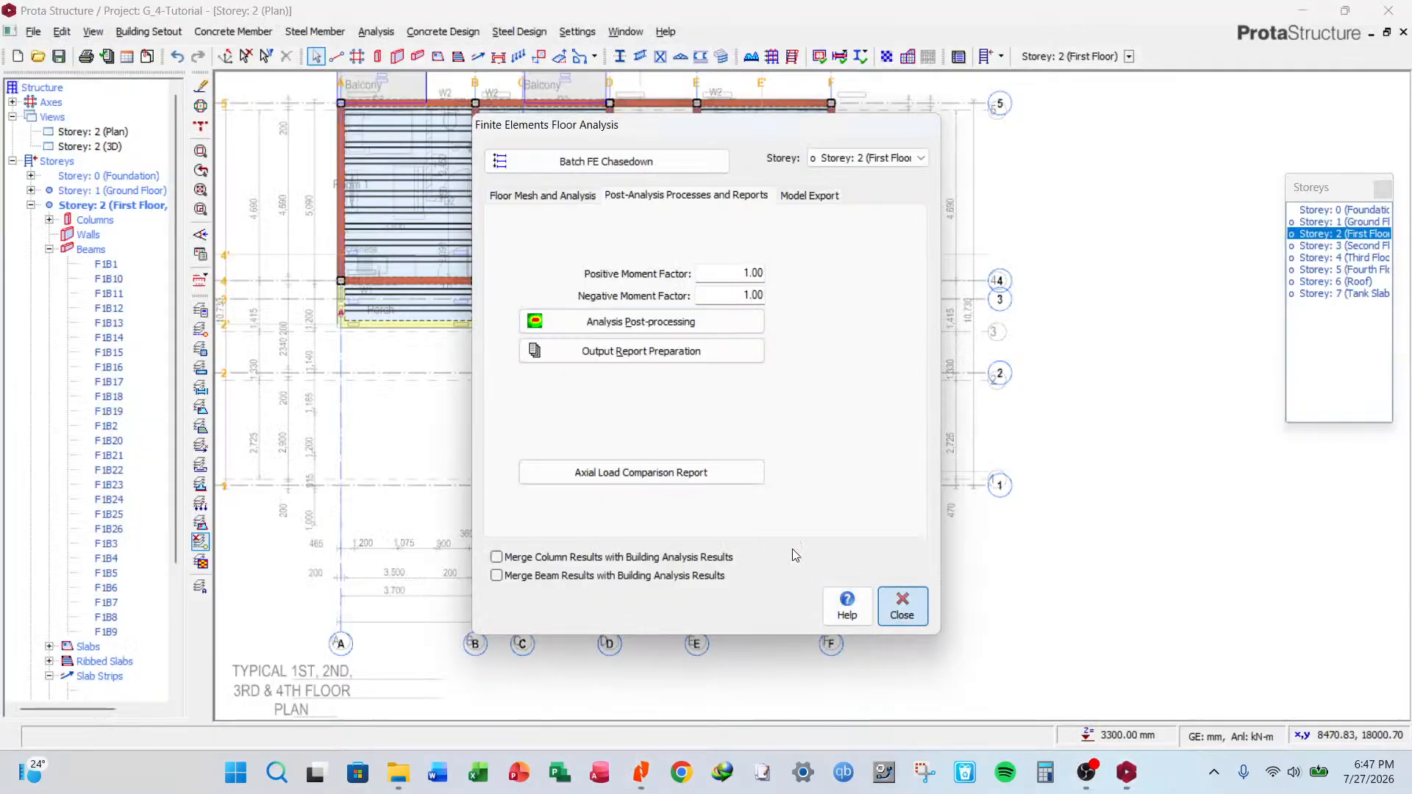
Run Ribbed Slab Analysis on the Storey 2 slab strips and produce its results report.
{"action": "scroll", "coordinate": [885, 587], "scroll_direction": "down", "scroll_amount": 2}
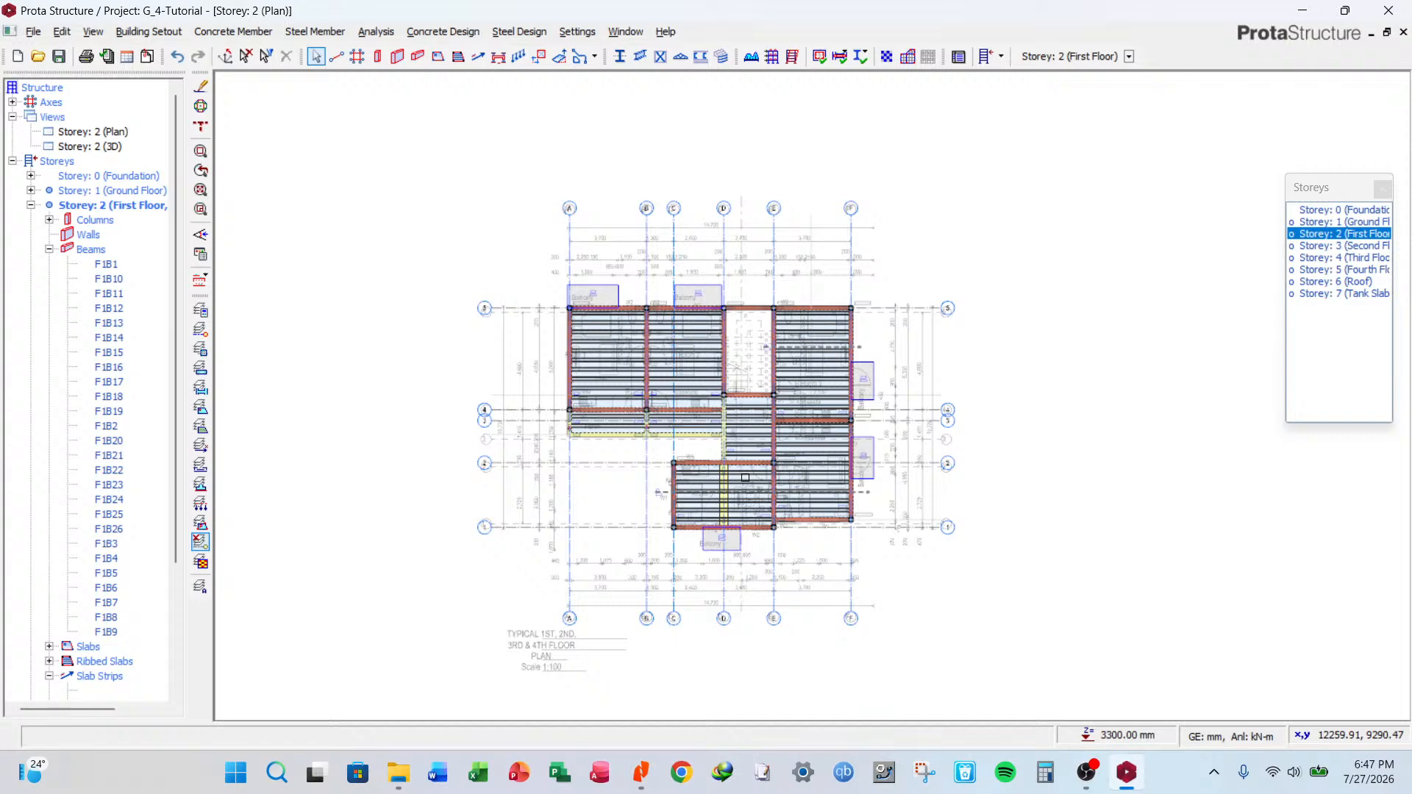
{"action": "scroll", "coordinate": [746, 474], "scroll_direction": "up", "scroll_amount": 3}
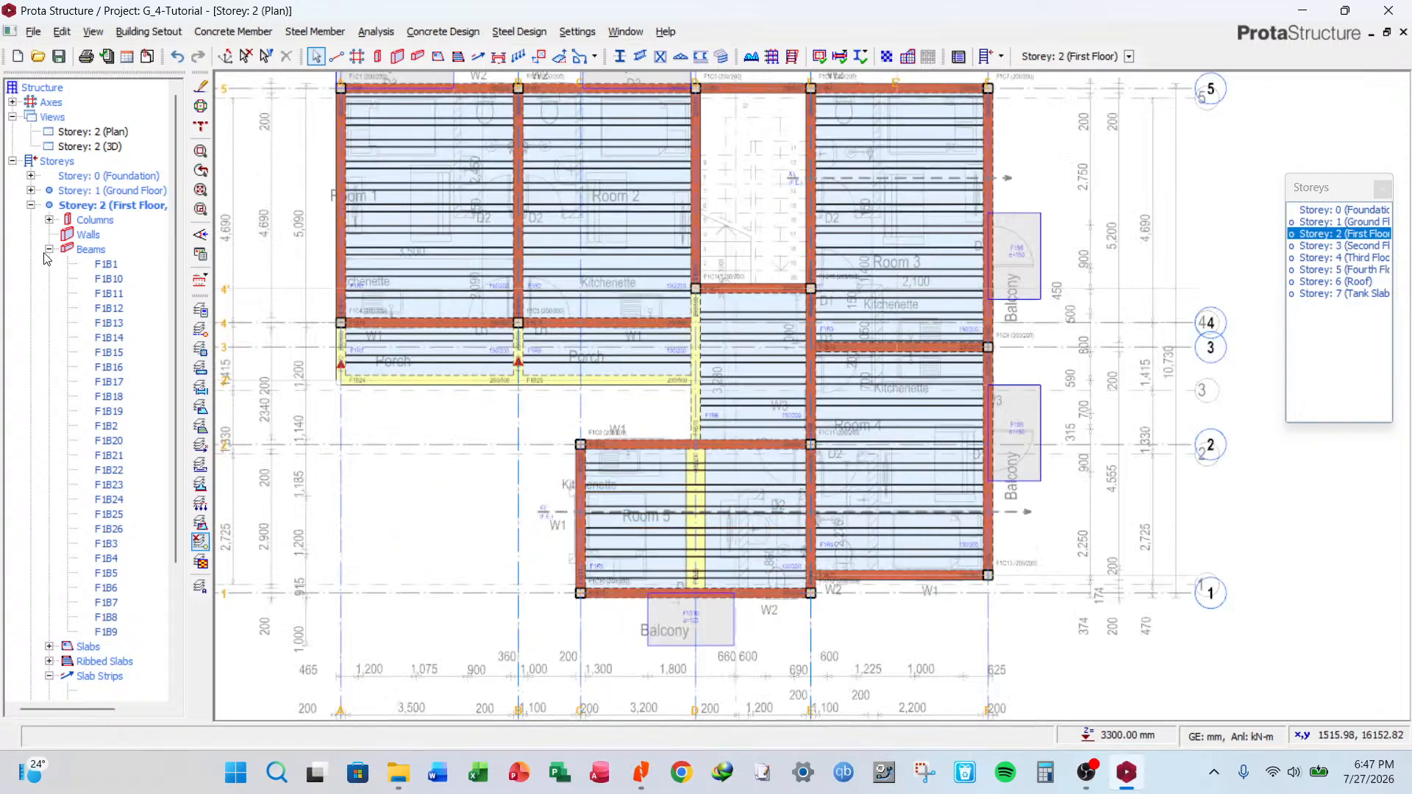
{"action": "left_click", "coordinate": [49, 249]}
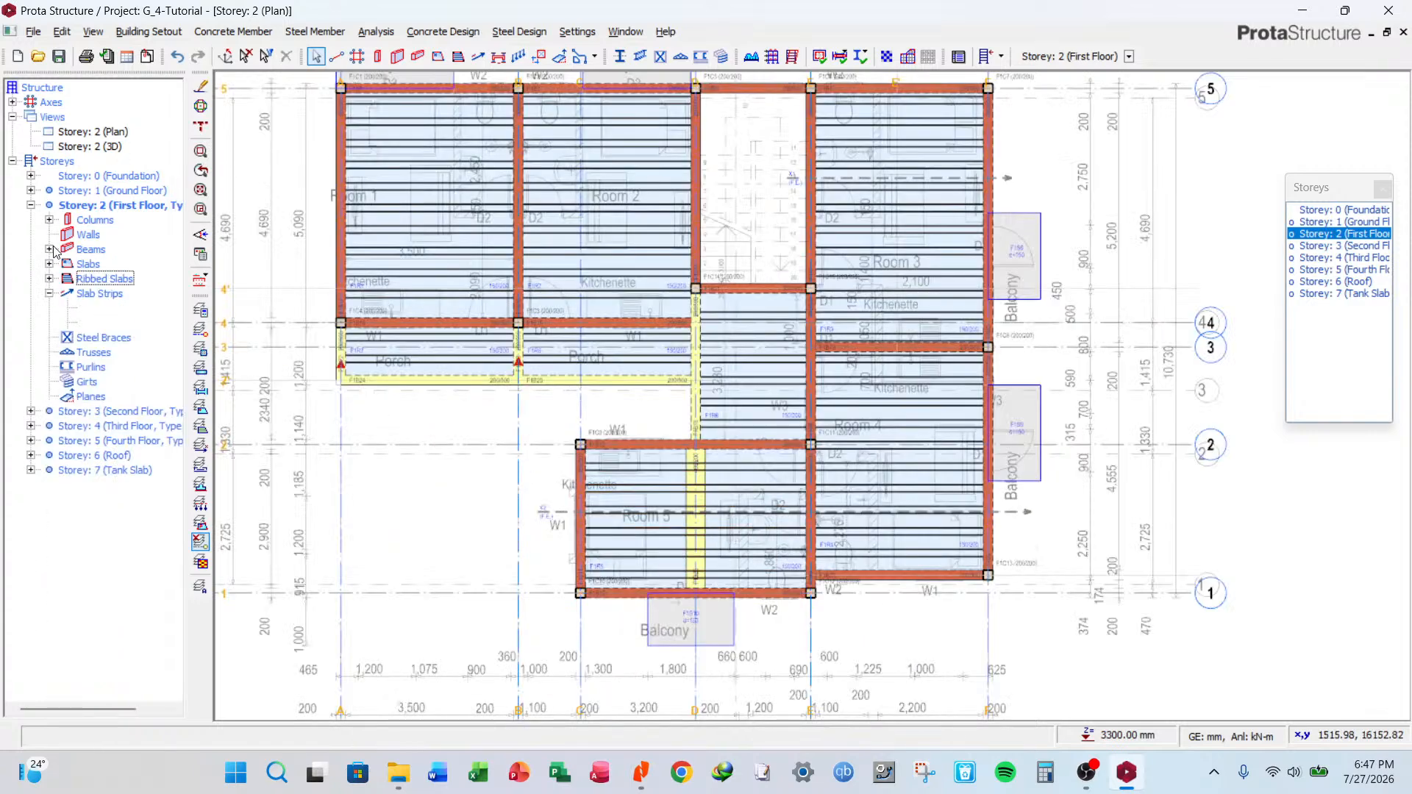
{"action": "right_click", "coordinate": [103, 293]}
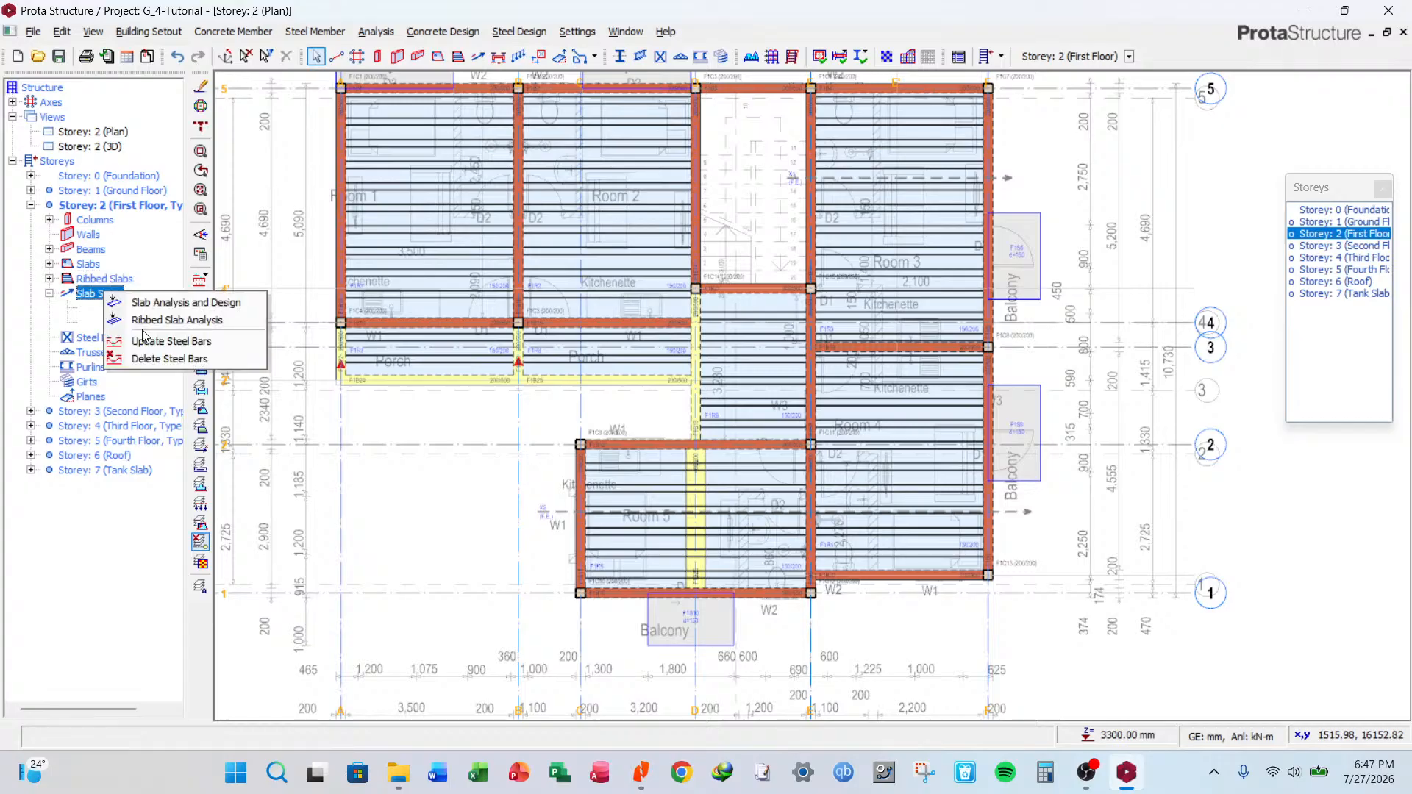
{"action": "left_click", "coordinate": [150, 320]}
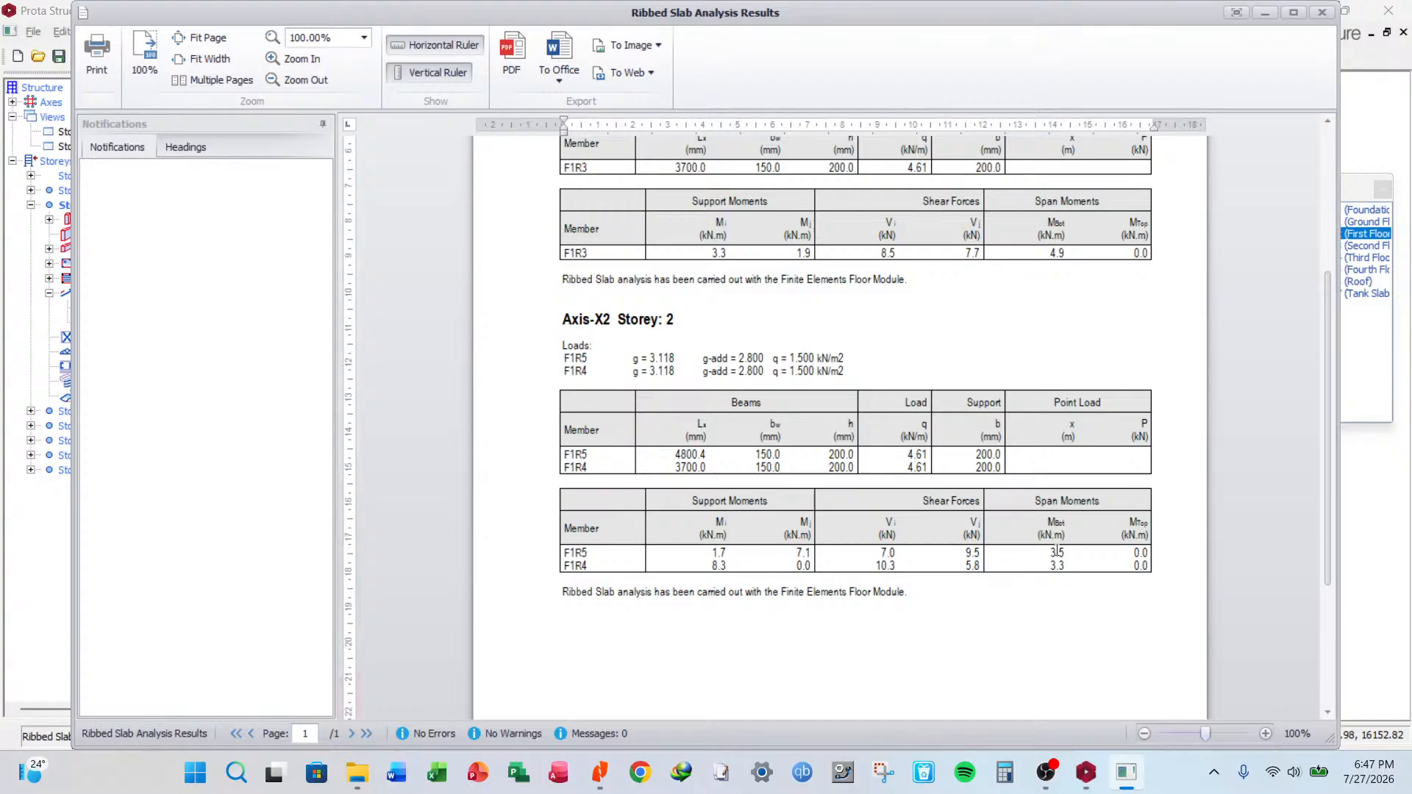
Check the axis X2 span moments of ribs F1R5 and F1R4 in the report, and close the ribbed slab analysis.
{"action": "scroll", "coordinate": [1043, 557], "scroll_direction": "down", "scroll_amount": 3}
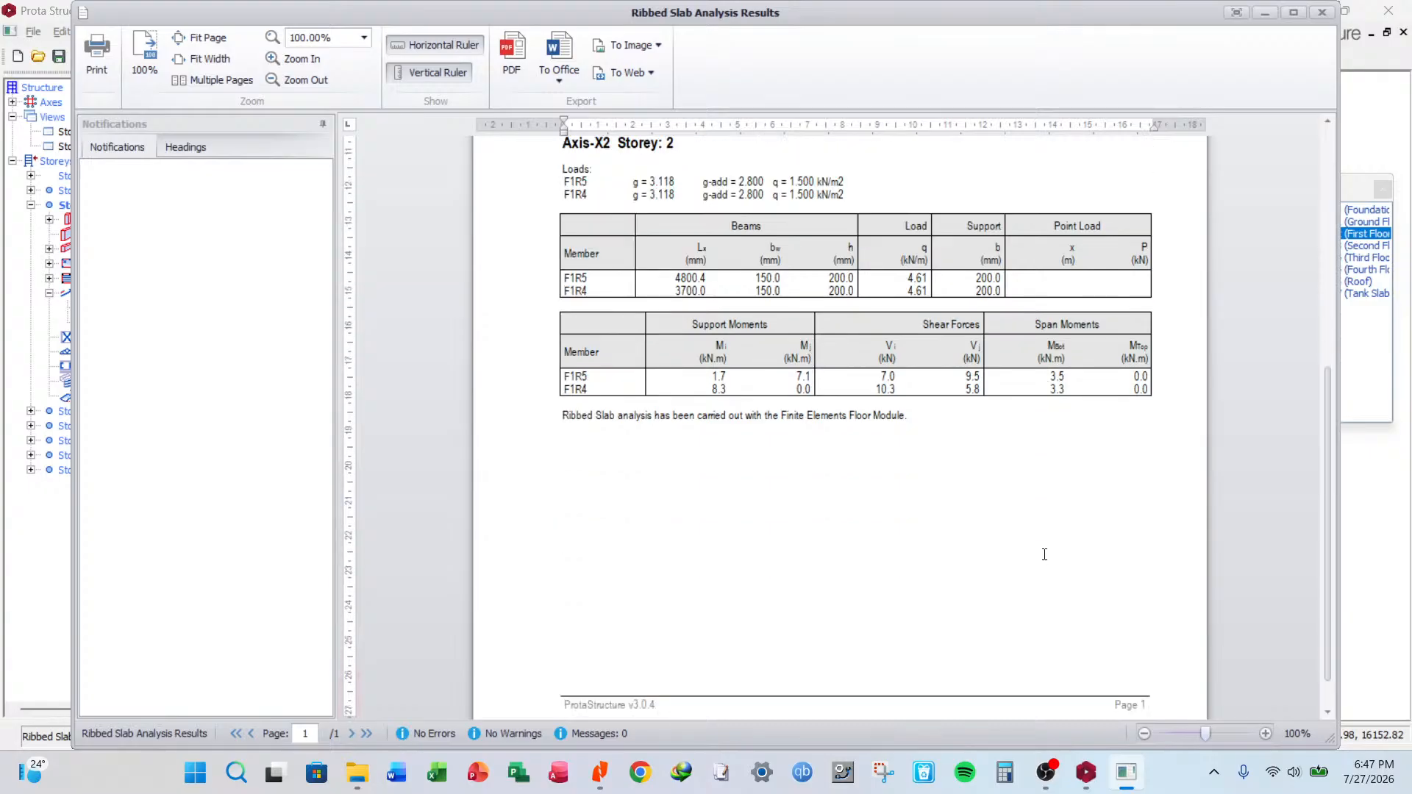
{"action": "scroll", "coordinate": [1080, 530], "scroll_direction": "up", "scroll_amount": 2}
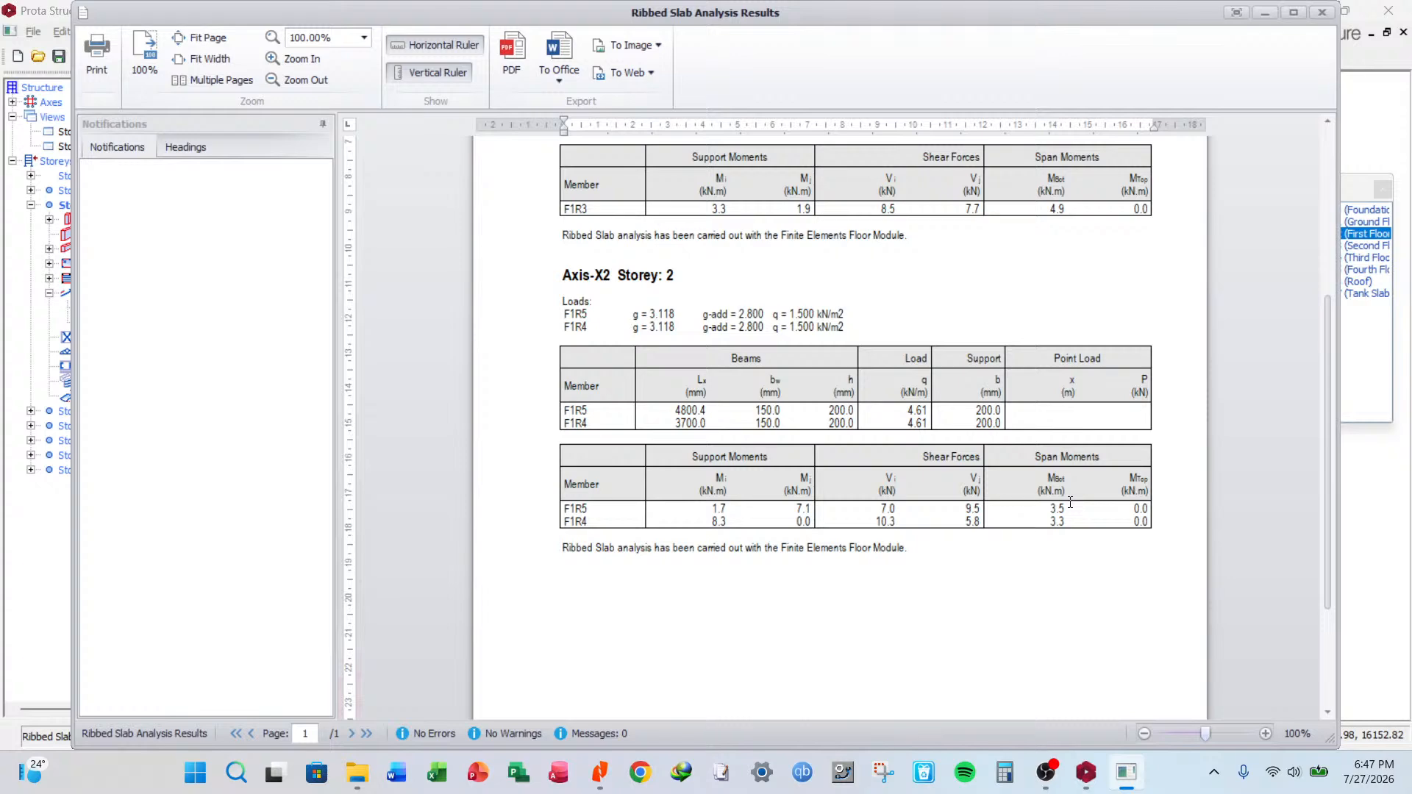
{"action": "left_click_drag", "start_coordinate": [1071, 502], "coordinate": [1050, 521]}
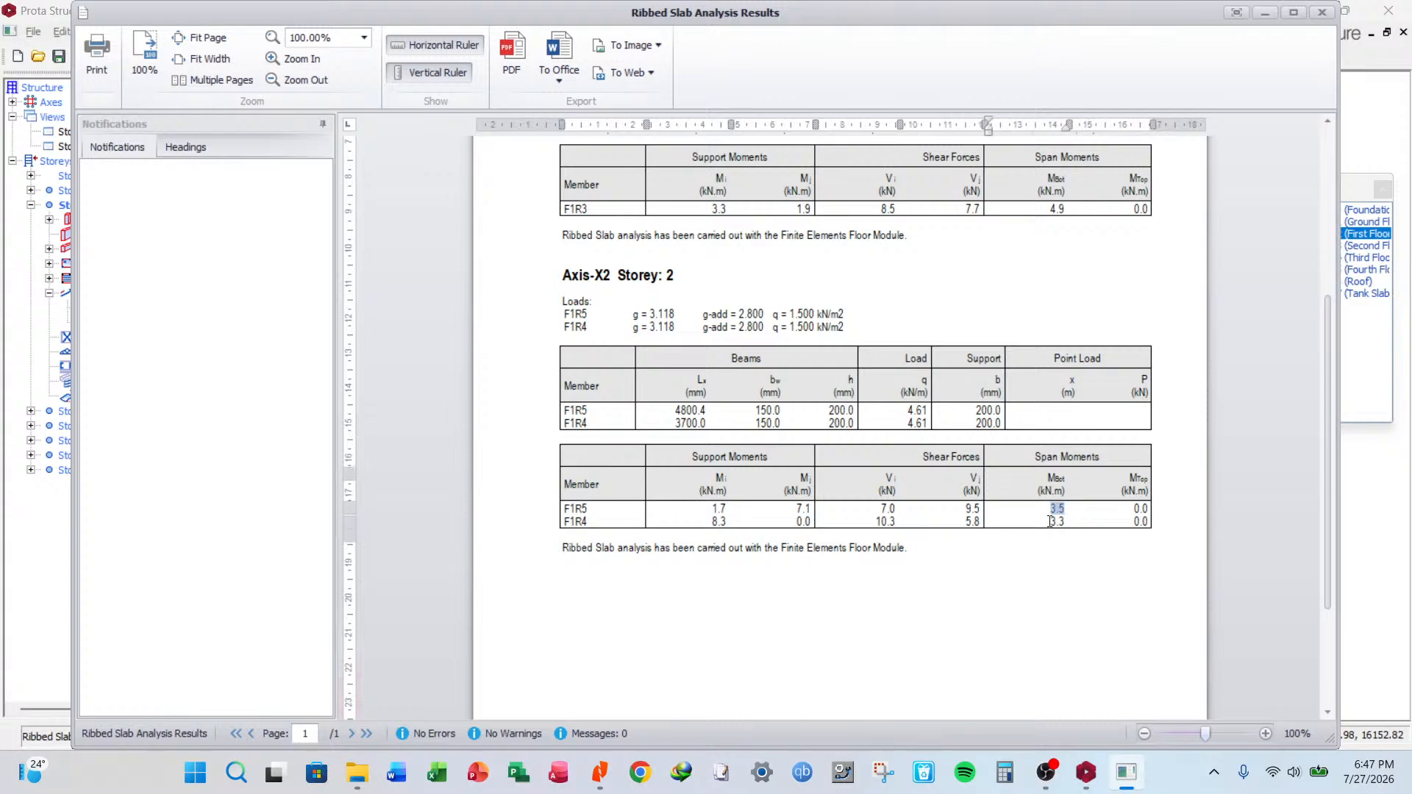
{"action": "key", "text": "alt+Tab"}
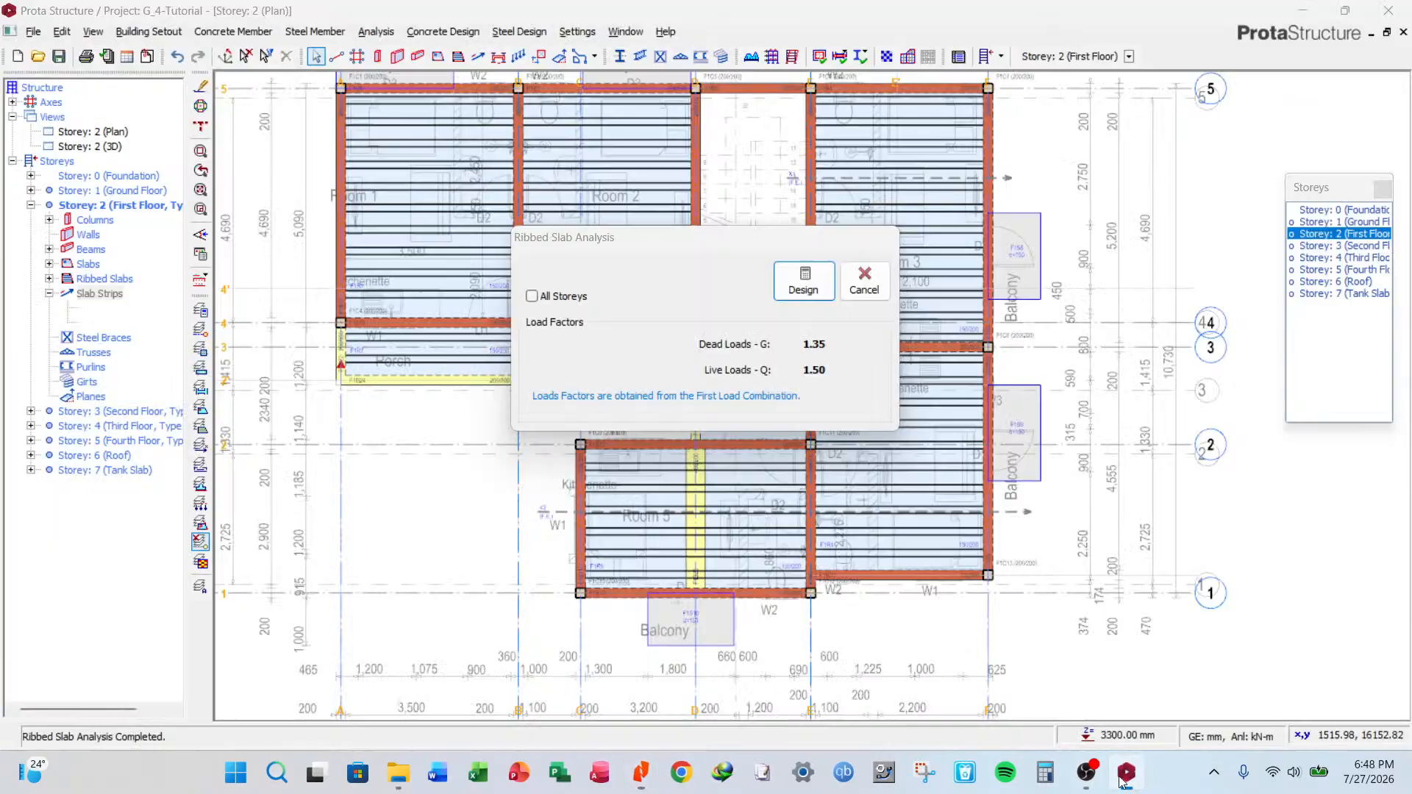
{"action": "key", "text": "alt+Tab"}
{"action": "left_click", "coordinate": [865, 283]}
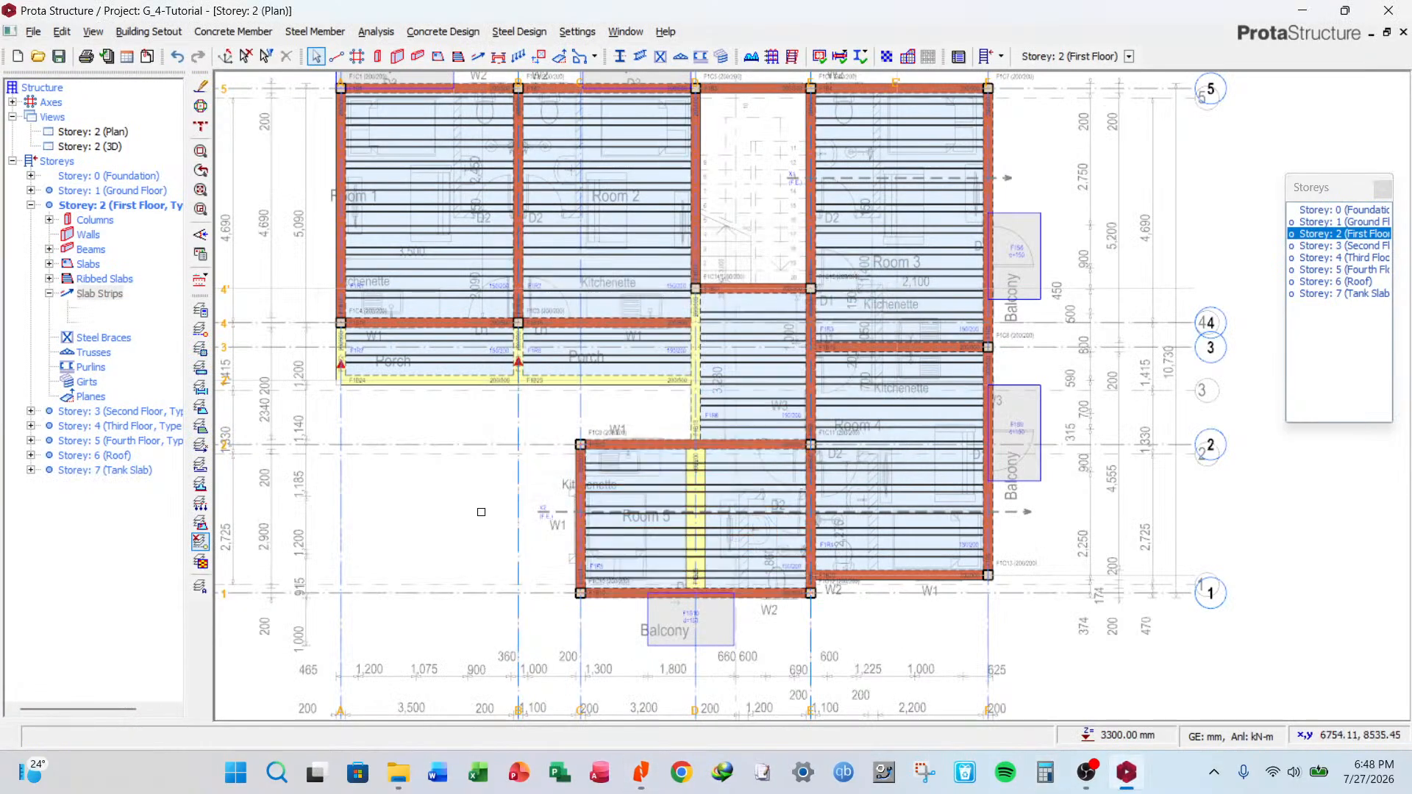
Save the project and rerun the batch rib section design for All Storeys with Re-select All Bars.
{"action": "left_click", "coordinate": [57, 61]}
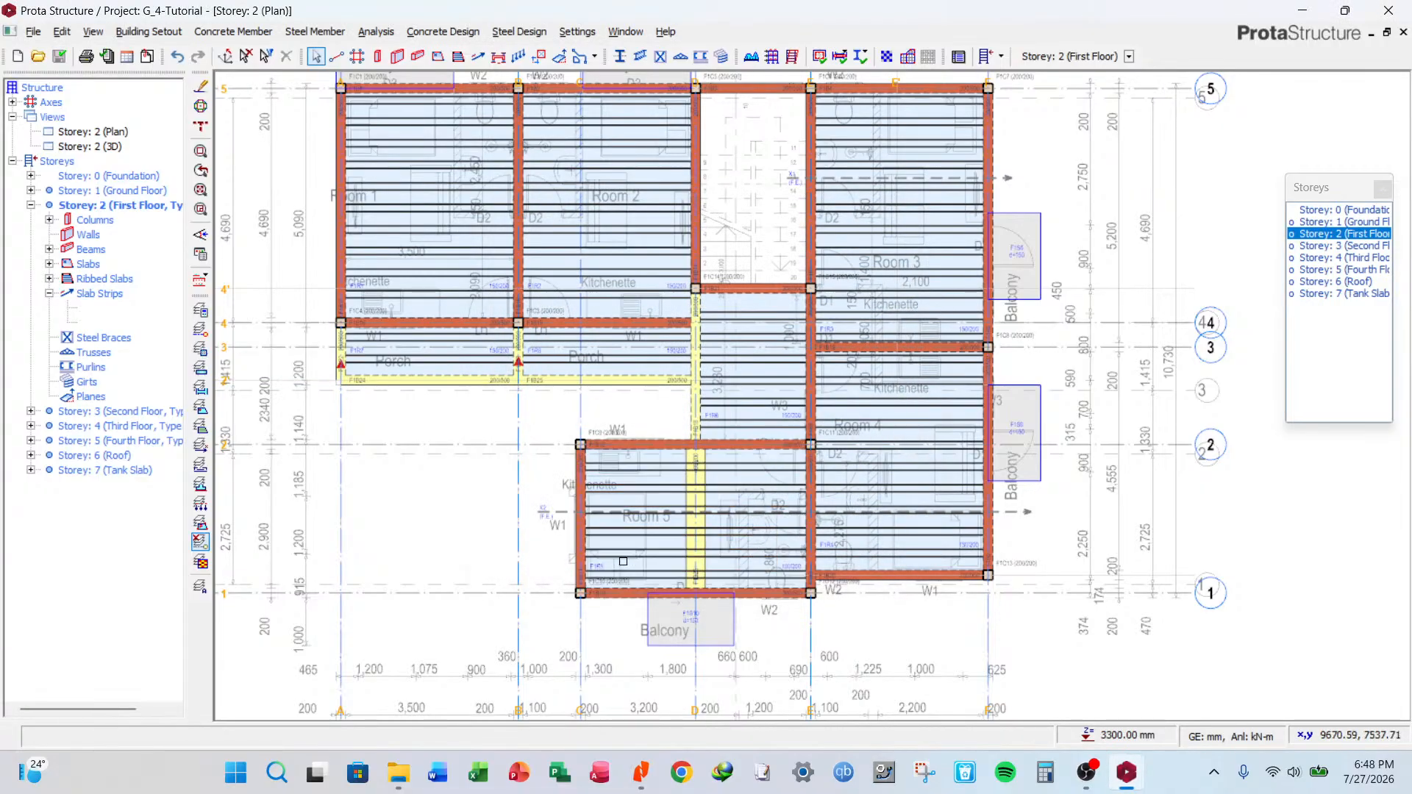
{"action": "scroll", "coordinate": [622, 560], "scroll_direction": "down", "scroll_amount": 3}
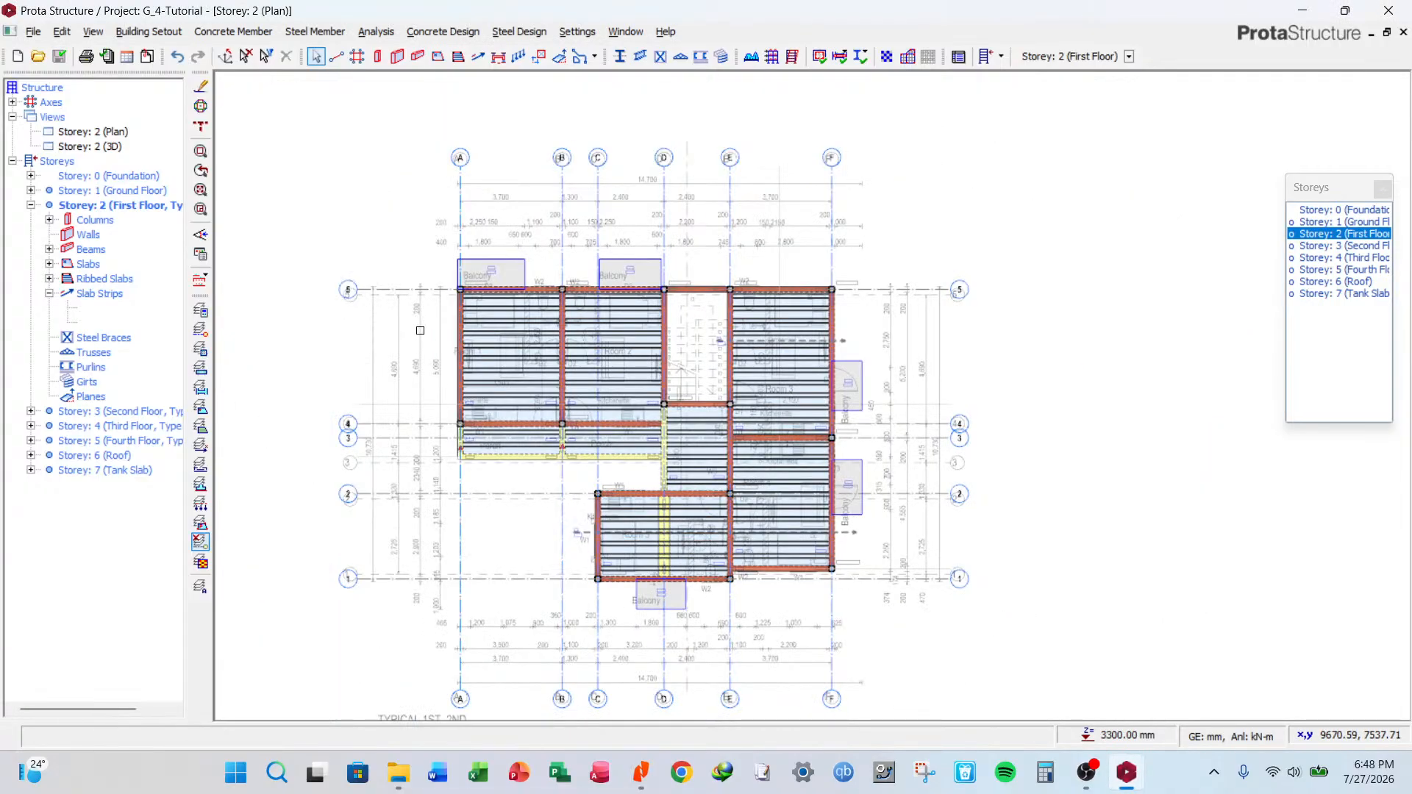
{"action": "double_click", "coordinate": [100, 281]}
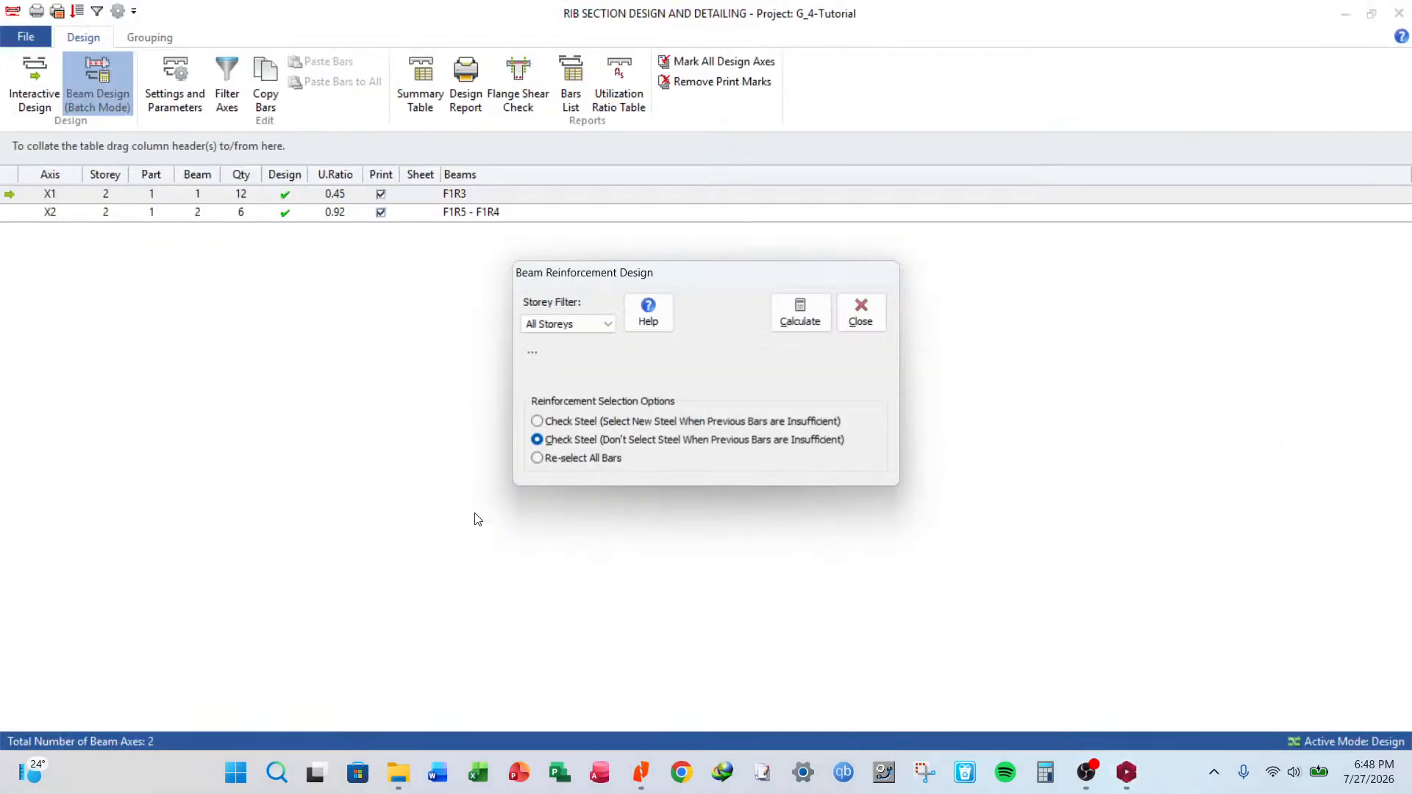
{"action": "left_click", "coordinate": [537, 458]}
{"action": "left_click", "coordinate": [800, 313]}
{"action": "left_click", "coordinate": [868, 324]}
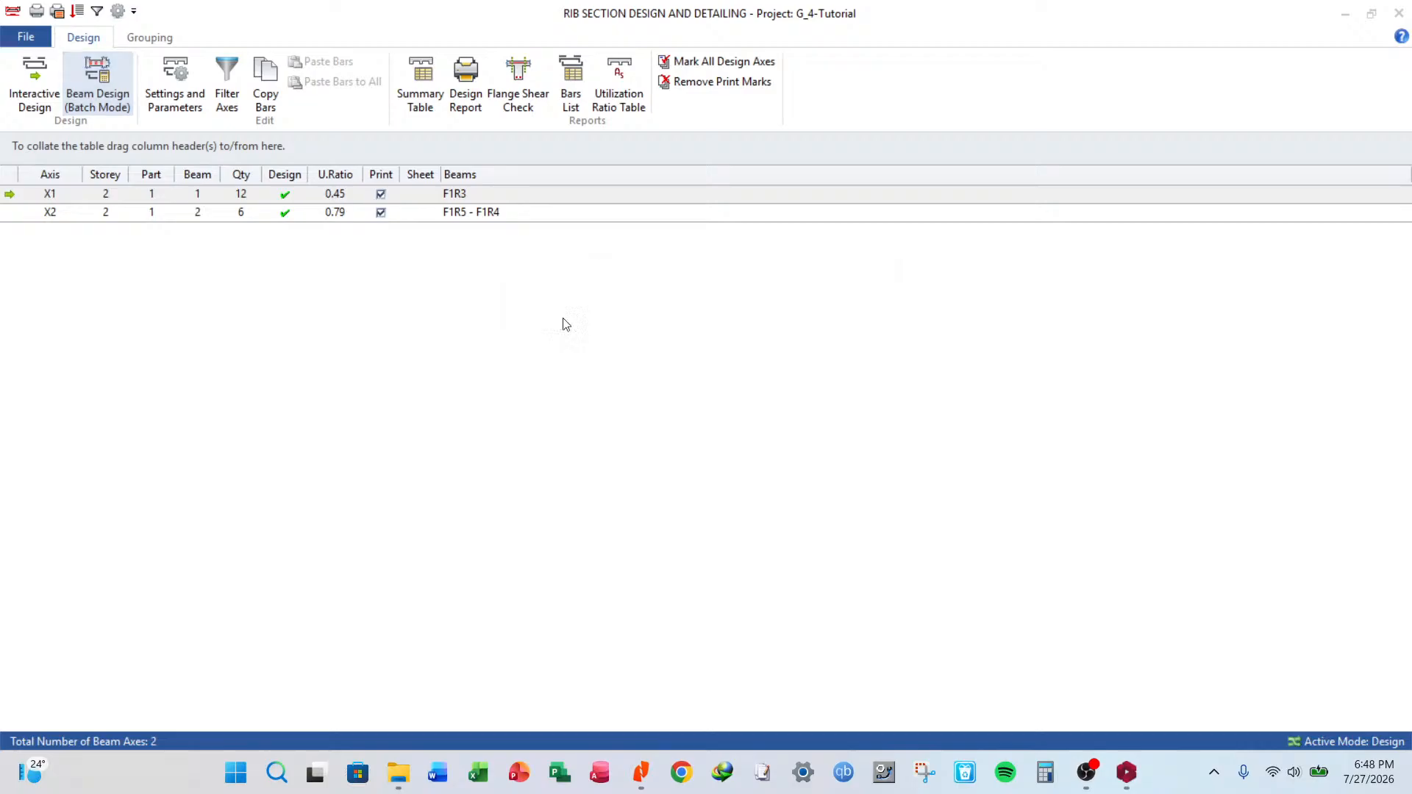
Open the reinforcement data of rib axis X2 and examine the required steel and selected bars.
{"action": "left_click", "coordinate": [514, 213]}
{"action": "double_click", "coordinate": [513, 214]}
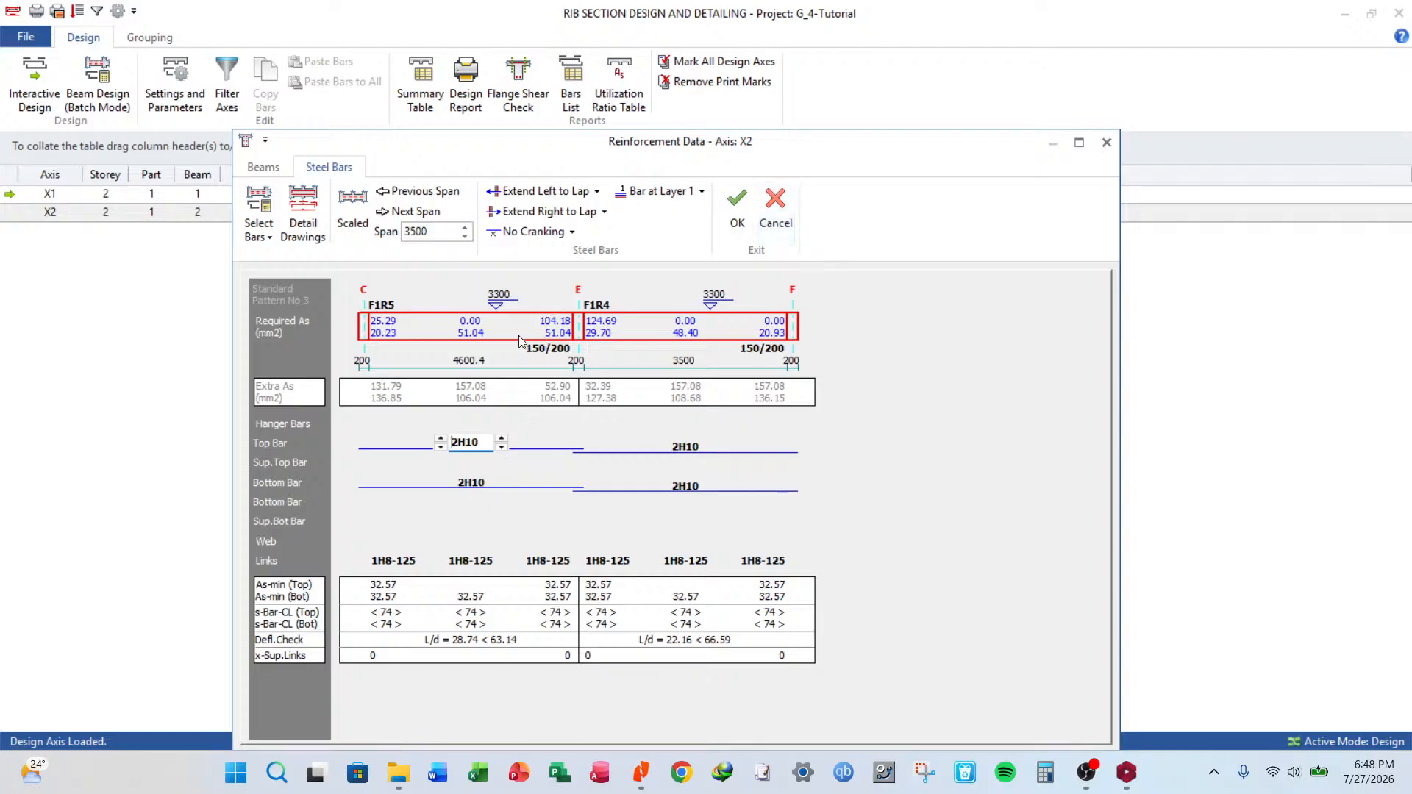
Leave the rib design, delete beam F1B26 across ribbed slab F1R5 with its FE floor results invalidated, and save the project.
{"action": "left_click", "coordinate": [776, 209]}
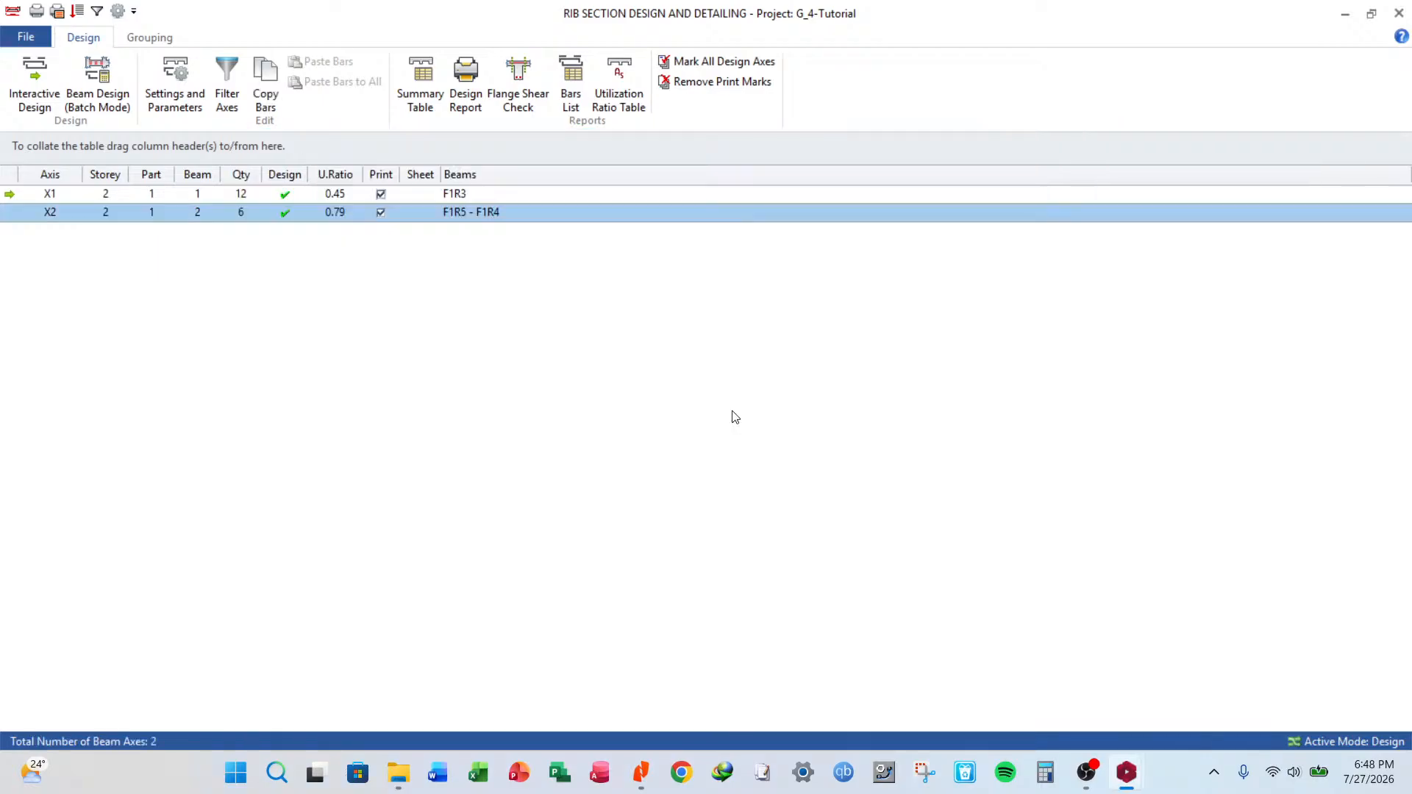
{"action": "left_click", "coordinate": [1394, 16]}
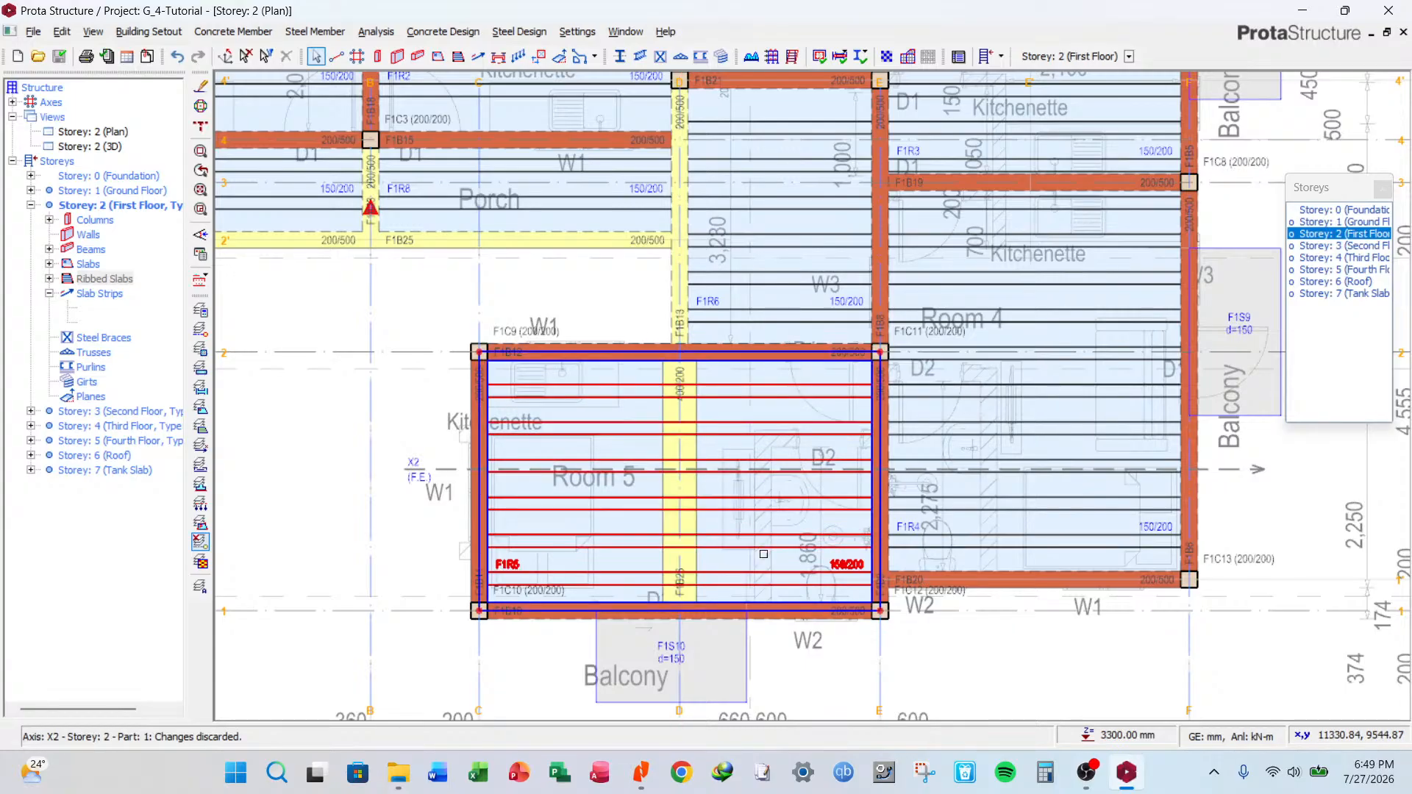
{"action": "left_click", "coordinate": [695, 372]}
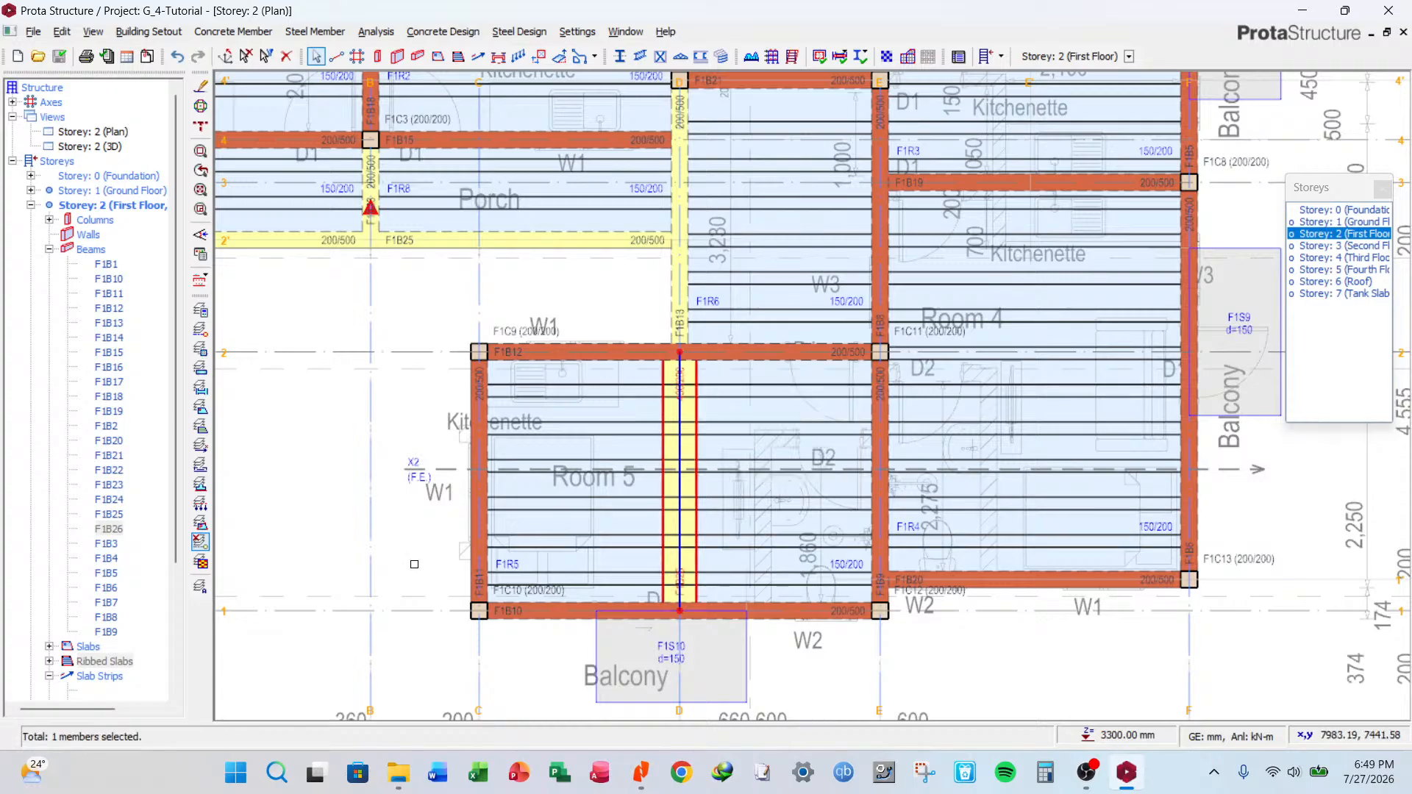
{"action": "key", "text": "Delete"}
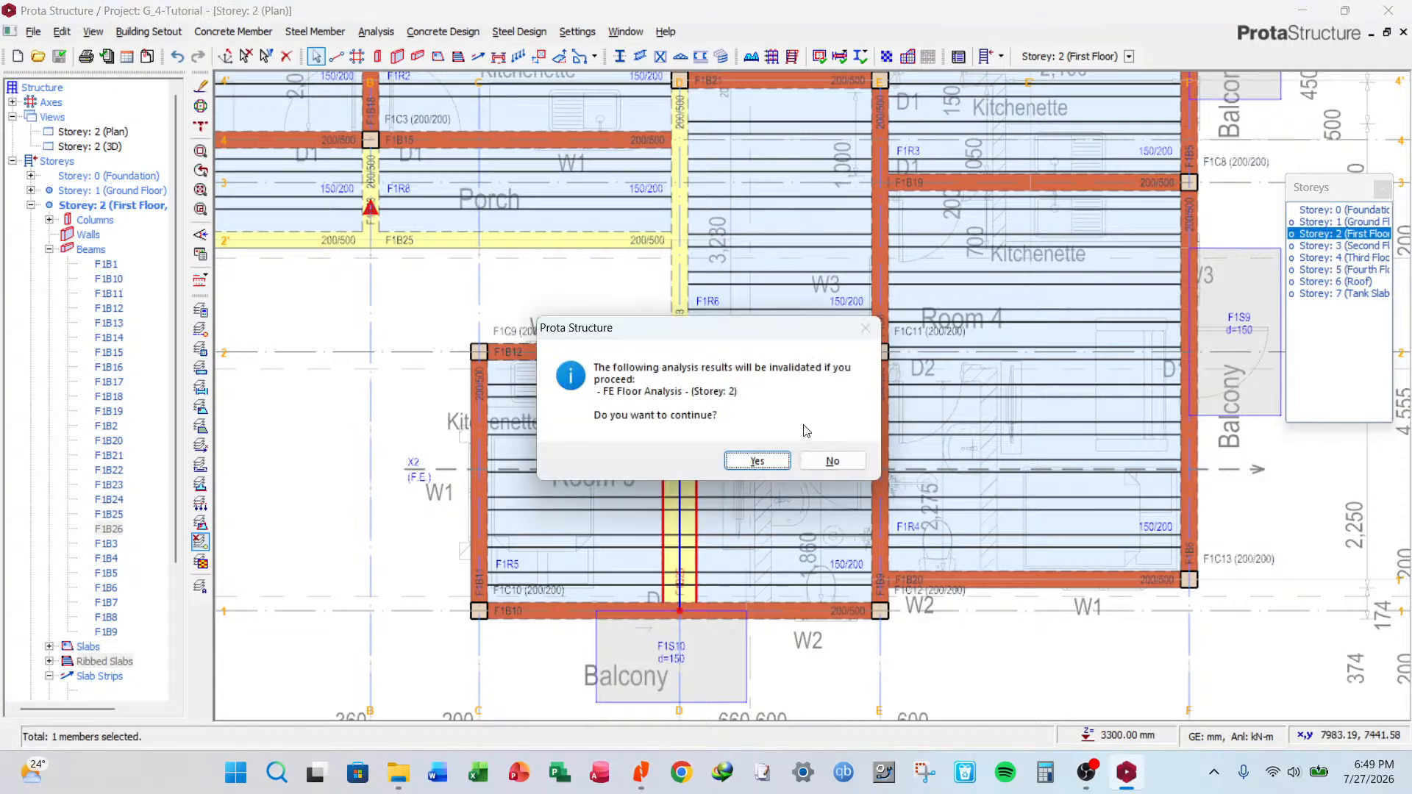
{"action": "left_click", "coordinate": [744, 462]}
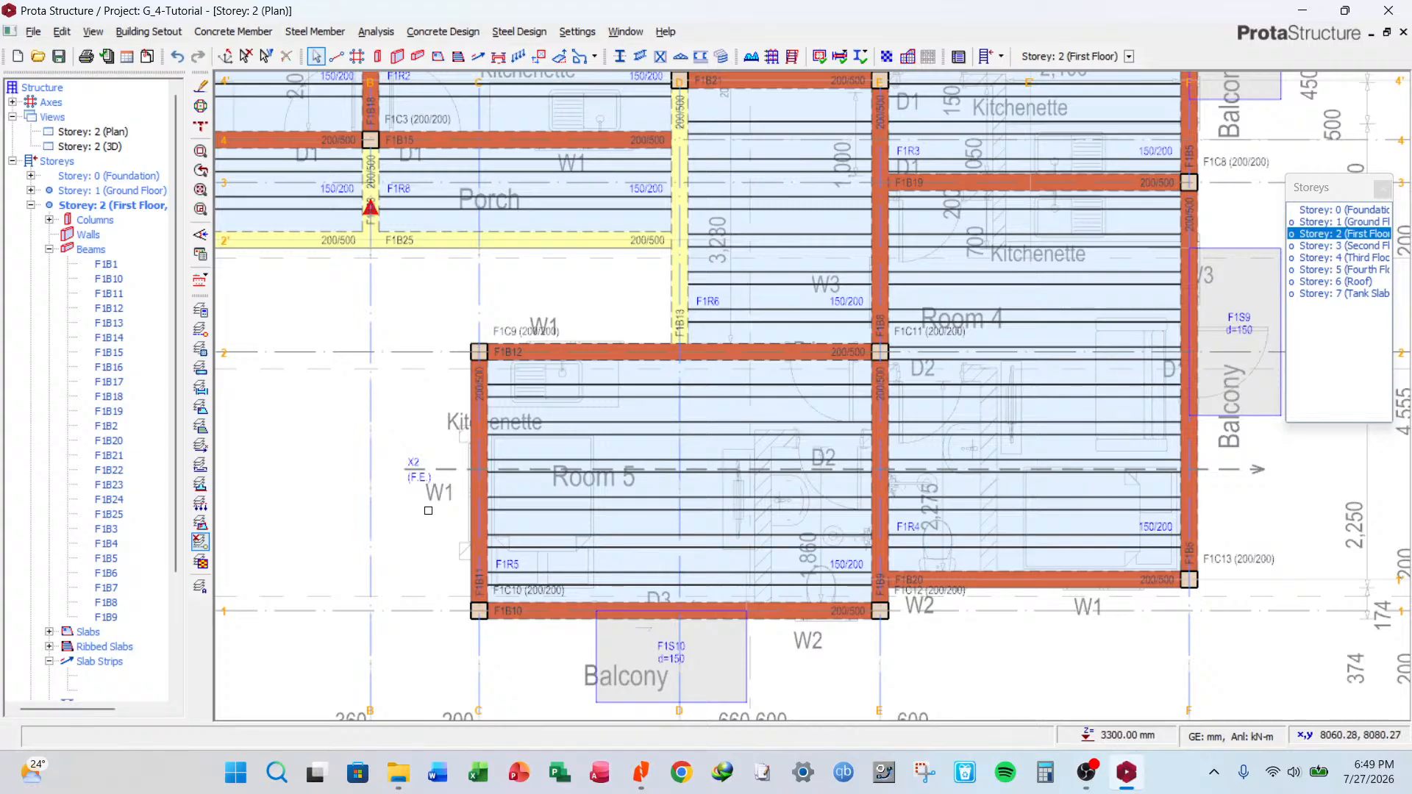
{"action": "left_click", "coordinate": [57, 58]}
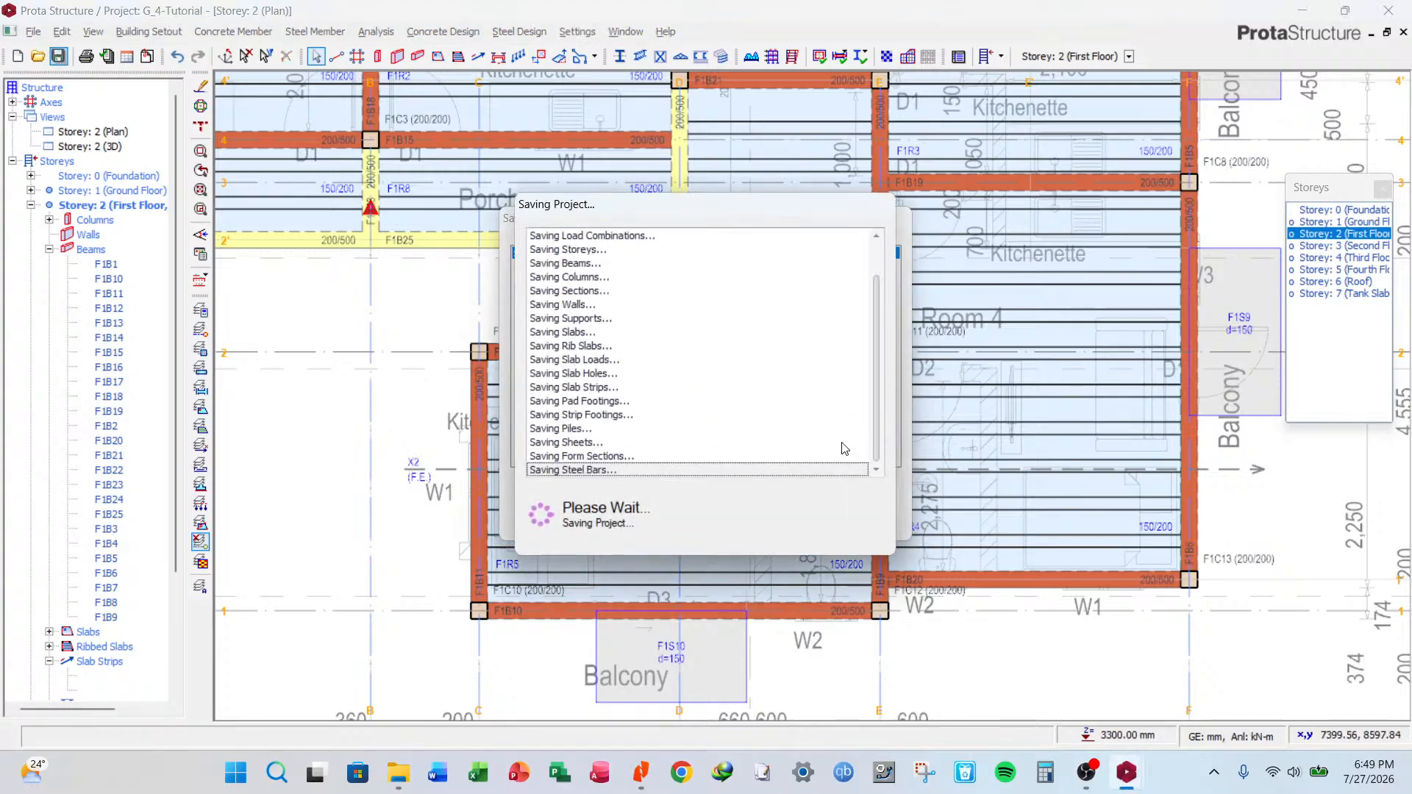
Look over the Storey 2 plan and examine the balcony slab F1S10 below Room 5.
{"action": "scroll", "coordinate": [739, 571], "scroll_direction": "down", "scroll_amount": 2}
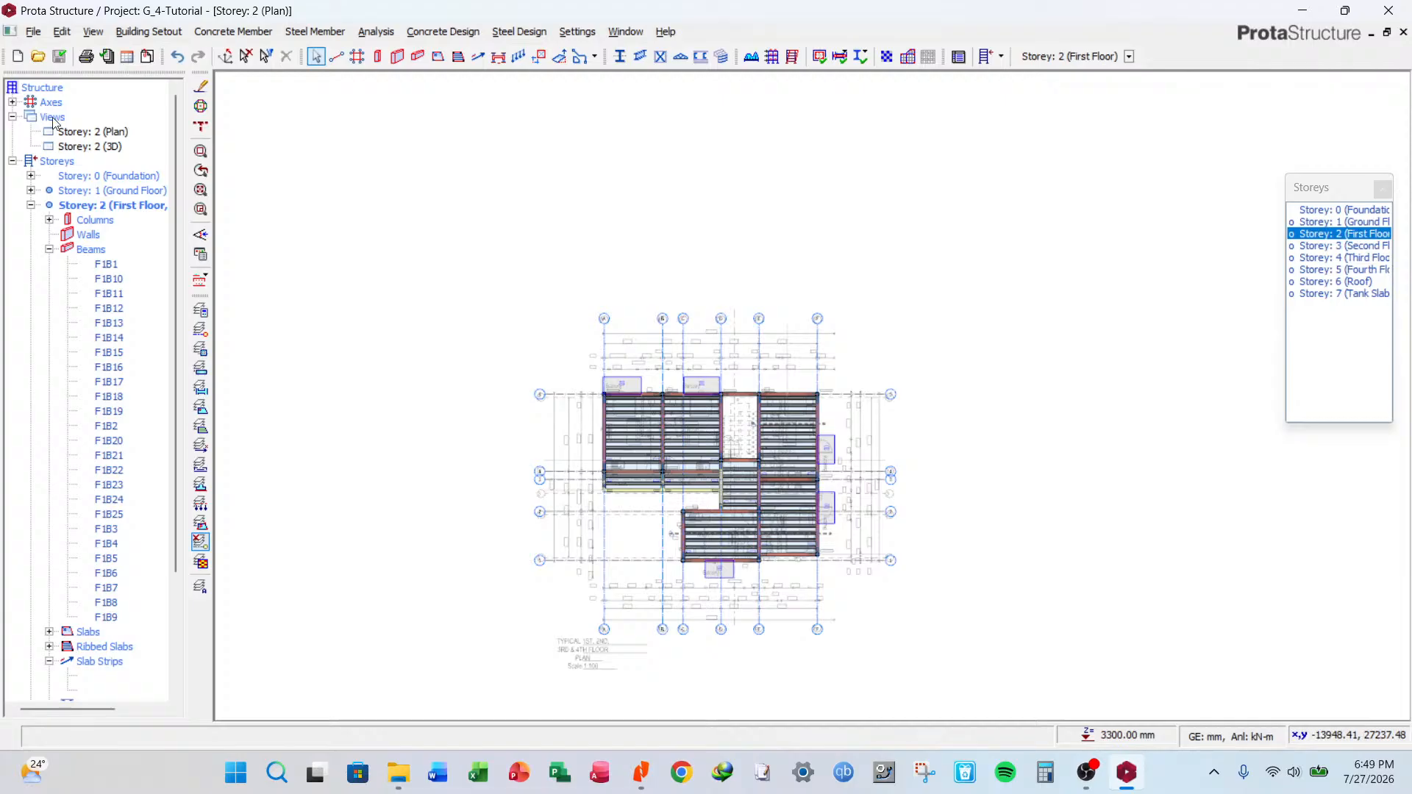
{"action": "scroll", "coordinate": [694, 471], "scroll_direction": "up", "scroll_amount": 1}
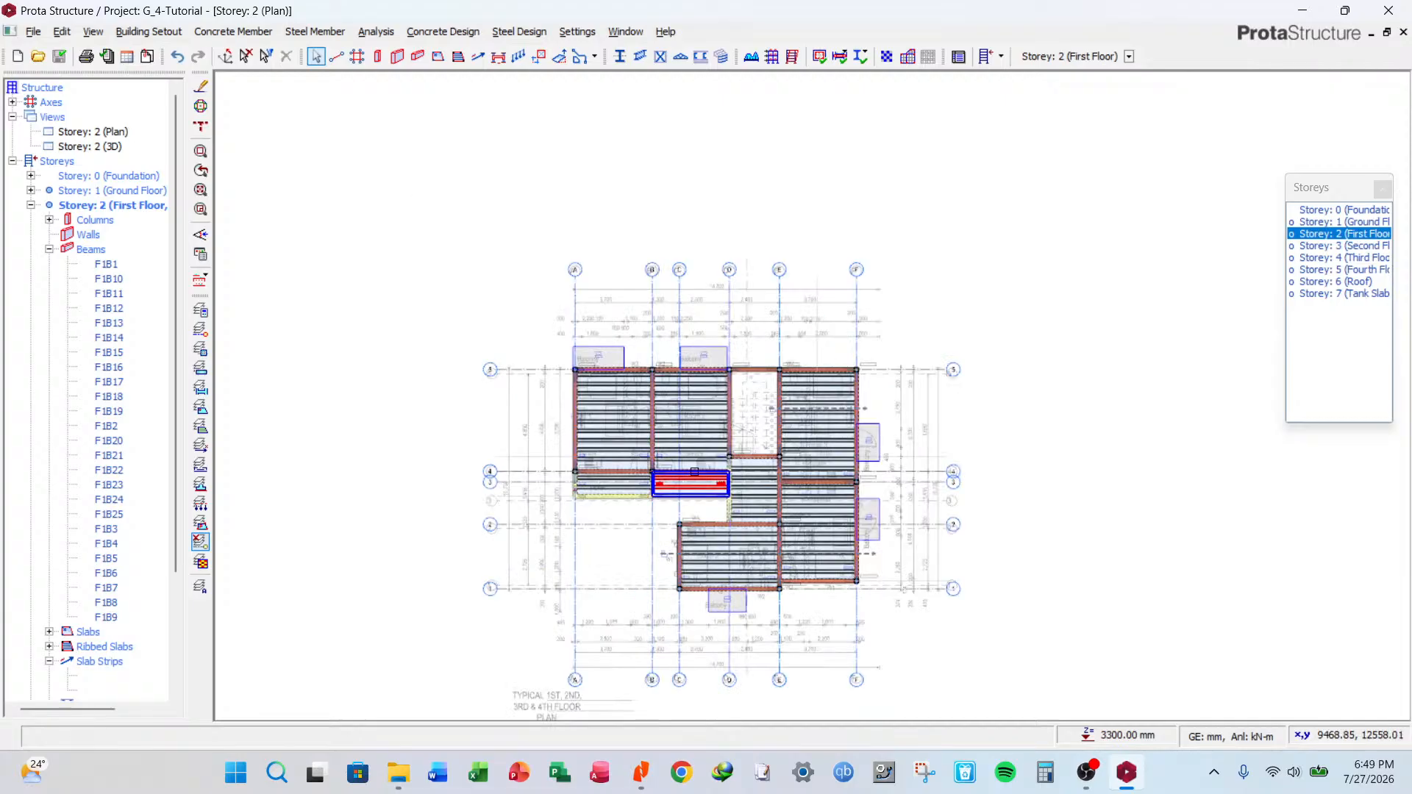
{"action": "scroll", "coordinate": [695, 472], "scroll_direction": "up", "scroll_amount": 2}
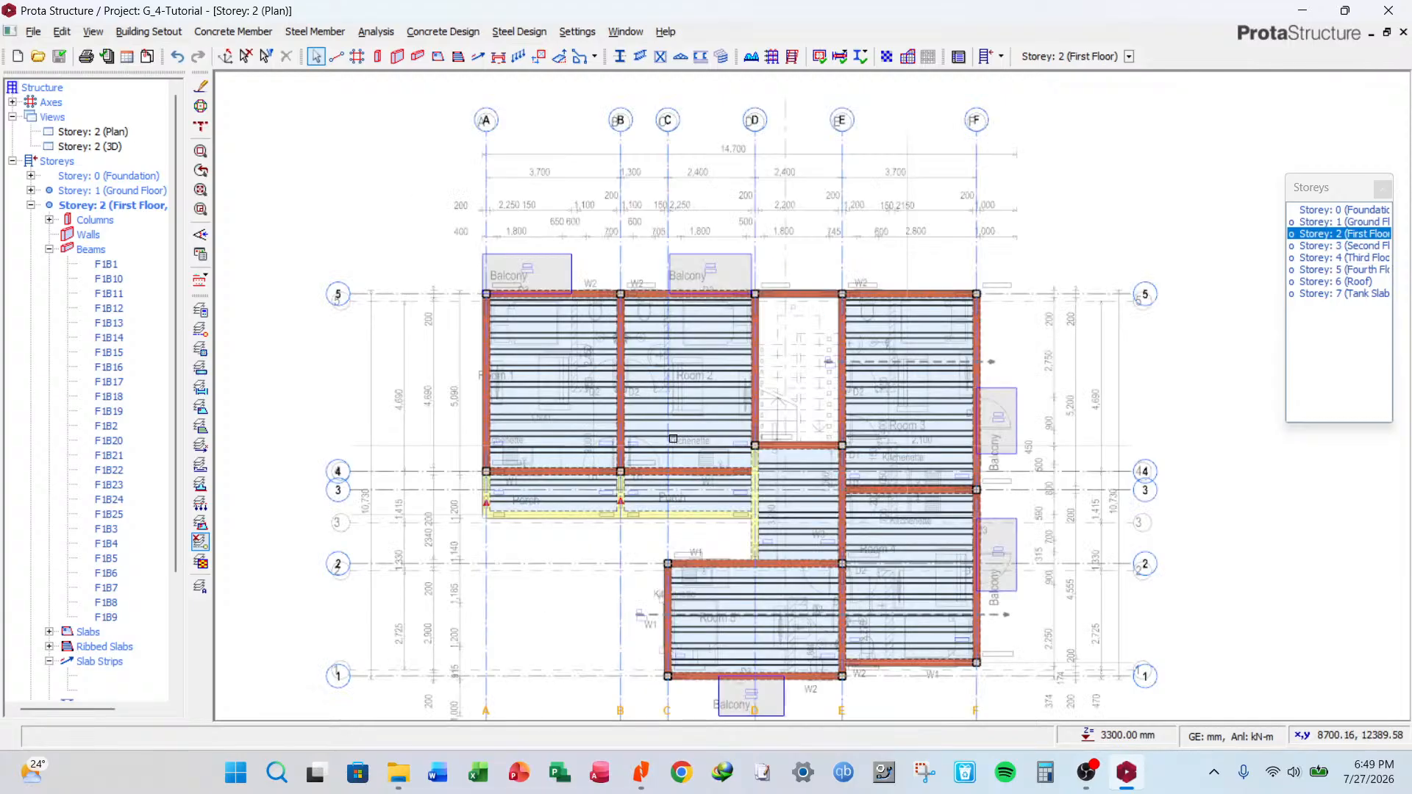
{"action": "scroll", "coordinate": [536, 243], "scroll_direction": "up", "scroll_amount": 2}
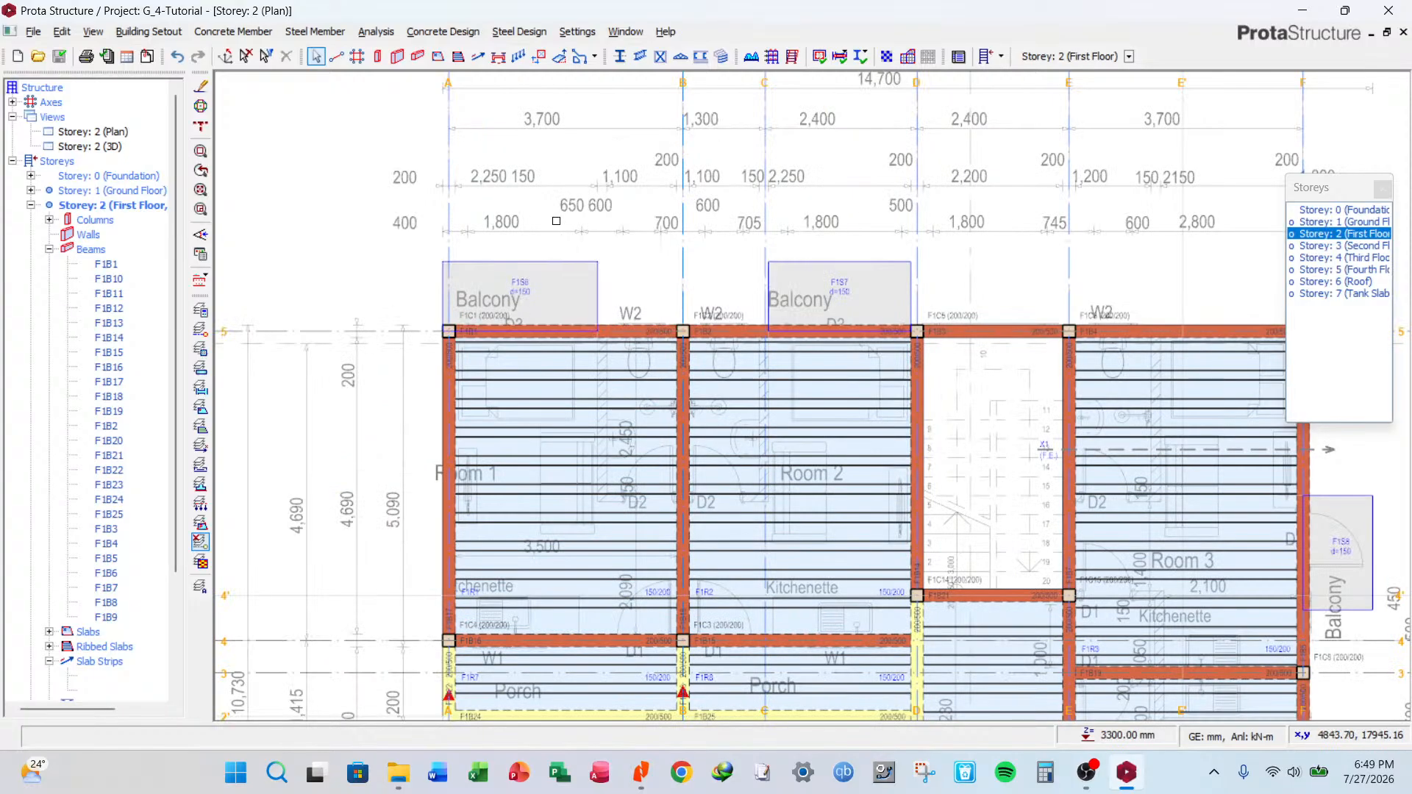
{"action": "scroll", "coordinate": [545, 206], "scroll_direction": "down", "scroll_amount": 4}
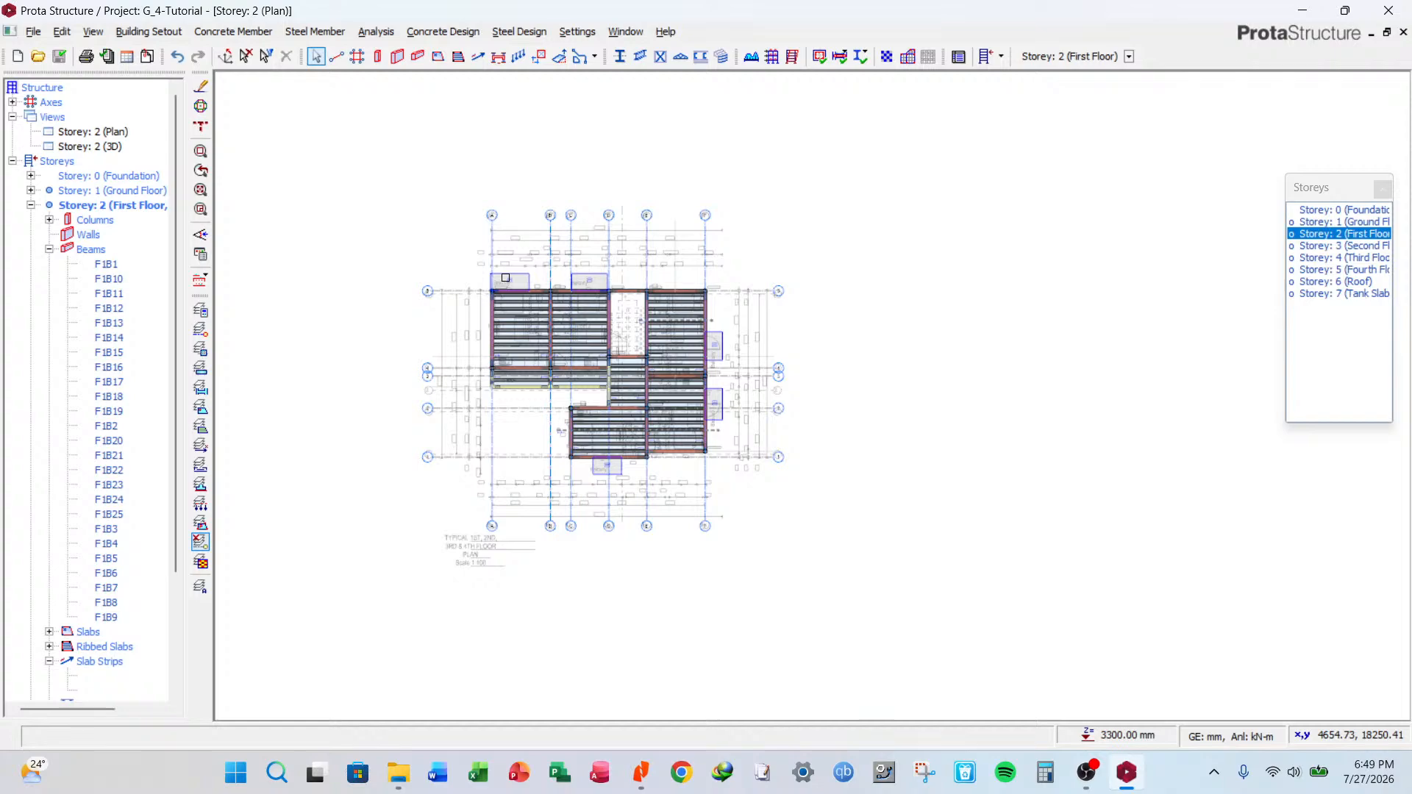
{"action": "scroll", "coordinate": [642, 490], "scroll_direction": "up", "scroll_amount": 2}
{"action": "scroll", "coordinate": [642, 491], "scroll_direction": "up", "scroll_amount": 4}
{"action": "scroll", "coordinate": [723, 553], "scroll_direction": "down", "scroll_amount": 5}
{"action": "scroll", "coordinate": [754, 573], "scroll_direction": "up", "scroll_amount": 4}
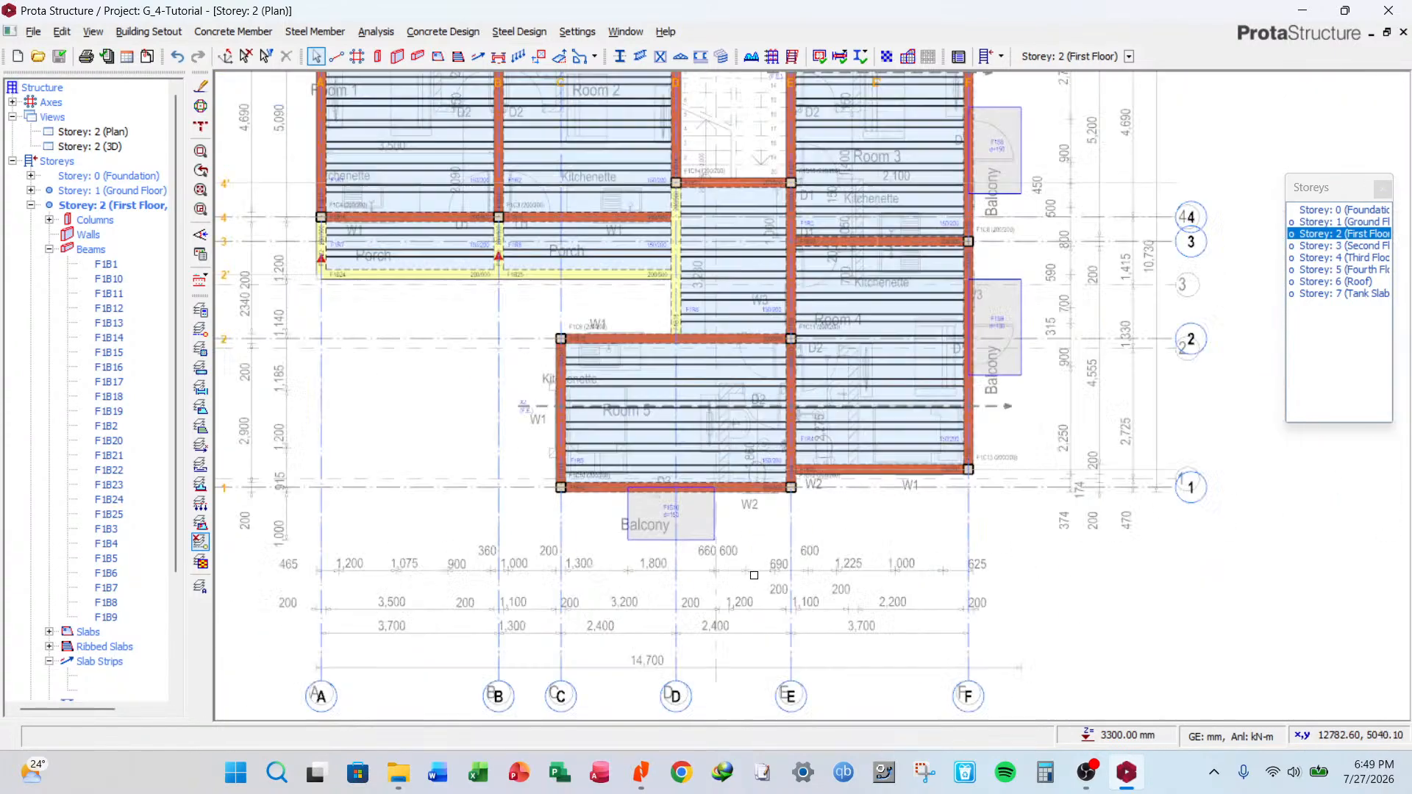
{"action": "scroll", "coordinate": [736, 548], "scroll_direction": "down", "scroll_amount": 4}
{"action": "scroll", "coordinate": [881, 456], "scroll_direction": "up", "scroll_amount": 4}
{"action": "scroll", "coordinate": [881, 456], "scroll_direction": "up", "scroll_amount": 1}
{"action": "scroll", "coordinate": [694, 502], "scroll_direction": "down", "scroll_amount": 2}
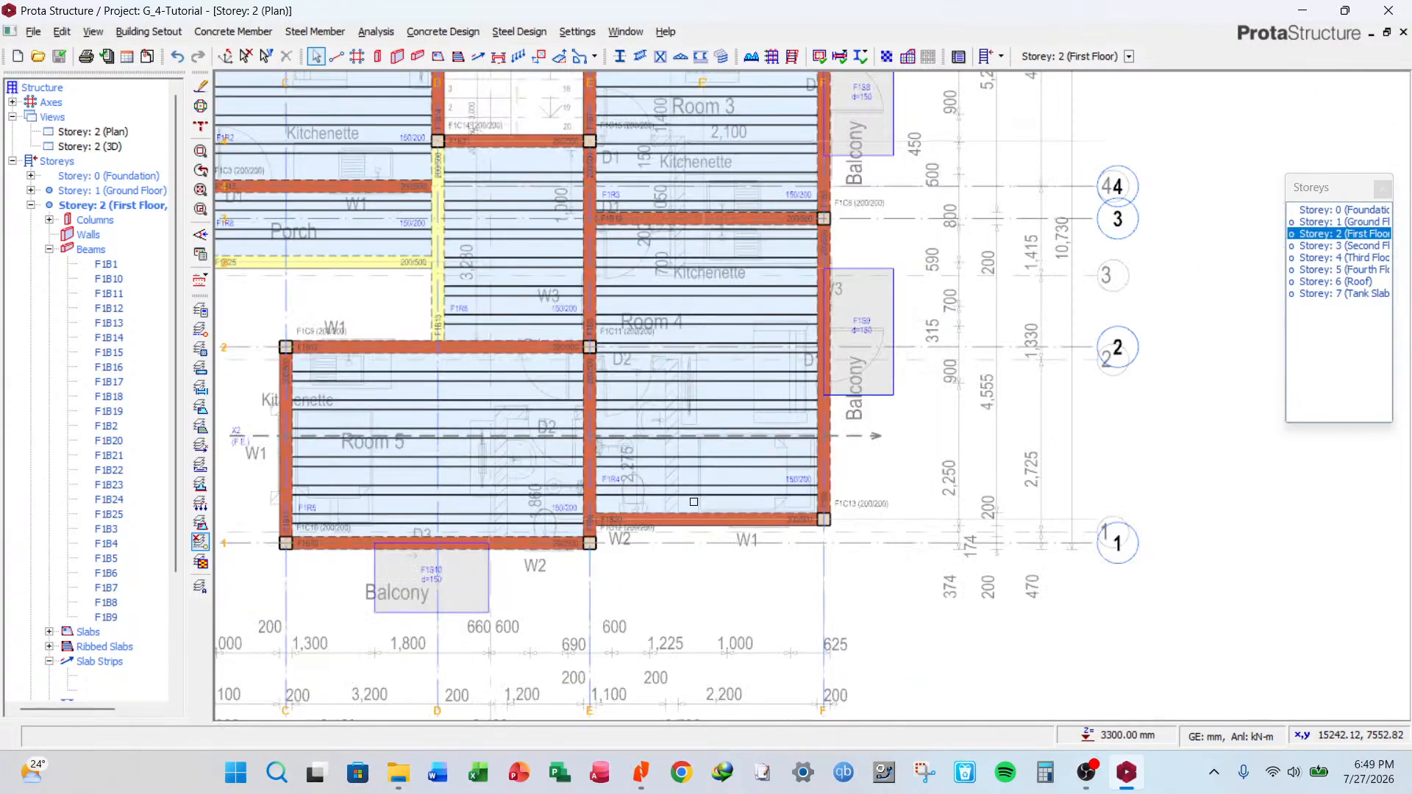
{"action": "scroll", "coordinate": [651, 506], "scroll_direction": "up", "scroll_amount": 2}
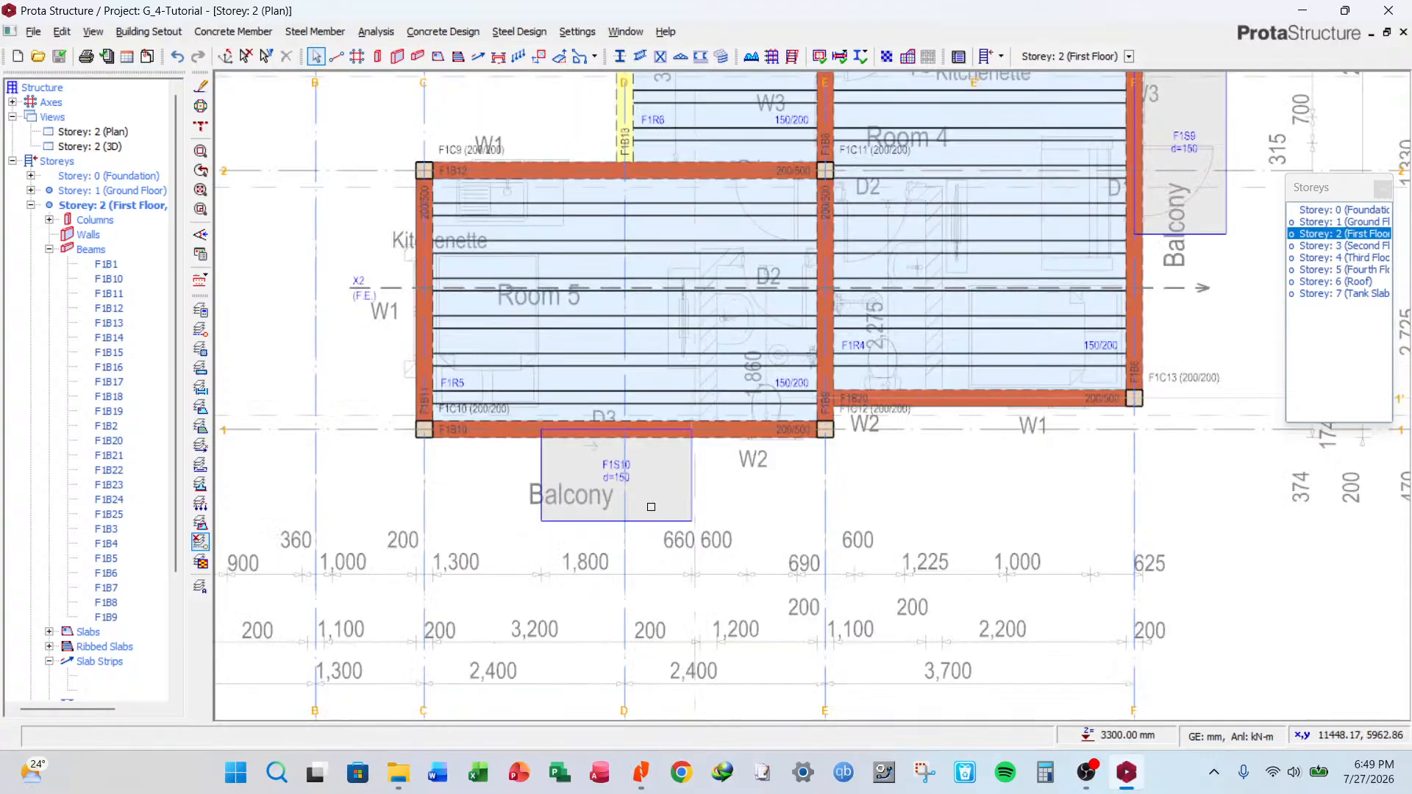
{"action": "left_click", "coordinate": [607, 467]}
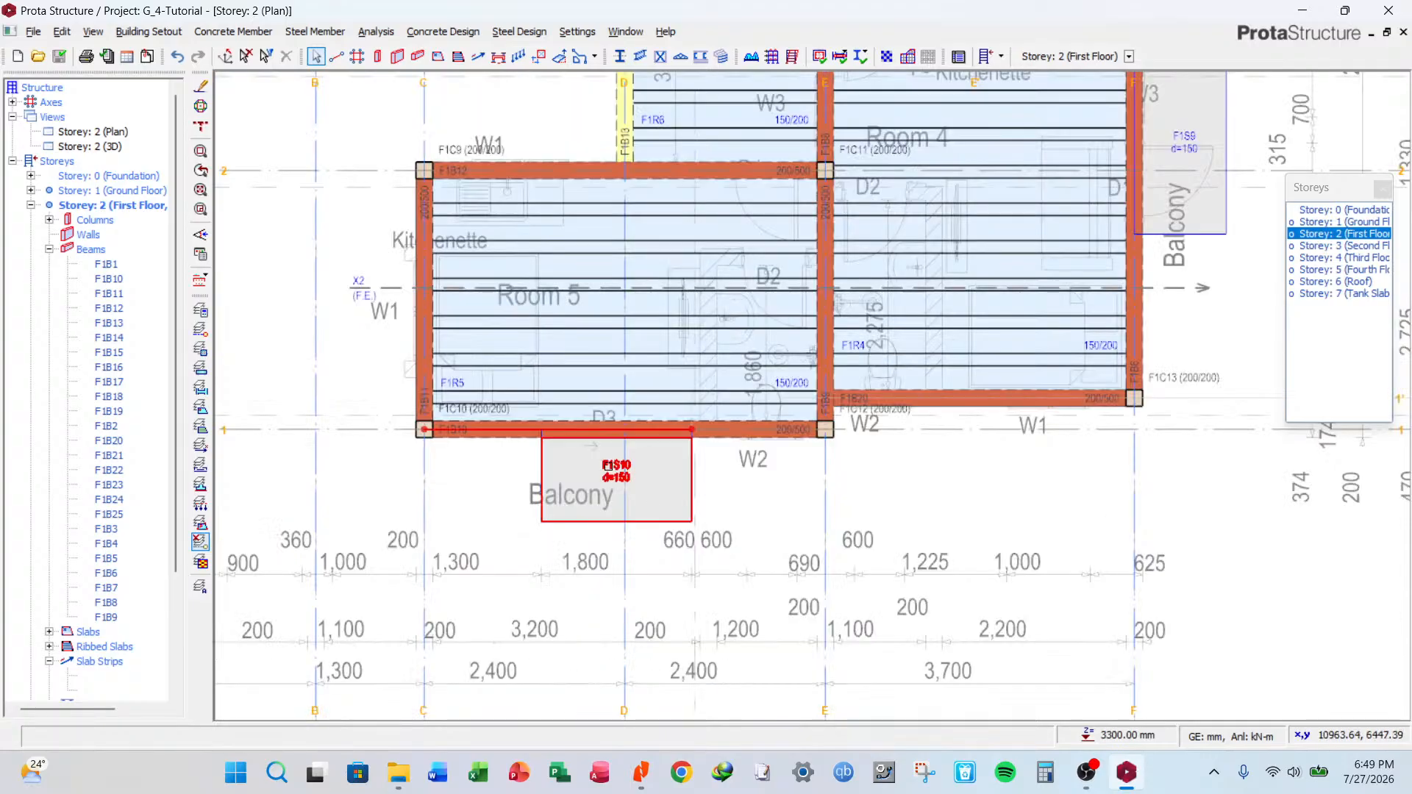
{"action": "key", "text": "Escape"}
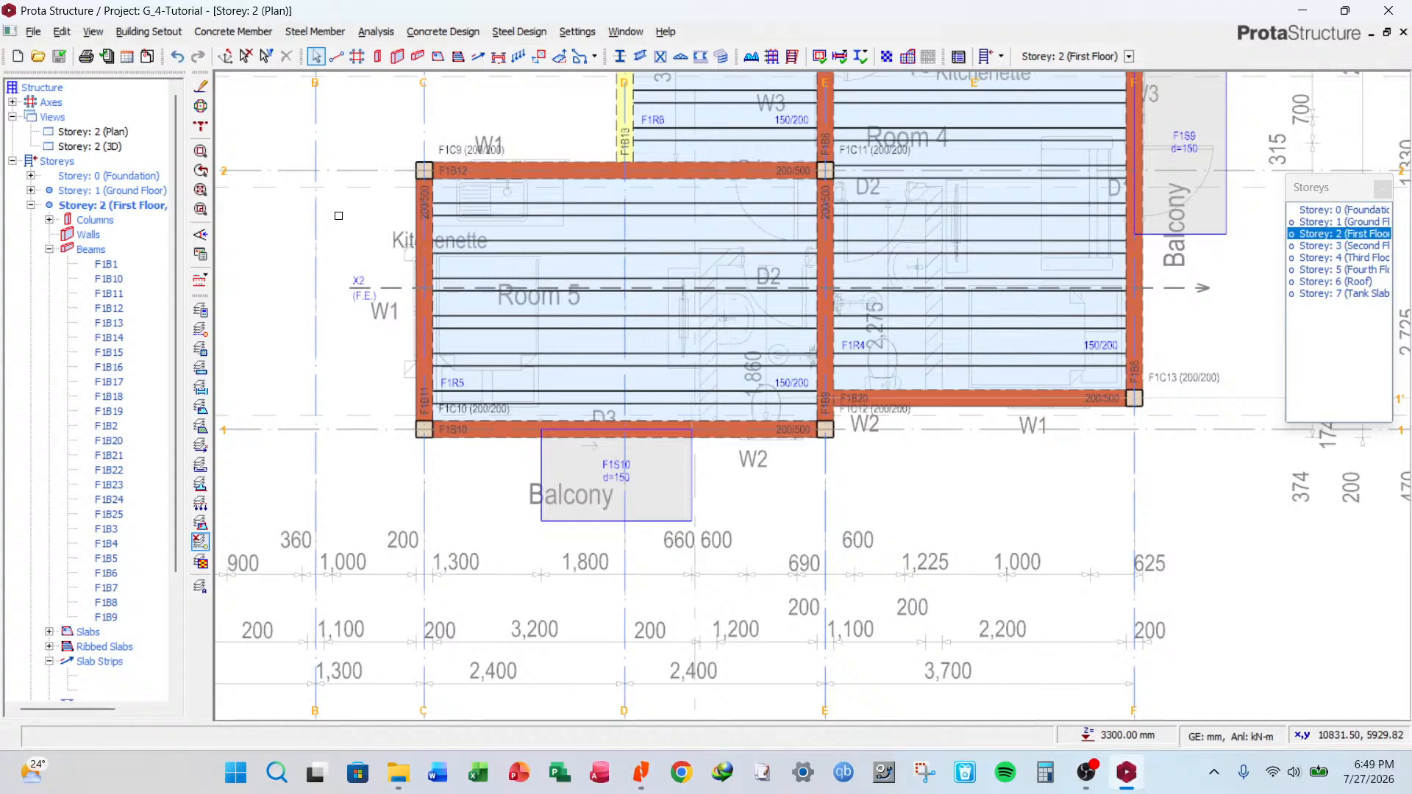
Set up a new X-direction slab strip as an Analytical Strip with the third start condition and the first end condition.
{"action": "left_click", "coordinate": [478, 58]}
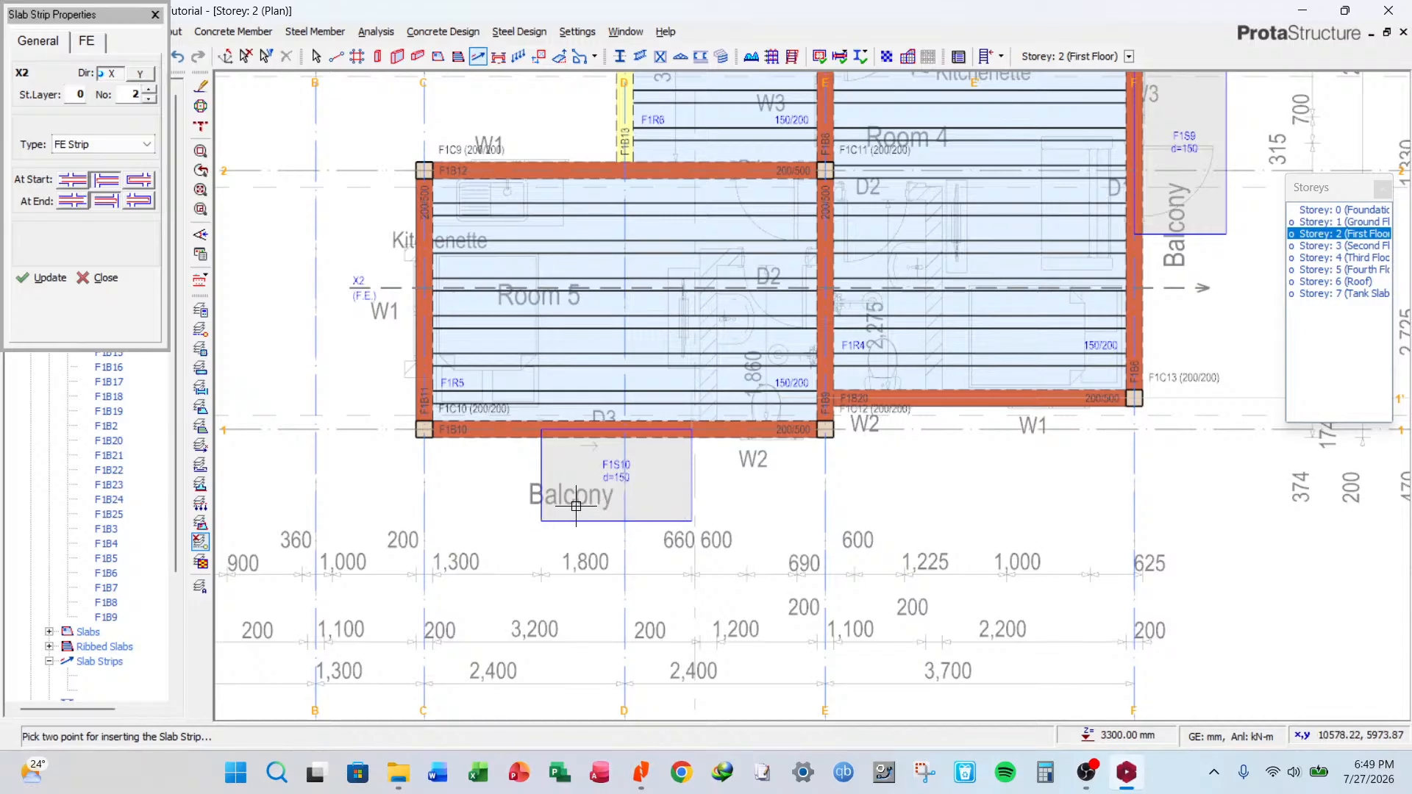
{"action": "scroll", "coordinate": [620, 523], "scroll_direction": "up", "scroll_amount": 3}
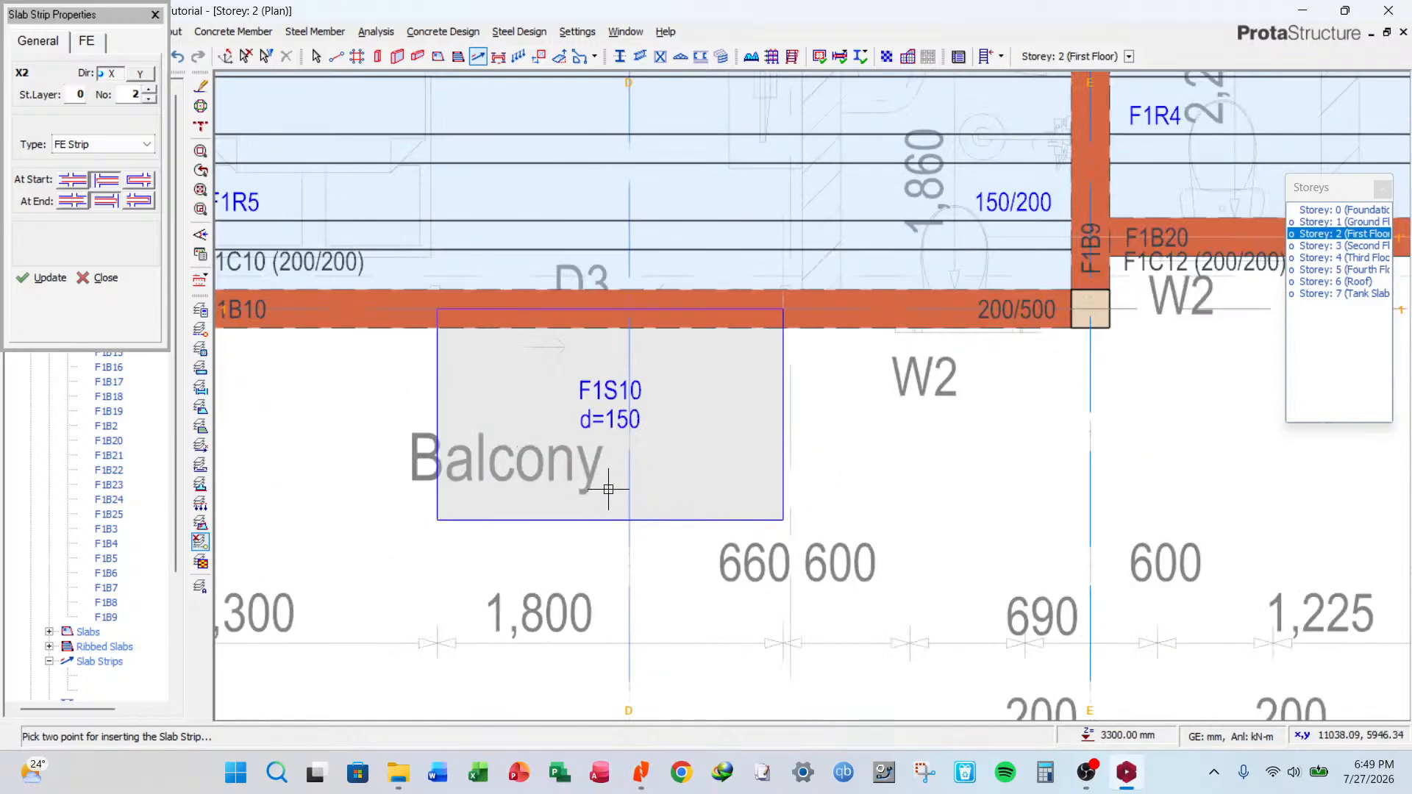
{"action": "left_click", "coordinate": [95, 144]}
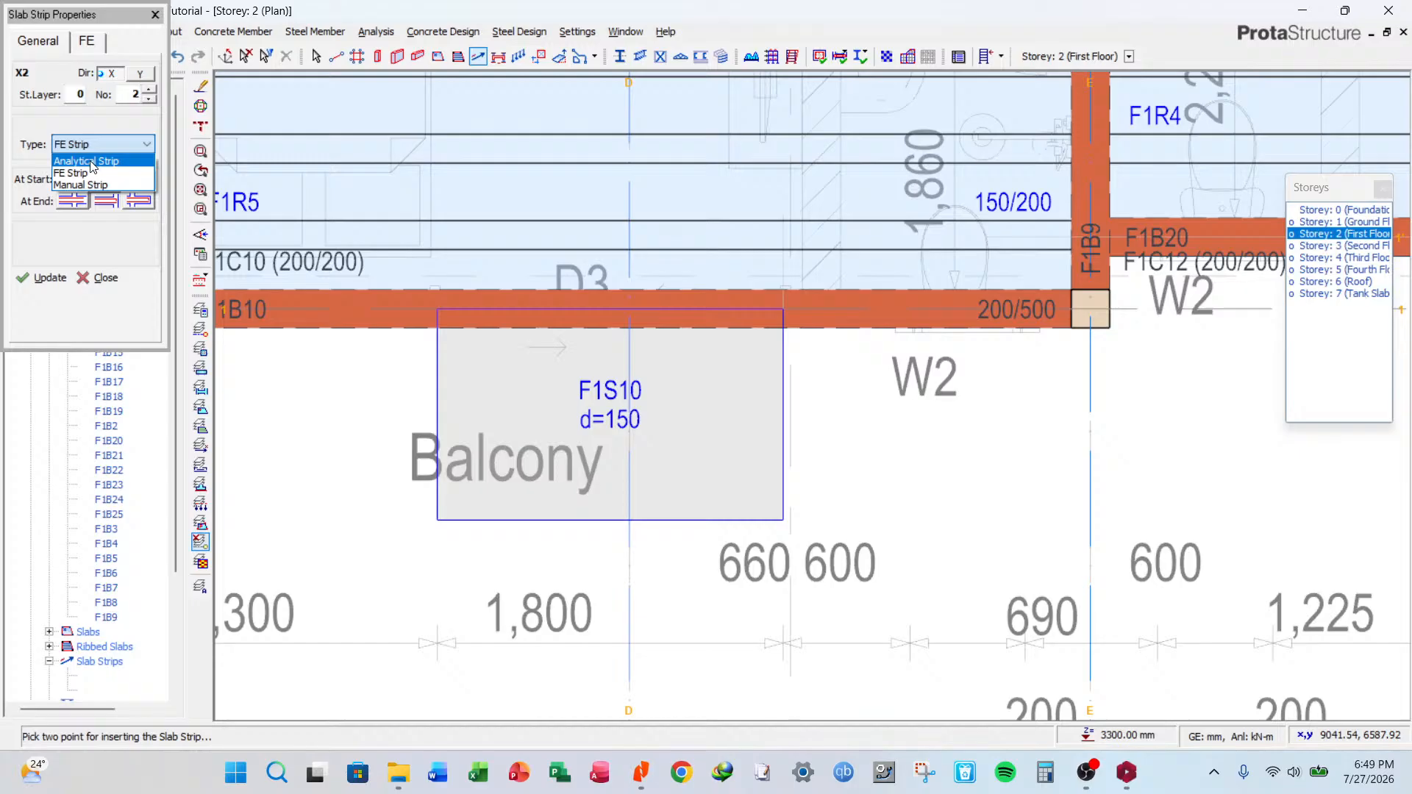
{"action": "left_click", "coordinate": [87, 161]}
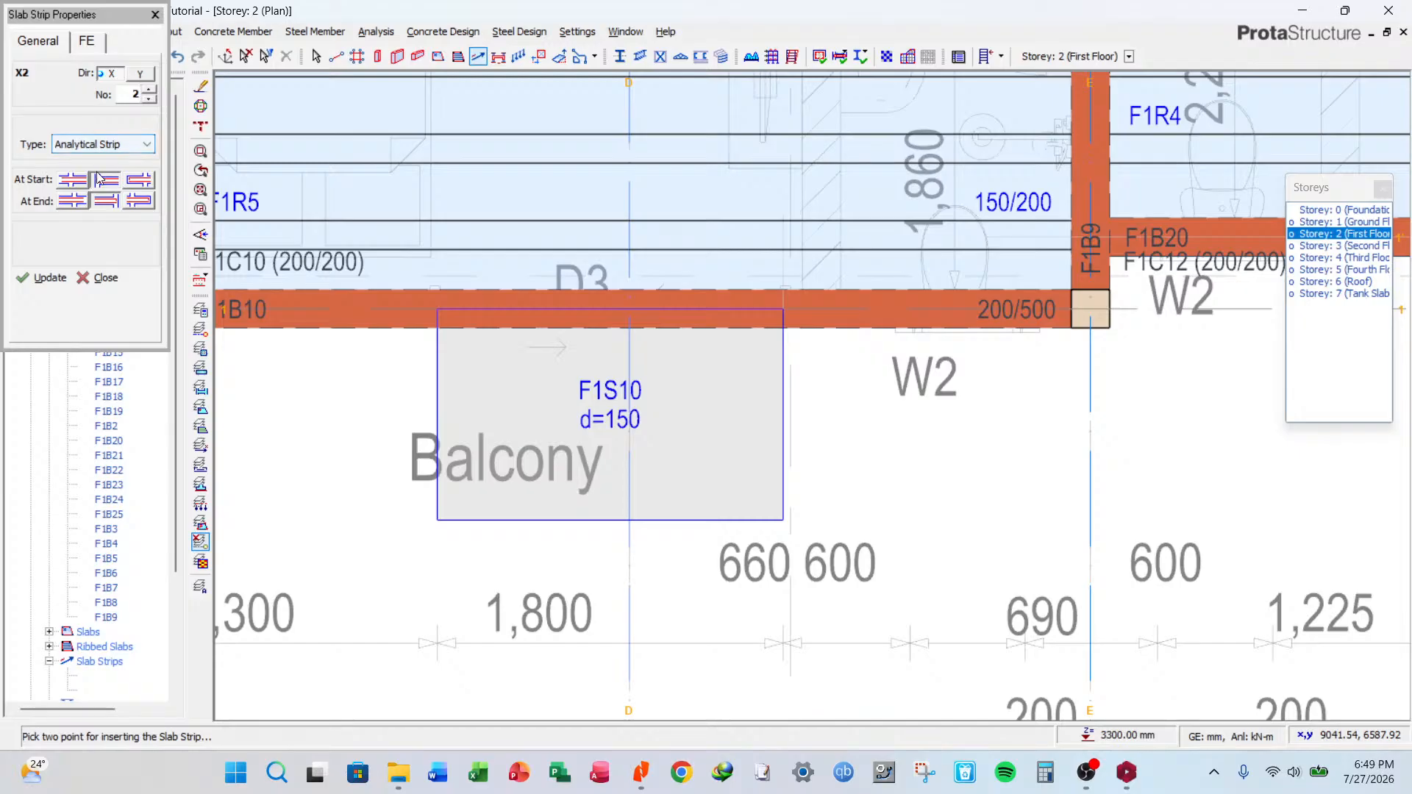
{"action": "left_click", "coordinate": [122, 145]}
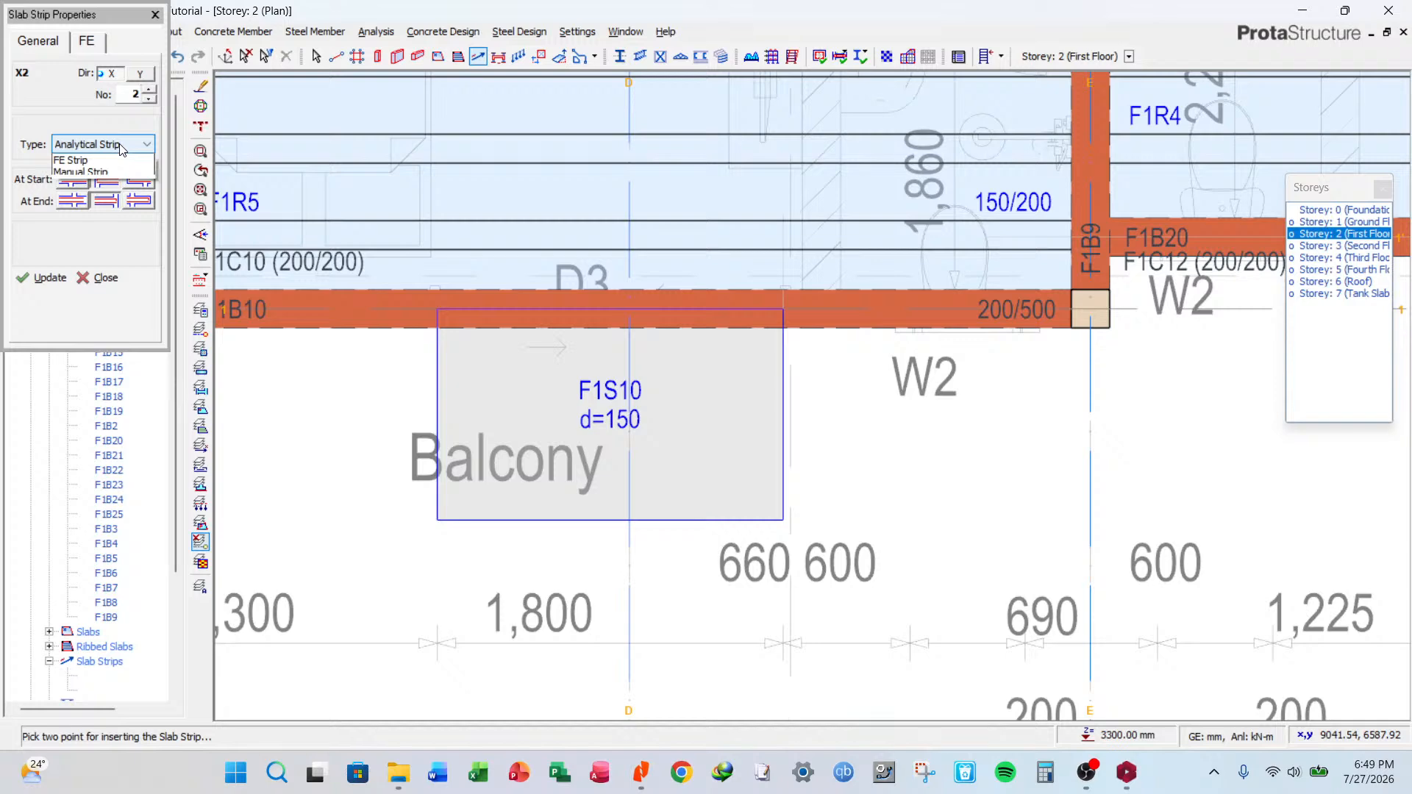
{"action": "left_click", "coordinate": [108, 161]}
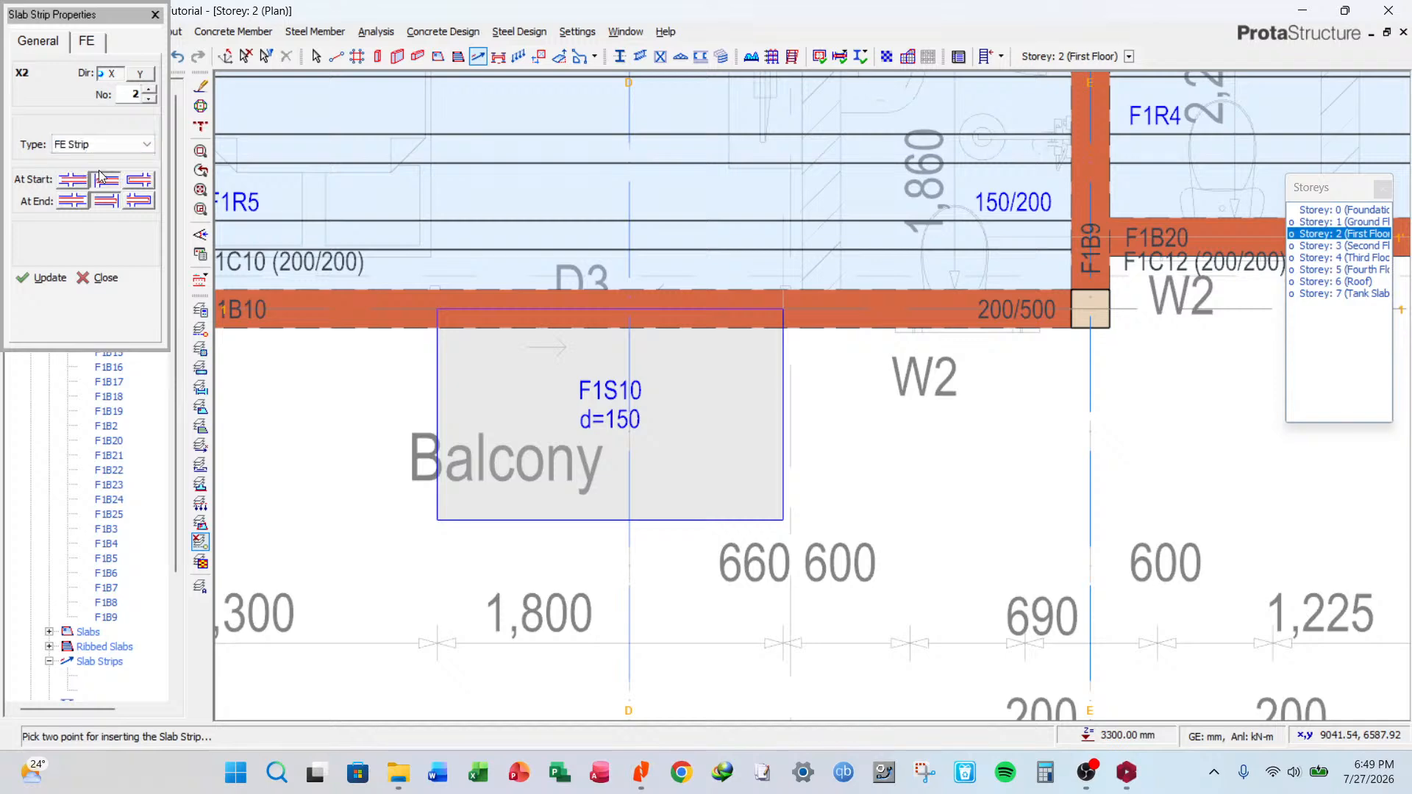
{"action": "left_click", "coordinate": [97, 147]}
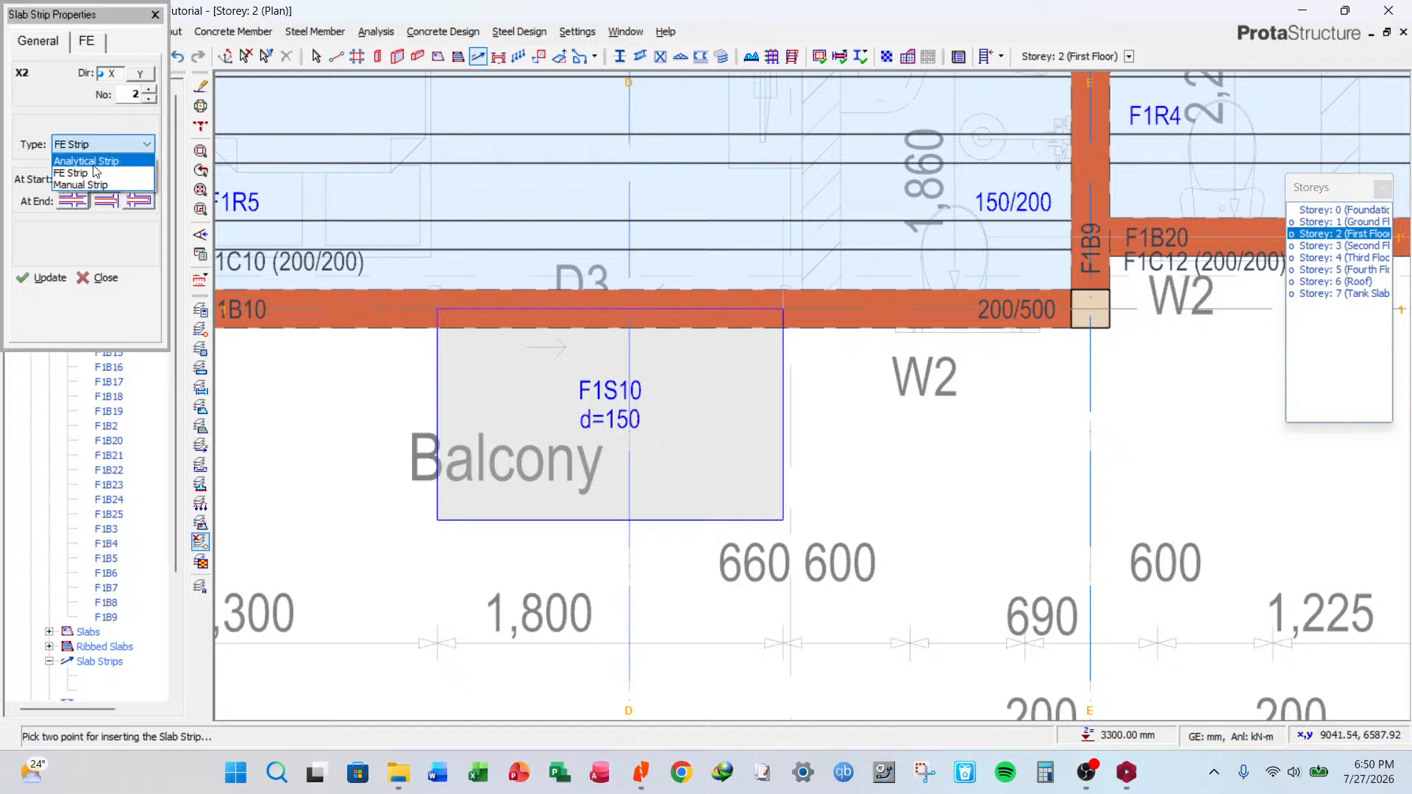
{"action": "left_click", "coordinate": [94, 161]}
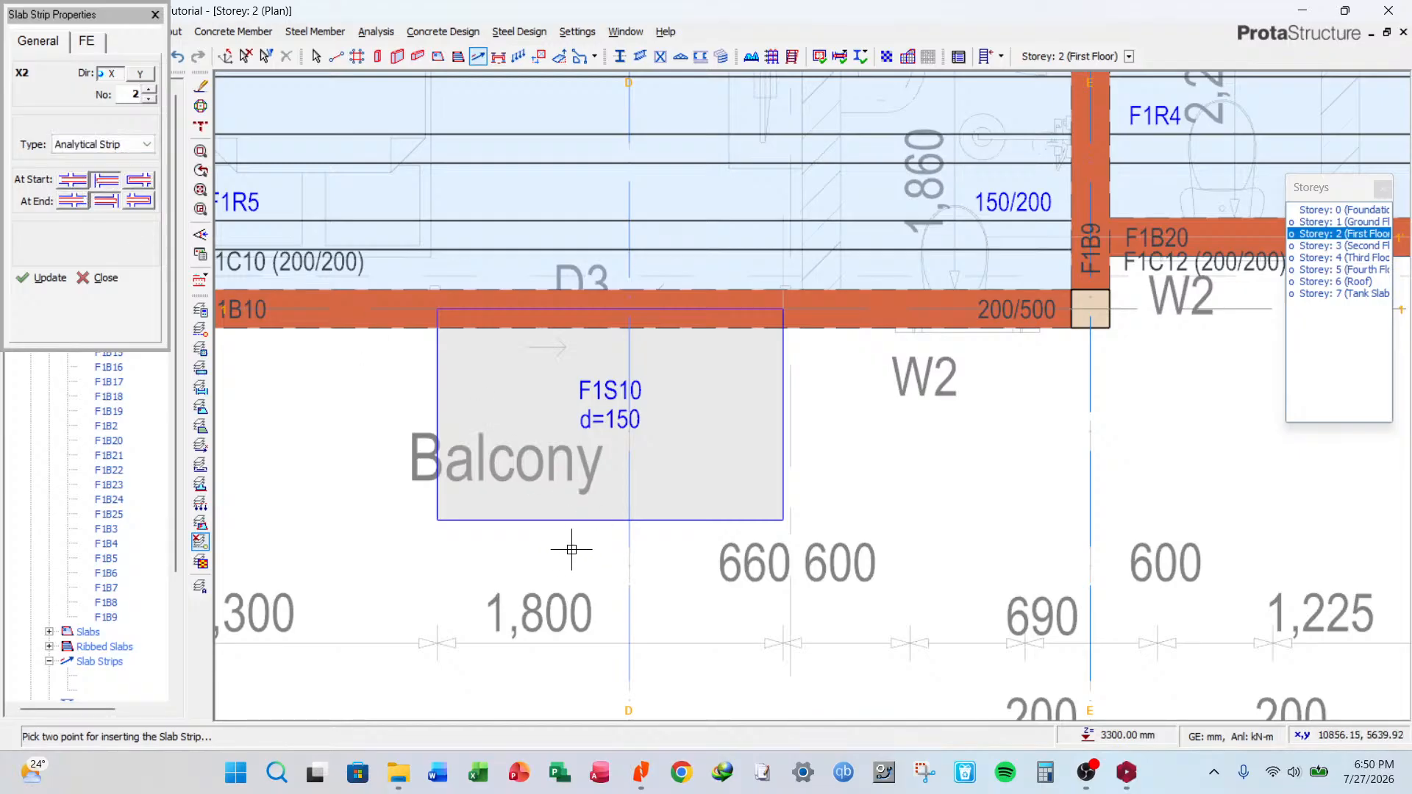
{"action": "left_click", "coordinate": [135, 180]}
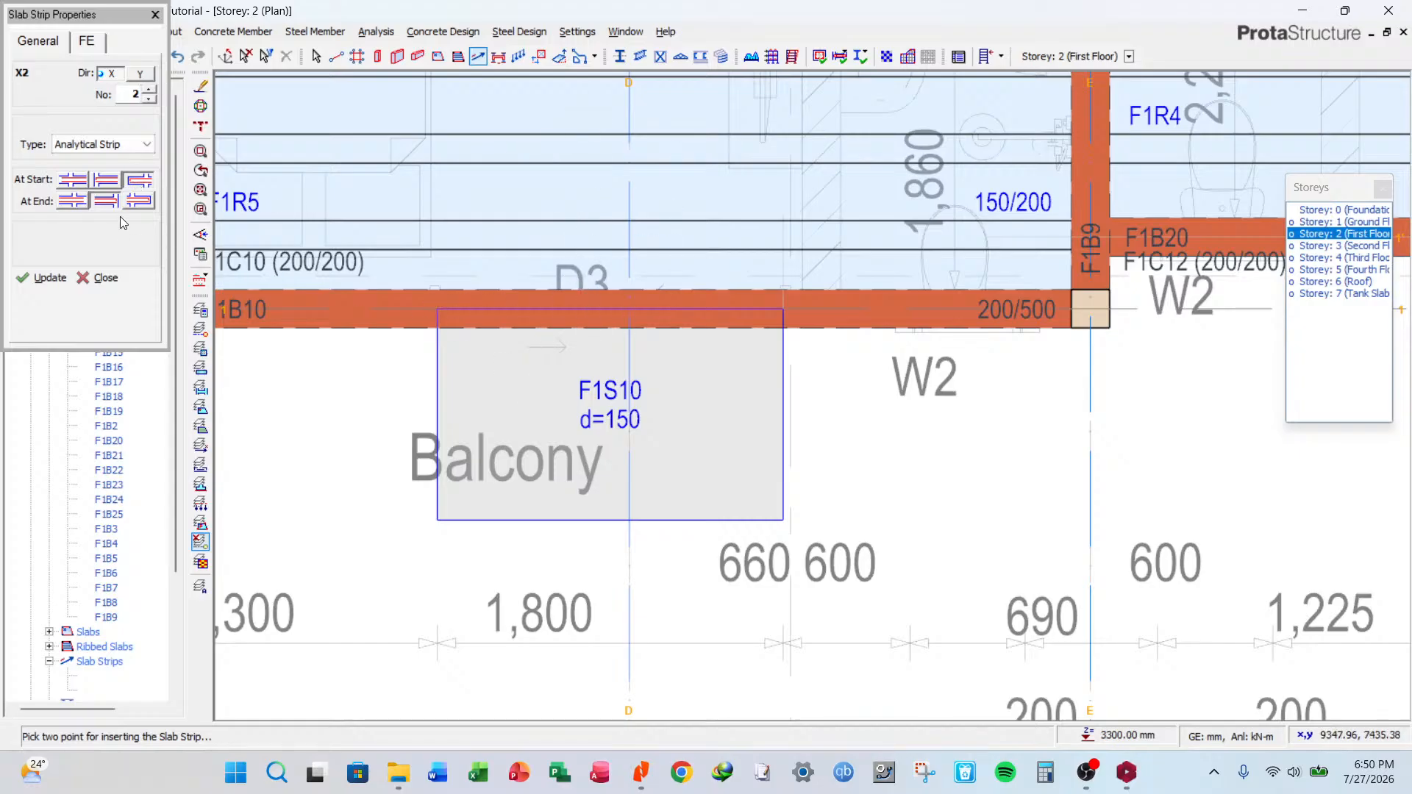
{"action": "left_click", "coordinate": [73, 202]}
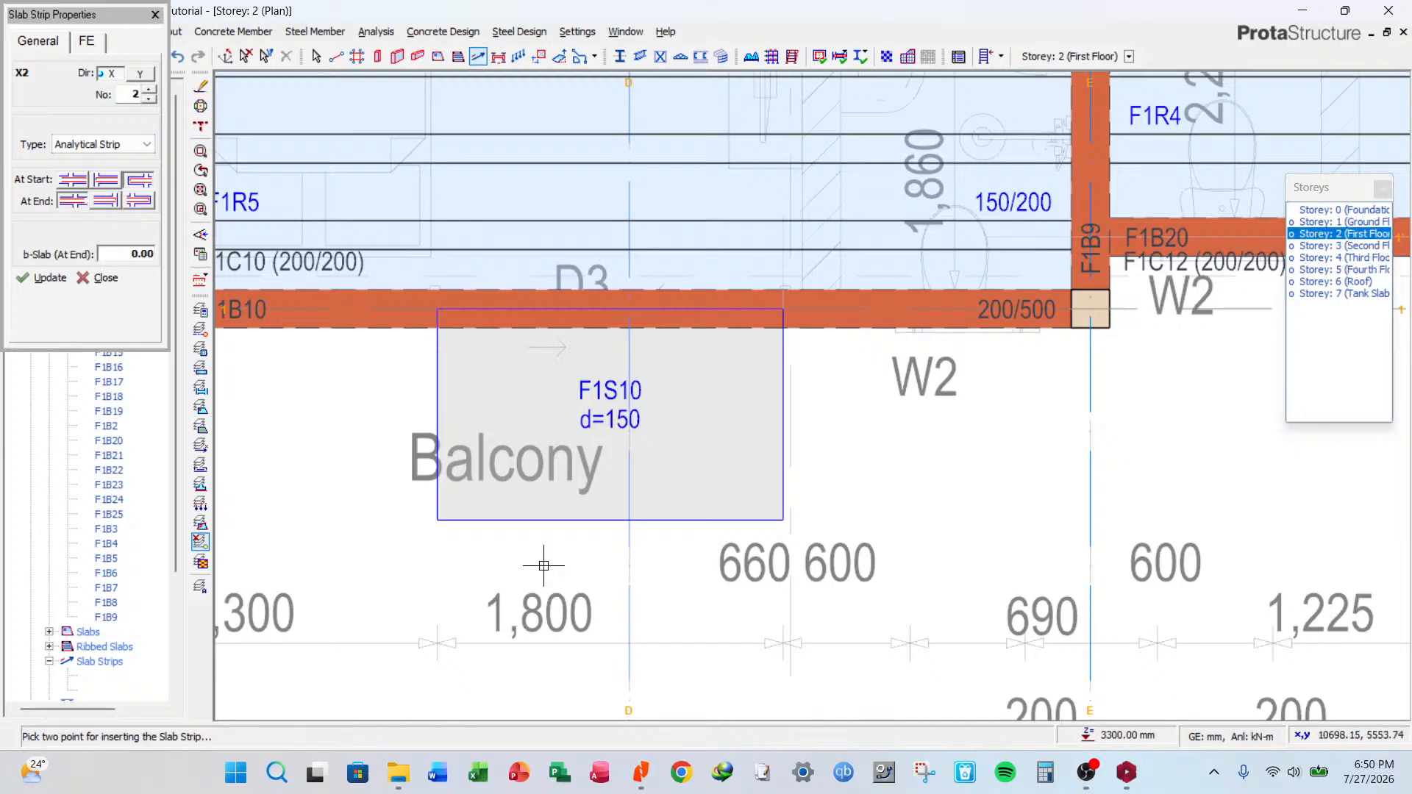
Draw the analytical strip about 2000 mm long, vertically from below balcony slab F1S10 across beam F1B10 into ribbed slab F1R5.
{"action": "scroll", "coordinate": [544, 566], "scroll_direction": "down", "scroll_amount": 1}
{"action": "left_click", "coordinate": [509, 559]}
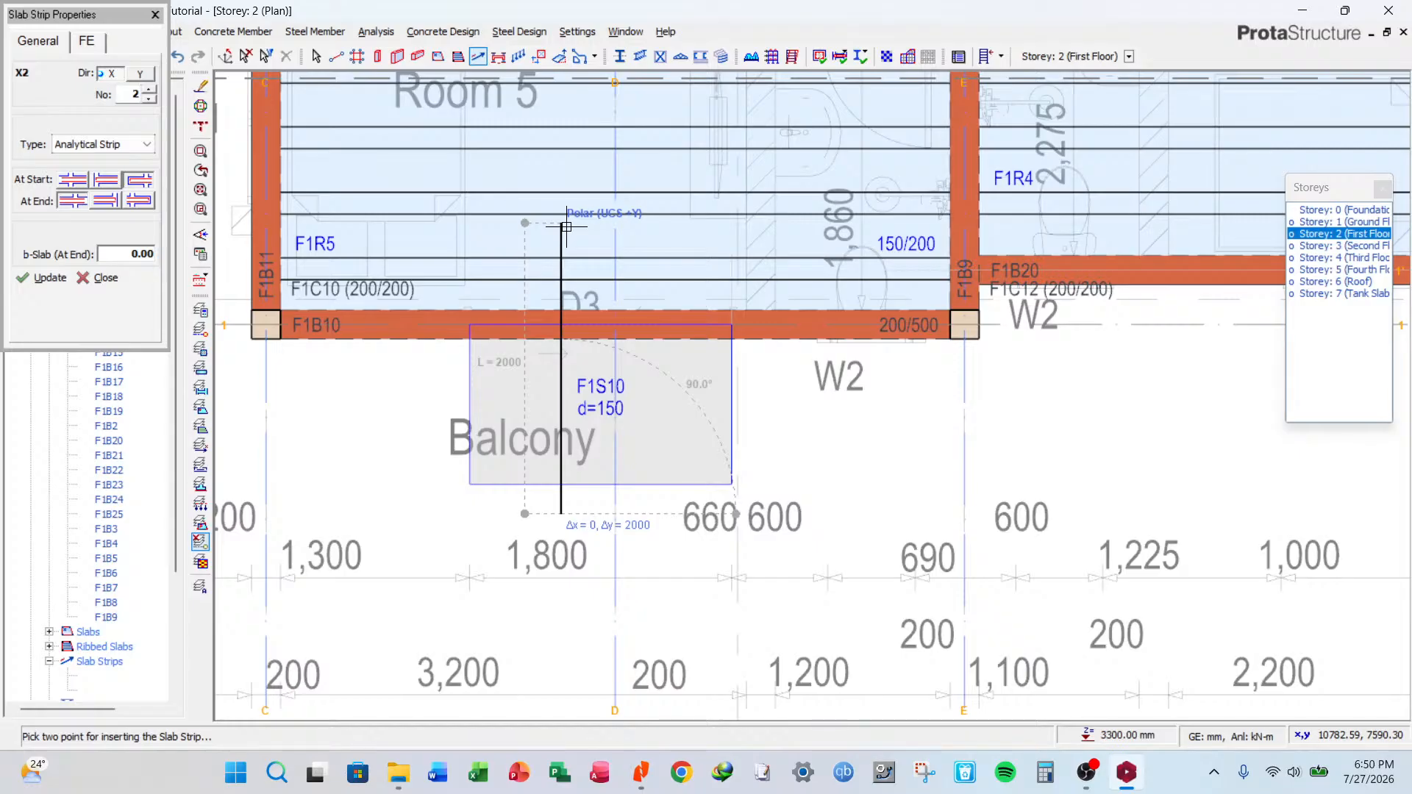
{"action": "left_click", "coordinate": [566, 226]}
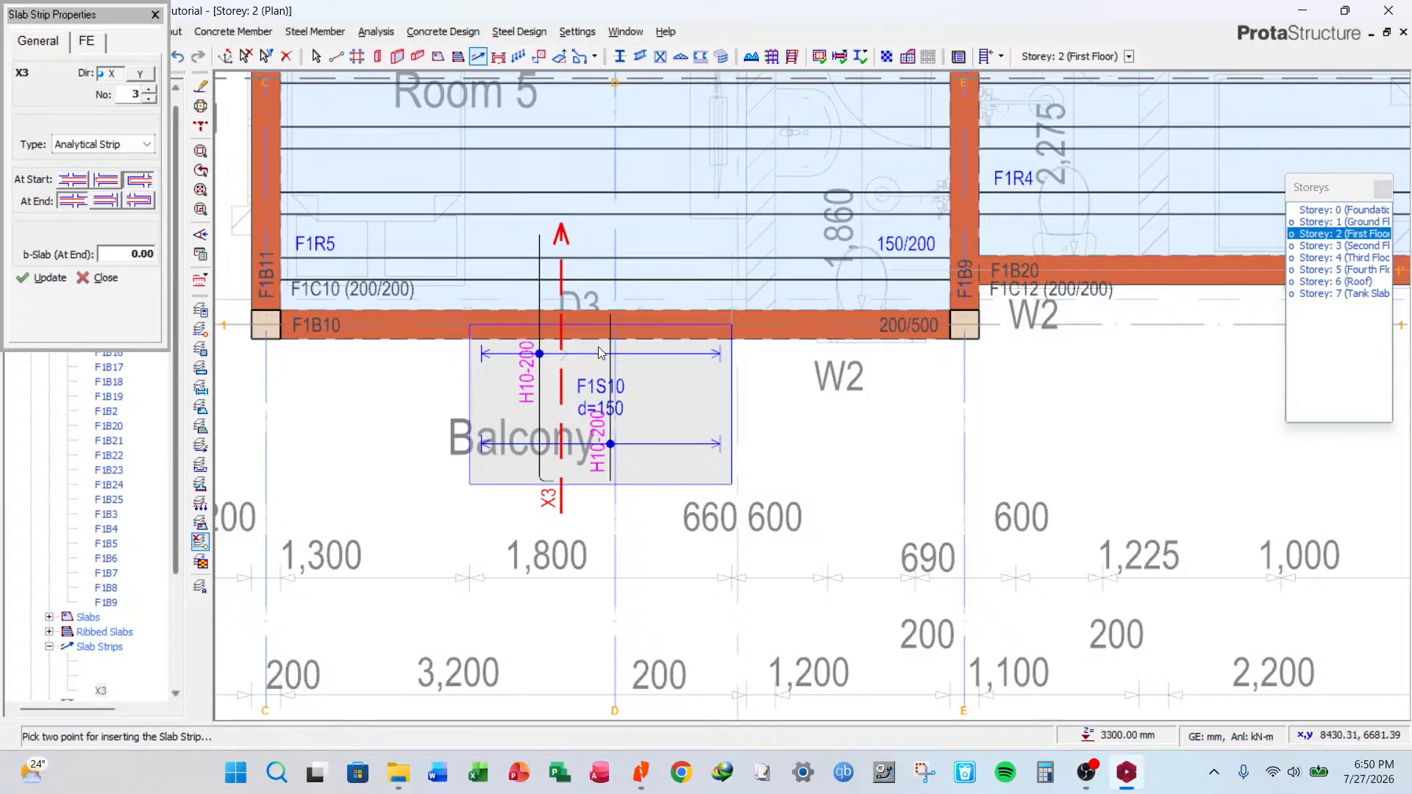
{"action": "left_click", "coordinate": [102, 278]}
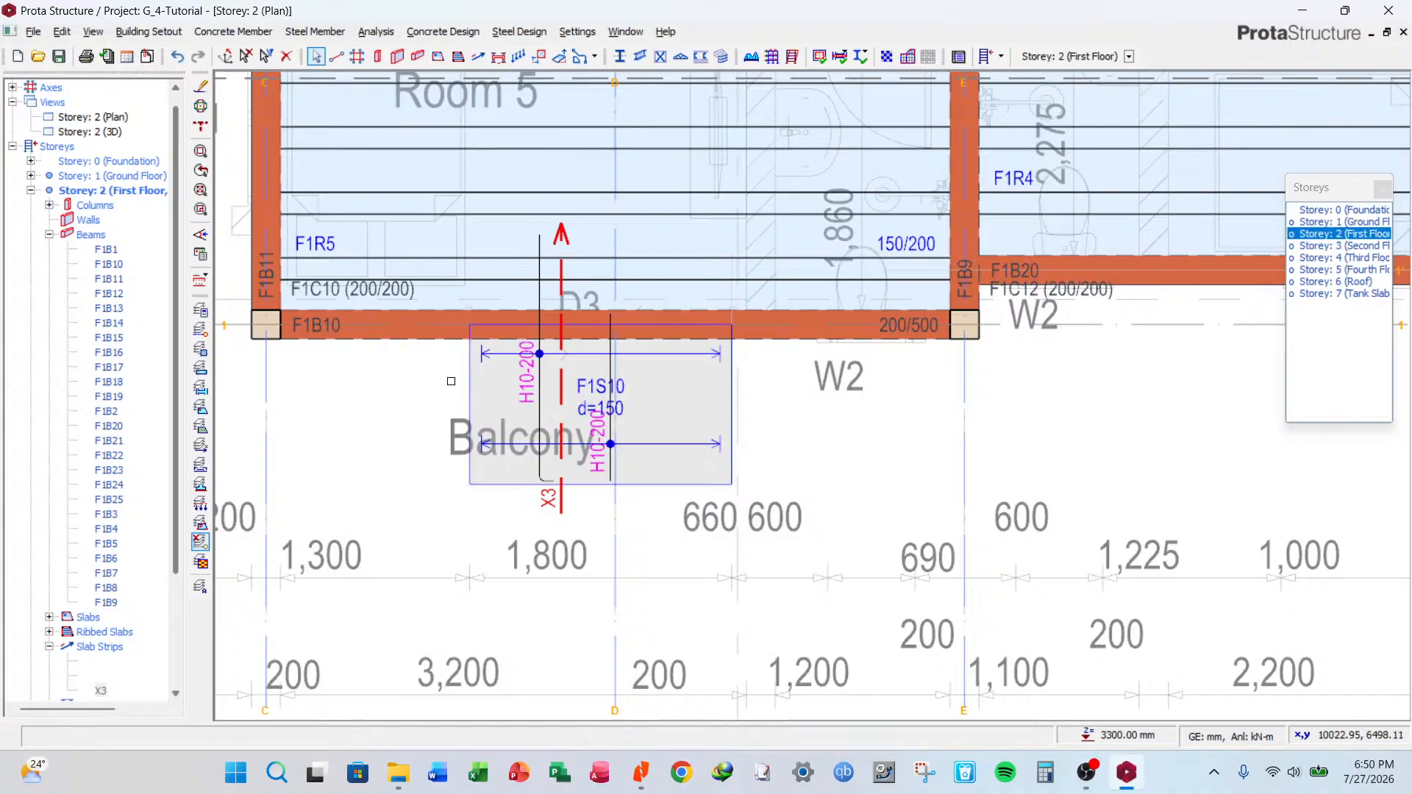
Run Ribbed Slab Analysis on the Storey 2 slab strips, review the axis X1 and X2 results, and close the report.
{"action": "left_click", "coordinate": [49, 235]}
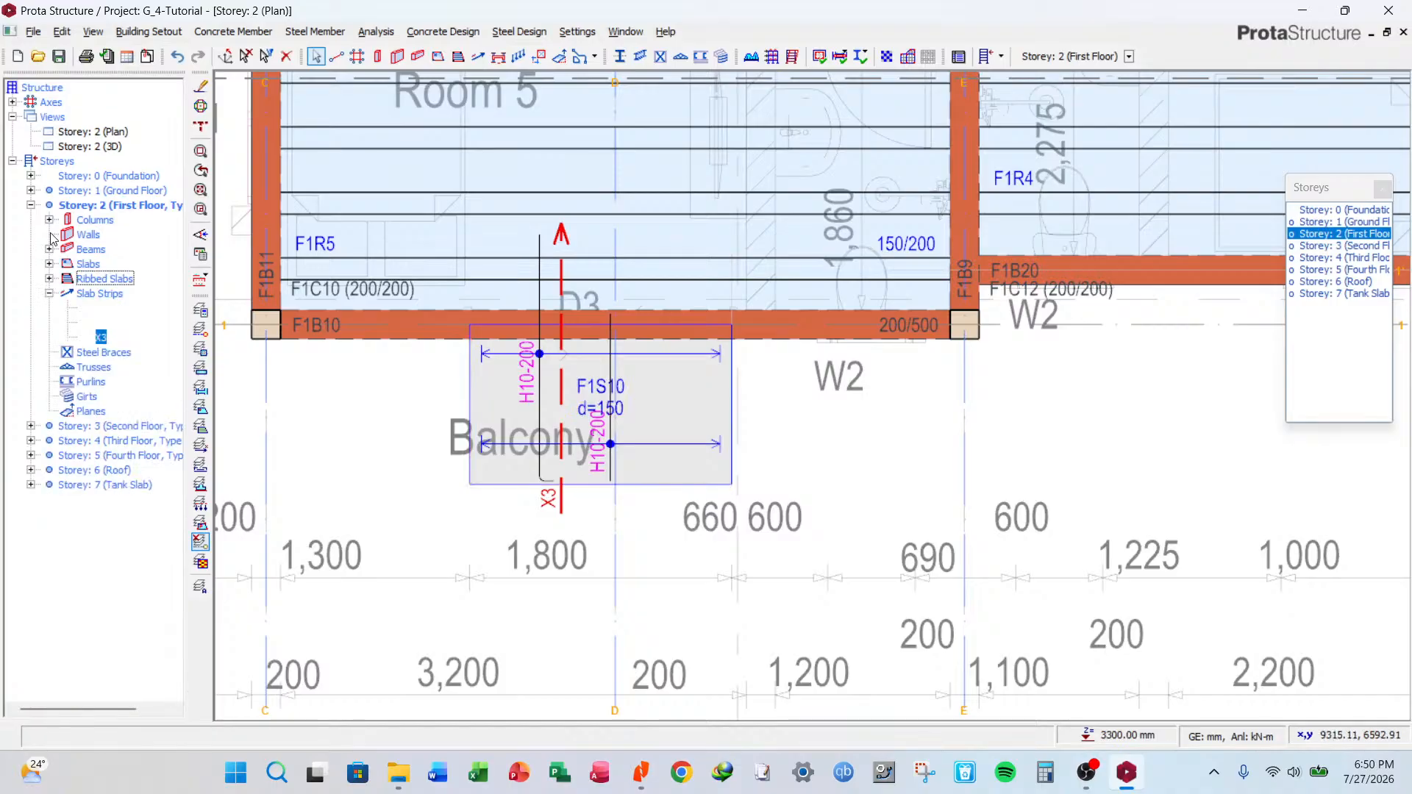
{"action": "right_click", "coordinate": [105, 293]}
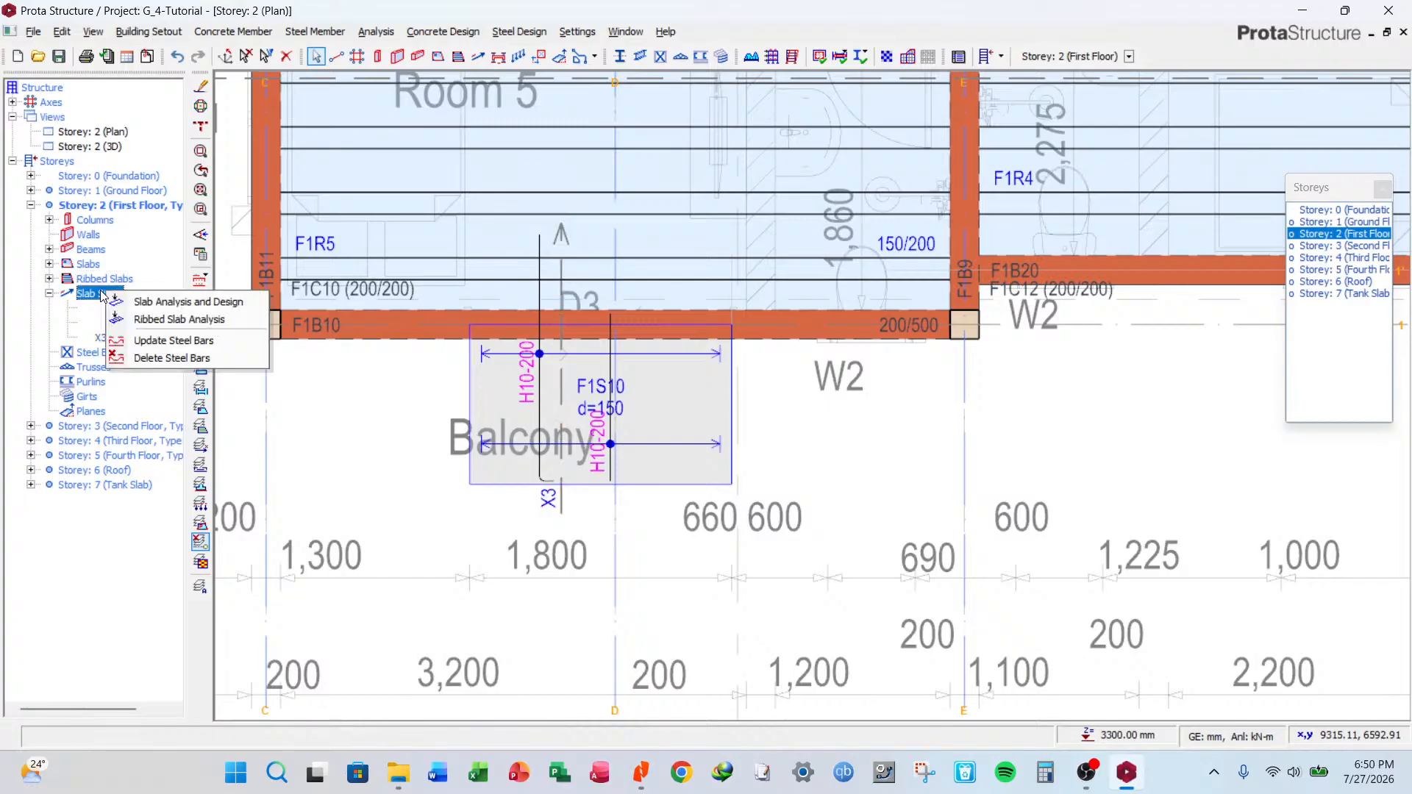
{"action": "left_click", "coordinate": [169, 321]}
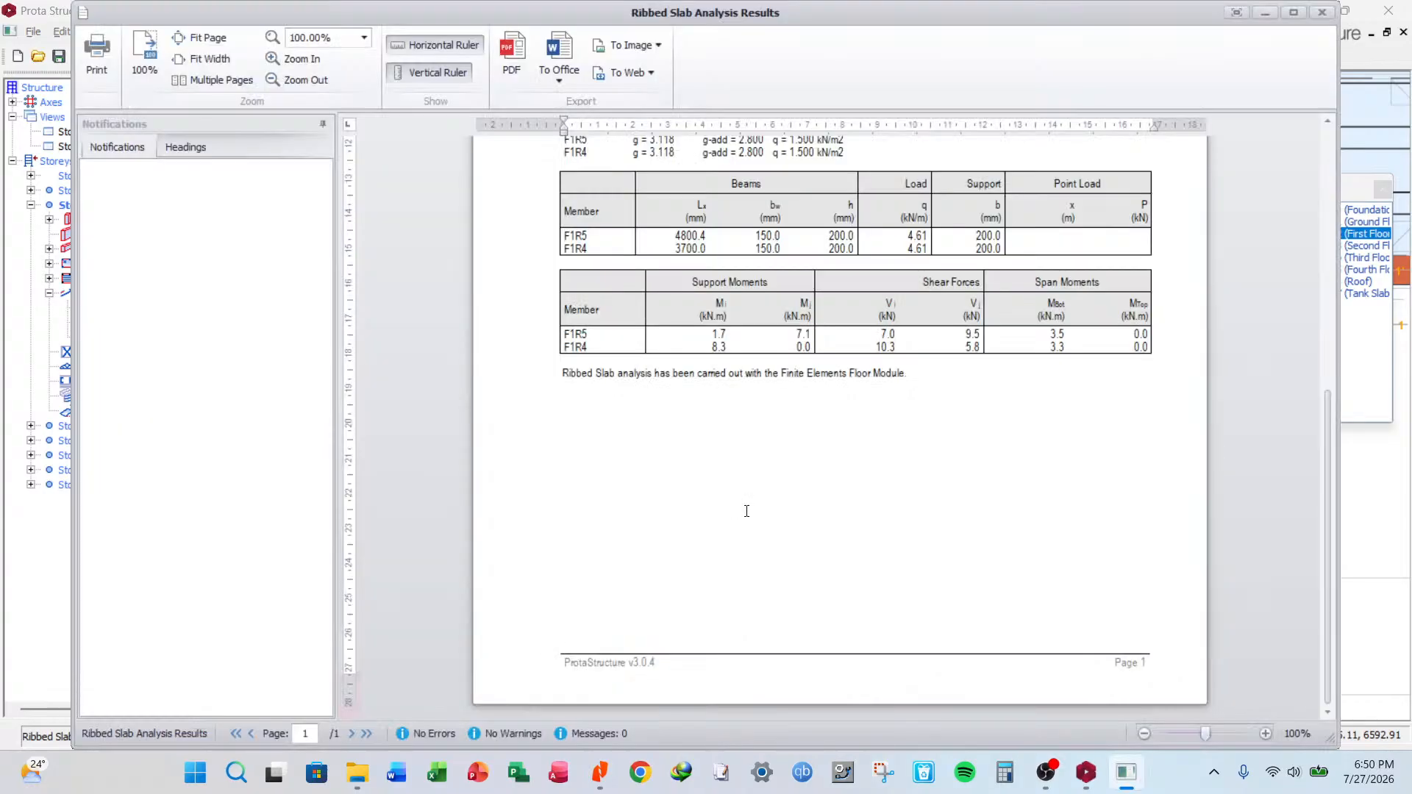
{"action": "scroll", "coordinate": [746, 510], "scroll_direction": "up", "scroll_amount": 5}
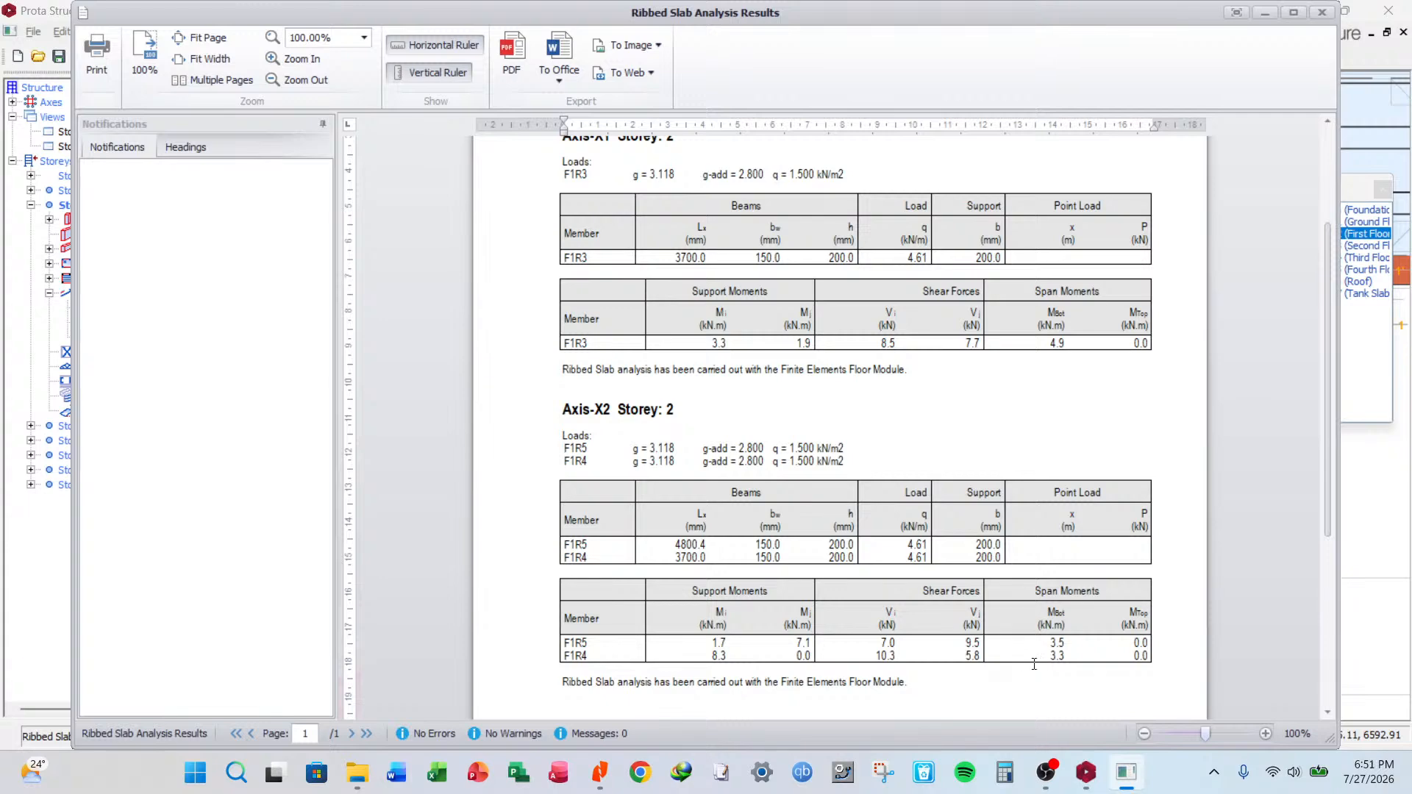
{"action": "scroll", "coordinate": [971, 552], "scroll_direction": "up", "scroll_amount": 3}
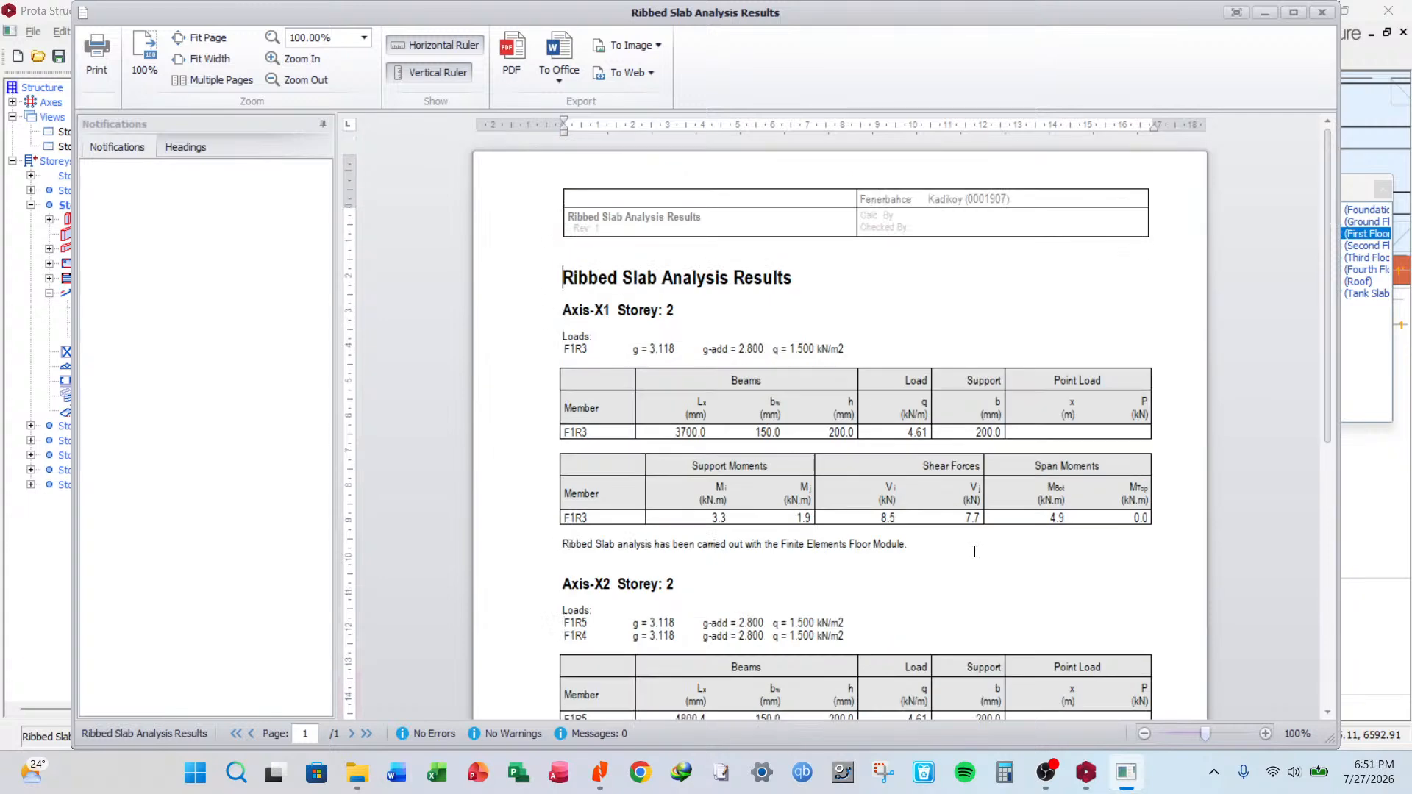
{"action": "left_click", "coordinate": [1322, 13]}
{"action": "left_click", "coordinate": [1126, 773]}
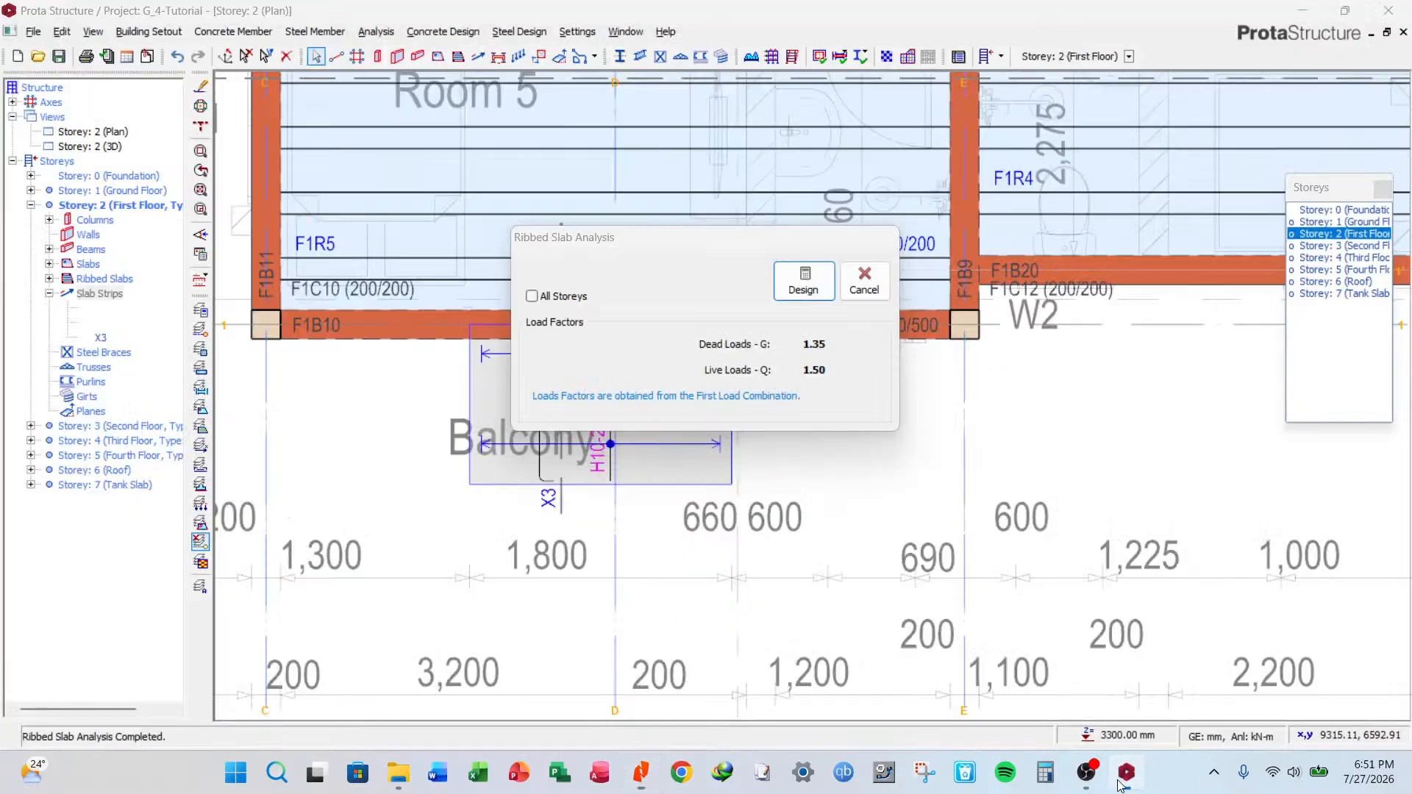
Leave Ribbed Slab Analysis and run Slab Analysis and Design on the Storey 2 slabs with Delete and Re-select All Steel Bars.
{"action": "left_click", "coordinate": [863, 289]}
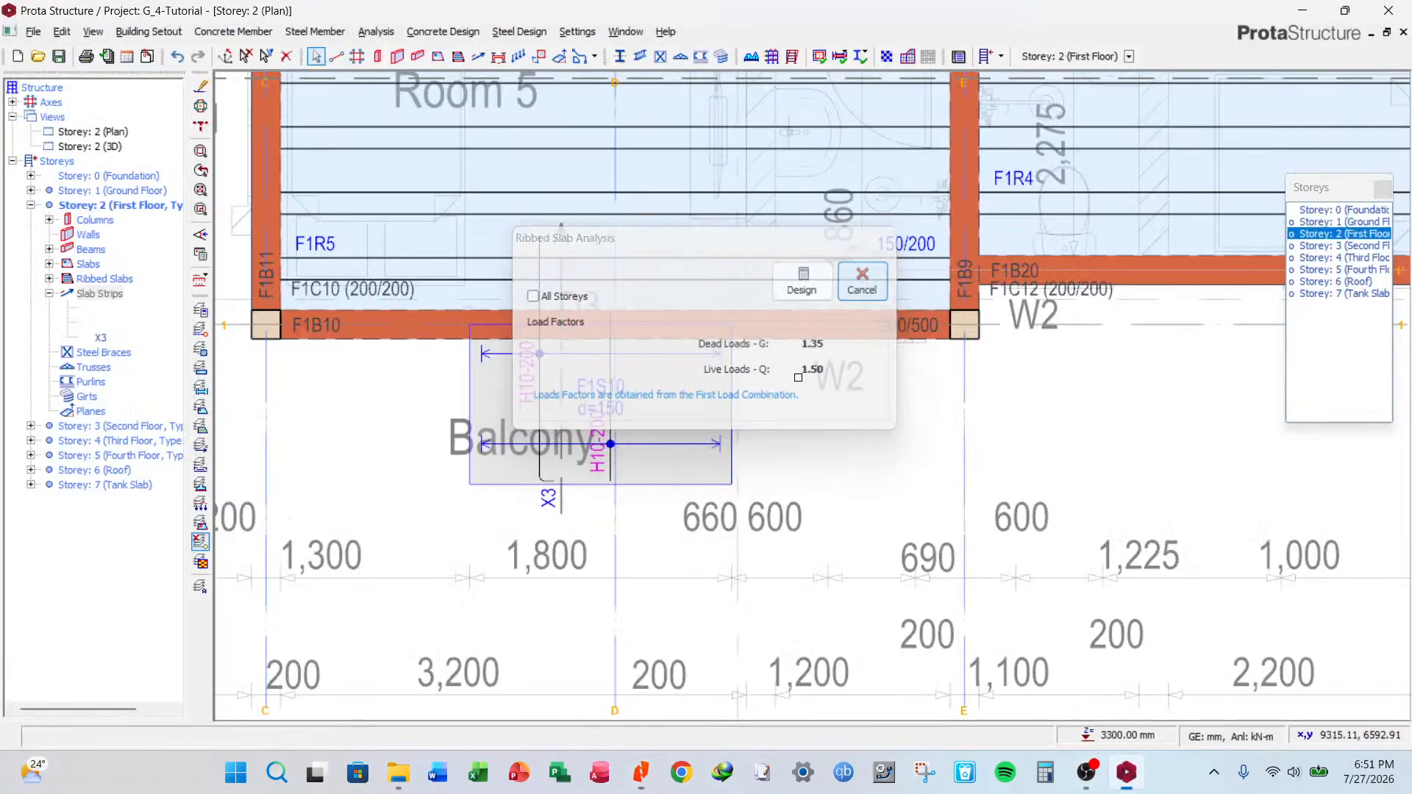
{"action": "left_click", "coordinate": [48, 294]}
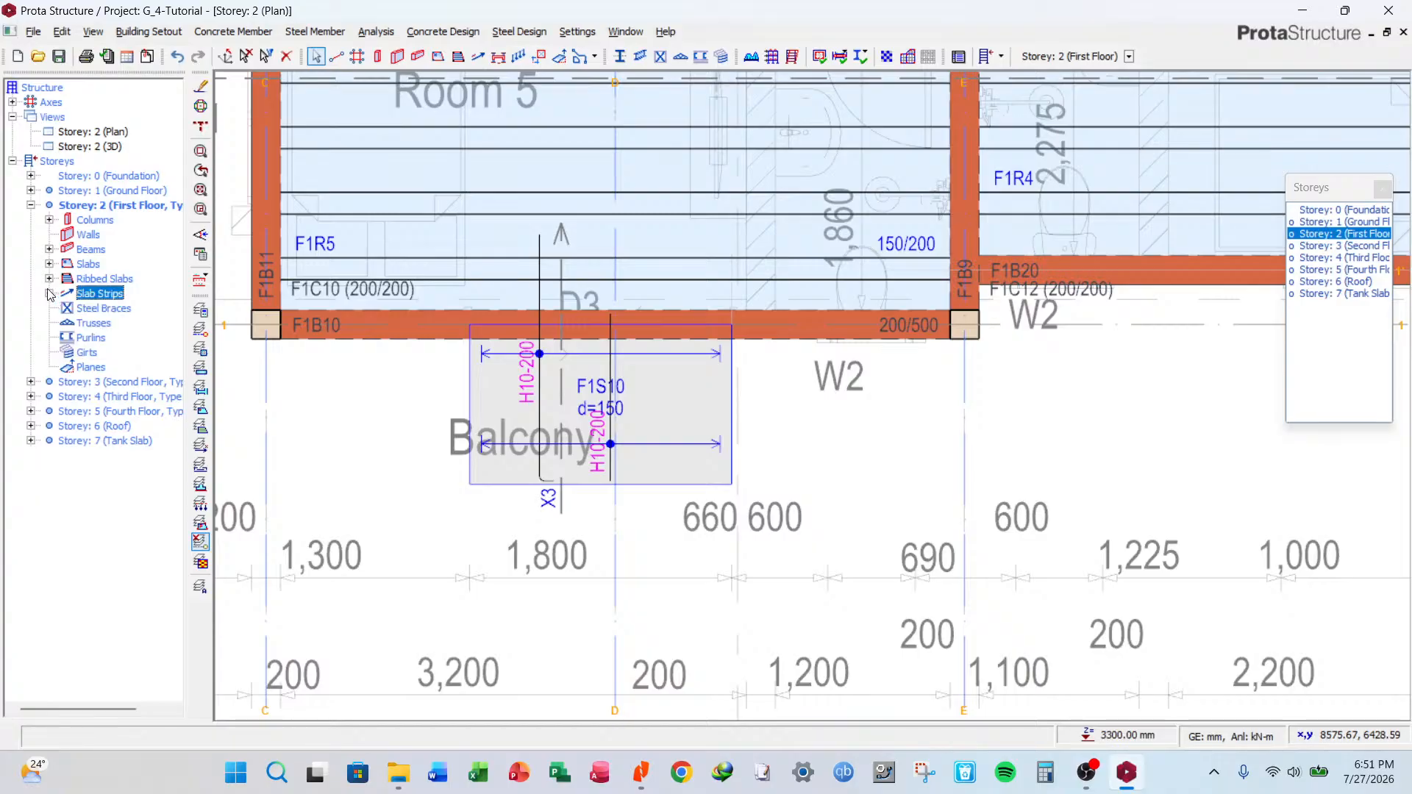
{"action": "left_click", "coordinate": [81, 266]}
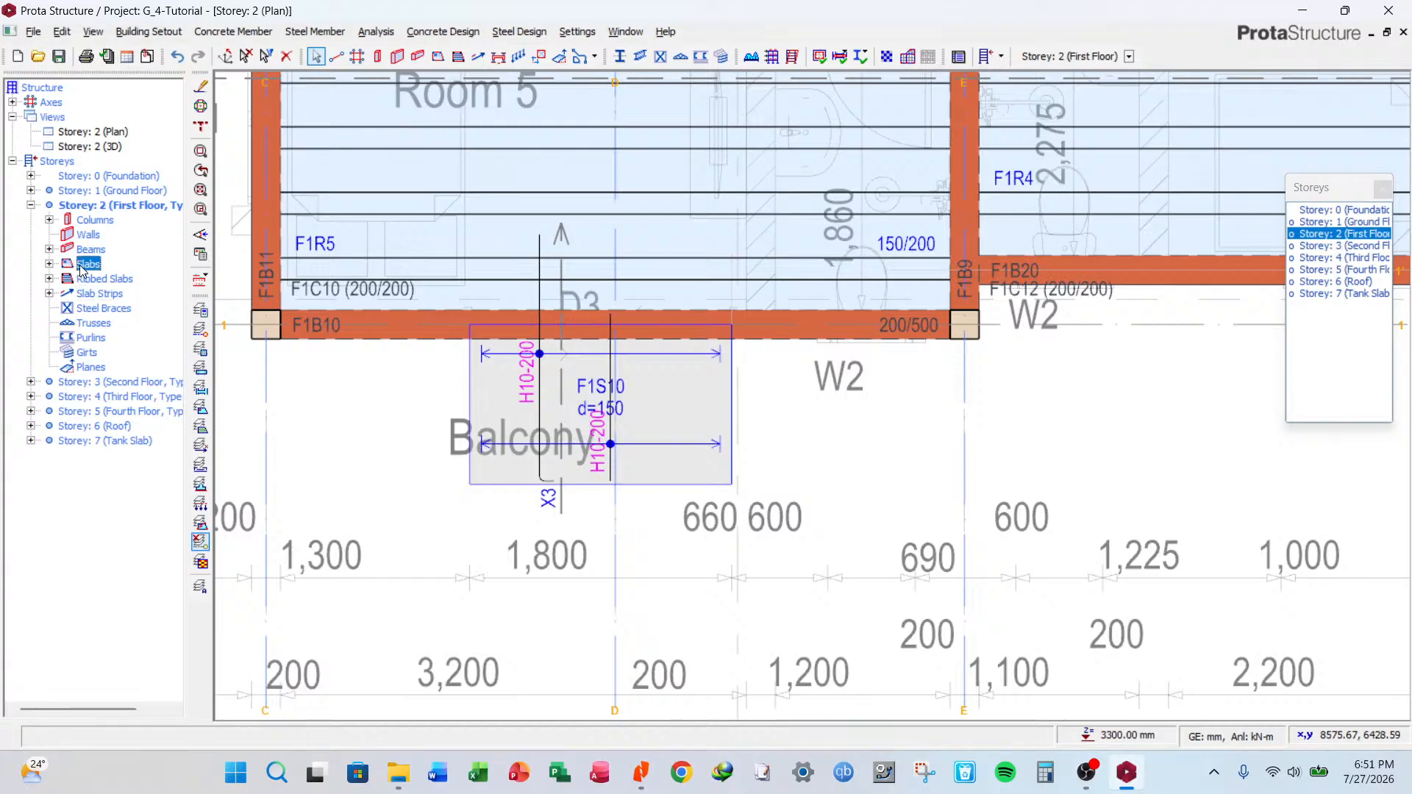
{"action": "right_click", "coordinate": [81, 269]}
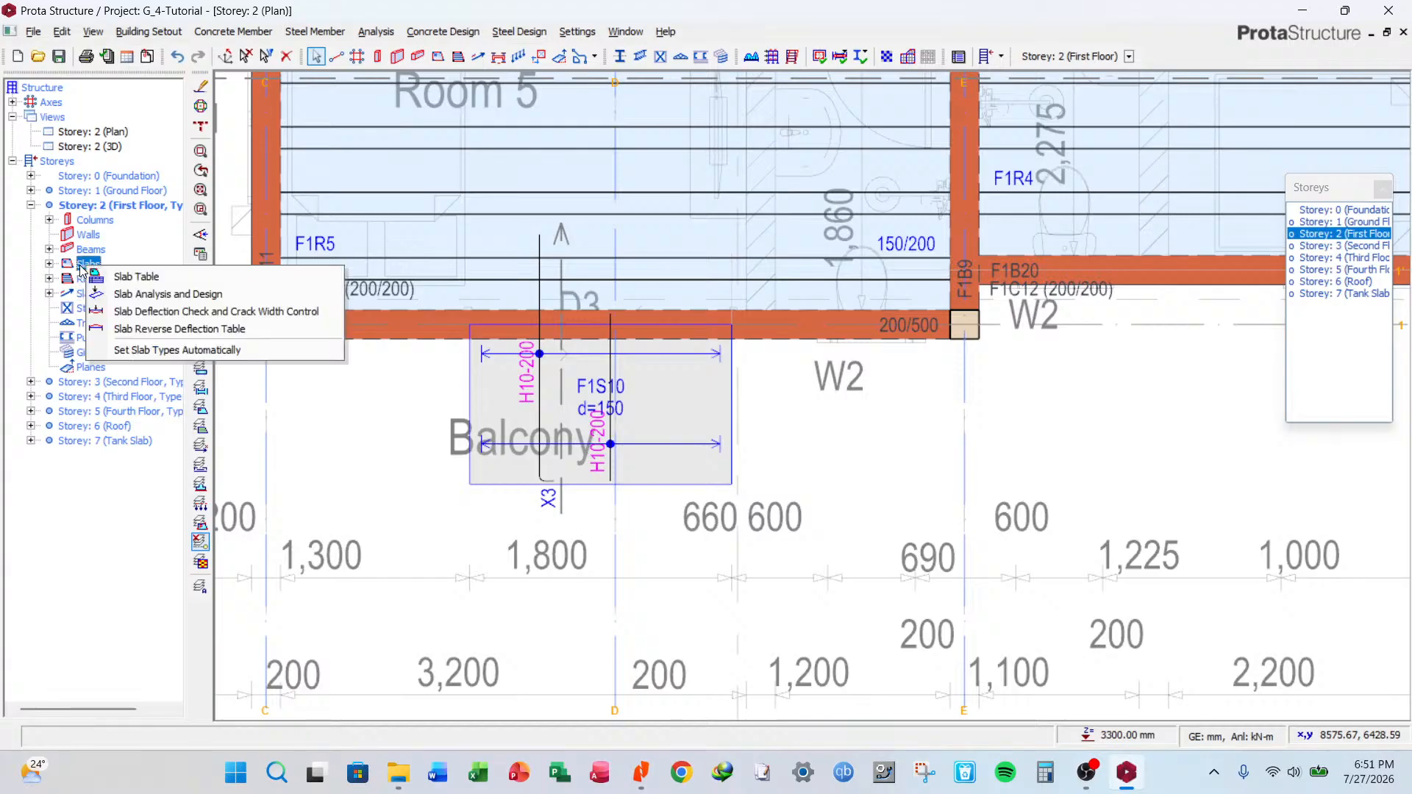
{"action": "left_click", "coordinate": [170, 296]}
{"action": "left_click", "coordinate": [573, 497]}
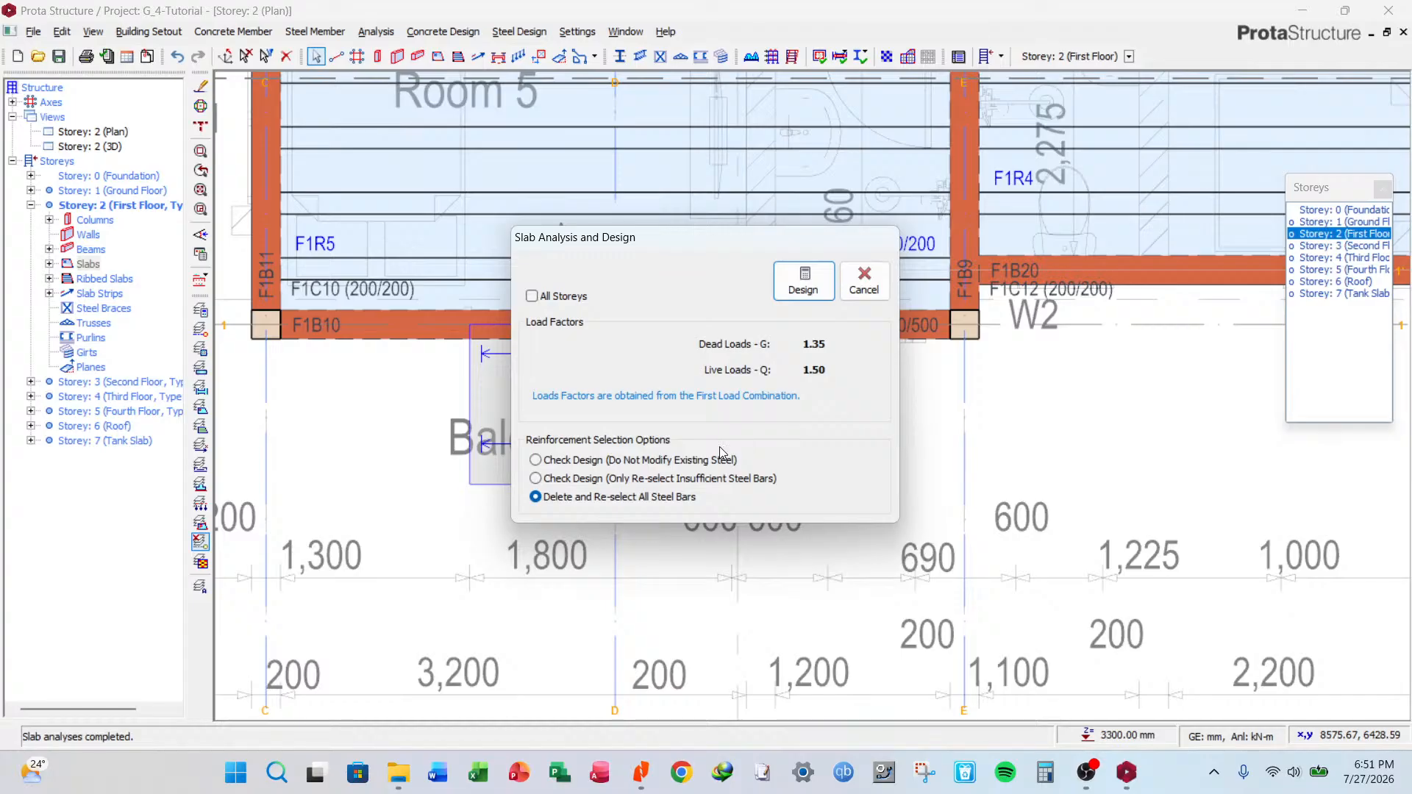
{"action": "key", "text": "Return"}
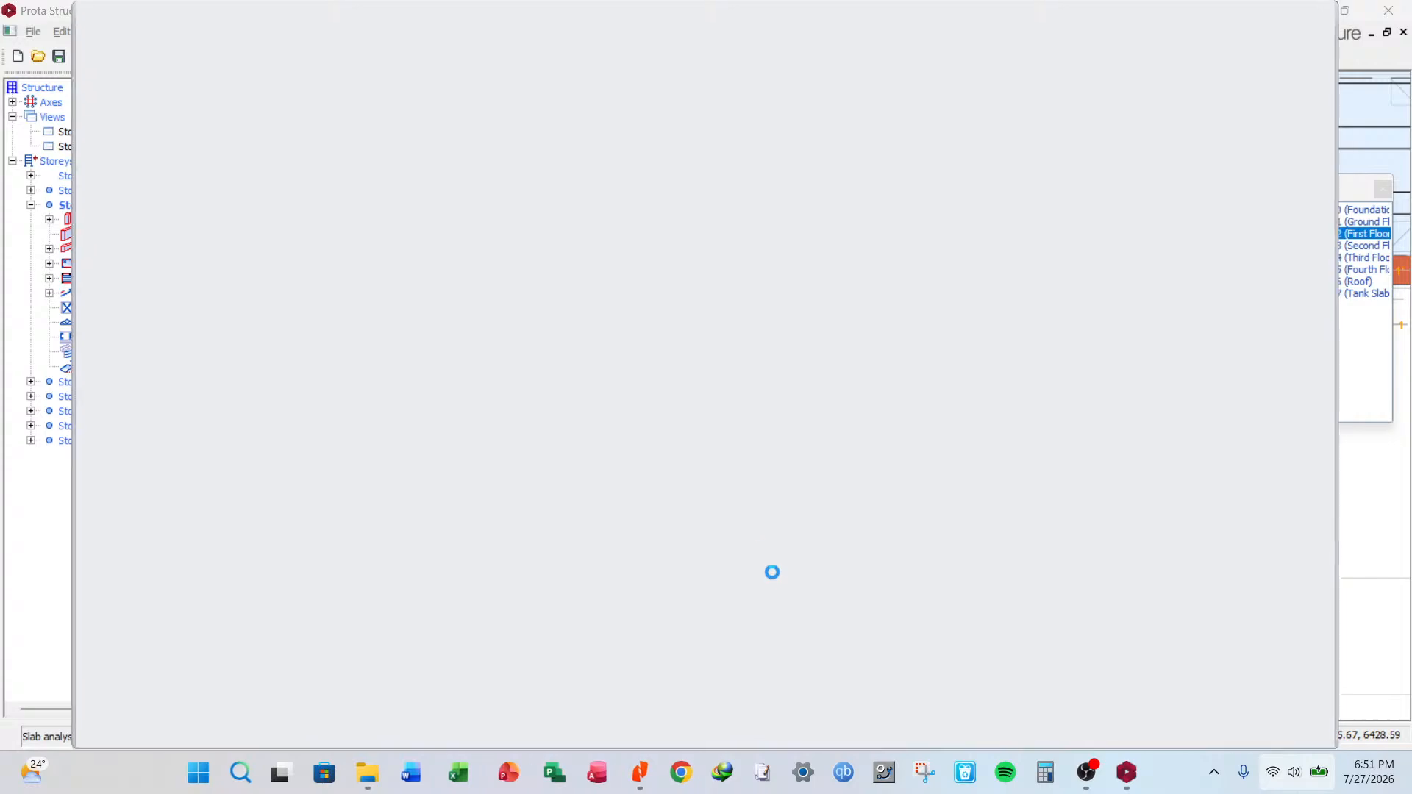
Review the support moment, steel areas and bars of slab F1S10 in the Slab Reinforcement Design report, then leave the slab design.
{"action": "scroll", "coordinate": [612, 536], "scroll_direction": "down", "scroll_amount": 2}
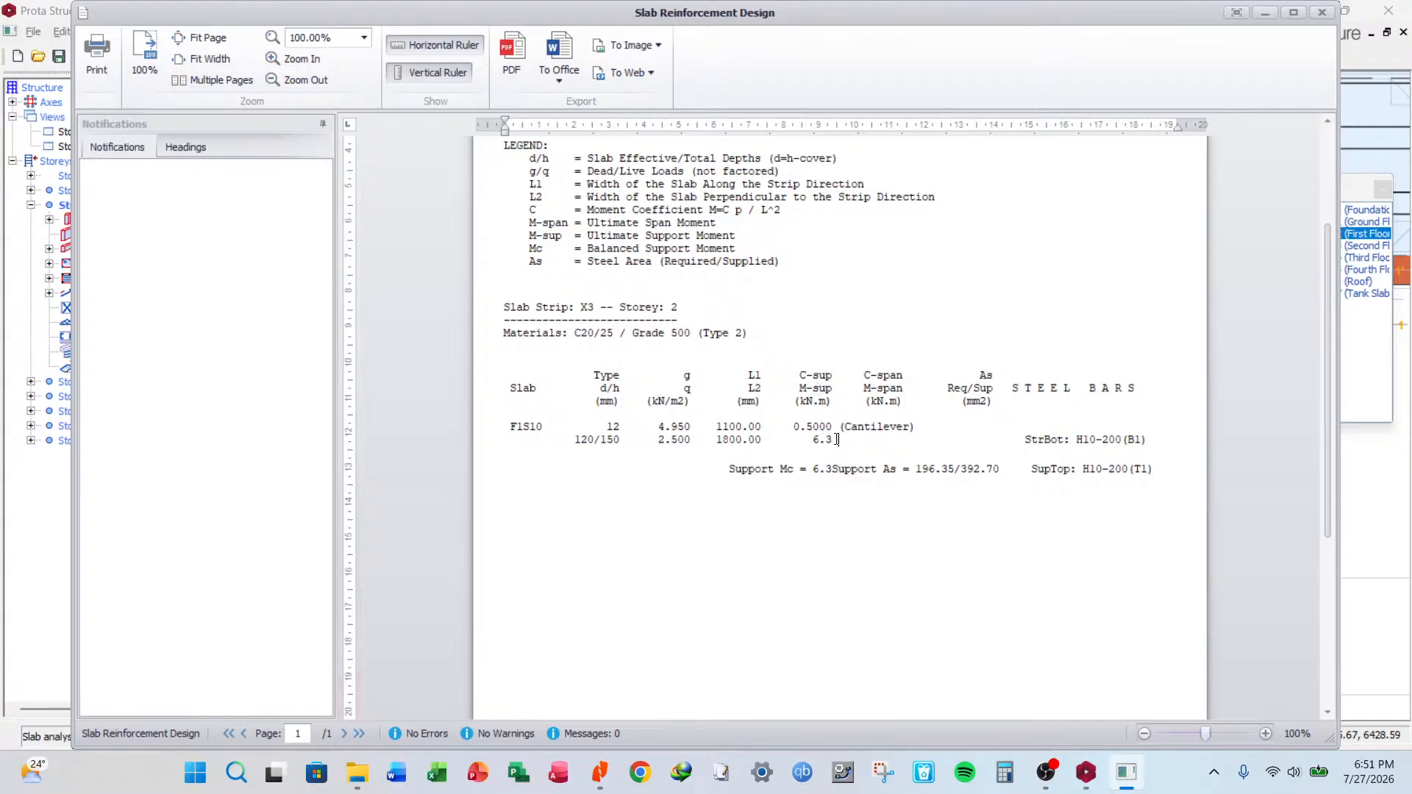
{"action": "mouse_move", "coordinate": [834, 439]}
{"action": "left_mouse_down"}
{"action": "mouse_move", "coordinate": [767, 449]}
{"action": "mouse_move", "coordinate": [850, 442]}
{"action": "mouse_move", "coordinate": [827, 442]}
{"action": "mouse_move", "coordinate": [829, 454]}
{"action": "left_mouse_up"}
{"action": "left_click_drag", "start_coordinate": [916, 469], "coordinate": [957, 471]}
{"action": "left_click_drag", "start_coordinate": [1076, 439], "coordinate": [1132, 450]}
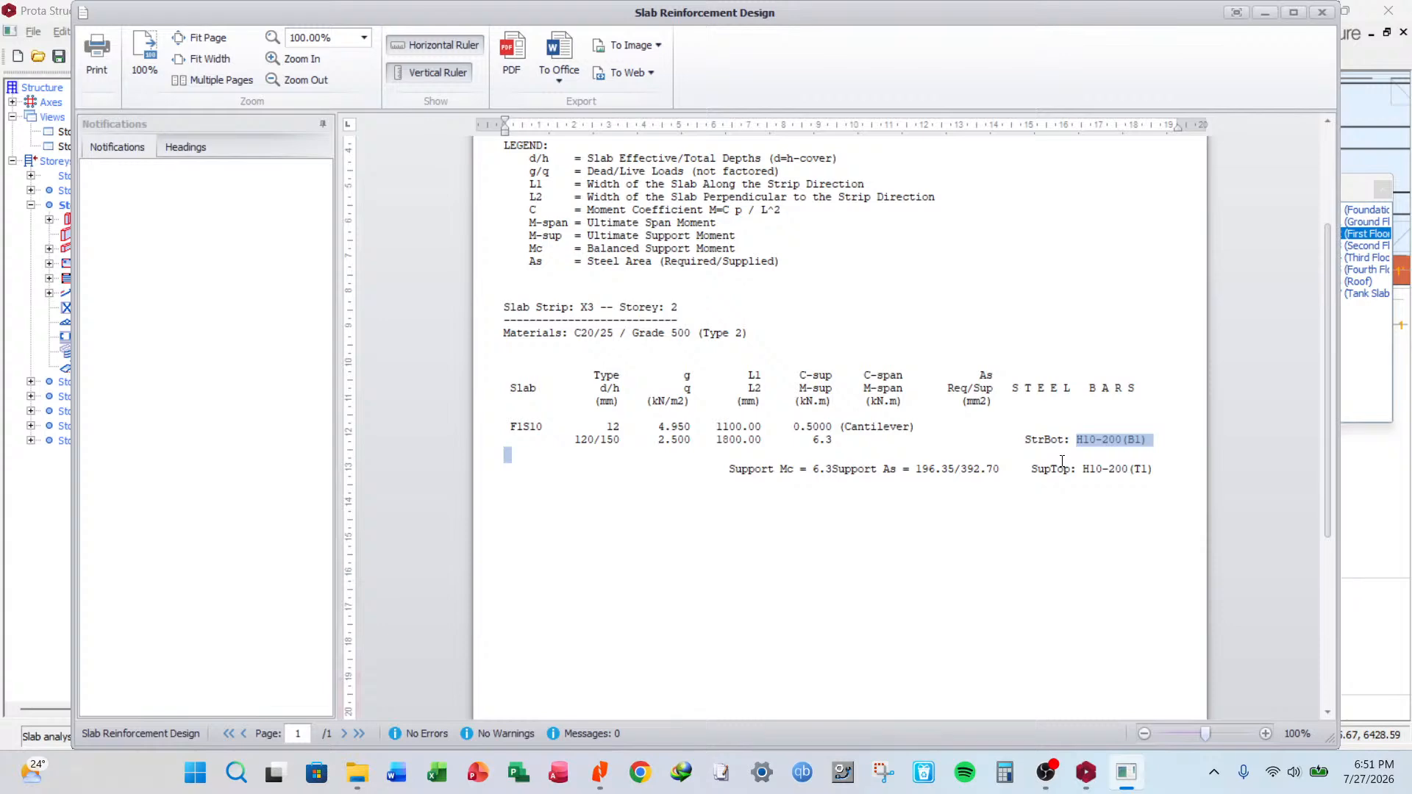
{"action": "left_click_drag", "start_coordinate": [973, 470], "coordinate": [987, 471]}
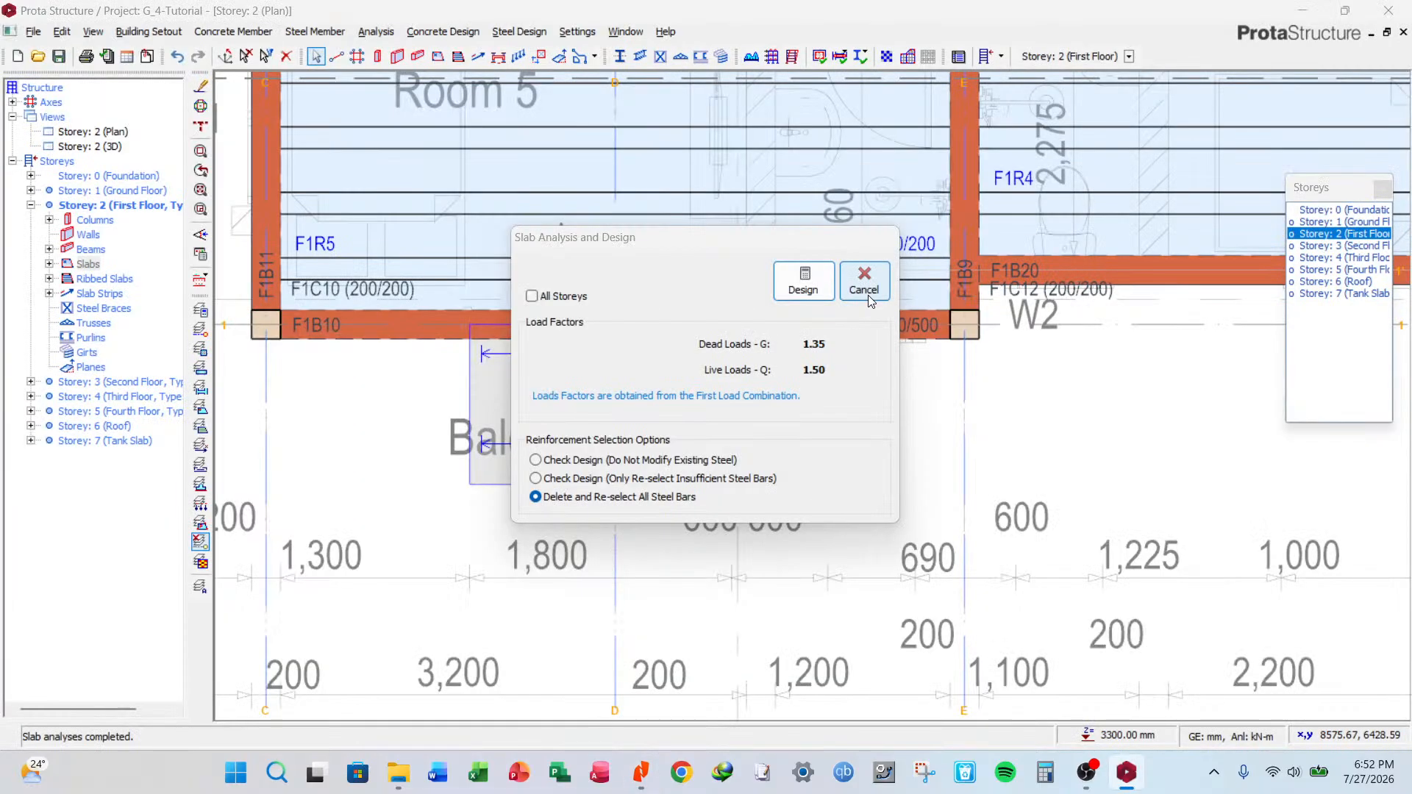
{"action": "left_click", "coordinate": [866, 291]}
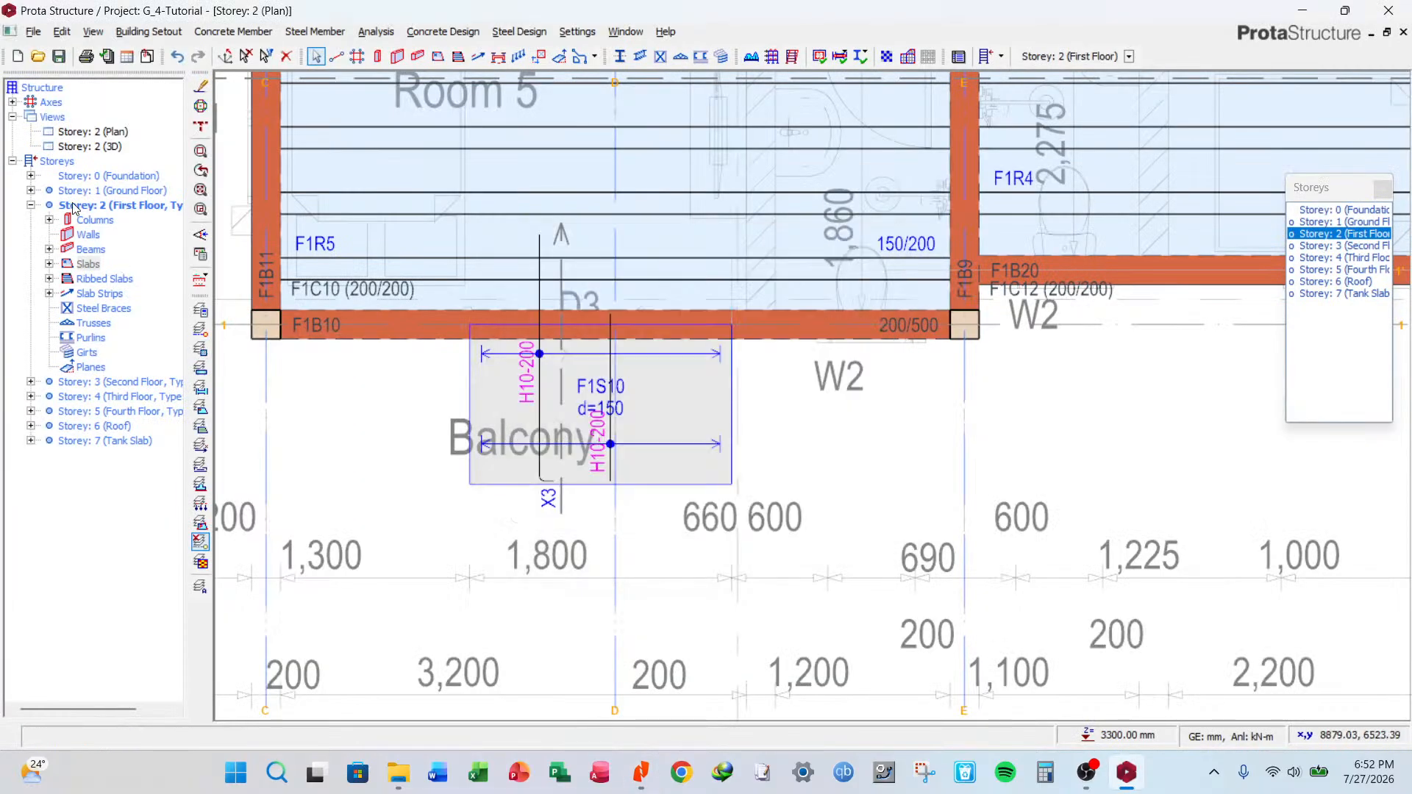
Run the slab deflection and crack width check for all members in the current storey, checking deflection anyway with the Humid/Normal 0.3 mm crack limit.
{"action": "right_click", "coordinate": [89, 264]}
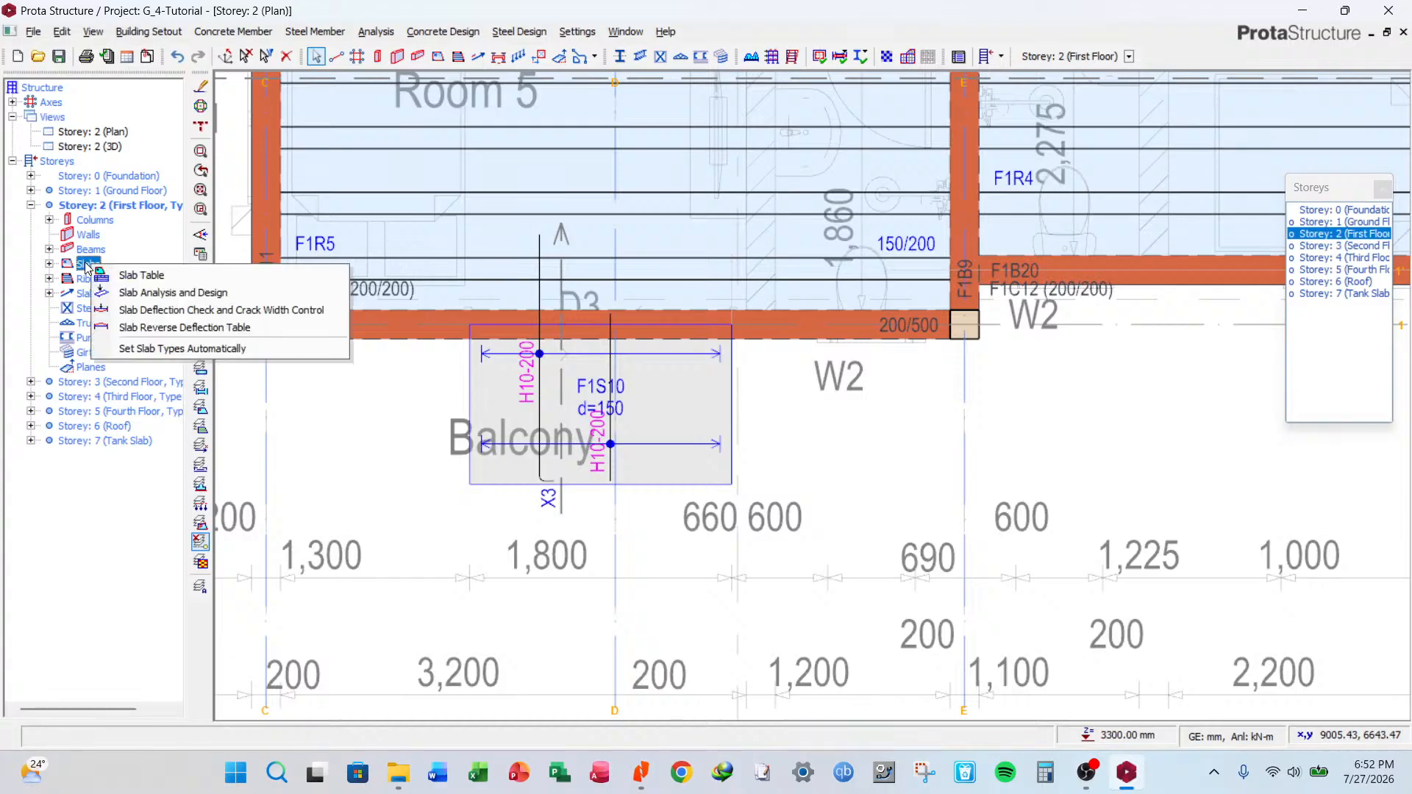
{"action": "left_click", "coordinate": [193, 315]}
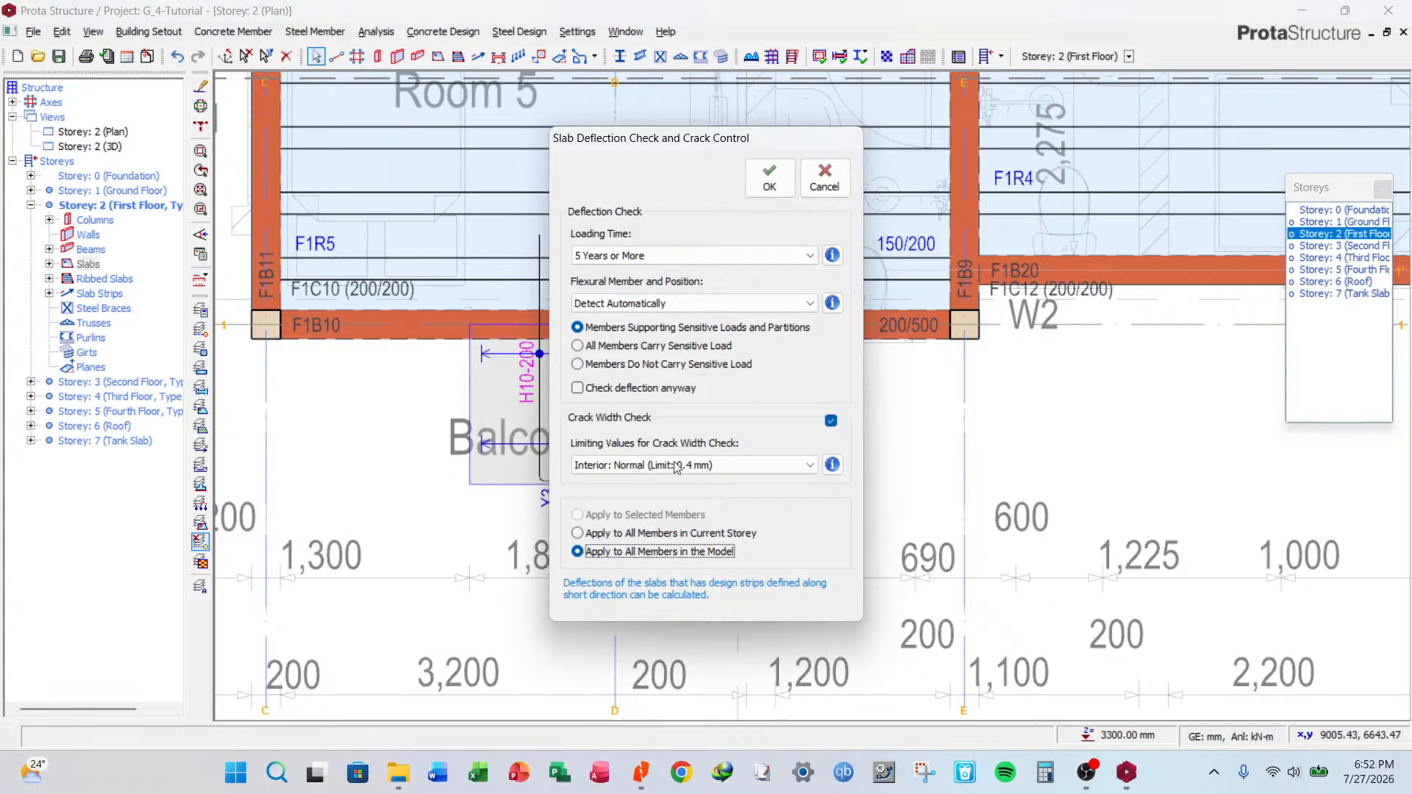
{"action": "left_click", "coordinate": [696, 532]}
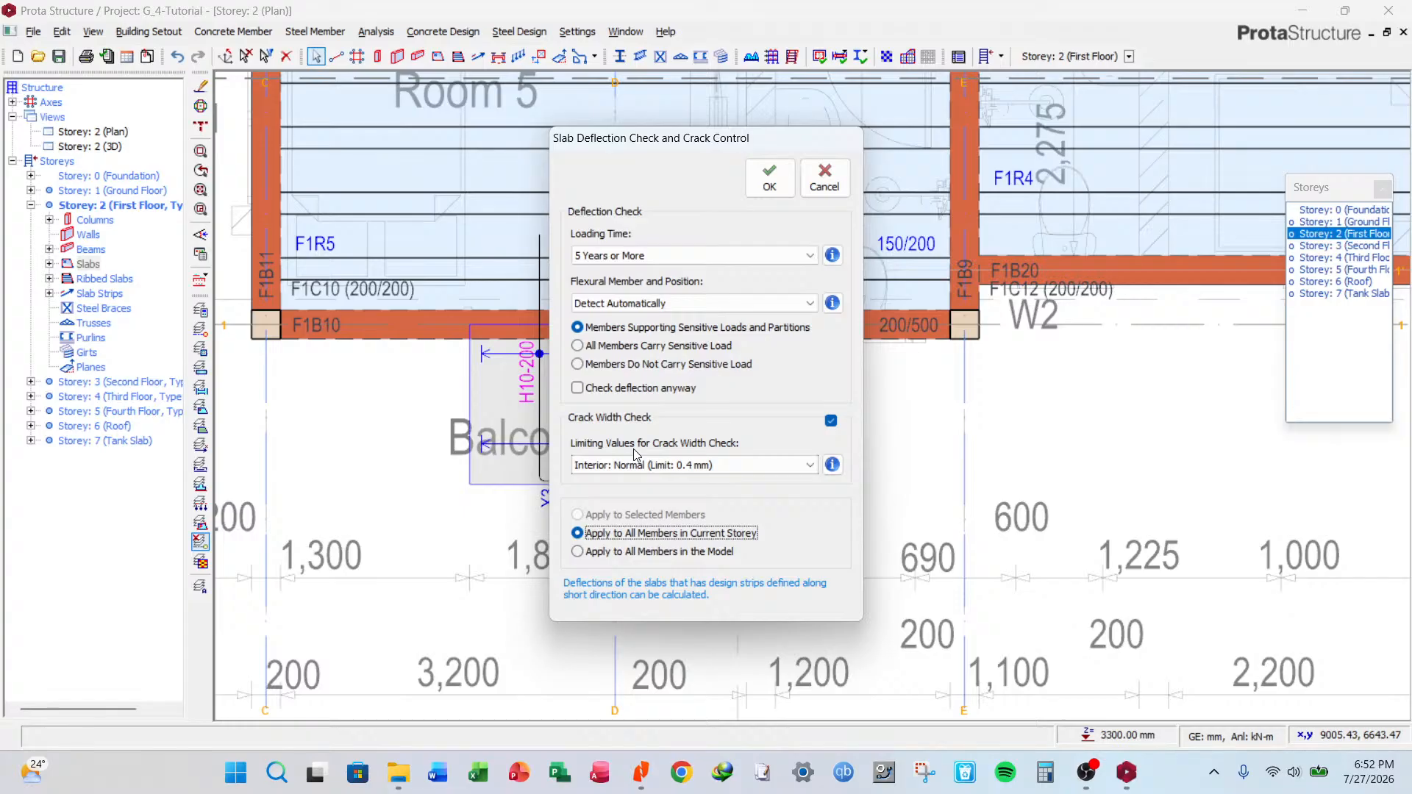
{"action": "left_click", "coordinate": [734, 468]}
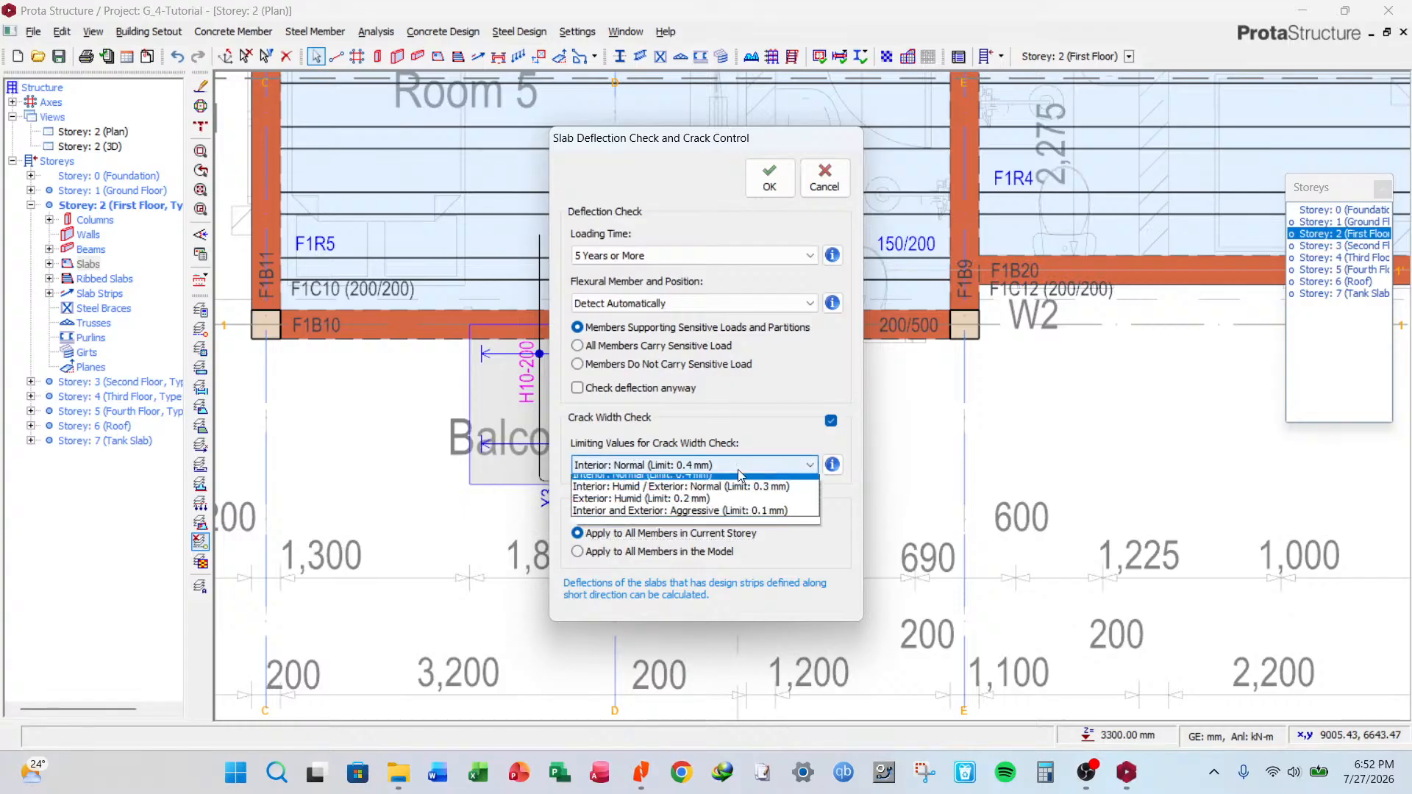
{"action": "left_click", "coordinate": [745, 494]}
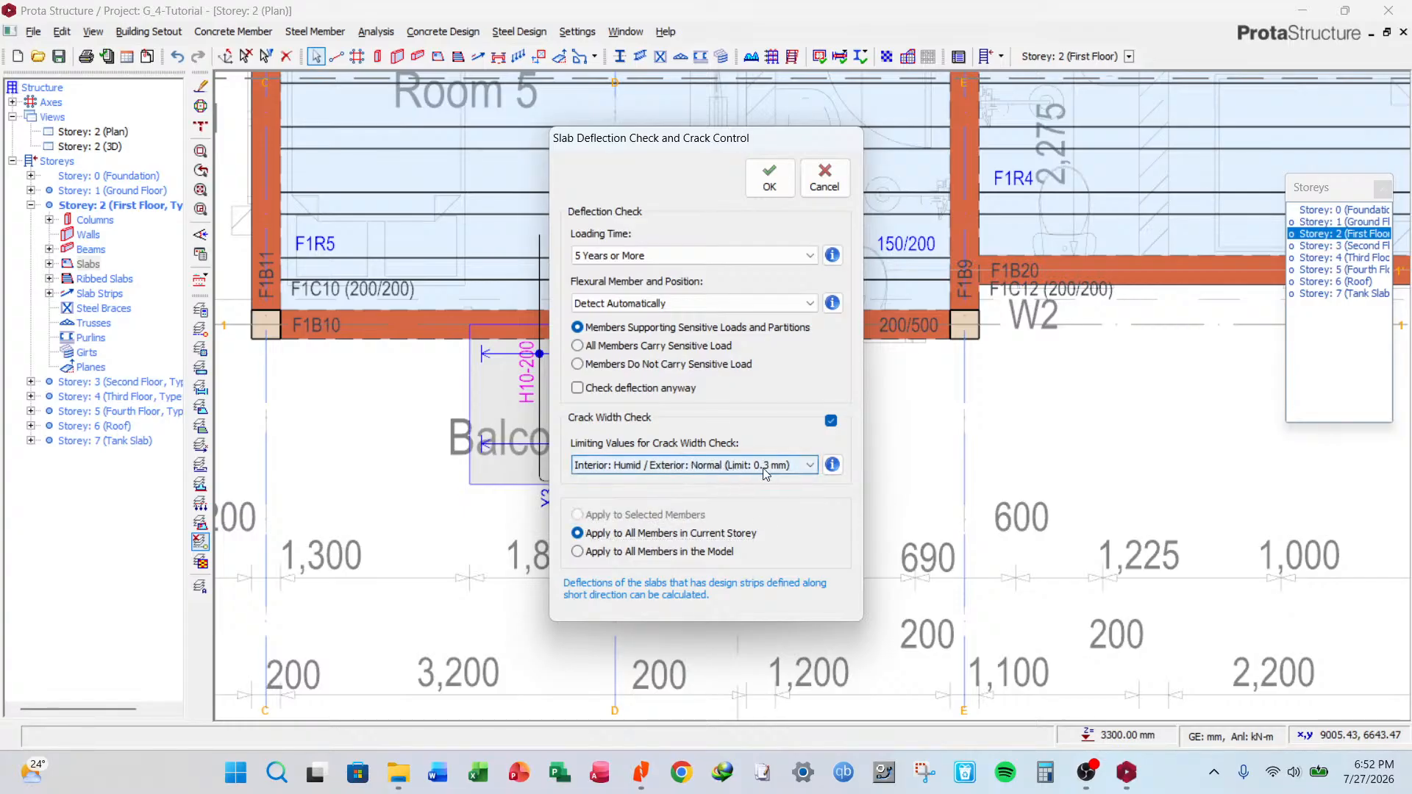
{"action": "left_click", "coordinate": [637, 395]}
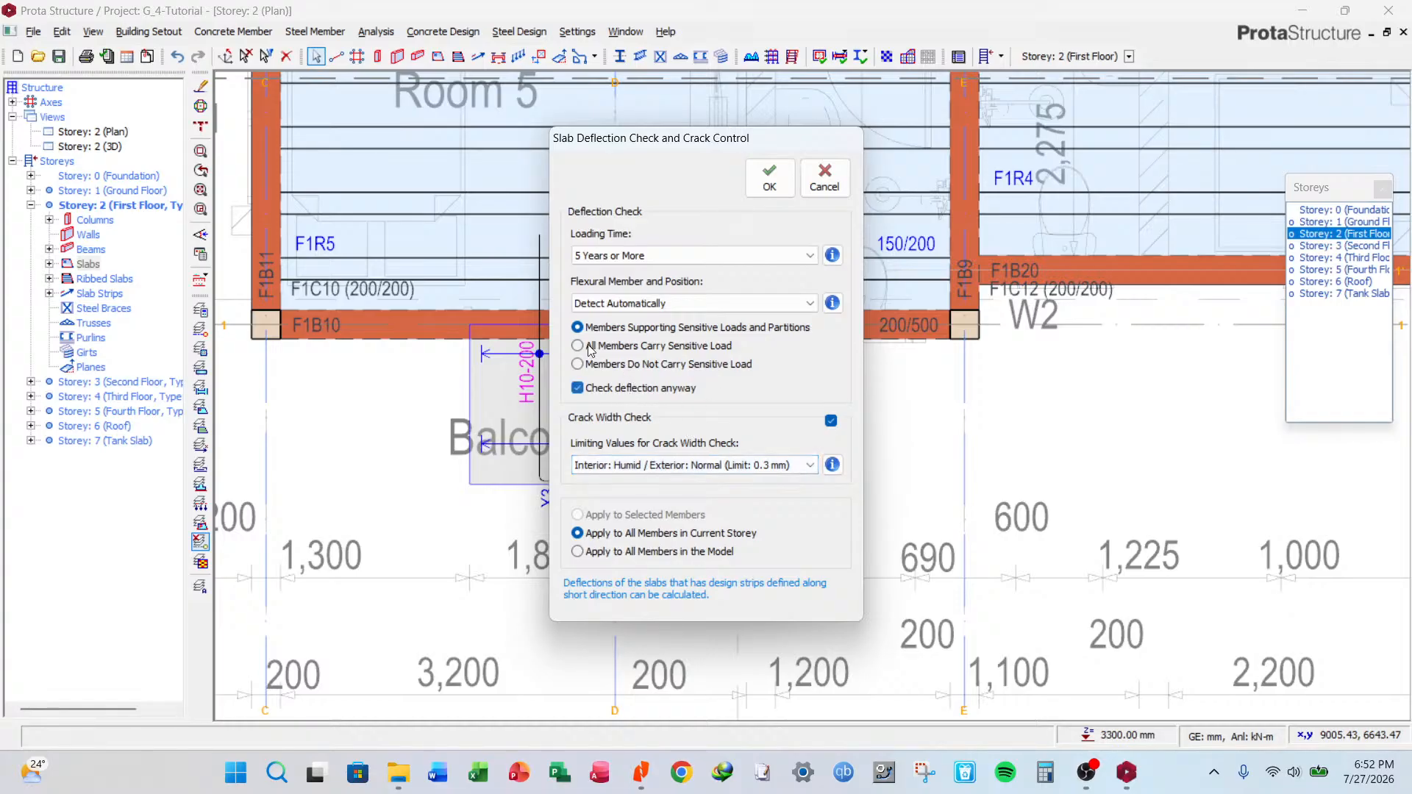
{"action": "left_click", "coordinate": [770, 180]}
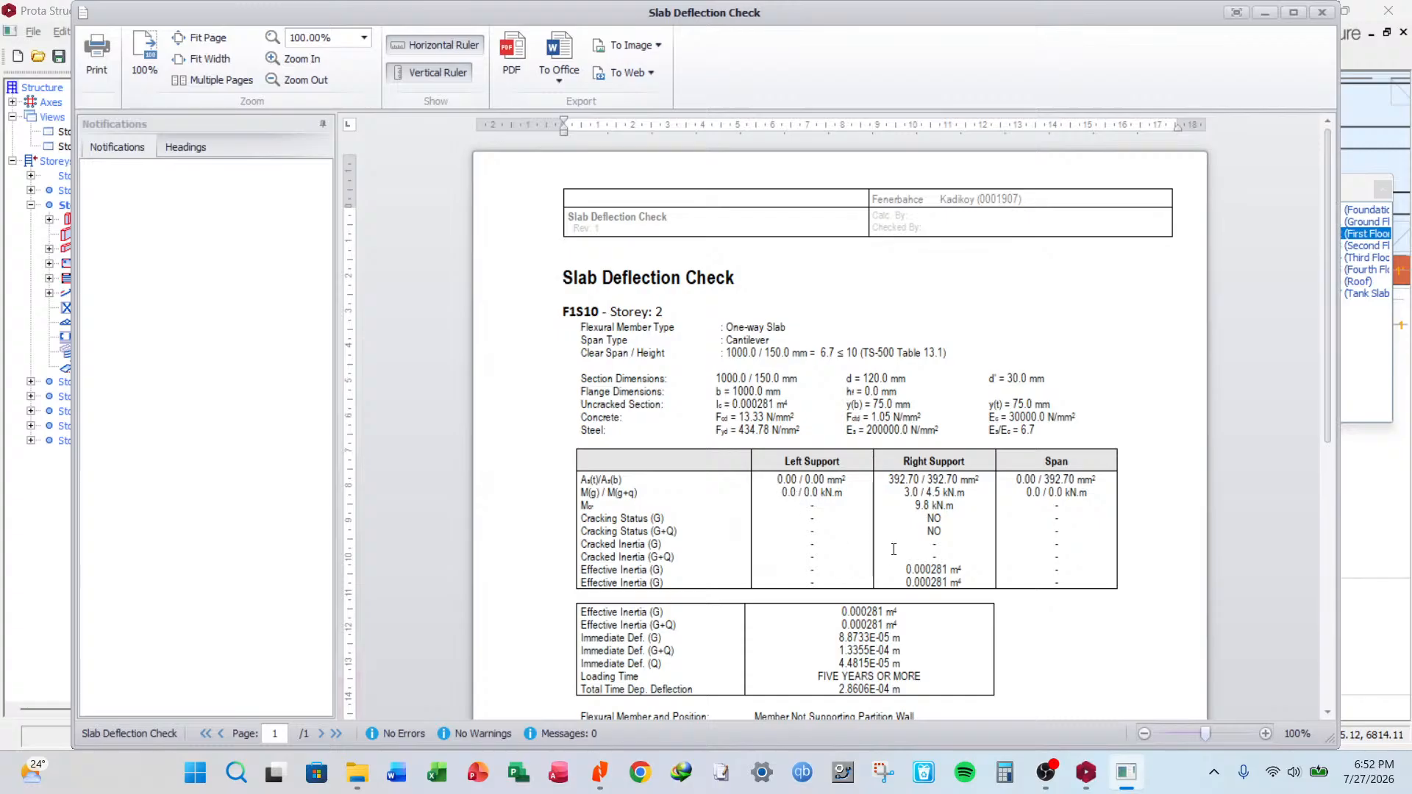
Examine the immediate deflection and crack width of slab F1S10 against their limits in the Slab Deflection Check report, and close it.
{"action": "scroll", "coordinate": [772, 361], "scroll_direction": "down", "scroll_amount": 1}
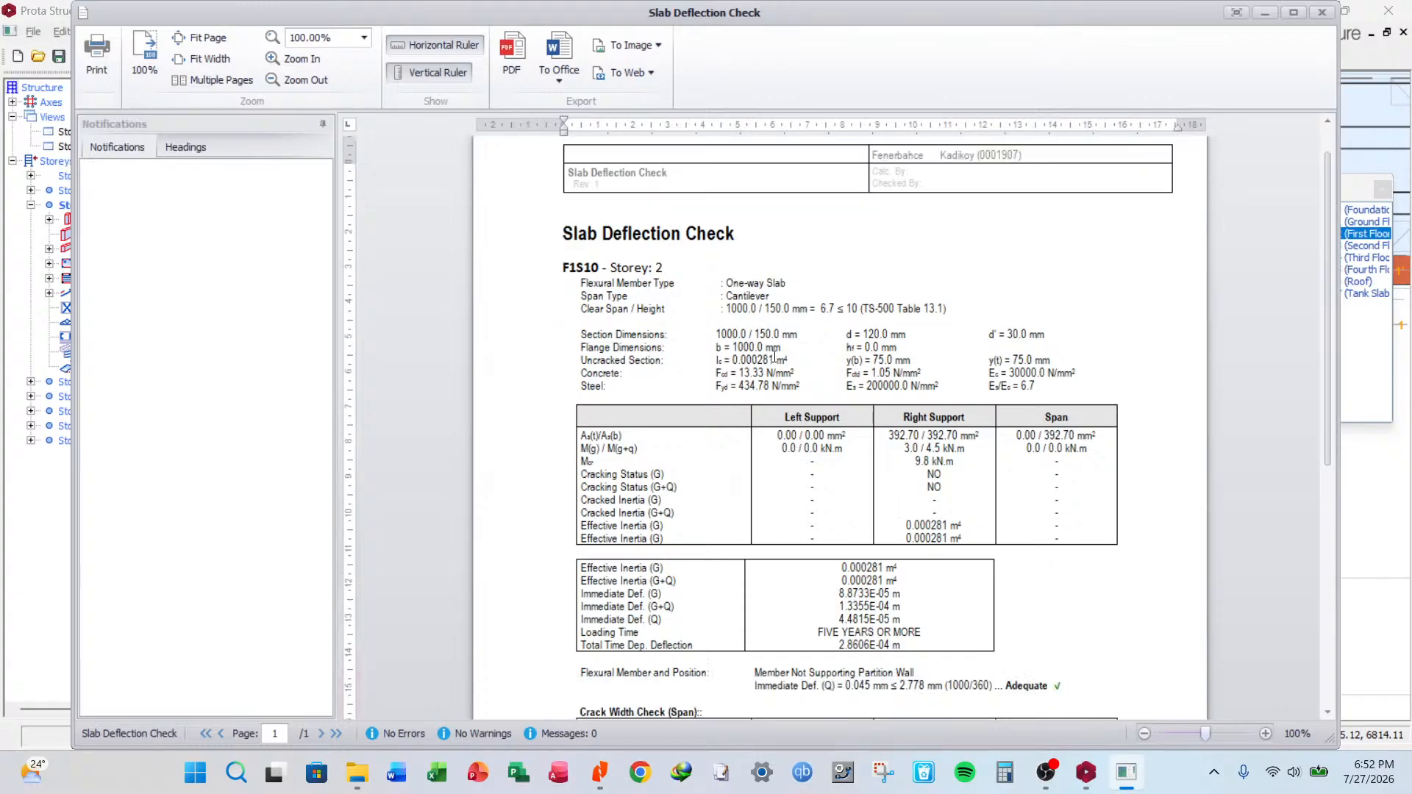
{"action": "scroll", "coordinate": [774, 358], "scroll_direction": "down", "scroll_amount": 5}
{"action": "left_click_drag", "start_coordinate": [859, 465], "coordinate": [898, 470]}
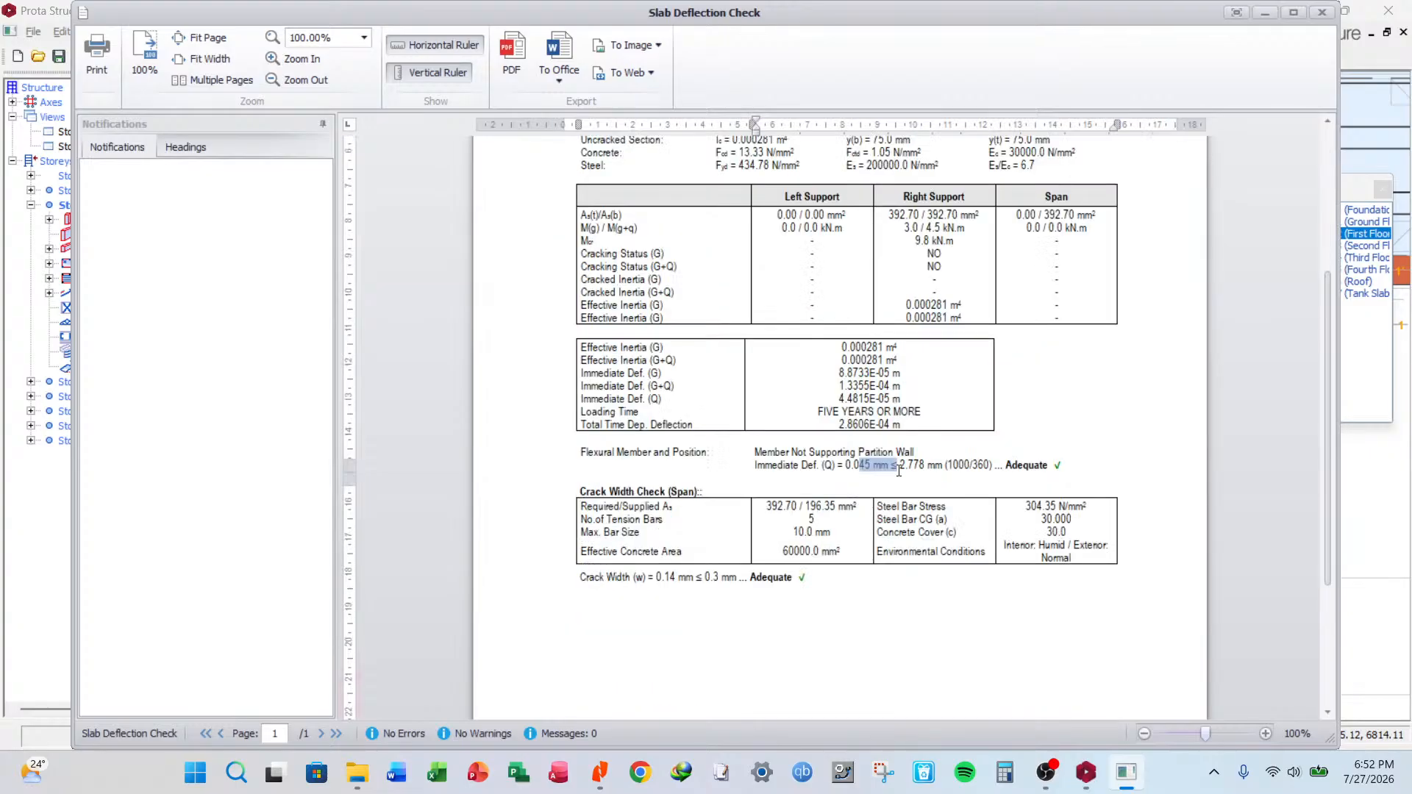
{"action": "left_click", "coordinate": [899, 469]}
{"action": "left_click", "coordinate": [863, 473]}
{"action": "left_click_drag", "start_coordinate": [654, 579], "coordinate": [683, 579]}
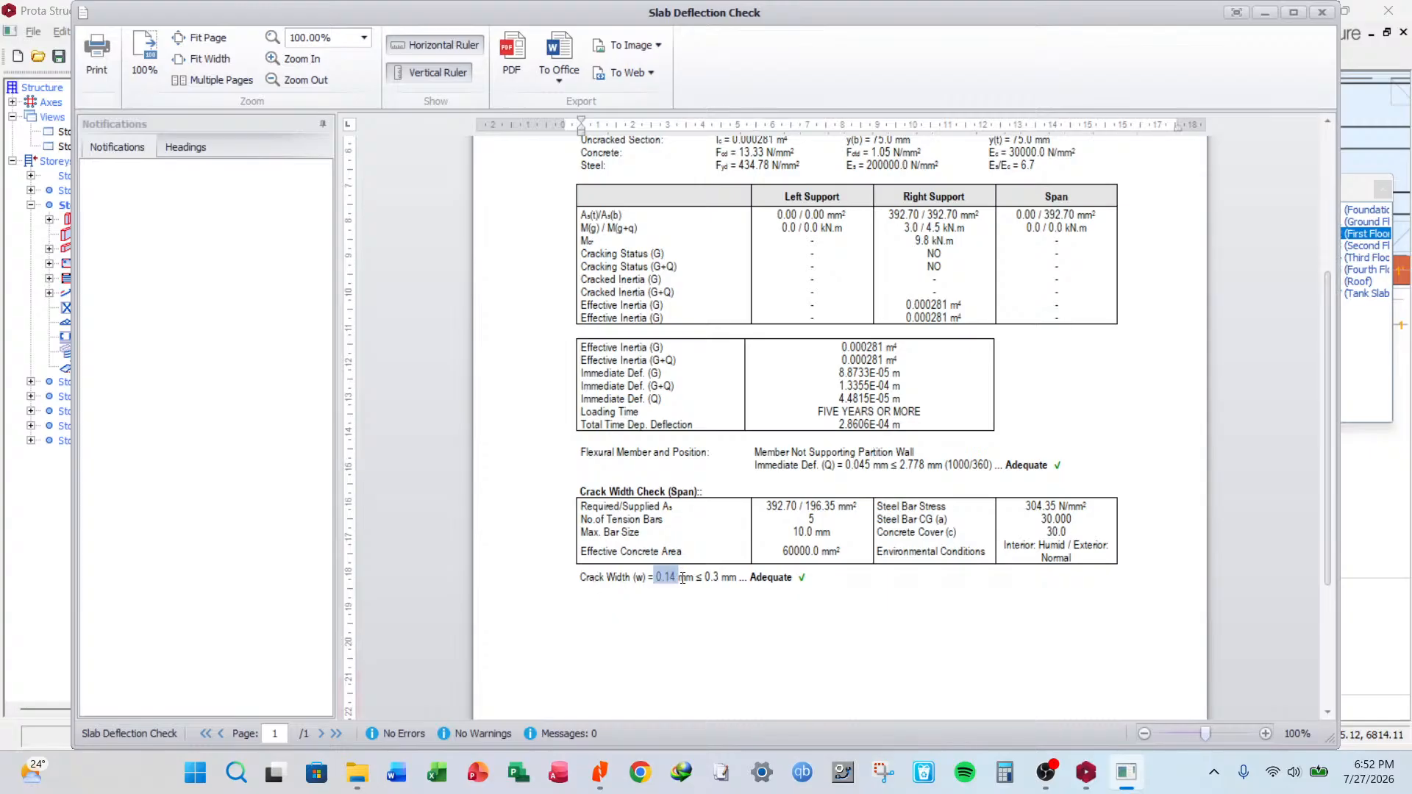
{"action": "left_click", "coordinate": [721, 576]}
{"action": "double_click", "coordinate": [706, 577]}
{"action": "left_click", "coordinate": [702, 576]}
{"action": "left_click_drag", "start_coordinate": [702, 576], "coordinate": [720, 575]}
{"action": "scroll", "coordinate": [720, 575], "scroll_direction": "up", "scroll_amount": 3}
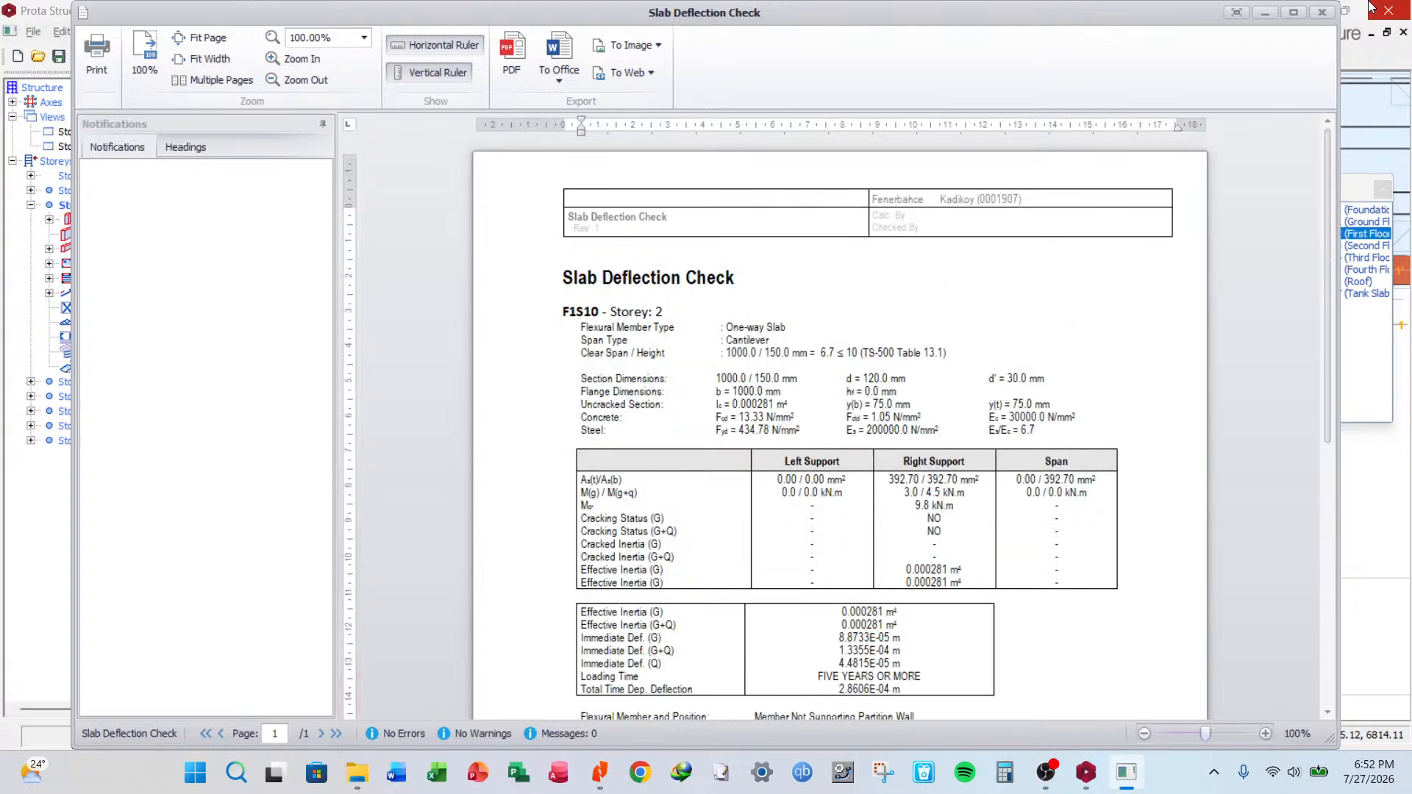
{"action": "left_click", "coordinate": [1370, 7]}
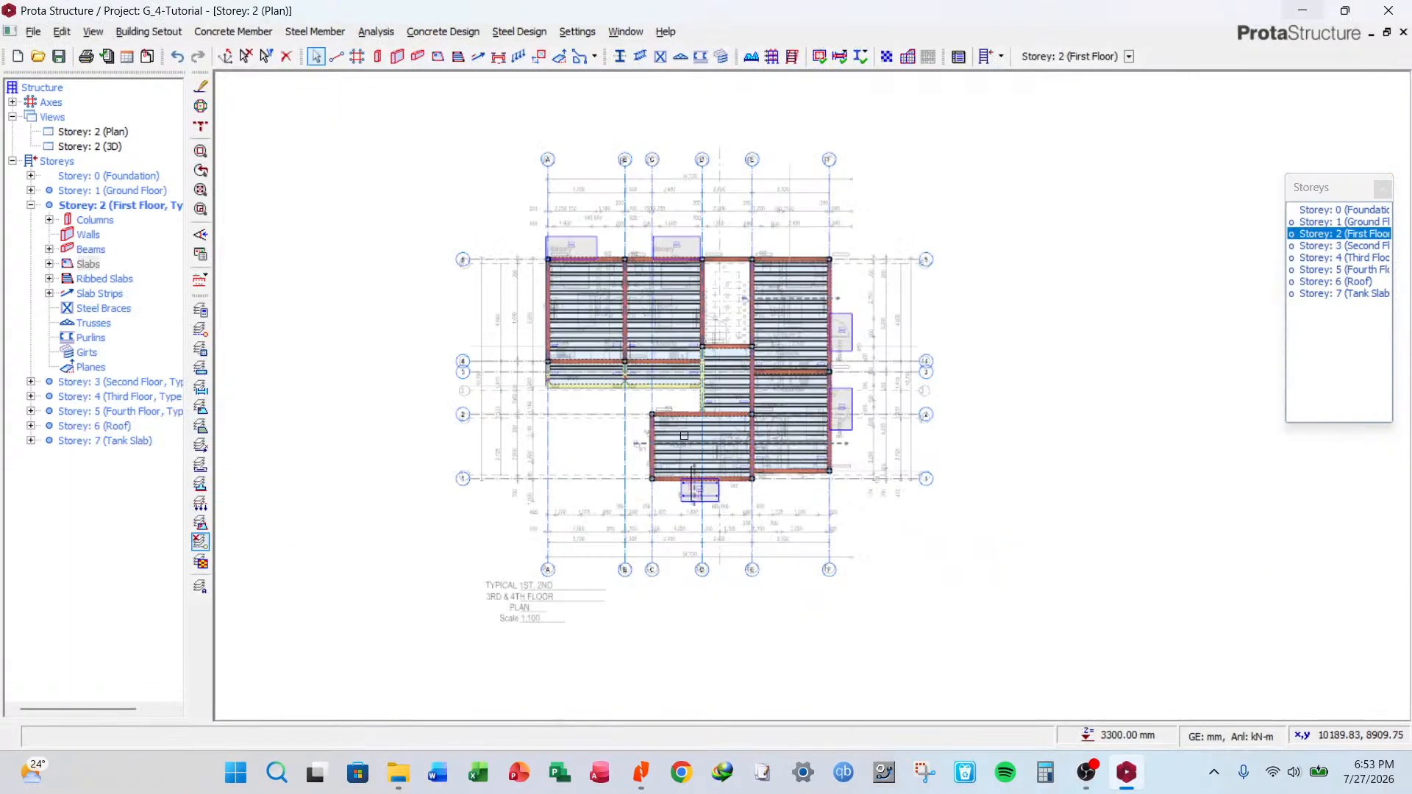
Open the Storey 7 (Tank Slab) plan and draw an analytical strip horizontally across slab TSS1, from outside beam TSB14 to beyond beam TSB7.
{"action": "left_click", "coordinate": [1342, 293]}
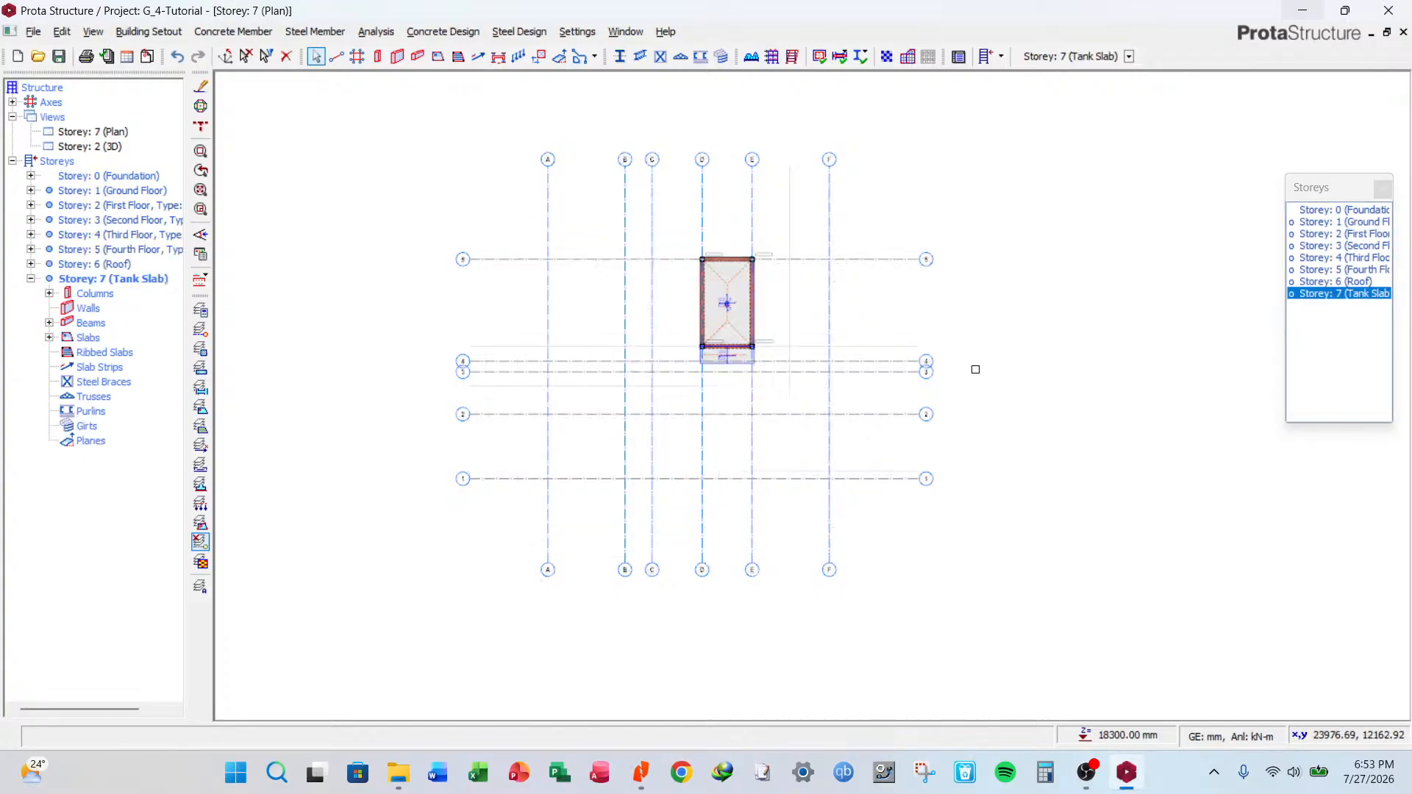
{"action": "scroll", "coordinate": [724, 309], "scroll_direction": "up", "scroll_amount": 3}
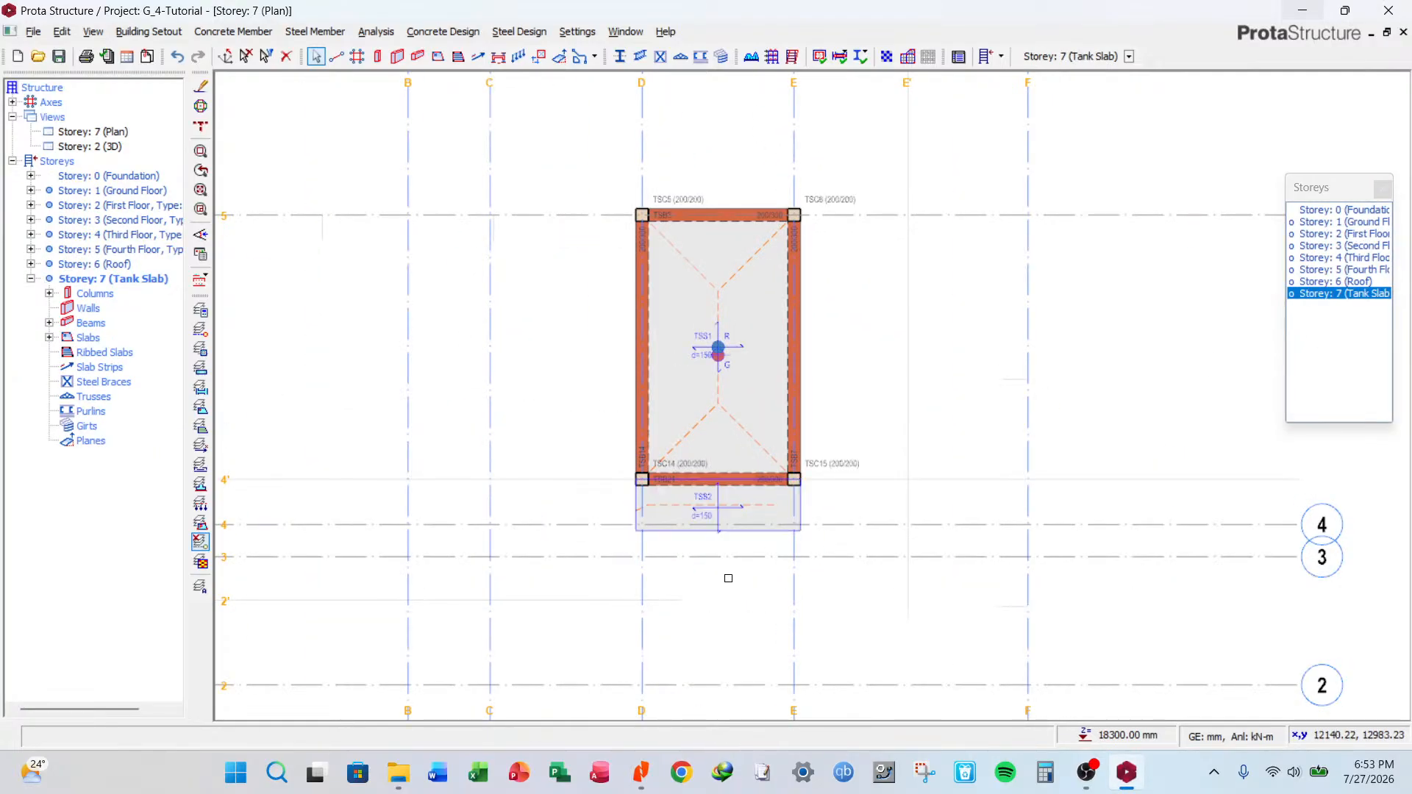
{"action": "scroll", "coordinate": [733, 546], "scroll_direction": "up", "scroll_amount": 1}
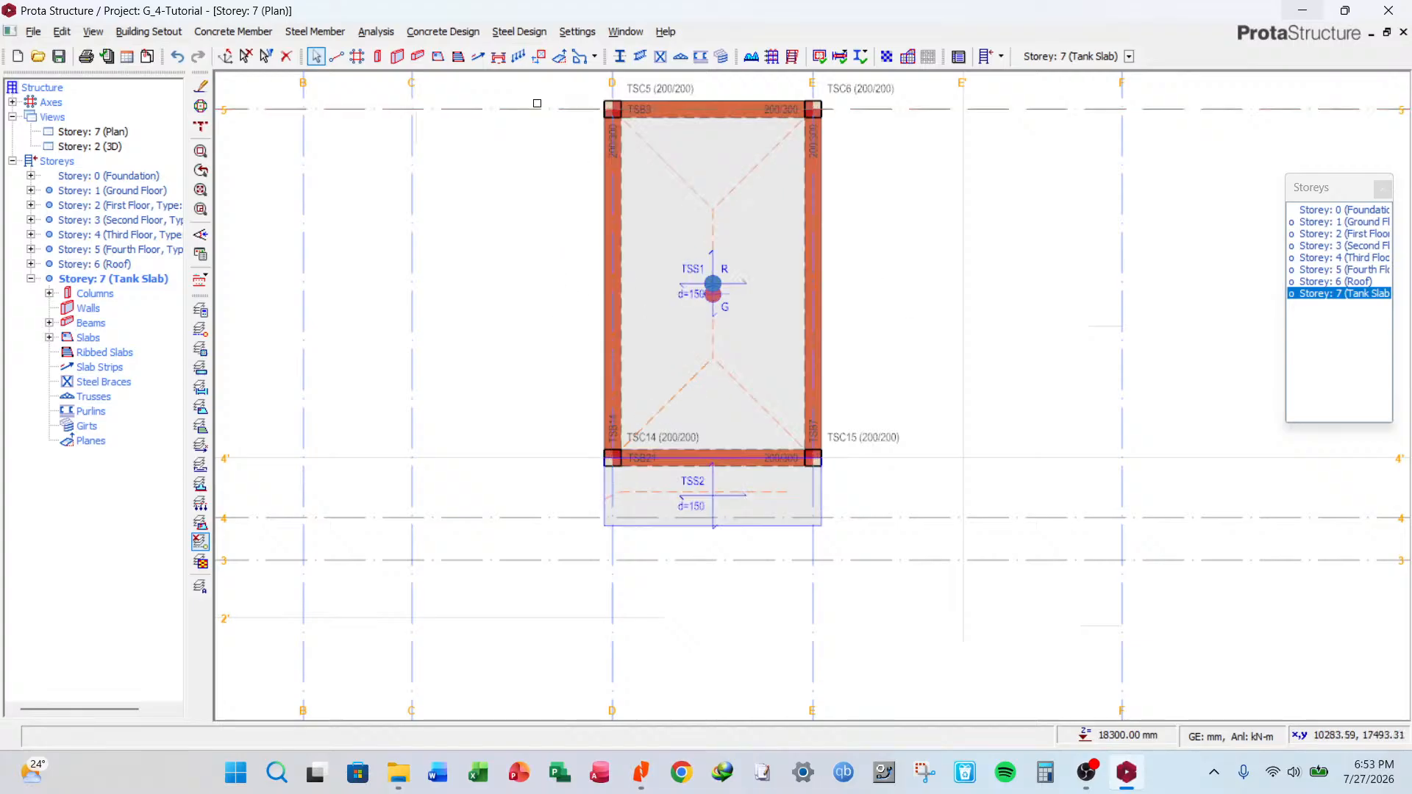
{"action": "left_click", "coordinate": [478, 56]}
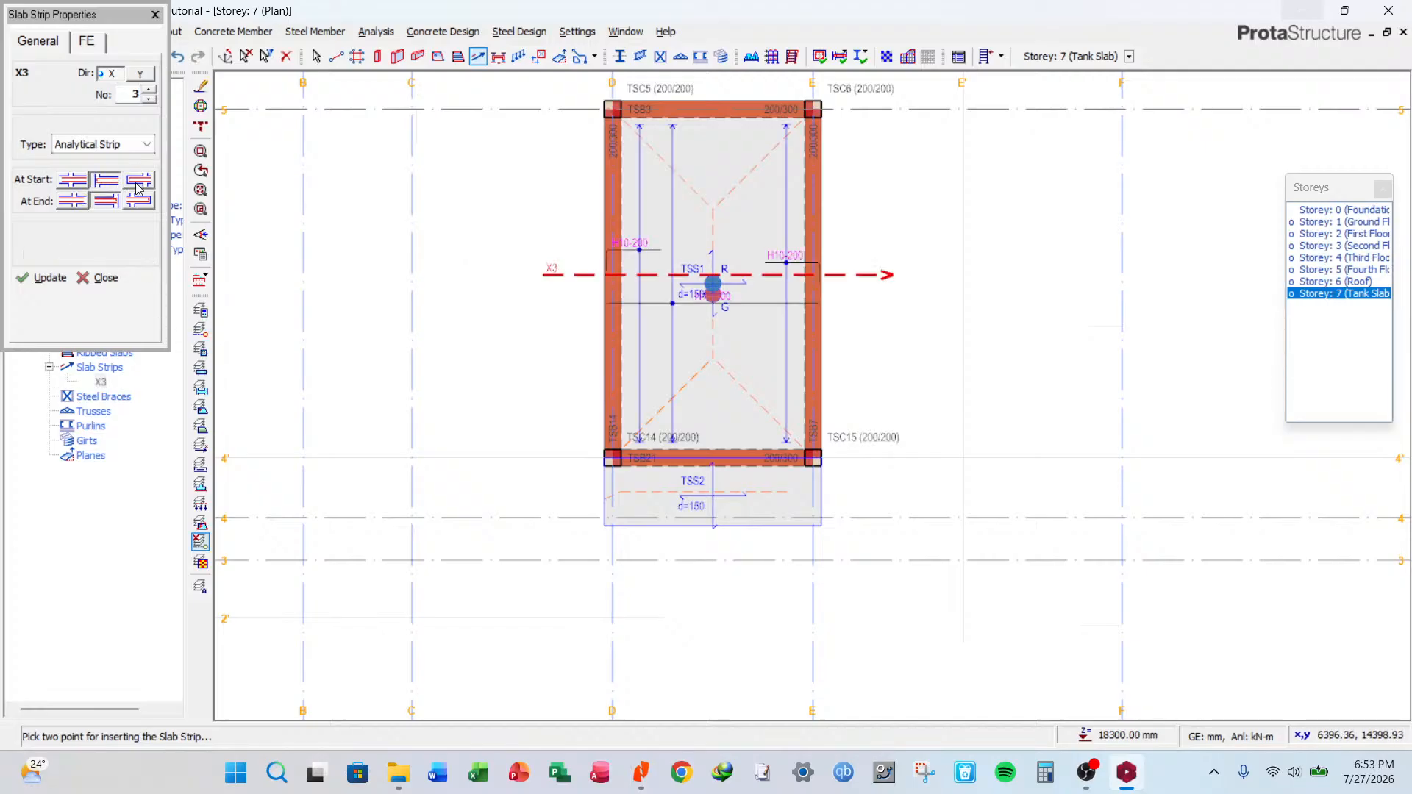
Draw an analytical strip with the third start and first end condition vertically from below slab TSS2 across beam TSB21 into slab TSS1.
{"action": "left_click", "coordinate": [141, 180]}
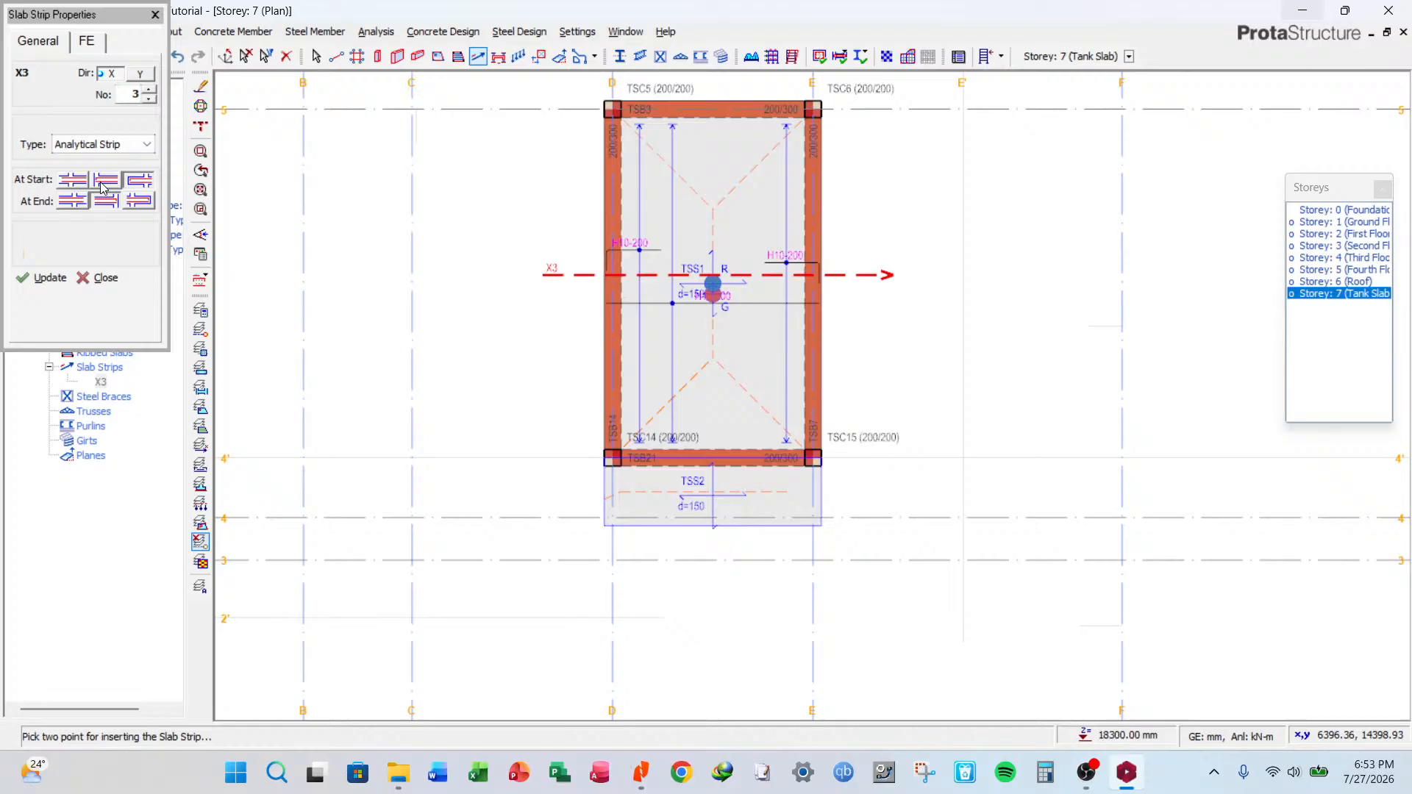
{"action": "left_click", "coordinate": [72, 200]}
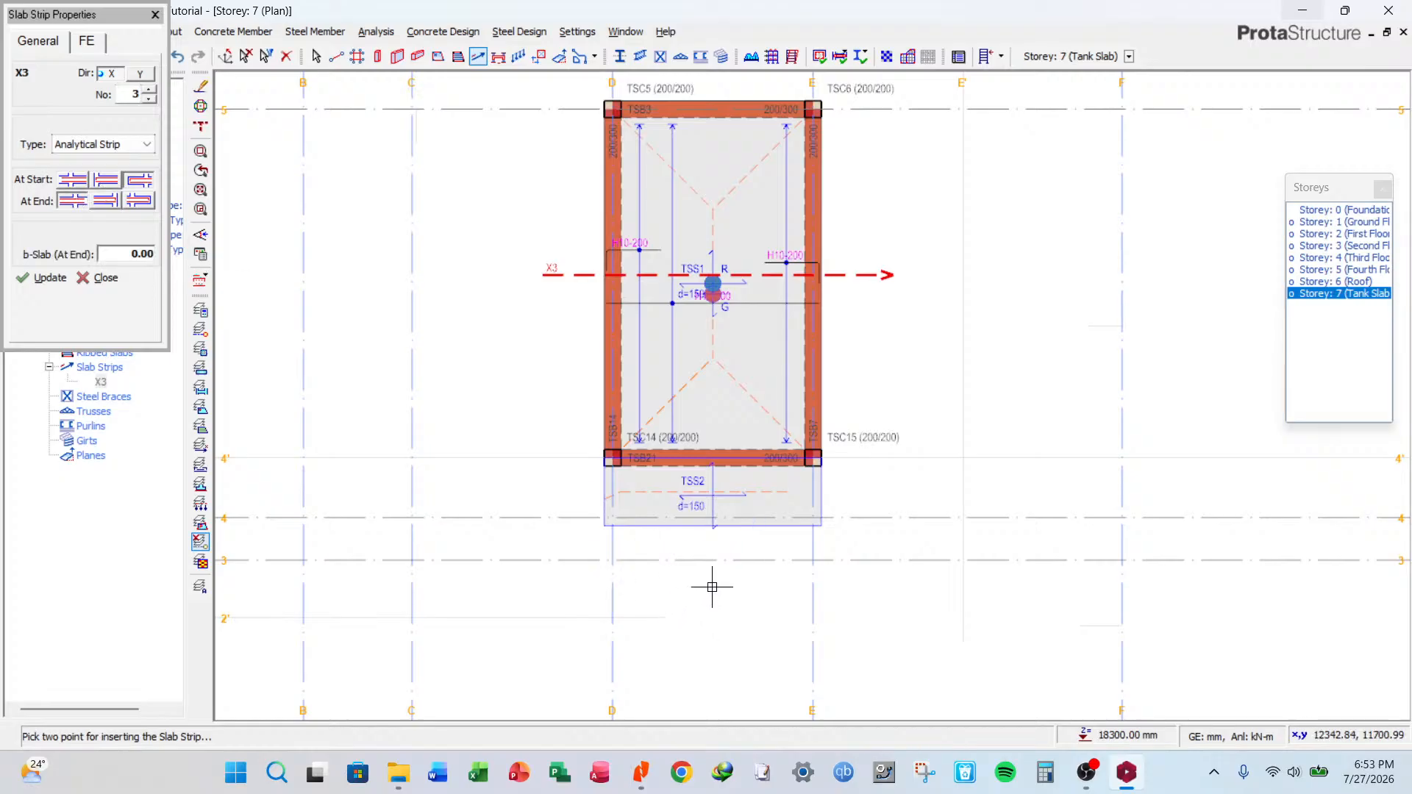
{"action": "scroll", "coordinate": [718, 561], "scroll_direction": "up", "scroll_amount": 2}
{"action": "left_click", "coordinate": [704, 530]}
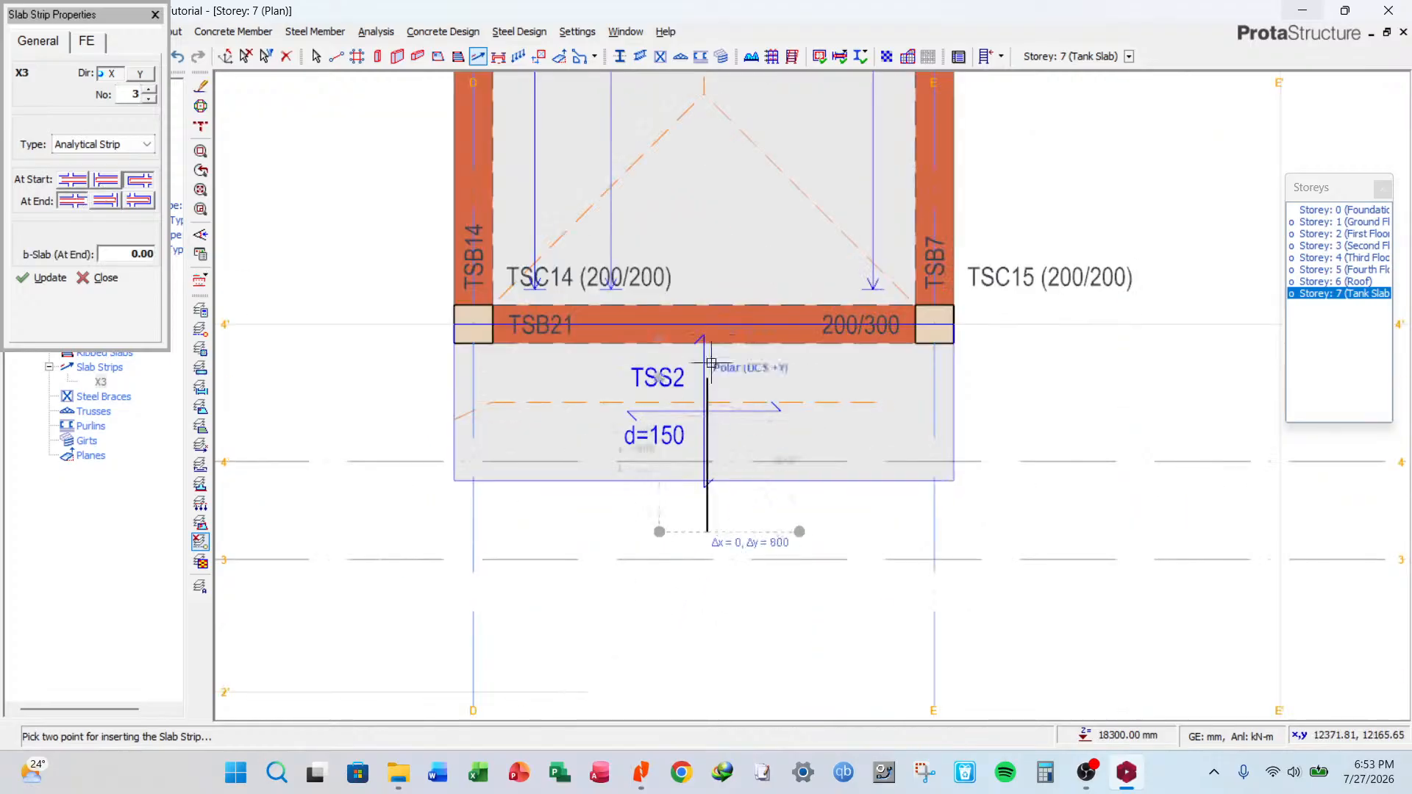
{"action": "left_click", "coordinate": [711, 219]}
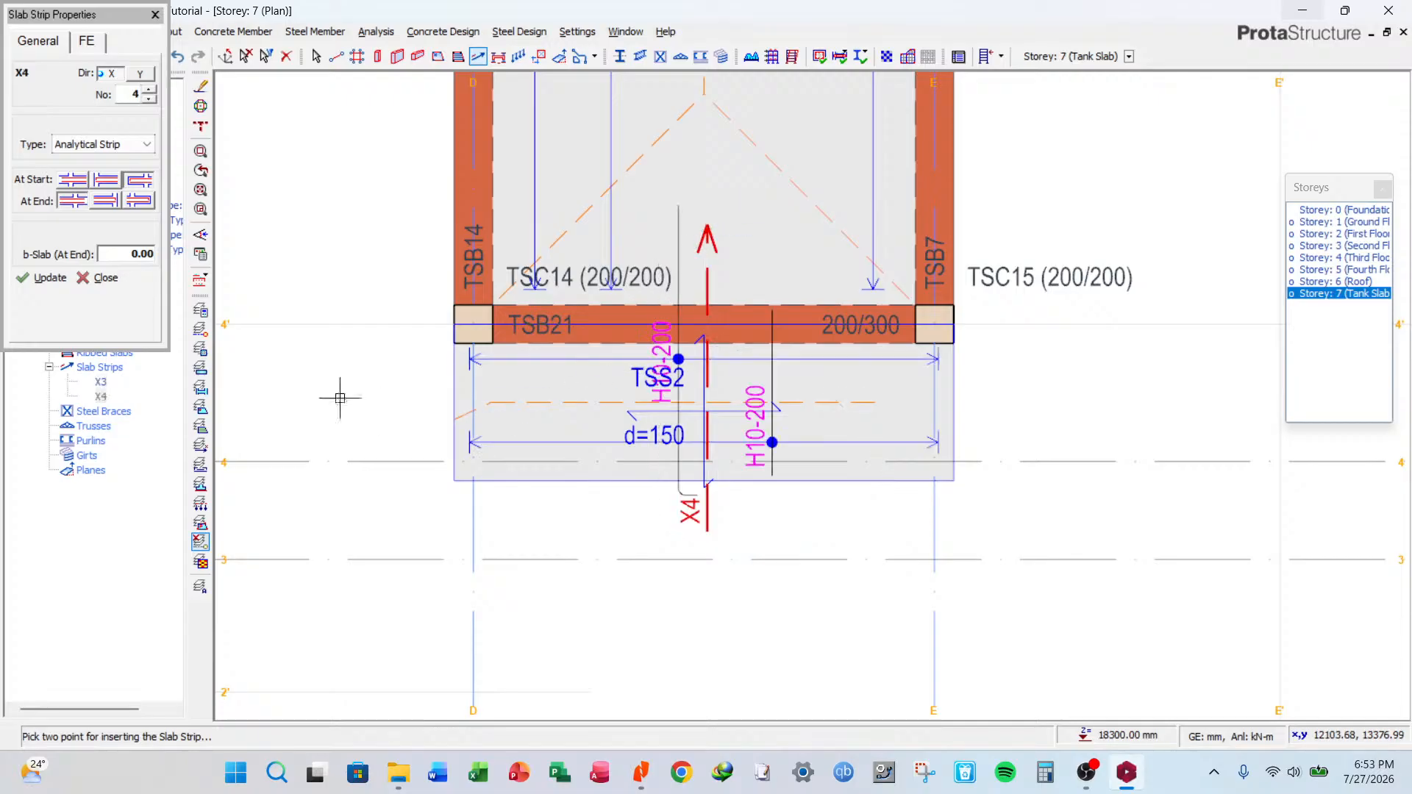
{"action": "scroll", "coordinate": [730, 406], "scroll_direction": "up", "scroll_amount": 3}
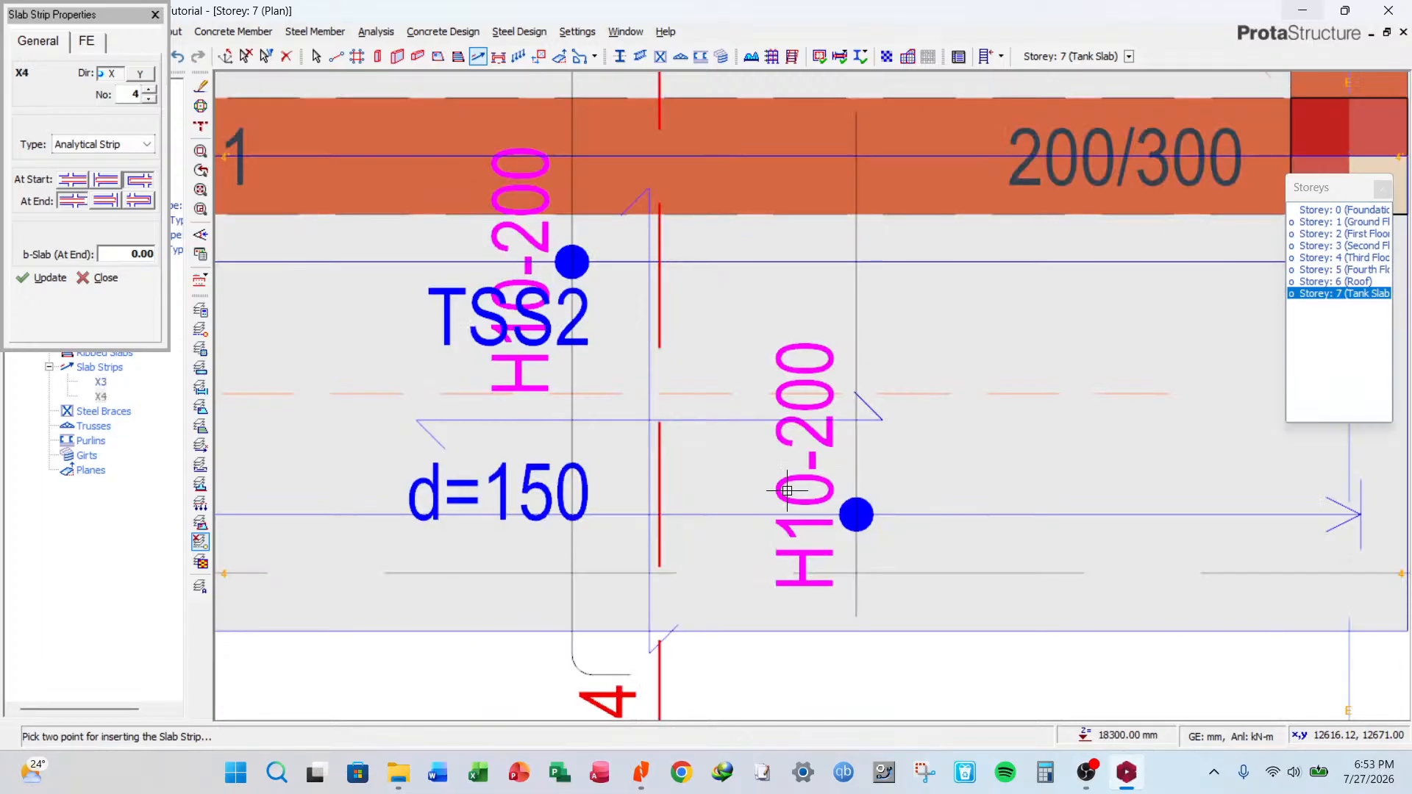
{"action": "scroll", "coordinate": [787, 490], "scroll_direction": "down", "scroll_amount": 5}
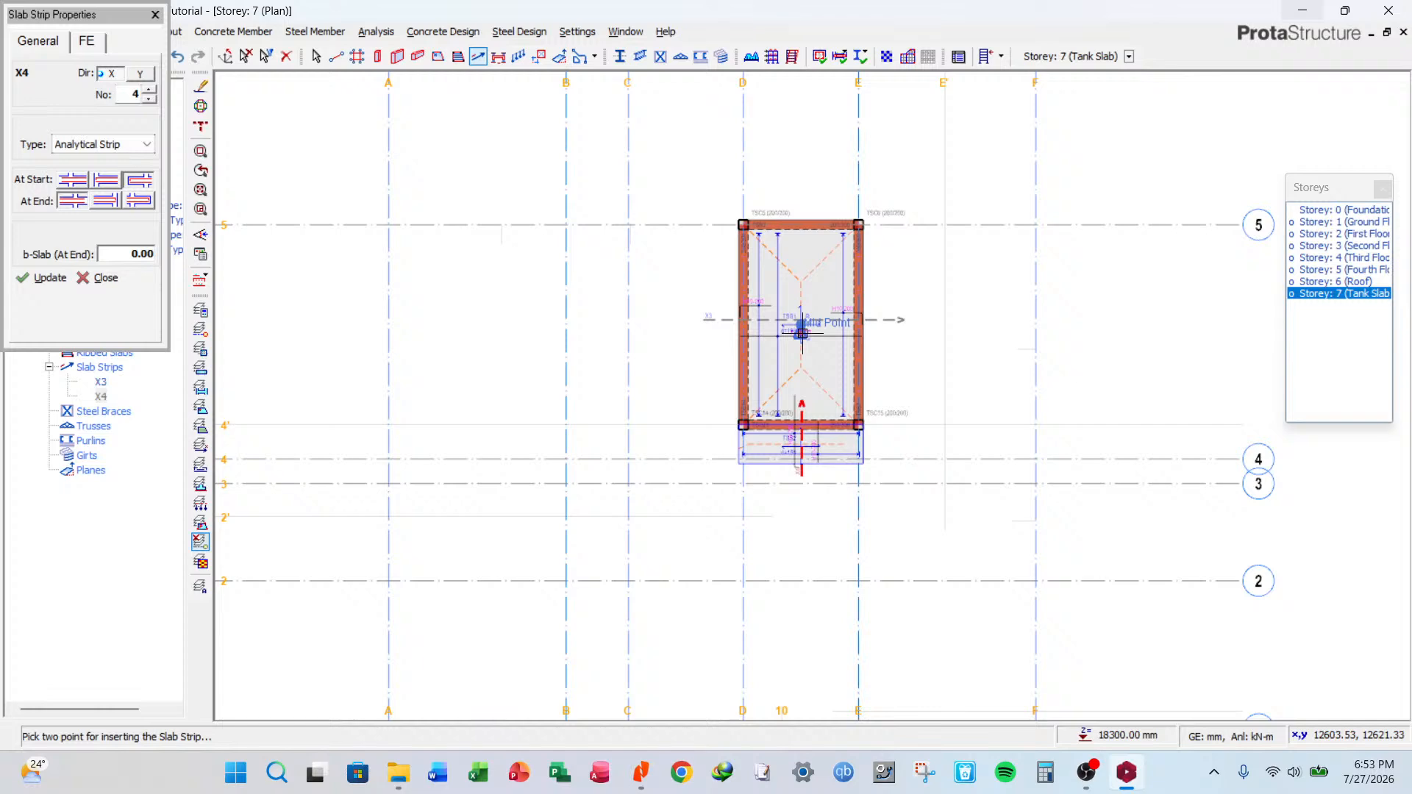
{"action": "scroll", "coordinate": [803, 333], "scroll_direction": "down", "scroll_amount": 1}
{"action": "middle_click_drag", "start_coordinate": [898, 392], "coordinate": [791, 325]}
{"action": "scroll", "coordinate": [671, 235], "scroll_direction": "up", "scroll_amount": 4}
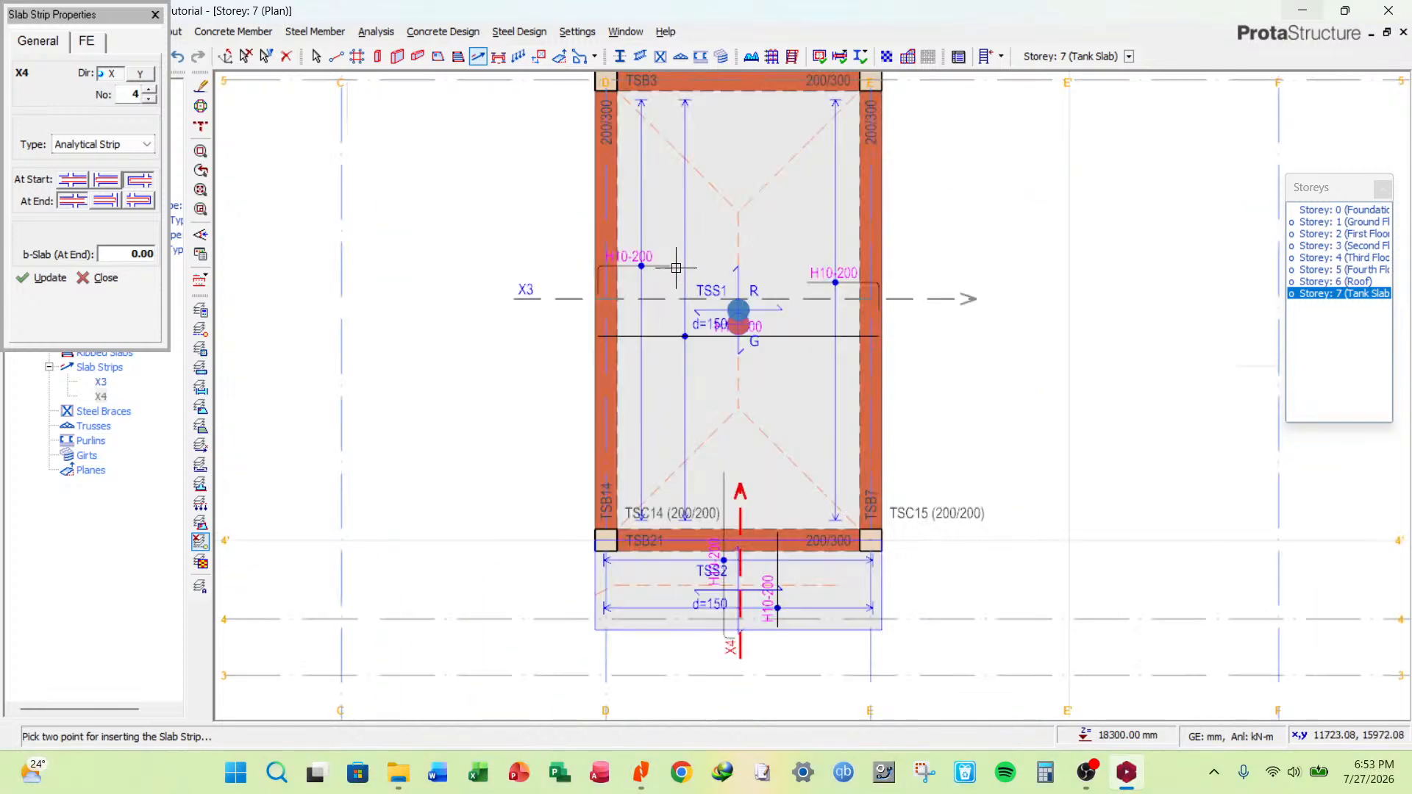
{"action": "left_click", "coordinate": [102, 278]}
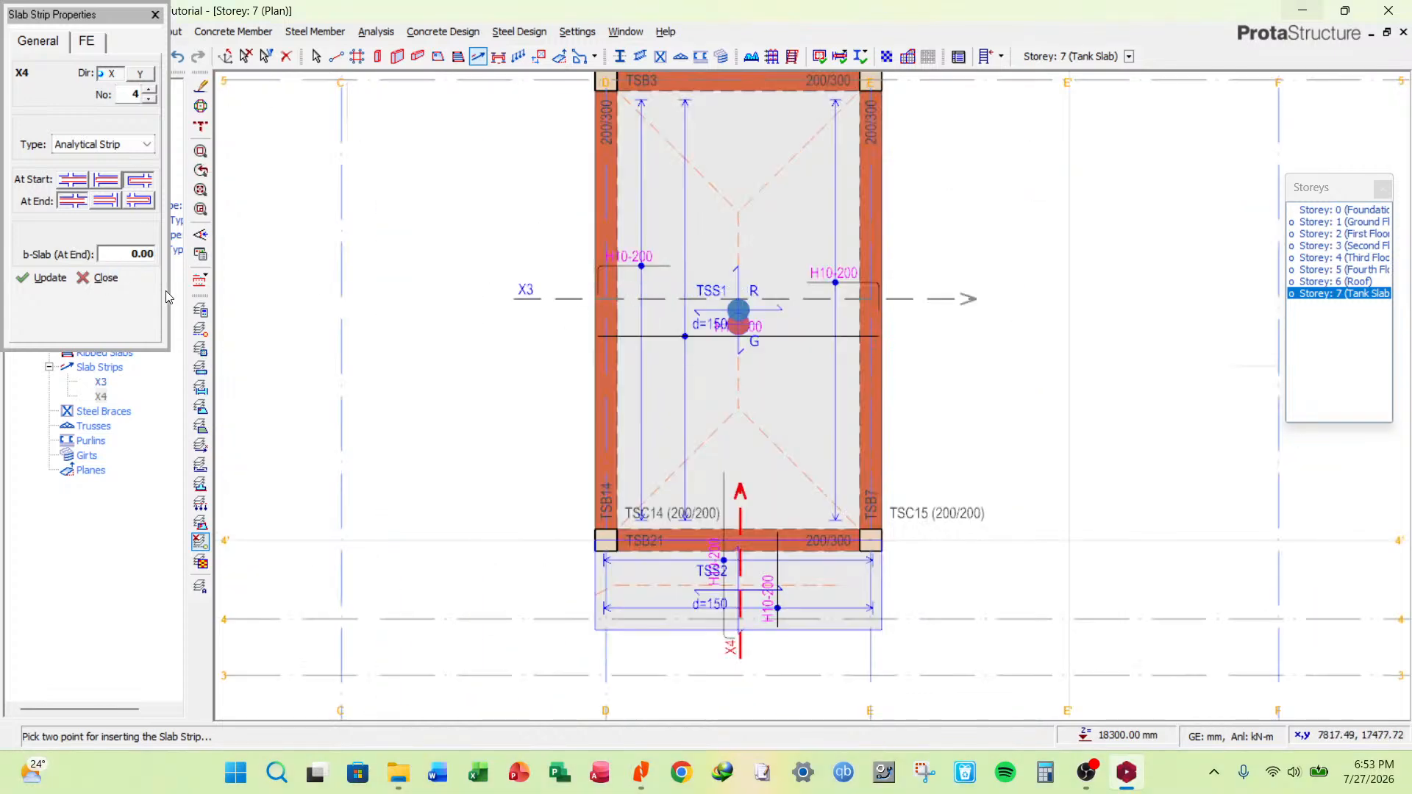
Run Slab Strip Check Design on horizontal strip X3 across slab TSS1, and compare required with supplied steel areas in its report.
{"action": "left_click", "coordinate": [553, 299]}
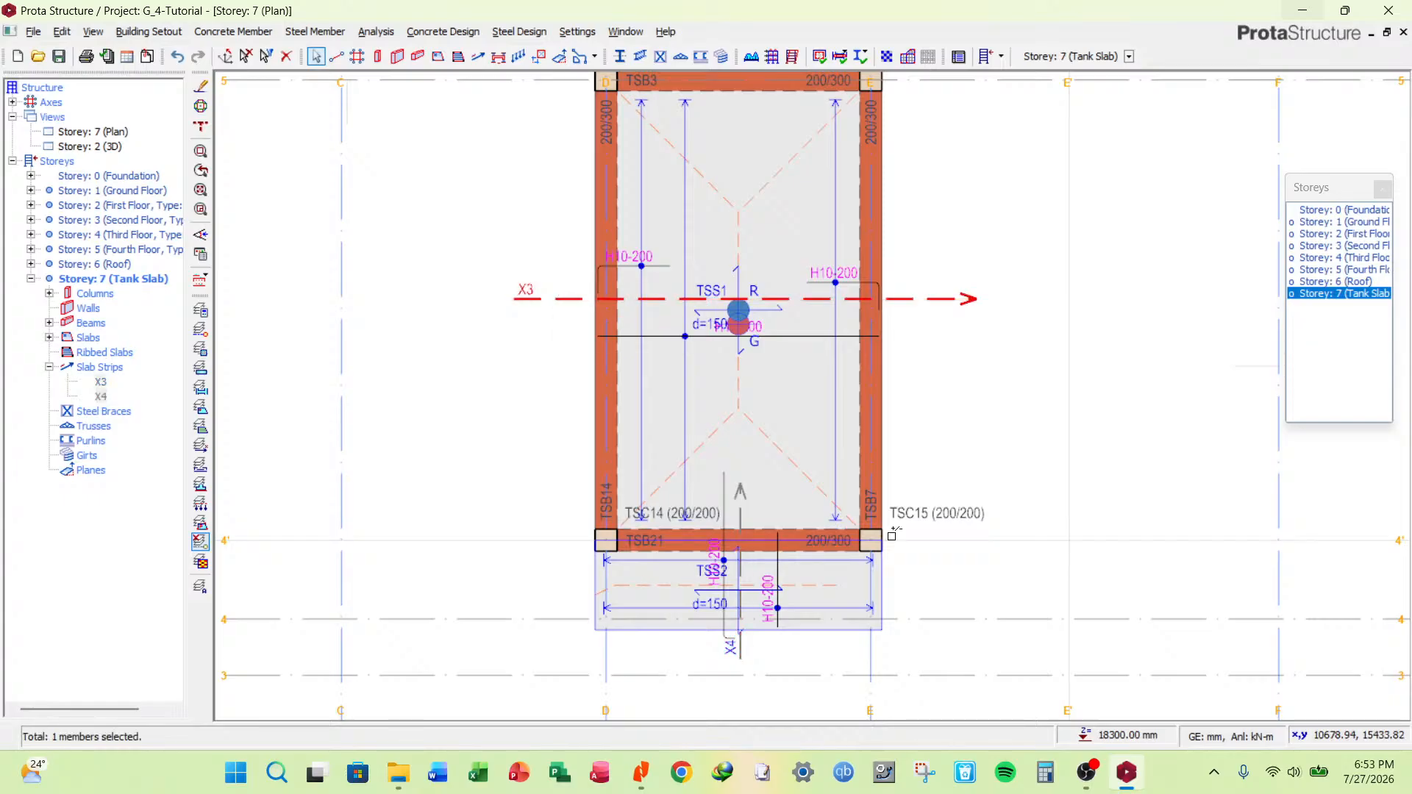
{"action": "left_click", "coordinate": [735, 649]}
{"action": "right_click", "coordinate": [736, 649]}
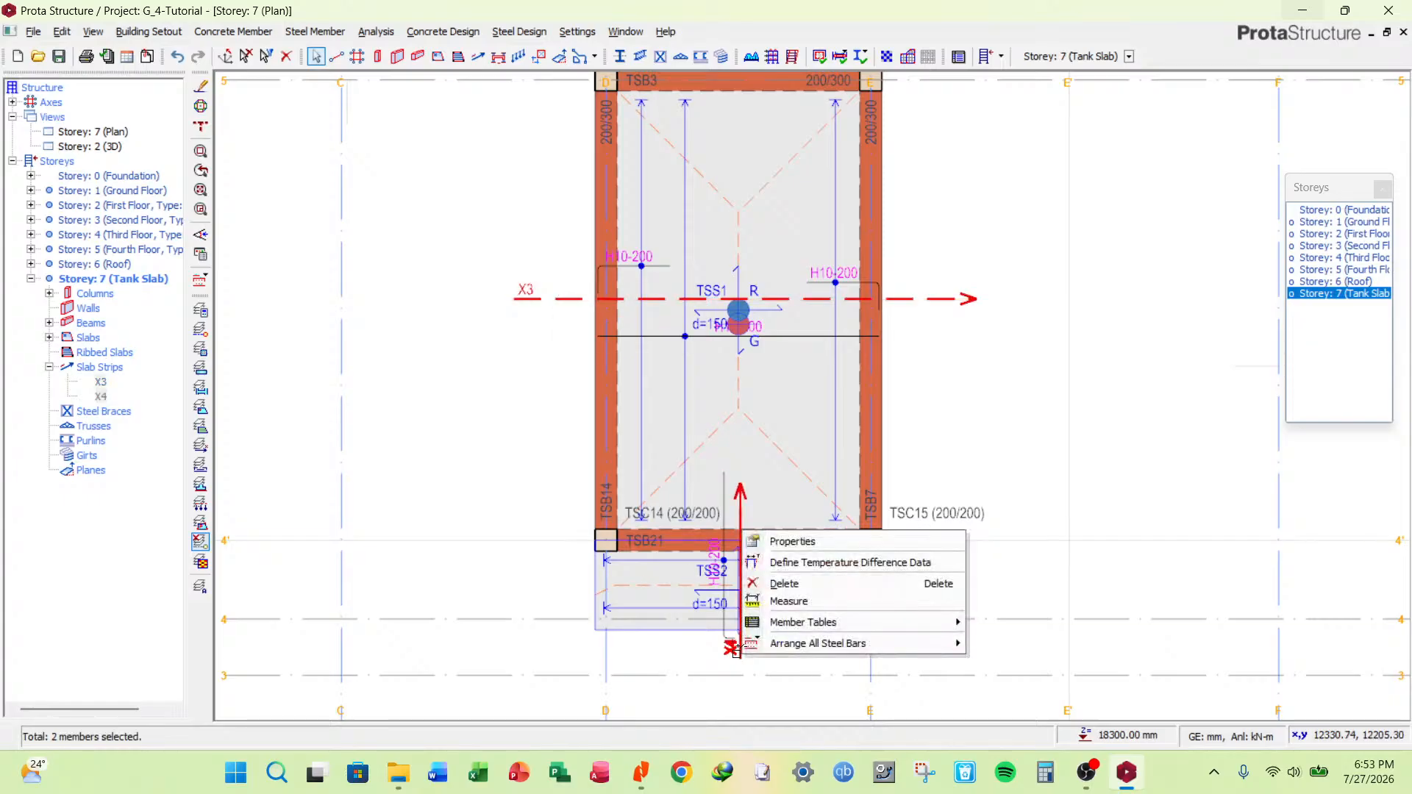
{"action": "key", "text": "Escape"}
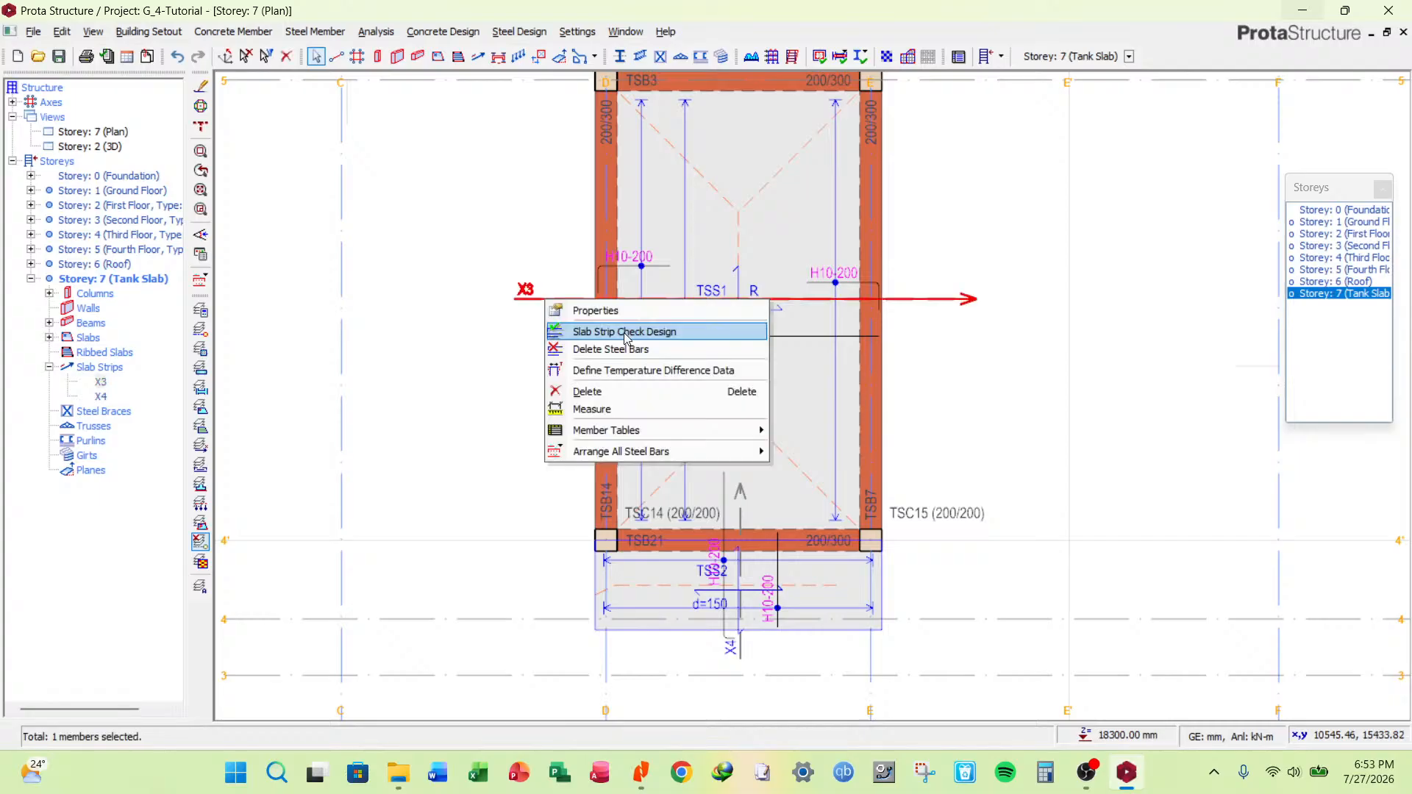
{"action": "left_click", "coordinate": [625, 333]}
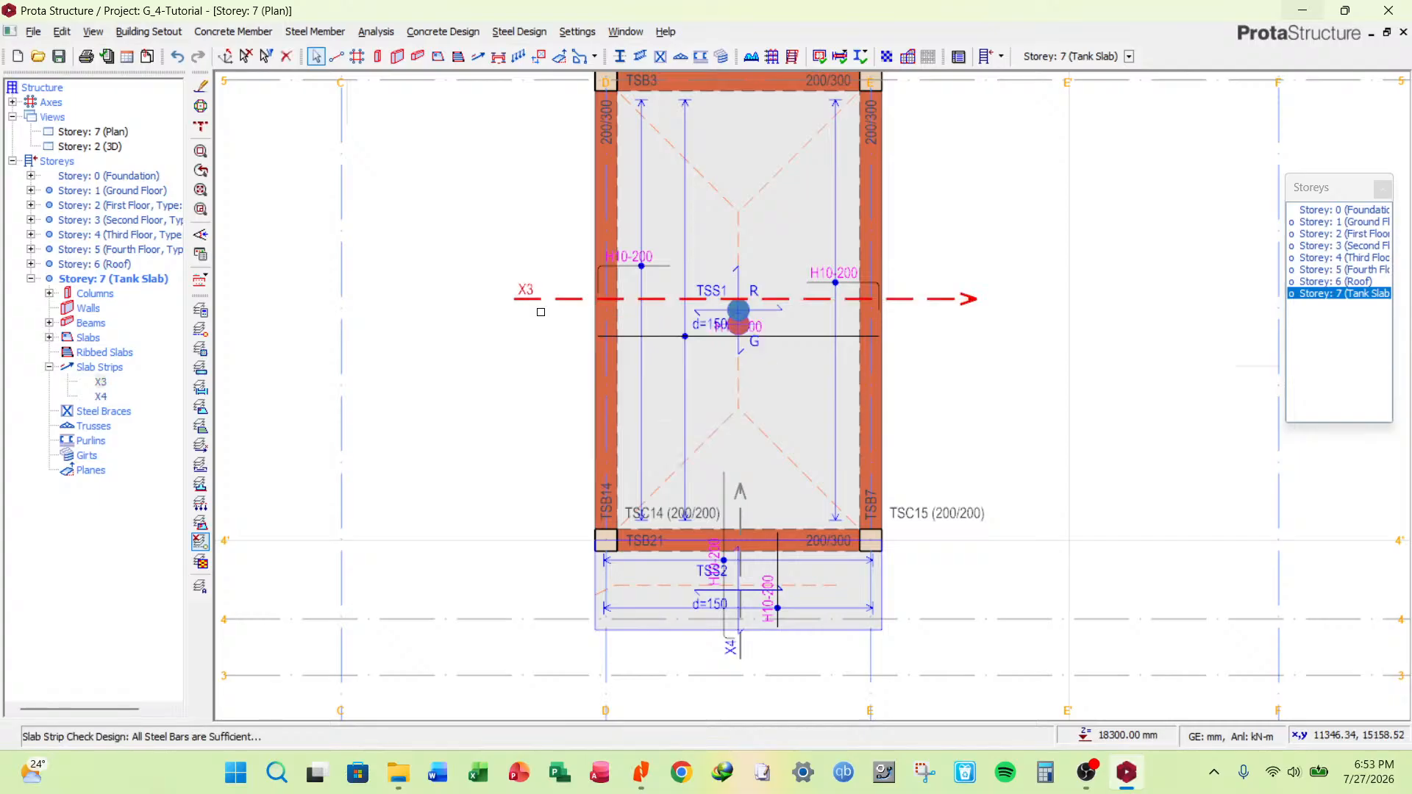
{"action": "scroll", "coordinate": [770, 558], "scroll_direction": "down", "scroll_amount": 3}
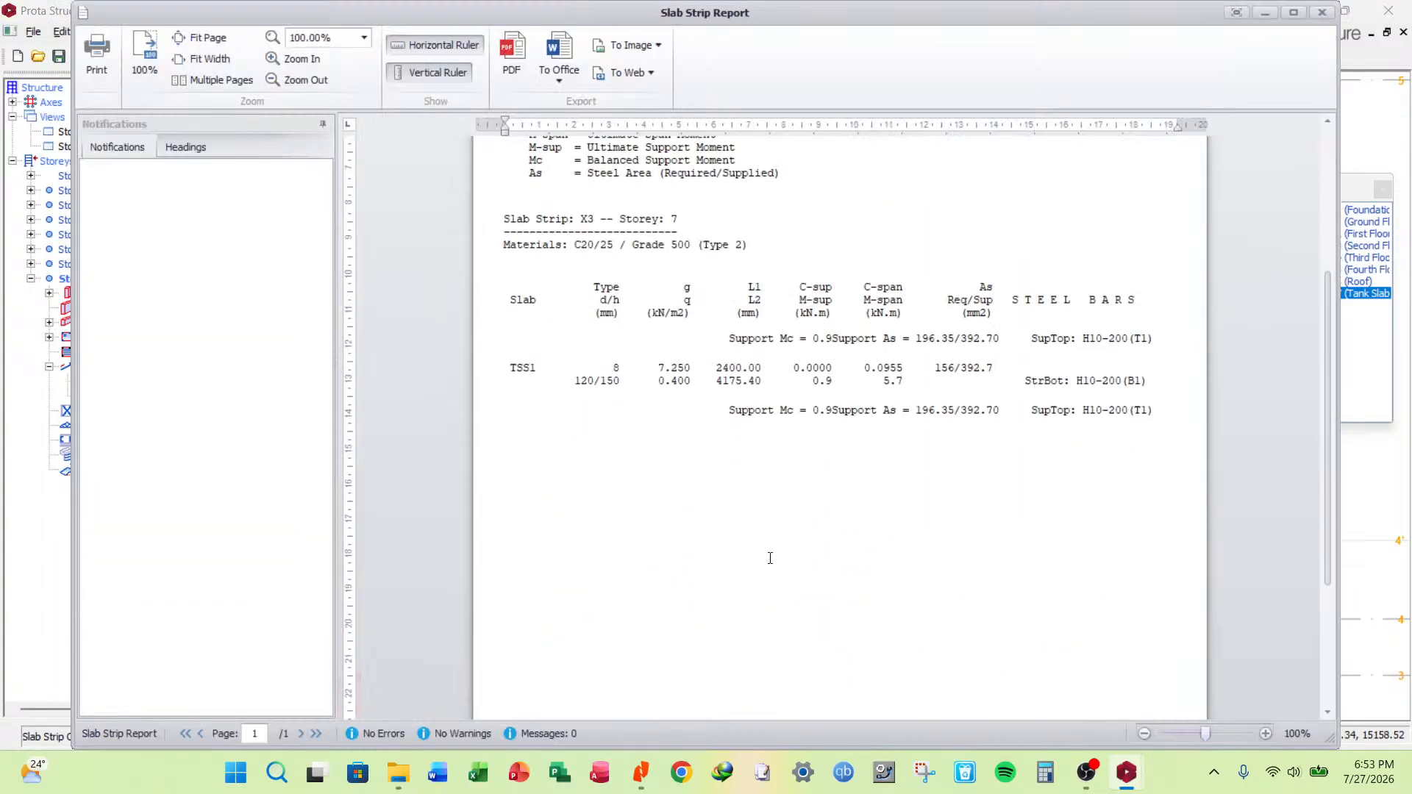
{"action": "double_click", "coordinate": [936, 367]}
{"action": "left_click_drag", "start_coordinate": [916, 410], "coordinate": [946, 407]}
{"action": "key", "text": "Escape"}
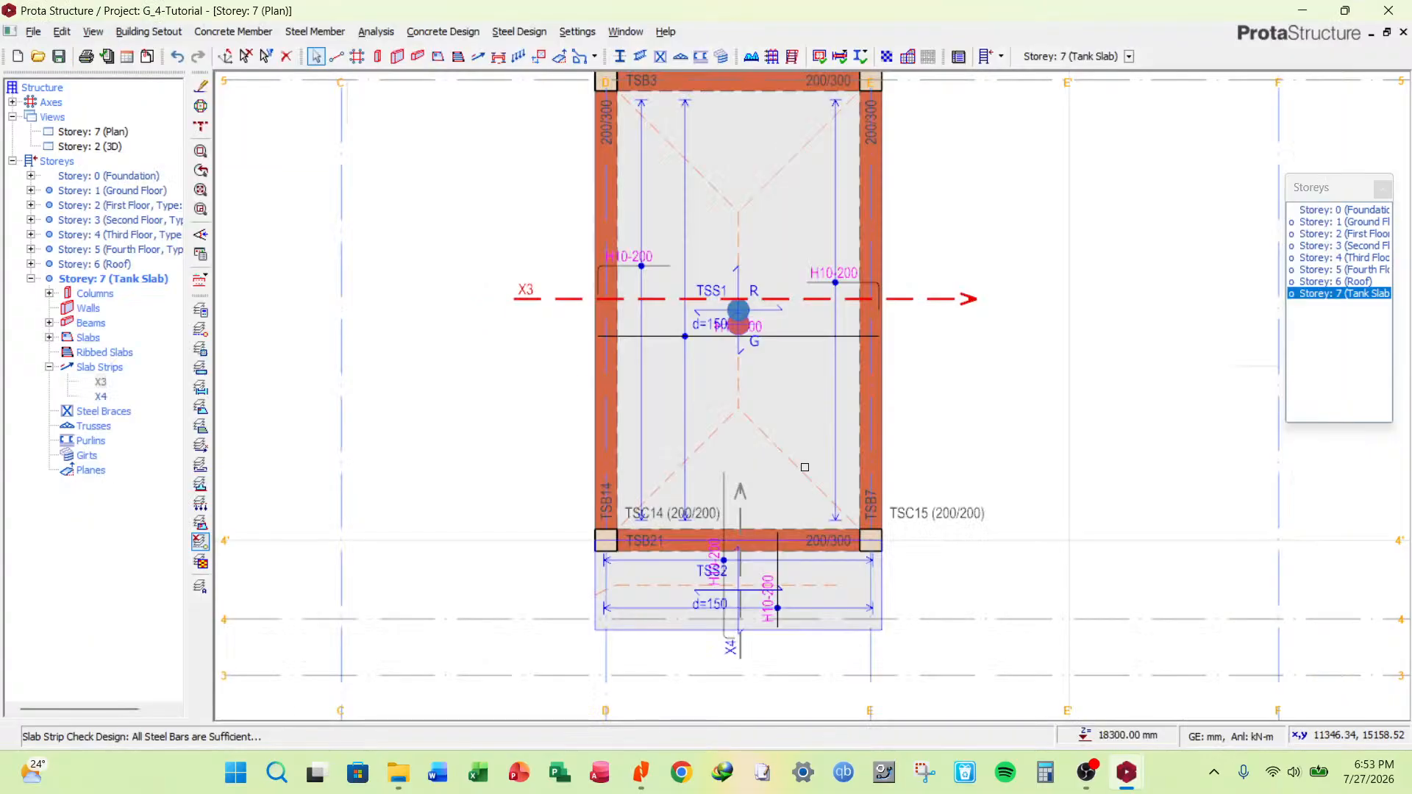
Run Slab Strip Check Design on vertical strip X4 across slab TSS2, and review its required and supplied steel areas.
{"action": "right_click", "coordinate": [739, 493]}
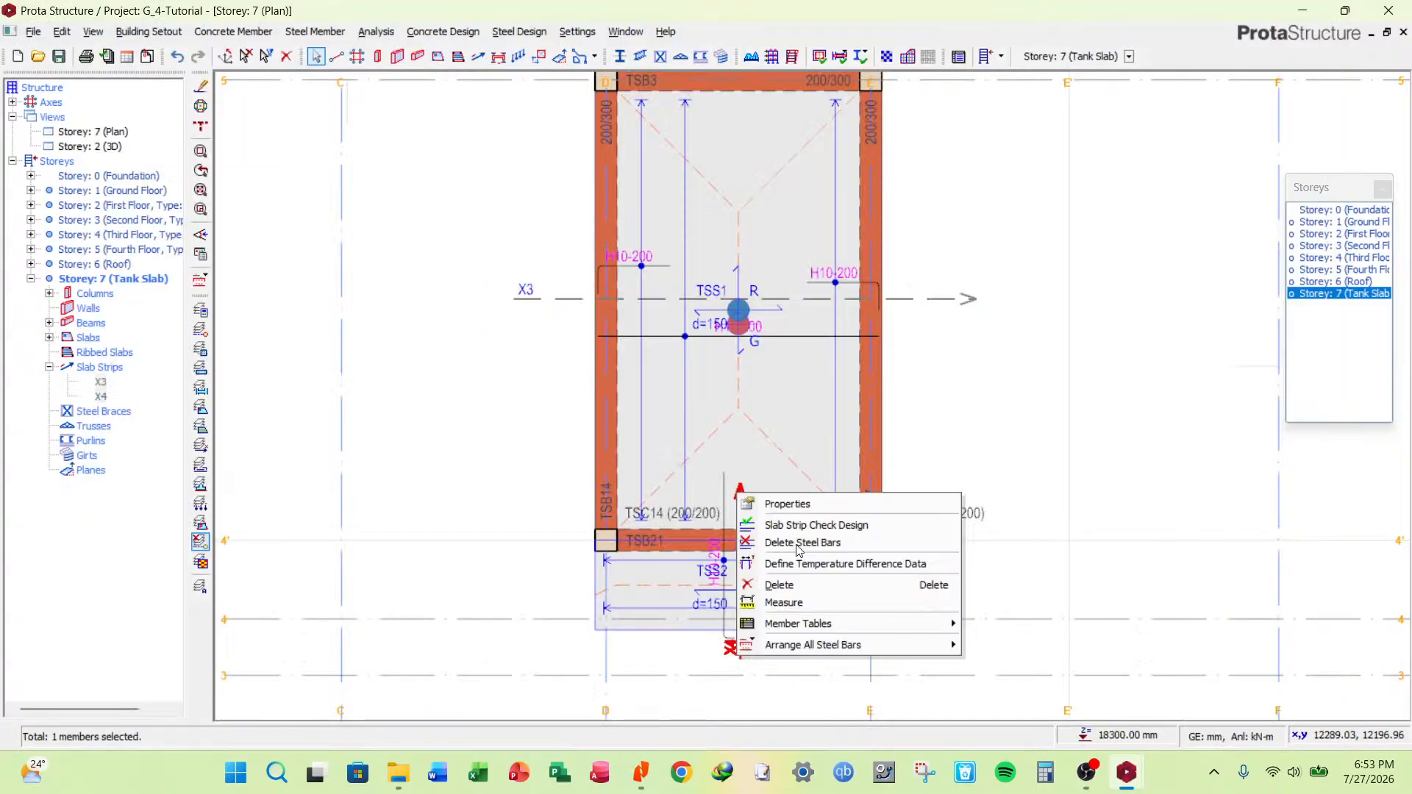
{"action": "left_click", "coordinate": [809, 525]}
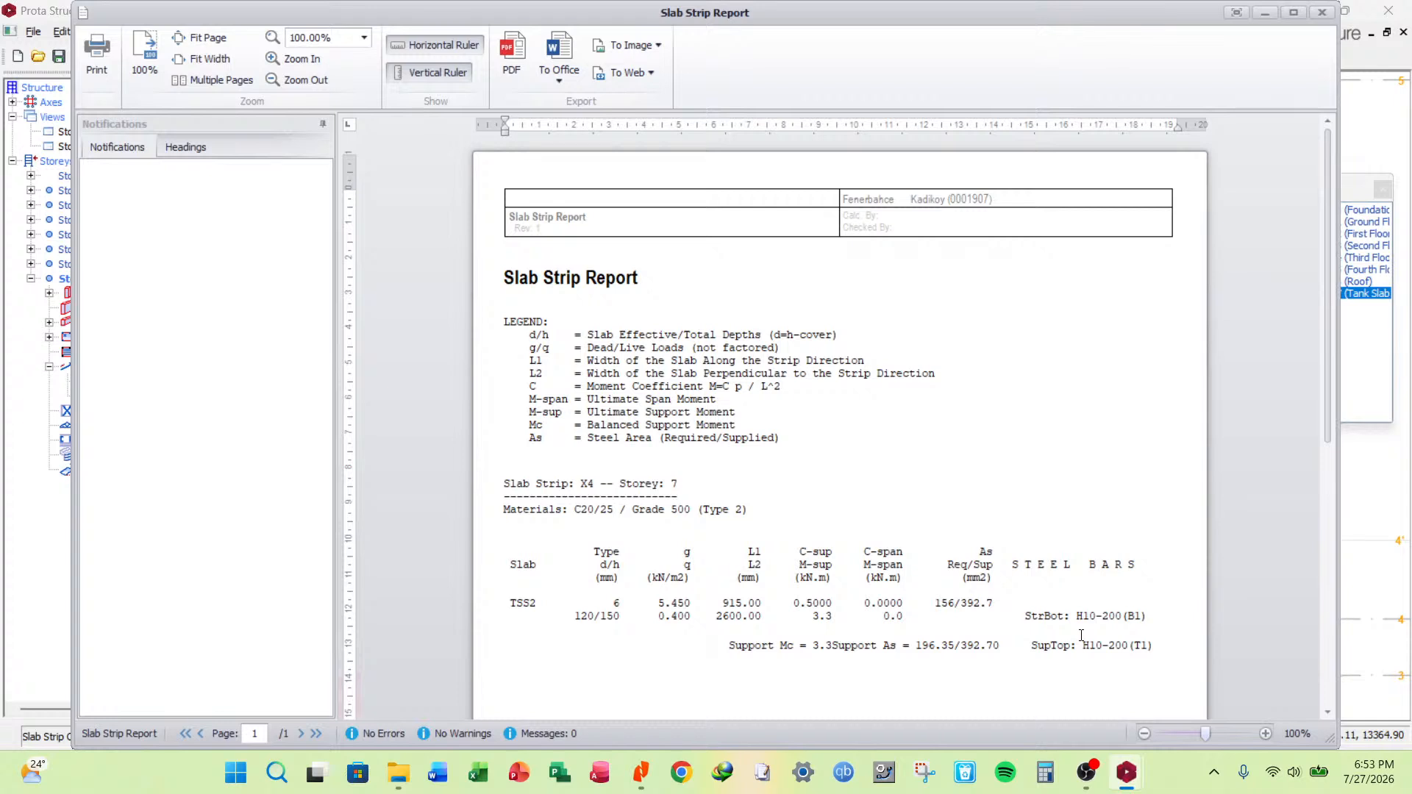
{"action": "left_click_drag", "start_coordinate": [921, 512], "coordinate": [960, 511]}
{"action": "left_click", "coordinate": [979, 513]}
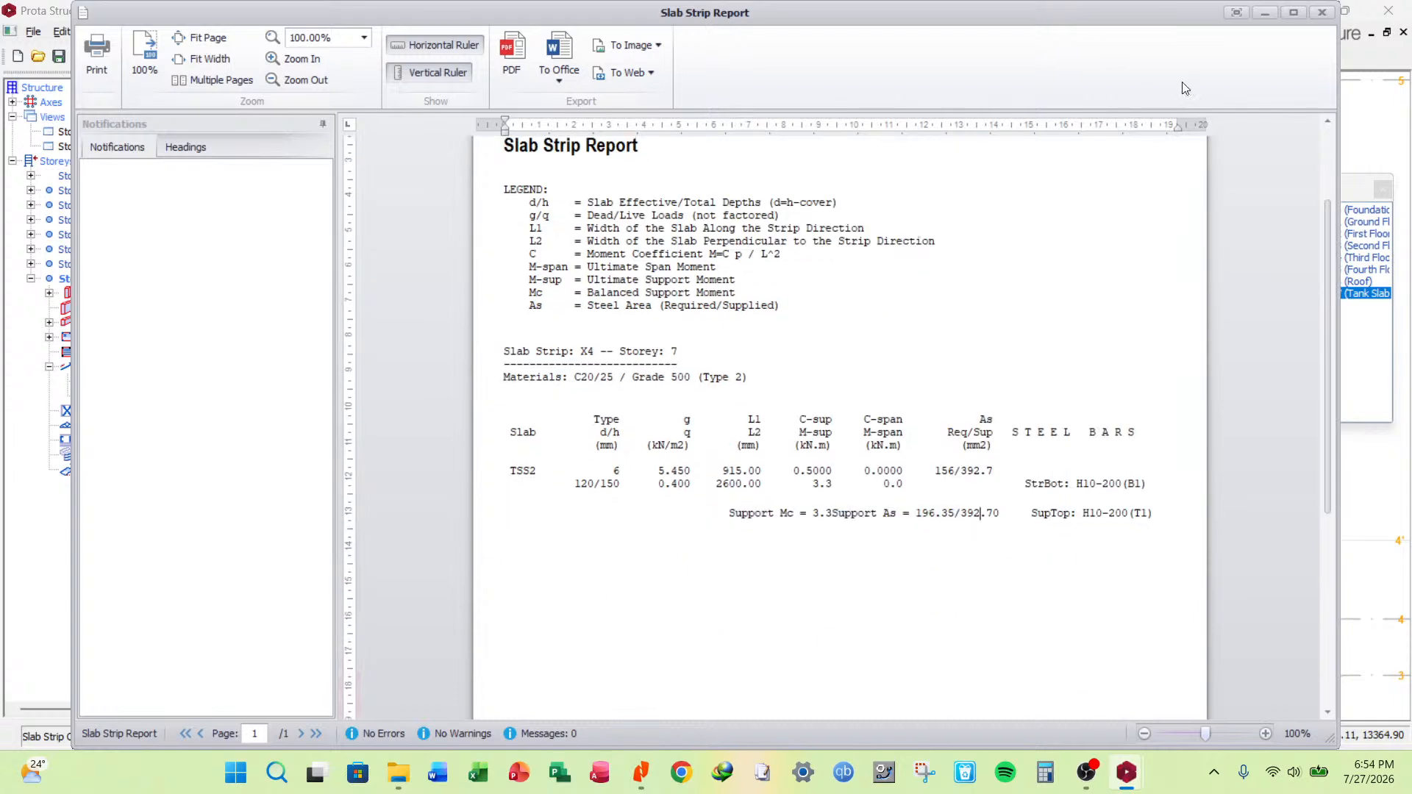
{"action": "left_click", "coordinate": [1322, 12]}
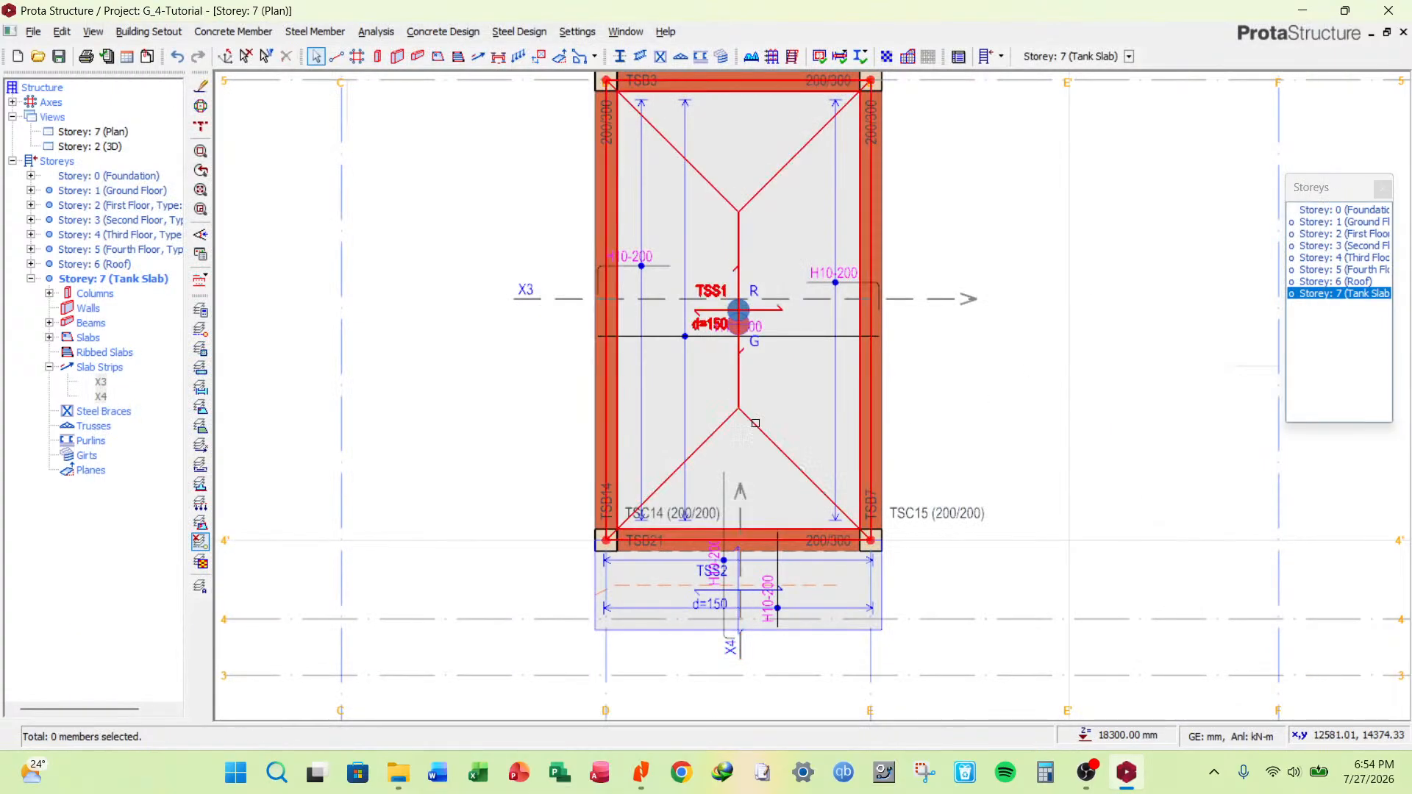
Save the project.
{"action": "left_click", "coordinate": [56, 59]}
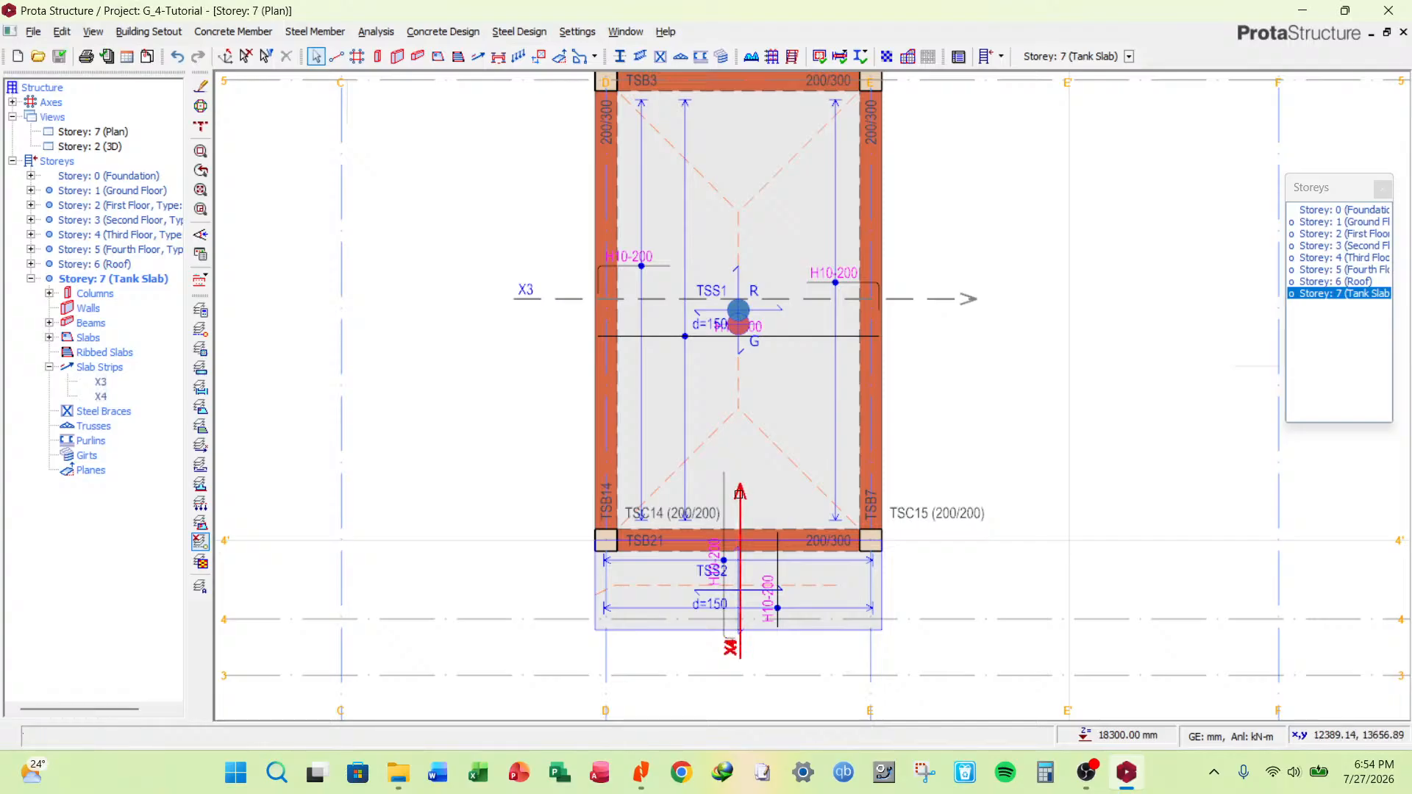
{"action": "scroll", "coordinate": [736, 493], "scroll_direction": "down", "scroll_amount": 3}
{"action": "scroll", "coordinate": [789, 417], "scroll_direction": "up", "scroll_amount": 3}
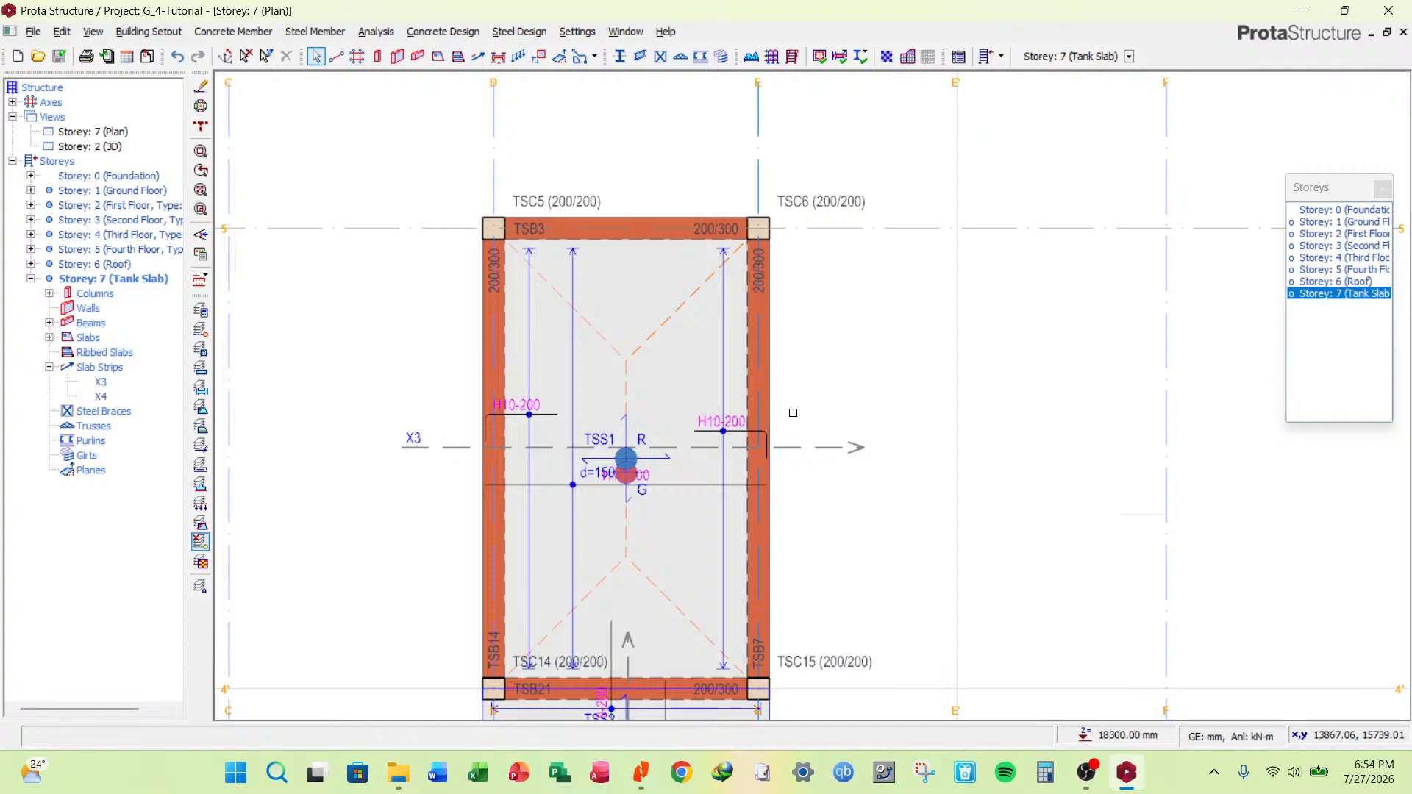
{"action": "scroll", "coordinate": [693, 386], "scroll_direction": "down", "scroll_amount": 2}
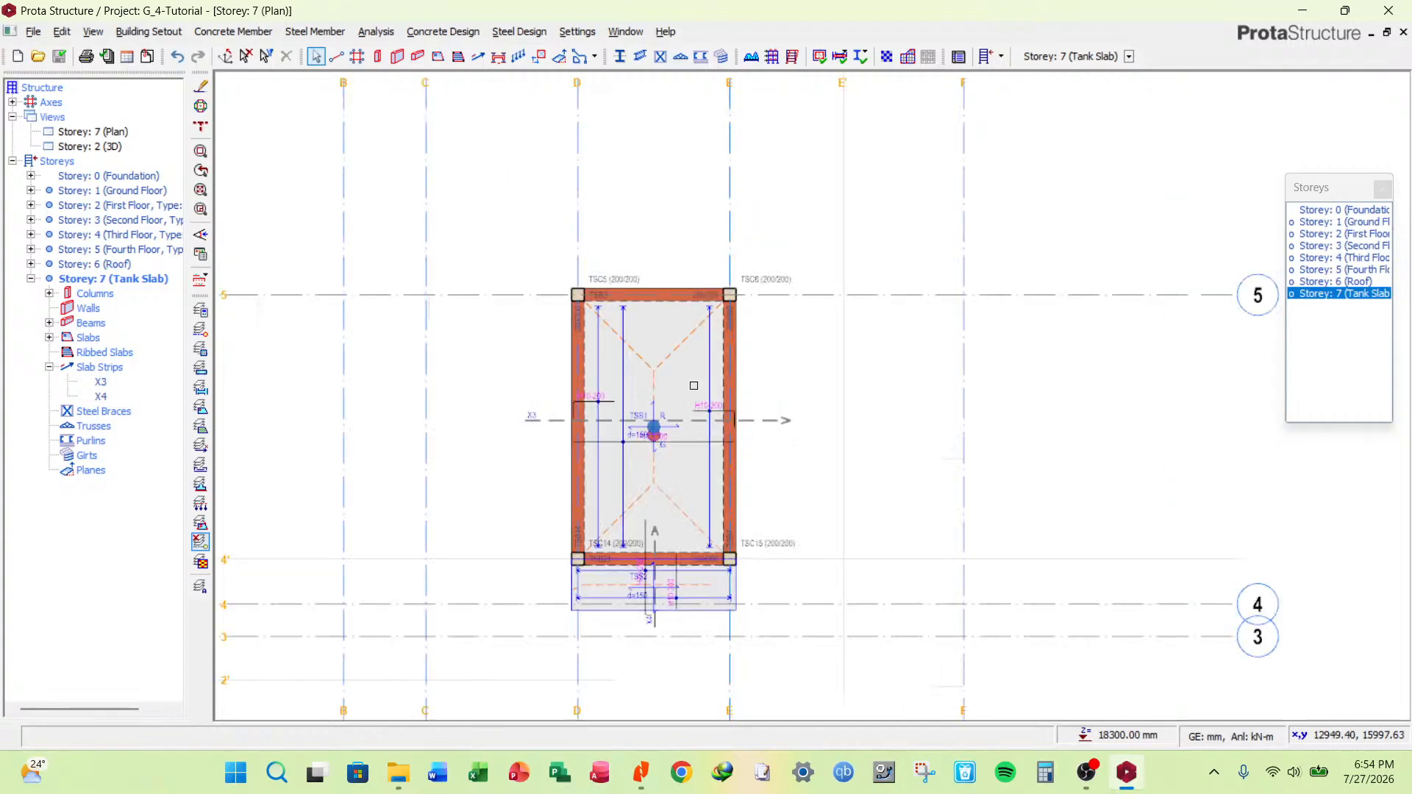
{"action": "right_click", "coordinate": [546, 420]}
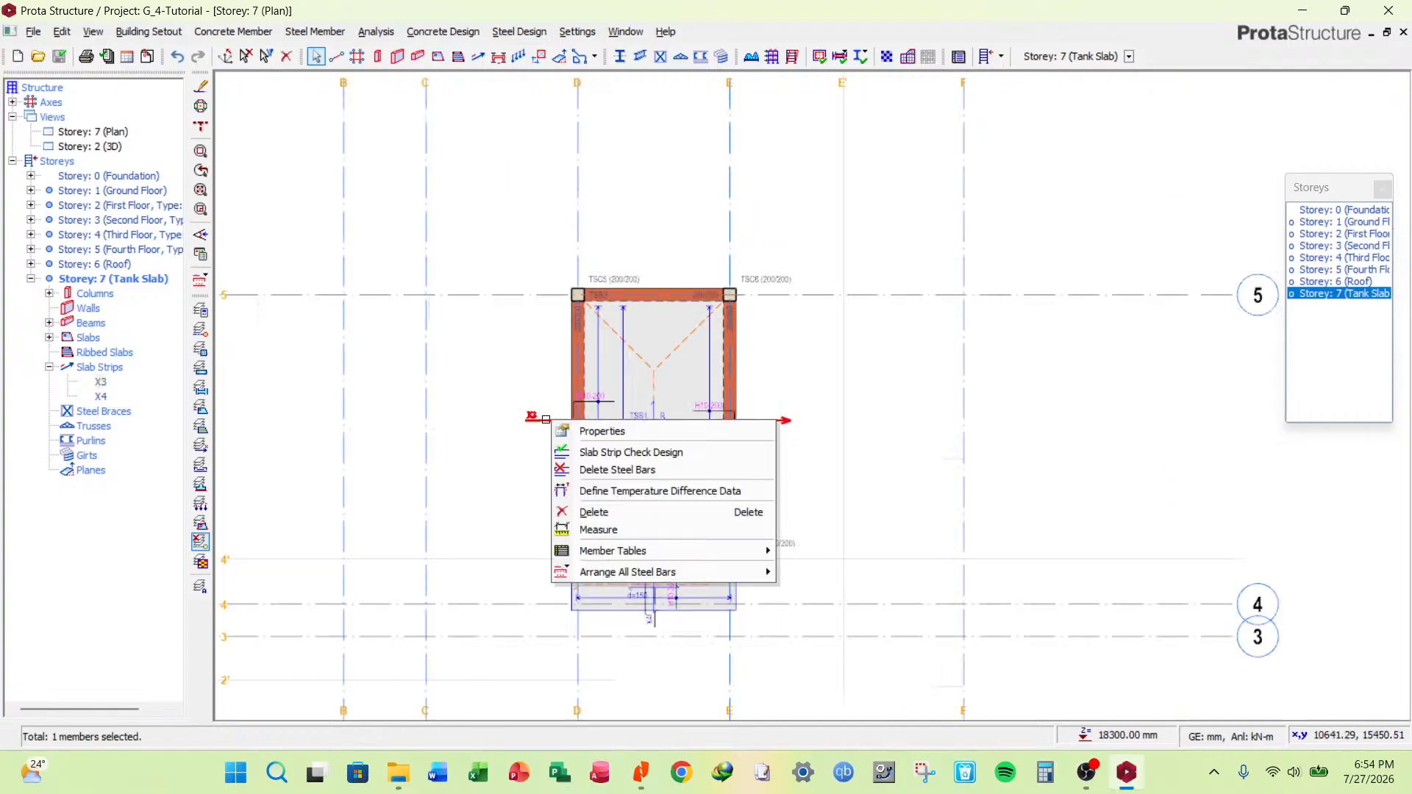
{"action": "left_click", "coordinate": [327, 416]}
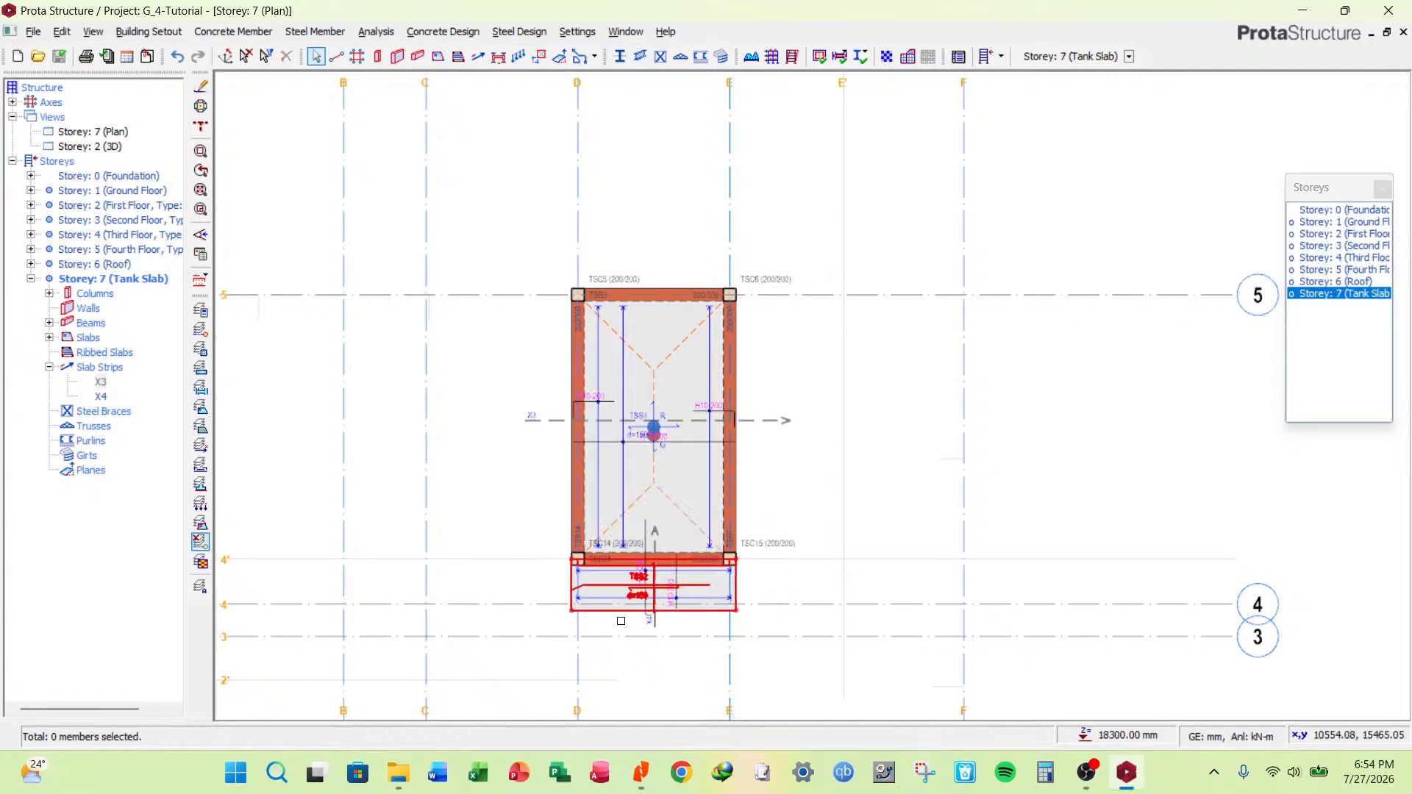
{"action": "scroll", "coordinate": [631, 632], "scroll_direction": "up", "scroll_amount": 3}
{"action": "scroll", "coordinate": [630, 620], "scroll_direction": "down", "scroll_amount": 3}
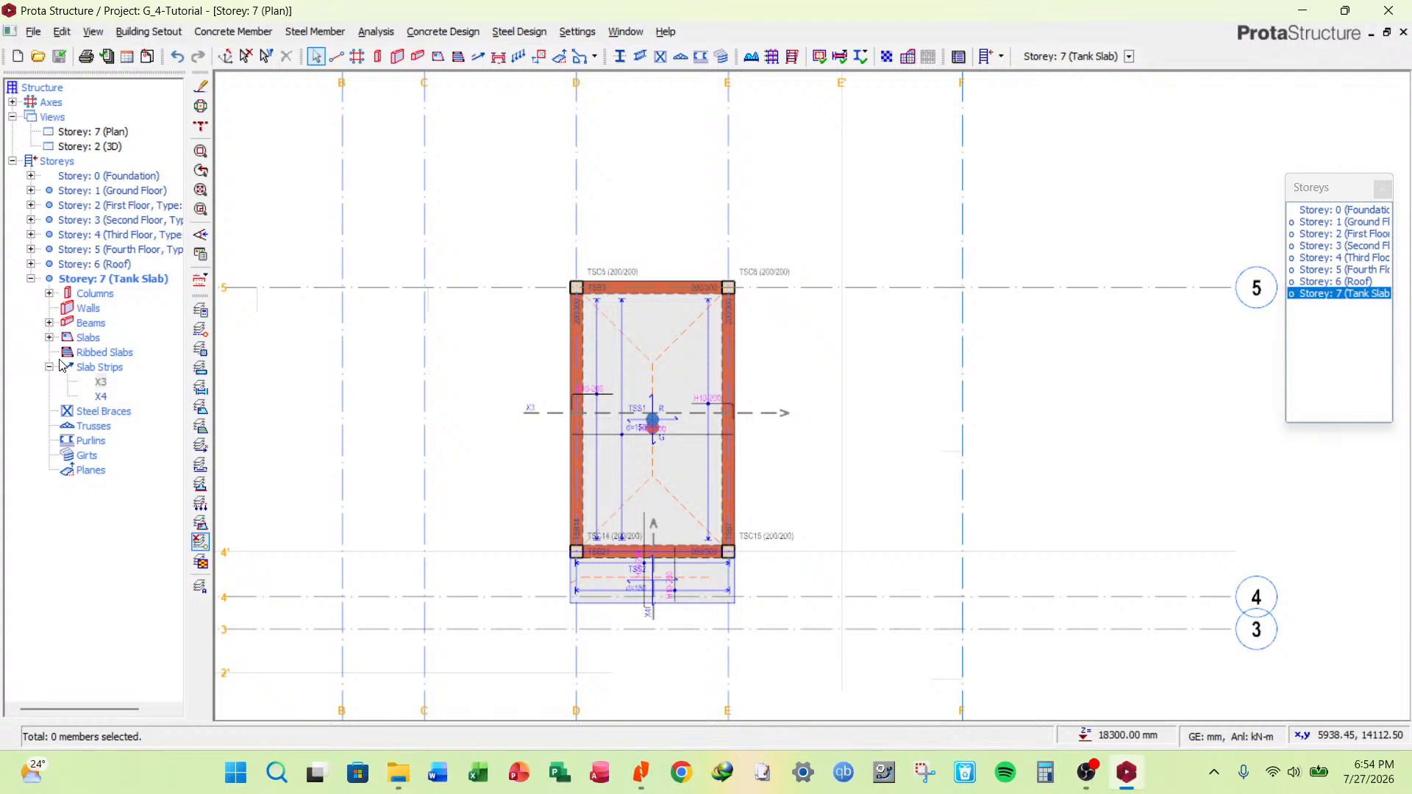
{"action": "left_click", "coordinate": [49, 338]}
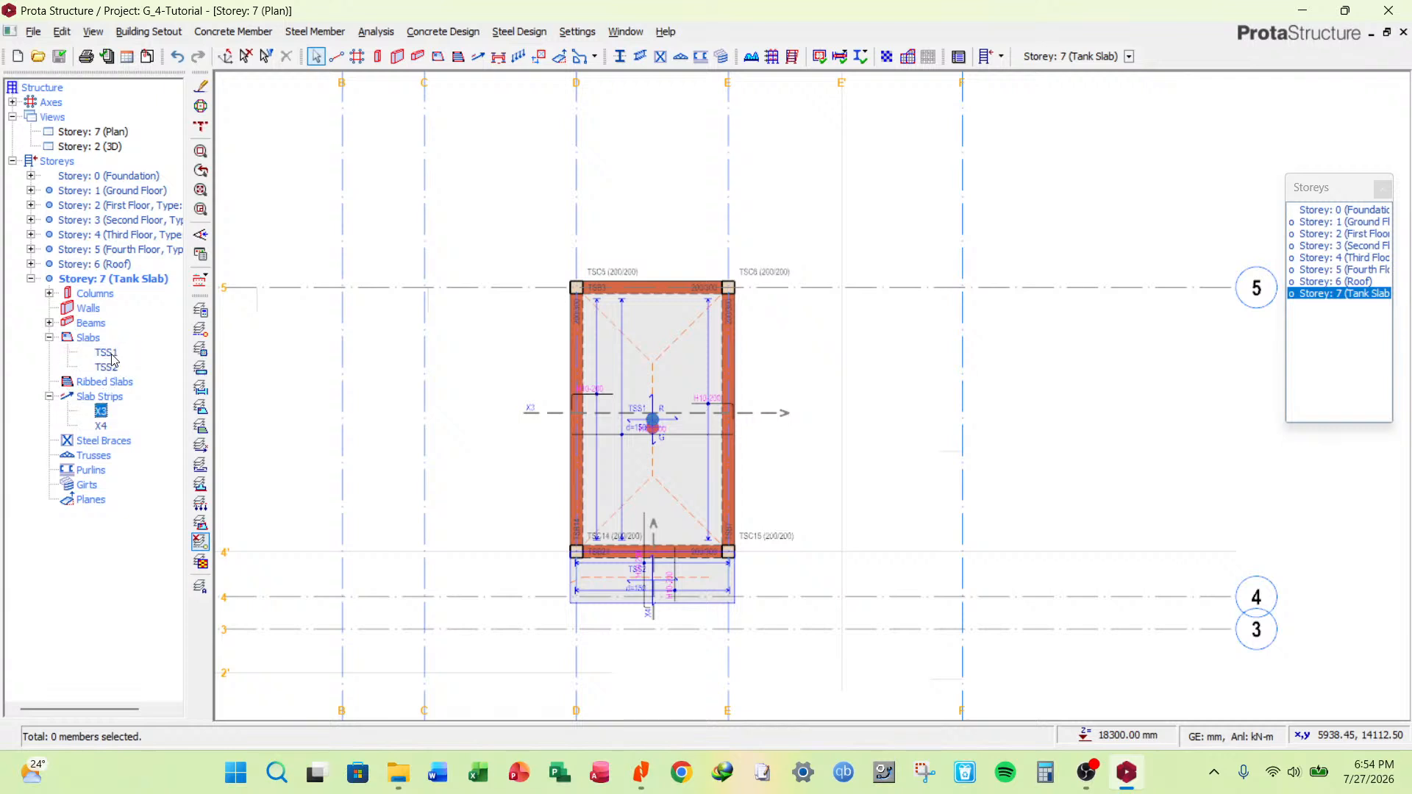
{"action": "left_click", "coordinate": [101, 411]}
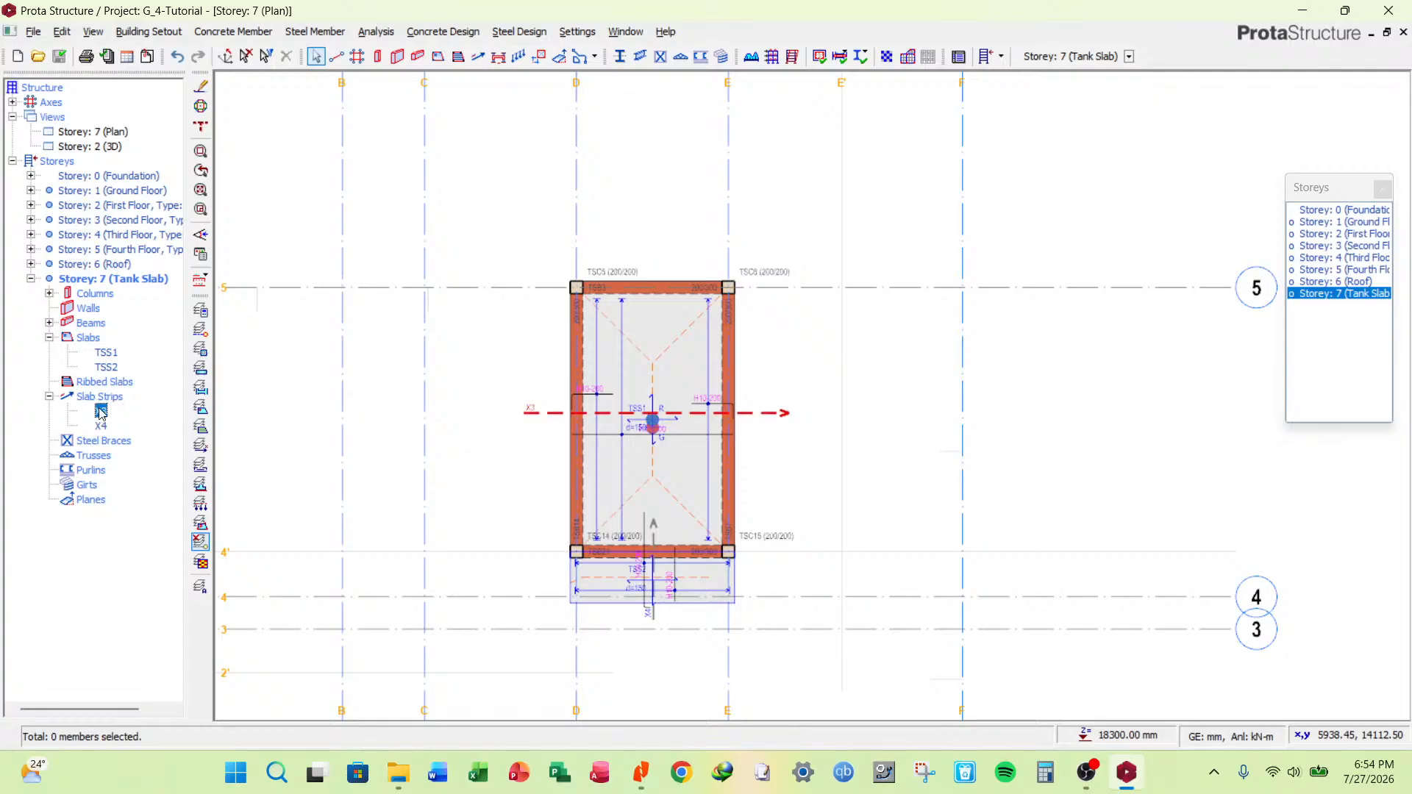
{"action": "right_click", "coordinate": [101, 411]}
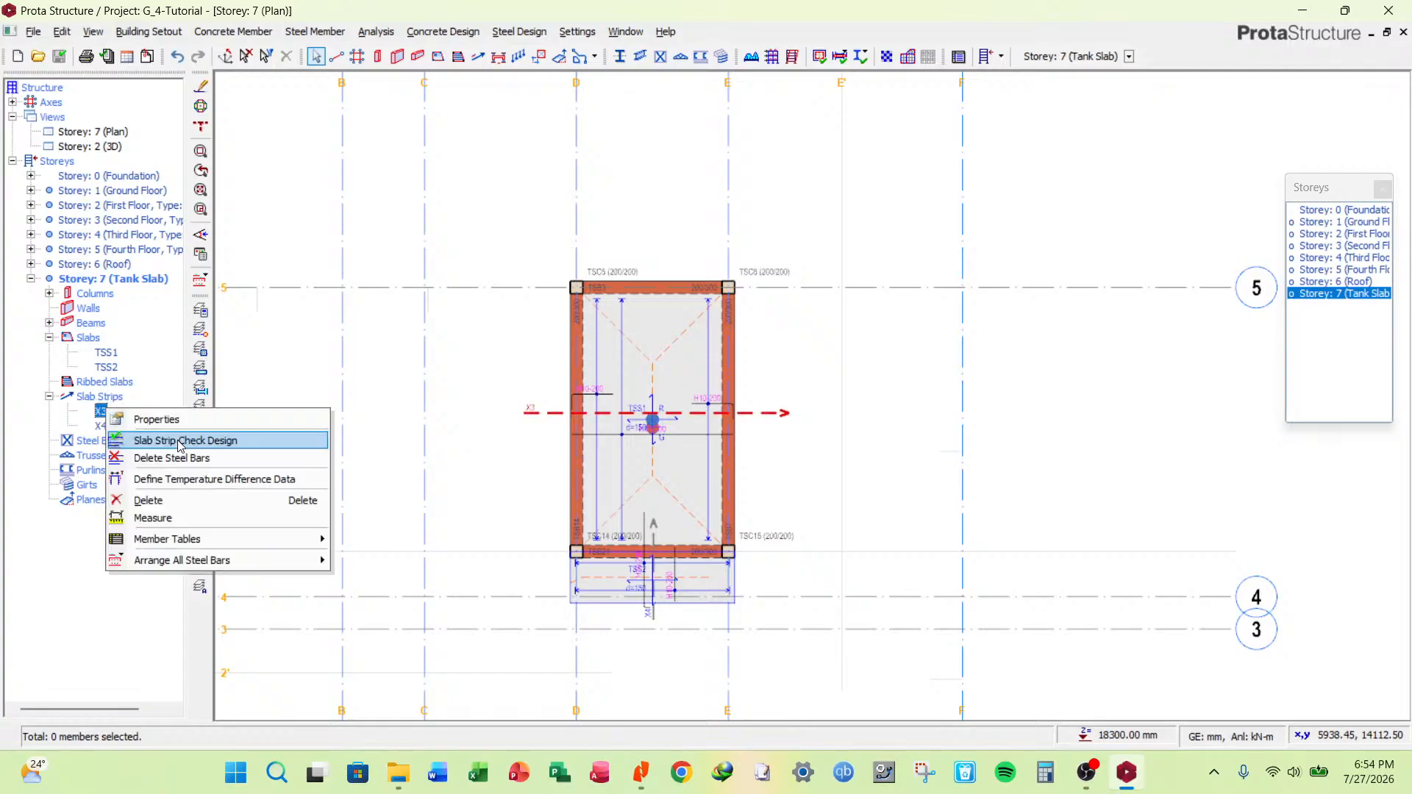
{"action": "left_click", "coordinate": [180, 441]}
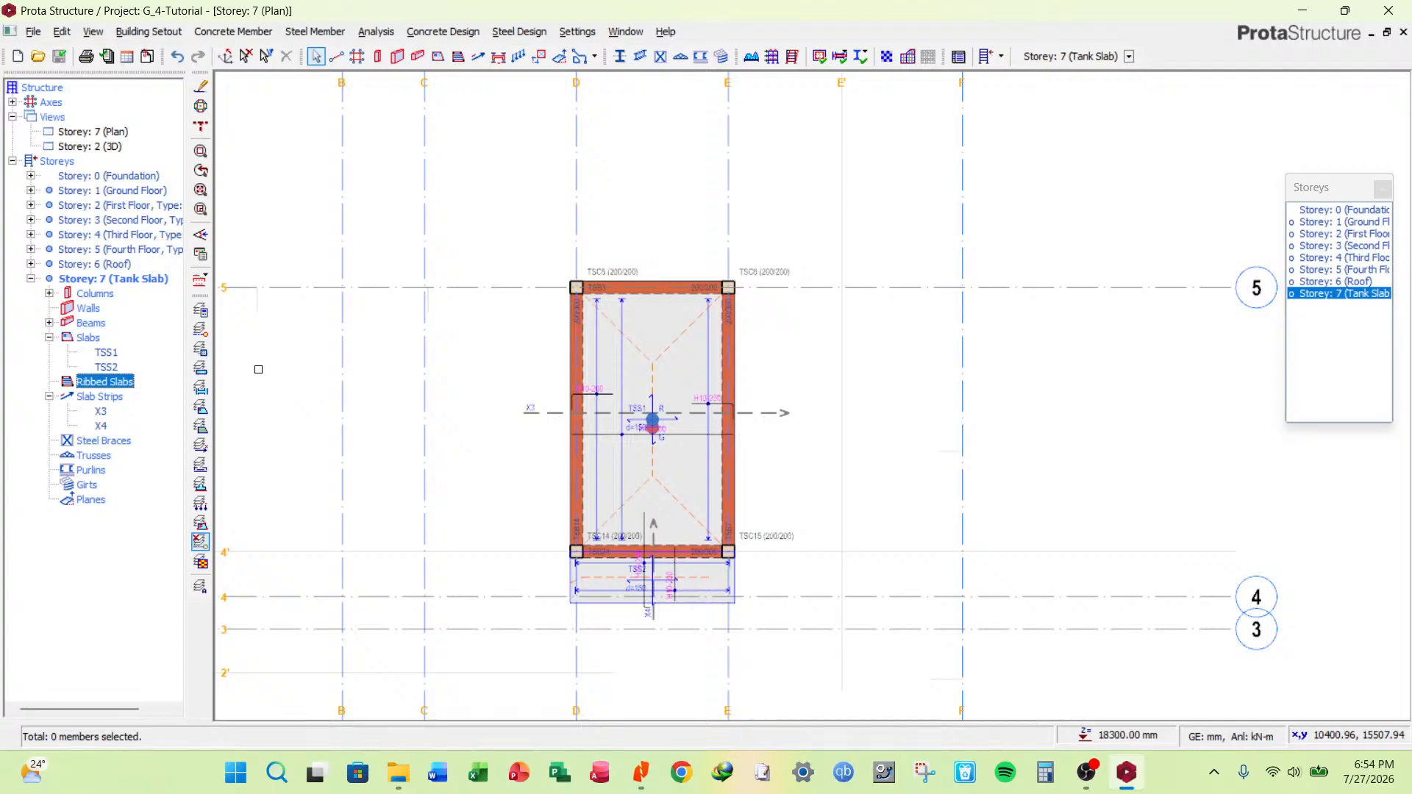
Run the Storey 7 slab deflection and crack width check for all members in the current storey, checking deflection anyway with the Humid/Normal 0.3 mm limit.
{"action": "left_click", "coordinate": [85, 338]}
{"action": "right_click", "coordinate": [83, 339]}
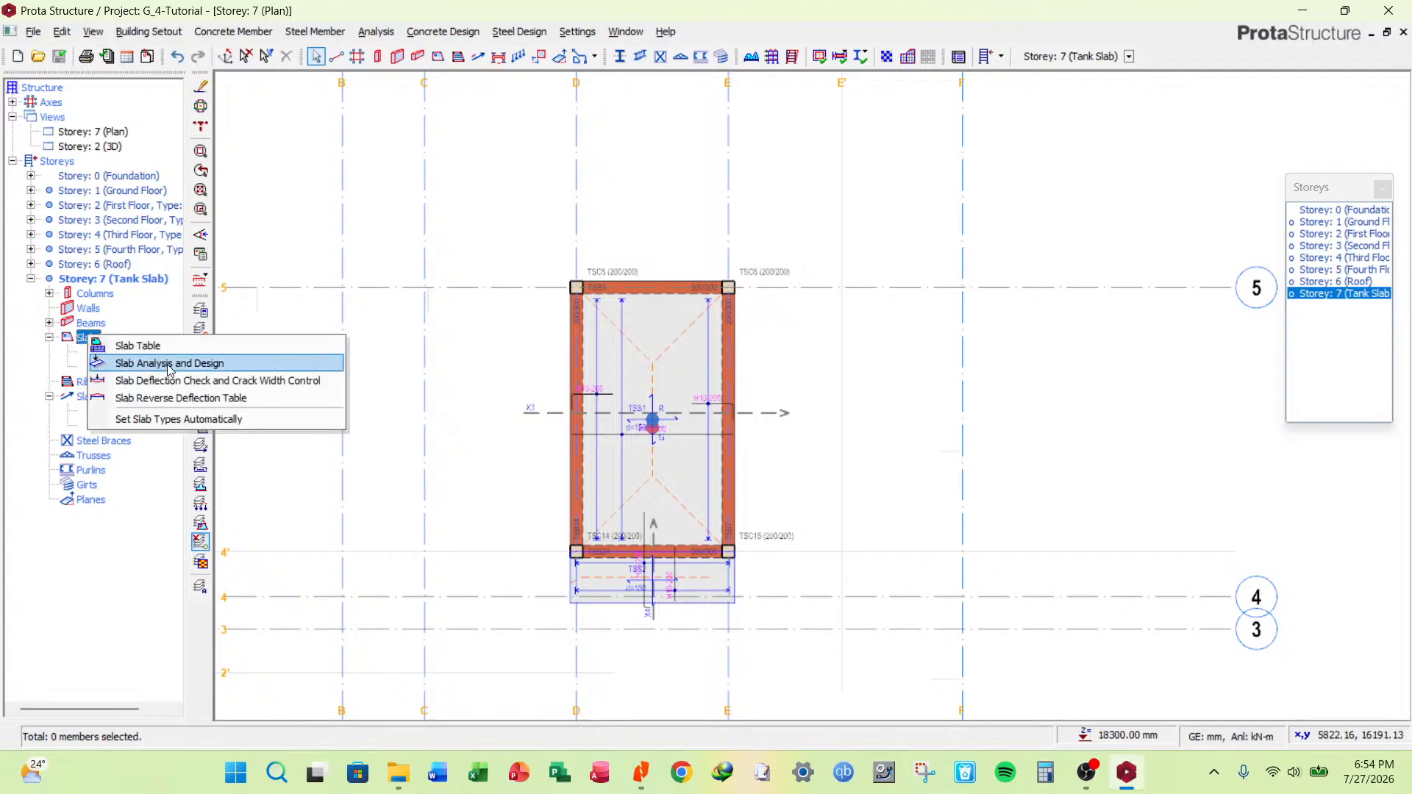
{"action": "left_click", "coordinate": [180, 384]}
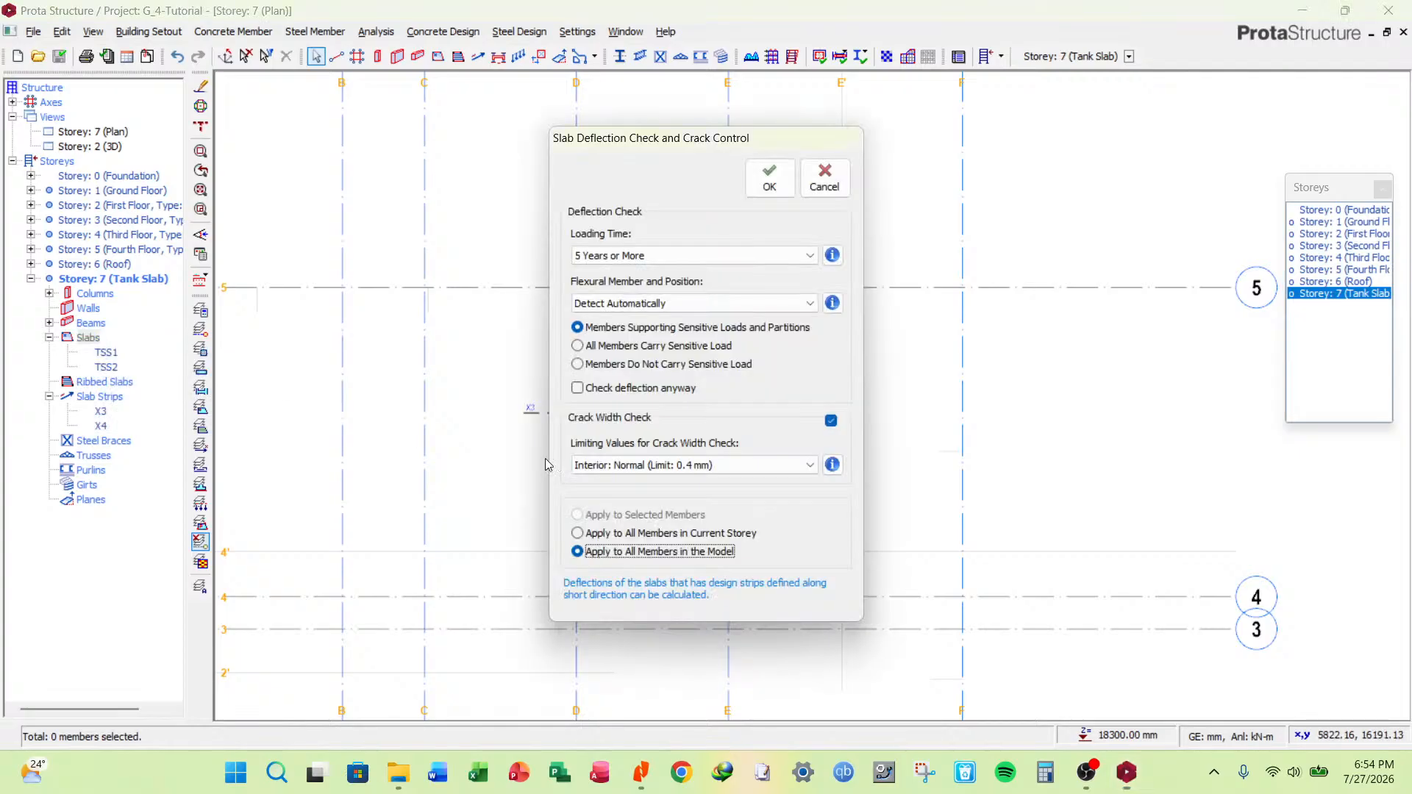
{"action": "left_click", "coordinate": [712, 469]}
{"action": "left_click", "coordinate": [724, 494]}
{"action": "left_click", "coordinate": [658, 537]}
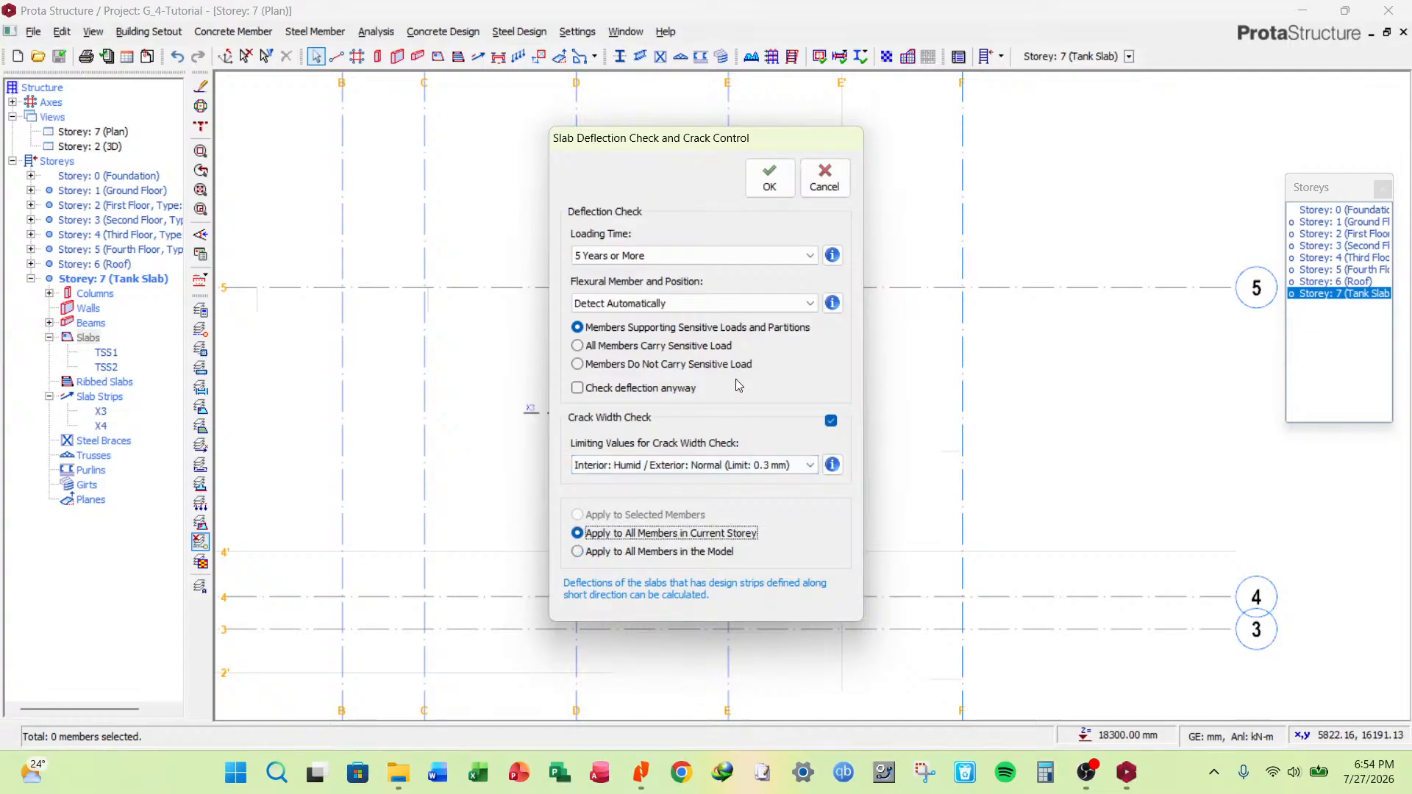
{"action": "left_click", "coordinate": [588, 390]}
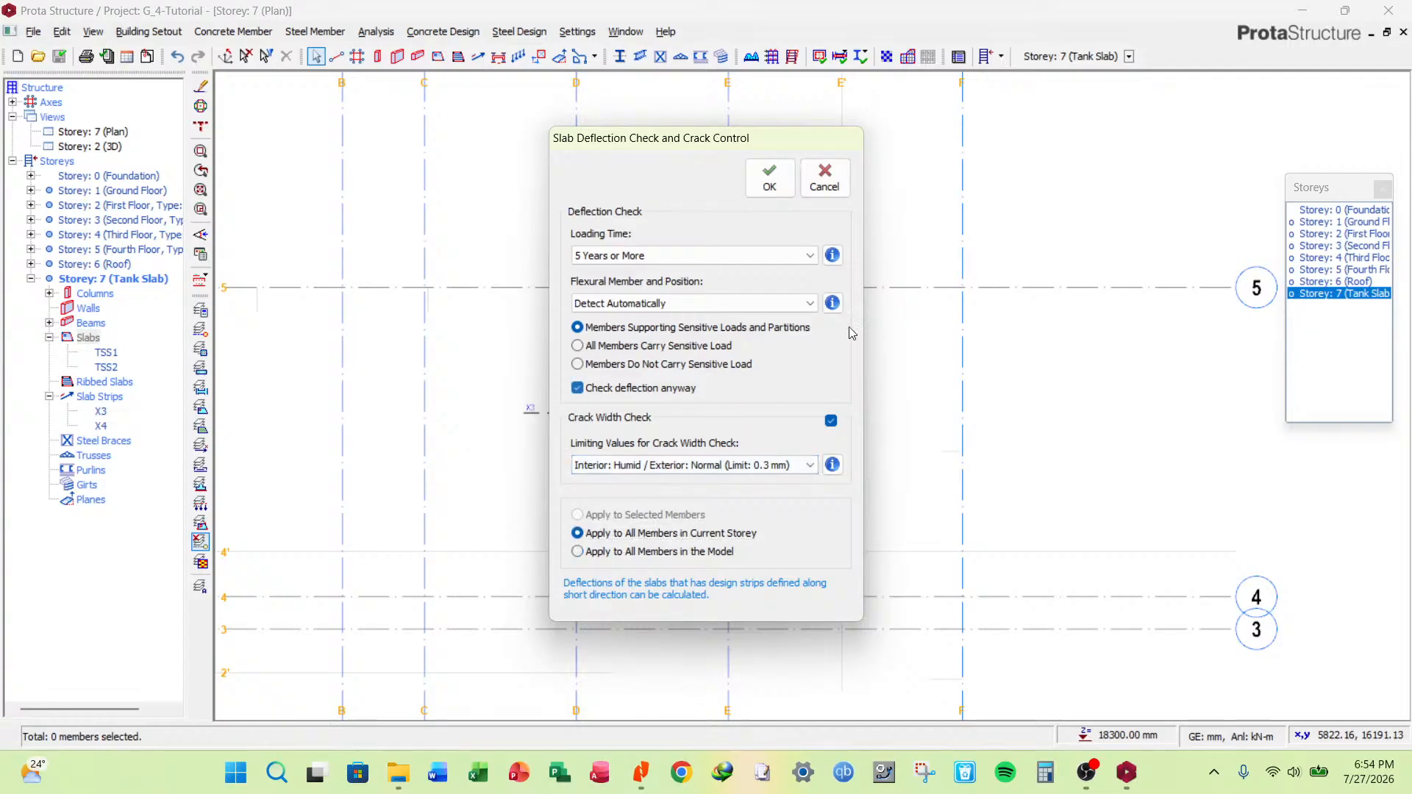
{"action": "left_click", "coordinate": [769, 181]}
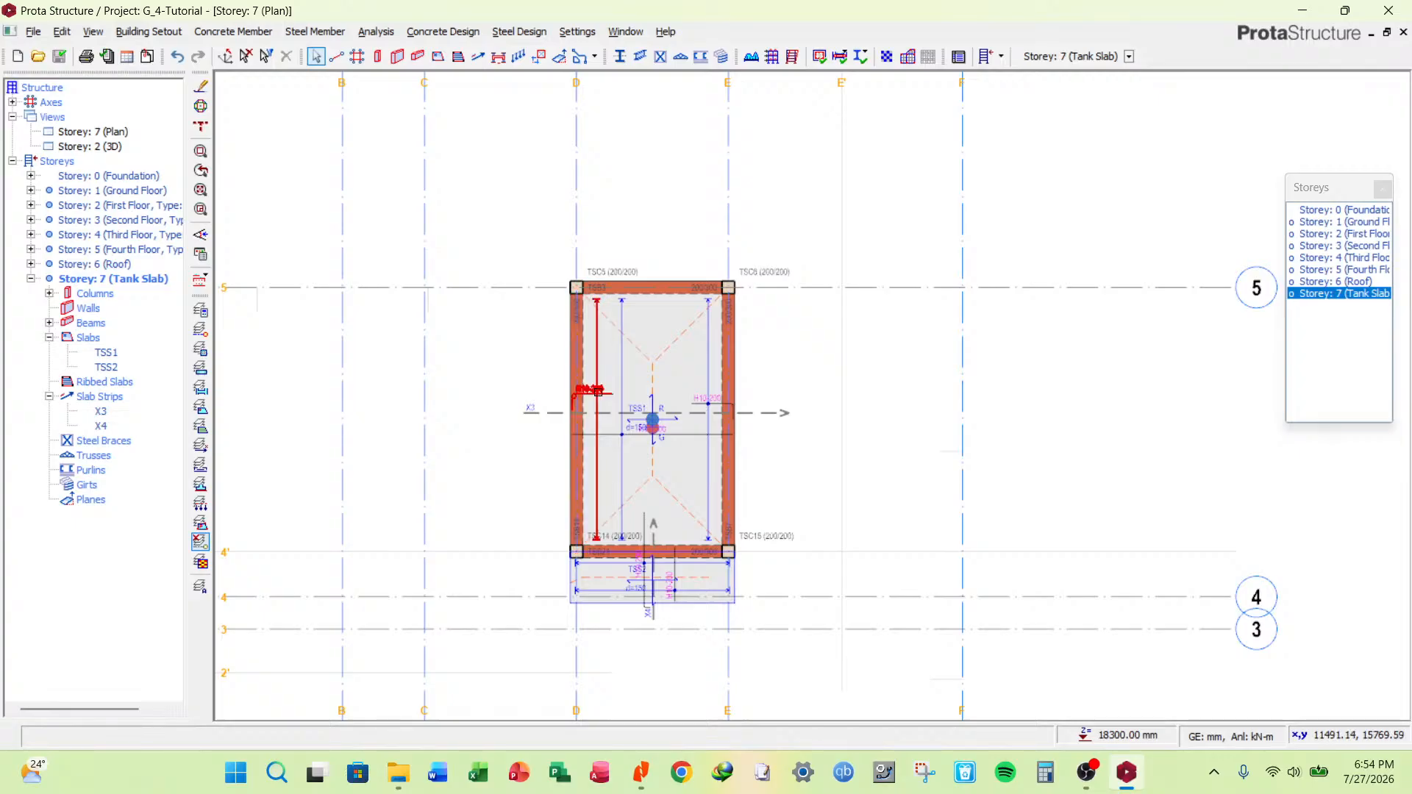
Examine the immediate deflection and crack width of slabs TSS1 and TSS2 against their limits in the Slab Deflection Check report, and close it.
{"action": "left_click", "coordinate": [602, 399]}
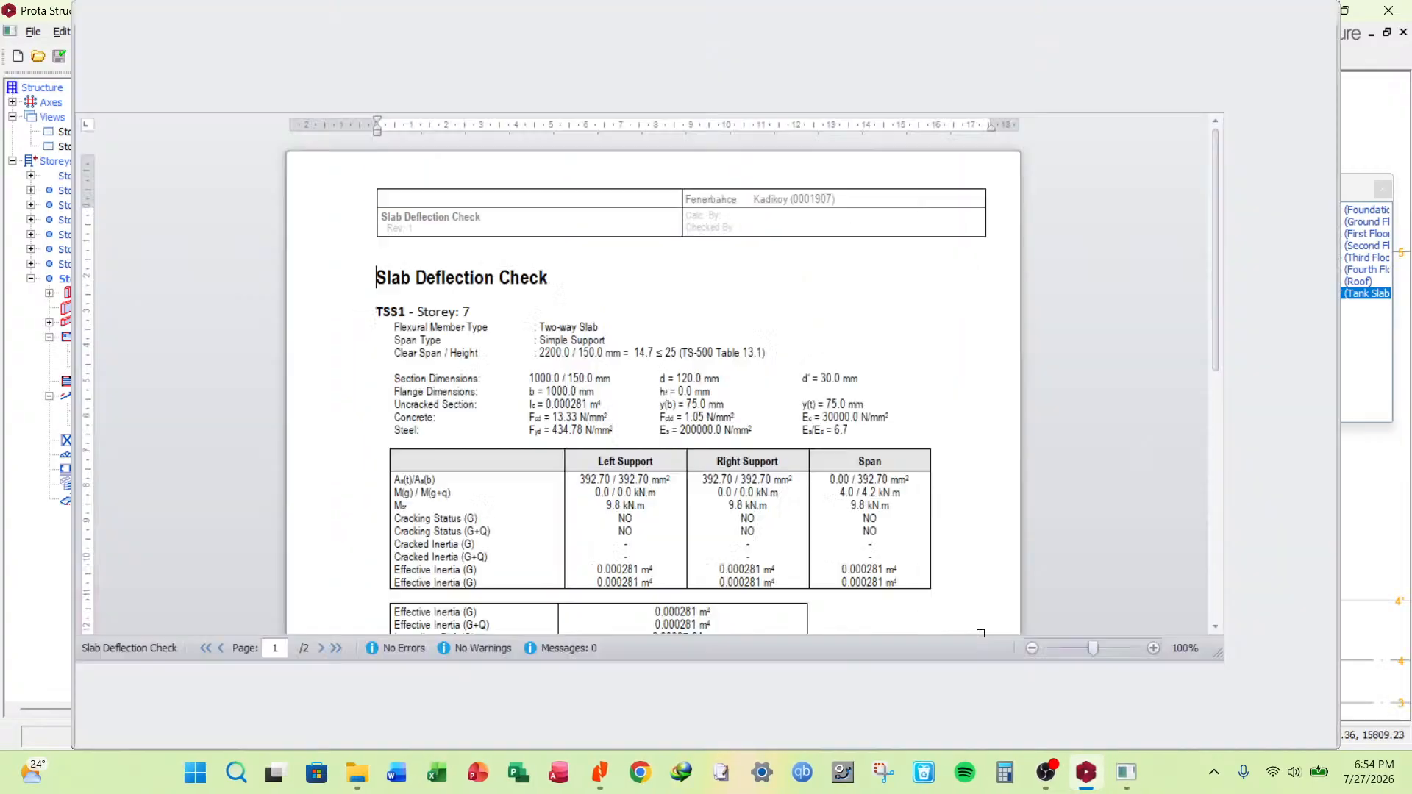
{"action": "scroll", "coordinate": [766, 516], "scroll_direction": "down", "scroll_amount": 3}
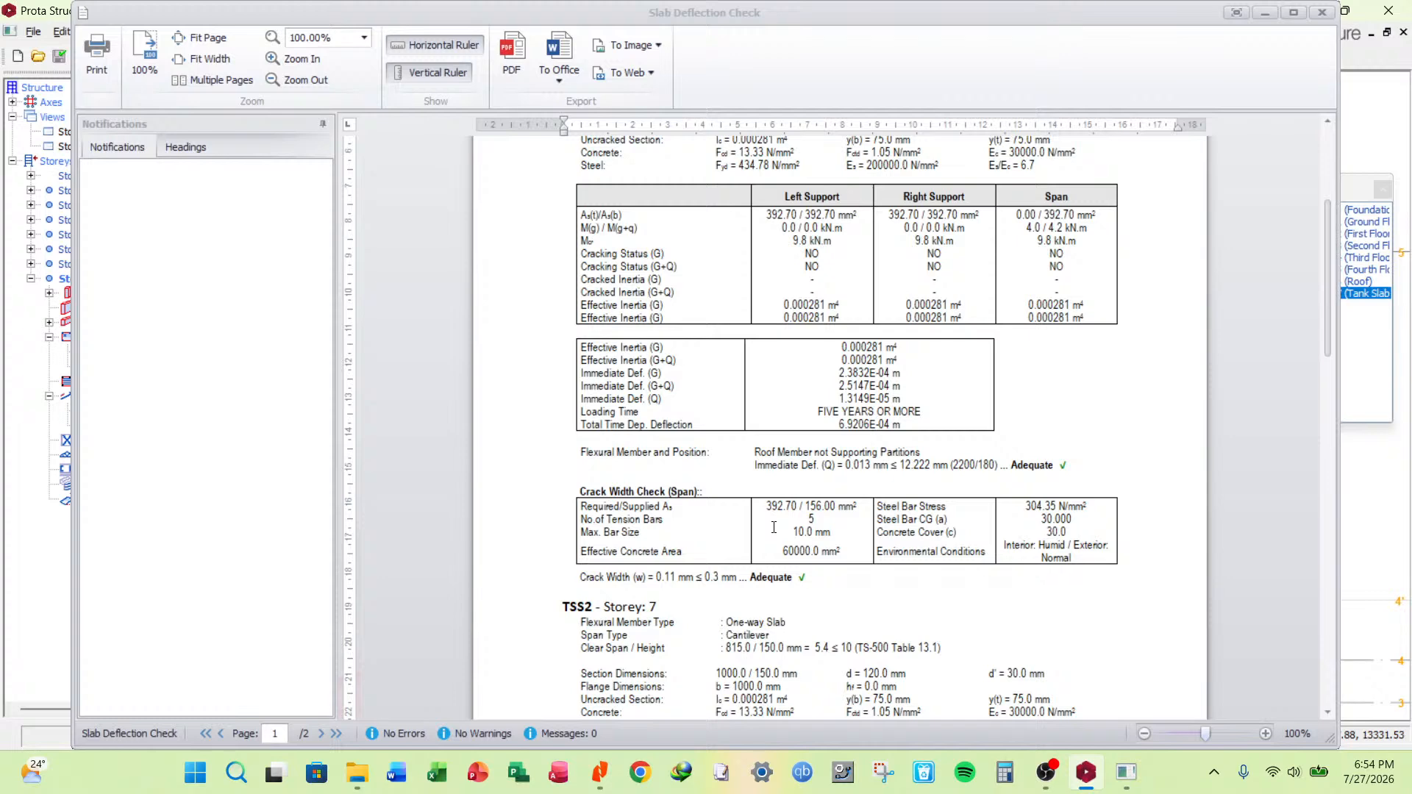
{"action": "scroll", "coordinate": [774, 528], "scroll_direction": "down", "scroll_amount": 3}
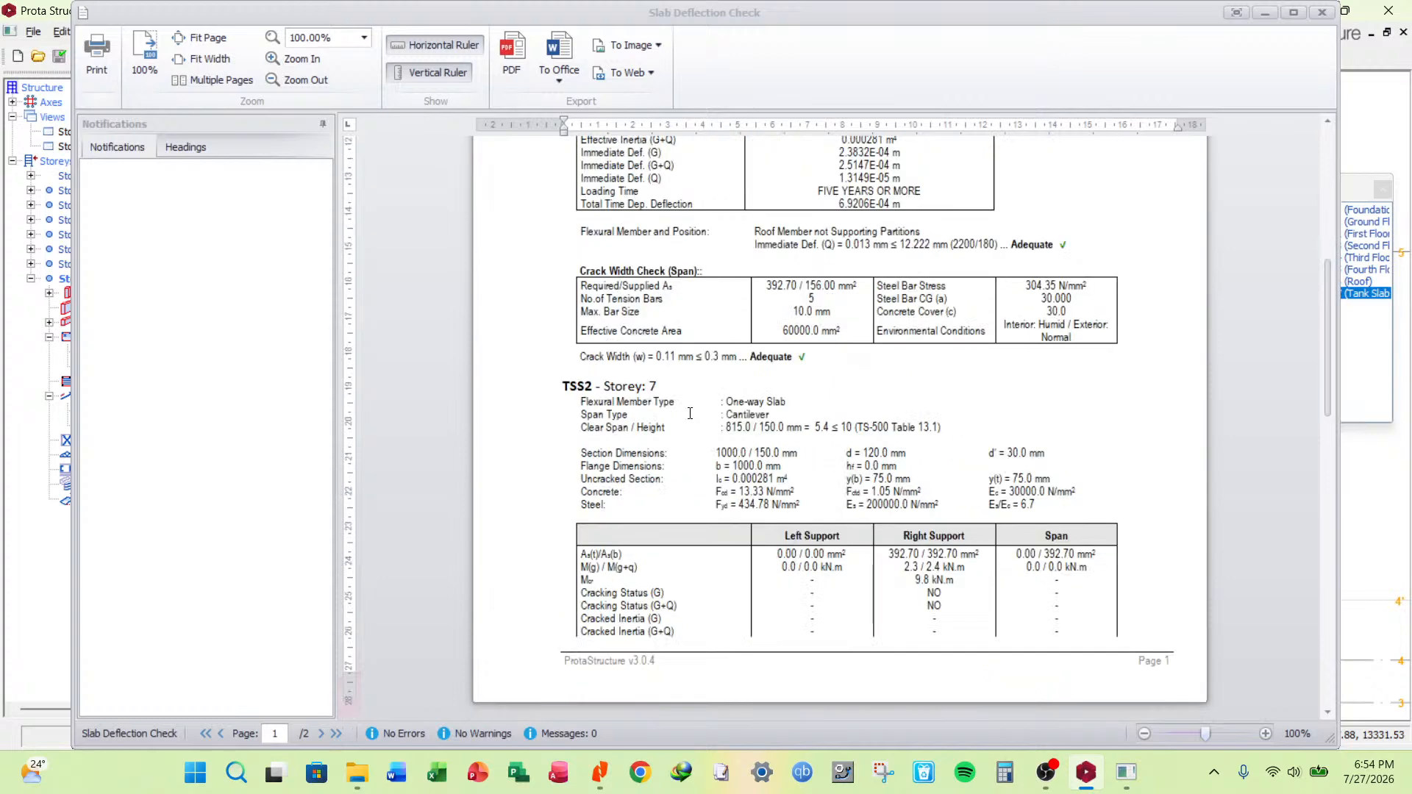
{"action": "scroll", "coordinate": [677, 404], "scroll_direction": "up", "scroll_amount": 1}
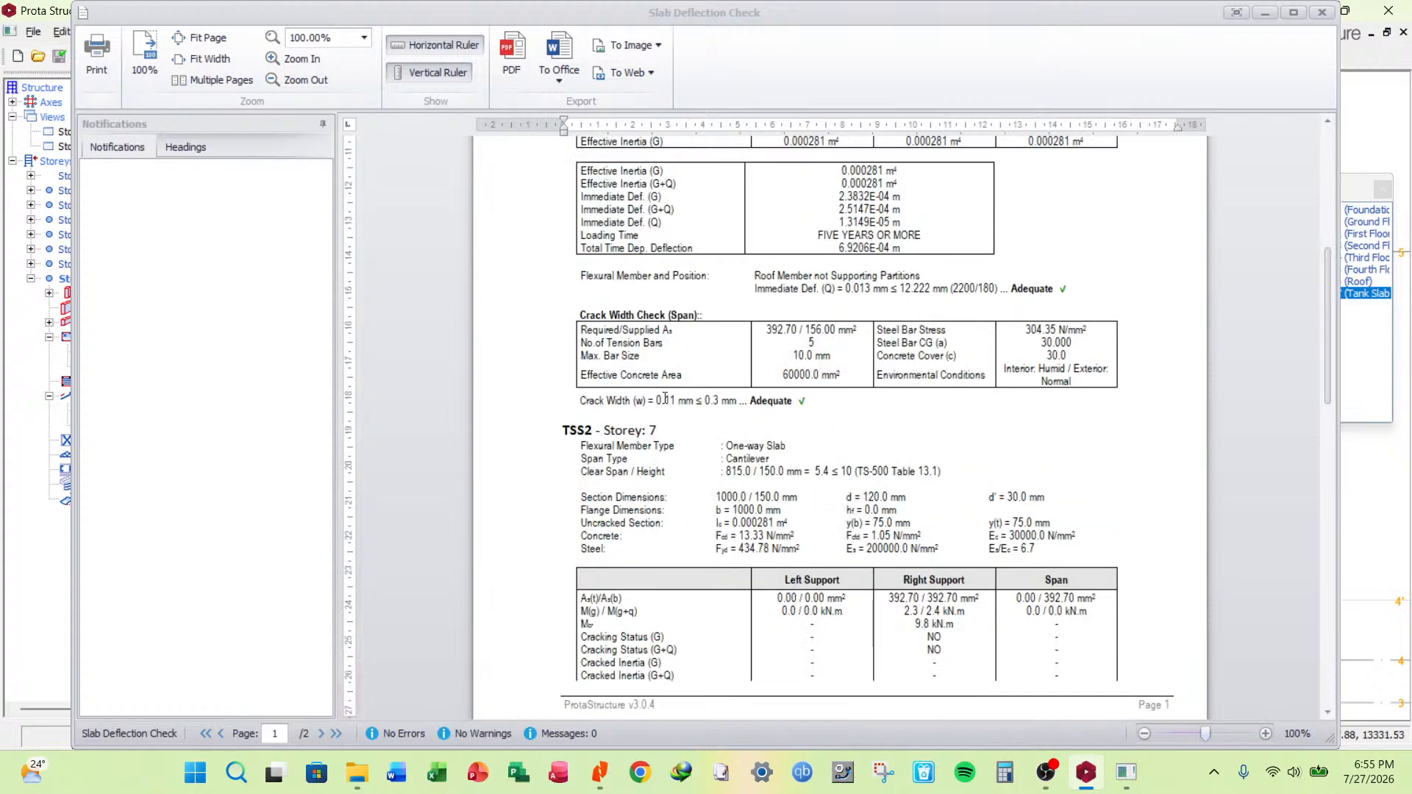
{"action": "scroll", "coordinate": [666, 398], "scroll_direction": "up", "scroll_amount": 5}
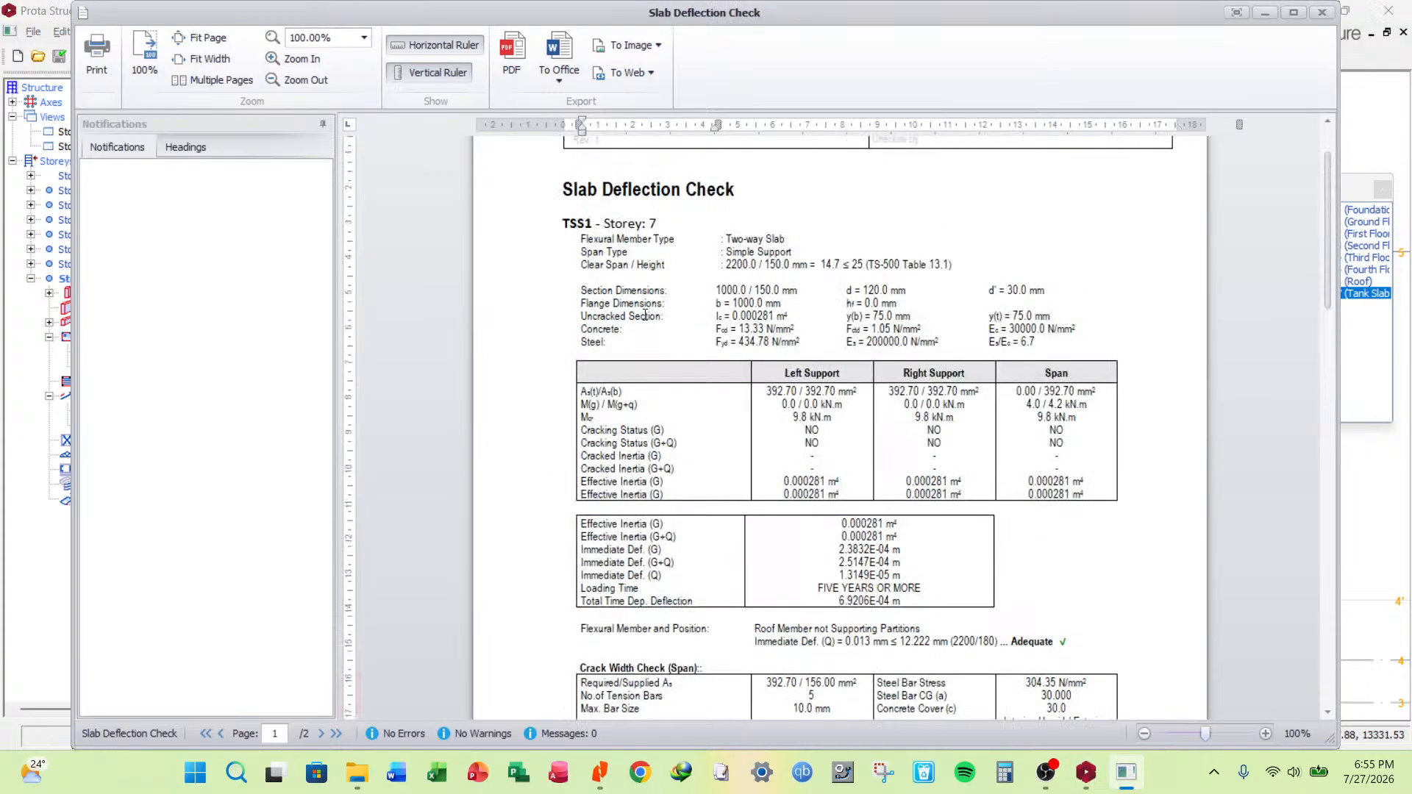
{"action": "scroll", "coordinate": [768, 252], "scroll_direction": "down", "scroll_amount": 6}
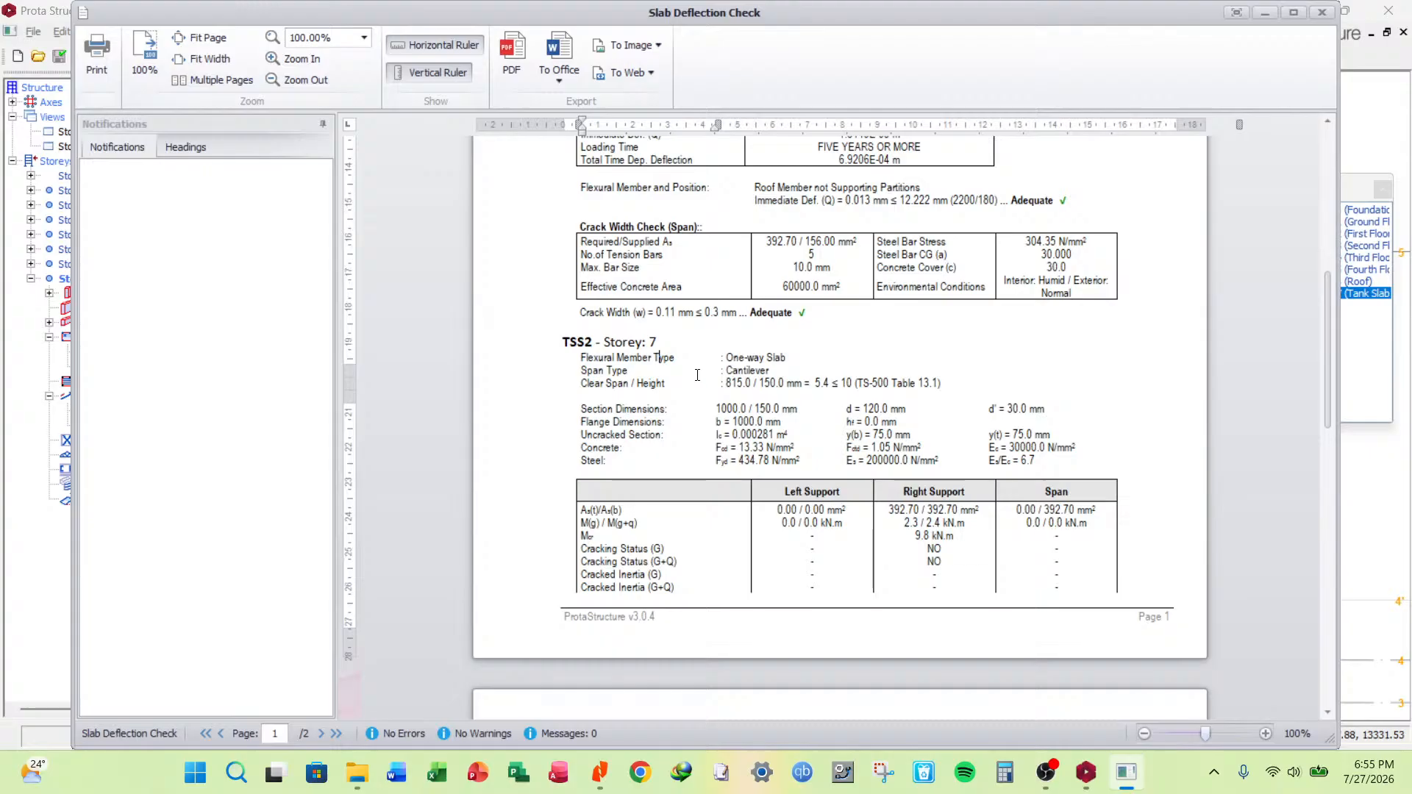
{"action": "scroll", "coordinate": [657, 385], "scroll_direction": "down", "scroll_amount": 3}
{"action": "scroll", "coordinate": [658, 384], "scroll_direction": "down", "scroll_amount": 2}
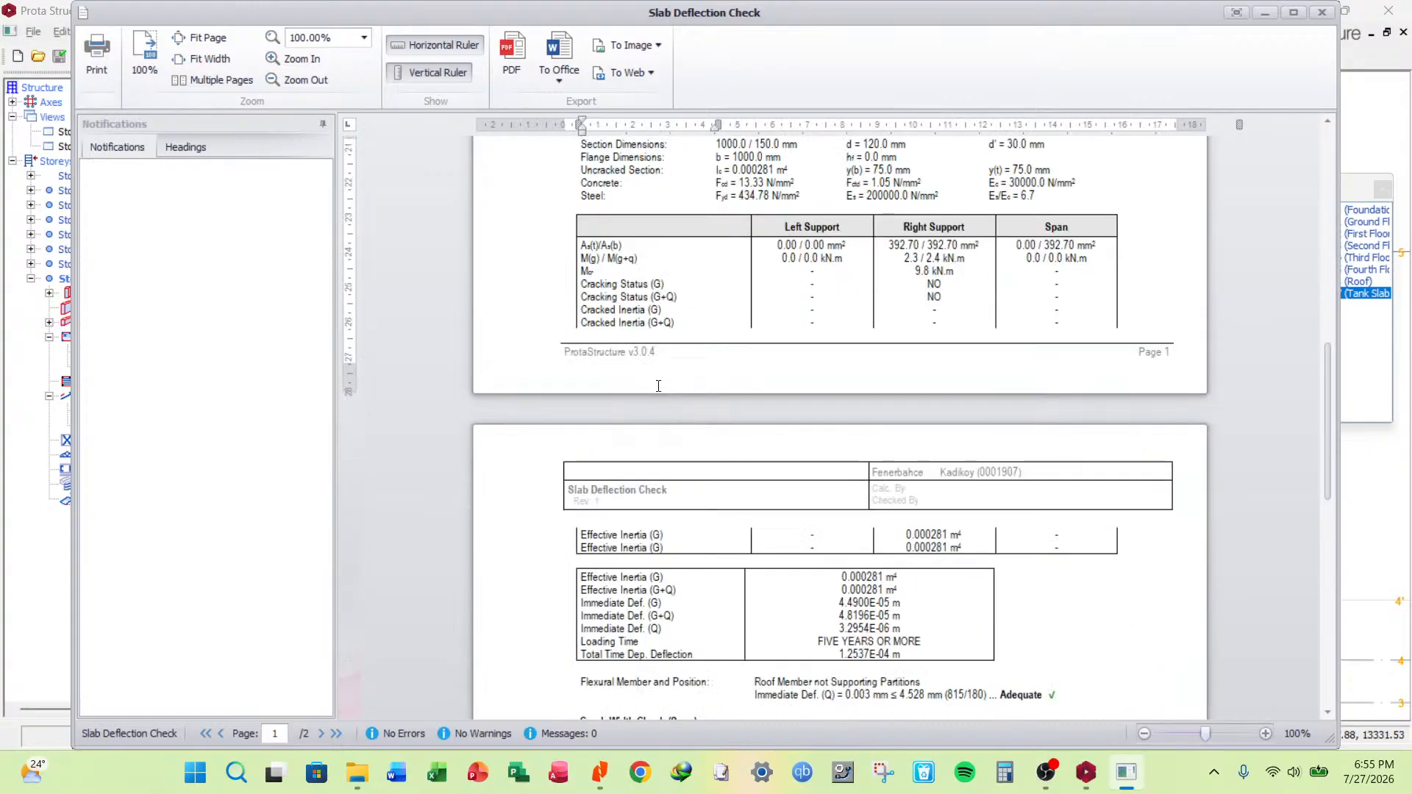
{"action": "scroll", "coordinate": [658, 386], "scroll_direction": "down", "scroll_amount": 5}
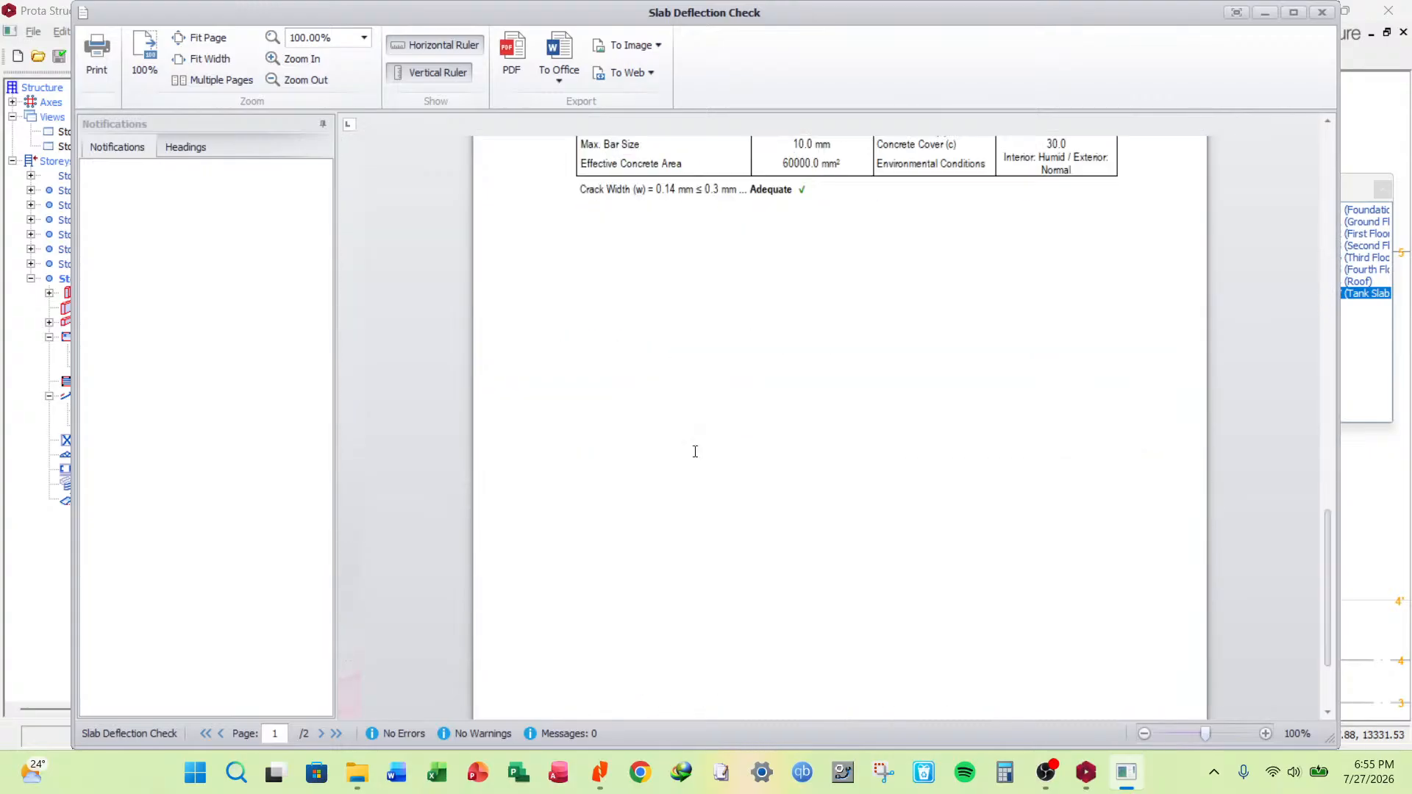
{"action": "scroll", "coordinate": [695, 452], "scroll_direction": "up", "scroll_amount": 4}
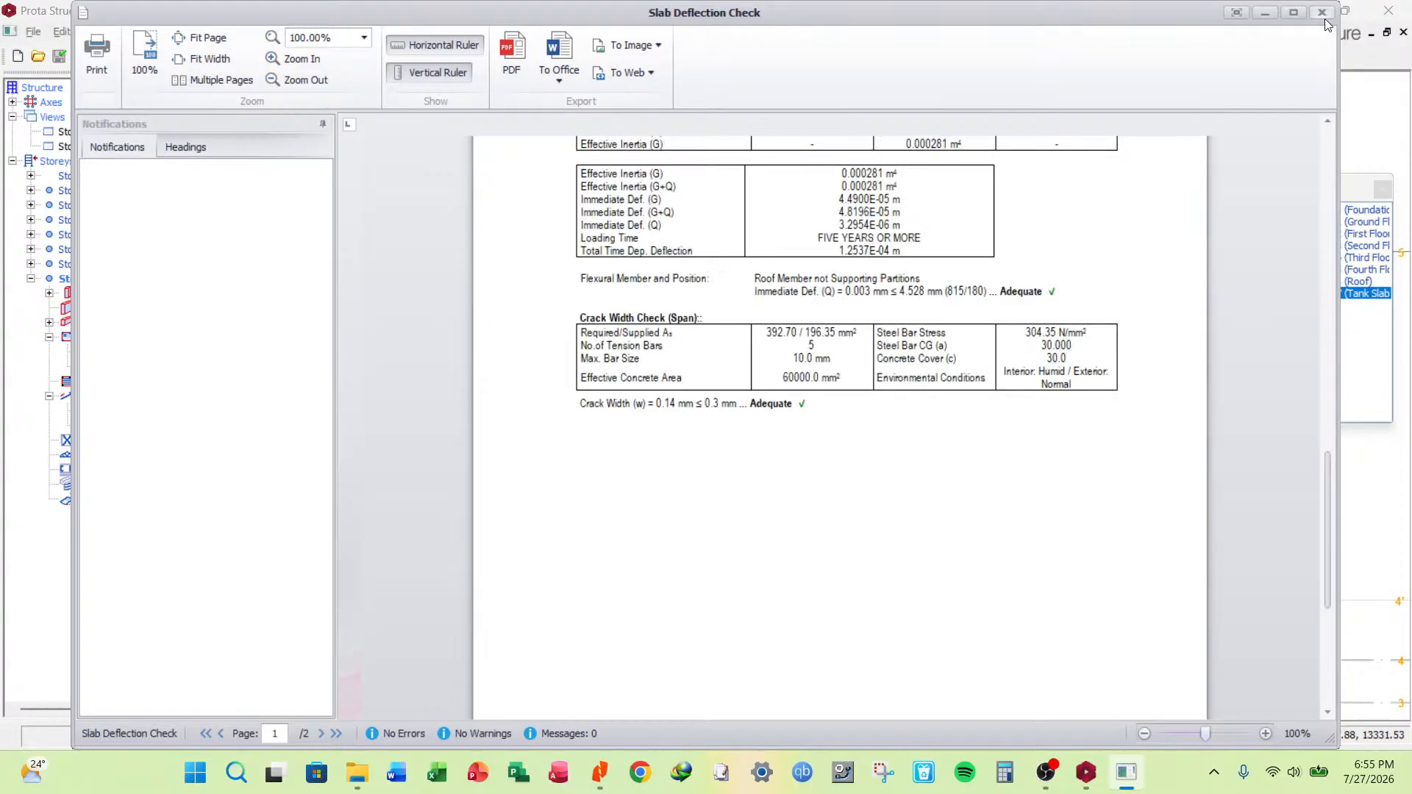
{"action": "left_click", "coordinate": [1324, 17]}
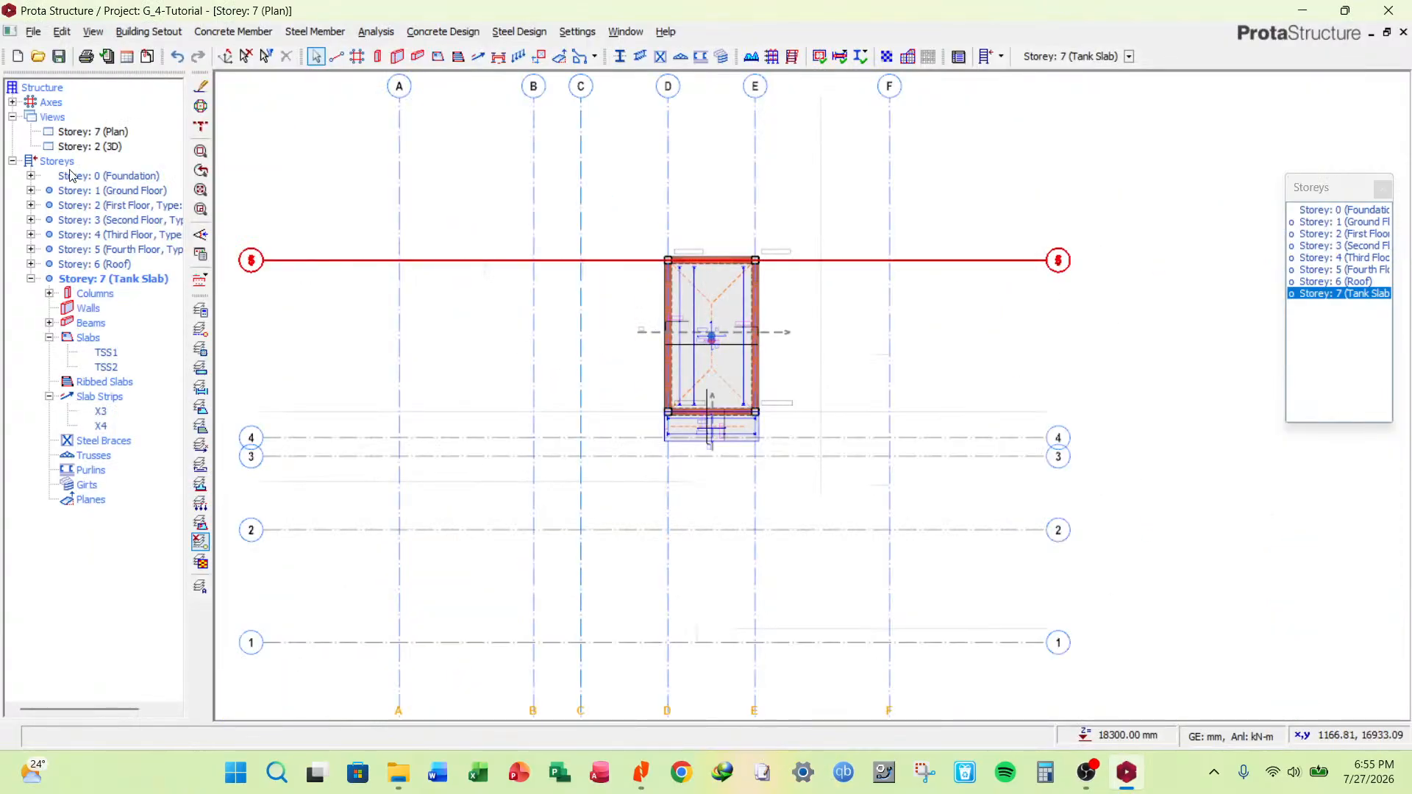
Save the project.
{"action": "left_click", "coordinate": [58, 59]}
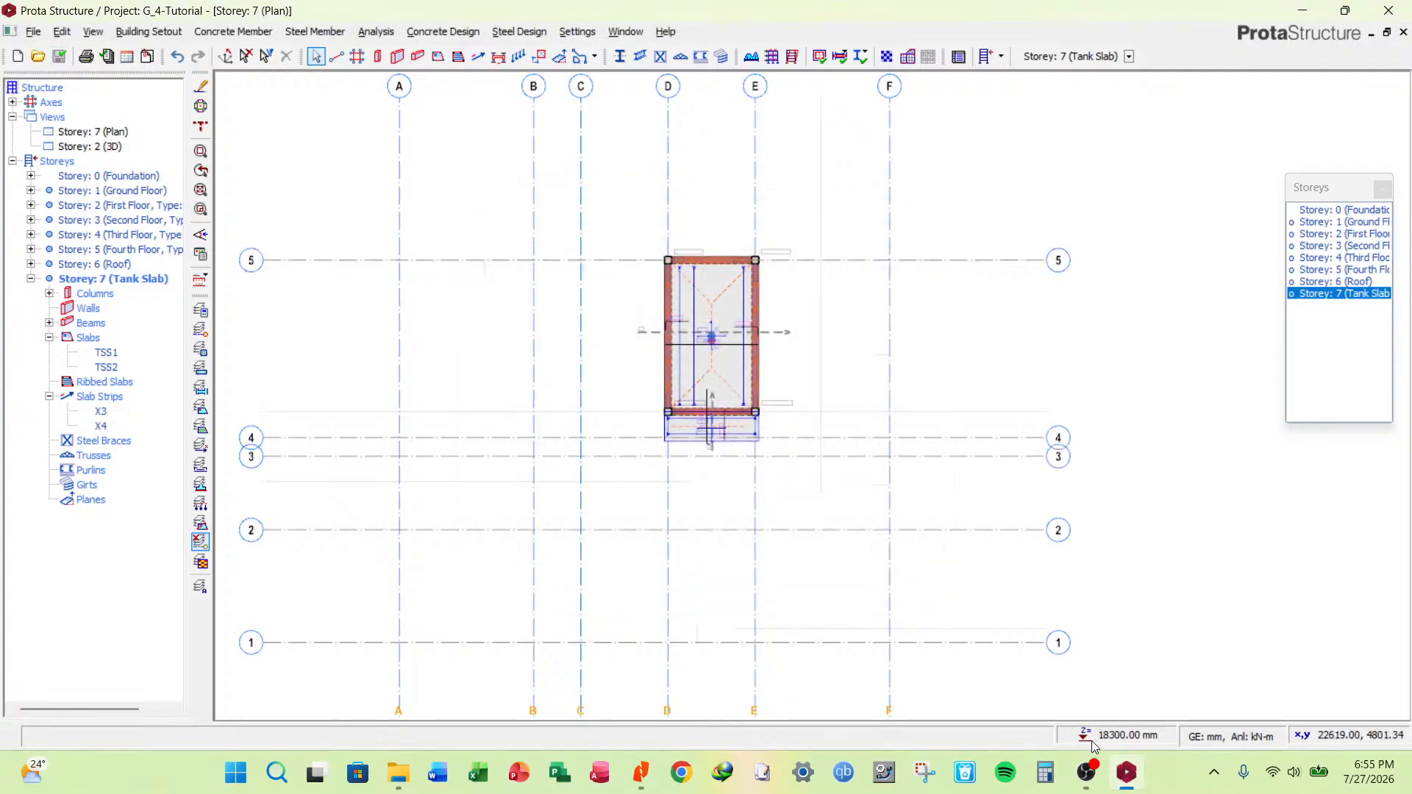
{"action": "left_click", "coordinate": [1089, 781]}
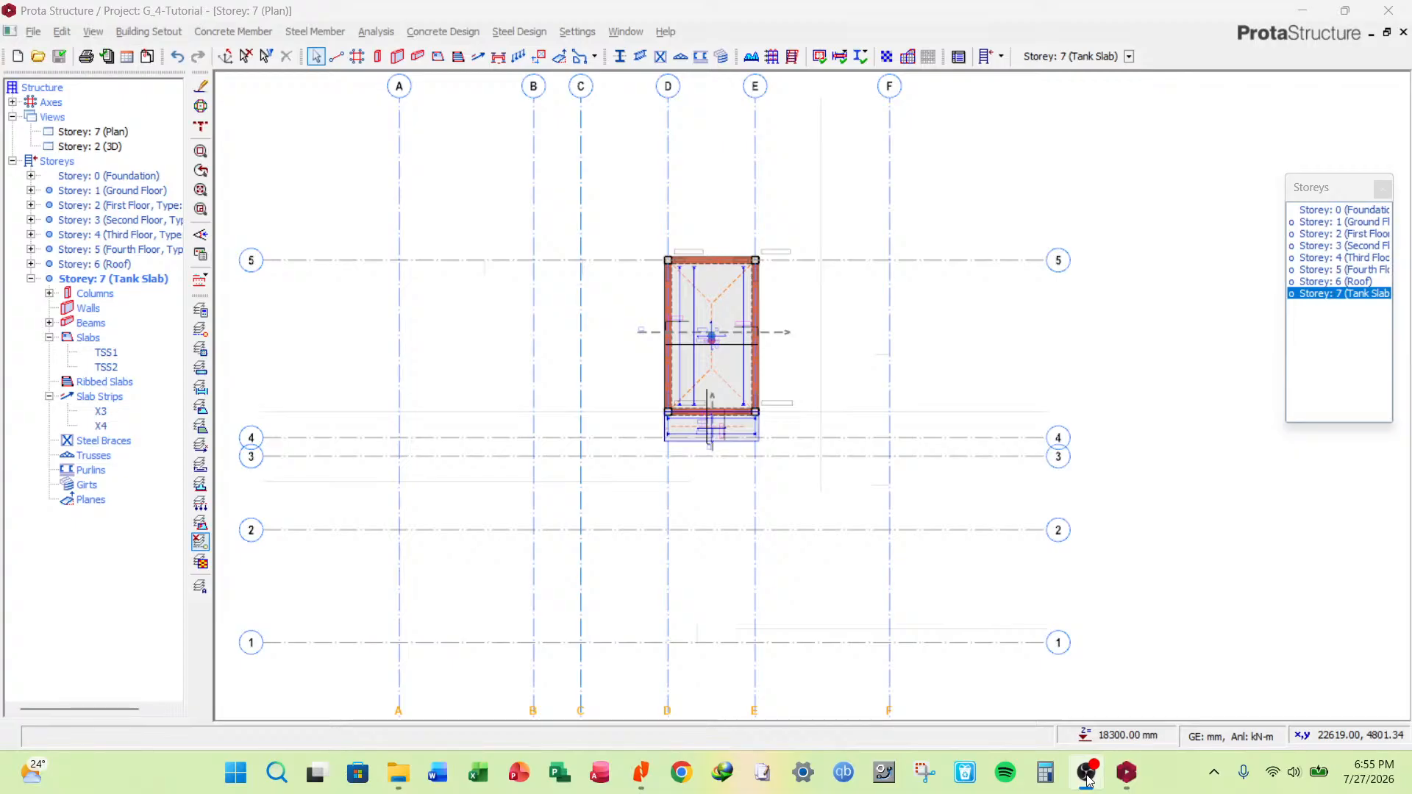
{"action": "left_click", "coordinate": [1090, 782]}
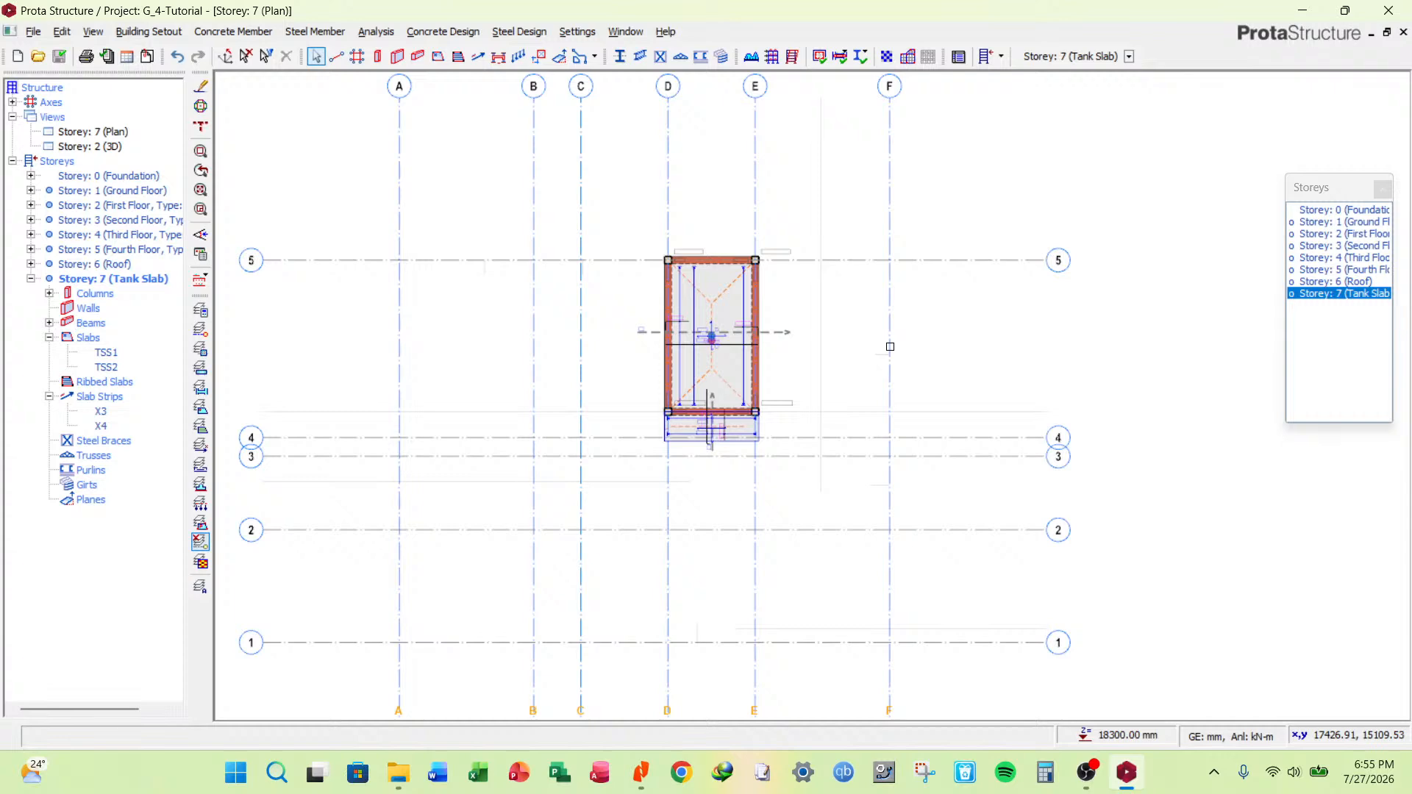
{"action": "scroll", "coordinate": [758, 456], "scroll_direction": "down", "scroll_amount": 2}
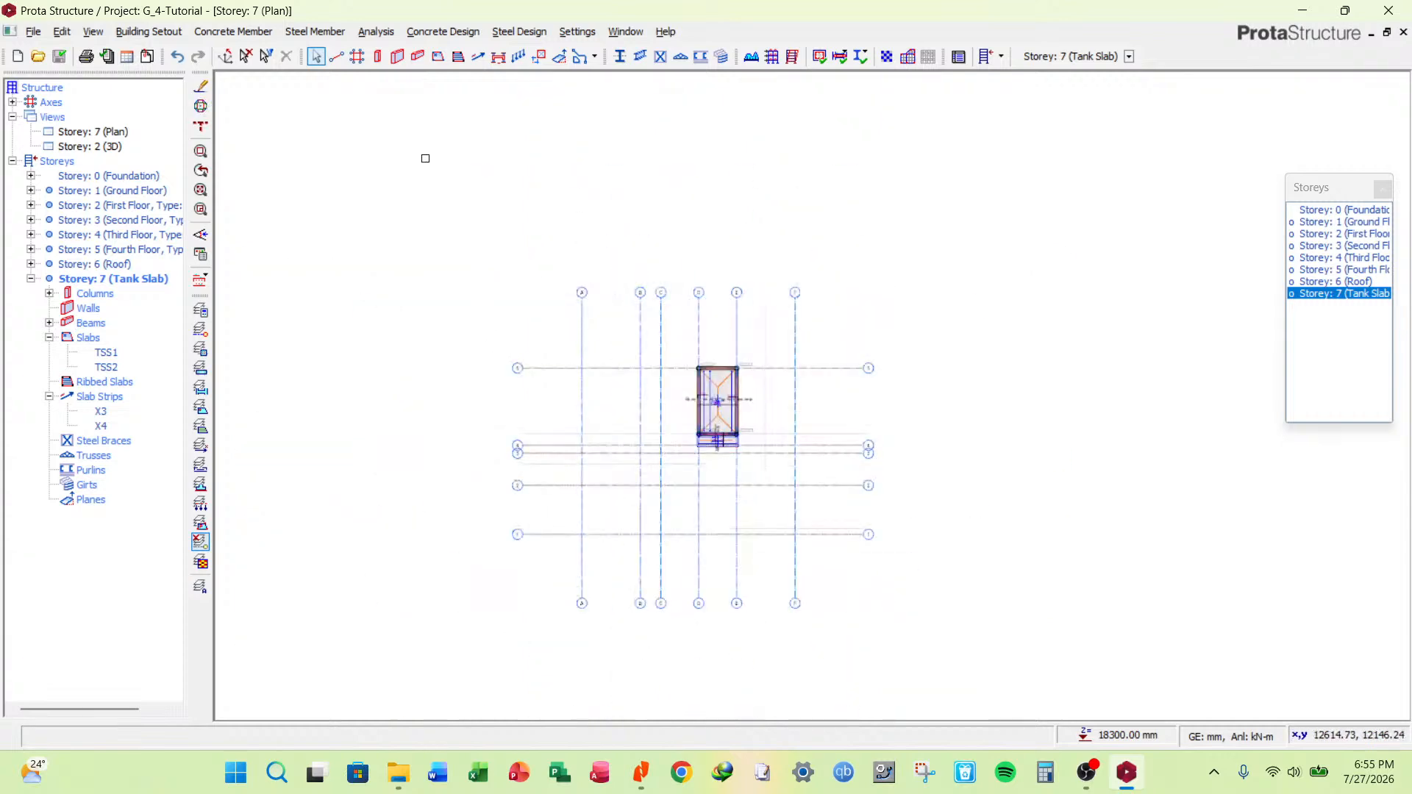
Open the Storey 2 3D view and recolour the members by the Design Status criterion of Visual Interrogation.
{"action": "double_click", "coordinate": [90, 147]}
{"action": "middle_click_drag", "start_coordinate": [536, 419], "coordinate": [429, 307]}
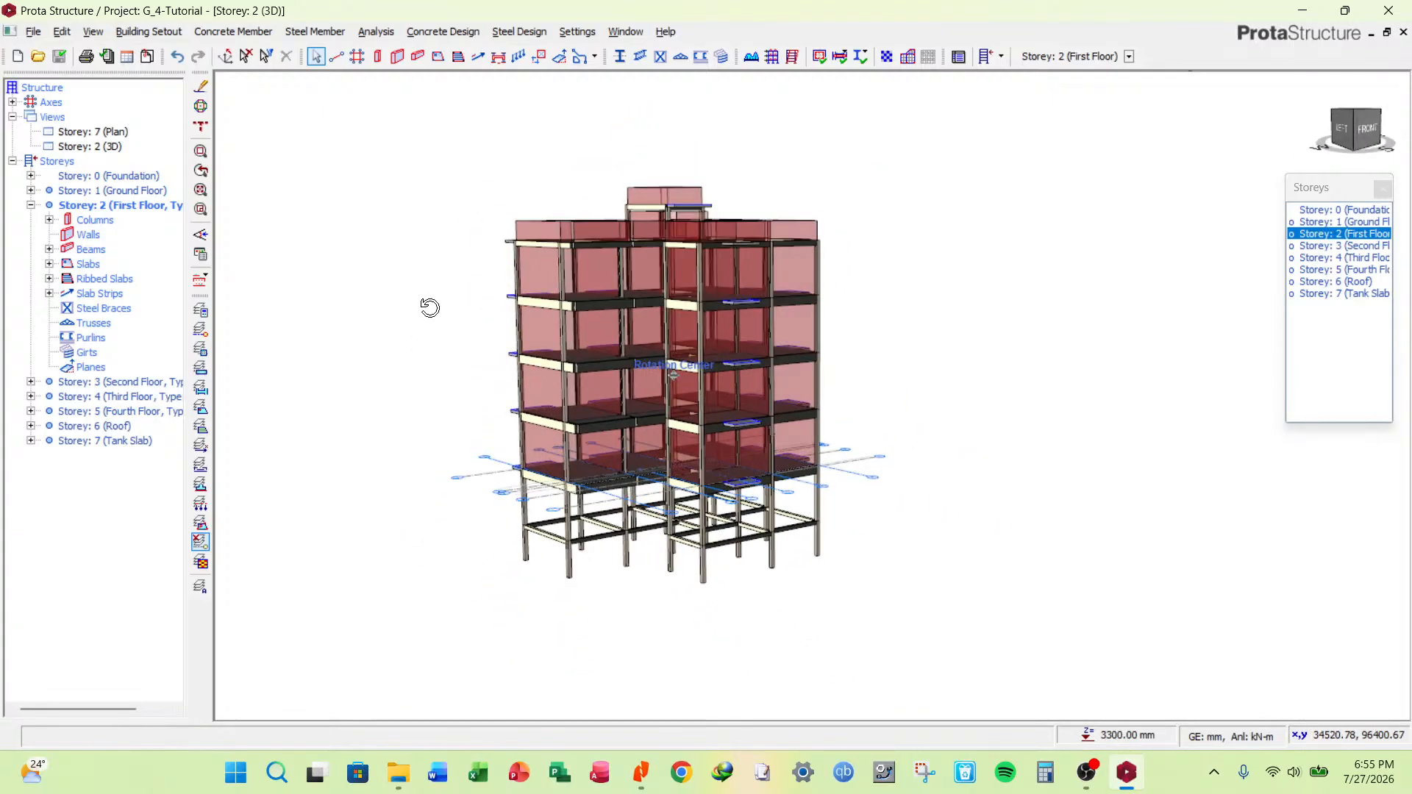
{"action": "scroll", "coordinate": [438, 321], "scroll_direction": "up", "scroll_amount": 3}
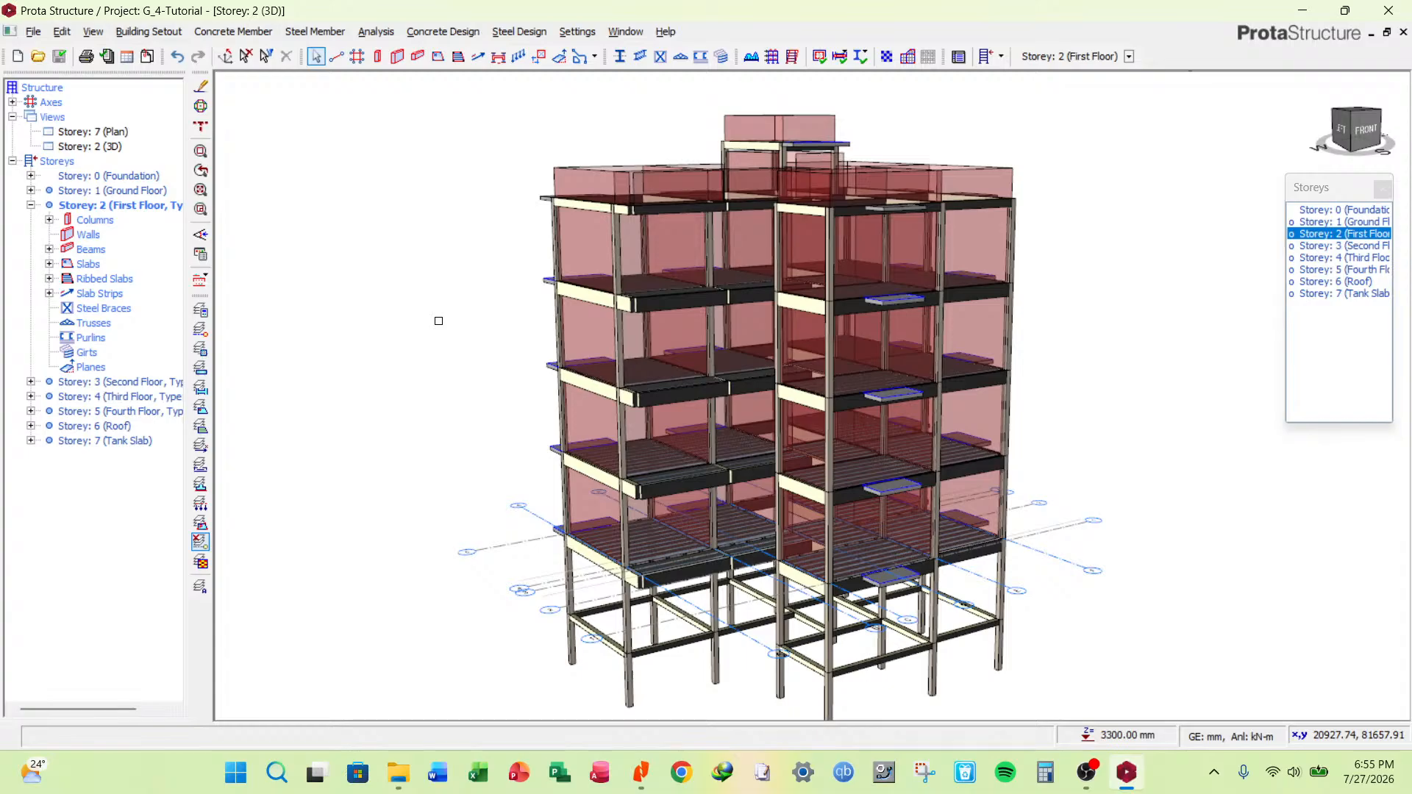
{"action": "left_click", "coordinate": [201, 256]}
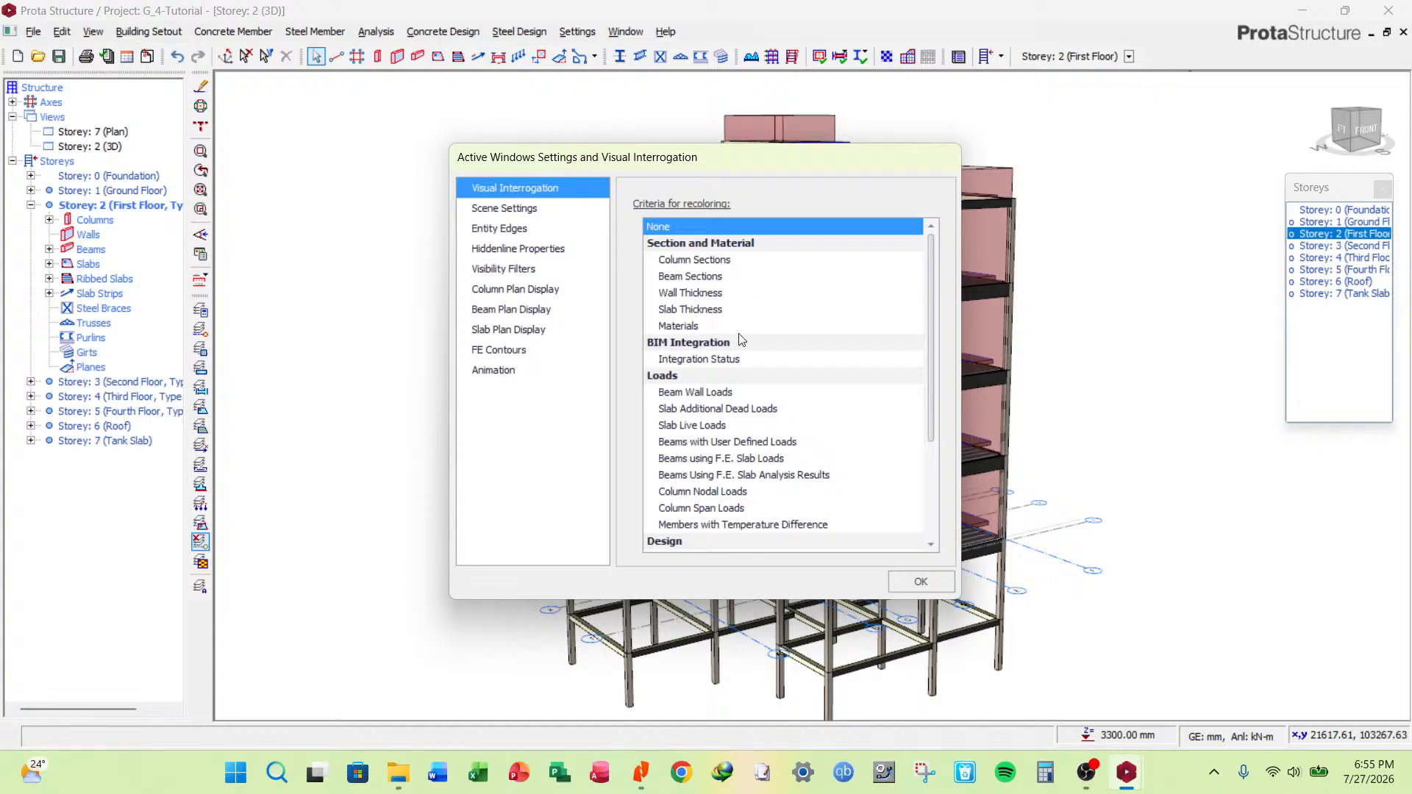
{"action": "scroll", "coordinate": [741, 340], "scroll_direction": "down", "scroll_amount": 3}
{"action": "left_click", "coordinate": [691, 409]}
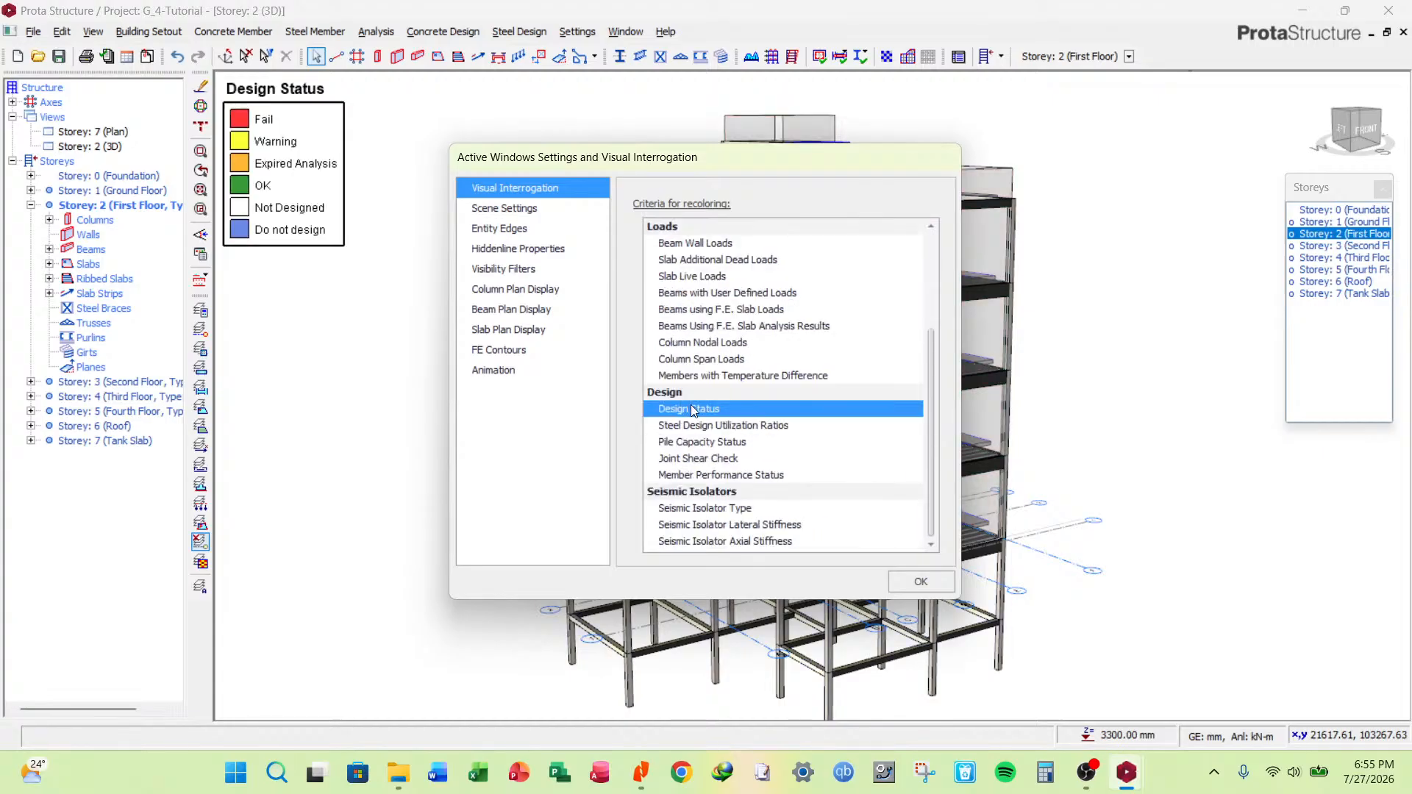
{"action": "key", "text": "Return"}
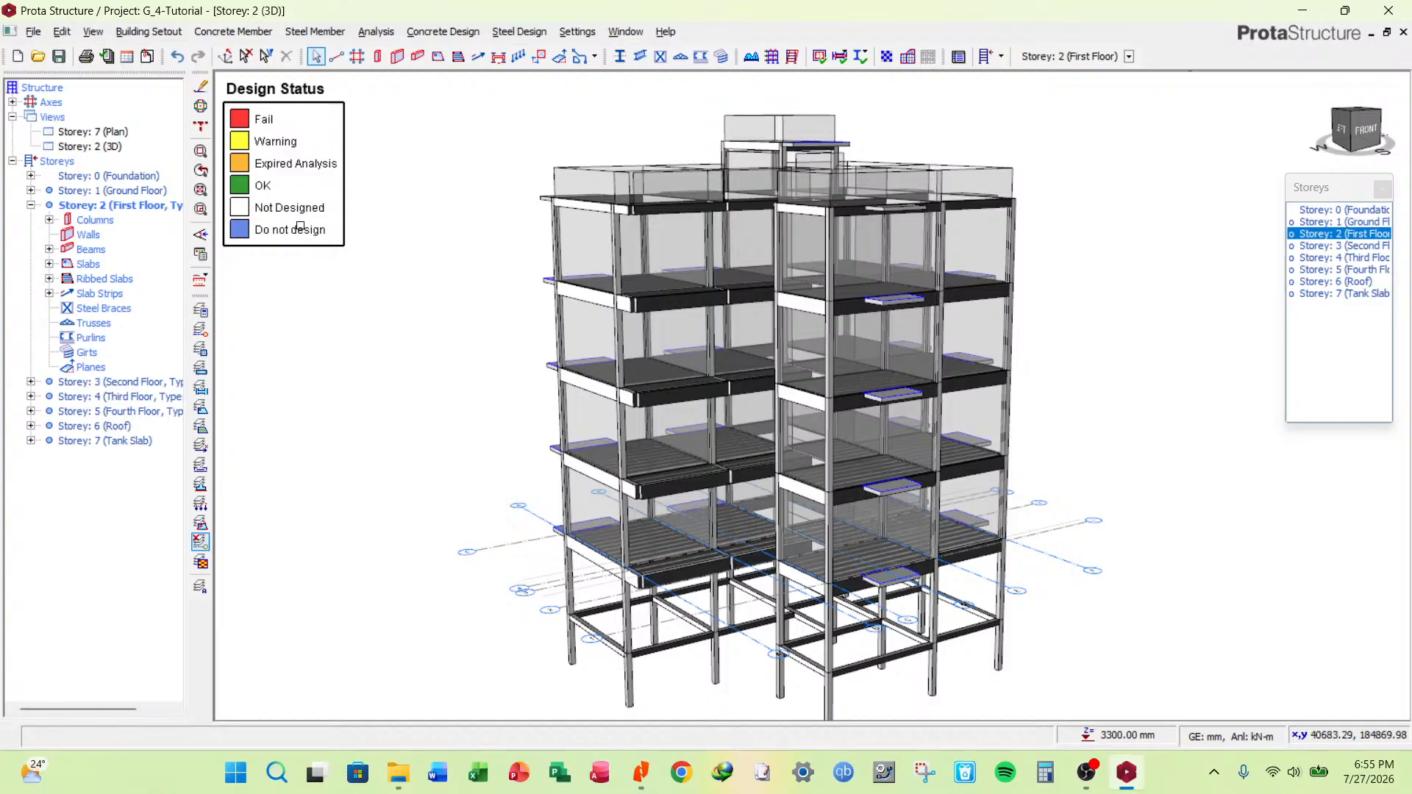
{"action": "scroll", "coordinate": [593, 339], "scroll_direction": "down", "scroll_amount": 3}
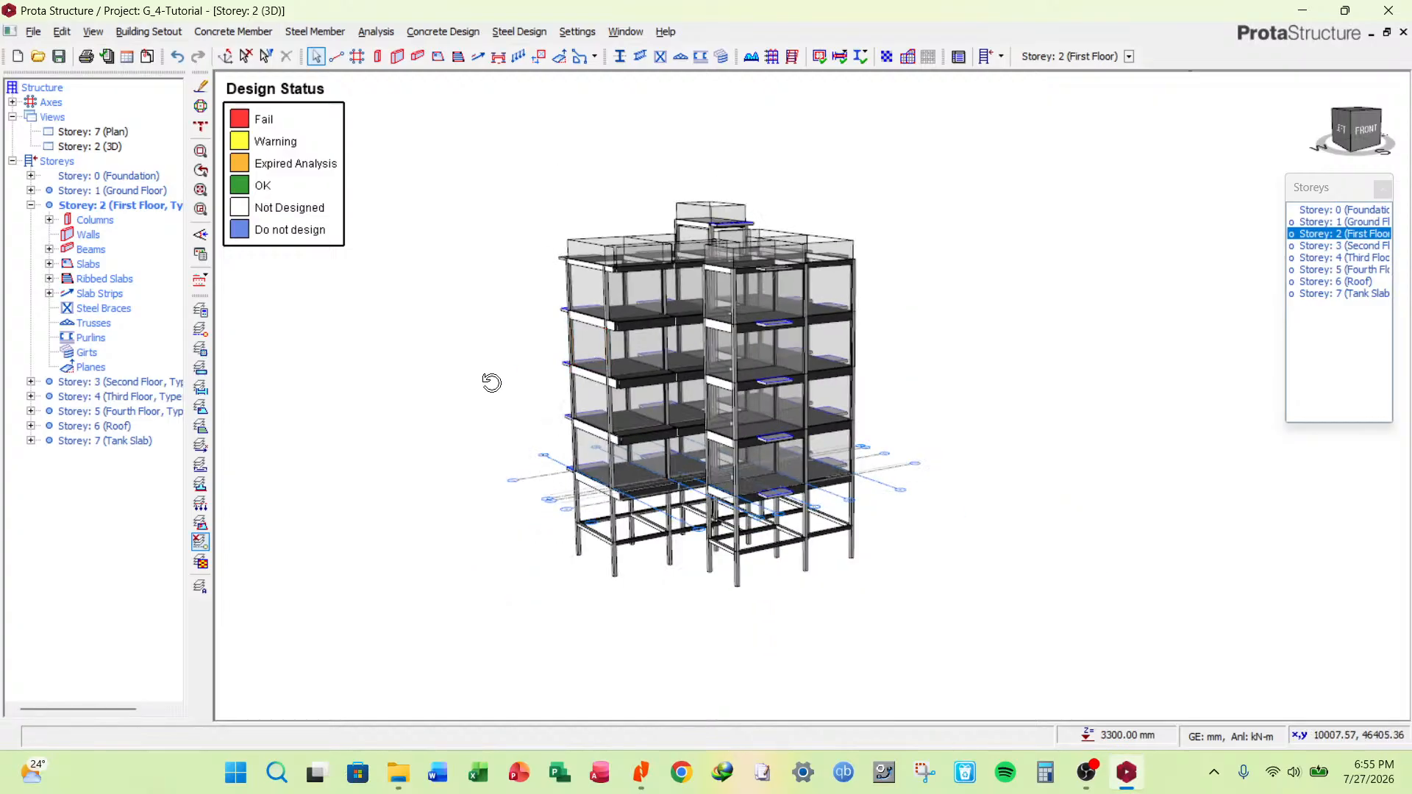
{"action": "middle_click_drag", "start_coordinate": [491, 382], "coordinate": [945, 427]}
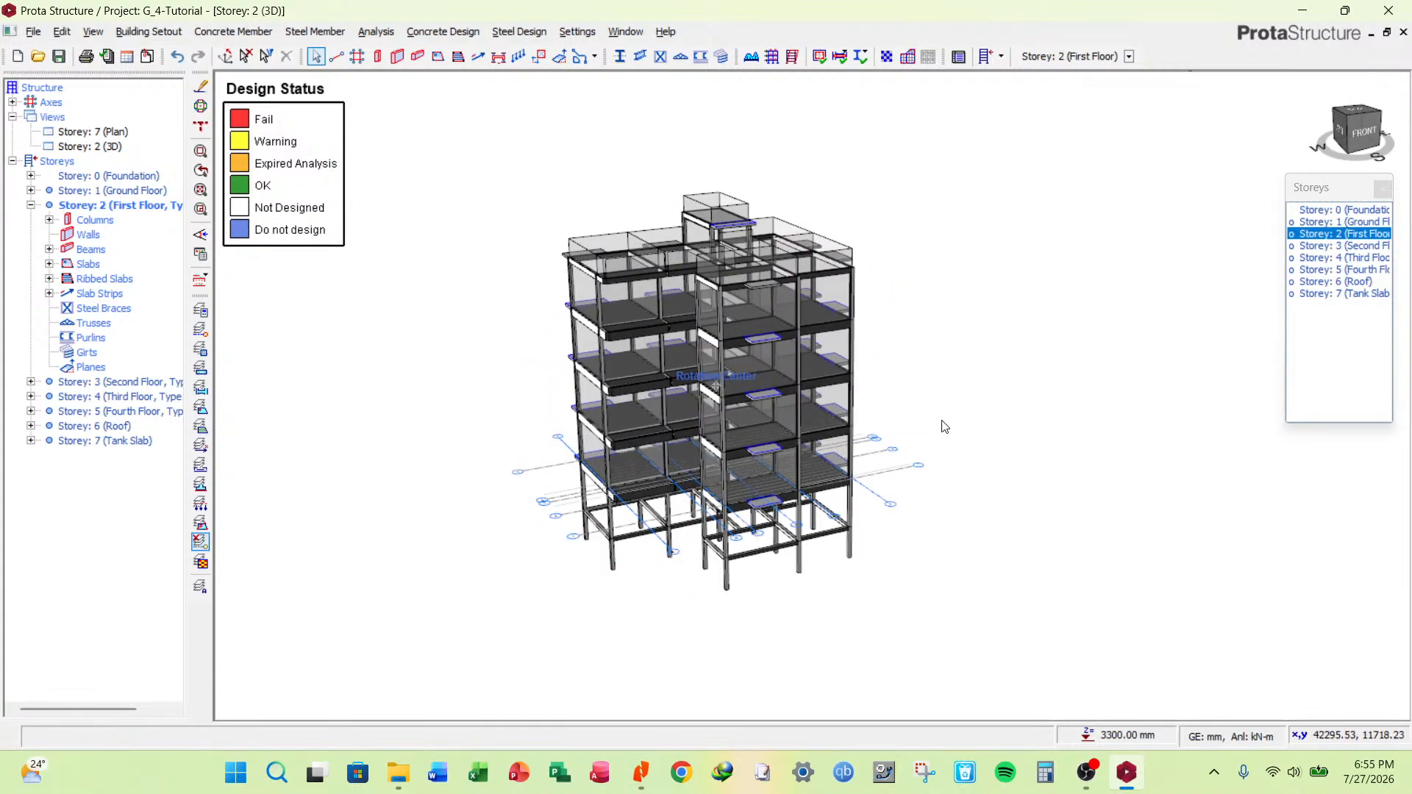
{"action": "scroll", "coordinate": [773, 350], "scroll_direction": "up", "scroll_amount": 1}
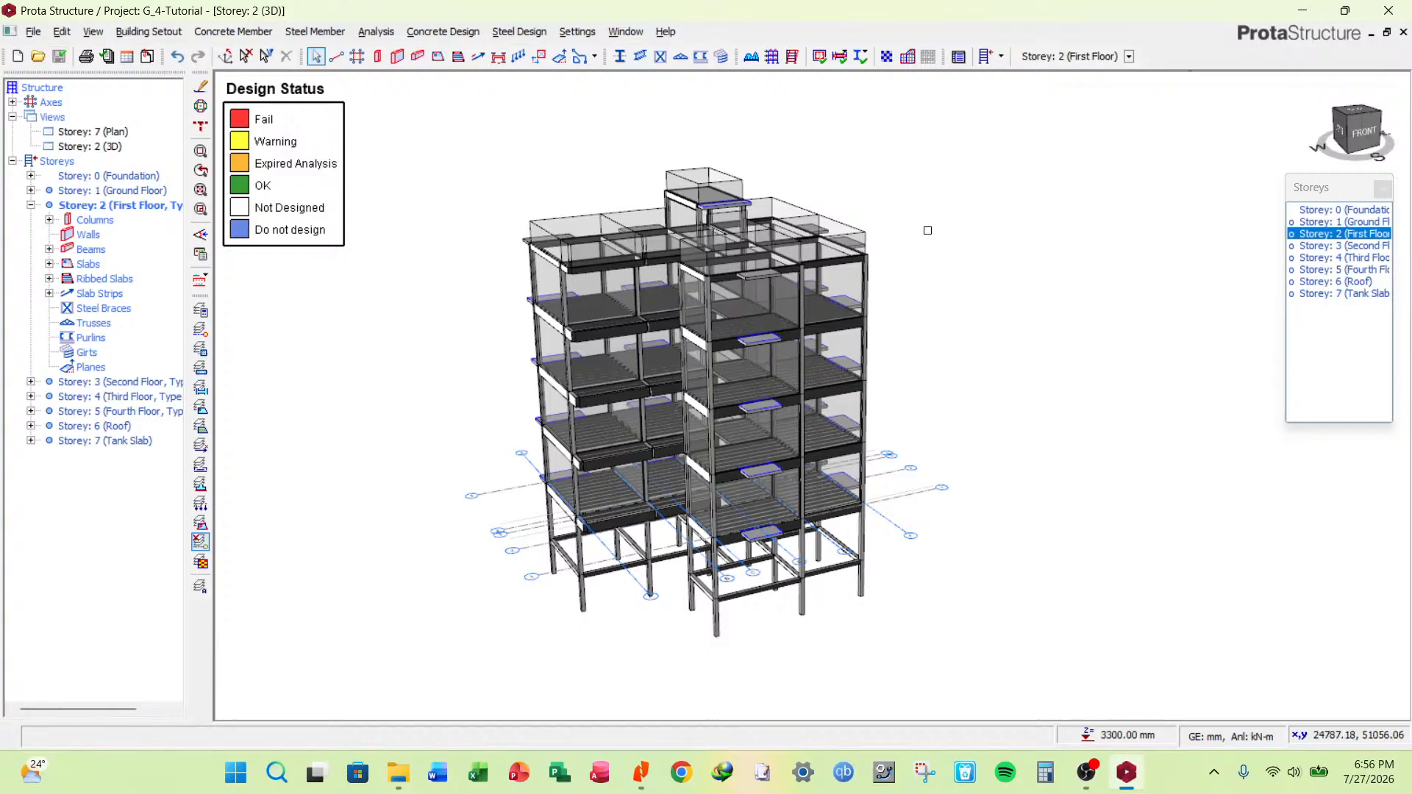
In the storey beam design settings, set the top edge, bottom edge and section side concrete covers to 25 mm.
{"action": "left_click", "coordinate": [578, 31]}
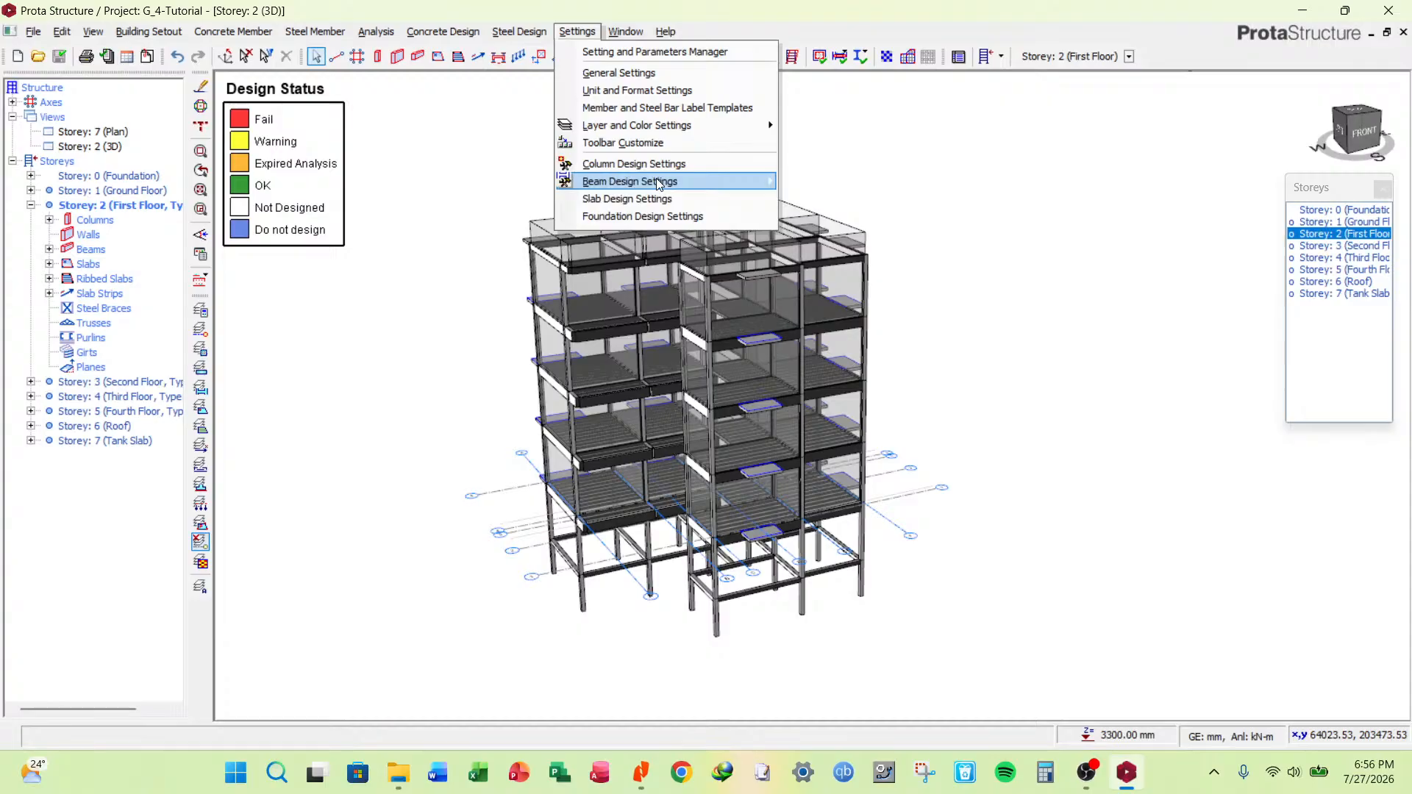
{"action": "mouse_move", "coordinate": [703, 184]}
{"action": "left_click", "coordinate": [845, 184]}
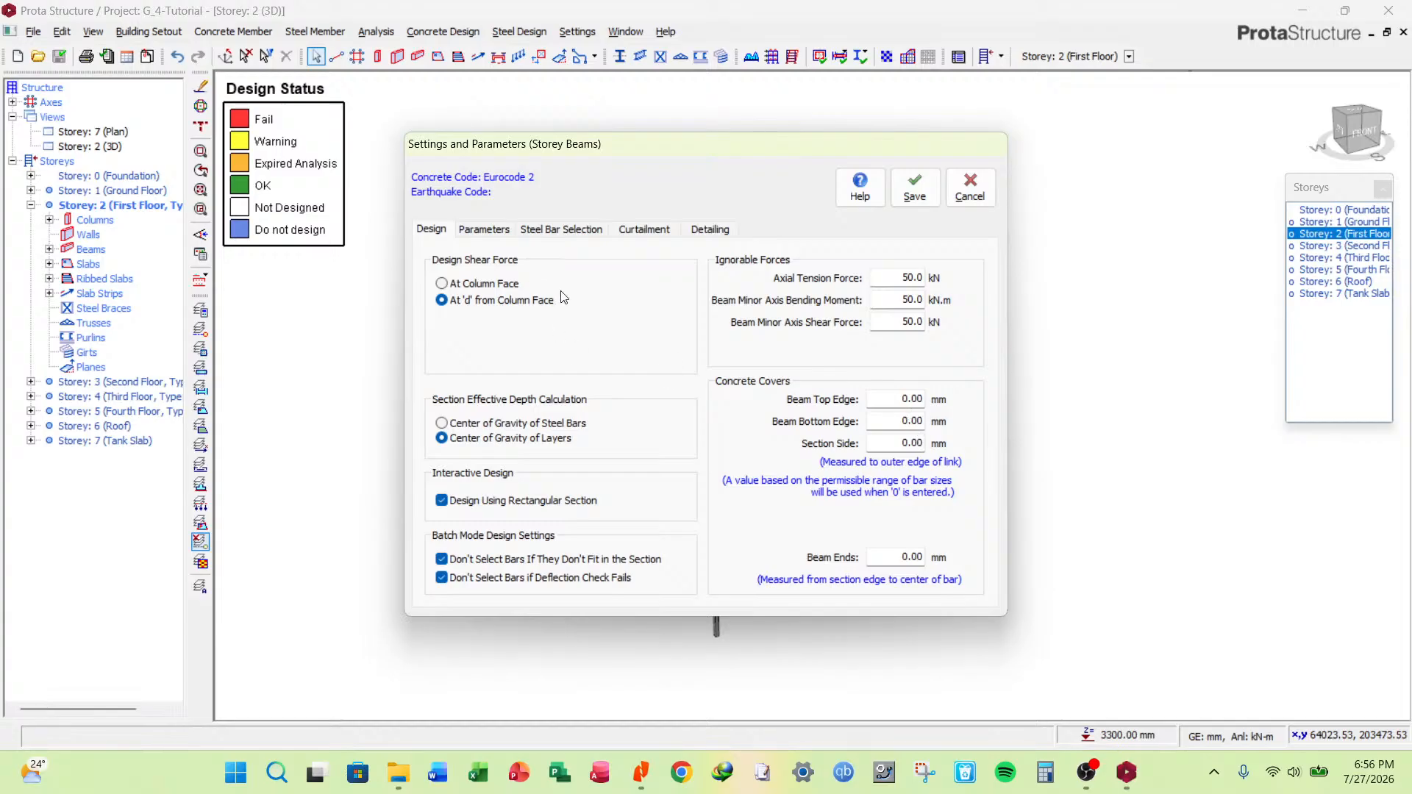
{"action": "left_click", "coordinate": [902, 397]}
{"action": "type", "text": "25"}
{"action": "key", "text": "Tab"}
{"action": "type", "text": "25"}
{"action": "key", "text": "Tab"}
{"action": "type", "text": "25"}
{"action": "left_click", "coordinate": [903, 441]}
Set both the minimum and maximum beam steel diameters to H16 in the beam parameters.
{"action": "left_click", "coordinate": [497, 233]}
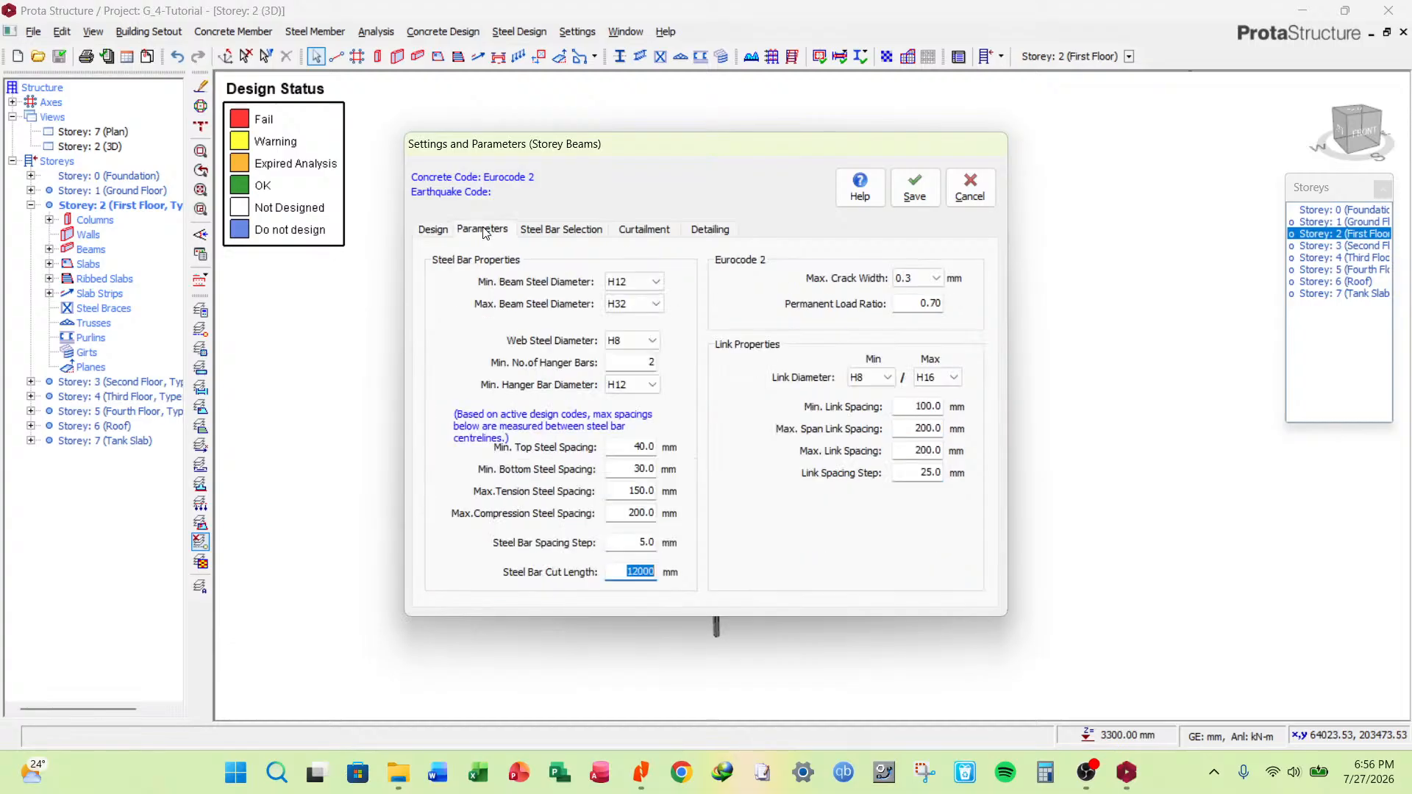
{"action": "left_click", "coordinate": [646, 283]}
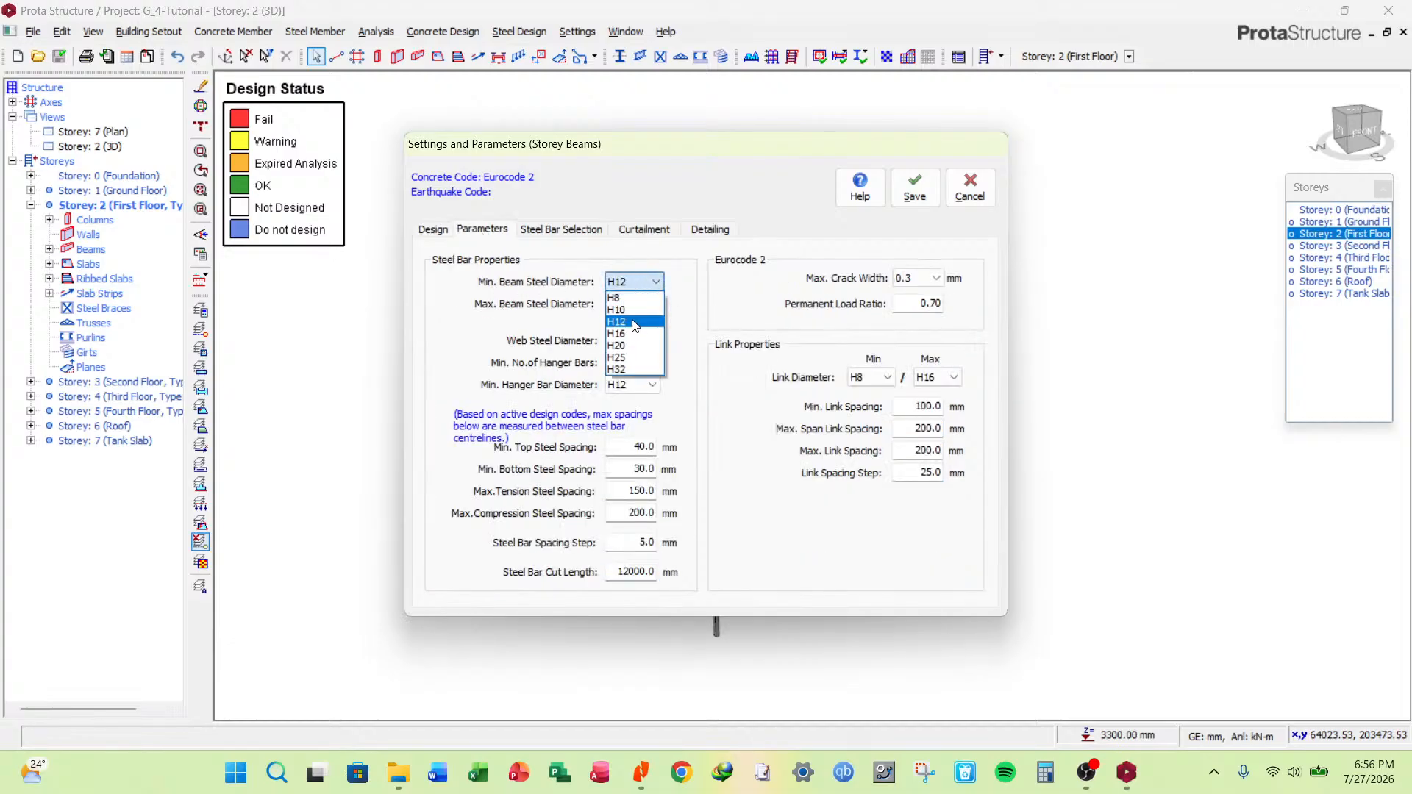
{"action": "left_click", "coordinate": [631, 333]}
{"action": "left_click", "coordinate": [634, 304]}
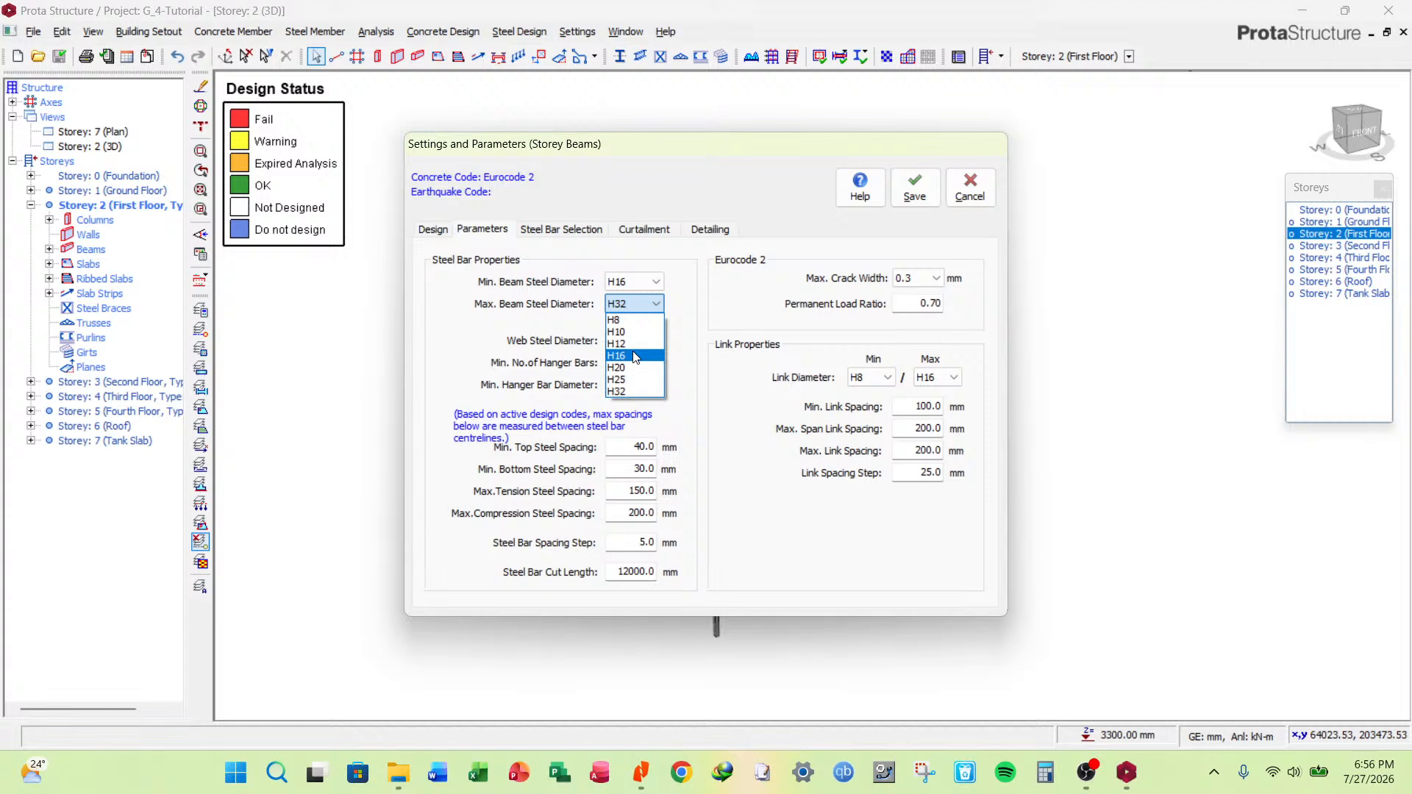
{"action": "left_click", "coordinate": [636, 356]}
Set the web steel and minimum hanger bar diameters to H16 and the maximum link diameter to H8.
{"action": "left_click", "coordinate": [640, 340]}
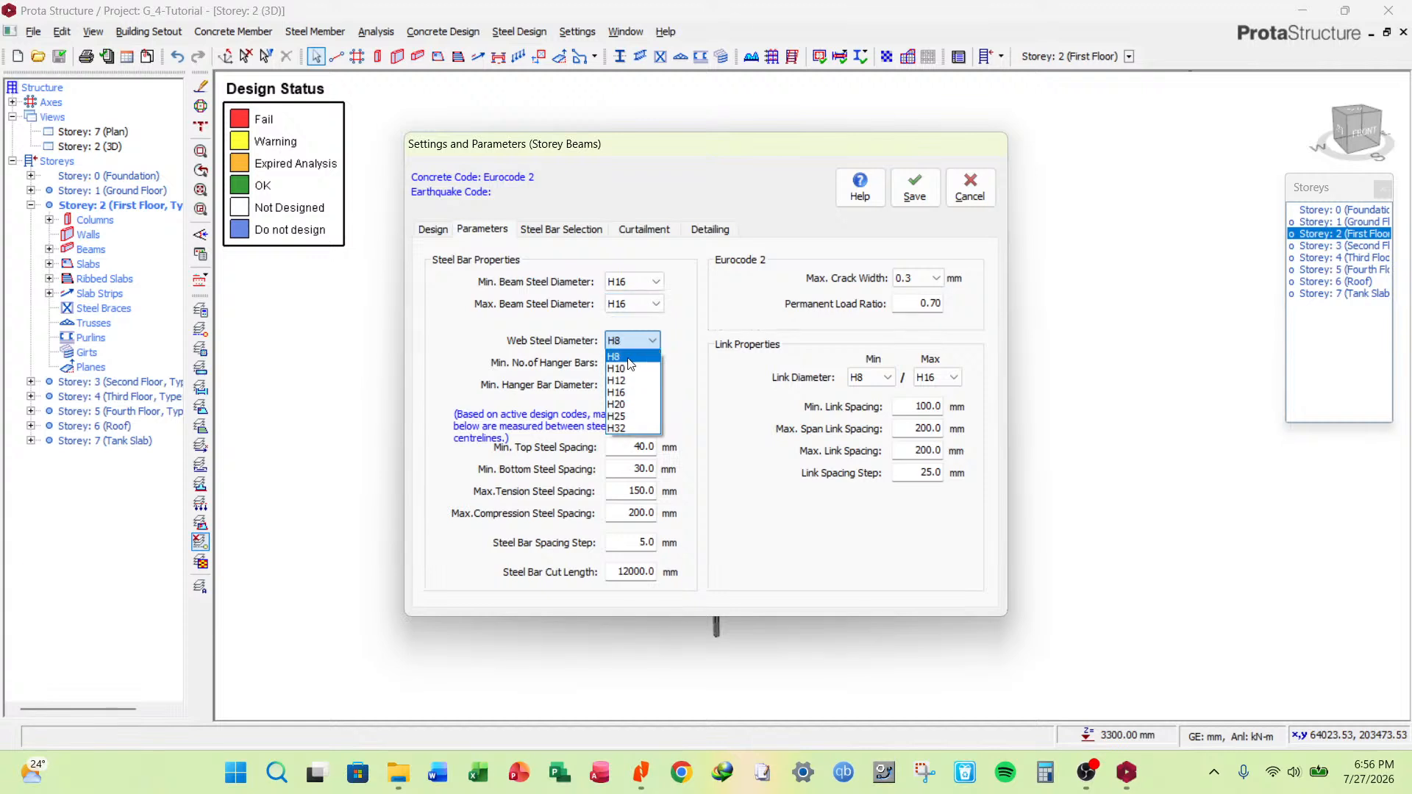
{"action": "left_click", "coordinate": [630, 363]}
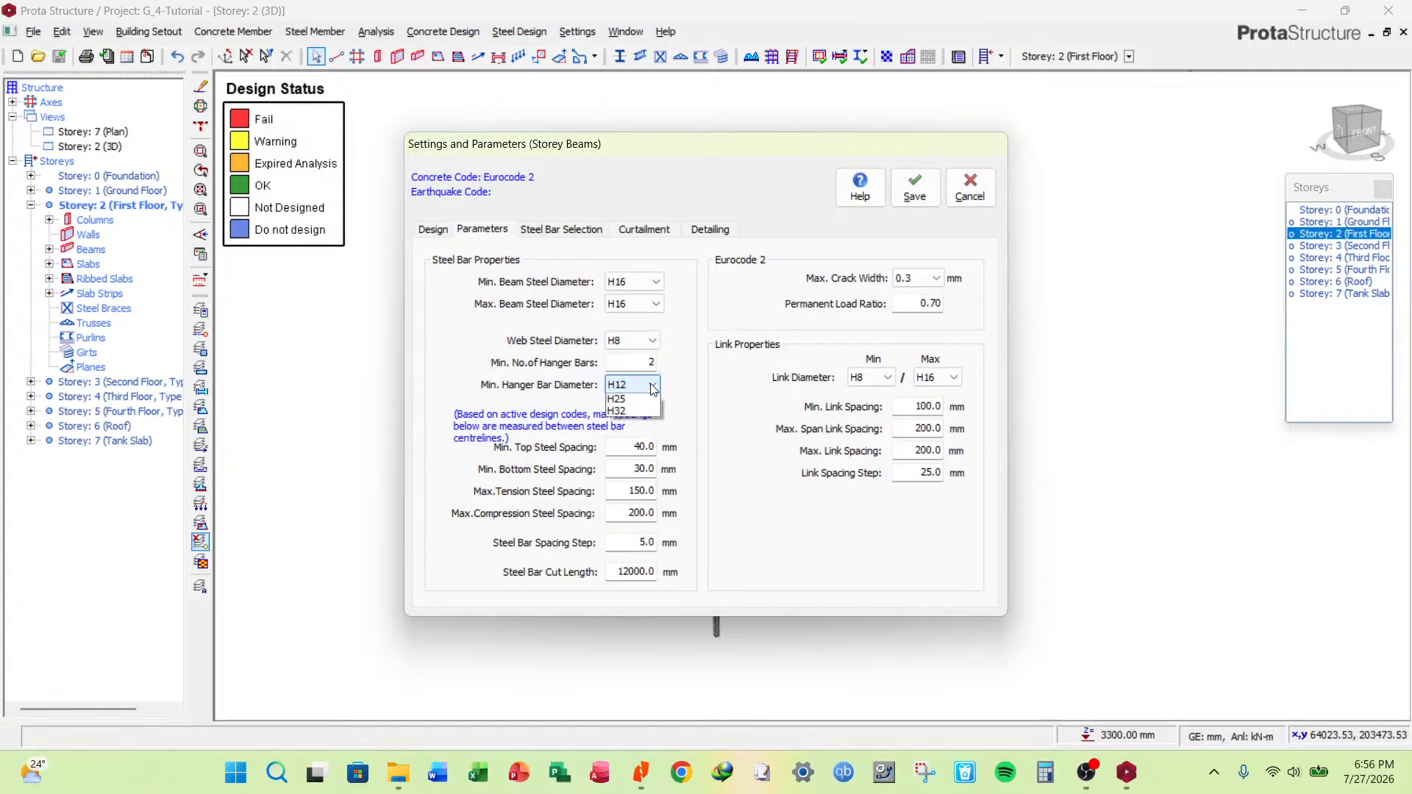
{"action": "left_click", "coordinate": [631, 384]}
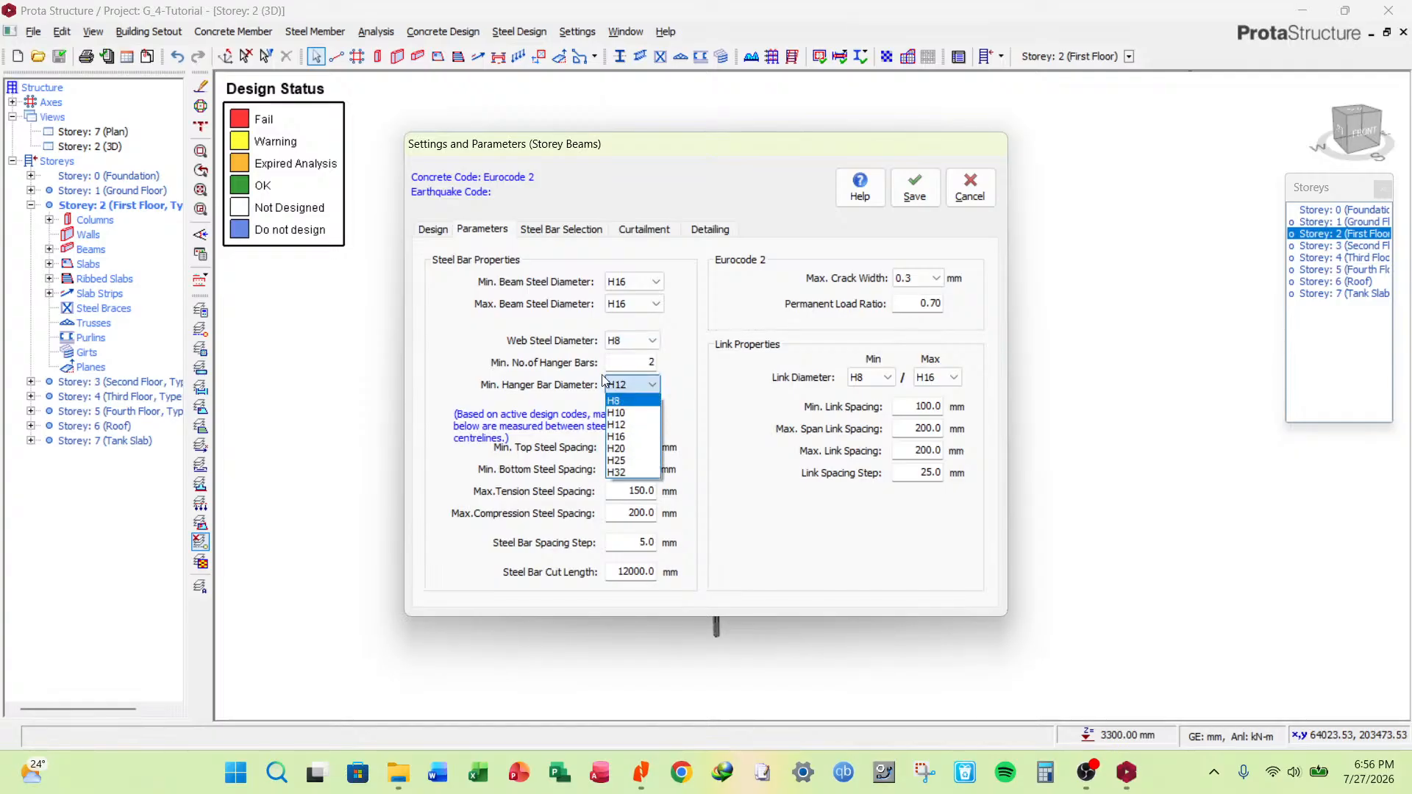
{"action": "left_click", "coordinate": [590, 366]}
{"action": "left_click", "coordinate": [651, 386]}
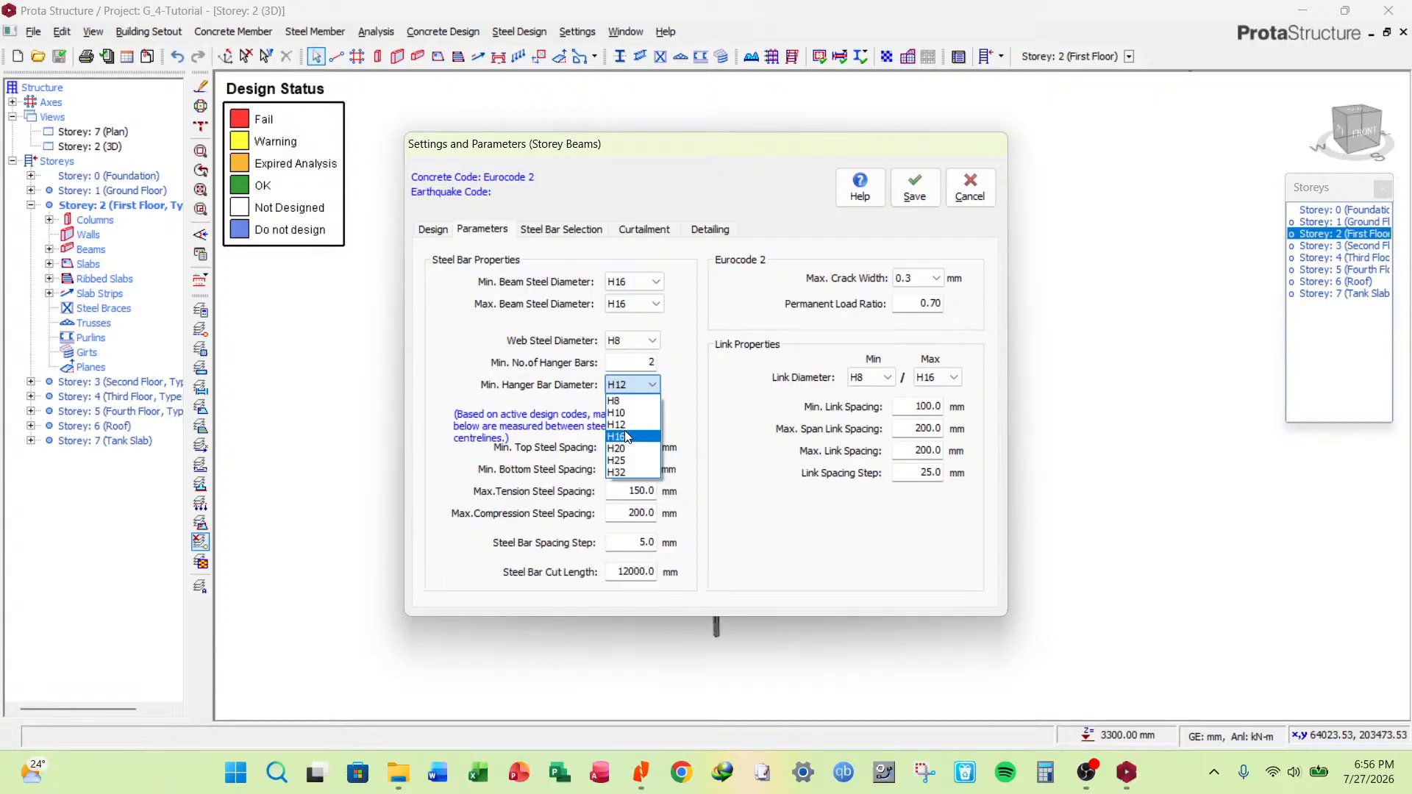
{"action": "left_click", "coordinate": [630, 439]}
{"action": "left_click", "coordinate": [640, 342]}
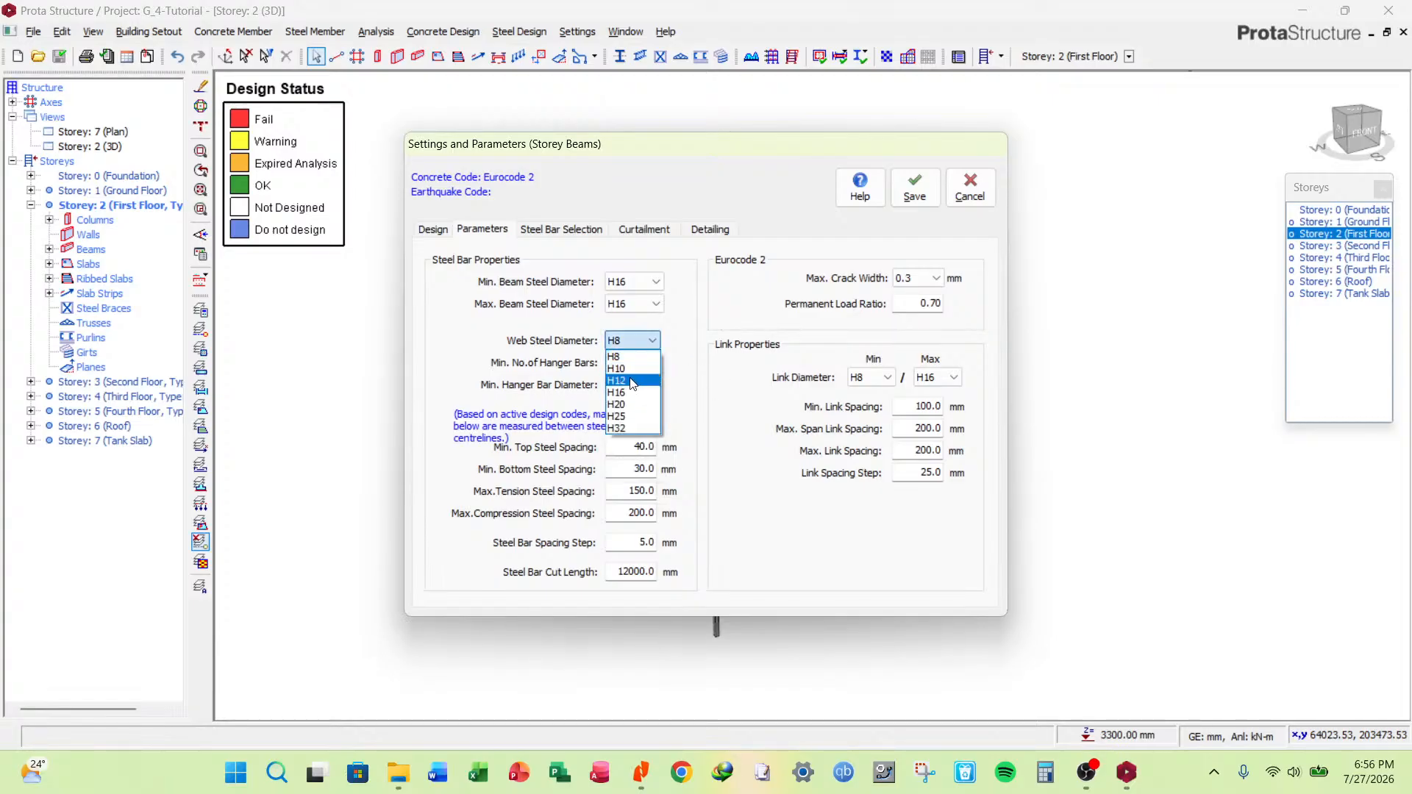
{"action": "left_click", "coordinate": [630, 394]}
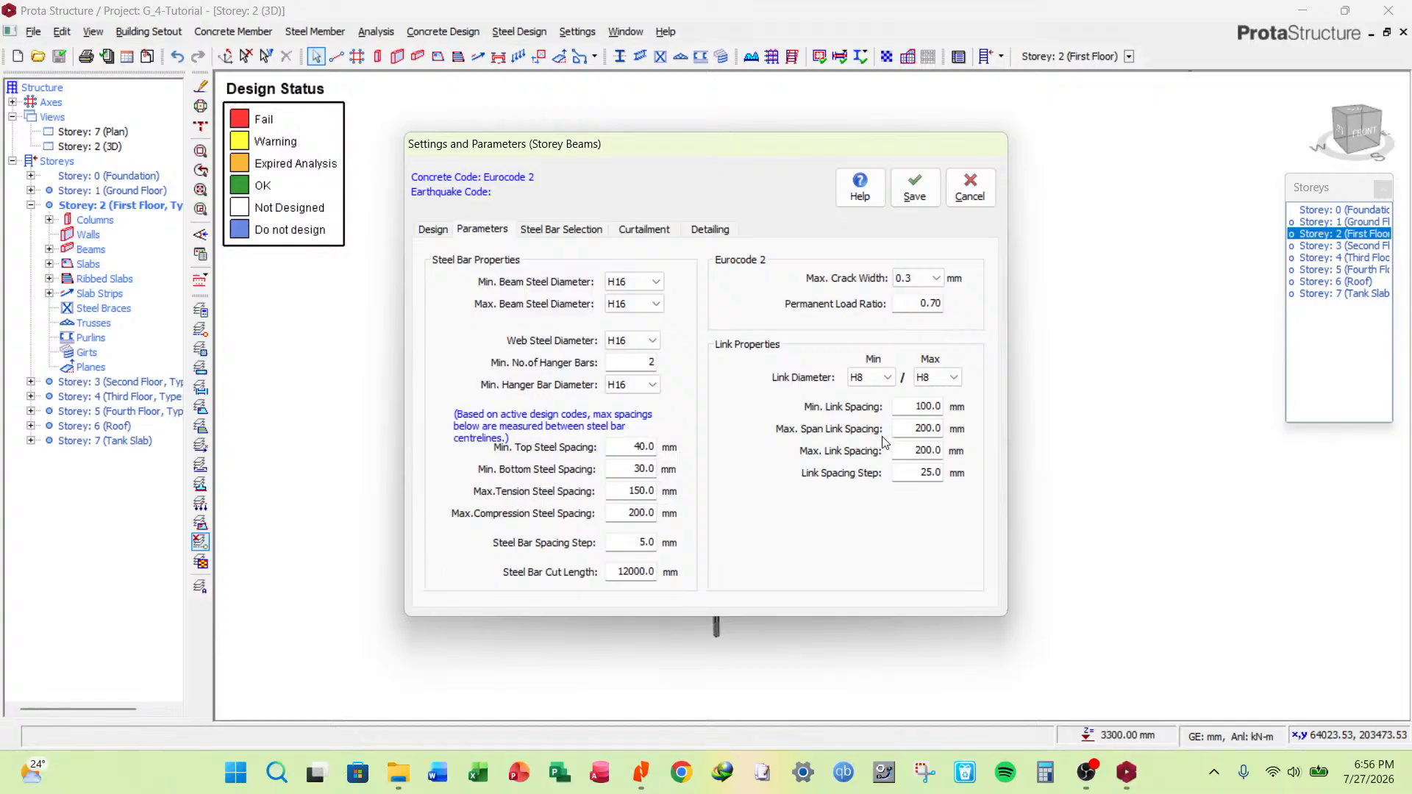
Set the rib link type to Standard in the beam steel bar selection settings.
{"action": "left_click", "coordinate": [569, 230]}
{"action": "left_click", "coordinate": [508, 264]}
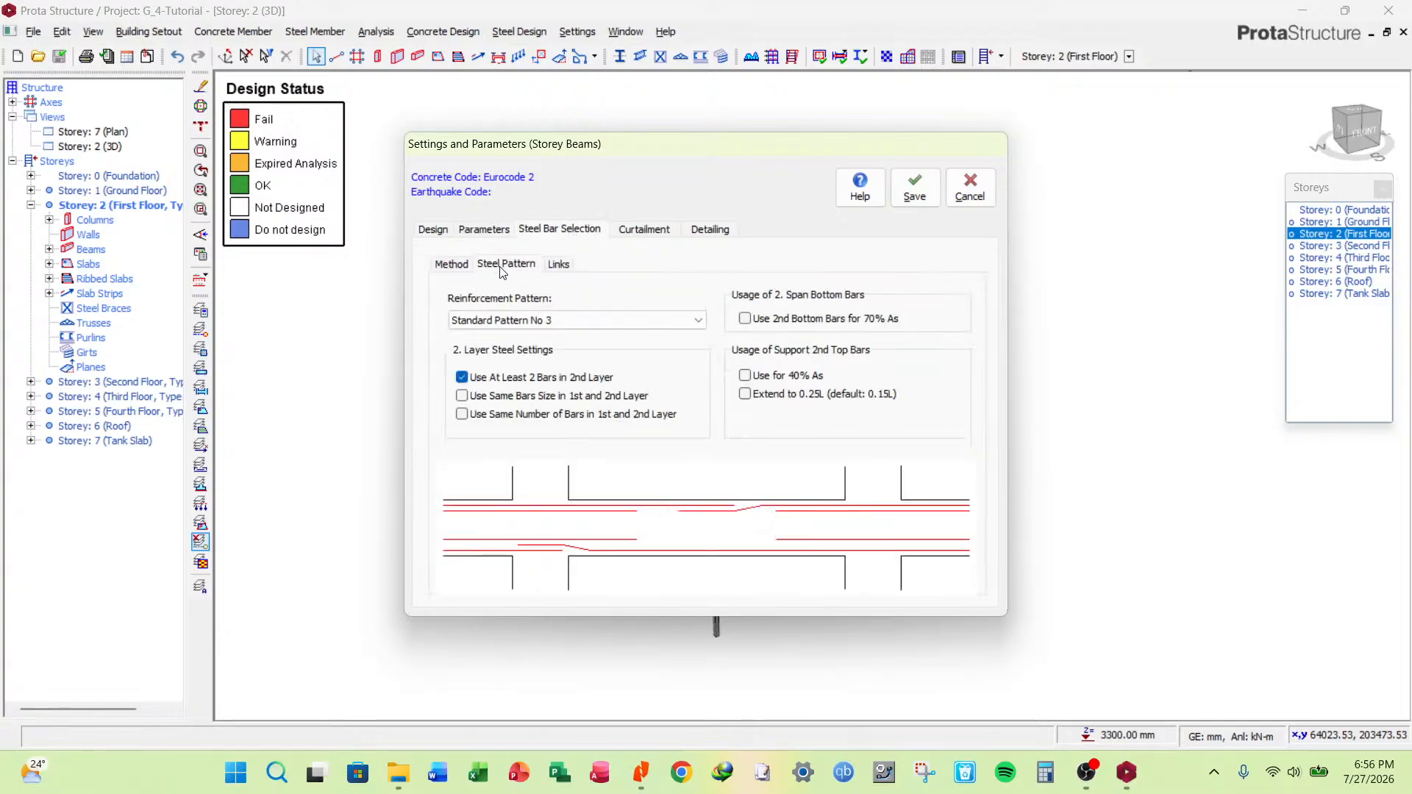
{"action": "left_click", "coordinate": [564, 266]}
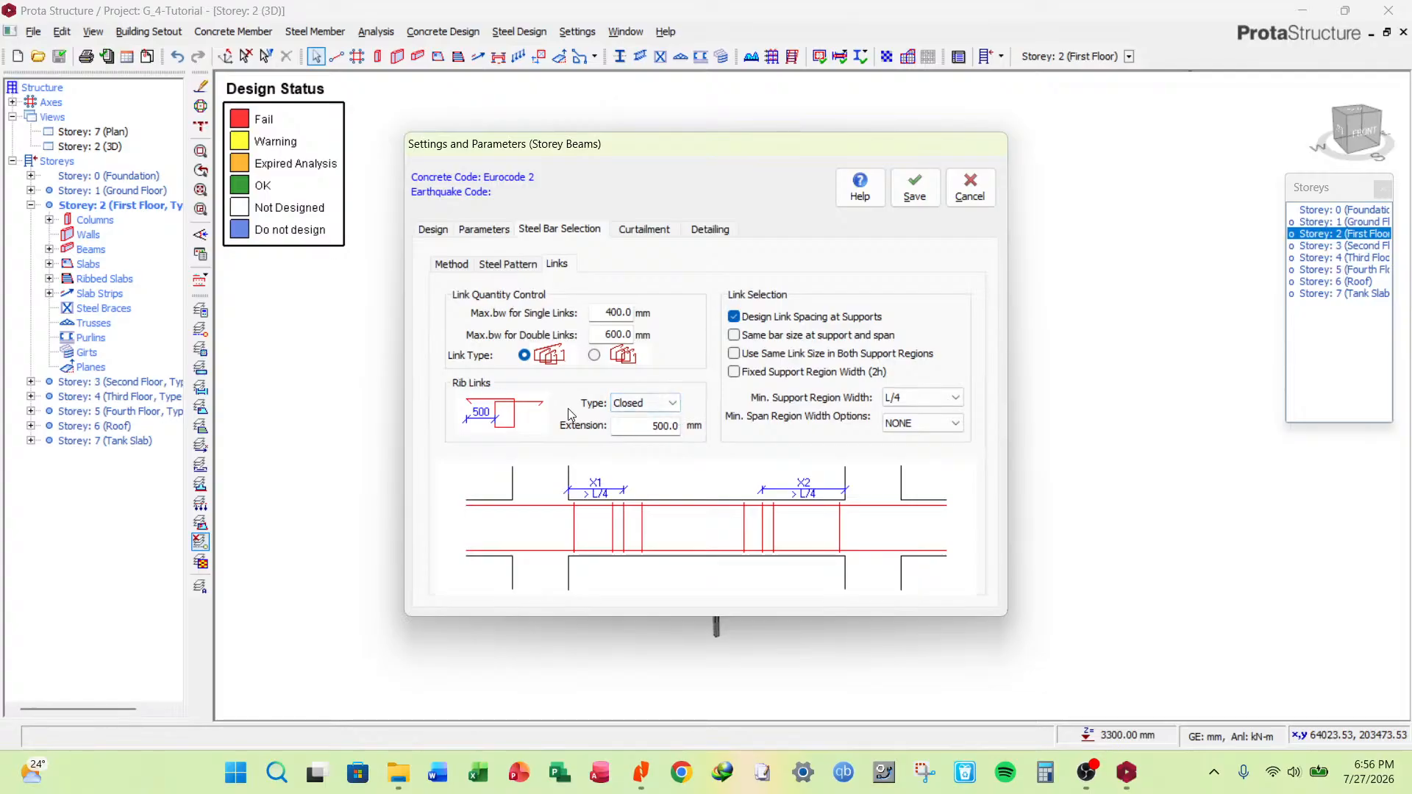
{"action": "left_click", "coordinate": [614, 404]}
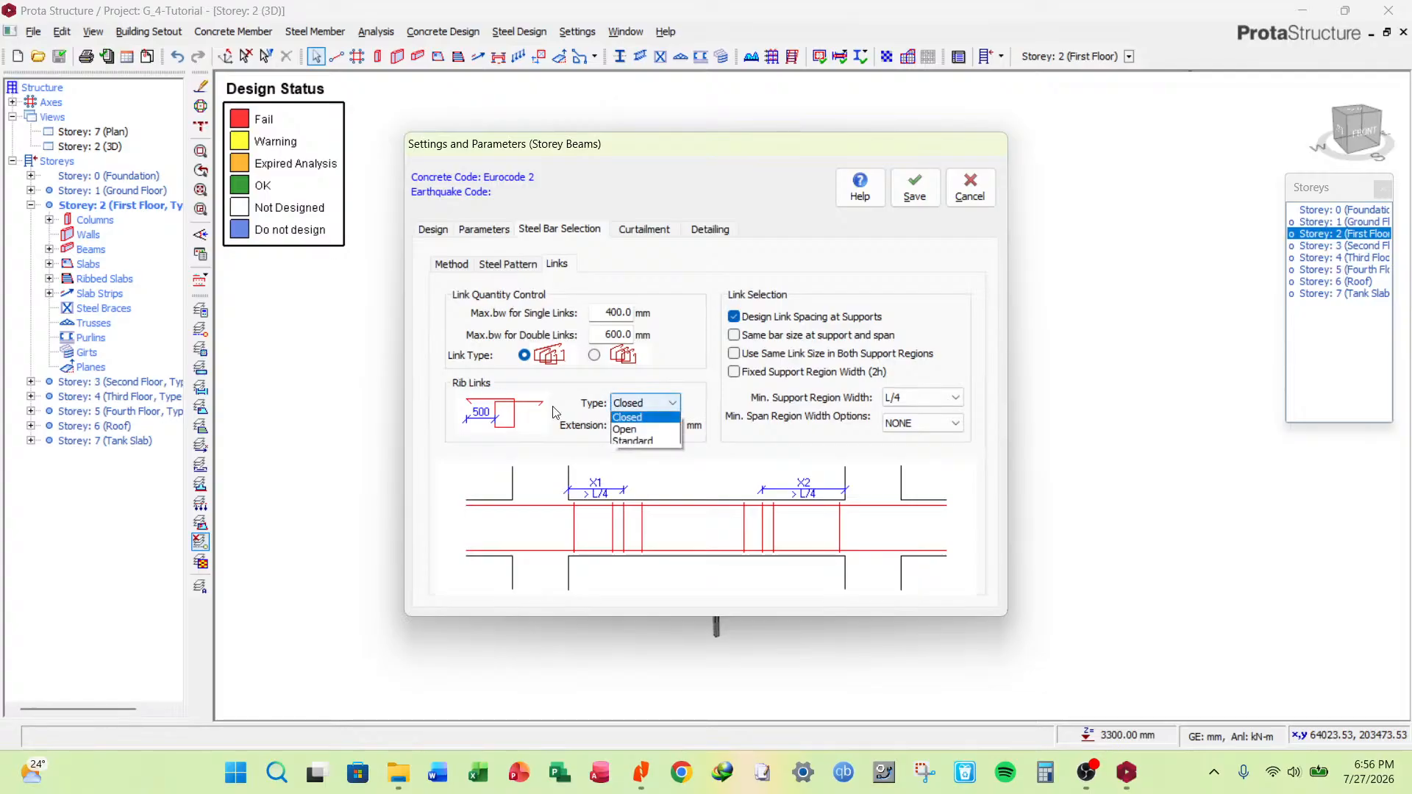
{"action": "left_click", "coordinate": [634, 443]}
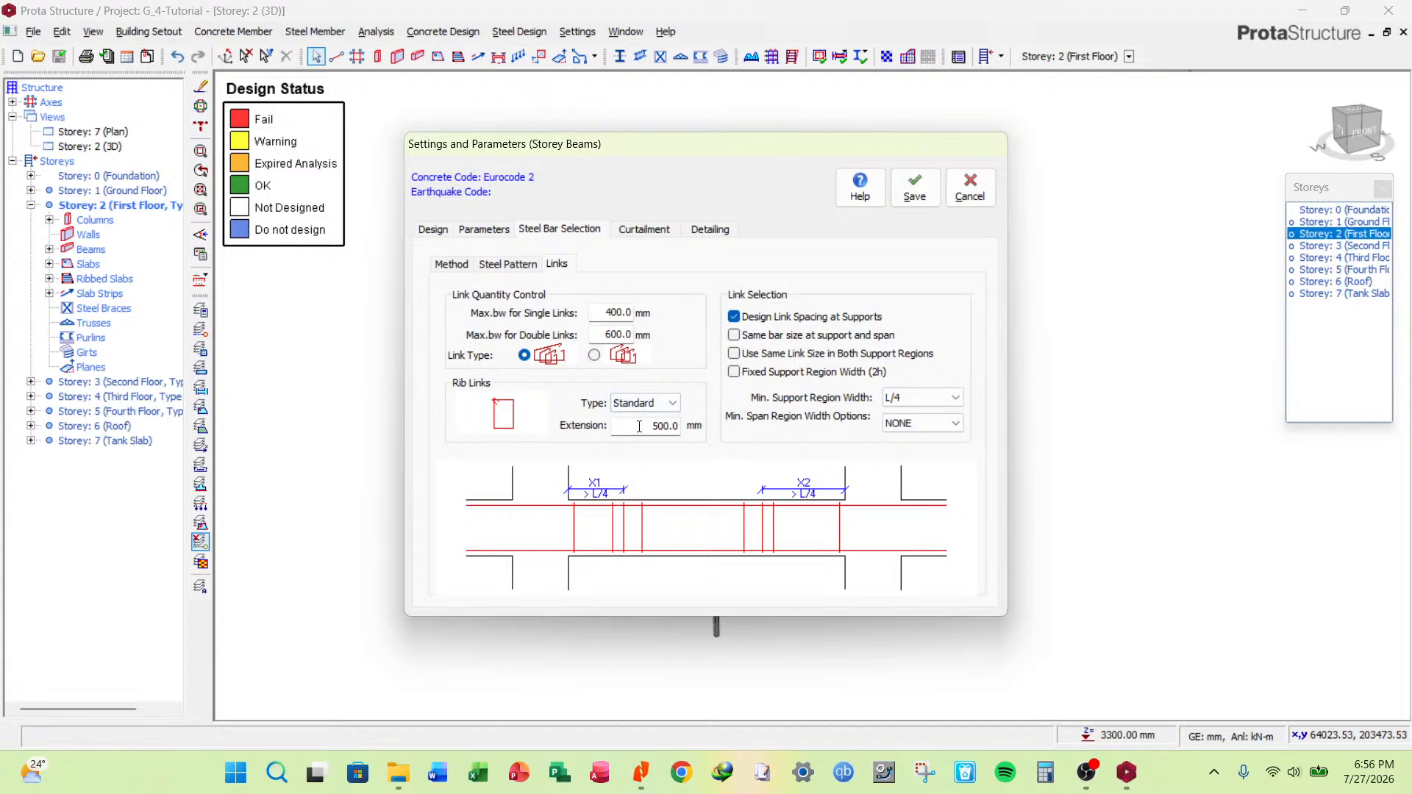
Set the extension of the Standard rib links to 50 mm.
{"action": "double_click", "coordinate": [640, 426]}
{"action": "left_click", "coordinate": [641, 406]}
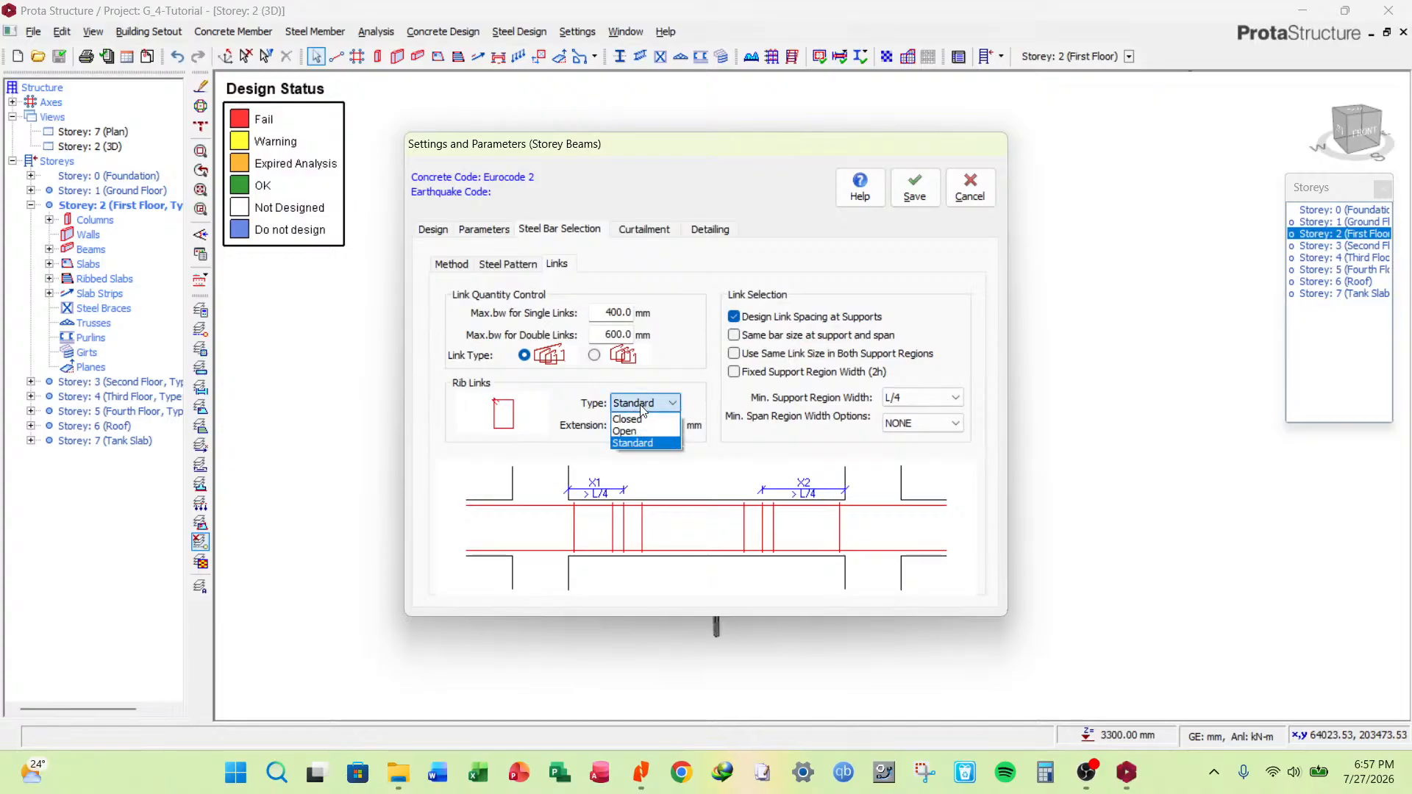
{"action": "left_click", "coordinate": [633, 442]}
{"action": "key", "text": "Tab"}
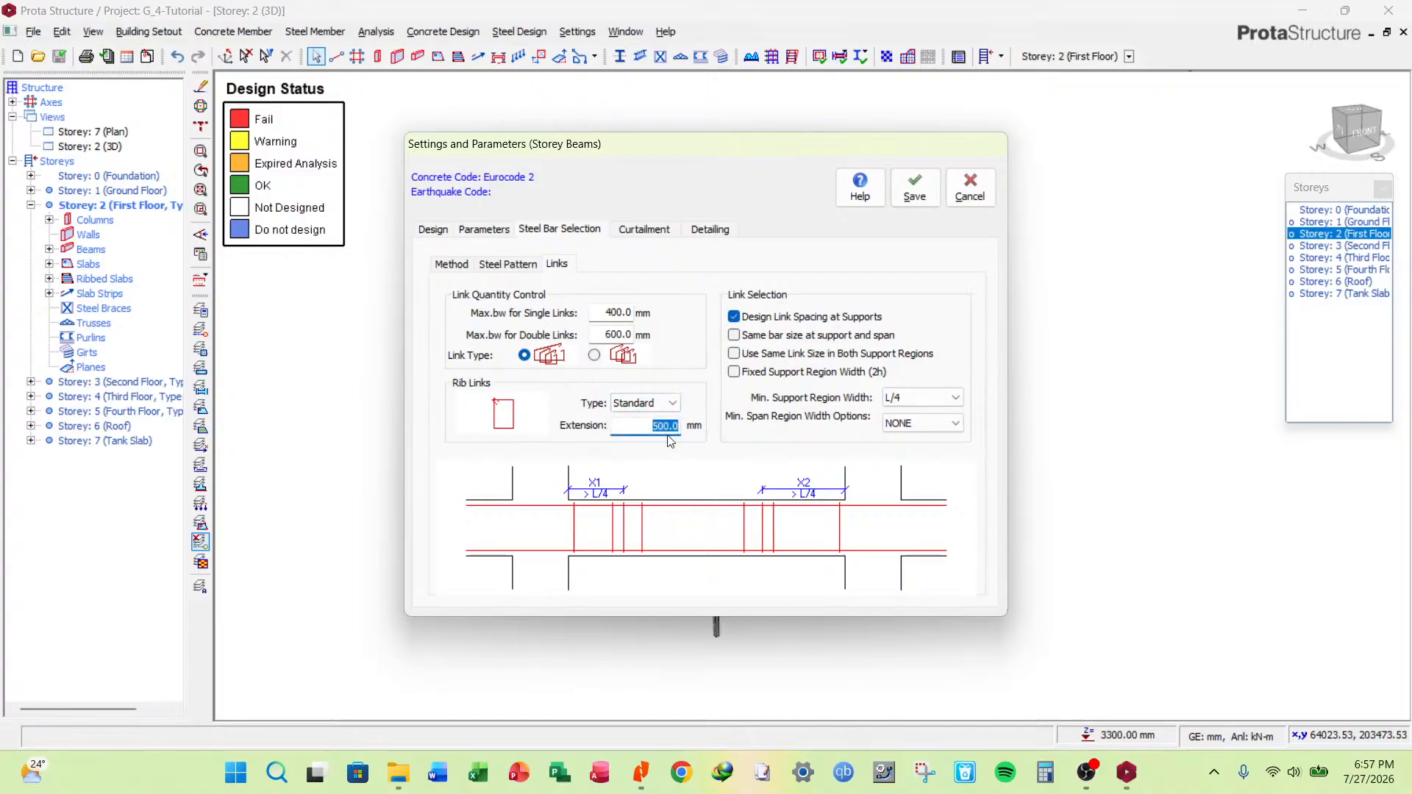
{"action": "type", "text": "50"}
{"action": "left_click", "coordinate": [642, 403]}
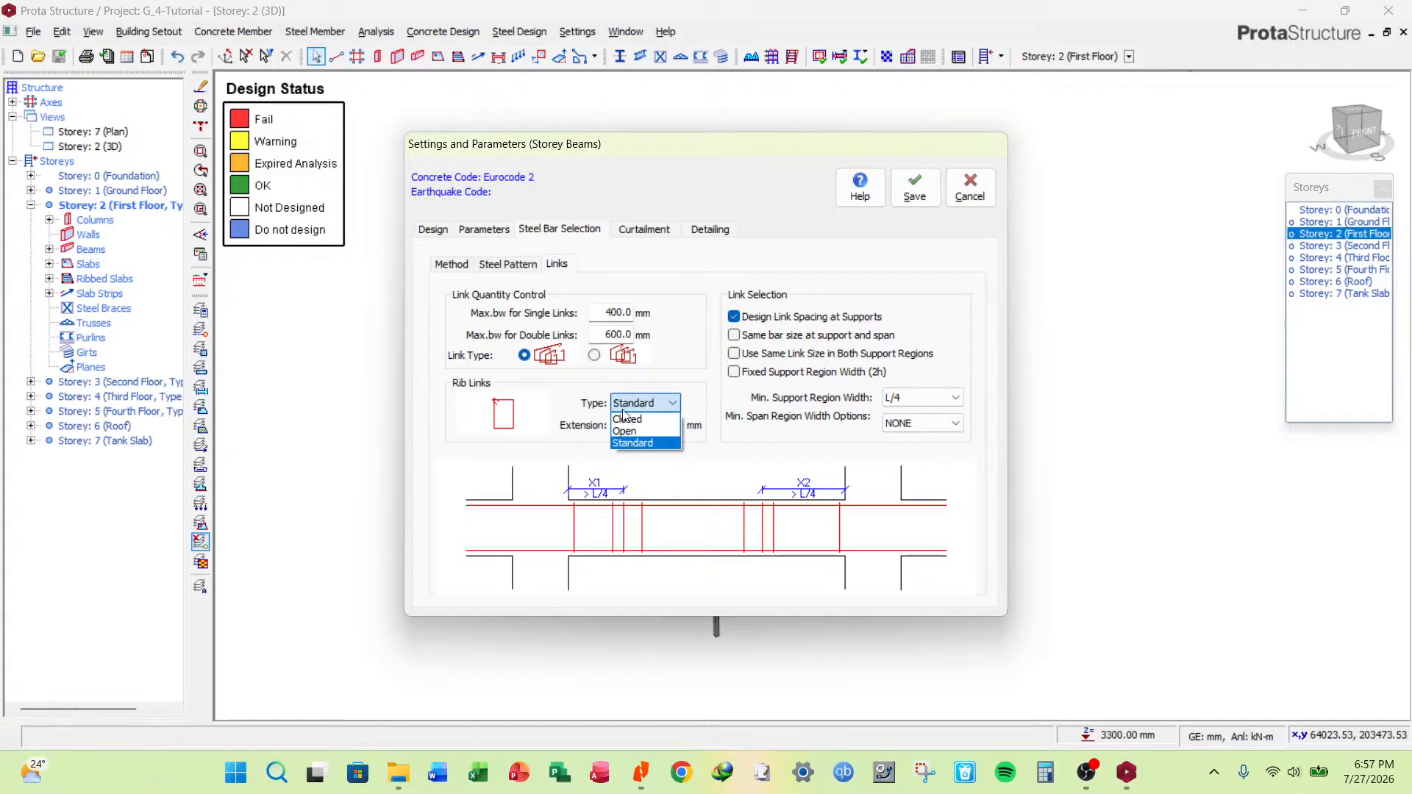
{"action": "left_click", "coordinate": [635, 442]}
{"action": "double_click", "coordinate": [662, 428]}
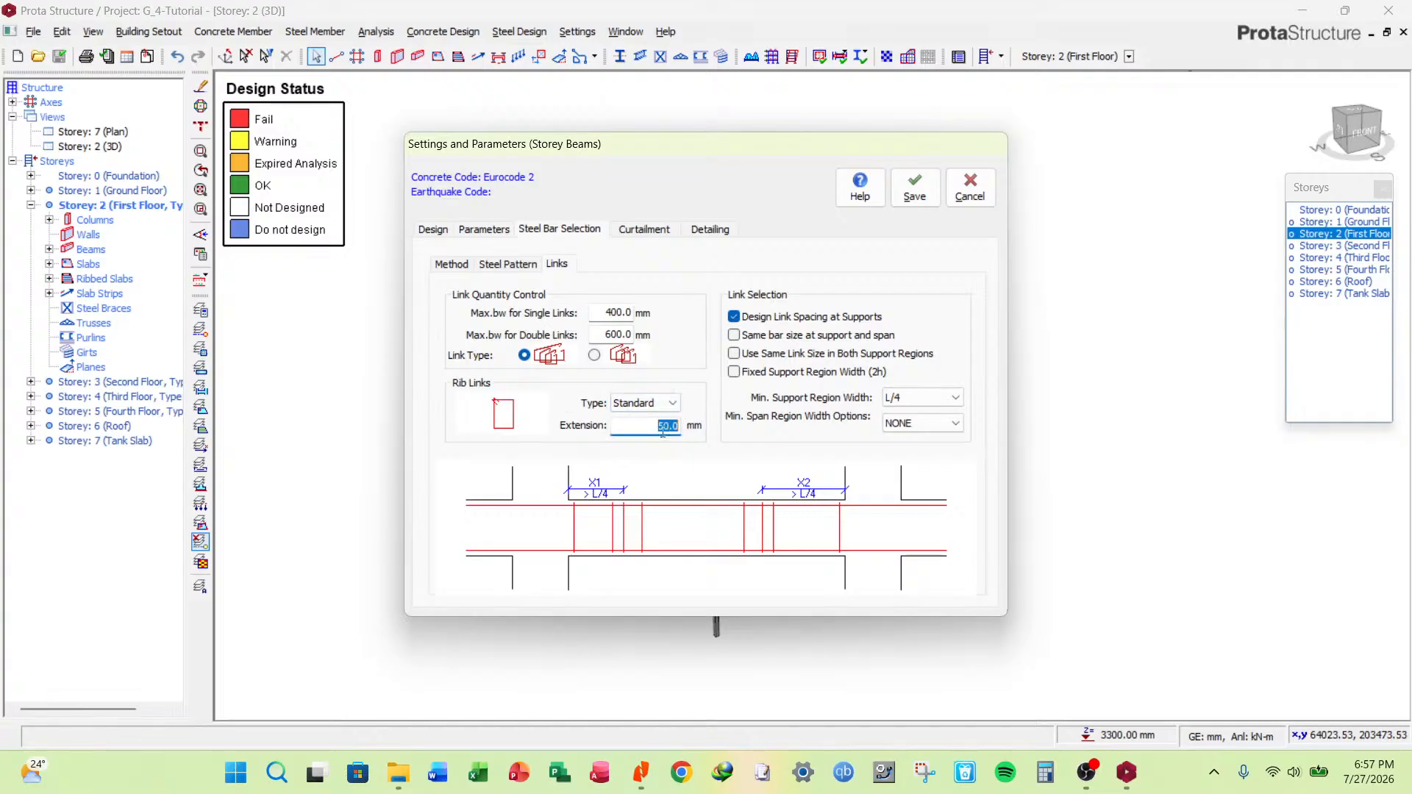
{"action": "left_click", "coordinate": [657, 424]}
Turn off link spacing design at supports and save the beam settings, updating the concrete cover of all beams.
{"action": "left_click", "coordinate": [734, 317]}
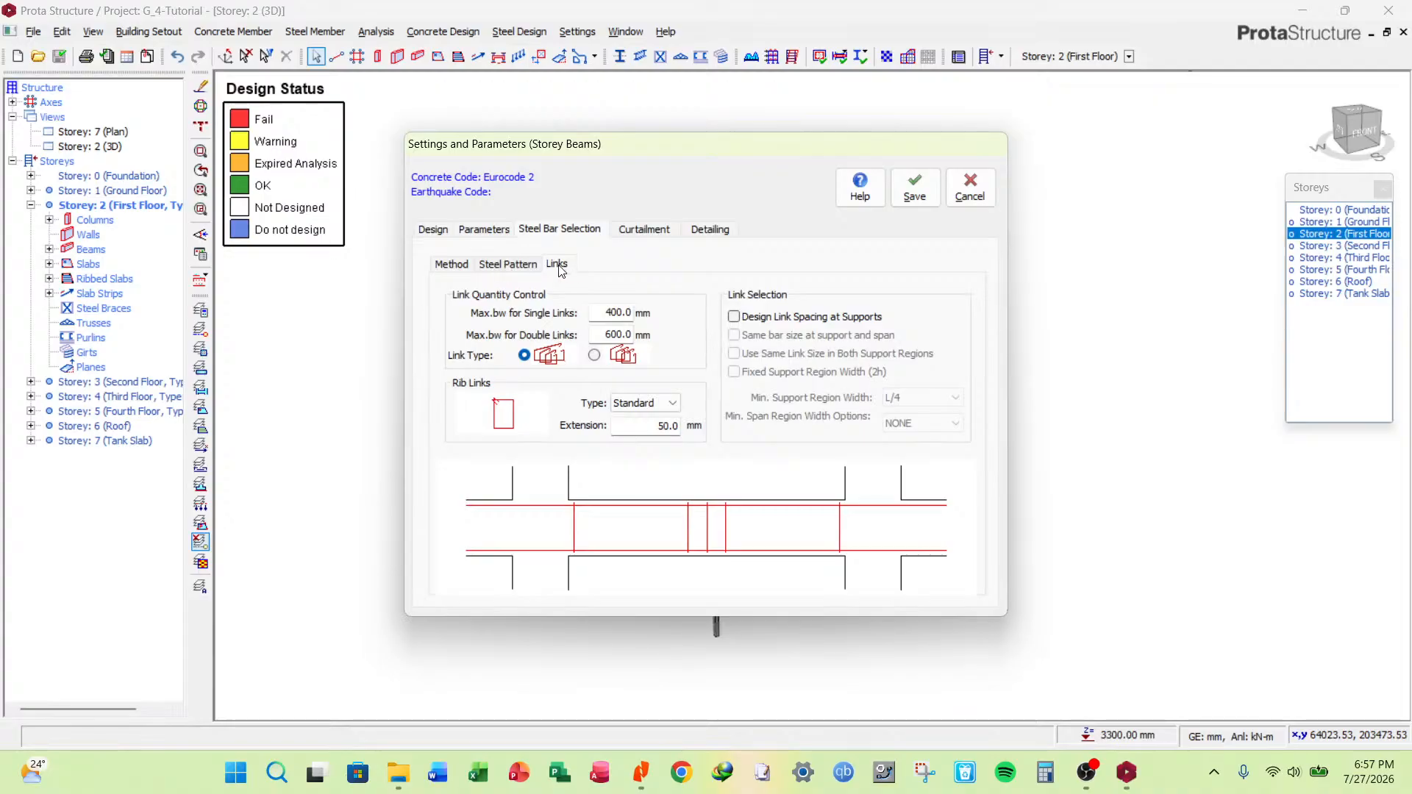
{"action": "left_click", "coordinate": [515, 269]}
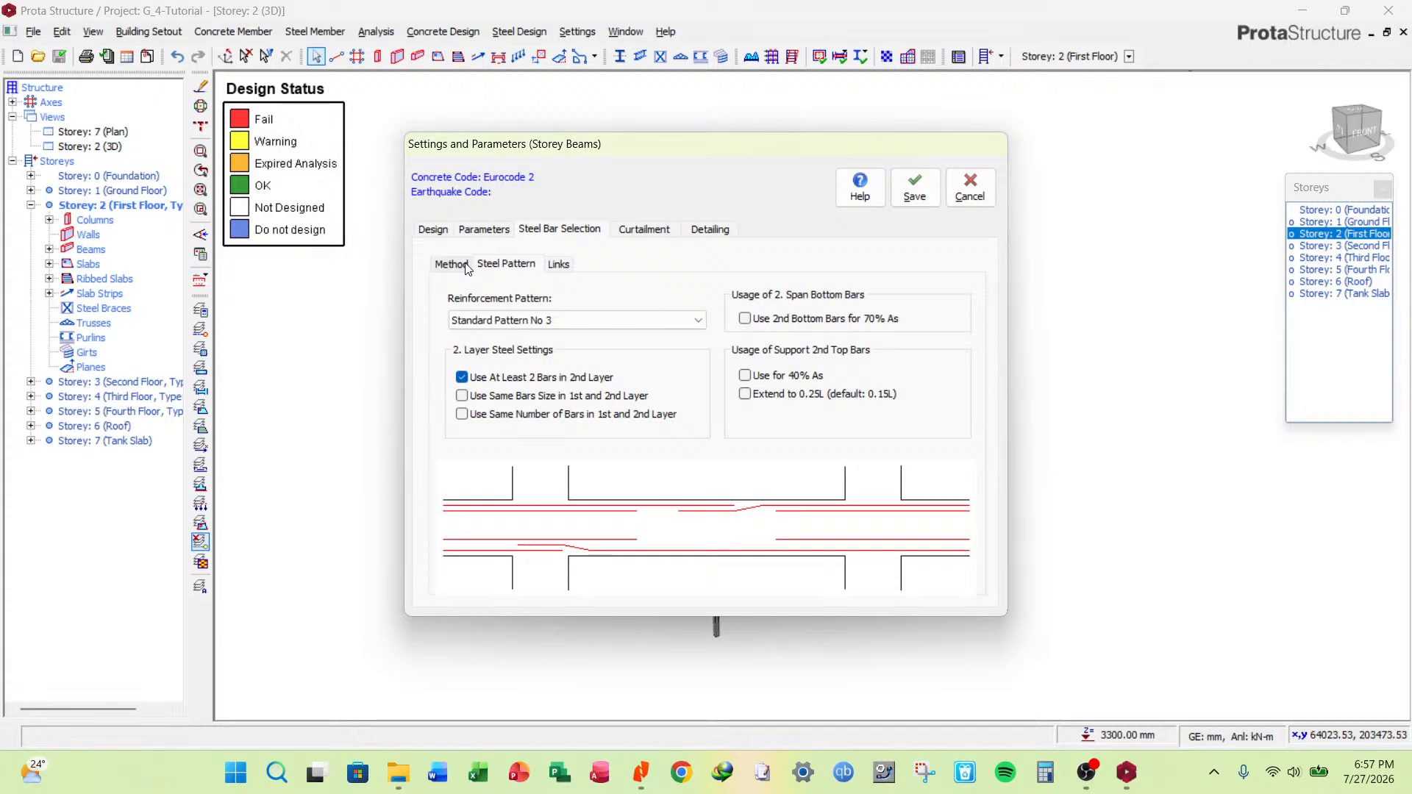
{"action": "left_click", "coordinate": [465, 267]}
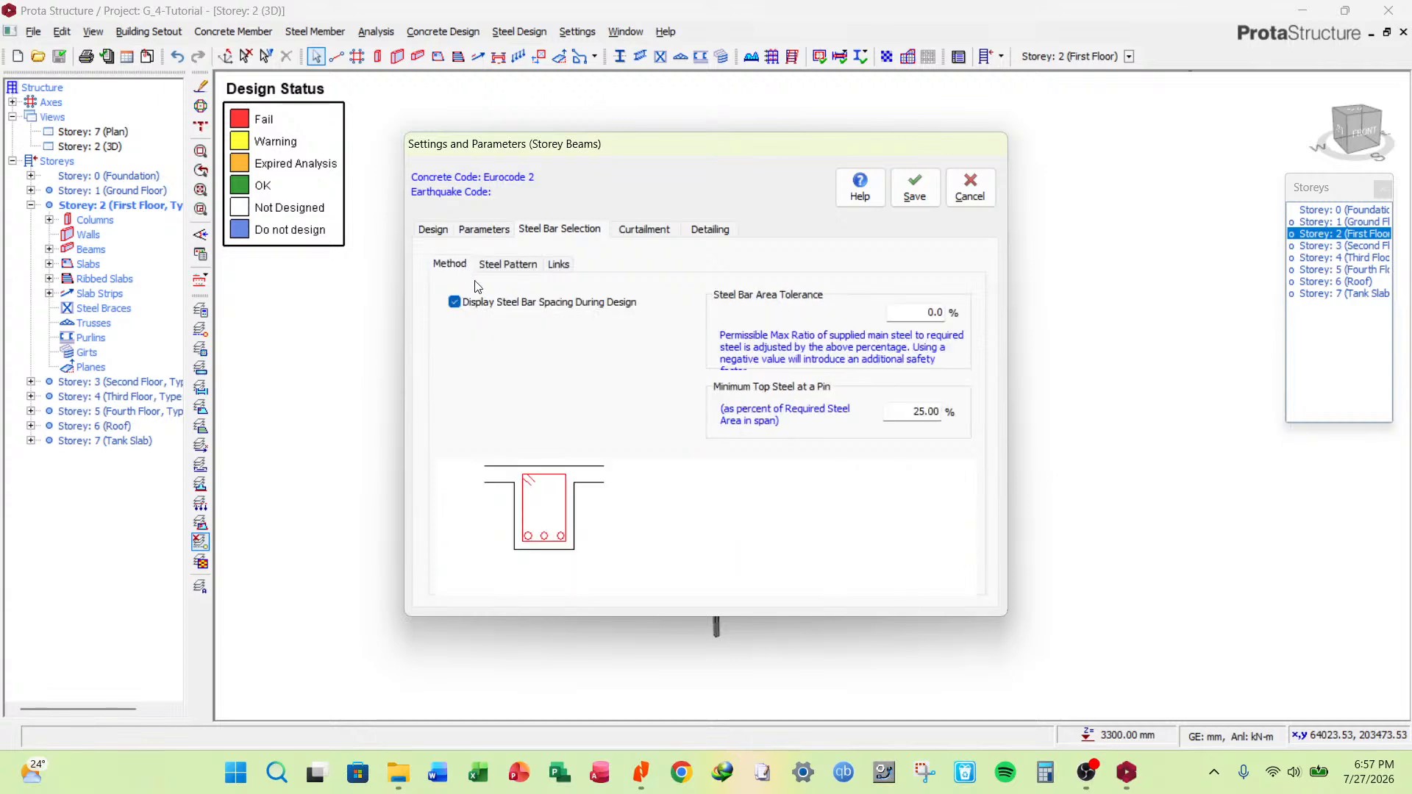
{"action": "left_click", "coordinate": [912, 196]}
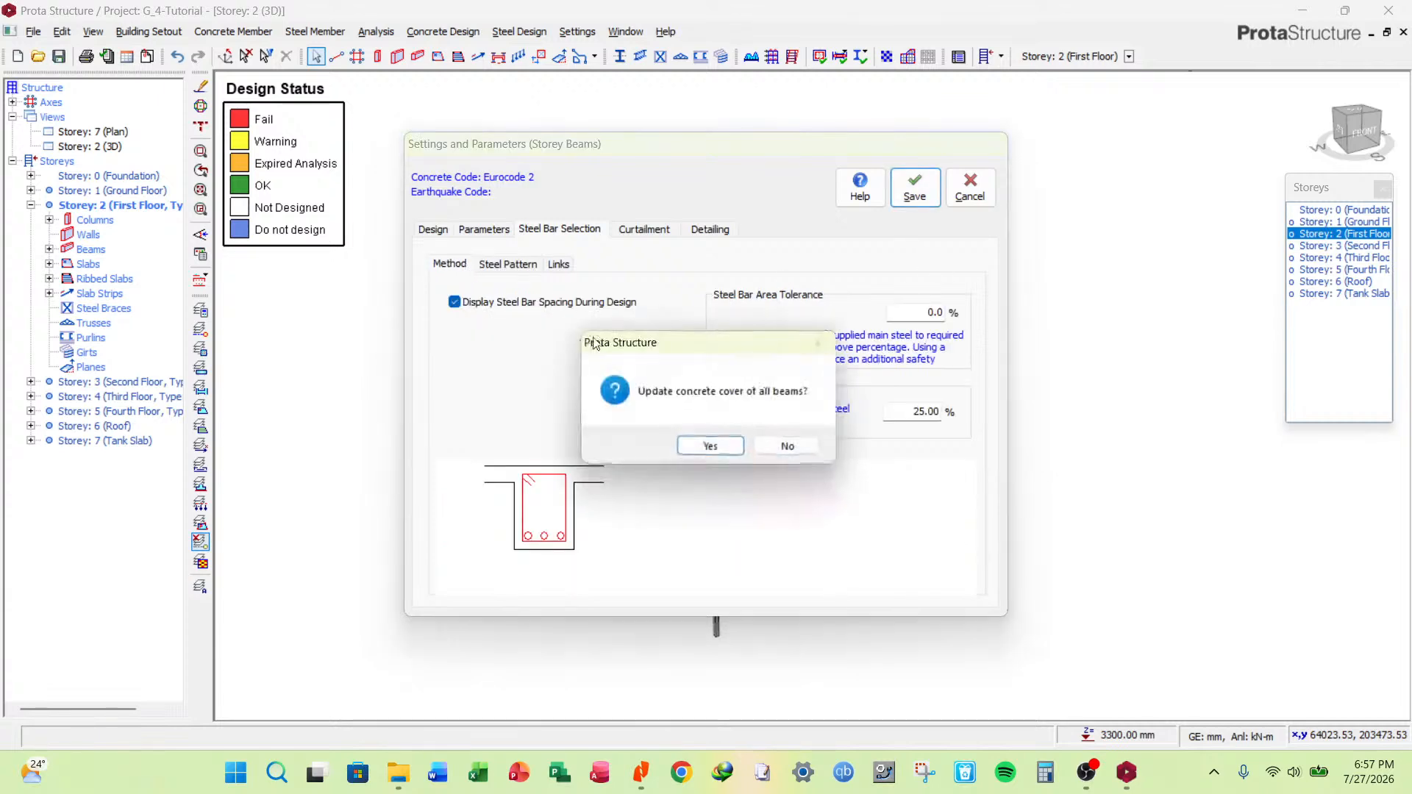
{"action": "left_click", "coordinate": [709, 446]}
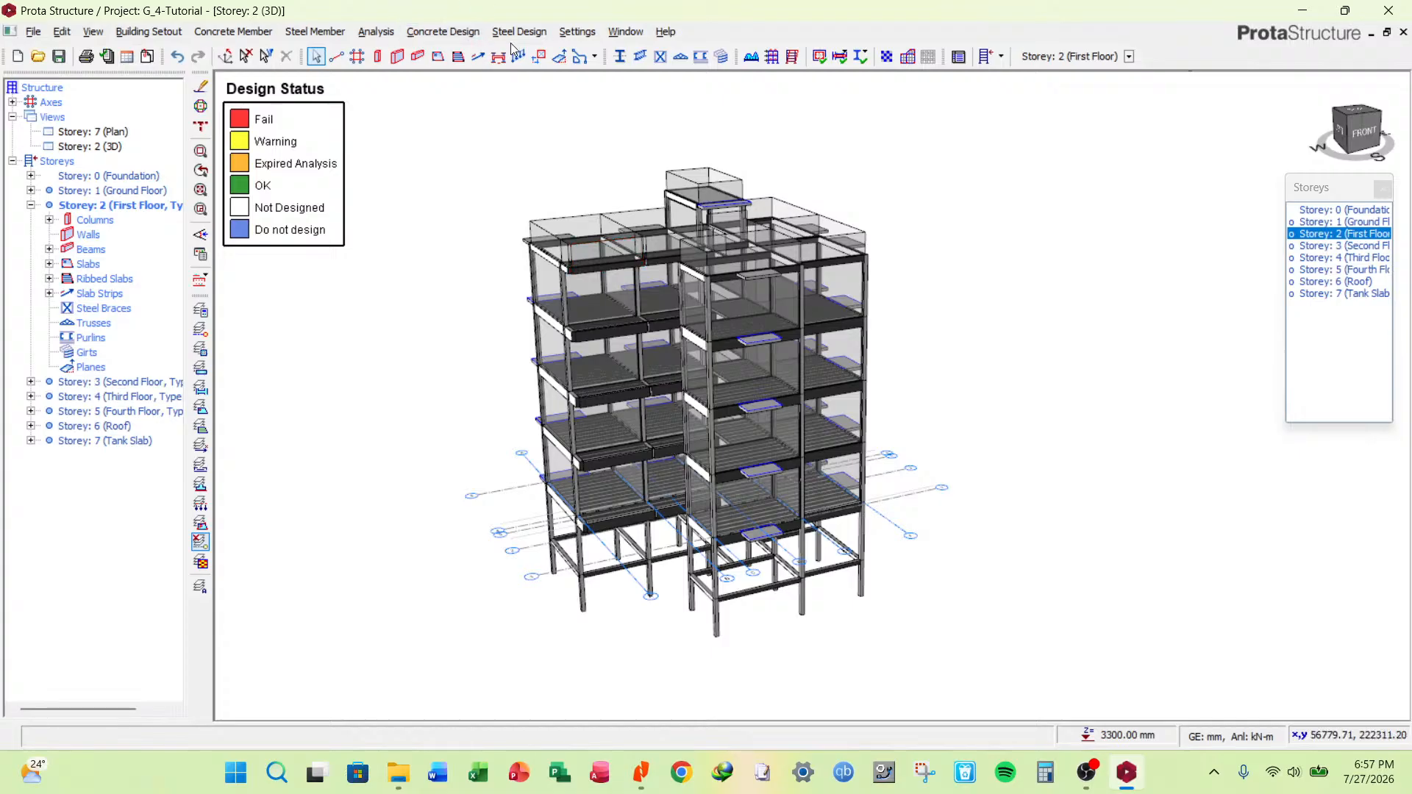
Set both the minimum and maximum column longitudinal bar sizes to H16 in the column and wall design settings.
{"action": "left_click", "coordinate": [577, 31]}
{"action": "left_click", "coordinate": [634, 163]}
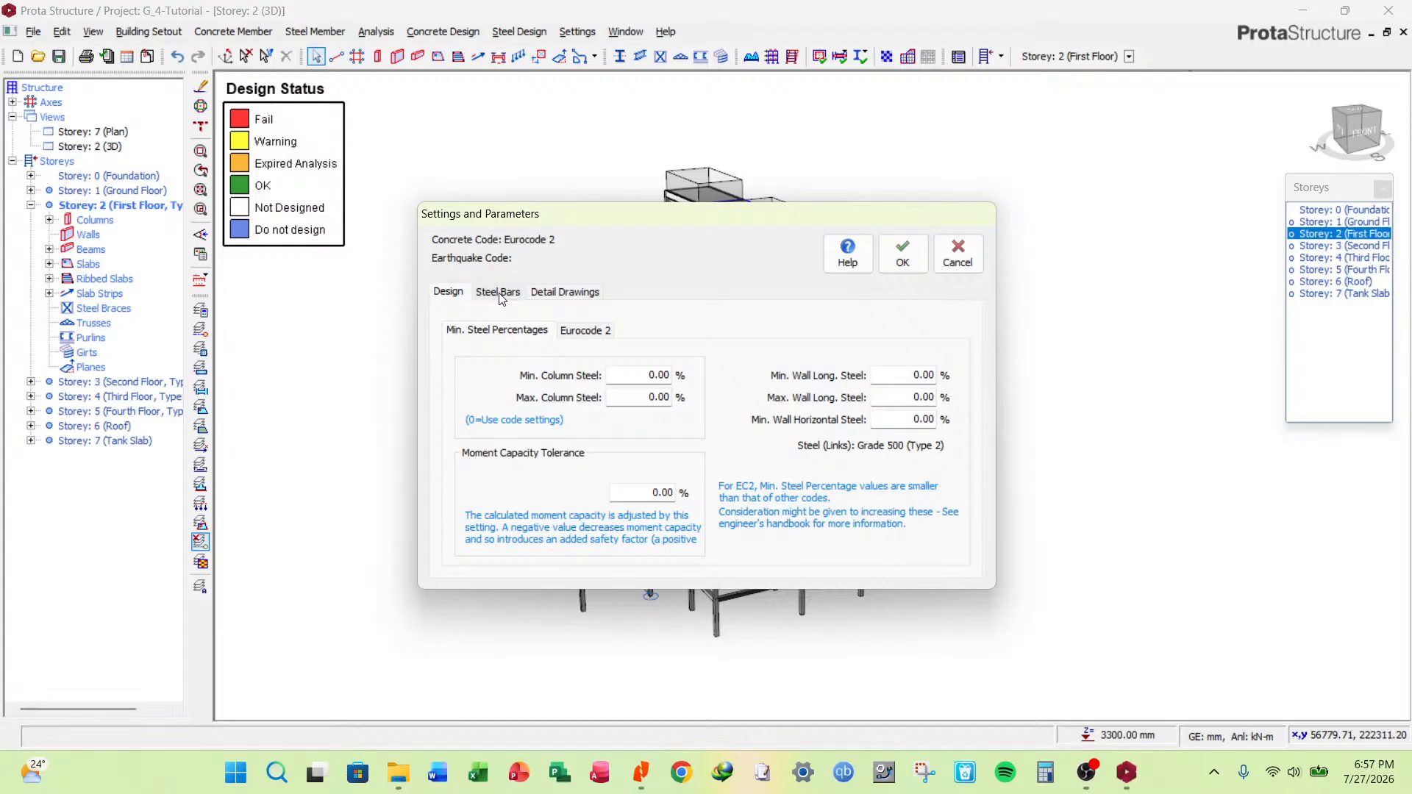
{"action": "left_click", "coordinate": [498, 293]}
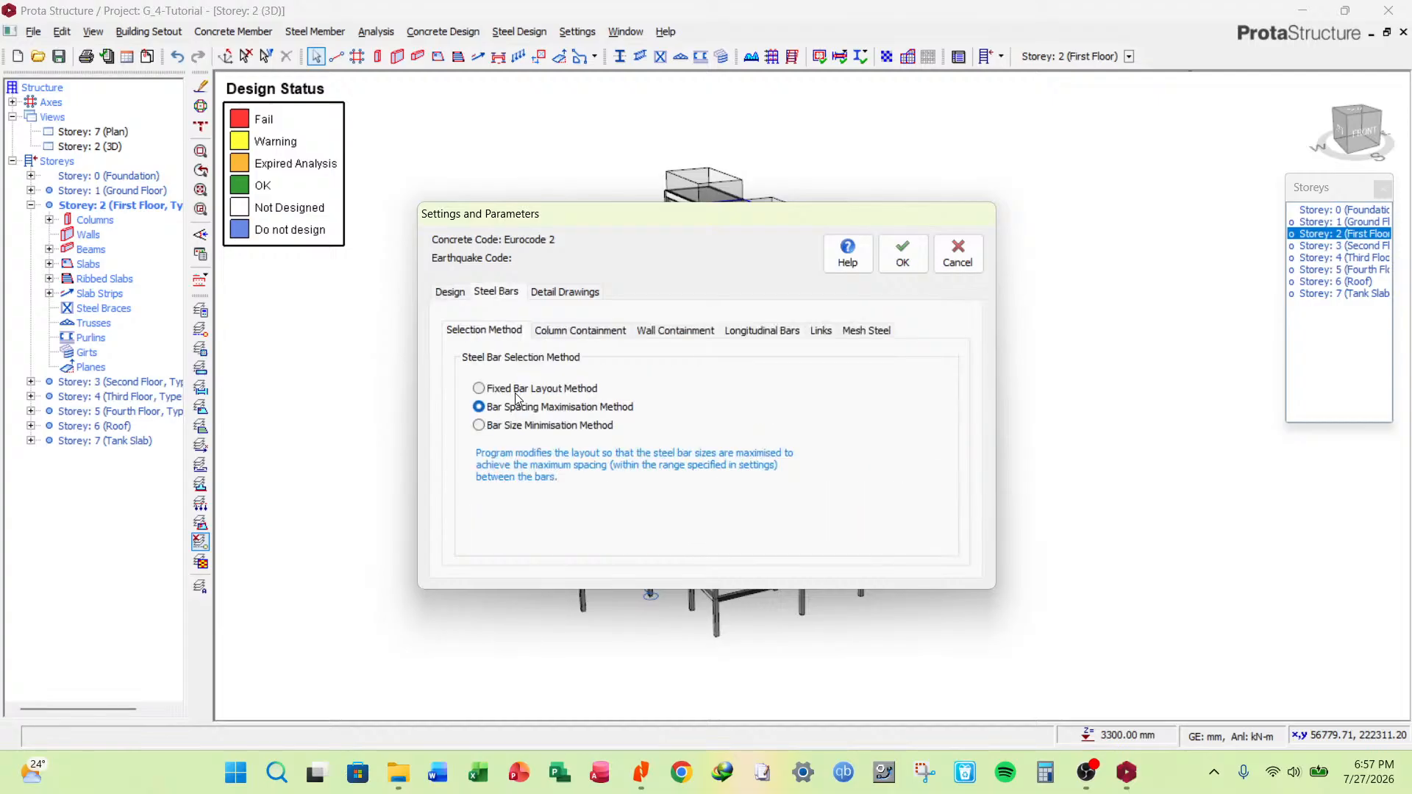
{"action": "left_click", "coordinate": [452, 294]}
{"action": "left_click", "coordinate": [507, 293]}
{"action": "left_click", "coordinate": [770, 330]}
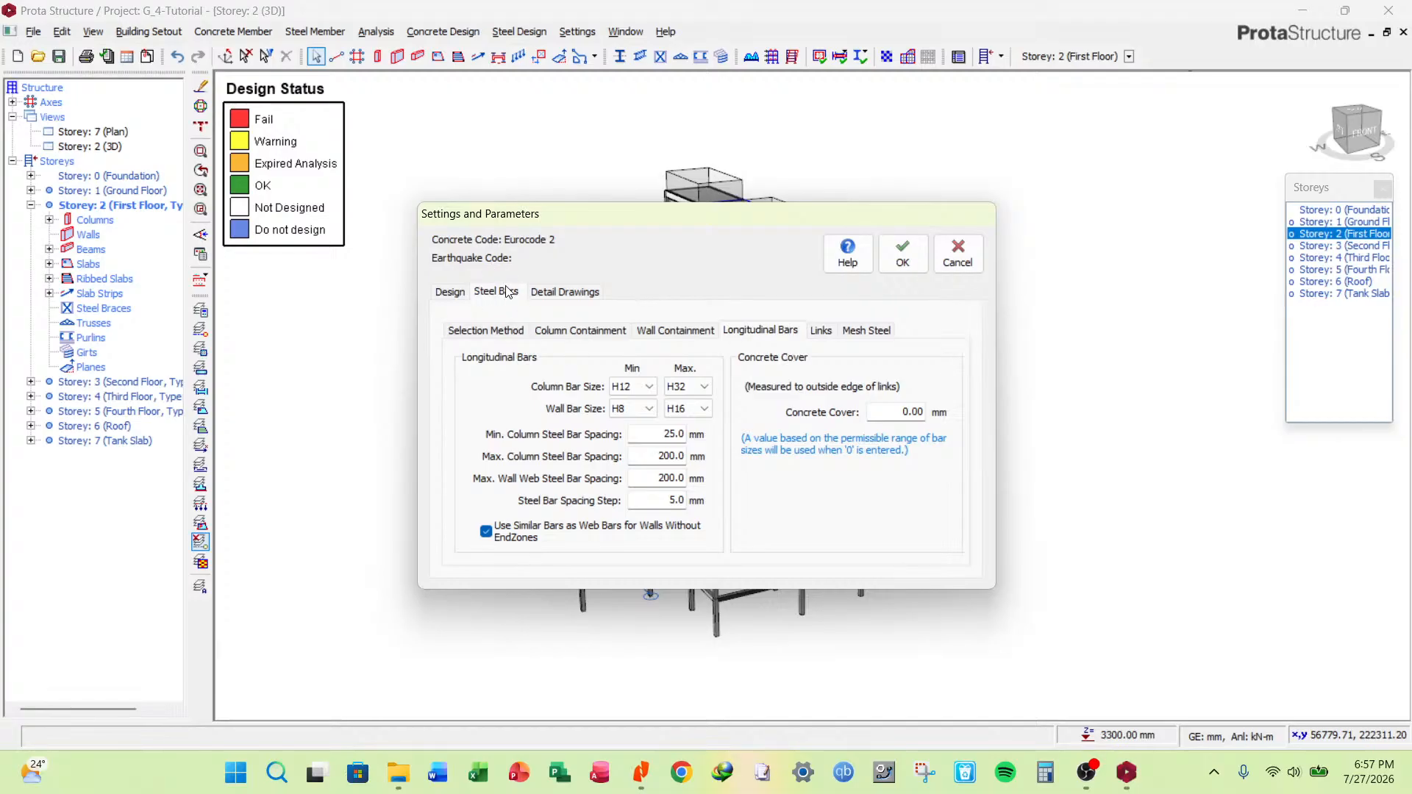
{"action": "left_click", "coordinate": [637, 392]}
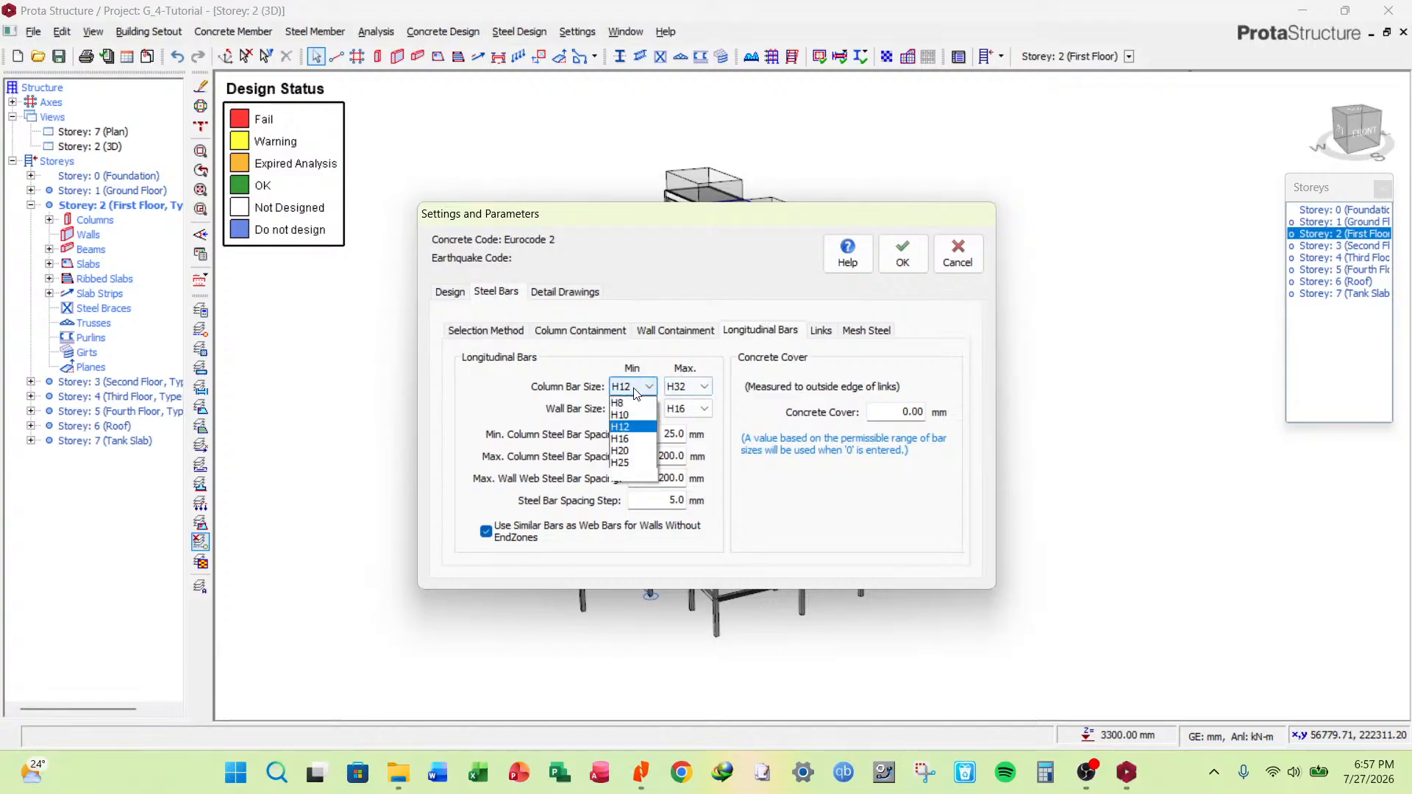
{"action": "left_click", "coordinate": [621, 439]}
{"action": "left_click", "coordinate": [688, 387]}
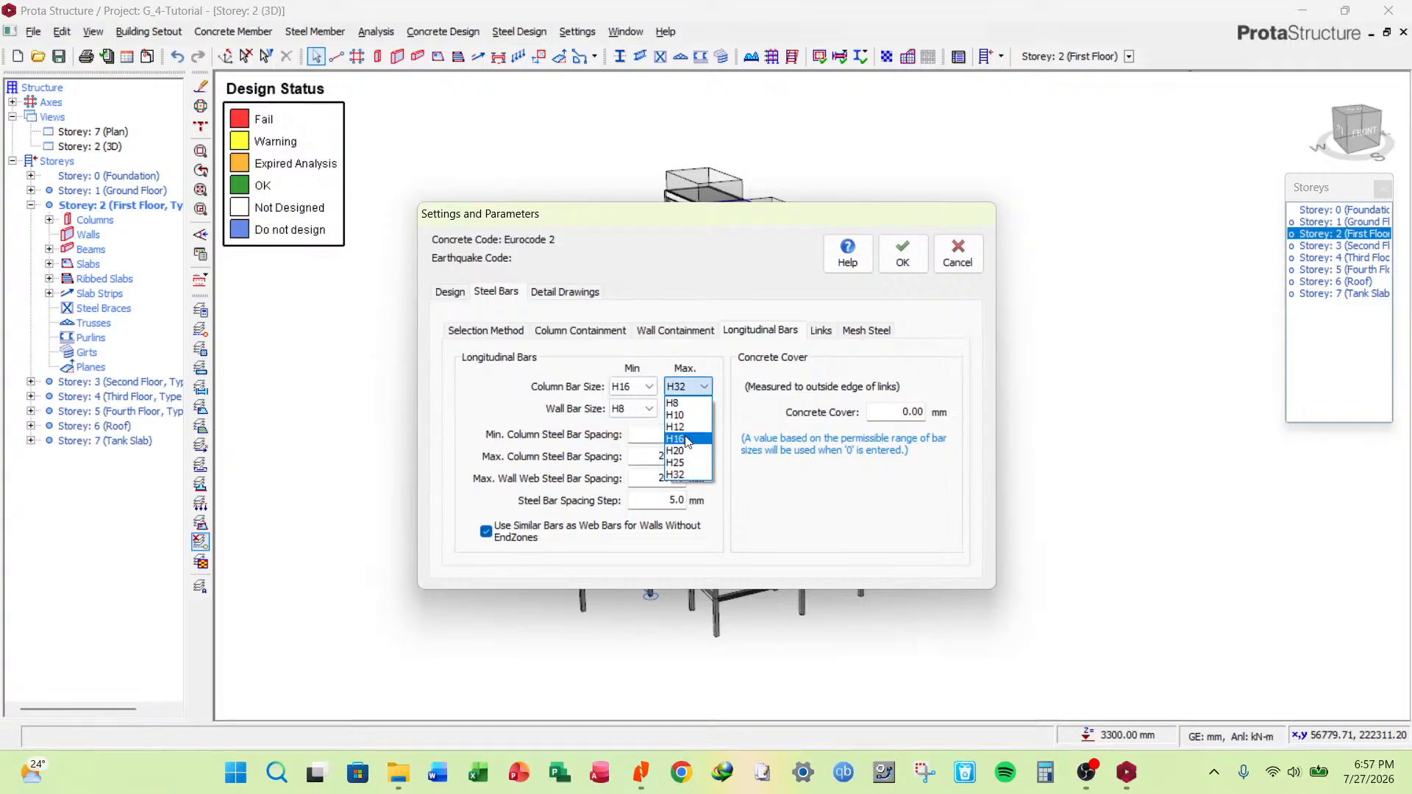
{"action": "left_click", "coordinate": [688, 439]}
Set both the minimum and maximum wall longitudinal bar sizes to H10.
{"action": "left_click", "coordinate": [632, 409]}
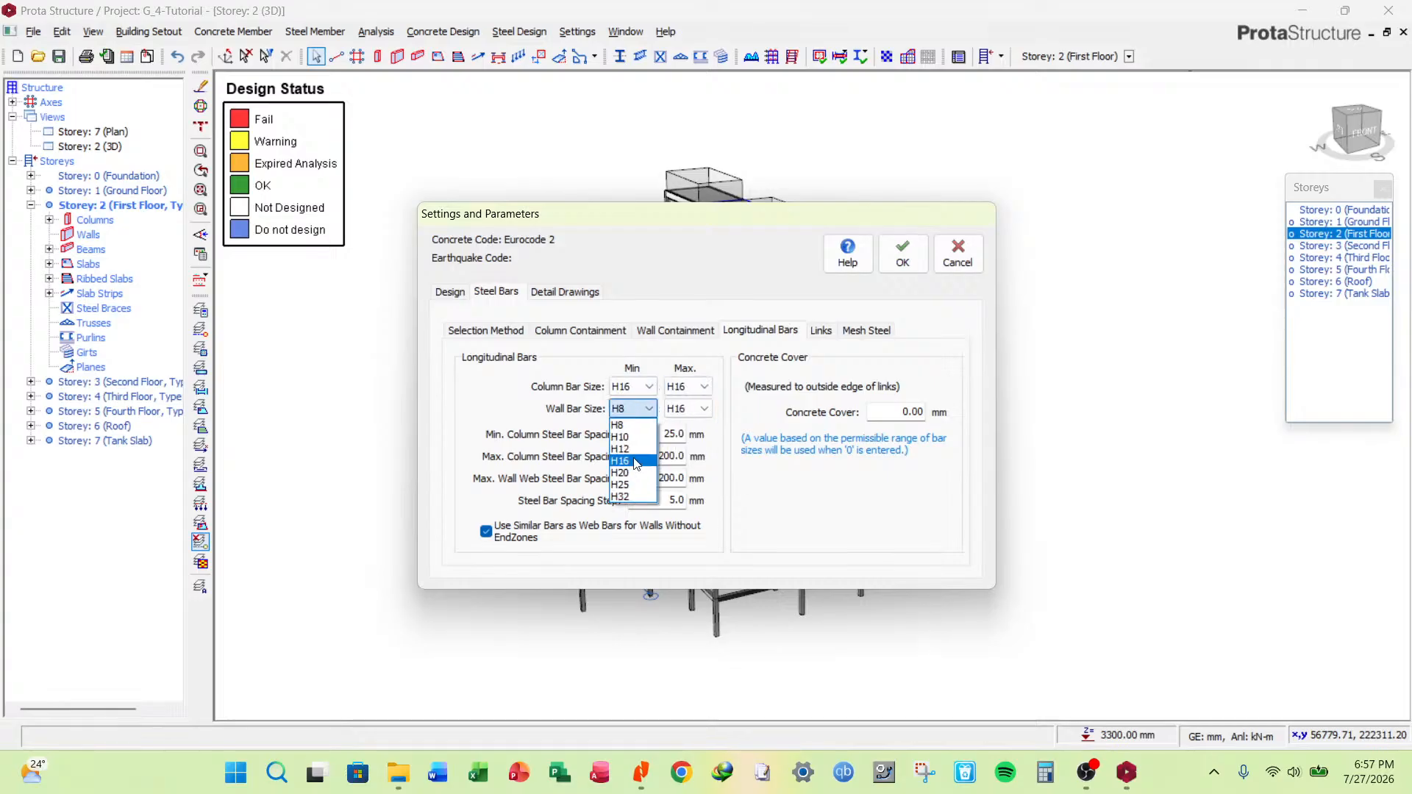
{"action": "left_click", "coordinate": [635, 462]}
{"action": "left_click", "coordinate": [632, 409]}
{"action": "left_click", "coordinate": [633, 437]}
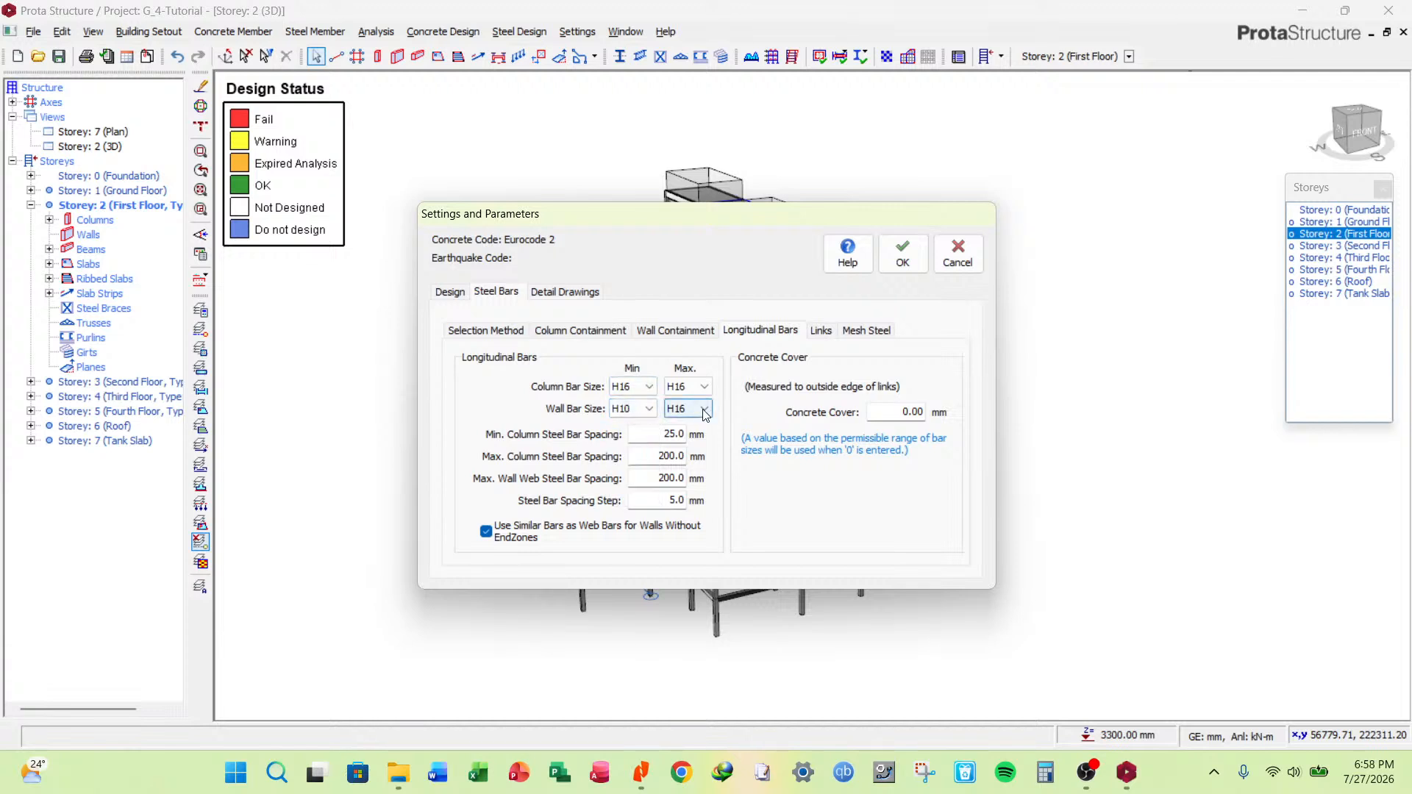
{"action": "left_click", "coordinate": [688, 409]}
{"action": "left_click", "coordinate": [688, 437]}
Set the concrete cover for the column and wall bars to 30 mm.
{"action": "left_click_drag", "start_coordinate": [899, 413], "coordinate": [966, 418]}
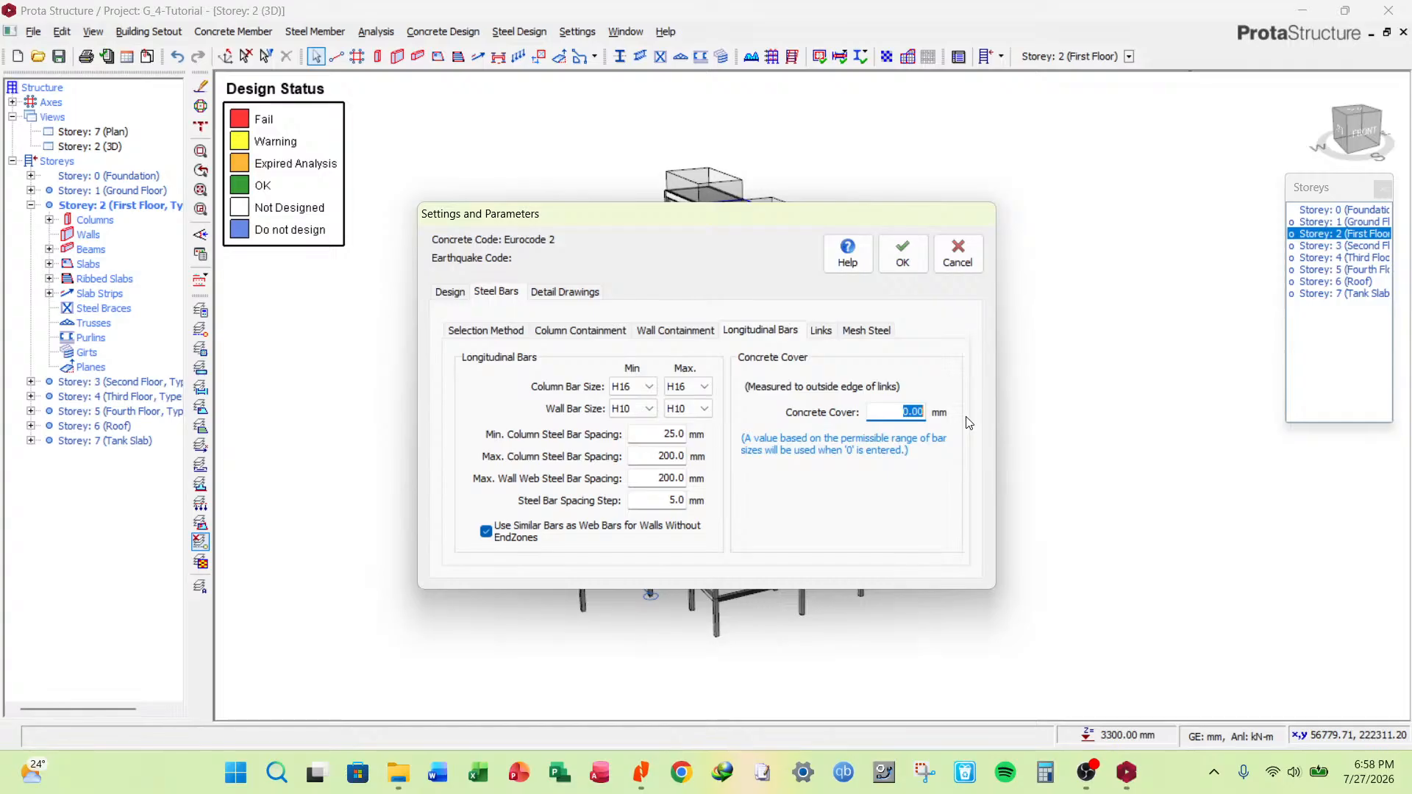
{"action": "type", "text": "30"}
{"action": "left_click", "coordinate": [874, 408]}
Set the maximum link spacing for columns and walls to 200 mm.
{"action": "left_click", "coordinate": [819, 331]}
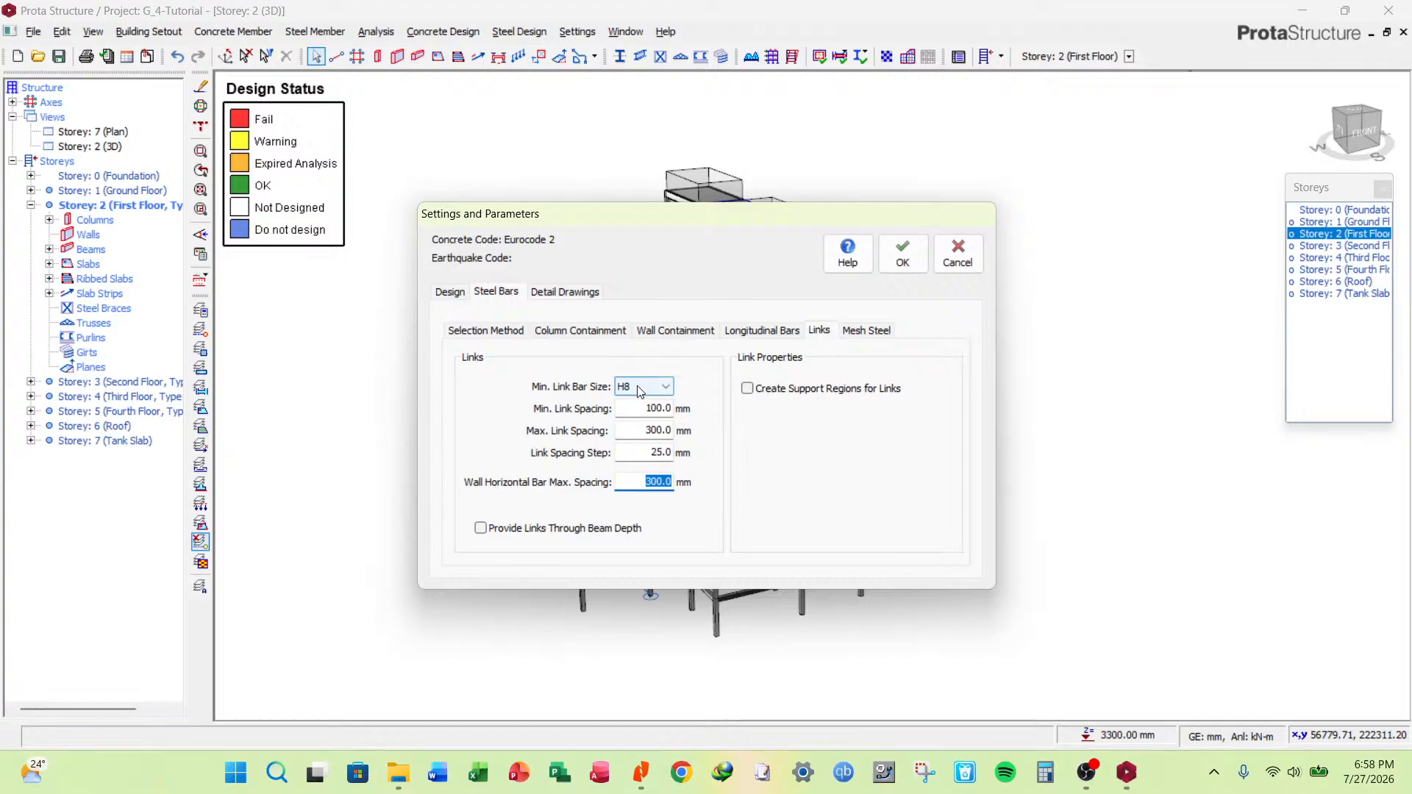
{"action": "double_click", "coordinate": [662, 431]}
{"action": "type", "text": "2"}
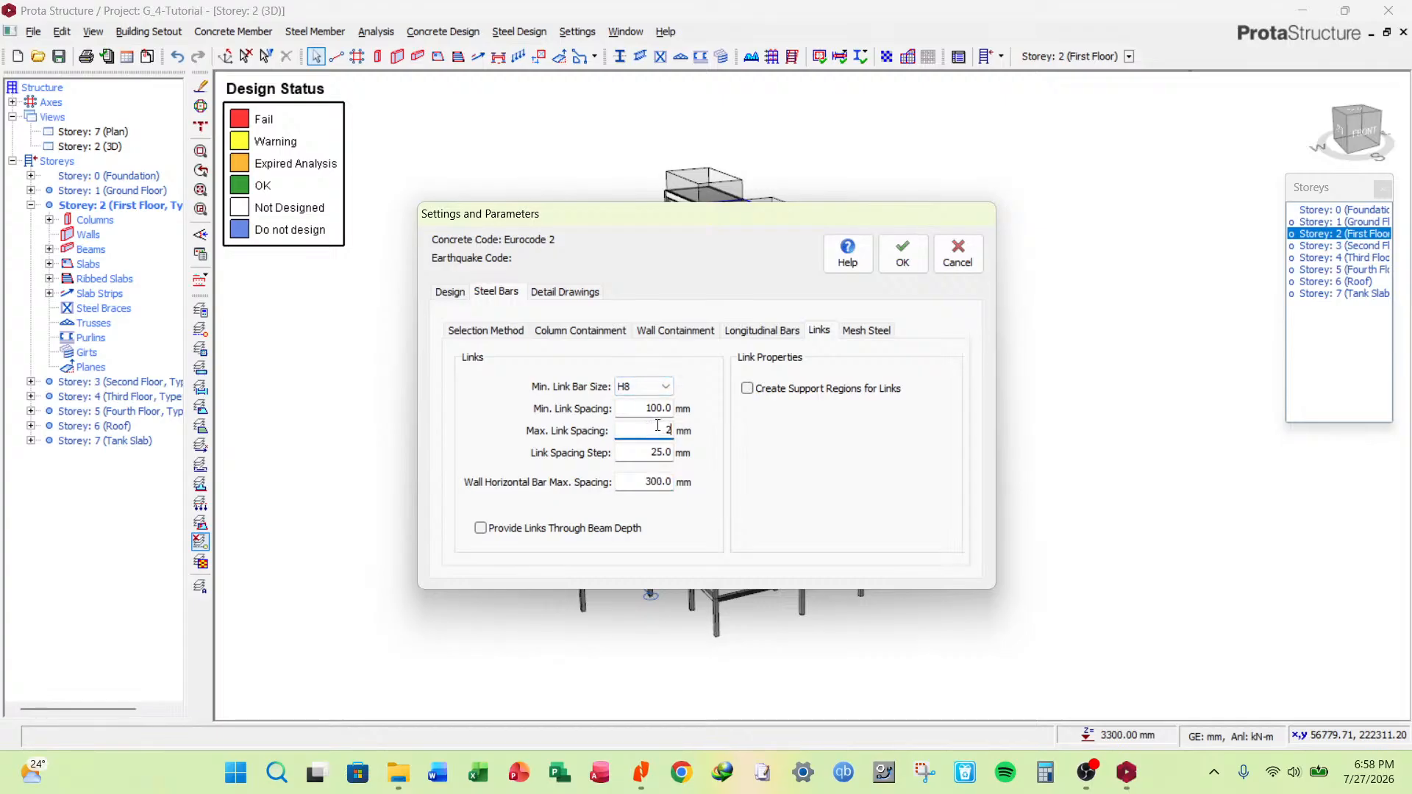
{"action": "type", "text": "00"}
{"action": "left_click", "coordinate": [599, 554]}
Review and accept the column settings with the concrete cover updated for all columns in the building, and save the project.
{"action": "left_click", "coordinate": [851, 333]}
{"action": "left_click", "coordinate": [761, 331]}
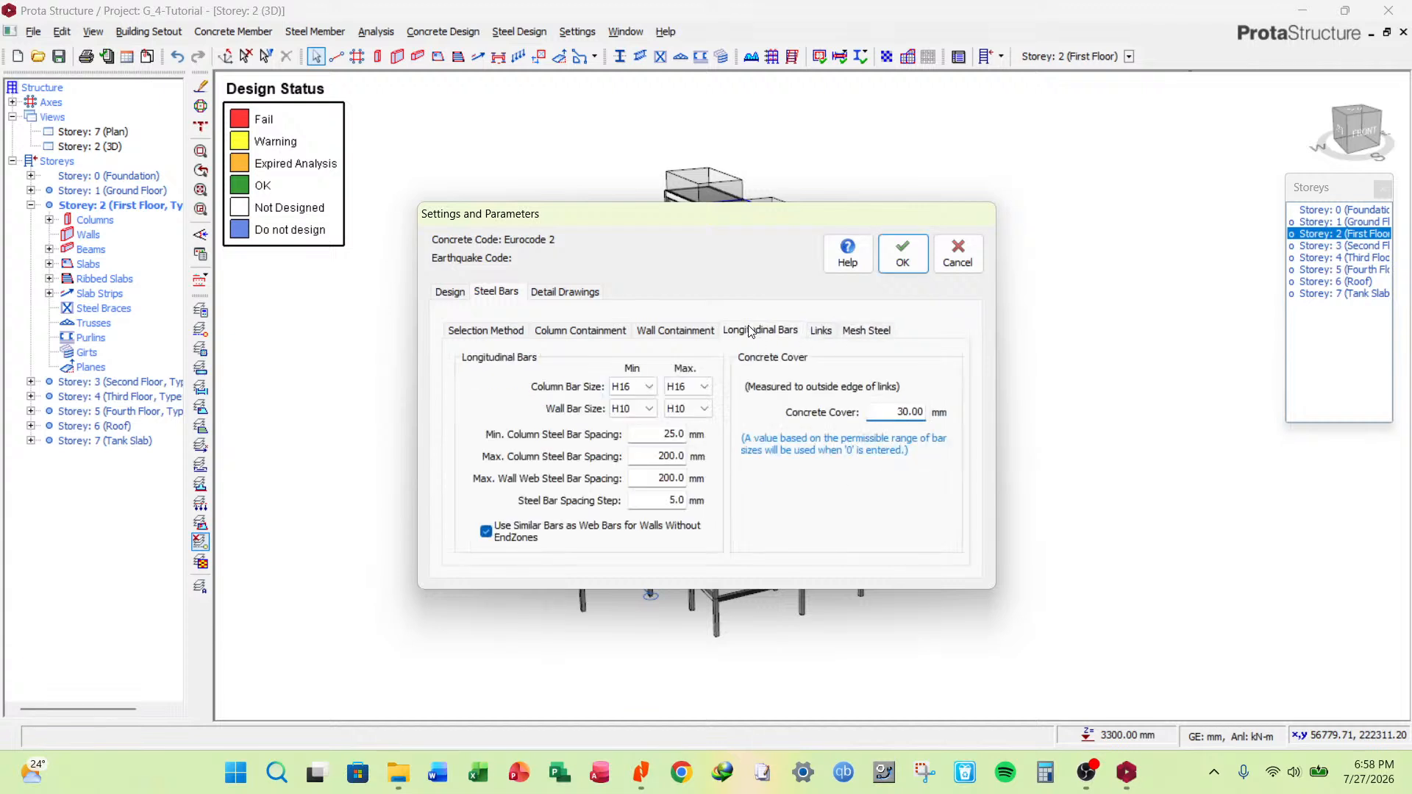
{"action": "left_click", "coordinate": [684, 331]}
{"action": "left_click", "coordinate": [577, 333]}
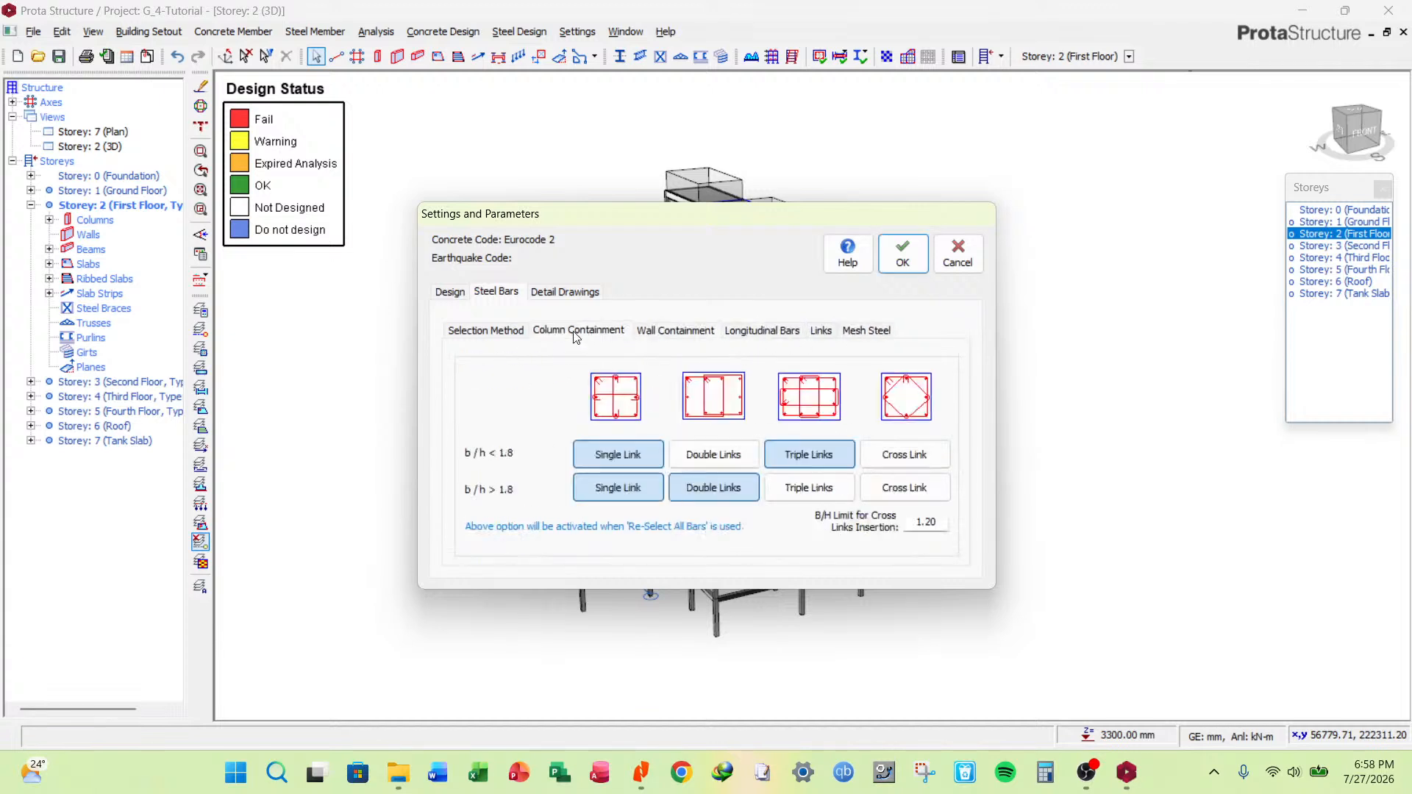
{"action": "left_click", "coordinate": [500, 333]}
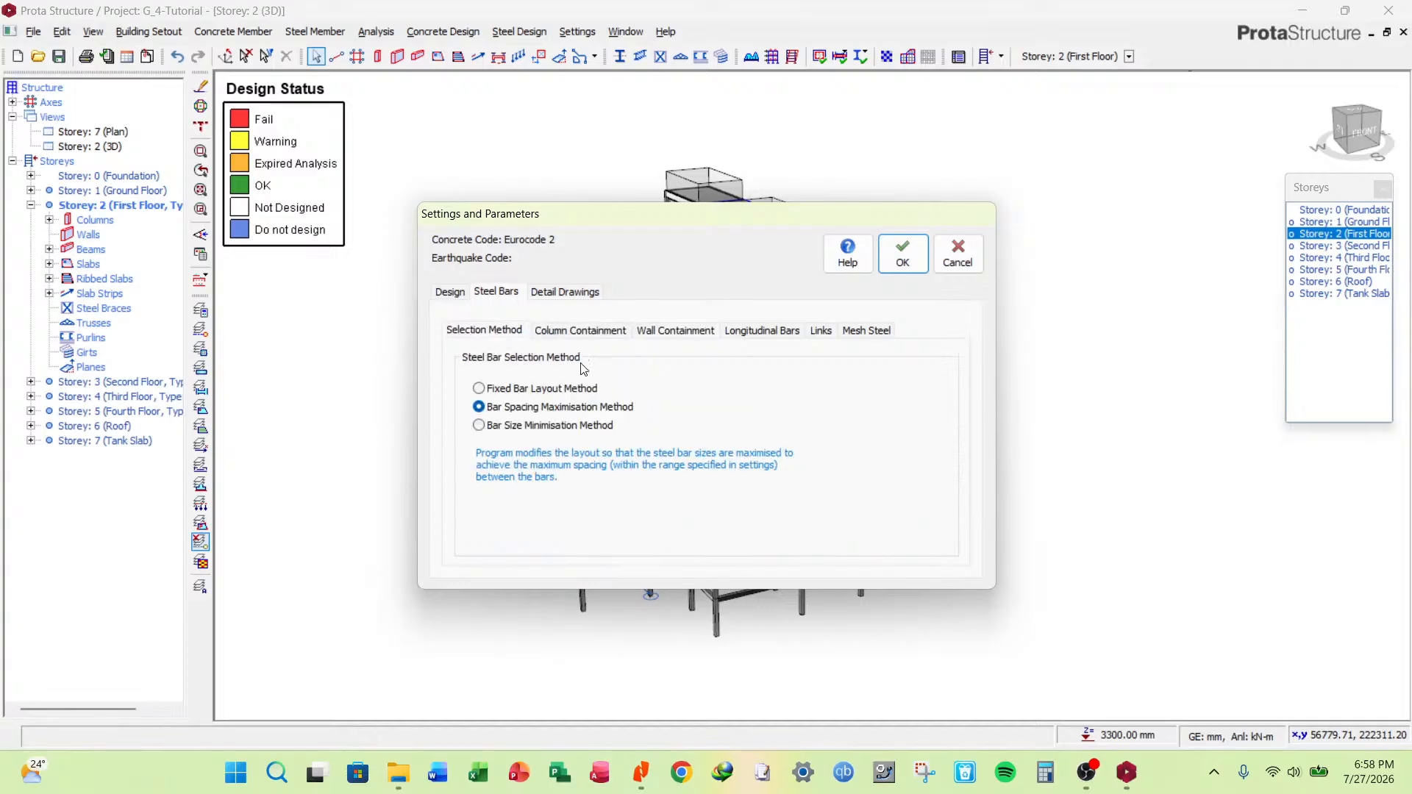
{"action": "left_click", "coordinate": [902, 255]}
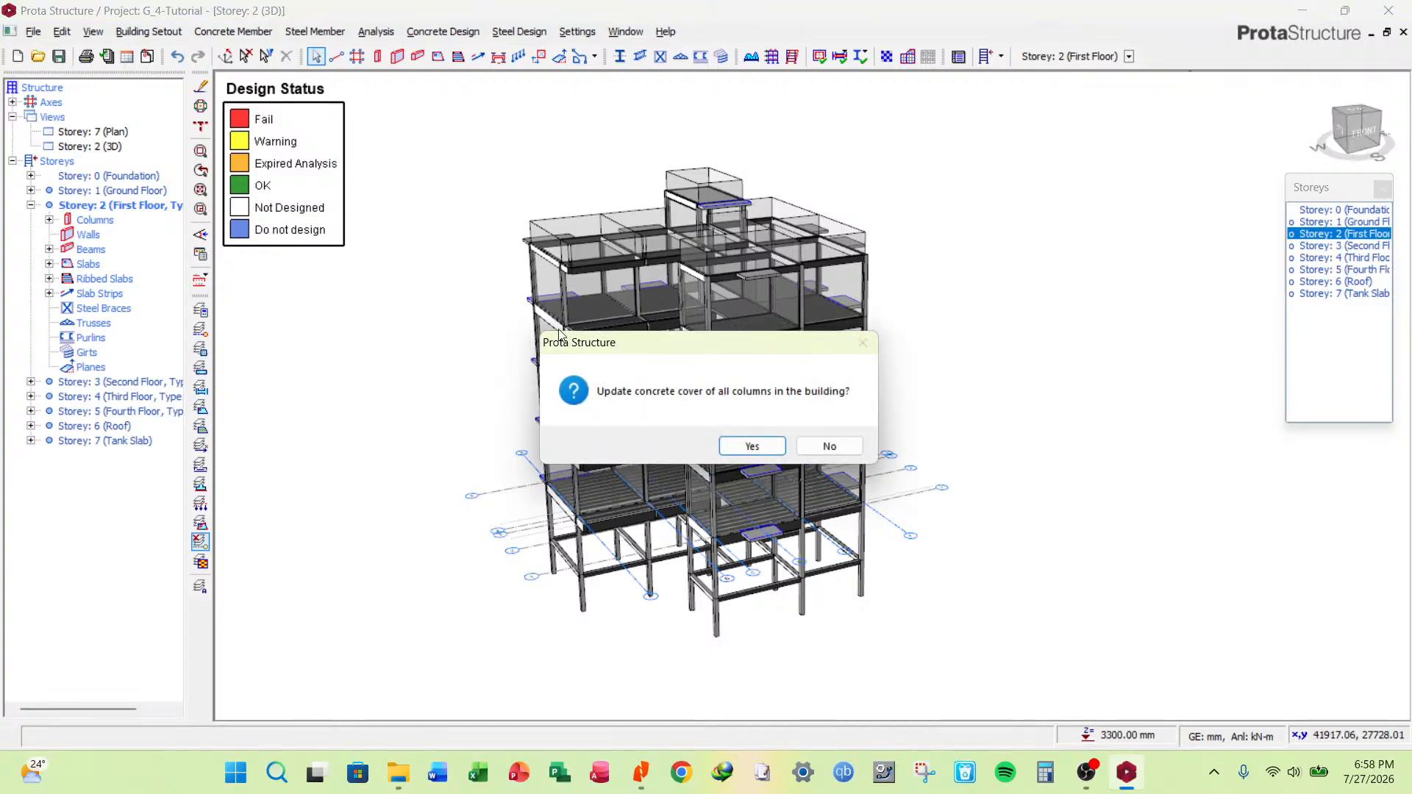
{"action": "left_click", "coordinate": [755, 446]}
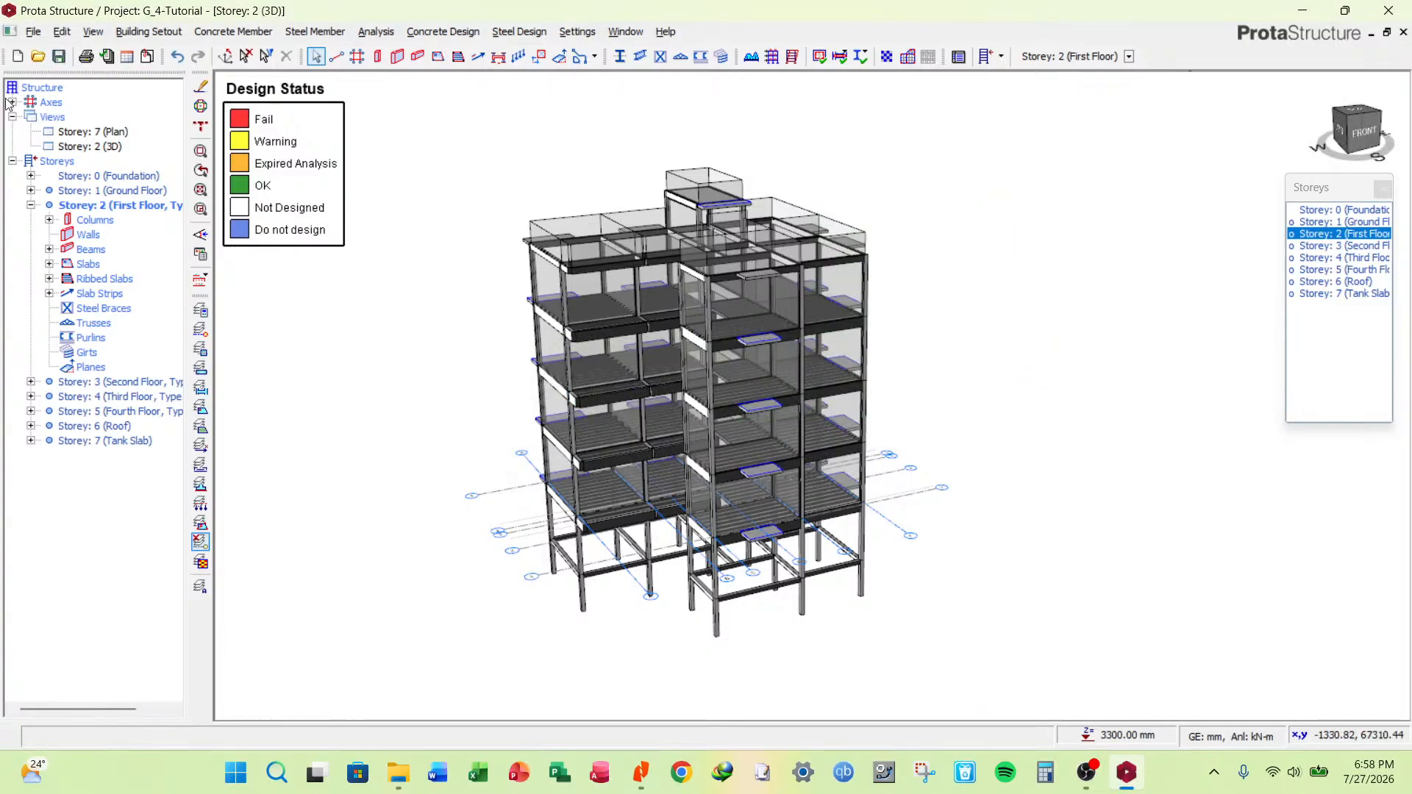
{"action": "key", "text": "ctrl+s"}
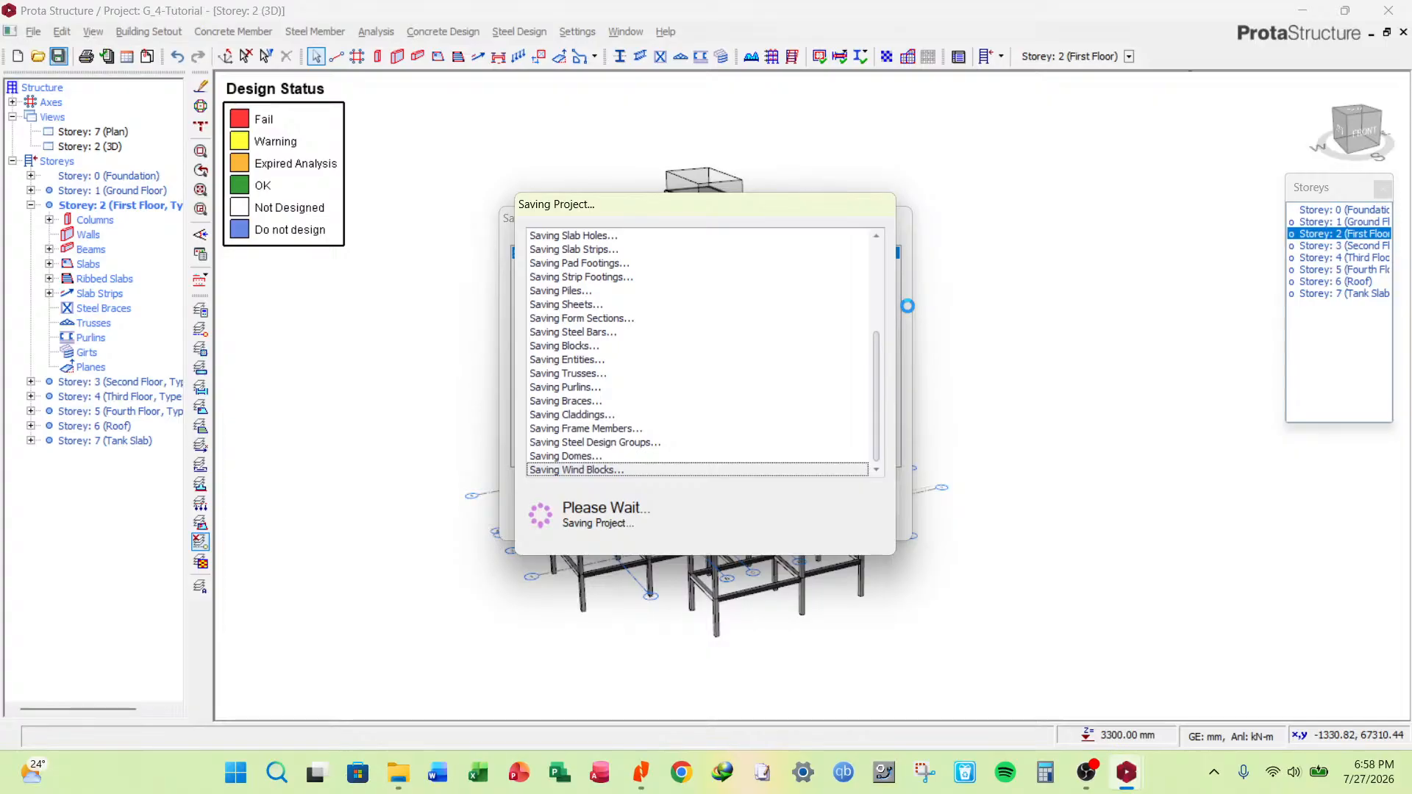
Set the beam section to Flanged in the building analysis model options.
{"action": "left_click", "coordinate": [382, 38]}
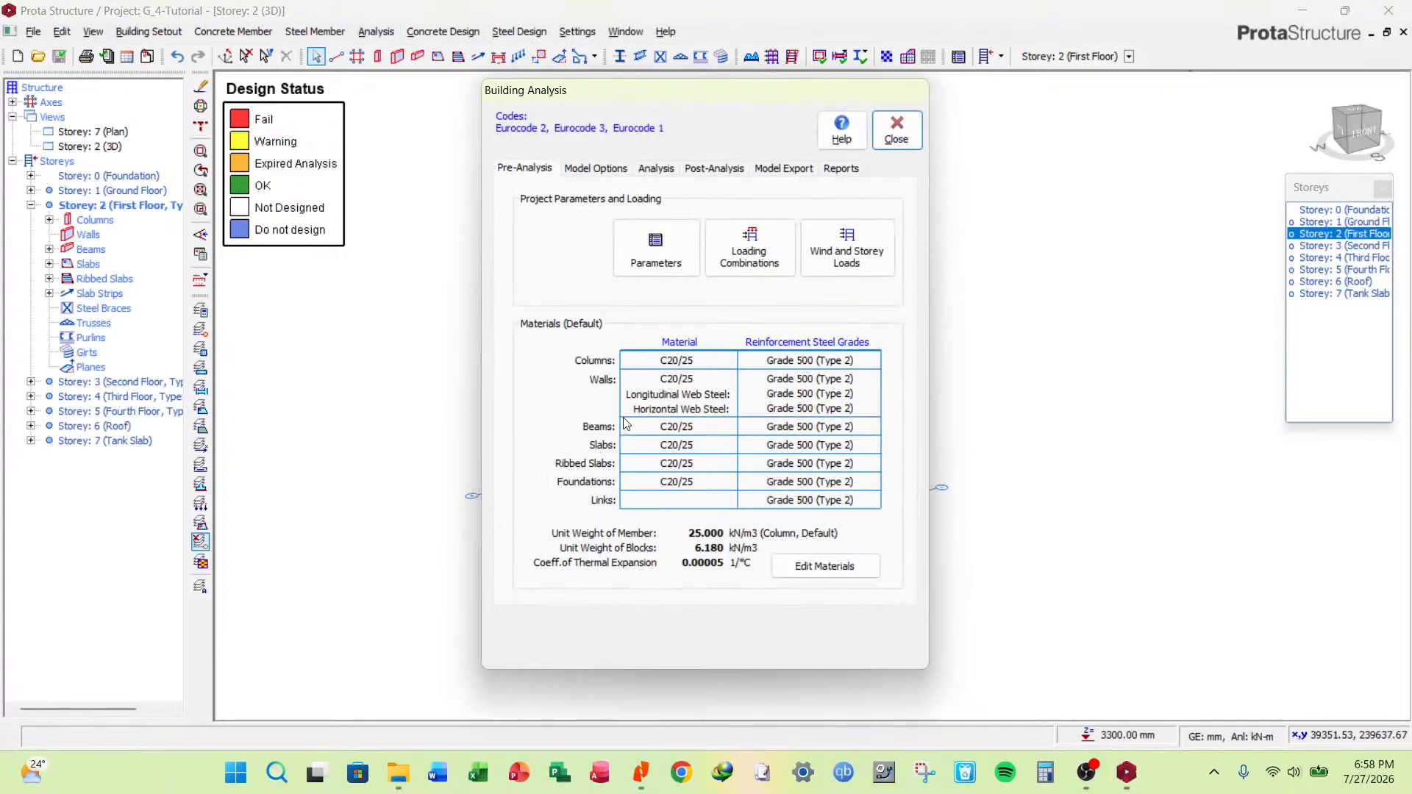
{"action": "left_click", "coordinate": [656, 170]}
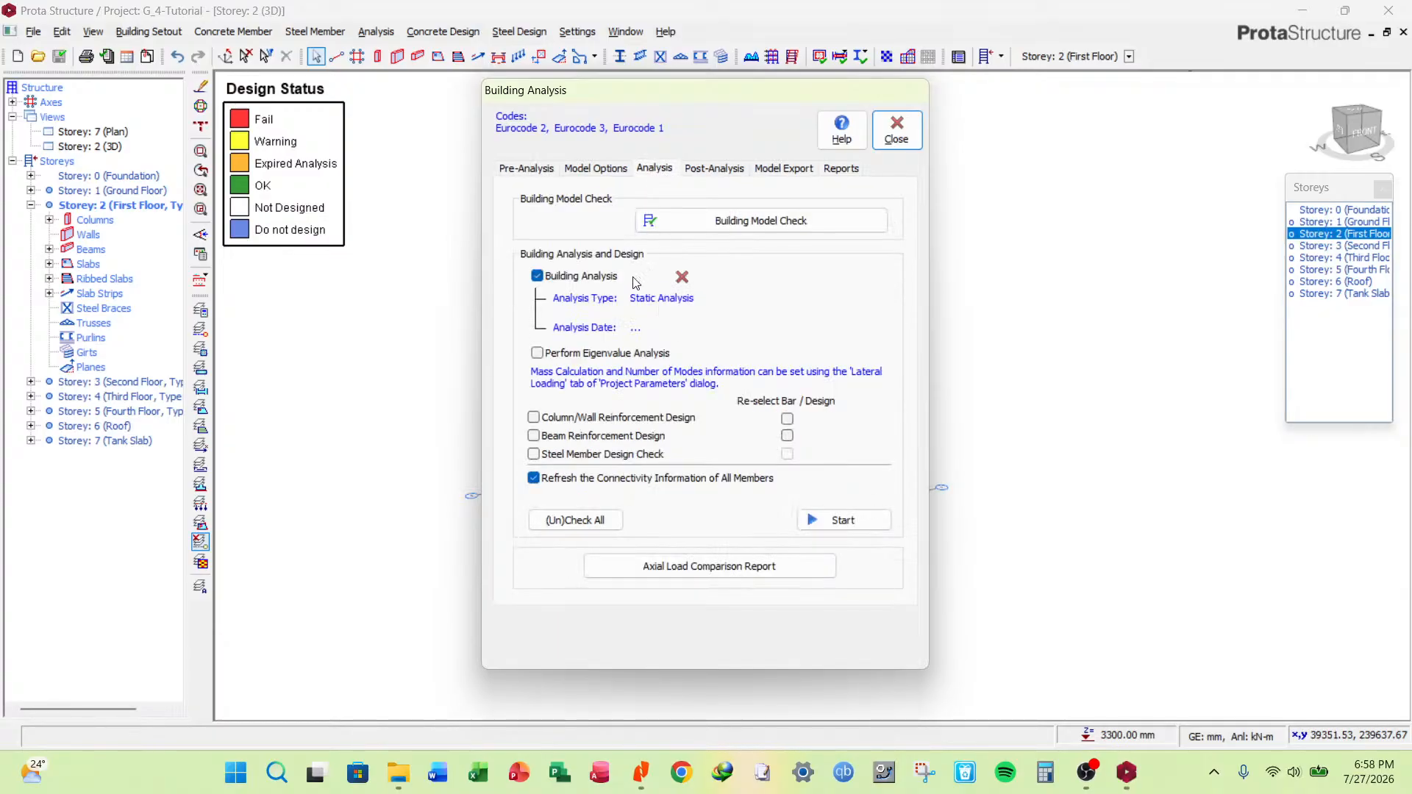
{"action": "left_click", "coordinate": [586, 172]}
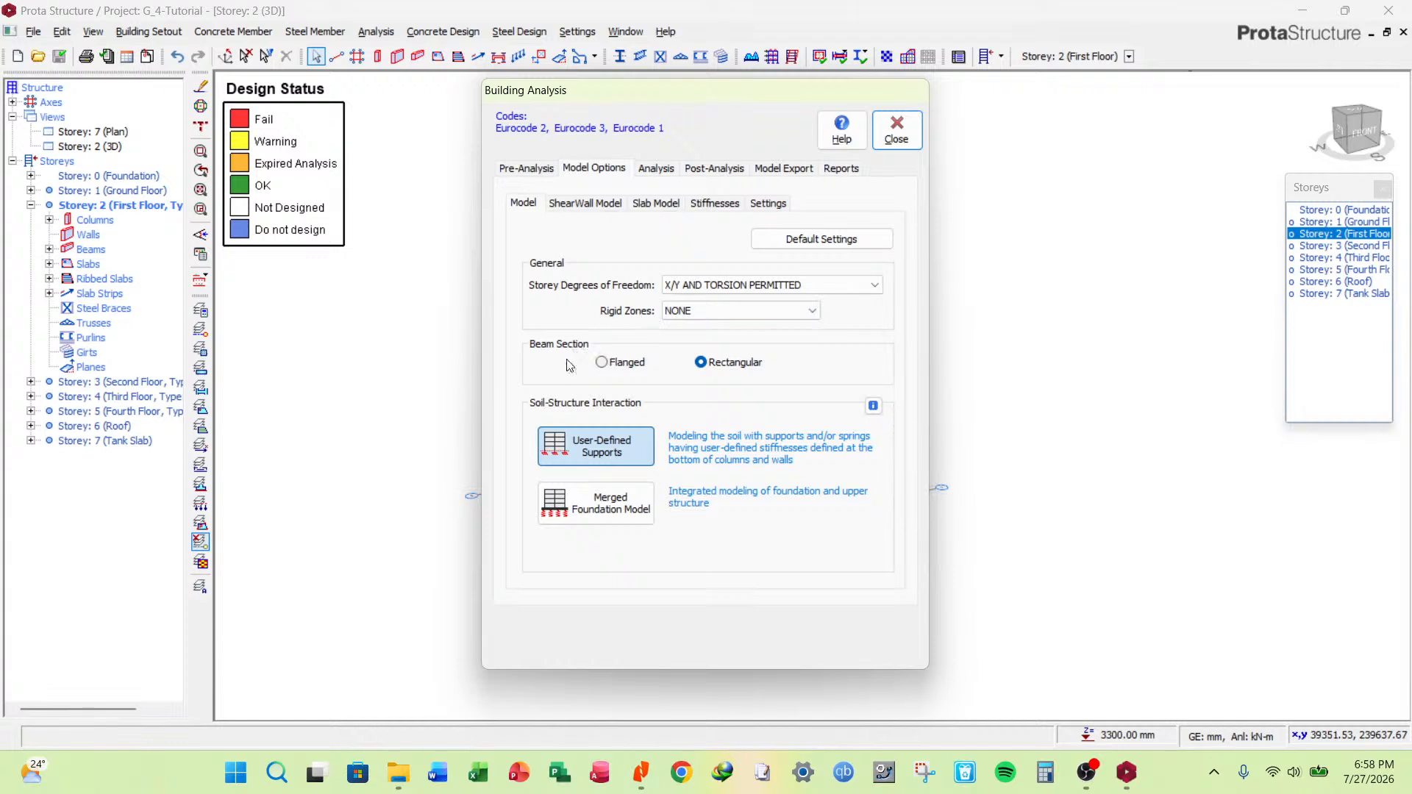
{"action": "left_click", "coordinate": [602, 363]}
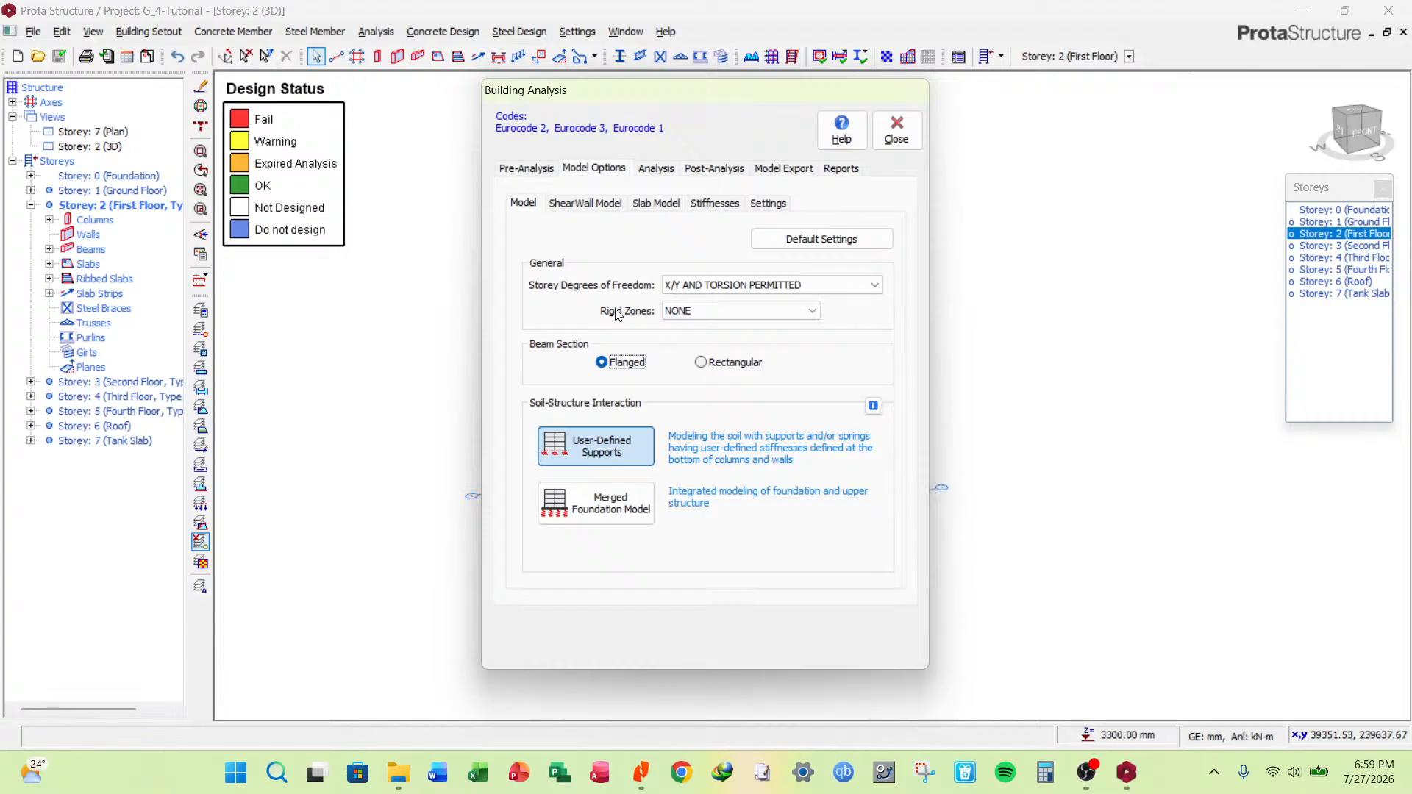
Examine the rigid zone options available for the building analysis model.
{"action": "left_click", "coordinate": [736, 312]}
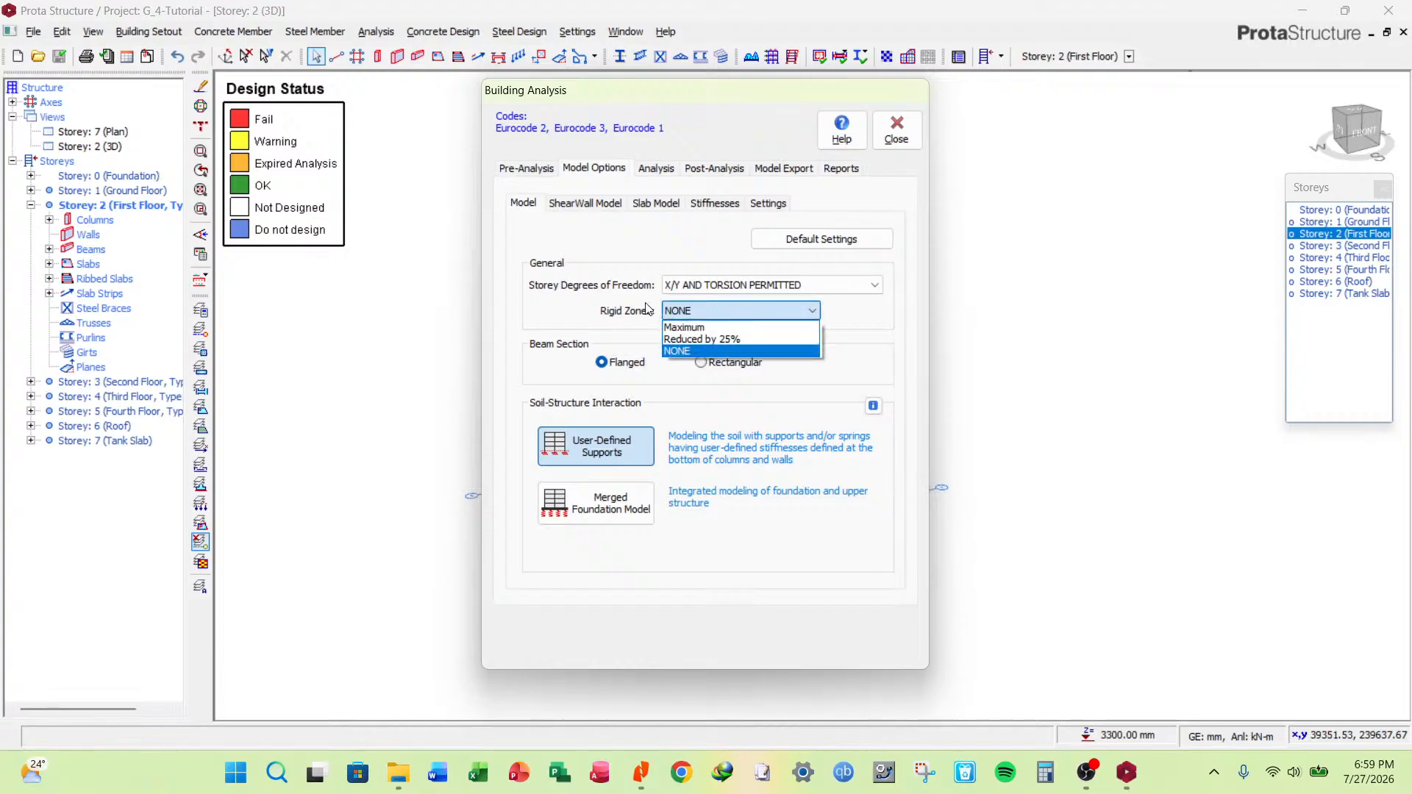
{"action": "left_click", "coordinate": [642, 309]}
{"action": "left_click", "coordinate": [771, 311]}
{"action": "left_click", "coordinate": [589, 331]}
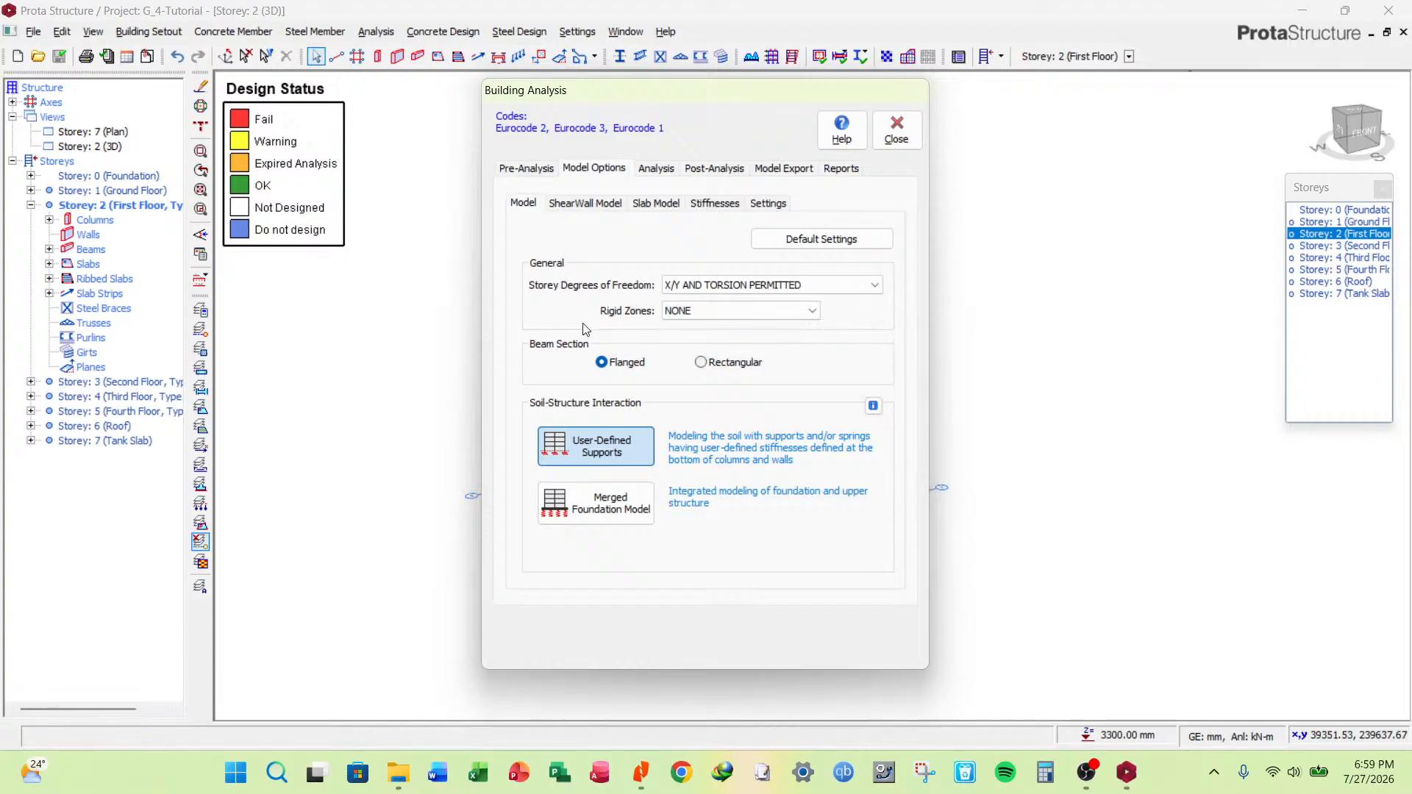
{"action": "left_click", "coordinate": [745, 312]}
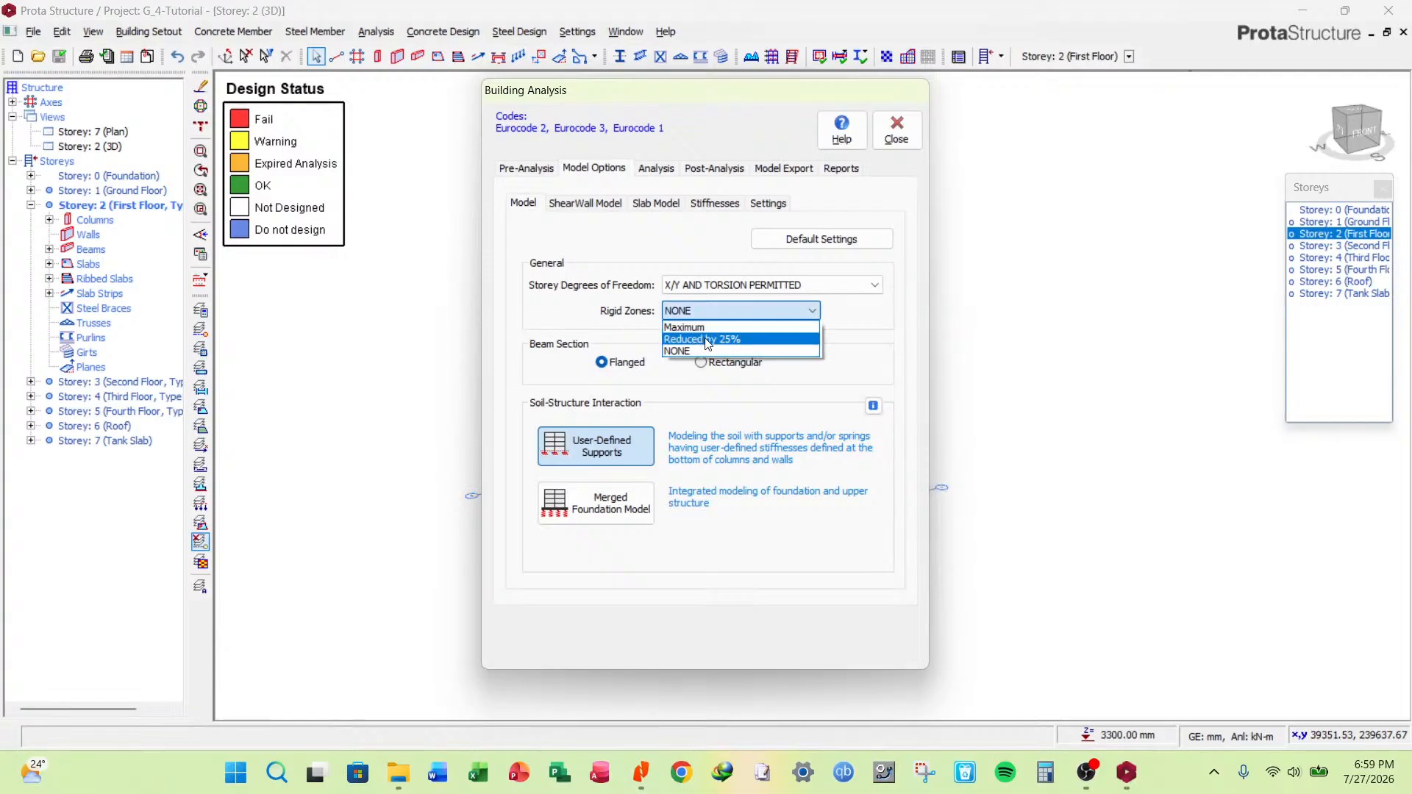
{"action": "left_click", "coordinate": [609, 318]}
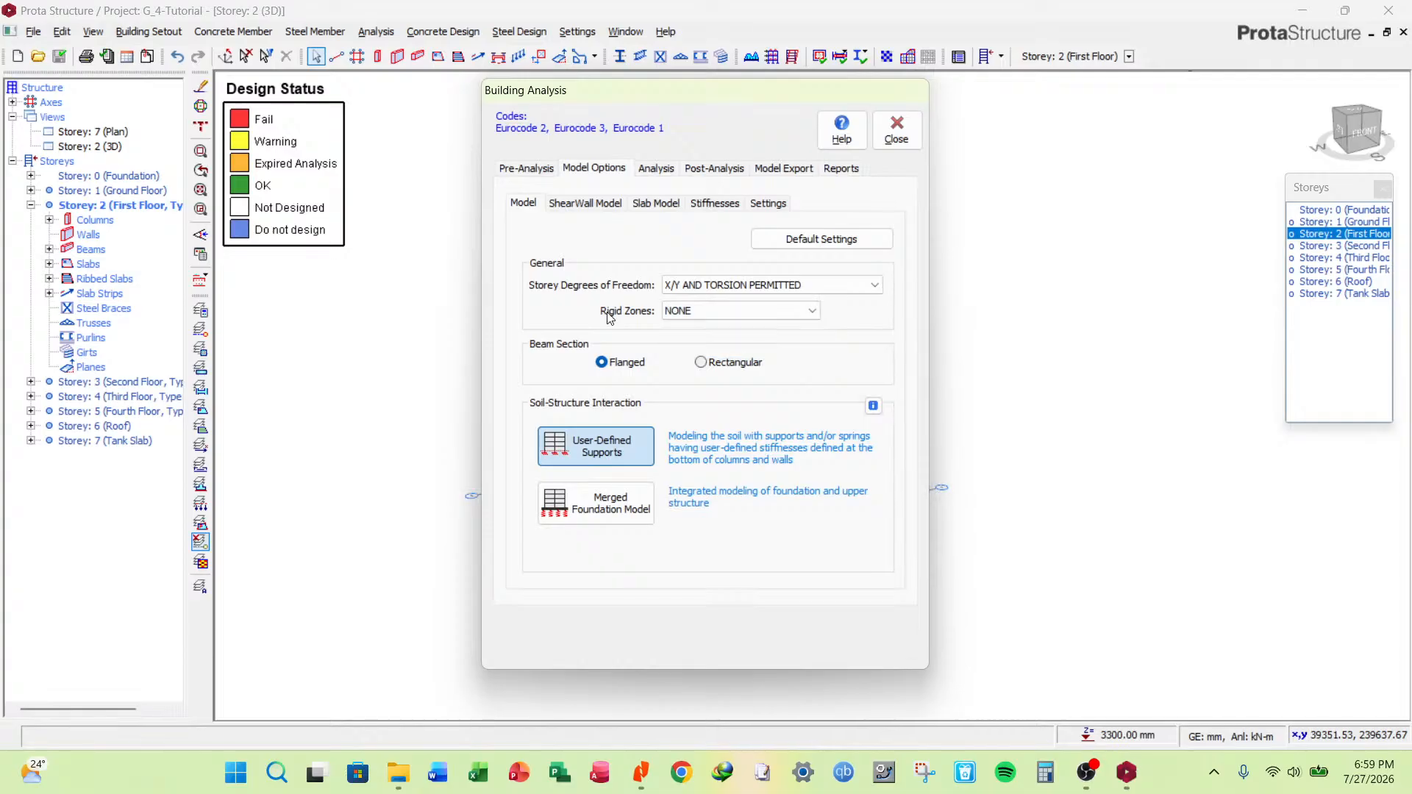
{"action": "left_click", "coordinate": [735, 315]}
{"action": "left_click", "coordinate": [872, 320]}
Try the Reduced by 25% option for the rigid zones and set them back to NONE.
{"action": "left_click", "coordinate": [739, 311]}
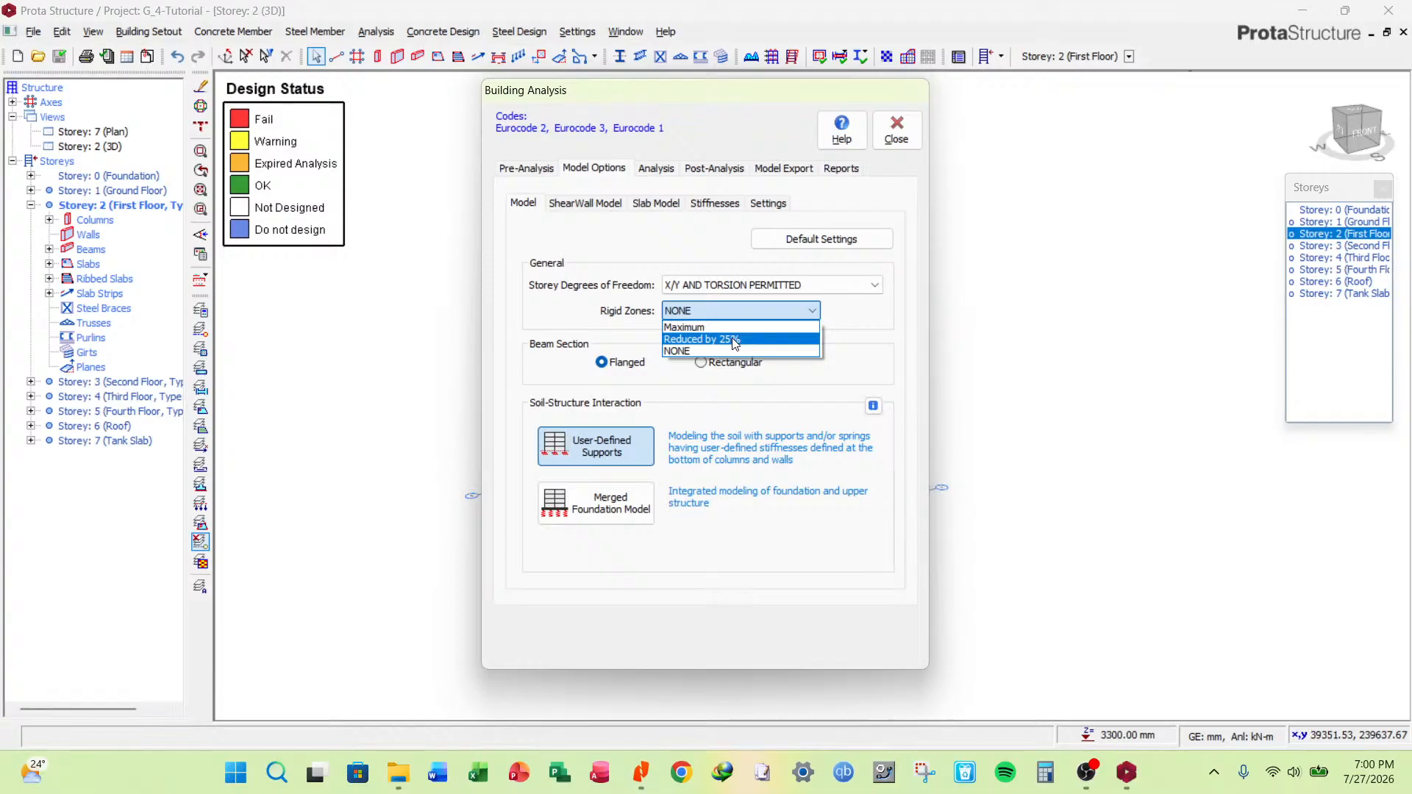
{"action": "left_click", "coordinate": [735, 339]}
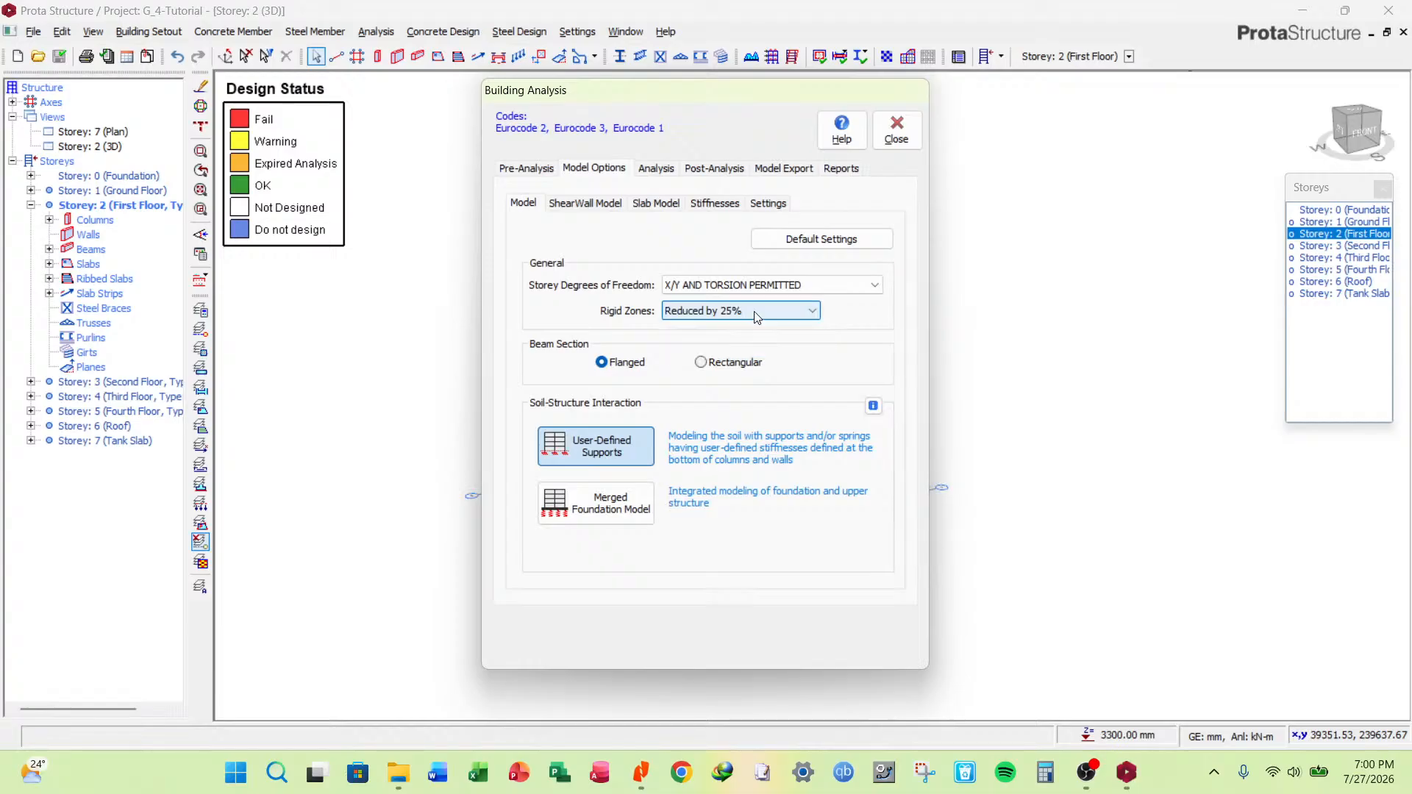
{"action": "left_click", "coordinate": [757, 316]}
{"action": "left_click", "coordinate": [837, 318]}
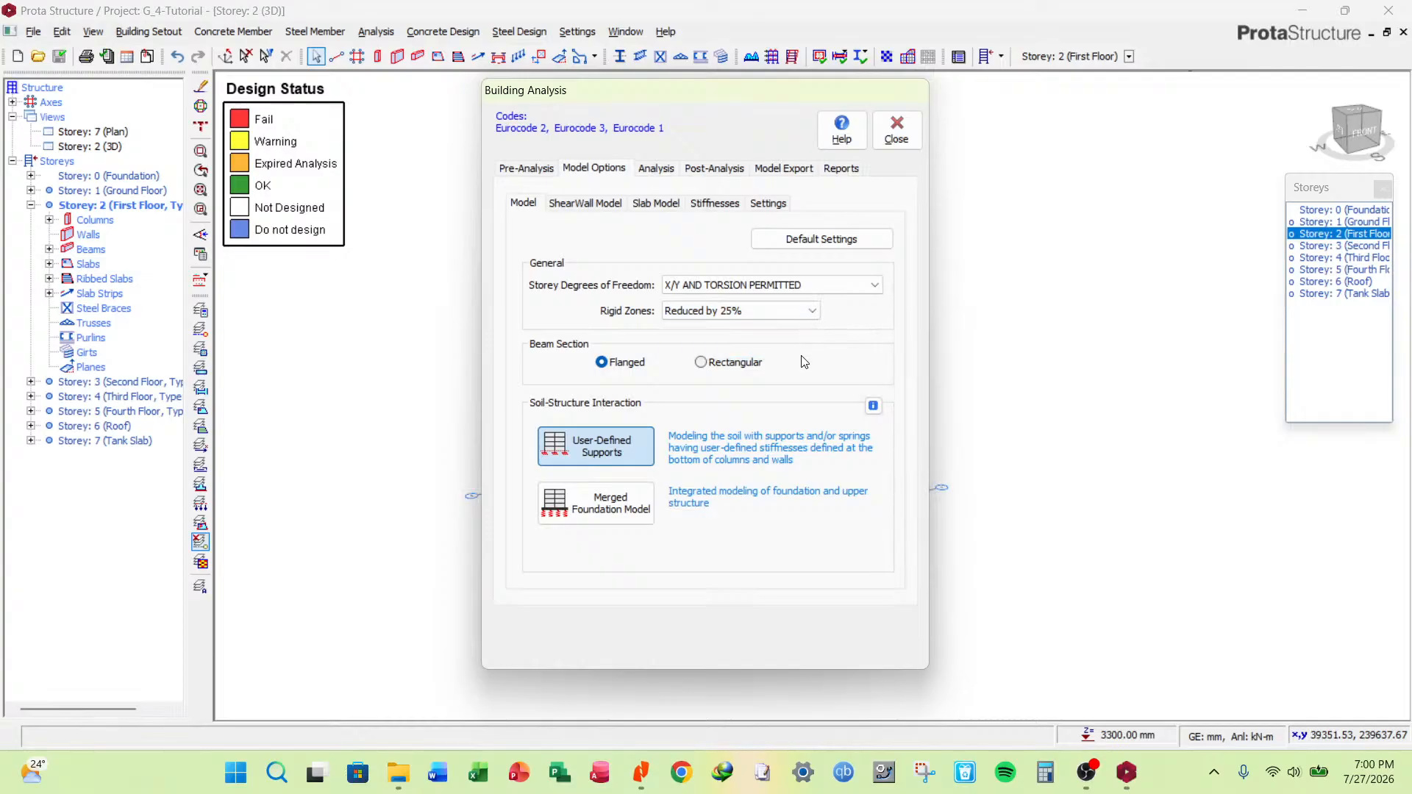
{"action": "left_click", "coordinate": [806, 322]}
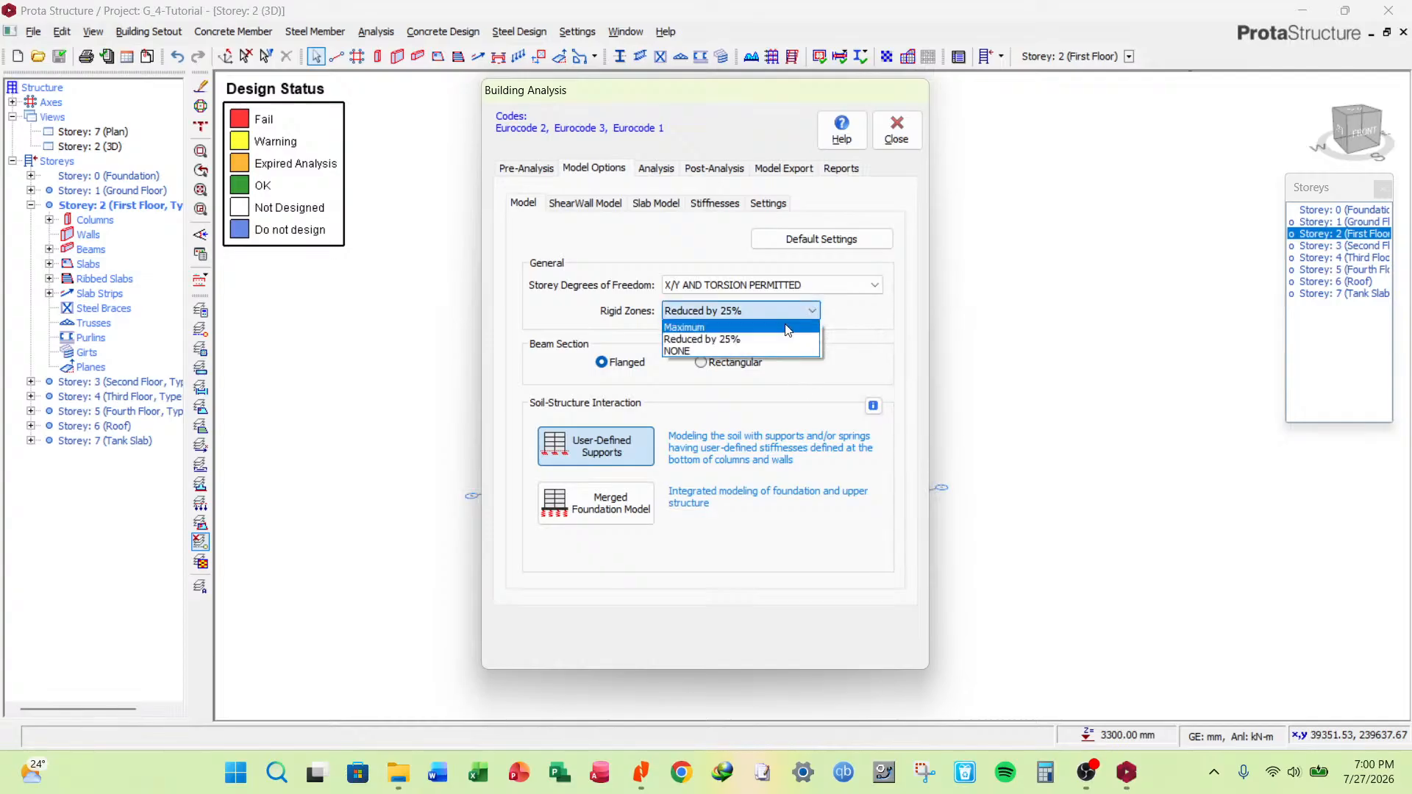
{"action": "left_click", "coordinate": [786, 318]}
{"action": "left_click", "coordinate": [785, 316]}
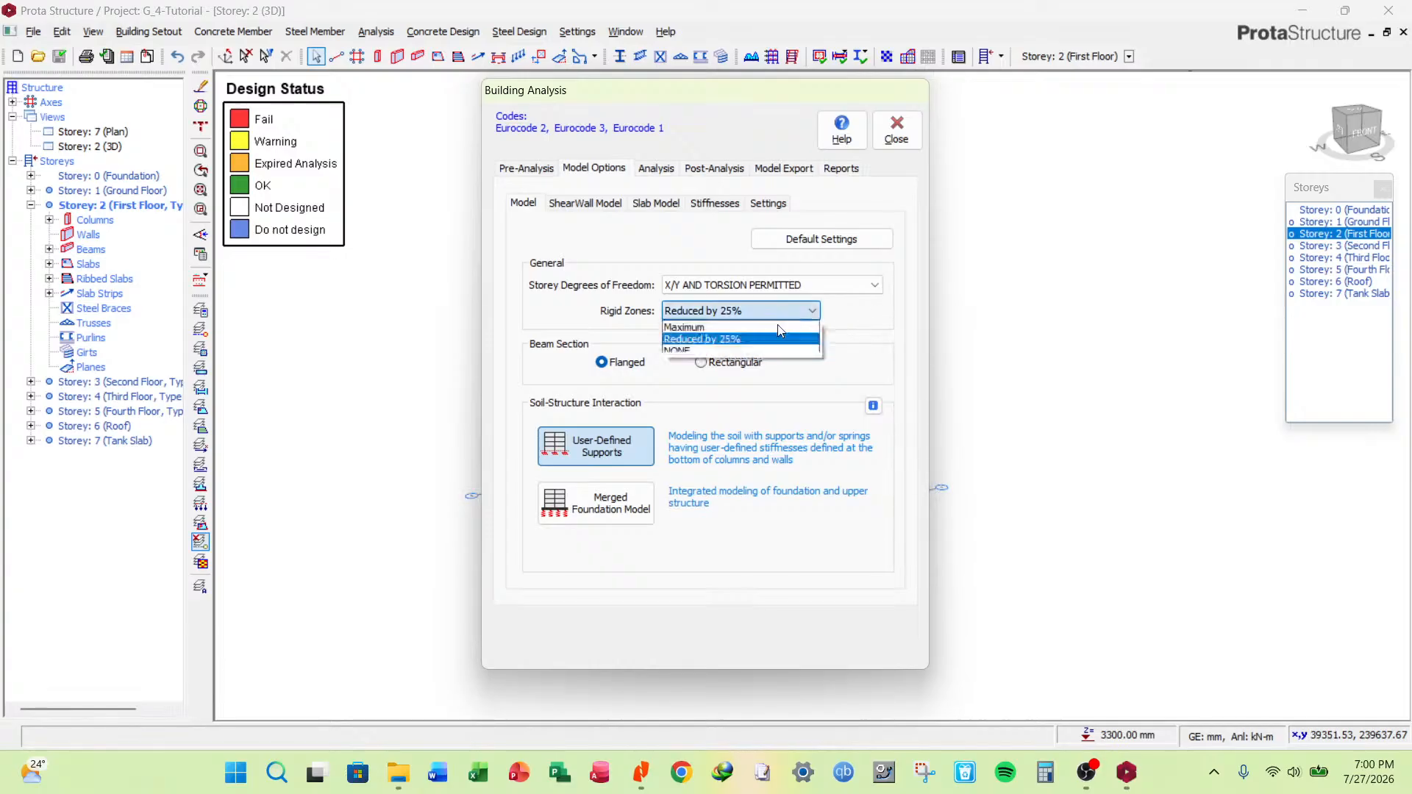
{"action": "left_click", "coordinate": [781, 350]}
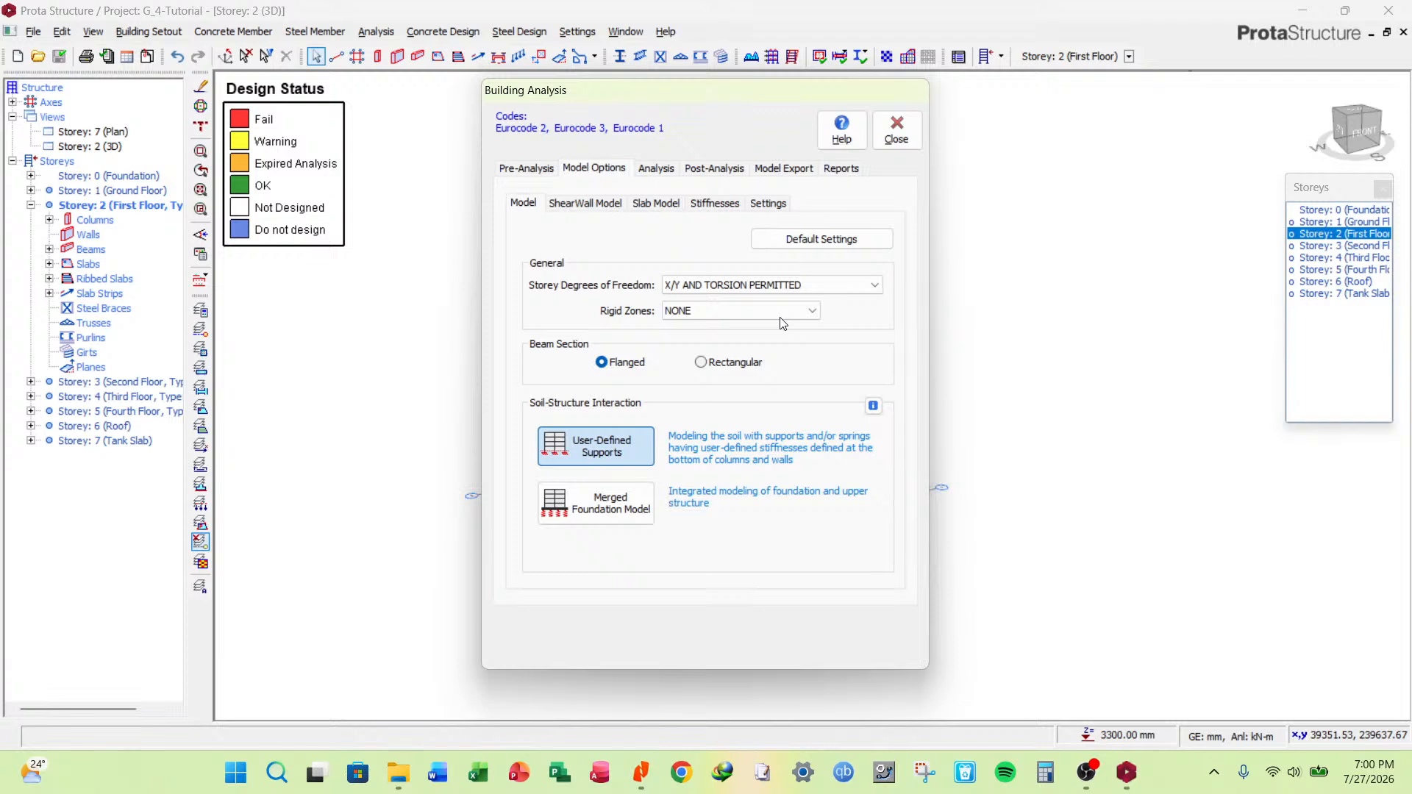
Review the slab model and member stiffness options of the building analysis model.
{"action": "left_click", "coordinate": [667, 204]}
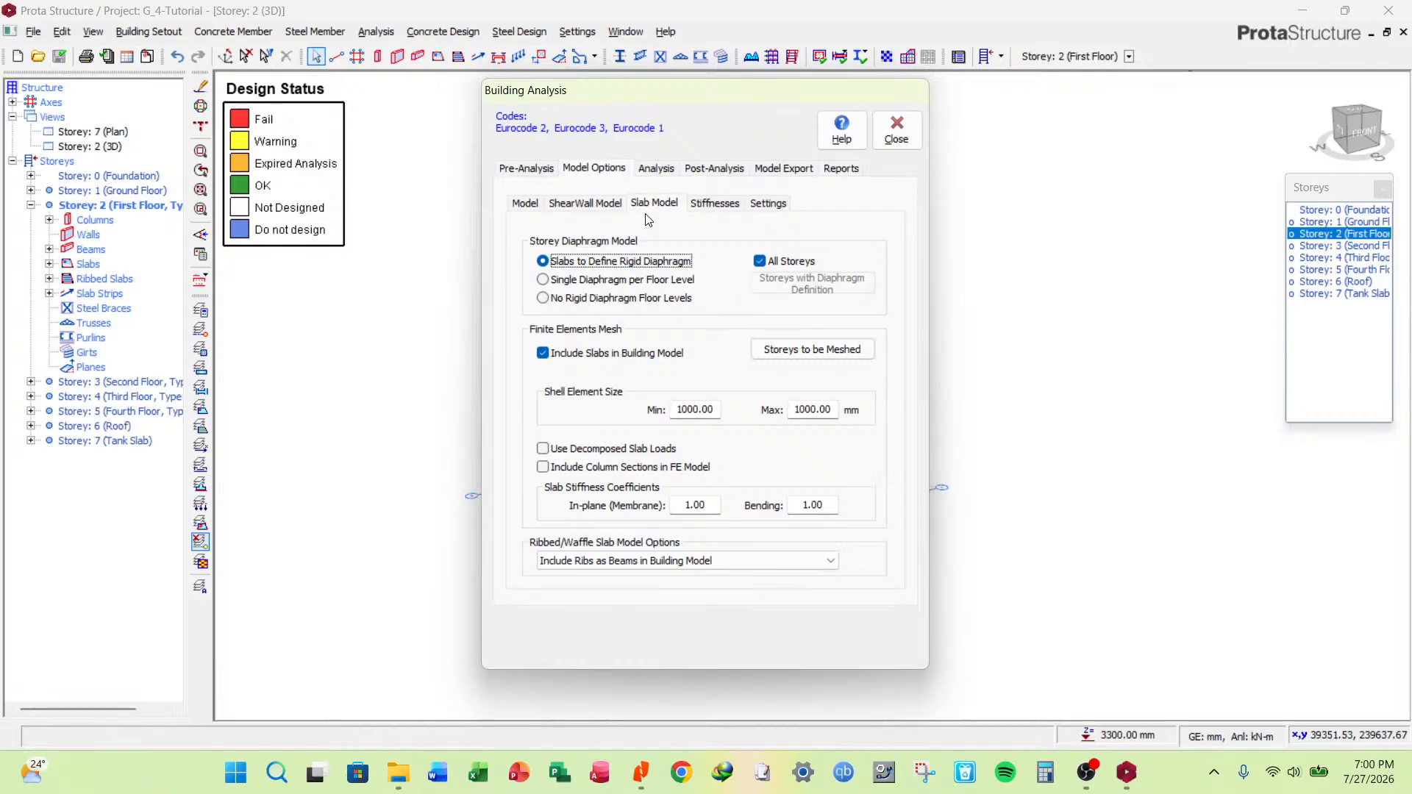
{"action": "left_click", "coordinate": [708, 203]}
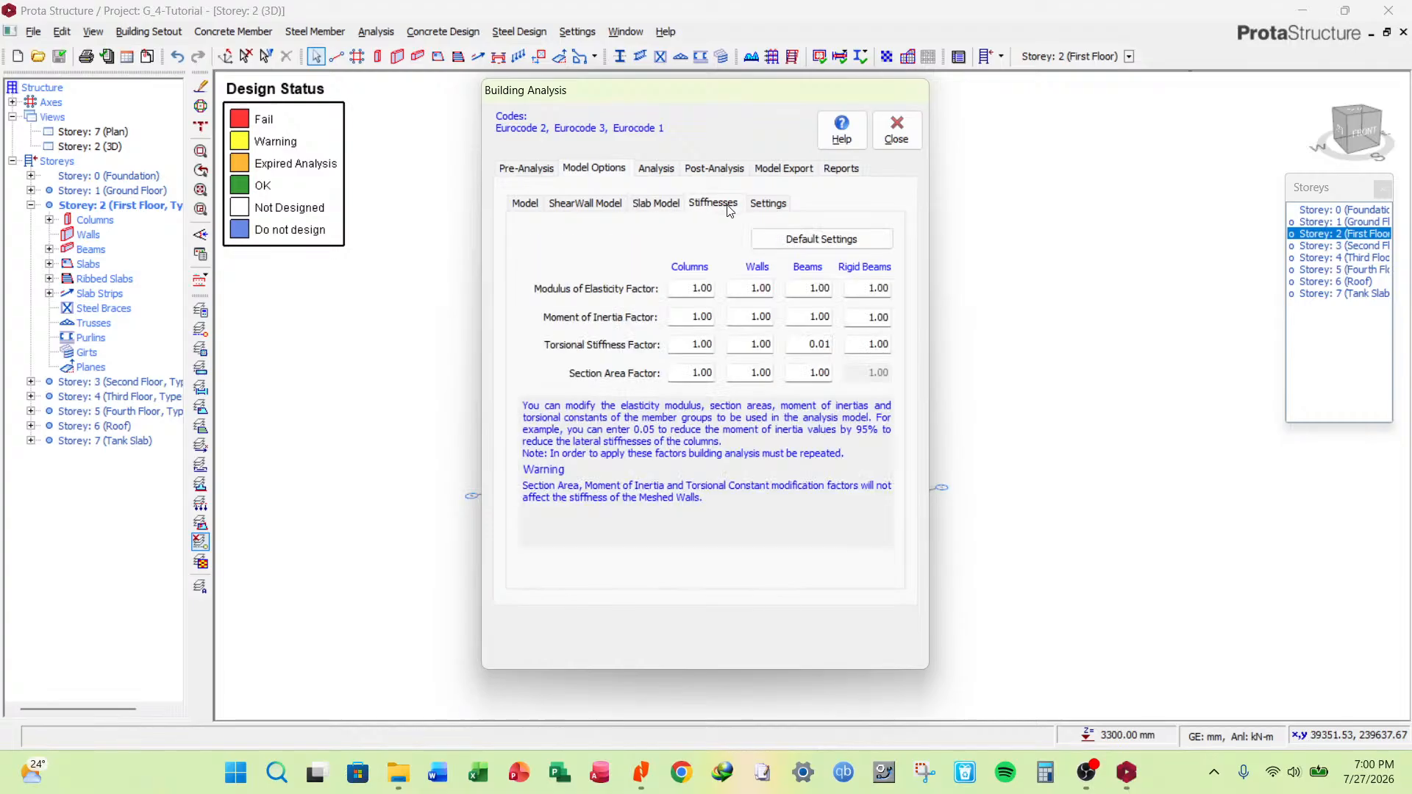
{"action": "left_click", "coordinate": [659, 206]}
Include column/wall and beam reinforcement design with bar re-selection for both in the building analysis, leaving the steel member design check off.
{"action": "left_click", "coordinate": [654, 170]}
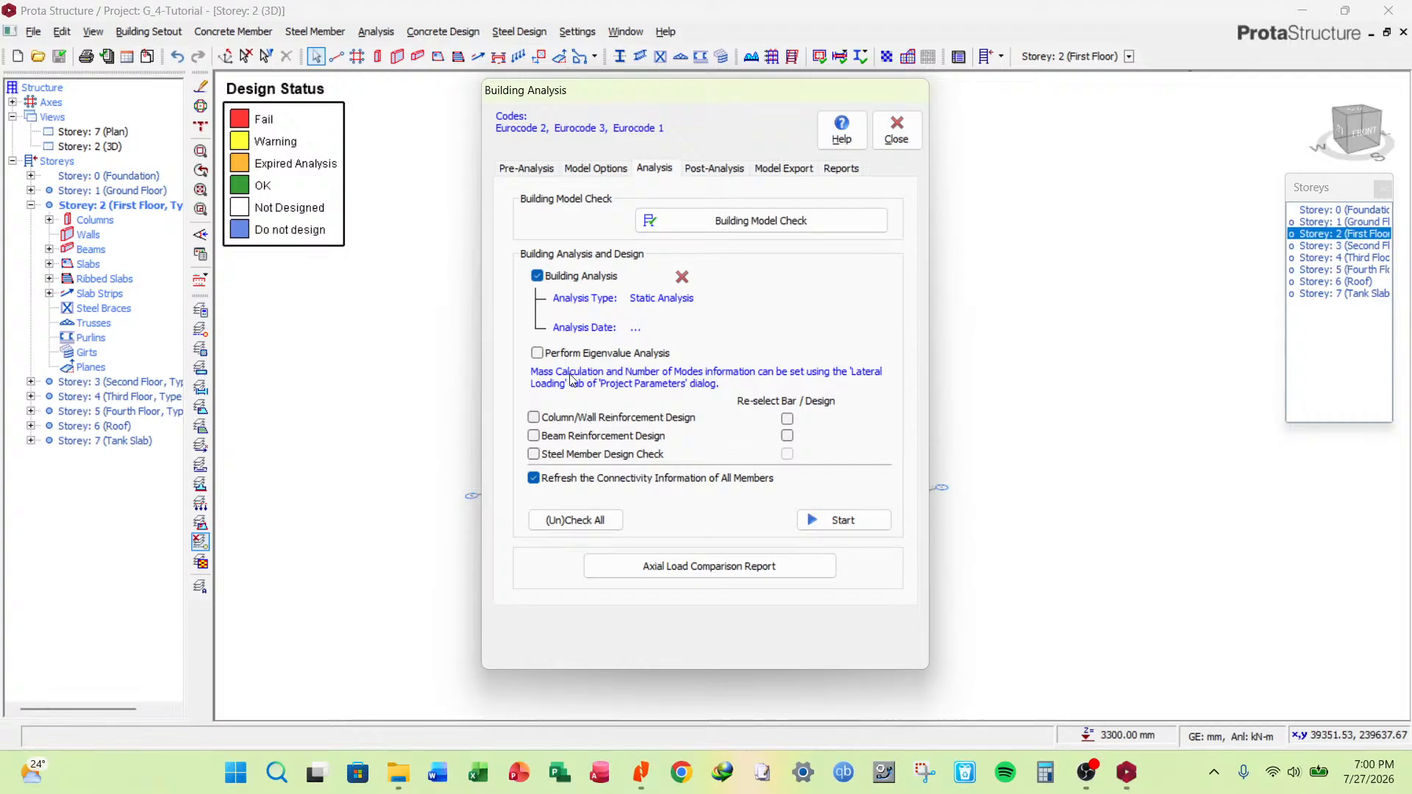
{"action": "left_click", "coordinate": [534, 418]}
{"action": "left_click", "coordinate": [534, 454]}
{"action": "left_click", "coordinate": [534, 436]}
{"action": "left_click", "coordinate": [534, 454]}
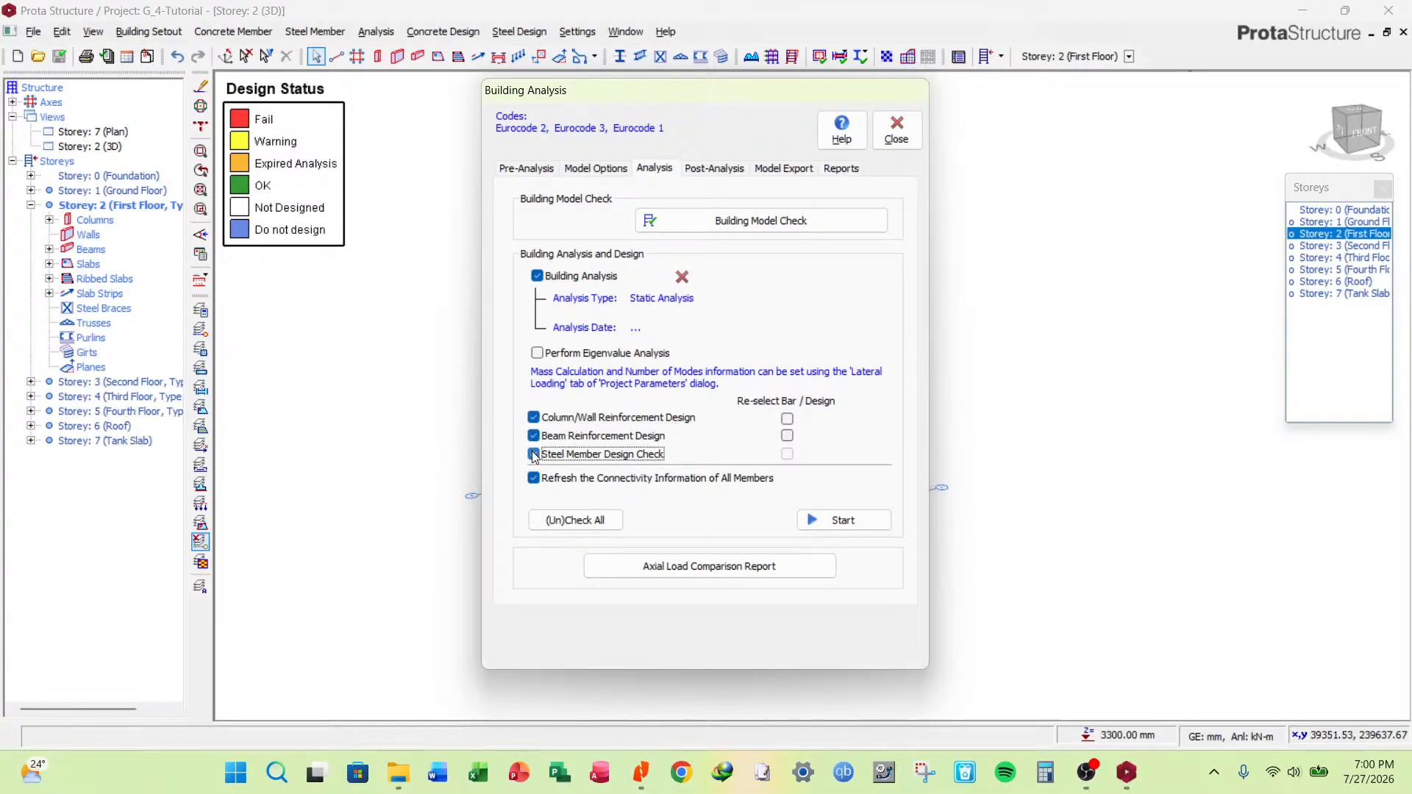
{"action": "left_click", "coordinate": [534, 454]}
{"action": "left_click", "coordinate": [786, 420]}
{"action": "left_click", "coordinate": [787, 436]}
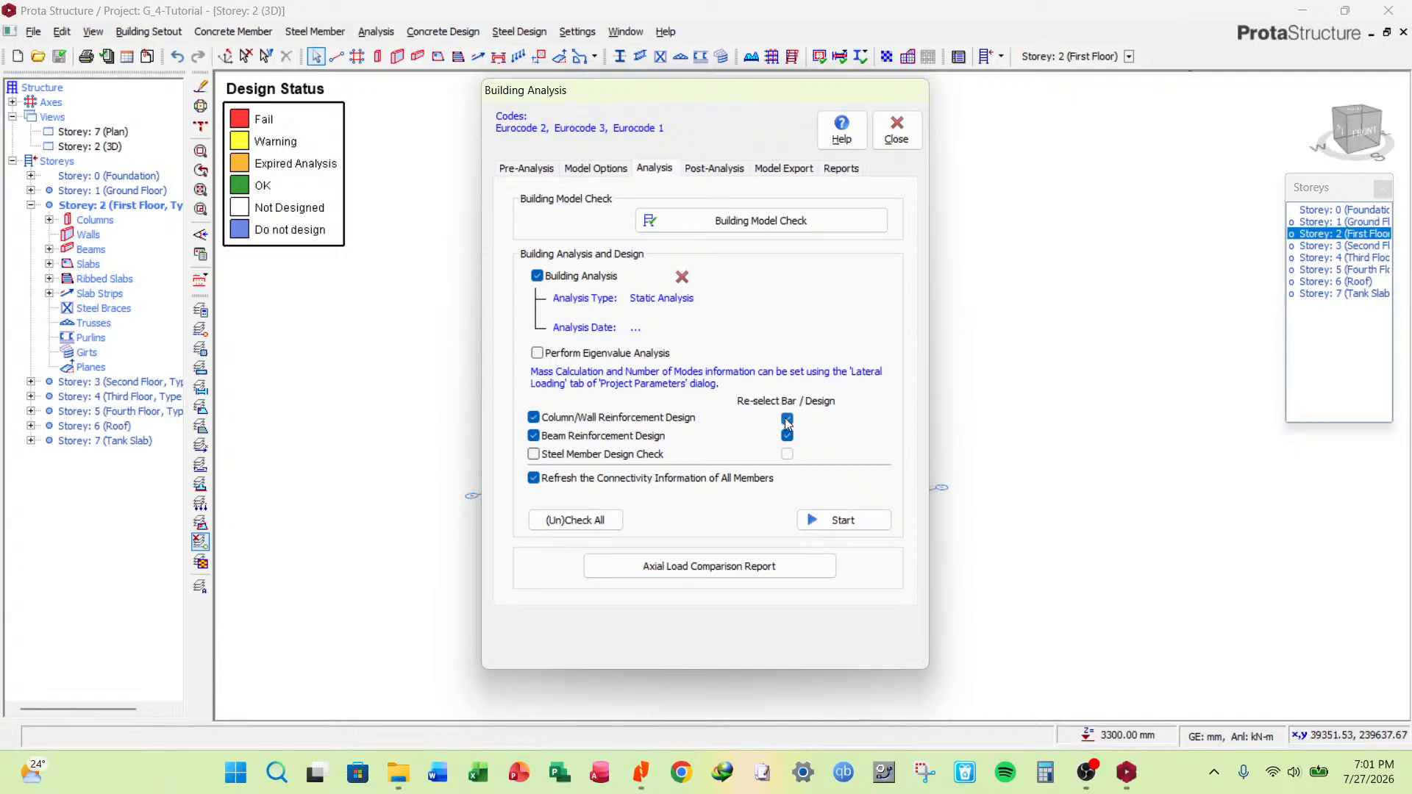
Run the building analysis with the reinforcement design, accept the completed run and close the analysis dialog.
{"action": "left_click", "coordinate": [842, 520]}
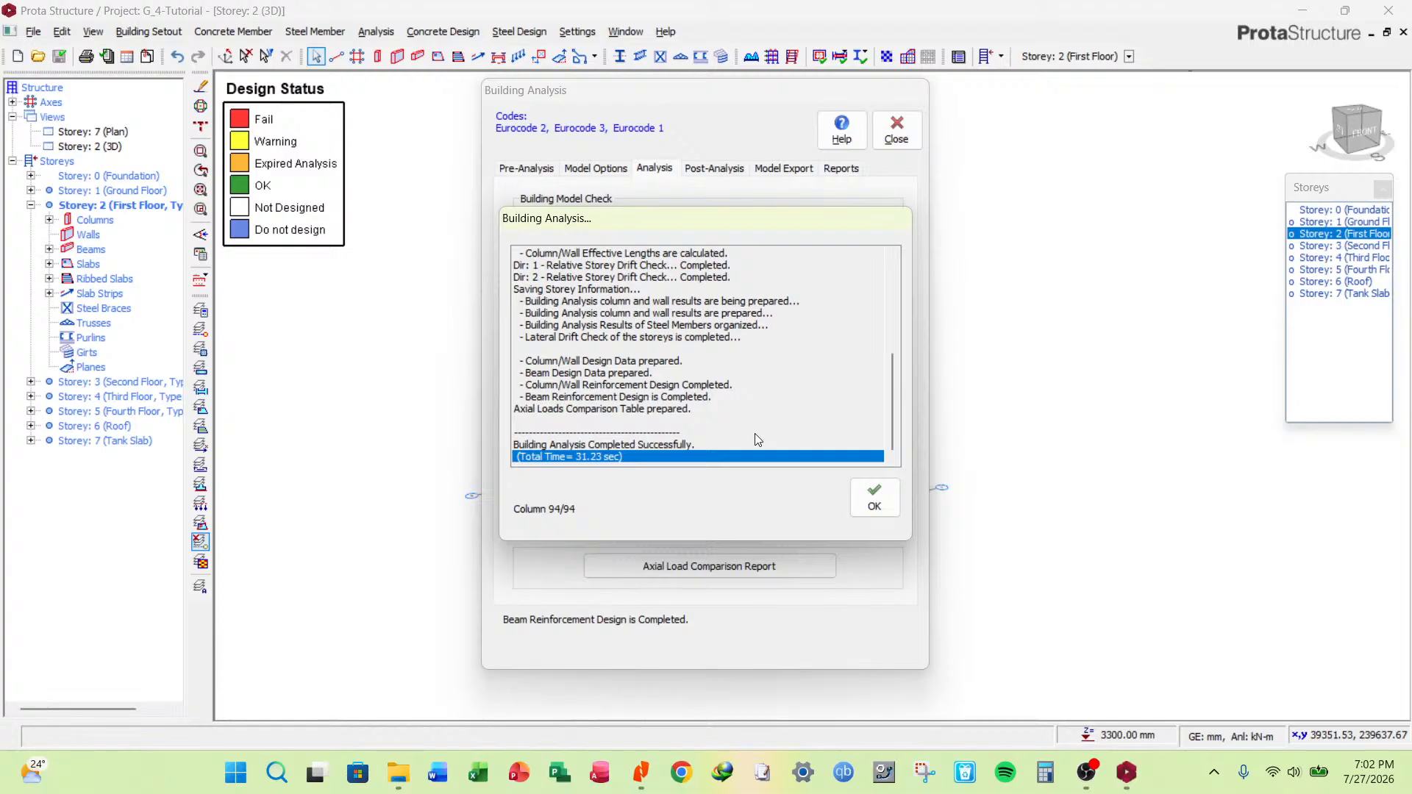
{"action": "left_click", "coordinate": [875, 497]}
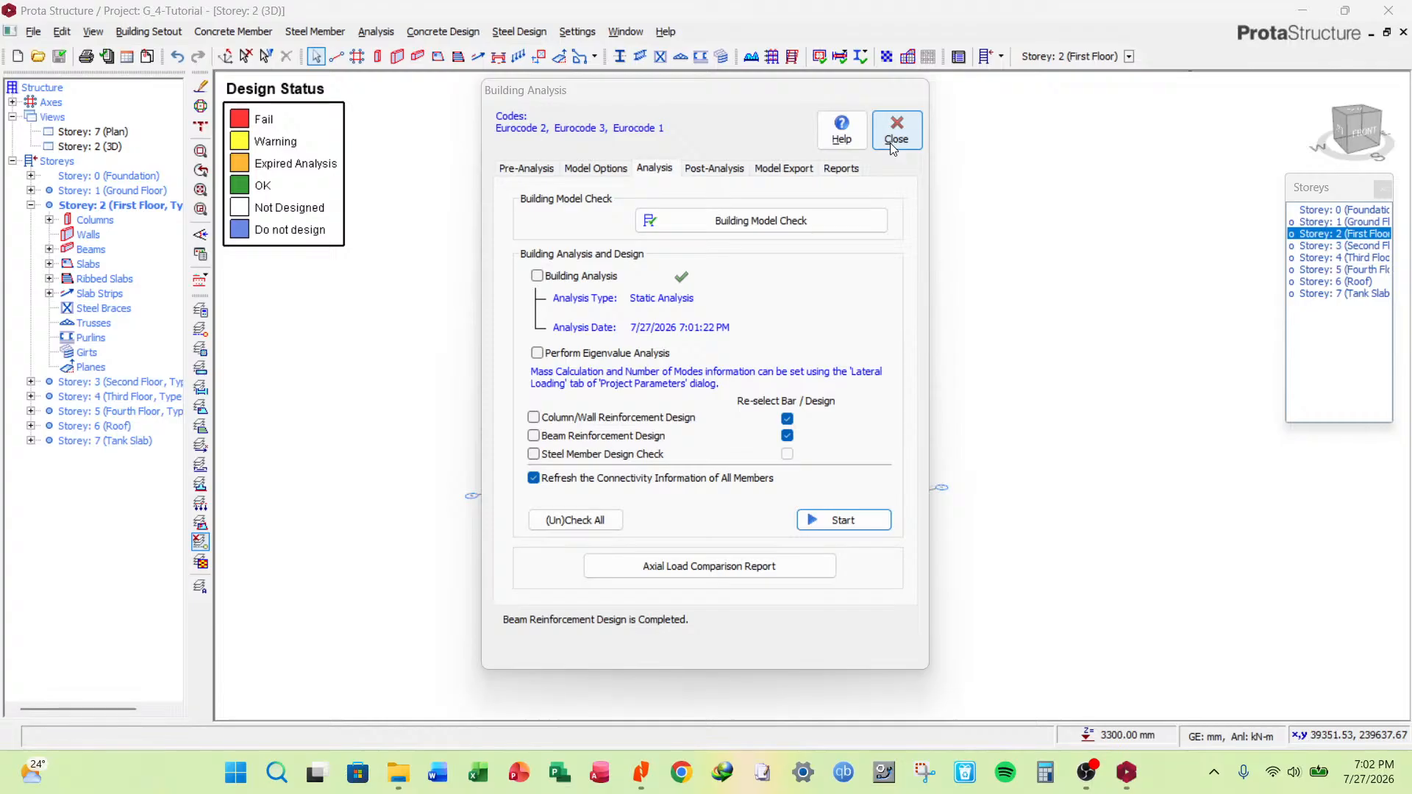
{"action": "left_click", "coordinate": [891, 142]}
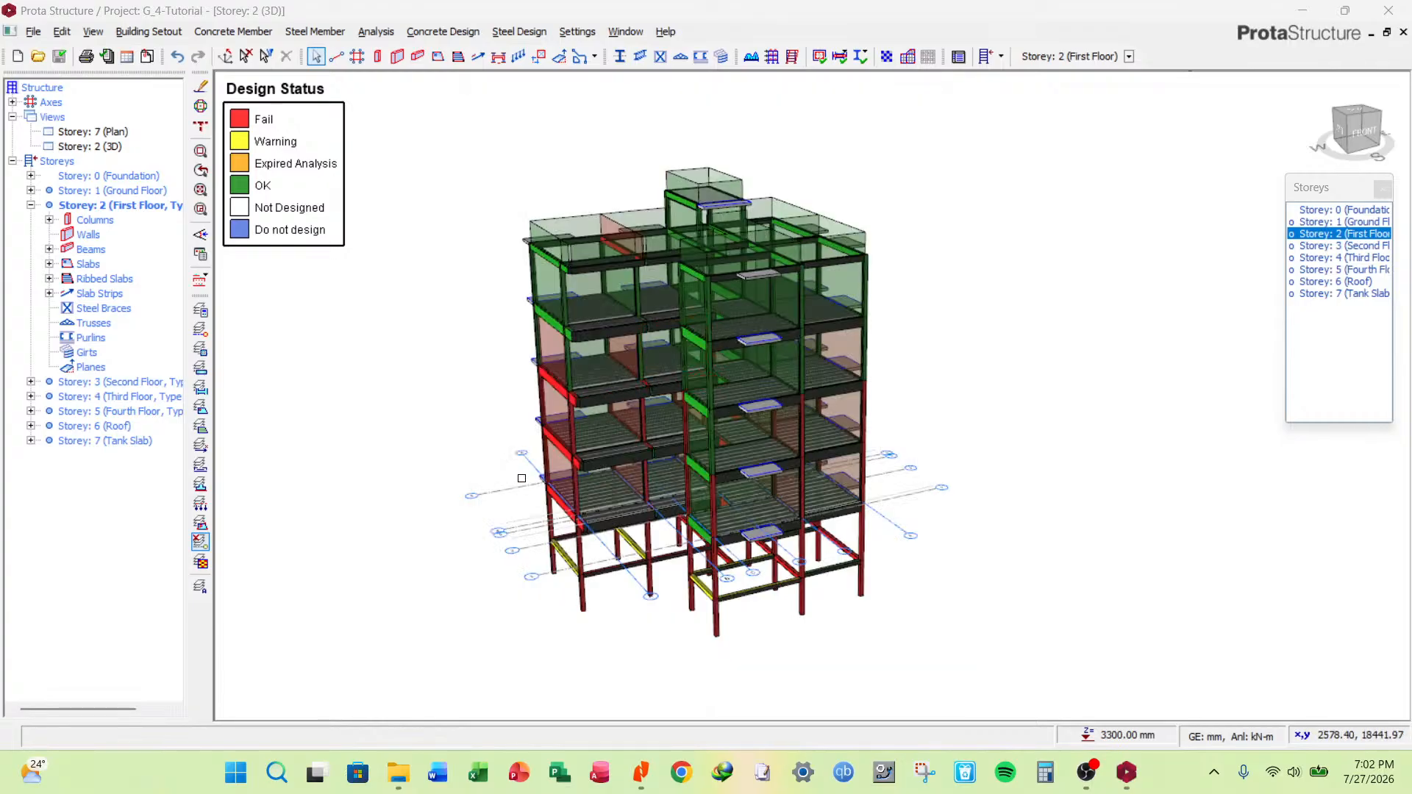
Examine the design status colours of the columns and beams on all storeys in the 3D view.
{"action": "scroll", "coordinate": [818, 506], "scroll_direction": "up", "scroll_amount": 4}
{"action": "scroll", "coordinate": [819, 506], "scroll_direction": "down", "scroll_amount": 3}
{"action": "scroll", "coordinate": [772, 506], "scroll_direction": "up", "scroll_amount": 2}
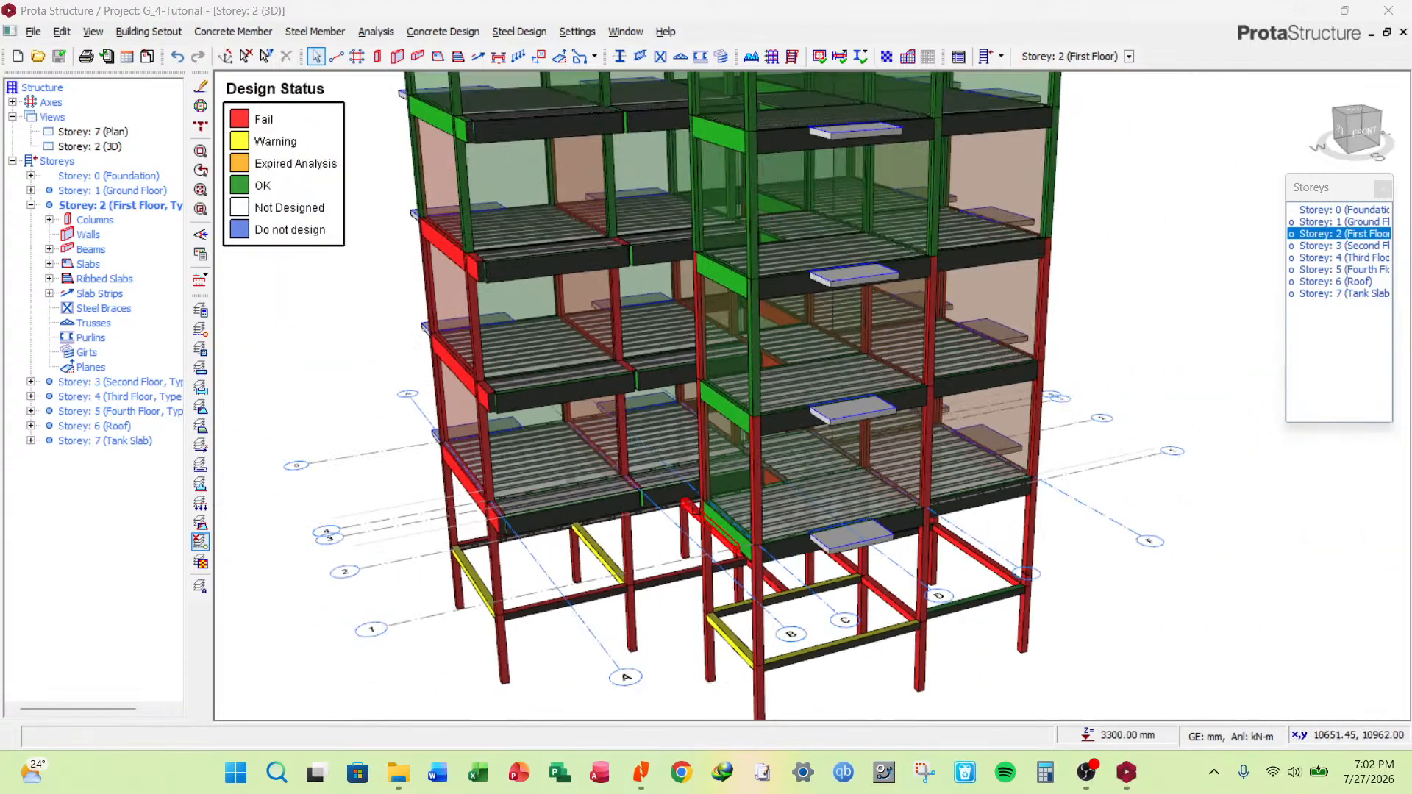
{"action": "scroll", "coordinate": [706, 511], "scroll_direction": "down", "scroll_amount": 3}
{"action": "mouse_move", "coordinate": [655, 519]}
{"action": "middle_mouse_down"}
{"action": "mouse_move", "coordinate": [709, 476]}
{"action": "mouse_move", "coordinate": [743, 530]}
{"action": "mouse_move", "coordinate": [918, 586]}
{"action": "mouse_move", "coordinate": [526, 518]}
{"action": "mouse_move", "coordinate": [648, 493]}
{"action": "mouse_move", "coordinate": [645, 533]}
{"action": "middle_mouse_up"}
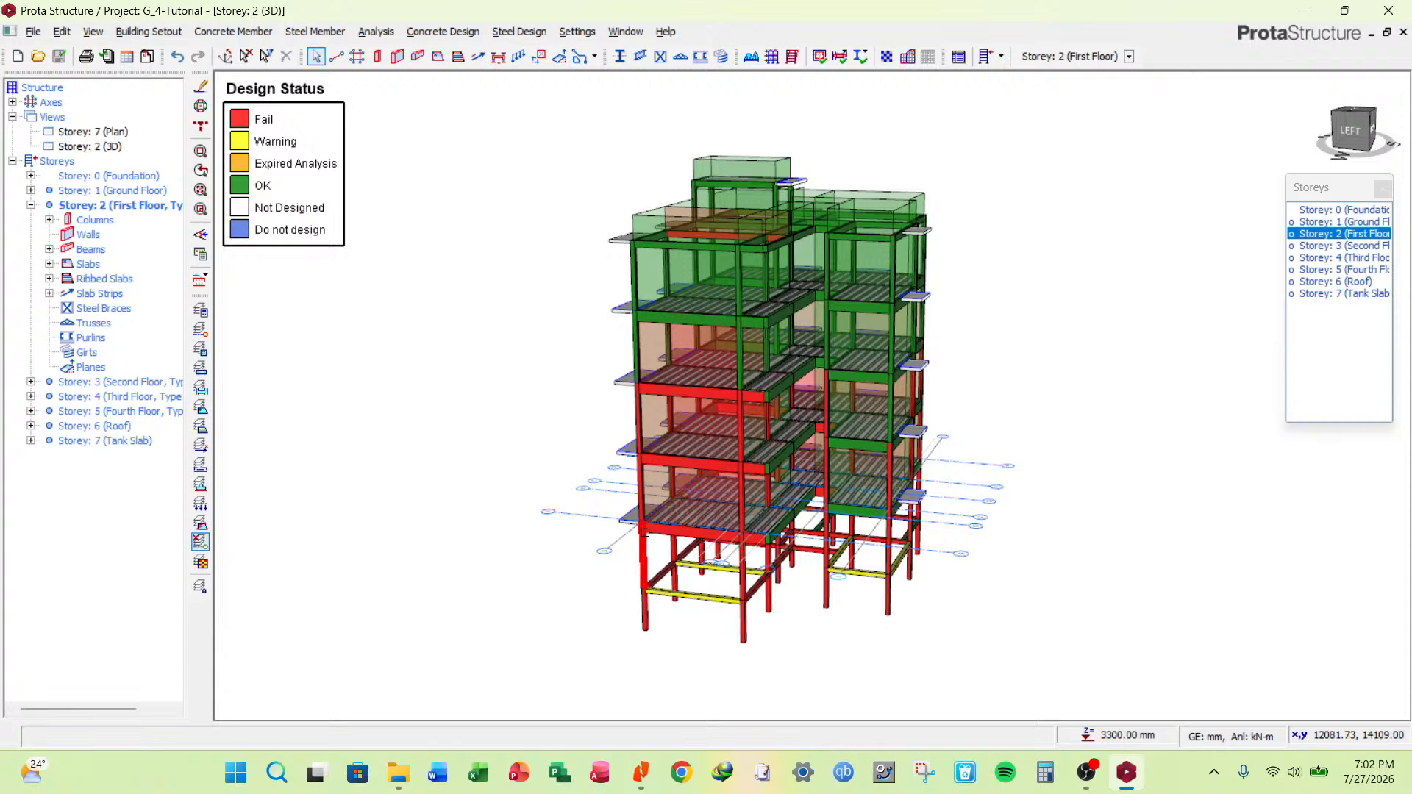
{"action": "scroll", "coordinate": [645, 532], "scroll_direction": "up", "scroll_amount": 3}
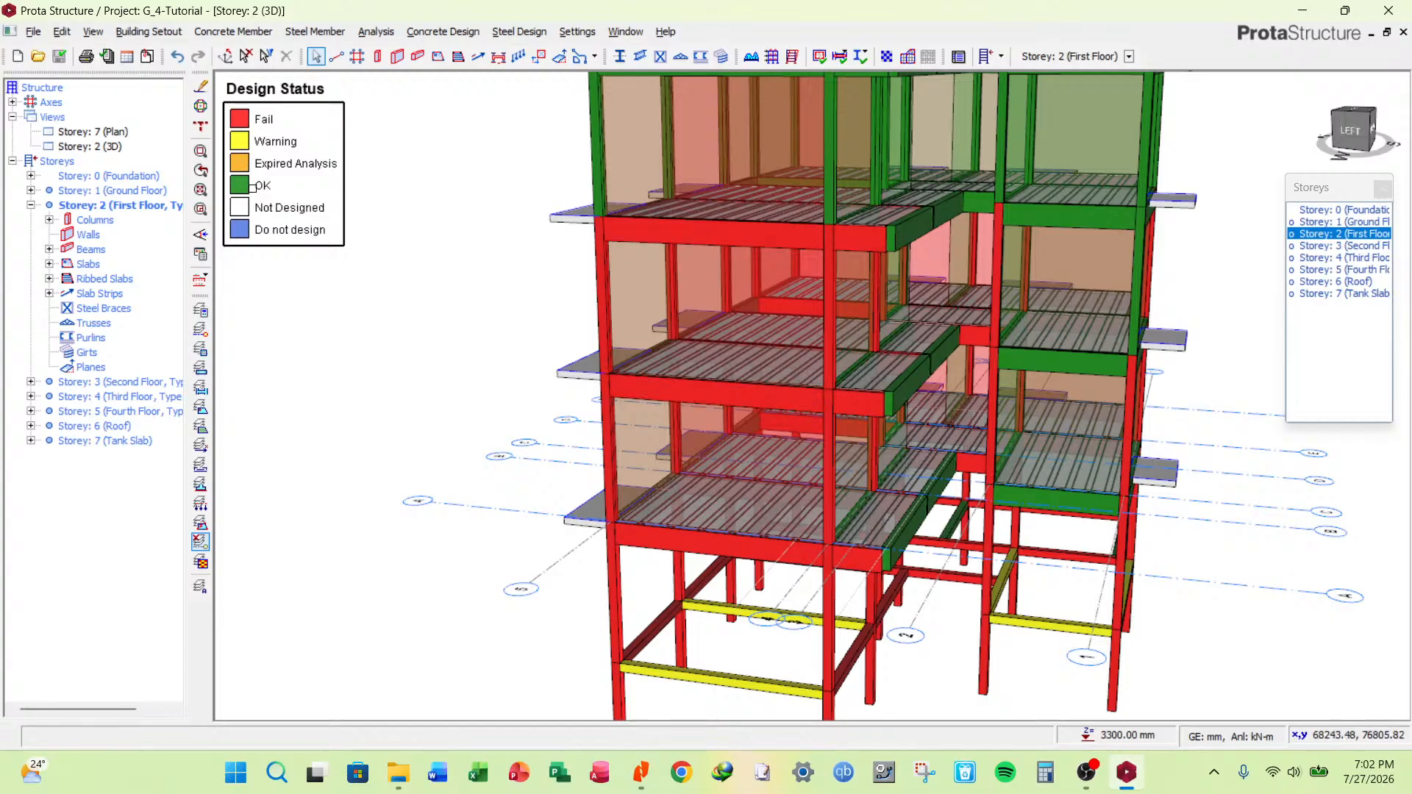
{"action": "scroll", "coordinate": [747, 250], "scroll_direction": "down", "scroll_amount": 3}
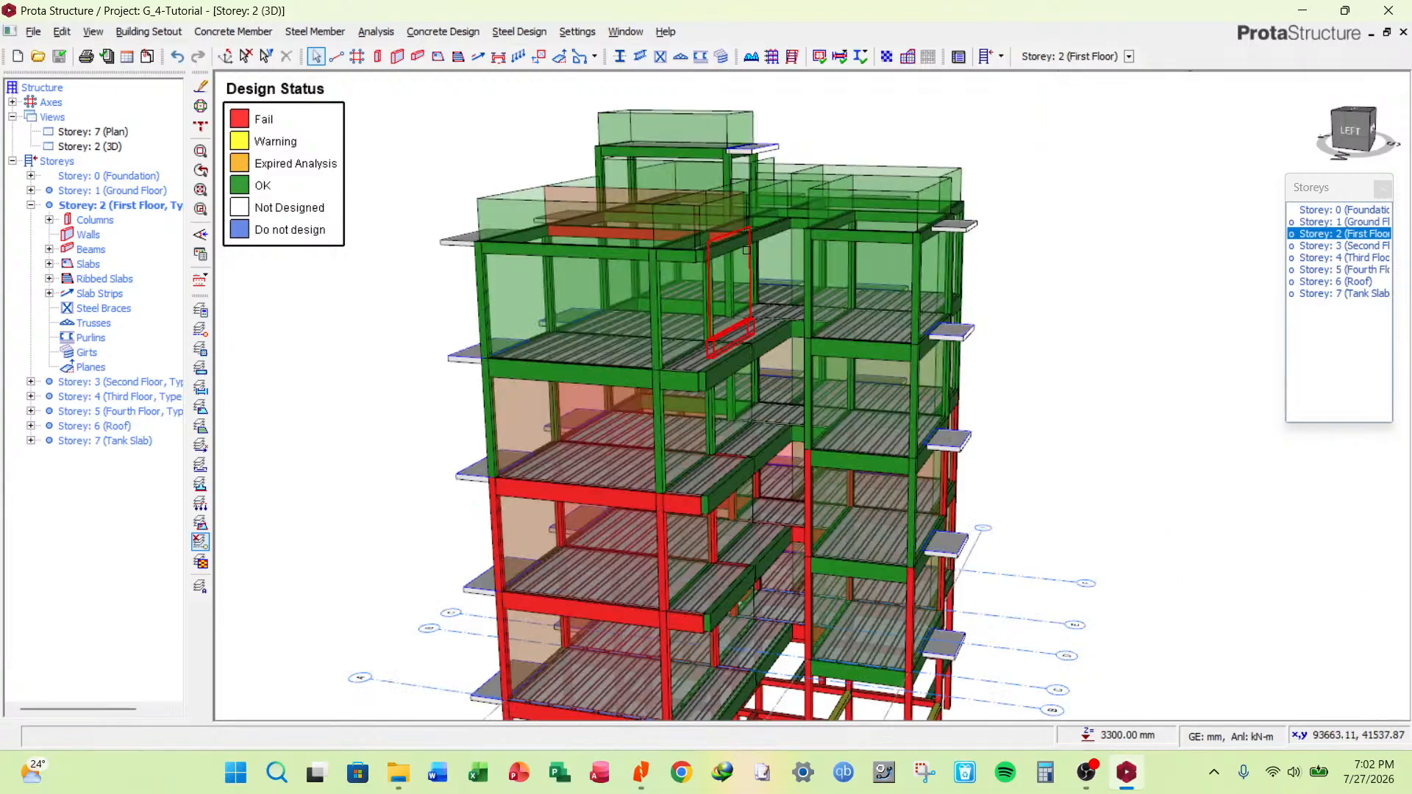
{"action": "middle_click_drag", "start_coordinate": [746, 250], "coordinate": [965, 340]}
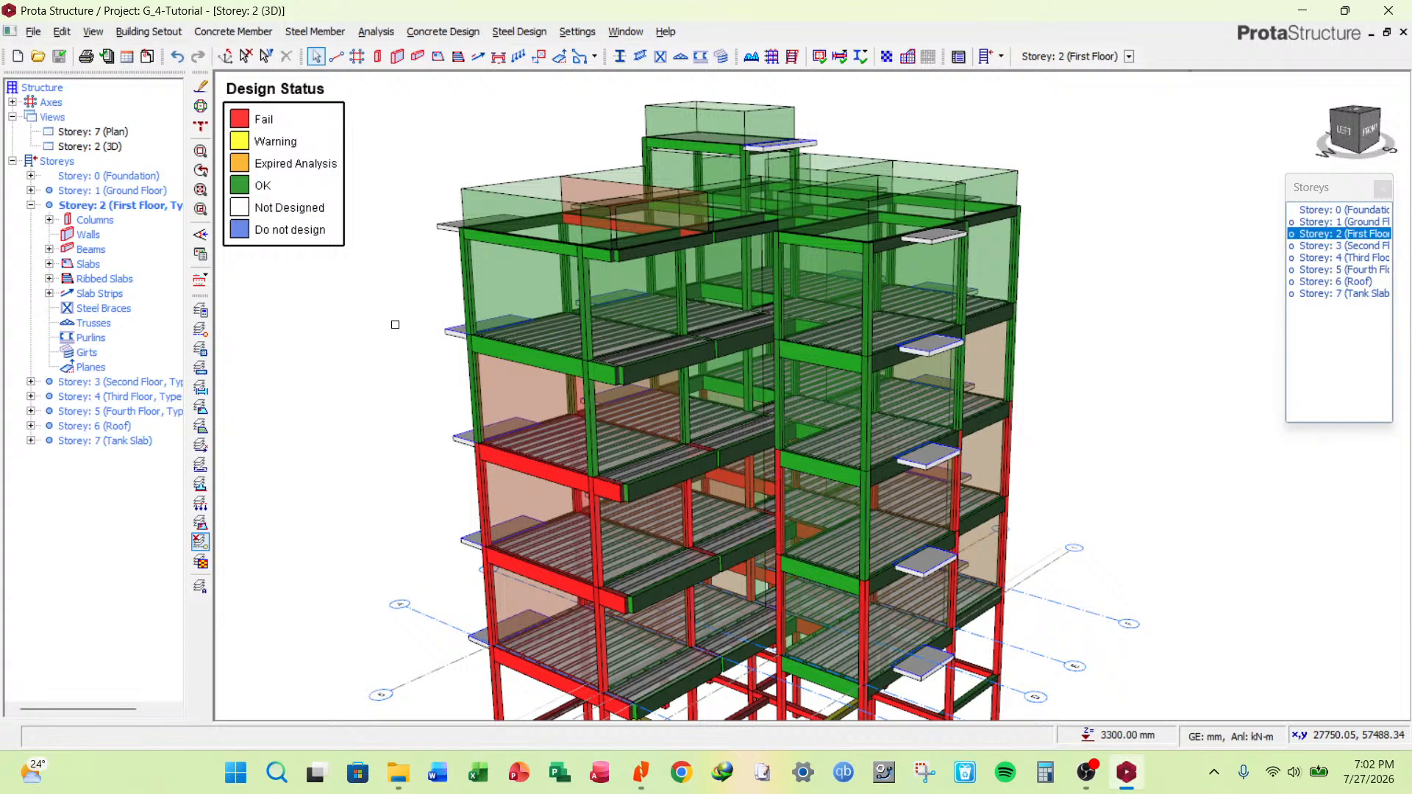
{"action": "mouse_move", "coordinate": [910, 406]}
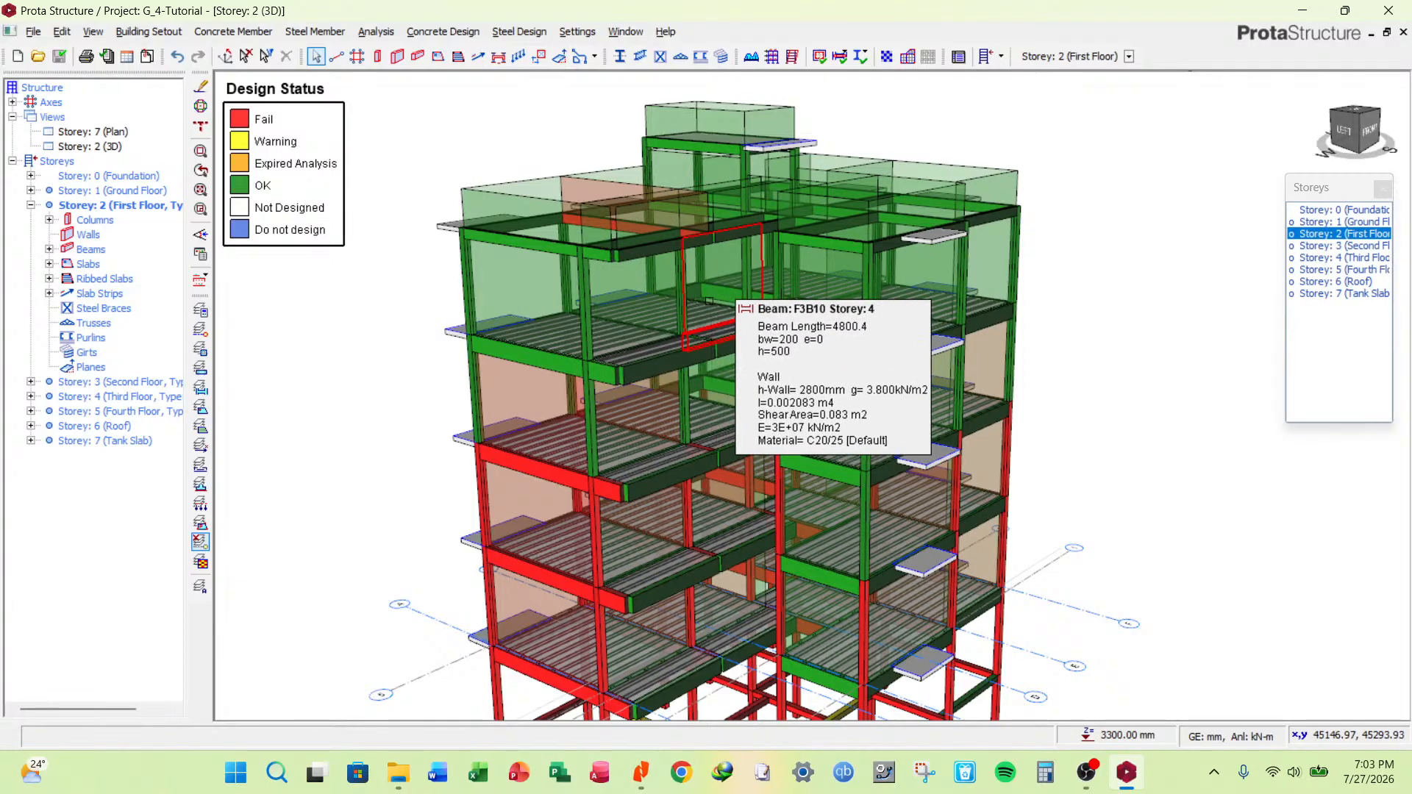
{"action": "scroll", "coordinate": [709, 301], "scroll_direction": "down", "scroll_amount": 2}
{"action": "scroll", "coordinate": [709, 301], "scroll_direction": "up", "scroll_amount": 3}
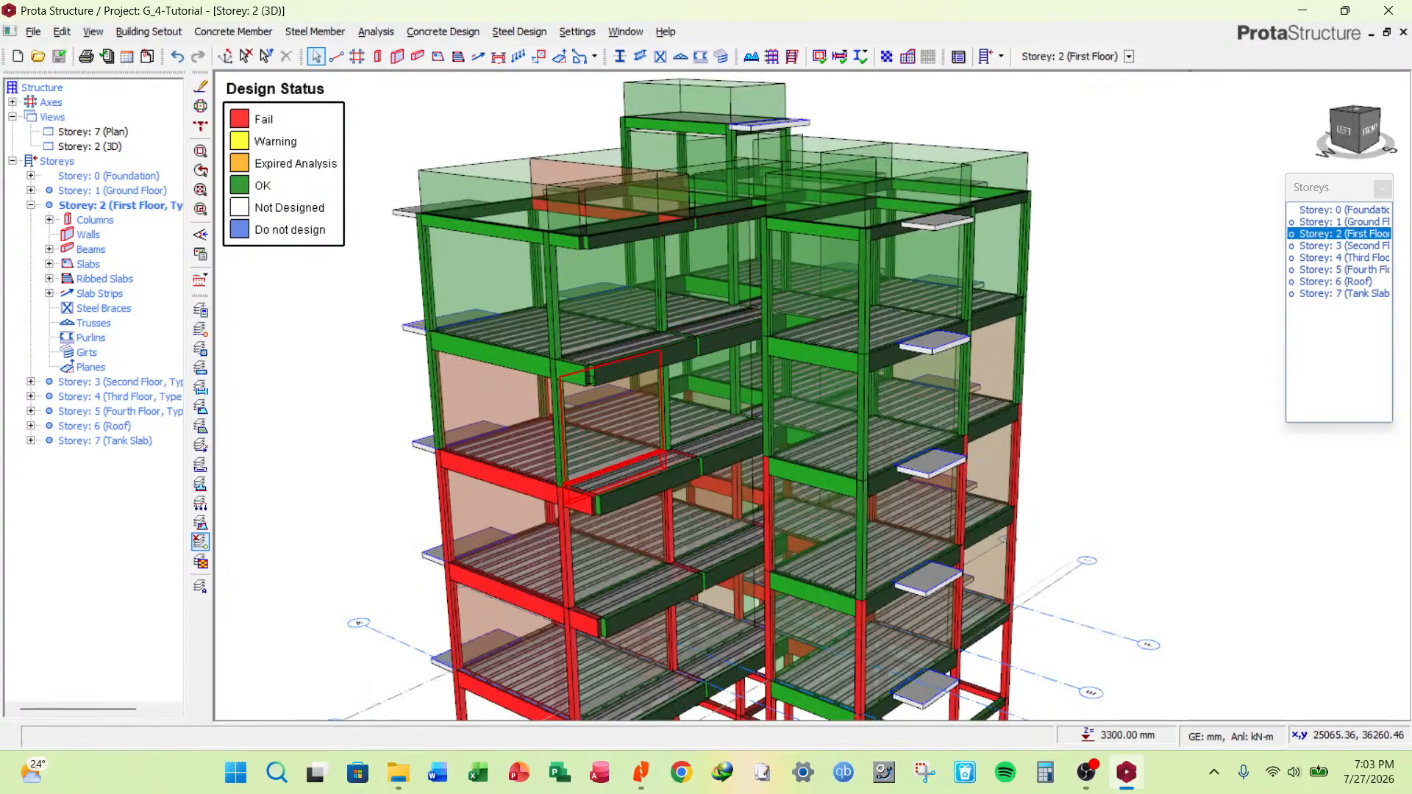
{"action": "scroll", "coordinate": [590, 380], "scroll_direction": "down", "scroll_amount": 2}
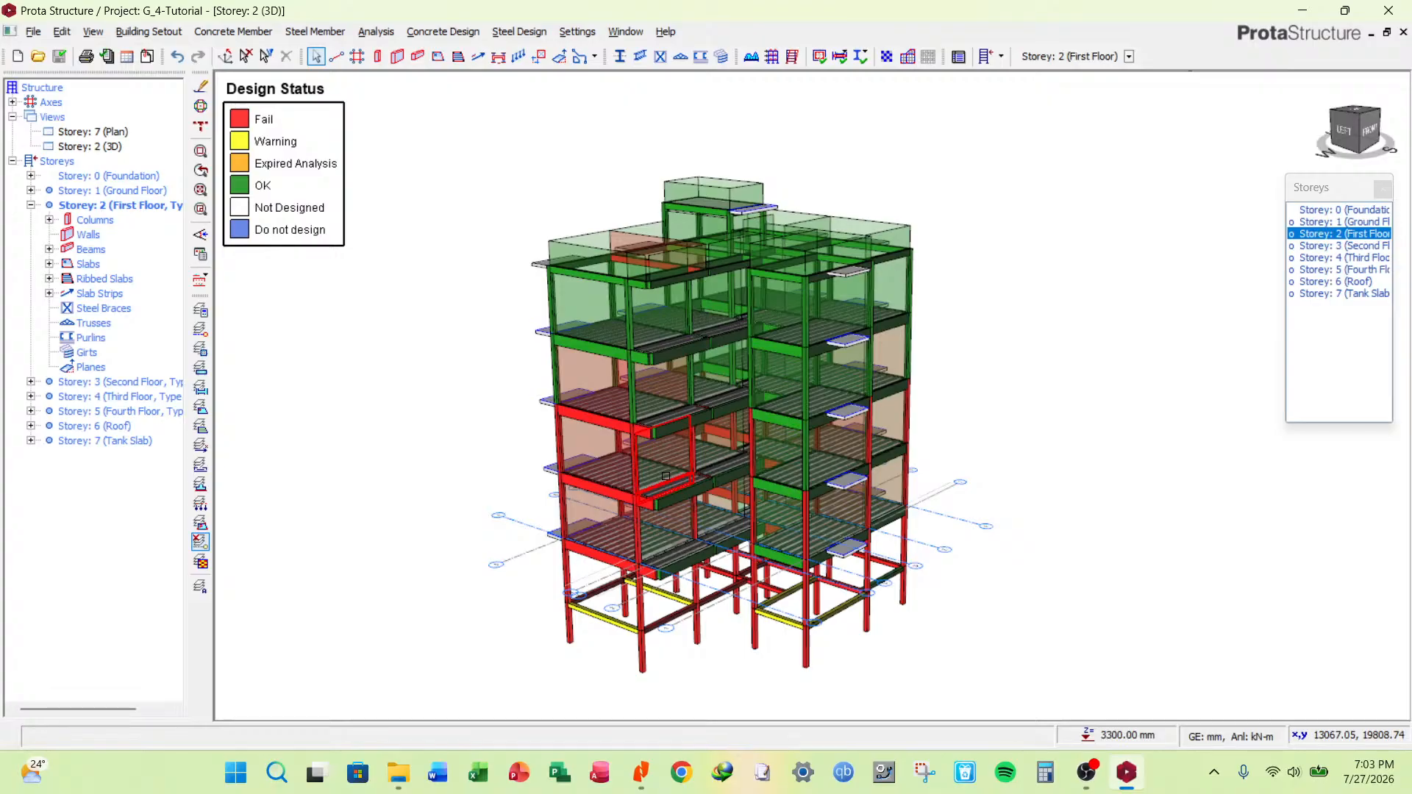
{"action": "scroll", "coordinate": [646, 360], "scroll_direction": "up", "scroll_amount": 3}
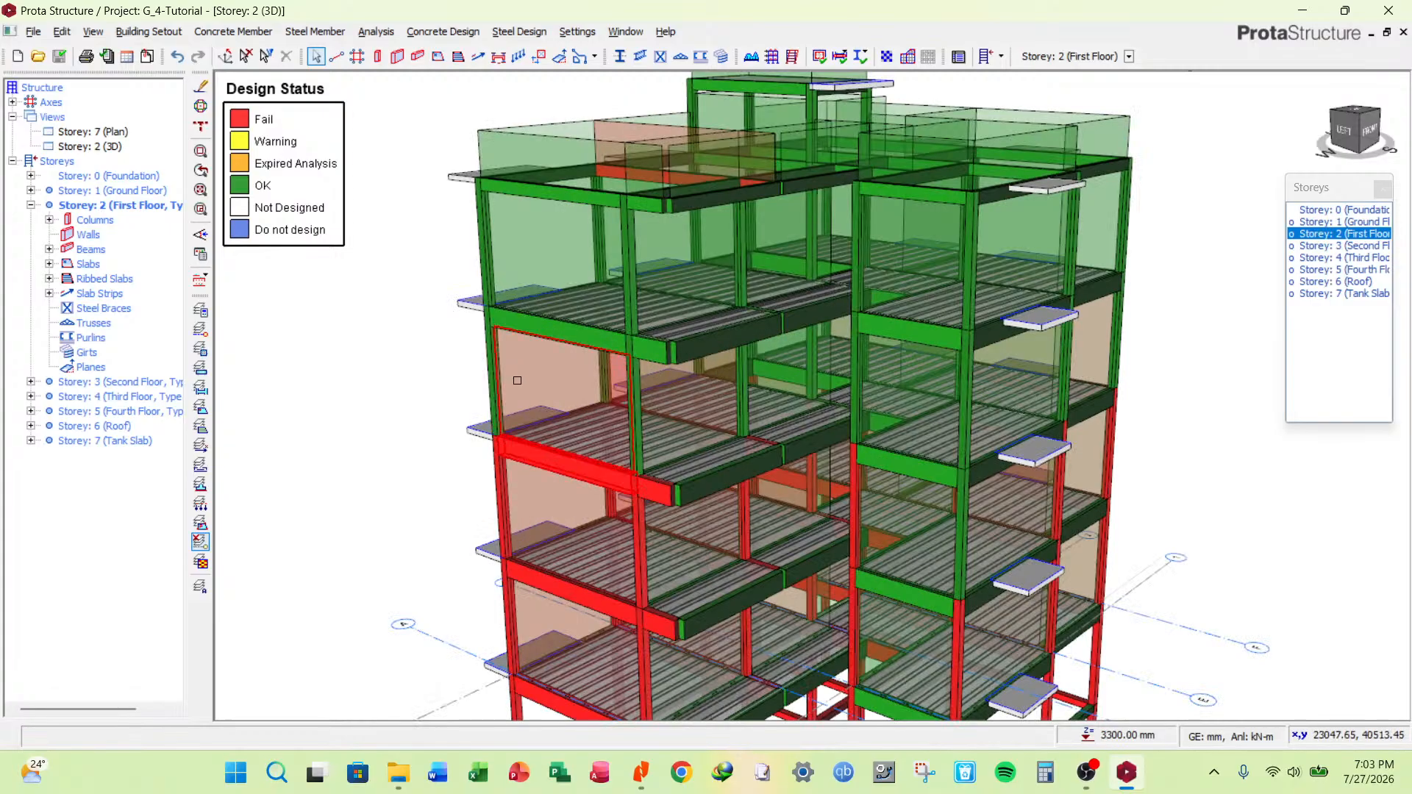
{"action": "scroll", "coordinate": [503, 383], "scroll_direction": "down", "scroll_amount": 3}
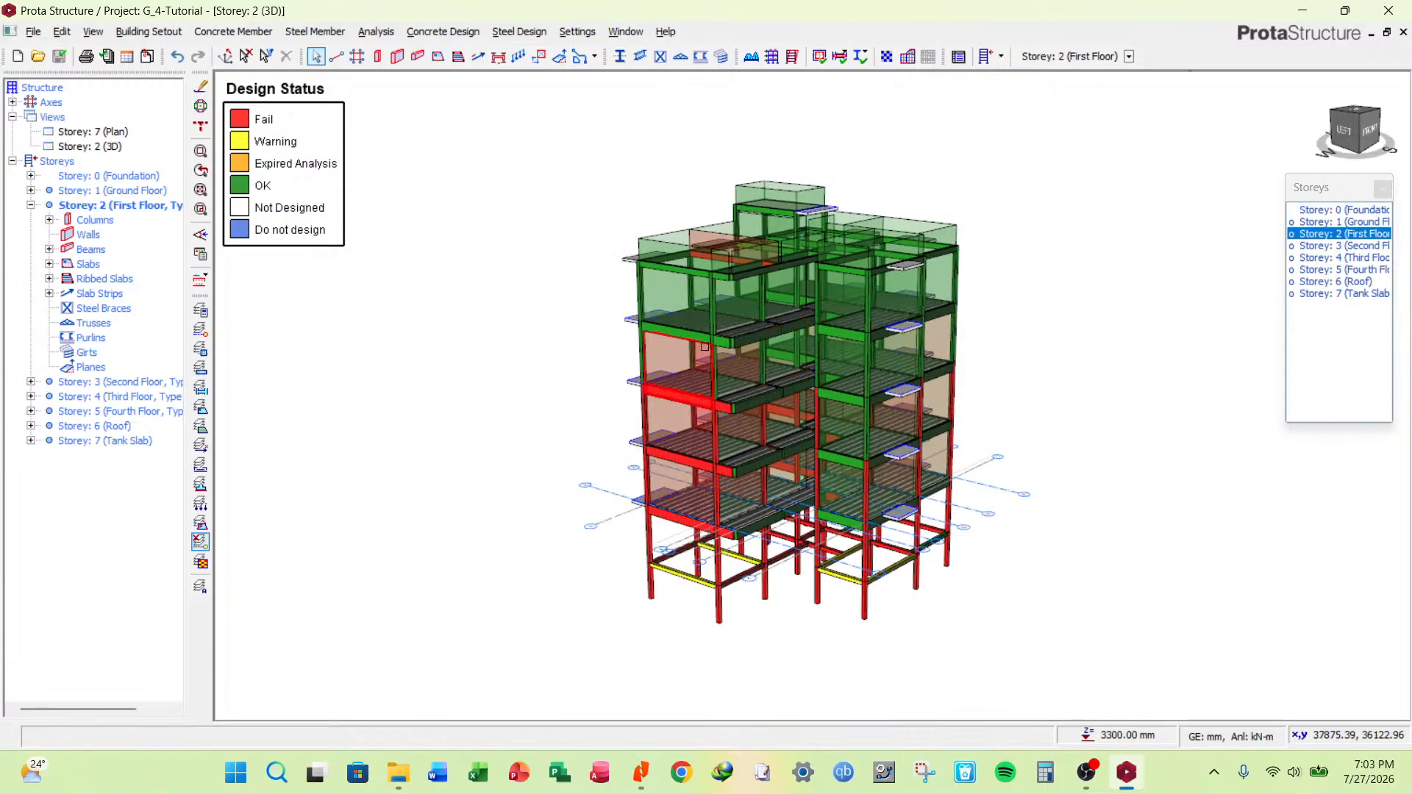
{"action": "scroll", "coordinate": [666, 550], "scroll_direction": "up", "scroll_amount": 2}
{"action": "scroll", "coordinate": [666, 550], "scroll_direction": "down", "scroll_amount": 2}
{"action": "scroll", "coordinate": [665, 551], "scroll_direction": "up", "scroll_amount": 3}
{"action": "scroll", "coordinate": [655, 648], "scroll_direction": "down", "scroll_amount": 2}
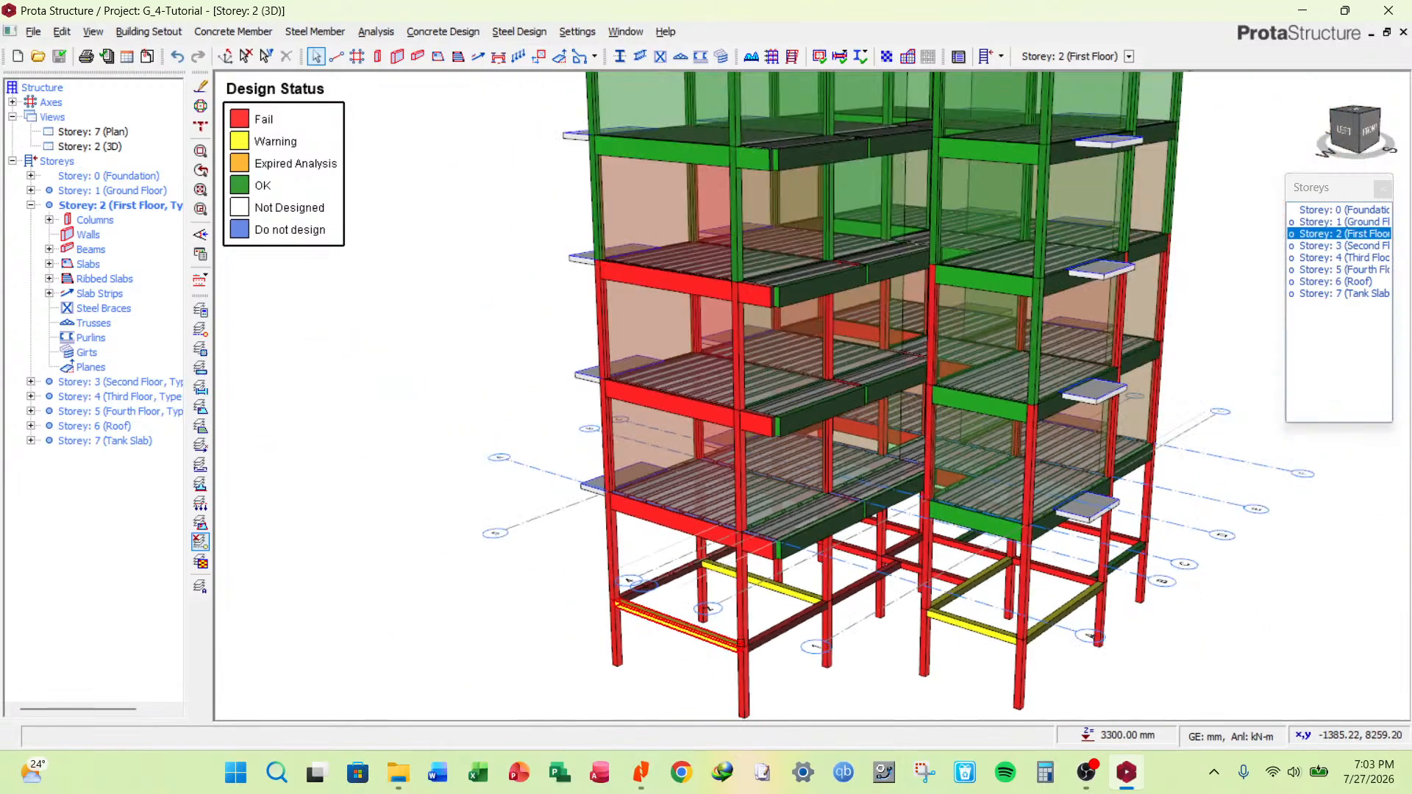
{"action": "scroll", "coordinate": [654, 588], "scroll_direction": "up", "scroll_amount": 2}
{"action": "scroll", "coordinate": [712, 592], "scroll_direction": "down", "scroll_amount": 1}
{"action": "scroll", "coordinate": [712, 593], "scroll_direction": "down", "scroll_amount": 4}
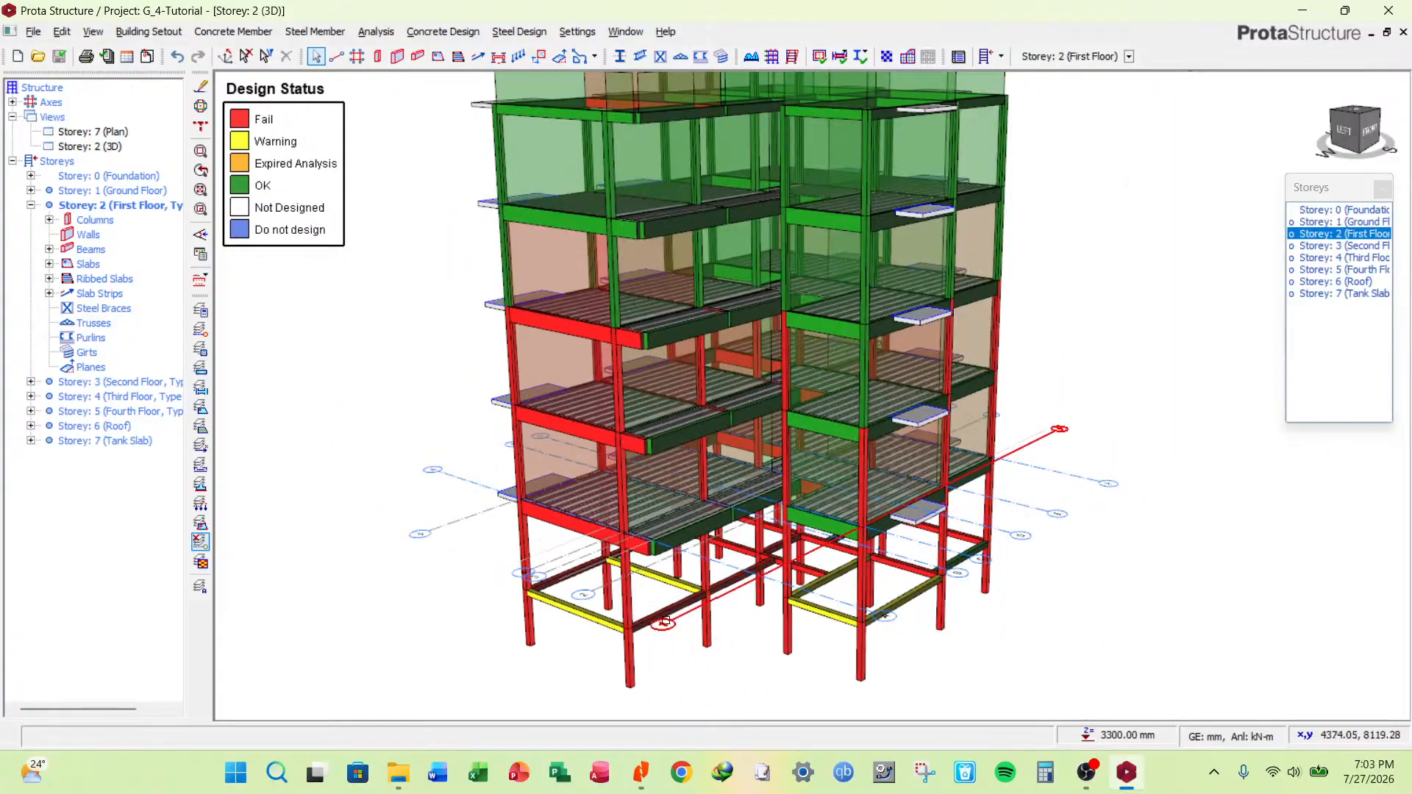
{"action": "scroll", "coordinate": [759, 520], "scroll_direction": "down", "scroll_amount": 2}
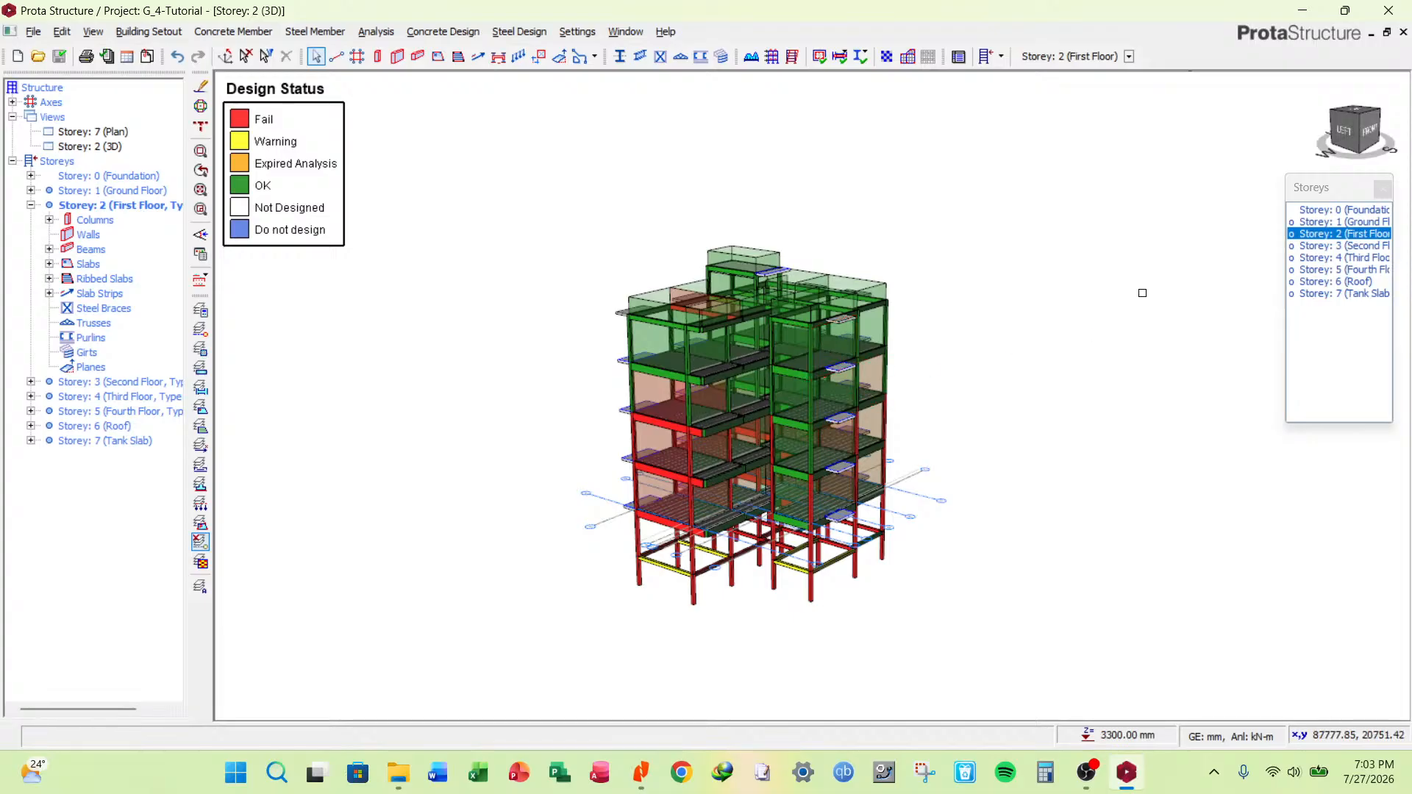
Show the plan of Storey 1 (Ground Floor) and recolour its members by Design Status.
{"action": "double_click", "coordinate": [103, 132]}
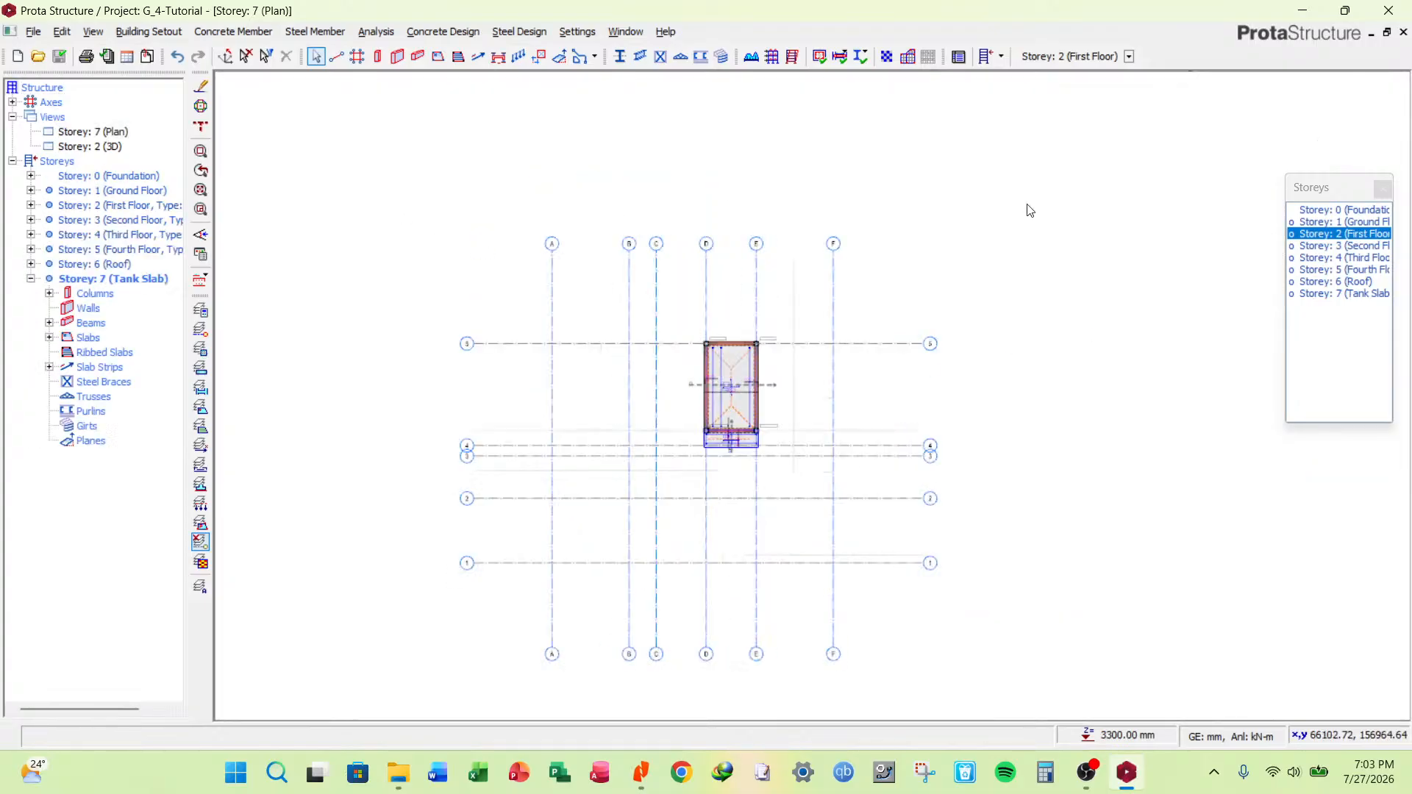
{"action": "left_click", "coordinate": [1354, 222]}
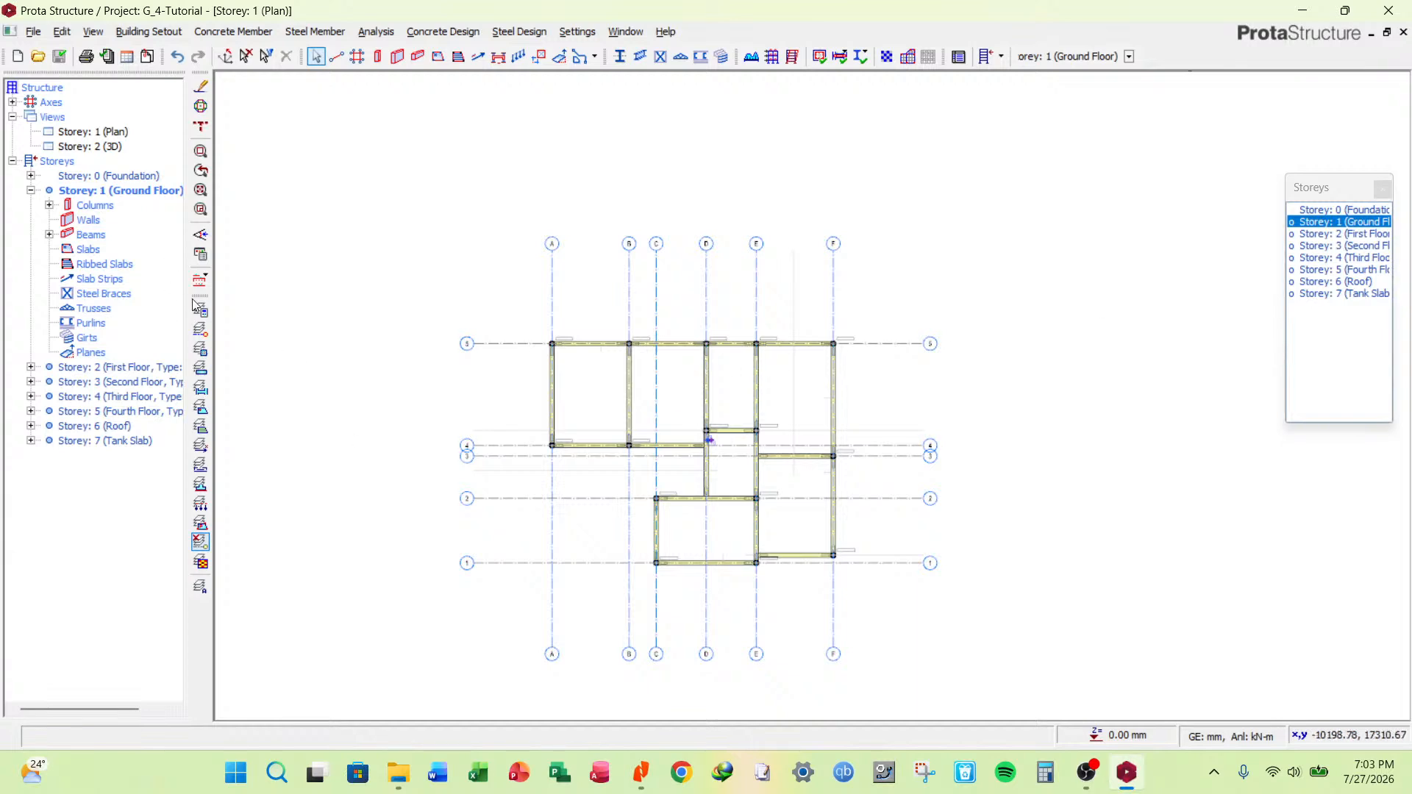
{"action": "left_click", "coordinate": [200, 254]}
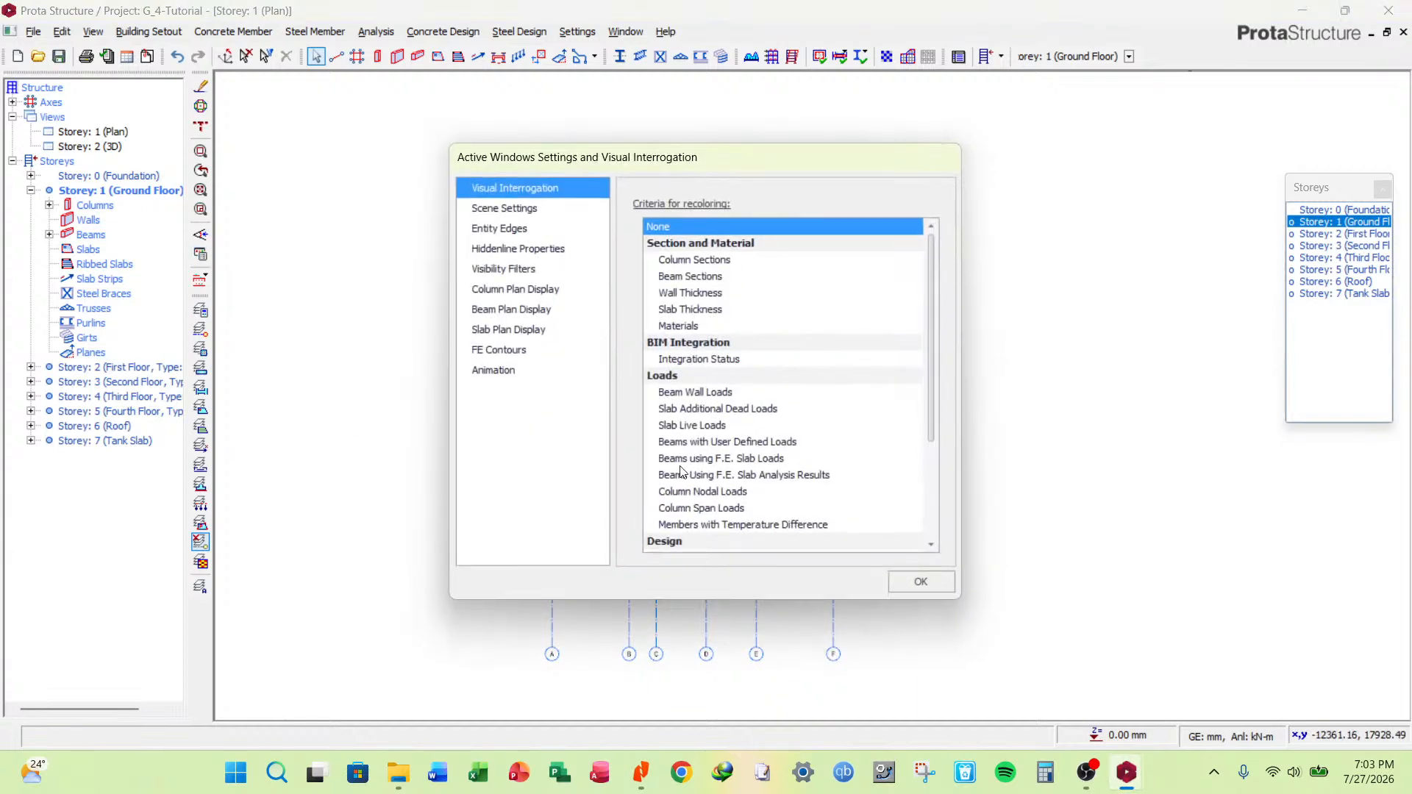
{"action": "scroll", "coordinate": [684, 473], "scroll_direction": "down", "scroll_amount": 2}
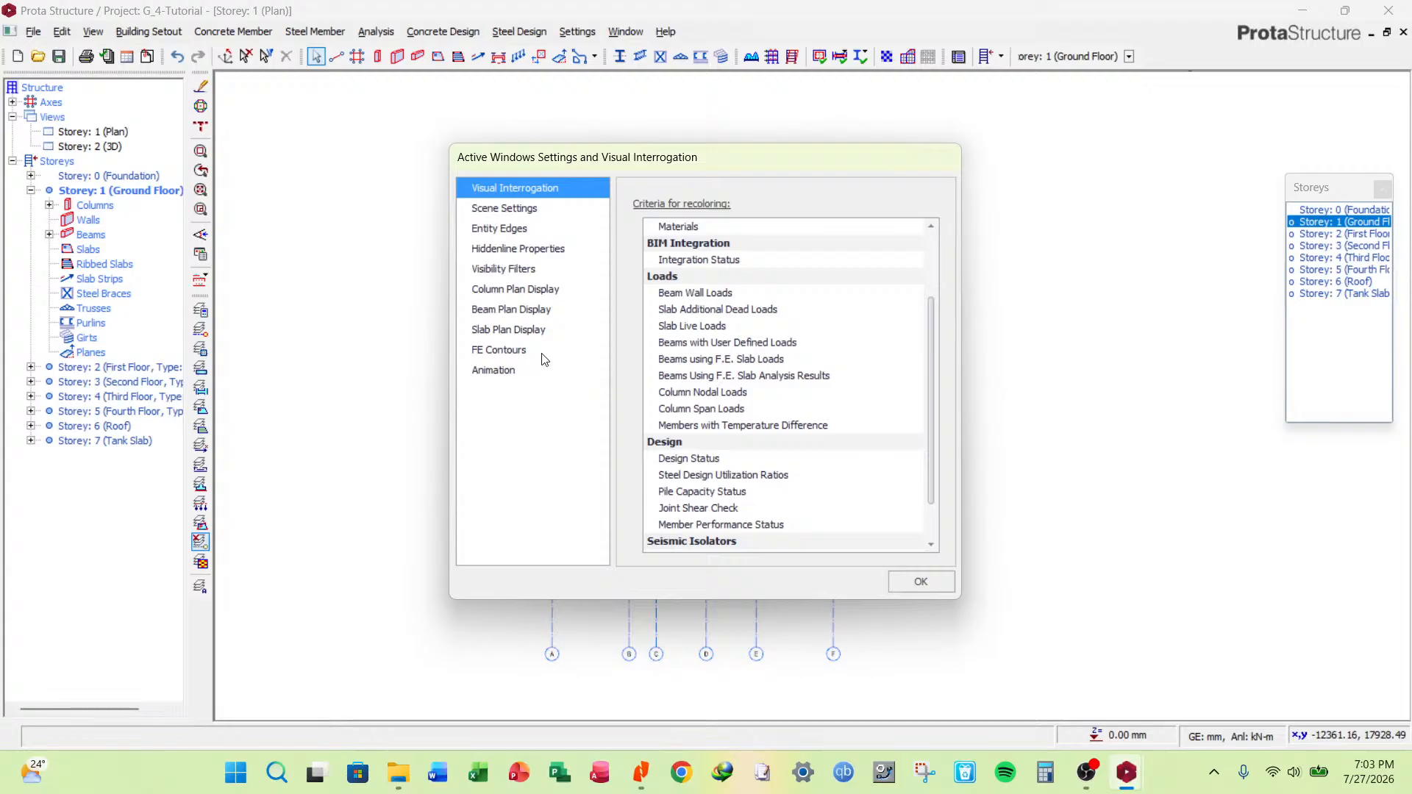
{"action": "left_click", "coordinate": [684, 460]}
{"action": "left_click", "coordinate": [921, 582]}
Examine which ground floor beams and columns fail or carry a design warning in the plan view.
{"action": "scroll", "coordinate": [562, 368], "scroll_direction": "up", "scroll_amount": 5}
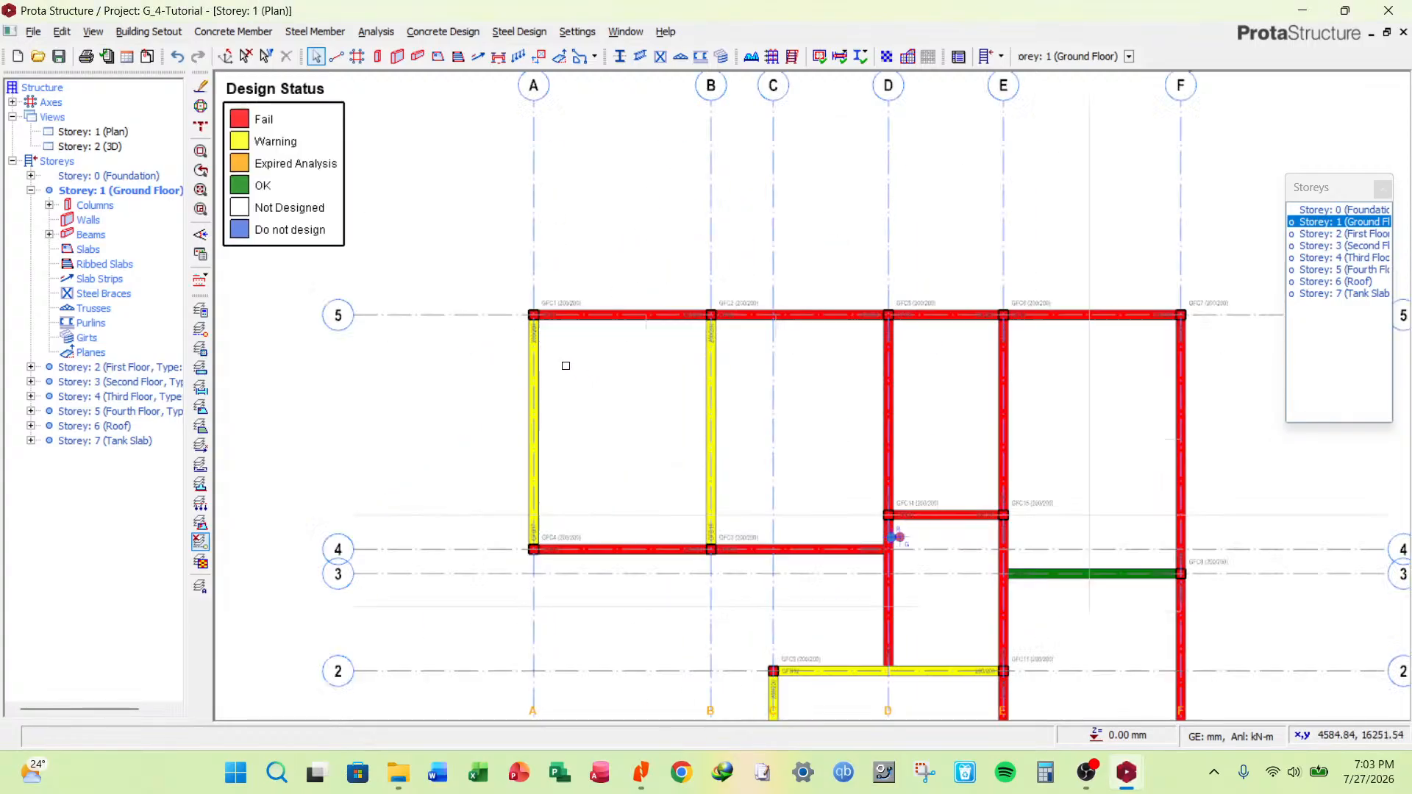
{"action": "scroll", "coordinate": [550, 399], "scroll_direction": "down", "scroll_amount": 5}
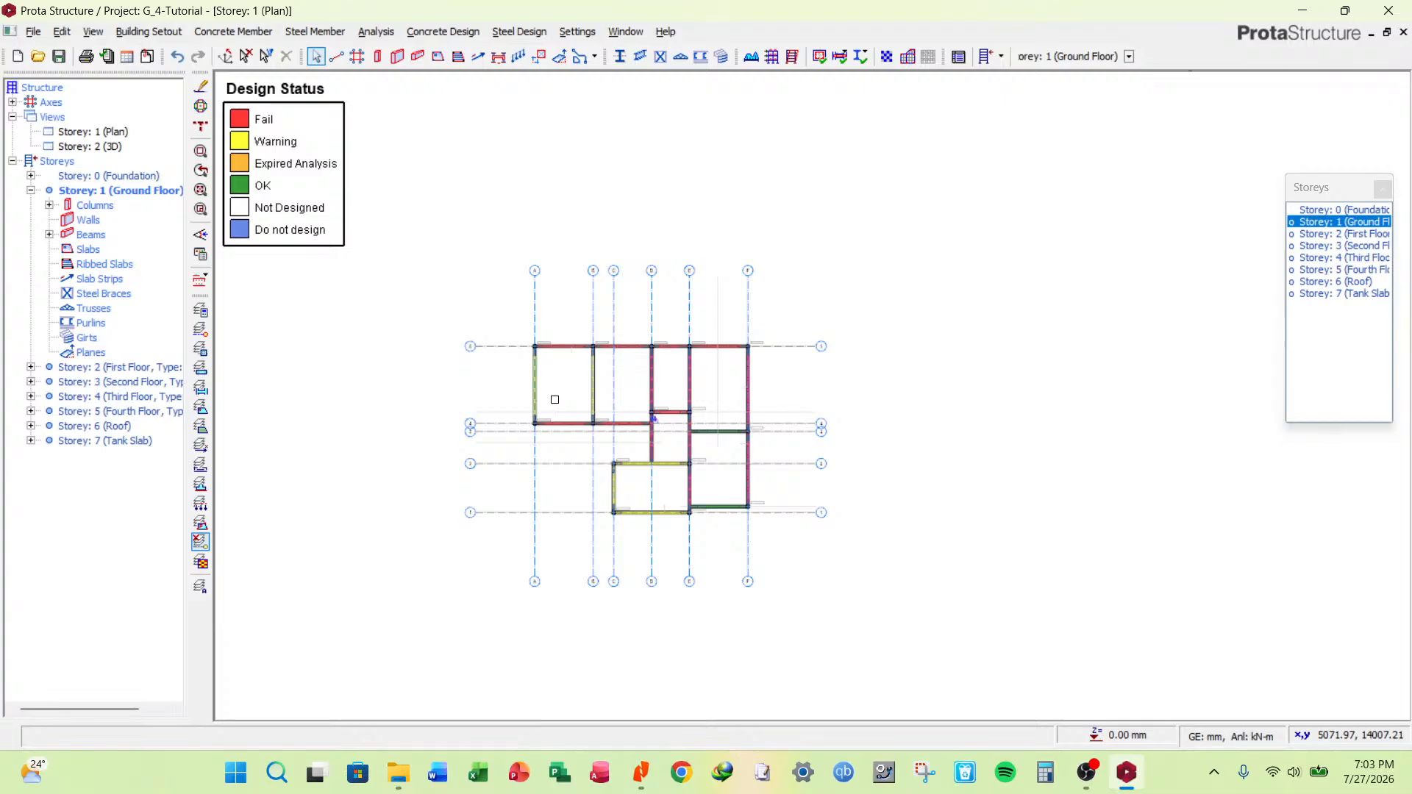
{"action": "scroll", "coordinate": [538, 360], "scroll_direction": "up", "scroll_amount": 3}
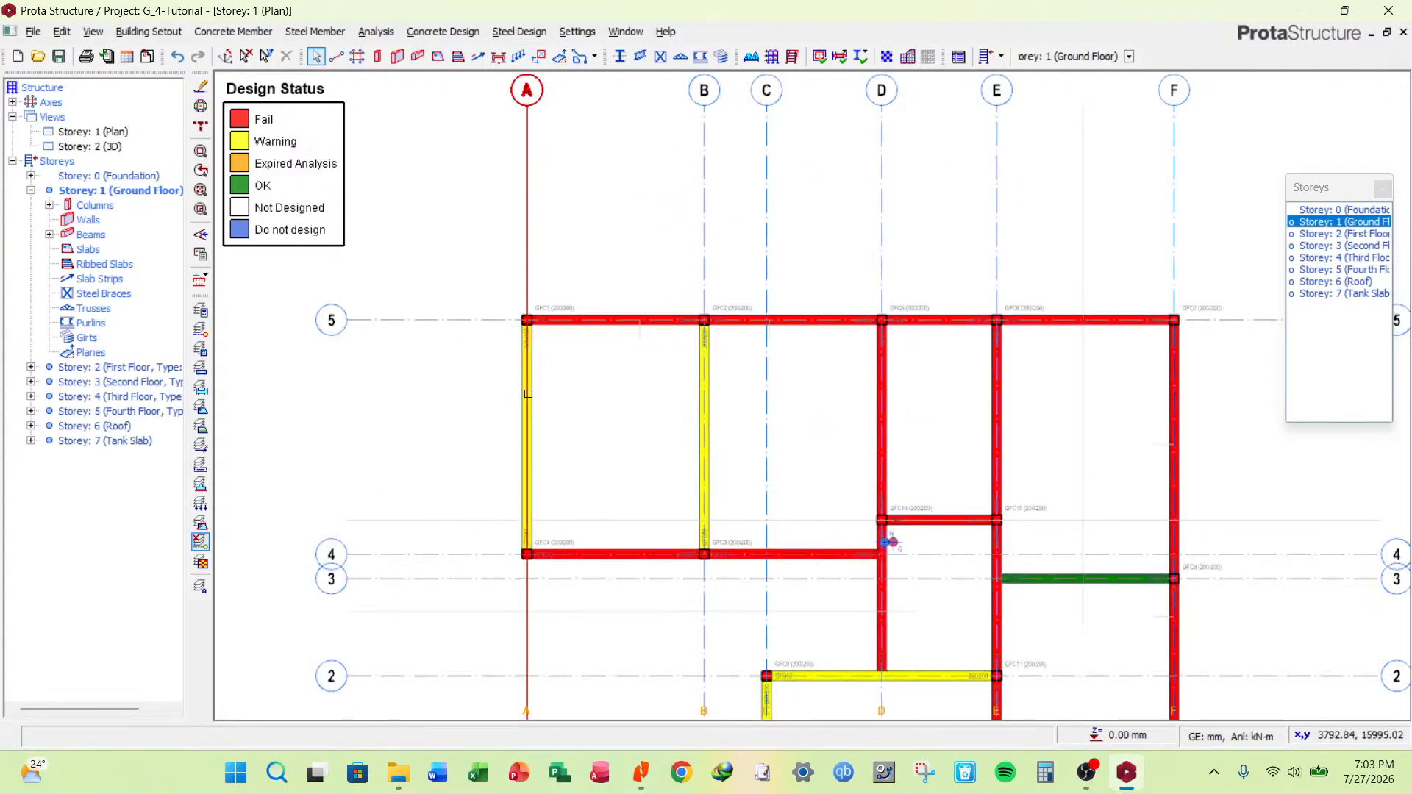
{"action": "scroll", "coordinate": [589, 378], "scroll_direction": "down", "scroll_amount": 4}
{"action": "scroll", "coordinate": [598, 382], "scroll_direction": "up", "scroll_amount": 4}
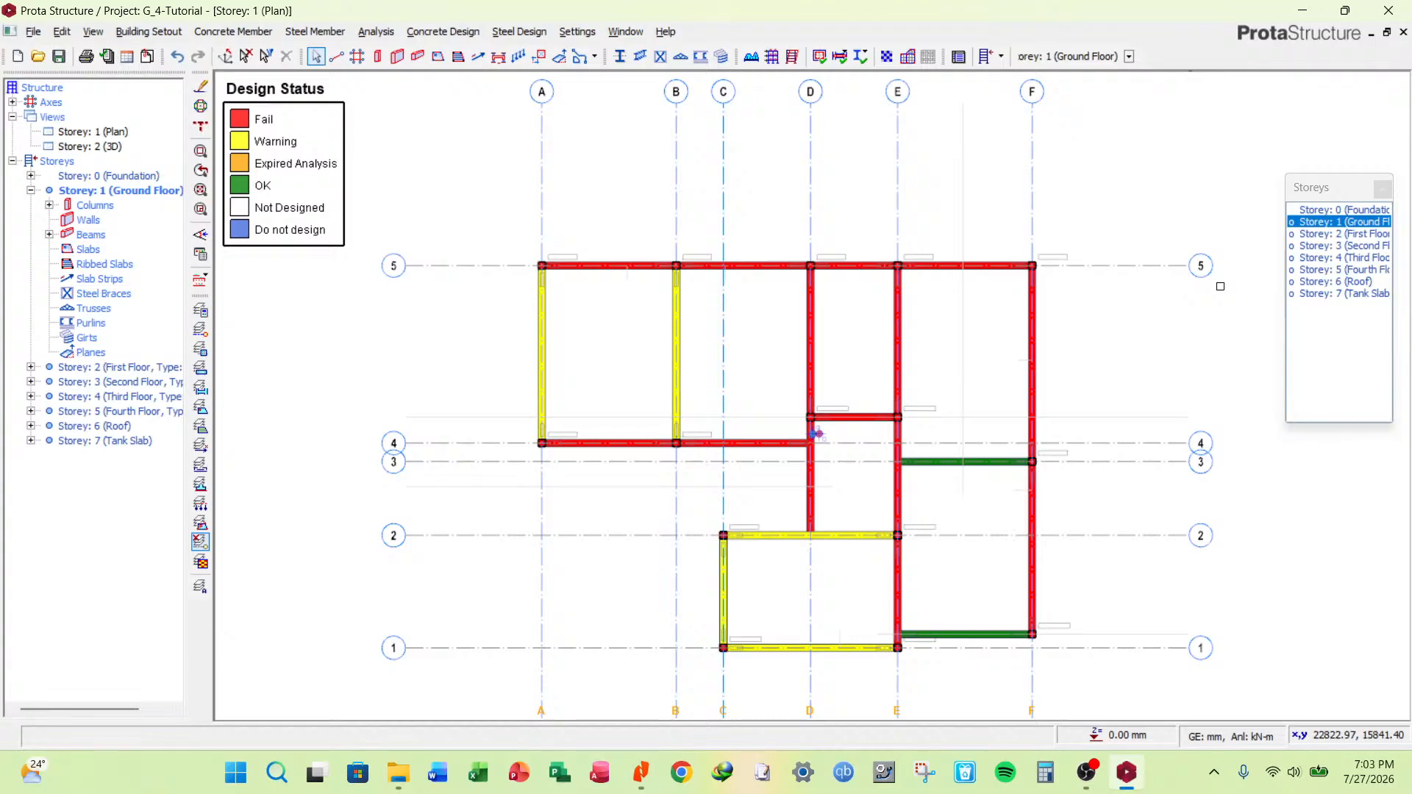
{"action": "scroll", "coordinate": [581, 312], "scroll_direction": "down", "scroll_amount": 3}
{"action": "scroll", "coordinate": [515, 312], "scroll_direction": "up", "scroll_amount": 2}
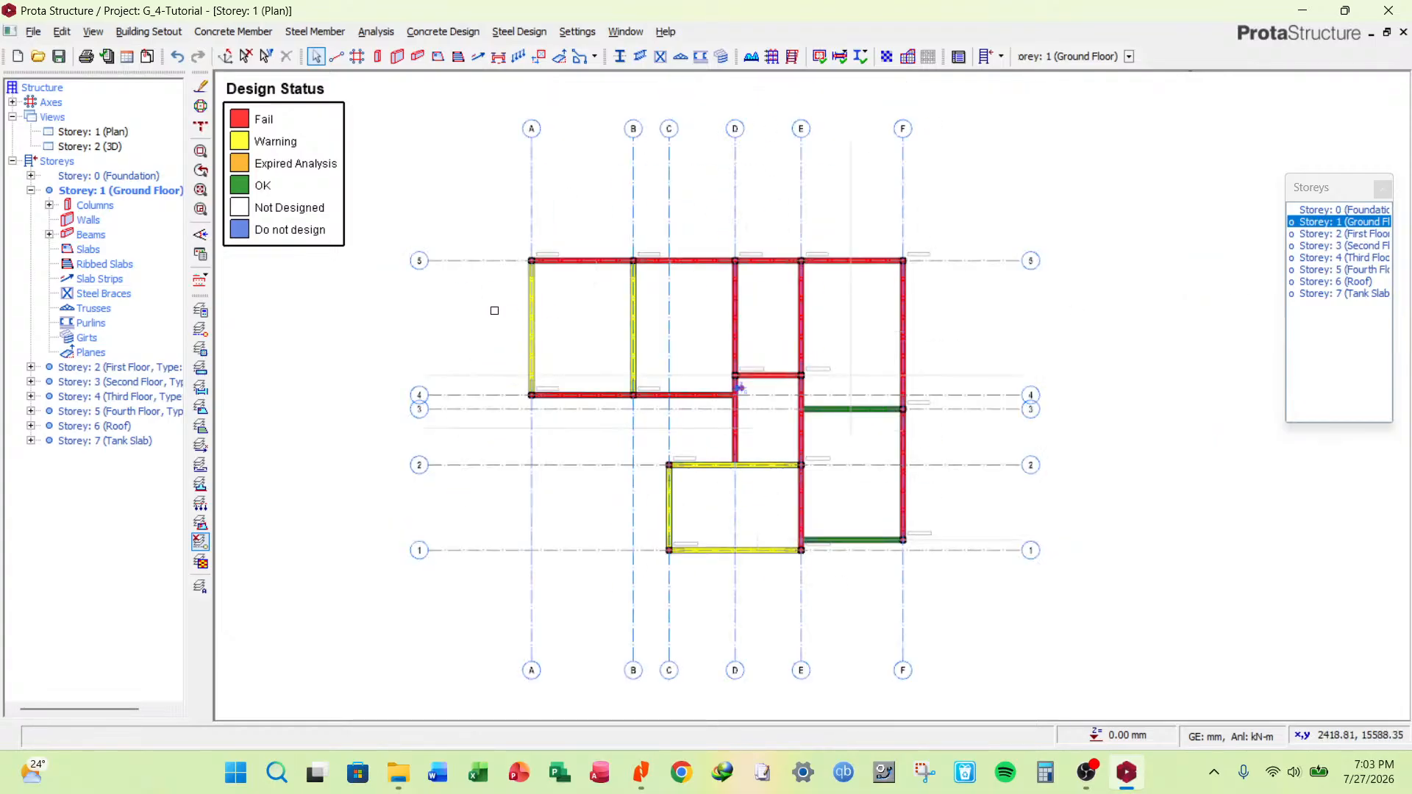
Open the reference drawing settings for Storey 1 and search the Projects and Recordings folders for the floor plan DXF.
{"action": "left_click", "coordinate": [147, 57]}
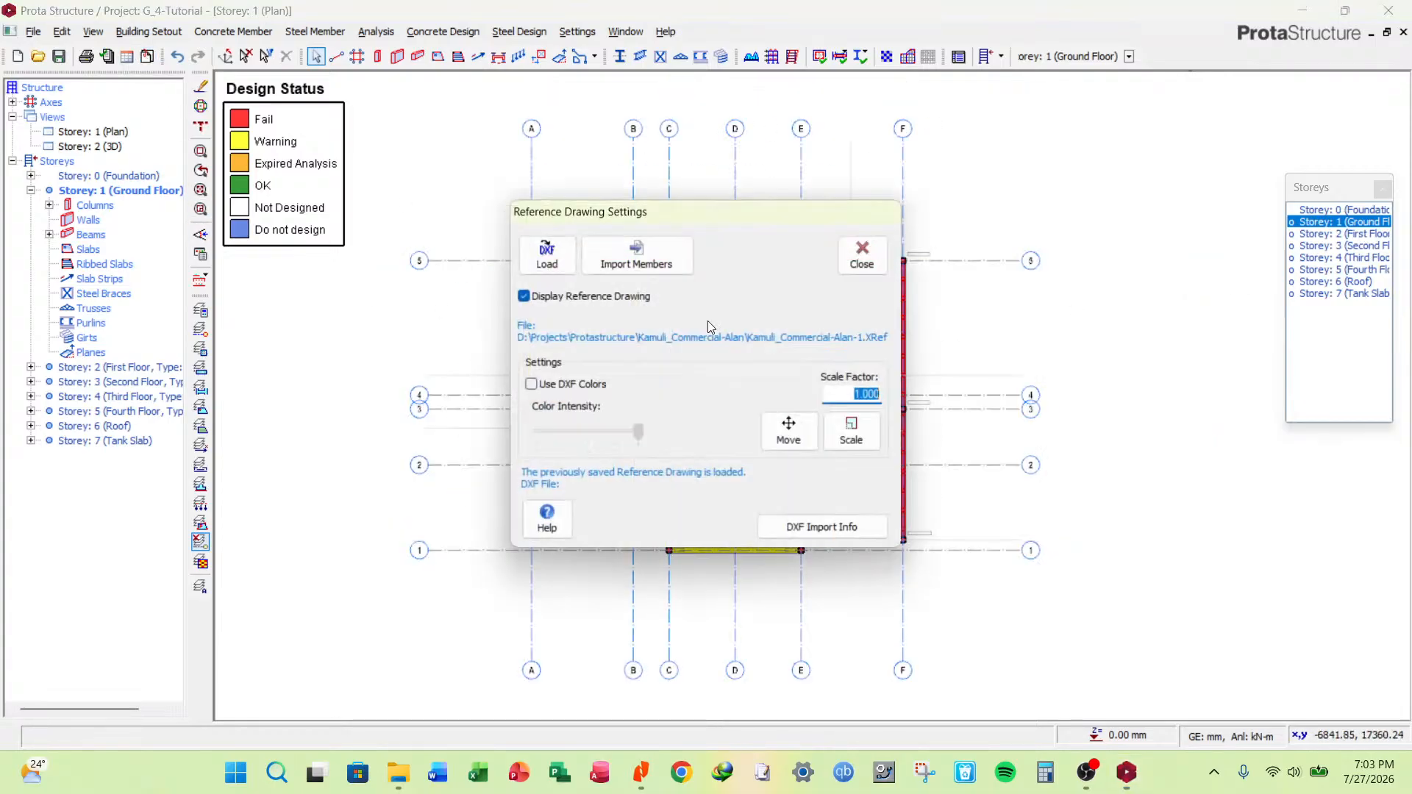
{"action": "left_click", "coordinate": [546, 253]}
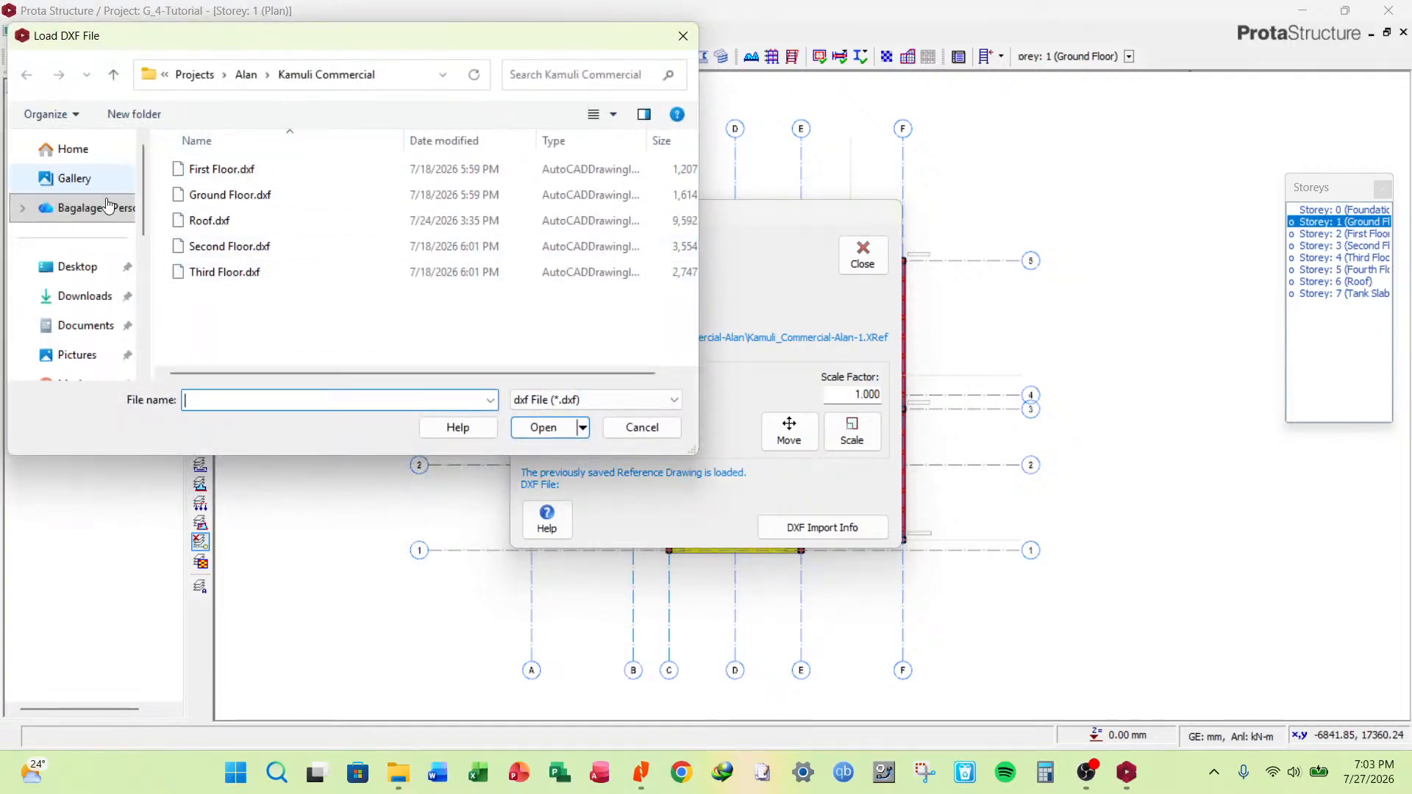
{"action": "left_click", "coordinate": [116, 75]}
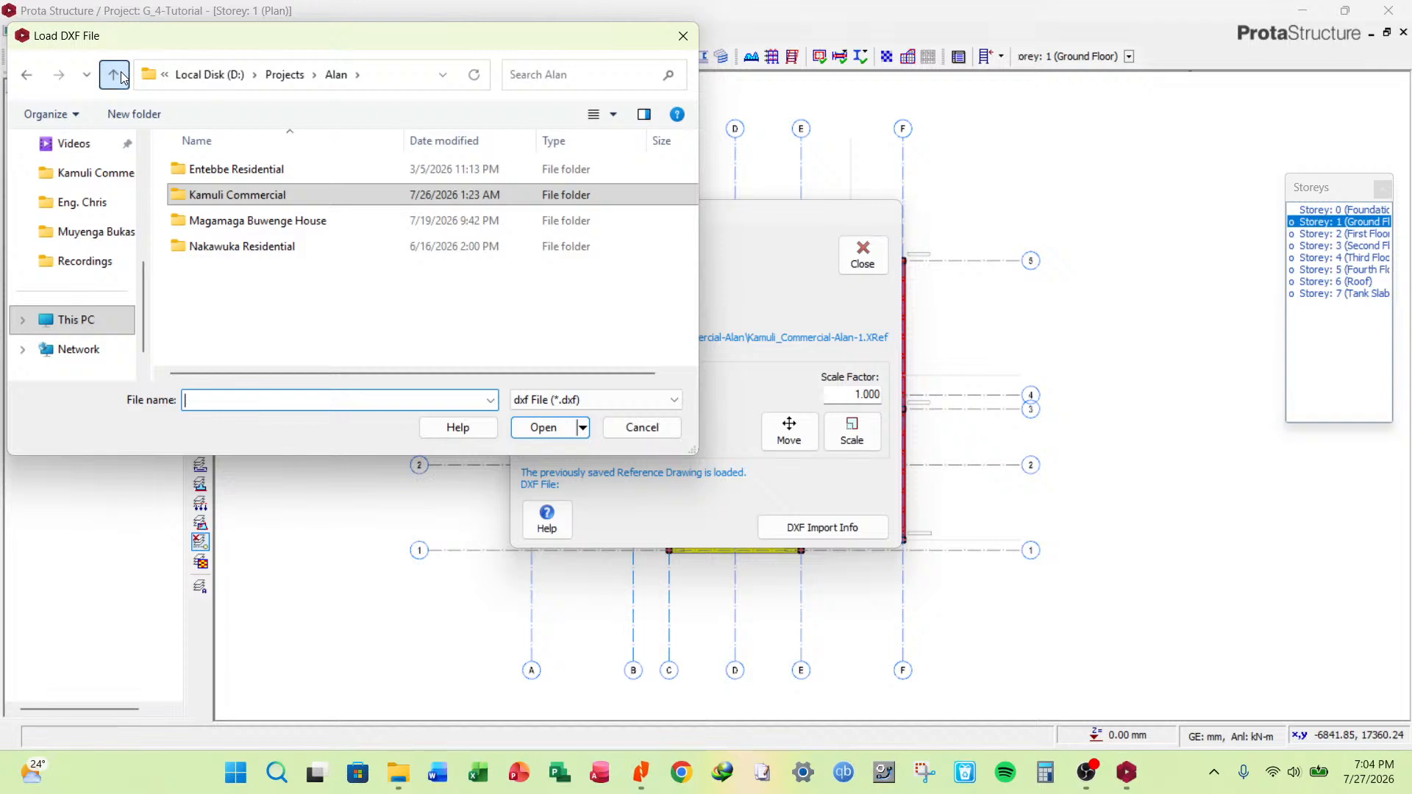
{"action": "left_click", "coordinate": [117, 76]}
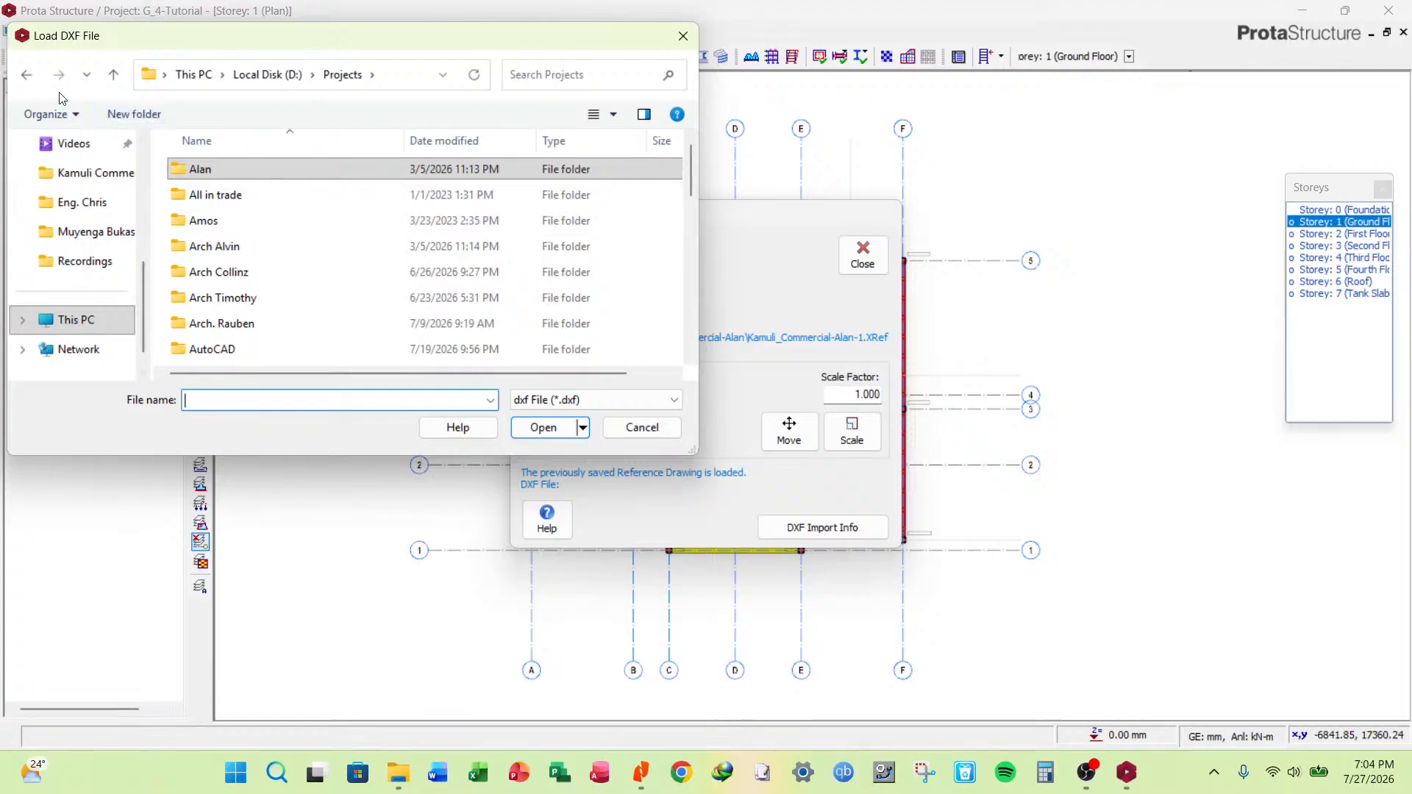
{"action": "left_click", "coordinate": [113, 75]}
{"action": "scroll", "coordinate": [257, 272], "scroll_direction": "down", "scroll_amount": 1}
{"action": "double_click", "coordinate": [232, 309]}
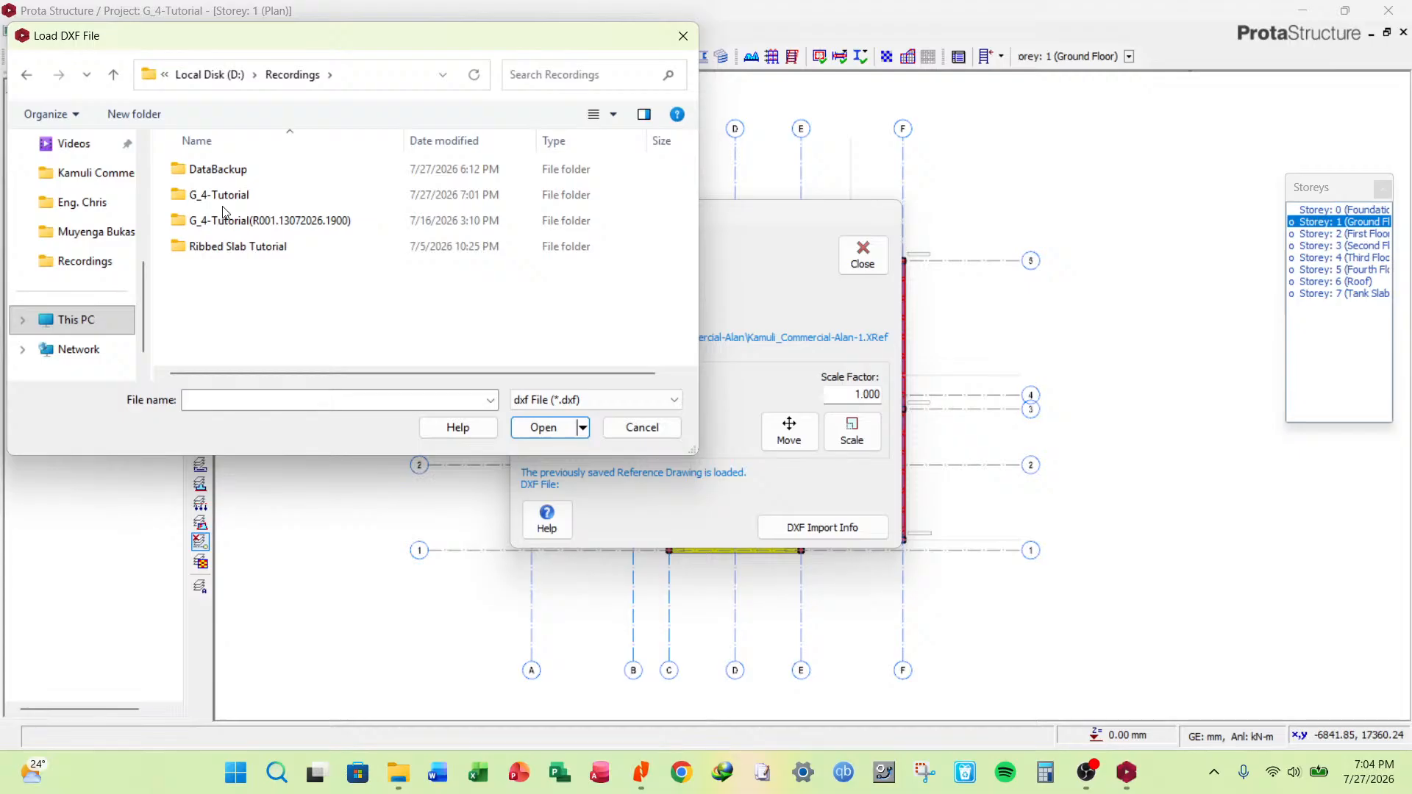
{"action": "double_click", "coordinate": [262, 194]}
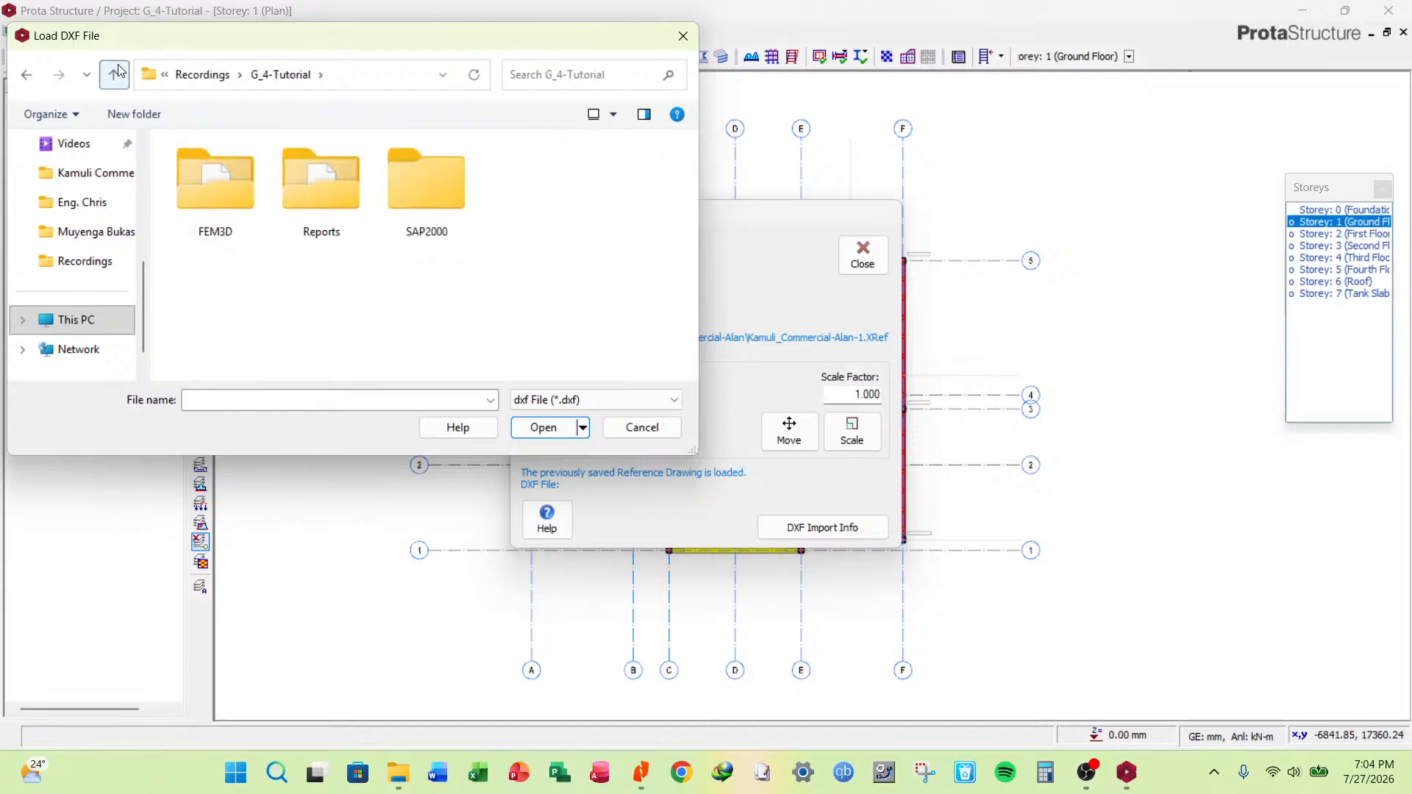
{"action": "left_click", "coordinate": [113, 75]}
{"action": "double_click", "coordinate": [262, 221]}
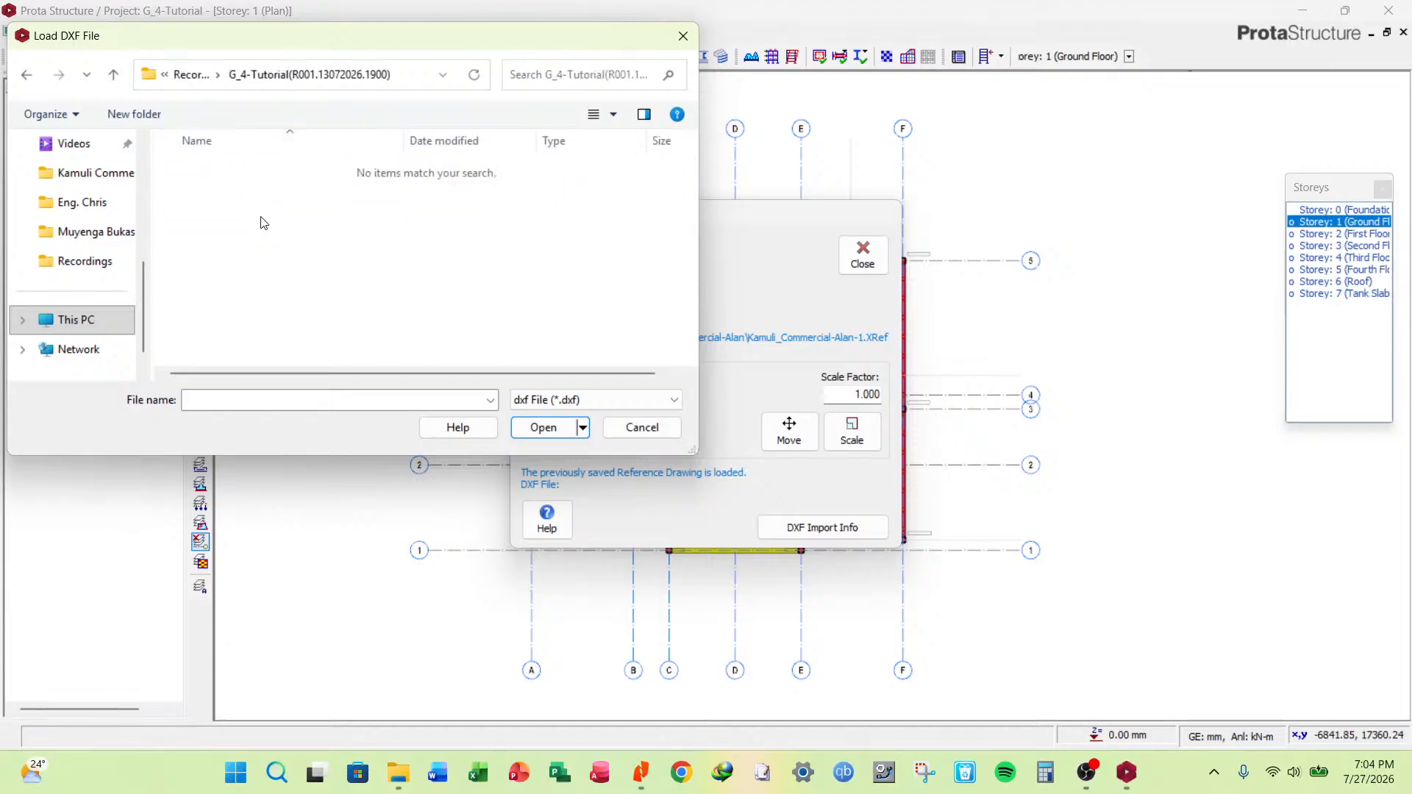
{"action": "left_click", "coordinate": [117, 76]}
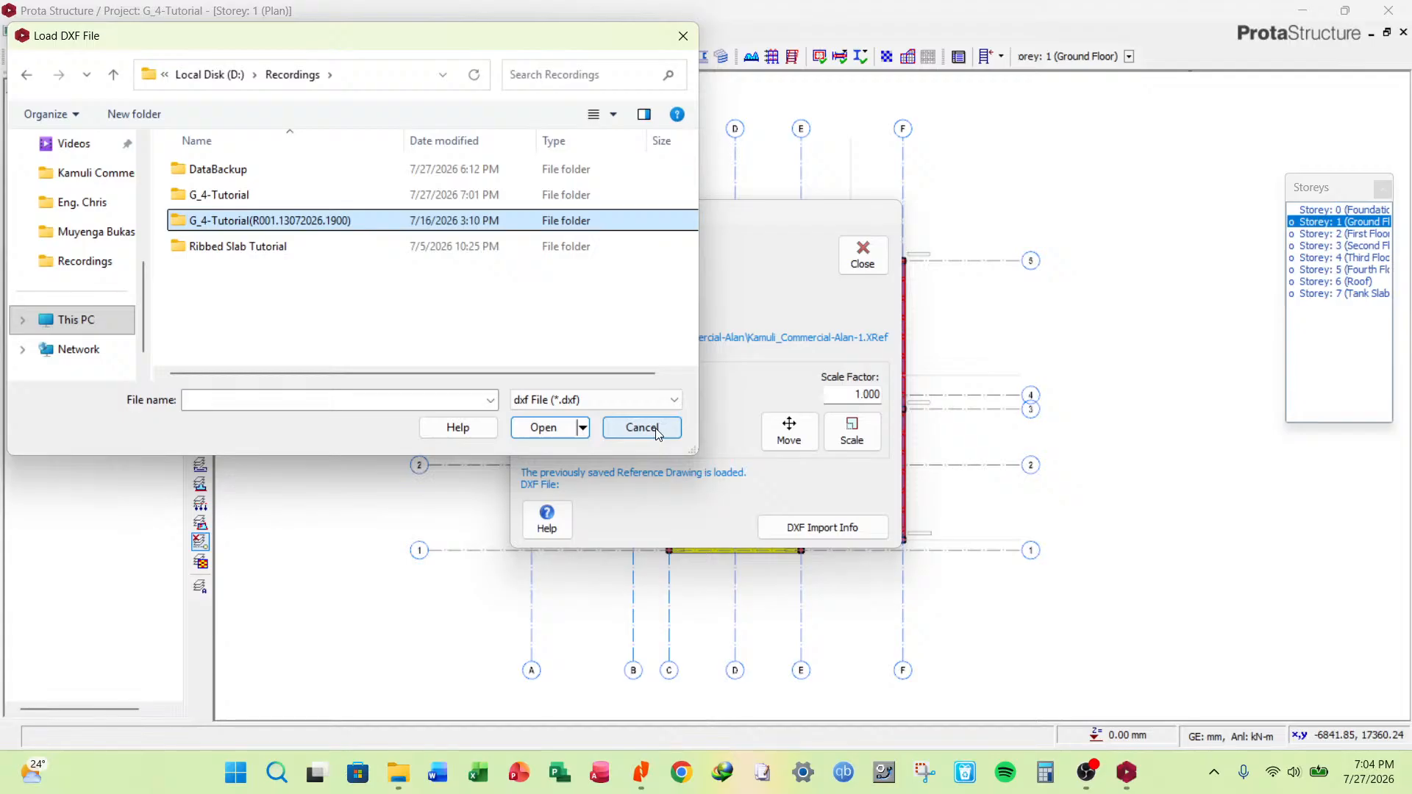
{"action": "double_click", "coordinate": [219, 249]}
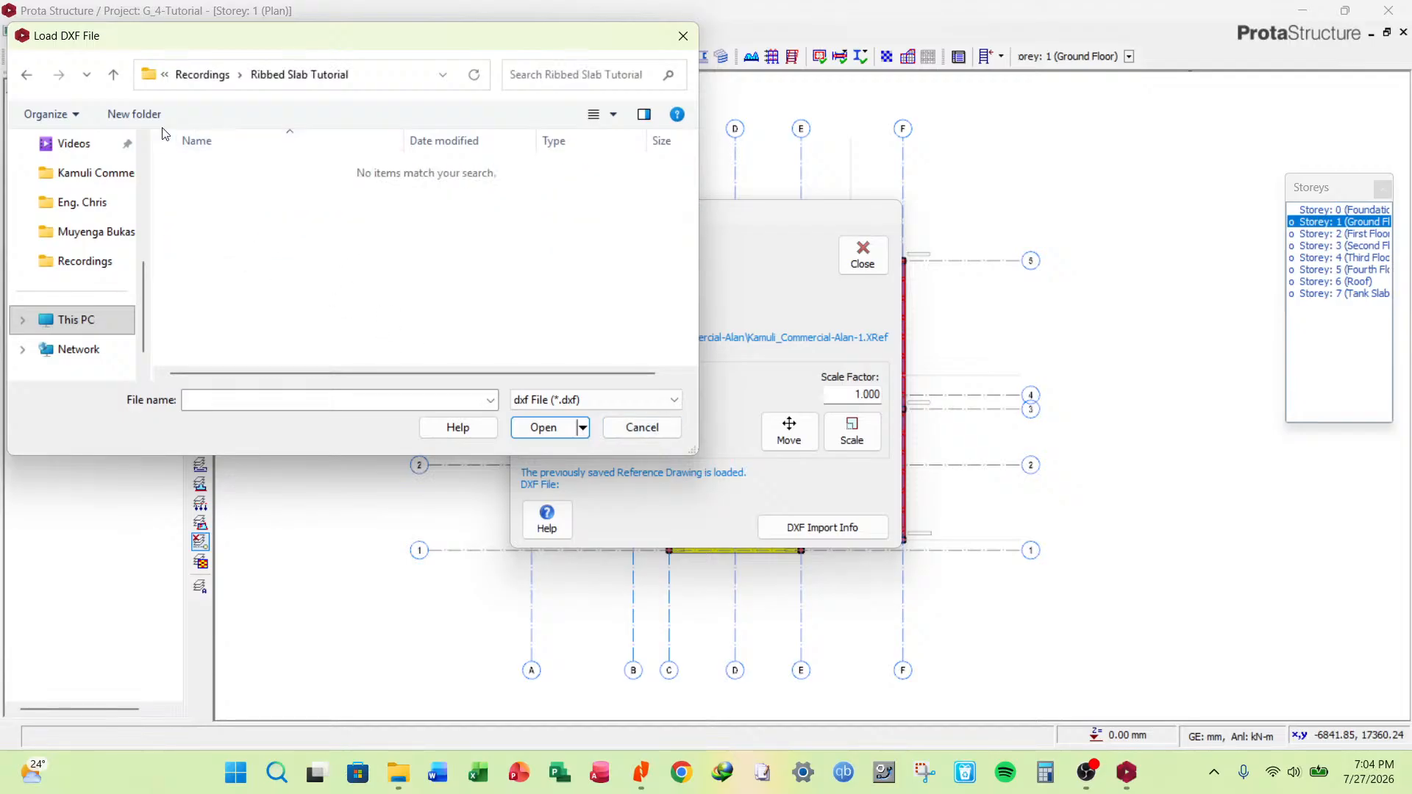
{"action": "left_click", "coordinate": [119, 77]}
{"action": "left_click", "coordinate": [120, 77]}
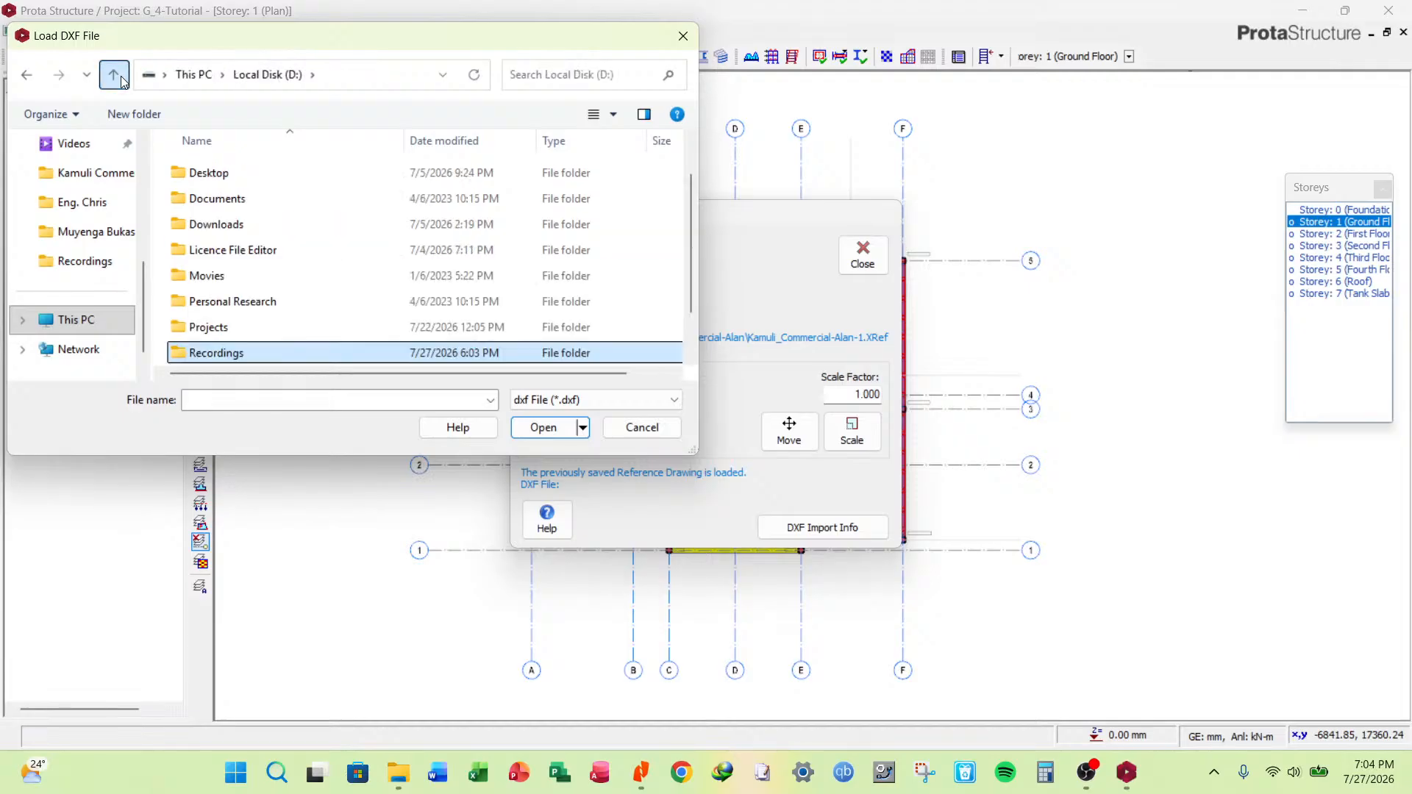
{"action": "scroll", "coordinate": [278, 274], "scroll_direction": "down", "scroll_amount": 1}
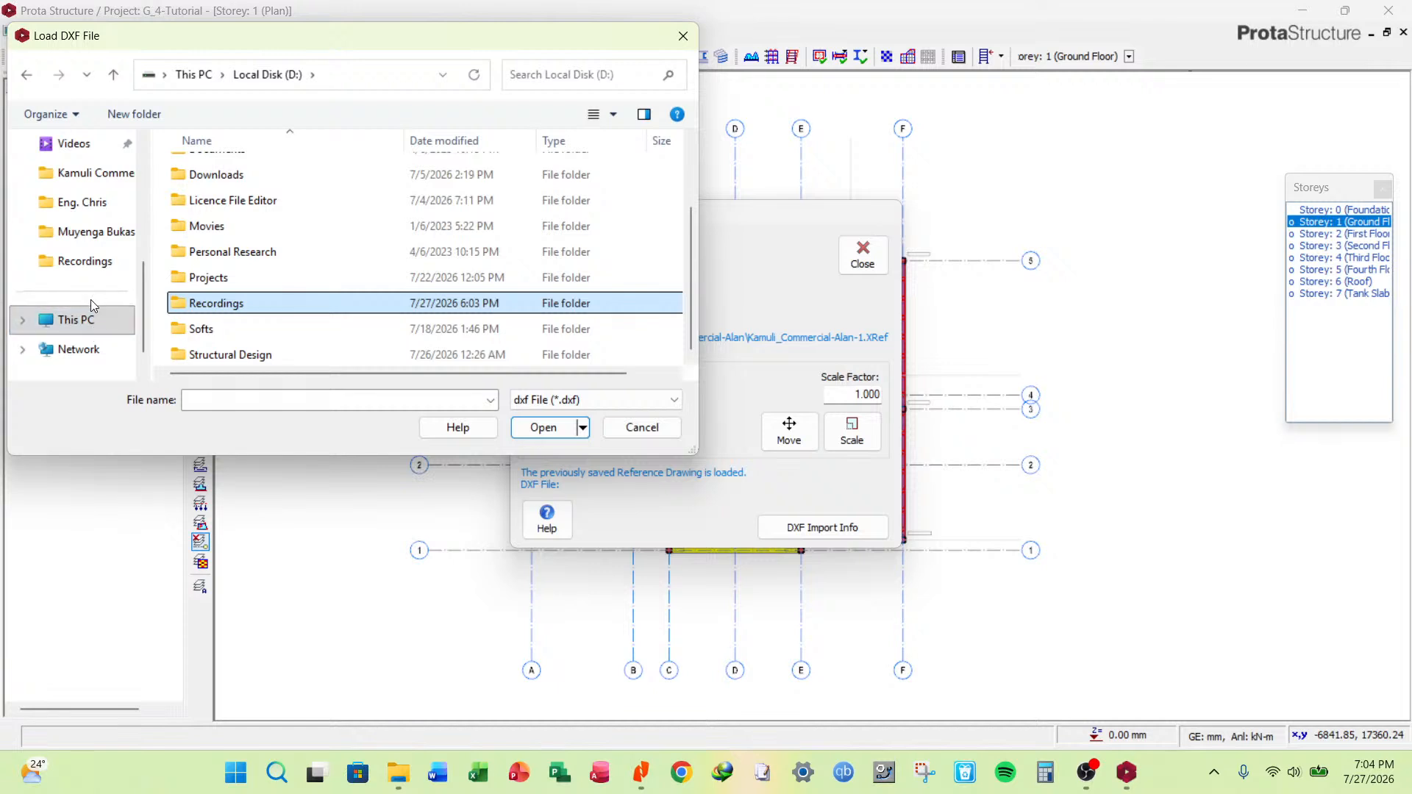
{"action": "scroll", "coordinate": [88, 218], "scroll_direction": "up", "scroll_amount": 5}
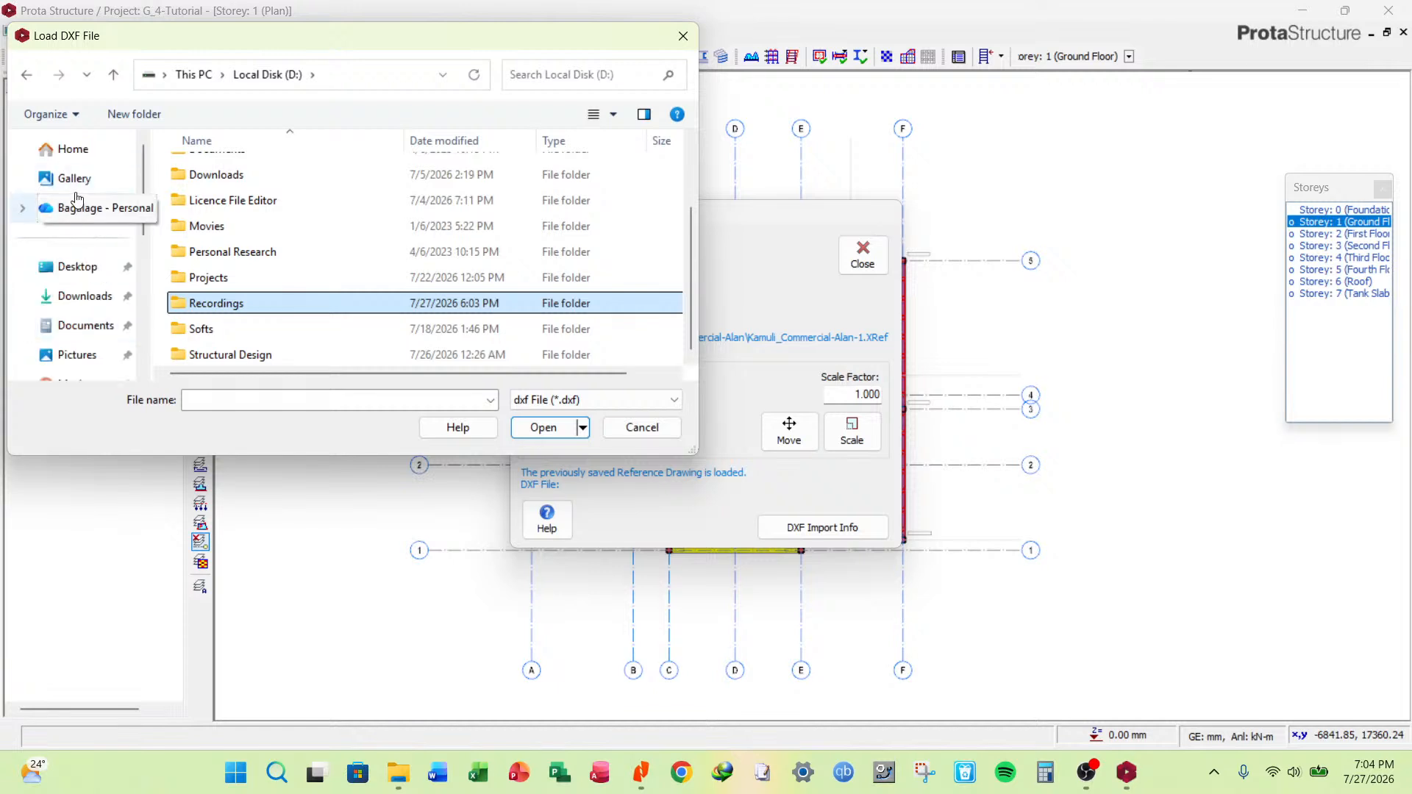
Load Typical Floor Plan.dxf from the Structural Students folder on the Desktop as the reference drawing and turn on its DXF colours.
{"action": "left_click", "coordinate": [77, 267]}
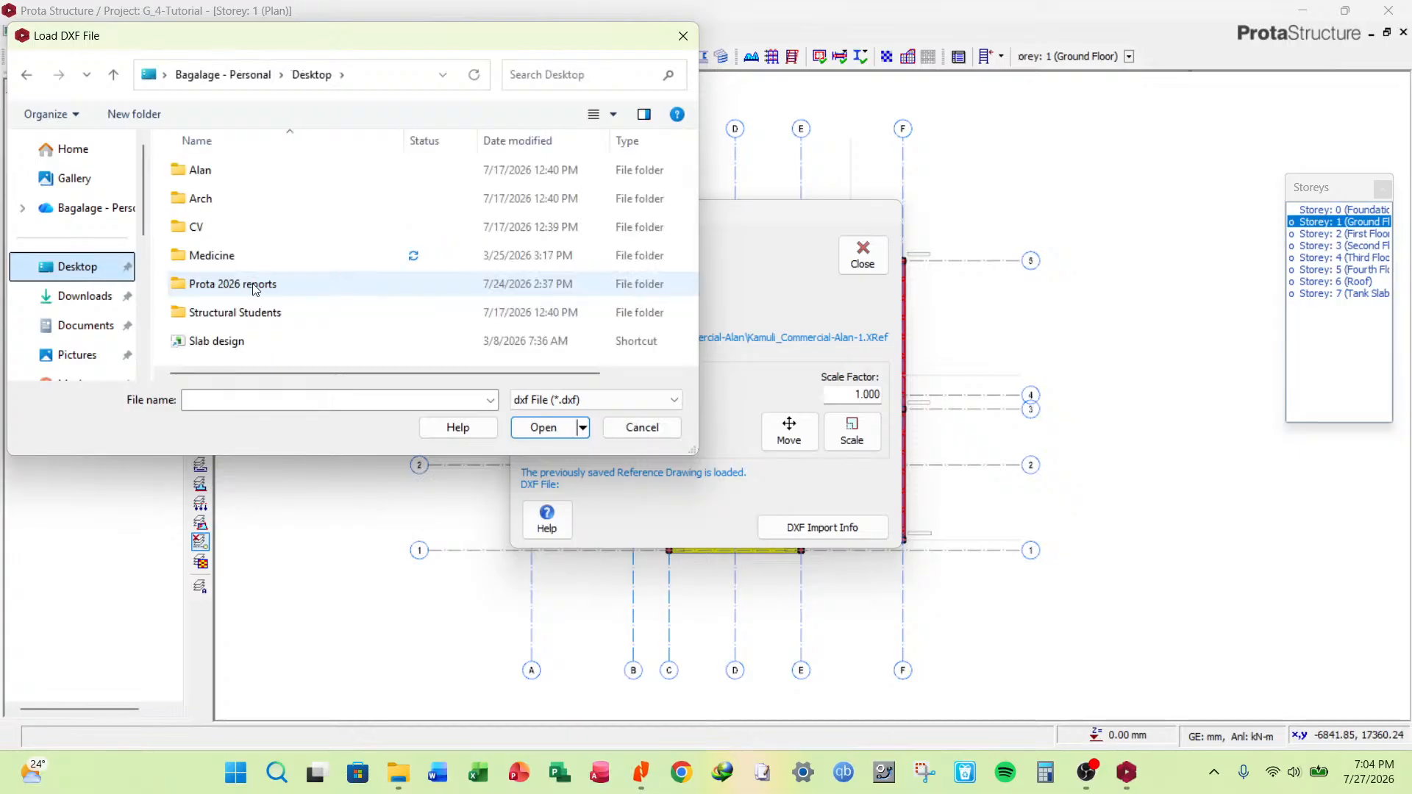
{"action": "double_click", "coordinate": [257, 315]}
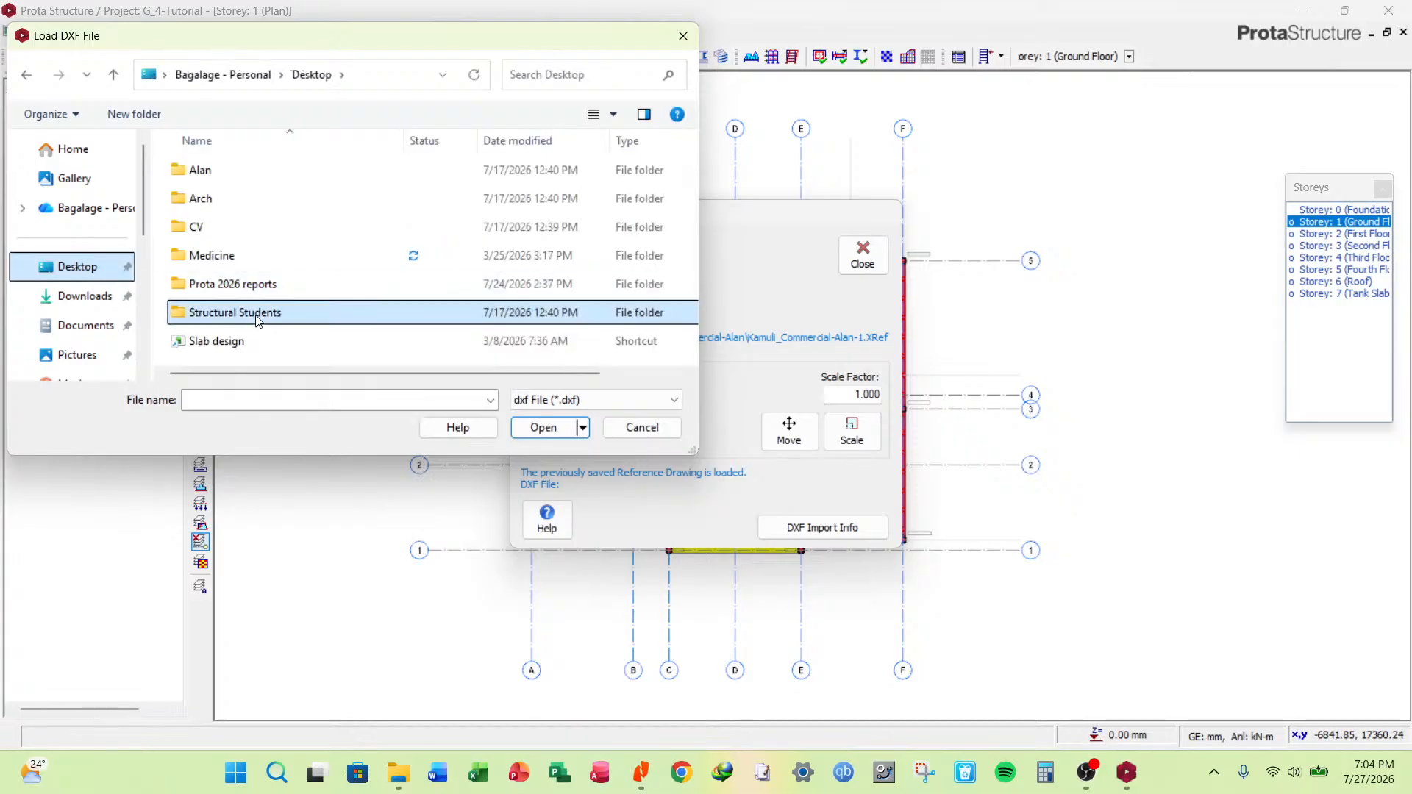
{"action": "left_click", "coordinate": [252, 229]}
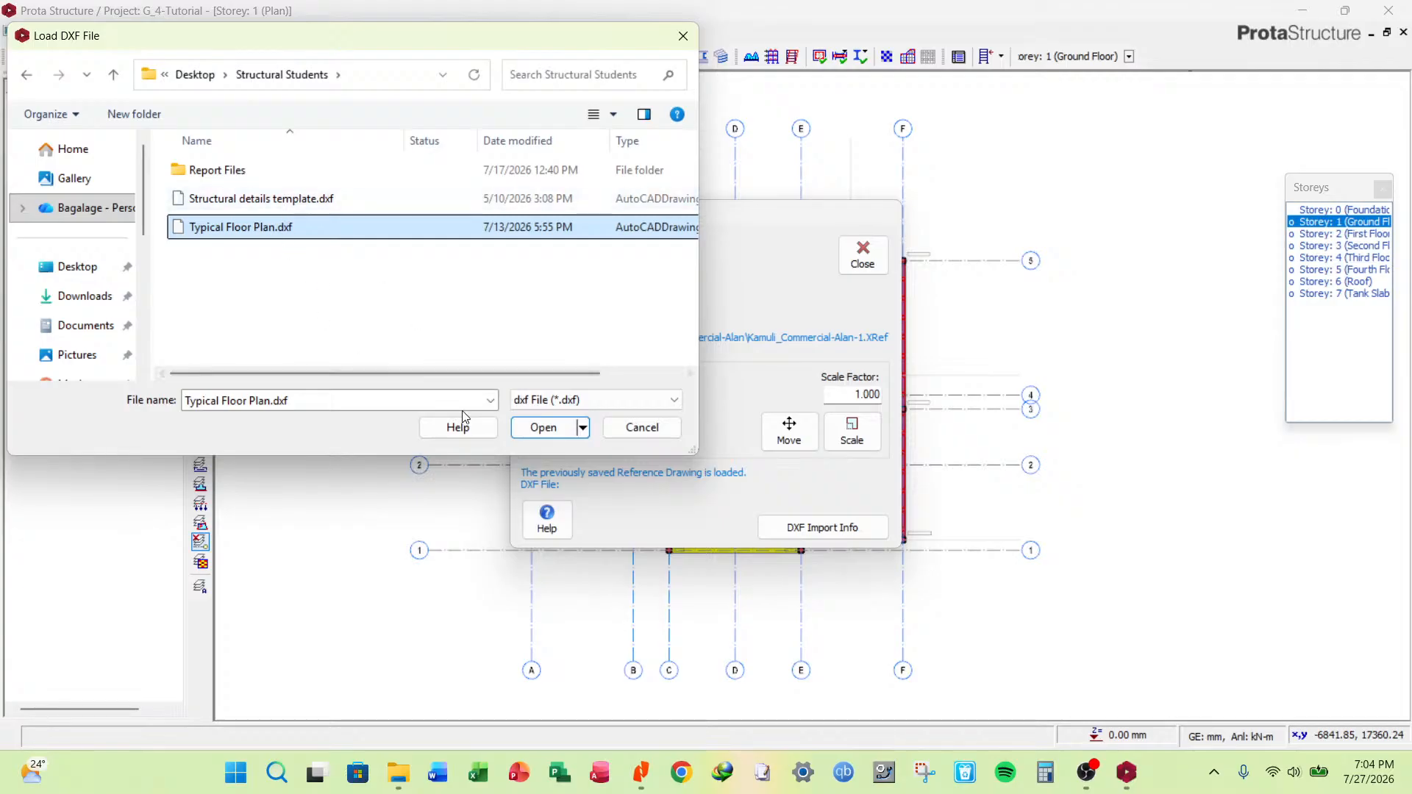
{"action": "left_click", "coordinate": [528, 426]}
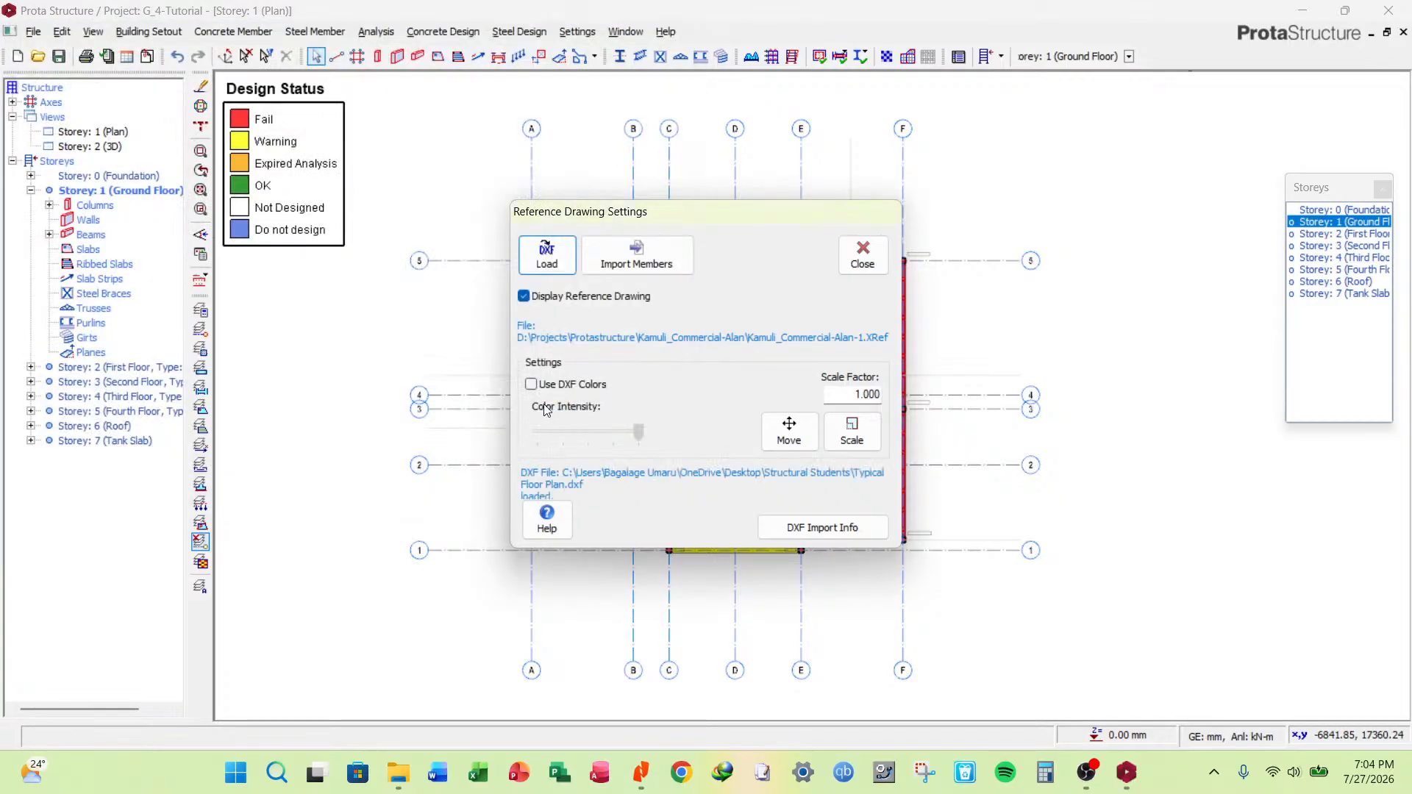
{"action": "left_click", "coordinate": [823, 298]}
{"action": "left_click", "coordinate": [532, 385]}
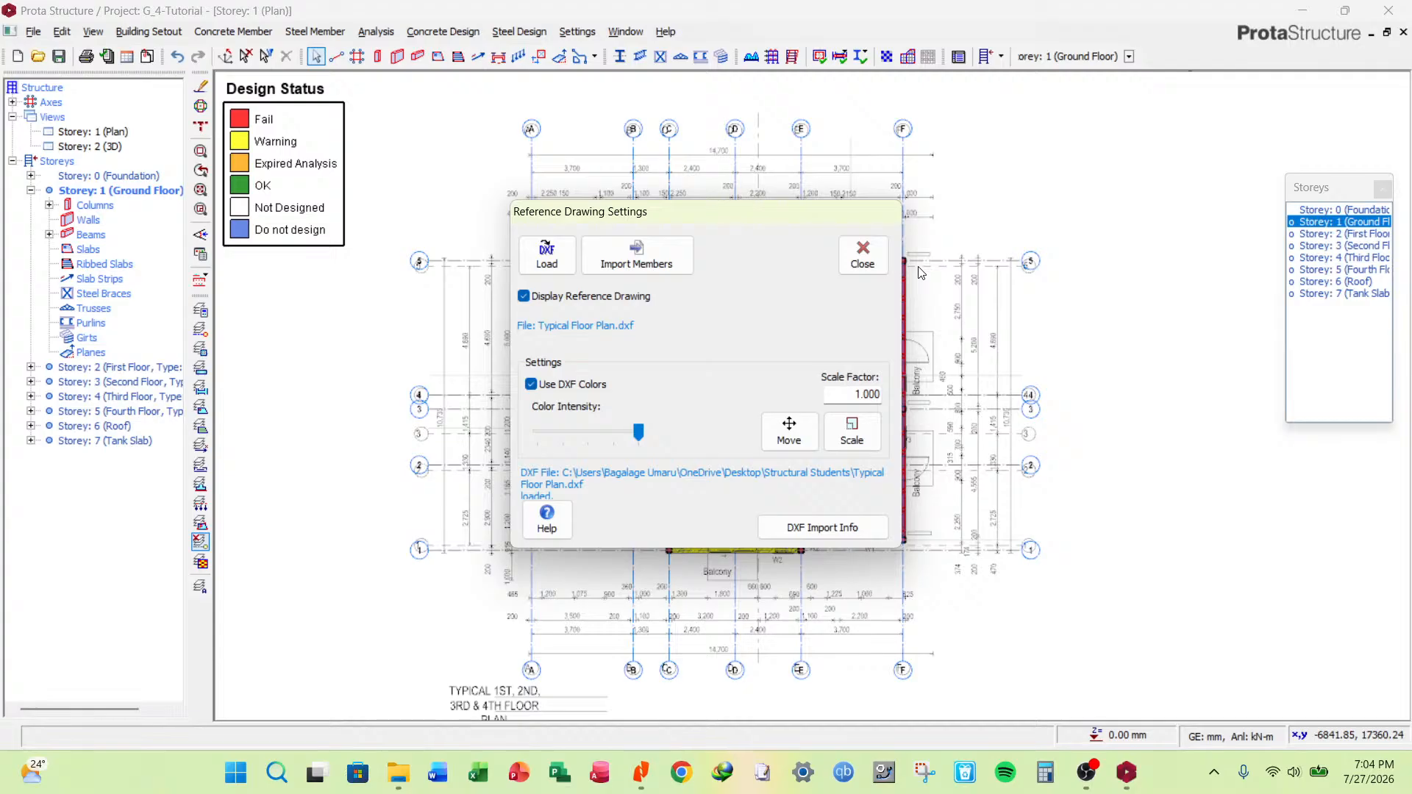
{"action": "left_click", "coordinate": [789, 430]}
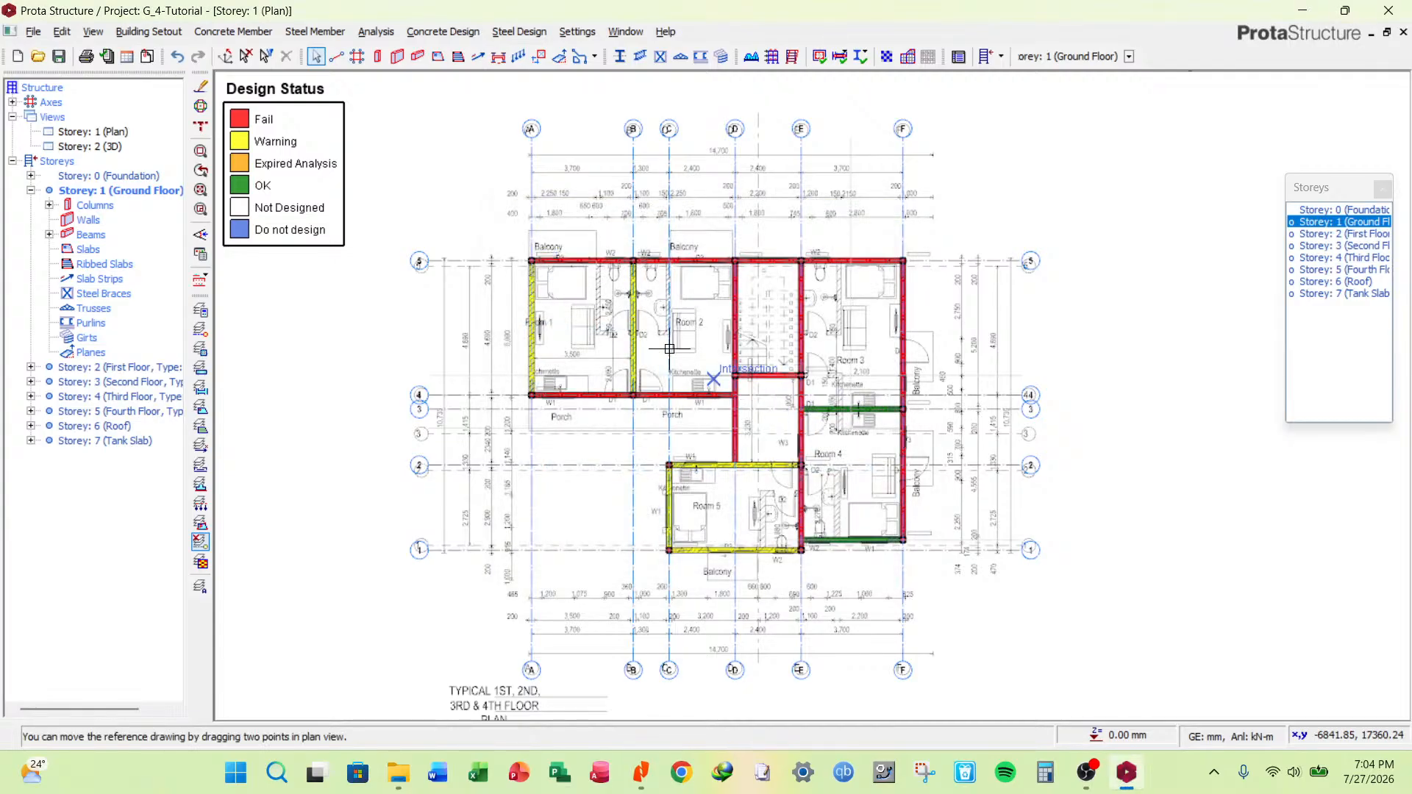
{"action": "scroll", "coordinate": [521, 269], "scroll_direction": "up", "scroll_amount": 4}
{"action": "scroll", "coordinate": [526, 296], "scroll_direction": "down", "scroll_amount": 4}
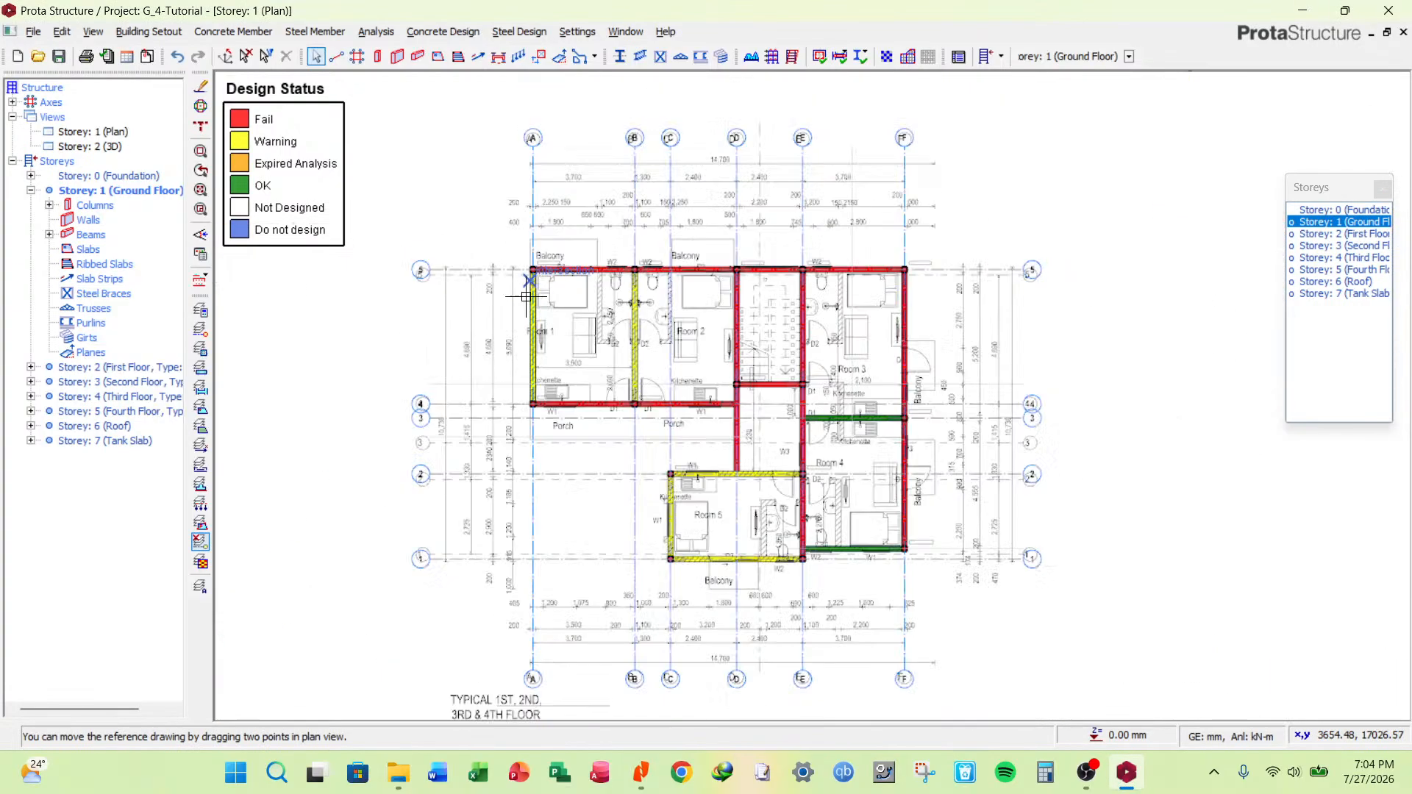
{"action": "scroll", "coordinate": [745, 526], "scroll_direction": "up", "scroll_amount": 3}
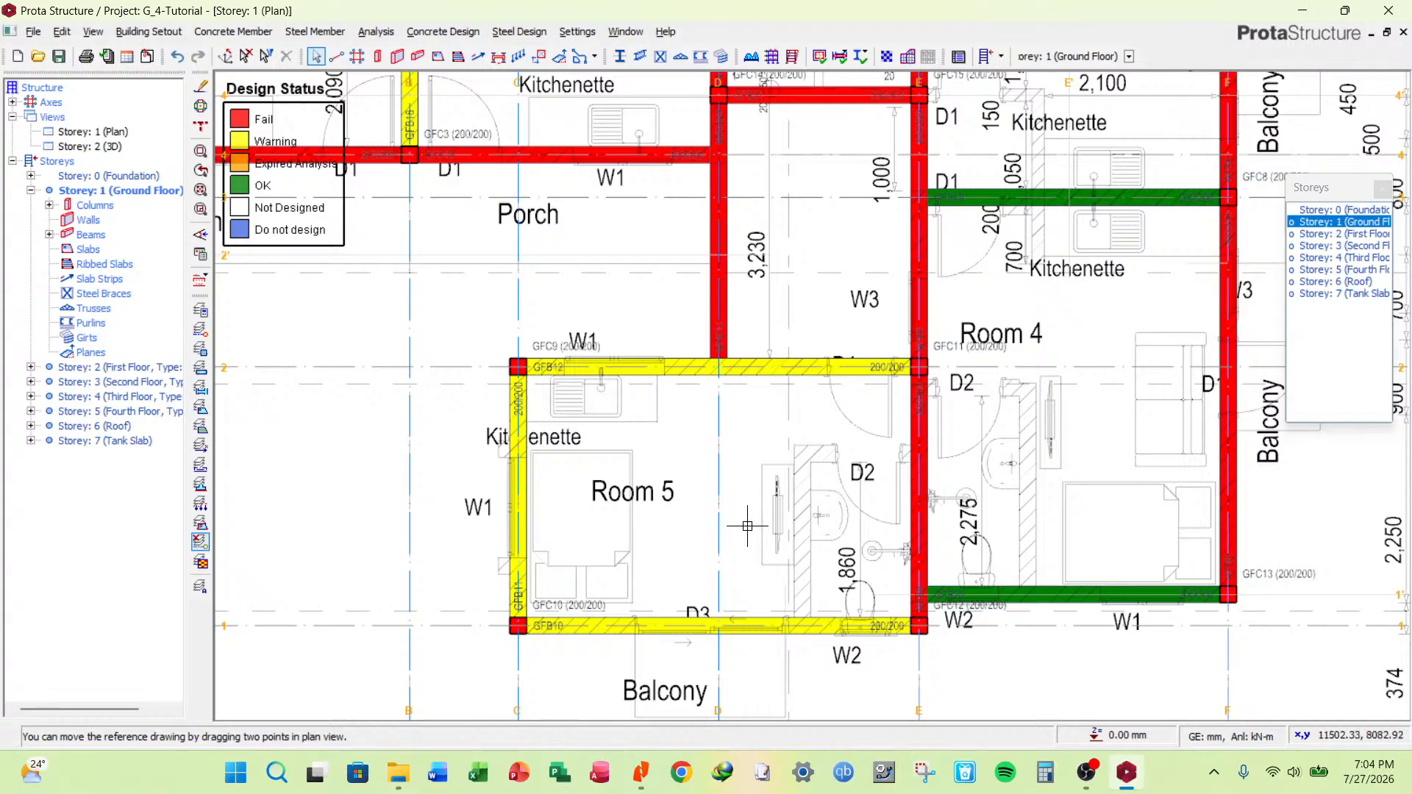
{"action": "scroll", "coordinate": [748, 526], "scroll_direction": "down", "scroll_amount": 4}
{"action": "scroll", "coordinate": [898, 313], "scroll_direction": "up", "scroll_amount": 4}
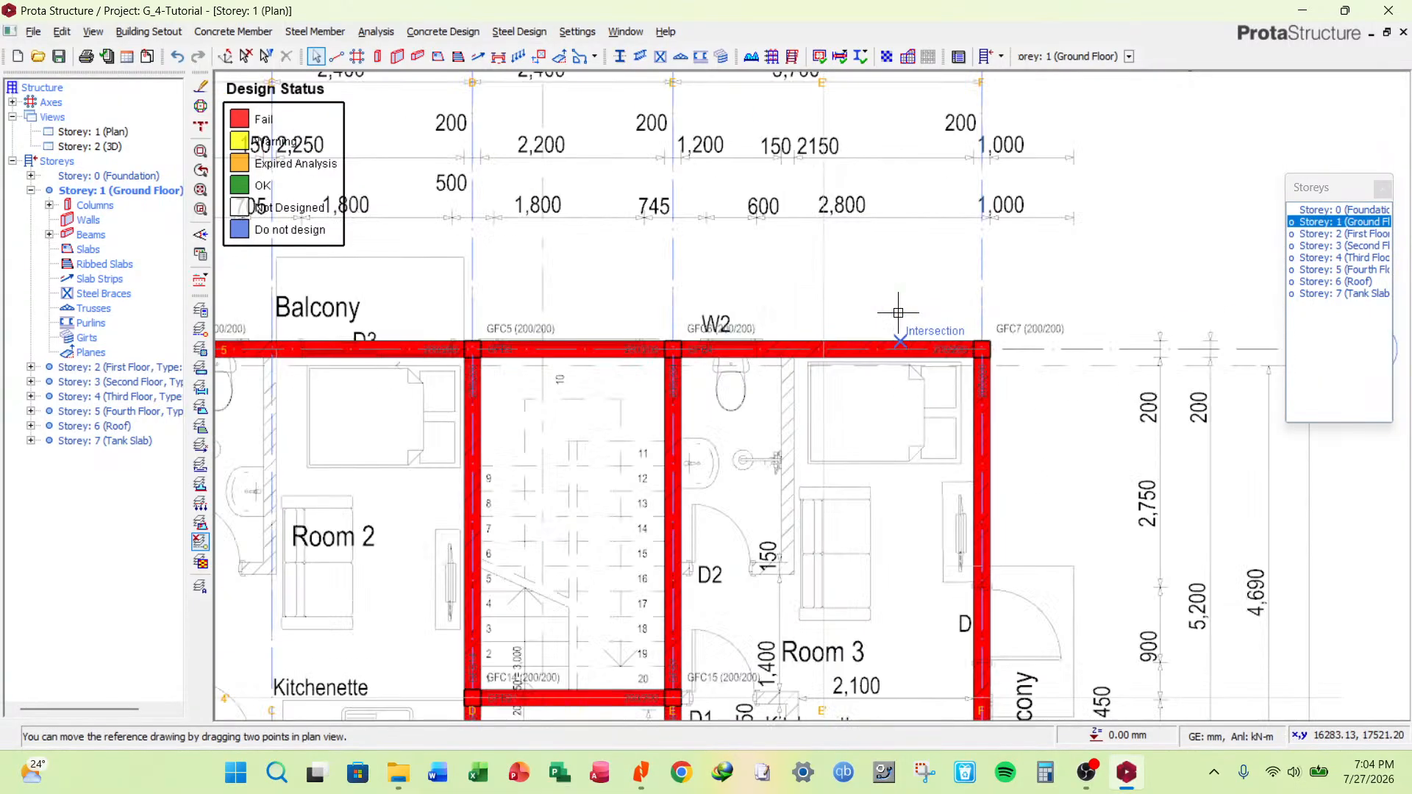
{"action": "scroll", "coordinate": [898, 312], "scroll_direction": "down", "scroll_amount": 4}
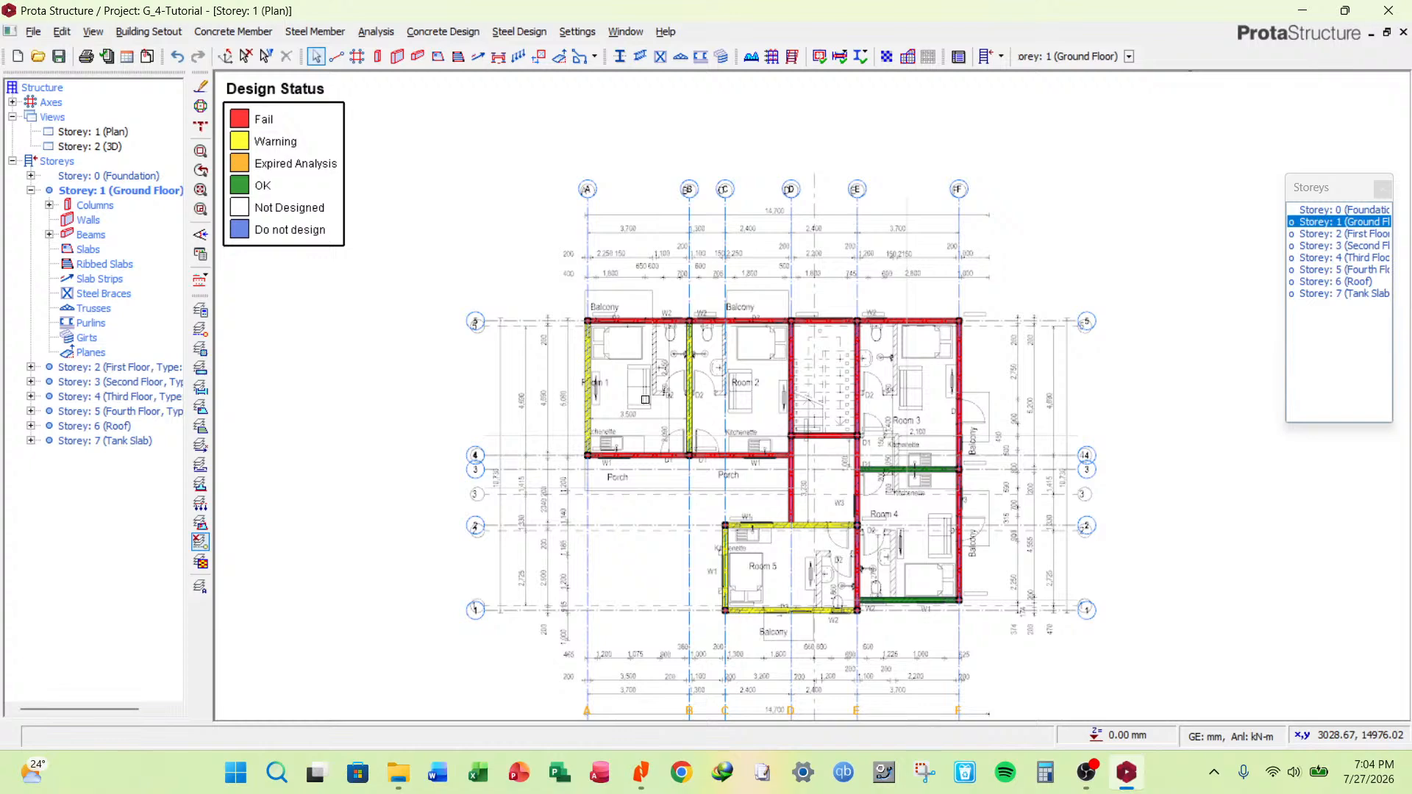
Examine how the ground floor beams and columns line up with the reference plan's walls around Rooms 1 and 2.
{"action": "scroll", "coordinate": [666, 397], "scroll_direction": "up", "scroll_amount": 2}
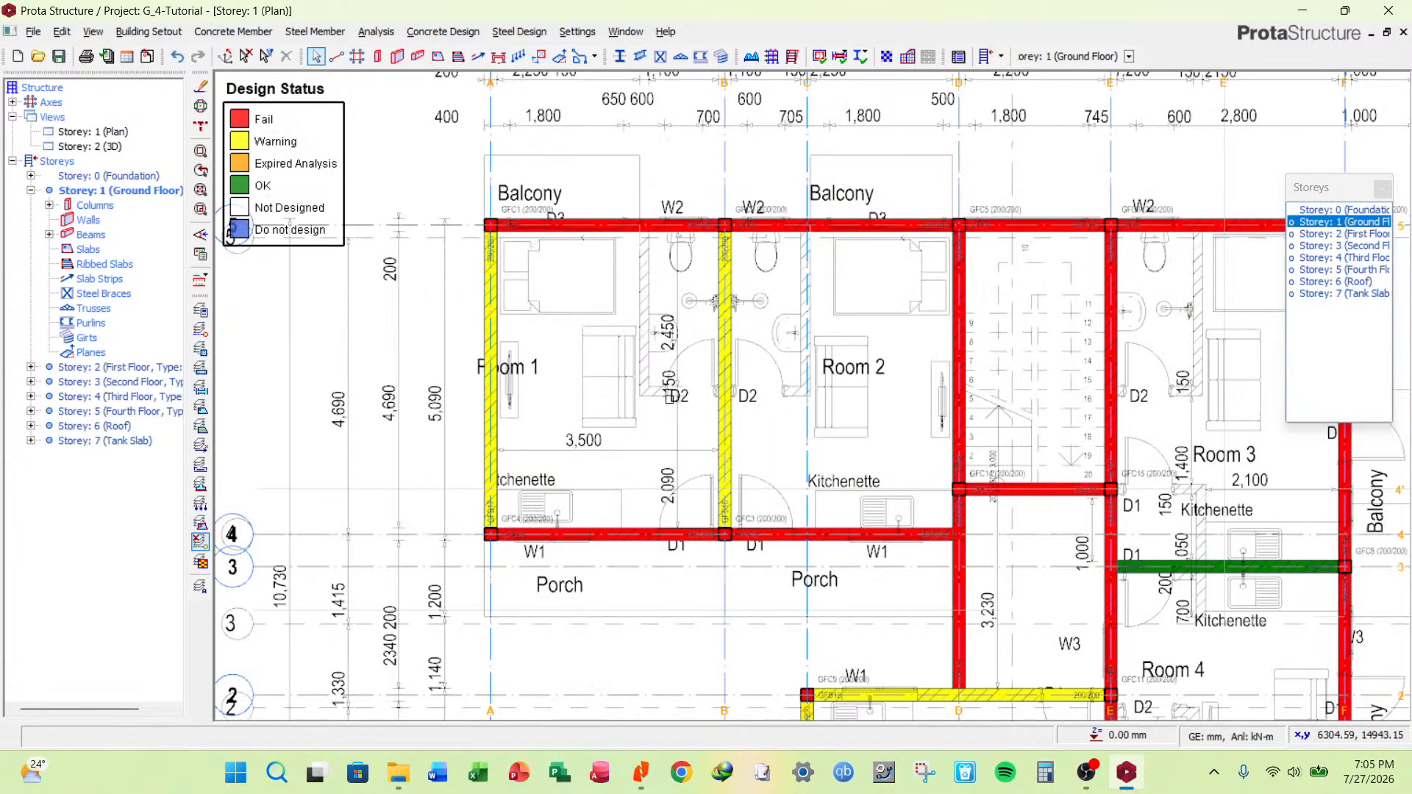
{"action": "scroll", "coordinate": [537, 247], "scroll_direction": "up", "scroll_amount": 2}
{"action": "scroll", "coordinate": [552, 275], "scroll_direction": "down", "scroll_amount": 2}
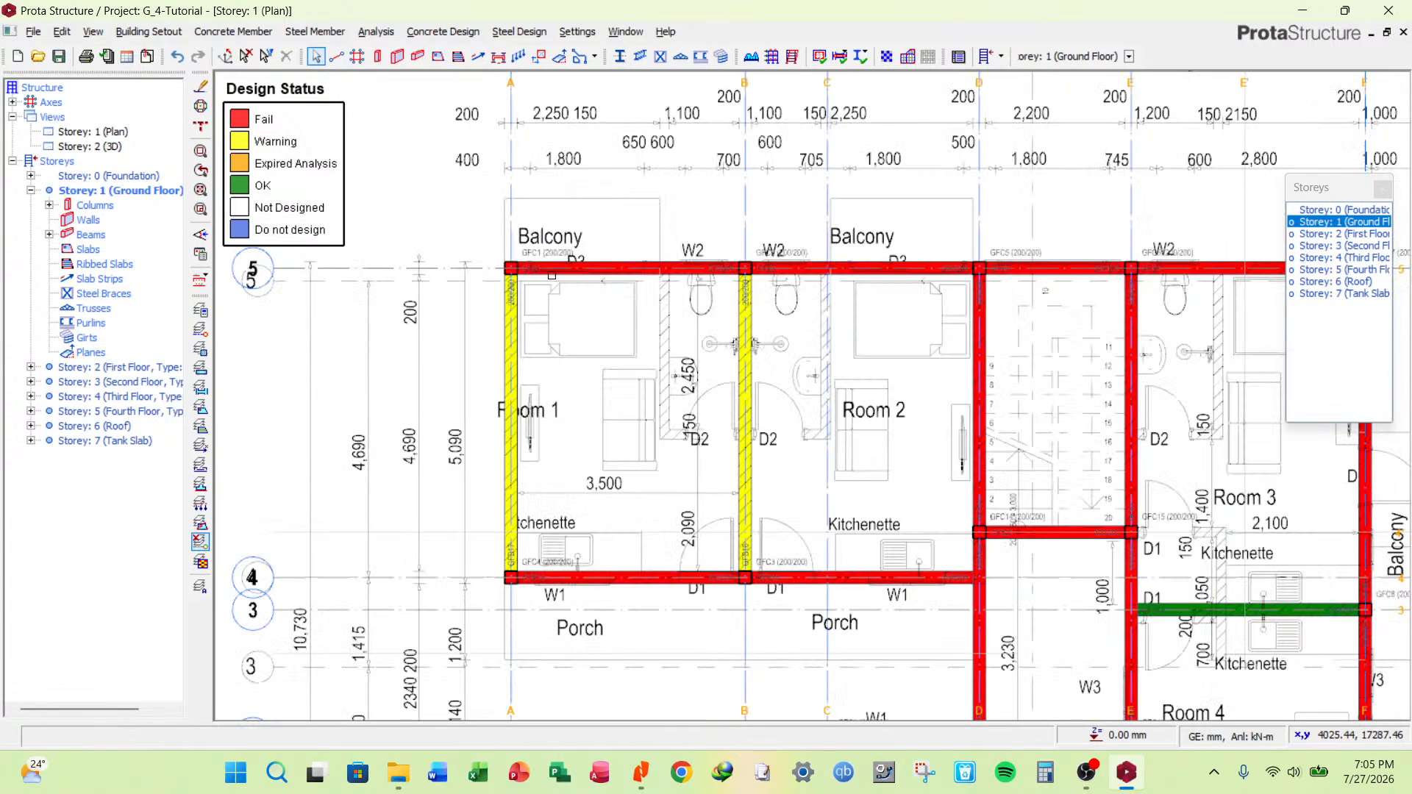
{"action": "scroll", "coordinate": [522, 275], "scroll_direction": "up", "scroll_amount": 2}
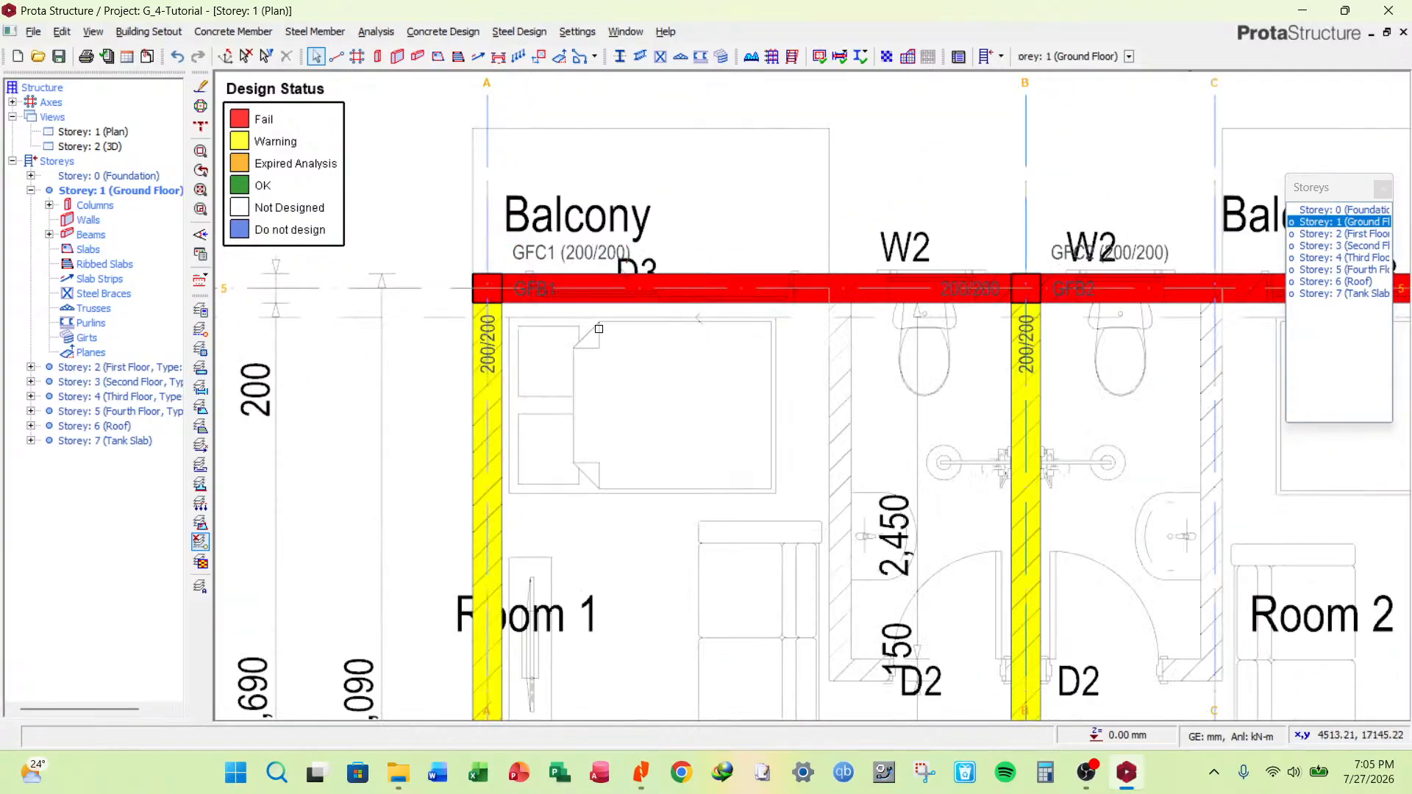
{"action": "scroll", "coordinate": [568, 335], "scroll_direction": "down", "scroll_amount": 1}
{"action": "scroll", "coordinate": [644, 341], "scroll_direction": "down", "scroll_amount": 4}
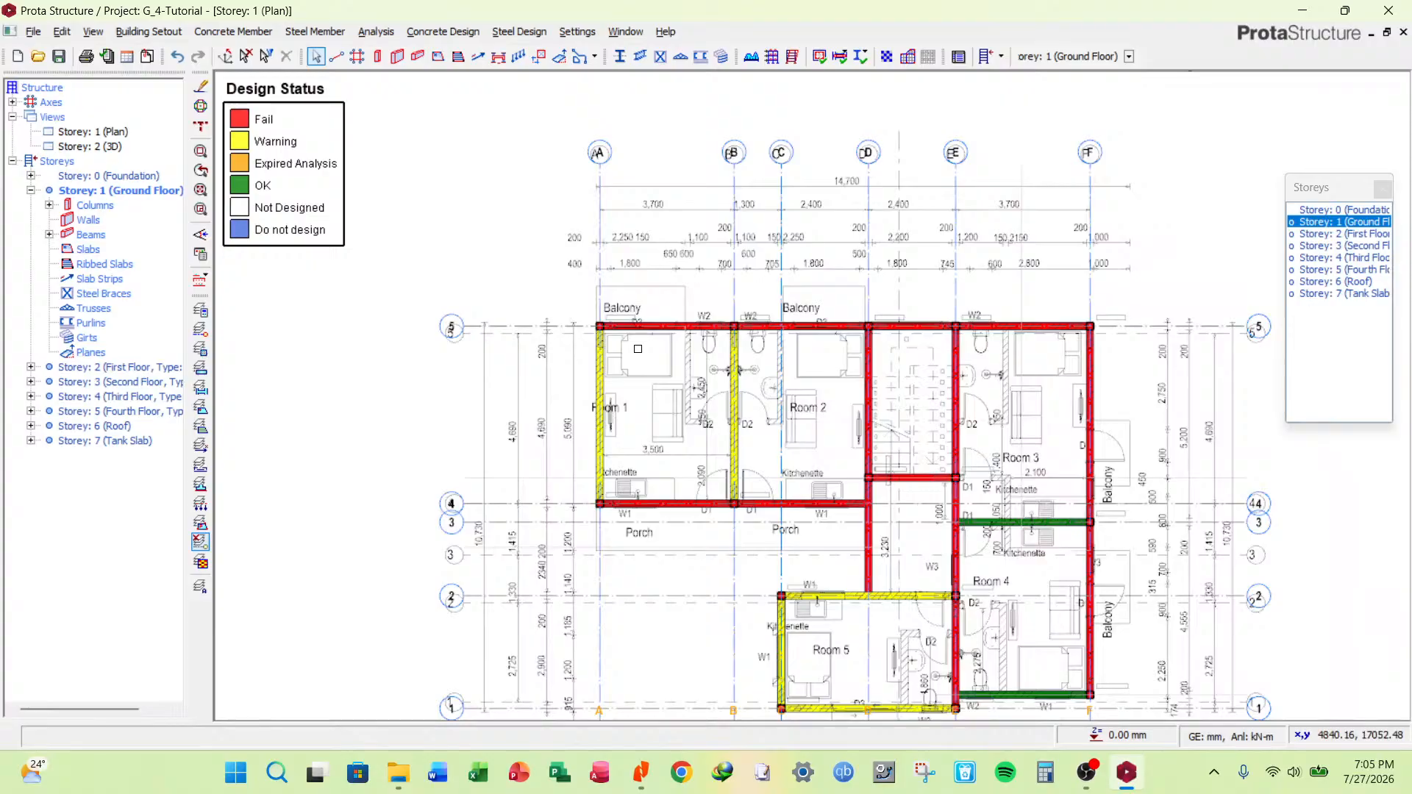
{"action": "scroll", "coordinate": [722, 345], "scroll_direction": "up", "scroll_amount": 4}
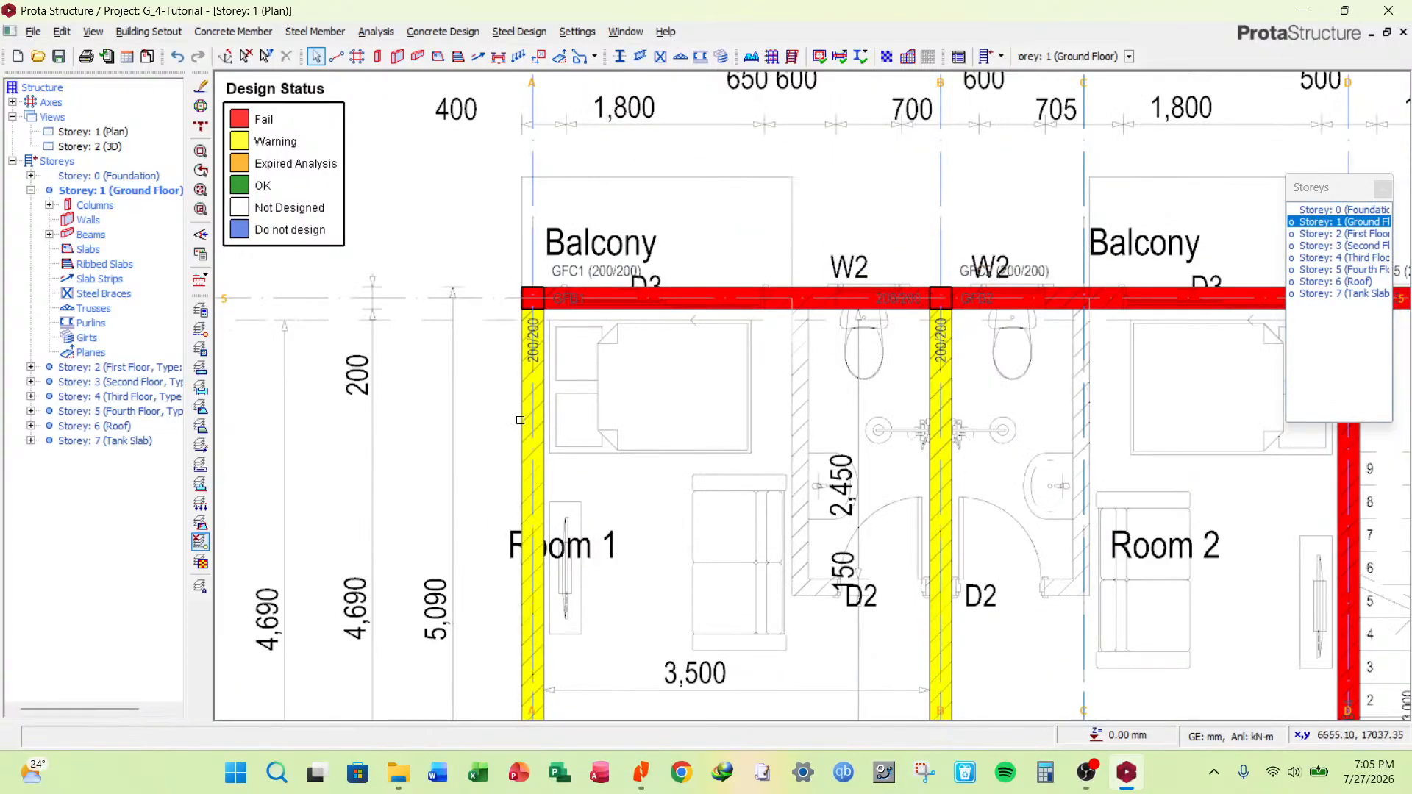
{"action": "scroll", "coordinate": [520, 420], "scroll_direction": "down", "scroll_amount": 3}
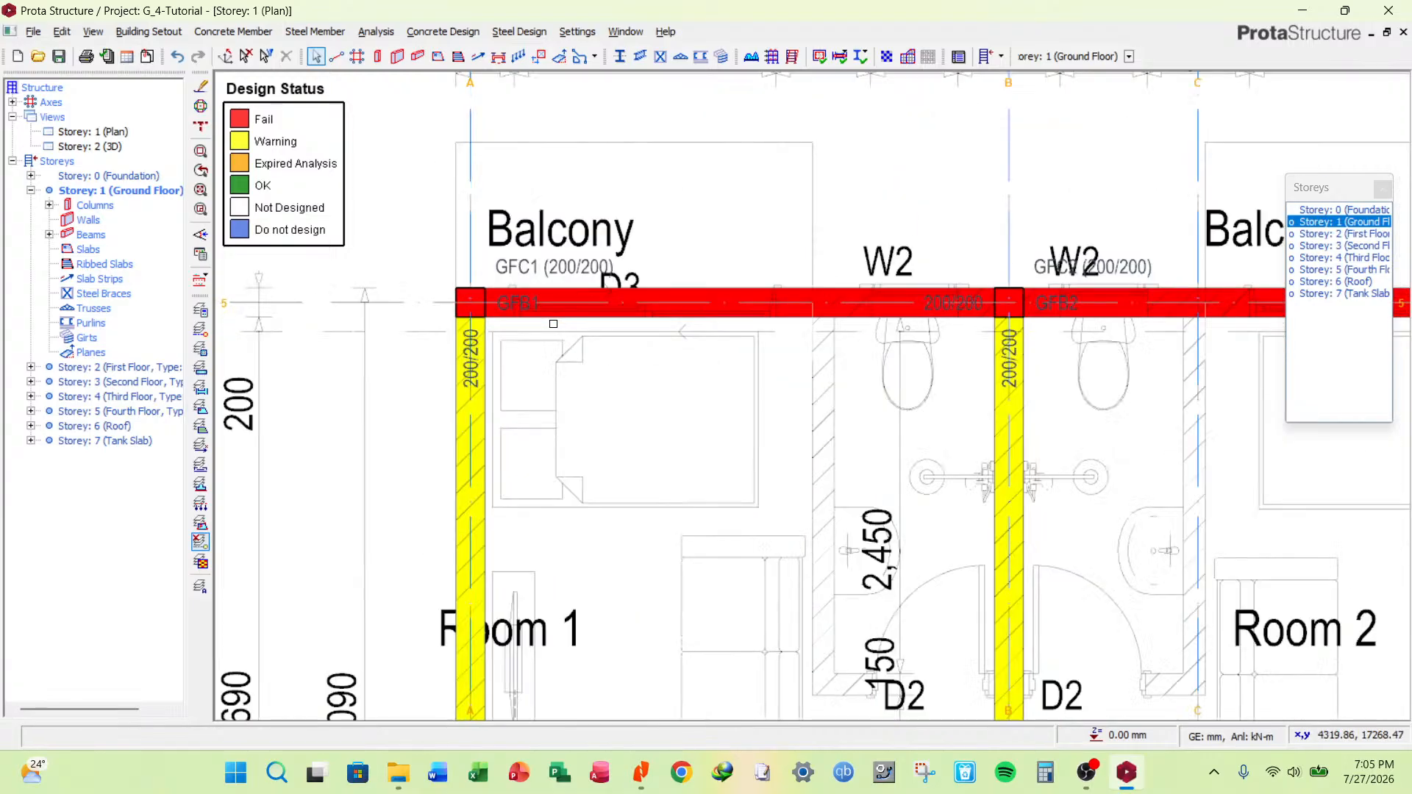
{"action": "scroll", "coordinate": [554, 323], "scroll_direction": "up", "scroll_amount": 4}
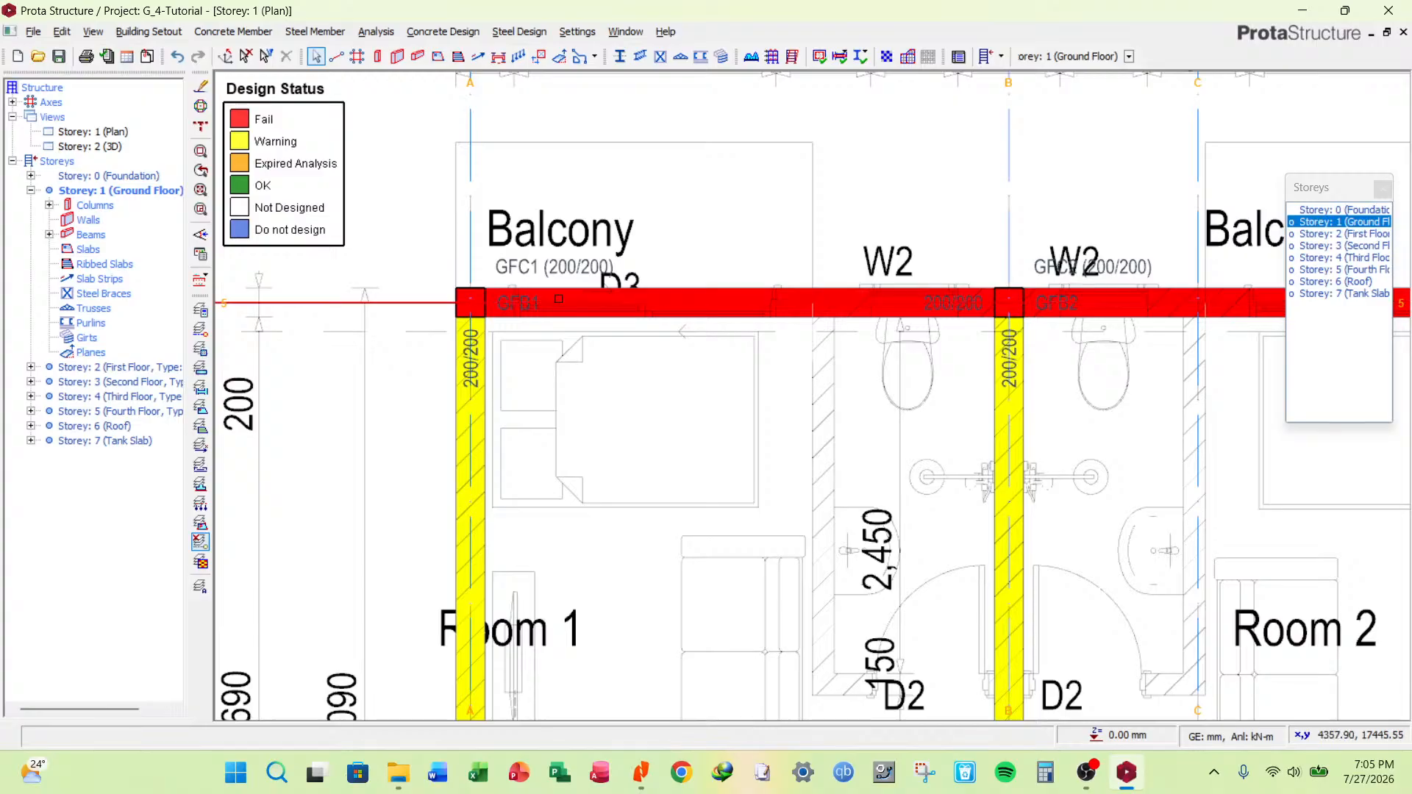
{"action": "scroll", "coordinate": [548, 302], "scroll_direction": "down", "scroll_amount": 4}
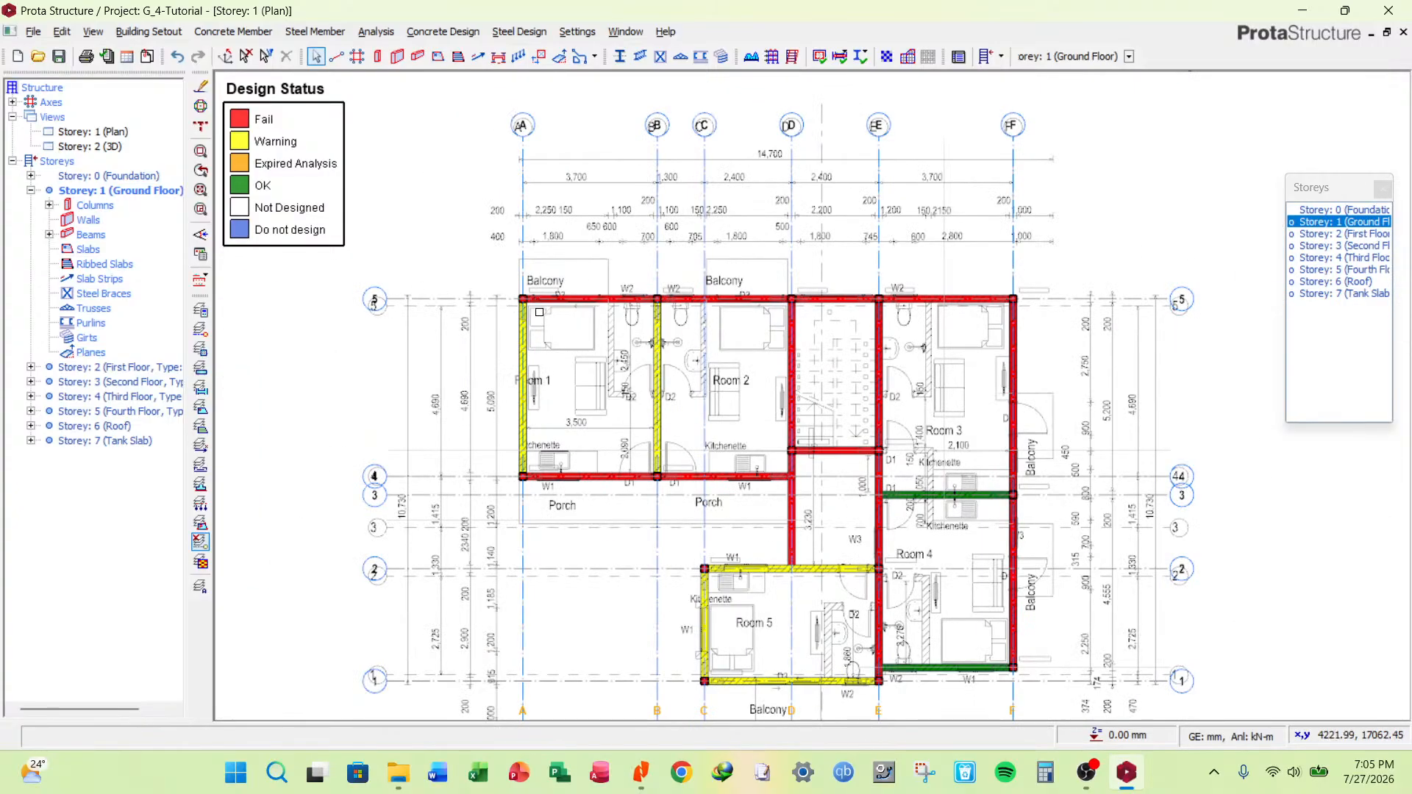
{"action": "scroll", "coordinate": [534, 297], "scroll_direction": "up", "scroll_amount": 3}
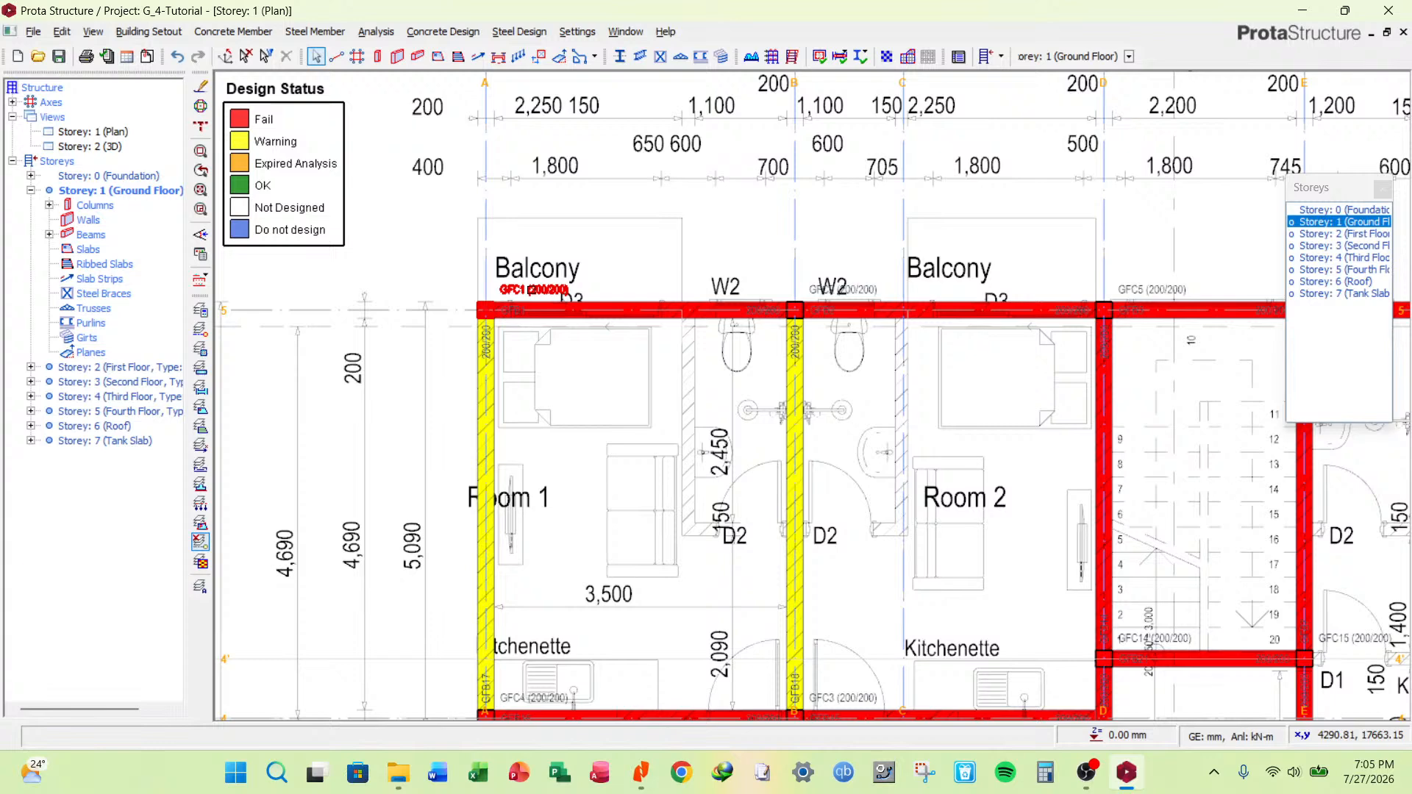
Open the section design of ground floor column GFC1 and review the available methods in its design parameters.
{"action": "right_click", "coordinate": [531, 289]}
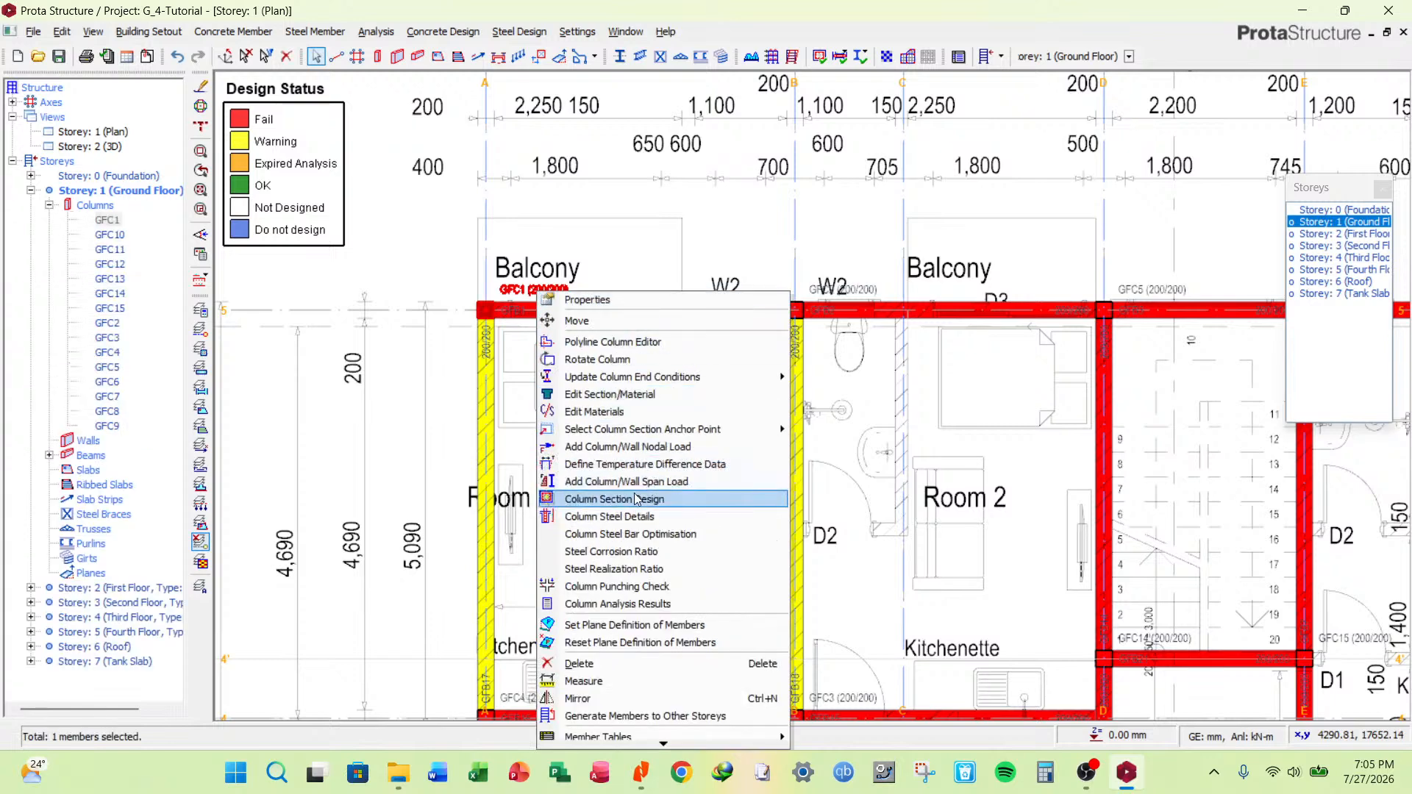
{"action": "left_click", "coordinate": [650, 500]}
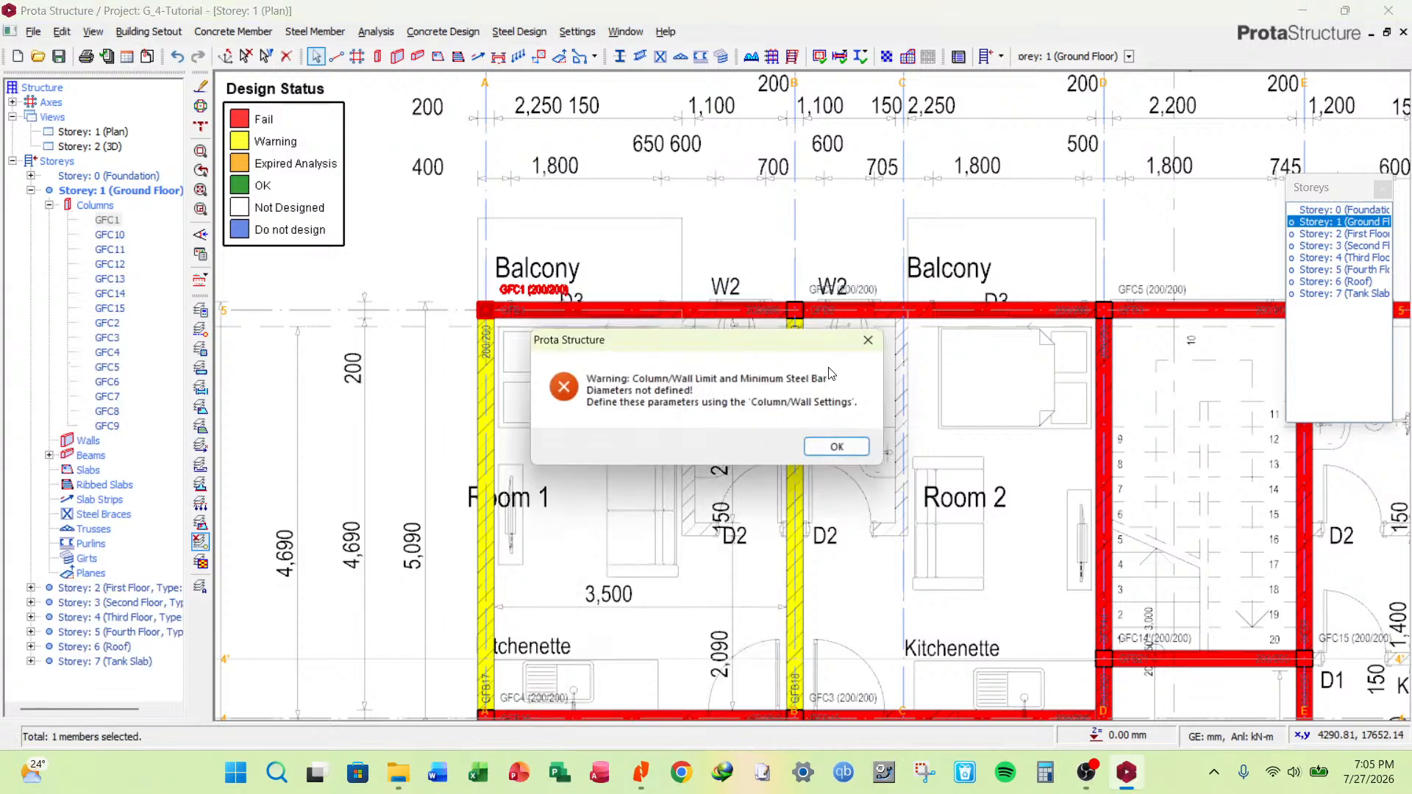
{"action": "left_click", "coordinate": [841, 448]}
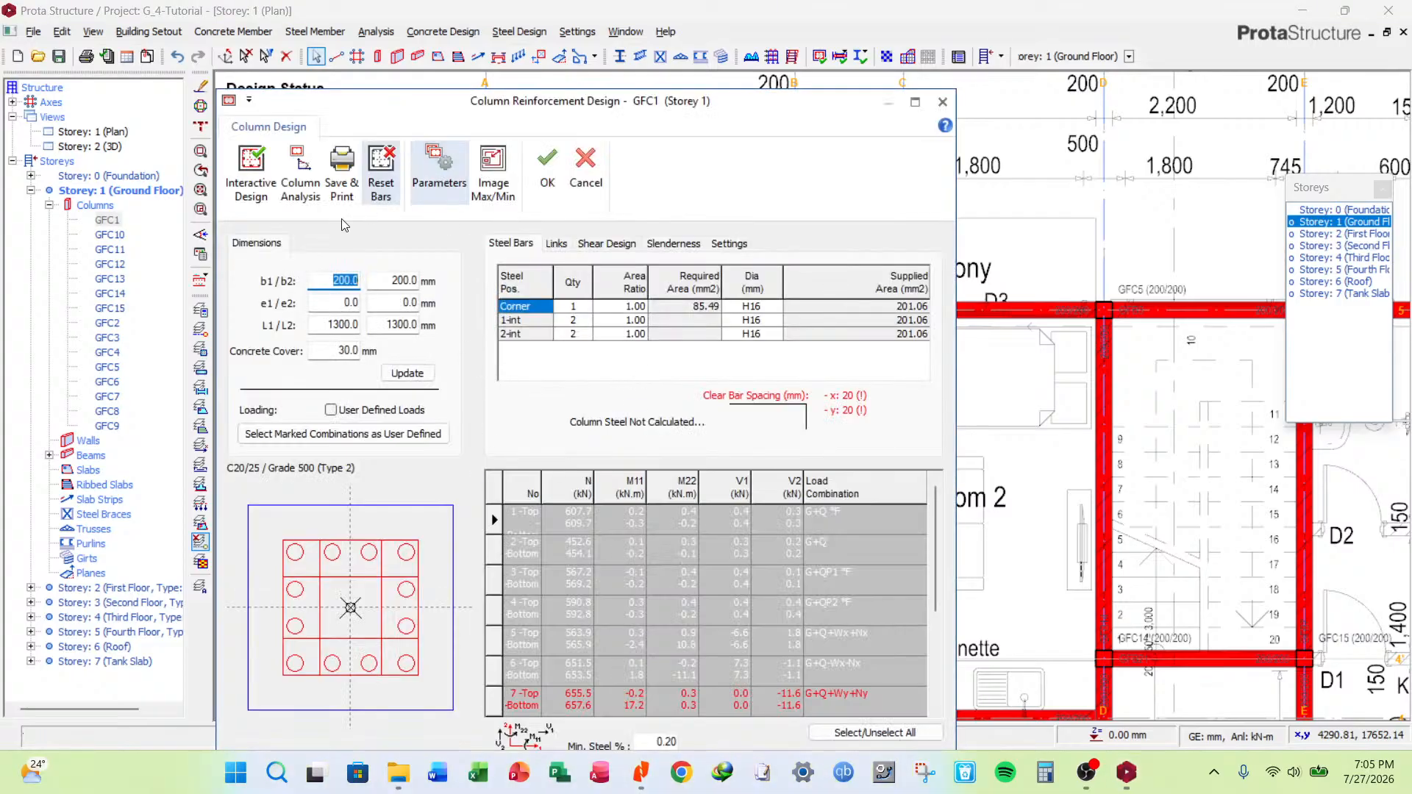
{"action": "left_click", "coordinate": [441, 190]}
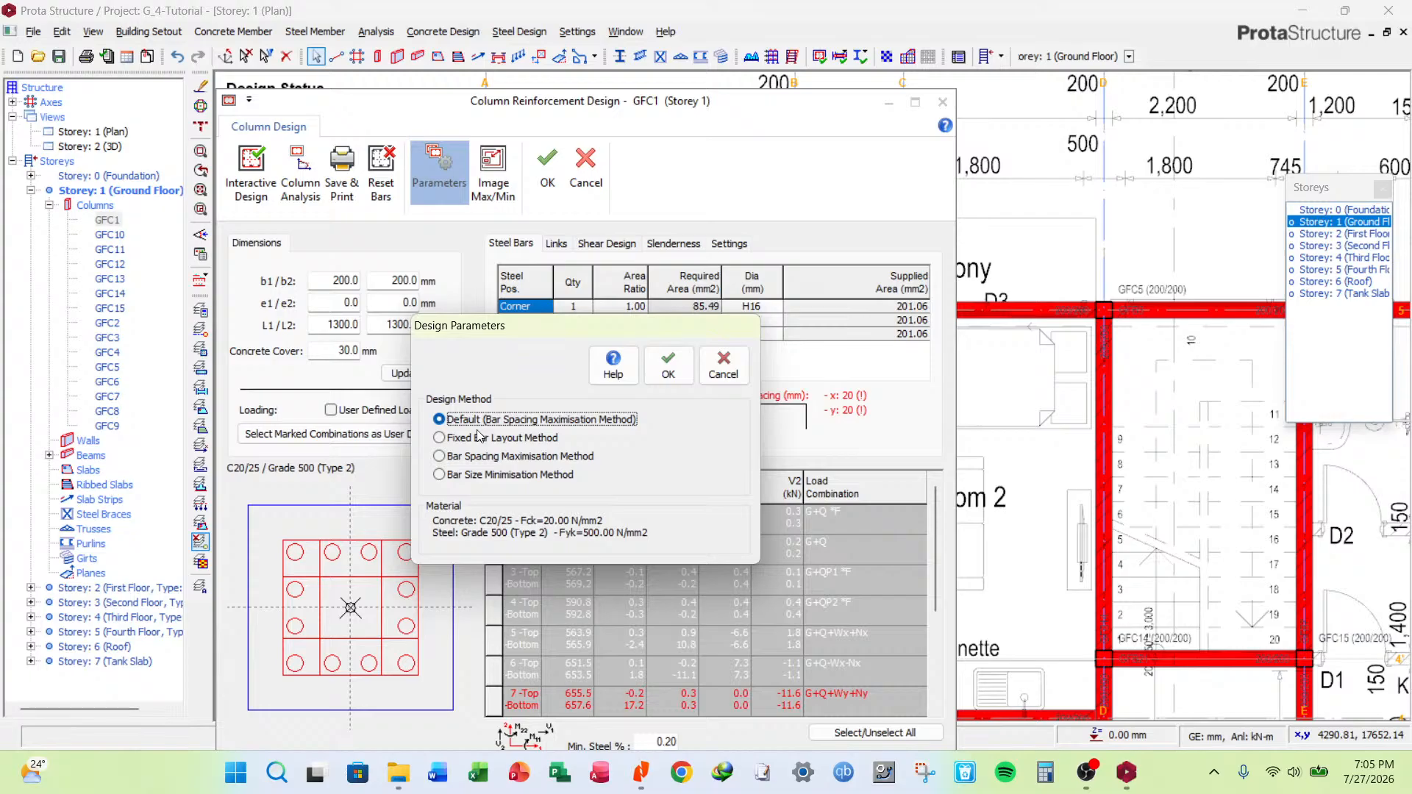
{"action": "left_click", "coordinate": [723, 366]}
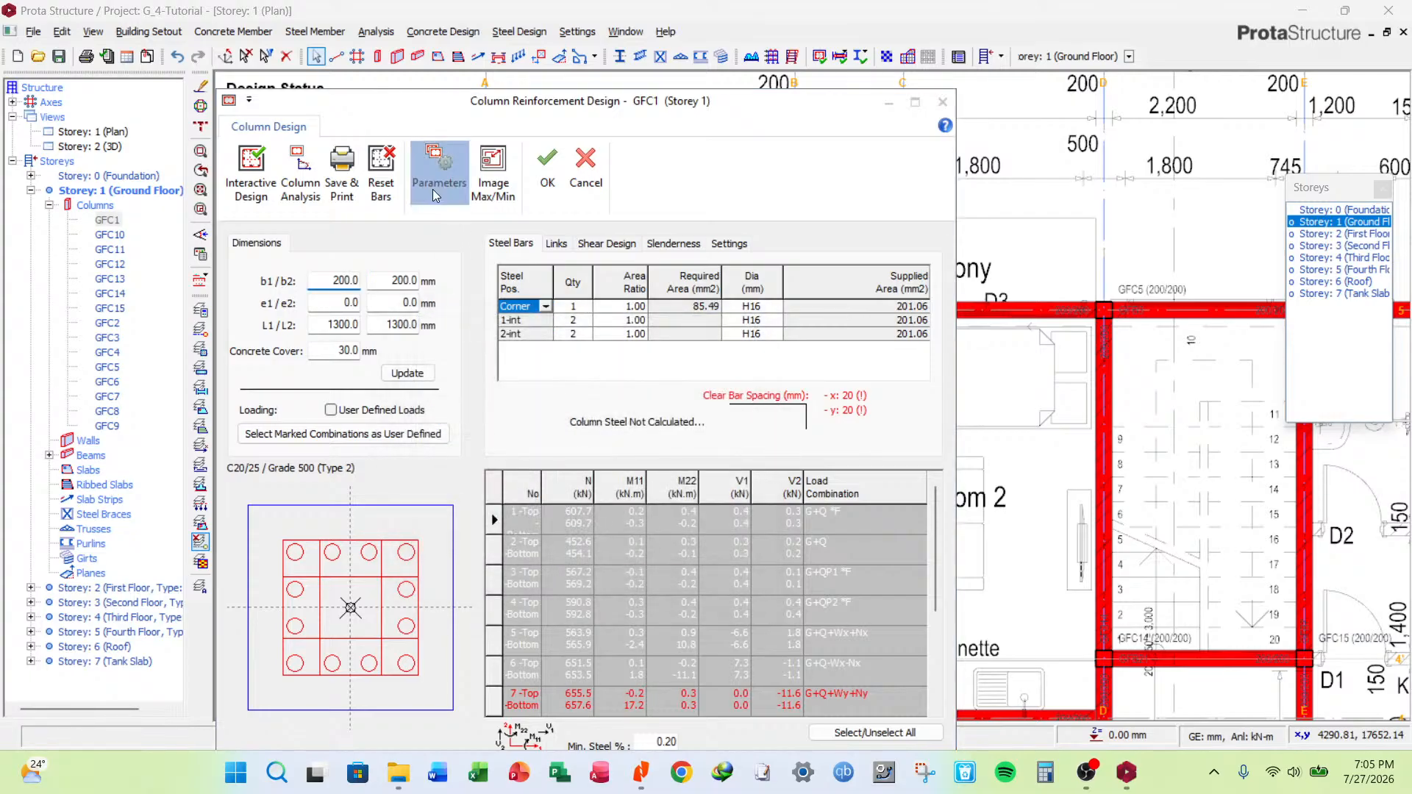
Try the Bar Spacing Maximisation Method on GFC1, examine the interactive design results and load combinations, and leave the design without saving.
{"action": "left_click", "coordinate": [434, 192]}
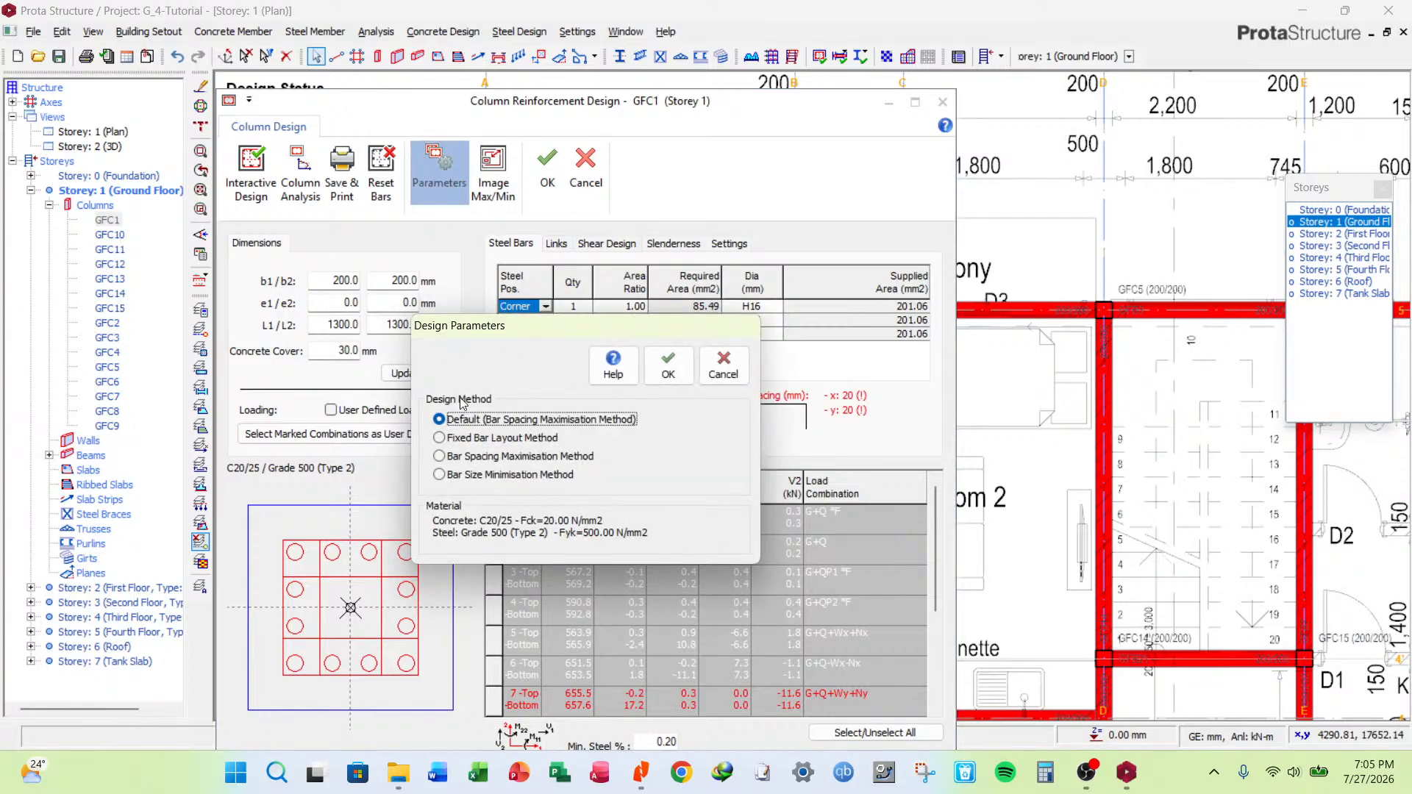
{"action": "left_click", "coordinate": [491, 457]}
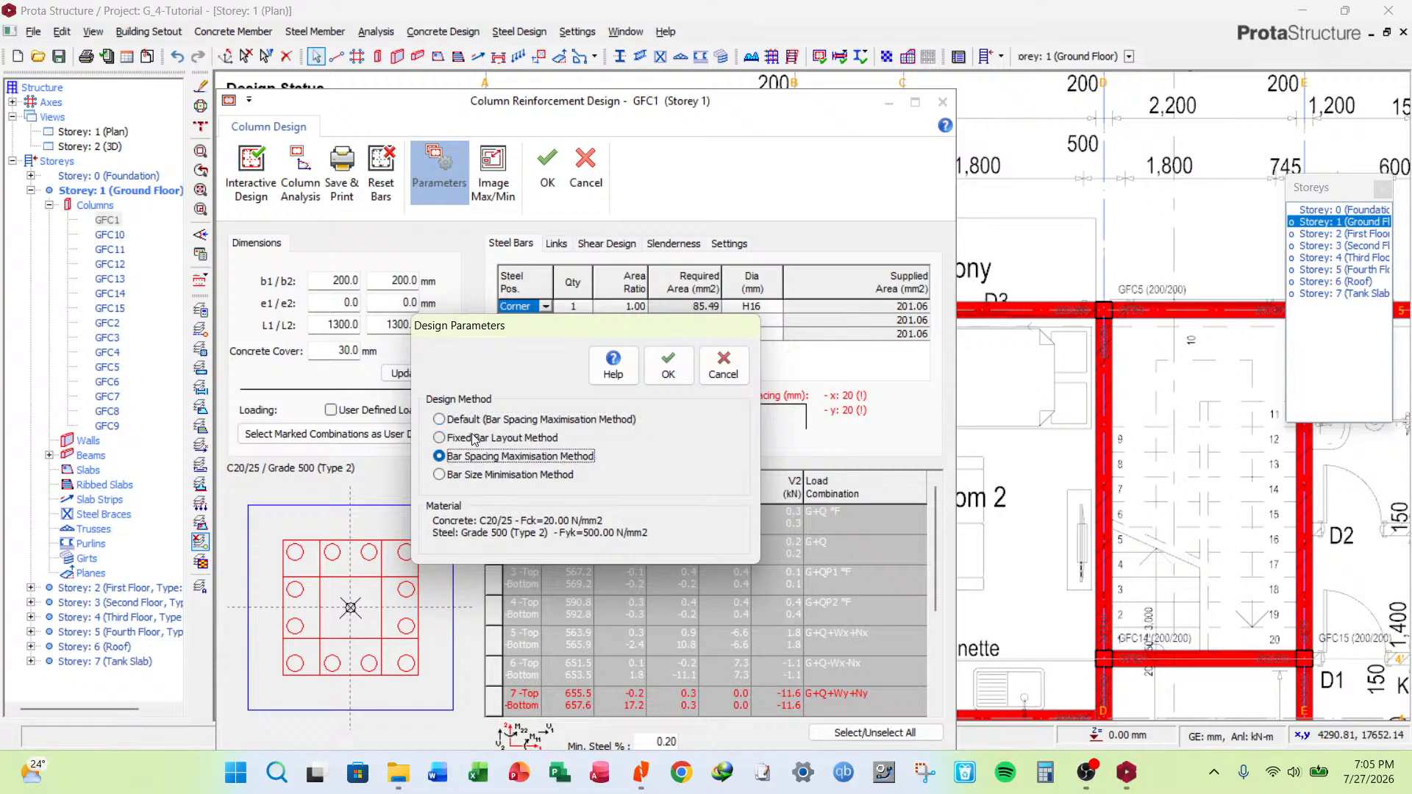
{"action": "left_click", "coordinate": [668, 365]}
{"action": "left_click", "coordinate": [425, 372]}
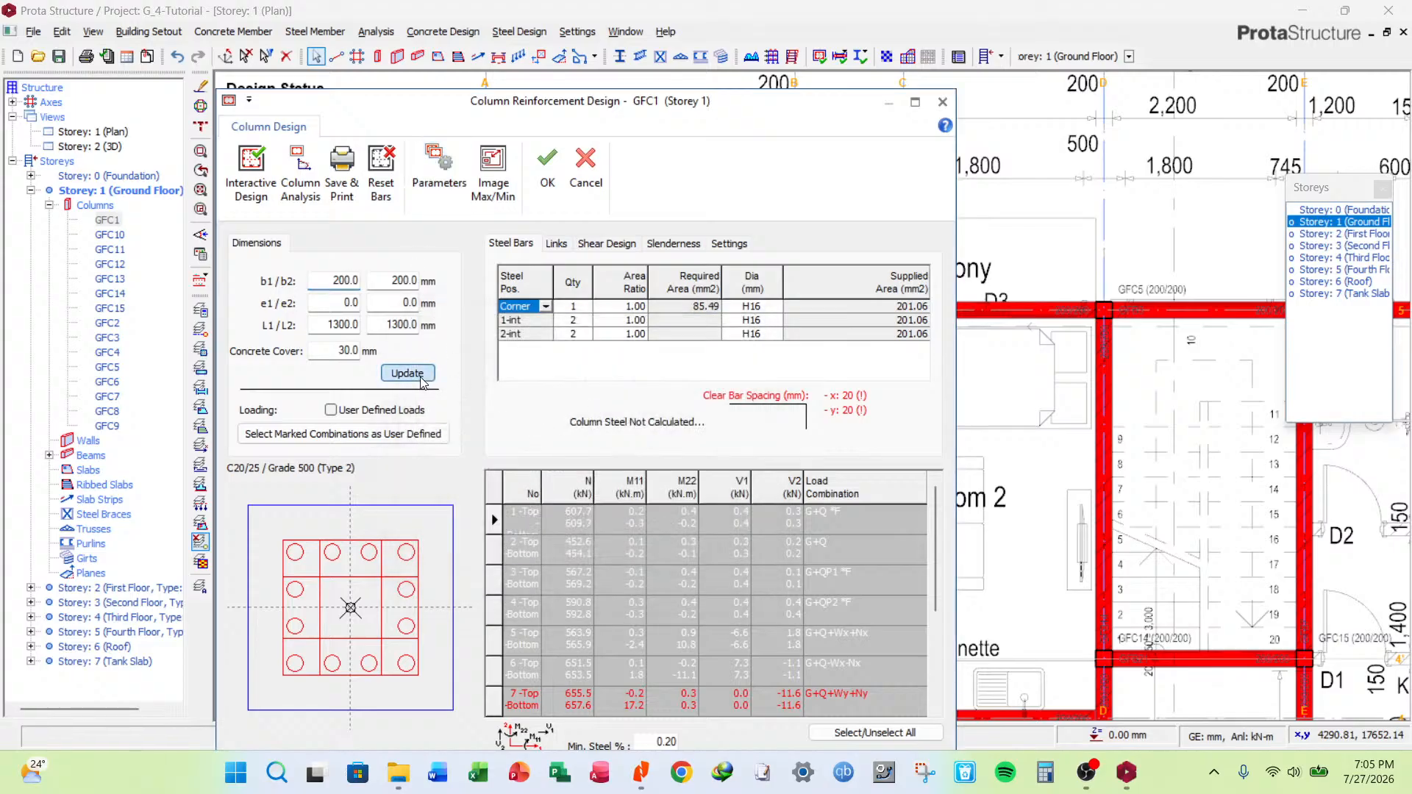
{"action": "left_click", "coordinate": [252, 168]}
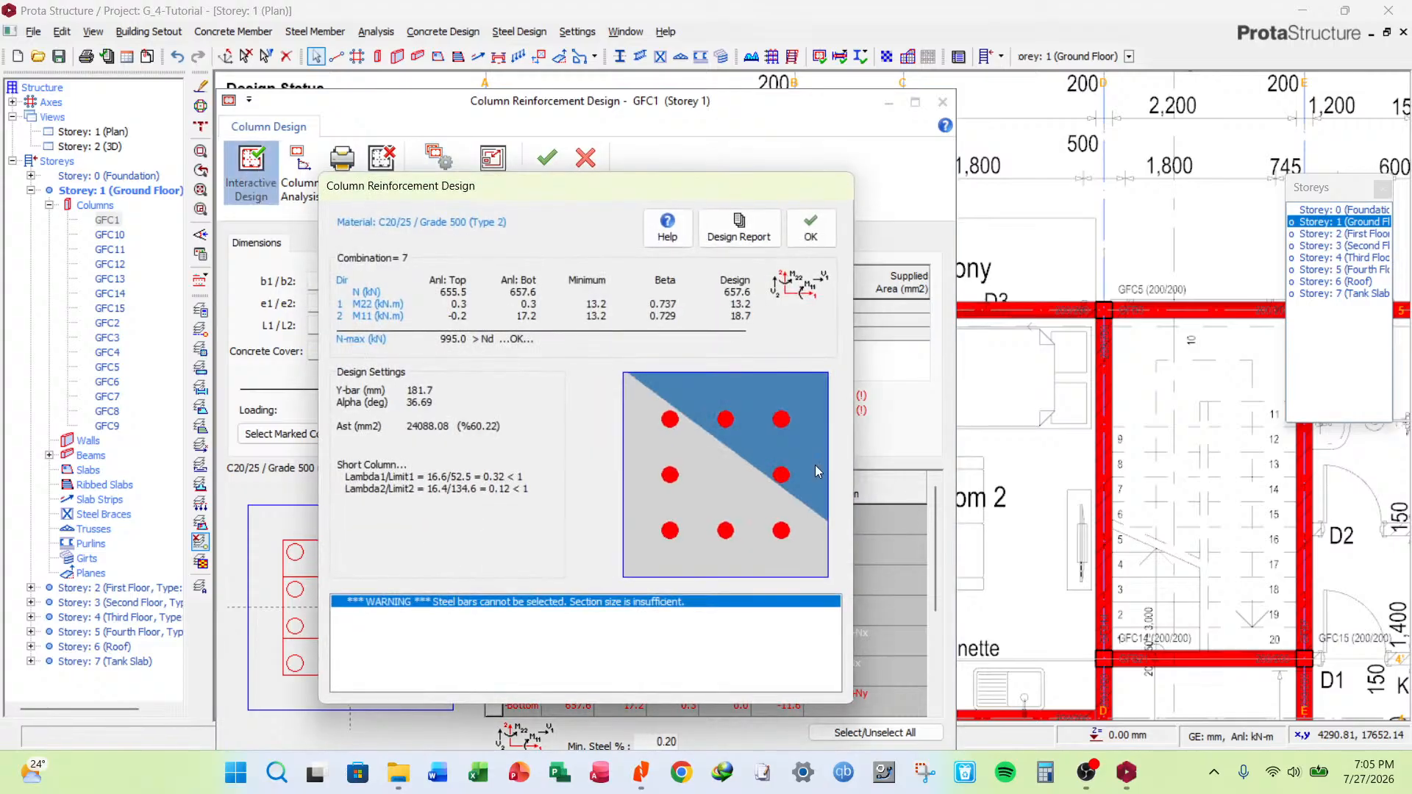
{"action": "left_click", "coordinate": [808, 137]}
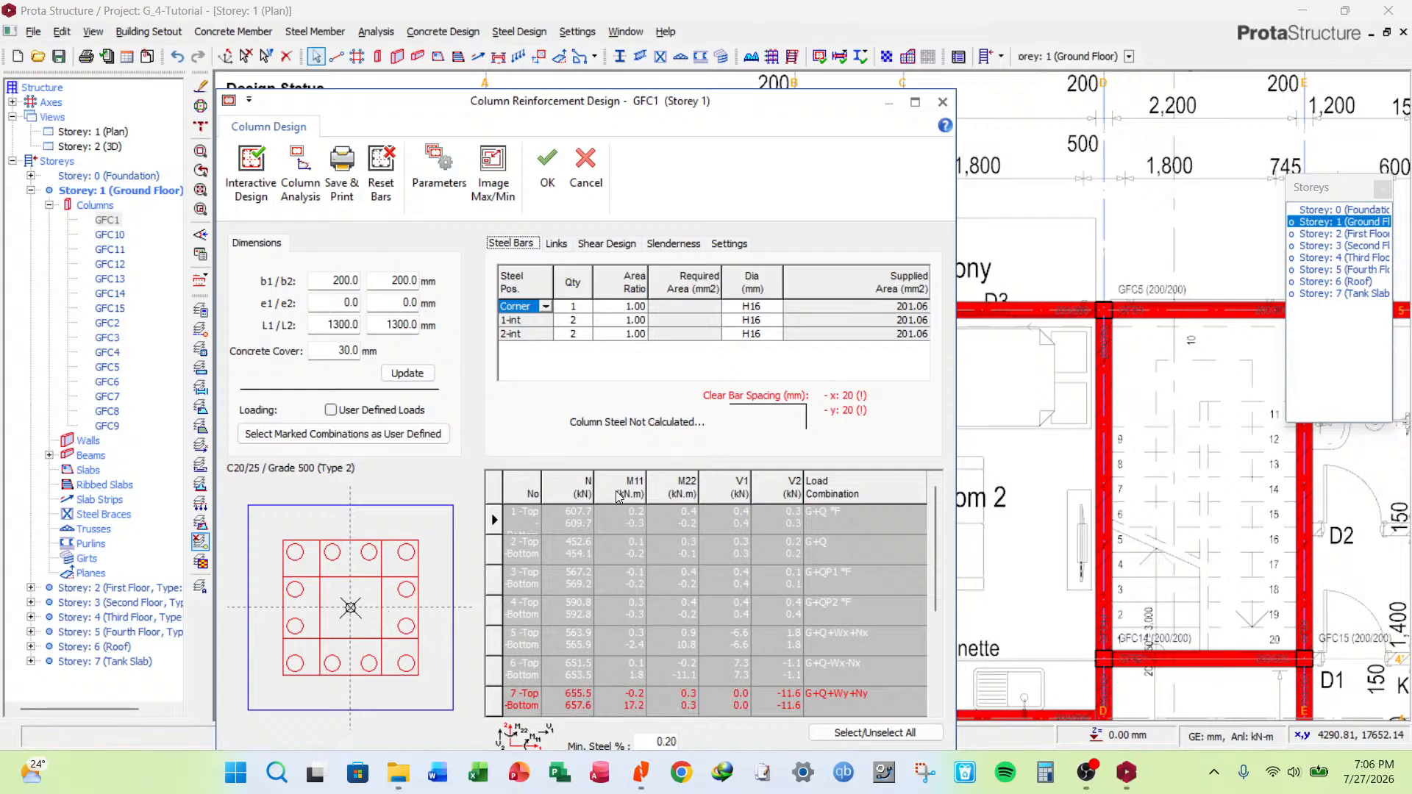
{"action": "left_click_drag", "start_coordinate": [843, 104], "coordinate": [862, 52]}
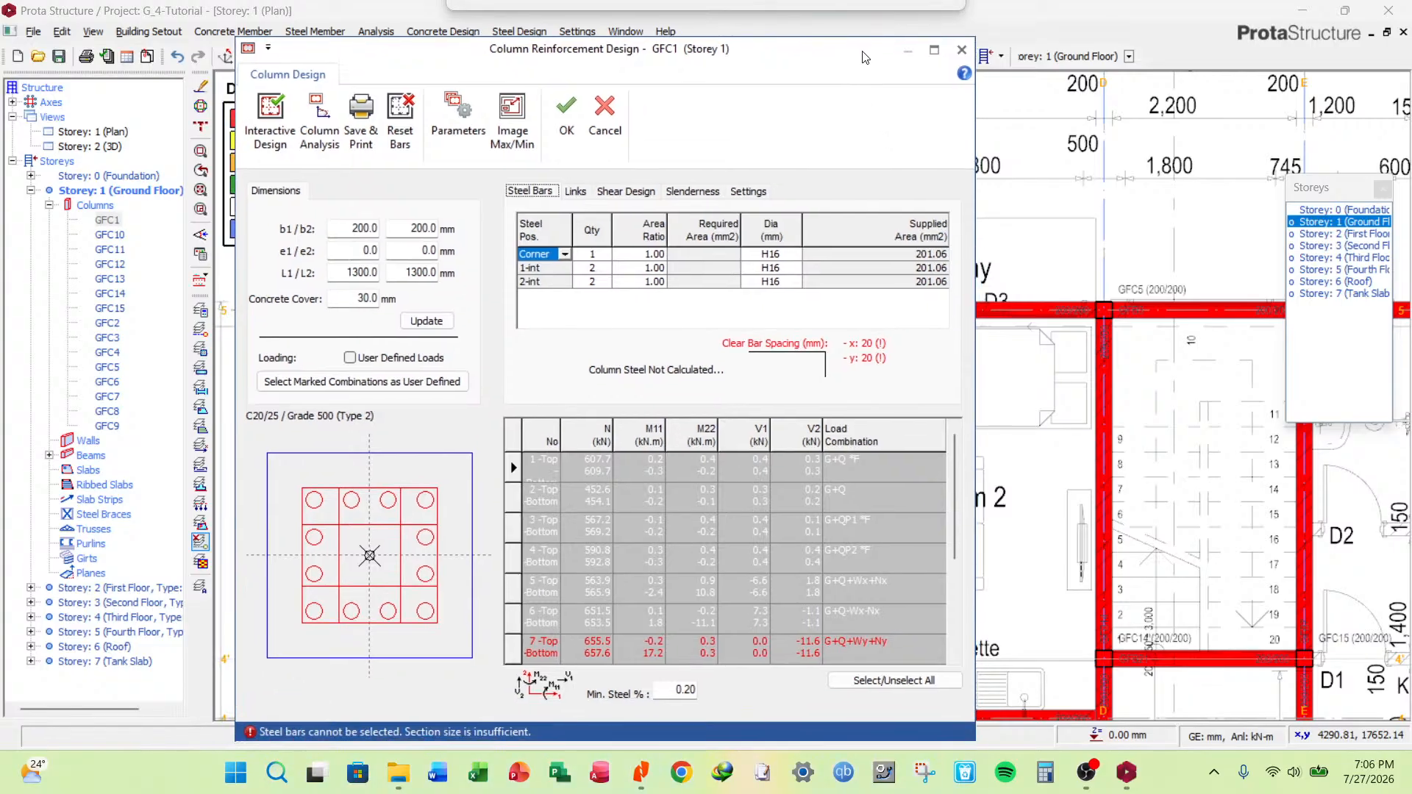
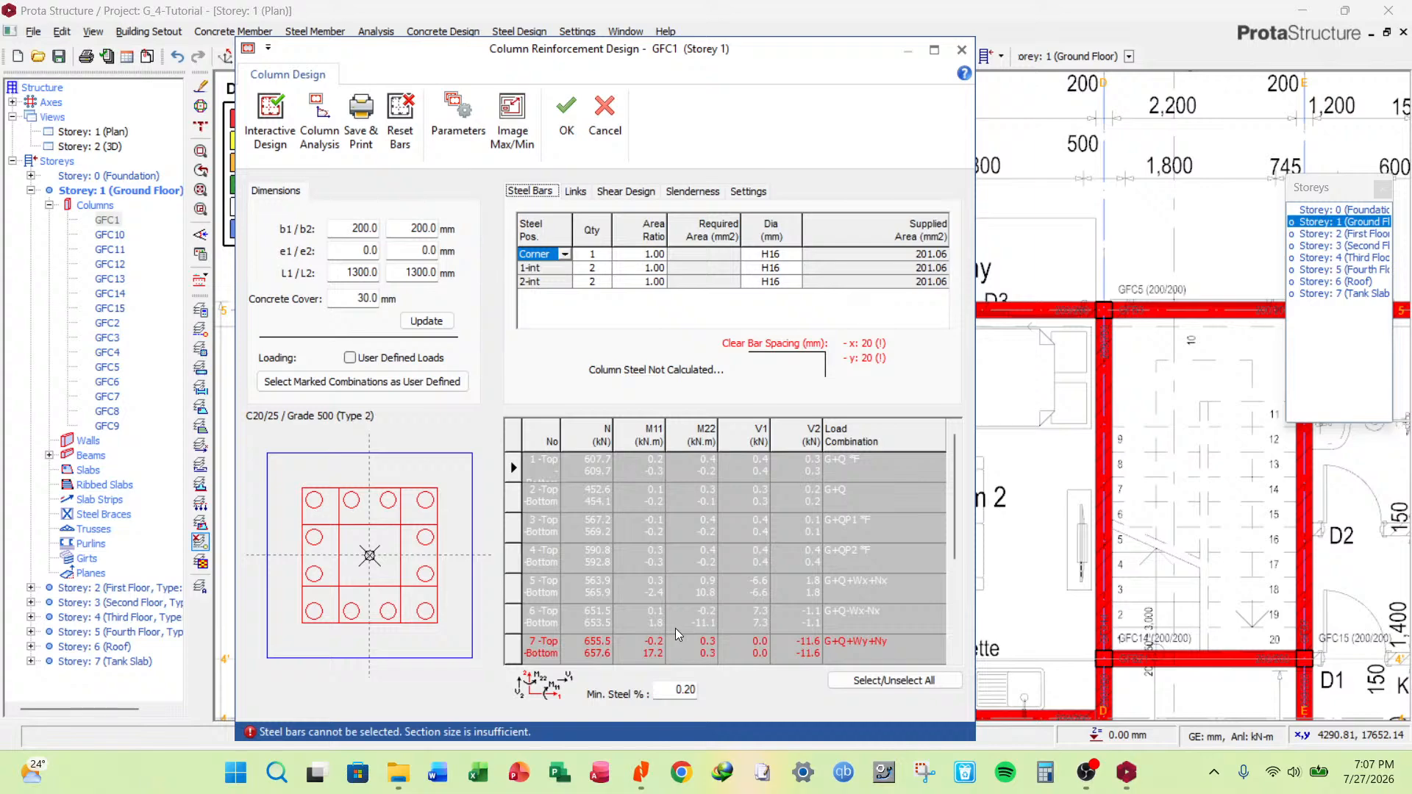
{"action": "left_click", "coordinate": [605, 117]}
Open the storey data for editing and set the 1st storey bottom level to -300 mm.
{"action": "scroll", "coordinate": [483, 307], "scroll_direction": "down", "scroll_amount": 5}
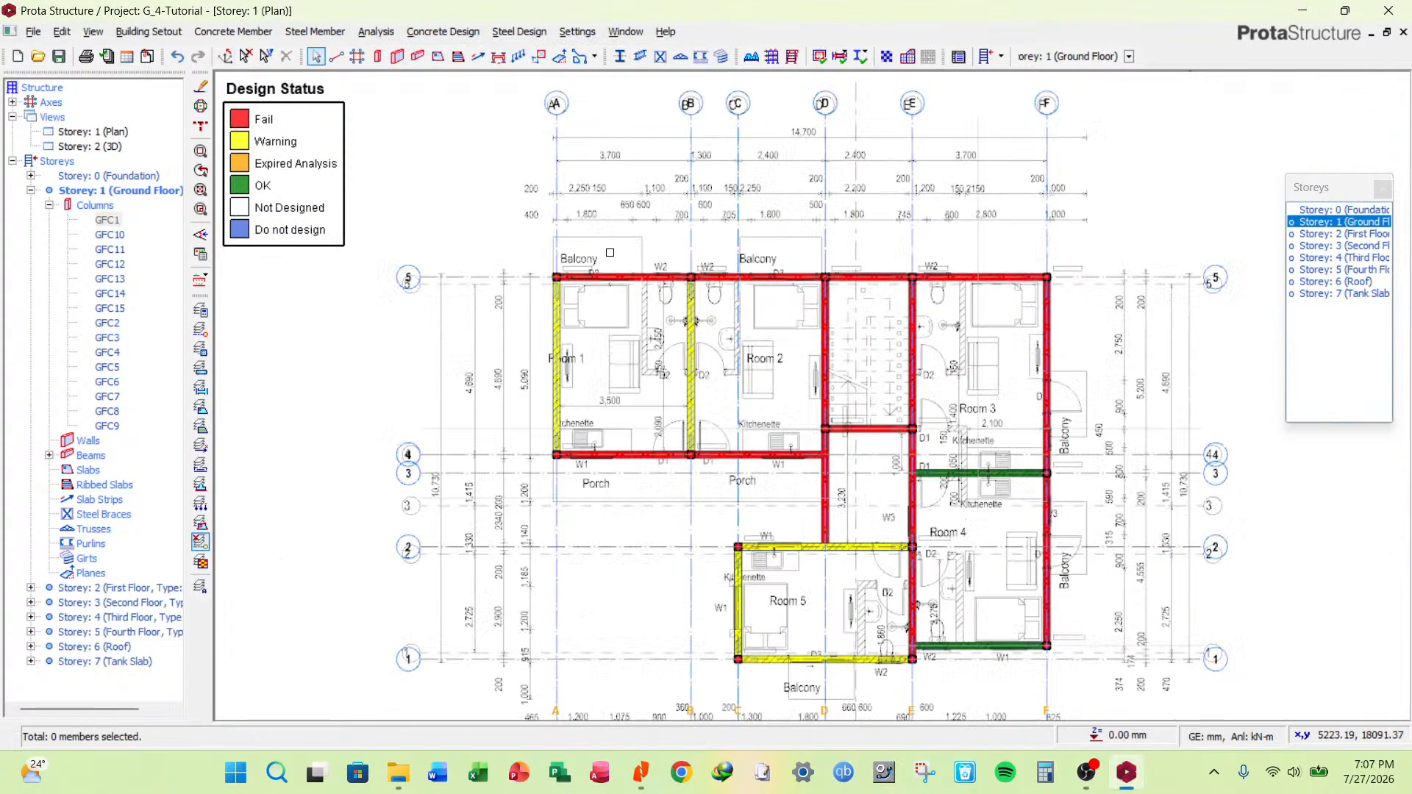
{"action": "scroll", "coordinate": [576, 292], "scroll_direction": "down", "scroll_amount": 1}
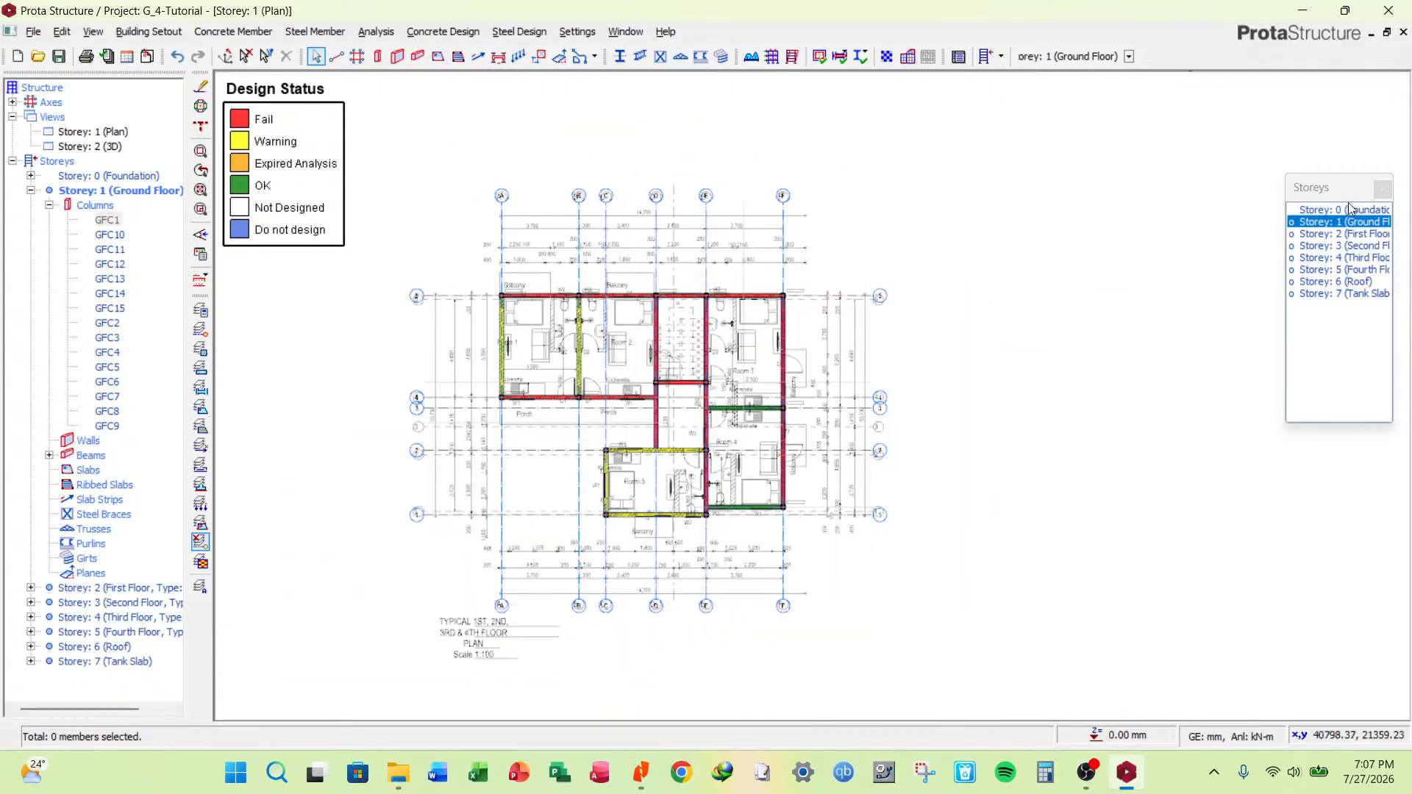
{"action": "left_click", "coordinate": [1377, 192]}
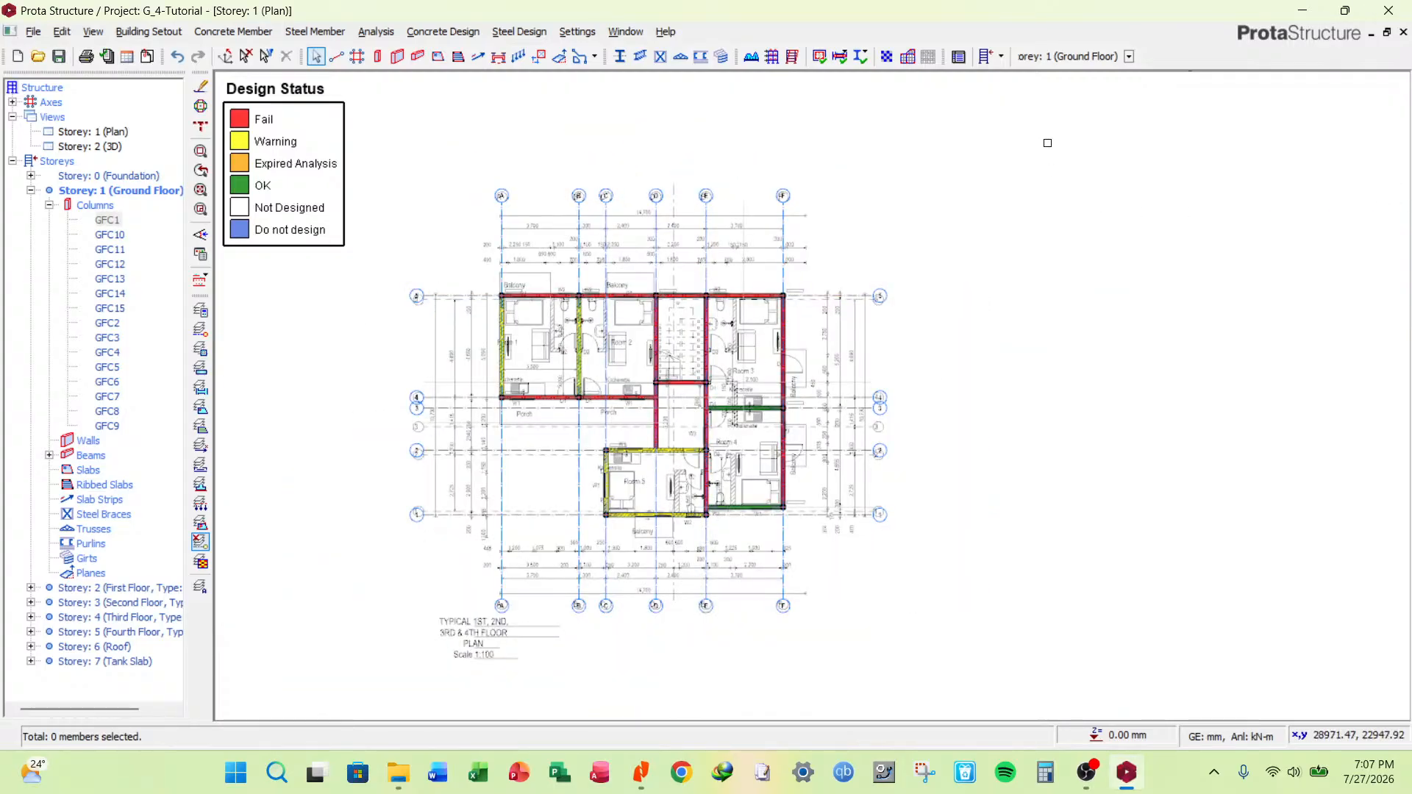
{"action": "left_click", "coordinate": [1002, 57]}
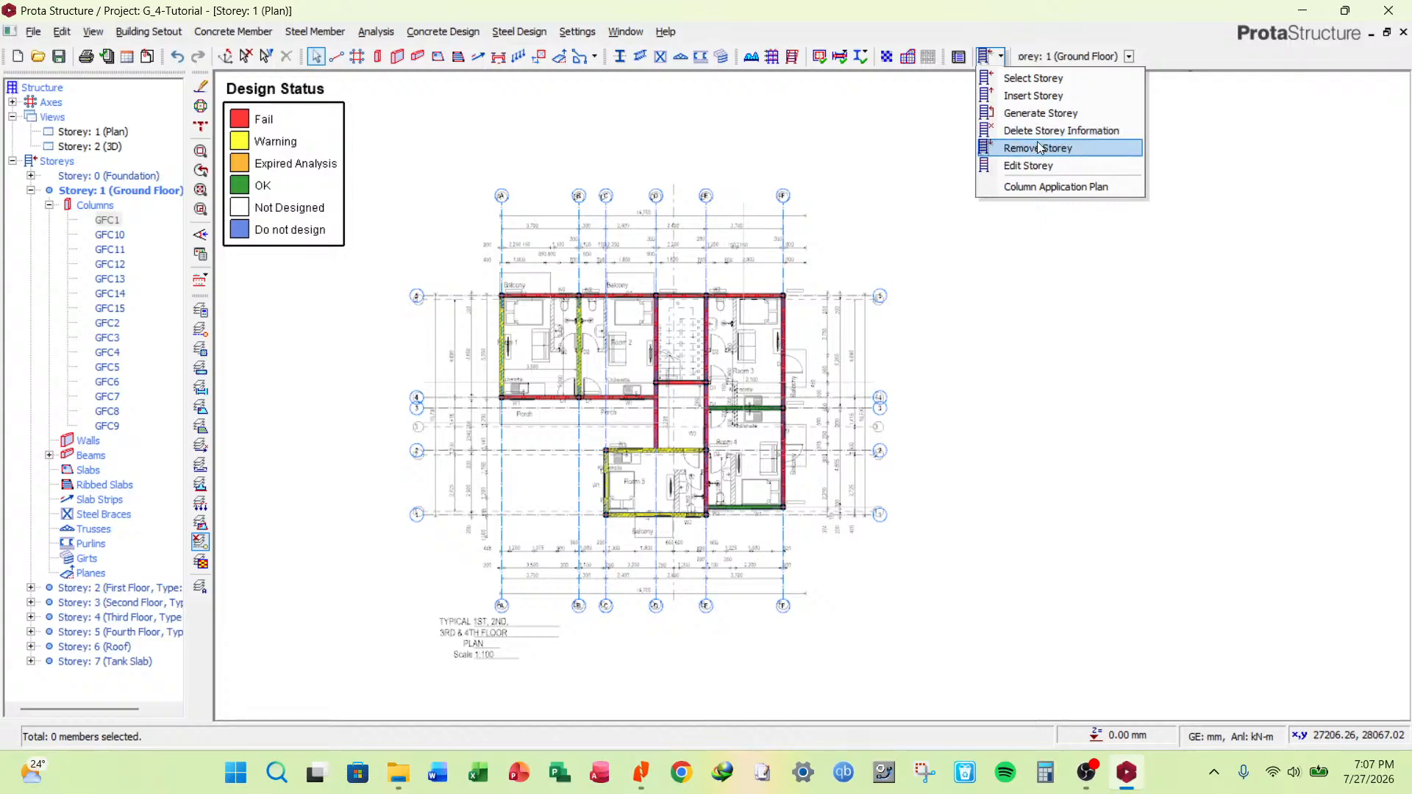
{"action": "left_click", "coordinate": [1030, 165]}
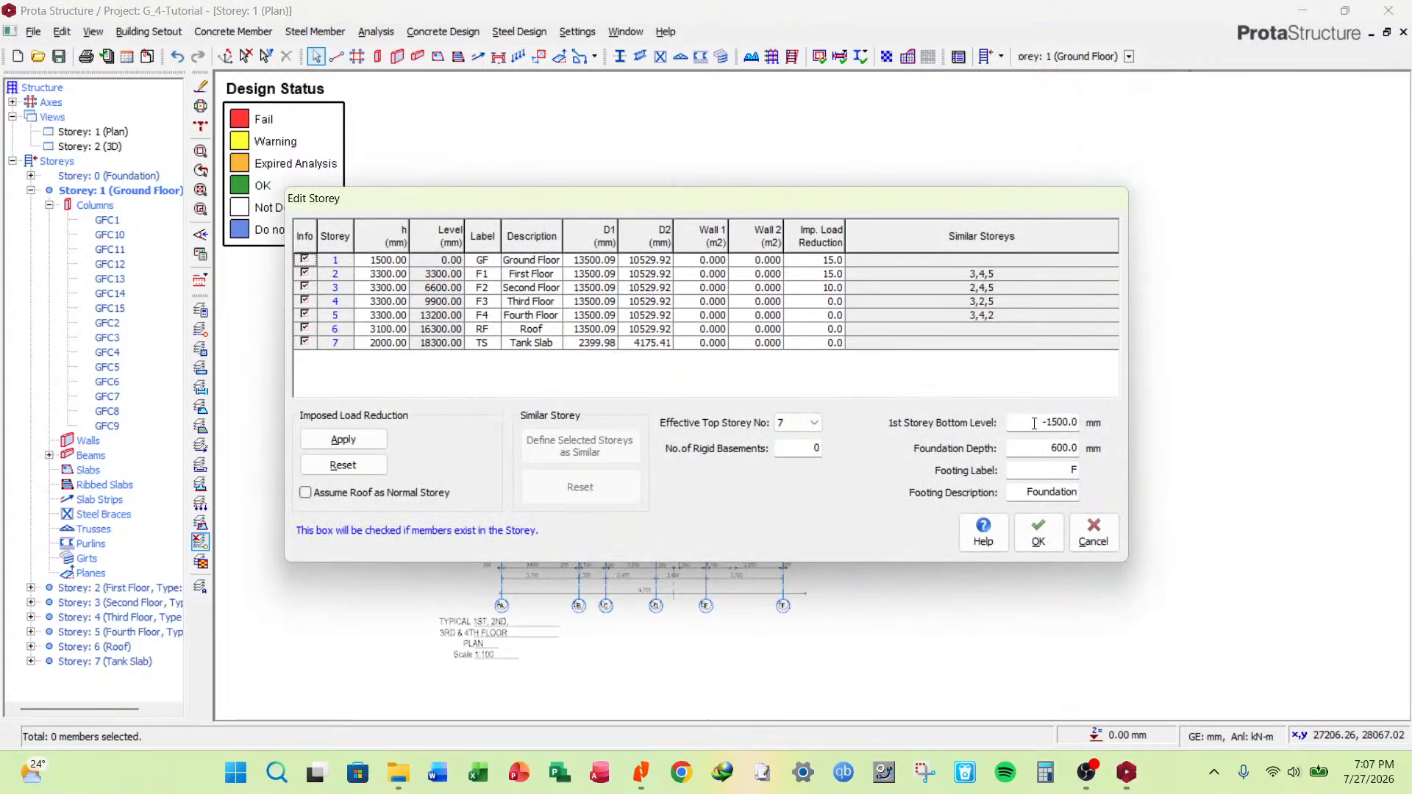
{"action": "left_click_drag", "start_coordinate": [1034, 424], "coordinate": [1106, 428]}
{"action": "left_click_drag", "start_coordinate": [1036, 426], "coordinate": [1080, 426]}
{"action": "mouse_move", "coordinate": [1054, 422]}
{"action": "left_mouse_down"}
{"action": "mouse_move", "coordinate": [1109, 425]}
{"action": "mouse_move", "coordinate": [1075, 423]}
{"action": "left_mouse_up"}
{"action": "type", "text": "-300"}
{"action": "key", "text": "Tab"}
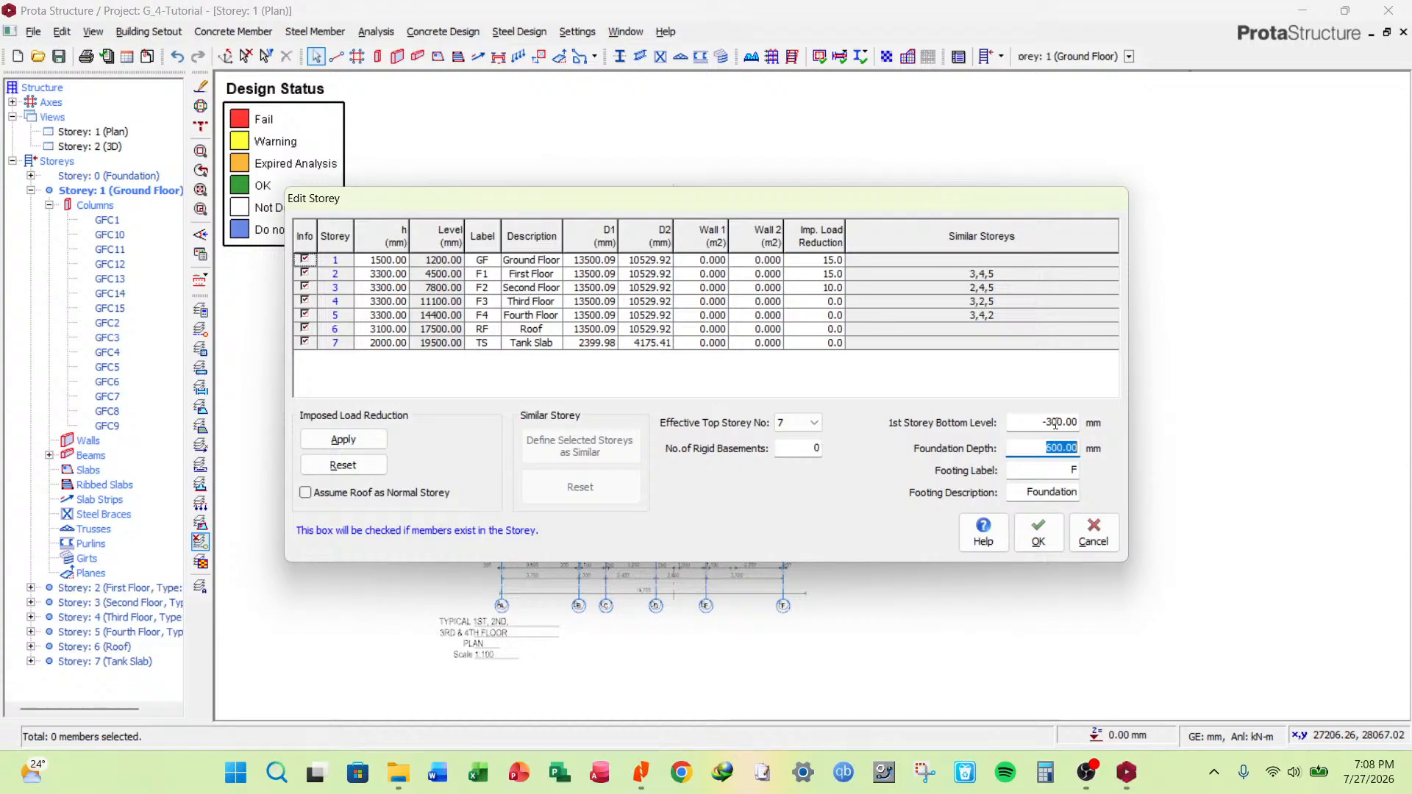
{"action": "double_click", "coordinate": [1055, 423]}
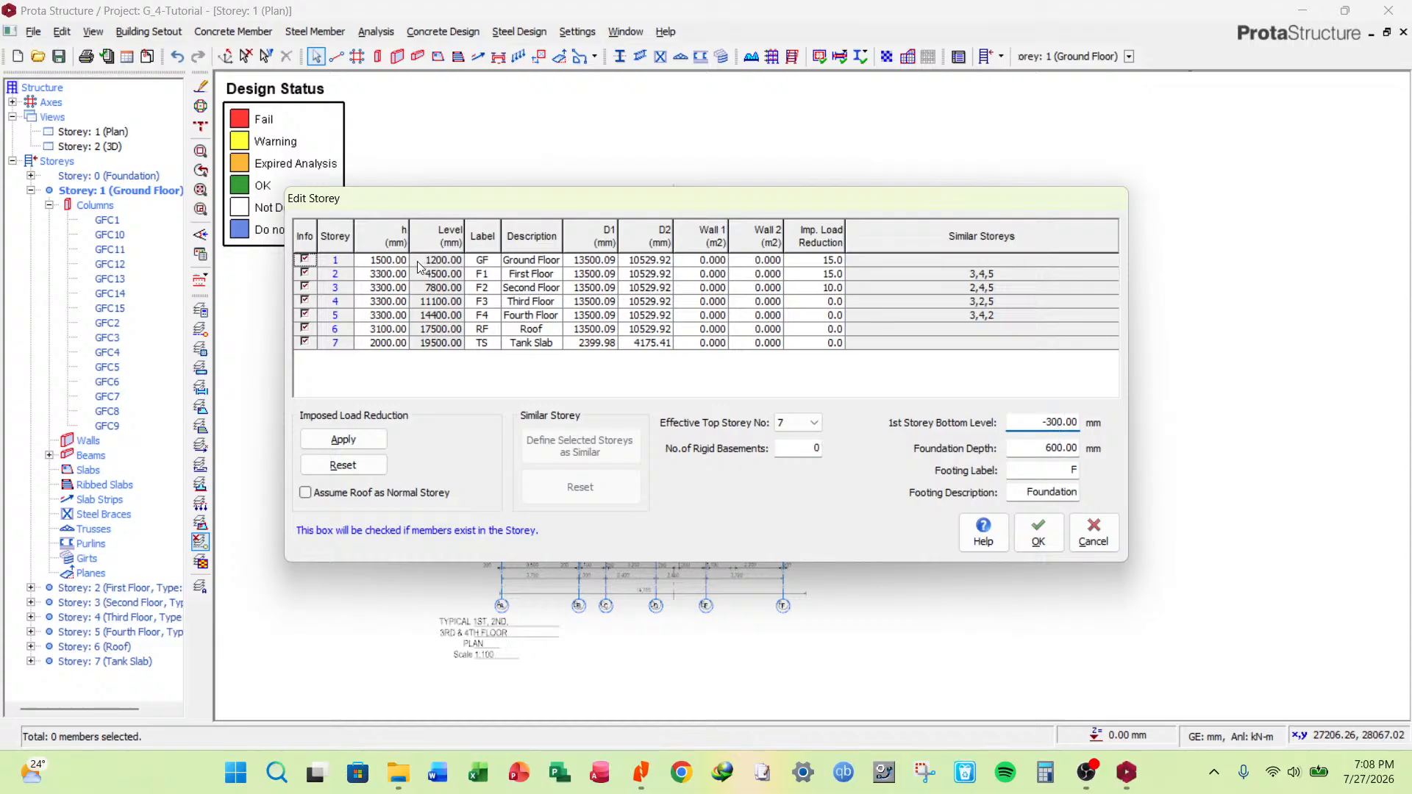
Set the Ground Floor storey height to 300 mm, accept invalidating the analysis results, and save the project.
{"action": "left_click", "coordinate": [390, 259]}
{"action": "type", "text": "300"}
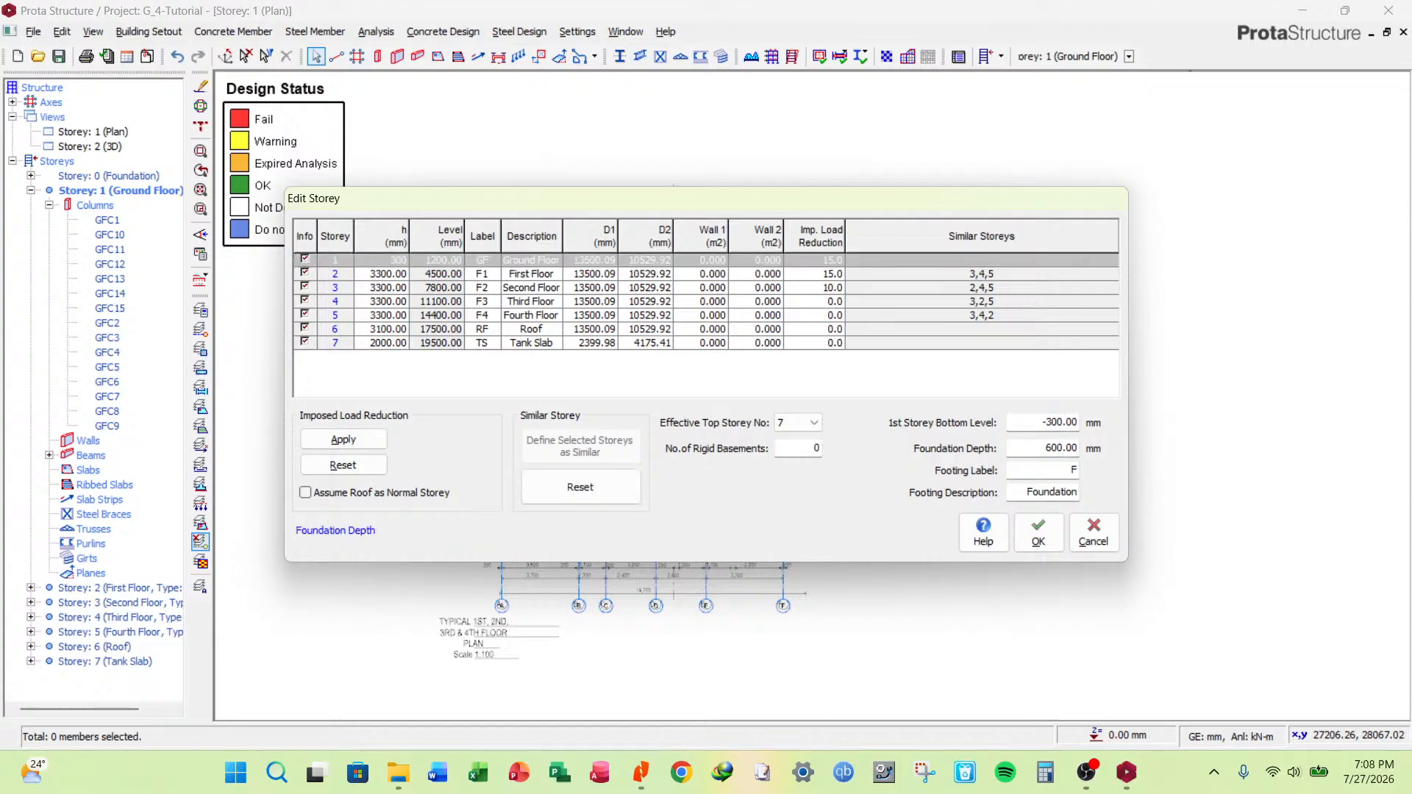
{"action": "left_click", "coordinate": [389, 275]}
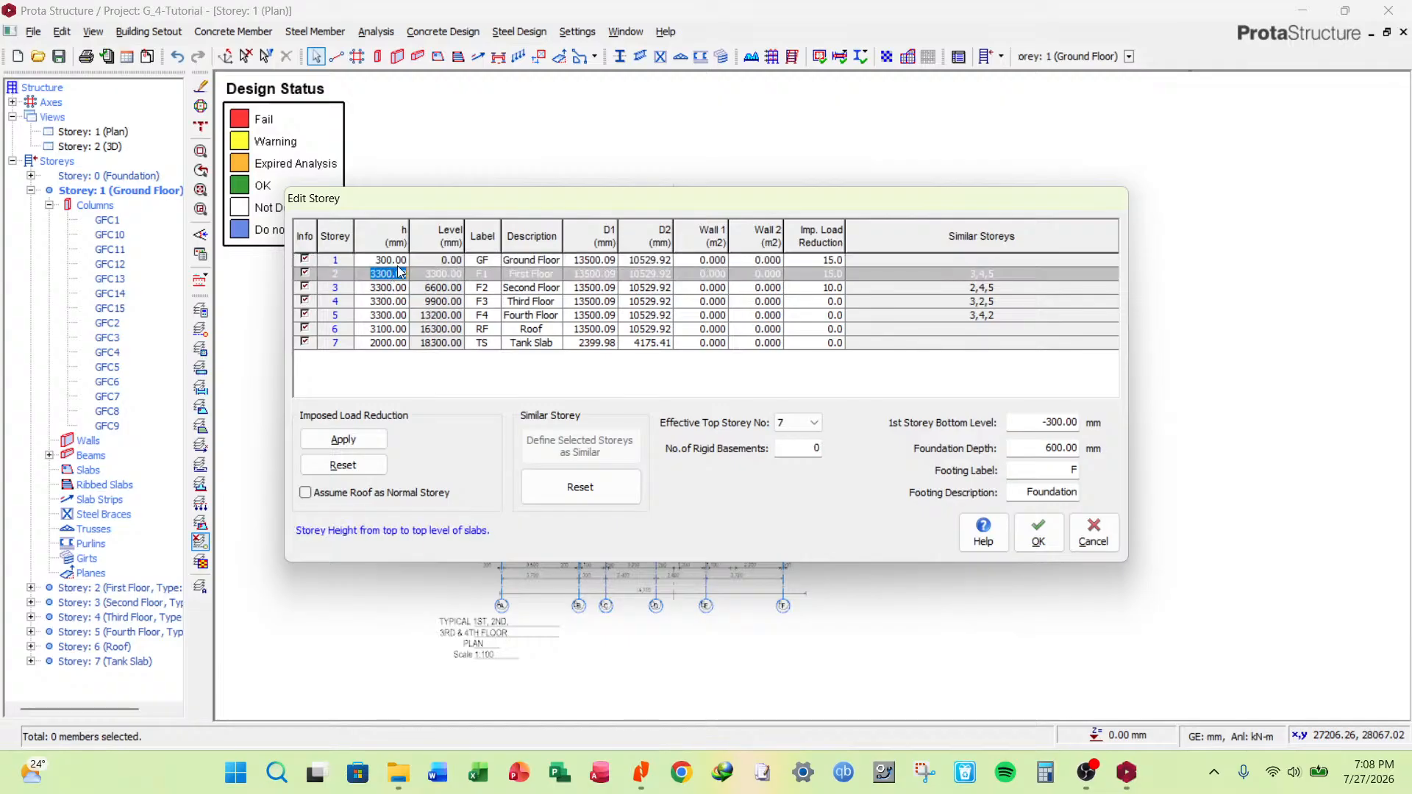
{"action": "left_click", "coordinate": [392, 260]}
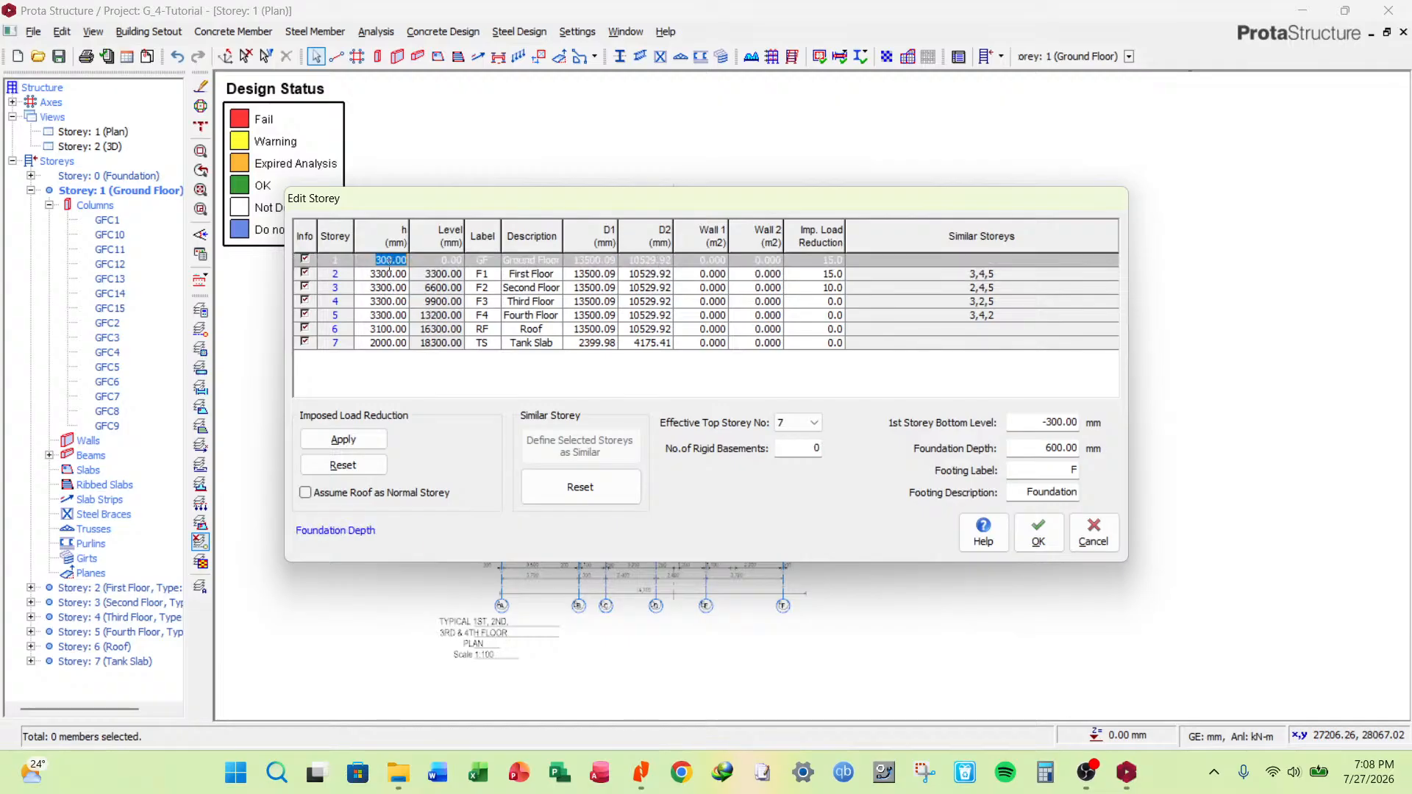
{"action": "left_click", "coordinate": [1044, 543]}
{"action": "left_click", "coordinate": [768, 445]}
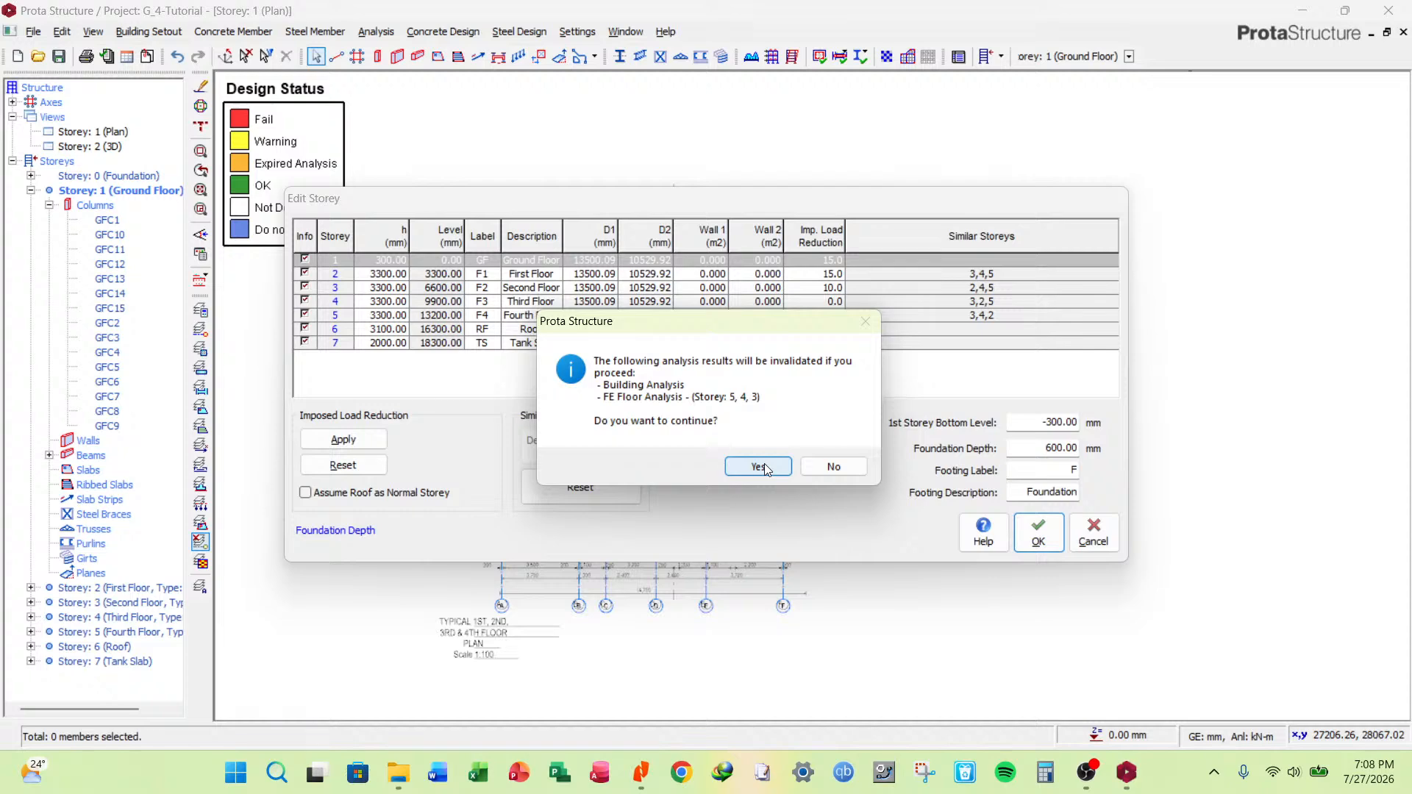
{"action": "left_click", "coordinate": [761, 468]}
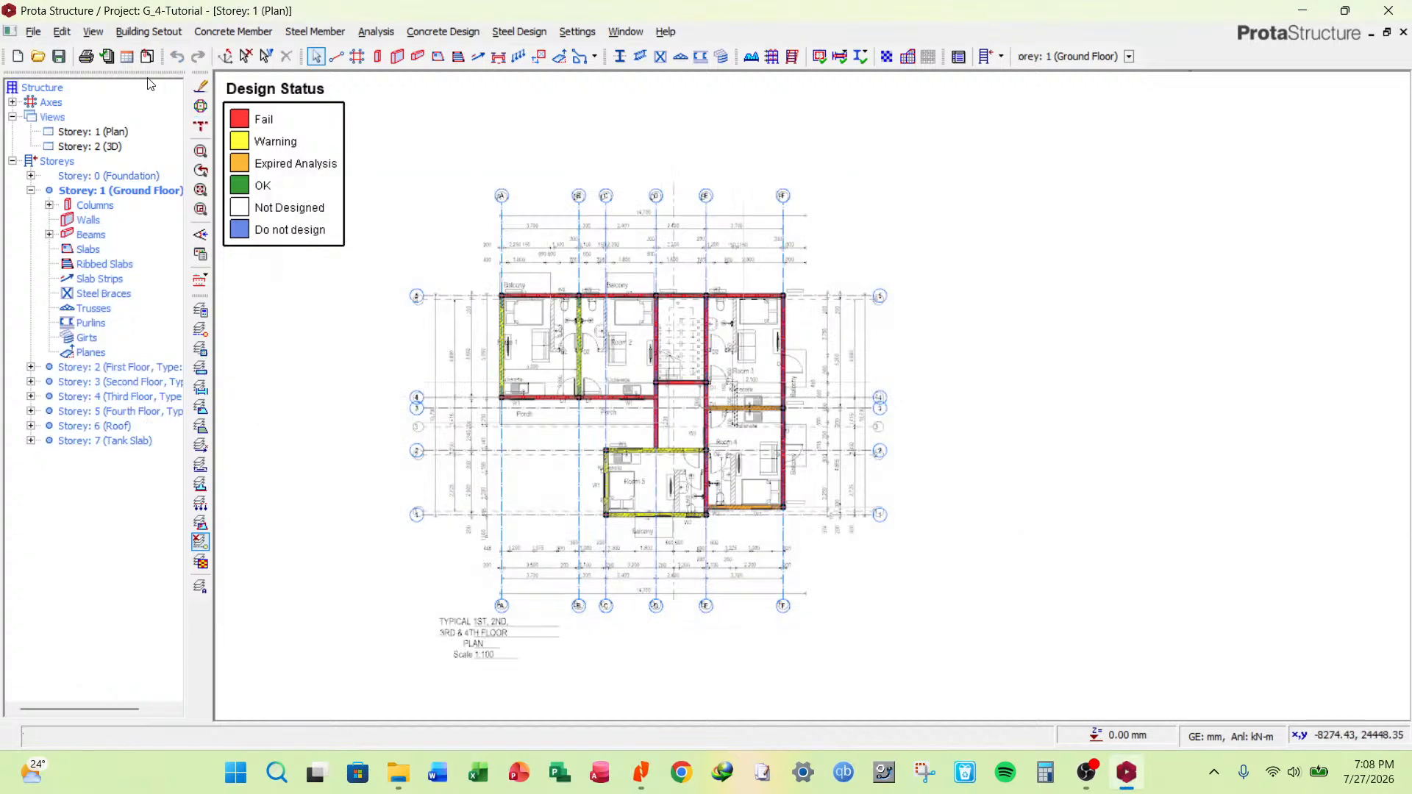
{"action": "left_click", "coordinate": [58, 57]}
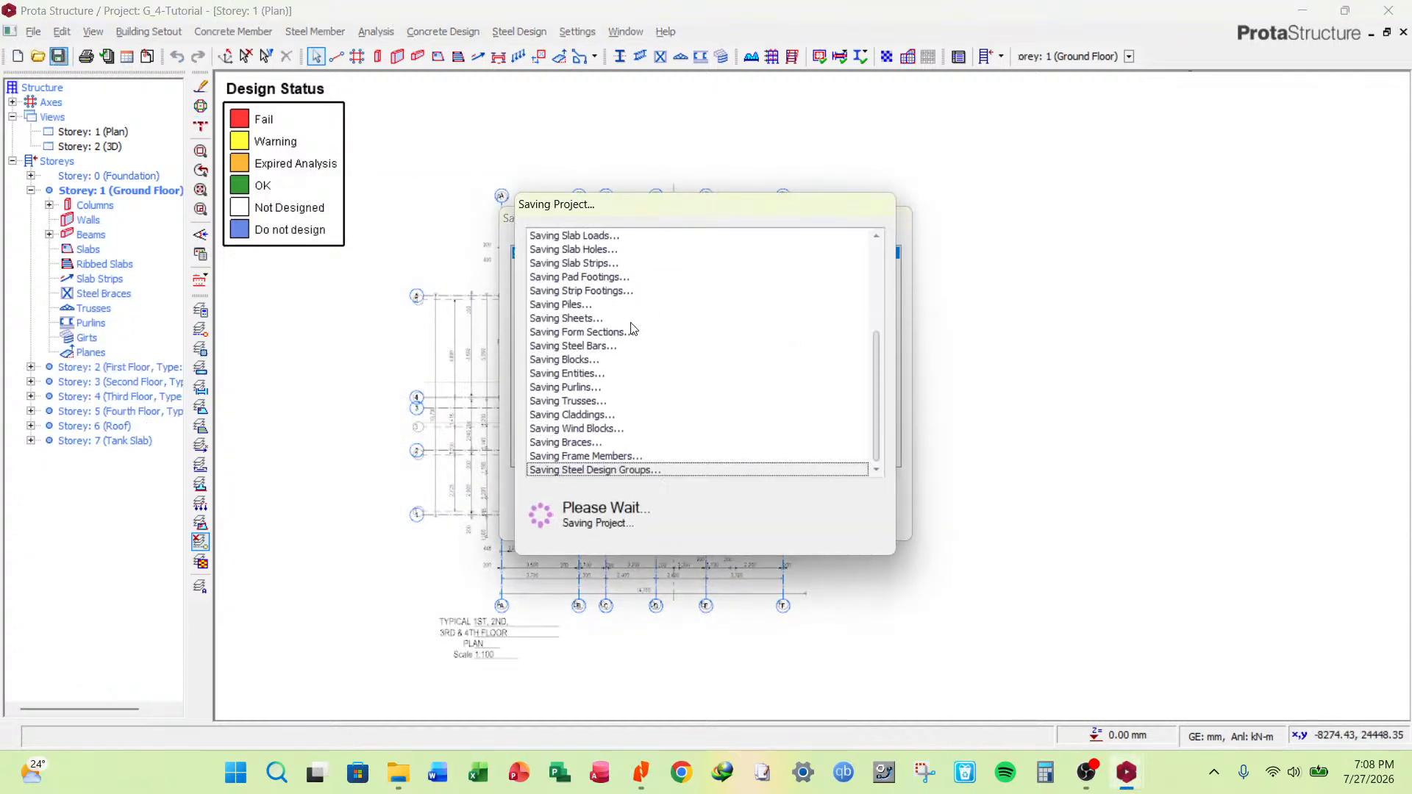
Open the Wind Load Calculator through the Building Analysis storey loads and set the basic wind speed to 18.0 m/s.
{"action": "left_click", "coordinate": [376, 32]}
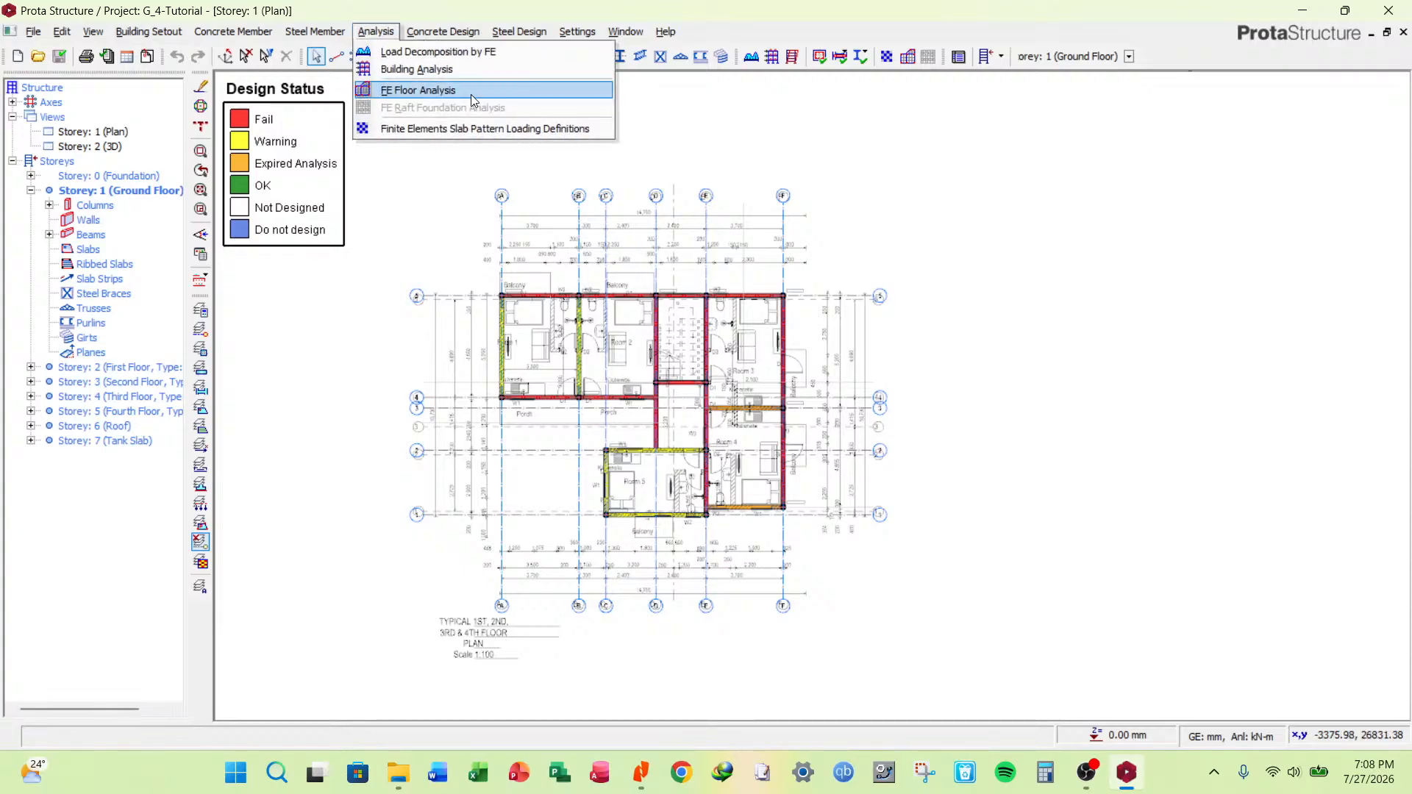
{"action": "left_click", "coordinate": [462, 69]}
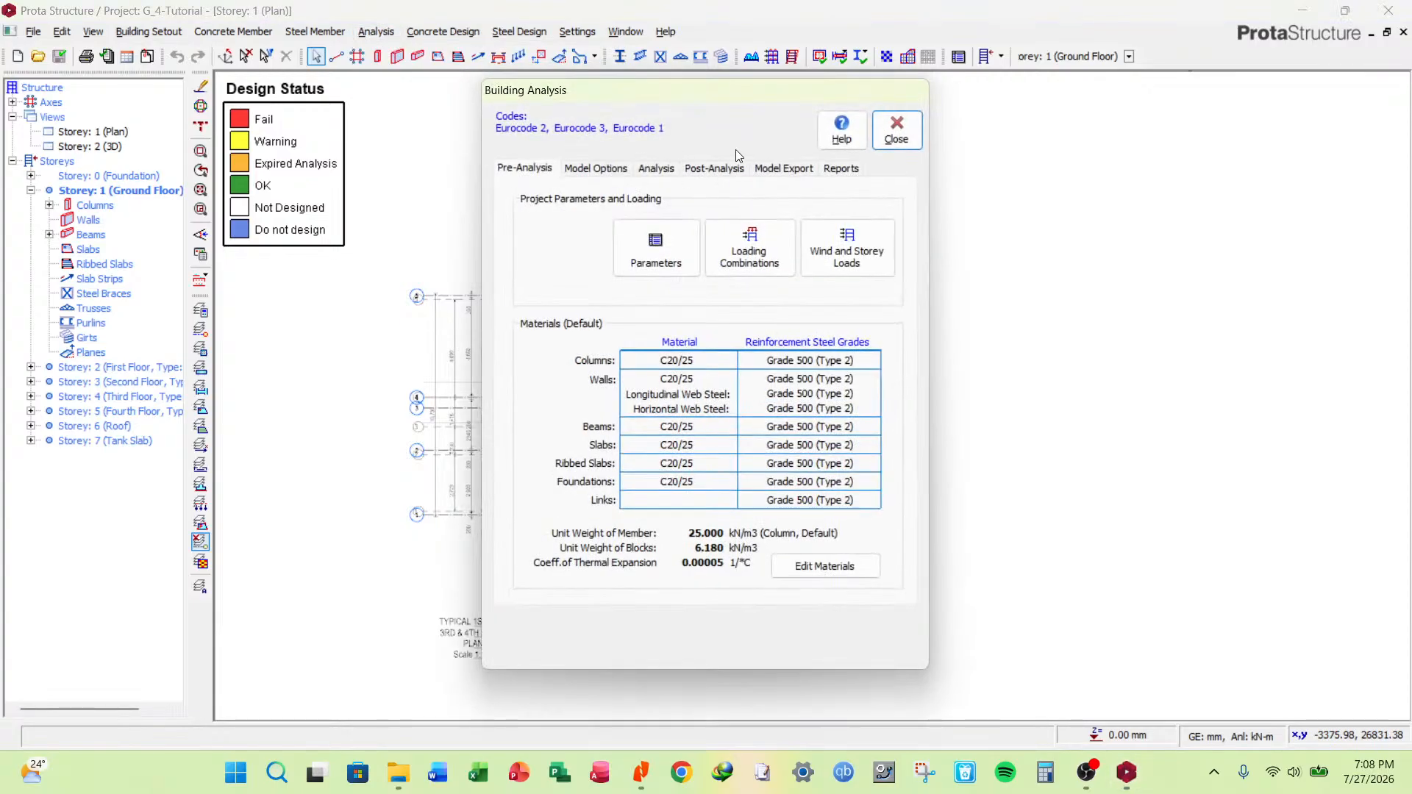
{"action": "left_click", "coordinate": [846, 256]}
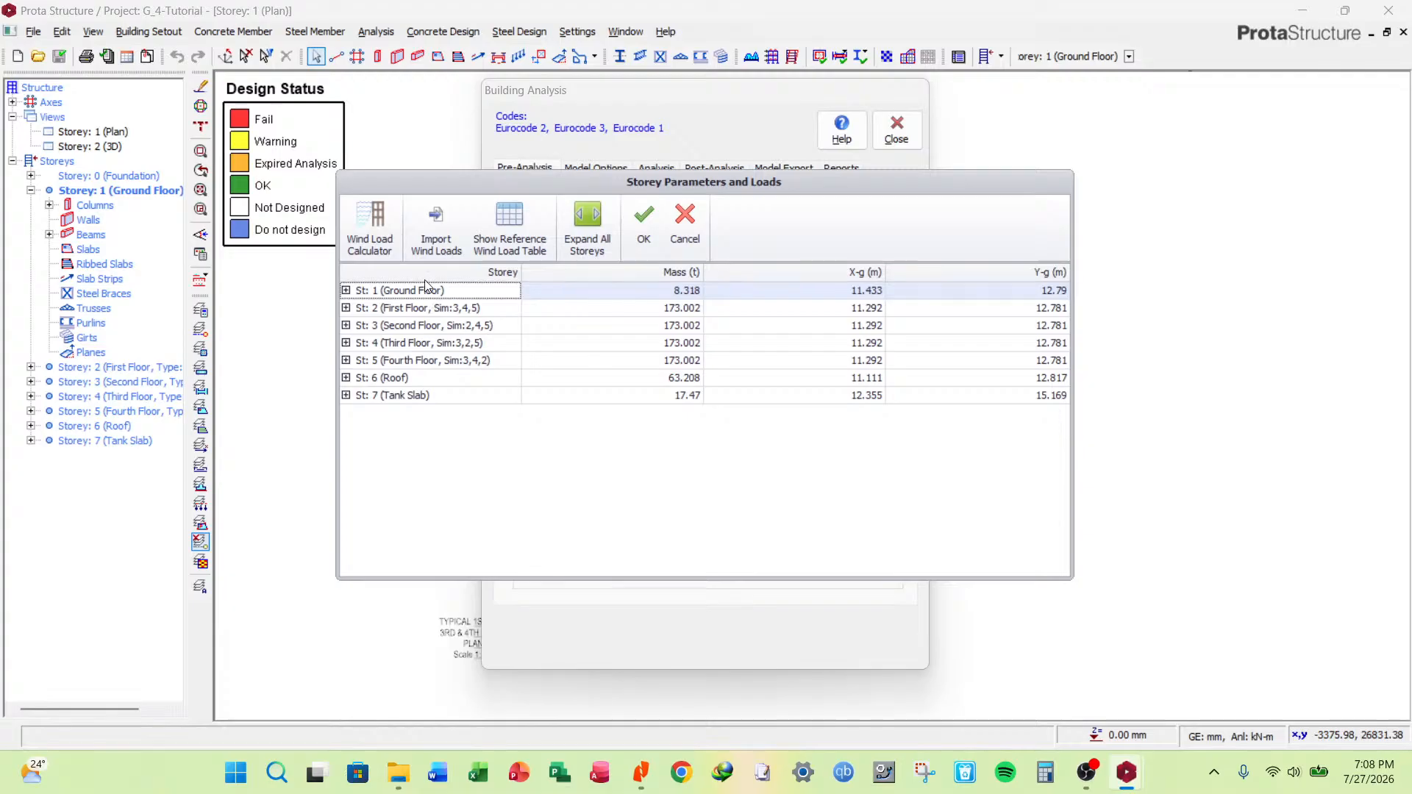
{"action": "left_click", "coordinate": [369, 225]}
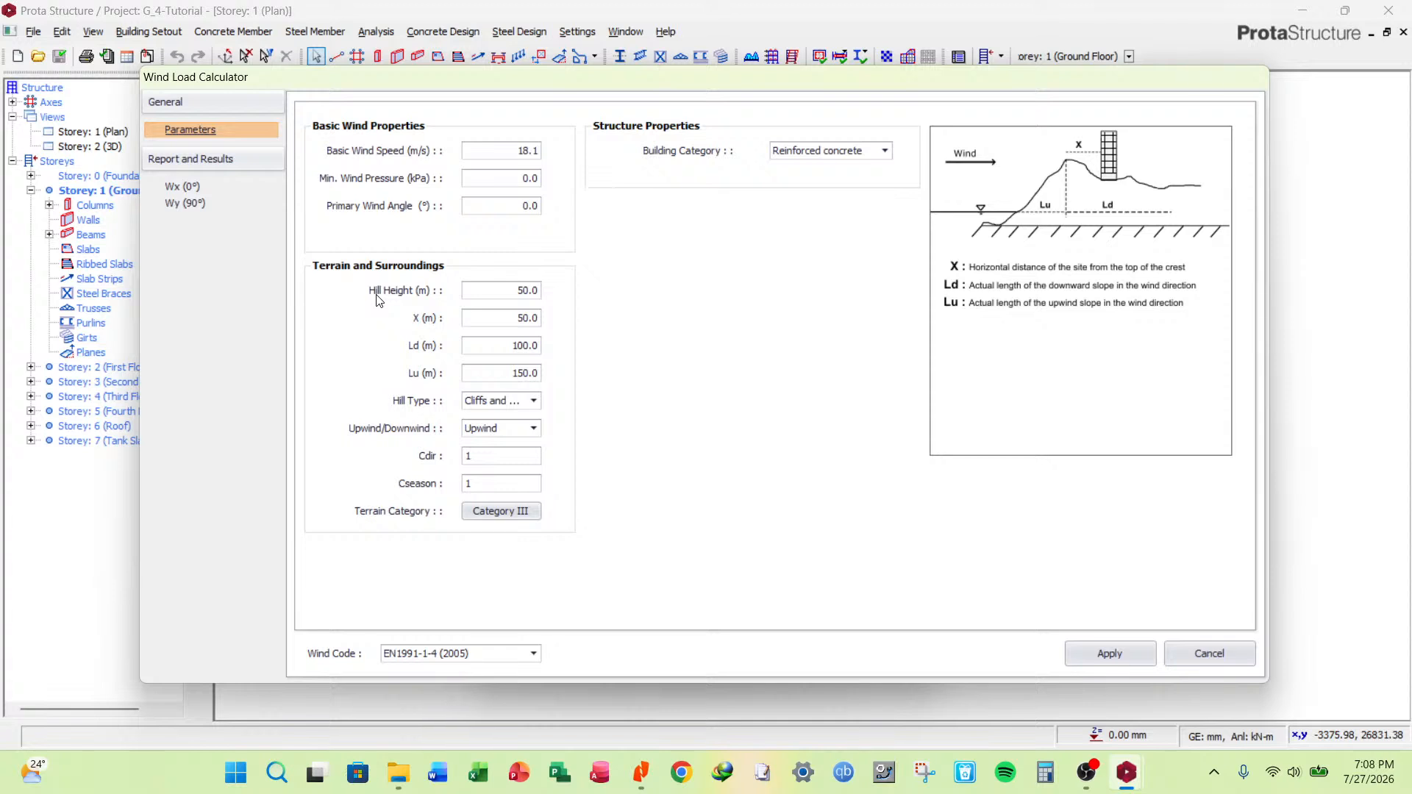
{"action": "double_click", "coordinate": [510, 152]}
{"action": "type", "text": "18.0"}
{"action": "double_click", "coordinate": [509, 178]}
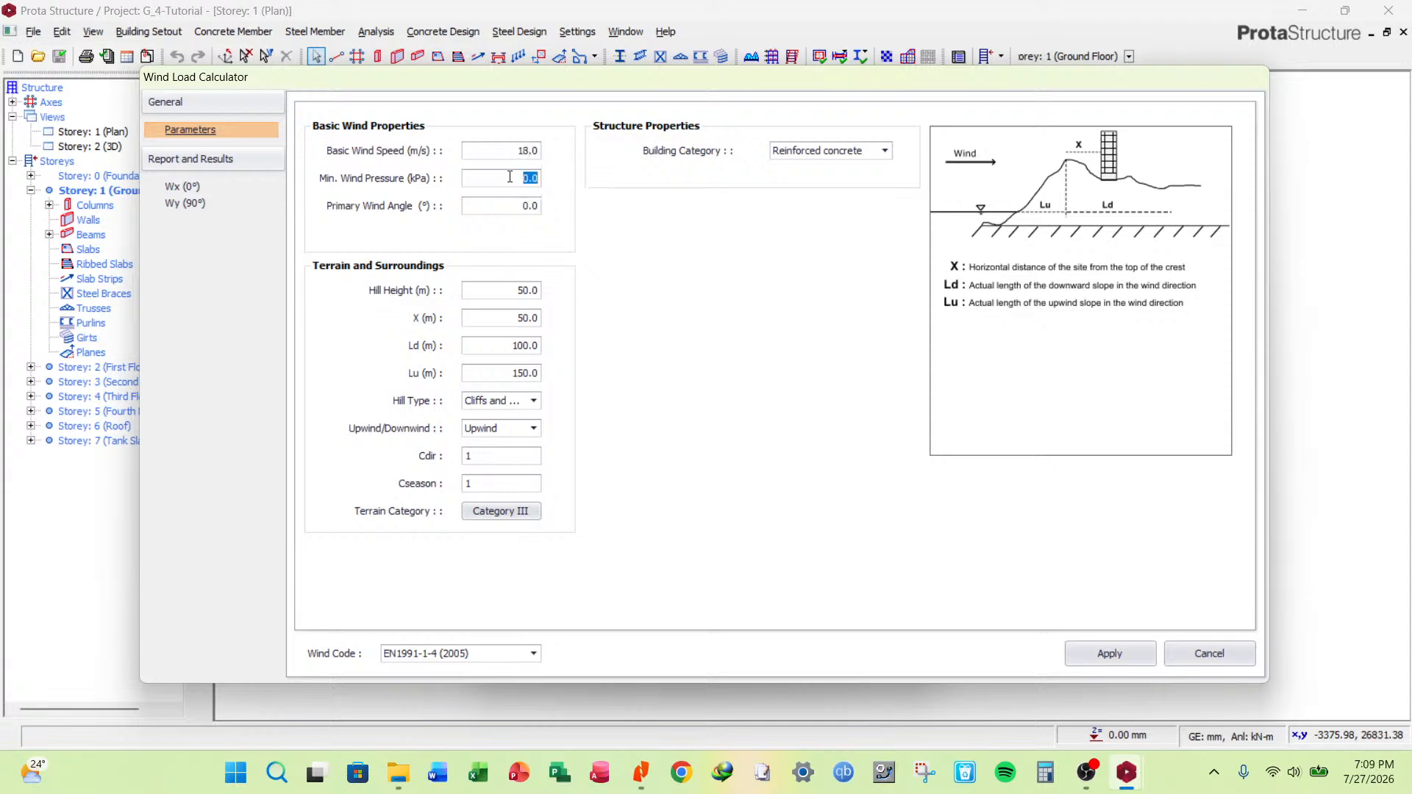
Set the hill type to Hills and ridges and the hill height, X, Ld and Lu to 0 m.
{"action": "left_click", "coordinate": [528, 402]}
{"action": "left_click", "coordinate": [519, 426]}
{"action": "double_click", "coordinate": [523, 291]}
{"action": "type", "text": "0"}
{"action": "double_click", "coordinate": [524, 318]}
{"action": "type", "text": "0"}
{"action": "double_click", "coordinate": [522, 346]}
{"action": "type", "text": "0"}
{"action": "double_click", "coordinate": [523, 373]}
{"action": "type", "text": "0"}
{"action": "double_click", "coordinate": [524, 289]}
{"action": "double_click", "coordinate": [521, 321]}
{"action": "double_click", "coordinate": [523, 292]}
{"action": "double_click", "coordinate": [525, 319]}
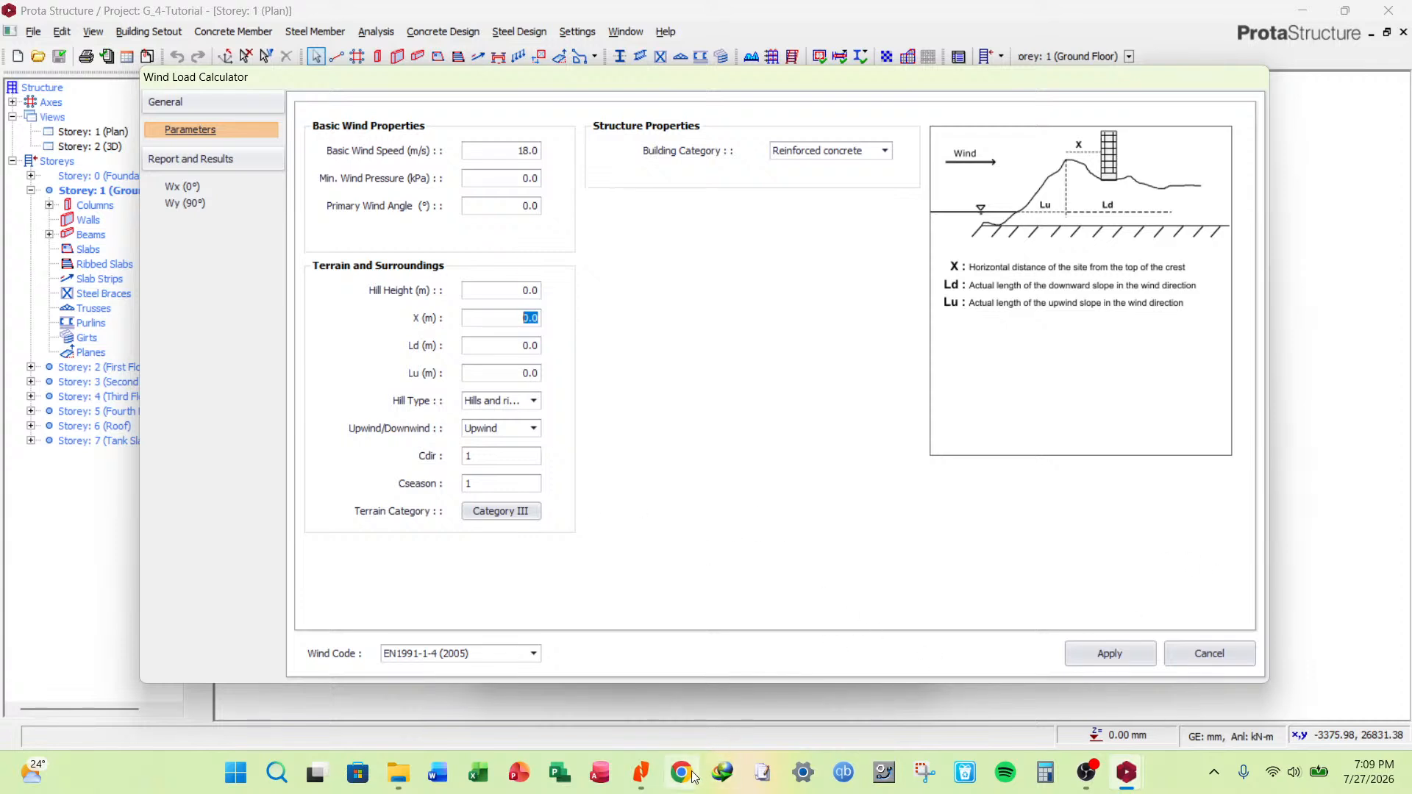
Capture a snip of the Terrain and Surroundings values from Hill Height to Lu and switch to Chrome.
{"action": "left_click", "coordinate": [925, 773]}
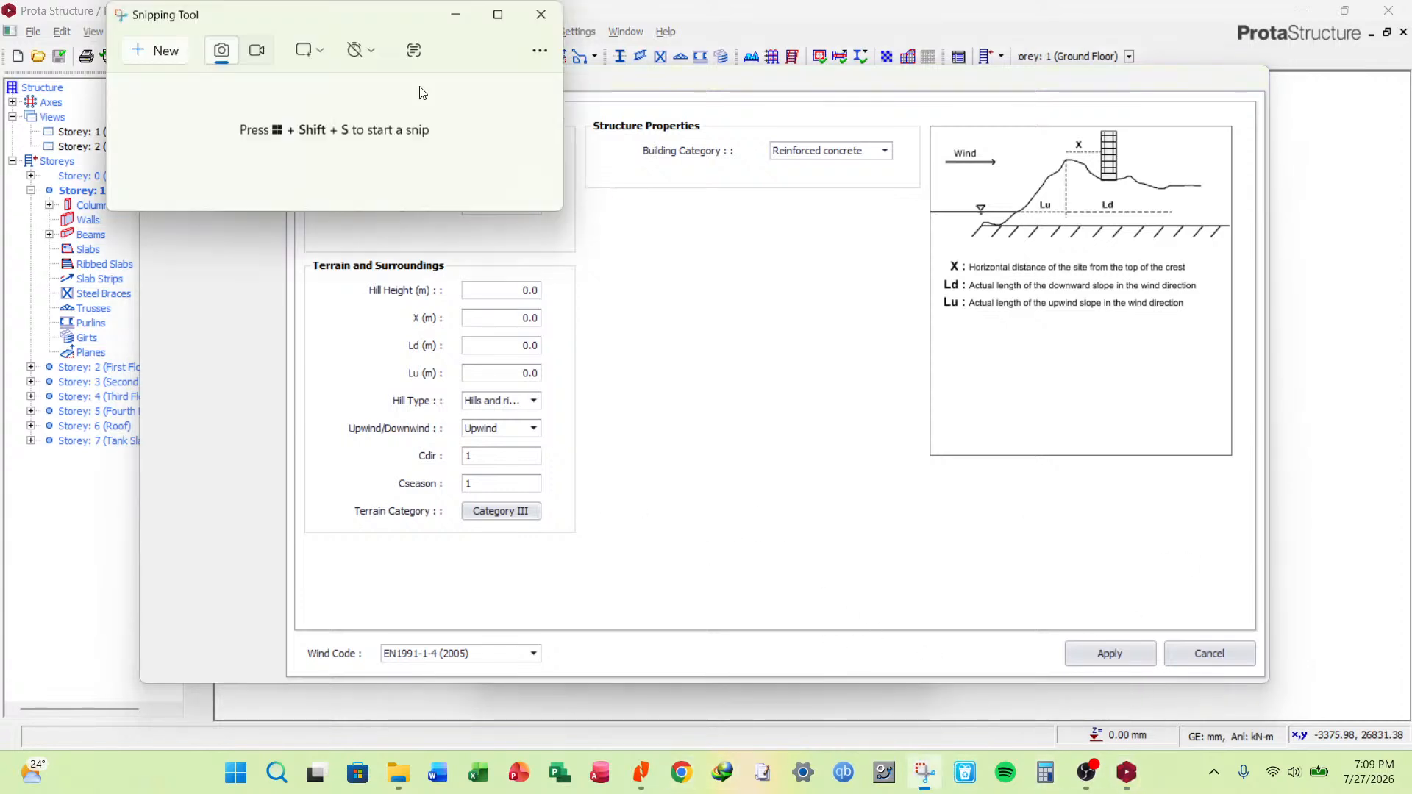
{"action": "left_click", "coordinate": [156, 52]}
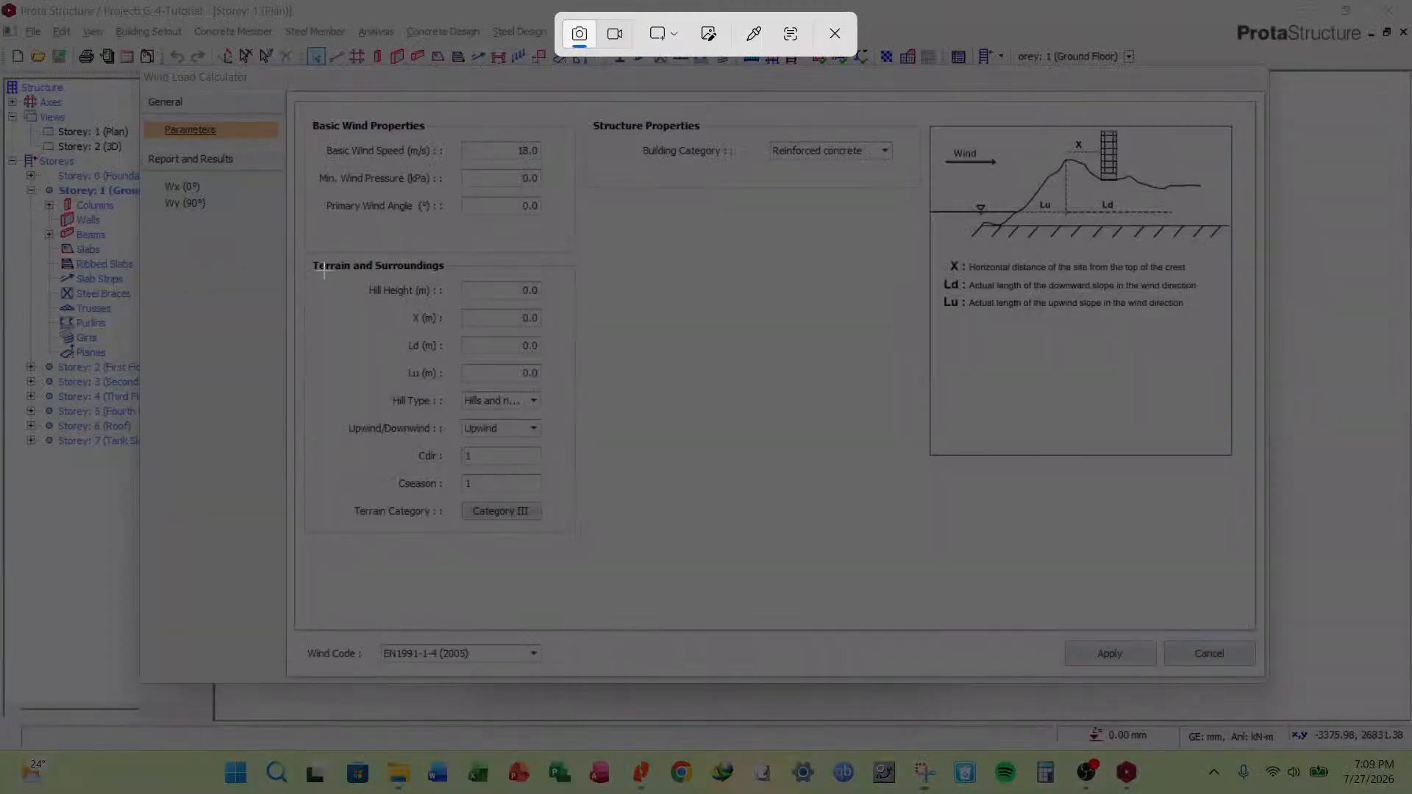
{"action": "left_click_drag", "start_coordinate": [304, 250], "coordinate": [583, 386]}
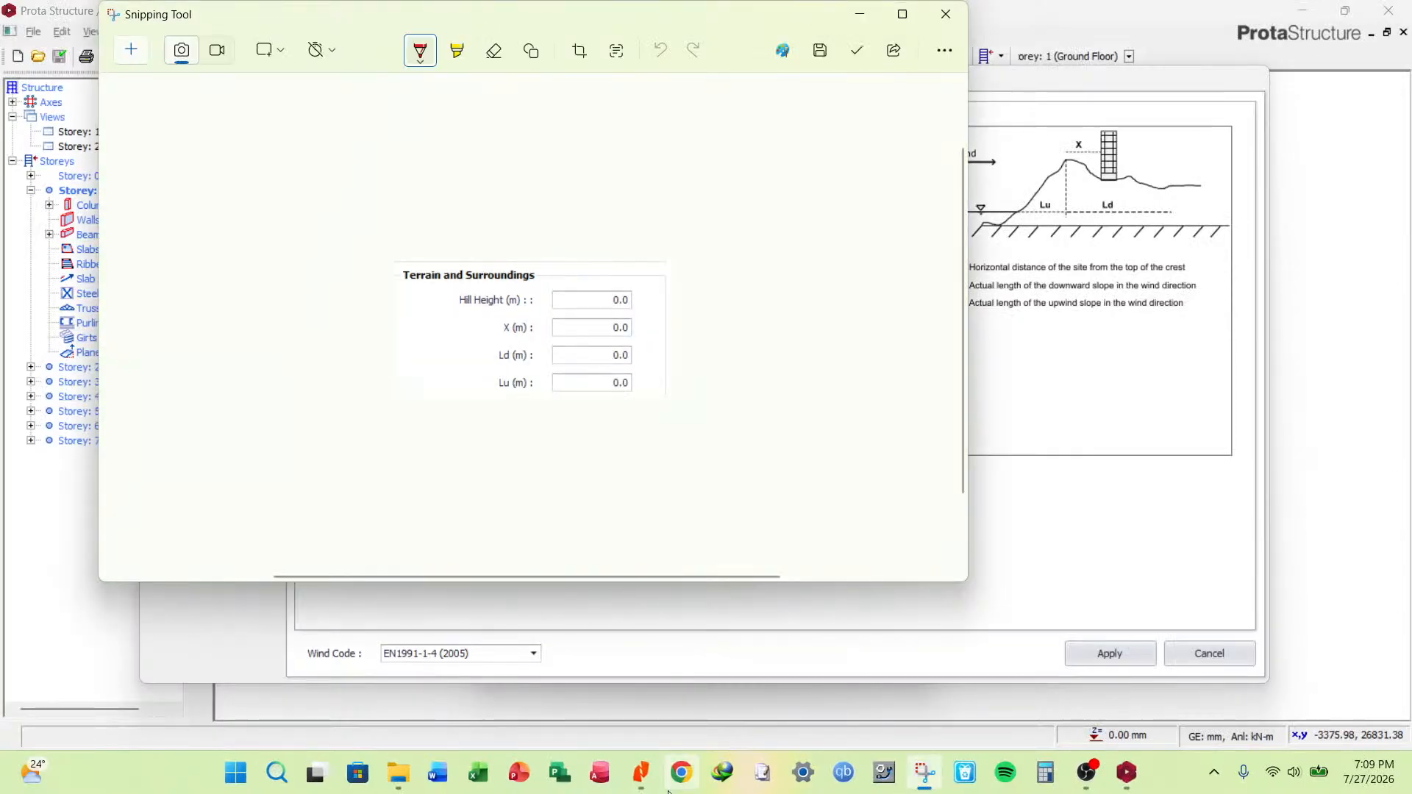
{"action": "left_click", "coordinate": [691, 777]}
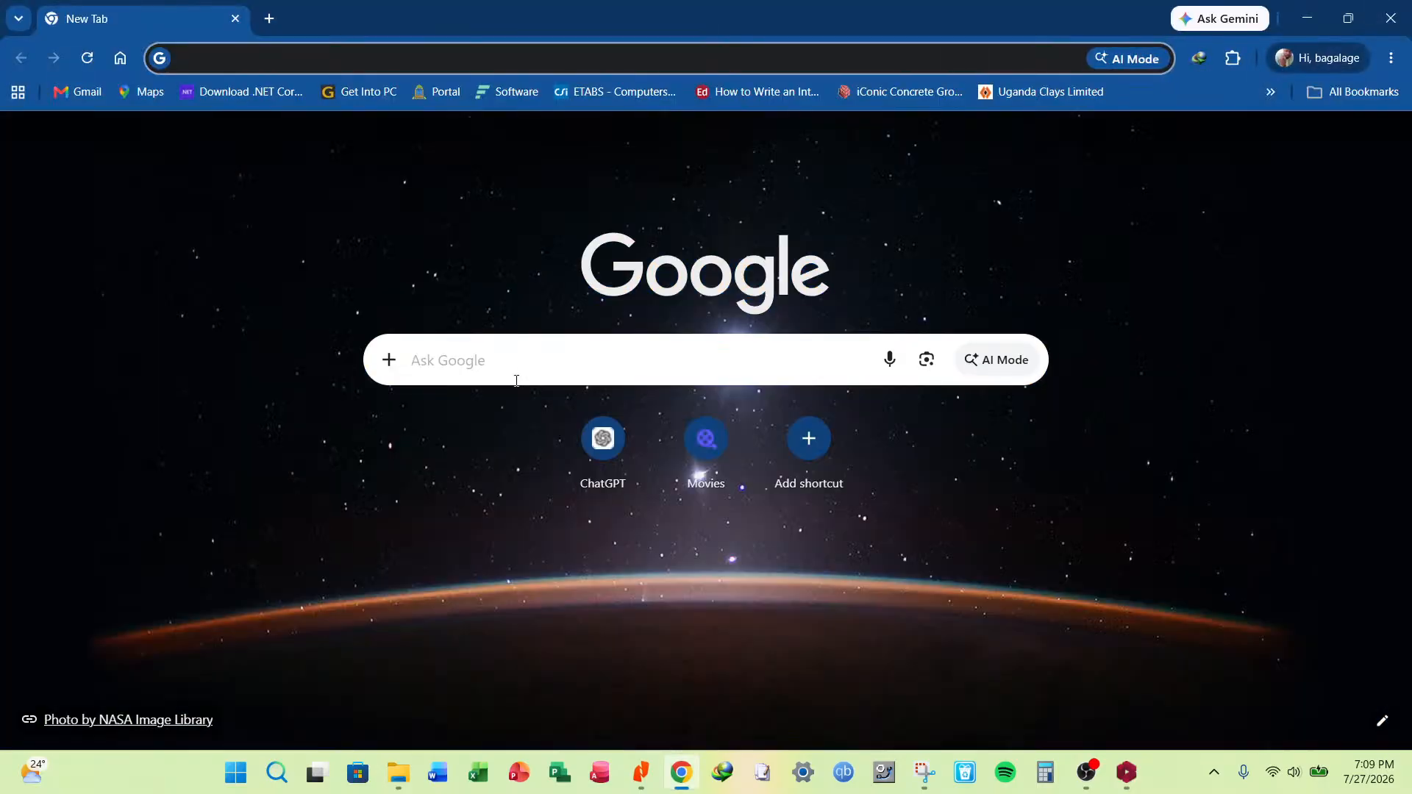
Start a Google AI Mode question with the captured Terrain and Surroundings snip attached and its text field empty.
{"action": "left_click", "coordinate": [504, 360]}
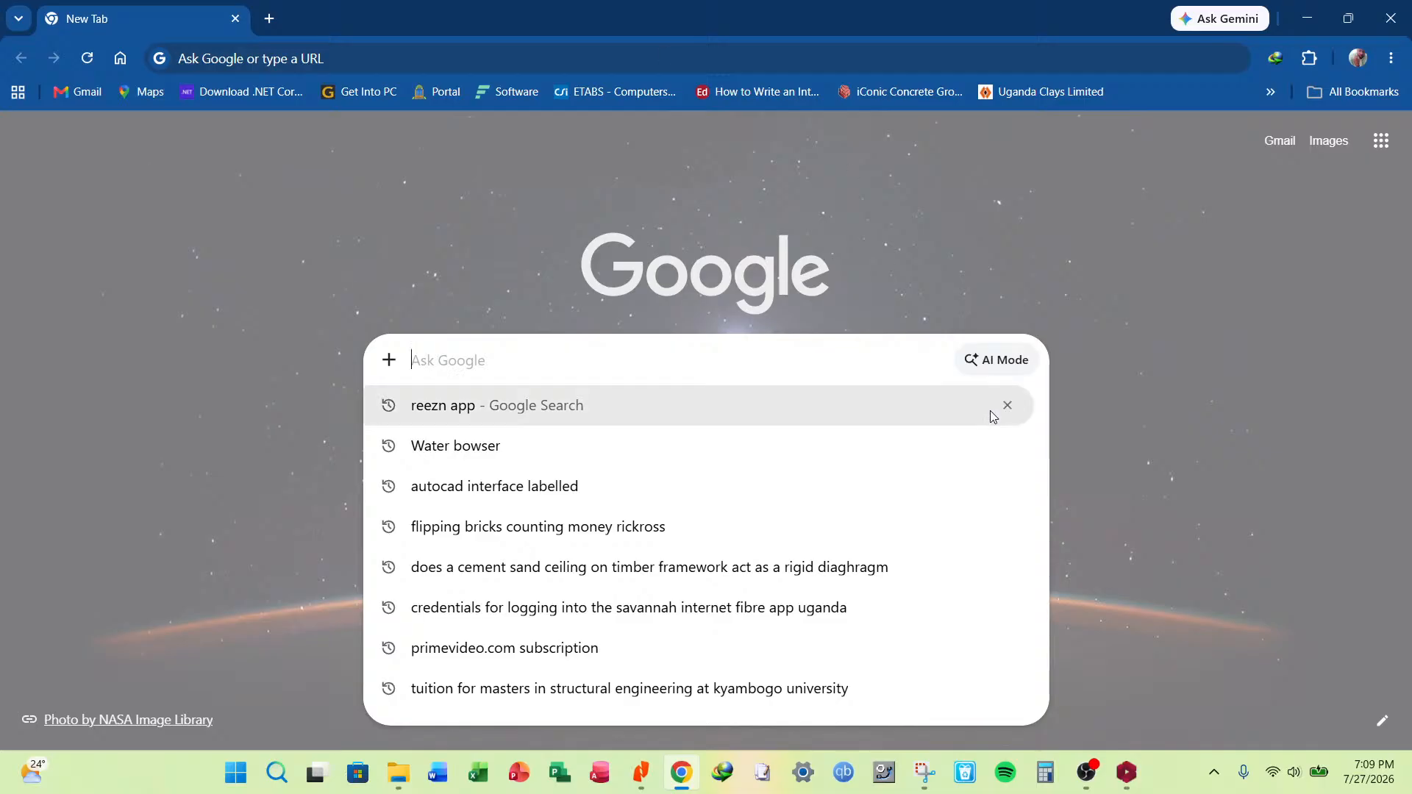
{"action": "left_click", "coordinate": [998, 360]}
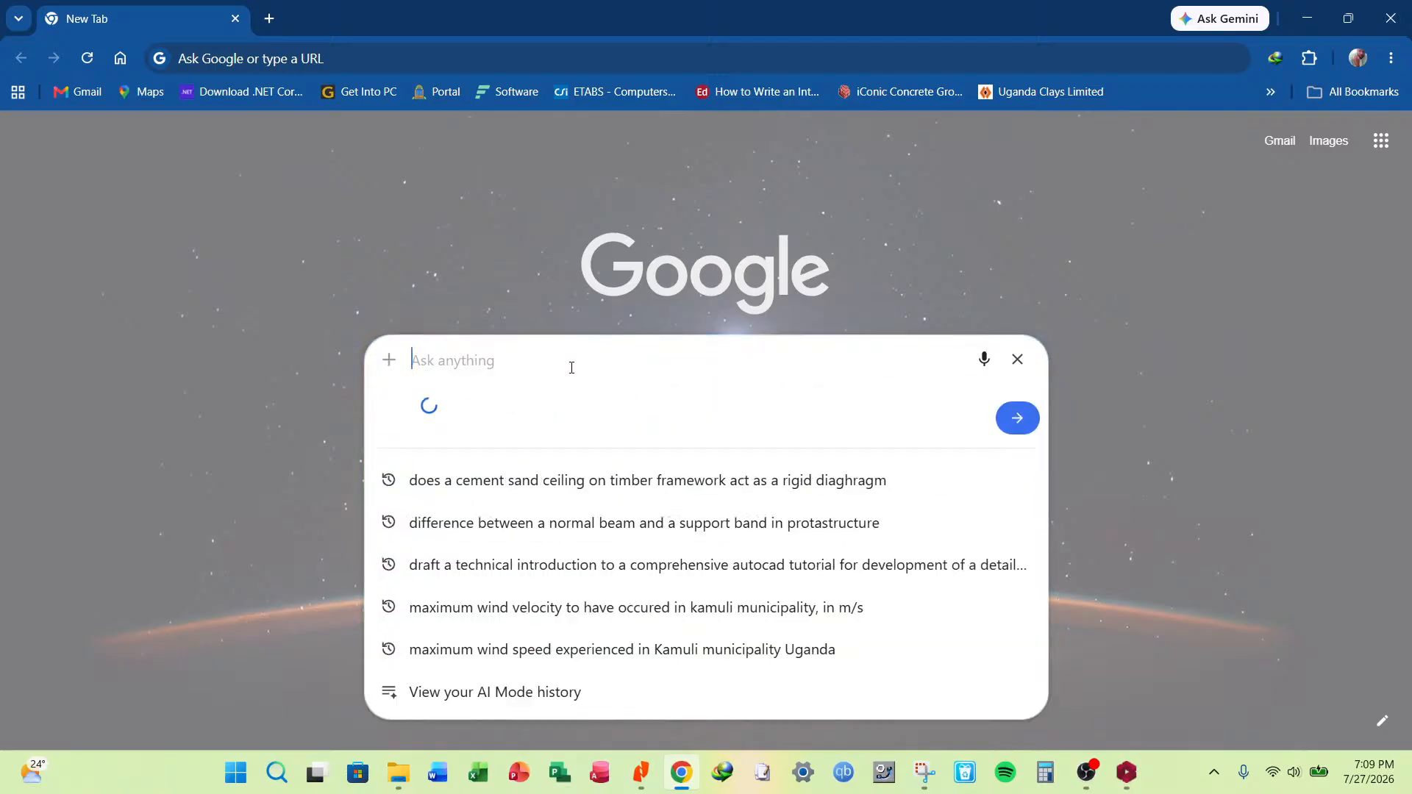
{"action": "type", "text": "PROV"}
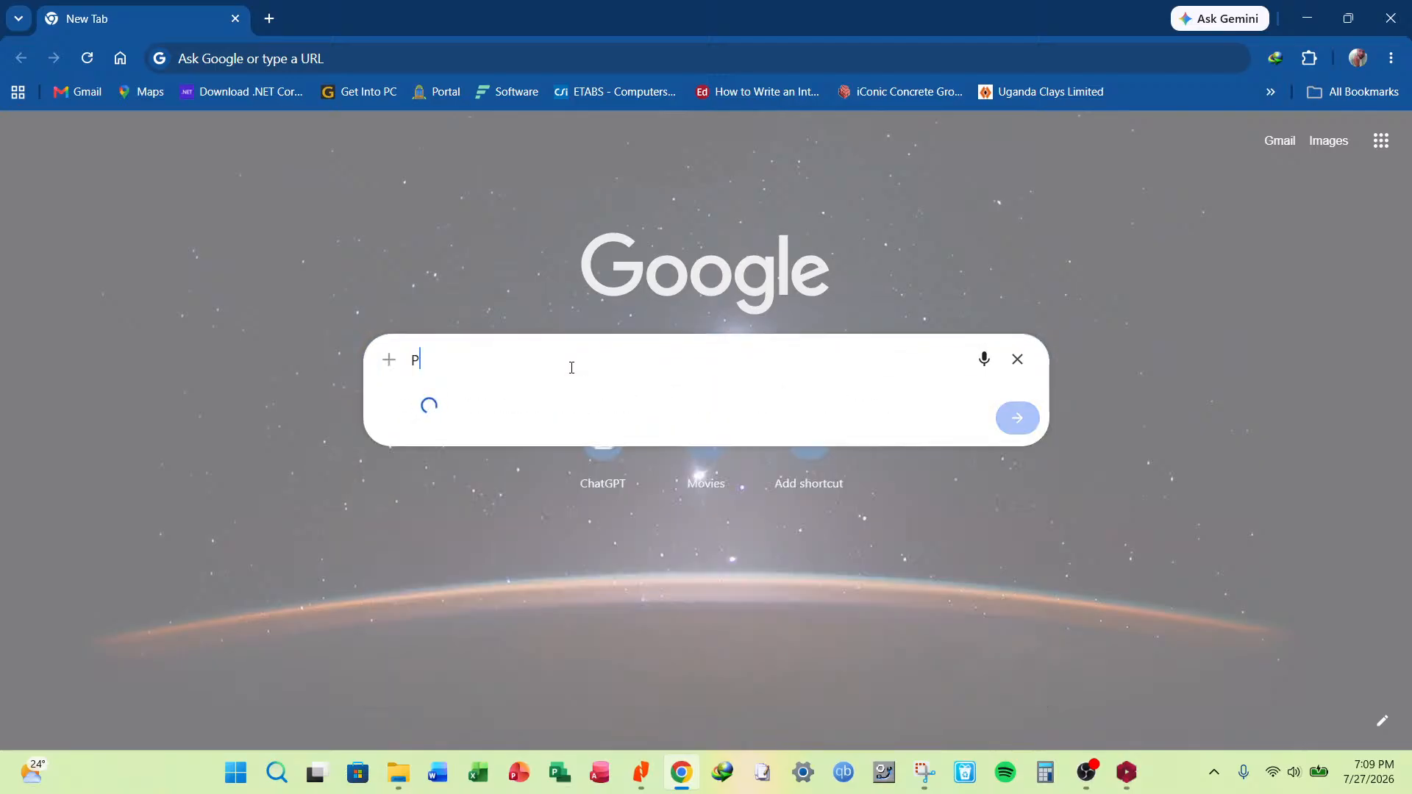
{"action": "key", "text": "BackSpace"}
{"action": "key", "text": "BackSpace"}
{"action": "key", "text": "BackSpace"}
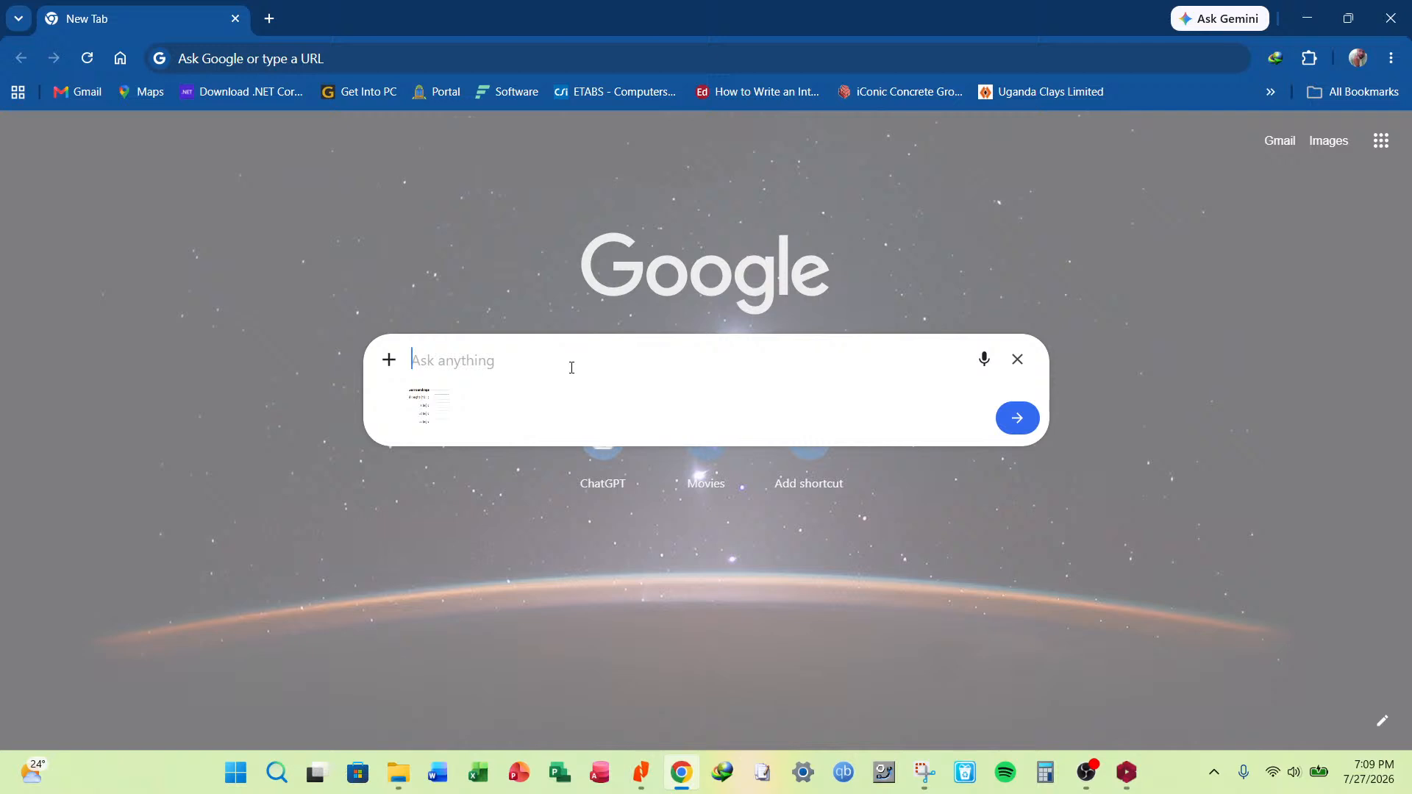
Ask to provide the values, assuming the site is around St. Peters church kamuli road kireka, and read the recommended hill parameters.
{"action": "type", "text": "provide the values, a"}
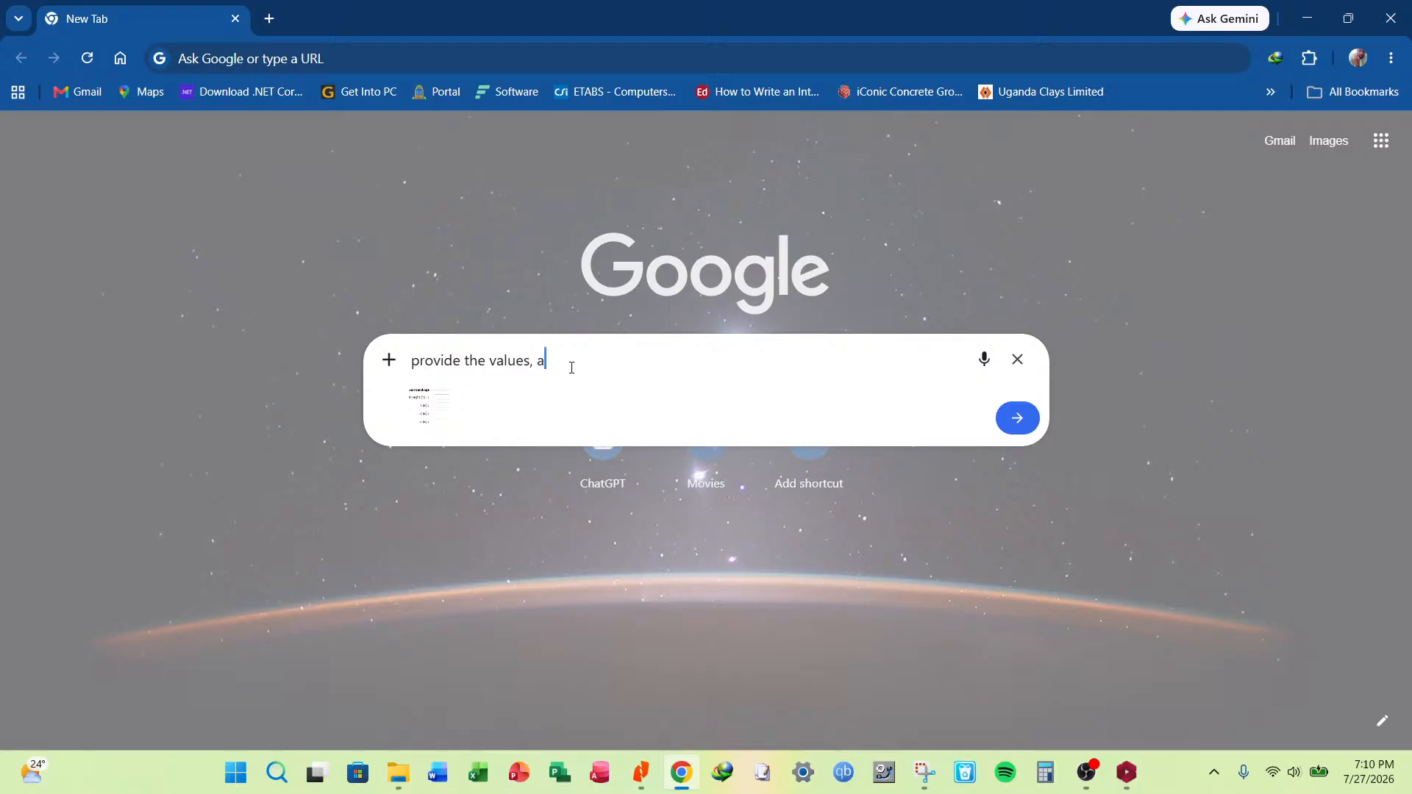
{"action": "type", "text": "ssuming the site is aroiun"}
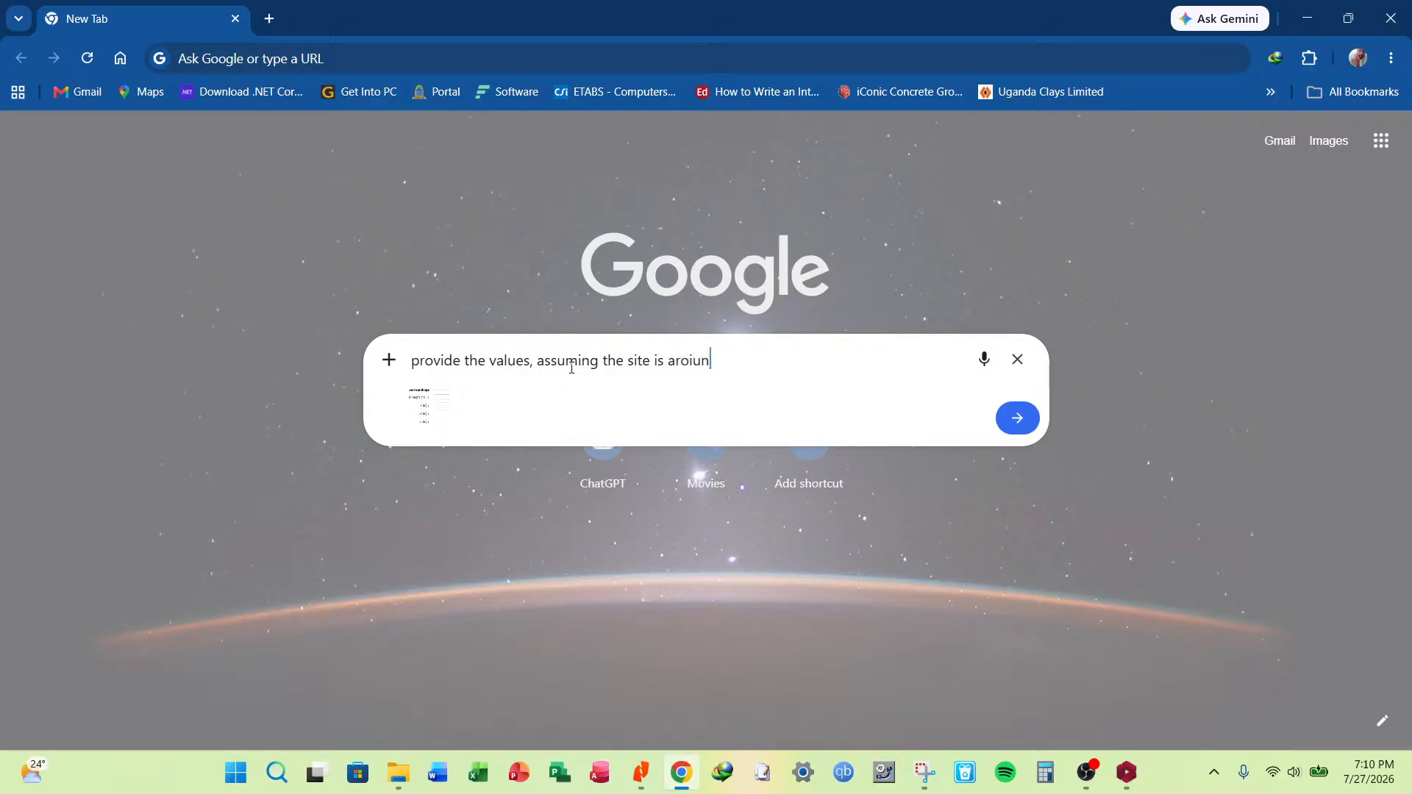
{"action": "key", "text": "BackSpace"}
{"action": "key", "text": "BackSpace"}
{"action": "key", "text": "BackSpace"}
{"action": "type", "text": "und St. Peters church Kireka"}
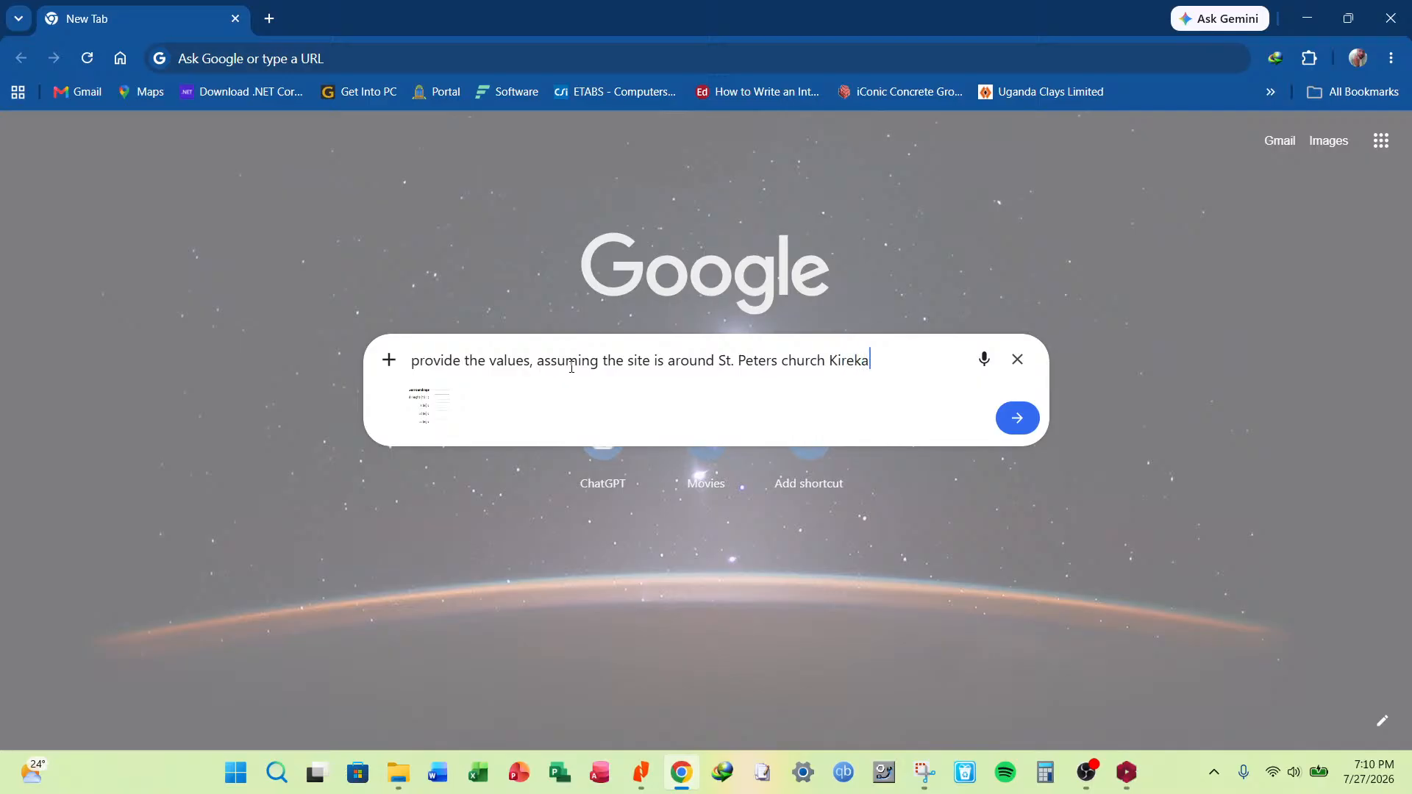
{"action": "key", "text": "BackSpace"}
{"action": "key", "text": "BackSpace"}
{"action": "key", "text": "BackSpace"}
{"action": "key", "text": "BackSpace"}
{"action": "type", "text": "kamuli road kireka"}
{"action": "left_click", "coordinate": [1015, 416]}
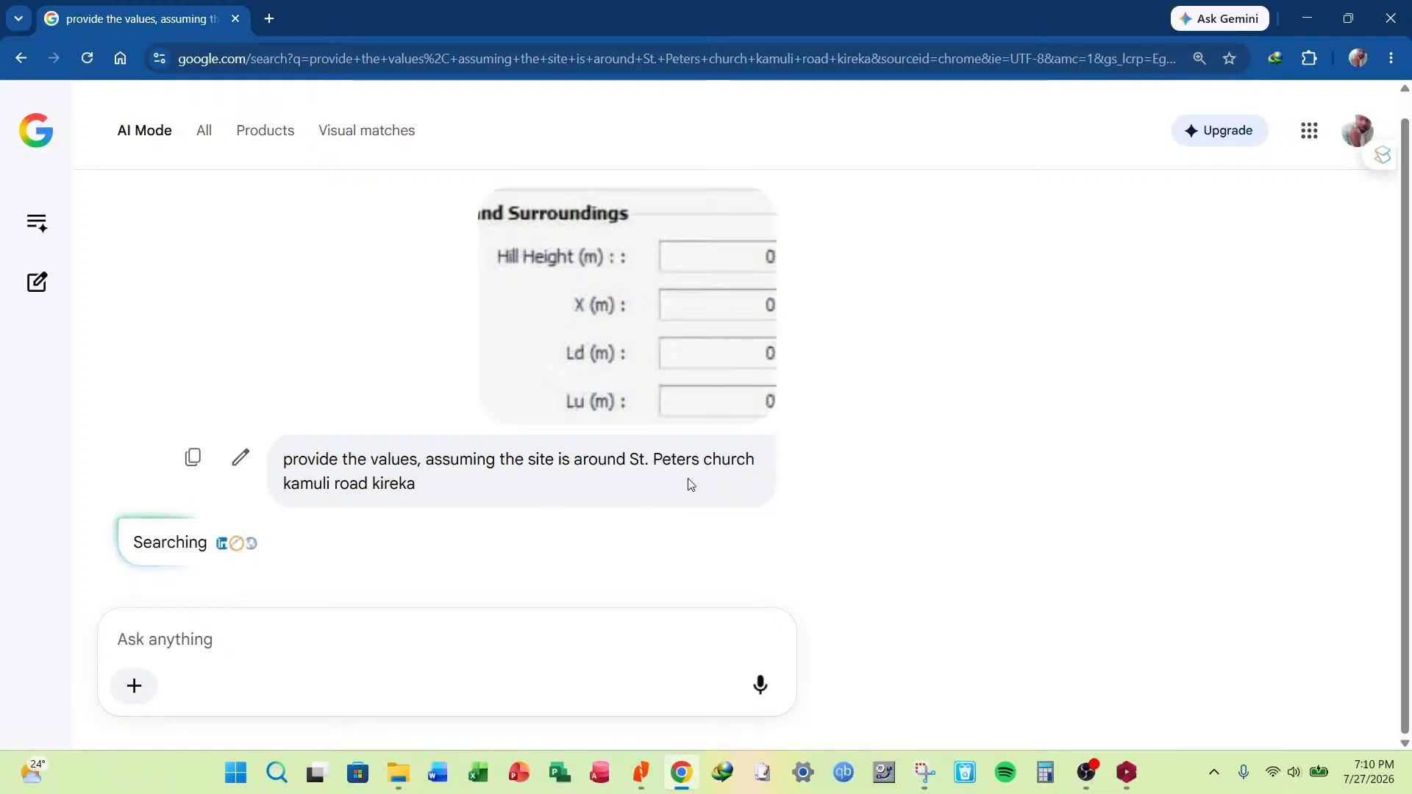
{"action": "scroll", "coordinate": [573, 506], "scroll_direction": "down", "scroll_amount": 3}
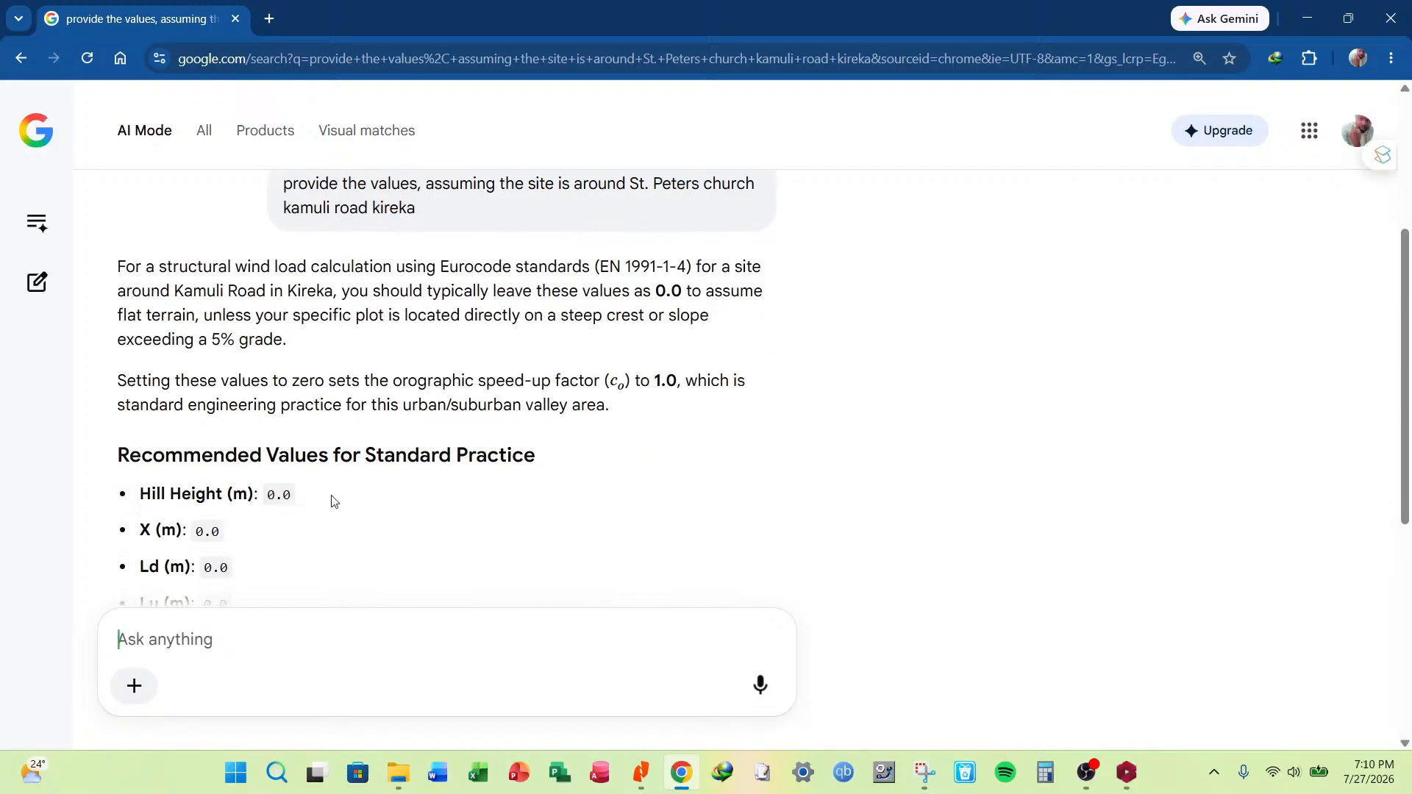
{"action": "scroll", "coordinate": [335, 501], "scroll_direction": "down", "scroll_amount": 1}
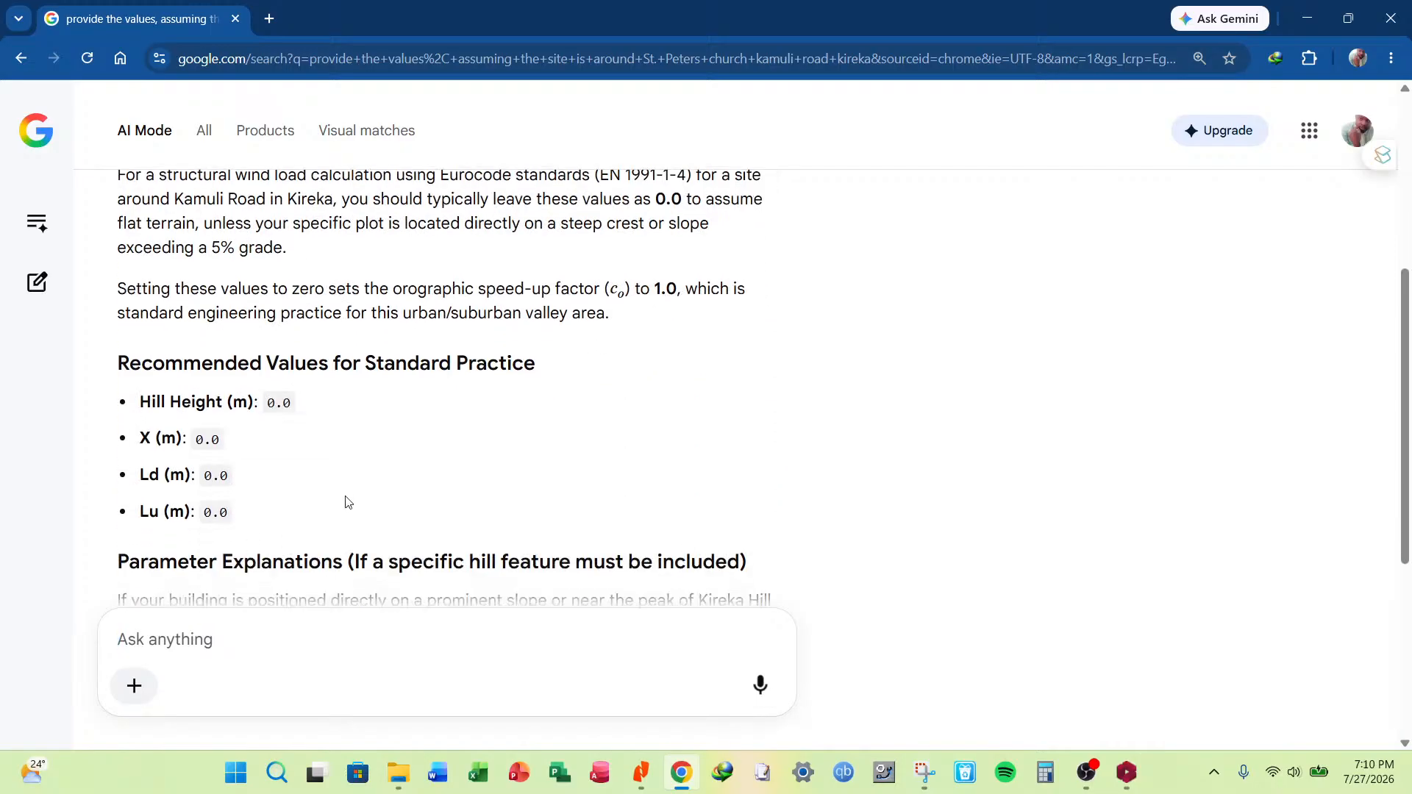
Review the hill parameter explanations and ask AI Mode to "provide values basing on the topograghy of kireka".
{"action": "scroll", "coordinate": [373, 499], "scroll_direction": "down", "scroll_amount": 3}
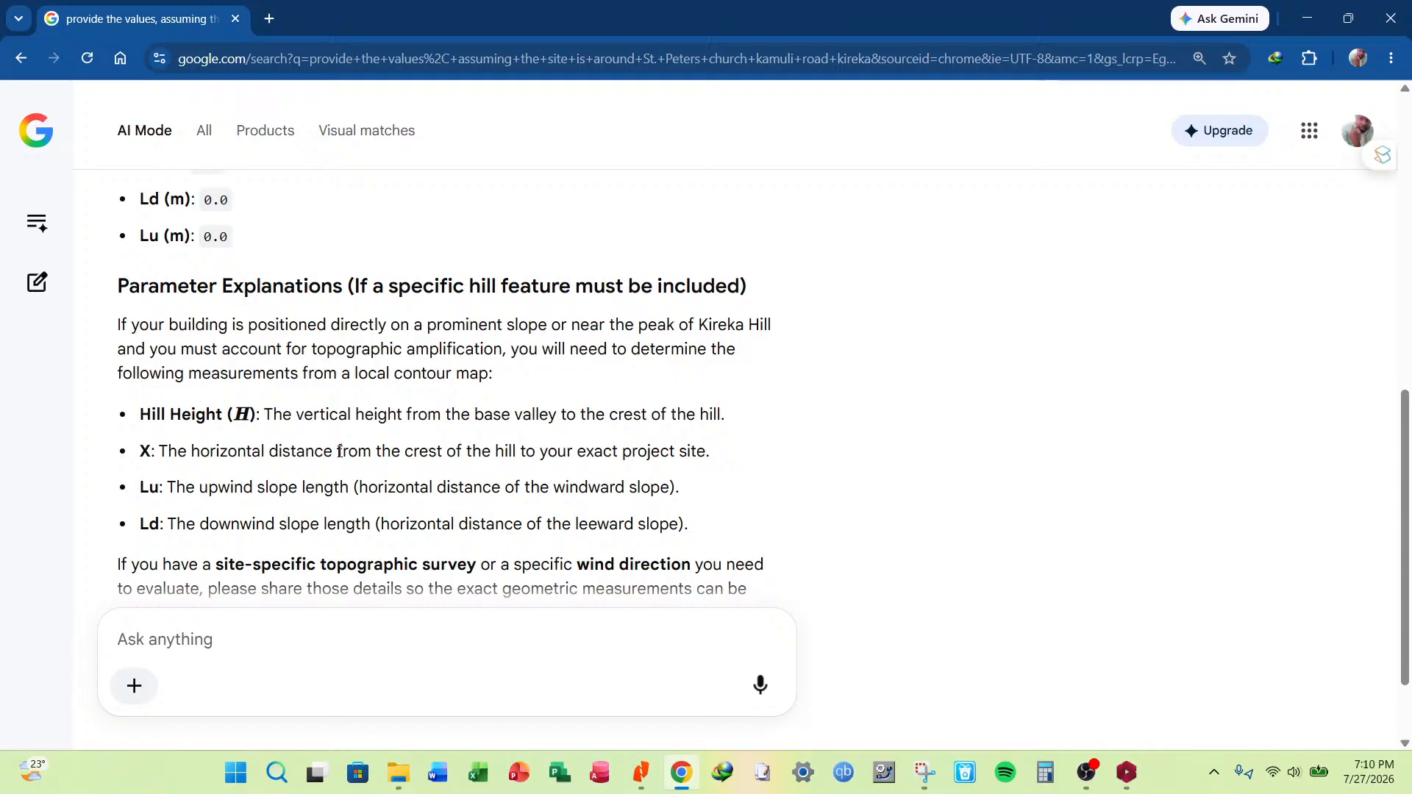
{"action": "scroll", "coordinate": [461, 490], "scroll_direction": "down", "scroll_amount": 1}
{"action": "scroll", "coordinate": [460, 490], "scroll_direction": "down", "scroll_amount": 1}
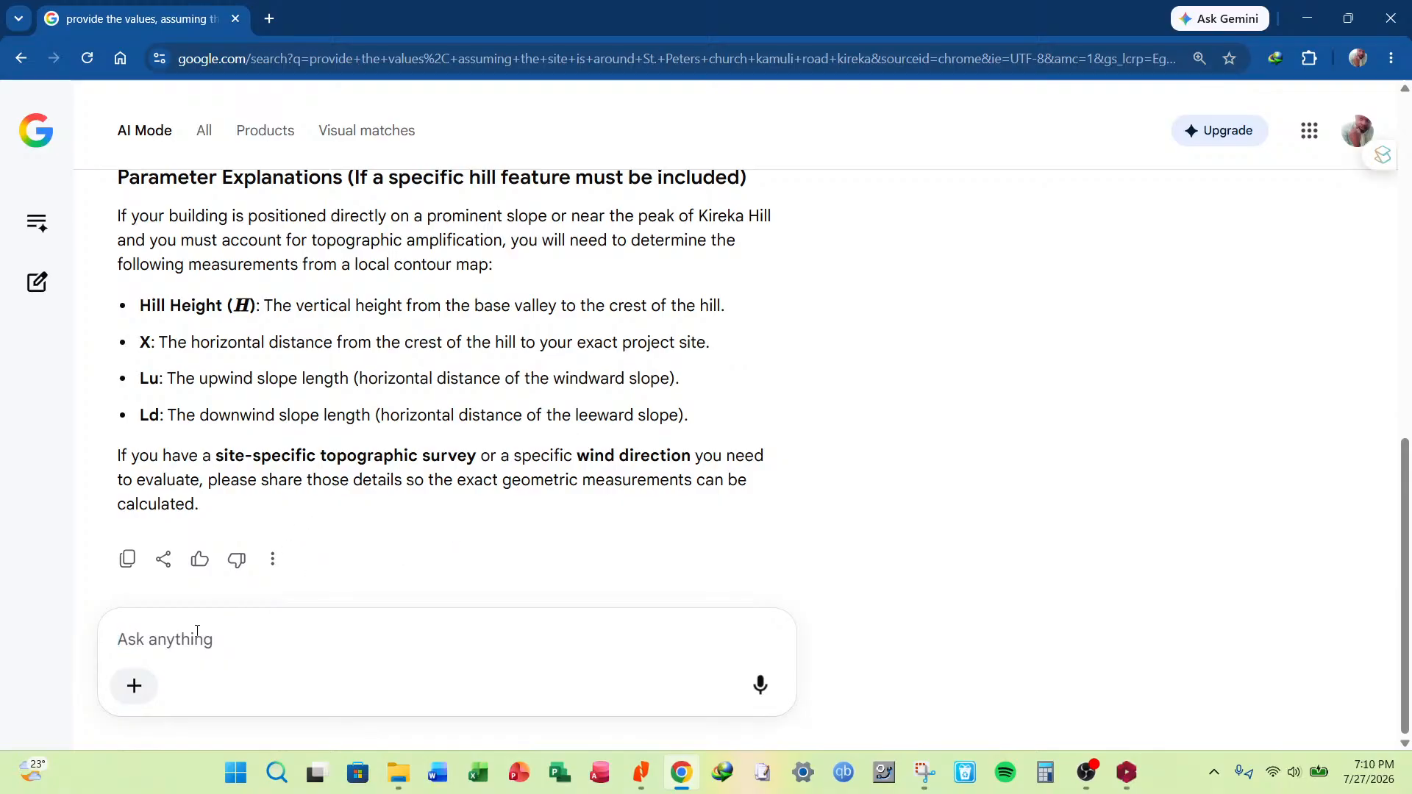
{"action": "scroll", "coordinate": [432, 515], "scroll_direction": "up", "scroll_amount": 3}
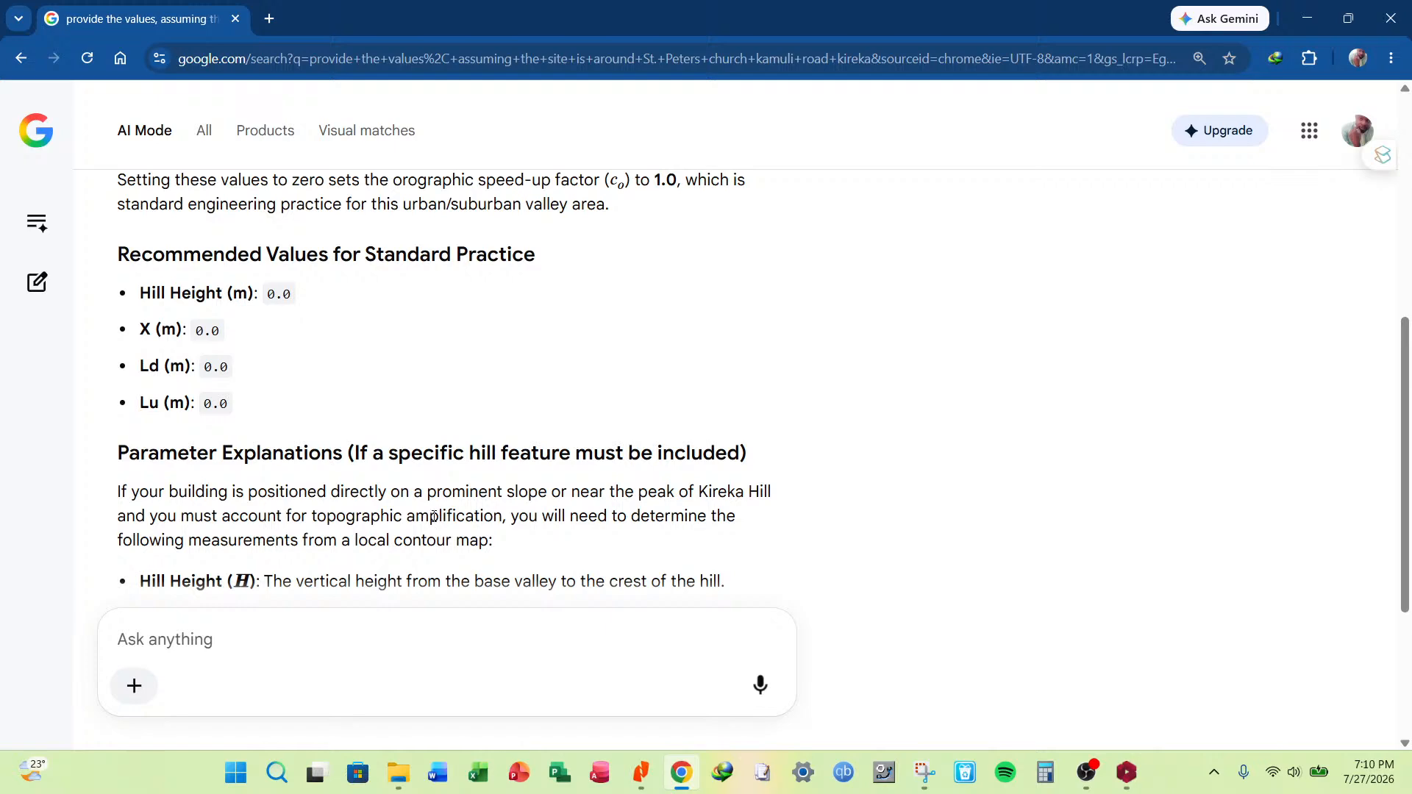
{"action": "scroll", "coordinate": [445, 605], "scroll_direction": "down", "scroll_amount": 3}
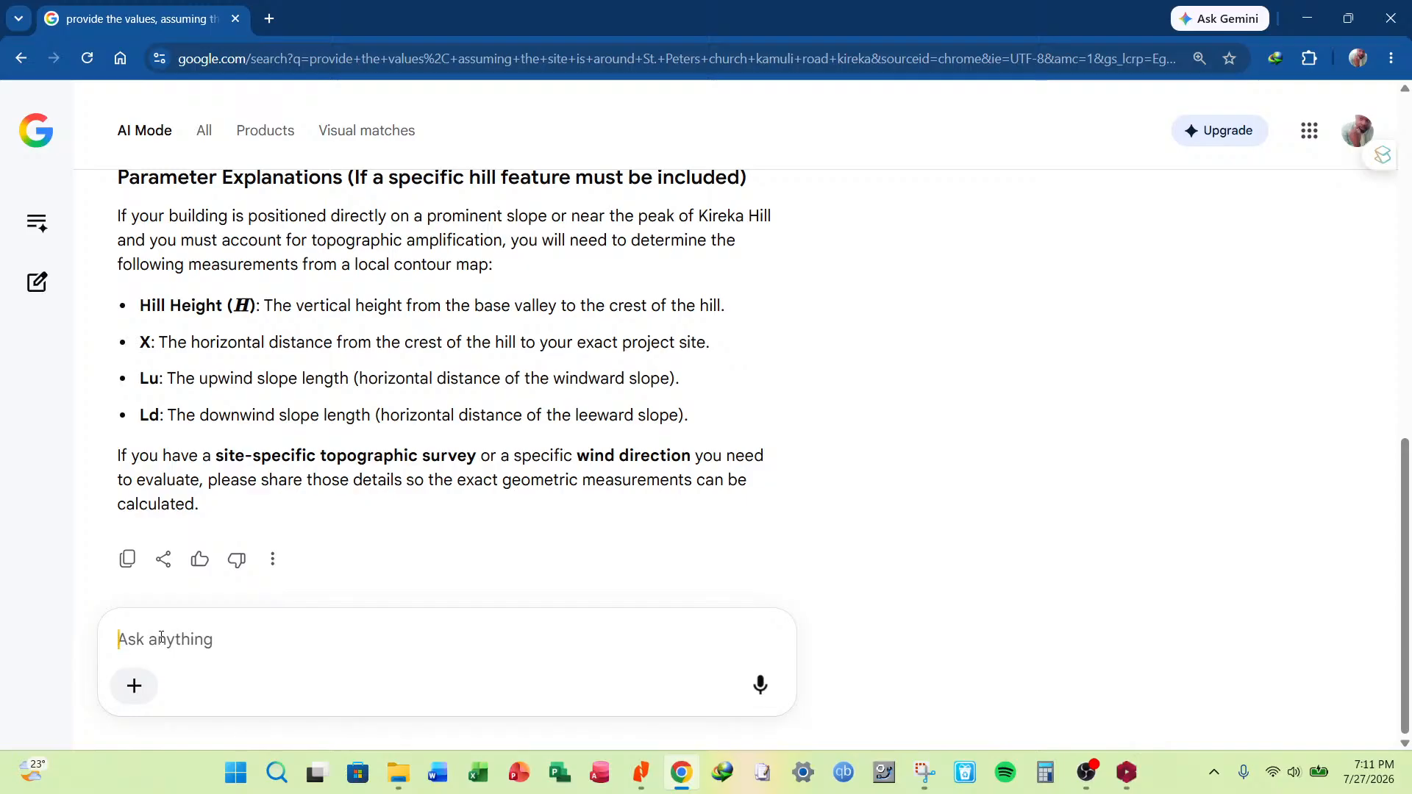
{"action": "type", "text": "provide val"}
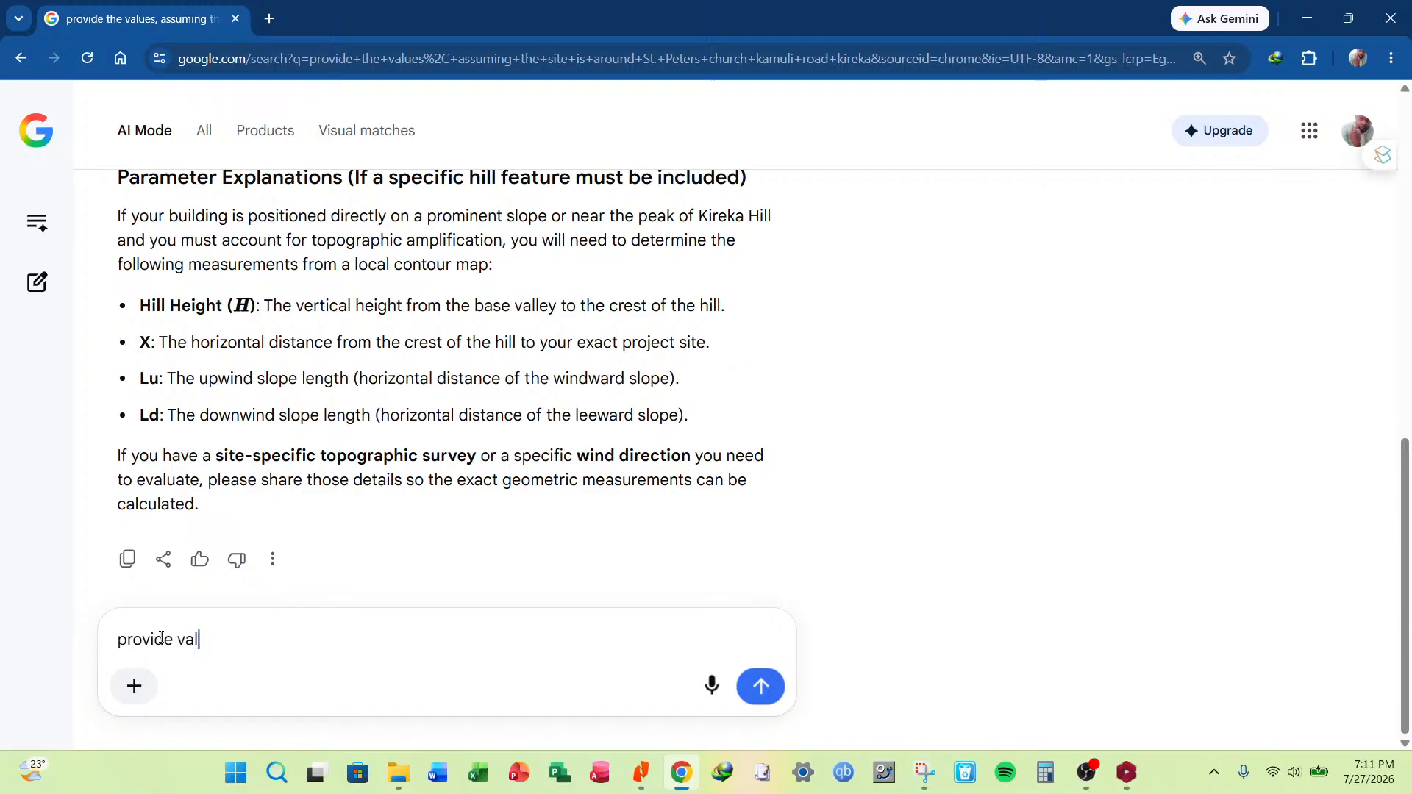
{"action": "type", "text": "ues basing on the topogra"}
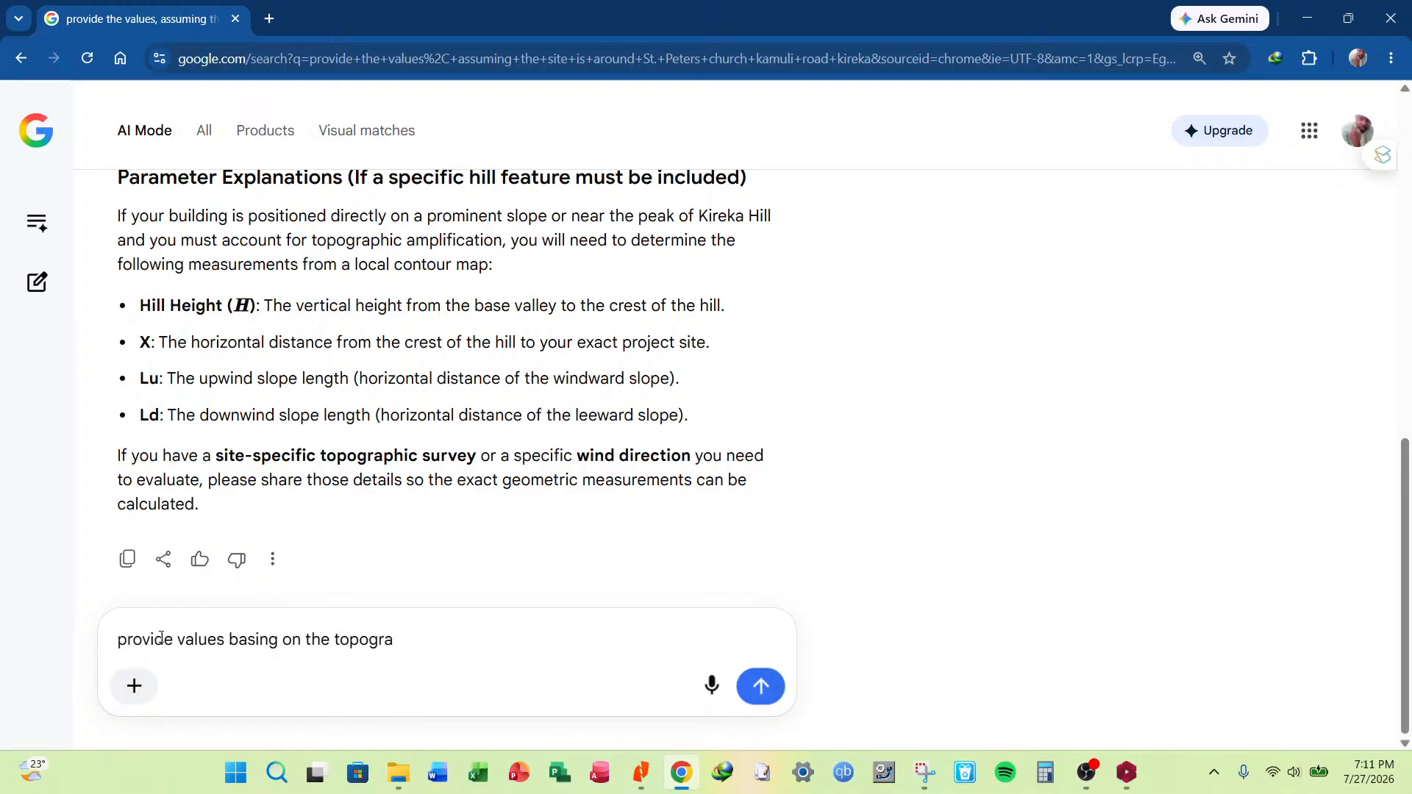
{"action": "type", "text": "ghy of the"}
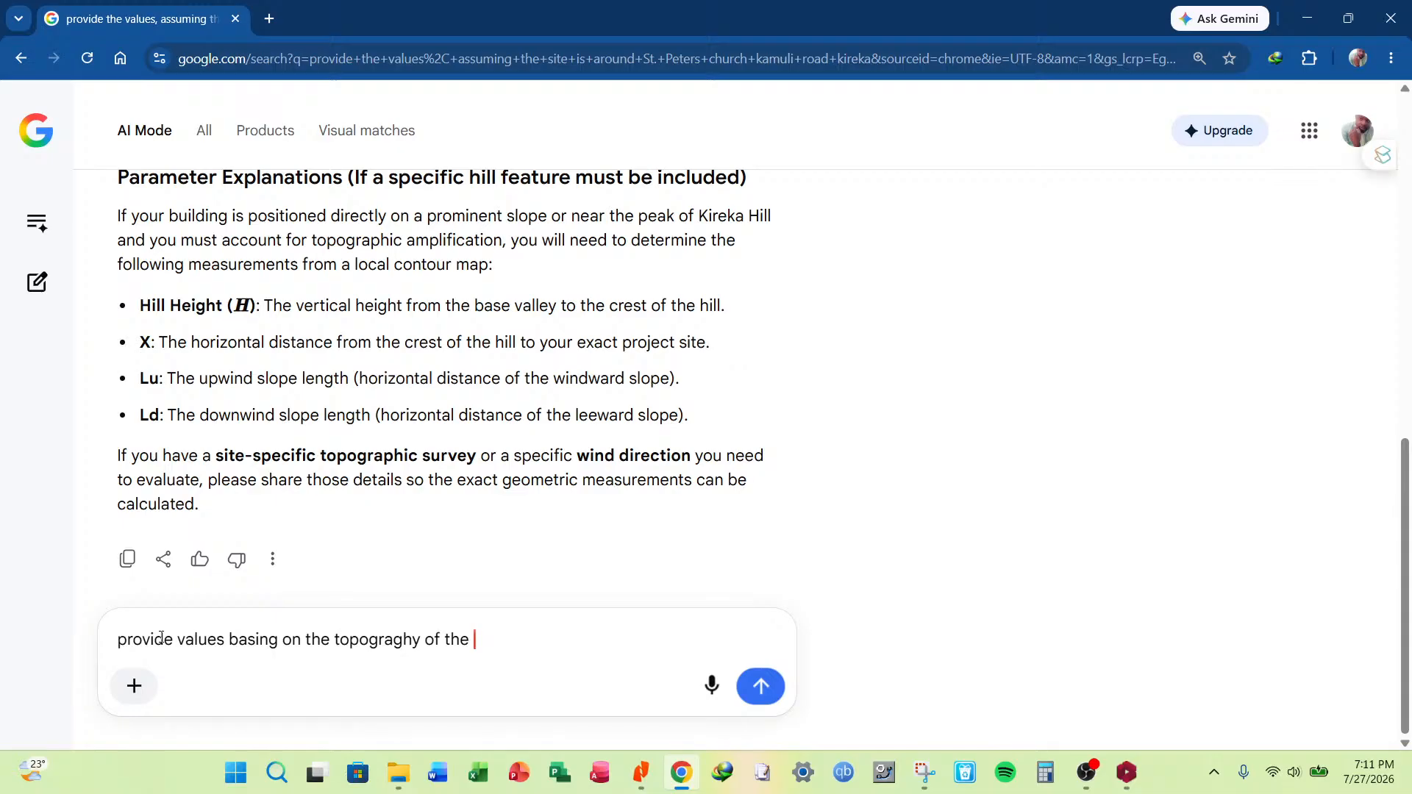
{"action": "key", "text": "BackSpace"}
{"action": "key", "text": "BackSpace"}
{"action": "key", "text": "BackSpace"}
{"action": "type", "text": "kireka"}
{"action": "key", "text": "Return"}
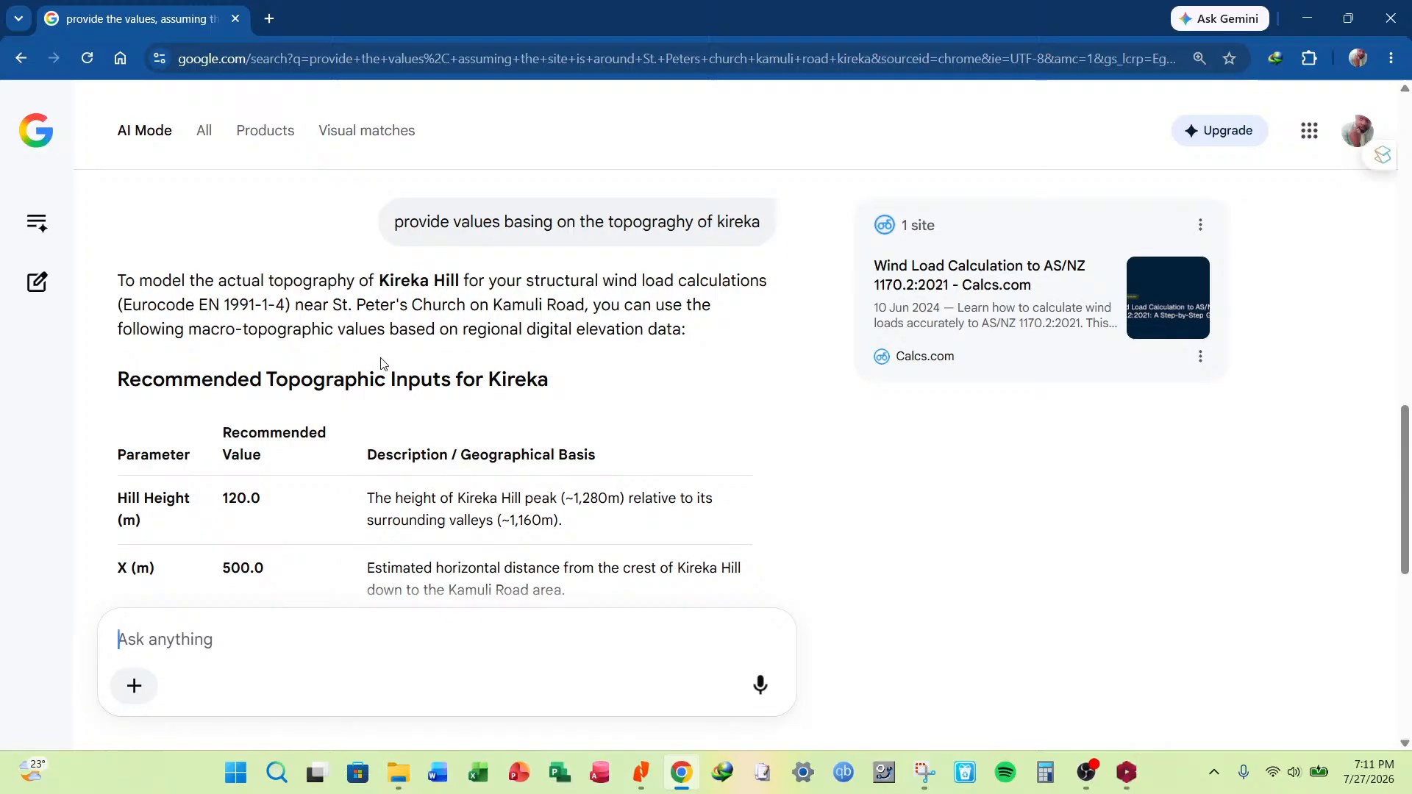
Read the suggested topographic inputs and reply "note that prevailing winds come from the indian Ocean or lake victoria".
{"action": "scroll", "coordinate": [383, 365], "scroll_direction": "down", "scroll_amount": 3}
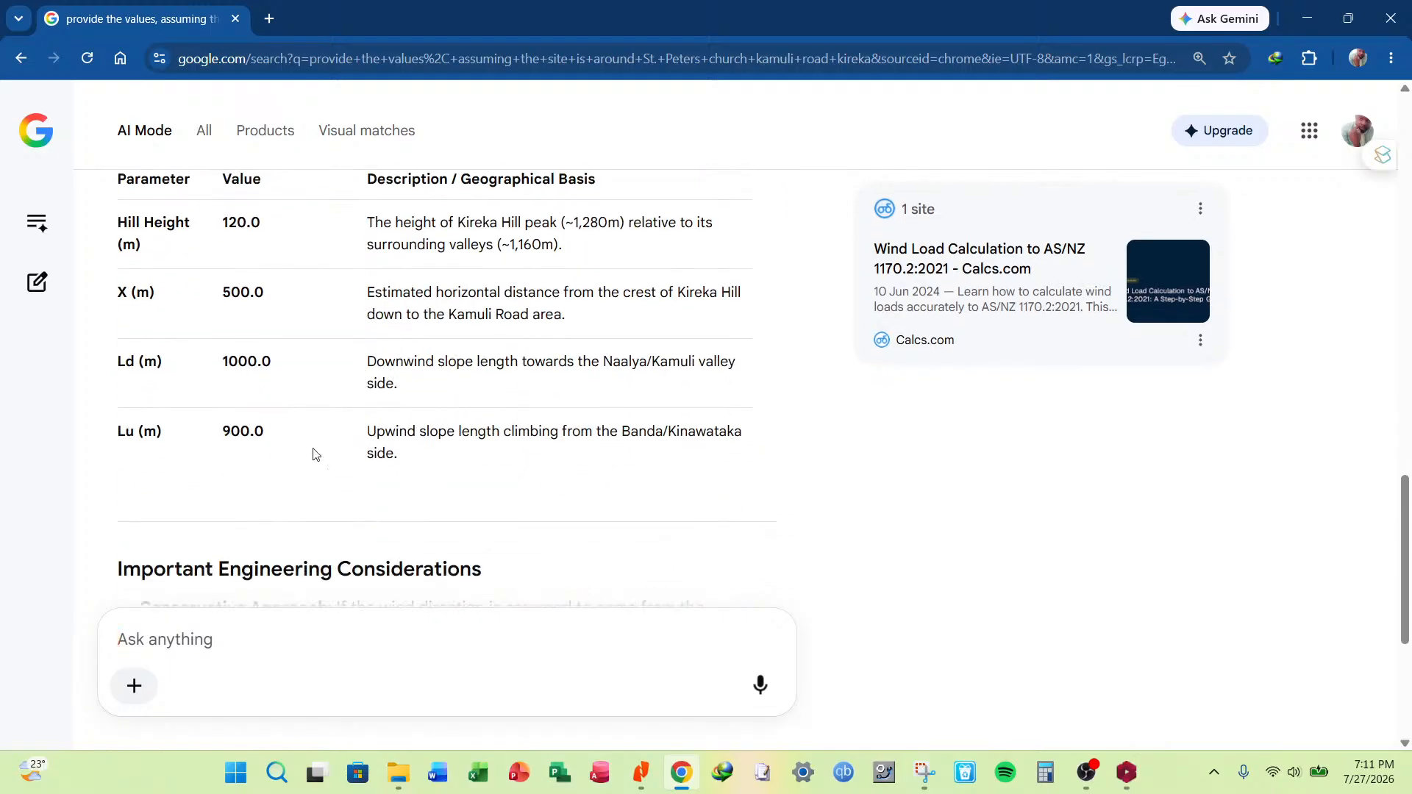
{"action": "scroll", "coordinate": [316, 456], "scroll_direction": "down", "scroll_amount": 3}
{"action": "scroll", "coordinate": [419, 461], "scroll_direction": "up", "scroll_amount": 1}
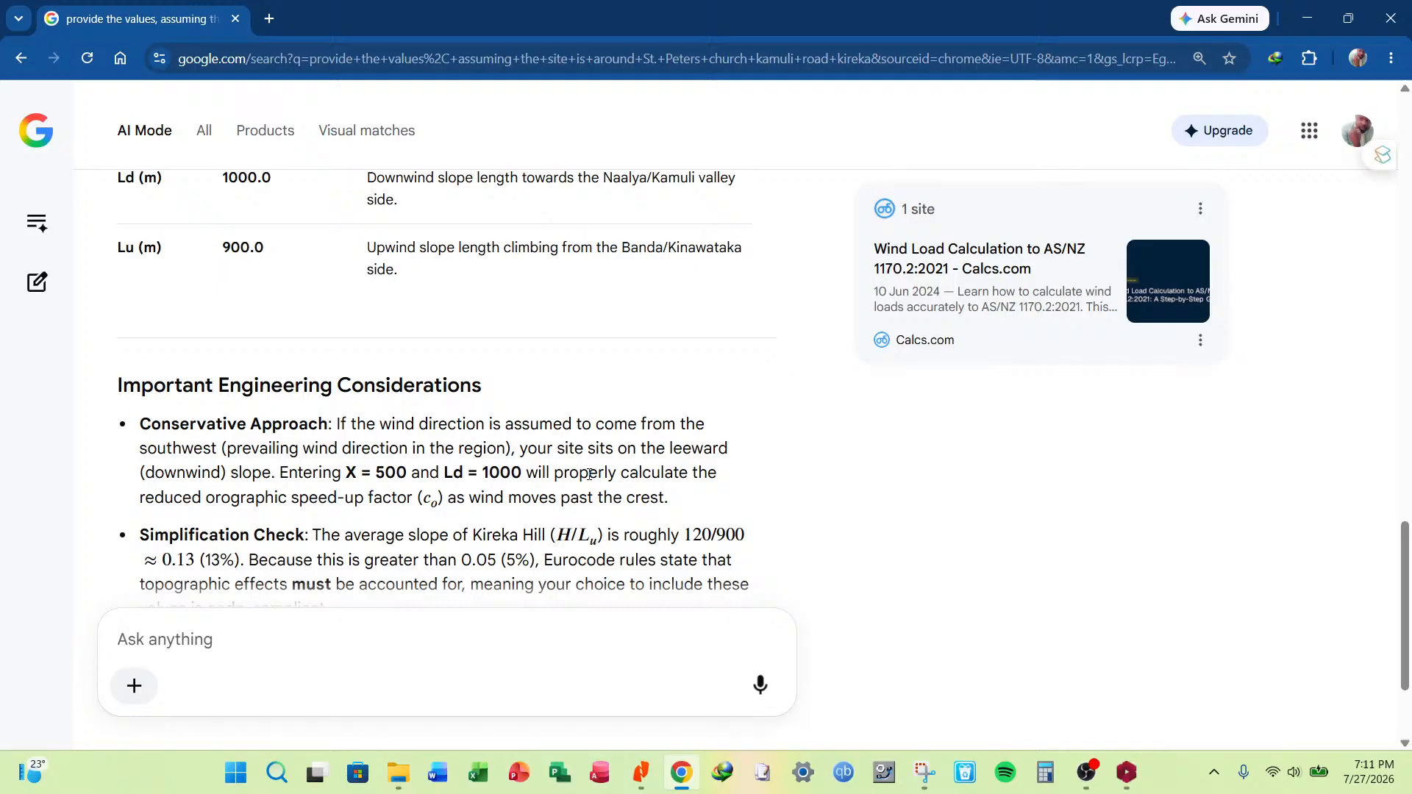
{"action": "scroll", "coordinate": [439, 532], "scroll_direction": "down", "scroll_amount": 2}
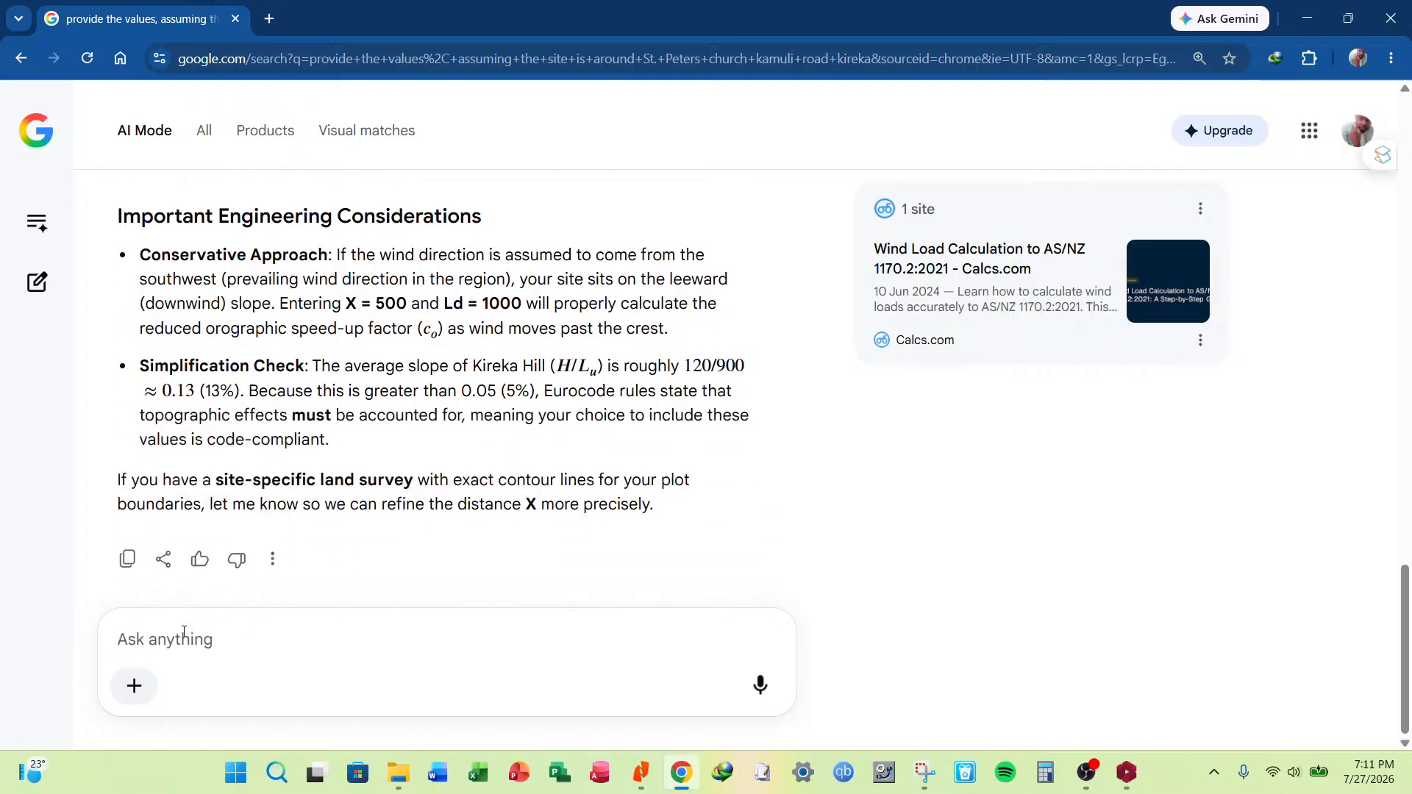
{"action": "type", "text": "not"}
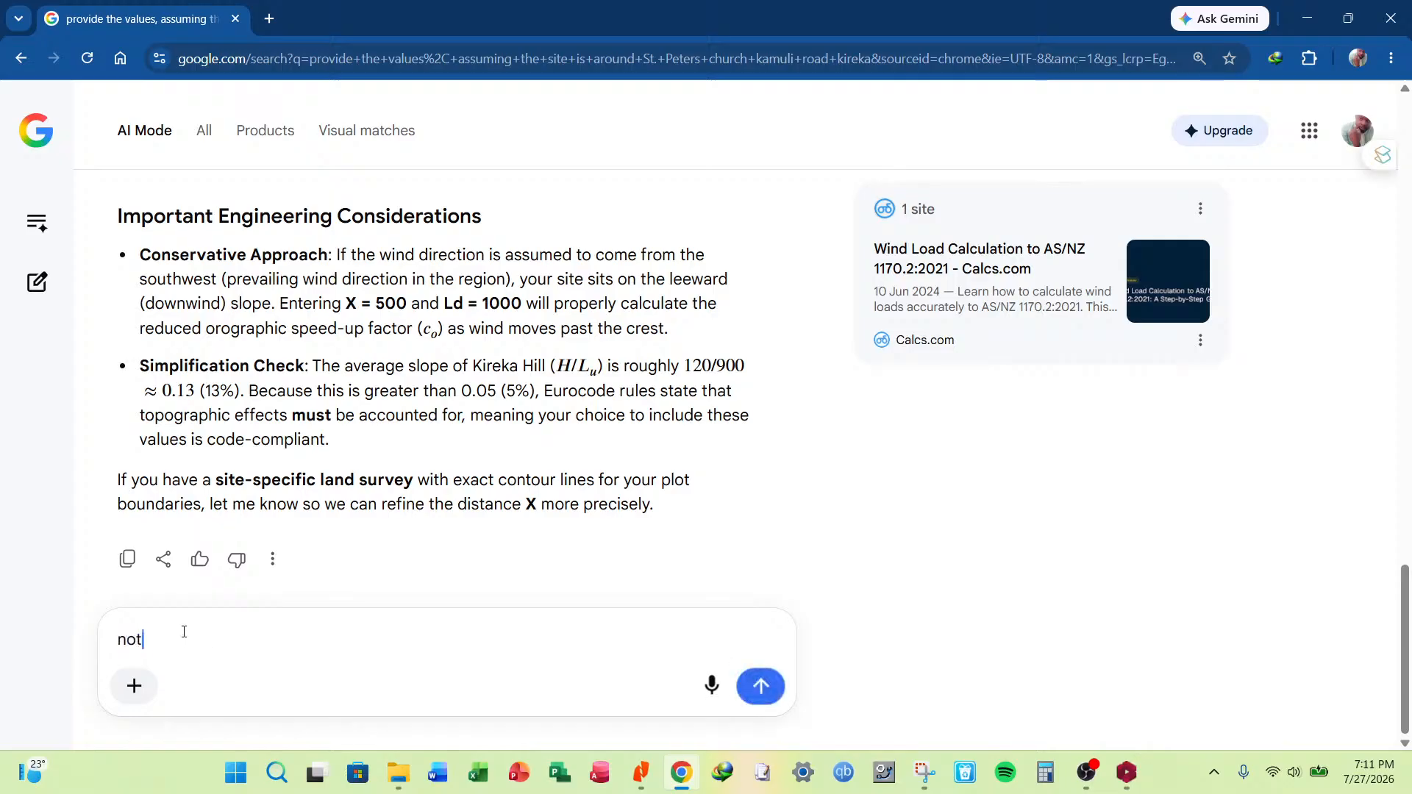
{"action": "type", "text": "e that prevailing w"}
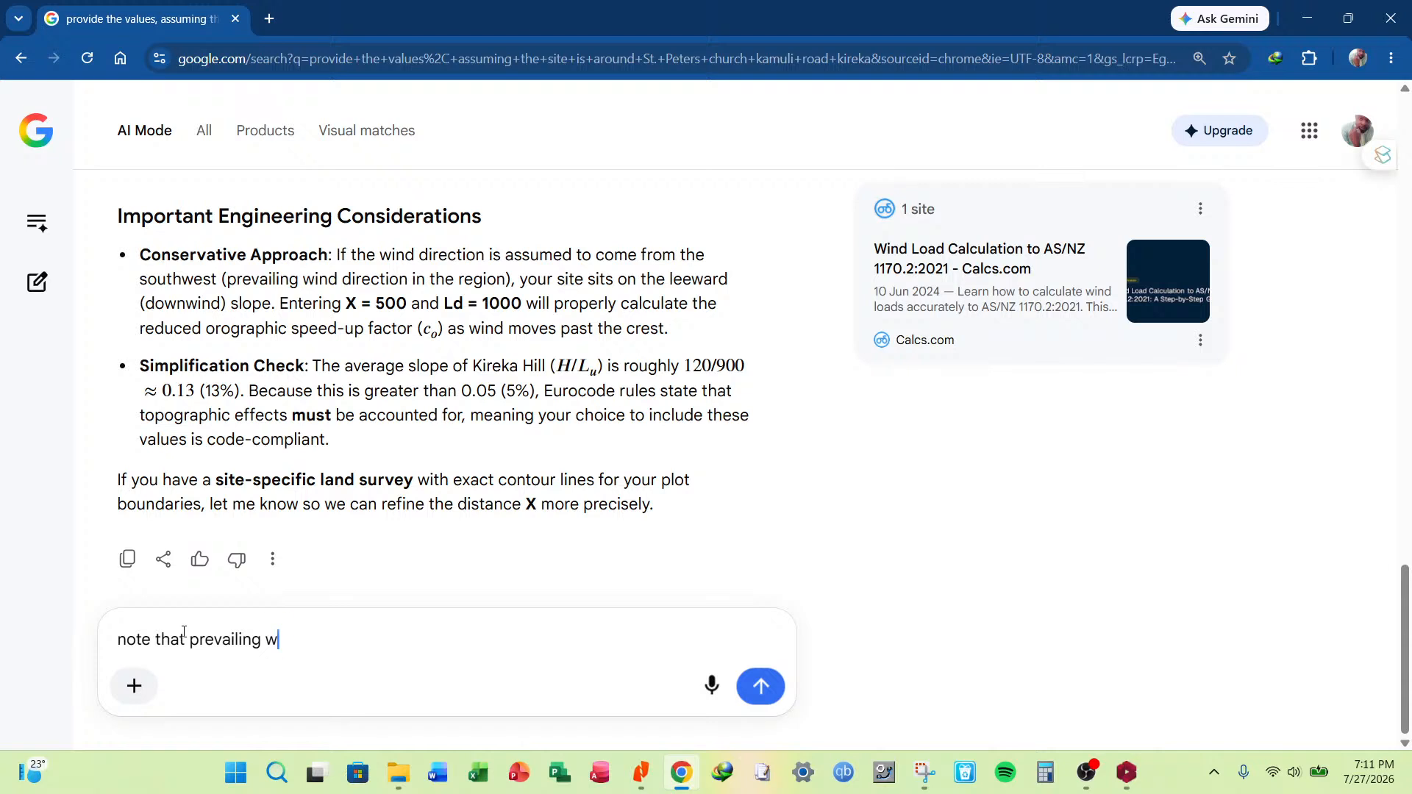
{"action": "type", "text": "inds come from "}
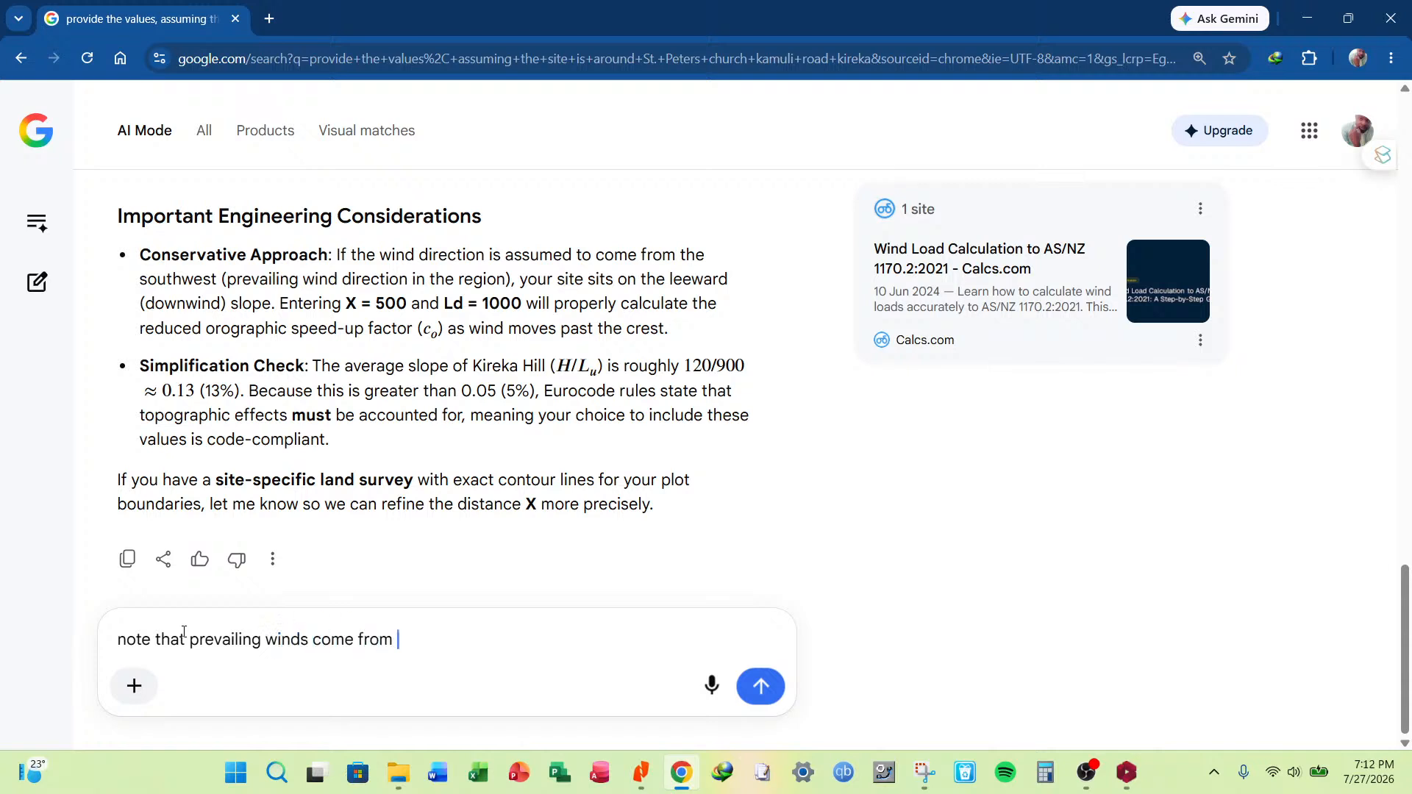
{"action": "type", "text": "the indian "}
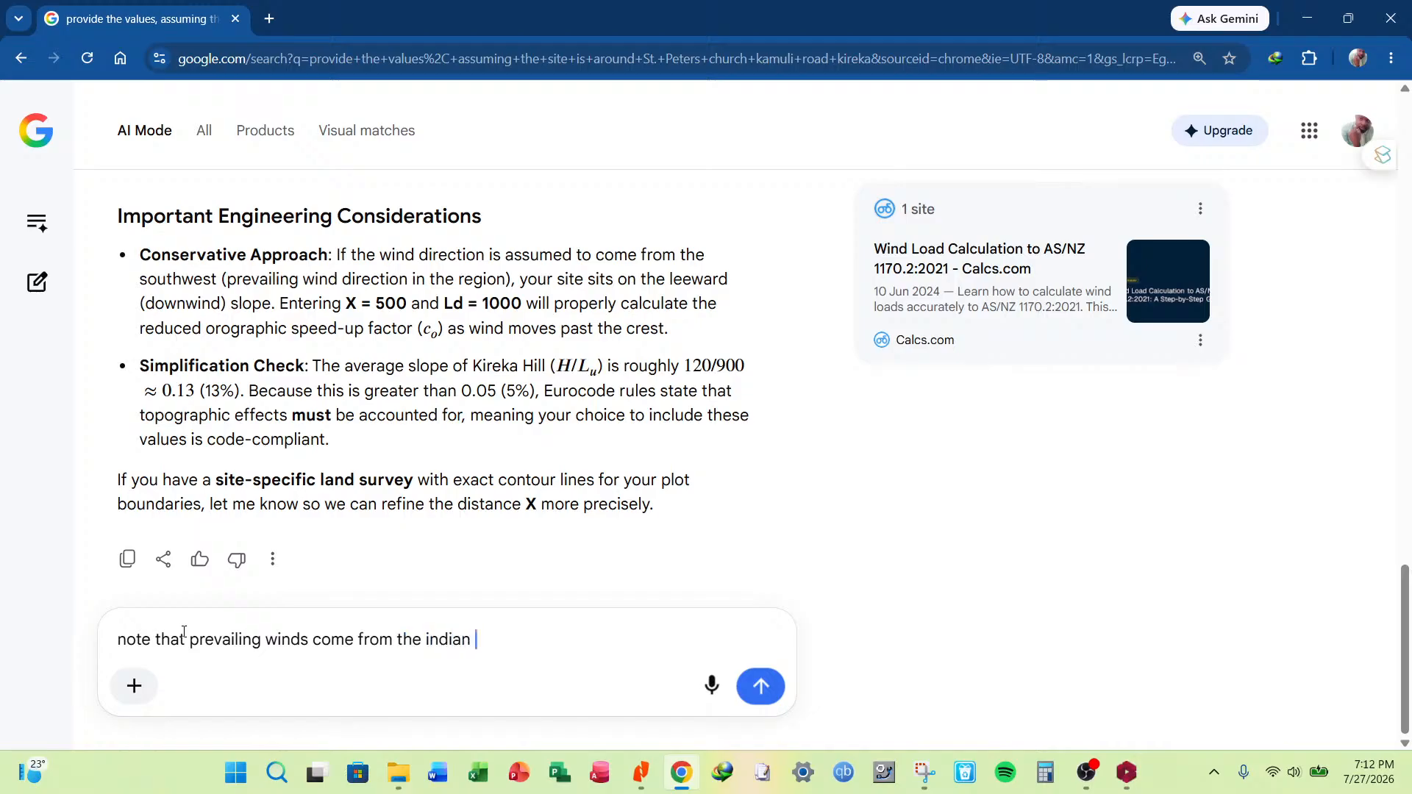
{"action": "type", "text": "Ocean "}
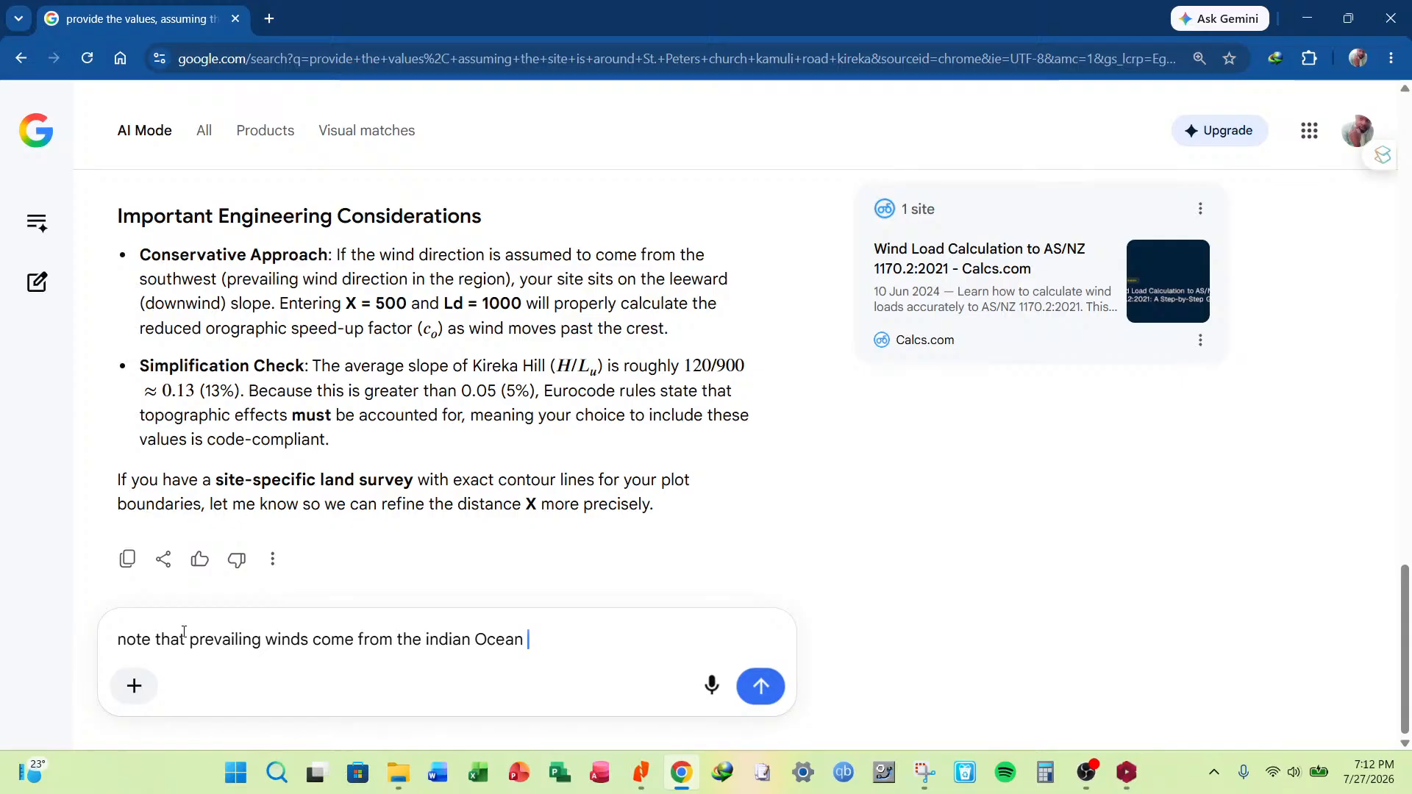
{"action": "type", "text": "or lake "}
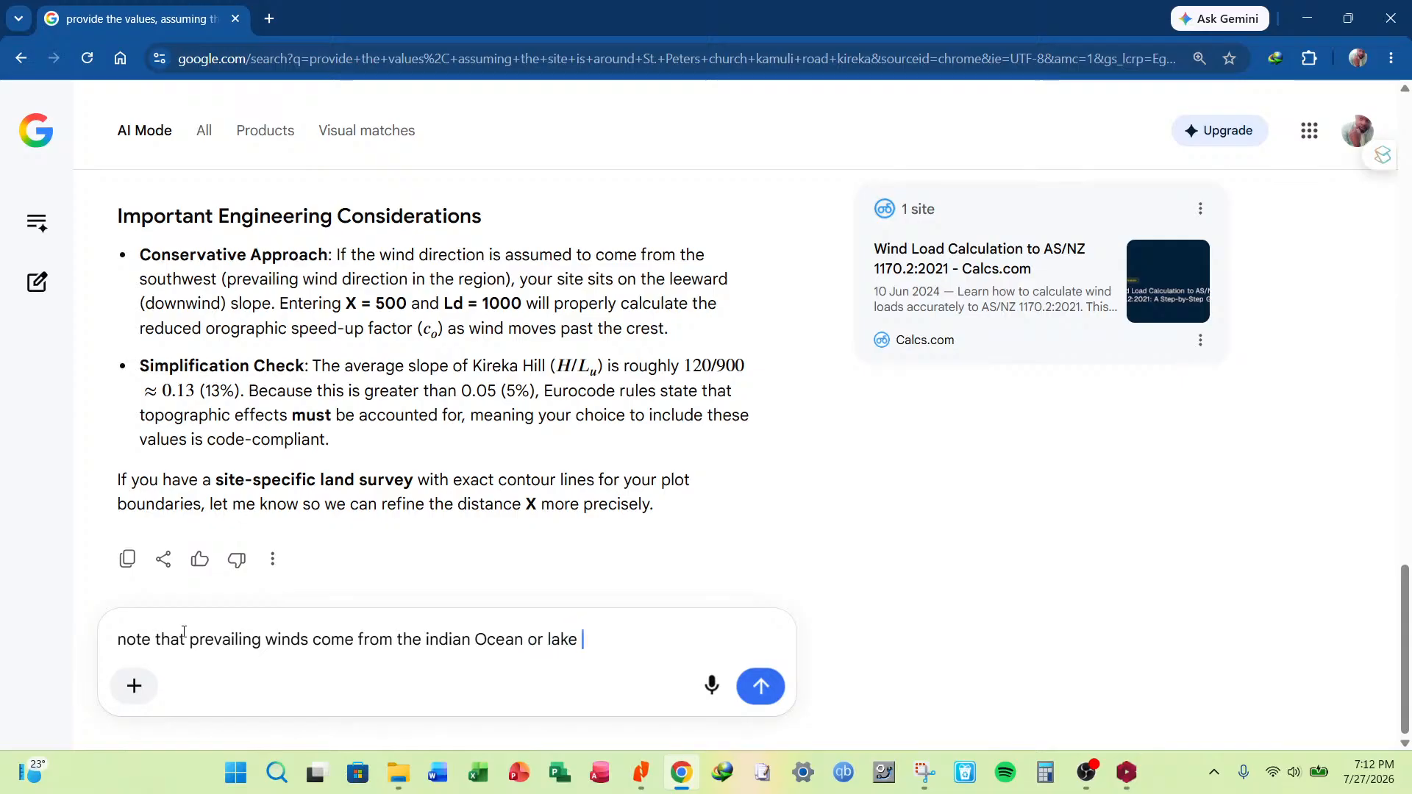
{"action": "type", "text": "victoria"}
{"action": "left_click", "coordinate": [760, 686]}
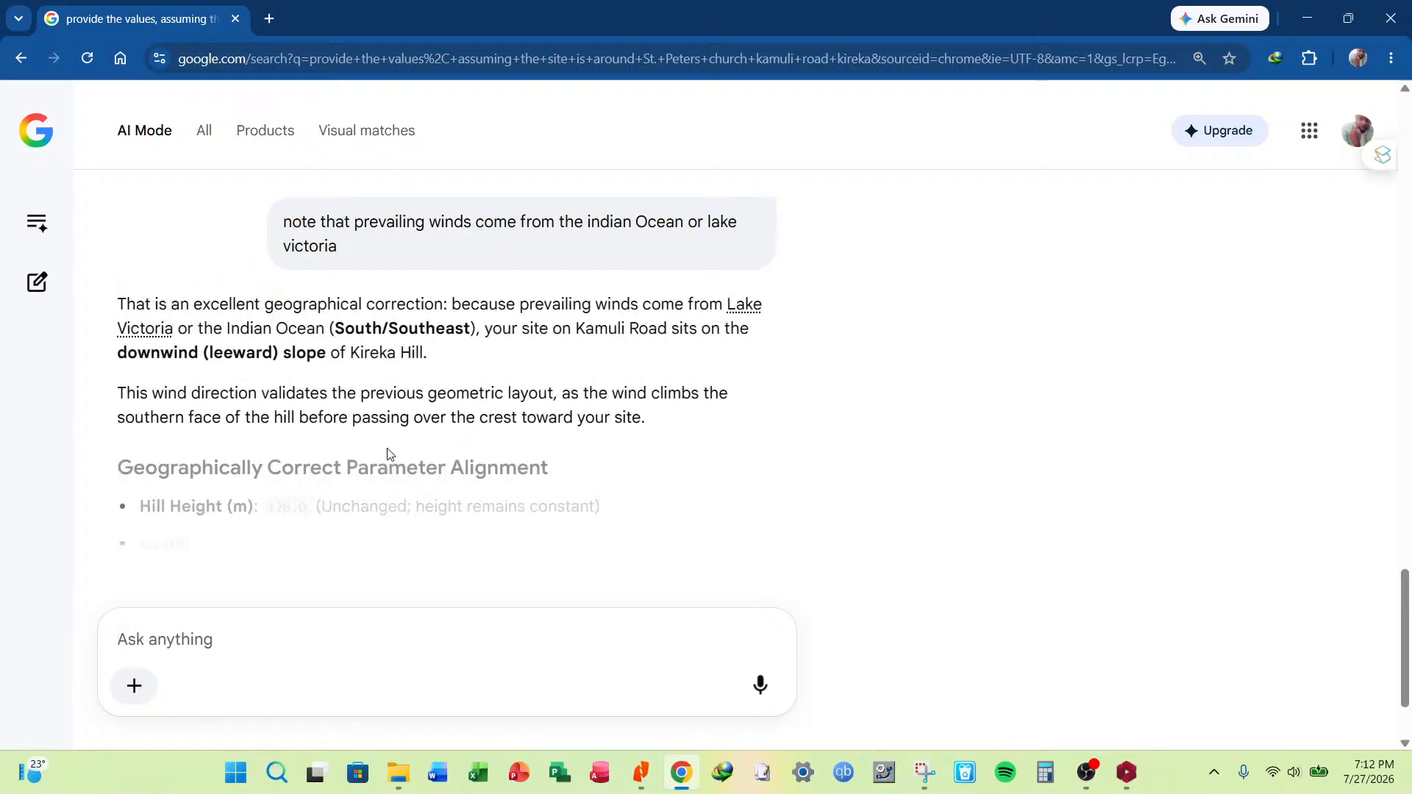
Review the revised parameter values, switch to ProtaStructure's Wind Load Calculator and set the hill height to 120 m.
{"action": "scroll", "coordinate": [436, 417], "scroll_direction": "down", "scroll_amount": 4}
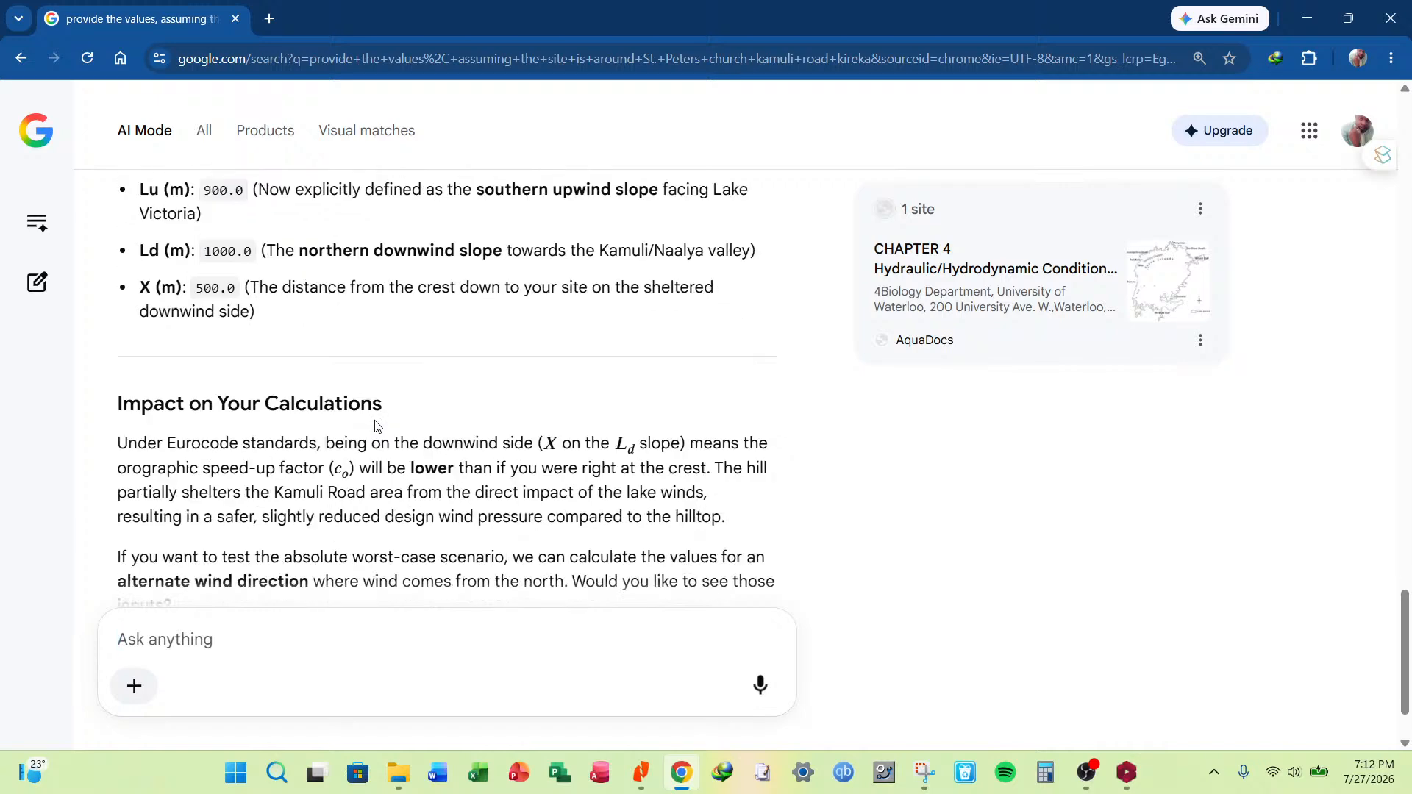
{"action": "right_click", "coordinate": [377, 420]}
{"action": "left_click", "coordinate": [325, 416]}
{"action": "scroll", "coordinate": [325, 417], "scroll_direction": "up", "scroll_amount": 4}
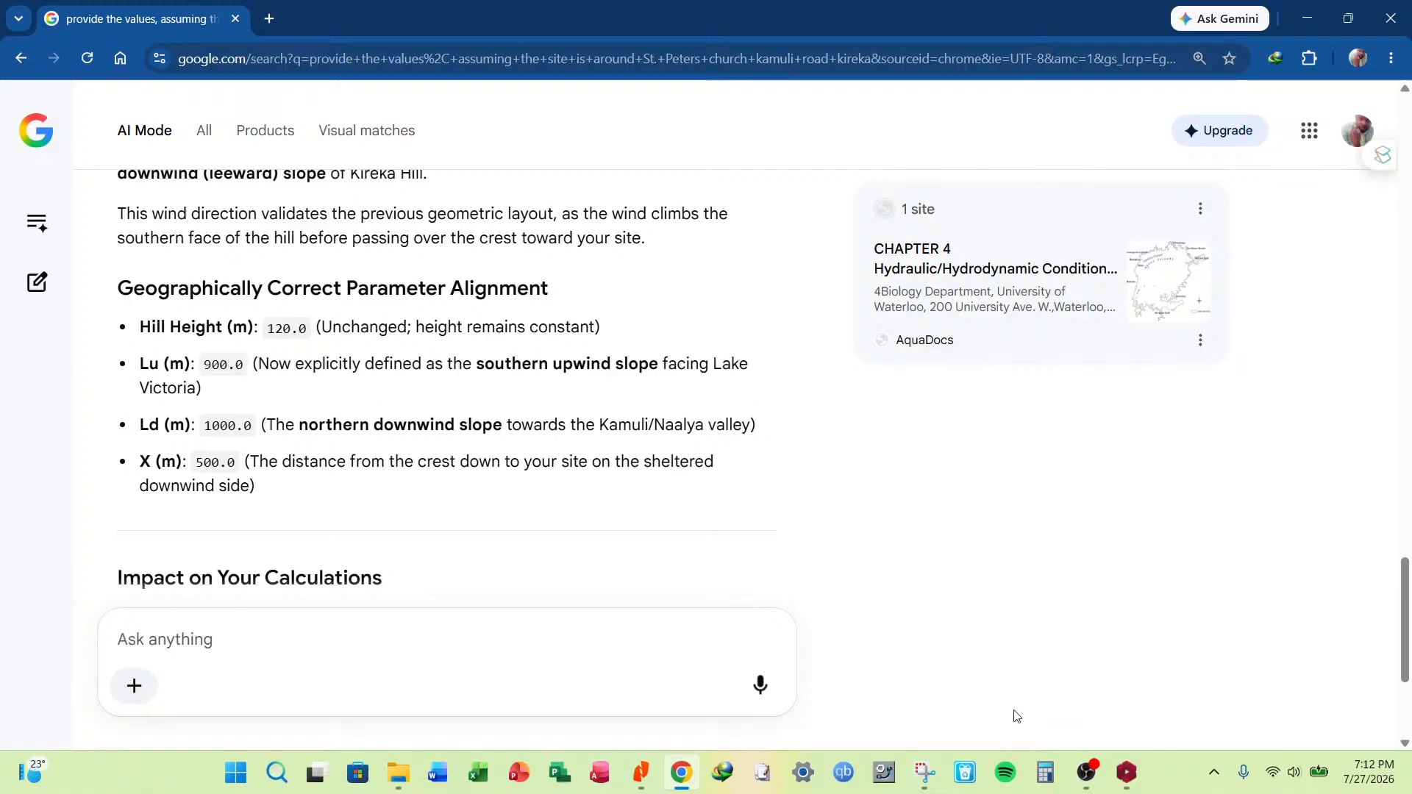
{"action": "mouse_move", "coordinate": [1126, 773]}
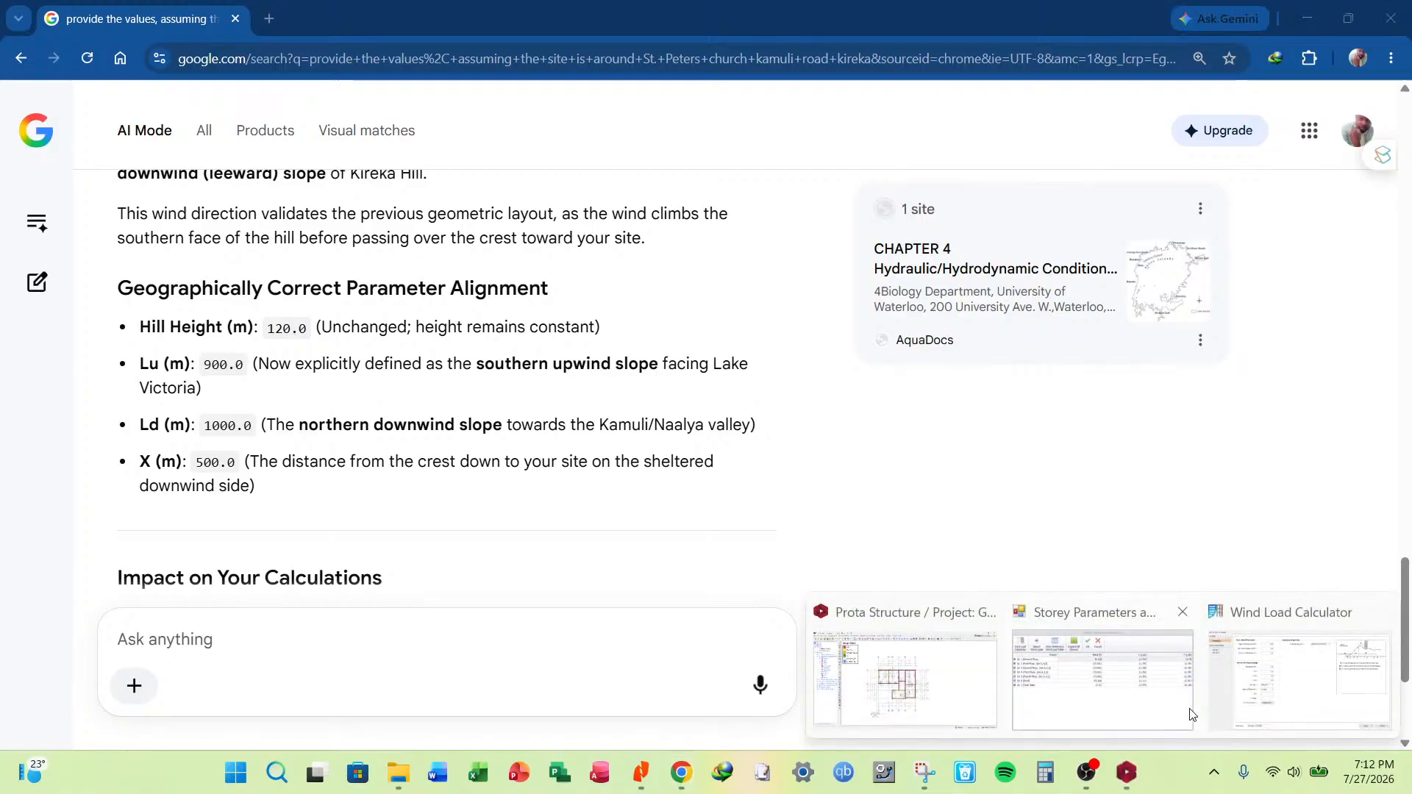
{"action": "left_click", "coordinate": [1251, 680]}
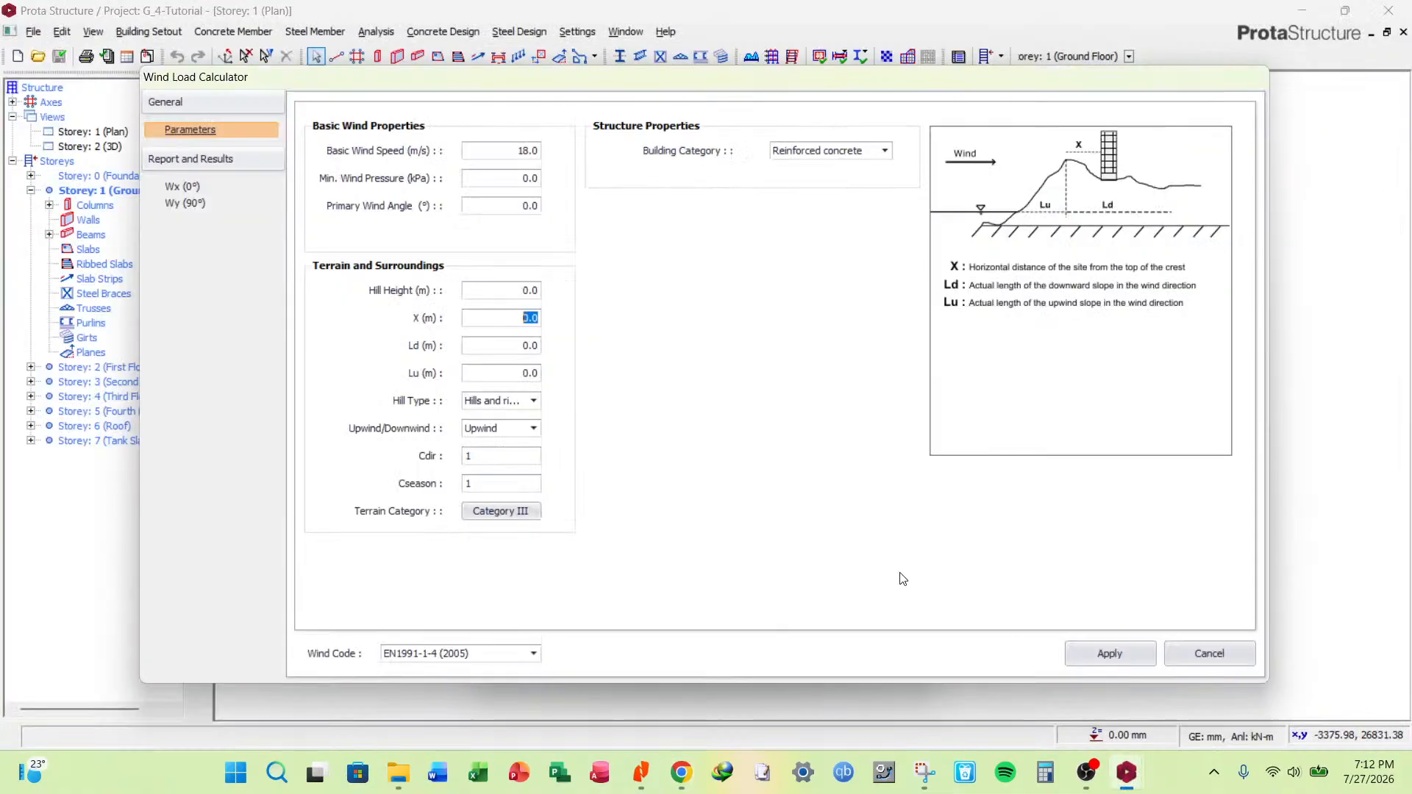
{"action": "left_click", "coordinate": [513, 290]}
{"action": "type", "text": "120"}
Check the AI answer in Chrome and set the X distance in the wind calculator's terrain parameters to 900 m.
{"action": "double_click", "coordinate": [500, 315]}
{"action": "left_click", "coordinate": [927, 776]}
{"action": "left_click", "coordinate": [927, 777]}
{"action": "left_click", "coordinate": [683, 780]}
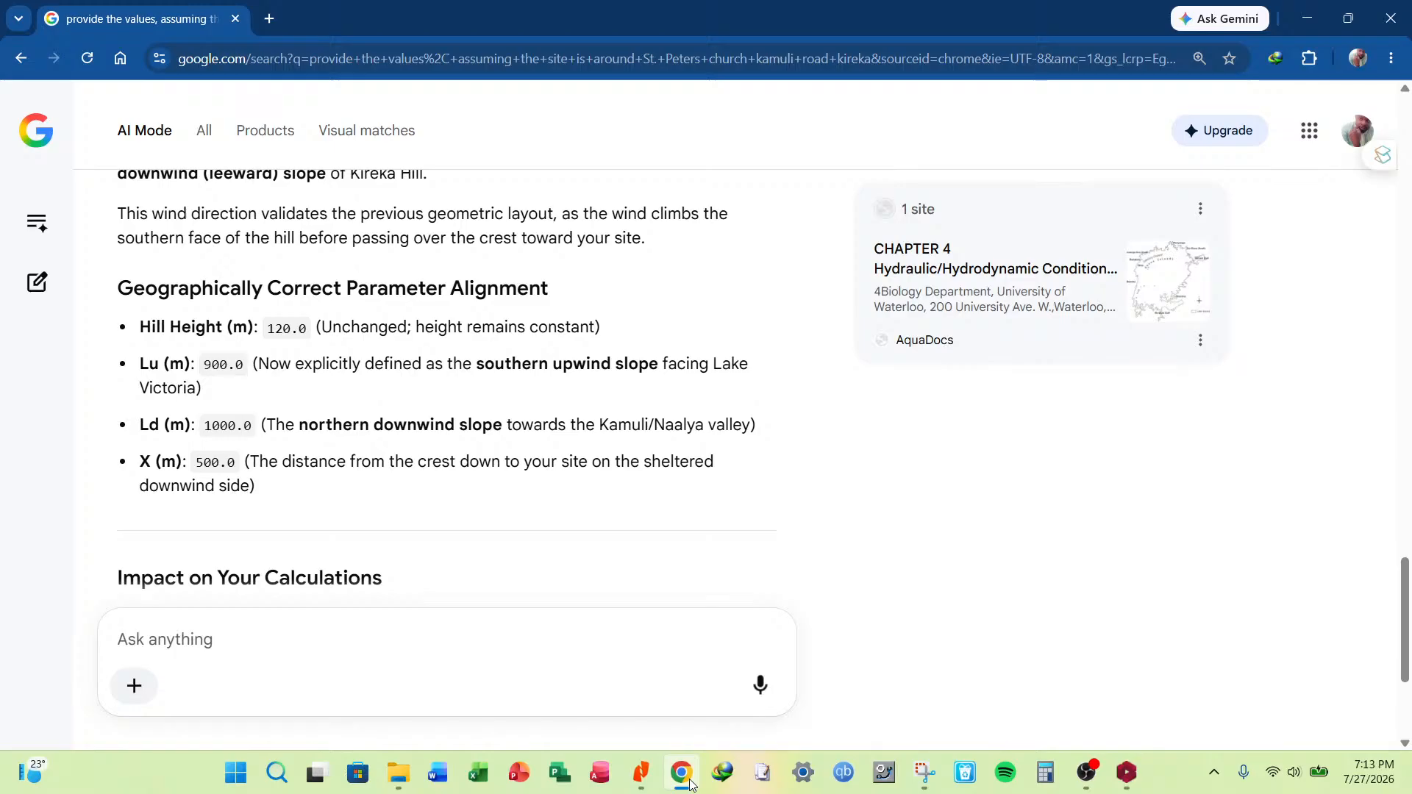
{"action": "left_click", "coordinate": [682, 774]}
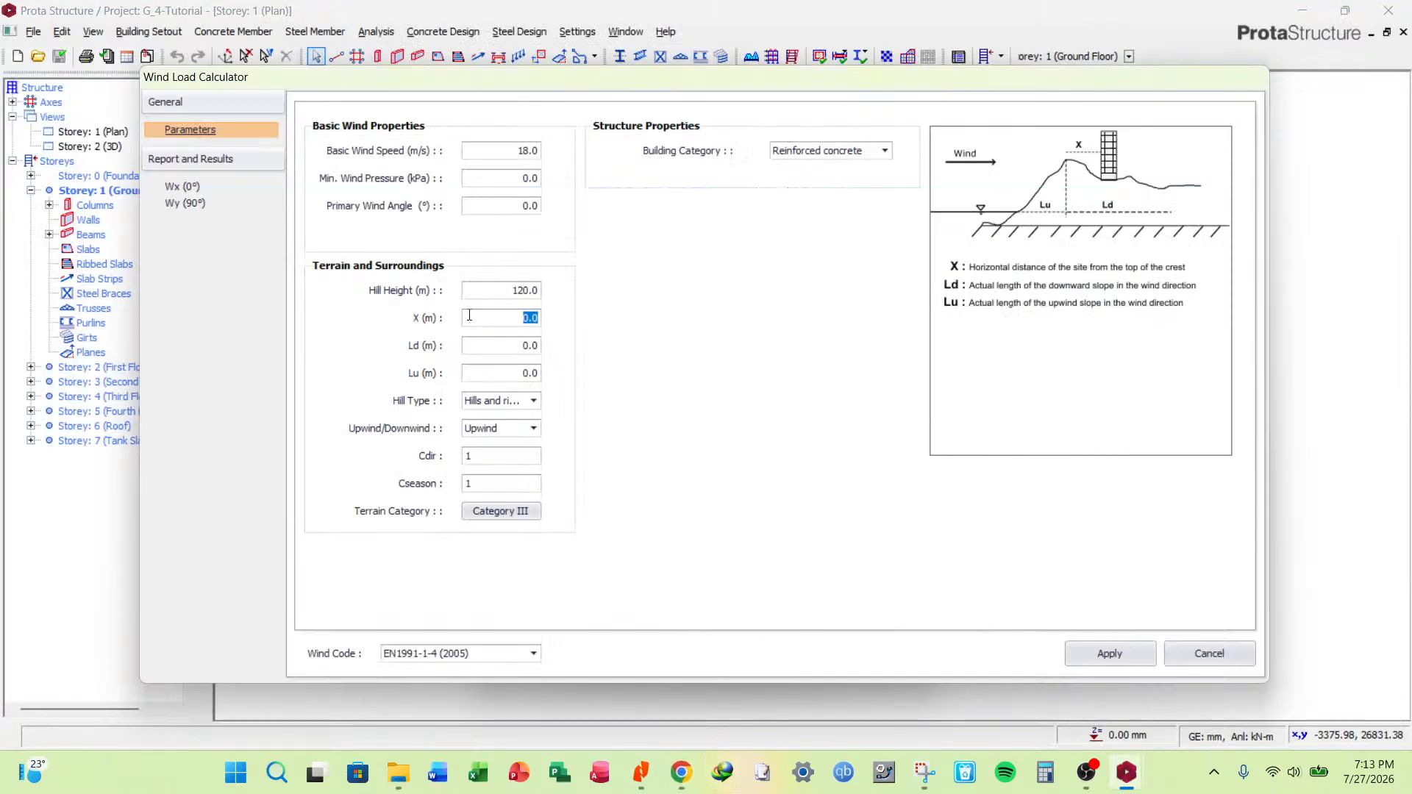
{"action": "type", "text": "900"}
Look up the downwind slope length in the AI answer and set Ld to 1000 m in the wind calculator.
{"action": "left_click", "coordinate": [518, 349]}
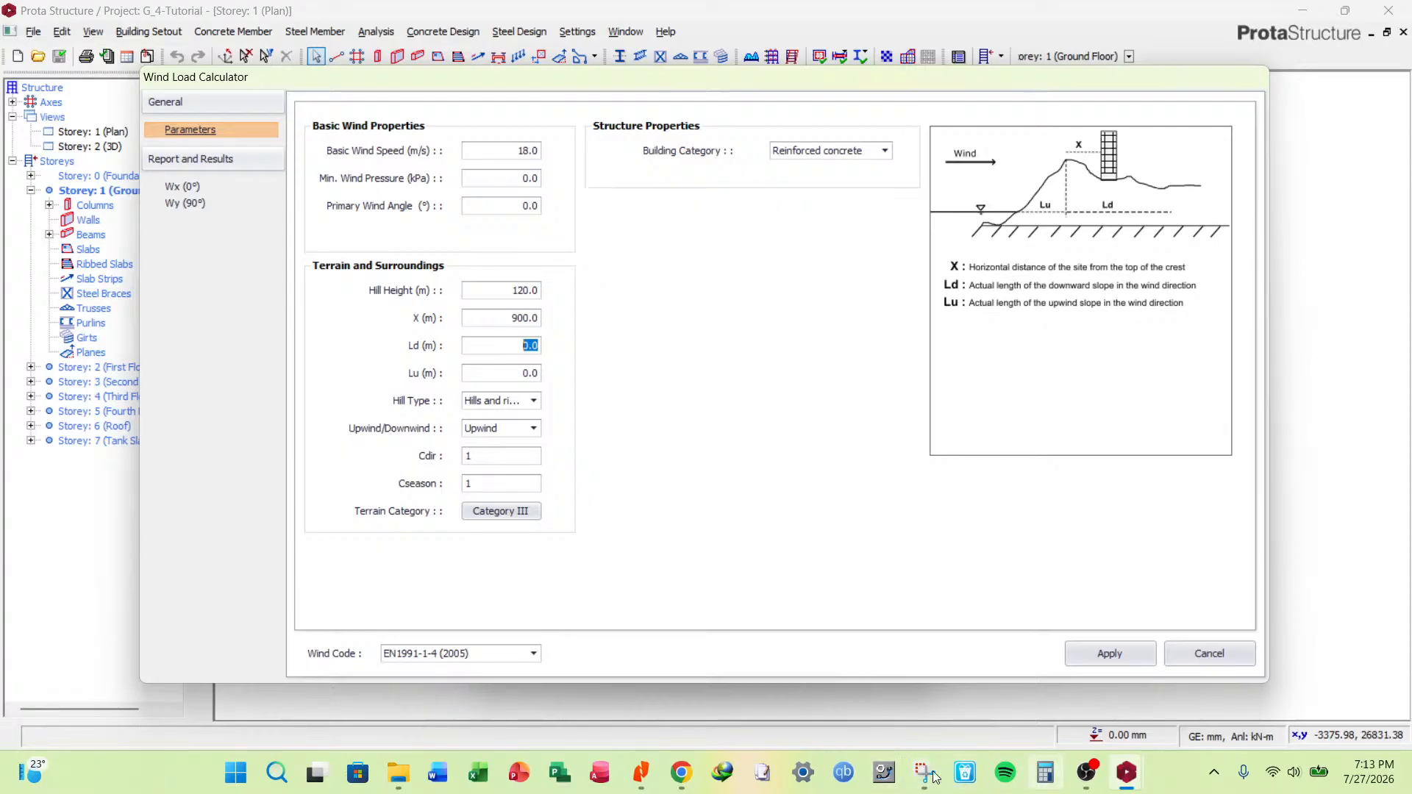
{"action": "left_click", "coordinate": [685, 781]}
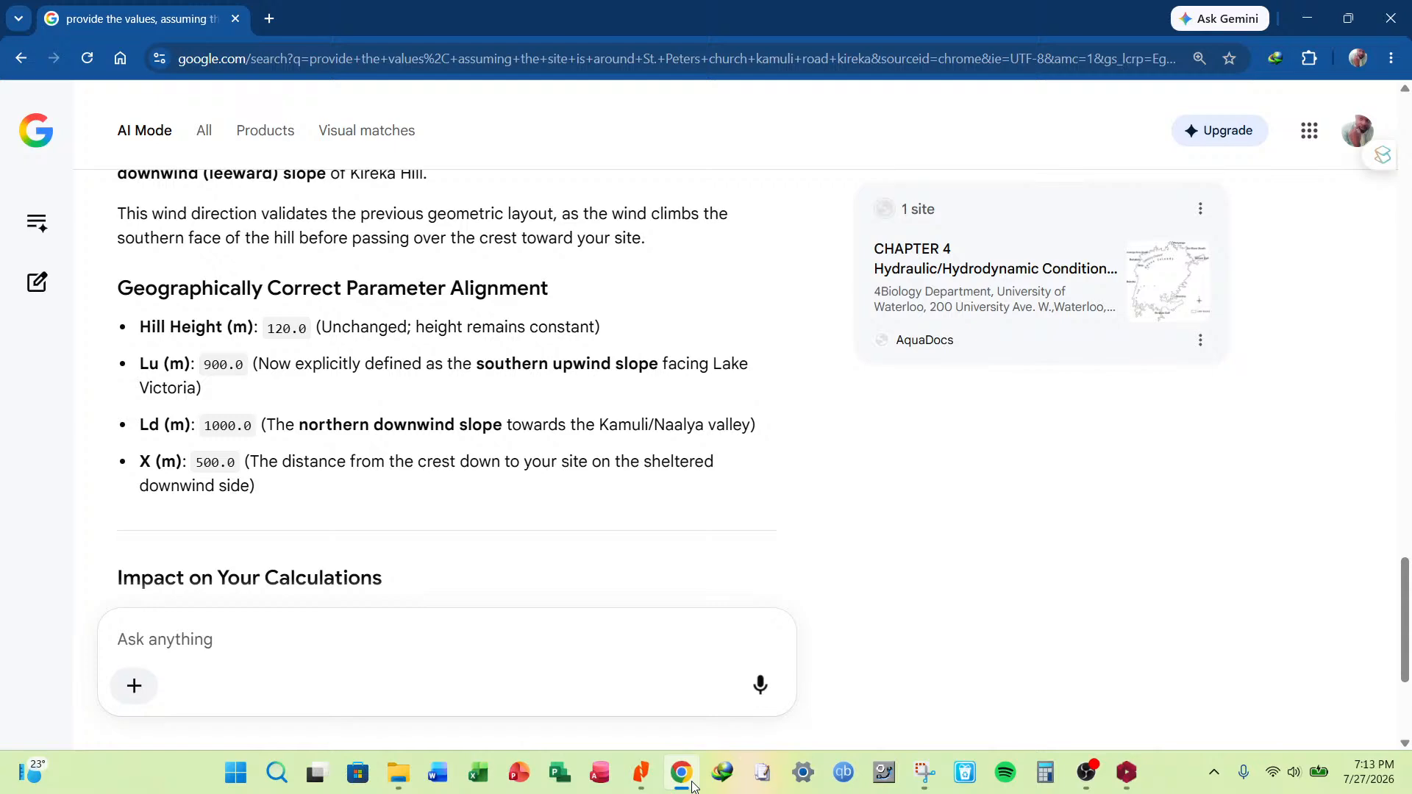
{"action": "left_click", "coordinate": [691, 785]}
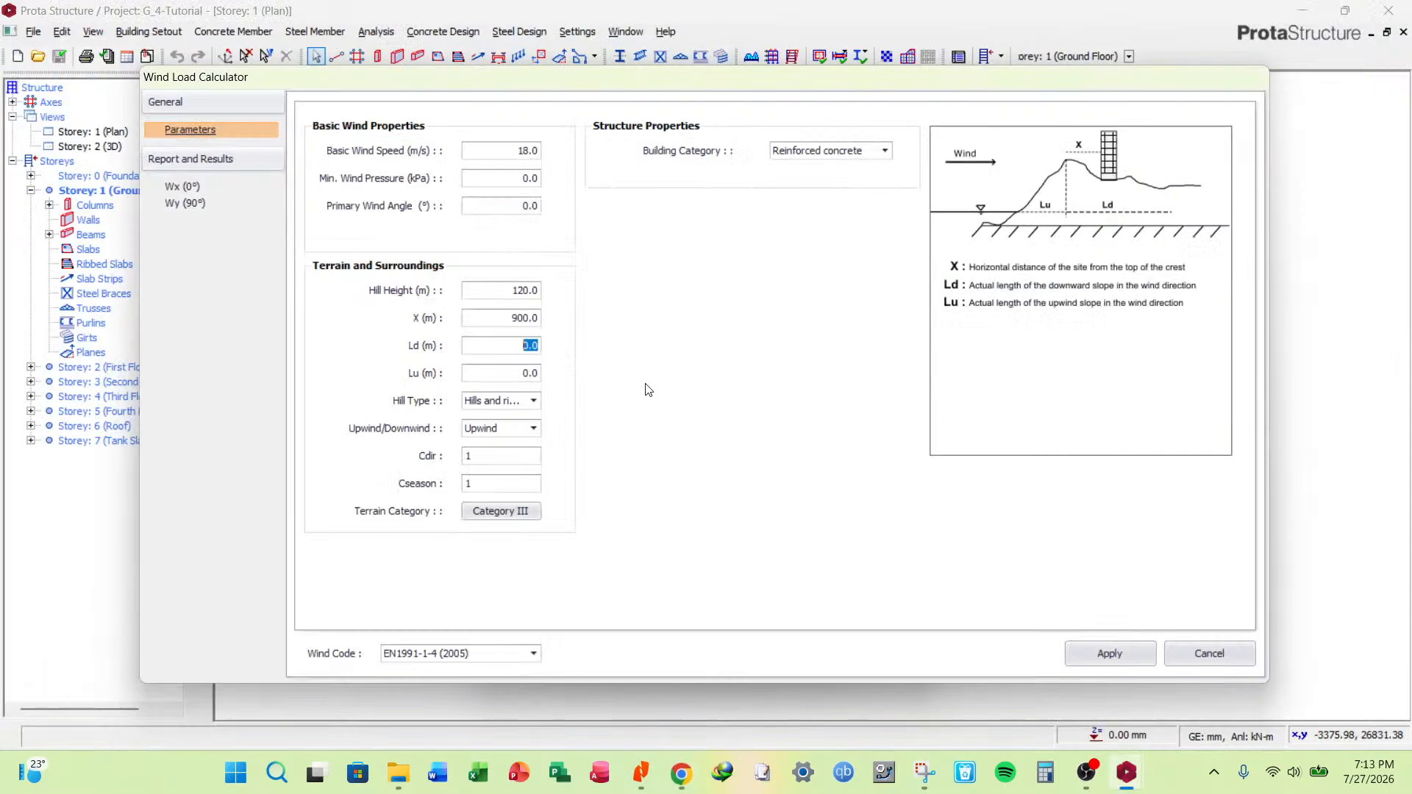
{"action": "type", "text": "1000"}
{"action": "key", "text": "Tab"}
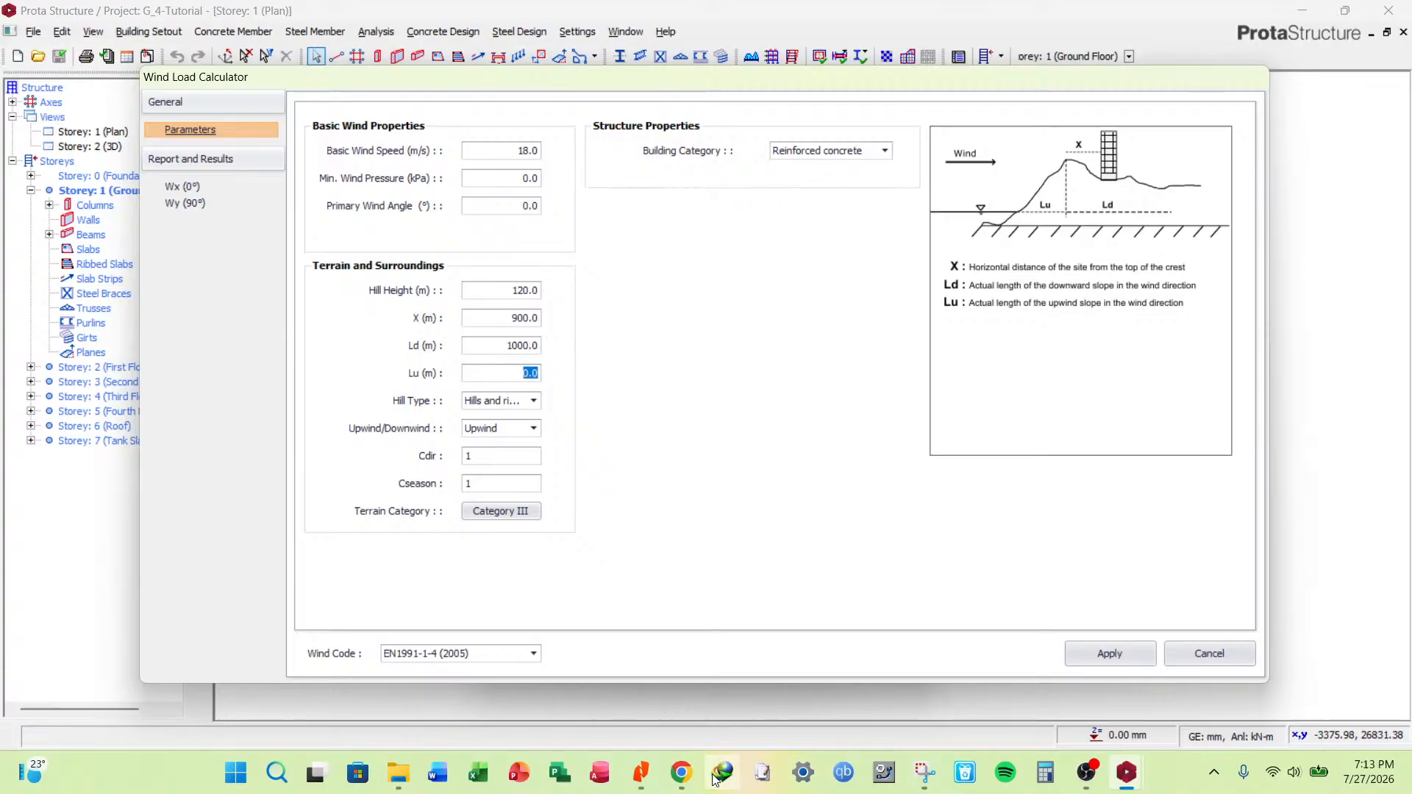
Look up the upwind slope length in the AI answer and set Lu to 900 m in the wind calculator.
{"action": "left_click", "coordinate": [687, 782]}
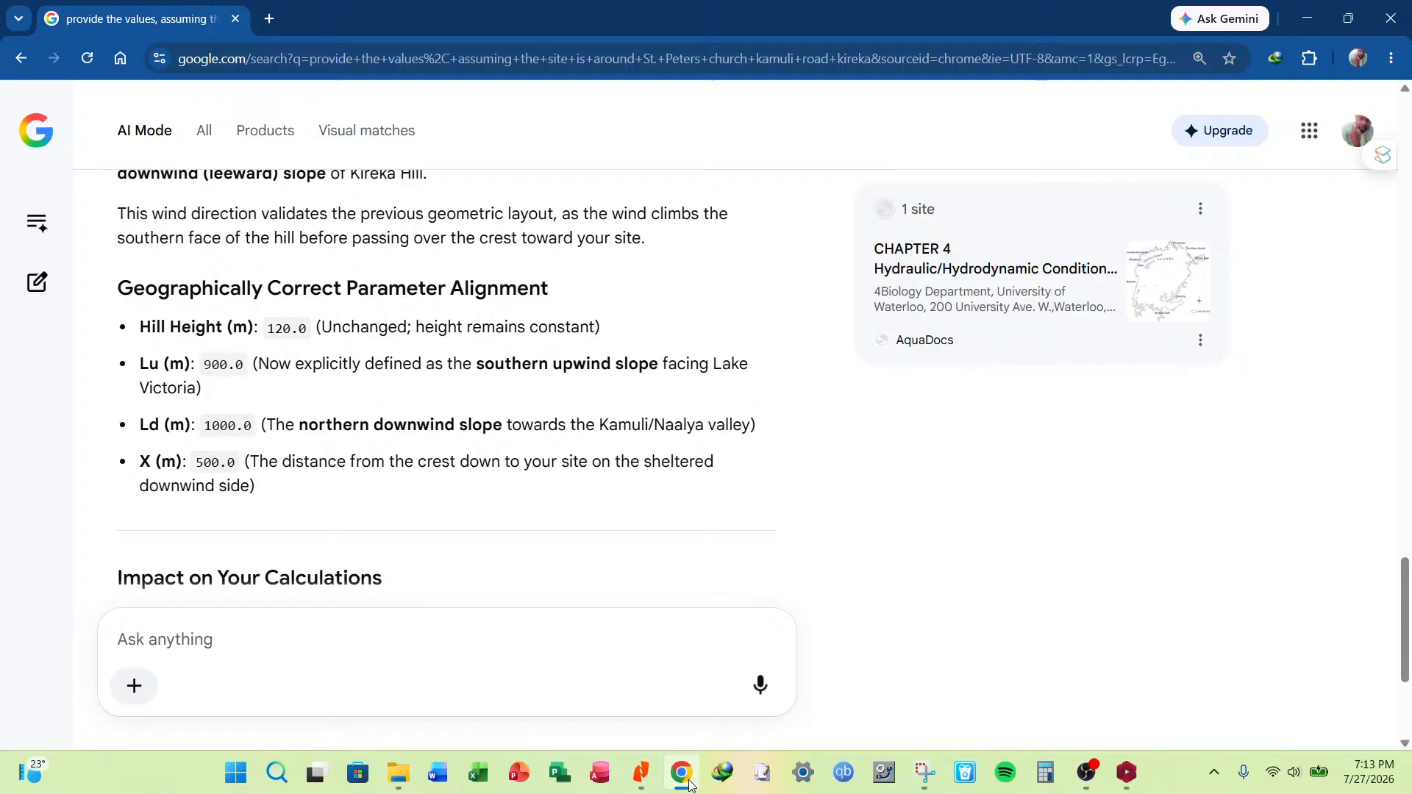
{"action": "left_click", "coordinate": [688, 782]}
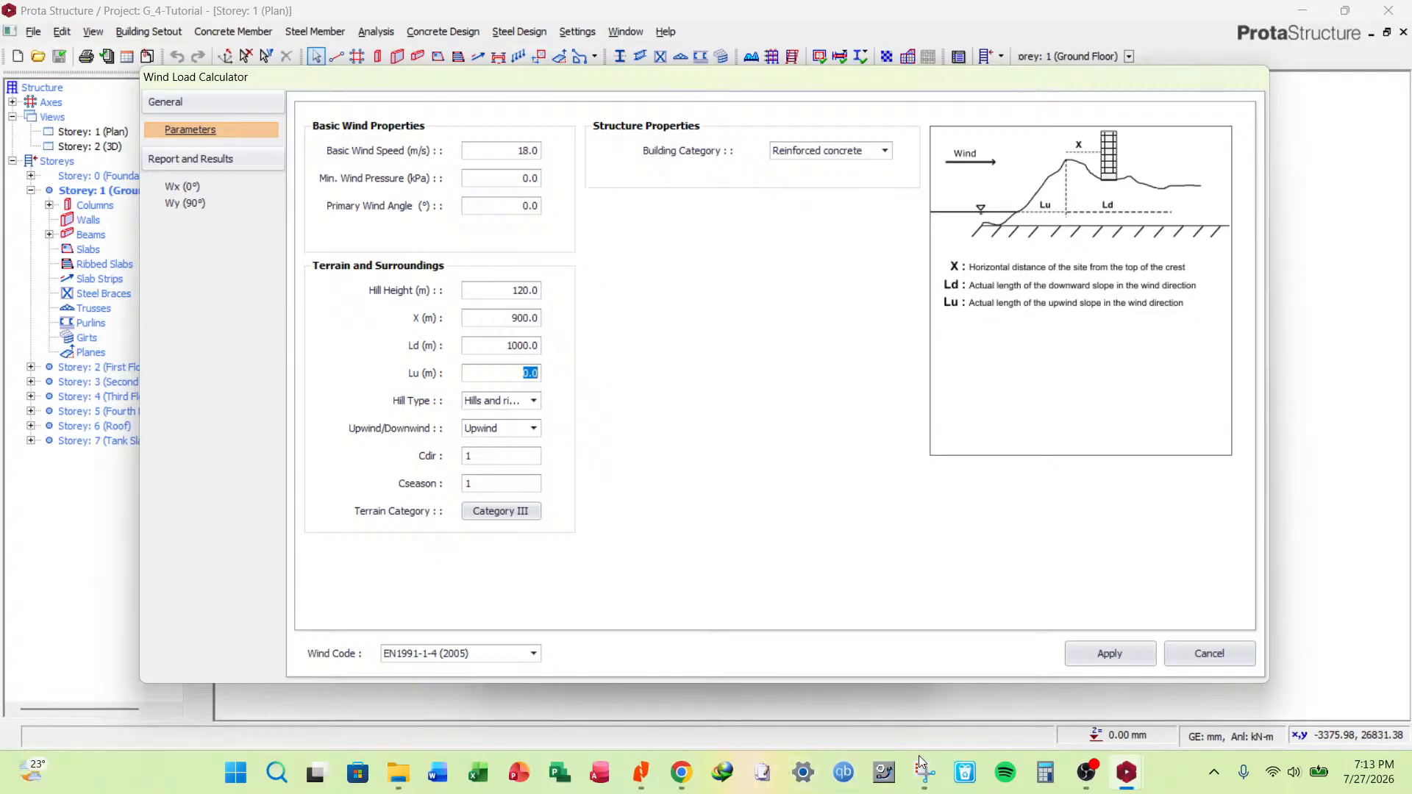
{"action": "left_click", "coordinate": [688, 779]}
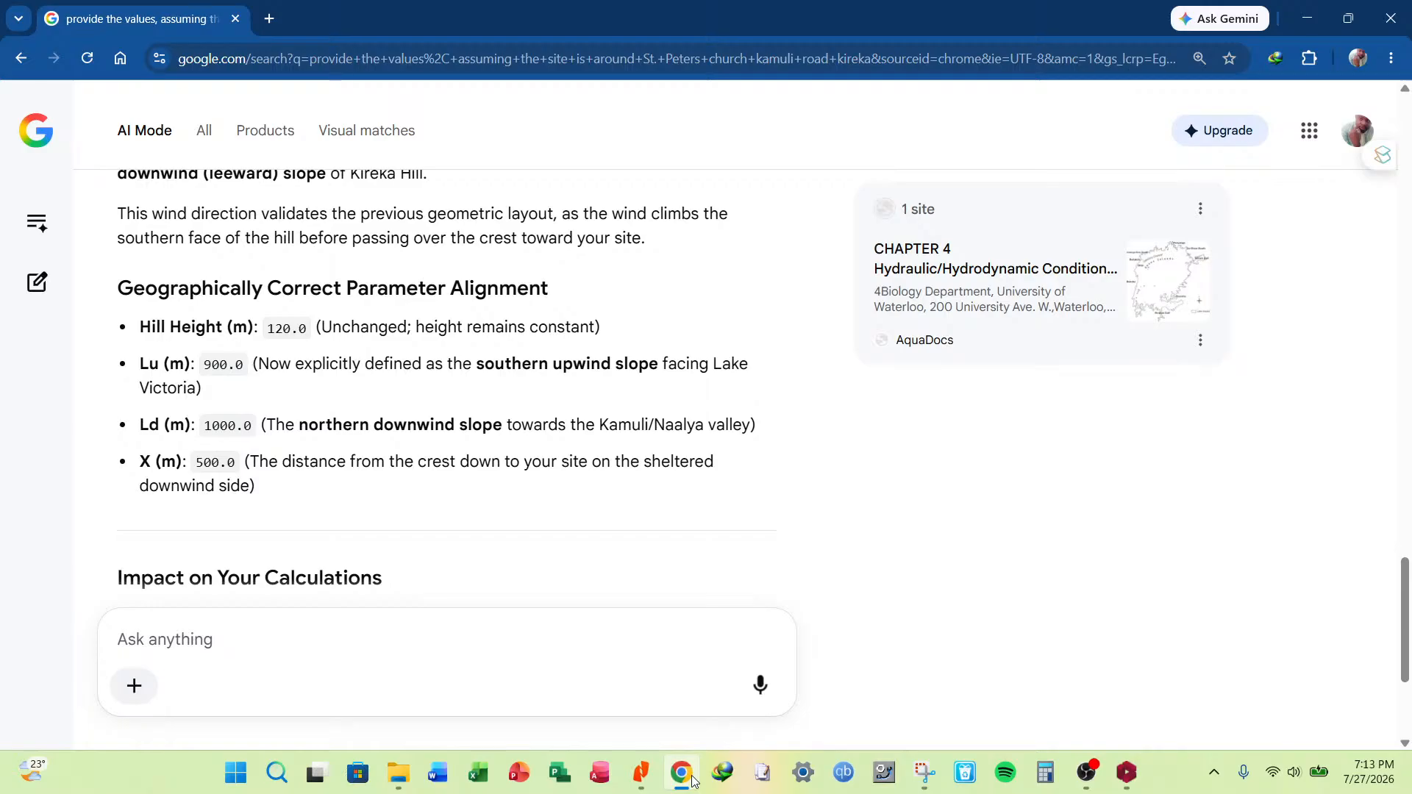
{"action": "left_click", "coordinate": [690, 778]}
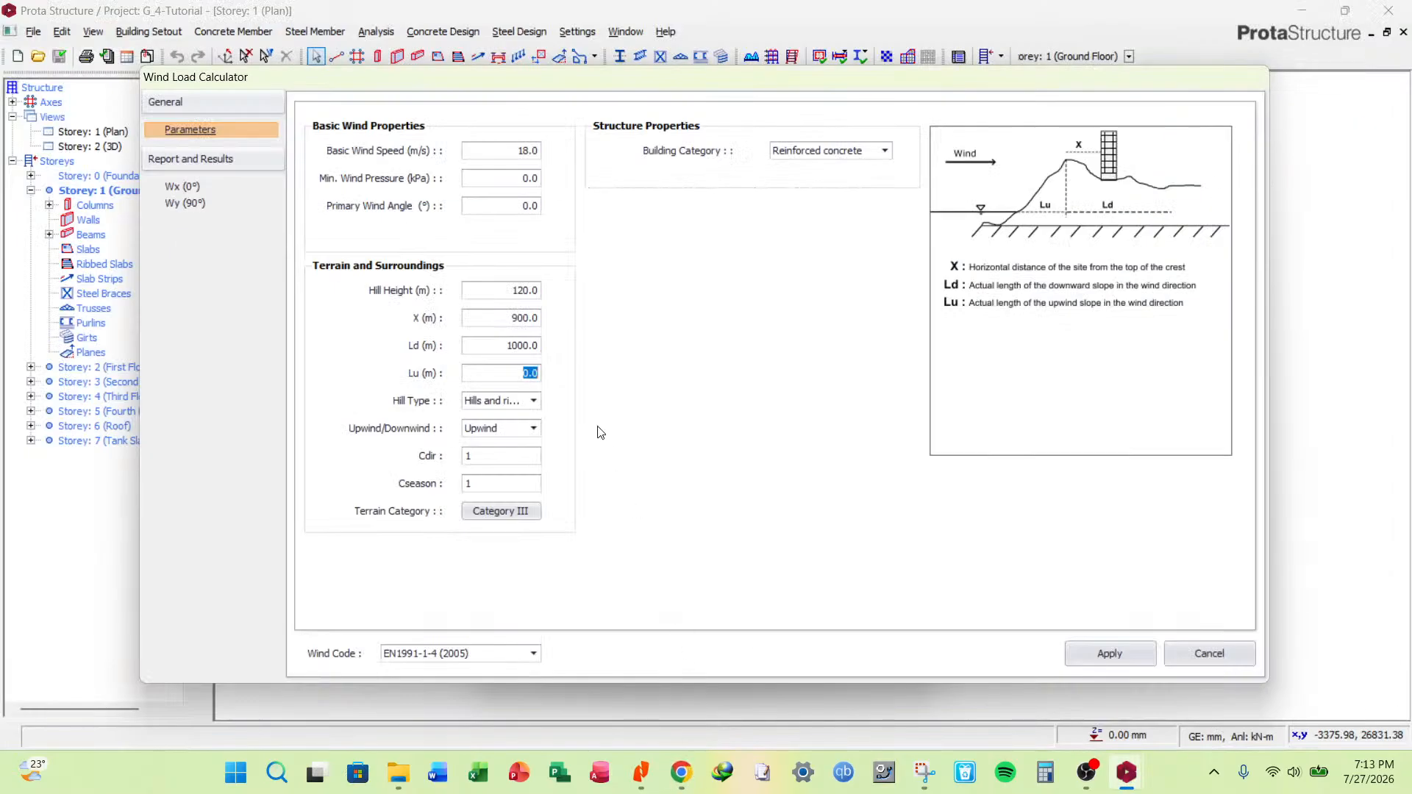
{"action": "type", "text": "900.0"}
Recheck the AI answer, correct the X distance to its recommended crest-to-site value, and open the Wx (0°) wind load results.
{"action": "double_click", "coordinate": [507, 342]}
{"action": "left_click", "coordinate": [682, 774]}
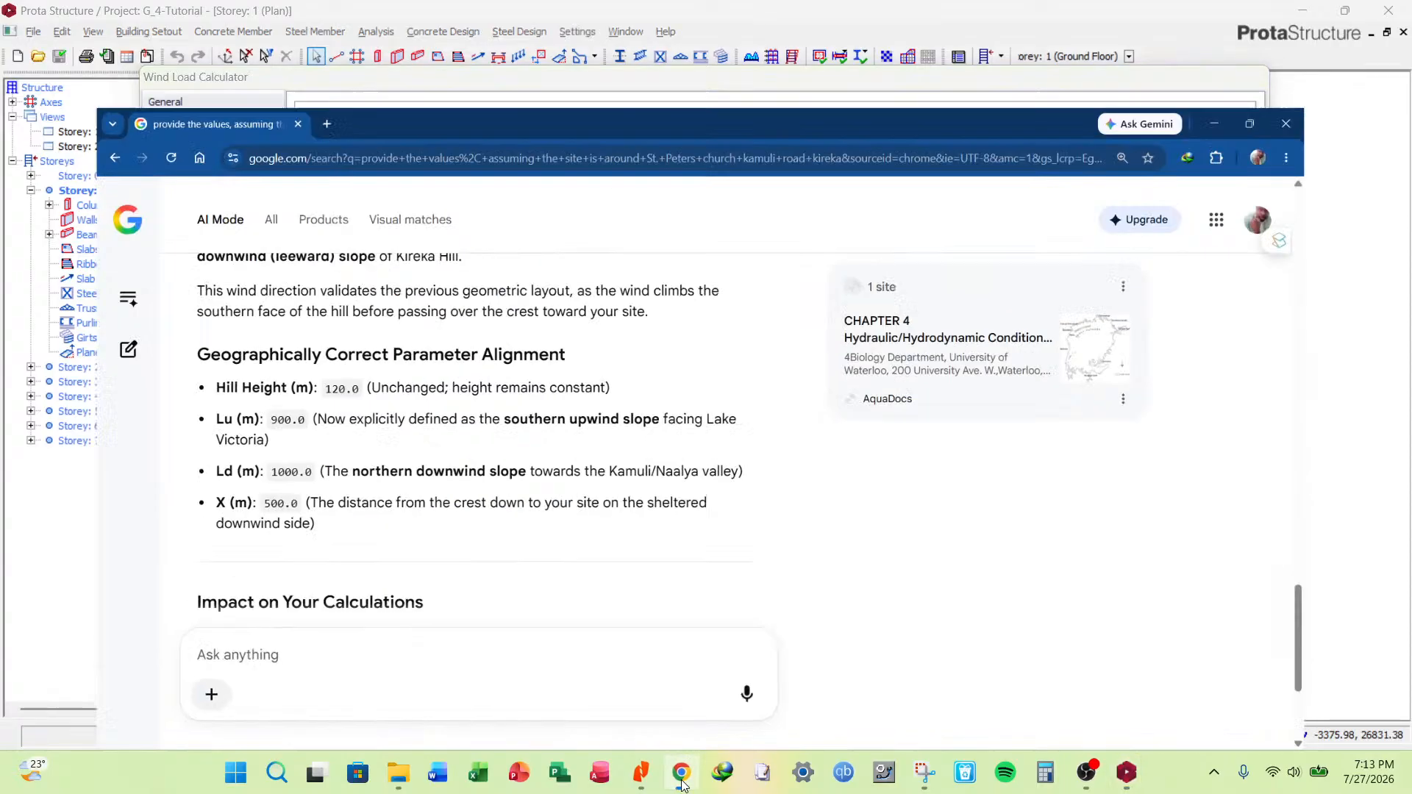
{"action": "left_click", "coordinate": [682, 774]}
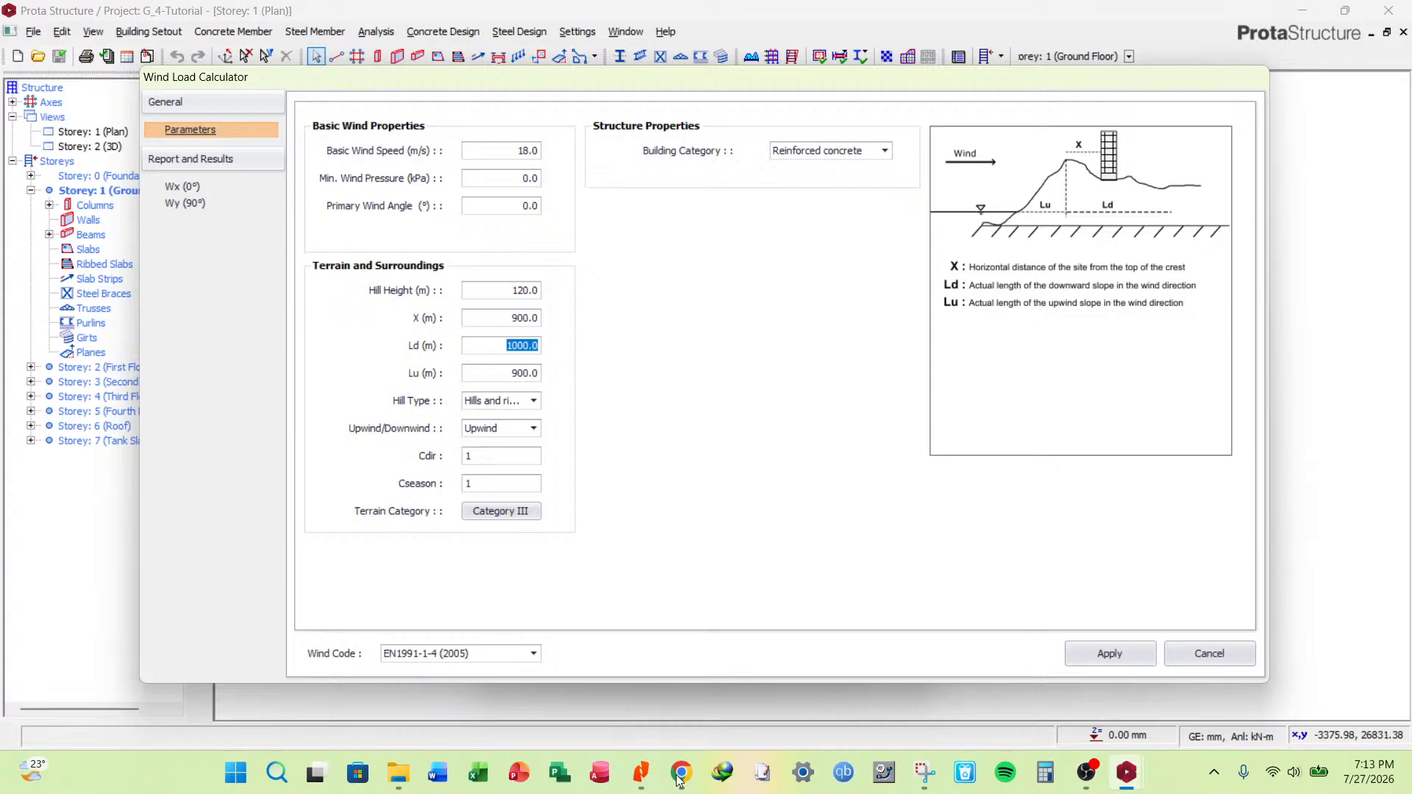
{"action": "left_click", "coordinate": [681, 774]}
{"action": "left_click", "coordinate": [681, 776]}
{"action": "double_click", "coordinate": [498, 315]}
{"action": "type", "text": "5"}
{"action": "double_click", "coordinate": [522, 349]}
{"action": "left_click", "coordinate": [183, 190]}
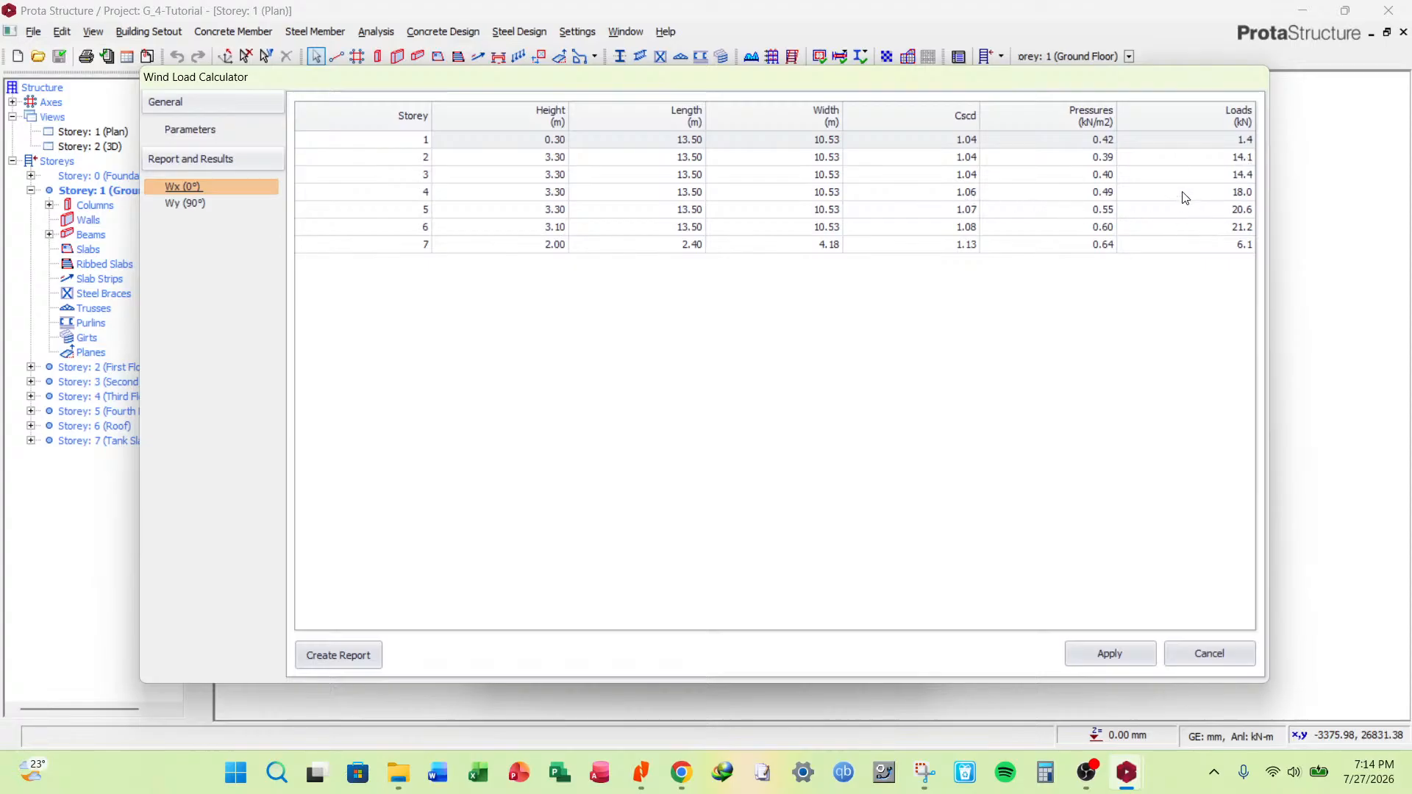
Review the Wx (0°) and Wy (90°) storey wind load results and apply them to the storey loads.
{"action": "left_click", "coordinate": [1251, 144]}
{"action": "left_click", "coordinate": [1246, 157]}
{"action": "left_click", "coordinate": [1244, 175]}
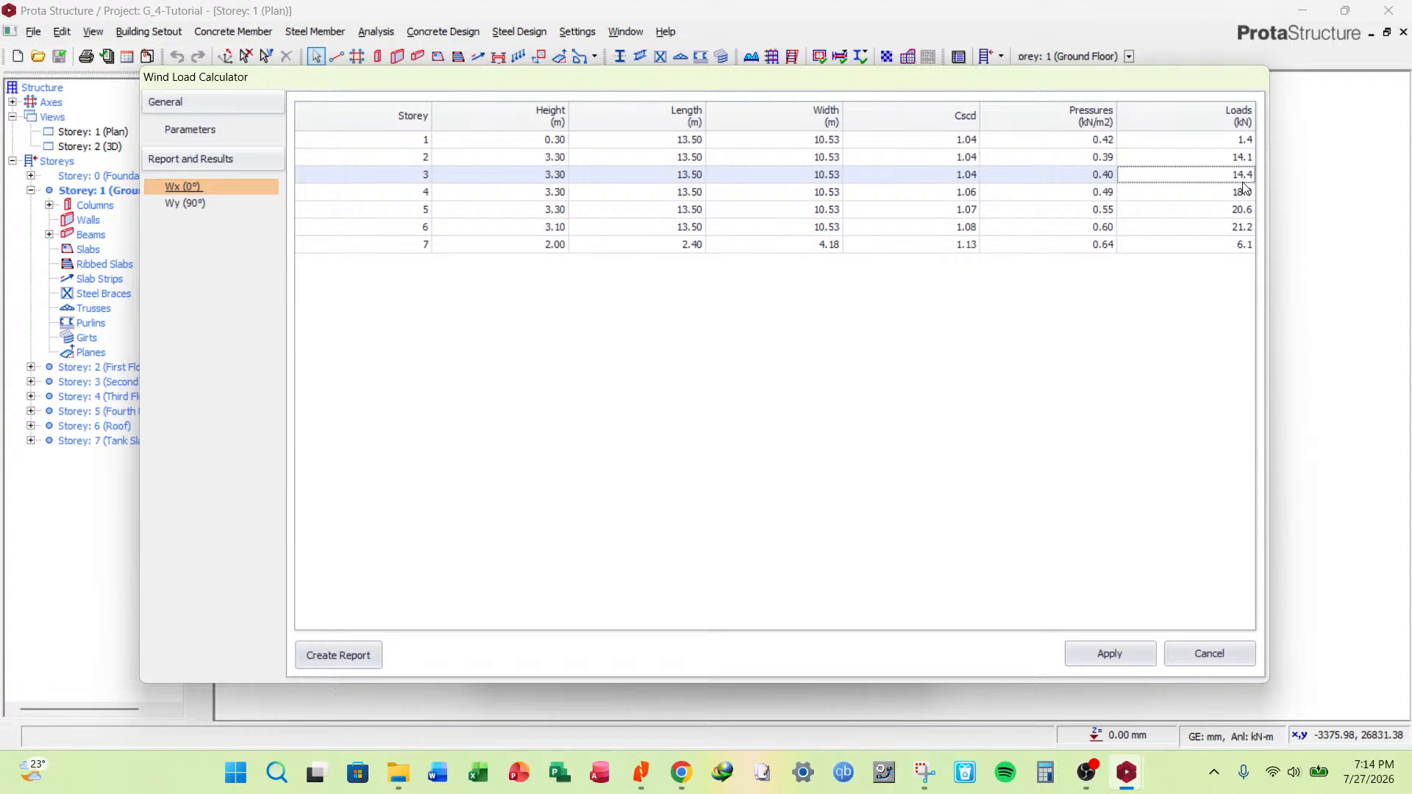
{"action": "left_click", "coordinate": [1242, 245]}
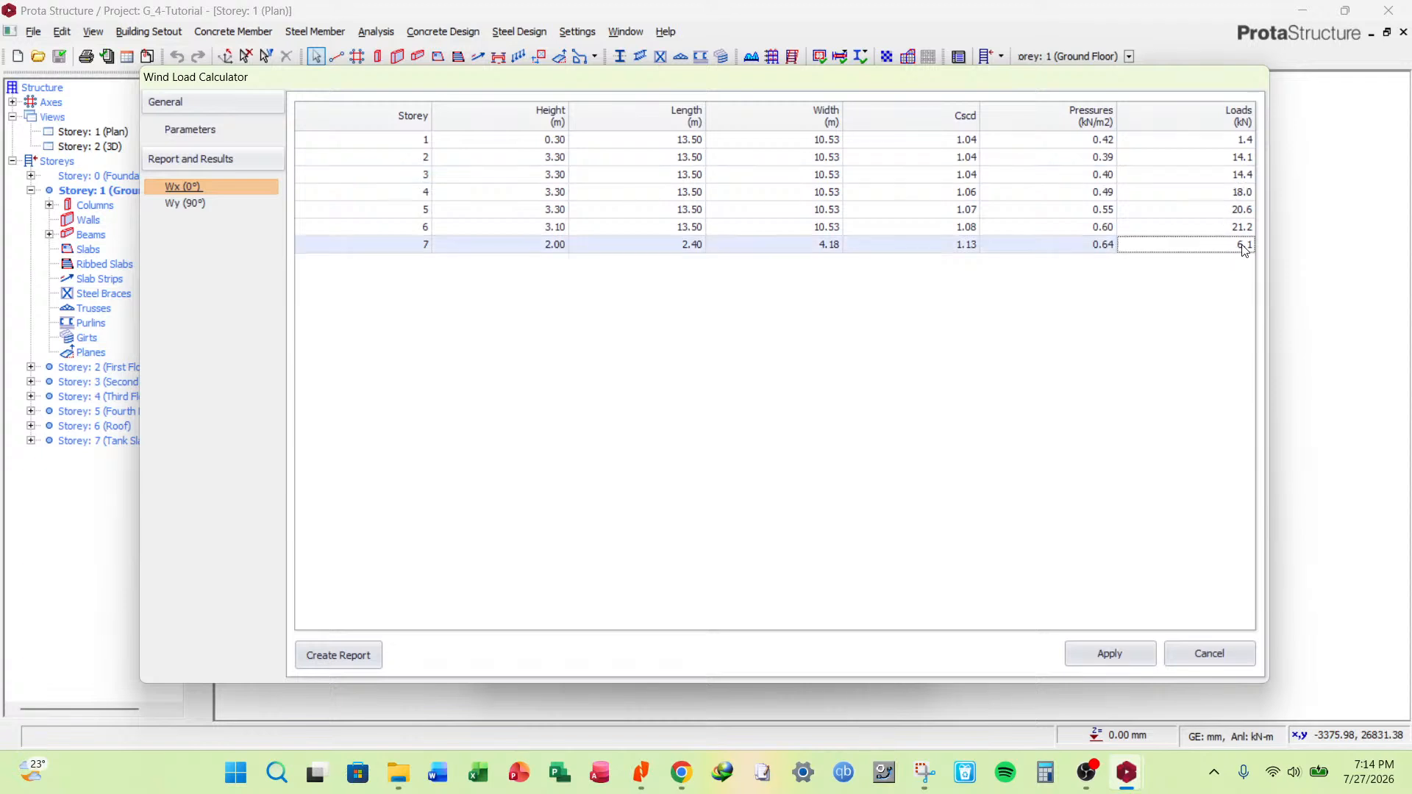
{"action": "left_click", "coordinate": [187, 205]}
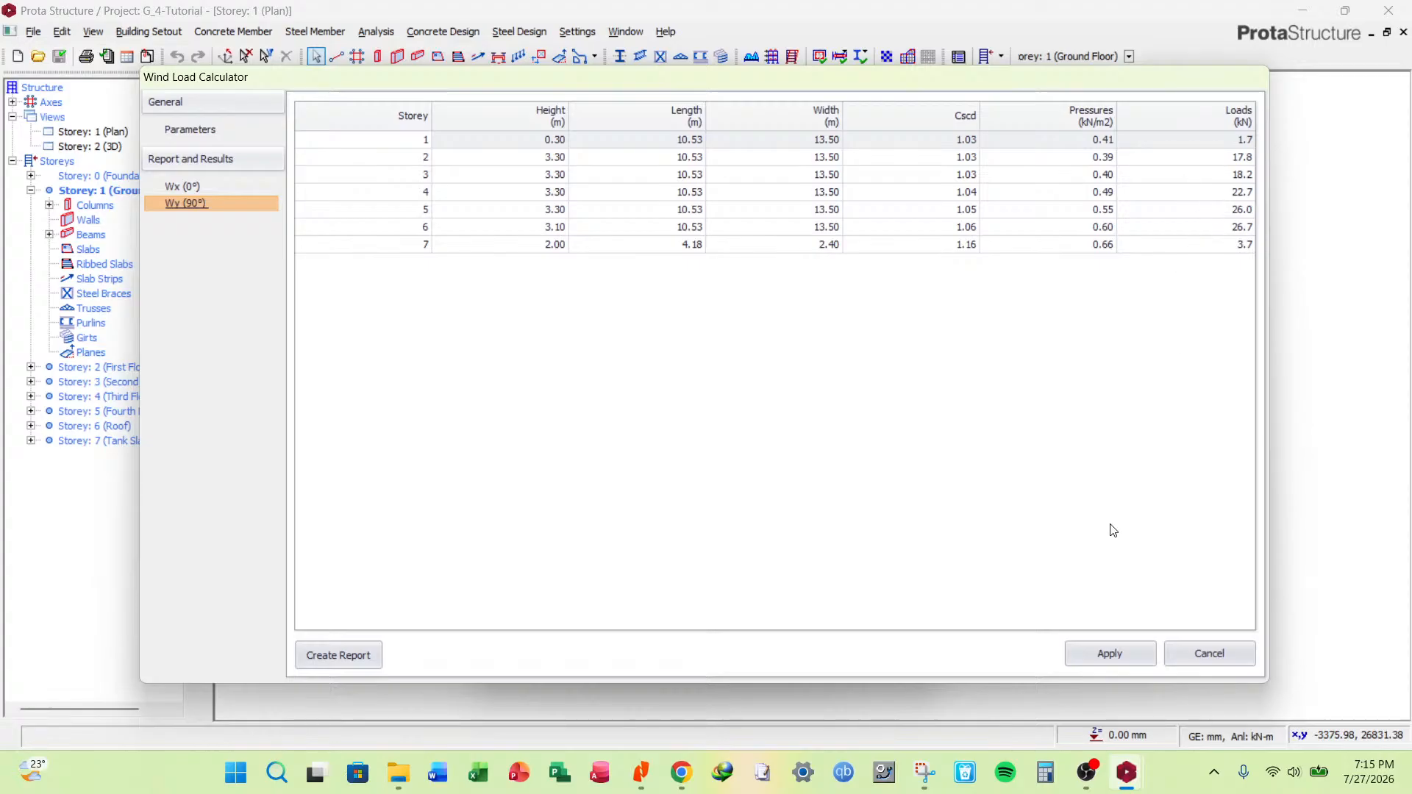
{"action": "left_click", "coordinate": [1110, 656]}
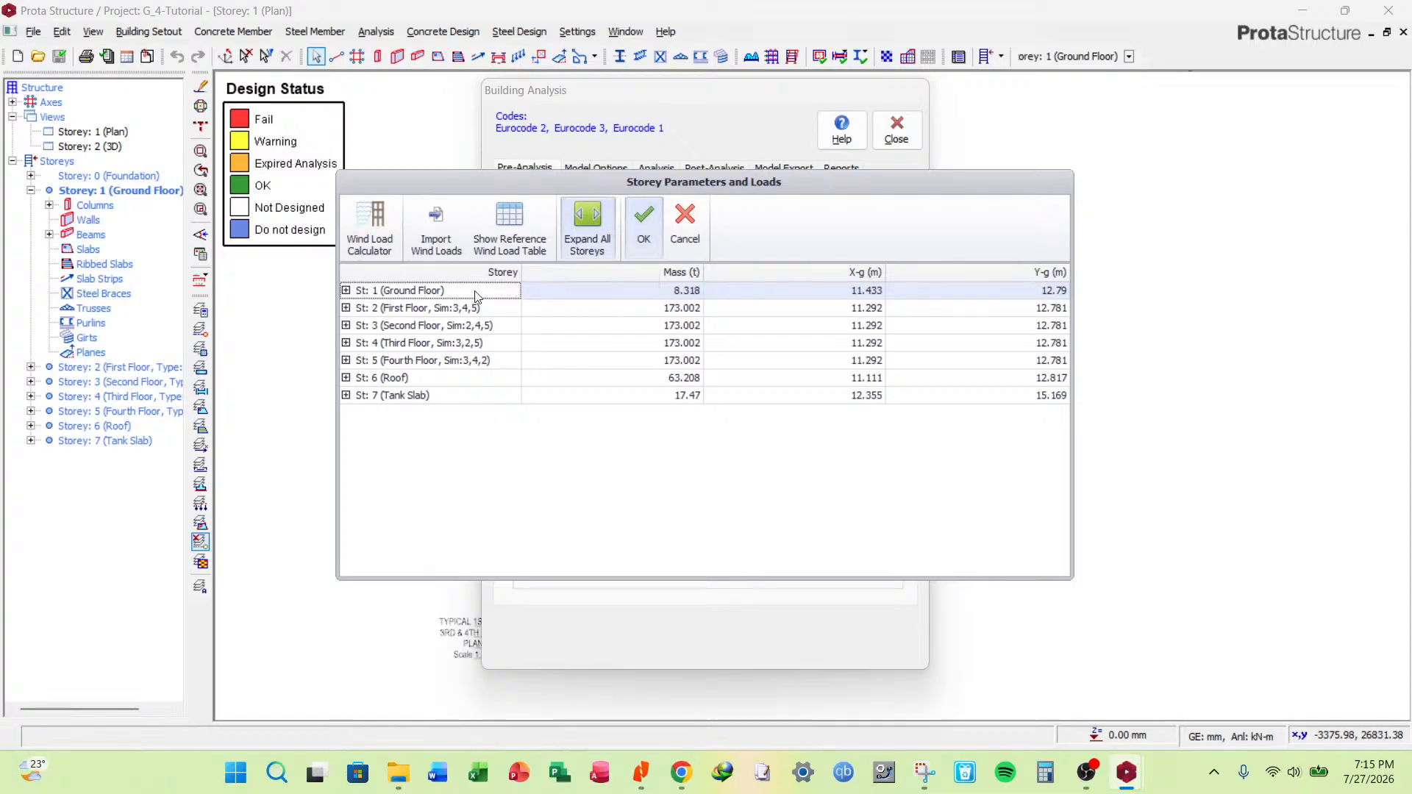
Examine the notional and wind load components assigned to the individual storeys, from Ground Floor up to Tank Slab.
{"action": "left_click", "coordinate": [346, 291]}
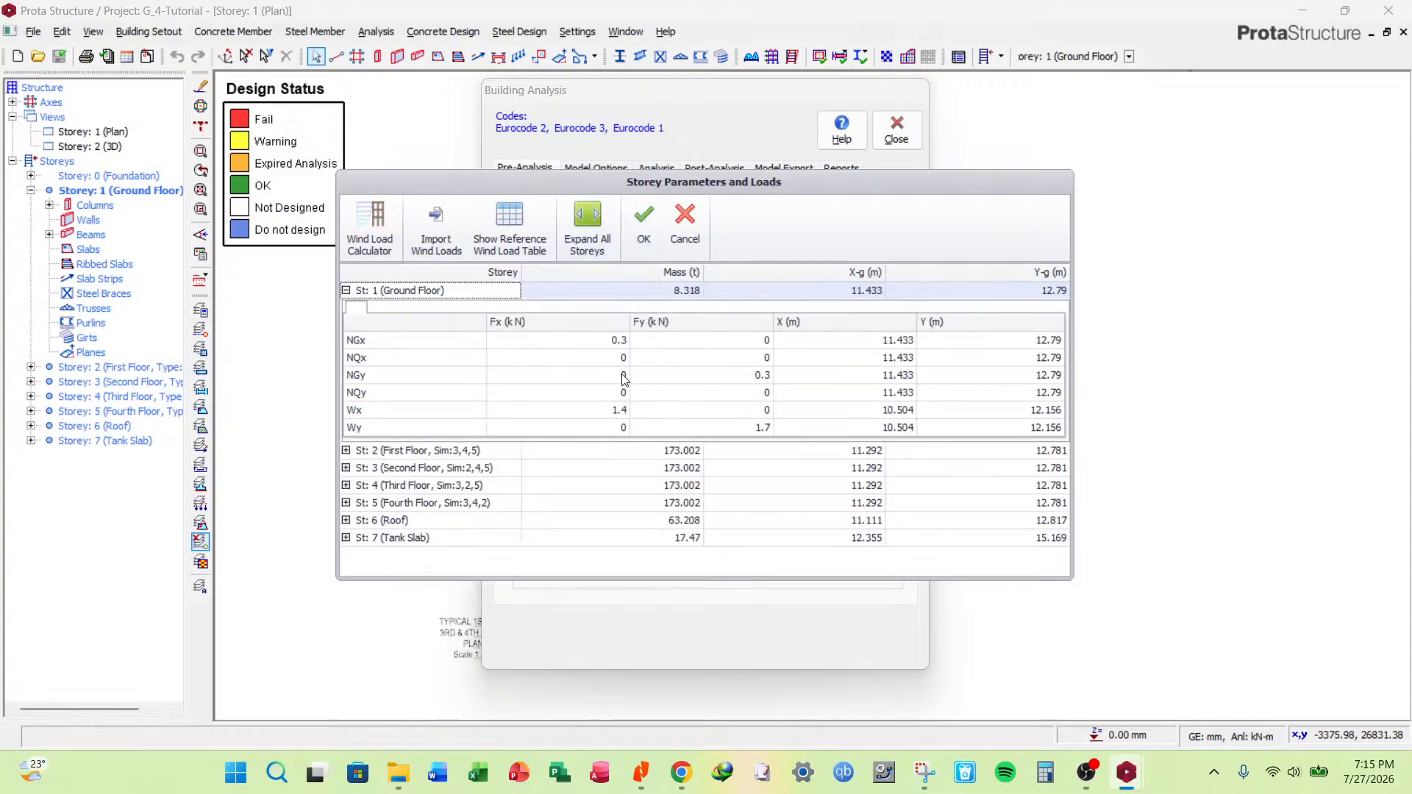
{"action": "left_click", "coordinate": [347, 451]}
{"action": "left_click", "coordinate": [344, 452]}
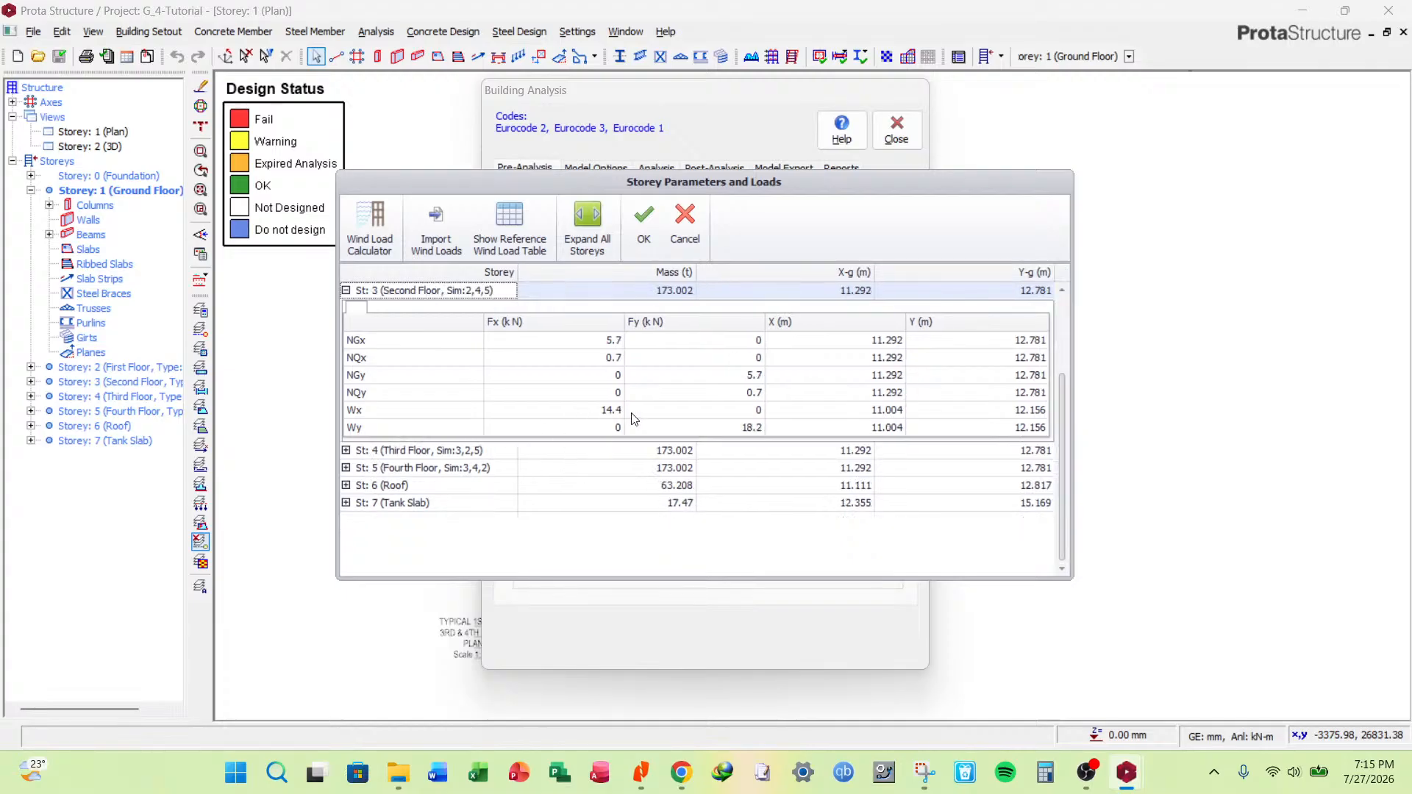
{"action": "left_click", "coordinate": [347, 451]}
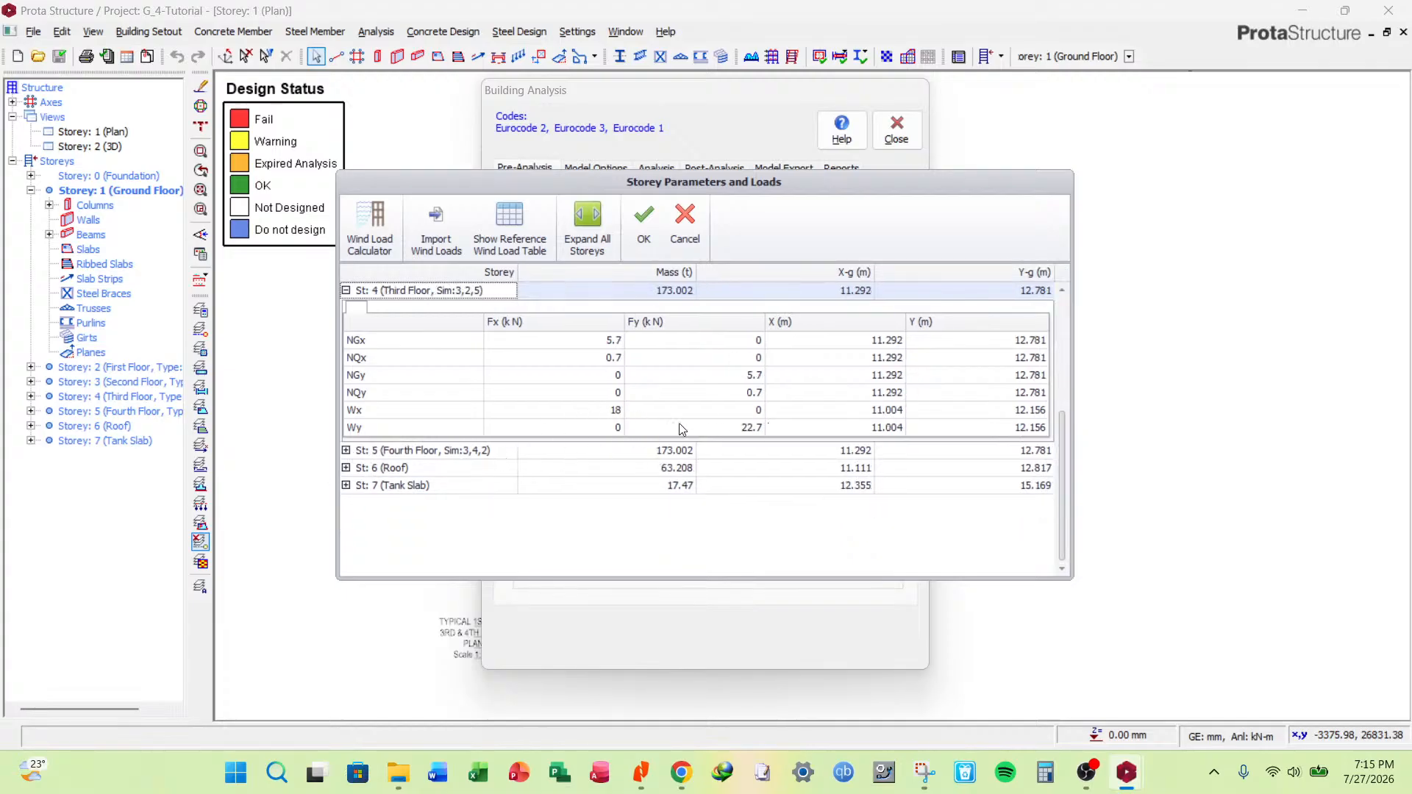
{"action": "left_click", "coordinate": [346, 452]}
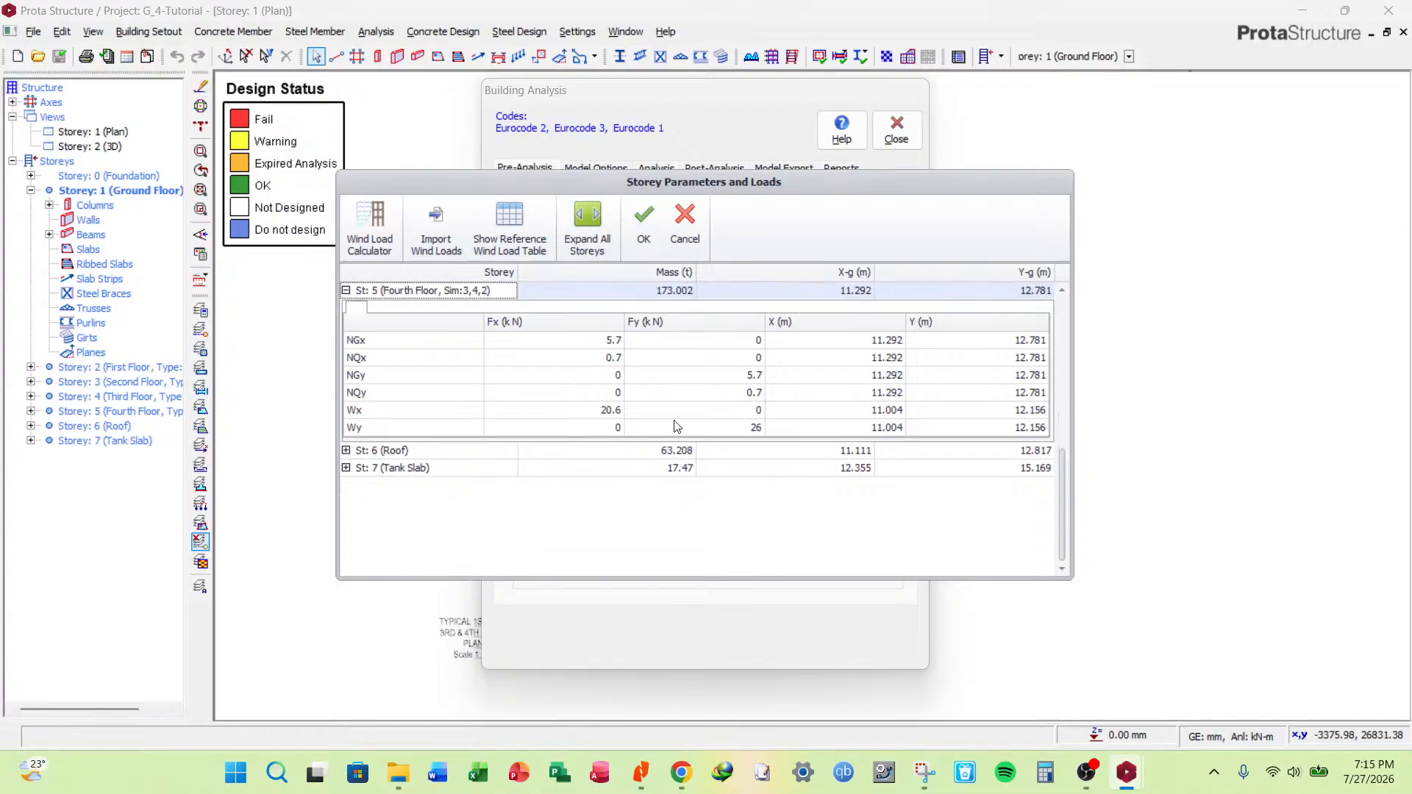
{"action": "left_click", "coordinate": [346, 451]}
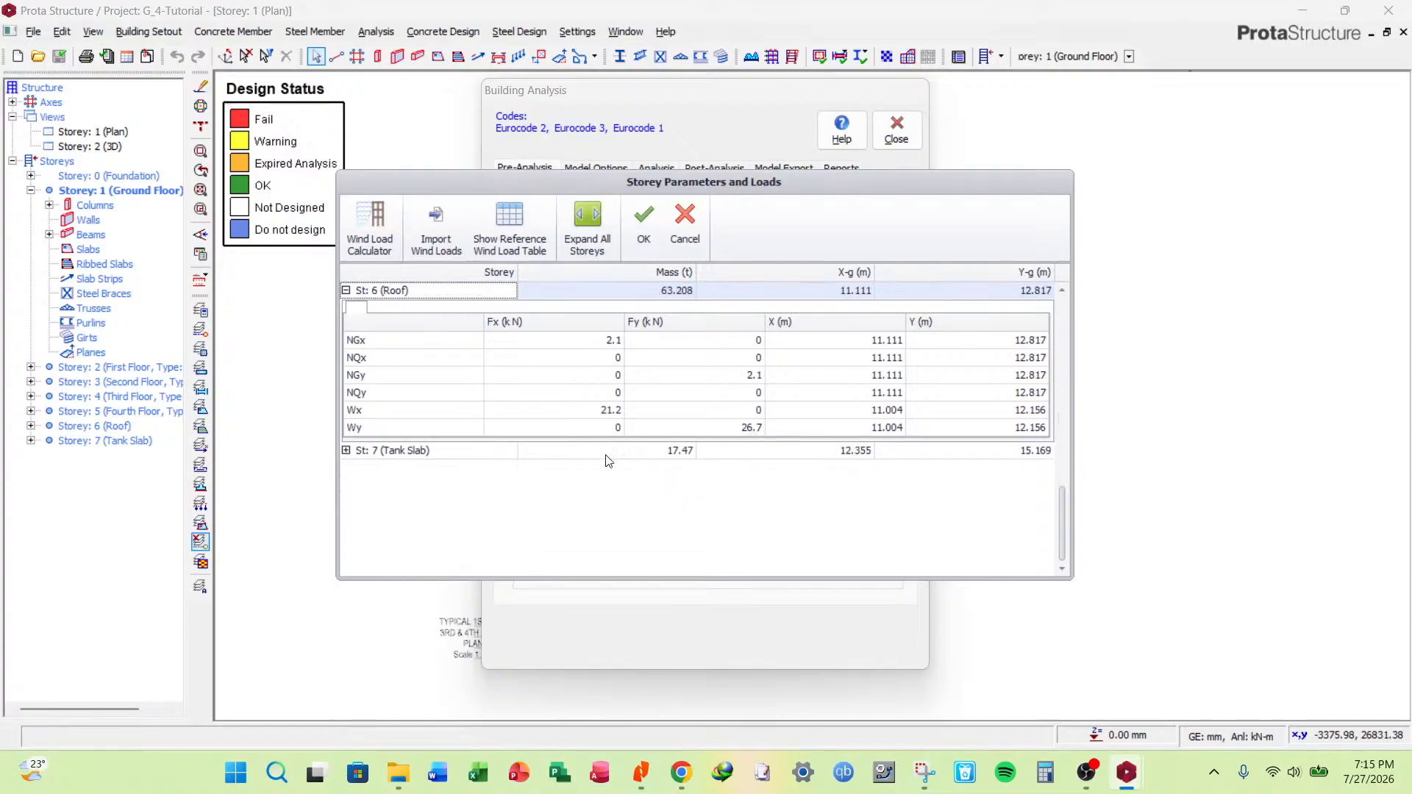
{"action": "left_click", "coordinate": [346, 451]}
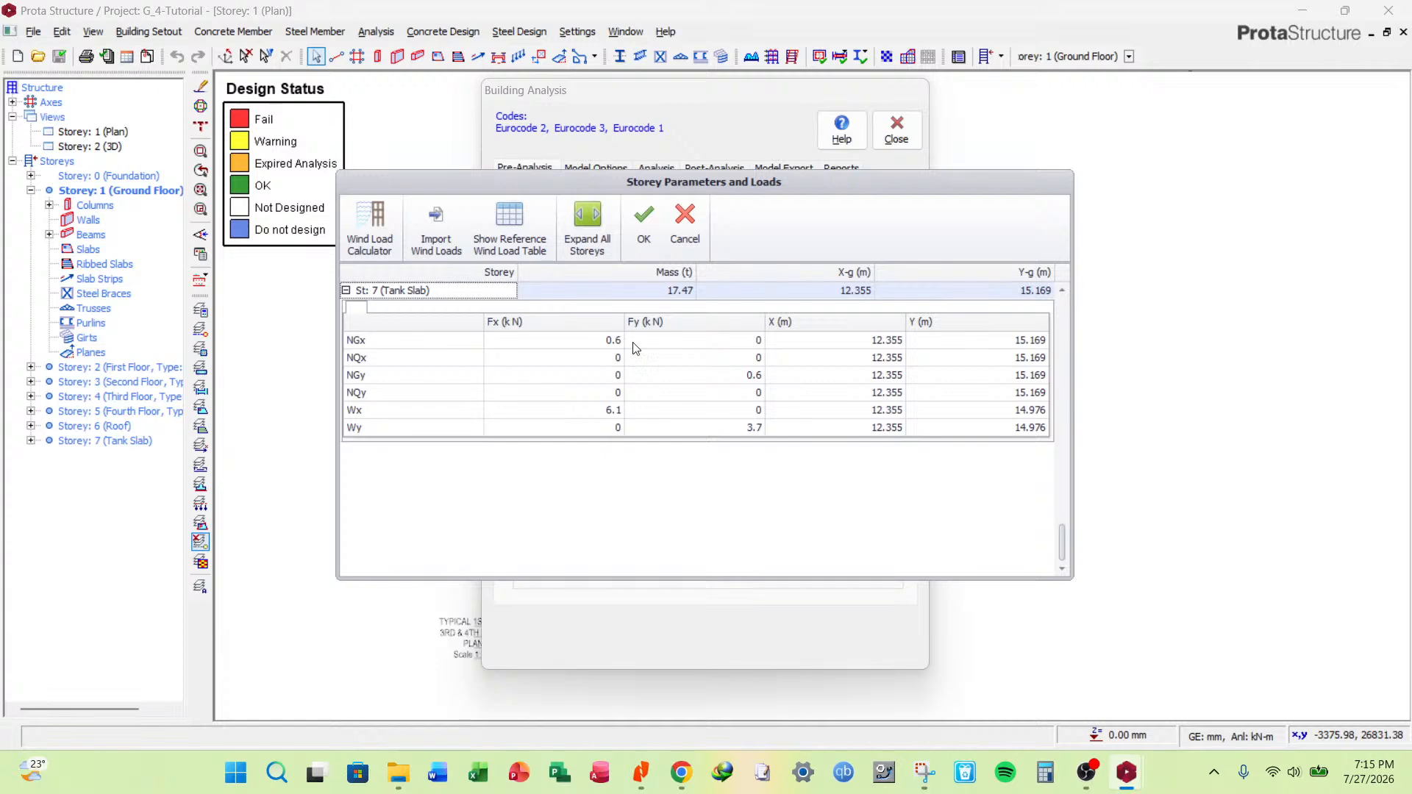
Accept the storey parameters and loads, leave the building analysis, and save the project.
{"action": "left_click", "coordinate": [644, 225]}
{"action": "left_click", "coordinate": [897, 131]}
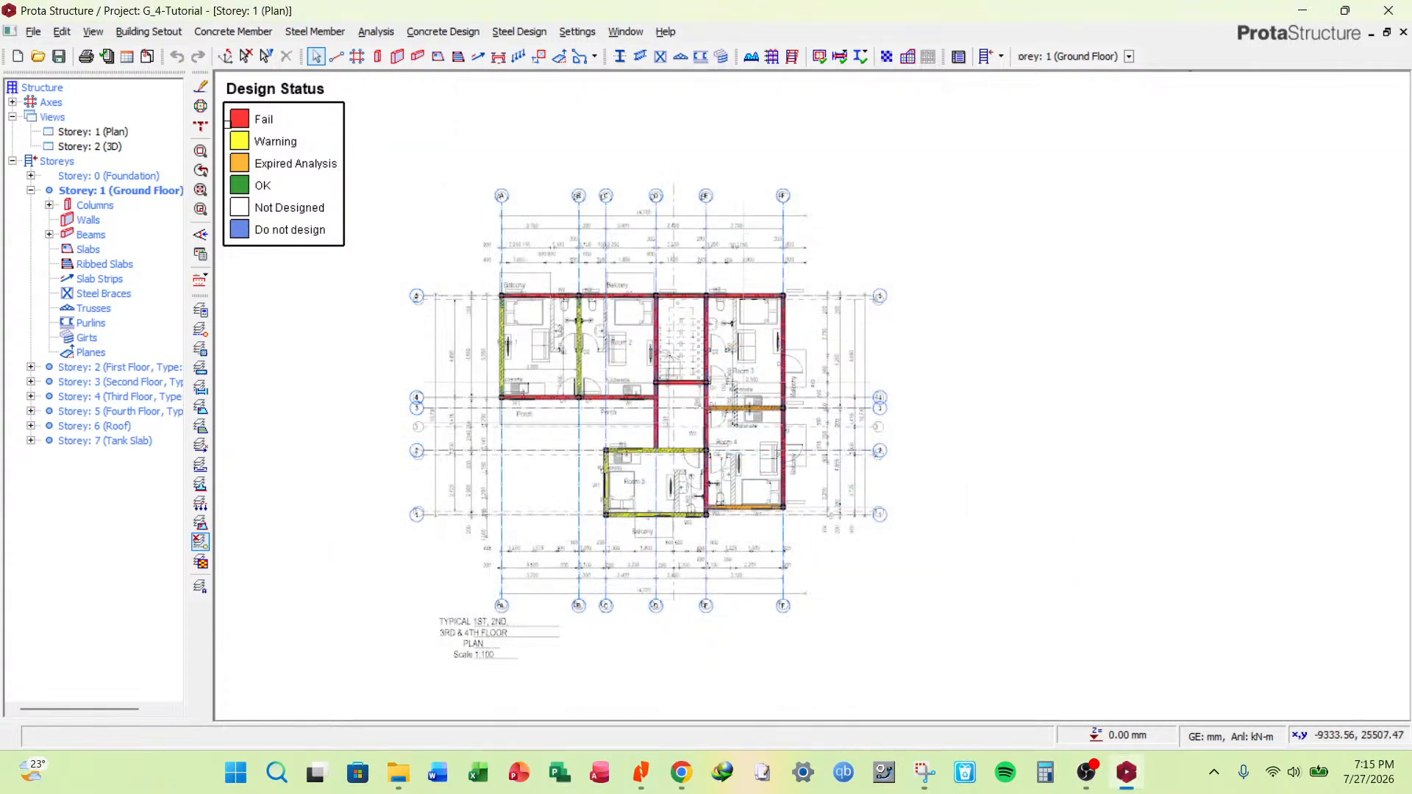
{"action": "left_click", "coordinate": [58, 57]}
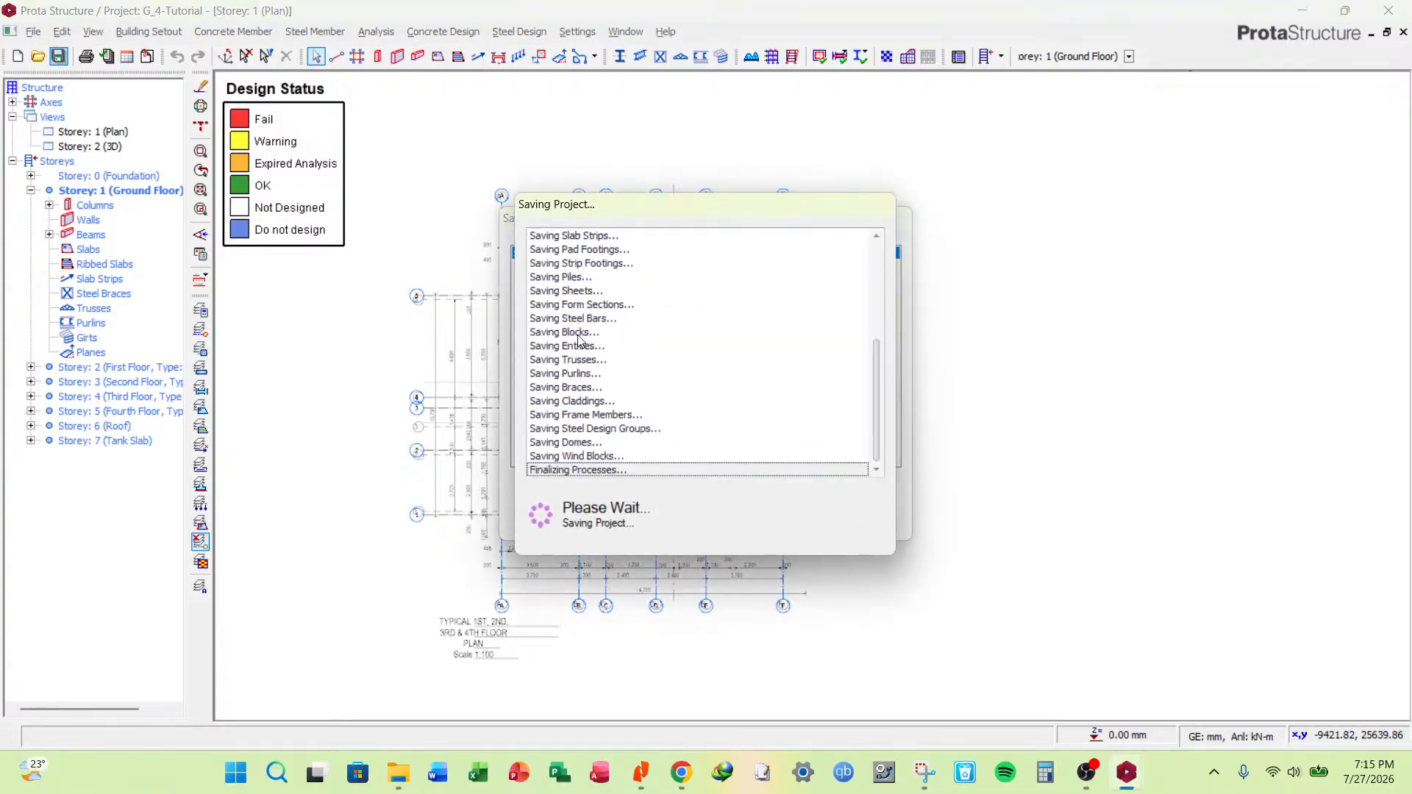
Open the storey definitions for editing and set the 1st Storey Bottom Level to -1500 mm.
{"action": "scroll", "coordinate": [583, 334], "scroll_direction": "up", "scroll_amount": 3}
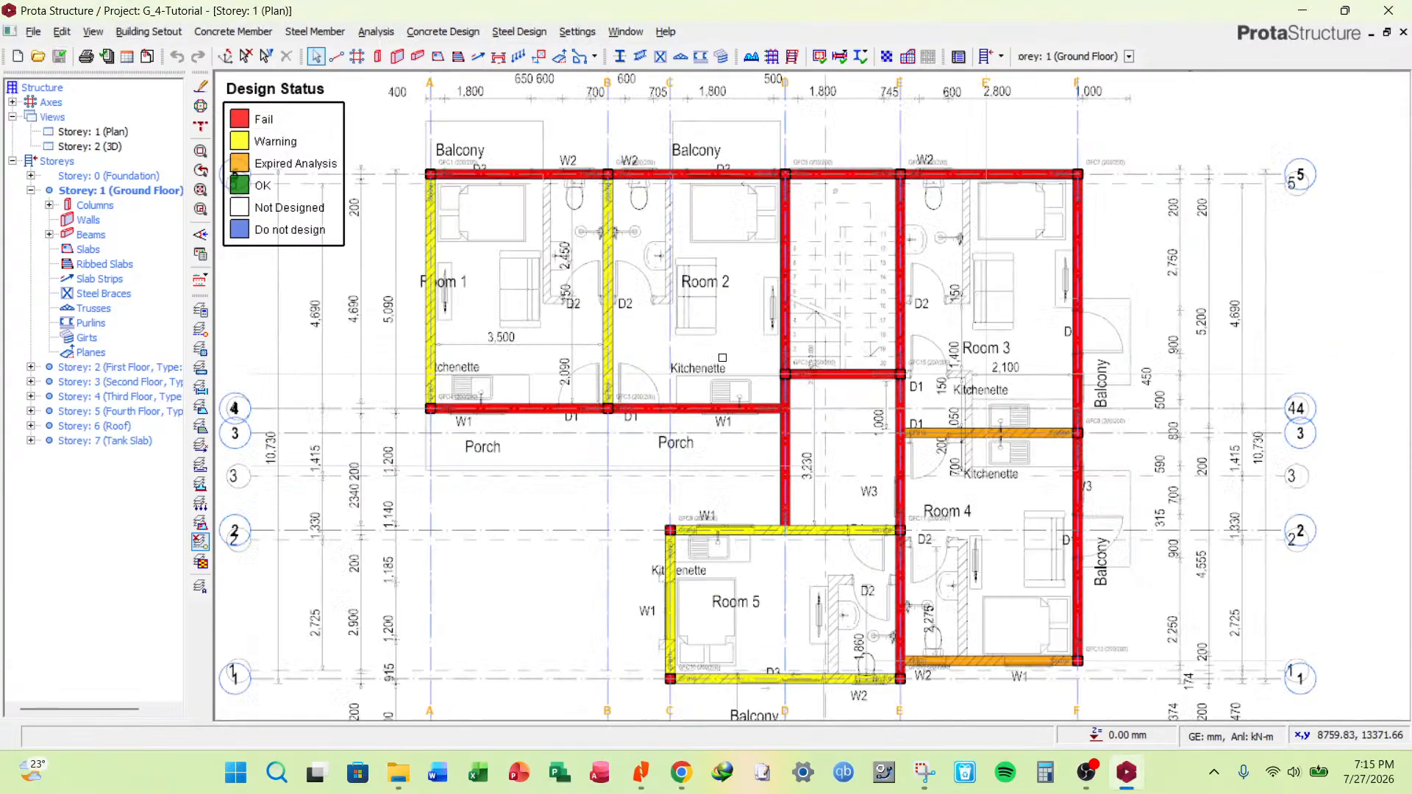
{"action": "scroll", "coordinate": [688, 344], "scroll_direction": "down", "scroll_amount": 3}
{"action": "scroll", "coordinate": [688, 344], "scroll_direction": "up", "scroll_amount": 4}
{"action": "scroll", "coordinate": [652, 372], "scroll_direction": "down", "scroll_amount": 4}
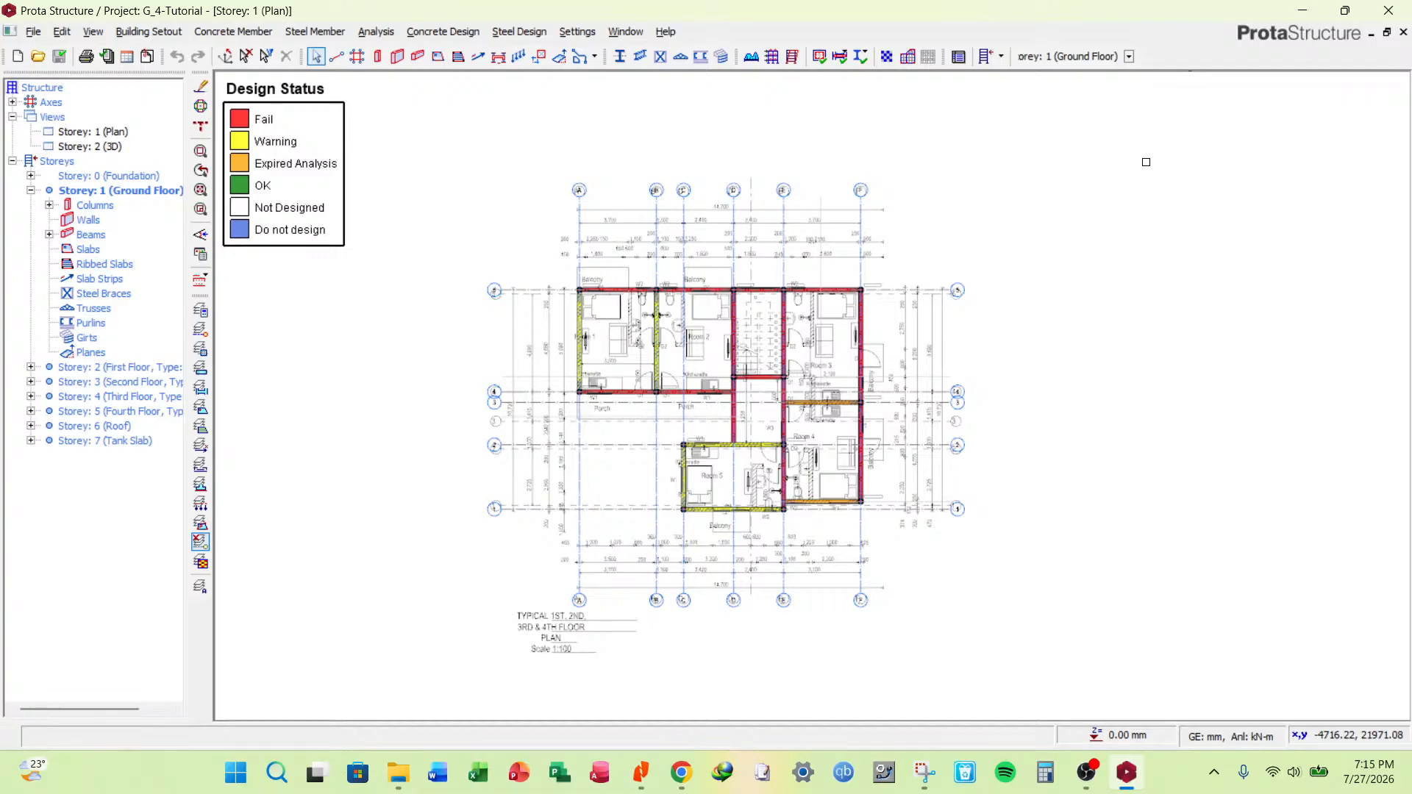
{"action": "left_click", "coordinate": [992, 57]}
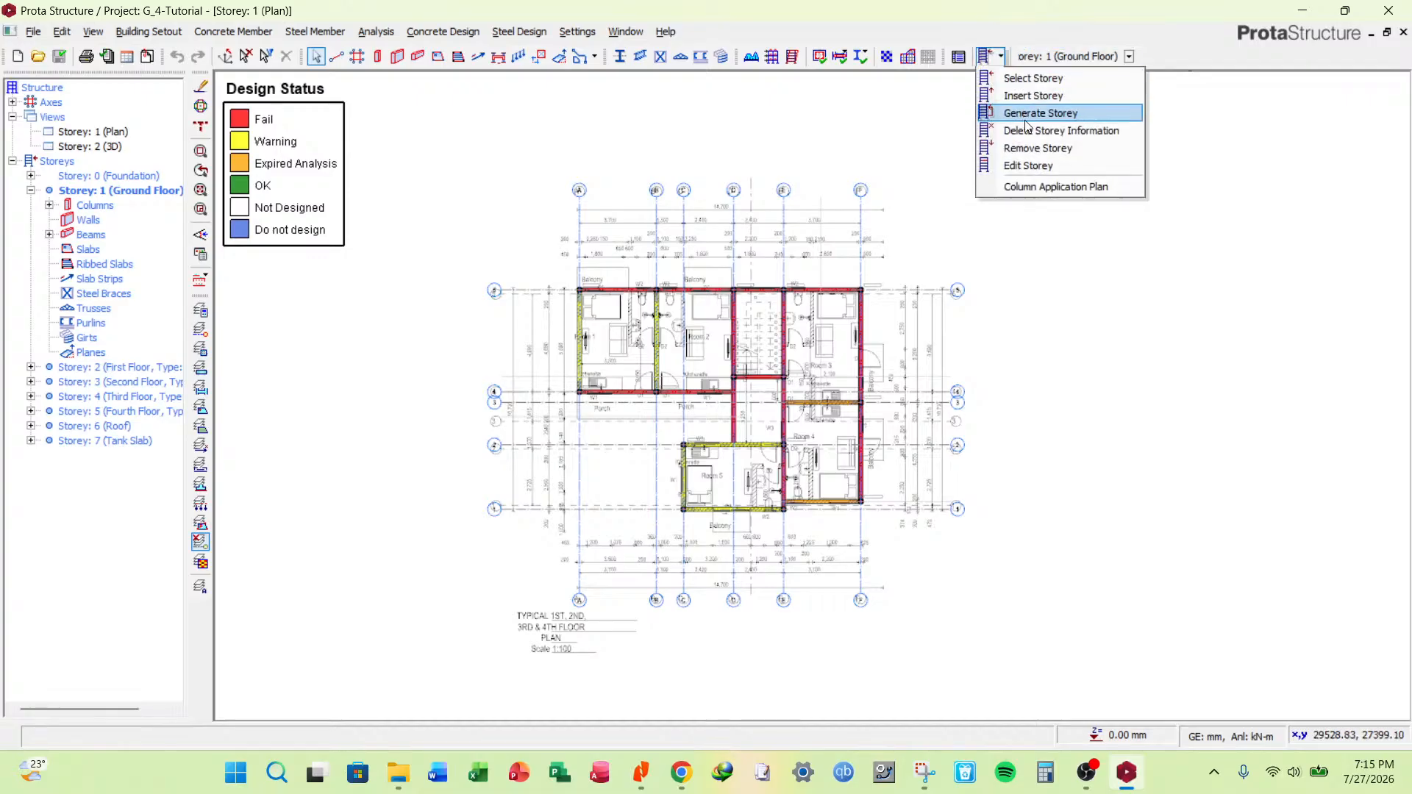
{"action": "left_click", "coordinate": [1025, 167]}
{"action": "left_click_drag", "start_coordinate": [1027, 421], "coordinate": [1116, 424]}
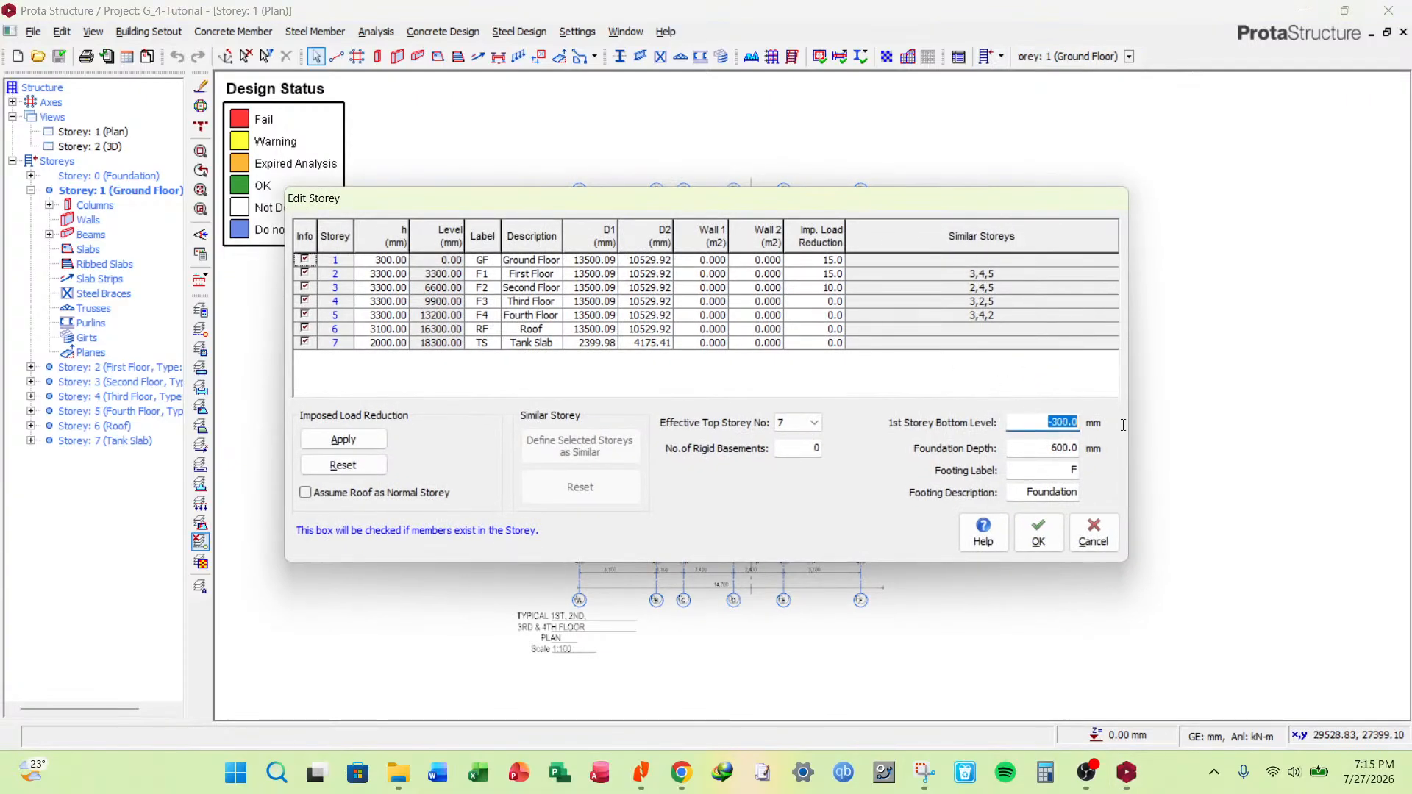
{"action": "type", "text": "-1500"}
{"action": "key", "text": "Tab"}
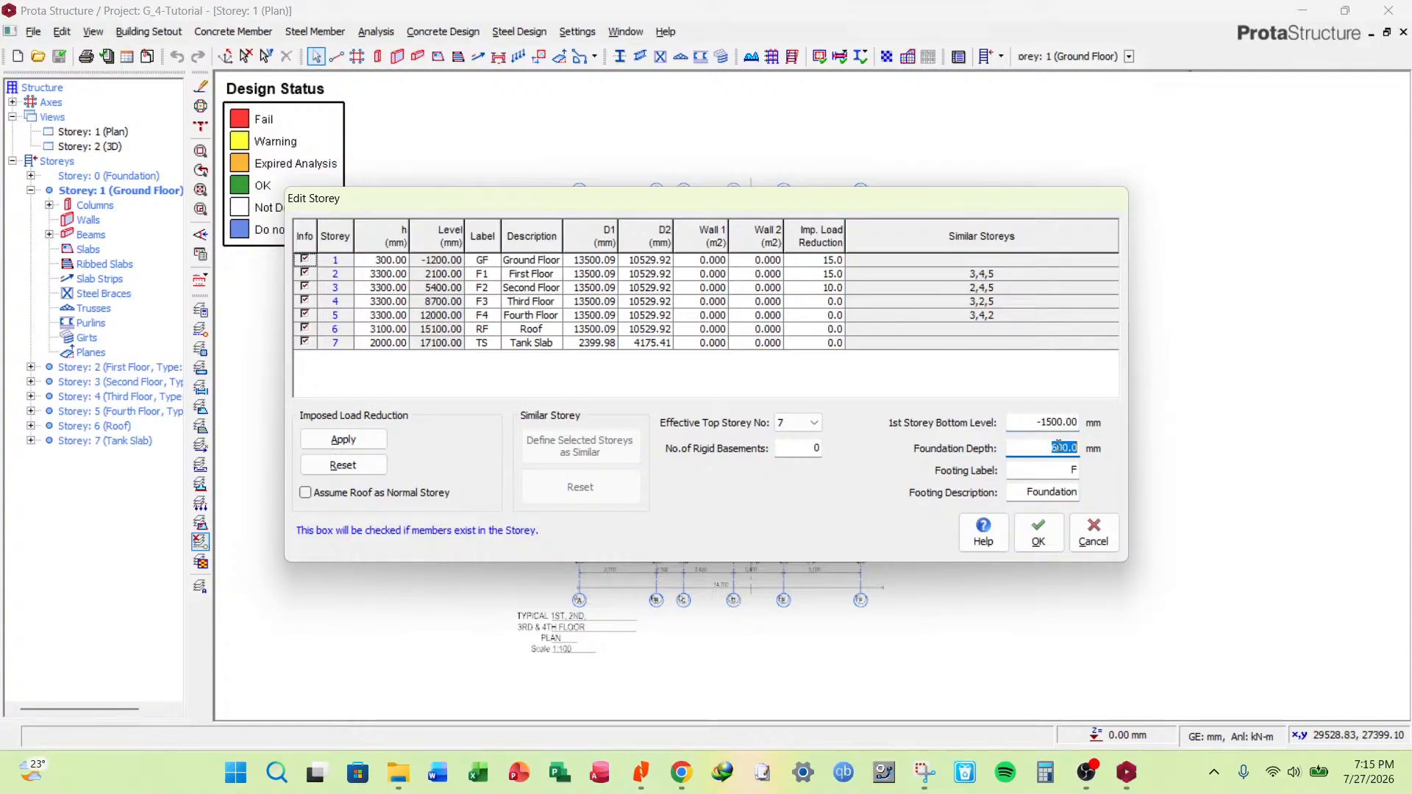
Set the Ground Floor storey height to 1500 mm, accept the storey edits, and save the project.
{"action": "left_click", "coordinate": [391, 260]}
{"action": "type", "text": "1500"}
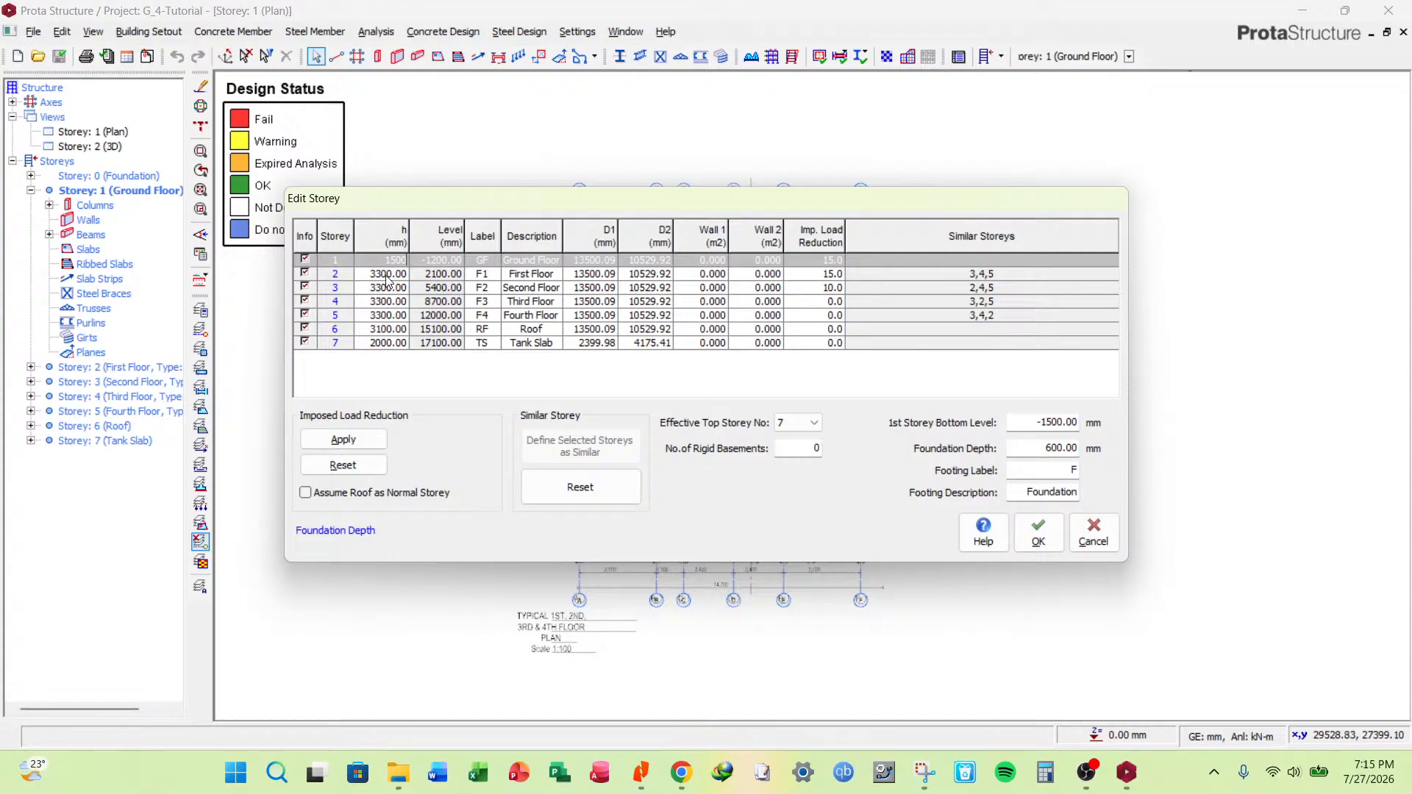
{"action": "left_click", "coordinate": [387, 278]}
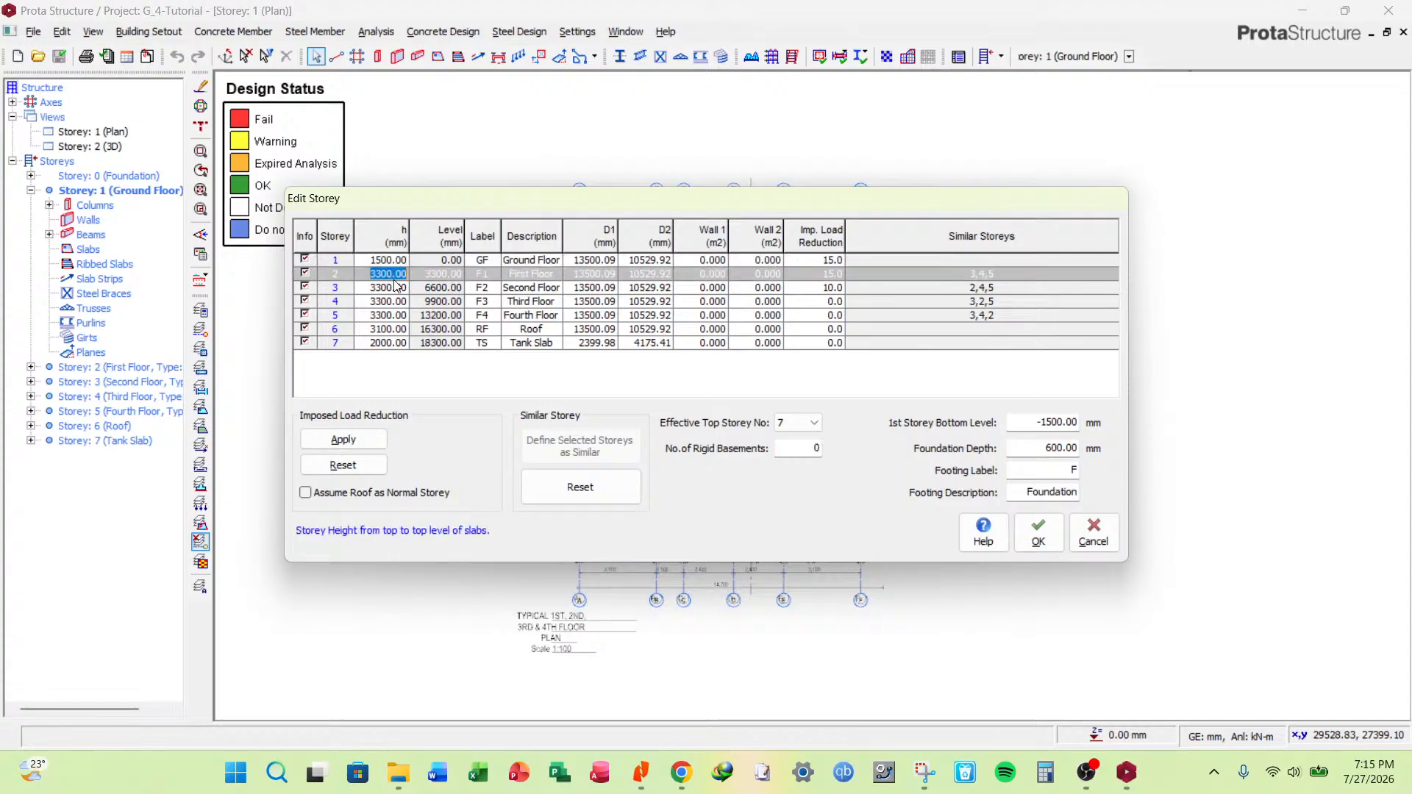
{"action": "left_click", "coordinate": [1038, 536]}
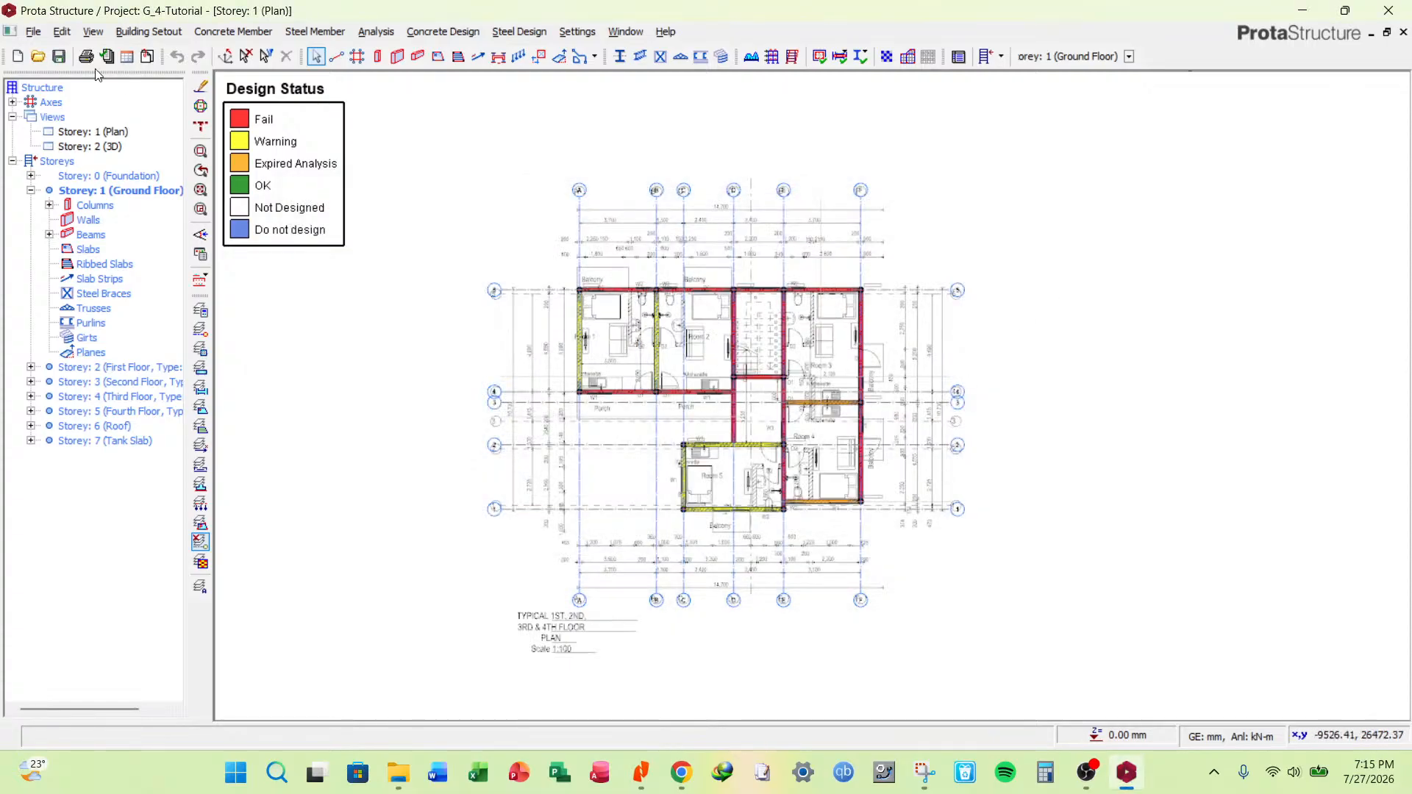
{"action": "left_click", "coordinate": [59, 56]}
Switch to the Storey: 2 (3D) view and check the analysis and design options of Building Analysis without running it.
{"action": "double_click", "coordinate": [85, 147]}
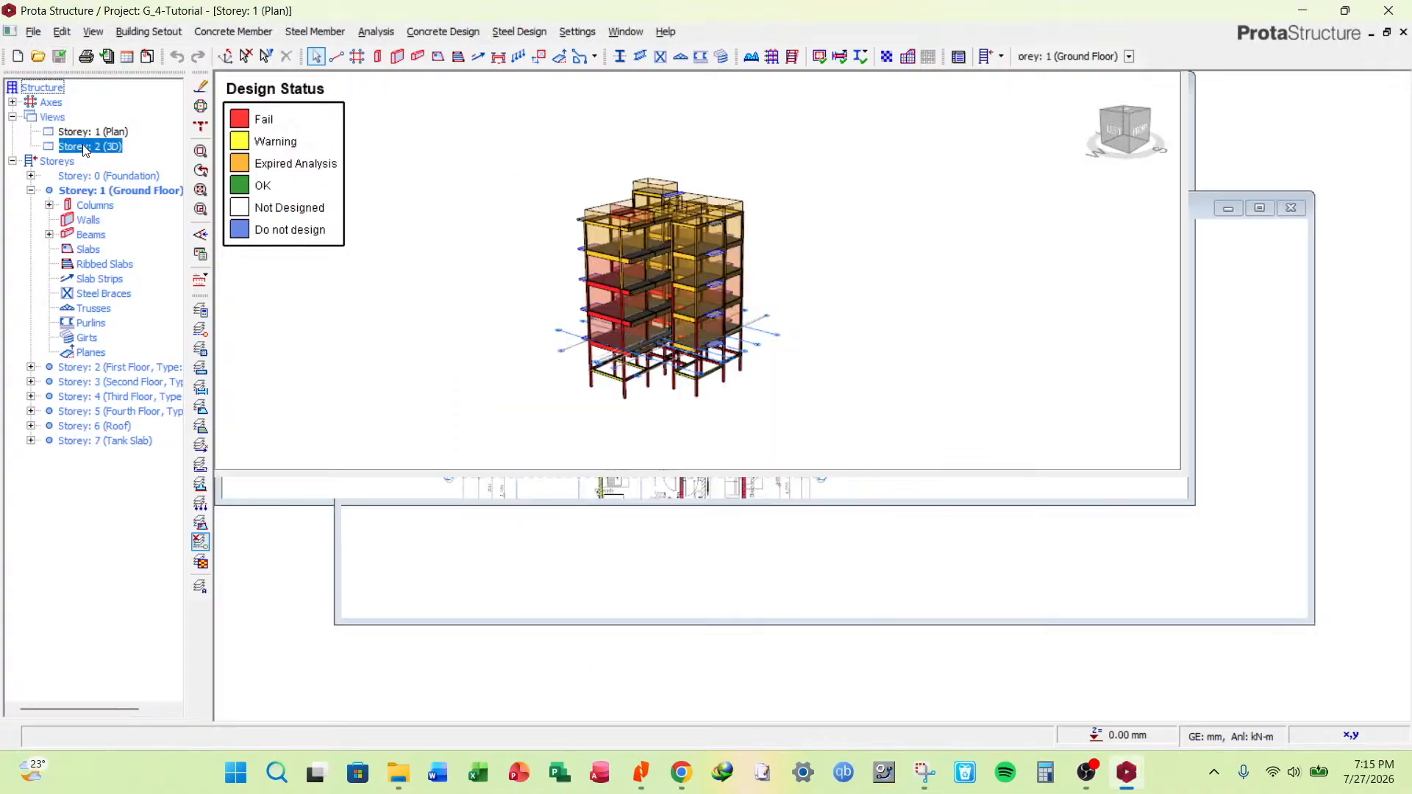
{"action": "left_click", "coordinate": [376, 31]}
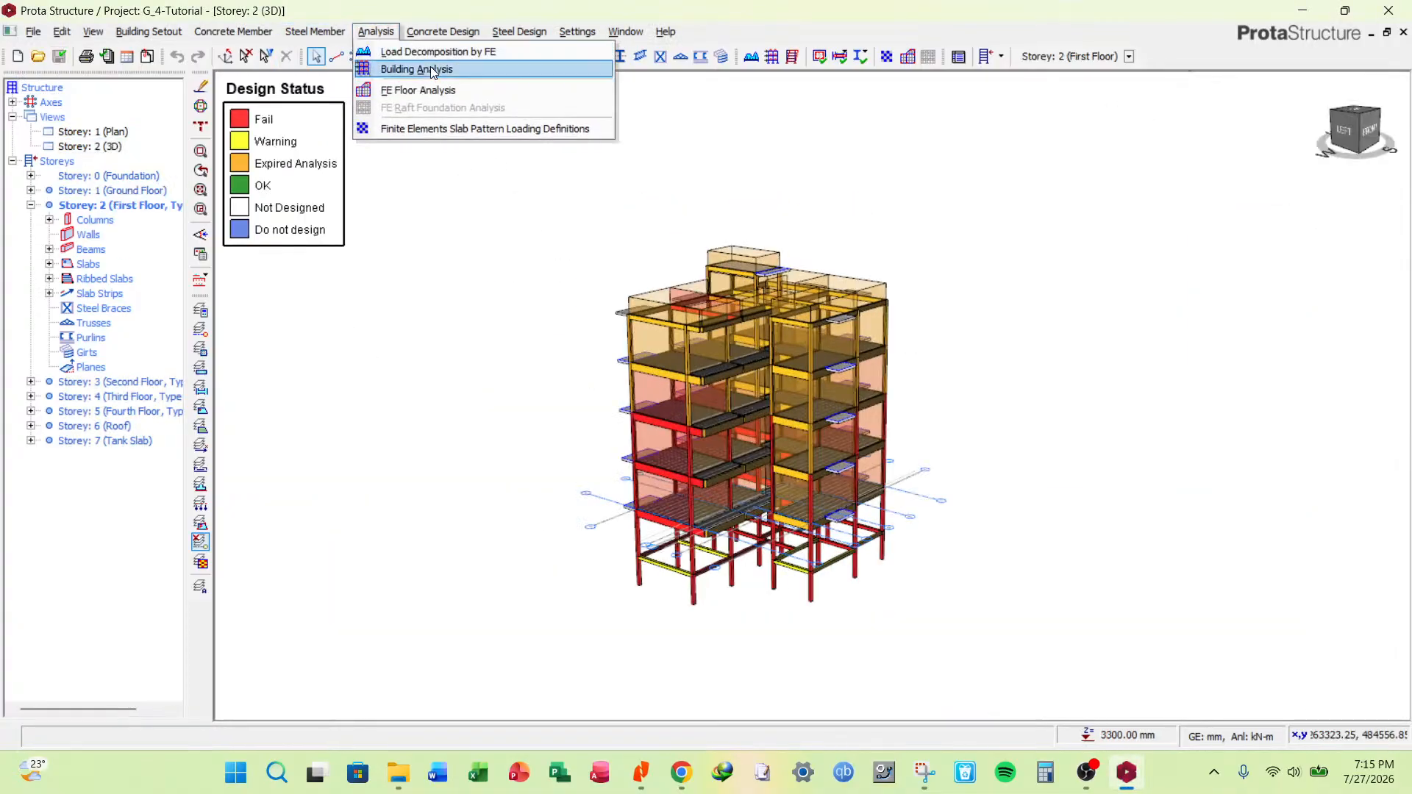
{"action": "left_click", "coordinate": [433, 70]}
{"action": "left_click", "coordinate": [654, 167]}
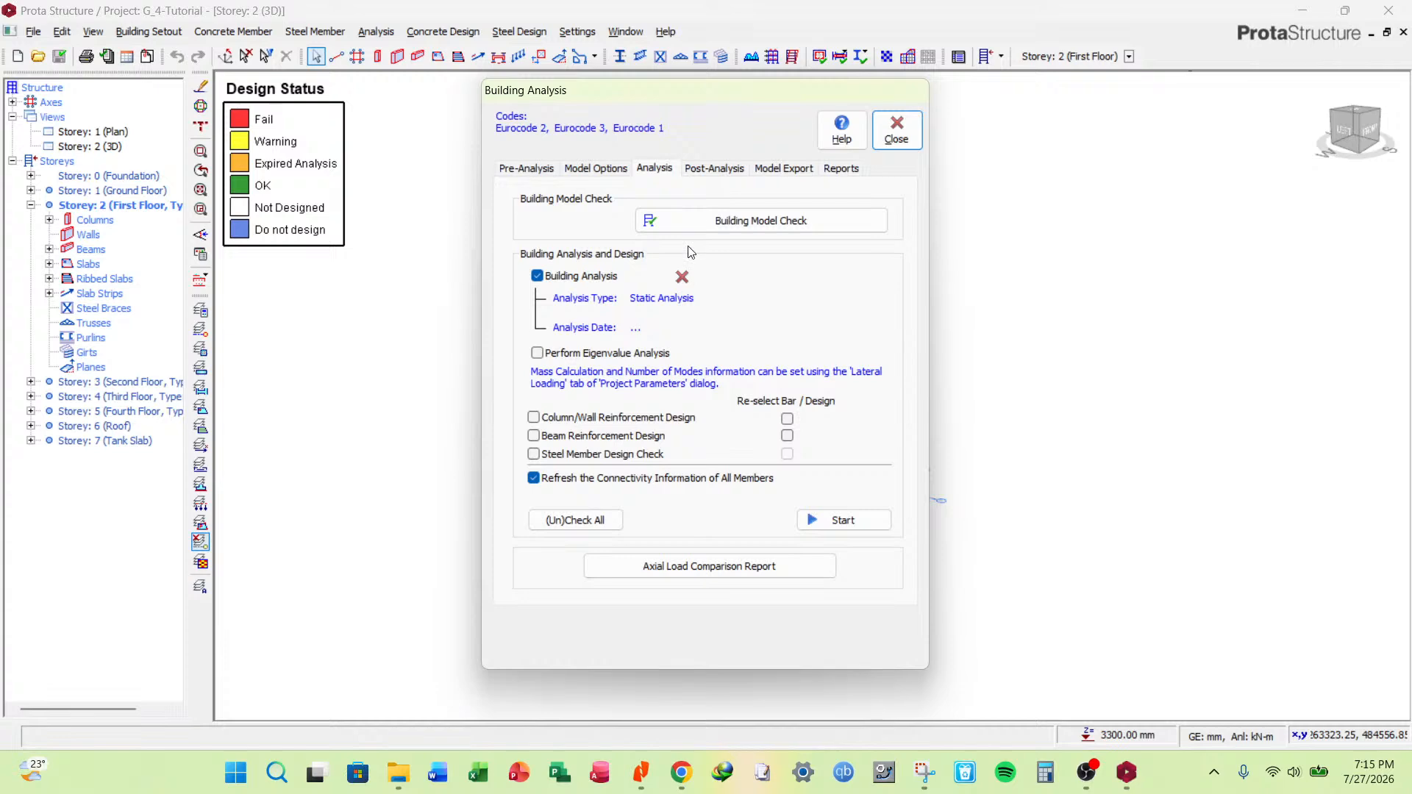
{"action": "left_click", "coordinate": [897, 131]}
{"action": "left_click_drag", "start_coordinate": [933, 266], "coordinate": [905, 192]}
Check the storey beam design settings, including shear force and concrete cover options, and close them without saving.
{"action": "left_click", "coordinate": [577, 31]}
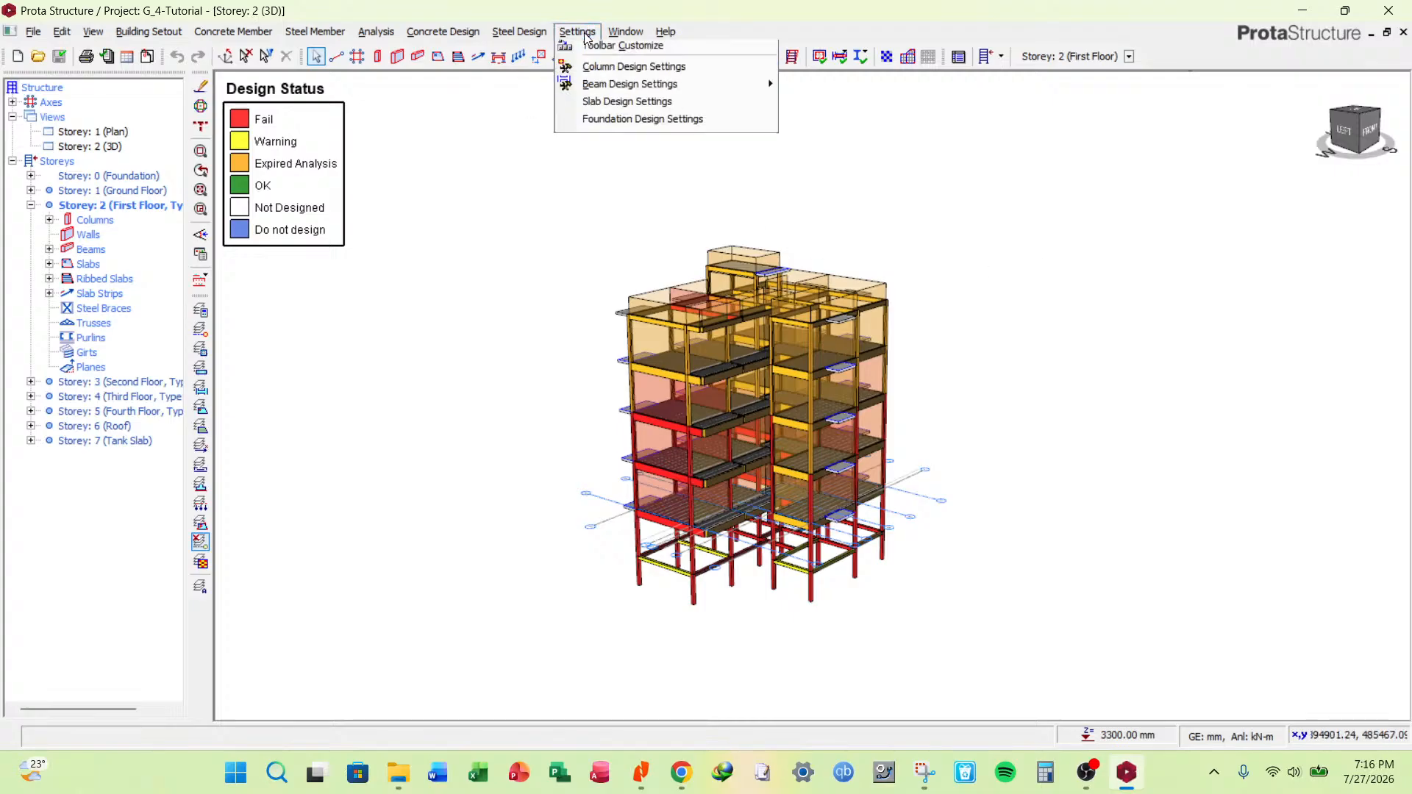
{"action": "mouse_move", "coordinate": [640, 182]}
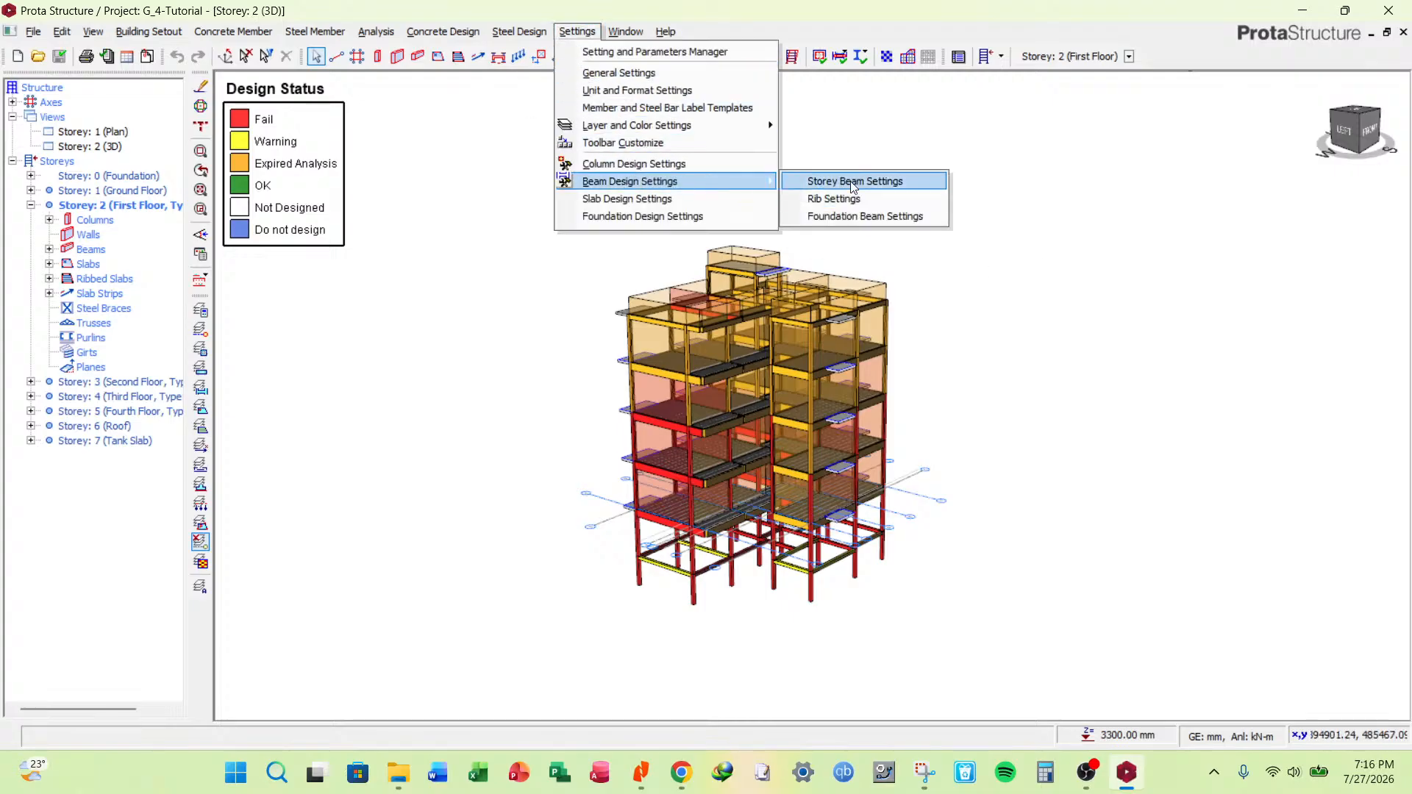
{"action": "left_click", "coordinate": [851, 181]}
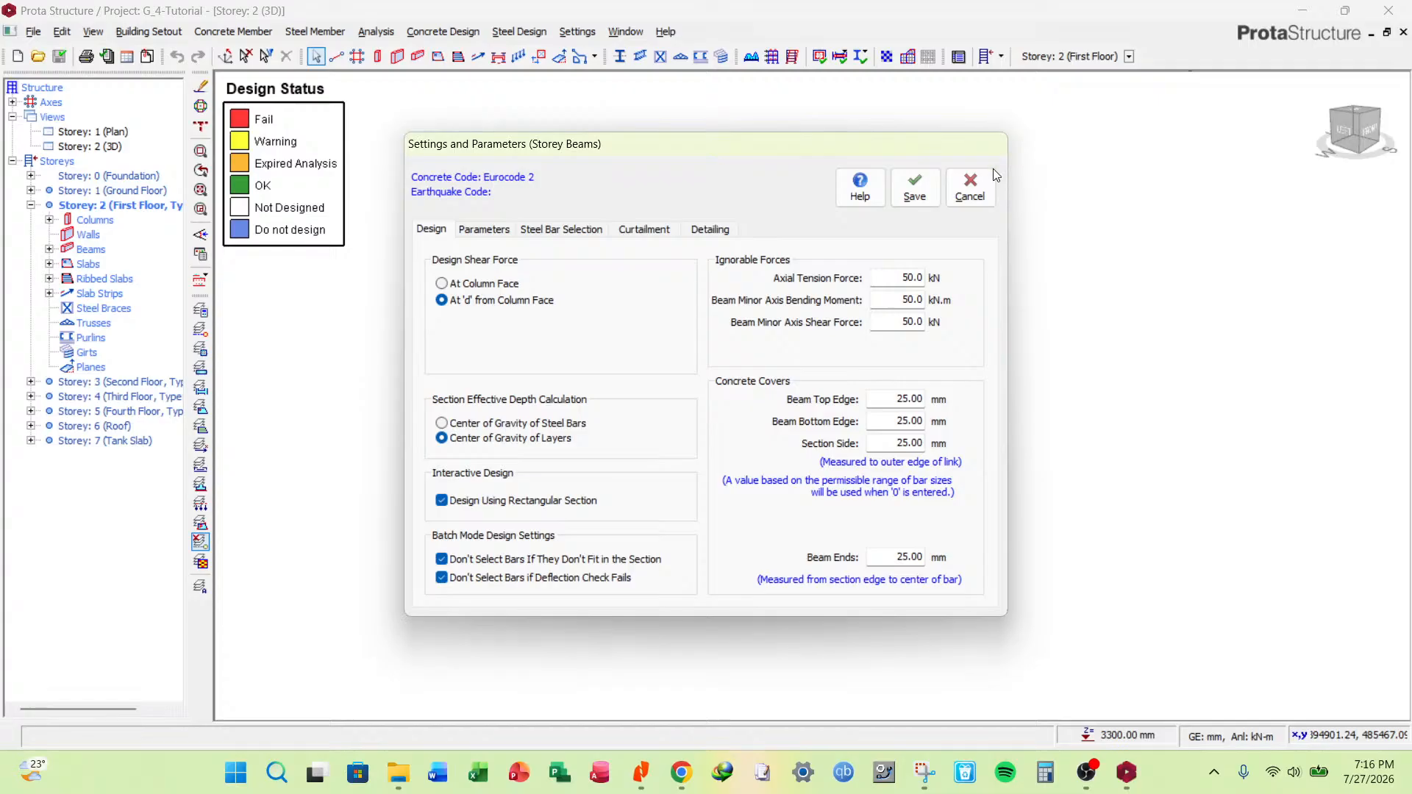
{"action": "left_click", "coordinate": [971, 187]}
{"action": "left_click_drag", "start_coordinate": [636, 210], "coordinate": [524, 112]}
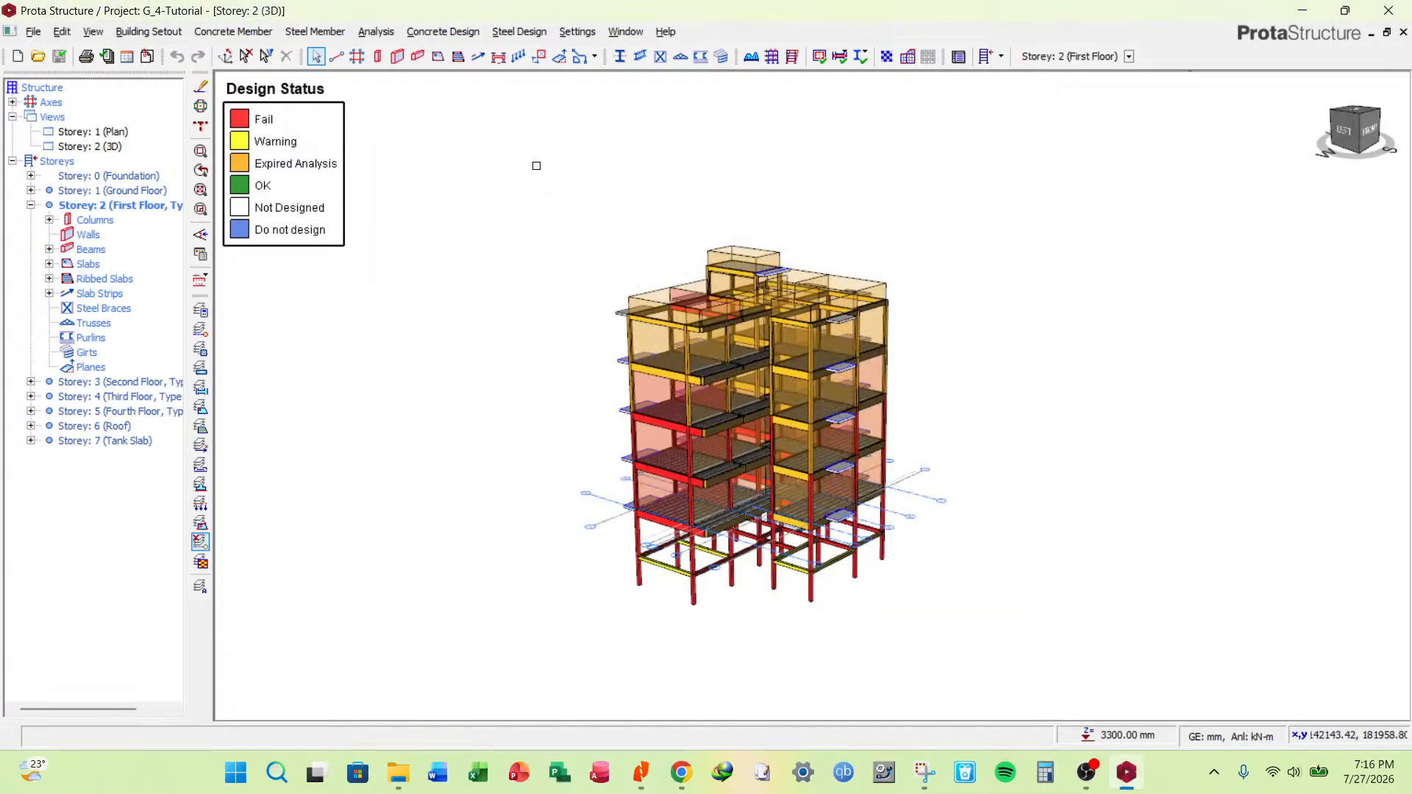
Open reinforcement design for the storey beams and suppress future warnings about outdated analysis results.
{"action": "left_click", "coordinate": [440, 32]}
{"action": "mouse_move", "coordinate": [539, 69]}
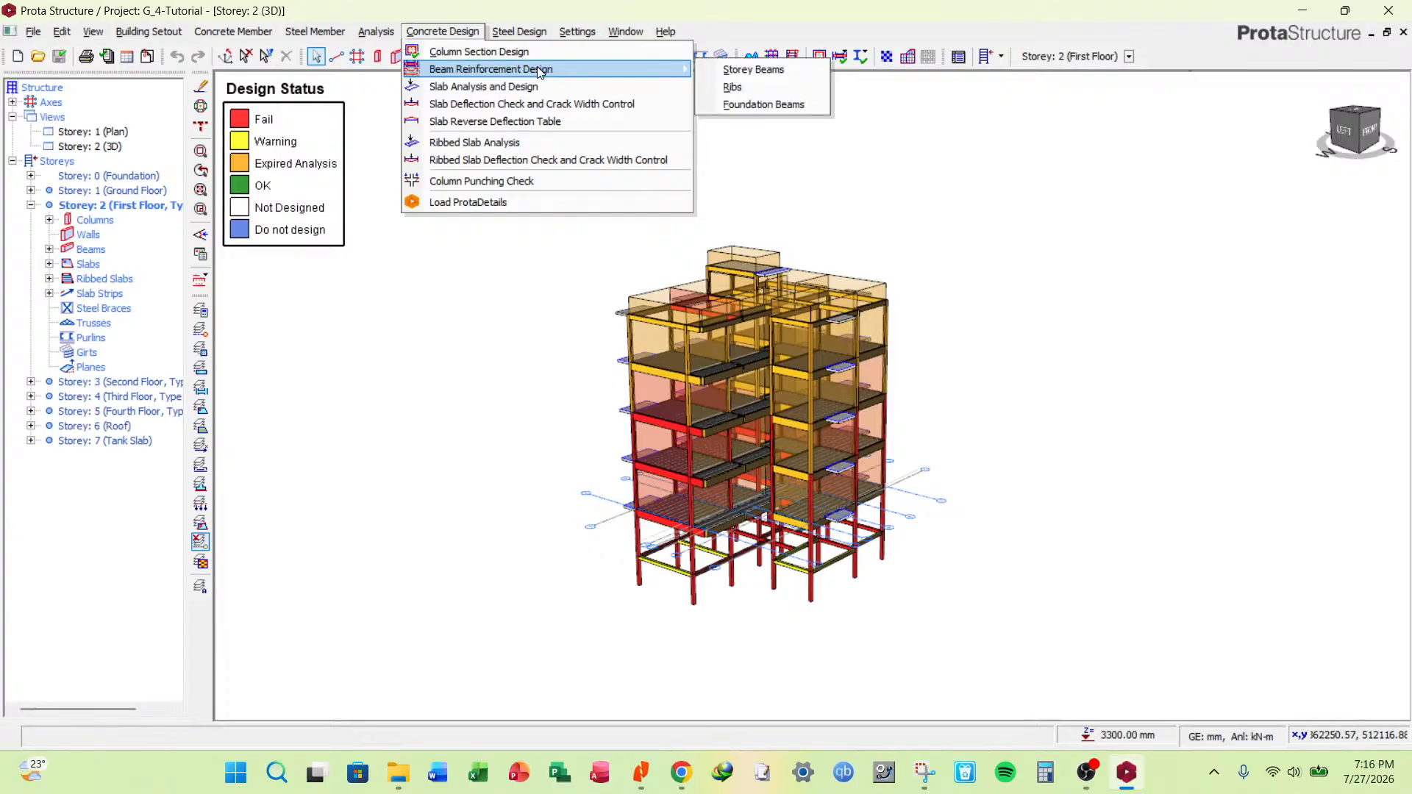
{"action": "left_click", "coordinate": [753, 69]}
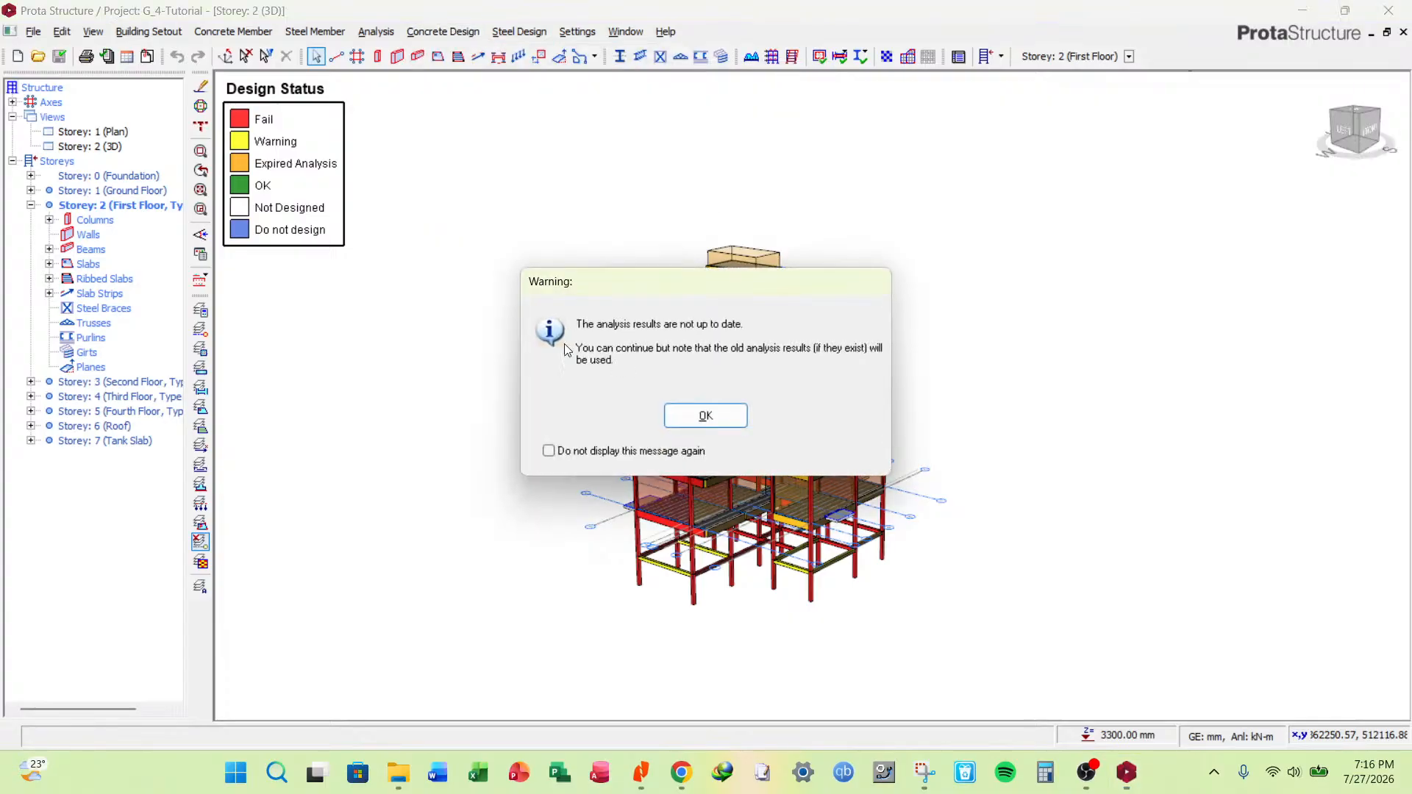
{"action": "left_click", "coordinate": [548, 451]}
{"action": "left_click", "coordinate": [703, 417]}
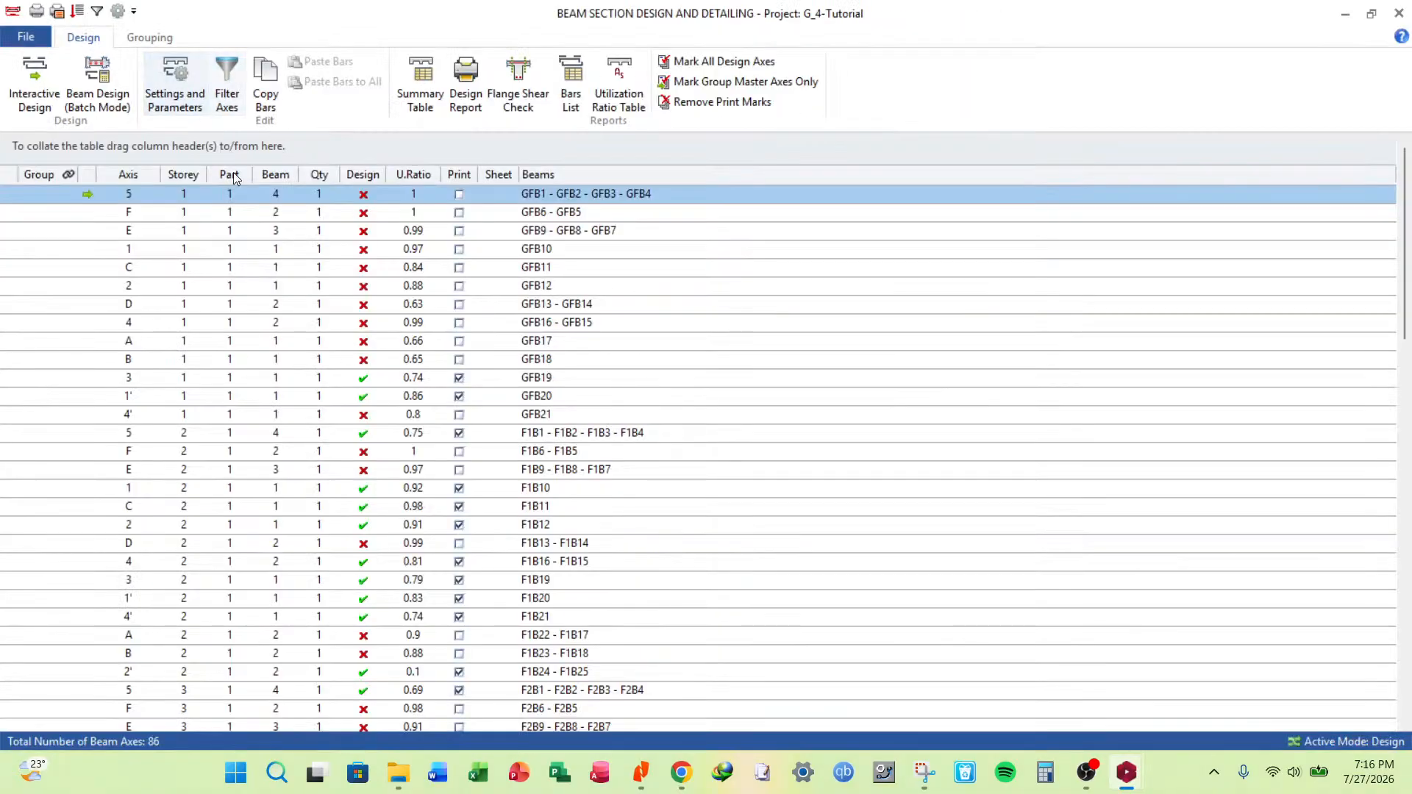
Automatically group all similar beam axes in the beam design table.
{"action": "left_click", "coordinate": [151, 38]}
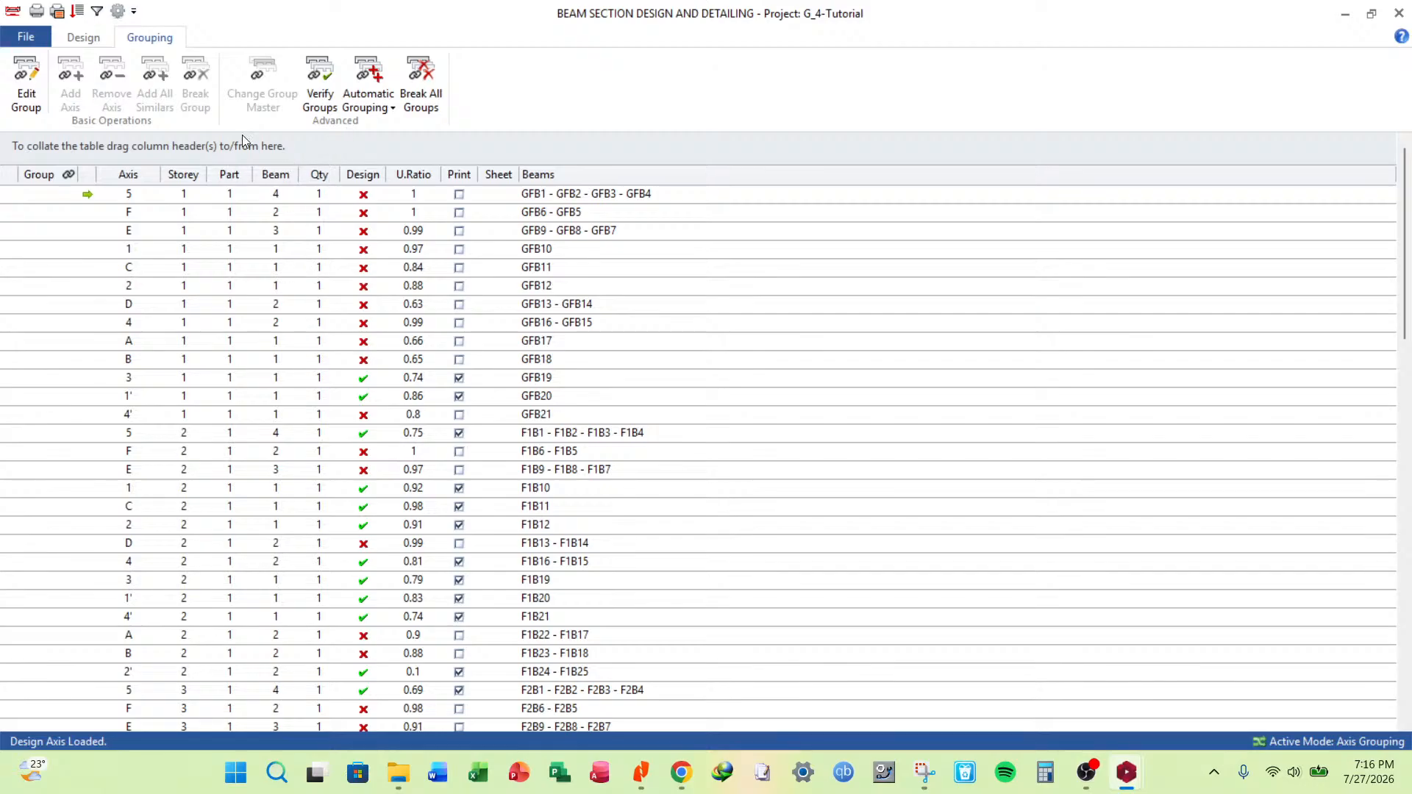
{"action": "double_click", "coordinate": [142, 43]}
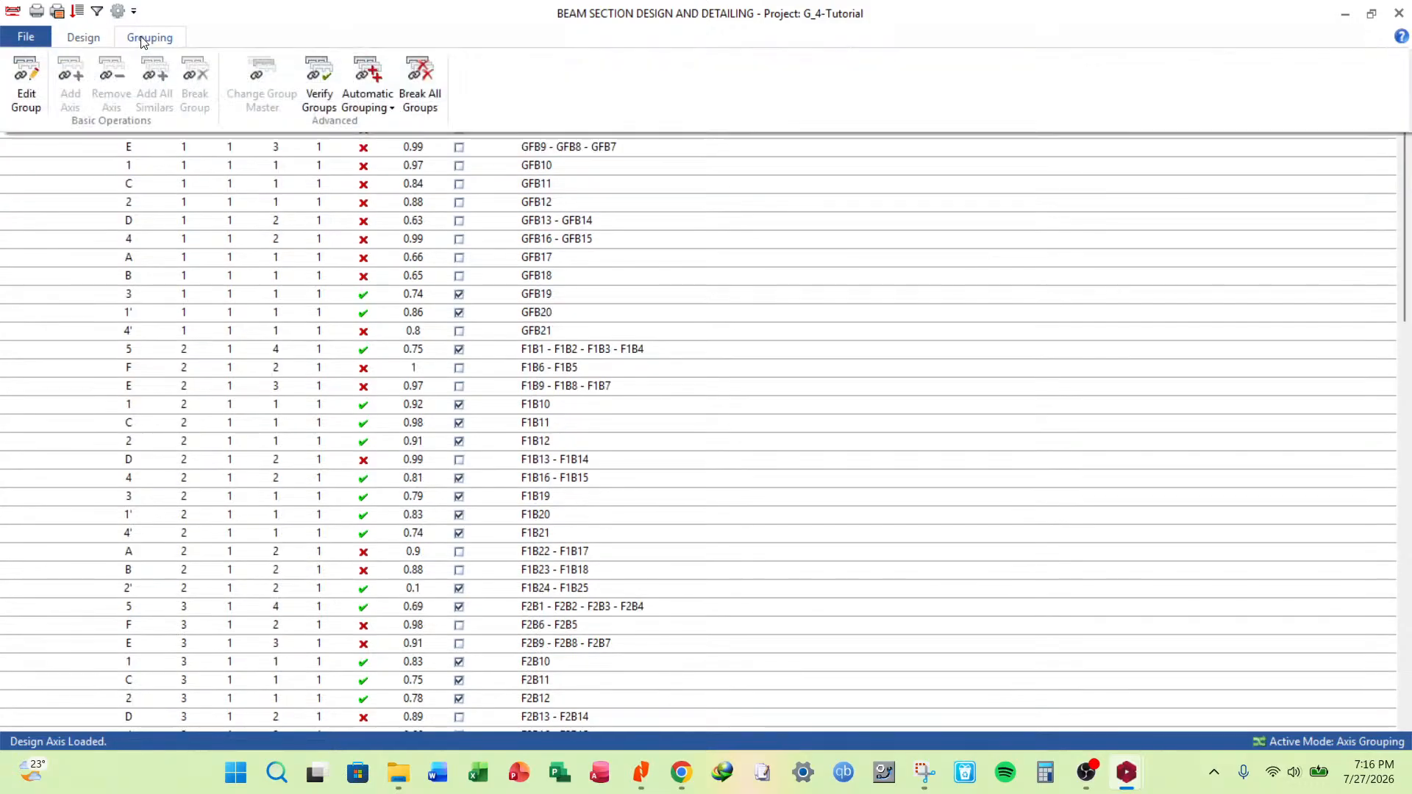
{"action": "left_click", "coordinate": [390, 107]}
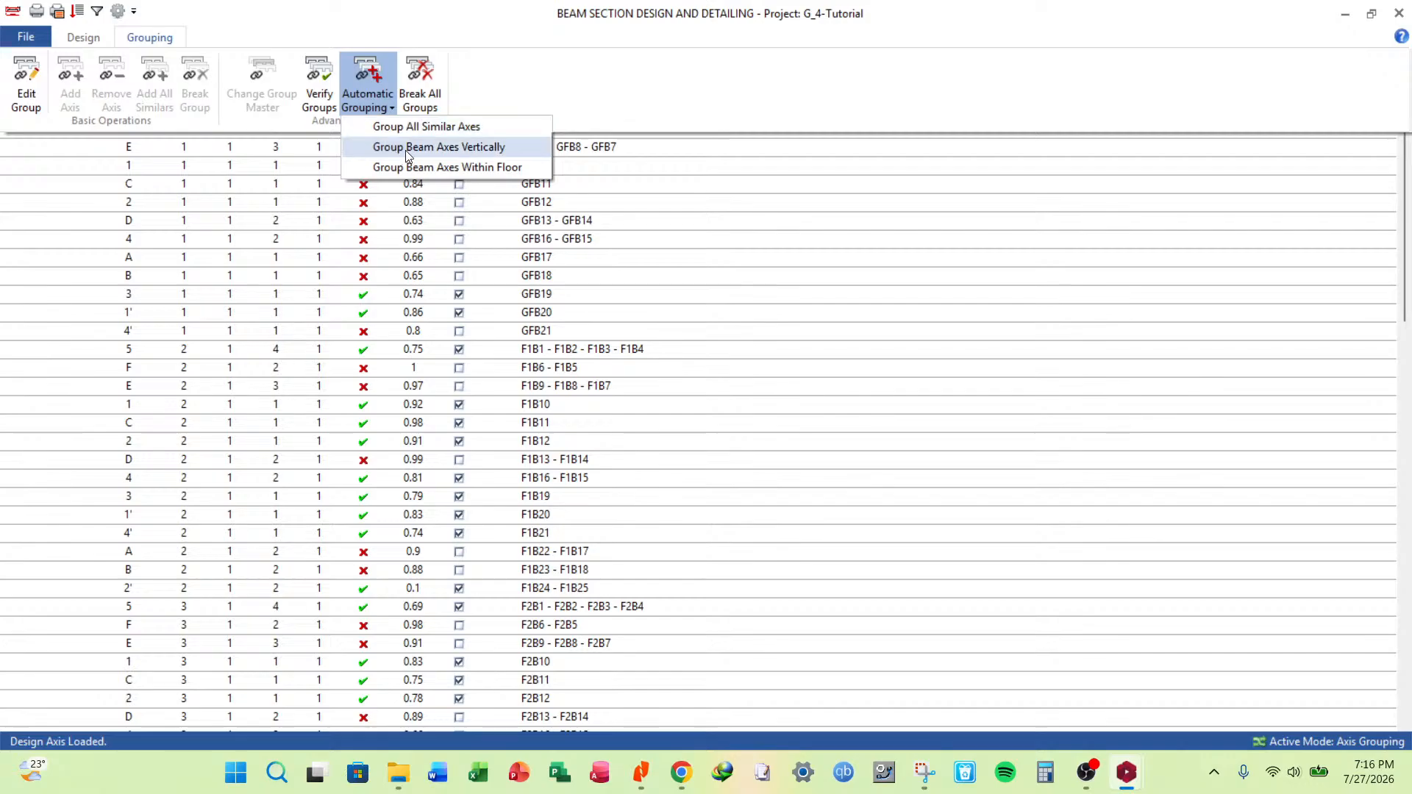
{"action": "left_click", "coordinate": [453, 127]}
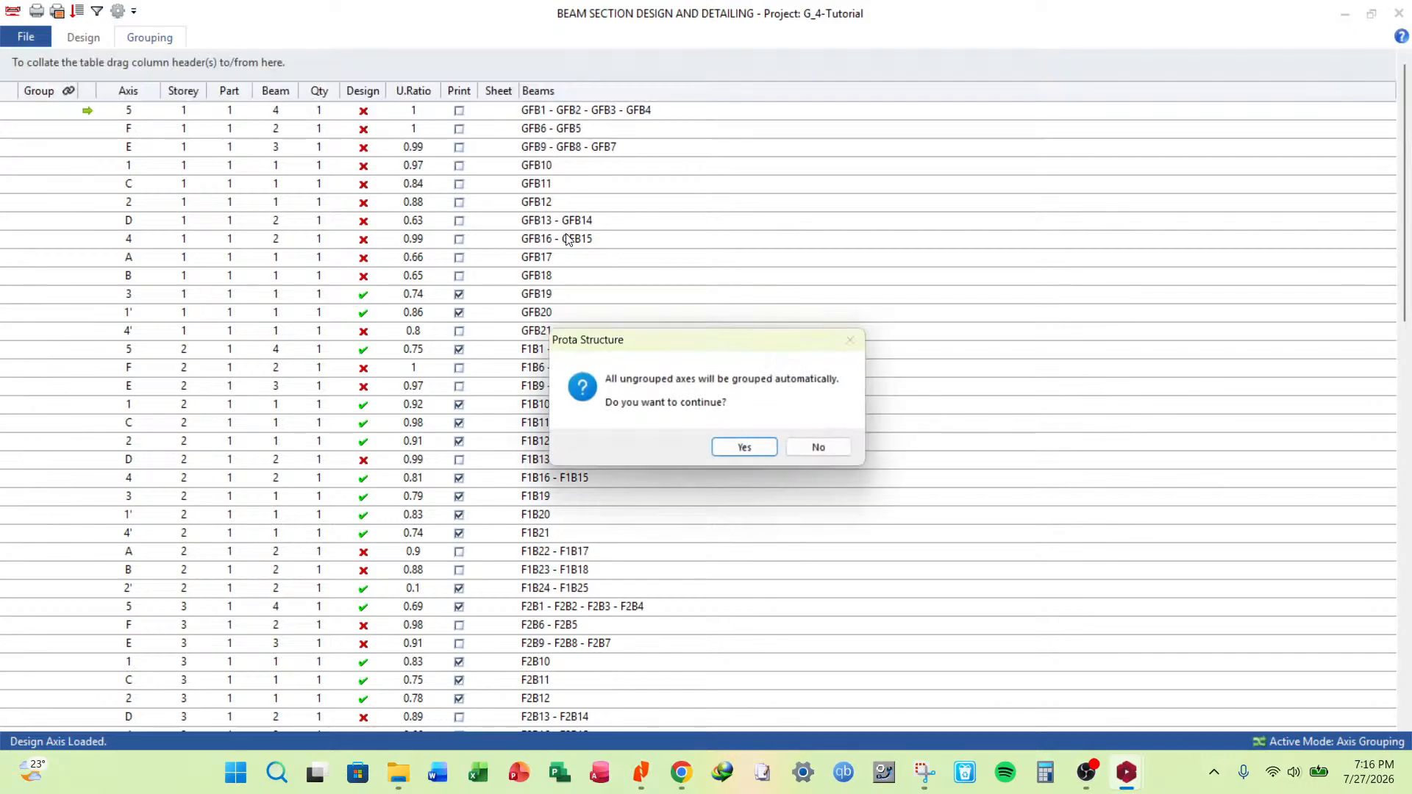
{"action": "left_click", "coordinate": [741, 444]}
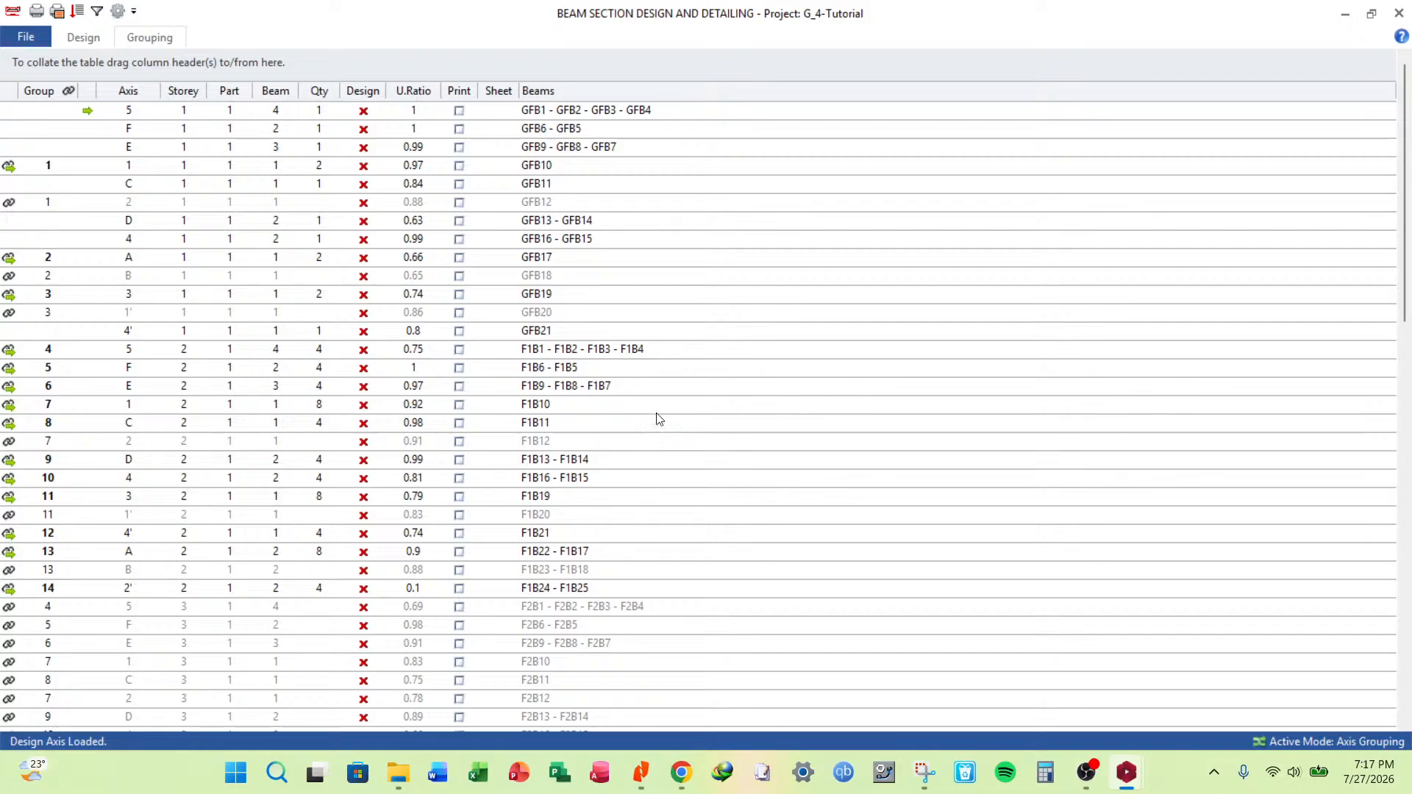
Review the grouped storey beam axes and their utilisation ratios, and close the beam design table.
{"action": "scroll", "coordinate": [408, 366], "scroll_direction": "down", "scroll_amount": 1}
{"action": "scroll", "coordinate": [408, 370], "scroll_direction": "down", "scroll_amount": 15}
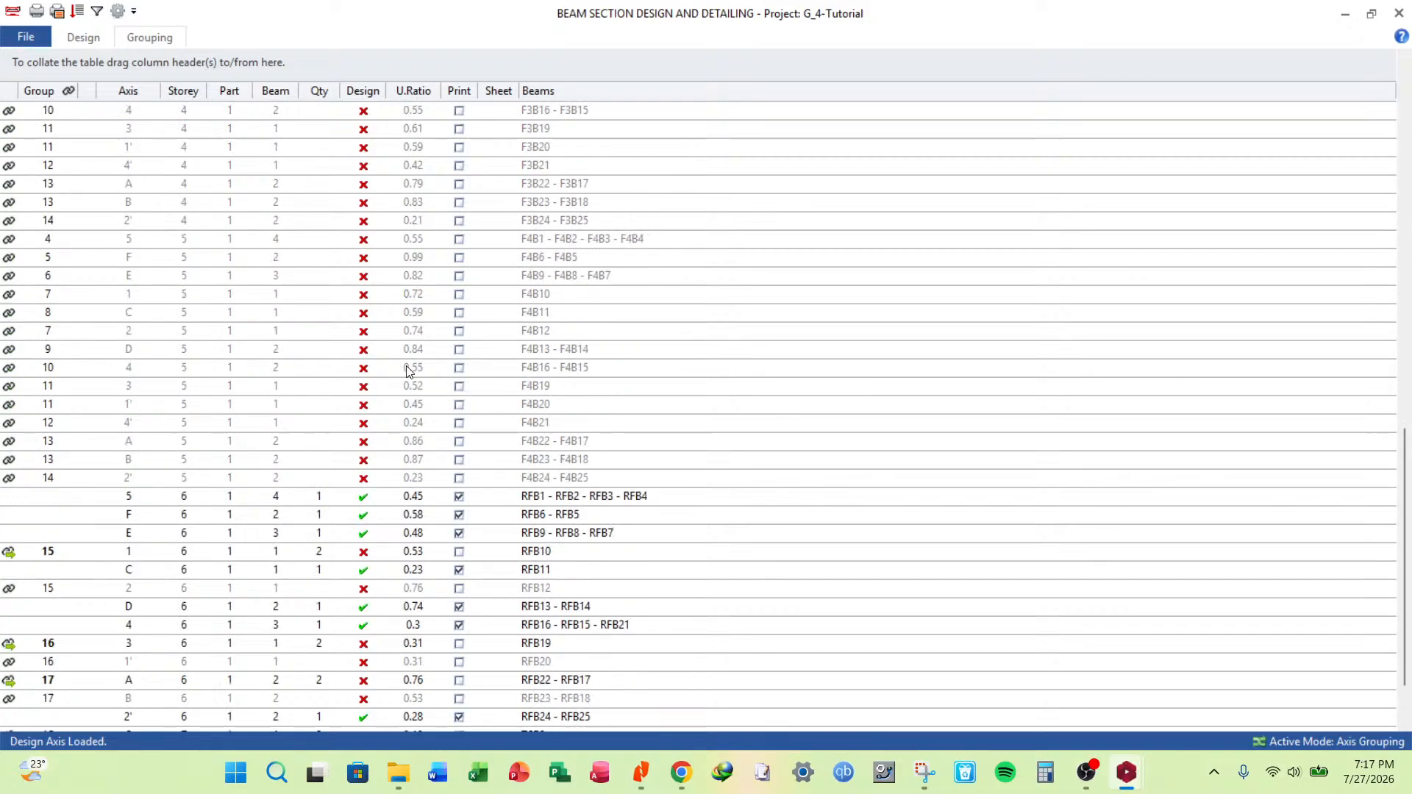
{"action": "scroll", "coordinate": [395, 370], "scroll_direction": "up", "scroll_amount": 14}
{"action": "scroll", "coordinate": [395, 364], "scroll_direction": "up", "scroll_amount": 2}
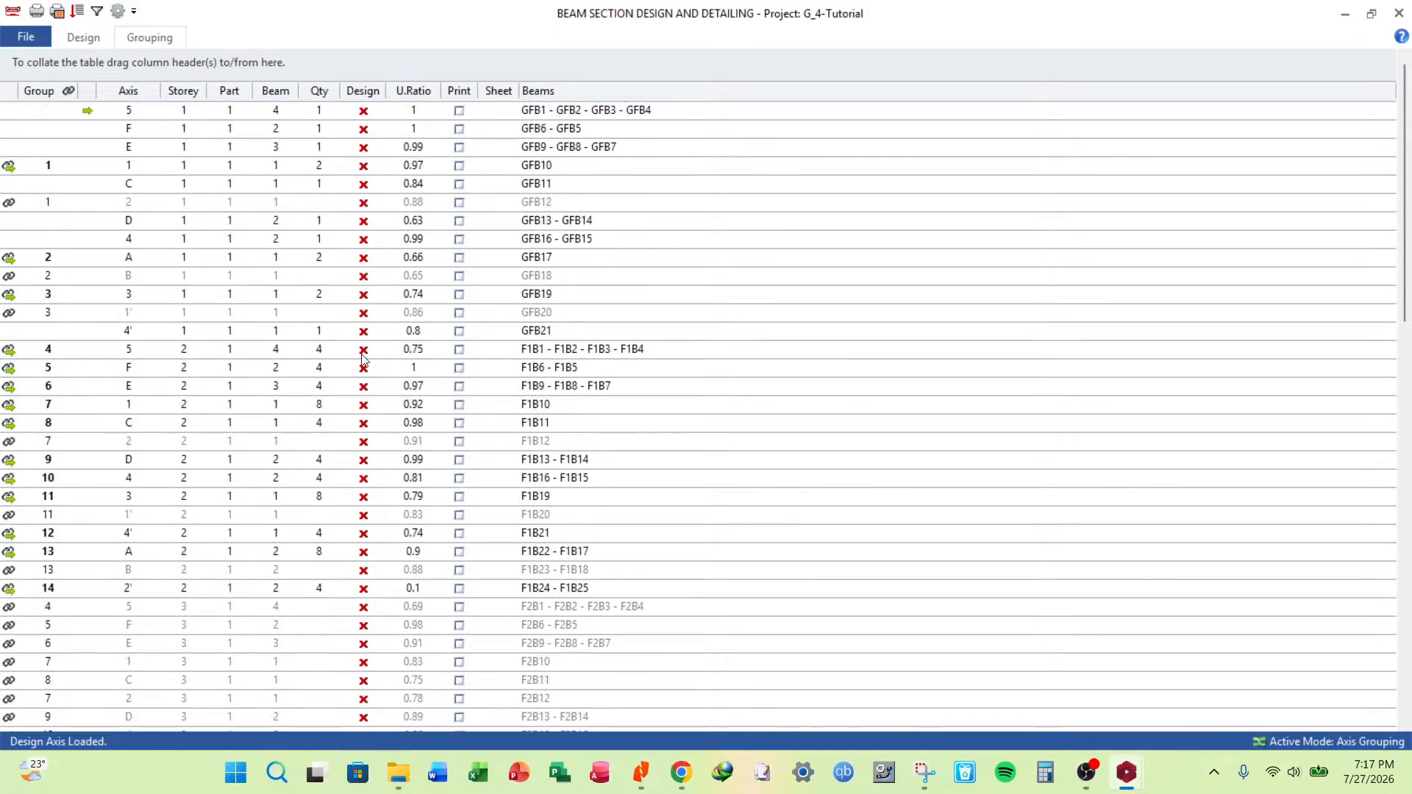
{"action": "left_click", "coordinate": [1399, 13]}
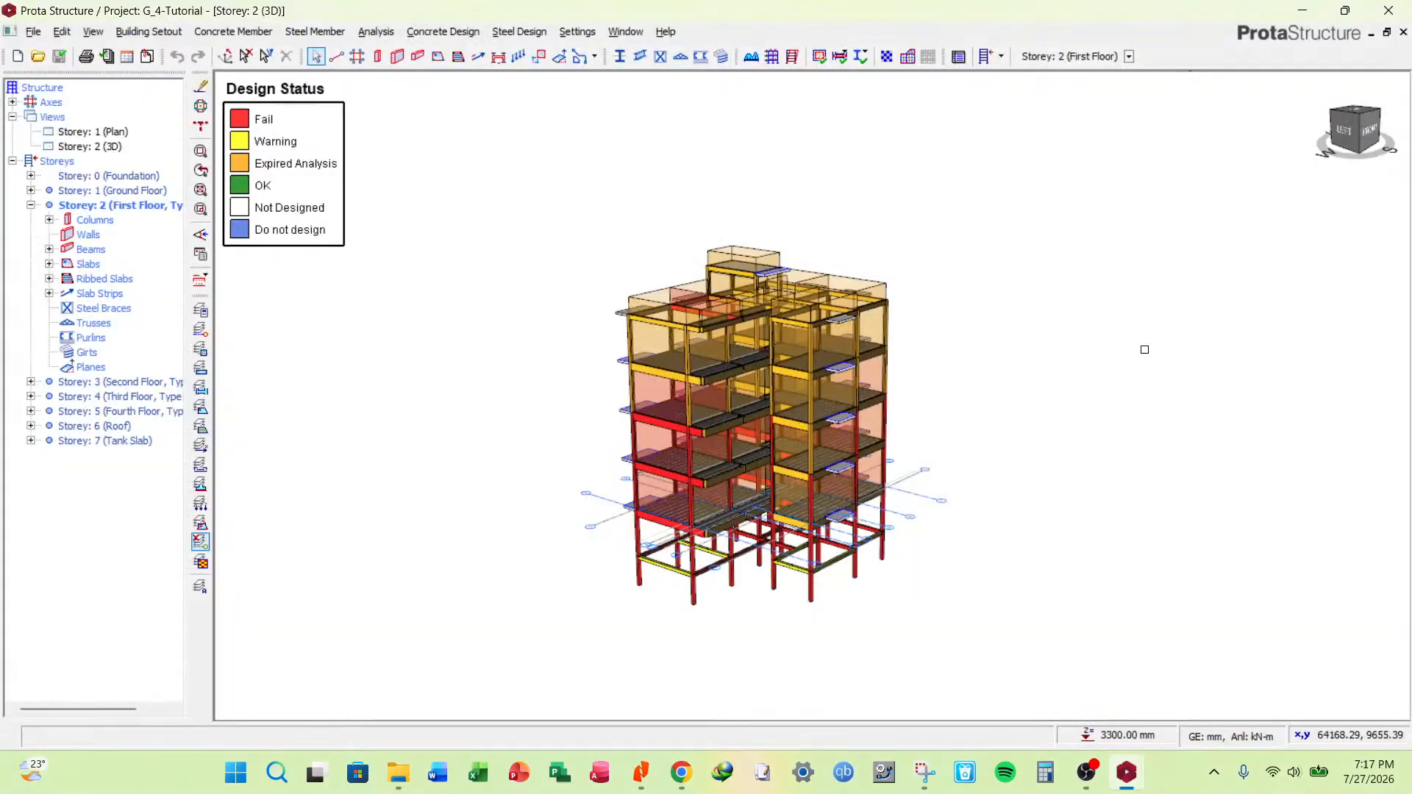
{"action": "left_click_drag", "start_coordinate": [1034, 367], "coordinate": [1232, 239]}
Run Building Analysis with column/wall and beam reinforcement design enabled and bars re-selected for both.
{"action": "left_click", "coordinate": [376, 31]}
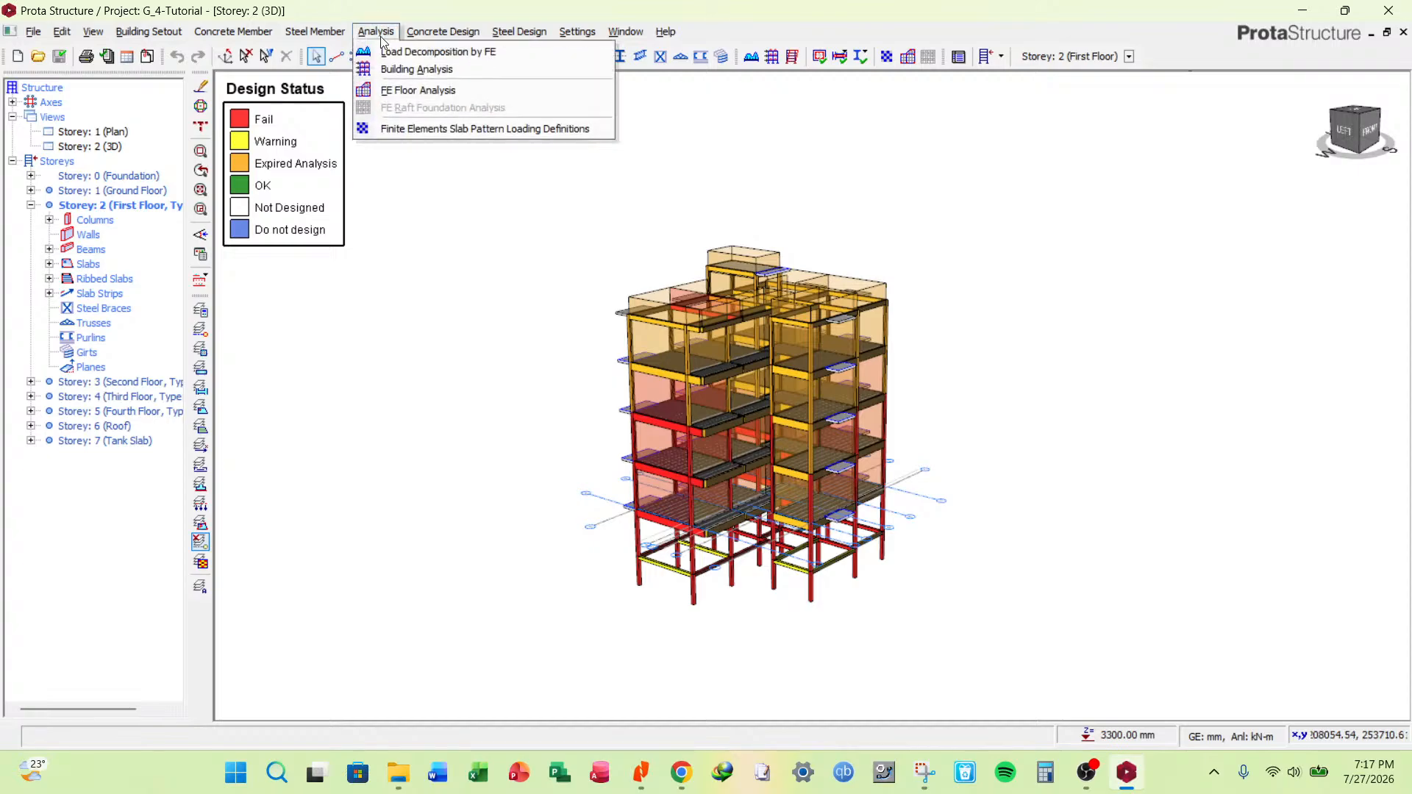
{"action": "left_click", "coordinate": [437, 70]}
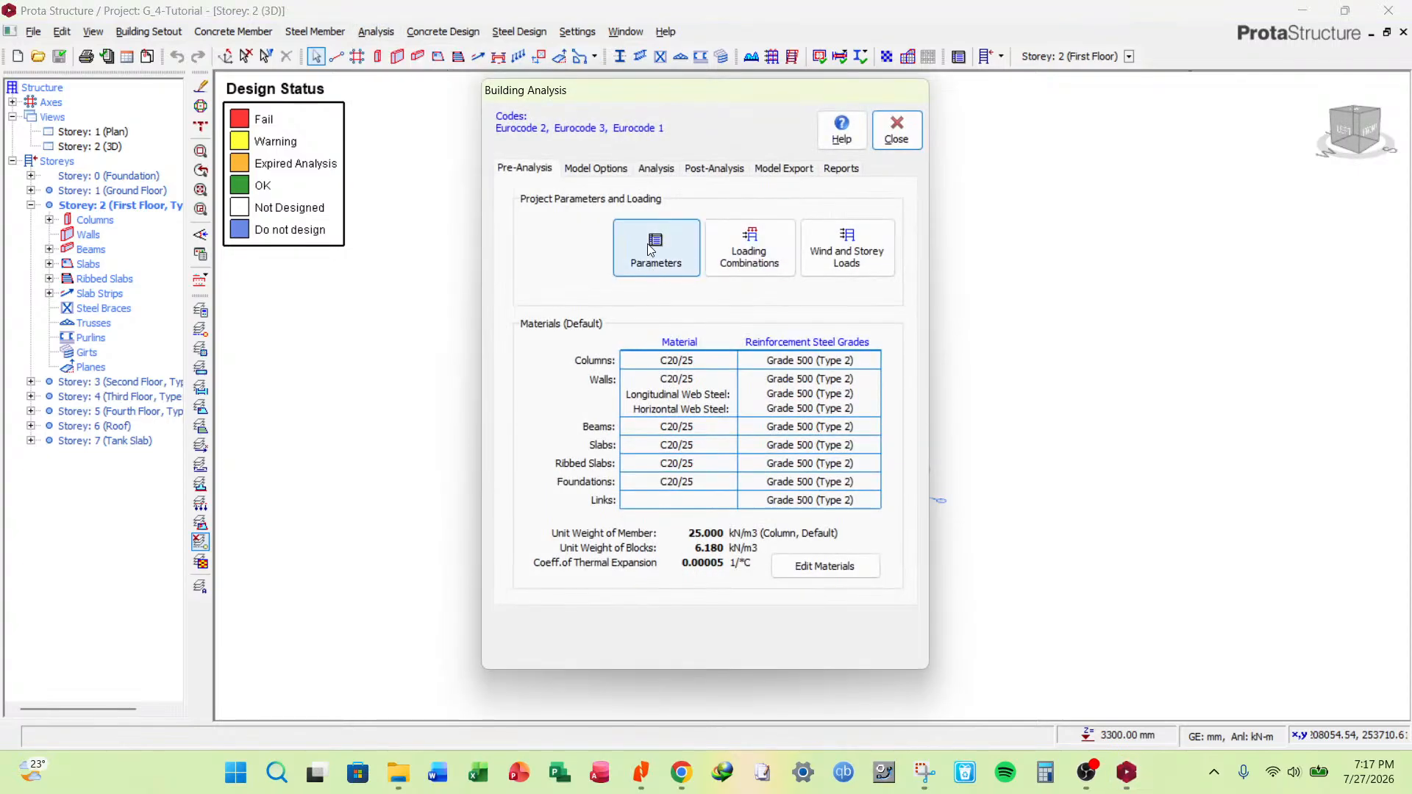
{"action": "left_click", "coordinate": [656, 169]}
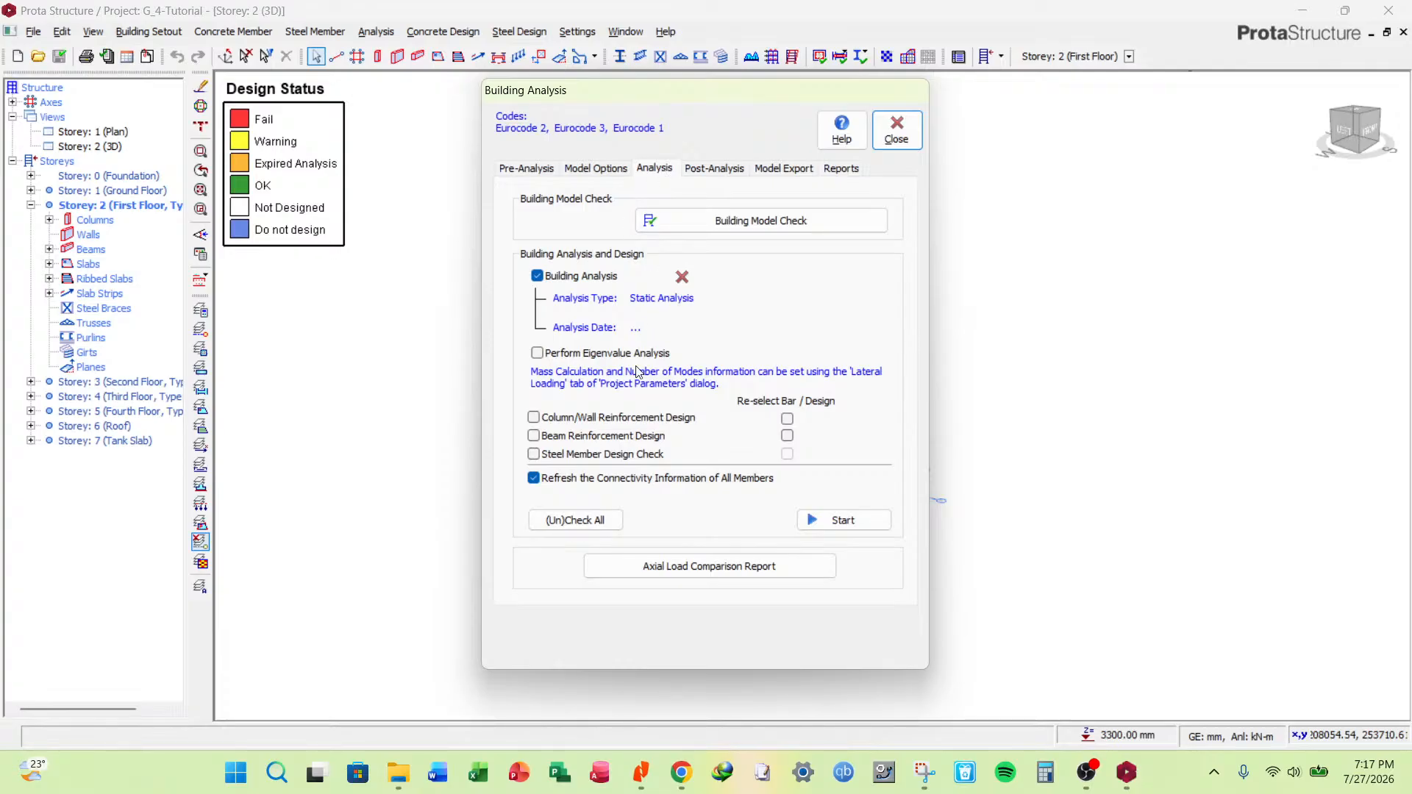
{"action": "left_click", "coordinate": [563, 419]}
{"action": "left_click", "coordinate": [567, 436]}
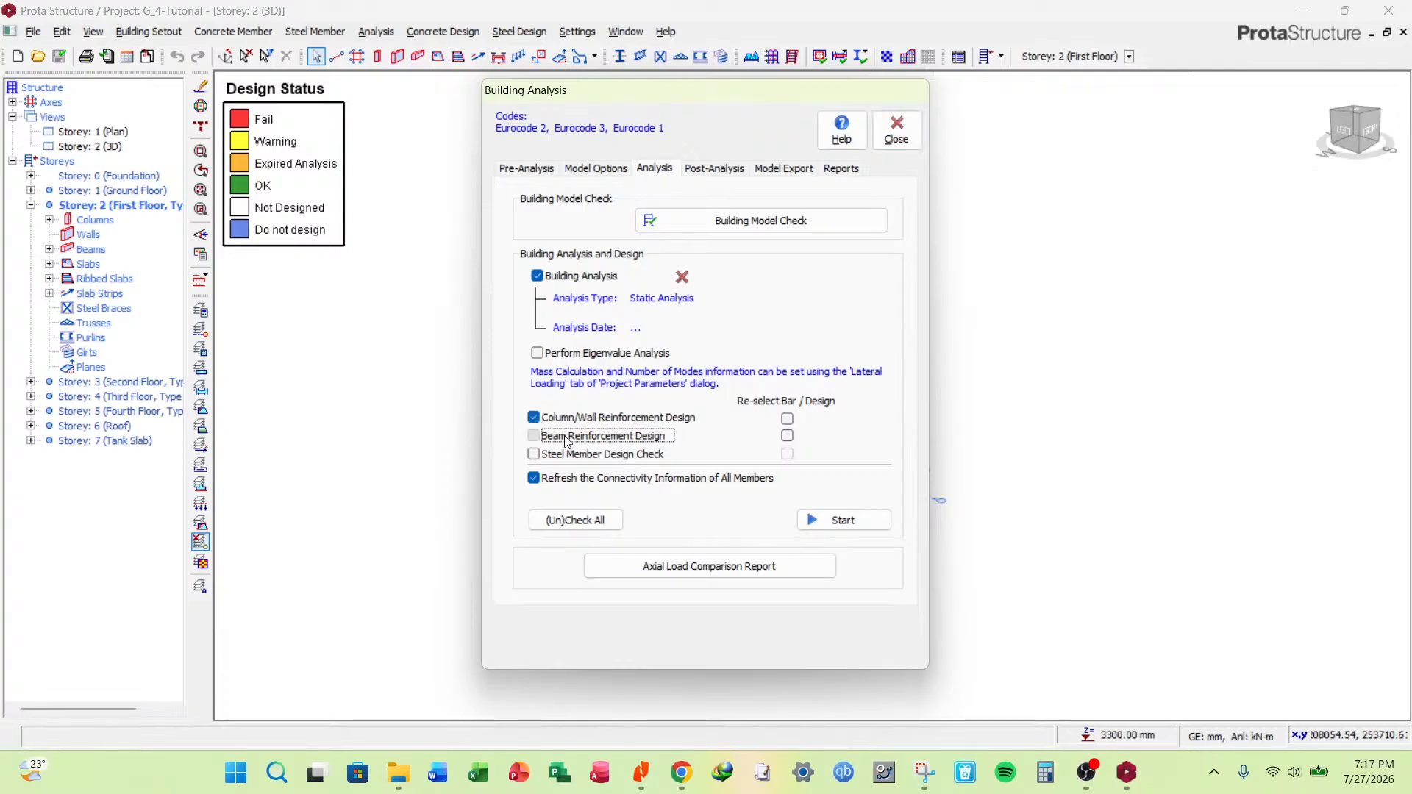
{"action": "left_click", "coordinate": [787, 419]}
{"action": "left_click", "coordinate": [787, 436]}
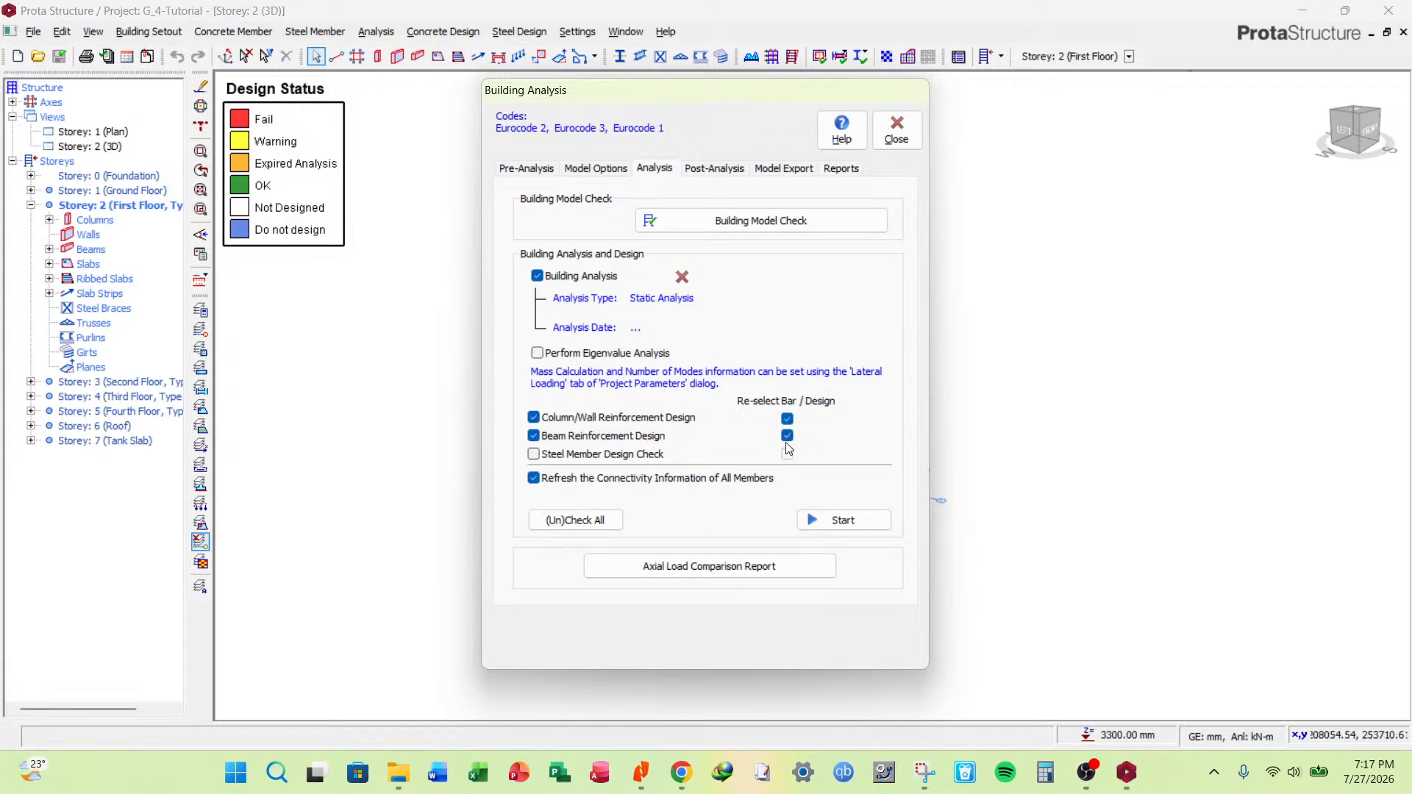
{"action": "left_click", "coordinate": [845, 521]}
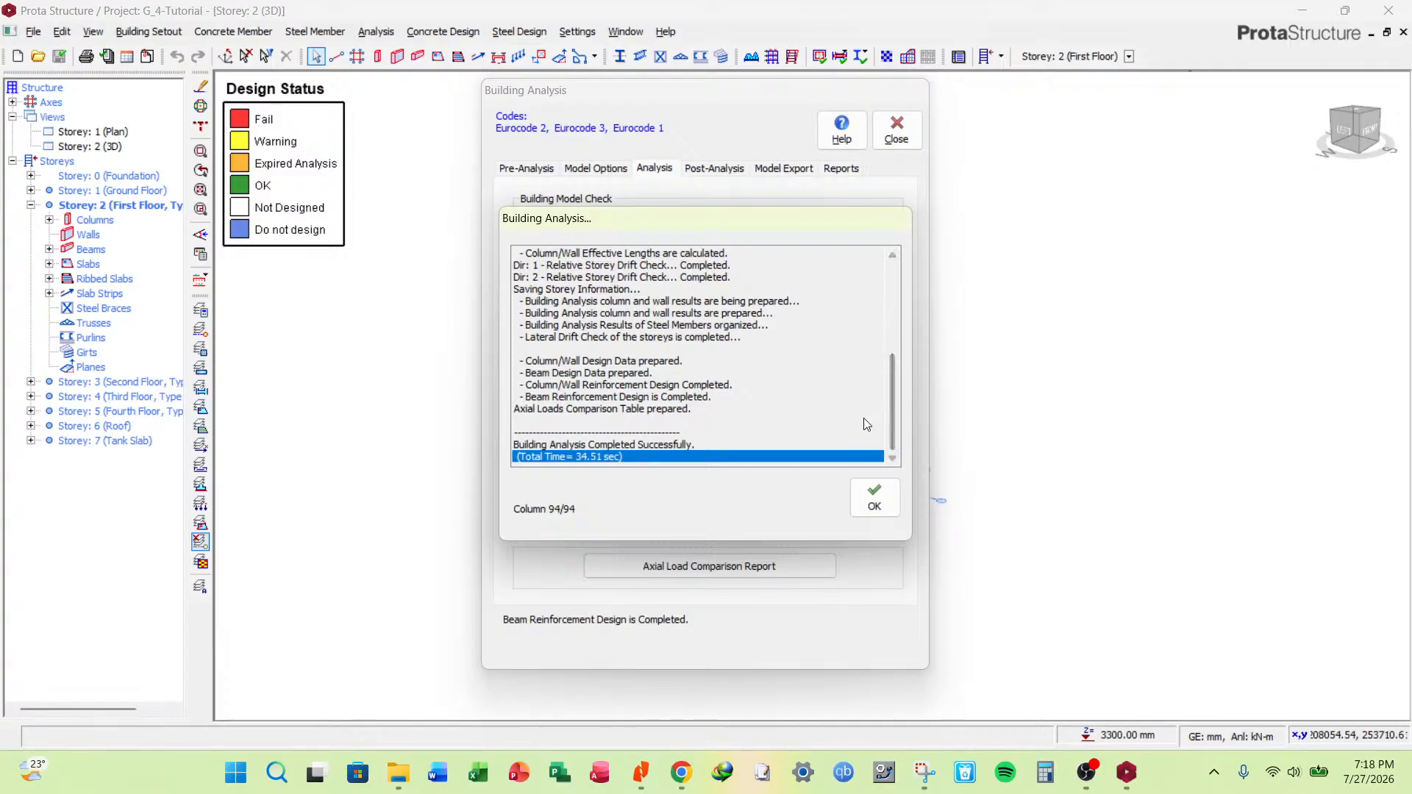
{"action": "left_click", "coordinate": [877, 496]}
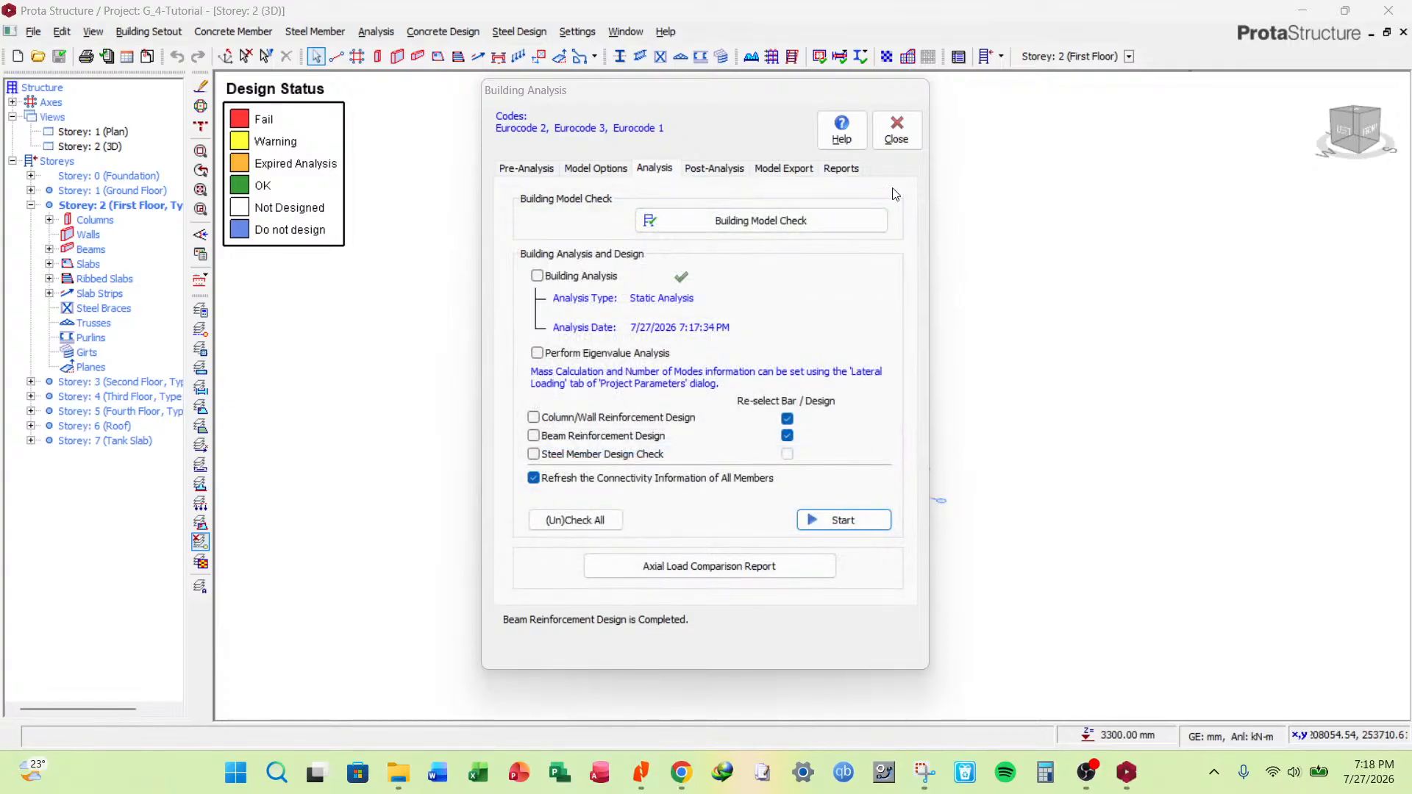
{"action": "left_click", "coordinate": [889, 152]}
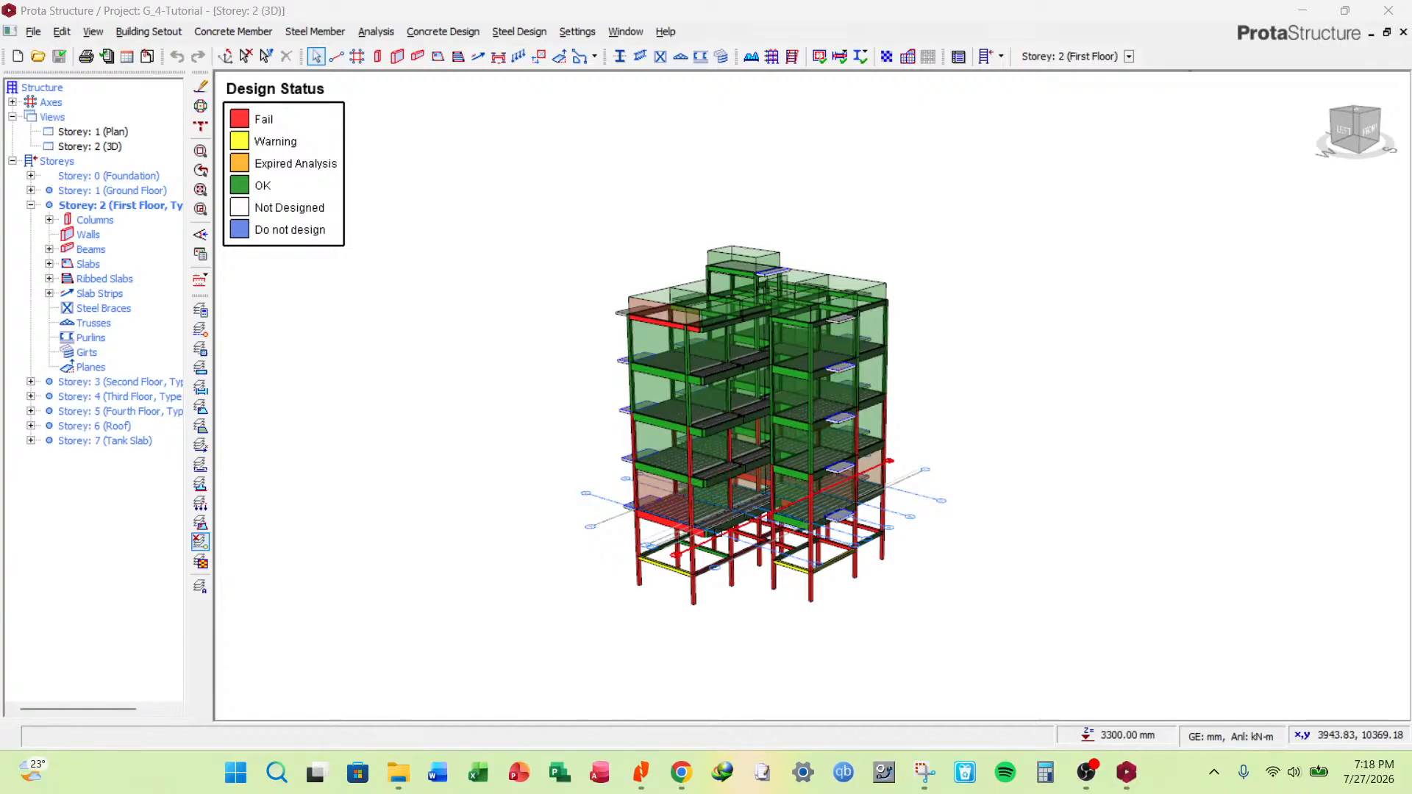
Inspect the design status of the columns, beams and slabs across the 3D building model.
{"action": "scroll", "coordinate": [754, 509], "scroll_direction": "up", "scroll_amount": 5}
{"action": "scroll", "coordinate": [754, 509], "scroll_direction": "down", "scroll_amount": 5}
{"action": "middle_click_drag", "start_coordinate": [662, 528], "coordinate": [570, 521]}
{"action": "scroll", "coordinate": [558, 523], "scroll_direction": "down", "scroll_amount": 3}
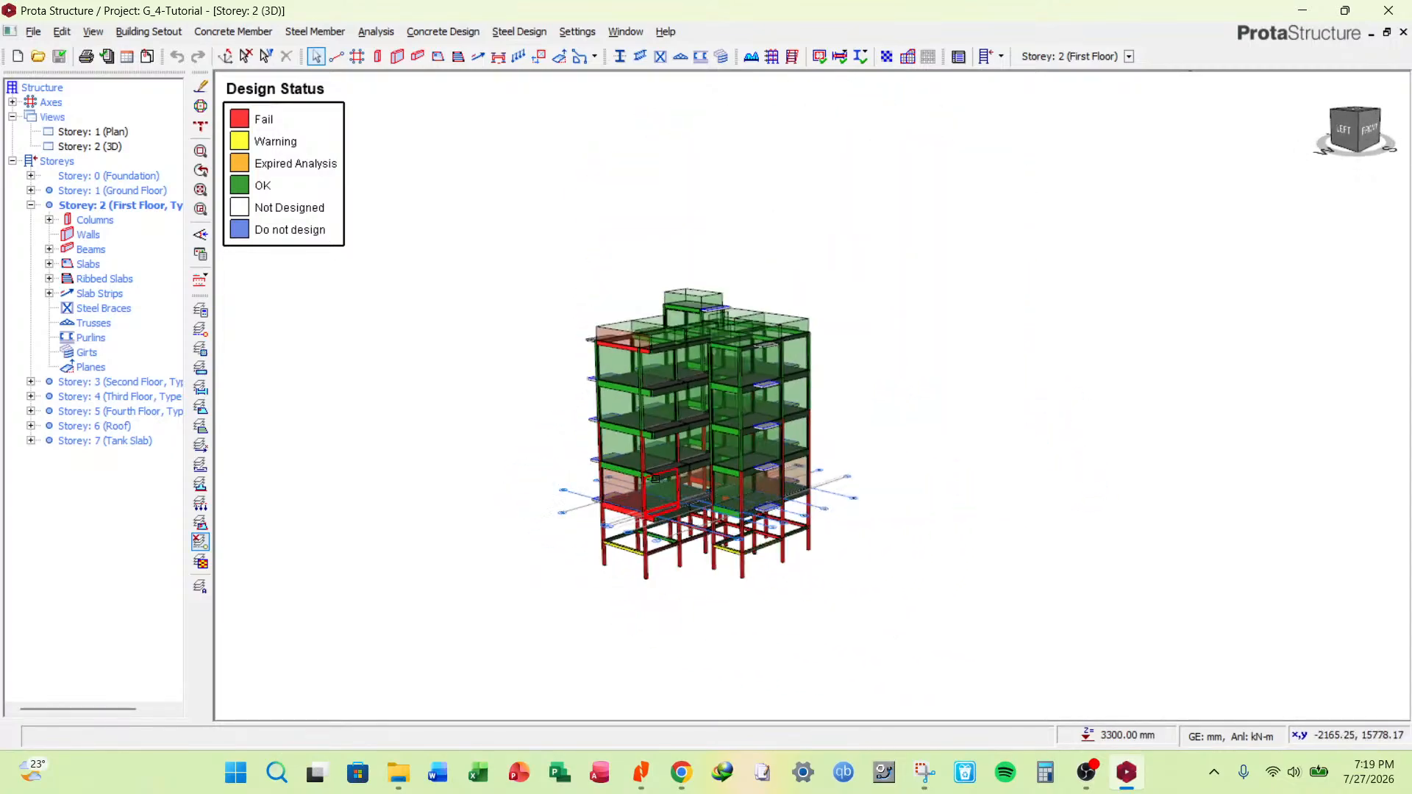
{"action": "scroll", "coordinate": [599, 478], "scroll_direction": "up", "scroll_amount": 4}
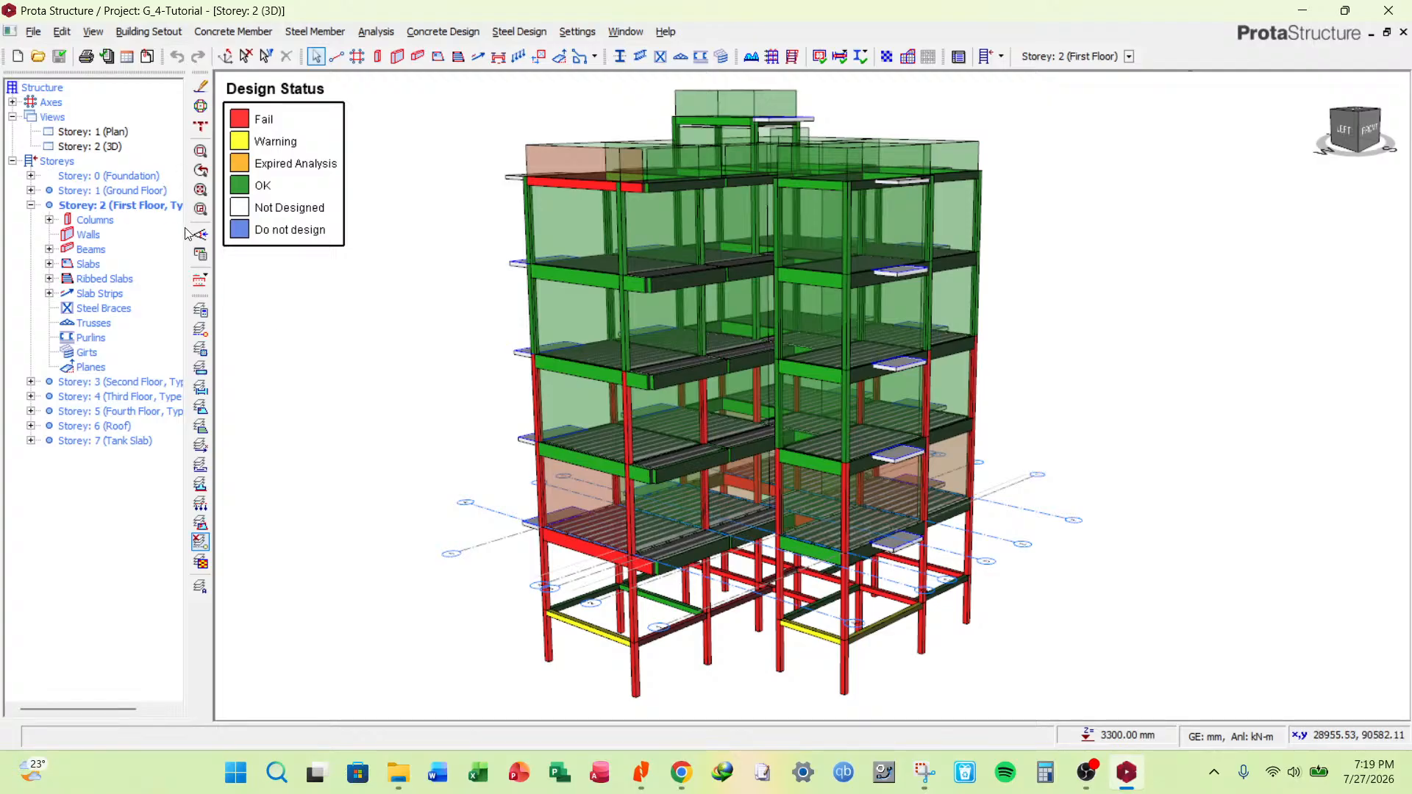
Switch to the Storey: 1 (Plan) view and inspect the design status of the ground floor columns and beams.
{"action": "double_click", "coordinate": [103, 132]}
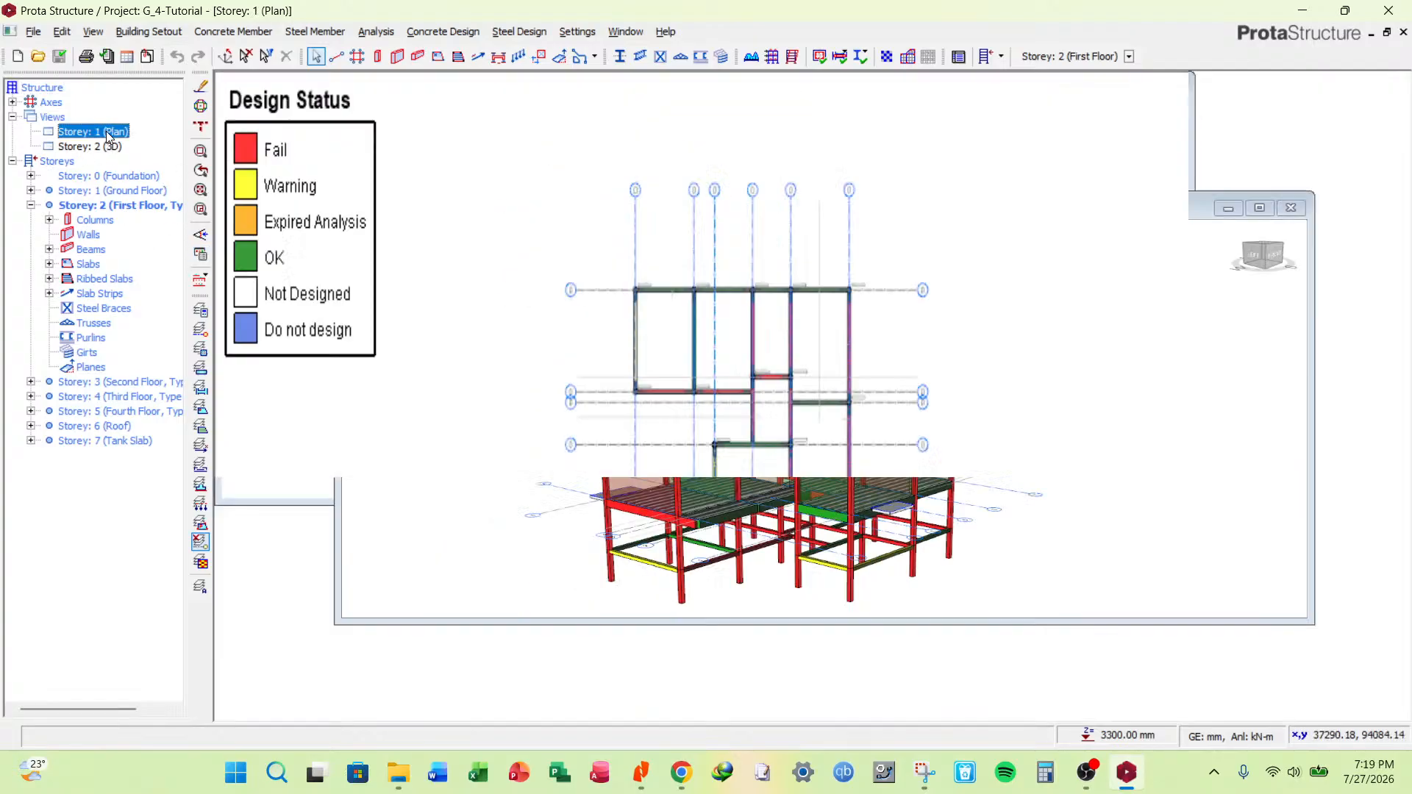
{"action": "scroll", "coordinate": [593, 306], "scroll_direction": "up", "scroll_amount": 4}
{"action": "scroll", "coordinate": [536, 231], "scroll_direction": "down", "scroll_amount": 2}
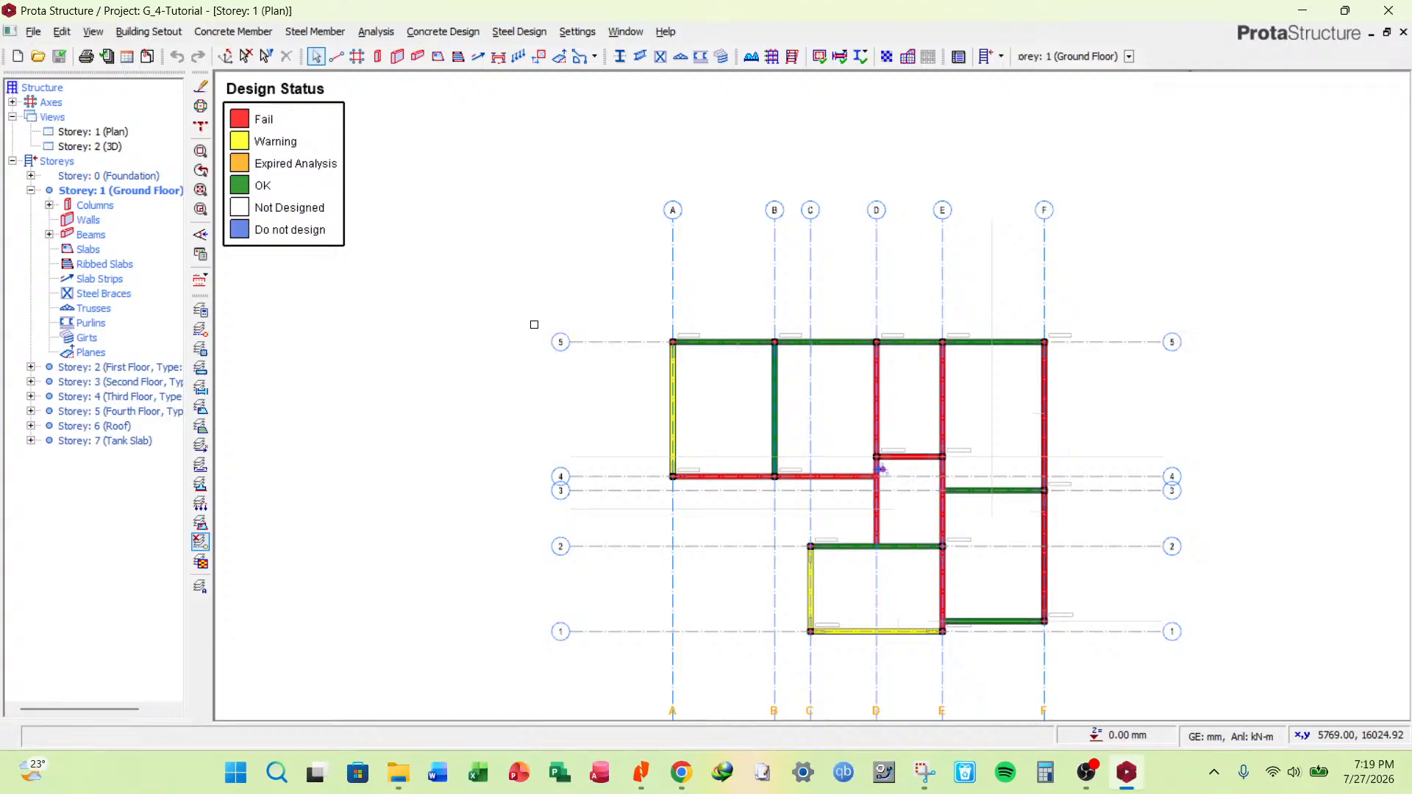
{"action": "scroll", "coordinate": [592, 364], "scroll_direction": "up", "scroll_amount": 2}
{"action": "scroll", "coordinate": [706, 338], "scroll_direction": "up", "scroll_amount": 3}
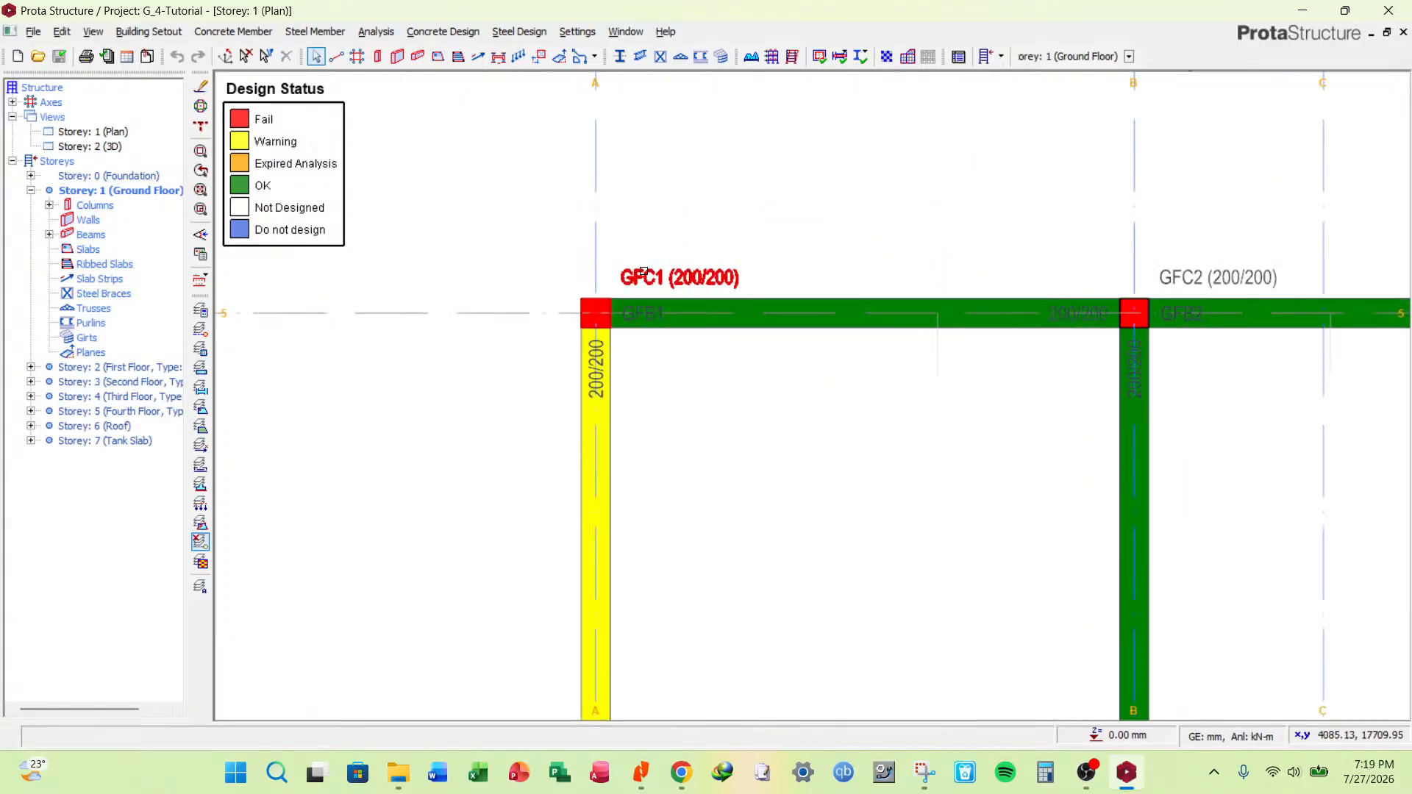
{"action": "scroll", "coordinate": [644, 277], "scroll_direction": "down", "scroll_amount": 1}
{"action": "scroll", "coordinate": [630, 259], "scroll_direction": "down", "scroll_amount": 5}
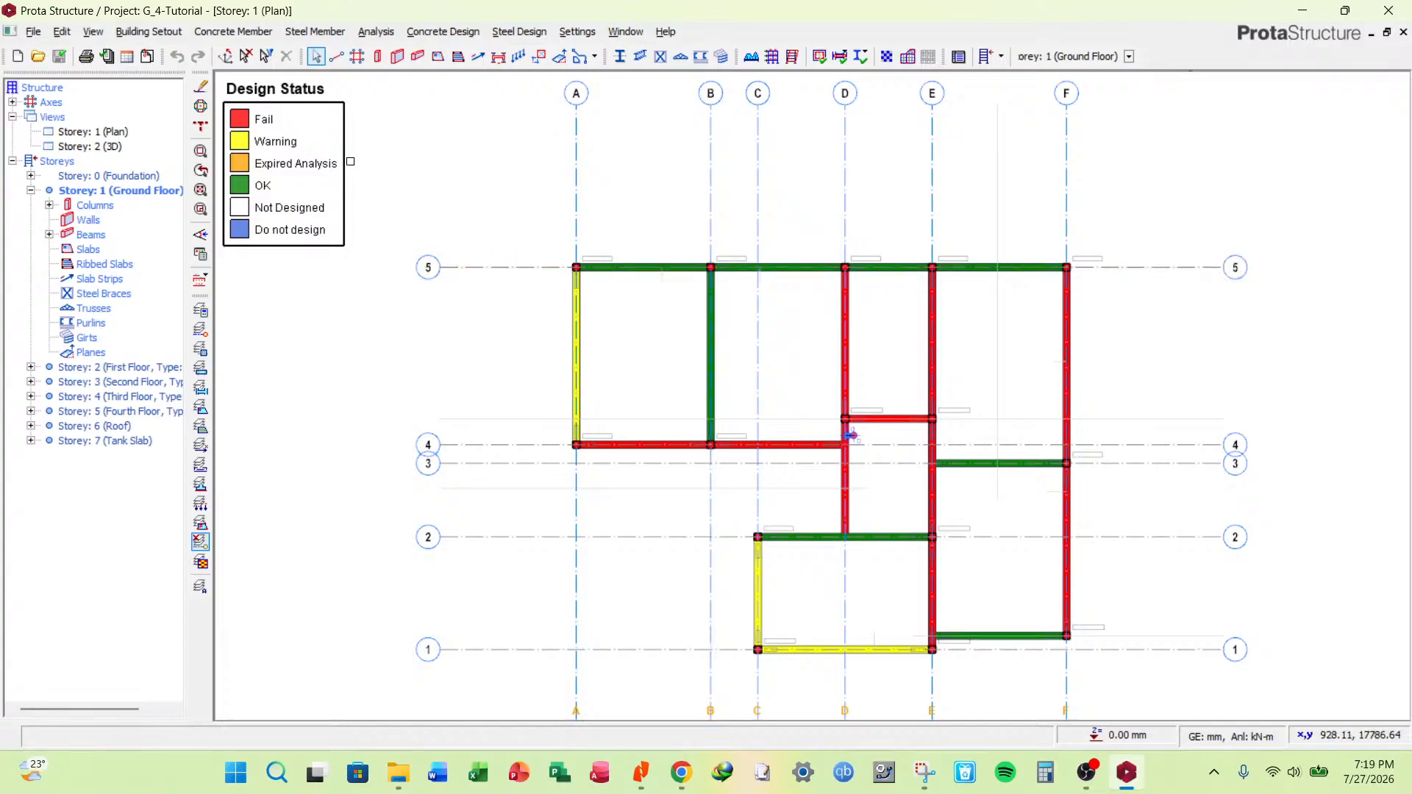
Load Typical Floor Plan.dxf as the reference drawing and keep it displayed behind the ground floor plan.
{"action": "left_click", "coordinate": [147, 57]}
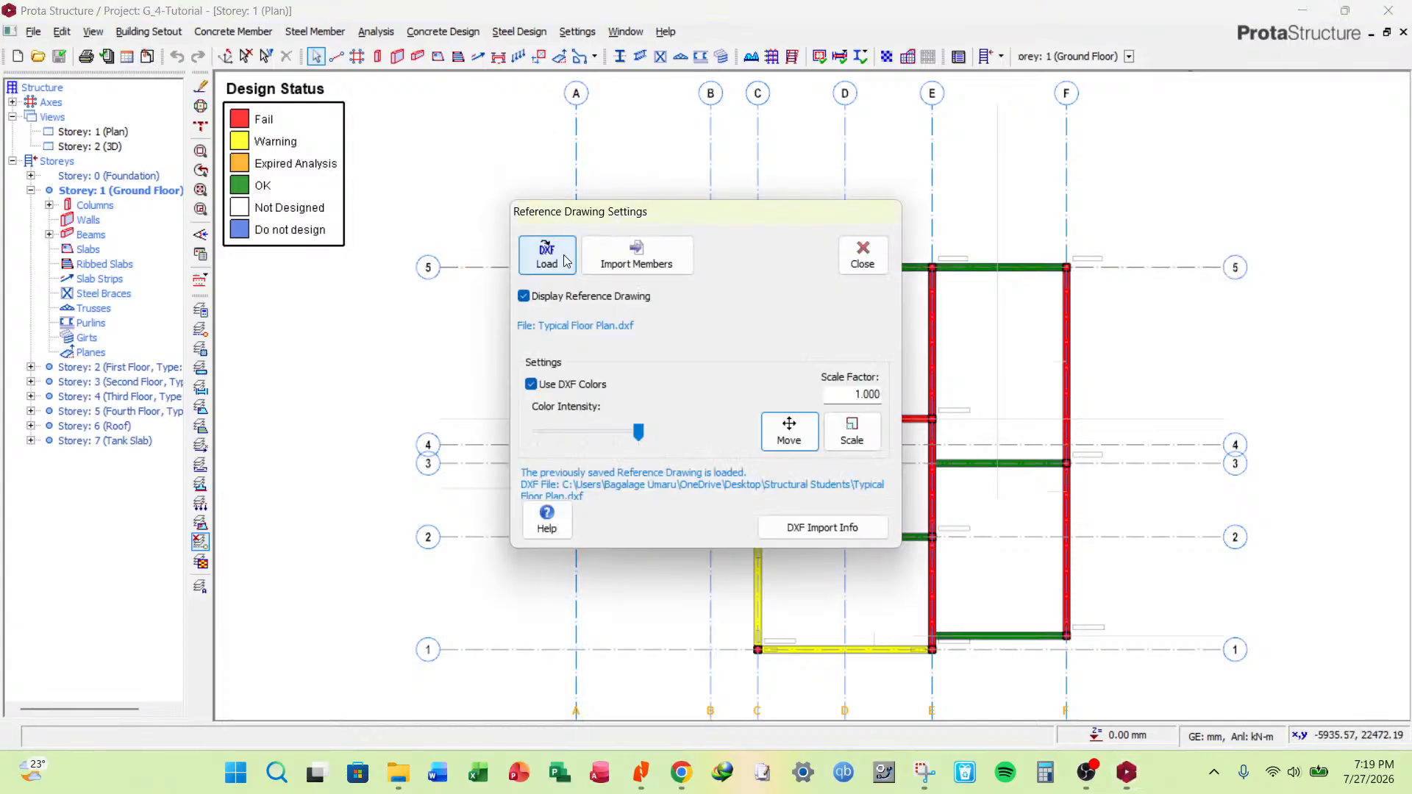
{"action": "left_click", "coordinate": [540, 300]}
{"action": "left_click", "coordinate": [541, 300]}
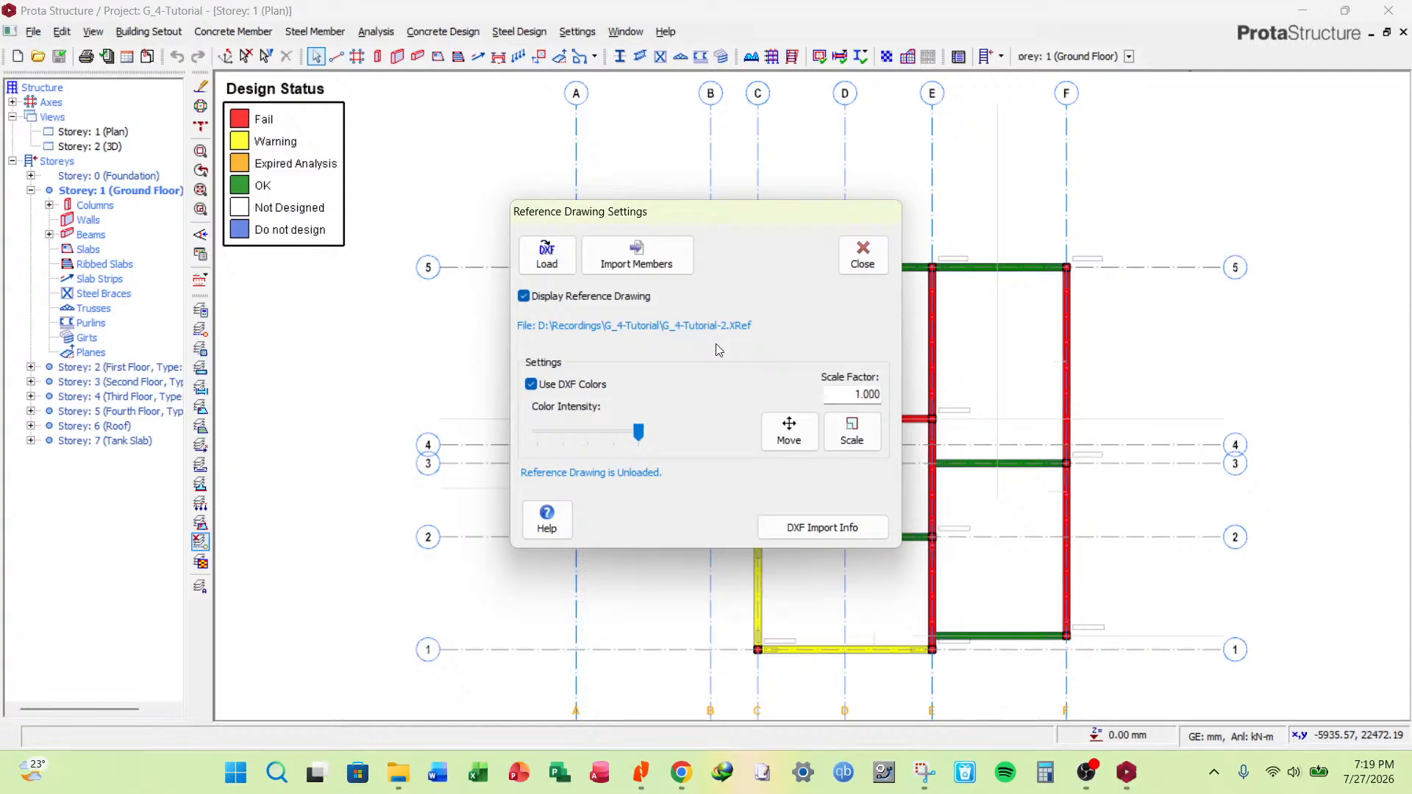
{"action": "mouse_move", "coordinate": [713, 211]}
{"action": "left_mouse_down"}
{"action": "mouse_move", "coordinate": [519, 200]}
{"action": "mouse_move", "coordinate": [644, 219]}
{"action": "mouse_move", "coordinate": [667, 192]}
{"action": "left_mouse_up"}
{"action": "left_click", "coordinate": [506, 230]}
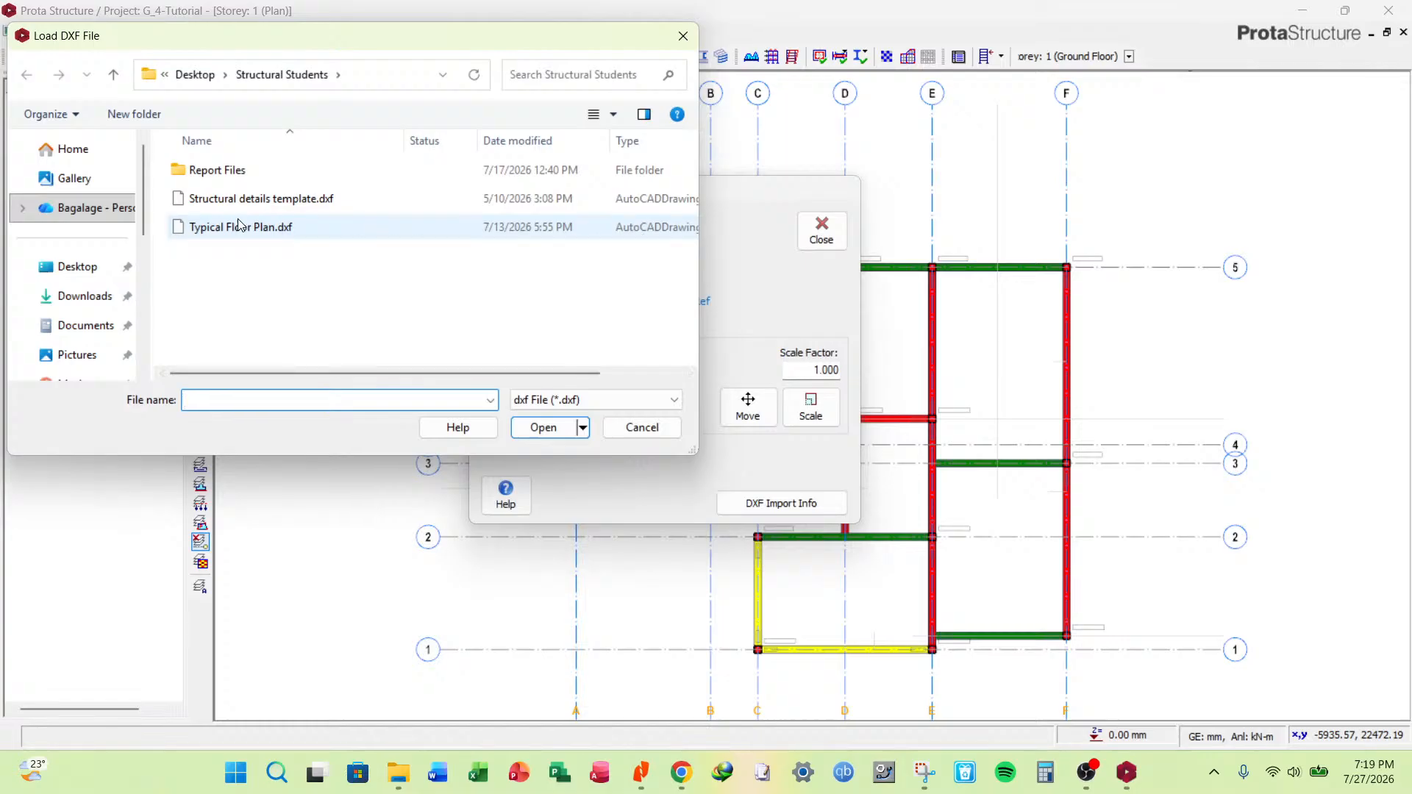
{"action": "left_click", "coordinate": [267, 230]}
{"action": "left_click", "coordinate": [542, 428]}
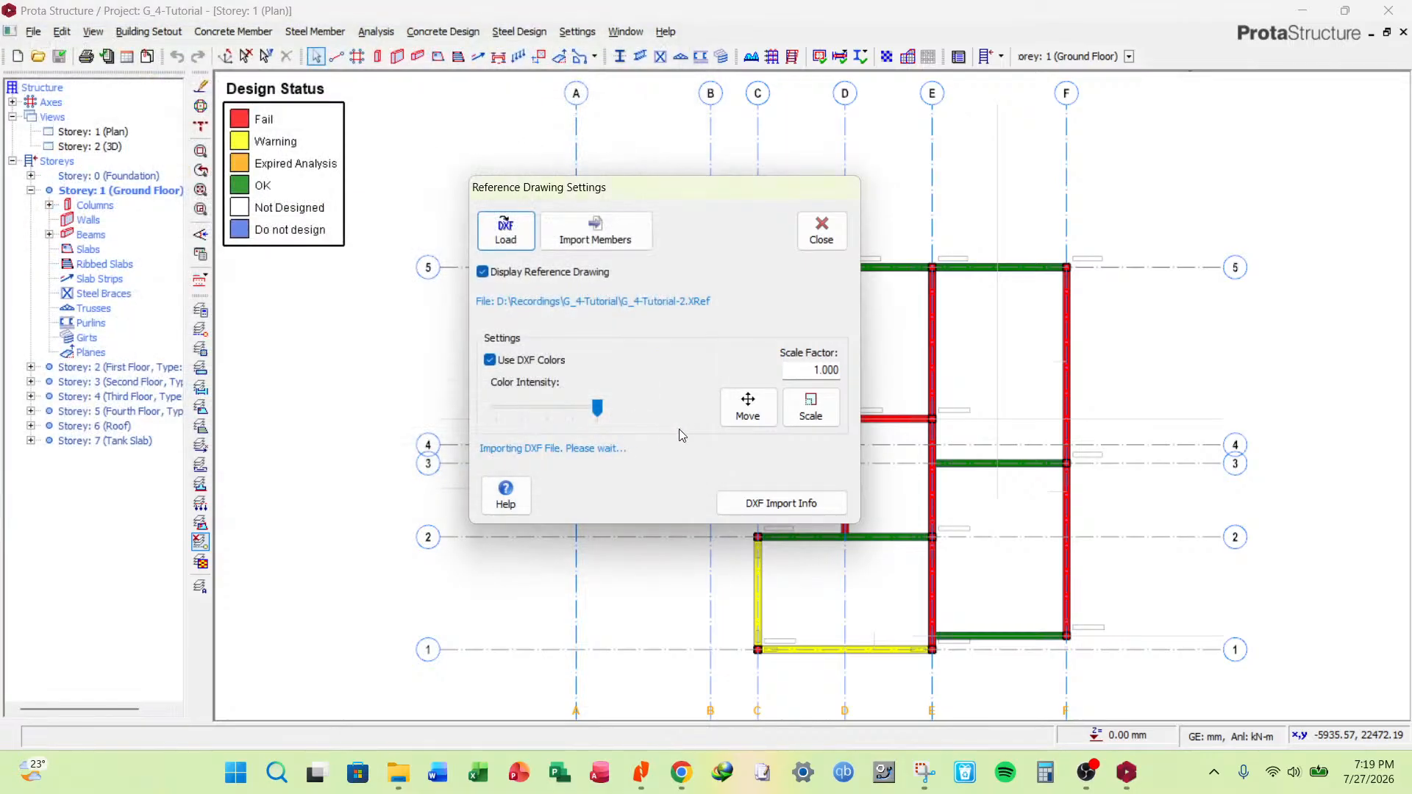
{"action": "left_click", "coordinate": [814, 294]}
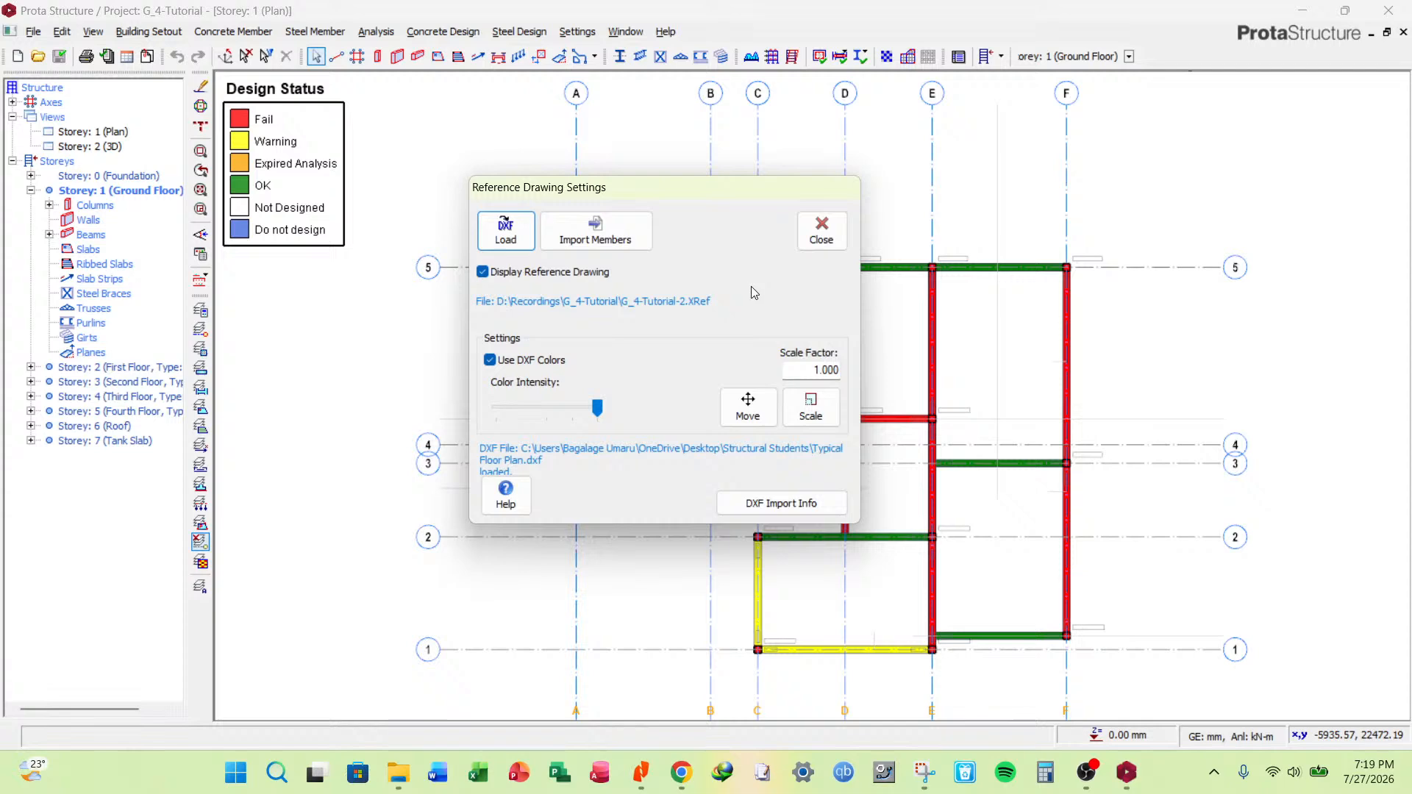
{"action": "left_click", "coordinate": [821, 232]}
In the reinforcement design of ground floor column GFC1 at axes A and 5, set b2 to 300 mm, update the section and accept.
{"action": "scroll", "coordinate": [783, 565], "scroll_direction": "up", "scroll_amount": 5}
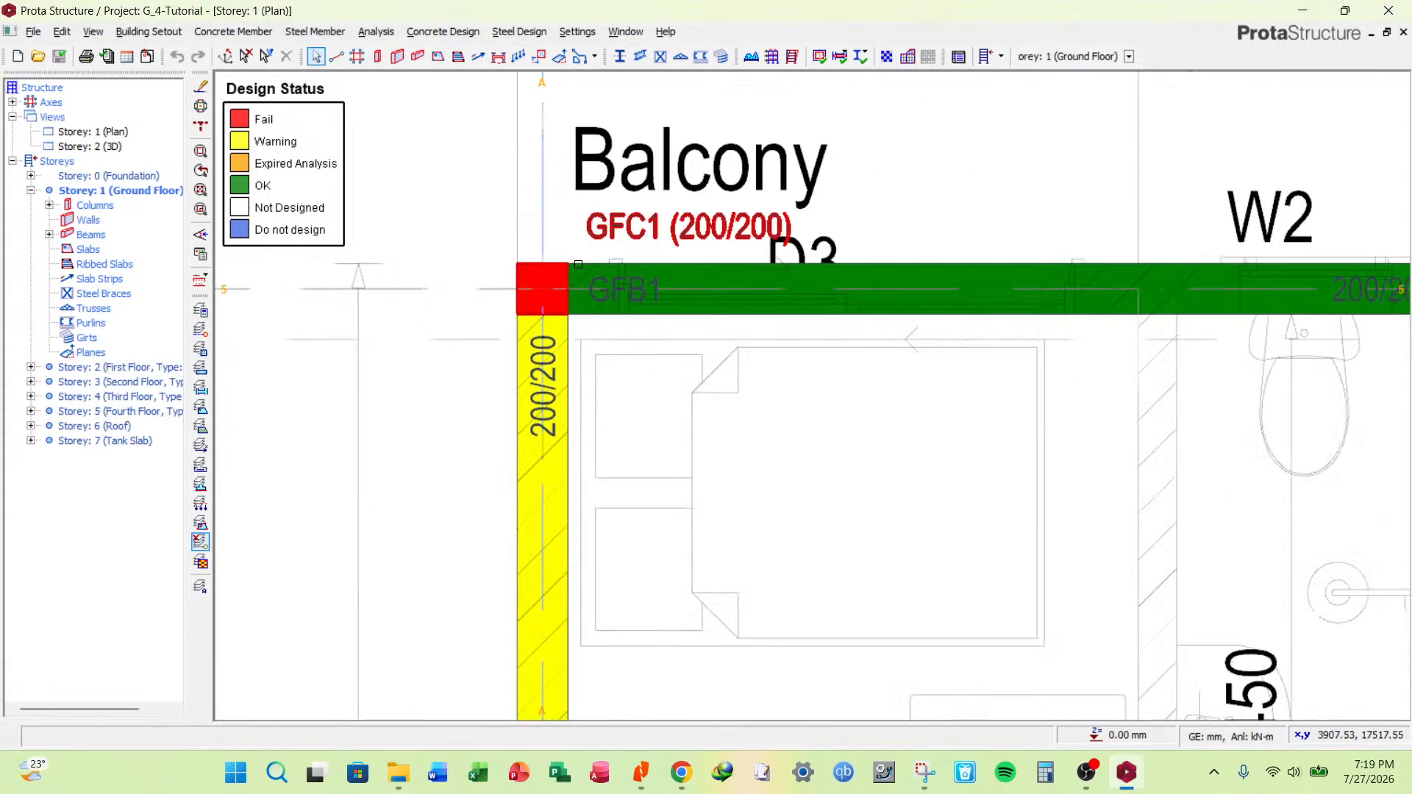
{"action": "left_click", "coordinate": [657, 224]}
{"action": "right_click", "coordinate": [661, 228]}
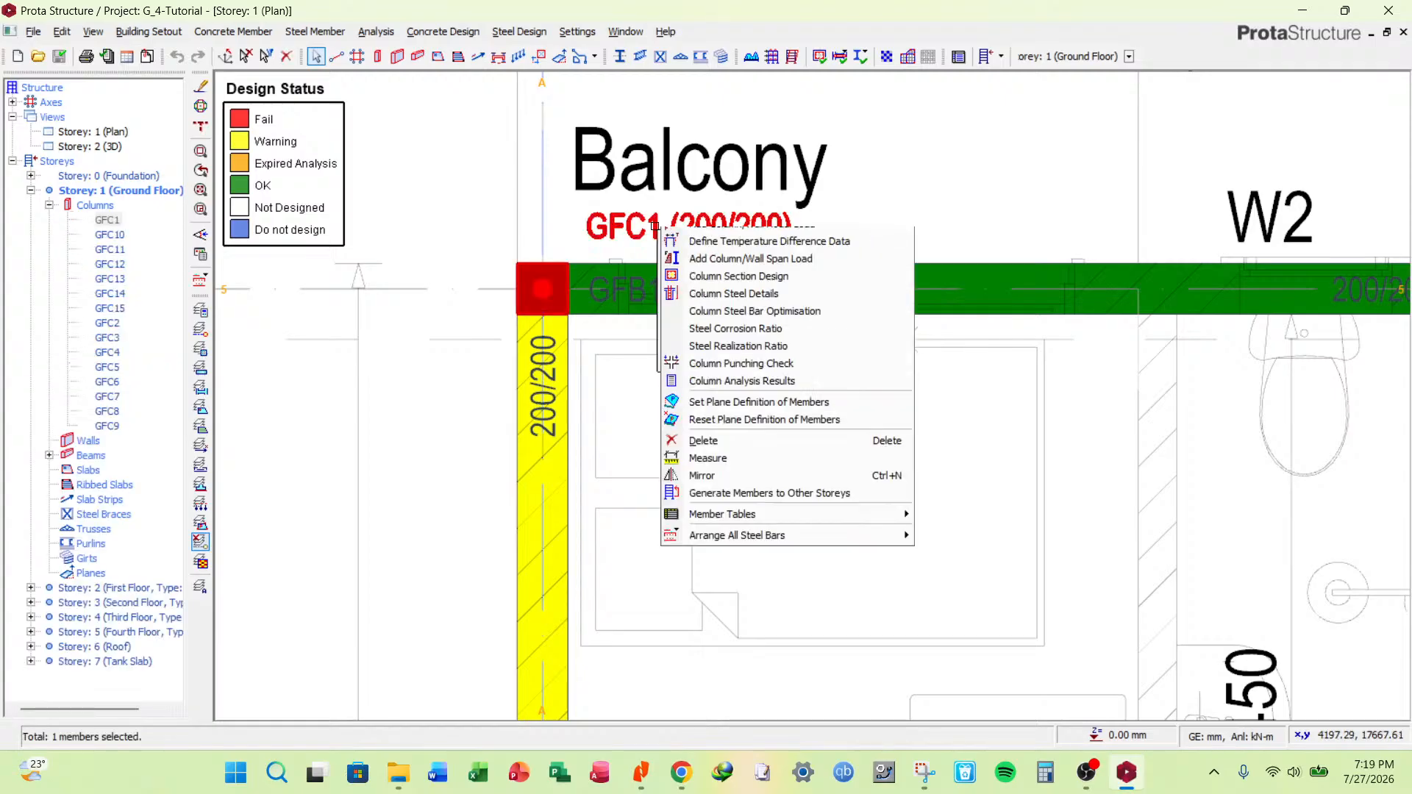
{"action": "left_click", "coordinate": [765, 438]}
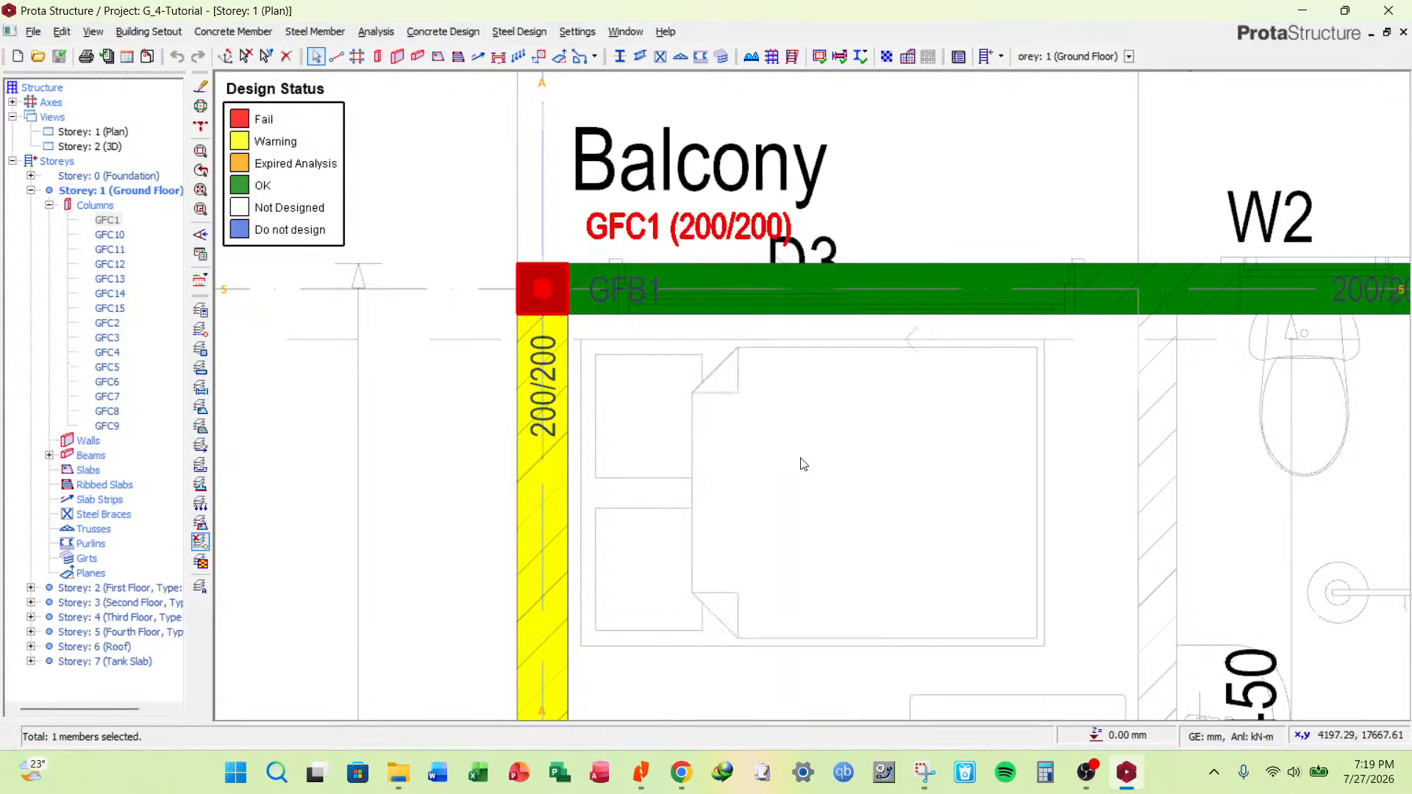
{"action": "left_click", "coordinate": [843, 447]}
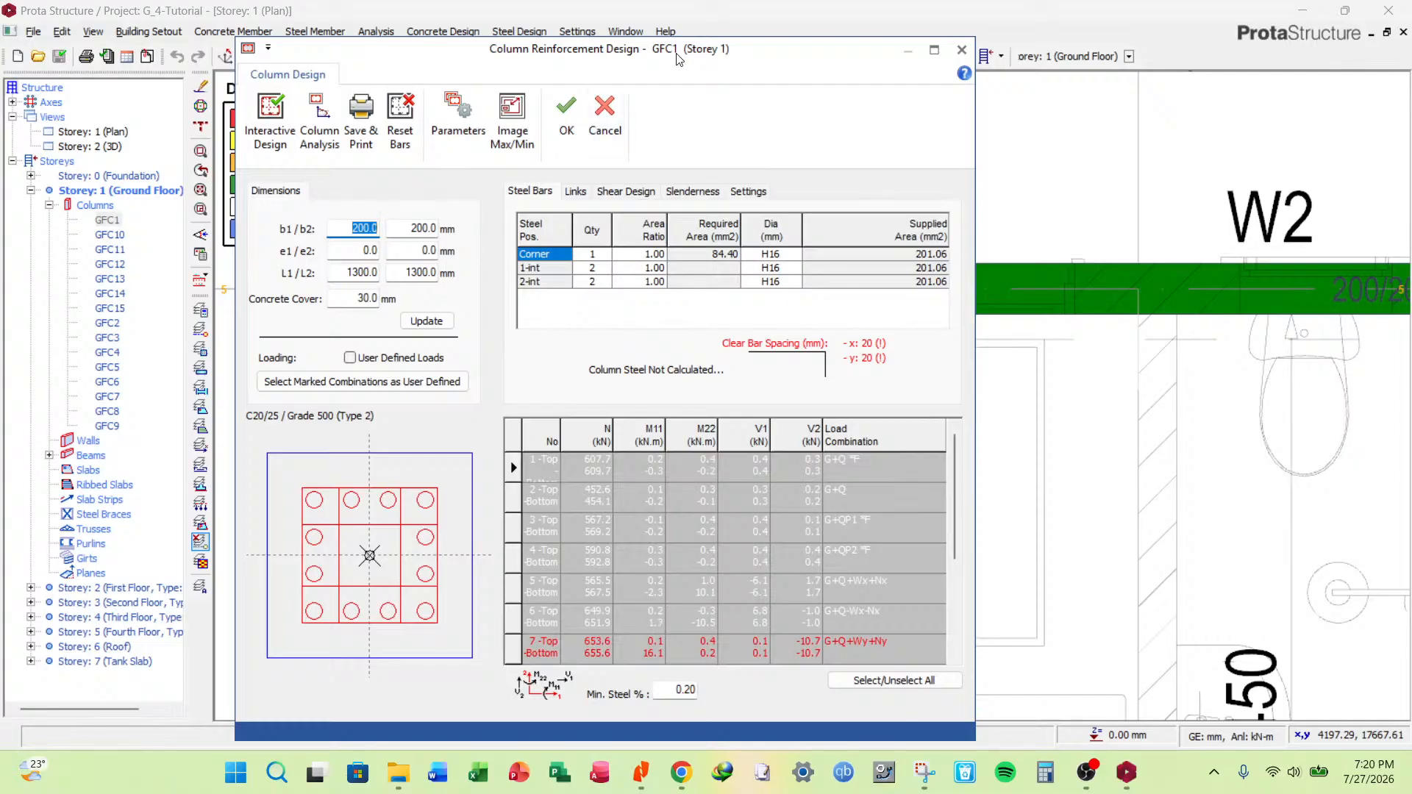
{"action": "left_click_drag", "start_coordinate": [677, 55], "coordinate": [1031, 305]}
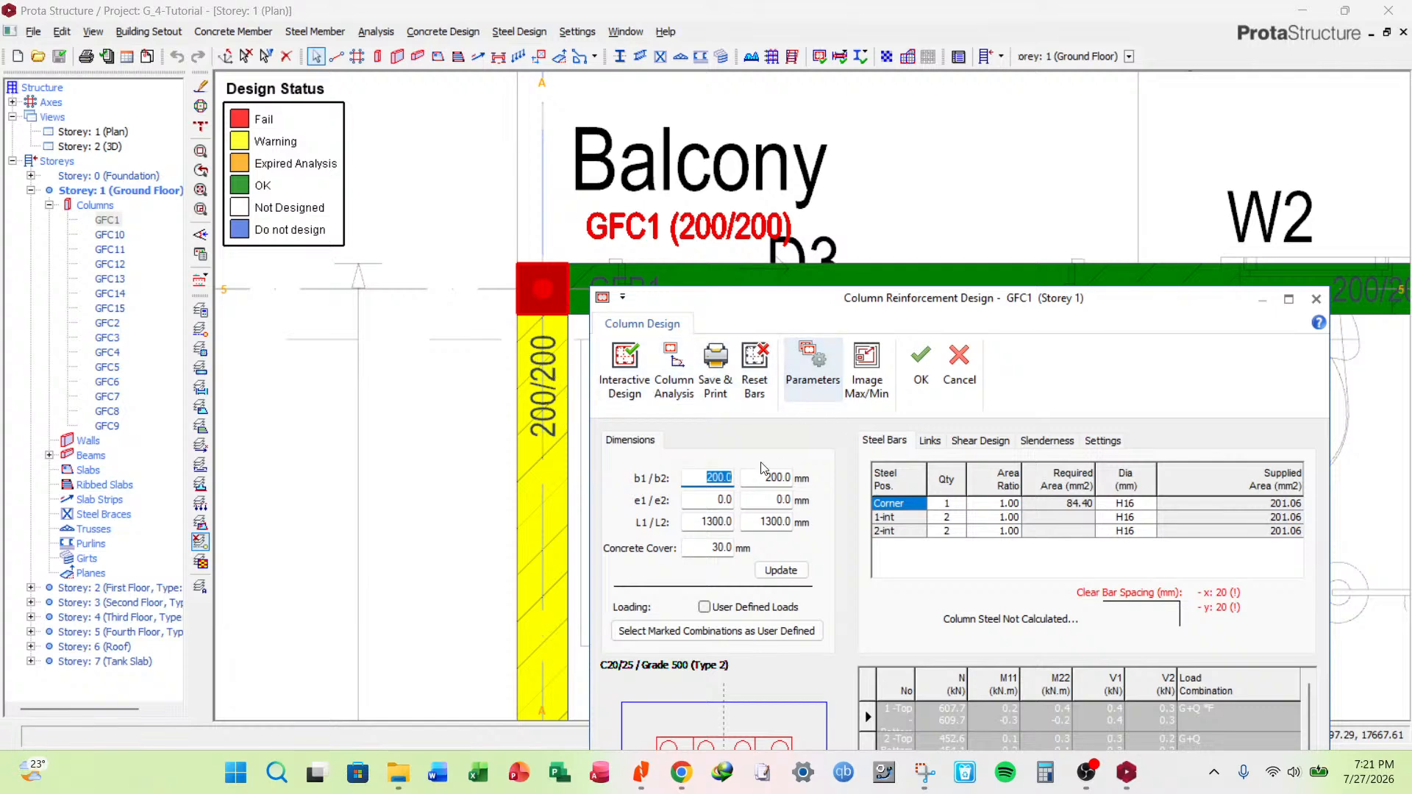
{"action": "key", "text": "Tab"}
{"action": "type", "text": "3"}
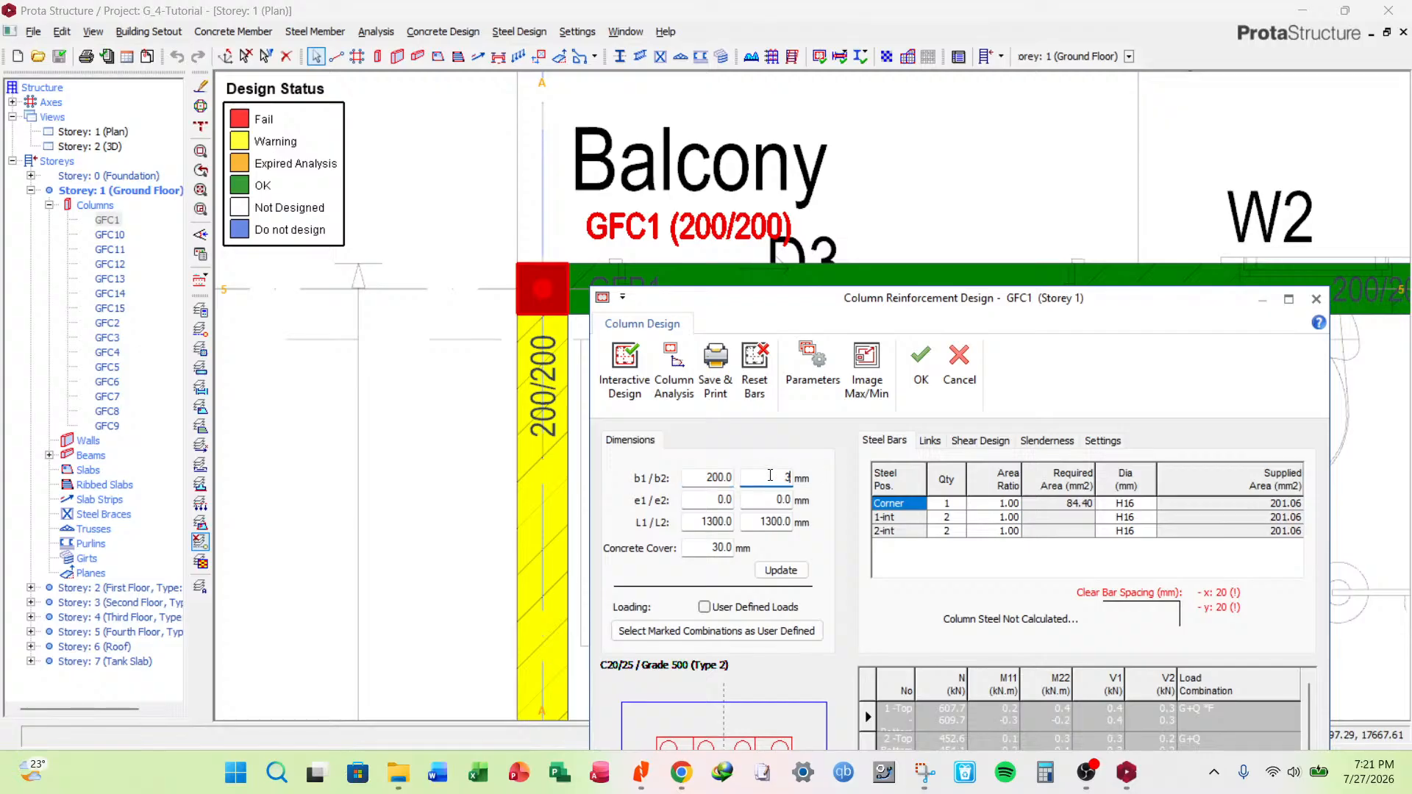
{"action": "left_click", "coordinate": [790, 573]}
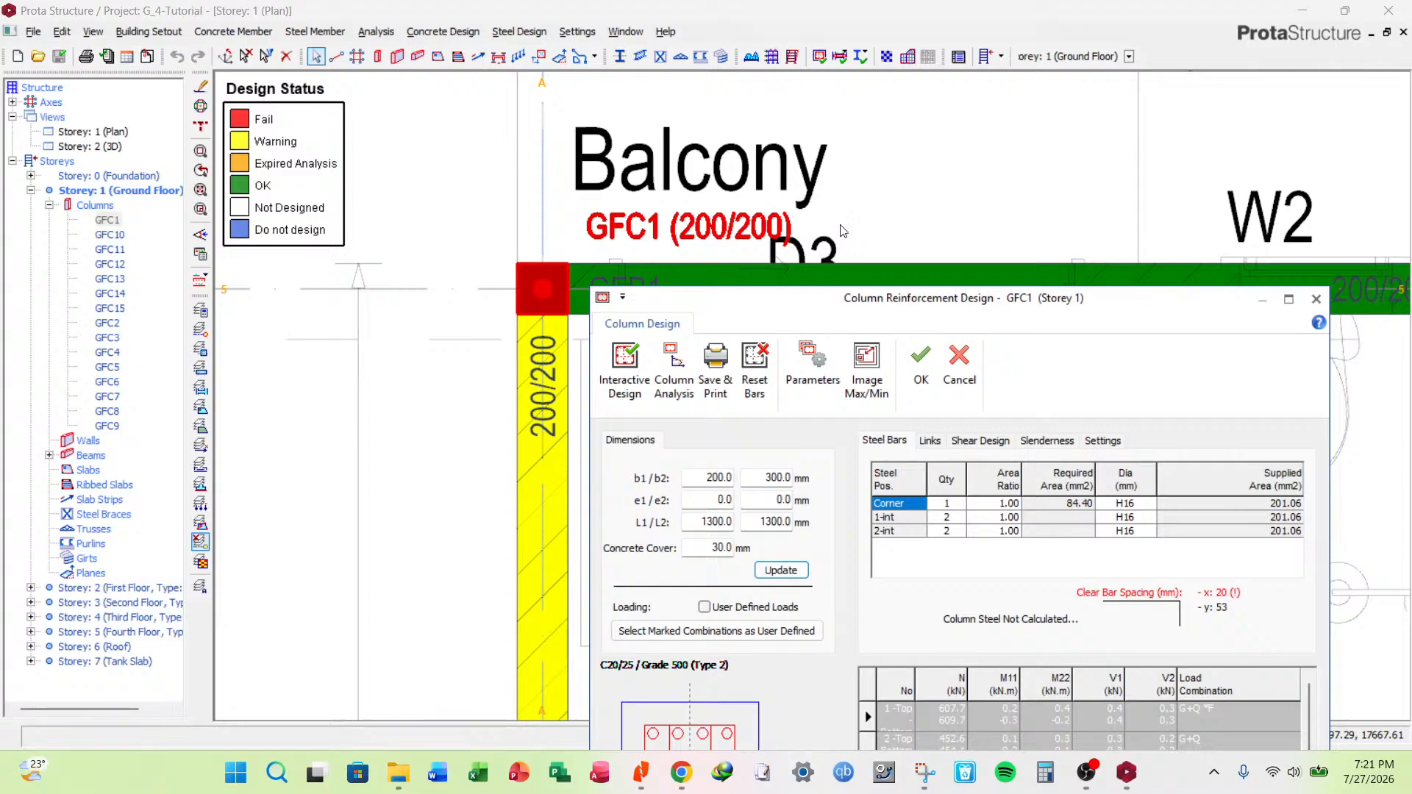
{"action": "left_click_drag", "start_coordinate": [856, 289], "coordinate": [707, 81]}
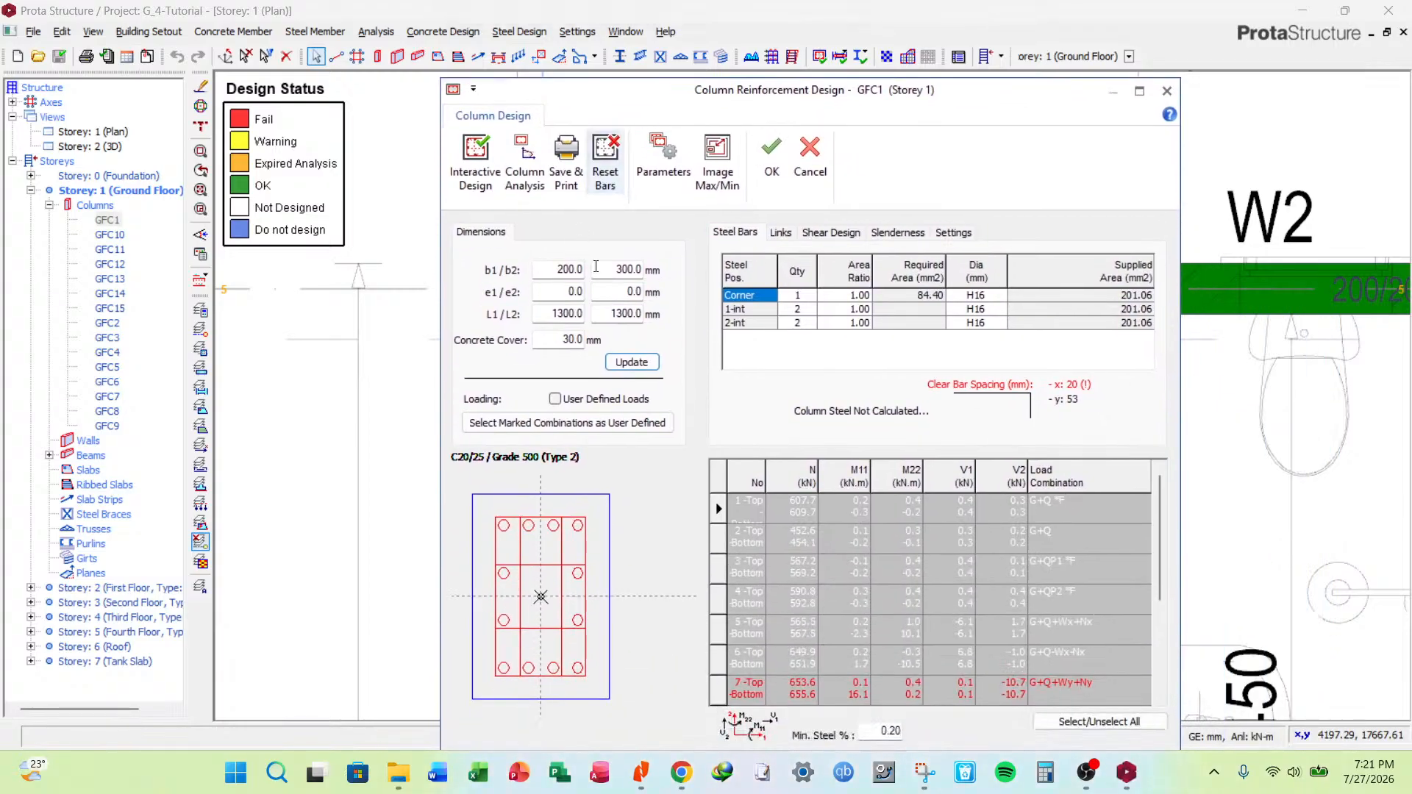
{"action": "left_click_drag", "start_coordinate": [984, 97], "coordinate": [860, 64]}
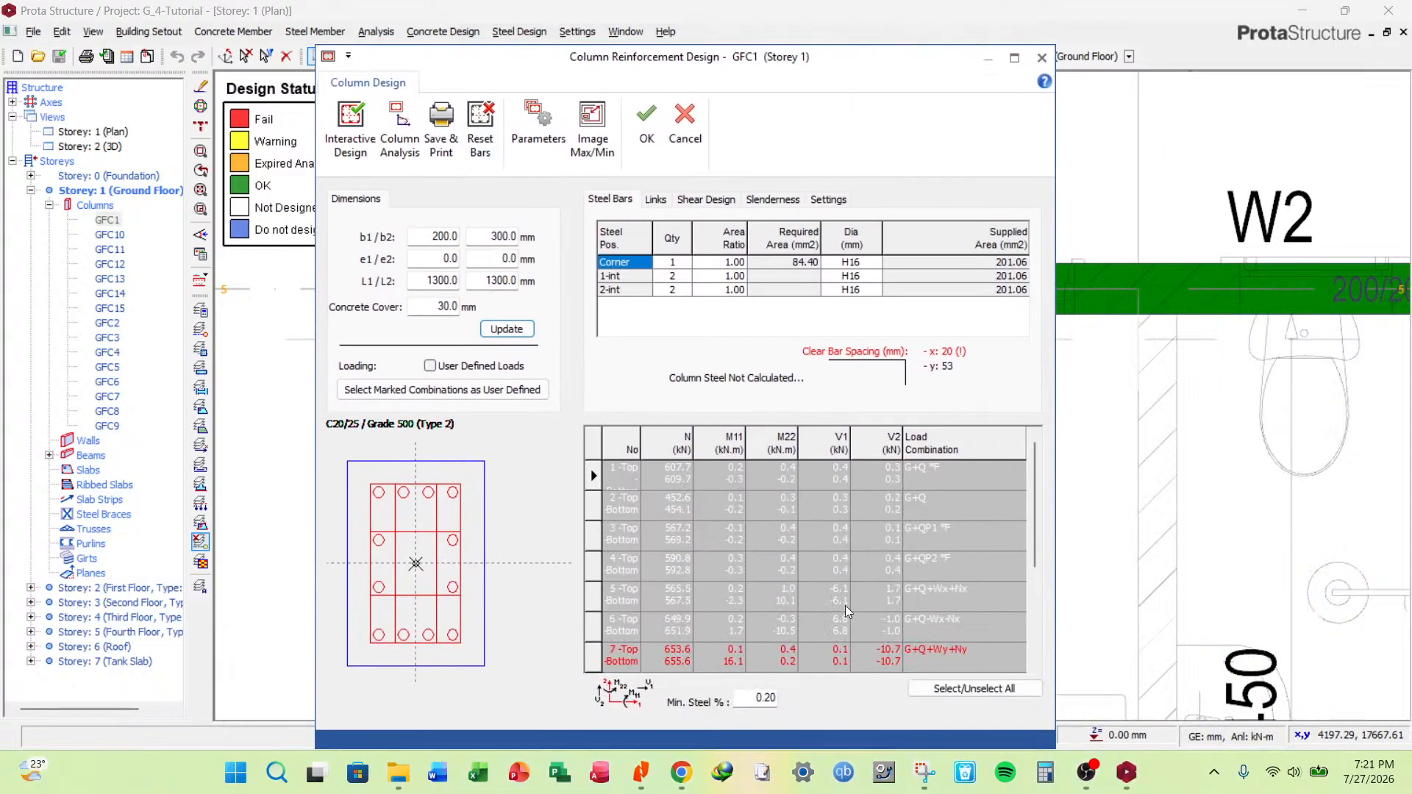
{"action": "left_click", "coordinate": [646, 118]}
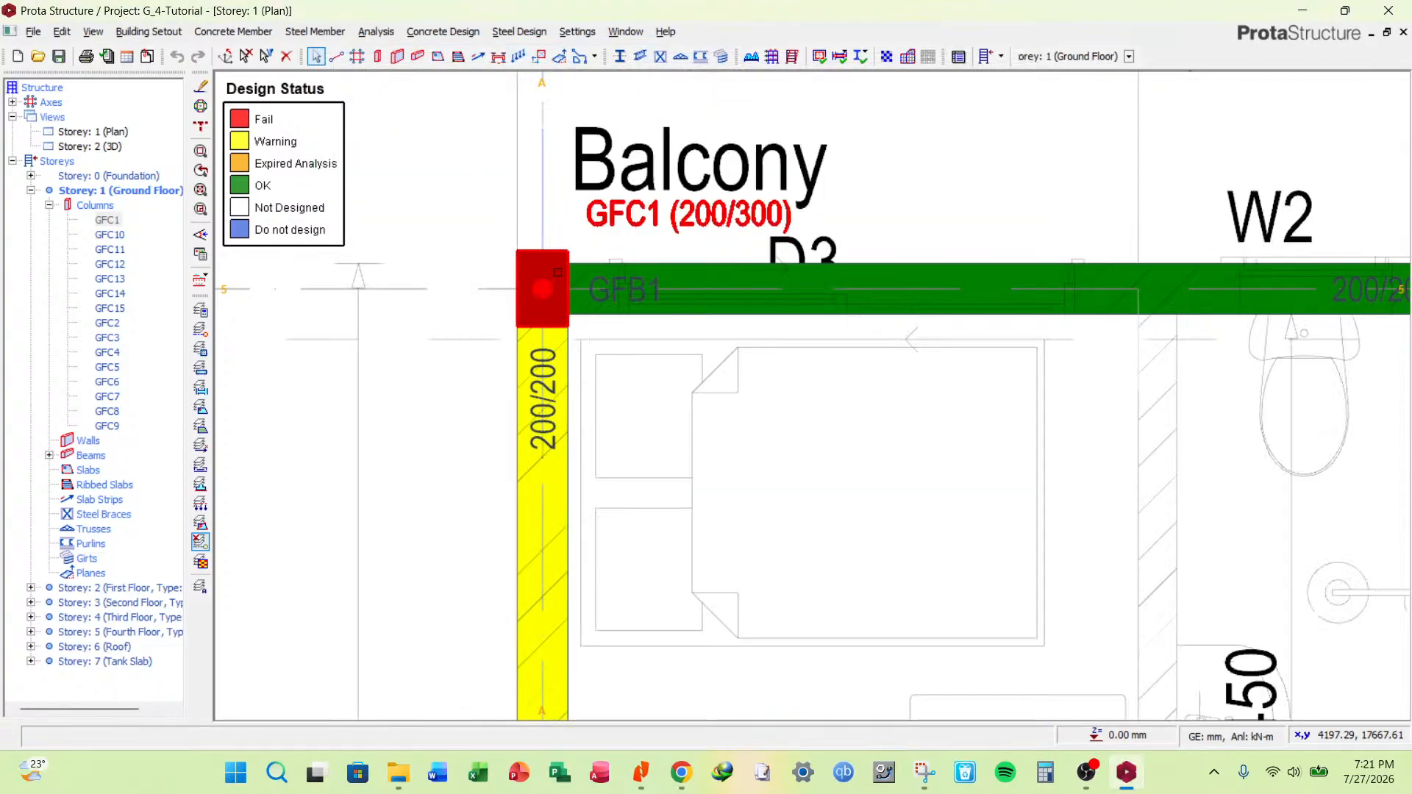
Measure how far column GFC1 projects beyond the outer edge of beam GFB1.
{"action": "left_click", "coordinate": [473, 250]}
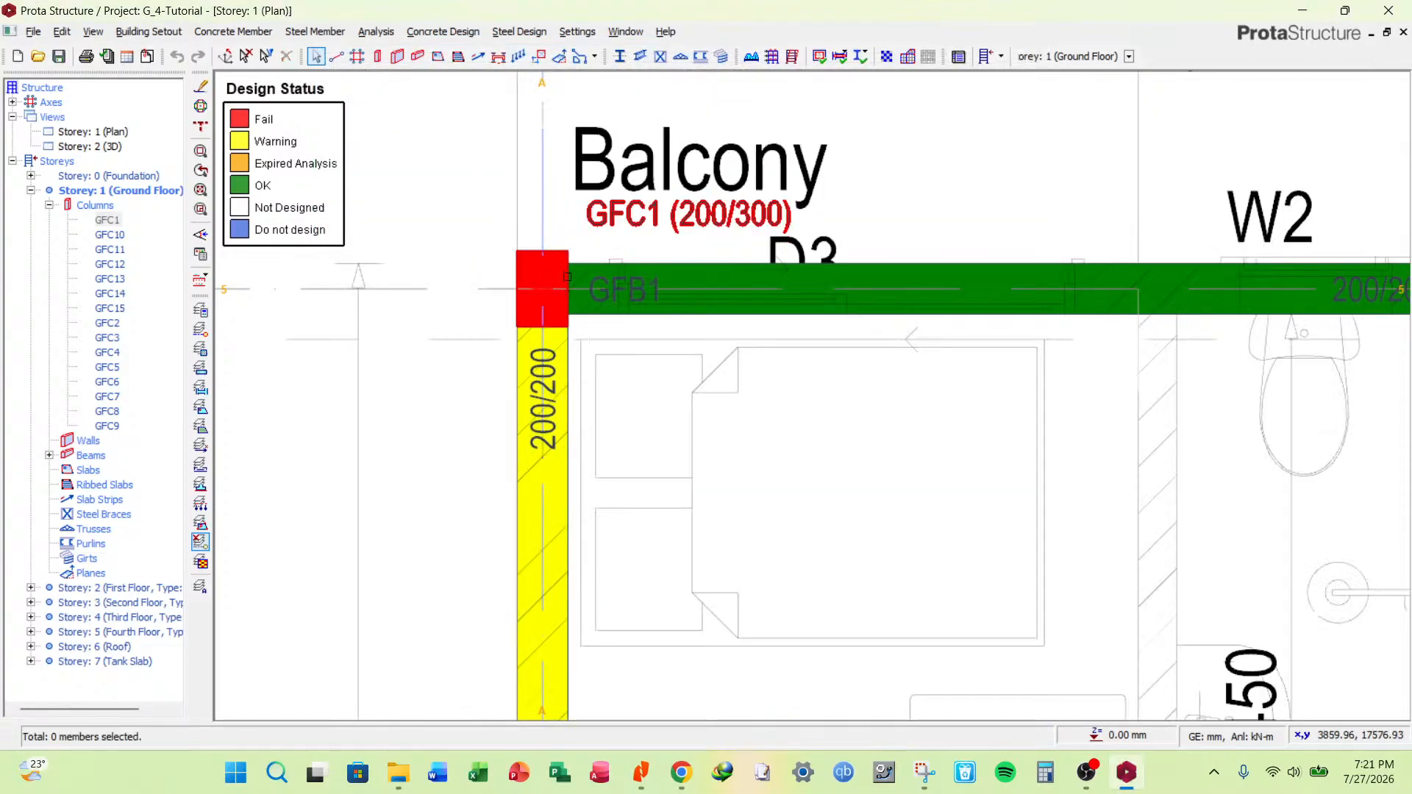
{"action": "scroll", "coordinate": [565, 250], "scroll_direction": "up", "scroll_amount": 5}
{"action": "right_click", "coordinate": [641, 223]}
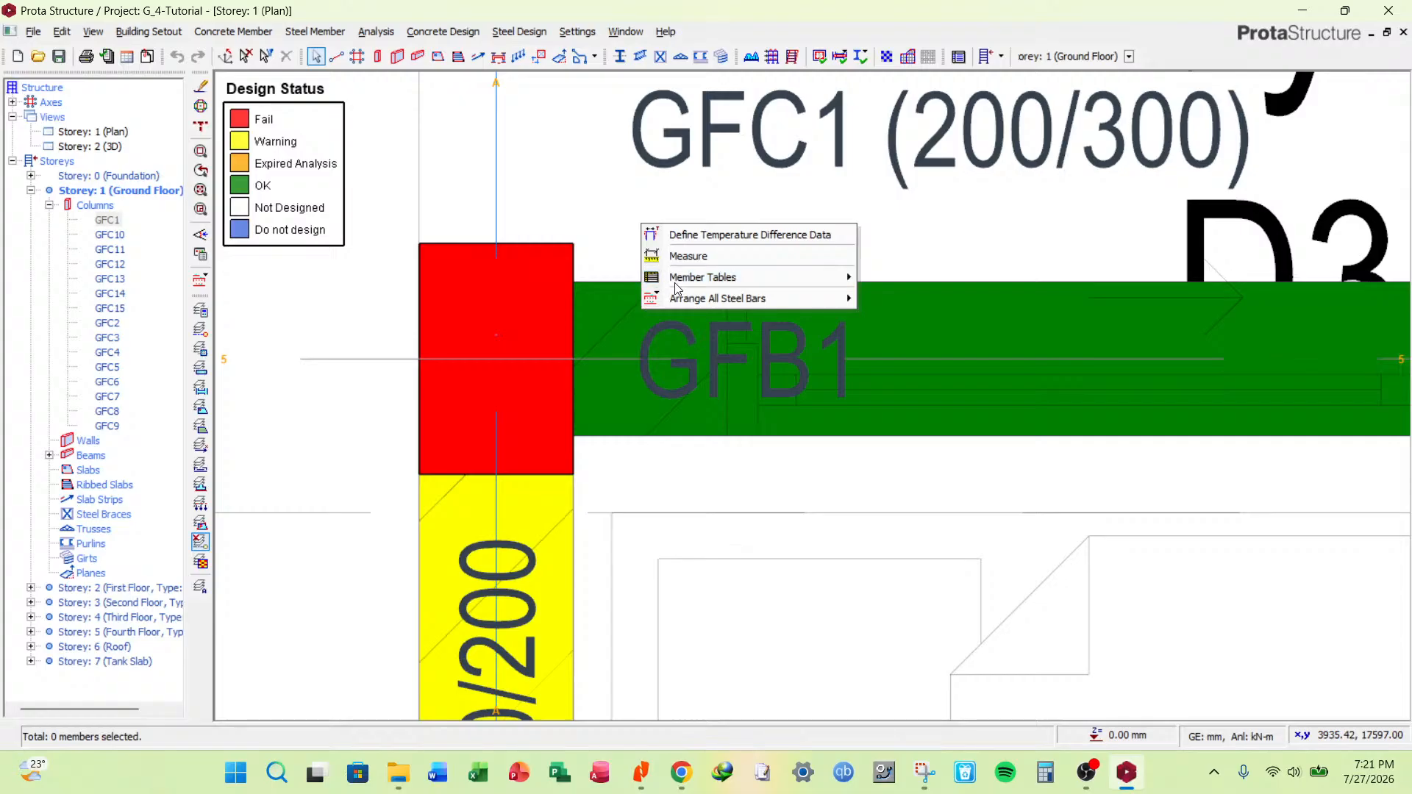
{"action": "left_click", "coordinate": [710, 255]}
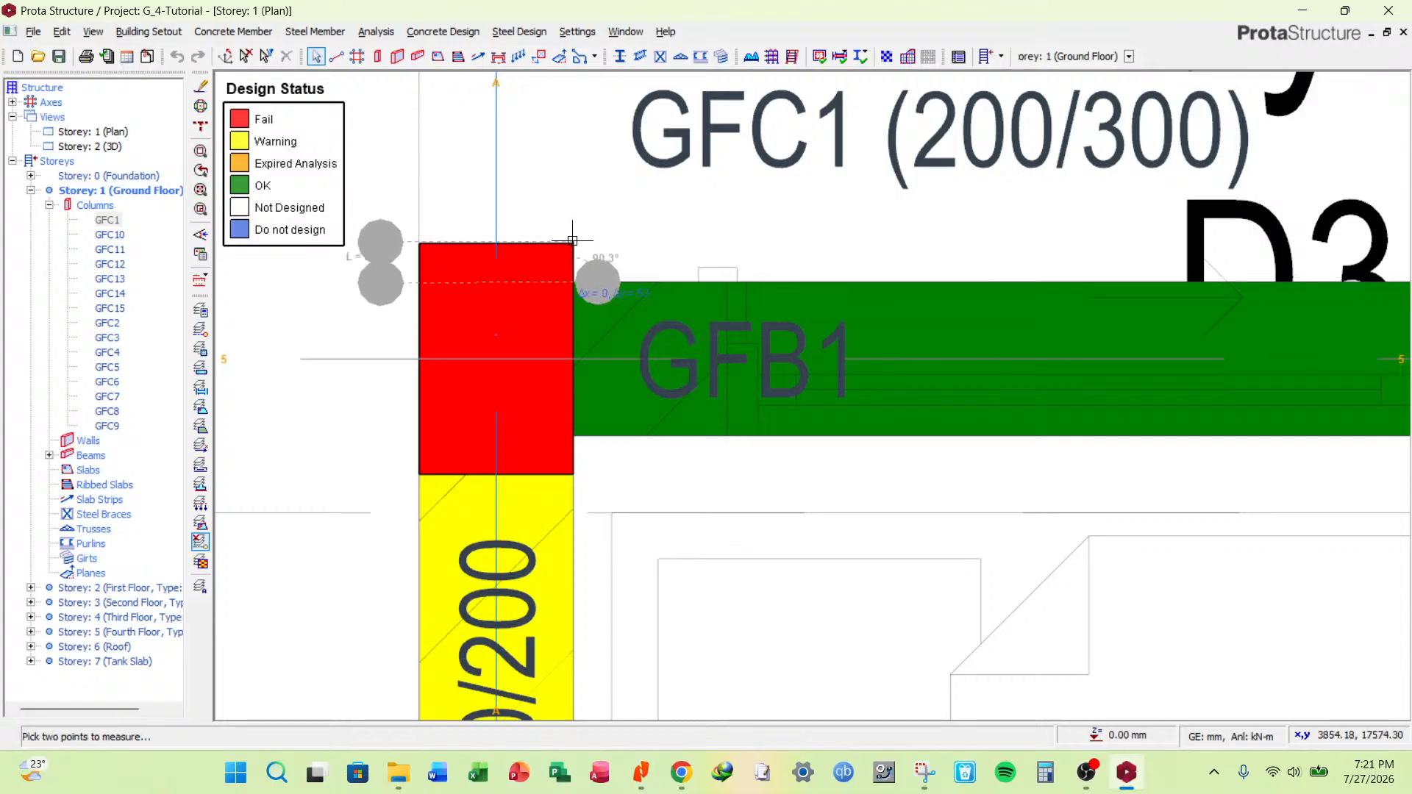
{"action": "scroll", "coordinate": [572, 239], "scroll_direction": "up", "scroll_amount": 3}
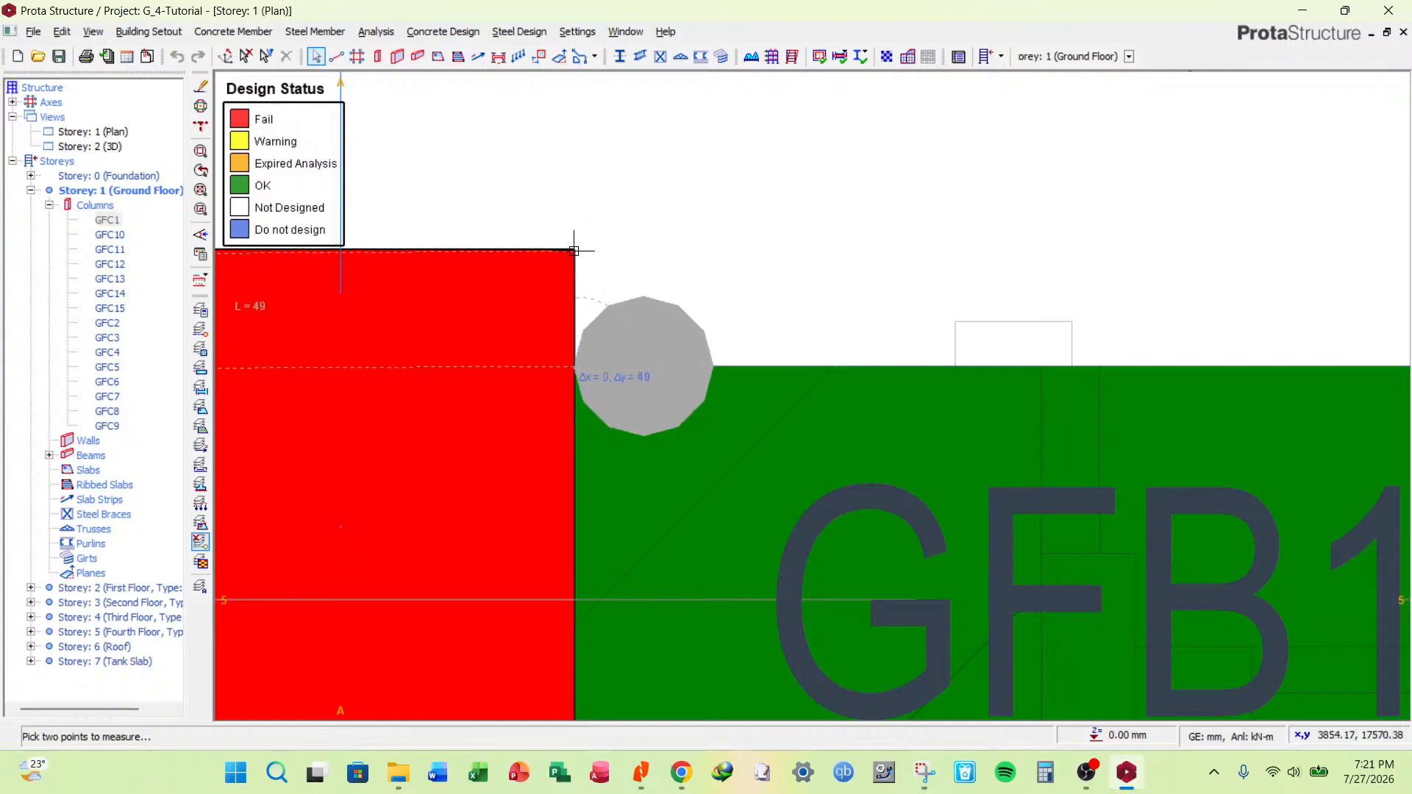
{"action": "scroll", "coordinate": [575, 250], "scroll_direction": "down", "scroll_amount": 3}
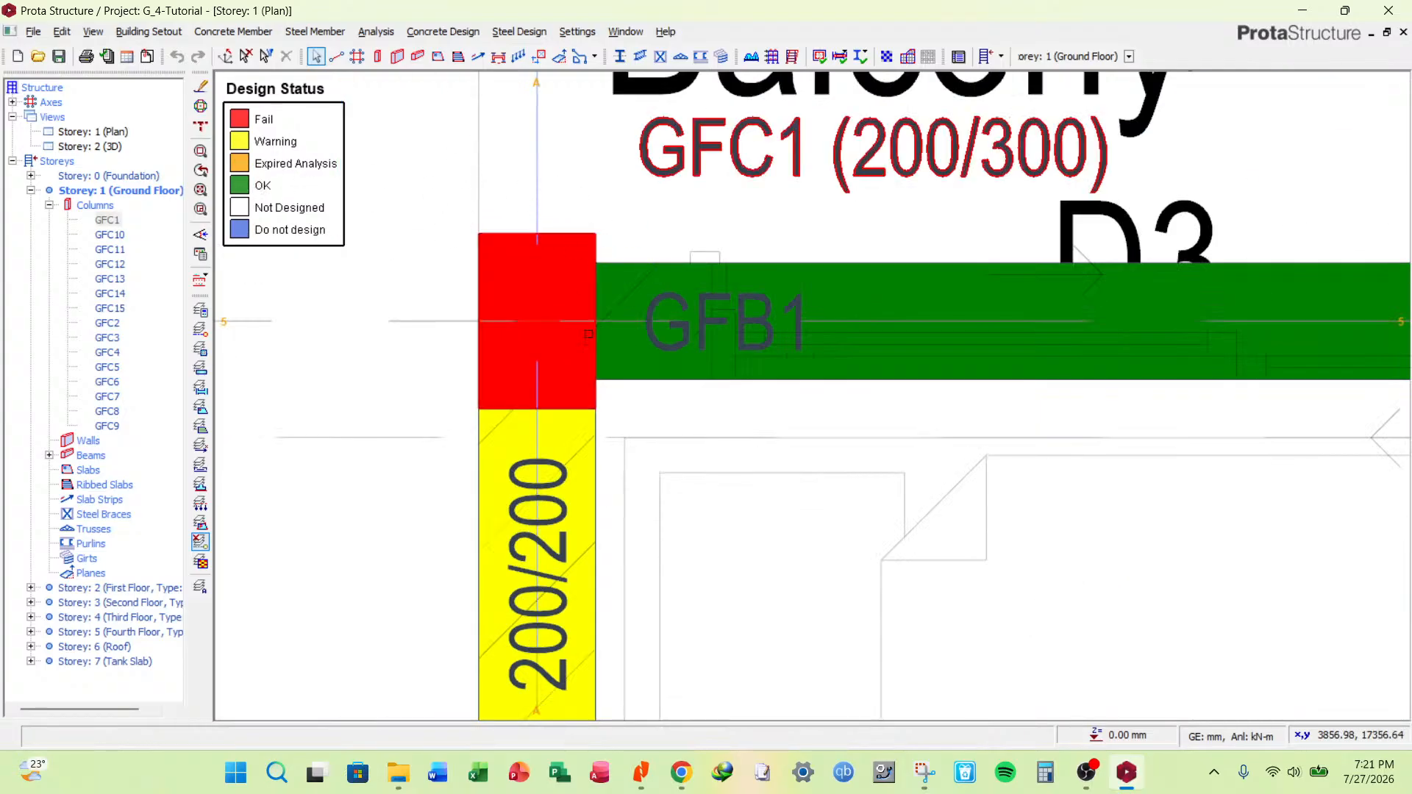
{"action": "key", "text": "Escape"}
{"action": "scroll", "coordinate": [597, 336], "scroll_direction": "down", "scroll_amount": 2}
{"action": "scroll", "coordinate": [597, 335], "scroll_direction": "down", "scroll_amount": 1}
{"action": "left_click", "coordinate": [591, 295]}
{"action": "right_click", "coordinate": [592, 293]}
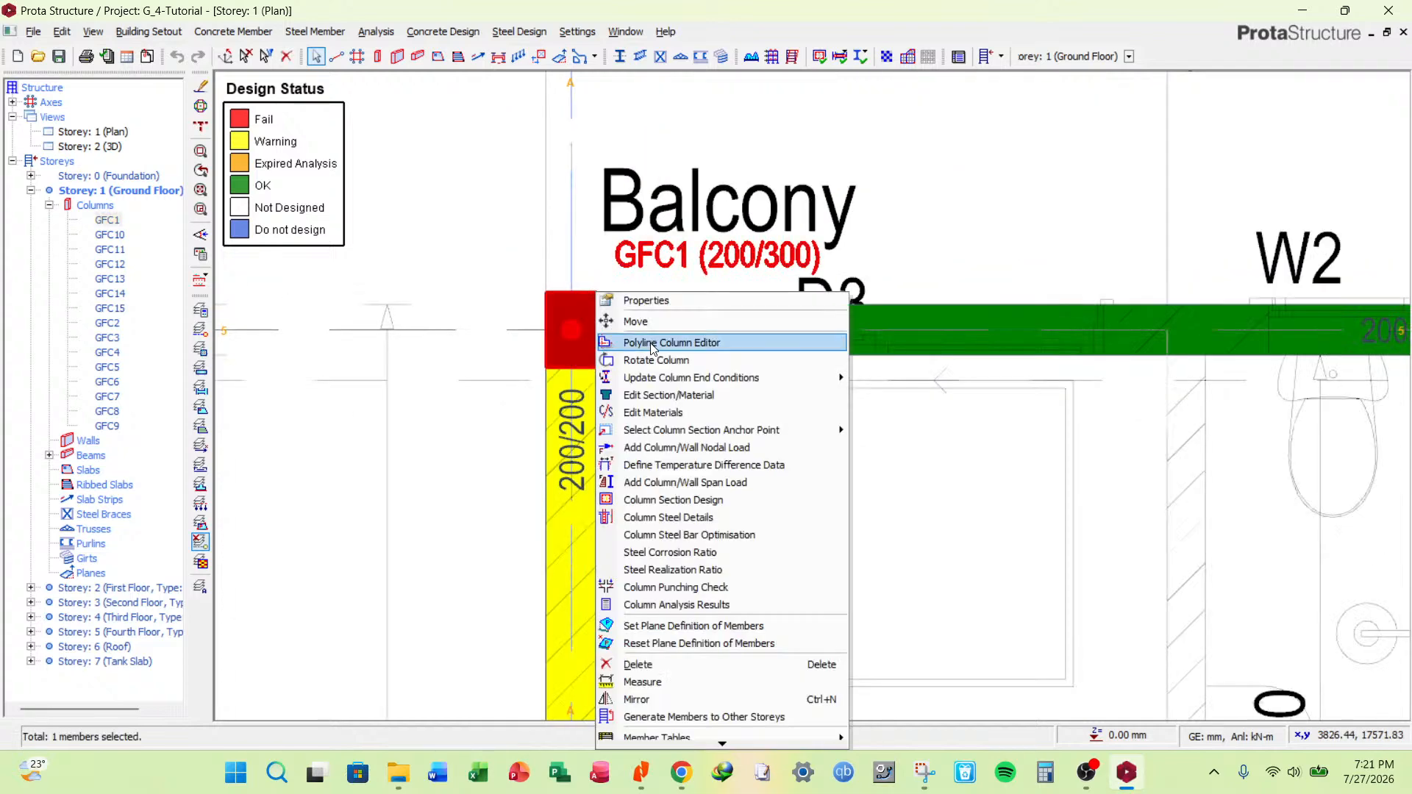
{"action": "left_click", "coordinate": [646, 301]}
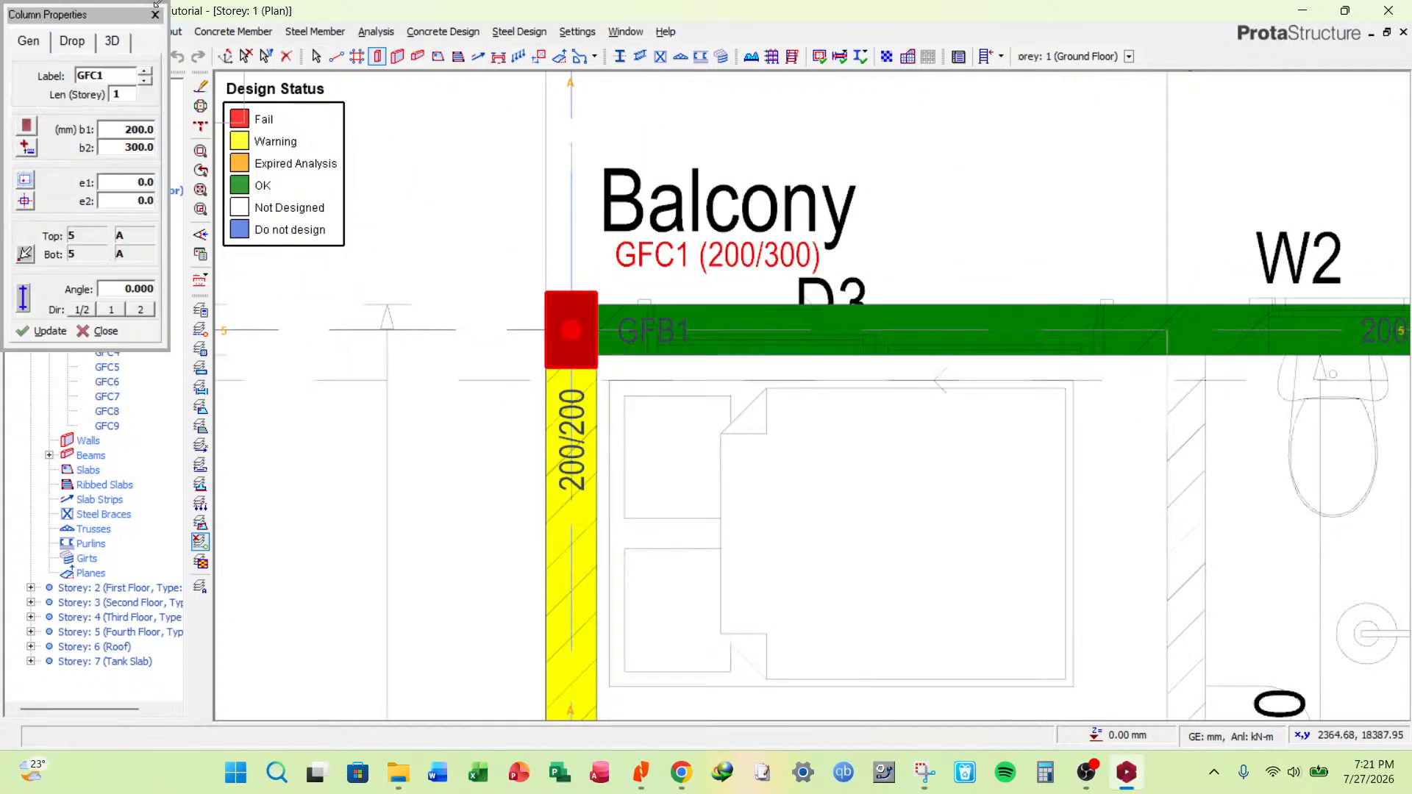
{"action": "left_click", "coordinate": [156, 10]}
{"action": "left_click", "coordinate": [316, 57]}
In the section design of column GFC1, set the eccentricity e2 to -50 mm, update the section and accept.
{"action": "right_click", "coordinate": [596, 323]}
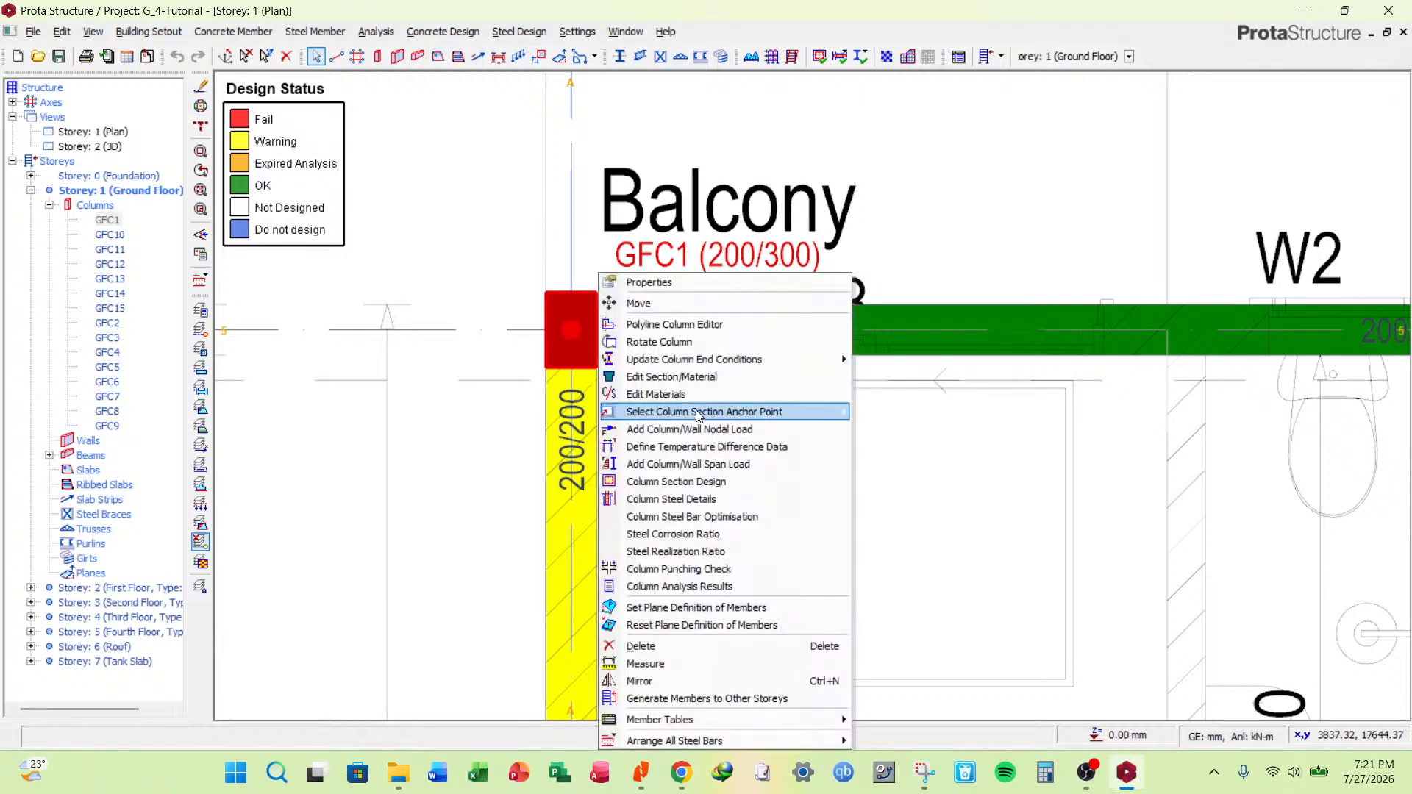
{"action": "left_click", "coordinate": [699, 483]}
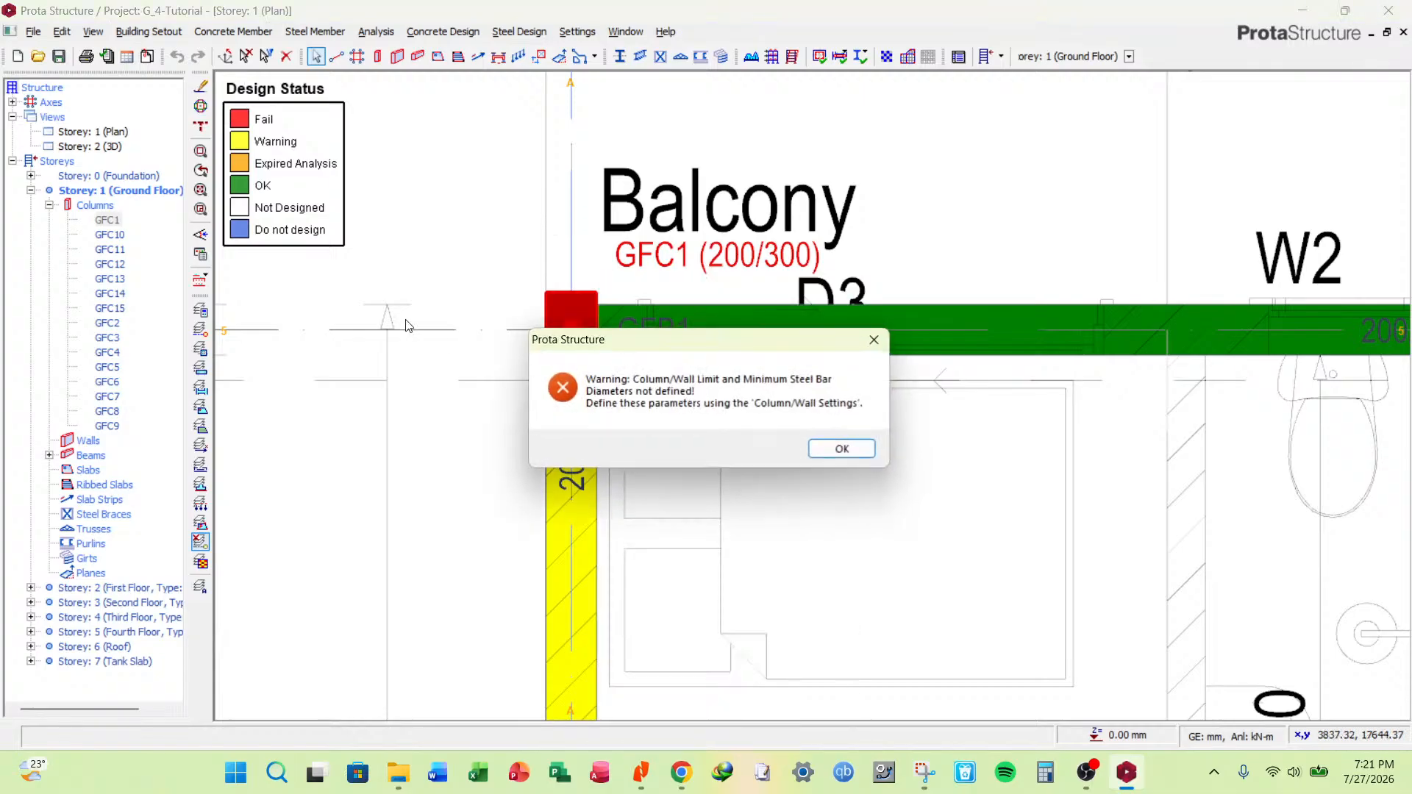
{"action": "left_click", "coordinate": [841, 448]}
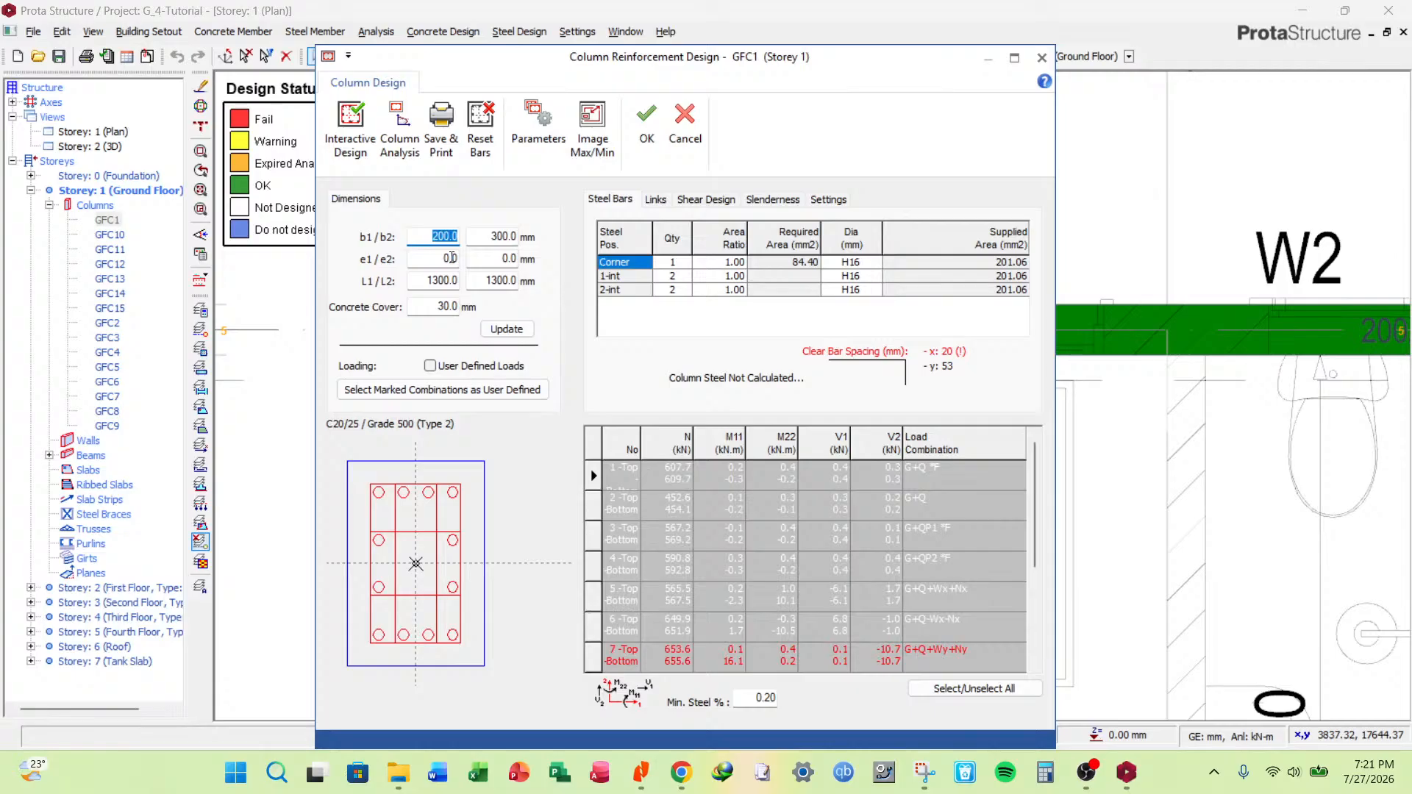
{"action": "left_click", "coordinate": [503, 257]}
{"action": "type", "text": "-50"}
{"action": "left_click", "coordinate": [504, 237]}
{"action": "left_click", "coordinate": [507, 330]}
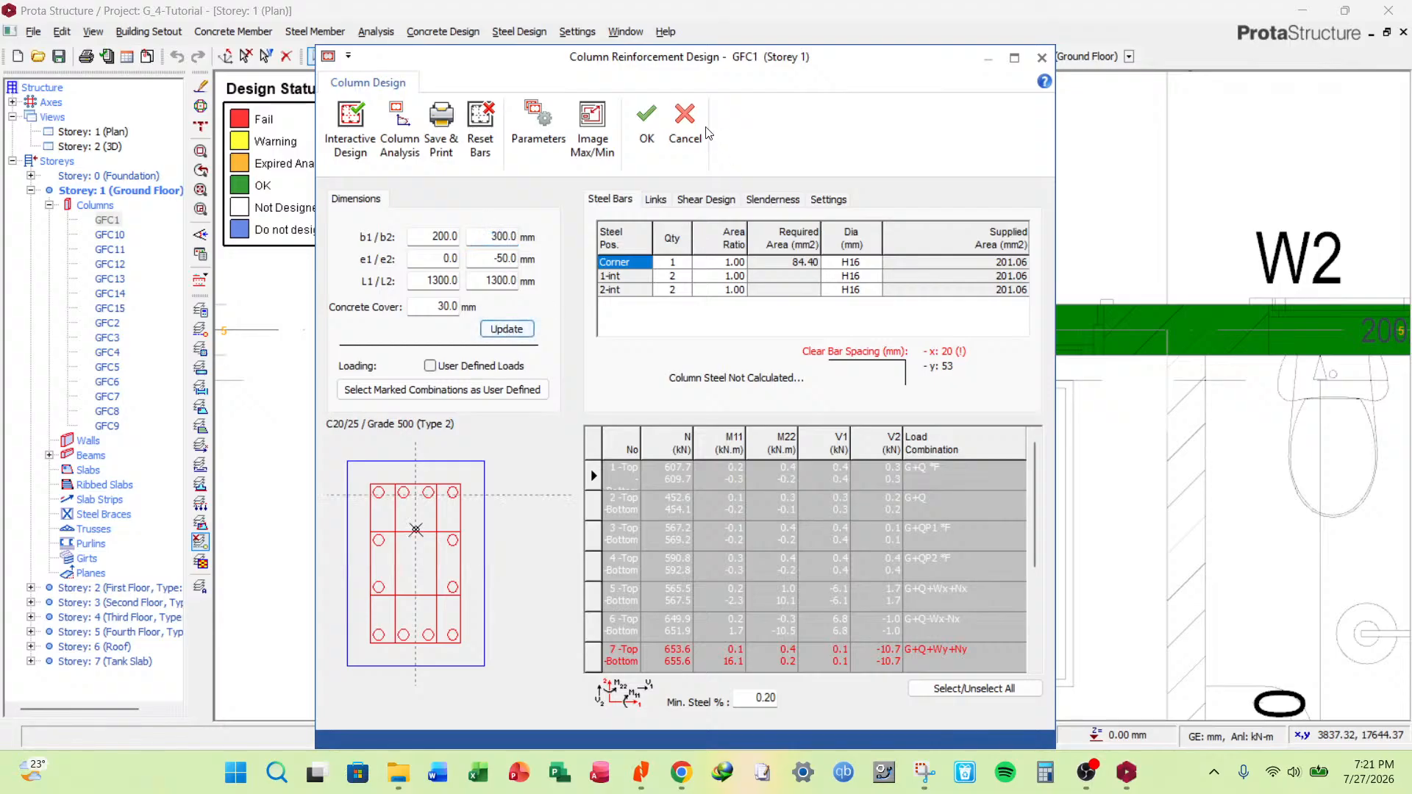
{"action": "left_click", "coordinate": [646, 121]}
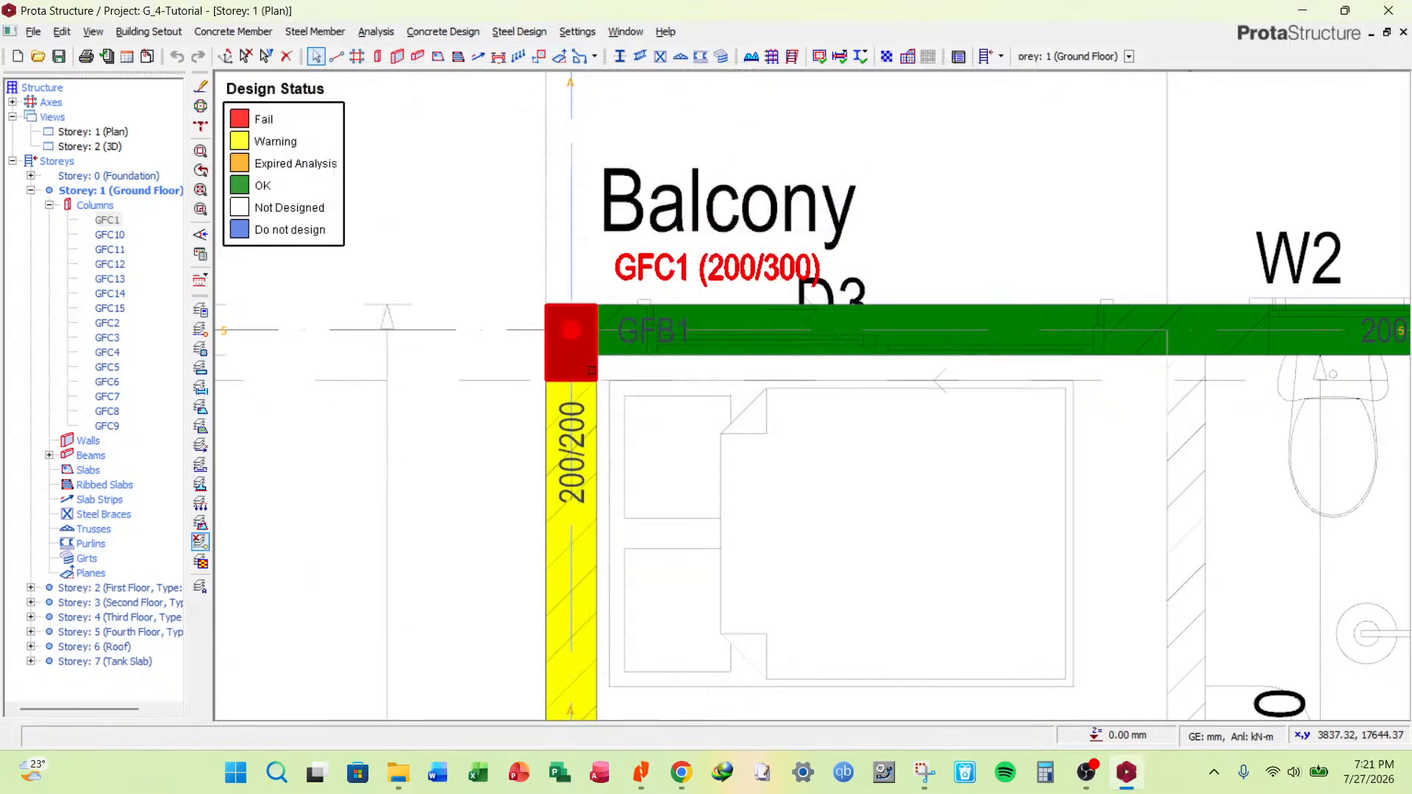
Run the interactive reinforcement design for the shifted column GFC1 and accept the resulting bars.
{"action": "right_click", "coordinate": [555, 353]}
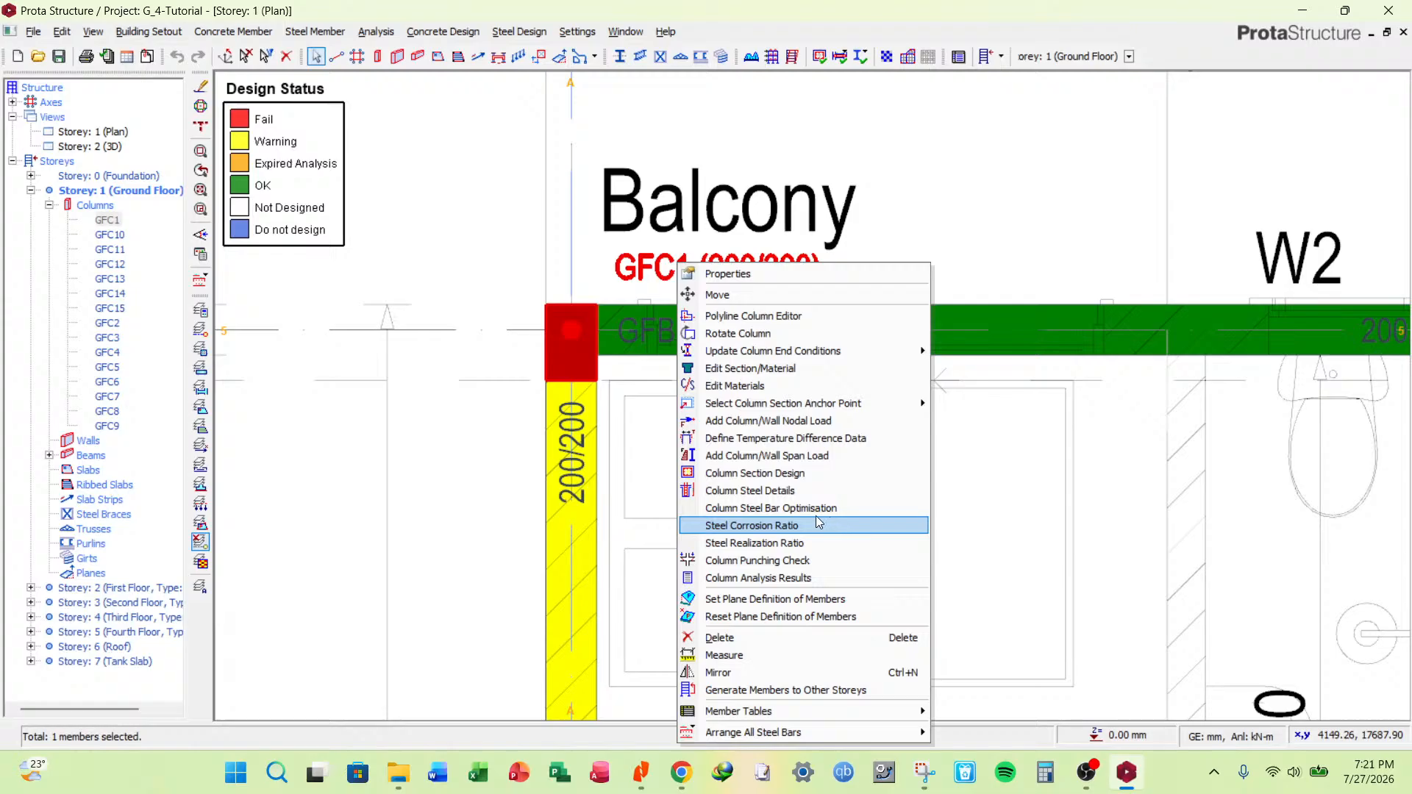
{"action": "left_click", "coordinate": [751, 473]}
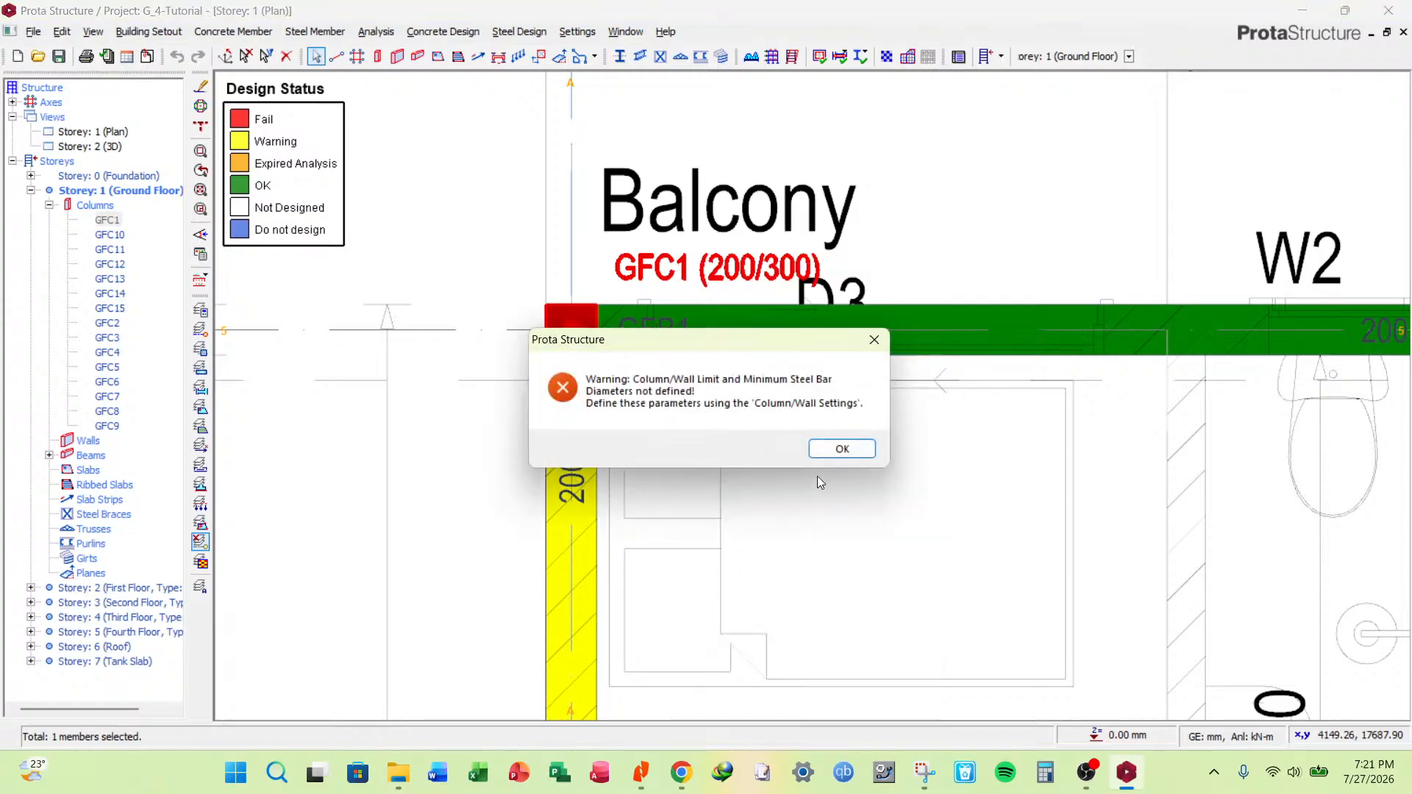
{"action": "left_click", "coordinate": [842, 449]}
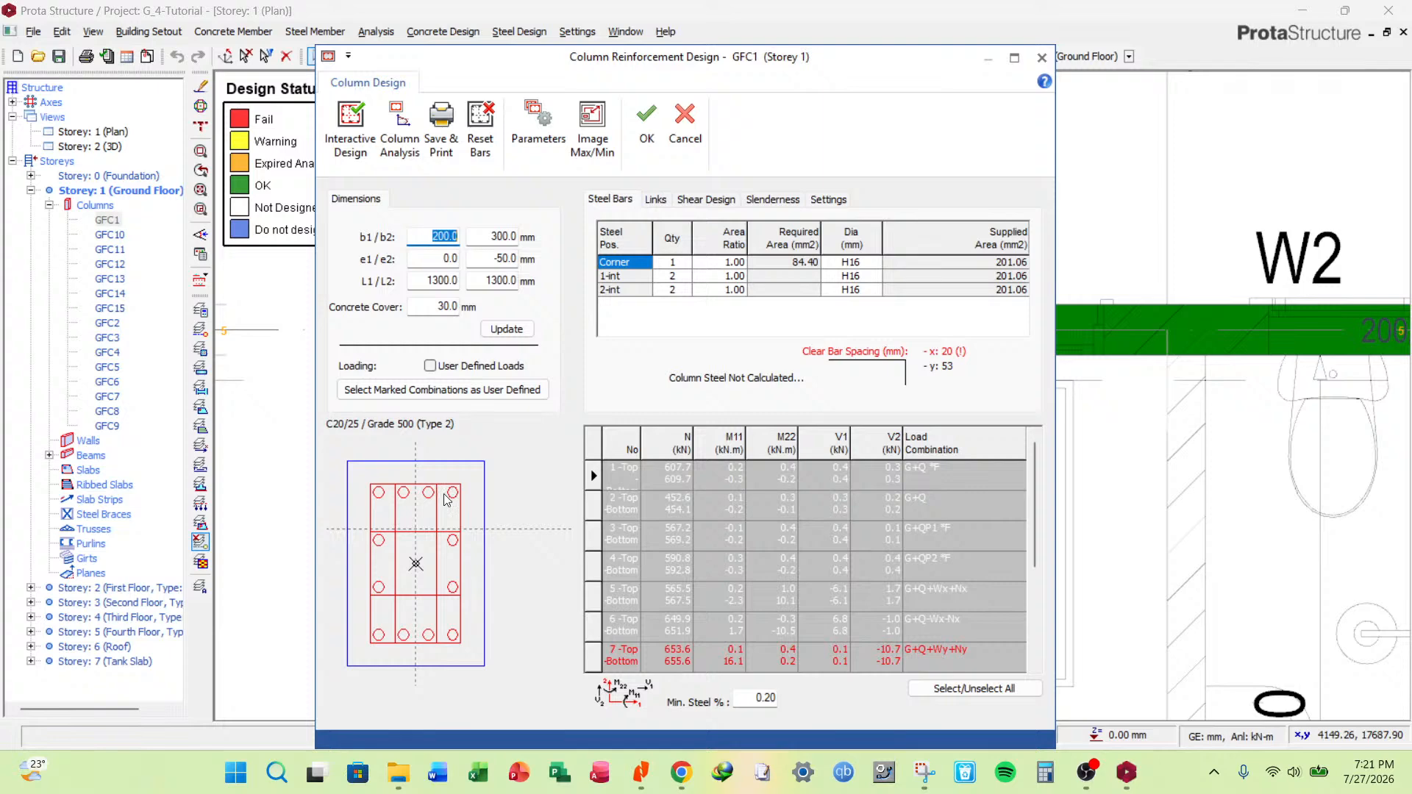
{"action": "left_click", "coordinate": [354, 122]}
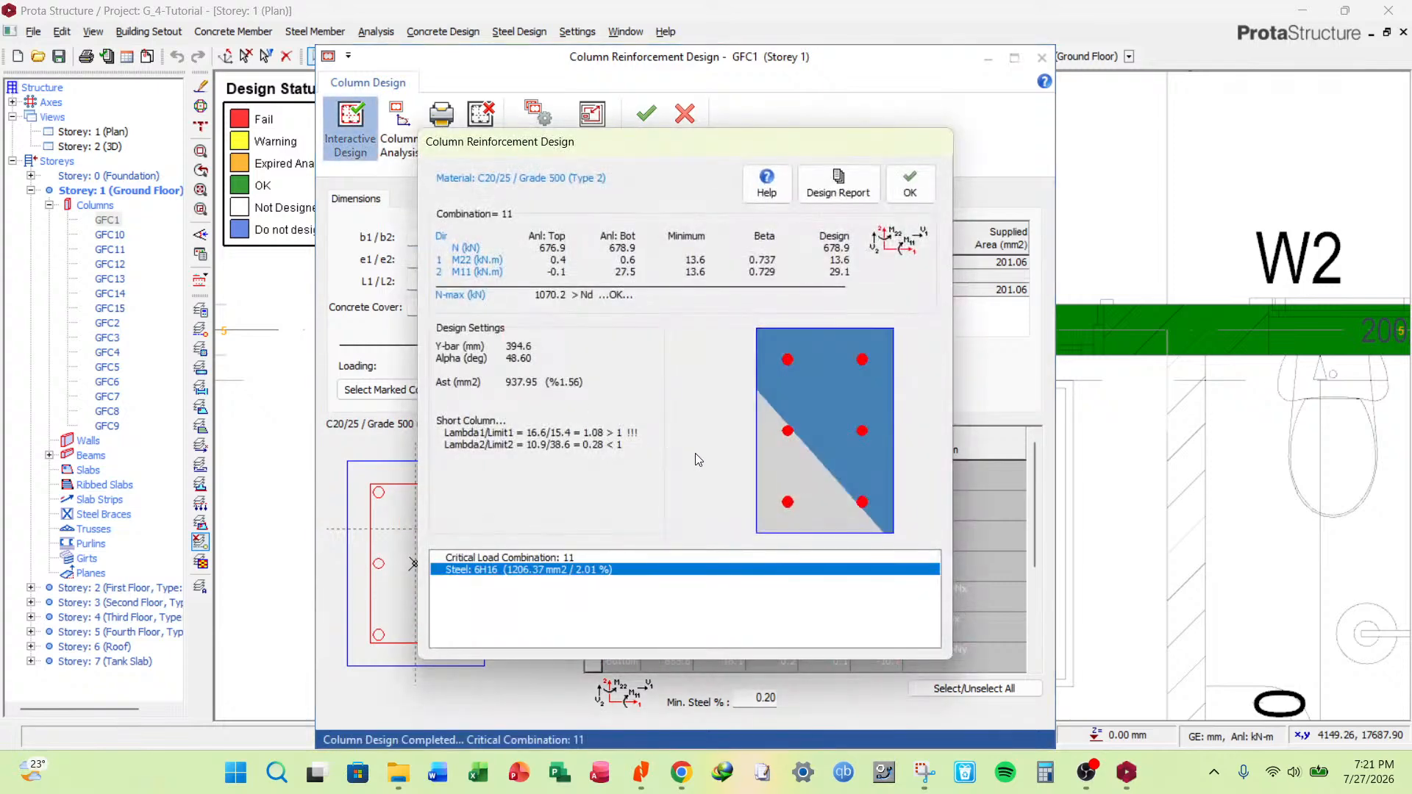
{"action": "left_click", "coordinate": [912, 184]}
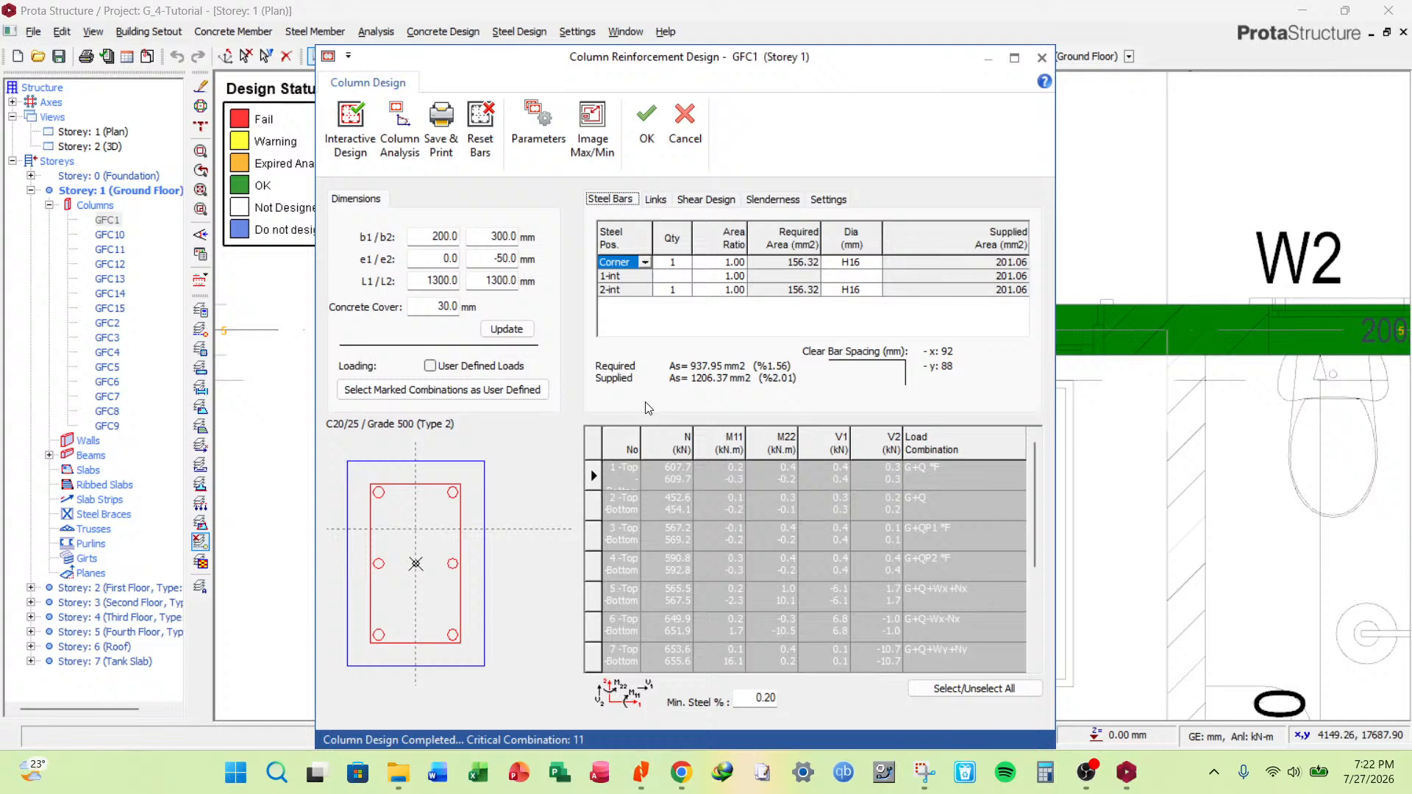
{"action": "key", "text": "Escape"}
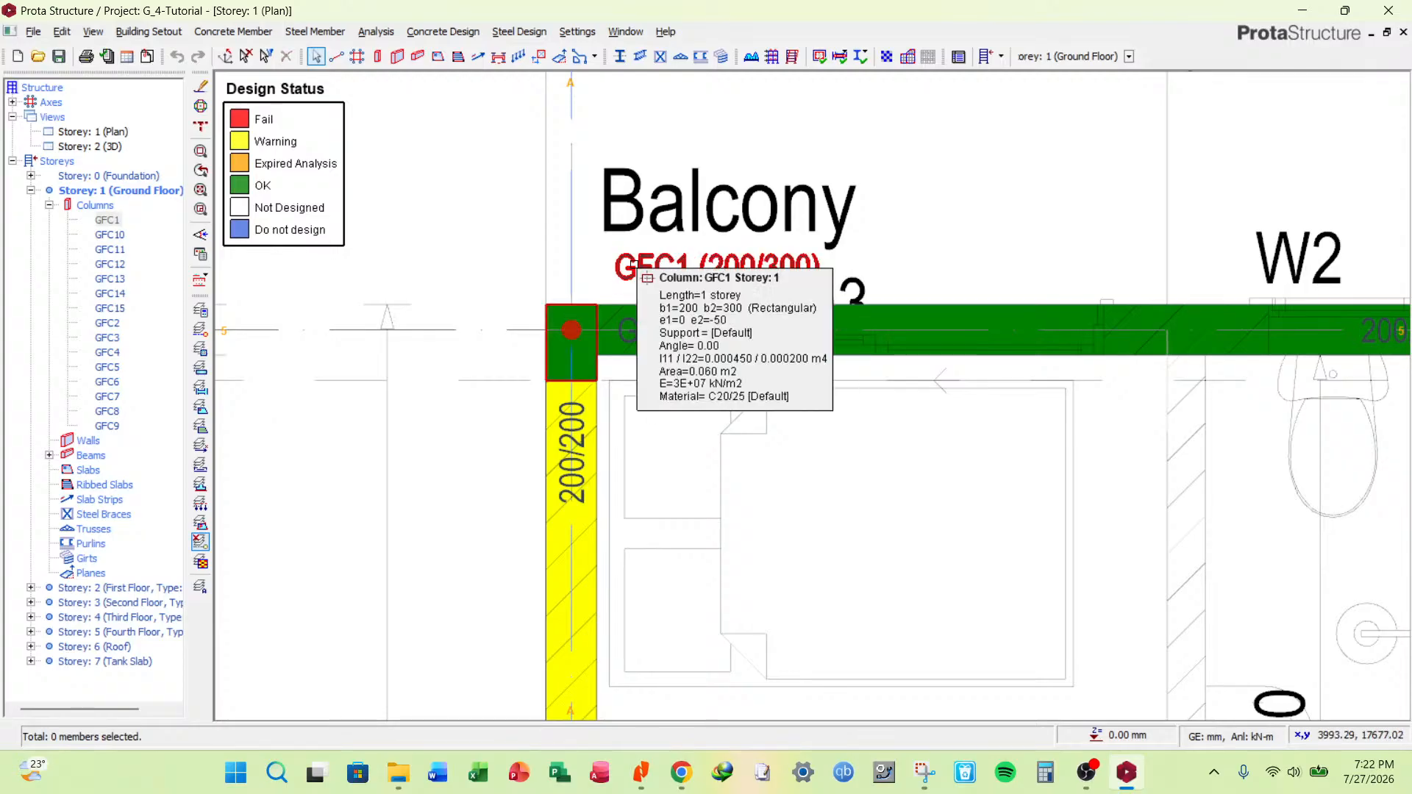
Open the column table for GFC1 and list the column for all storeys.
{"action": "right_click", "coordinate": [633, 264]}
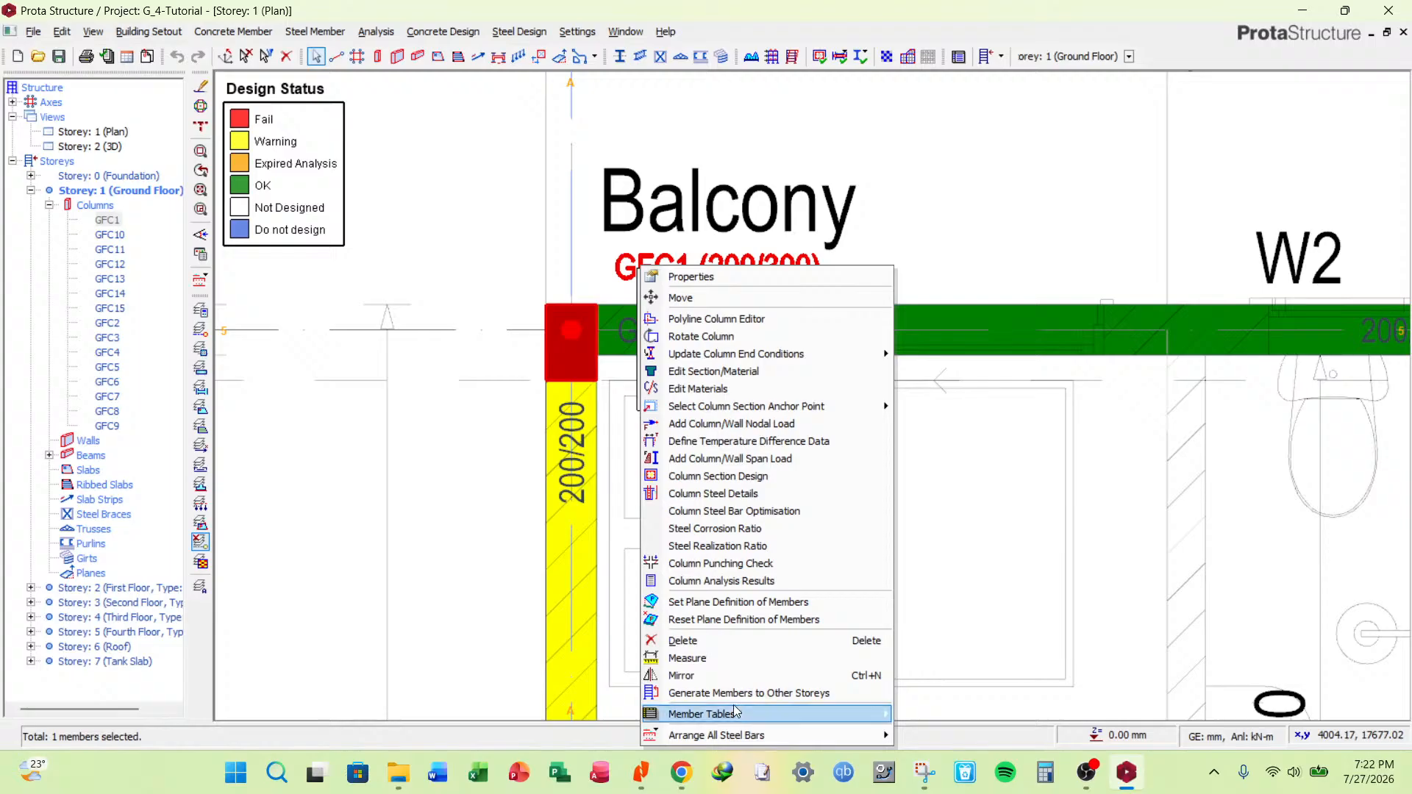
{"action": "left_click", "coordinate": [539, 291]}
{"action": "left_click", "coordinate": [696, 254]}
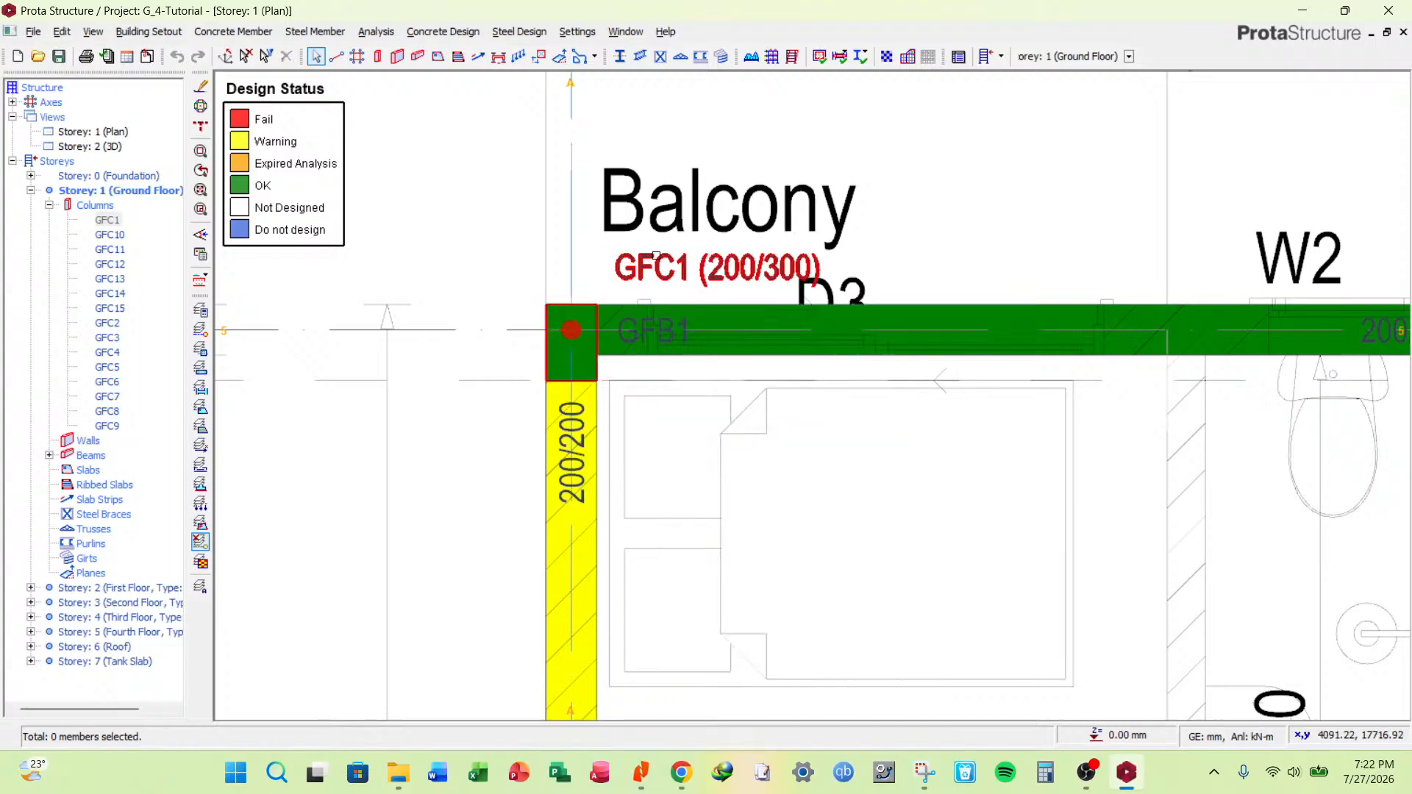
{"action": "right_click", "coordinate": [659, 255]}
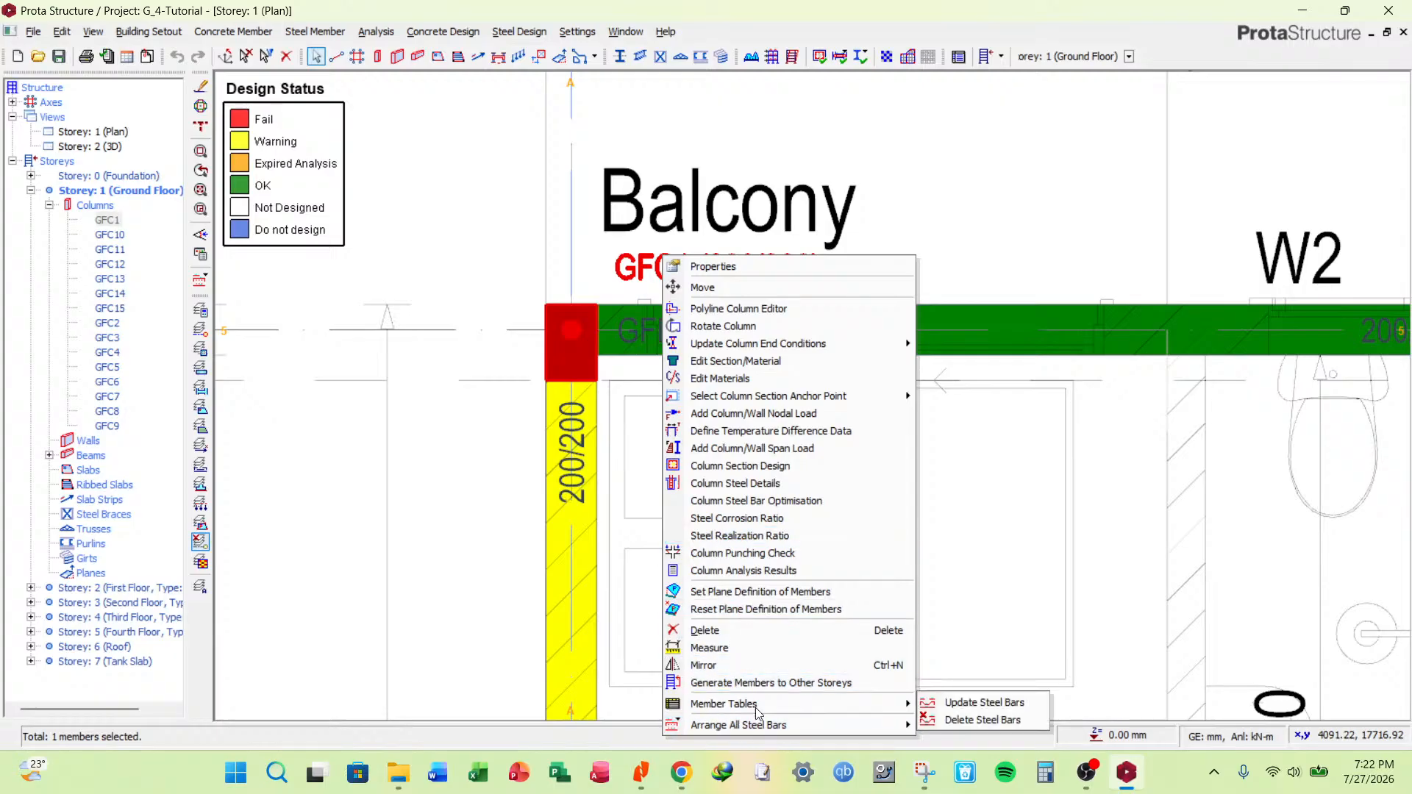
{"action": "mouse_move", "coordinate": [771, 705]}
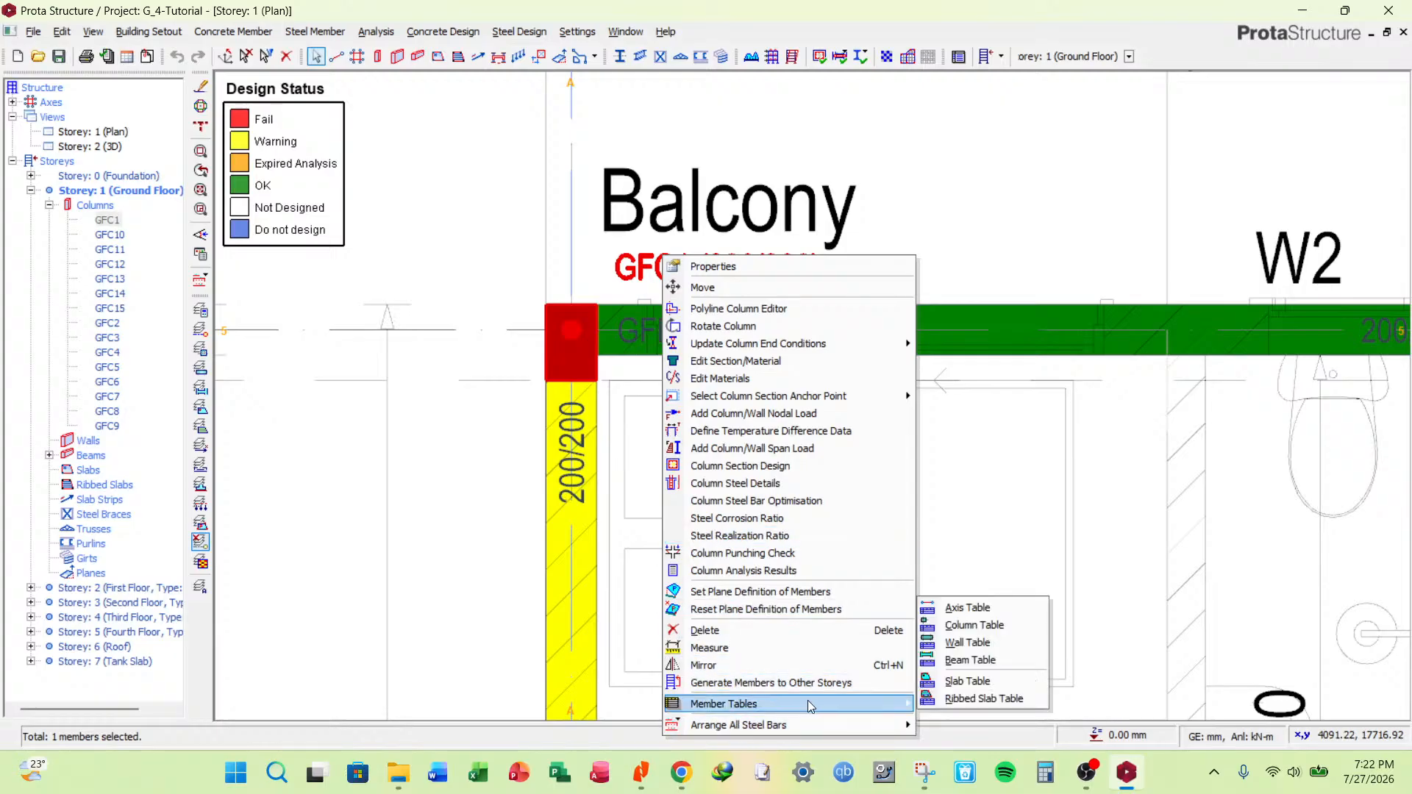
{"action": "left_click", "coordinate": [971, 628]}
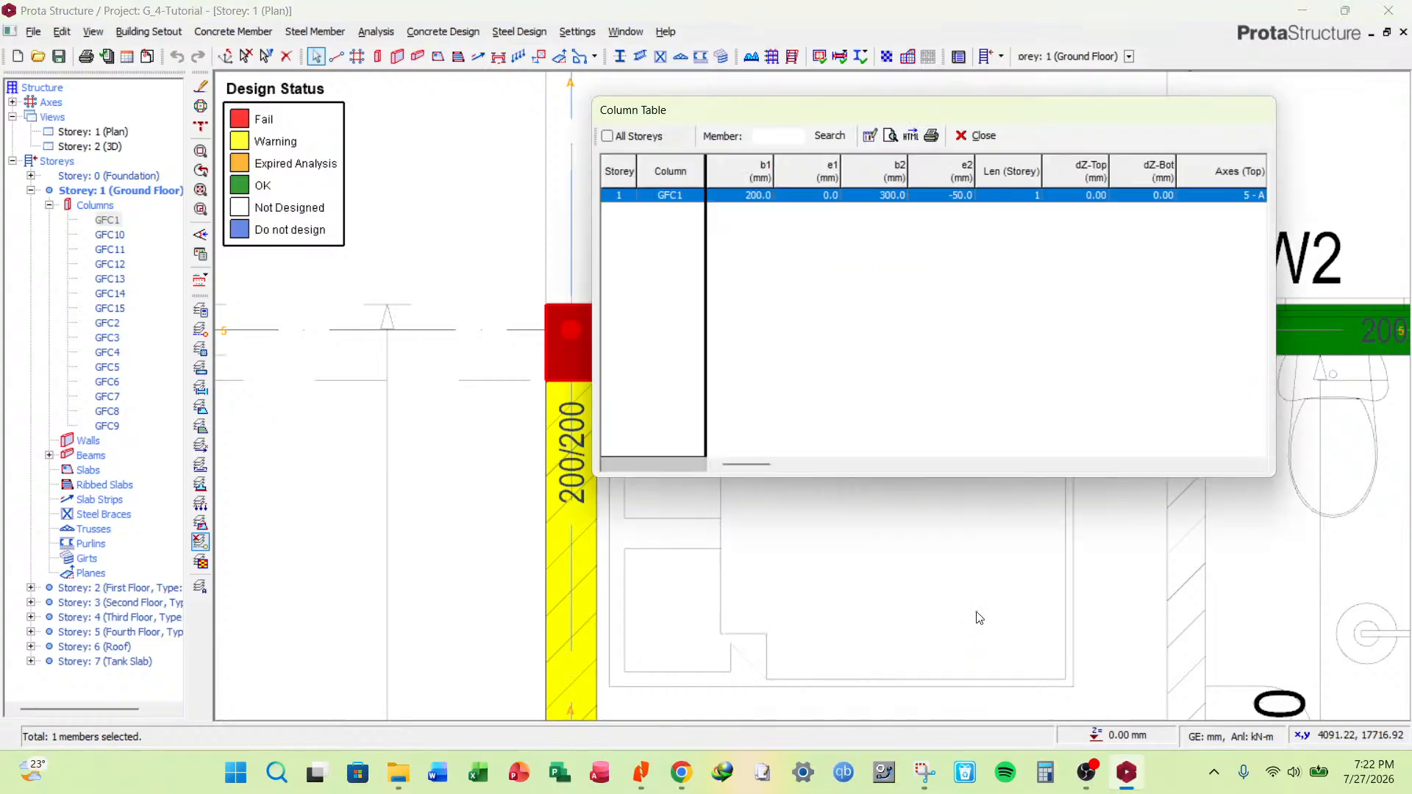
{"action": "left_click", "coordinate": [608, 136]}
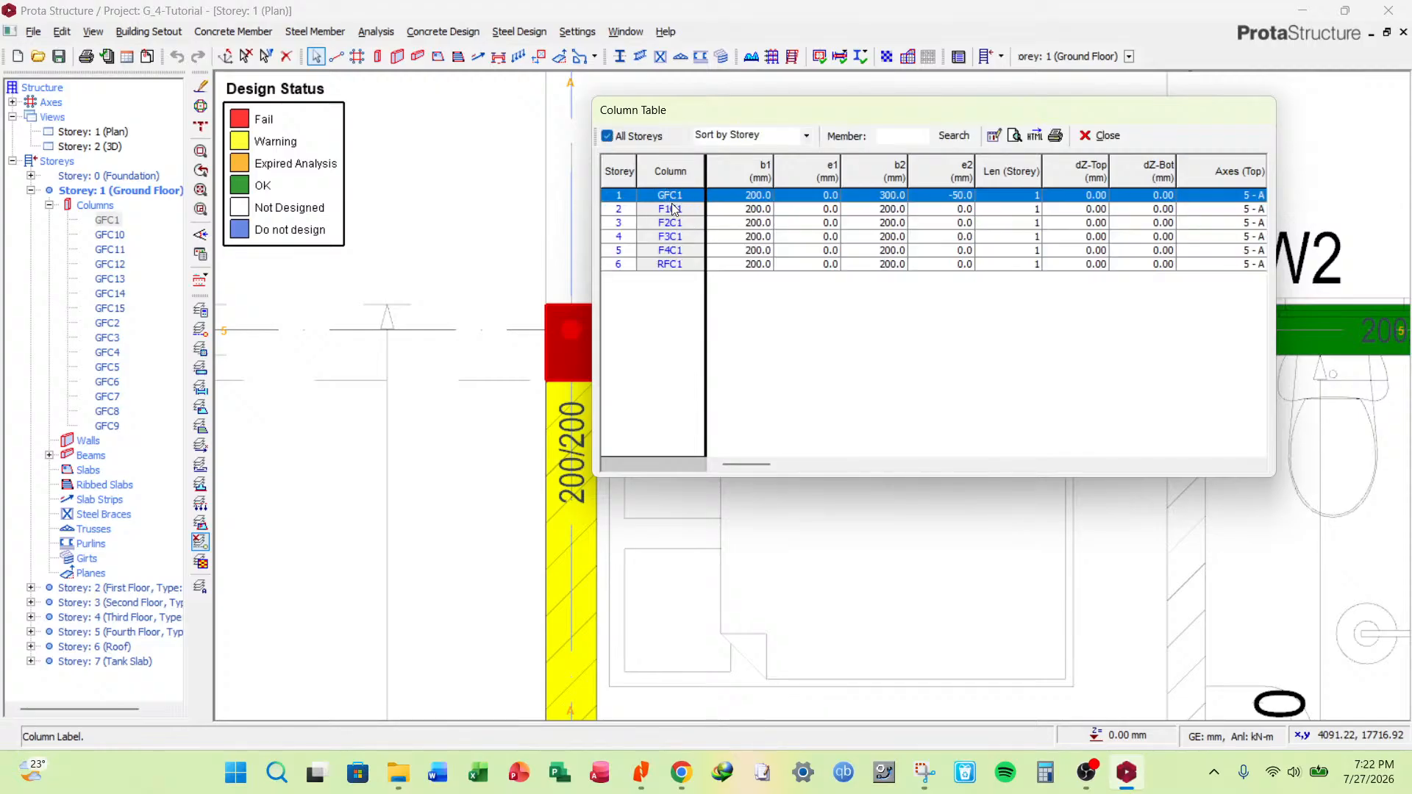
{"action": "left_click_drag", "start_coordinate": [775, 110], "coordinate": [918, 480]}
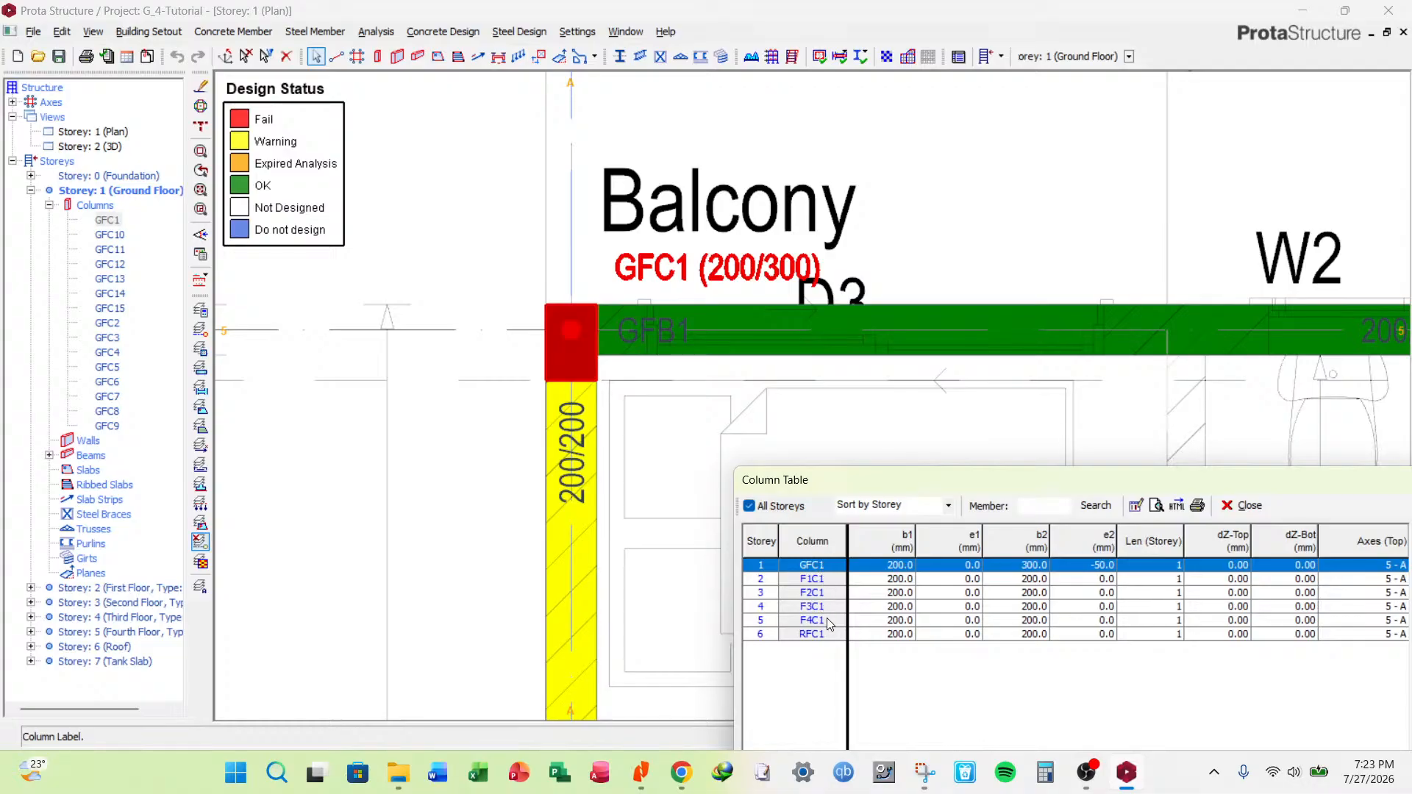
{"action": "left_click_drag", "start_coordinate": [1039, 478], "coordinate": [745, 432]}
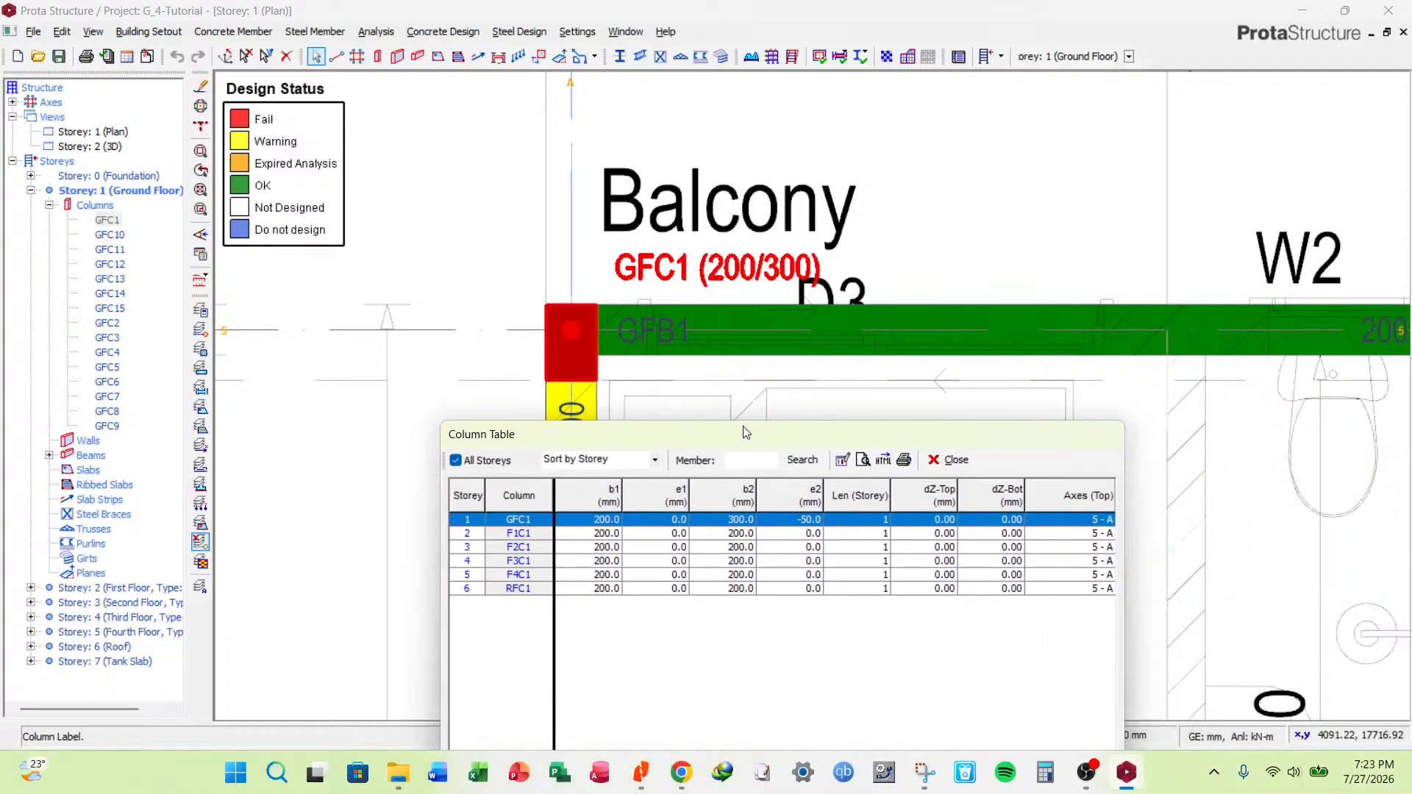
Set b2 to 300 mm and e2 to -50 mm for the column at axes 5-A on every storey, then close the table.
{"action": "left_click", "coordinate": [743, 494]}
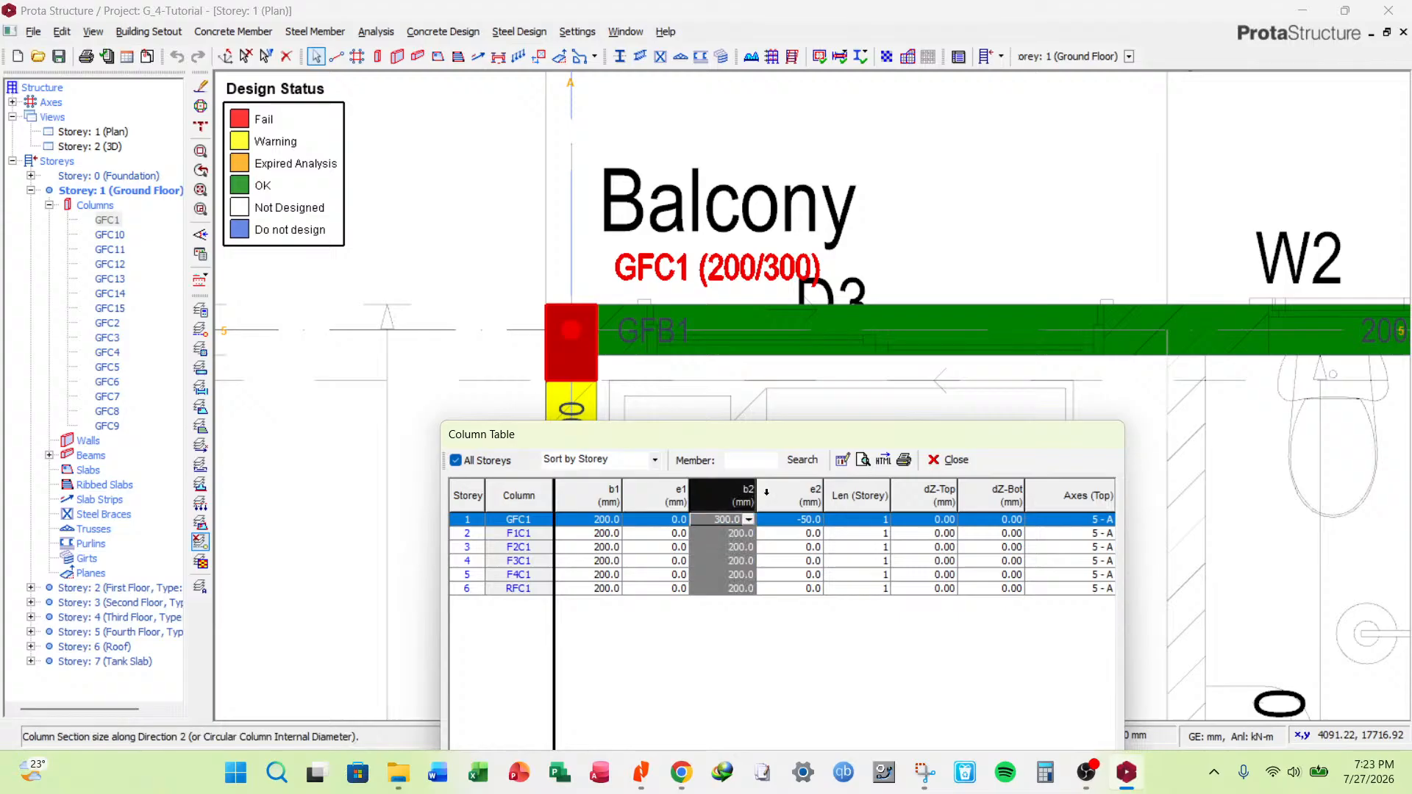
{"action": "left_click", "coordinate": [843, 459]}
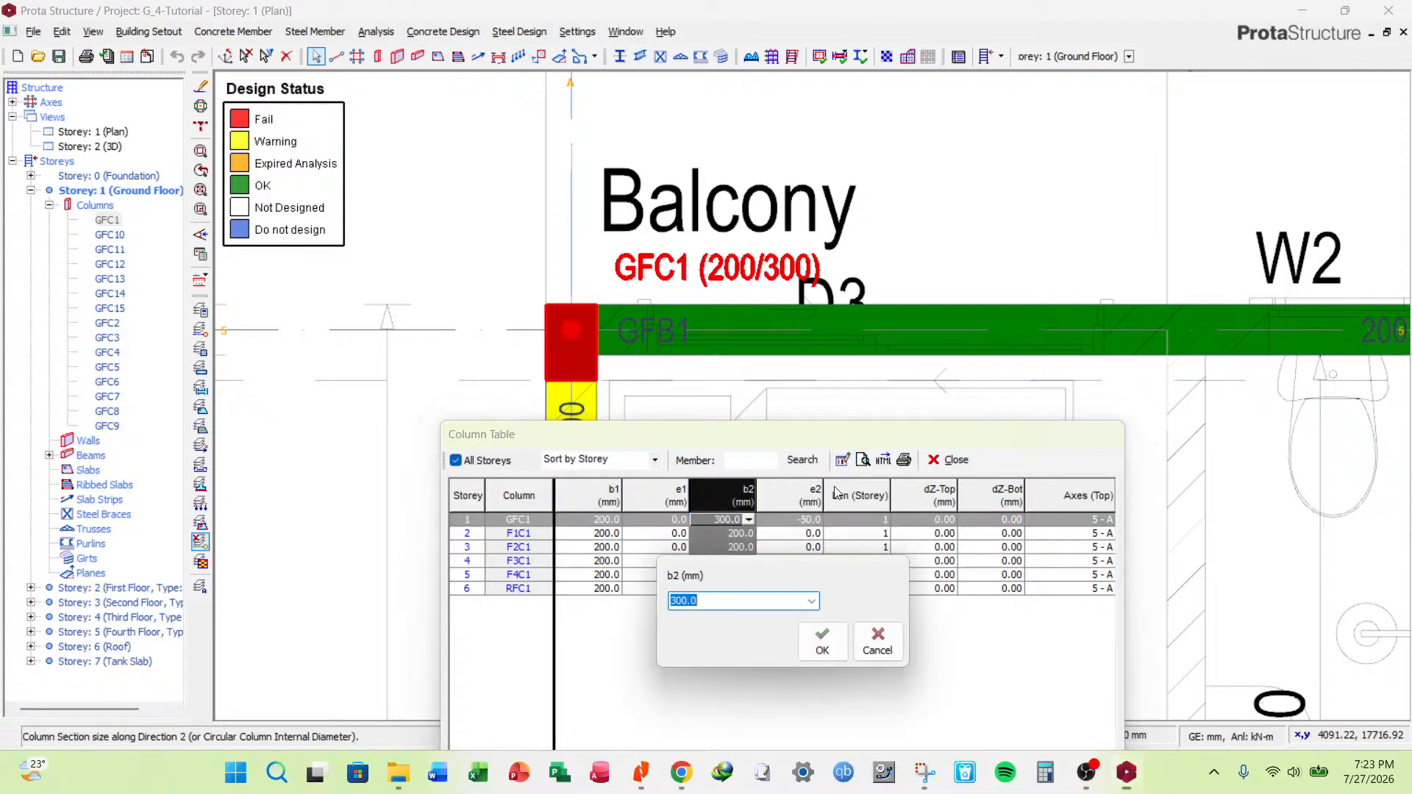
{"action": "left_click", "coordinate": [823, 638]}
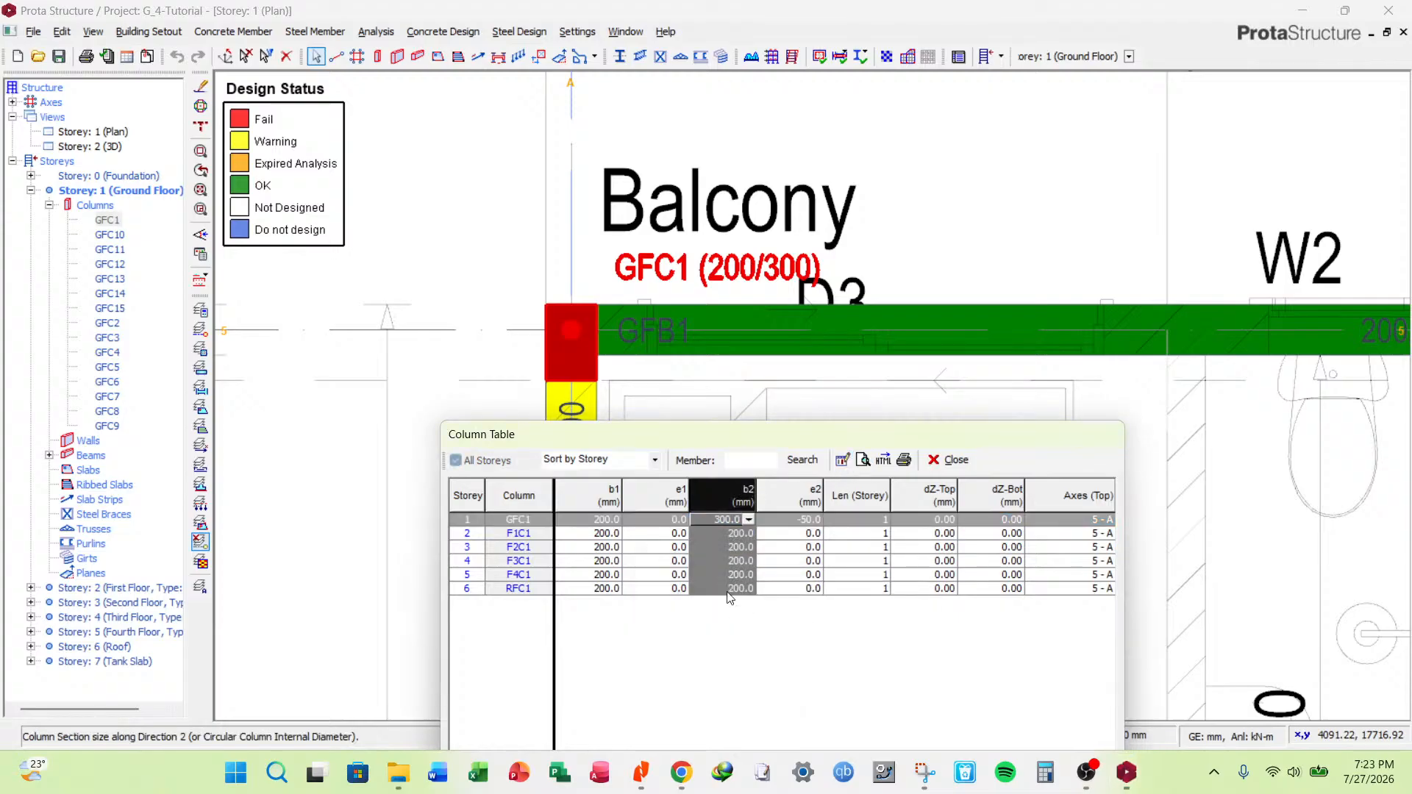
{"action": "left_click", "coordinate": [806, 491]}
{"action": "left_click", "coordinate": [843, 459]}
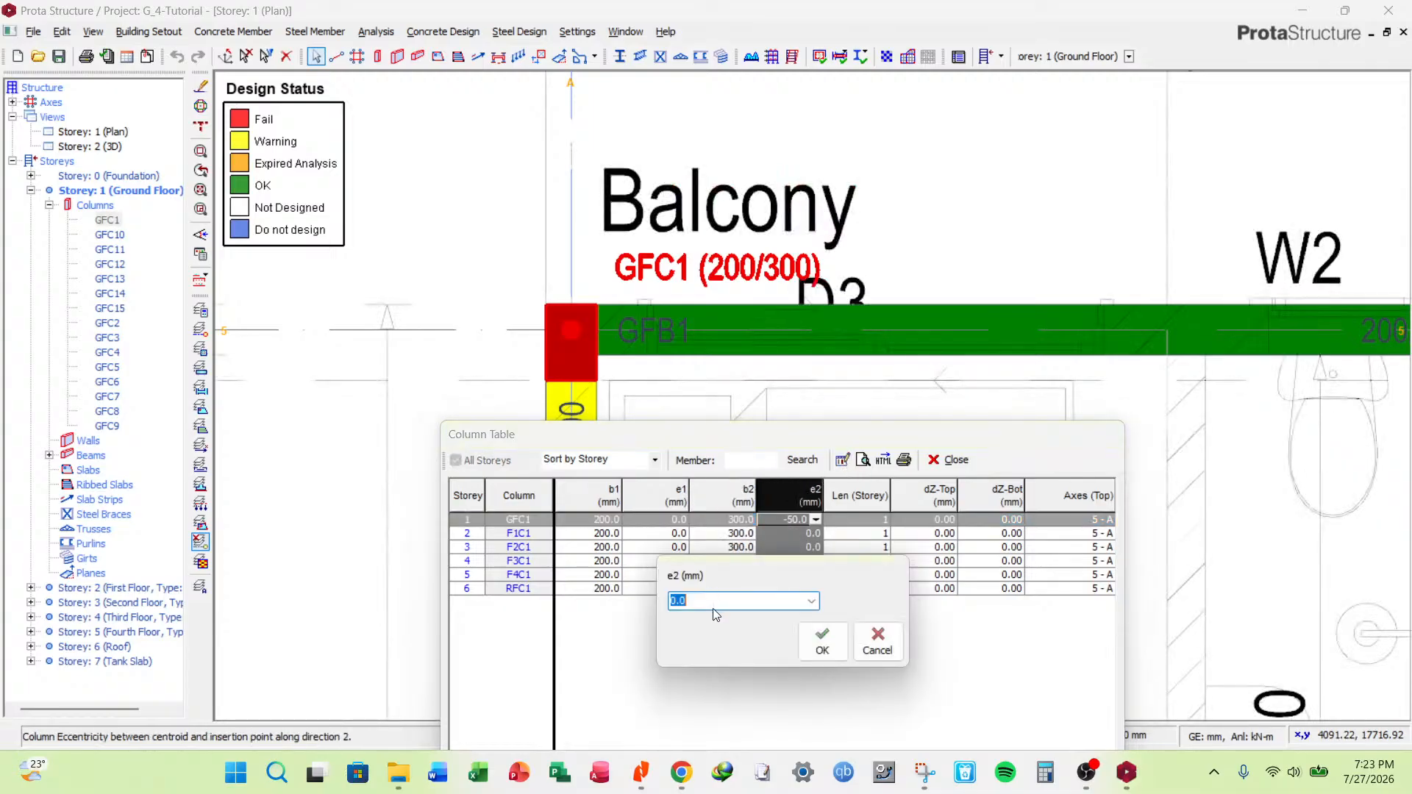
{"action": "type", "text": "-50"}
{"action": "left_click", "coordinate": [813, 639]}
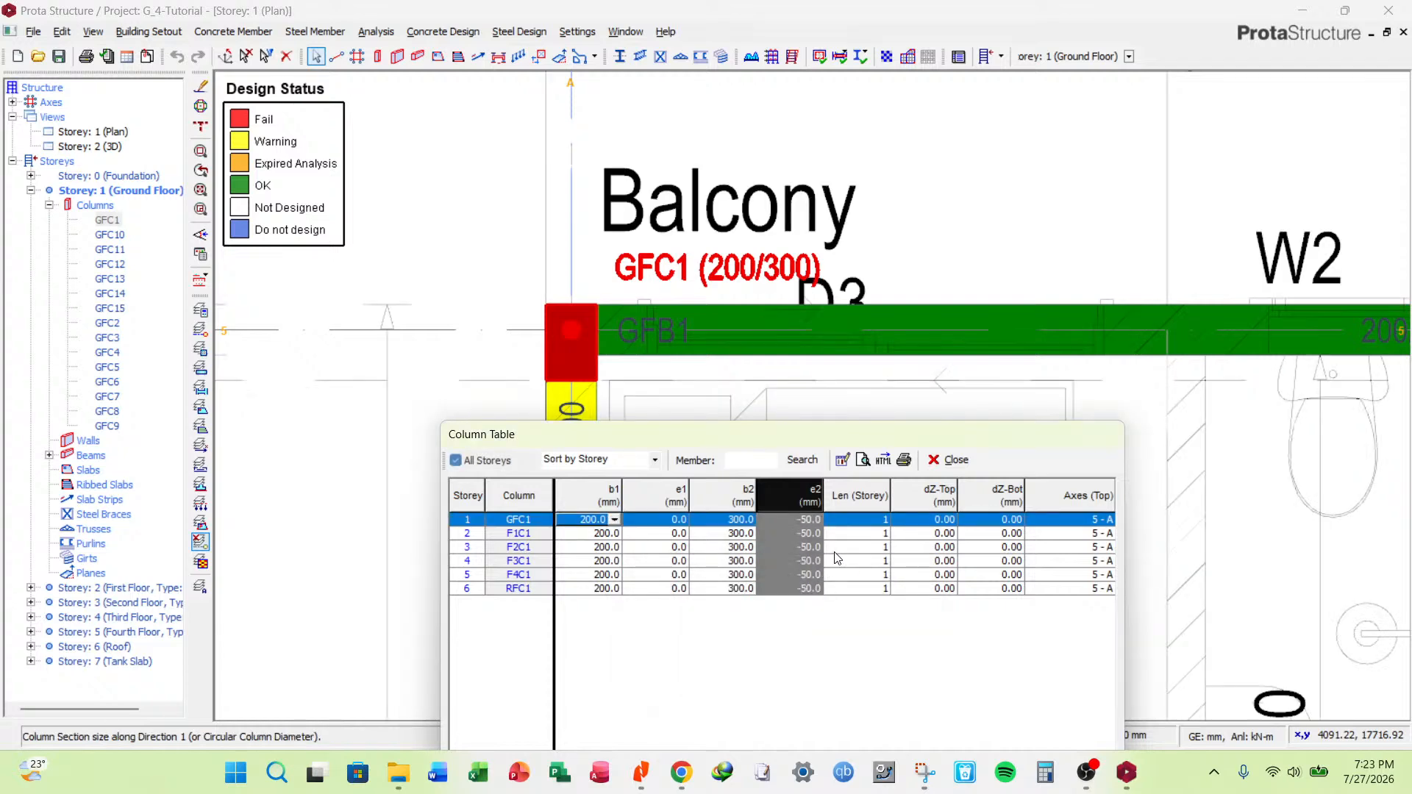
{"action": "left_click", "coordinate": [953, 459]}
Examine the member design status on the plans of storeys 2 to 7, from the first floor up to the tank slab.
{"action": "scroll", "coordinate": [458, 376], "scroll_direction": "down", "scroll_amount": 3}
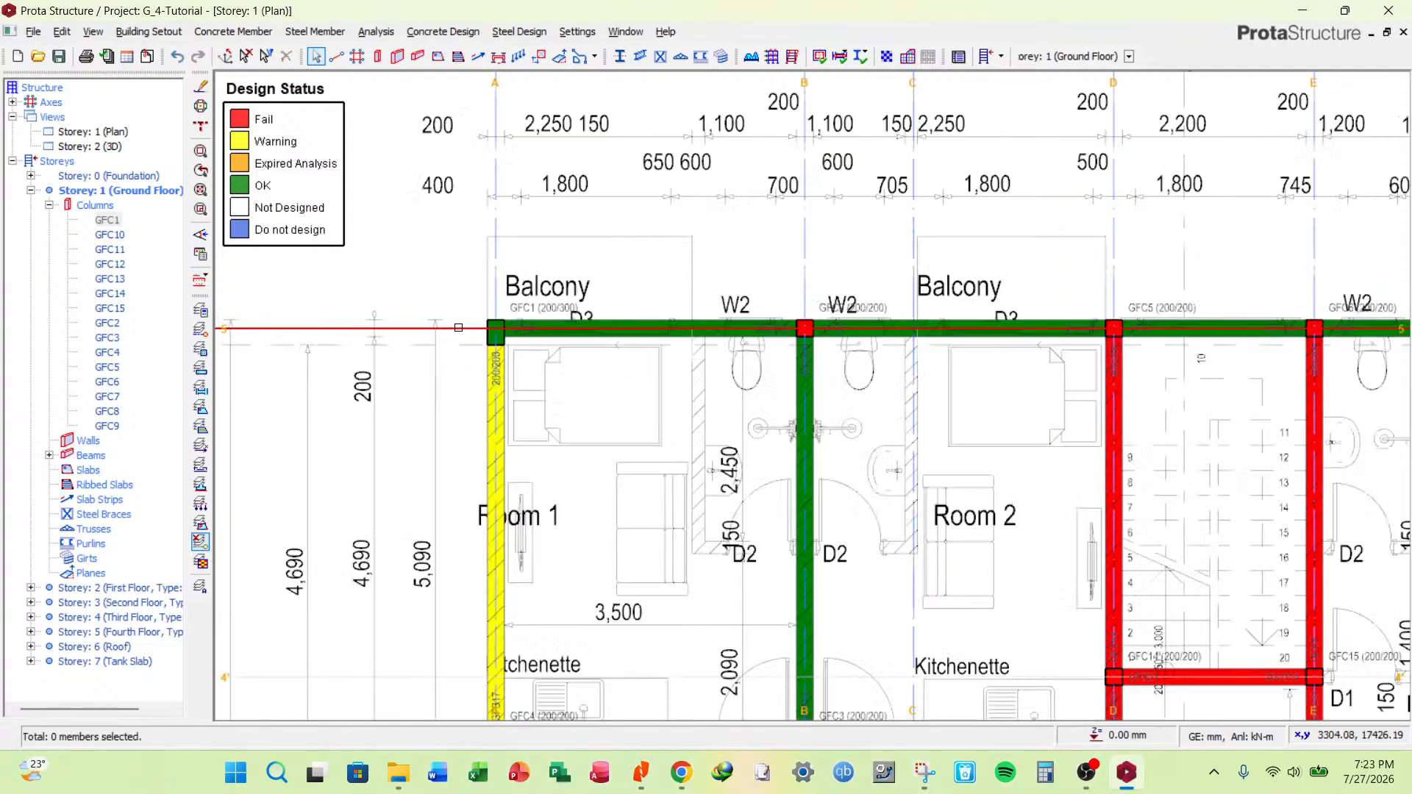
{"action": "left_click", "coordinate": [986, 57]}
{"action": "left_click", "coordinate": [1357, 66]}
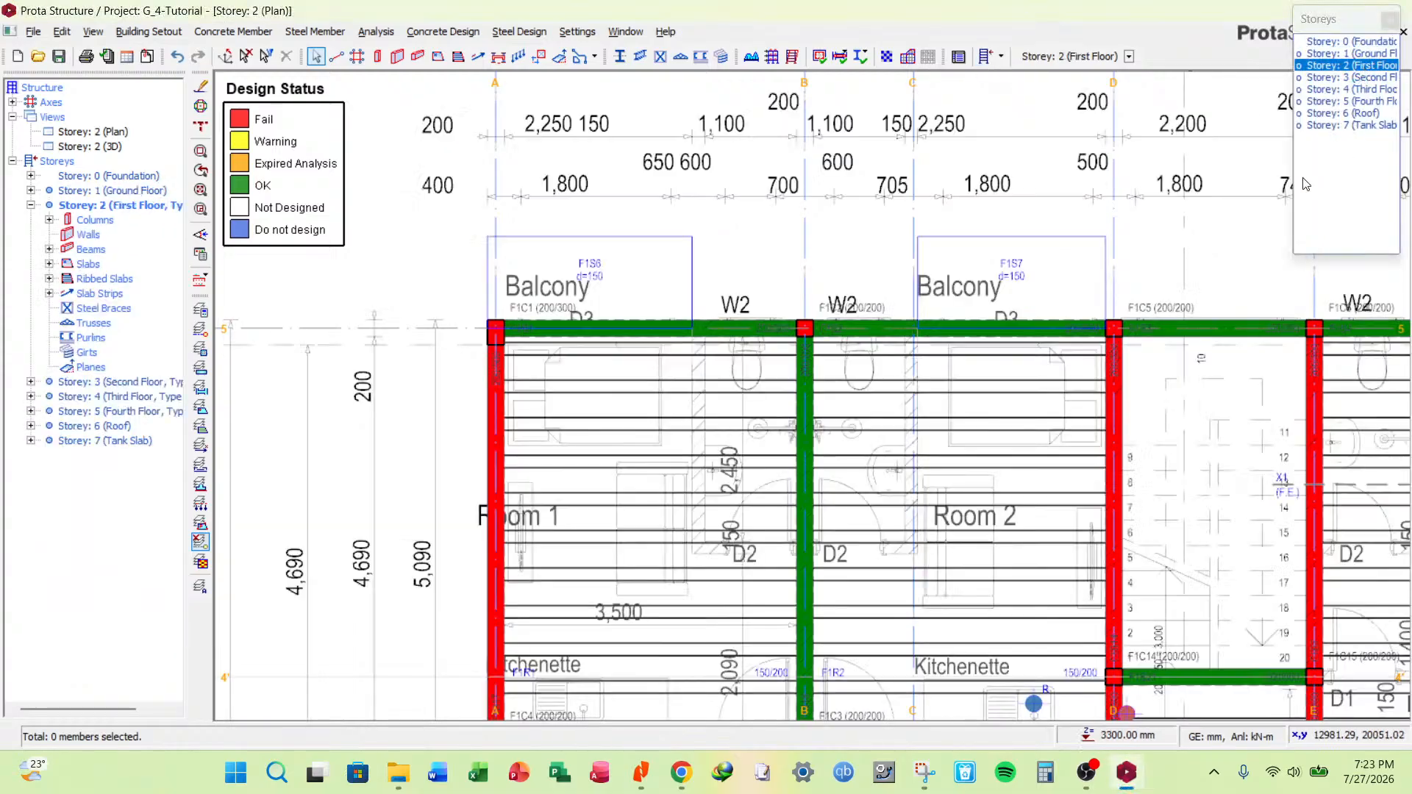
{"action": "left_click", "coordinate": [1354, 78]}
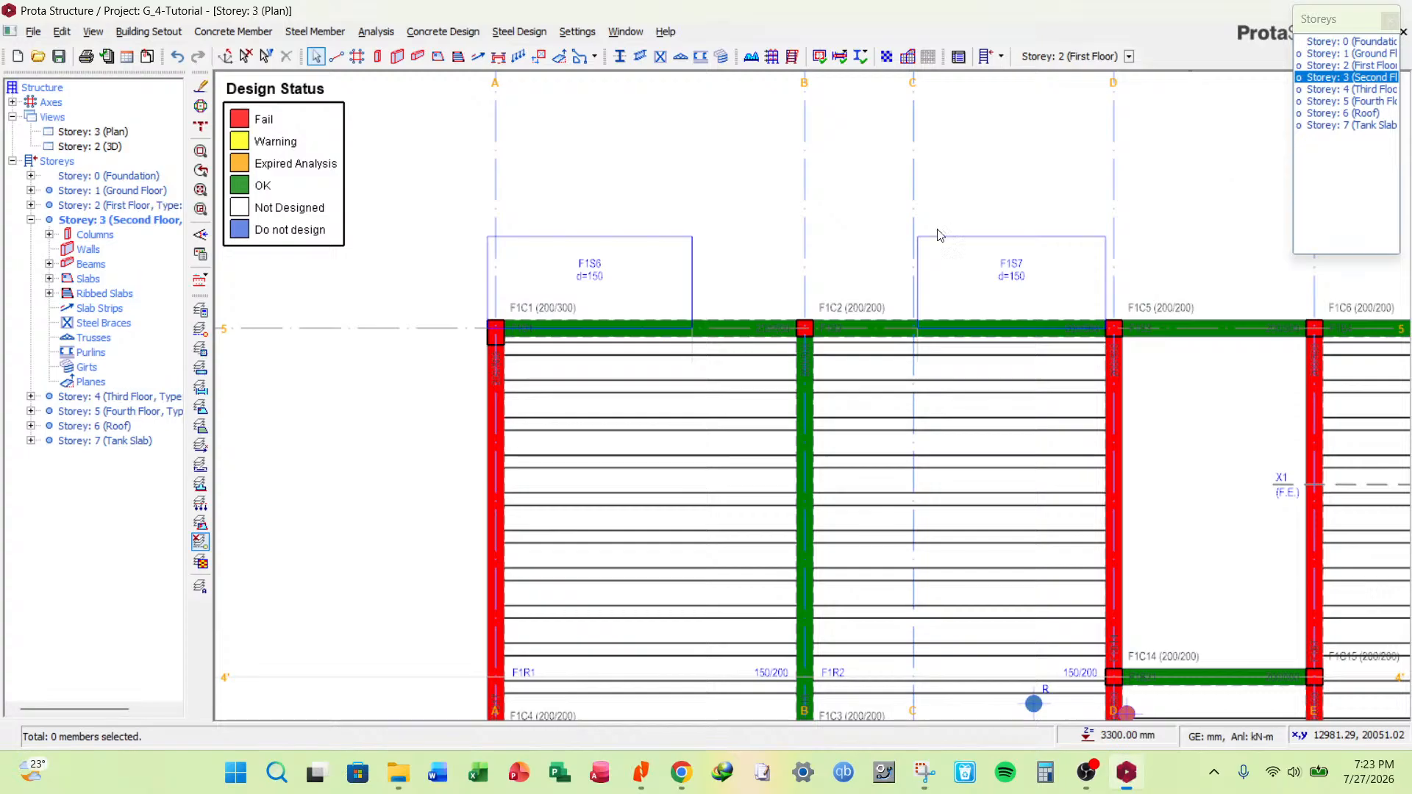
{"action": "left_click", "coordinate": [1383, 89]}
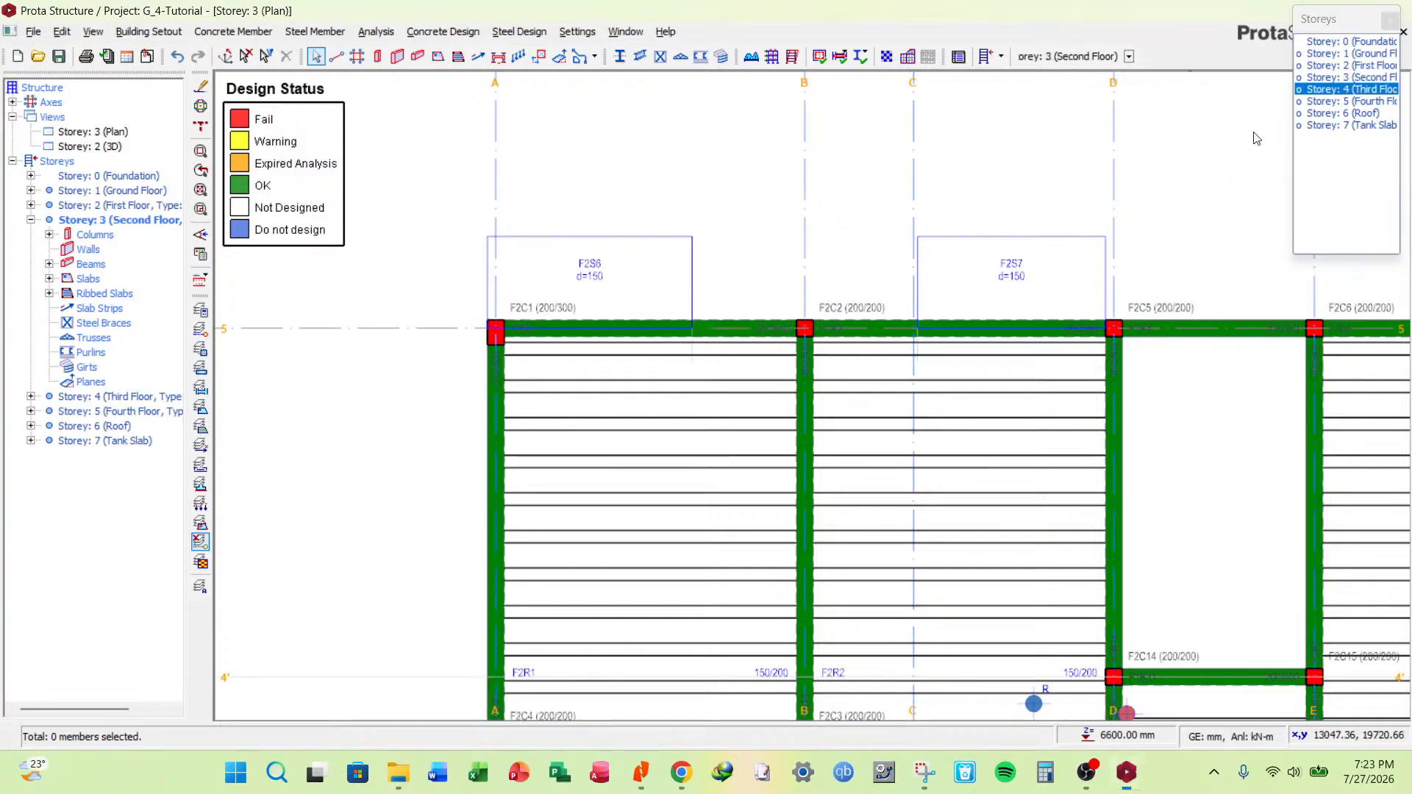
{"action": "left_click", "coordinate": [1368, 101]}
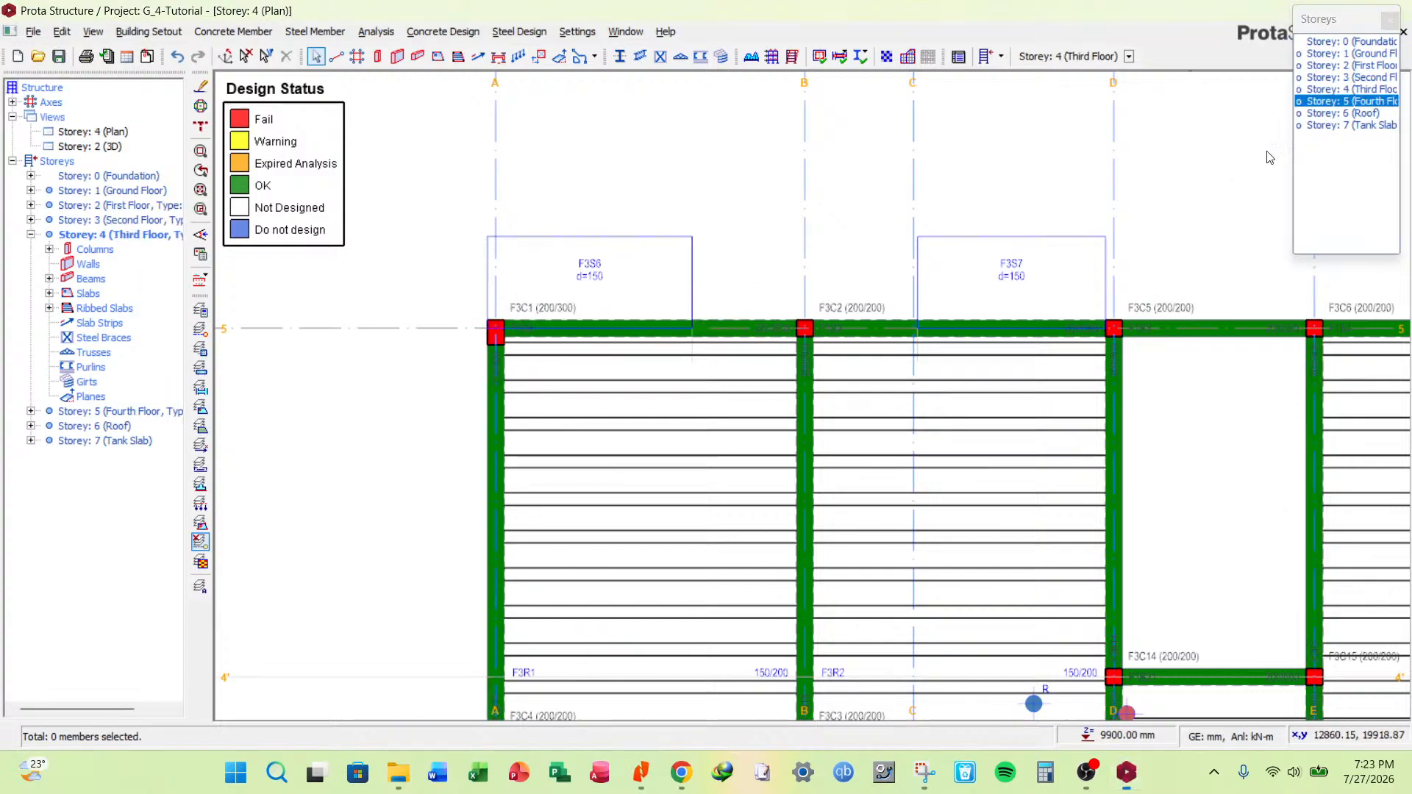
{"action": "left_click", "coordinate": [1377, 114]}
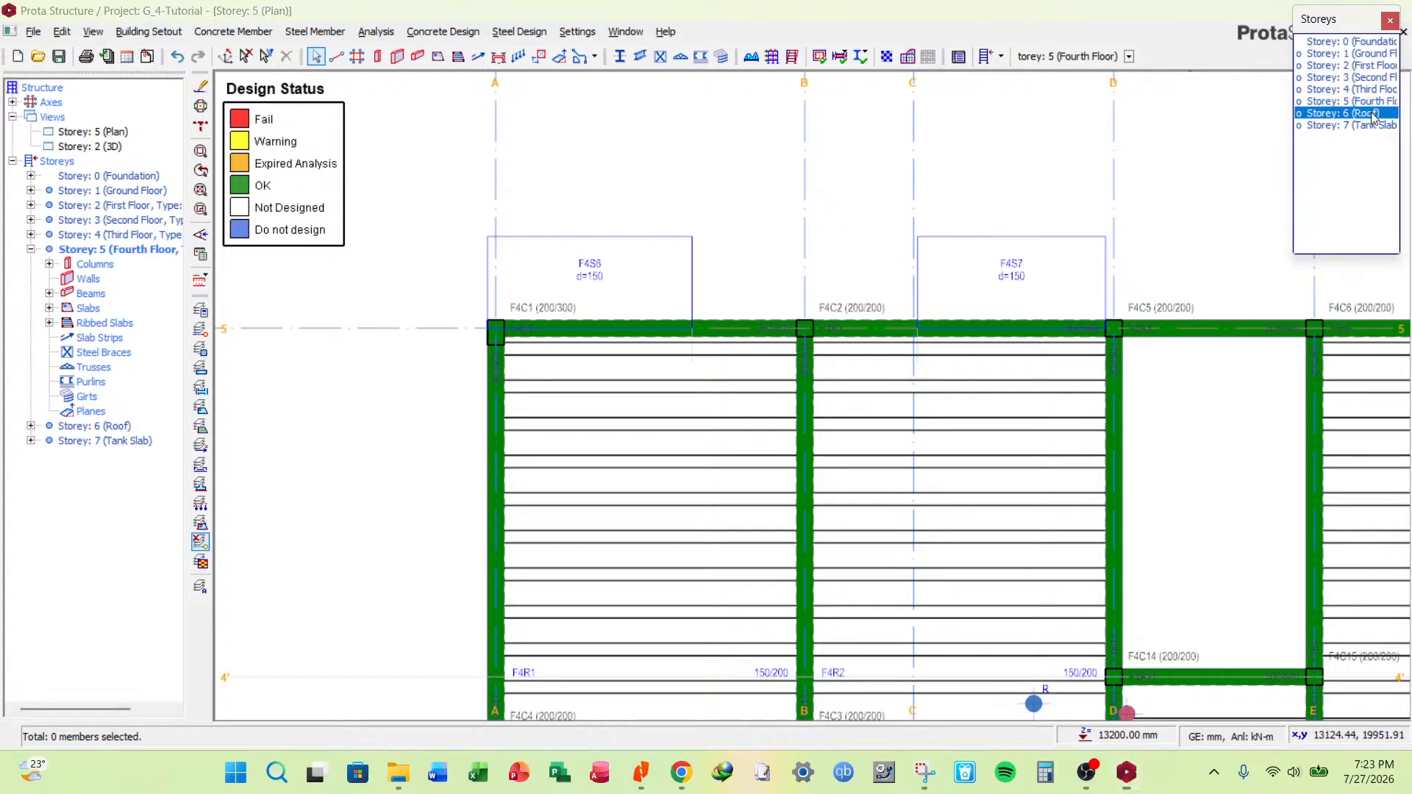
{"action": "left_click", "coordinate": [1377, 126]}
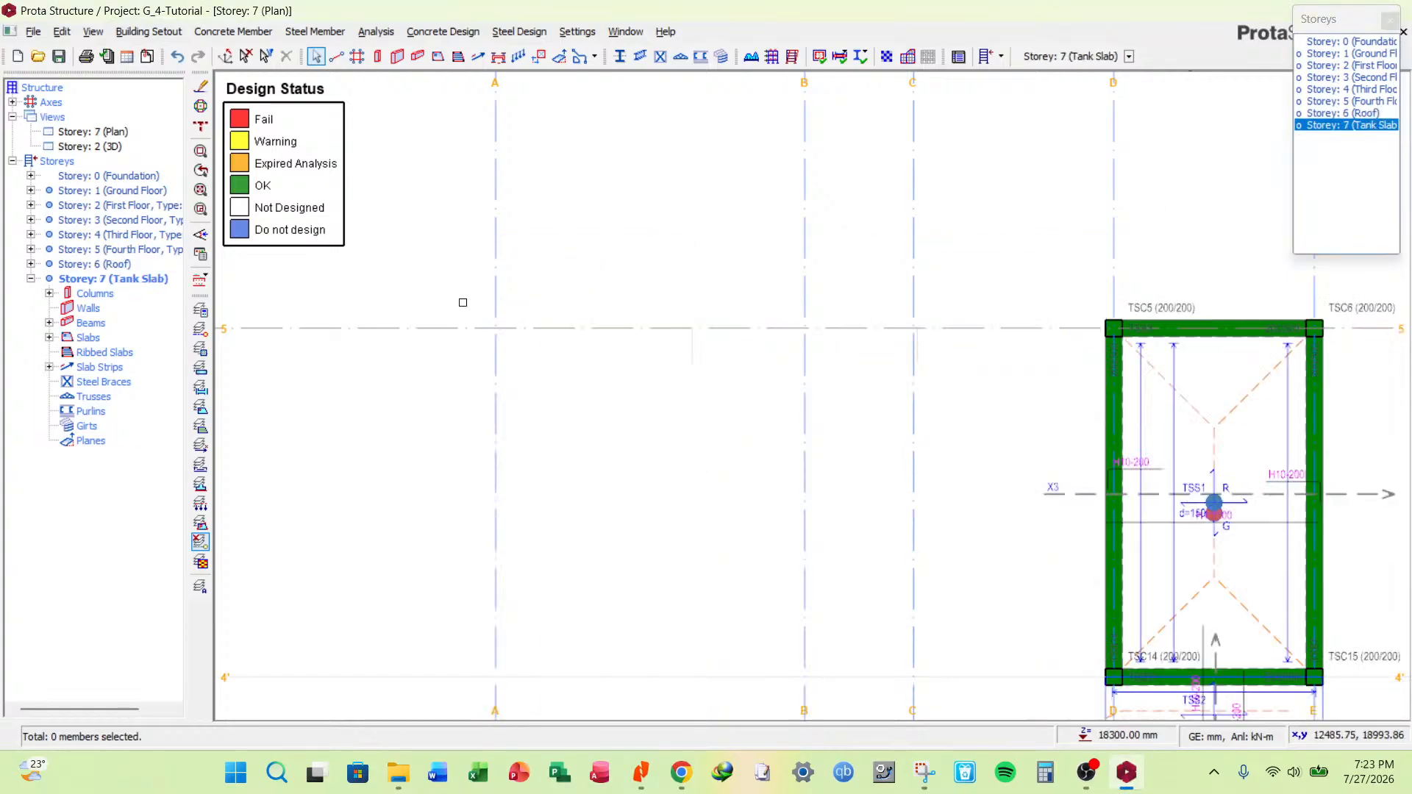
{"action": "left_click", "coordinate": [1359, 113]}
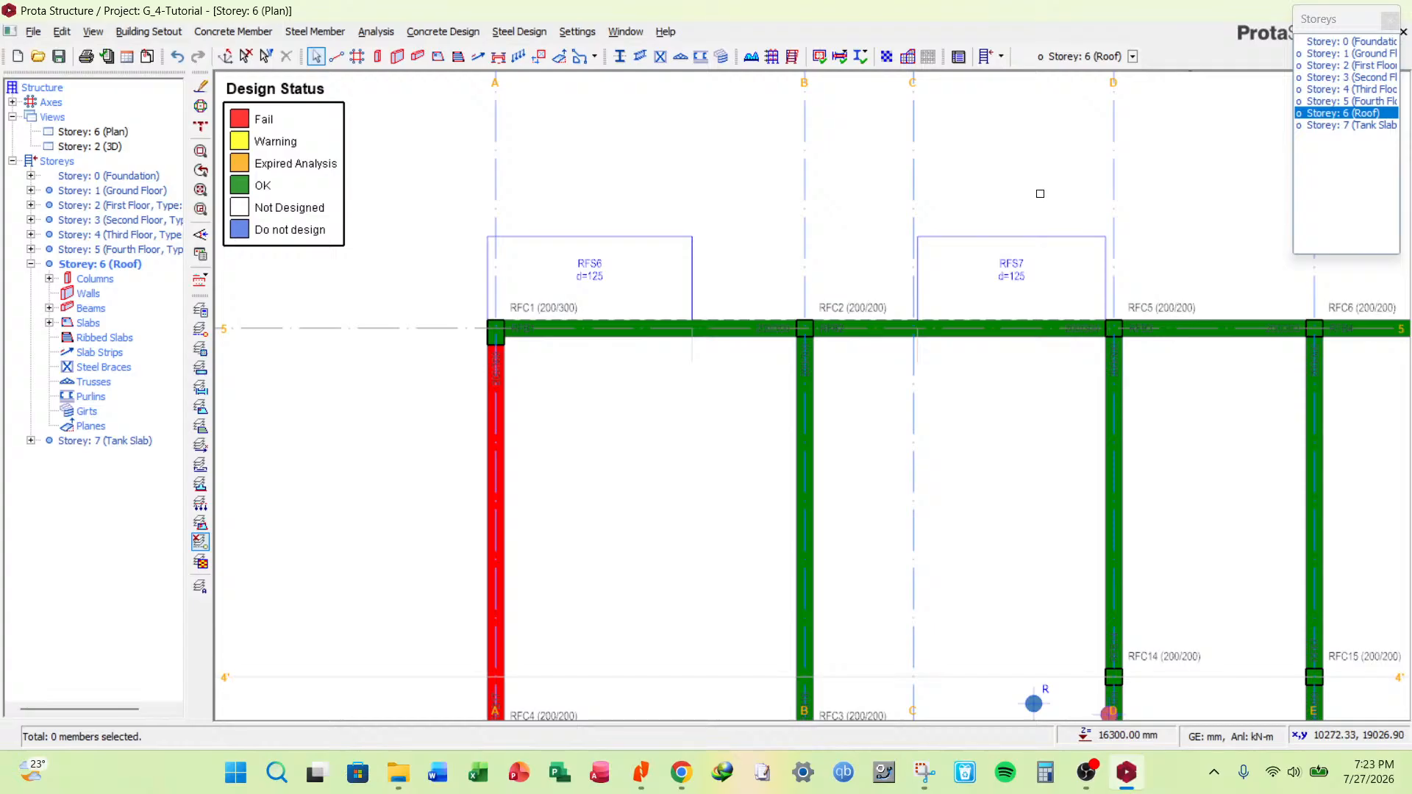
{"action": "left_click", "coordinate": [1350, 102]}
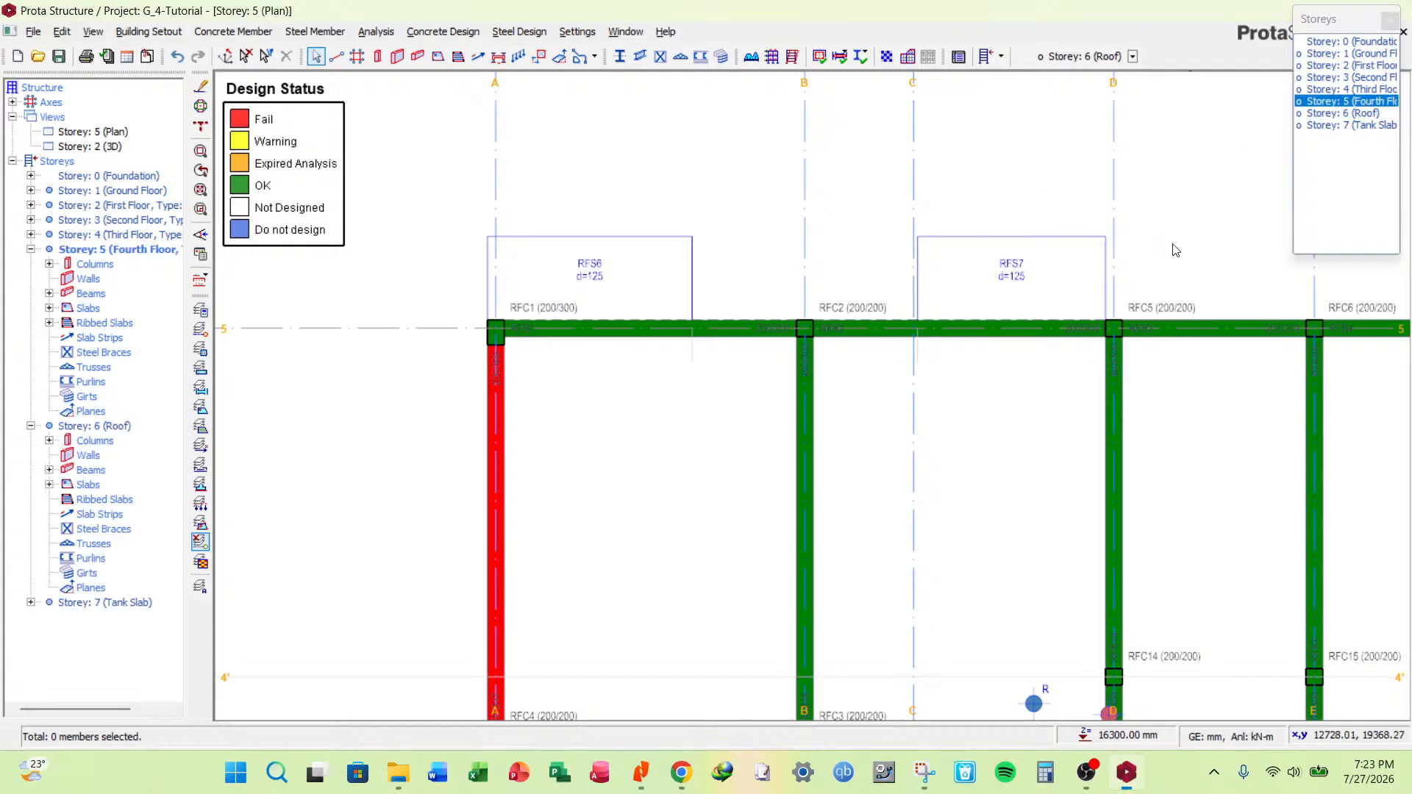
Compare the design status of the 5-A column on the ground and first floors, then survey the ground floor plan for failing columns.
{"action": "left_click", "coordinate": [1354, 53]}
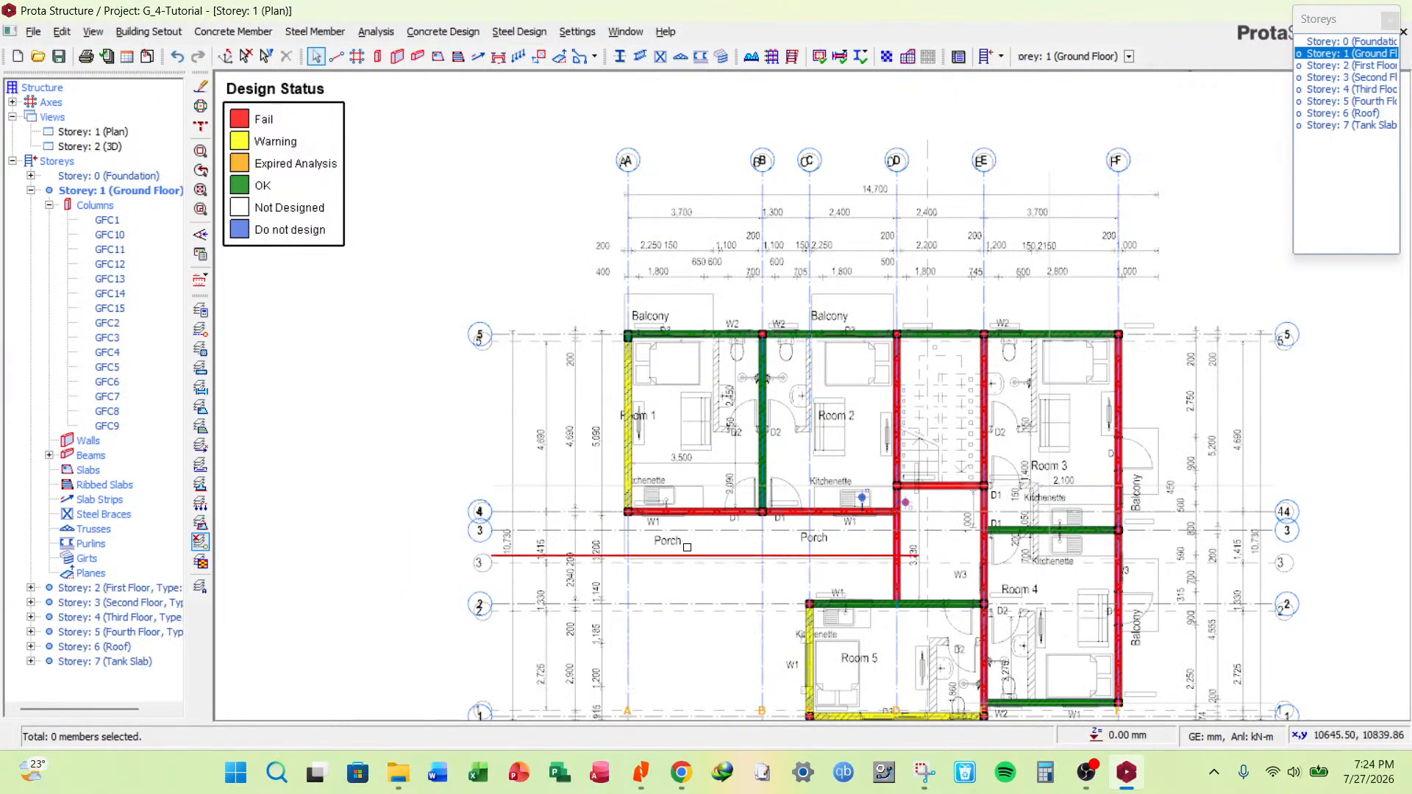
{"action": "scroll", "coordinate": [686, 547], "scroll_direction": "up", "scroll_amount": 2}
{"action": "scroll", "coordinate": [816, 451], "scroll_direction": "down", "scroll_amount": 2}
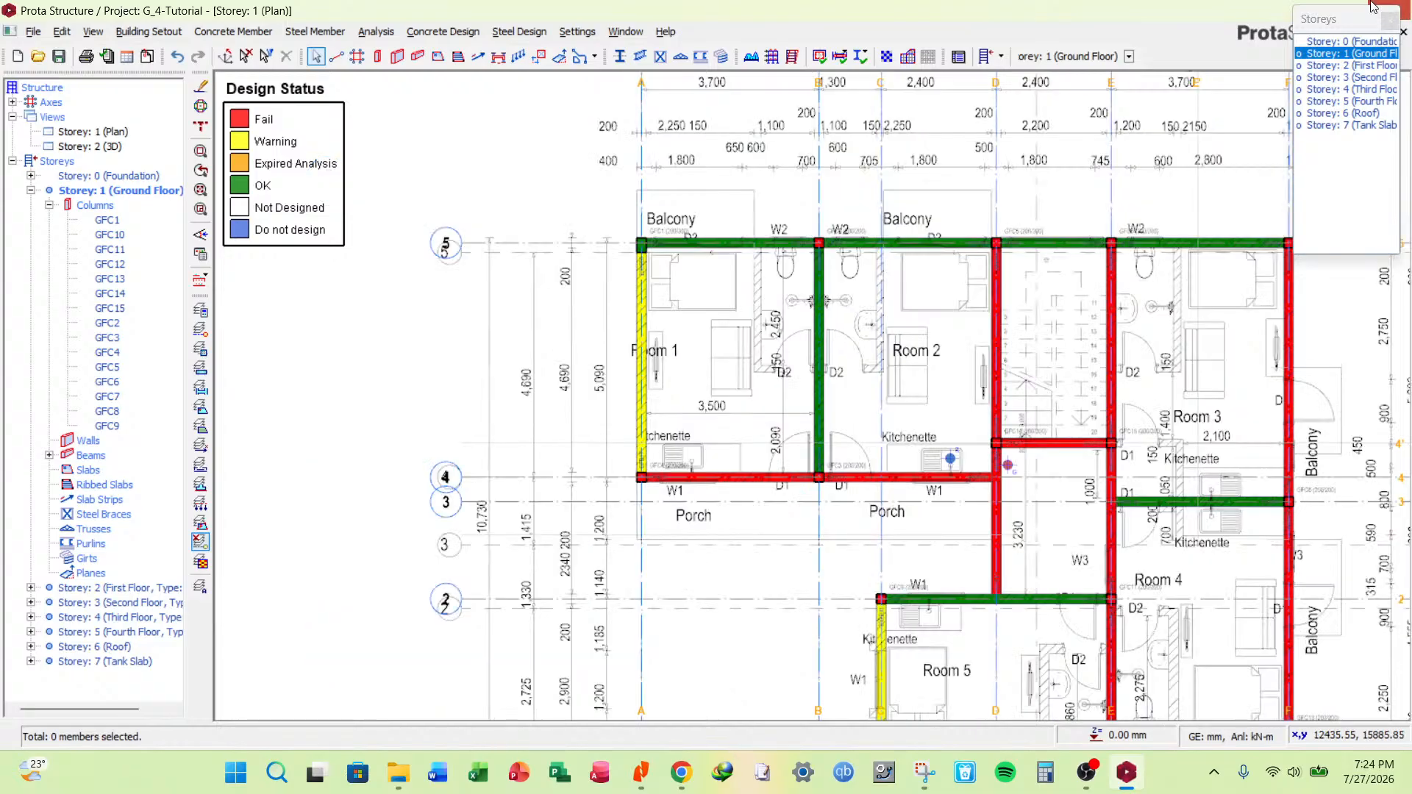
{"action": "left_click", "coordinate": [1378, 65]}
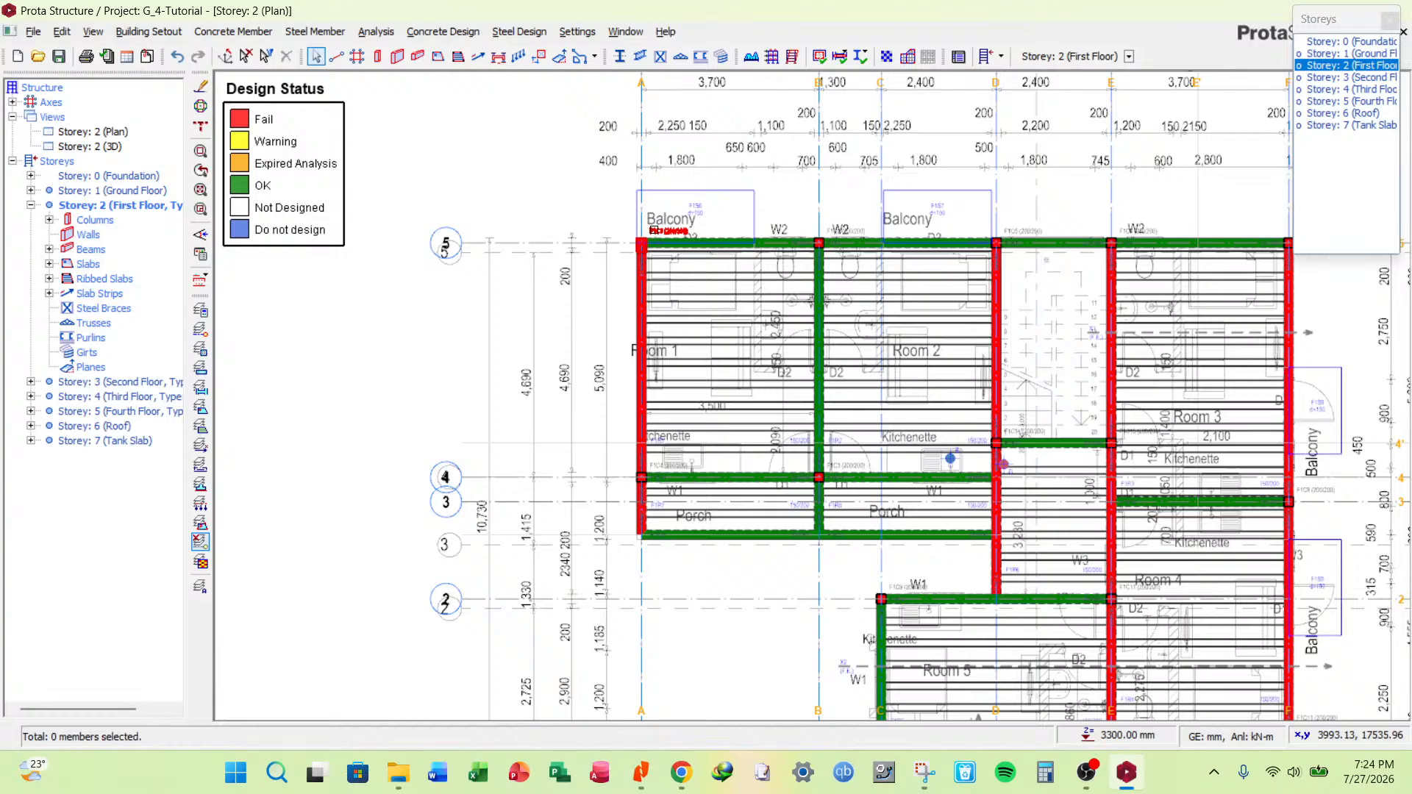
{"action": "scroll", "coordinate": [650, 239], "scroll_direction": "up", "scroll_amount": 3}
{"action": "scroll", "coordinate": [649, 242], "scroll_direction": "up", "scroll_amount": 2}
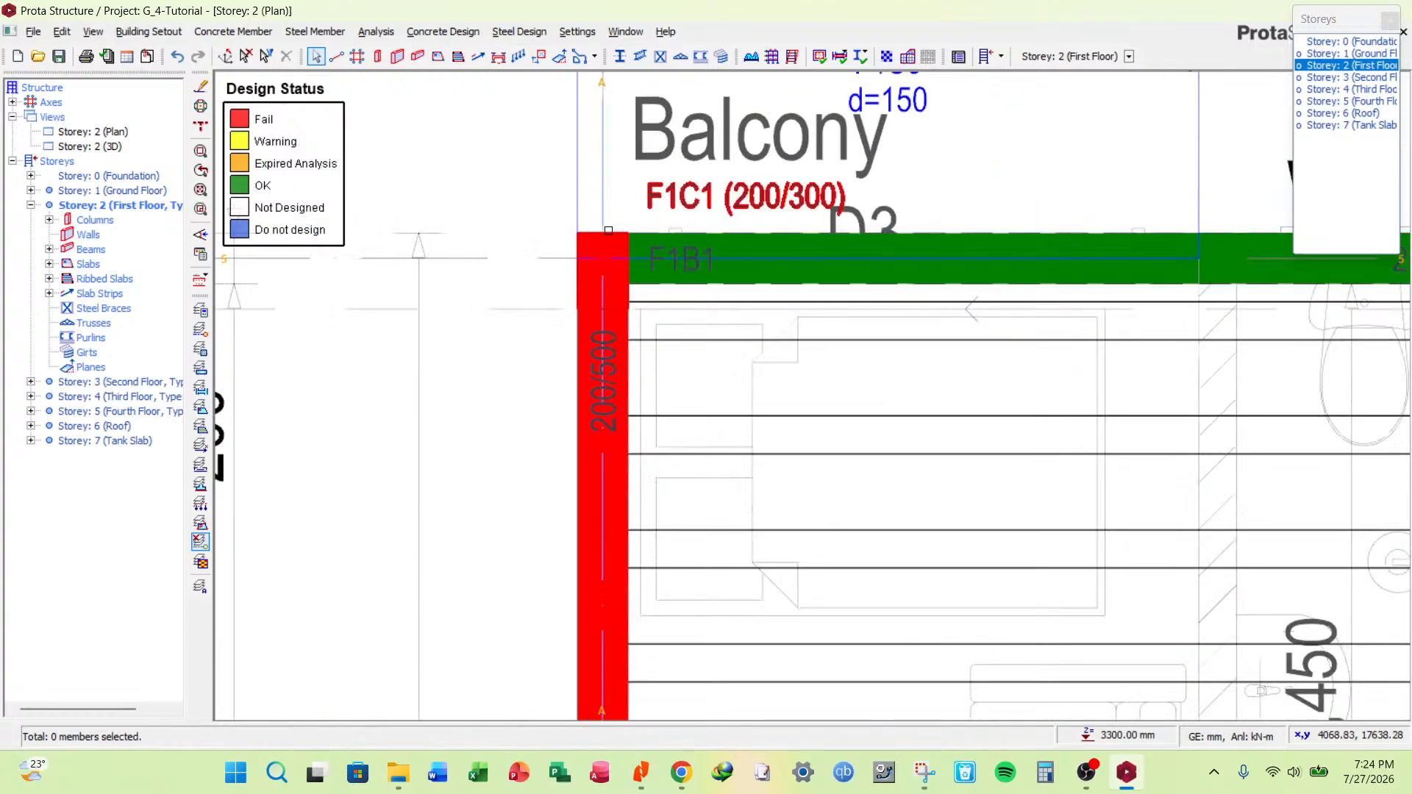
{"action": "scroll", "coordinate": [916, 170], "scroll_direction": "down", "scroll_amount": 2}
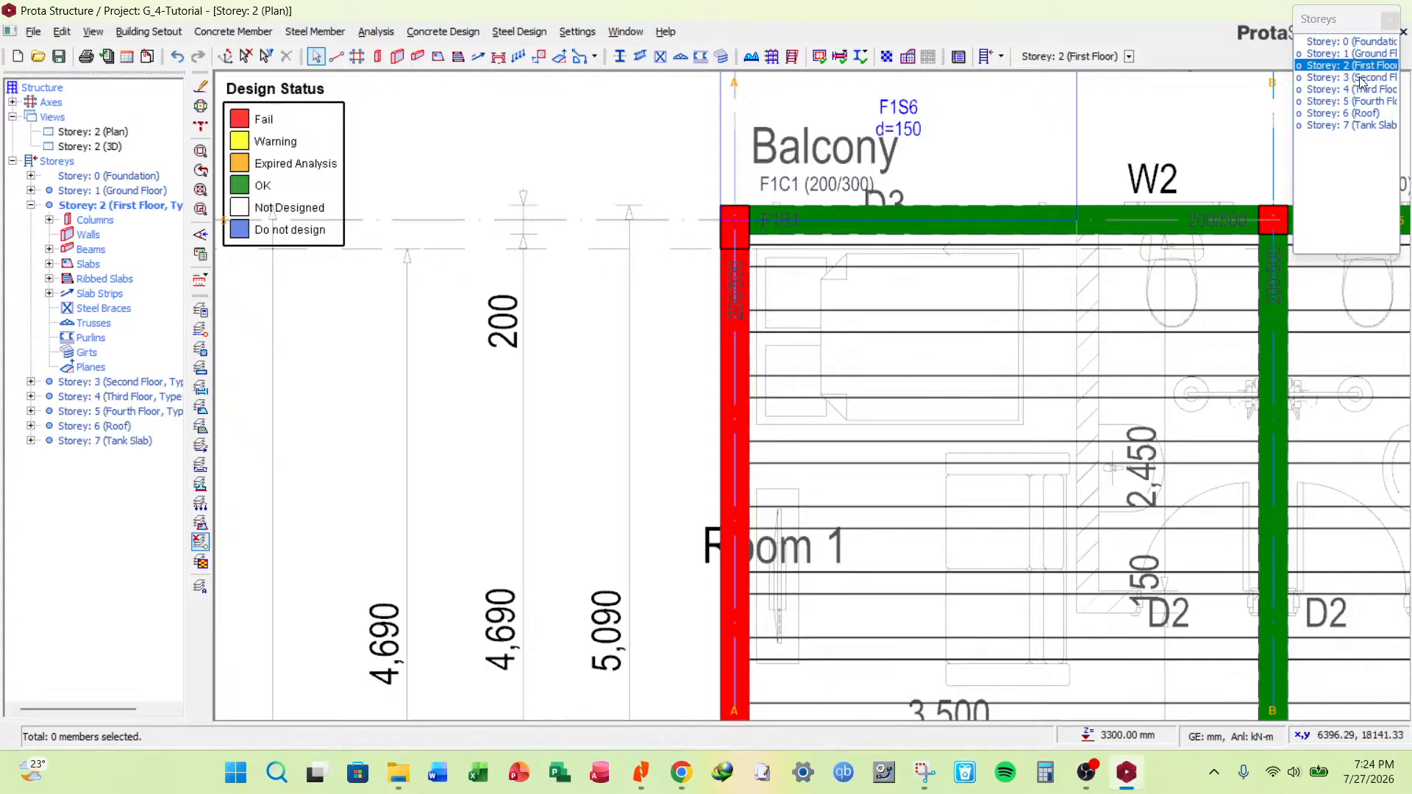
{"action": "left_click", "coordinate": [1352, 53]}
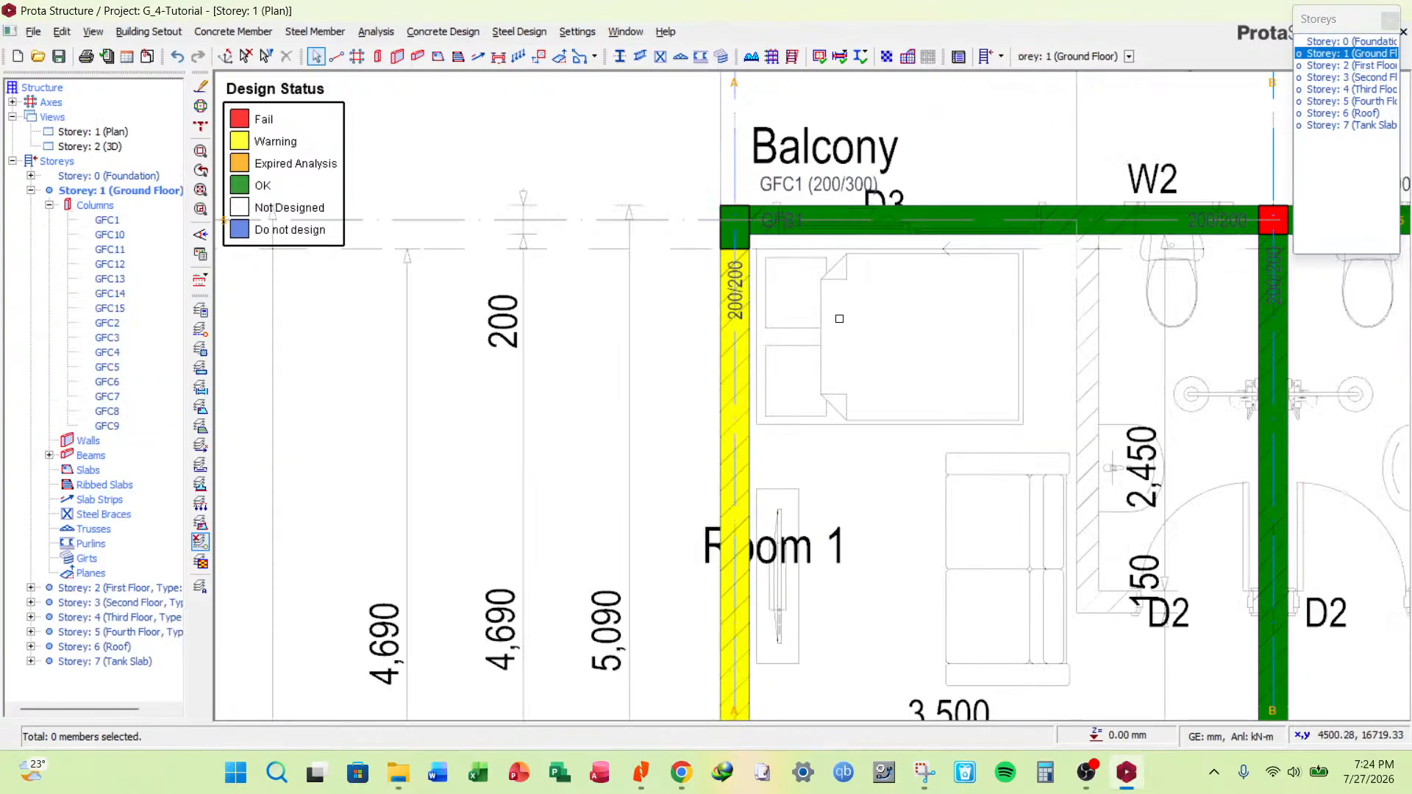
{"action": "scroll", "coordinate": [694, 254], "scroll_direction": "down", "scroll_amount": 2}
{"action": "scroll", "coordinate": [647, 392], "scroll_direction": "down", "scroll_amount": 2}
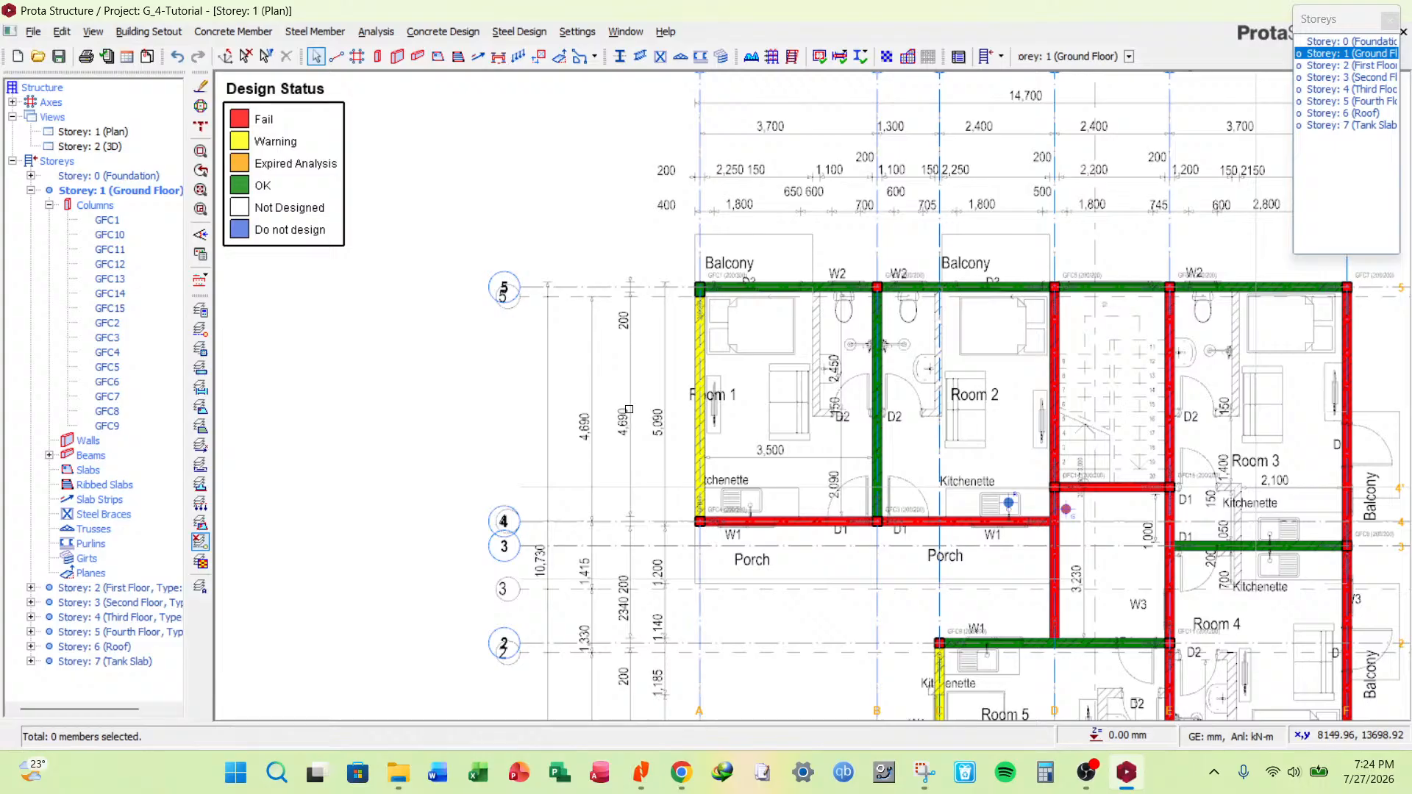
{"action": "scroll", "coordinate": [631, 400], "scroll_direction": "down", "scroll_amount": 2}
{"action": "scroll", "coordinate": [1009, 623], "scroll_direction": "up", "scroll_amount": 3}
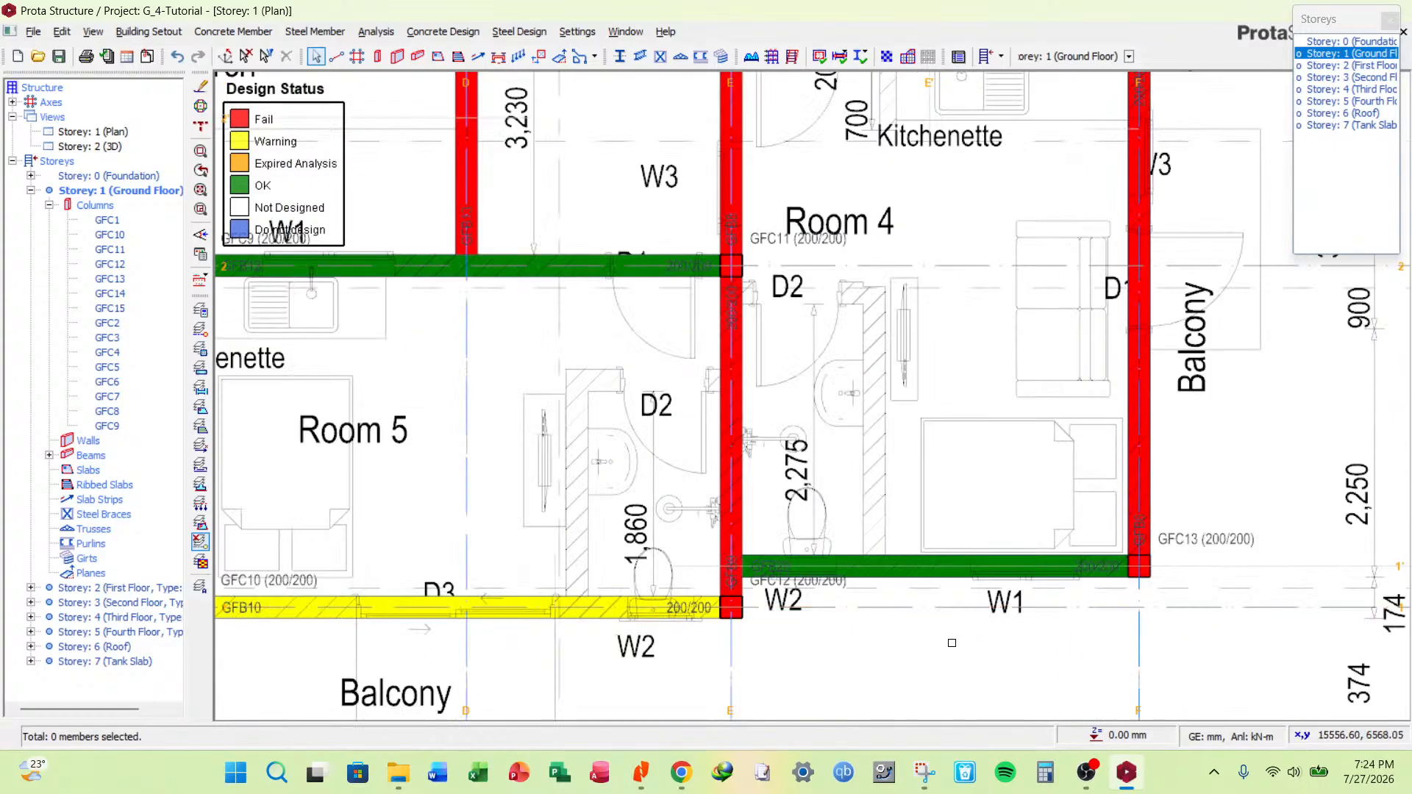
{"action": "scroll", "coordinate": [946, 631], "scroll_direction": "down", "scroll_amount": 3}
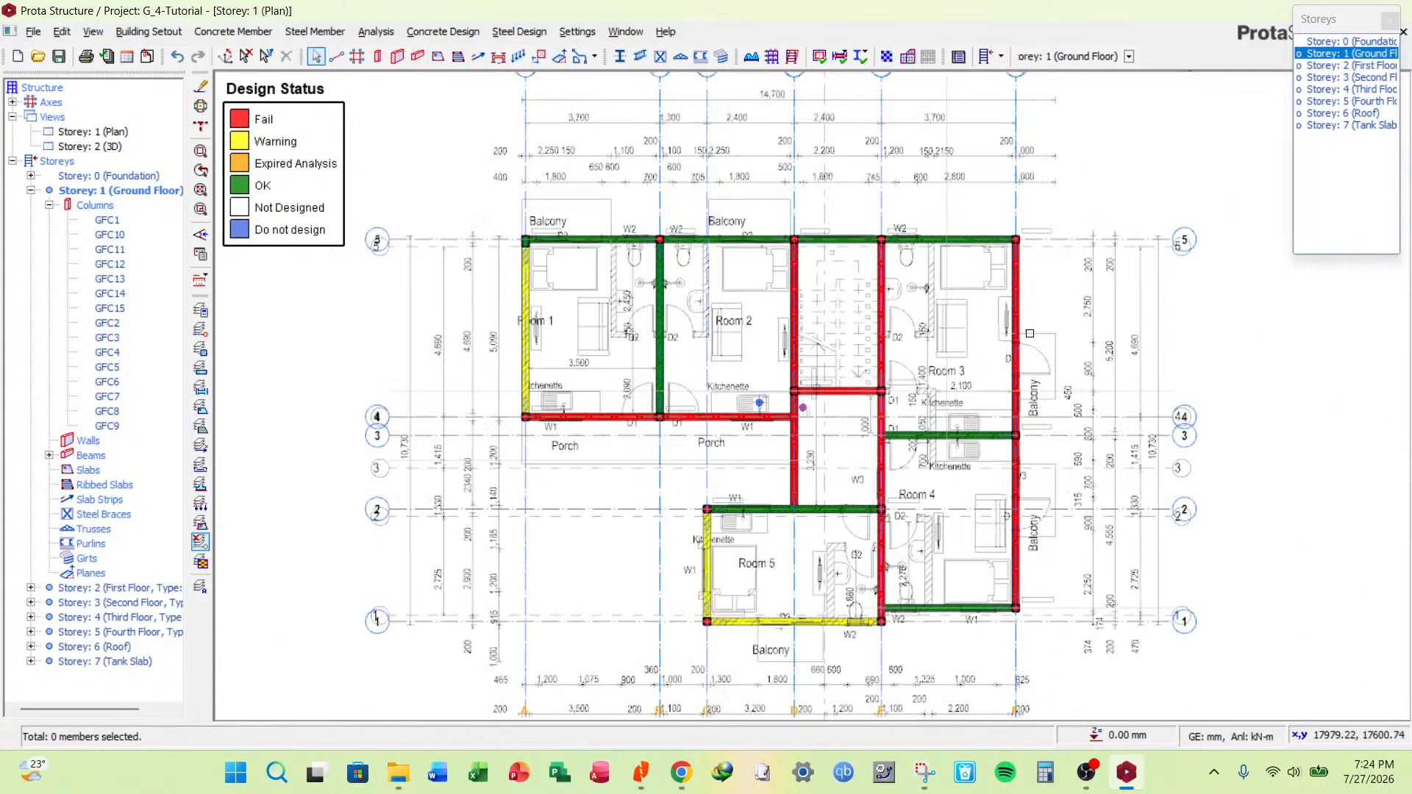
Open the reinforcement design of ground floor column GFC8, run the interactive design and close its results.
{"action": "scroll", "coordinate": [1038, 431], "scroll_direction": "up", "scroll_amount": 5}
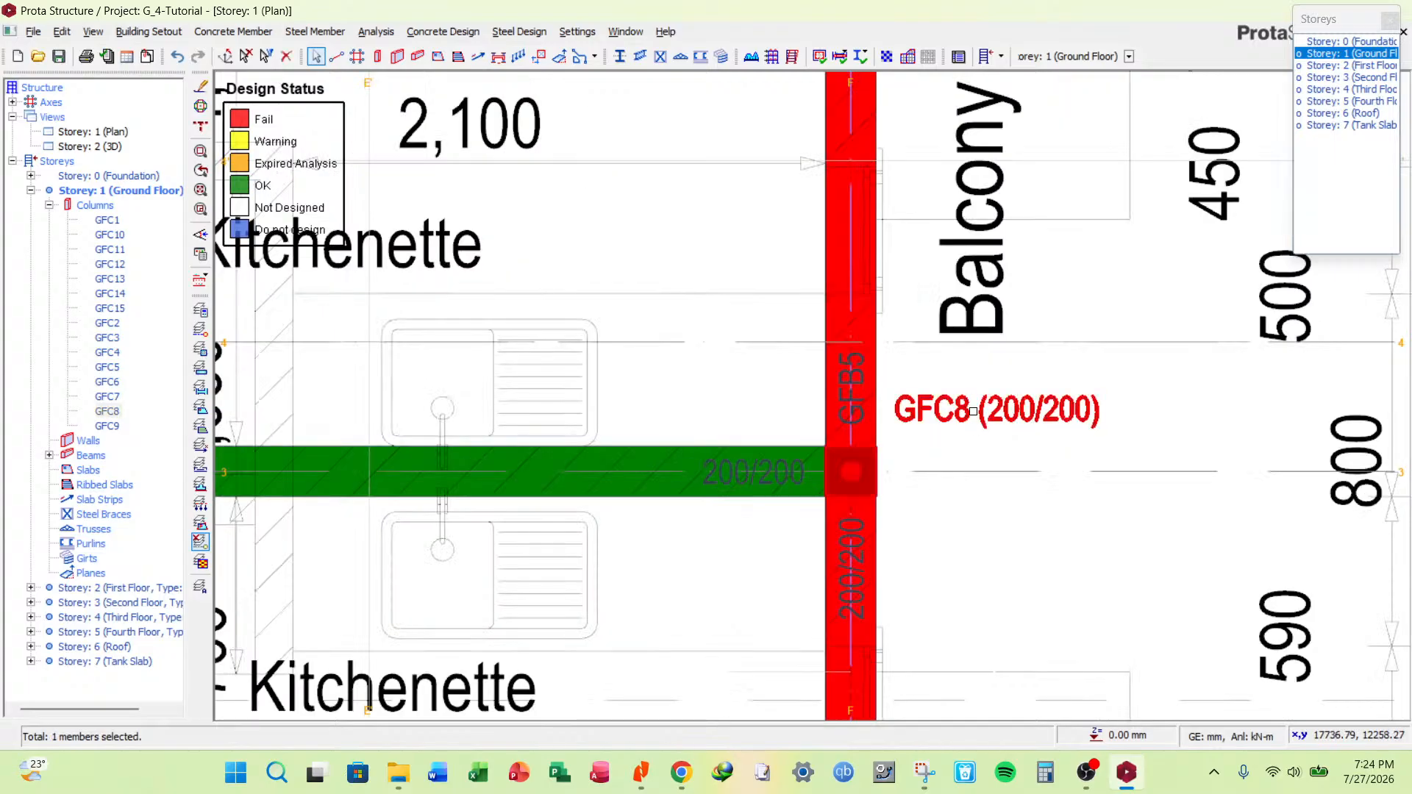
{"action": "right_click", "coordinate": [1034, 430]}
{"action": "left_click", "coordinate": [1052, 209]}
{"action": "left_click", "coordinate": [827, 447]}
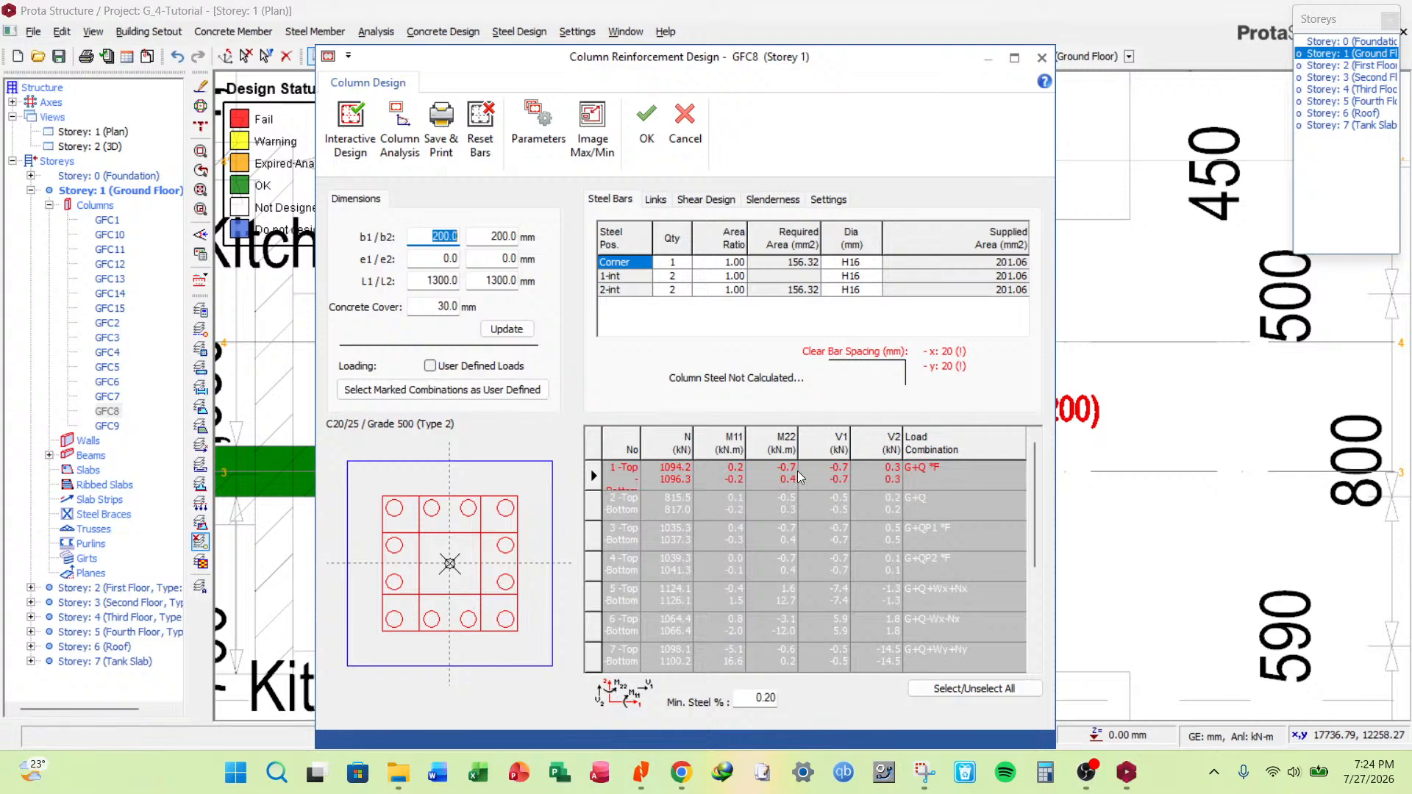
{"action": "left_click", "coordinate": [351, 129]}
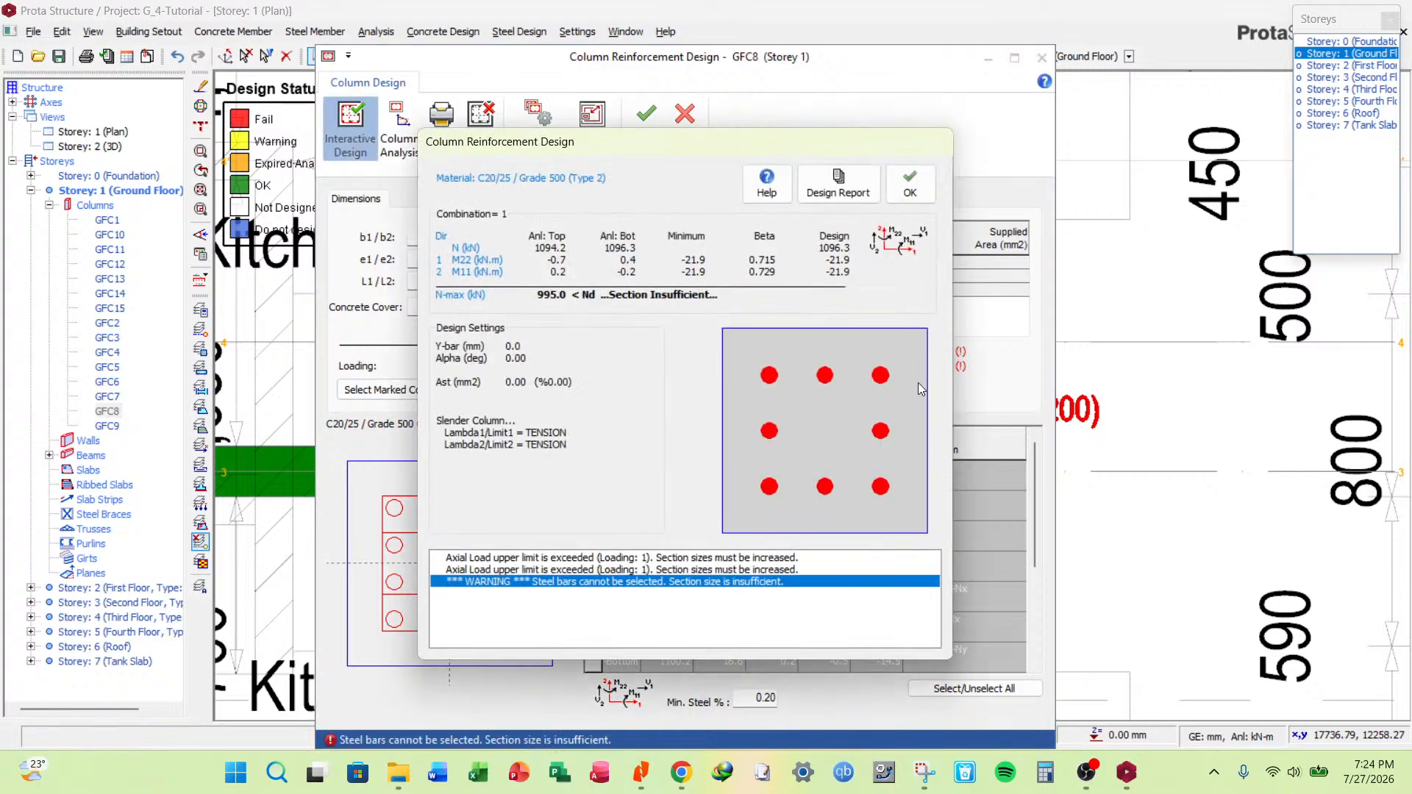
{"action": "left_click", "coordinate": [909, 200]}
Set the design method of column GFC8 to Bar Spacing Maximisation Method and rerun the interactive design.
{"action": "left_click", "coordinate": [539, 121]}
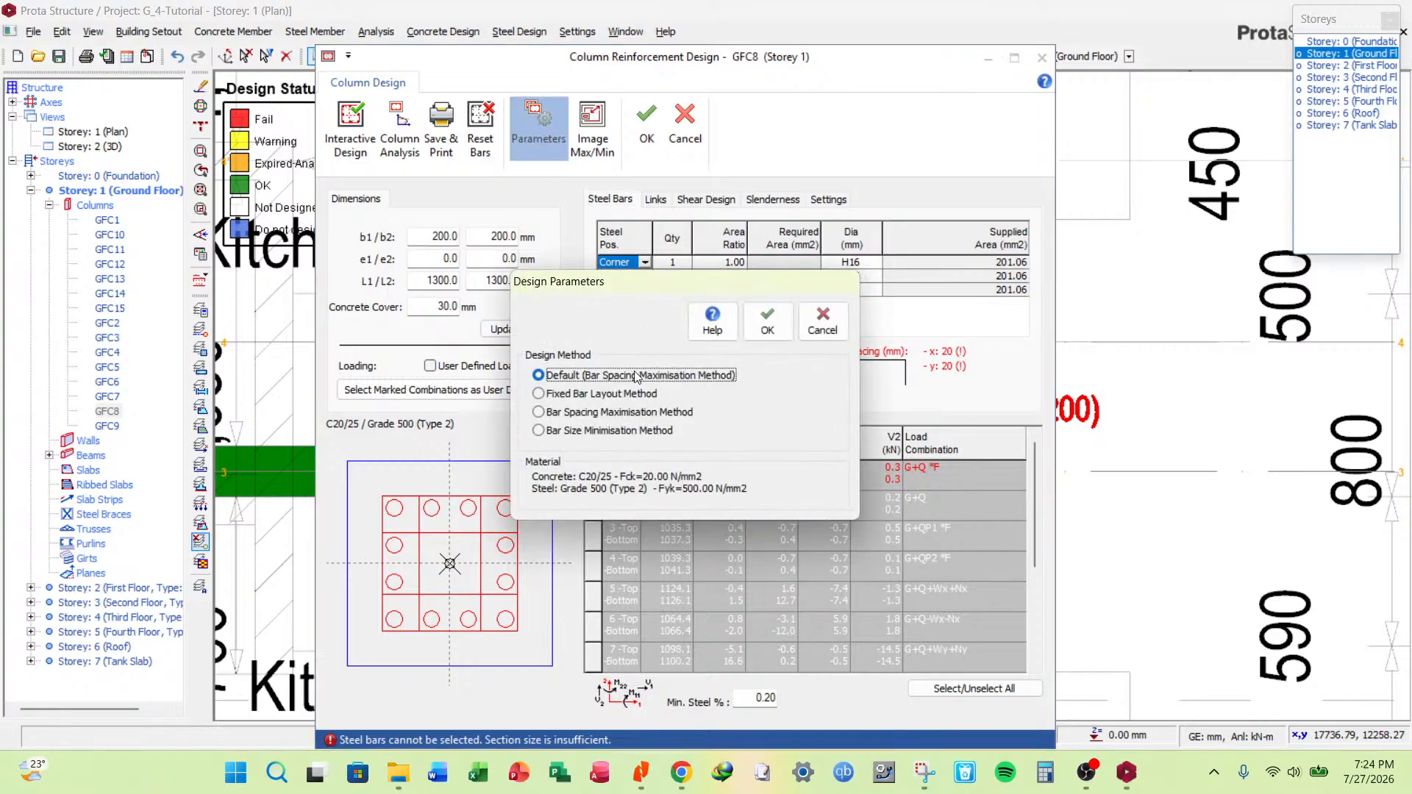
{"action": "left_click", "coordinate": [631, 417]}
{"action": "left_click", "coordinate": [767, 321]}
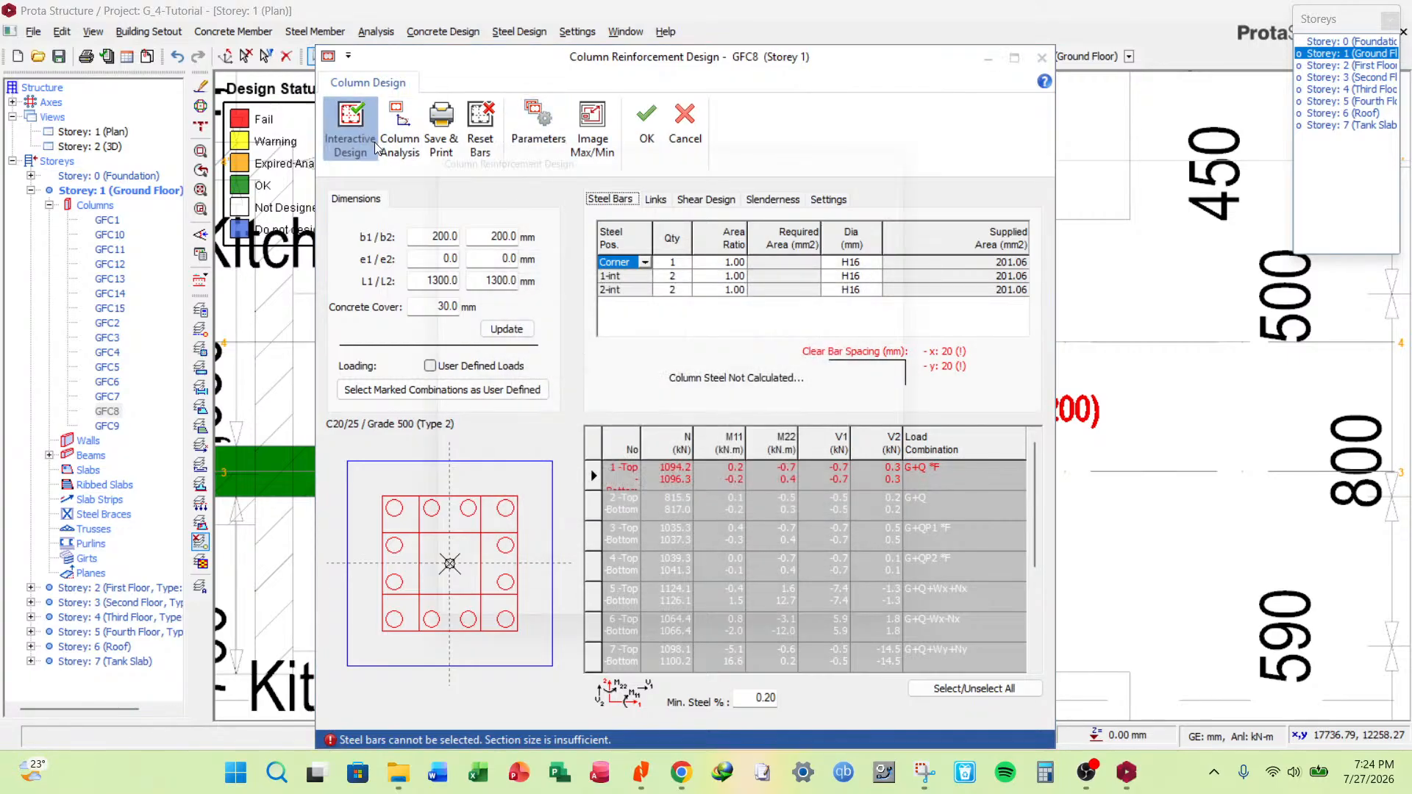
{"action": "left_click", "coordinate": [351, 129]}
{"action": "left_click", "coordinate": [910, 184]}
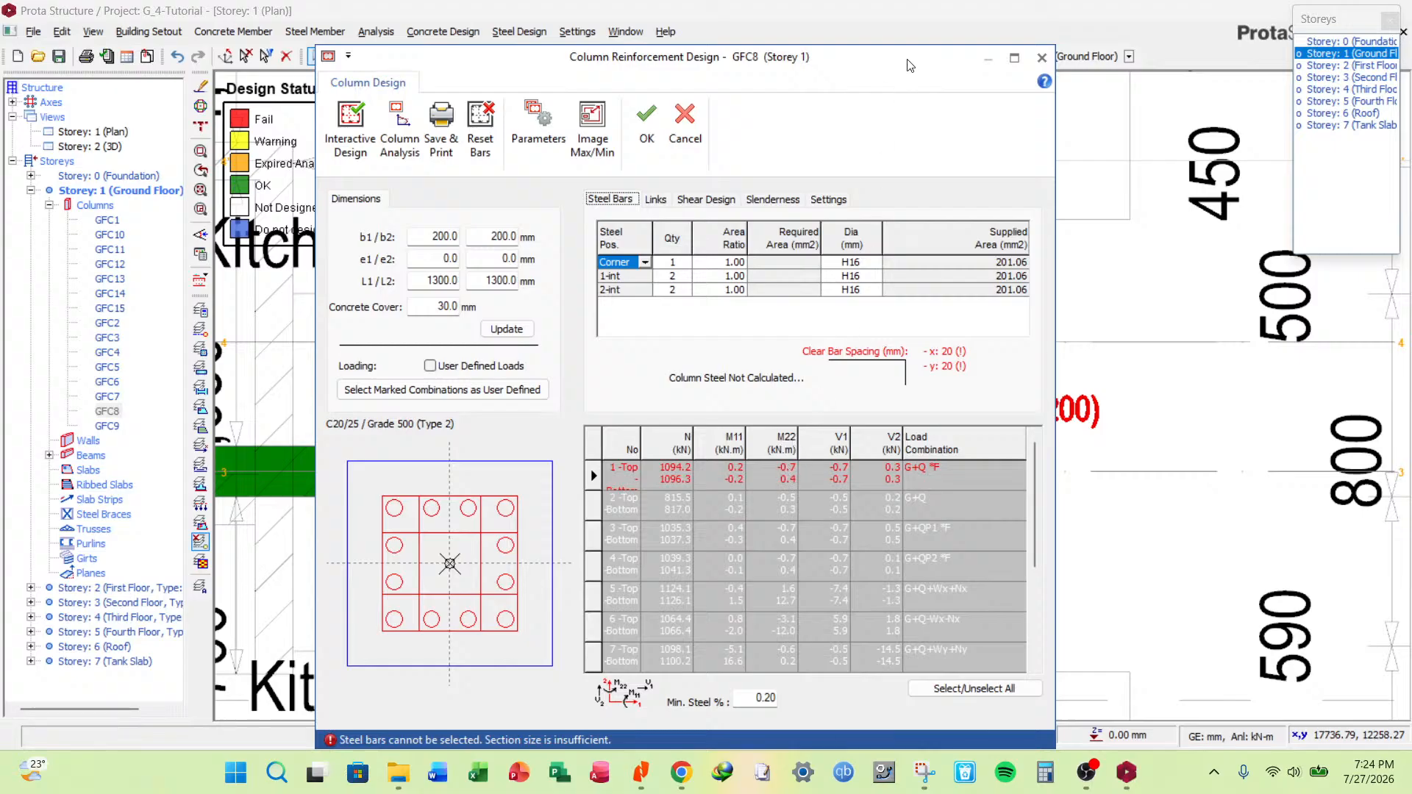
Set b1 to 300 mm and e1 to -50 mm for column GFC8 and update the section.
{"action": "left_click_drag", "start_coordinate": [910, 66], "coordinate": [887, 182]}
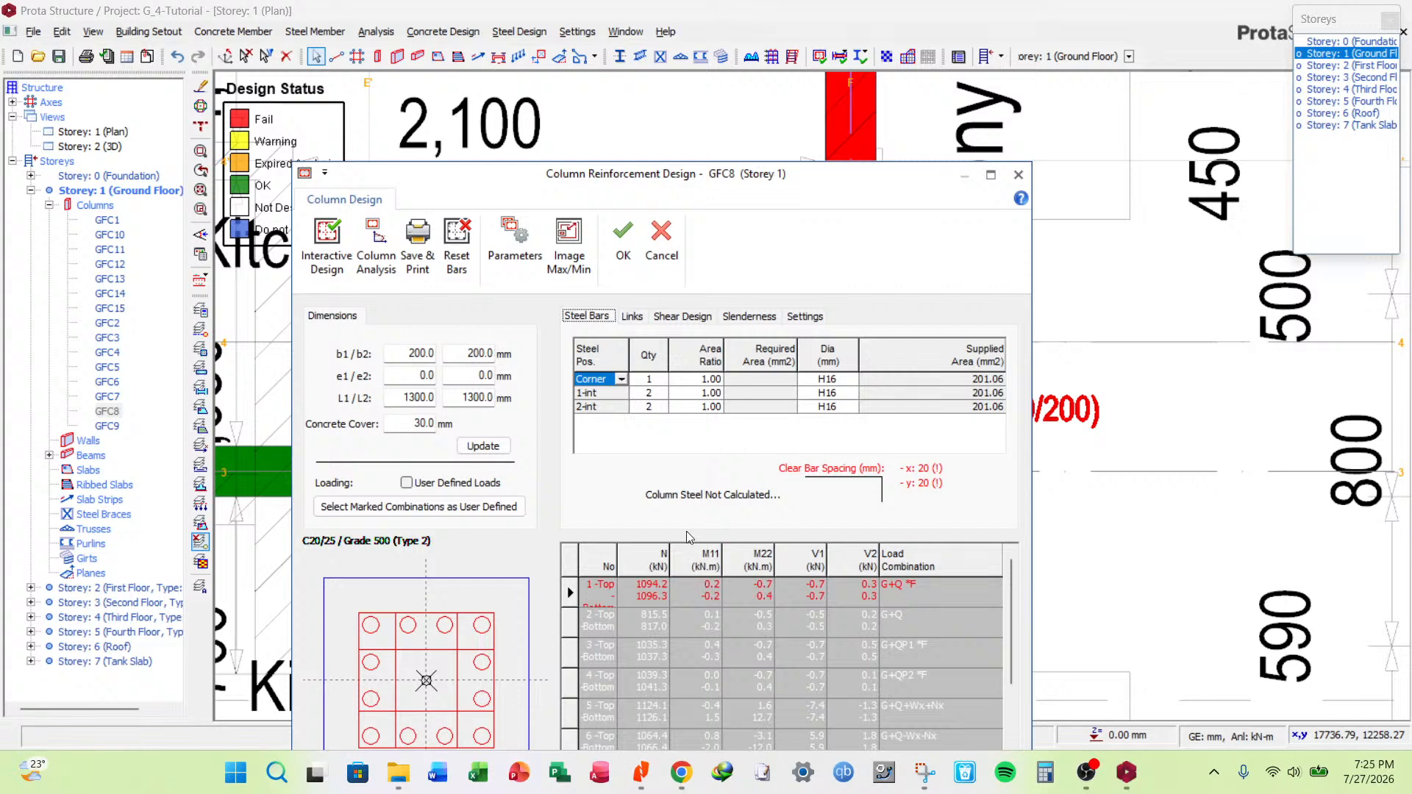
{"action": "double_click", "coordinate": [407, 353]}
{"action": "type", "text": "300"}
{"action": "double_click", "coordinate": [415, 376]}
{"action": "left_click_drag", "start_coordinate": [783, 171], "coordinate": [680, 606]}
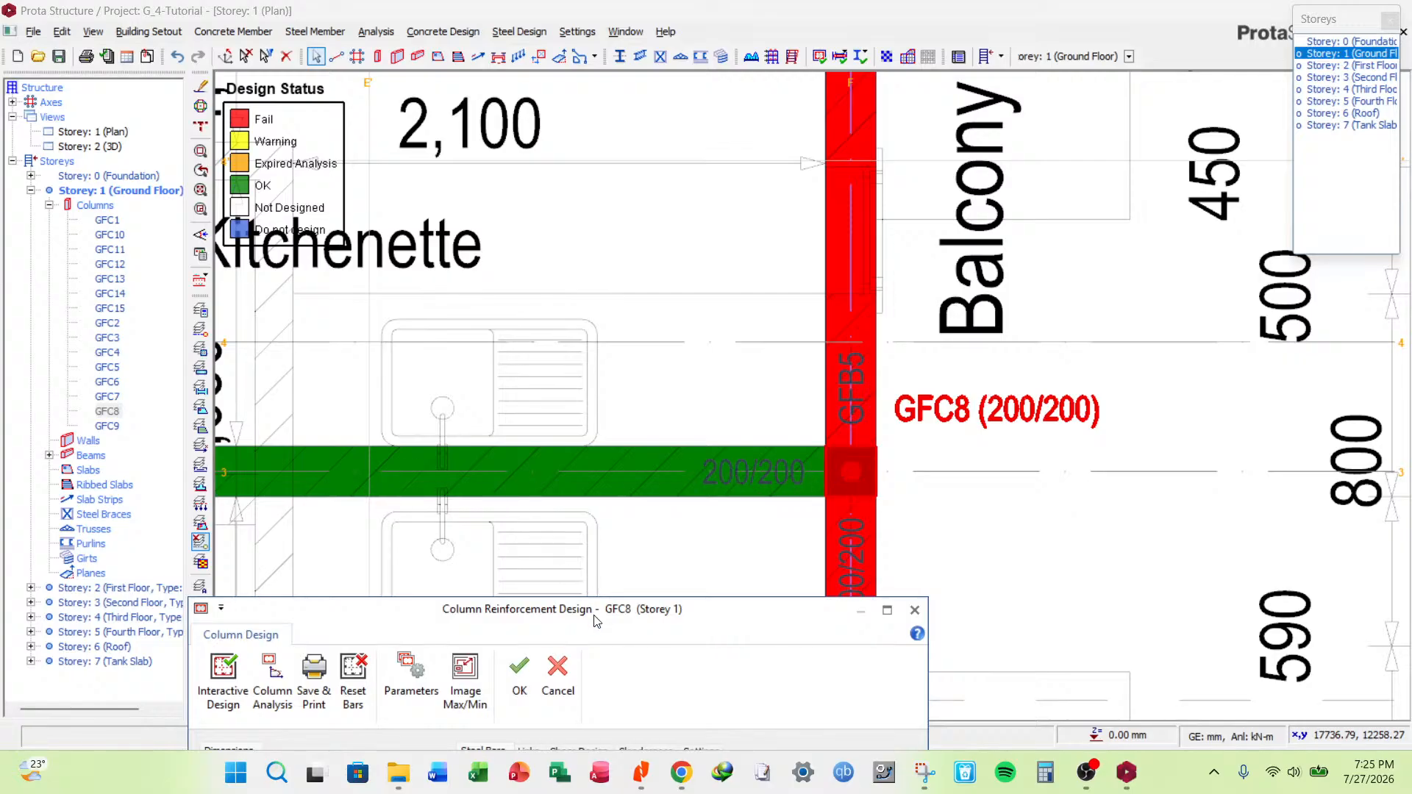
{"action": "left_click_drag", "start_coordinate": [586, 609], "coordinate": [802, 182]}
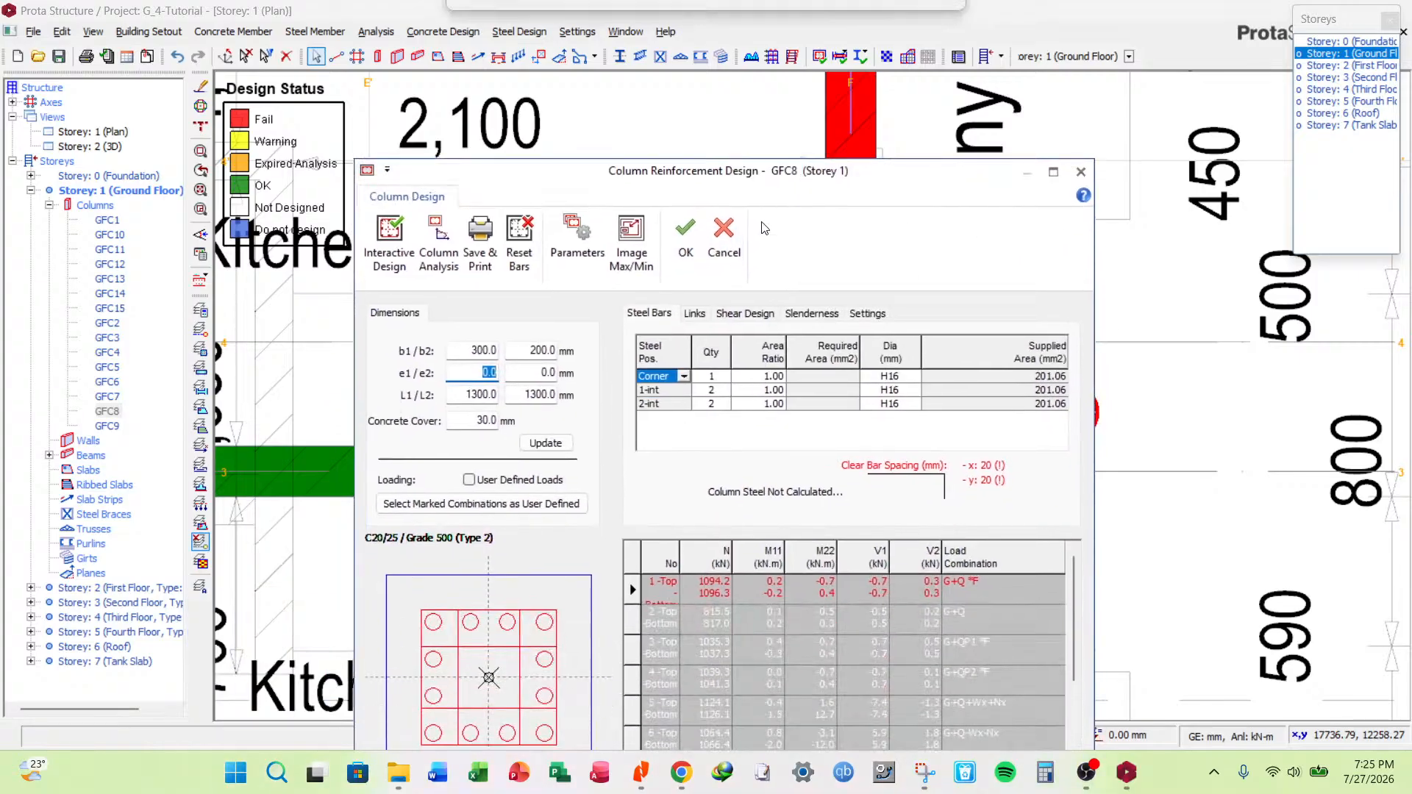
{"action": "type", "text": "-50"}
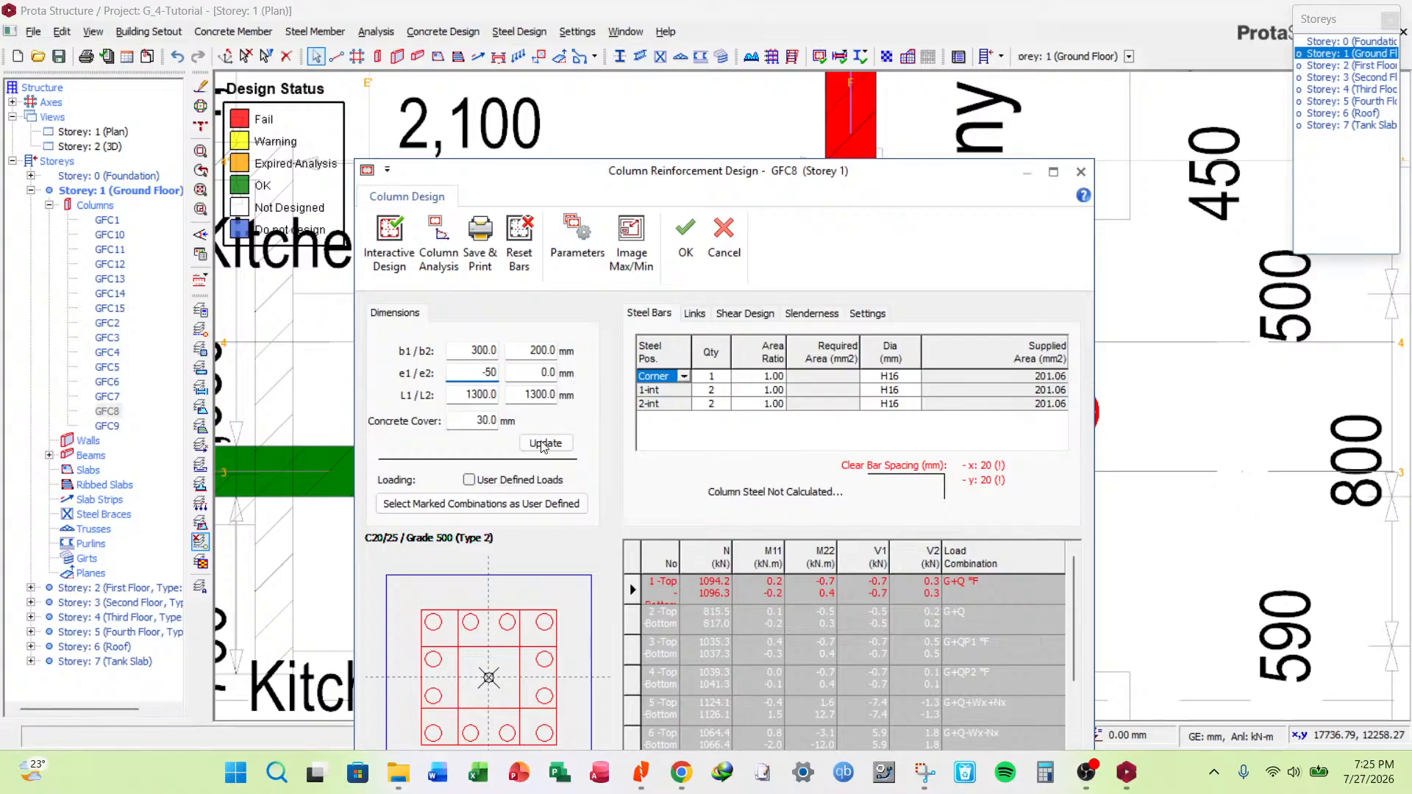
{"action": "left_click", "coordinate": [546, 443]}
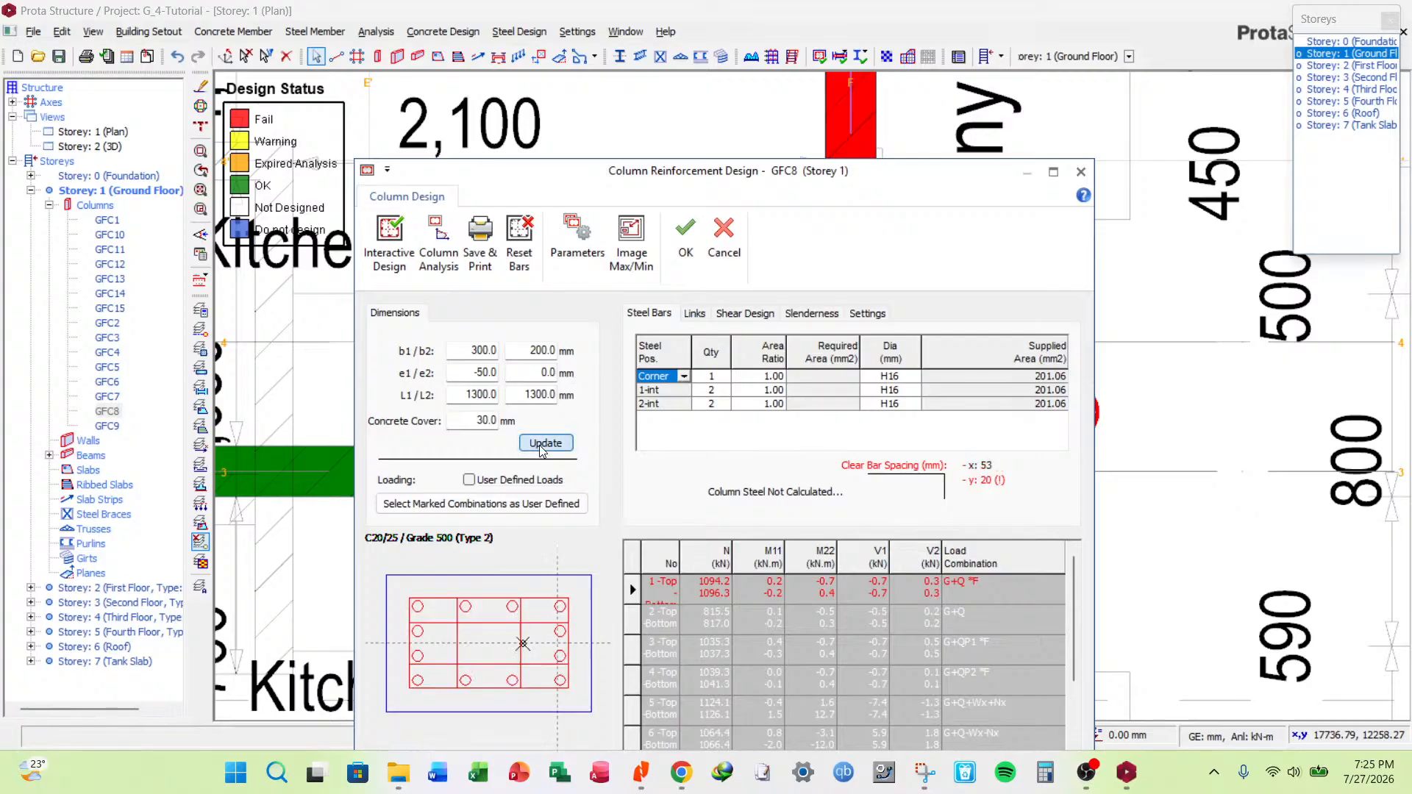
Run the interactive reinforcement design for the 300 x 200 mm section of GFC8 and close its results.
{"action": "left_click_drag", "start_coordinate": [705, 175], "coordinate": [652, 131]}
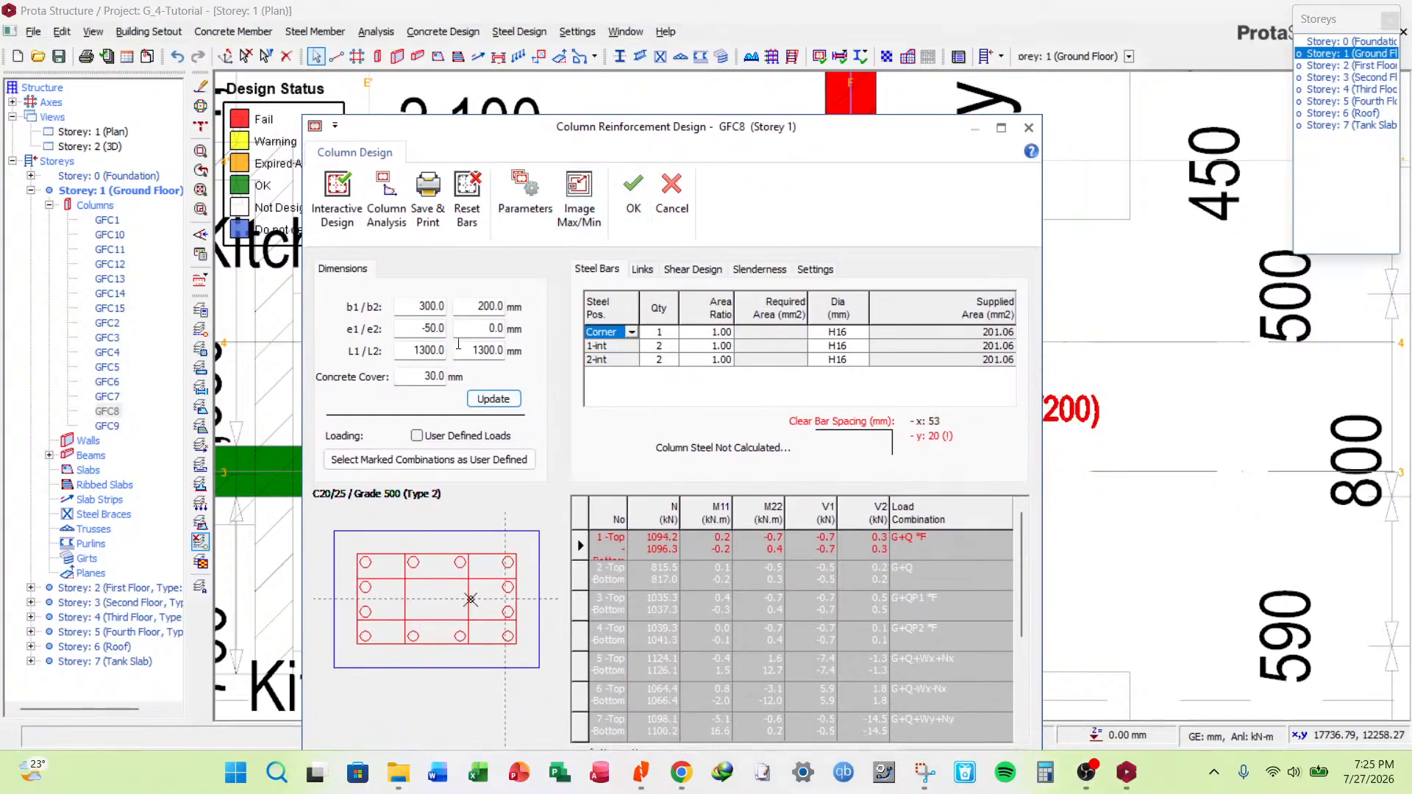
{"action": "left_click", "coordinate": [339, 215]}
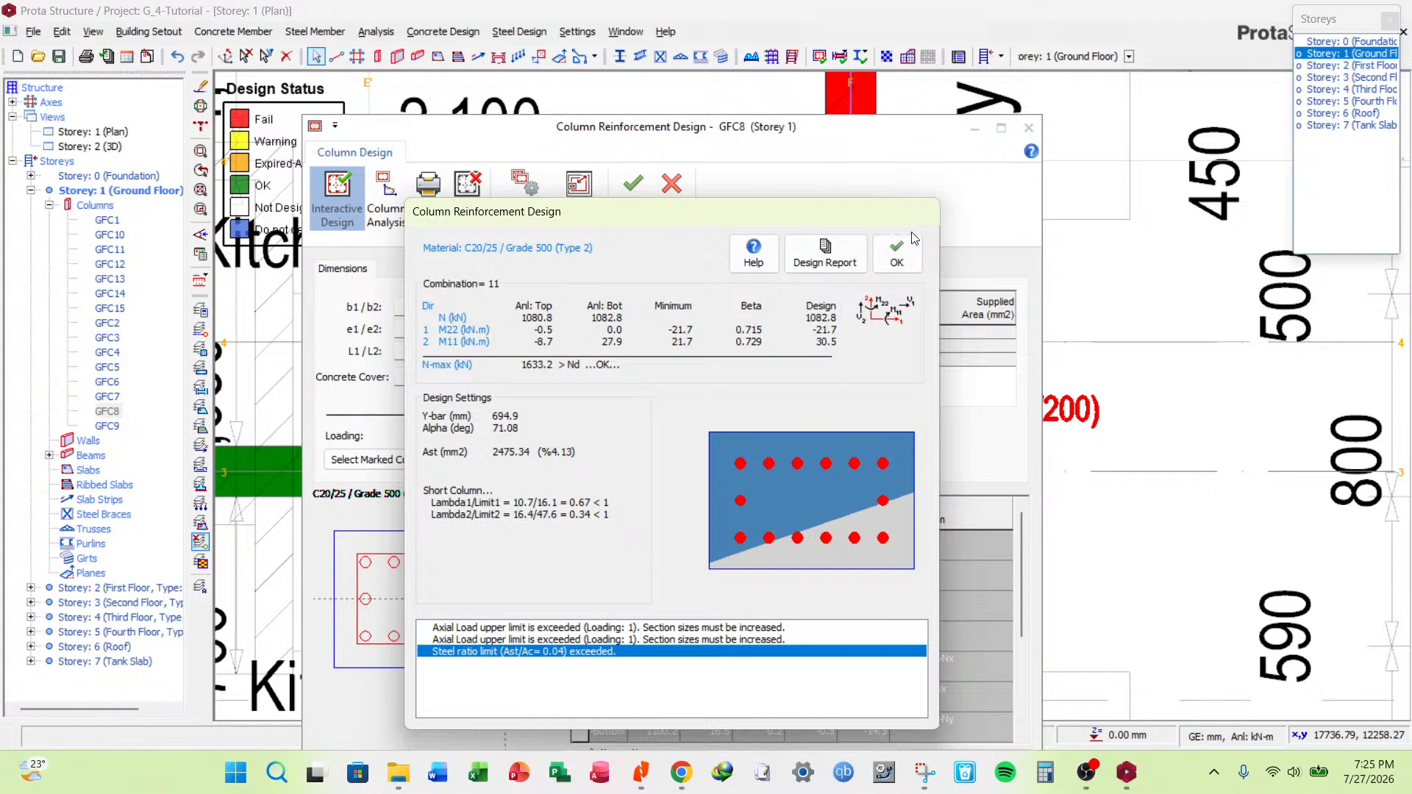
{"action": "left_click", "coordinate": [899, 253]}
Set b1 to 400 mm and e1 to -100 mm for GFC8, update the section and run the interactive design.
{"action": "double_click", "coordinate": [440, 312]}
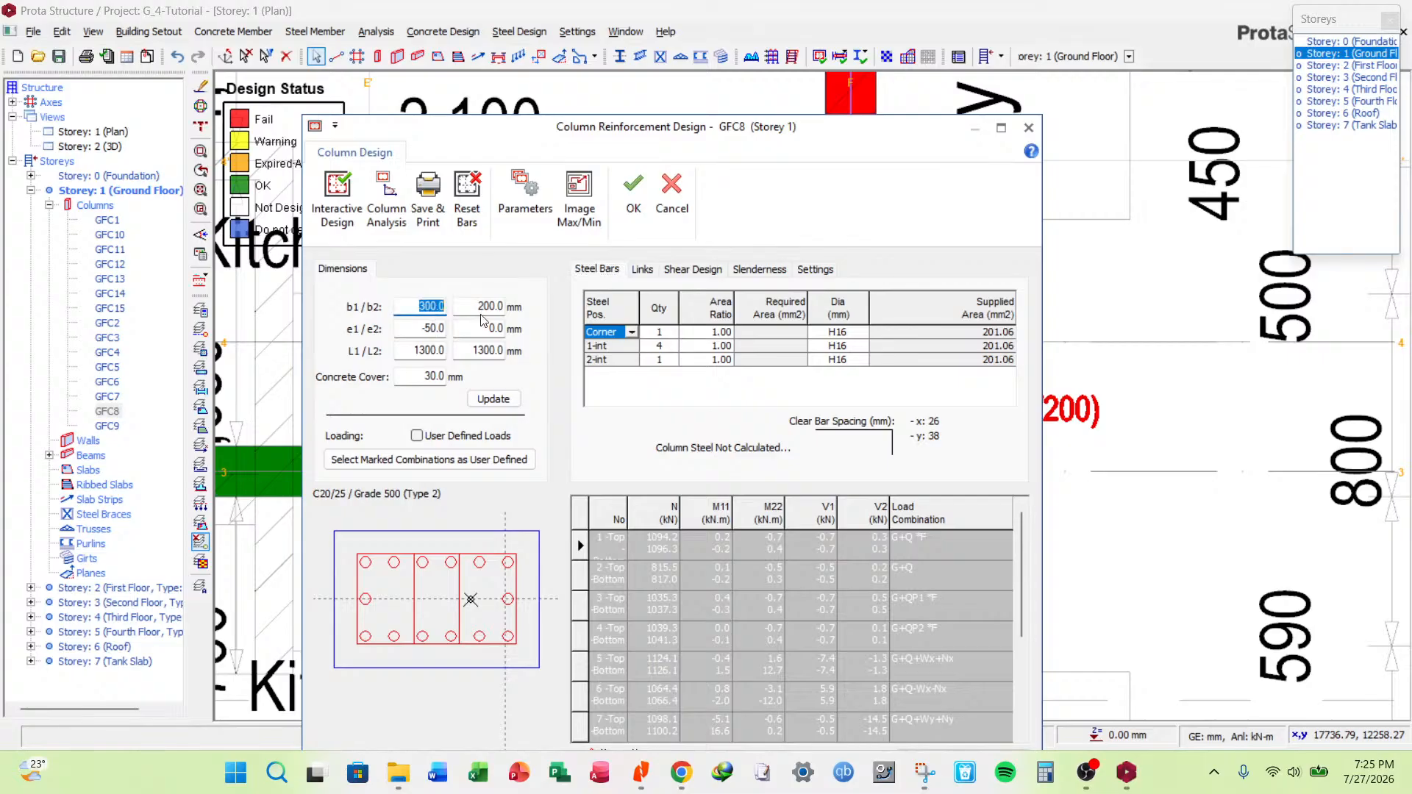
{"action": "type", "text": "400"}
{"action": "key", "text": "Tab"}
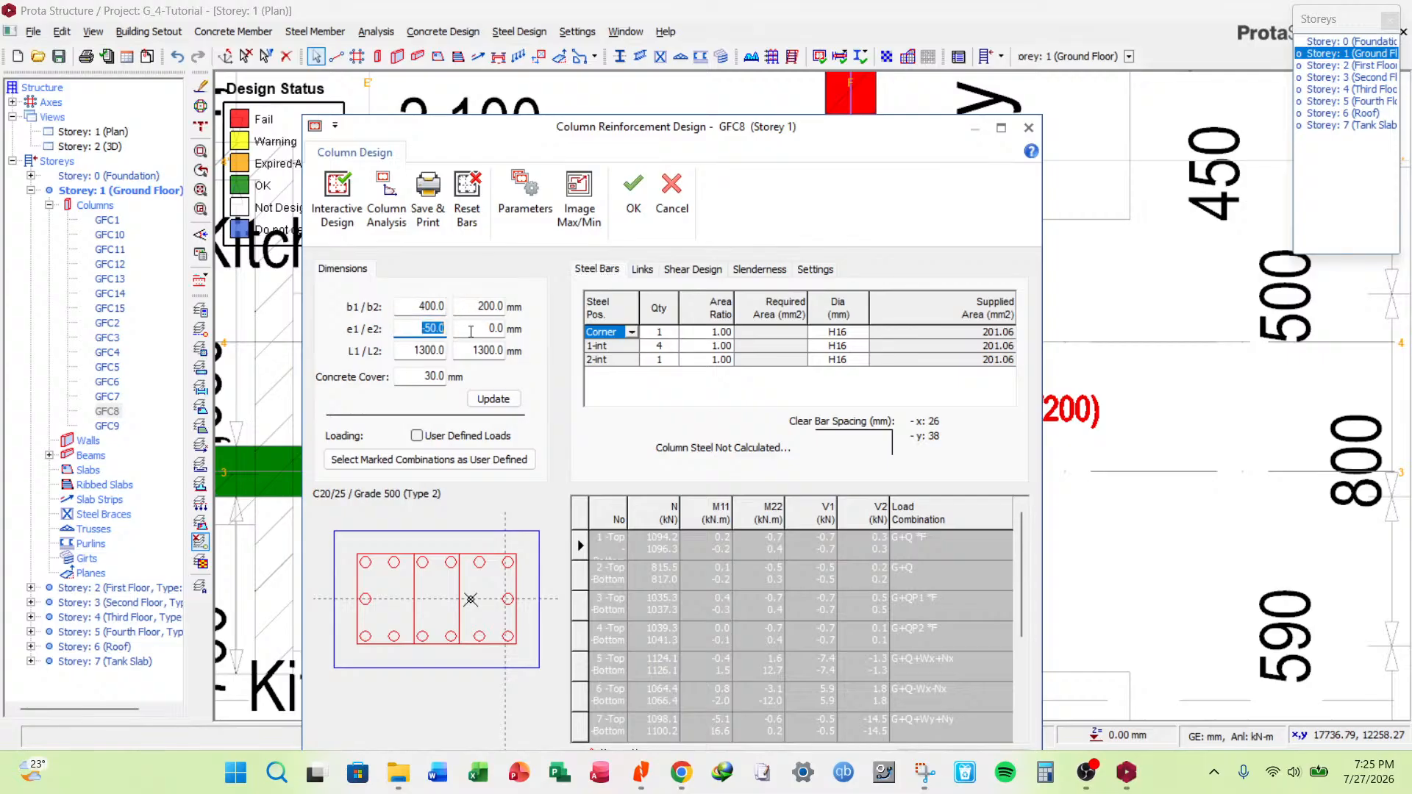
{"action": "type", "text": "-100"}
{"action": "double_click", "coordinate": [430, 305]}
{"action": "left_click", "coordinate": [493, 398]}
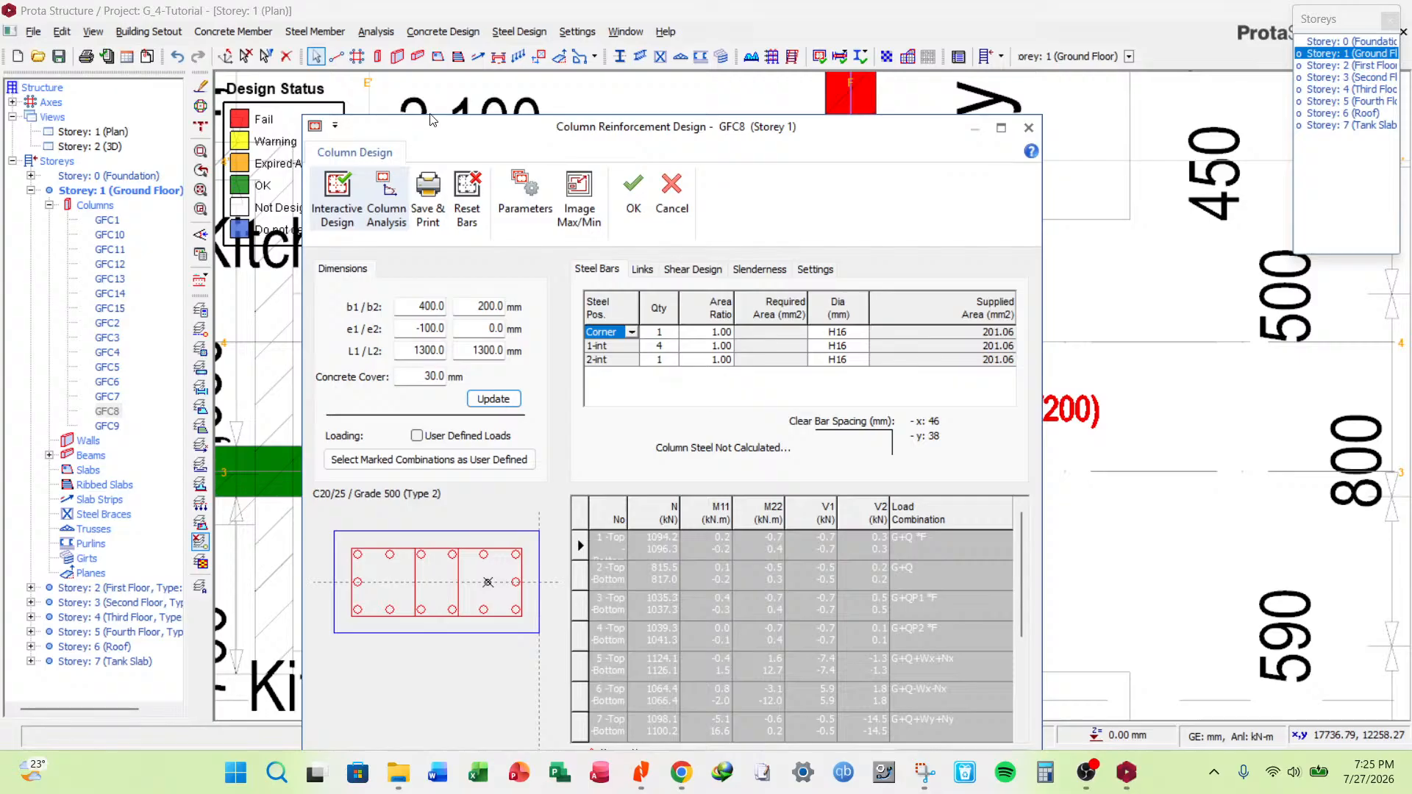
{"action": "left_click", "coordinate": [335, 184]}
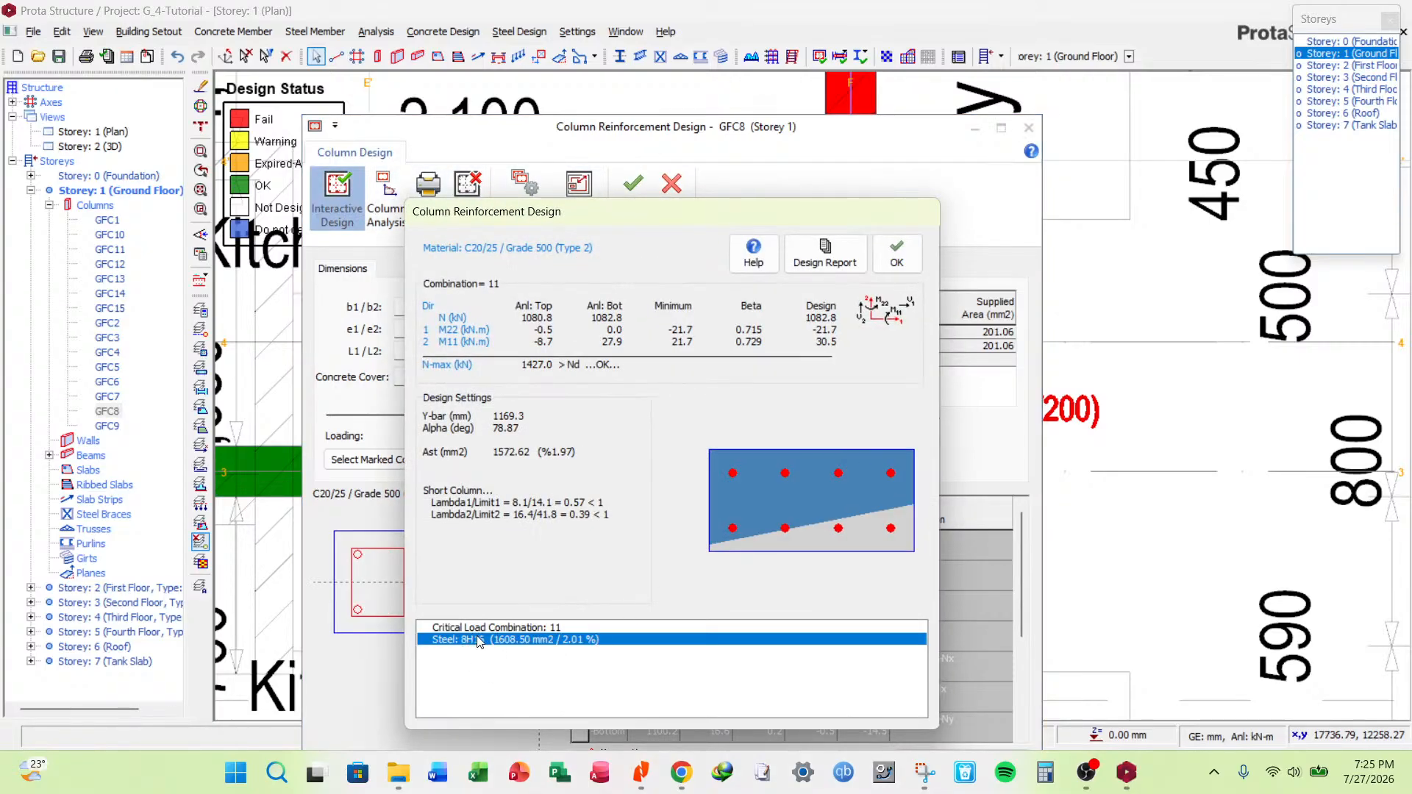
Close the design results and accept the 400 x 200 mm reinforcement design of column GFC8.
{"action": "left_click", "coordinate": [897, 254]}
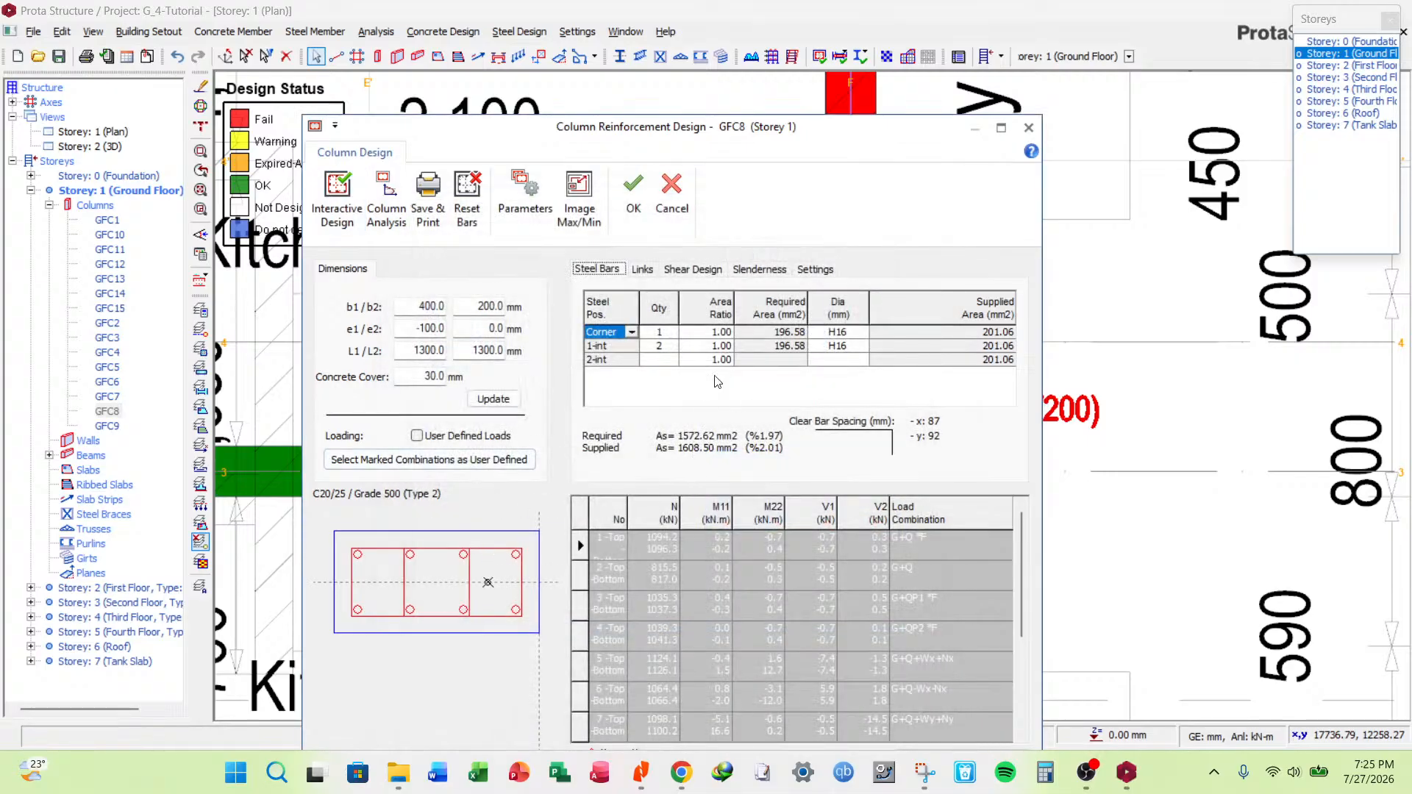
{"action": "left_click", "coordinate": [633, 190]}
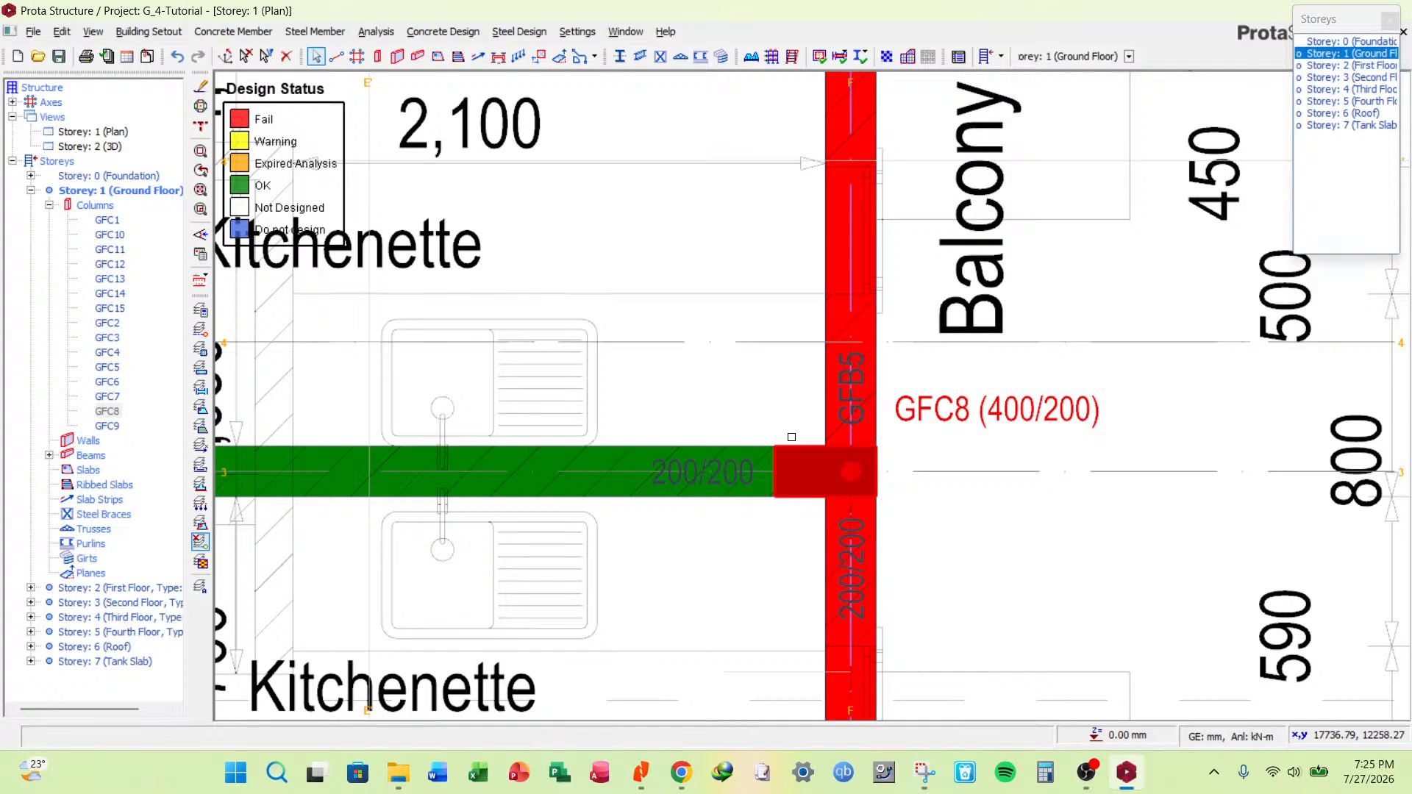
{"action": "left_click", "coordinate": [945, 441]}
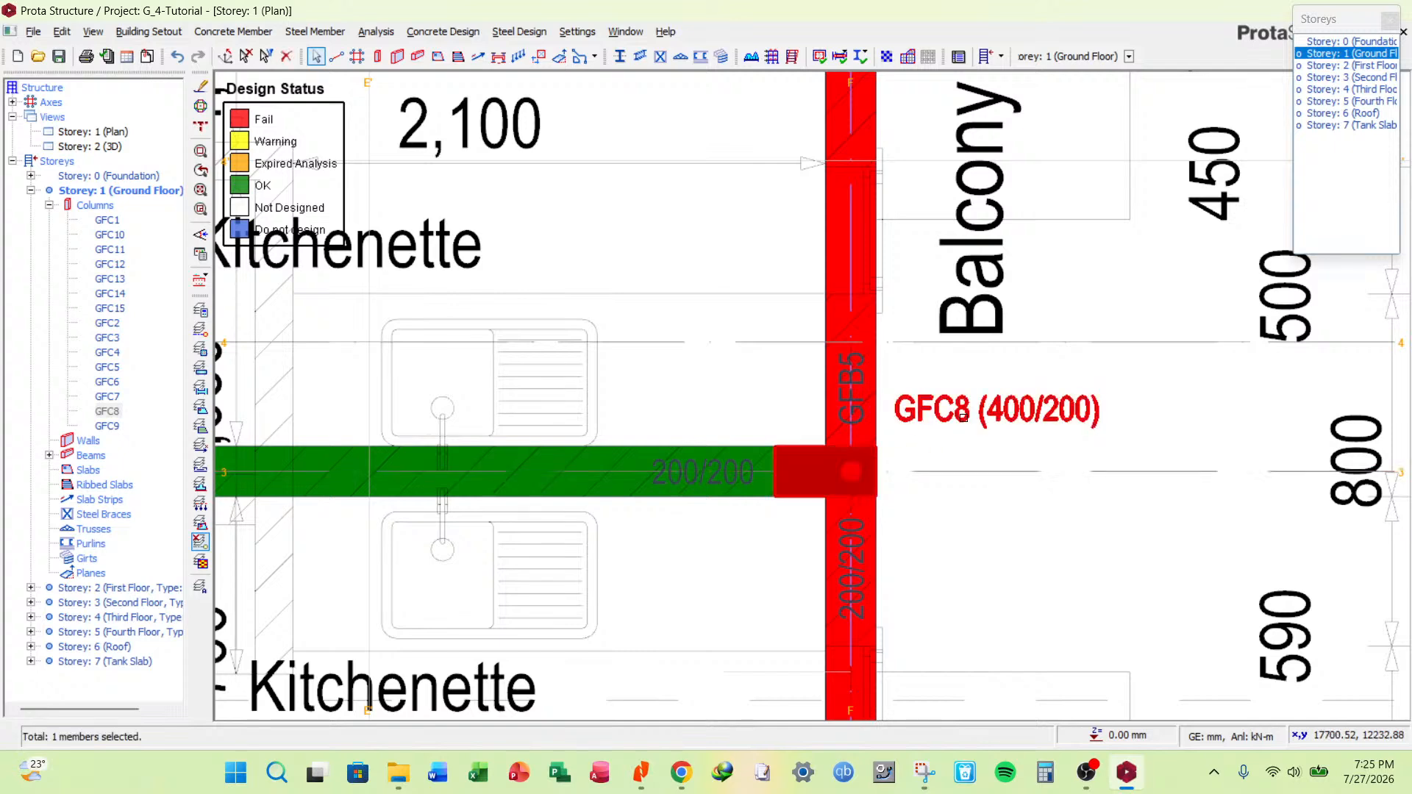
{"action": "right_click", "coordinate": [964, 417]}
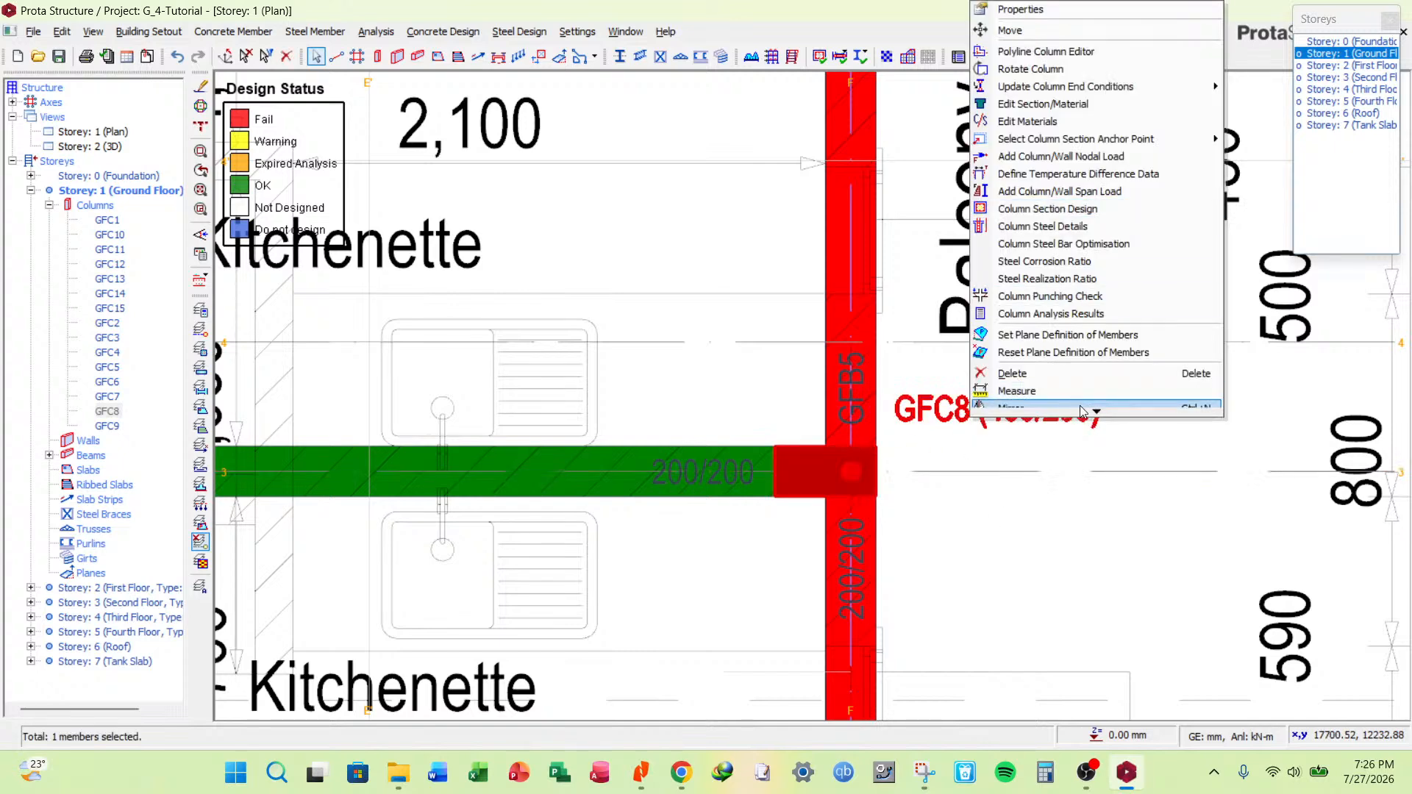
{"action": "mouse_move", "coordinate": [1096, 416]}
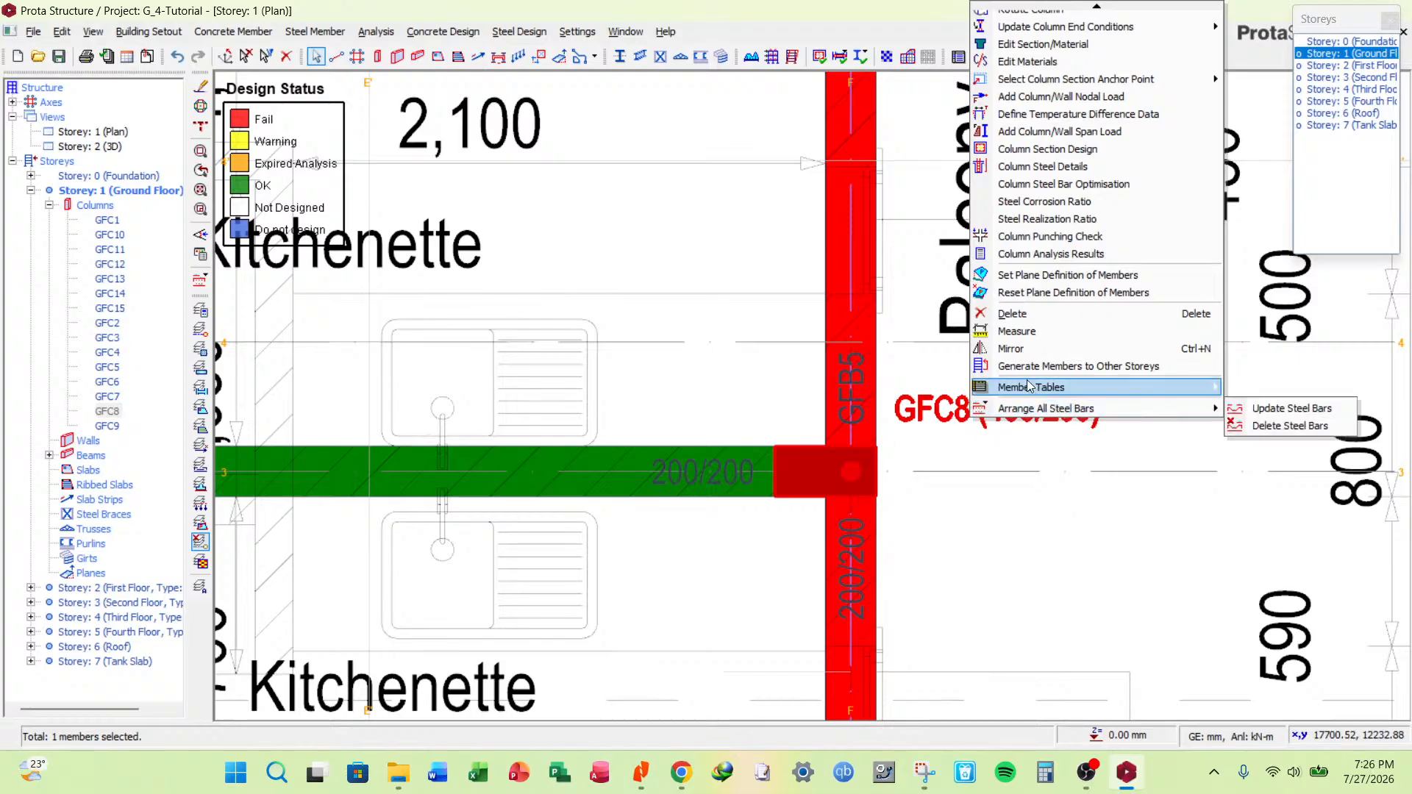
{"action": "left_click", "coordinate": [918, 446]}
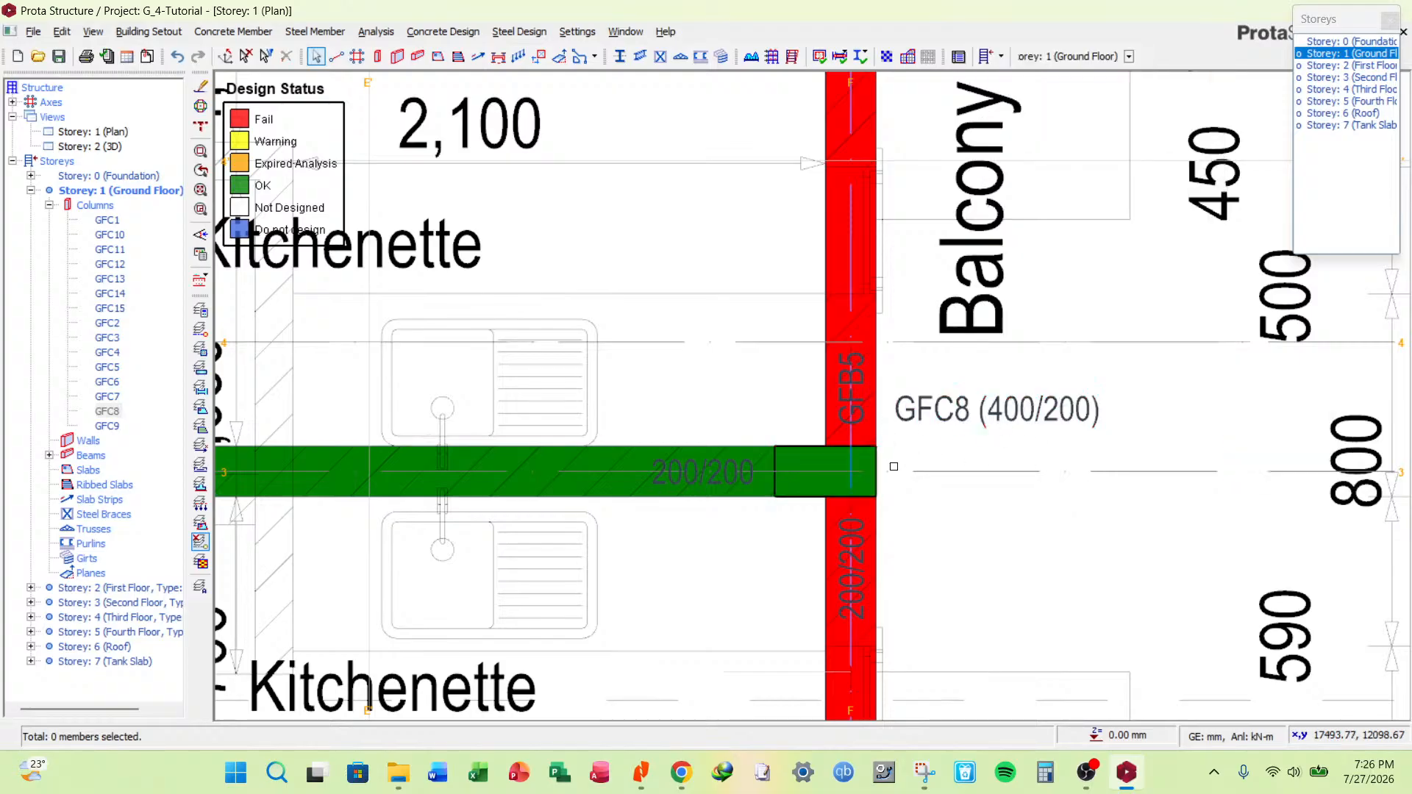
List column GFC8 for all storeys in the column table and set b1 to 400 mm for every storey.
{"action": "left_click", "coordinate": [902, 429]}
{"action": "right_click", "coordinate": [920, 418]}
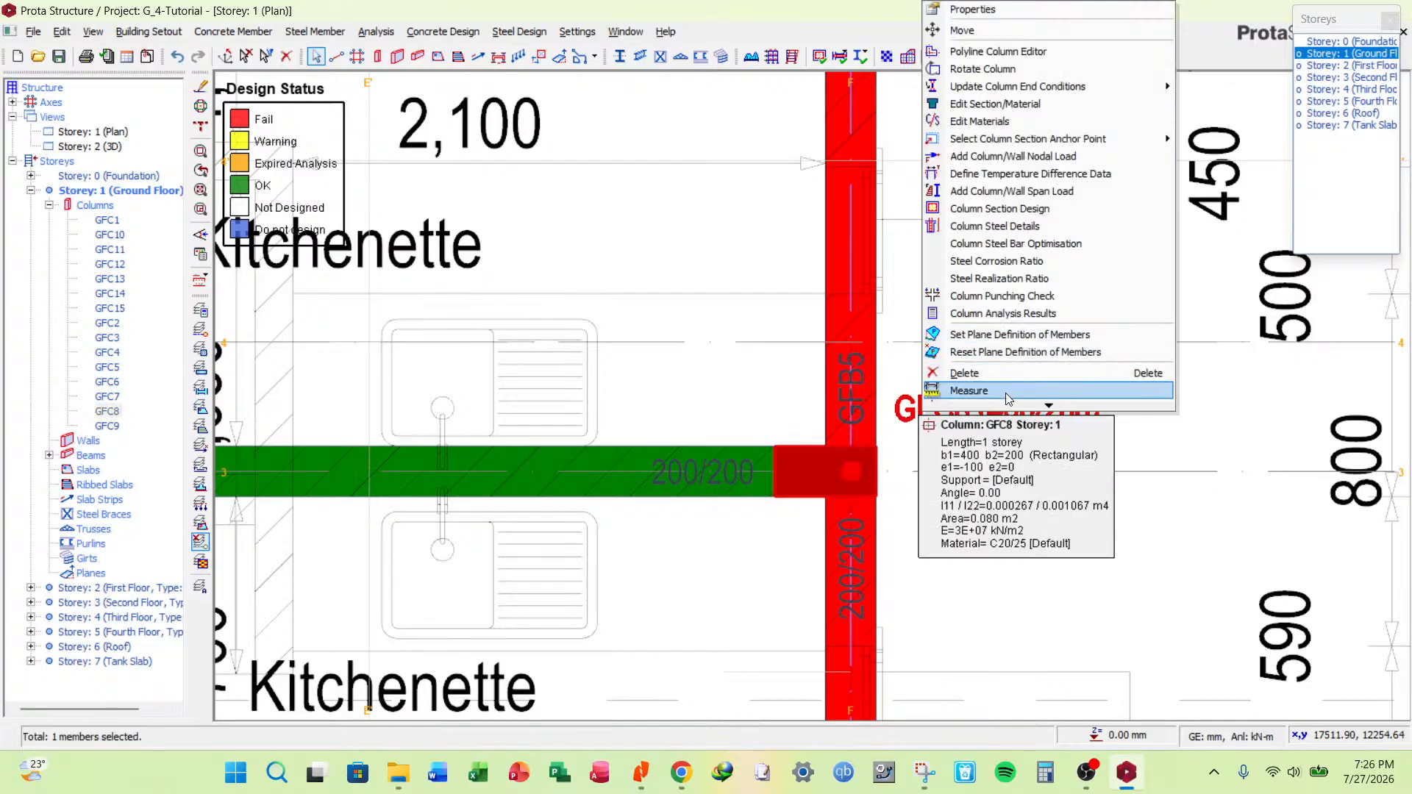
{"action": "scroll", "coordinate": [1015, 397], "scroll_direction": "down", "scroll_amount": 3}
{"action": "mouse_move", "coordinate": [1051, 387]}
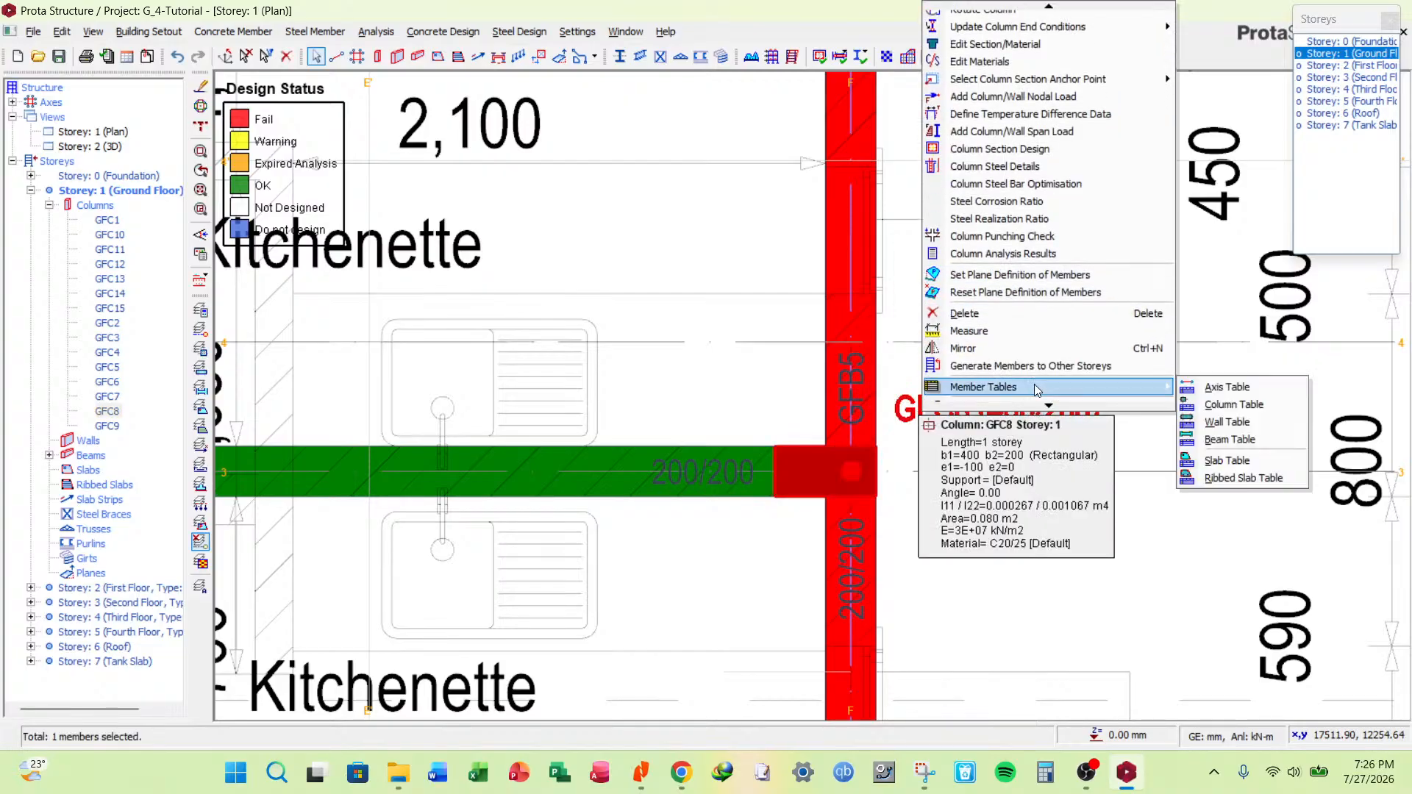
{"action": "left_click", "coordinate": [1233, 404]}
{"action": "left_click", "coordinate": [456, 445]}
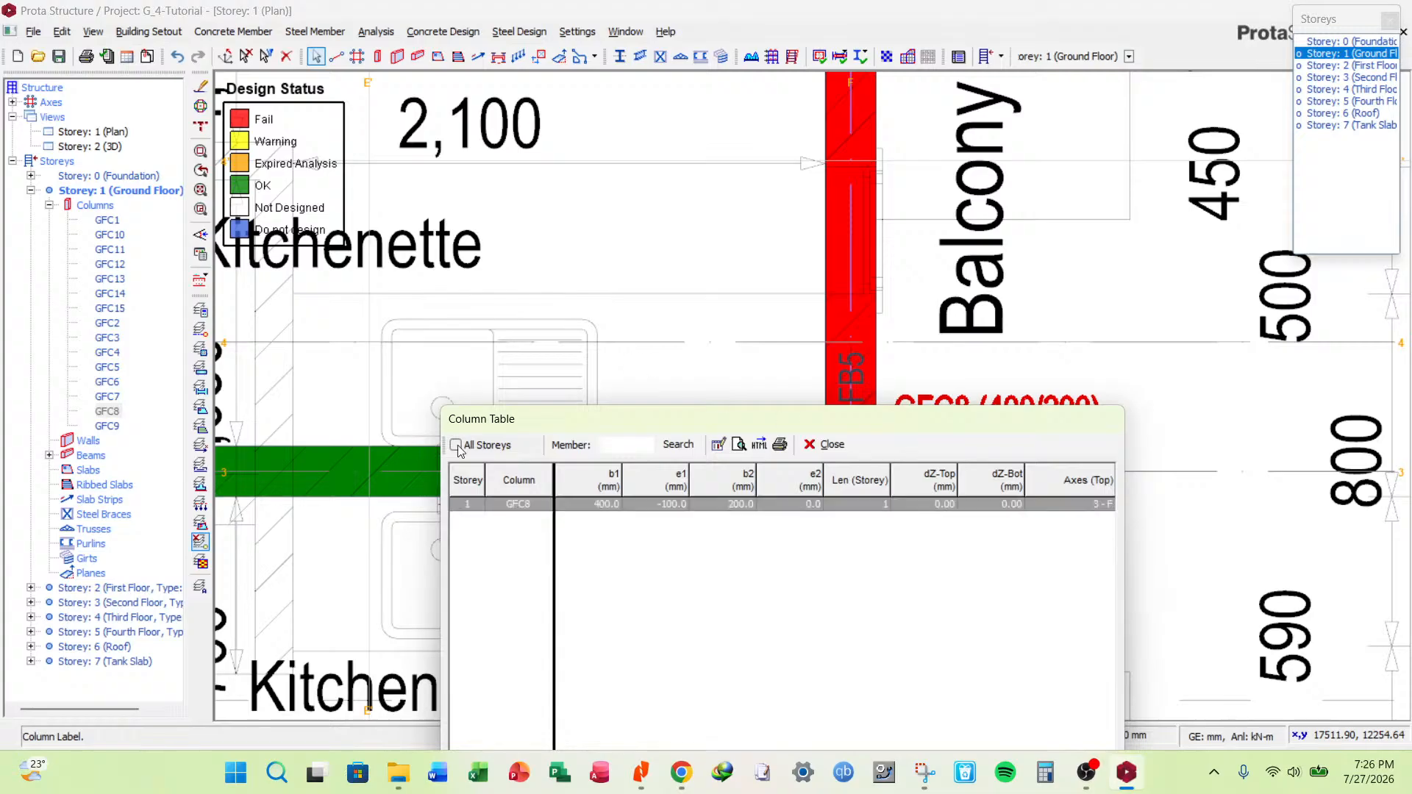
{"action": "left_click", "coordinate": [610, 478]}
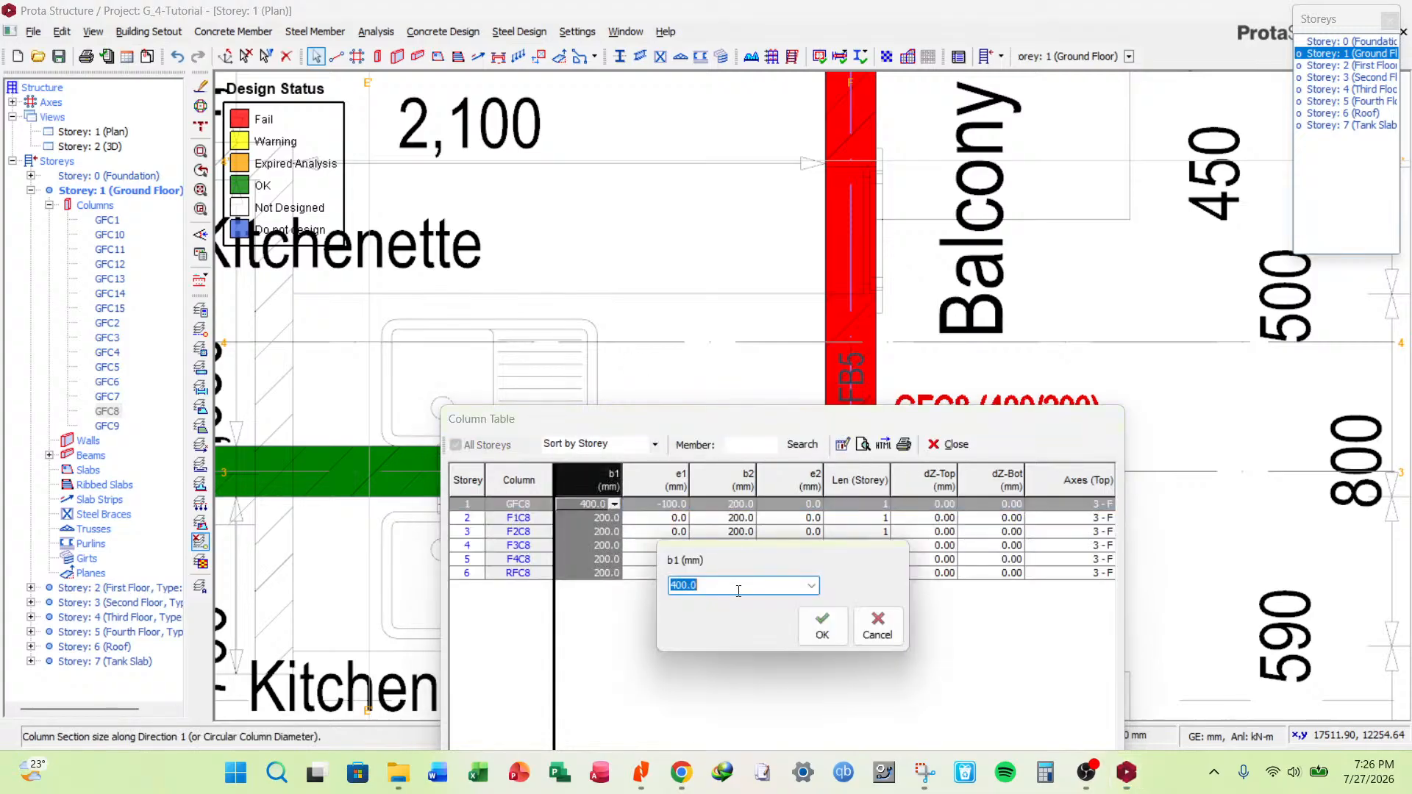
{"action": "left_click", "coordinate": [822, 626]}
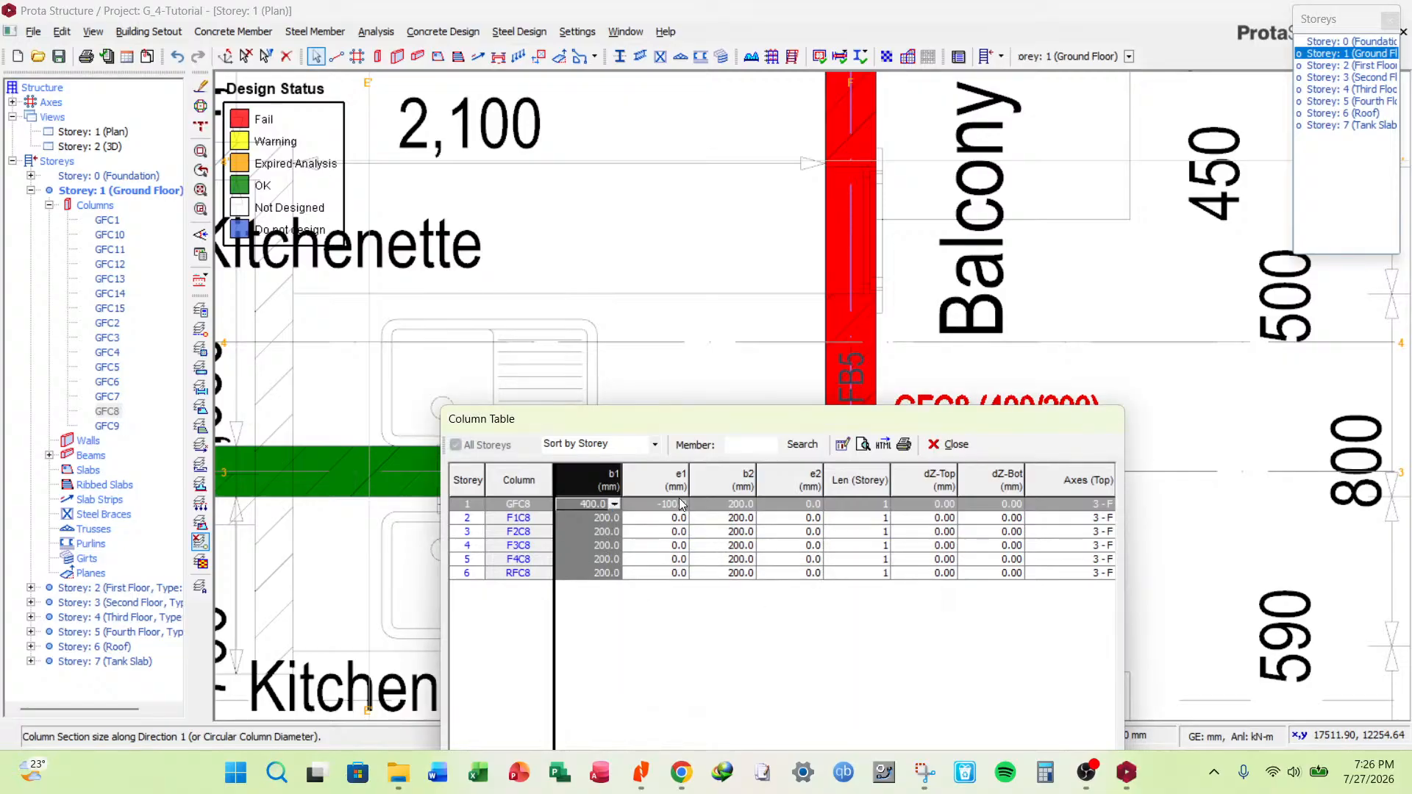
Set e1 to -100 mm for the GFC8 column line on all storeys and close the column table.
{"action": "left_click", "coordinate": [656, 480]}
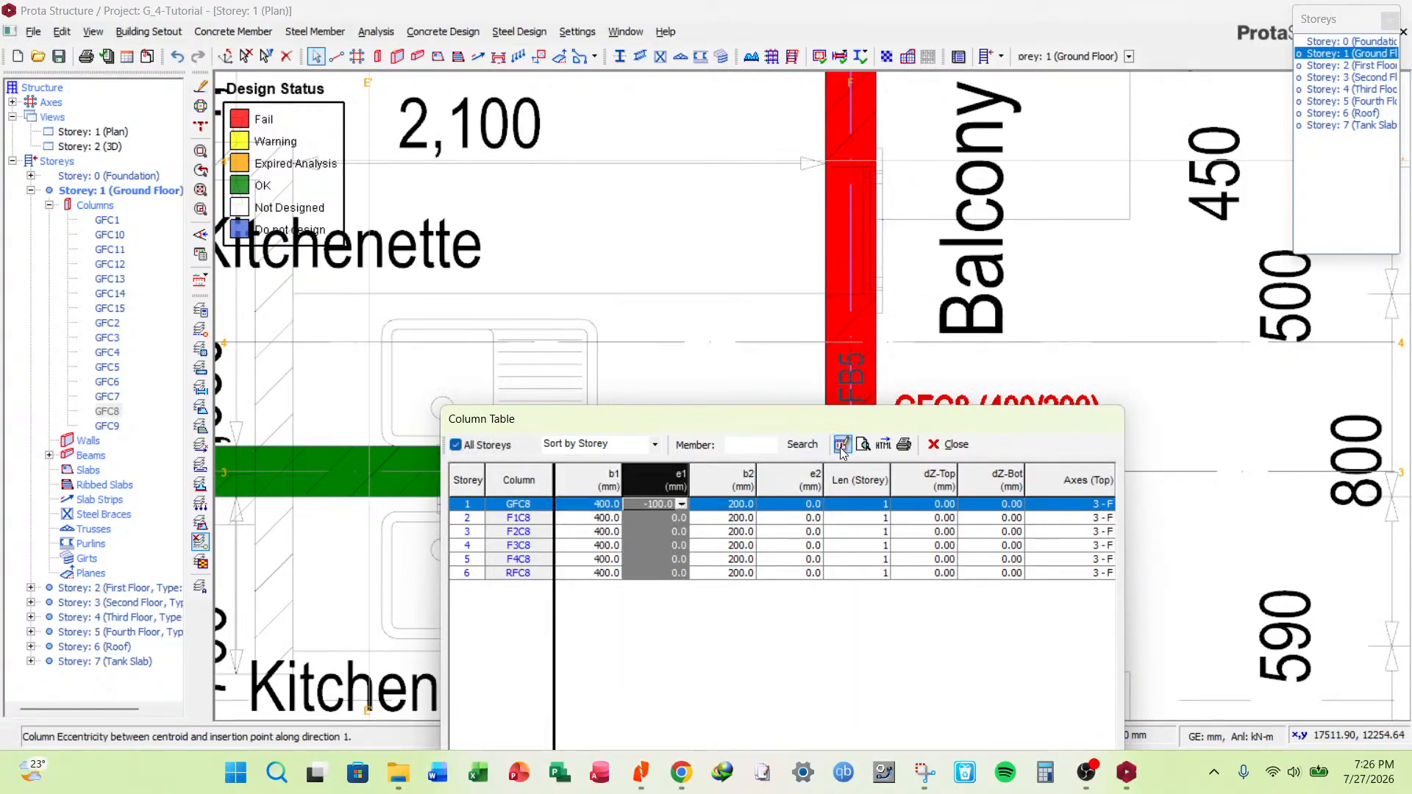
{"action": "type", "text": "-"}
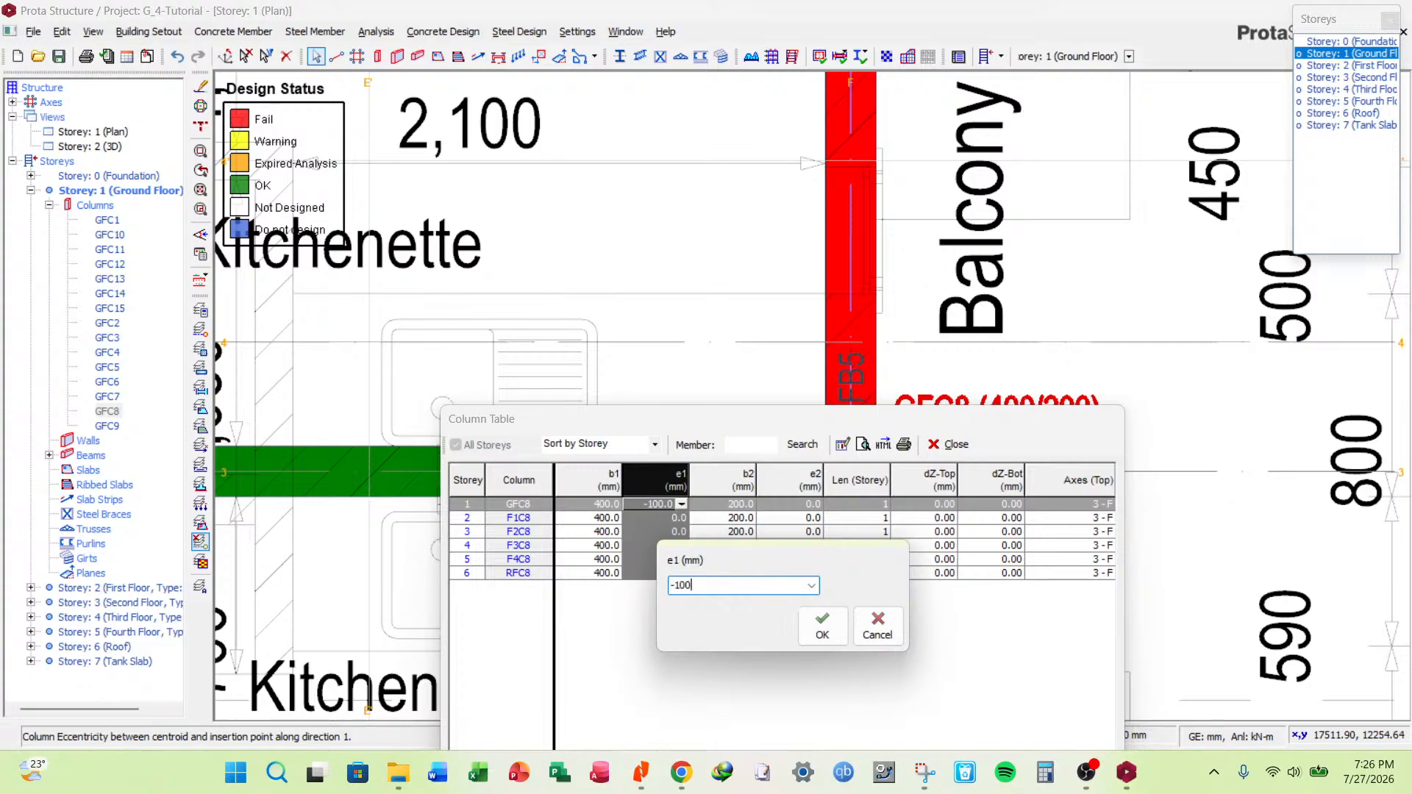
{"action": "type", "text": "100"}
{"action": "left_click", "coordinate": [818, 628]}
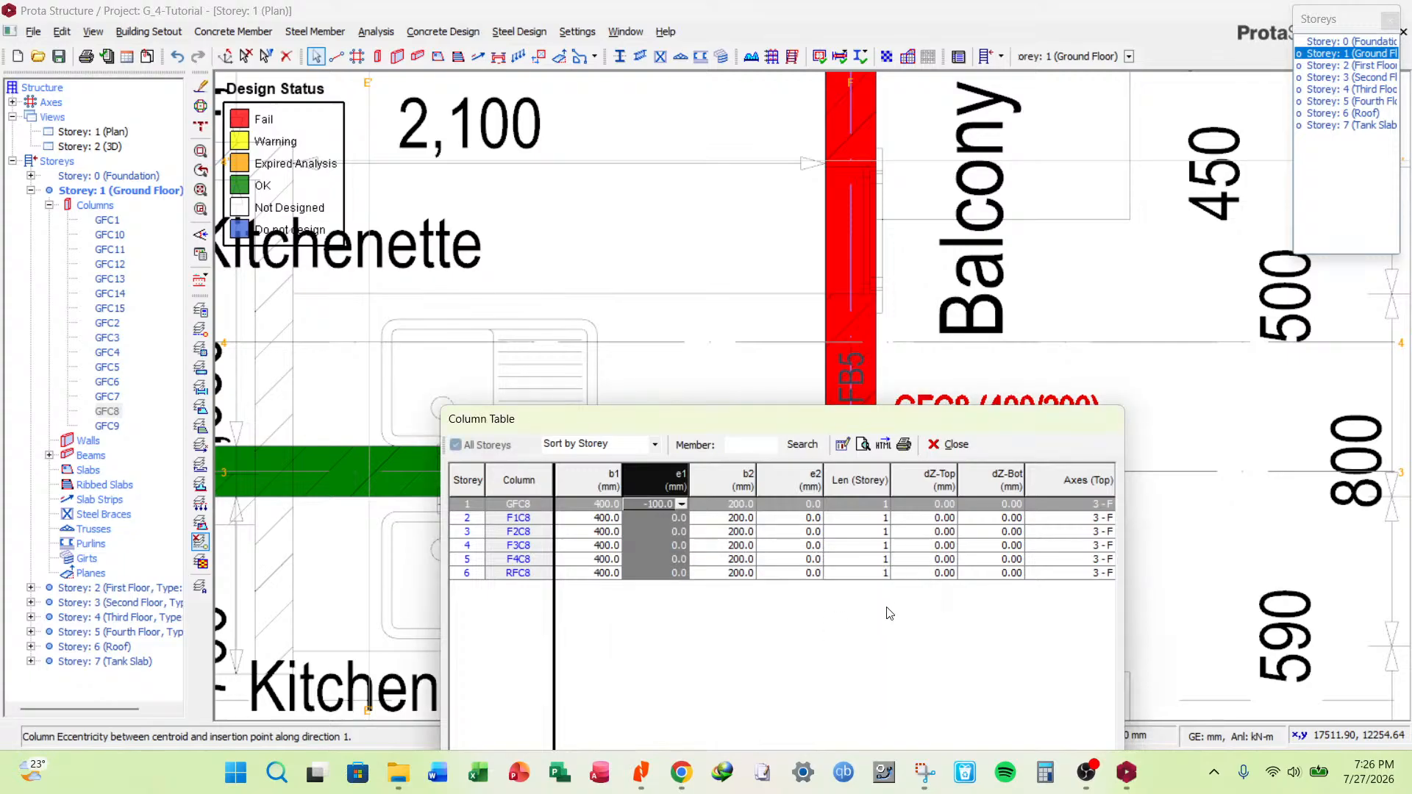
{"action": "left_click", "coordinate": [951, 444]}
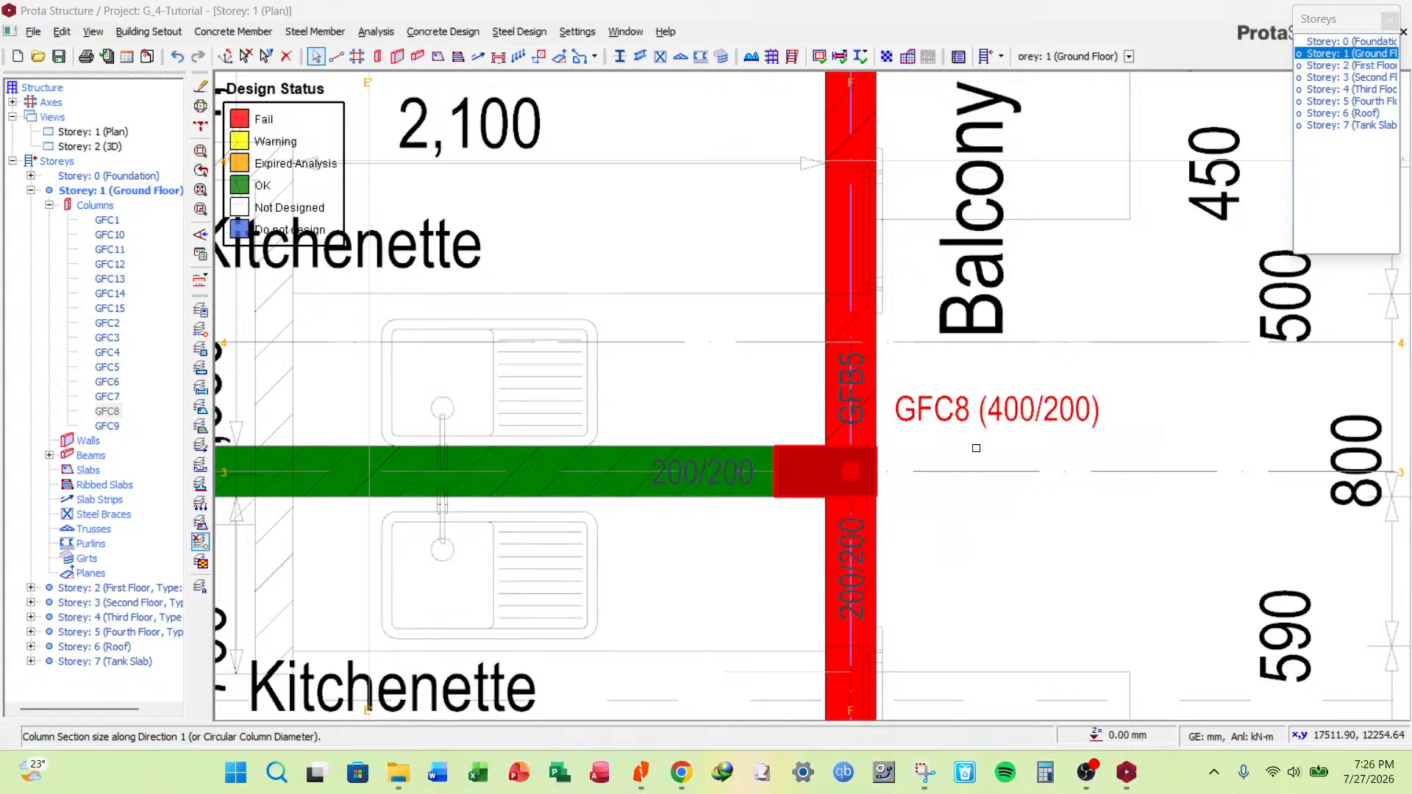
Save the project.
{"action": "scroll", "coordinate": [1101, 458], "scroll_direction": "down", "scroll_amount": 8}
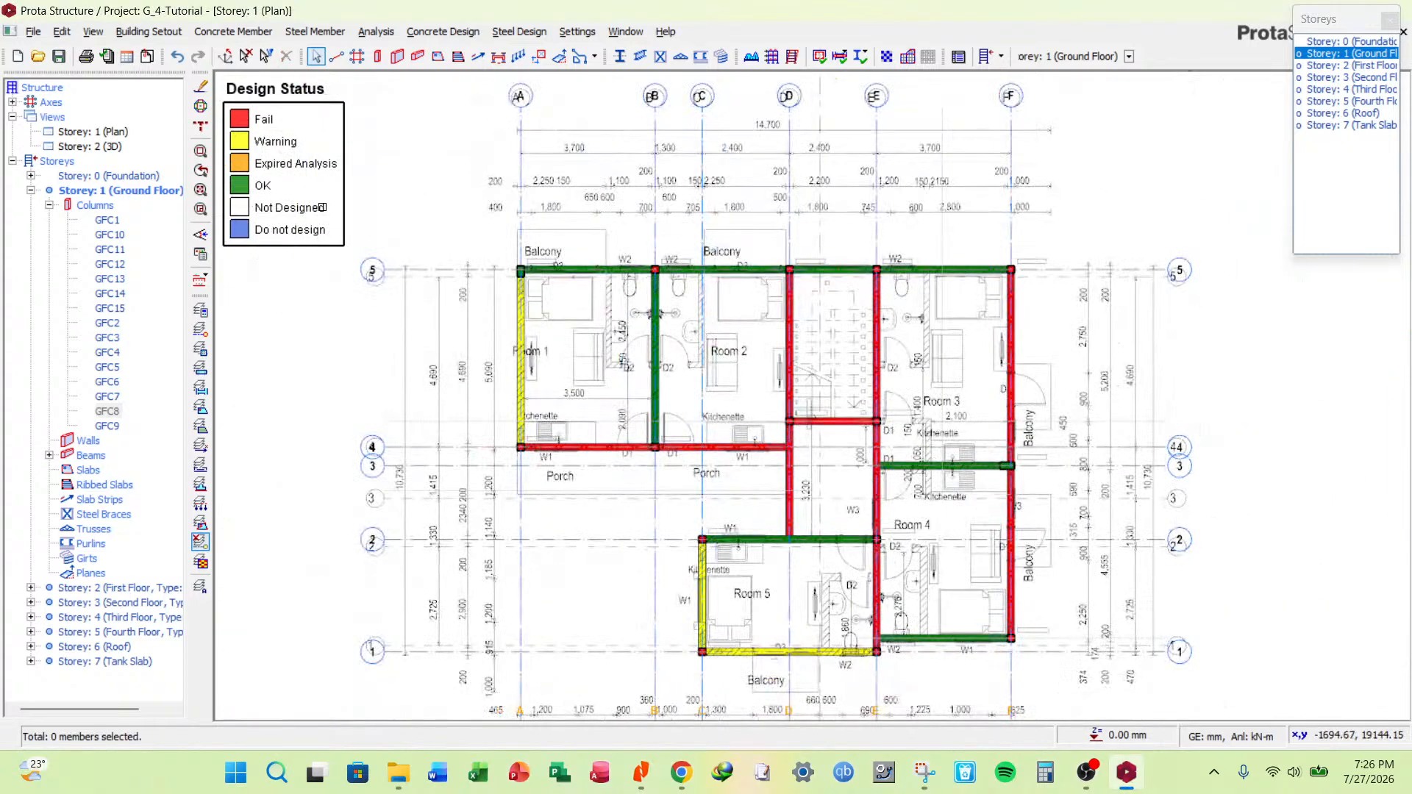
{"action": "left_click", "coordinate": [59, 56]}
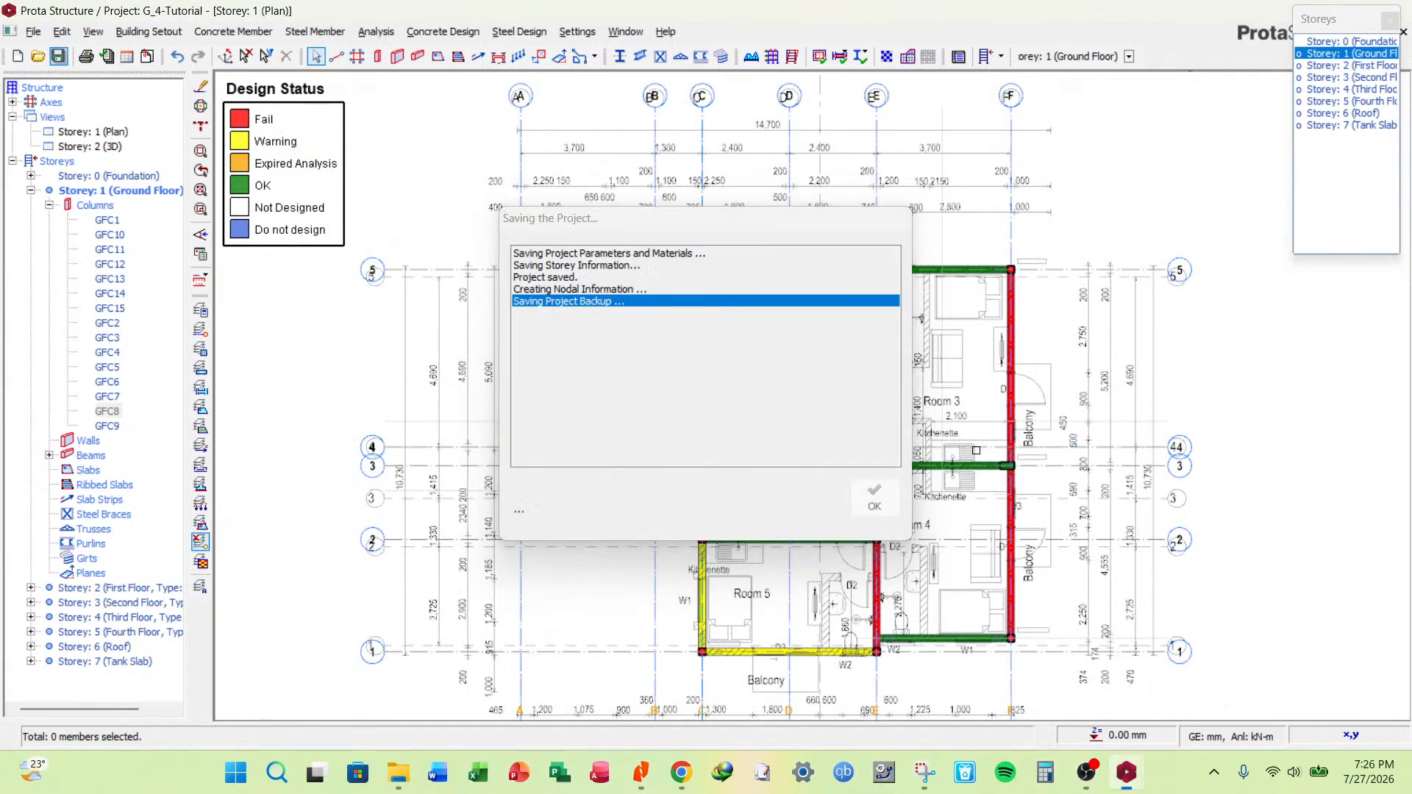
Open the column section design for GFC2 at the crossing of axes 5 and B.
{"action": "scroll", "coordinate": [965, 471], "scroll_direction": "up", "scroll_amount": 5}
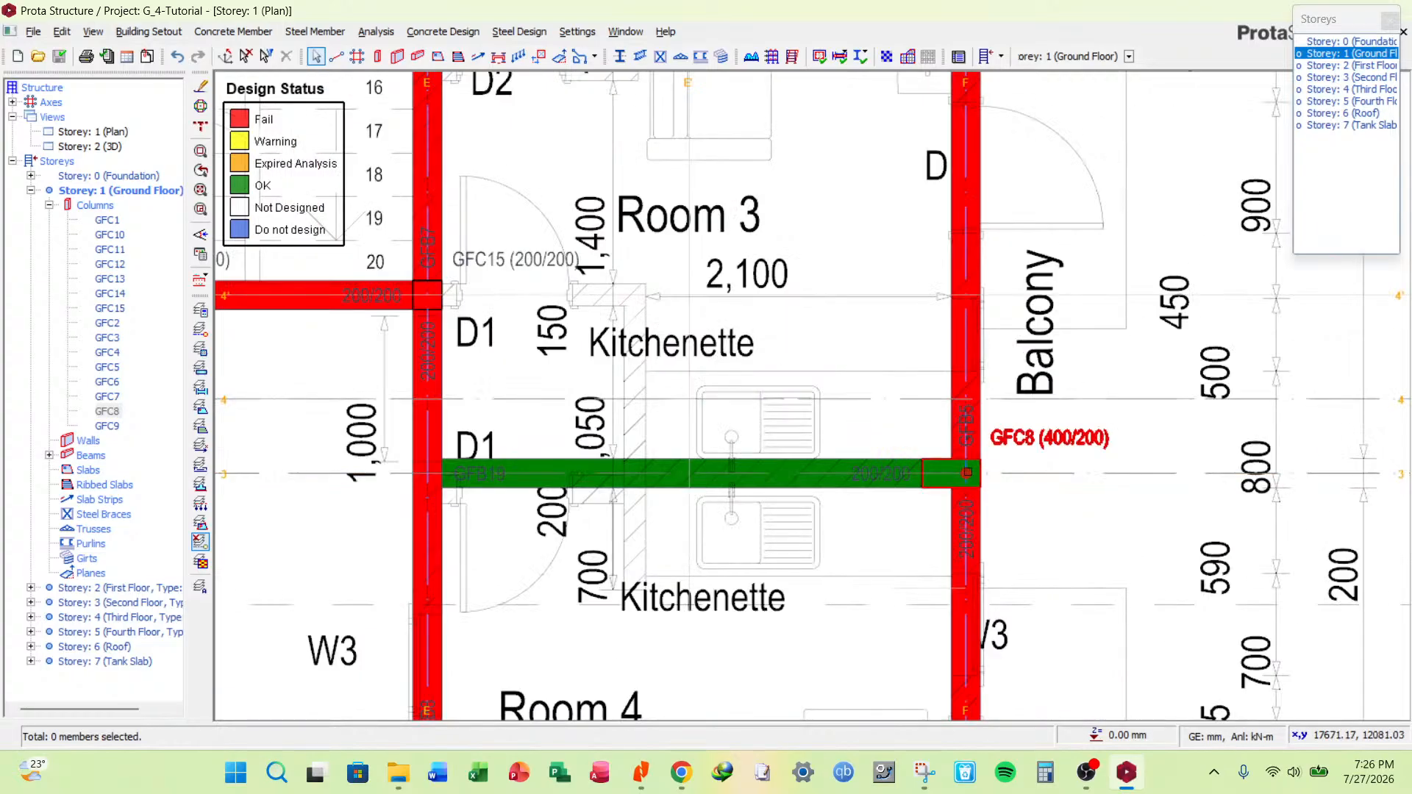
{"action": "scroll", "coordinate": [966, 472], "scroll_direction": "down", "scroll_amount": 4}
{"action": "scroll", "coordinate": [966, 472], "scroll_direction": "up", "scroll_amount": 3}
{"action": "scroll", "coordinate": [998, 464], "scroll_direction": "down", "scroll_amount": 5}
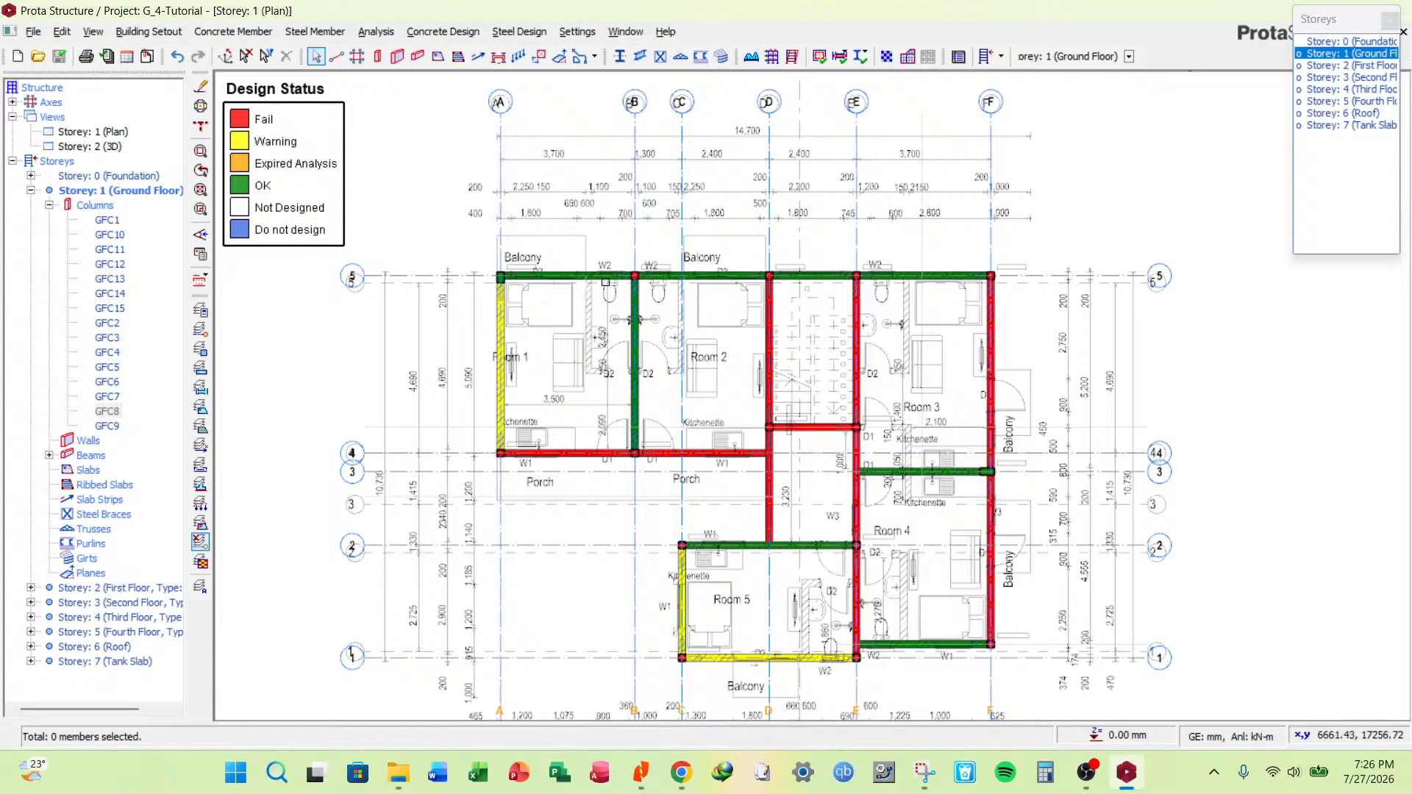
{"action": "scroll", "coordinate": [605, 283], "scroll_direction": "up", "scroll_amount": 2}
{"action": "scroll", "coordinate": [667, 222], "scroll_direction": "up", "scroll_amount": 3}
{"action": "right_click", "coordinate": [797, 324]}
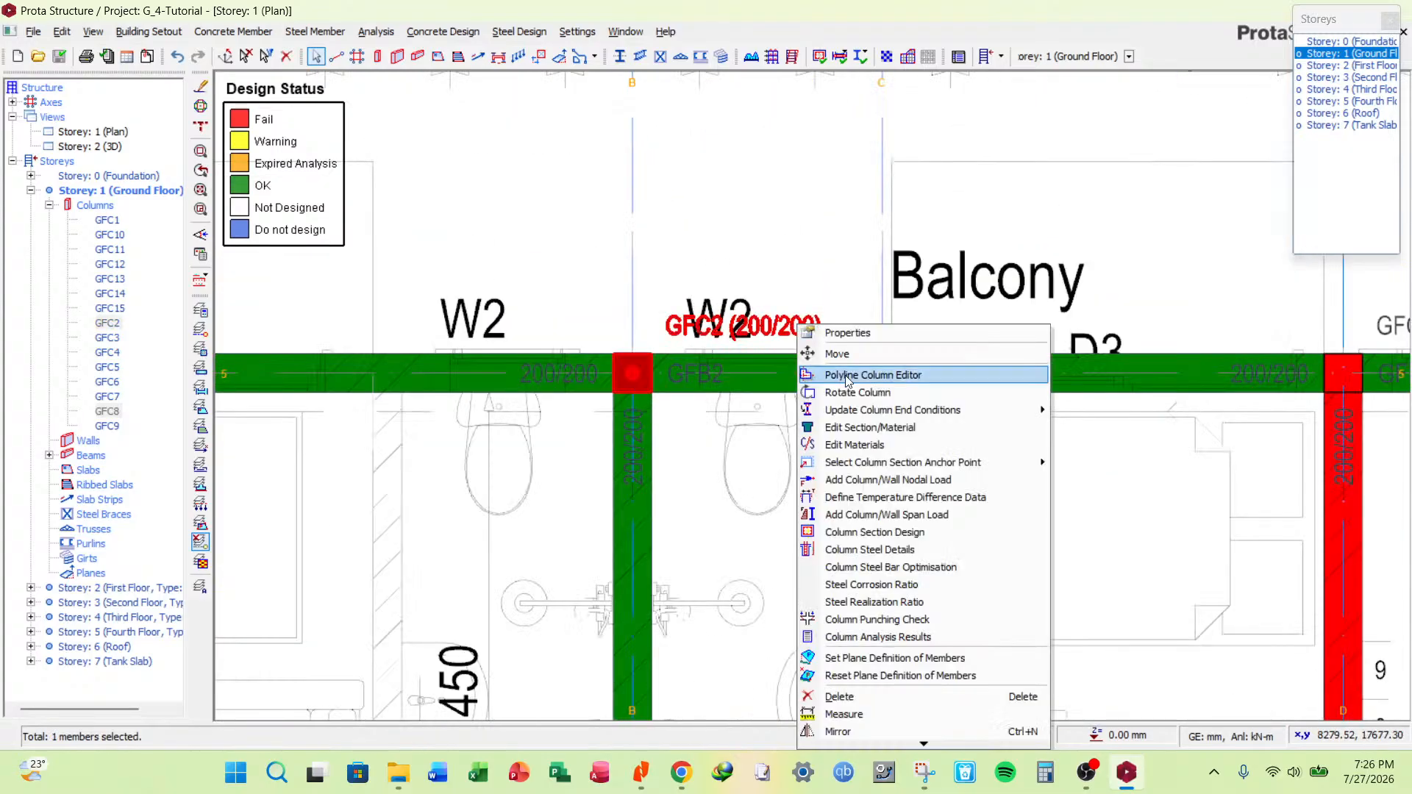
{"action": "left_click", "coordinate": [887, 532]}
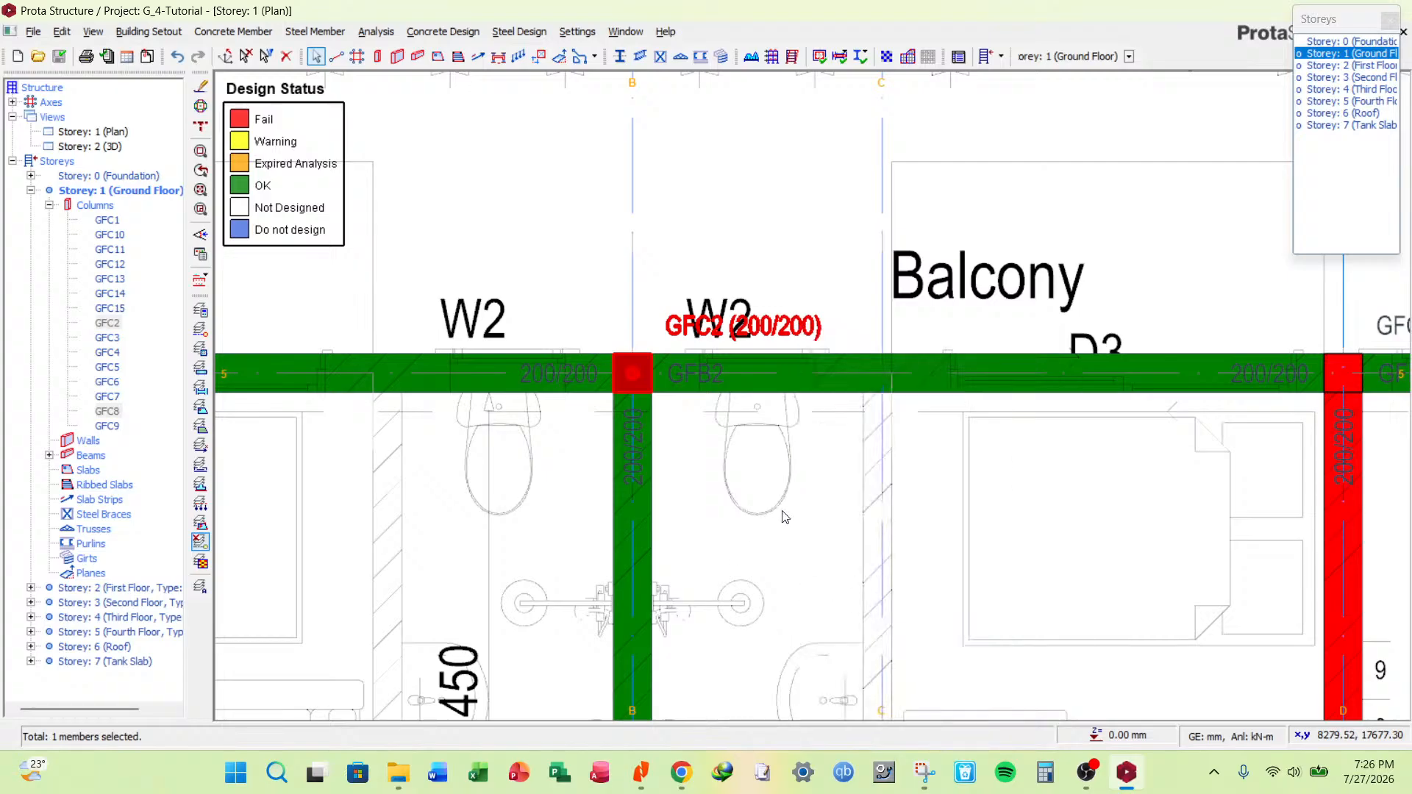
{"action": "left_click", "coordinate": [841, 448]}
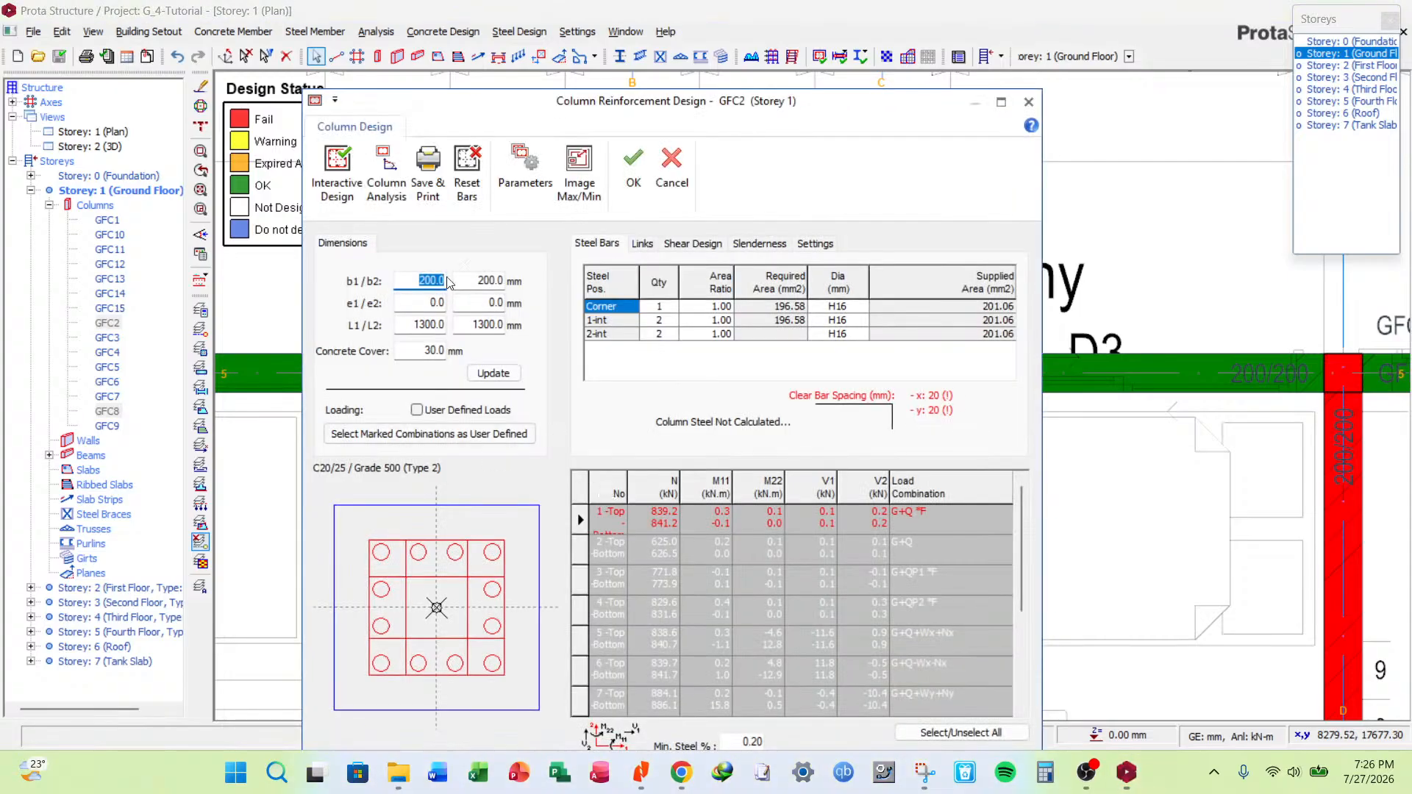
Set the design method of GFC2 to Bar Spacing Maximisation Method and run the interactive design.
{"action": "left_click", "coordinate": [524, 167]}
{"action": "left_click", "coordinate": [566, 458]}
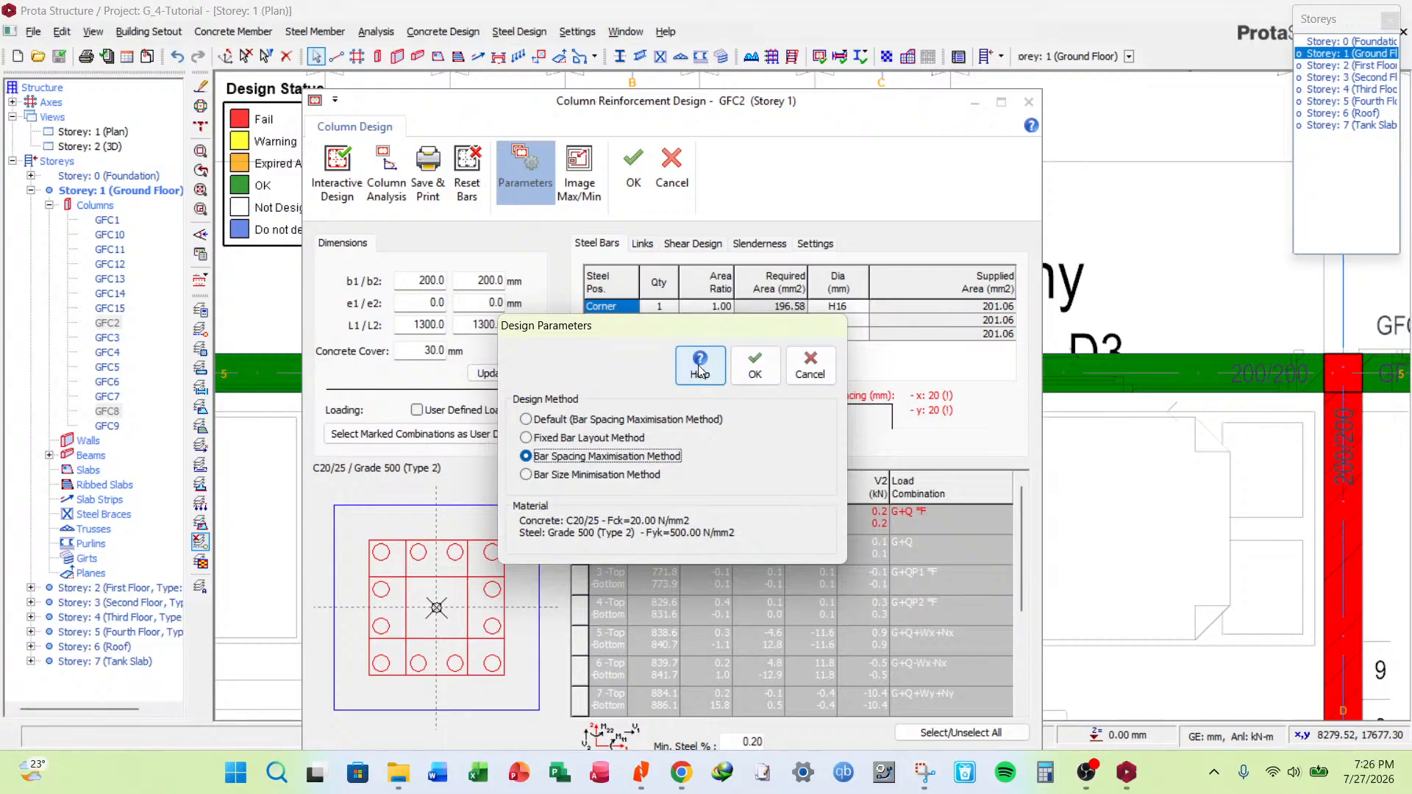
{"action": "left_click", "coordinate": [755, 365]}
{"action": "left_click", "coordinate": [897, 228]}
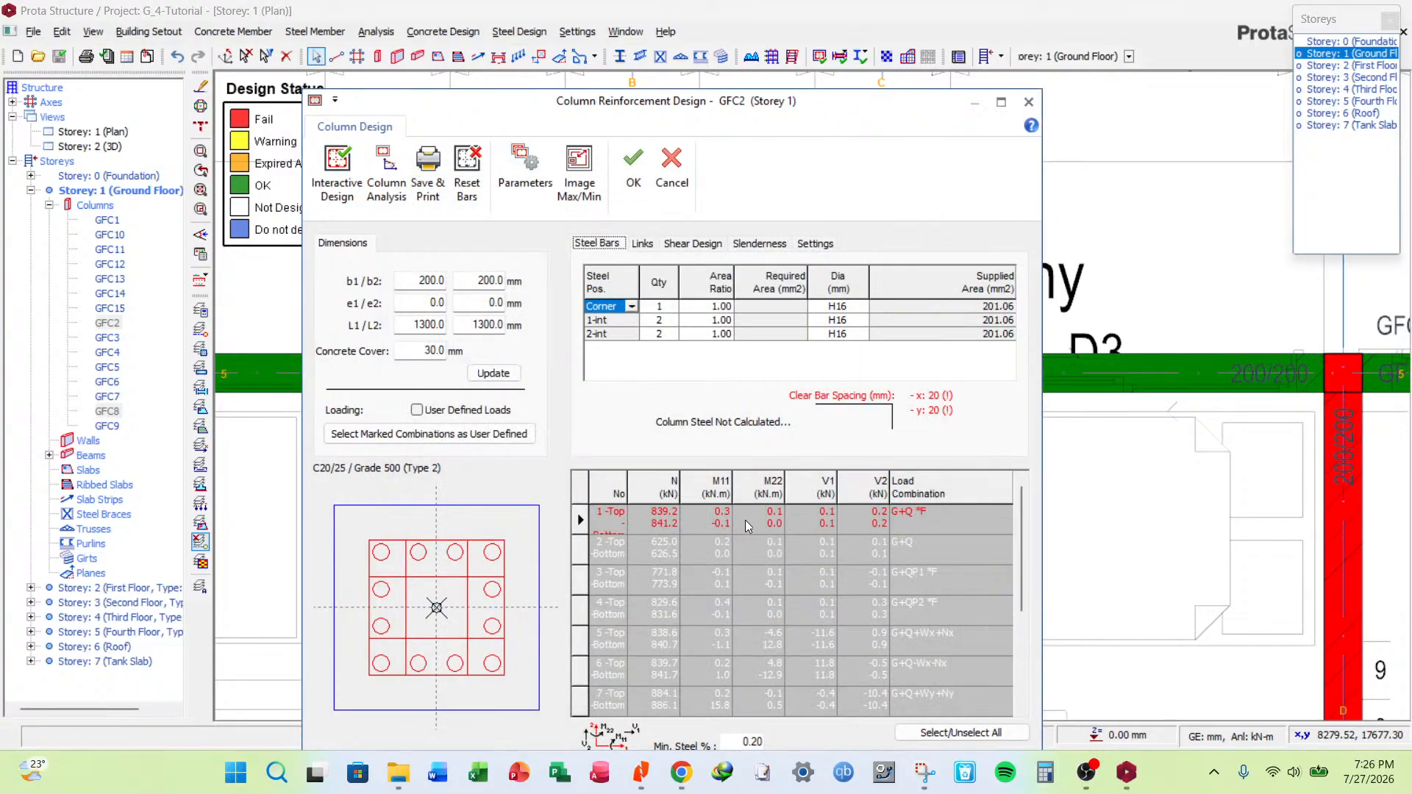
Set b2 to 300 mm and e2 to -50 mm for column GFC2 and update the section.
{"action": "double_click", "coordinate": [485, 281]}
{"action": "type", "text": "300.0"}
{"action": "key", "text": "Tab"}
{"action": "type", "text": "-50"}
{"action": "left_click", "coordinate": [493, 373]}
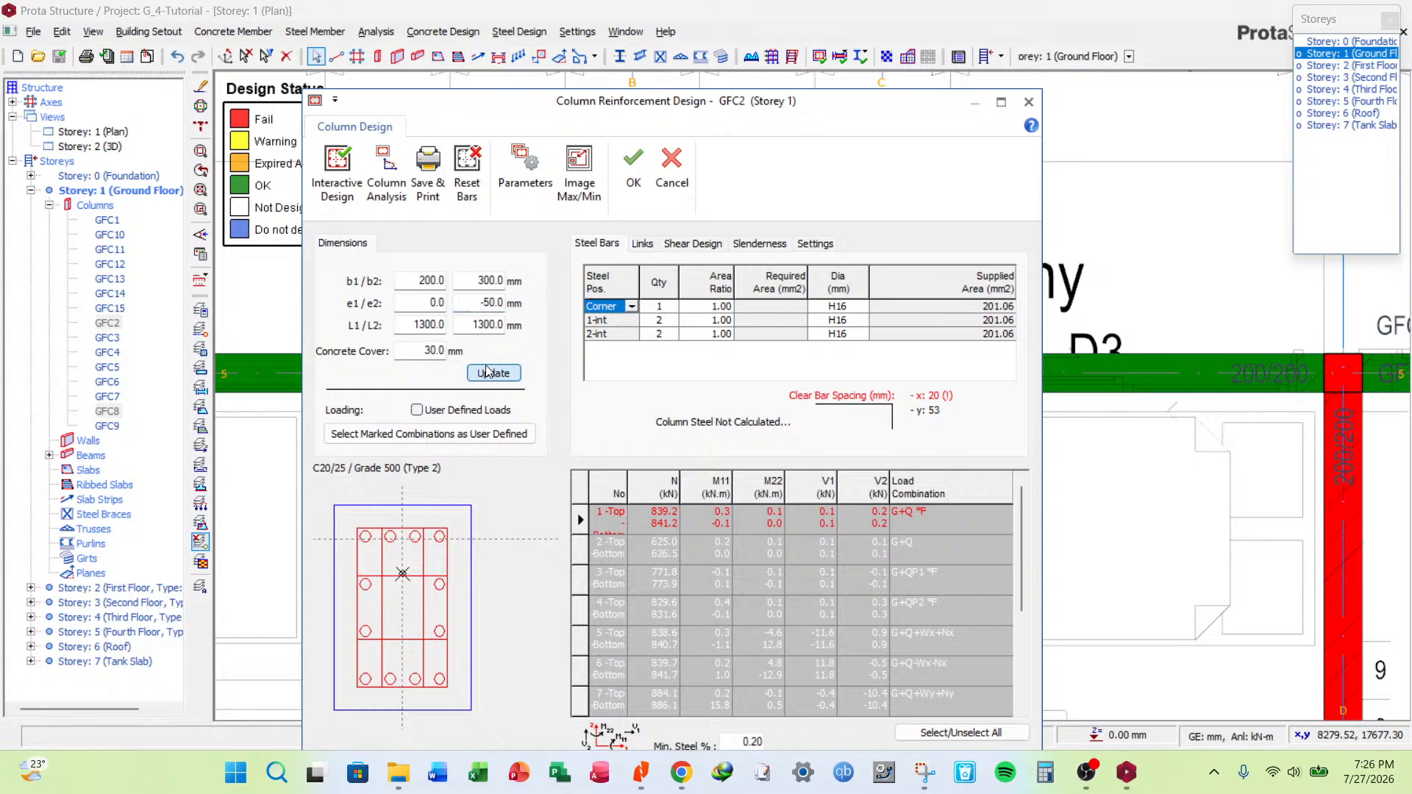
Run the interactive reinforcement design for the 200 x 300 mm section of GFC2 and review its results.
{"action": "left_click", "coordinate": [337, 172]}
{"action": "left_click", "coordinate": [896, 229]}
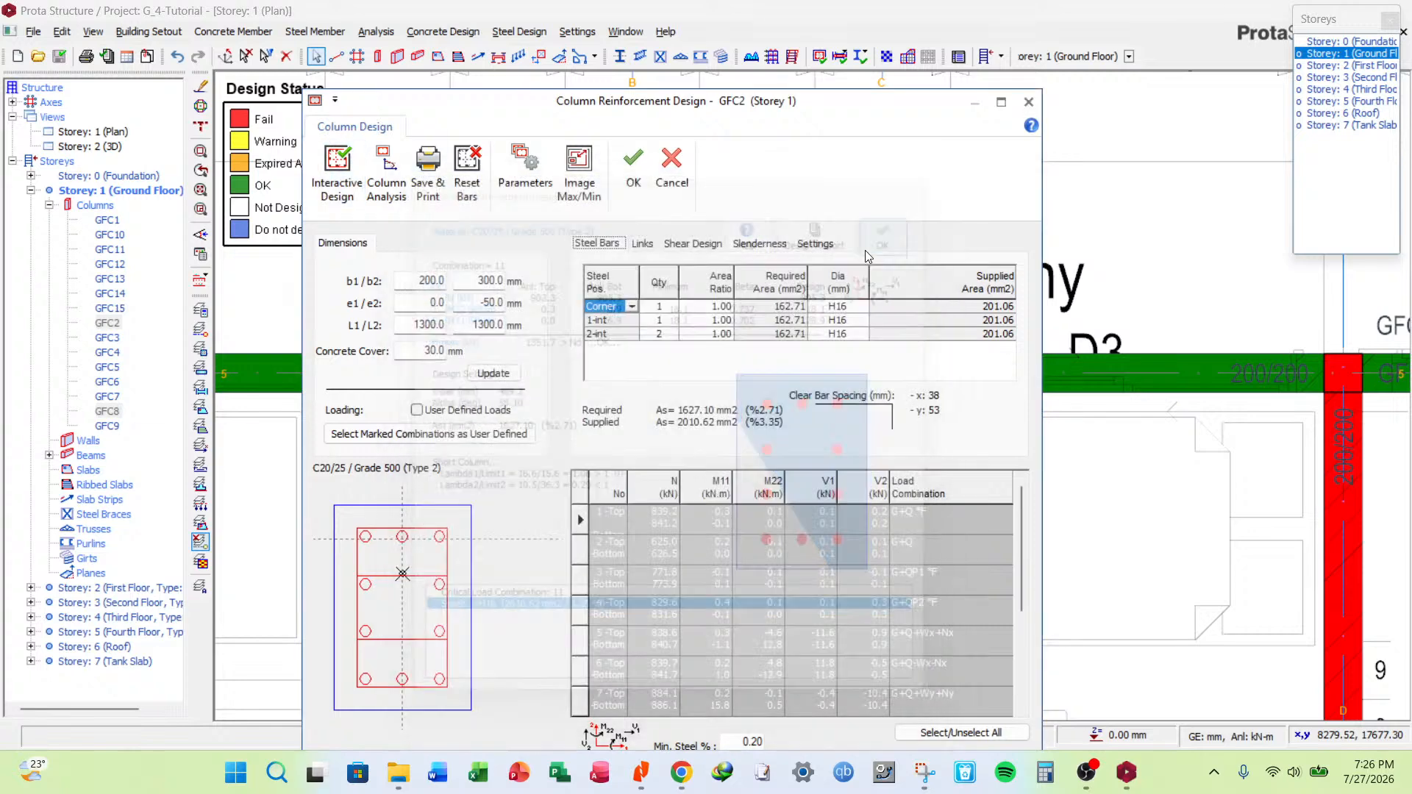
{"action": "left_click", "coordinate": [336, 169]}
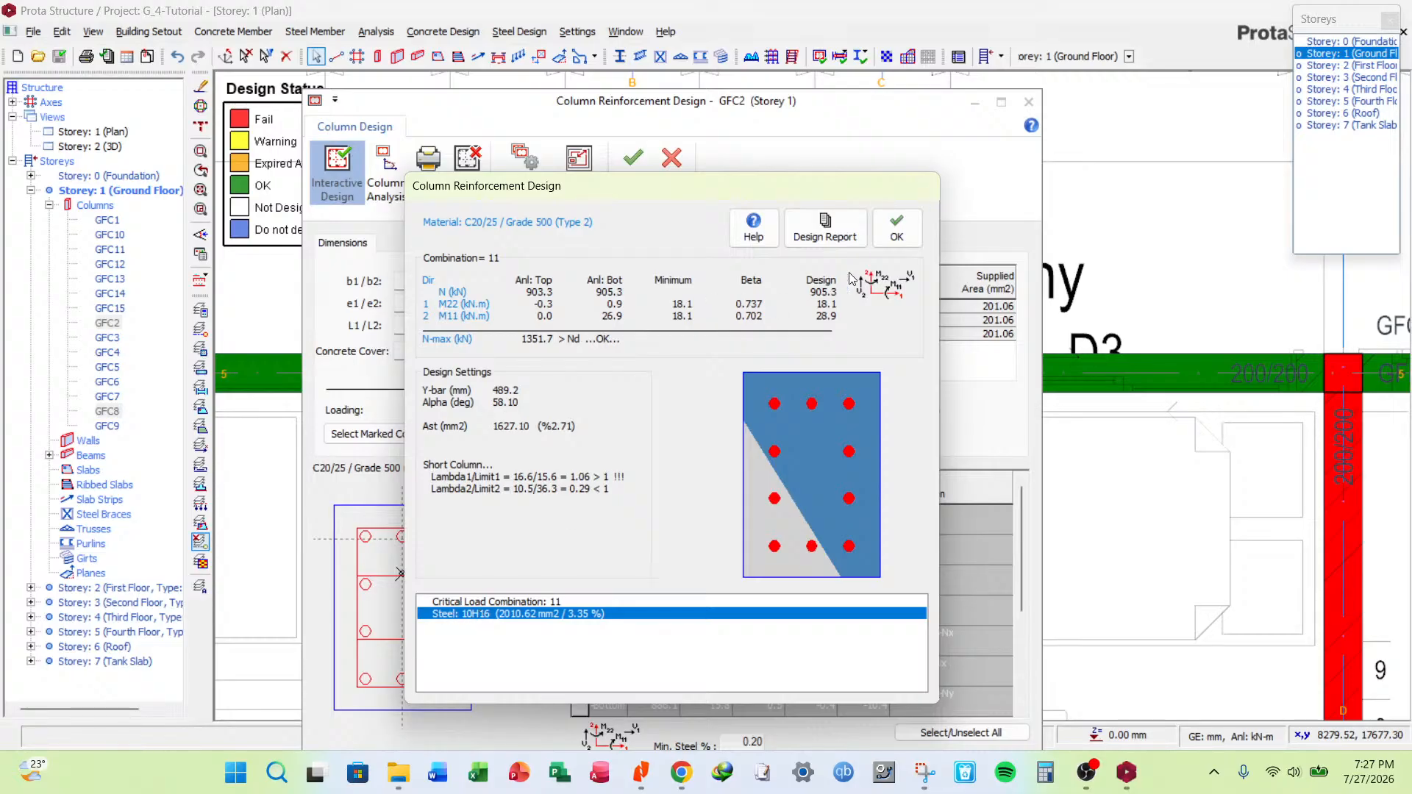
{"action": "left_click", "coordinate": [896, 229]}
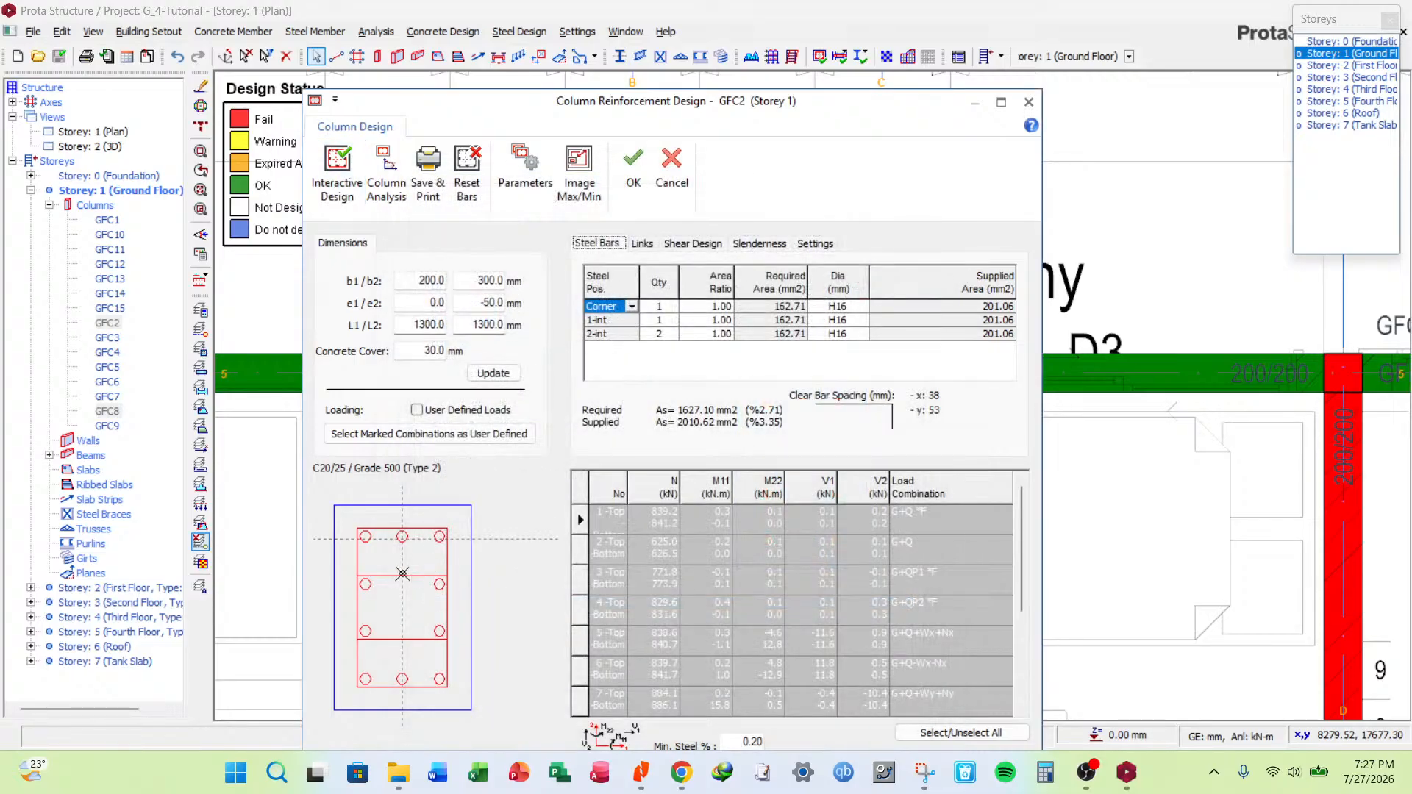
Set b2 to 400 mm and e2 to -100 mm for column GFC2 and update the section.
{"action": "scroll", "coordinate": [618, 558], "scroll_direction": "down", "scroll_amount": 2}
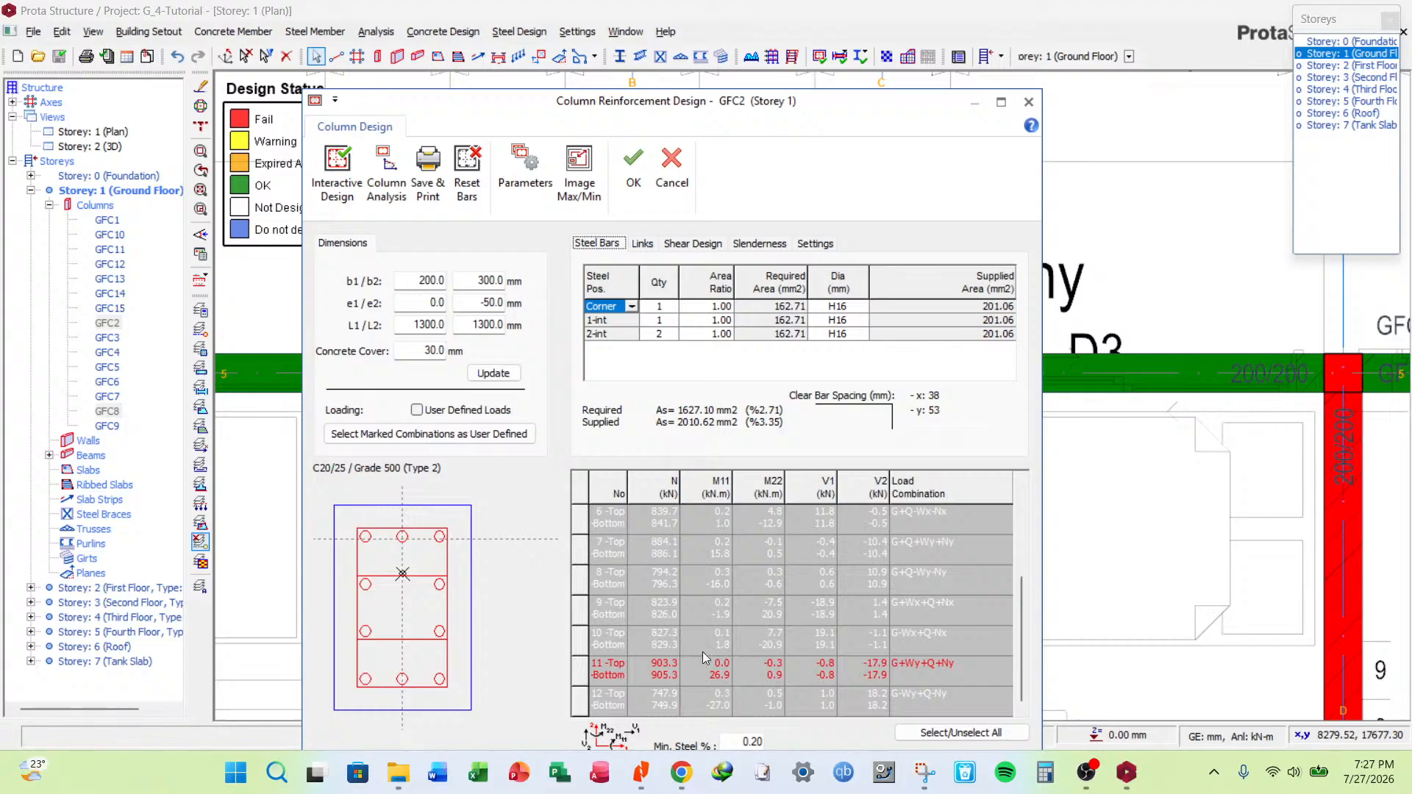
{"action": "double_click", "coordinate": [476, 281]}
{"action": "type", "text": "400"}
{"action": "key", "text": "Tab"}
{"action": "left_click", "coordinate": [493, 373]}
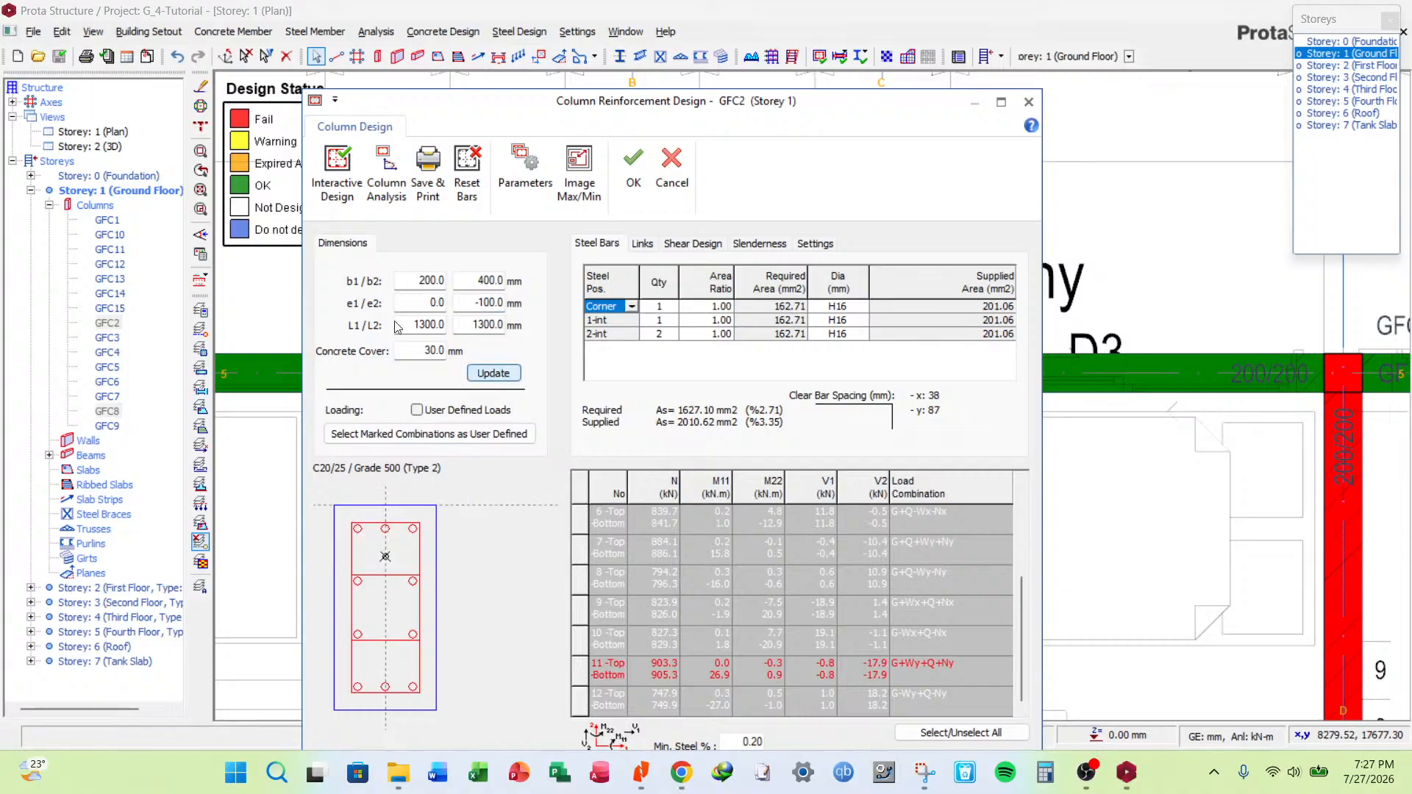
Run the interactive design for the 200 x 400 mm section of GFC2 and accept the column design.
{"action": "left_click", "coordinate": [337, 171]}
{"action": "left_click", "coordinate": [897, 230]}
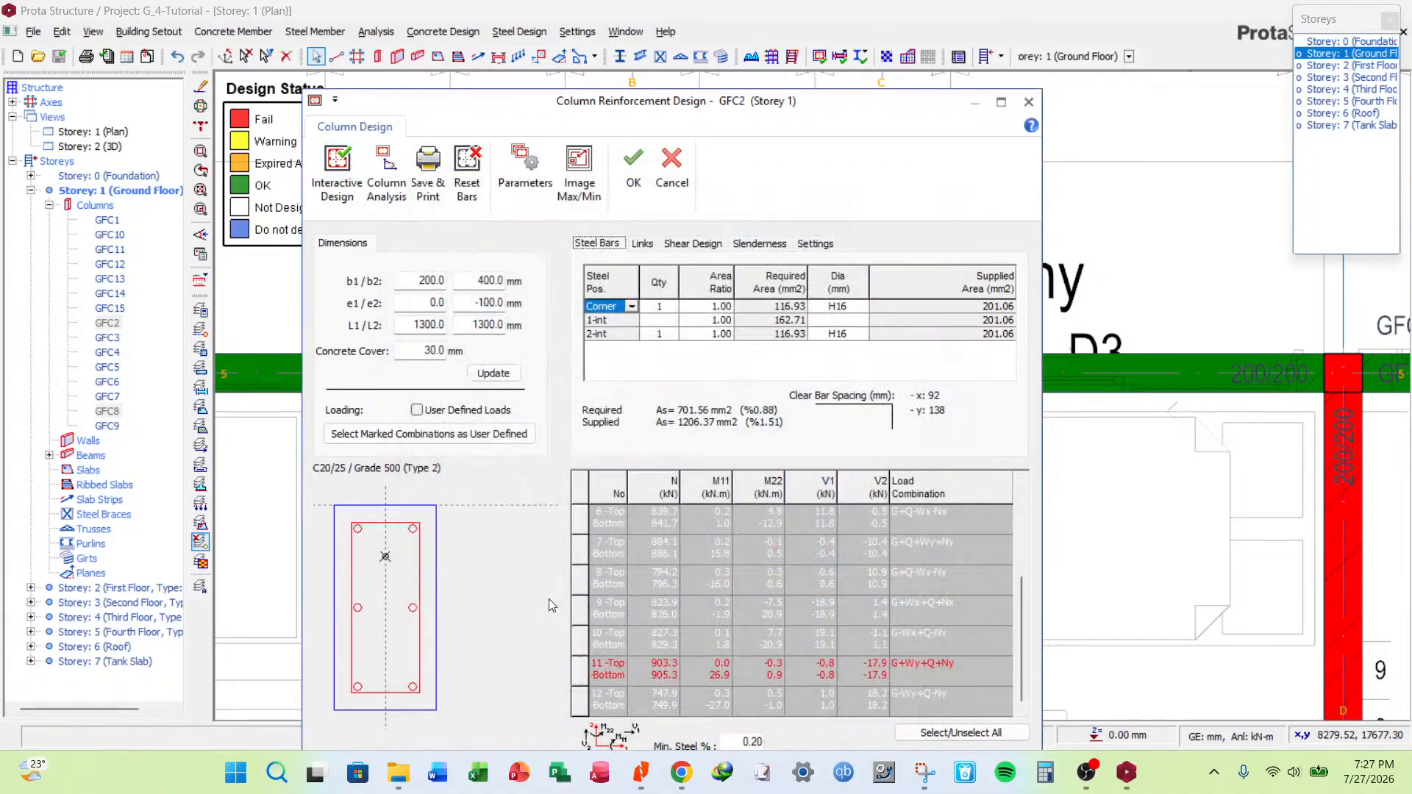
{"action": "left_click", "coordinate": [633, 168]}
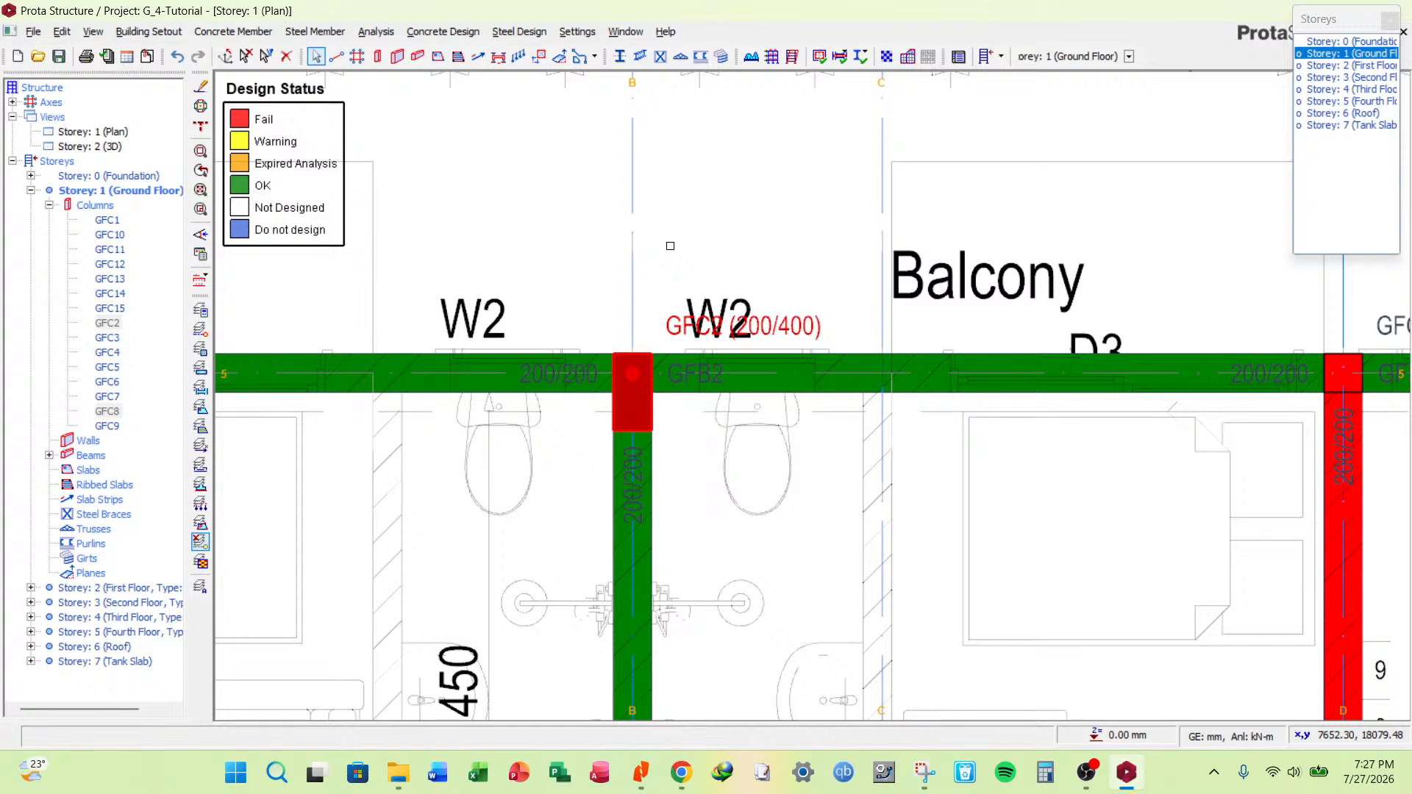
Open the column table for GFC2 with all storeys listed and set b2 to 400 mm for every storey.
{"action": "right_click", "coordinate": [670, 246]}
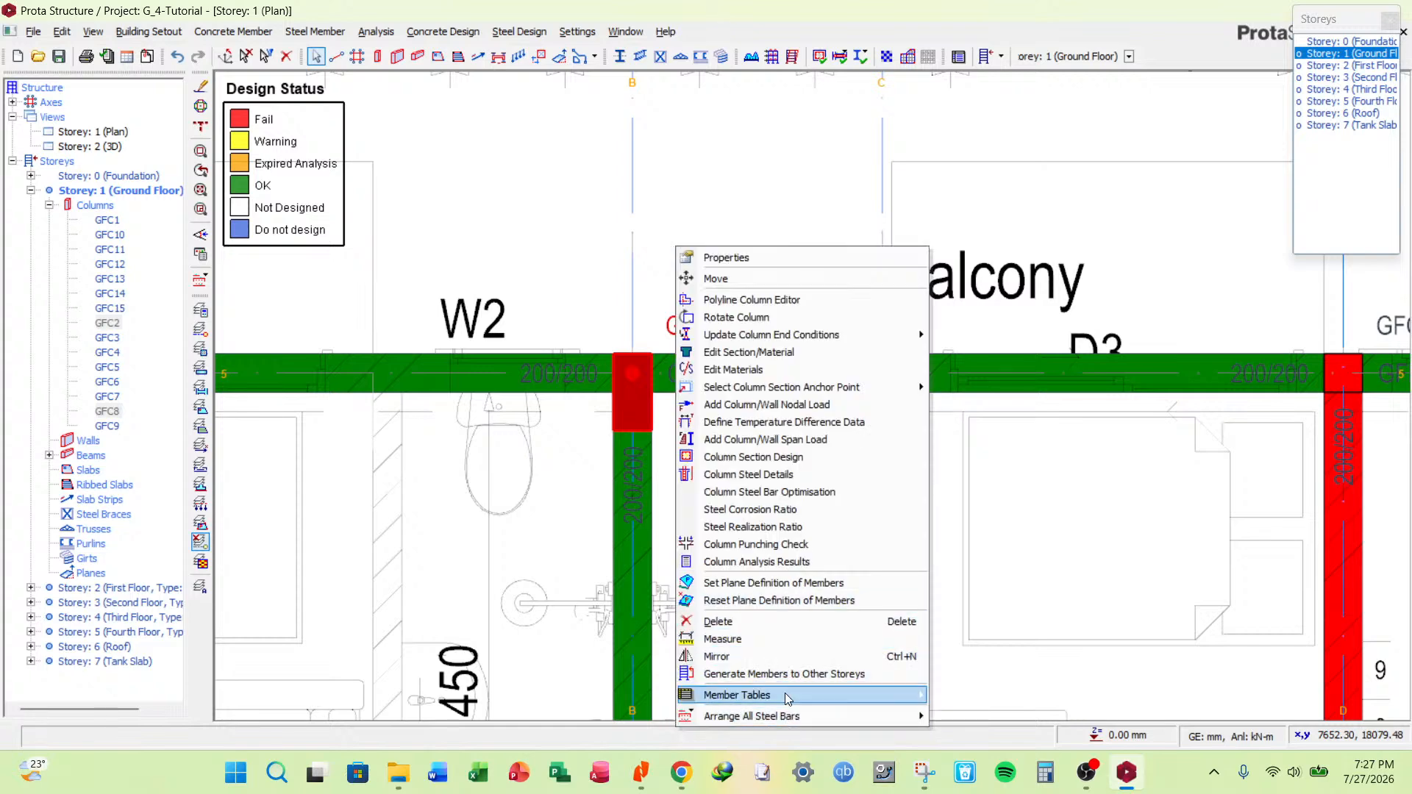
{"action": "mouse_move", "coordinate": [789, 699]}
{"action": "left_click", "coordinate": [988, 626]}
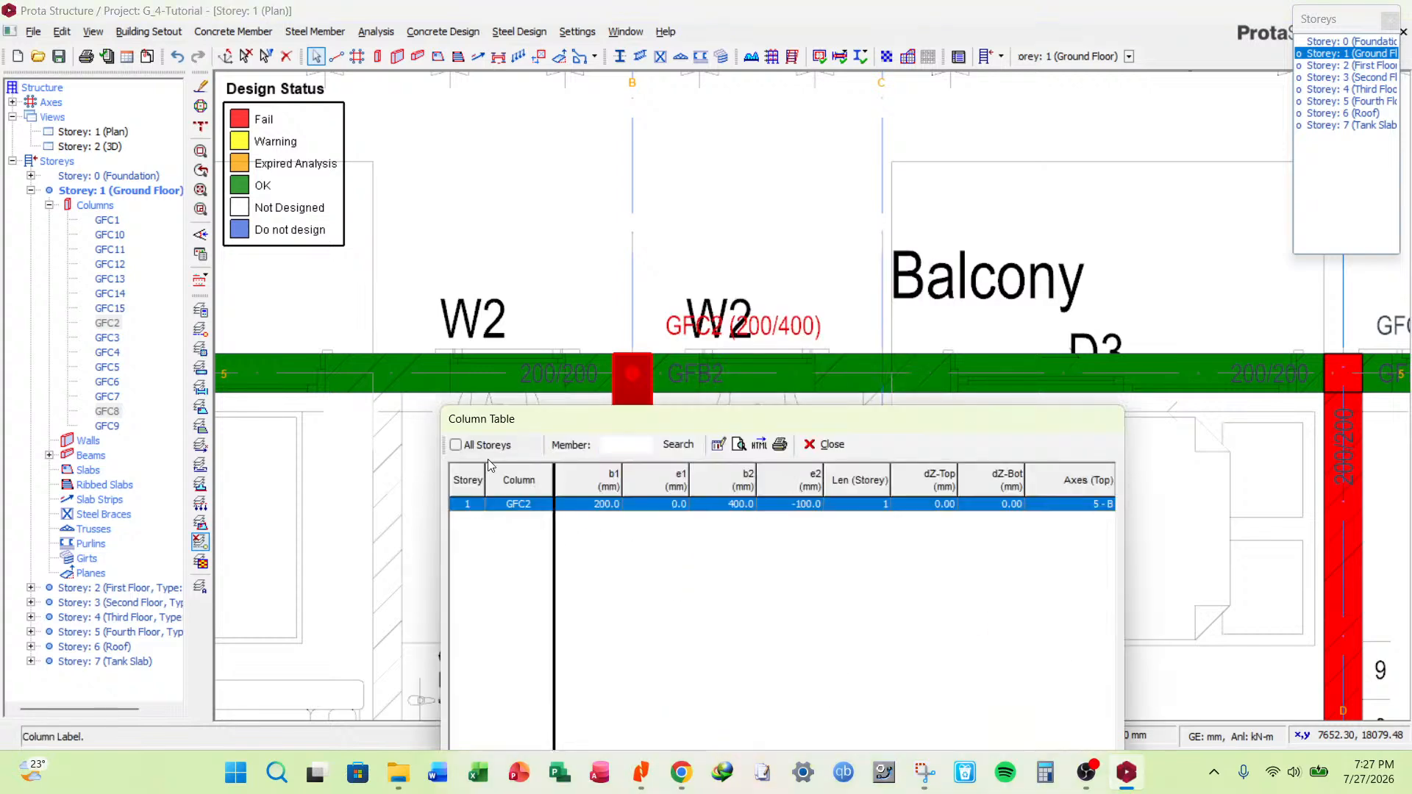
{"action": "left_click", "coordinate": [456, 445]}
{"action": "left_click", "coordinate": [751, 472]}
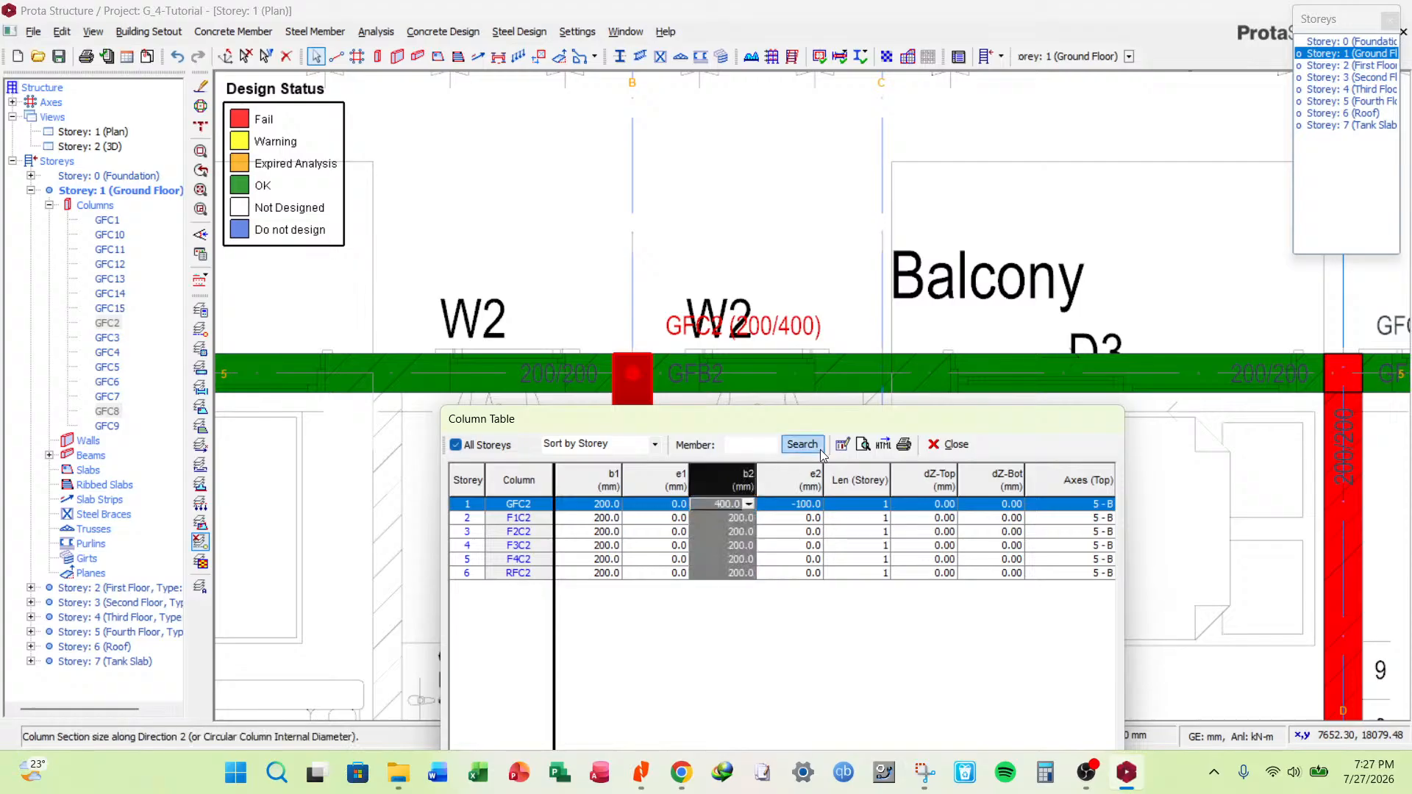
{"action": "left_click", "coordinate": [843, 444]}
{"action": "left_click", "coordinate": [819, 625]}
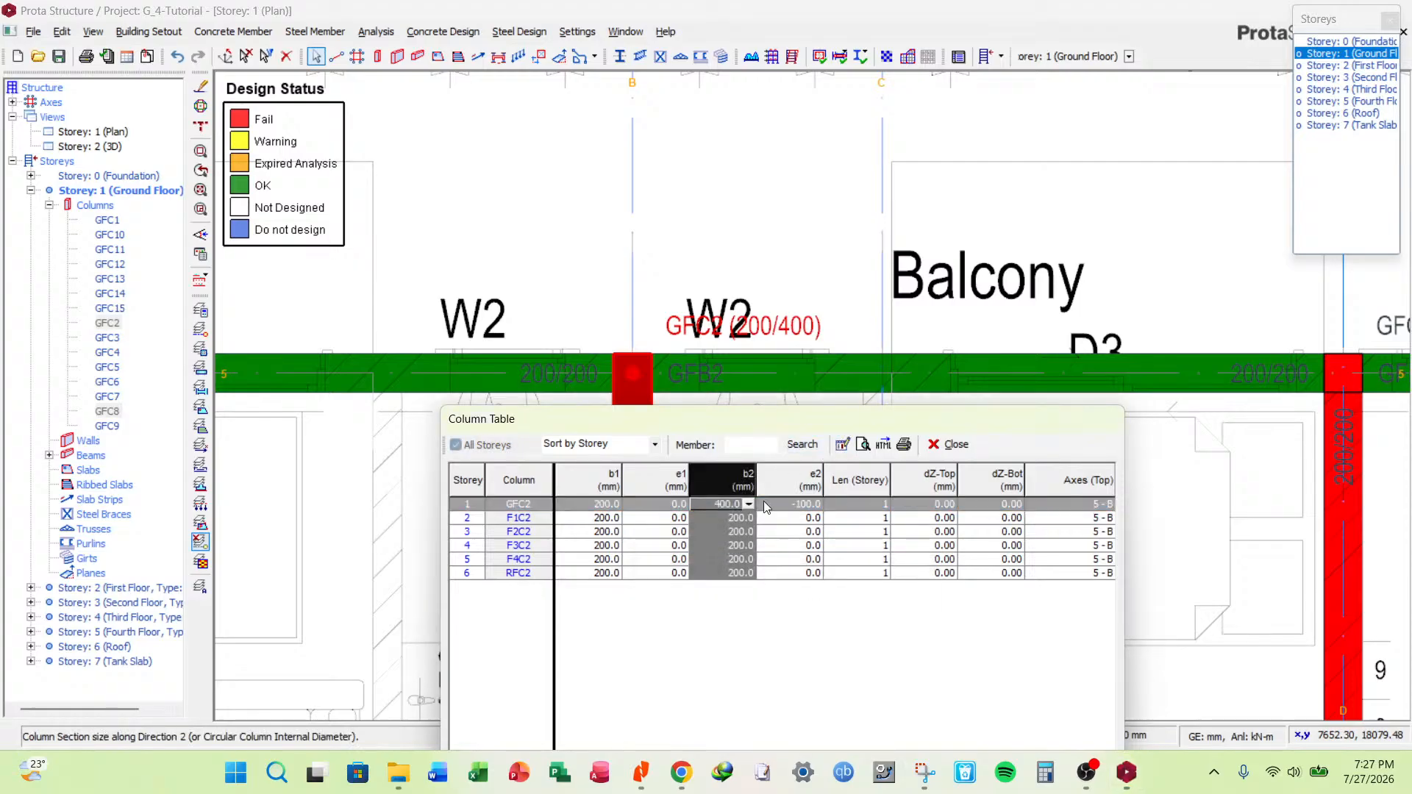
Set e2 to -100 mm for the GFC2 column line on every storey, close the table and save the project.
{"action": "left_click", "coordinate": [803, 482]}
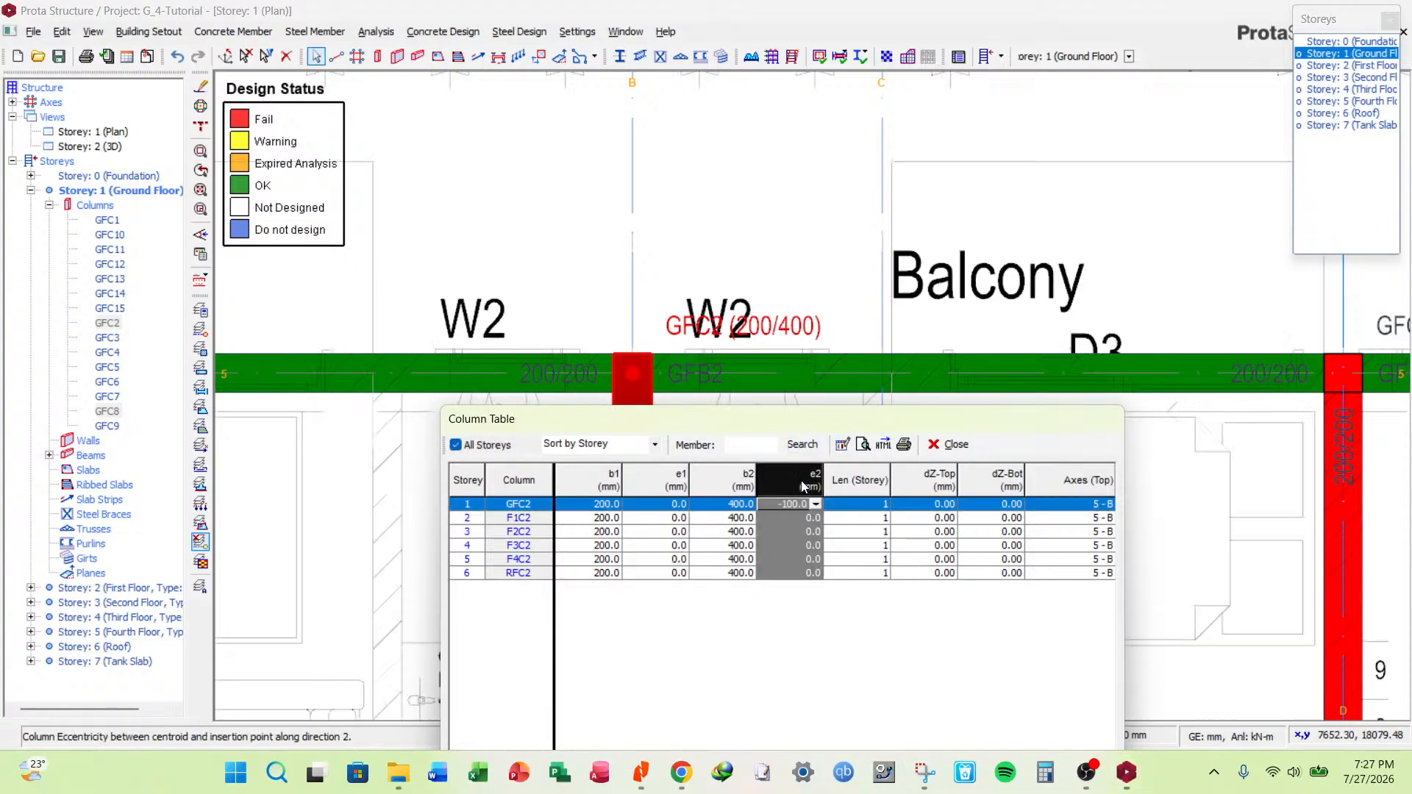
{"action": "left_click", "coordinate": [843, 445]}
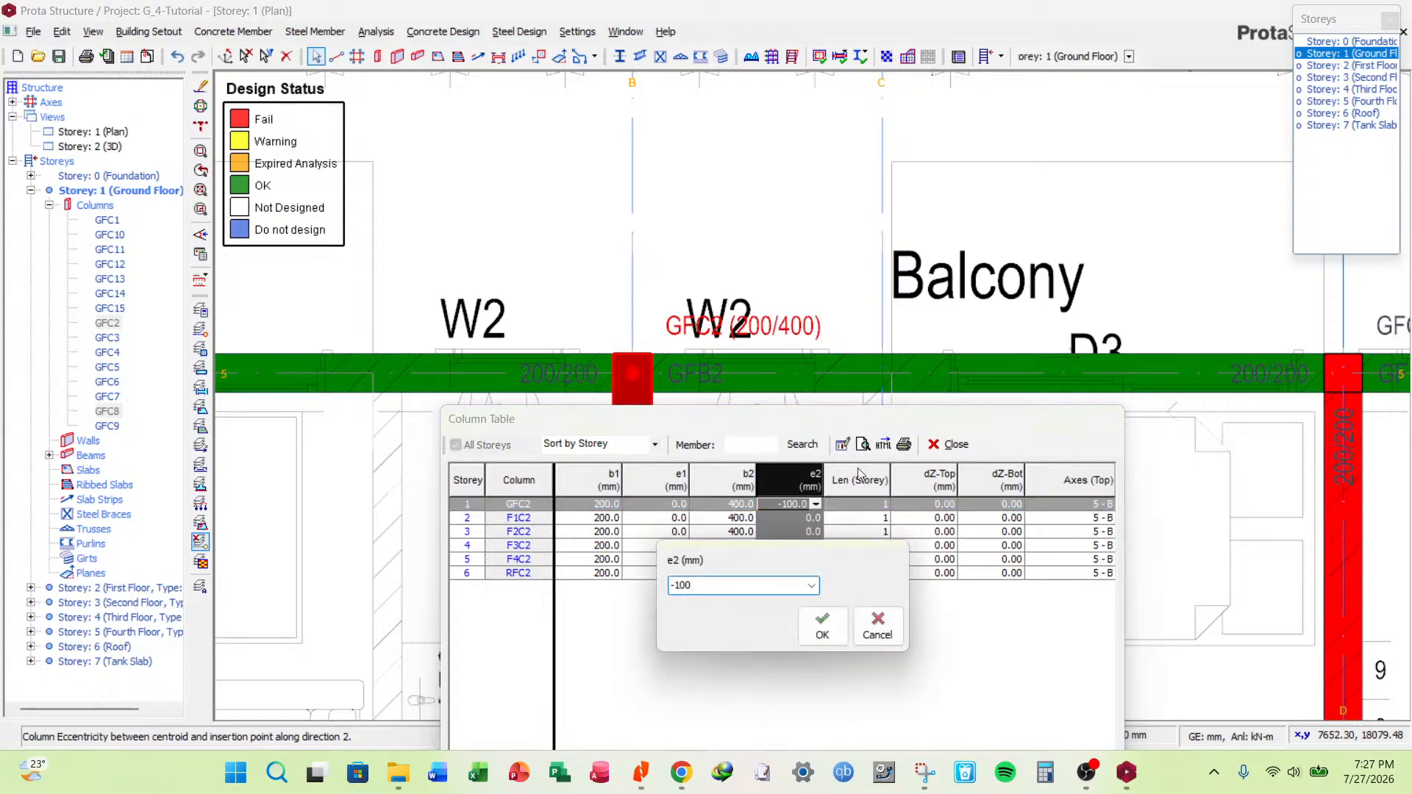
{"action": "left_click", "coordinate": [822, 626]}
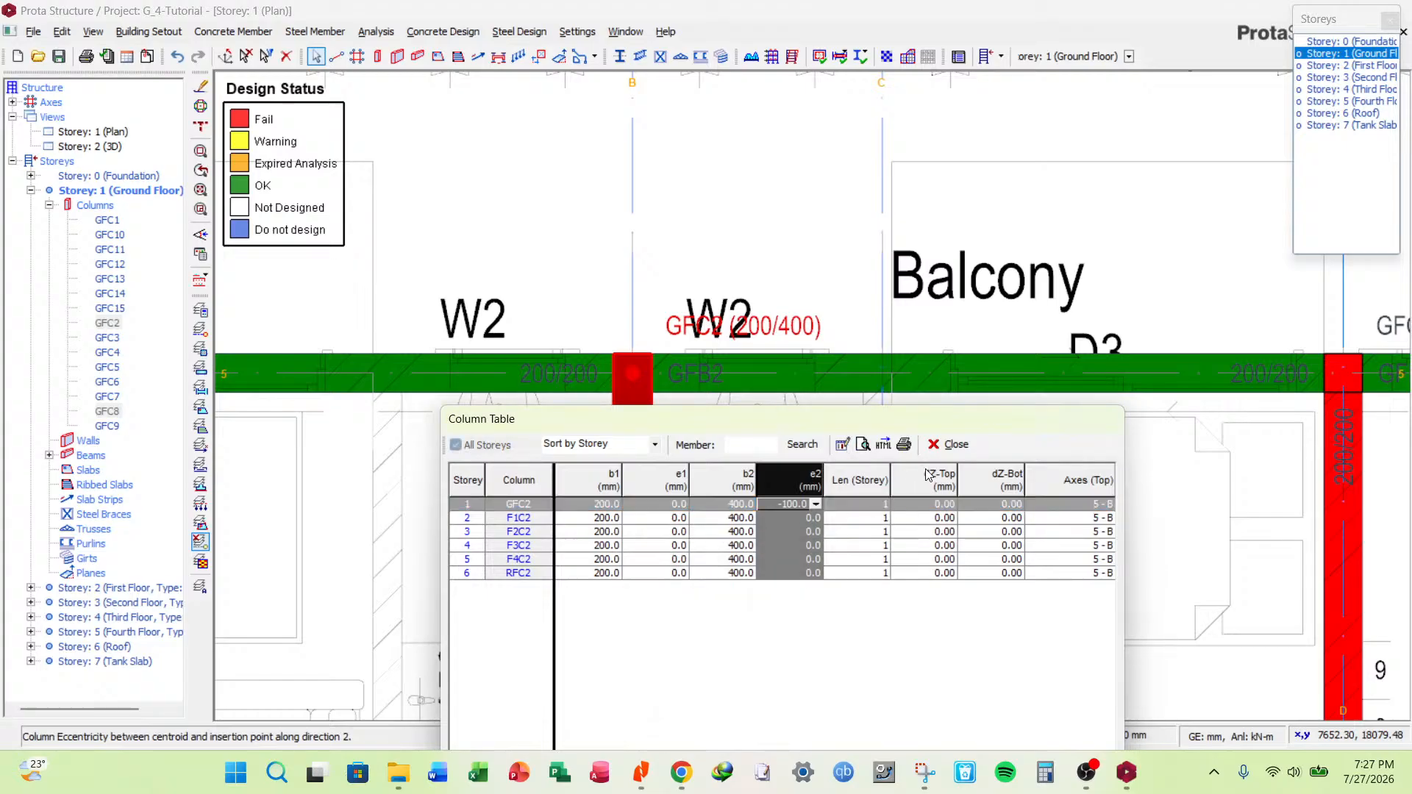
{"action": "left_click", "coordinate": [948, 445]}
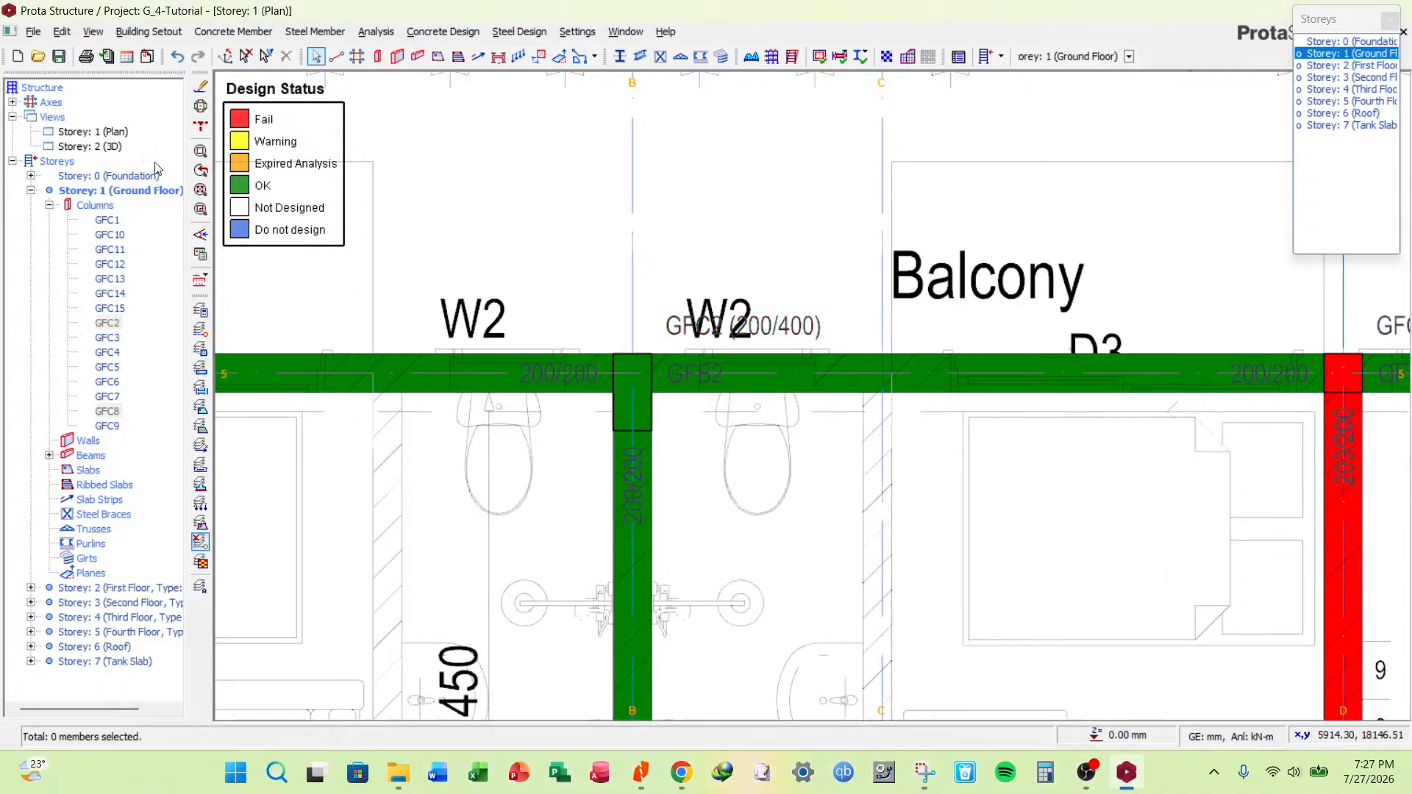
{"action": "left_click", "coordinate": [59, 56]}
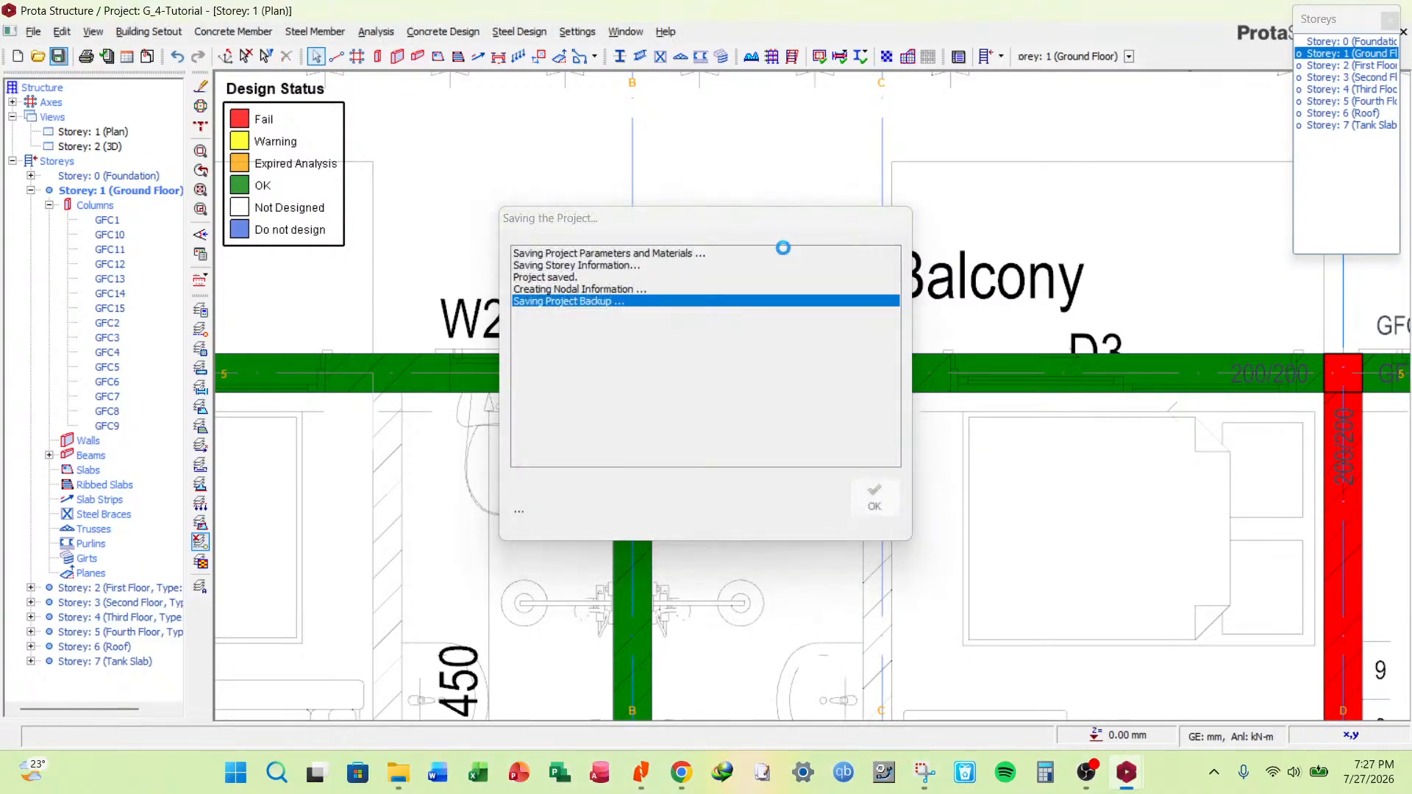
Examine the column and beam design status on the ground floor, tank slab and roof plans, then return to the ground floor.
{"action": "scroll", "coordinate": [877, 492], "scroll_direction": "down", "scroll_amount": 3}
{"action": "scroll", "coordinate": [876, 492], "scroll_direction": "down", "scroll_amount": 2}
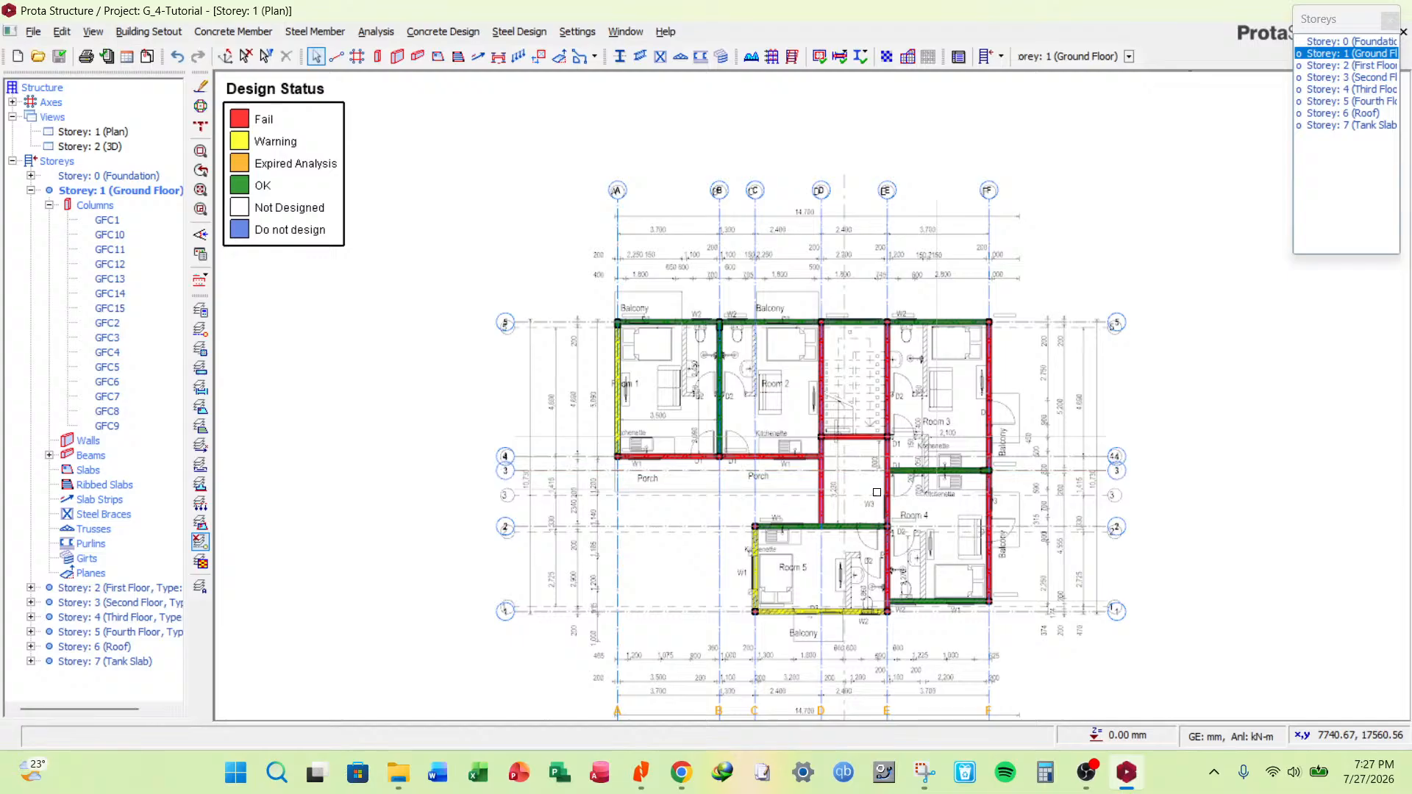
{"action": "scroll", "coordinate": [875, 458], "scroll_direction": "up", "scroll_amount": 4}
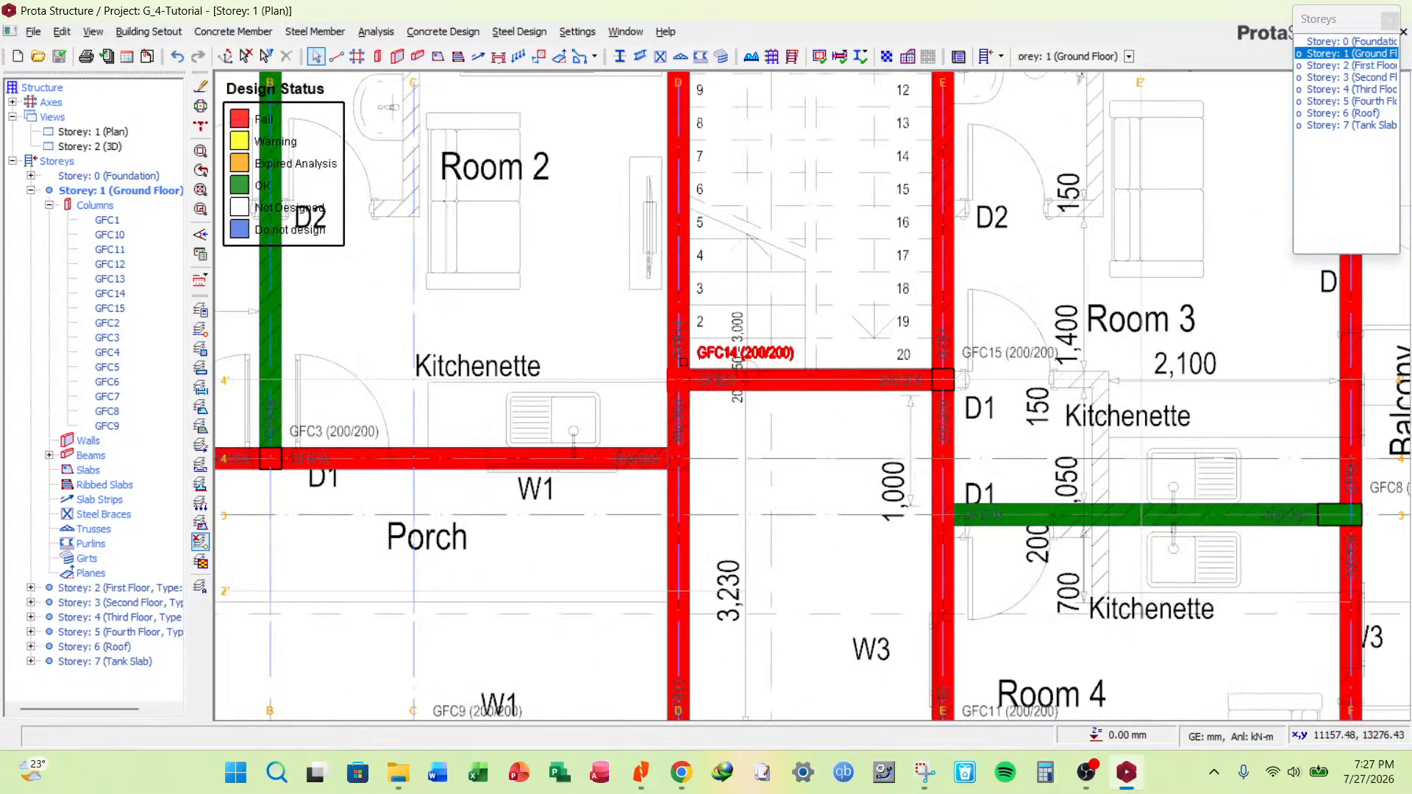
{"action": "scroll", "coordinate": [784, 487], "scroll_direction": "down", "scroll_amount": 2}
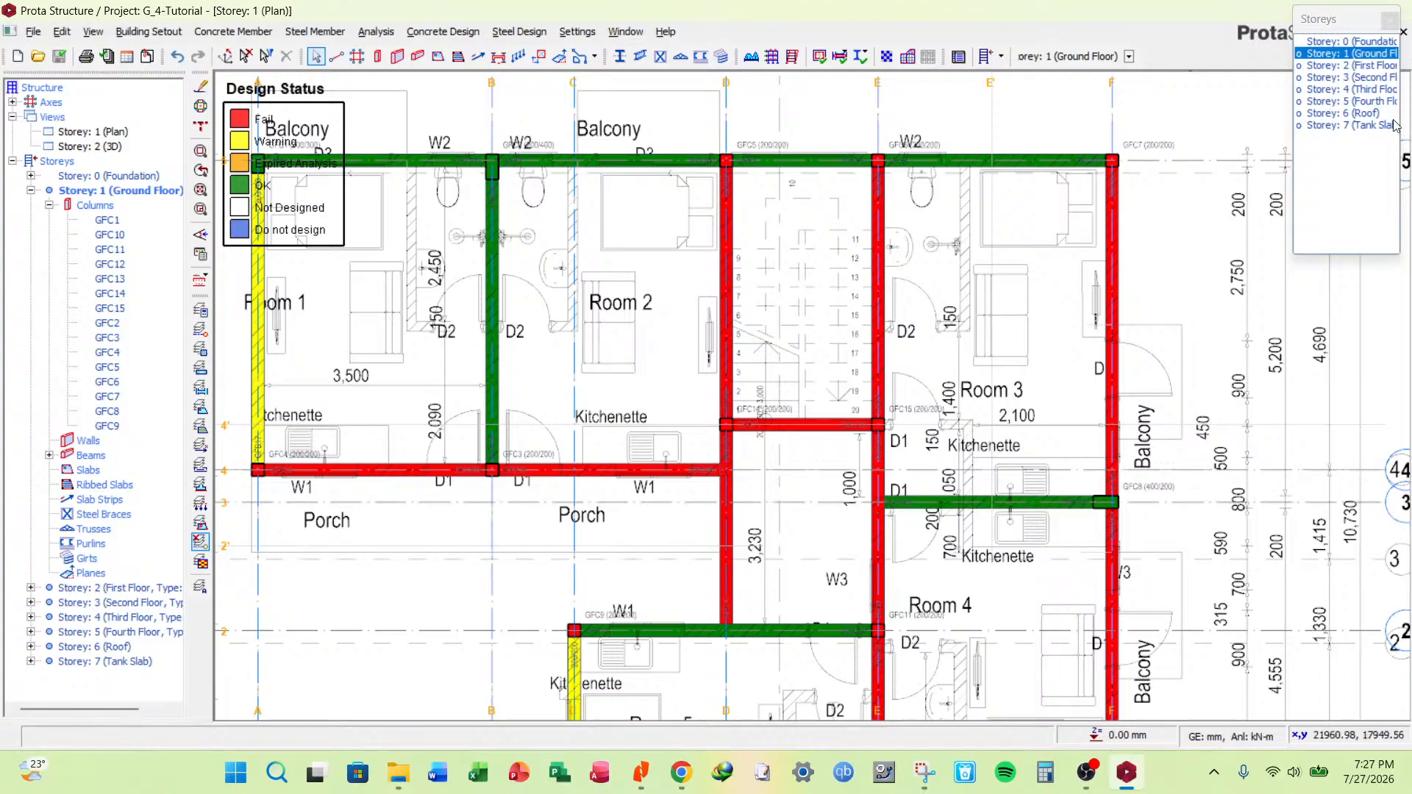
{"action": "left_click", "coordinate": [1368, 125]}
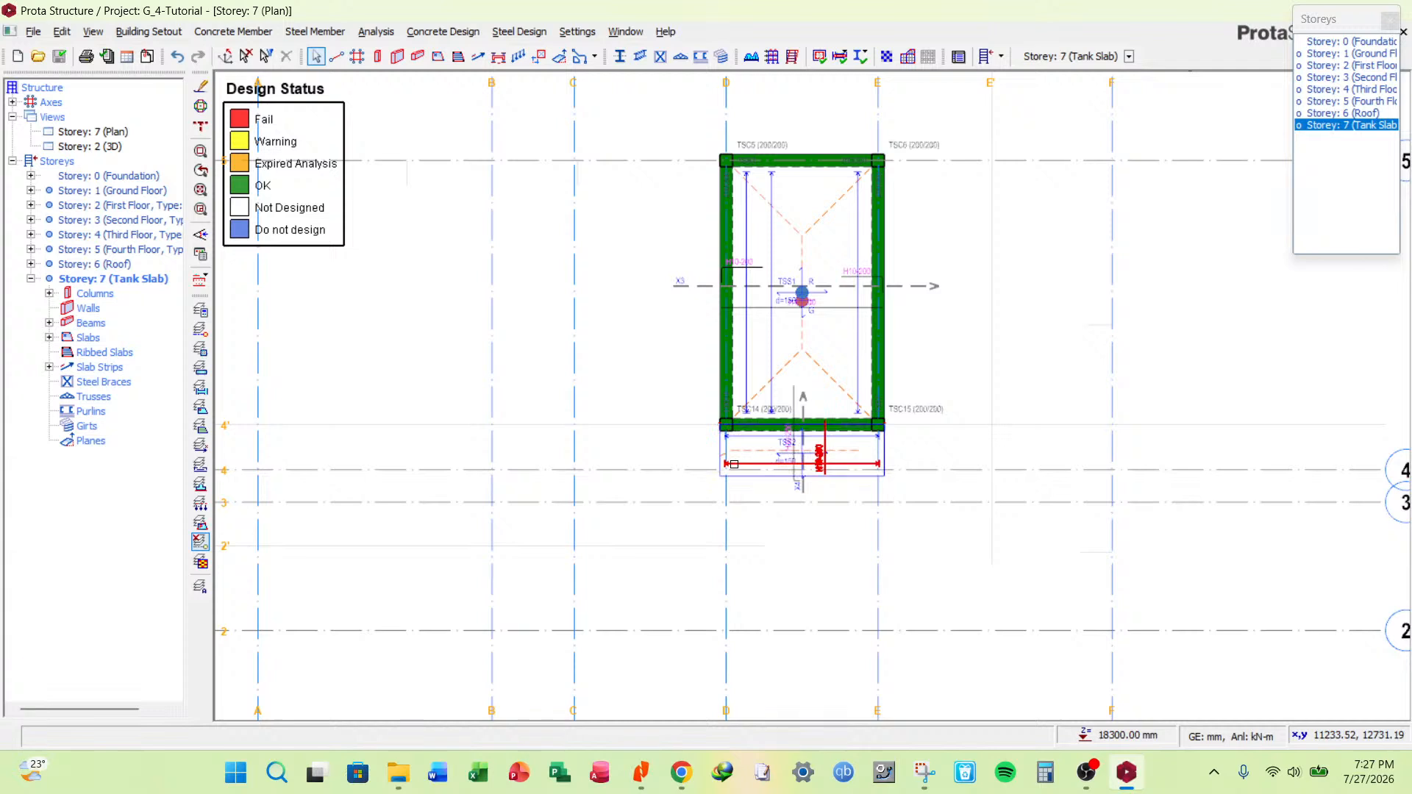
{"action": "left_click", "coordinate": [1379, 114]}
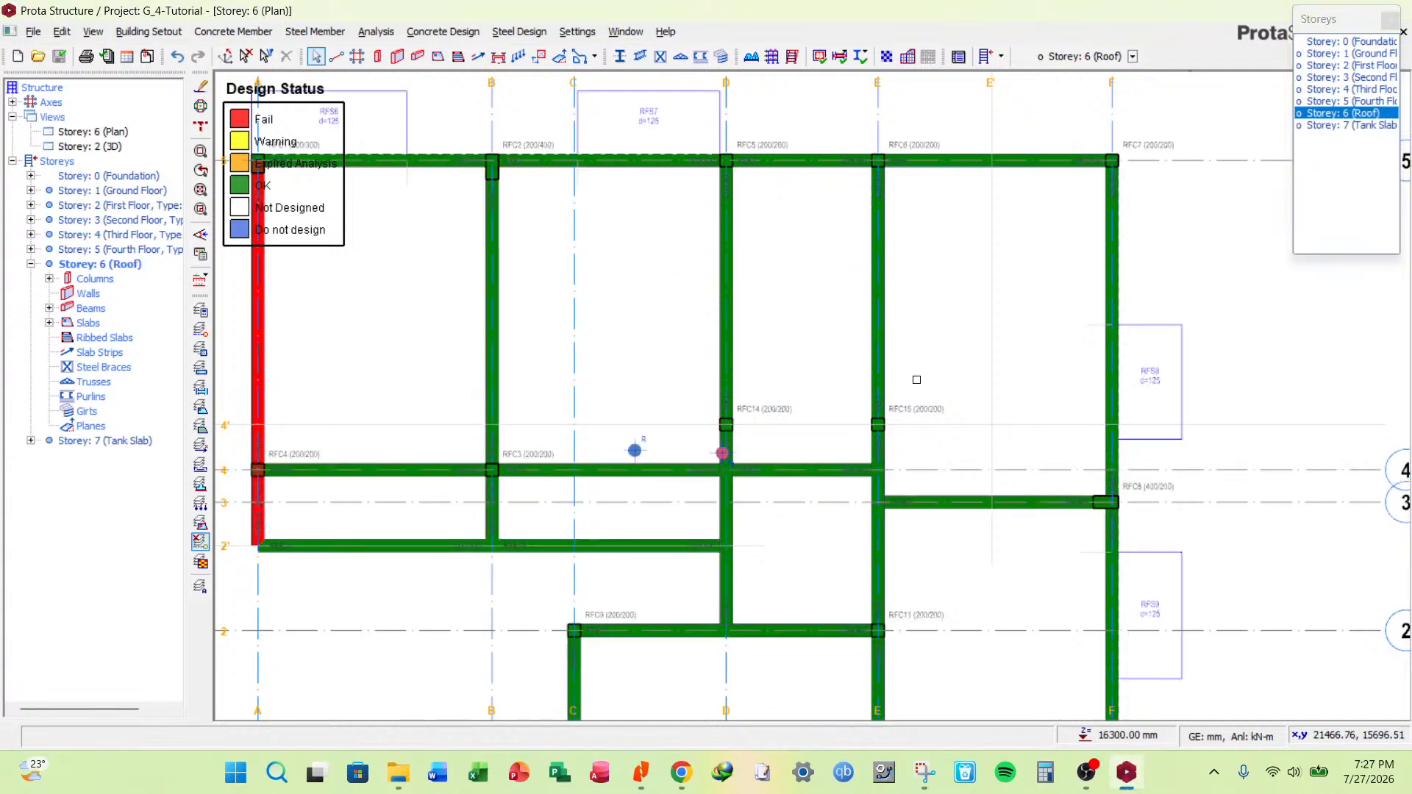
{"action": "left_click", "coordinate": [1371, 56]}
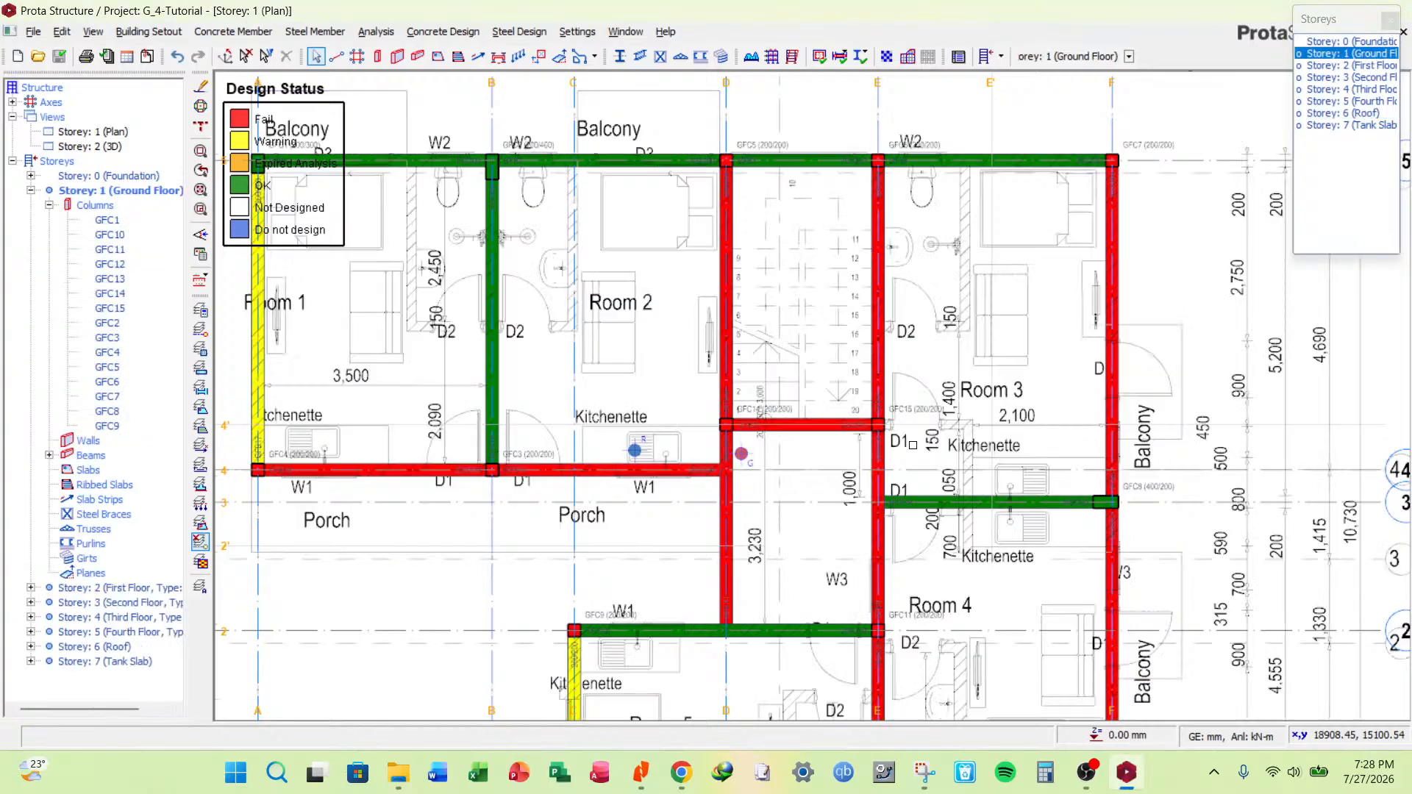
Hide the beam layer on the ground floor plan to expose the columns around the staircase.
{"action": "scroll", "coordinate": [898, 435], "scroll_direction": "up", "scroll_amount": 3}
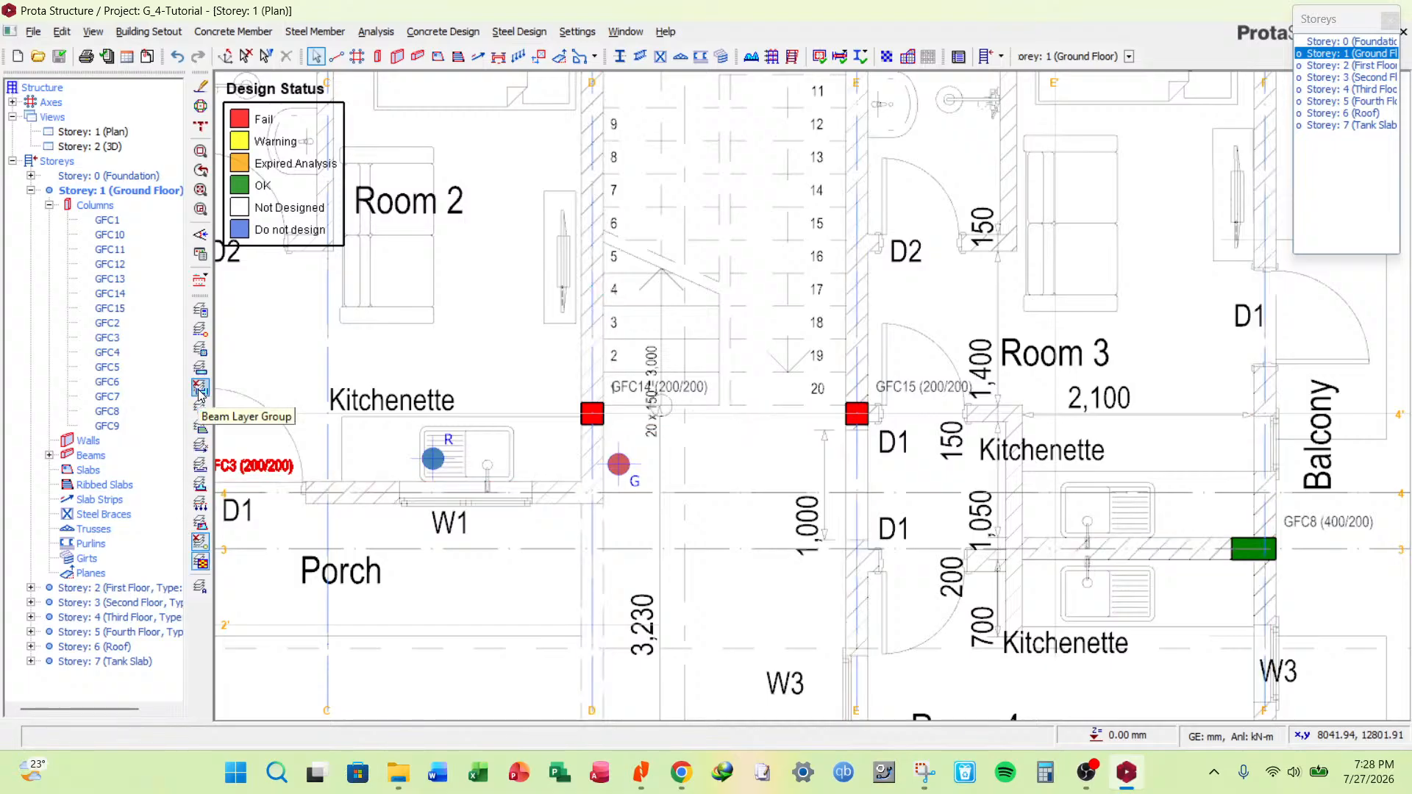
{"action": "left_click", "coordinate": [199, 388]}
{"action": "scroll", "coordinate": [893, 418], "scroll_direction": "up", "scroll_amount": 3}
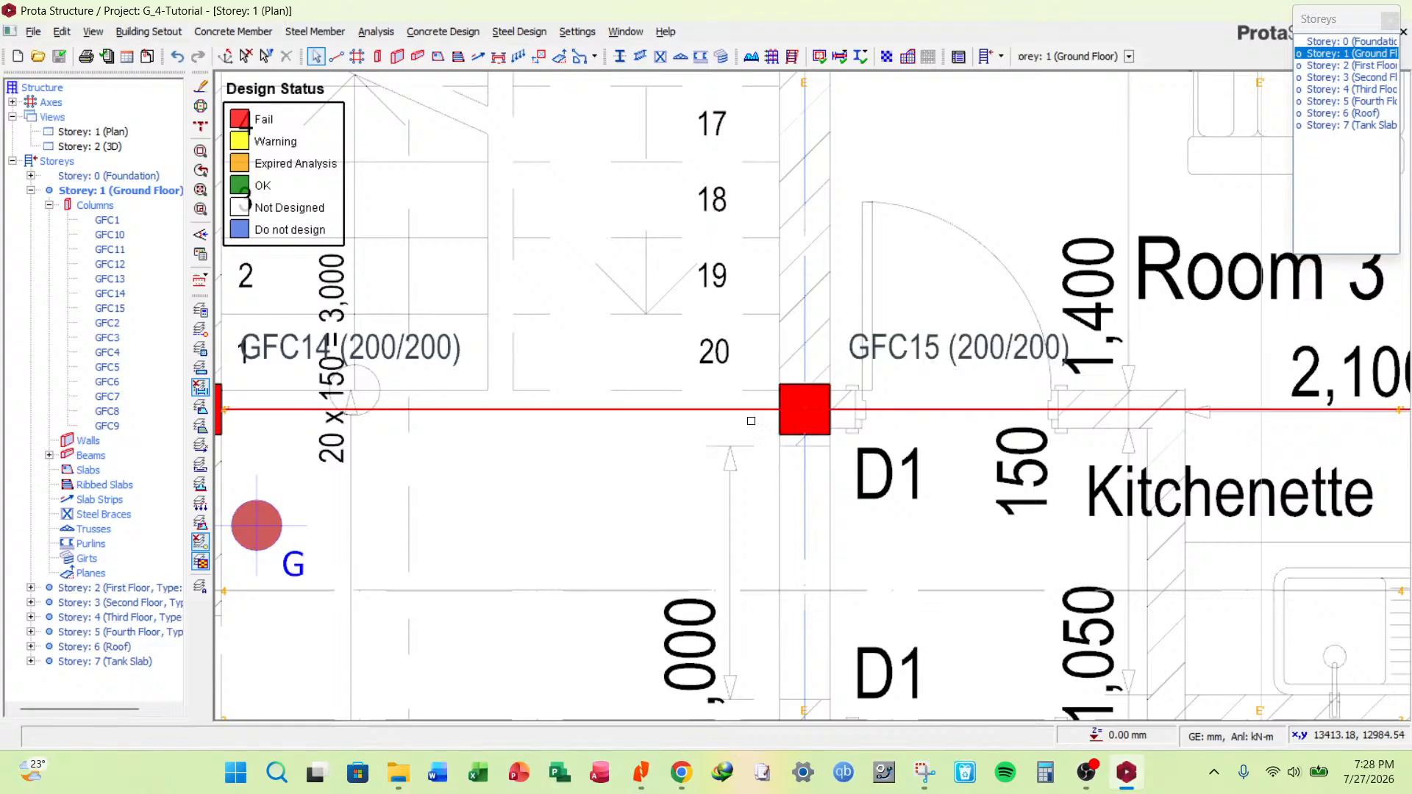
{"action": "scroll", "coordinate": [841, 437], "scroll_direction": "down", "scroll_amount": 3}
{"action": "scroll", "coordinate": [841, 437], "scroll_direction": "up", "scroll_amount": 2}
{"action": "left_click", "coordinate": [812, 461]}
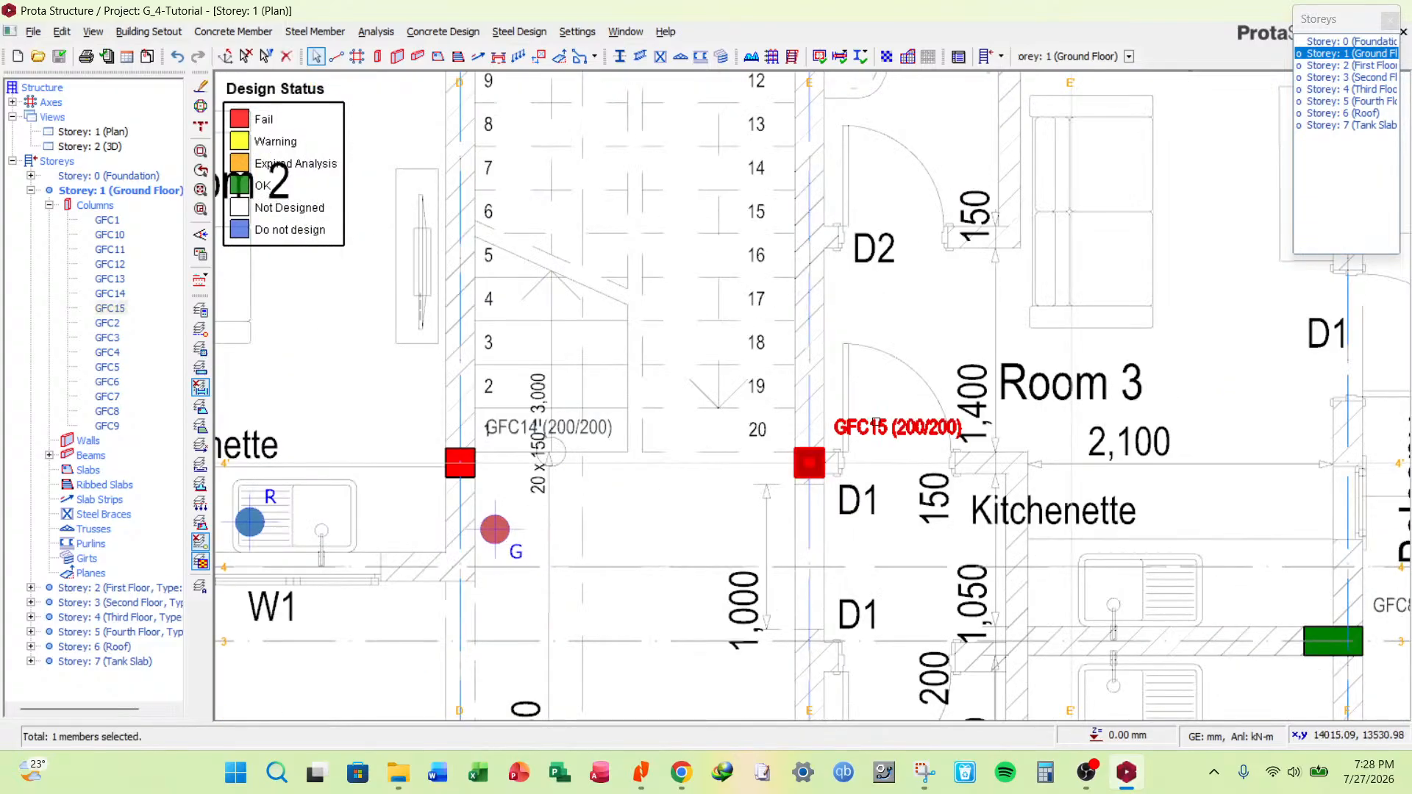
{"action": "right_click", "coordinate": [885, 422]}
{"action": "left_click", "coordinate": [809, 349]}
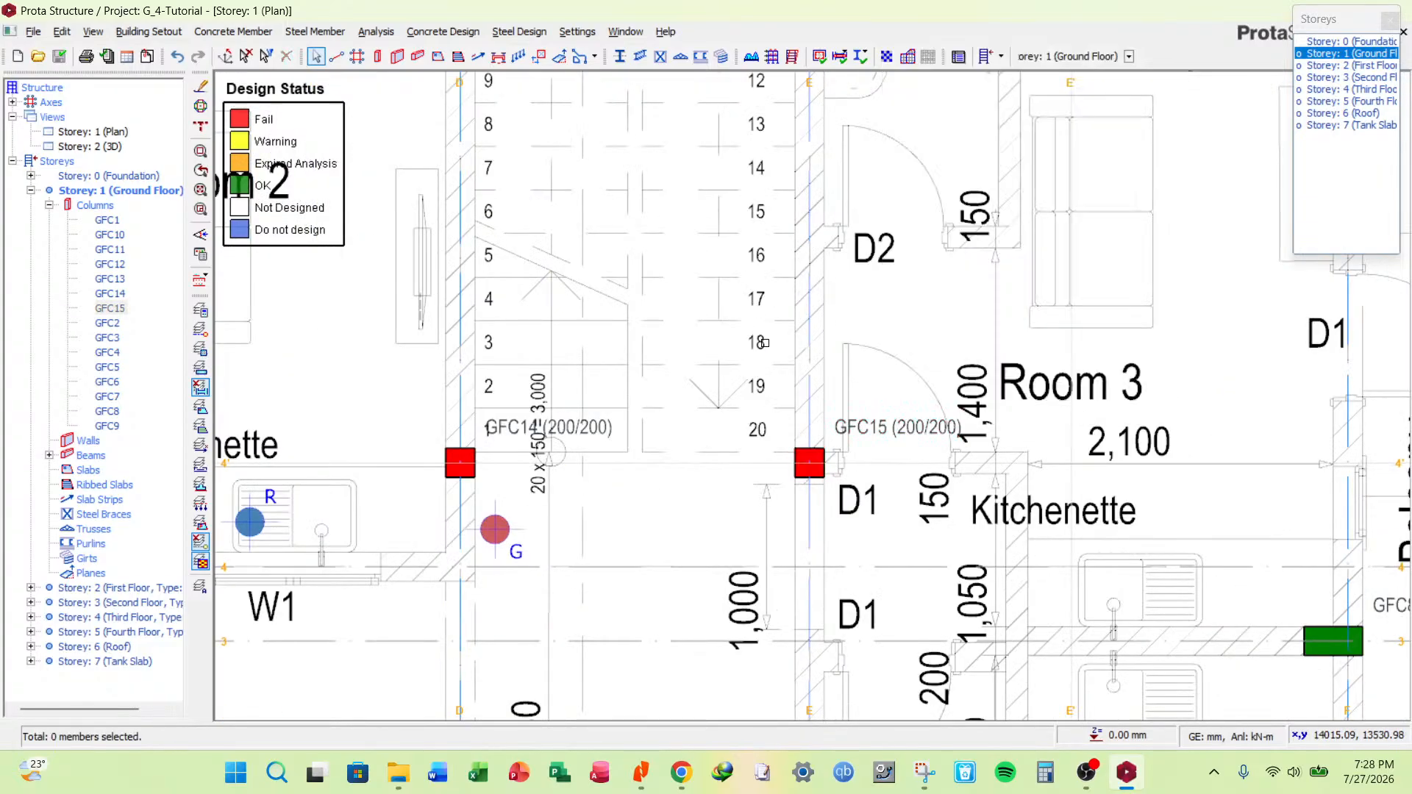
{"action": "left_click", "coordinate": [200, 390]}
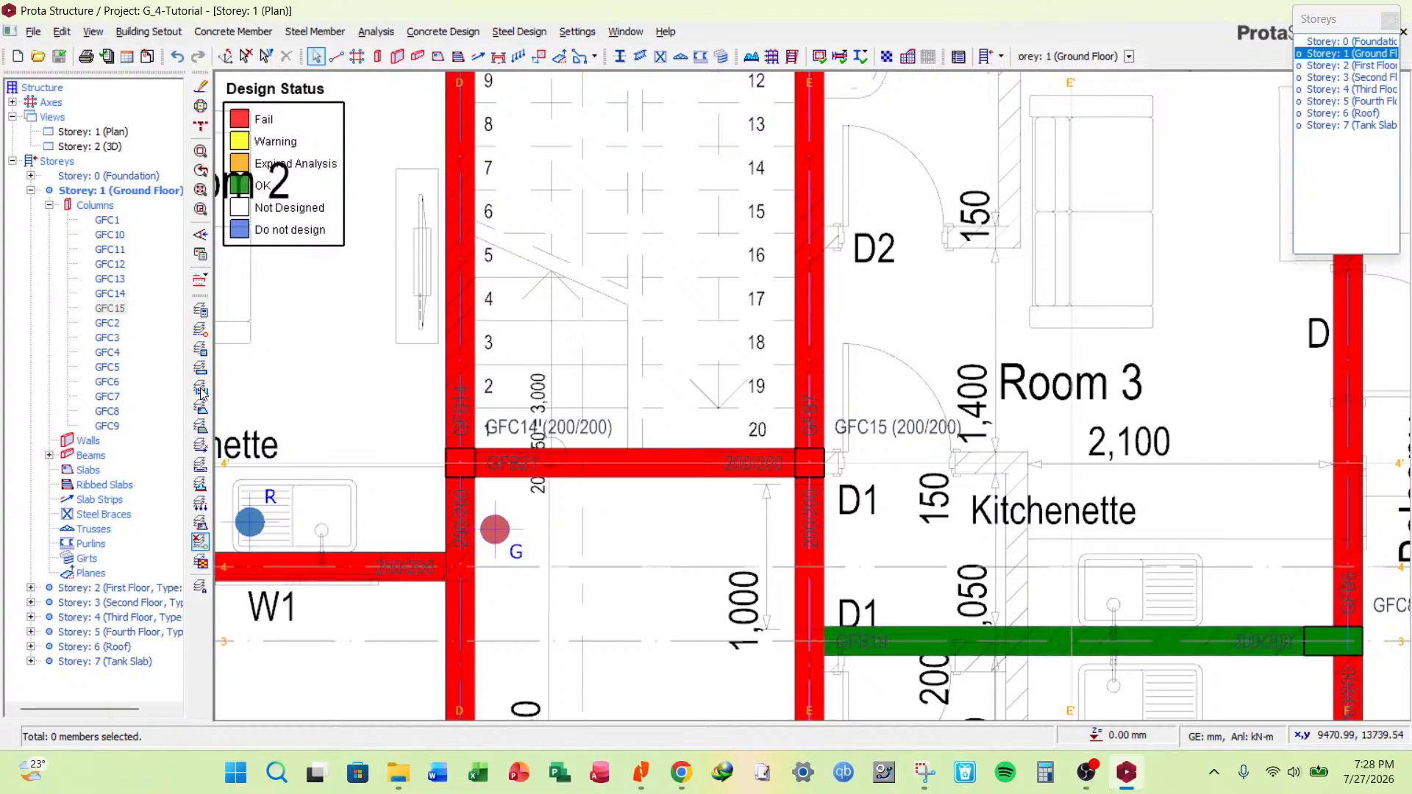
Open the column section design for GFC15 beside the staircase and dismiss the steel bar diameter warning.
{"action": "scroll", "coordinate": [832, 424], "scroll_direction": "down", "scroll_amount": 2}
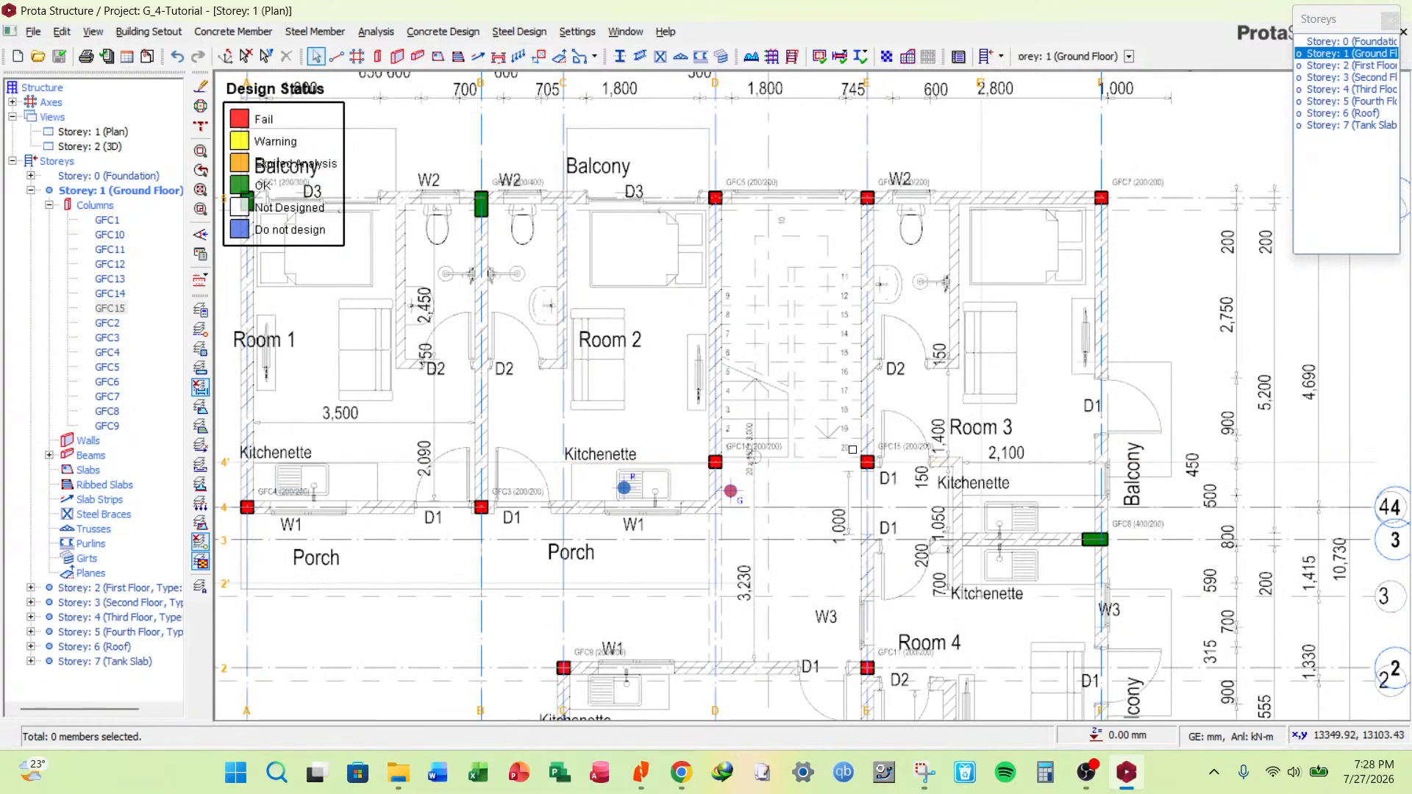
{"action": "scroll", "coordinate": [832, 423], "scroll_direction": "up", "scroll_amount": 2}
{"action": "scroll", "coordinate": [850, 250], "scroll_direction": "down", "scroll_amount": 2}
{"action": "scroll", "coordinate": [898, 346], "scroll_direction": "up", "scroll_amount": 2}
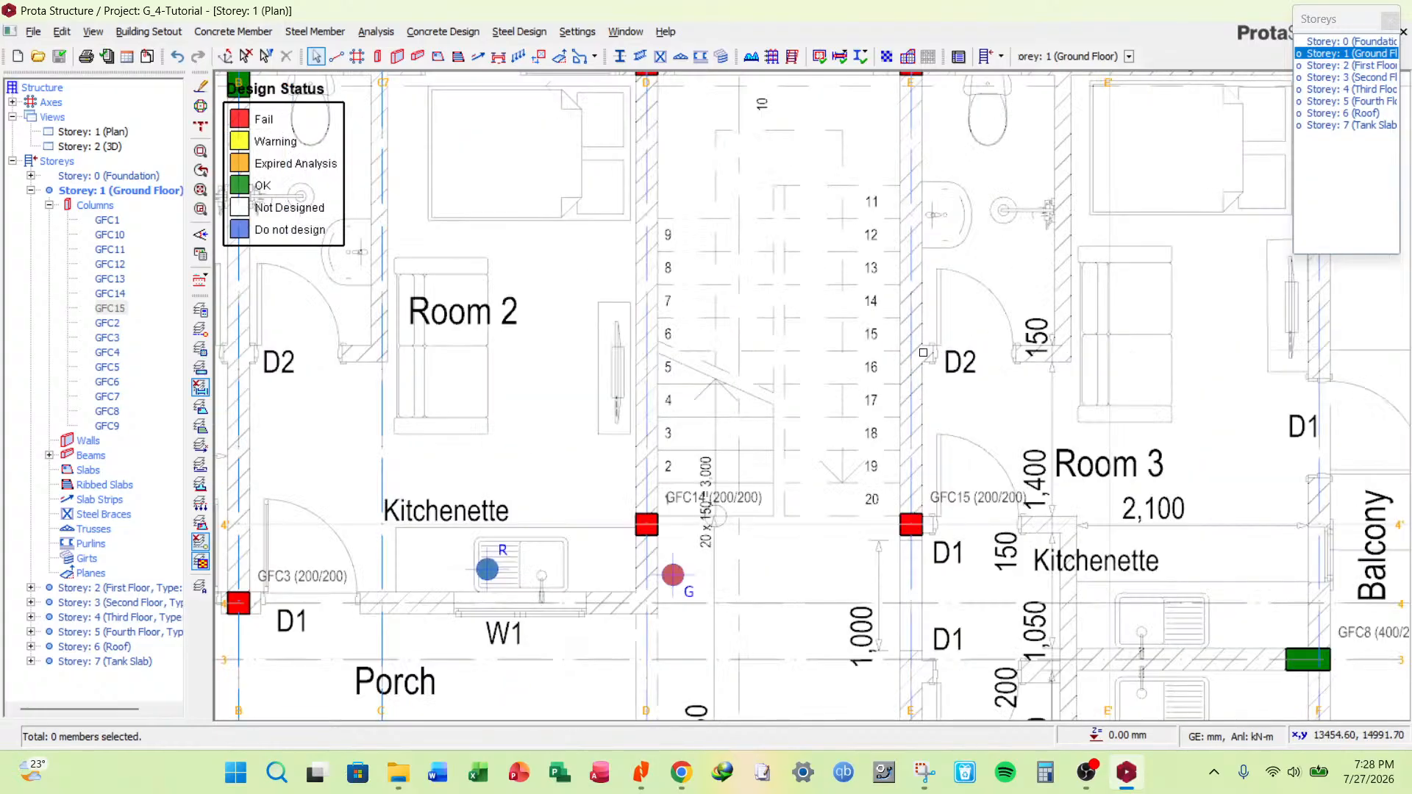
{"action": "scroll", "coordinate": [853, 412], "scroll_direction": "down", "scroll_amount": 2}
{"action": "scroll", "coordinate": [868, 412], "scroll_direction": "up", "scroll_amount": 3}
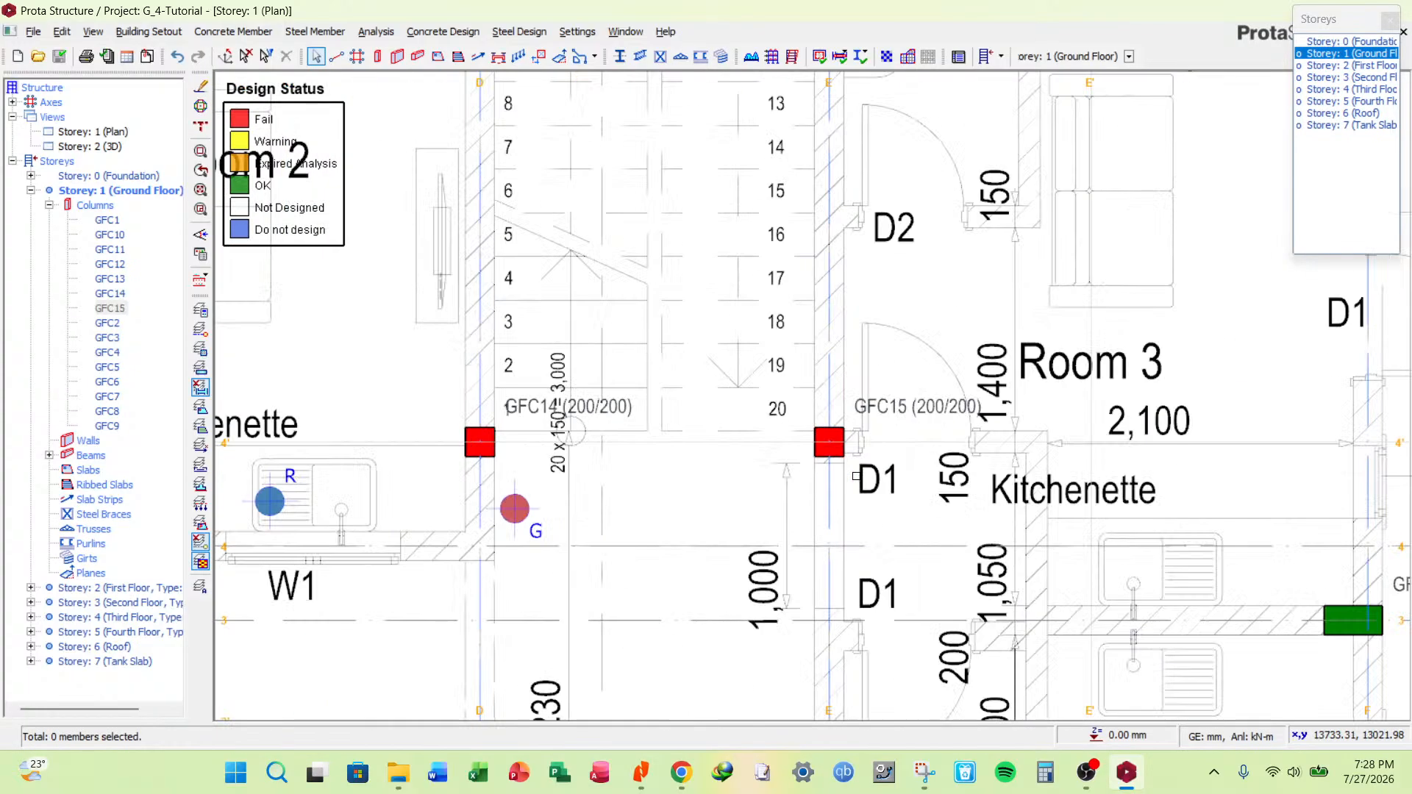
{"action": "right_click", "coordinate": [891, 404]}
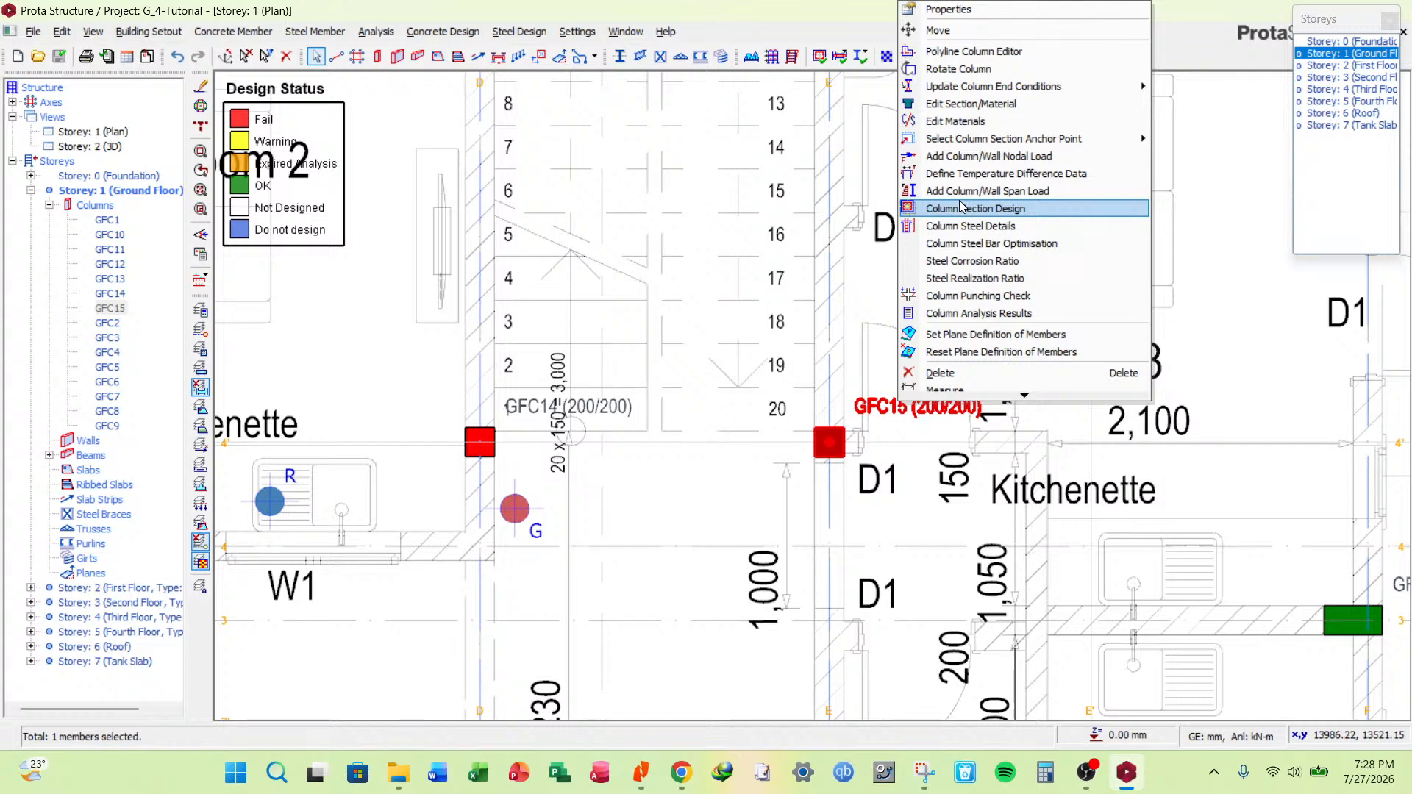
{"action": "left_click", "coordinate": [1005, 210]}
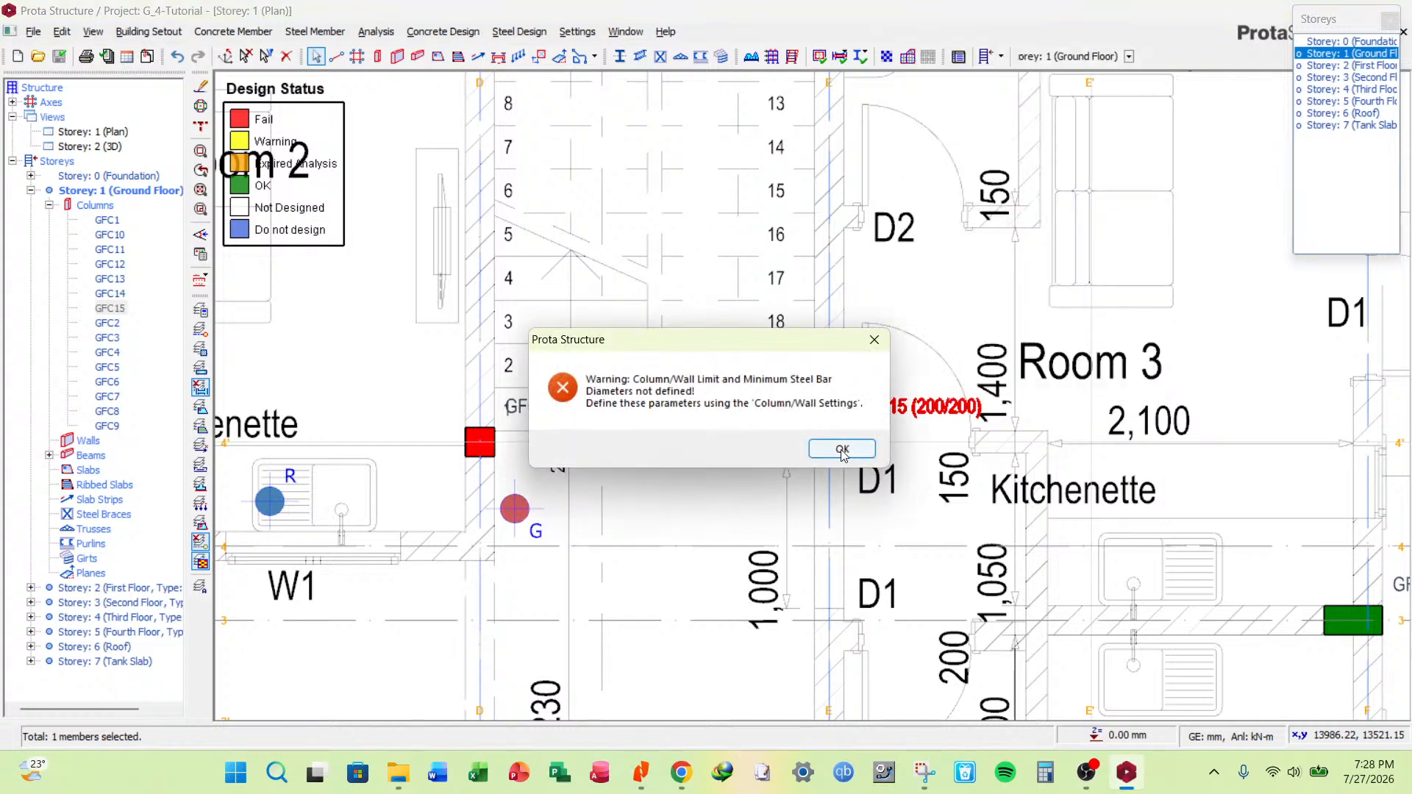
{"action": "left_click", "coordinate": [835, 447]}
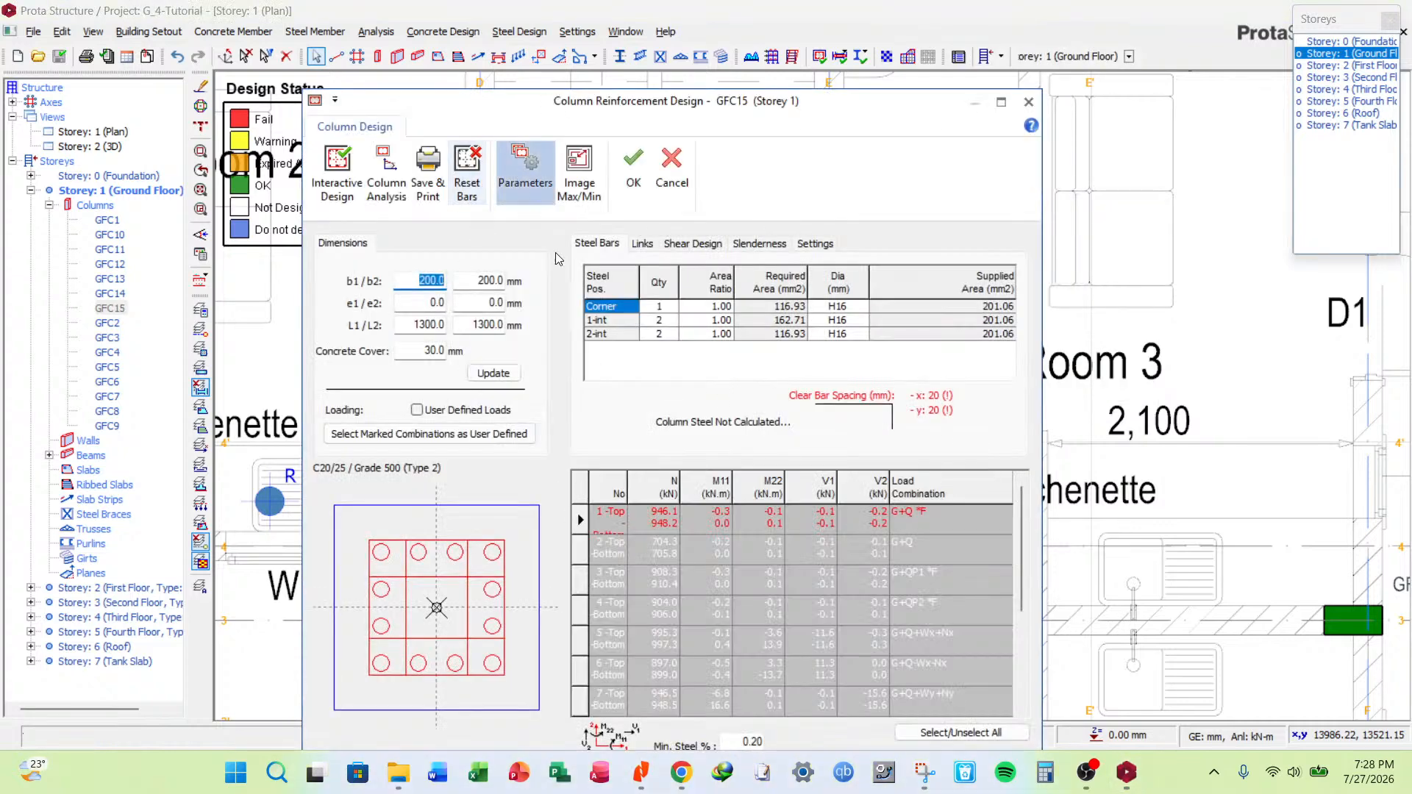
Check the design parameters and run the interactive design for the 200 x 200 mm section of GFC15.
{"action": "left_click", "coordinate": [524, 168]}
{"action": "left_click", "coordinate": [570, 457]}
{"action": "left_click", "coordinate": [755, 364]}
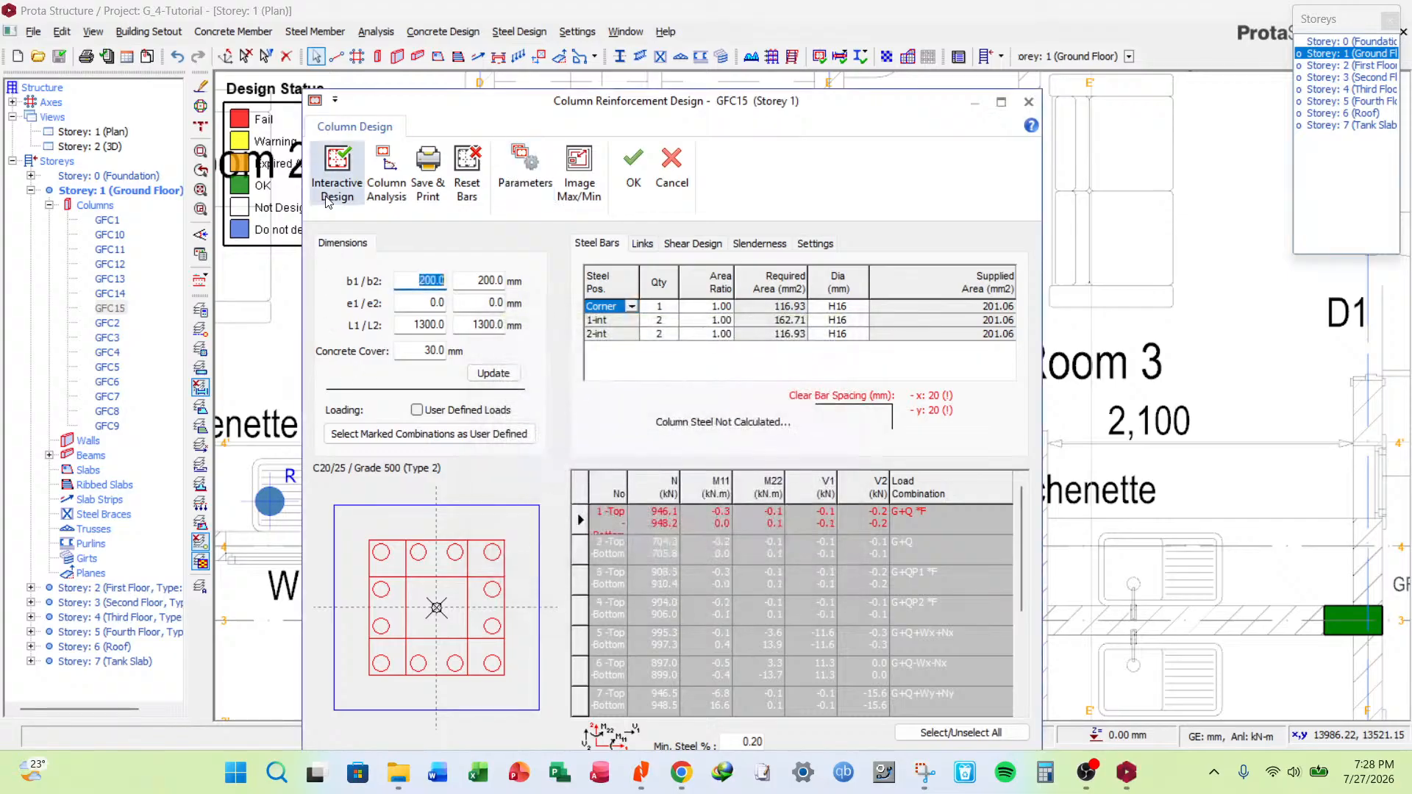
{"action": "left_click", "coordinate": [337, 170]}
{"action": "left_click", "coordinate": [894, 228]}
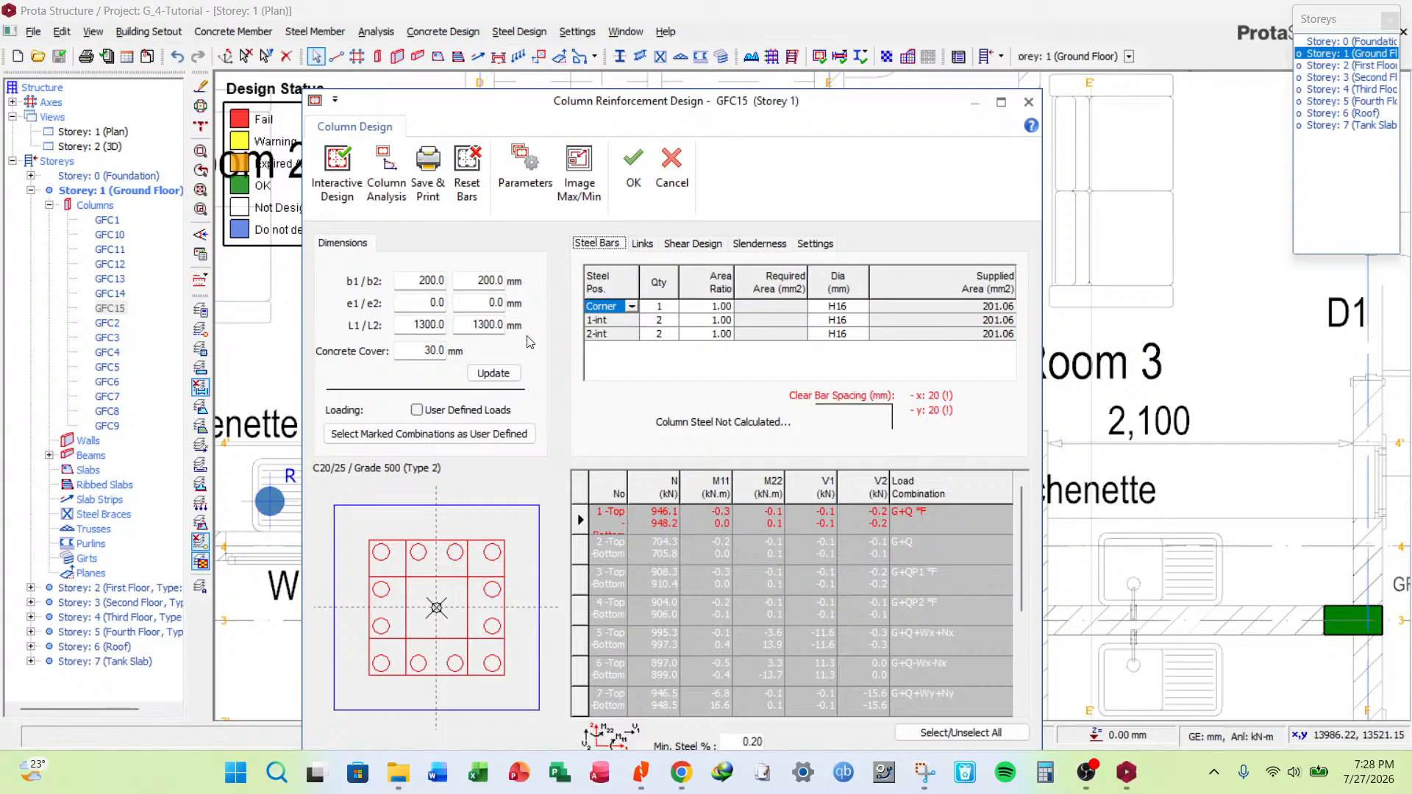
Set b2 to 300 mm for column GFC15, update the section and run its interactive design.
{"action": "double_click", "coordinate": [479, 282]}
{"action": "type", "text": "300"}
{"action": "left_click", "coordinate": [493, 374]}
{"action": "left_click", "coordinate": [339, 171]}
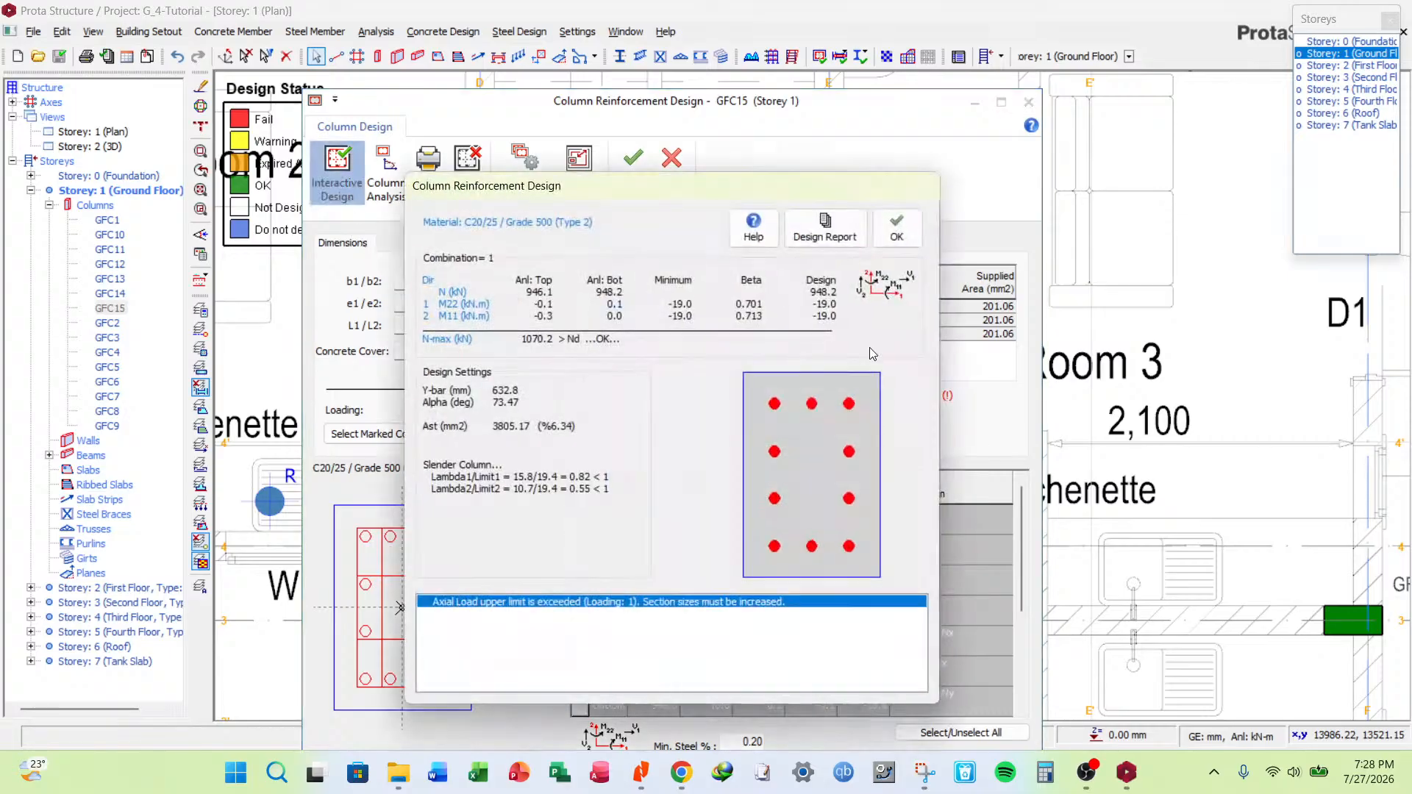
{"action": "left_click", "coordinate": [896, 228]}
Set b2 to 400 mm for column GFC15, update the section, run its interactive design and accept the column design.
{"action": "double_click", "coordinate": [477, 280]}
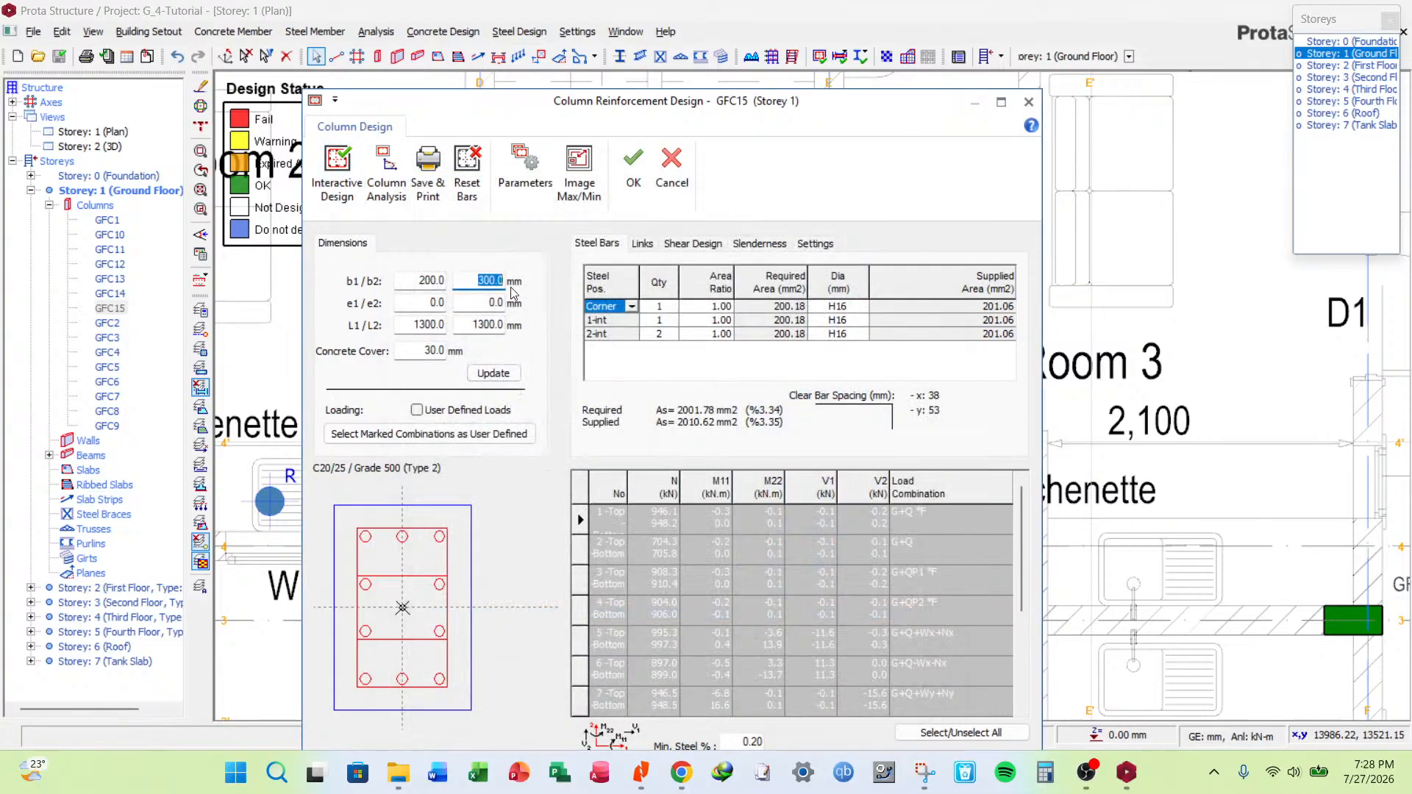
{"action": "left_click", "coordinate": [492, 373]}
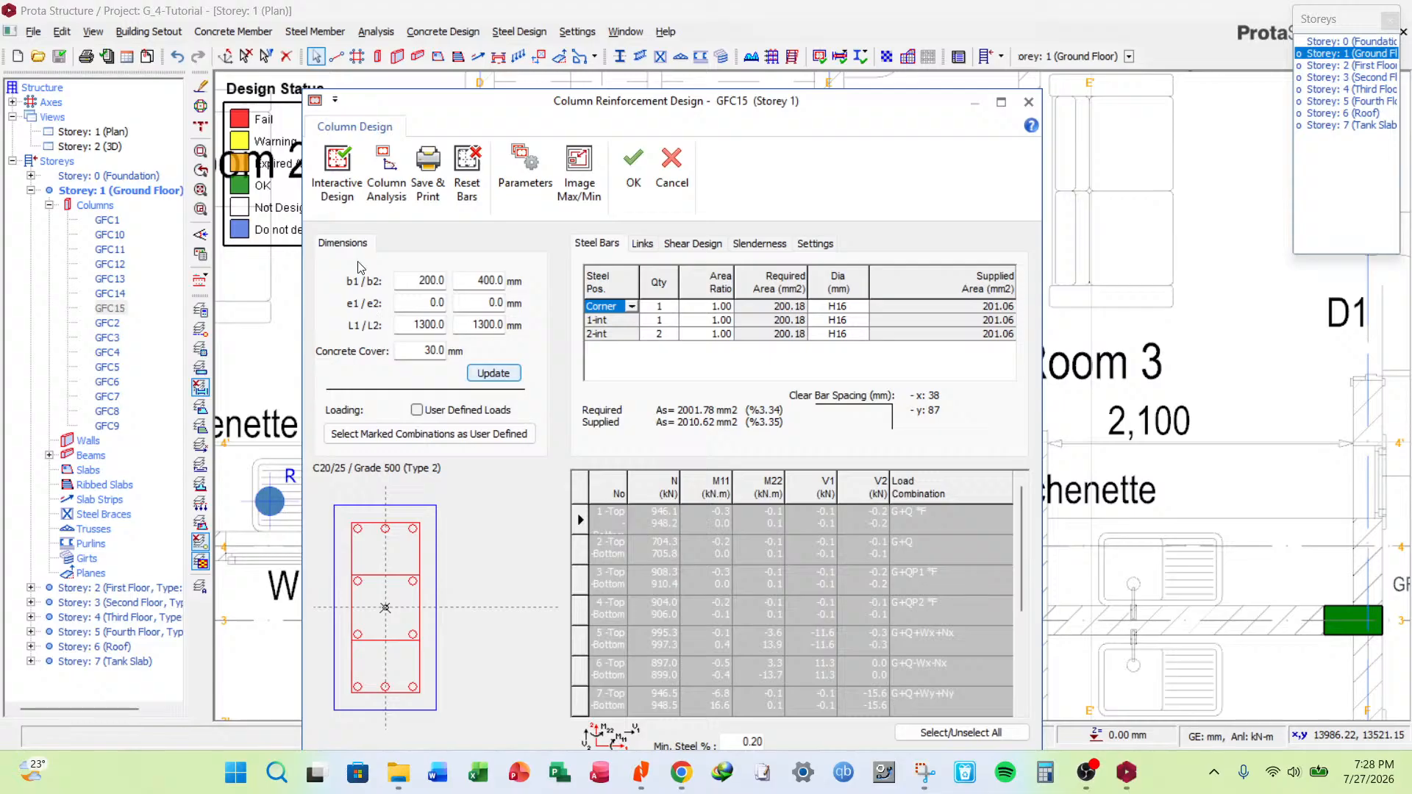
{"action": "left_click", "coordinate": [337, 170]}
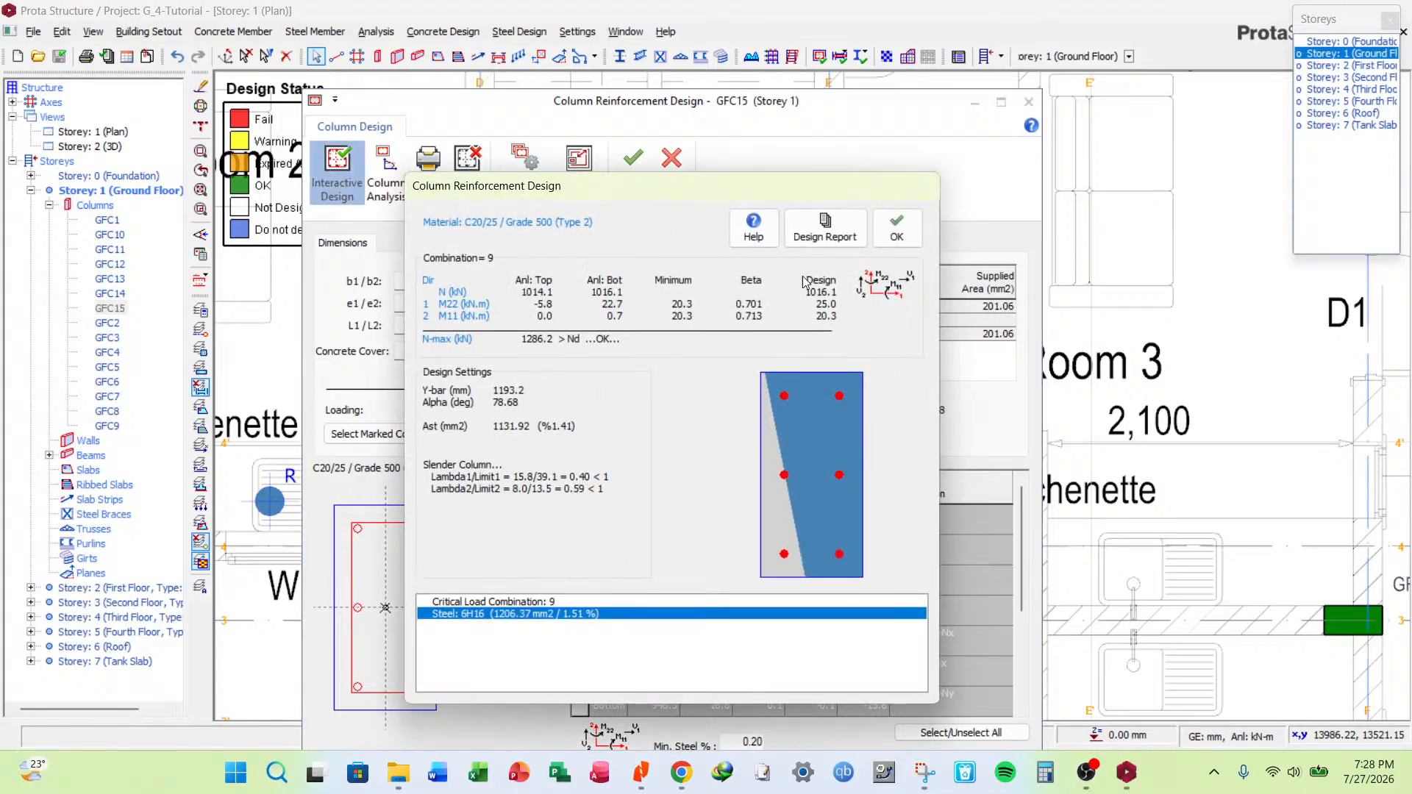
{"action": "left_click", "coordinate": [897, 228]}
{"action": "left_click", "coordinate": [632, 157]}
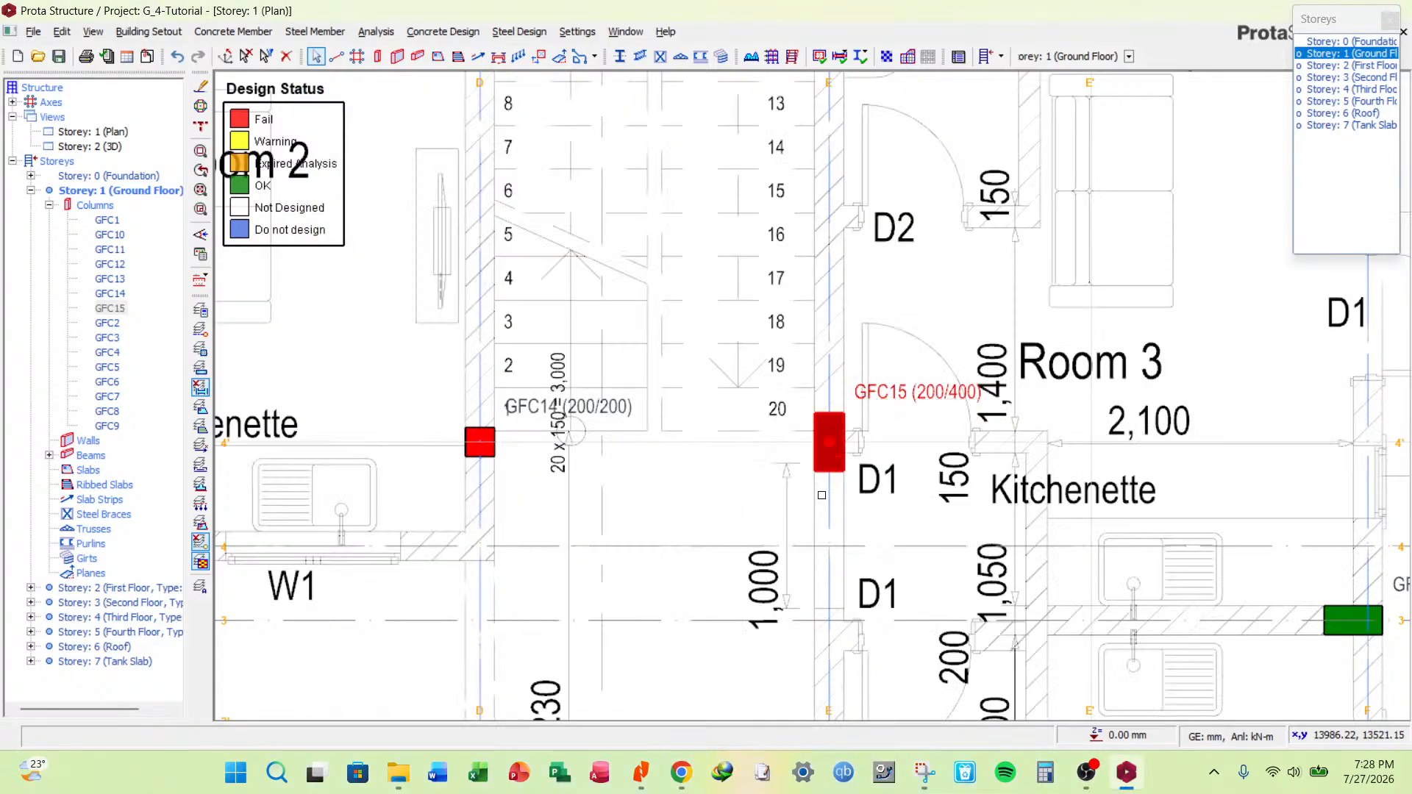
Reopen the column section design for GFC15 beside the staircase and dismiss the steel bar diameter warning.
{"action": "left_click", "coordinate": [877, 498]}
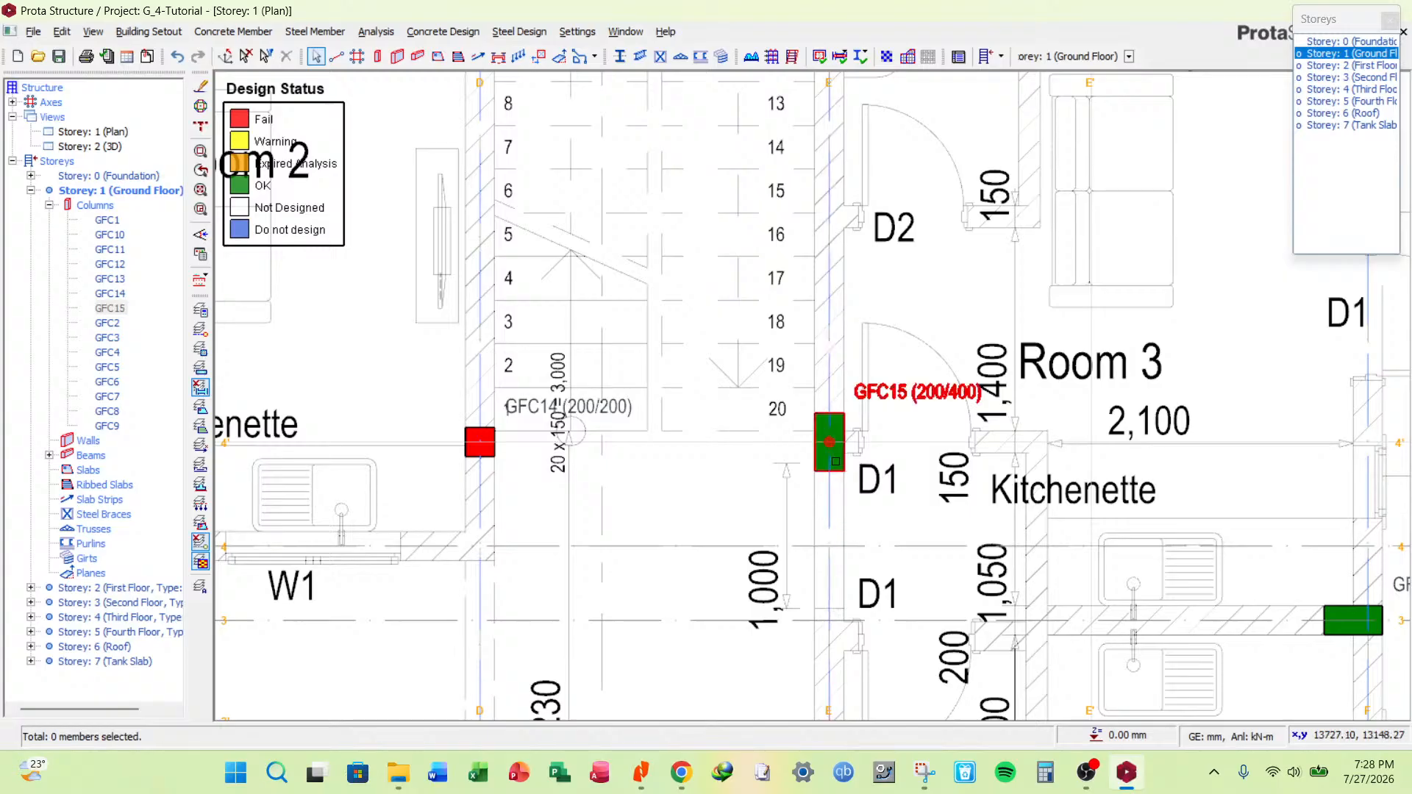
{"action": "mouse_move", "coordinate": [841, 453]}
{"action": "left_click", "coordinate": [845, 461]}
{"action": "left_click", "coordinate": [757, 451]}
{"action": "left_click", "coordinate": [844, 459]}
{"action": "right_click", "coordinate": [844, 458]}
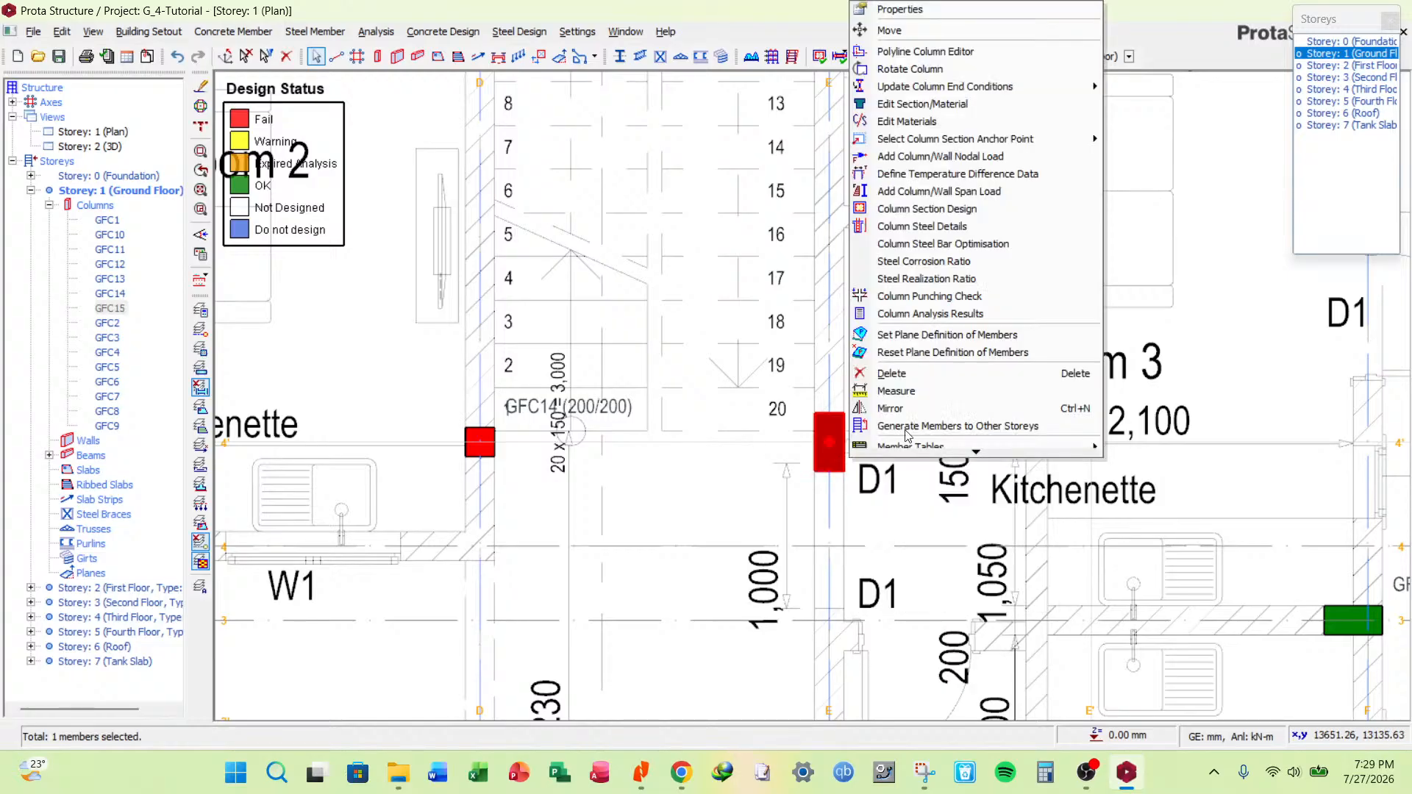
{"action": "left_click", "coordinate": [845, 484]}
{"action": "left_click", "coordinate": [846, 458]}
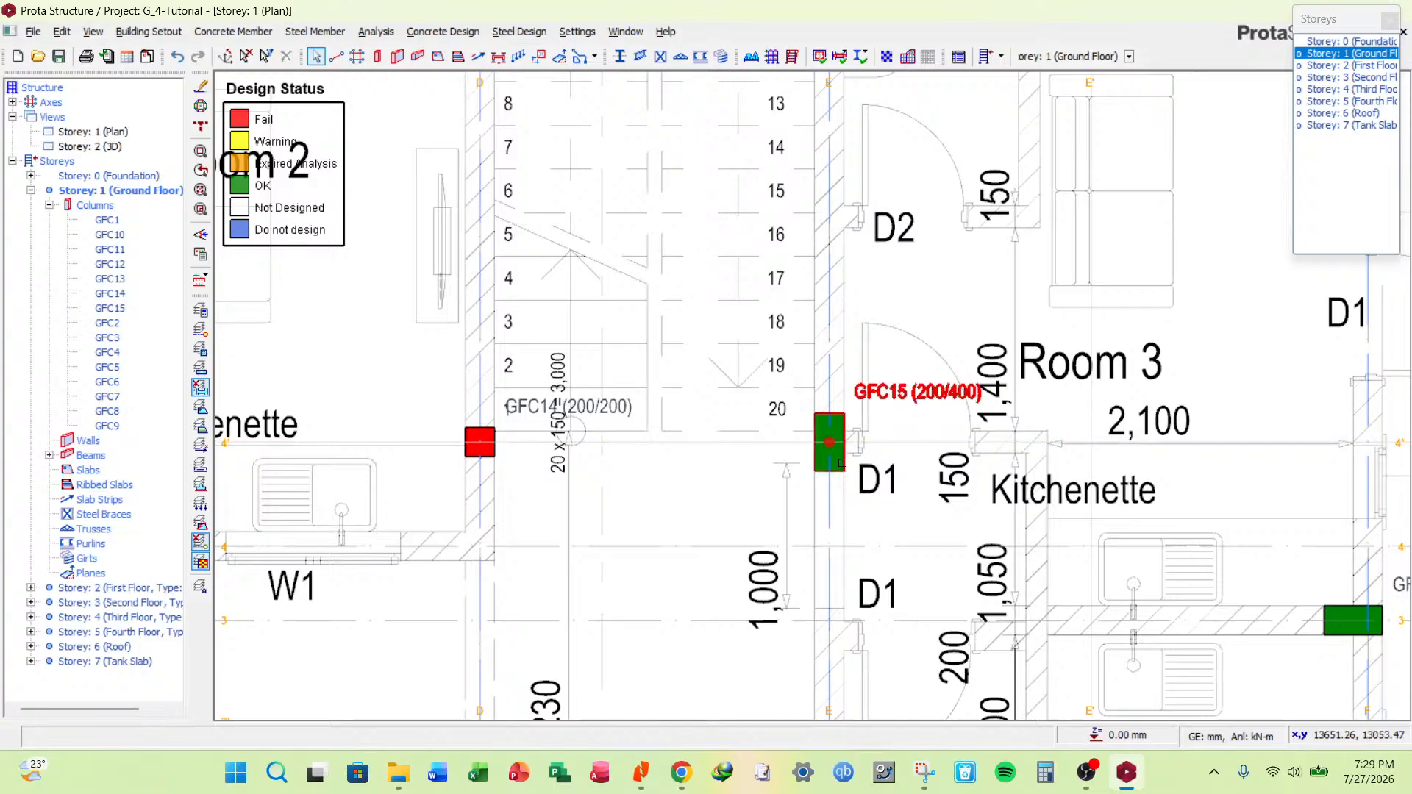
{"action": "left_click", "coordinate": [848, 458]}
{"action": "right_click", "coordinate": [848, 458]}
{"action": "left_click", "coordinate": [847, 458]}
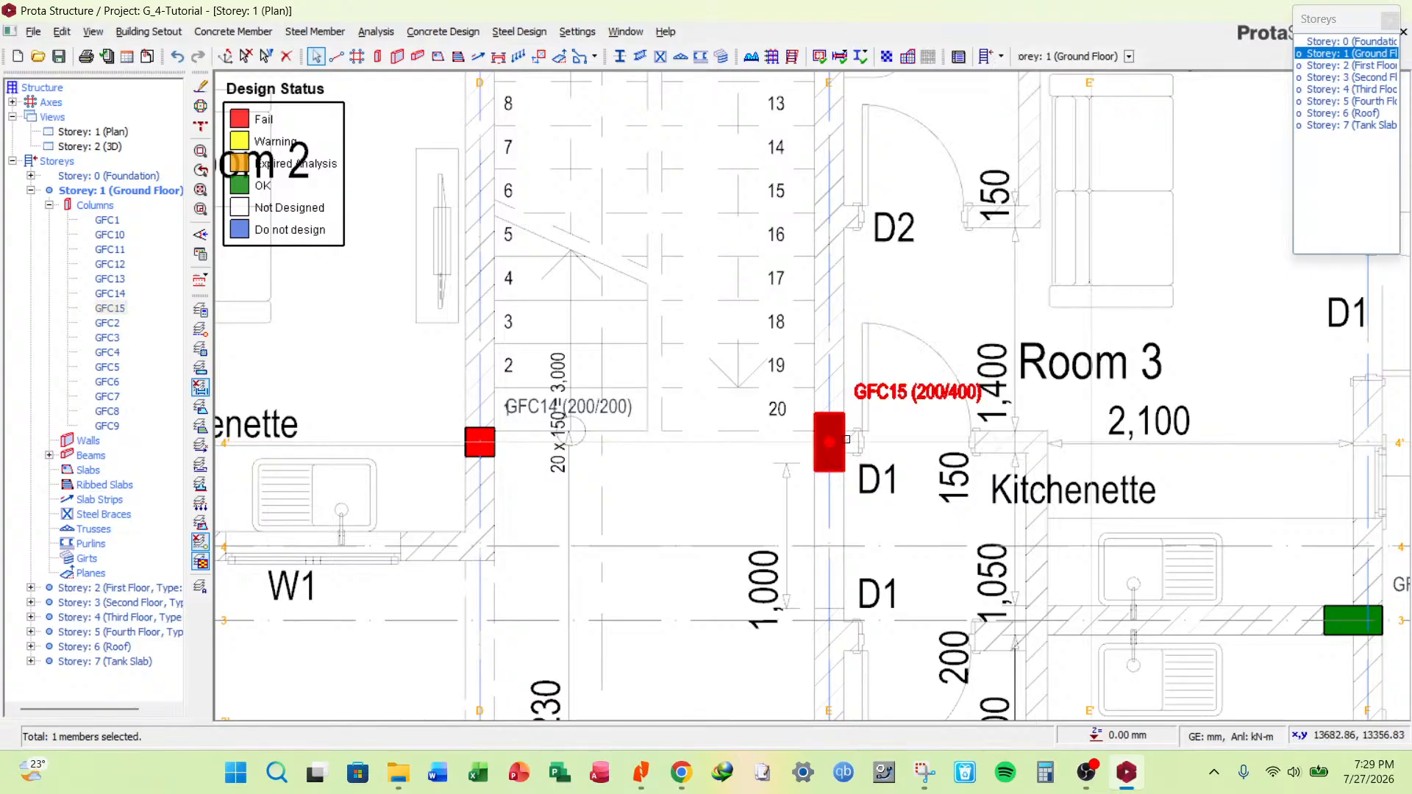
{"action": "right_click", "coordinate": [846, 438]}
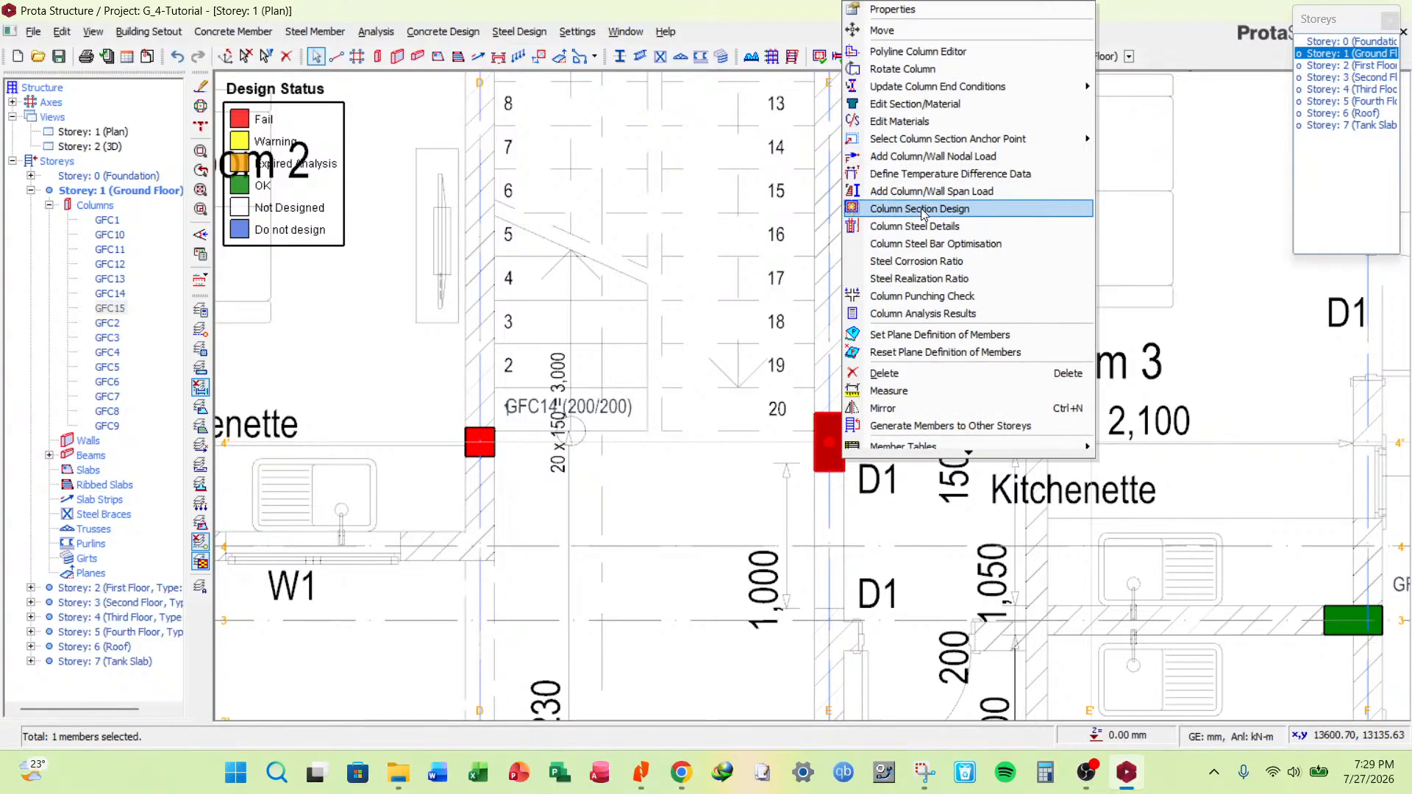
{"action": "left_click", "coordinate": [923, 210]}
{"action": "left_click", "coordinate": [843, 451]}
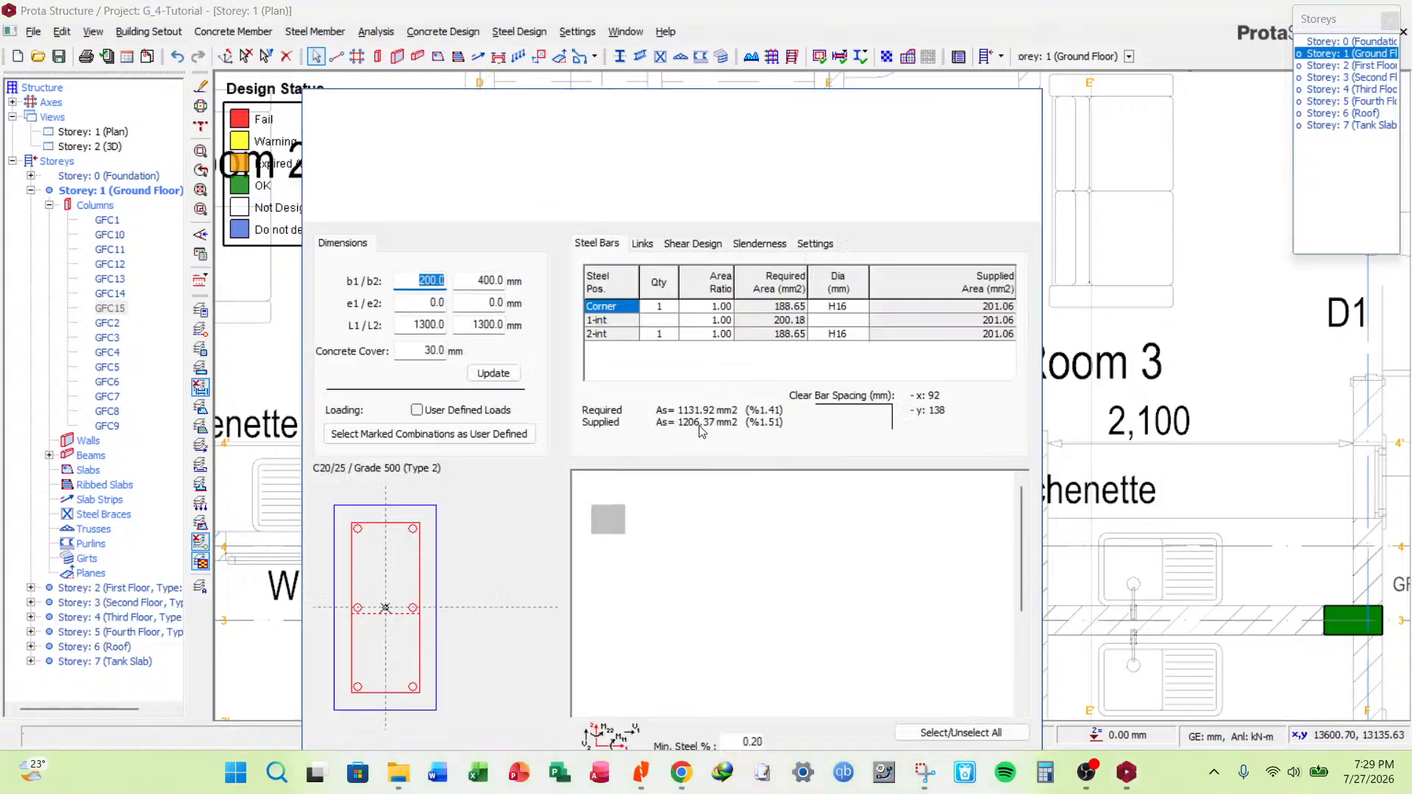
Set e2 to 100 mm for column GFC15, update and rerun its interactive design, accept it and save the project.
{"action": "key", "text": "Tab"}
{"action": "key", "text": "Tab"}
{"action": "key", "text": "Tab"}
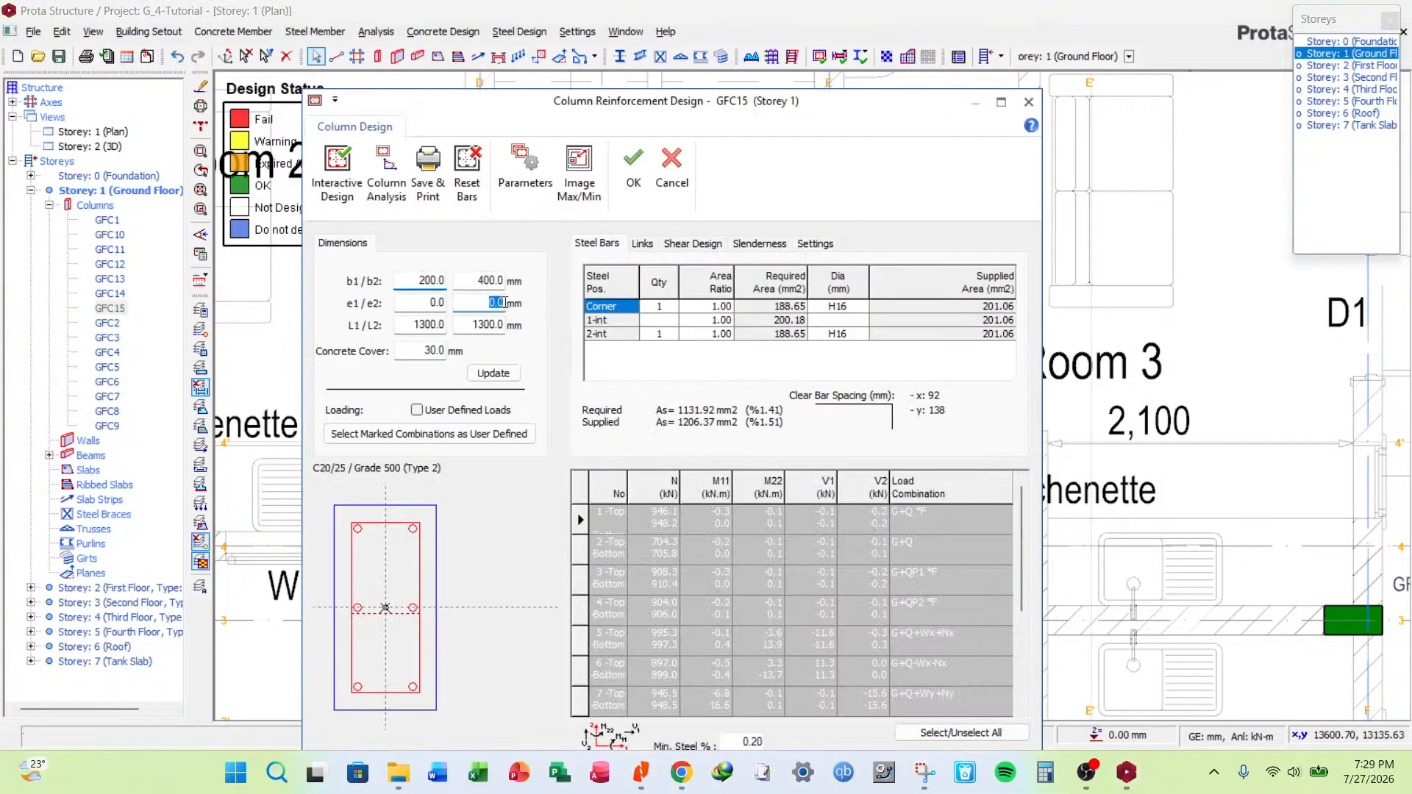
{"action": "type", "text": "1"}
{"action": "left_click", "coordinate": [498, 376]}
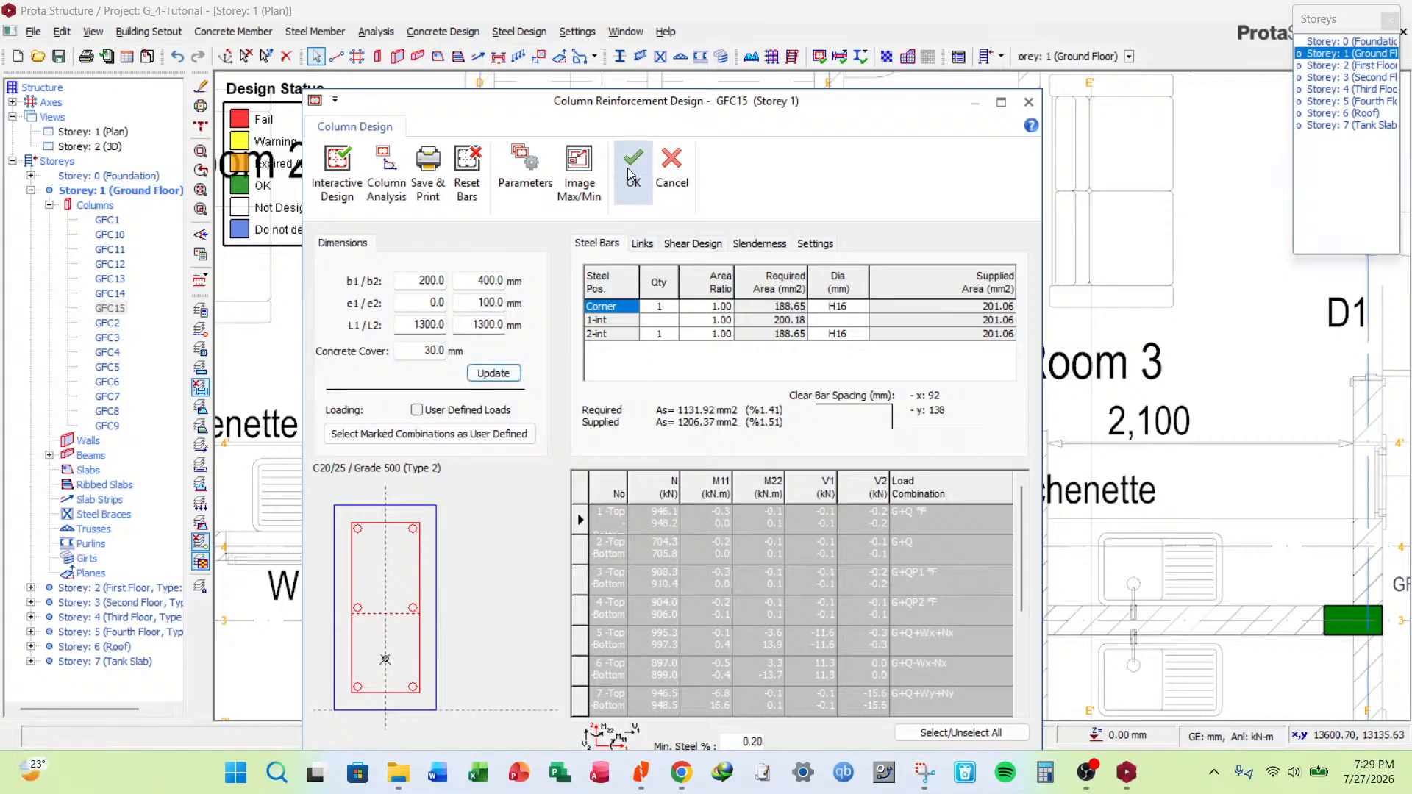
{"action": "left_click", "coordinate": [337, 171]}
{"action": "left_click", "coordinate": [896, 228]}
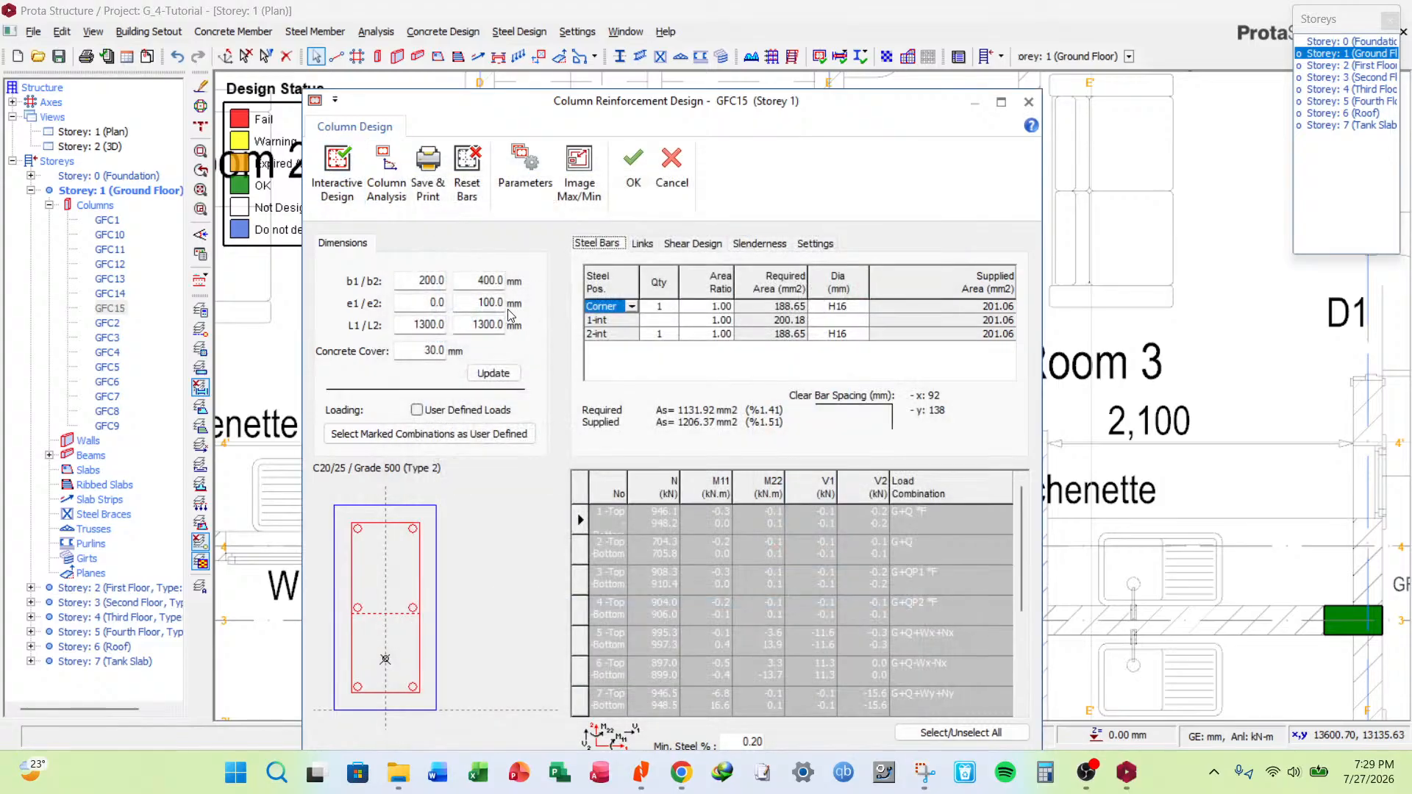
{"action": "left_click", "coordinate": [633, 177]}
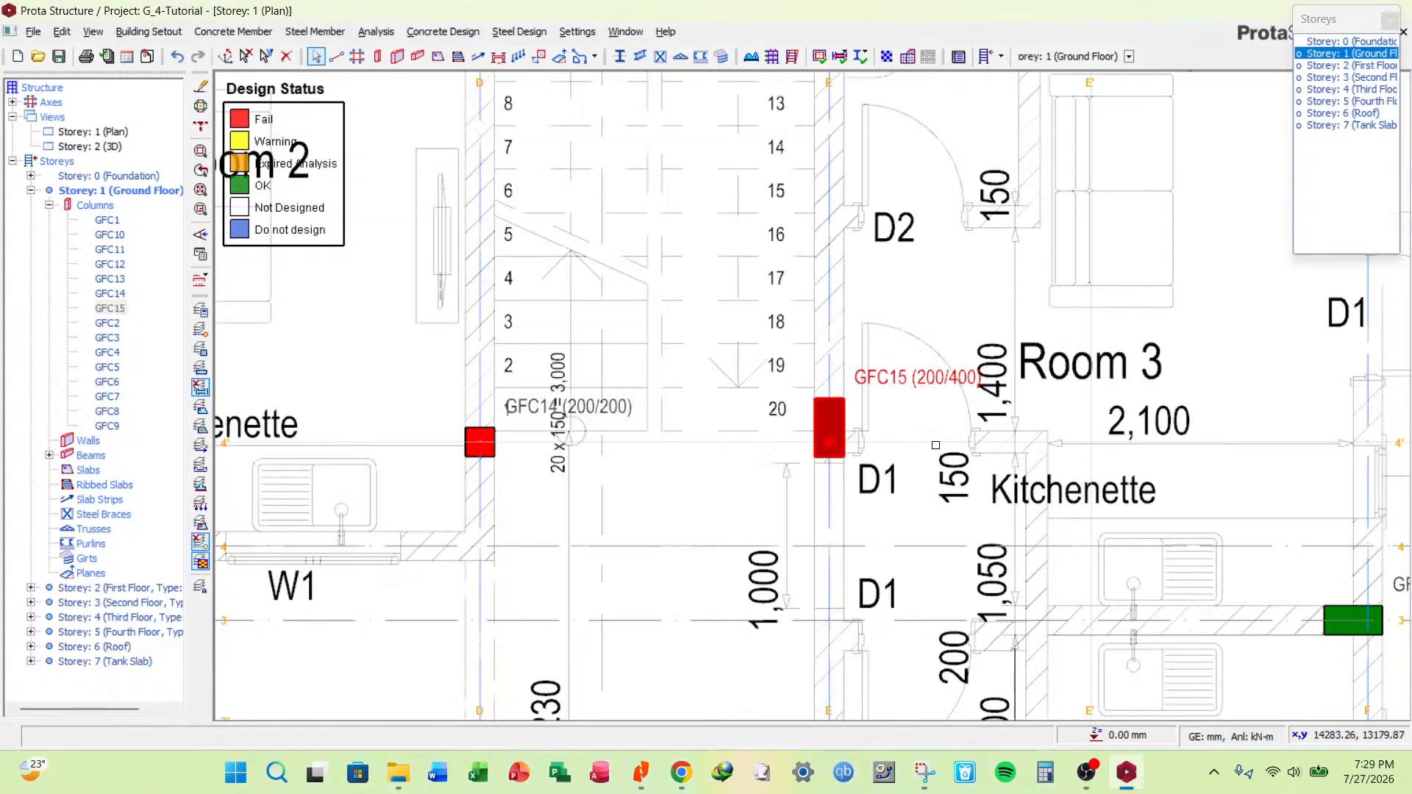
{"action": "left_click", "coordinate": [59, 55]}
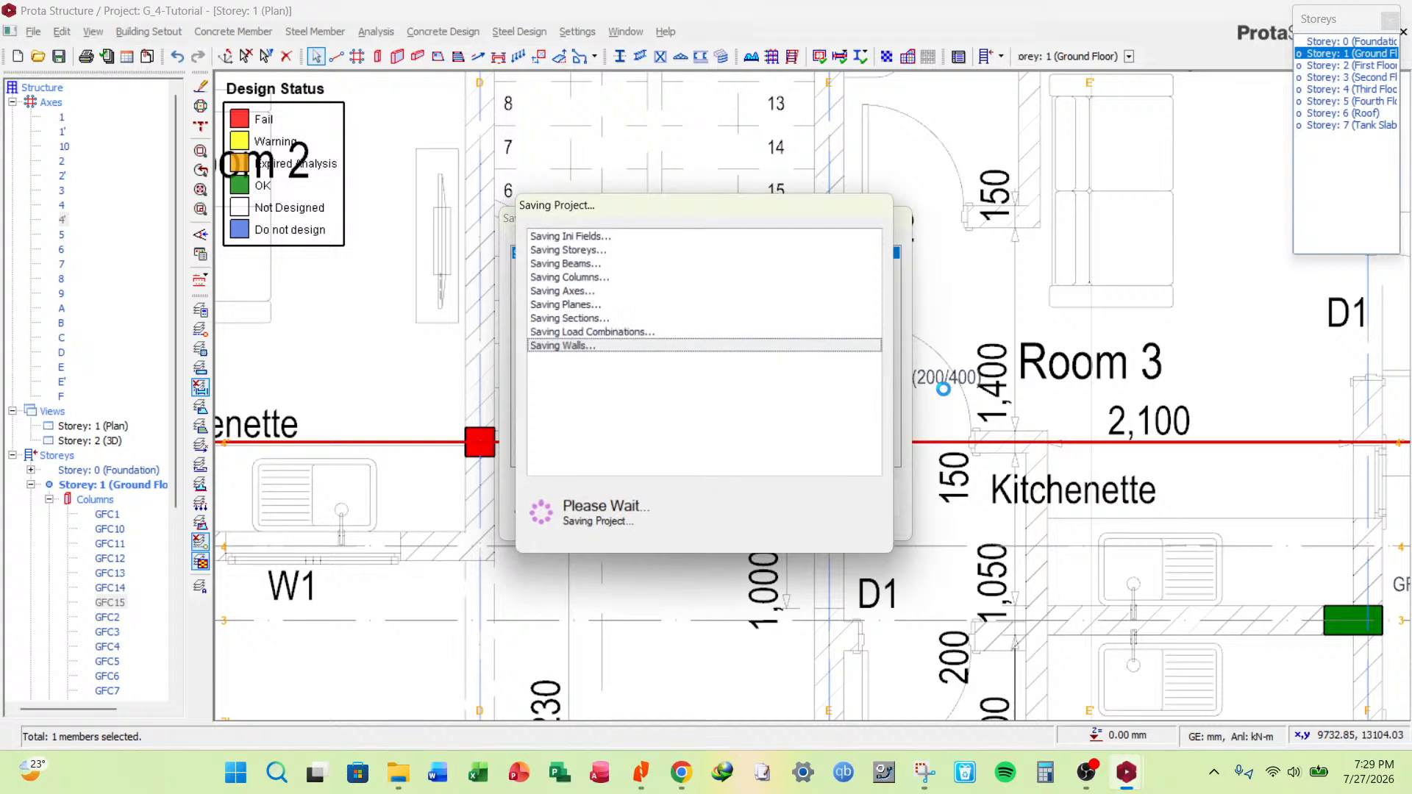
Open the column table for GFC15 and list its columns on all storeys.
{"action": "right_click", "coordinate": [900, 379]}
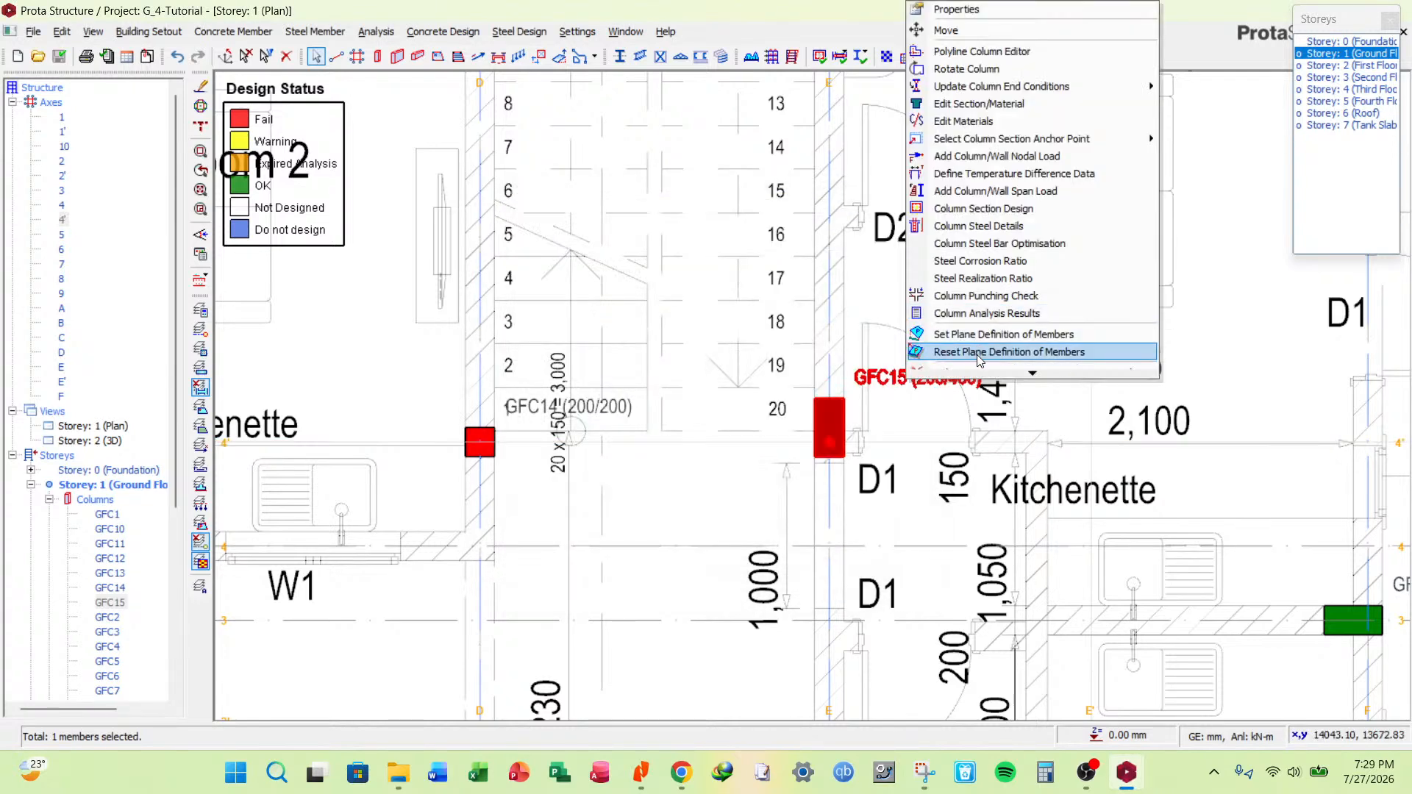
{"action": "scroll", "coordinate": [1023, 378], "scroll_direction": "down", "scroll_amount": 2}
{"action": "scroll", "coordinate": [1021, 377], "scroll_direction": "down", "scroll_amount": 4}
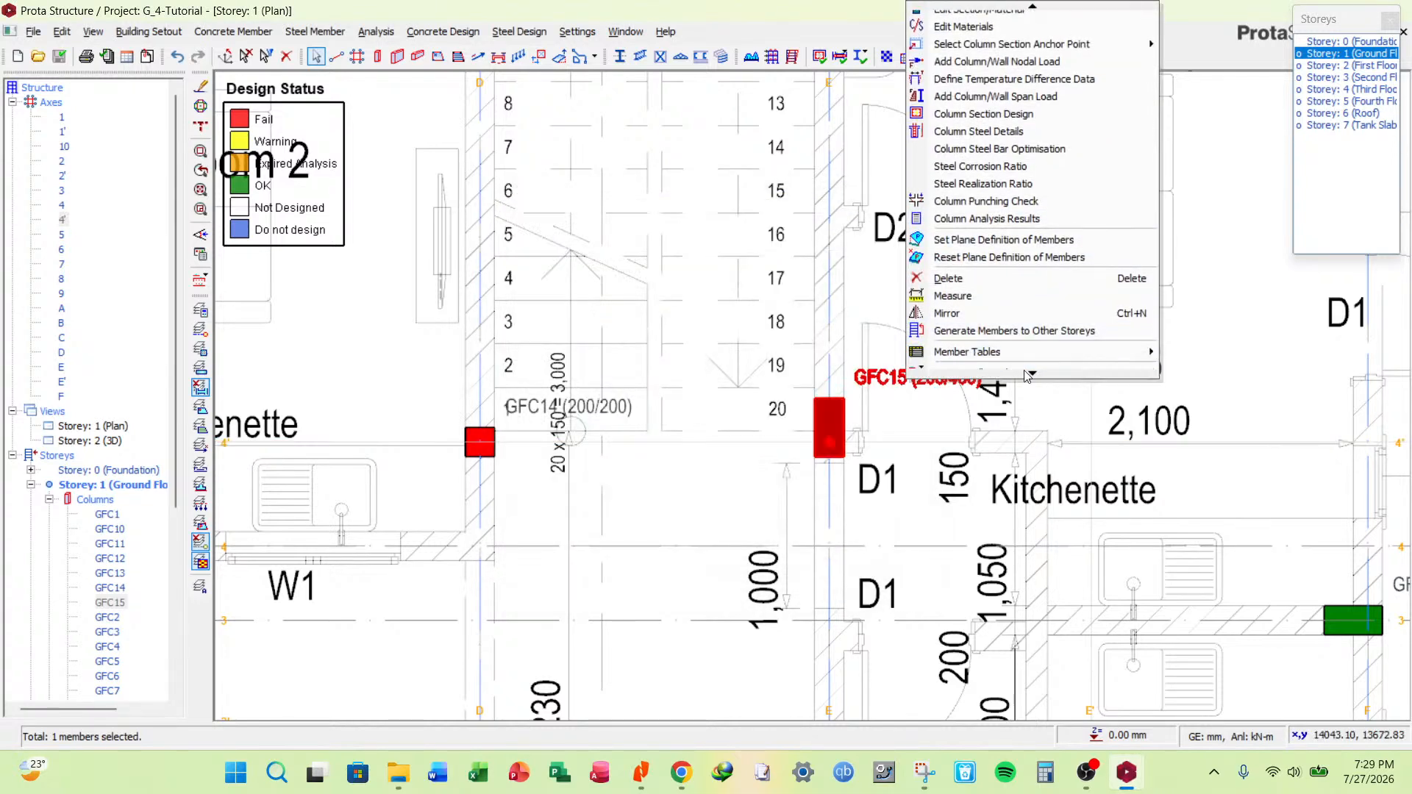
{"action": "mouse_move", "coordinate": [1019, 352]}
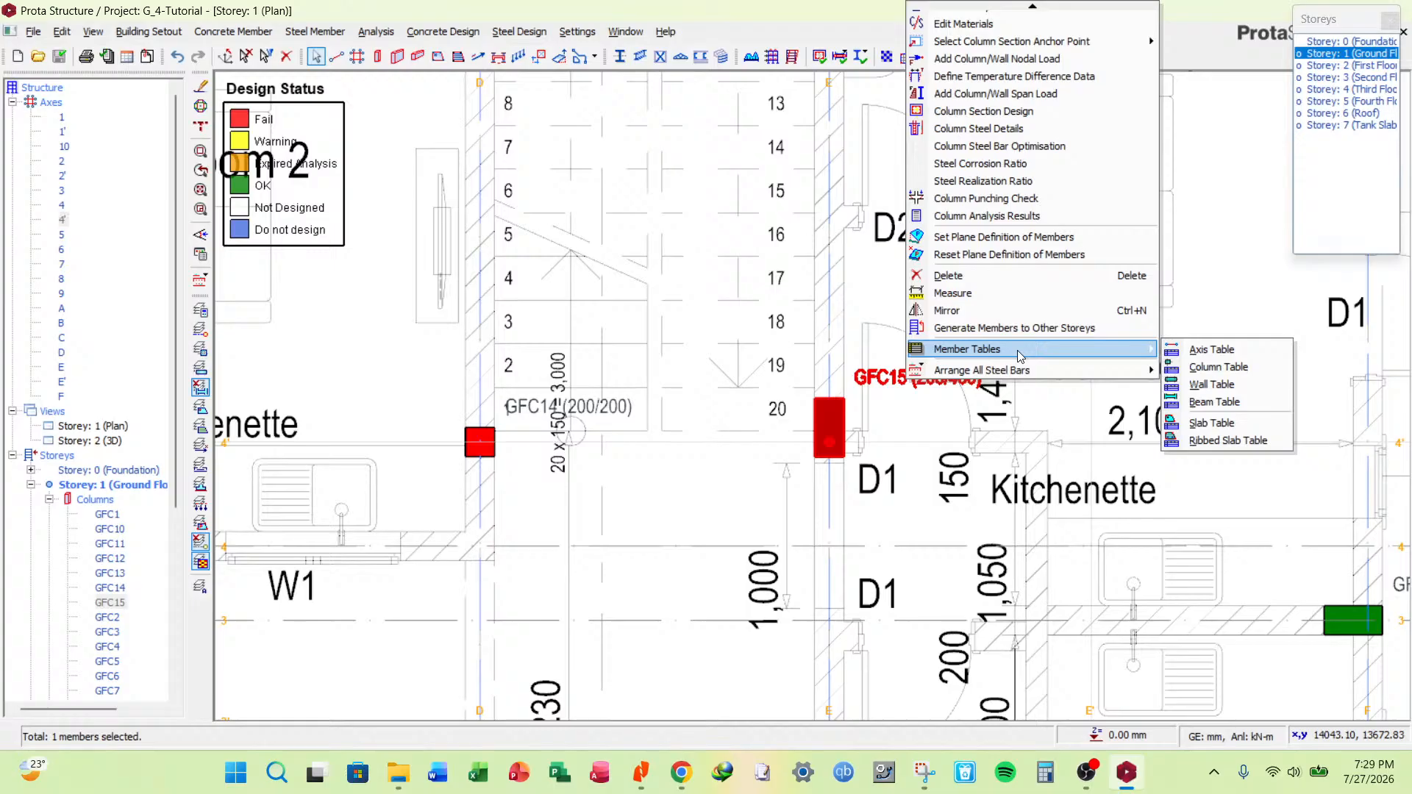
{"action": "left_click", "coordinate": [1218, 367]}
{"action": "left_click", "coordinate": [455, 445]}
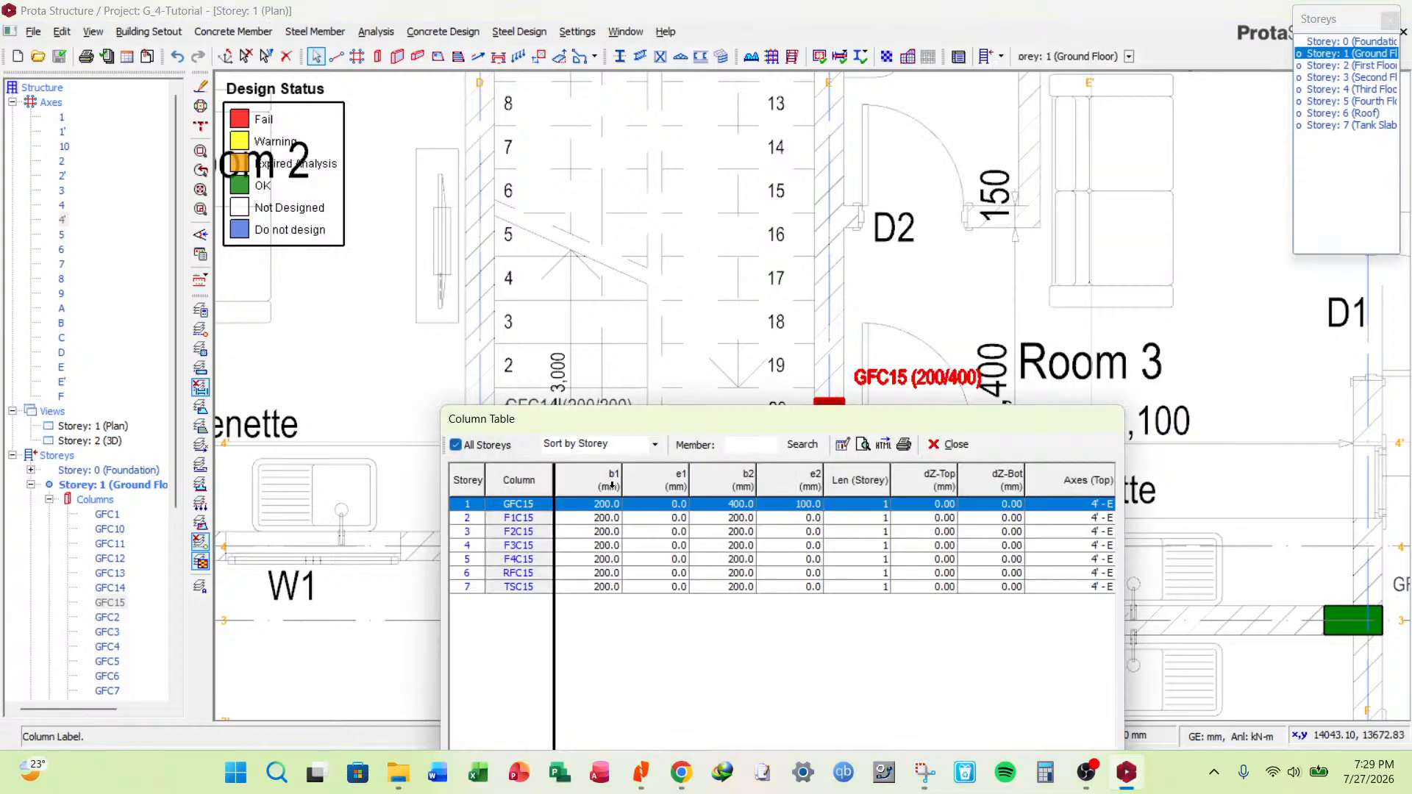
Set b2 to 400 mm for the GFC15 column line on every storey in the column table.
{"action": "left_click", "coordinate": [723, 479]}
{"action": "left_click", "coordinate": [842, 445]}
{"action": "left_click", "coordinate": [816, 627]}
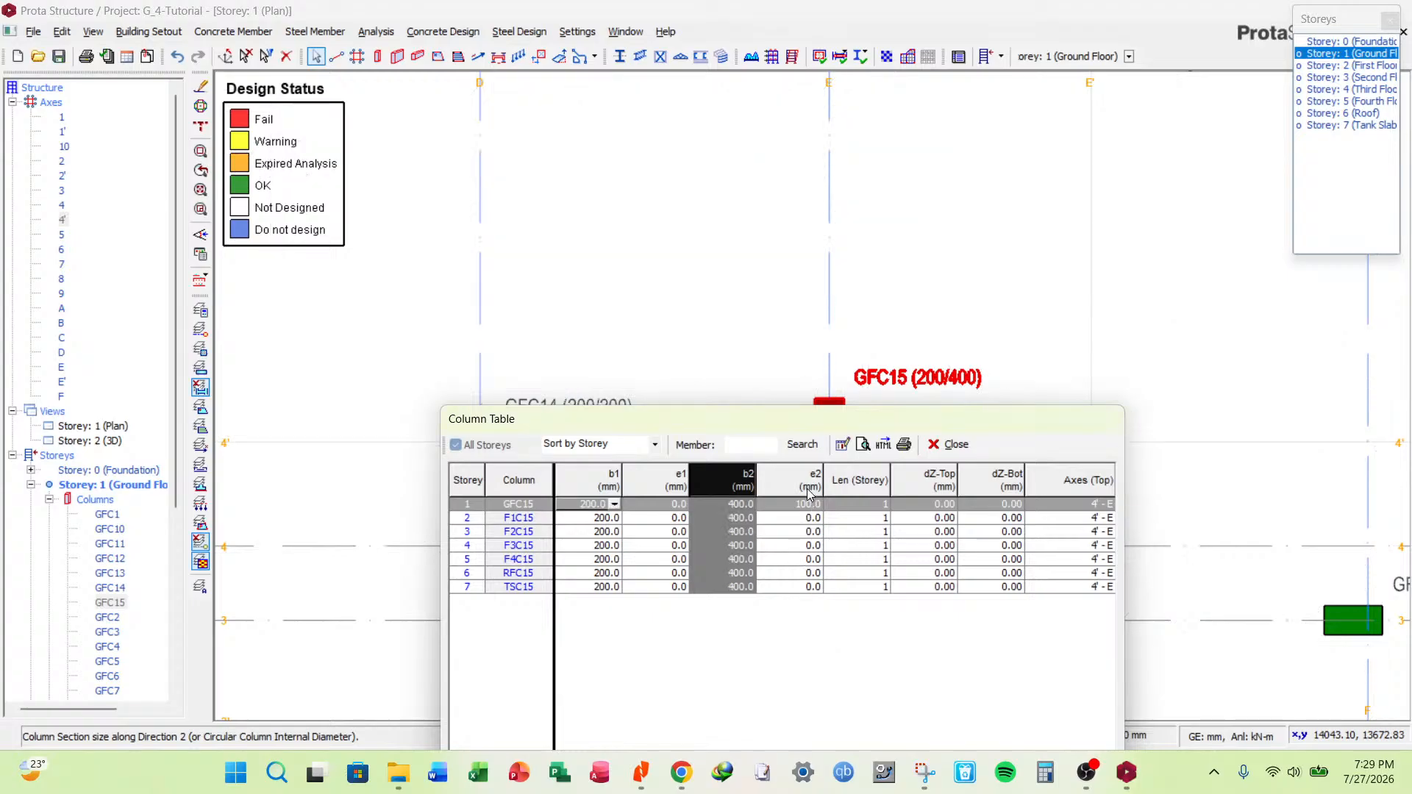
Set e2 to 100 mm for the same column line on every storey, close the table and save the project.
{"action": "left_click", "coordinate": [803, 479]}
{"action": "left_click", "coordinate": [843, 444]}
{"action": "left_click", "coordinate": [811, 624]}
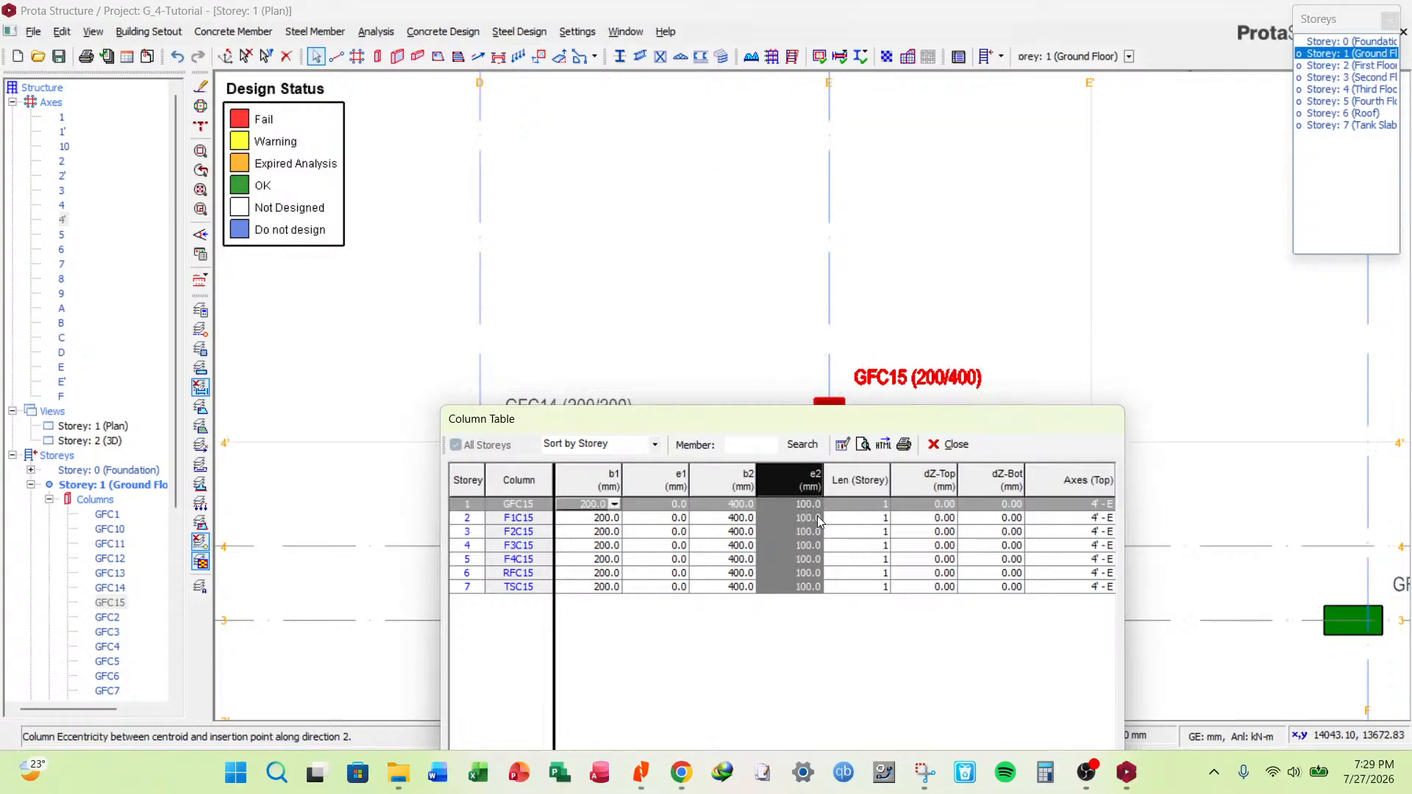
{"action": "left_click", "coordinate": [951, 444]}
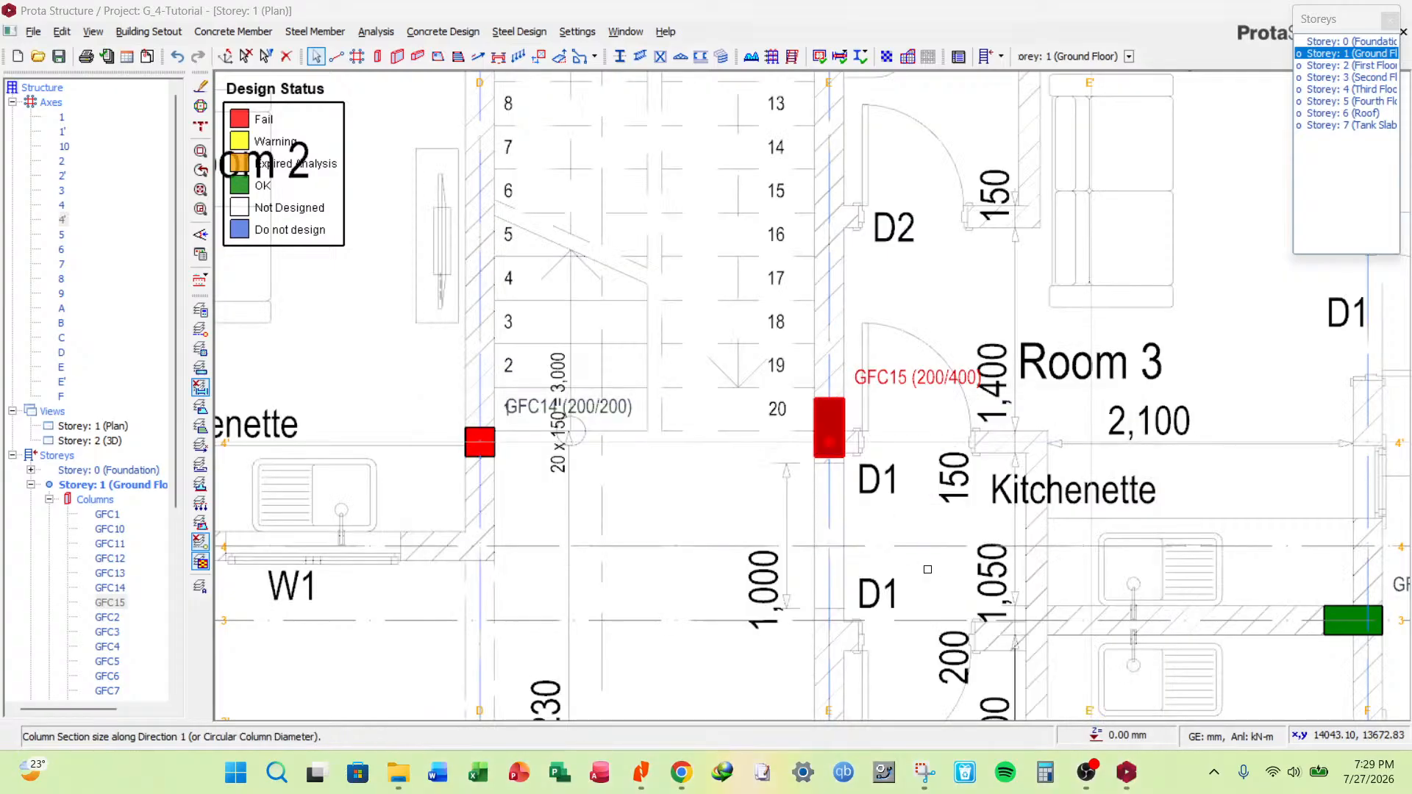
{"action": "left_click", "coordinate": [58, 56]}
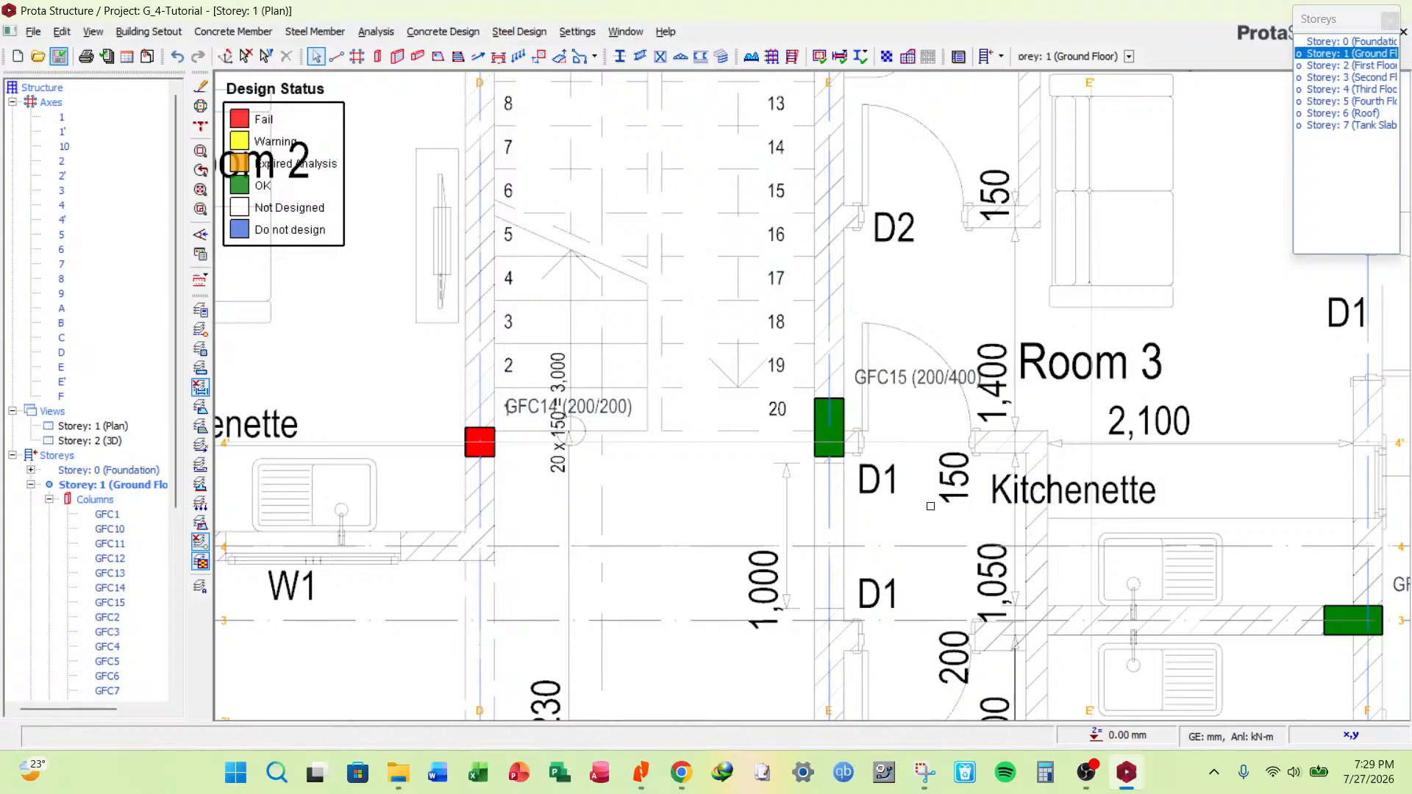
Open the column section design for GFC14 at axes D and 4' by the staircase and dismiss the warning.
{"action": "scroll", "coordinate": [956, 386], "scroll_direction": "down", "scroll_amount": 3}
{"action": "scroll", "coordinate": [922, 603], "scroll_direction": "down", "scroll_amount": 2}
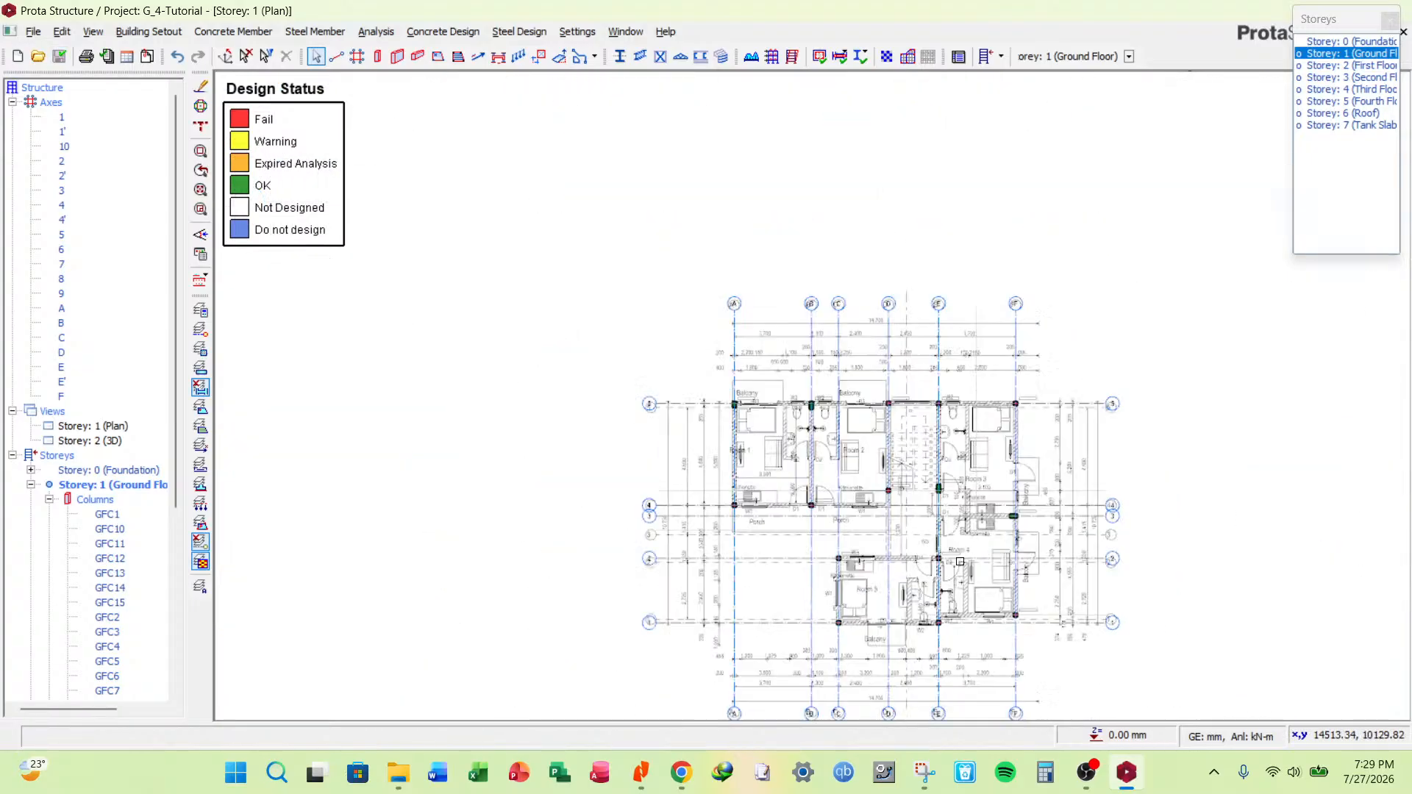
{"action": "scroll", "coordinate": [843, 343], "scroll_direction": "up", "scroll_amount": 5}
{"action": "scroll", "coordinate": [843, 343], "scroll_direction": "up", "scroll_amount": 3}
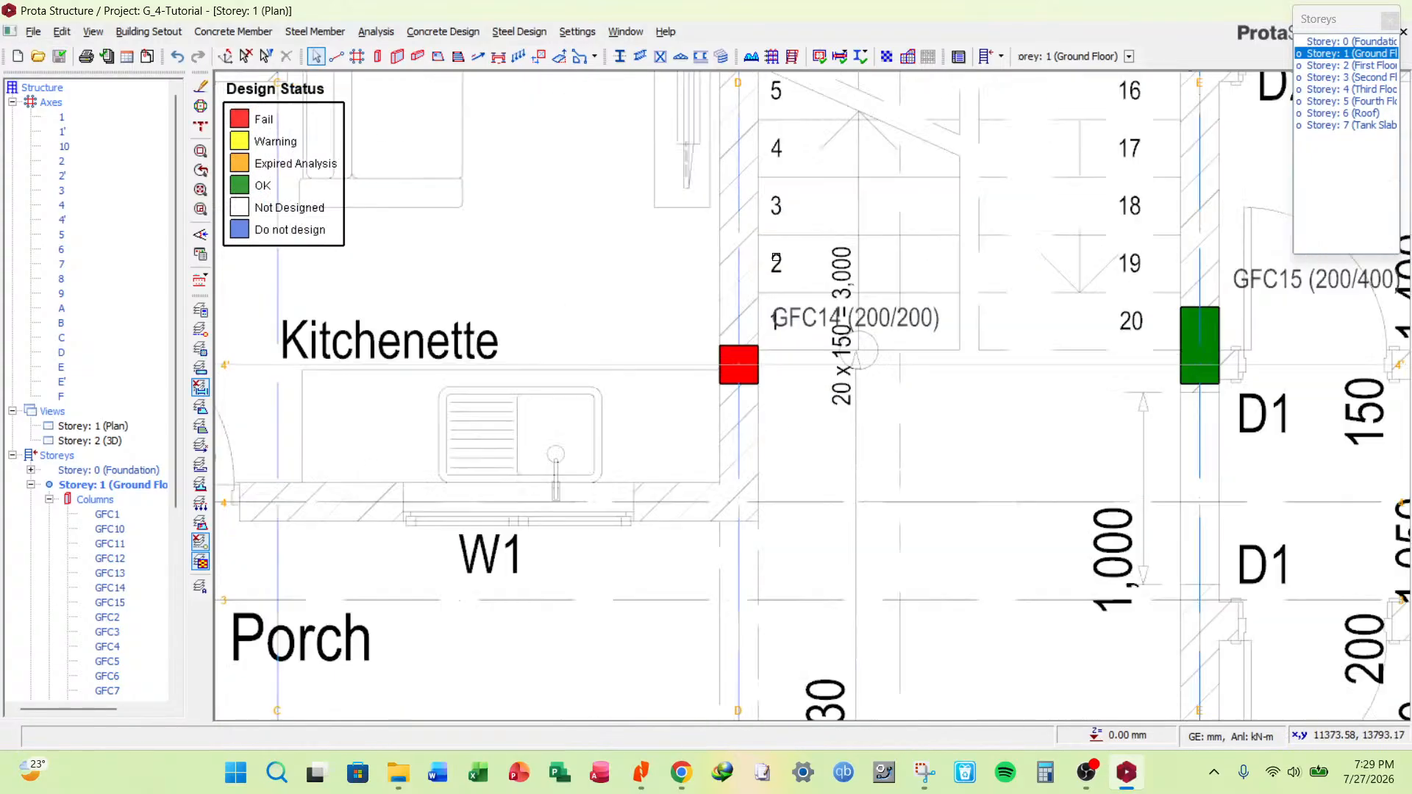
{"action": "scroll", "coordinate": [810, 423], "scroll_direction": "down", "scroll_amount": 3}
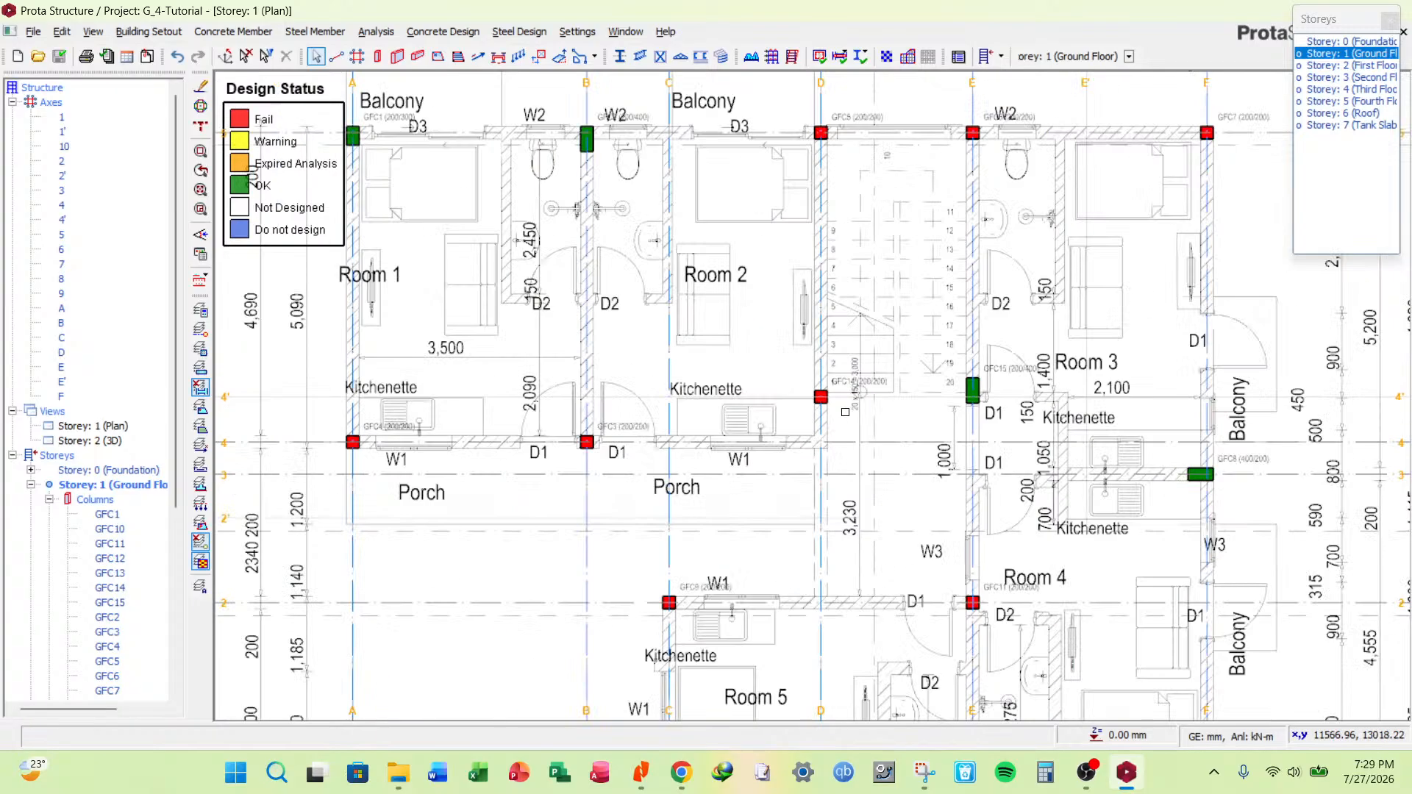
{"action": "scroll", "coordinate": [824, 416], "scroll_direction": "up", "scroll_amount": 3}
{"action": "scroll", "coordinate": [844, 410], "scroll_direction": "down", "scroll_amount": 3}
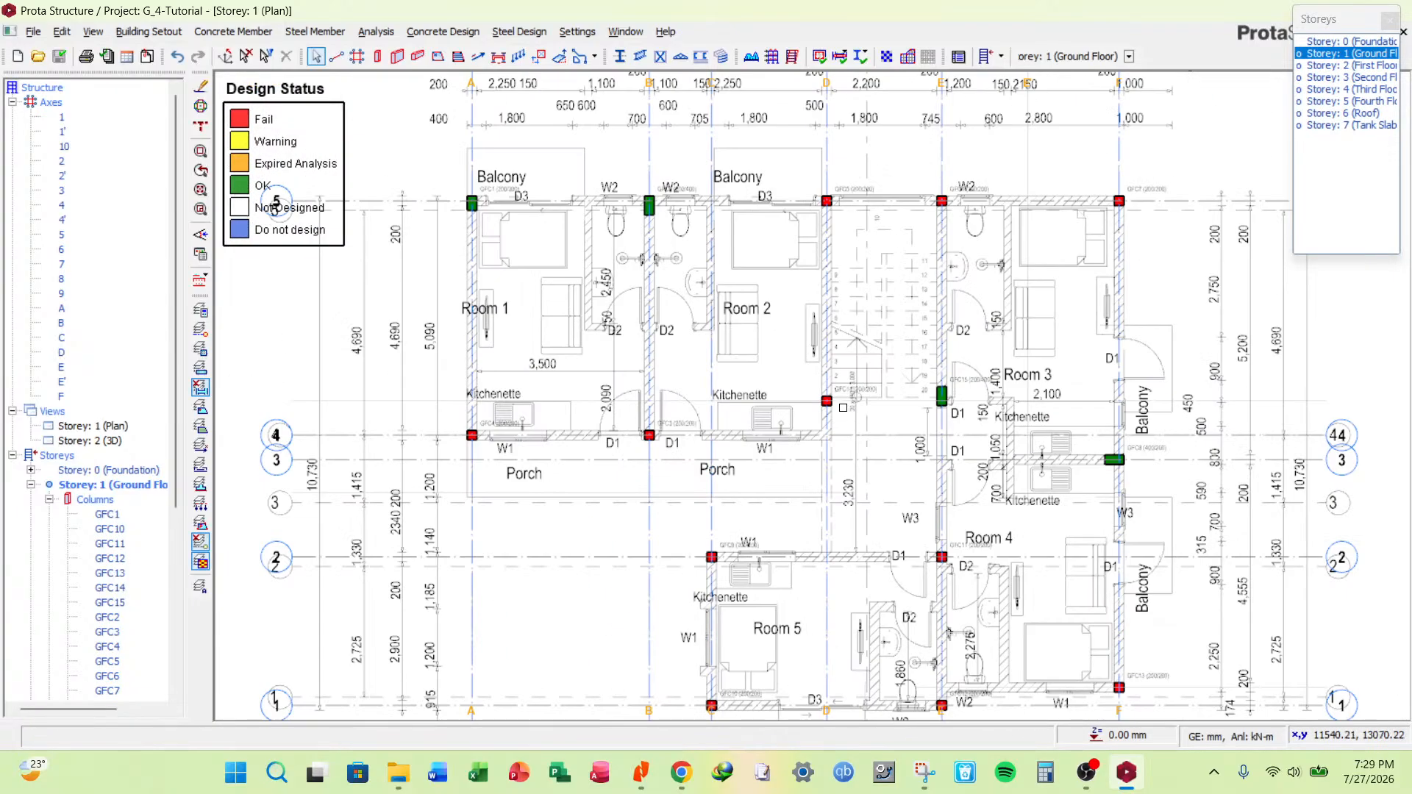
{"action": "scroll", "coordinate": [844, 410], "scroll_direction": "up", "scroll_amount": 1}
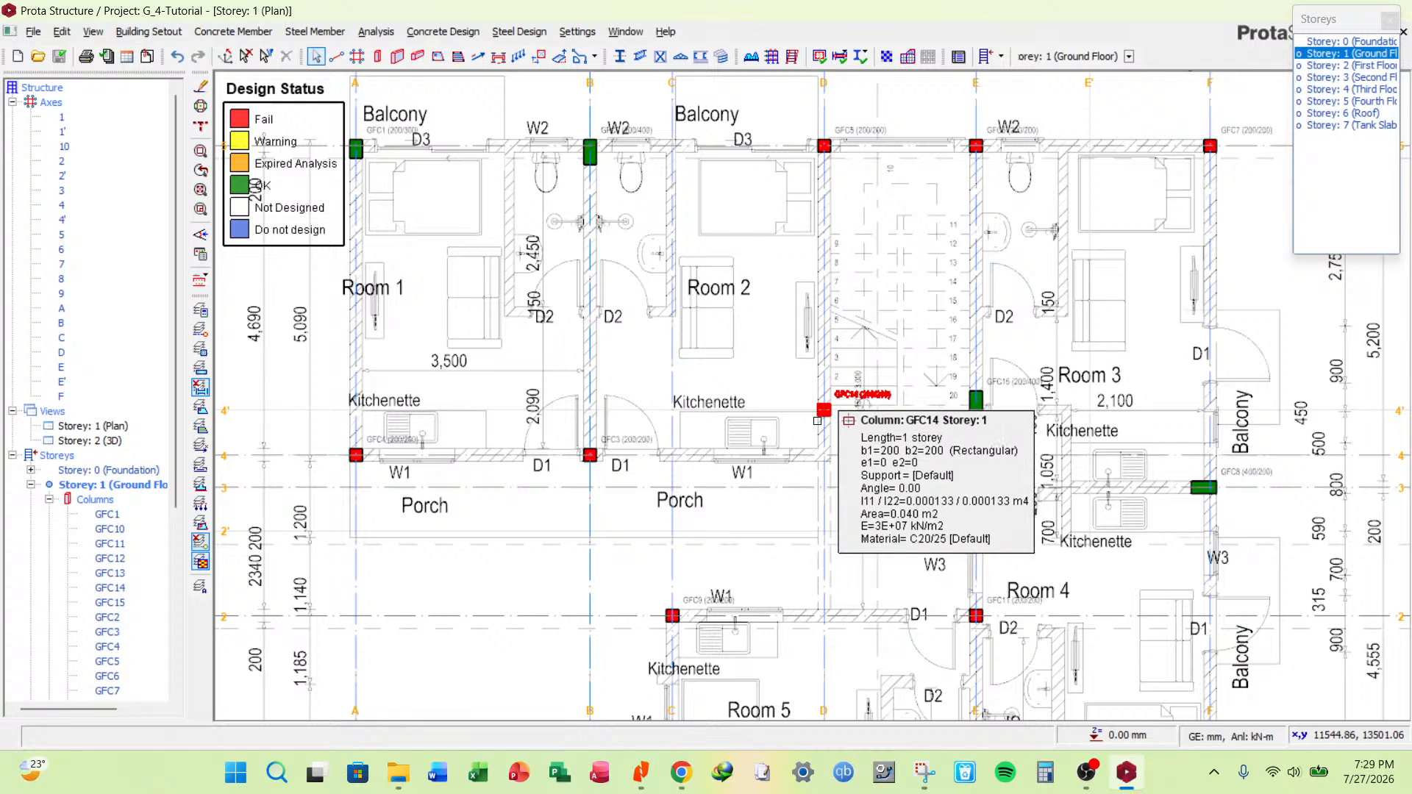
{"action": "left_click", "coordinate": [847, 390]}
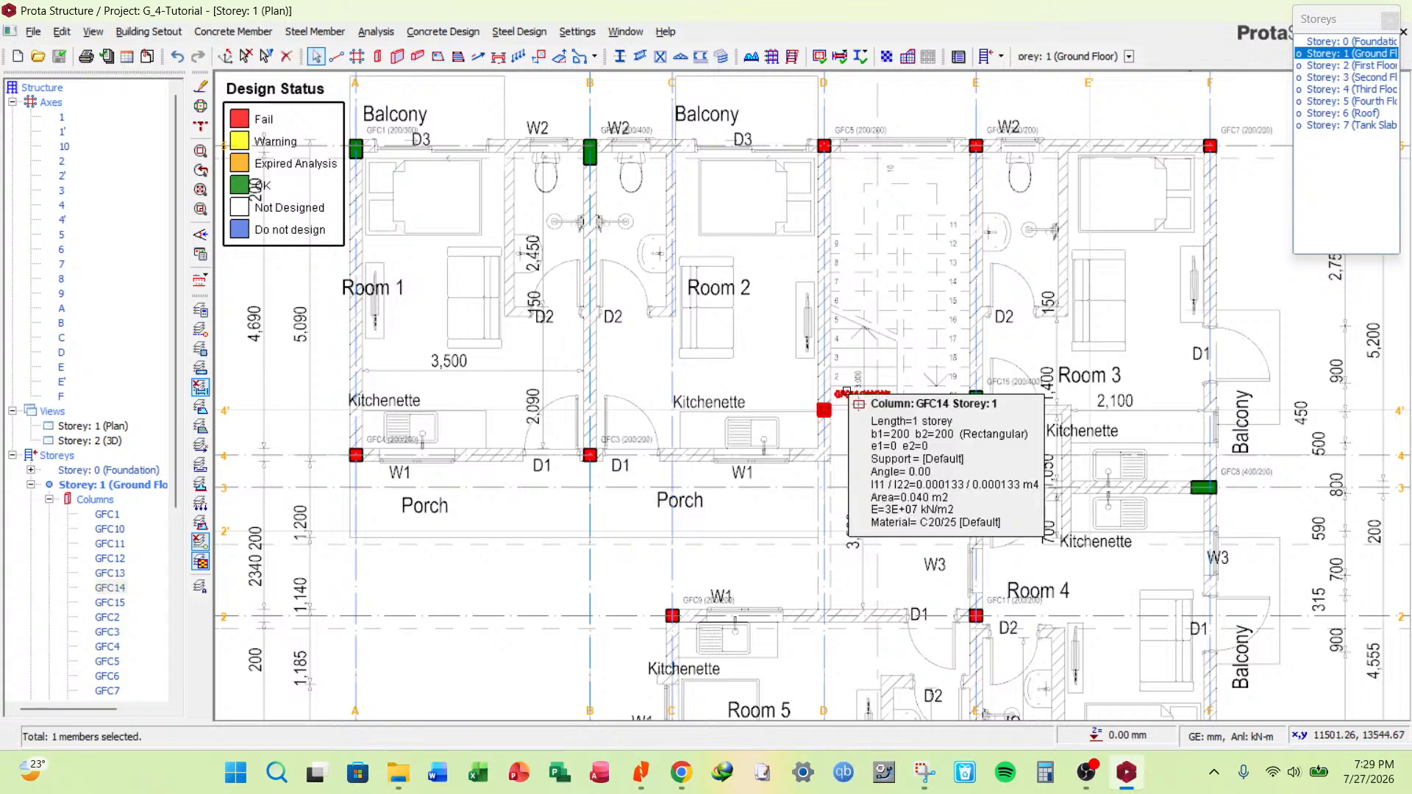
{"action": "right_click", "coordinate": [848, 391]}
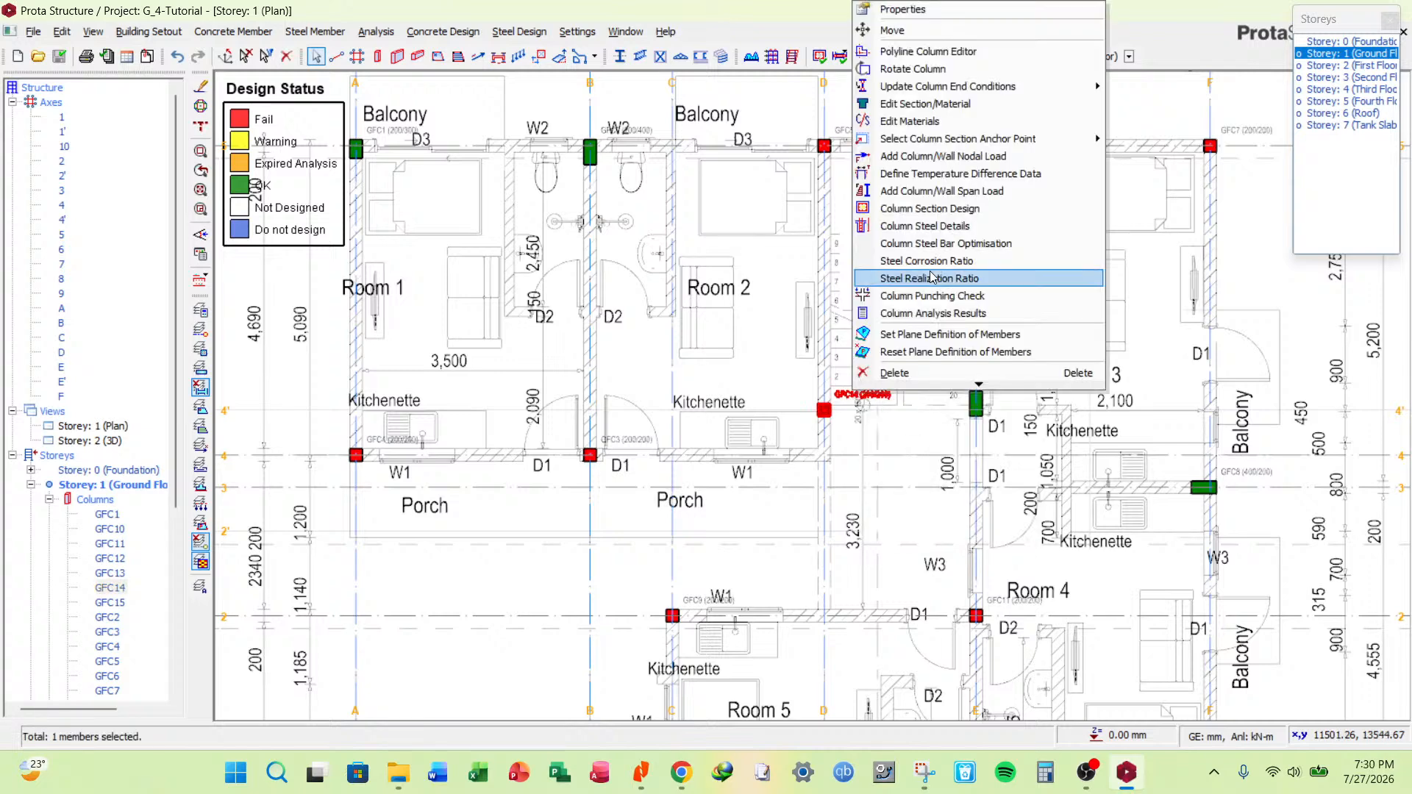
{"action": "left_click", "coordinate": [949, 209]}
{"action": "left_click", "coordinate": [842, 450]}
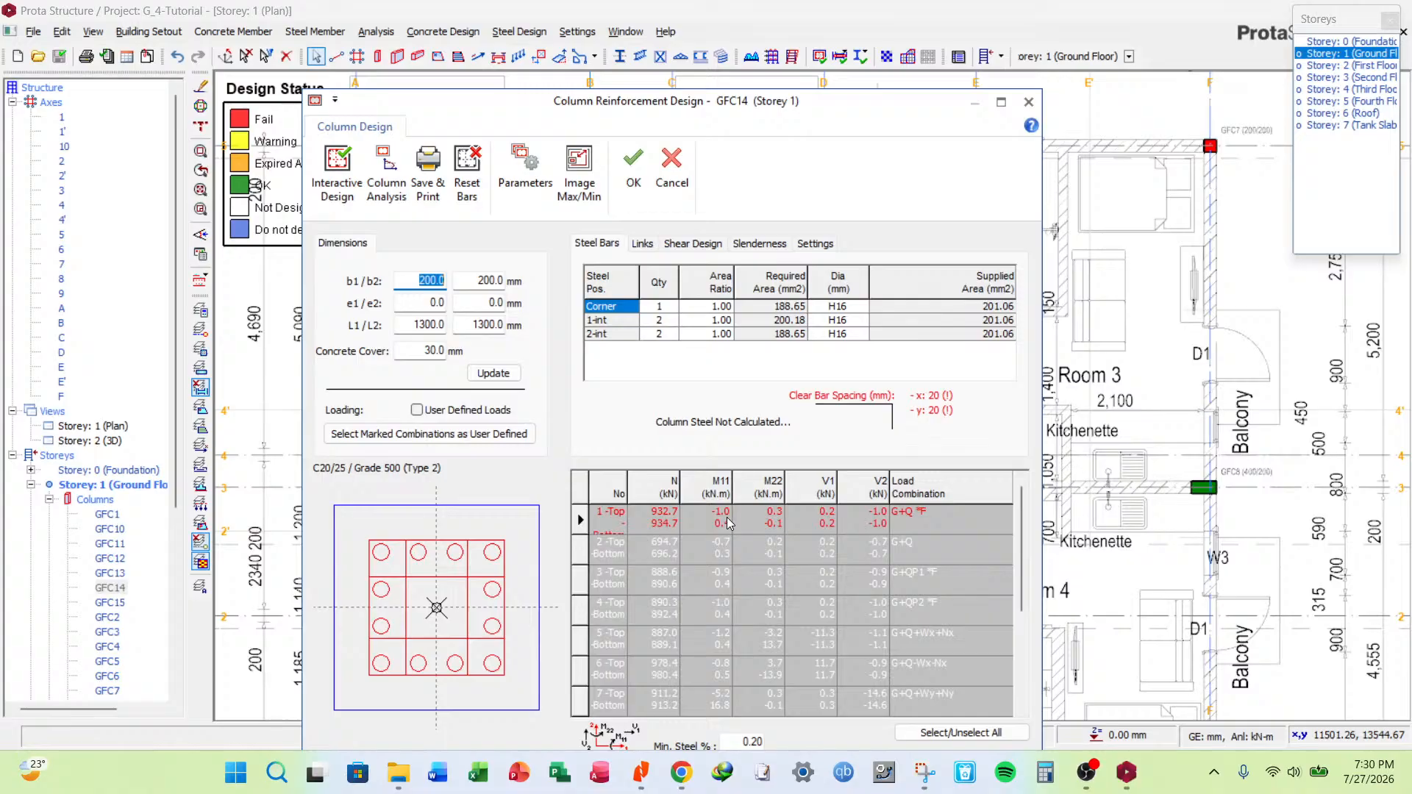
Set b2 to 300 mm for column GFC14, update the section and run its interactive design.
{"action": "left_click", "coordinate": [478, 280]}
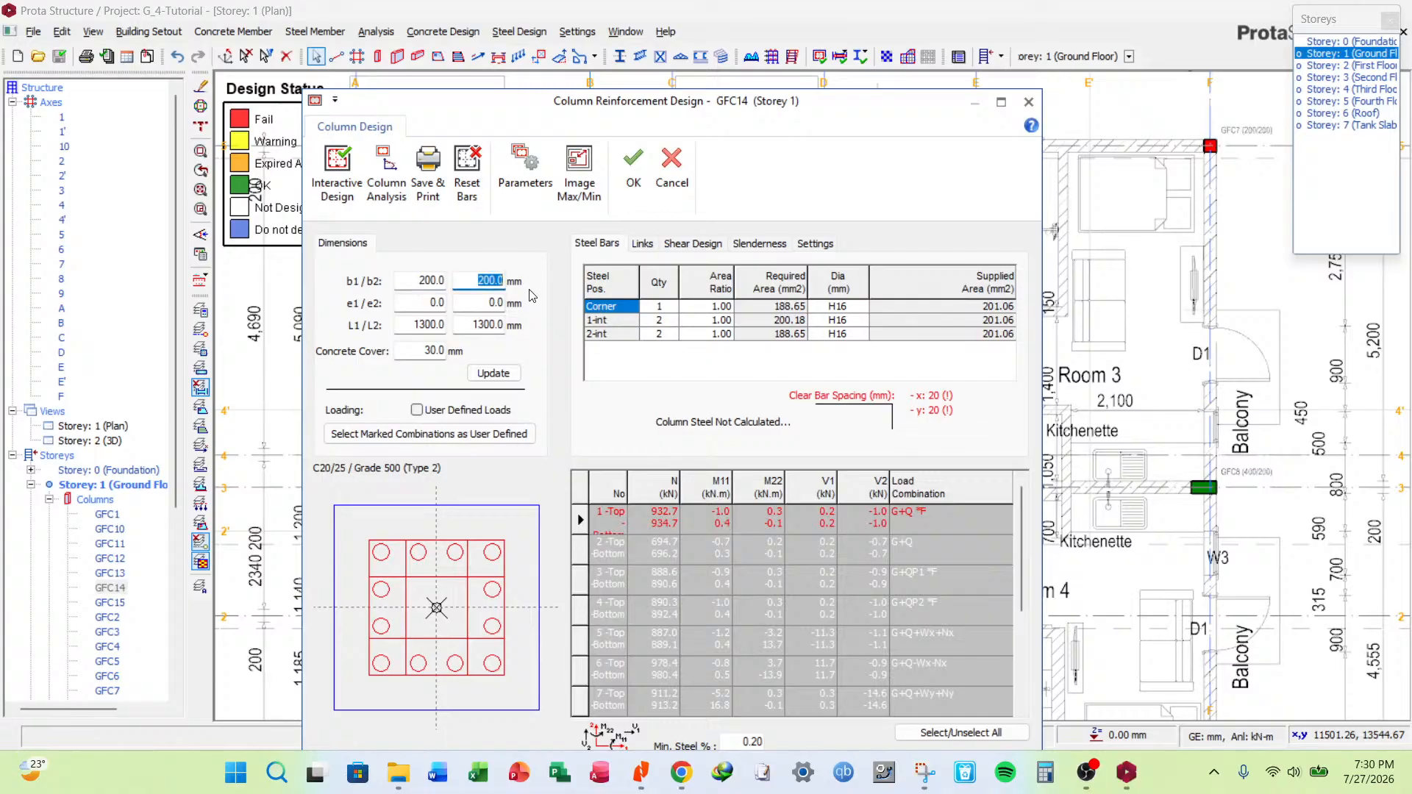
{"action": "type", "text": "300"}
{"action": "left_click", "coordinate": [493, 373]}
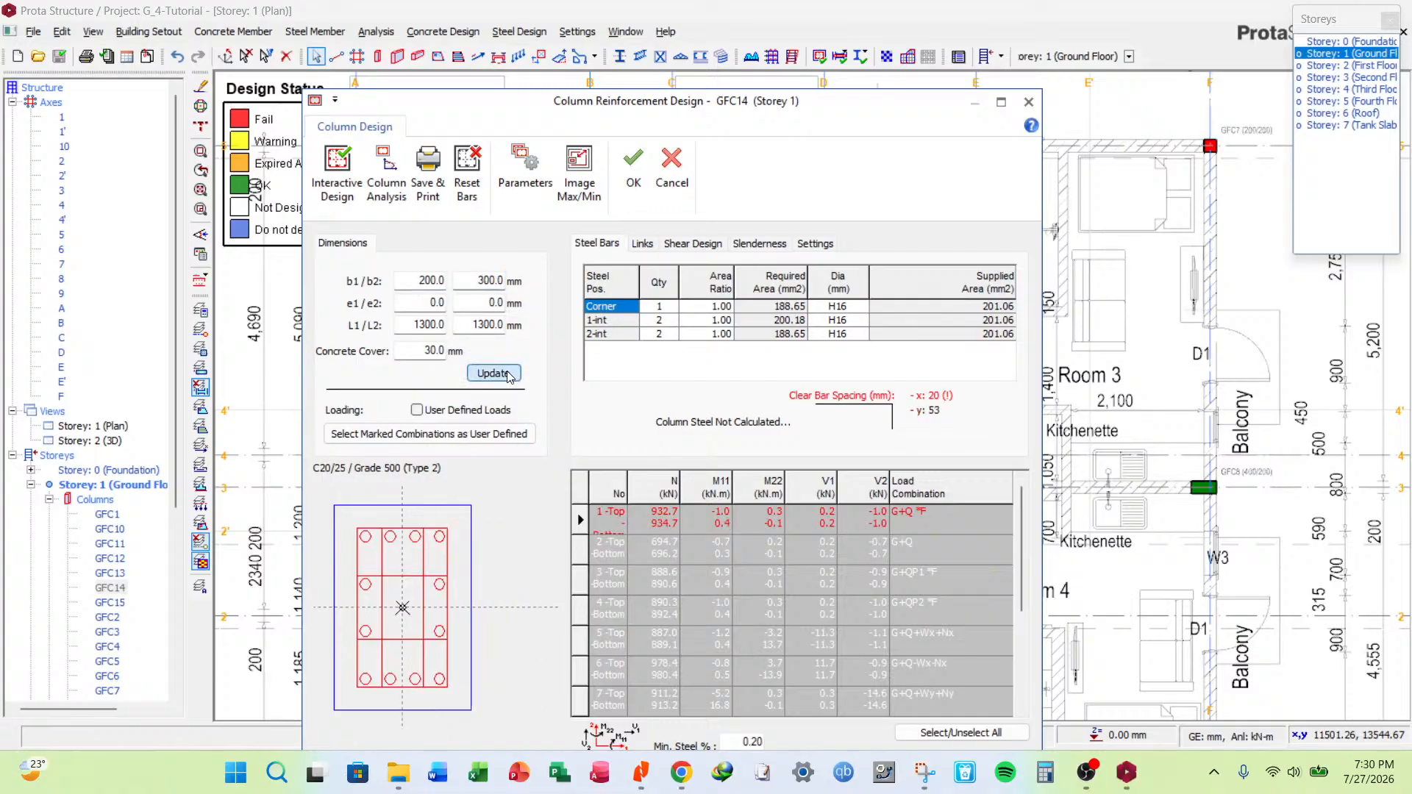
{"action": "left_click", "coordinate": [337, 171]}
{"action": "left_click", "coordinate": [897, 228]}
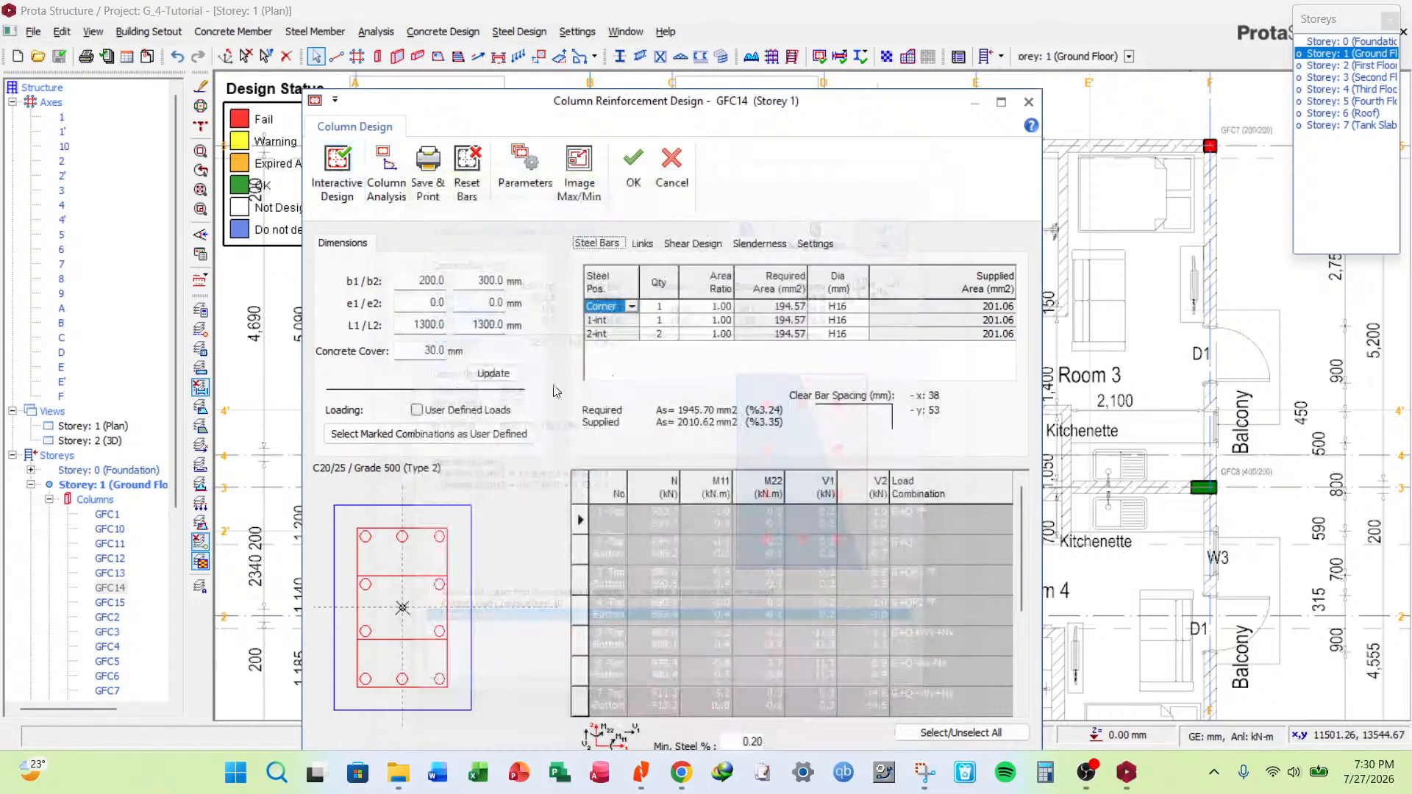
Set b2 to 400 mm for column GFC14, update the section and run its interactive design.
{"action": "left_click", "coordinate": [486, 280]}
{"action": "type", "text": "4"}
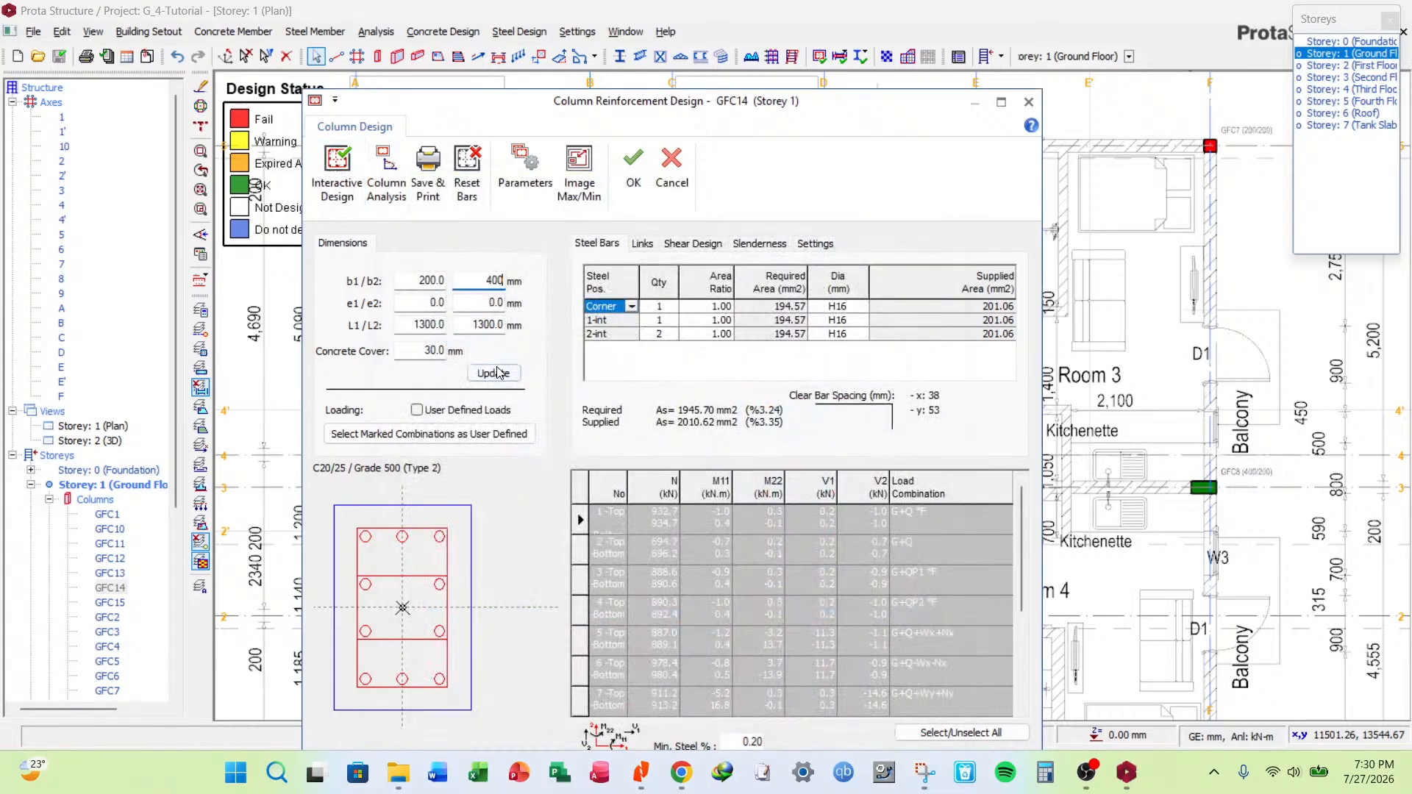
{"action": "type", "text": "00"}
{"action": "left_click", "coordinate": [497, 373]}
{"action": "left_click", "coordinate": [337, 170]}
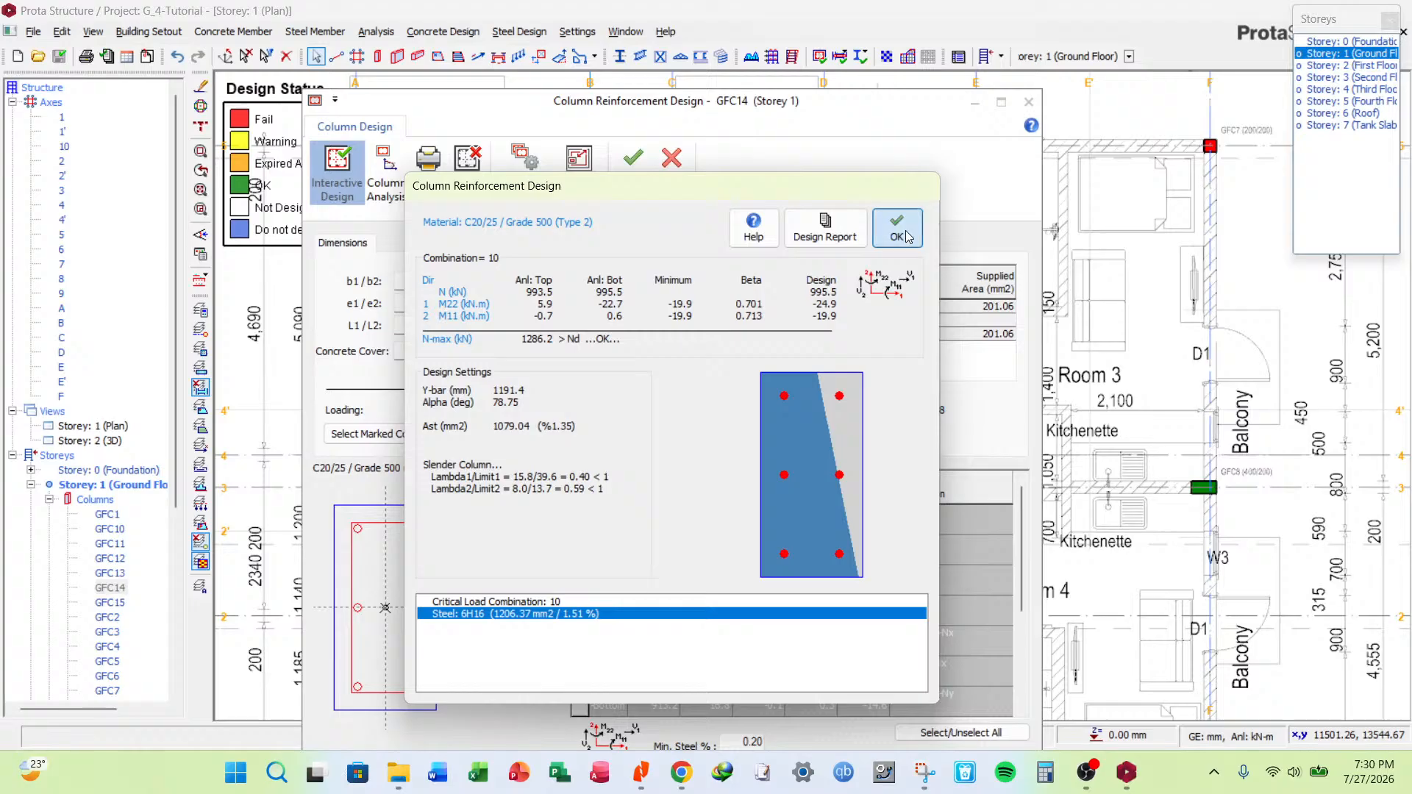
{"action": "left_click", "coordinate": [897, 229]}
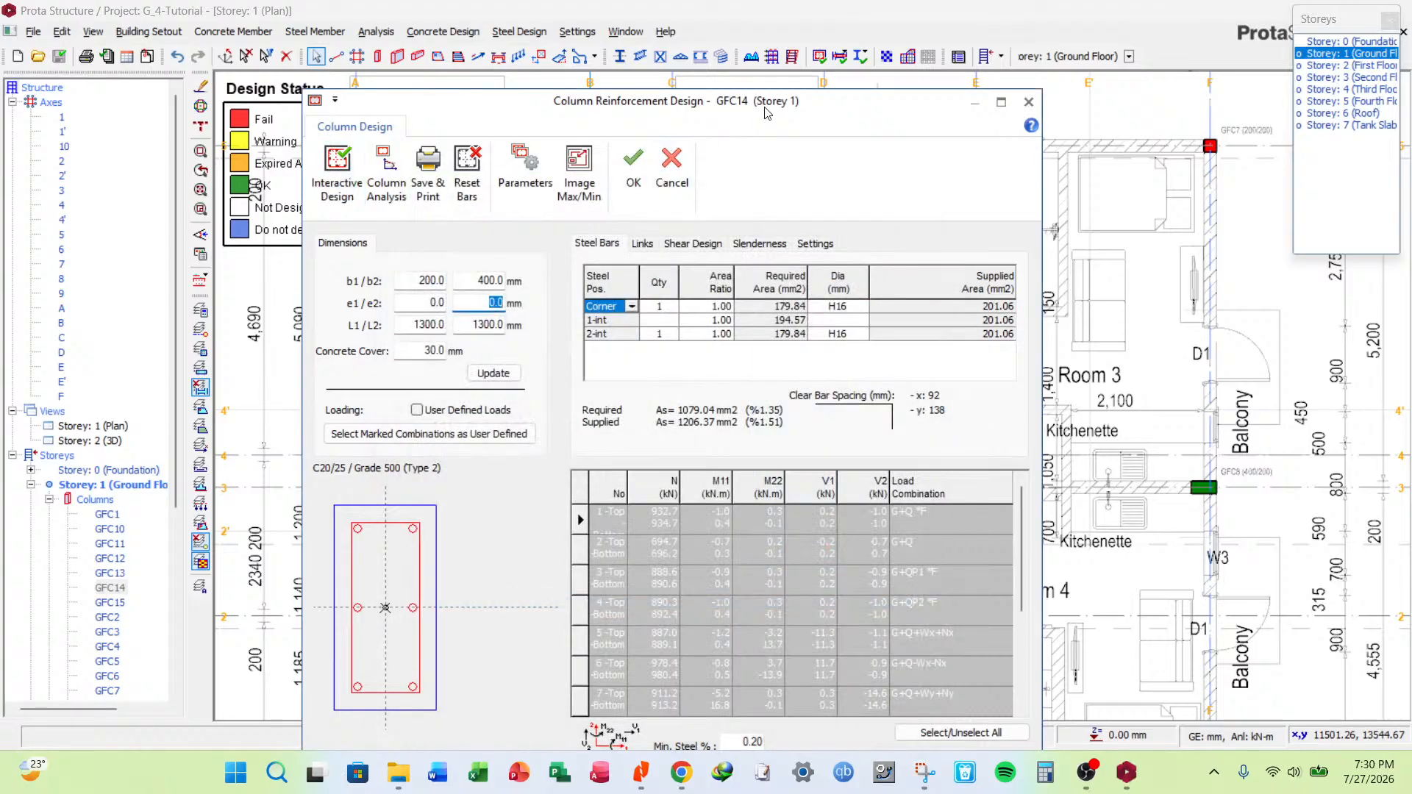
Set e2 to 100 mm for column GFC14, update the section and accept the column design.
{"action": "type", "text": "100"}
{"action": "left_click", "coordinate": [492, 374]}
{"action": "left_click", "coordinate": [634, 167]}
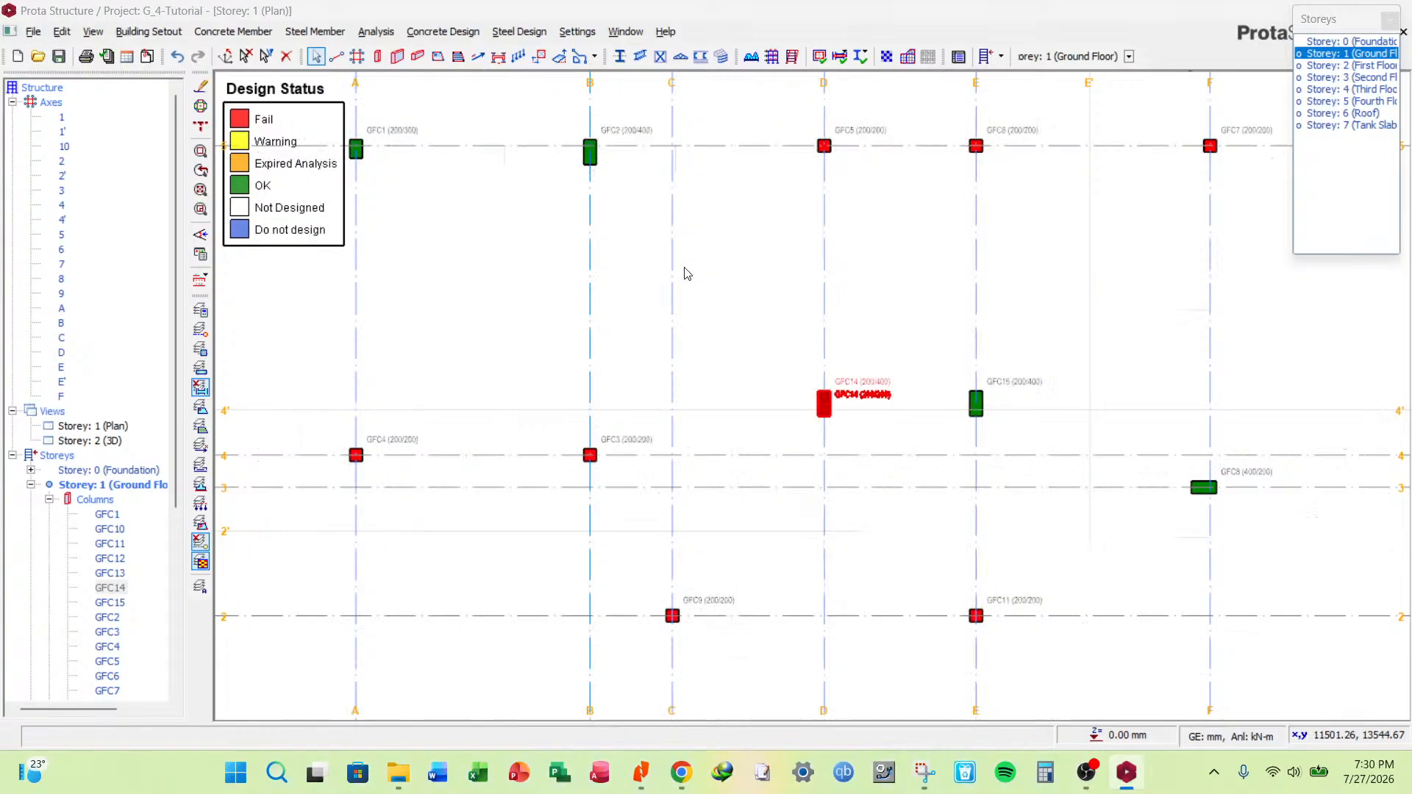
List column GFC14 for all storeys in the column table and set b2 to 400 mm on every storey.
{"action": "right_click", "coordinate": [805, 418]}
{"action": "scroll", "coordinate": [928, 309], "scroll_direction": "down", "scroll_amount": 2}
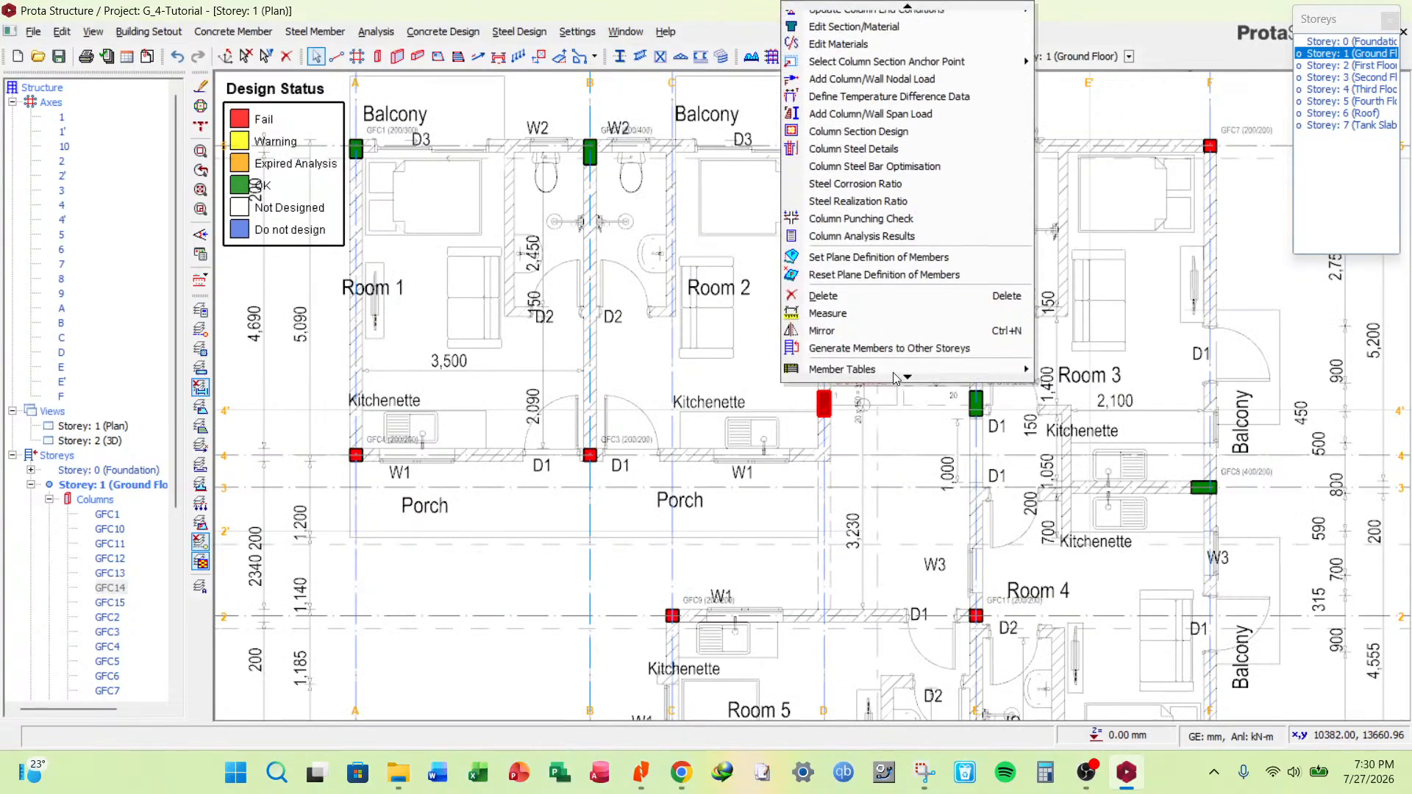
{"action": "mouse_move", "coordinate": [928, 370]}
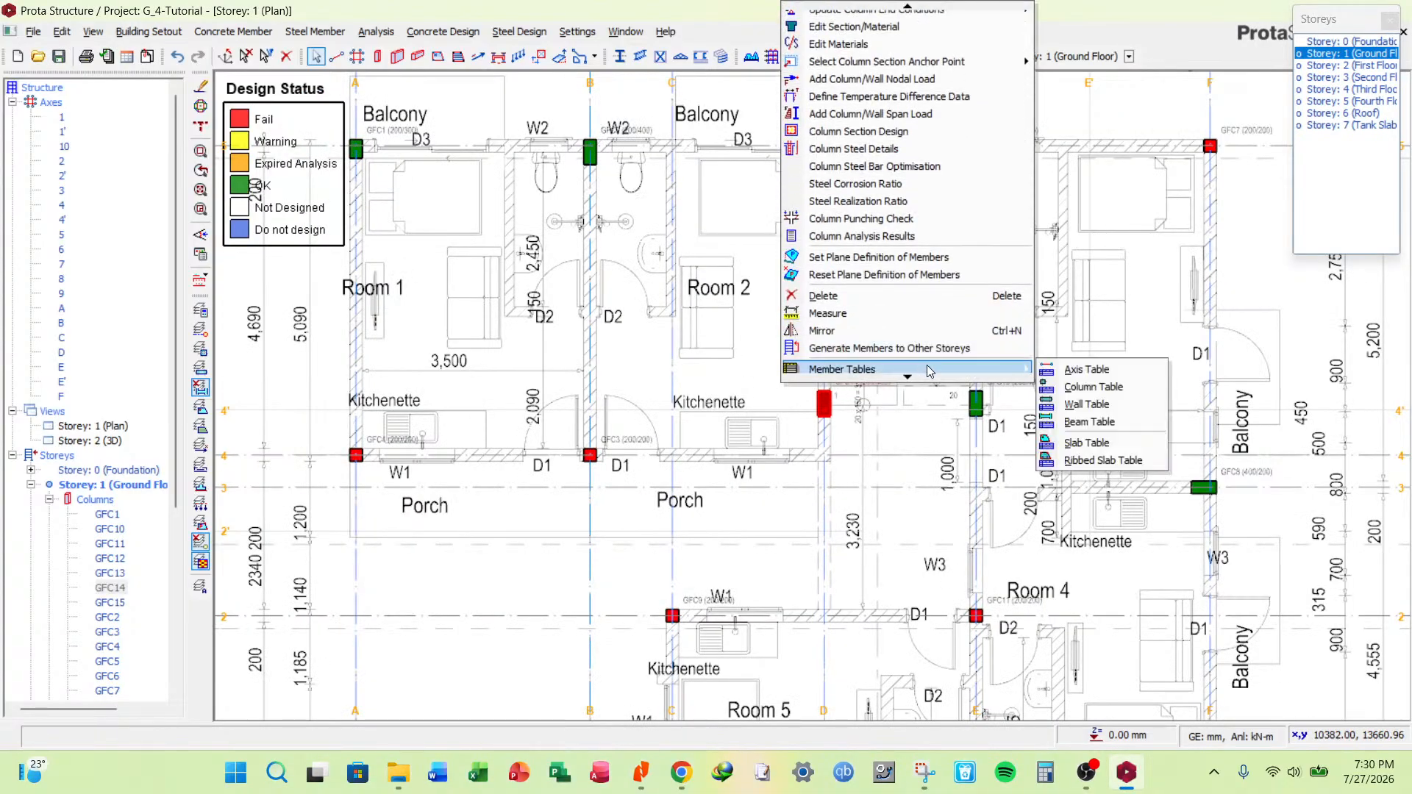
{"action": "left_click", "coordinate": [1093, 387]}
{"action": "left_click", "coordinate": [462, 445]}
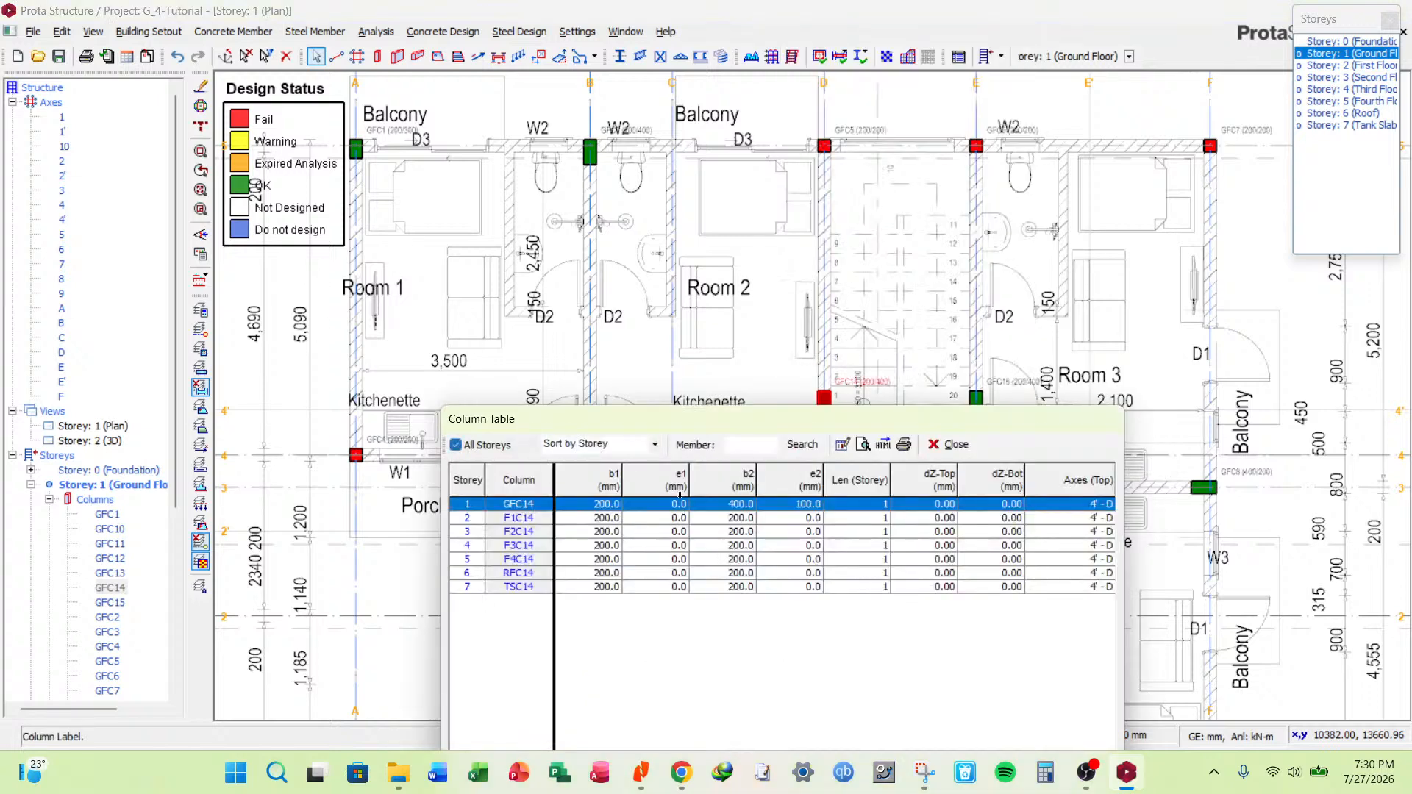
{"action": "left_click", "coordinate": [711, 486]}
{"action": "left_click", "coordinate": [843, 445]}
{"action": "left_click", "coordinate": [824, 624]}
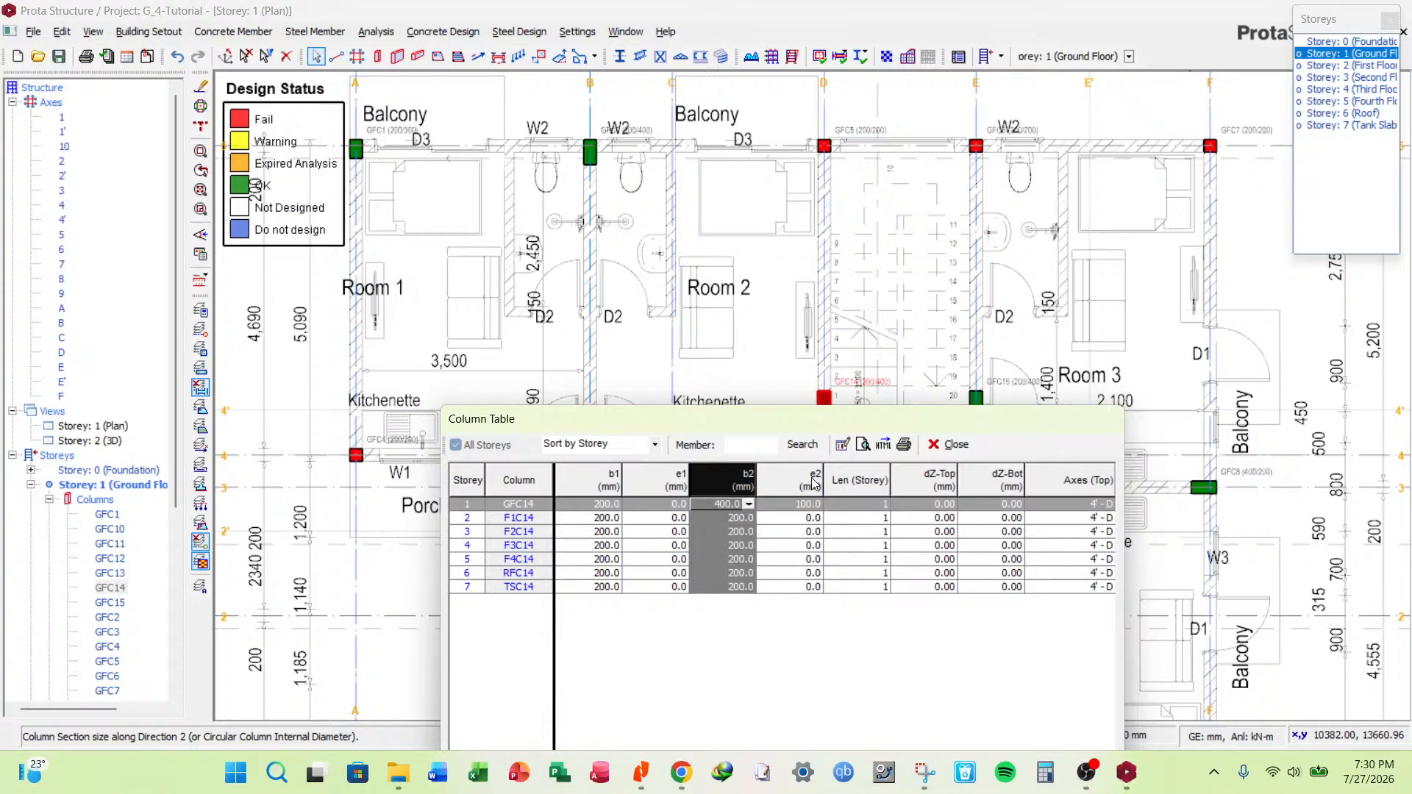
Set e2 to 100 mm for the GFC14 column line on every storey, close the table and save the project.
{"action": "left_click", "coordinate": [814, 483]}
{"action": "left_click", "coordinate": [843, 445]}
{"action": "left_click", "coordinate": [824, 627]}
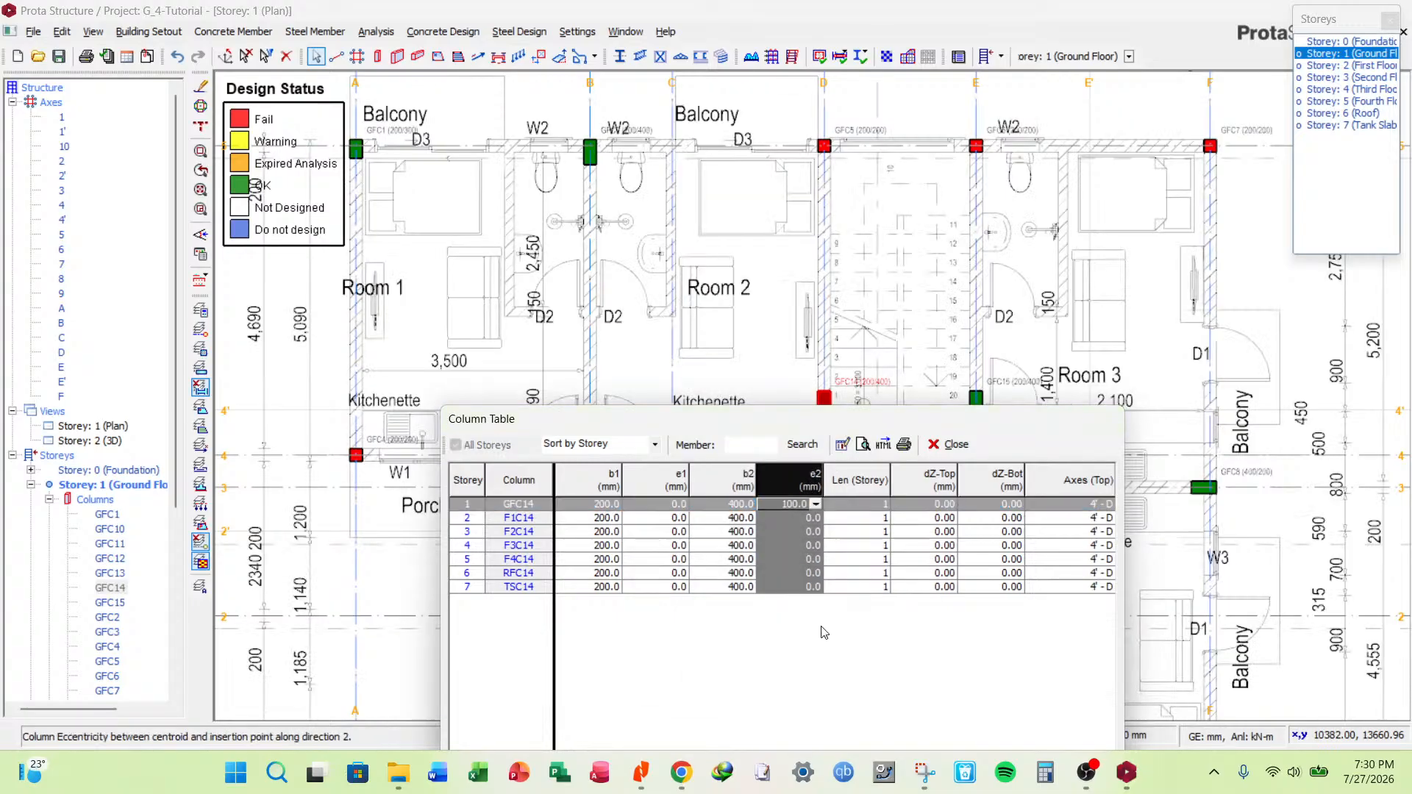
{"action": "left_click", "coordinate": [954, 445]}
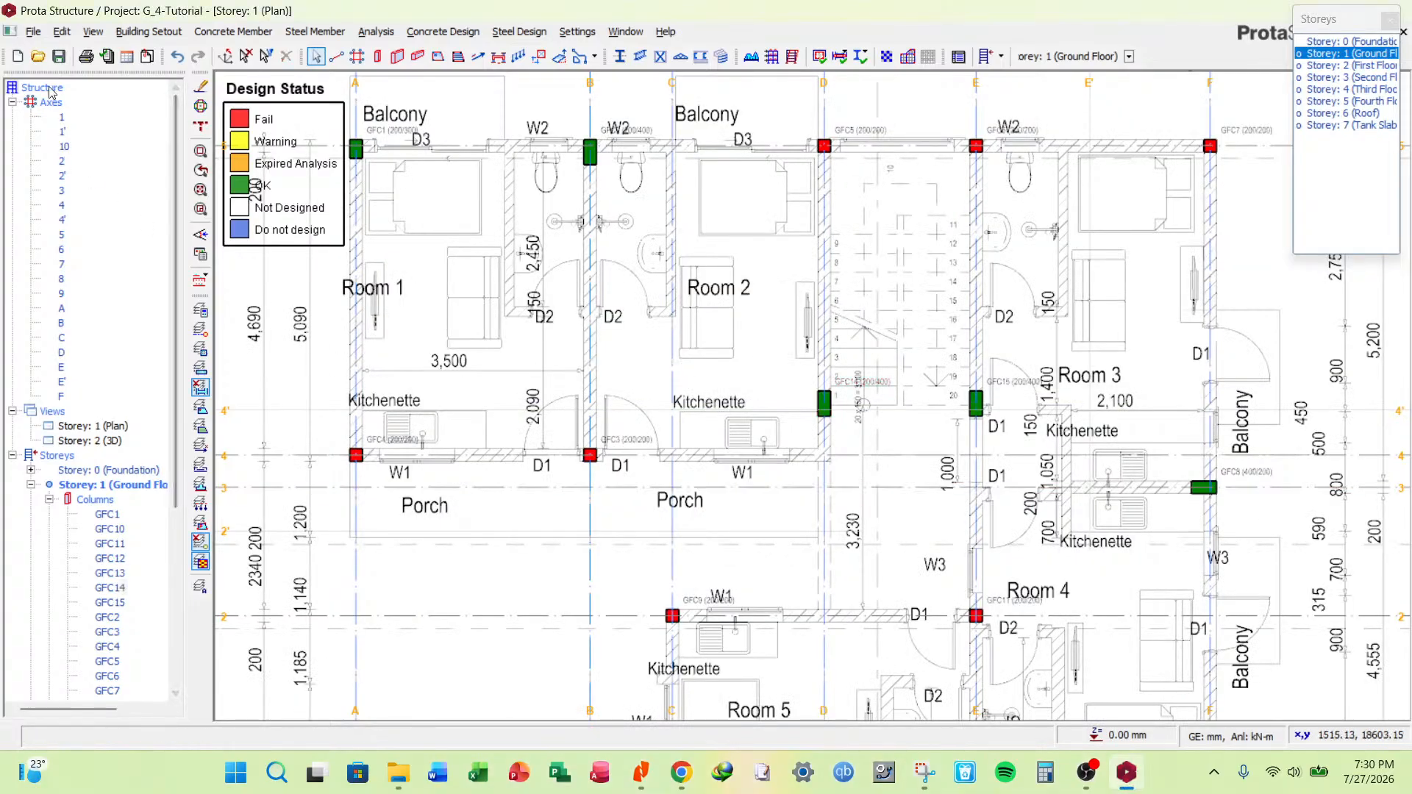
{"action": "left_click", "coordinate": [58, 56]}
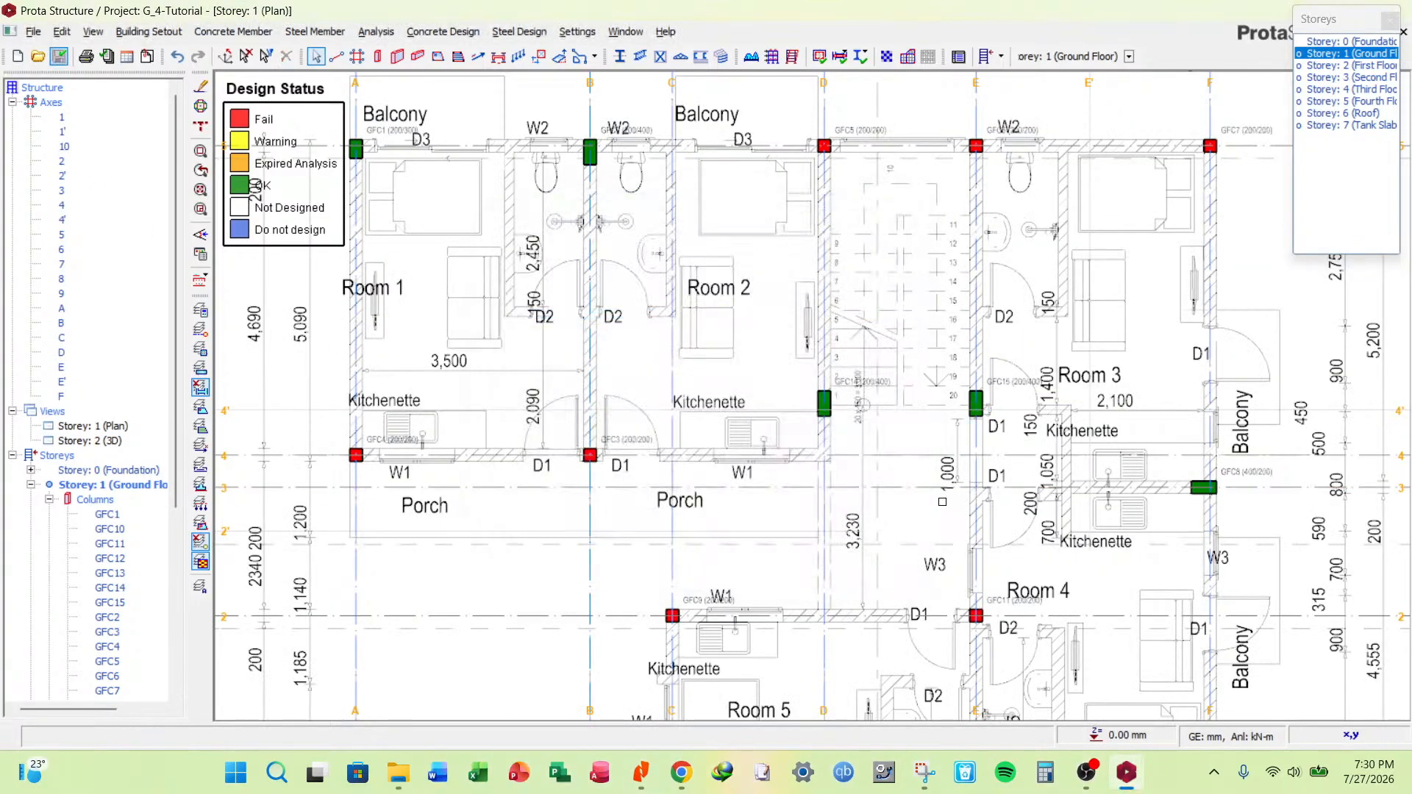
Select column GFC12 at axes E and 1, beside the Room 5 bathroom.
{"action": "scroll", "coordinate": [788, 372], "scroll_direction": "down", "scroll_amount": 4}
{"action": "scroll", "coordinate": [822, 442], "scroll_direction": "up", "scroll_amount": 2}
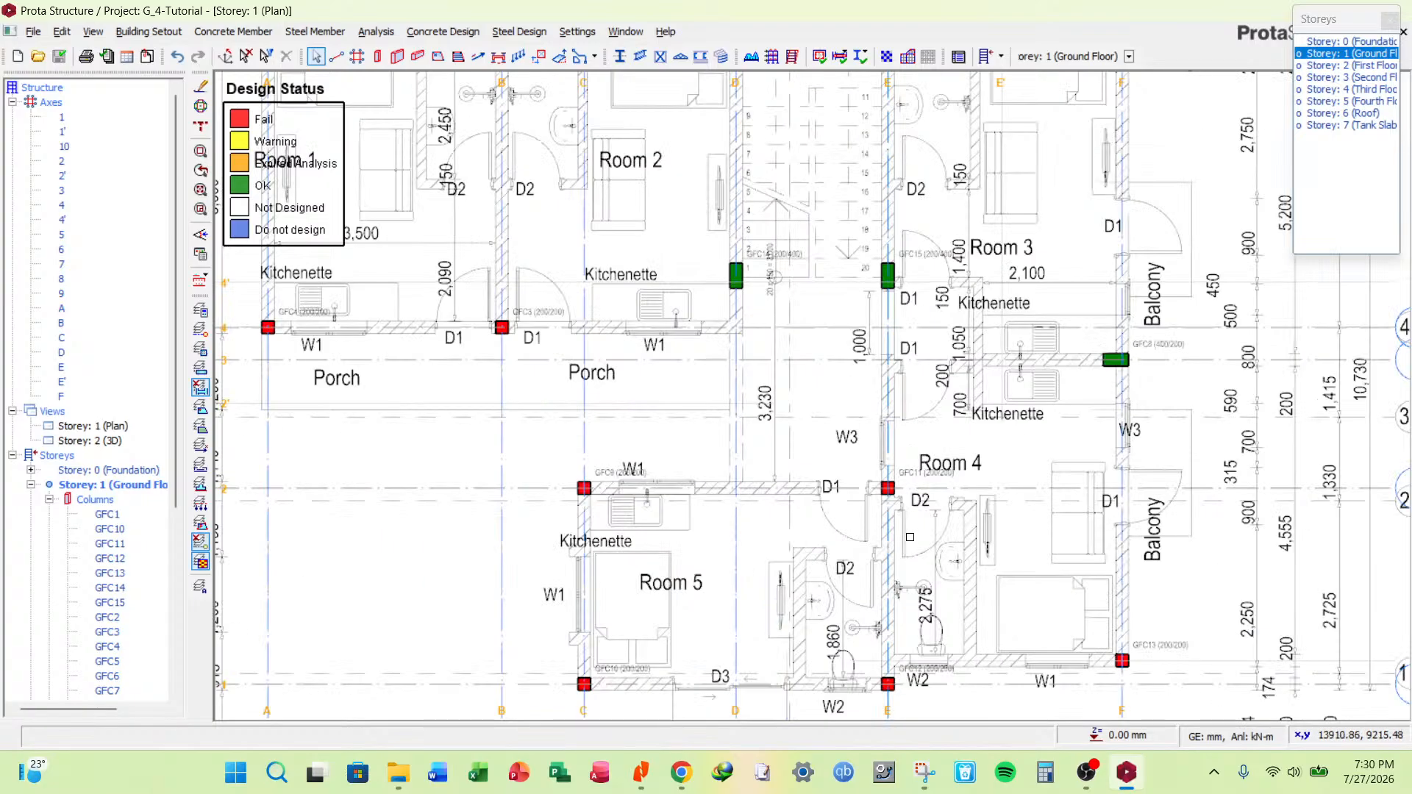
{"action": "scroll", "coordinate": [981, 498], "scroll_direction": "down", "scroll_amount": 3}
{"action": "scroll", "coordinate": [1045, 492], "scroll_direction": "up", "scroll_amount": 3}
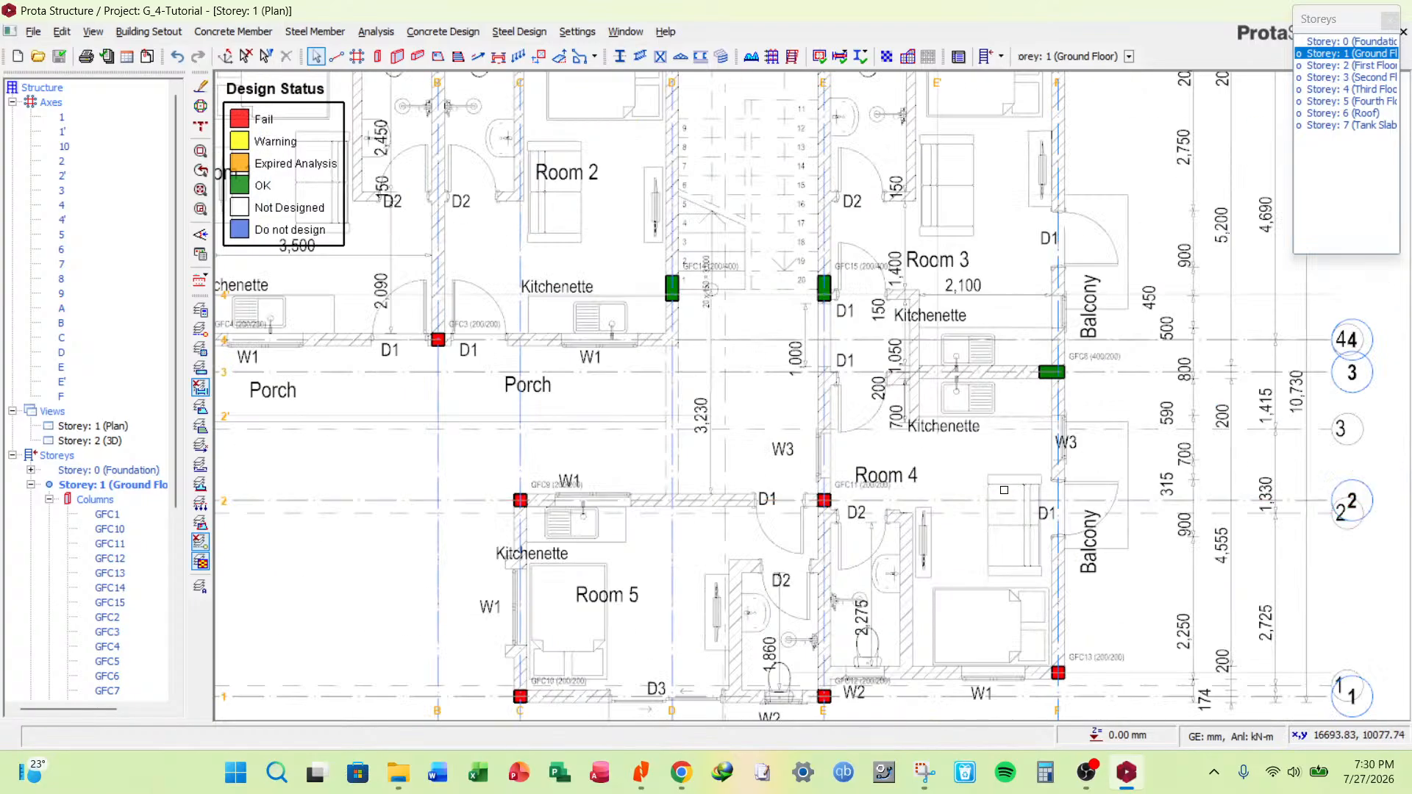
{"action": "scroll", "coordinate": [1048, 507], "scroll_direction": "down", "scroll_amount": 4}
{"action": "scroll", "coordinate": [1047, 507], "scroll_direction": "up", "scroll_amount": 3}
{"action": "scroll", "coordinate": [1236, 526], "scroll_direction": "down", "scroll_amount": 3}
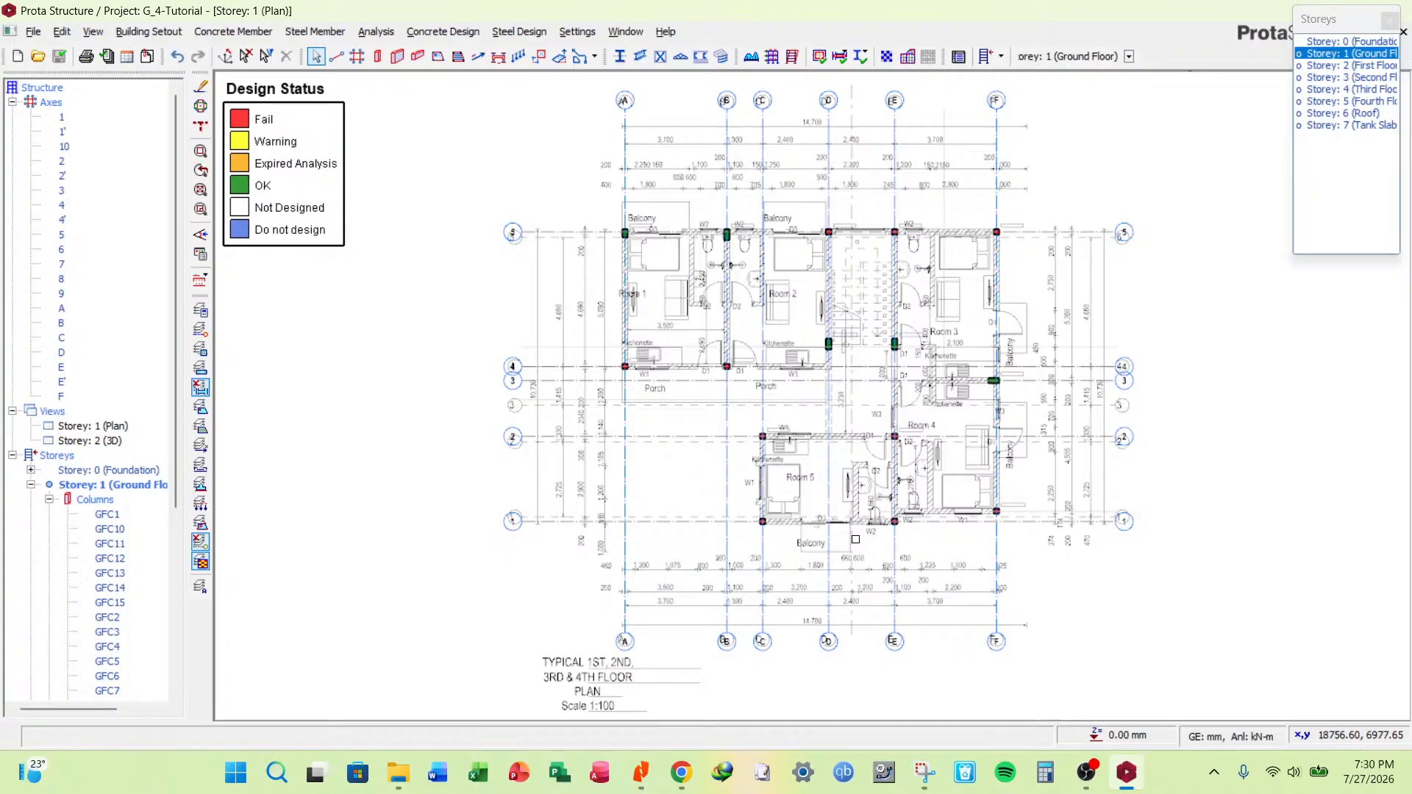
{"action": "scroll", "coordinate": [910, 517], "scroll_direction": "up", "scroll_amount": 4}
{"action": "scroll", "coordinate": [910, 517], "scroll_direction": "up", "scroll_amount": 2}
{"action": "left_click", "coordinate": [910, 517]}
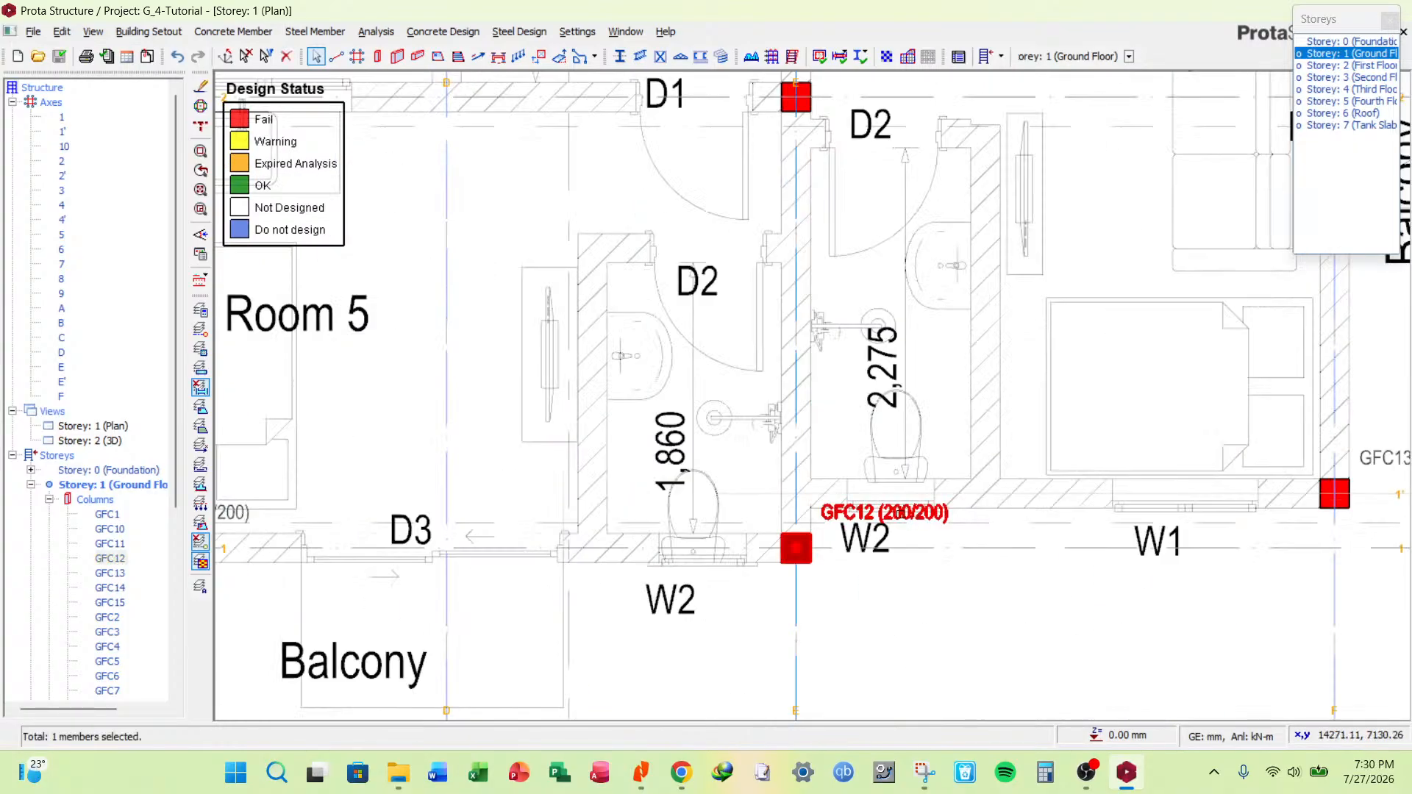
{"action": "right_click", "coordinate": [910, 517]}
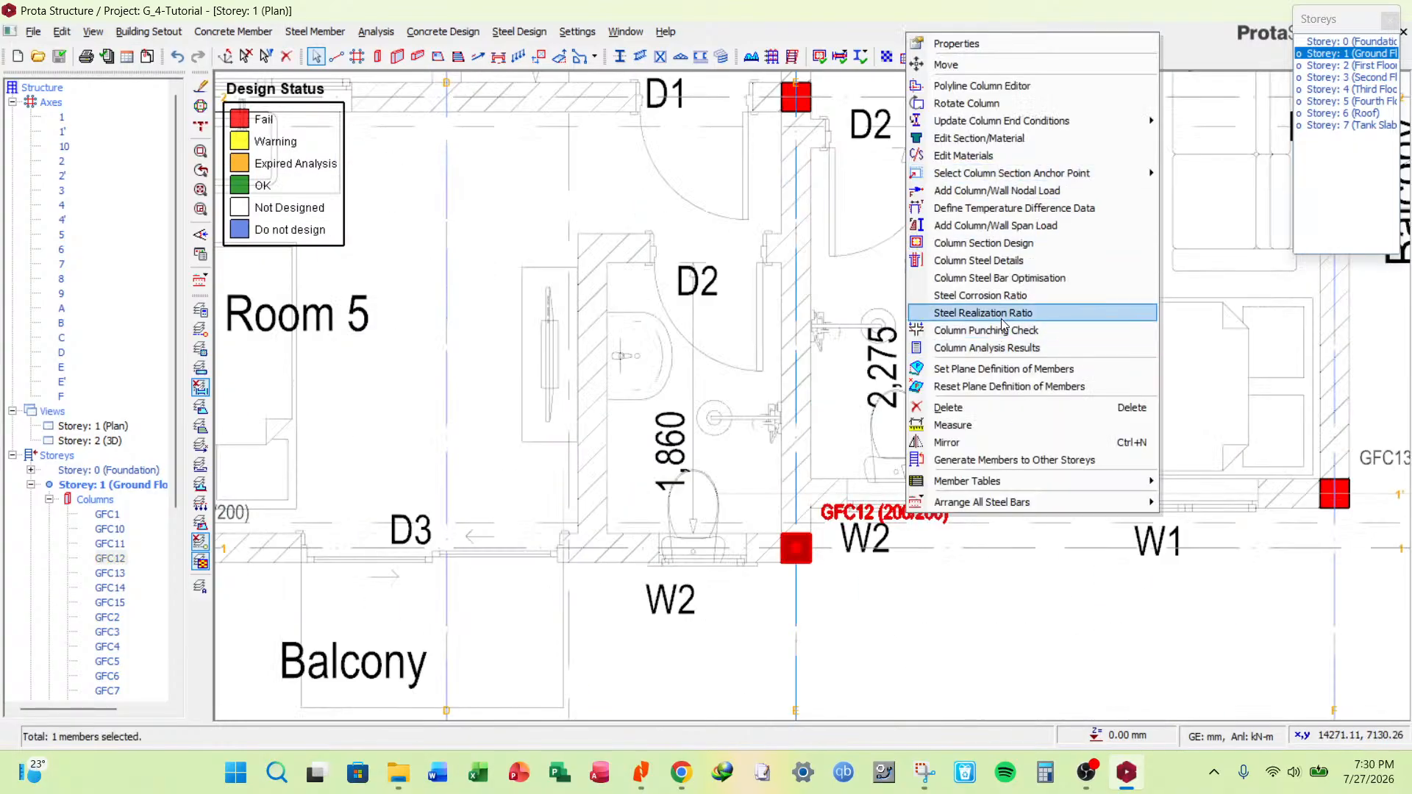
{"action": "left_click", "coordinate": [1012, 234]}
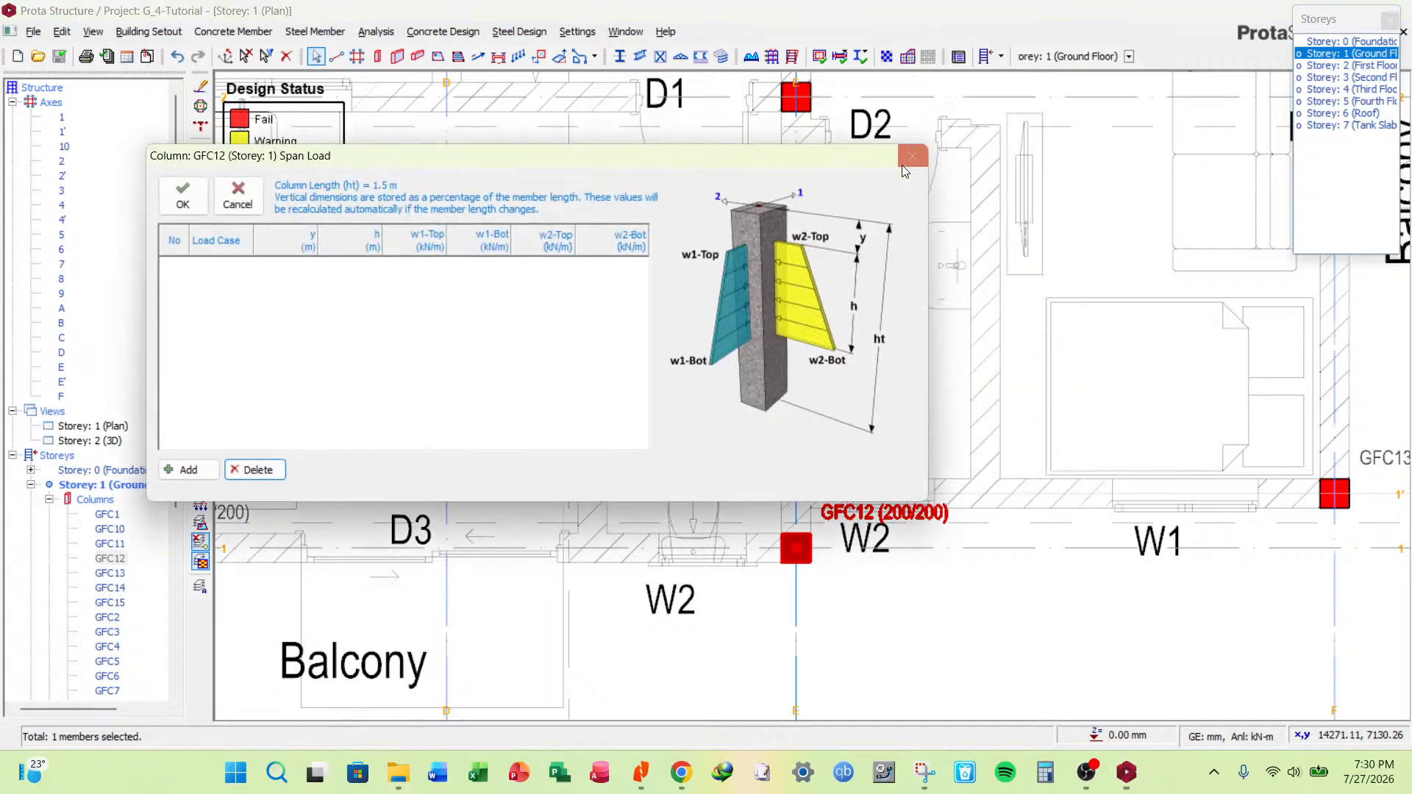
{"action": "key", "text": "Escape"}
Open the column section design for GFC12 and dismiss the warning.
{"action": "right_click", "coordinate": [889, 564]}
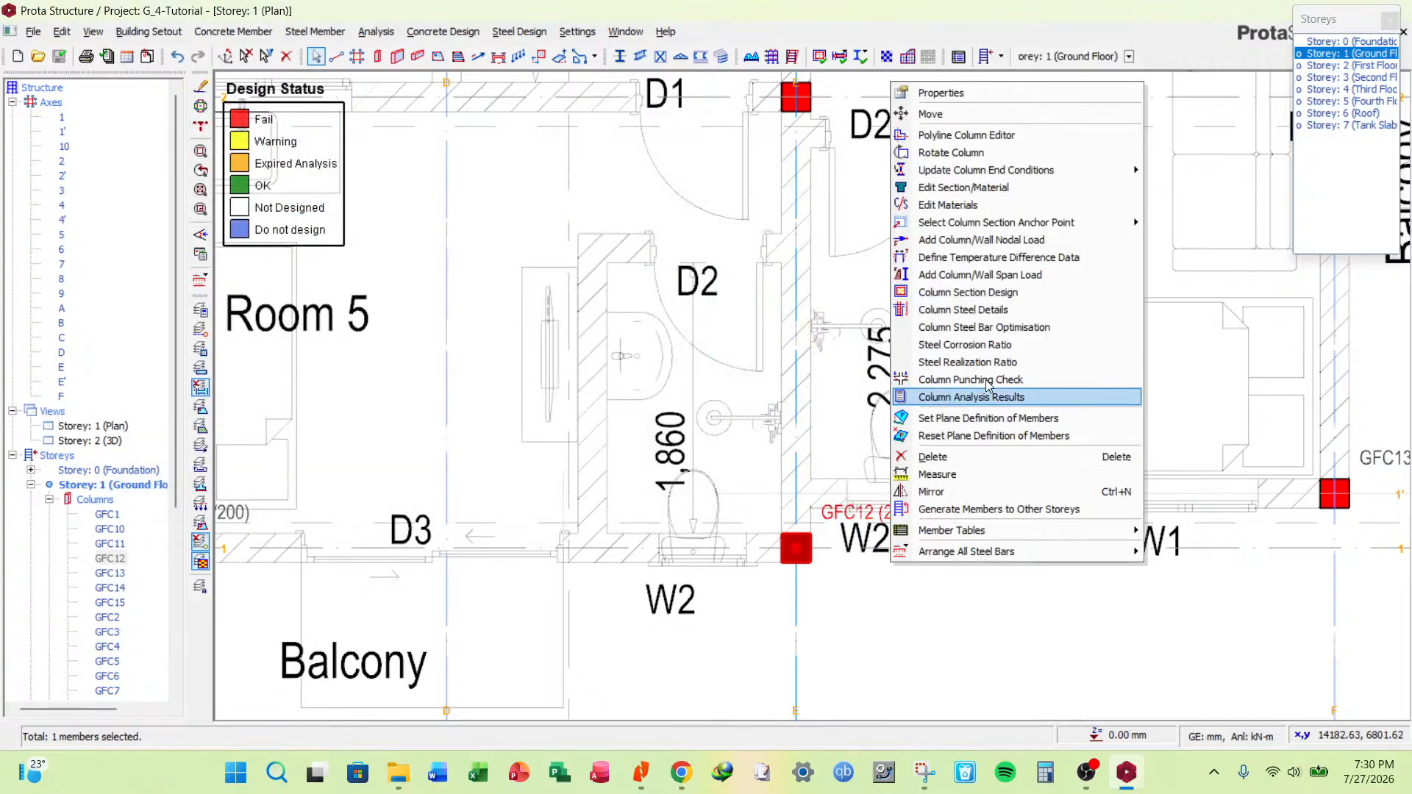
{"action": "left_click", "coordinate": [998, 296]}
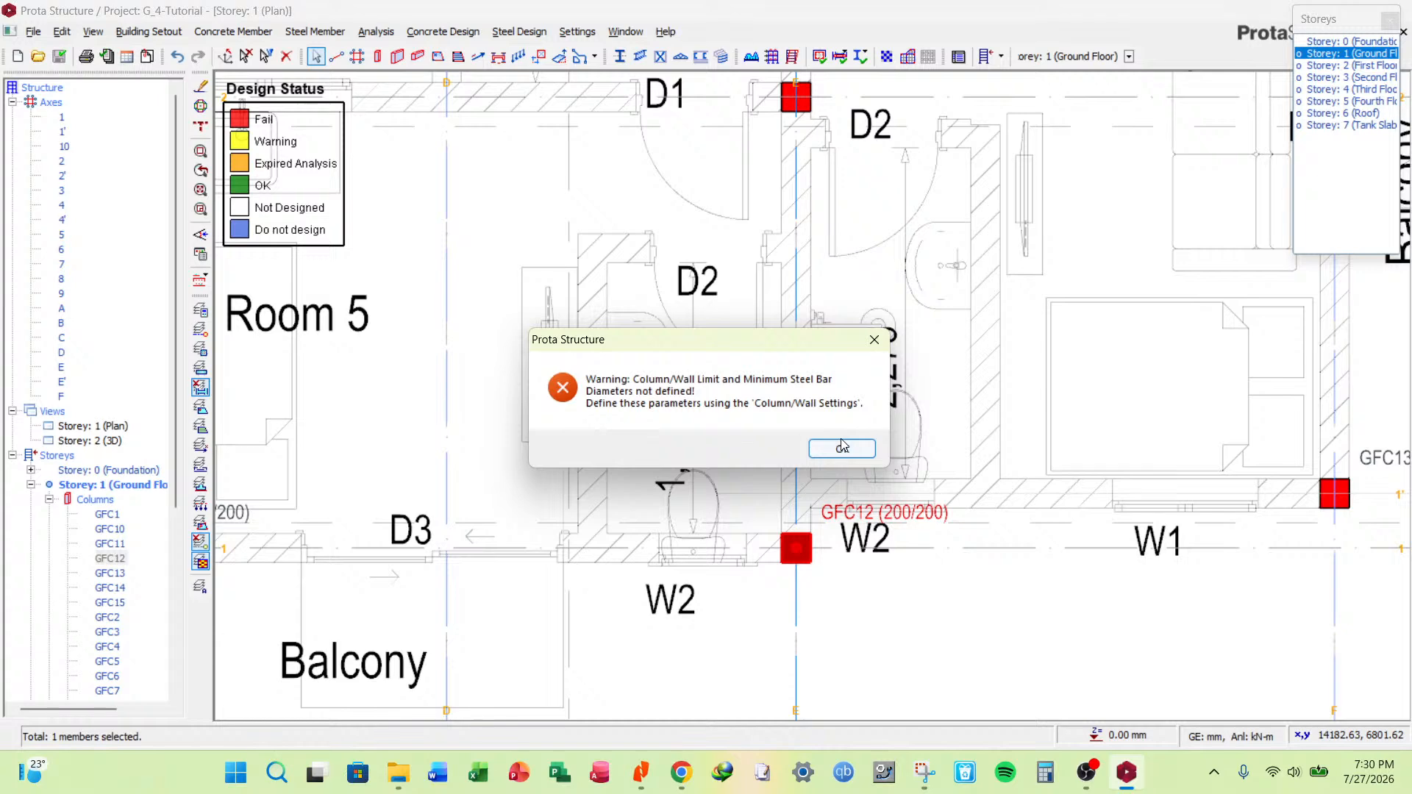
{"action": "left_click", "coordinate": [843, 443]}
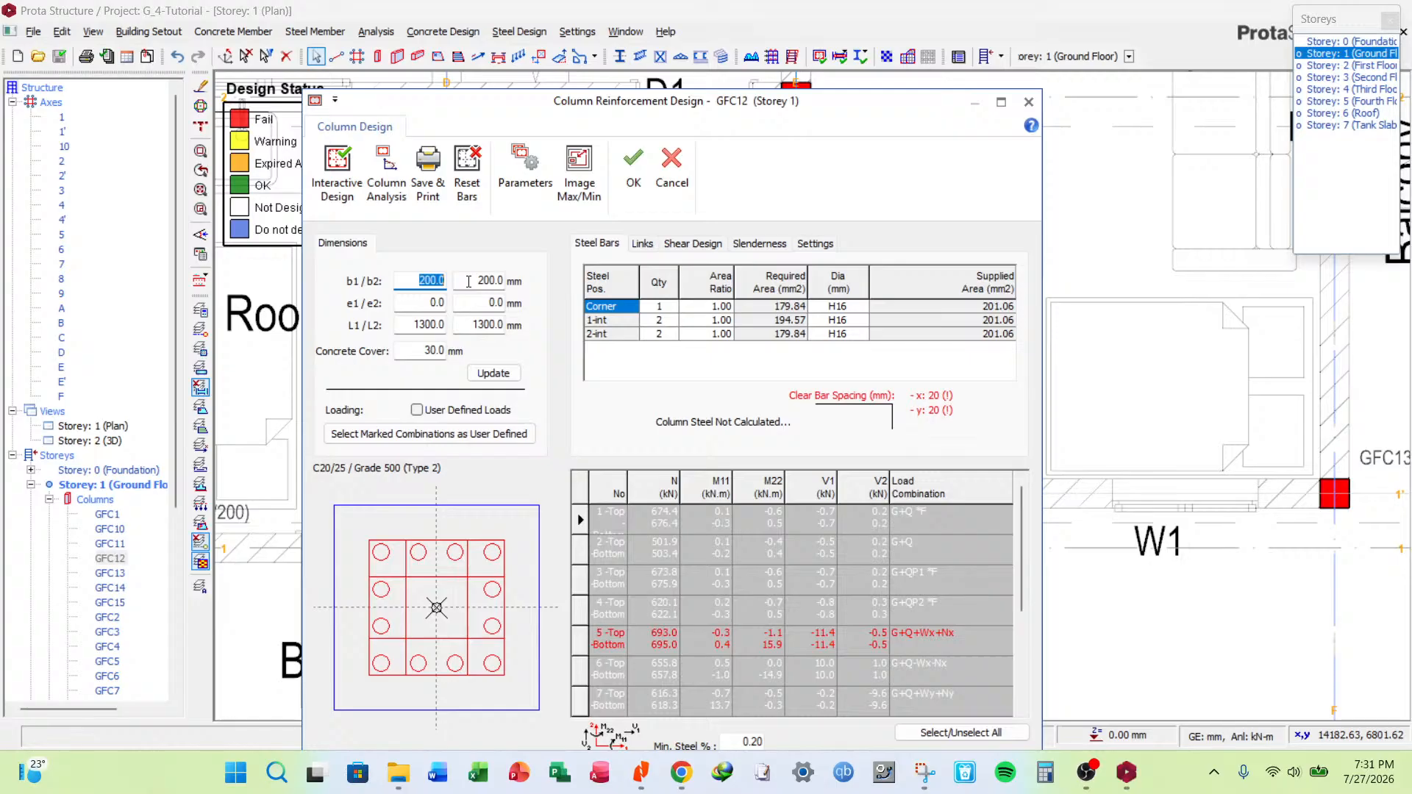
Set b1 to 300 mm for column GFC12, update the section and run its interactive design.
{"action": "type", "text": "300"}
{"action": "left_click", "coordinate": [493, 374]}
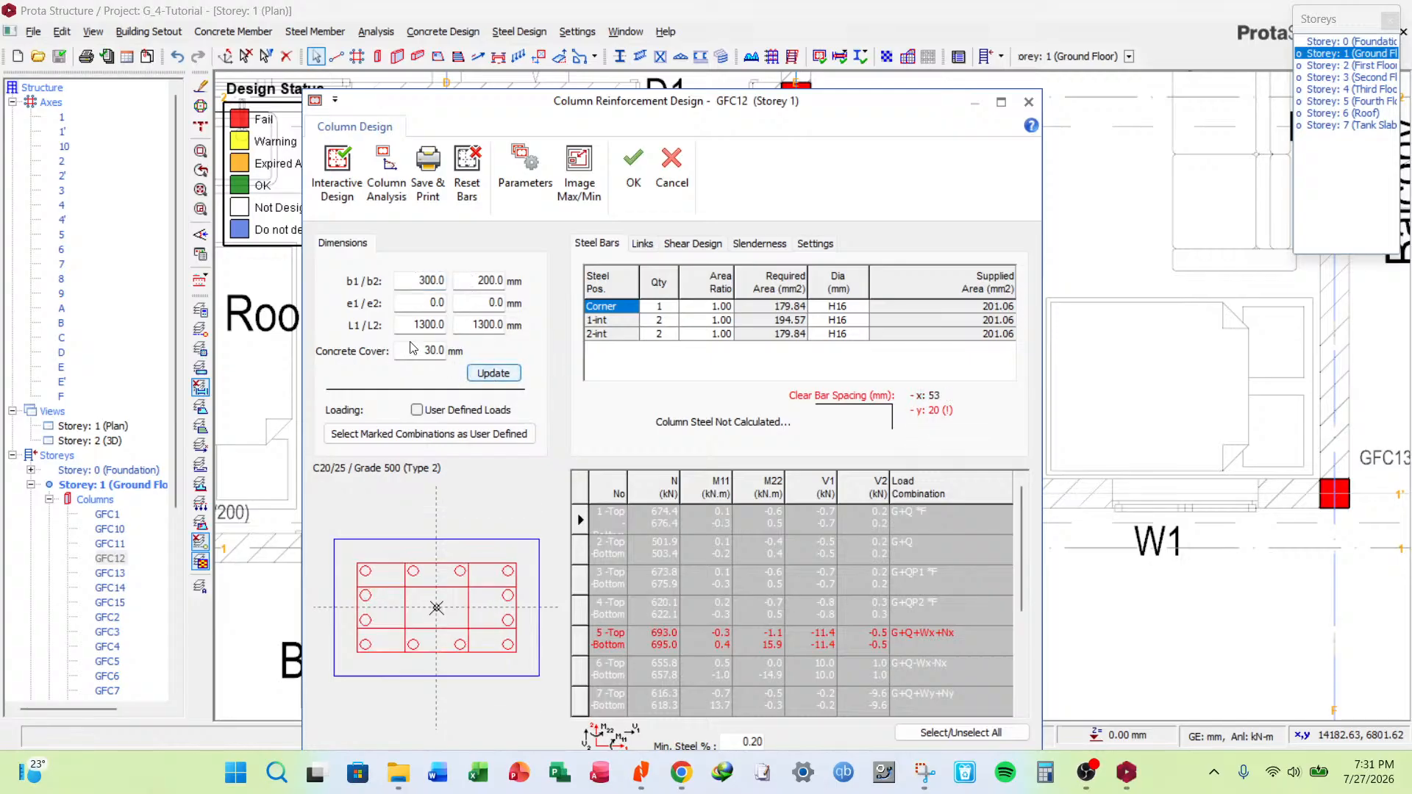
{"action": "left_click", "coordinate": [337, 173]}
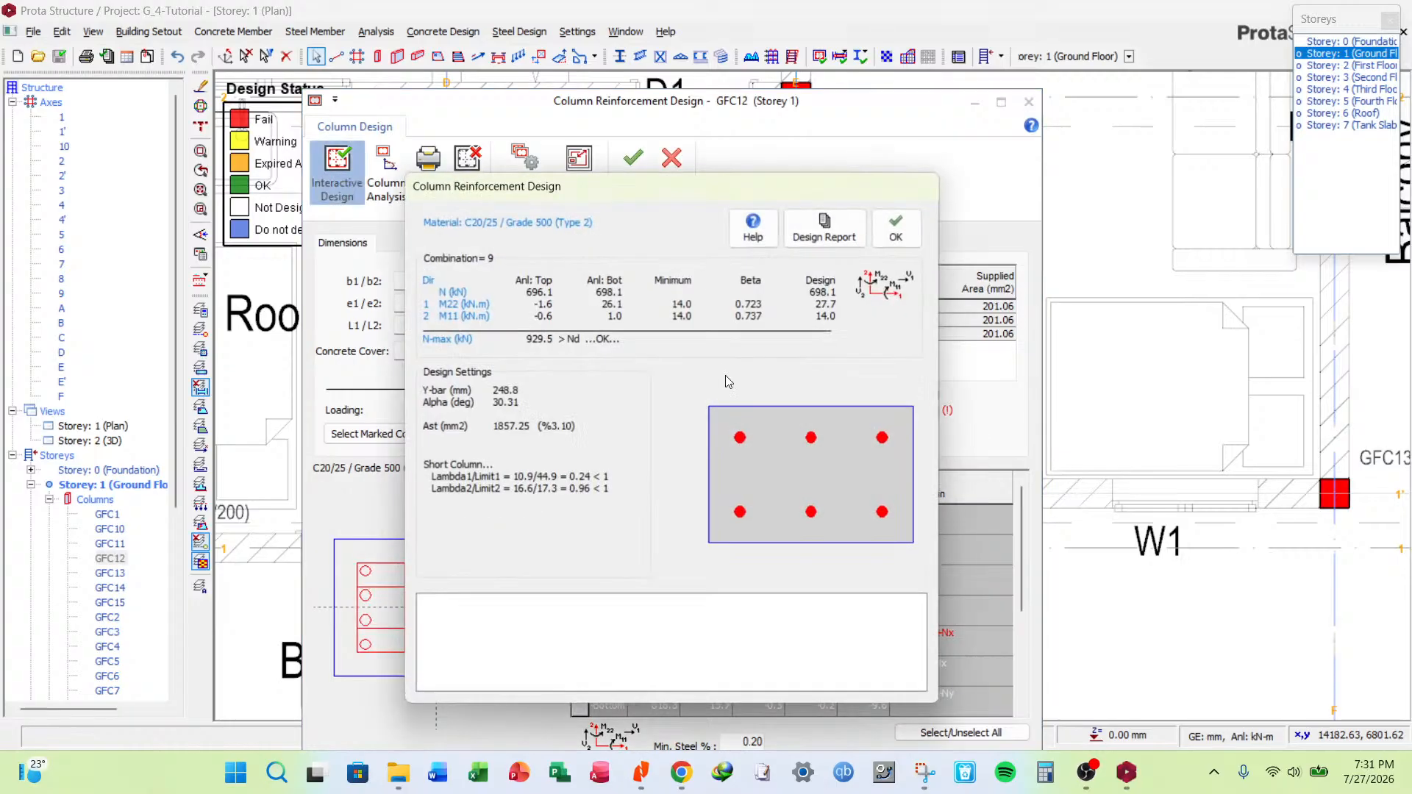
{"action": "left_click", "coordinate": [896, 228]}
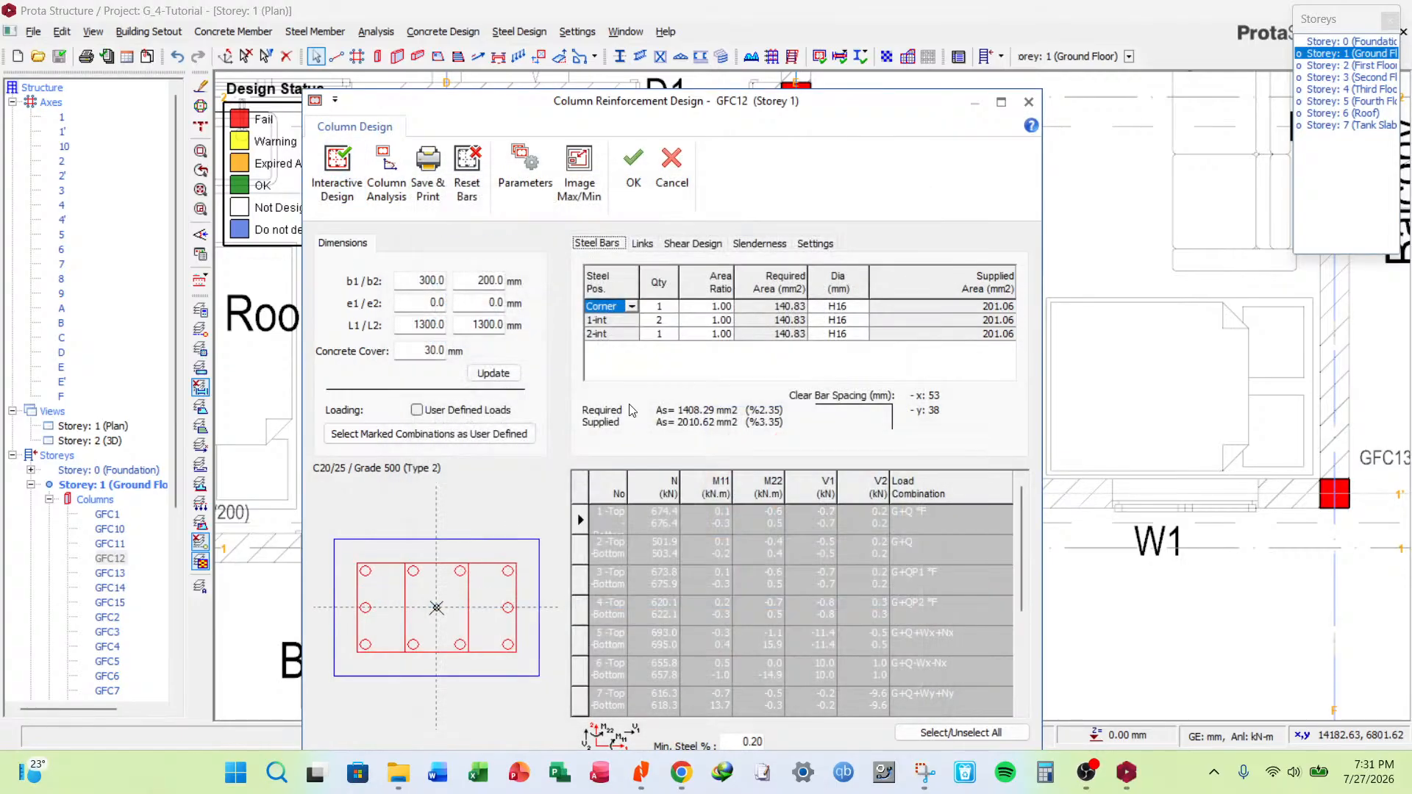
Set b1 to 400 mm for column GFC12, update the section and run its interactive design.
{"action": "double_click", "coordinate": [419, 280]}
{"action": "type", "text": "400"}
{"action": "left_click", "coordinate": [473, 371]}
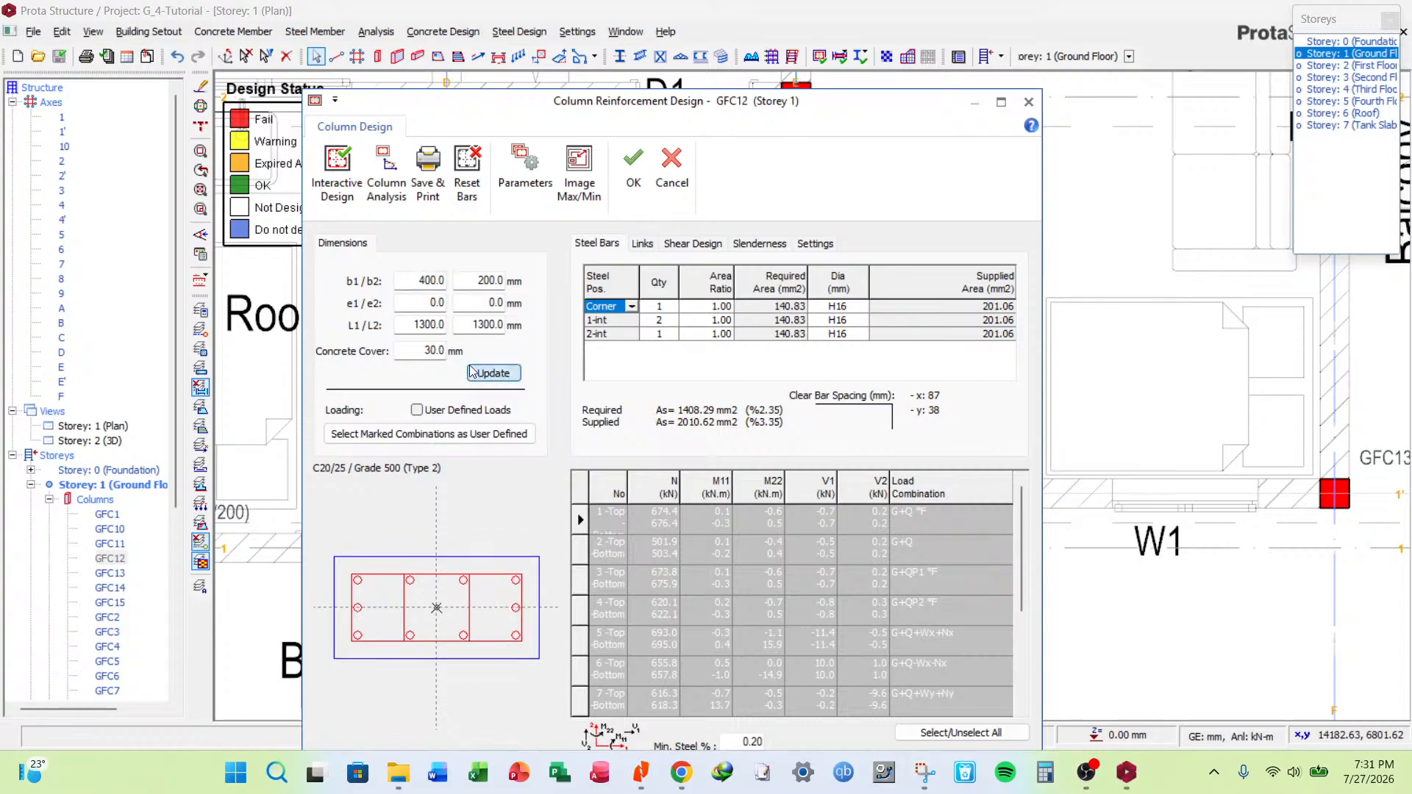
{"action": "left_click", "coordinate": [337, 173]}
{"action": "left_click", "coordinate": [896, 228]}
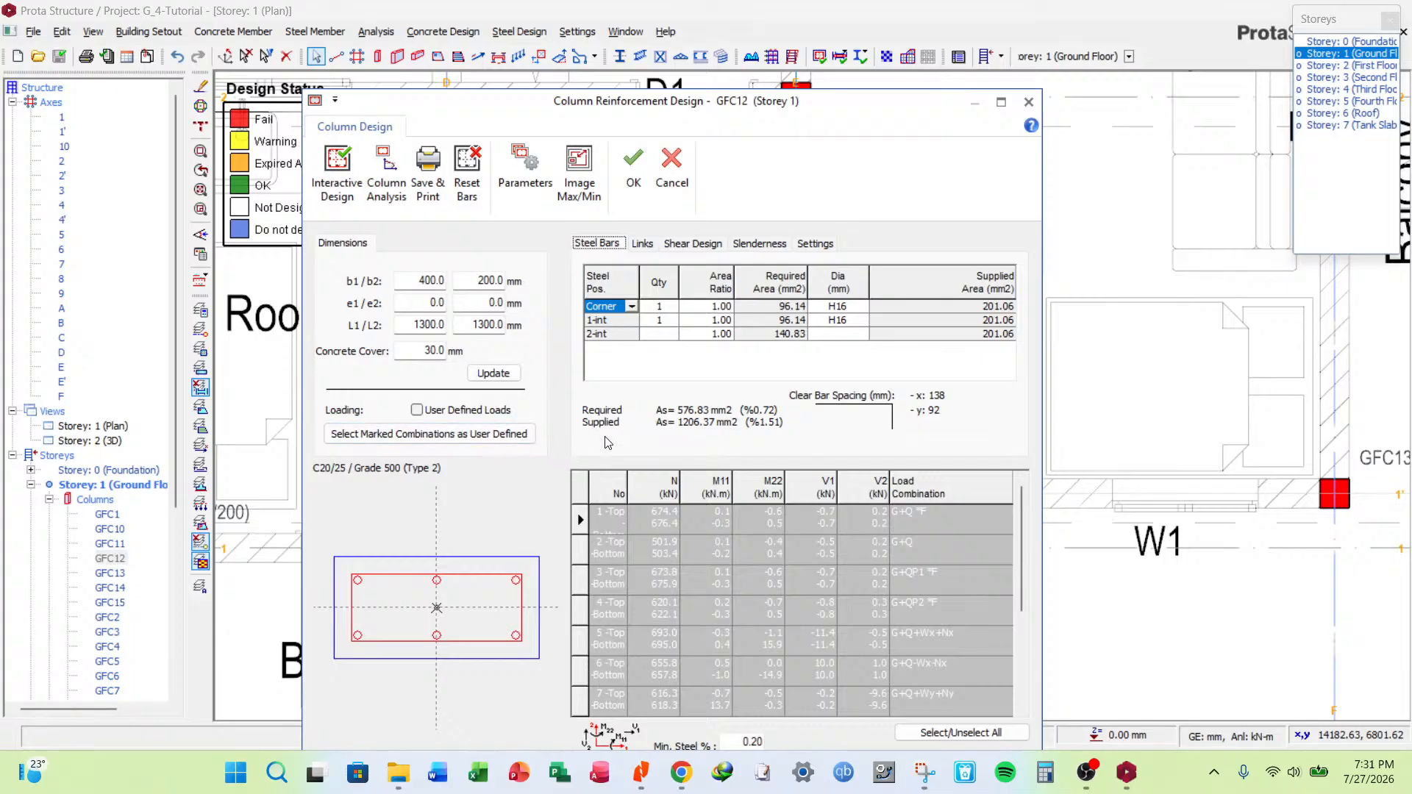
Set e1 to -100 mm for column GFC12, update the section and accept the column design.
{"action": "left_click", "coordinate": [423, 300]}
{"action": "left_click", "coordinate": [493, 373]}
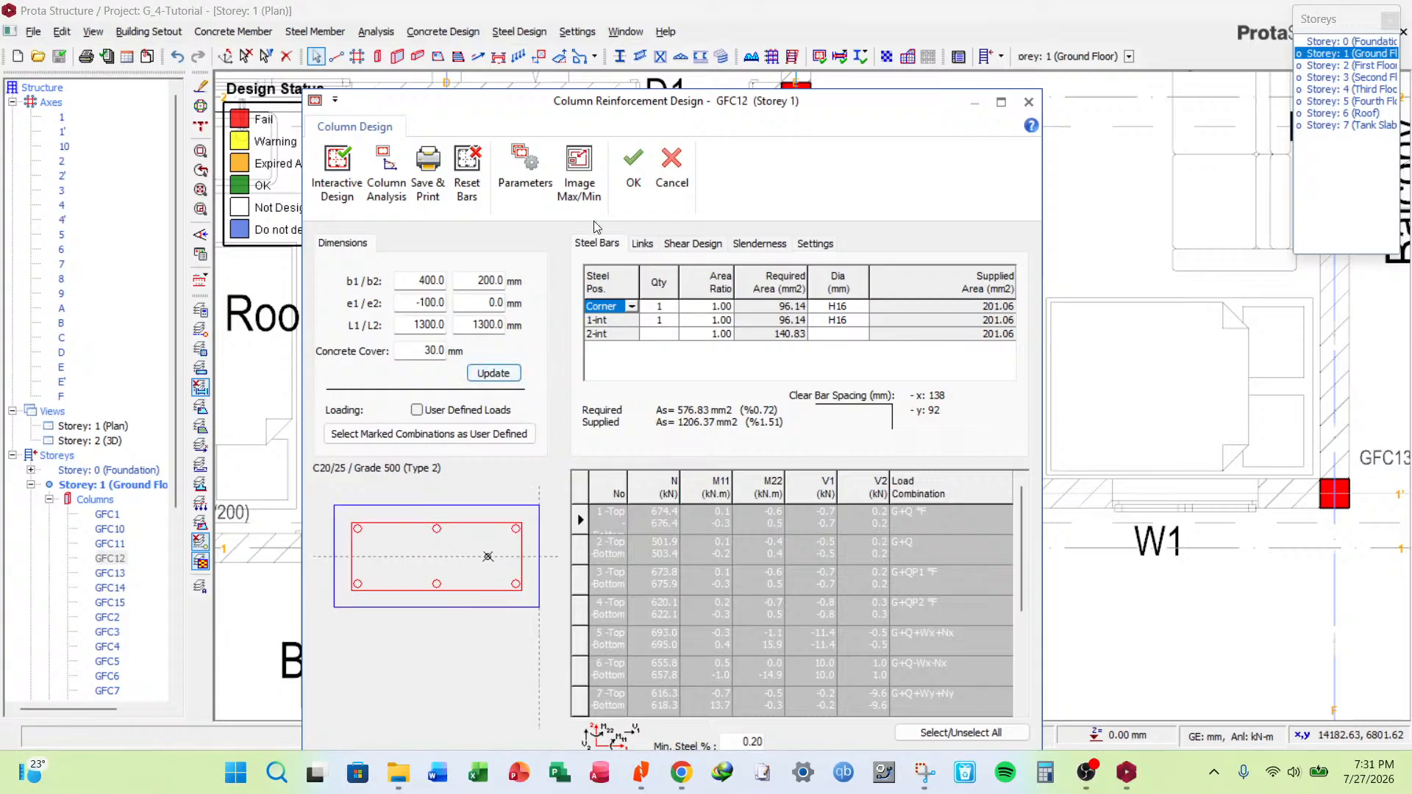
{"action": "left_click", "coordinate": [634, 169]}
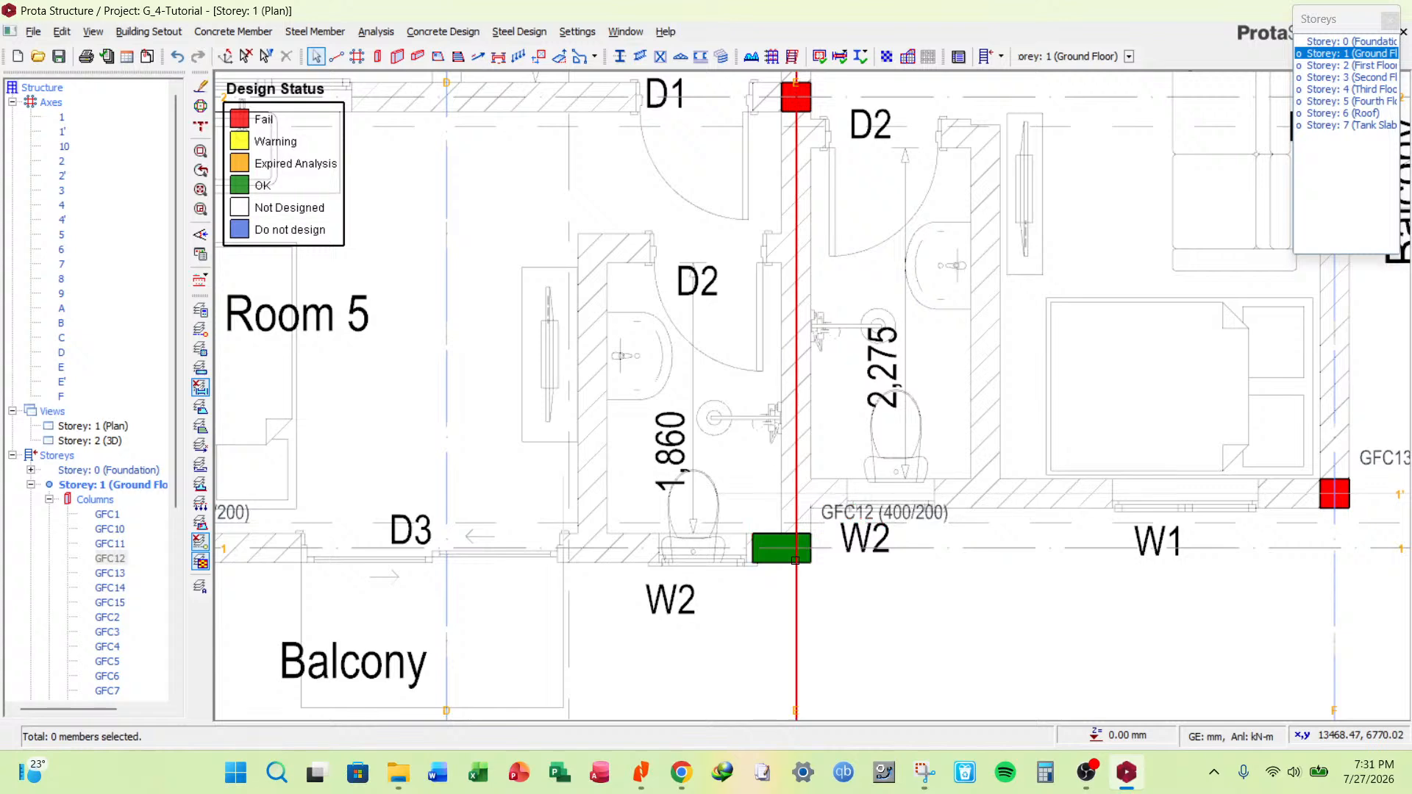
List column GFC12 for all storeys in the column table and set b1 to 400 mm on every storey.
{"action": "right_click", "coordinate": [861, 513]}
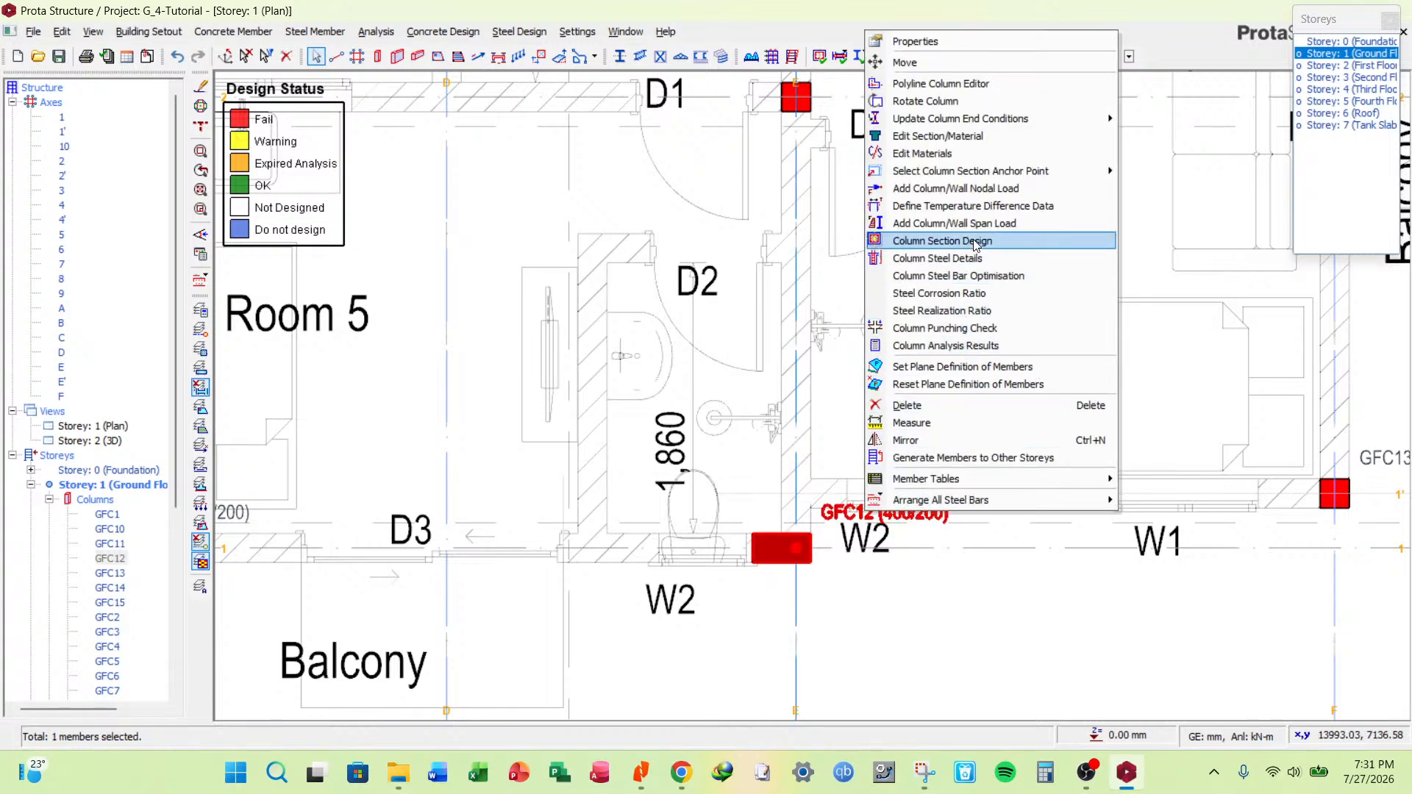
{"action": "mouse_move", "coordinate": [967, 475]}
{"action": "left_click", "coordinate": [1186, 502]}
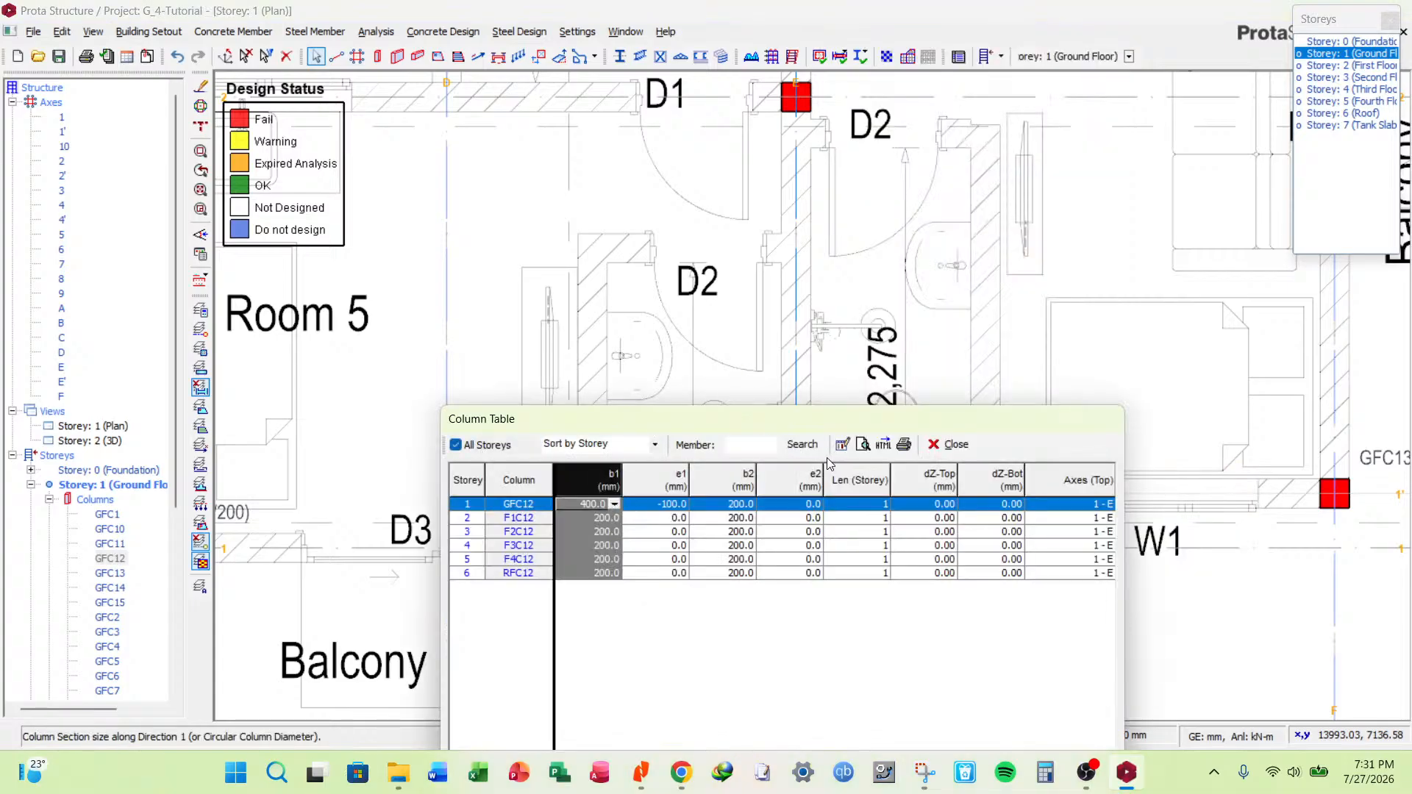
{"action": "left_click", "coordinate": [843, 444]}
{"action": "left_click", "coordinate": [827, 623]}
Set e1 to -100 mm for the GFC12 column line on every storey and close the table.
{"action": "left_click", "coordinate": [685, 485]}
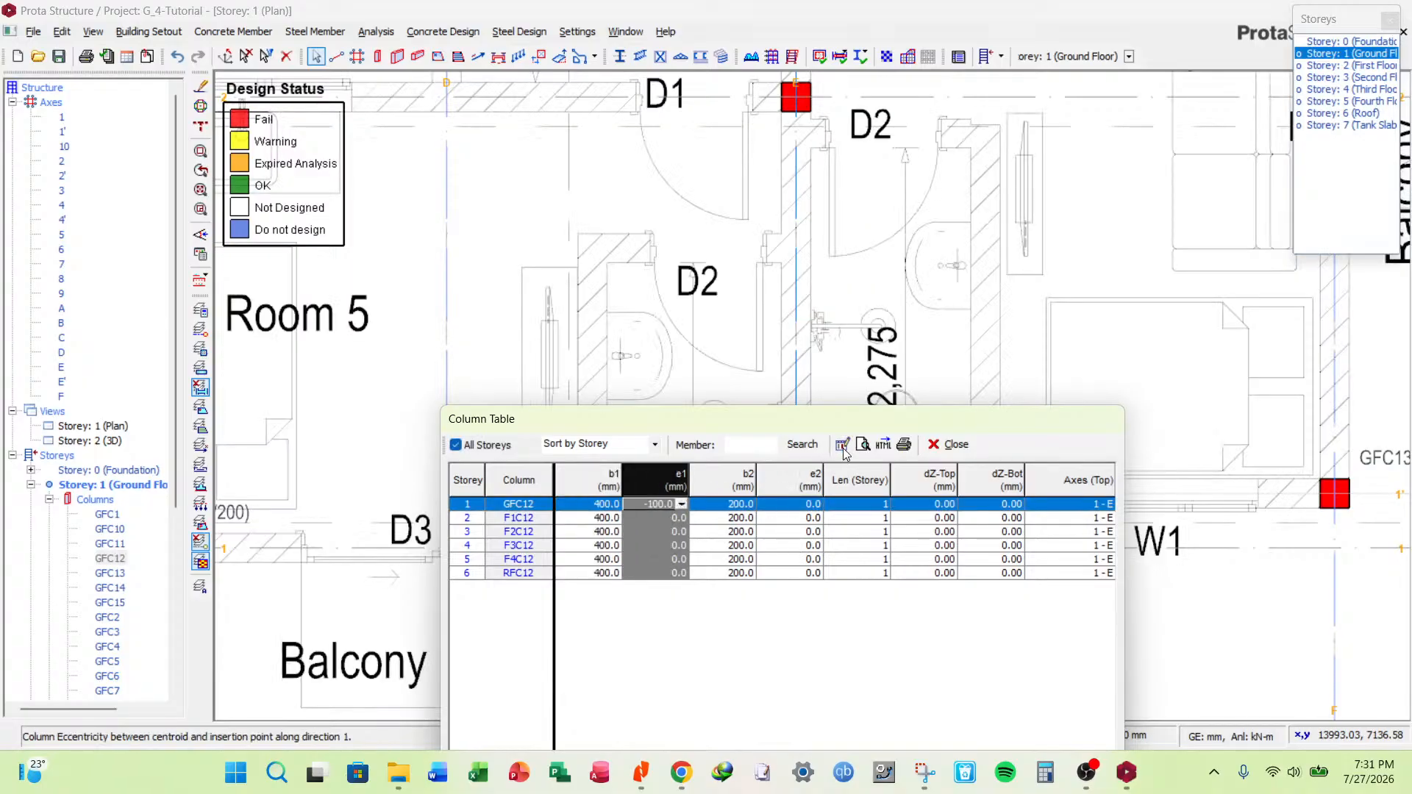
{"action": "left_click", "coordinate": [843, 445]}
{"action": "type", "text": "-"}
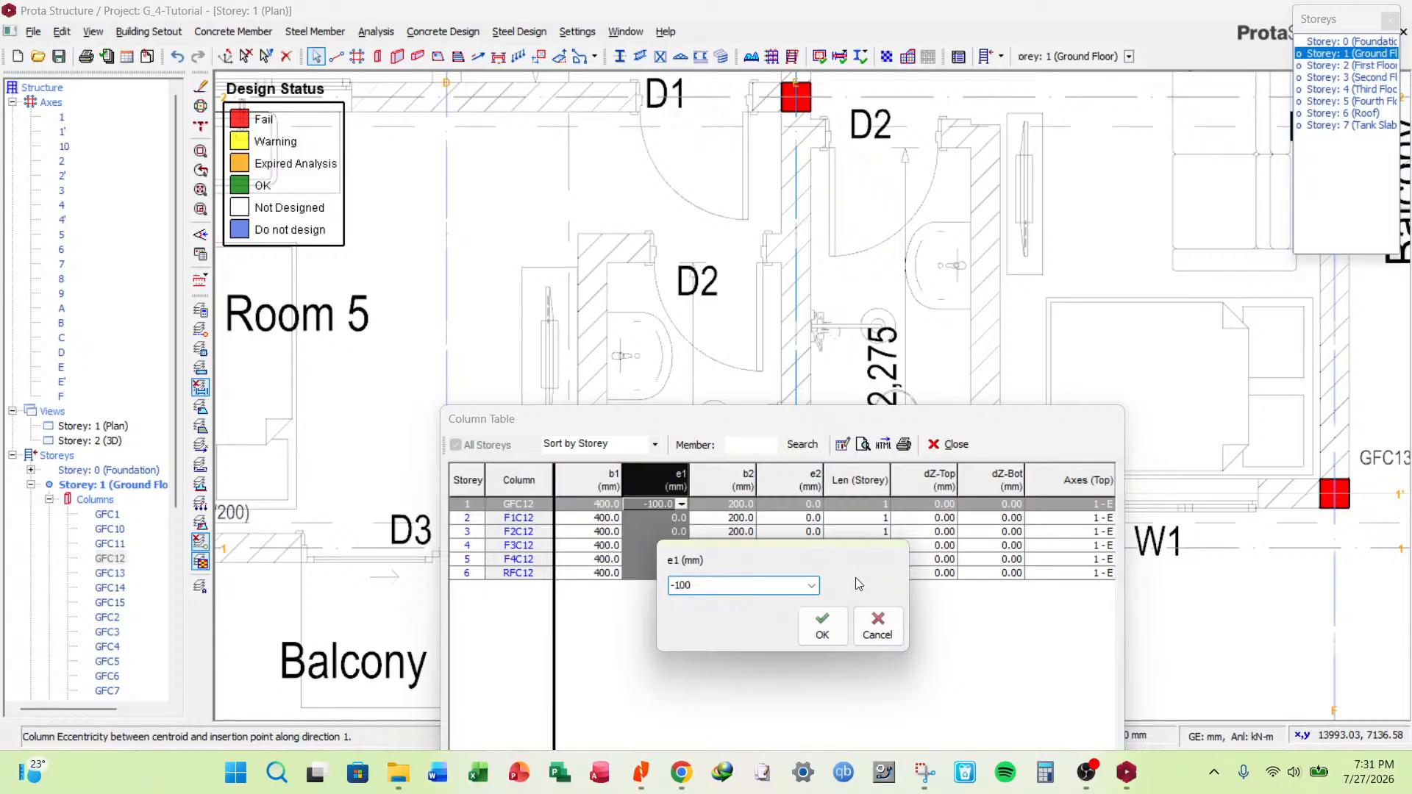
{"action": "type", "text": "100"}
{"action": "left_click", "coordinate": [824, 625]}
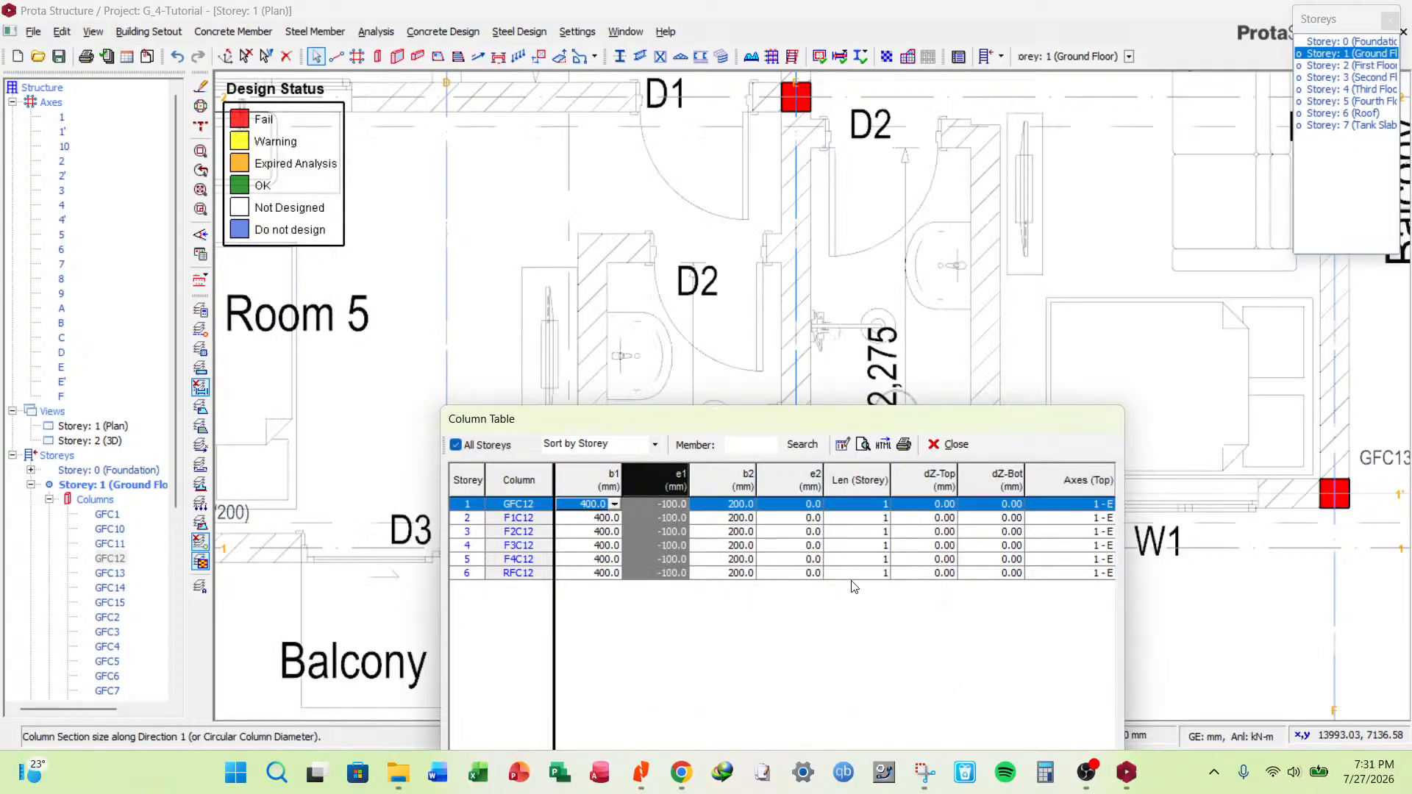
{"action": "left_click", "coordinate": [949, 445]}
Open the column section design for GFC13 at axes F and 1', dismiss the warning and review its load combinations.
{"action": "scroll", "coordinate": [935, 634], "scroll_direction": "down", "scroll_amount": 5}
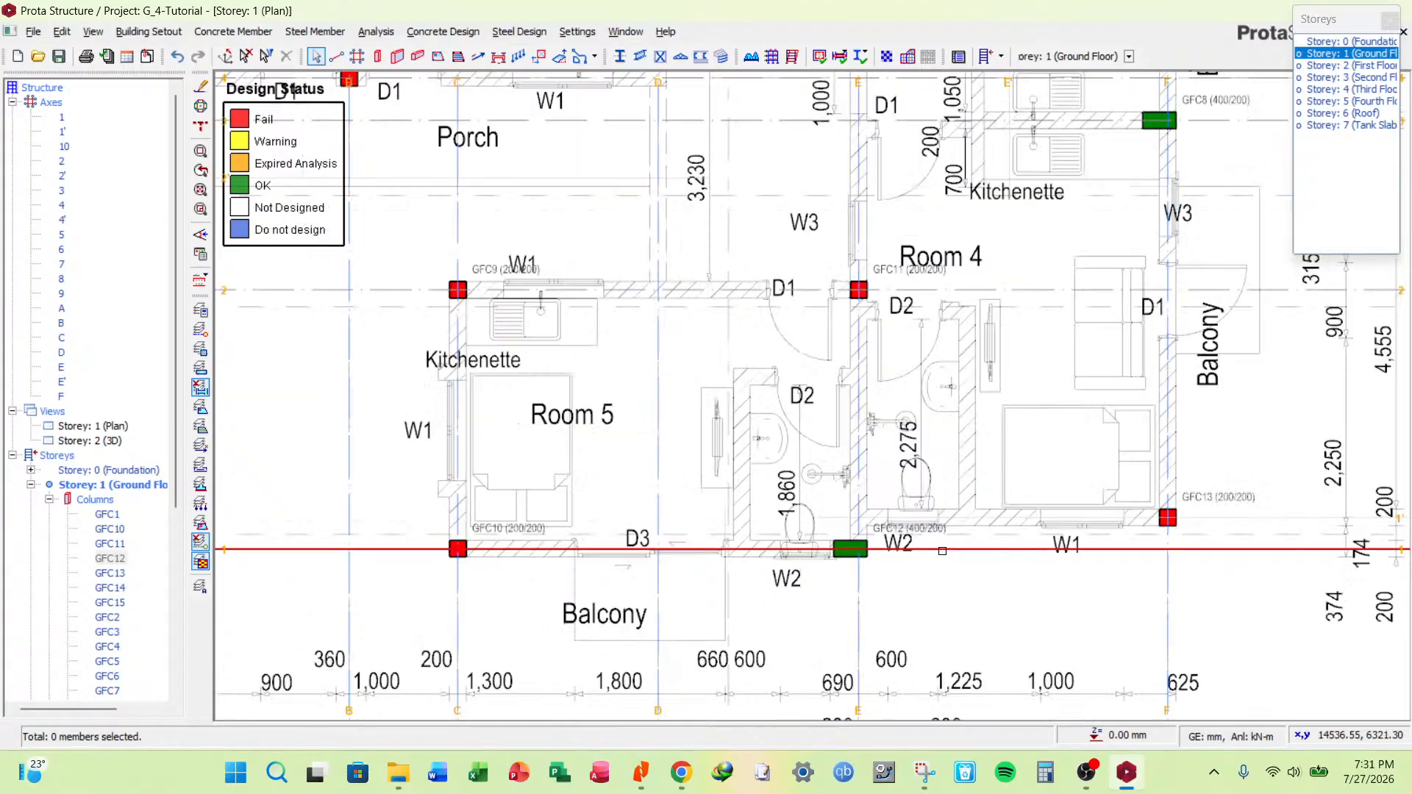
{"action": "scroll", "coordinate": [759, 440], "scroll_direction": "up", "scroll_amount": 4}
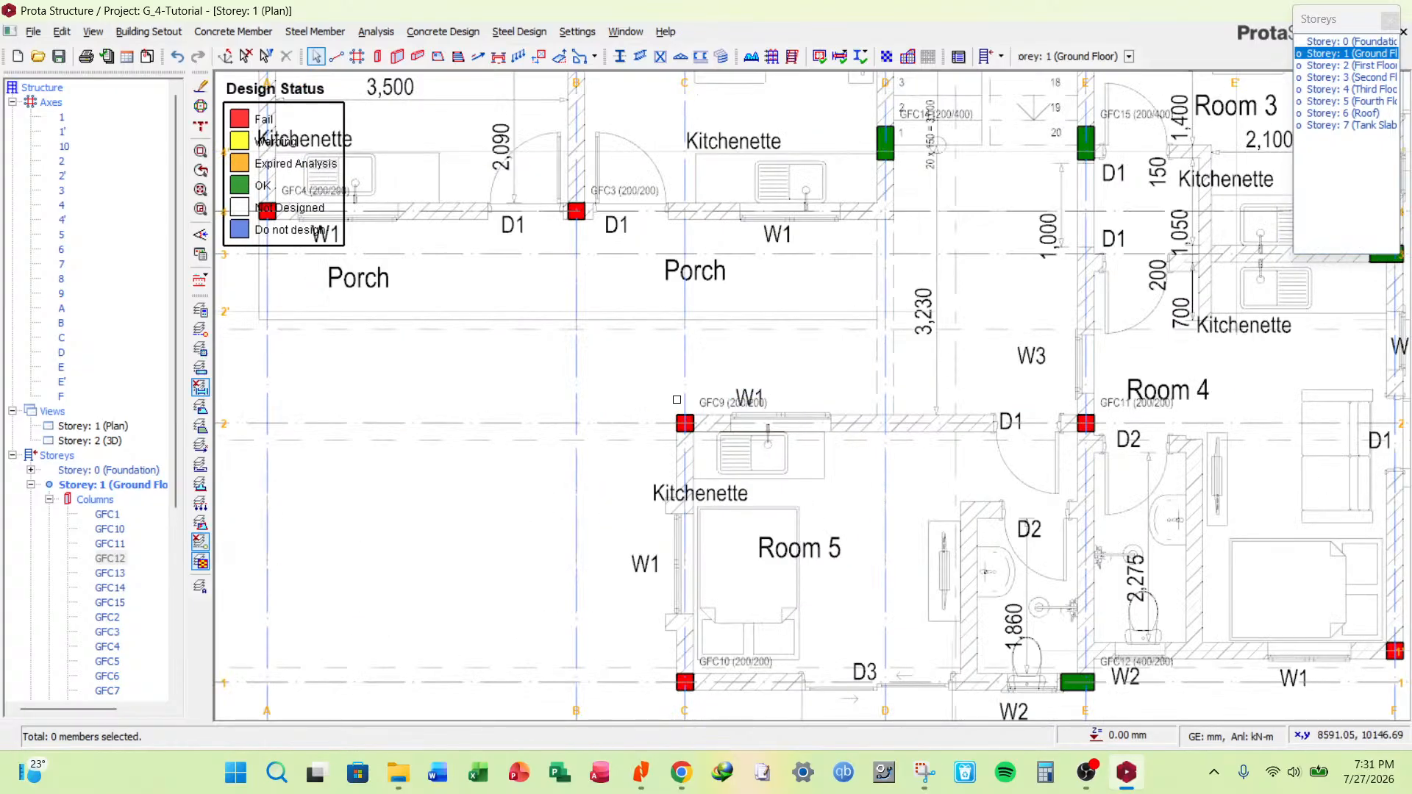
{"action": "scroll", "coordinate": [759, 440], "scroll_direction": "down", "scroll_amount": 2}
{"action": "scroll", "coordinate": [1136, 550], "scroll_direction": "up", "scroll_amount": 3}
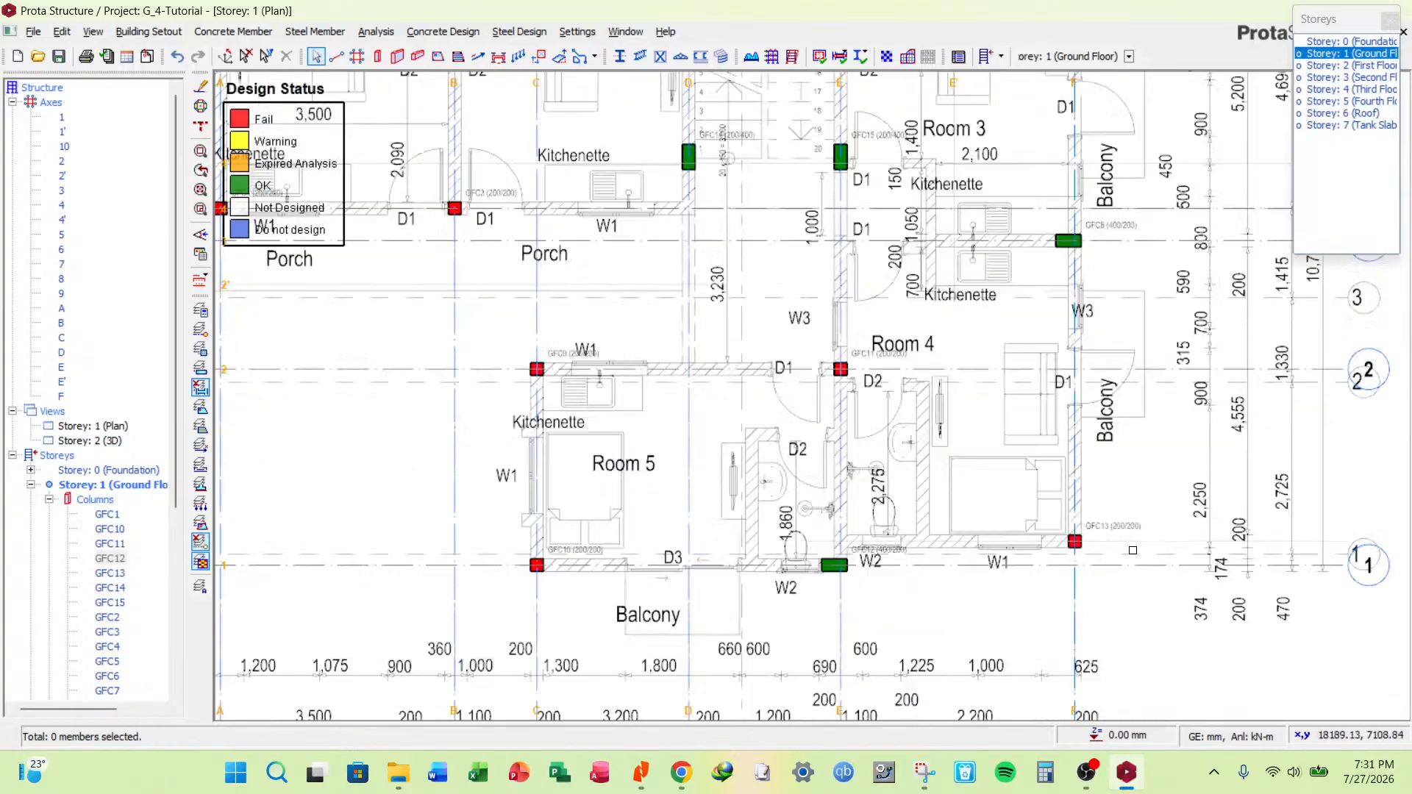
{"action": "left_click", "coordinate": [1032, 536]}
{"action": "right_click", "coordinate": [1111, 518]}
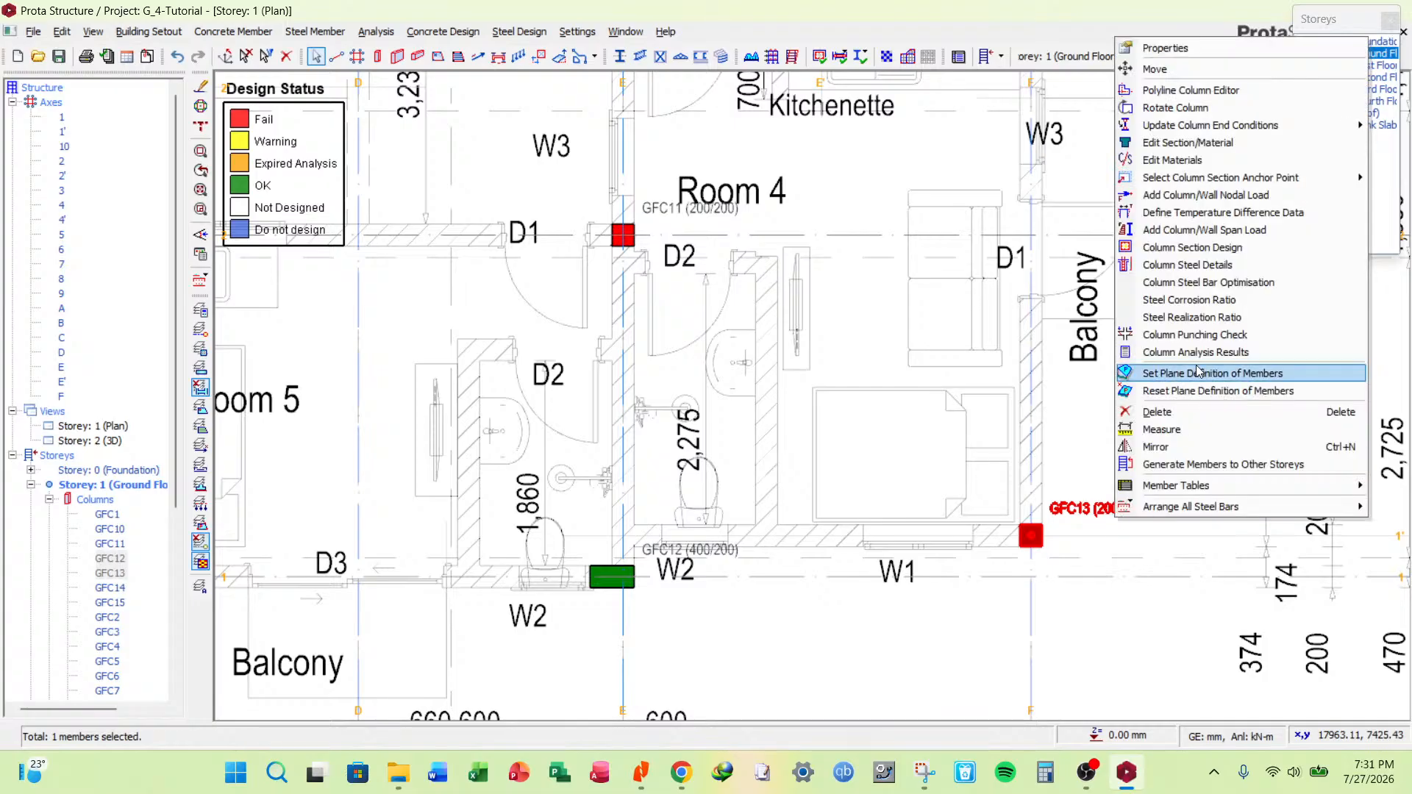
{"action": "left_click", "coordinate": [1202, 250]}
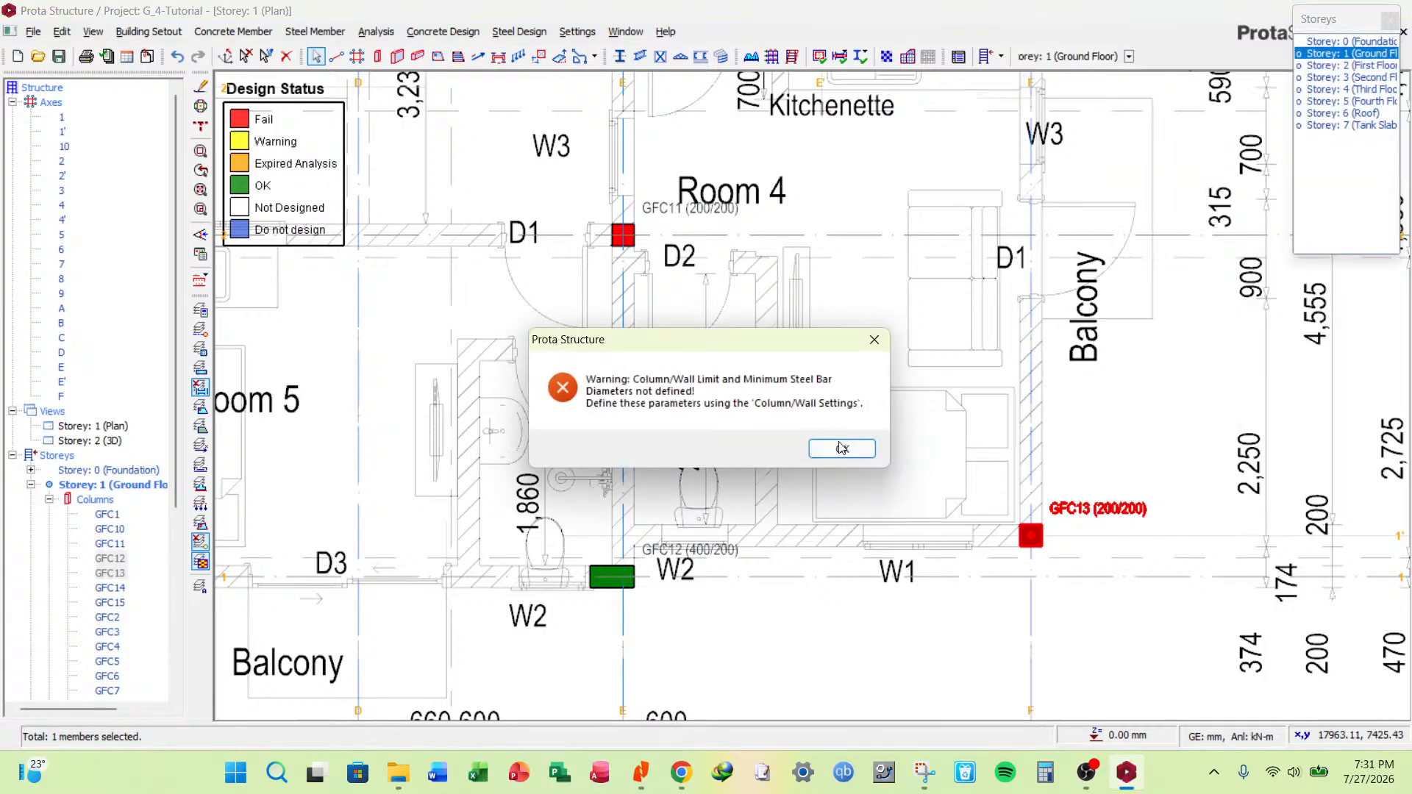
{"action": "left_click", "coordinate": [842, 448]}
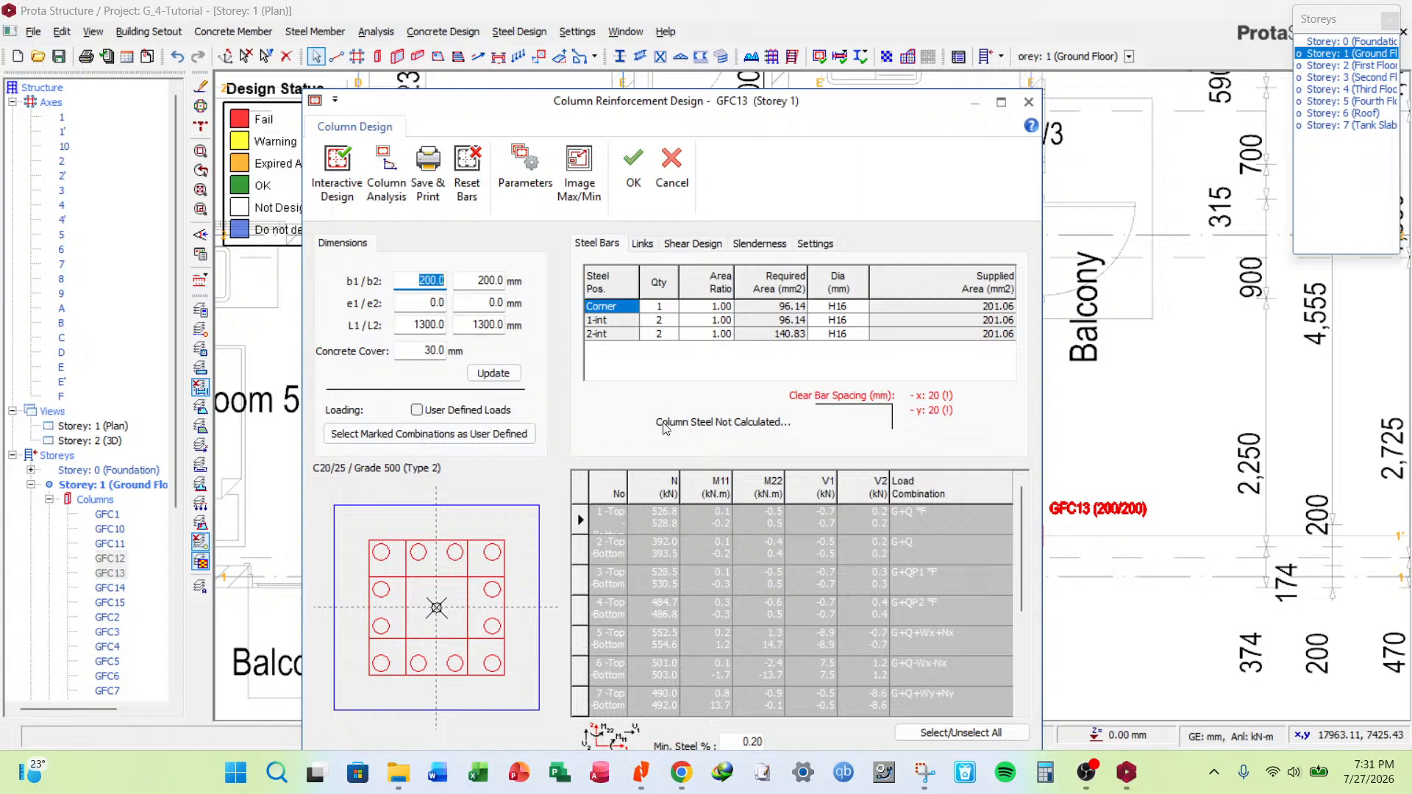
{"action": "scroll", "coordinate": [740, 609], "scroll_direction": "down", "scroll_amount": 2}
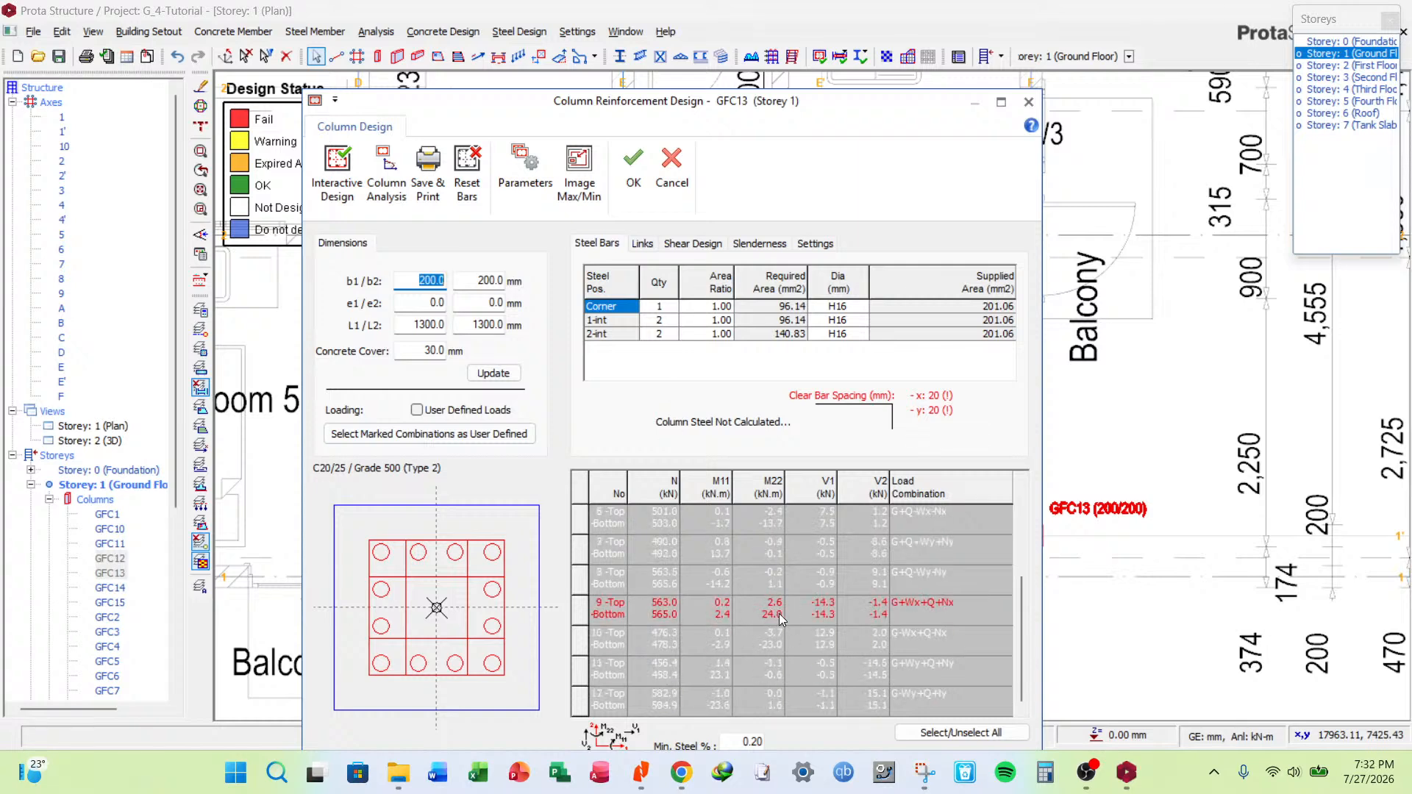
Set b1 to 300 mm for column GFC13, update the section and run the interactive reinforcement design.
{"action": "left_click_drag", "start_coordinate": [875, 99], "coordinate": [871, 266]}
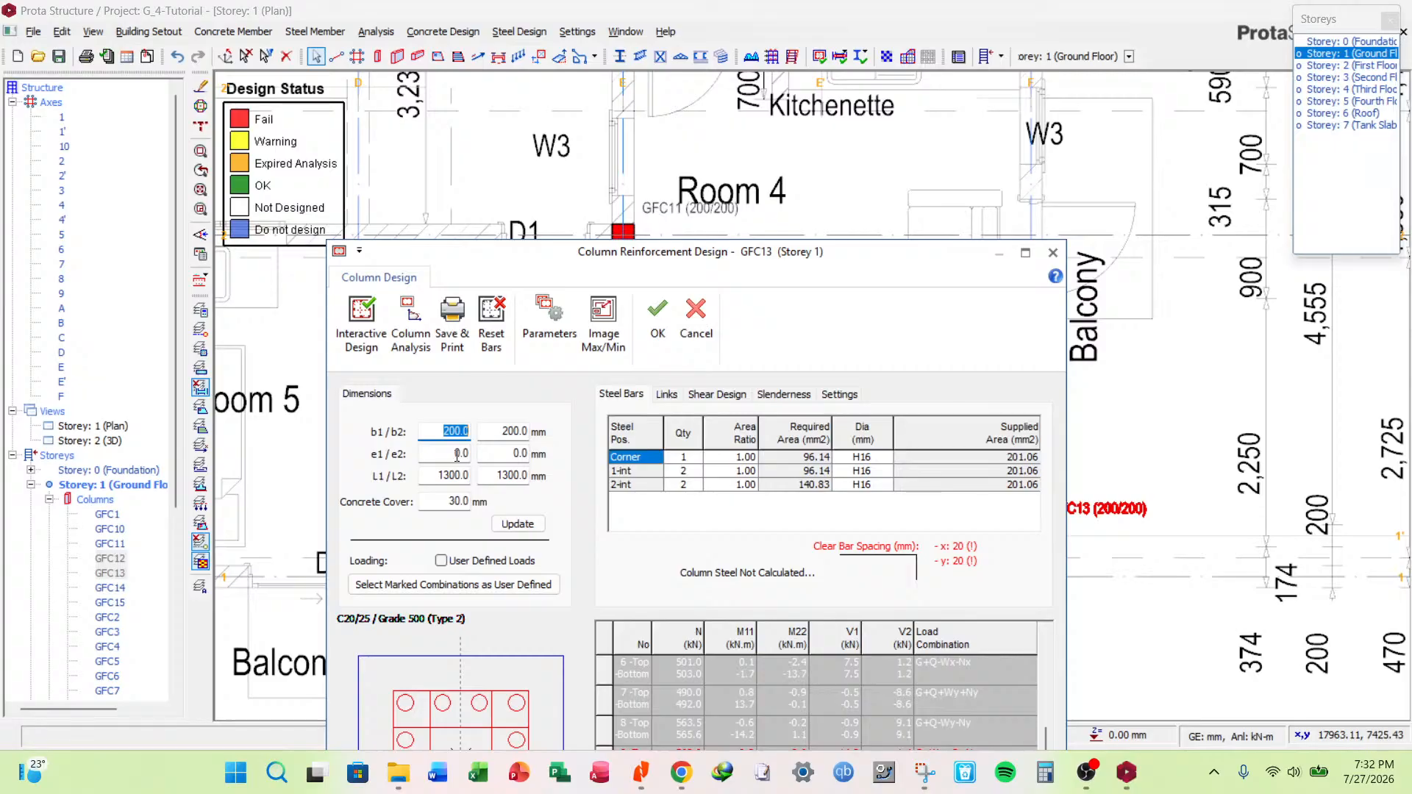
{"action": "type", "text": "300"}
{"action": "left_click", "coordinate": [515, 524]}
{"action": "left_click", "coordinate": [361, 320]}
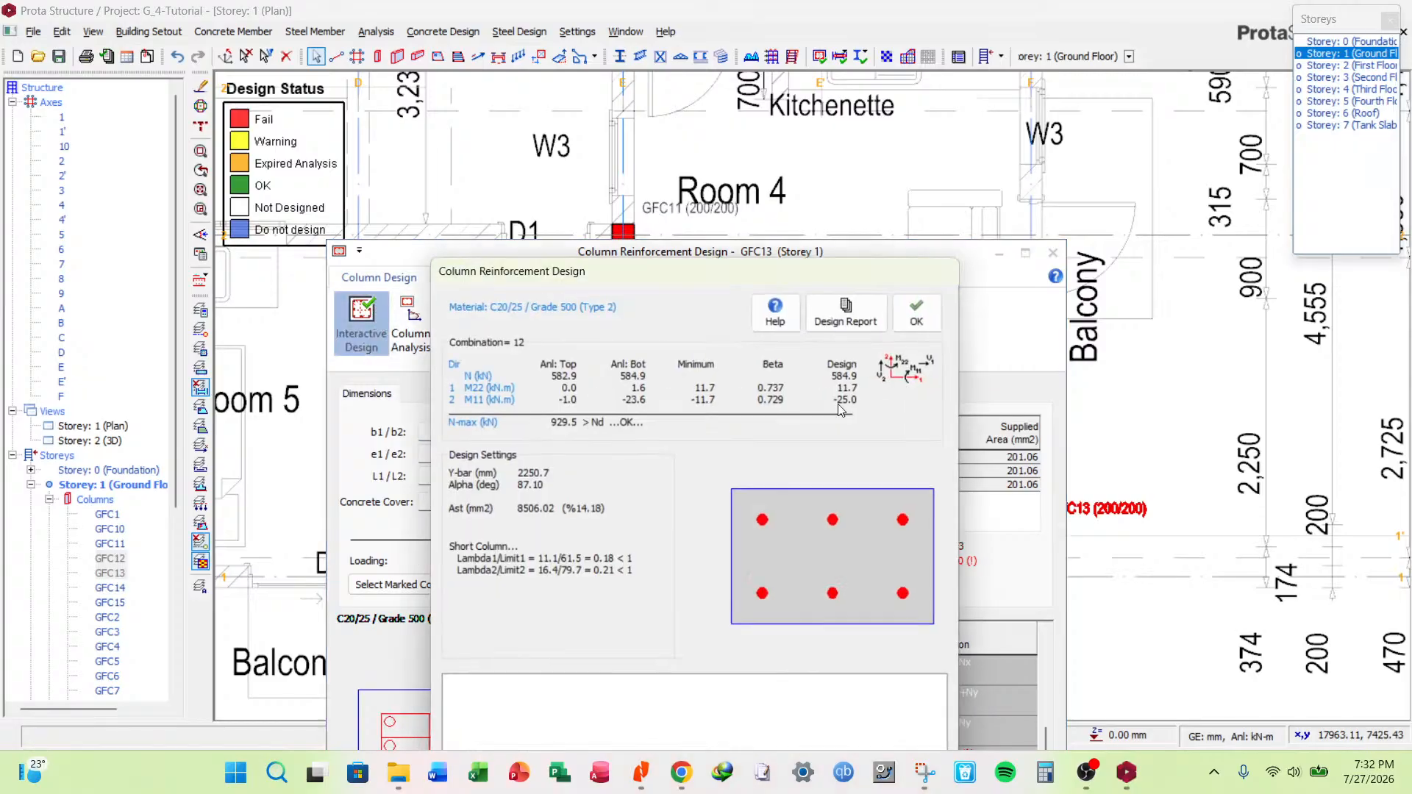
{"action": "left_click", "coordinate": [918, 312]}
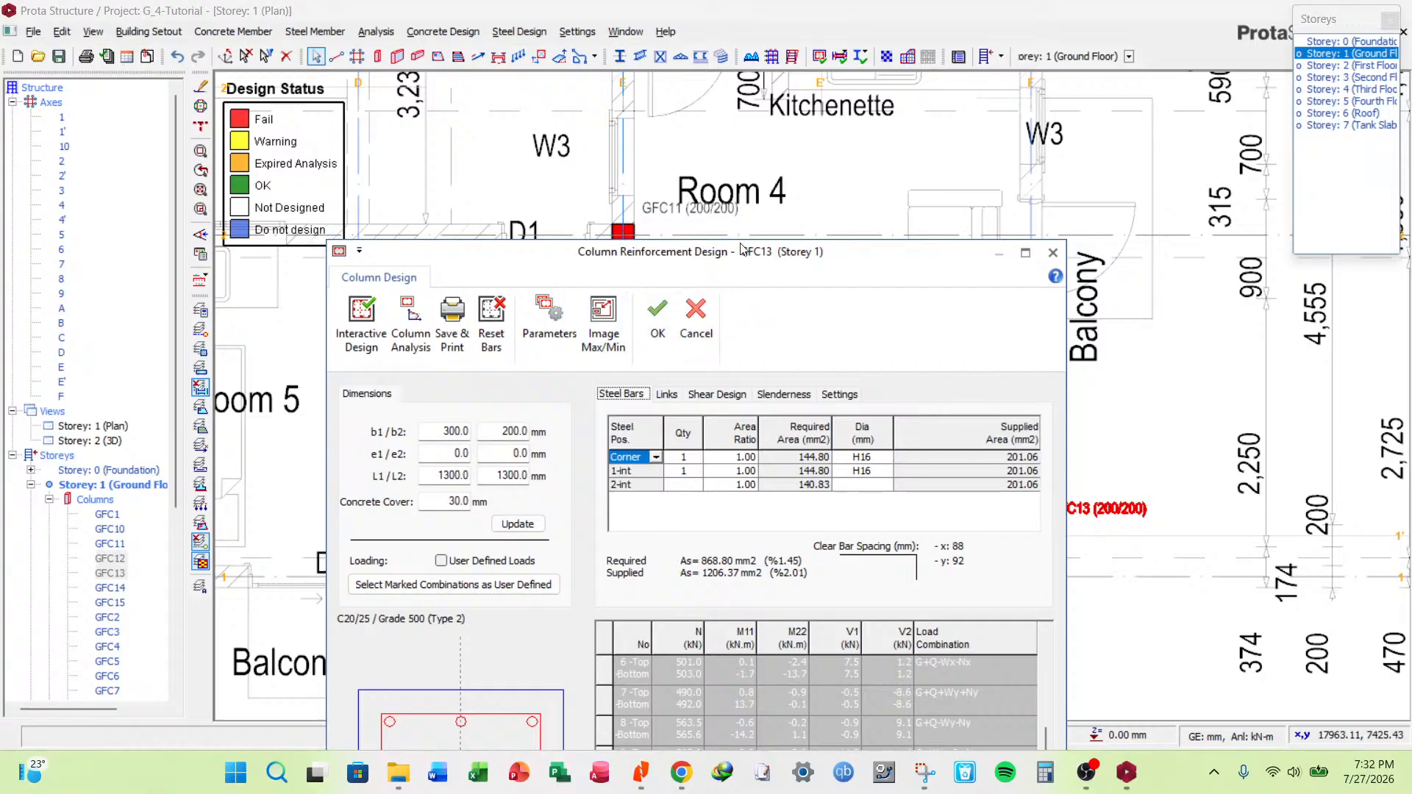
{"action": "left_click_drag", "start_coordinate": [743, 252], "coordinate": [736, 134]}
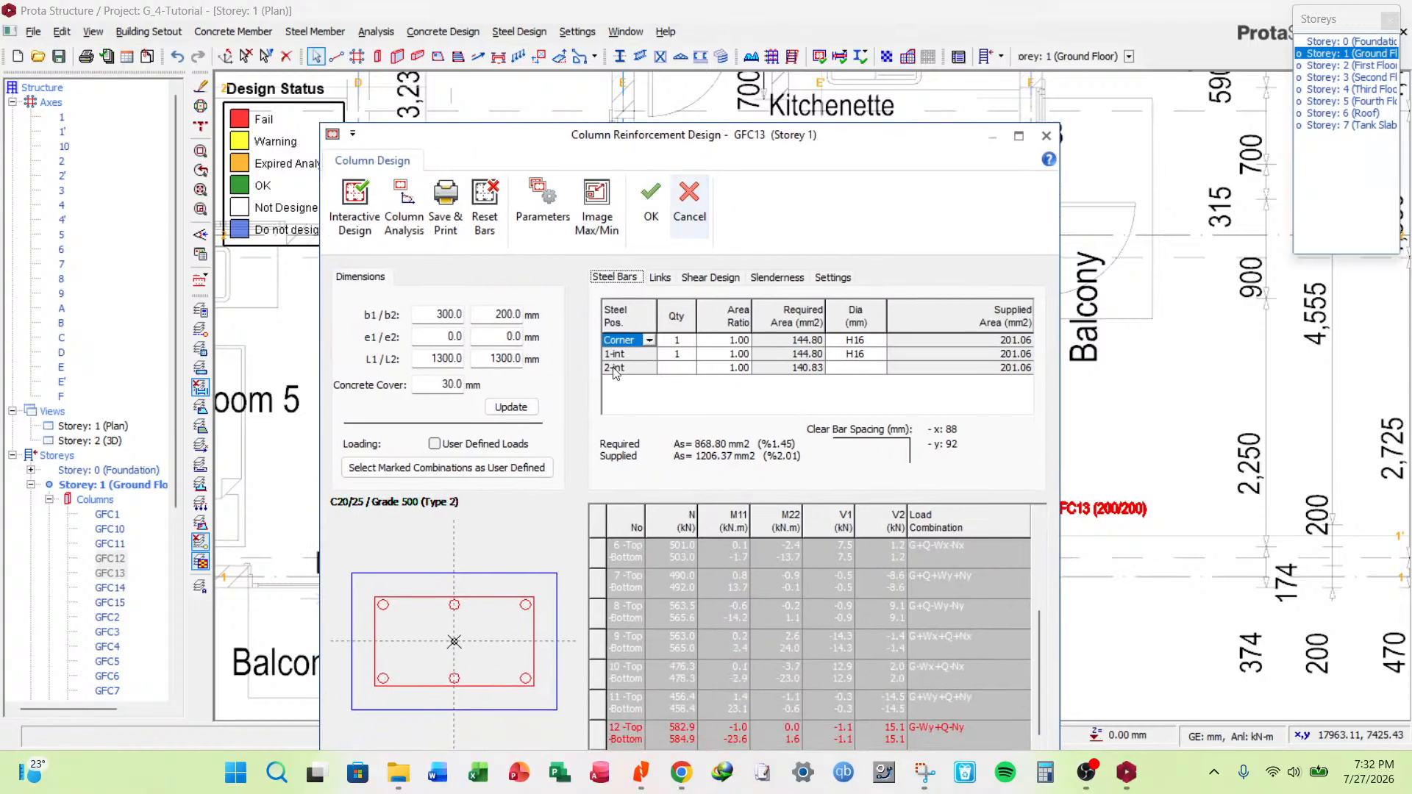
Set e1 to -50 mm for column GFC13, update the section and accept the column design.
{"action": "left_click", "coordinate": [461, 338]}
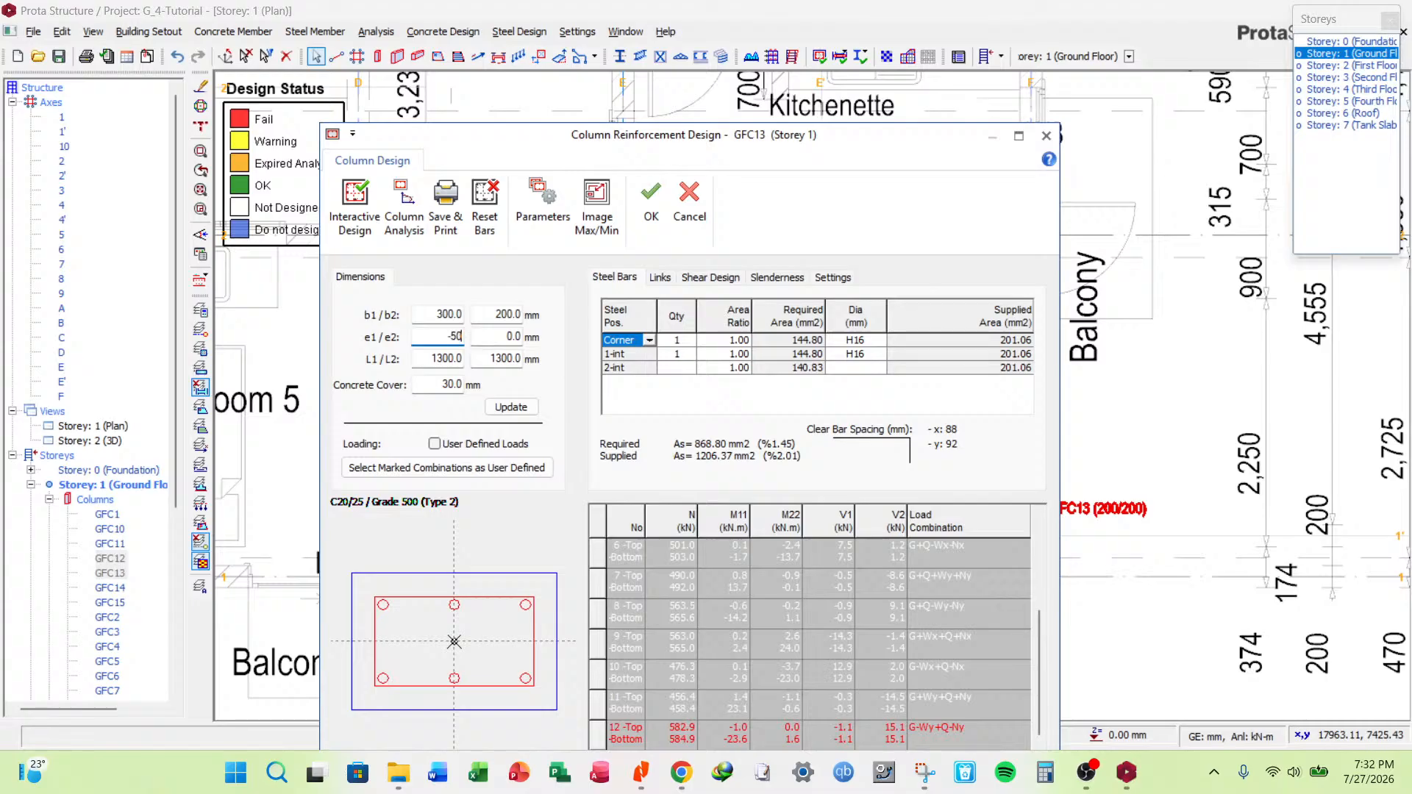
{"action": "type", "text": "-50"}
{"action": "left_click", "coordinate": [512, 407]}
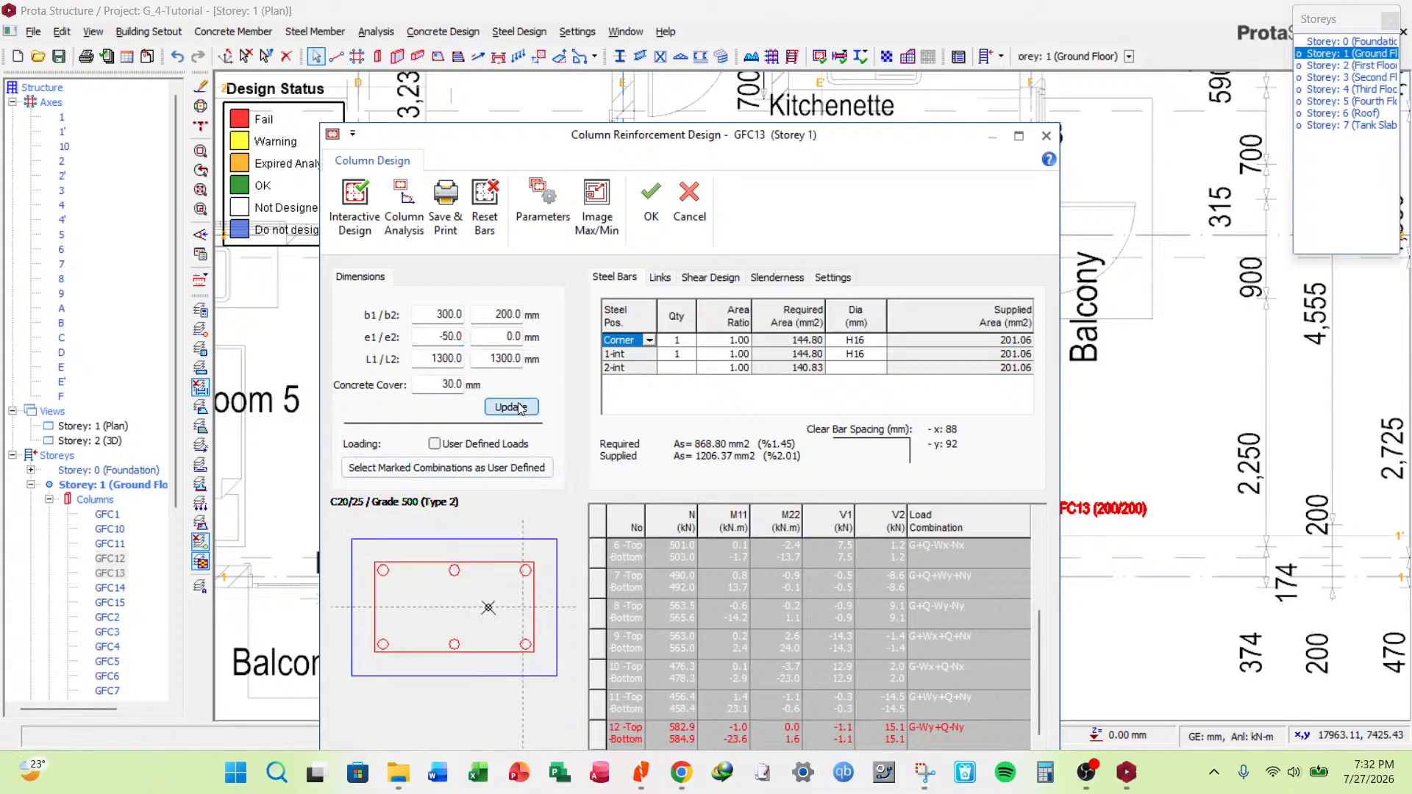
{"action": "left_click", "coordinate": [652, 202]}
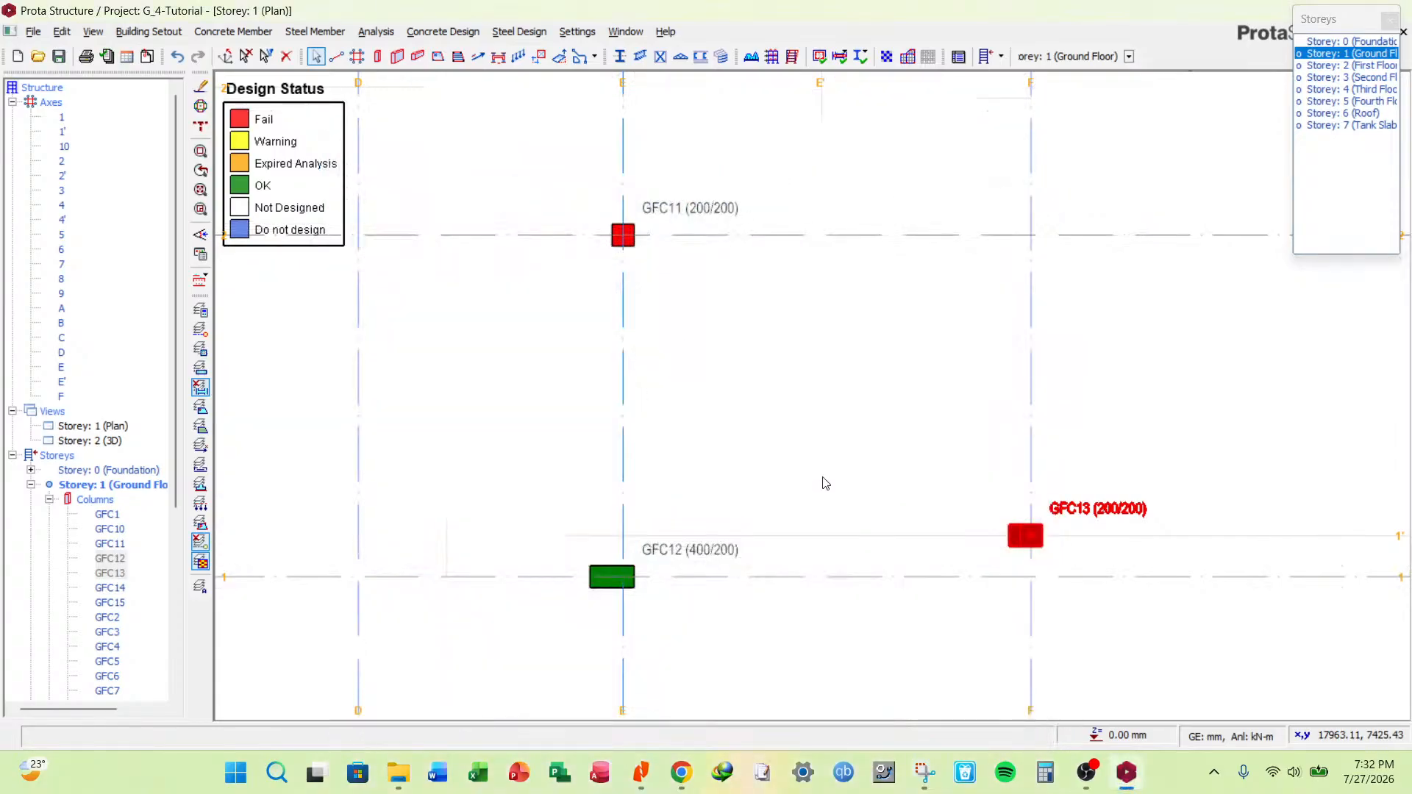
List column GFC13 for all storeys in the column table and set b1 to 300 mm on every storey.
{"action": "right_click", "coordinate": [1158, 494]}
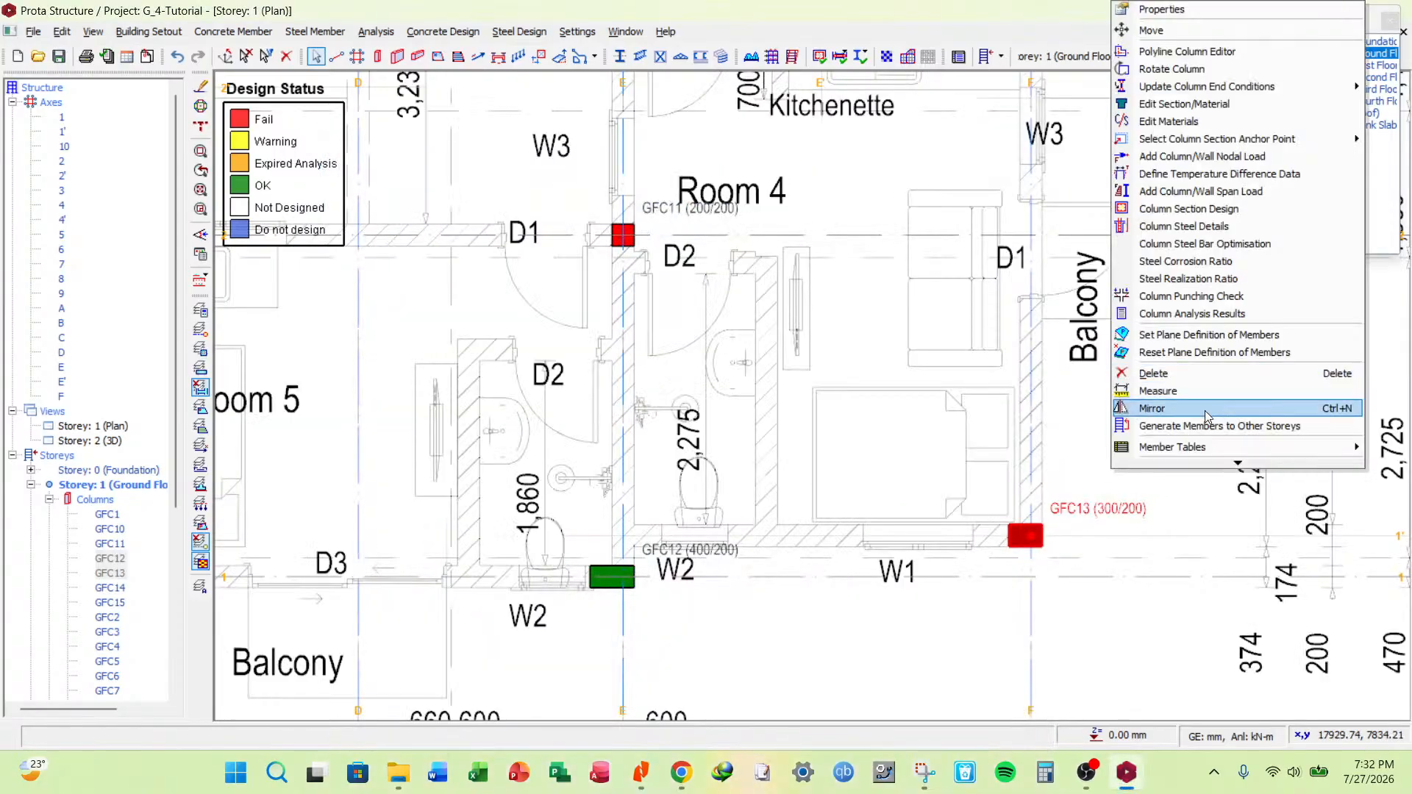
{"action": "mouse_move", "coordinate": [1177, 450]}
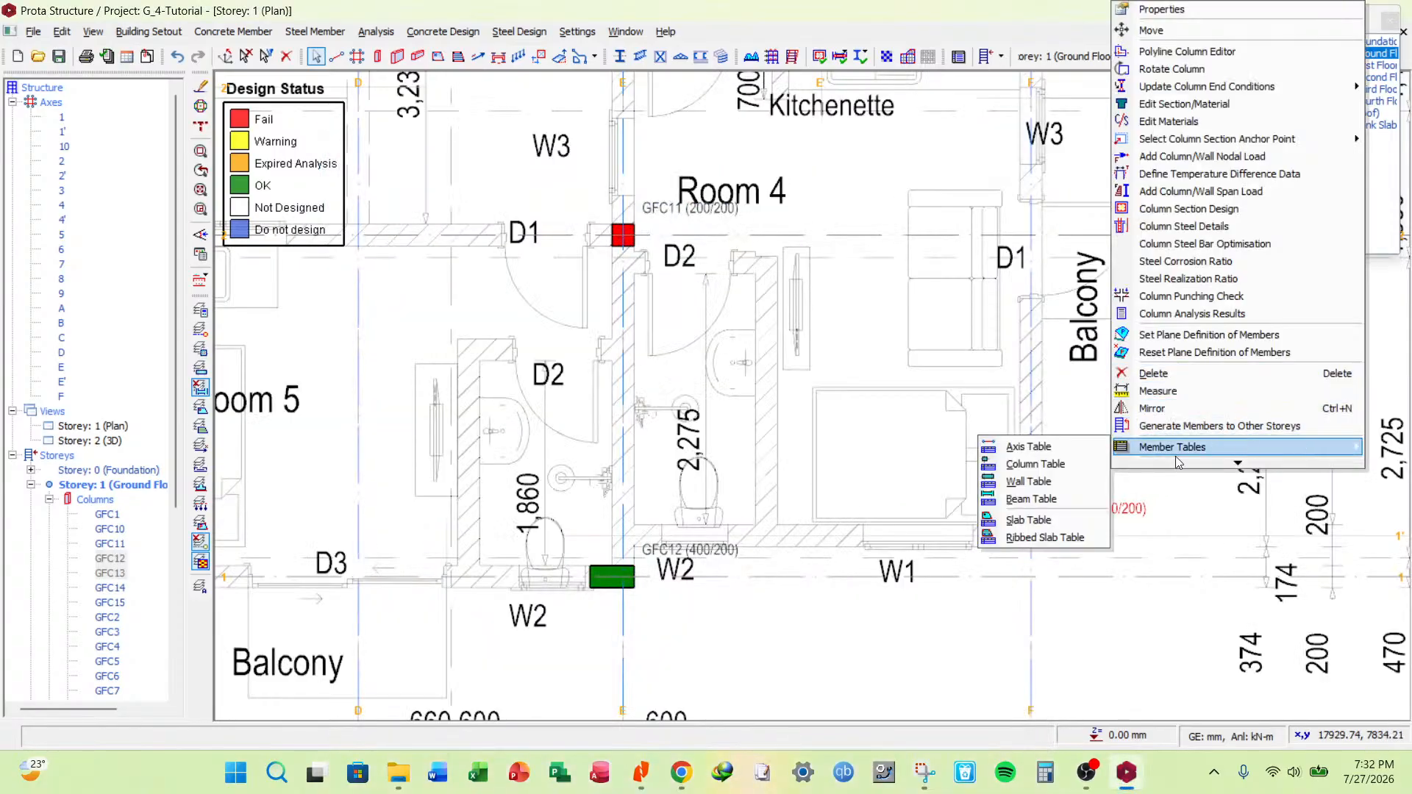
{"action": "left_click", "coordinate": [1051, 466]}
{"action": "left_click", "coordinate": [491, 447]}
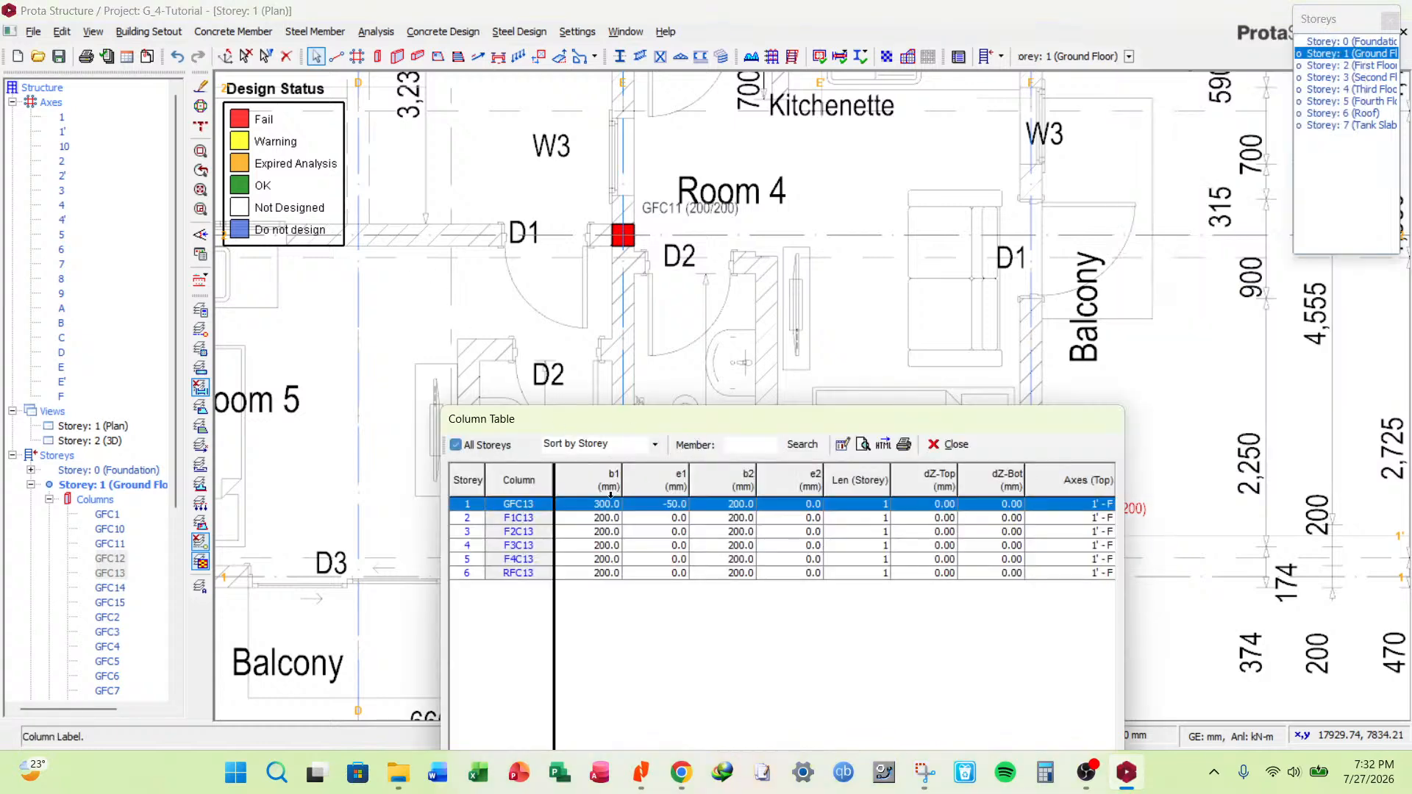
{"action": "left_click", "coordinate": [588, 479]}
{"action": "left_click", "coordinate": [843, 444]}
{"action": "left_click", "coordinate": [814, 629]}
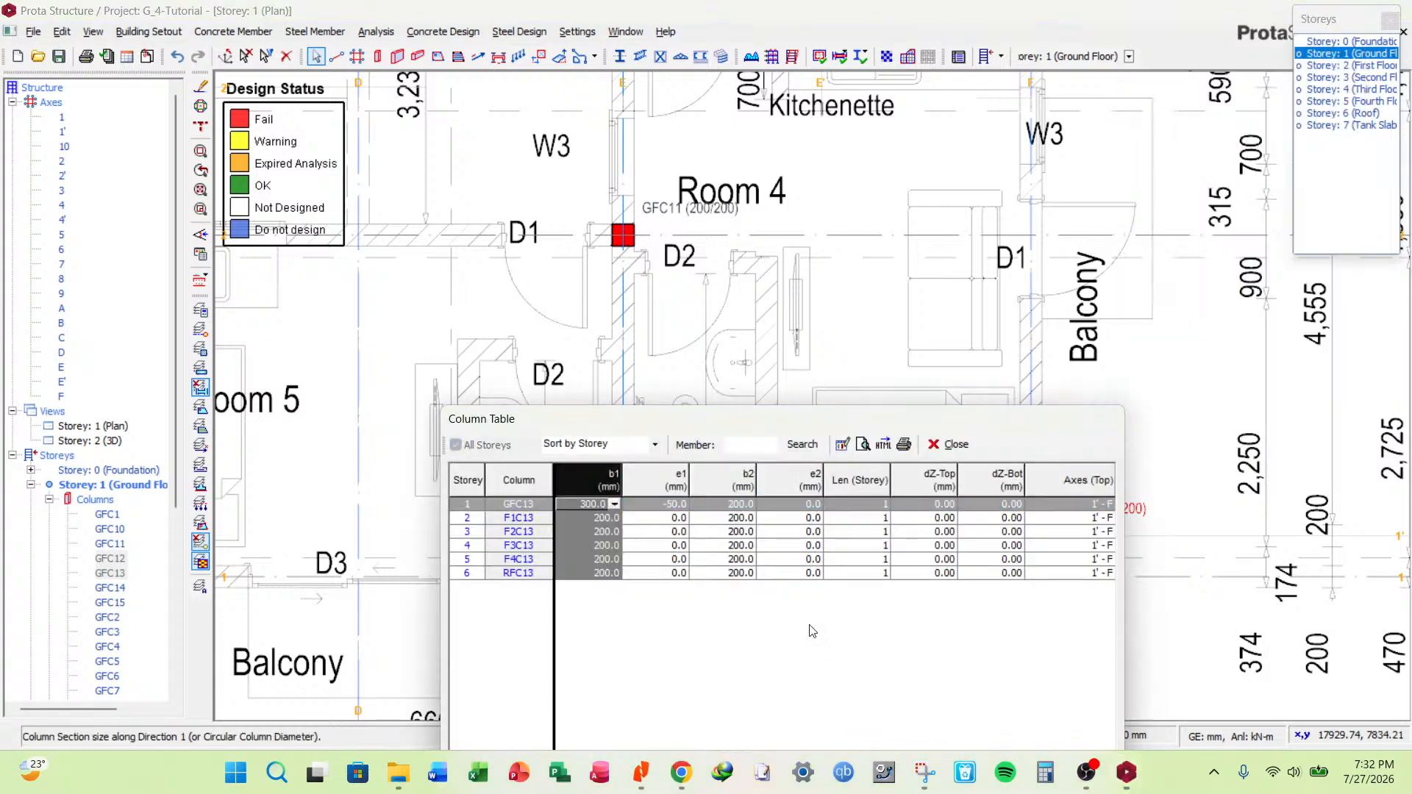
Set e1 to -50 mm for the GFC13 column line on every storey, close the table and save the project.
{"action": "left_click", "coordinate": [670, 478]}
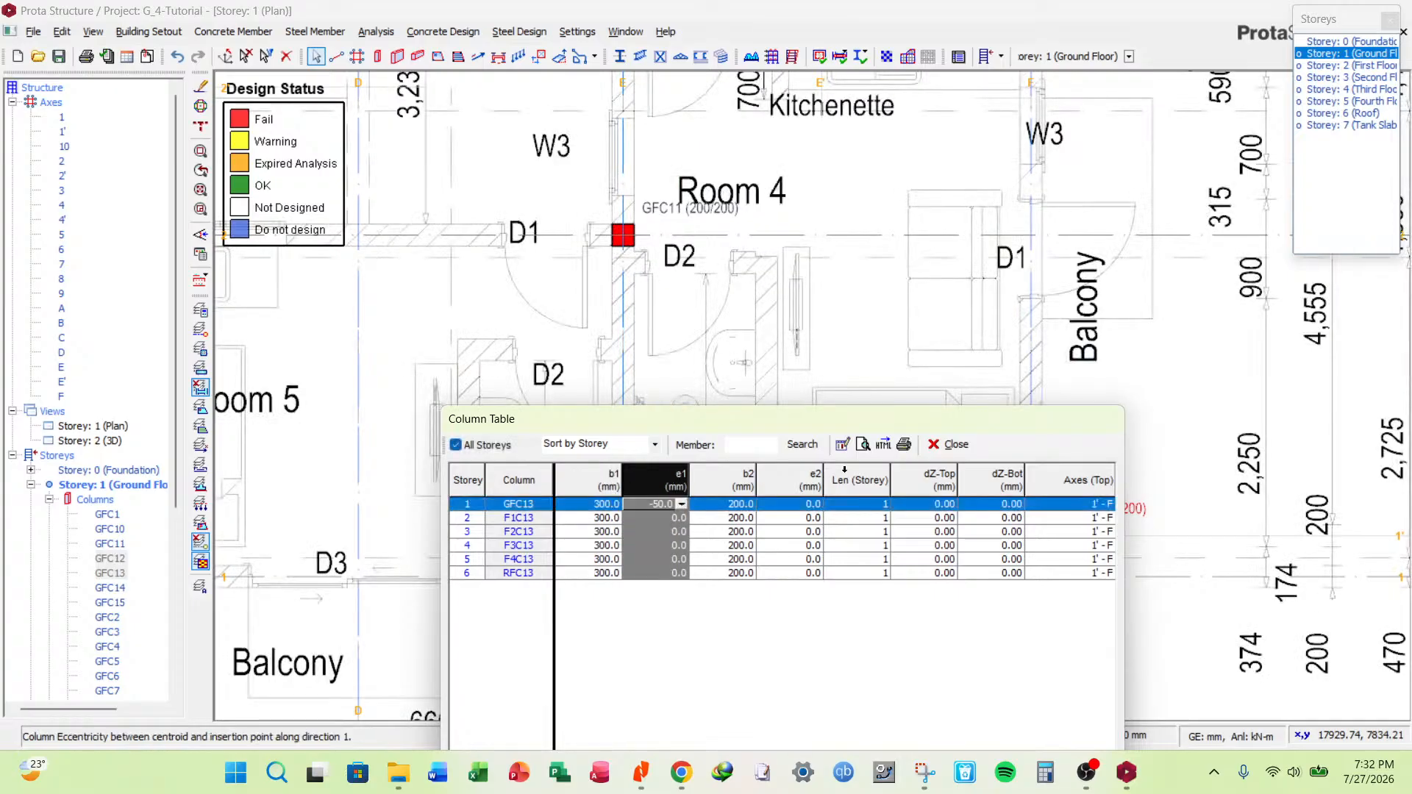
{"action": "left_click", "coordinate": [843, 444]}
{"action": "type", "text": "-50"}
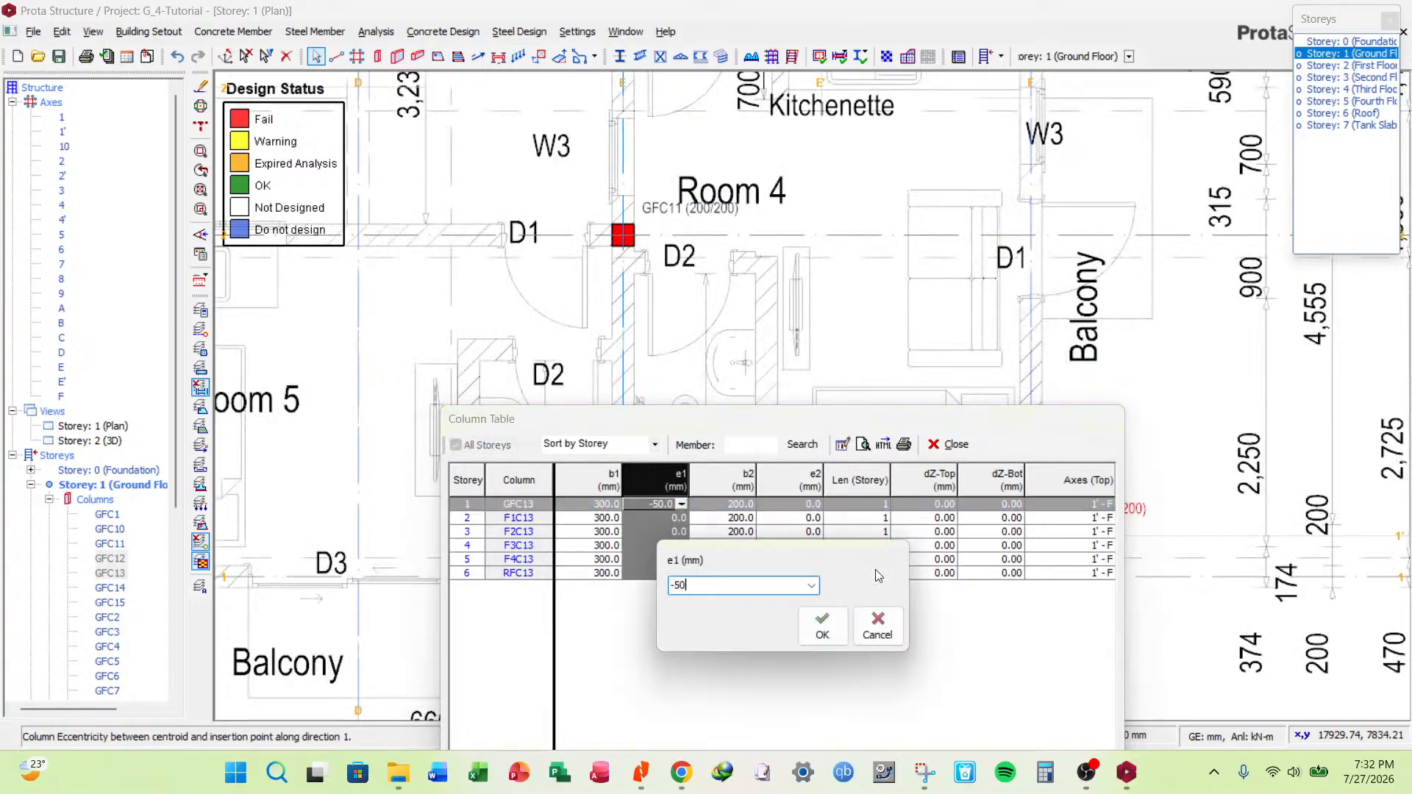
{"action": "left_click", "coordinate": [823, 626]}
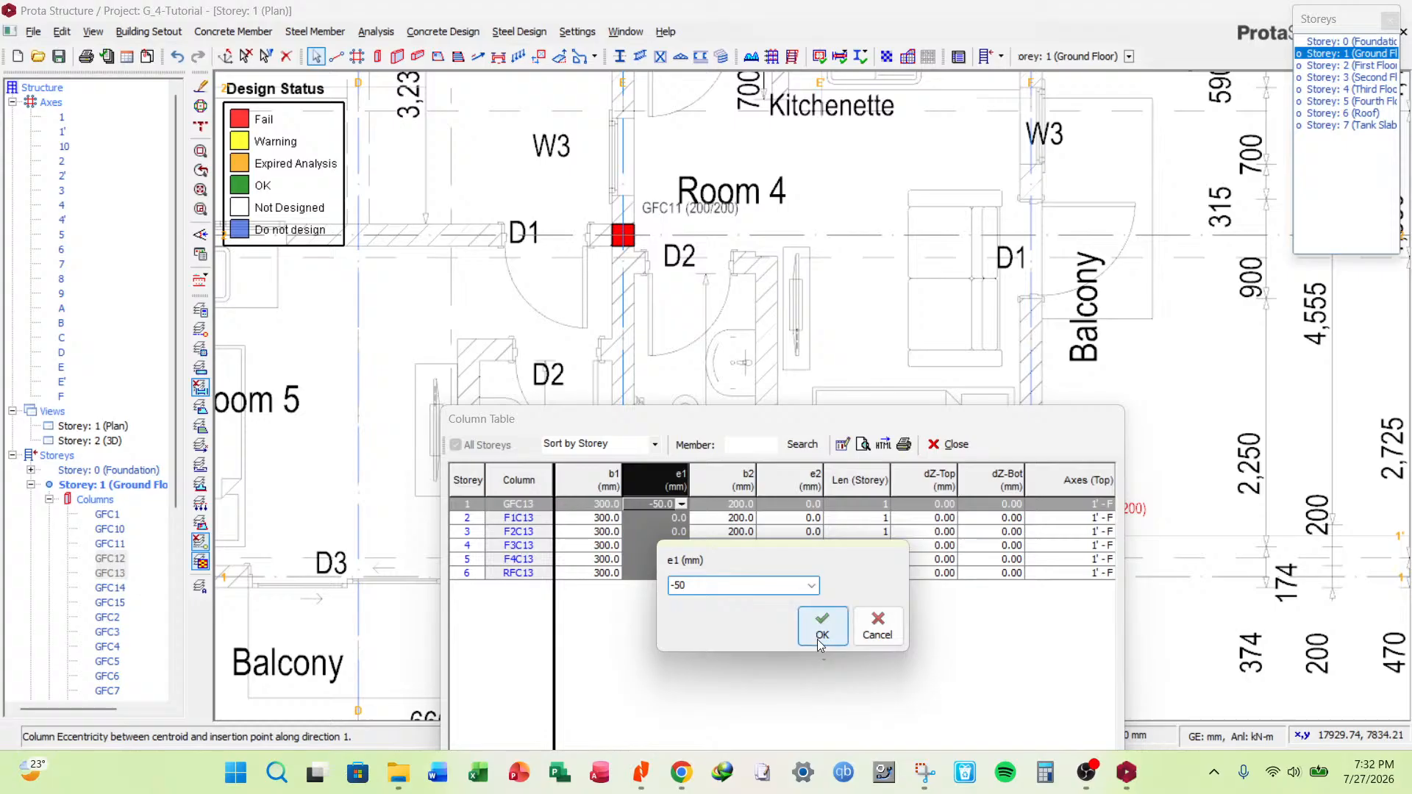
{"action": "left_click", "coordinate": [947, 445]}
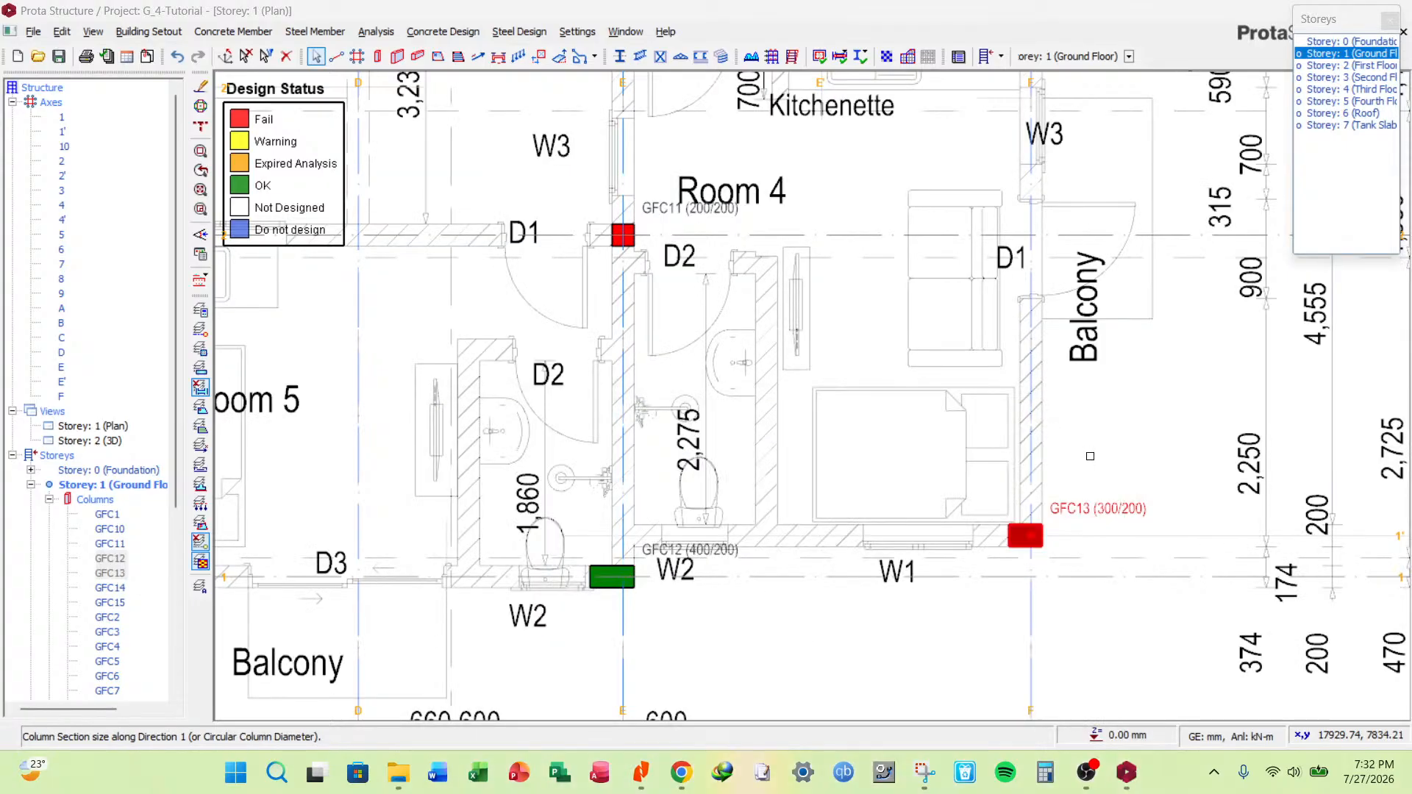
{"action": "left_click", "coordinate": [58, 56]}
Open the column section design for GFC7 at axes F and 5, dismiss the warning and review its load combinations.
{"action": "scroll", "coordinate": [984, 473], "scroll_direction": "down", "scroll_amount": 6}
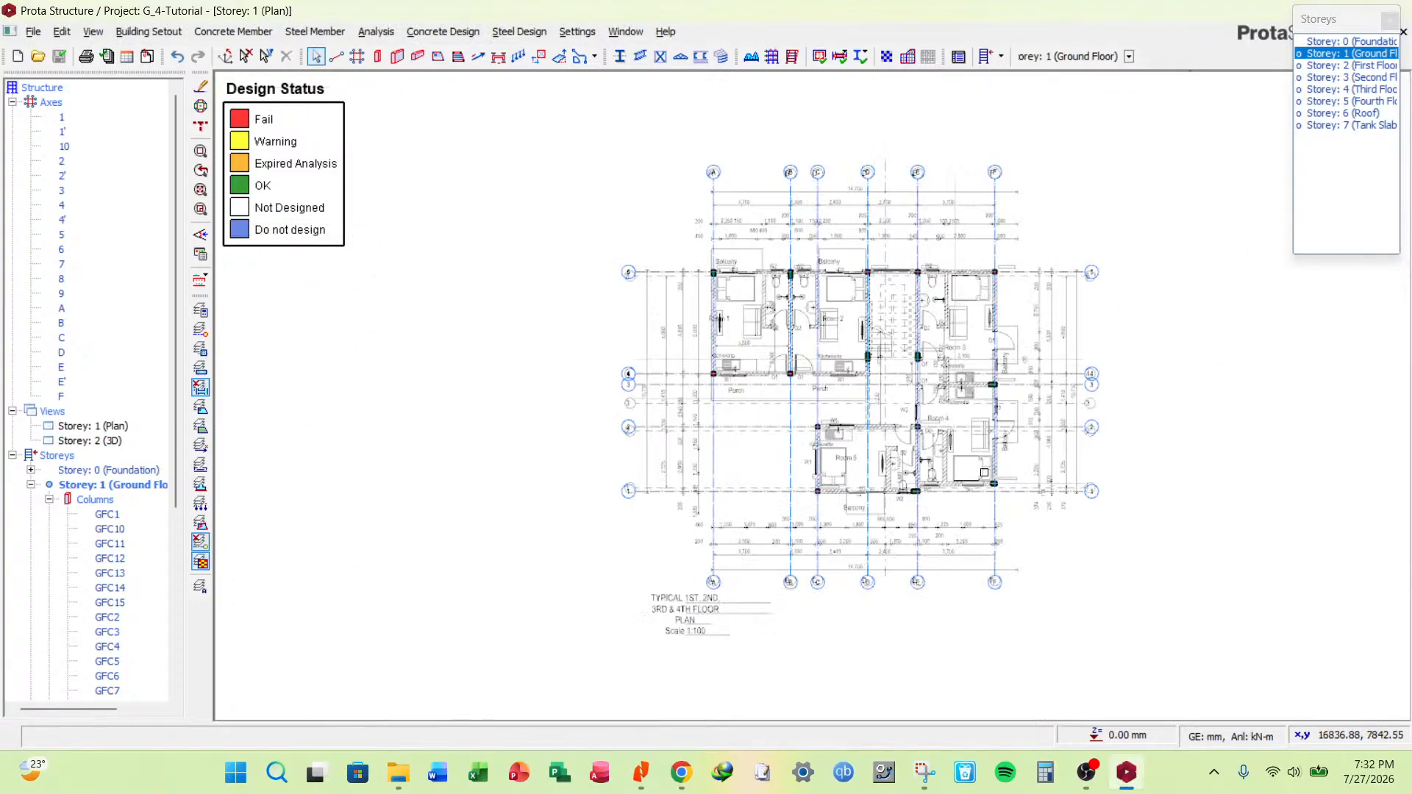
{"action": "scroll", "coordinate": [943, 427], "scroll_direction": "up", "scroll_amount": 5}
{"action": "scroll", "coordinate": [963, 471], "scroll_direction": "down", "scroll_amount": 5}
{"action": "scroll", "coordinate": [1027, 302], "scroll_direction": "up", "scroll_amount": 7}
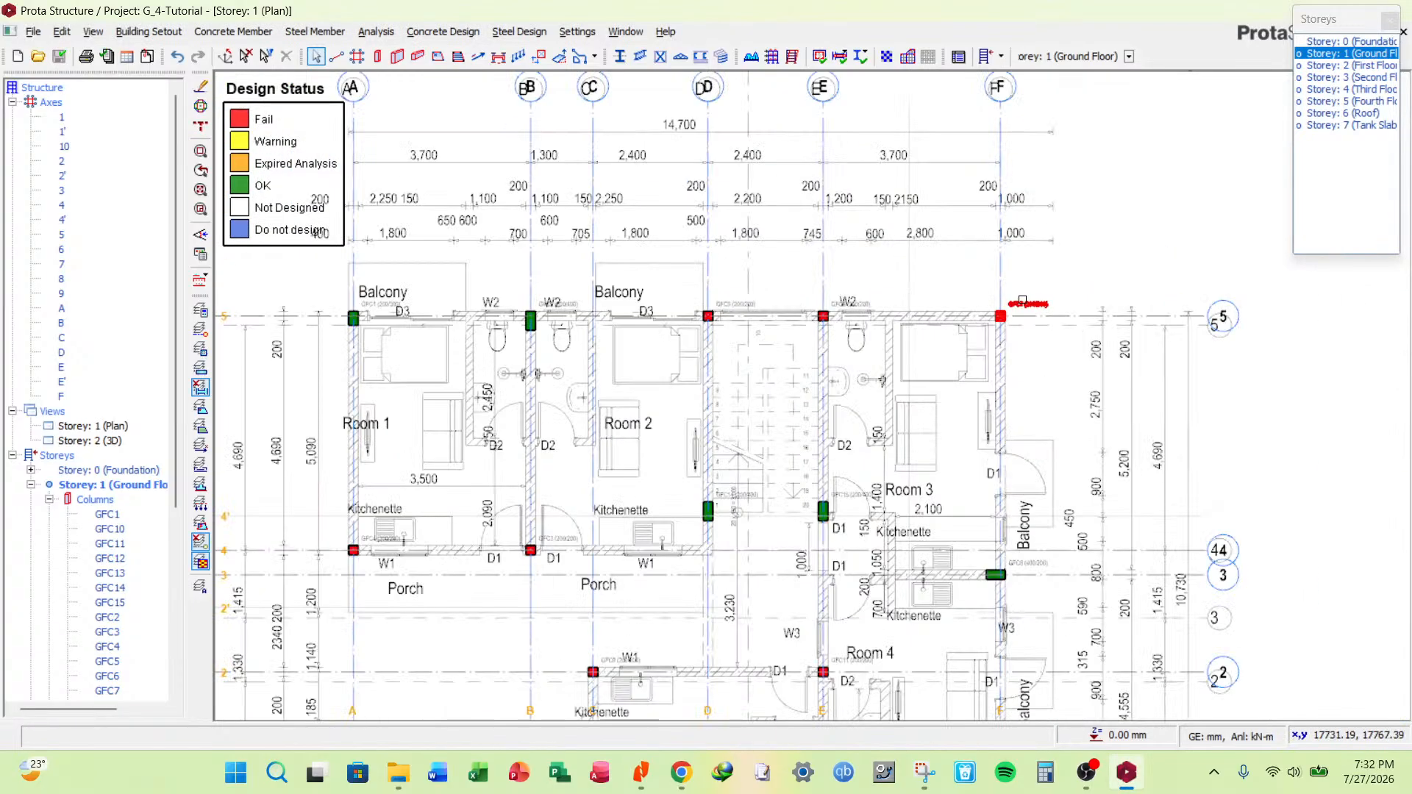
{"action": "right_click", "coordinate": [1027, 279]}
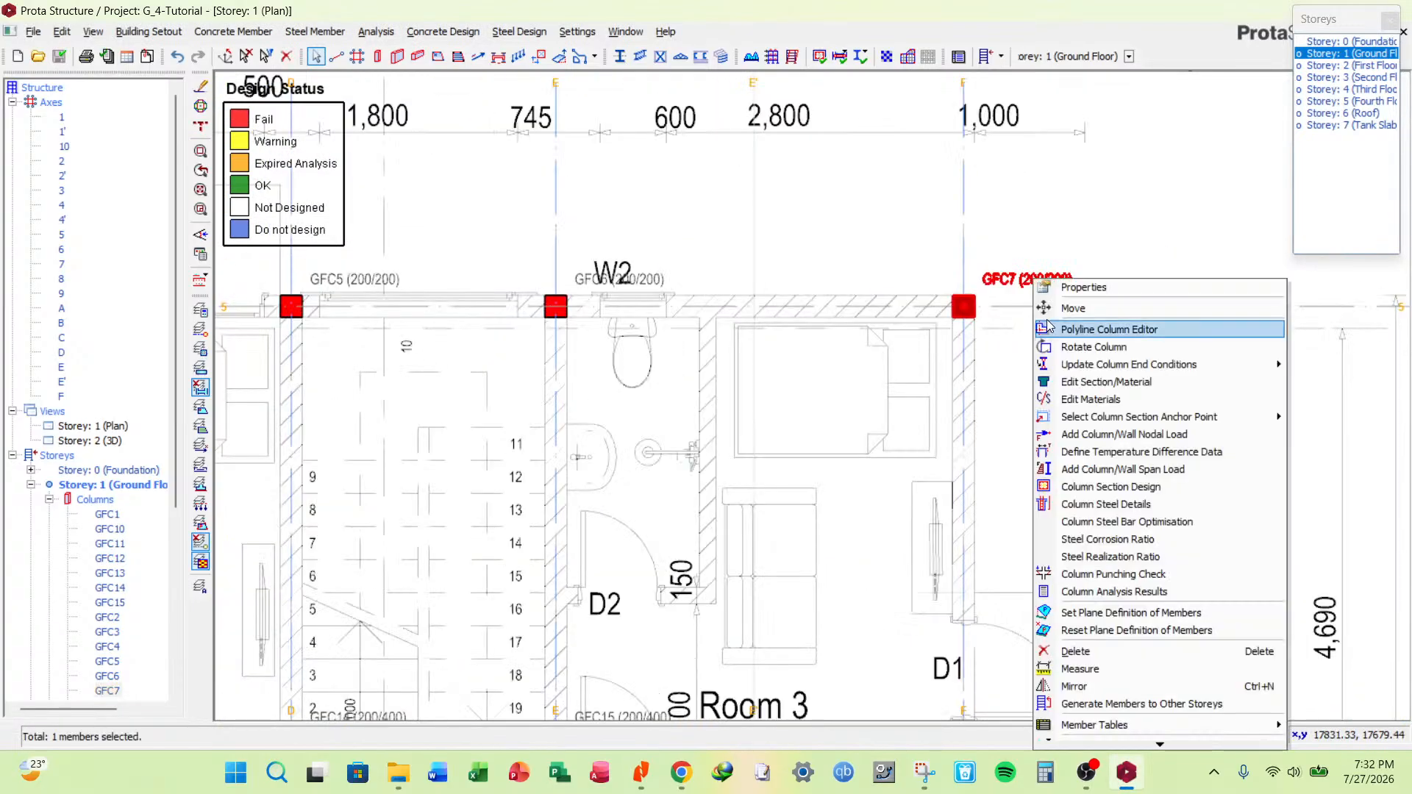
{"action": "left_click", "coordinate": [1132, 485]}
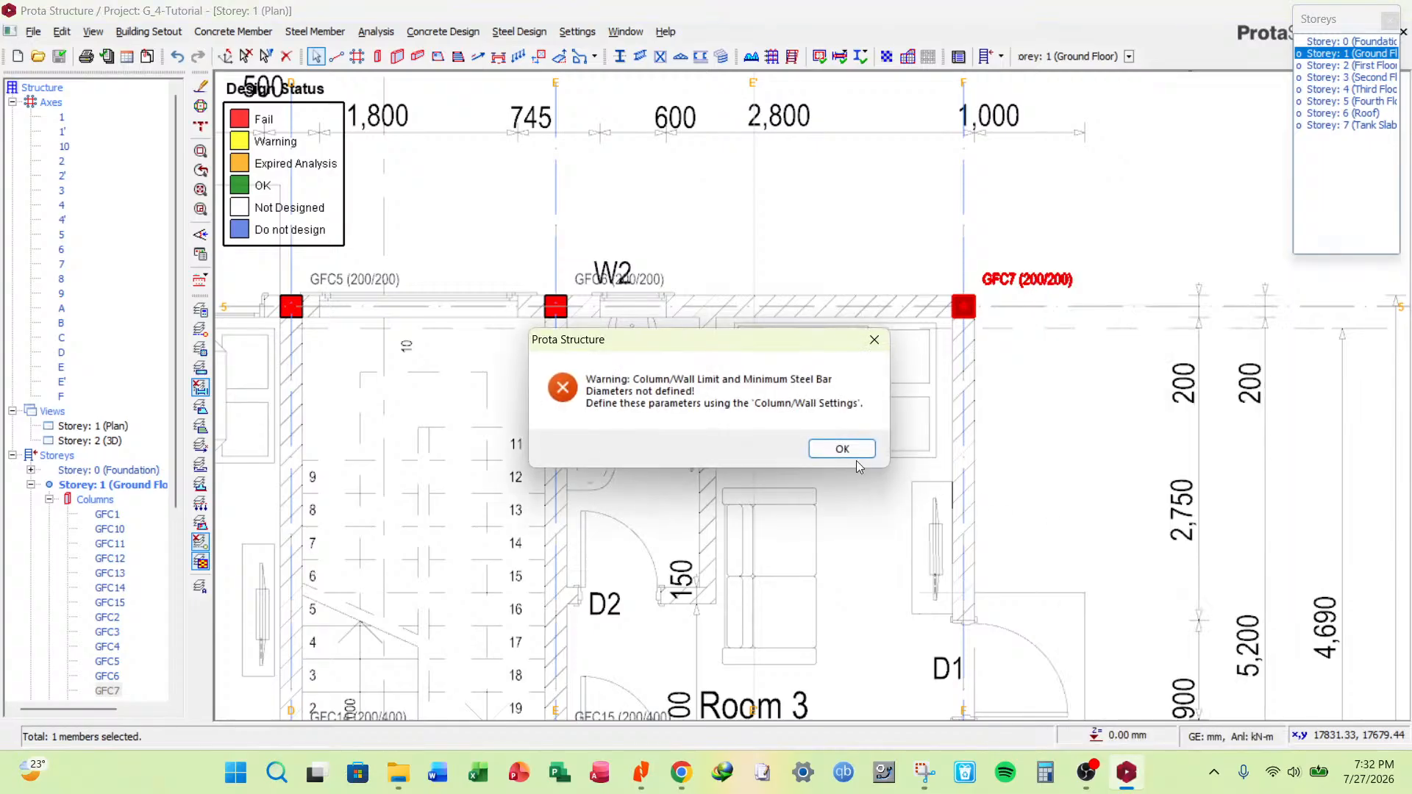
{"action": "left_click", "coordinate": [844, 448]}
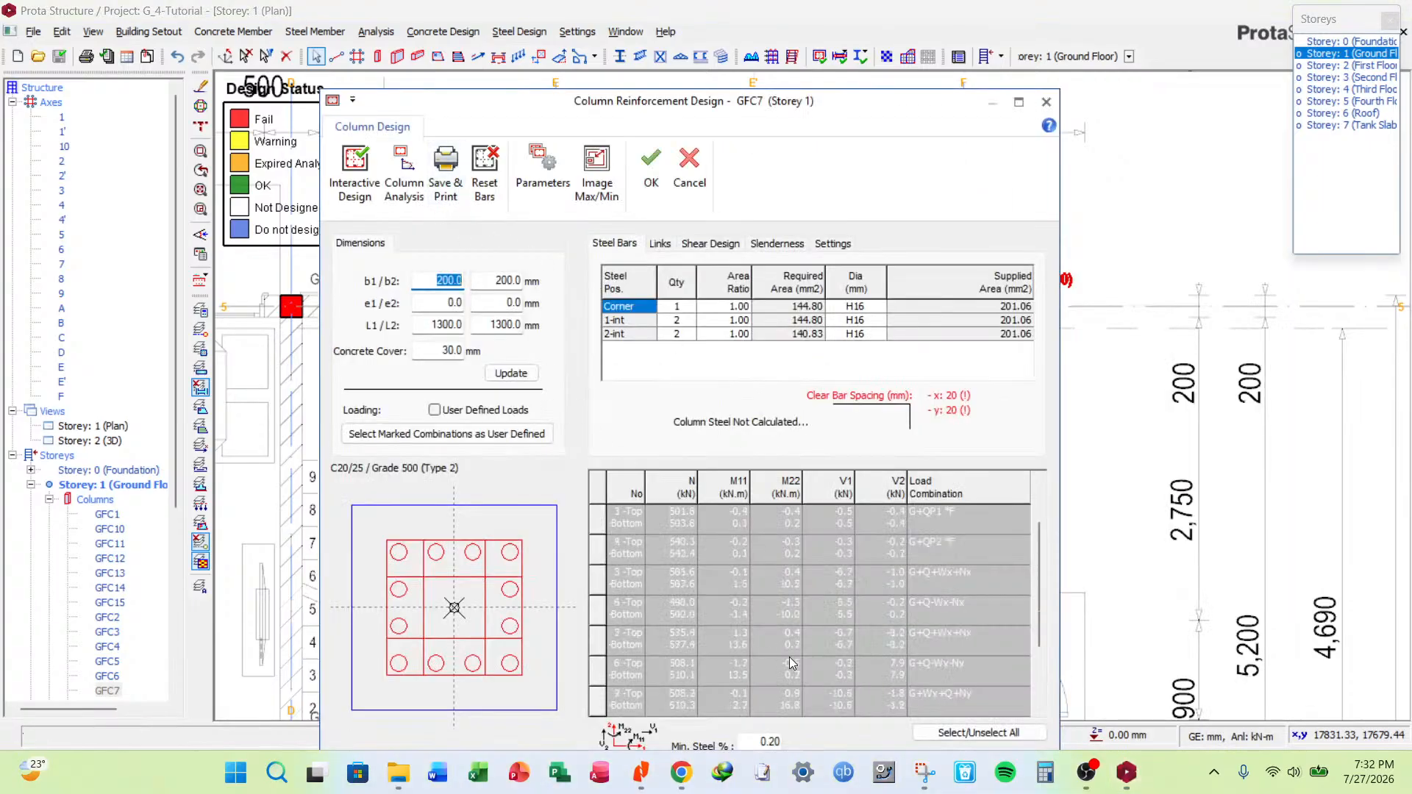
{"action": "scroll", "coordinate": [789, 656], "scroll_direction": "down", "scroll_amount": 2}
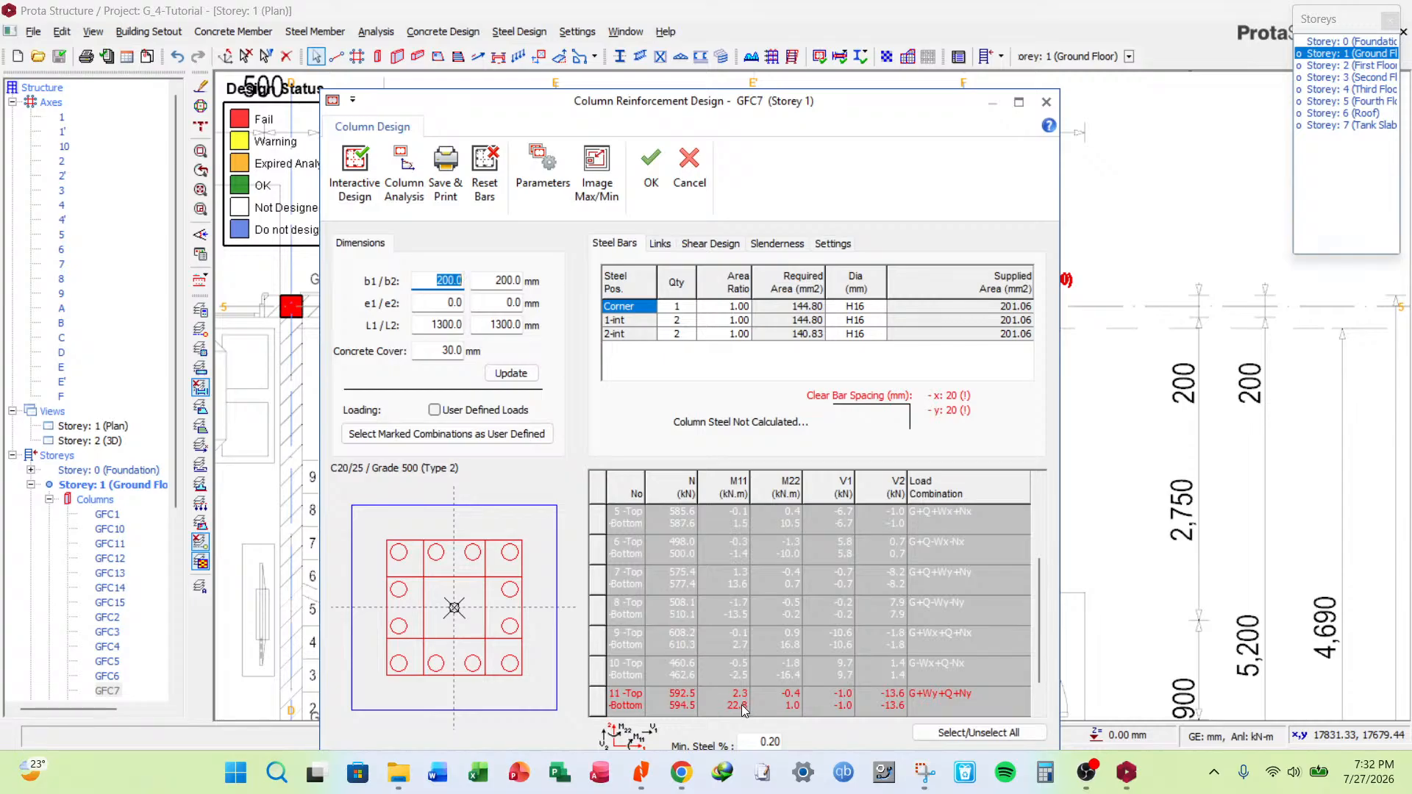
{"action": "left_click_drag", "start_coordinate": [938, 102], "coordinate": [821, 96]}
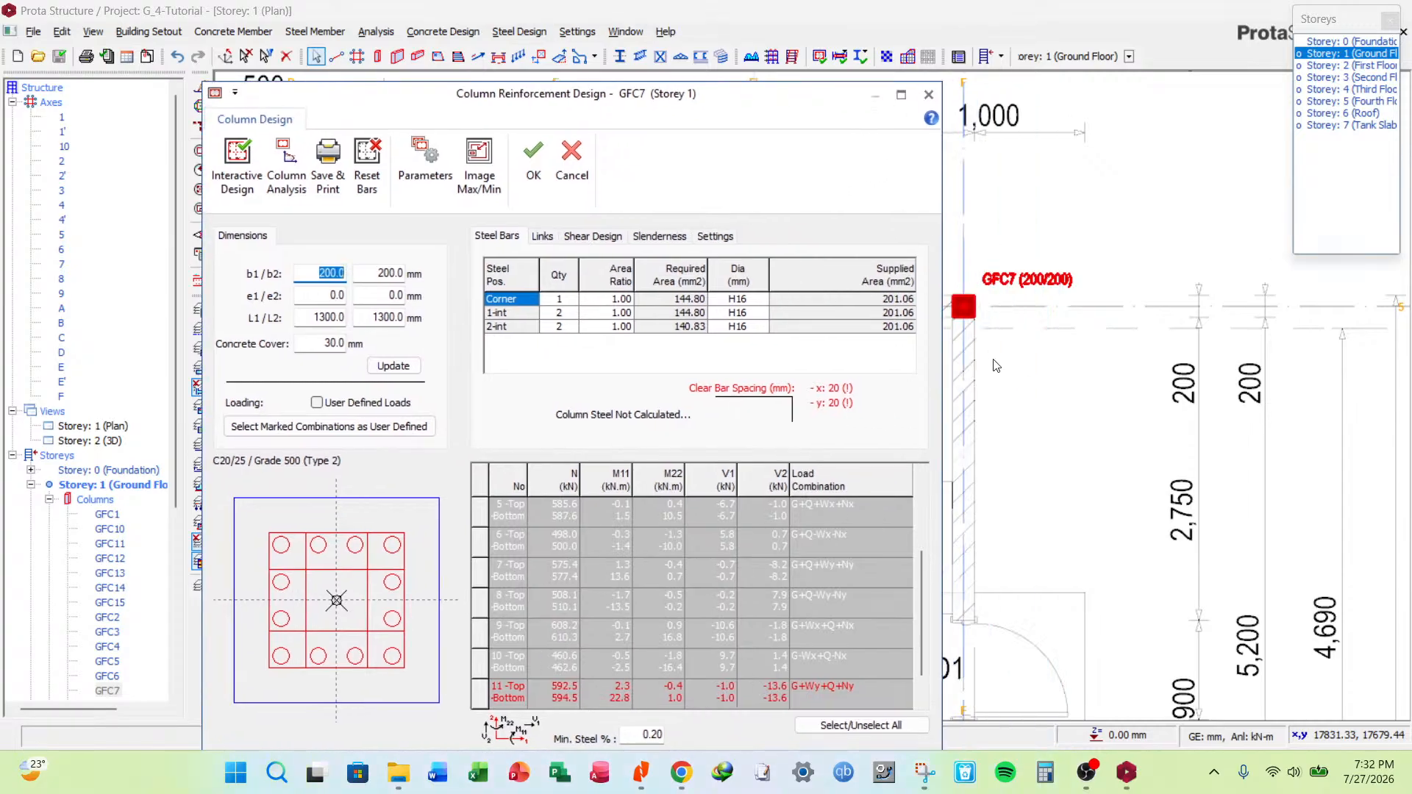
Set b2 to 300 mm for column GFC7, update the section and run the interactive reinforcement design.
{"action": "key", "text": "Tab"}
{"action": "type", "text": "300"}
{"action": "left_click", "coordinate": [390, 366]}
{"action": "left_click", "coordinate": [236, 166]}
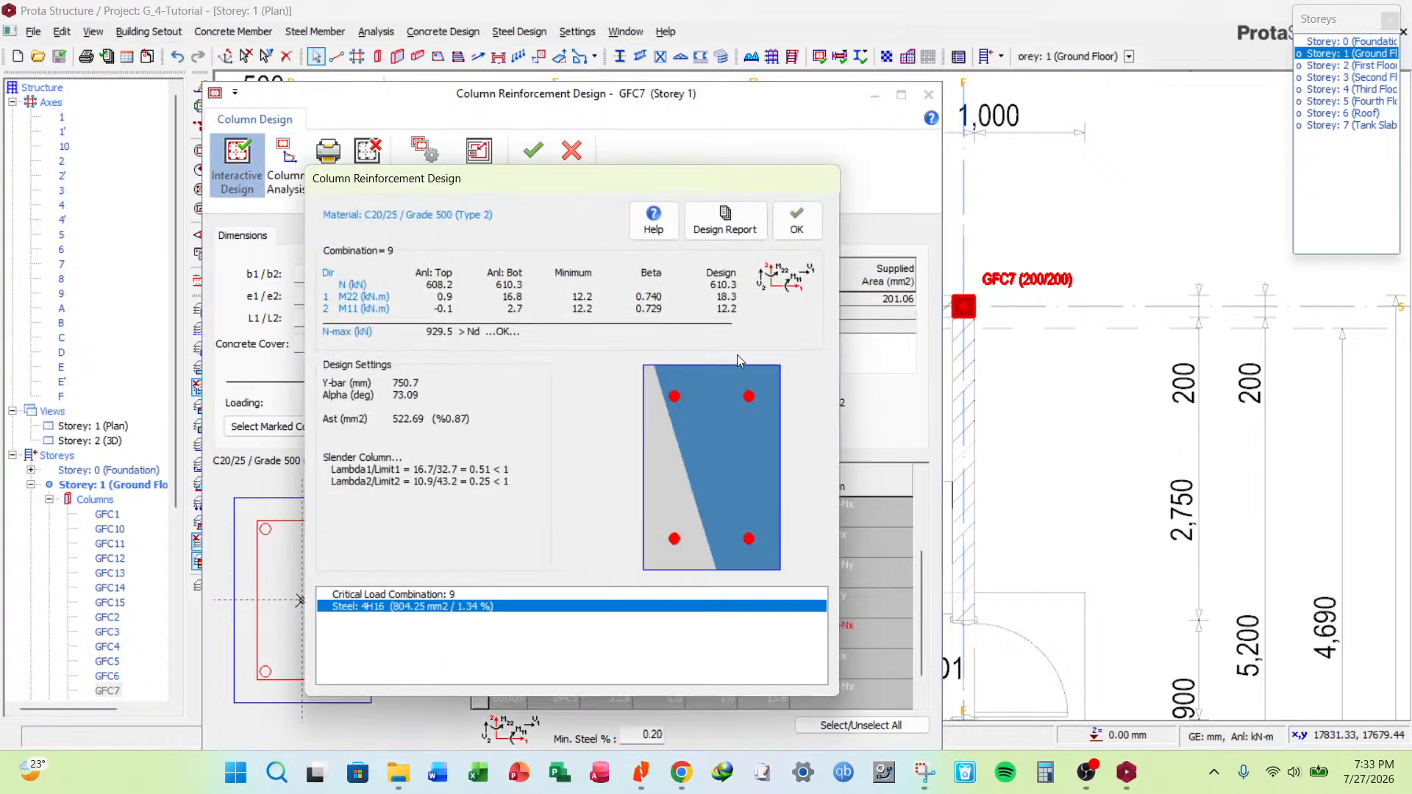
{"action": "left_click", "coordinate": [797, 222]}
Choose the Bar Spacing Maximisation Method for GFC7, rerun the interactive design and accept the column design.
{"action": "left_click", "coordinate": [442, 162]}
{"action": "left_click", "coordinate": [493, 450]}
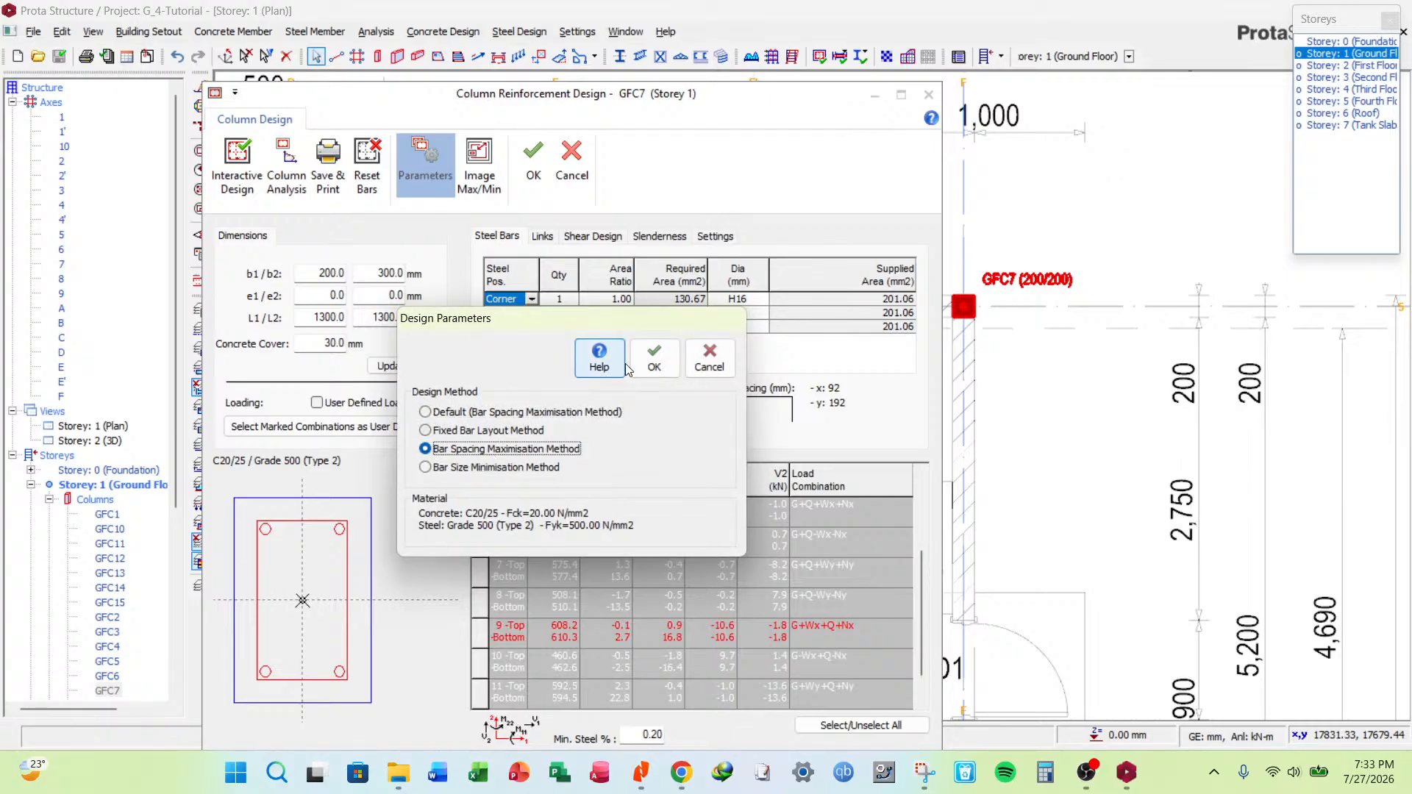
{"action": "left_click", "coordinate": [654, 359]}
{"action": "left_click", "coordinate": [237, 166]}
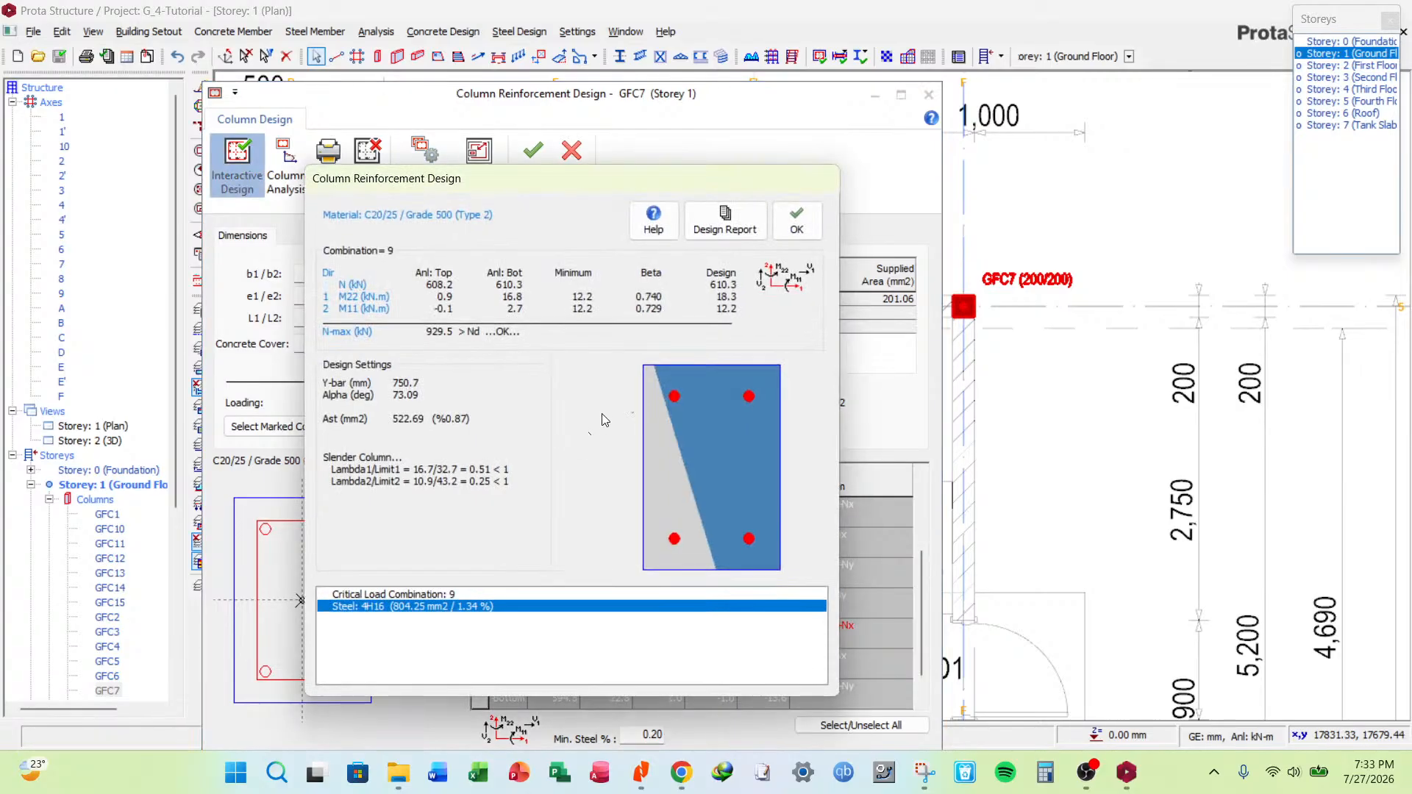
{"action": "left_click", "coordinate": [797, 223]}
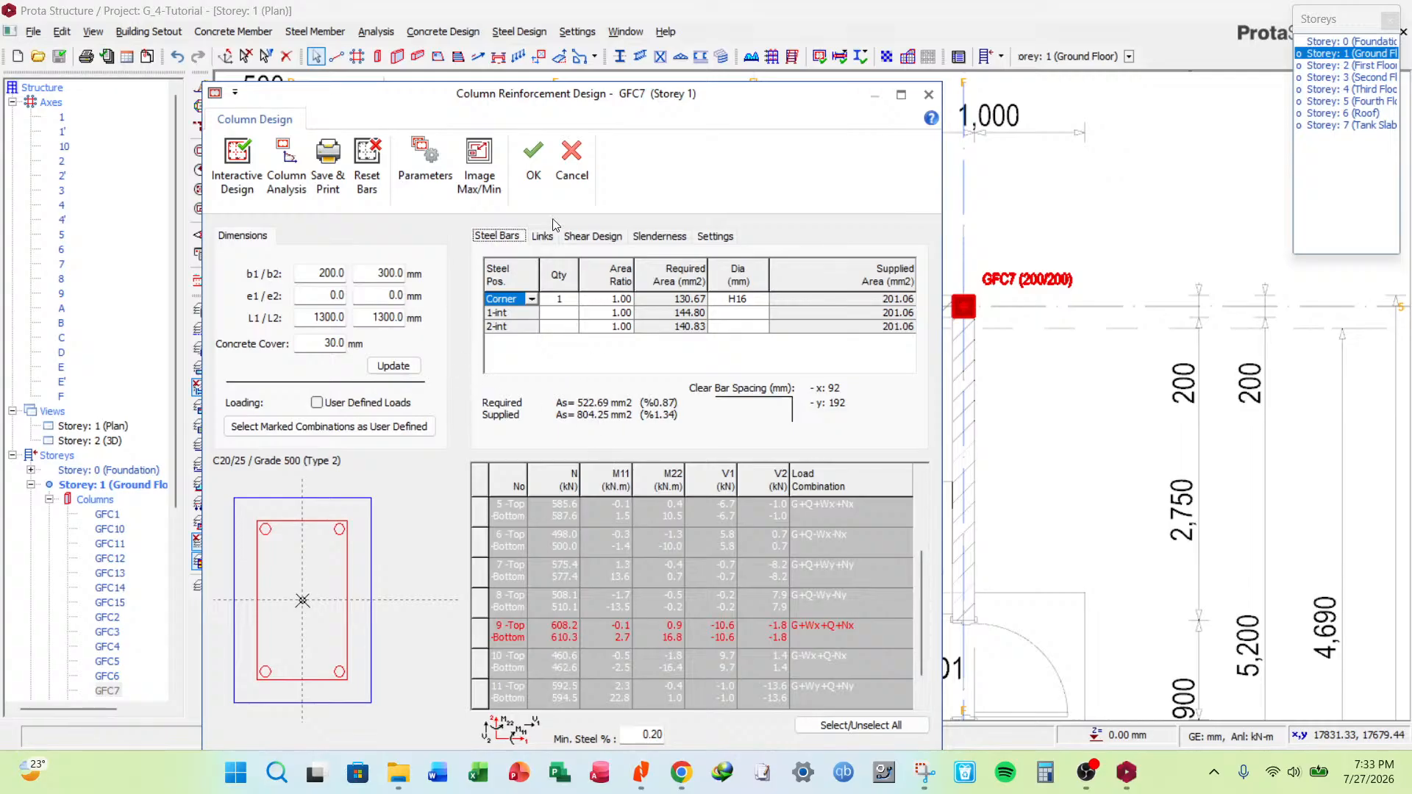
{"action": "left_click", "coordinate": [535, 167]}
Reopen the GFC7 column section design, set e2 to -50 mm, update the section and accept it.
{"action": "right_click", "coordinate": [978, 305]}
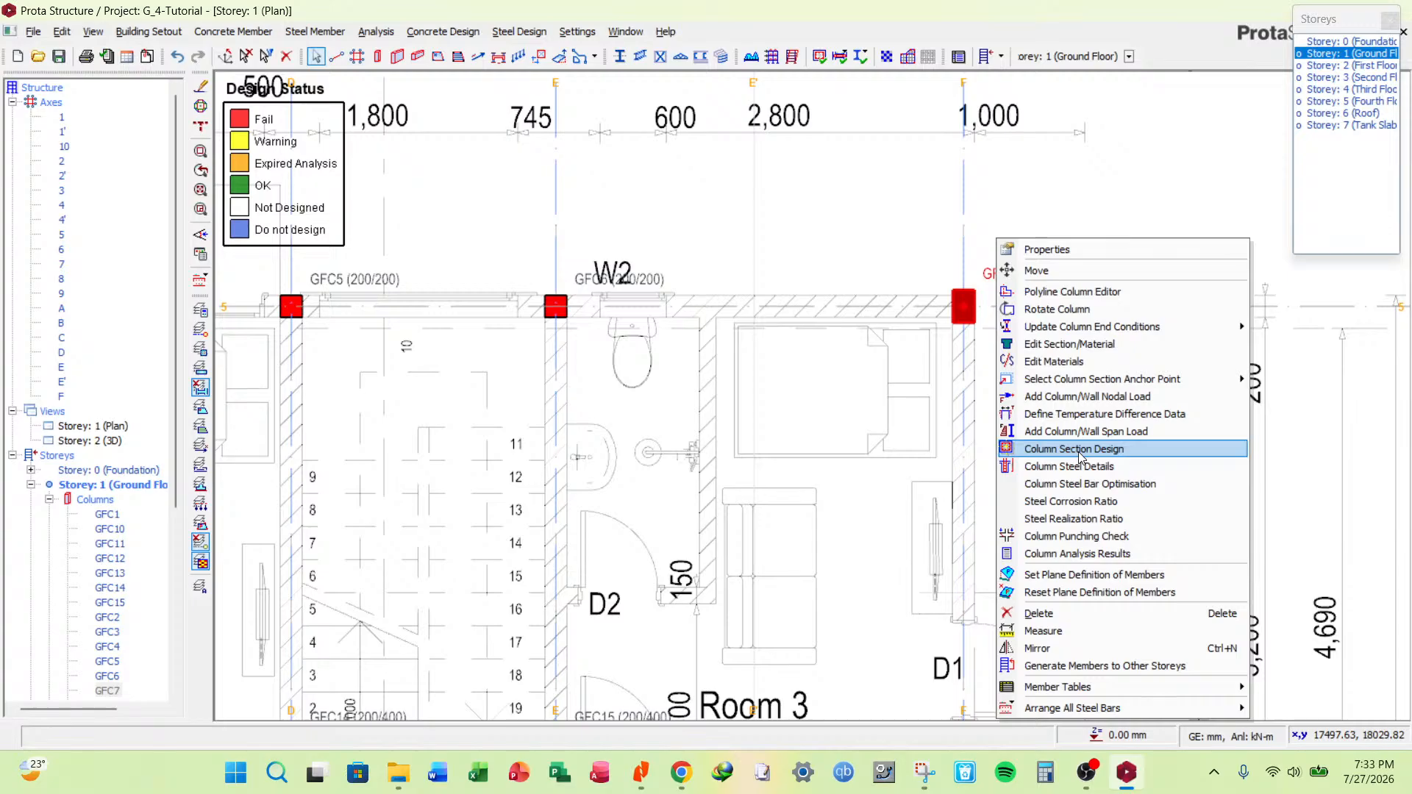
{"action": "left_click", "coordinate": [1096, 451]}
{"action": "left_click", "coordinate": [837, 450]}
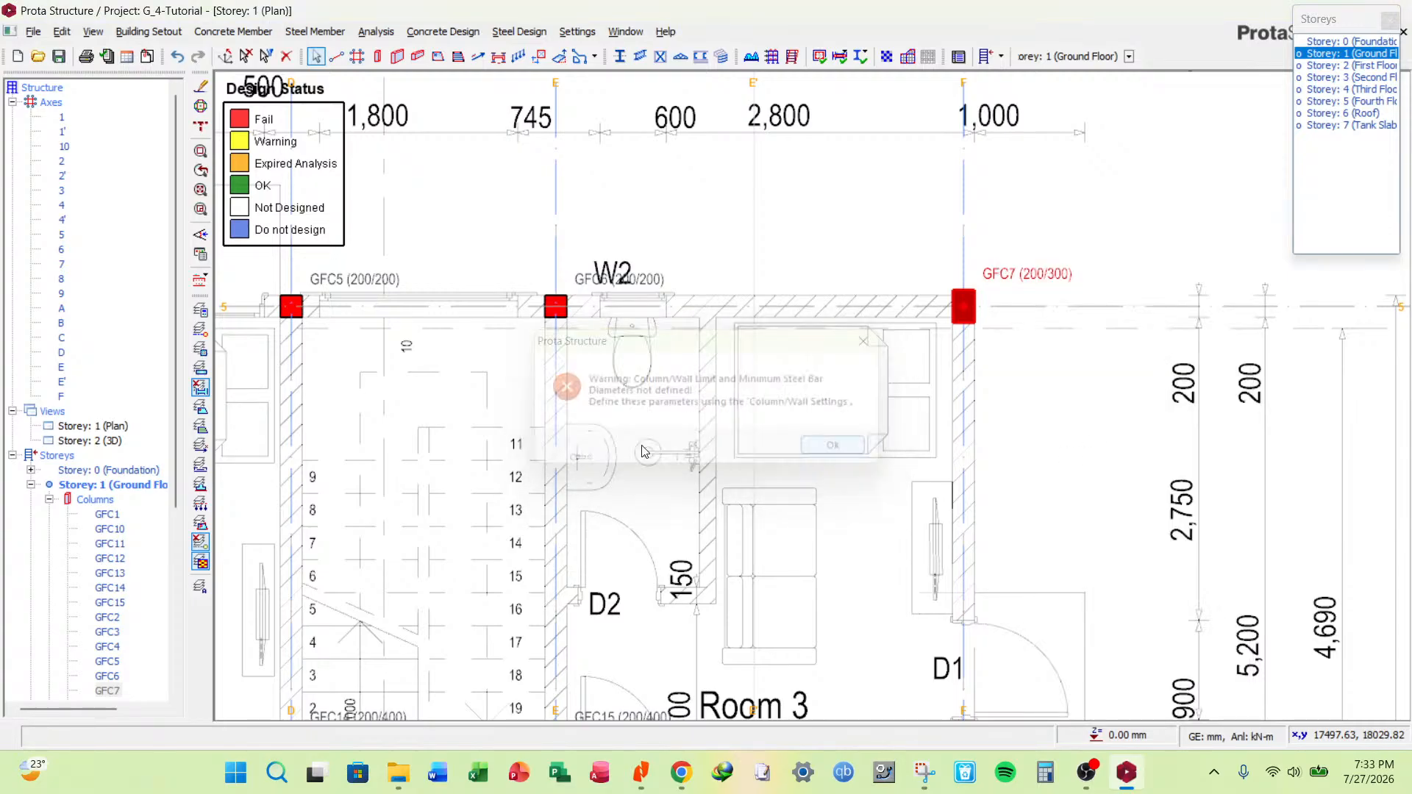
{"action": "double_click", "coordinate": [397, 295]}
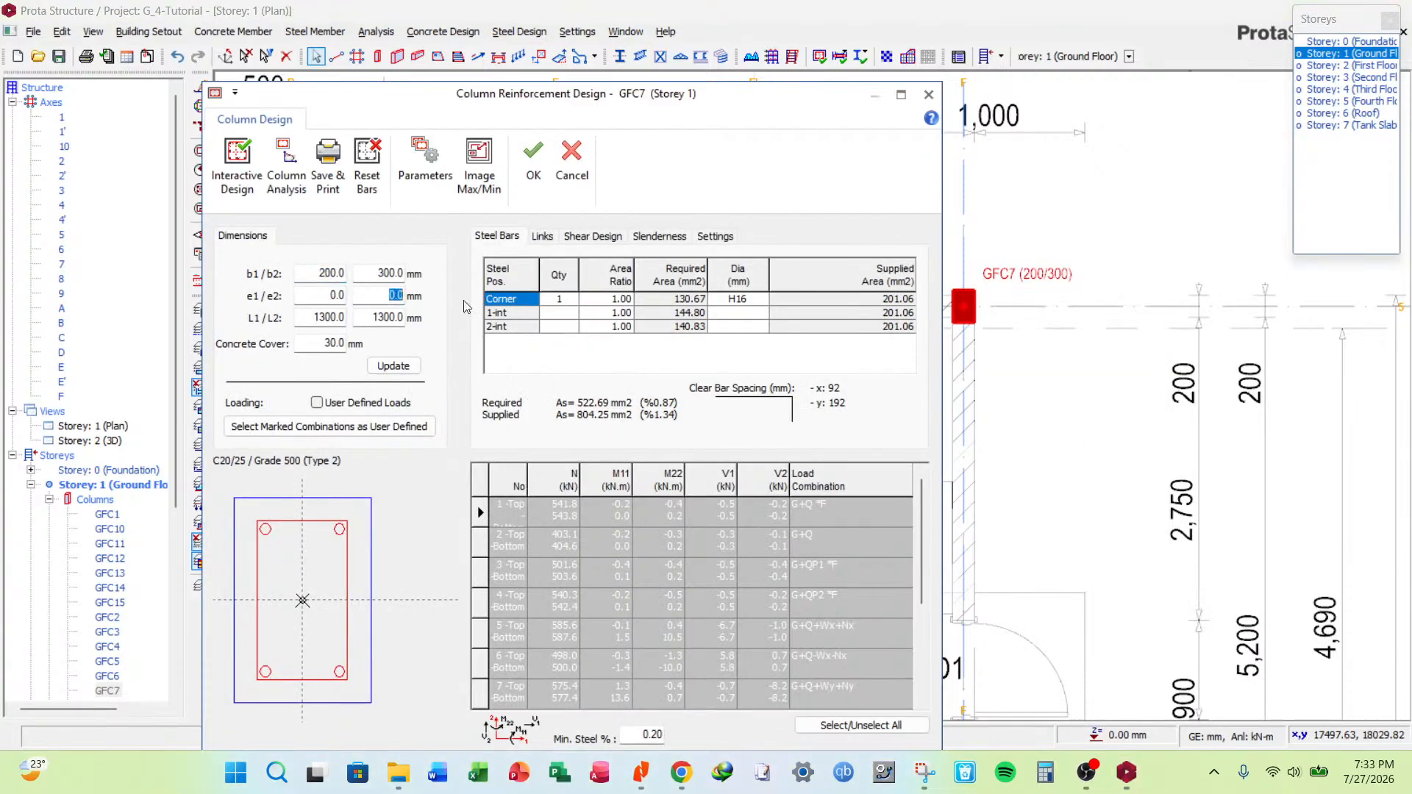
{"action": "type", "text": "-50"}
{"action": "left_click", "coordinate": [393, 365]}
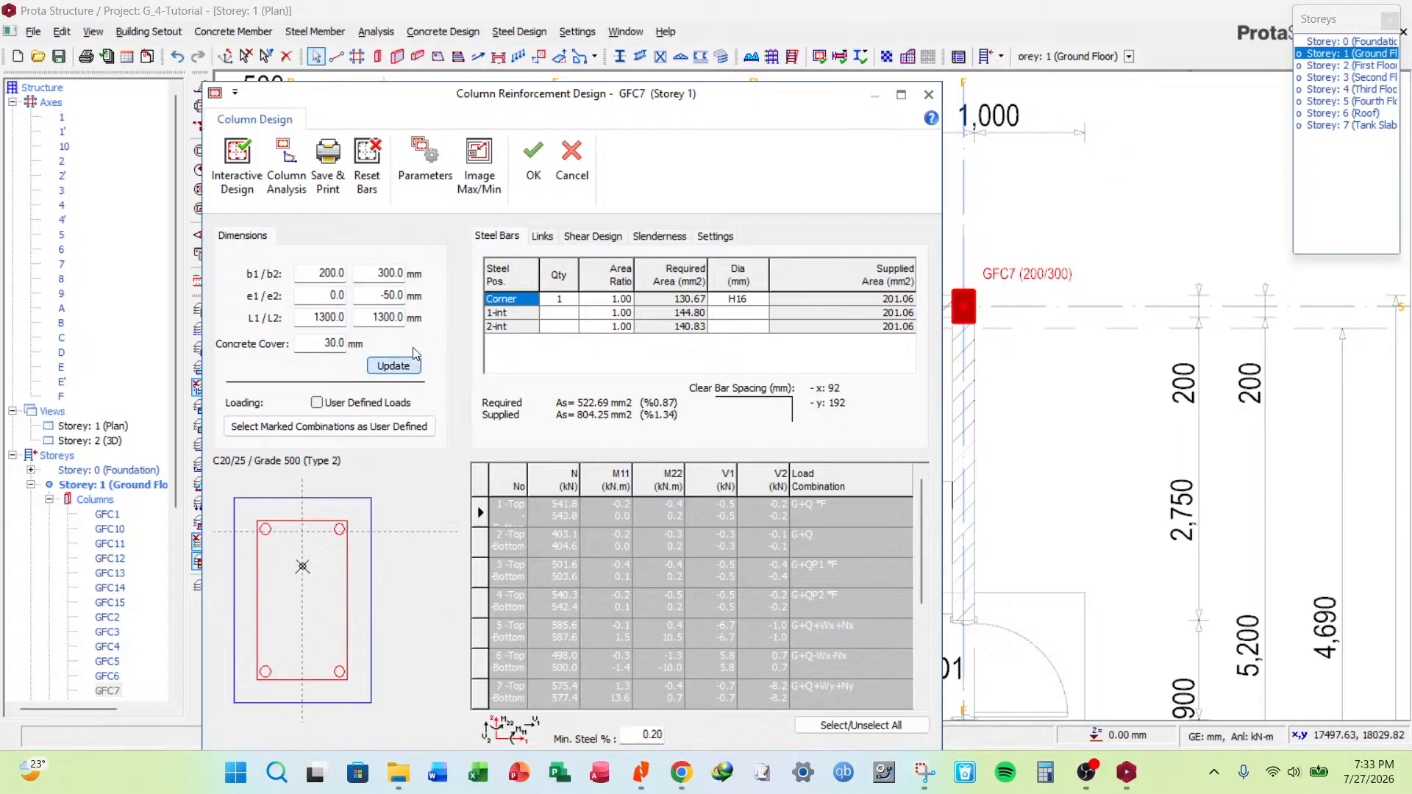
{"action": "left_click", "coordinate": [533, 158]}
List column GFC7 for all storeys in the column table and set b2 to 300 mm on every storey.
{"action": "right_click", "coordinate": [1002, 242]}
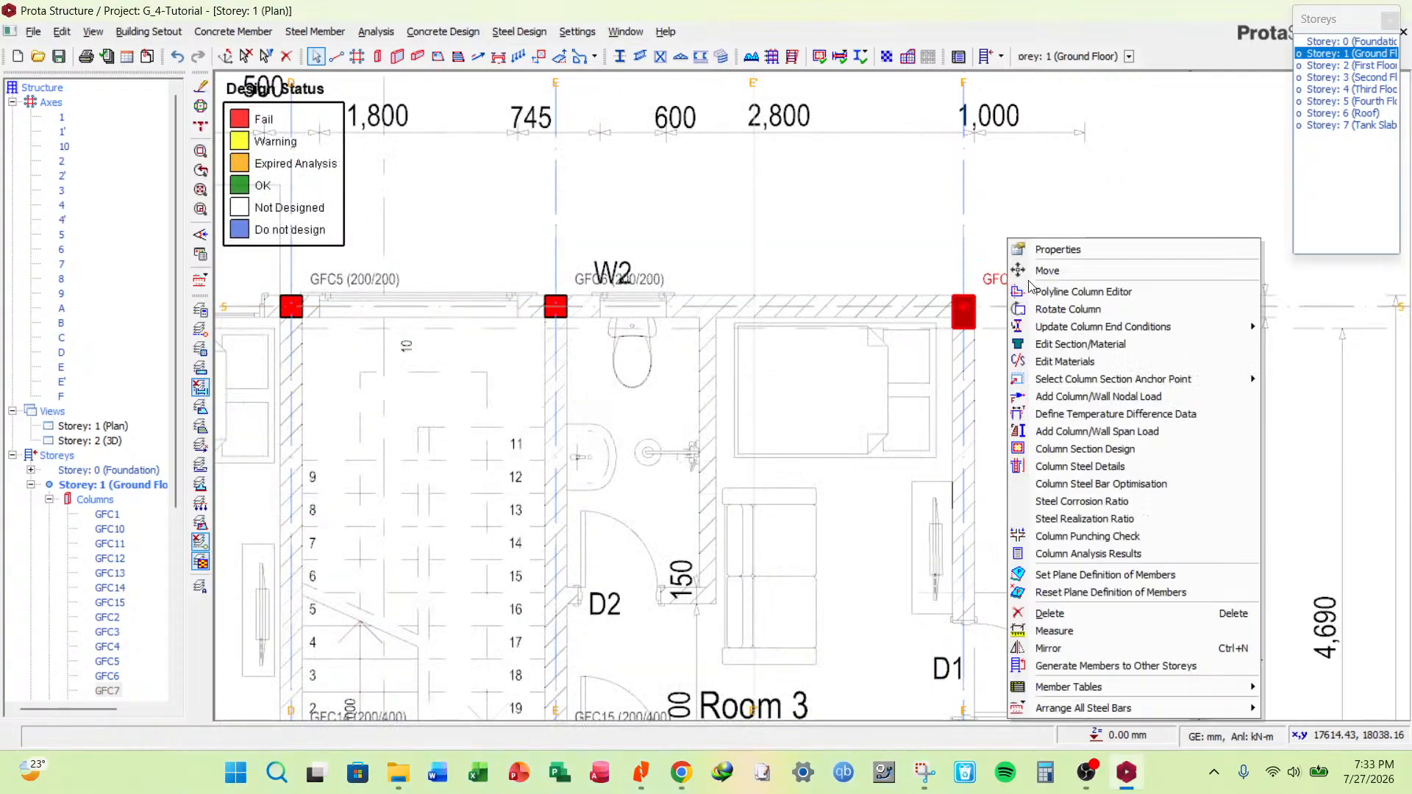
{"action": "mouse_move", "coordinate": [1151, 687]}
{"action": "left_click", "coordinate": [1316, 607]}
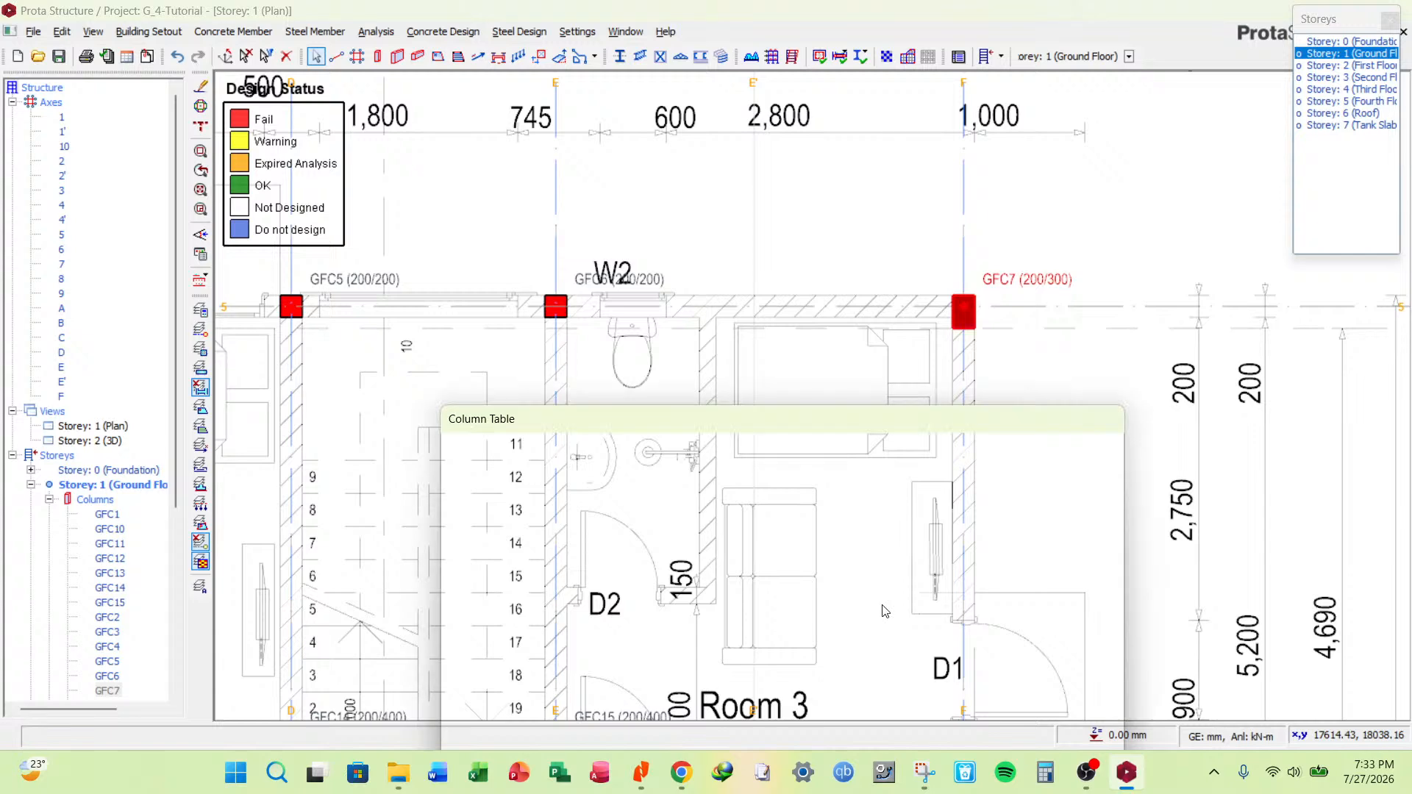
{"action": "left_click", "coordinate": [486, 444]}
{"action": "left_click", "coordinate": [787, 478]}
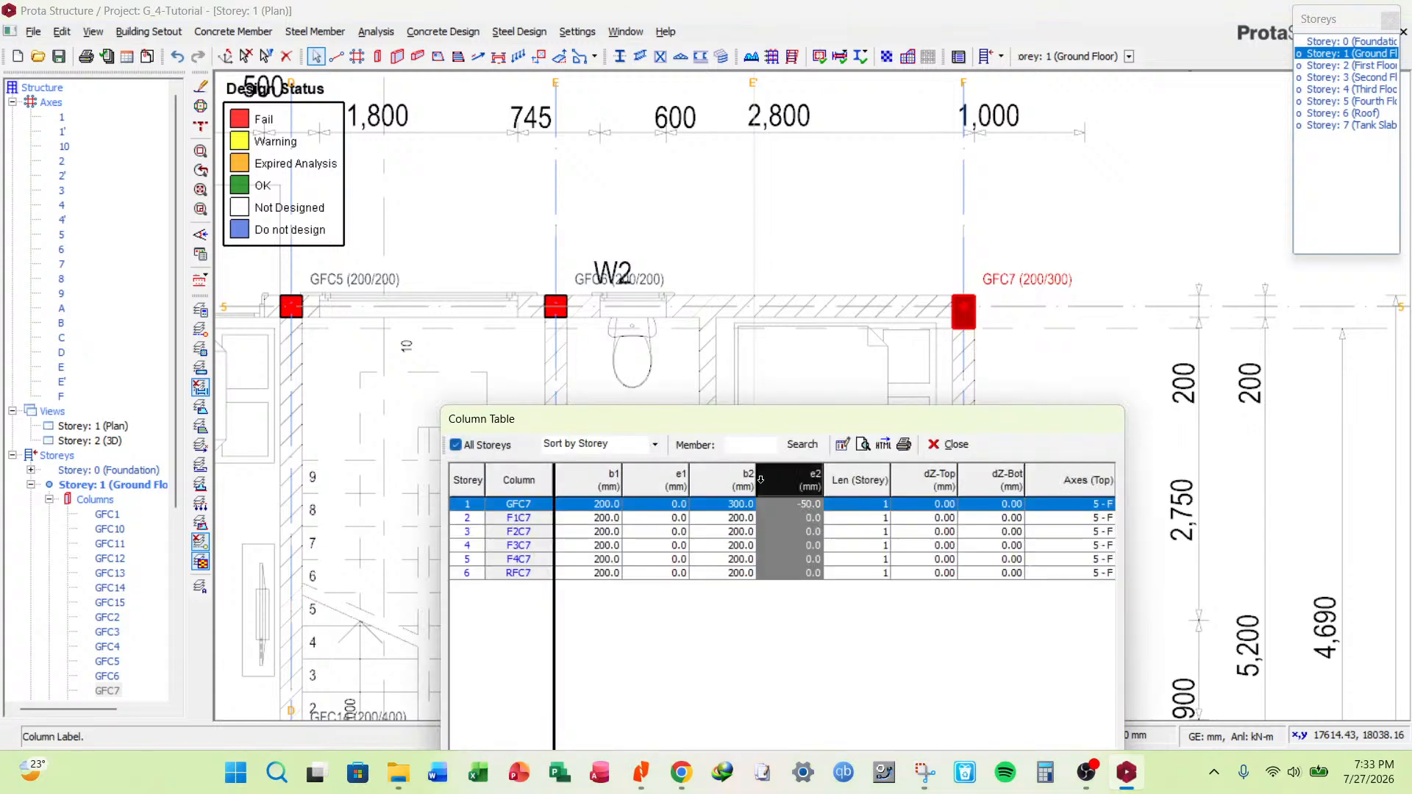
{"action": "left_click", "coordinate": [725, 479]}
{"action": "left_click", "coordinate": [864, 446]}
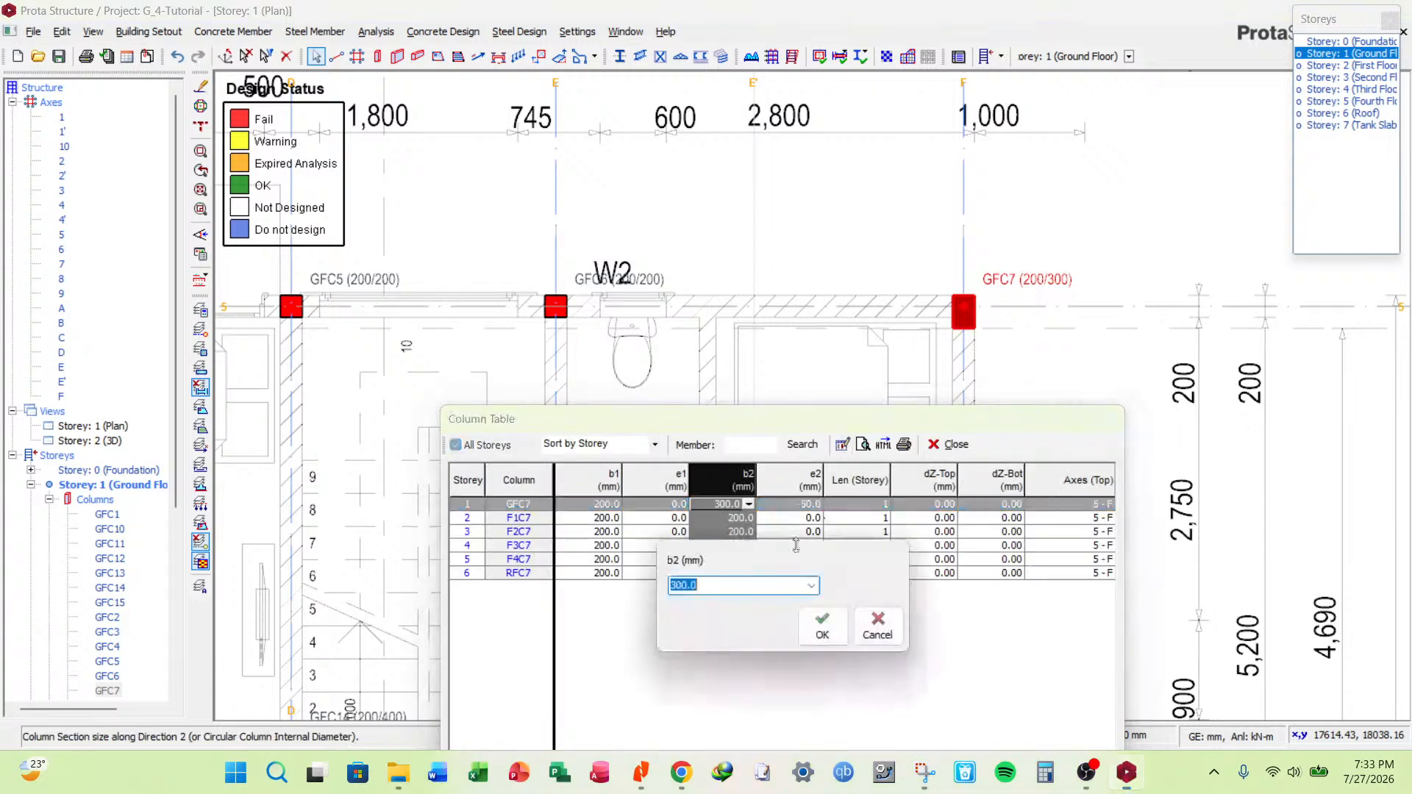
{"action": "left_click", "coordinate": [823, 627]}
Set e2 to -50 mm for column GFC7 on every storey in the column table, close it and save the project.
{"action": "left_click", "coordinate": [812, 482]}
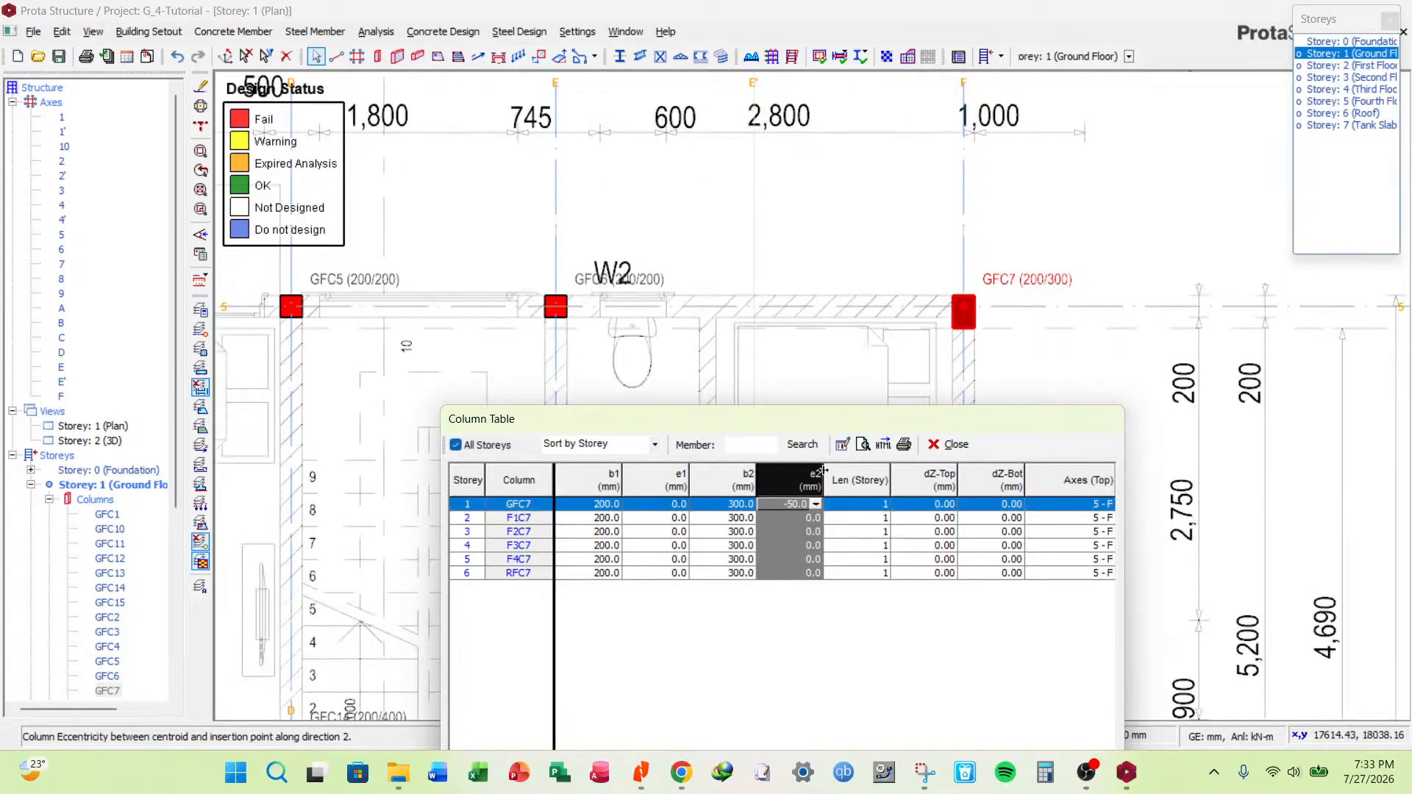
{"action": "left_click", "coordinate": [843, 444]}
{"action": "type", "text": "-"}
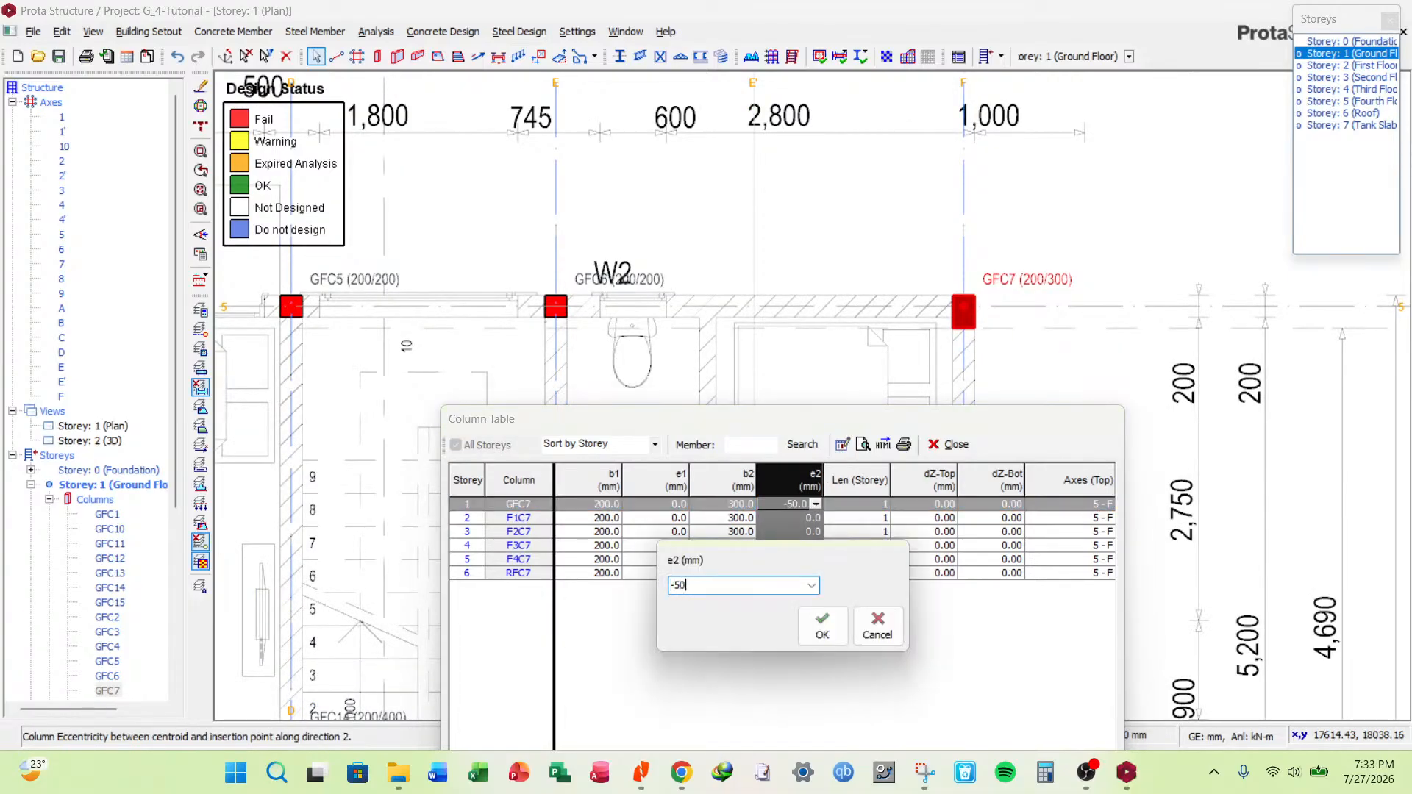
{"action": "type", "text": "50"}
{"action": "left_click", "coordinate": [822, 627]}
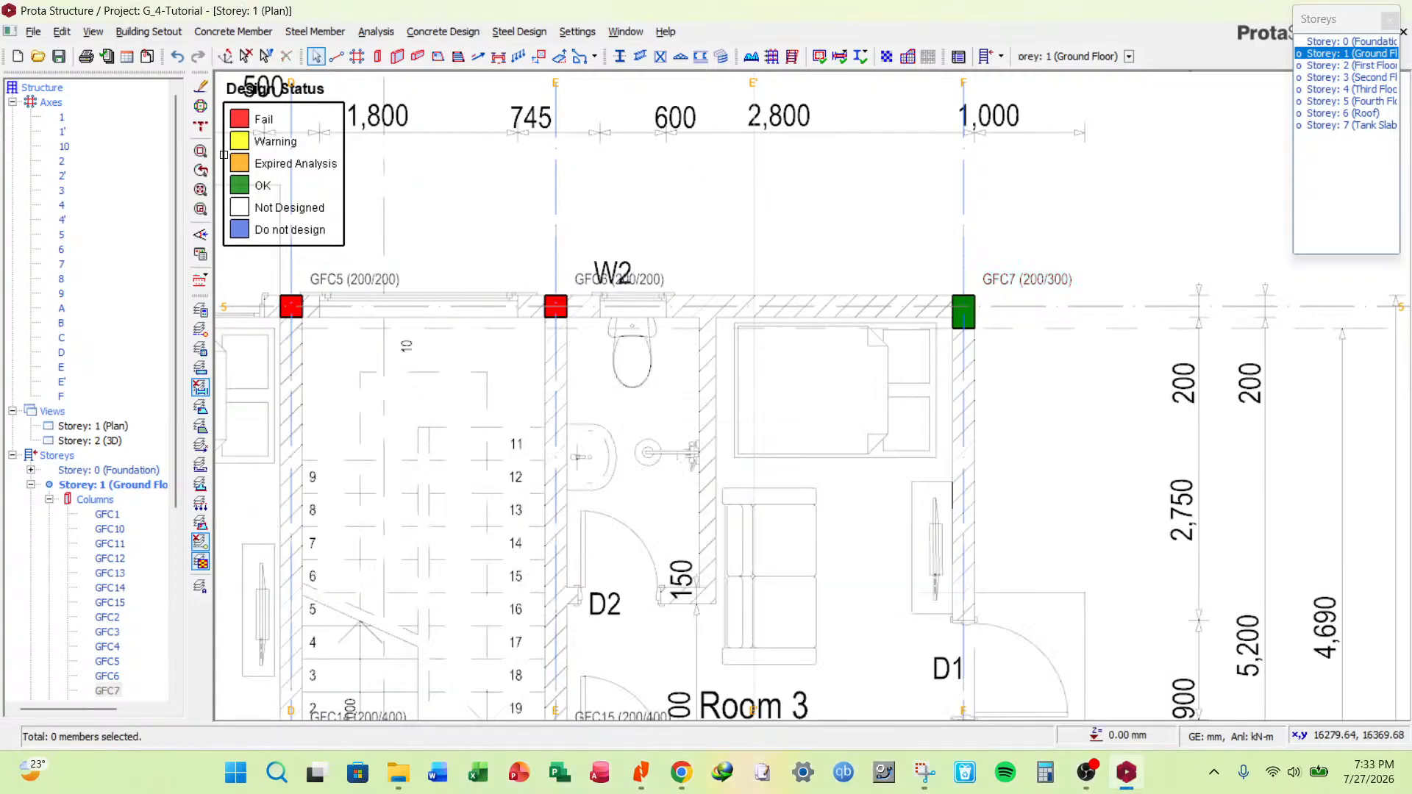
{"action": "key", "text": "ctrl+s"}
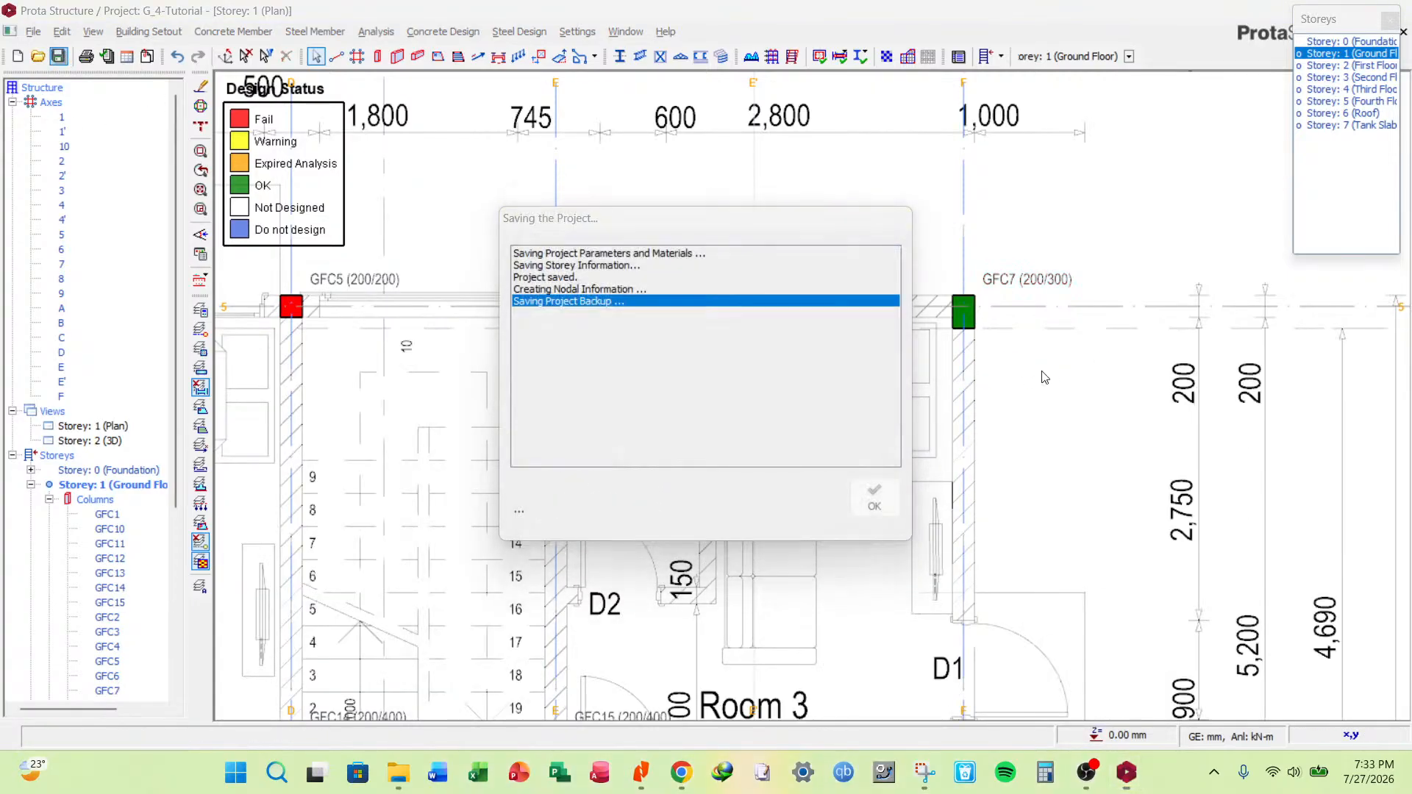
Open the column section design for the failing column GFC11 beside Room 4, dismissing the bar diameter warning.
{"action": "scroll", "coordinate": [952, 422], "scroll_direction": "up", "scroll_amount": 5}
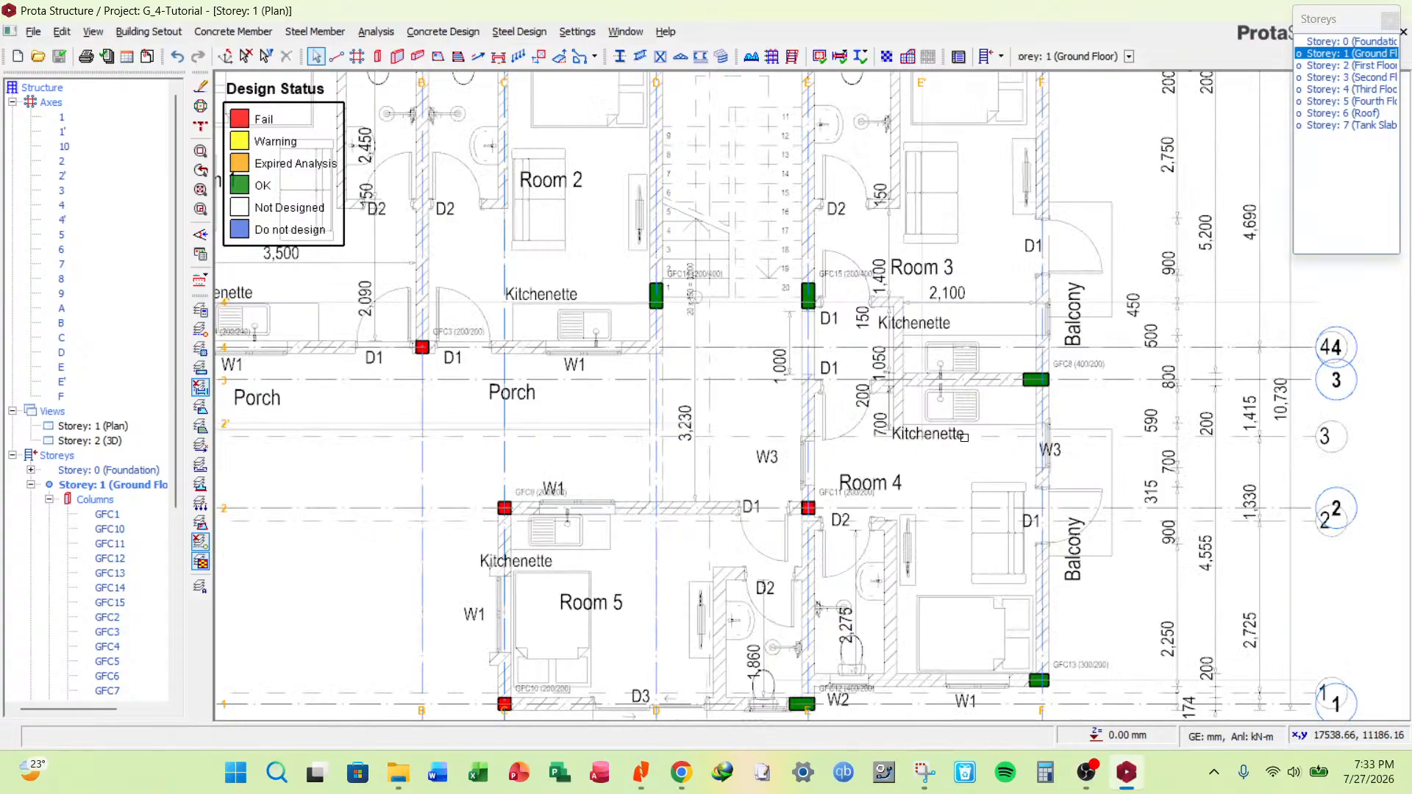
{"action": "scroll", "coordinate": [964, 437], "scroll_direction": "down", "scroll_amount": 3}
{"action": "scroll", "coordinate": [930, 469], "scroll_direction": "up", "scroll_amount": 6}
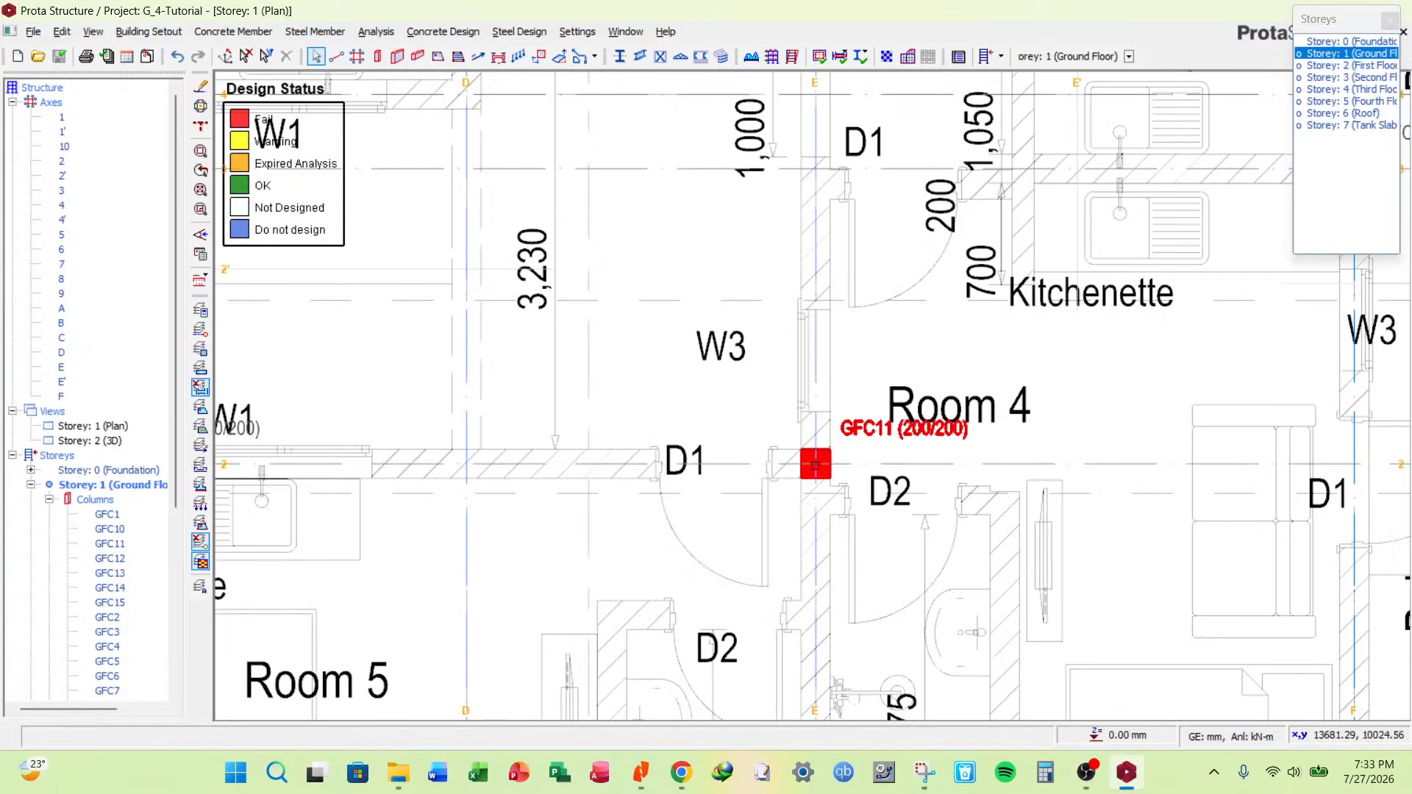
{"action": "right_click", "coordinate": [874, 426]}
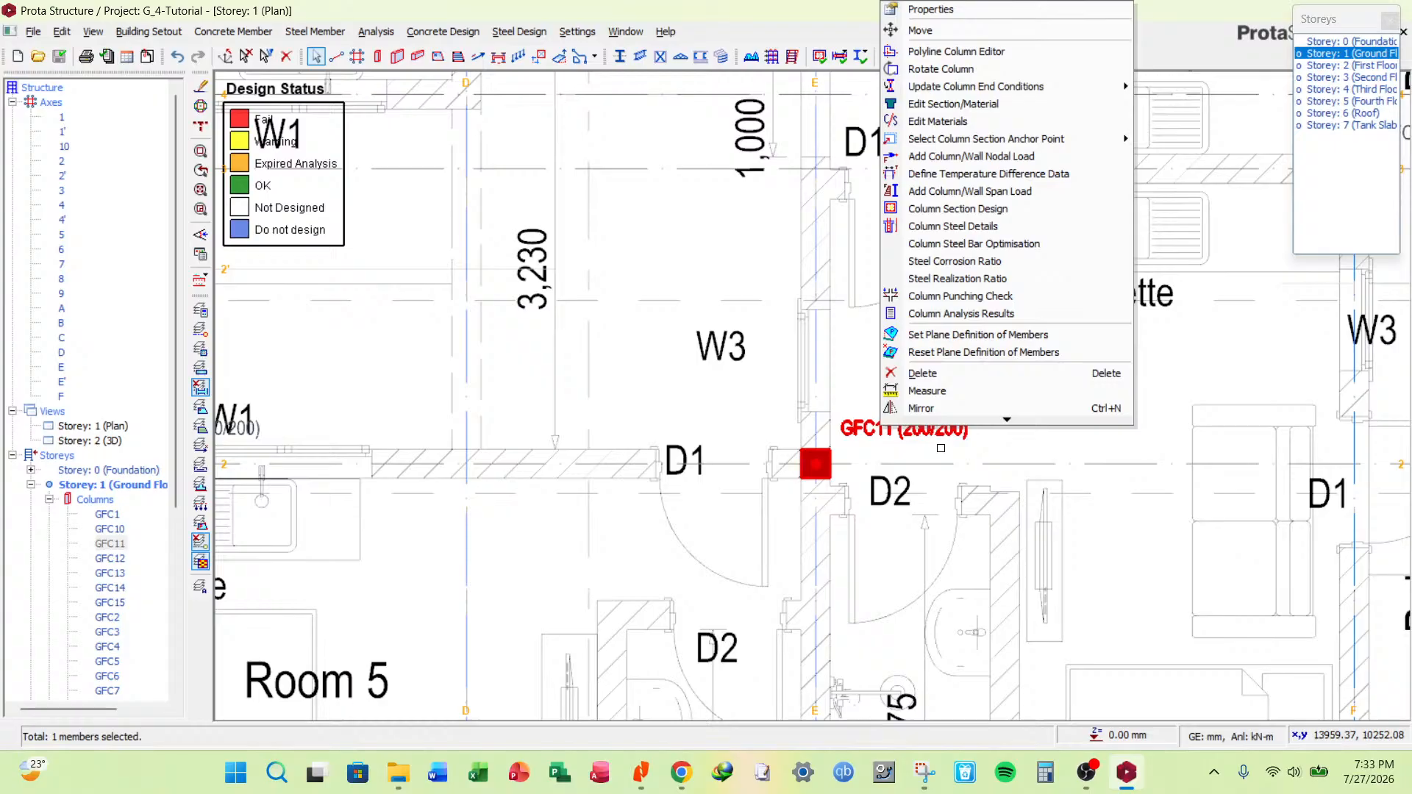
{"action": "left_click", "coordinate": [978, 210]}
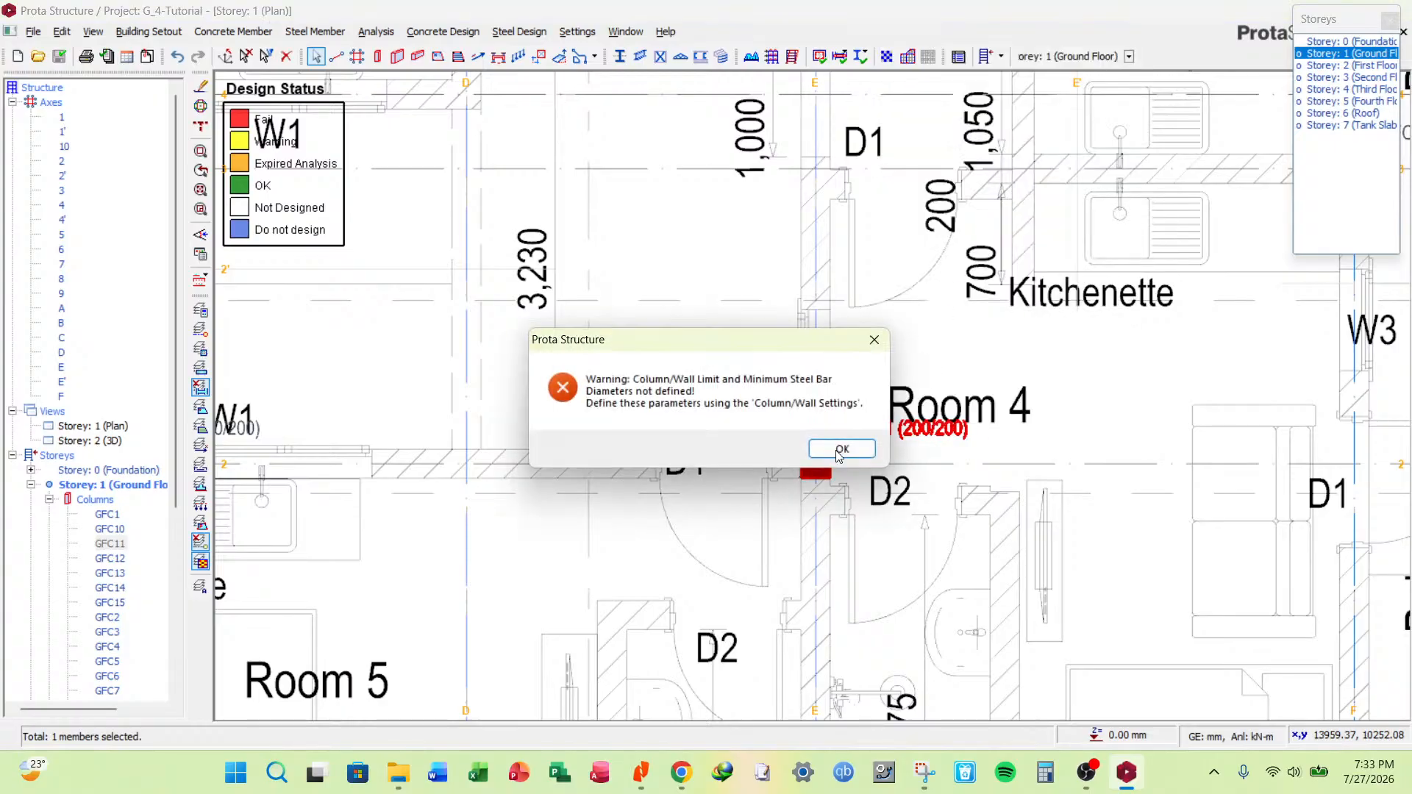
{"action": "left_click", "coordinate": [842, 448]}
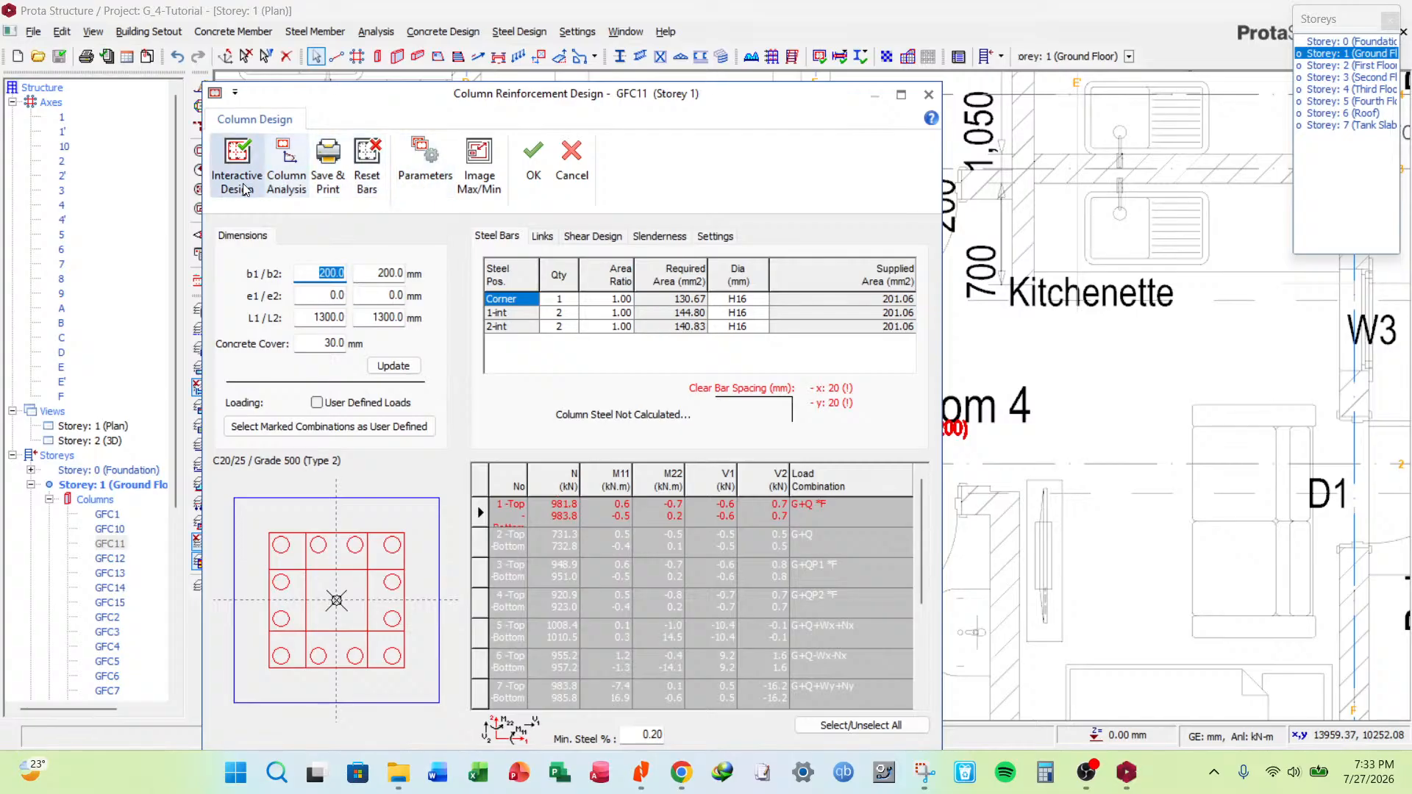
Choose the Bar Spacing Maximisation Method for GFC11 and run the interactive reinforcement design.
{"action": "left_click", "coordinate": [424, 173]}
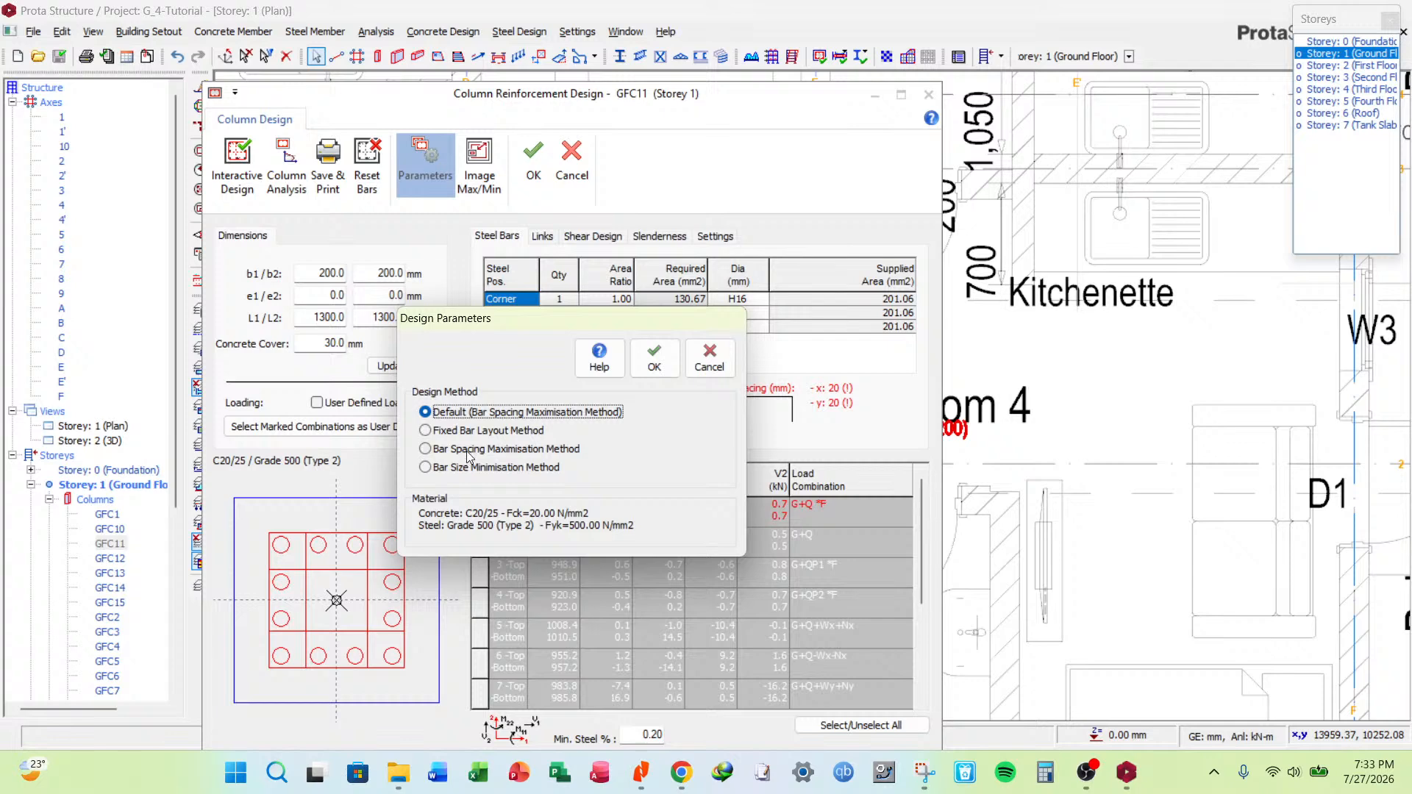
{"action": "left_click", "coordinate": [427, 449]}
{"action": "left_click", "coordinate": [657, 358]}
{"action": "left_click", "coordinate": [247, 185]}
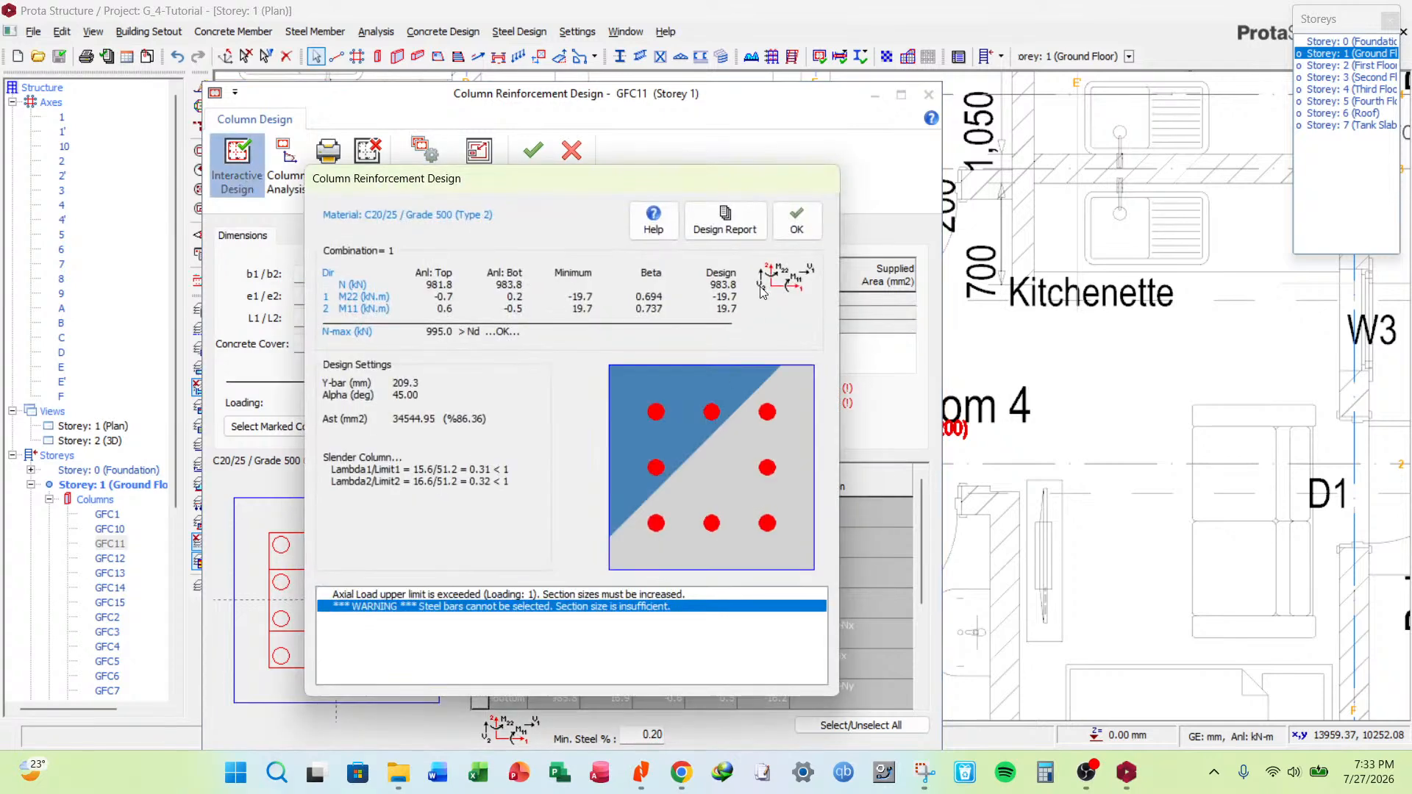
{"action": "left_click", "coordinate": [799, 221]}
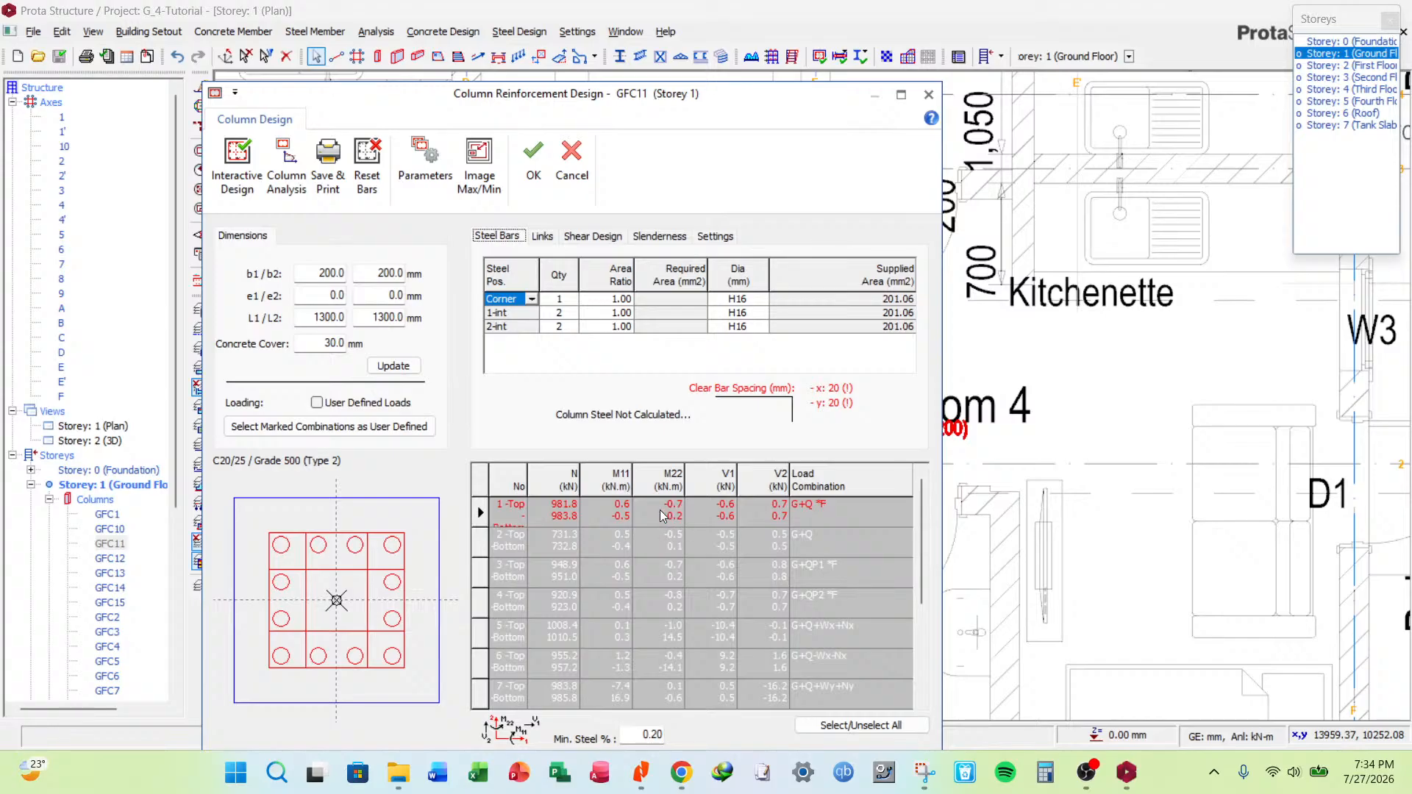
Try b1 of 300 mm for column GFC11, updating the section and running the interactive reinforcement design.
{"action": "left_click_drag", "start_coordinate": [809, 100], "coordinate": [812, 252]}
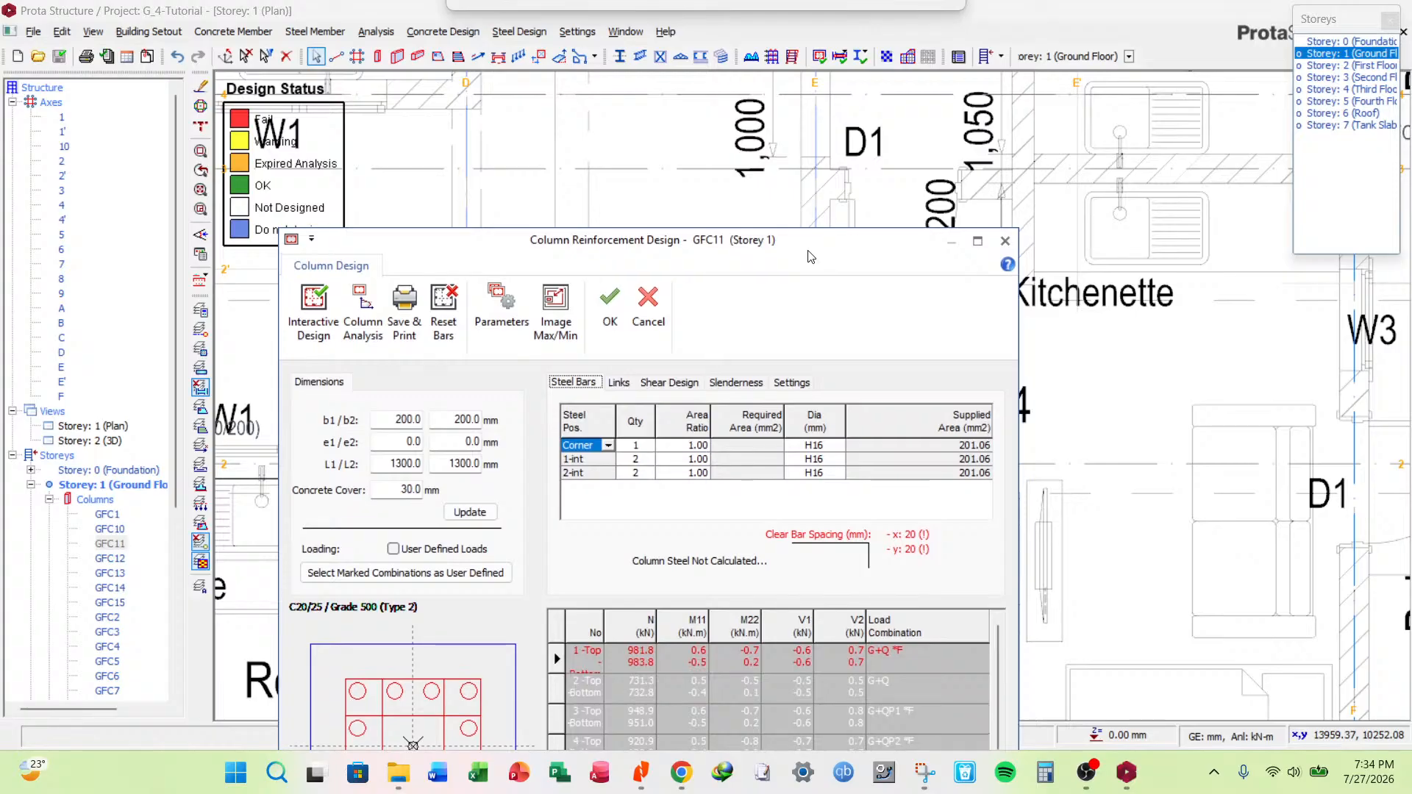
{"action": "left_click_drag", "start_coordinate": [809, 239], "coordinate": [856, 139]}
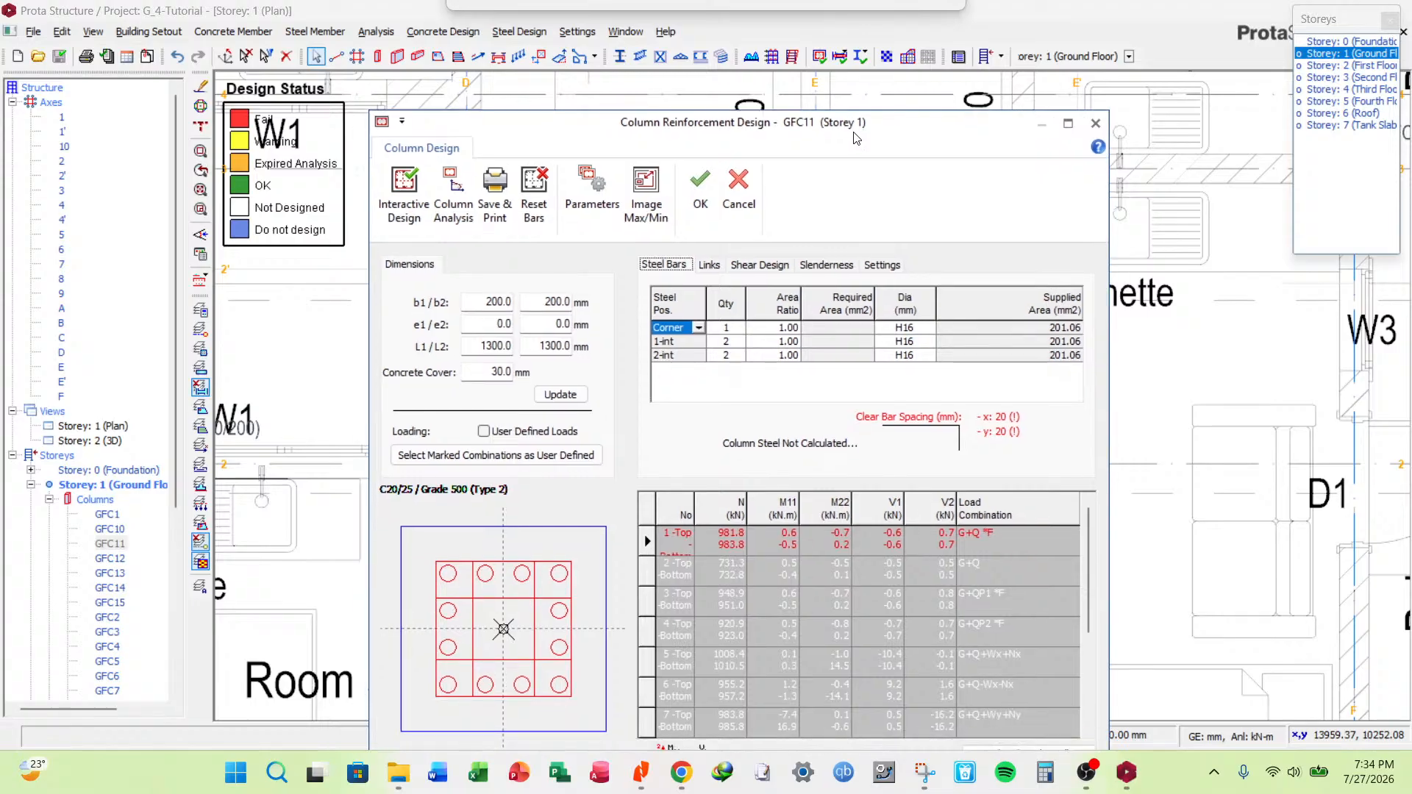
{"action": "double_click", "coordinate": [484, 300]}
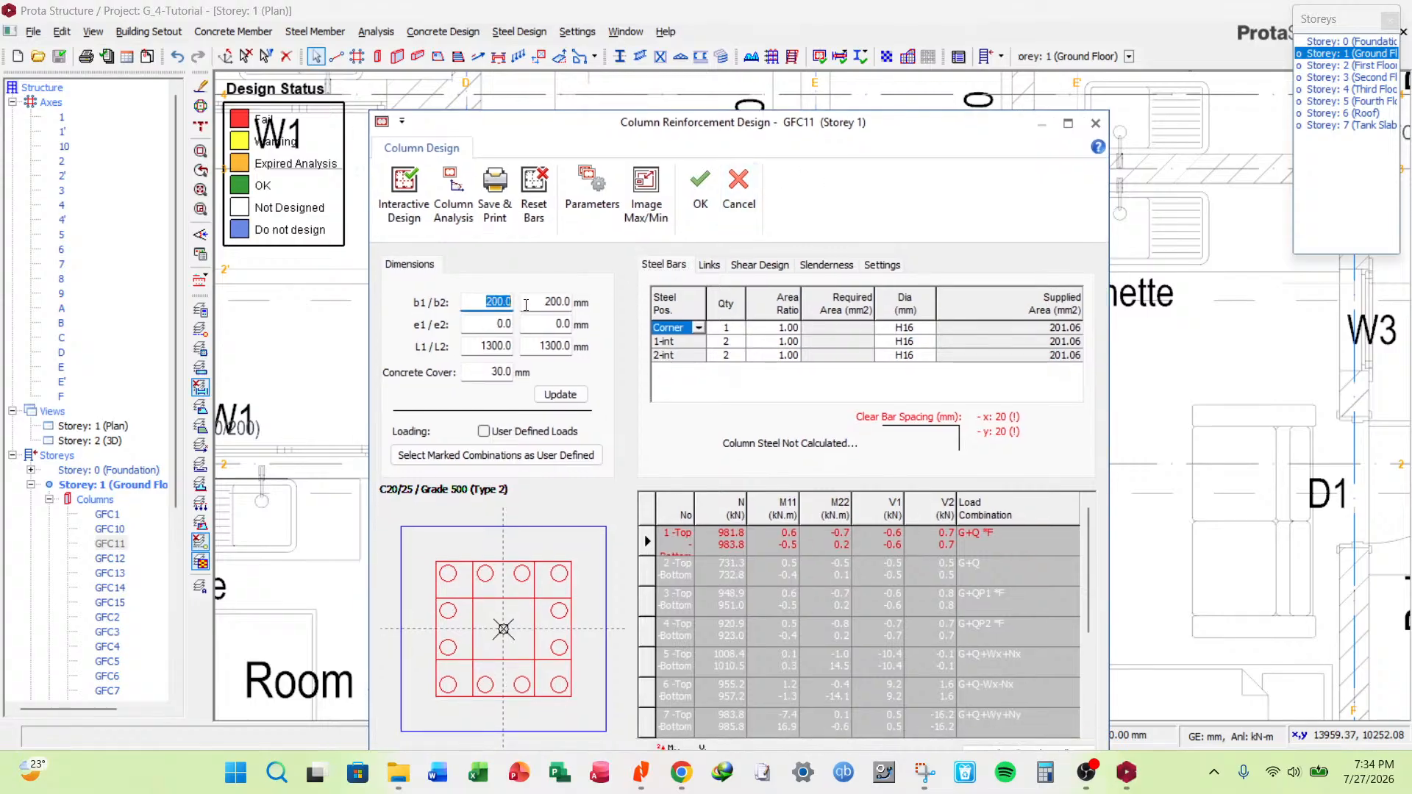
{"action": "type", "text": "300"}
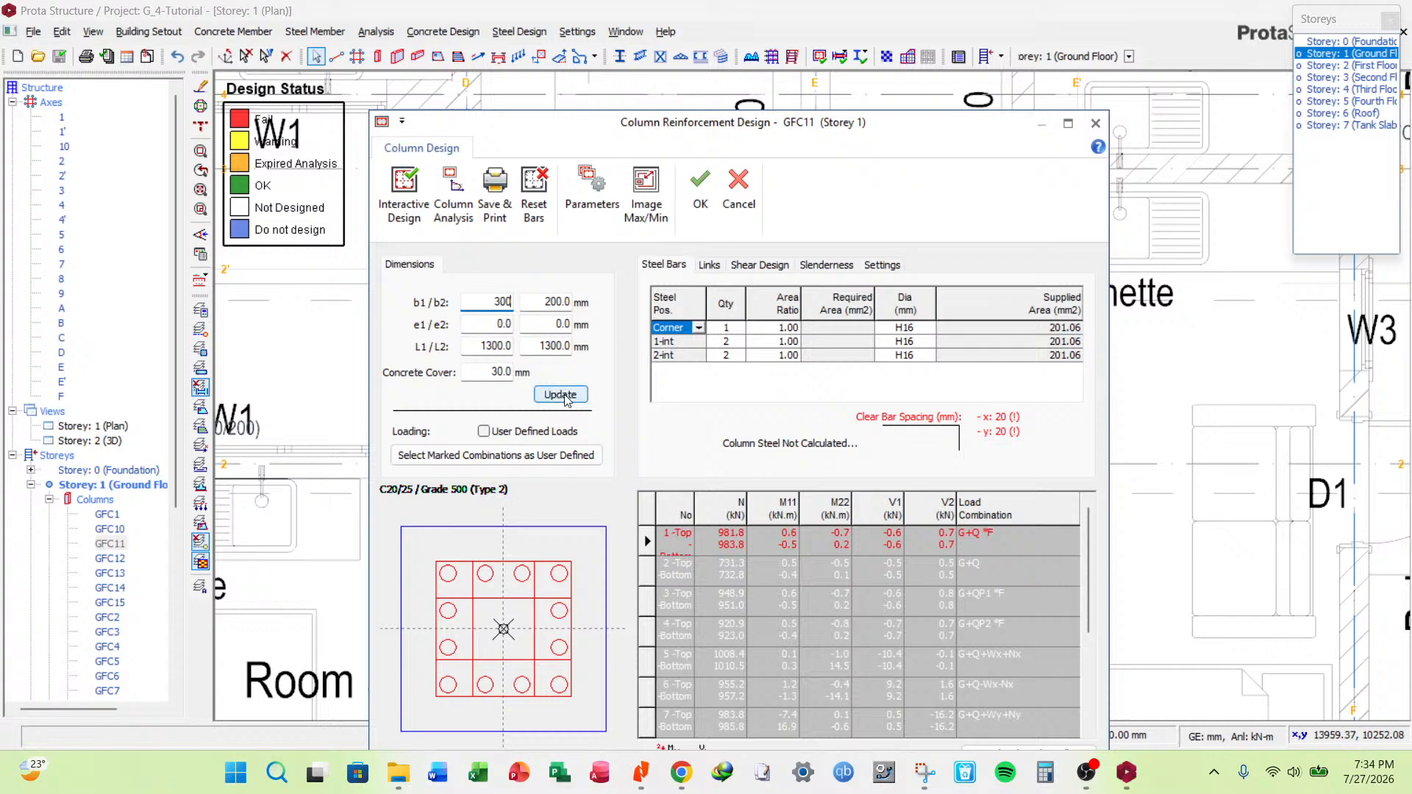
{"action": "left_click", "coordinate": [560, 394]}
{"action": "left_click", "coordinate": [403, 197]}
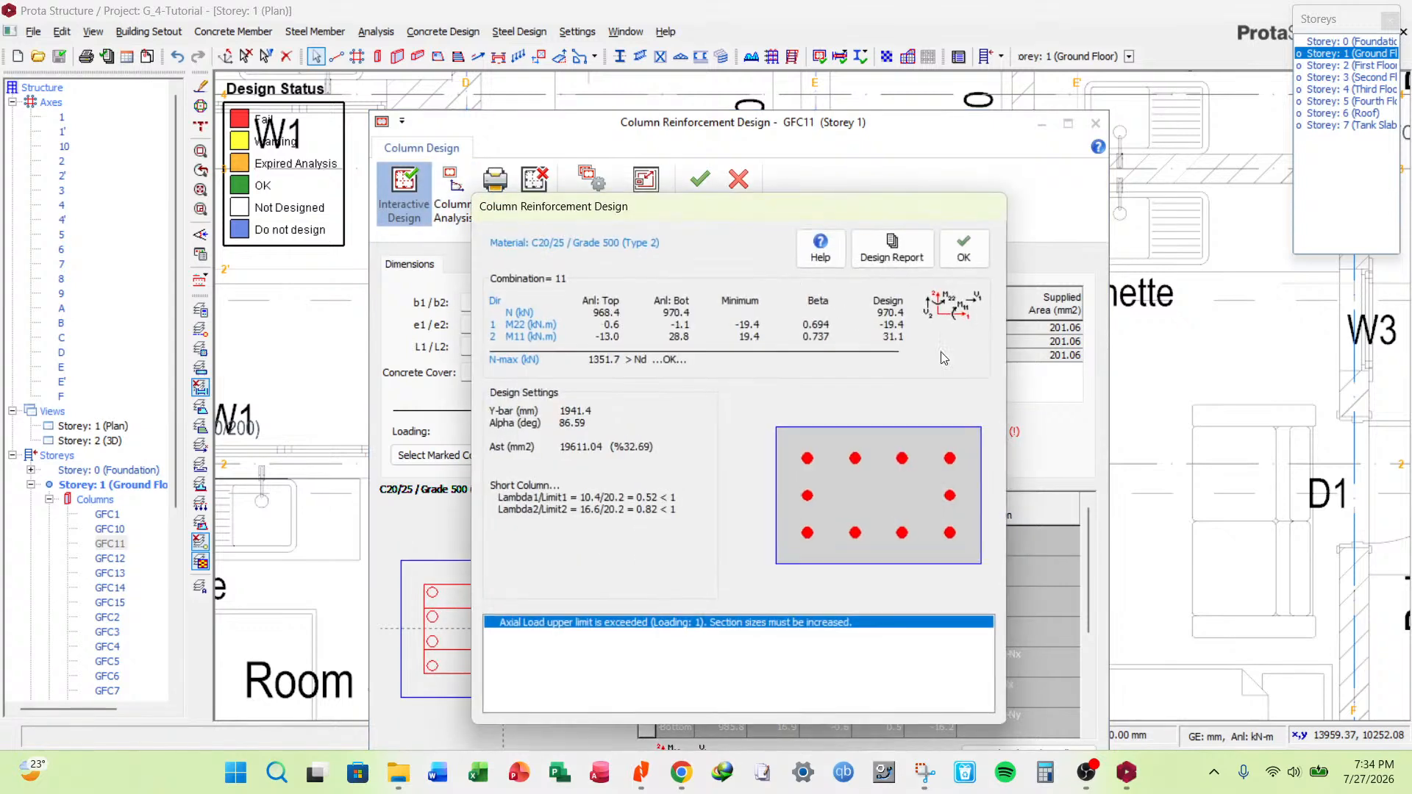
{"action": "left_click", "coordinate": [964, 250]}
Set b1 to 400 mm and e1 to -100 mm for column GFC11 and update the section.
{"action": "double_click", "coordinate": [476, 306]}
{"action": "type", "text": "400"}
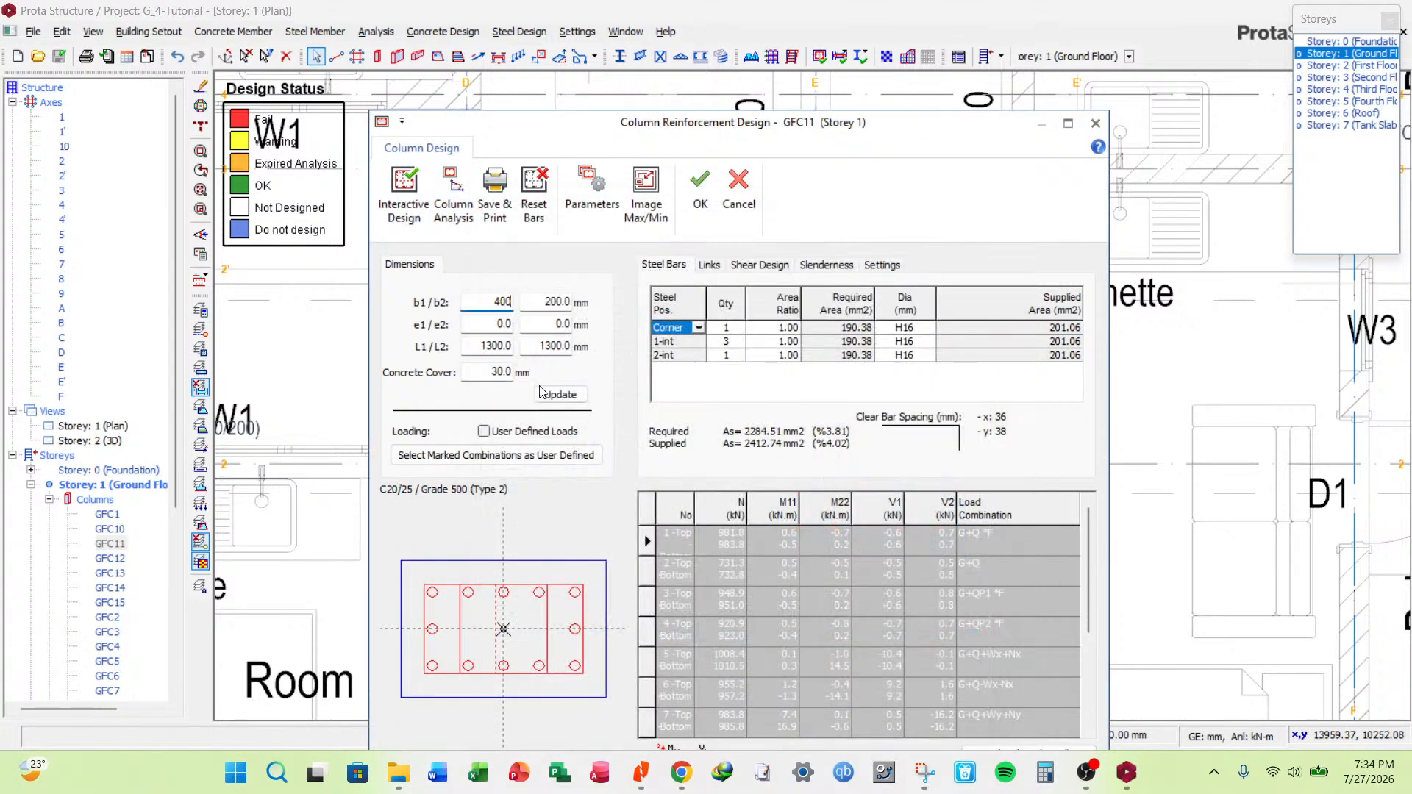
{"action": "left_click", "coordinate": [543, 393]}
{"action": "left_click_drag", "start_coordinate": [872, 124], "coordinate": [810, 515]}
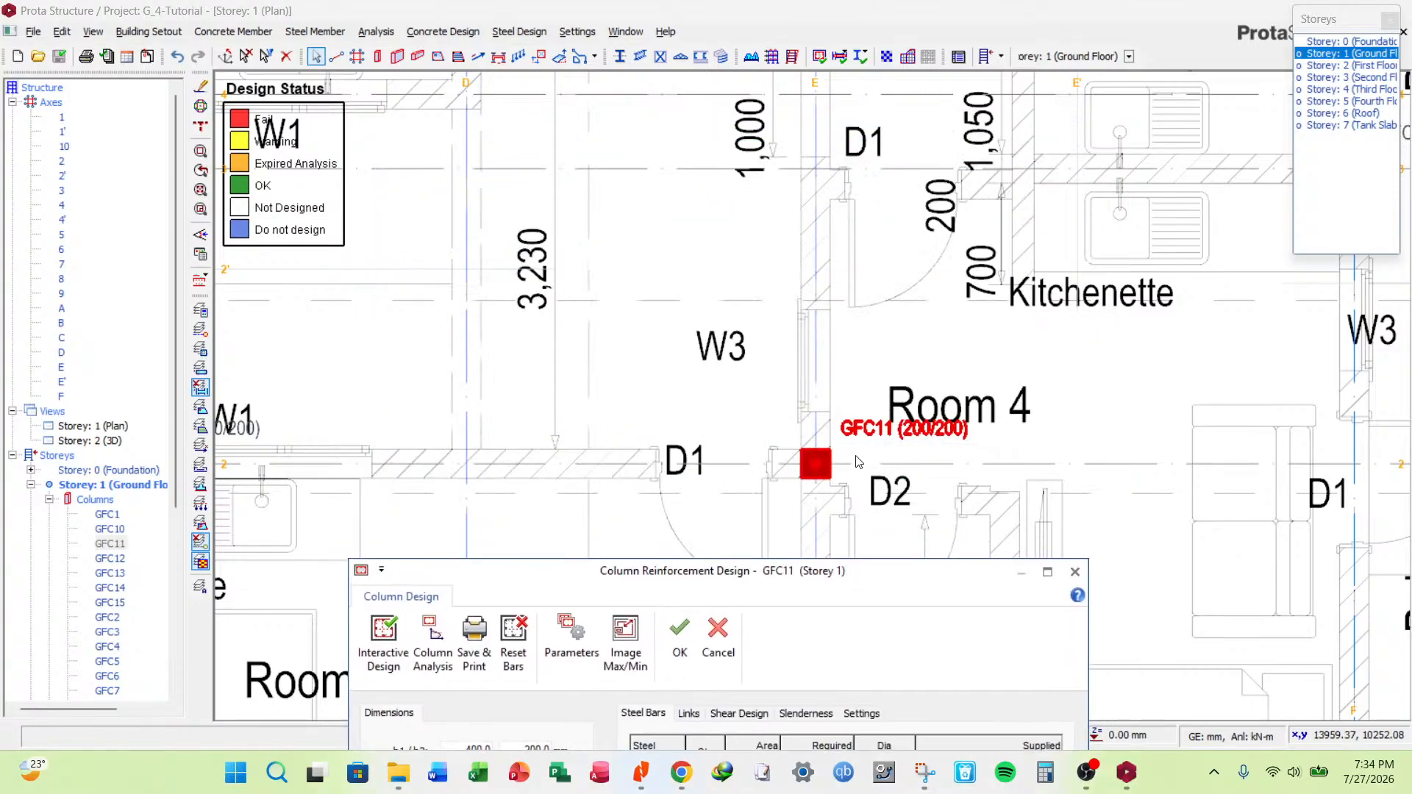
{"action": "left_click_drag", "start_coordinate": [801, 576], "coordinate": [883, 223]}
{"action": "double_click", "coordinate": [545, 422]}
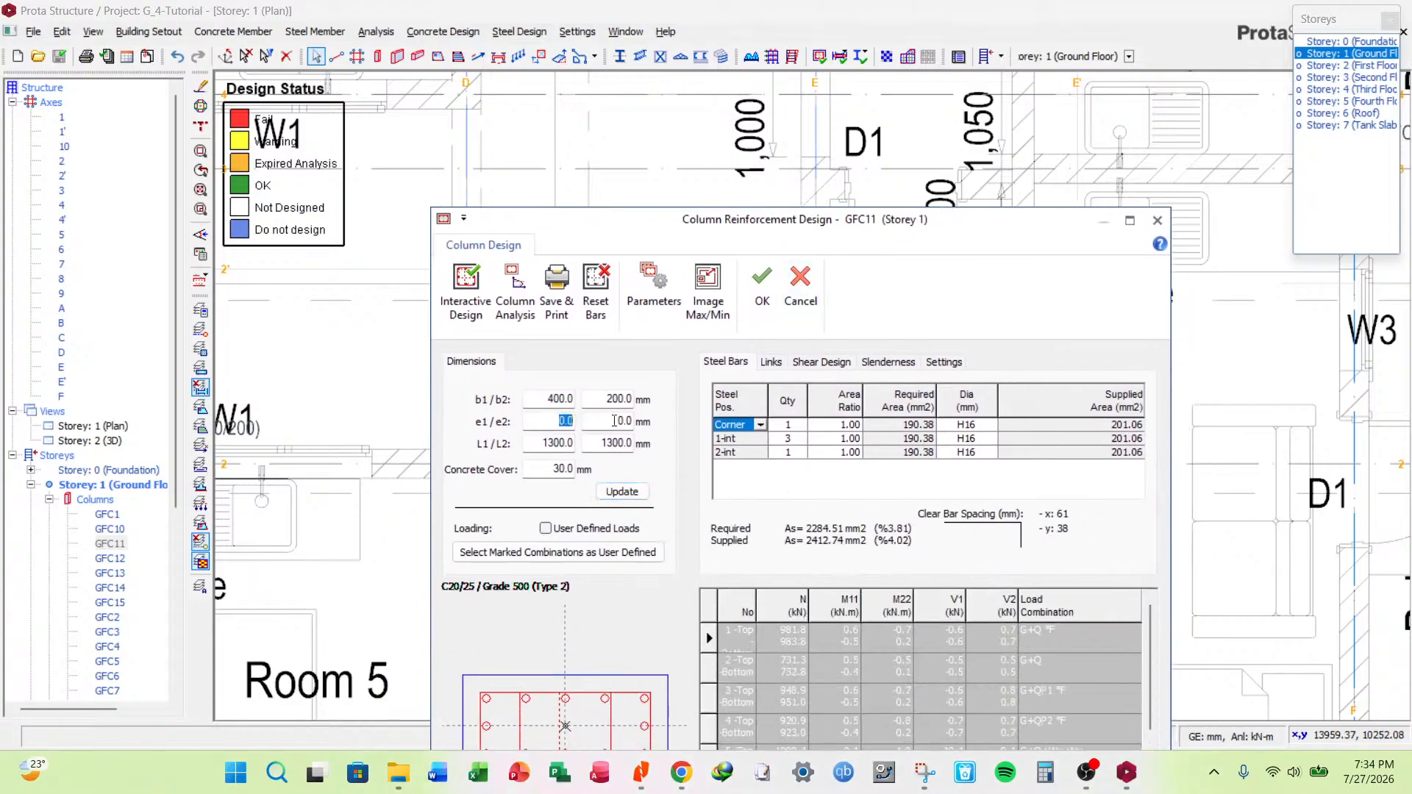
{"action": "left_click", "coordinate": [622, 492]}
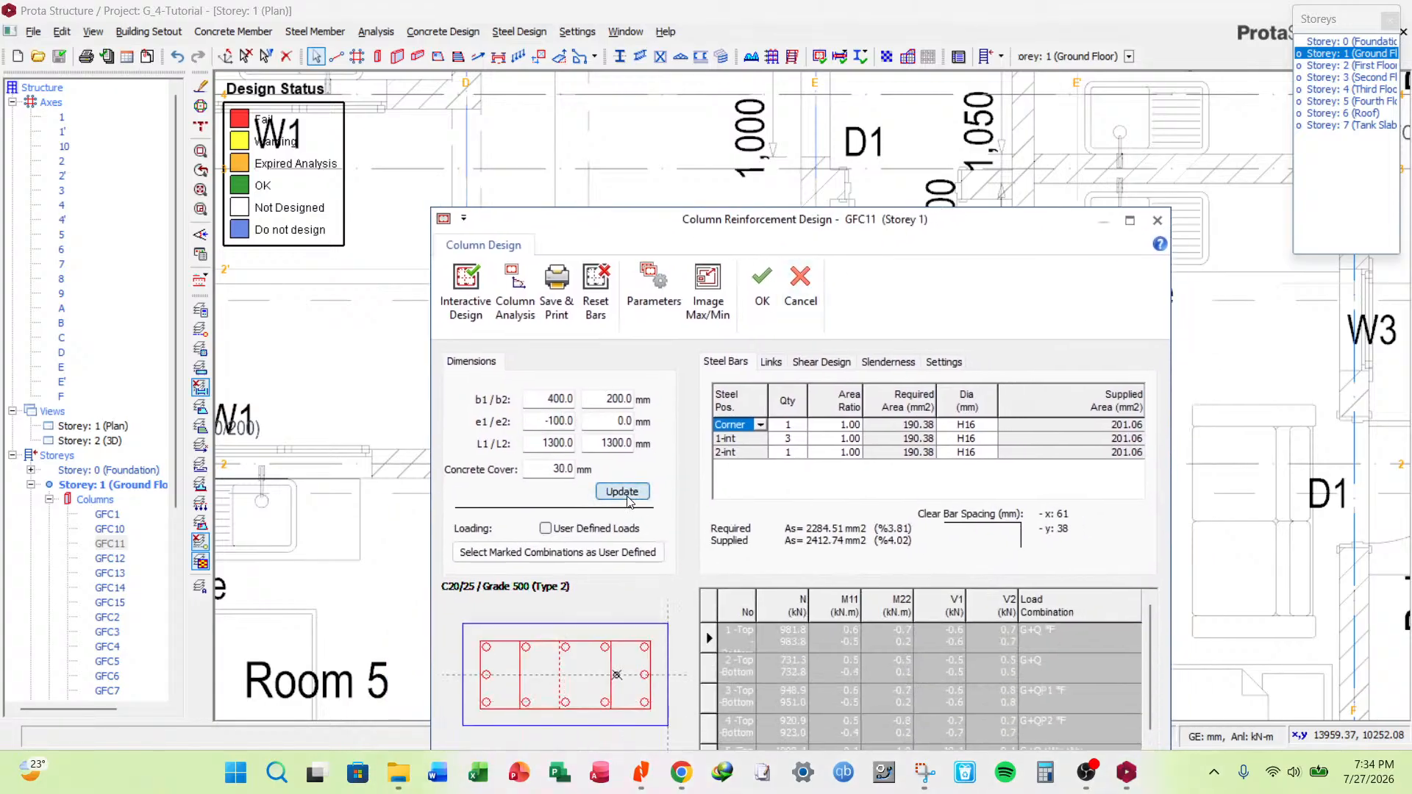
Rerun the interactive reinforcement design for the resized GFC11 section and accept the column design.
{"action": "left_click", "coordinate": [467, 295]}
{"action": "left_click", "coordinate": [1025, 311]}
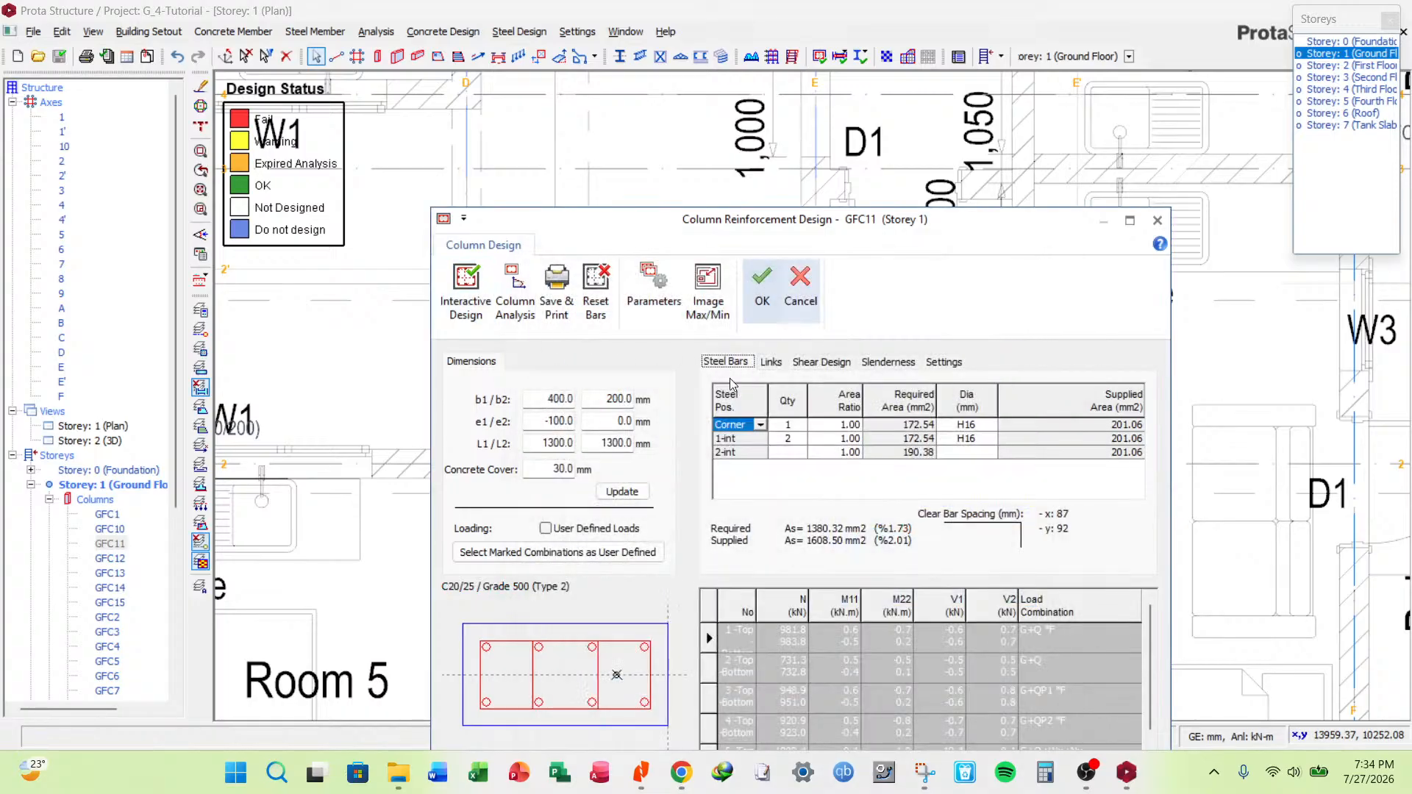
{"action": "left_click", "coordinate": [466, 295]}
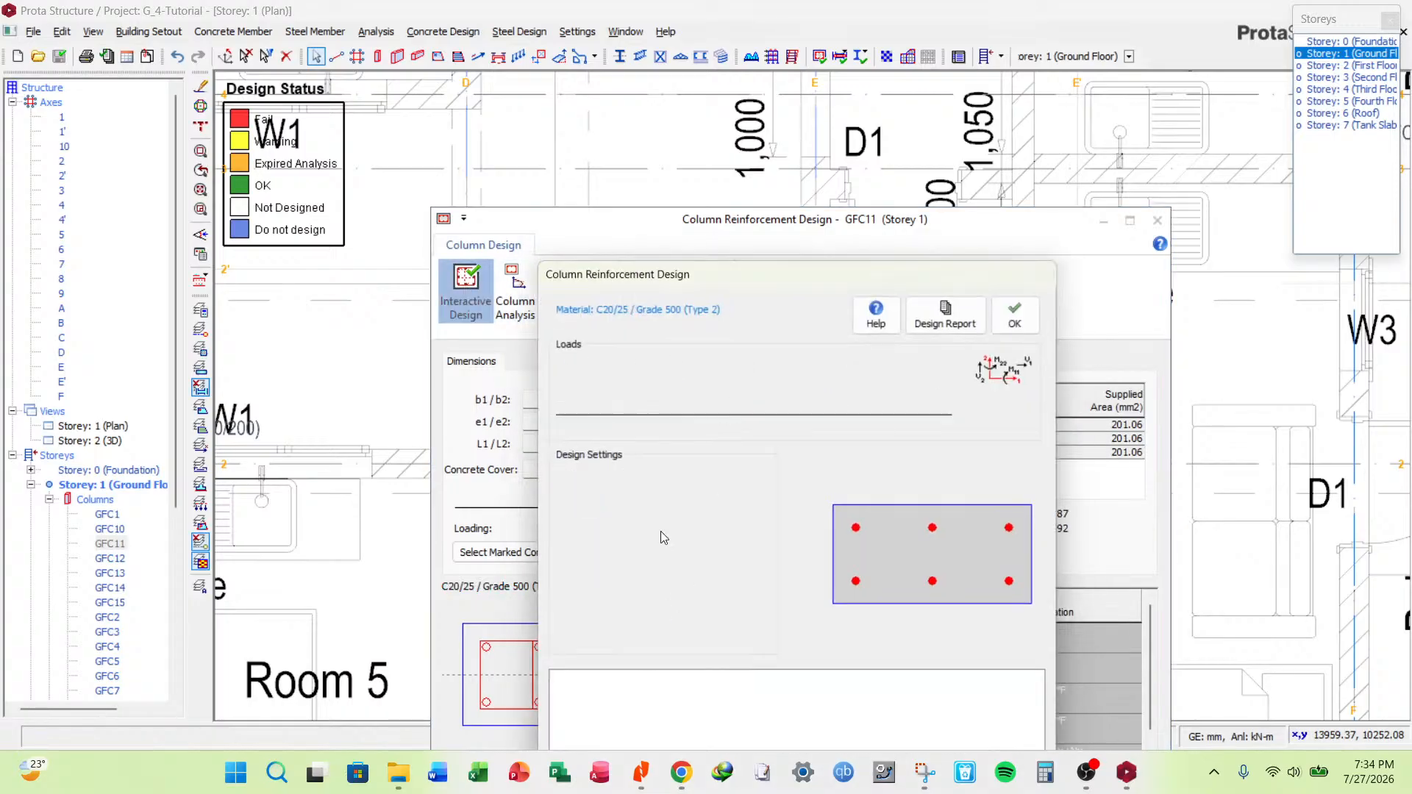
{"action": "left_click", "coordinate": [1026, 311]}
{"action": "left_click", "coordinate": [762, 294]}
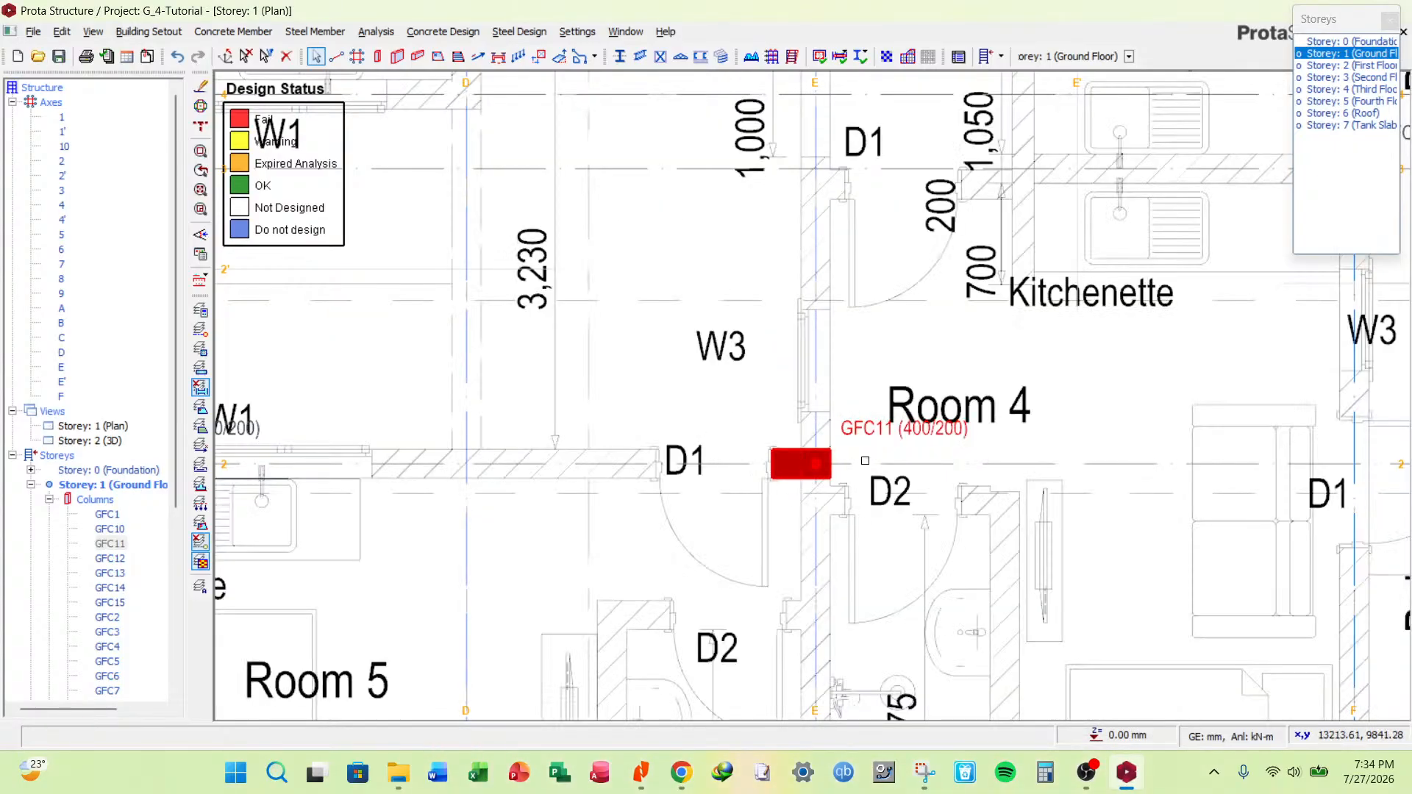
List column GFC11 for all storeys in the column table and set b1 to 400 mm on every storey.
{"action": "right_click", "coordinate": [847, 384]}
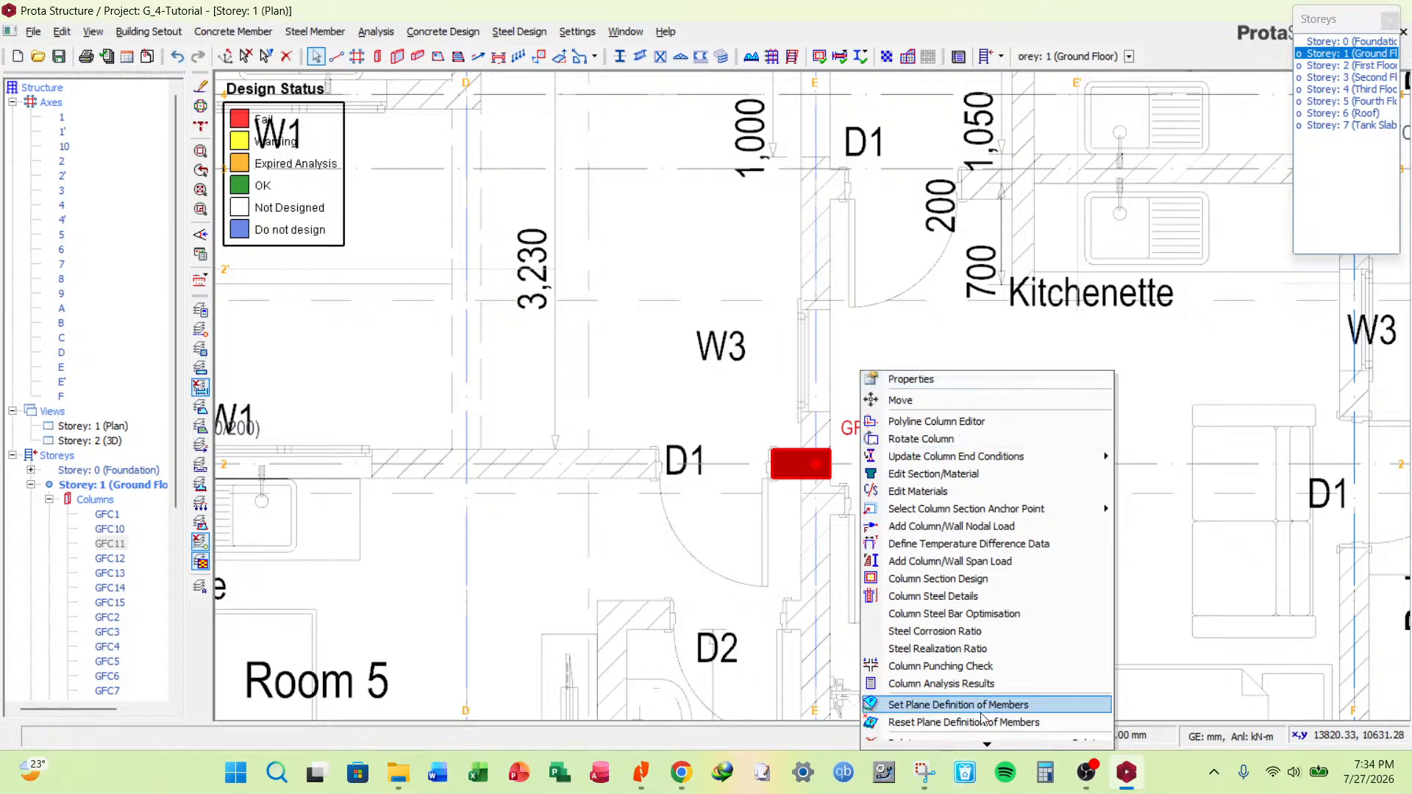
{"action": "mouse_move", "coordinate": [1008, 740]}
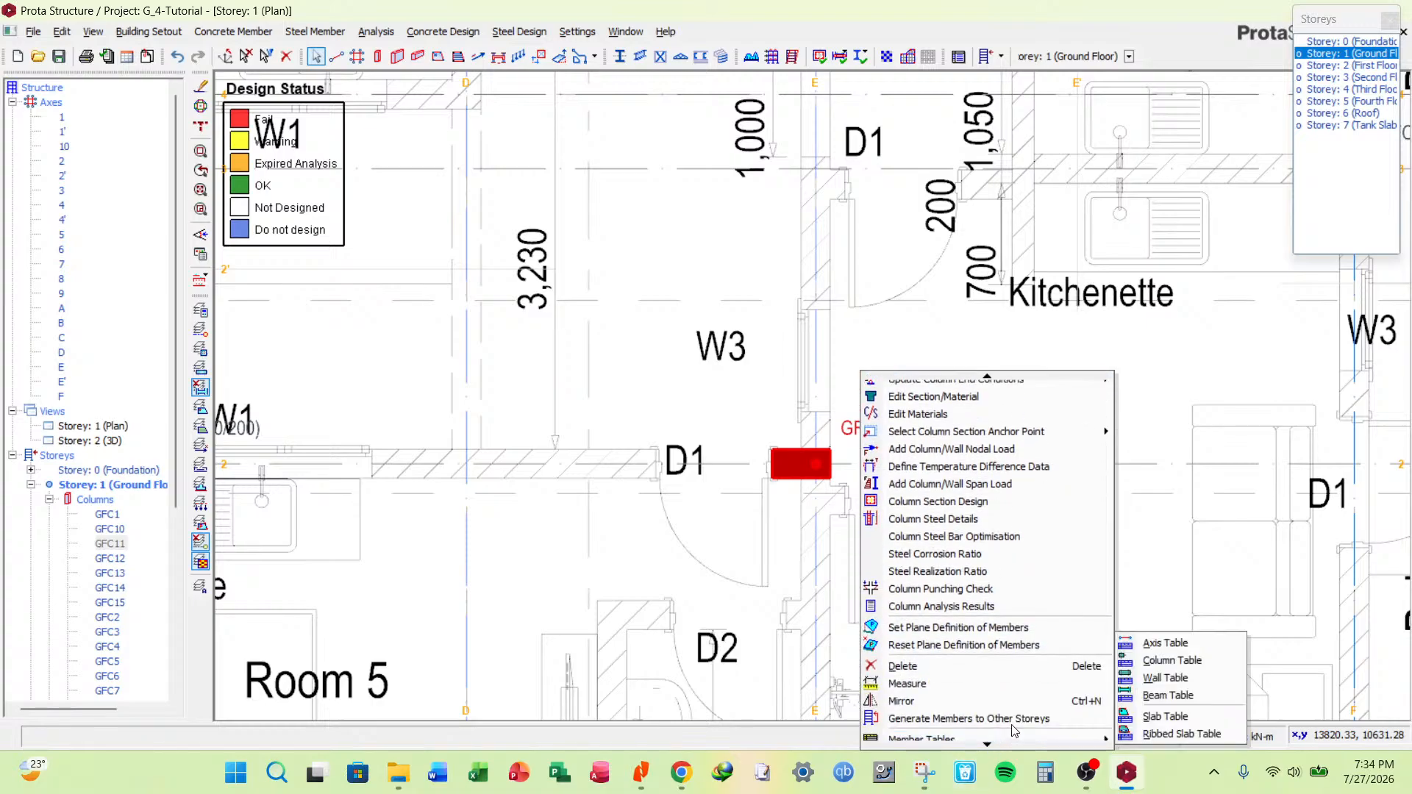
{"action": "left_click", "coordinate": [1169, 660]}
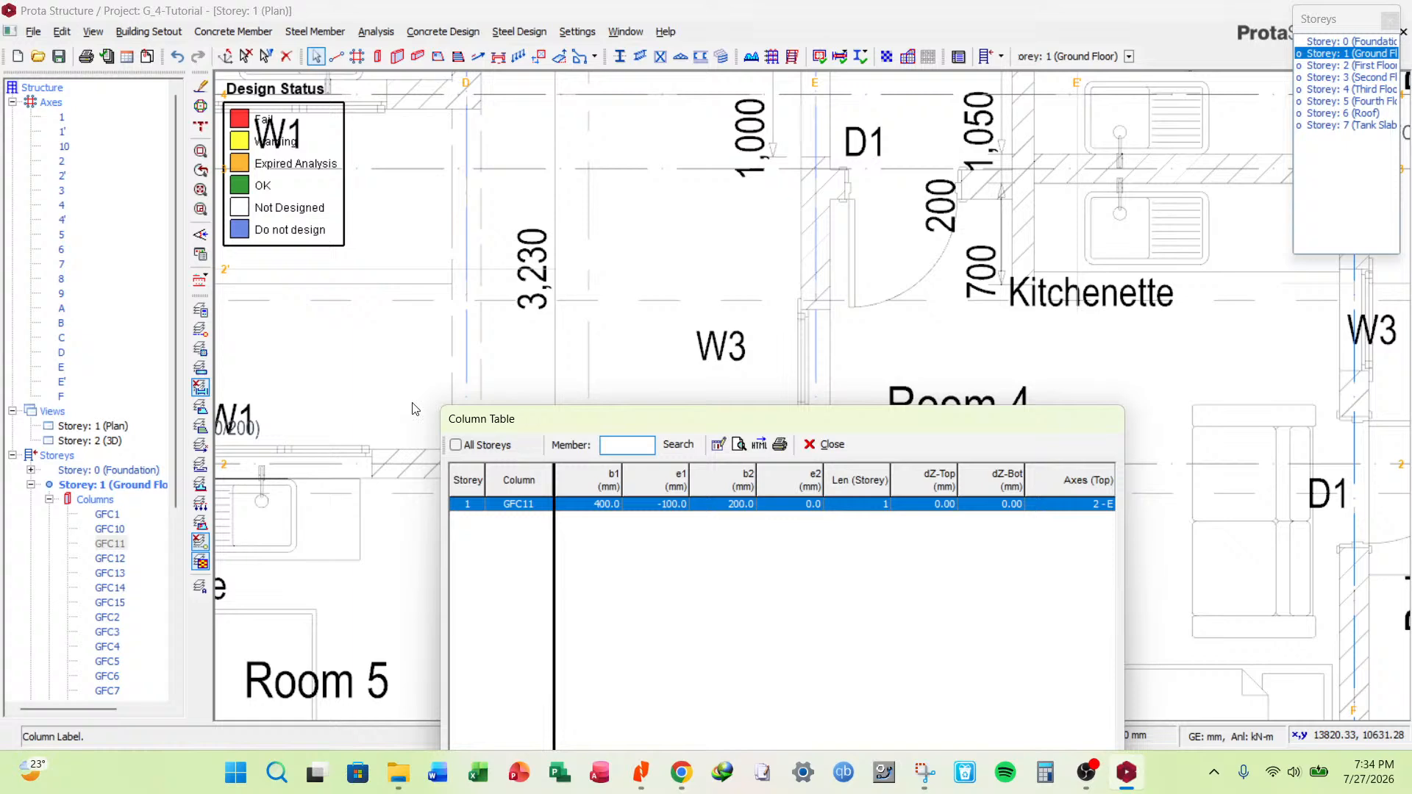
{"action": "left_click", "coordinate": [456, 445]}
{"action": "left_click", "coordinate": [614, 487]}
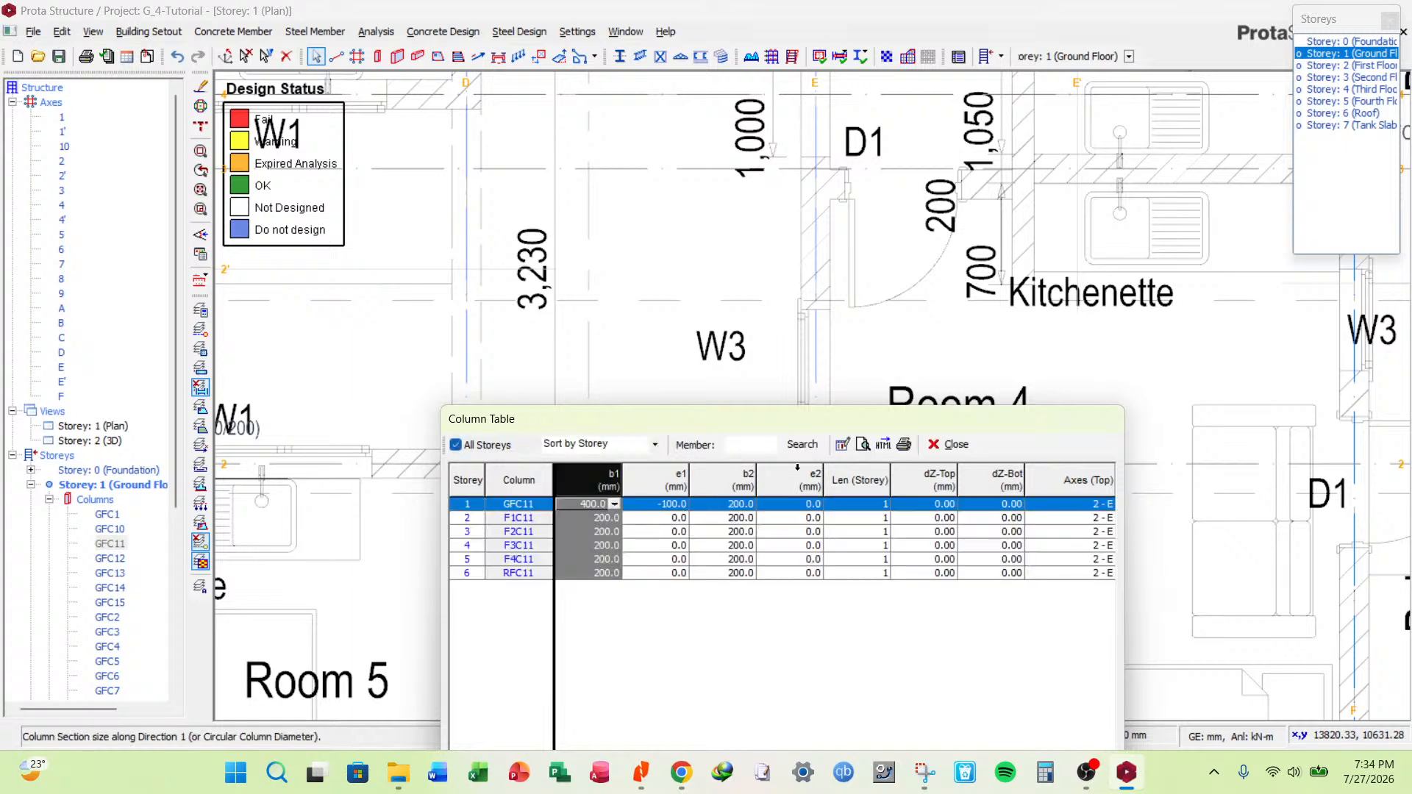
{"action": "left_click", "coordinate": [841, 446]}
{"action": "left_click", "coordinate": [818, 622]}
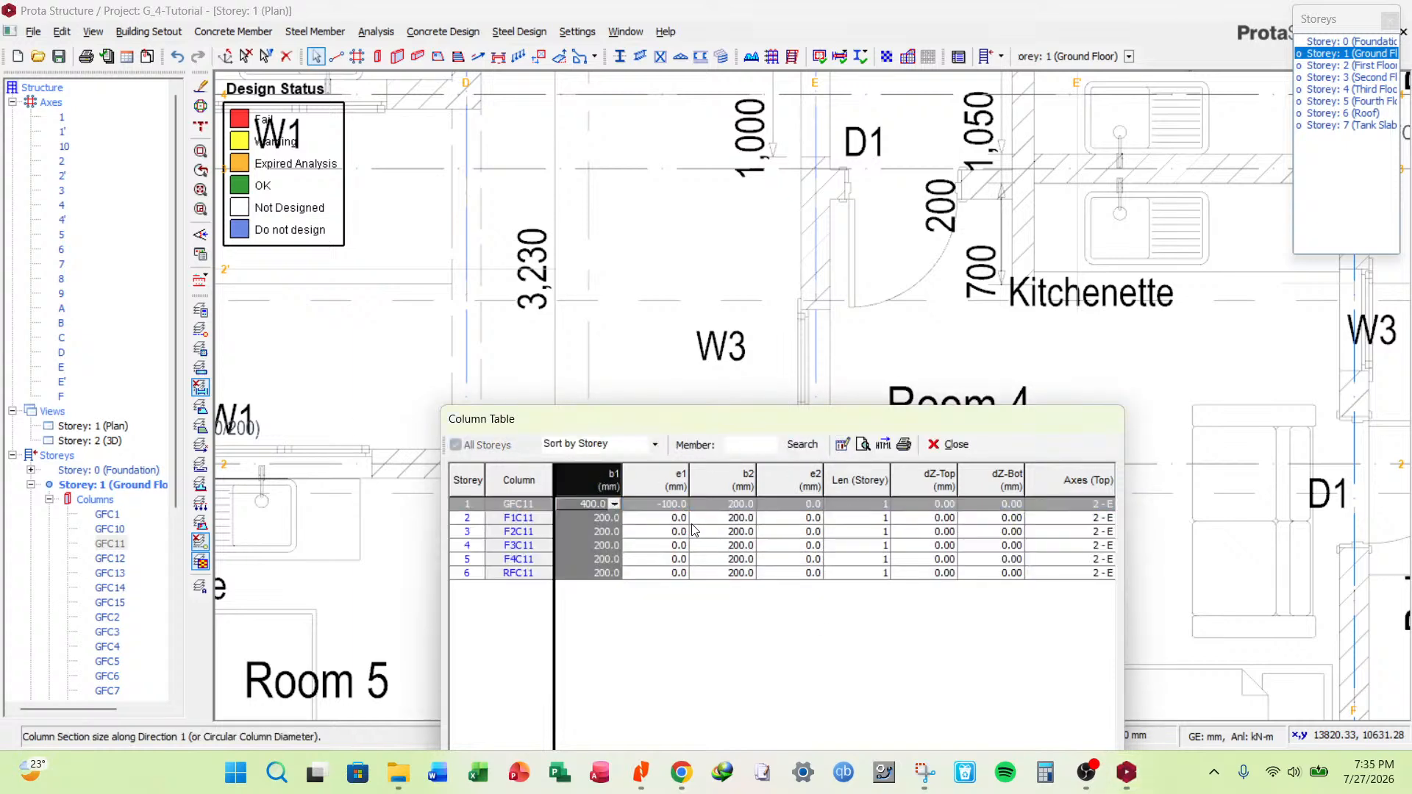
Set e1 to -100 mm for column GFC11 on every storey, close the column table and save the project.
{"action": "left_click", "coordinate": [676, 480]}
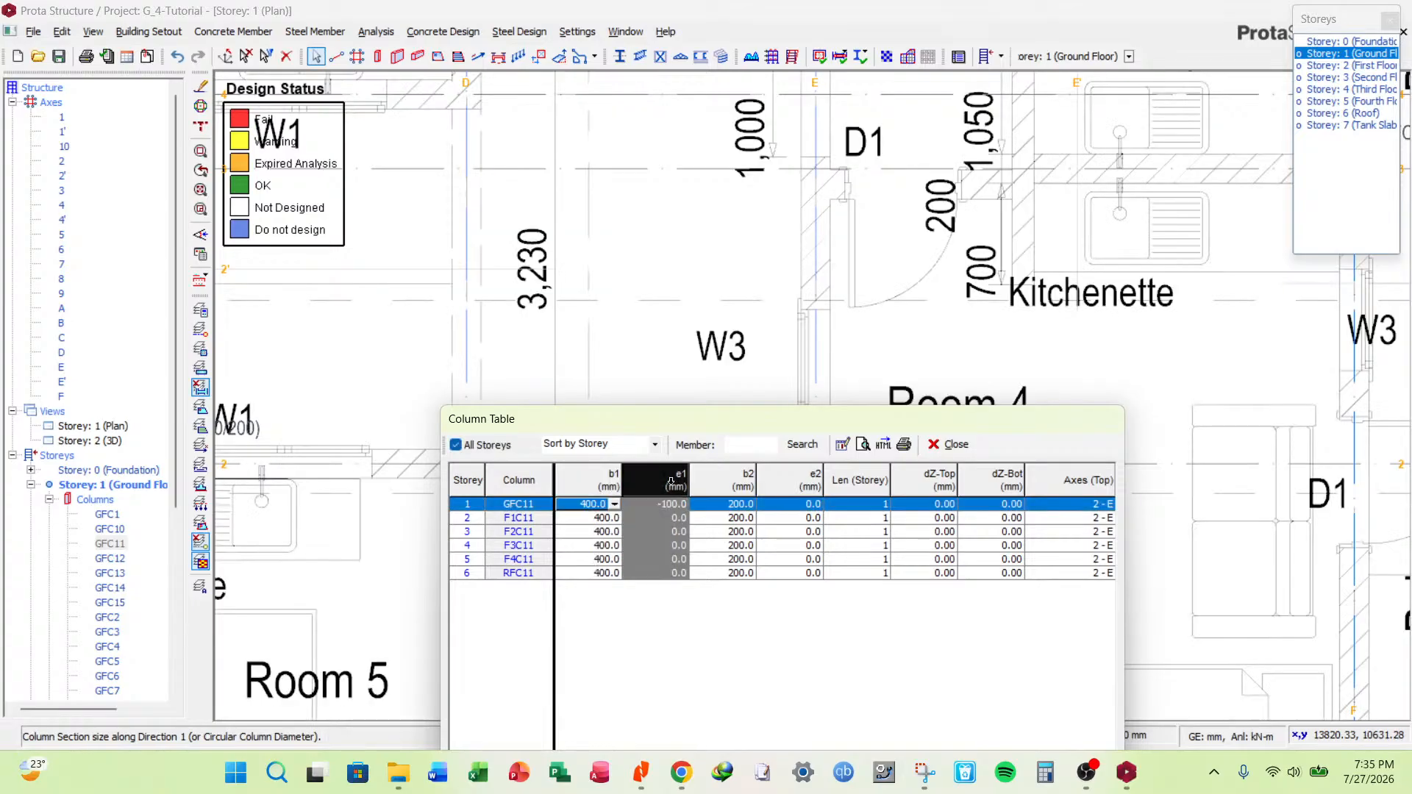
{"action": "left_click", "coordinate": [843, 445]}
{"action": "left_click", "coordinate": [823, 625]}
{"action": "left_click", "coordinate": [843, 445]}
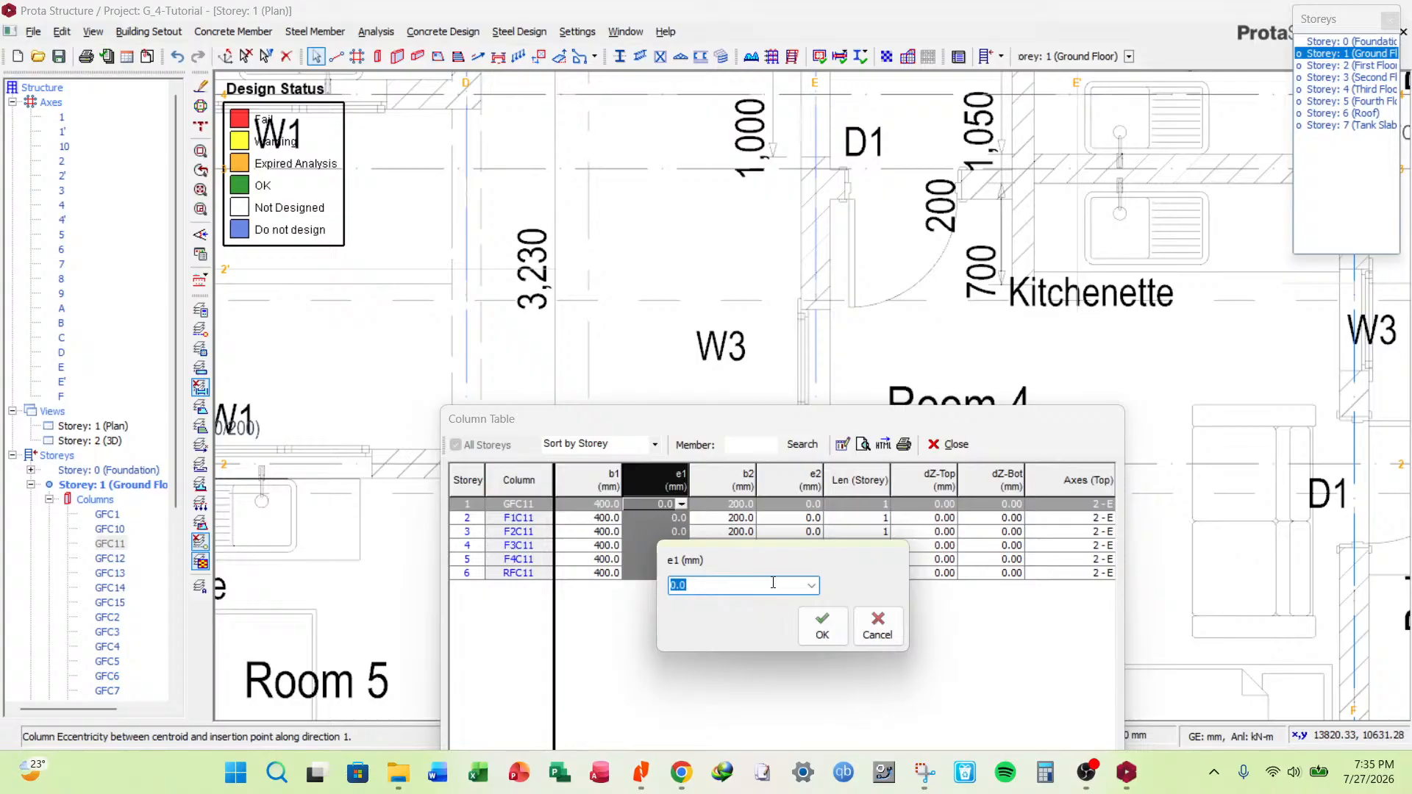
{"action": "type", "text": "-100"}
{"action": "left_click", "coordinate": [820, 624]}
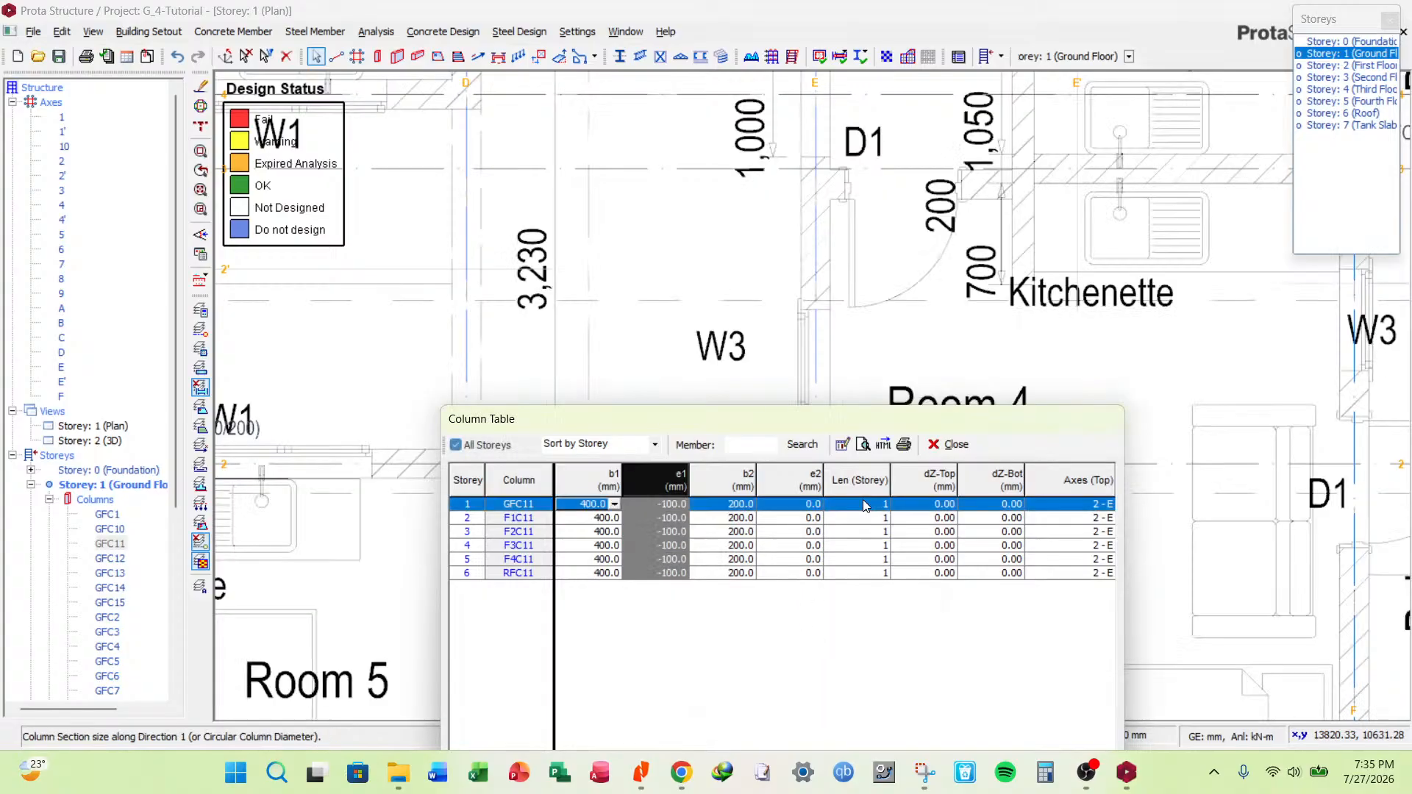
{"action": "left_click", "coordinate": [946, 445]}
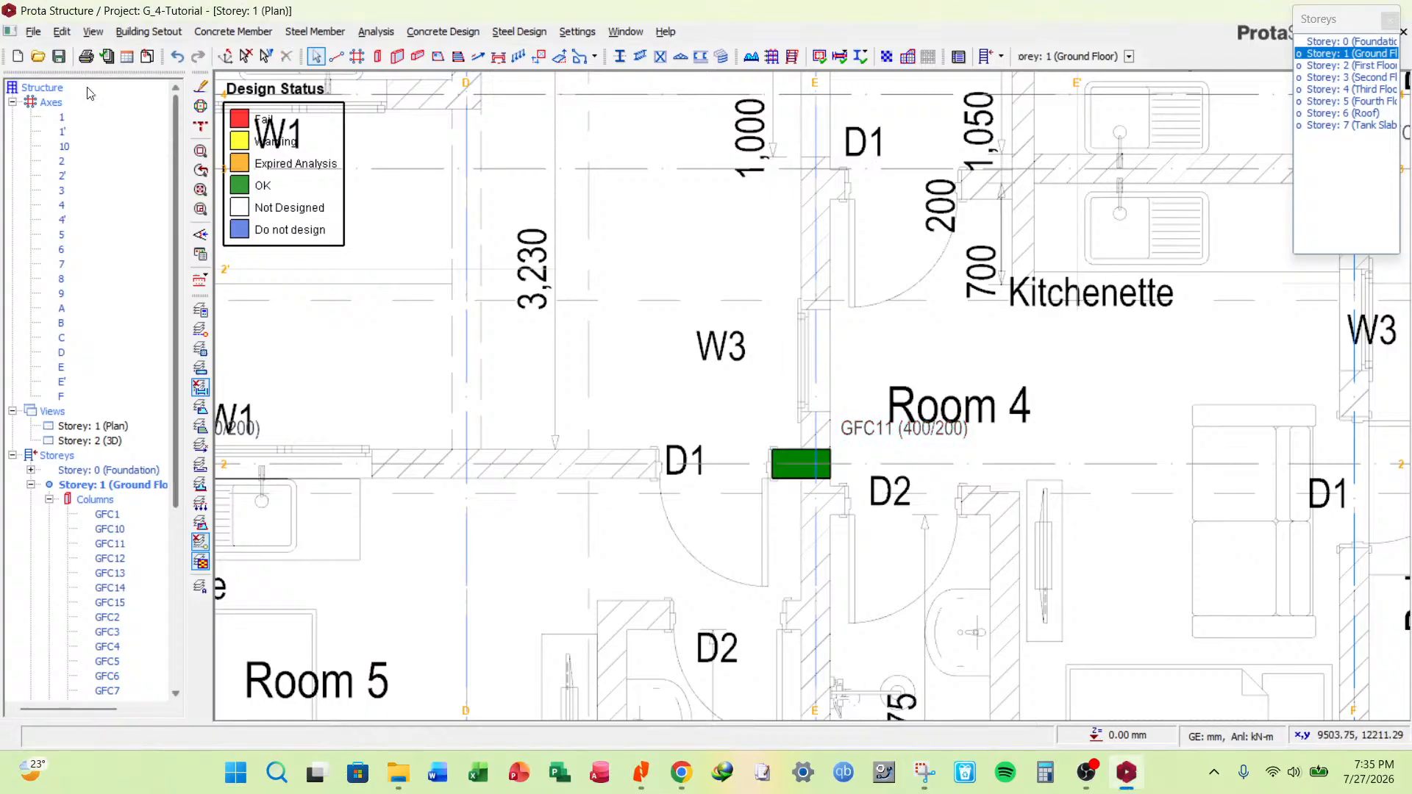
{"action": "left_click", "coordinate": [58, 56]}
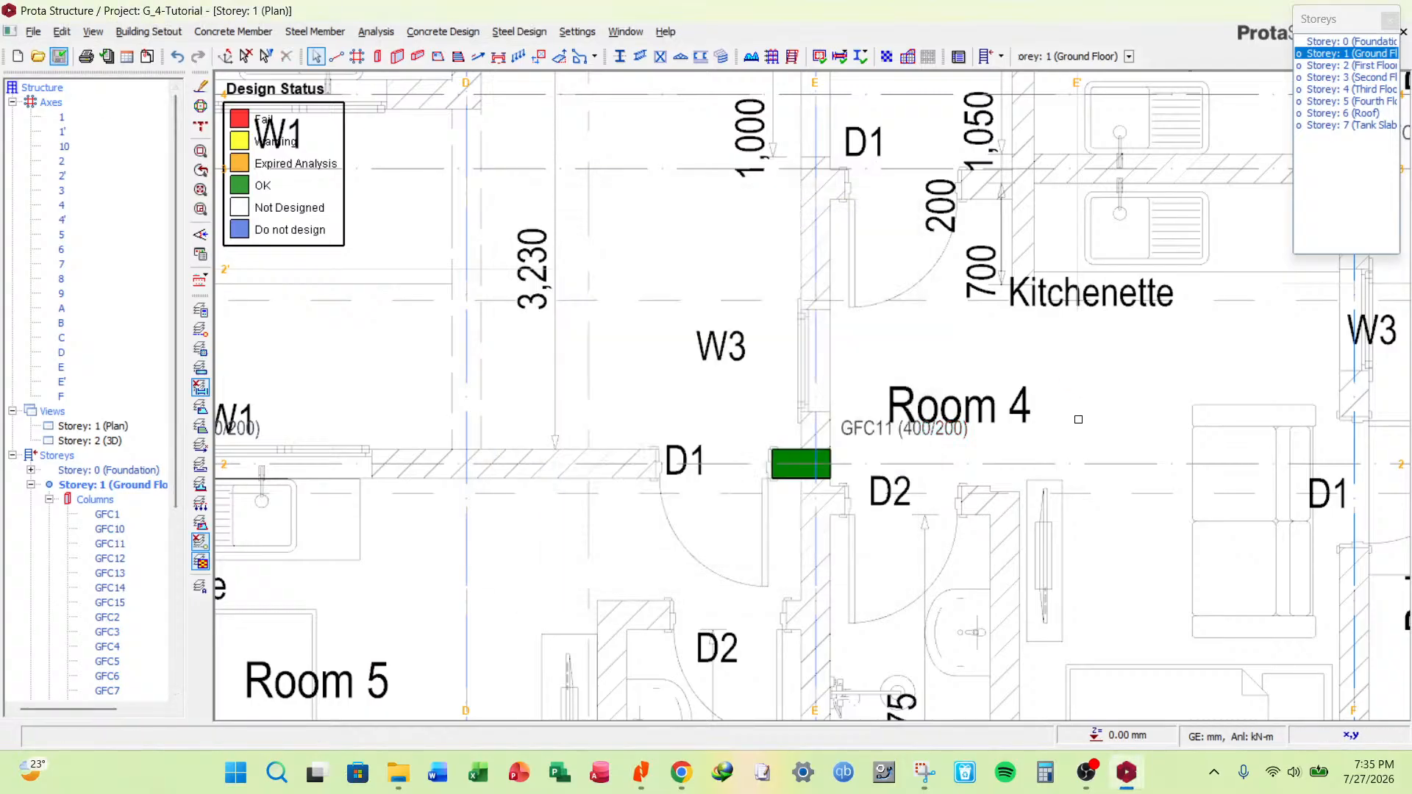
{"action": "scroll", "coordinate": [815, 369], "scroll_direction": "down", "scroll_amount": 4}
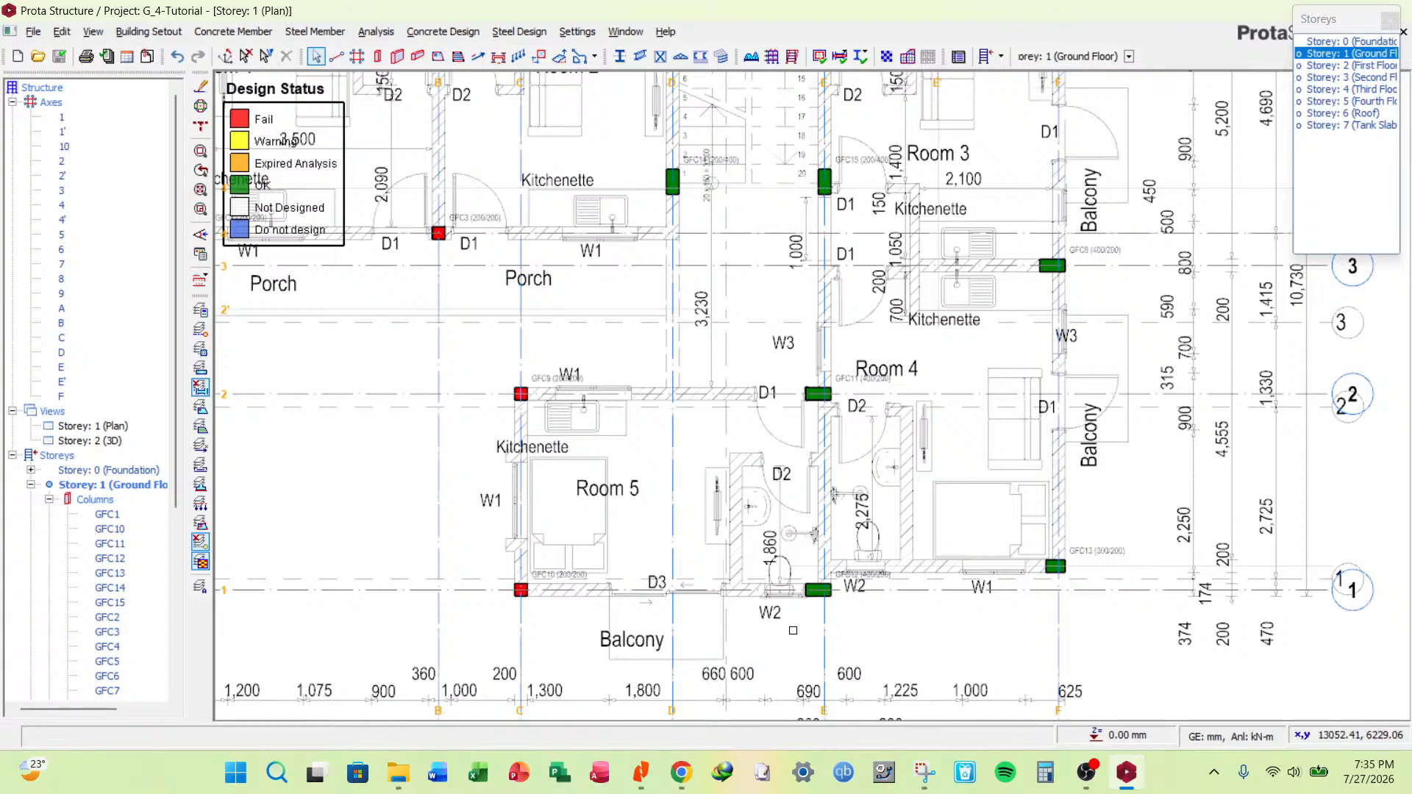
Open the section design of the failing ground-floor column GFC5 and dismiss the bar diameter warning.
{"action": "scroll", "coordinate": [941, 558], "scroll_direction": "down", "scroll_amount": 3}
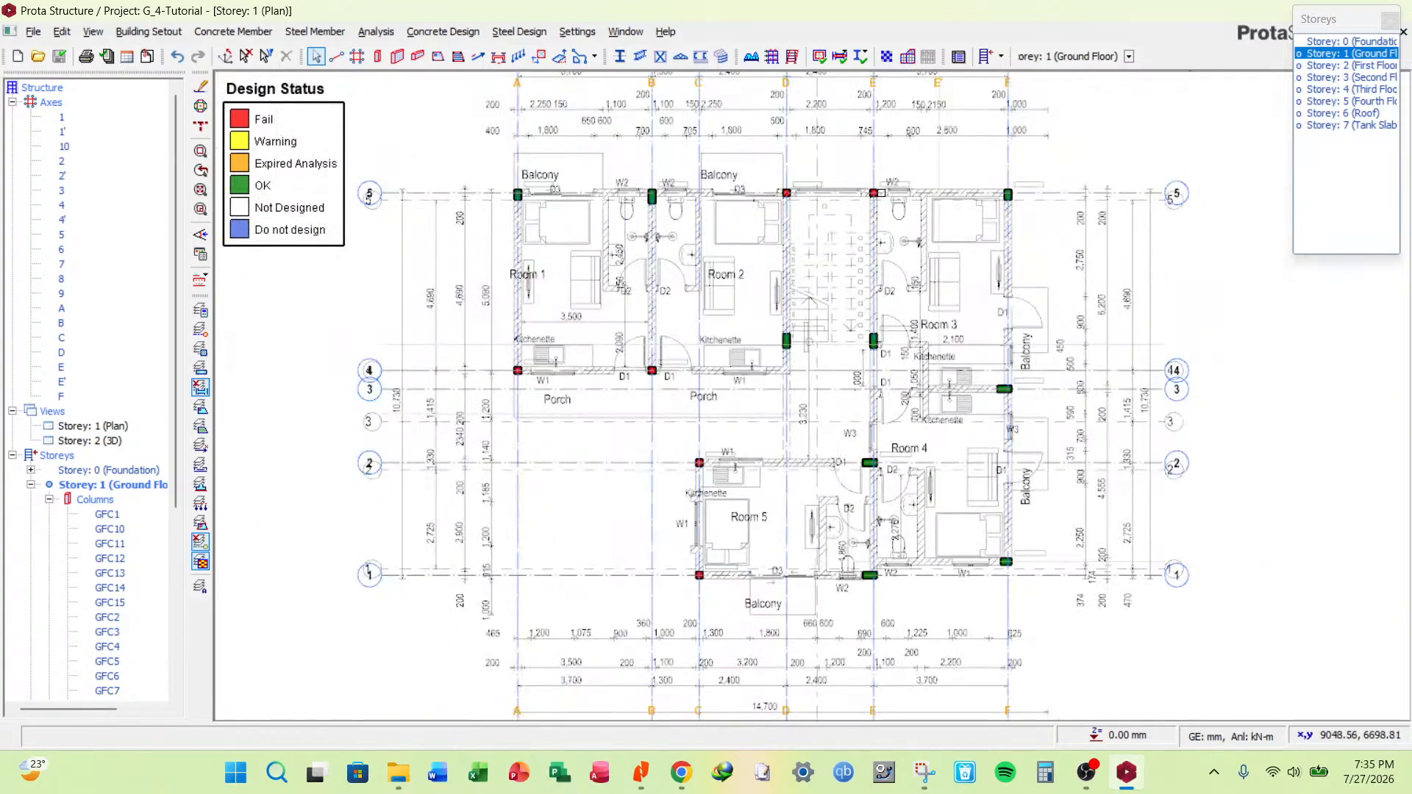
{"action": "scroll", "coordinate": [831, 149], "scroll_direction": "up", "scroll_amount": 3}
{"action": "right_click", "coordinate": [766, 257]}
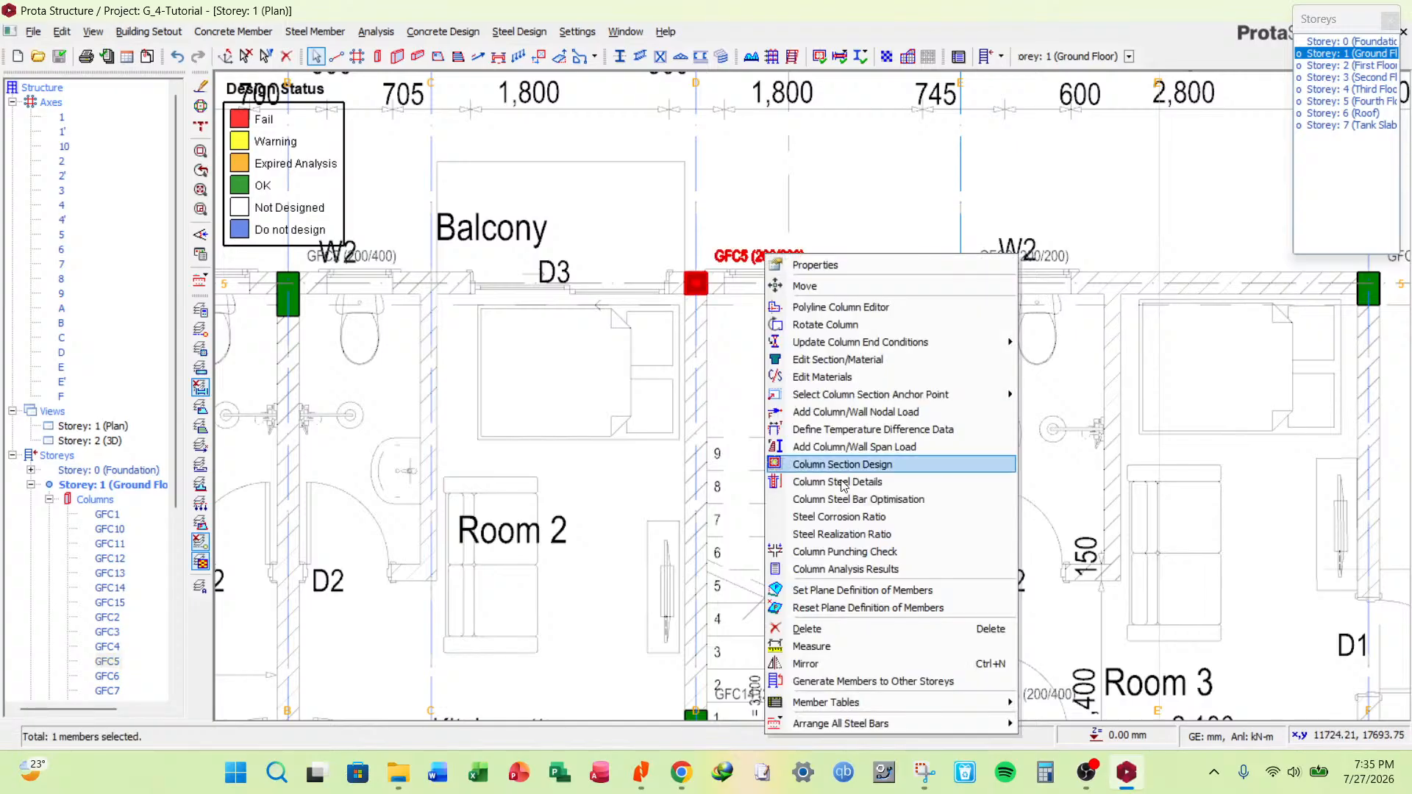
{"action": "left_click", "coordinate": [857, 464]}
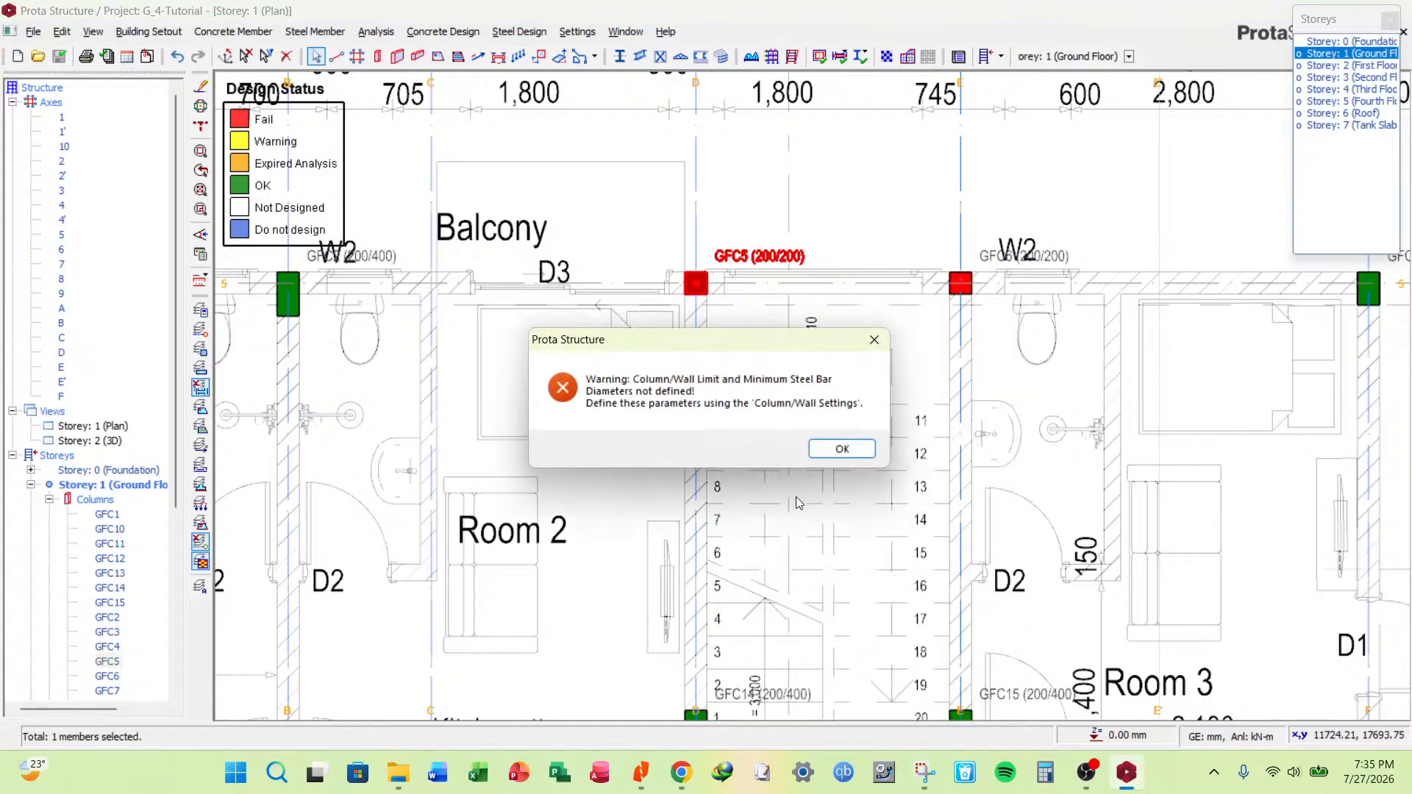
{"action": "left_click", "coordinate": [844, 447]}
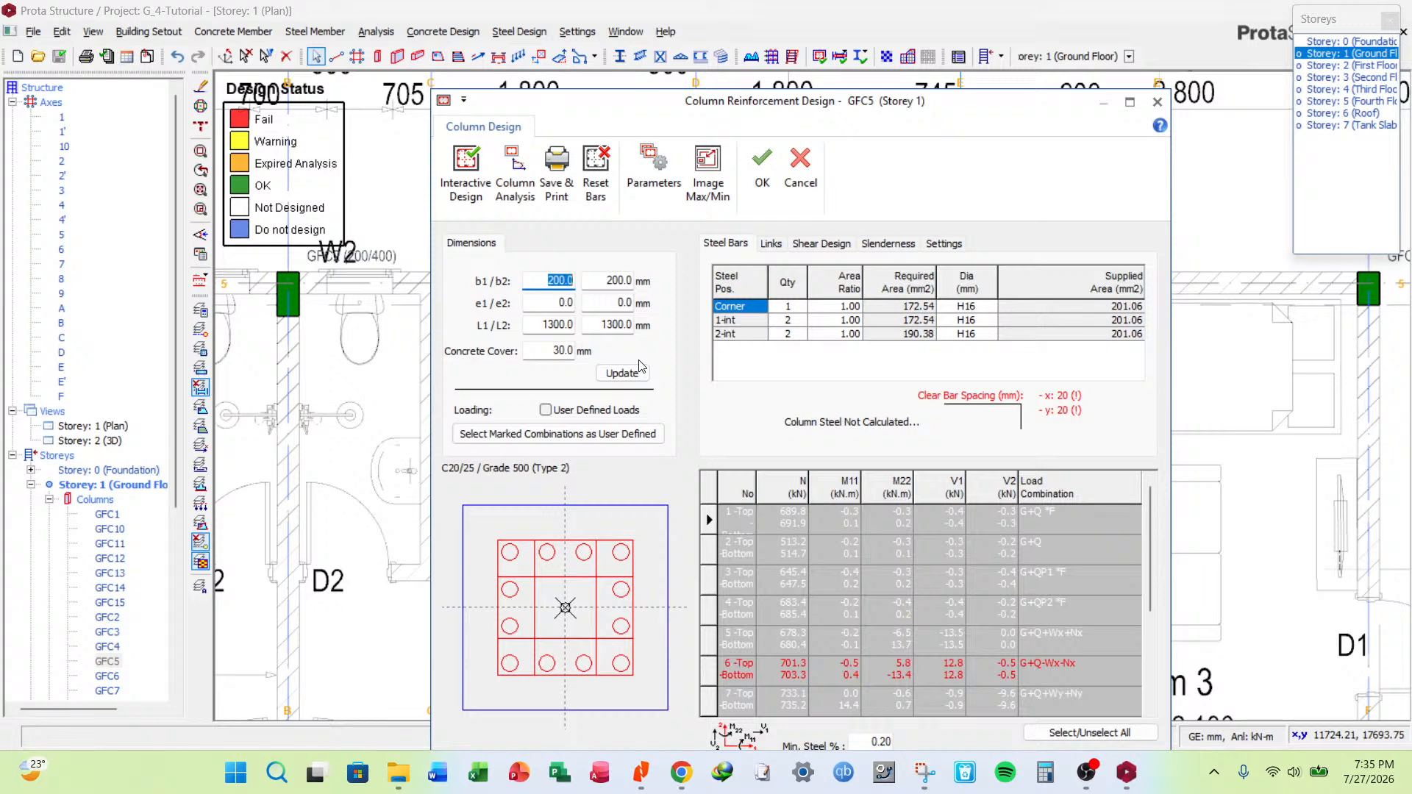
Set the design method for column GFC5 to the Bar Spacing Maximisation Method in its design parameters.
{"action": "left_click", "coordinate": [654, 171]}
{"action": "left_click", "coordinate": [703, 457]}
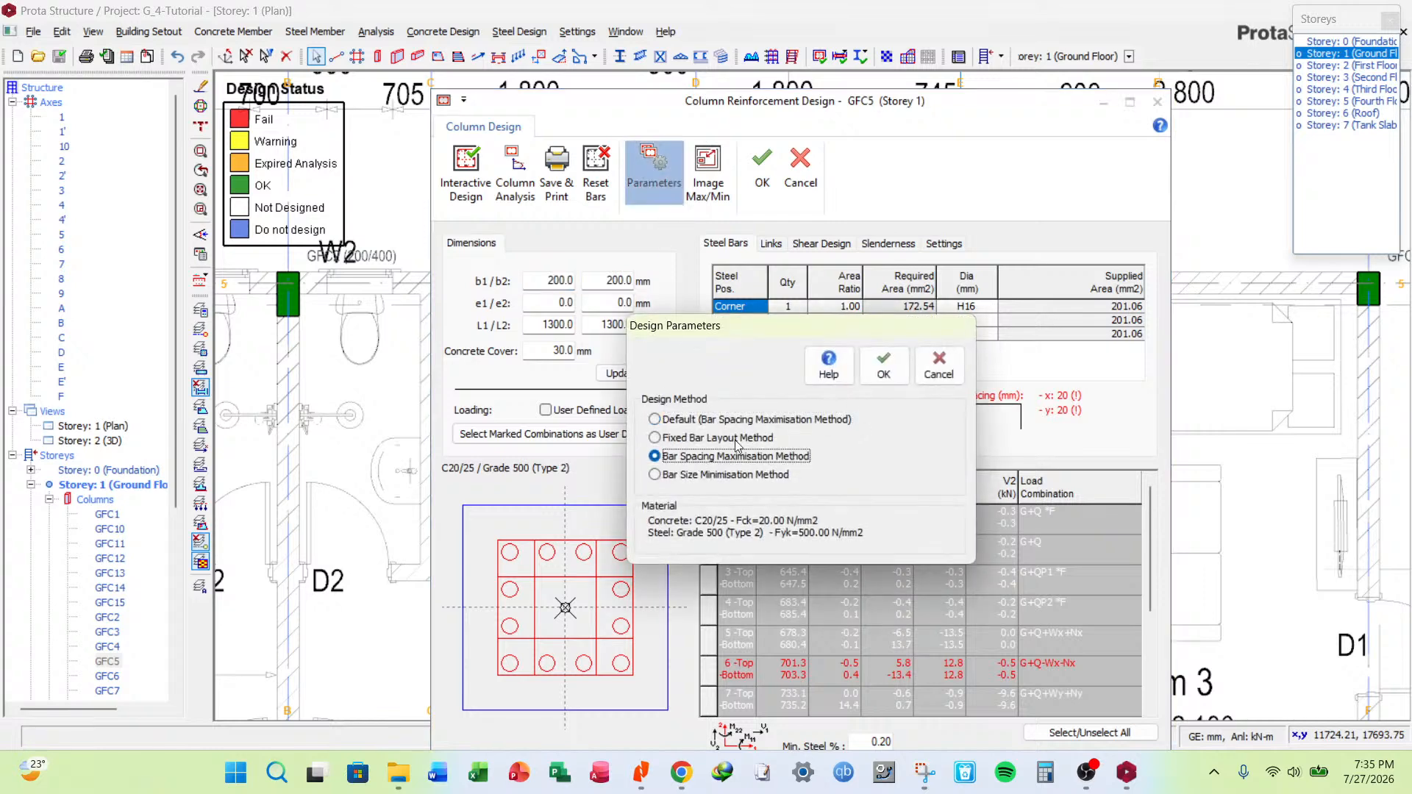
{"action": "left_click", "coordinate": [878, 370]}
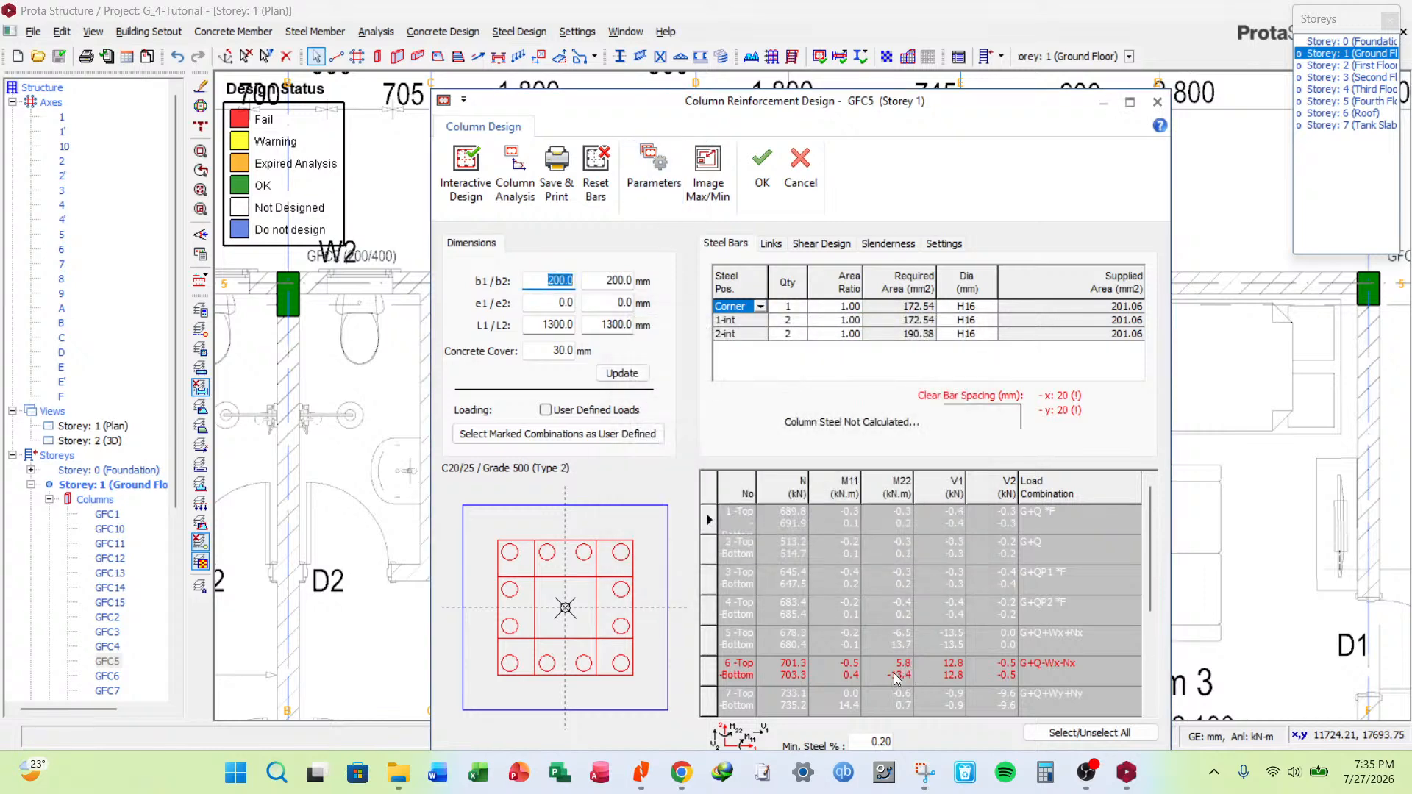
{"action": "mouse_move", "coordinate": [875, 104]}
{"action": "left_mouse_down"}
{"action": "mouse_move", "coordinate": [890, 447]}
{"action": "mouse_move", "coordinate": [873, 163]}
{"action": "left_mouse_up"}
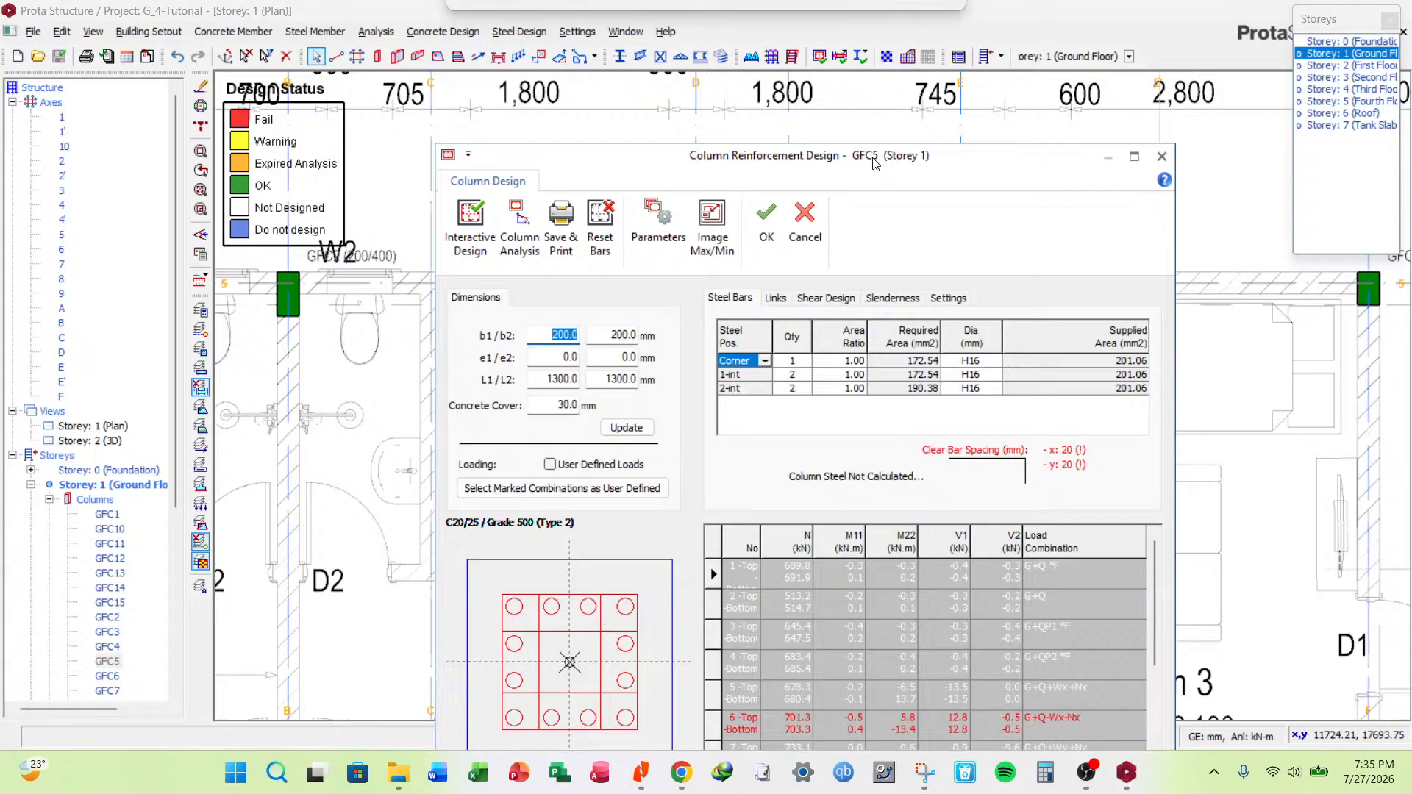
{"action": "left_click_drag", "start_coordinate": [613, 357], "coordinate": [651, 358]}
{"action": "left_click_drag", "start_coordinate": [559, 357], "coordinate": [660, 359]}
{"action": "left_click_drag", "start_coordinate": [760, 155], "coordinate": [707, 478]}
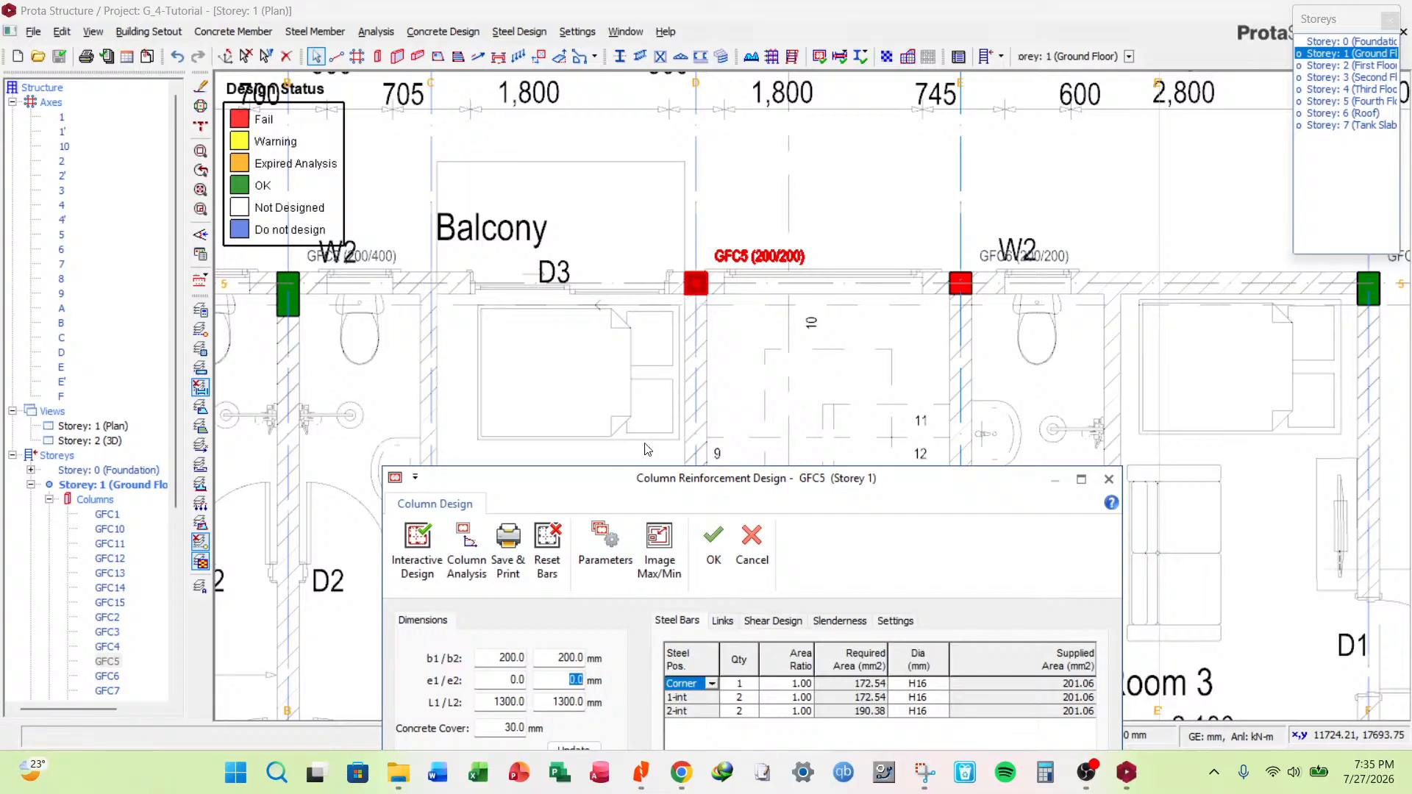
{"action": "left_click_drag", "start_coordinate": [793, 491], "coordinate": [772, 449]}
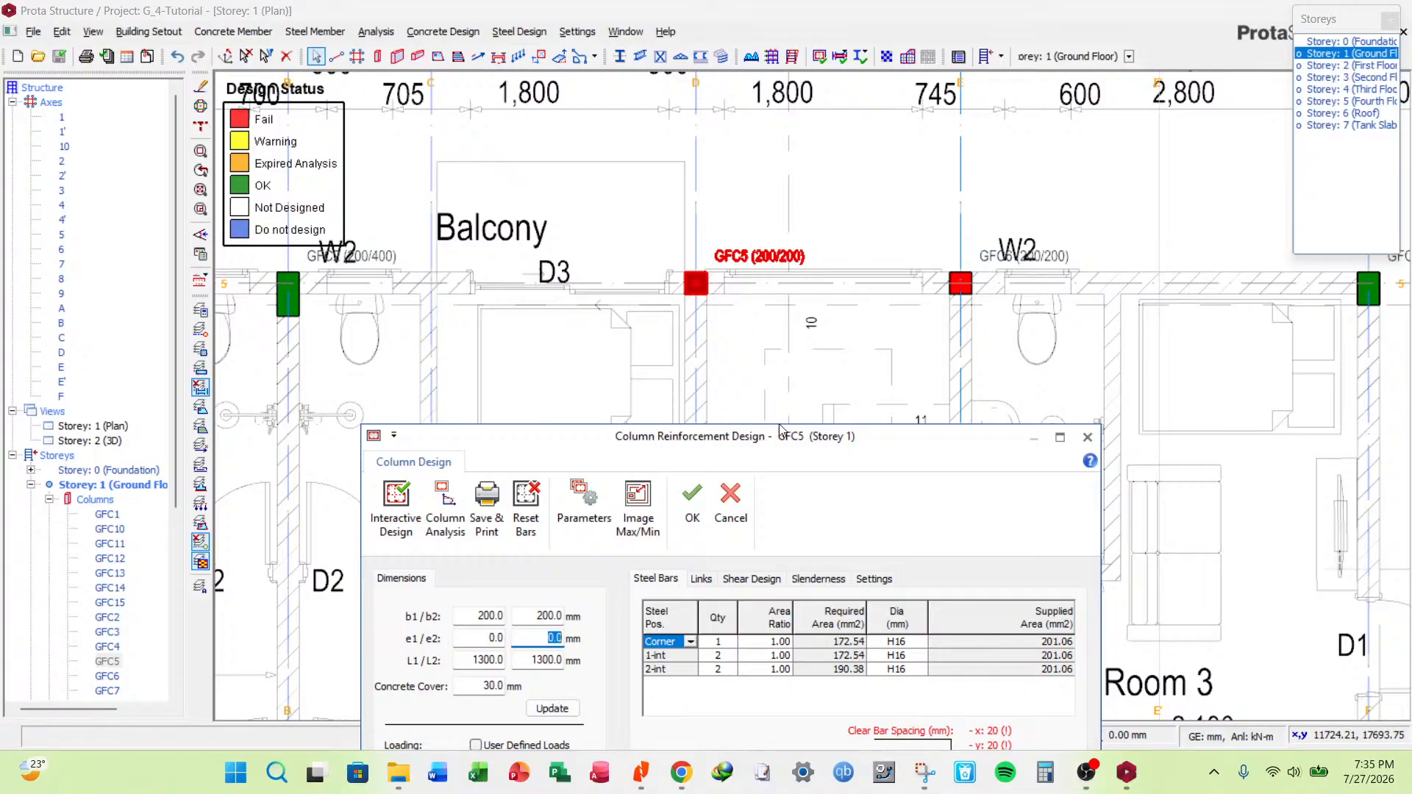
{"action": "left_click_drag", "start_coordinate": [765, 439], "coordinate": [831, 136]}
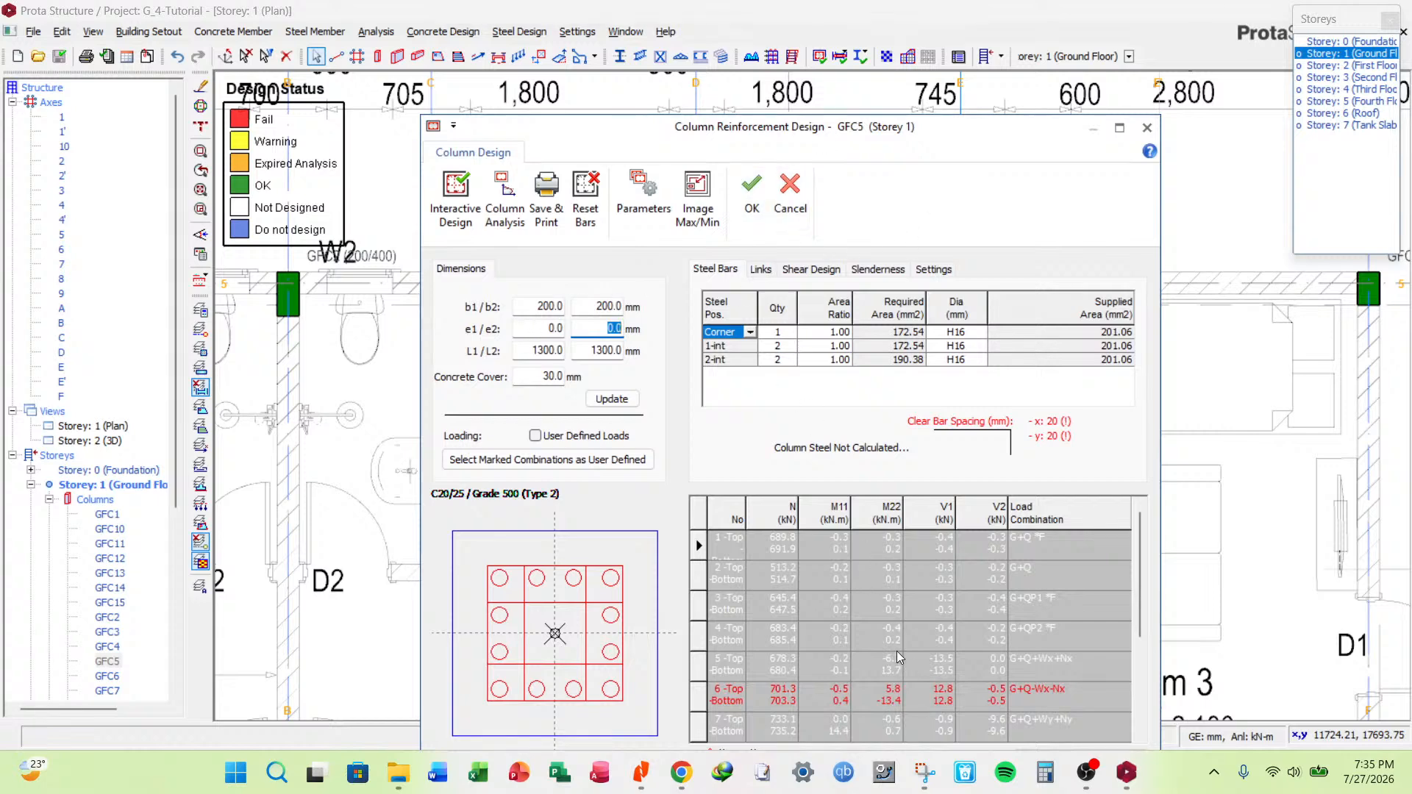
Try b1 = 300 mm for column GFC5 and run its interactive design with the Bar Spacing Maximisation Method.
{"action": "double_click", "coordinate": [533, 308]}
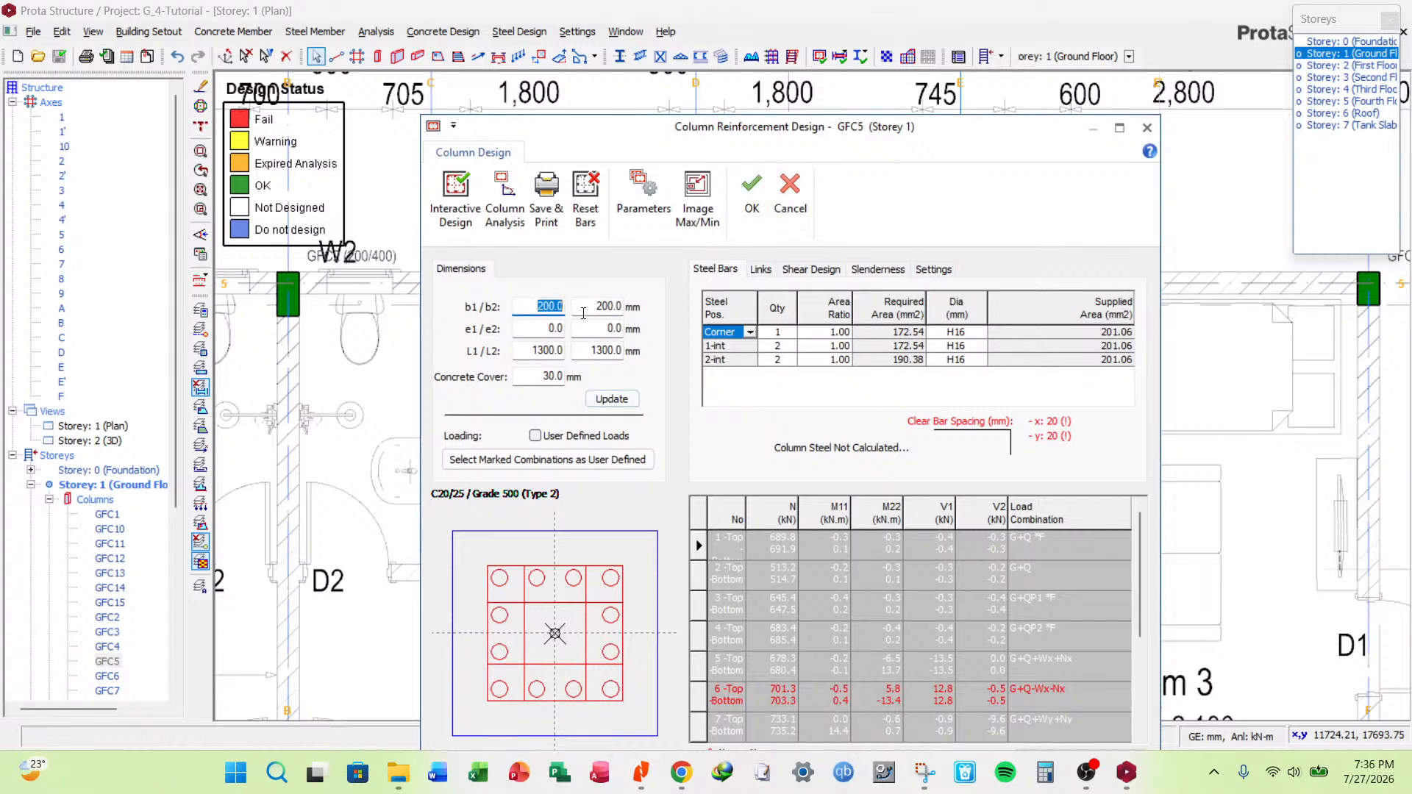
{"action": "type", "text": "300"}
{"action": "left_click", "coordinate": [611, 399]}
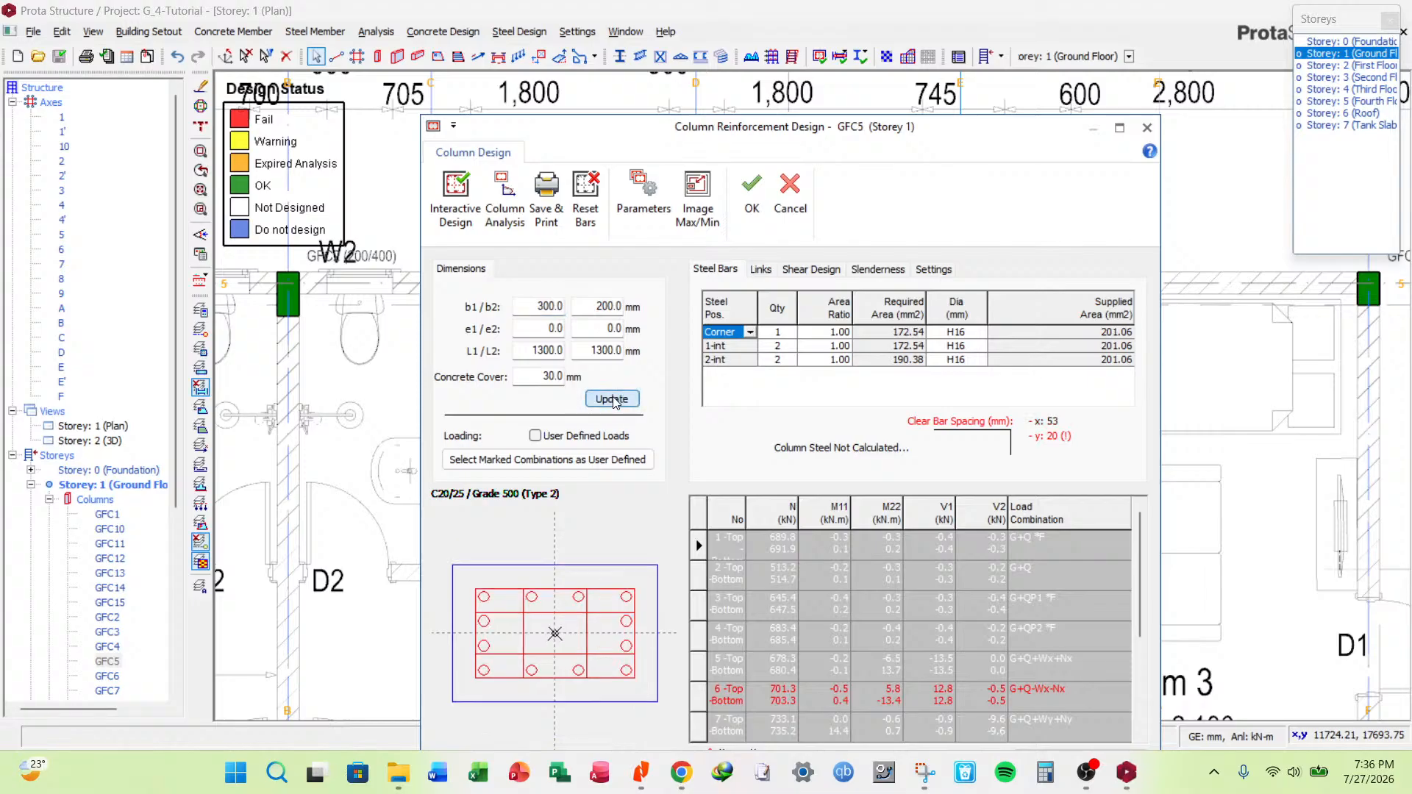
{"action": "left_click", "coordinate": [645, 193]}
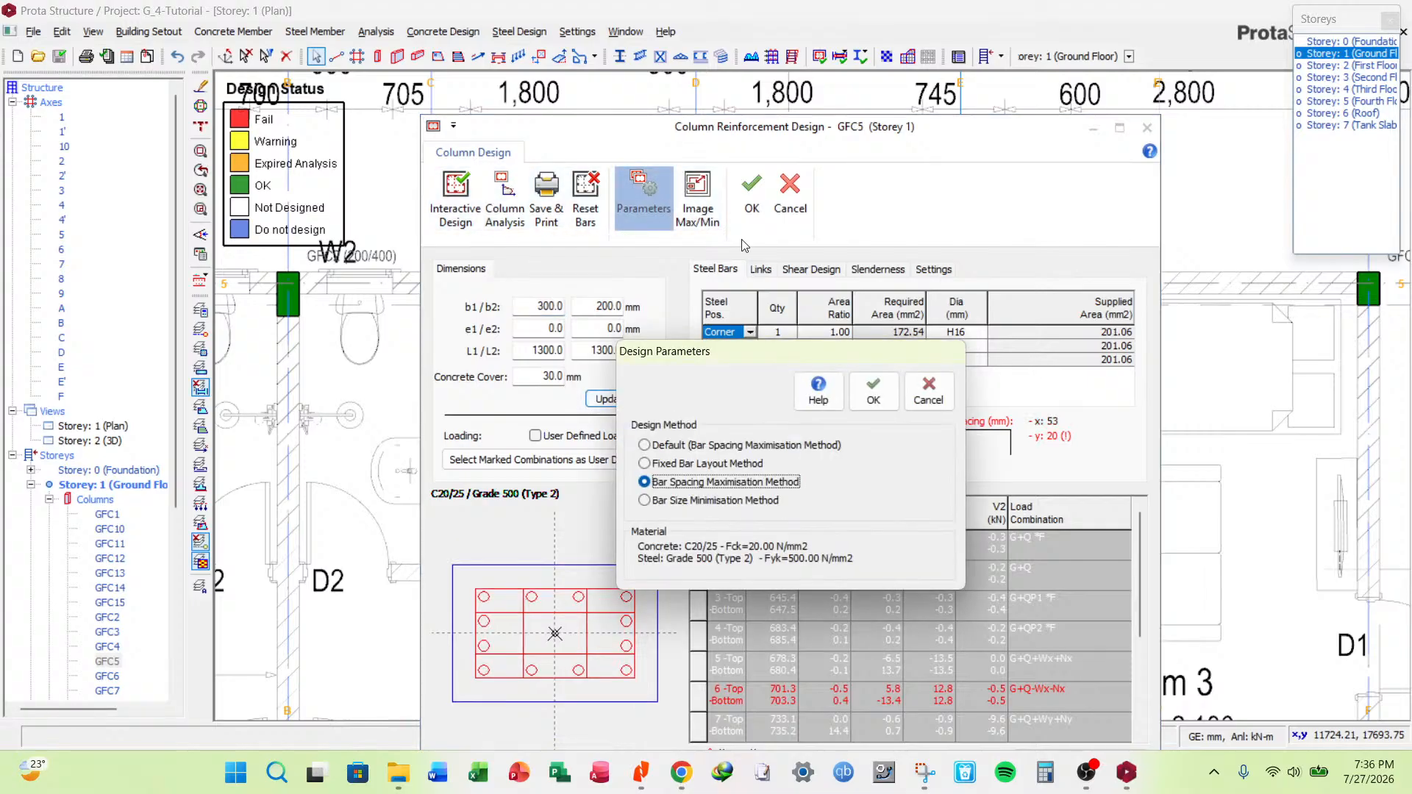
{"action": "left_click", "coordinate": [873, 391]}
{"action": "left_click", "coordinate": [455, 197]}
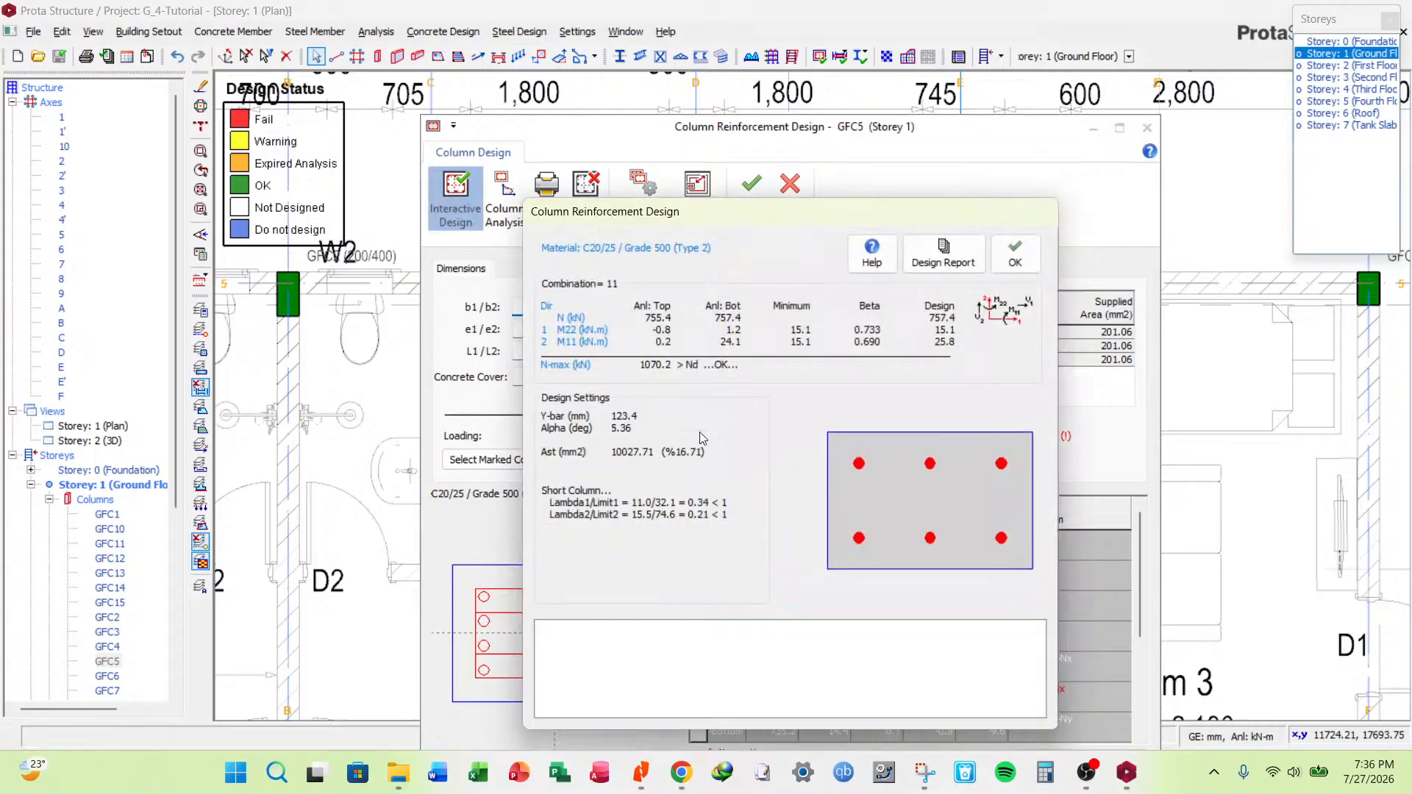
{"action": "left_click", "coordinate": [1015, 254]}
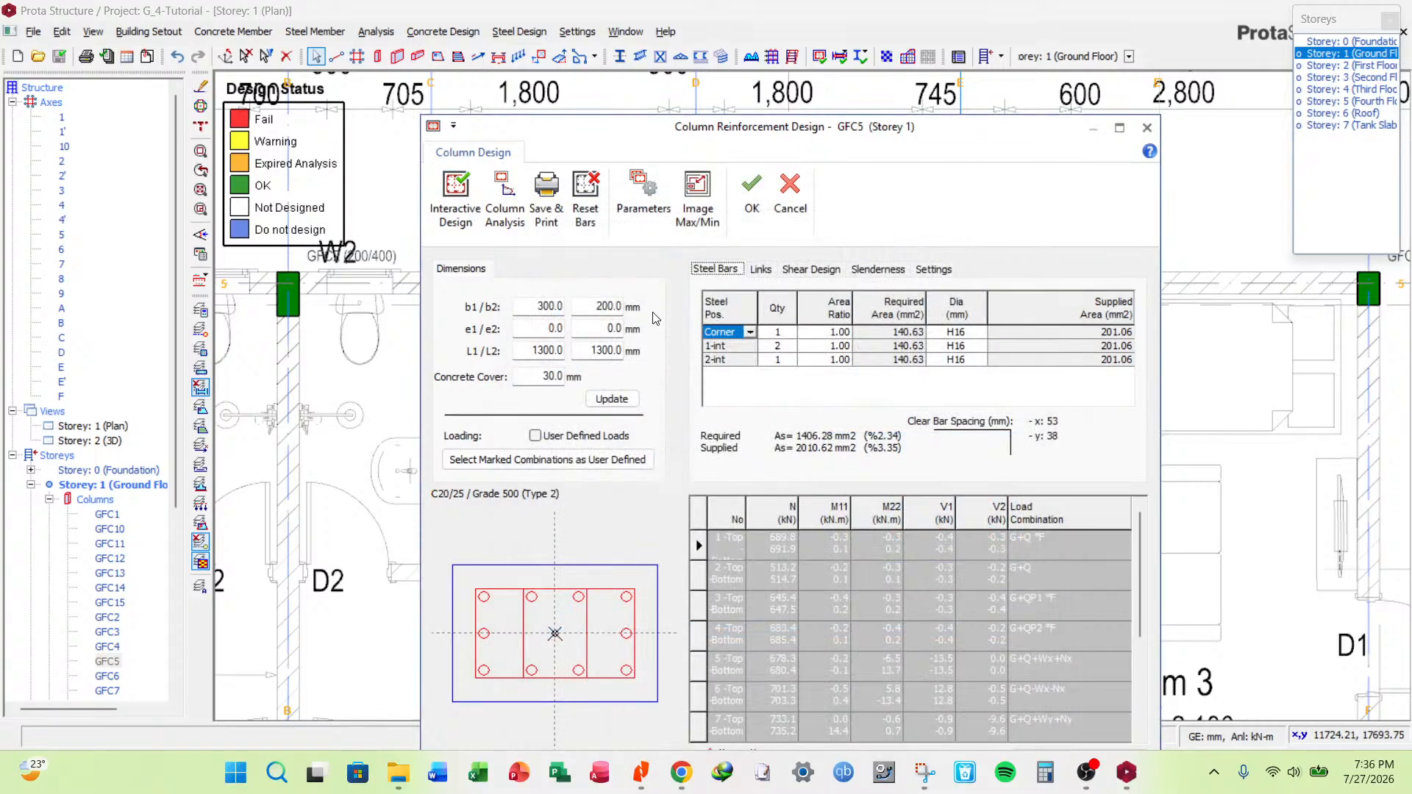
Set GFC5's b1 to 400 mm, rerun the interactive design and accept the column reinforcement.
{"action": "double_click", "coordinate": [543, 305]}
{"action": "type", "text": "400"}
{"action": "left_click", "coordinate": [611, 399]}
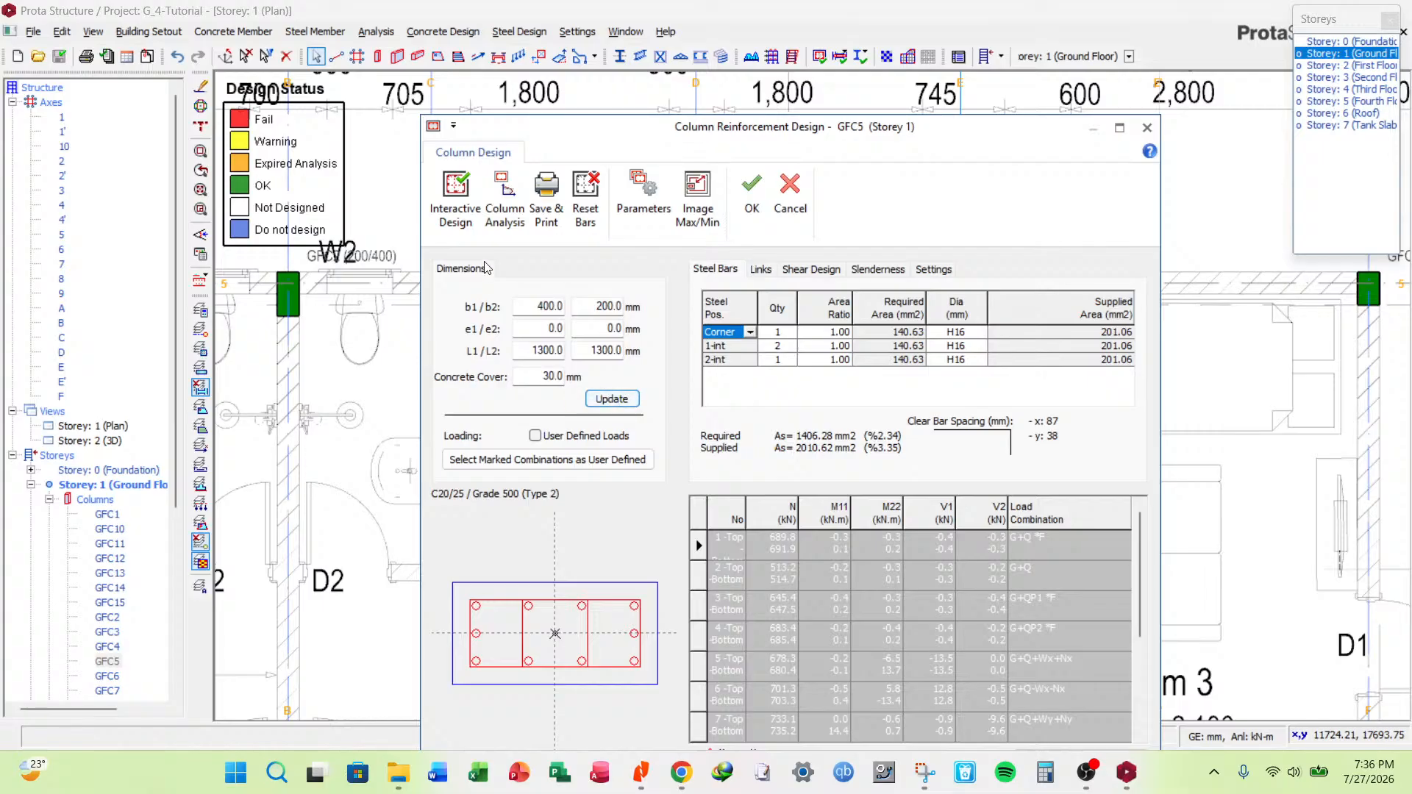
{"action": "left_click", "coordinate": [455, 197]}
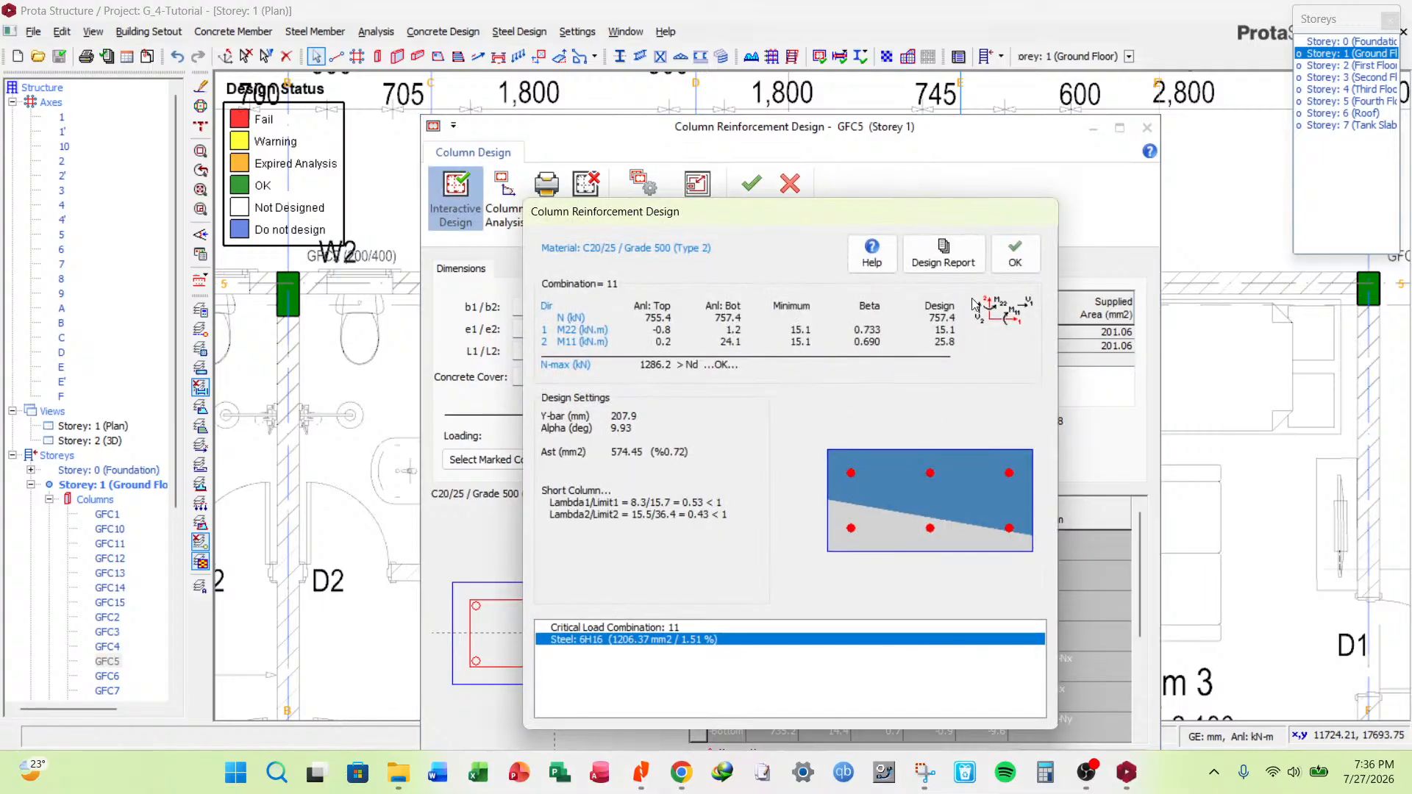
{"action": "left_click", "coordinate": [1015, 252]}
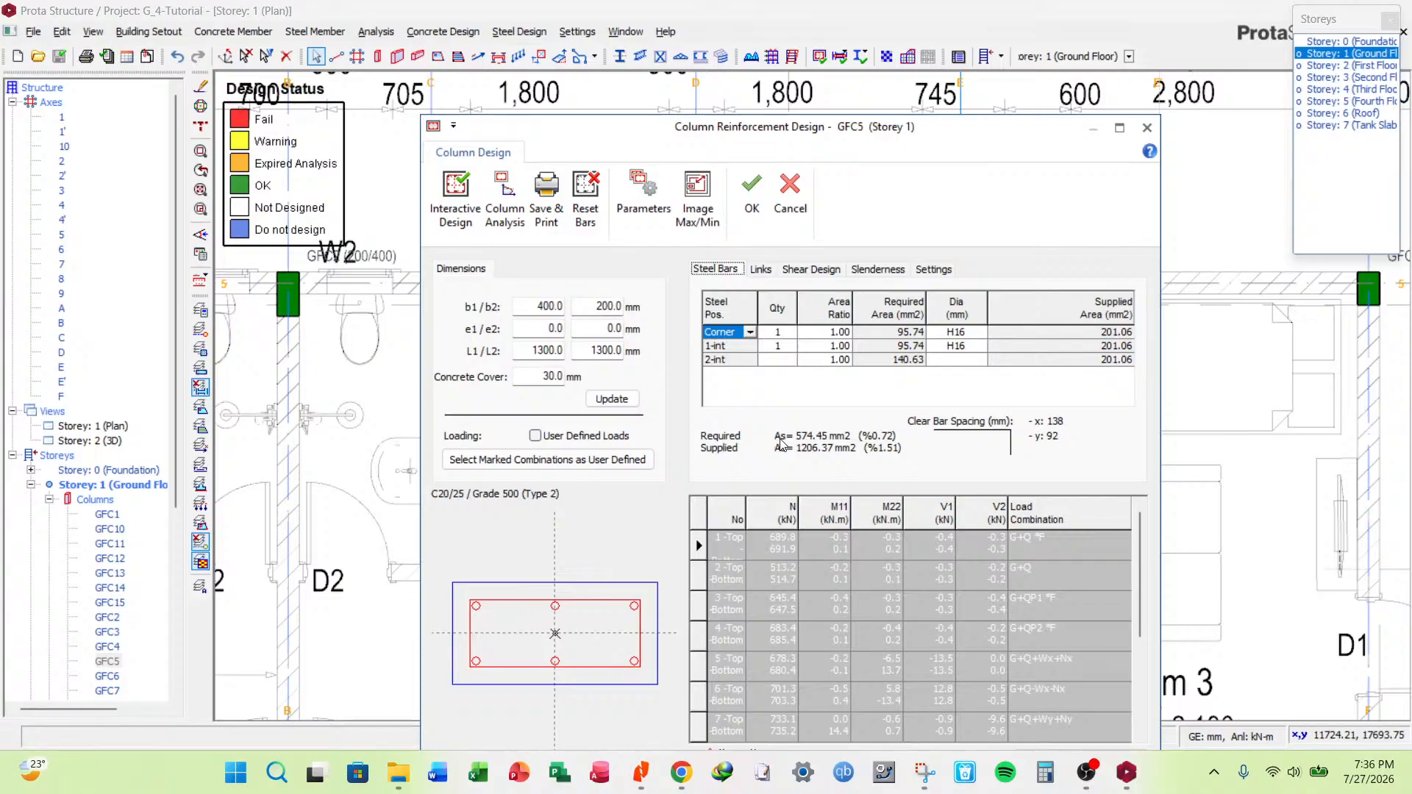
{"action": "left_click", "coordinate": [750, 193]}
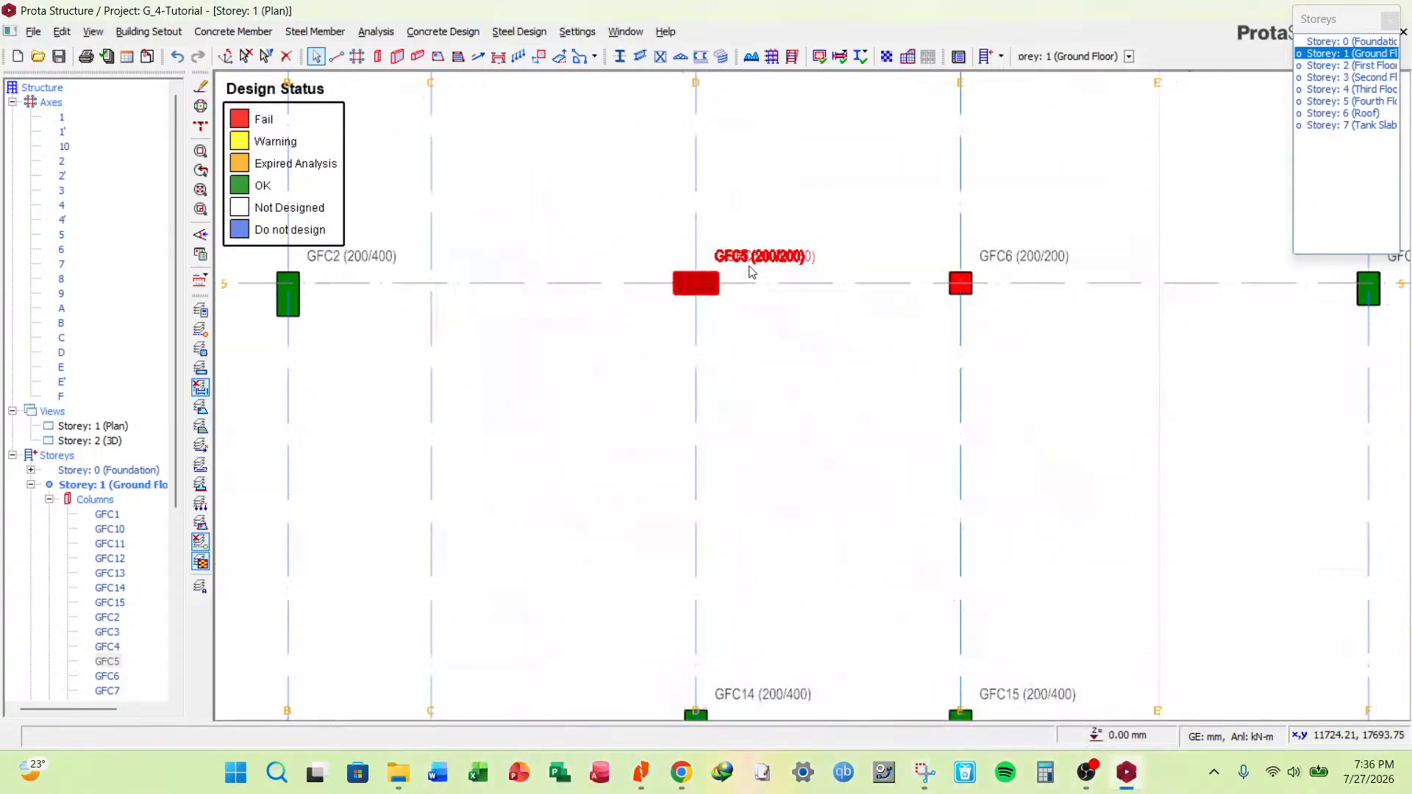
Set b1 to 400 mm for the column at axes 5-D on all storeys in the column table, and save the project.
{"action": "right_click", "coordinate": [761, 271]}
{"action": "mouse_move", "coordinate": [861, 649]}
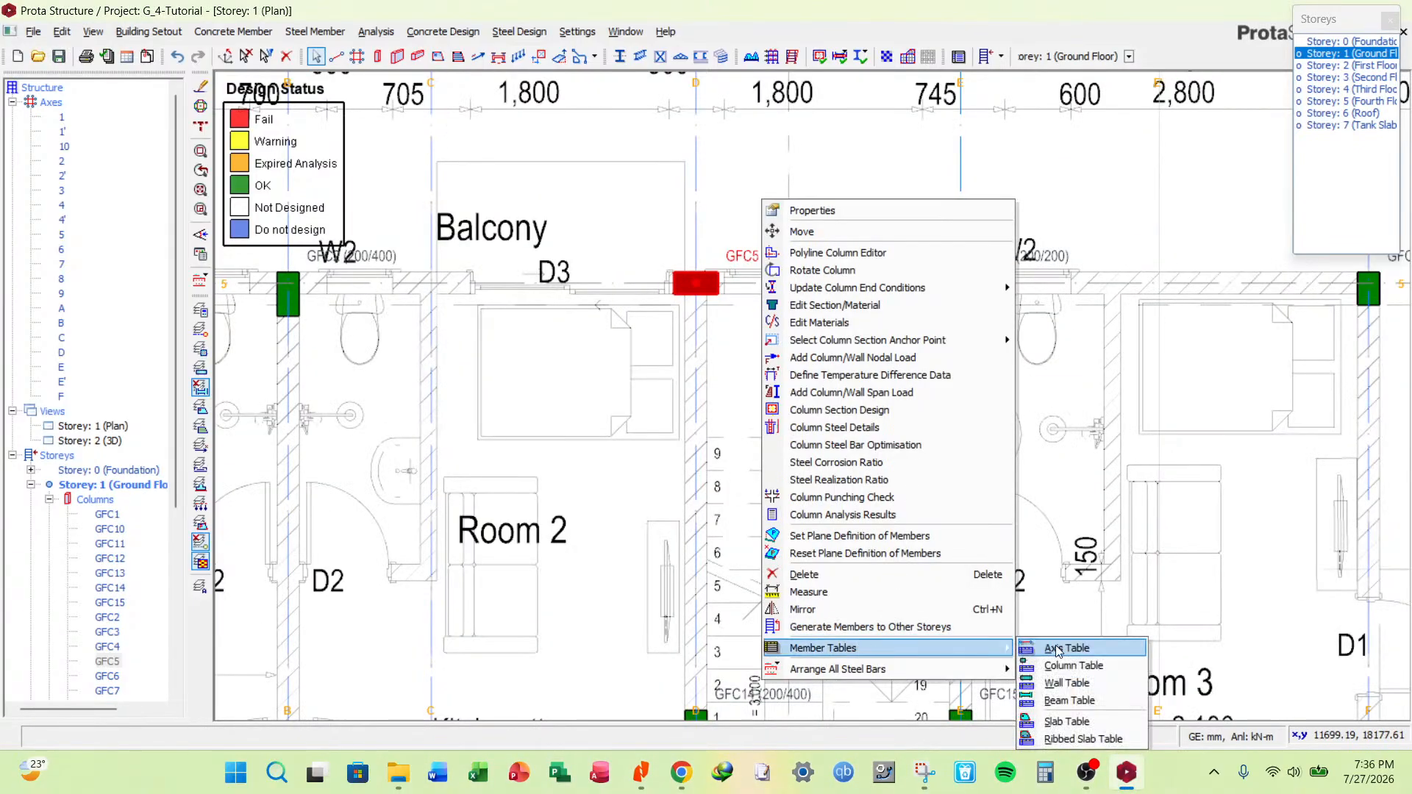
{"action": "left_click", "coordinate": [1059, 648]}
{"action": "left_click", "coordinate": [455, 446]}
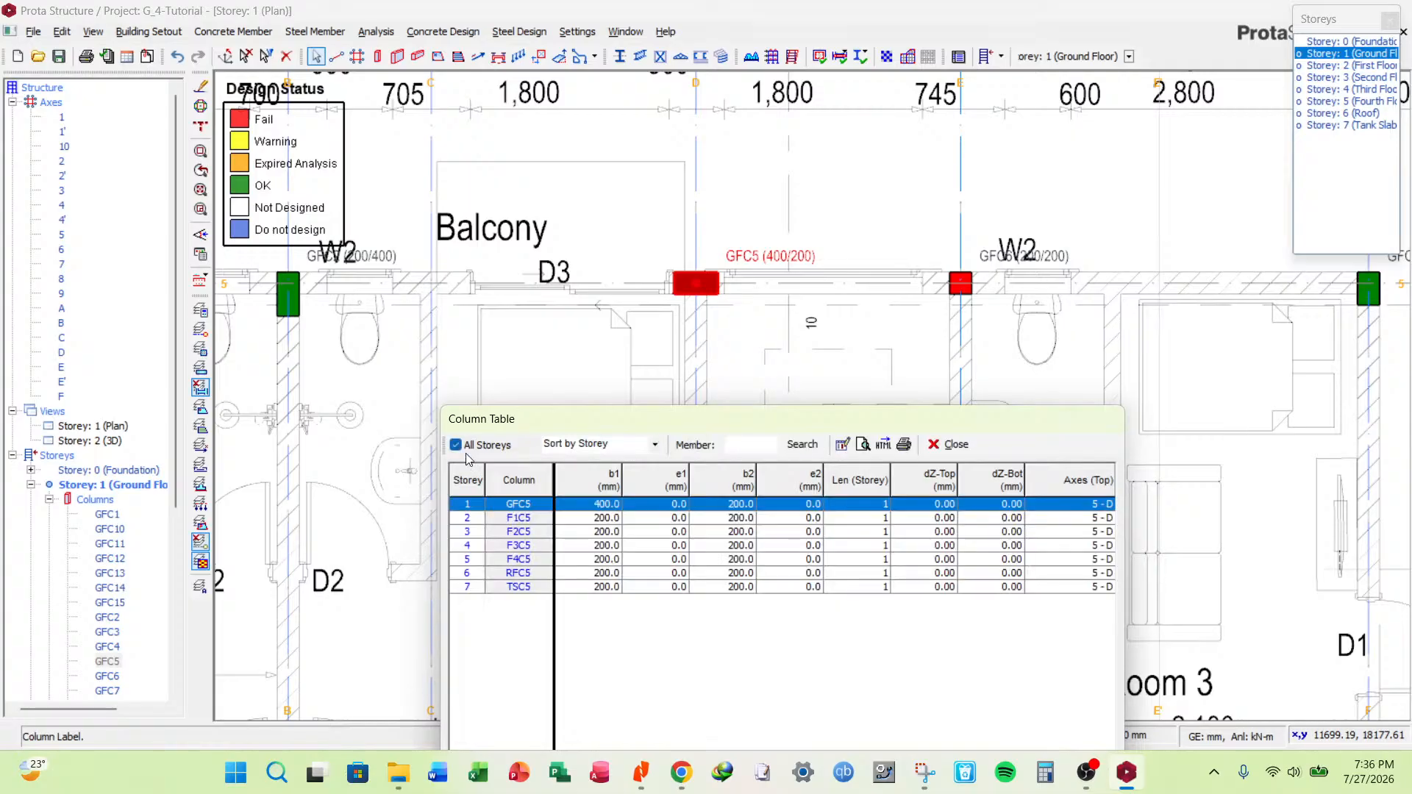
{"action": "left_click", "coordinate": [616, 478]}
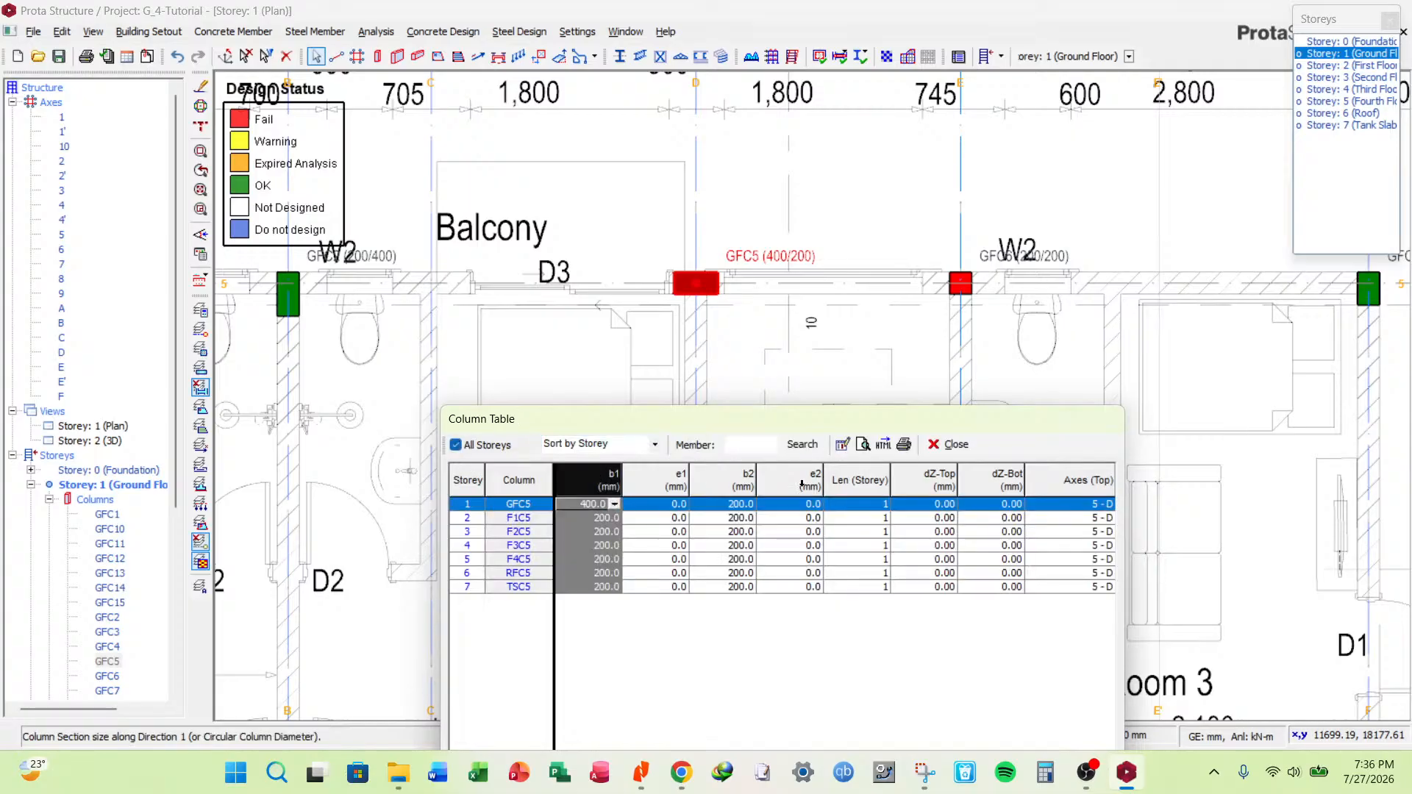
{"action": "left_click", "coordinate": [843, 445]}
{"action": "left_click", "coordinate": [815, 626]}
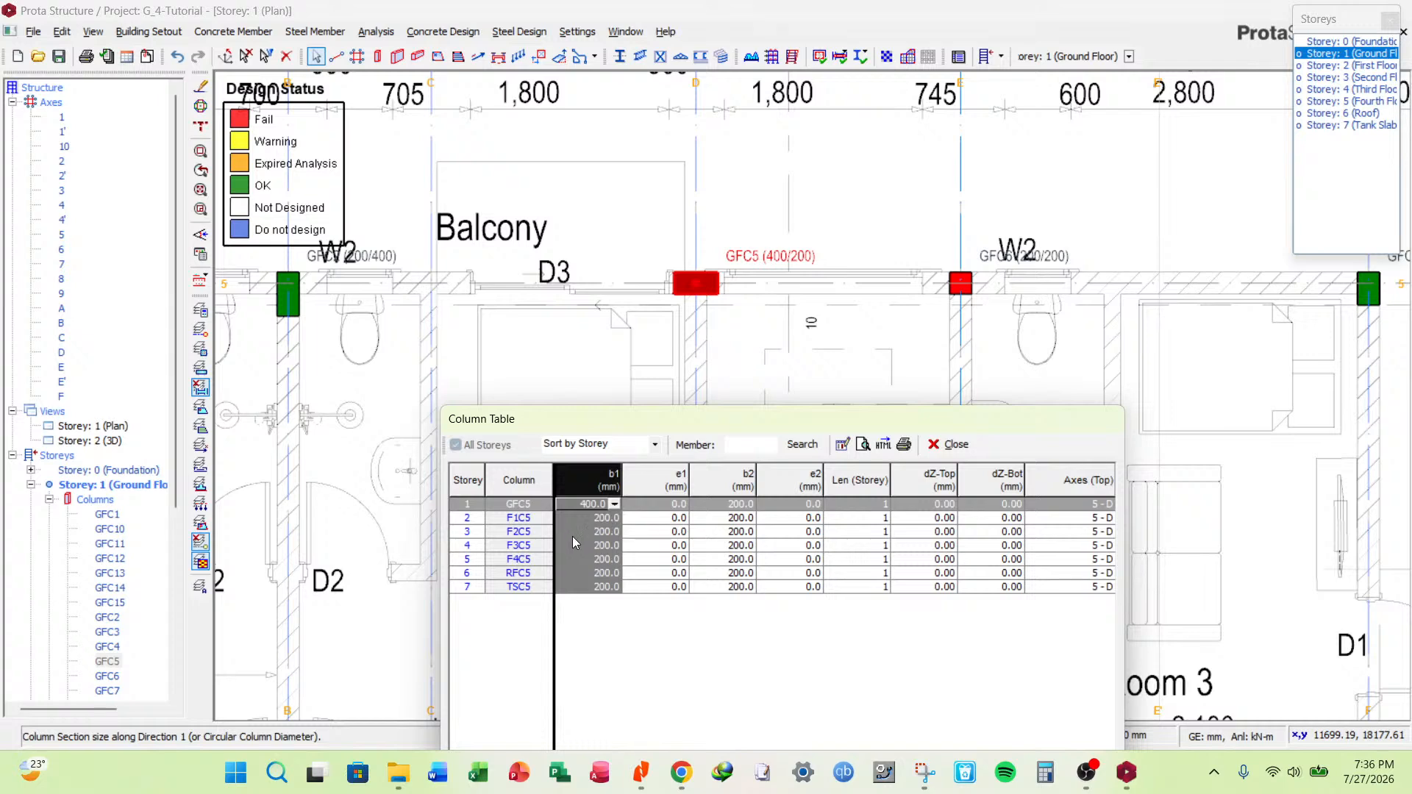
{"action": "left_click", "coordinate": [949, 444]}
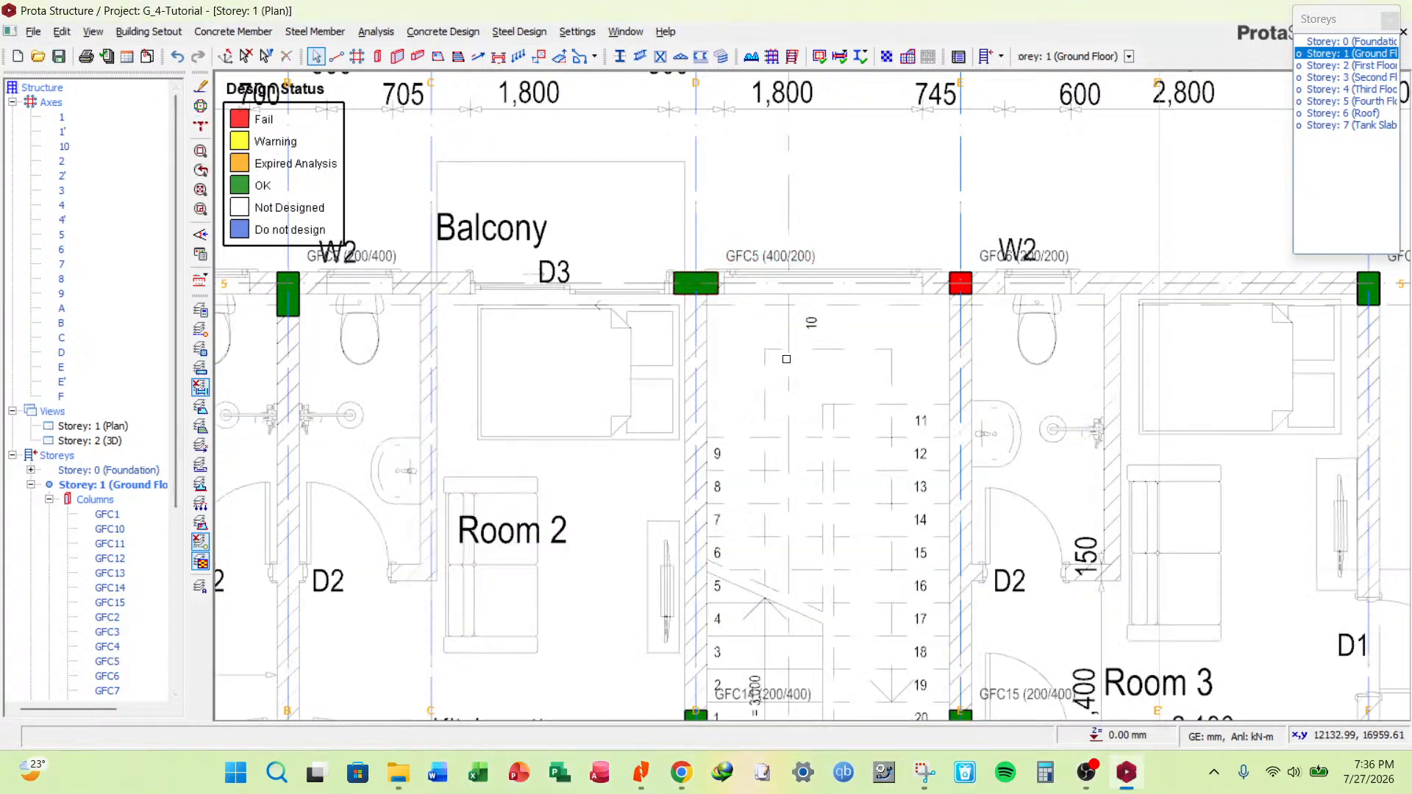
{"action": "left_click", "coordinate": [59, 55]}
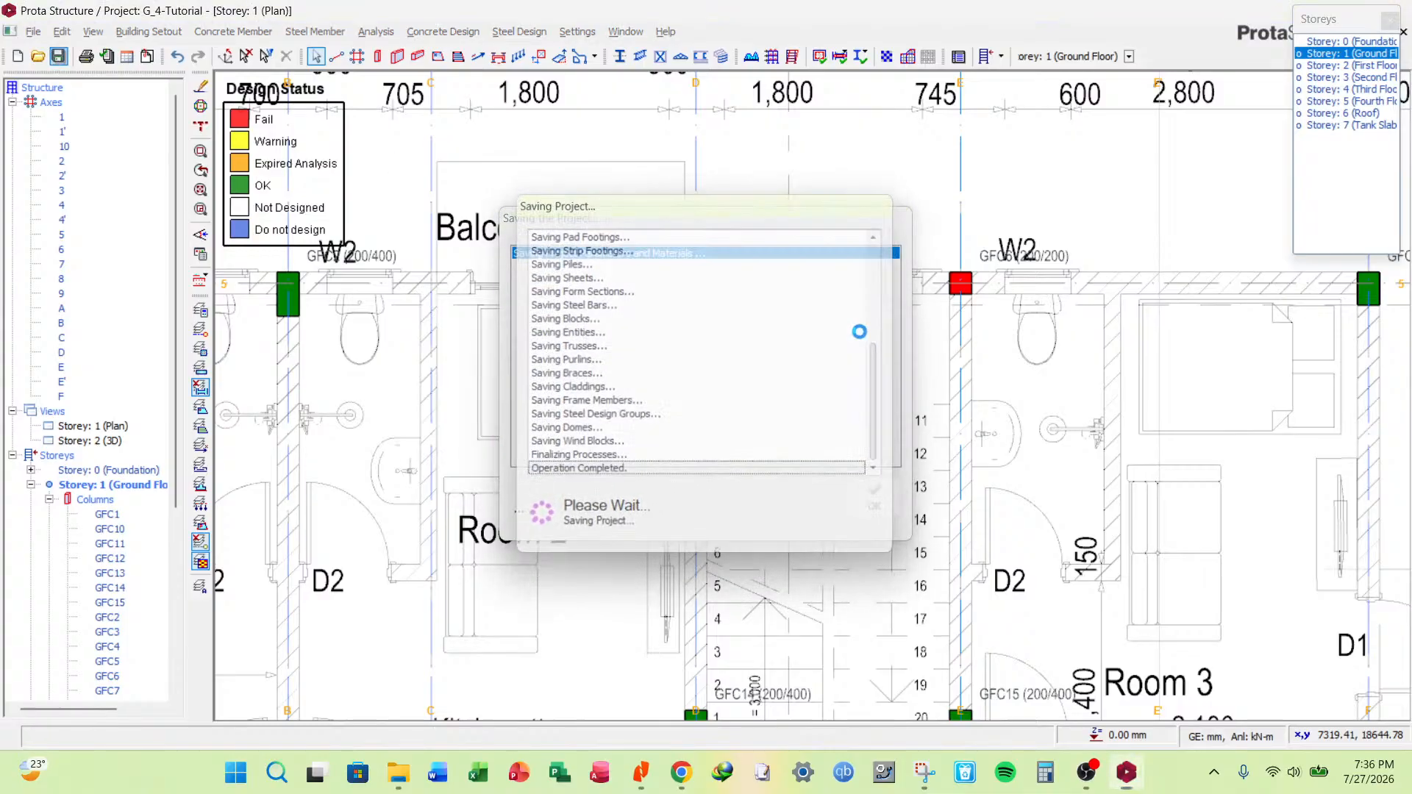
Examine the ground floor plan around columns GFC5 and GFC14 along axis D beside the staircase.
{"action": "scroll", "coordinate": [652, 362], "scroll_direction": "down", "scroll_amount": 3}
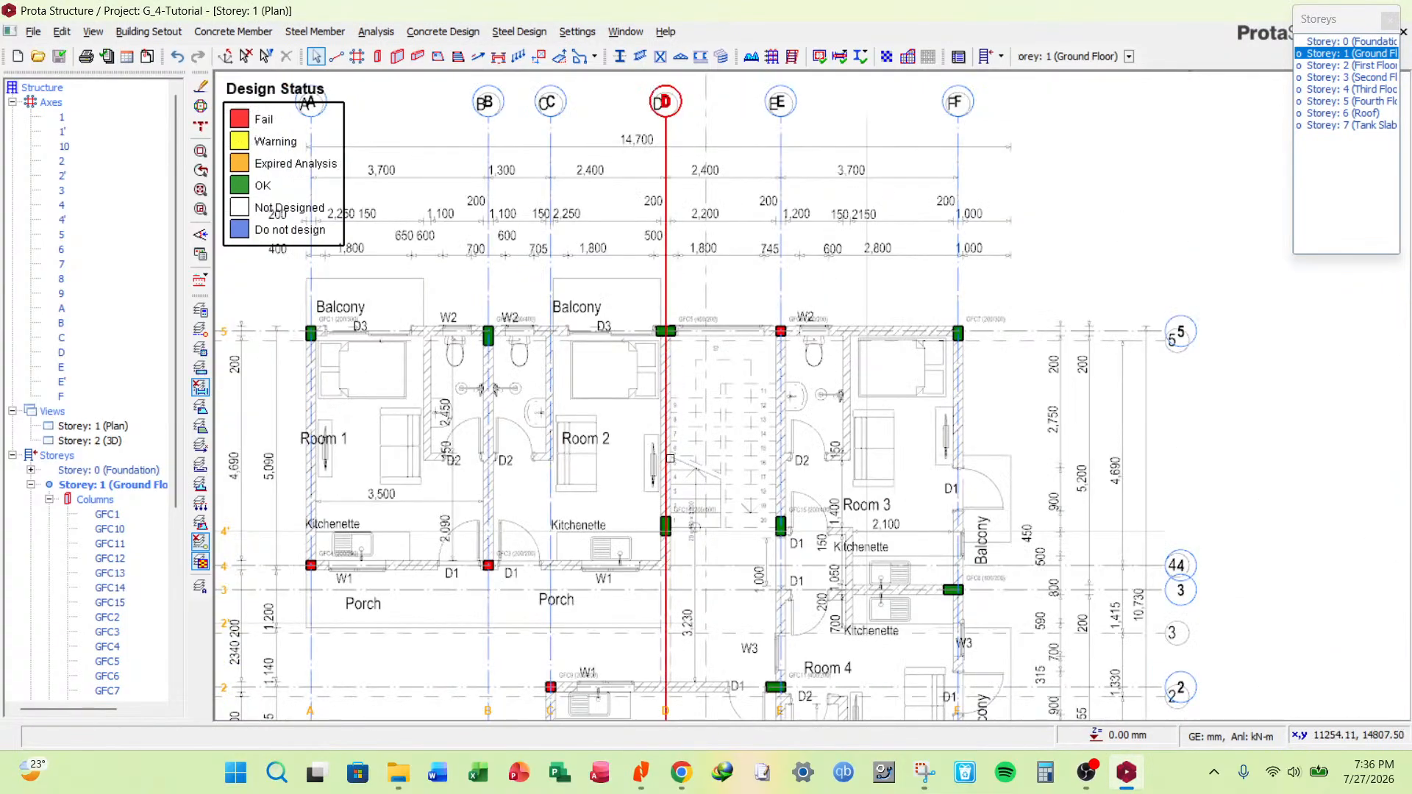
{"action": "scroll", "coordinate": [675, 402], "scroll_direction": "up", "scroll_amount": 2}
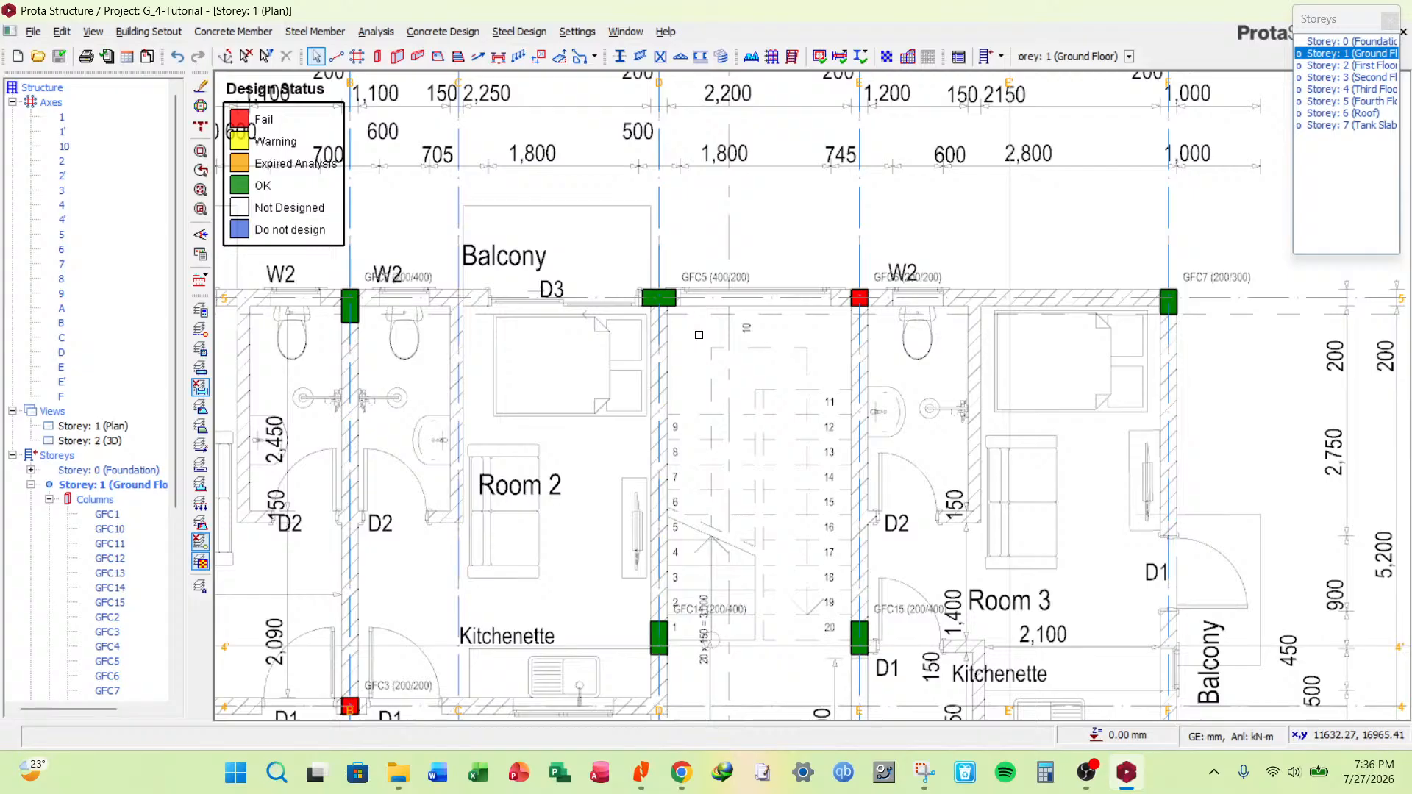
{"action": "scroll", "coordinate": [699, 335], "scroll_direction": "down", "scroll_amount": 2}
{"action": "scroll", "coordinate": [694, 349], "scroll_direction": "up", "scroll_amount": 2}
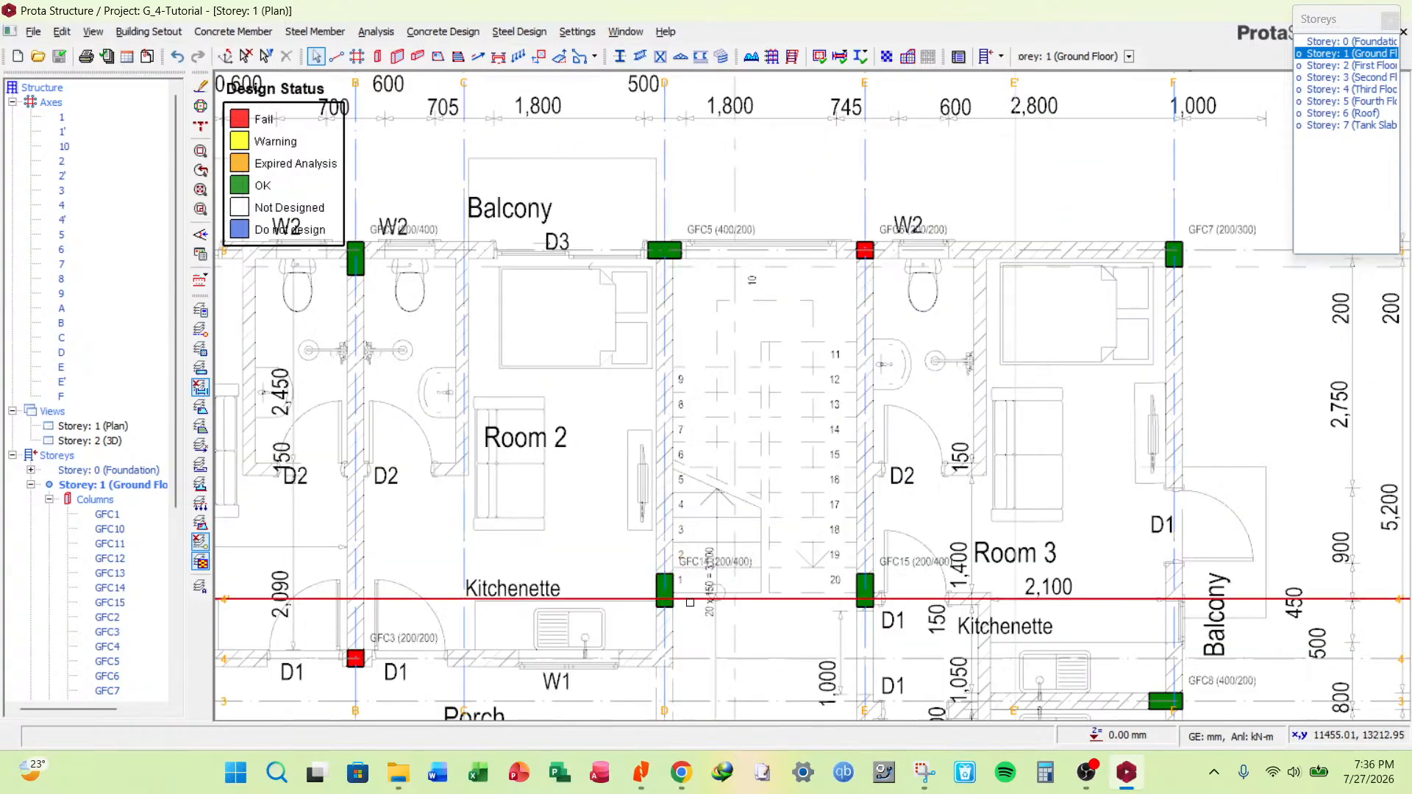
{"action": "scroll", "coordinate": [690, 602], "scroll_direction": "up", "scroll_amount": 1}
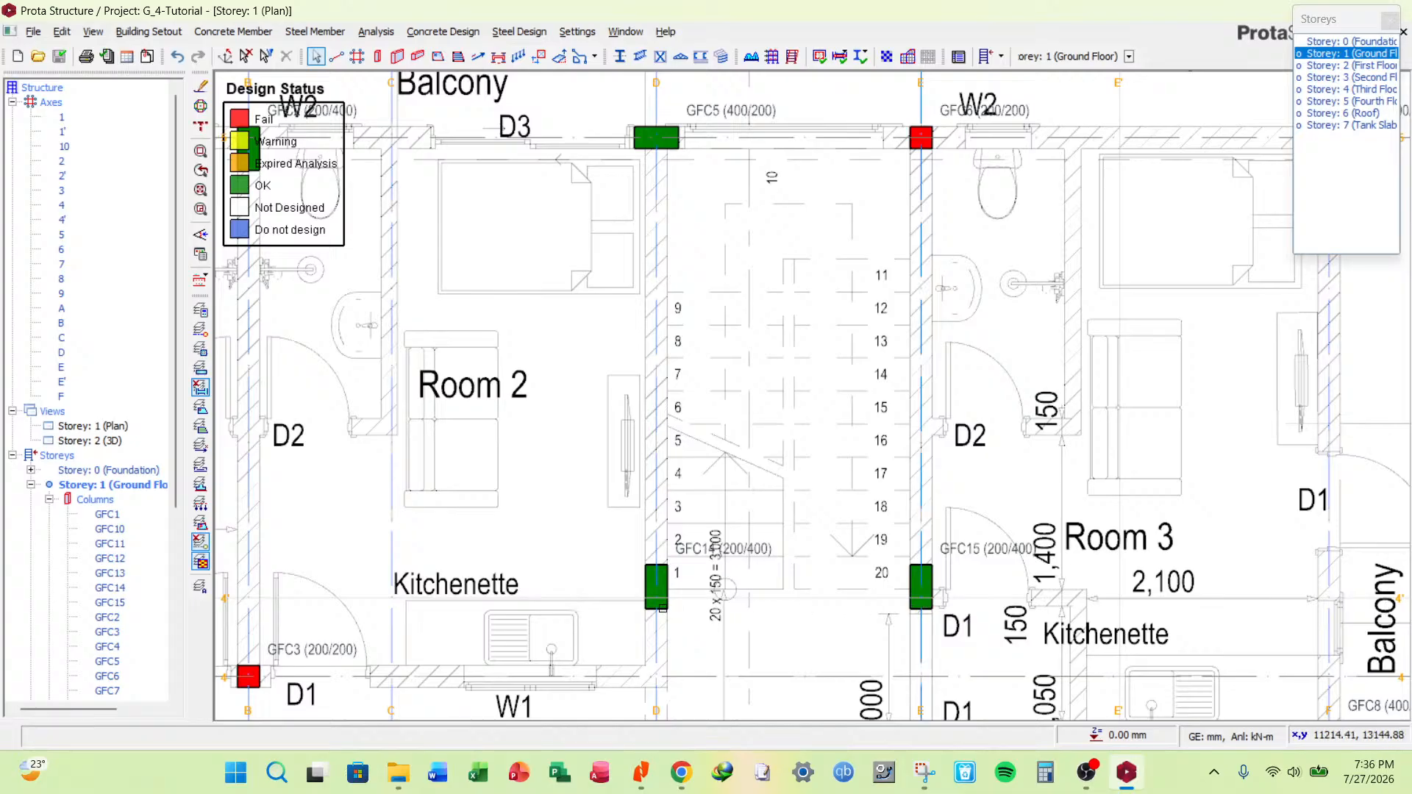
{"action": "scroll", "coordinate": [672, 608], "scroll_direction": "up", "scroll_amount": 2}
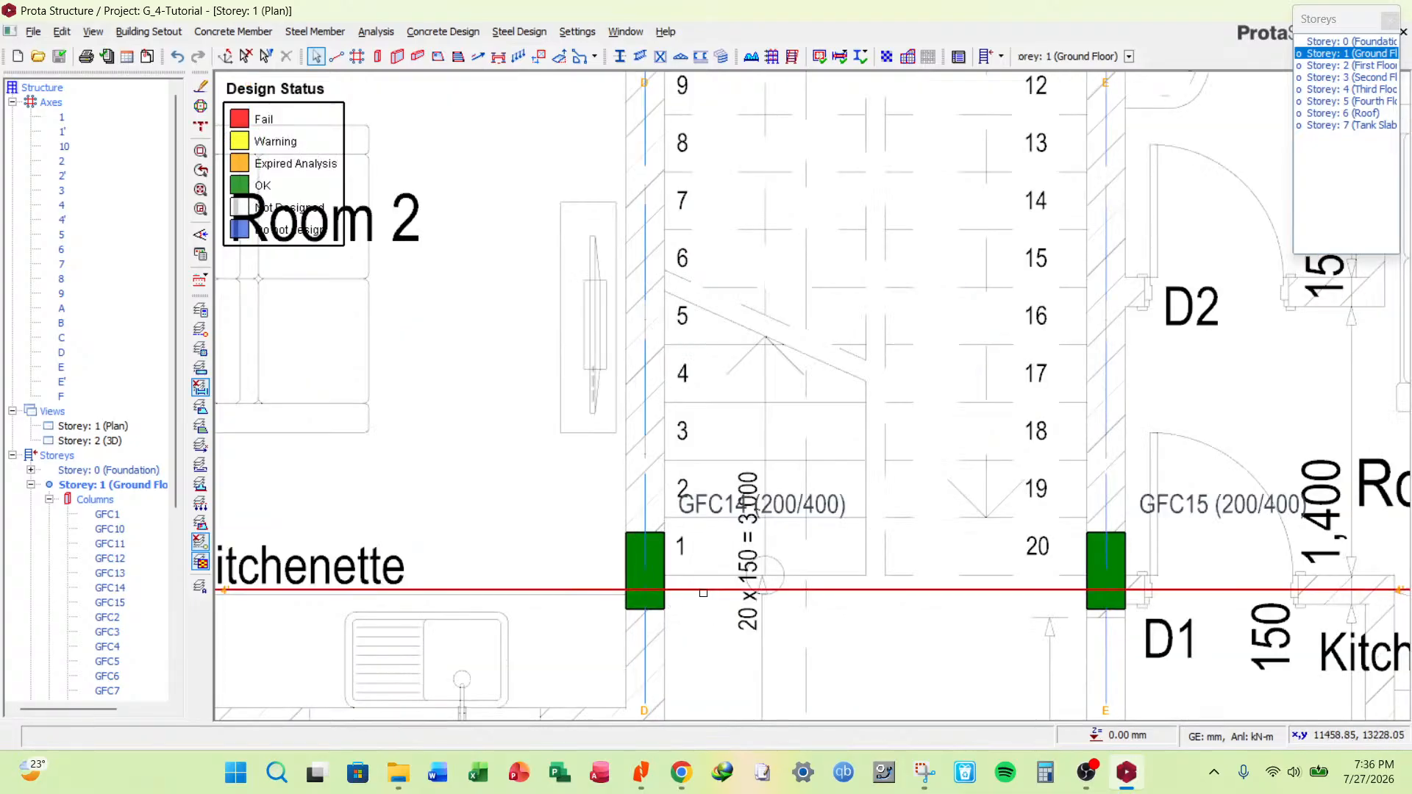
{"action": "scroll", "coordinate": [684, 591], "scroll_direction": "down", "scroll_amount": 4}
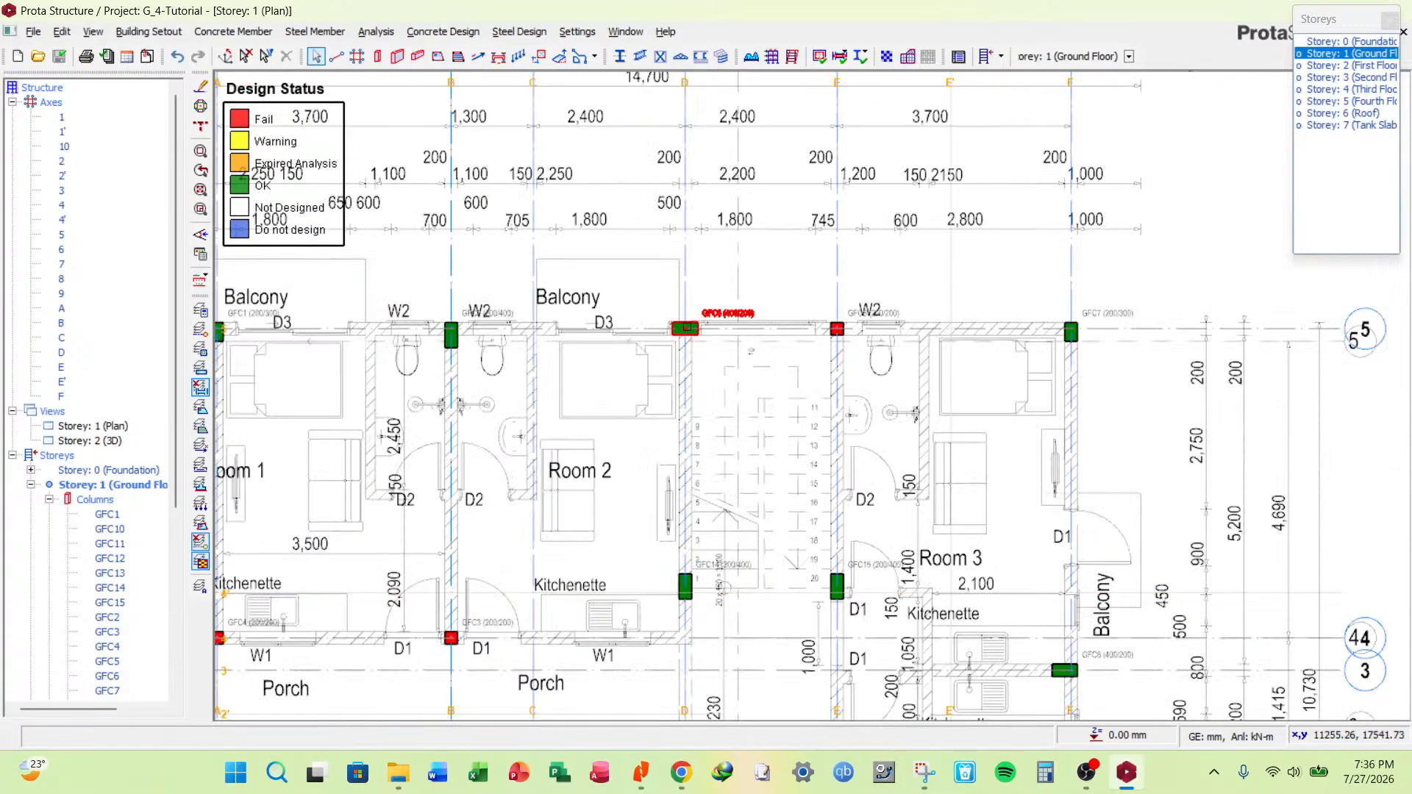
Switch to the Storey 7 (Tank Slab) plan and show the beams framing into column TSC5.
{"action": "left_click", "coordinate": [1365, 125]}
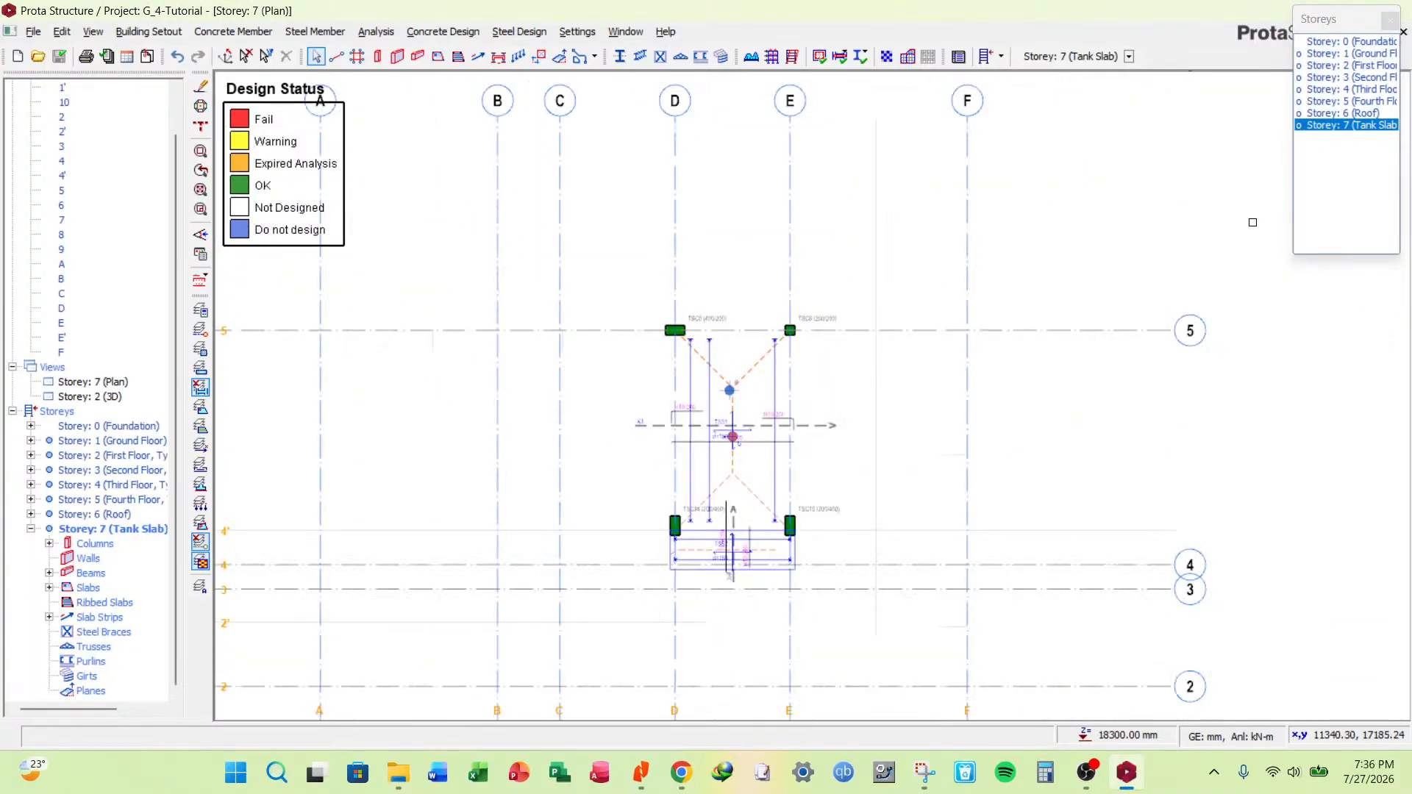
{"action": "left_click", "coordinate": [200, 393]}
{"action": "scroll", "coordinate": [667, 339], "scroll_direction": "up", "scroll_amount": 2}
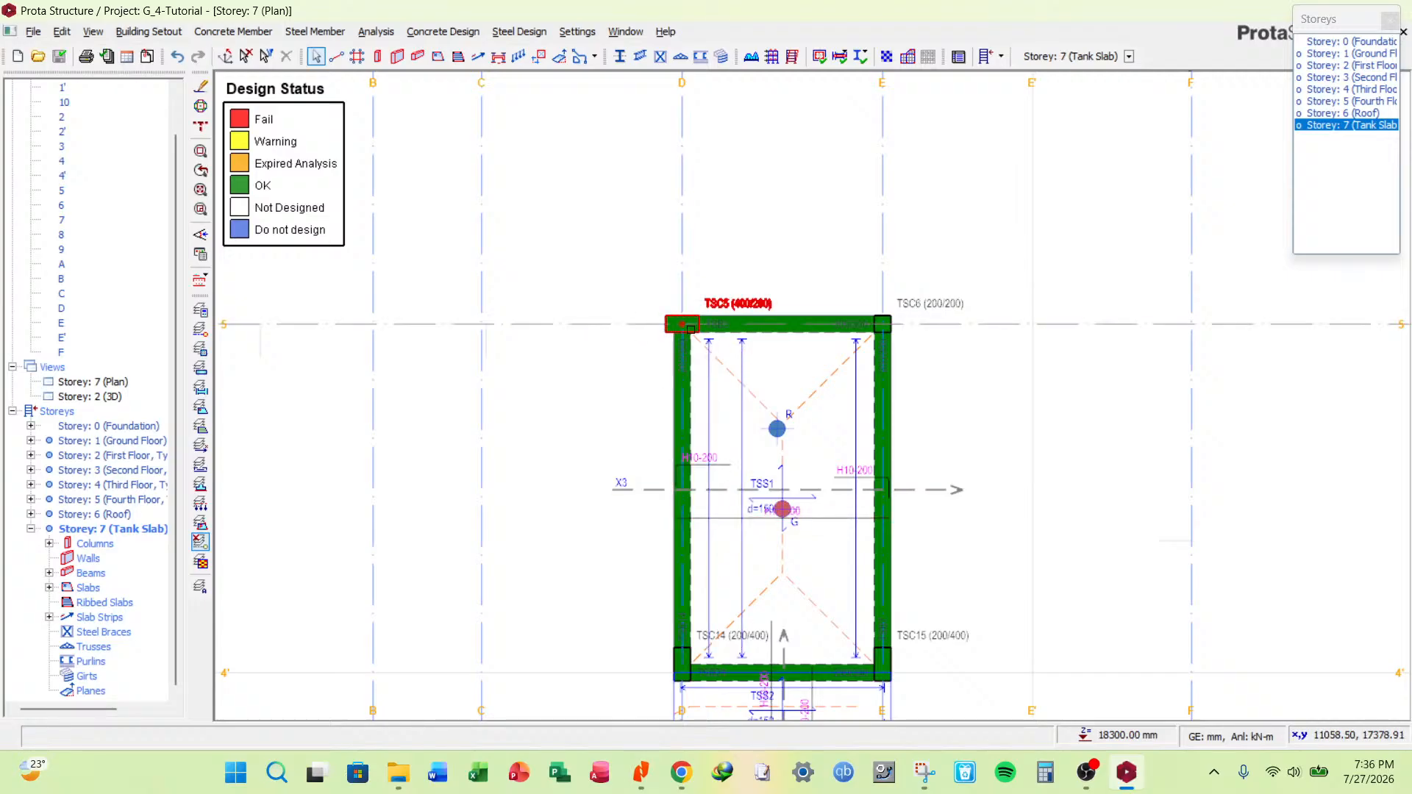
{"action": "scroll", "coordinate": [704, 330], "scroll_direction": "up", "scroll_amount": 2}
{"action": "left_click", "coordinate": [1343, 113]}
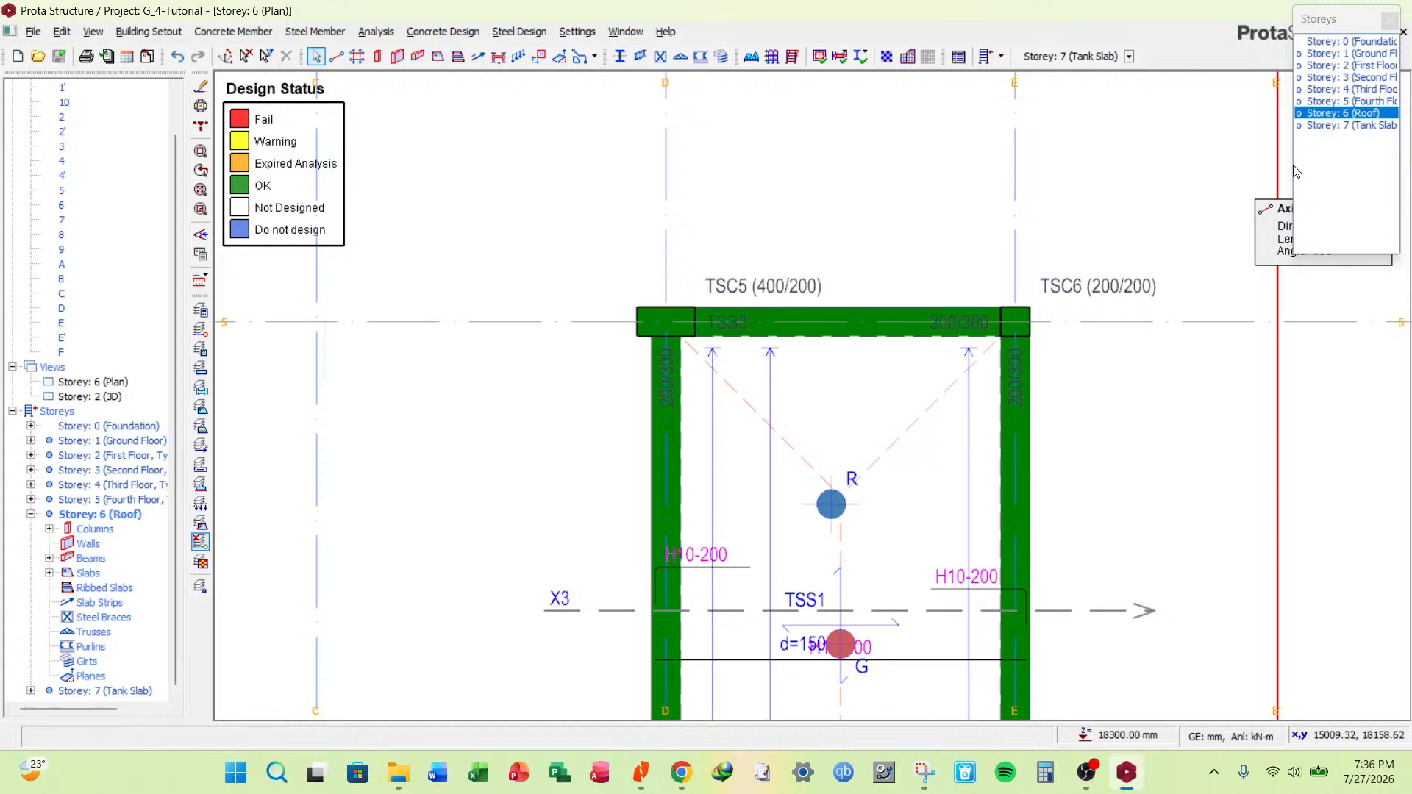
{"action": "left_click", "coordinate": [1357, 126]}
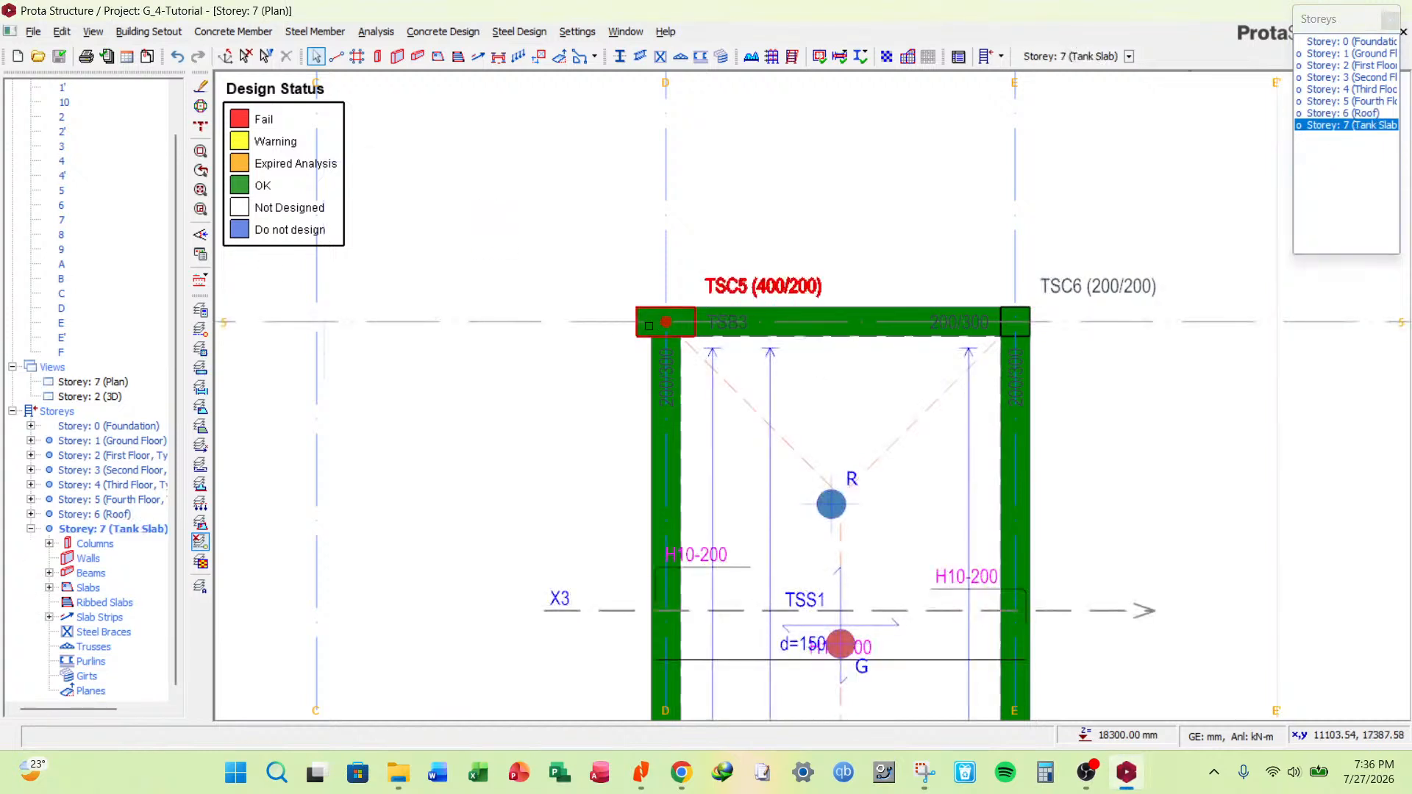
Set the e1 eccentricity to 100 mm for column TSC5 and its counterparts on all storeys in the column table.
{"action": "right_click", "coordinate": [770, 286]}
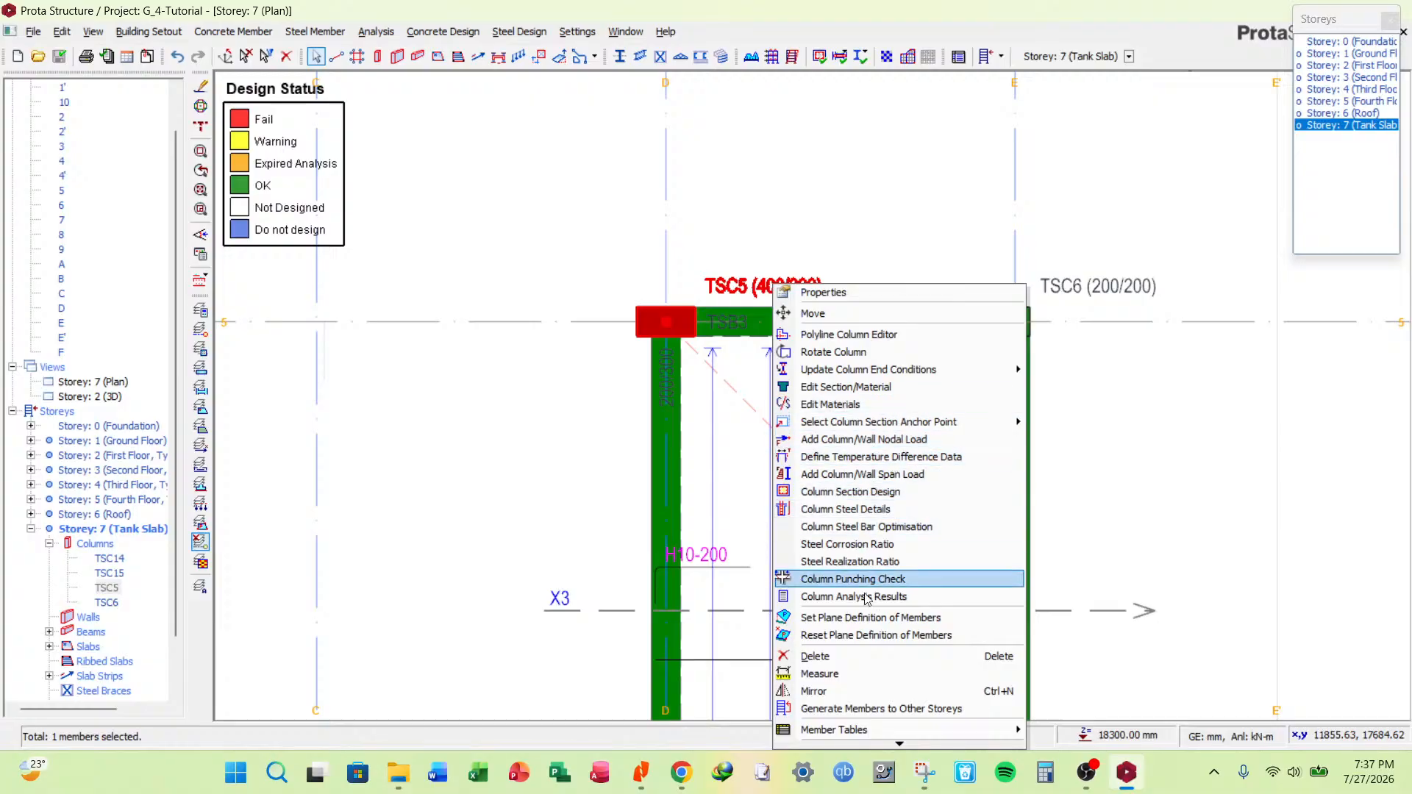
{"action": "mouse_move", "coordinate": [964, 741]}
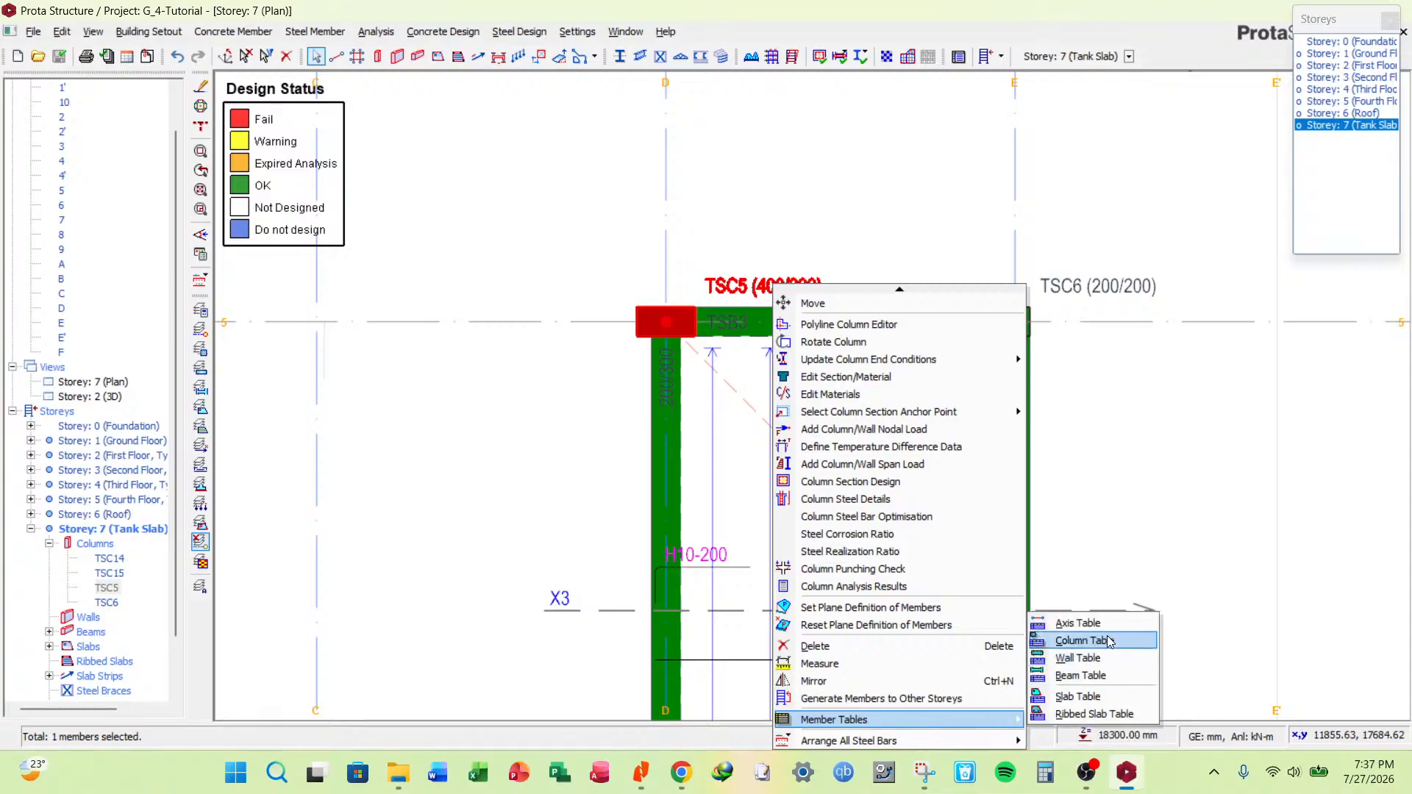
{"action": "left_click", "coordinate": [1108, 640]}
{"action": "left_click", "coordinate": [457, 445]}
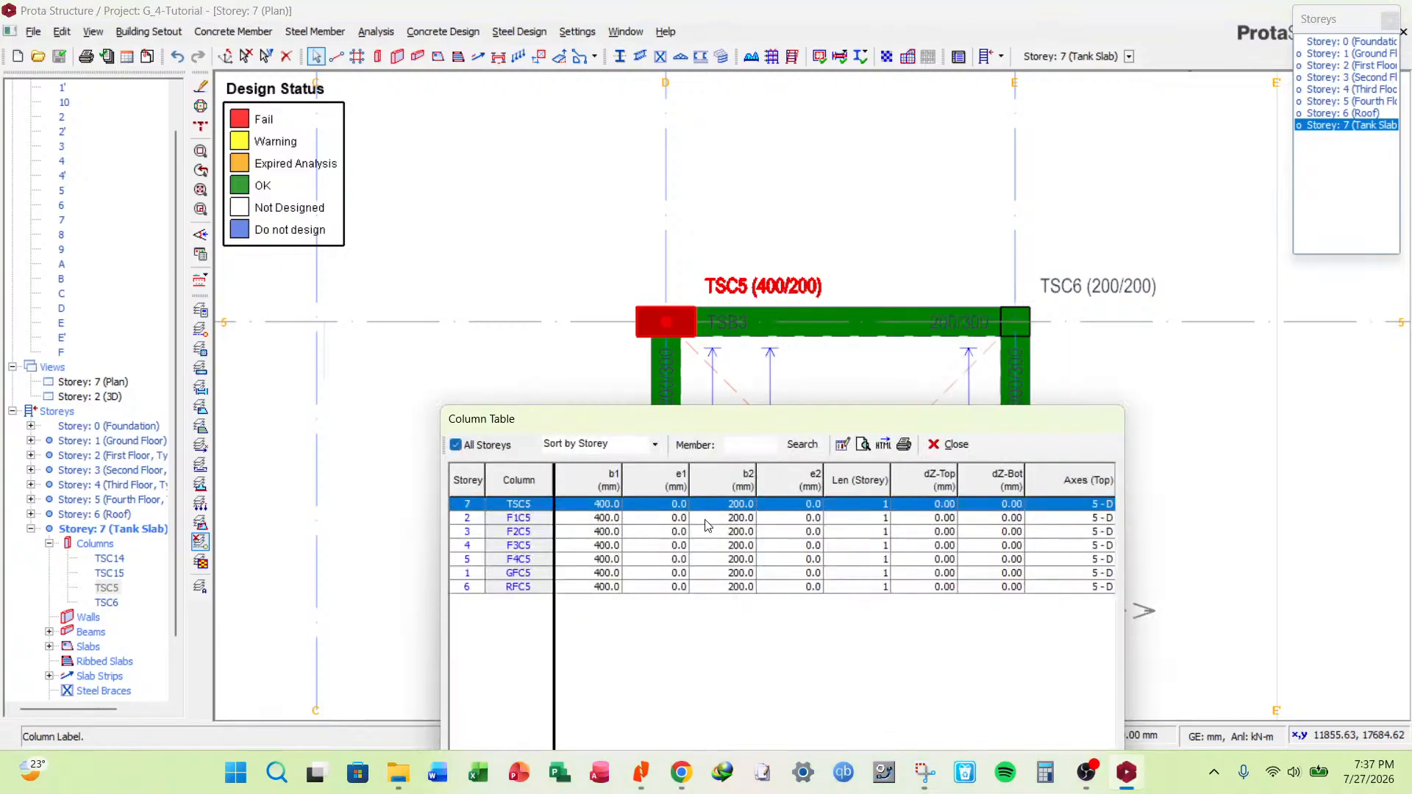
{"action": "left_click", "coordinate": [683, 480]}
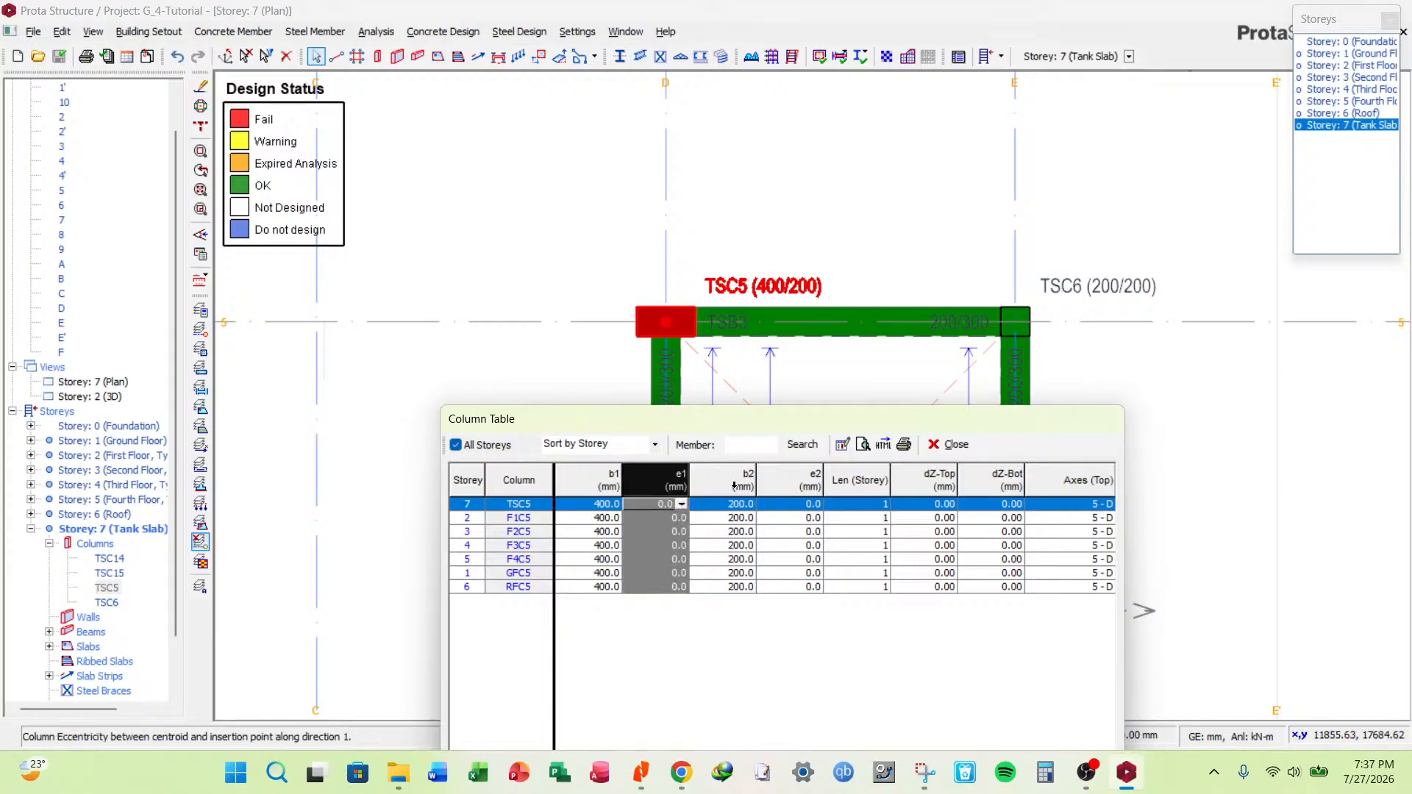
{"action": "left_click", "coordinate": [843, 449]}
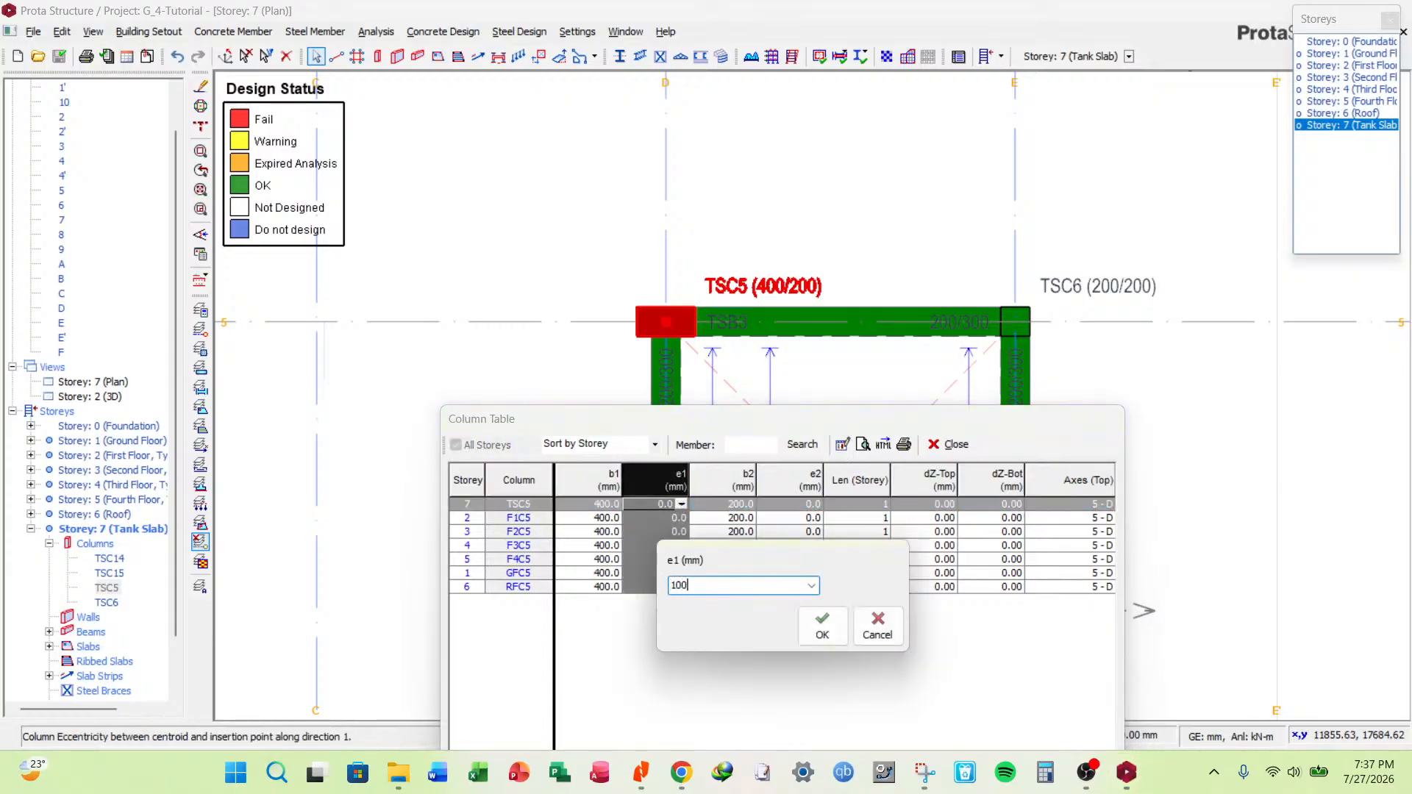
{"action": "type", "text": "100"}
{"action": "left_click", "coordinate": [827, 633]}
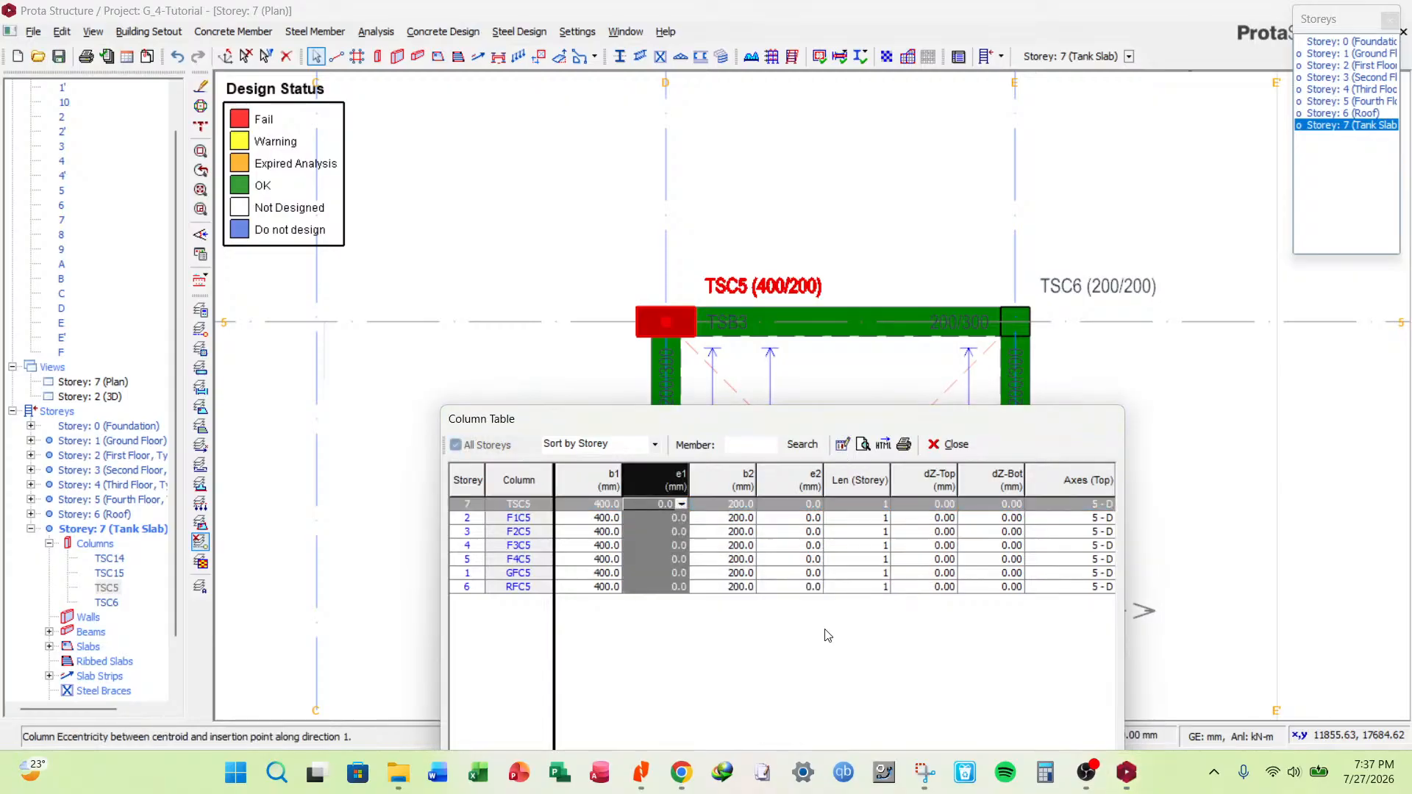
Close the column table, check the column alignment on the Storey 7 (Tank Slab) plan and save the project.
{"action": "left_click", "coordinate": [954, 445]}
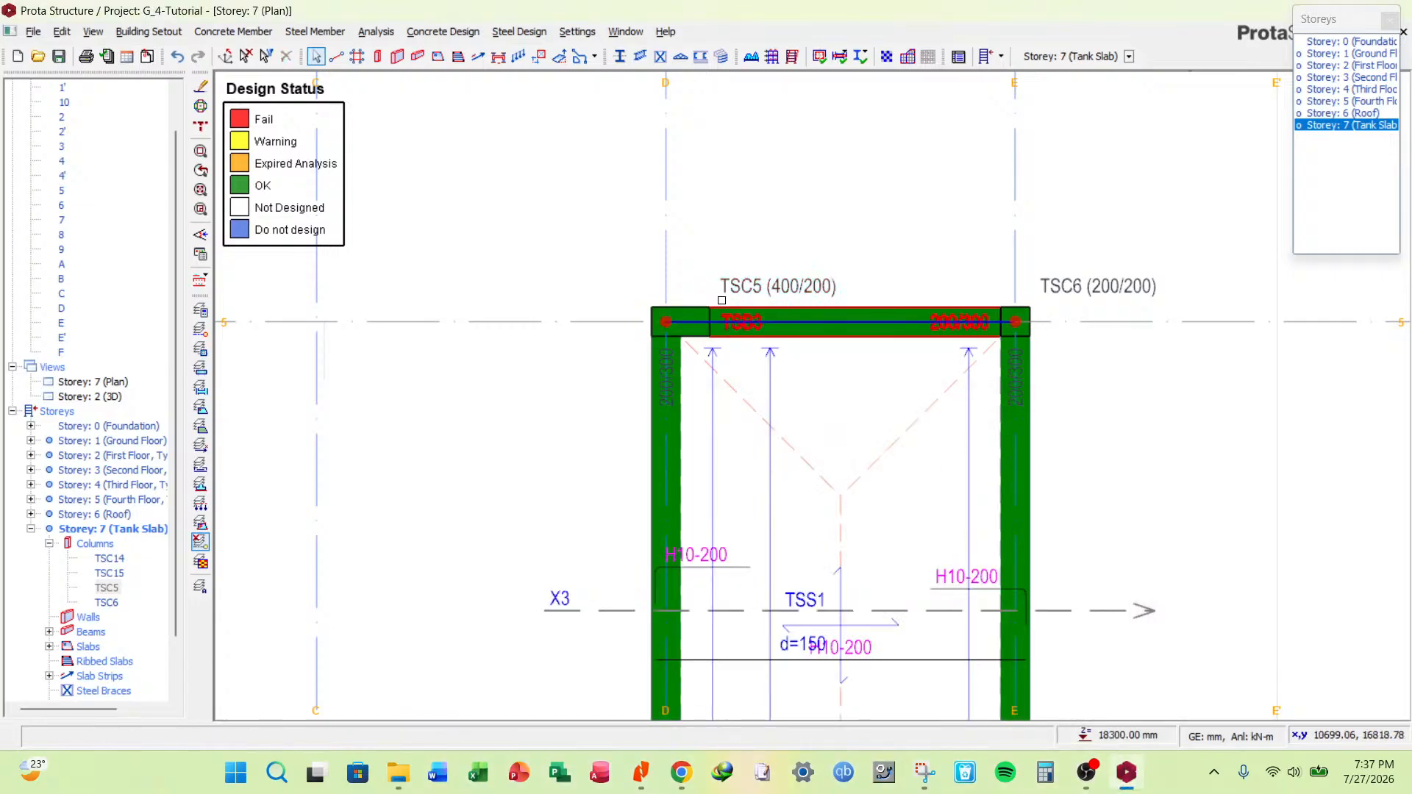
{"action": "scroll", "coordinate": [726, 287], "scroll_direction": "down", "scroll_amount": 3}
{"action": "scroll", "coordinate": [801, 486], "scroll_direction": "up", "scroll_amount": 3}
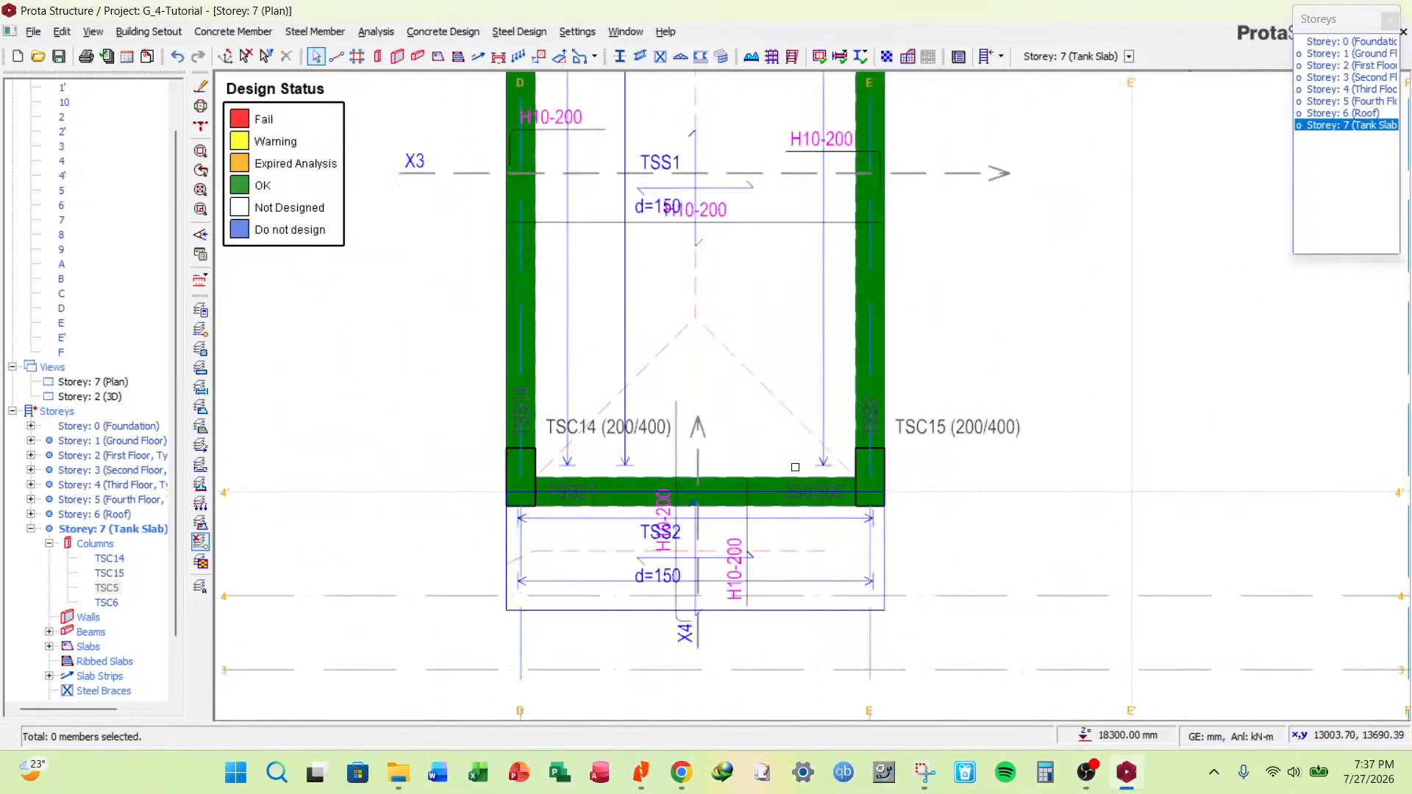
{"action": "scroll", "coordinate": [801, 485], "scroll_direction": "down", "scroll_amount": 3}
{"action": "key", "text": "ctrl+s"}
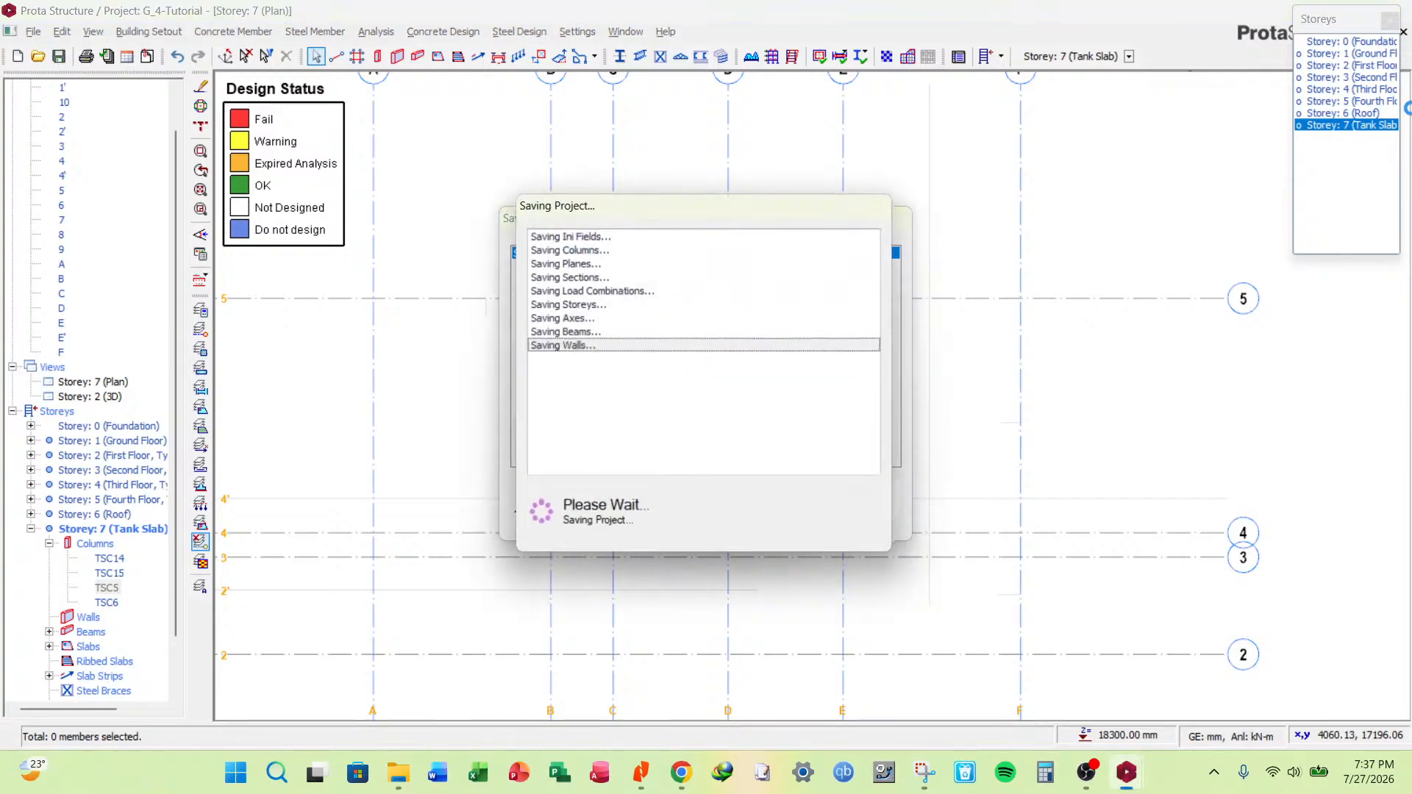
Set b1 to 300 mm in the section design of ground floor column GFC6 and run the interactive design.
{"action": "left_click", "coordinate": [1346, 53]}
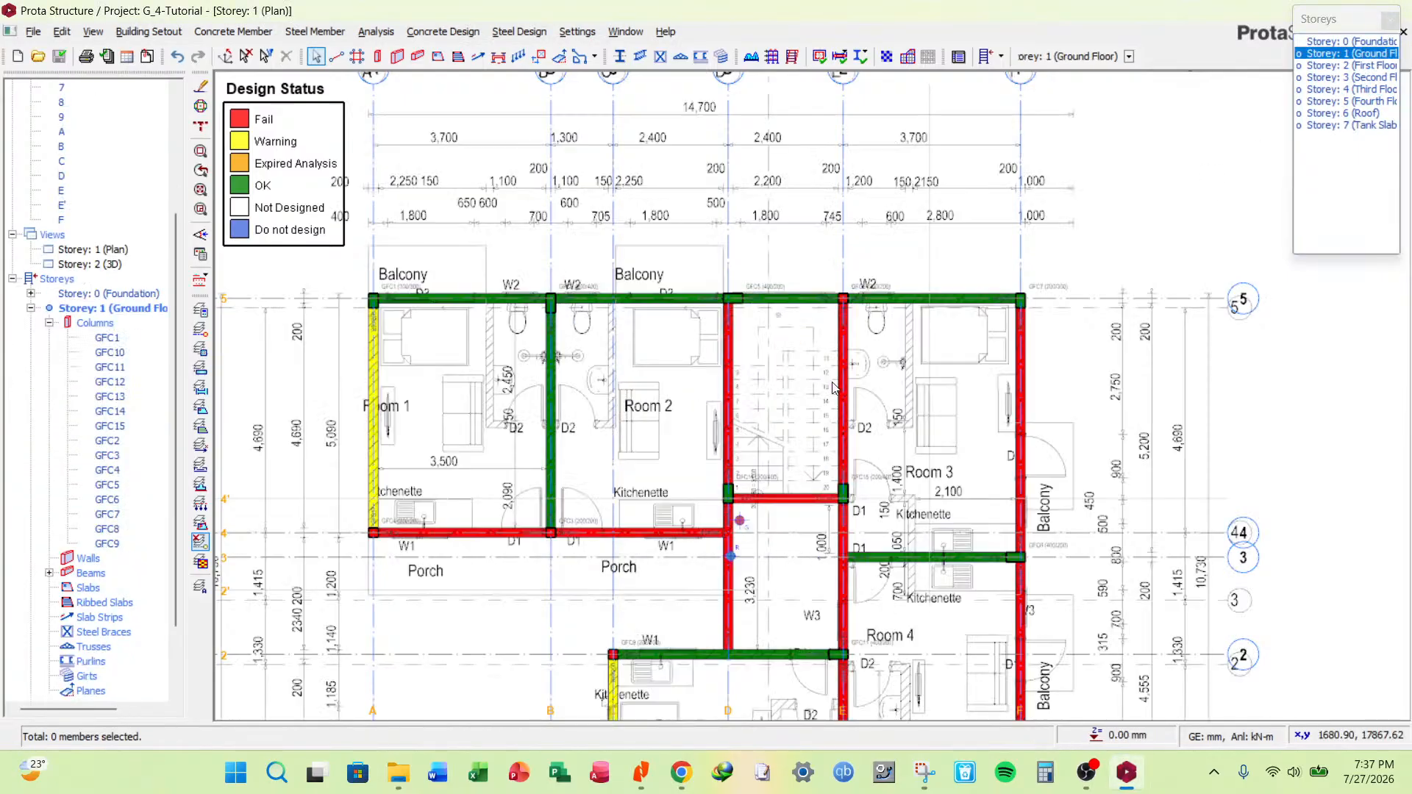
{"action": "scroll", "coordinate": [811, 348], "scroll_direction": "down", "scroll_amount": 2}
{"action": "scroll", "coordinate": [812, 348], "scroll_direction": "up", "scroll_amount": 5}
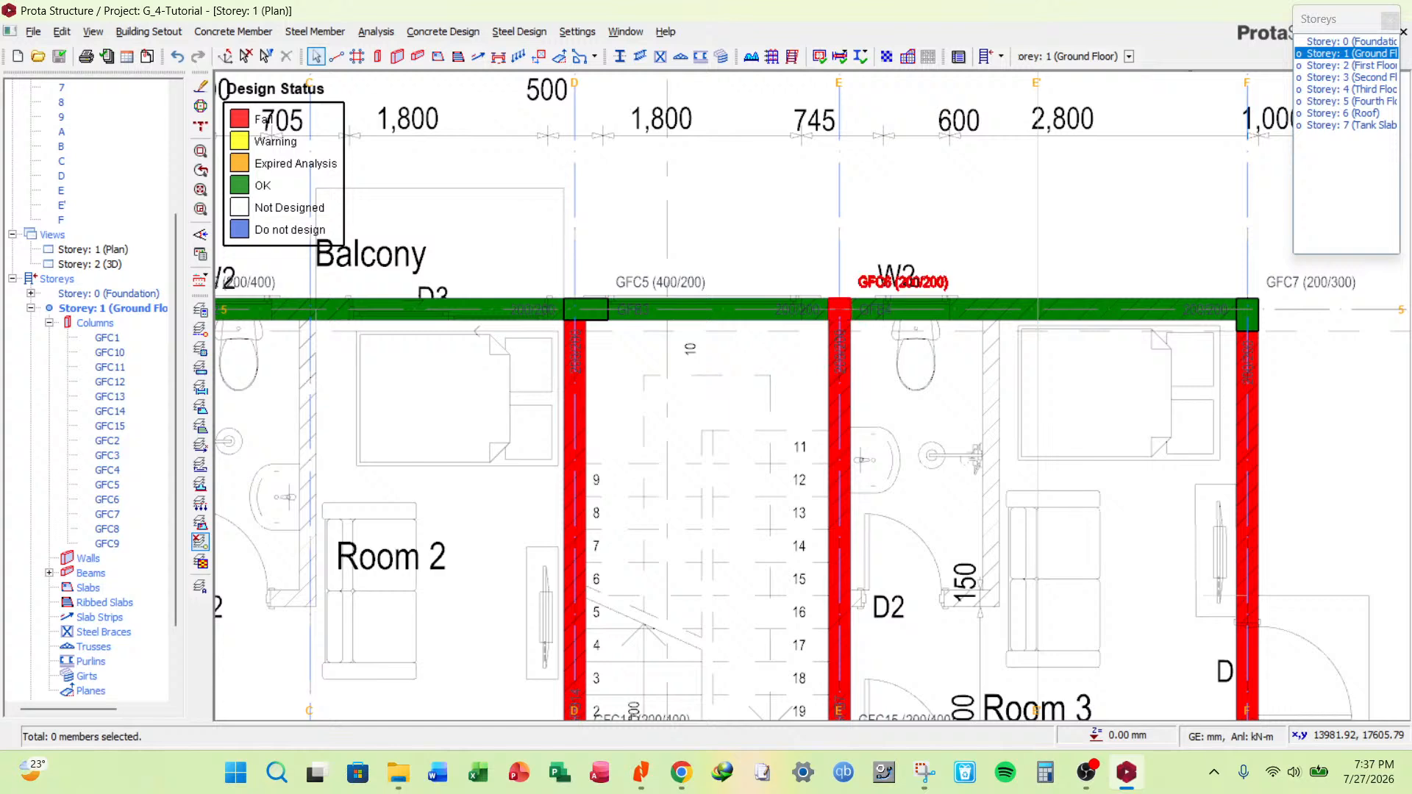
{"action": "right_click", "coordinate": [943, 282]}
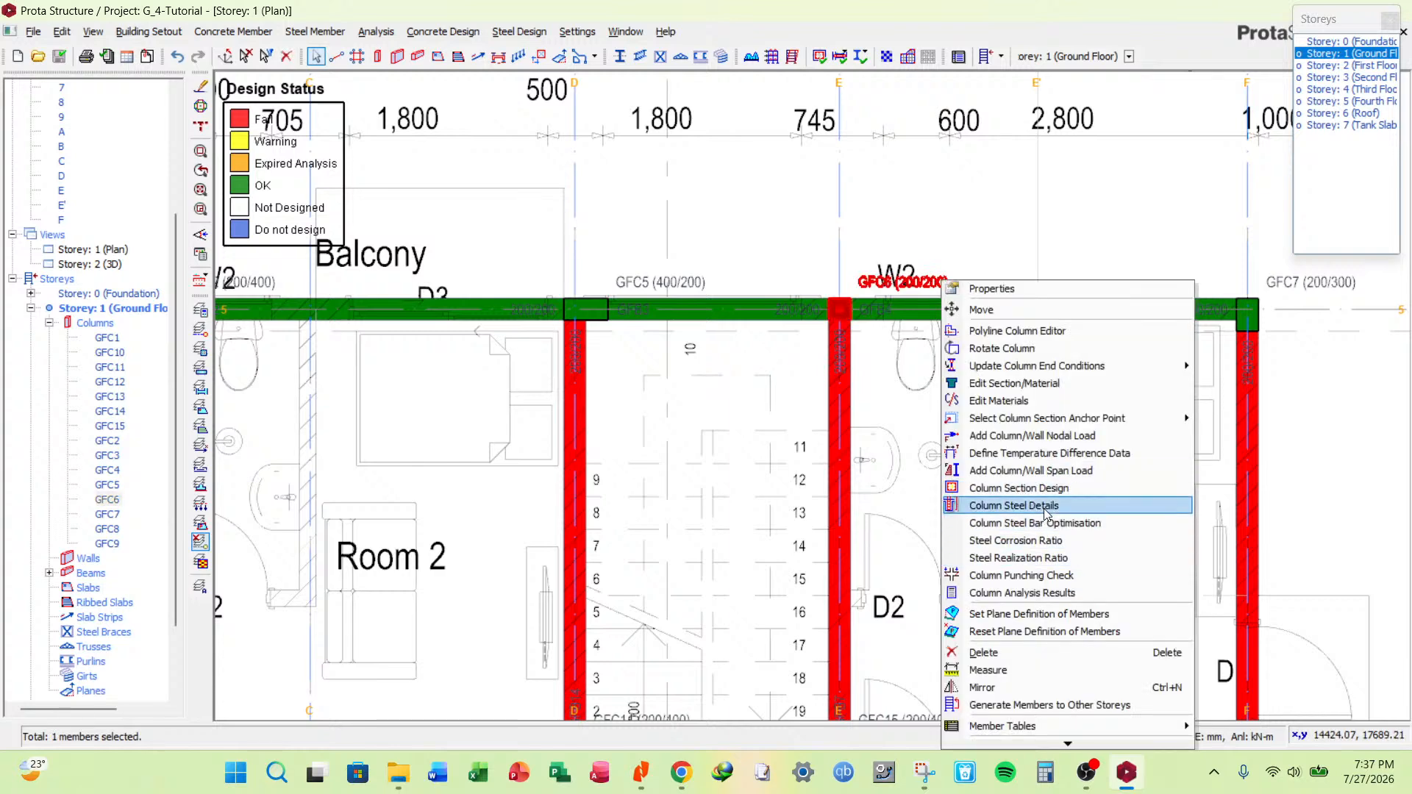
{"action": "left_click", "coordinate": [1056, 489]}
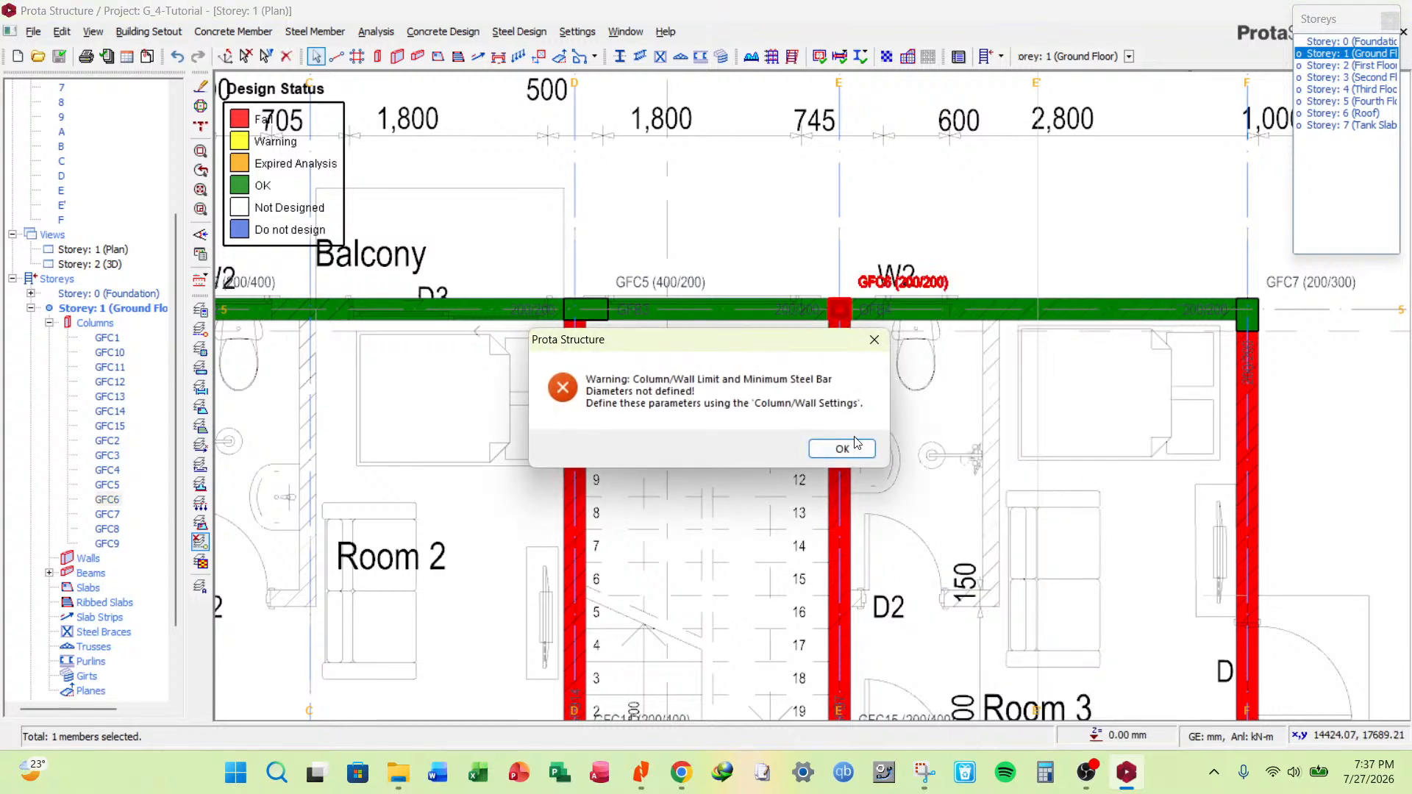
{"action": "left_click", "coordinate": [842, 448]}
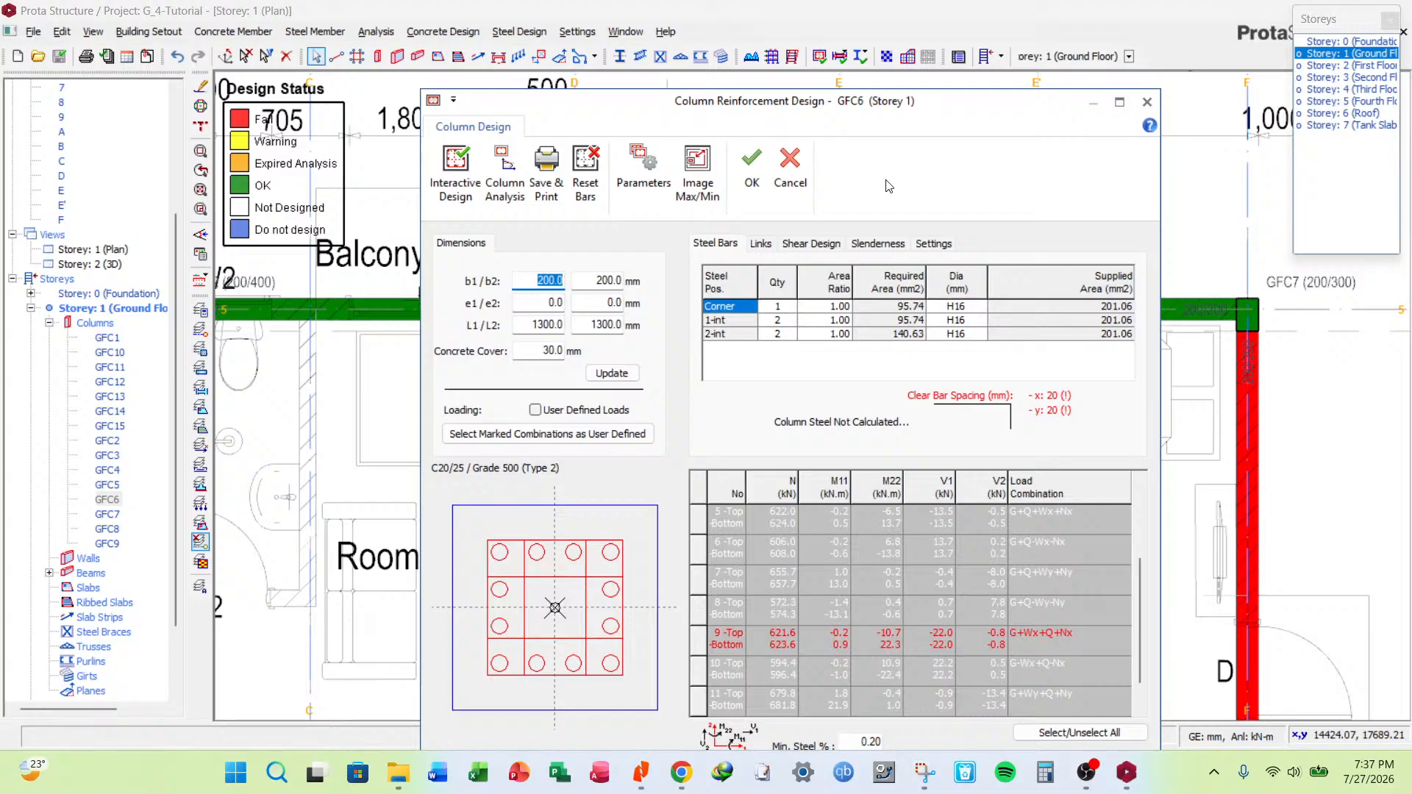
{"action": "left_click_drag", "start_coordinate": [919, 103], "coordinate": [907, 366]}
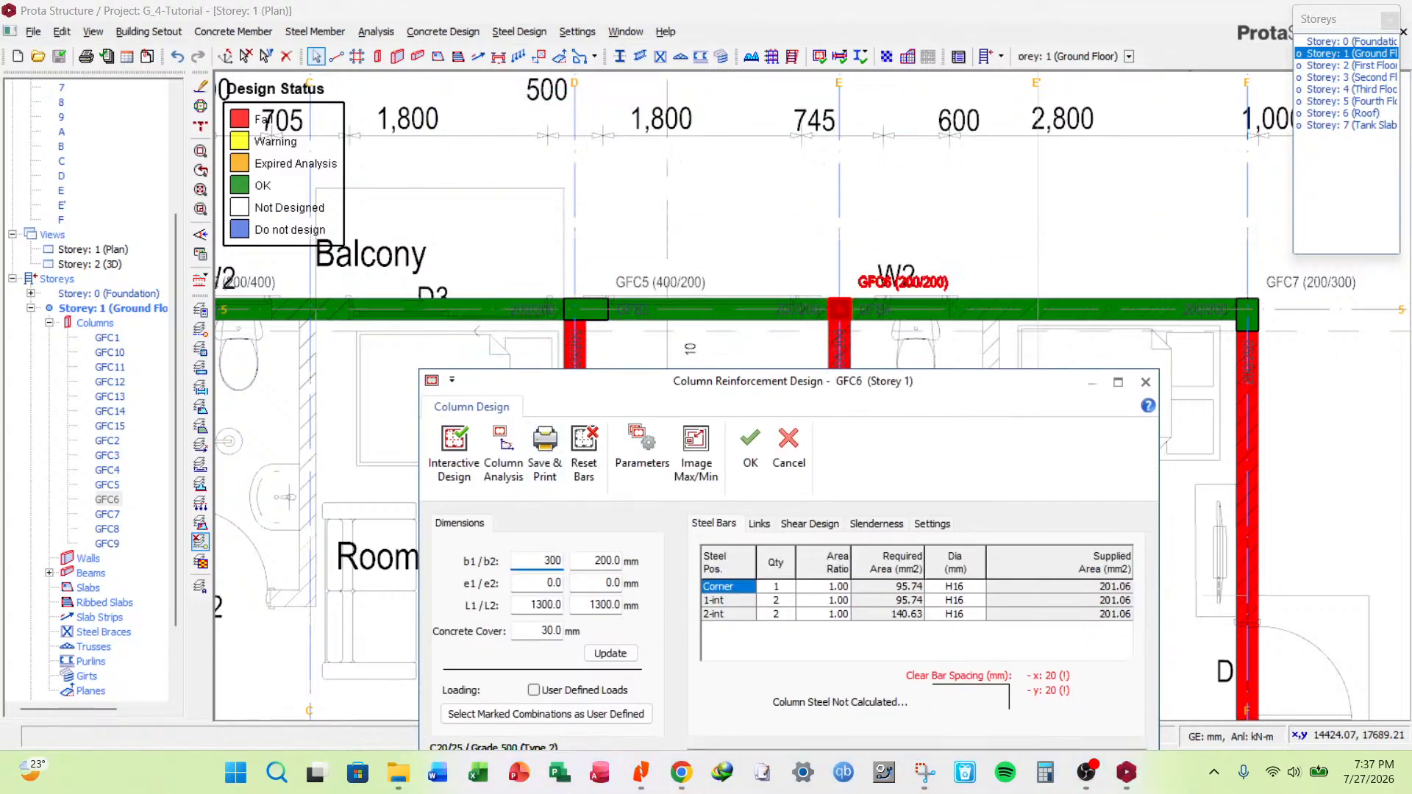
{"action": "left_click", "coordinate": [609, 654]}
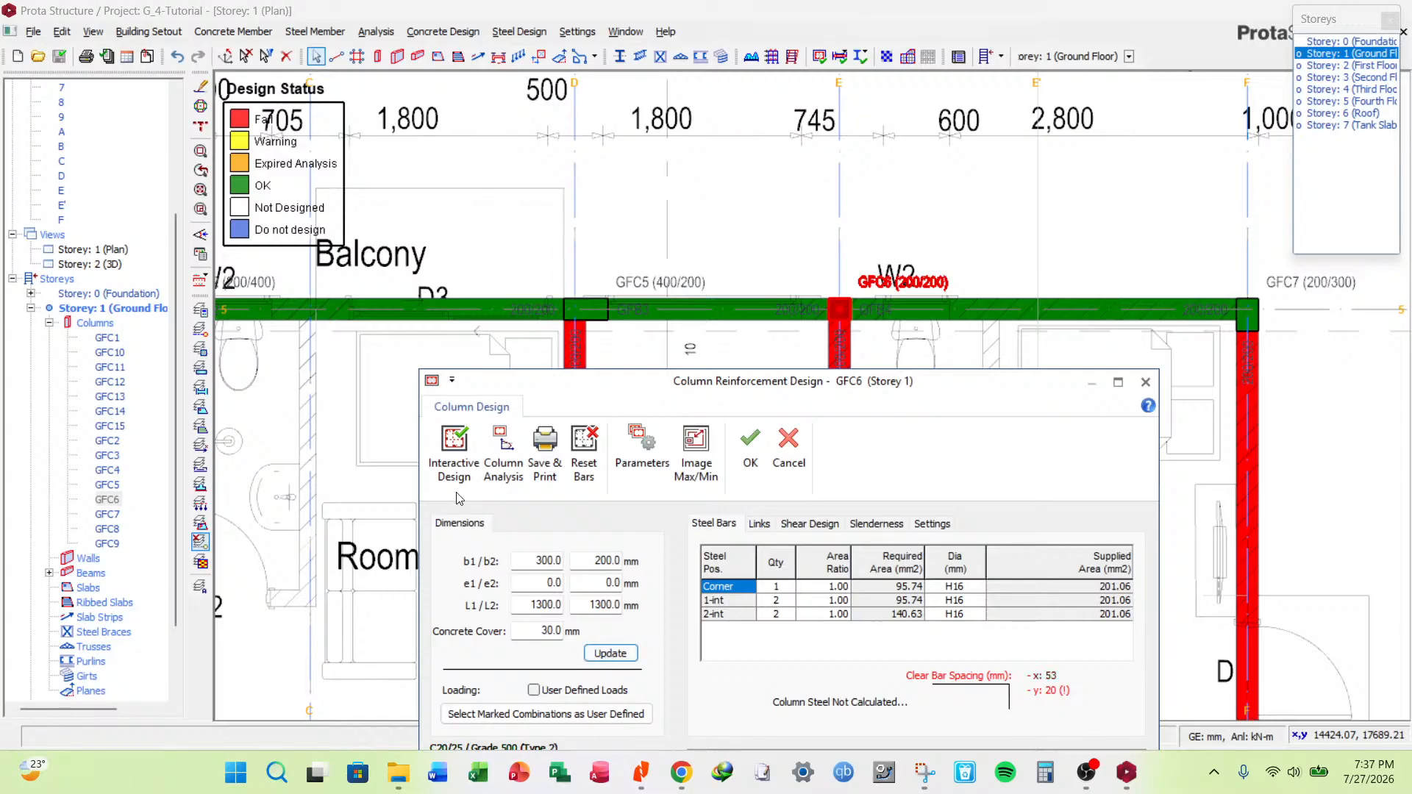
{"action": "left_click", "coordinate": [454, 450]}
{"action": "left_click", "coordinate": [995, 318]}
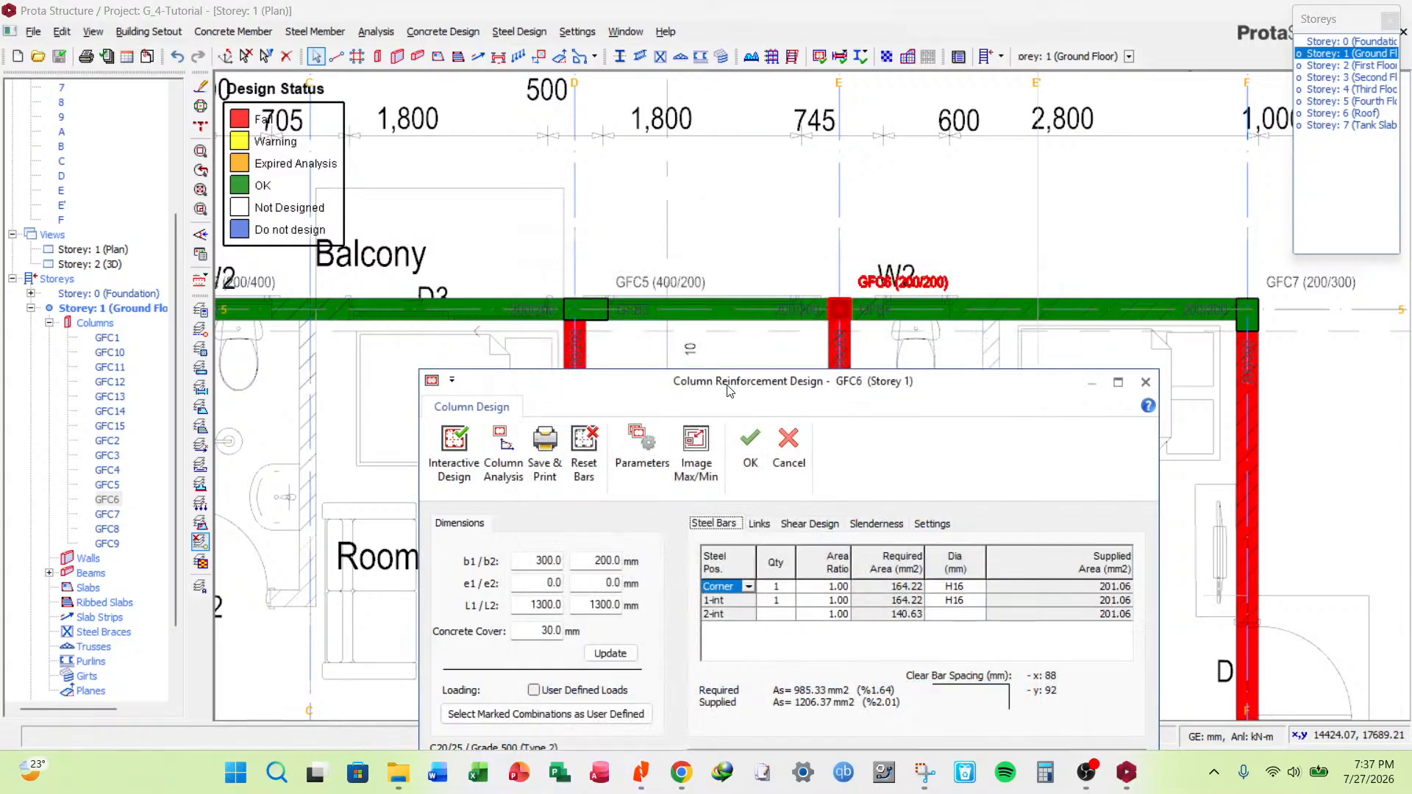
Choose a different bar design method in the design parameters of GFC6 and rerun the interactive design.
{"action": "left_click", "coordinate": [643, 456]}
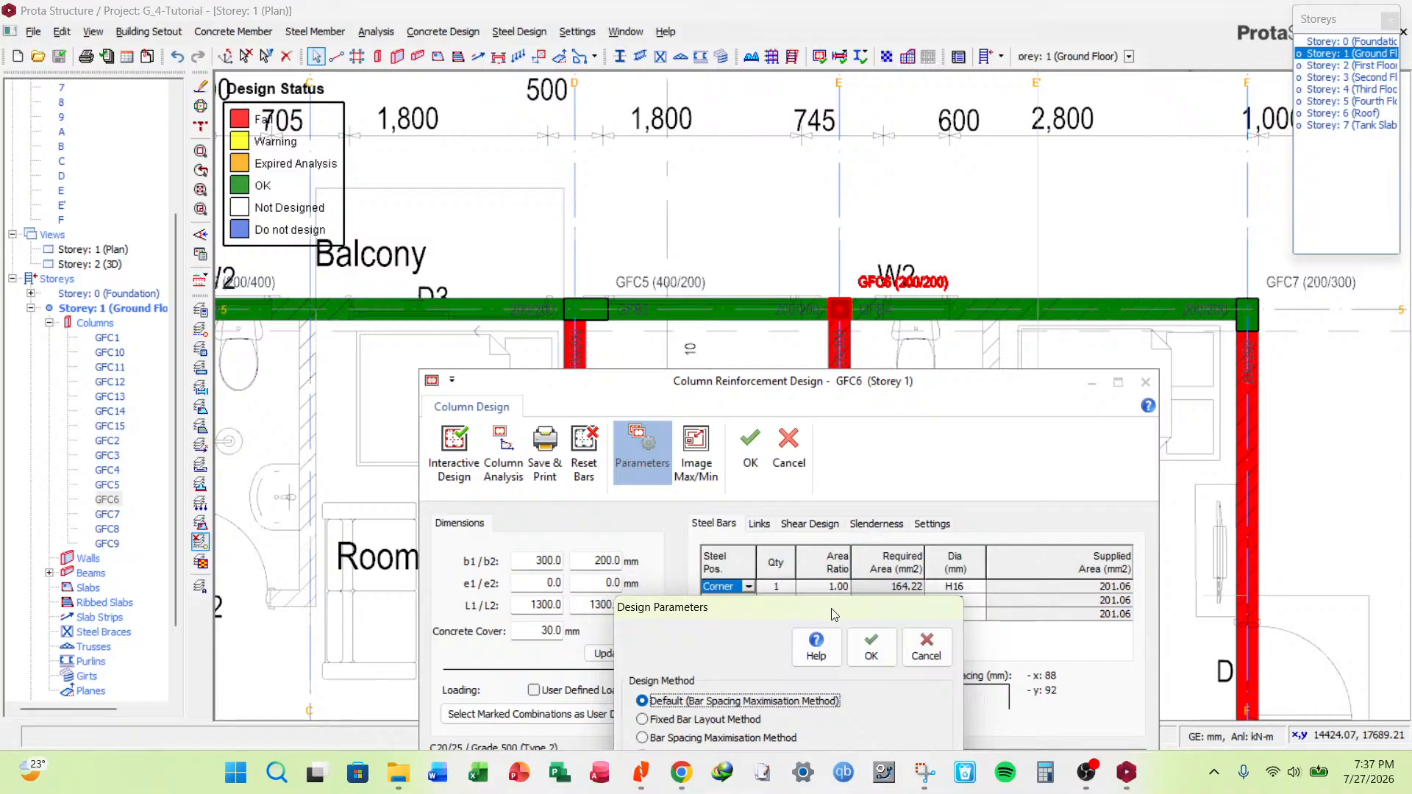
{"action": "left_click_drag", "start_coordinate": [835, 615], "coordinate": [872, 475]}
{"action": "left_click", "coordinate": [710, 608]}
{"action": "left_click", "coordinate": [903, 506]}
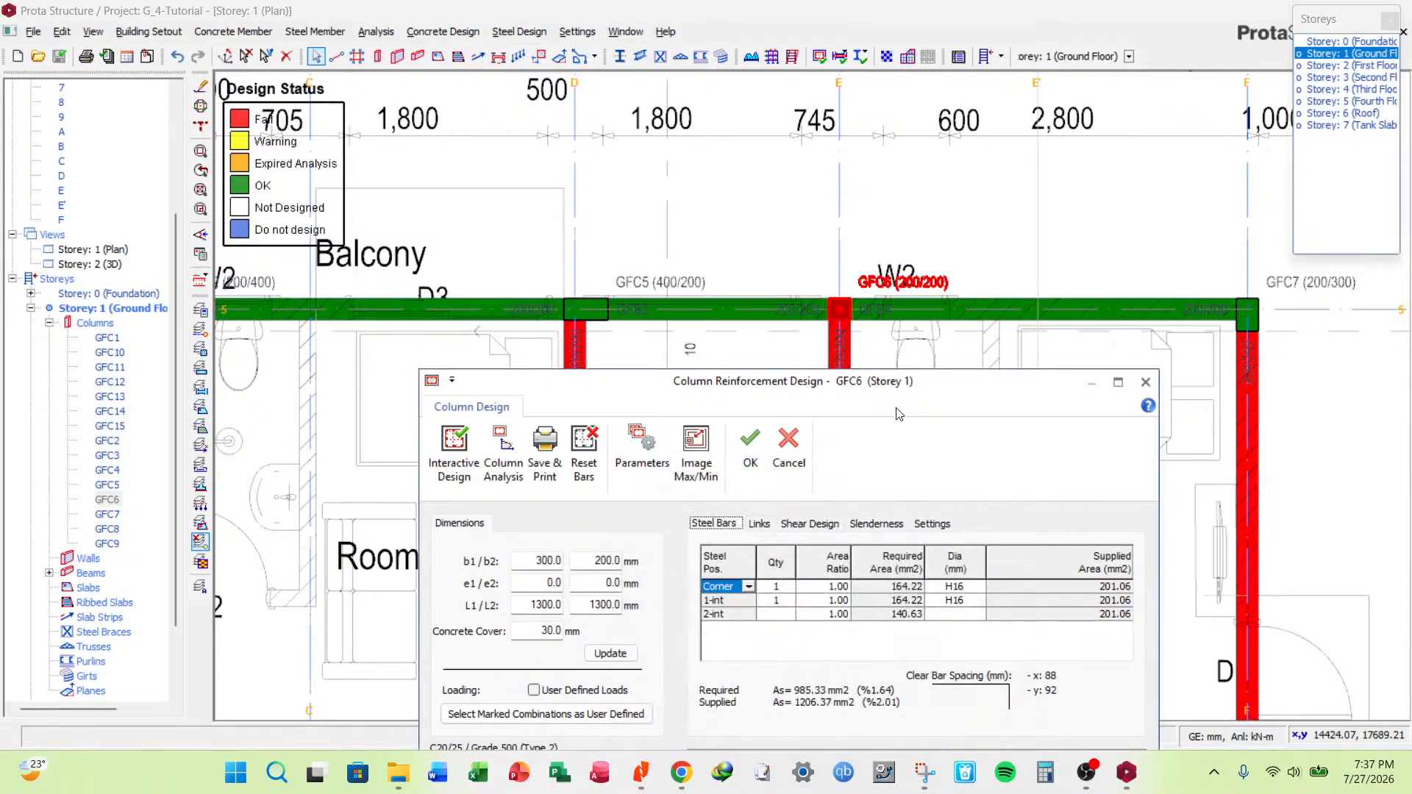
{"action": "left_click_drag", "start_coordinate": [897, 382], "coordinate": [864, 187]}
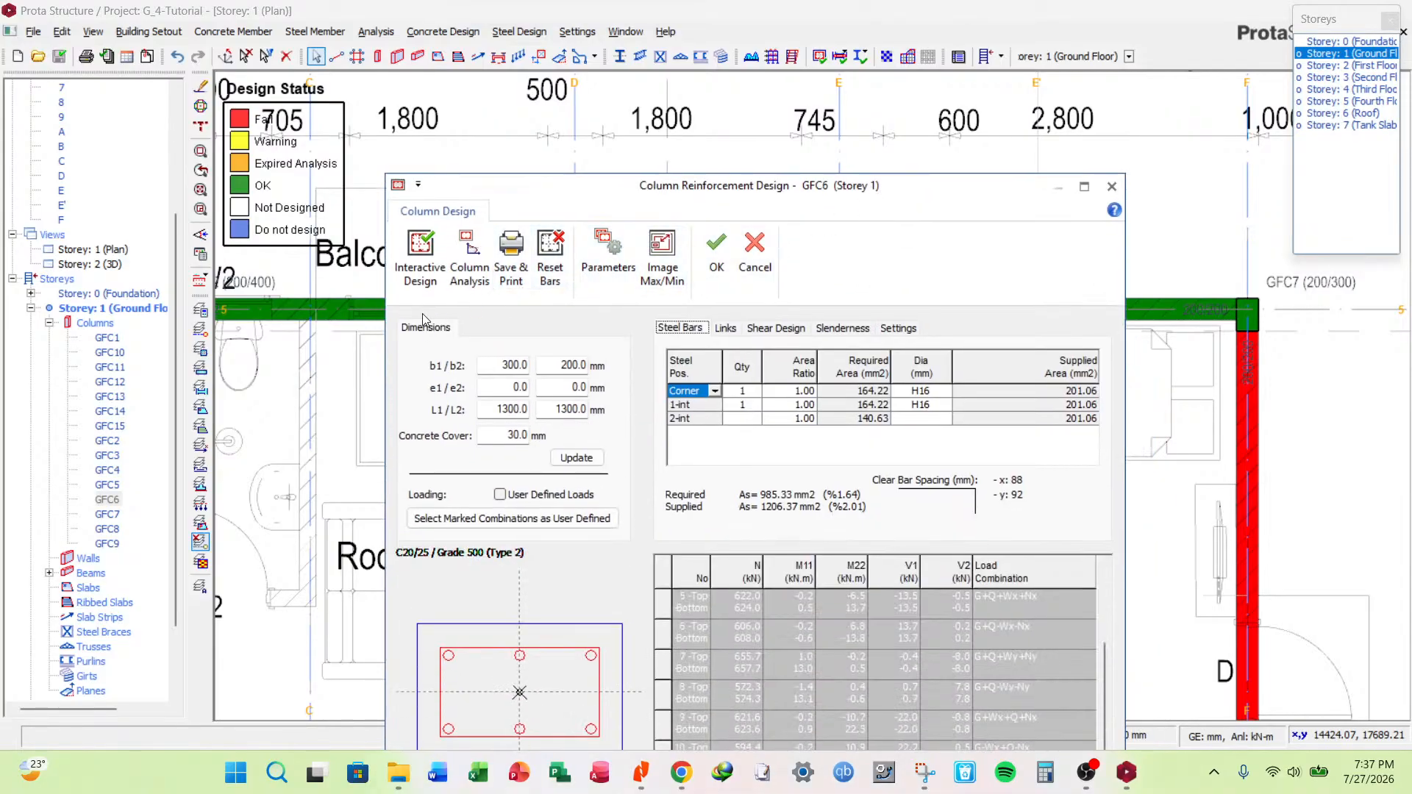
{"action": "left_click", "coordinate": [420, 254]}
{"action": "left_click", "coordinate": [981, 314]}
Set the e1 eccentricity of column GFC6 to -50 mm, update the section and accept the design.
{"action": "left_click_drag", "start_coordinate": [509, 387], "coordinate": [590, 387]}
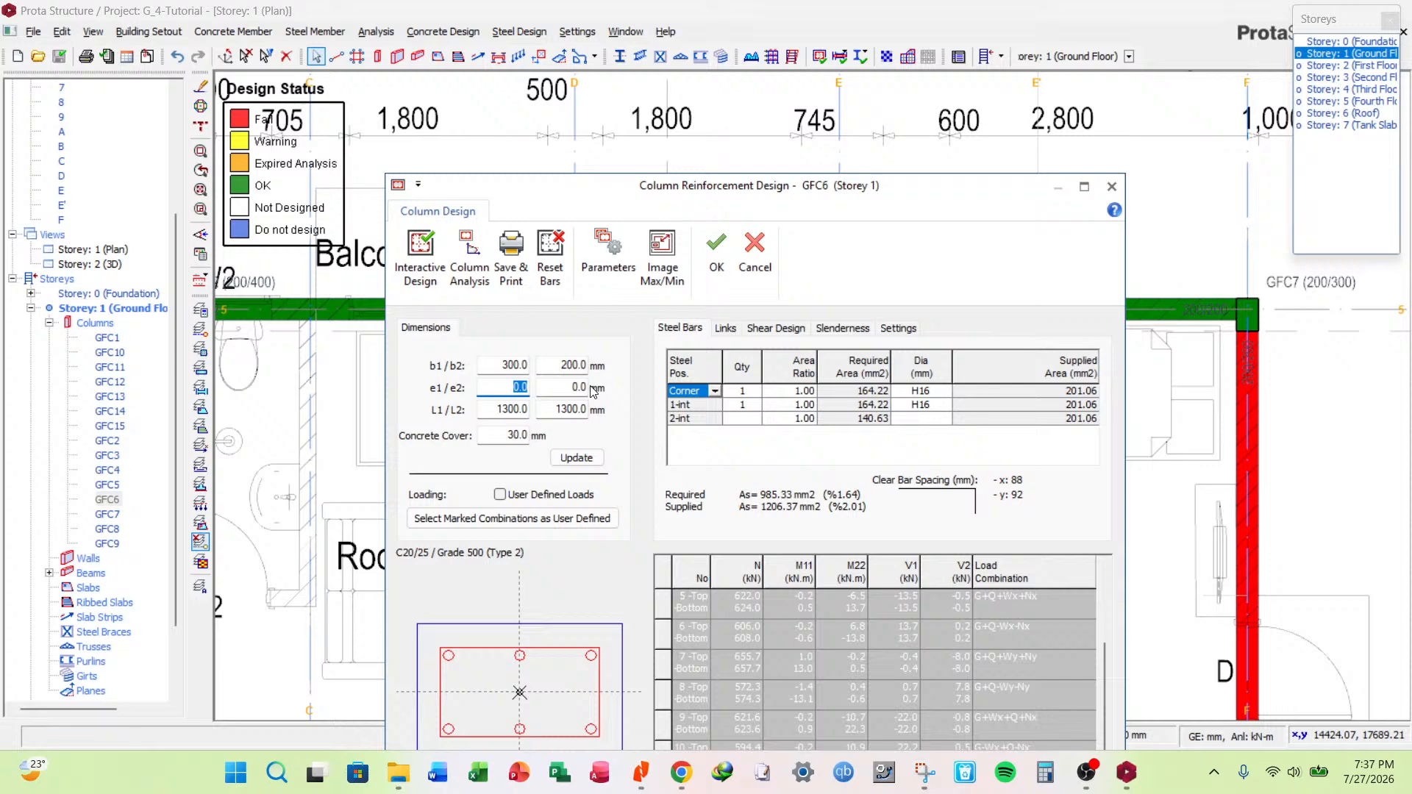
{"action": "left_click", "coordinate": [577, 458]}
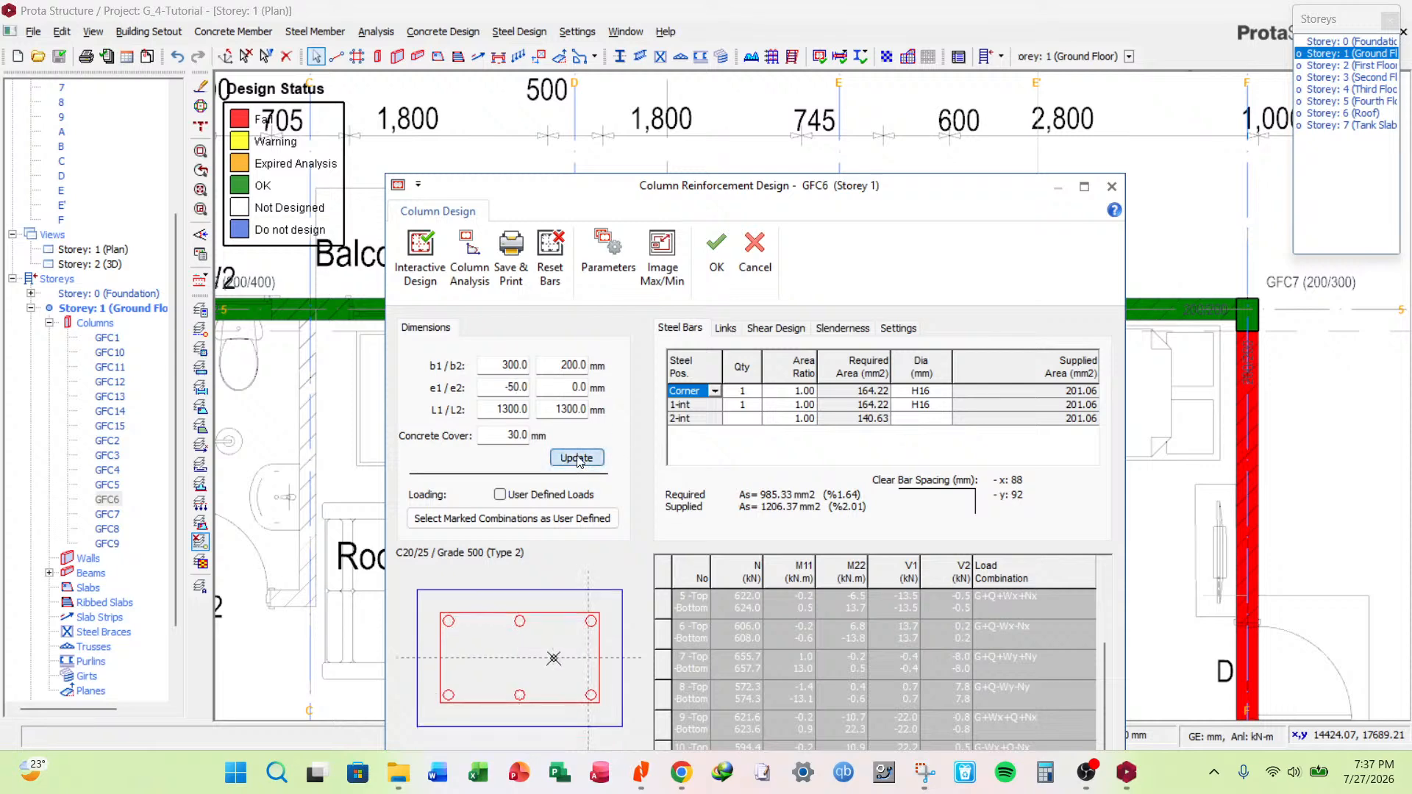
{"action": "left_click", "coordinate": [717, 265]}
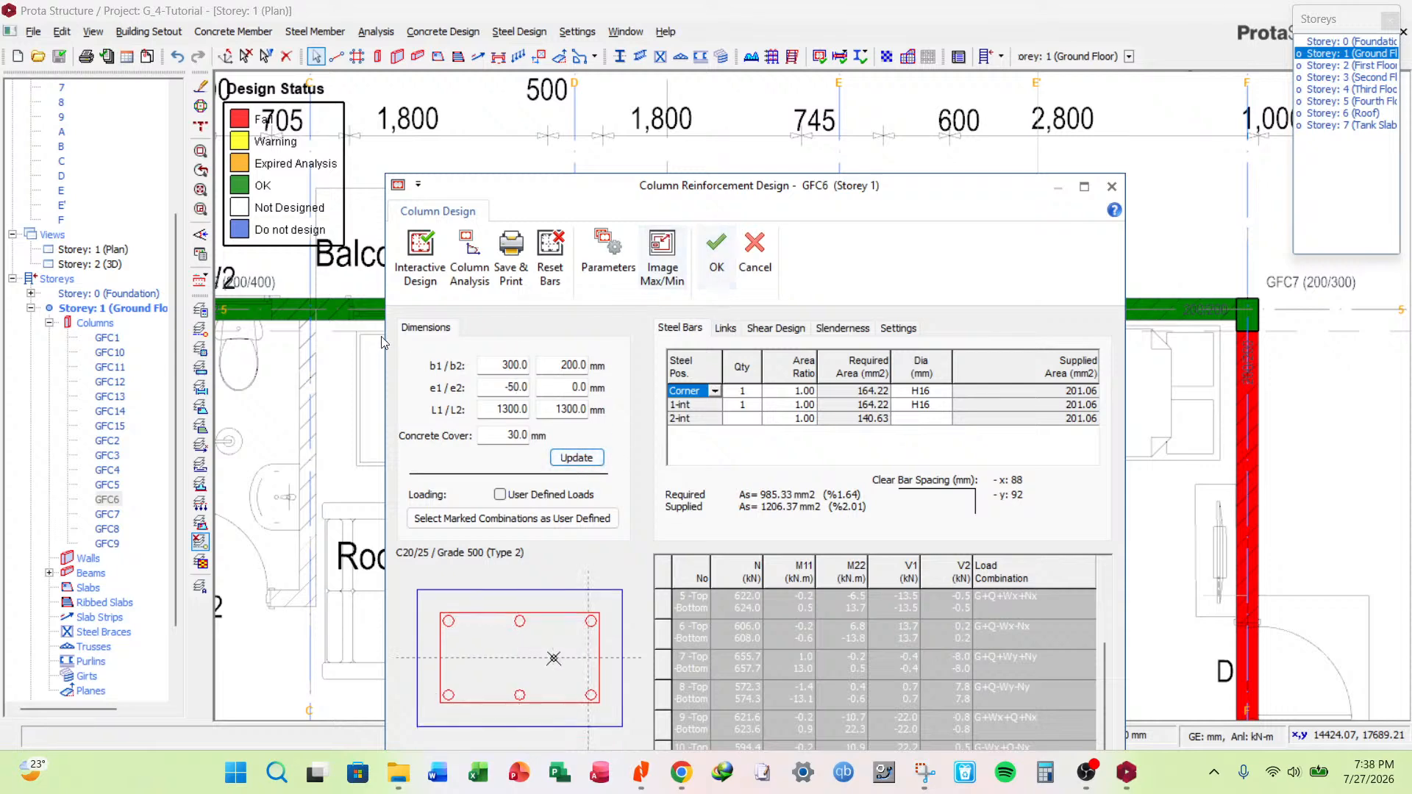
{"action": "left_click", "coordinate": [717, 250]}
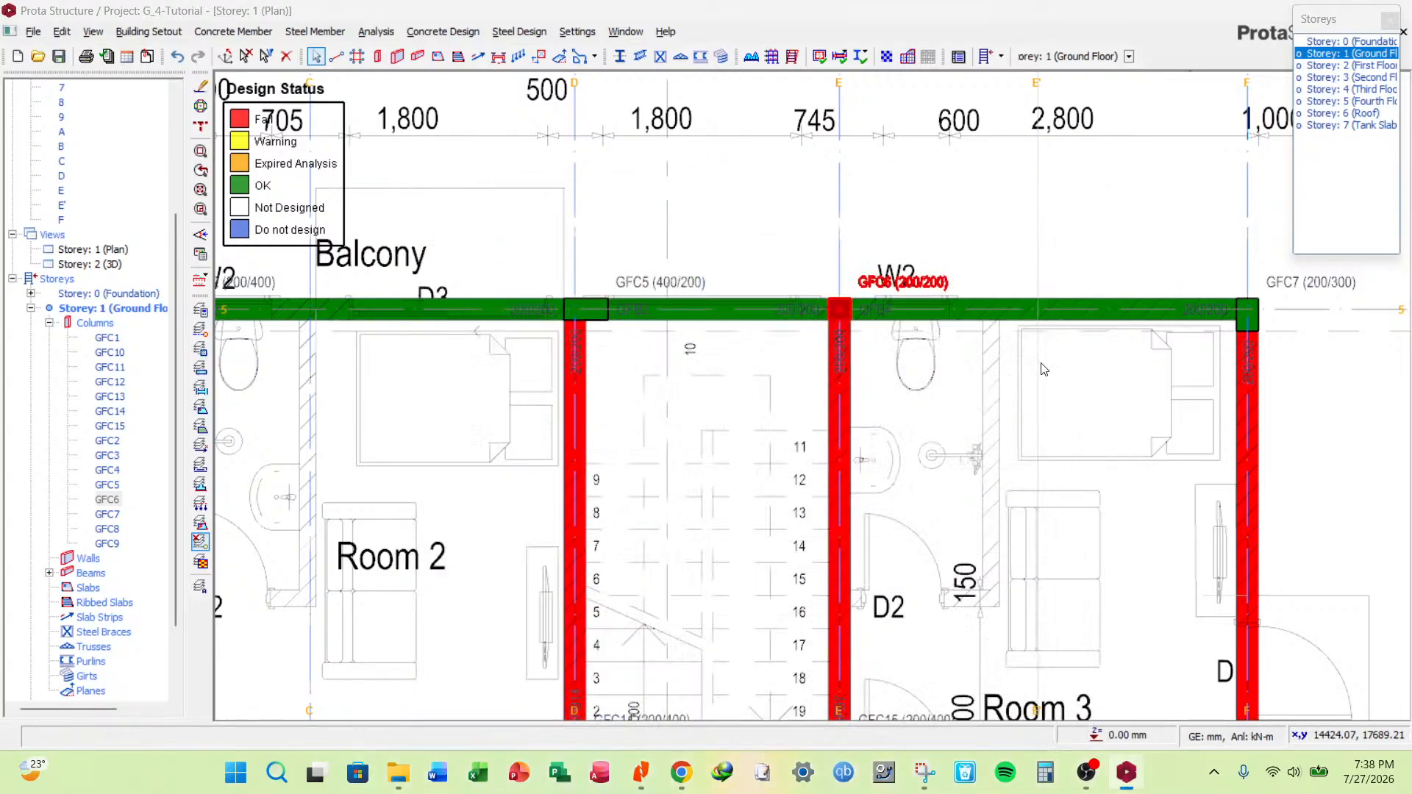
Apply a b1 of 300 mm to GFC6 and its counterparts on all storeys in the column table.
{"action": "right_click", "coordinate": [855, 271]}
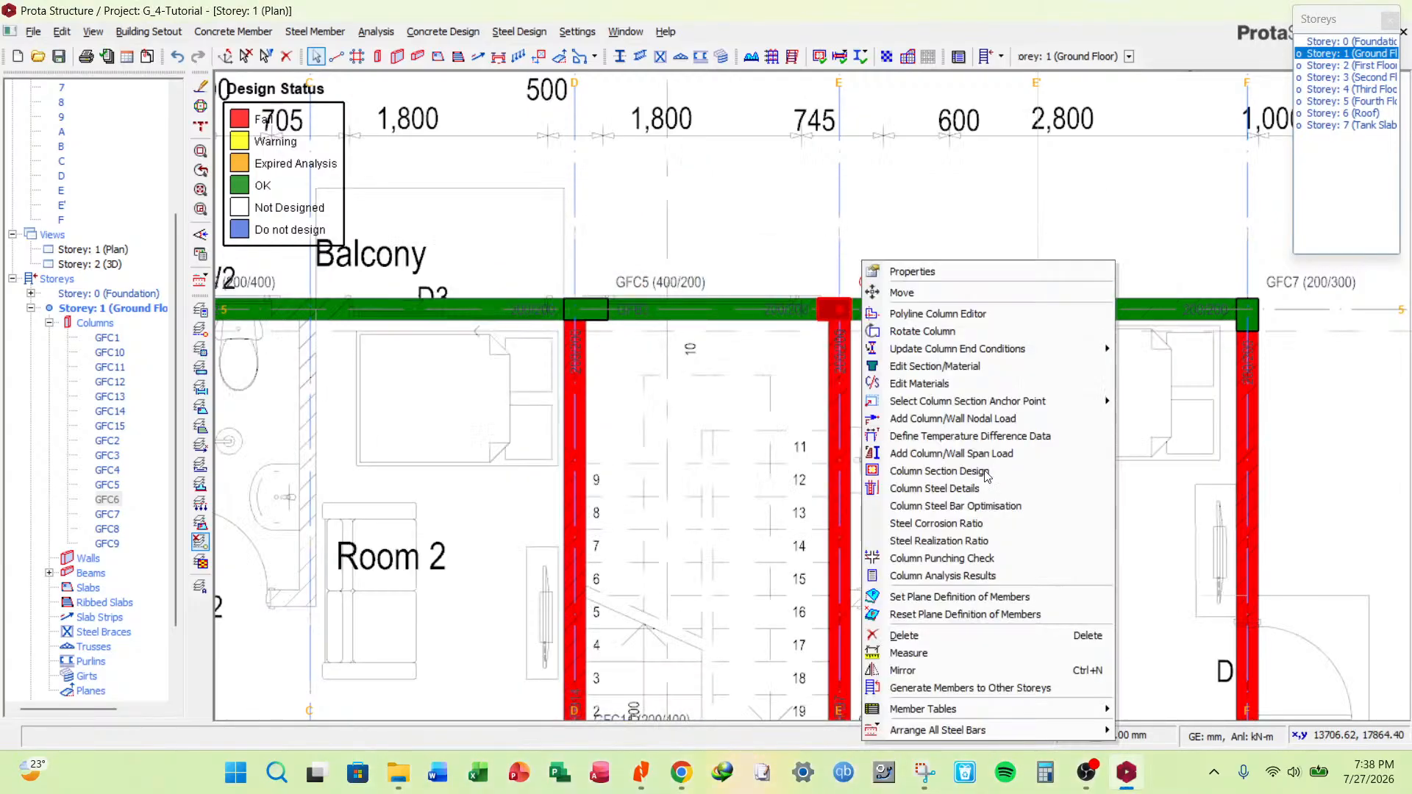
{"action": "mouse_move", "coordinate": [927, 709]}
{"action": "left_click", "coordinate": [1174, 630]}
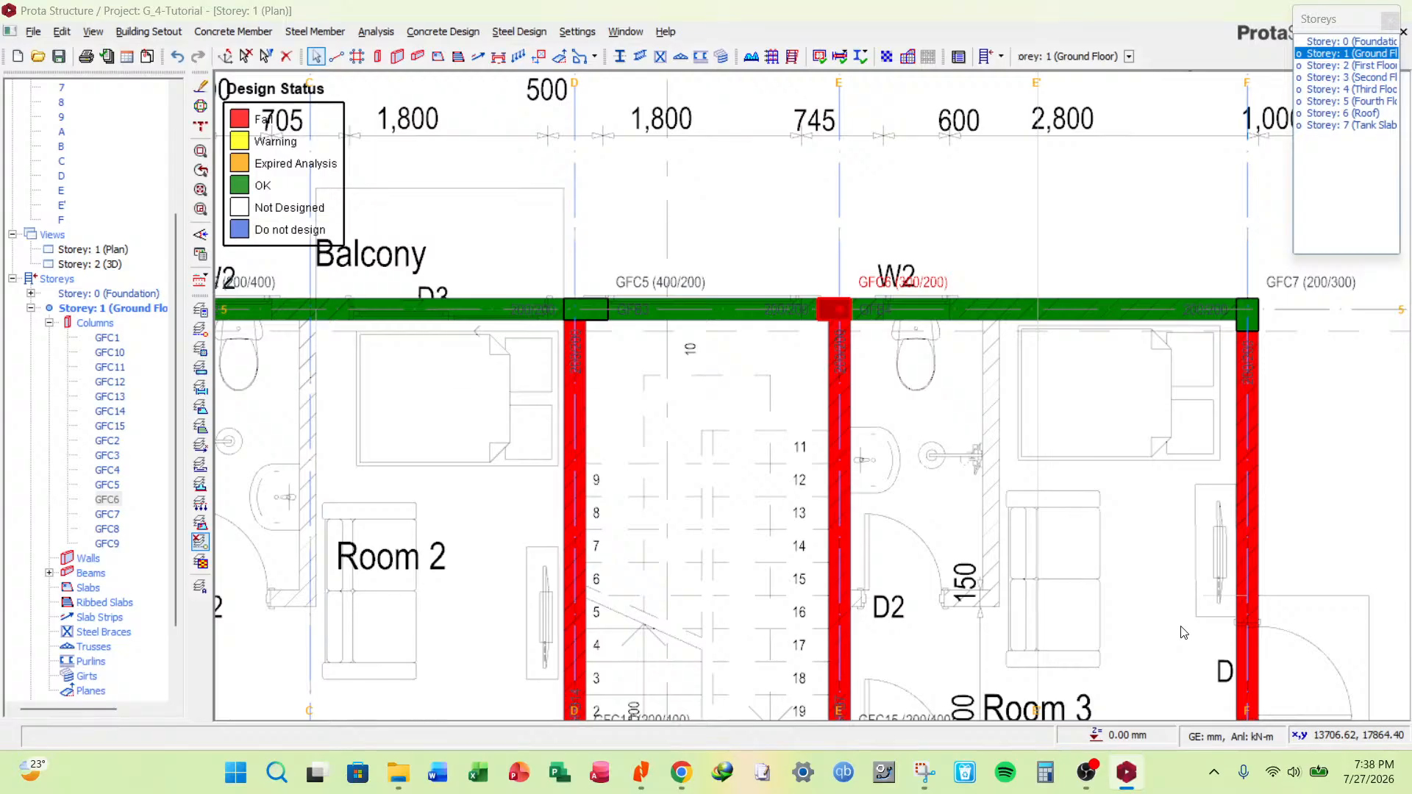
{"action": "left_click", "coordinate": [594, 476]}
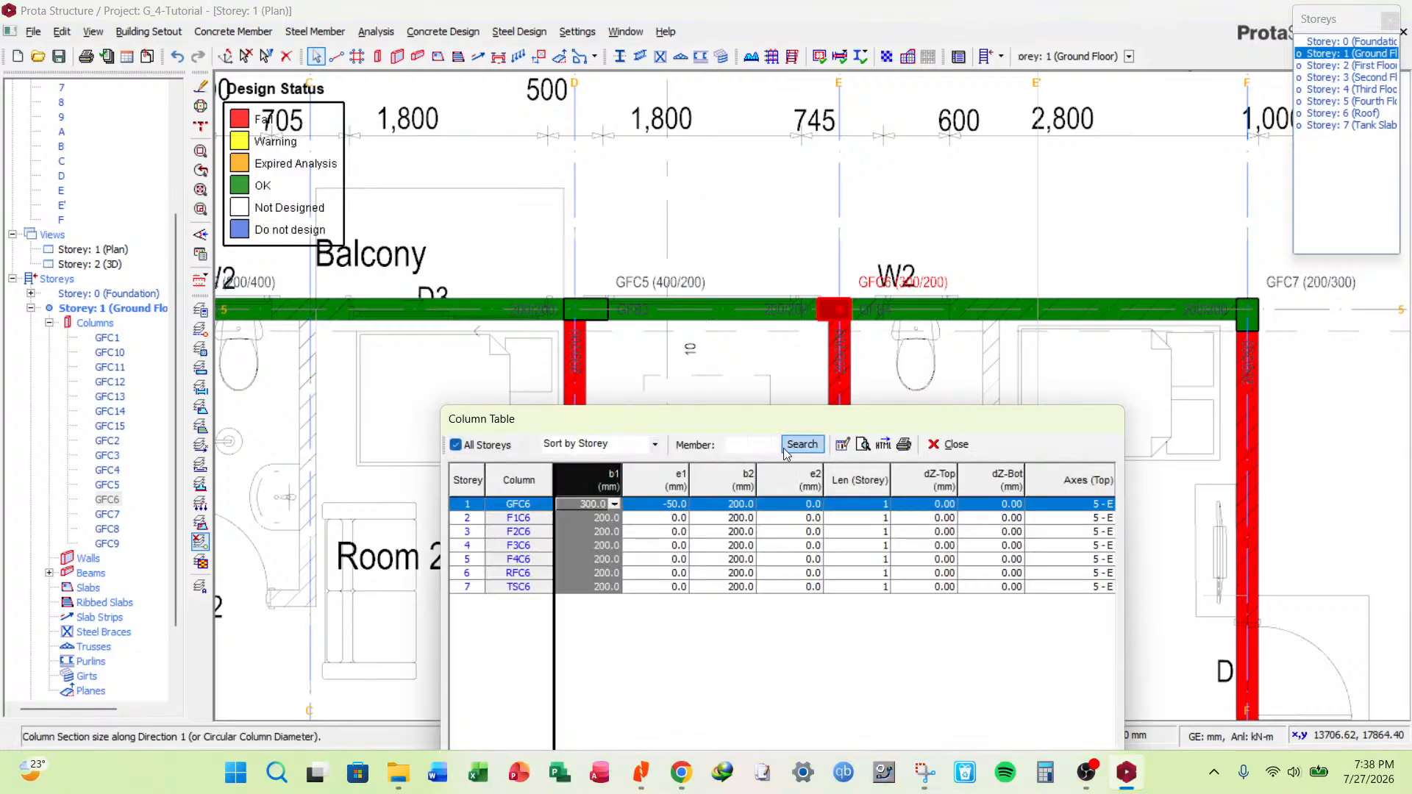
{"action": "left_click", "coordinate": [843, 444]}
{"action": "left_click", "coordinate": [827, 618]}
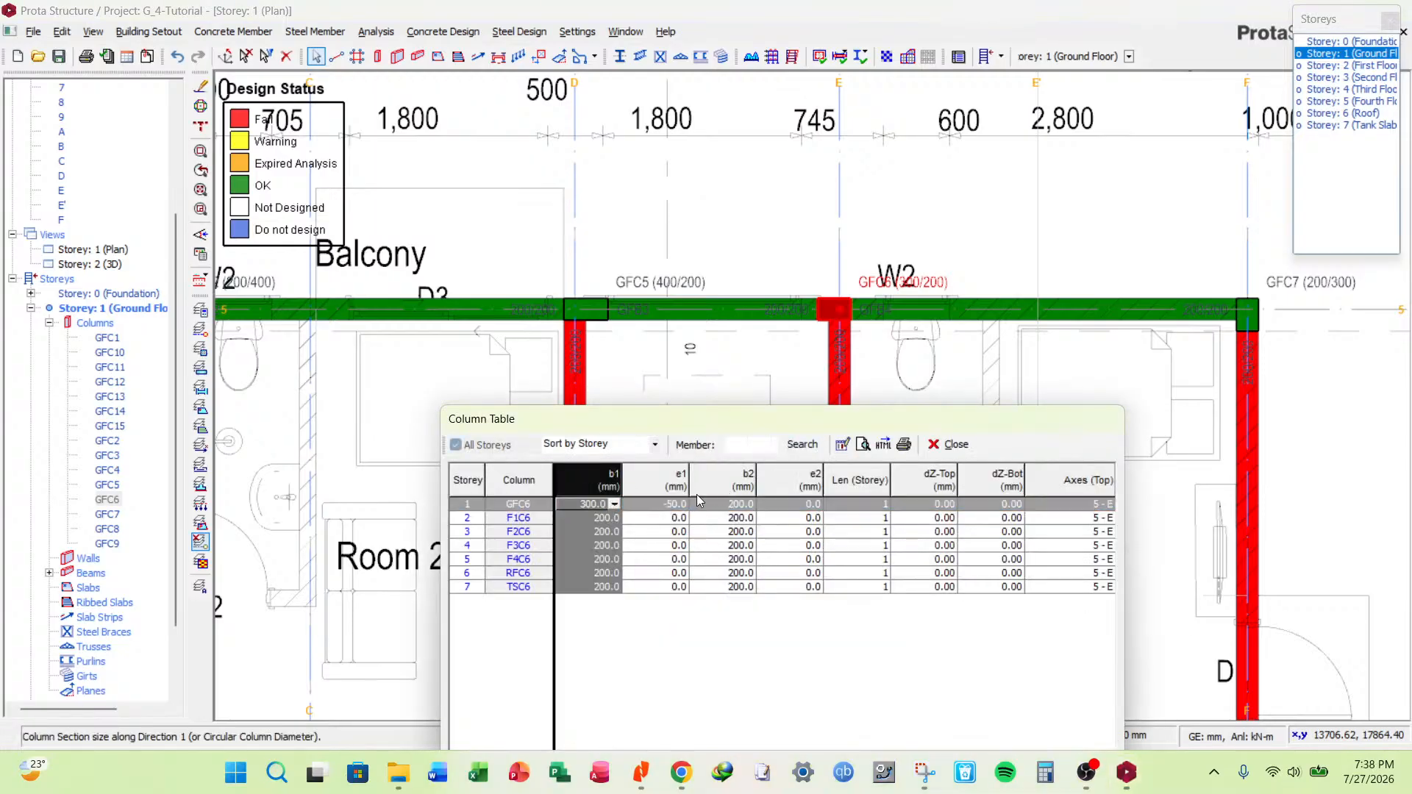
Apply an e1 eccentricity of -50 mm to the column at axes 5-E on all storeys and close the column table.
{"action": "left_click", "coordinate": [669, 476]}
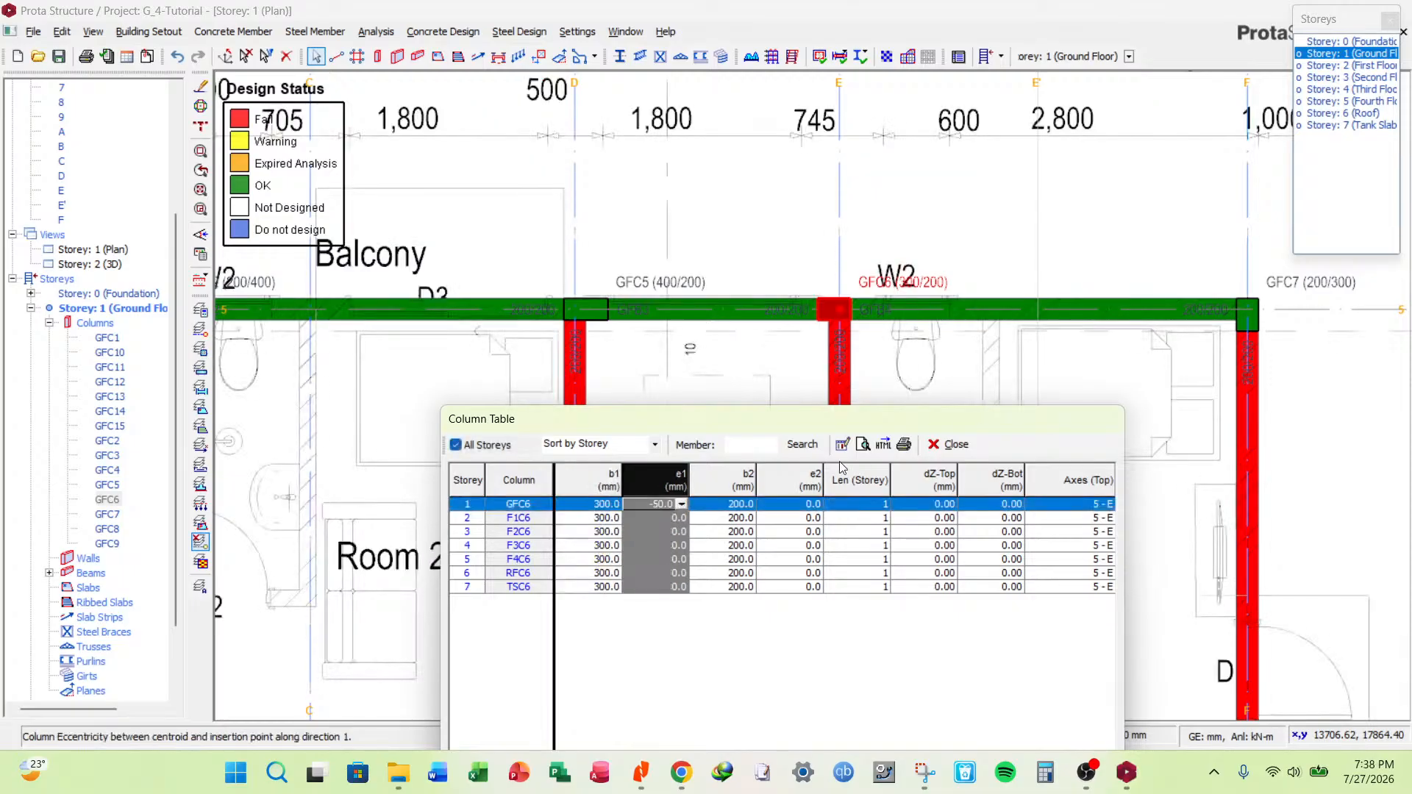
{"action": "left_click", "coordinate": [844, 444]}
{"action": "type", "text": "-50"}
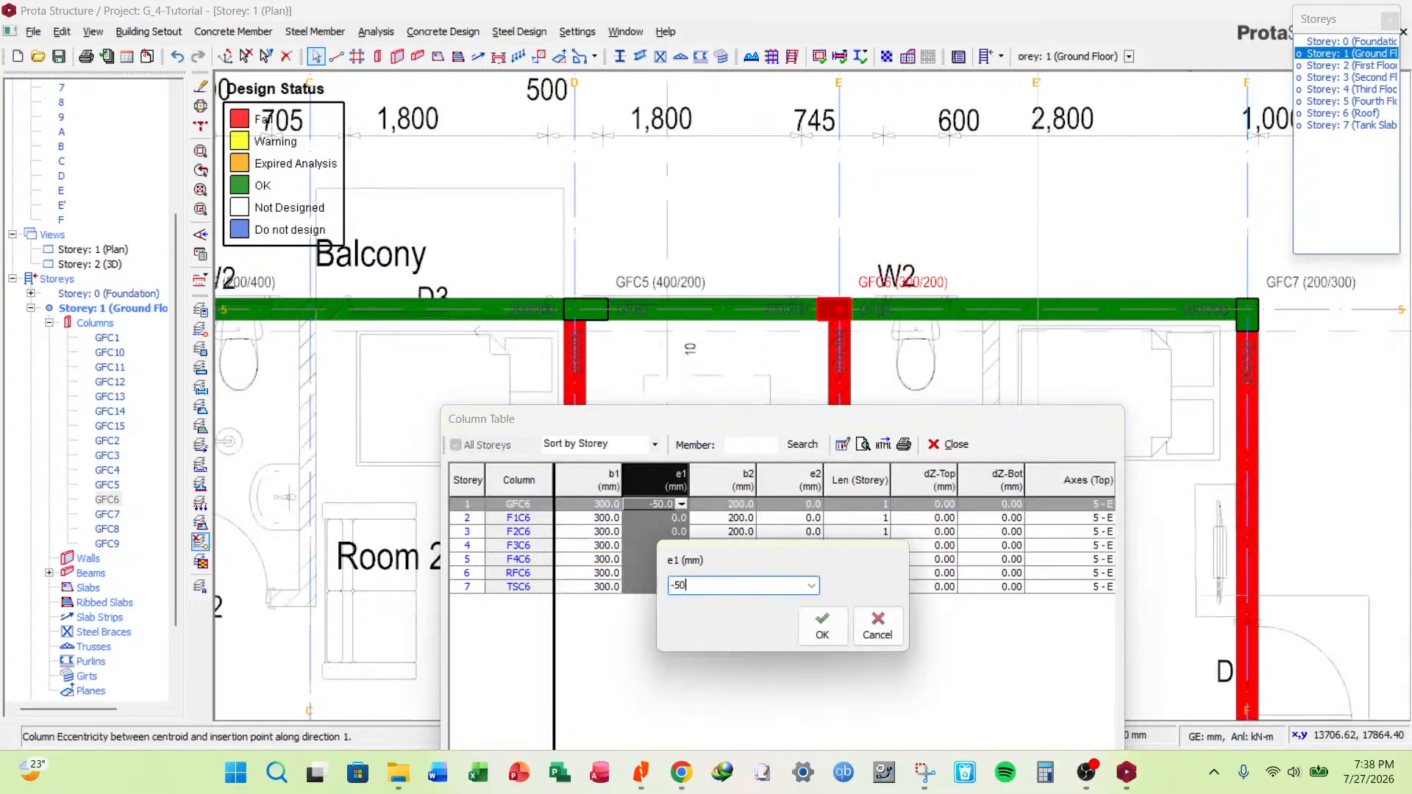
{"action": "left_click", "coordinate": [818, 628]}
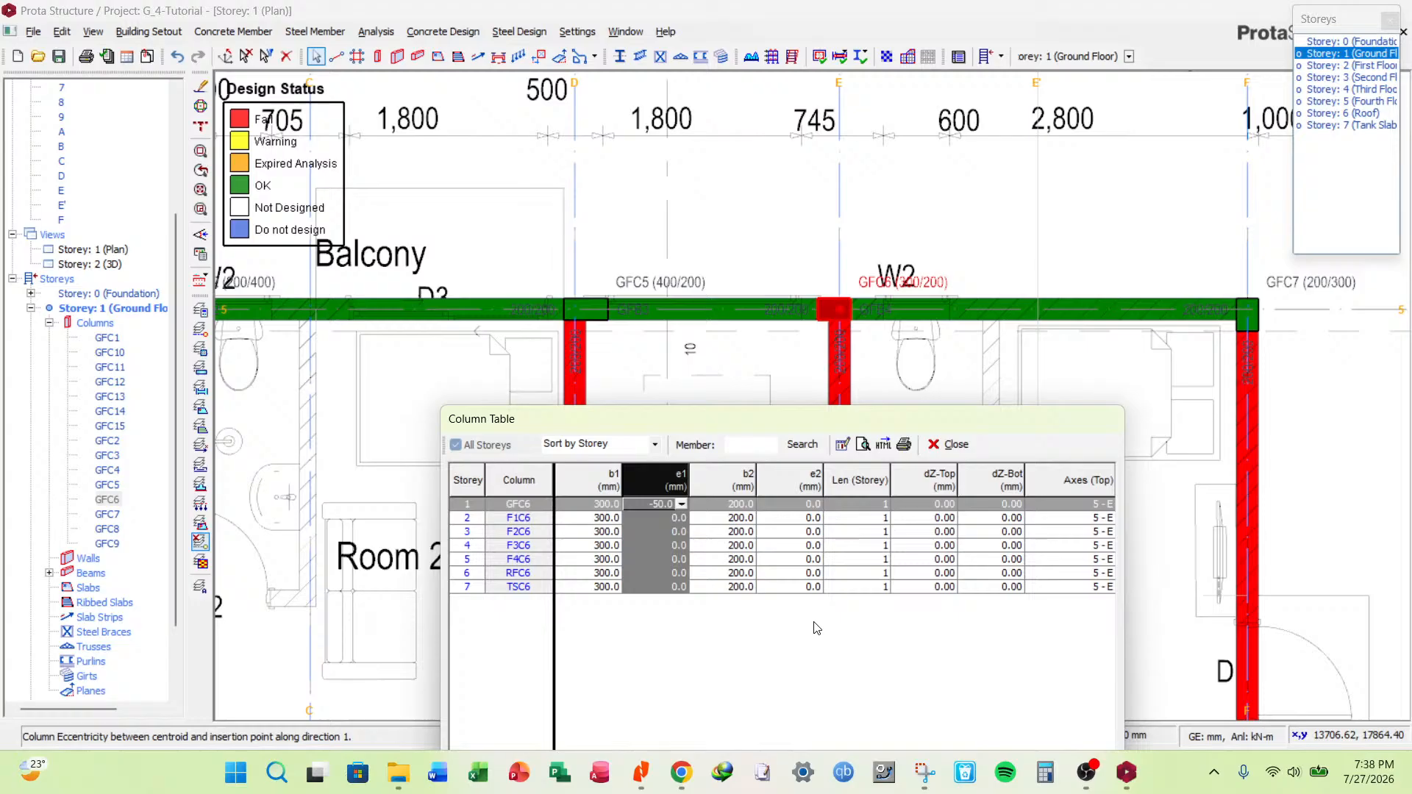
{"action": "left_click", "coordinate": [950, 445]}
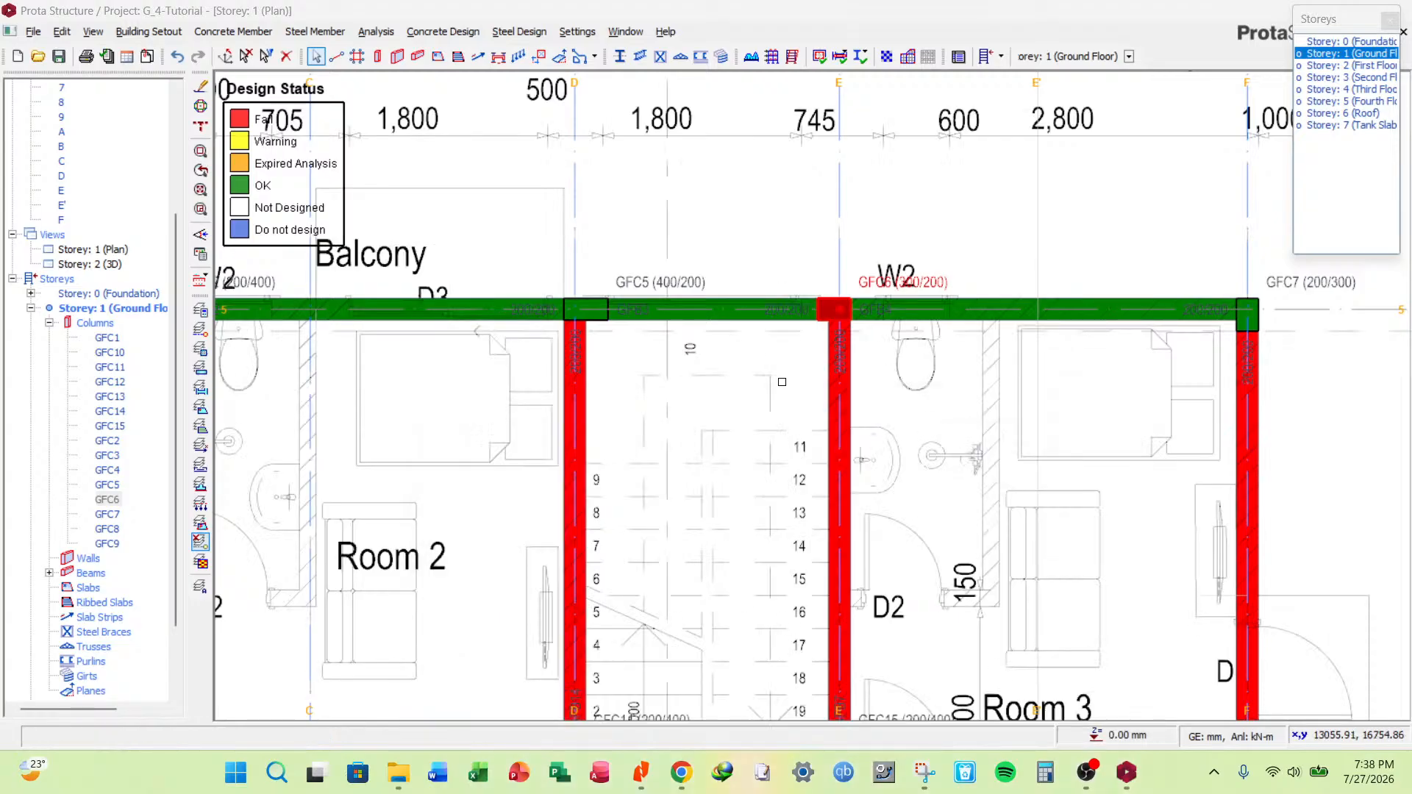
Check the section and position of column TSC6 on the Storey 7 (Tank Slab) plan.
{"action": "left_click", "coordinate": [759, 325]}
{"action": "scroll", "coordinate": [760, 326], "scroll_direction": "down", "scroll_amount": 4}
{"action": "left_click", "coordinate": [1370, 125]}
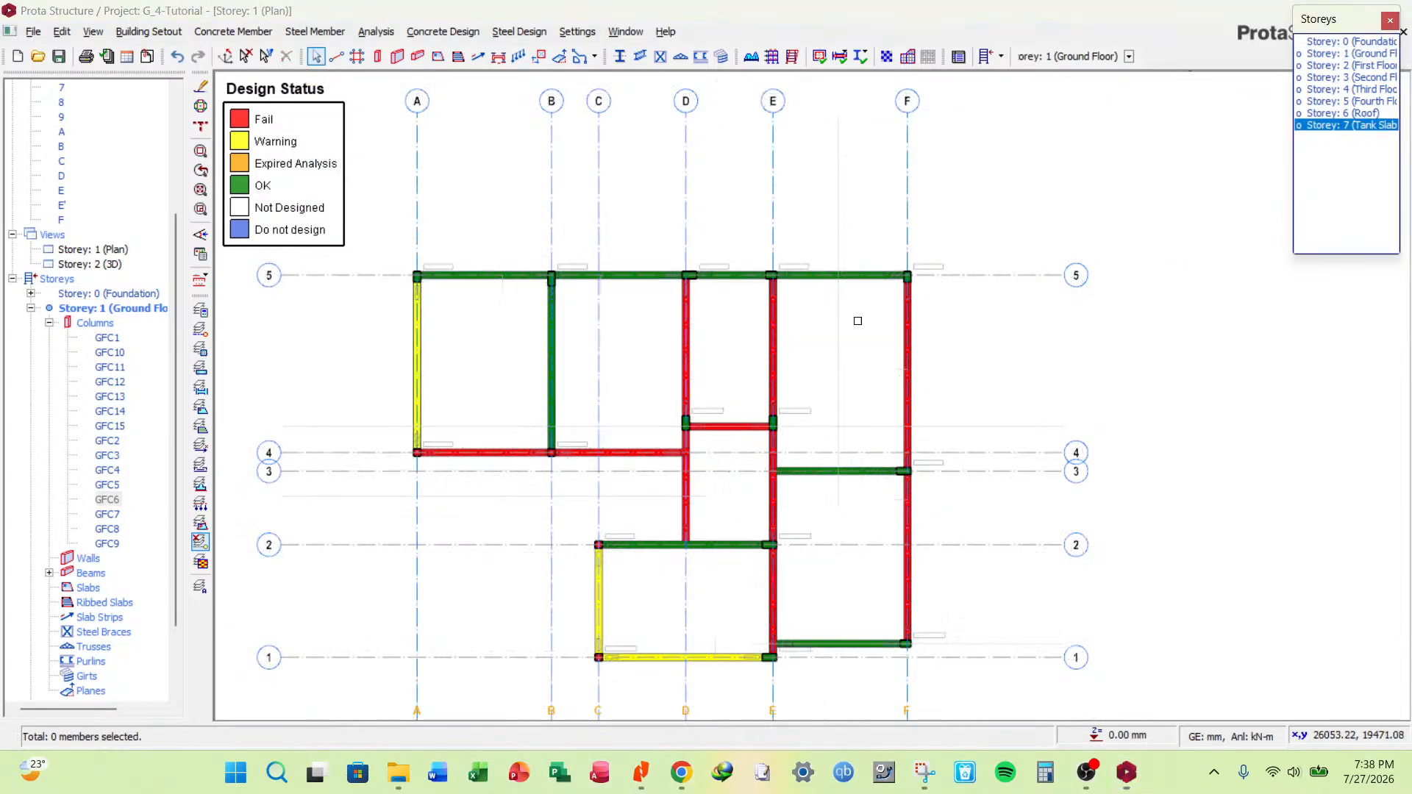
{"action": "scroll", "coordinate": [770, 273], "scroll_direction": "up", "scroll_amount": 1}
{"action": "scroll", "coordinate": [769, 273], "scroll_direction": "up", "scroll_amount": 3}
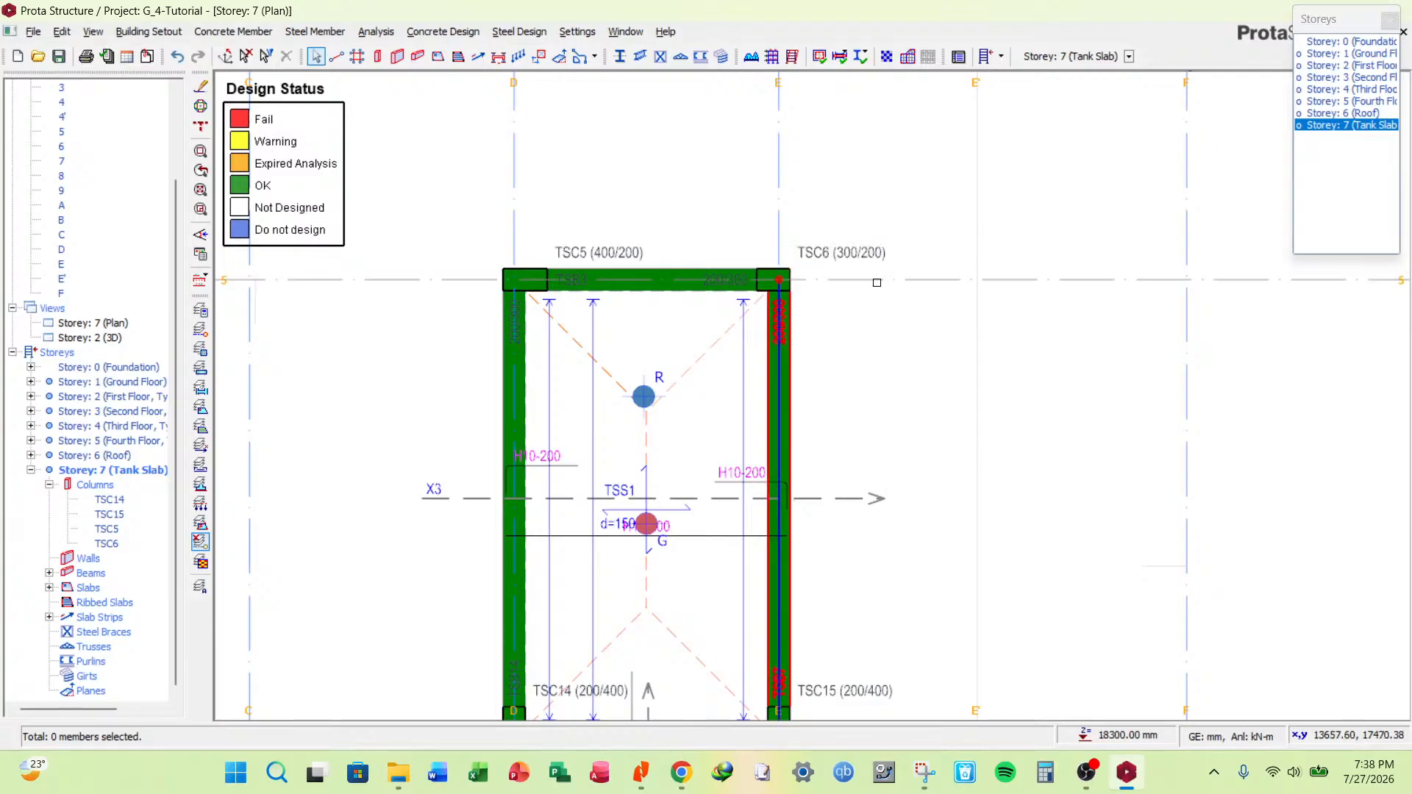
{"action": "scroll", "coordinate": [928, 281], "scroll_direction": "down", "scroll_amount": 3}
Open the section design of column GFC10 at axes 1-C on the Storey 1 (Ground Floor) plan.
{"action": "left_click", "coordinate": [1374, 53]}
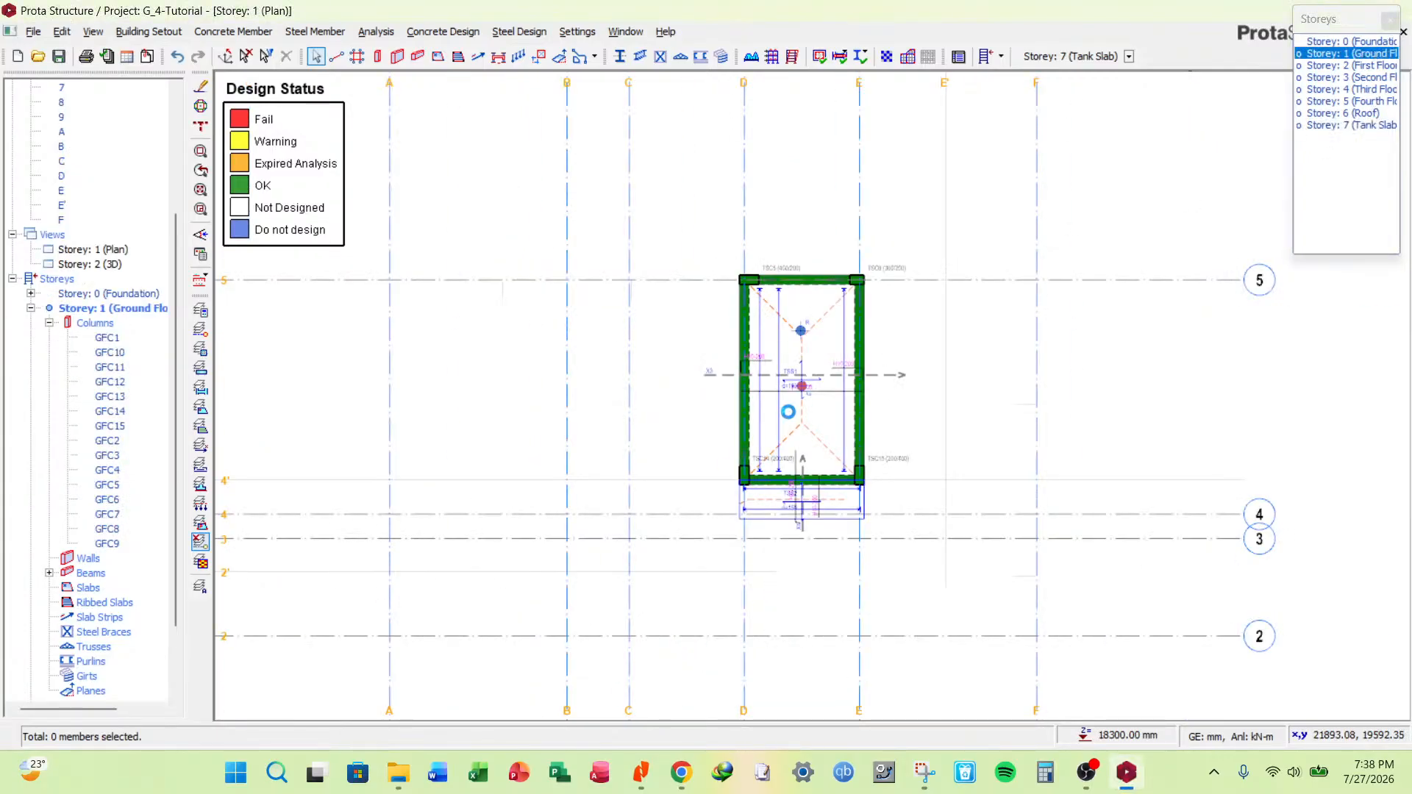
{"action": "scroll", "coordinate": [784, 375], "scroll_direction": "down", "scroll_amount": 2}
{"action": "scroll", "coordinate": [765, 456], "scroll_direction": "up", "scroll_amount": 6}
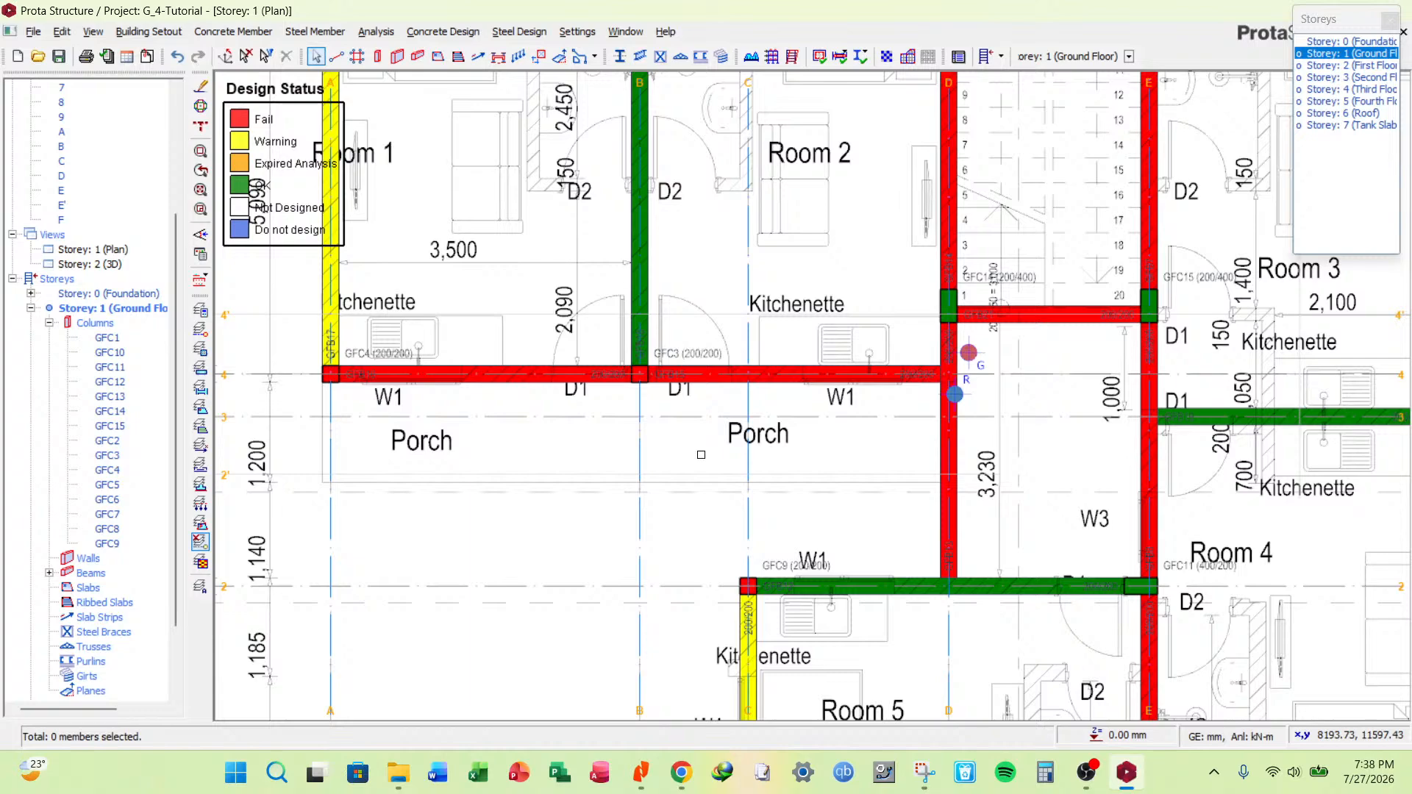
{"action": "scroll", "coordinate": [758, 500], "scroll_direction": "down", "scroll_amount": 5}
{"action": "scroll", "coordinate": [747, 520], "scroll_direction": "up", "scroll_amount": 3}
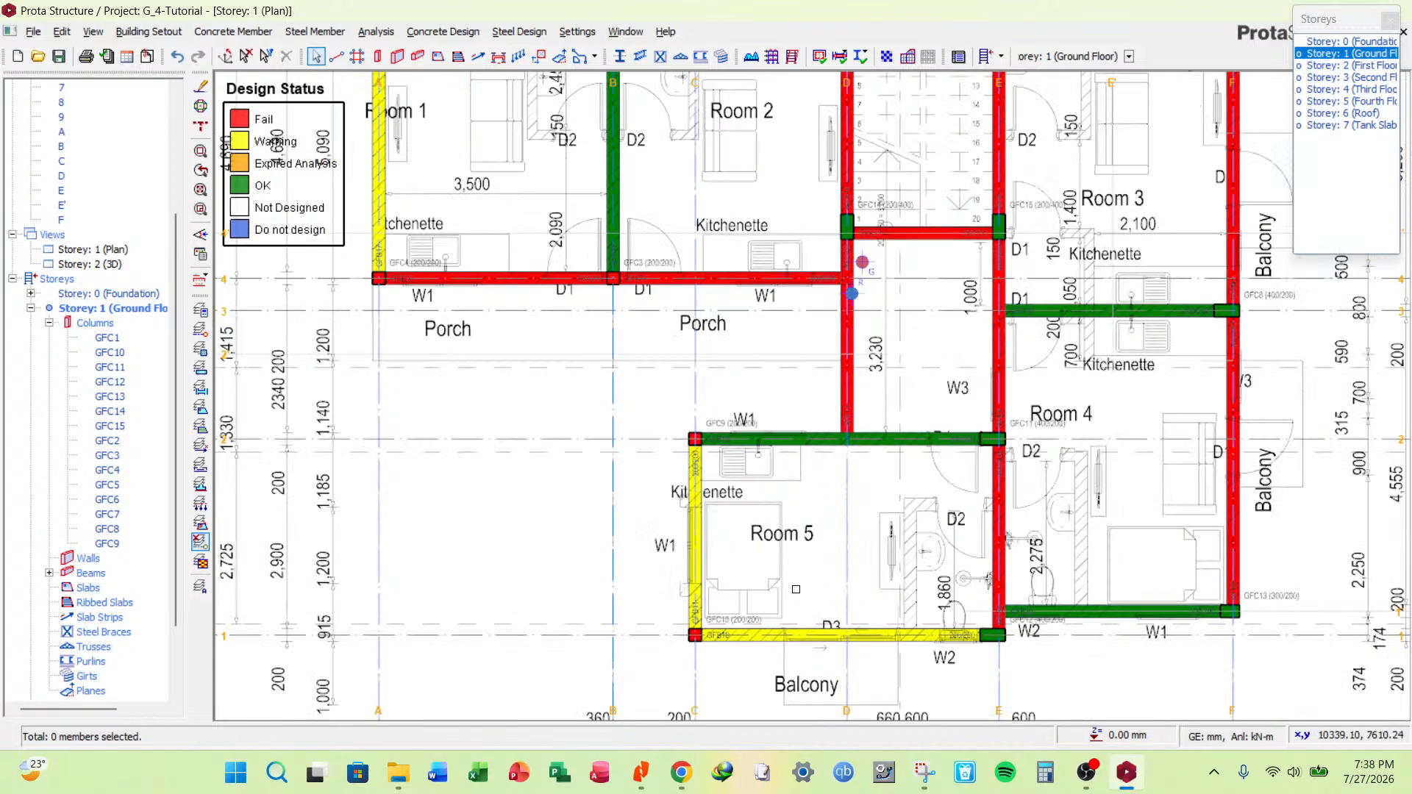
{"action": "scroll", "coordinate": [784, 589], "scroll_direction": "down", "scroll_amount": 1}
{"action": "scroll", "coordinate": [766, 600], "scroll_direction": "up", "scroll_amount": 4}
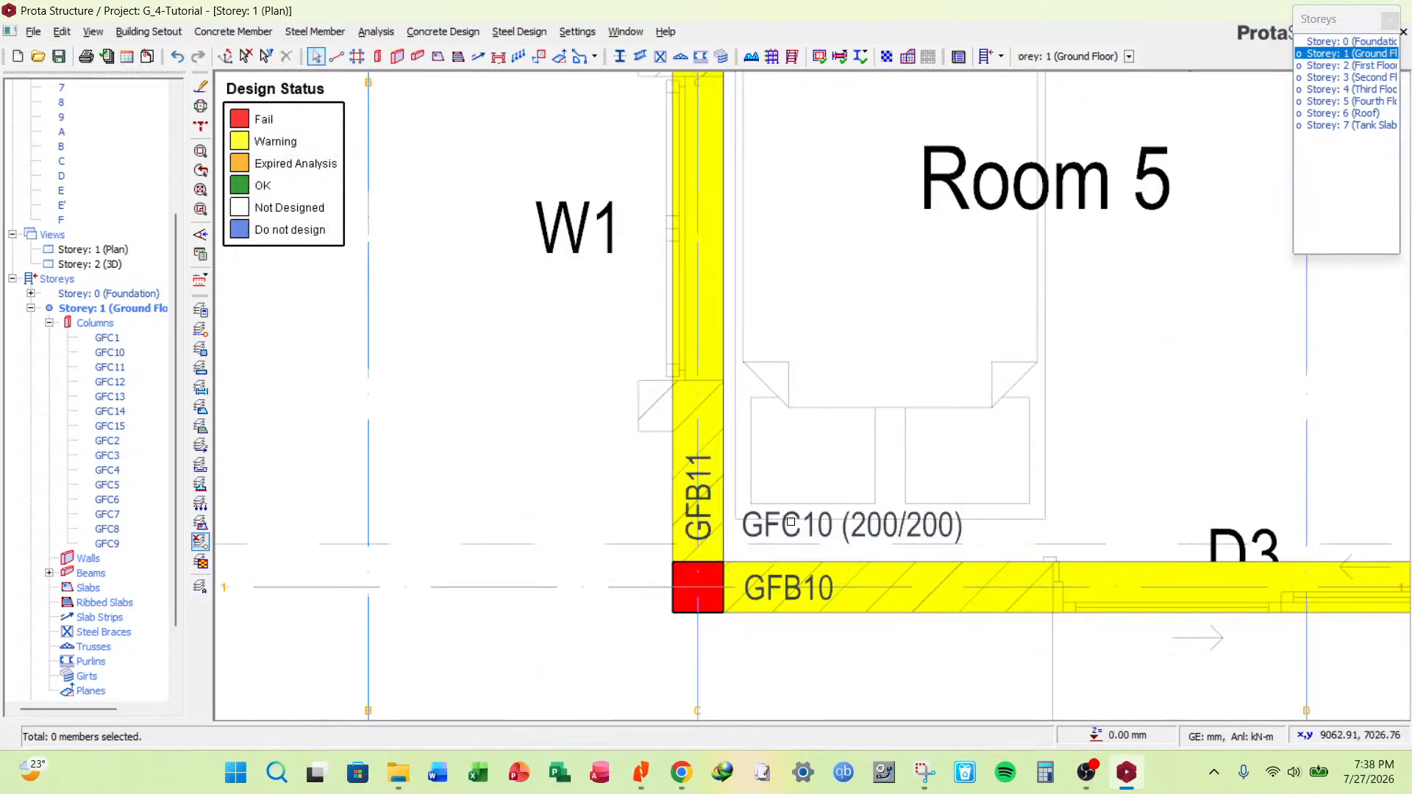
{"action": "left_click", "coordinate": [778, 527]}
{"action": "right_click", "coordinate": [779, 526]}
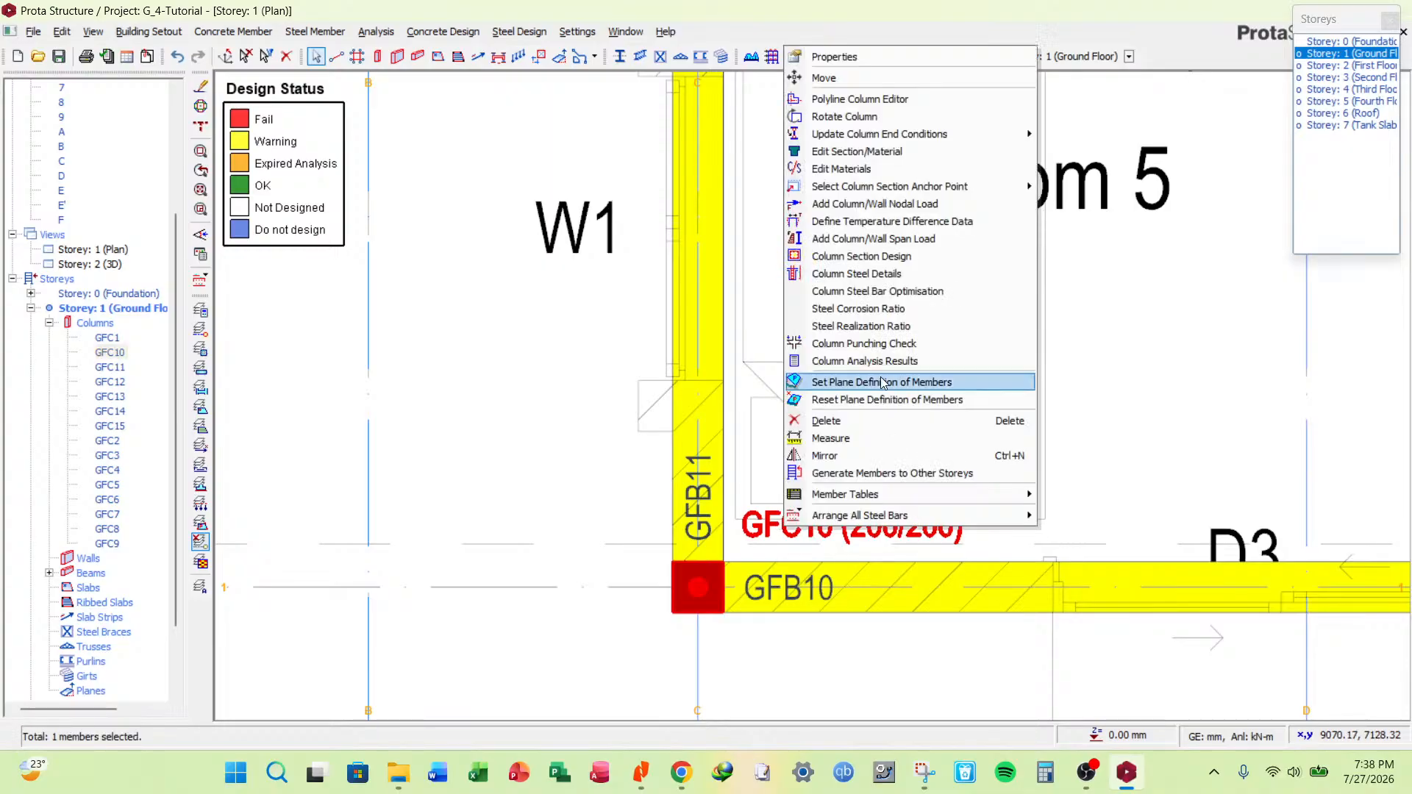
{"action": "left_click", "coordinate": [868, 257]}
{"action": "left_click", "coordinate": [843, 450]}
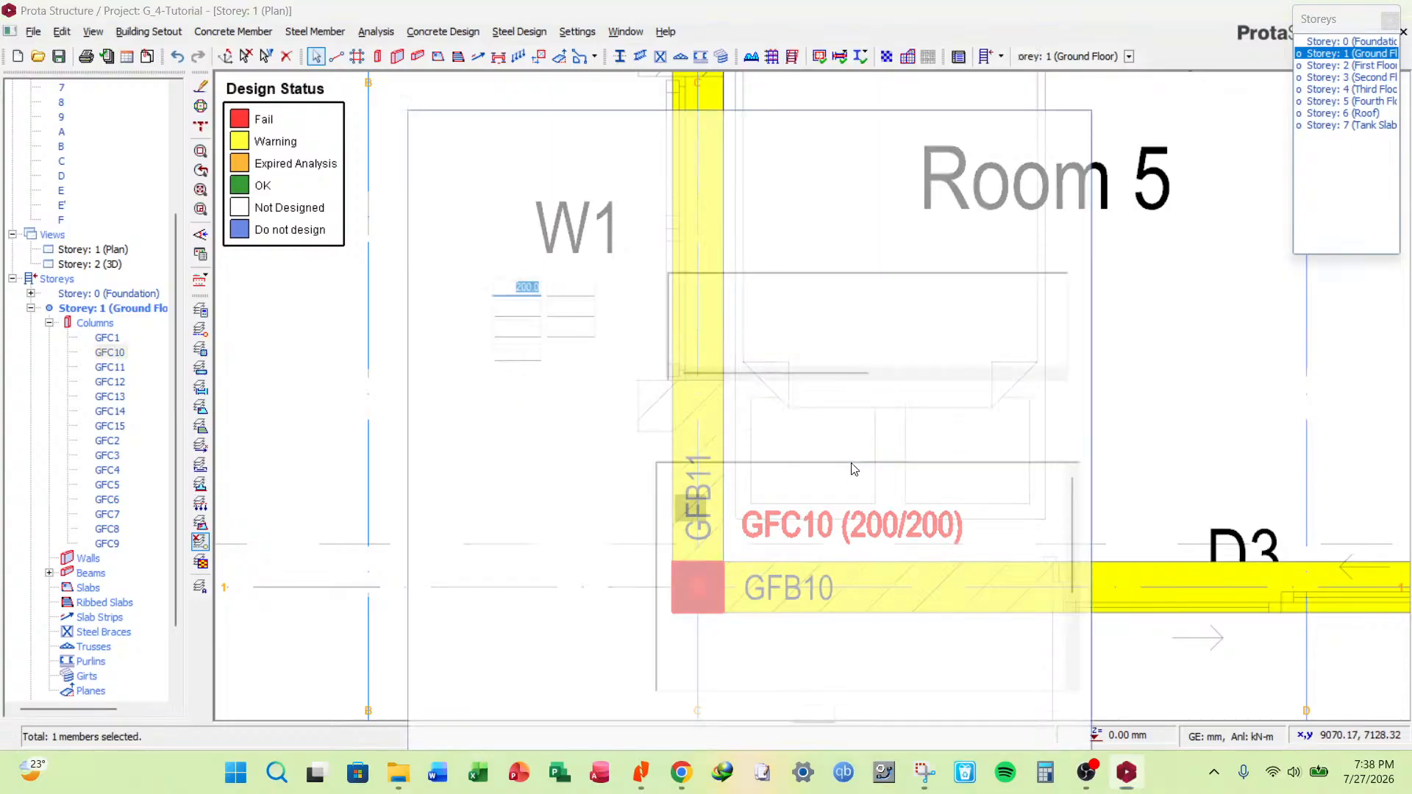
Set the design method of column GFC10 to Bar Spacing Maximisation Method.
{"action": "left_click", "coordinate": [601, 155]}
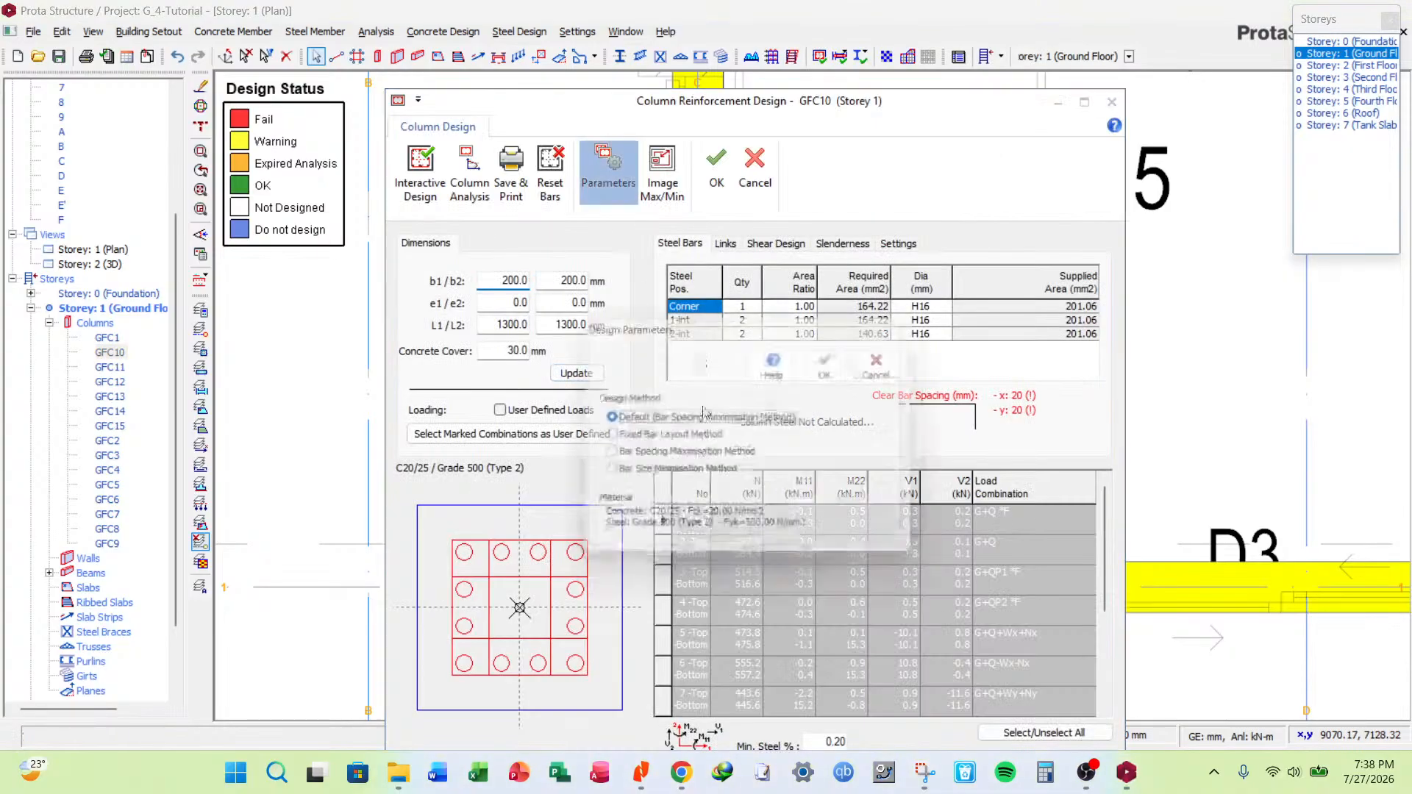
{"action": "left_click", "coordinate": [662, 456]}
{"action": "left_click", "coordinate": [849, 376]}
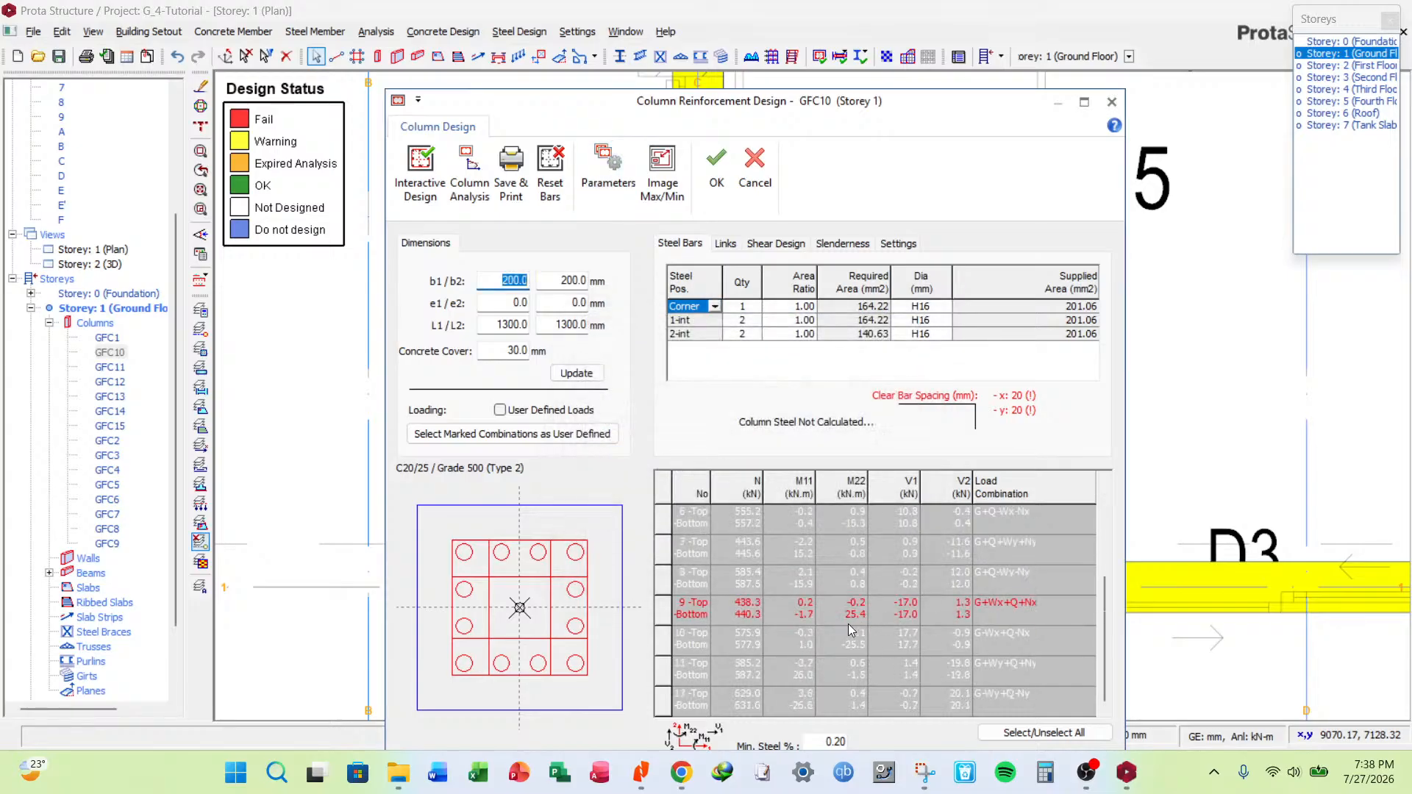
Set b1 of column GFC10 to 300 mm, update the section and run its interactive design.
{"action": "left_click_drag", "start_coordinate": [839, 104], "coordinate": [928, 229]}
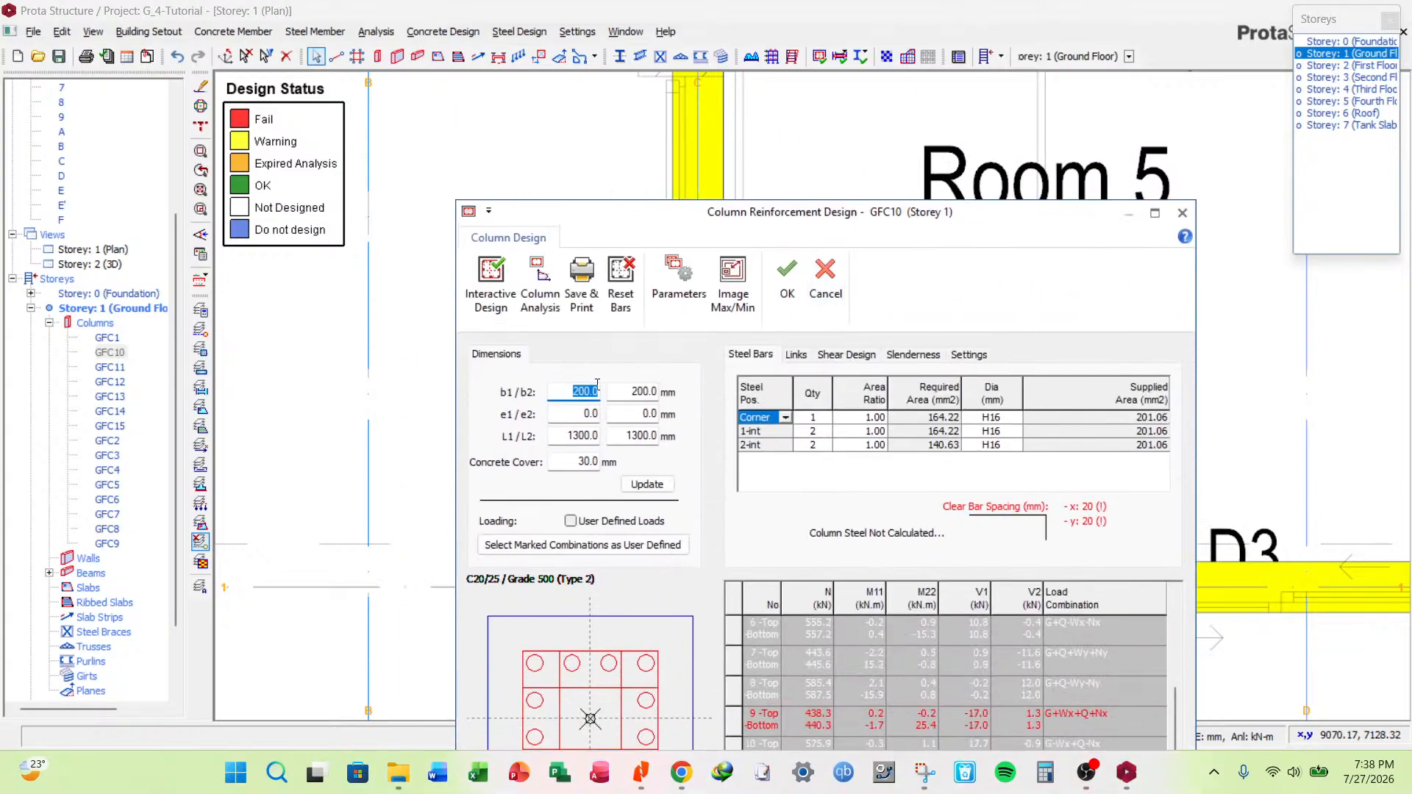
{"action": "left_click", "coordinate": [647, 484]}
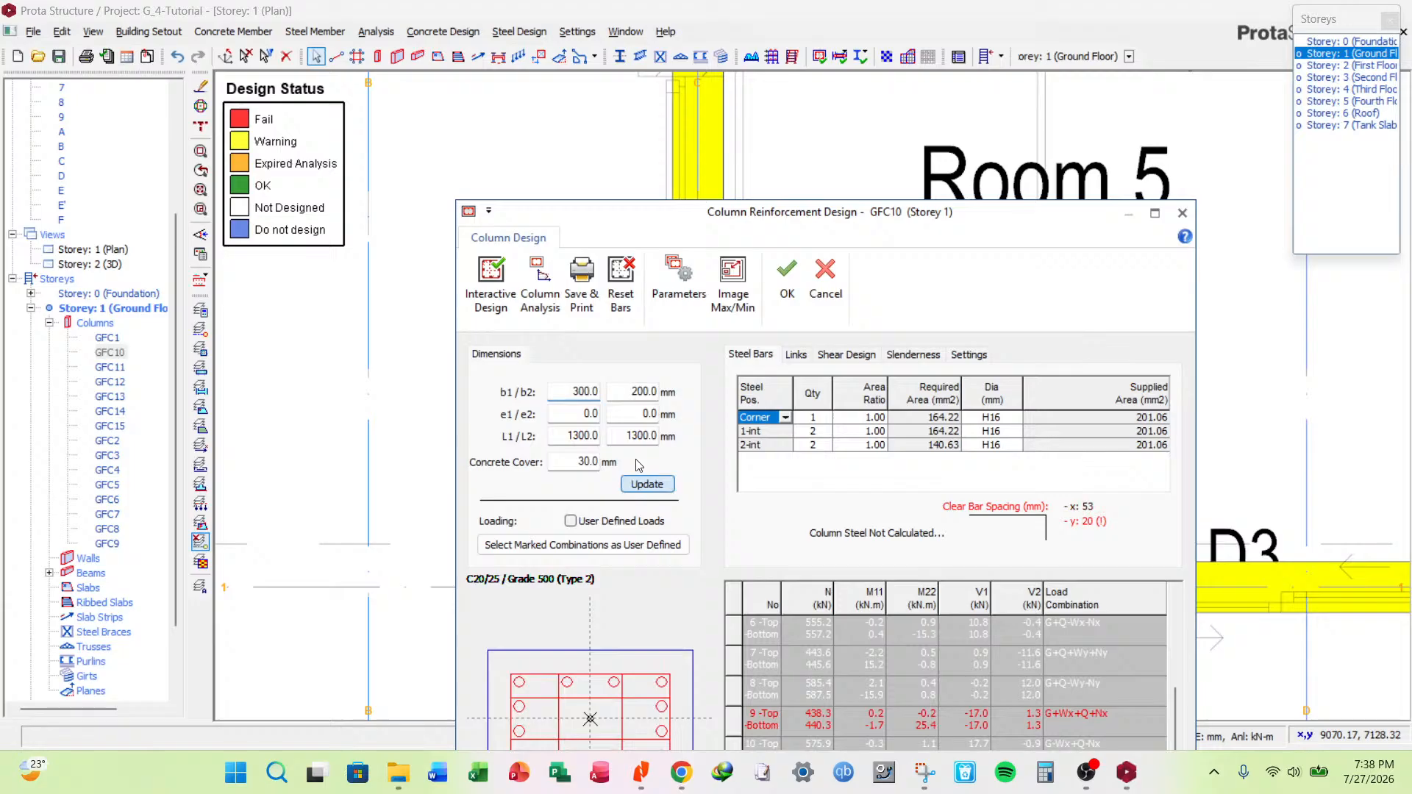
{"action": "left_click", "coordinate": [491, 283]}
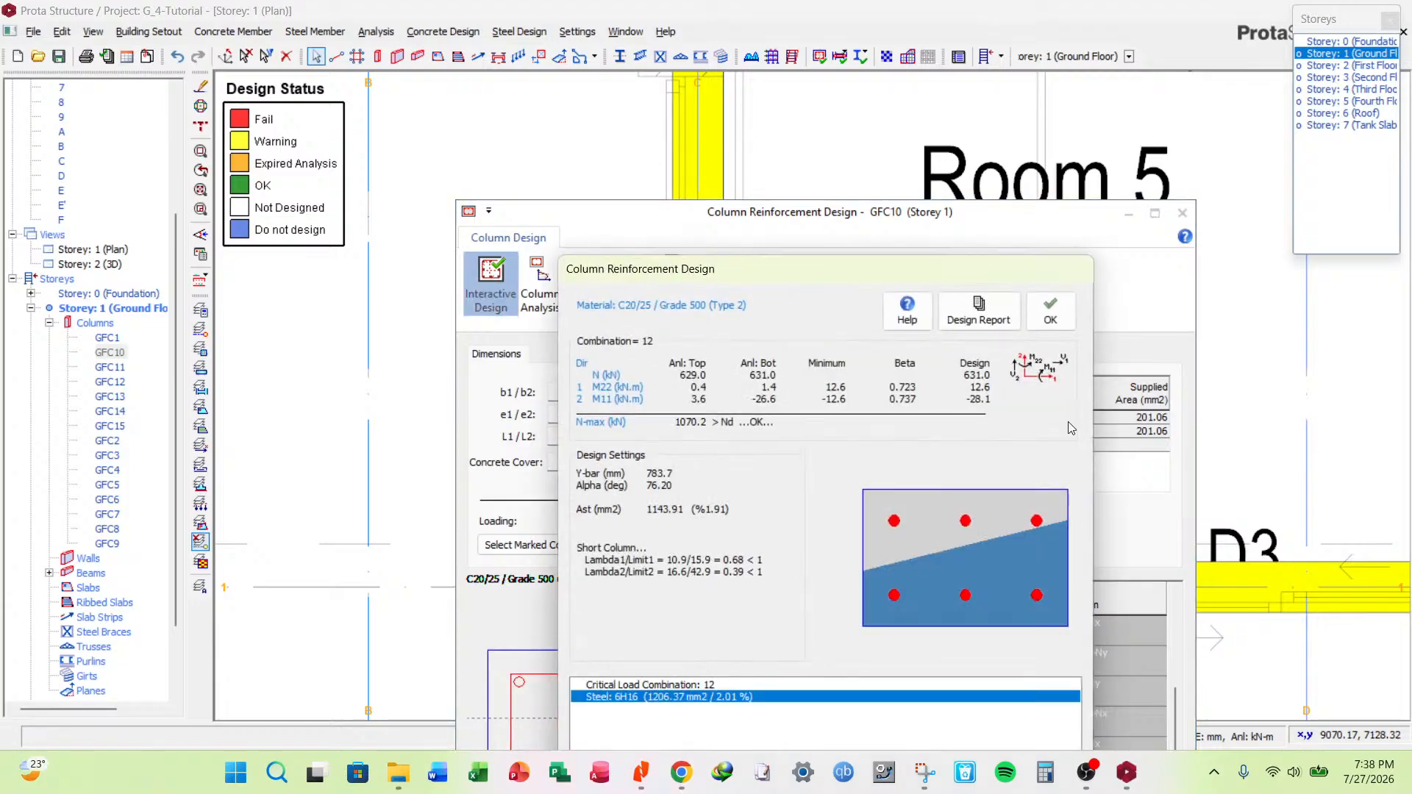
{"action": "left_click", "coordinate": [1050, 311]}
Set the e1 eccentricity of column GFC10 to 50 mm, update the section and accept the design.
{"action": "left_click", "coordinate": [502, 300]}
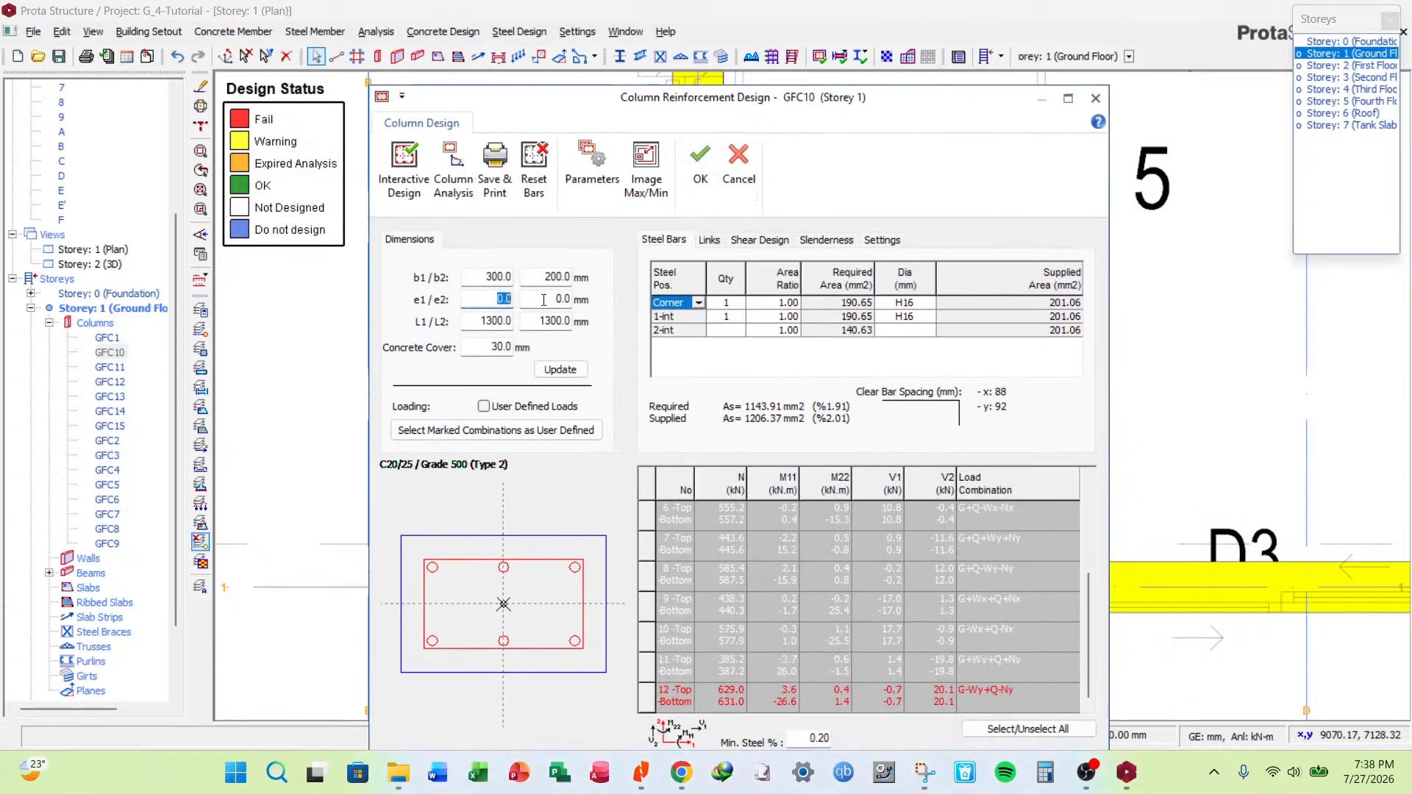
{"action": "type", "text": "50"}
{"action": "left_click", "coordinate": [561, 370]}
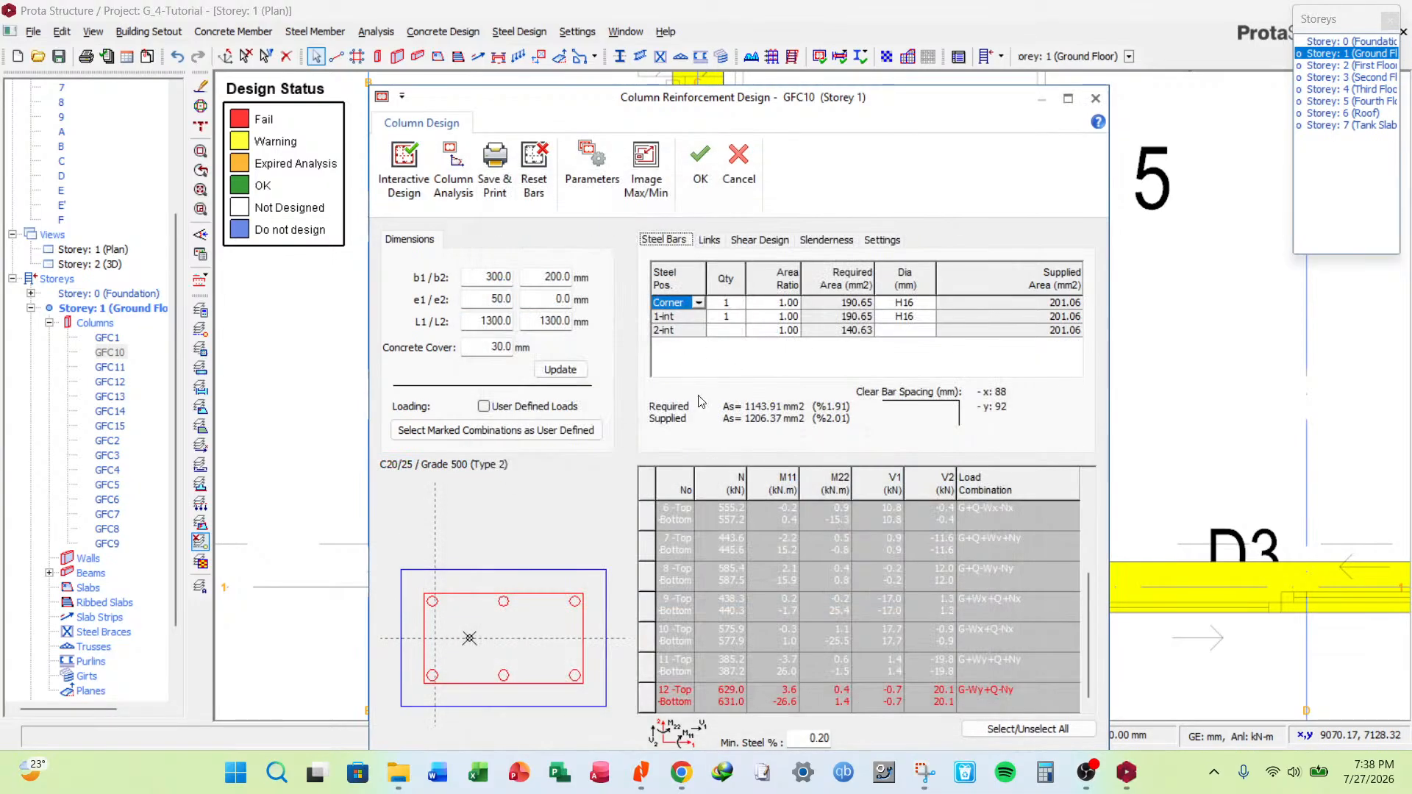
{"action": "left_click", "coordinate": [700, 168]}
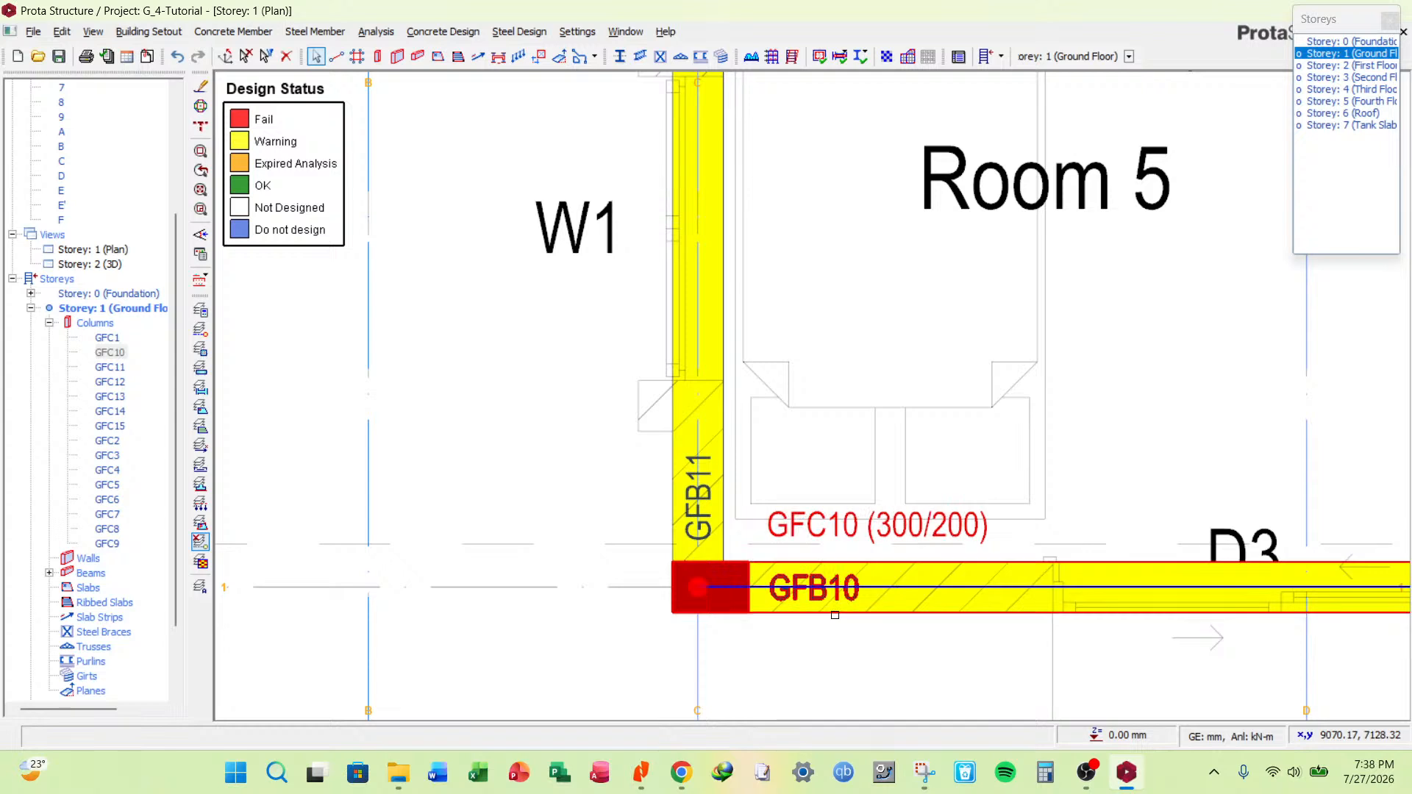
Apply a b1 of 300 mm to GFC10 and its counterparts on all storeys in the column table.
{"action": "right_click", "coordinate": [722, 652]}
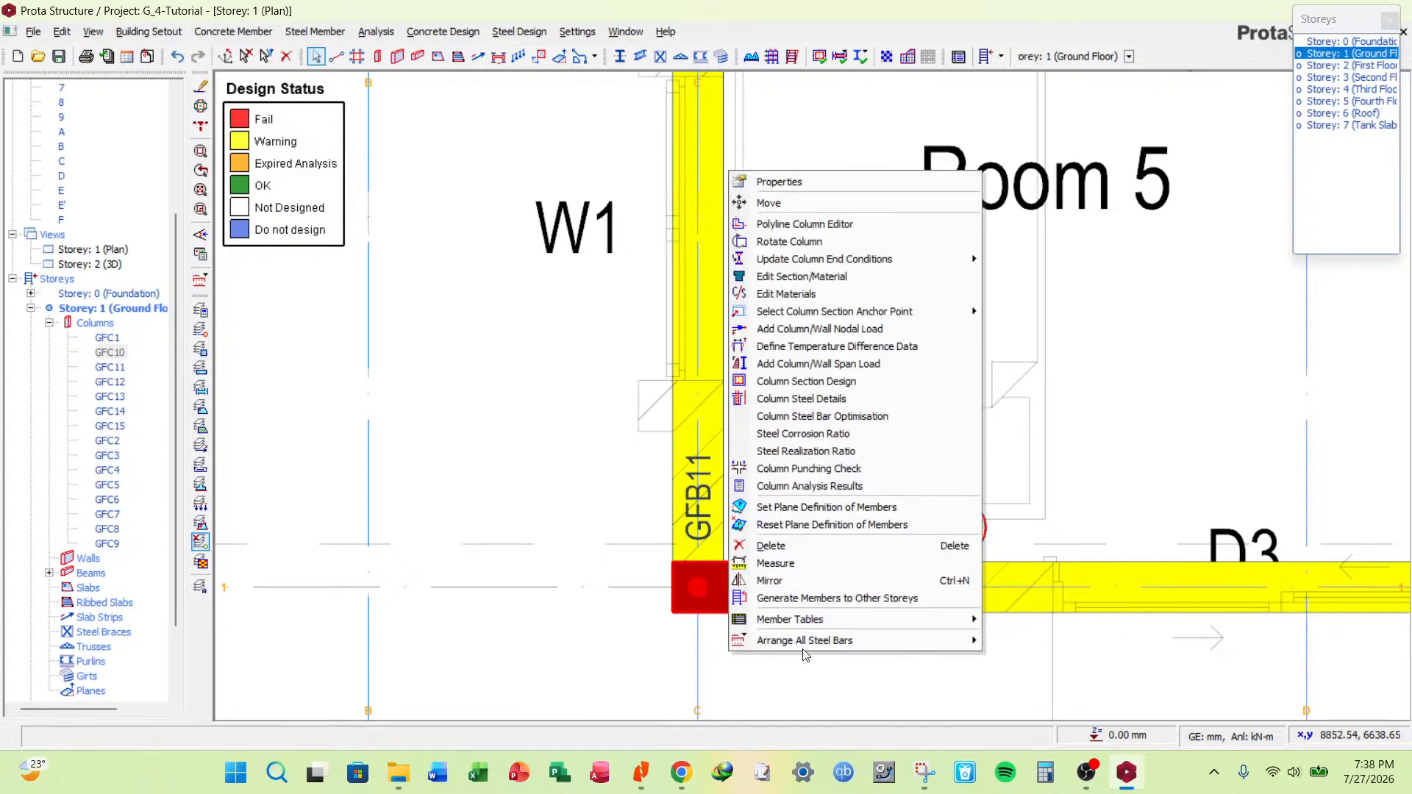
{"action": "mouse_move", "coordinate": [834, 619]}
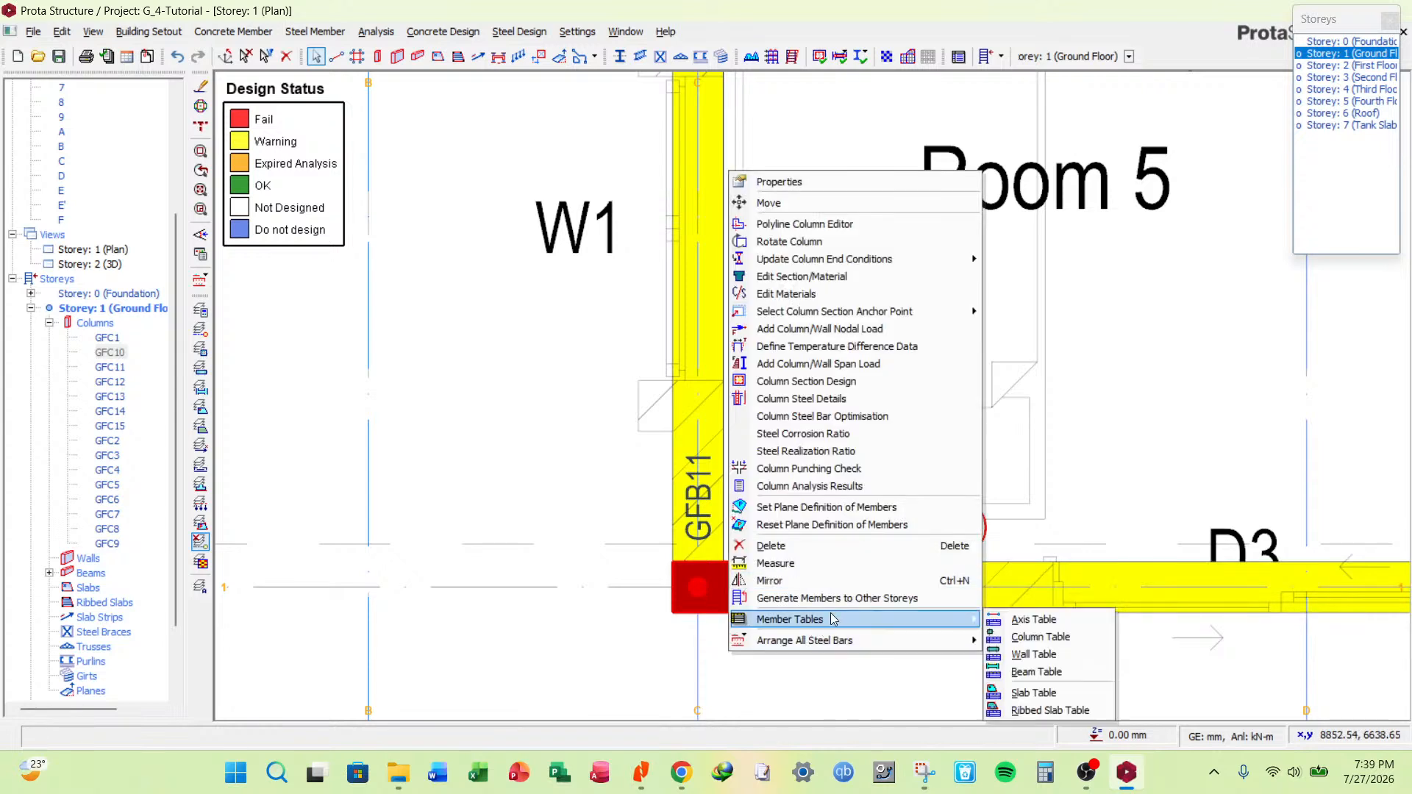
{"action": "left_click", "coordinate": [1057, 638]}
{"action": "left_click", "coordinate": [486, 446]}
{"action": "left_click", "coordinate": [596, 506]}
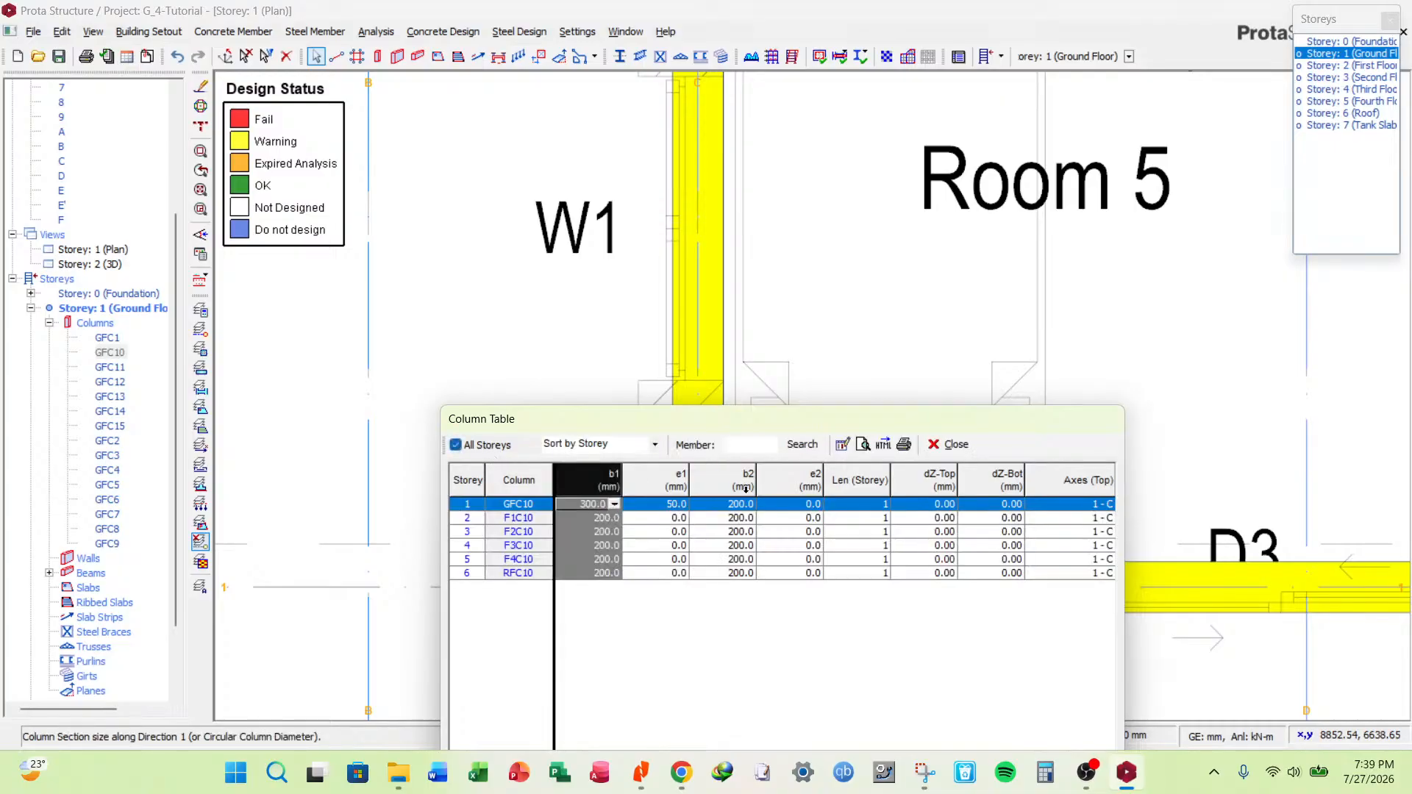
{"action": "left_click", "coordinate": [842, 445]}
{"action": "left_click", "coordinate": [822, 627]}
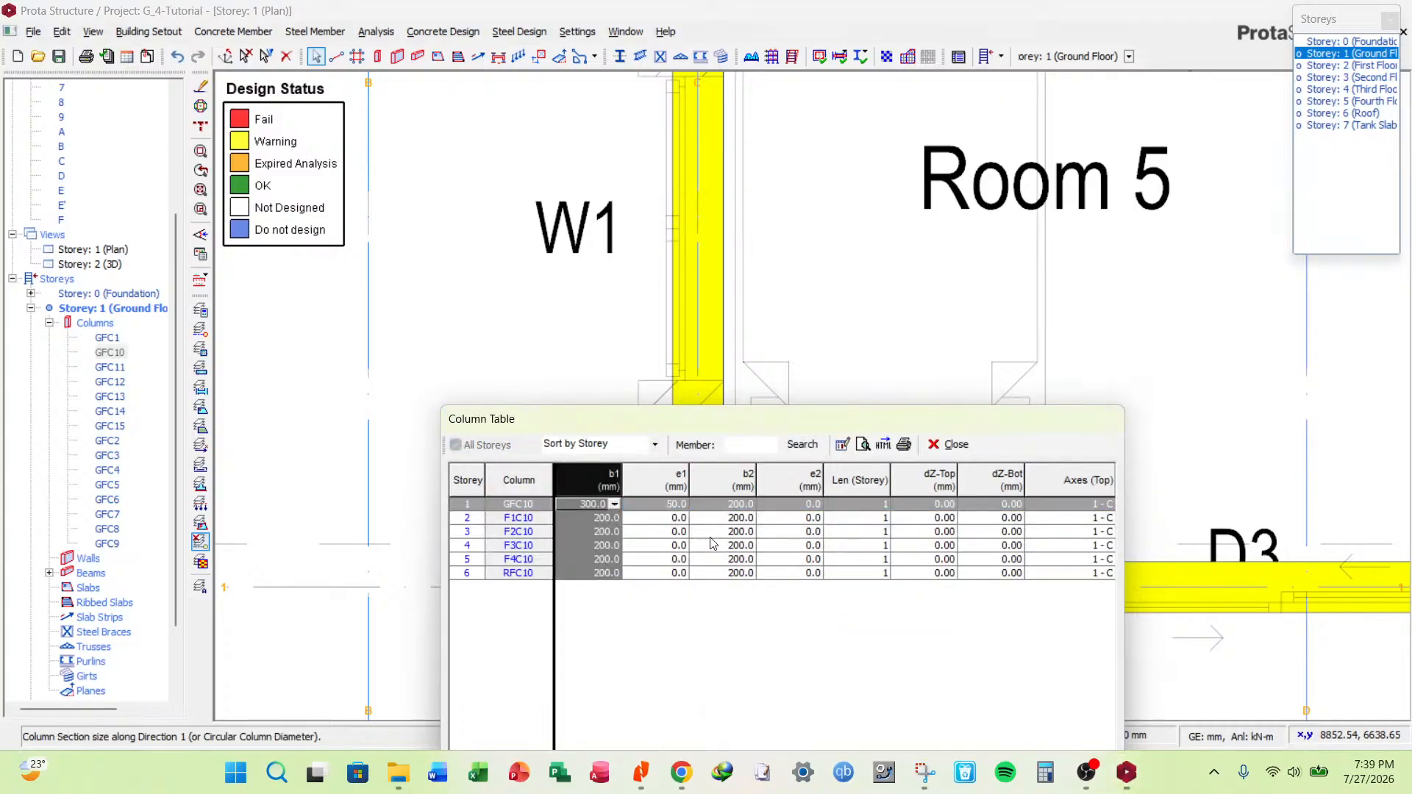
Apply an e1 eccentricity of 50 mm to the column at axes 1-C on all storeys and save the project.
{"action": "left_click", "coordinate": [659, 505]}
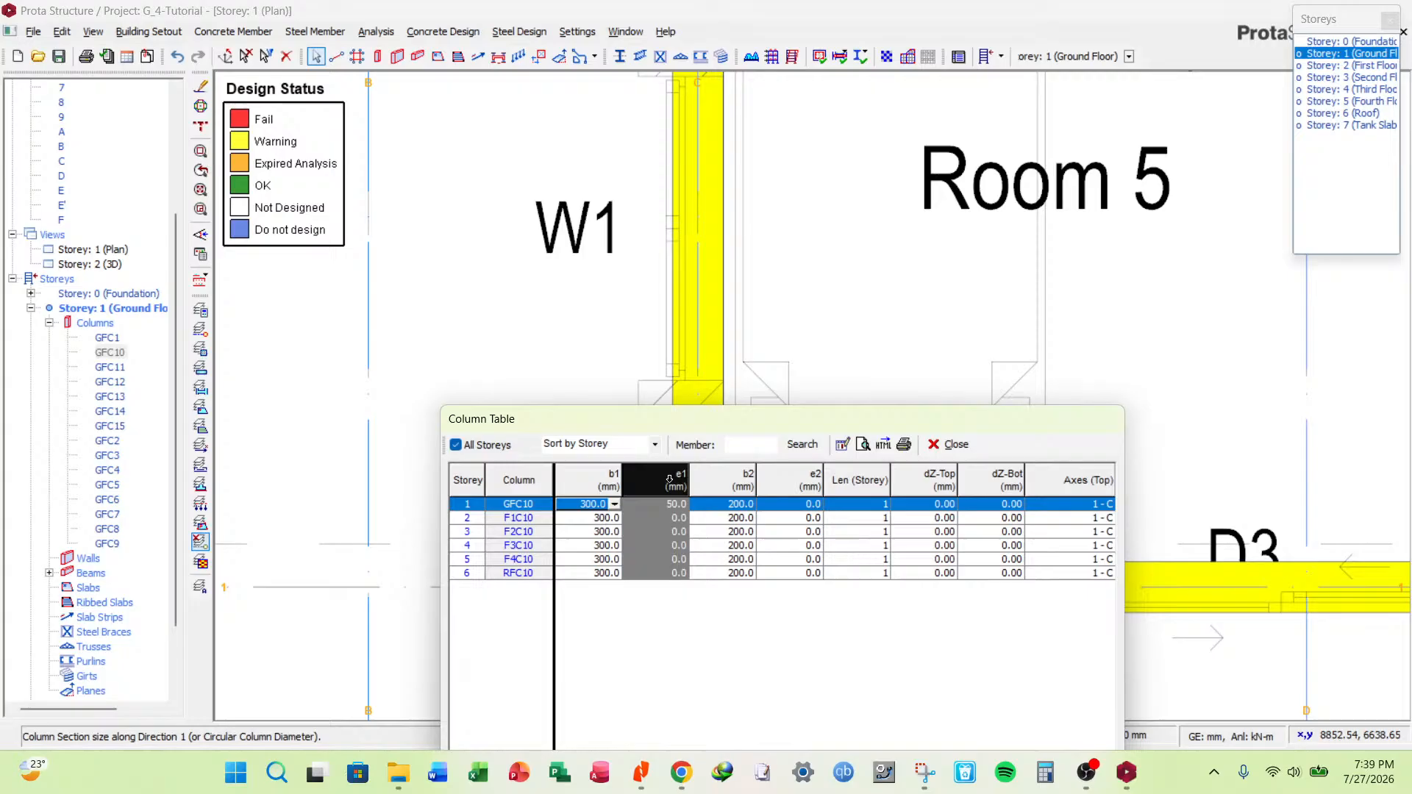
{"action": "left_click", "coordinate": [842, 444]}
{"action": "left_click", "coordinate": [833, 634]}
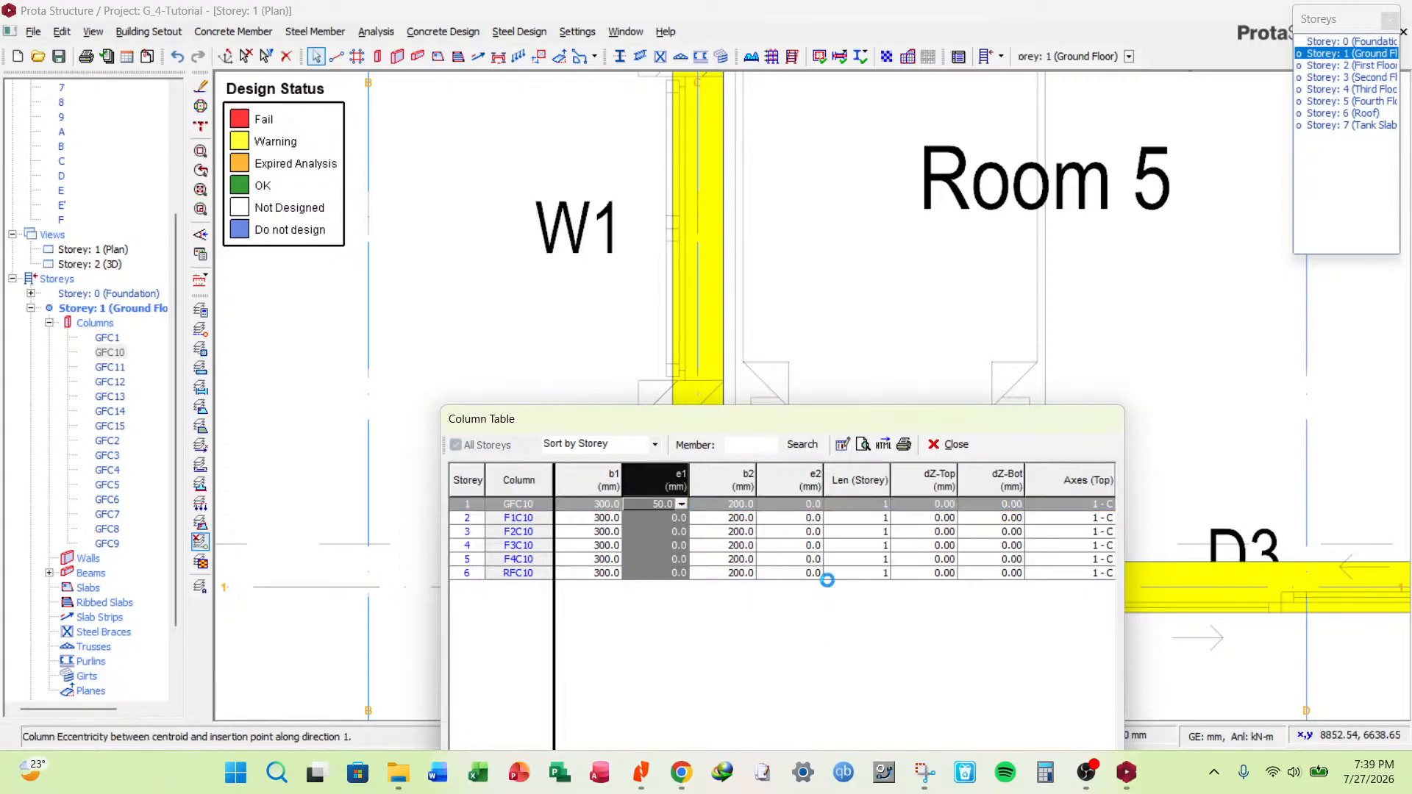
{"action": "left_click", "coordinate": [948, 445]}
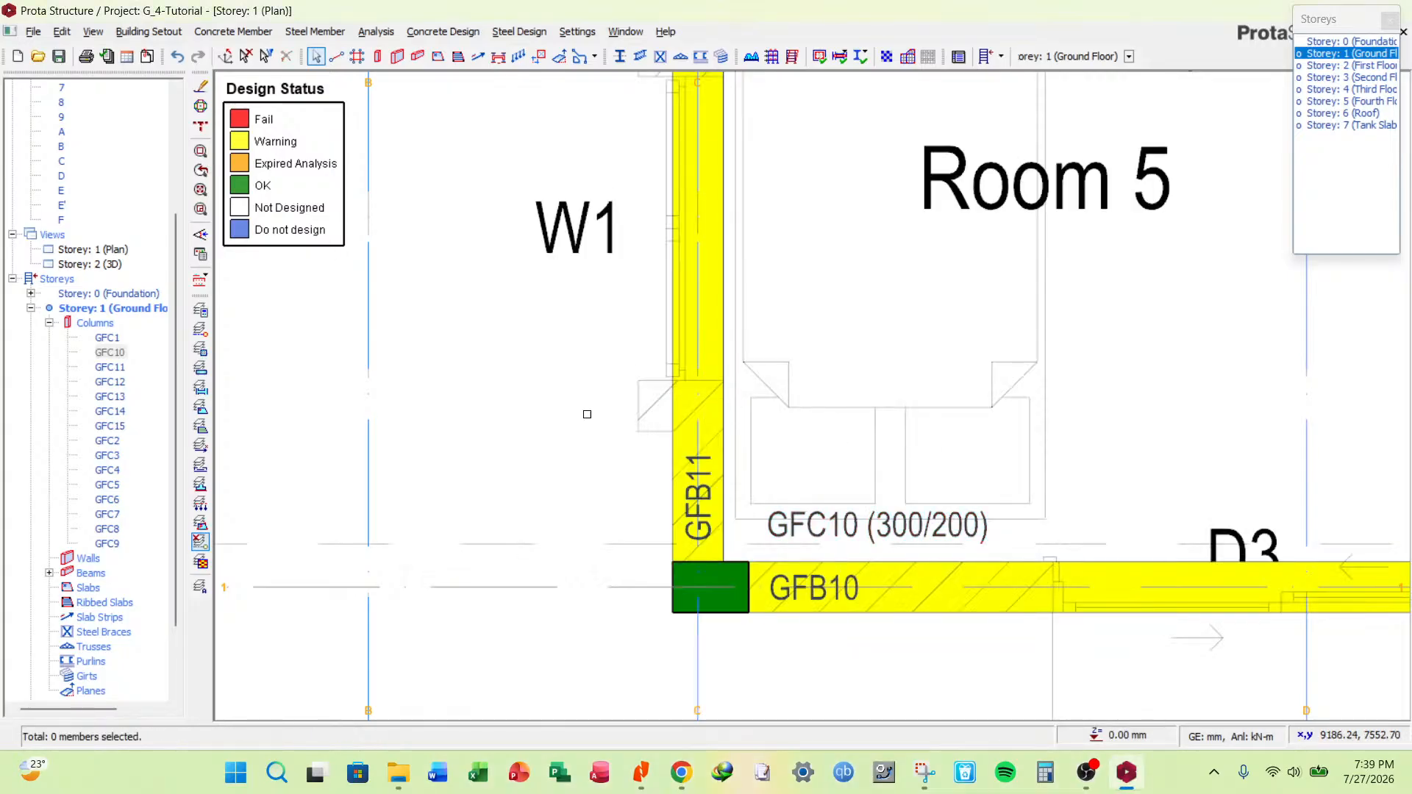
{"action": "left_click", "coordinate": [59, 56]}
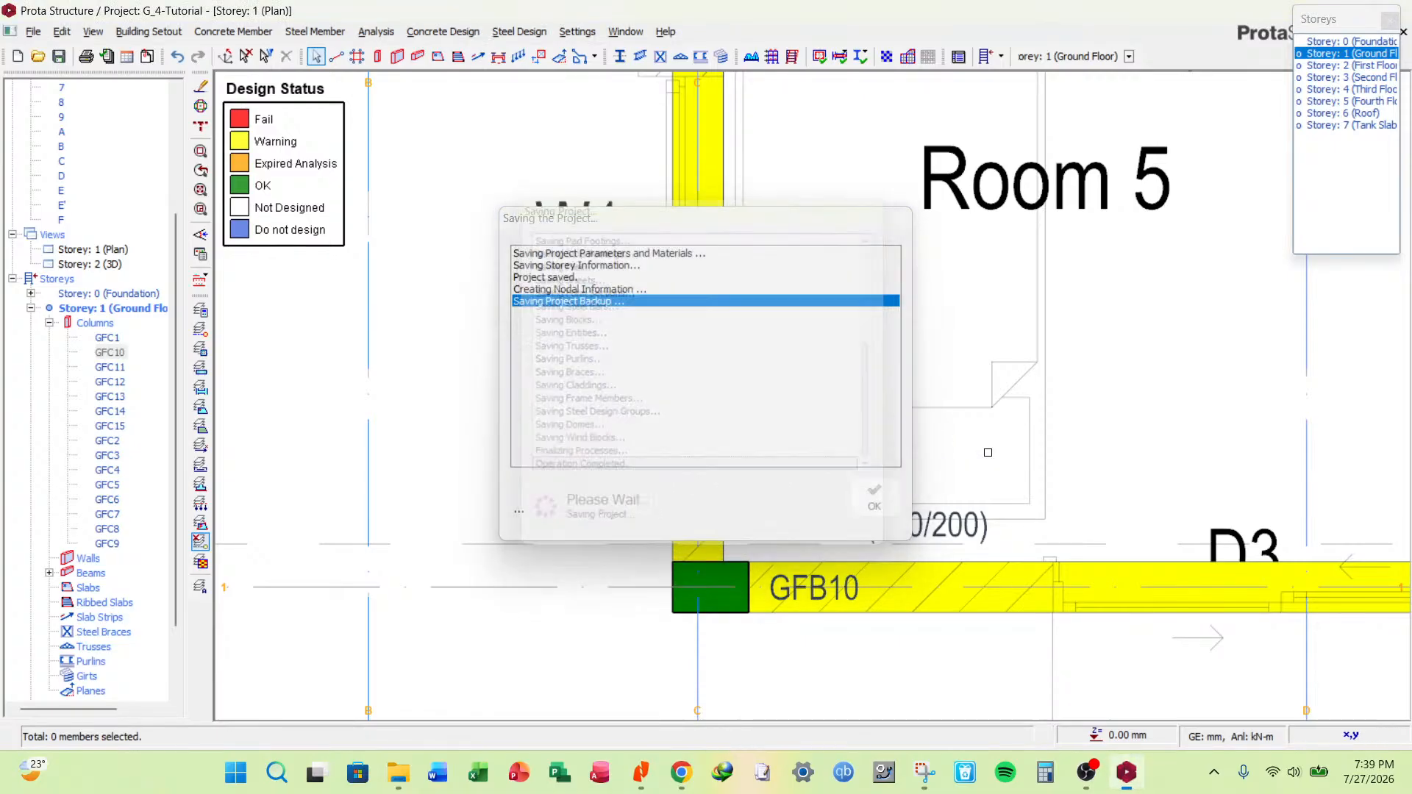
Open the section design of column GFC9 at axes 2-C and confirm its design parameters.
{"action": "scroll", "coordinate": [989, 453], "scroll_direction": "down", "scroll_amount": 5}
{"action": "scroll", "coordinate": [893, 415], "scroll_direction": "up", "scroll_amount": 5}
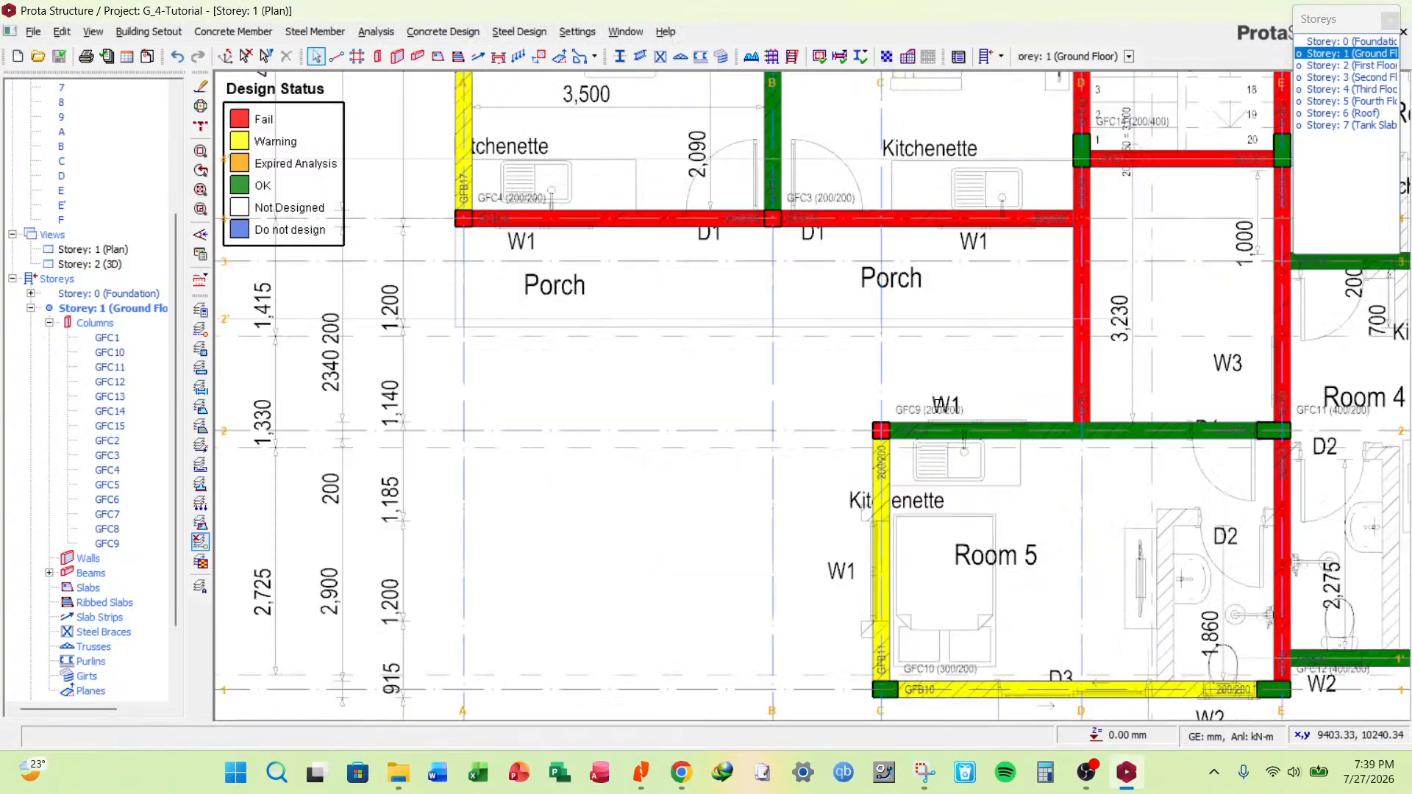
{"action": "right_click", "coordinate": [892, 414]}
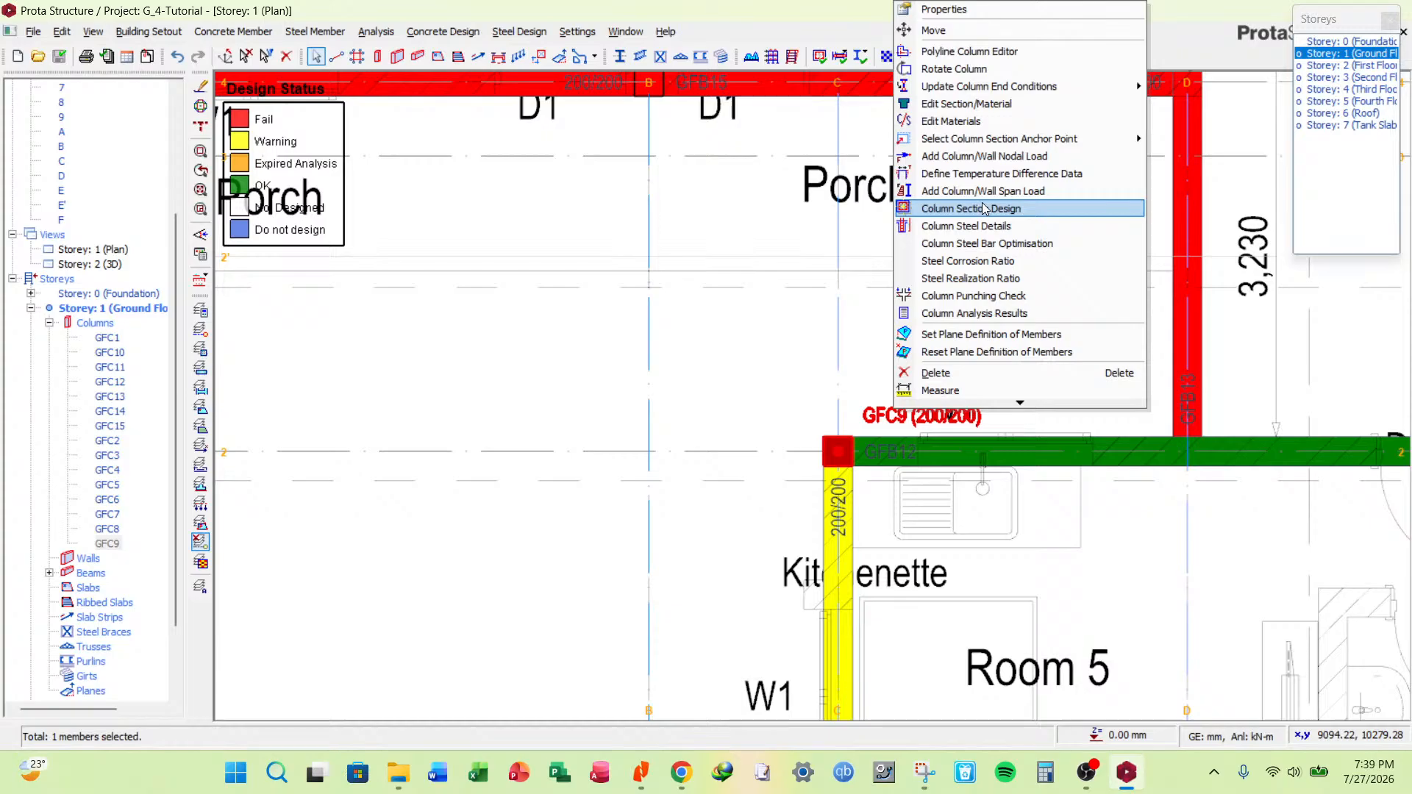
{"action": "left_click", "coordinate": [983, 209]}
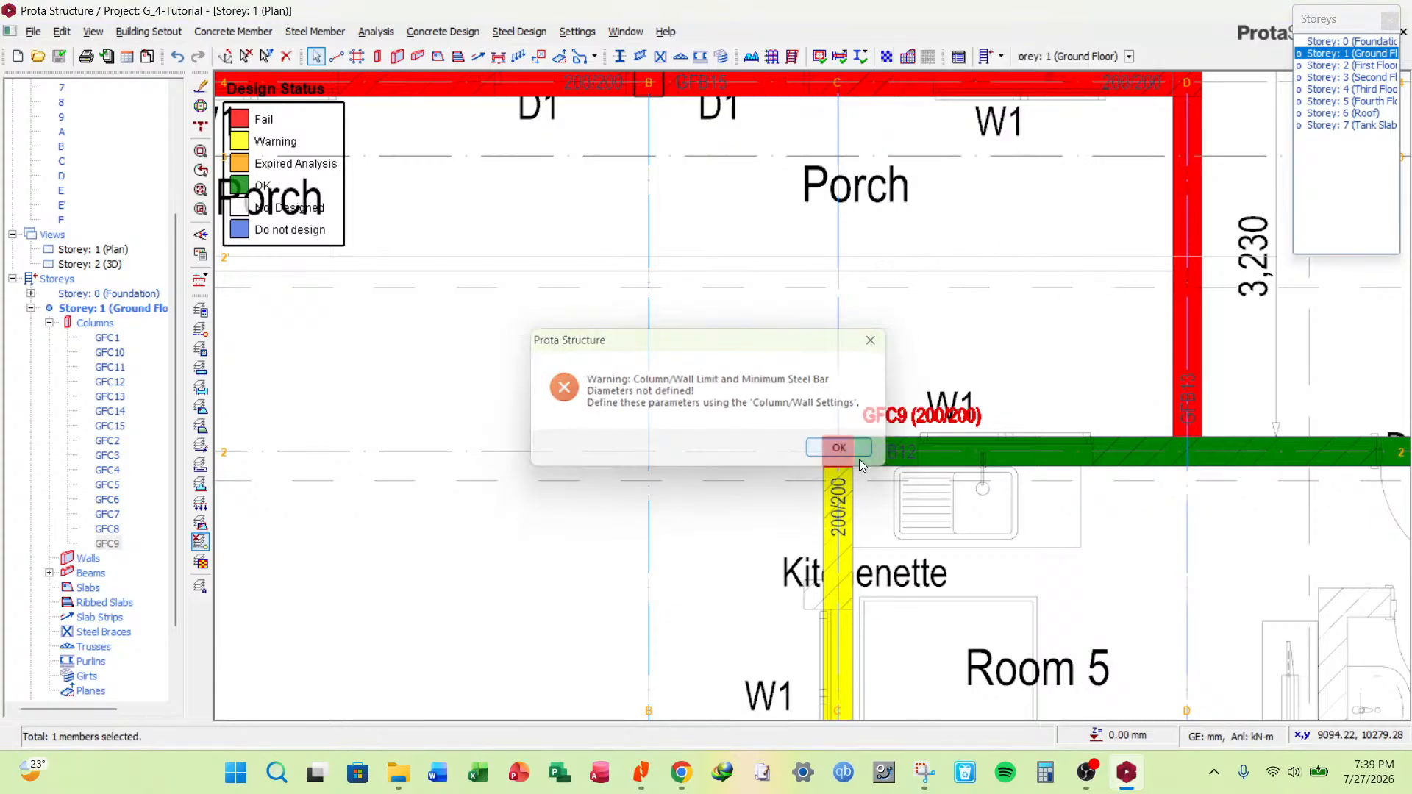
{"action": "left_click", "coordinate": [840, 449]}
{"action": "scroll", "coordinate": [867, 579], "scroll_direction": "down", "scroll_amount": 2}
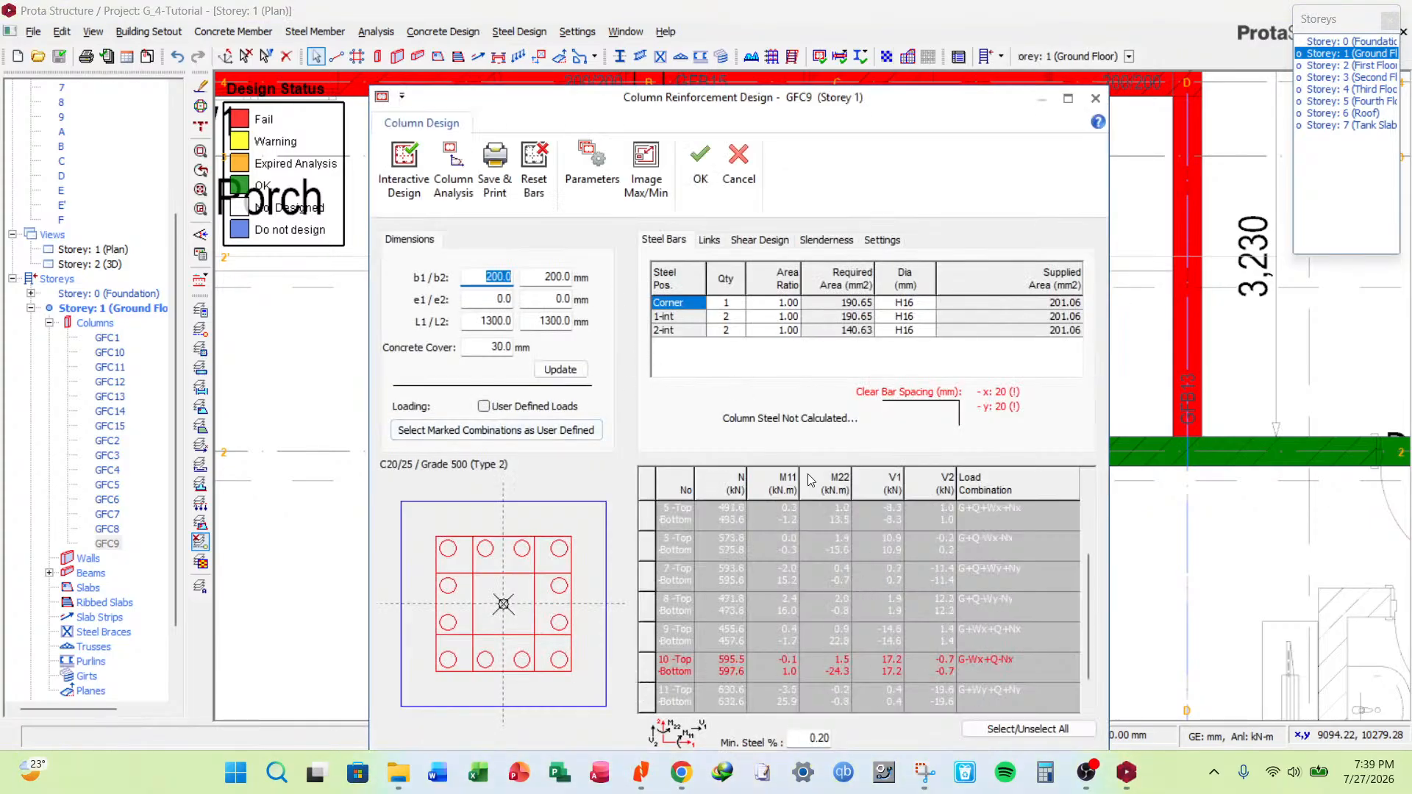
{"action": "left_click", "coordinate": [592, 170]}
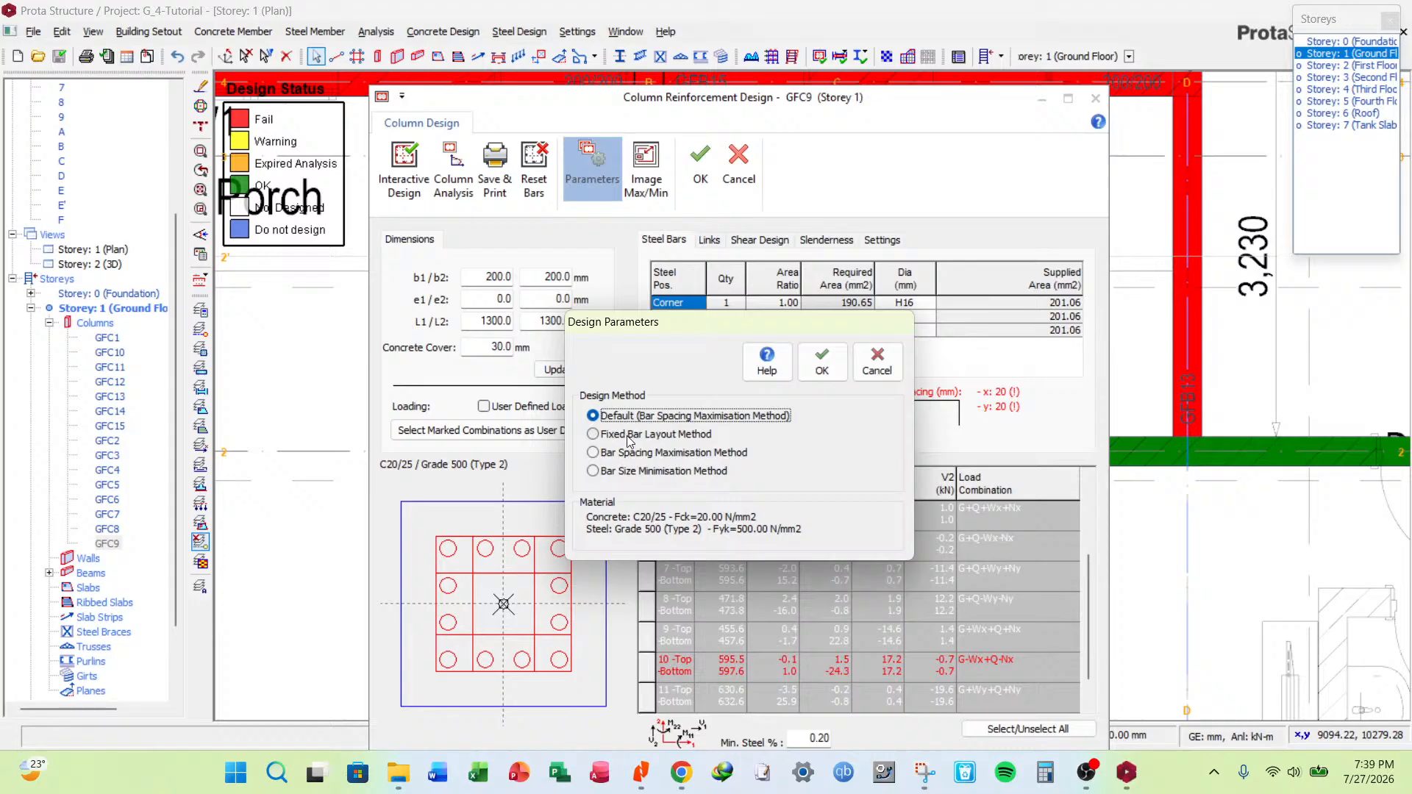
{"action": "left_click", "coordinate": [822, 361]}
{"action": "scroll", "coordinate": [844, 607], "scroll_direction": "down", "scroll_amount": 1}
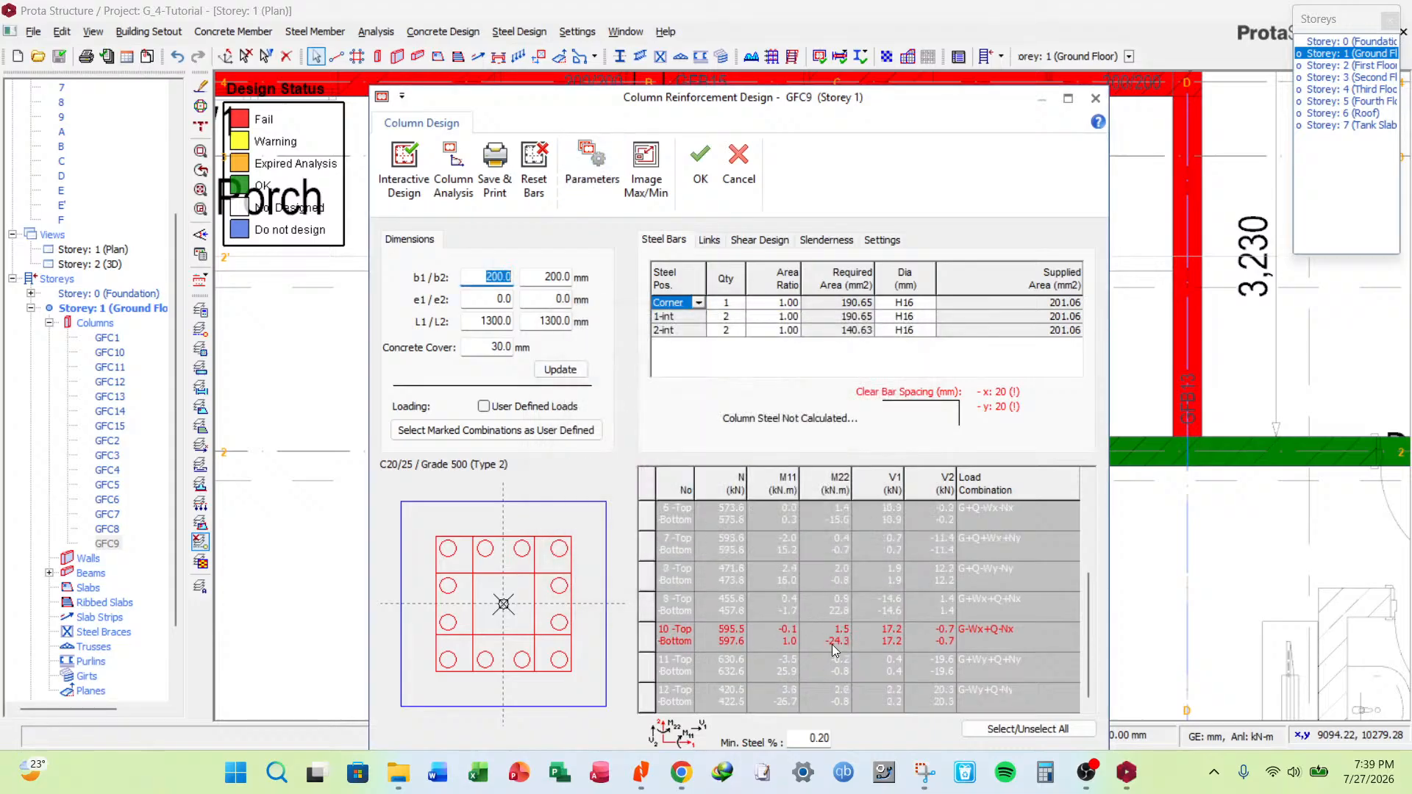
Set b1 of column GFC9 to 300 mm, update the section and run its interactive design.
{"action": "left_click_drag", "start_coordinate": [837, 103], "coordinate": [799, 605]}
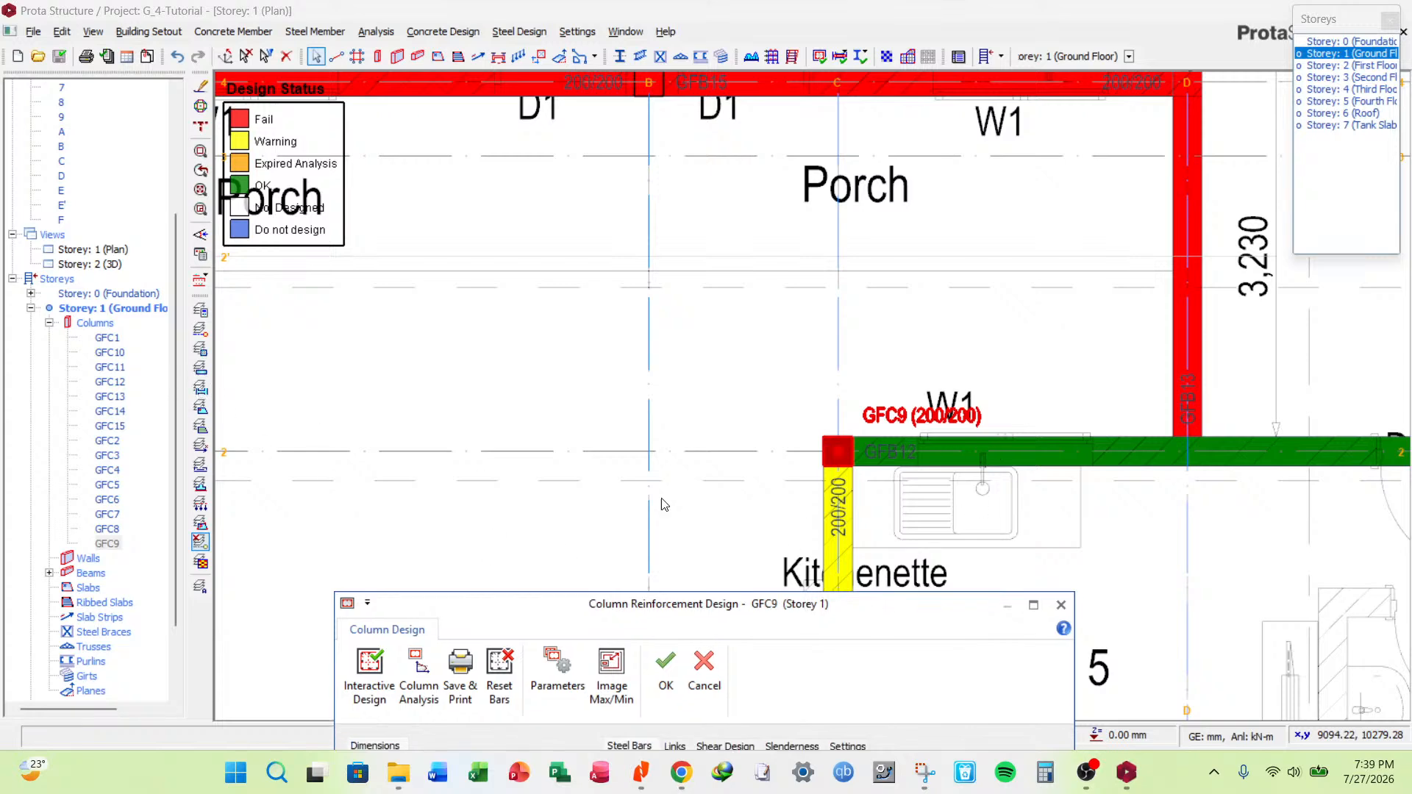
{"action": "mouse_move", "coordinate": [662, 604]}
{"action": "left_mouse_down"}
{"action": "mouse_move", "coordinate": [655, 671]}
{"action": "mouse_move", "coordinate": [644, 331]}
{"action": "mouse_move", "coordinate": [665, 222]}
{"action": "left_mouse_up"}
{"action": "type", "text": "00"}
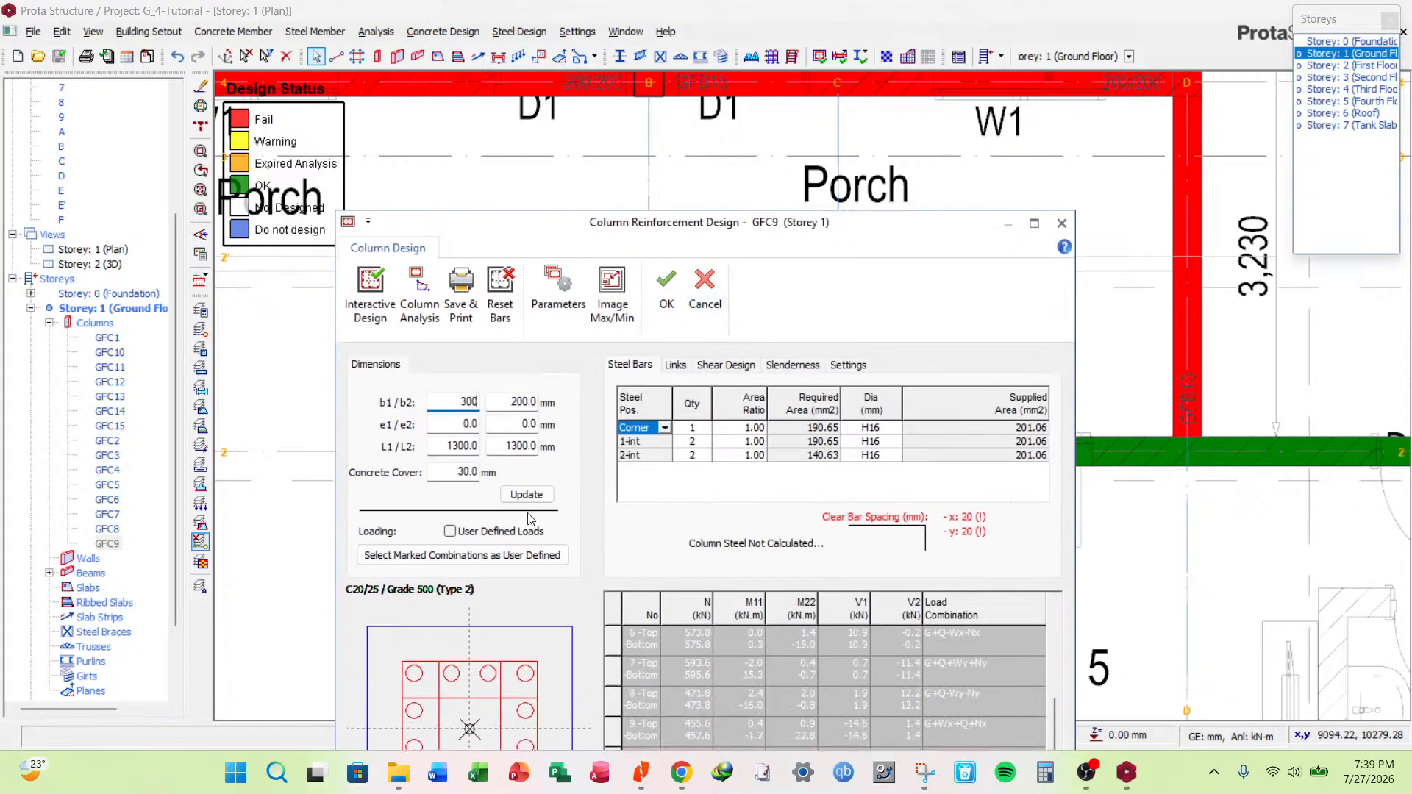
{"action": "key", "text": "Return"}
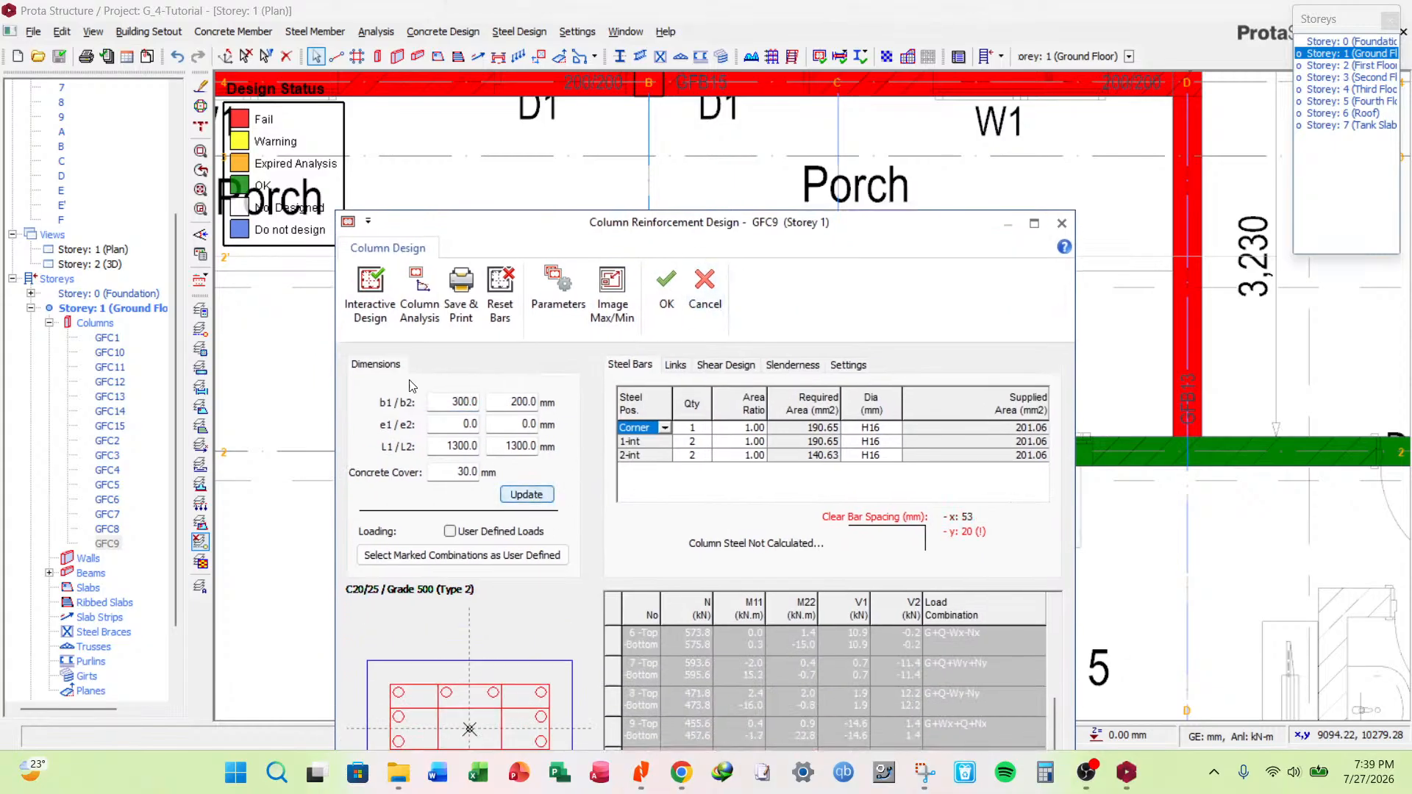
{"action": "left_click", "coordinate": [370, 295]}
{"action": "left_click", "coordinate": [930, 312]}
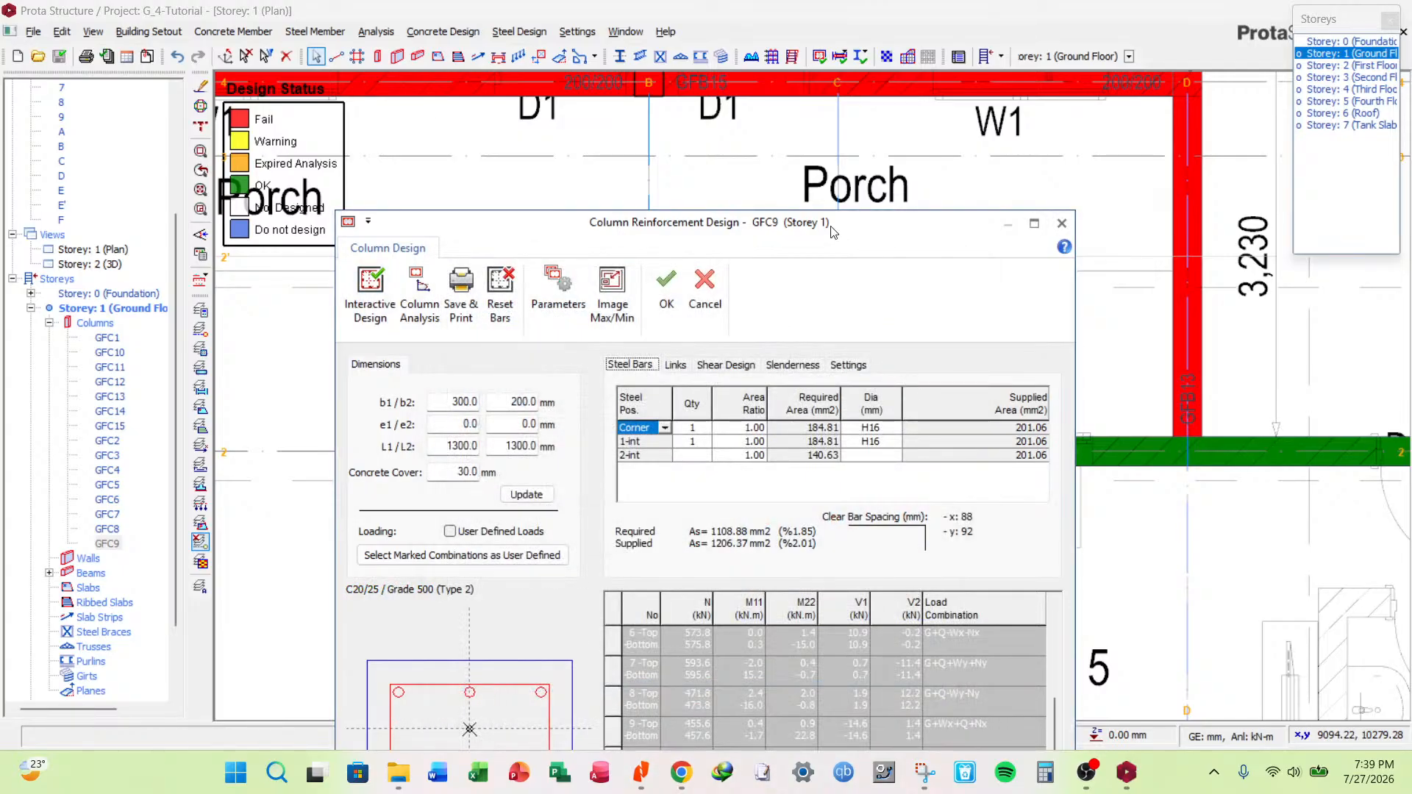
Set the e1 eccentricity of column GFC9 to 50 mm, update the section and accept the design.
{"action": "left_click_drag", "start_coordinate": [830, 225], "coordinate": [830, 153]}
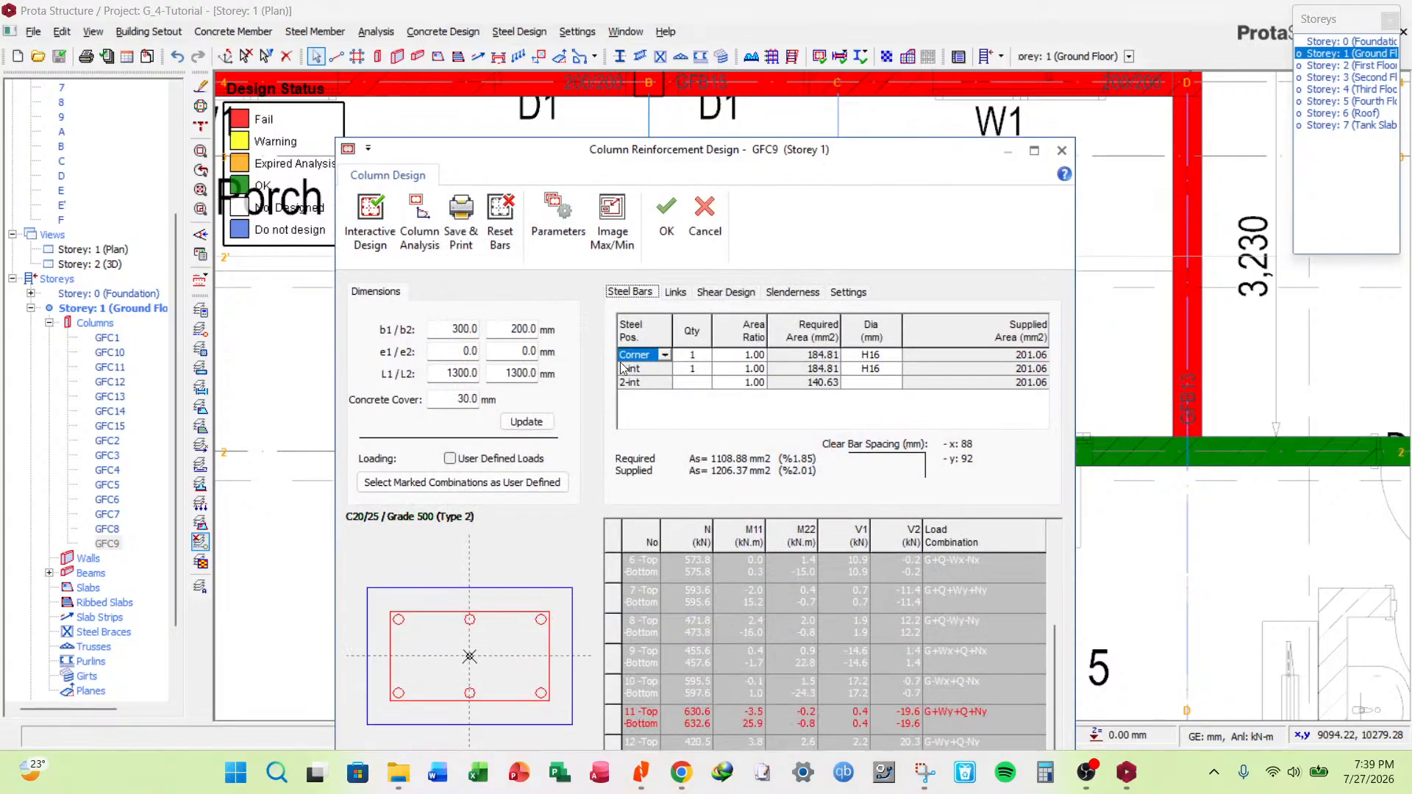
{"action": "left_click", "coordinate": [460, 351]}
{"action": "type", "text": "50"}
{"action": "left_click", "coordinate": [527, 422]}
{"action": "left_click", "coordinate": [666, 213]}
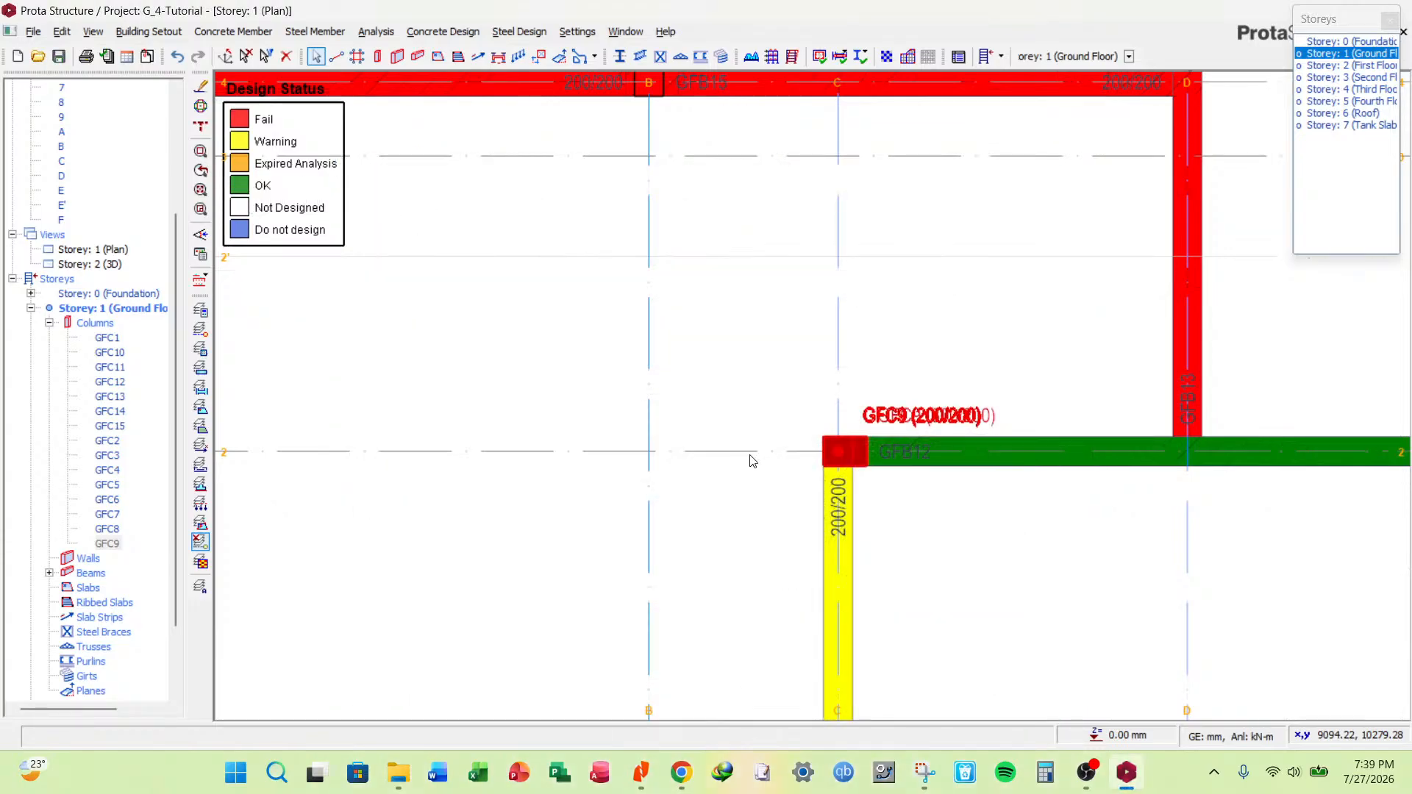
Open the column table for the column at axes 2-C on all storeys and apply b1 of 300 mm to every storey.
{"action": "right_click", "coordinate": [874, 369]}
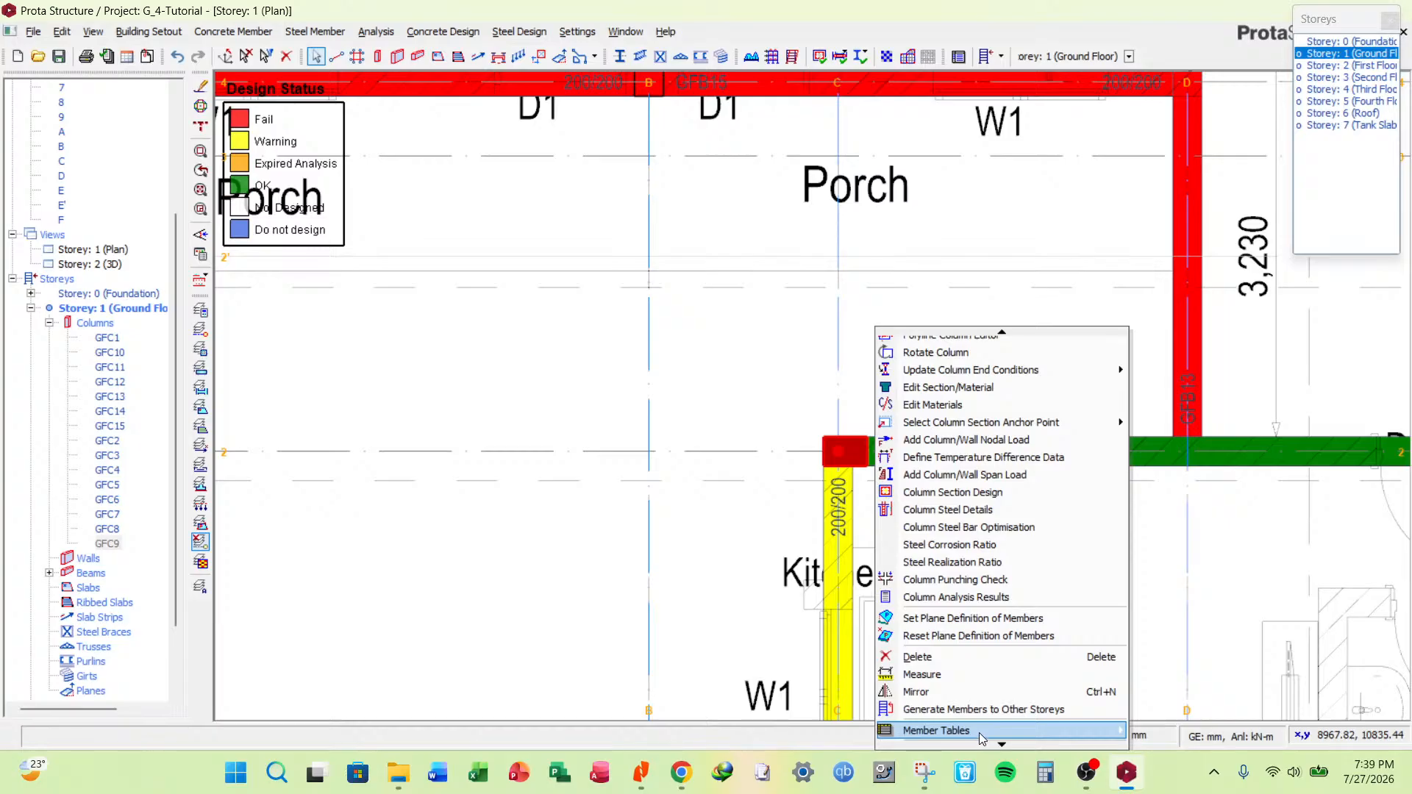
{"action": "mouse_move", "coordinate": [982, 735]}
{"action": "left_click", "coordinate": [1173, 651]}
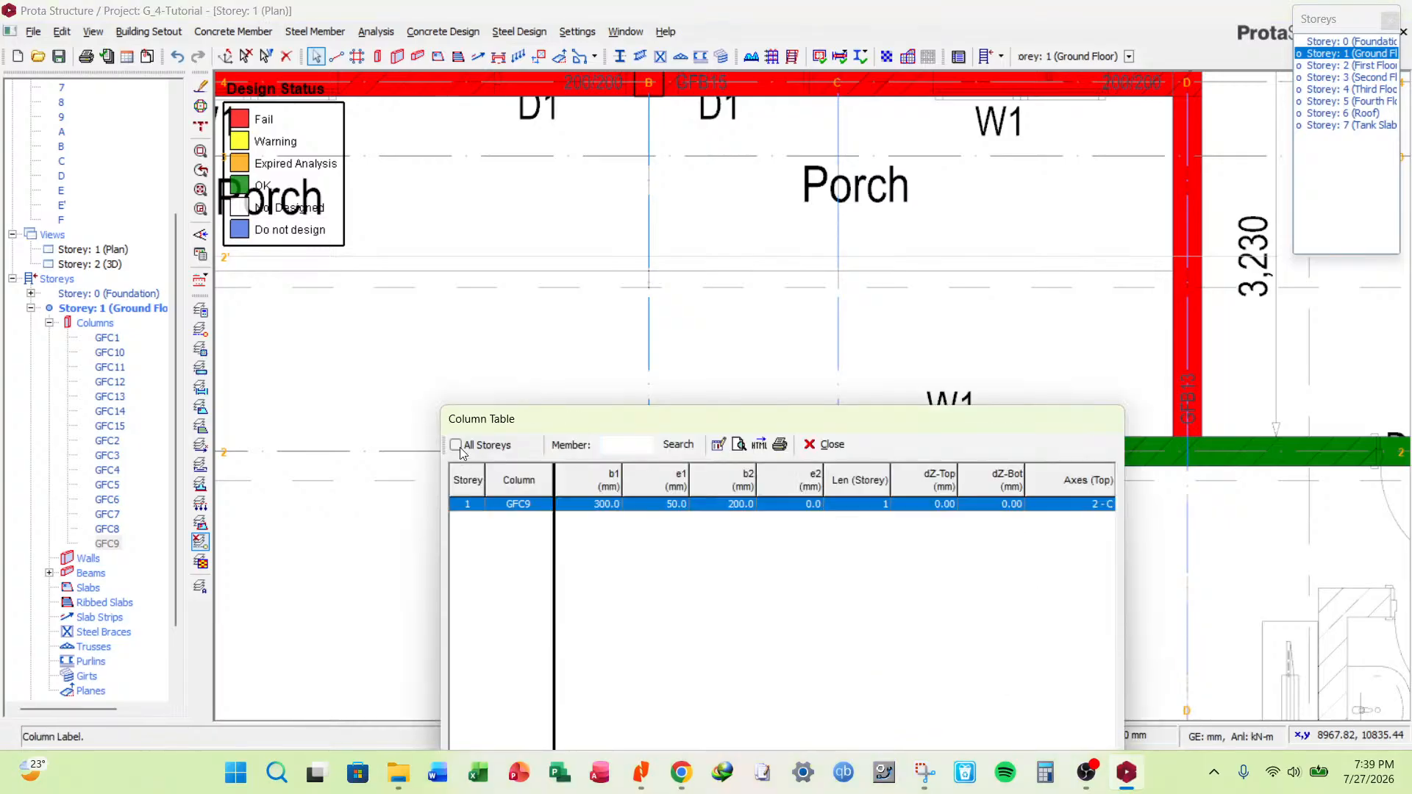
{"action": "left_click", "coordinate": [456, 445]}
{"action": "left_click", "coordinate": [647, 478]}
{"action": "left_click", "coordinate": [589, 479]}
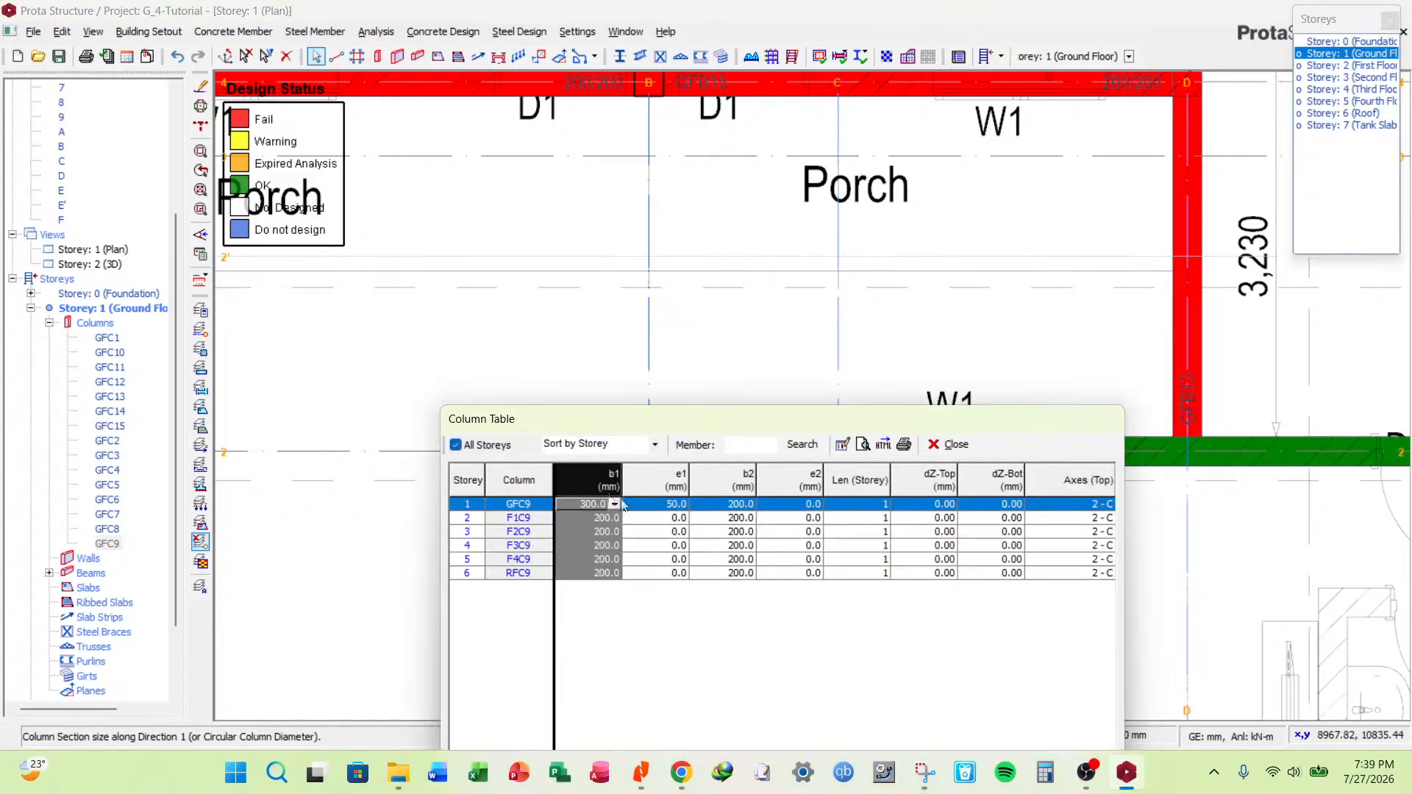
{"action": "left_click", "coordinate": [843, 445]}
{"action": "left_click", "coordinate": [823, 625]}
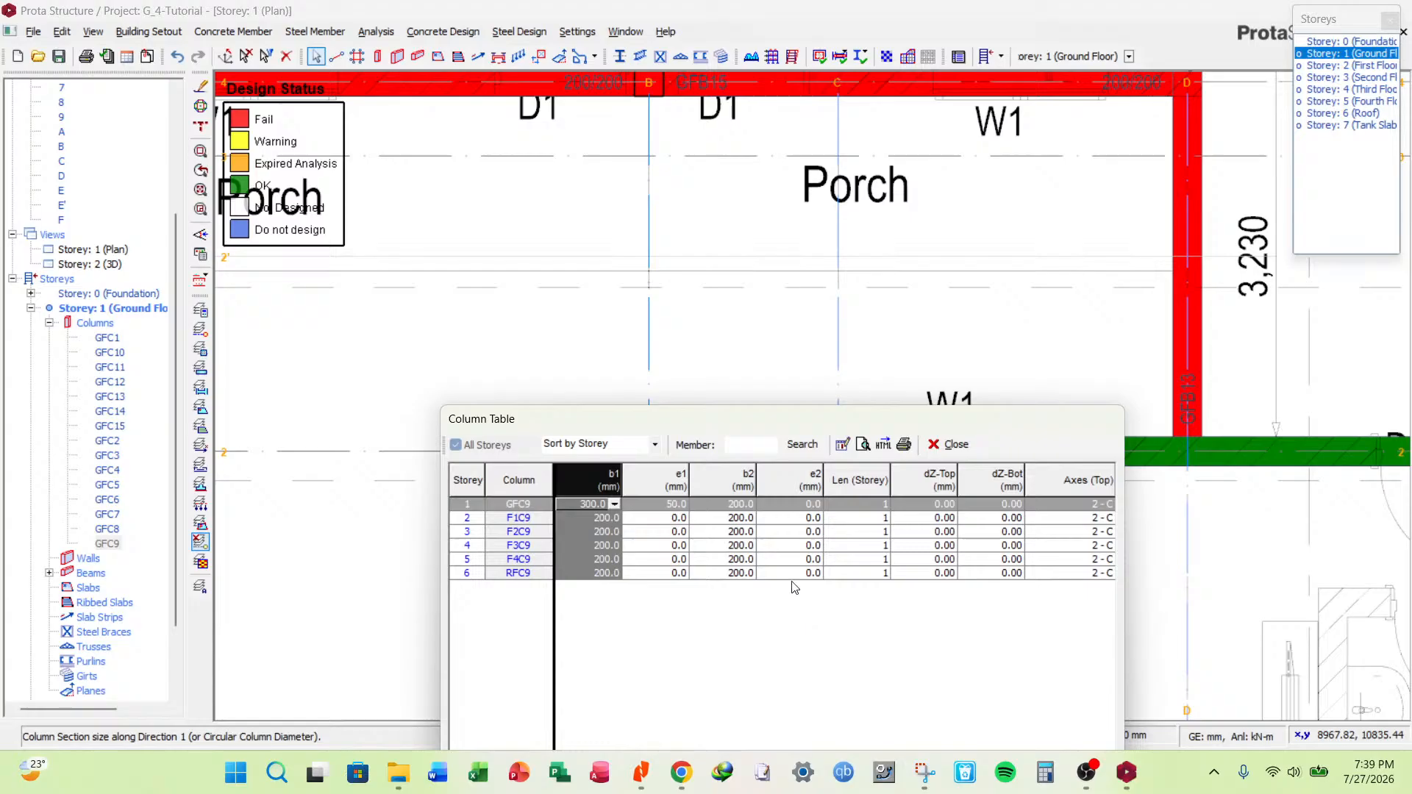
Apply an e1 eccentricity of 50 mm to the column at axes 2-C on all storeys and save the project.
{"action": "left_click", "coordinate": [677, 482]}
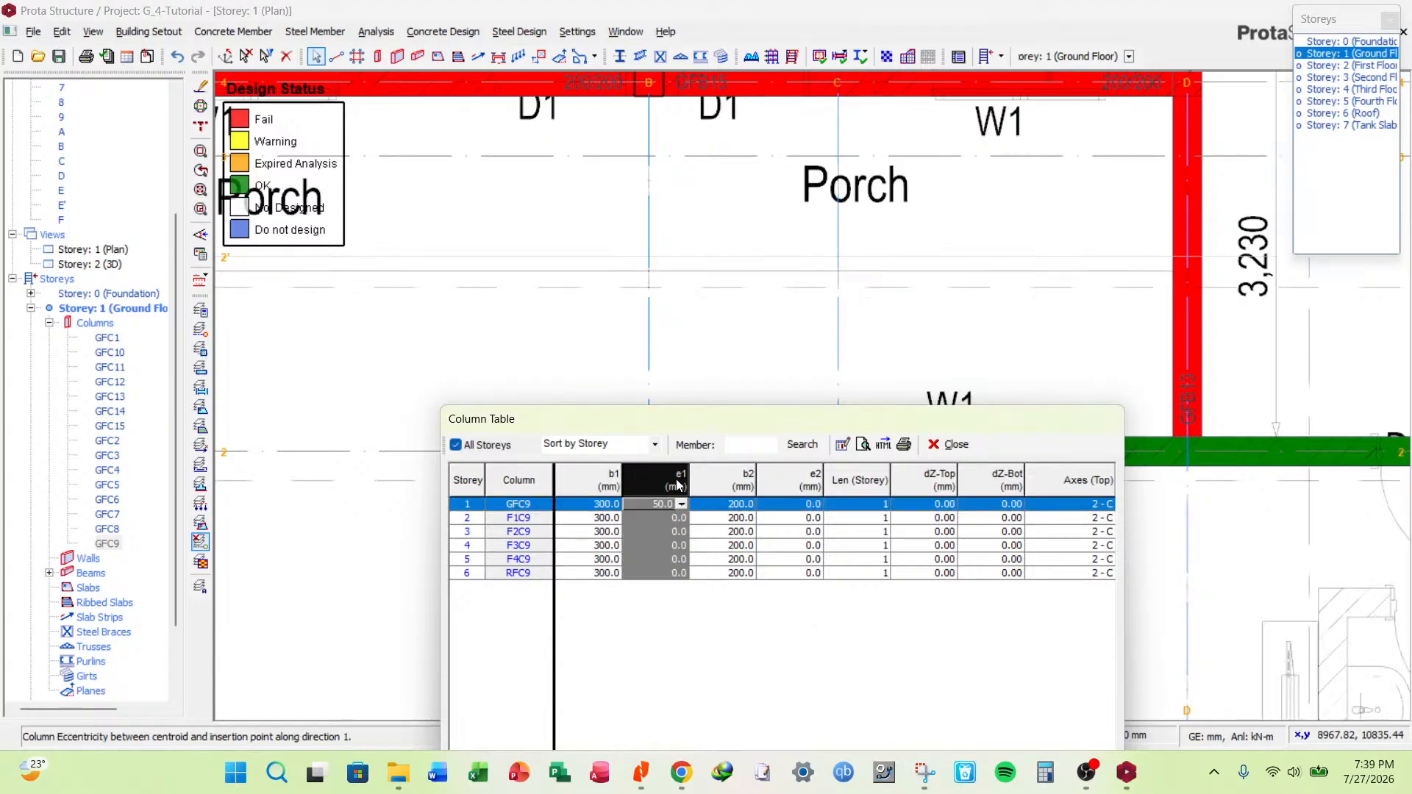
{"action": "left_click", "coordinate": [843, 445]}
{"action": "left_click", "coordinate": [821, 624]}
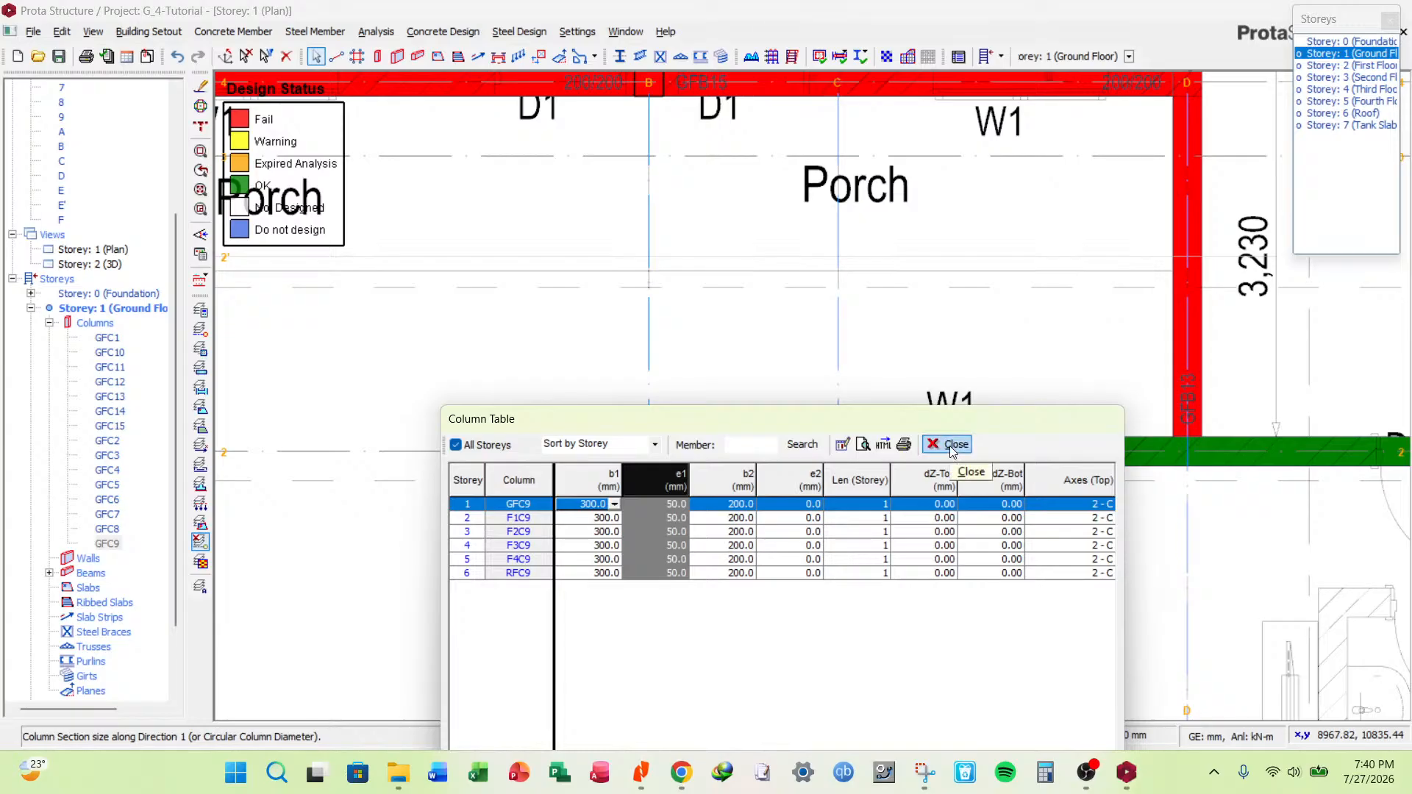
{"action": "left_click", "coordinate": [950, 445]}
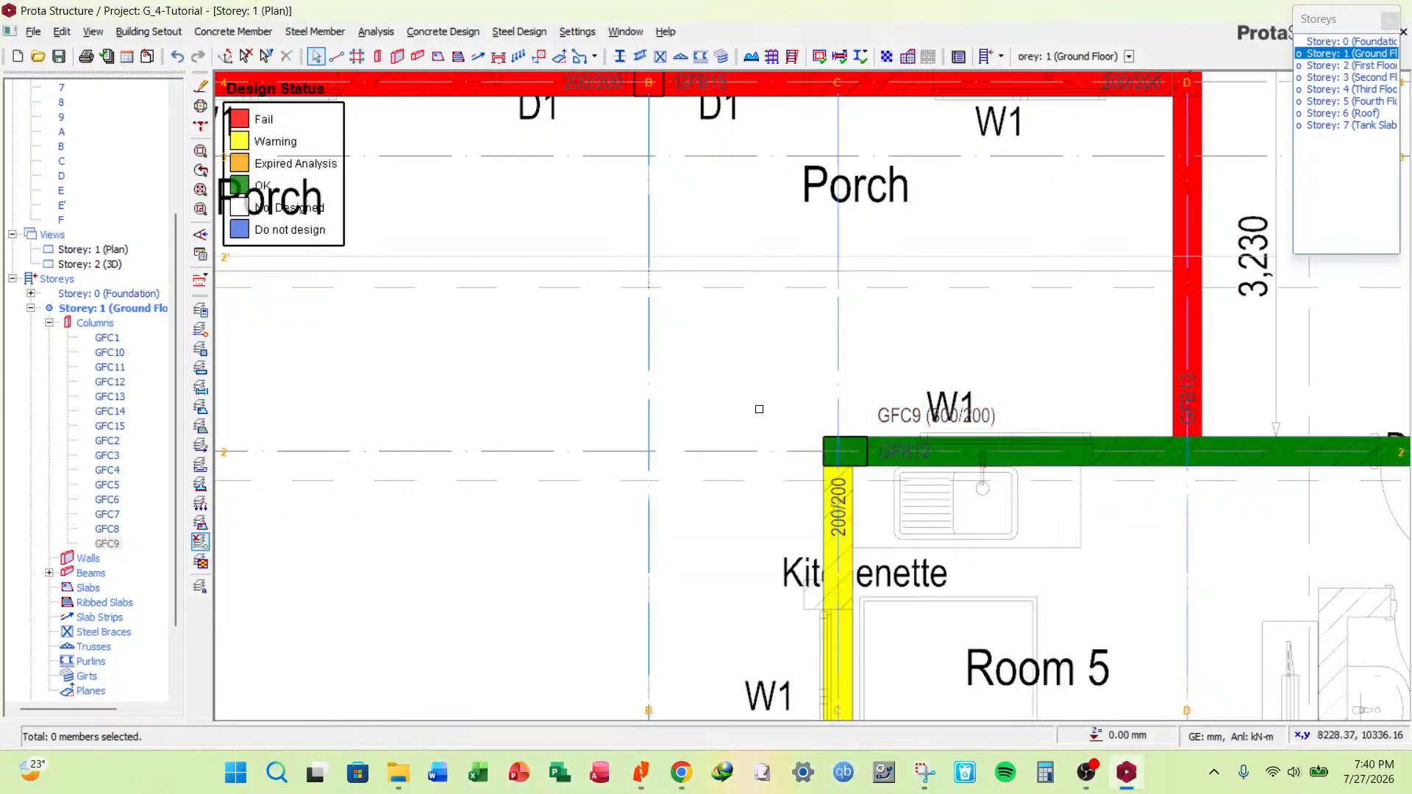
{"action": "left_click", "coordinate": [59, 55]}
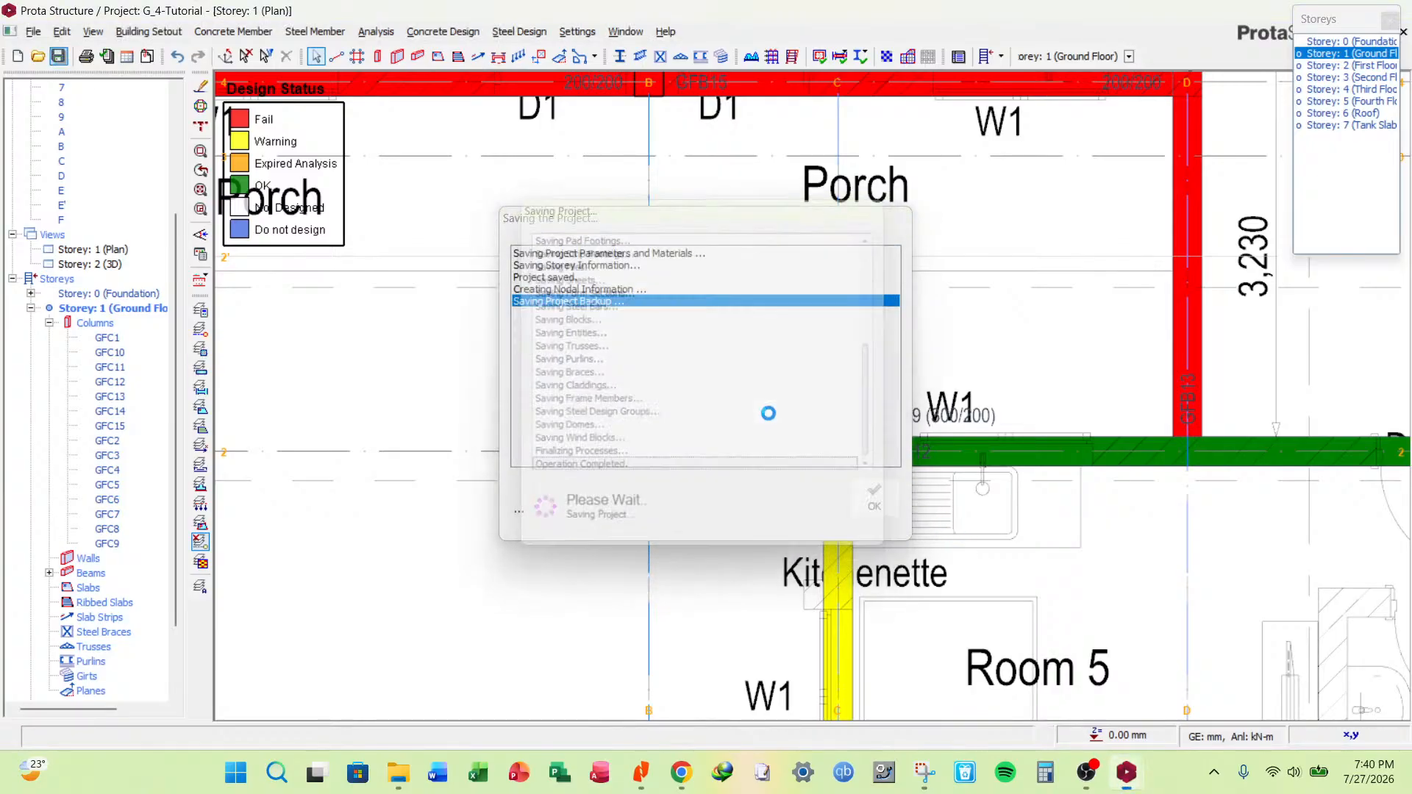
Examine the design status colours across the ground floor plan, down to the columns along axis 4.
{"action": "scroll", "coordinate": [771, 388], "scroll_direction": "down", "scroll_amount": 5}
{"action": "scroll", "coordinate": [795, 394], "scroll_direction": "up", "scroll_amount": 3}
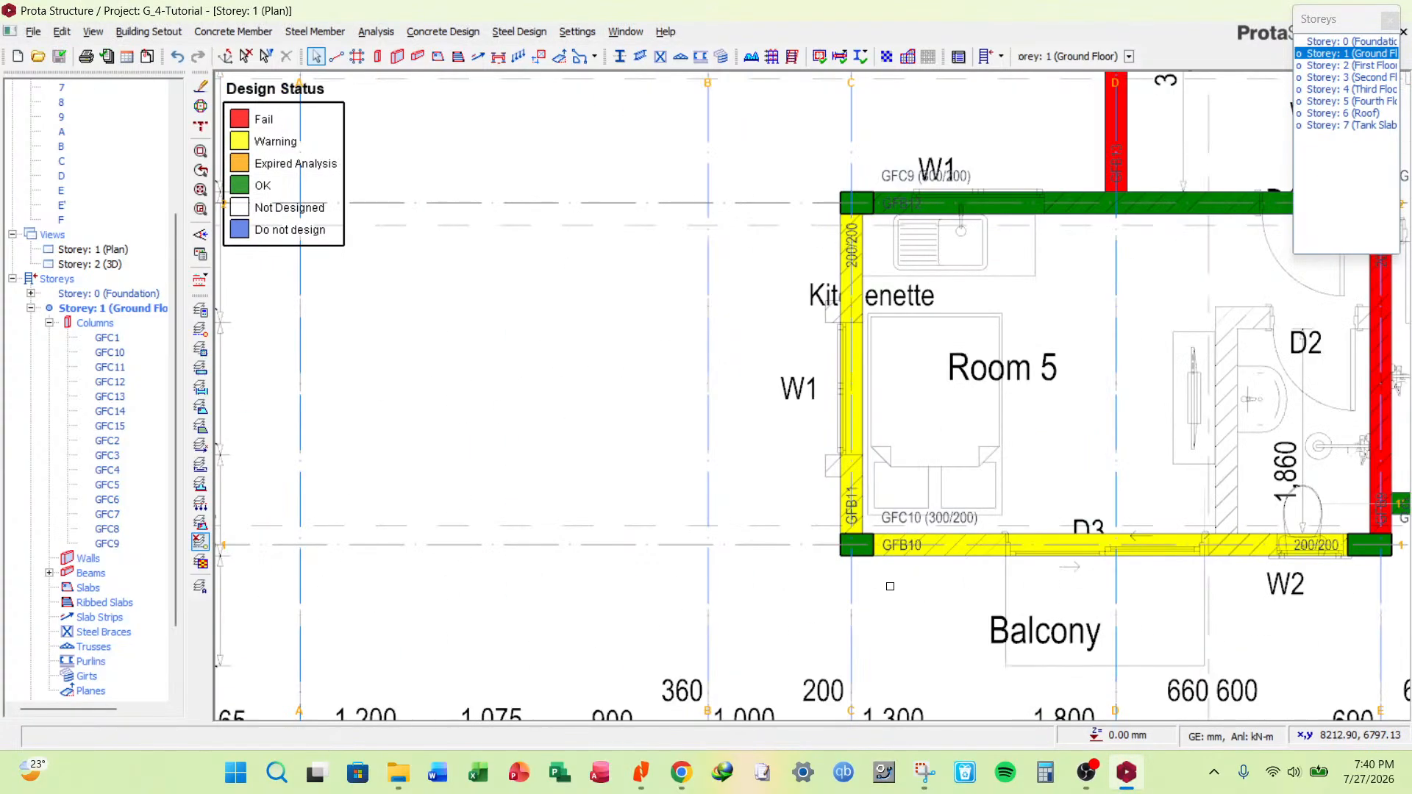
{"action": "scroll", "coordinate": [809, 398], "scroll_direction": "down", "scroll_amount": 3}
{"action": "scroll", "coordinate": [810, 398], "scroll_direction": "up", "scroll_amount": 3}
{"action": "scroll", "coordinate": [806, 403], "scroll_direction": "down", "scroll_amount": 3}
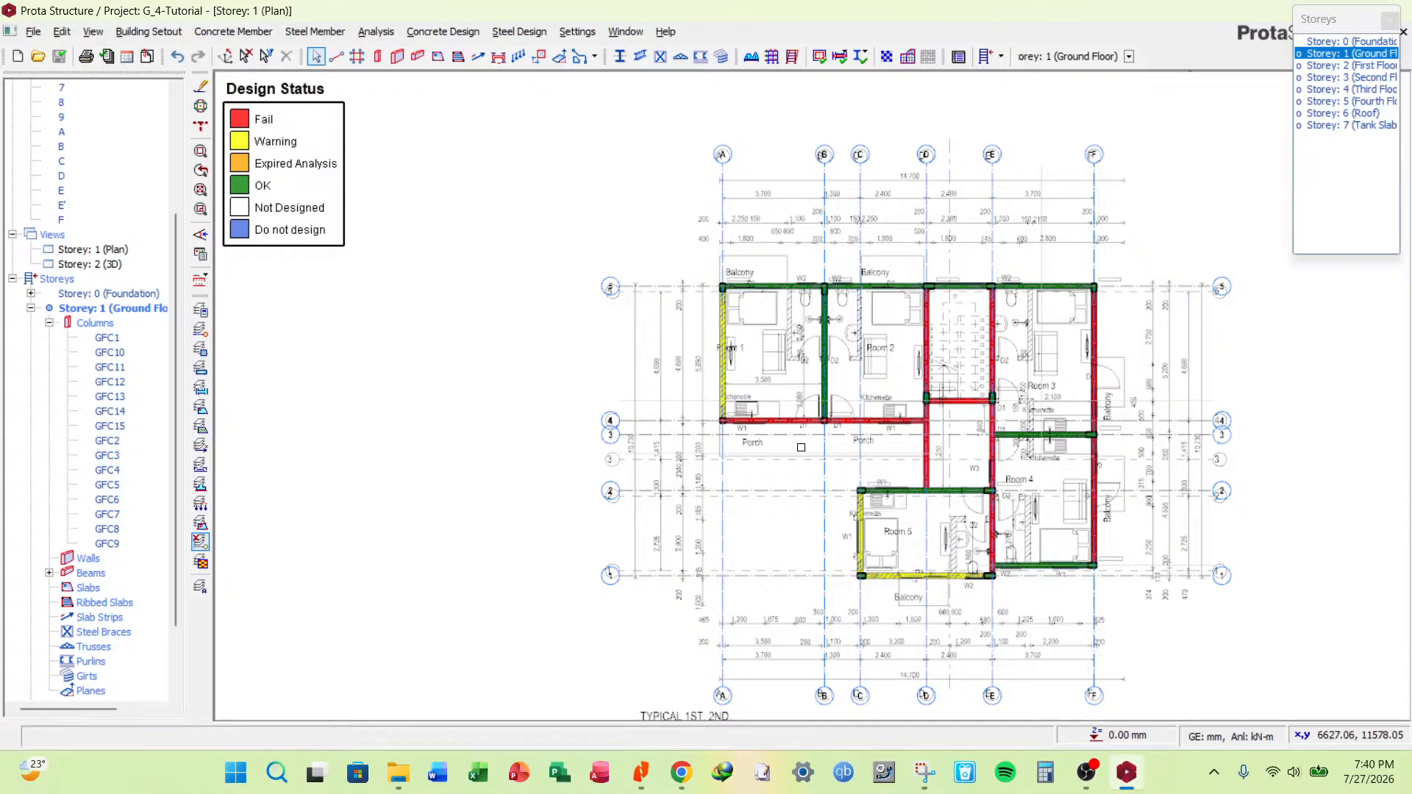
{"action": "scroll", "coordinate": [804, 404], "scroll_direction": "up", "scroll_amount": 4}
{"action": "scroll", "coordinate": [804, 404], "scroll_direction": "down", "scroll_amount": 3}
{"action": "scroll", "coordinate": [1082, 669], "scroll_direction": "down", "scroll_amount": 5}
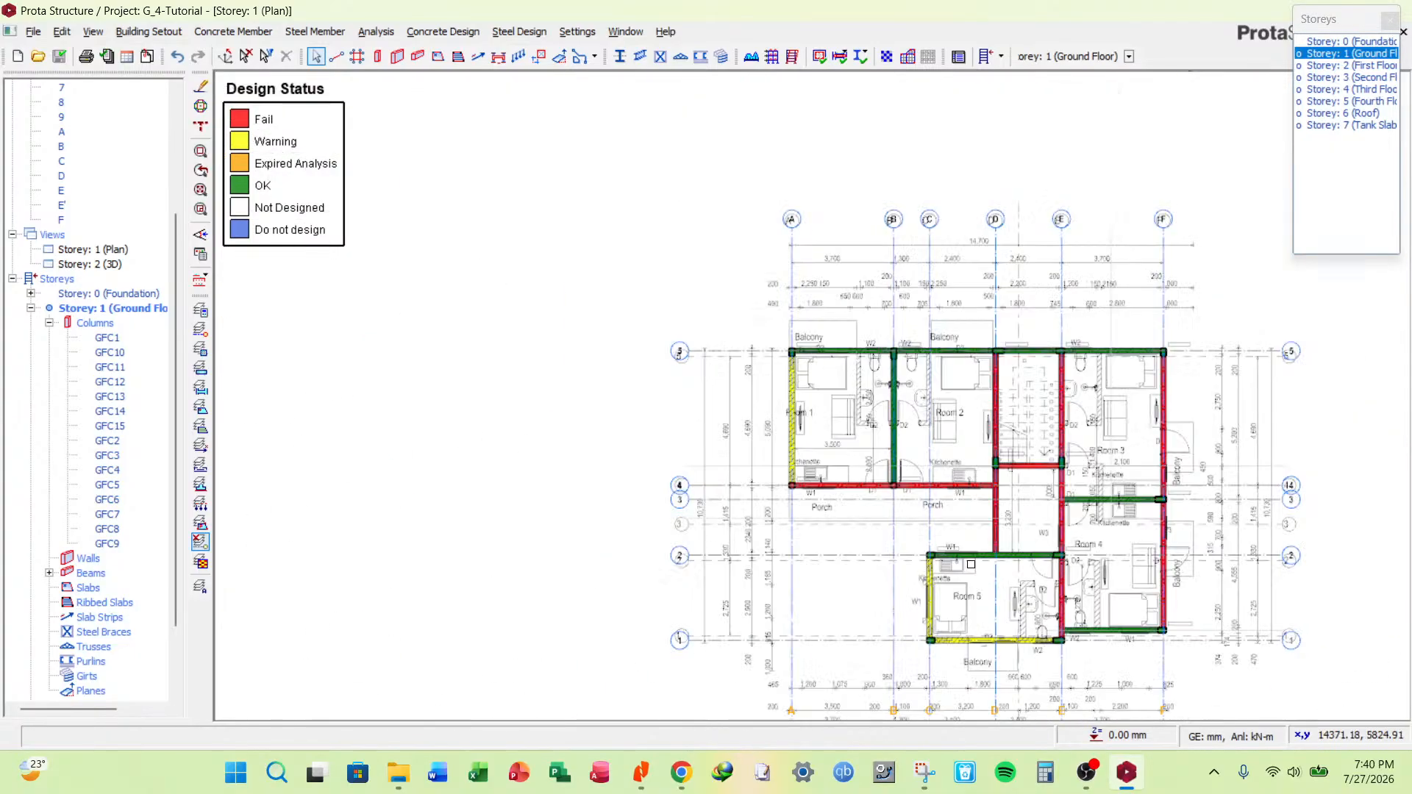
{"action": "scroll", "coordinate": [905, 456], "scroll_direction": "up", "scroll_amount": 5}
{"action": "scroll", "coordinate": [937, 443], "scroll_direction": "up", "scroll_amount": 2}
{"action": "right_click", "coordinate": [937, 442]}
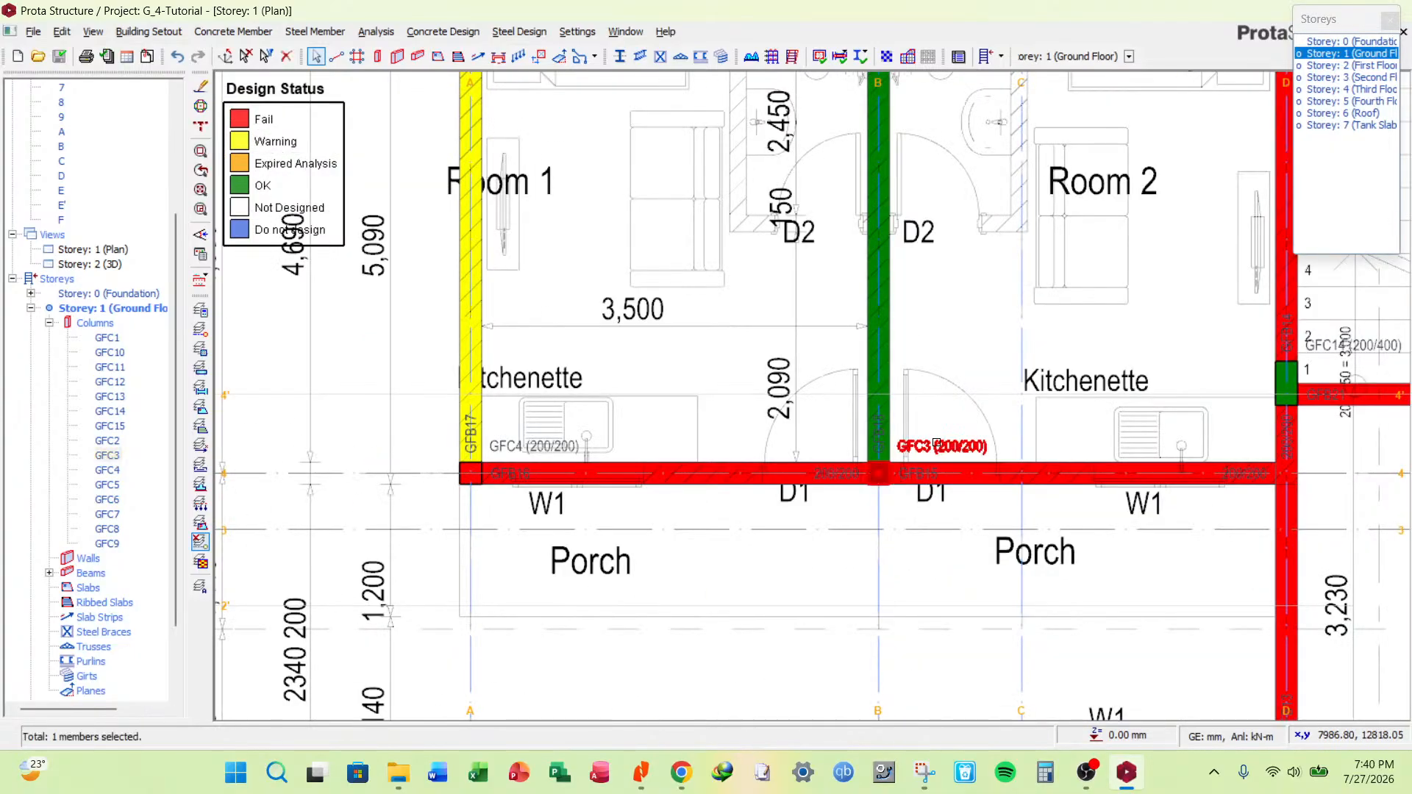
{"action": "key", "text": "Escape"}
{"action": "key", "text": "Escape"}
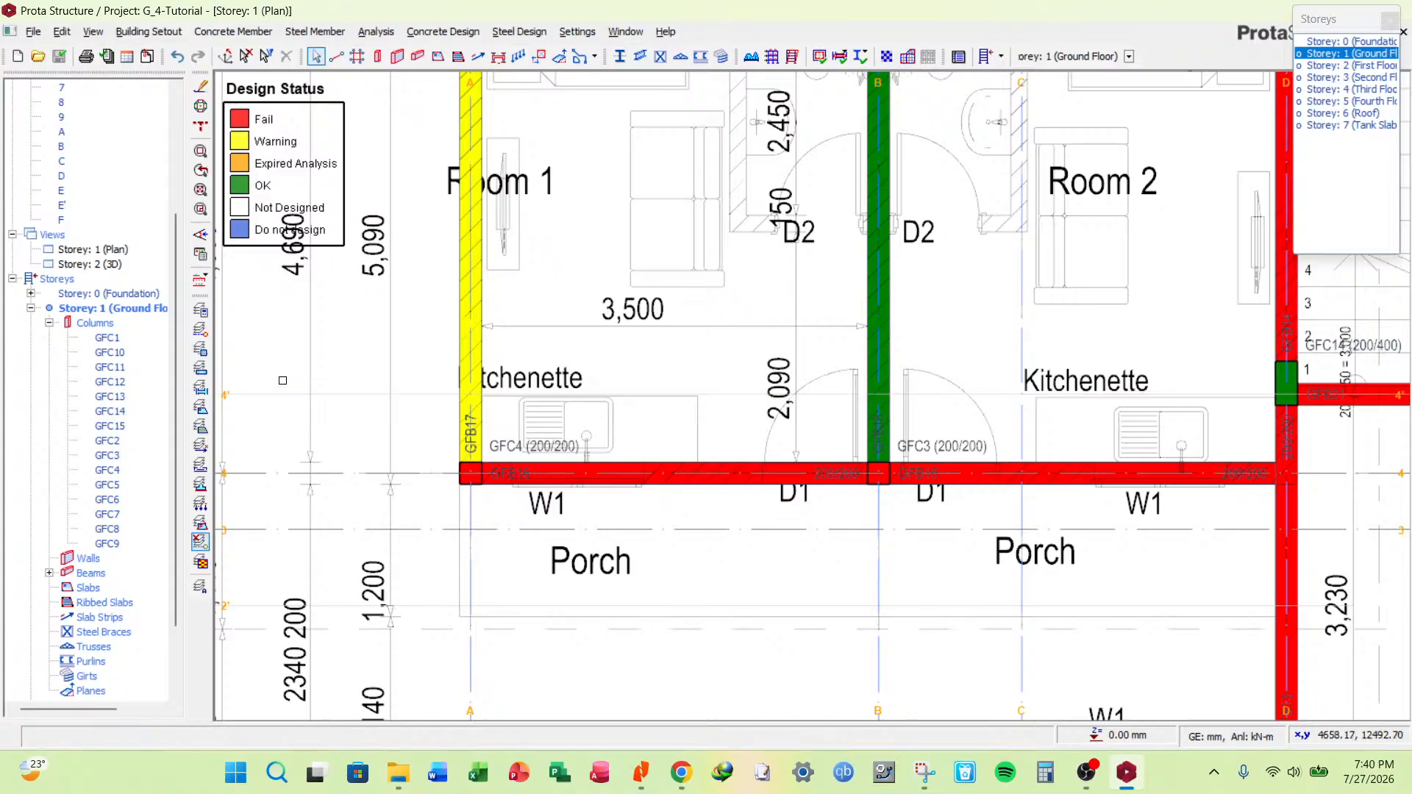
Hide the beams in the plan, open the section design of column GFC3 at axes 4-B and confirm its design parameters.
{"action": "left_click", "coordinate": [200, 388]}
{"action": "scroll", "coordinate": [898, 460], "scroll_direction": "up", "scroll_amount": 3}
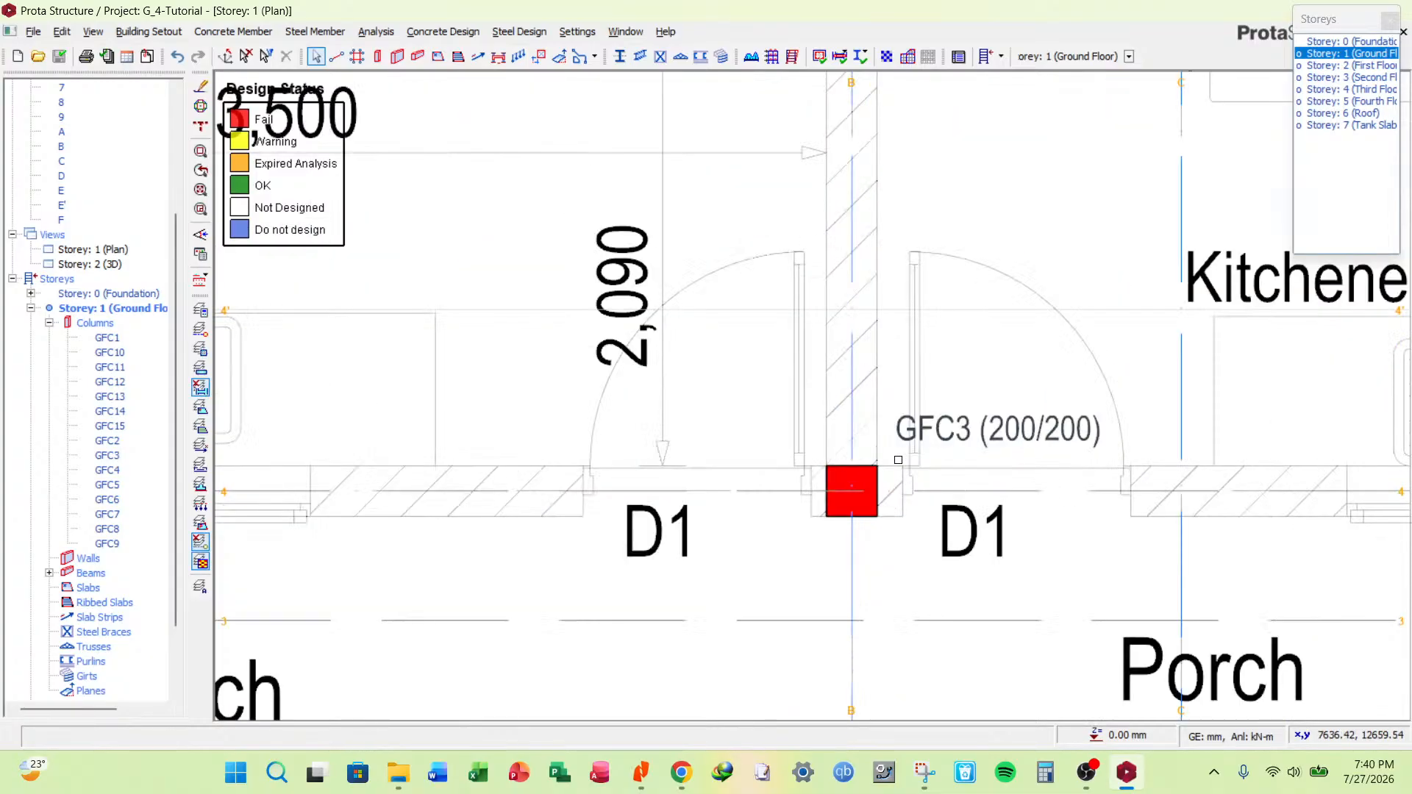
{"action": "right_click", "coordinate": [967, 436]}
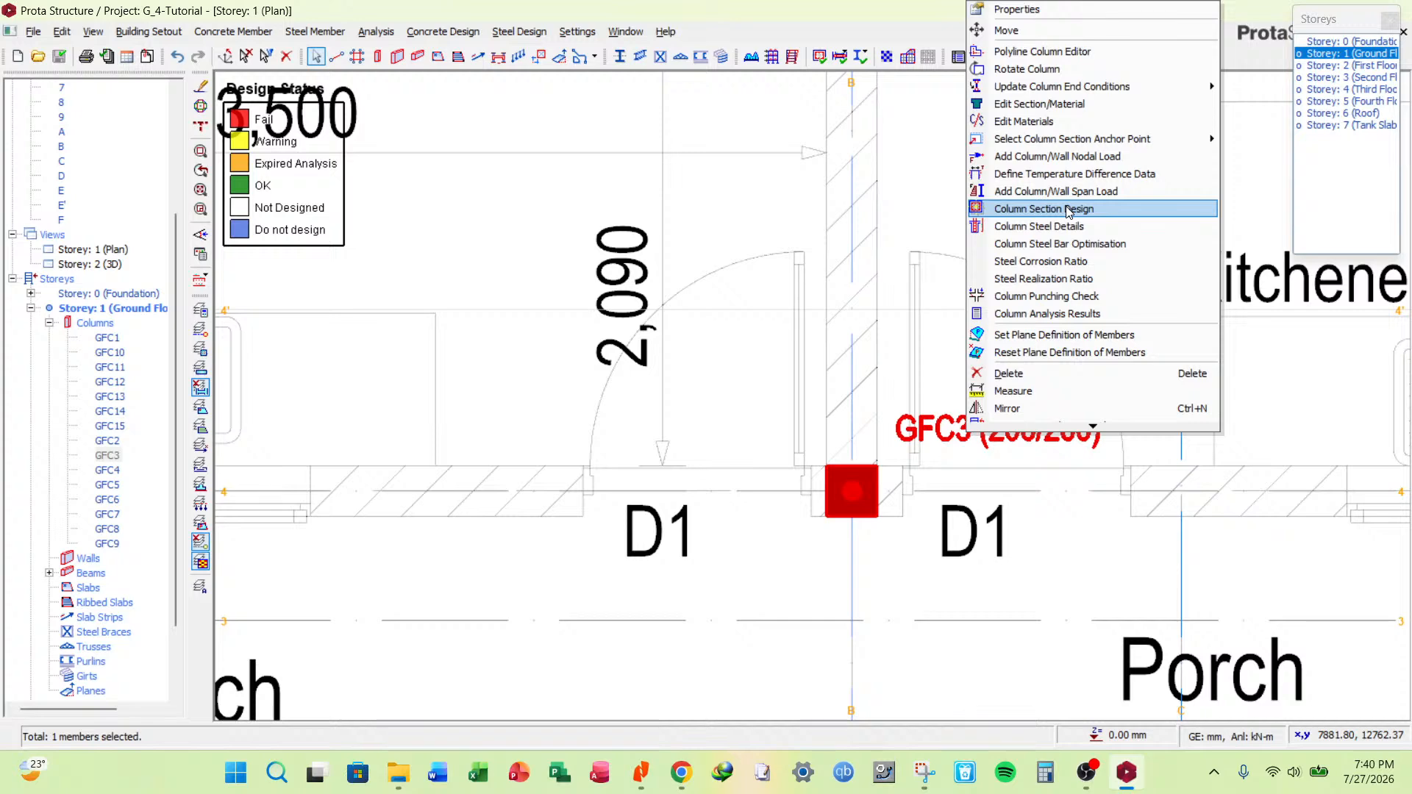
{"action": "left_click", "coordinate": [1067, 208]}
{"action": "left_click", "coordinate": [842, 450]}
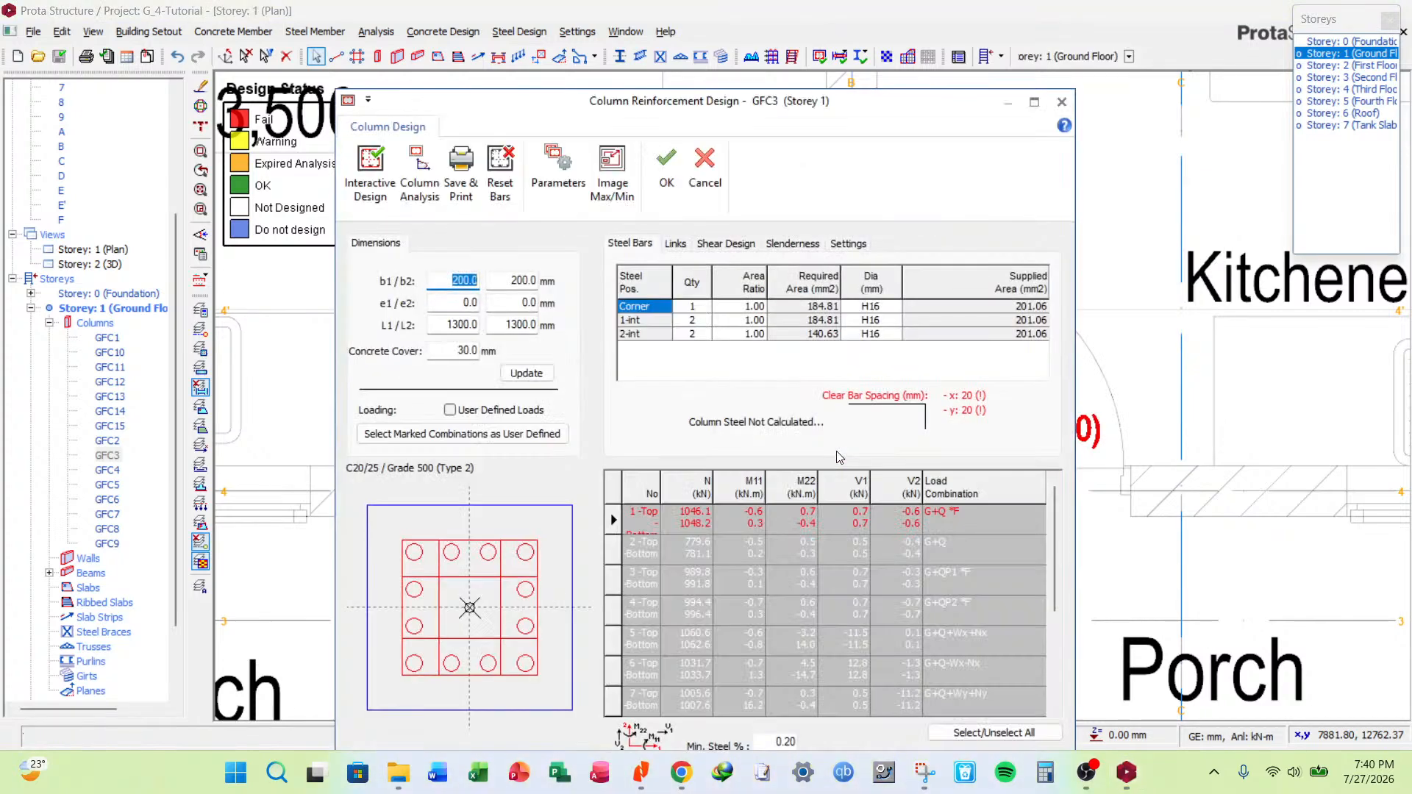
{"action": "left_click", "coordinate": [558, 173]}
{"action": "left_click", "coordinate": [622, 456]}
{"action": "left_click", "coordinate": [788, 366]}
Try b1 of 300 mm for column GFC3, update the section and run its interactive design.
{"action": "left_click_drag", "start_coordinate": [796, 101], "coordinate": [937, 227]}
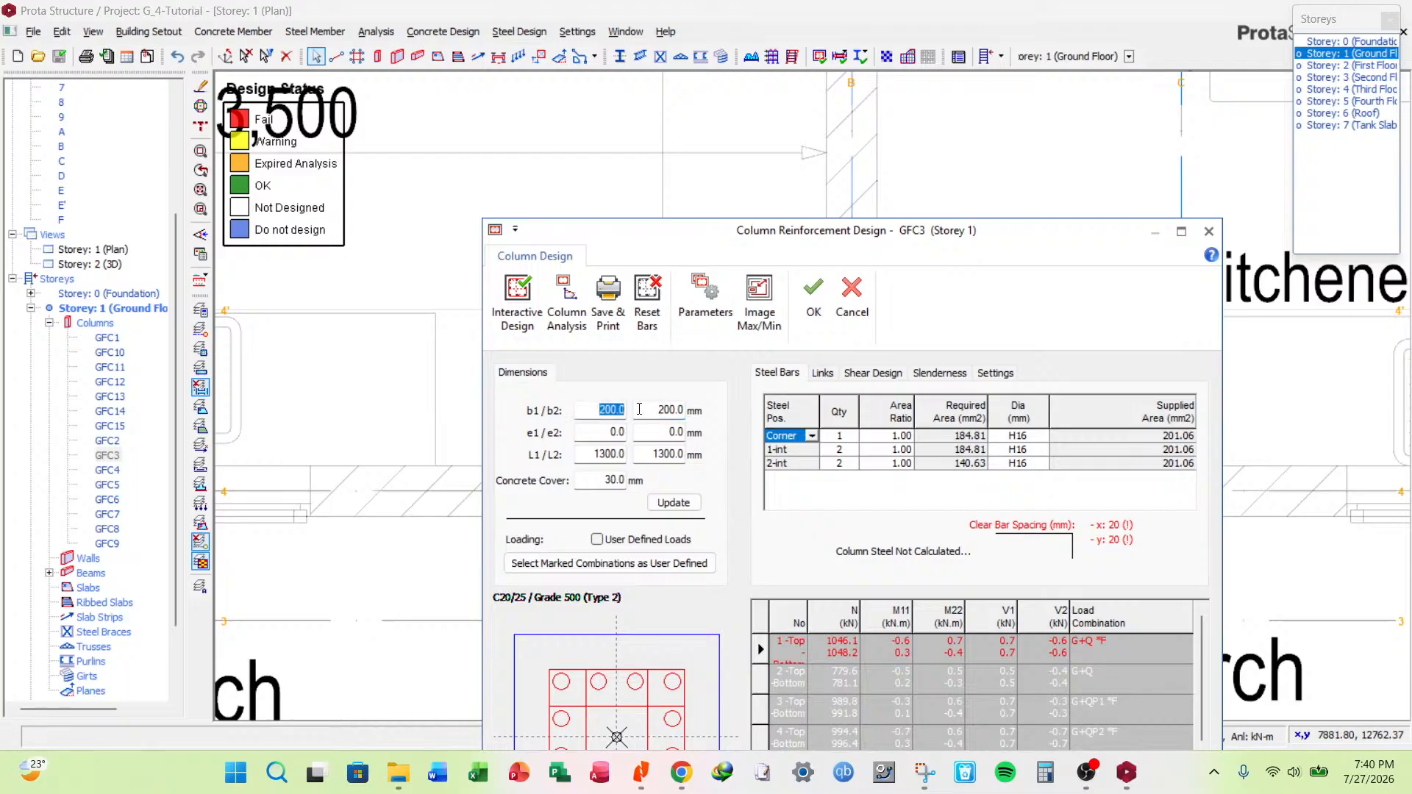
{"action": "key", "text": "BackSpace"}
{"action": "left_click", "coordinate": [673, 502]}
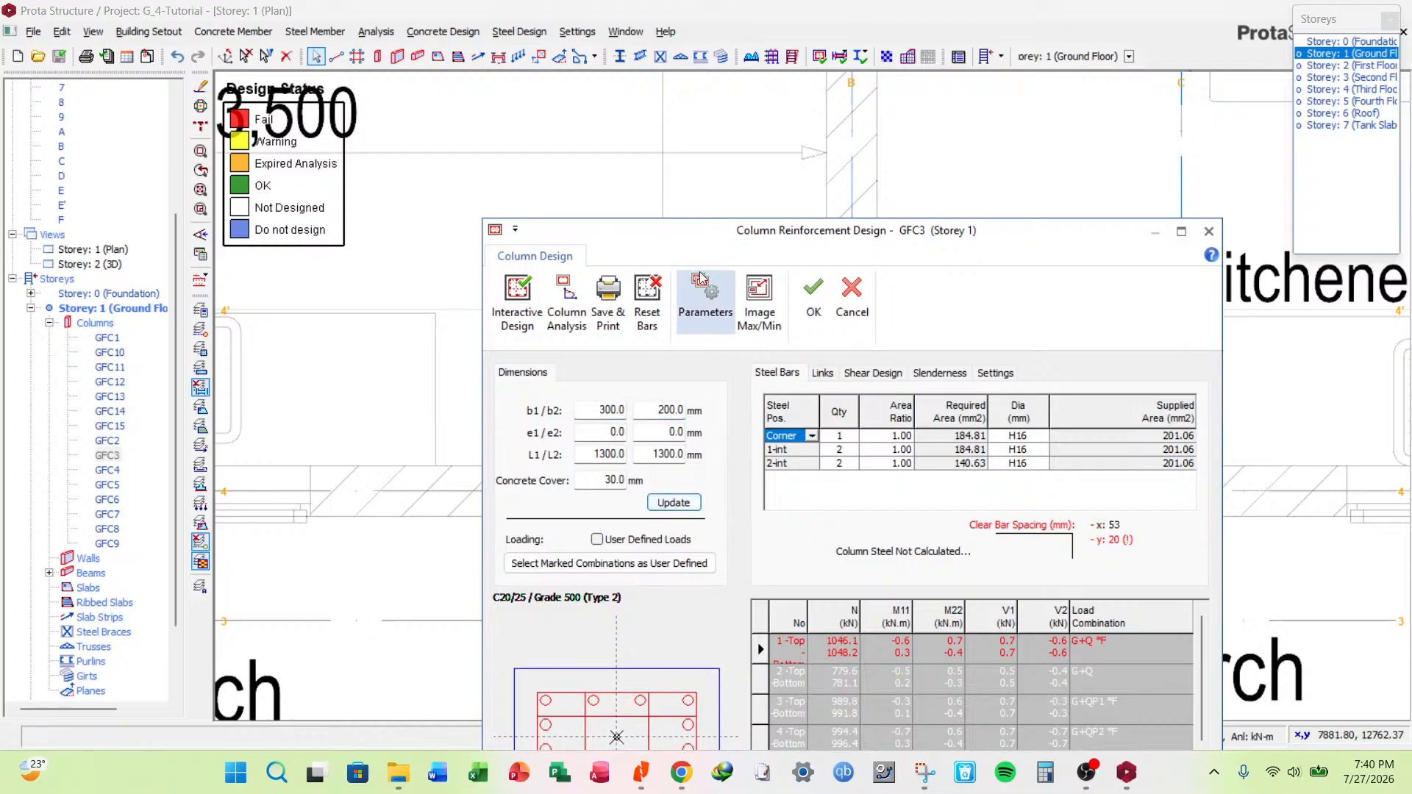
{"action": "left_click_drag", "start_coordinate": [716, 264], "coordinate": [657, 166]}
{"action": "left_click", "coordinate": [473, 214]}
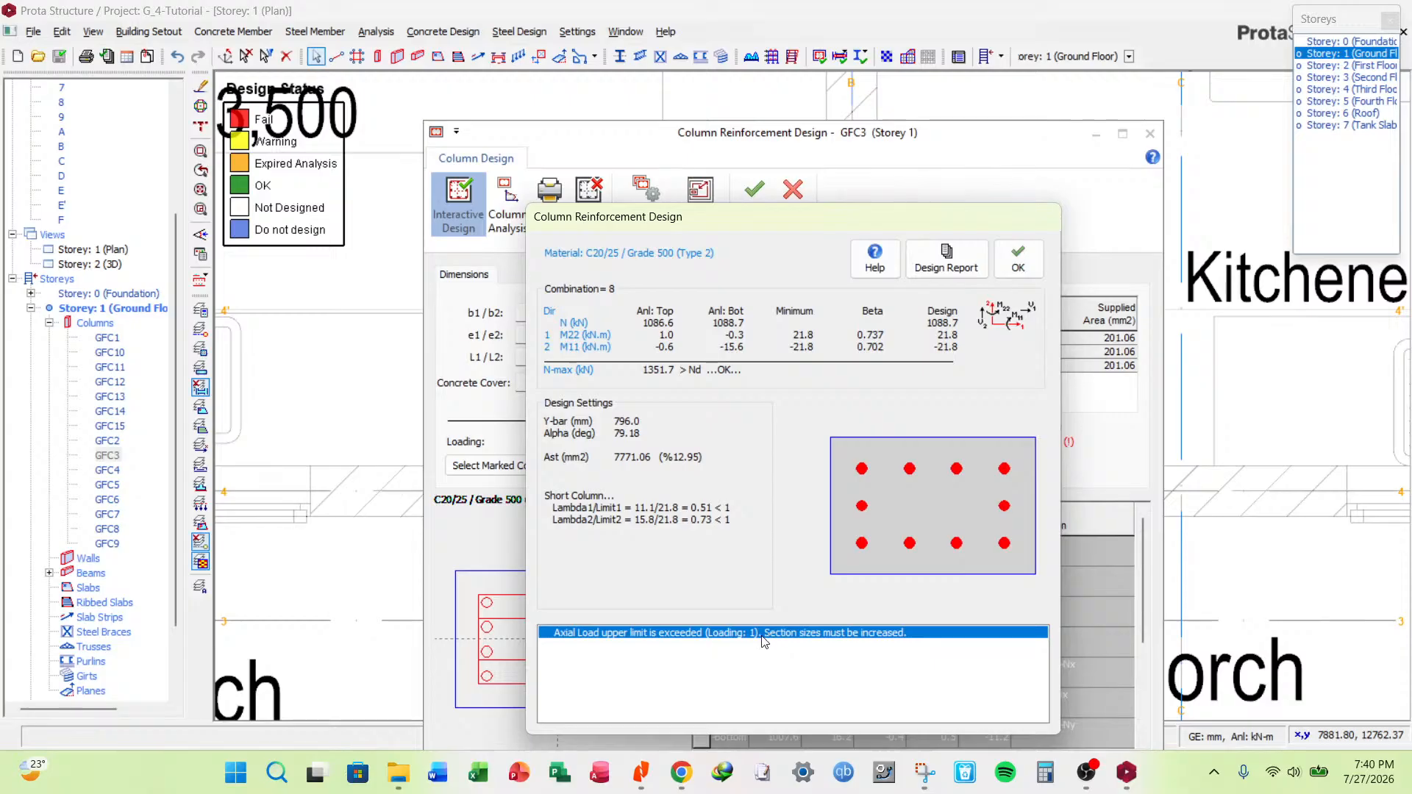
{"action": "left_click", "coordinate": [1018, 261]}
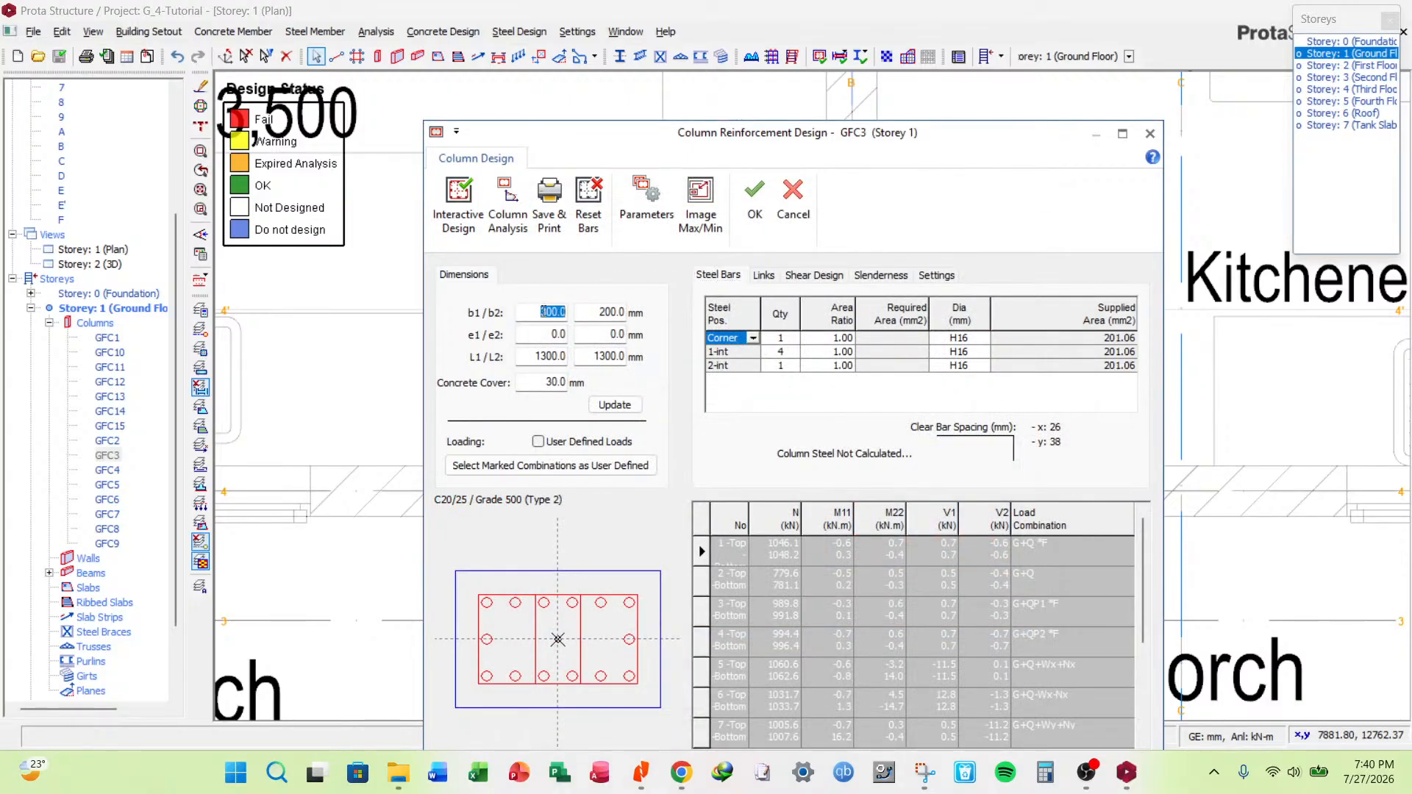
{"action": "scroll", "coordinate": [872, 651], "scroll_direction": "down", "scroll_amount": 2}
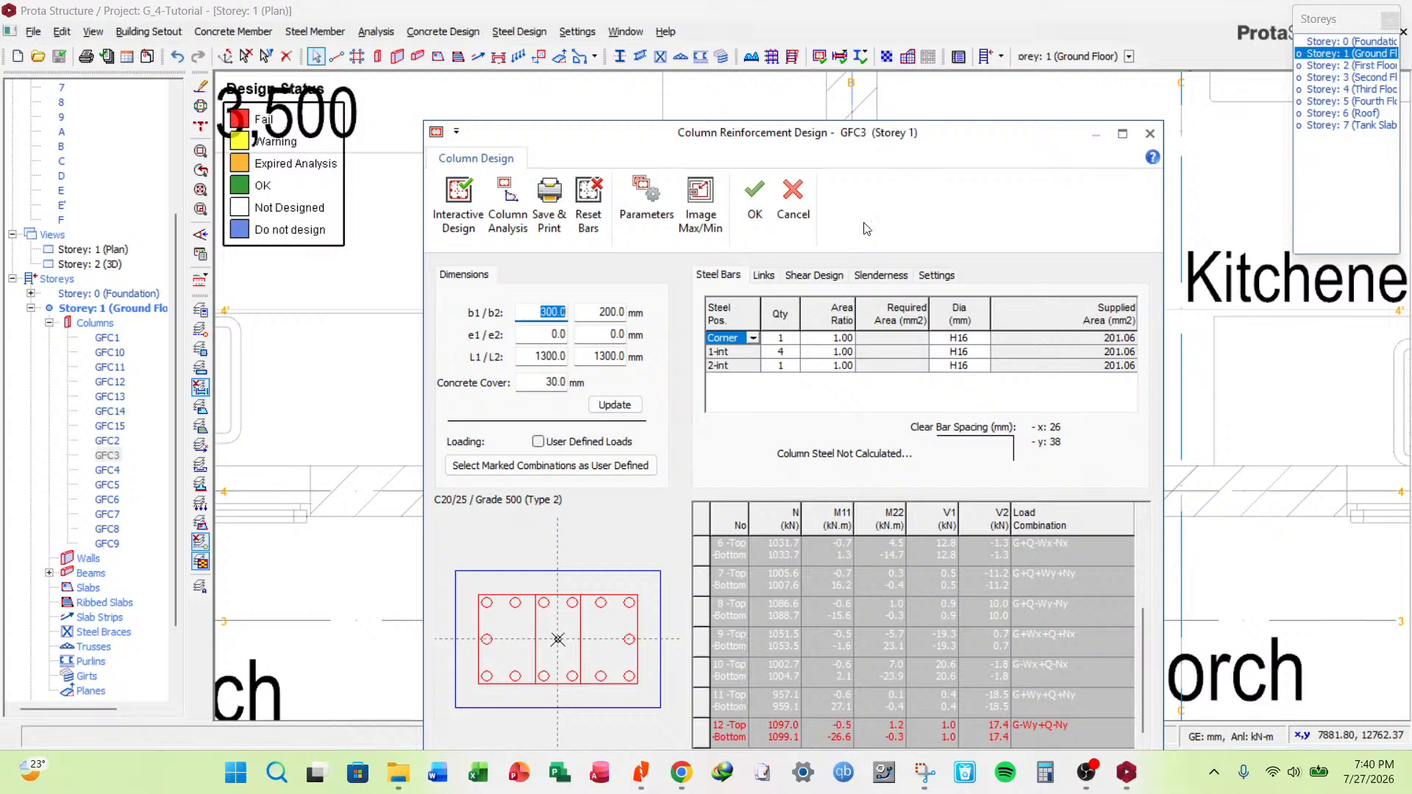
Try a section of b1 200 mm and b2 300 mm for column GFC3, update it and run the interactive design.
{"action": "left_click_drag", "start_coordinate": [897, 130], "coordinate": [880, 282]}
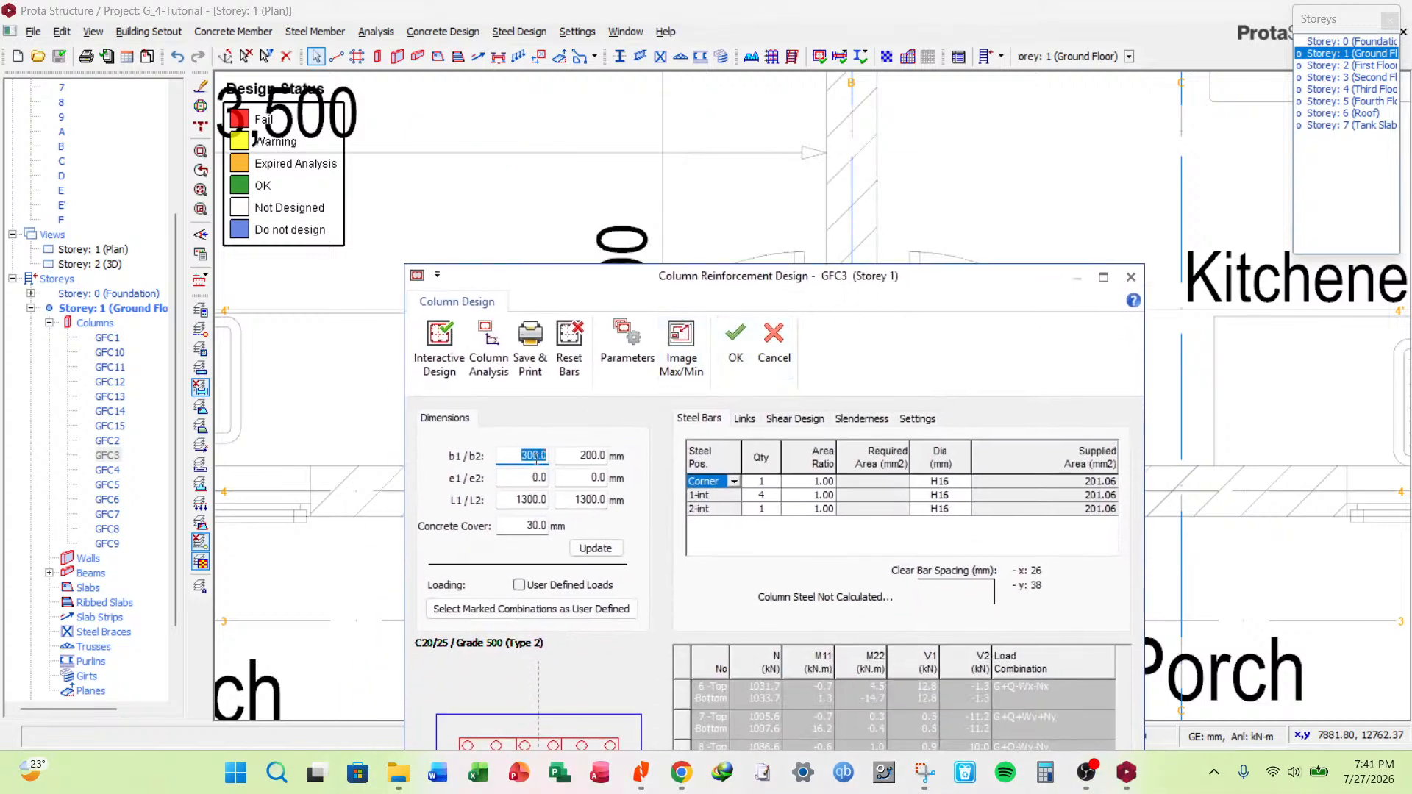
{"action": "key", "text": "Tab"}
{"action": "type", "text": "40"}
{"action": "left_click", "coordinate": [592, 548]}
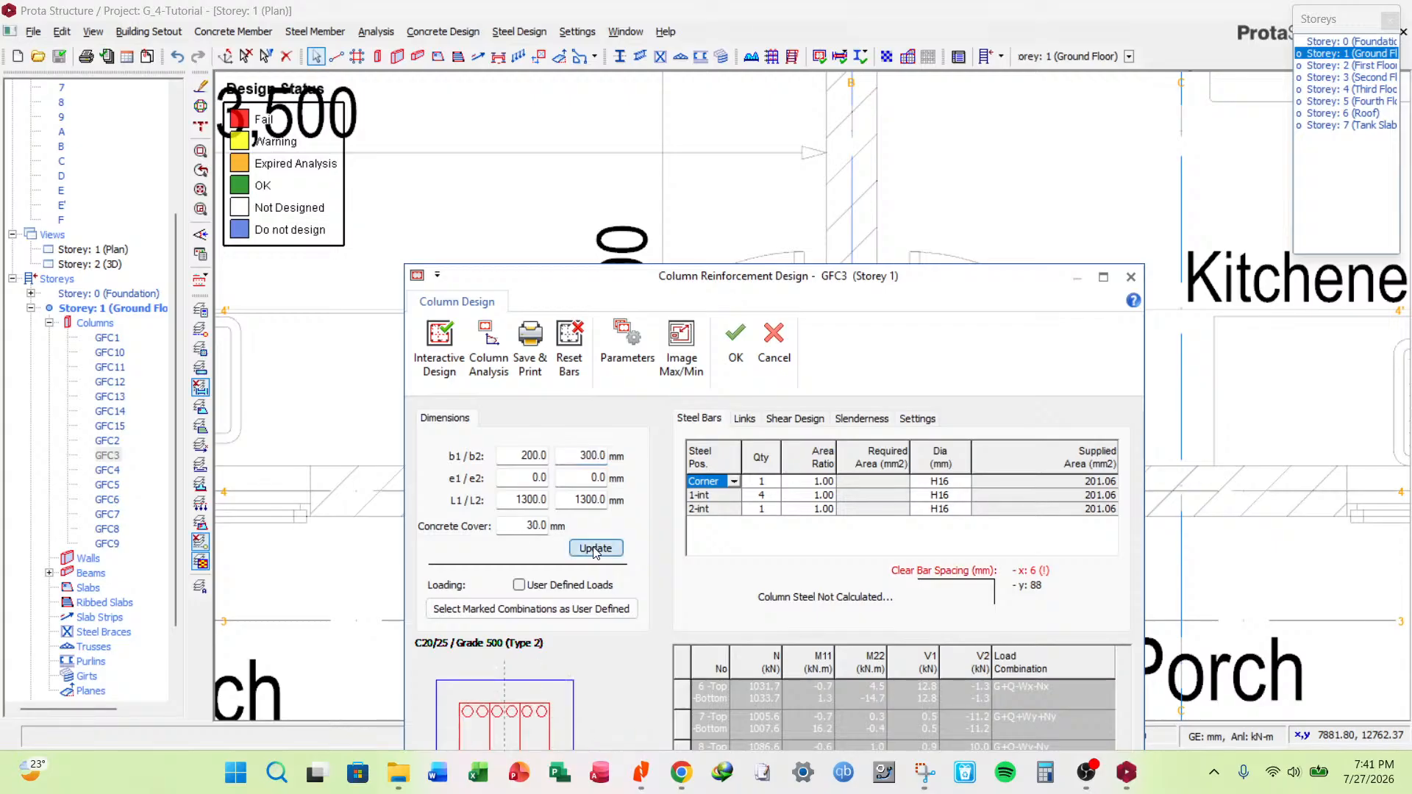
{"action": "left_click", "coordinate": [439, 346]}
{"action": "left_click", "coordinate": [1007, 315]}
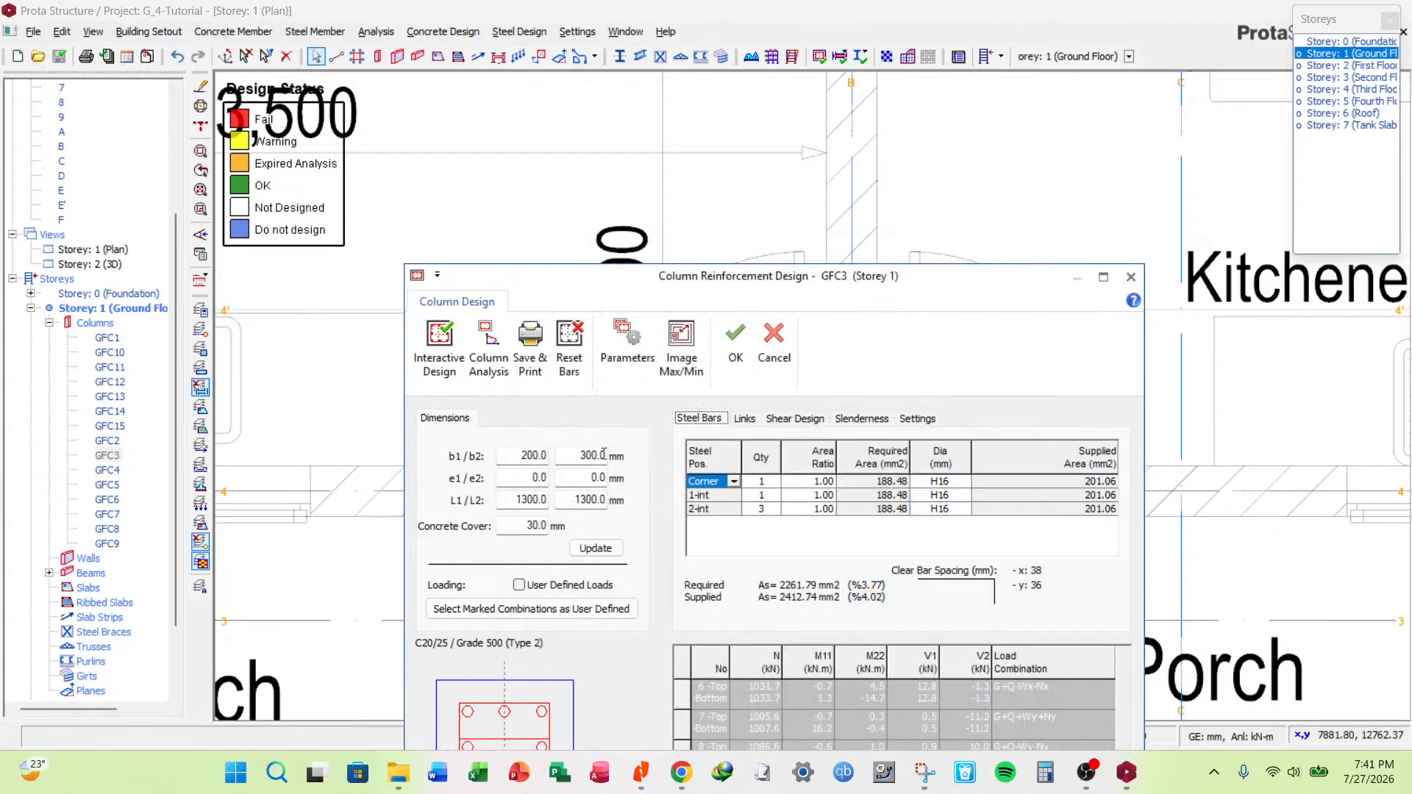
Set b2 of column GFC3 to 400 mm and its e2 eccentricity to 100 mm, updating the section.
{"action": "double_click", "coordinate": [597, 457]}
{"action": "type", "text": "400"}
{"action": "left_click", "coordinate": [596, 549]}
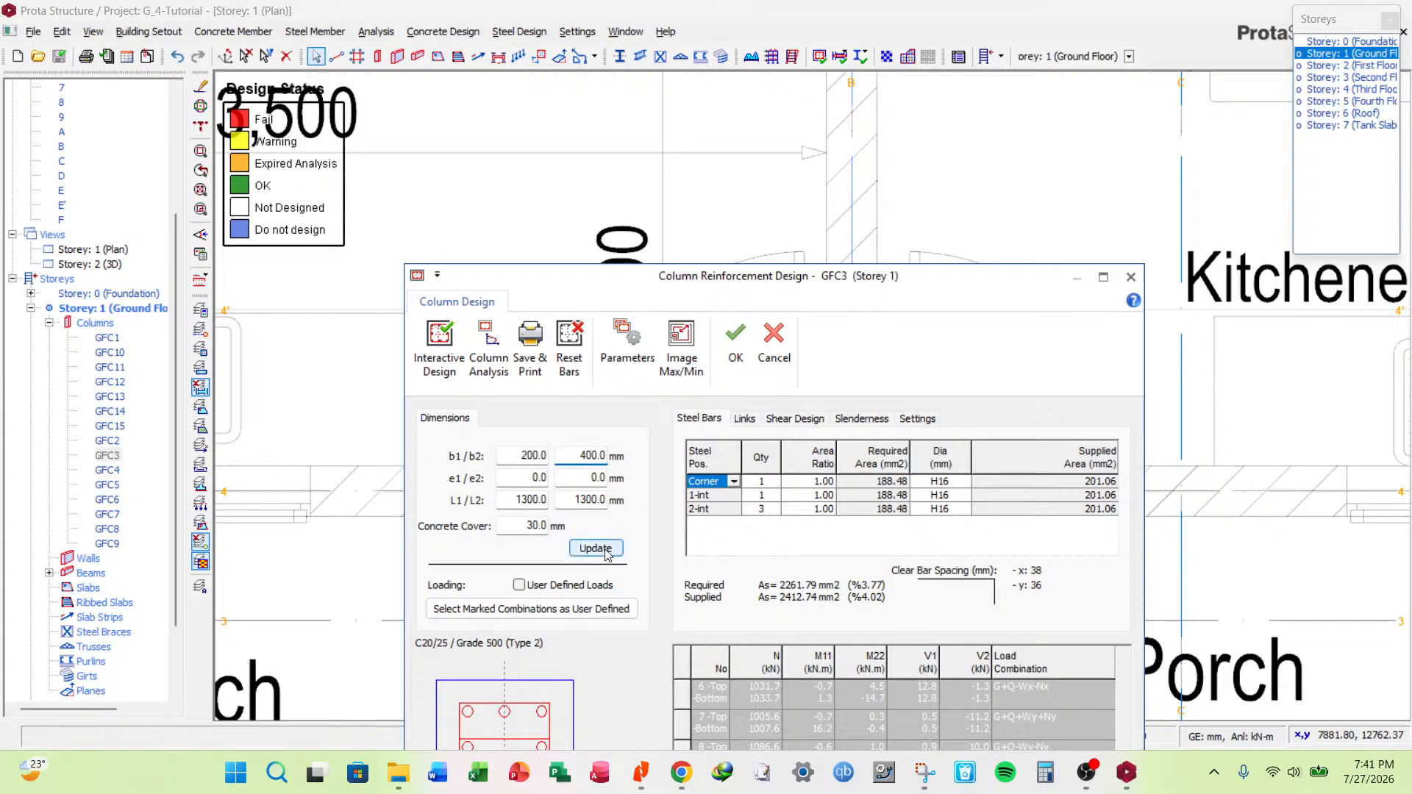
{"action": "double_click", "coordinate": [592, 477]}
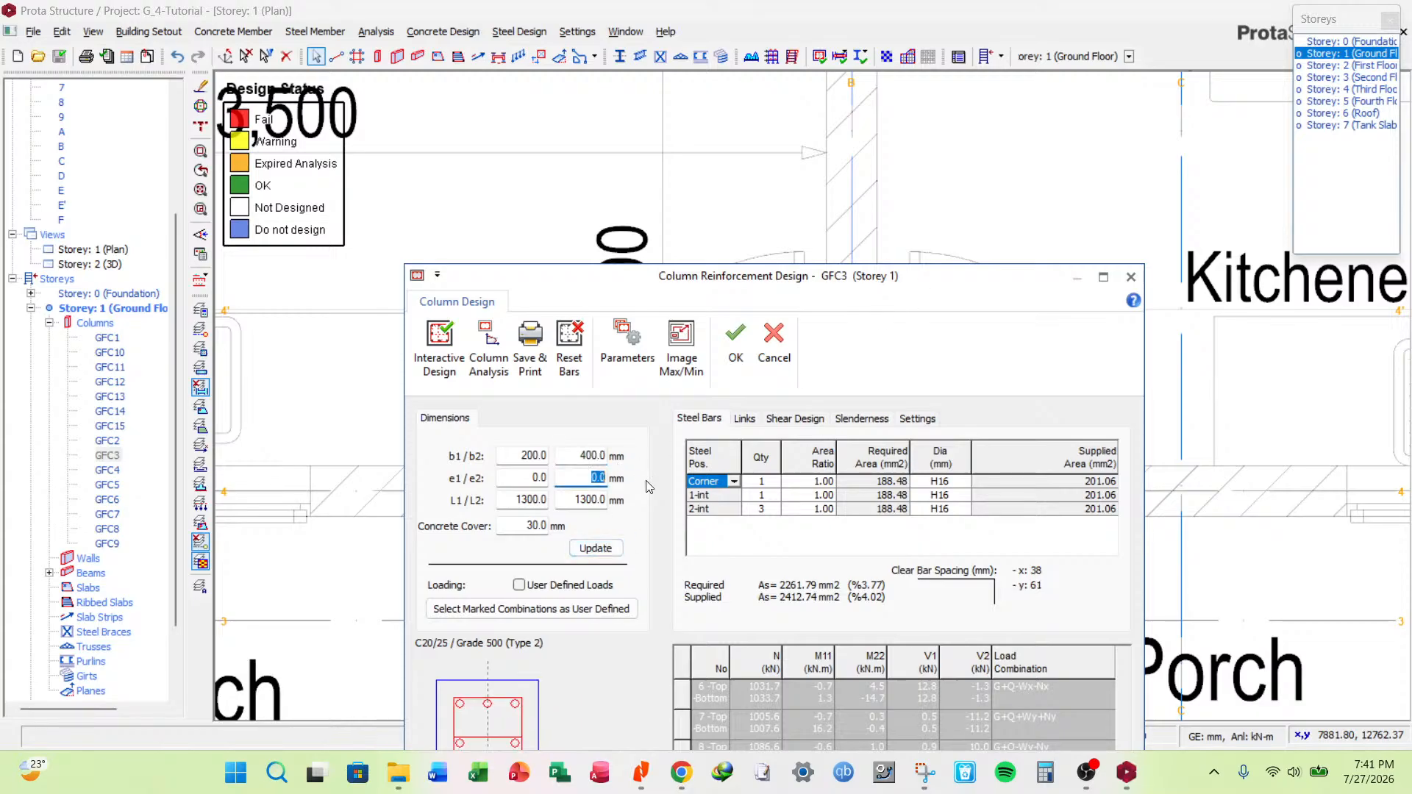
{"action": "type", "text": "100"}
{"action": "left_click", "coordinate": [600, 550]}
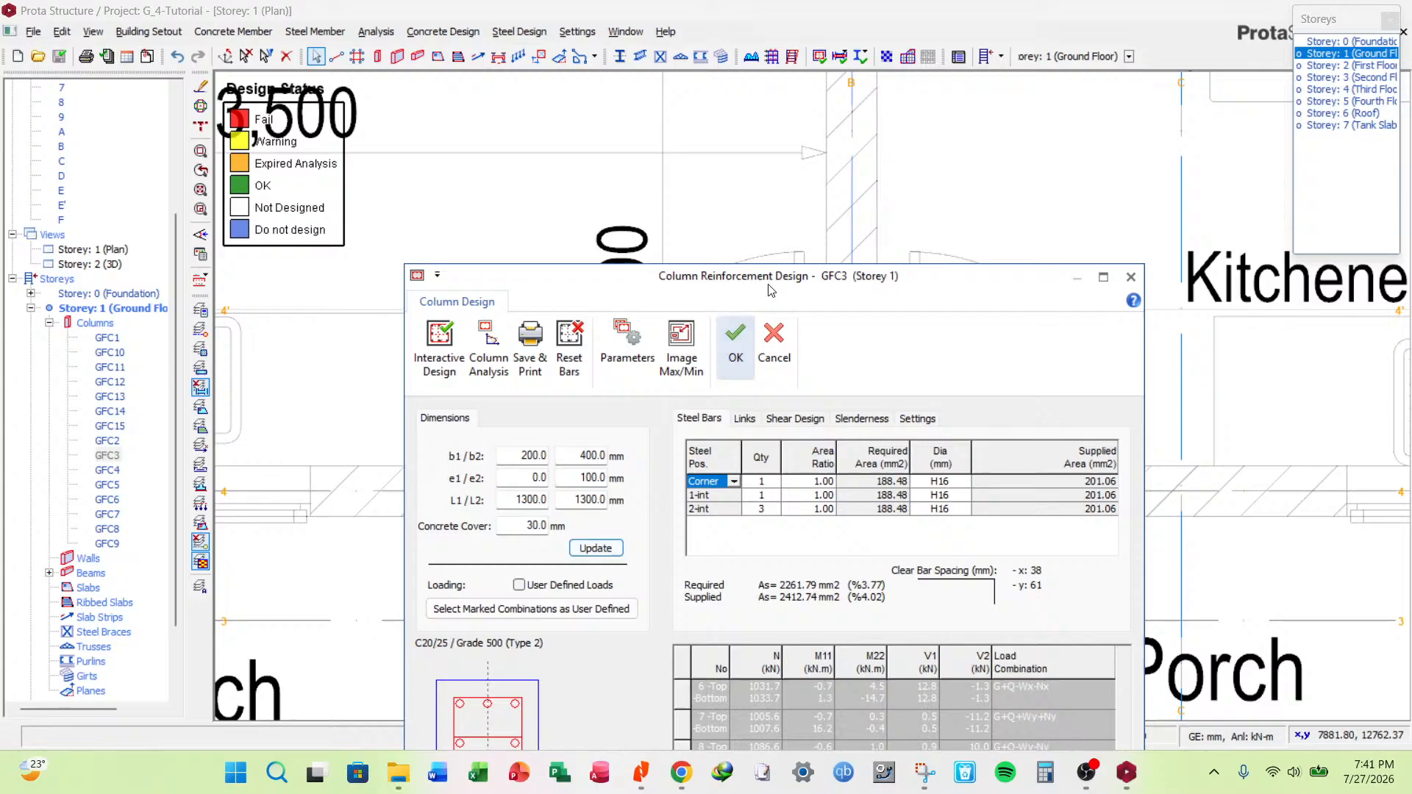
Run the interactive design for column GFC3 with its enlarged section and accept the design.
{"action": "left_click_drag", "start_coordinate": [754, 286], "coordinate": [700, 172]}
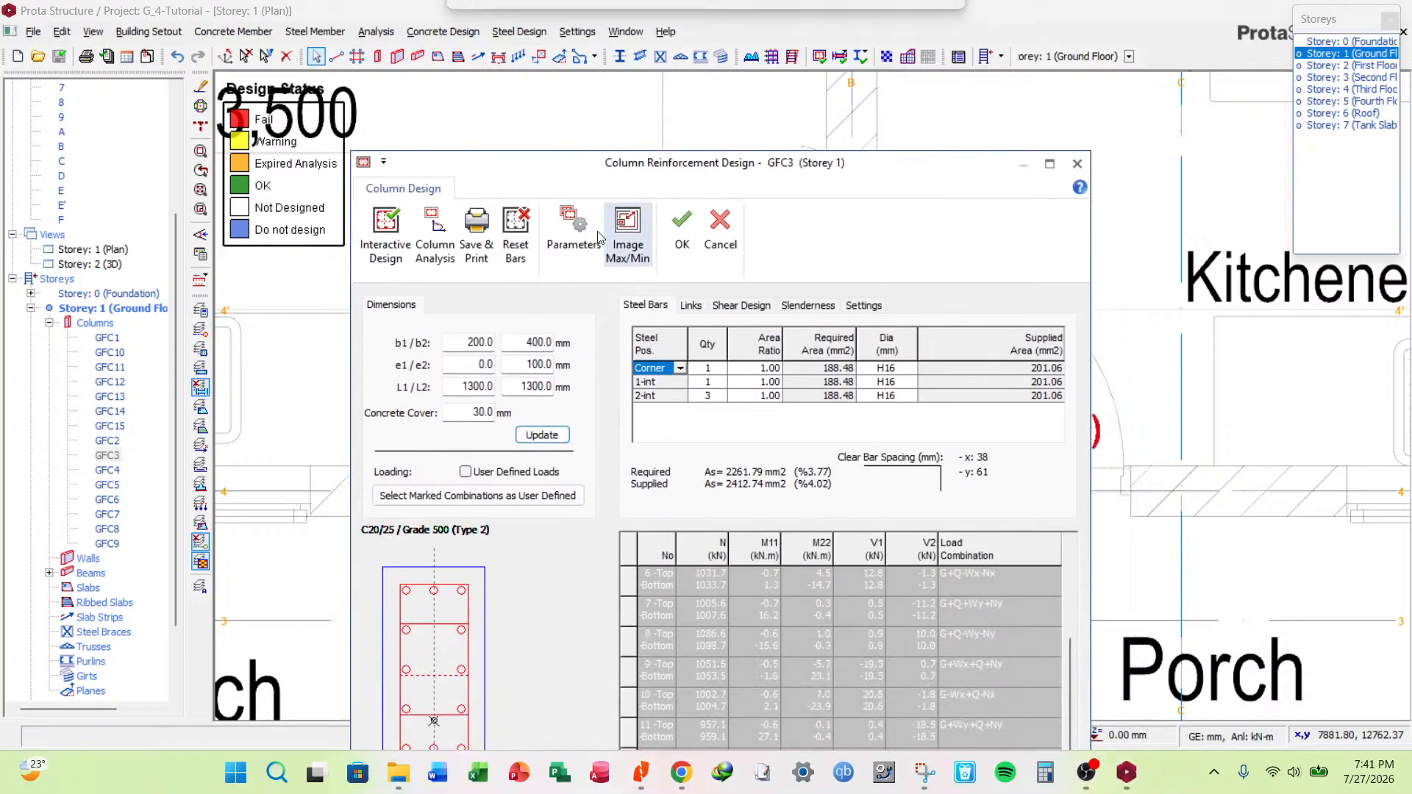
{"action": "left_click", "coordinate": [385, 235]}
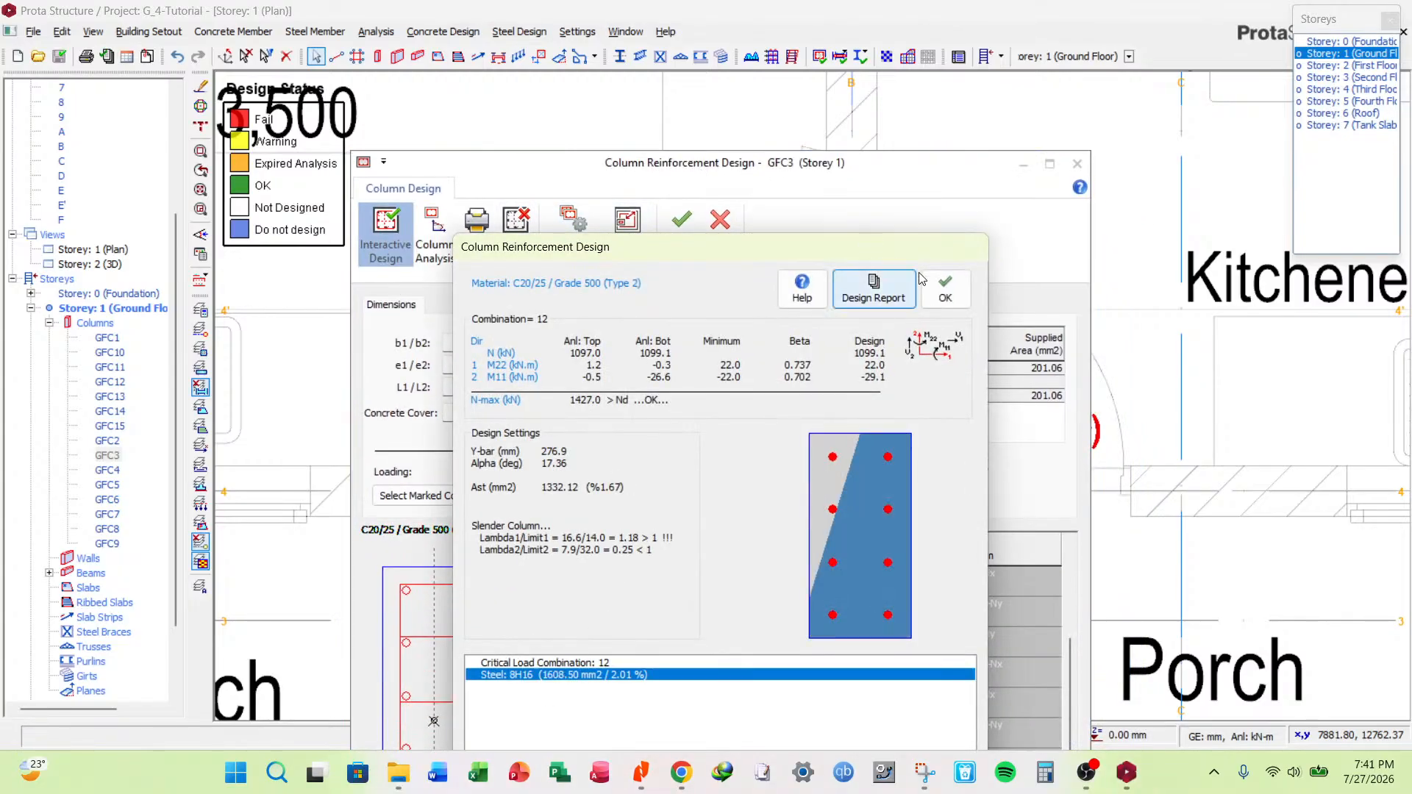
{"action": "left_click", "coordinate": [945, 289]}
{"action": "left_click", "coordinate": [681, 220]}
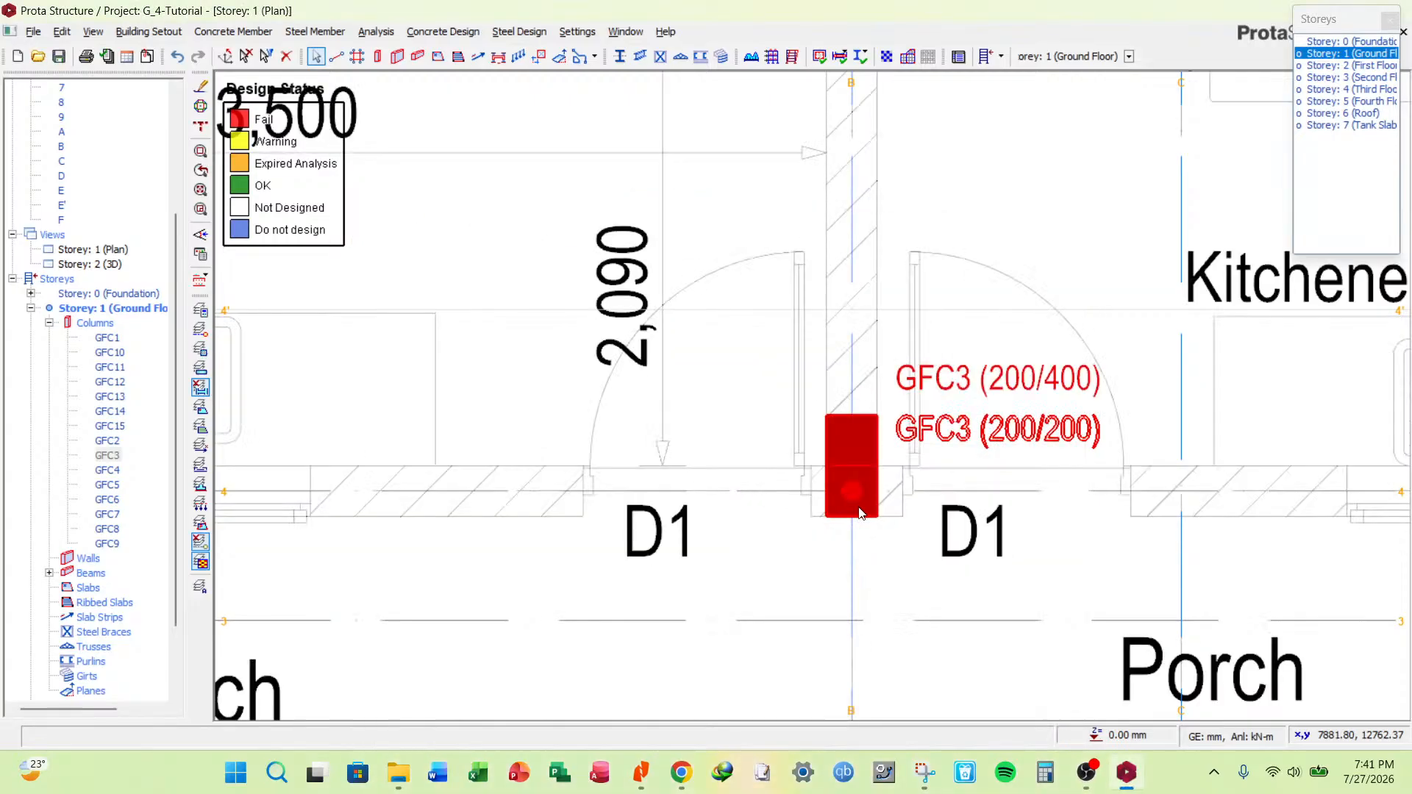
Open the column table for the column at axes 4-B on all storeys and apply b2 of 400 mm to every storey.
{"action": "right_click", "coordinate": [1009, 377]}
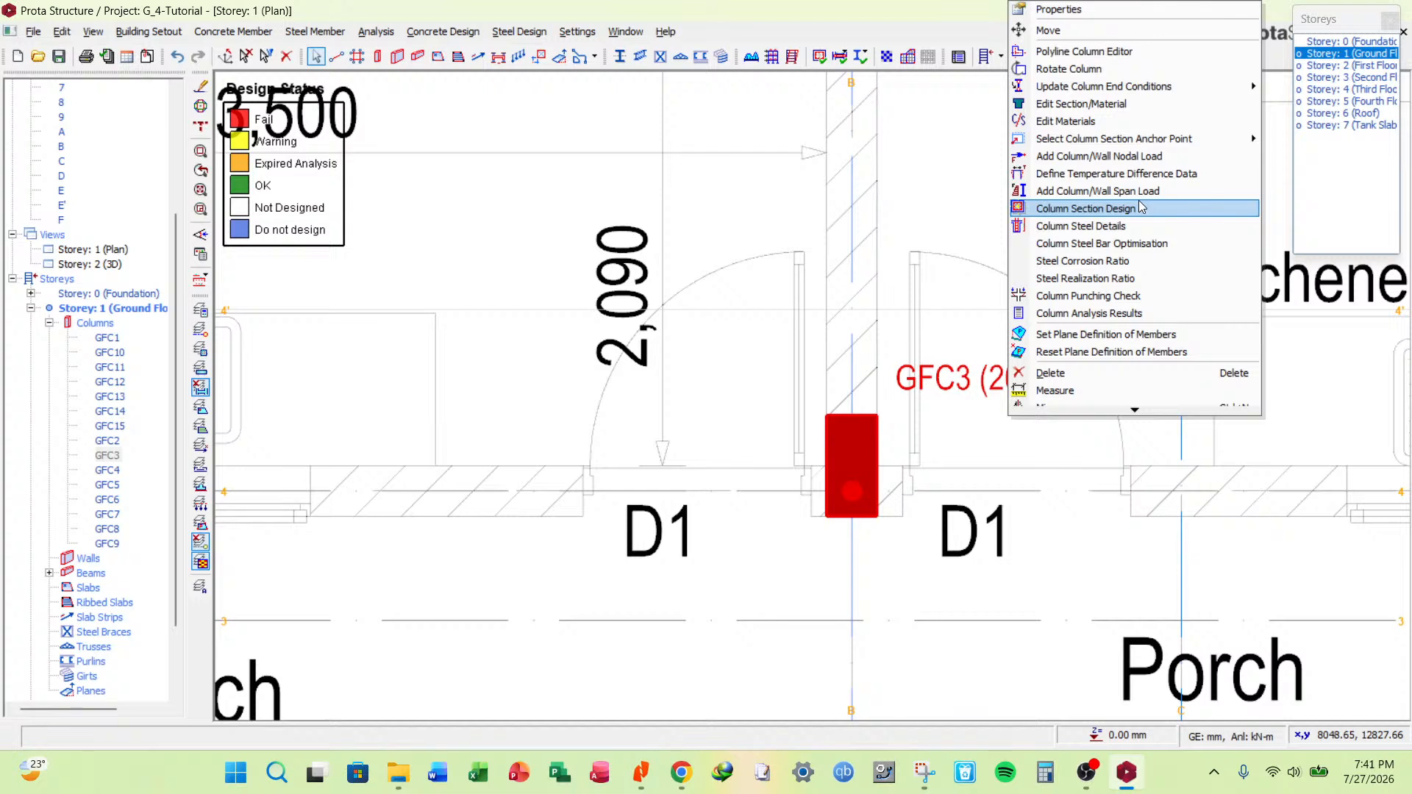
{"action": "mouse_move", "coordinate": [1180, 386]}
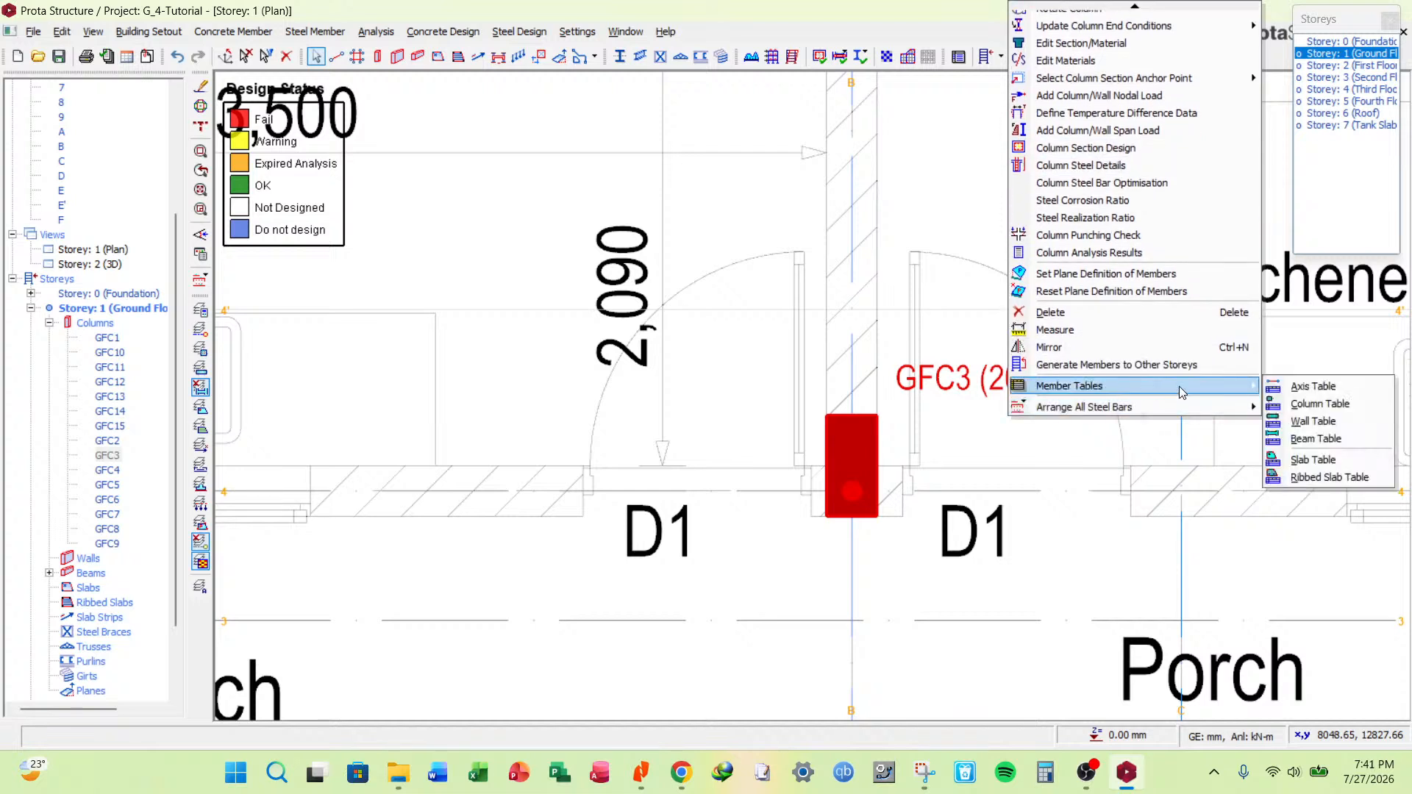
{"action": "left_click", "coordinate": [1305, 404]}
{"action": "left_click", "coordinate": [456, 445]}
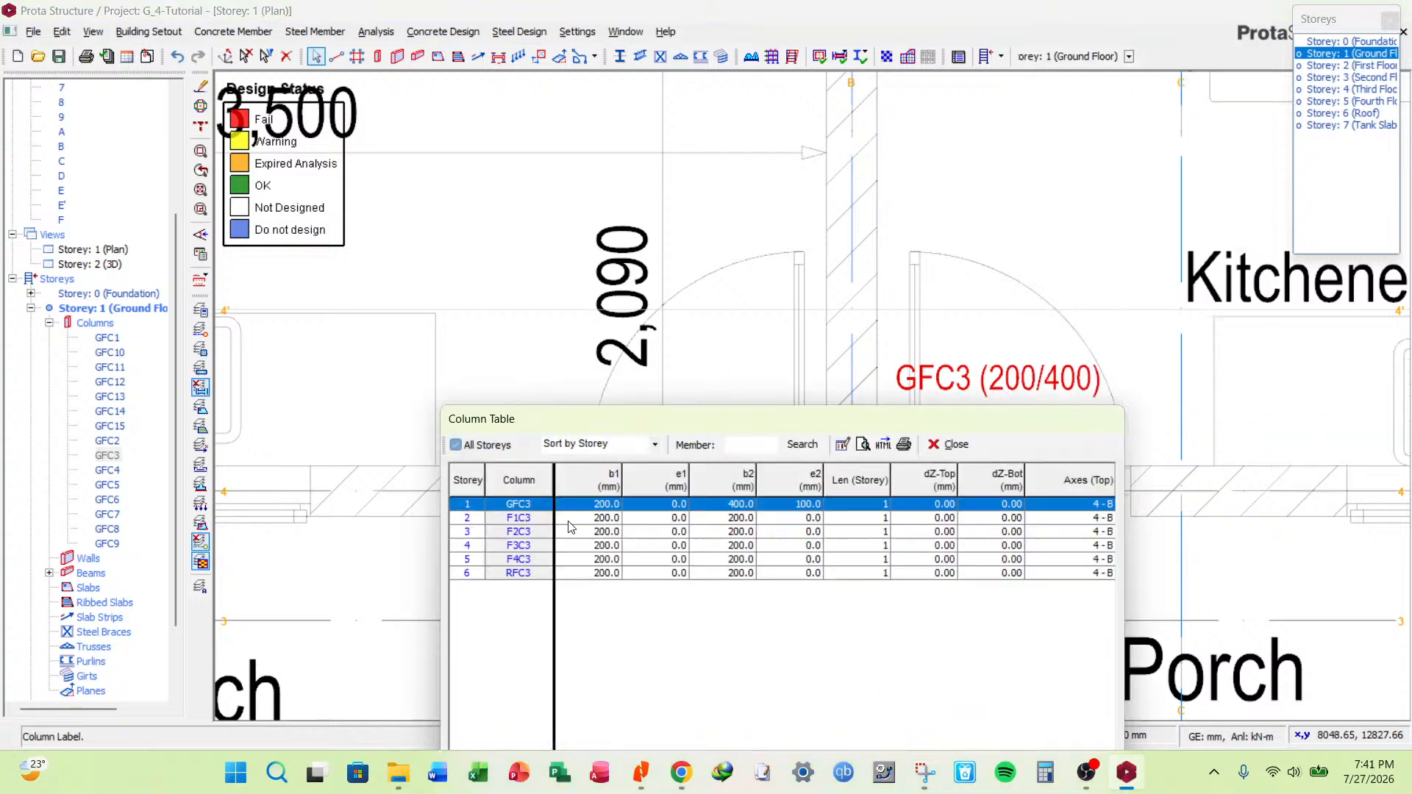
{"action": "left_click", "coordinate": [733, 482]}
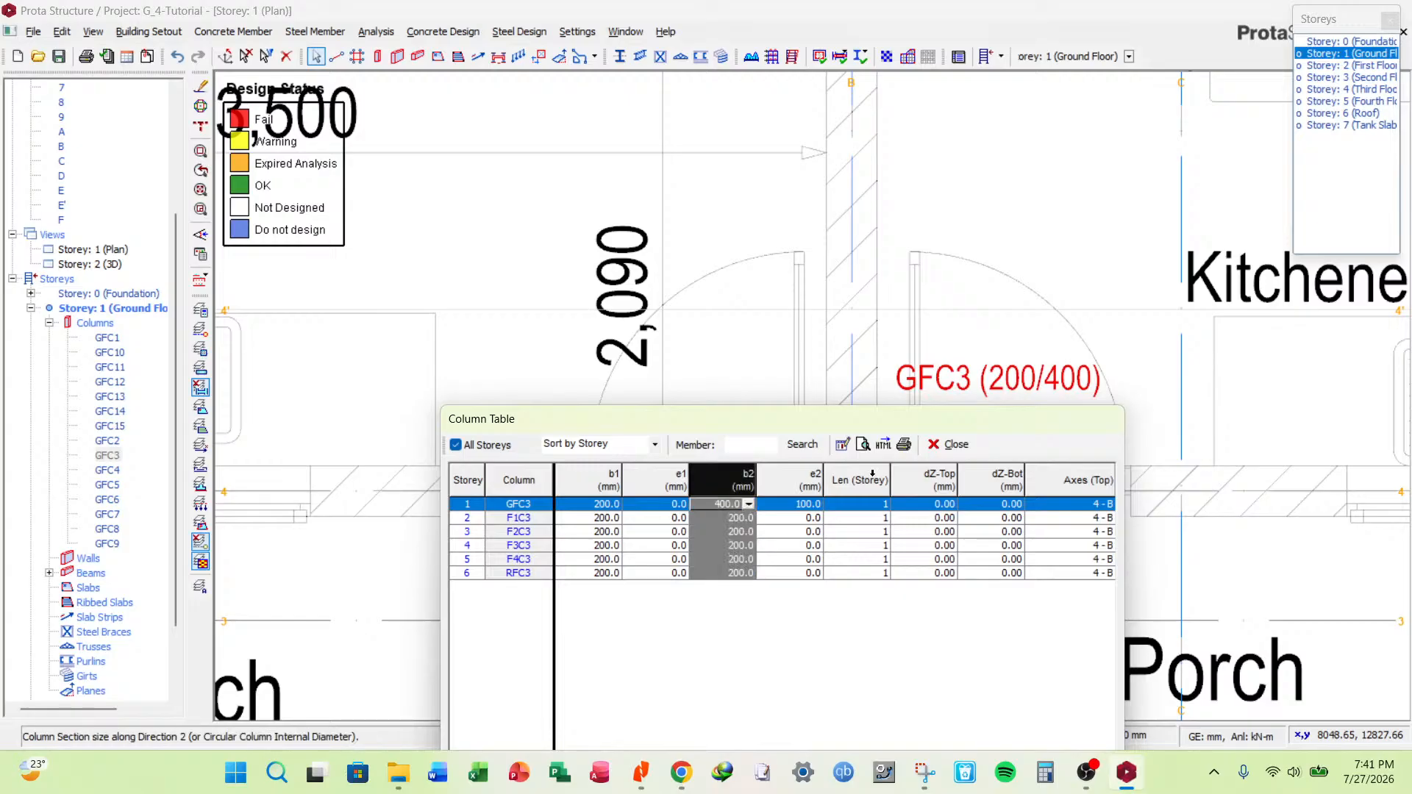
{"action": "left_click", "coordinate": [843, 444]}
{"action": "left_click", "coordinate": [821, 626]}
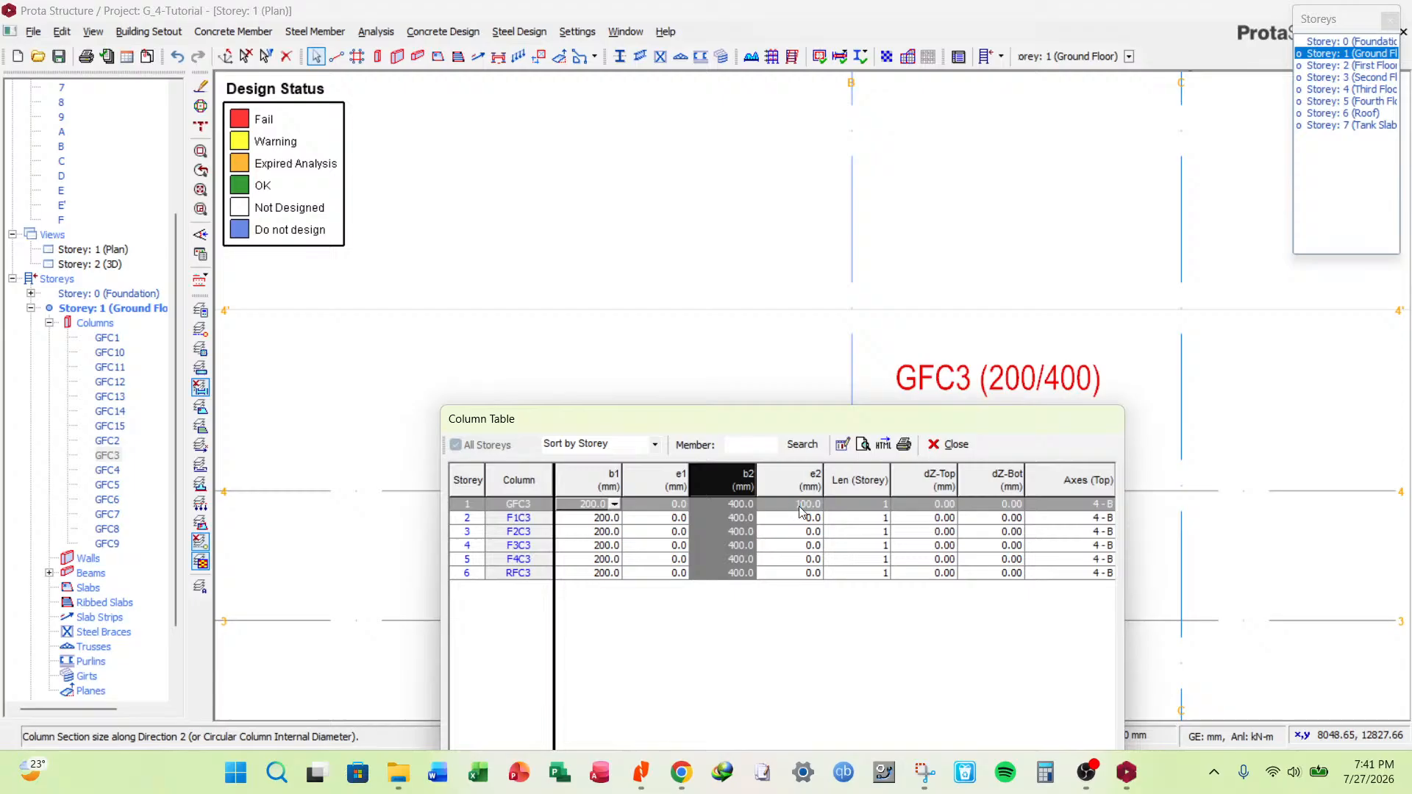
Apply the 100 mm e2 eccentricity to the column at axes 4-B on every storey and save the project.
{"action": "left_click", "coordinate": [807, 486]}
{"action": "left_click", "coordinate": [843, 444]}
{"action": "left_click", "coordinate": [818, 626]}
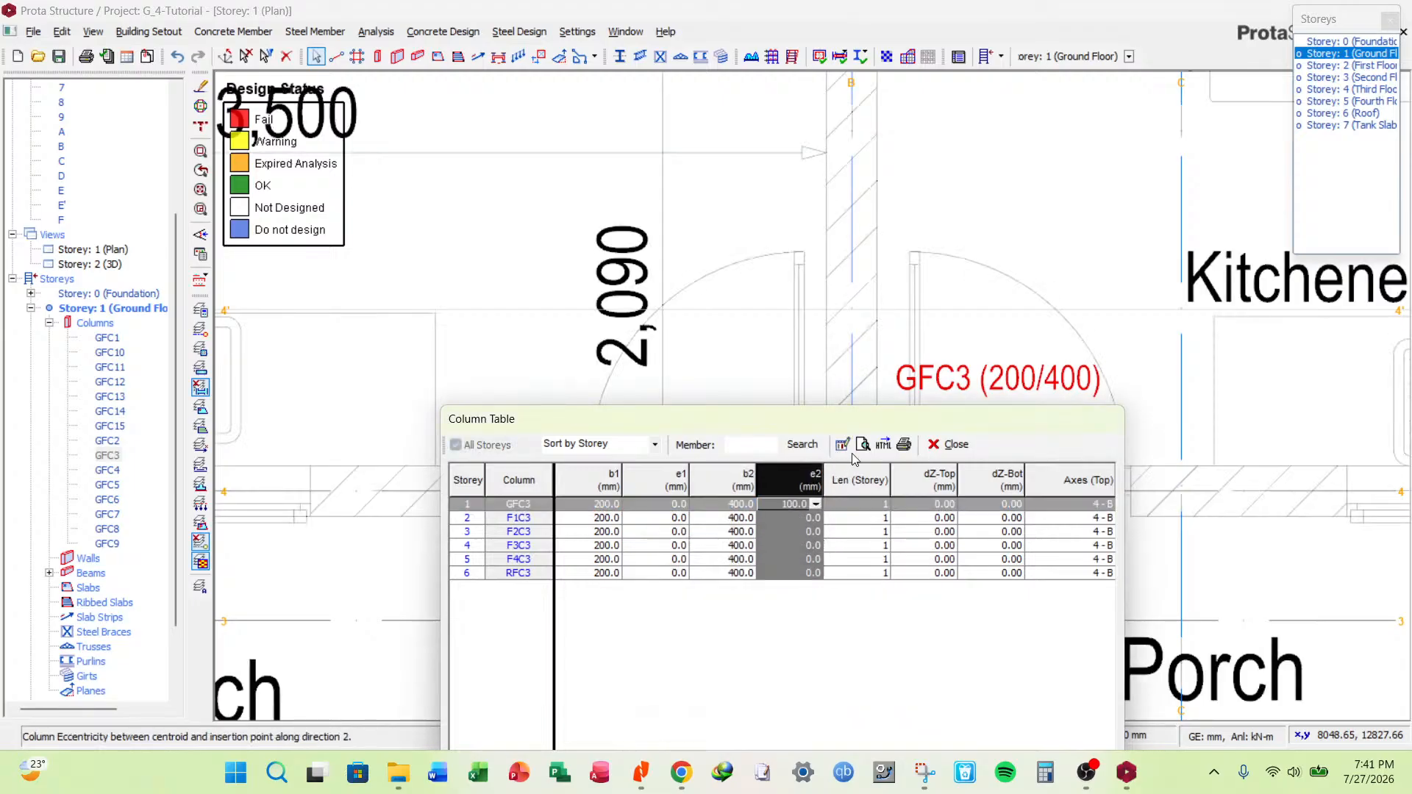
{"action": "left_click", "coordinate": [947, 445]}
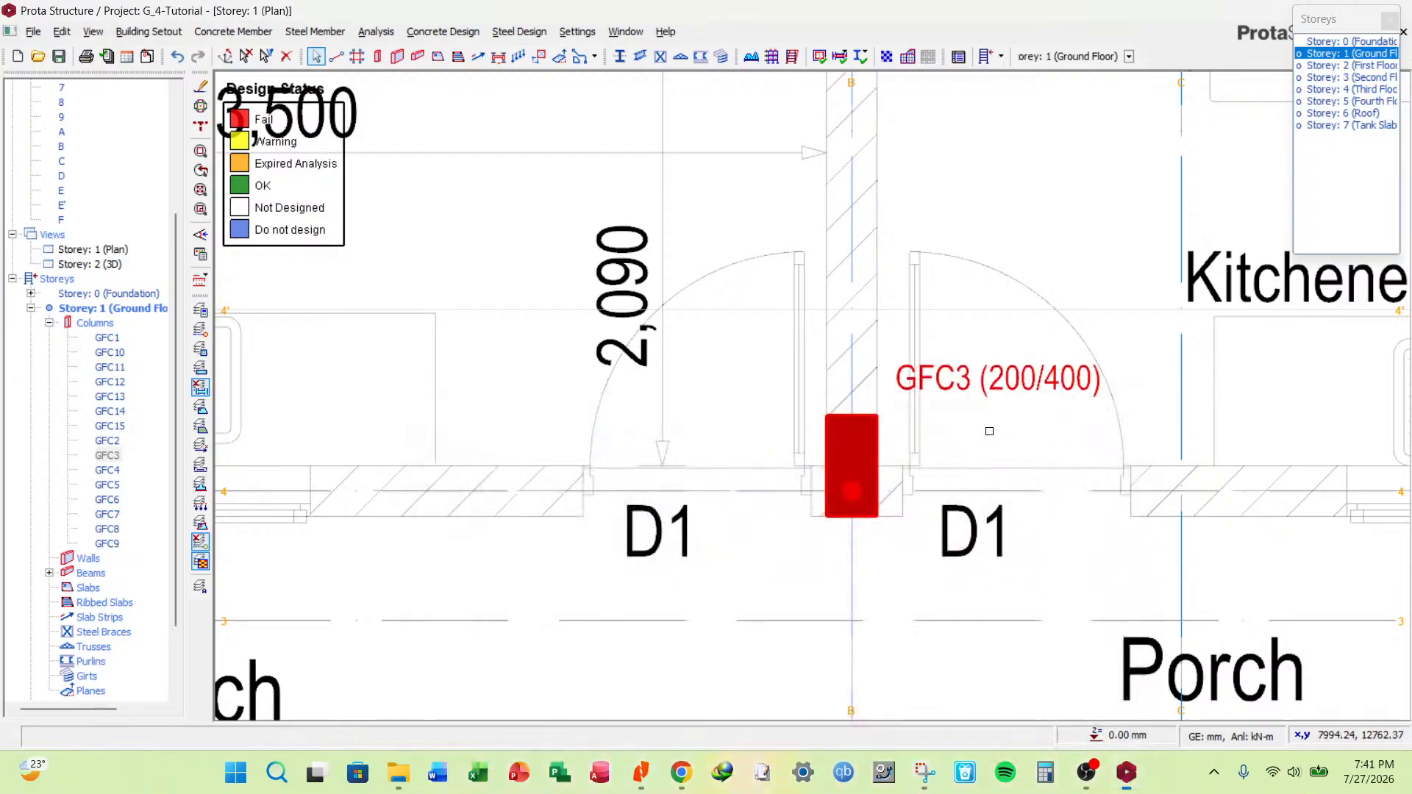
{"action": "key", "text": "ctrl+s"}
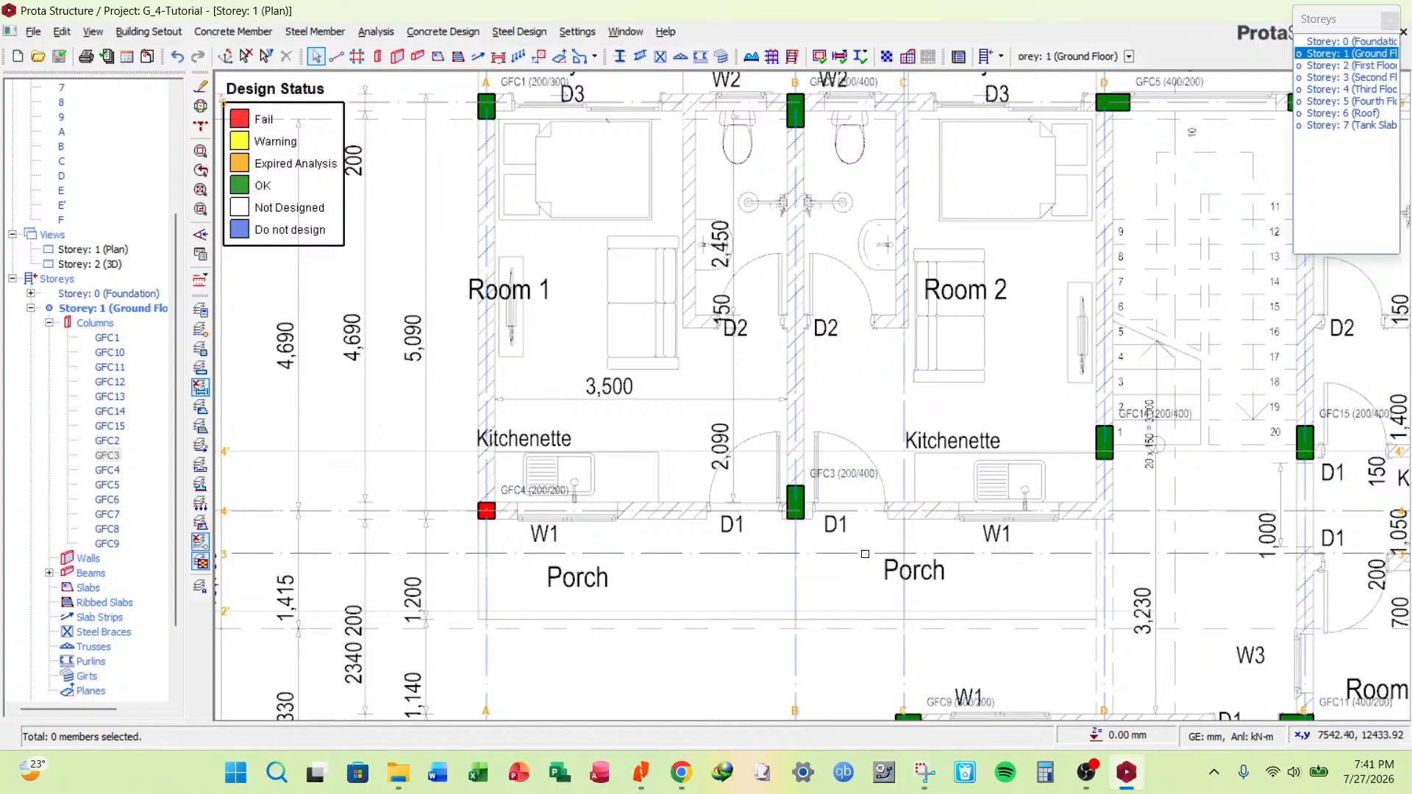
Open the section design for column GFC4 at axes 4-A and set its design method to Bar Spacing Maximisation Method.
{"action": "scroll", "coordinate": [777, 472], "scroll_direction": "down", "scroll_amount": 3}
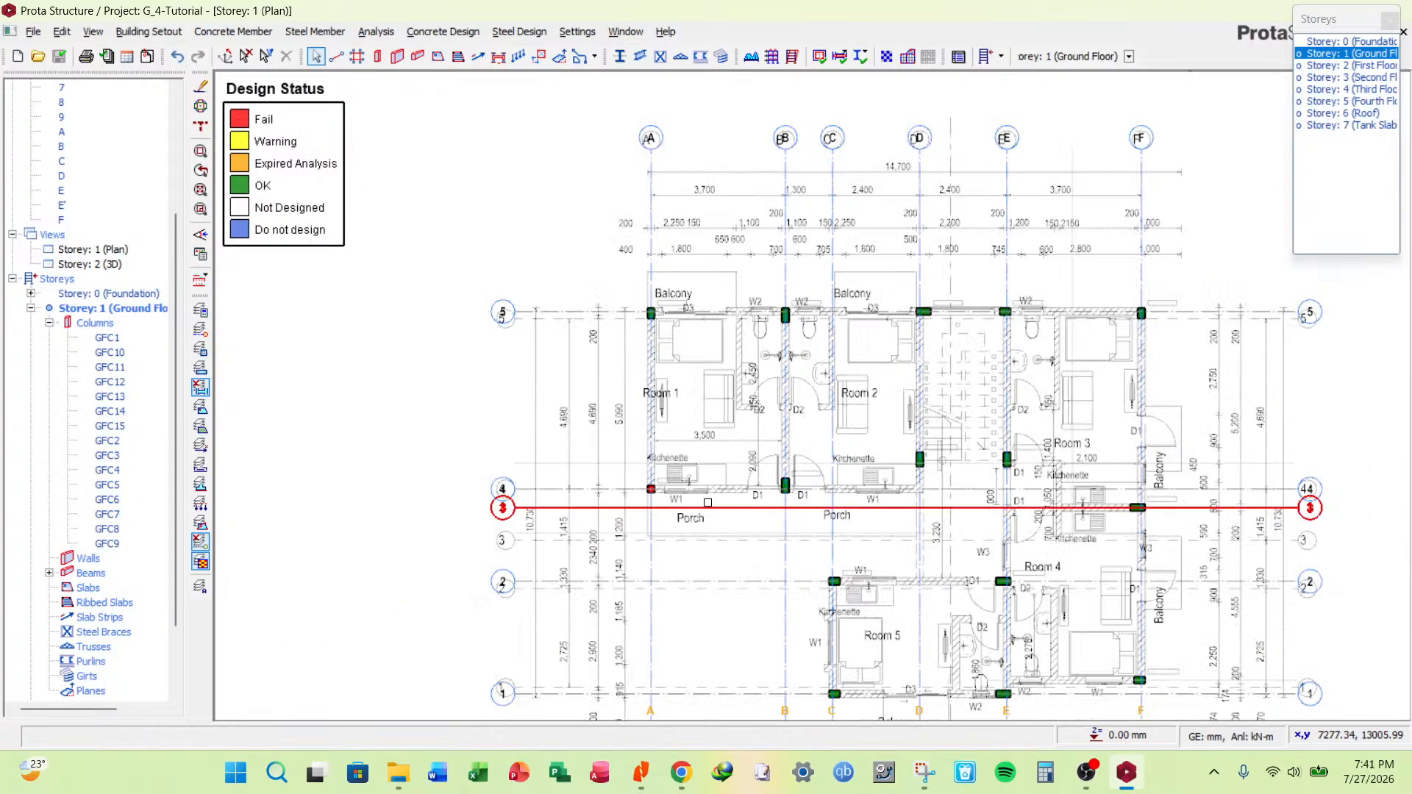
{"action": "scroll", "coordinate": [743, 490], "scroll_direction": "down", "scroll_amount": 2}
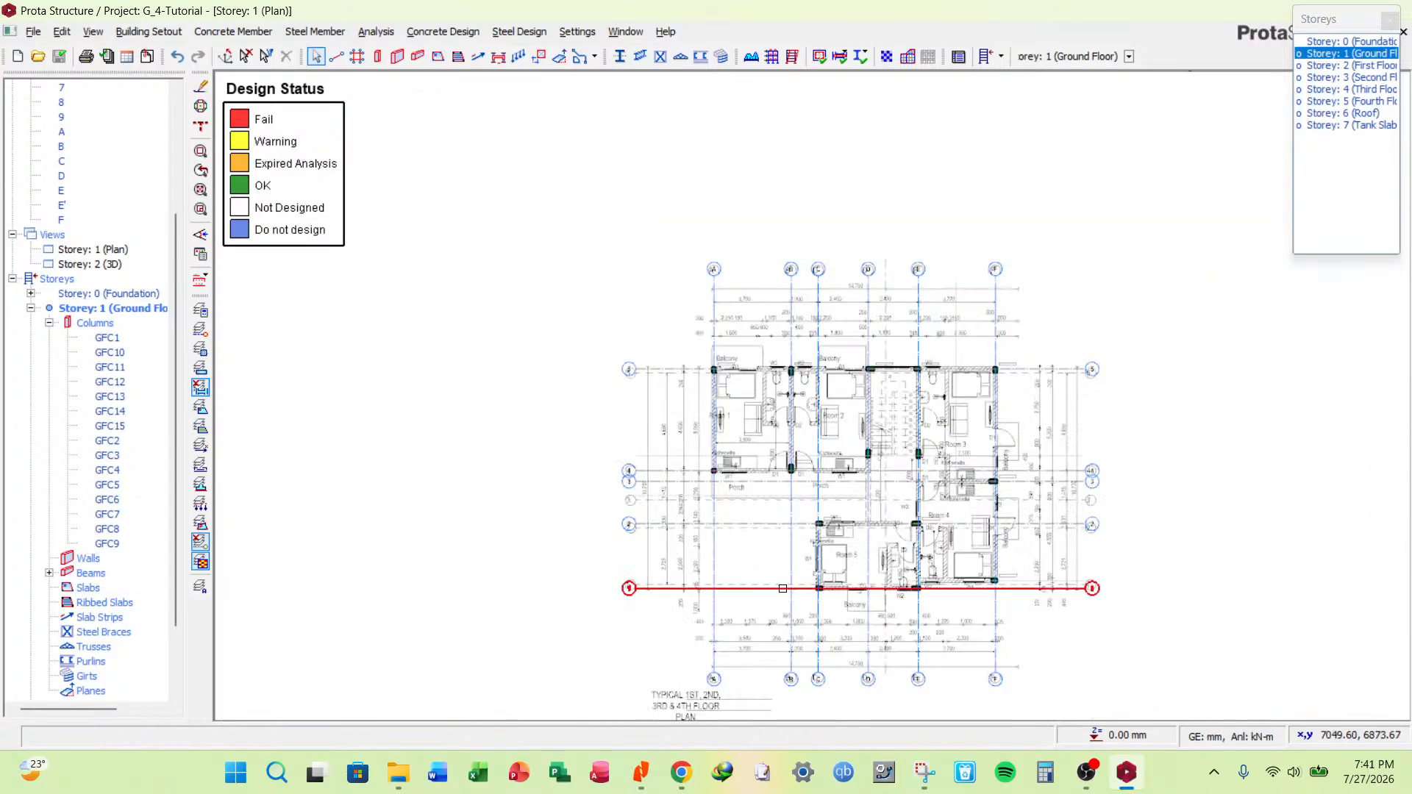
{"action": "scroll", "coordinate": [844, 592], "scroll_direction": "up", "scroll_amount": 5}
{"action": "scroll", "coordinate": [844, 592], "scroll_direction": "down", "scroll_amount": 5}
{"action": "scroll", "coordinate": [809, 478], "scroll_direction": "up", "scroll_amount": 5}
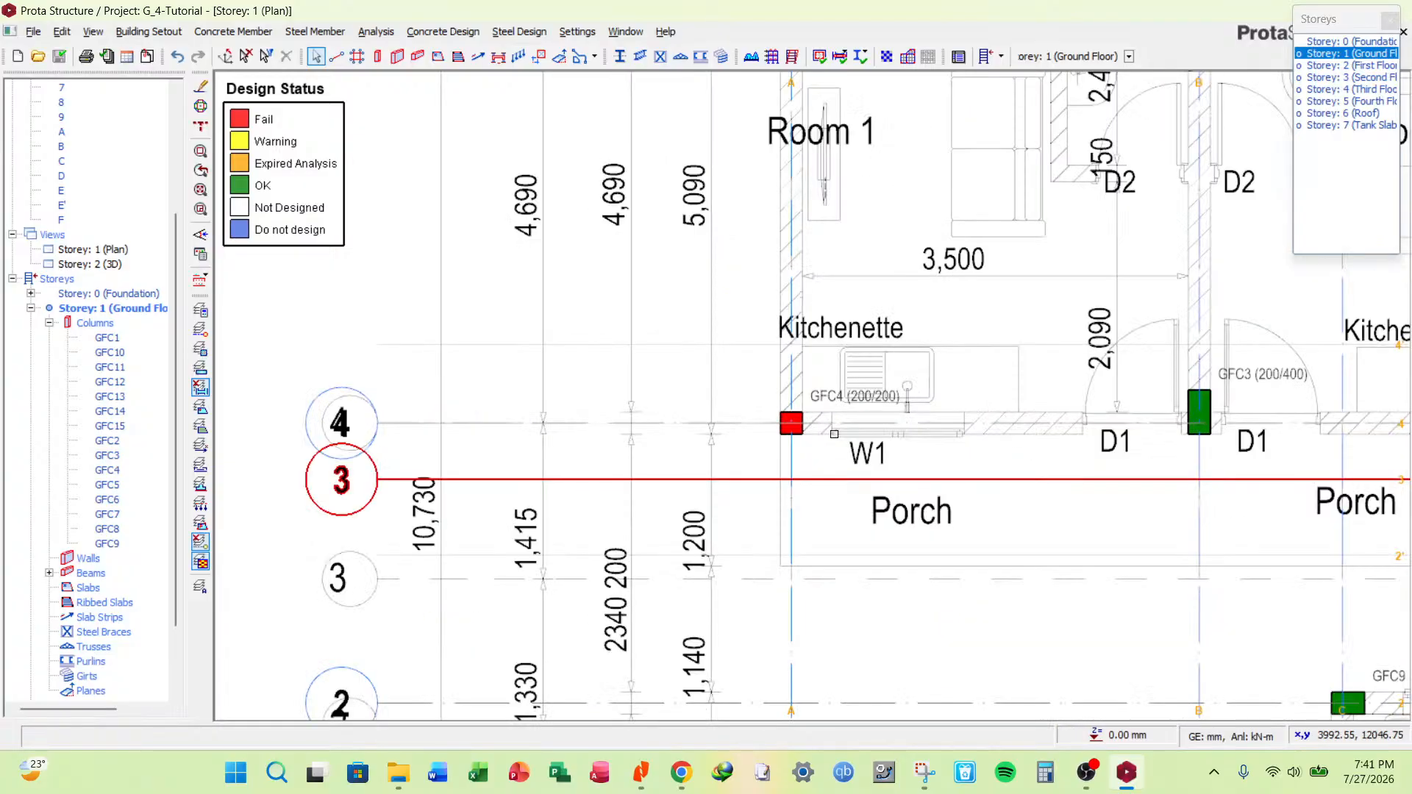
{"action": "right_click", "coordinate": [817, 408]}
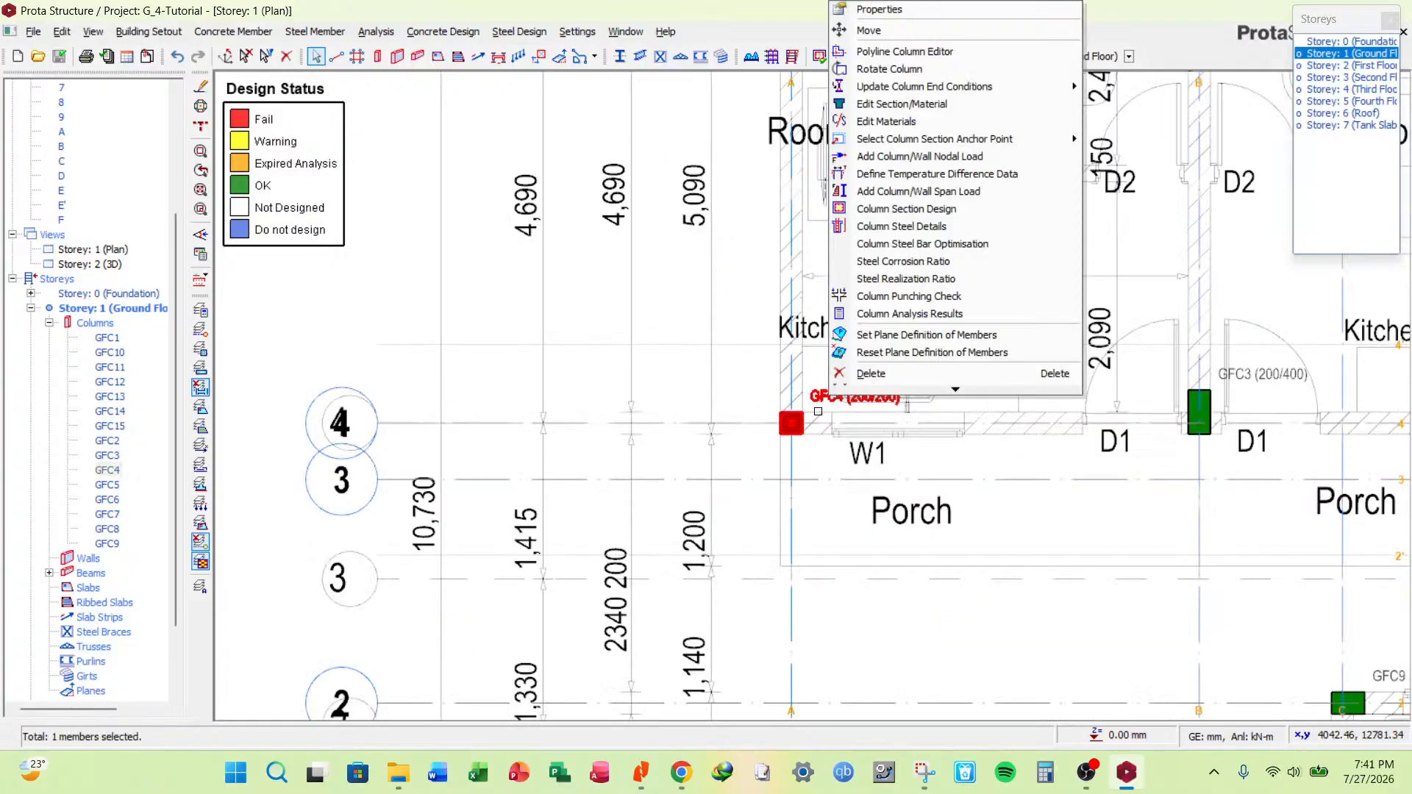
{"action": "left_click", "coordinate": [914, 210]}
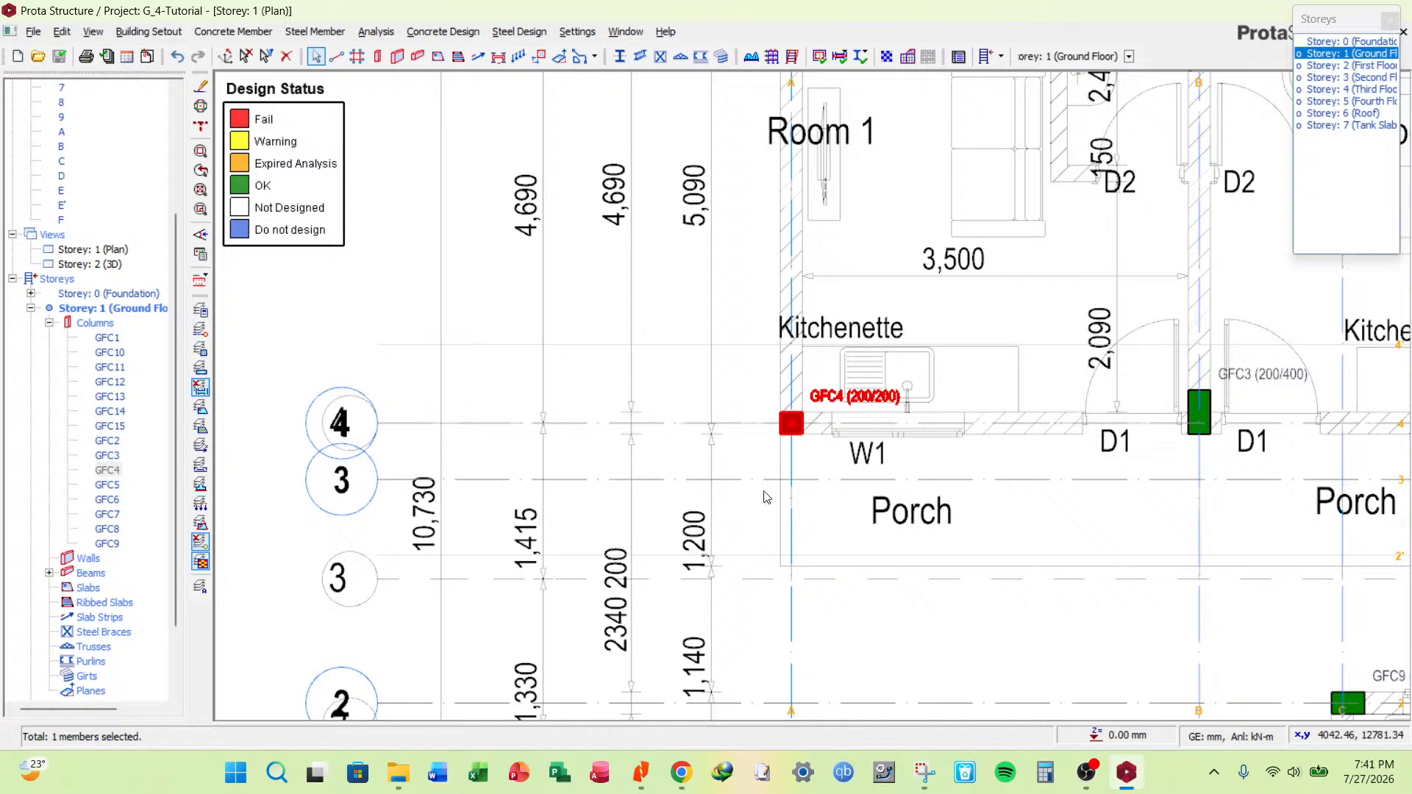
{"action": "left_click", "coordinate": [843, 449]}
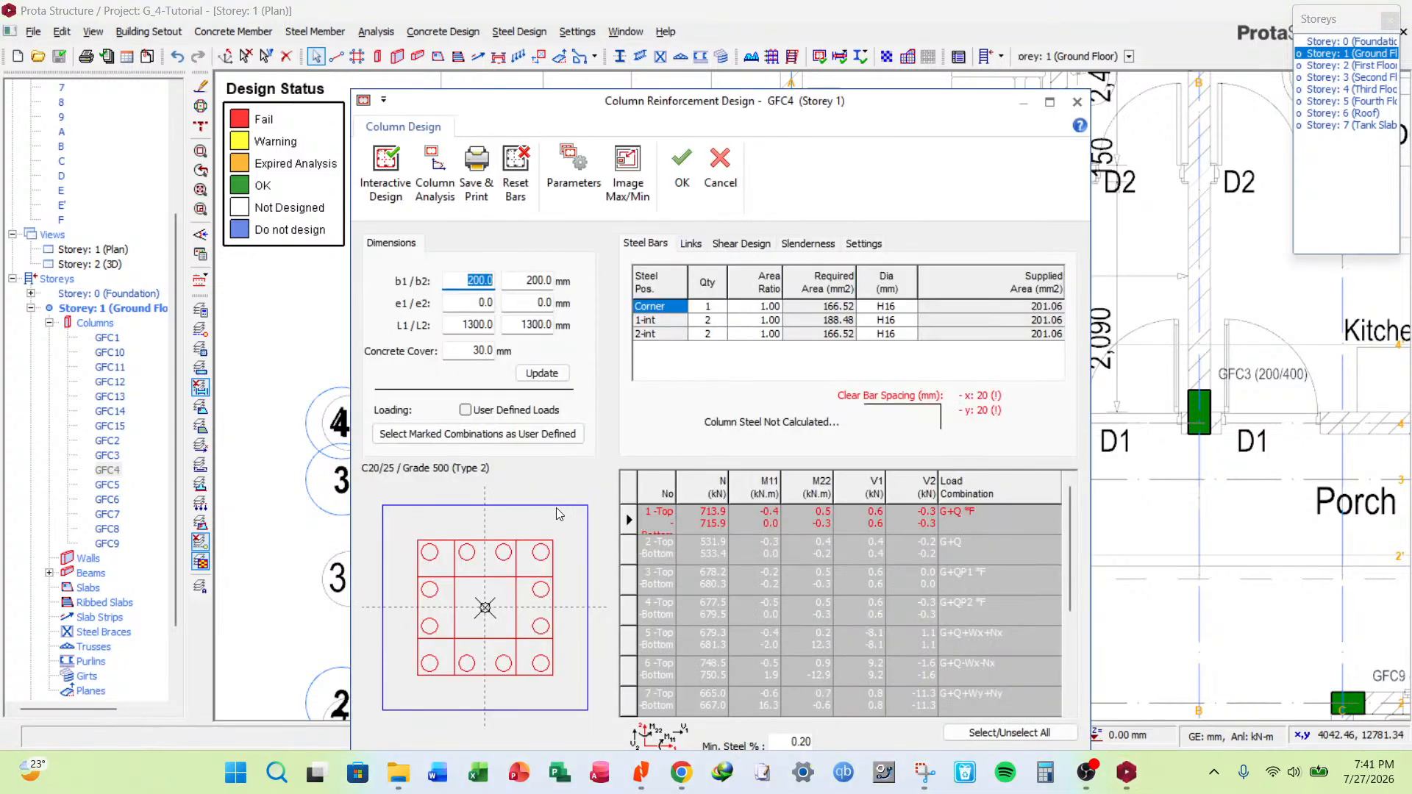
{"action": "left_click", "coordinate": [574, 170]}
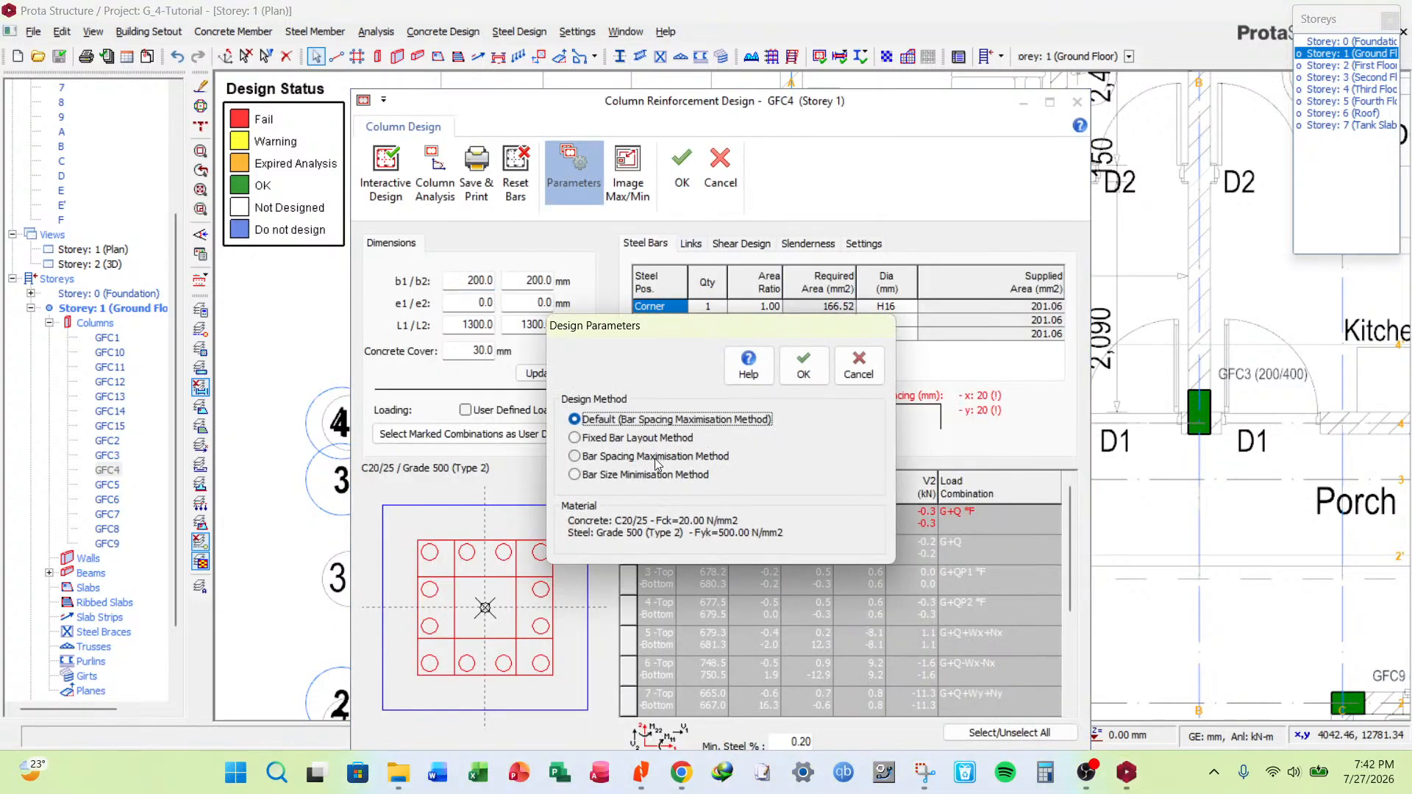
{"action": "left_click", "coordinate": [657, 458]}
{"action": "left_click", "coordinate": [803, 365]}
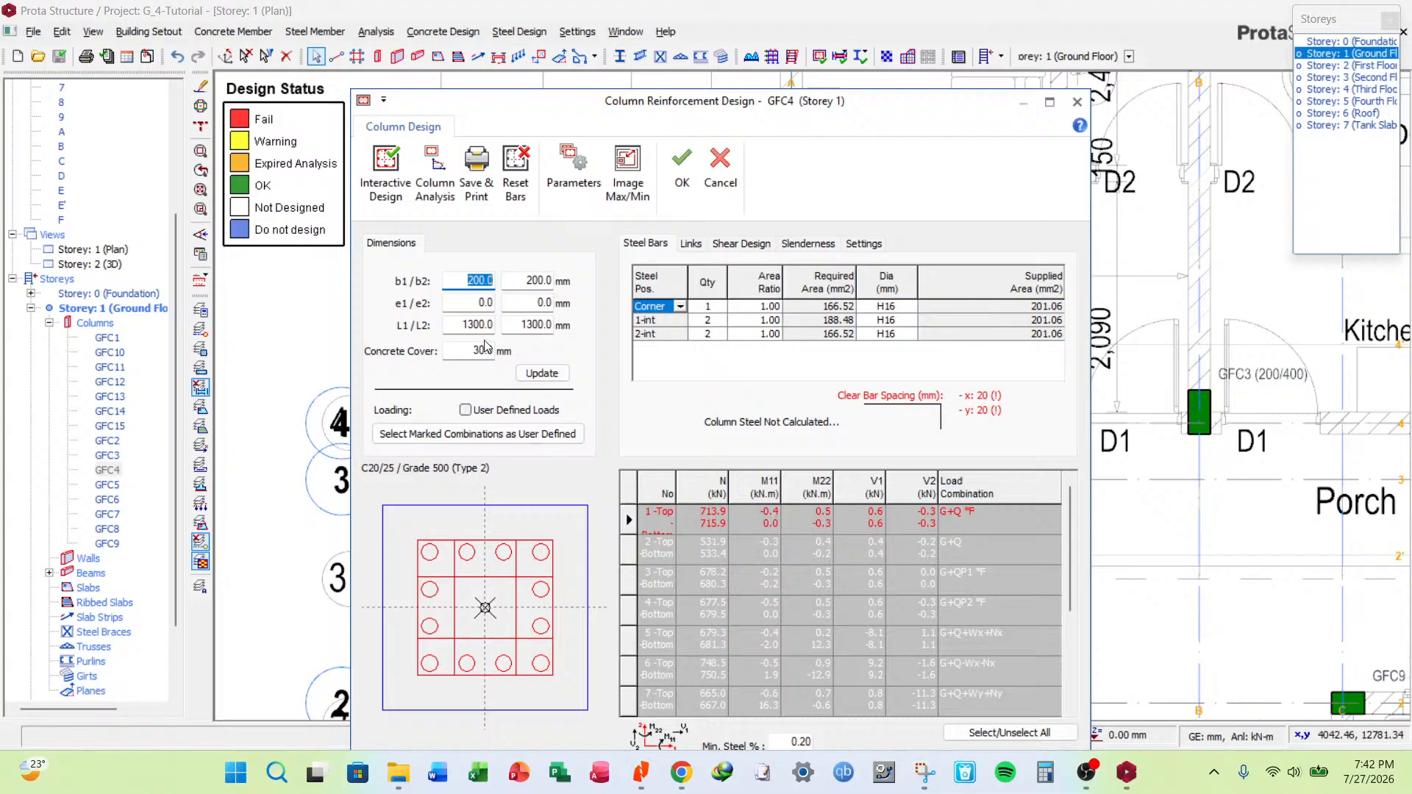
Try a b1 of 300 mm for column GFC4, updating the section and running the interactive design.
{"action": "type", "text": "00"}
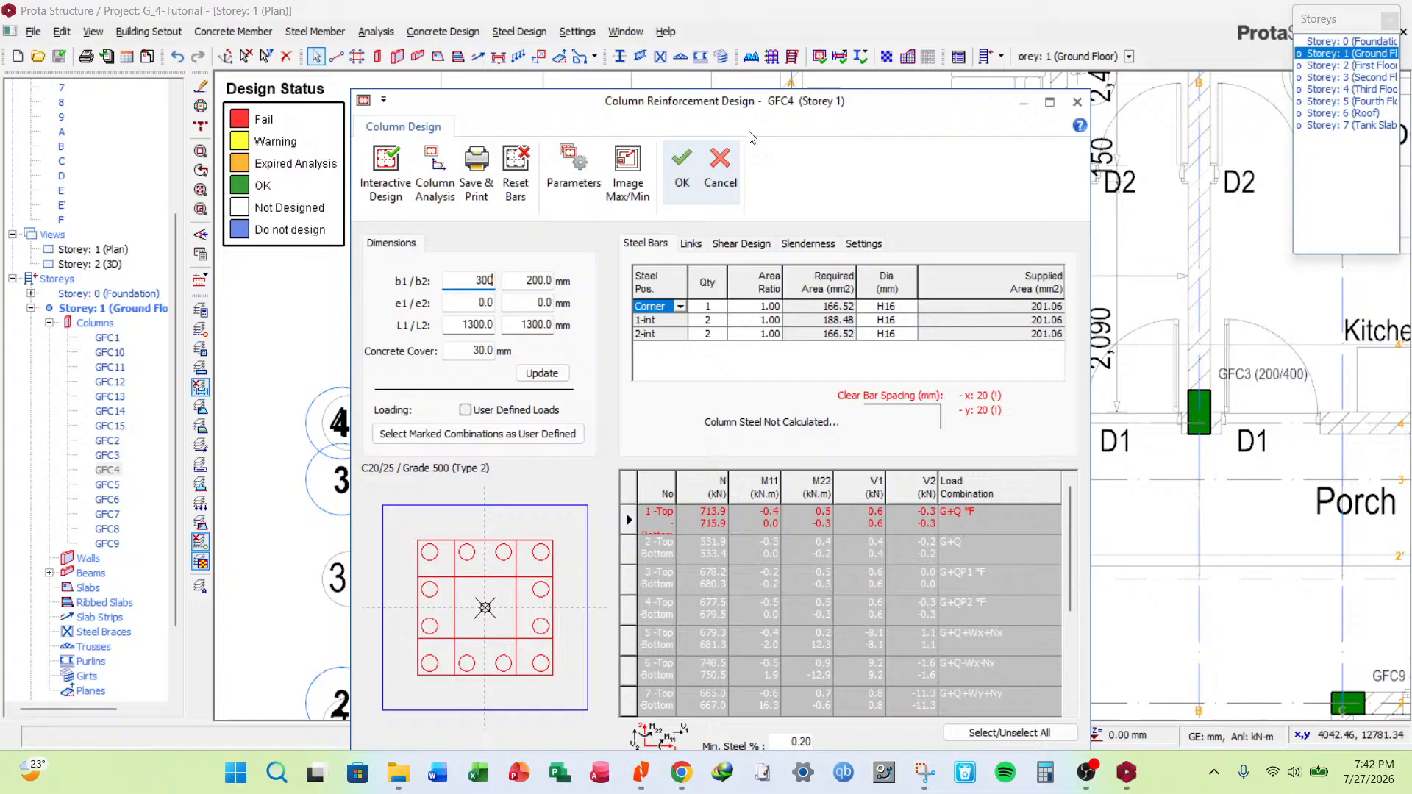
{"action": "mouse_move", "coordinate": [789, 114]}
{"action": "left_mouse_down"}
{"action": "mouse_move", "coordinate": [717, 356]}
{"action": "mouse_move", "coordinate": [679, 662]}
{"action": "mouse_move", "coordinate": [651, 471]}
{"action": "mouse_move", "coordinate": [730, 121]}
{"action": "left_mouse_up"}
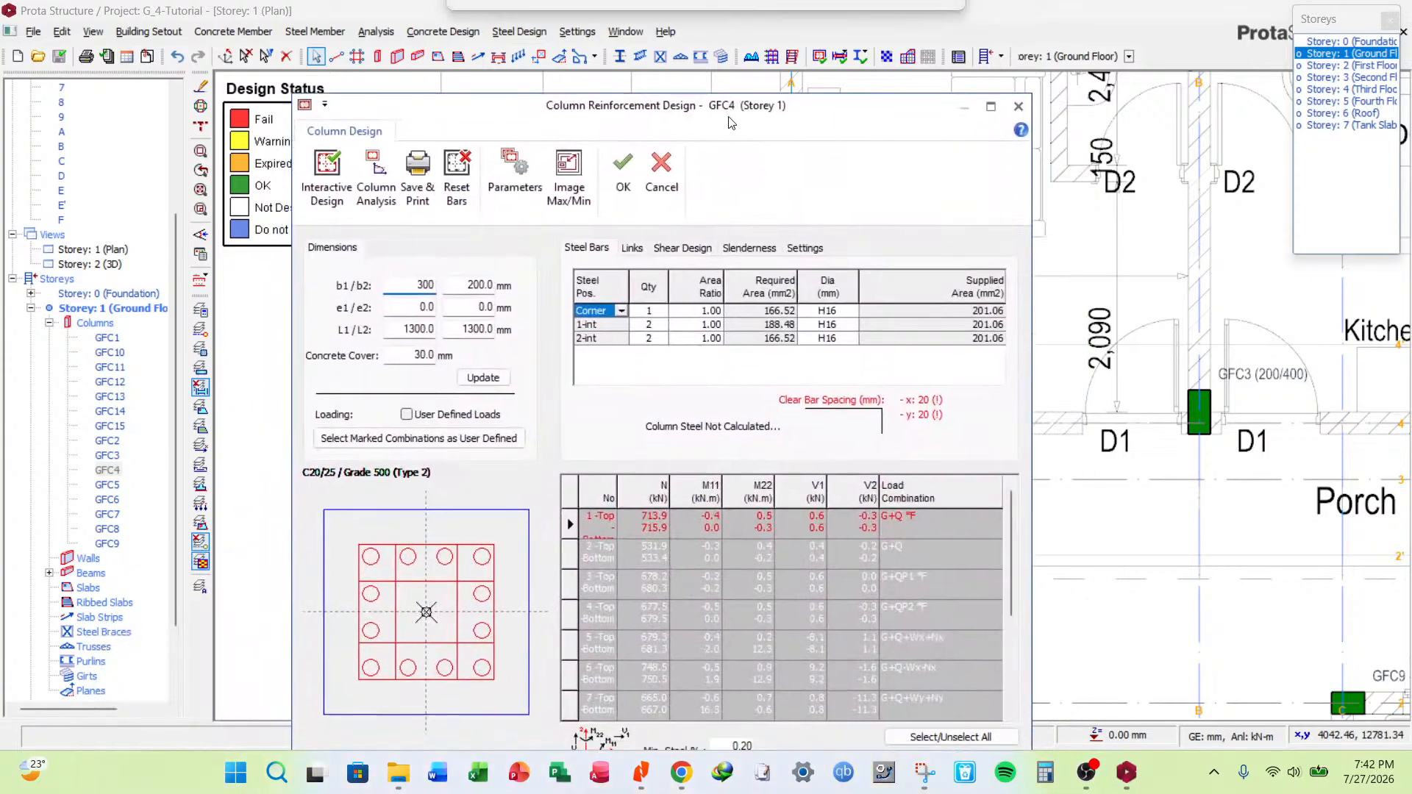
{"action": "key", "text": "Return"}
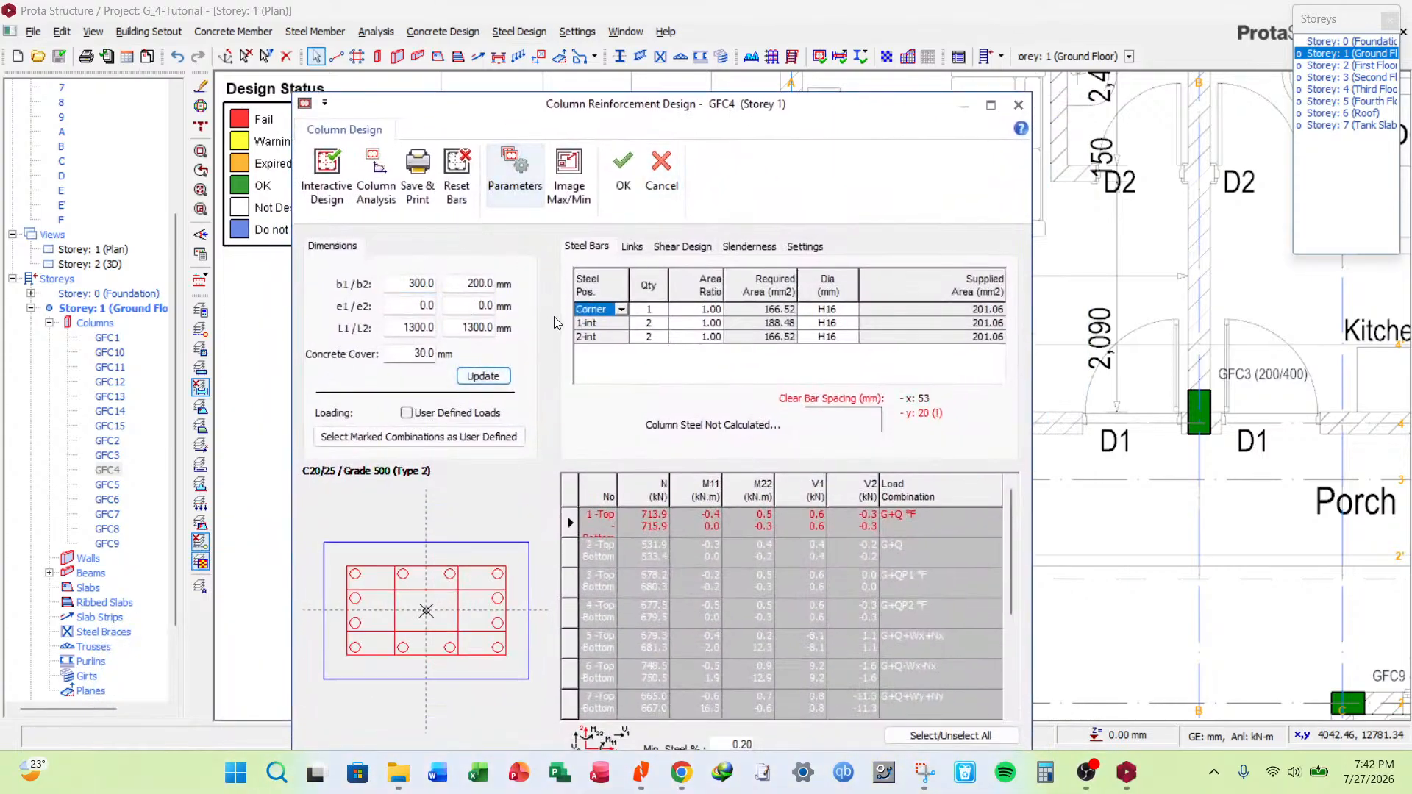
{"action": "left_click", "coordinate": [515, 173]}
{"action": "left_click", "coordinate": [745, 369]}
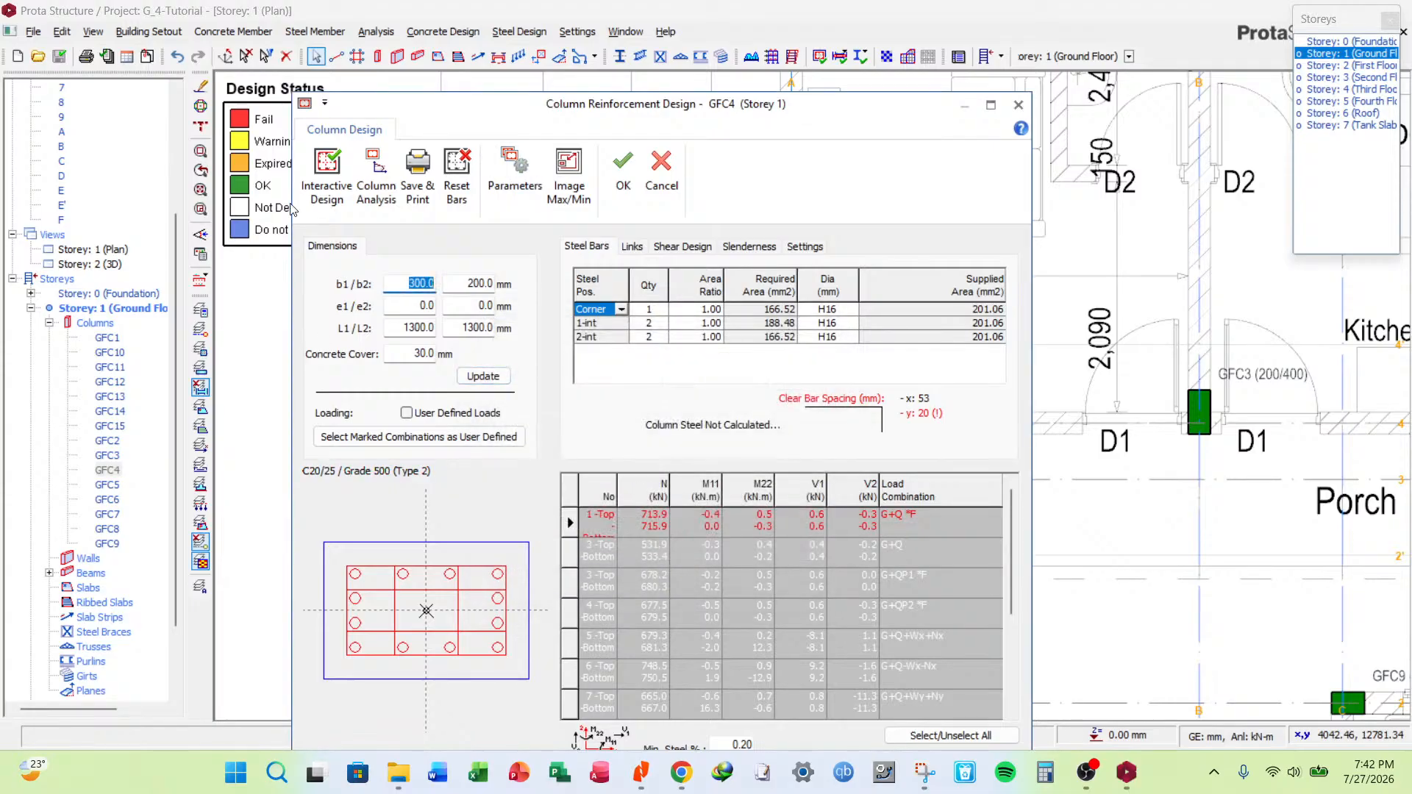
{"action": "left_click", "coordinate": [326, 175]}
{"action": "left_click", "coordinate": [887, 230]}
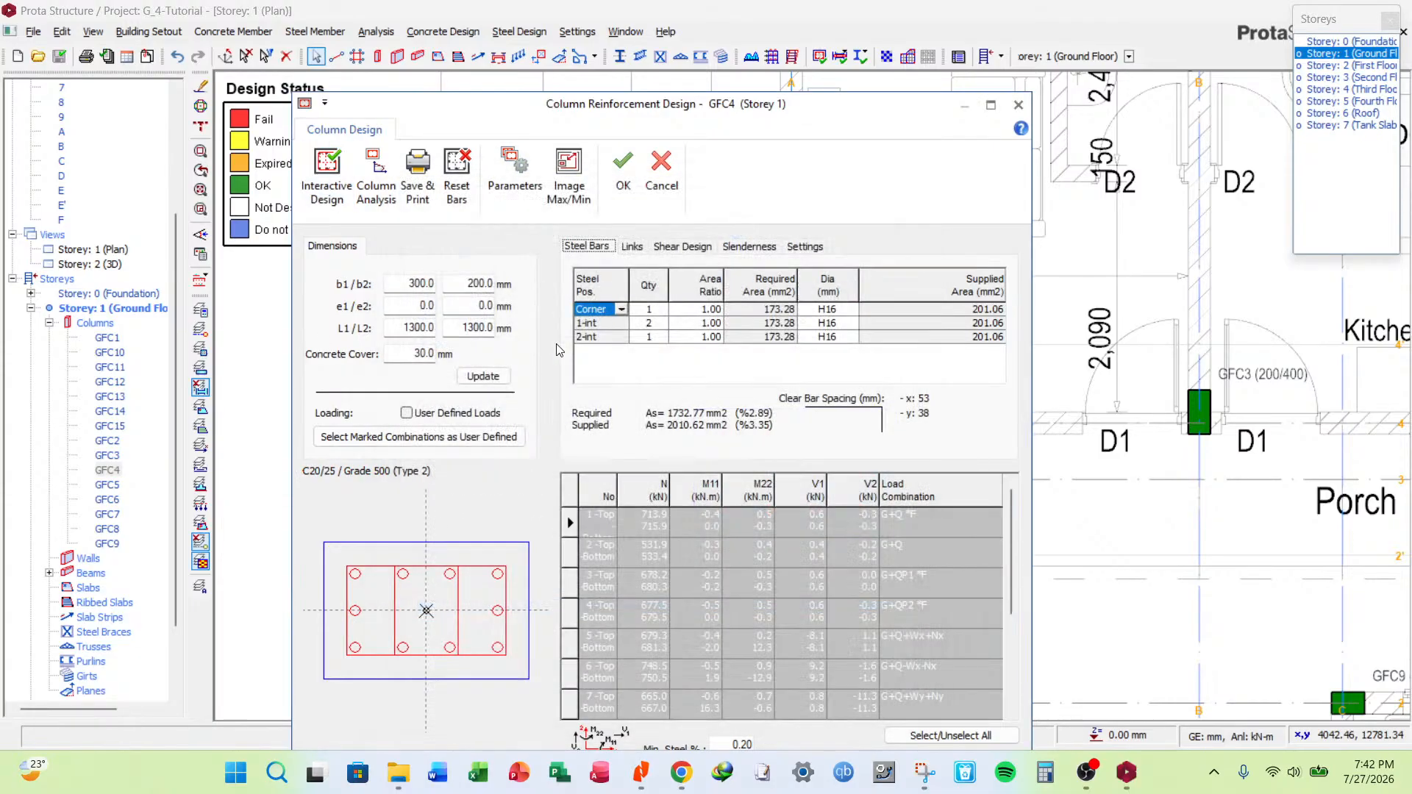
Set b1 of column GFC4 to 400 mm and its e1 eccentricity to 100 mm, updating the section.
{"action": "double_click", "coordinate": [400, 282]}
{"action": "type", "text": "400"}
{"action": "left_click", "coordinate": [479, 375]}
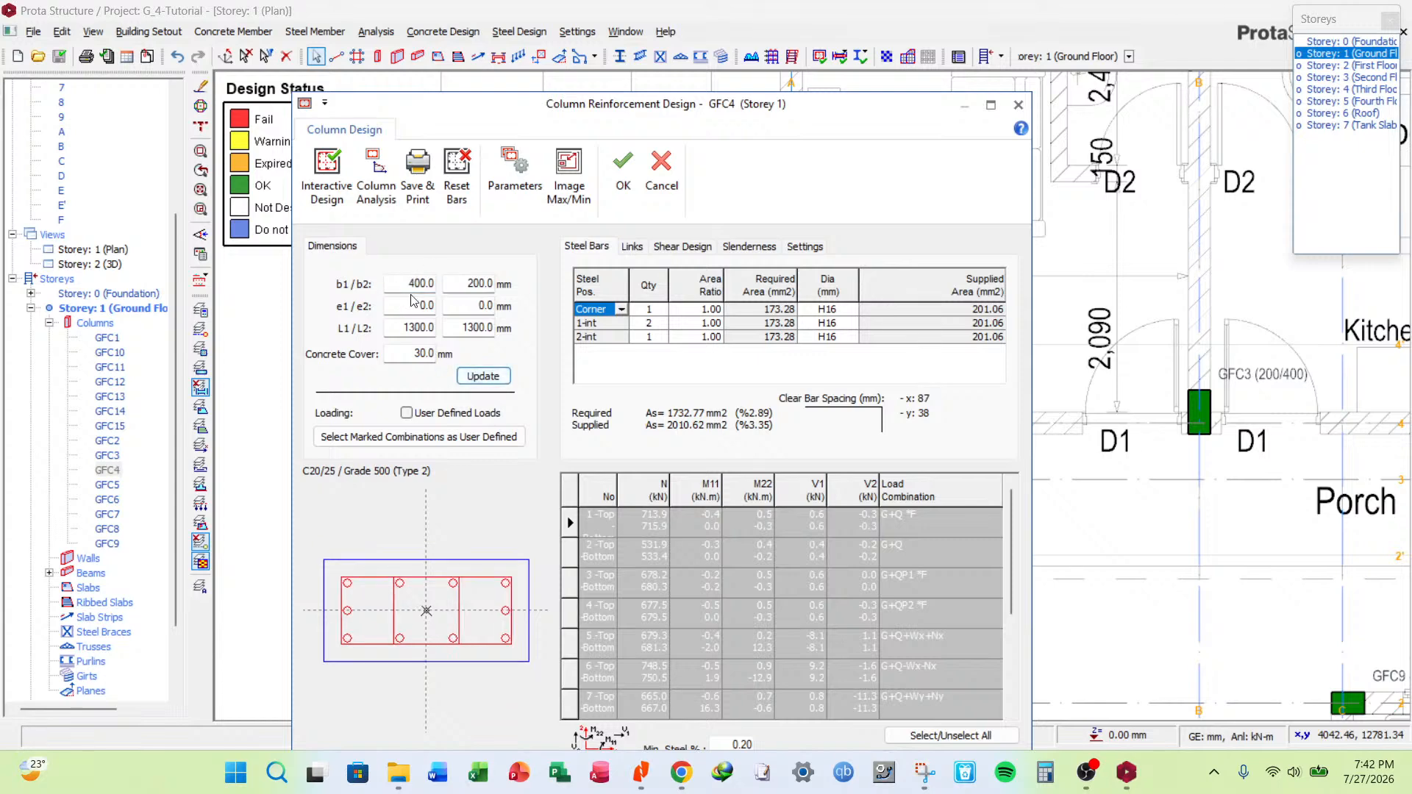
{"action": "type", "text": "10"}
{"action": "left_click", "coordinate": [482, 376]}
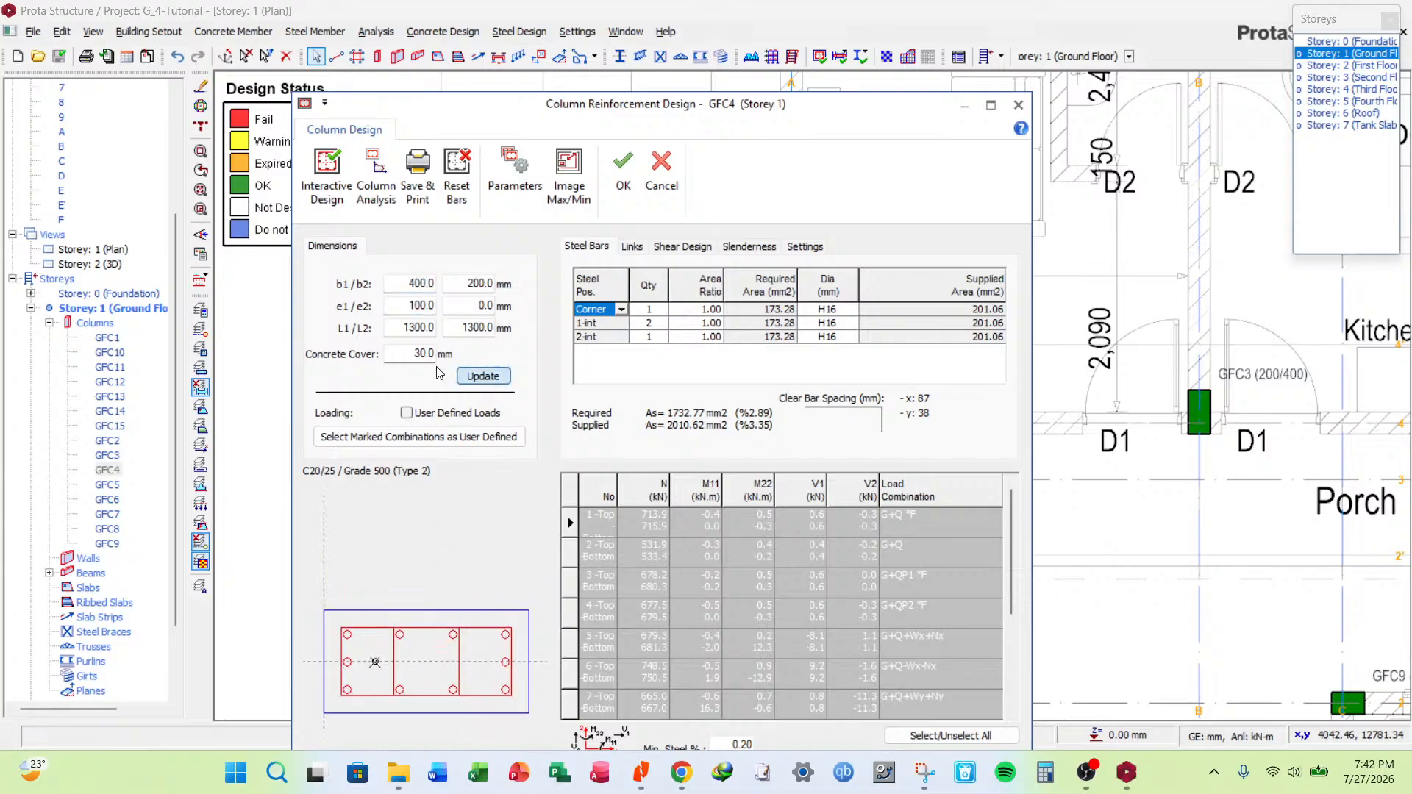
Run the interactive design for the 400 by 200 mm section of column GFC4 and accept it.
{"action": "left_click", "coordinate": [327, 176]}
{"action": "left_click", "coordinate": [887, 230]}
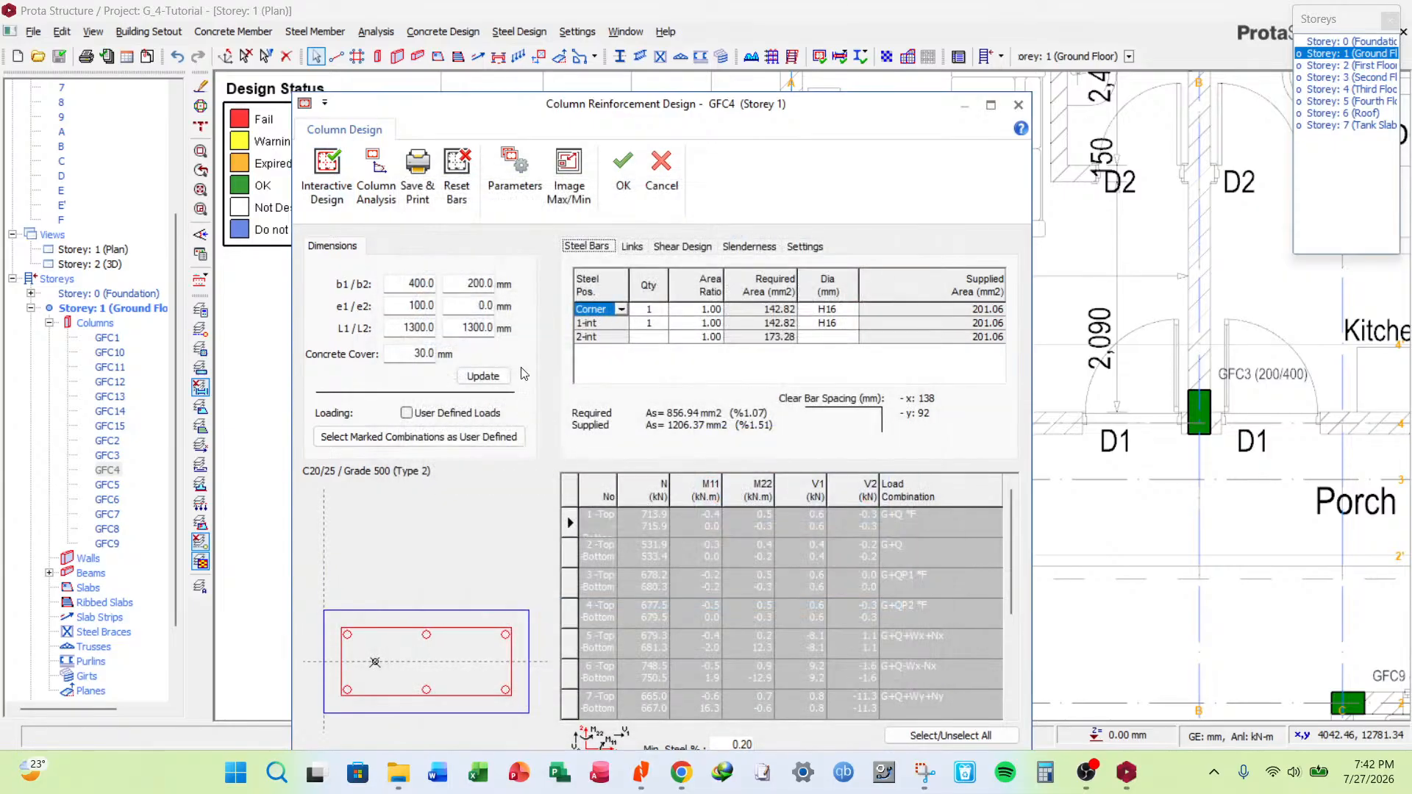
{"action": "left_click", "coordinate": [623, 160]}
Check the section dimensions of column GFC4 in the column table.
{"action": "right_click", "coordinate": [732, 401]}
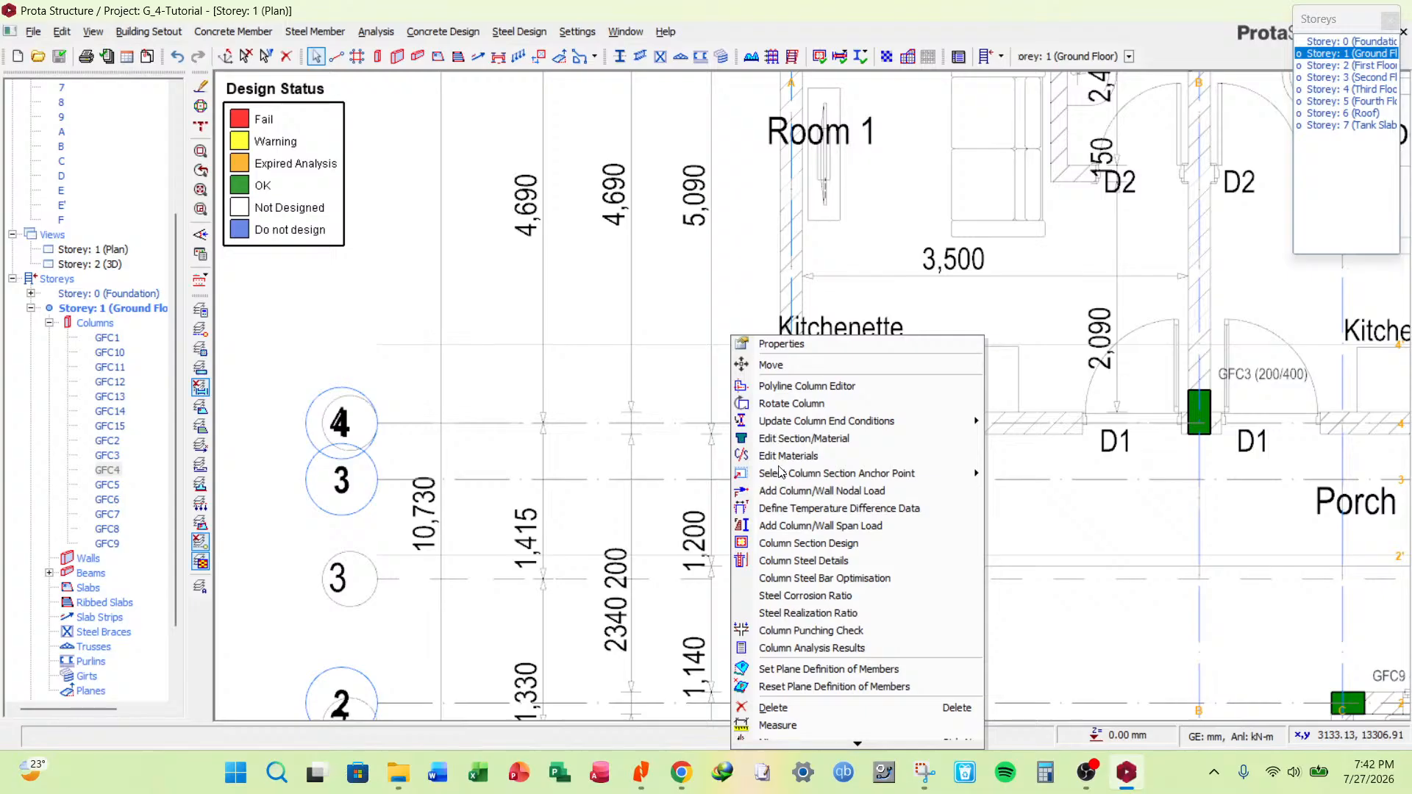
{"action": "mouse_move", "coordinate": [842, 746]}
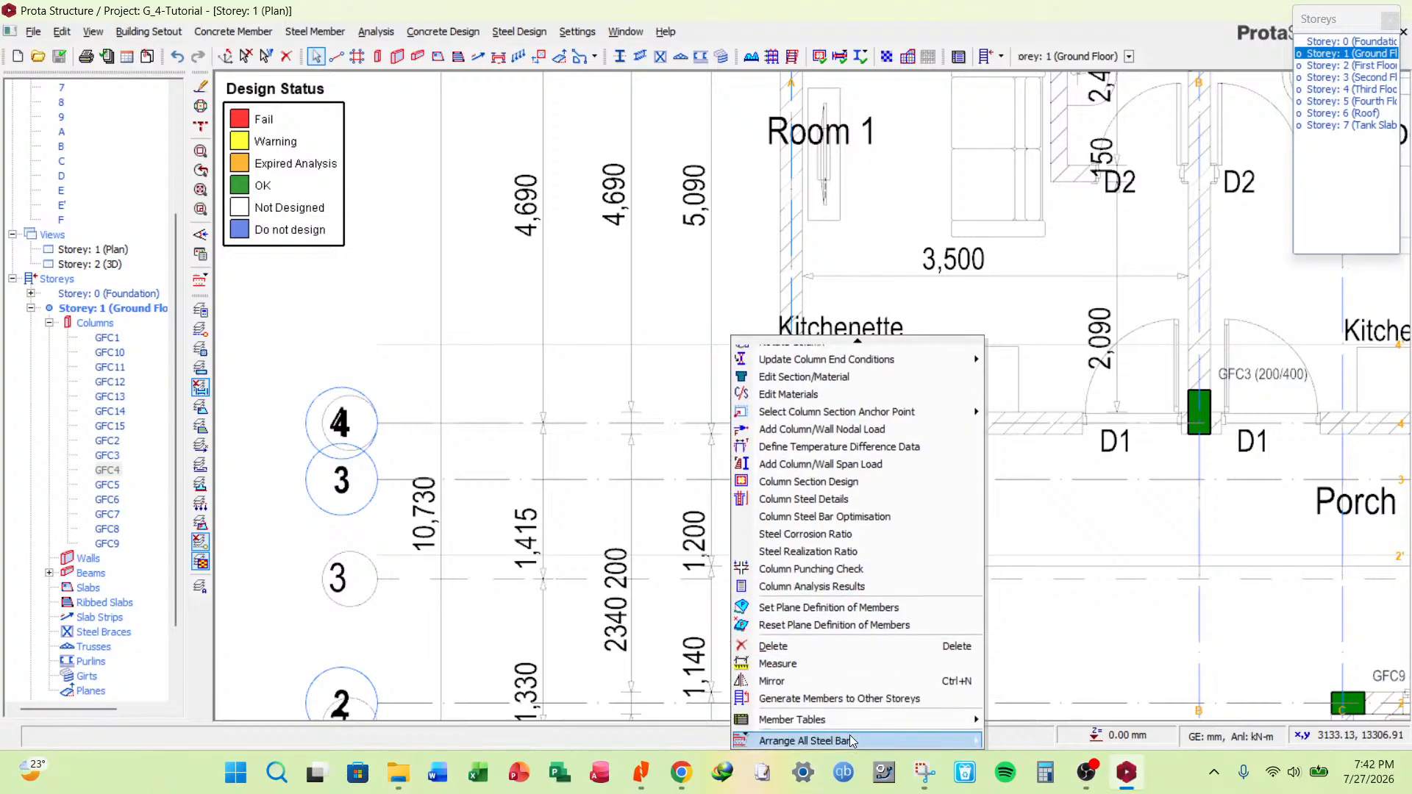
{"action": "mouse_move", "coordinate": [809, 720]}
{"action": "left_click", "coordinate": [1060, 645]}
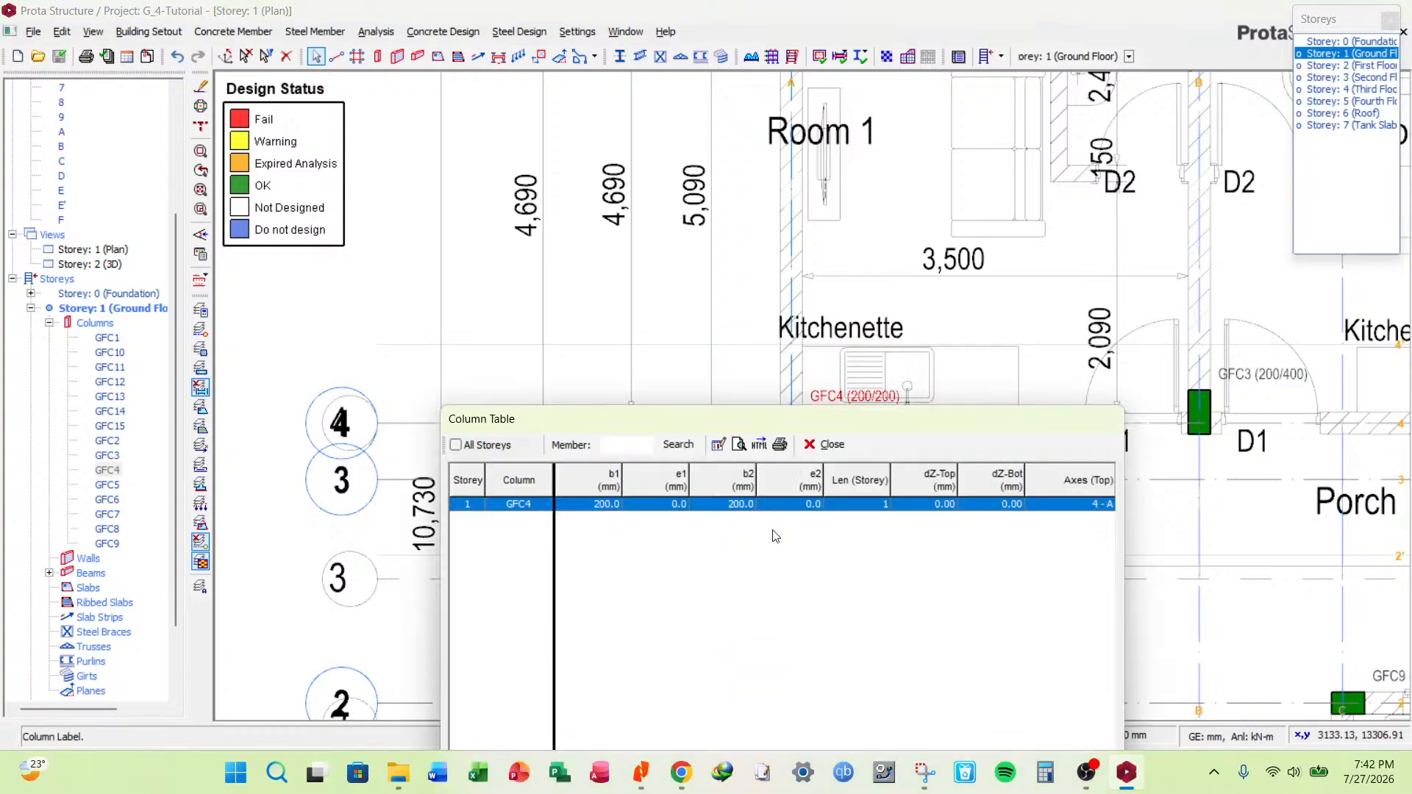
{"action": "left_click", "coordinate": [833, 444]}
Reopen the section design for column GFC4, enter b1 of 400 mm and e1 of 100 mm, and update the section.
{"action": "scroll", "coordinate": [820, 452], "scroll_direction": "up", "scroll_amount": 2}
{"action": "right_click", "coordinate": [823, 454]}
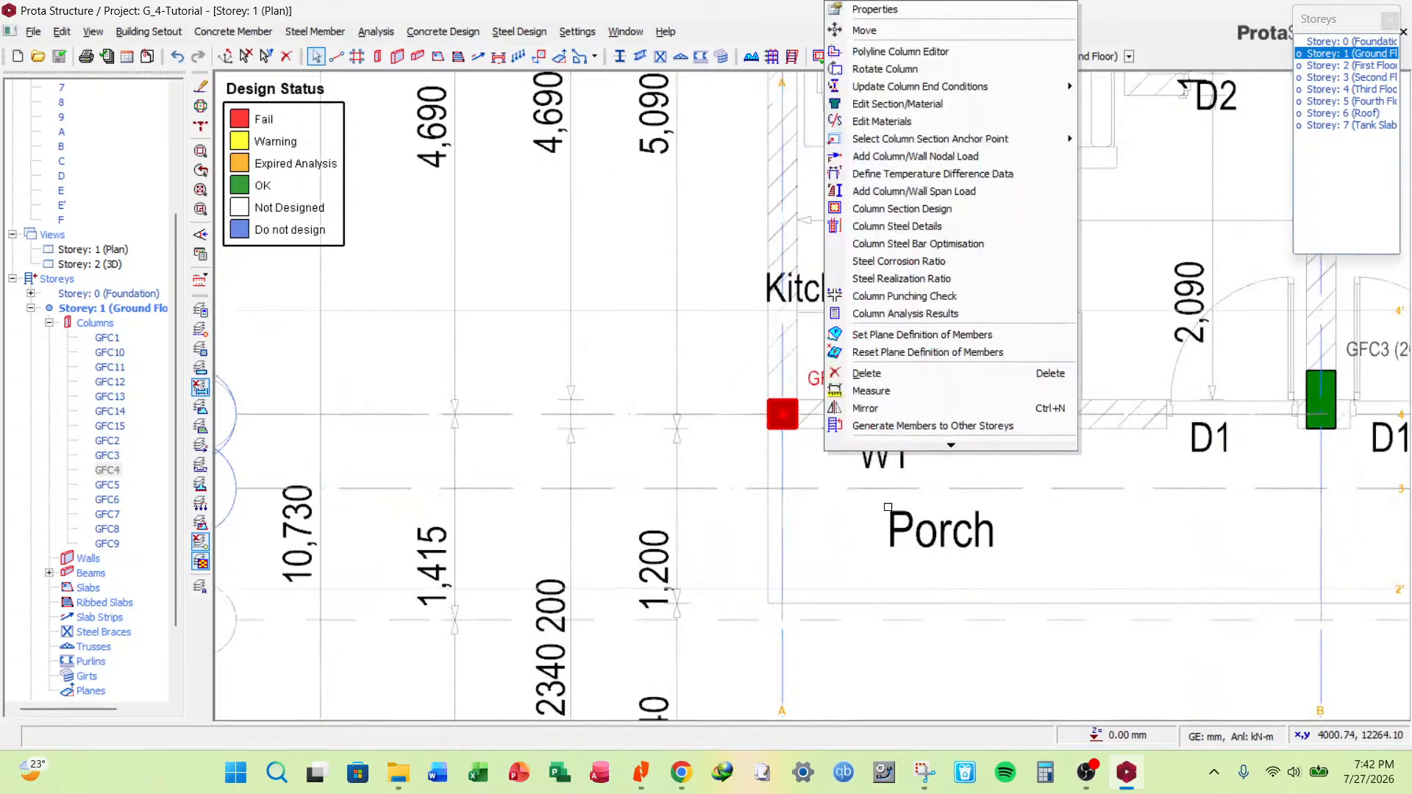
{"action": "left_click", "coordinate": [922, 206]}
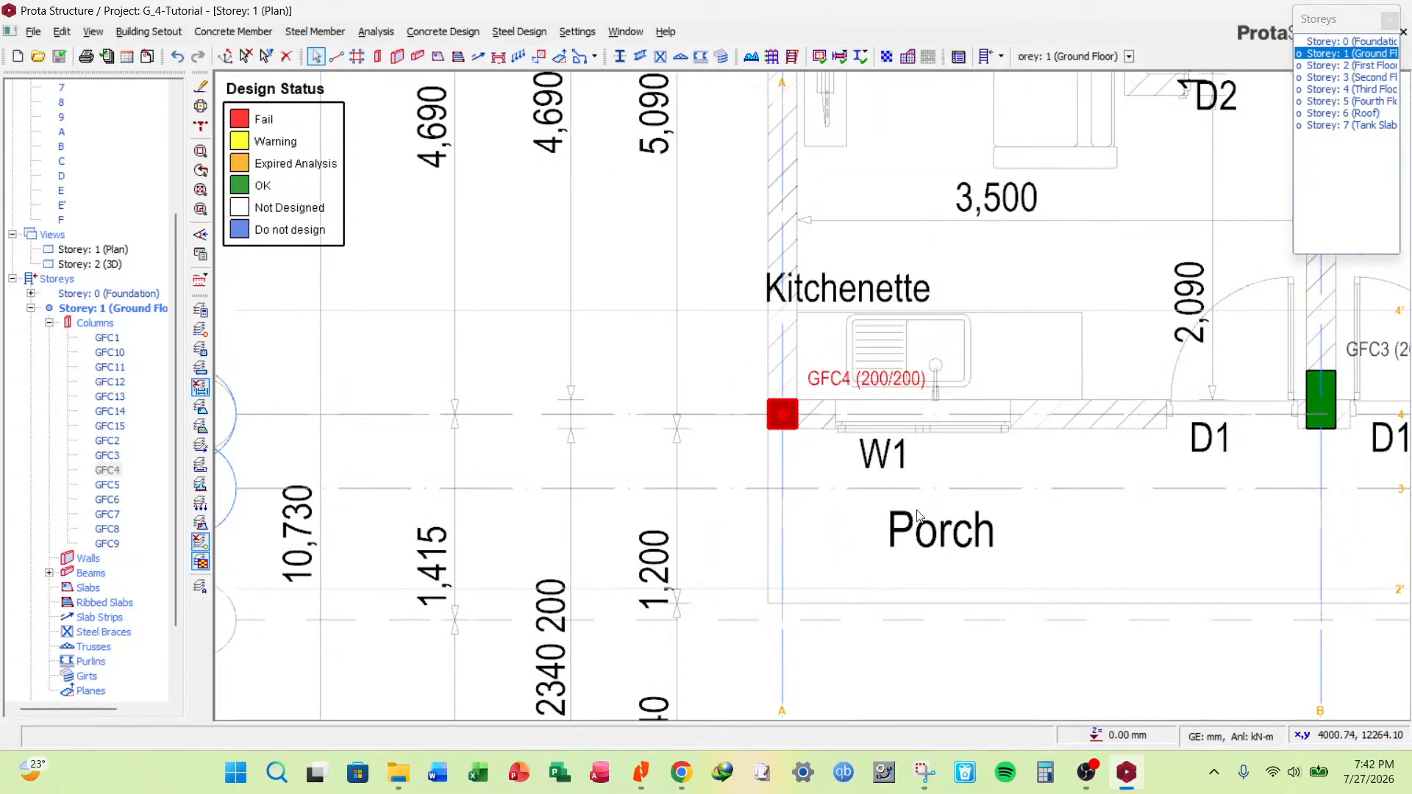
{"action": "left_click", "coordinate": [843, 447]}
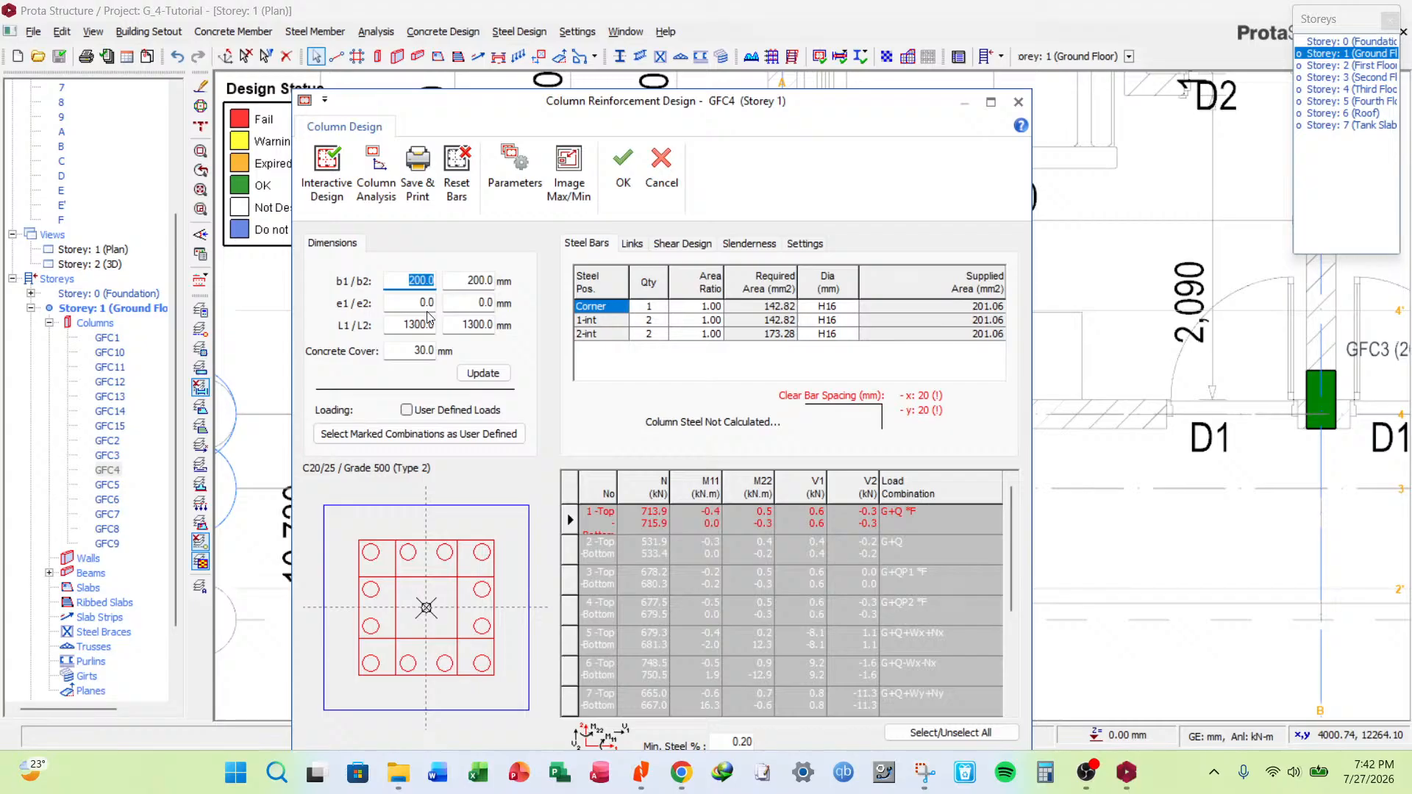
{"action": "type", "text": "400"}
{"action": "key", "text": "Tab"}
{"action": "type", "text": "100"}
{"action": "left_click", "coordinate": [515, 173]}
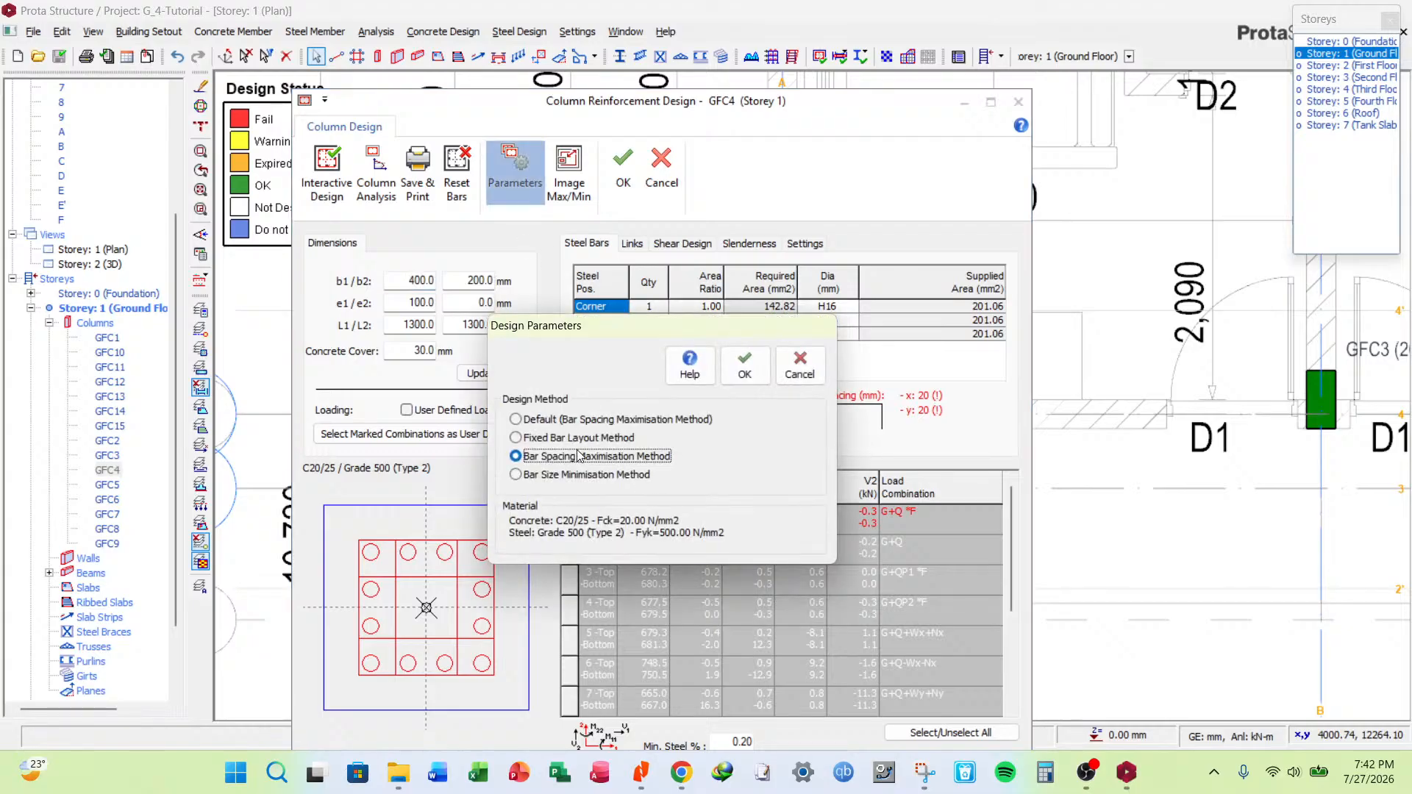
{"action": "left_click", "coordinate": [745, 365]}
{"action": "left_click", "coordinate": [483, 373]}
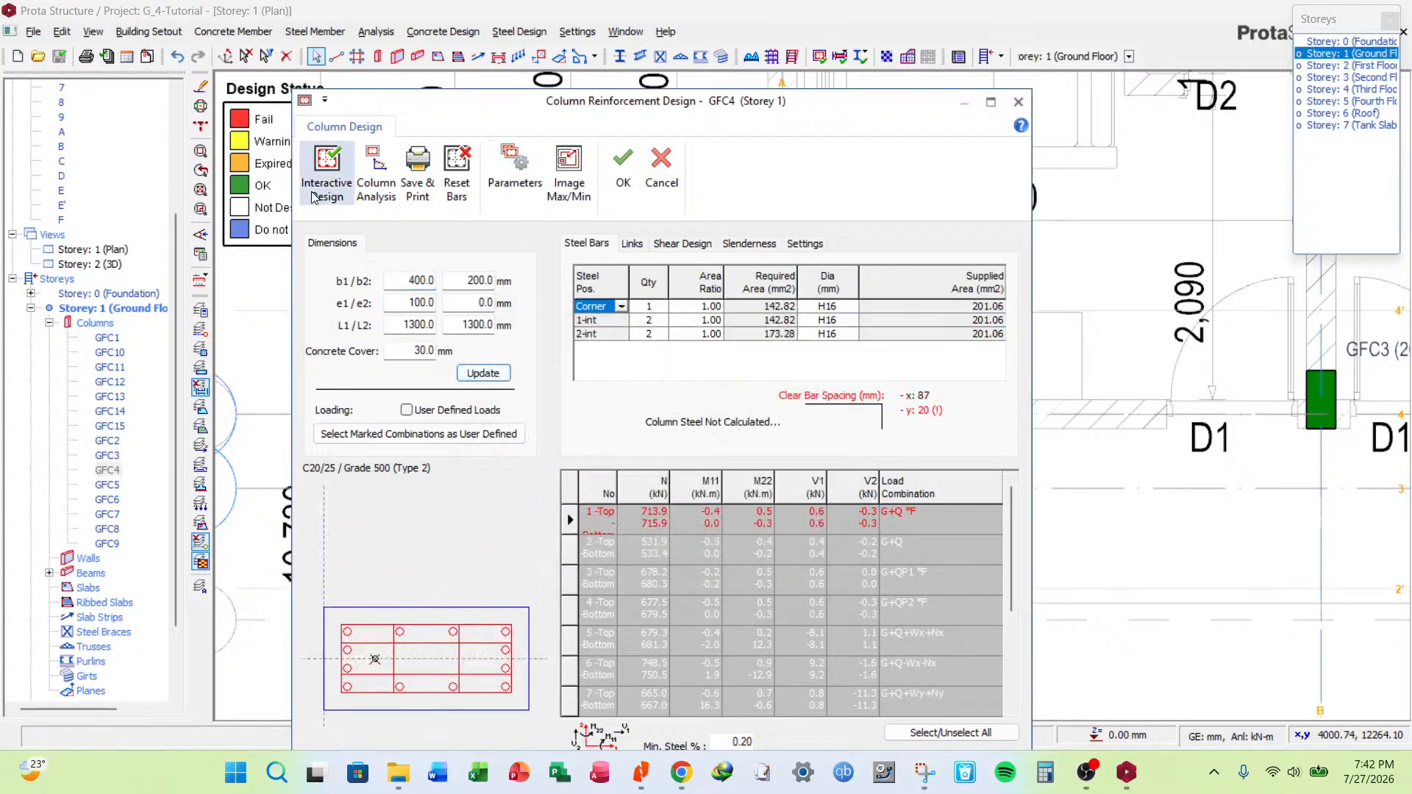
Rerun the interactive design for column GFC4 with its updated section and accept the design.
{"action": "left_click", "coordinate": [327, 173]}
{"action": "left_click", "coordinate": [885, 234]}
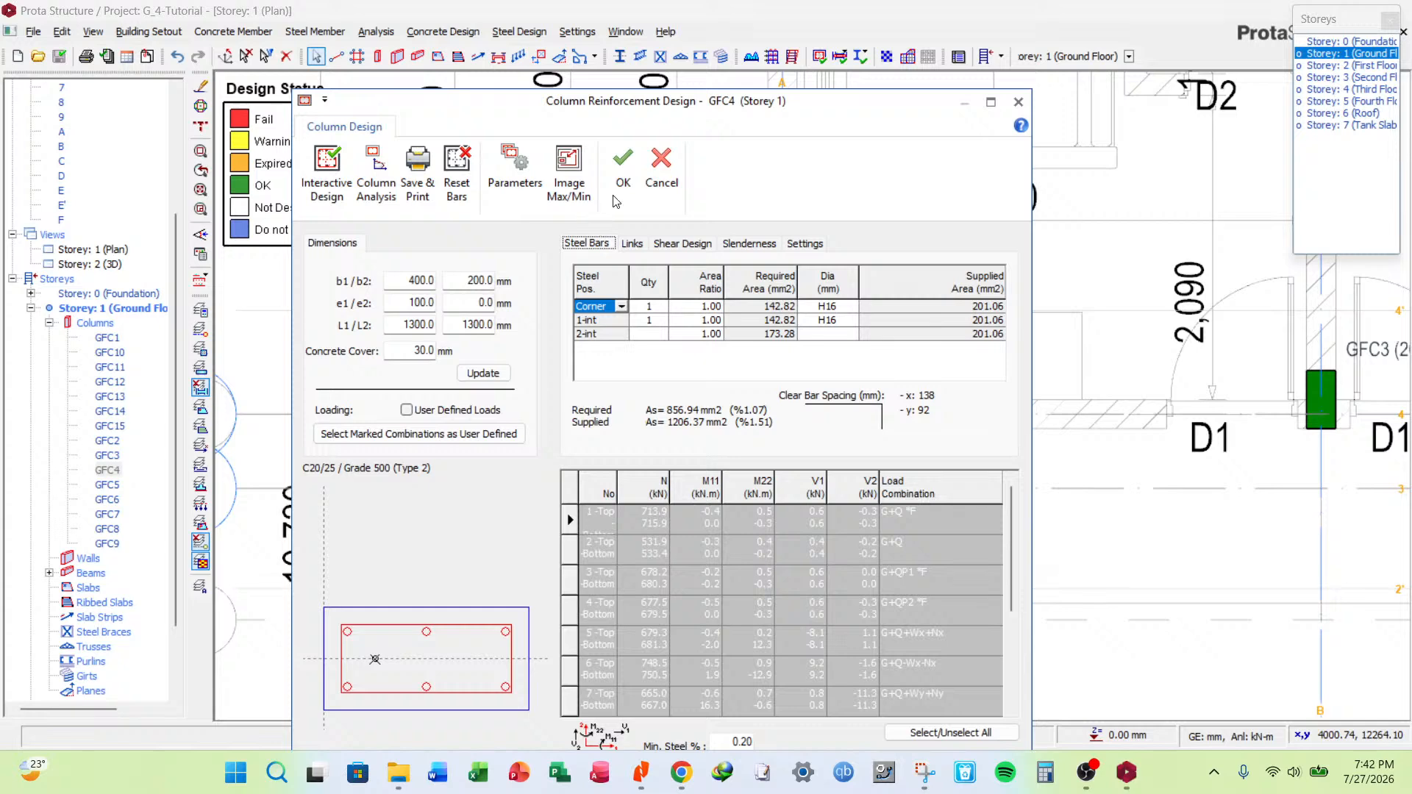
{"action": "left_click", "coordinate": [622, 158]}
Open the column table for the column at axes 4-A on all storeys and apply b1 of 400 mm to every storey.
{"action": "right_click", "coordinate": [724, 405]}
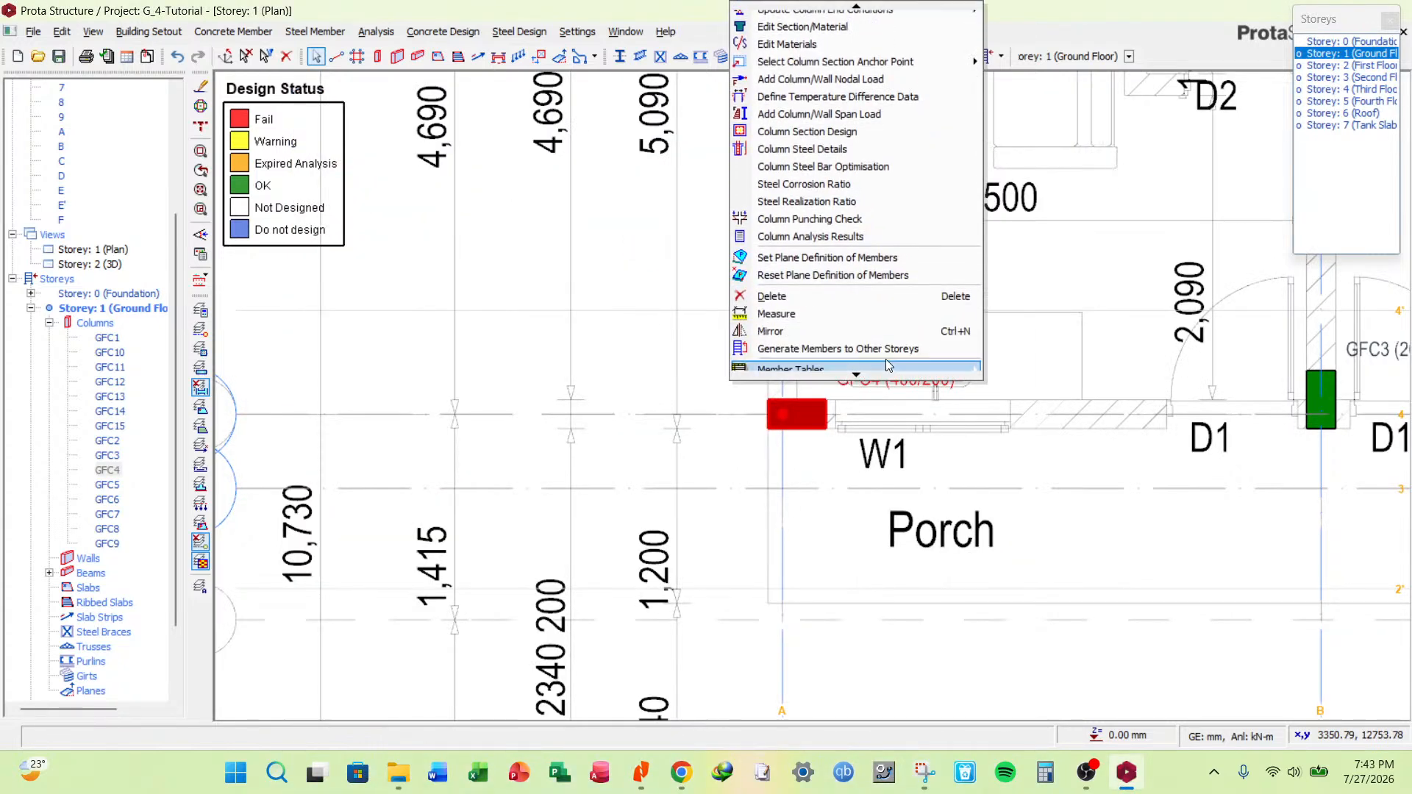
{"action": "mouse_move", "coordinate": [886, 362]}
{"action": "left_click", "coordinate": [1041, 390]}
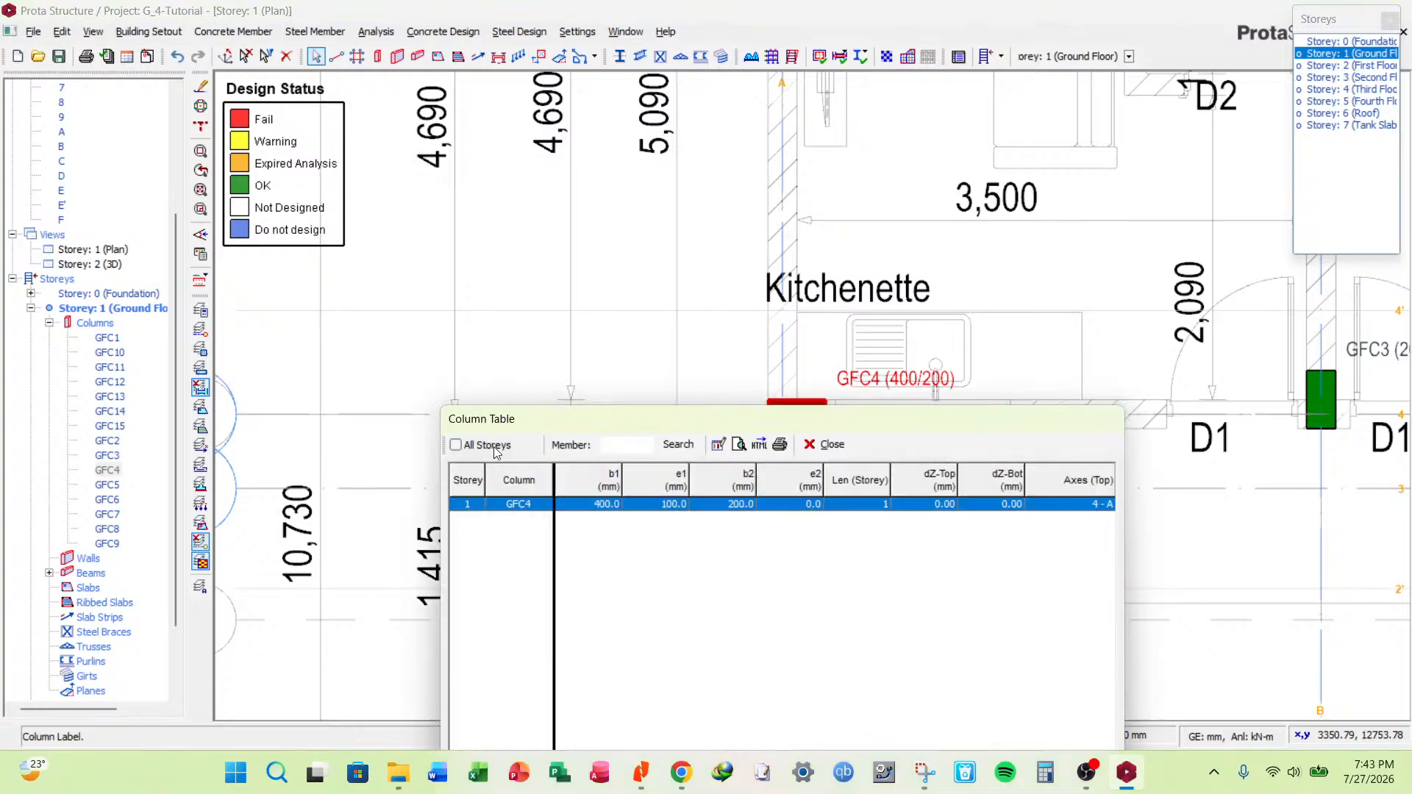
{"action": "left_click", "coordinate": [456, 445]}
{"action": "left_click", "coordinate": [601, 480]}
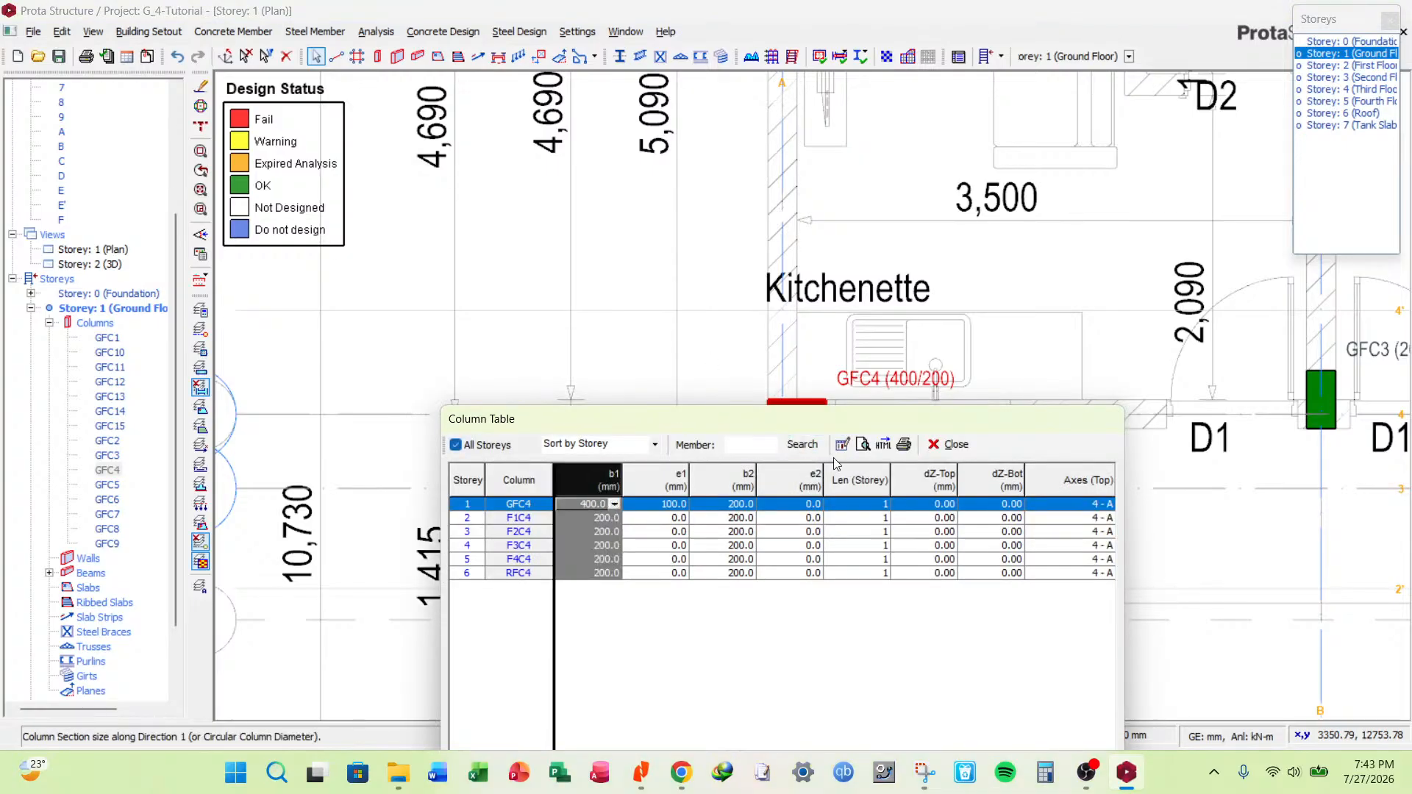
{"action": "left_click", "coordinate": [843, 444]}
{"action": "left_click", "coordinate": [802, 613]}
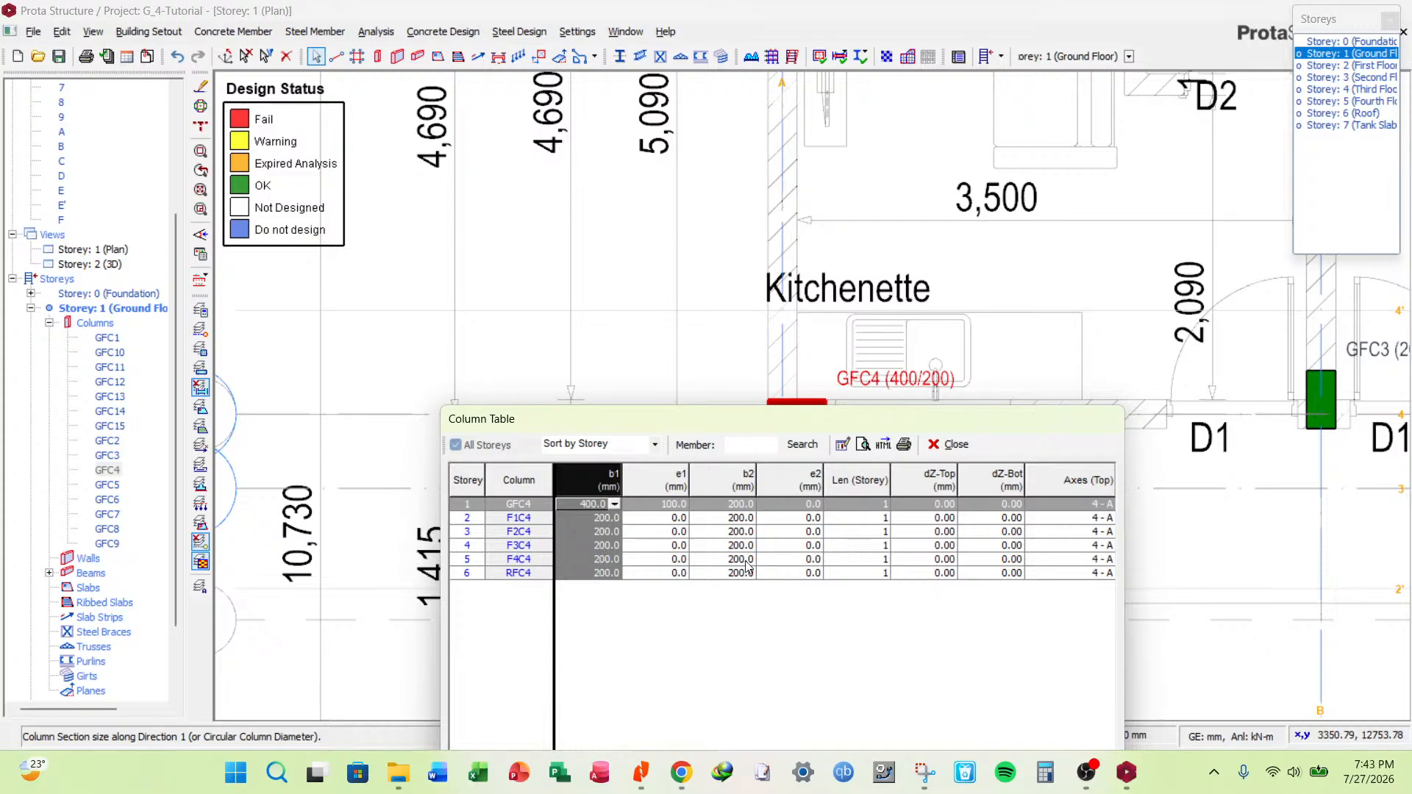
Apply the 100 mm e1 eccentricity to the column at axes 4-A on every storey and close the column table.
{"action": "left_click", "coordinate": [677, 478]}
{"action": "left_click", "coordinate": [843, 444]}
{"action": "left_click", "coordinate": [809, 630]}
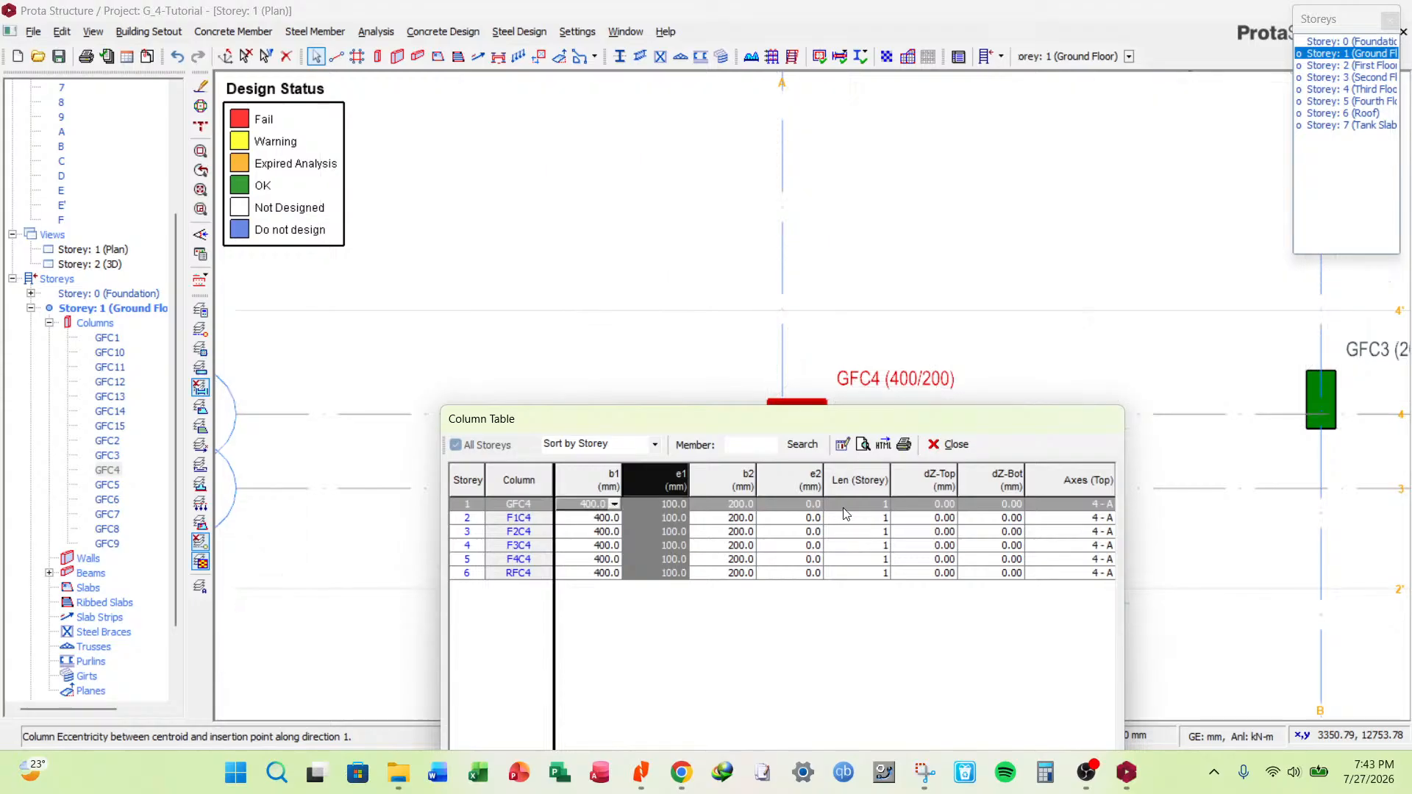
{"action": "left_click", "coordinate": [942, 445]}
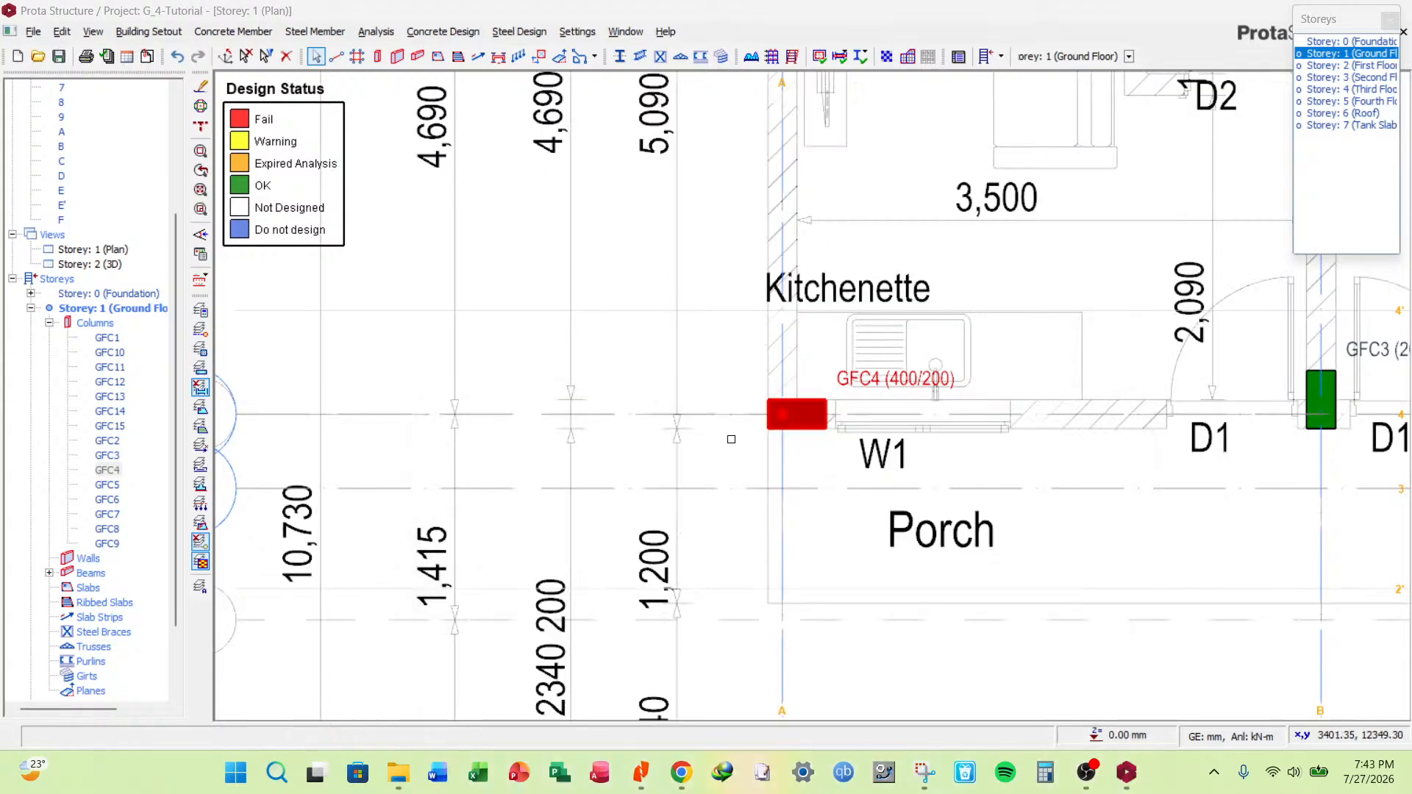
{"action": "scroll", "coordinate": [634, 371], "scroll_direction": "down", "scroll_amount": 6}
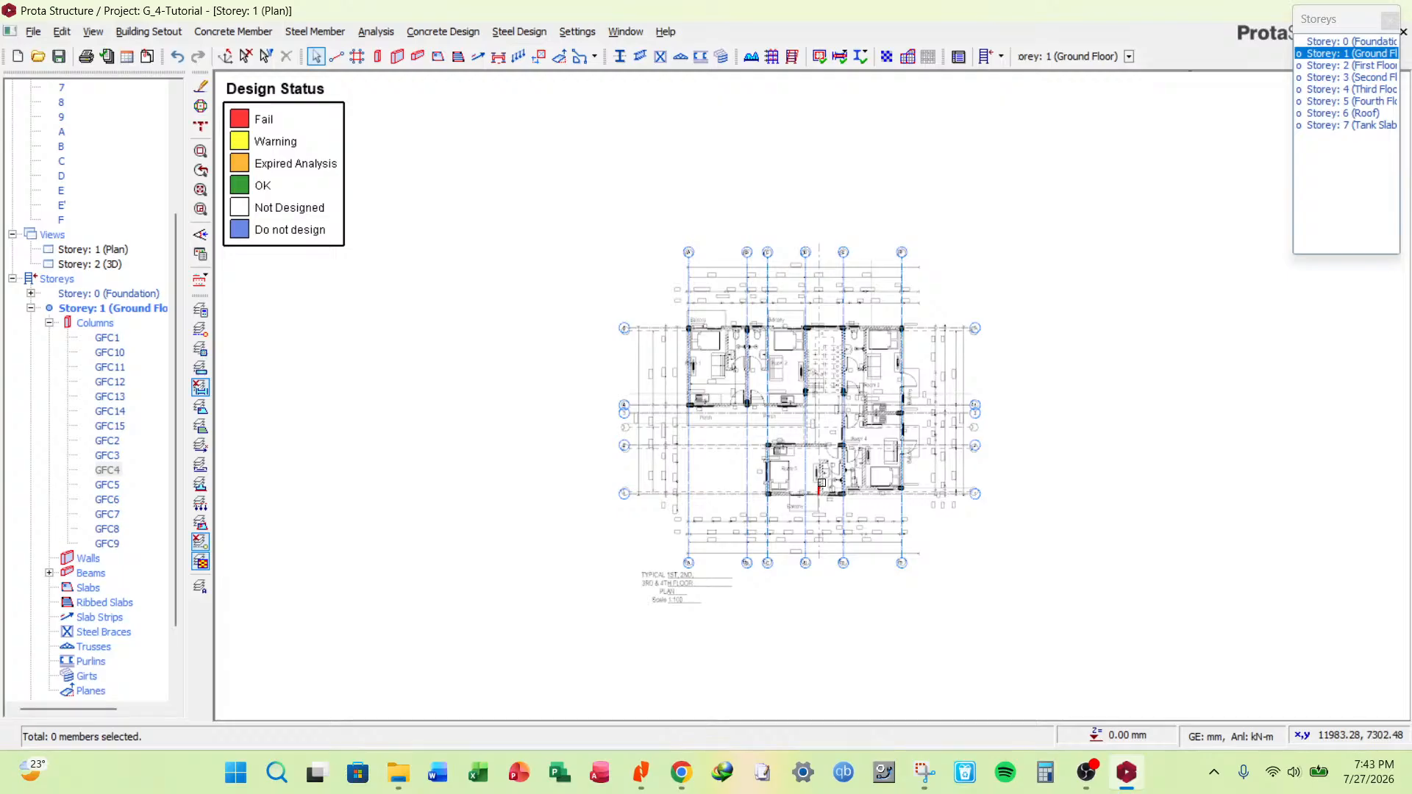
Check the design status of the columns across the ground floor plan and save the project.
{"action": "scroll", "coordinate": [814, 411], "scroll_direction": "up", "scroll_amount": 6}
{"action": "scroll", "coordinate": [815, 411], "scroll_direction": "down", "scroll_amount": 6}
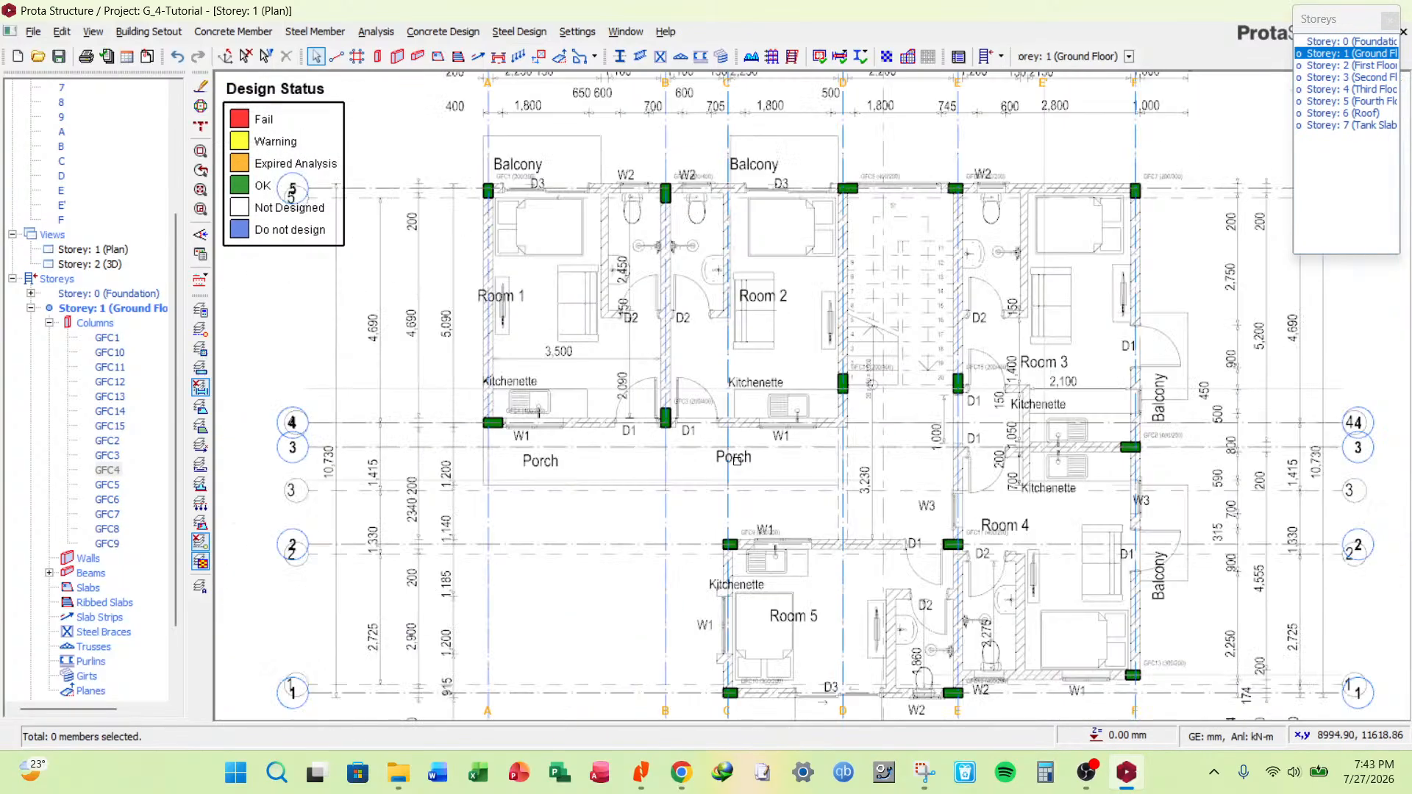
{"action": "scroll", "coordinate": [738, 379], "scroll_direction": "up", "scroll_amount": 7}
{"action": "scroll", "coordinate": [711, 398], "scroll_direction": "down", "scroll_amount": 3}
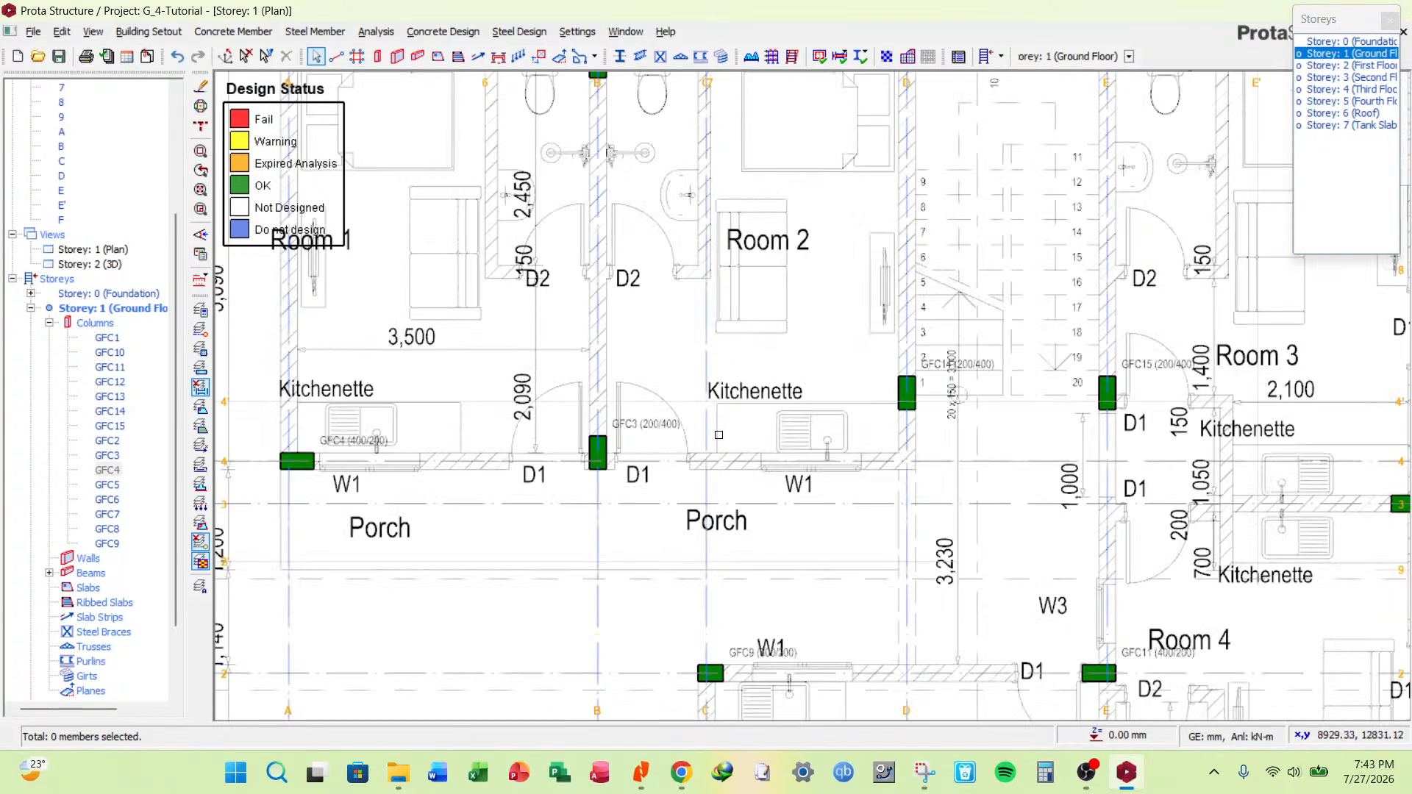
{"action": "scroll", "coordinate": [821, 430], "scroll_direction": "down", "scroll_amount": 3}
{"action": "scroll", "coordinate": [821, 429], "scroll_direction": "up", "scroll_amount": 6}
{"action": "scroll", "coordinate": [821, 430], "scroll_direction": "down", "scroll_amount": 4}
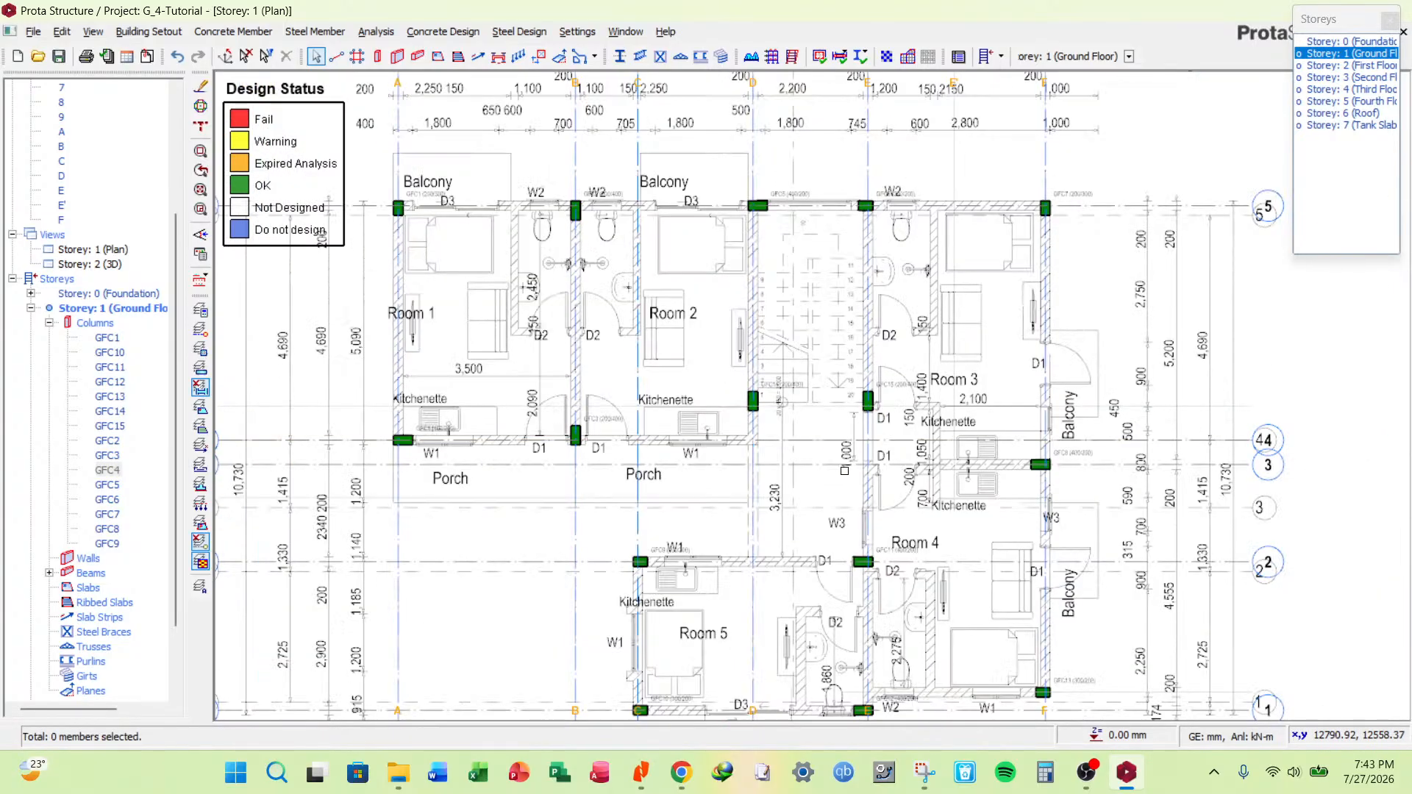
{"action": "scroll", "coordinate": [756, 456], "scroll_direction": "down", "scroll_amount": 5}
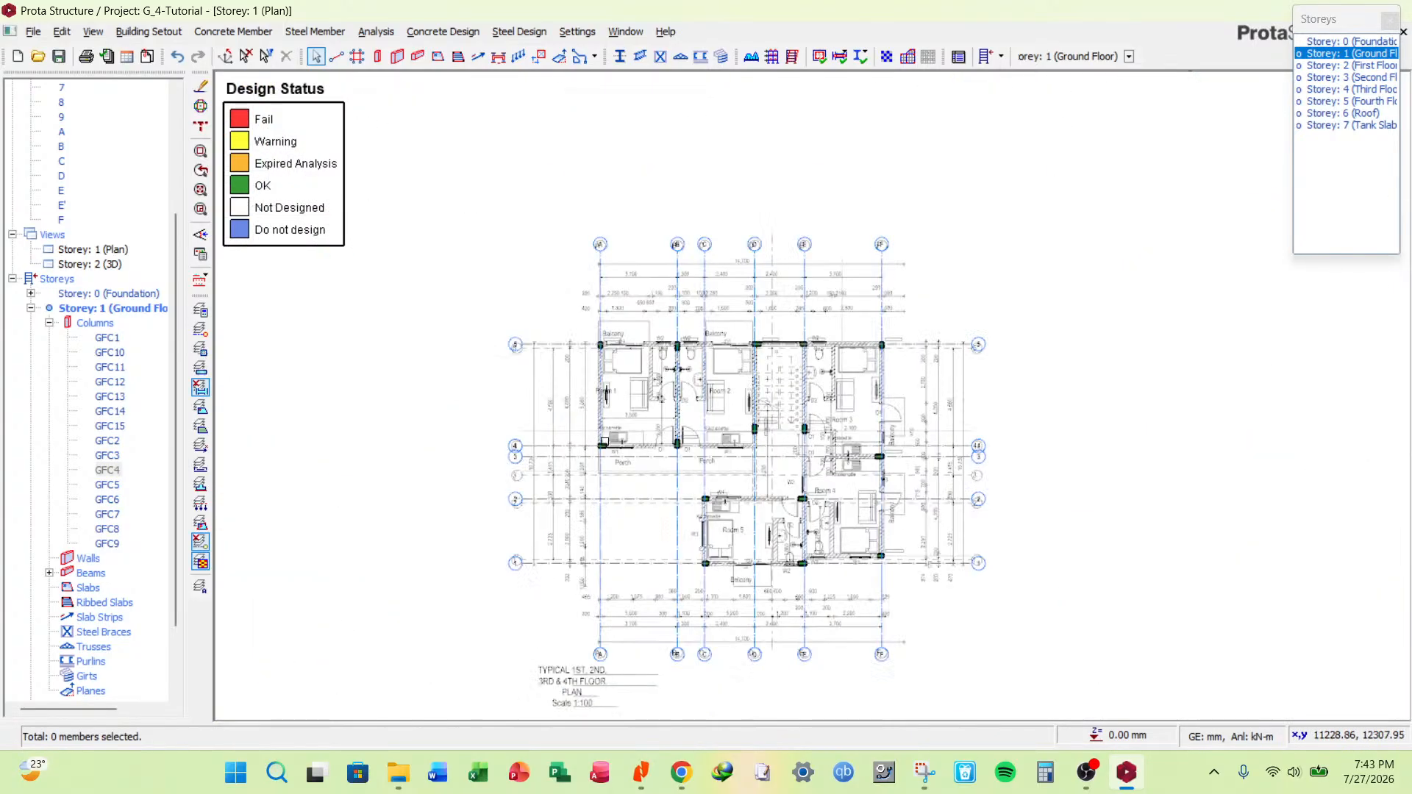
{"action": "left_click", "coordinate": [59, 56]}
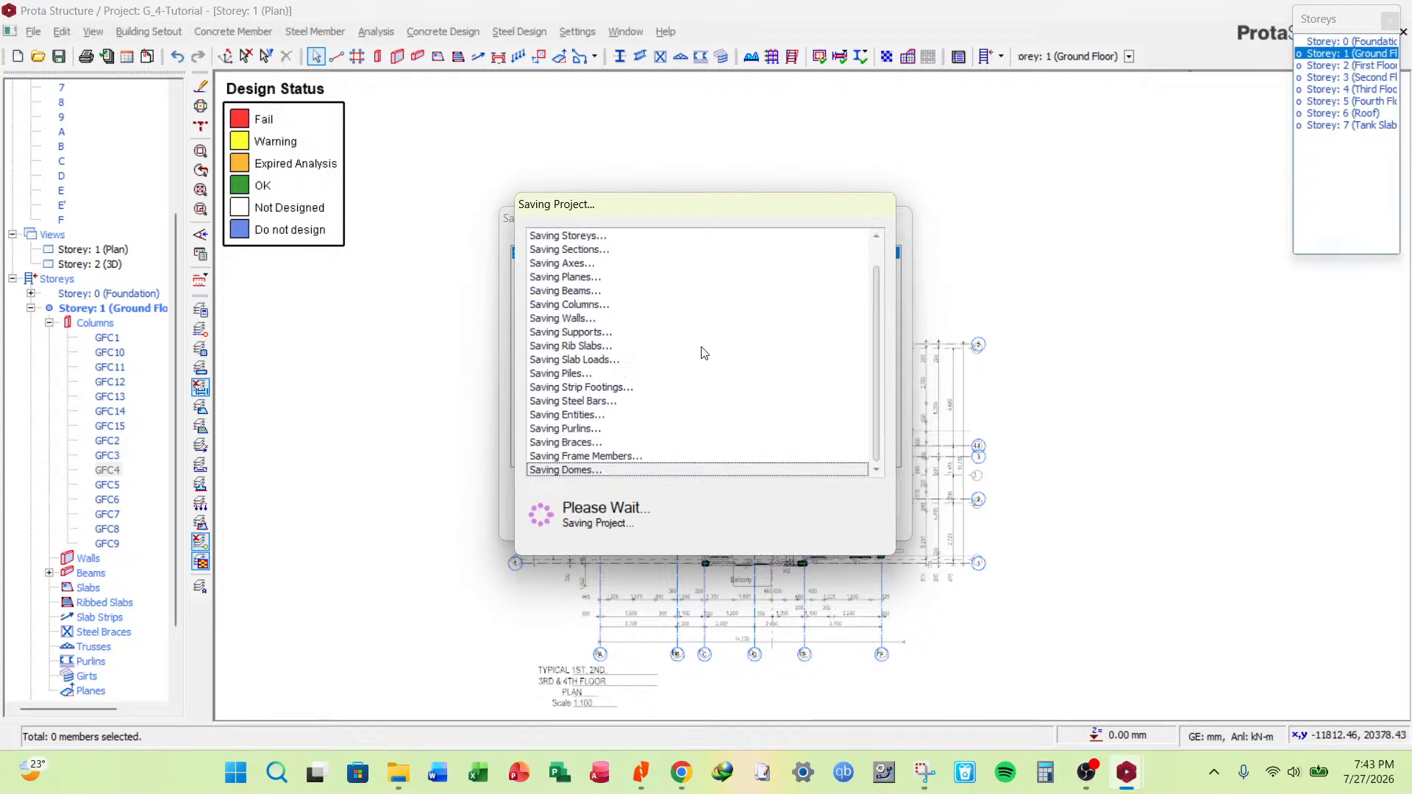
Open the Storey 2 3D view, display the hidden beams, and inspect the design status of the whole building.
{"action": "double_click", "coordinate": [89, 265]}
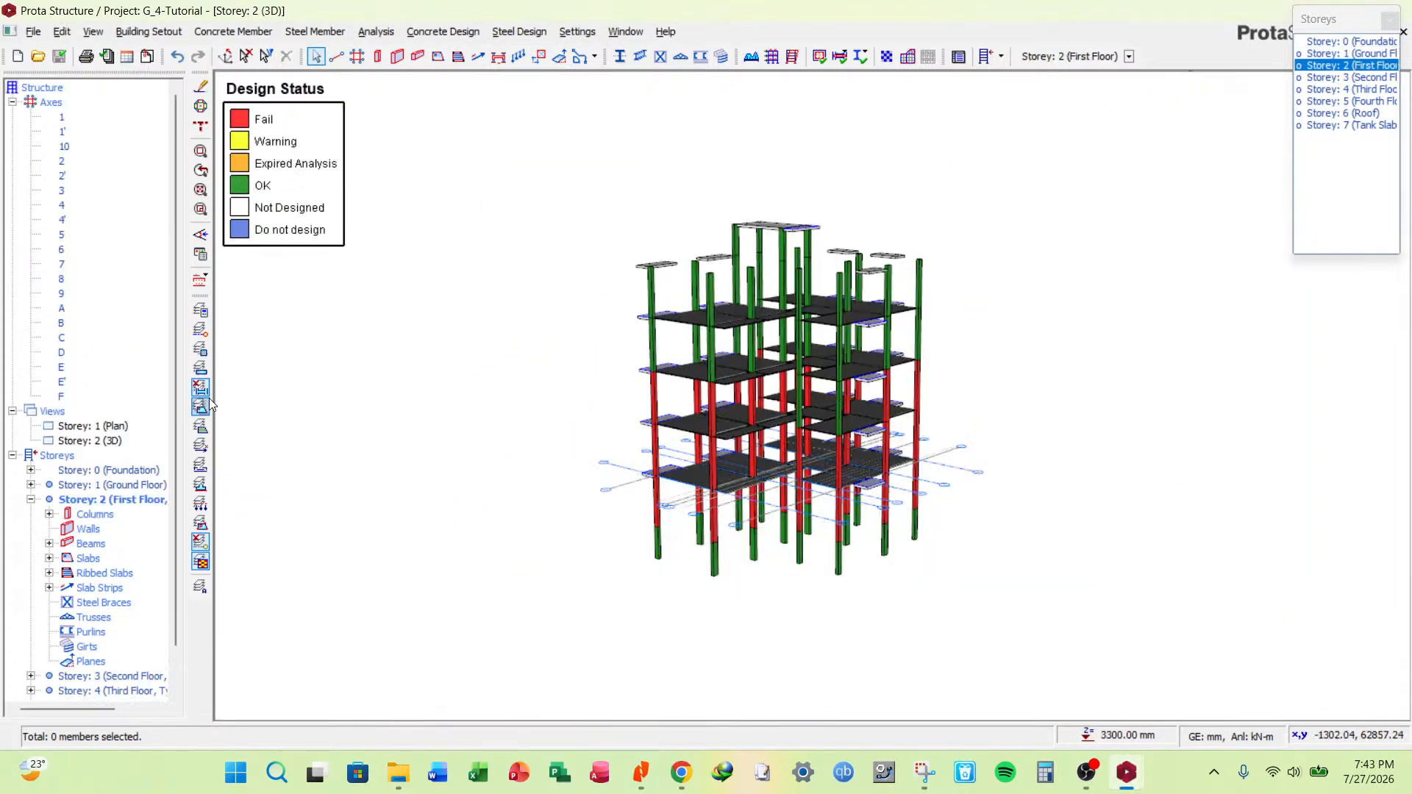
{"action": "left_click", "coordinate": [203, 391]}
{"action": "left_click_drag", "start_coordinate": [505, 463], "coordinate": [623, 547]}
{"action": "scroll", "coordinate": [678, 410], "scroll_direction": "up", "scroll_amount": 4}
{"action": "scroll", "coordinate": [652, 486], "scroll_direction": "down", "scroll_amount": 3}
{"action": "mouse_move", "coordinate": [586, 498]}
{"action": "middle_mouse_down"}
{"action": "mouse_move", "coordinate": [853, 495]}
{"action": "mouse_move", "coordinate": [791, 488]}
{"action": "mouse_move", "coordinate": [490, 530]}
{"action": "mouse_move", "coordinate": [599, 508]}
{"action": "middle_mouse_up"}
{"action": "scroll", "coordinate": [599, 508], "scroll_direction": "down", "scroll_amount": 3}
{"action": "scroll", "coordinate": [680, 467], "scroll_direction": "up", "scroll_amount": 3}
{"action": "scroll", "coordinate": [680, 467], "scroll_direction": "down", "scroll_amount": 2}
{"action": "mouse_move", "coordinate": [681, 467]}
{"action": "middle_mouse_down"}
{"action": "mouse_move", "coordinate": [691, 447]}
{"action": "mouse_move", "coordinate": [687, 466]}
{"action": "mouse_move", "coordinate": [400, 464]}
{"action": "mouse_move", "coordinate": [219, 489]}
{"action": "mouse_move", "coordinate": [680, 471]}
{"action": "middle_mouse_up"}
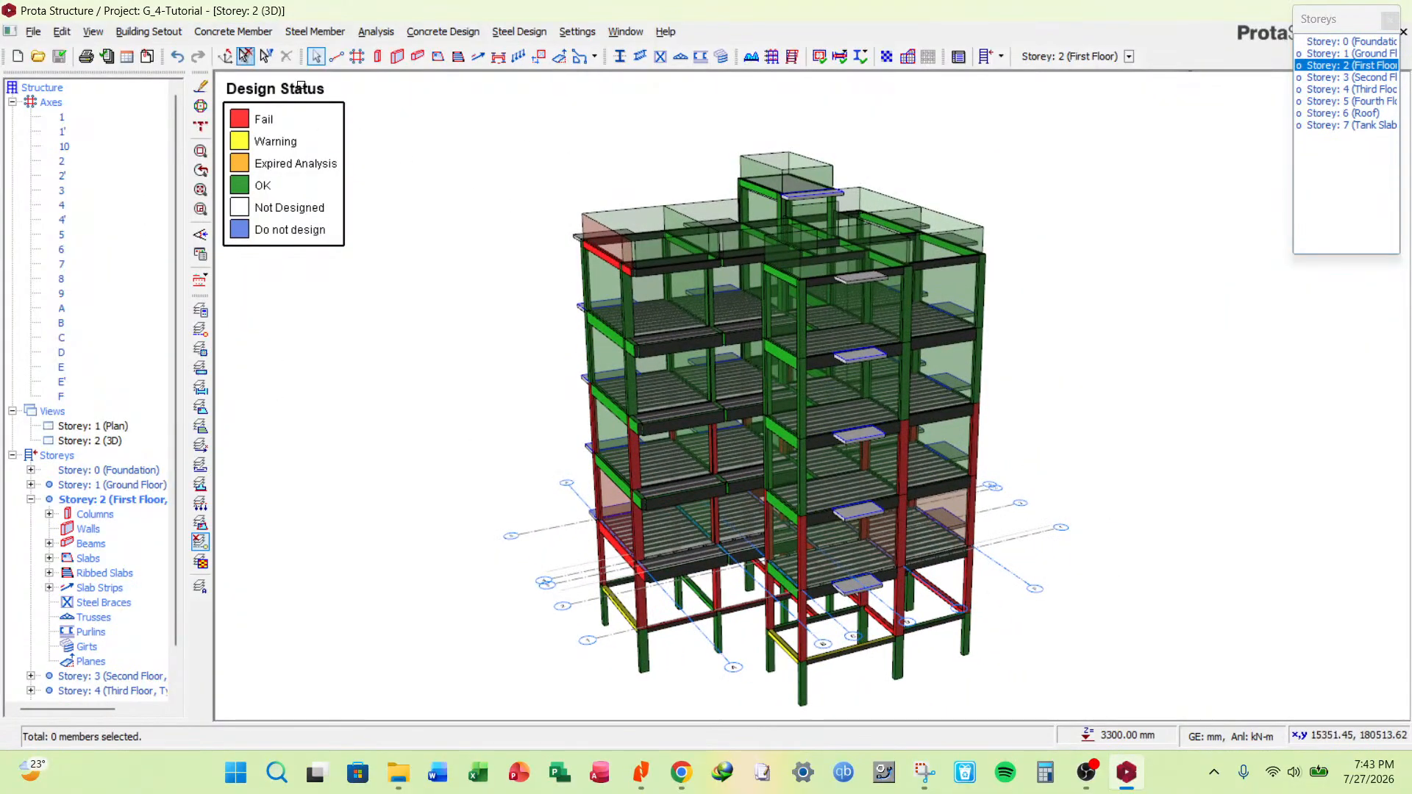
Run the building analysis with column/wall and beam reinforcement design, re-selecting bars for both, and close the analysis dialog.
{"action": "left_click", "coordinate": [376, 31]}
{"action": "left_click", "coordinate": [445, 70]}
{"action": "left_click", "coordinate": [656, 169]}
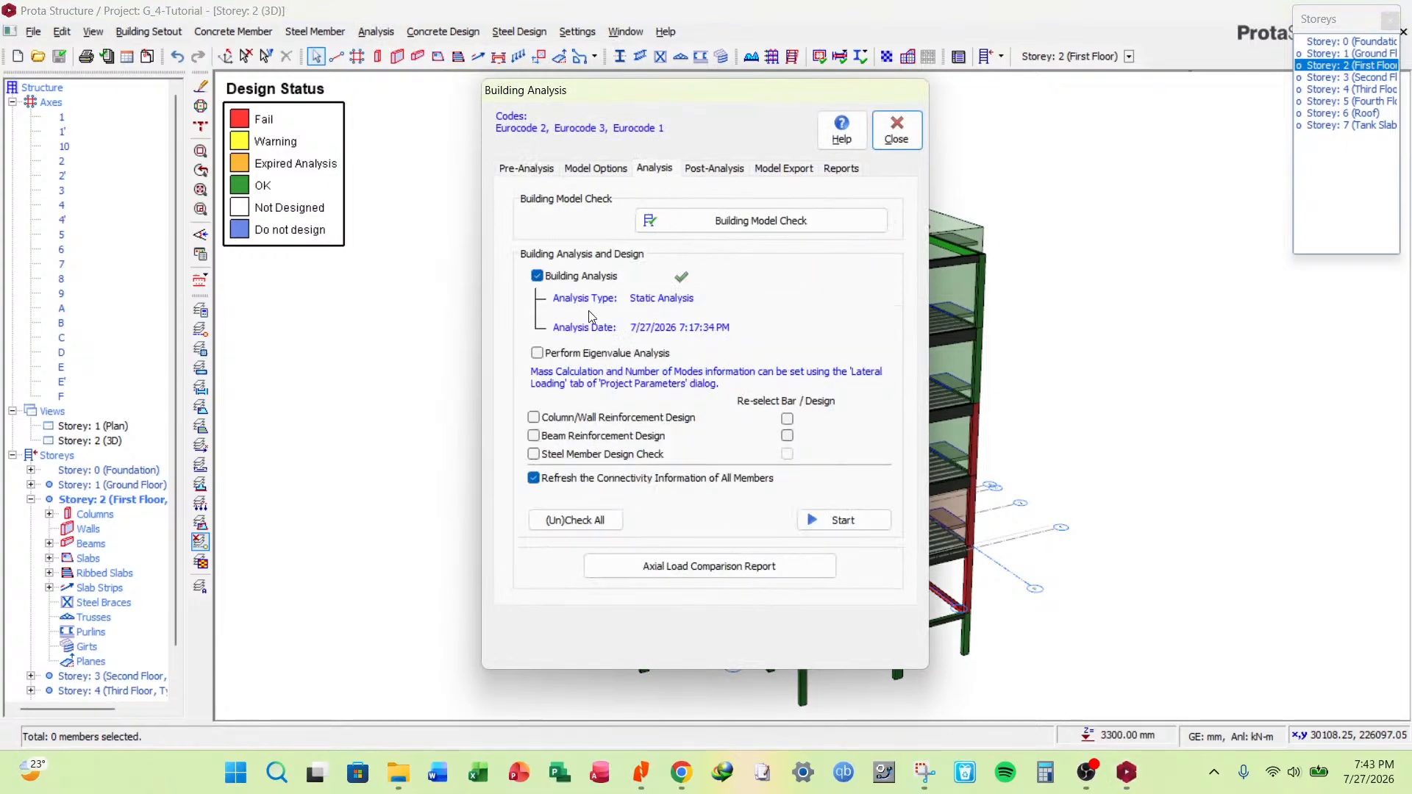
{"action": "left_click", "coordinate": [545, 417]}
{"action": "left_click", "coordinate": [547, 438]}
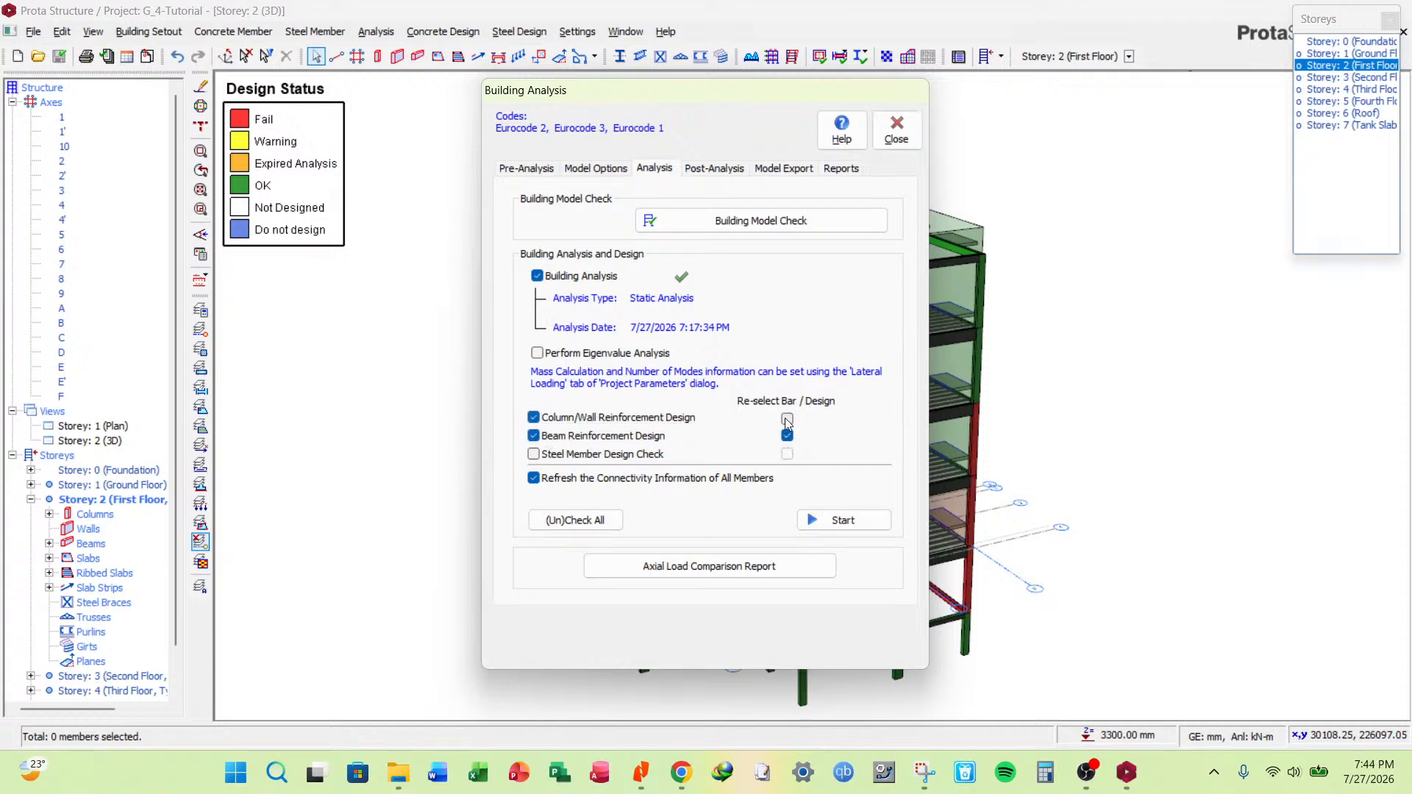
{"action": "left_click", "coordinate": [839, 520]}
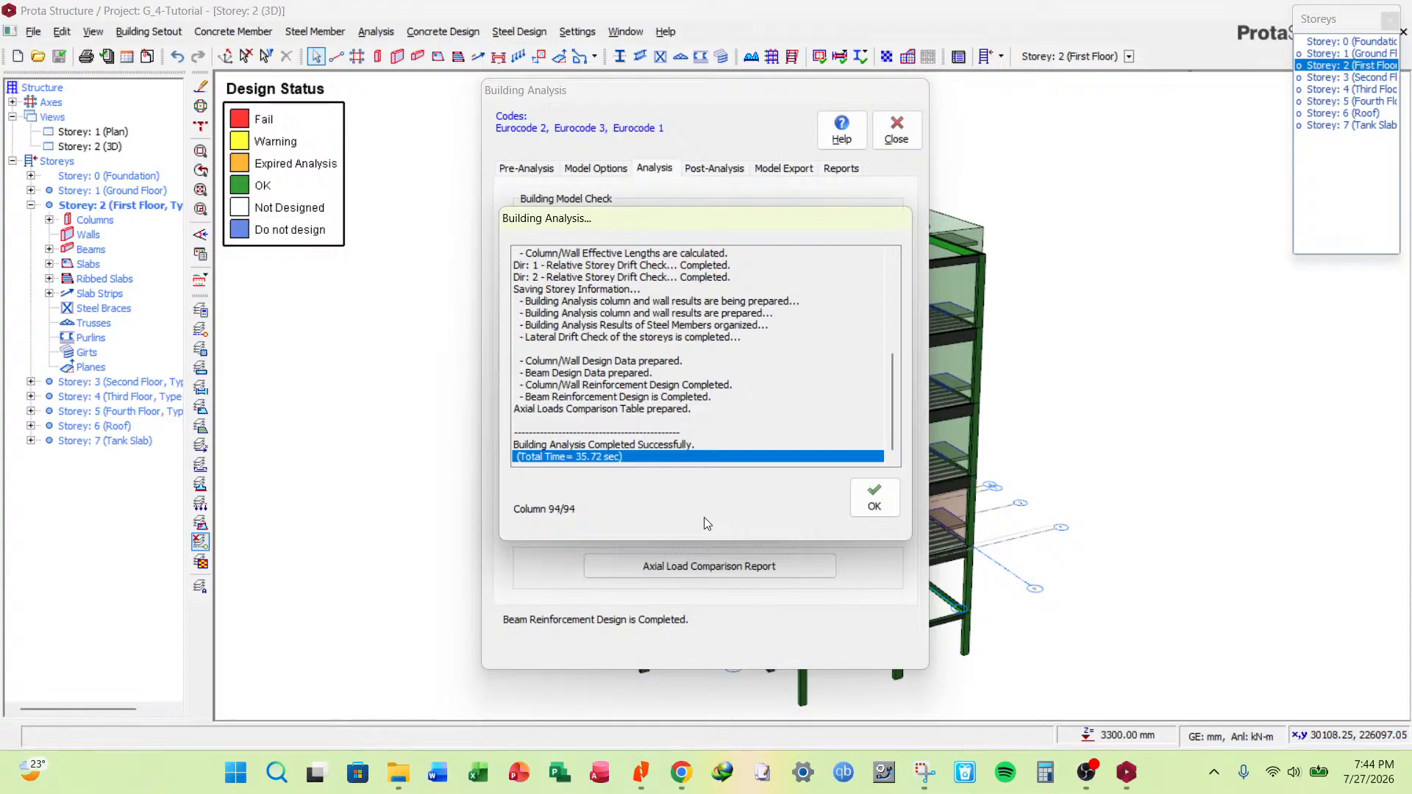
{"action": "left_click", "coordinate": [873, 498]}
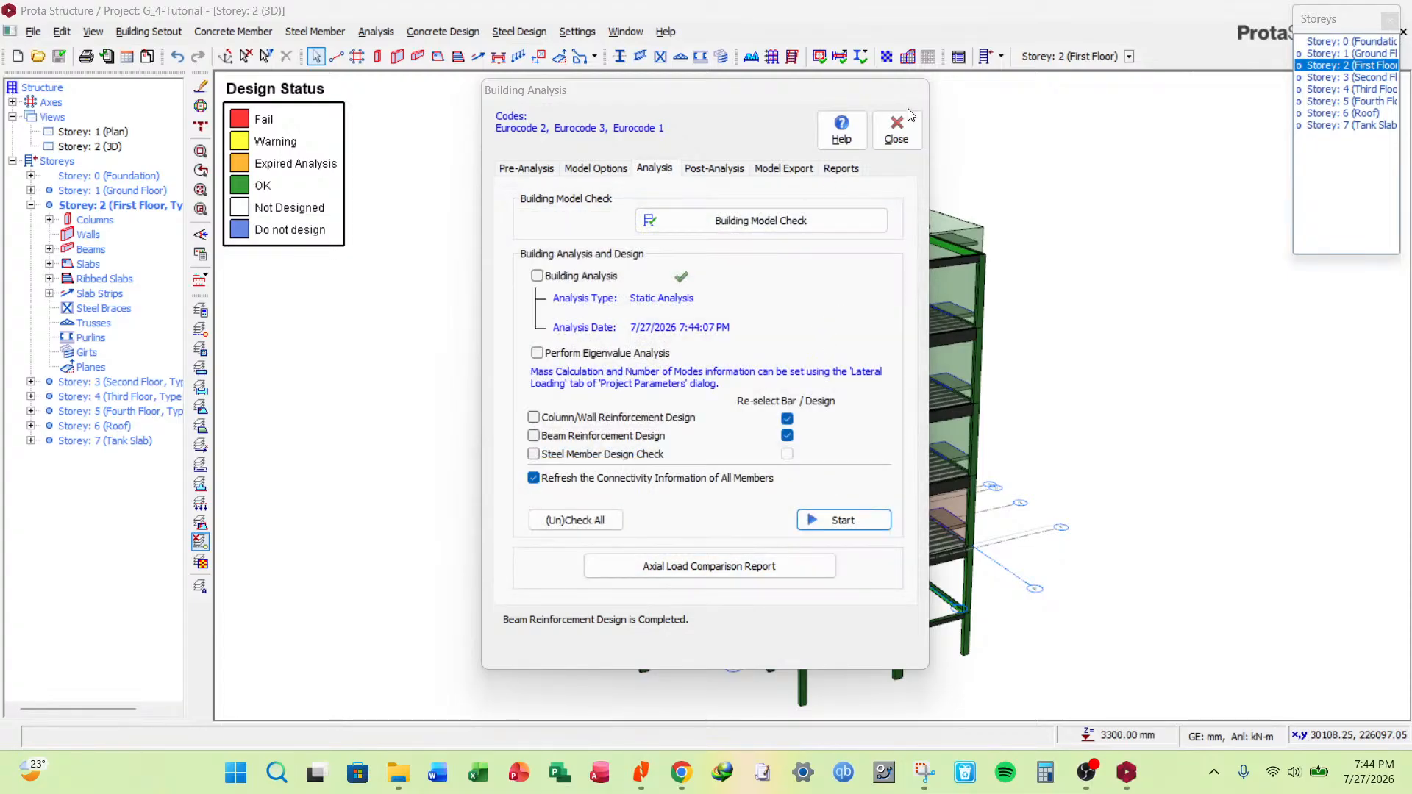
{"action": "left_click", "coordinate": [897, 130]}
Examine the design status of the beams and columns from all sides of the 3D model.
{"action": "scroll", "coordinate": [852, 482], "scroll_direction": "down", "scroll_amount": 2}
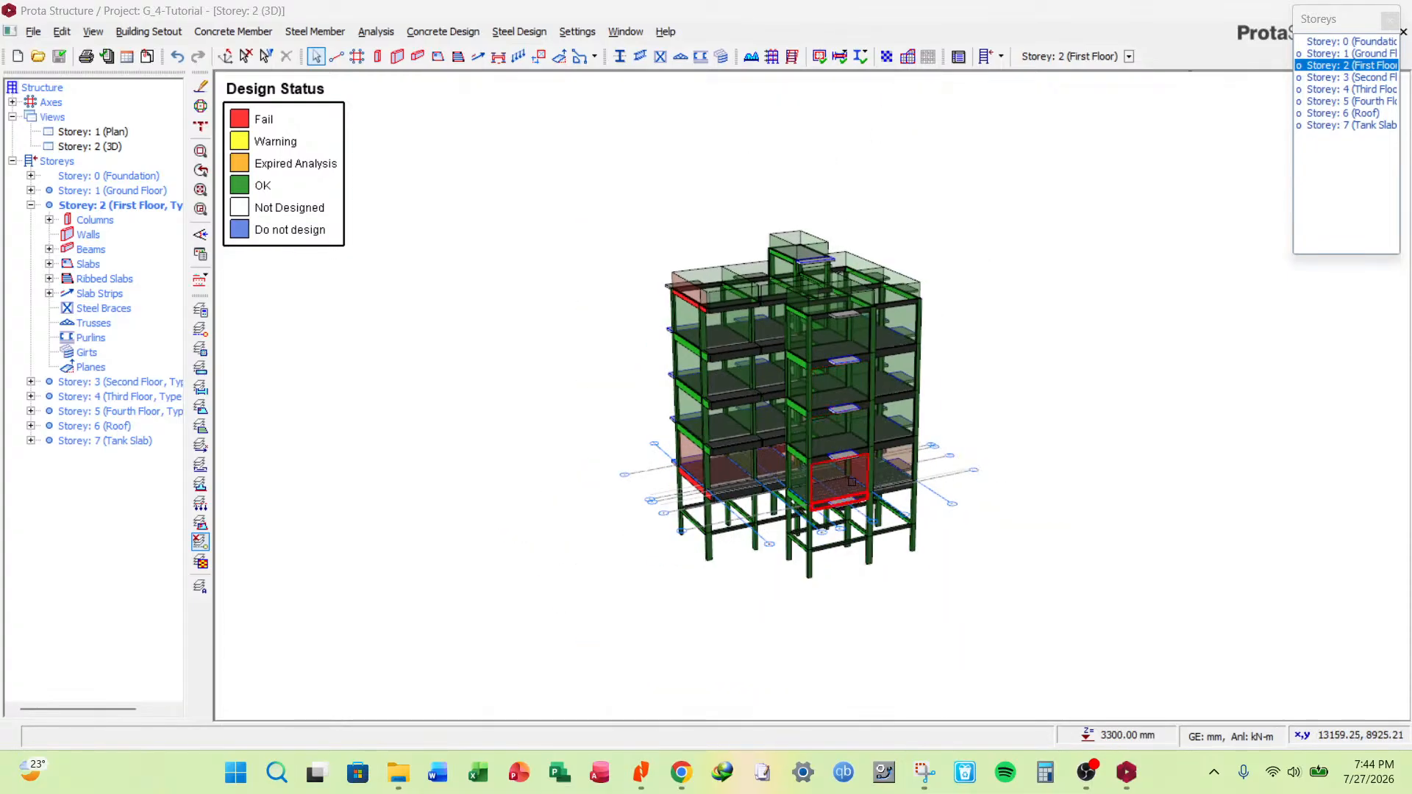
{"action": "scroll", "coordinate": [852, 482], "scroll_direction": "up", "scroll_amount": 4}
{"action": "scroll", "coordinate": [852, 482], "scroll_direction": "down", "scroll_amount": 3}
{"action": "mouse_move", "coordinate": [849, 478]}
{"action": "middle_mouse_down"}
{"action": "mouse_move", "coordinate": [854, 435]}
{"action": "mouse_move", "coordinate": [1018, 463]}
{"action": "mouse_move", "coordinate": [1037, 504]}
{"action": "mouse_move", "coordinate": [1081, 406]}
{"action": "mouse_move", "coordinate": [1196, 465]}
{"action": "middle_mouse_up"}
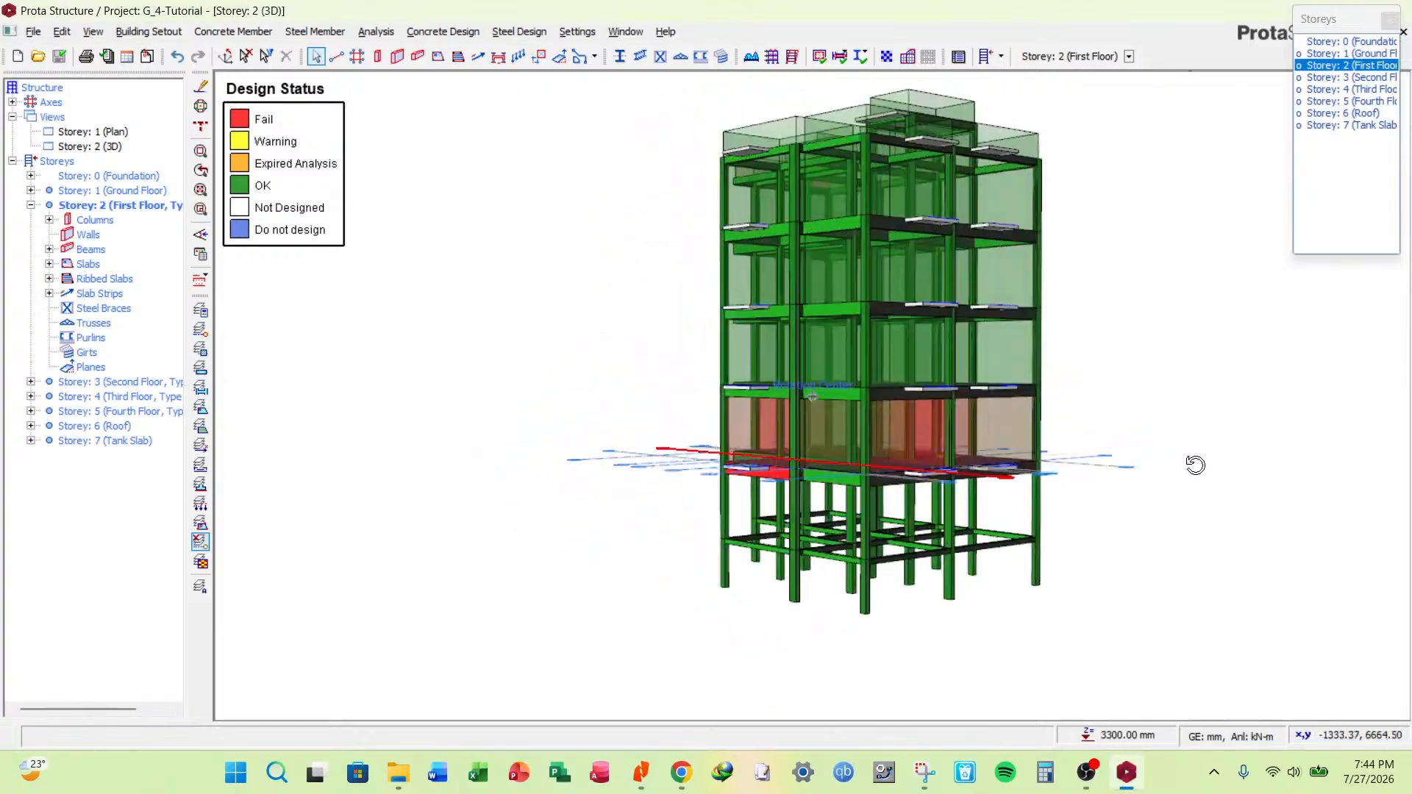
{"action": "scroll", "coordinate": [761, 426], "scroll_direction": "up", "scroll_amount": 3}
{"action": "scroll", "coordinate": [761, 426], "scroll_direction": "down", "scroll_amount": 2}
{"action": "scroll", "coordinate": [761, 426], "scroll_direction": "up", "scroll_amount": 3}
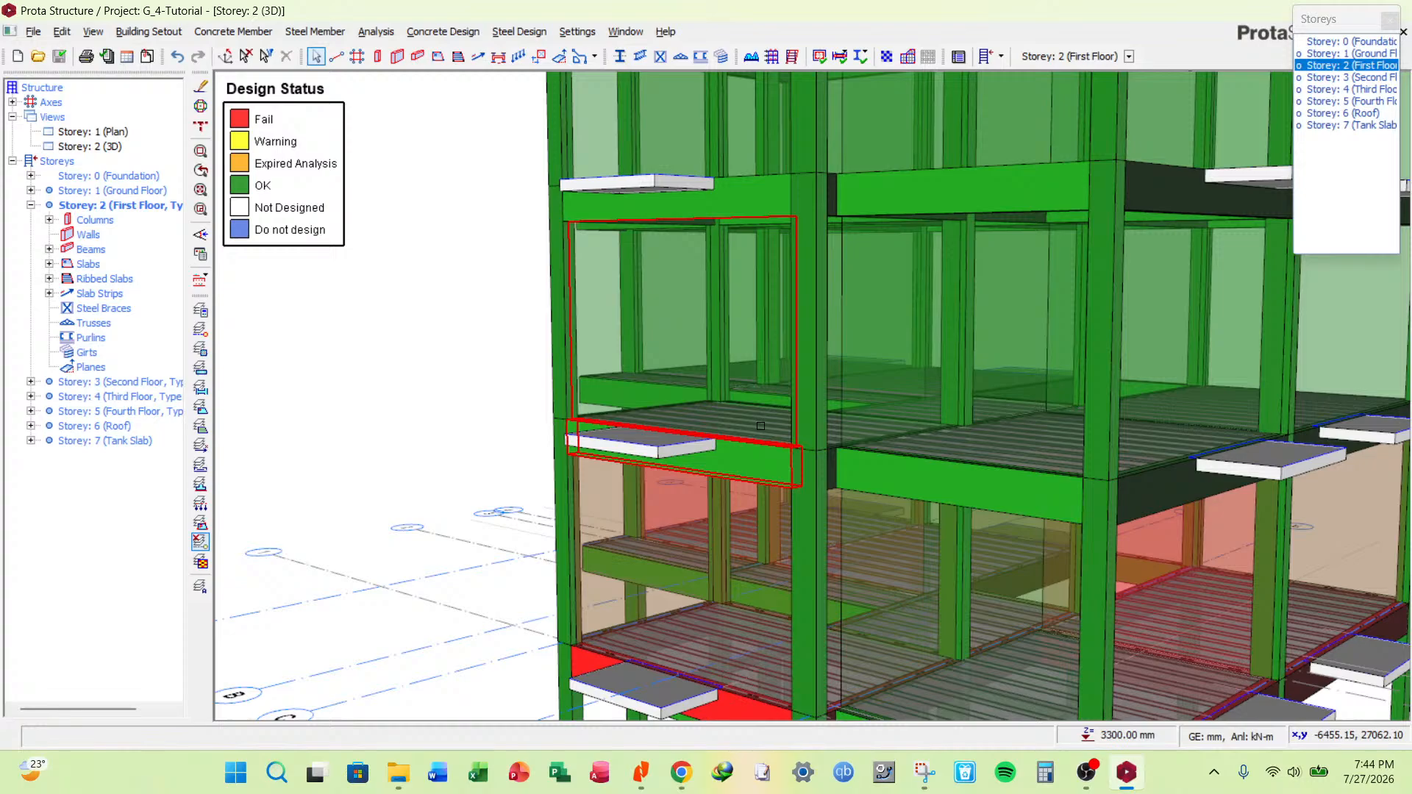
{"action": "scroll", "coordinate": [761, 426], "scroll_direction": "down", "scroll_amount": 6}
{"action": "mouse_move", "coordinate": [761, 426]}
{"action": "middle_mouse_down"}
{"action": "mouse_move", "coordinate": [687, 418]}
{"action": "mouse_move", "coordinate": [895, 400]}
{"action": "mouse_move", "coordinate": [986, 341]}
{"action": "mouse_move", "coordinate": [633, 444]}
{"action": "mouse_move", "coordinate": [426, 401]}
{"action": "mouse_move", "coordinate": [299, 467]}
{"action": "mouse_move", "coordinate": [846, 425]}
{"action": "mouse_move", "coordinate": [662, 340]}
{"action": "mouse_move", "coordinate": [832, 448]}
{"action": "middle_mouse_up"}
{"action": "scroll", "coordinate": [950, 383], "scroll_direction": "down", "scroll_amount": 2}
{"action": "scroll", "coordinate": [950, 383], "scroll_direction": "up", "scroll_amount": 5}
{"action": "scroll", "coordinate": [950, 383], "scroll_direction": "down", "scroll_amount": 6}
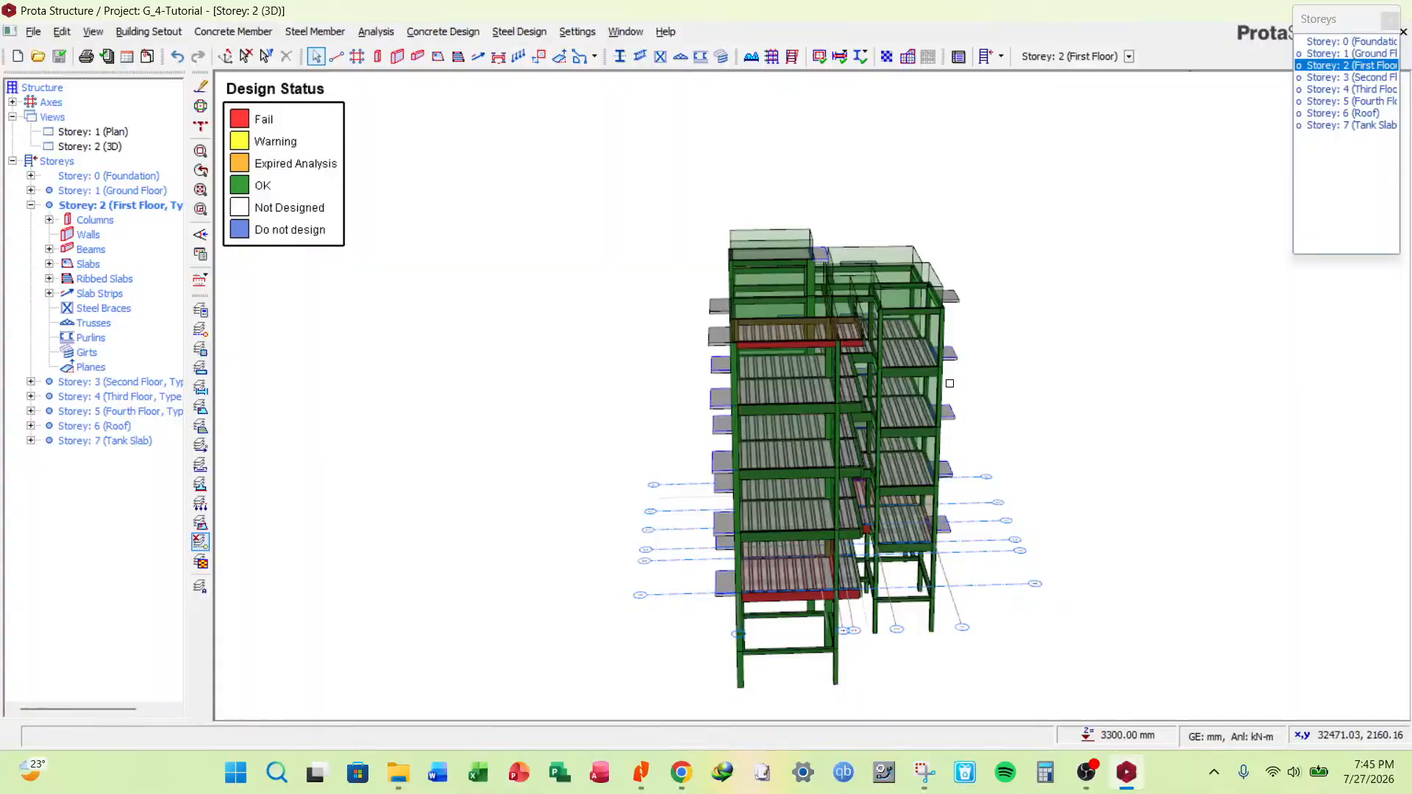
{"action": "scroll", "coordinate": [950, 383], "scroll_direction": "up", "scroll_amount": 4}
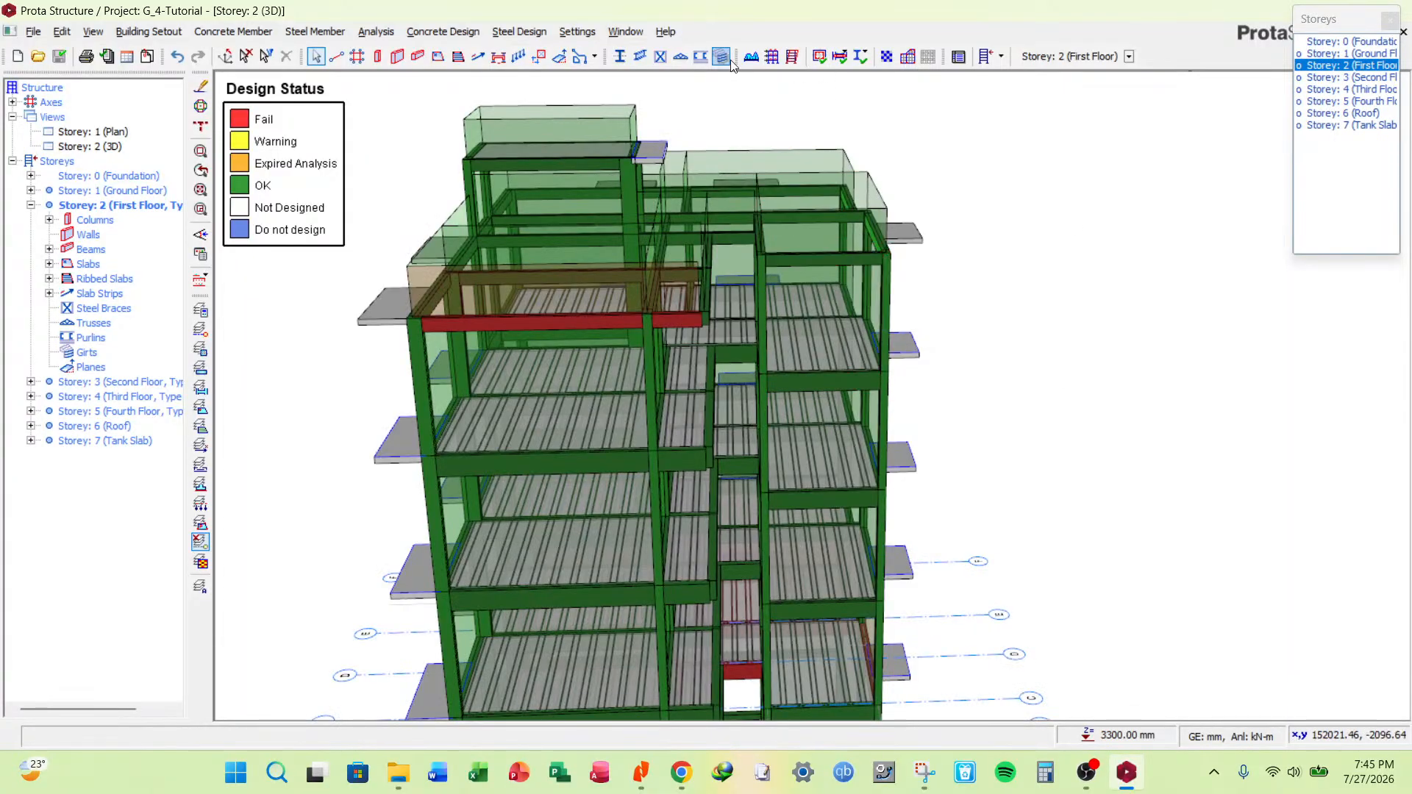
Open Column Section Design and review the utilization ratios and steel bars of the columns on all storeys.
{"action": "left_click", "coordinate": [443, 31]}
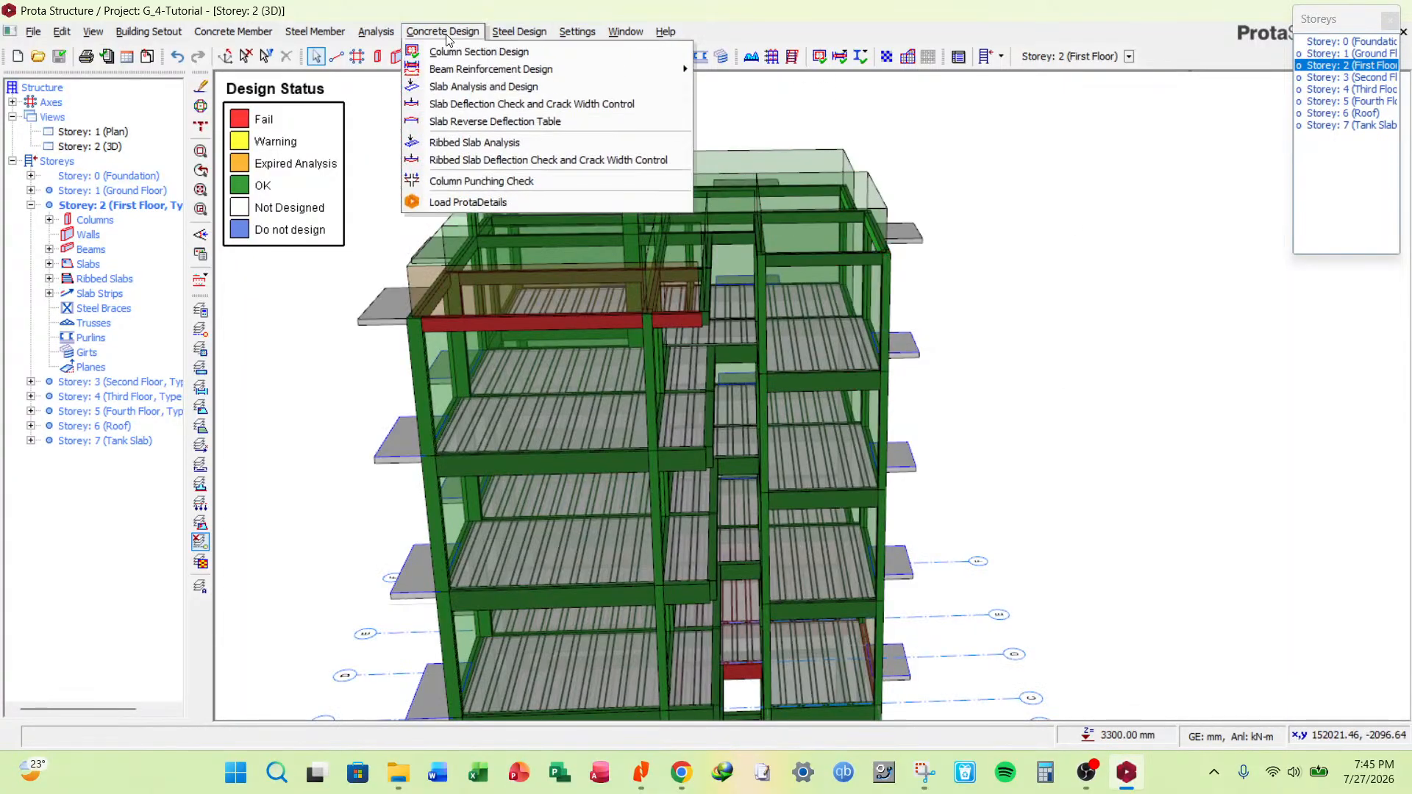
{"action": "left_click", "coordinate": [512, 52]}
{"action": "left_click", "coordinate": [839, 465]}
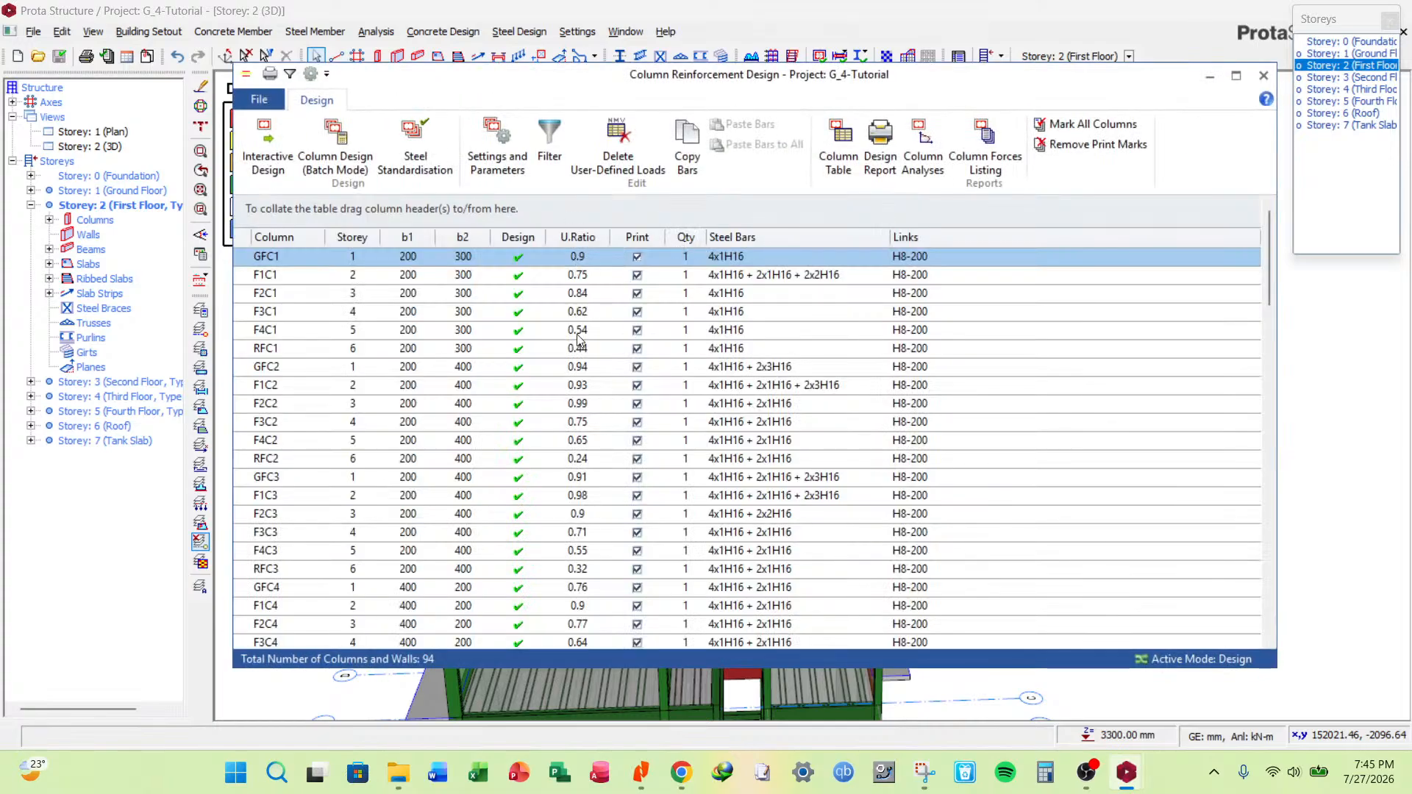
{"action": "scroll", "coordinate": [579, 339], "scroll_direction": "down", "scroll_amount": 20}
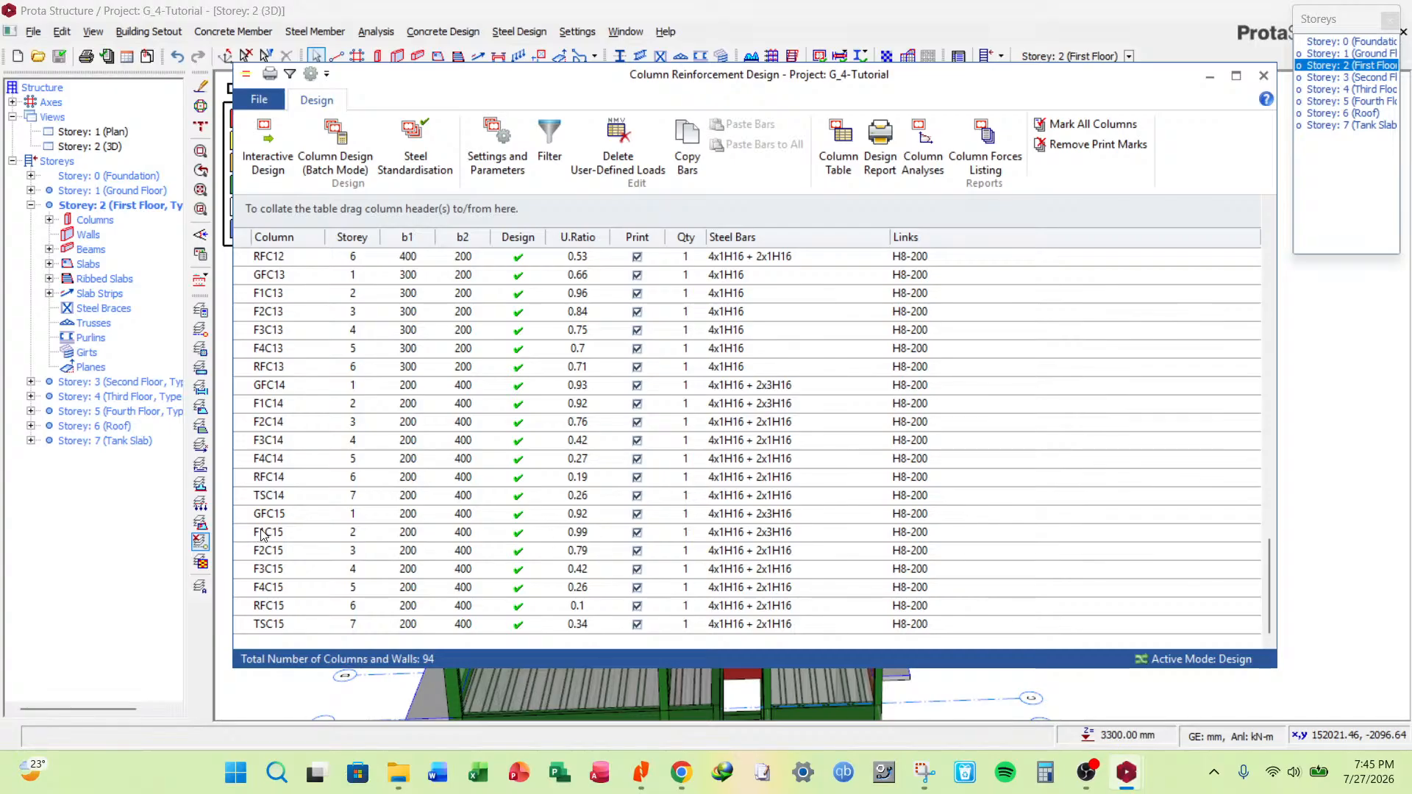
{"action": "scroll", "coordinate": [574, 507], "scroll_direction": "up", "scroll_amount": 5}
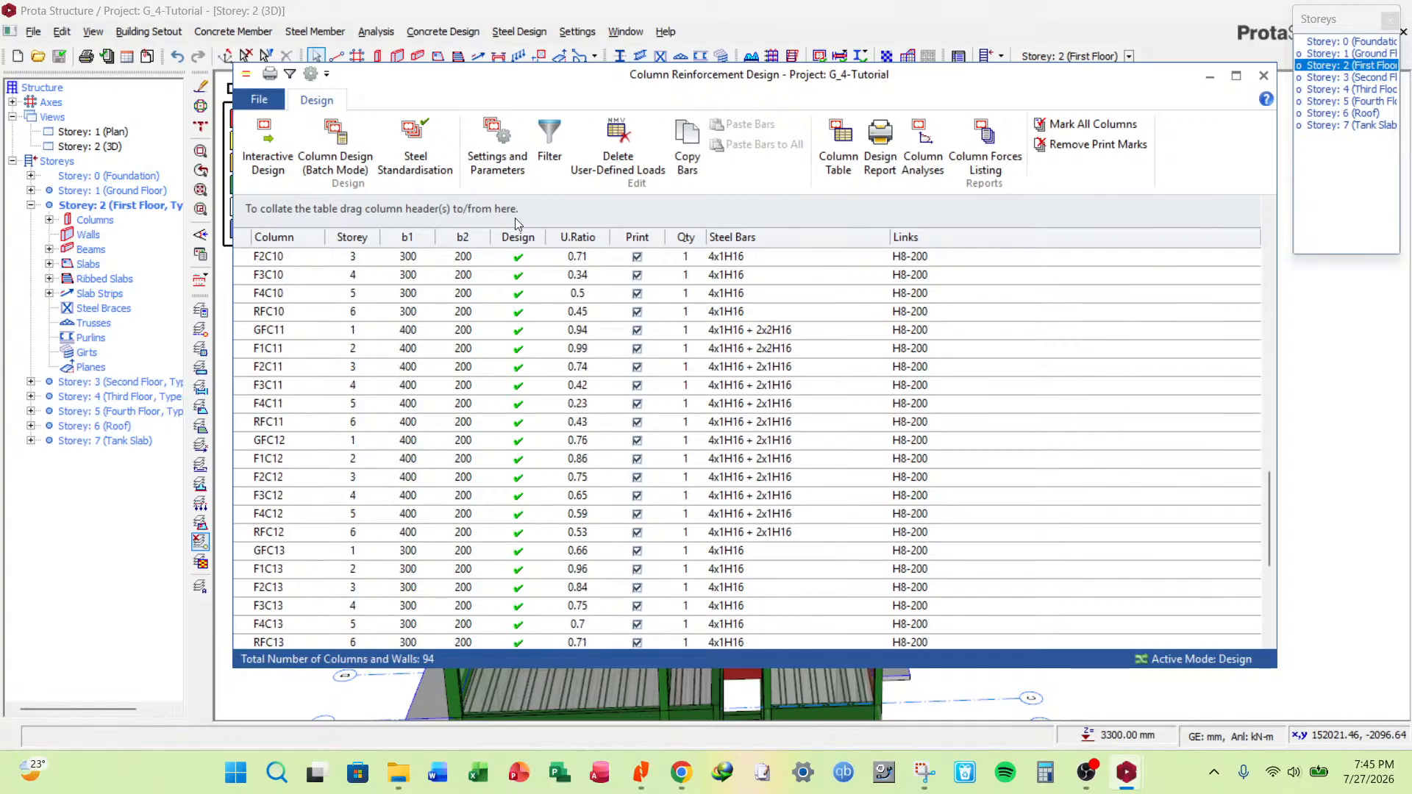
Filter the column reinforcement list by storey to show only Storey 7 (Tank Slab).
{"action": "left_click", "coordinate": [549, 155]}
{"action": "left_click", "coordinate": [599, 331]}
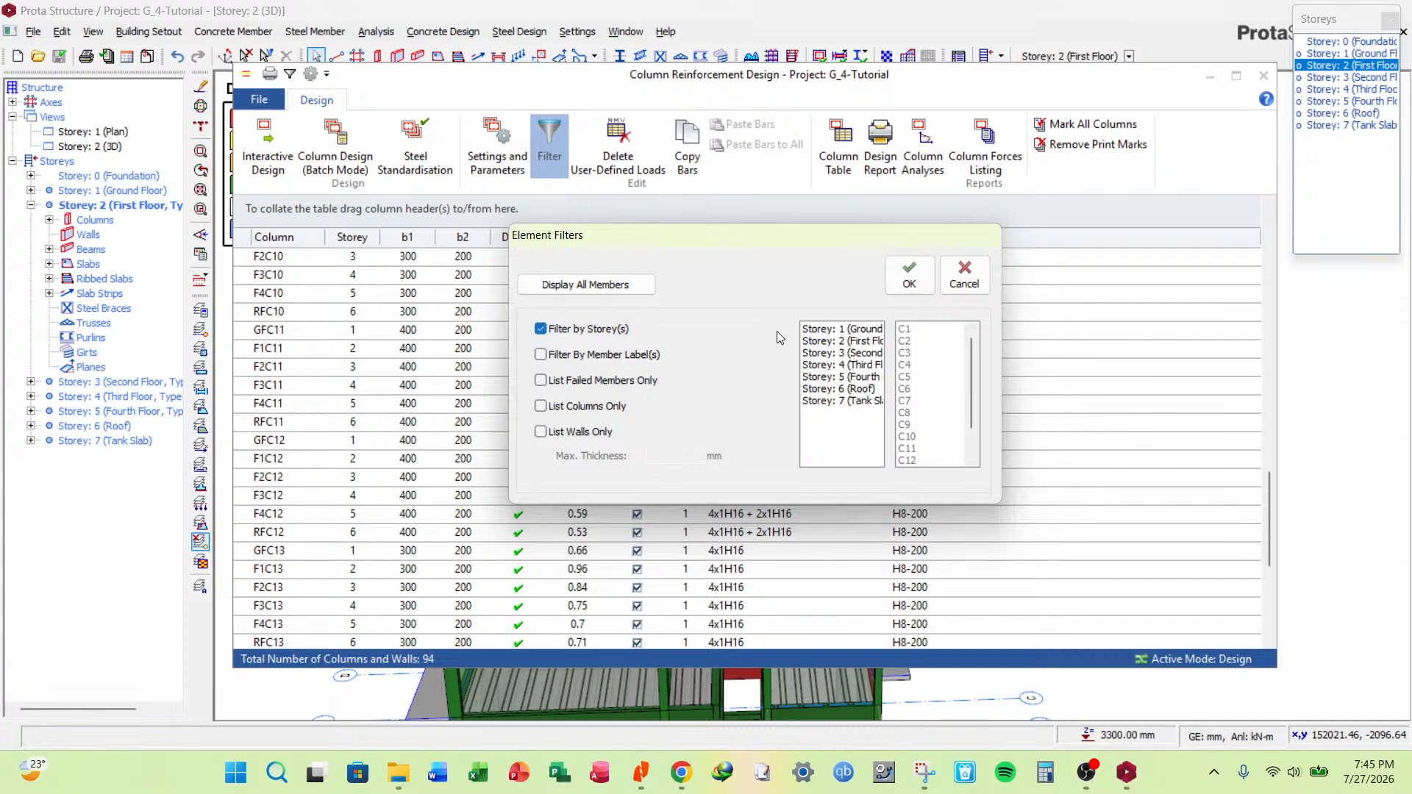
{"action": "left_click", "coordinate": [857, 401]}
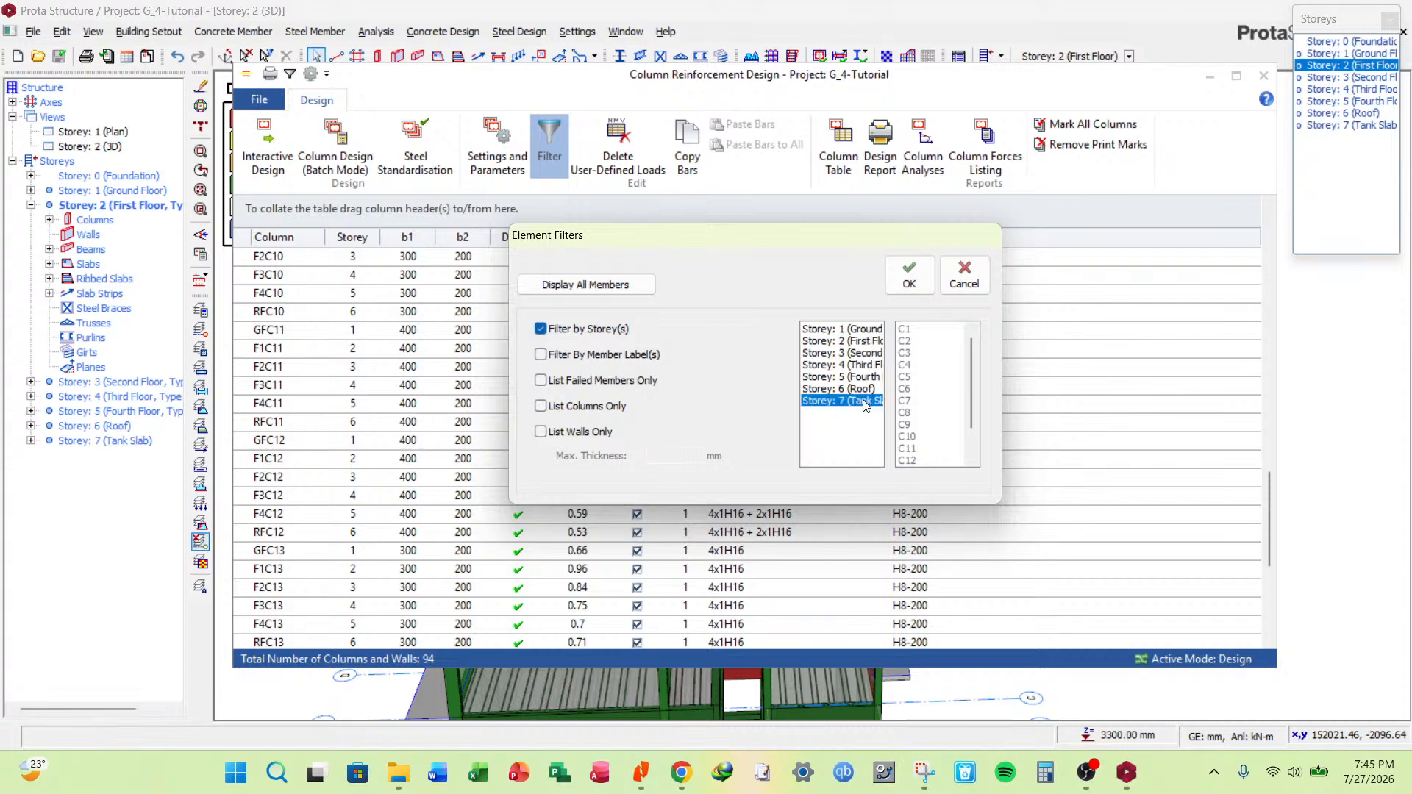
{"action": "left_click", "coordinate": [911, 284]}
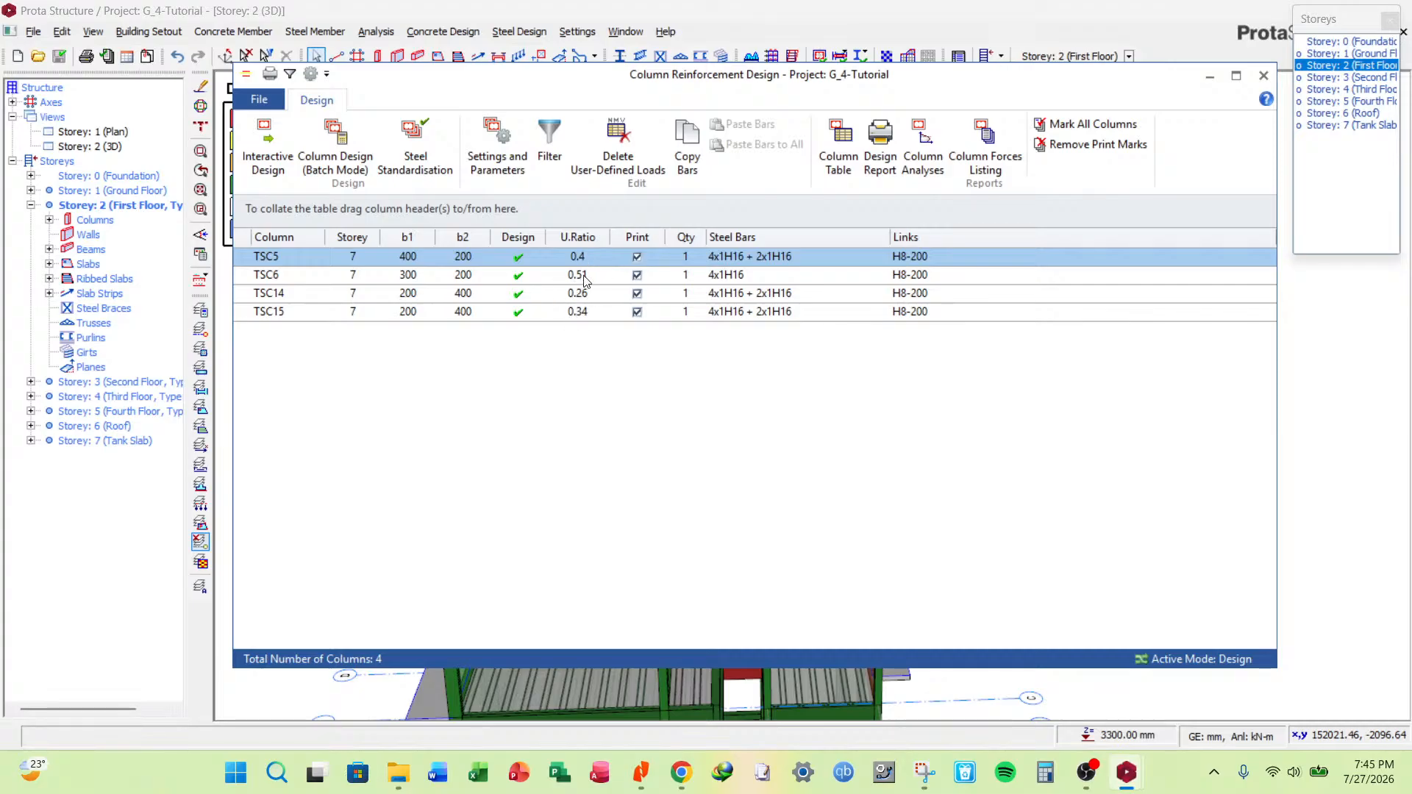
Set the corner bar diameter of tank slab column TSC6 to H12 and accept its design.
{"action": "left_click", "coordinate": [773, 280]}
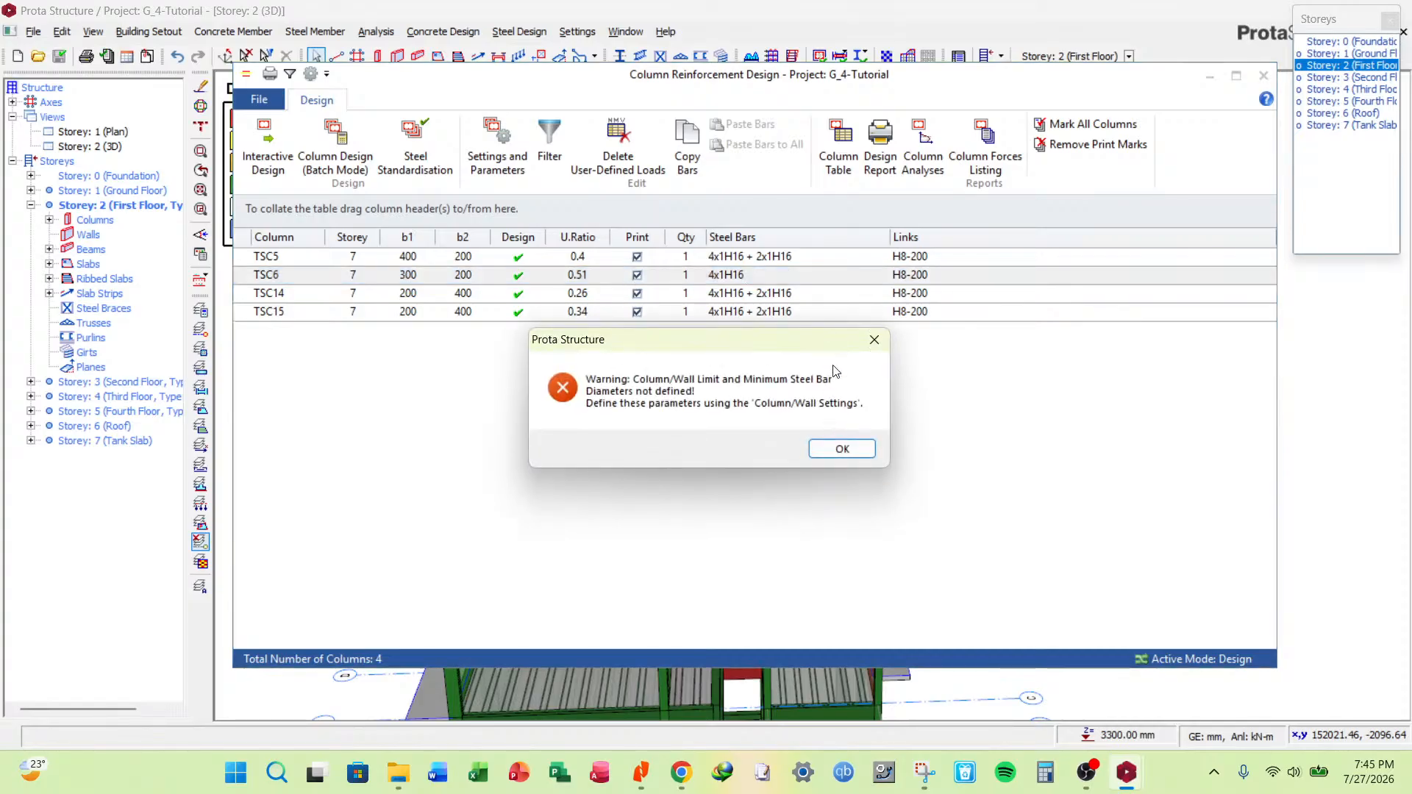
{"action": "left_click", "coordinate": [843, 449]}
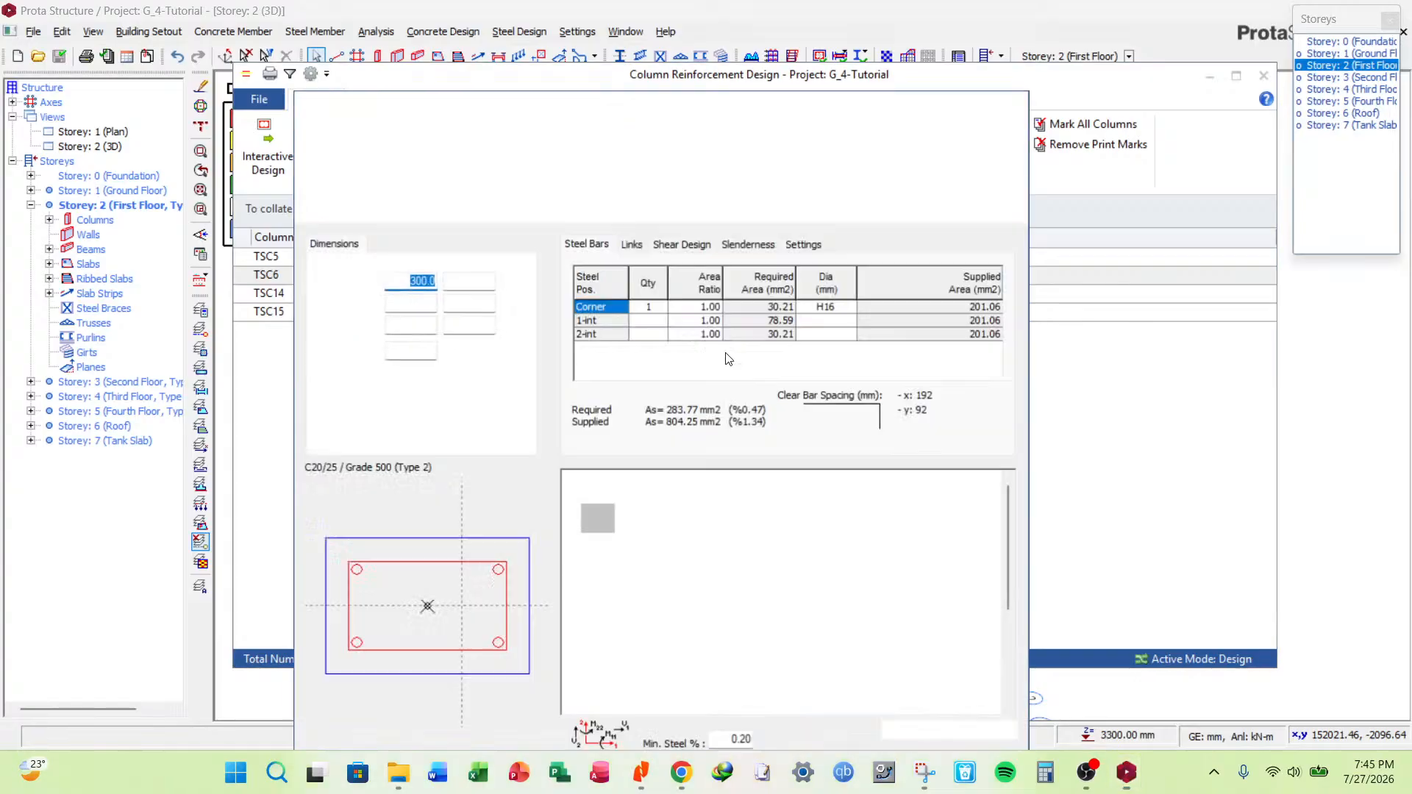
{"action": "left_click", "coordinate": [836, 315]}
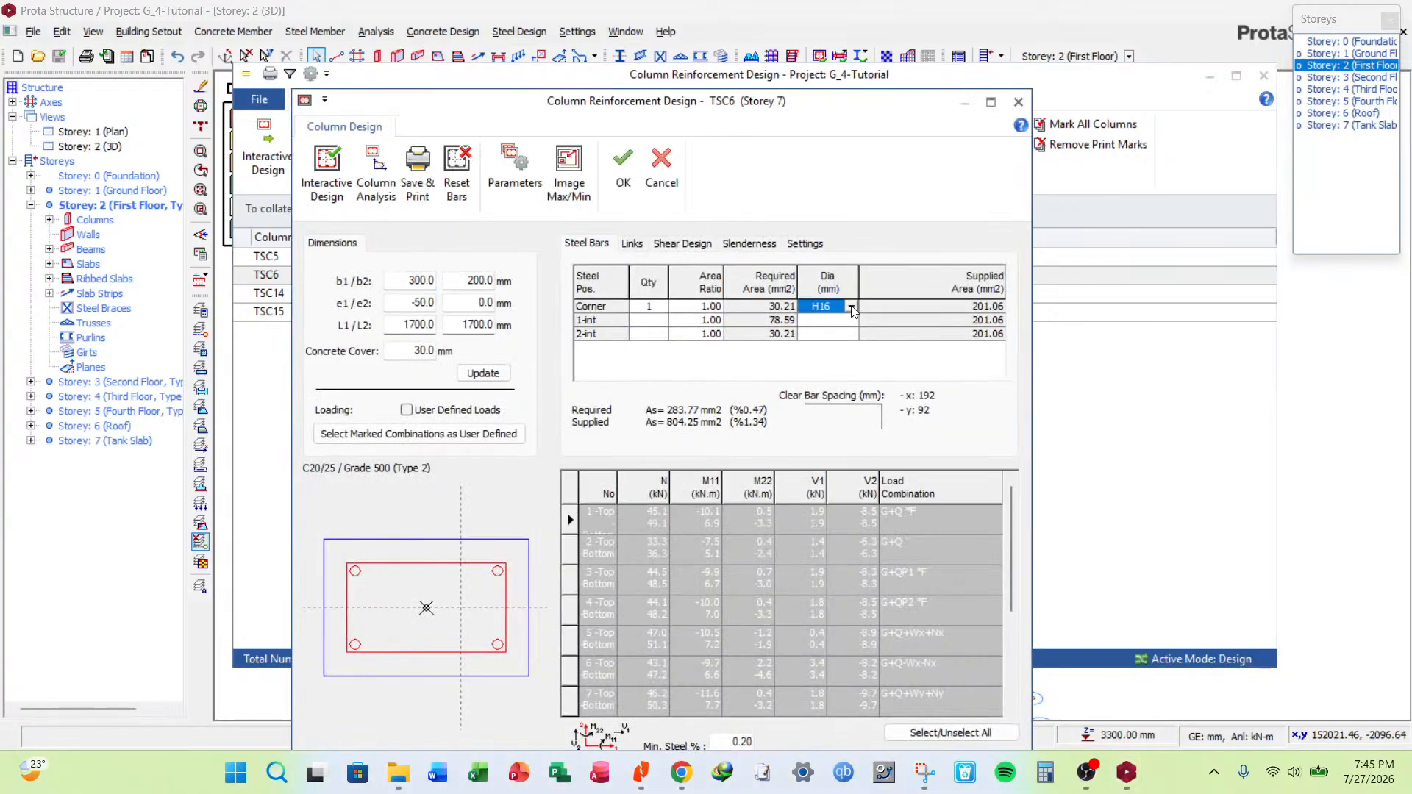
{"action": "left_click", "coordinate": [853, 314]}
{"action": "left_click", "coordinate": [828, 345]}
{"action": "left_click", "coordinate": [623, 177]}
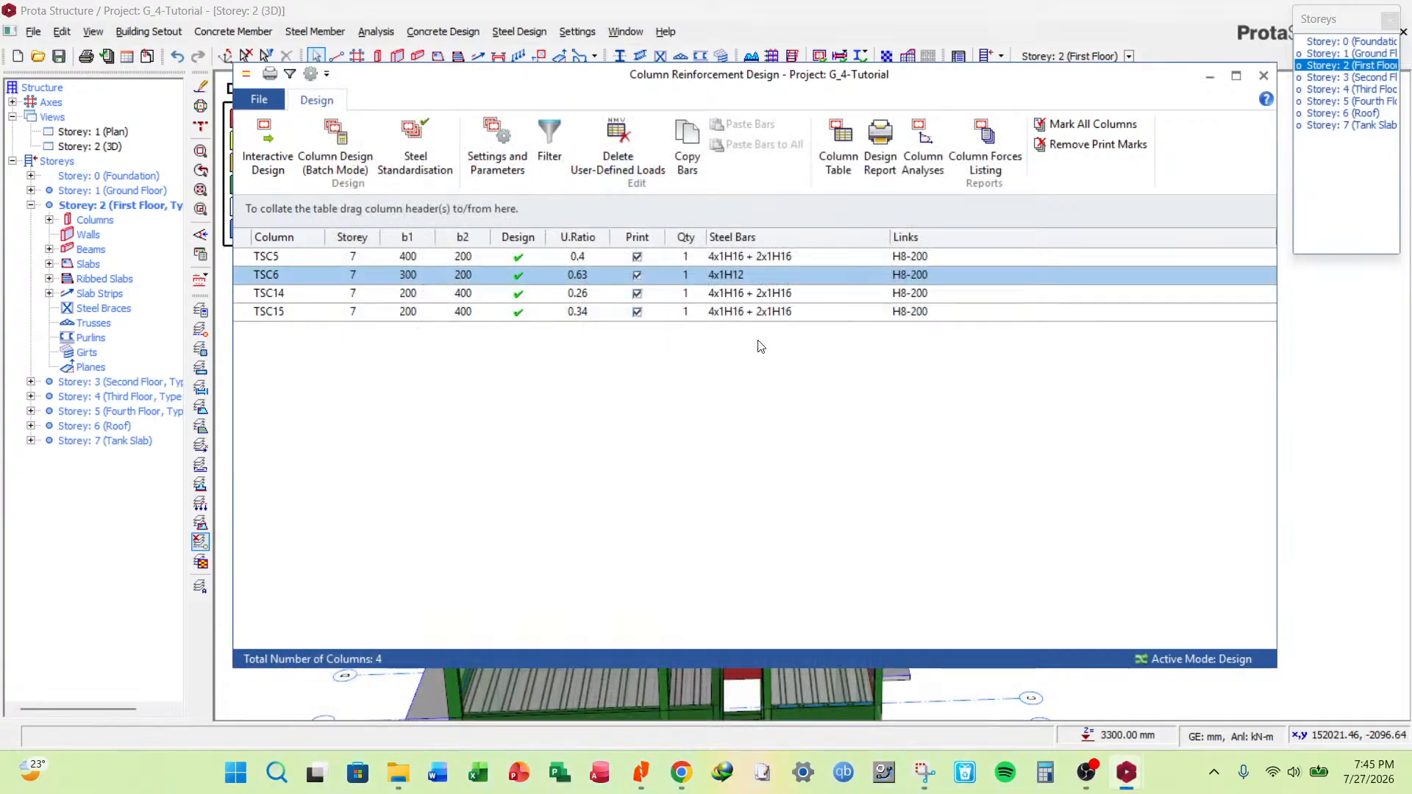
Change the corner and 1-int bars of column TSC5 to H12 and accept its design.
{"action": "left_click", "coordinate": [800, 262]}
{"action": "left_click", "coordinate": [831, 446]}
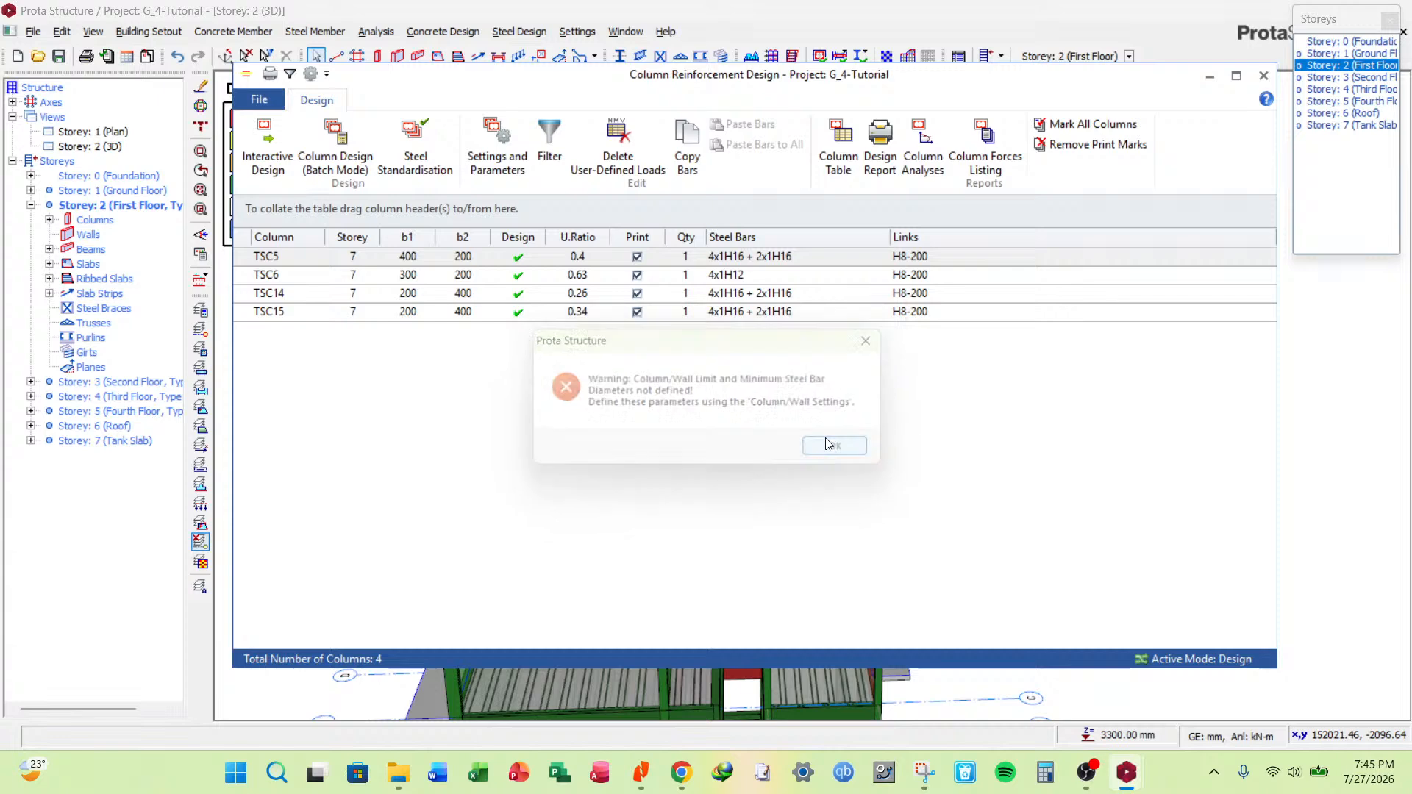
{"action": "left_click", "coordinate": [851, 308]}
{"action": "left_click", "coordinate": [853, 307]}
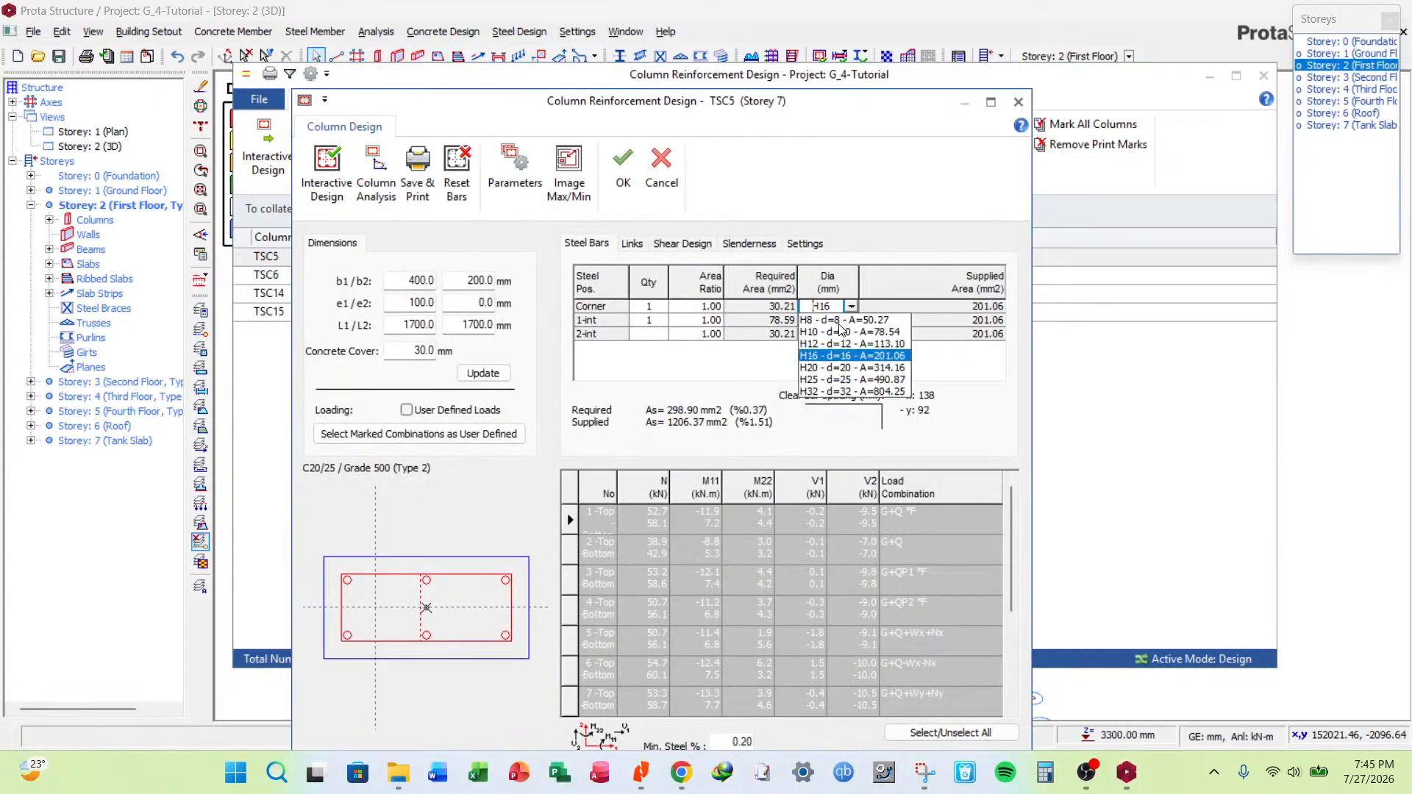
{"action": "left_click", "coordinate": [839, 341]}
{"action": "left_click", "coordinate": [846, 322]}
{"action": "left_click", "coordinate": [853, 321]}
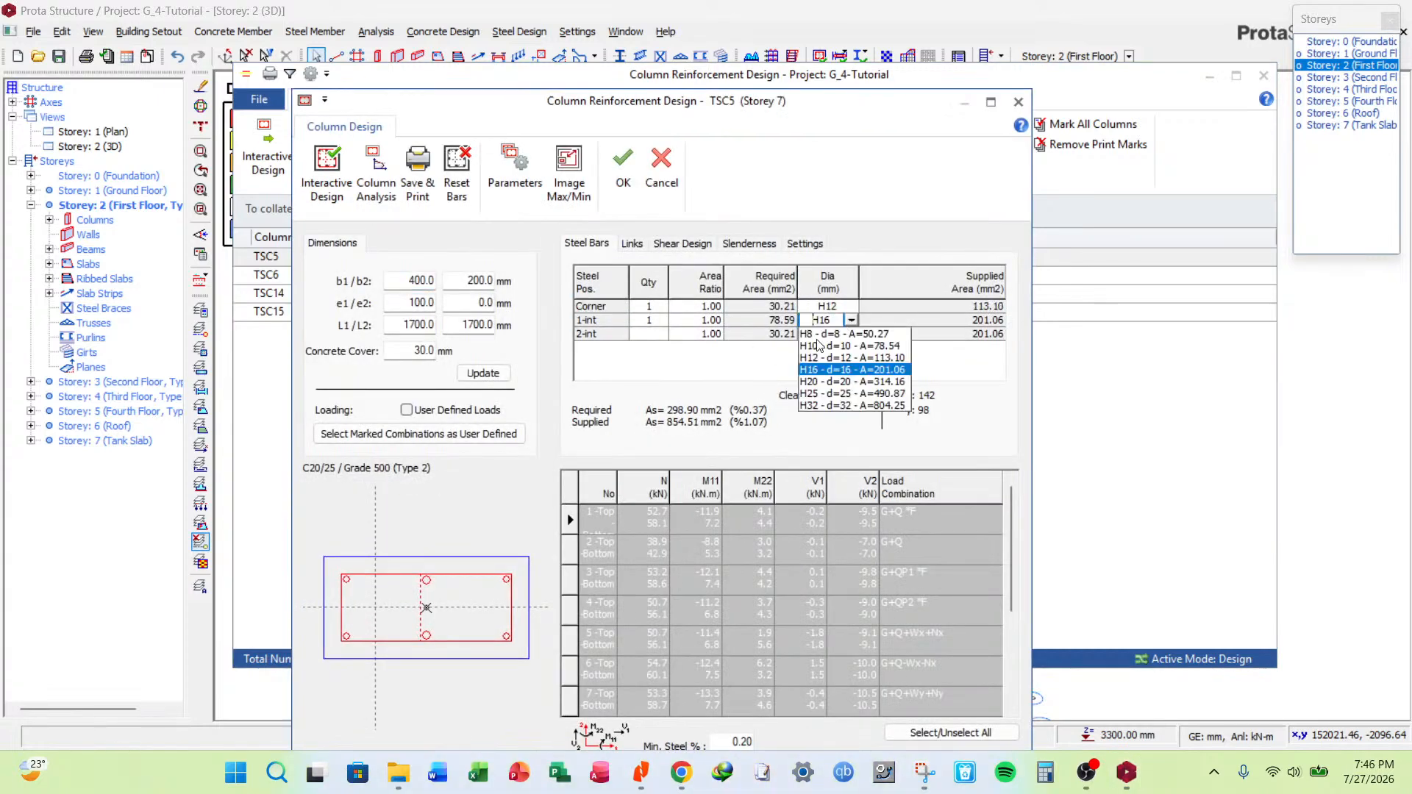
{"action": "left_click", "coordinate": [815, 354]}
{"action": "left_click", "coordinate": [623, 170]}
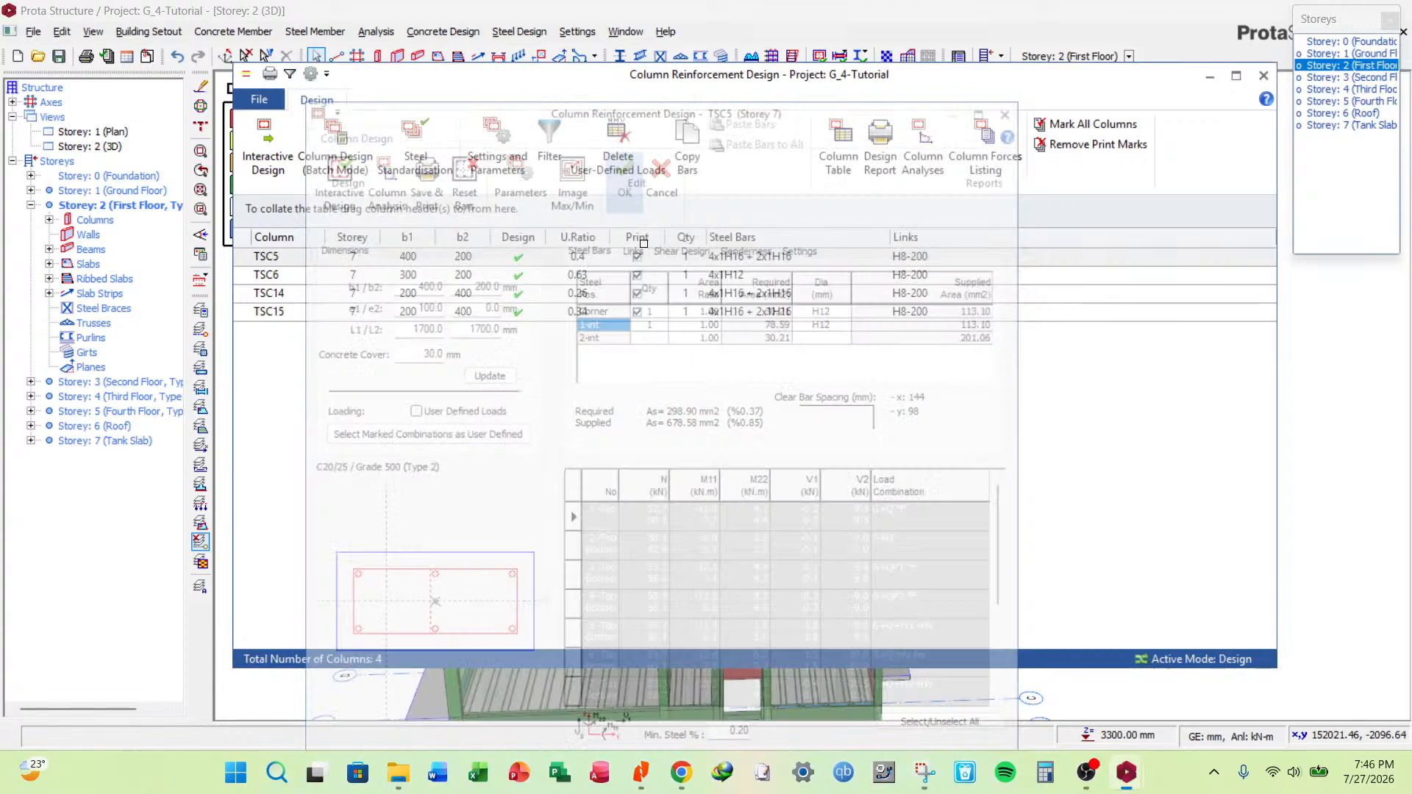
Set the corner and 2-int bars of tank slab column TSC14 to H12 and accept its design.
{"action": "left_click", "coordinate": [790, 295]}
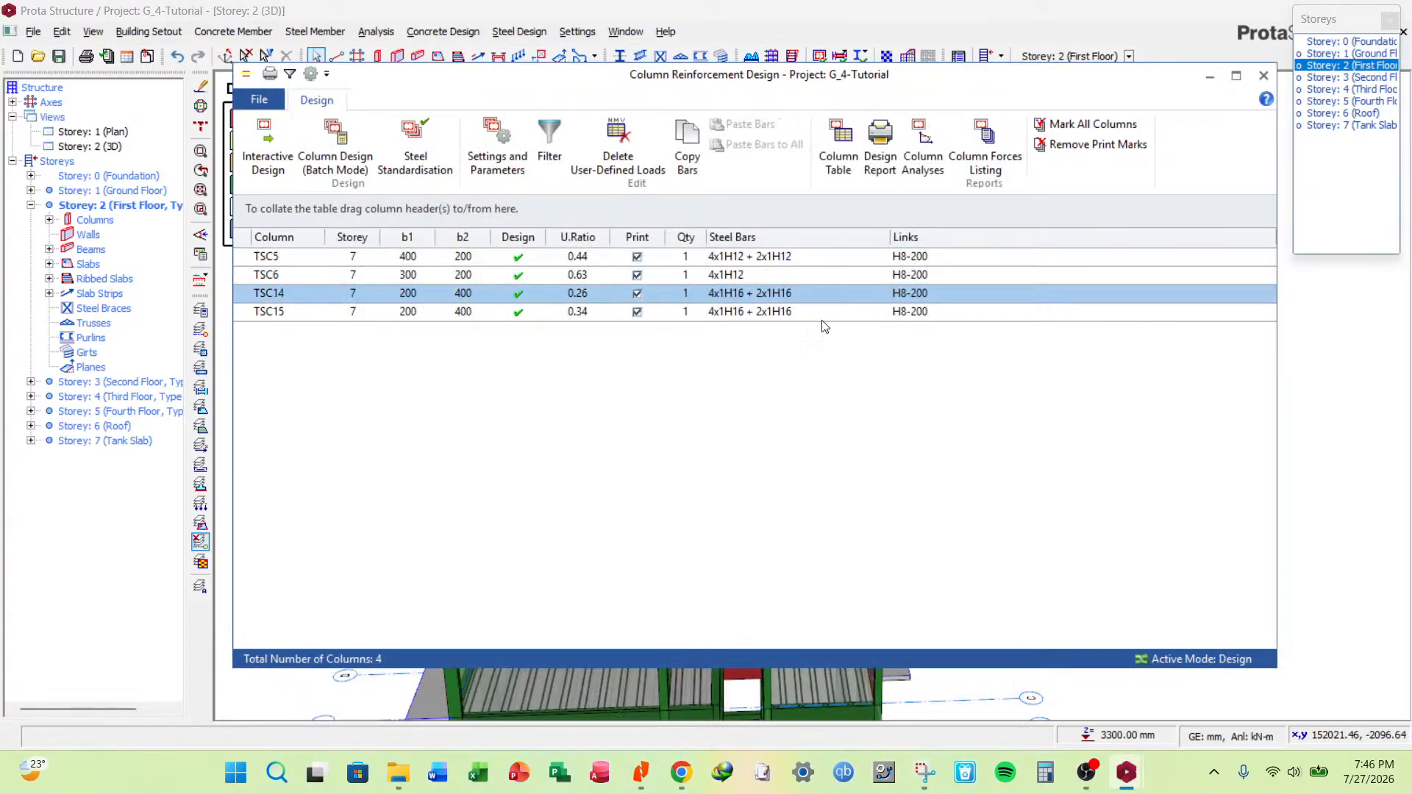
{"action": "double_click", "coordinate": [828, 295]}
{"action": "left_click", "coordinate": [837, 448]}
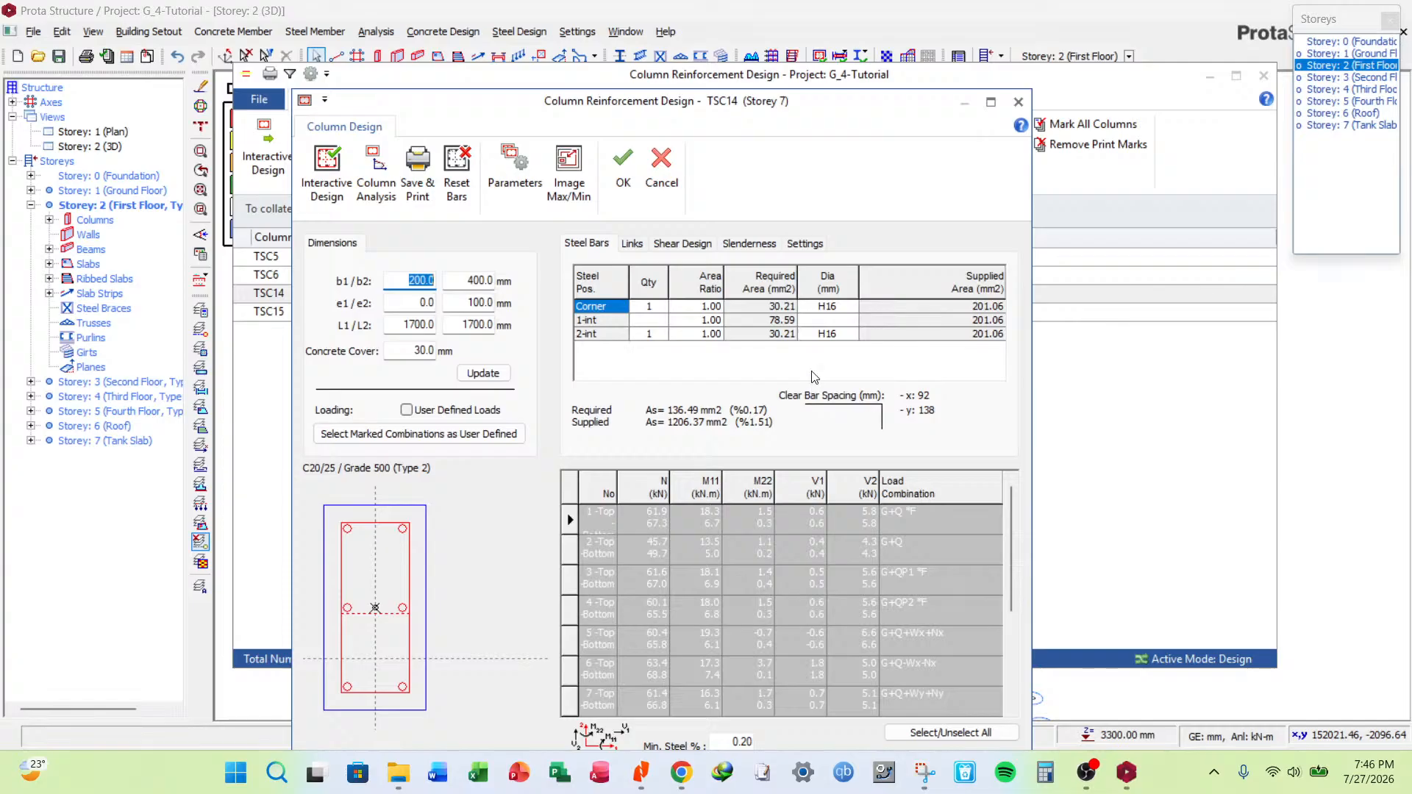
{"action": "left_click", "coordinate": [846, 307]}
{"action": "left_click", "coordinate": [822, 344]}
{"action": "left_click", "coordinate": [849, 335]}
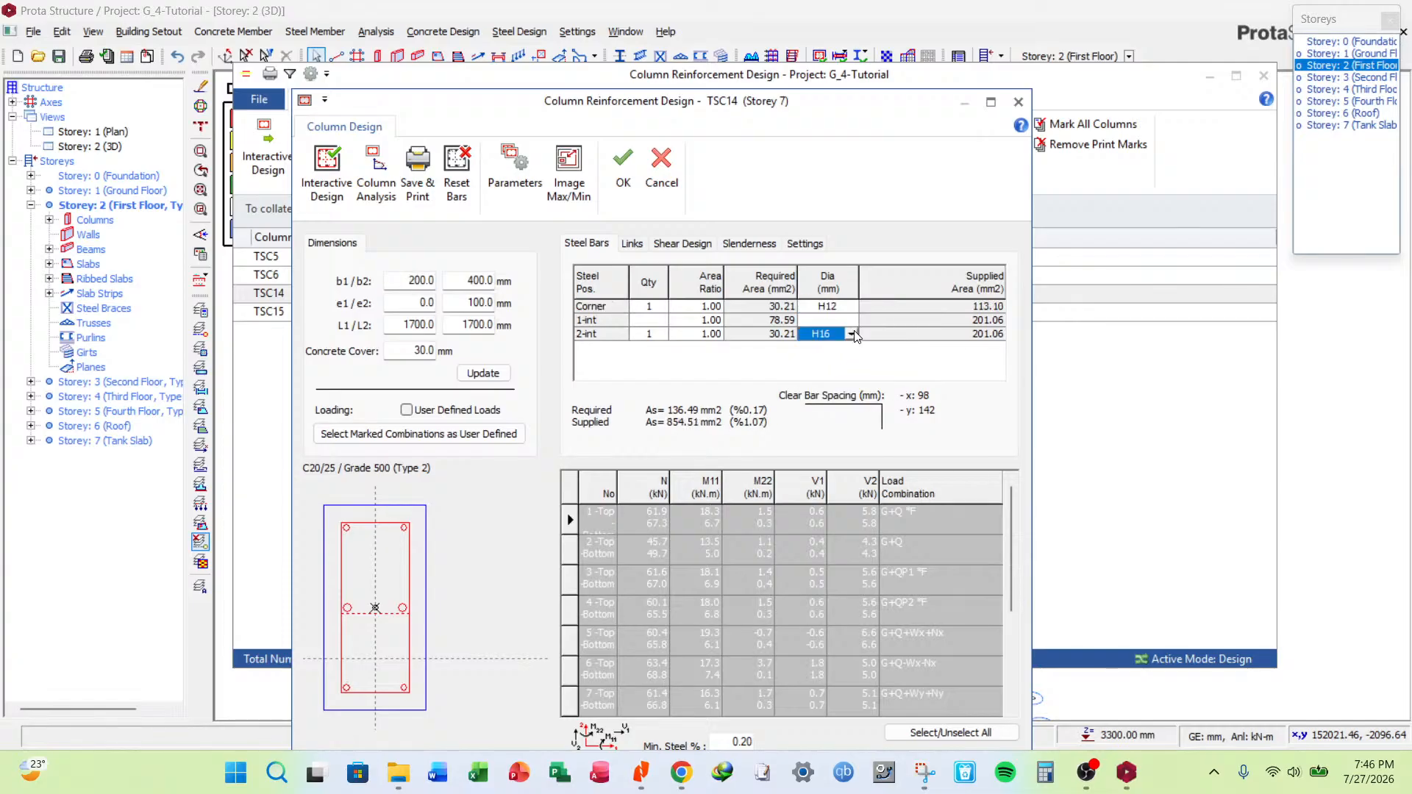
{"action": "left_click", "coordinate": [832, 372]}
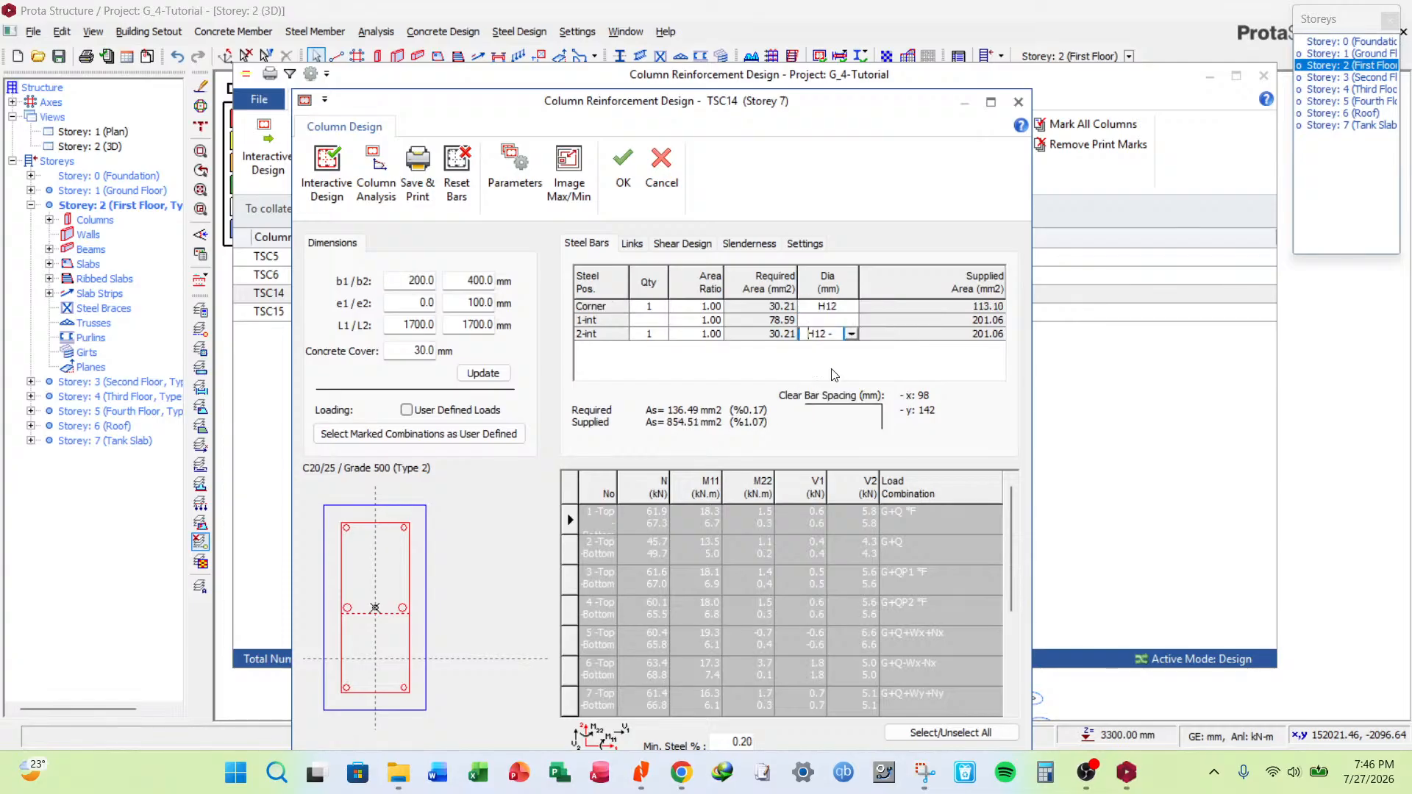
{"action": "left_click", "coordinate": [623, 168]}
Change the corner and 2-int bar diameters of column TSC15 to H12 and accept its design.
{"action": "left_click", "coordinate": [785, 313]}
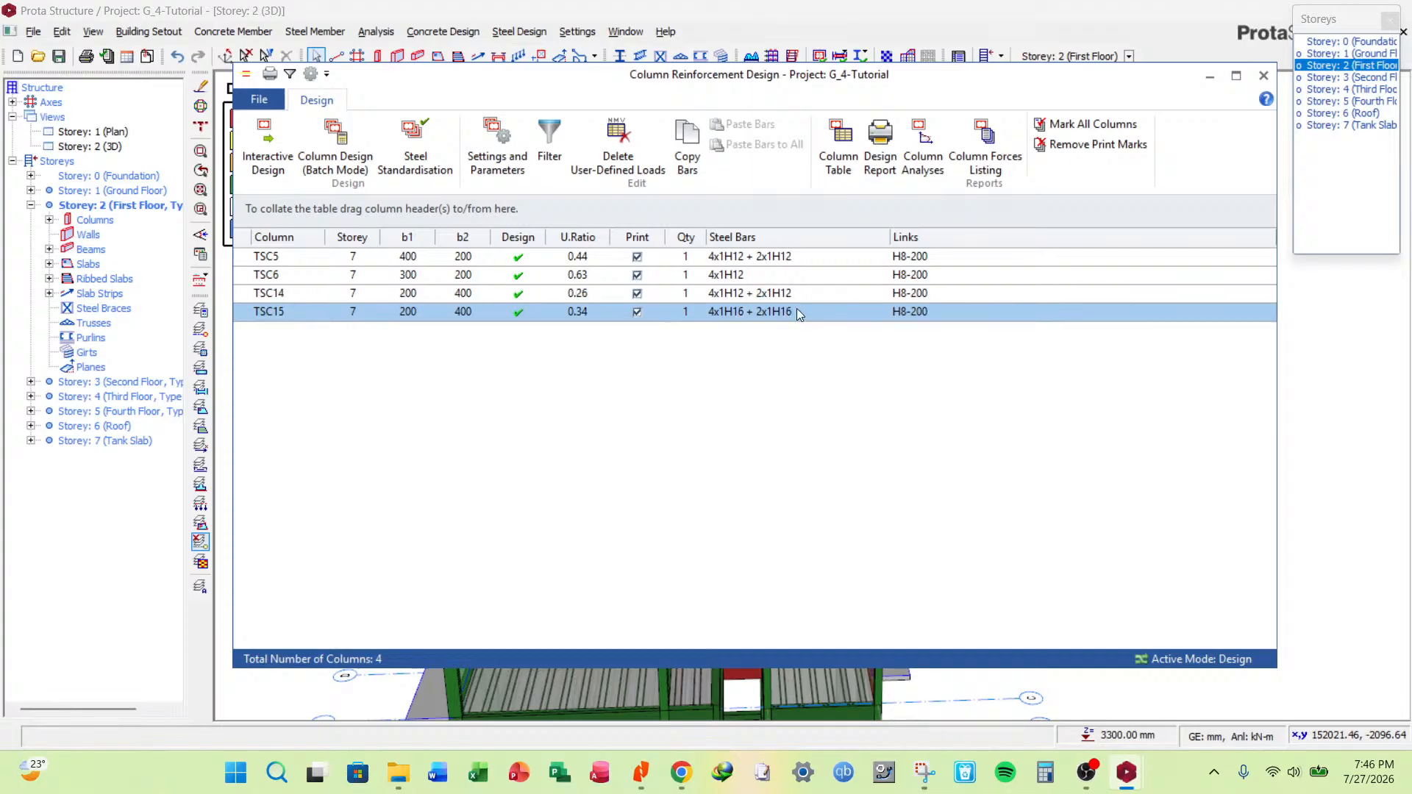
{"action": "double_click", "coordinate": [798, 312]}
{"action": "left_click", "coordinate": [852, 446]}
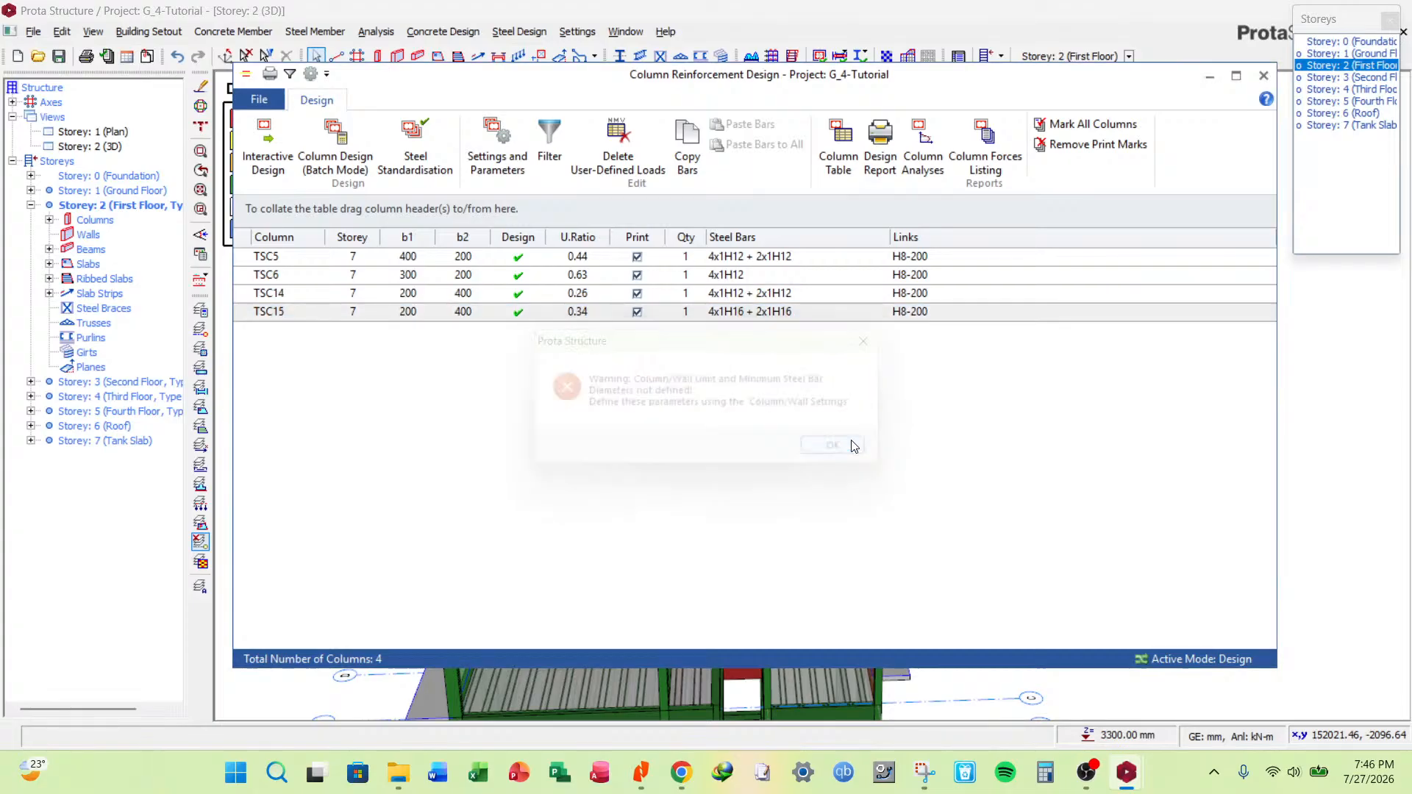
{"action": "left_click", "coordinate": [851, 310]}
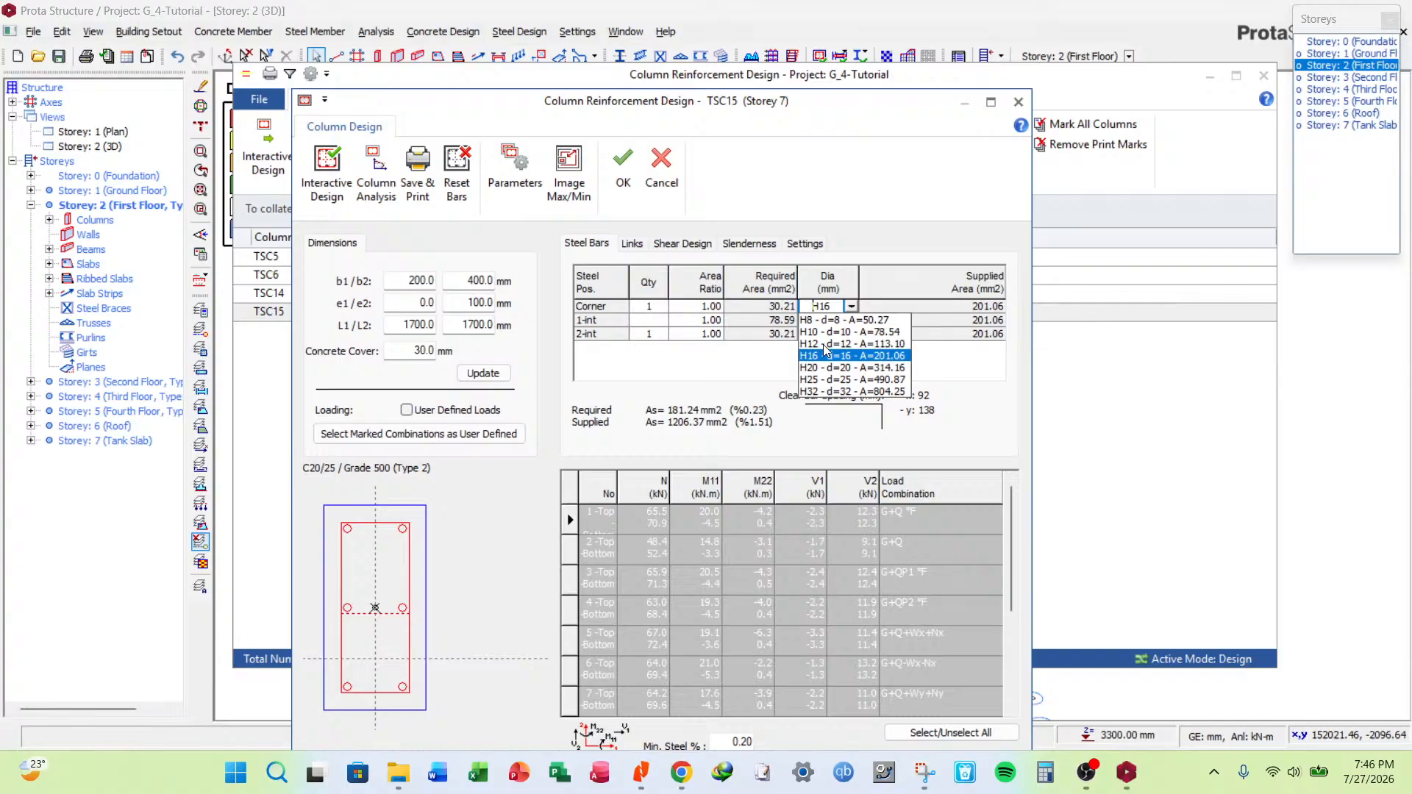
{"action": "left_click", "coordinate": [823, 344]}
{"action": "left_click", "coordinate": [852, 336]}
{"action": "left_click", "coordinate": [851, 335]}
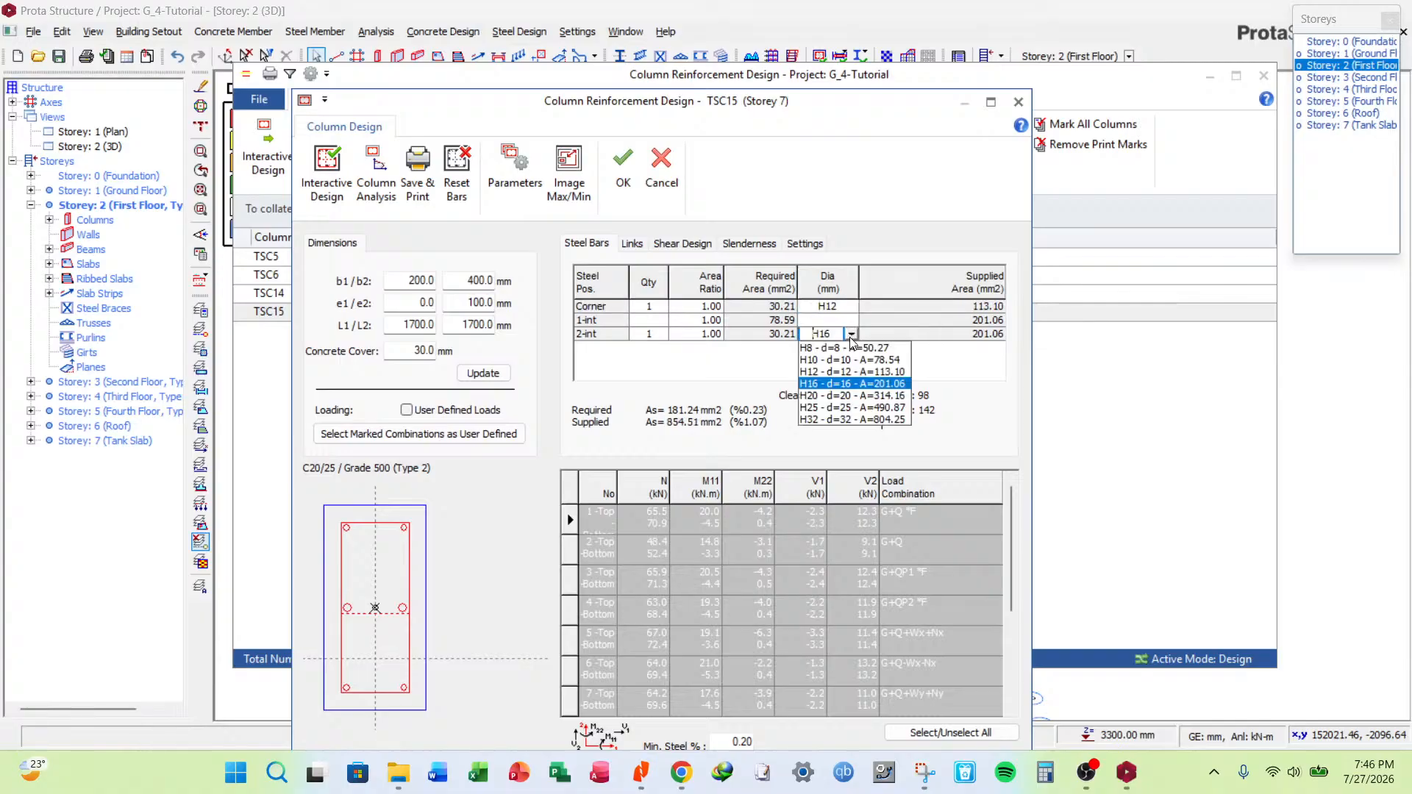
{"action": "left_click", "coordinate": [837, 372]}
{"action": "left_click", "coordinate": [623, 171]}
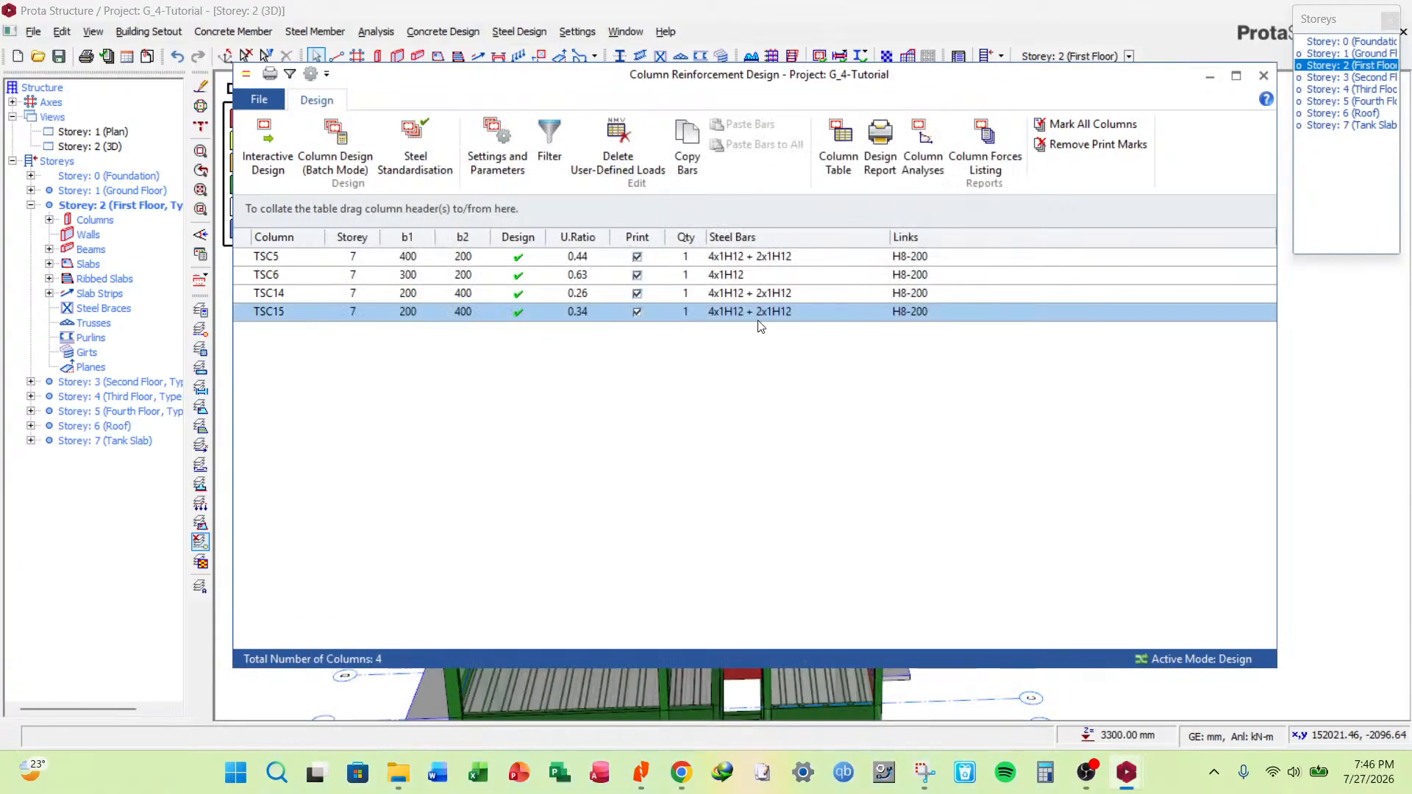
Filter the column reinforcement list to show only the columns of Storey 6 (Roof).
{"action": "left_click", "coordinate": [549, 138]}
{"action": "left_click", "coordinate": [849, 389]}
{"action": "left_click", "coordinate": [909, 276]}
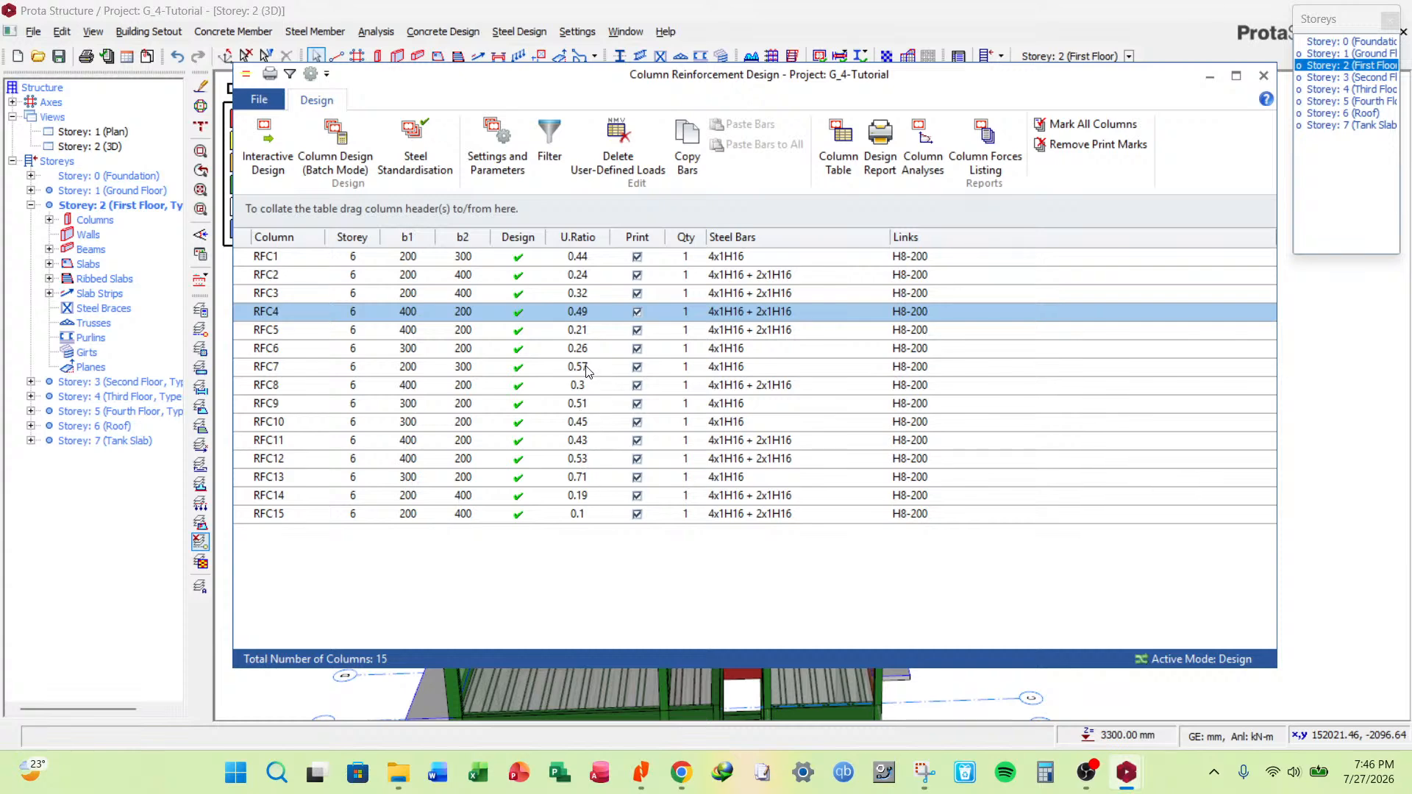
{"action": "left_click", "coordinate": [762, 370]}
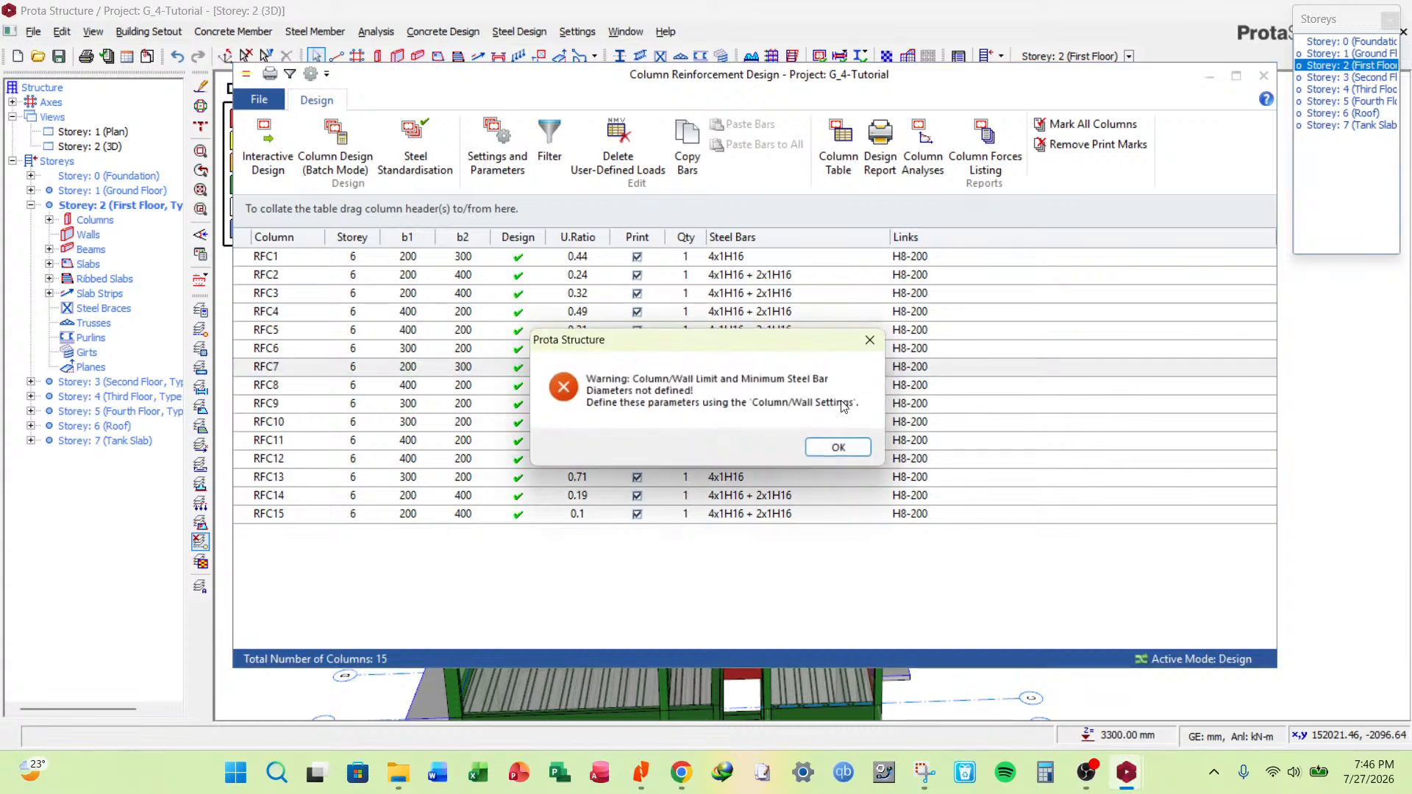
{"action": "left_click", "coordinate": [876, 340]}
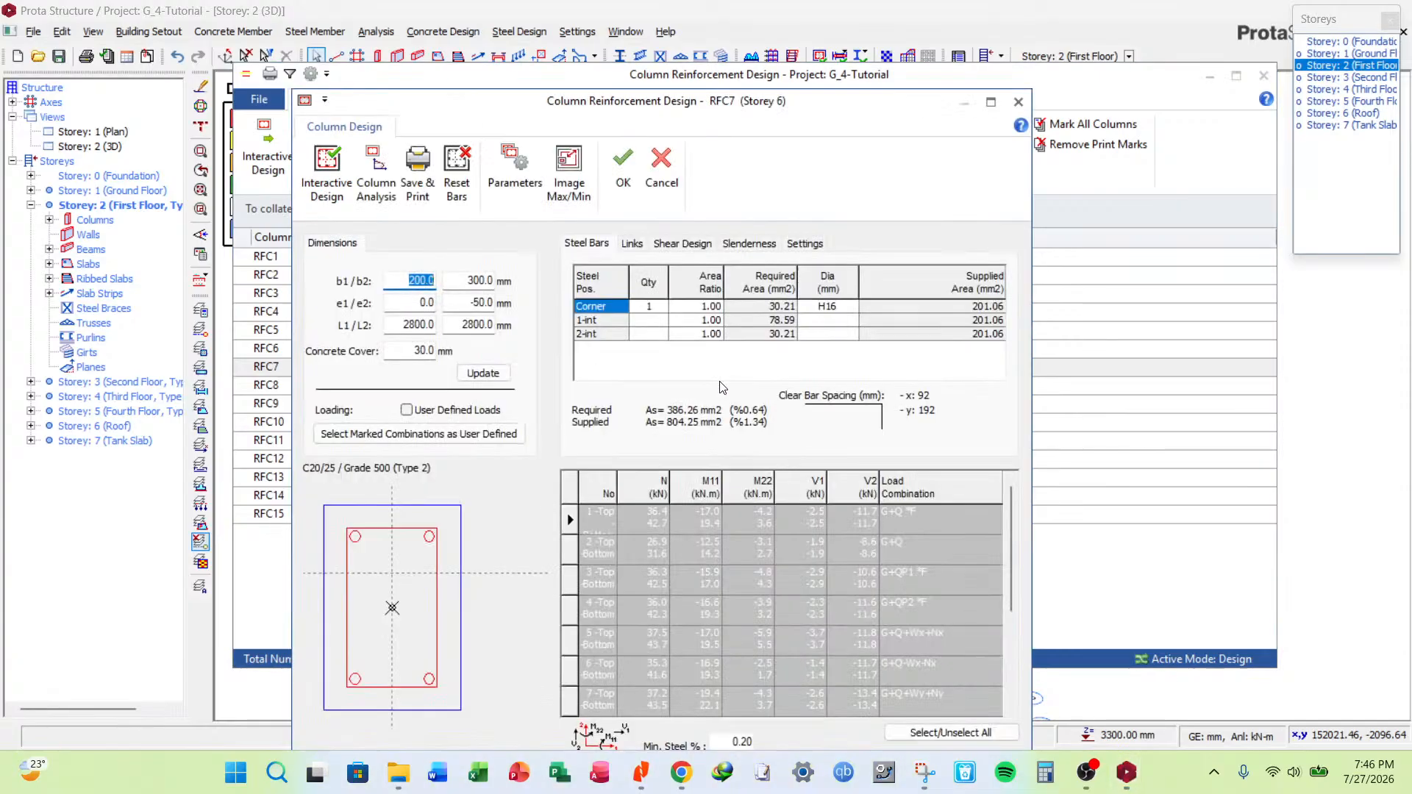
{"action": "left_click", "coordinate": [662, 174]}
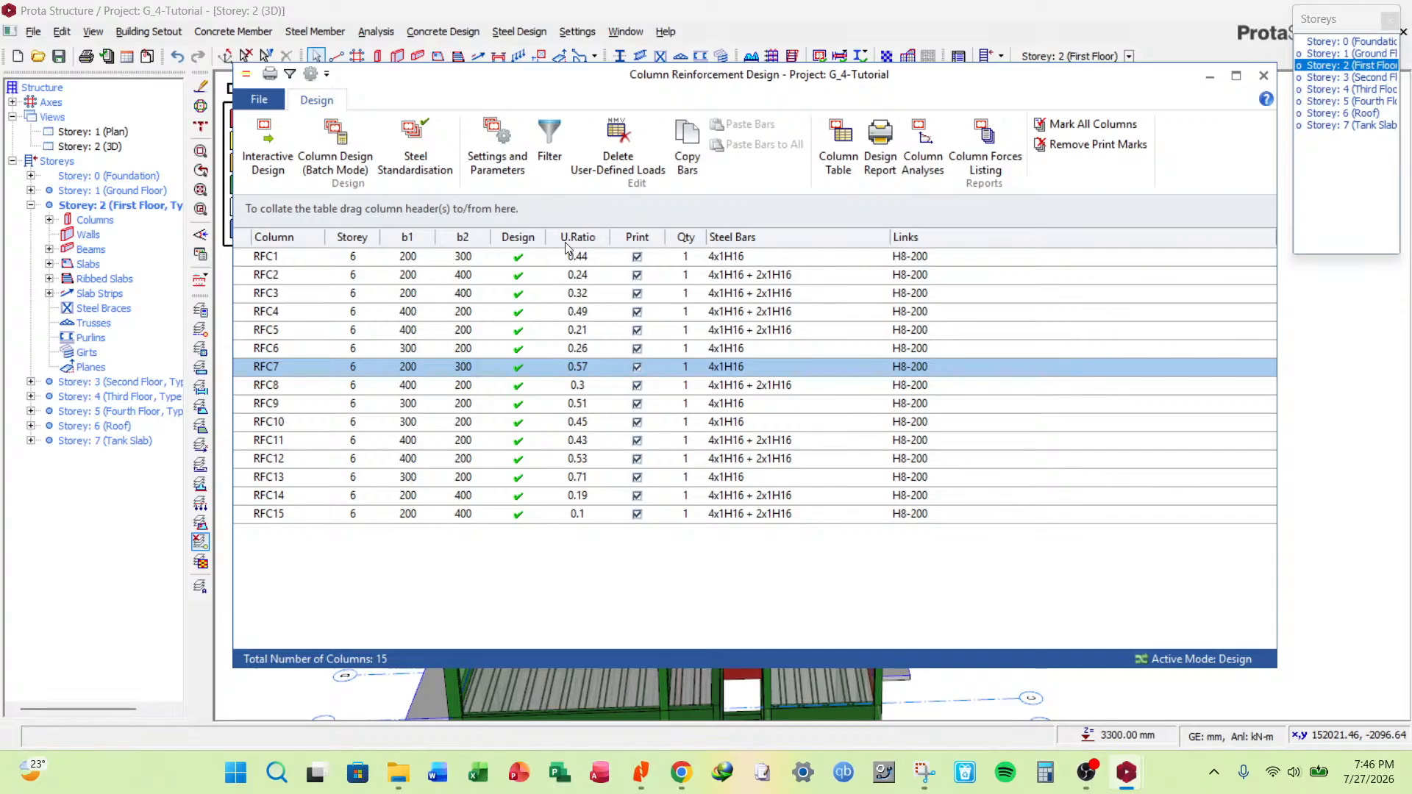
Set both the minimum and maximum longitudinal column bar size to H12 in the column design parameters.
{"action": "left_click", "coordinate": [494, 154]}
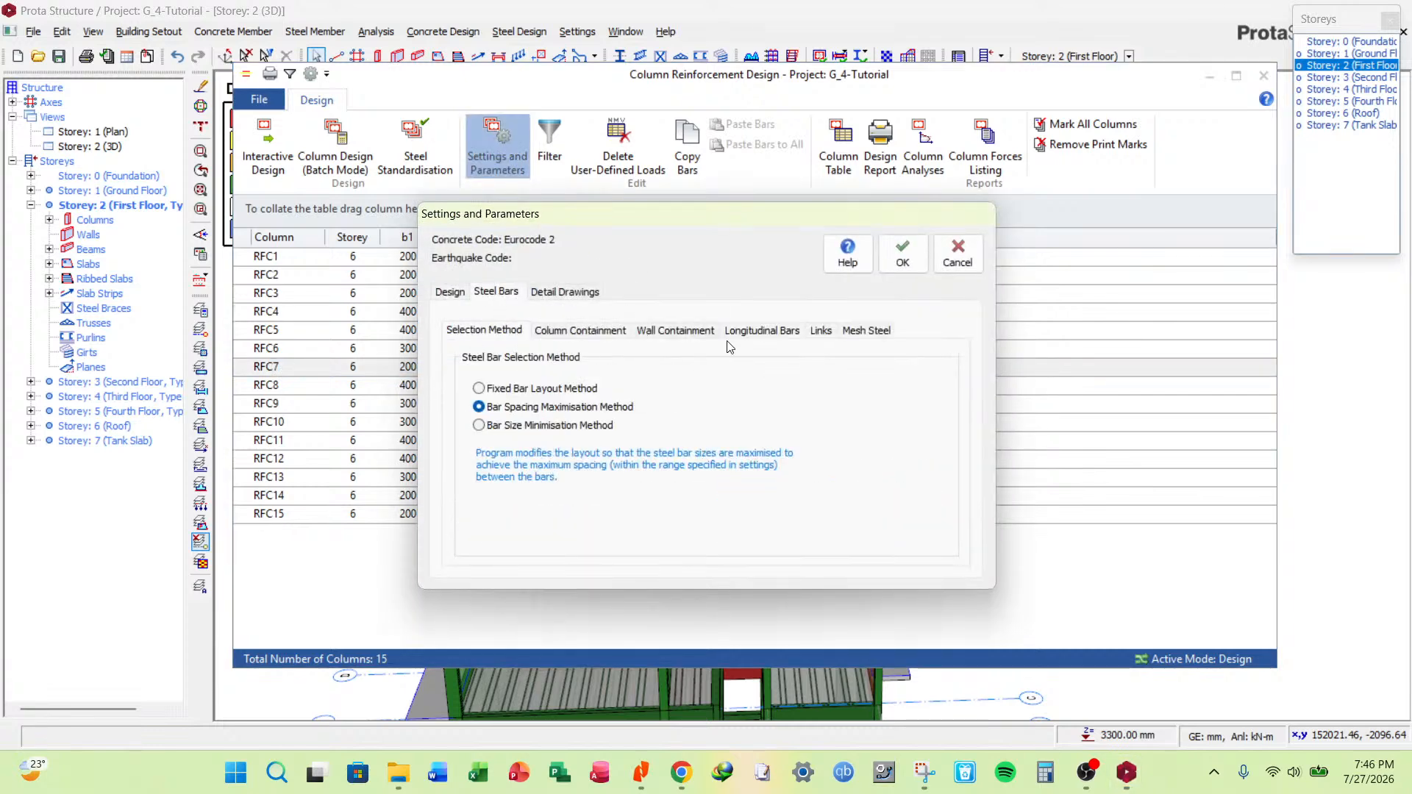
{"action": "left_click", "coordinate": [728, 337]}
{"action": "left_click", "coordinate": [633, 386]}
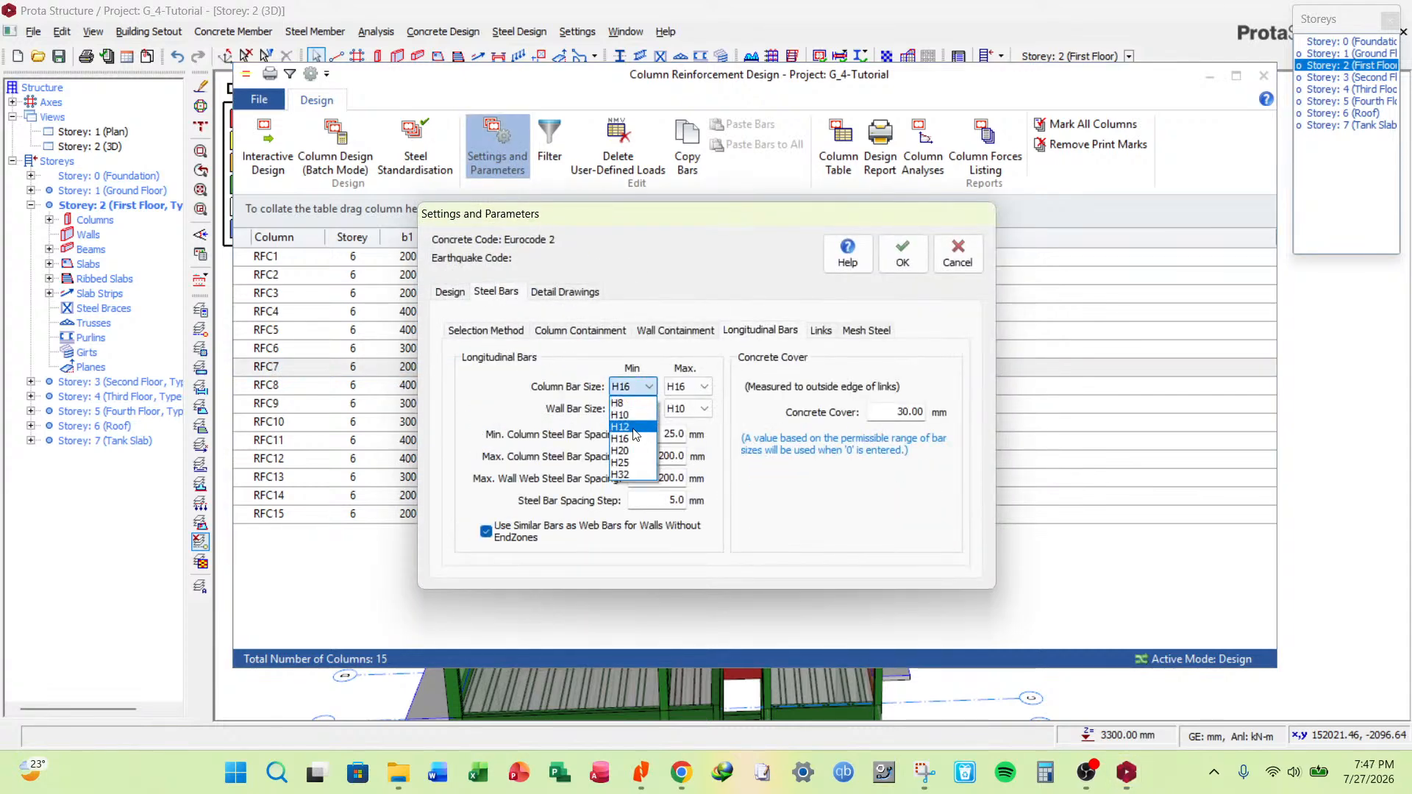
{"action": "left_click", "coordinate": [632, 427]}
{"action": "left_click", "coordinate": [688, 386]}
{"action": "left_click", "coordinate": [688, 429]}
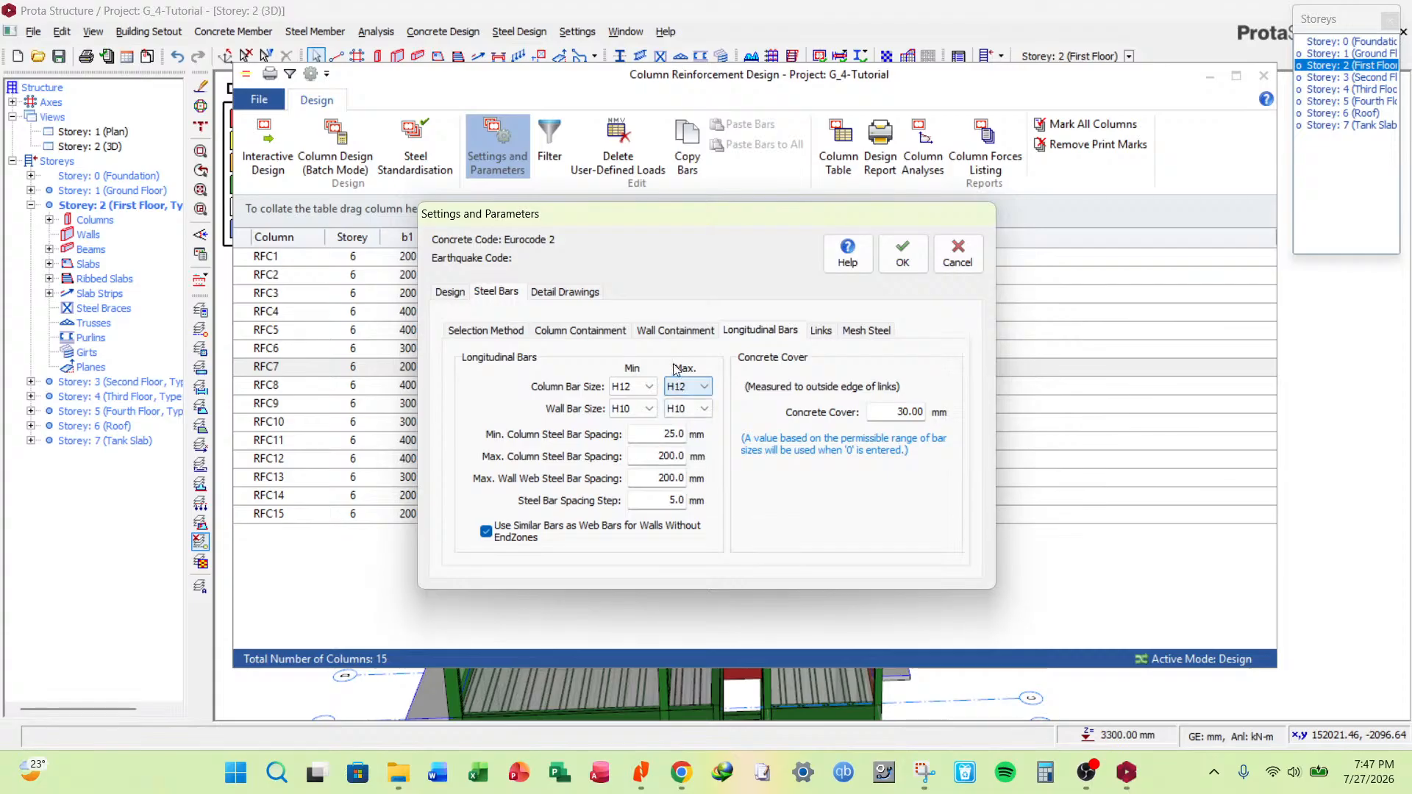
{"action": "left_click", "coordinate": [901, 265]}
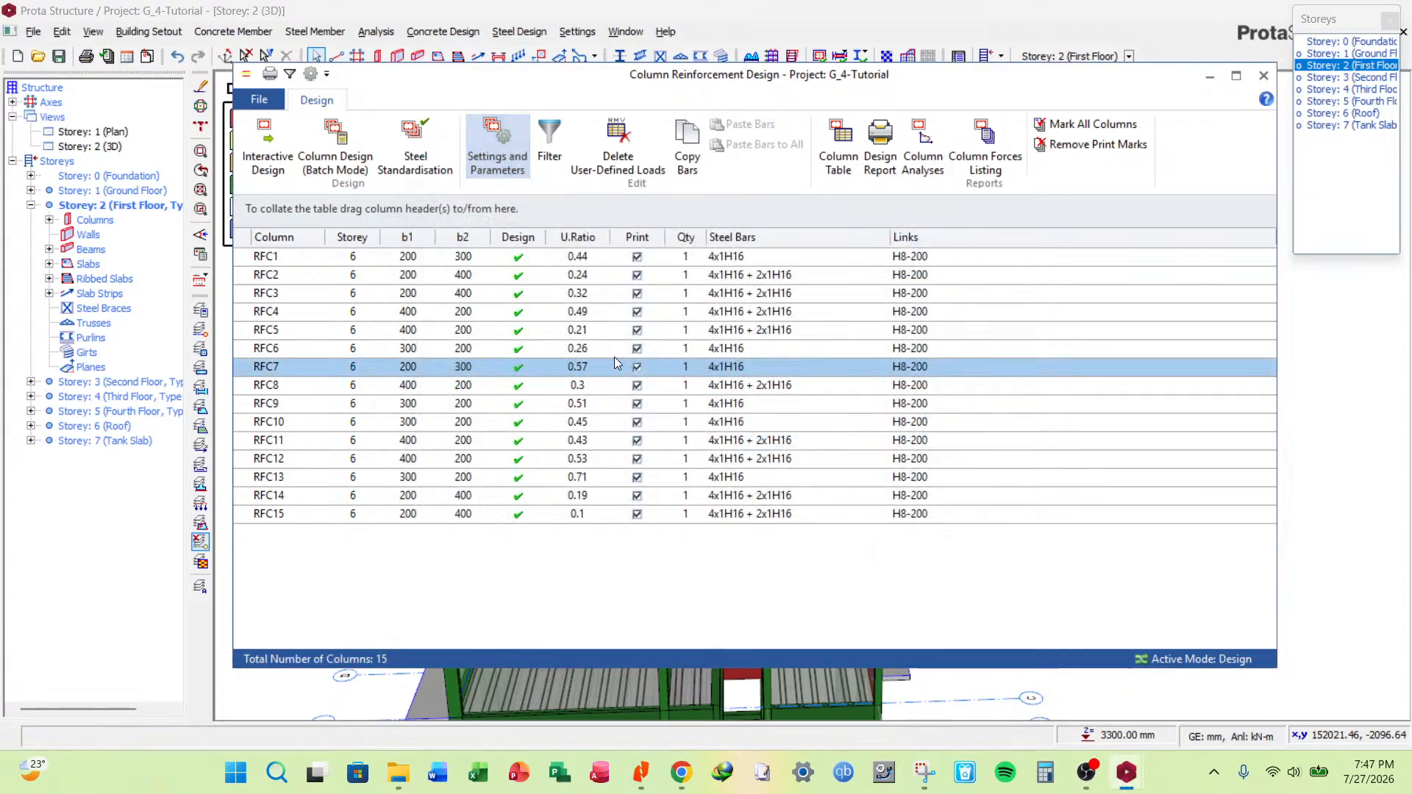
Run the batch column design for the roof storey columns with all bars re-selected.
{"action": "left_click", "coordinate": [340, 155]}
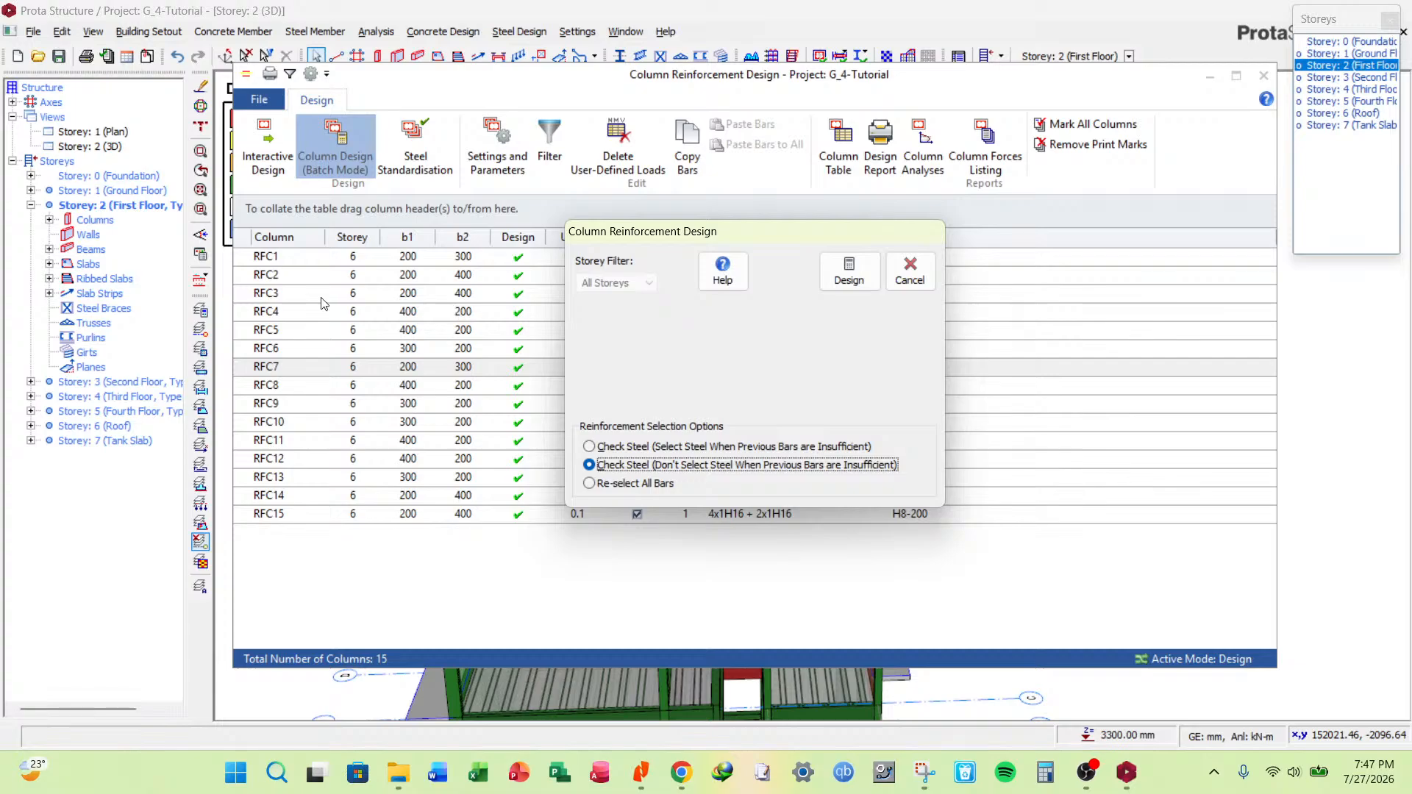
{"action": "left_click", "coordinate": [646, 482]}
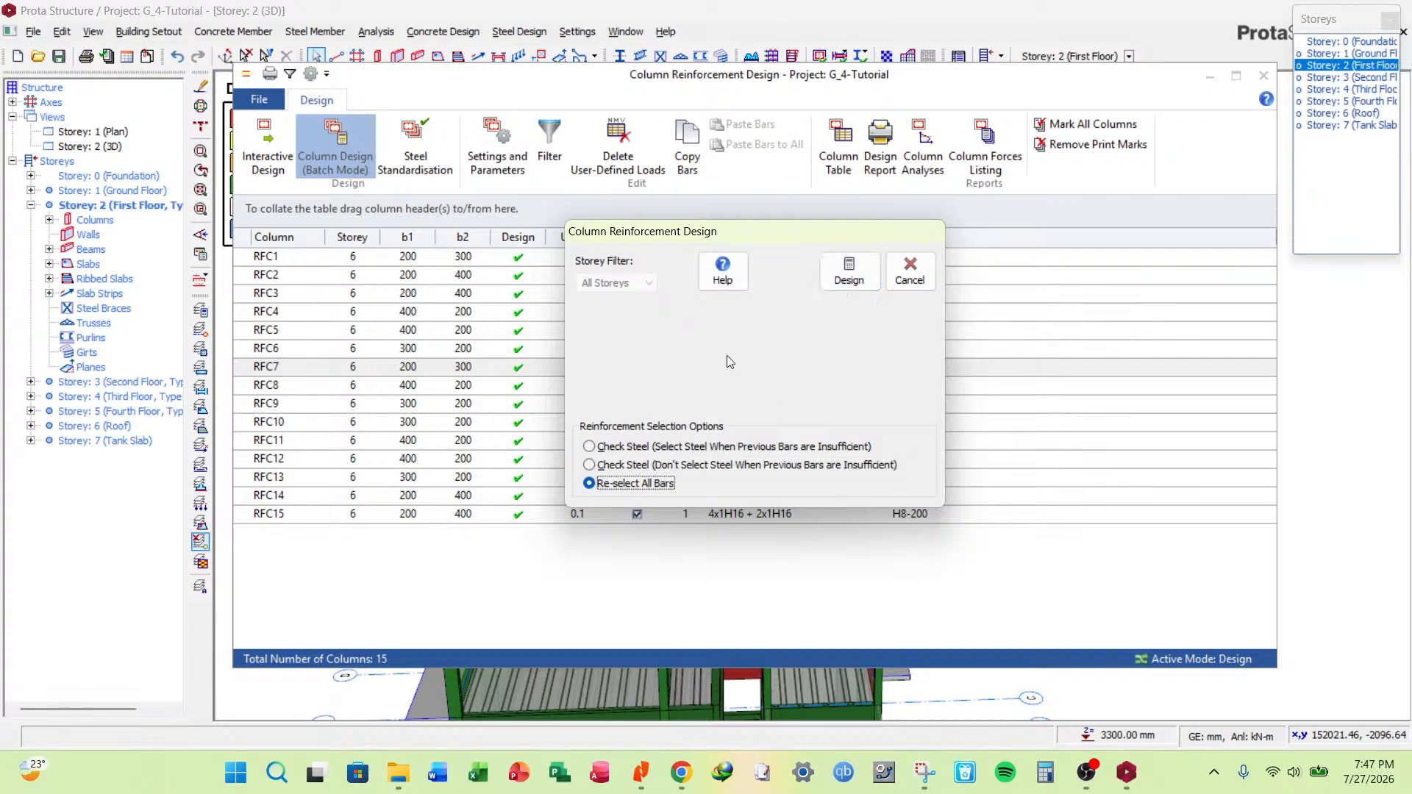
{"action": "left_click", "coordinate": [849, 272]}
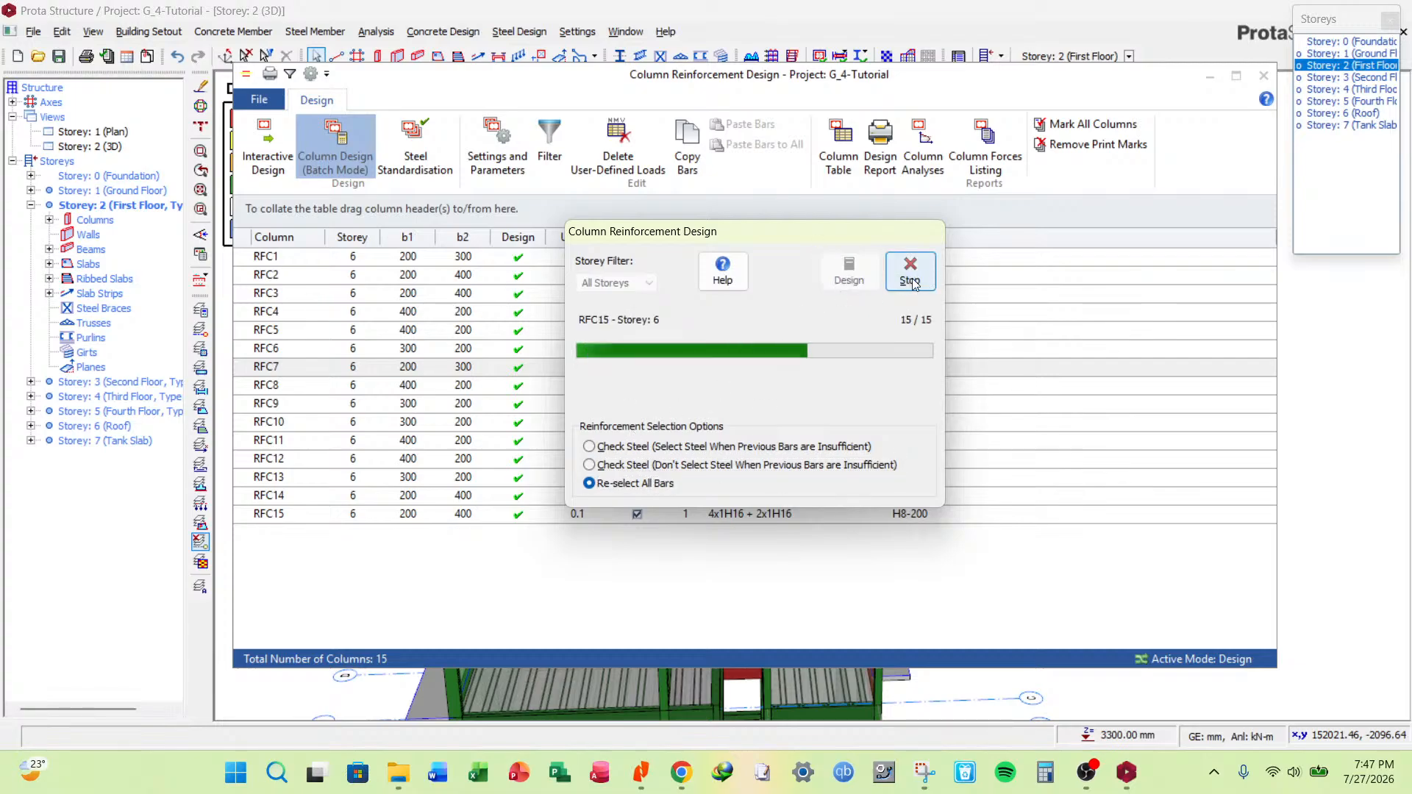
{"action": "left_click", "coordinate": [912, 278]}
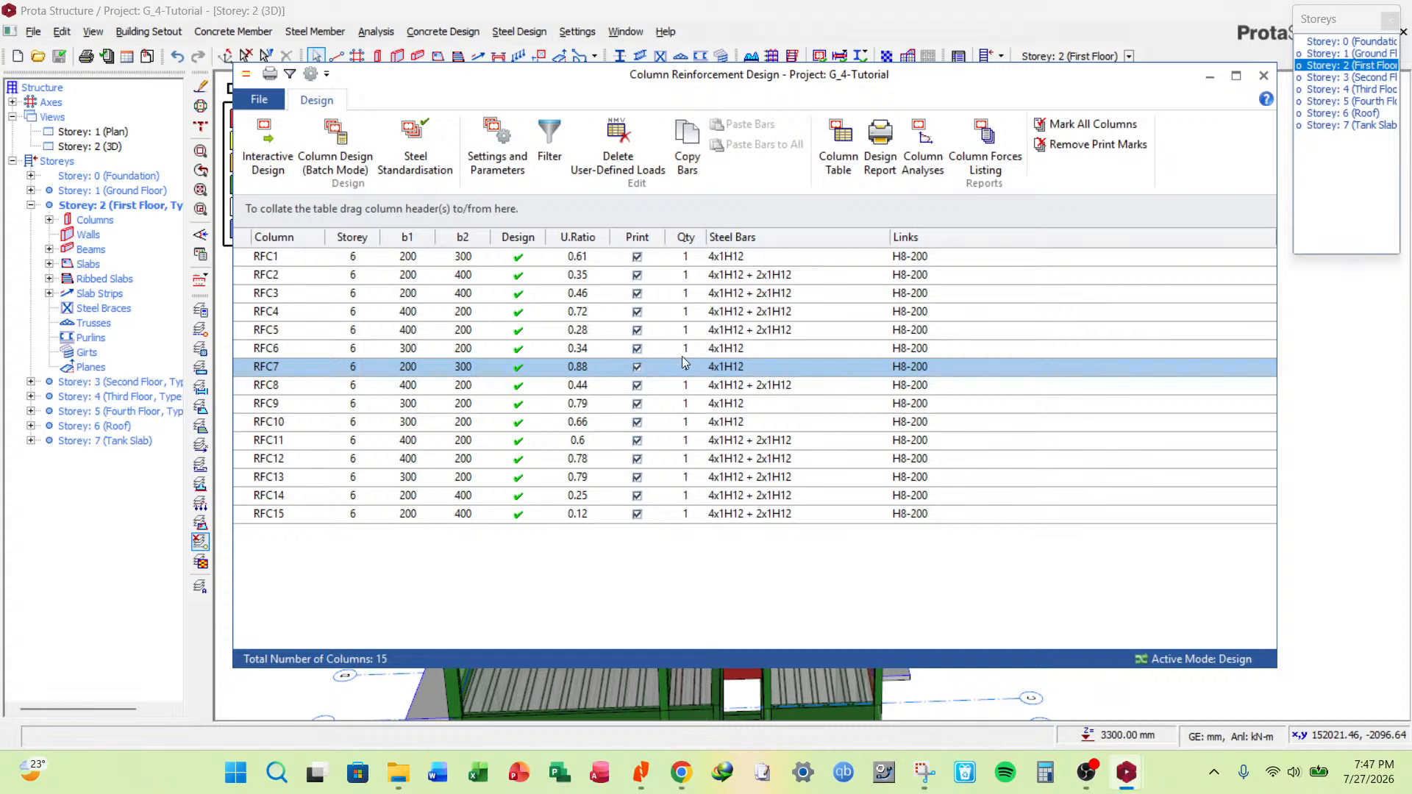
Filter the column list to Storey 5 and review the utilization ratios and steel bars.
{"action": "left_click_drag", "start_coordinate": [929, 82], "coordinate": [968, 137]}
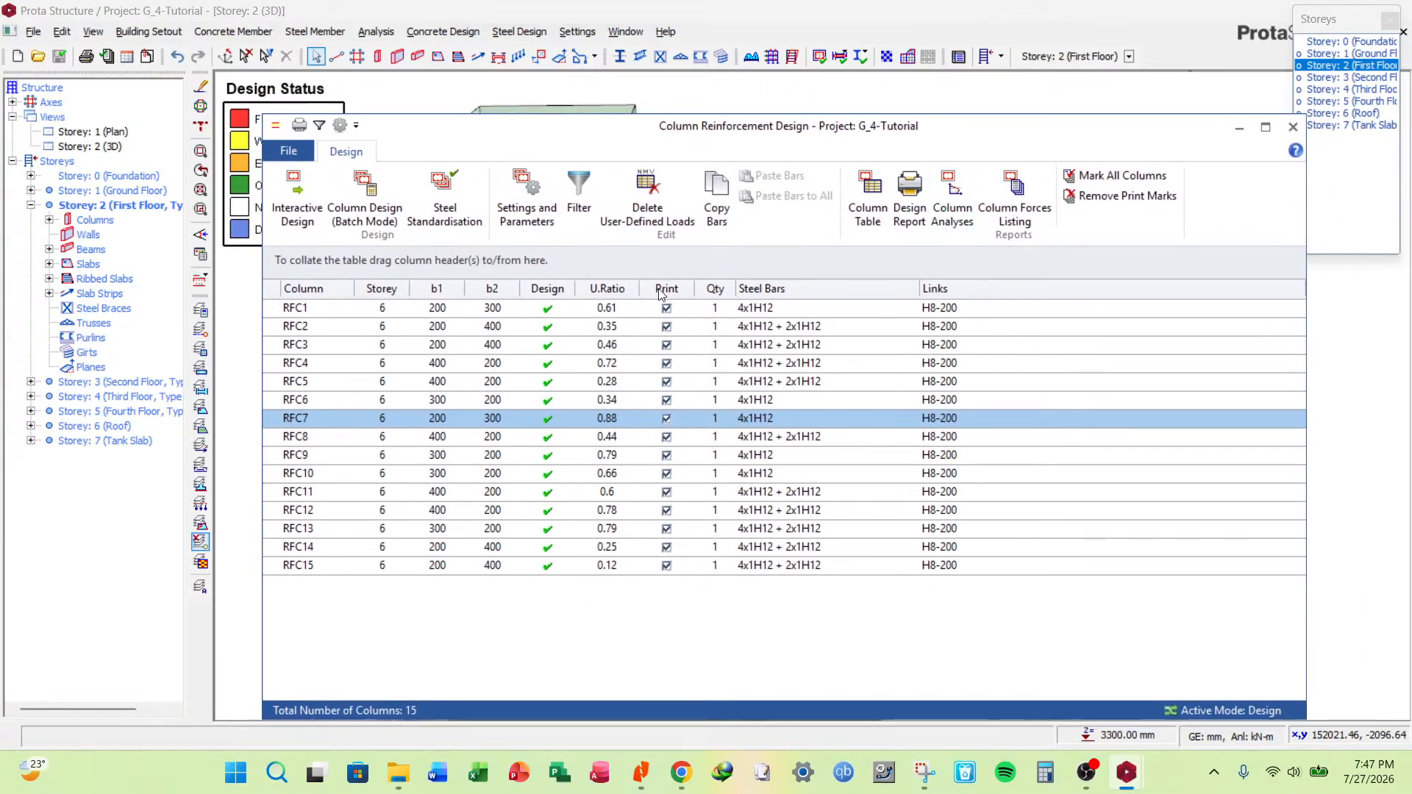
{"action": "left_click", "coordinate": [579, 197]}
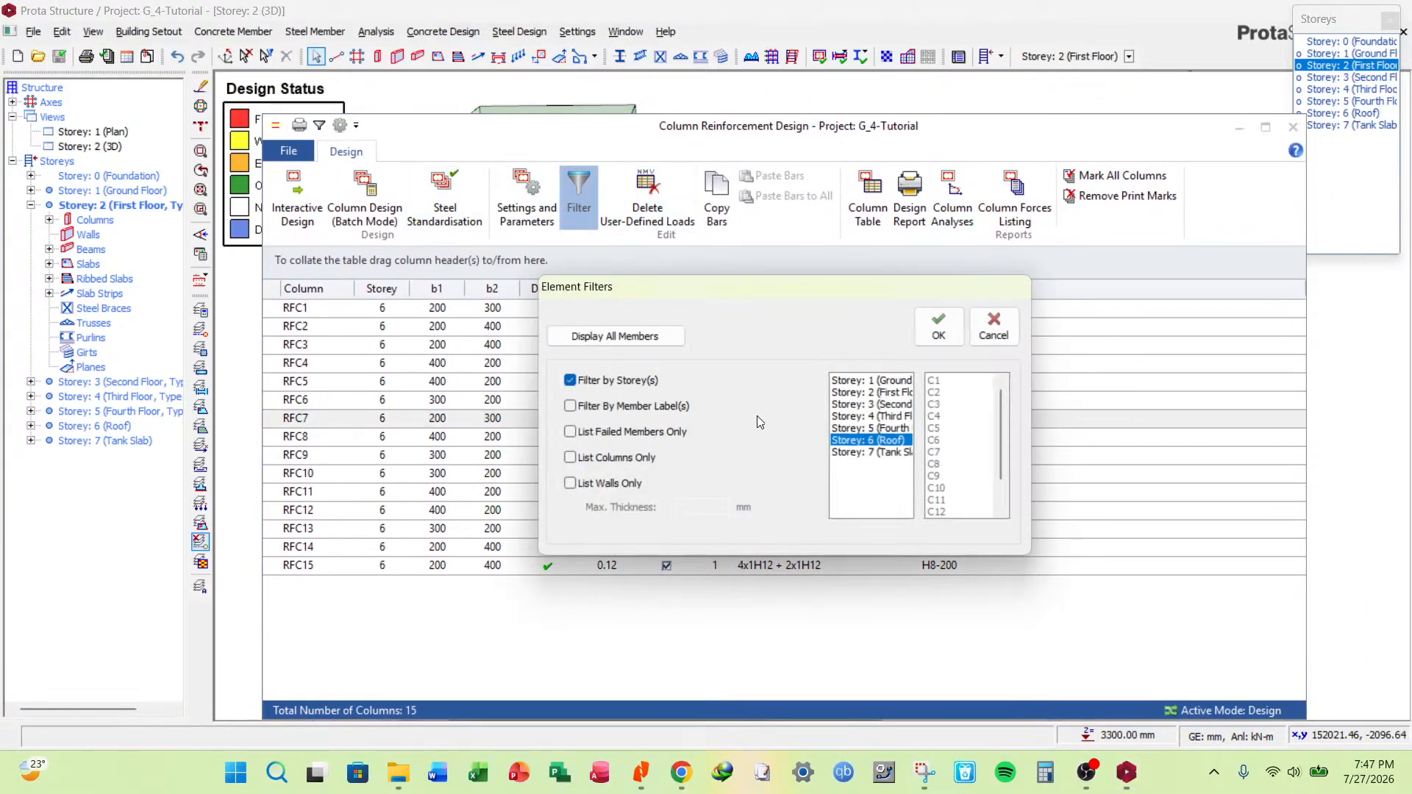
{"action": "left_click", "coordinate": [899, 428]}
{"action": "left_click", "coordinate": [939, 325]}
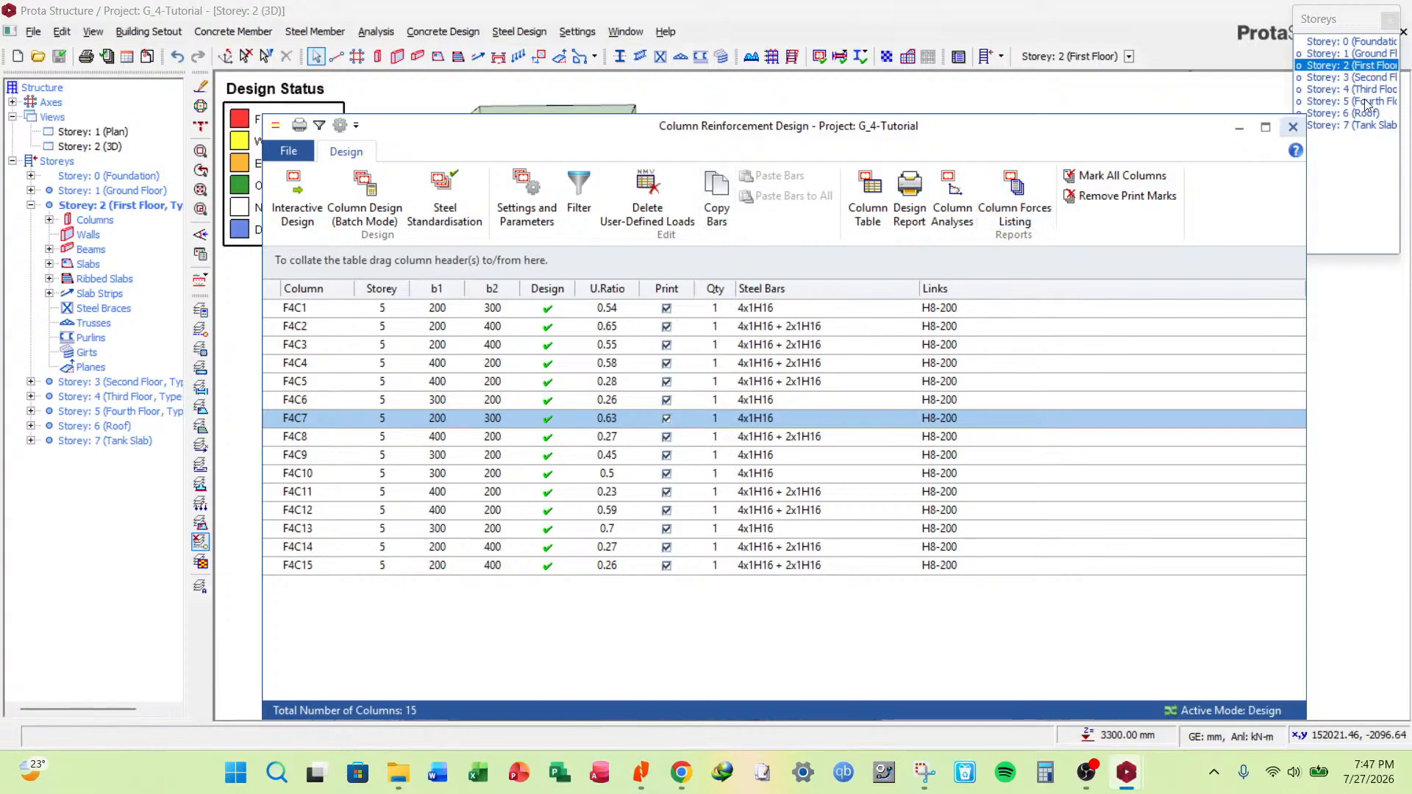
Filter the column list to Storey 4, review its utilization ratios, and close the column reinforcement design.
{"action": "left_click", "coordinate": [571, 195]}
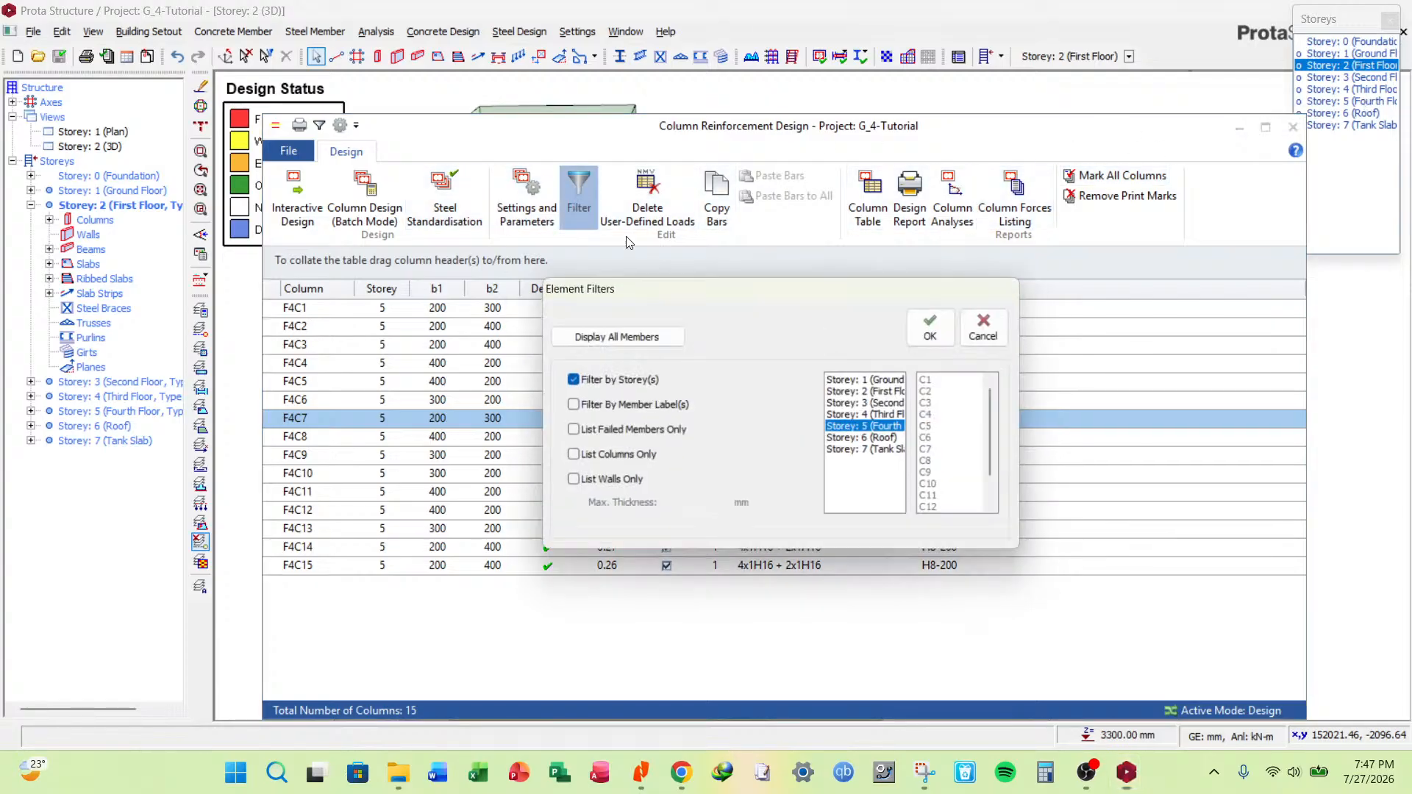
{"action": "left_click", "coordinate": [871, 417]}
{"action": "left_click", "coordinate": [949, 327]}
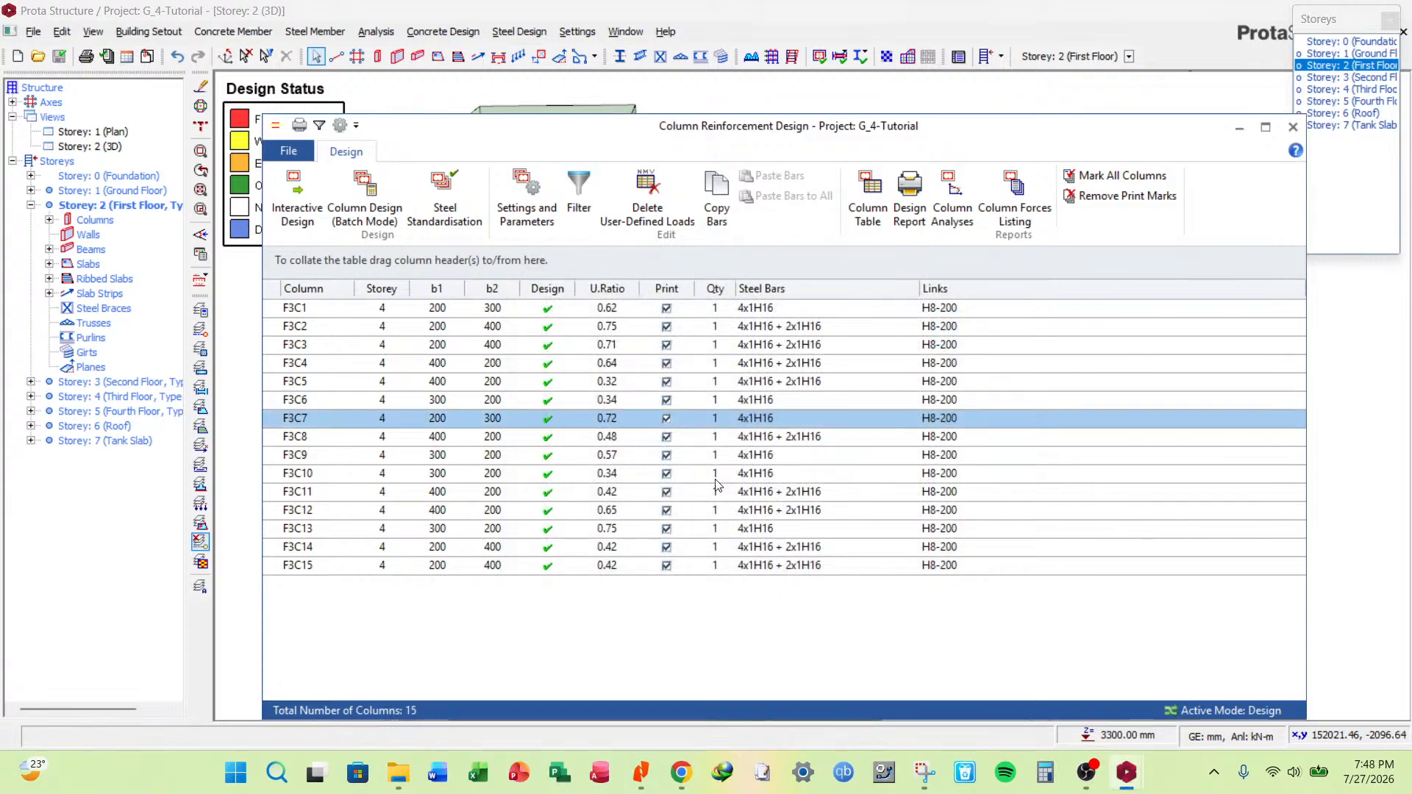
{"action": "left_click", "coordinate": [1293, 130]}
Save the project and inspect the design status of the building's members in 3D from several sides.
{"action": "scroll", "coordinate": [891, 295], "scroll_direction": "down", "scroll_amount": 4}
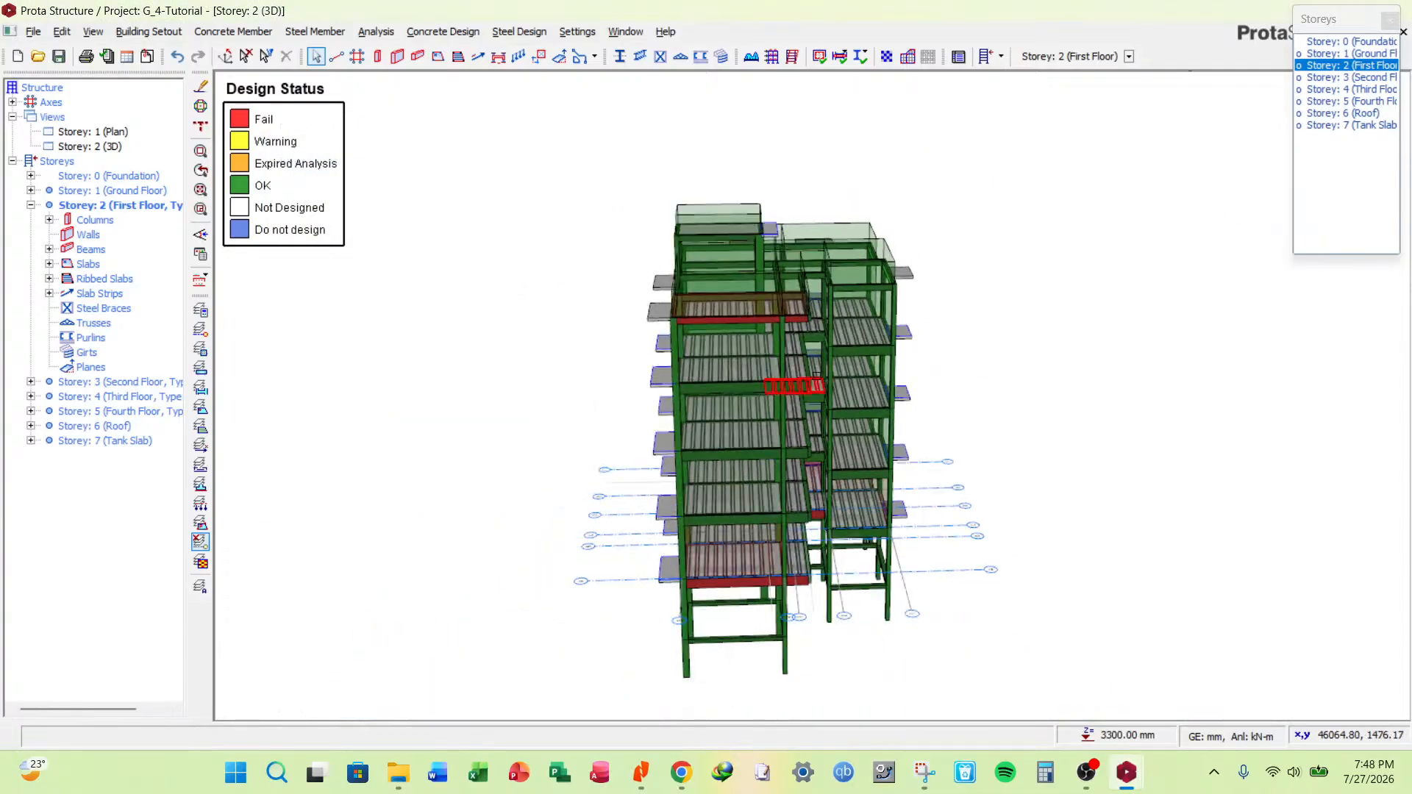
{"action": "middle_click_drag", "start_coordinate": [891, 294], "coordinate": [676, 335]}
{"action": "middle_click_drag", "start_coordinate": [977, 290], "coordinate": [643, 357]}
{"action": "middle_click_drag", "start_coordinate": [883, 342], "coordinate": [412, 324]}
{"action": "left_click", "coordinate": [58, 58]}
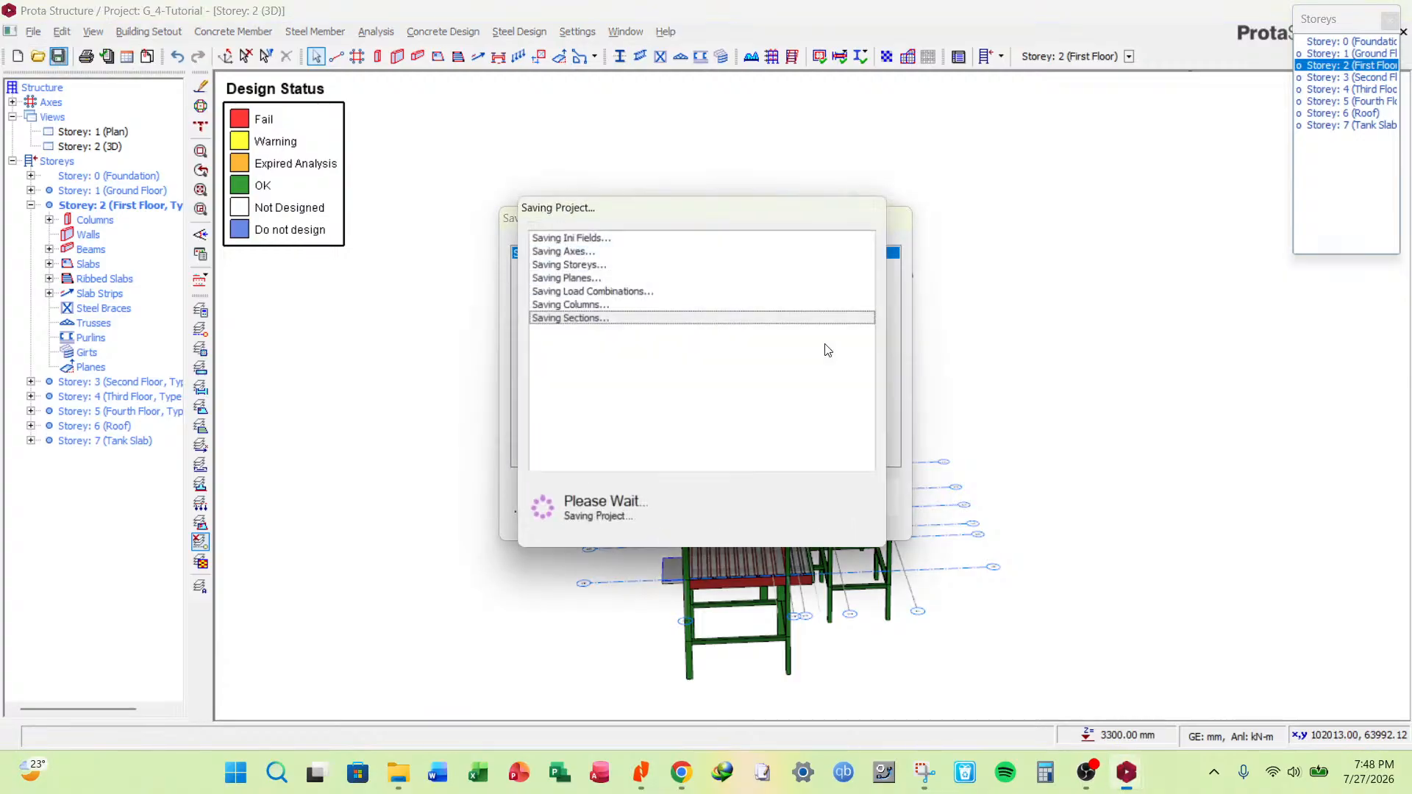
{"action": "scroll", "coordinate": [849, 312], "scroll_direction": "up", "scroll_amount": 5}
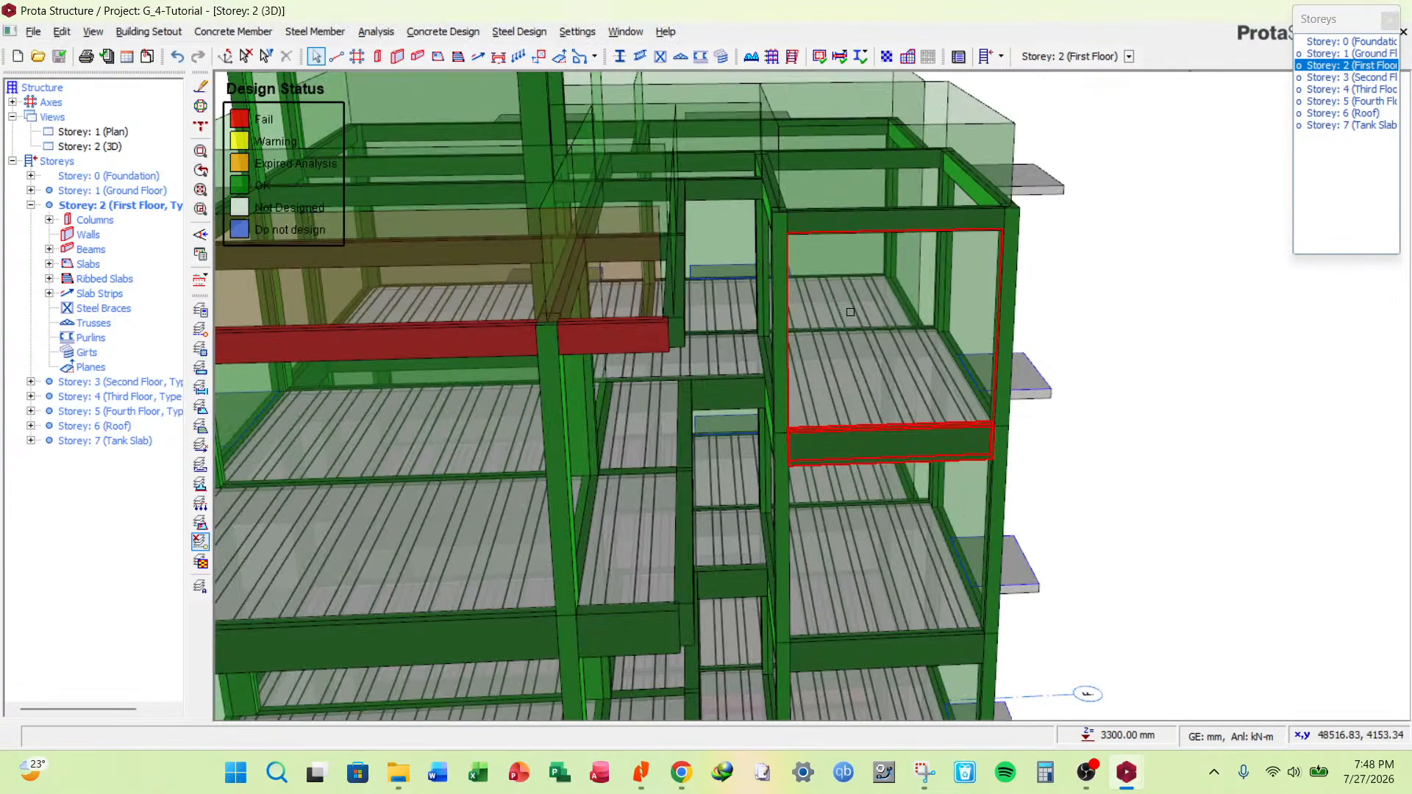
{"action": "scroll", "coordinate": [846, 313], "scroll_direction": "down", "scroll_amount": 5}
{"action": "middle_click_drag", "start_coordinate": [773, 405], "coordinate": [704, 394]}
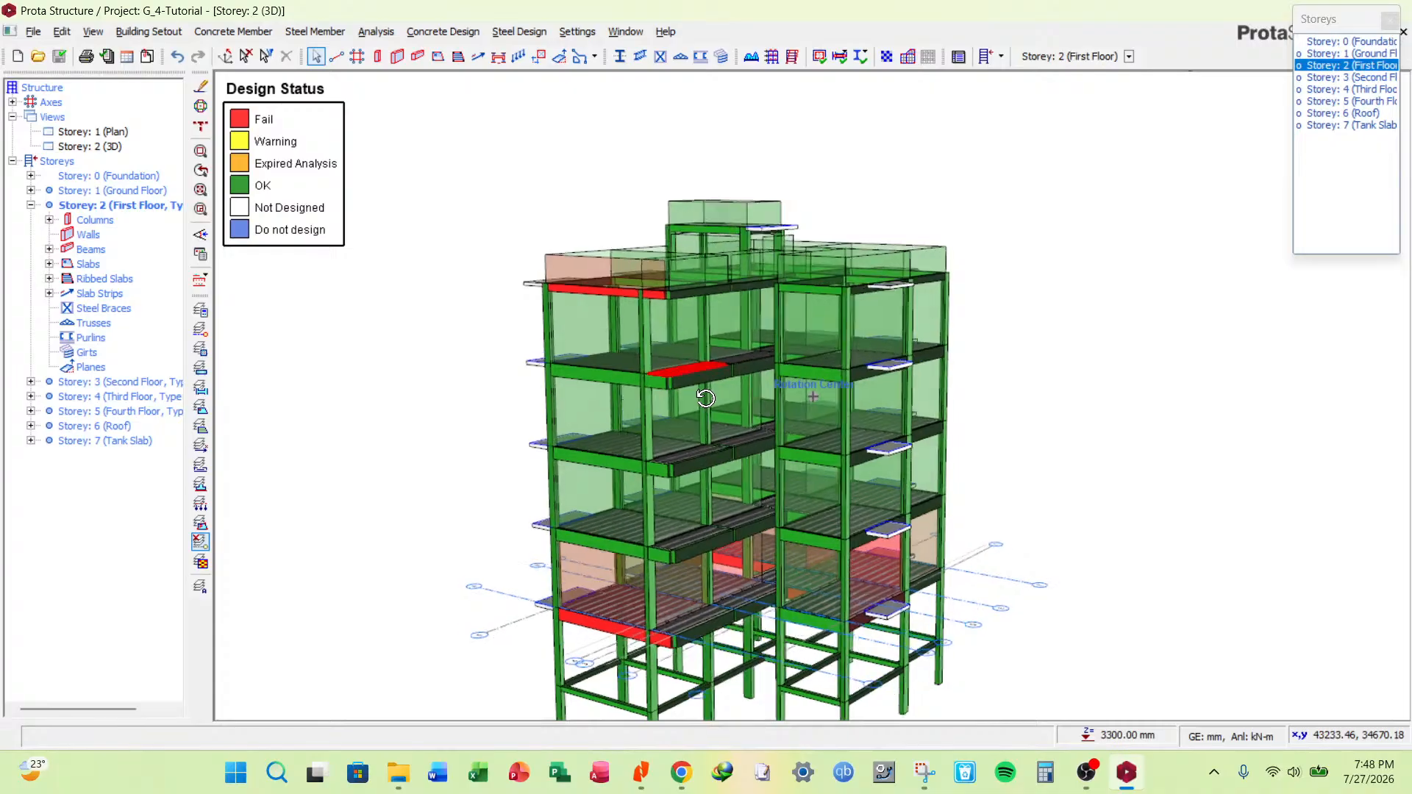
{"action": "scroll", "coordinate": [710, 379], "scroll_direction": "down", "scroll_amount": 2}
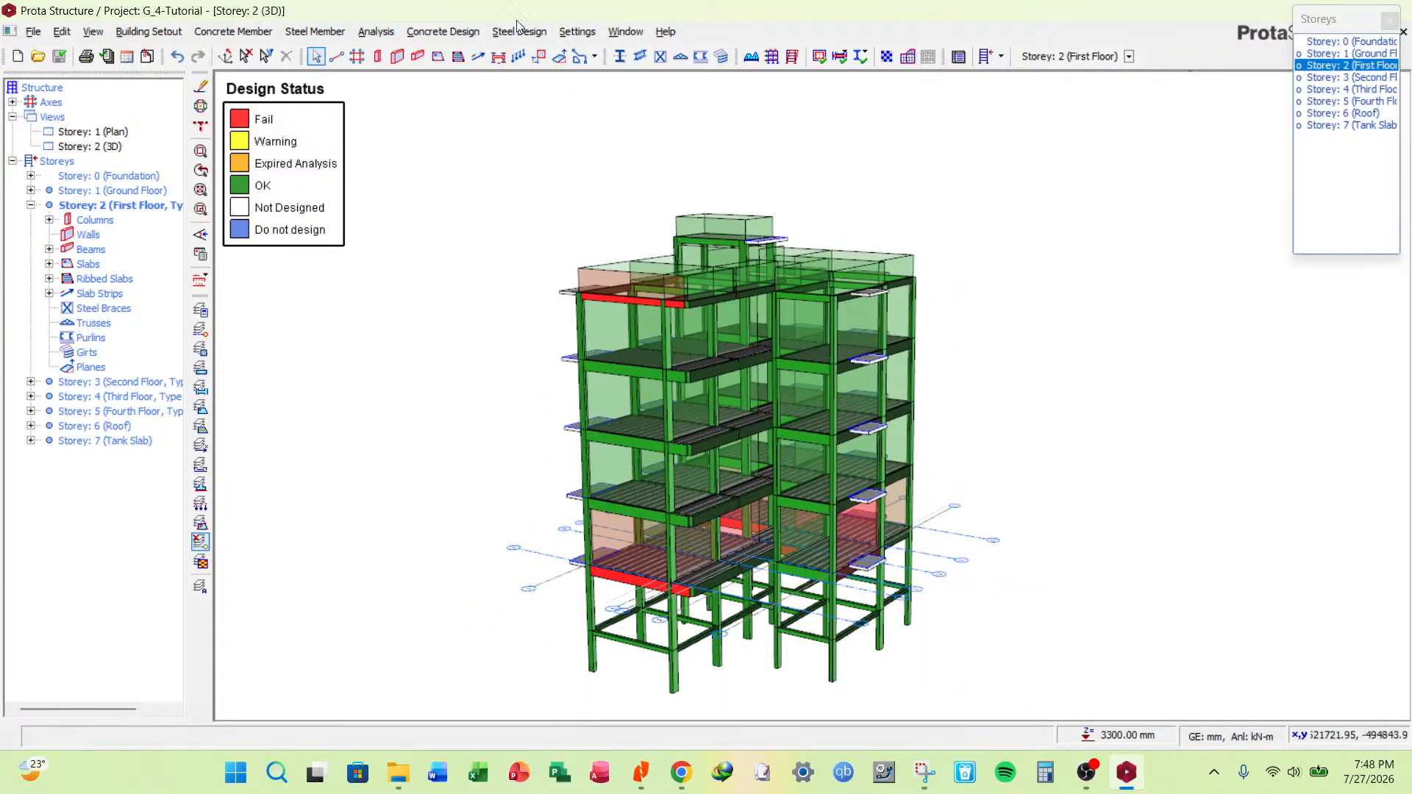
Open Beam Reinforcement Design for the storey beams and review the design status and utilization ratios of all axes.
{"action": "left_click", "coordinate": [449, 33]}
{"action": "mouse_move", "coordinate": [463, 66]}
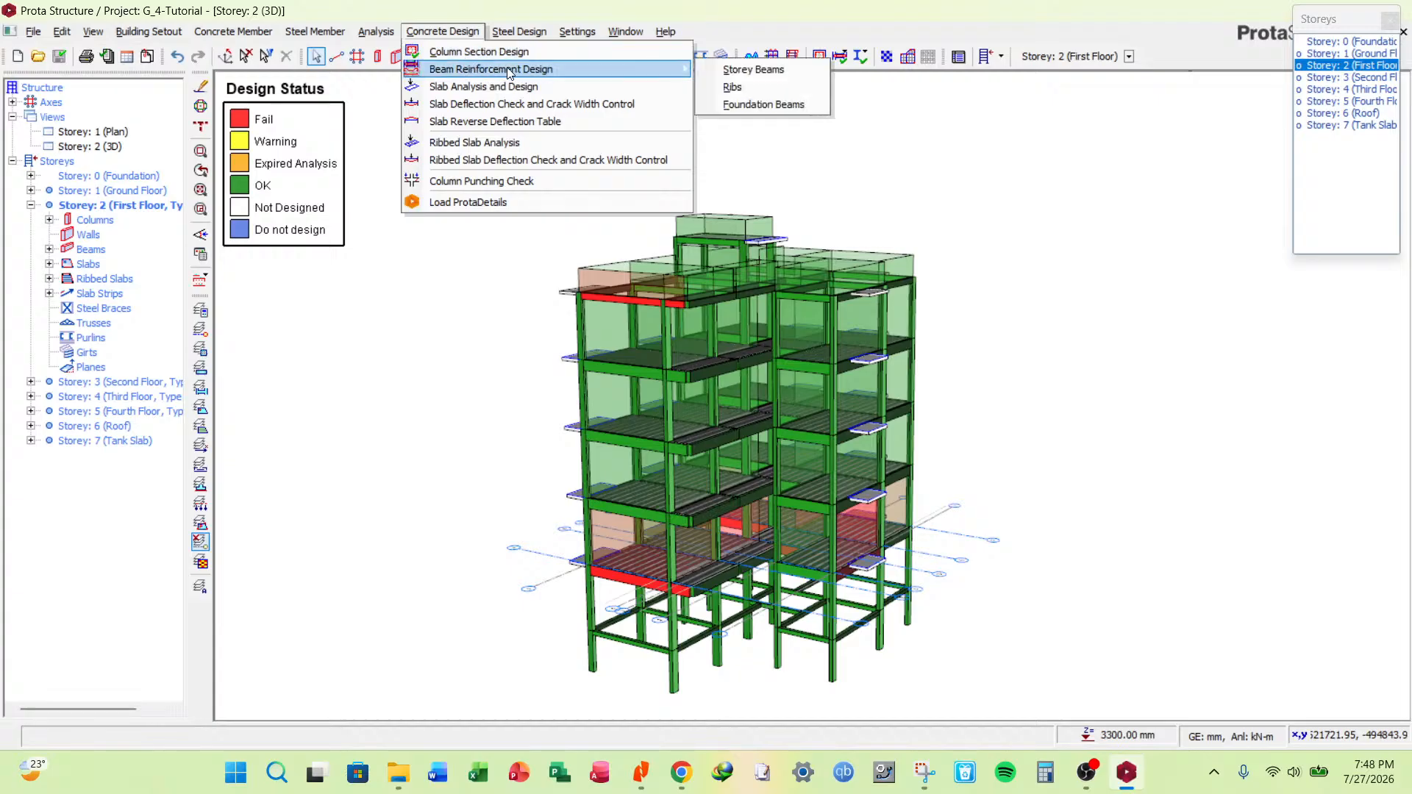
{"action": "left_click", "coordinate": [758, 70]}
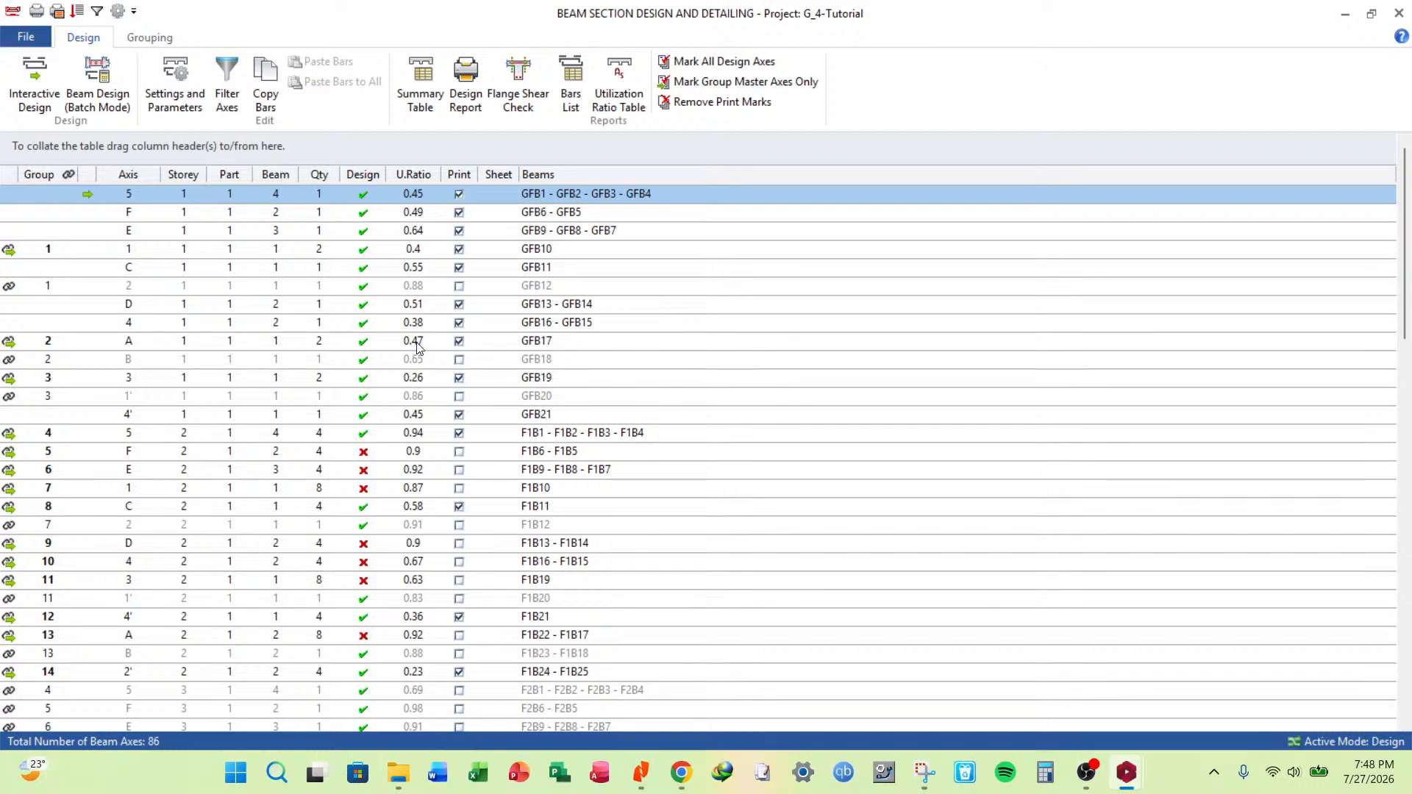
{"action": "scroll", "coordinate": [339, 377], "scroll_direction": "down", "scroll_amount": 18}
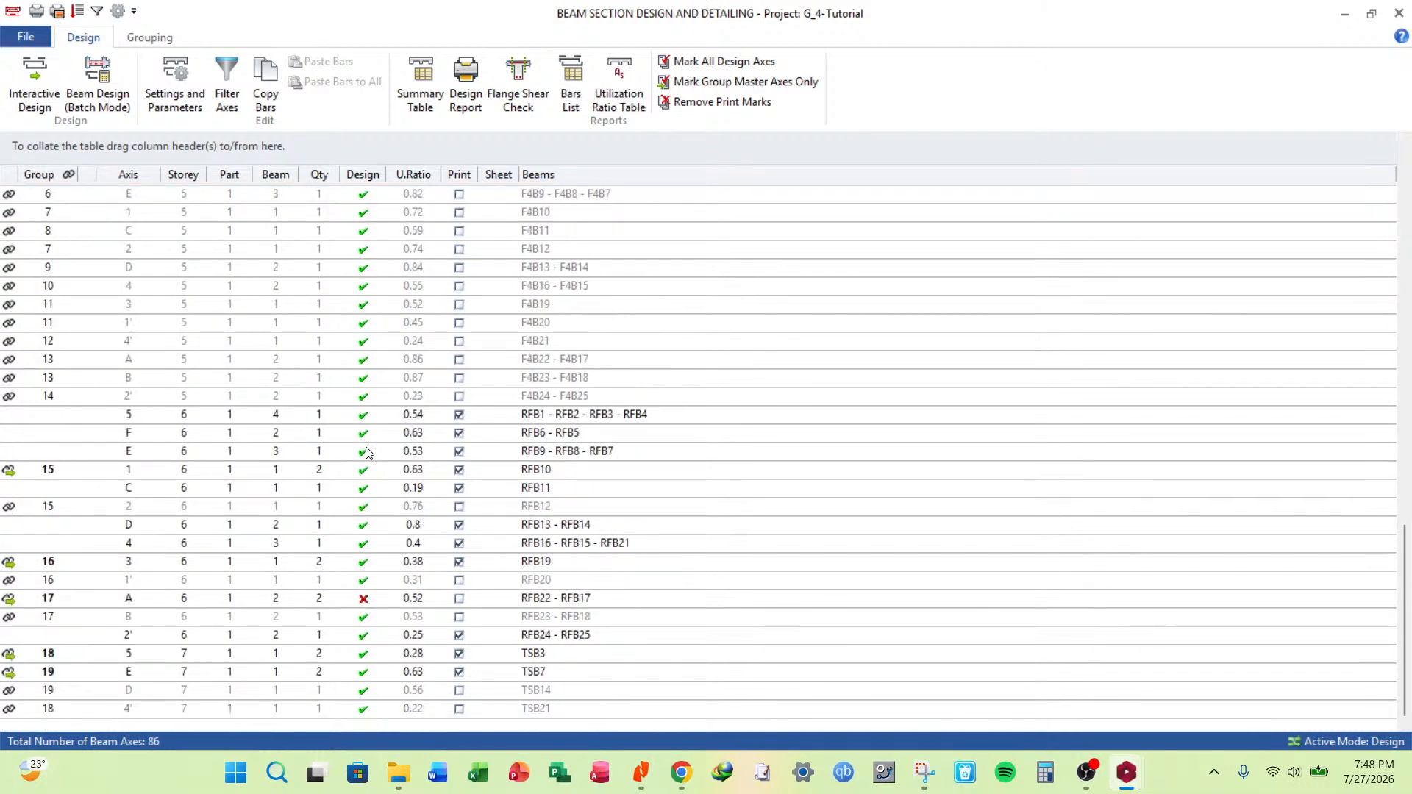
{"action": "scroll", "coordinate": [368, 452], "scroll_direction": "up", "scroll_amount": 18}
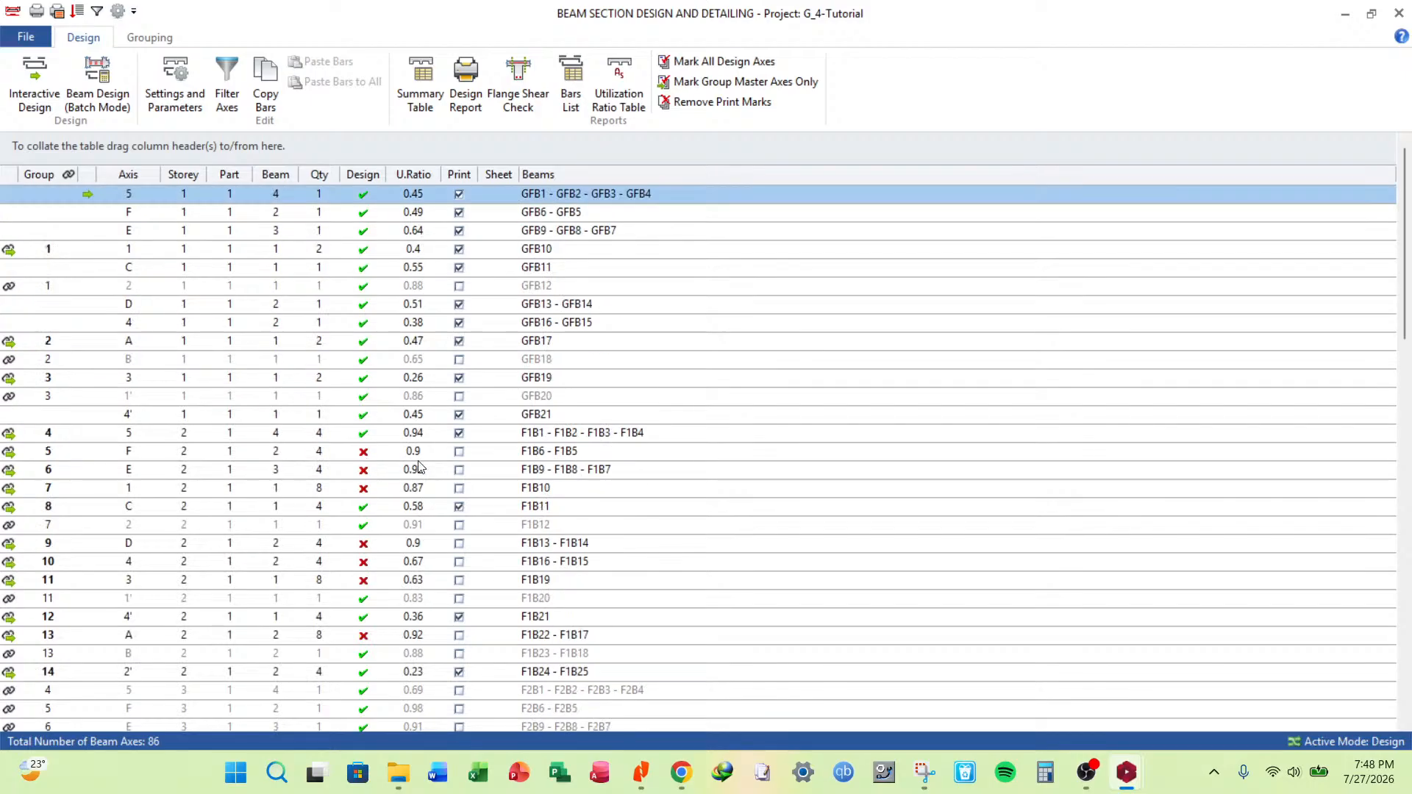
Filter the beam axes list to Storeys 2 through 5.
{"action": "scroll", "coordinate": [441, 449], "scroll_direction": "down", "scroll_amount": 5}
{"action": "scroll", "coordinate": [397, 412], "scroll_direction": "up", "scroll_amount": 5}
{"action": "scroll", "coordinate": [348, 379], "scroll_direction": "down", "scroll_amount": 2}
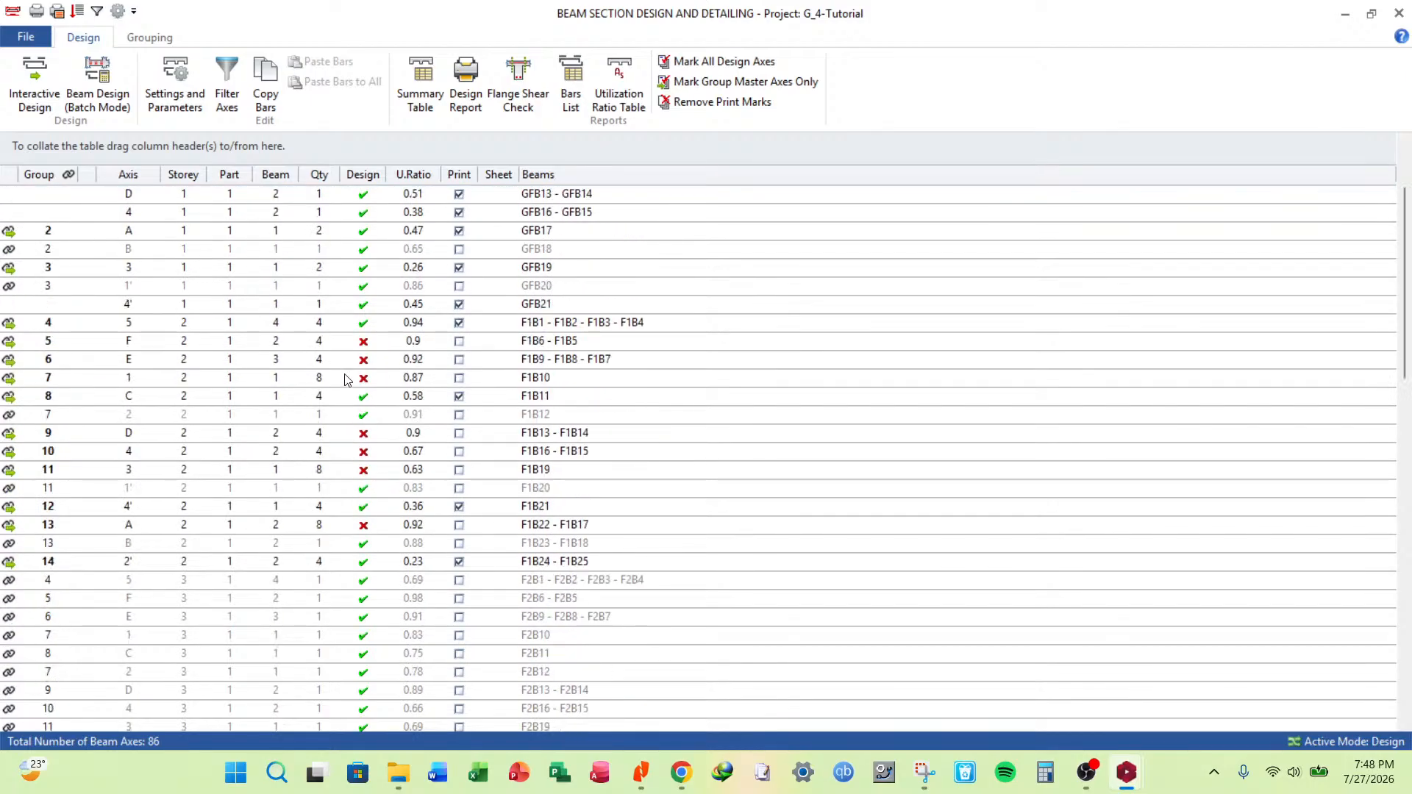
{"action": "scroll", "coordinate": [348, 380], "scroll_direction": "down", "scroll_amount": 12}
{"action": "scroll", "coordinate": [366, 405], "scroll_direction": "up", "scroll_amount": 9}
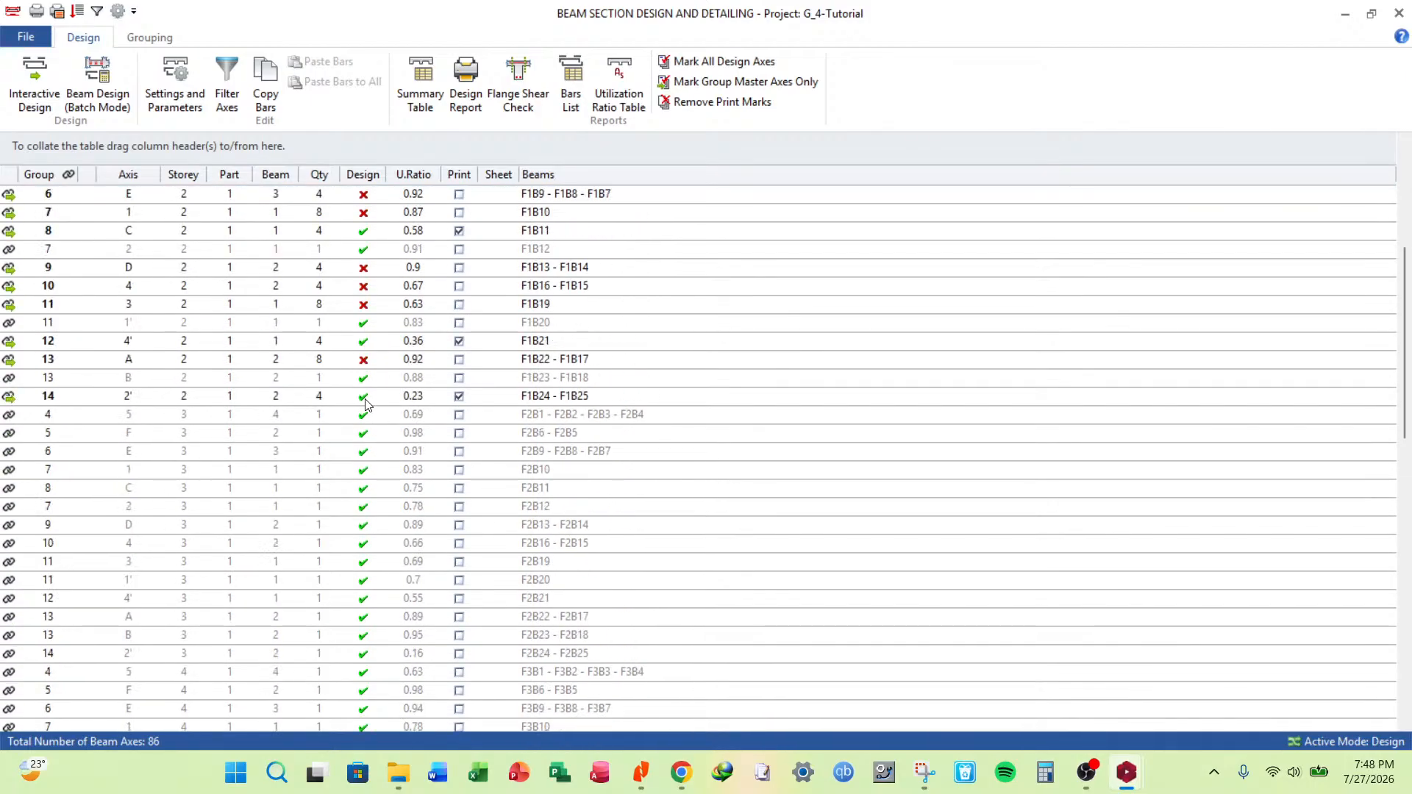
{"action": "left_click", "coordinate": [223, 82]}
{"action": "left_click", "coordinate": [547, 340]}
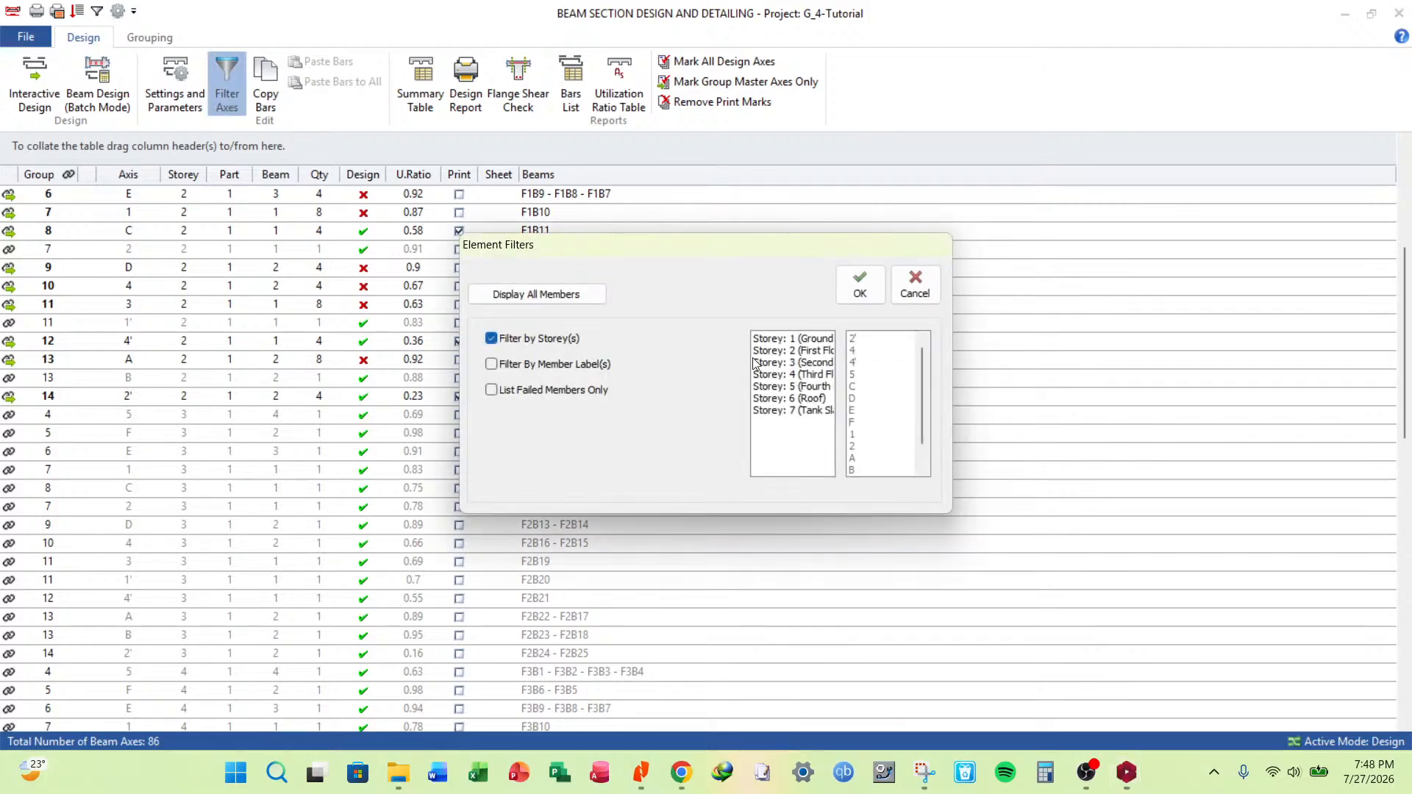
{"action": "left_click", "coordinate": [819, 352]}
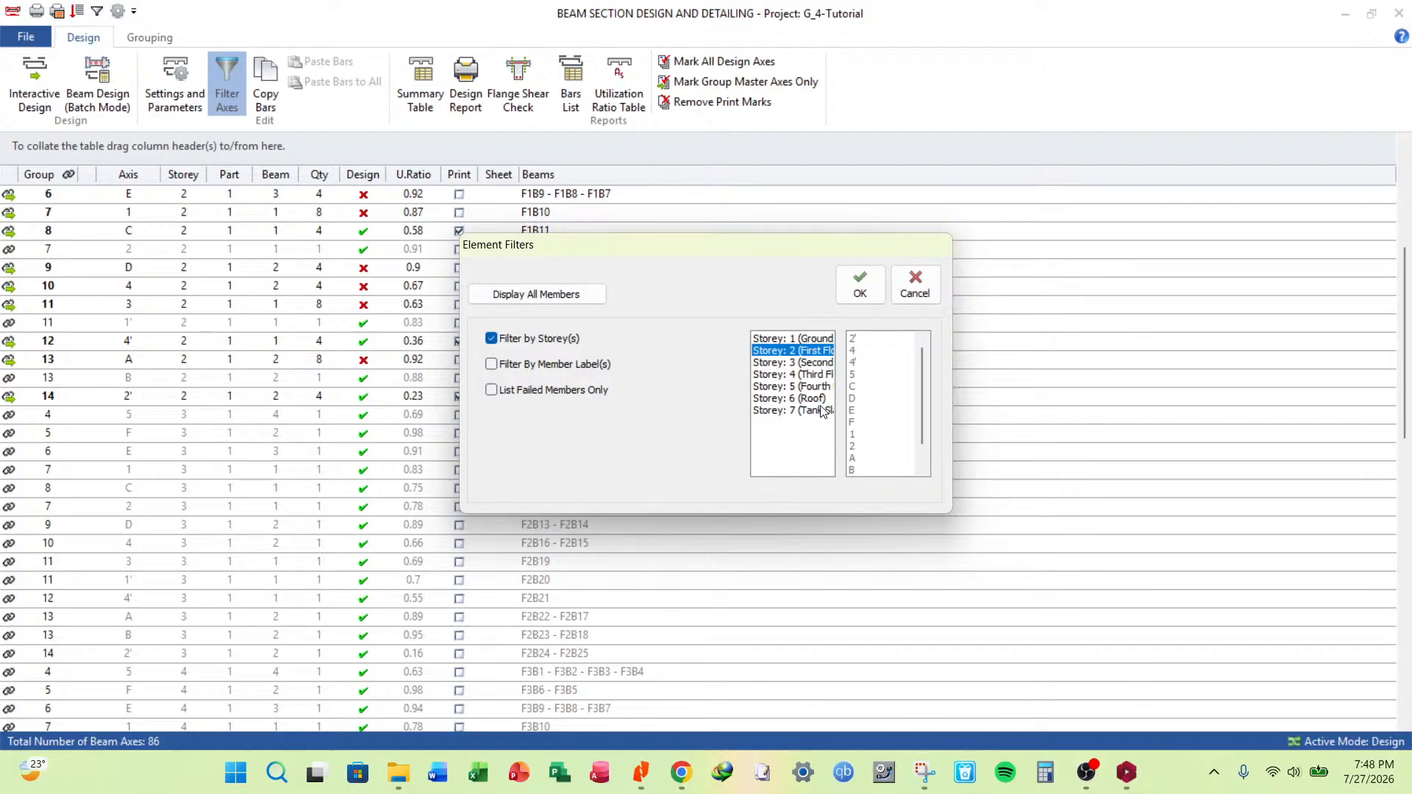
{"action": "left_click", "coordinate": [820, 398], "text": "shift"}
{"action": "left_click", "coordinate": [859, 284]}
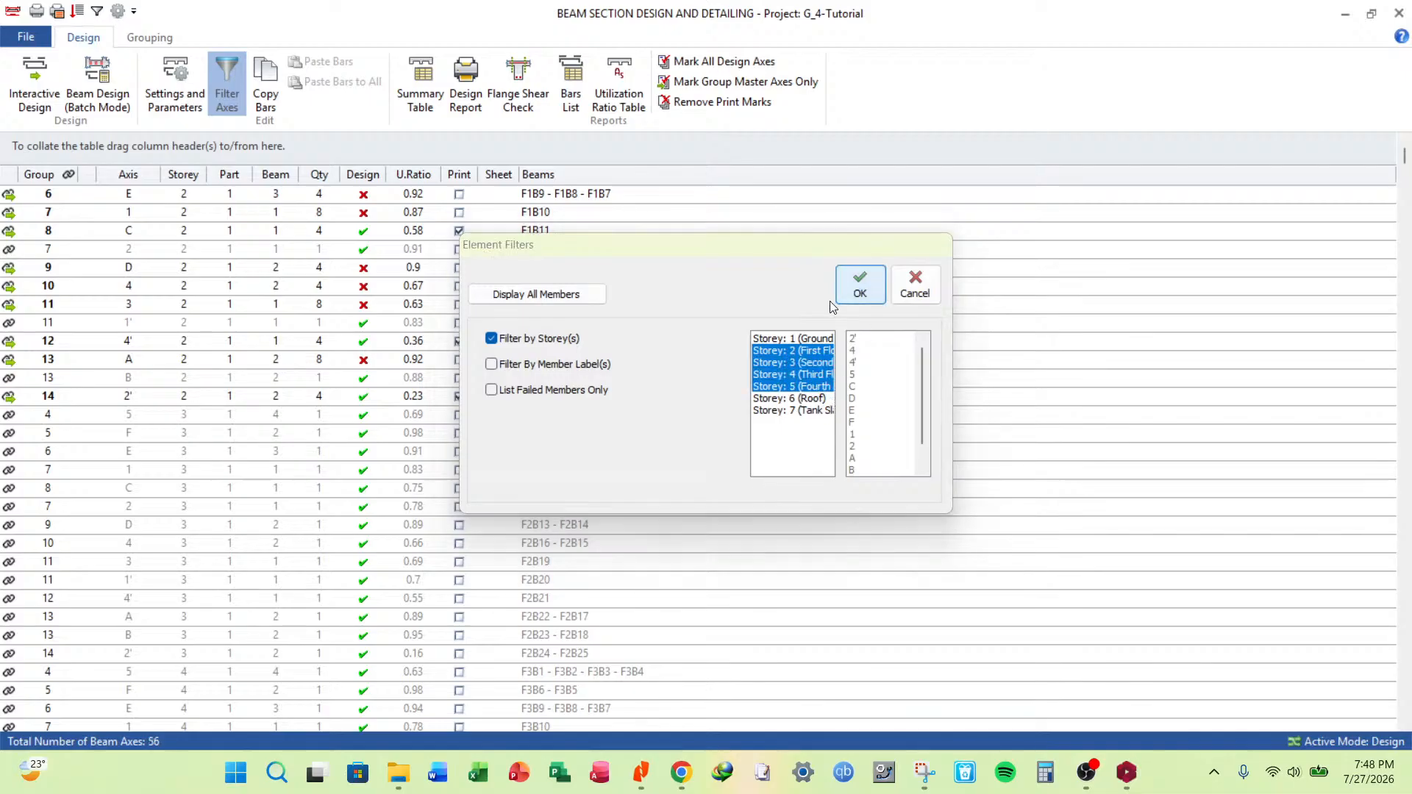
{"action": "scroll", "coordinate": [482, 482], "scroll_direction": "up", "scroll_amount": 5}
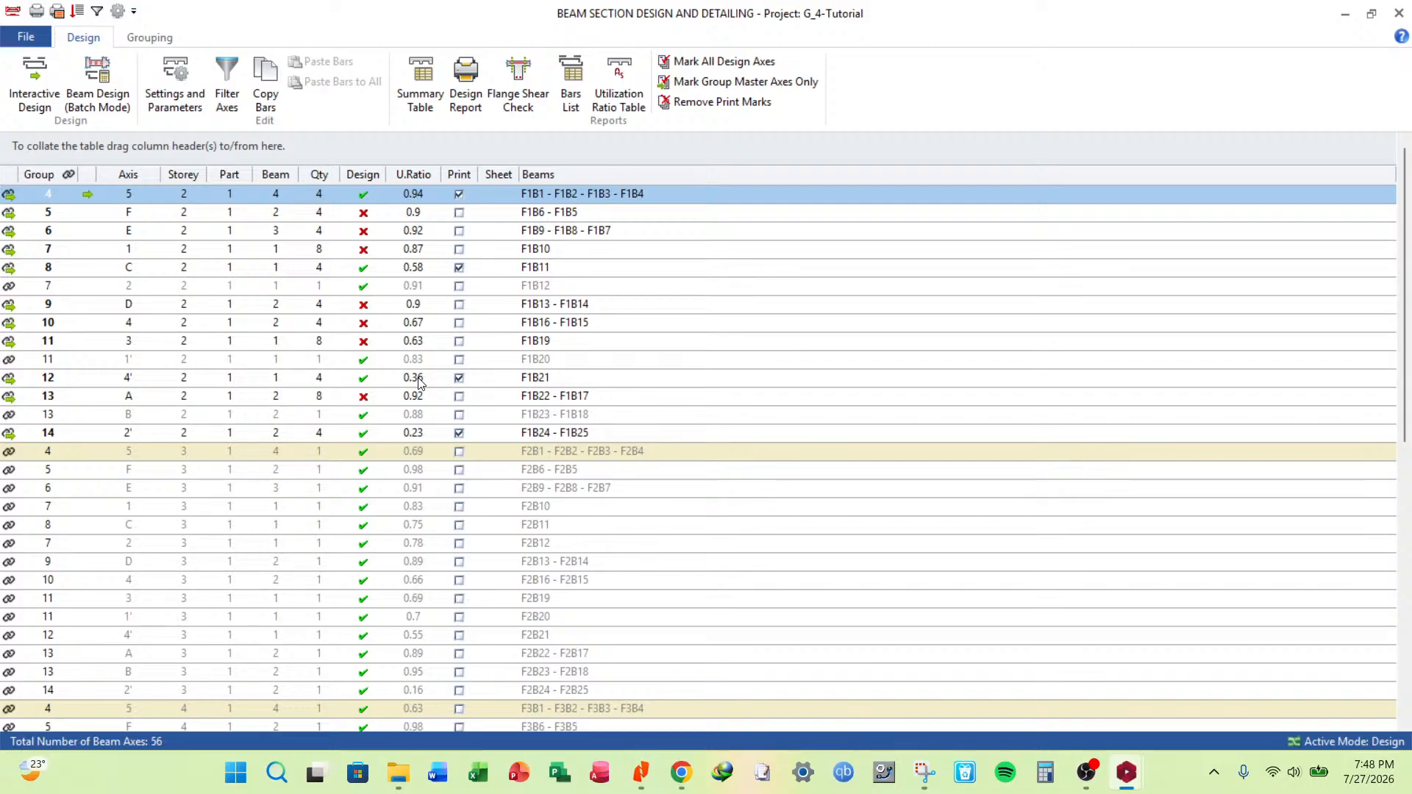
Review the filtered beam axes and restrict the list to failed members only.
{"action": "scroll", "coordinate": [415, 371], "scroll_direction": "down", "scroll_amount": 9}
{"action": "scroll", "coordinate": [482, 427], "scroll_direction": "up", "scroll_amount": 9}
{"action": "left_click", "coordinate": [223, 85]}
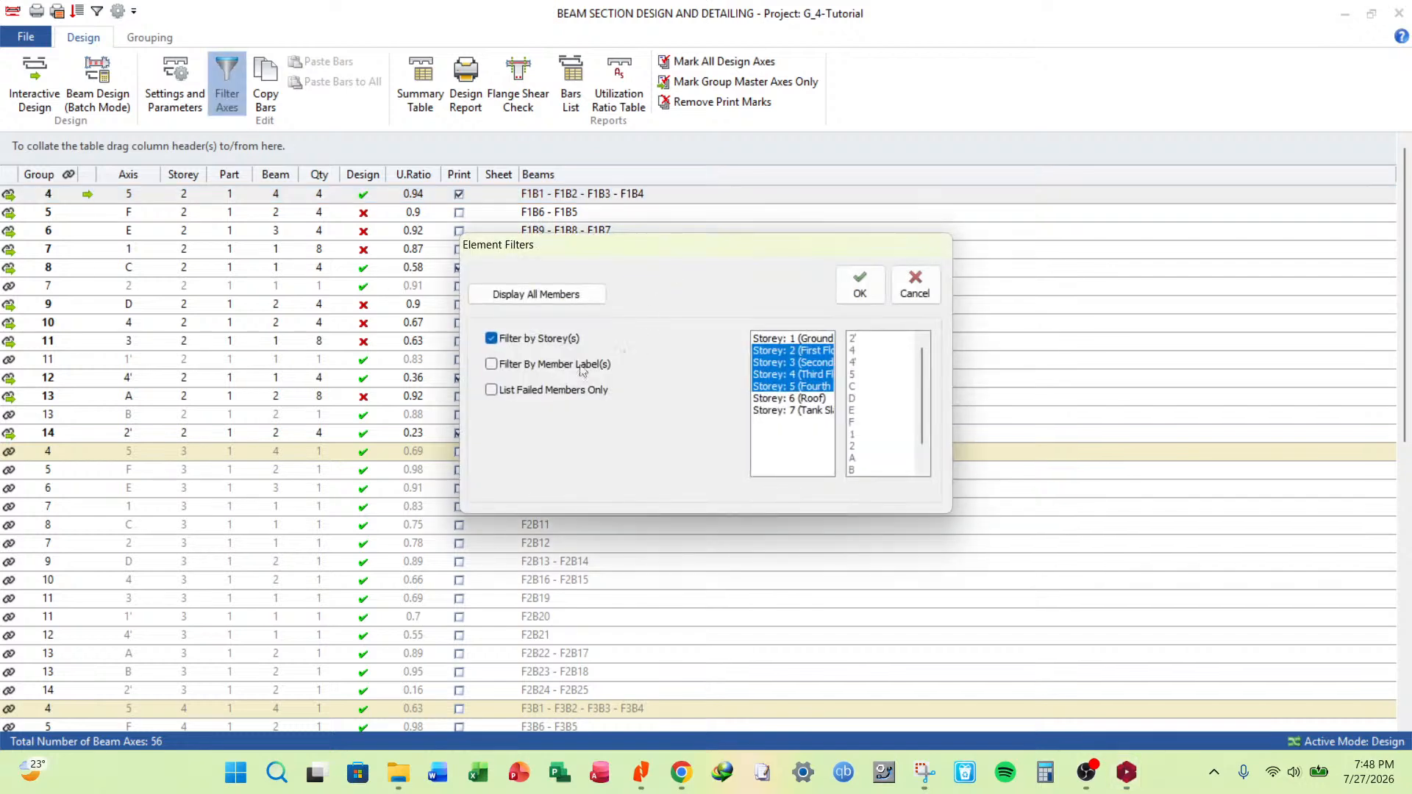
{"action": "left_click", "coordinate": [546, 394]}
{"action": "left_click", "coordinate": [858, 284]}
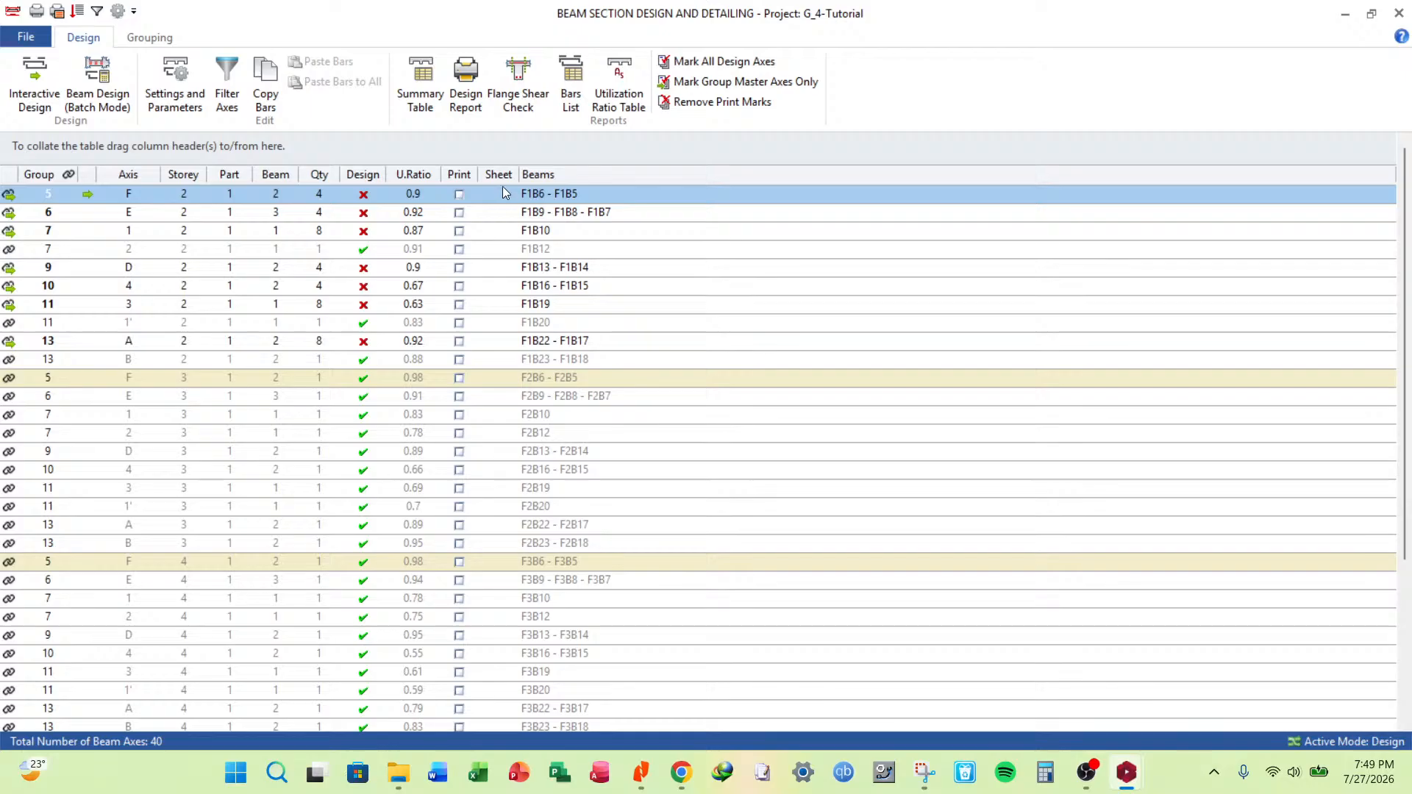
In the Storey 2 axis F reinforcement, remove the support top bars at axis 5 and add a 1H16 hanger bar to F1B5.
{"action": "double_click", "coordinate": [593, 193]}
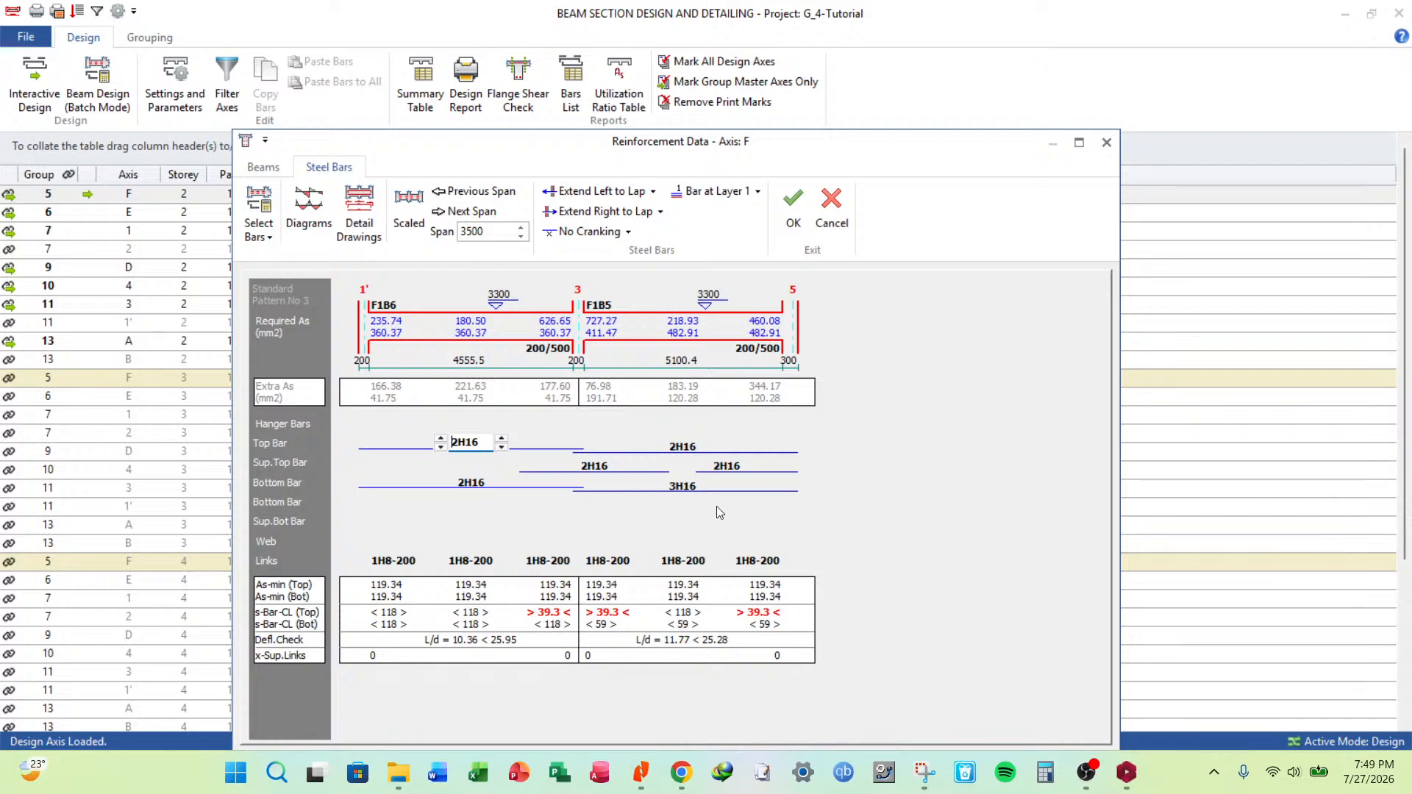
{"action": "left_click", "coordinate": [752, 475]}
{"action": "left_click", "coordinate": [695, 471]}
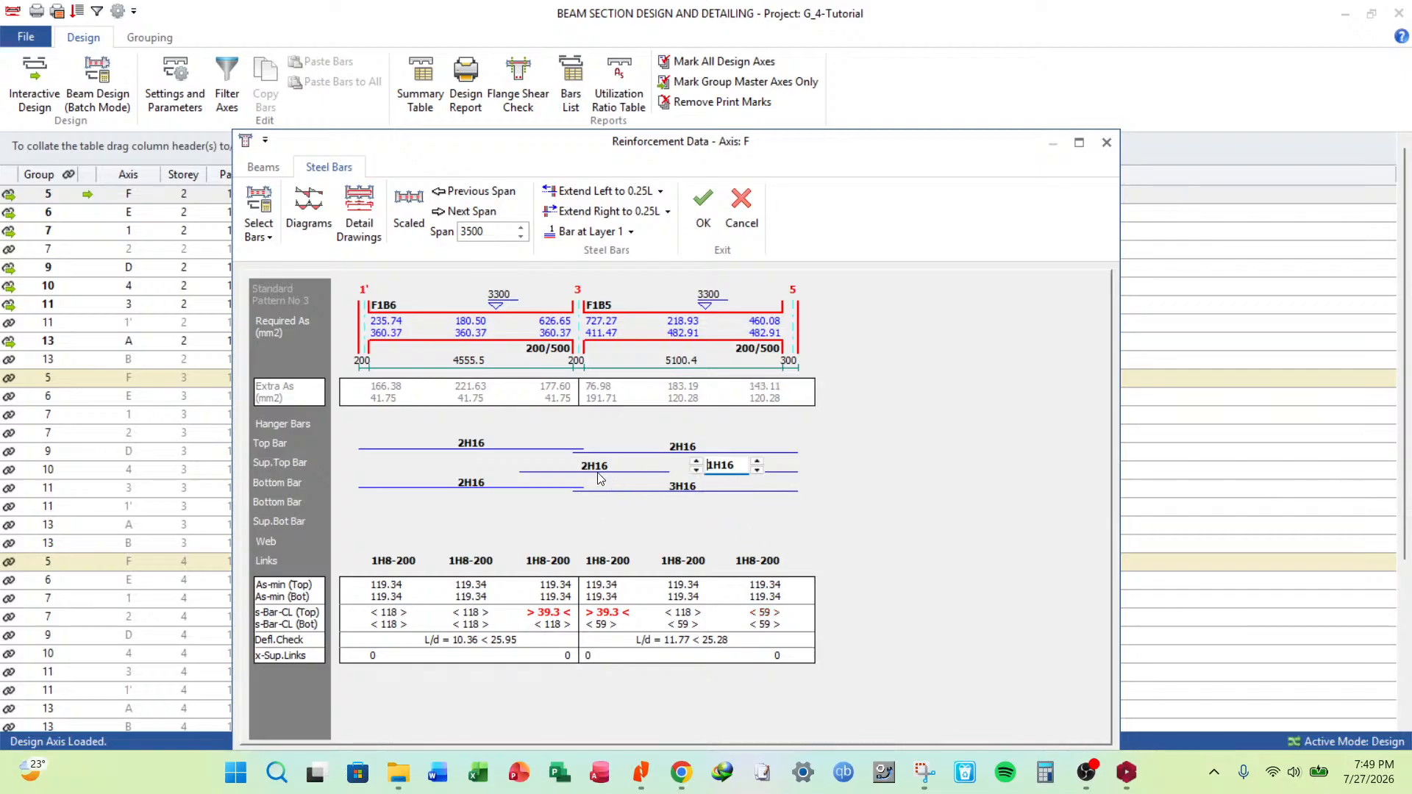
{"action": "left_click", "coordinate": [695, 471]}
{"action": "left_click", "coordinate": [656, 426]}
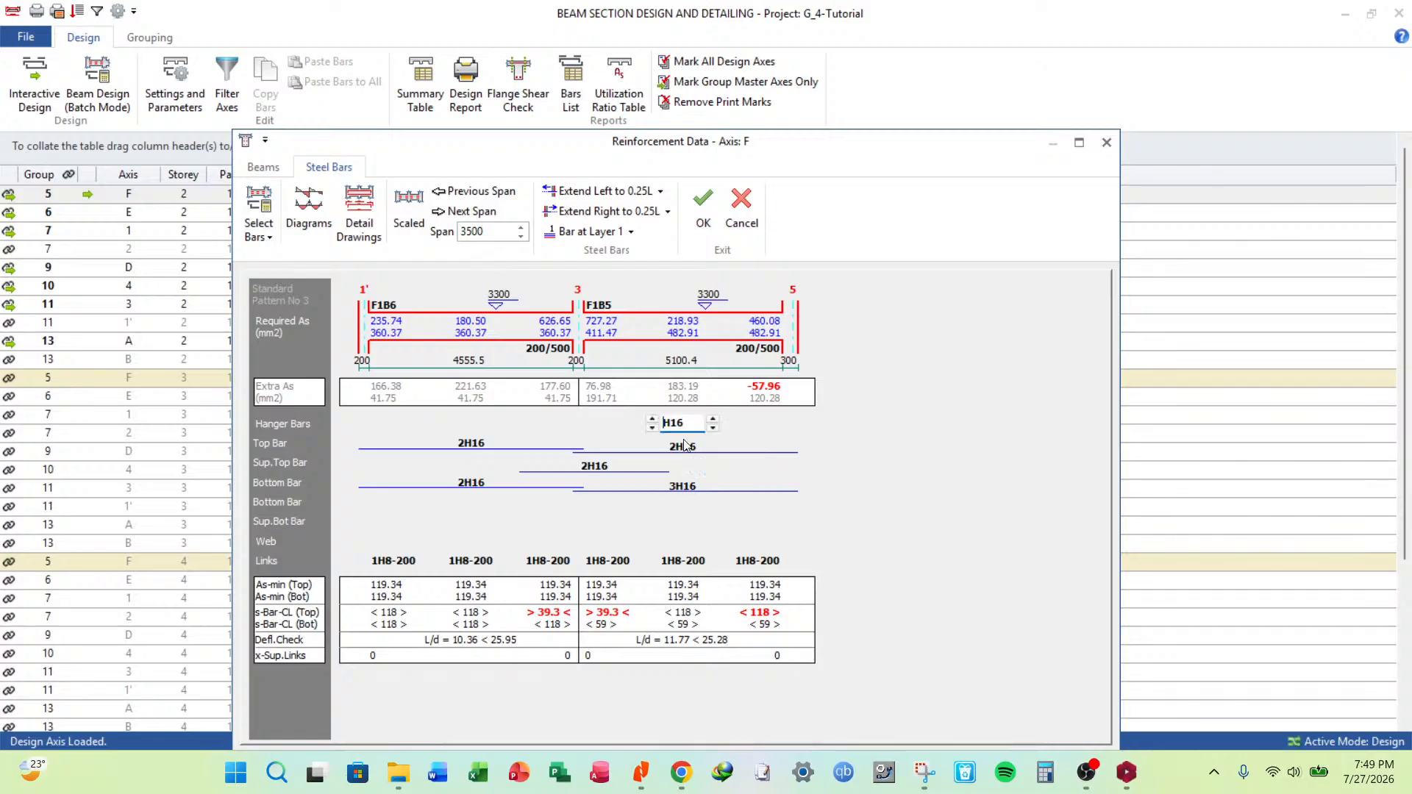
{"action": "left_click", "coordinate": [651, 418]}
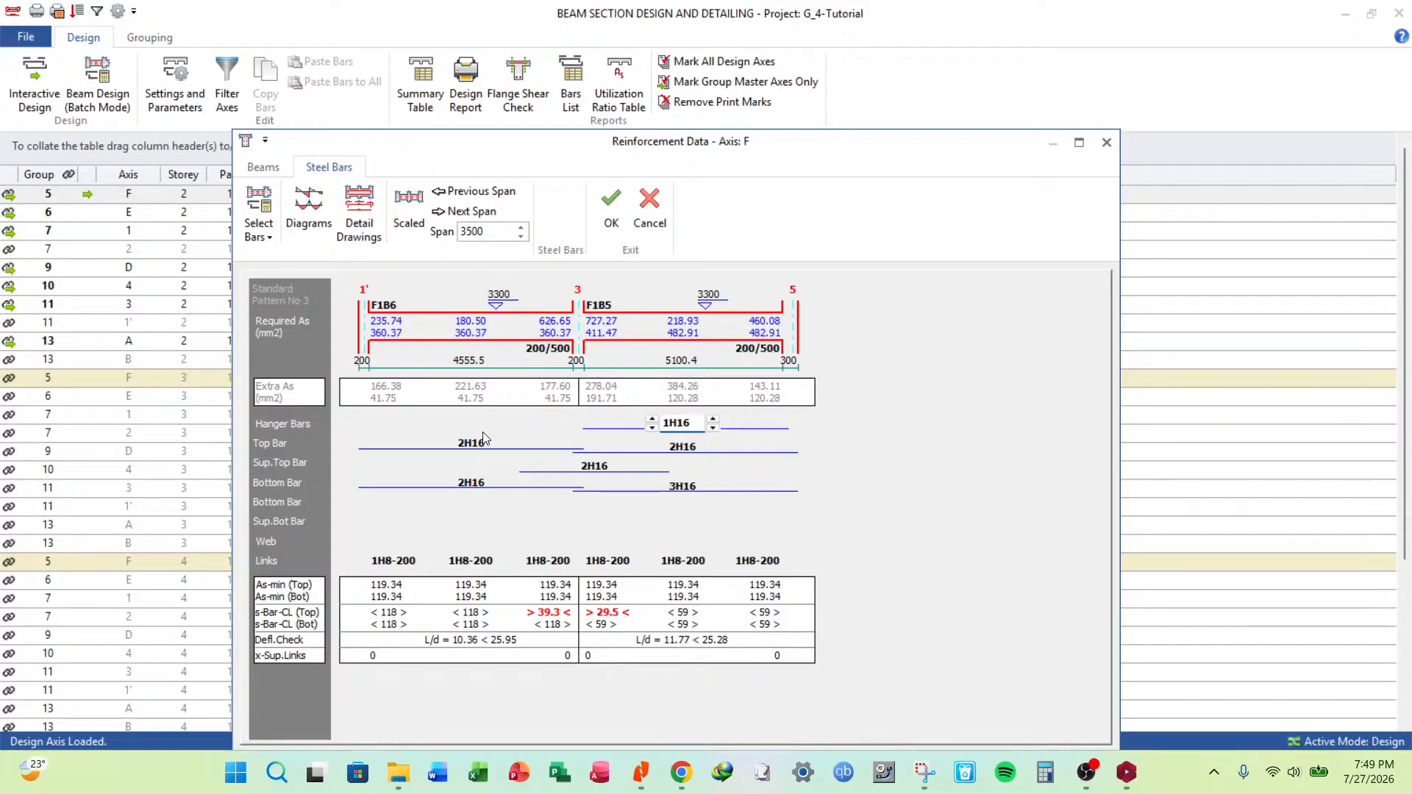
Remove the support top bars at axis 3 and set the hanger bars of F1B5 and F1B6 to 2H16.
{"action": "left_click", "coordinate": [620, 471]}
{"action": "left_click", "coordinate": [564, 471]}
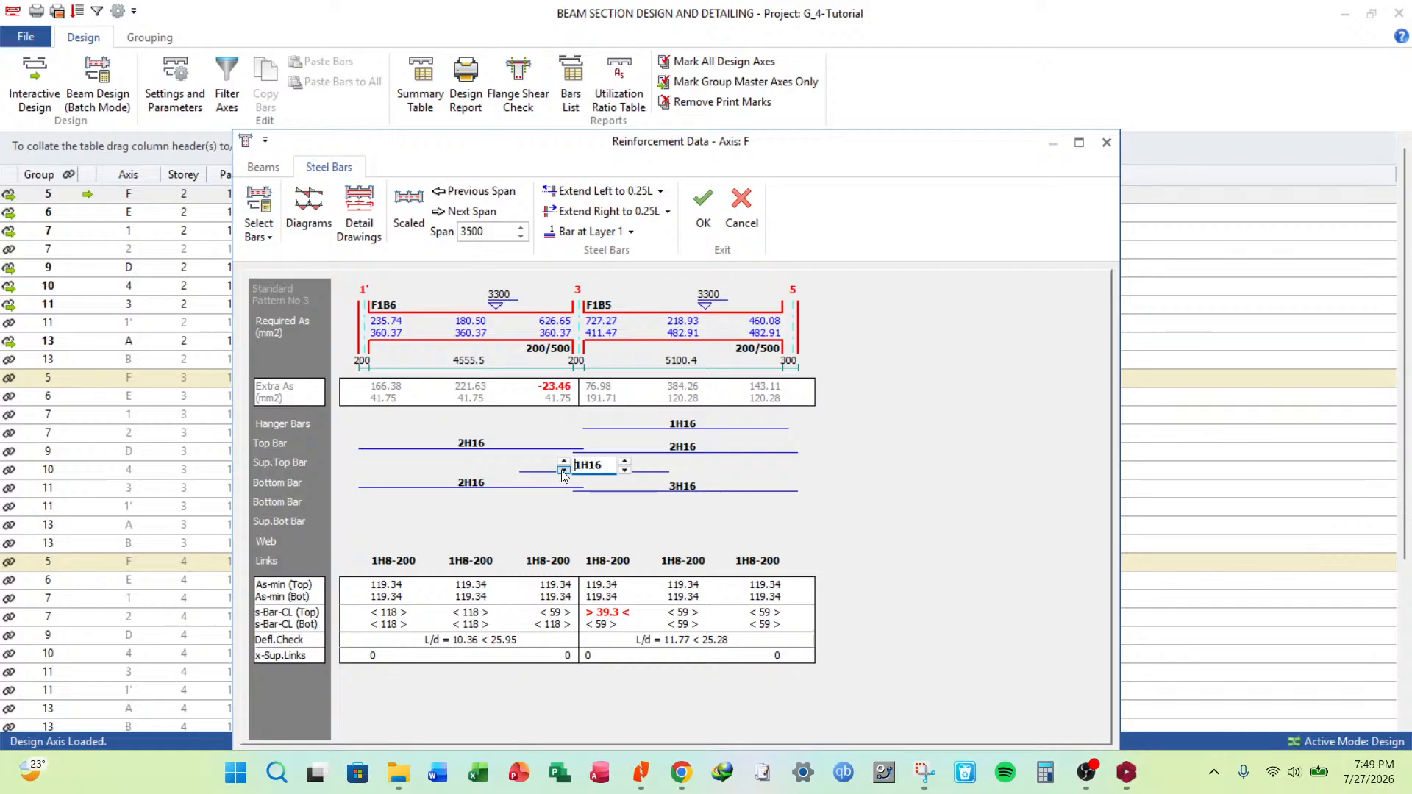
{"action": "left_click", "coordinate": [564, 471]}
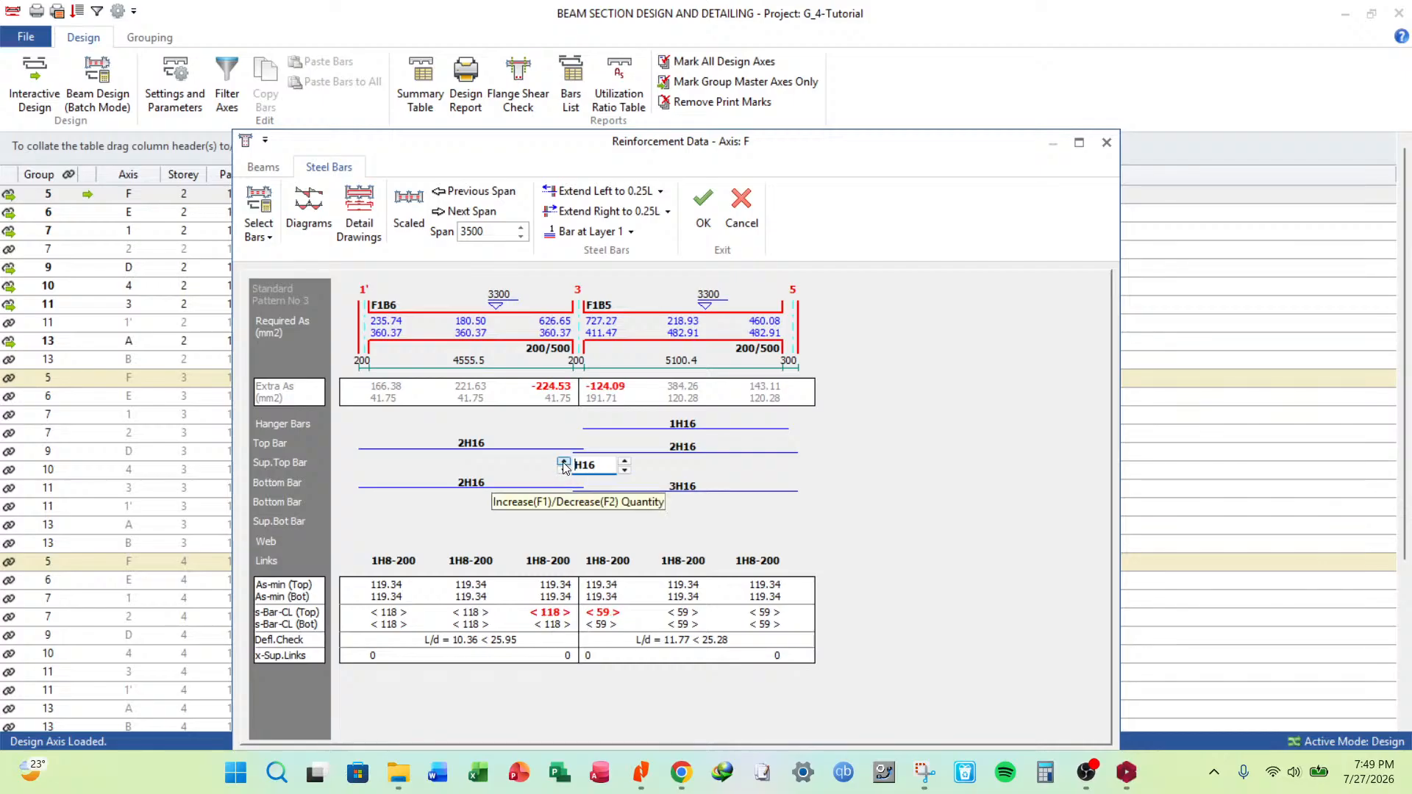
{"action": "left_click", "coordinate": [684, 425]}
{"action": "left_click", "coordinate": [652, 418]}
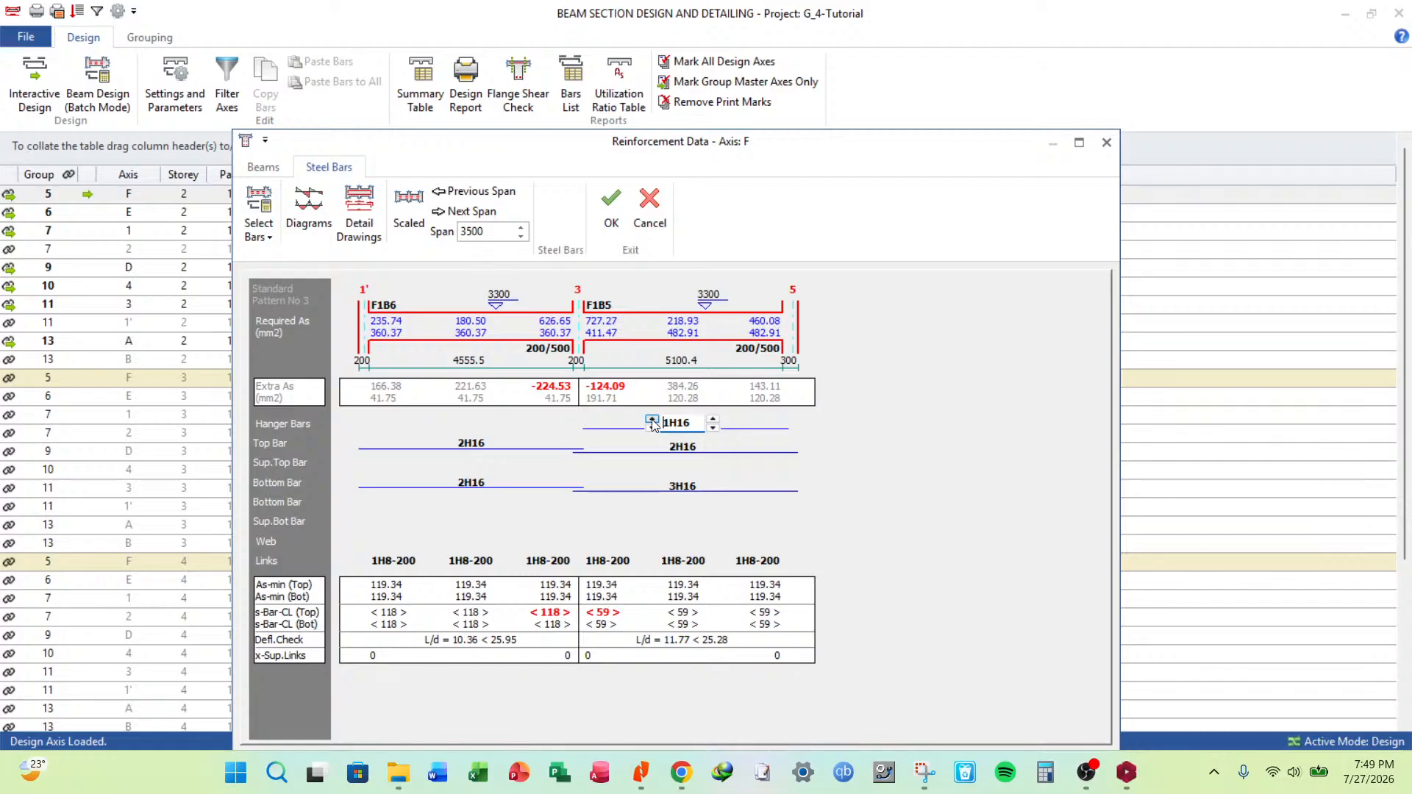
{"action": "left_click", "coordinate": [465, 426]}
{"action": "left_click", "coordinate": [441, 418]}
{"action": "left_click", "coordinate": [440, 418]}
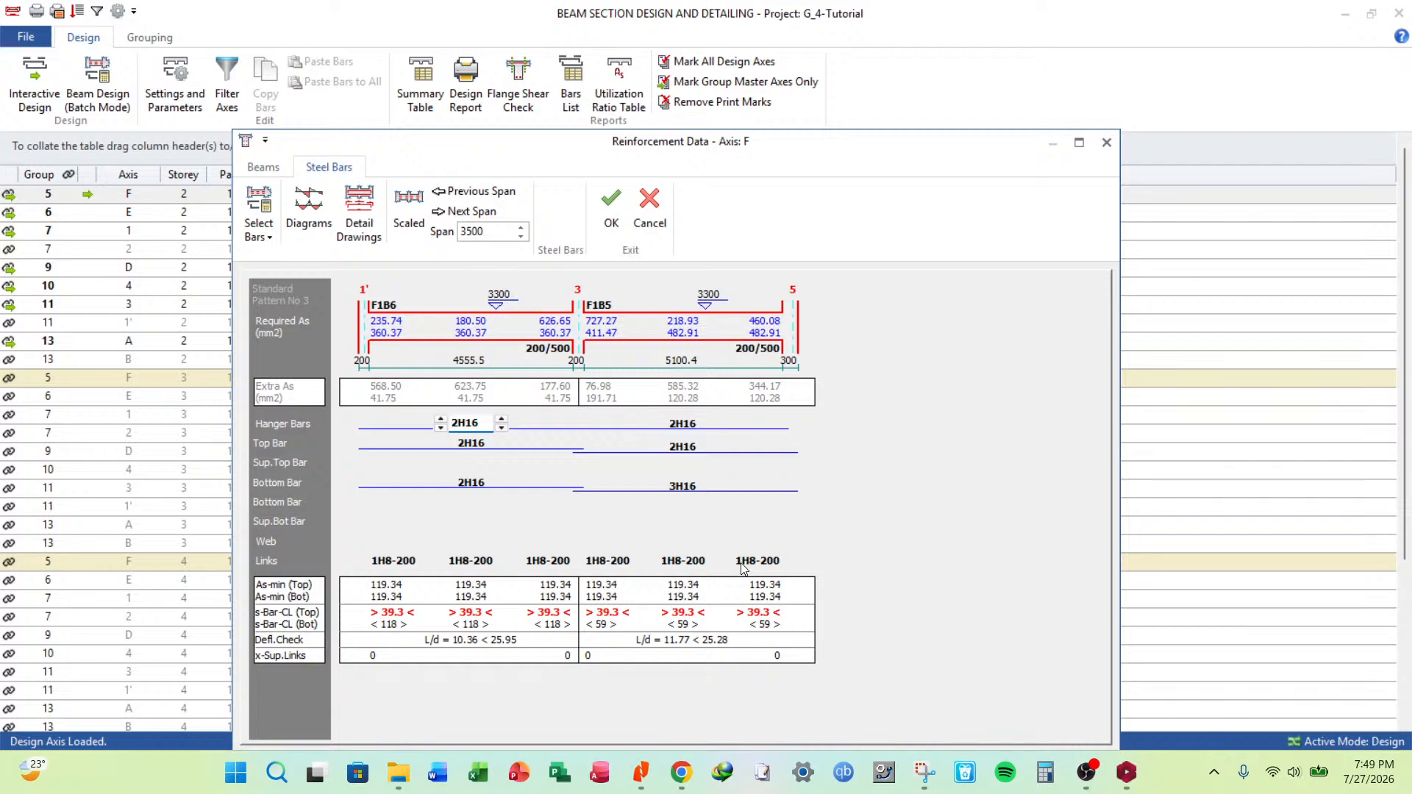
Place the 2H16 top bars of F1B5 and F1B6 at layer 2 and accept the axis F reinforcement.
{"action": "left_click", "coordinate": [694, 448]}
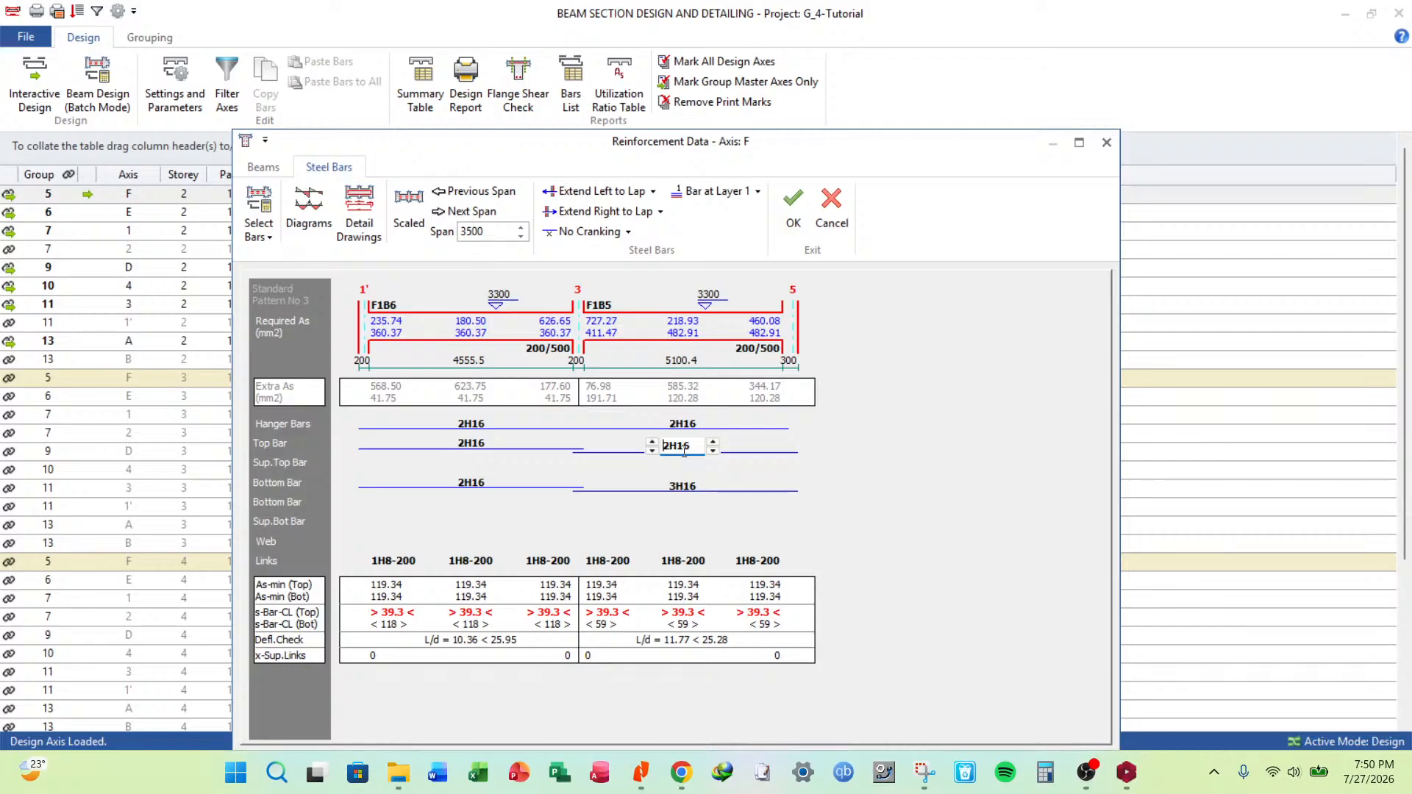
{"action": "left_click", "coordinate": [717, 193]}
{"action": "left_click", "coordinate": [485, 444]}
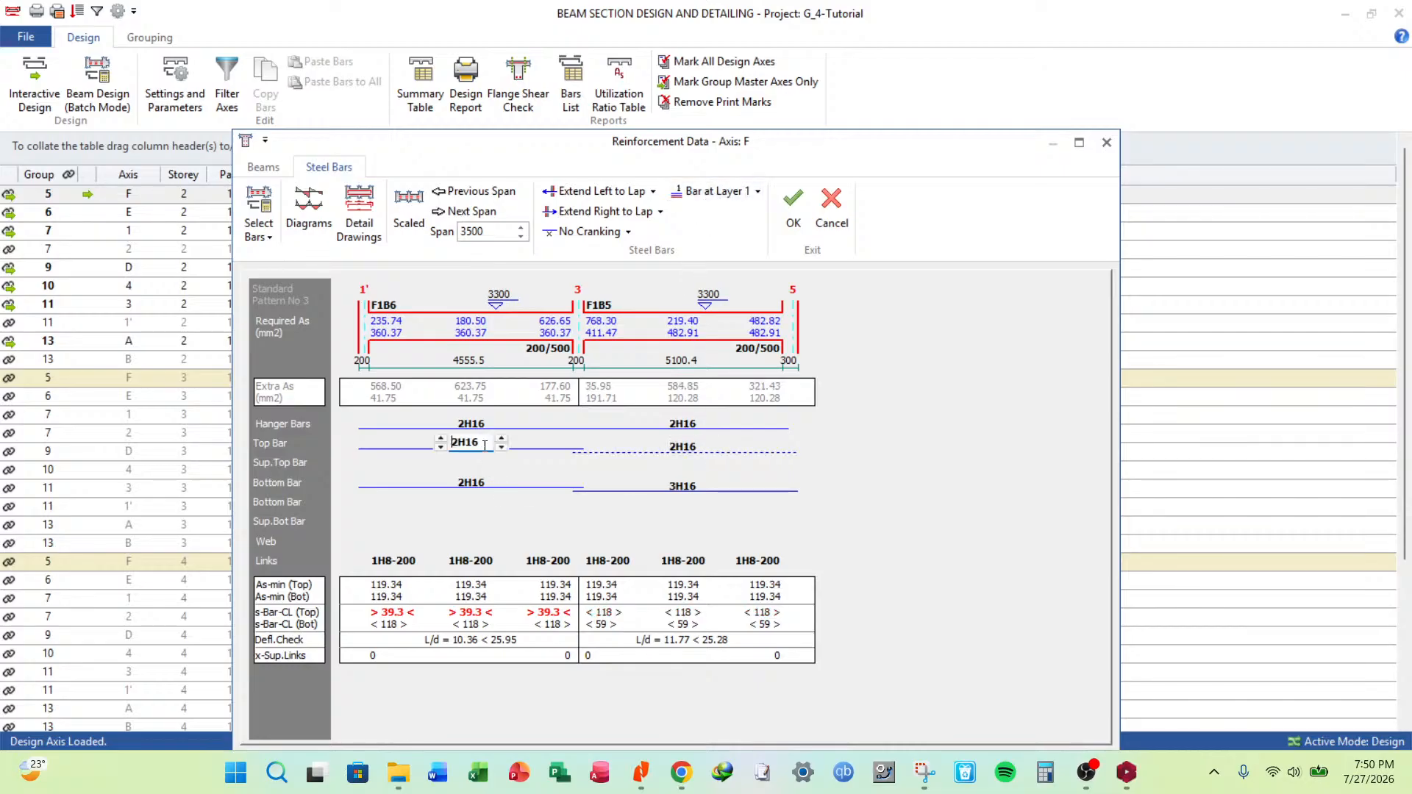
{"action": "left_click", "coordinate": [714, 192]}
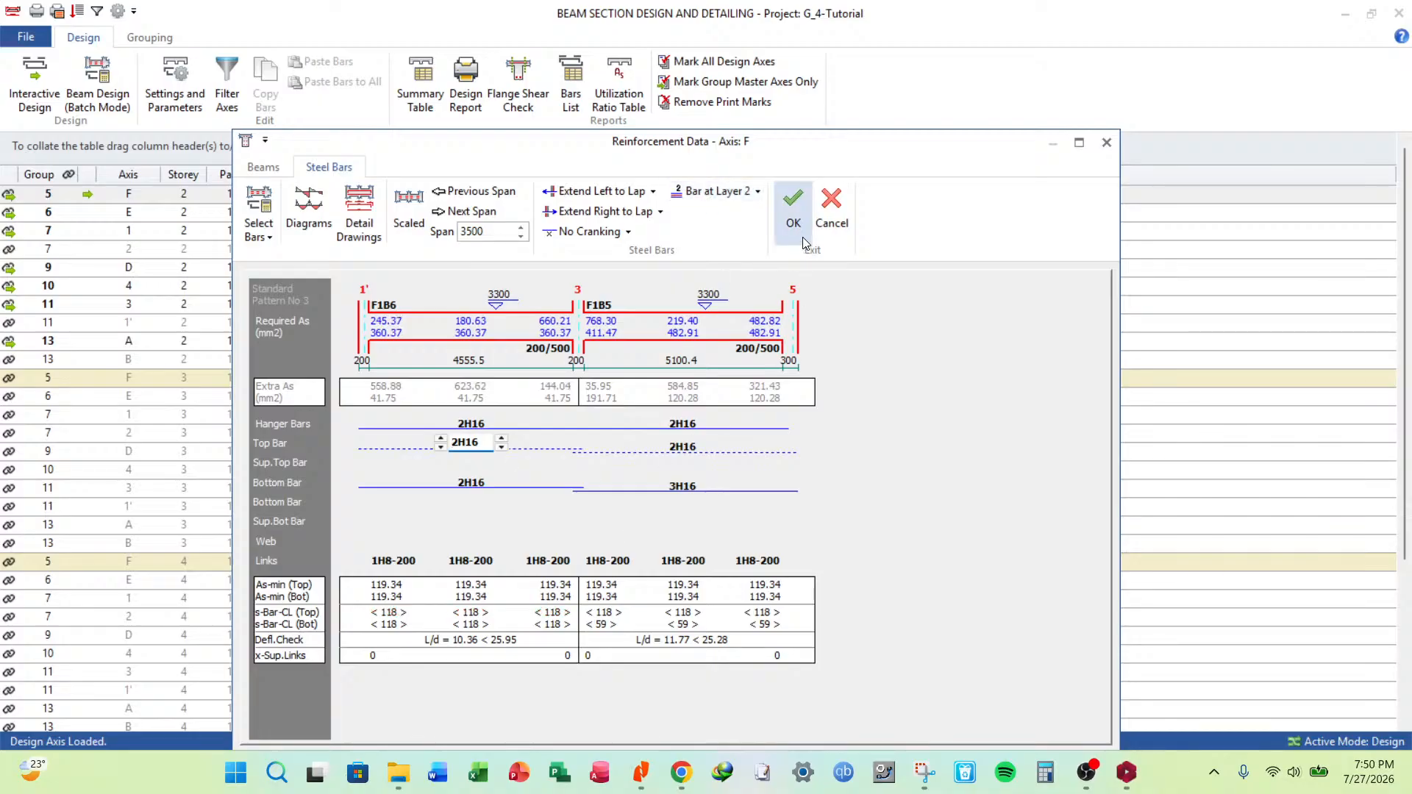
{"action": "left_click", "coordinate": [793, 209]}
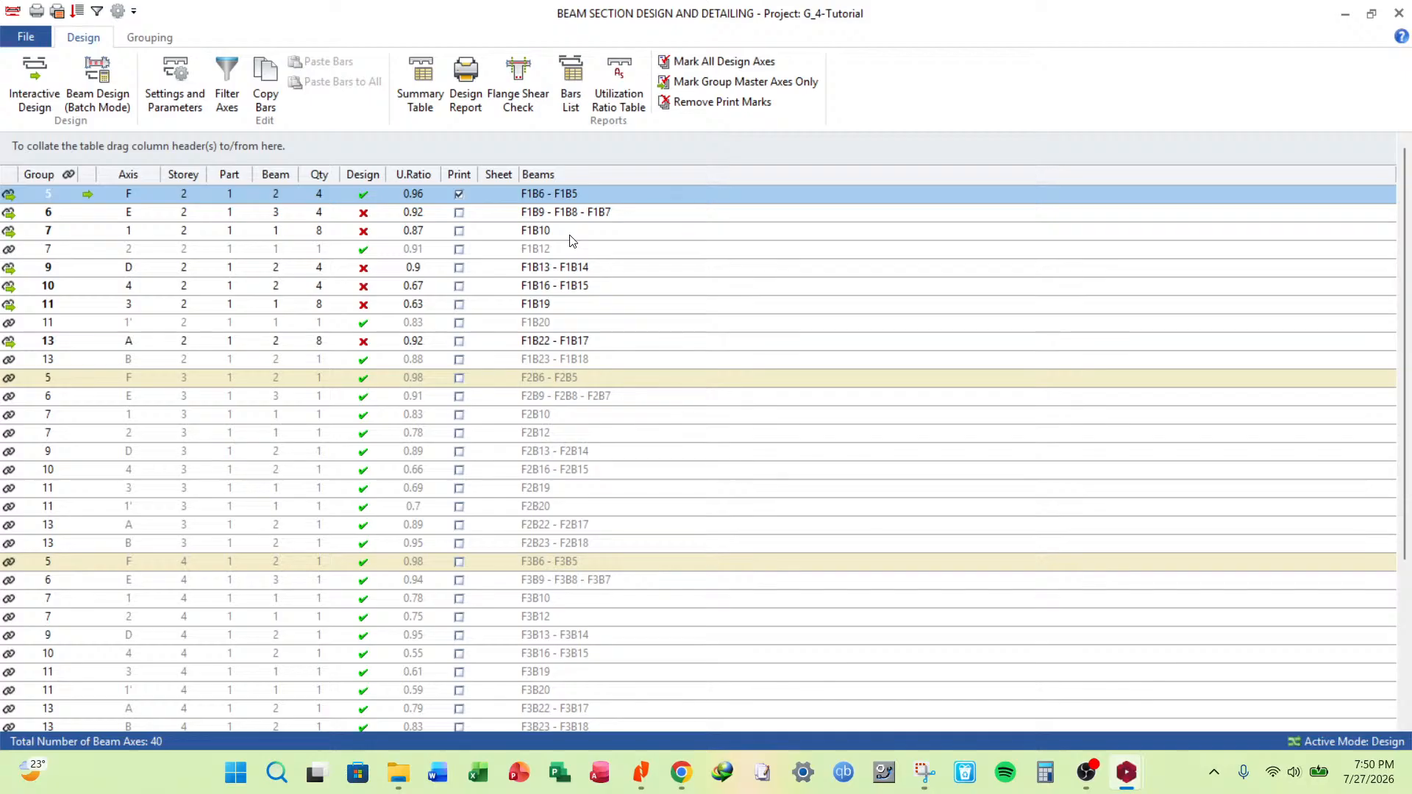
Open the Storey 2 axis E reinforcement and set the support top bars at axis 2 to 1H16.
{"action": "left_click", "coordinate": [574, 213]}
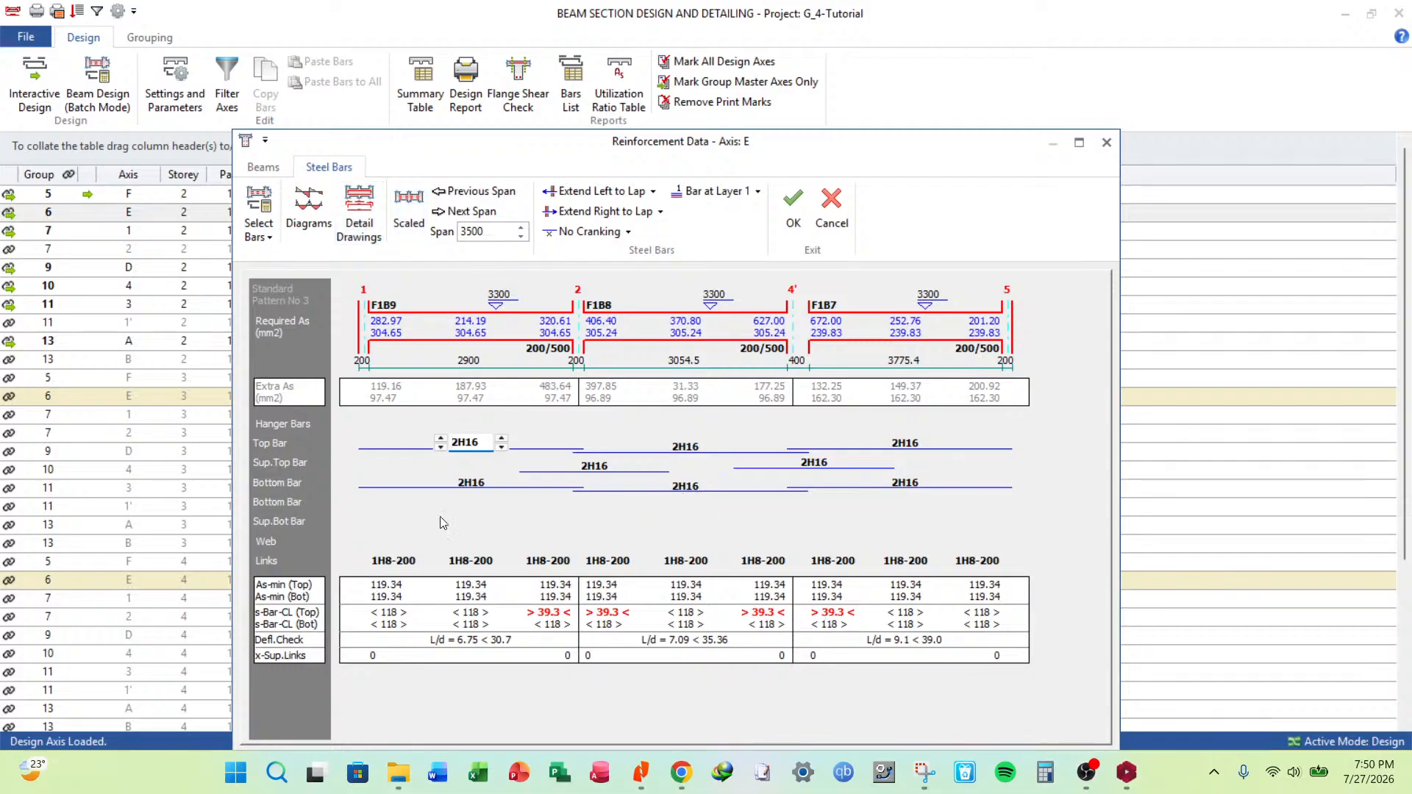
{"action": "left_click", "coordinate": [604, 467]}
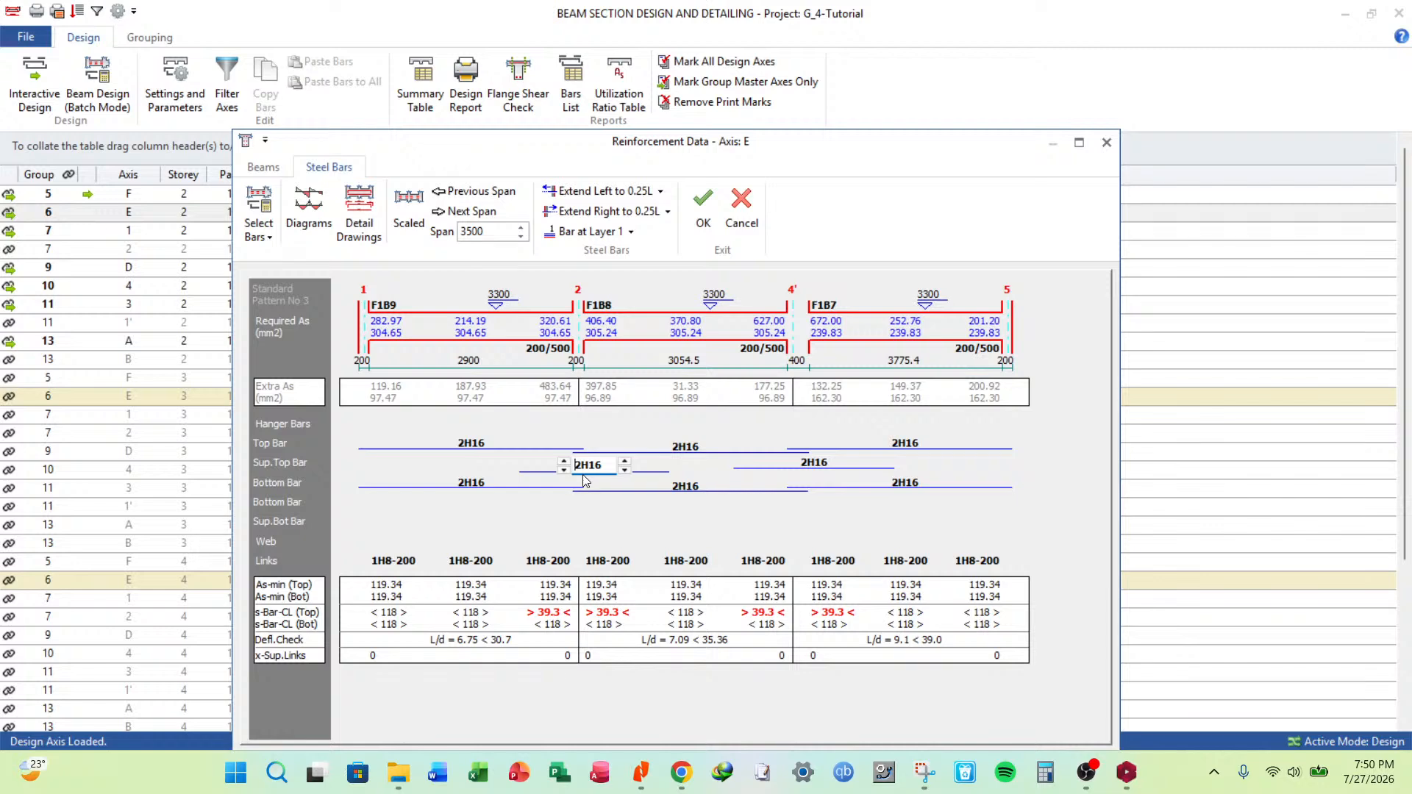
{"action": "left_click", "coordinate": [564, 470]}
Place the 2H16 support top bars at axis 4' at layer 2 and accept the axis E reinforcement.
{"action": "left_click", "coordinate": [821, 464]}
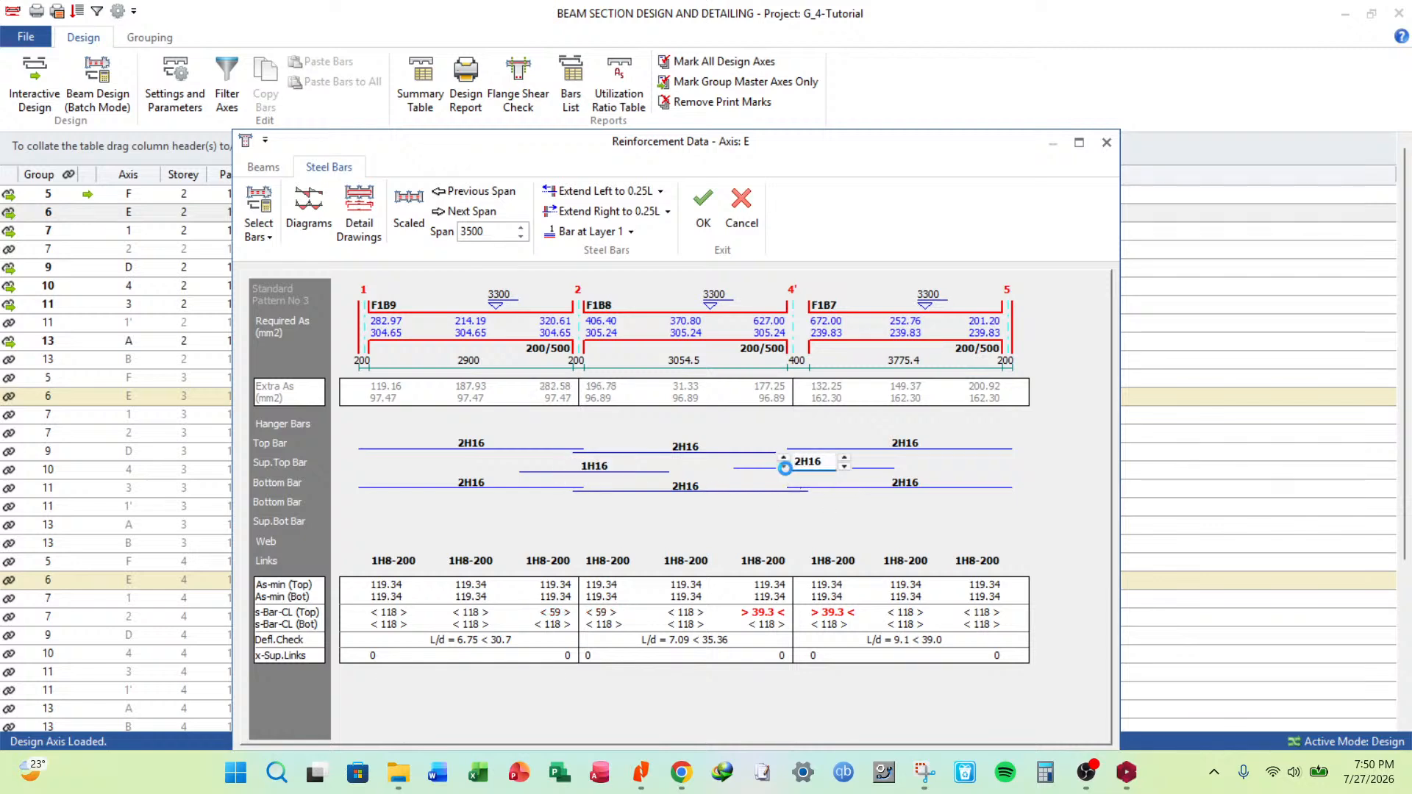
{"action": "left_click", "coordinate": [784, 466]}
{"action": "left_click", "coordinate": [785, 458]}
{"action": "left_click", "coordinate": [586, 231]}
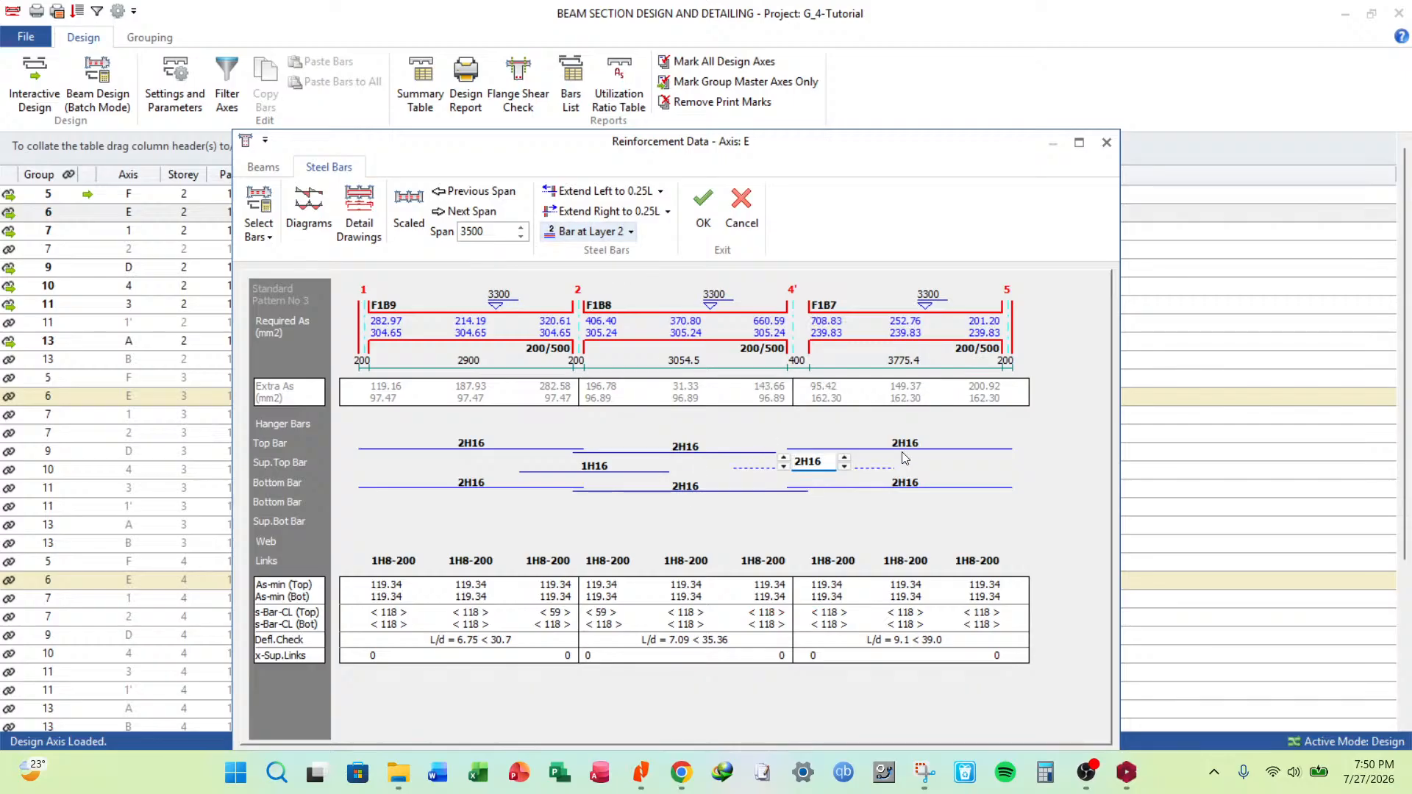
{"action": "left_click", "coordinate": [632, 233]}
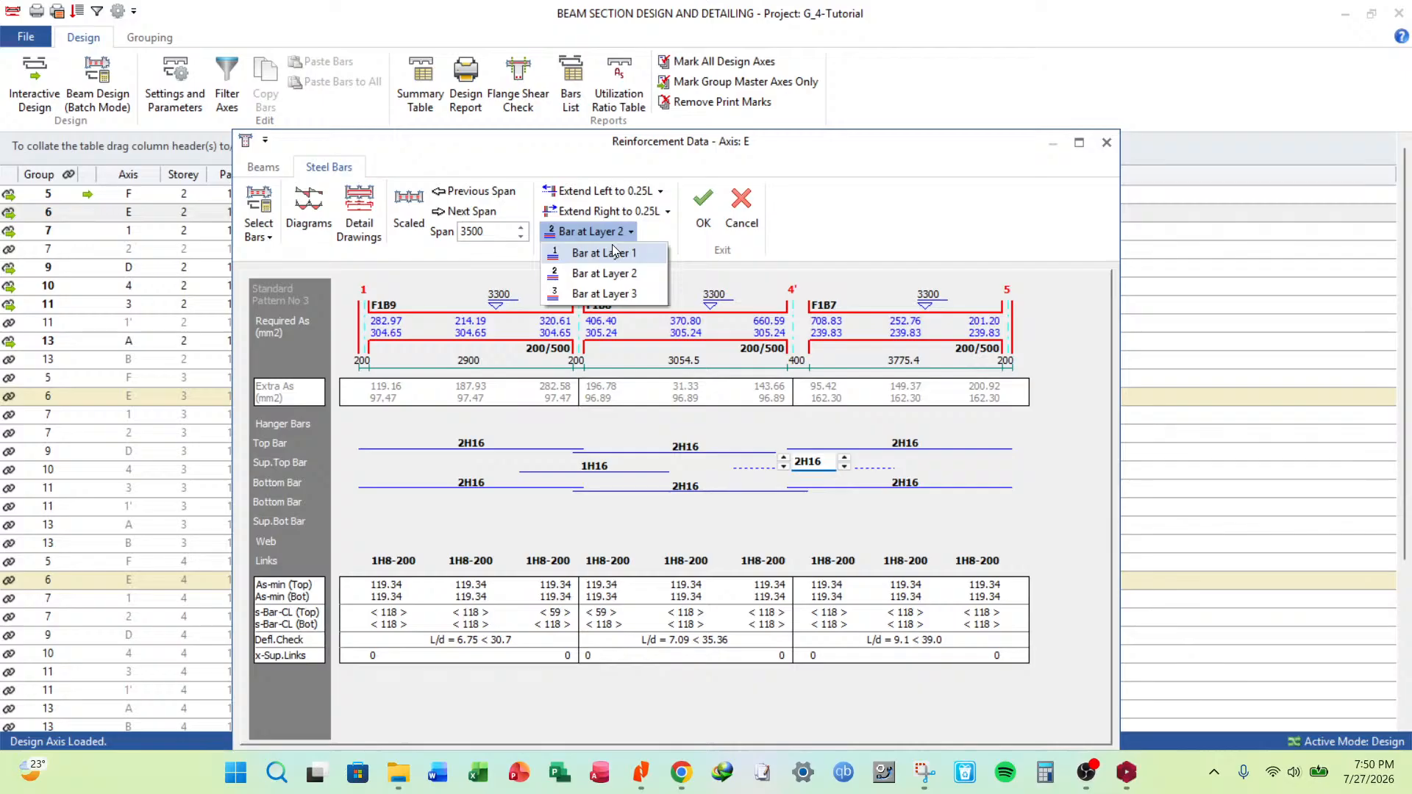
{"action": "left_click", "coordinate": [777, 235]}
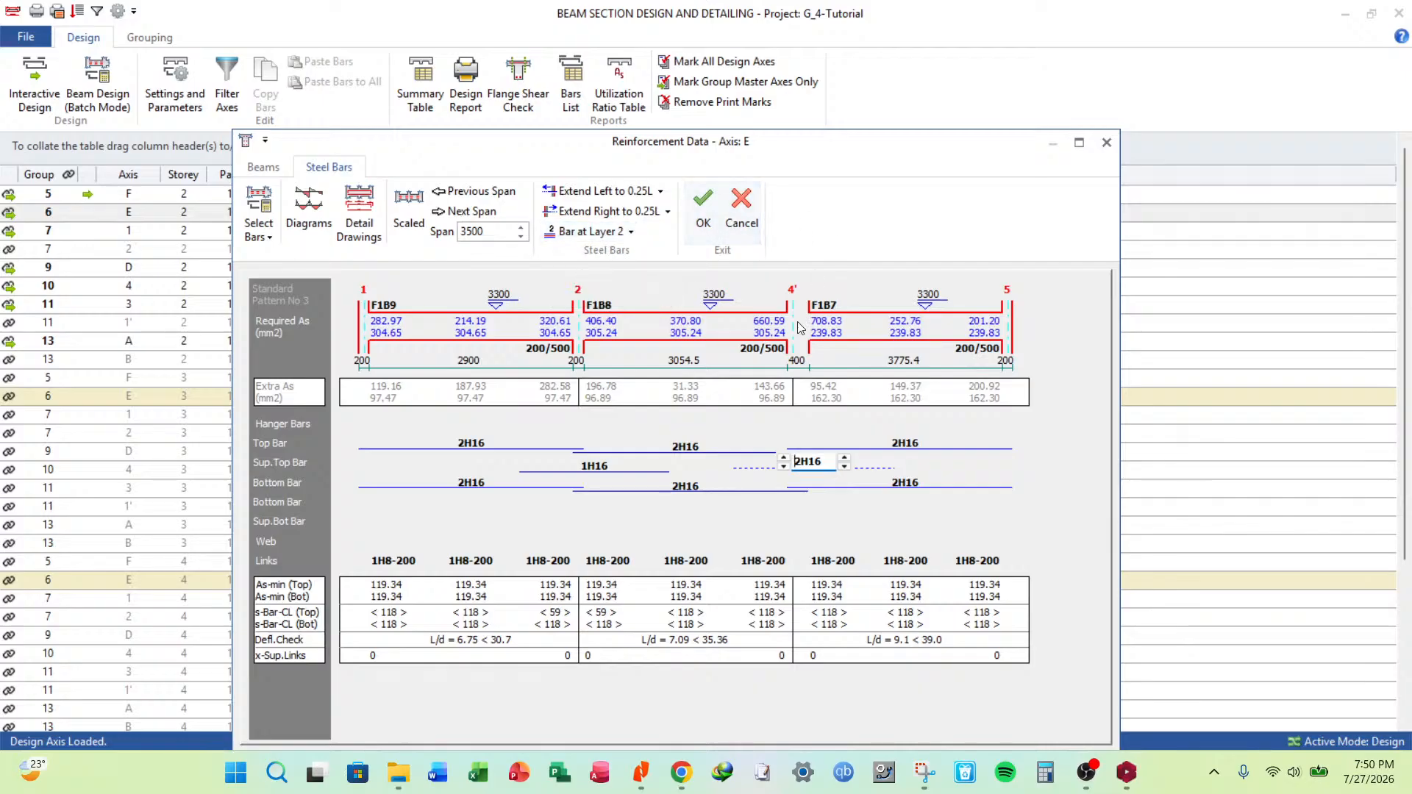
{"action": "left_click", "coordinate": [609, 474]}
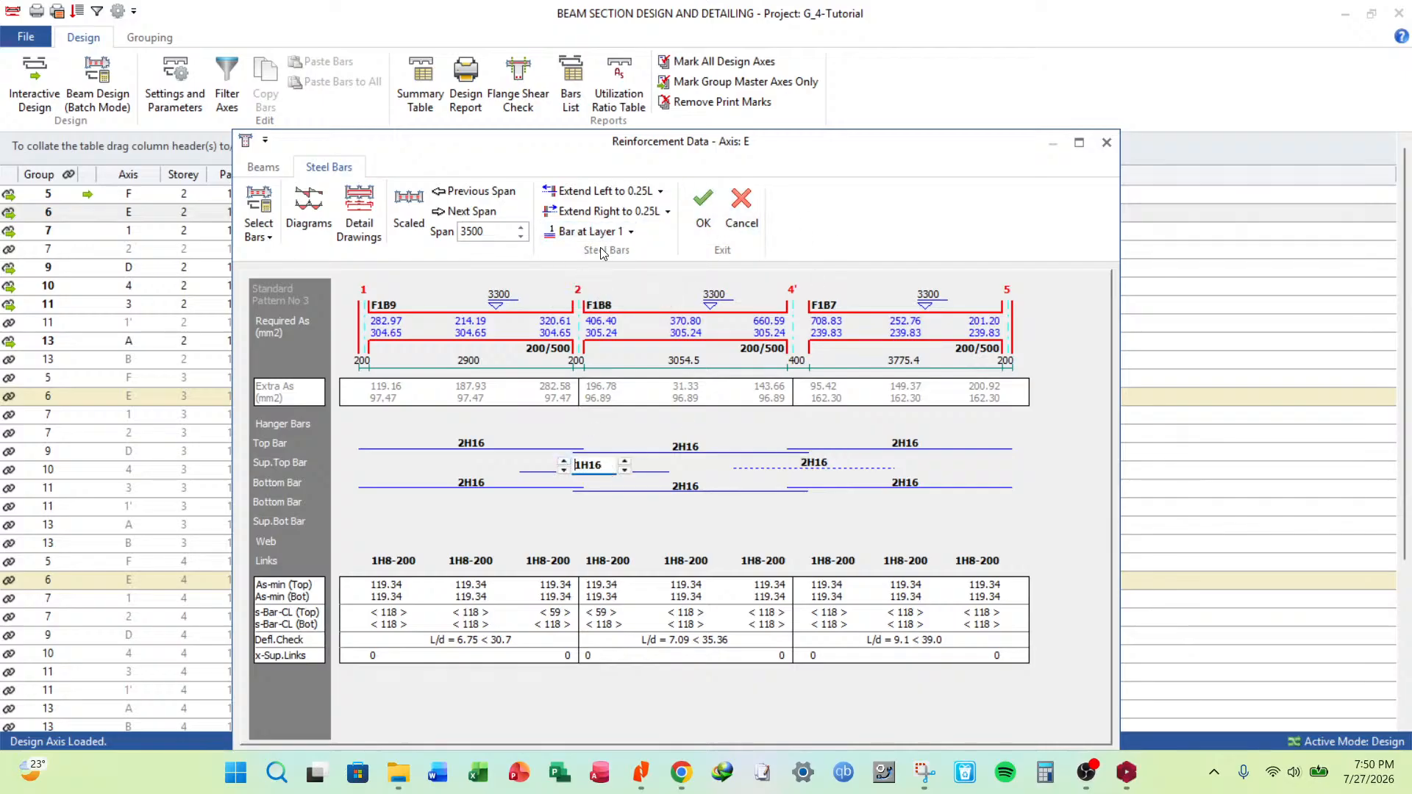
{"action": "left_click", "coordinate": [710, 221]}
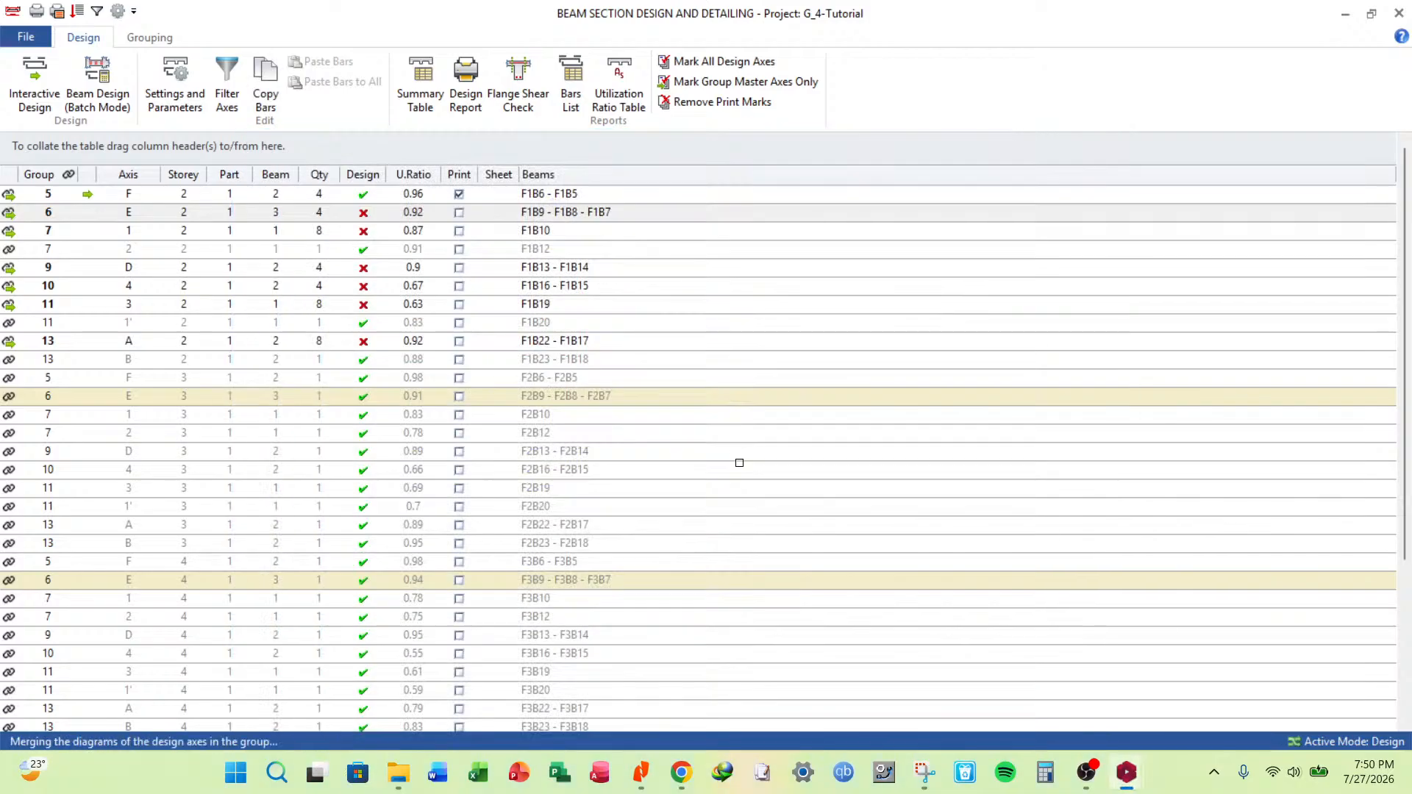
Open the Storey 2 axis 1 reinforcement and remove the support top bars of F1B10 at axis E.
{"action": "left_click", "coordinate": [547, 234]}
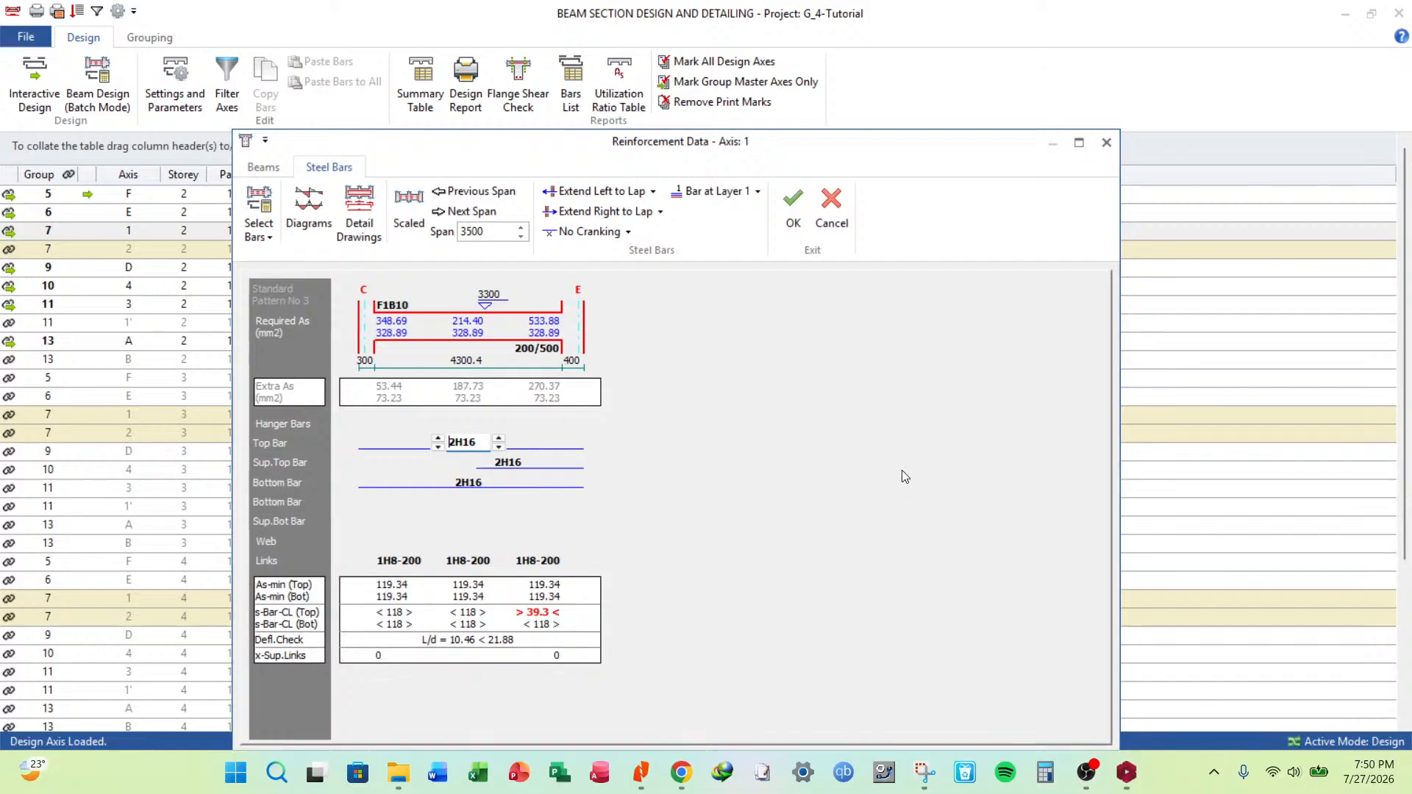
{"action": "left_click", "coordinate": [537, 468]}
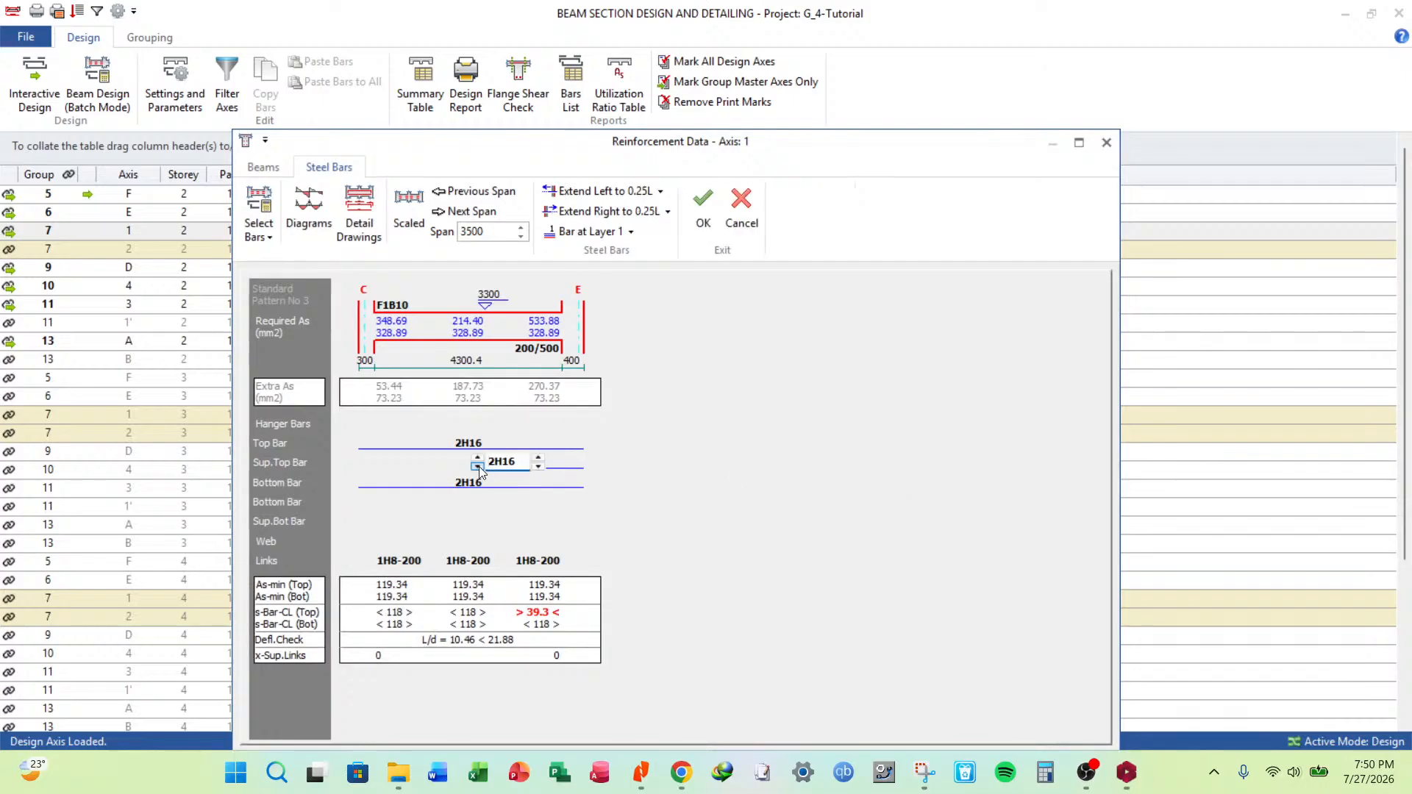
{"action": "left_click", "coordinate": [479, 468]}
{"action": "left_click", "coordinate": [456, 443]}
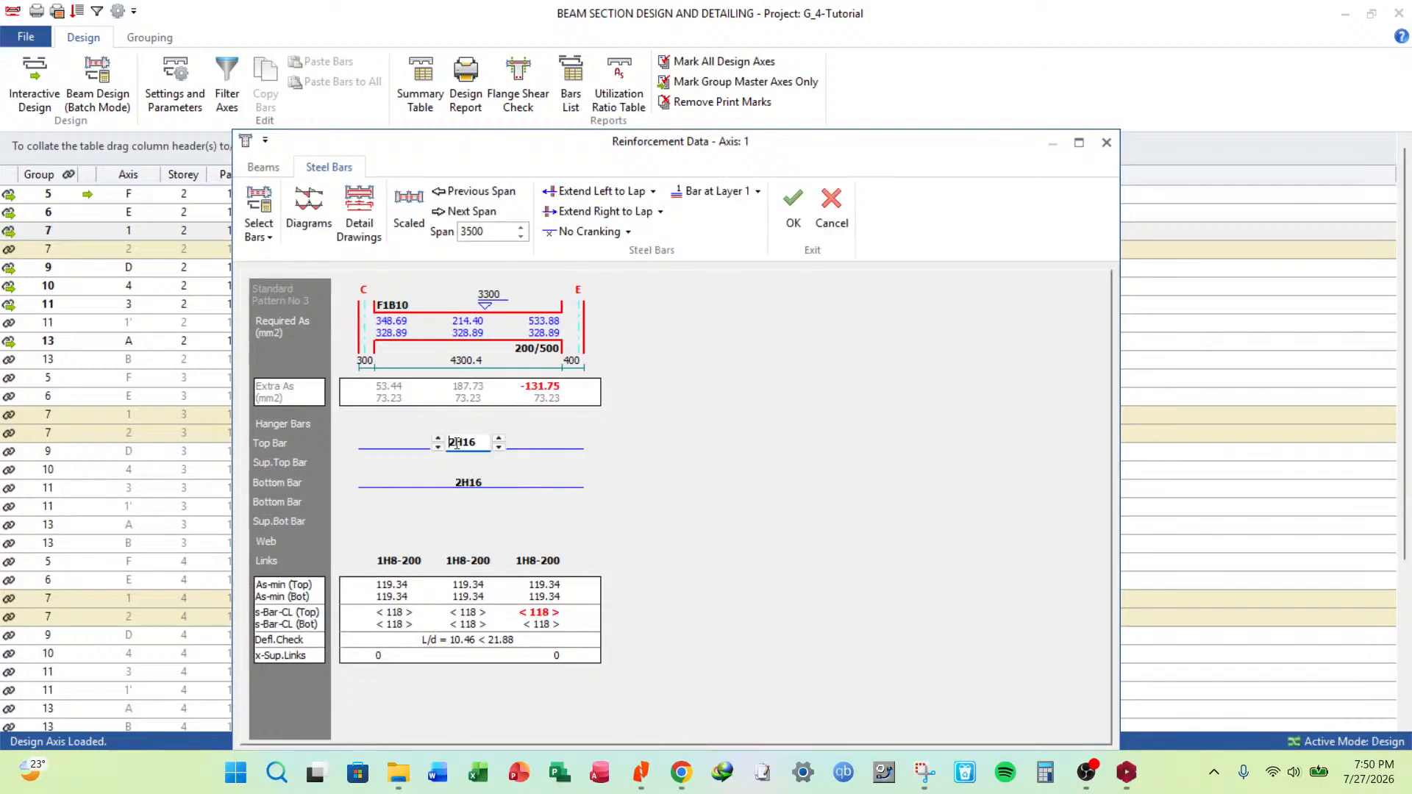
{"action": "left_click", "coordinate": [438, 438]}
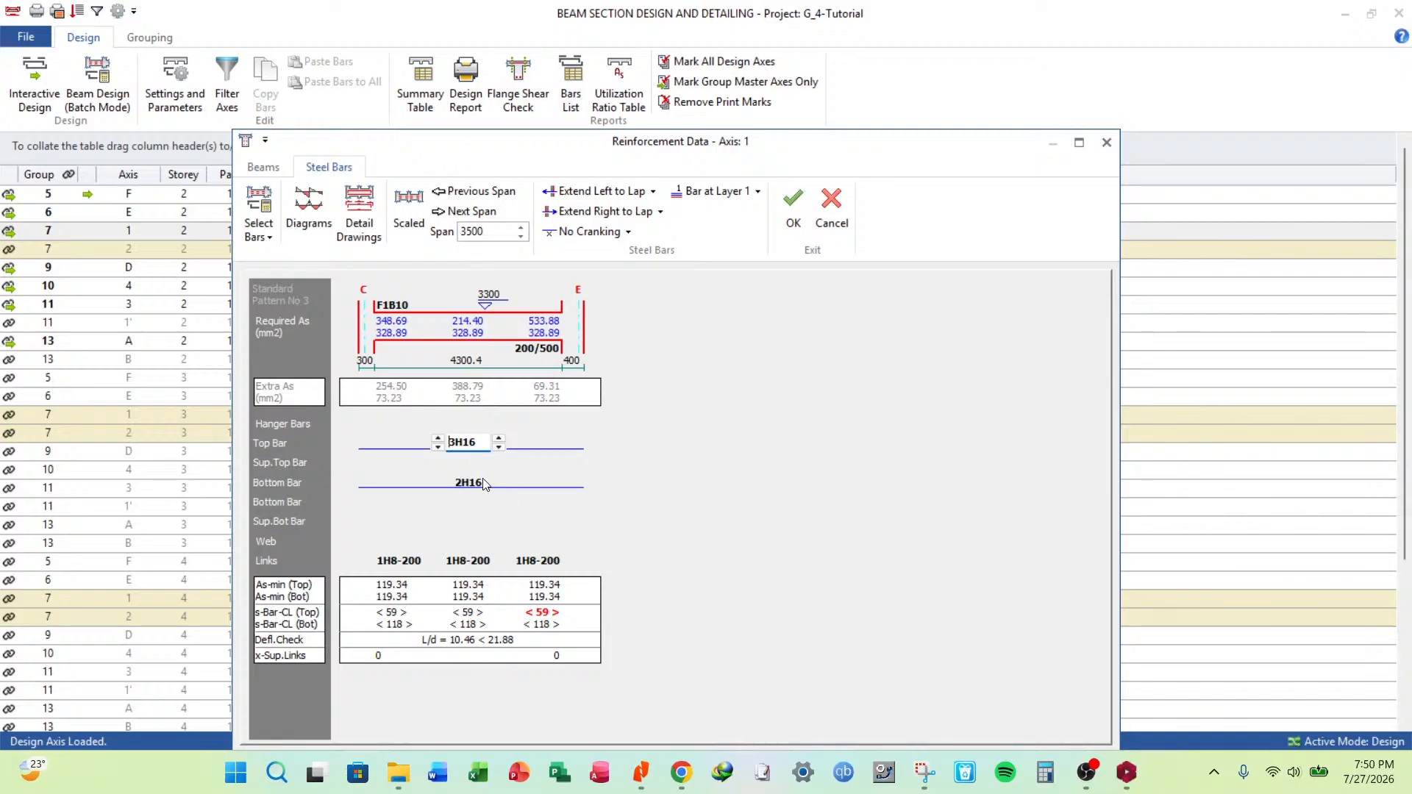
{"action": "left_click", "coordinate": [439, 449]}
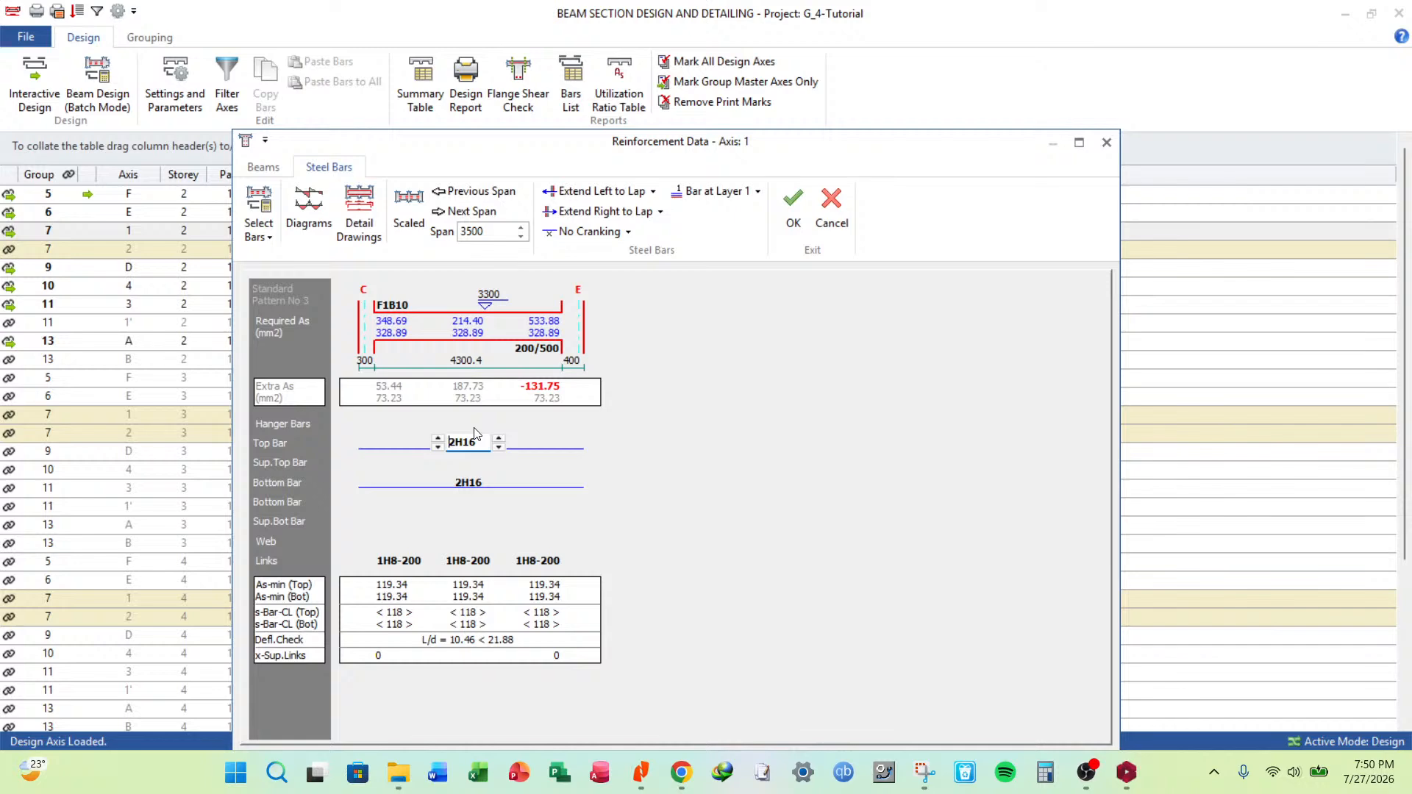
Add a 1H16 hanger bar to F1B10, place its 2H16 top bars at layer 2 and accept the axis 1 reinforcement.
{"action": "left_click", "coordinate": [471, 423]}
{"action": "left_click", "coordinate": [437, 419]}
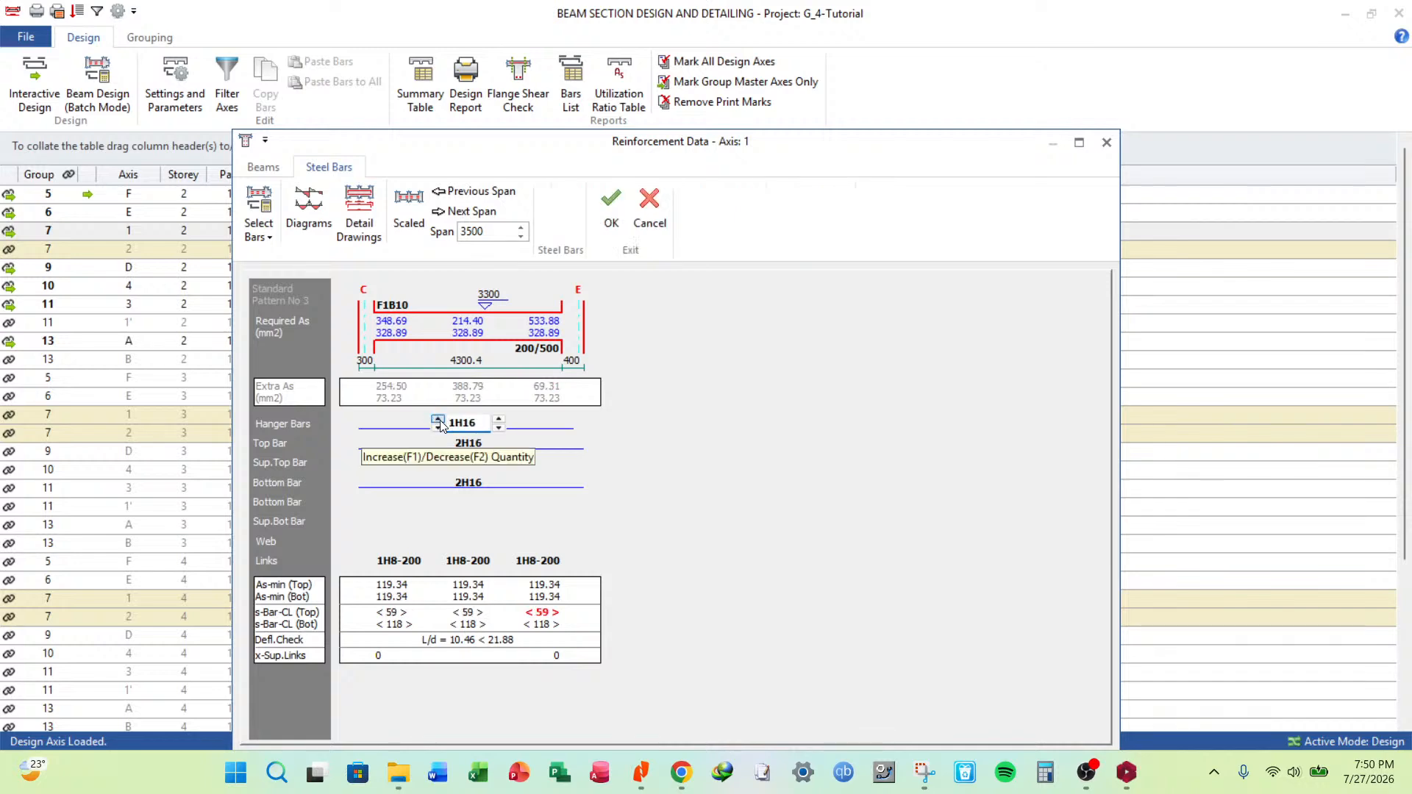
{"action": "left_click", "coordinate": [471, 443]}
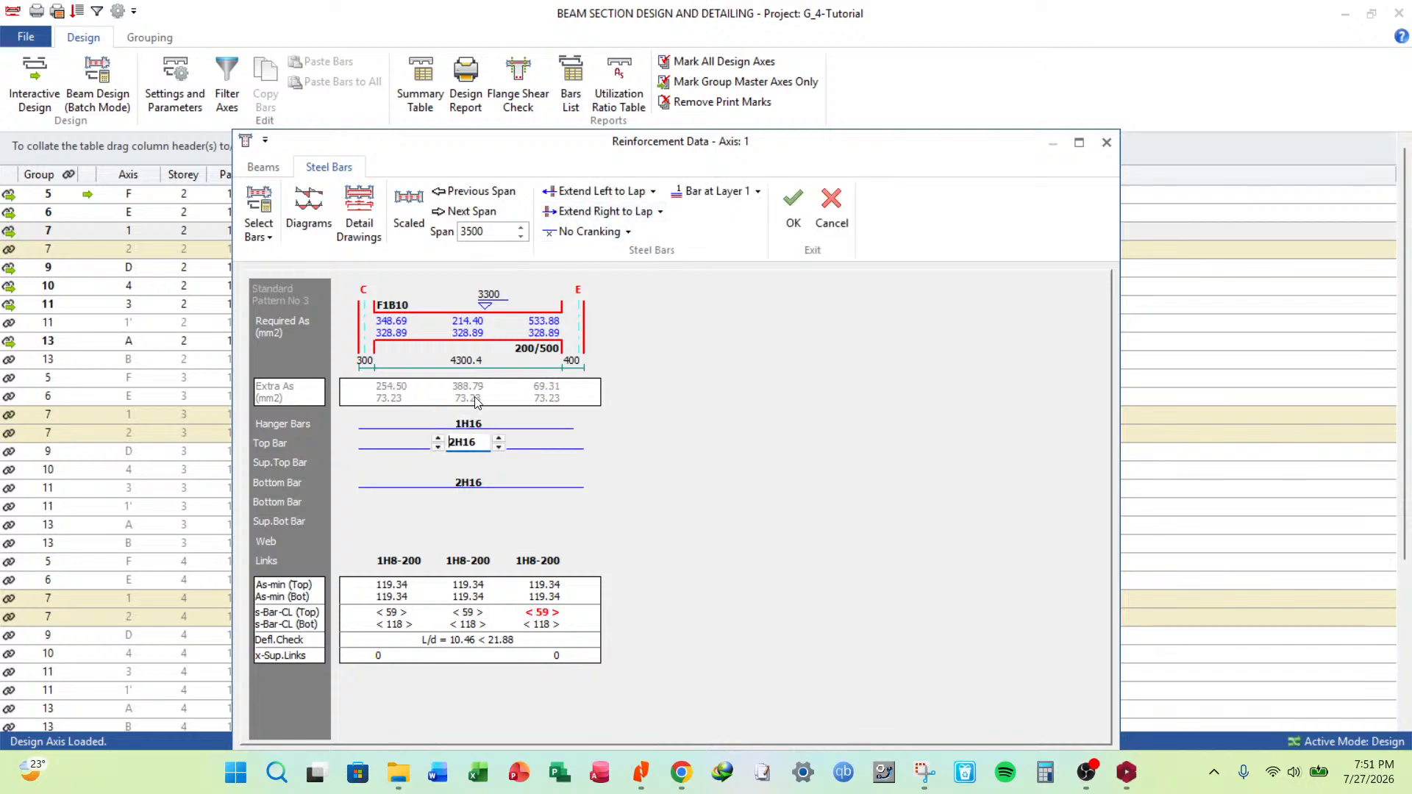
{"action": "left_click", "coordinate": [712, 191]}
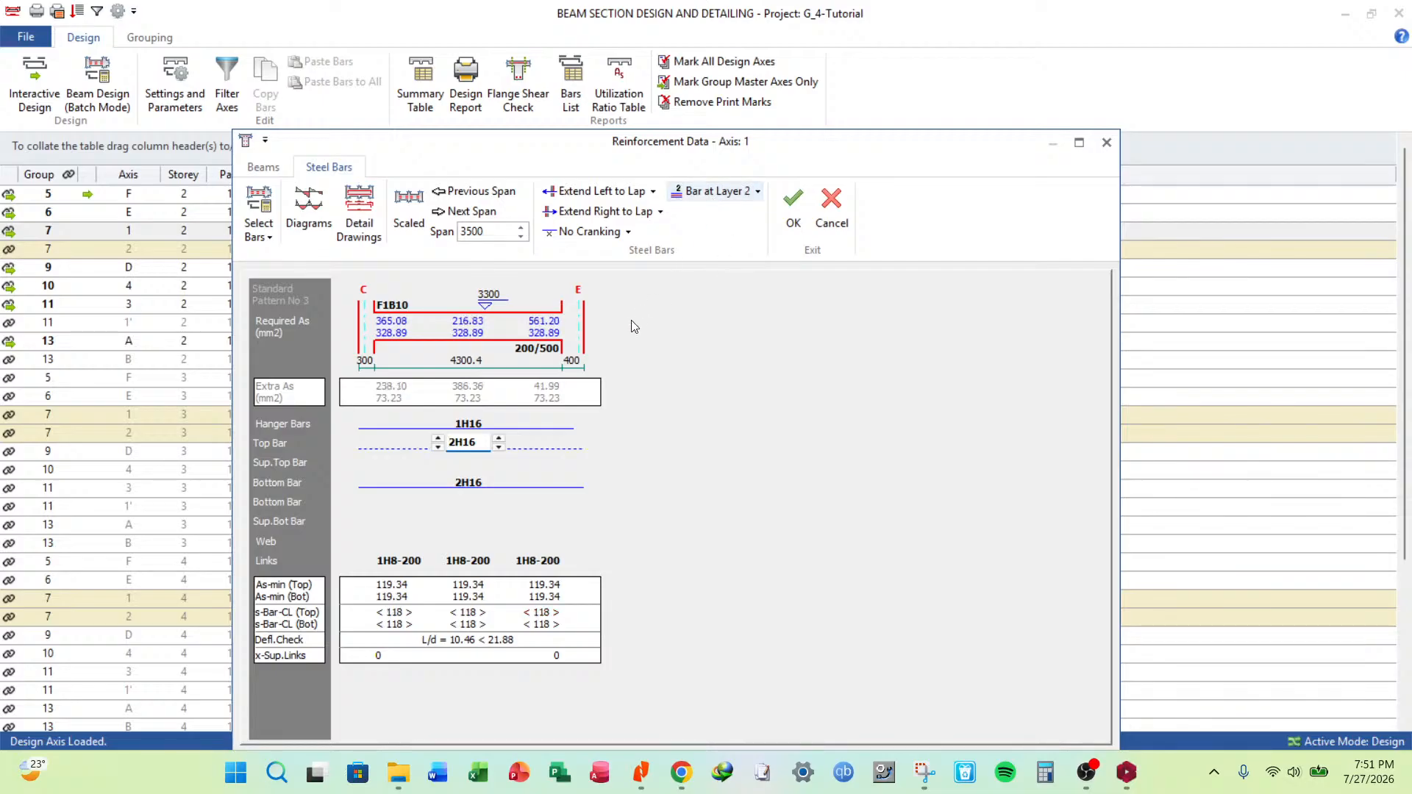
{"action": "left_click", "coordinate": [793, 209]}
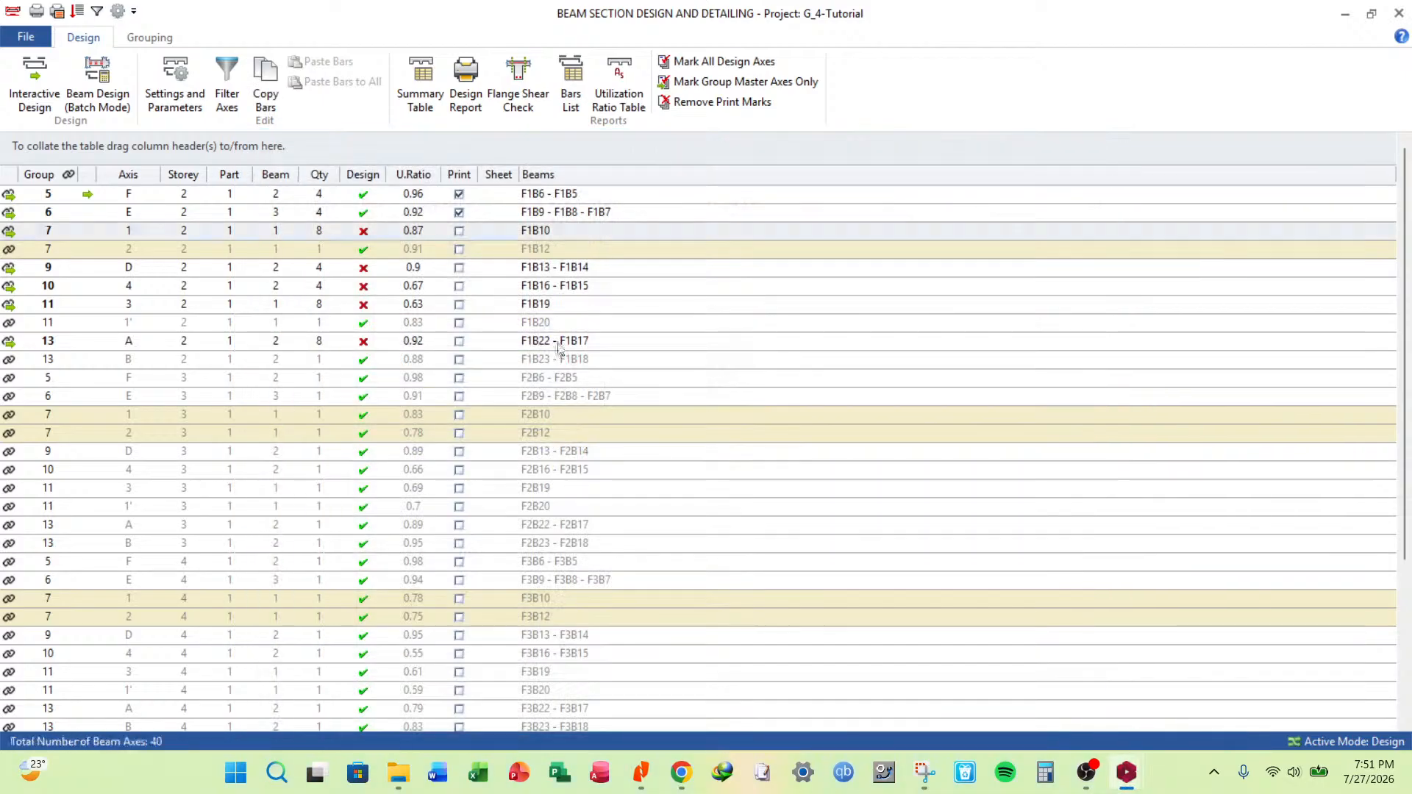
Open the Storey 2 axis D reinforcement and try removing the support top bars at axis 4'.
{"action": "left_click", "coordinate": [586, 270]}
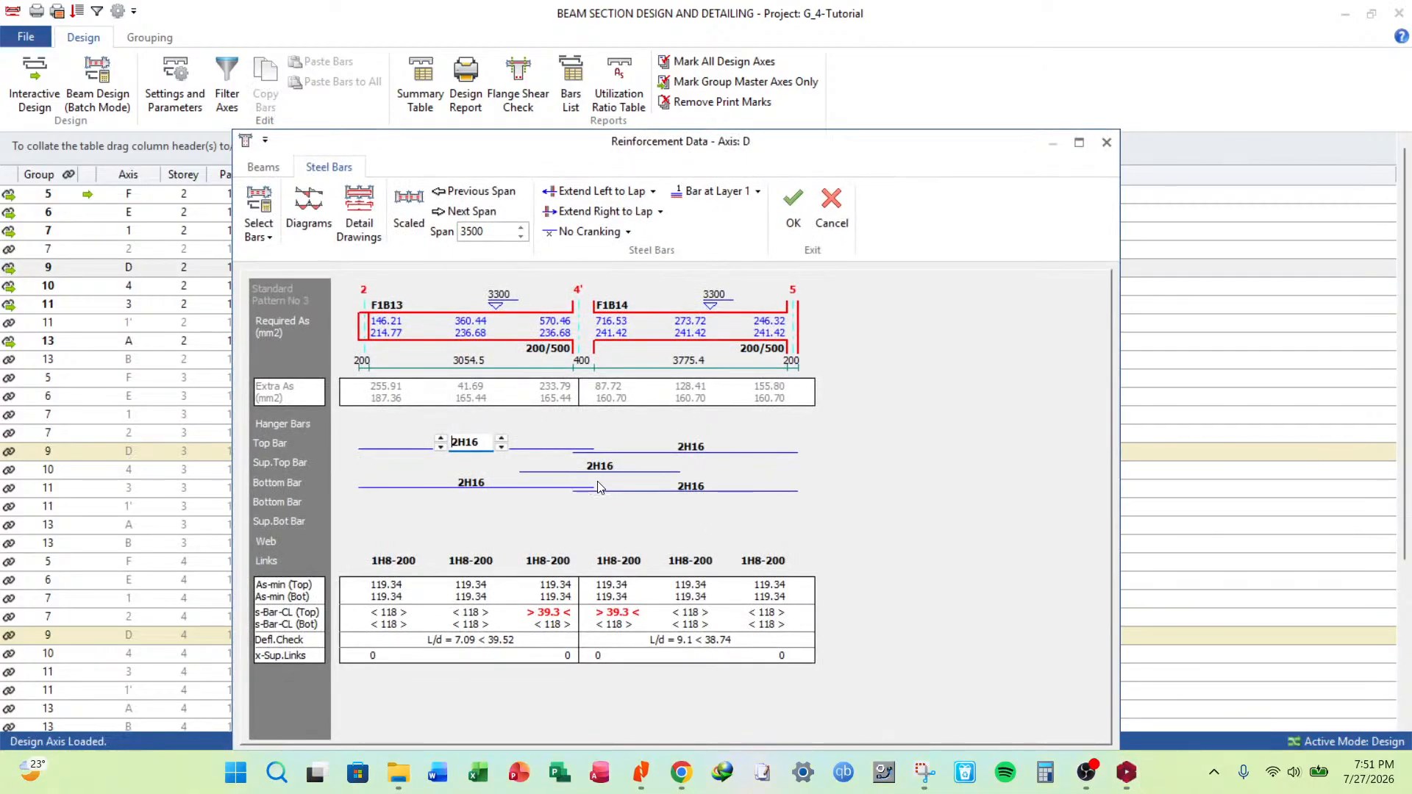
{"action": "left_click", "coordinate": [597, 471]}
{"action": "left_click", "coordinate": [569, 470]}
{"action": "left_click", "coordinate": [569, 470]}
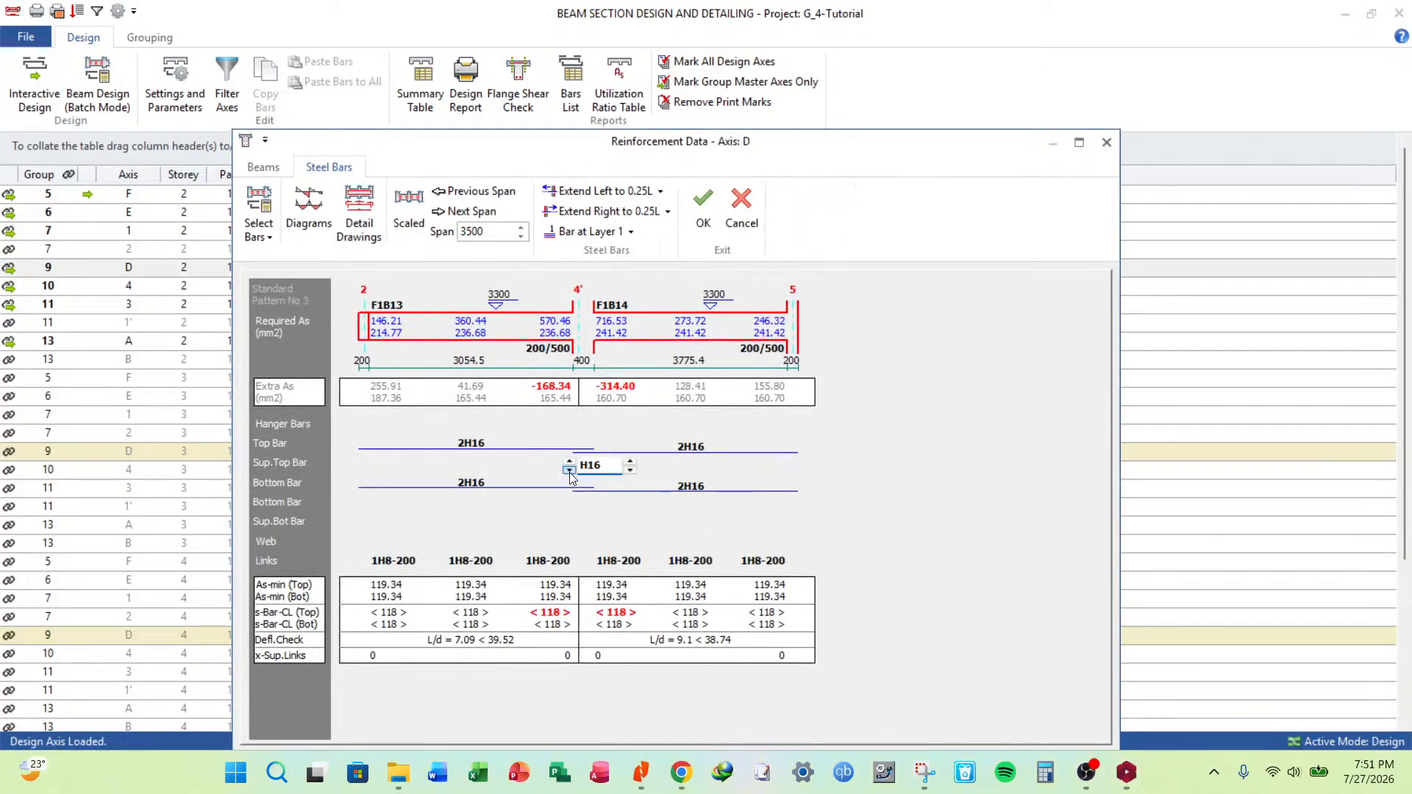
Set the axis 4' support top bars to 2H16 at layer 2, extended to lap both ways, and accept the axis D reinforcement.
{"action": "left_click", "coordinate": [570, 462]}
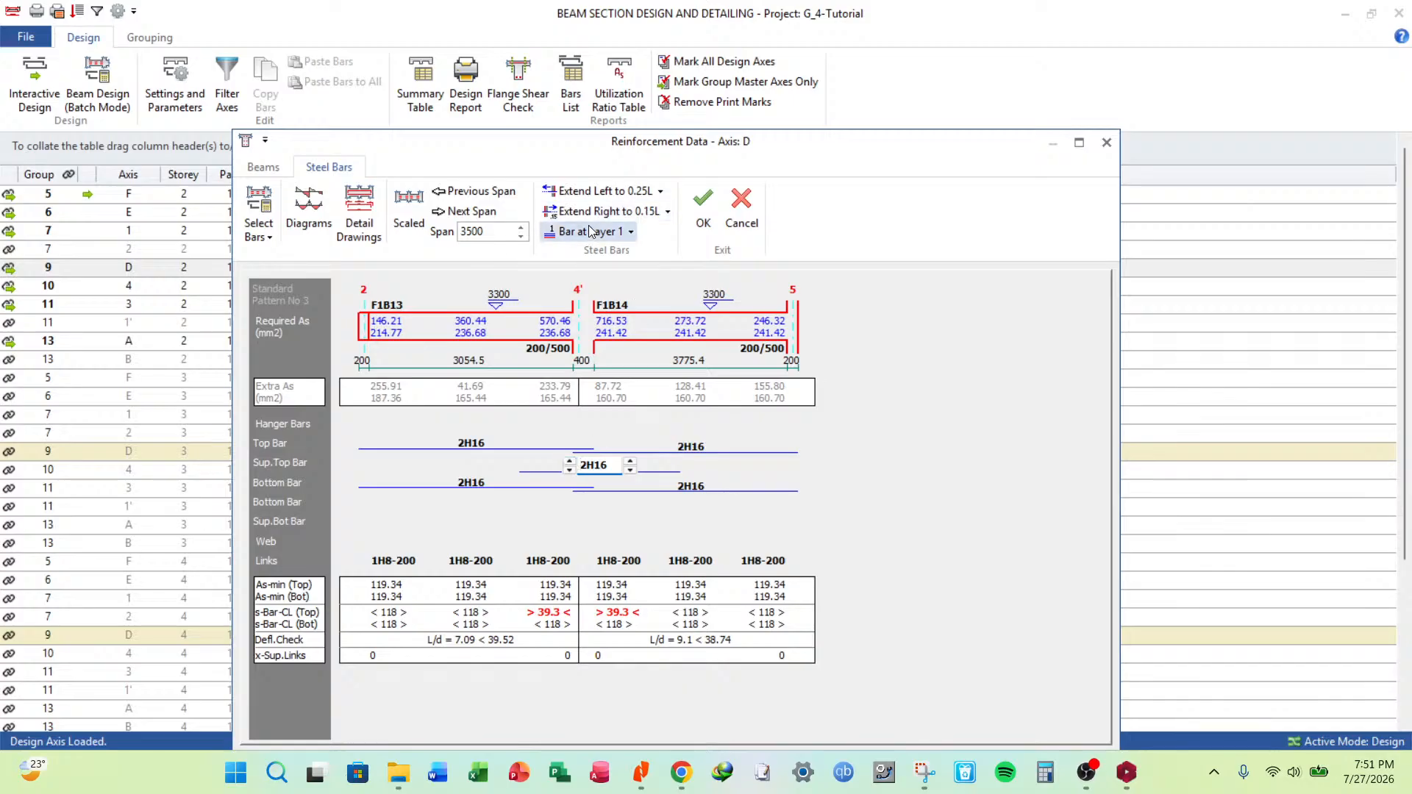
{"action": "left_click", "coordinate": [609, 212]}
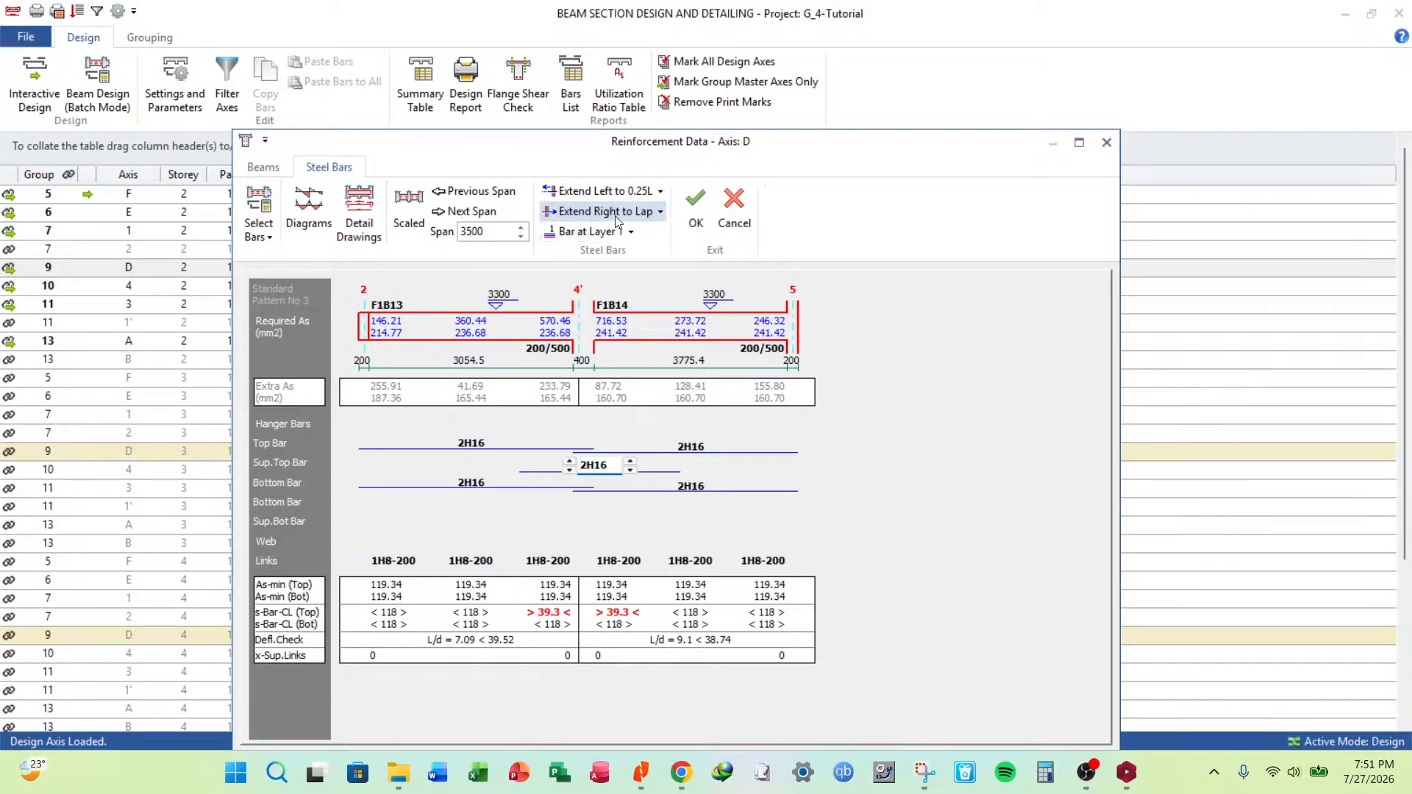
{"action": "left_click", "coordinate": [620, 193]}
{"action": "left_click", "coordinate": [620, 193]}
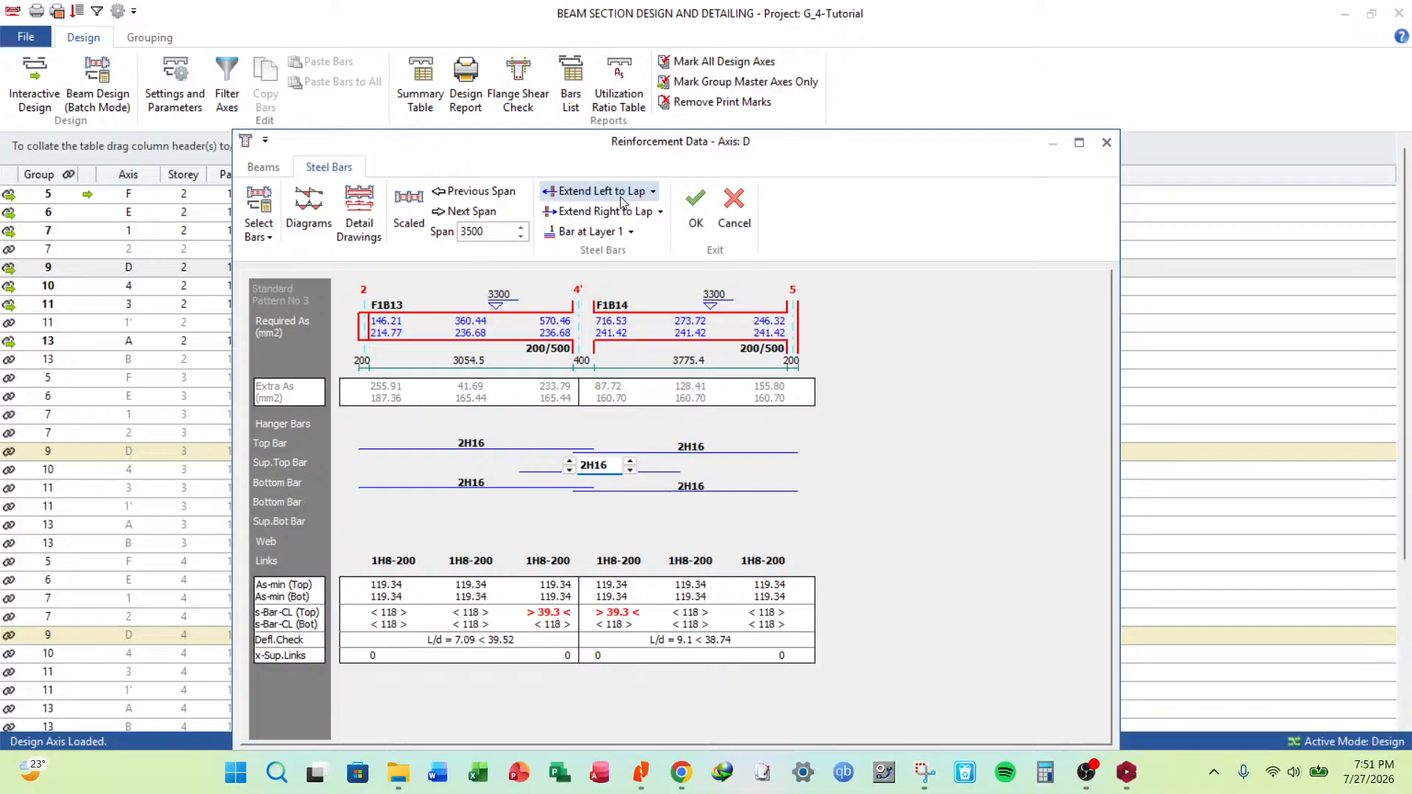
{"action": "left_click", "coordinate": [610, 232]}
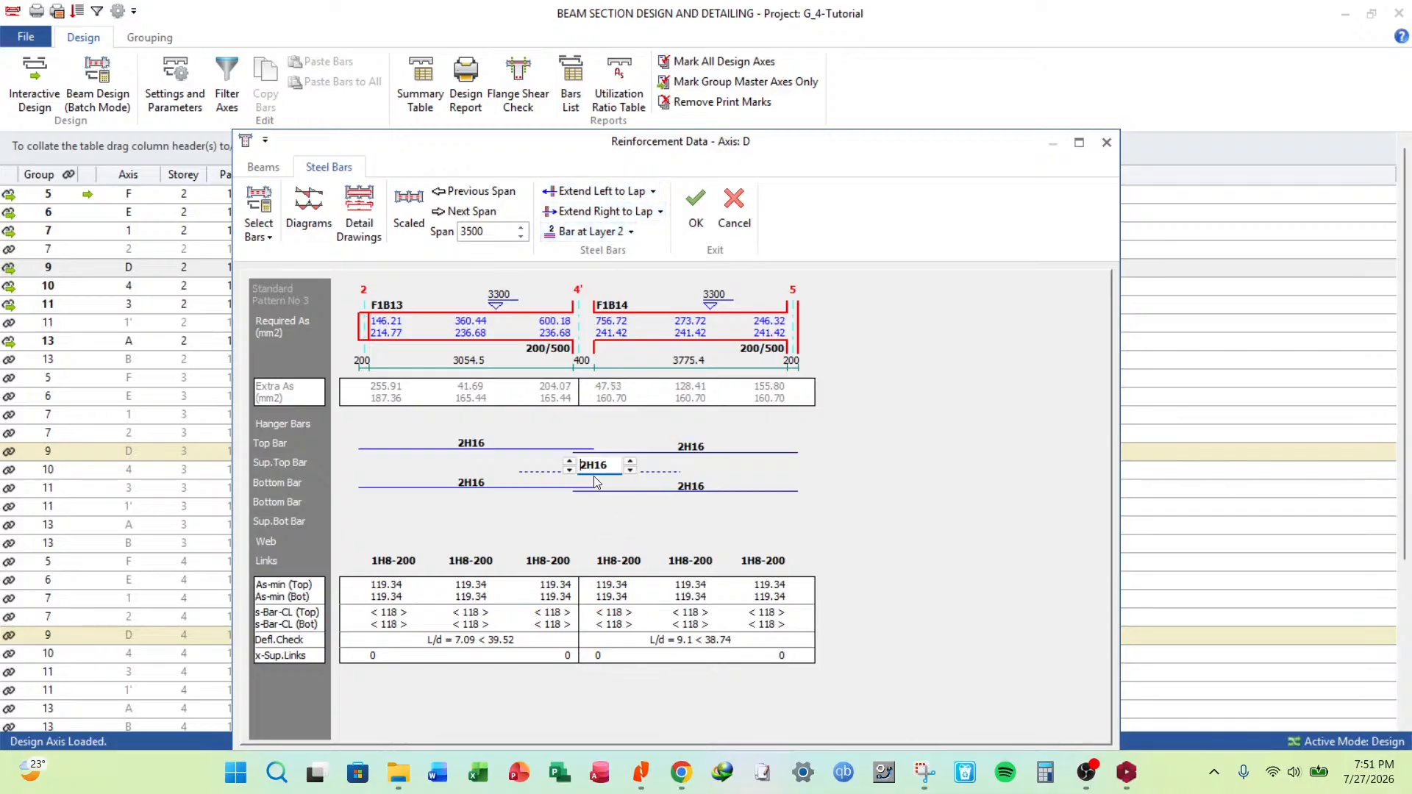
{"action": "left_click", "coordinate": [696, 210]}
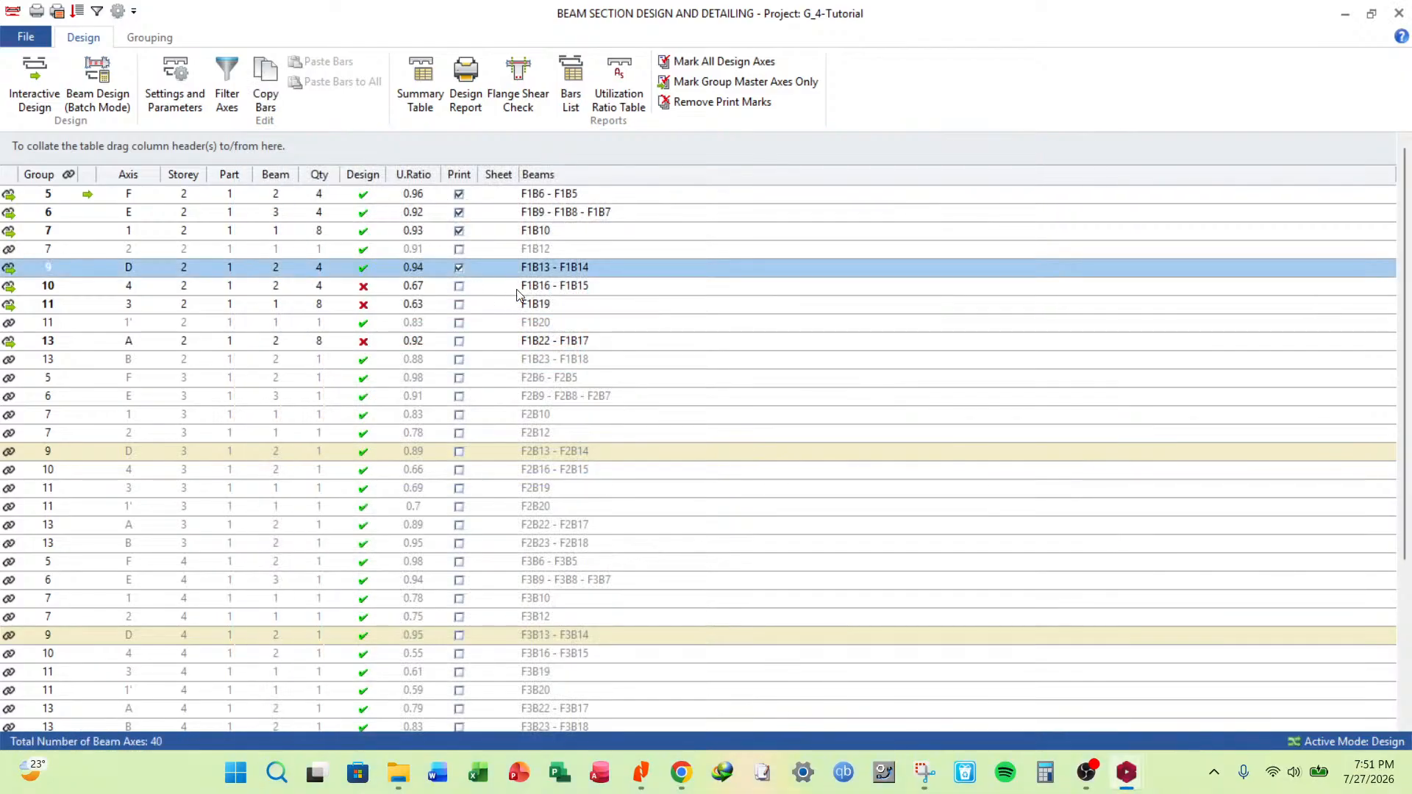
Open the Storey 2 axis 4 reinforcement and remove the support top bars of F1B16 at axis A.
{"action": "double_click", "coordinate": [547, 293]}
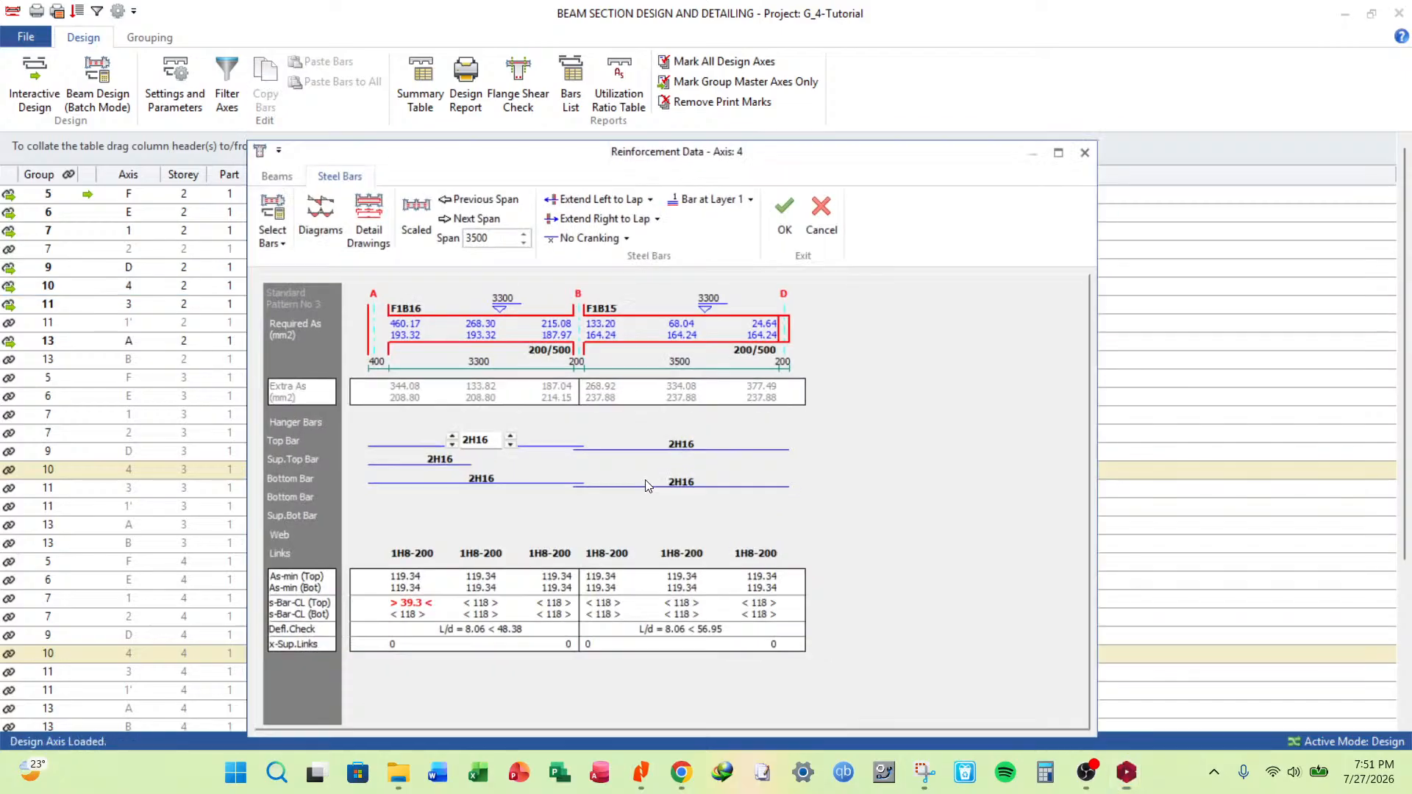
{"action": "left_click", "coordinate": [401, 468]}
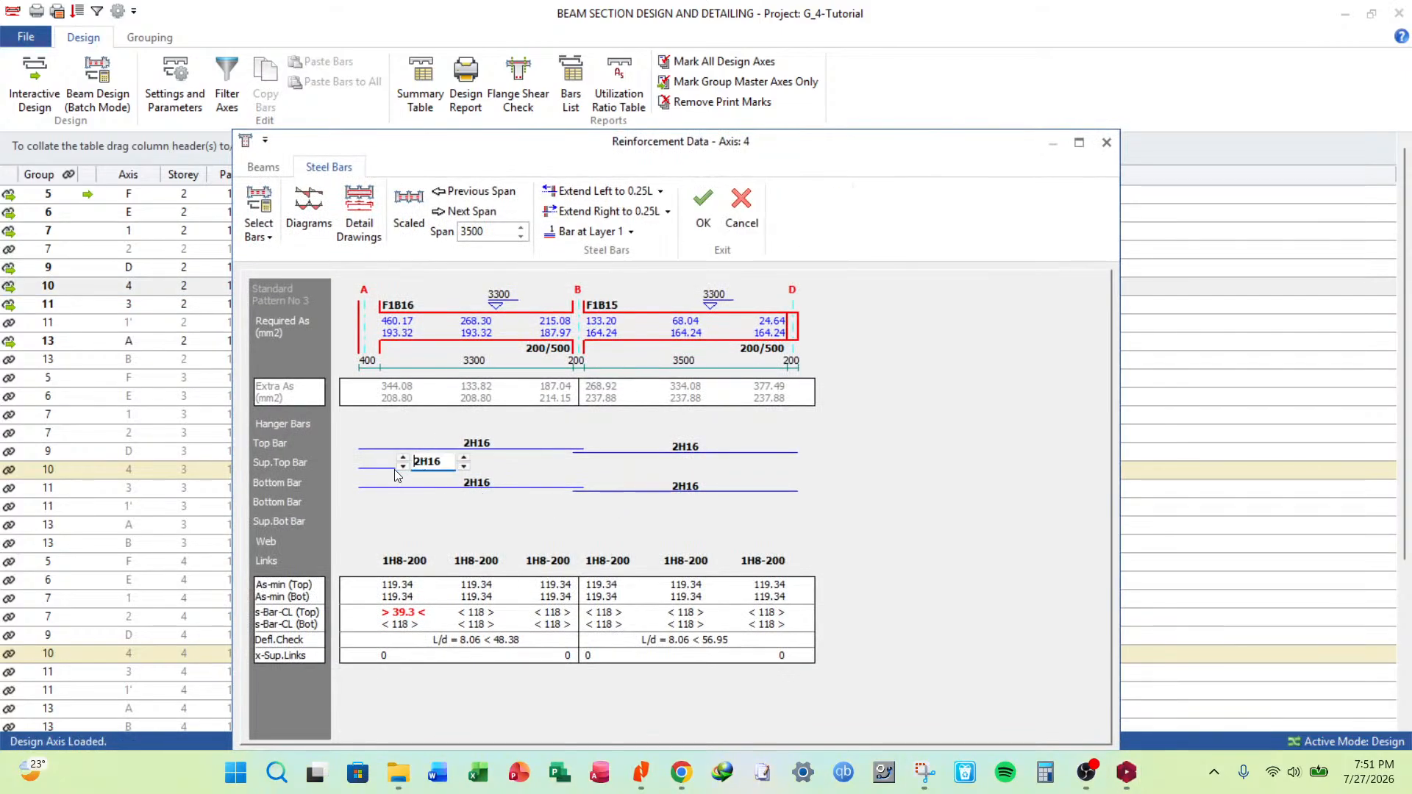
{"action": "left_click", "coordinate": [402, 467]}
{"action": "left_click", "coordinate": [401, 466]}
Add a 1H16 hanger bar to F1B16 and accept the axis 4 reinforcement.
{"action": "left_click", "coordinate": [492, 445]}
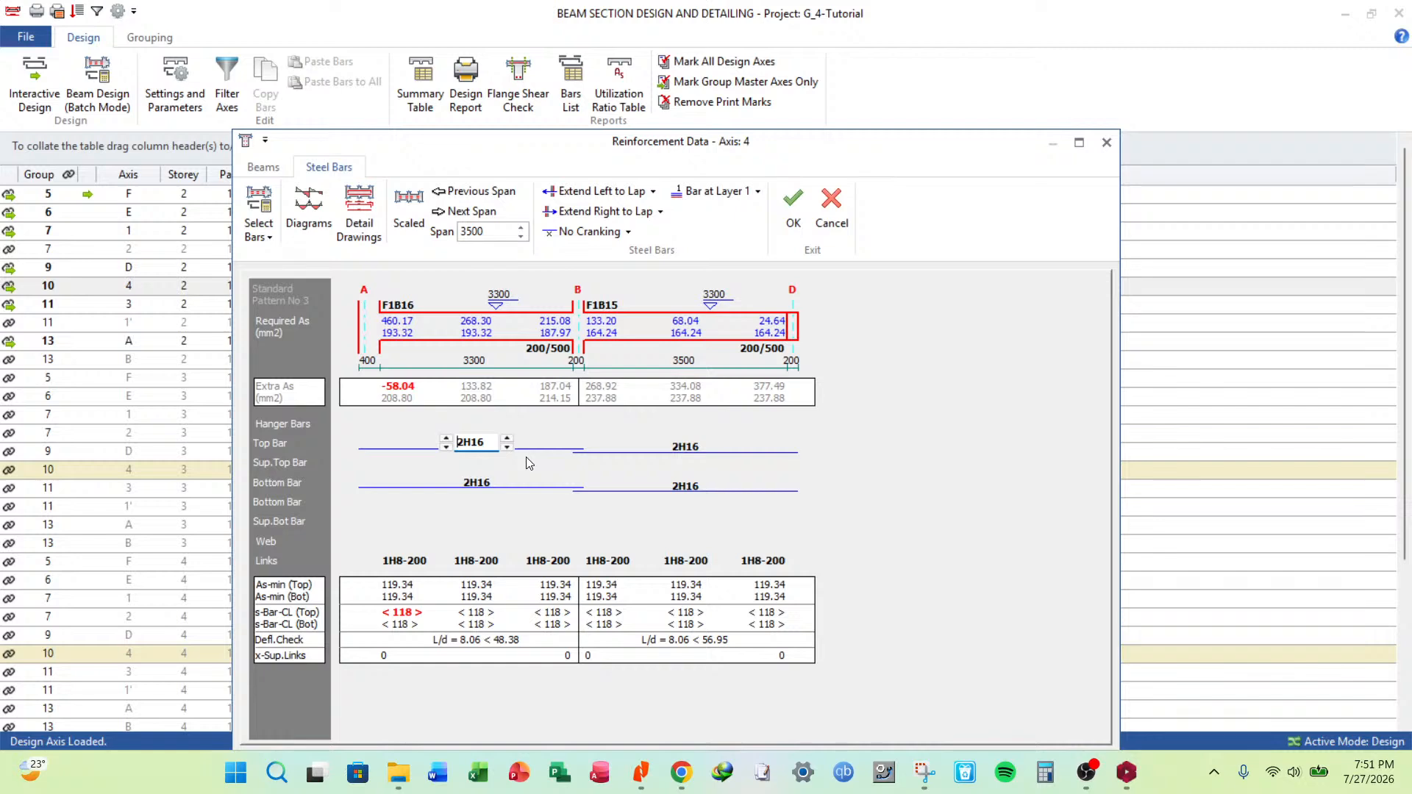
{"action": "left_click", "coordinate": [472, 425]}
{"action": "left_click", "coordinate": [448, 420]}
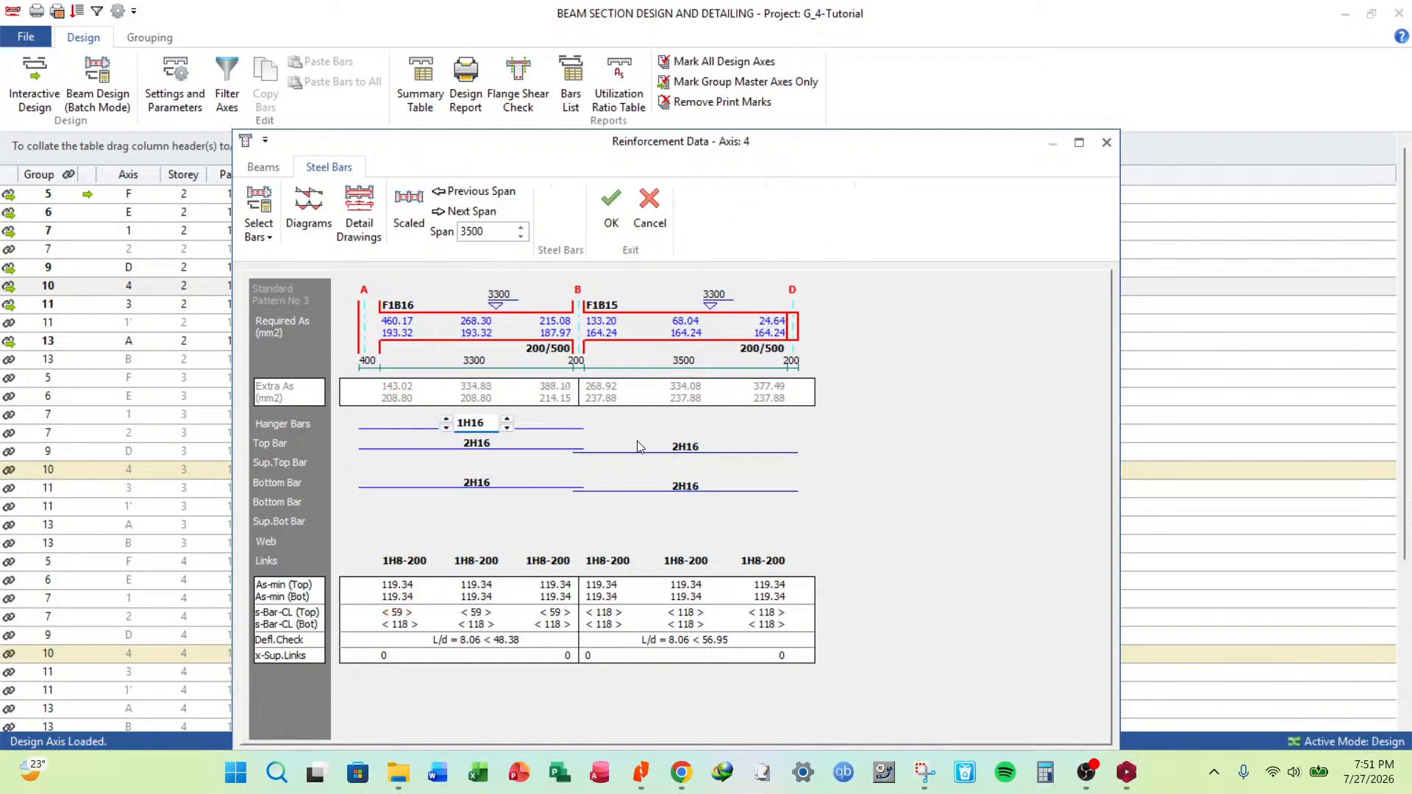
{"action": "left_click", "coordinate": [687, 442]}
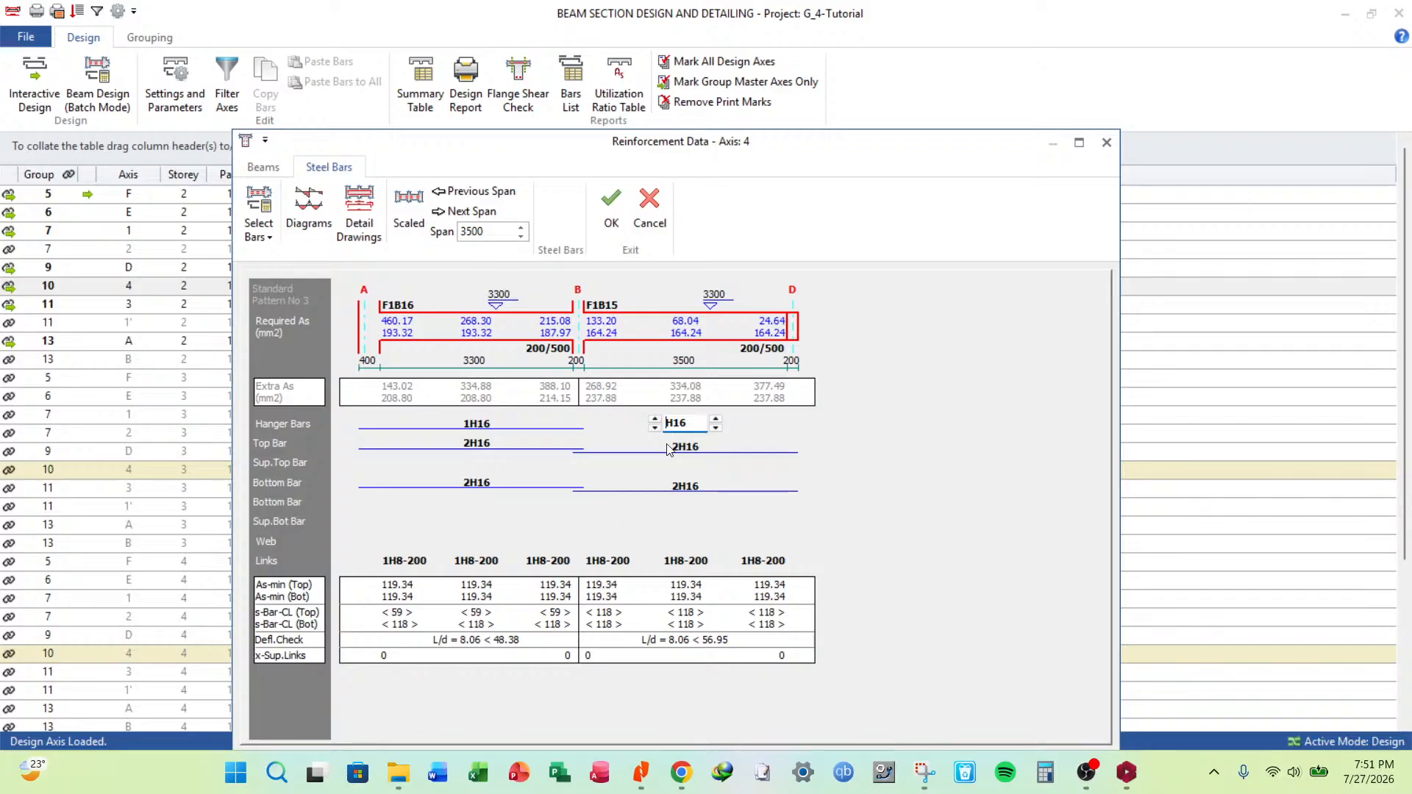
{"action": "left_click", "coordinate": [608, 222]}
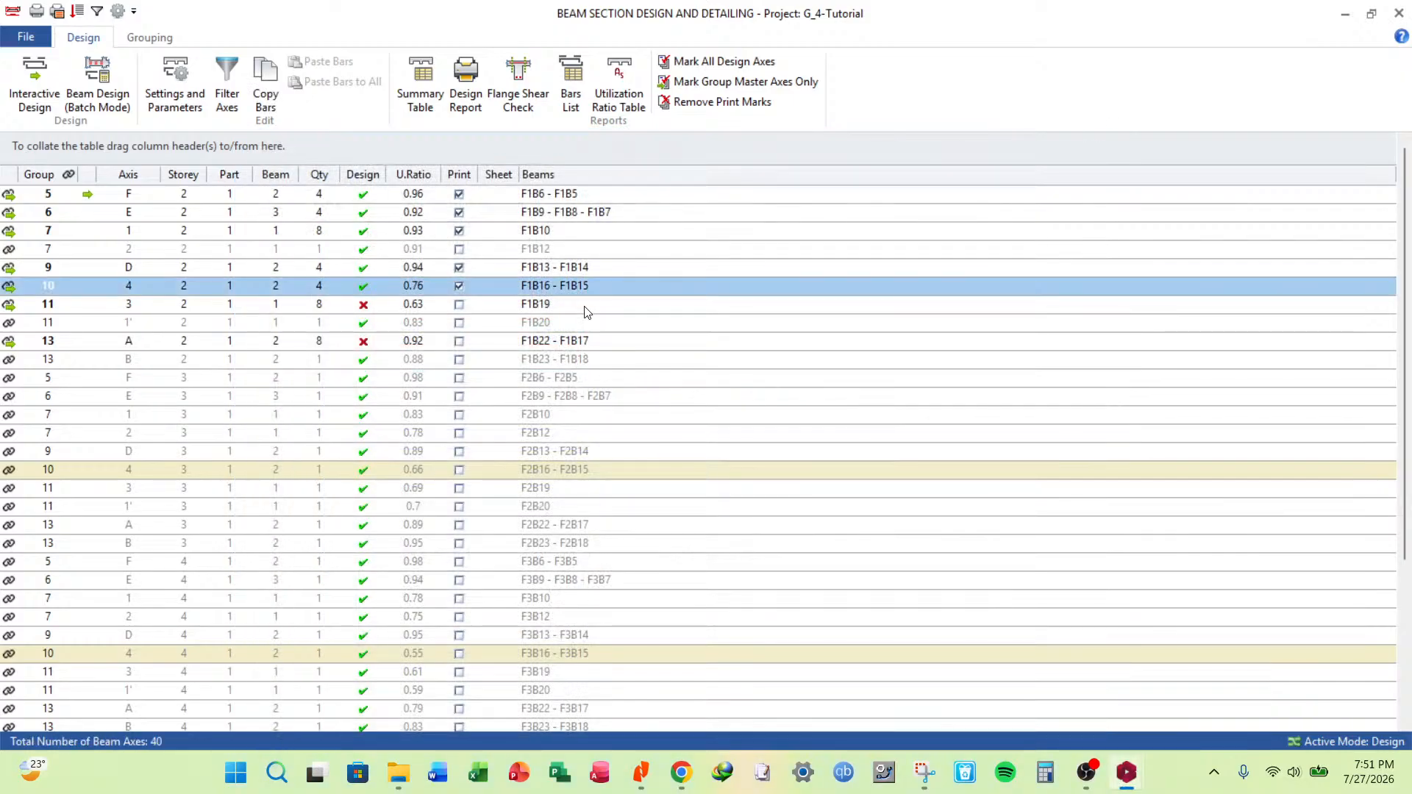
In the Storey 2 axis 3 reinforcement, replace the support top bars of F1B19 at axis F with a 1H16 hanger bar and accept.
{"action": "double_click", "coordinate": [585, 305]}
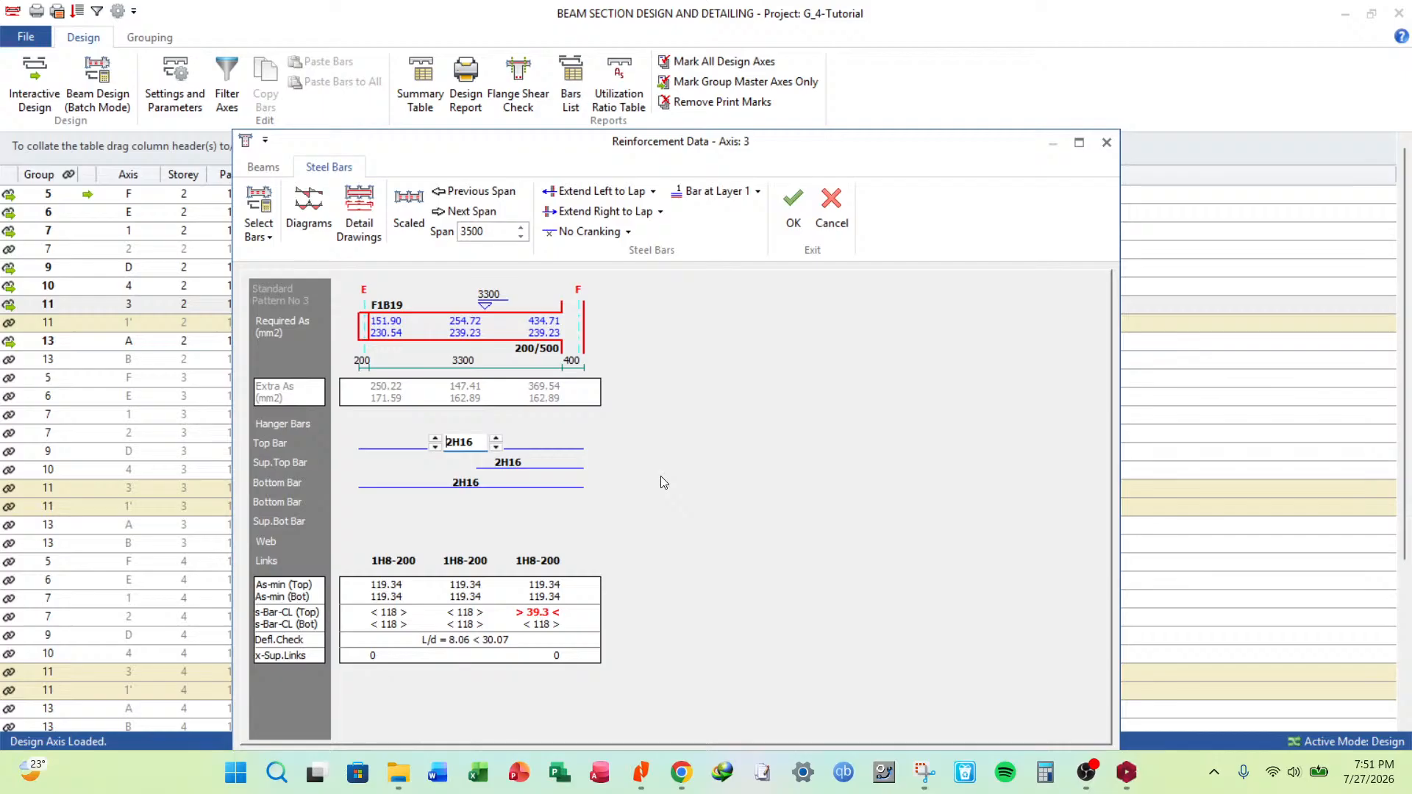
{"action": "left_click", "coordinate": [519, 462]}
{"action": "left_click", "coordinate": [478, 466]}
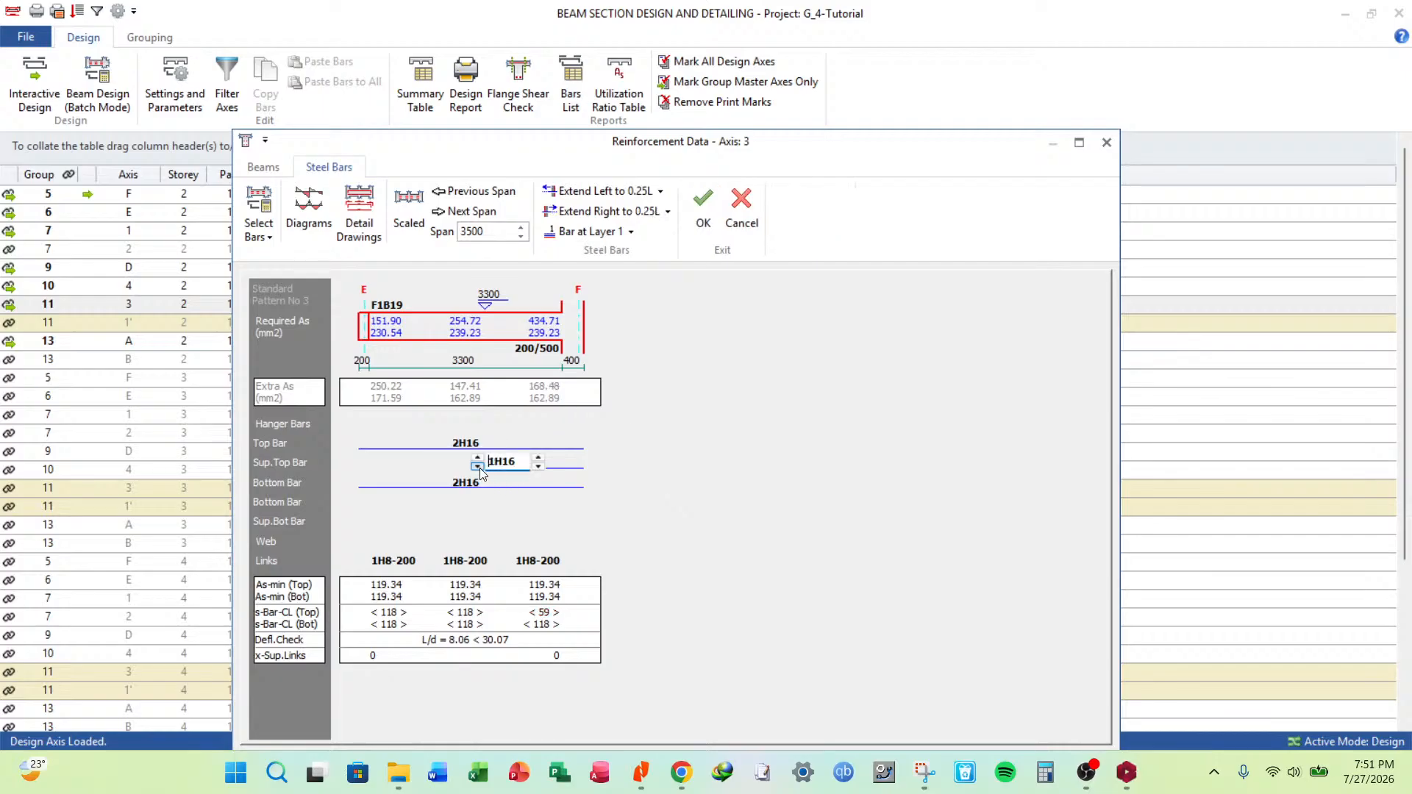
{"action": "left_click", "coordinate": [449, 429]}
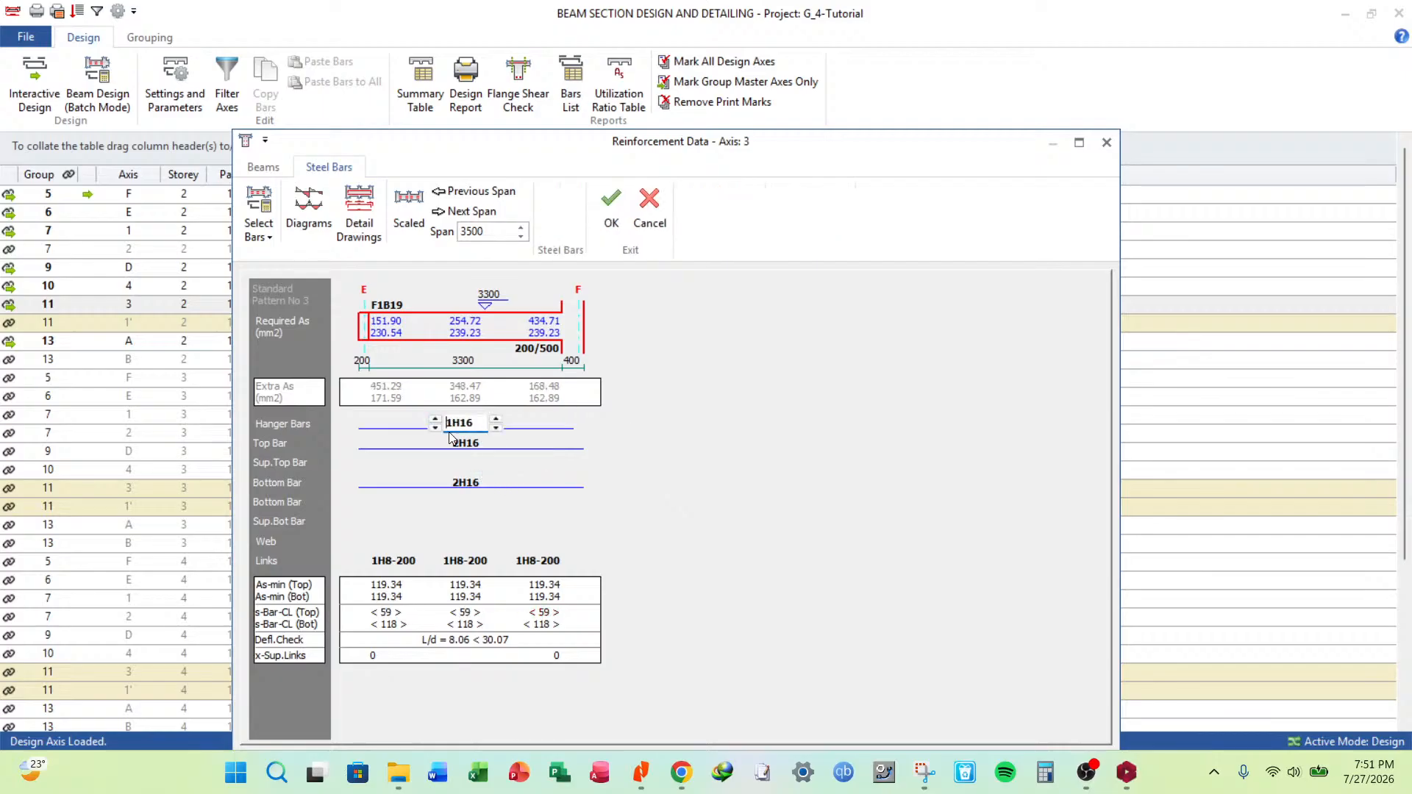
{"action": "left_click", "coordinate": [611, 209]}
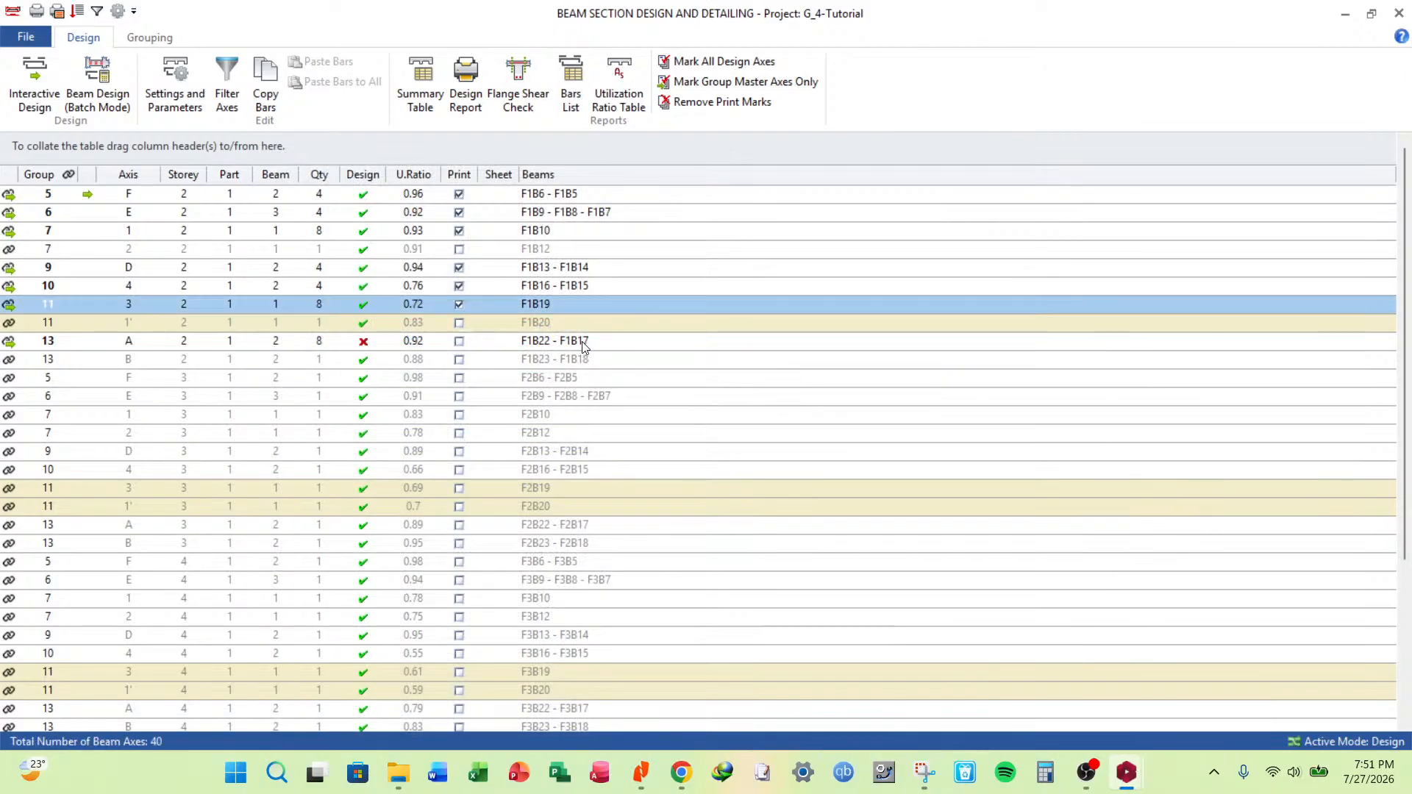
Open the Storey 2 axis A reinforcement and examine the support top bars at axes 4 and 5 and the F1B17 top bars.
{"action": "left_click", "coordinate": [584, 342]}
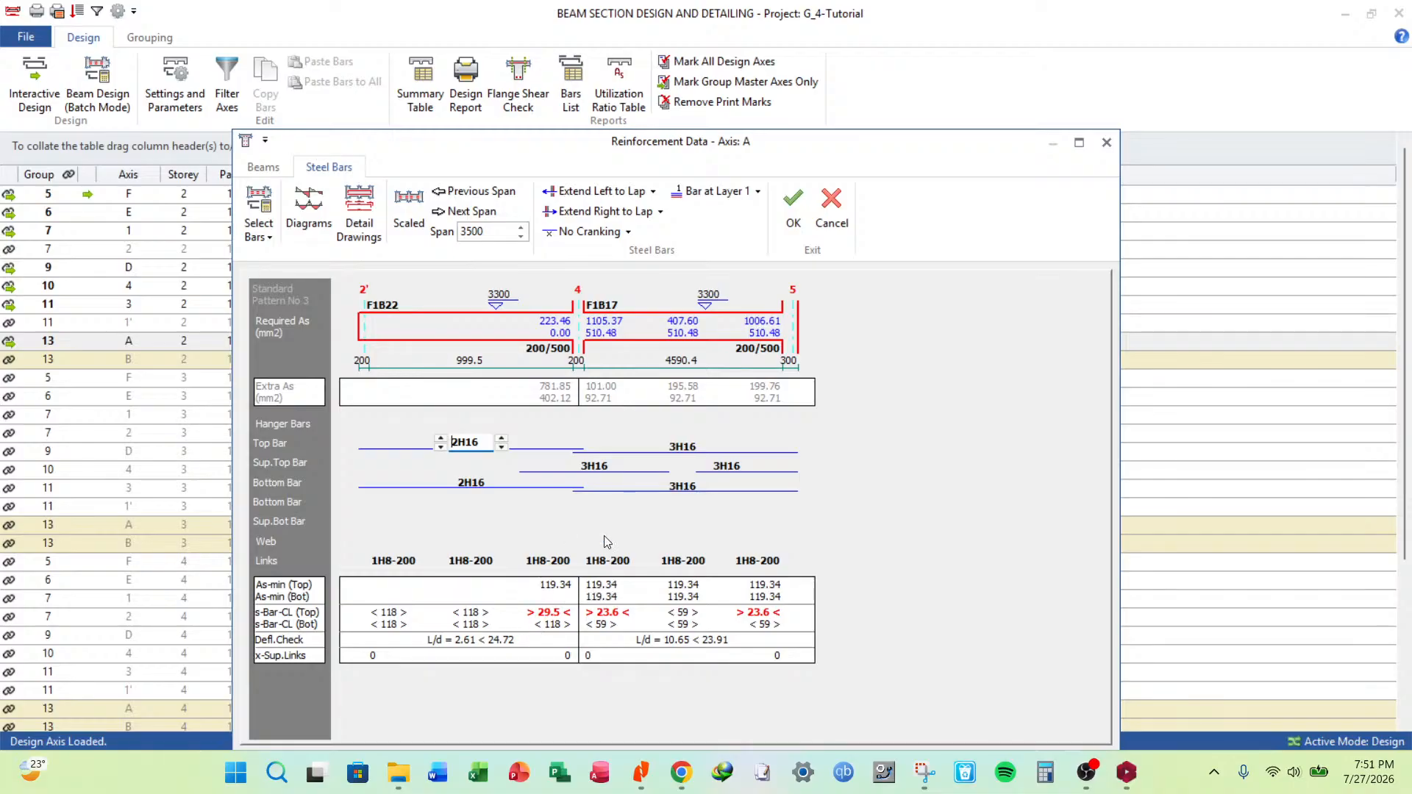
{"action": "left_click", "coordinate": [608, 474]}
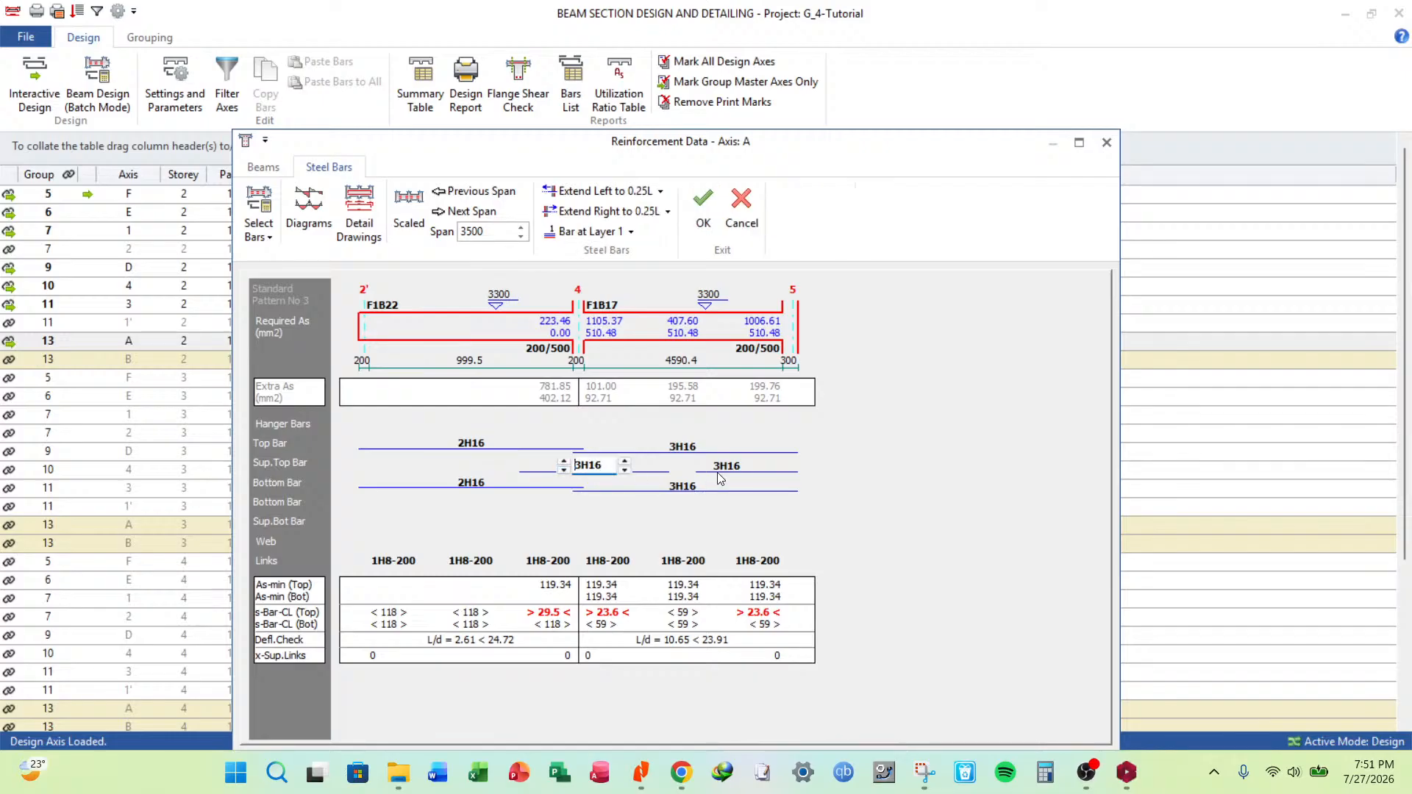
{"action": "left_click", "coordinate": [741, 472]}
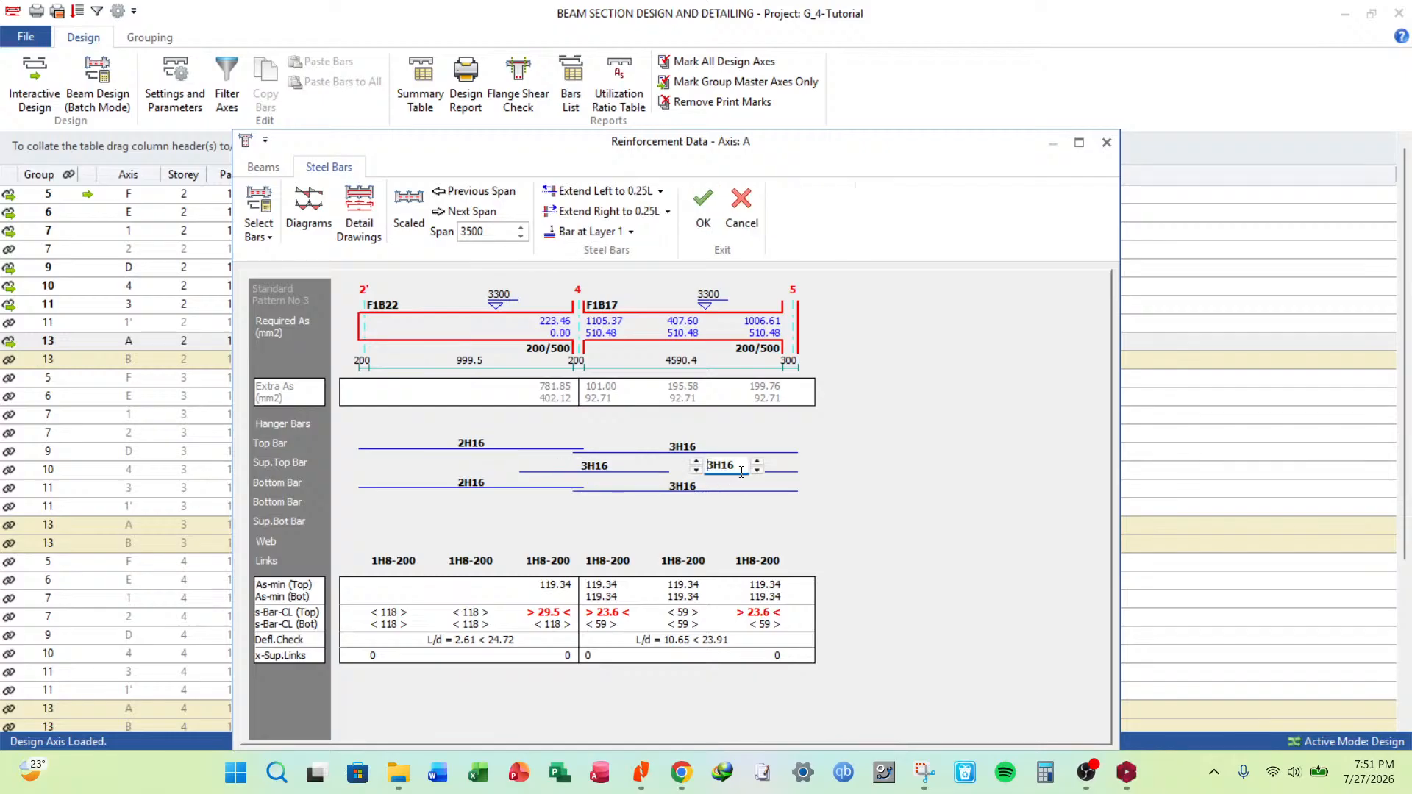
{"action": "left_click", "coordinate": [606, 476]}
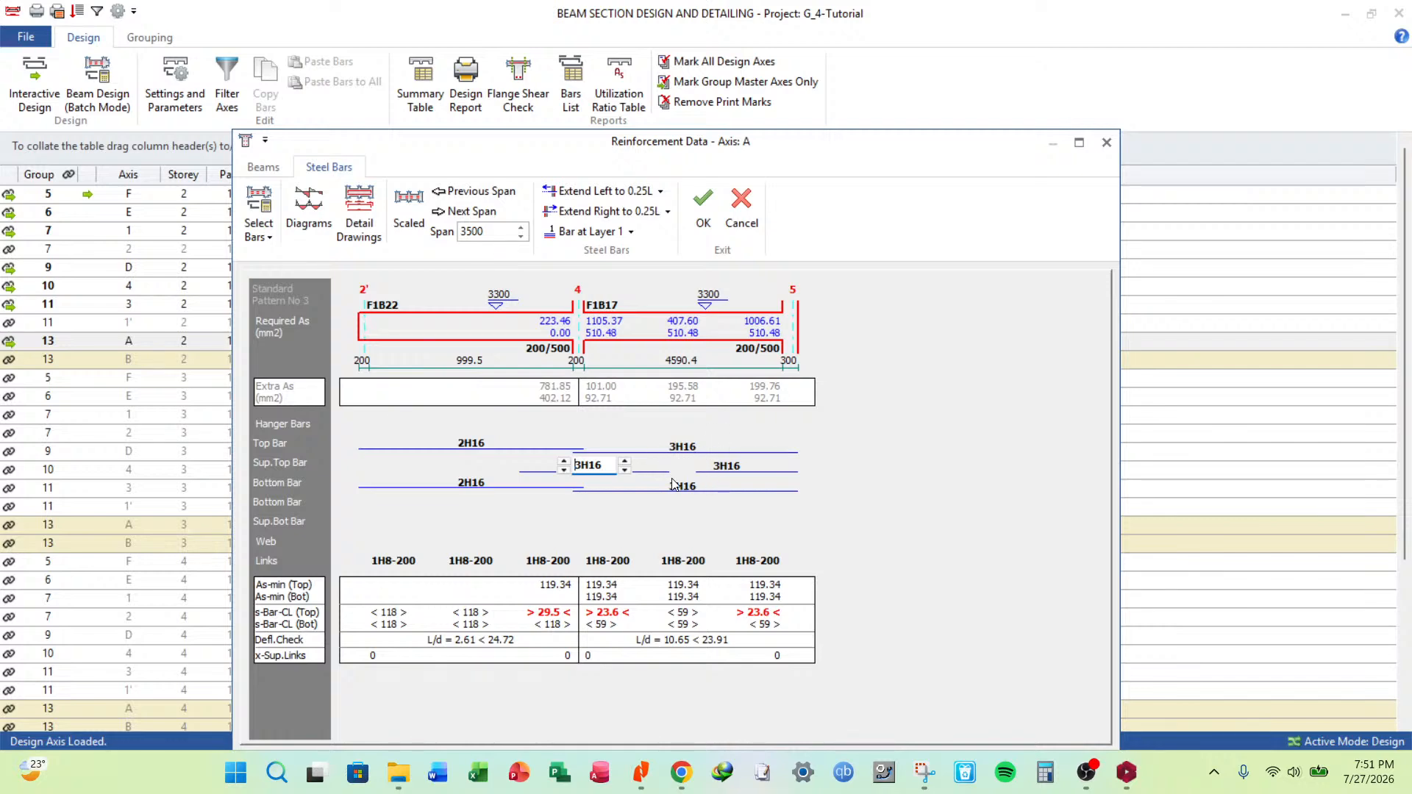
{"action": "left_click", "coordinate": [707, 452]}
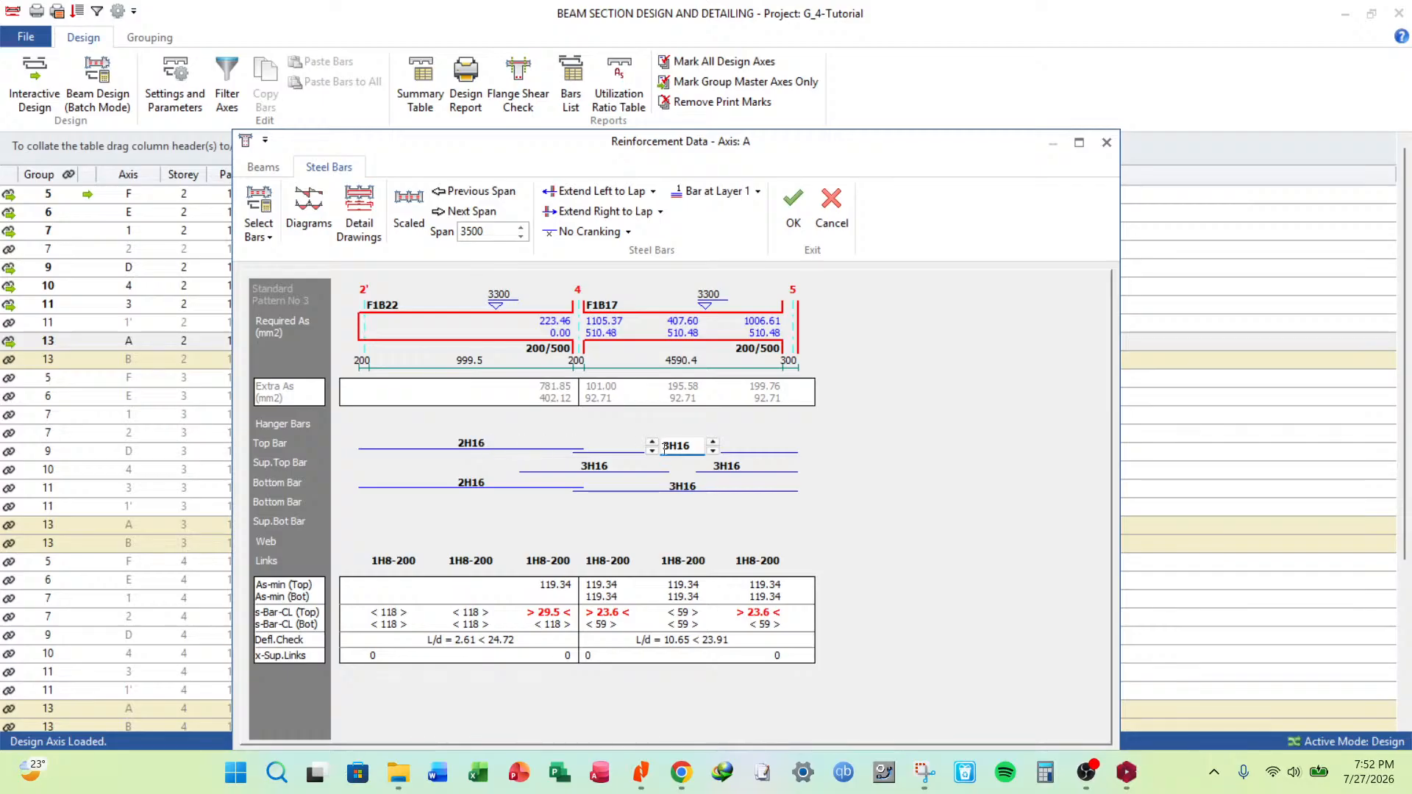
Try 3H16 for both the top and bottom bars of F1B22.
{"action": "left_click", "coordinate": [467, 445]}
{"action": "left_click", "coordinate": [442, 440]}
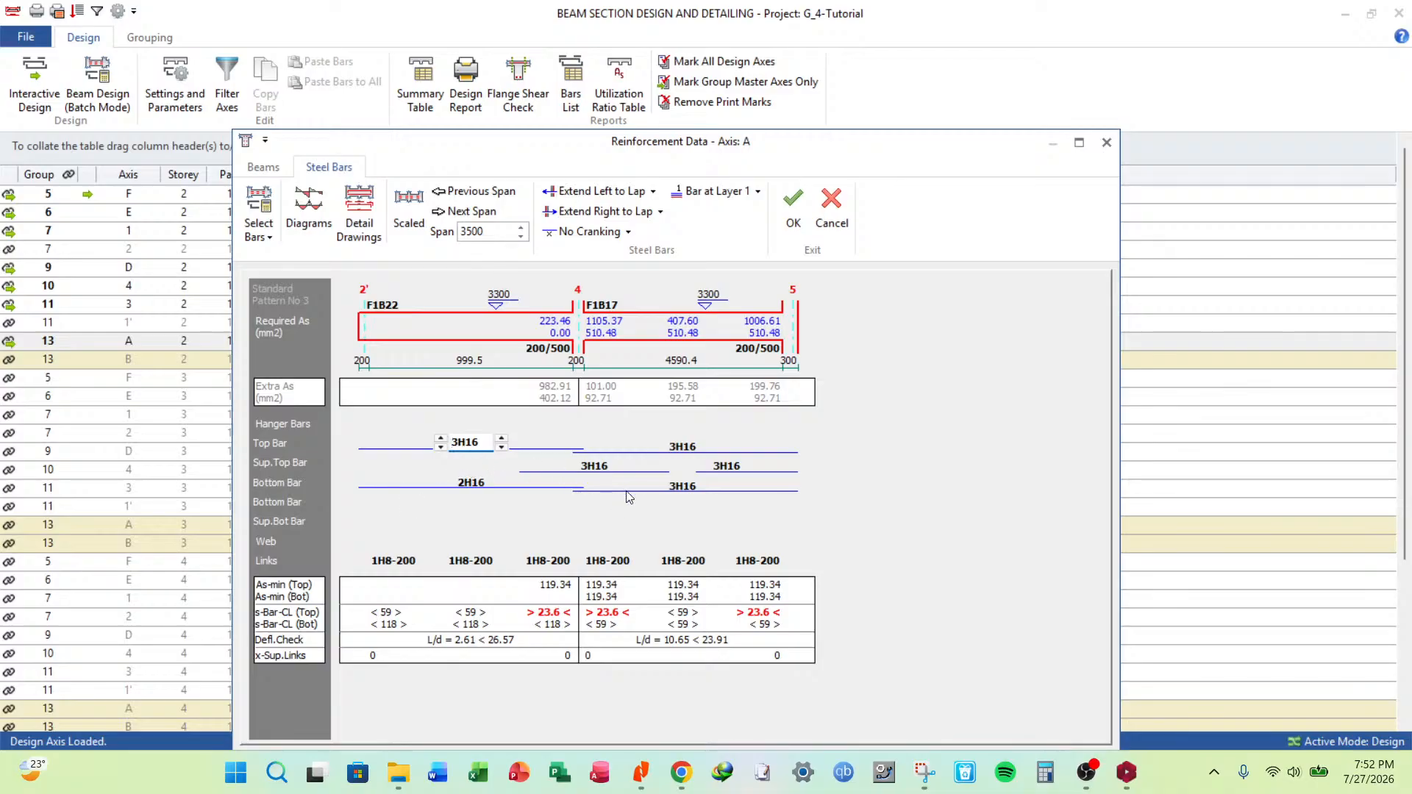
{"action": "left_click", "coordinate": [451, 483]}
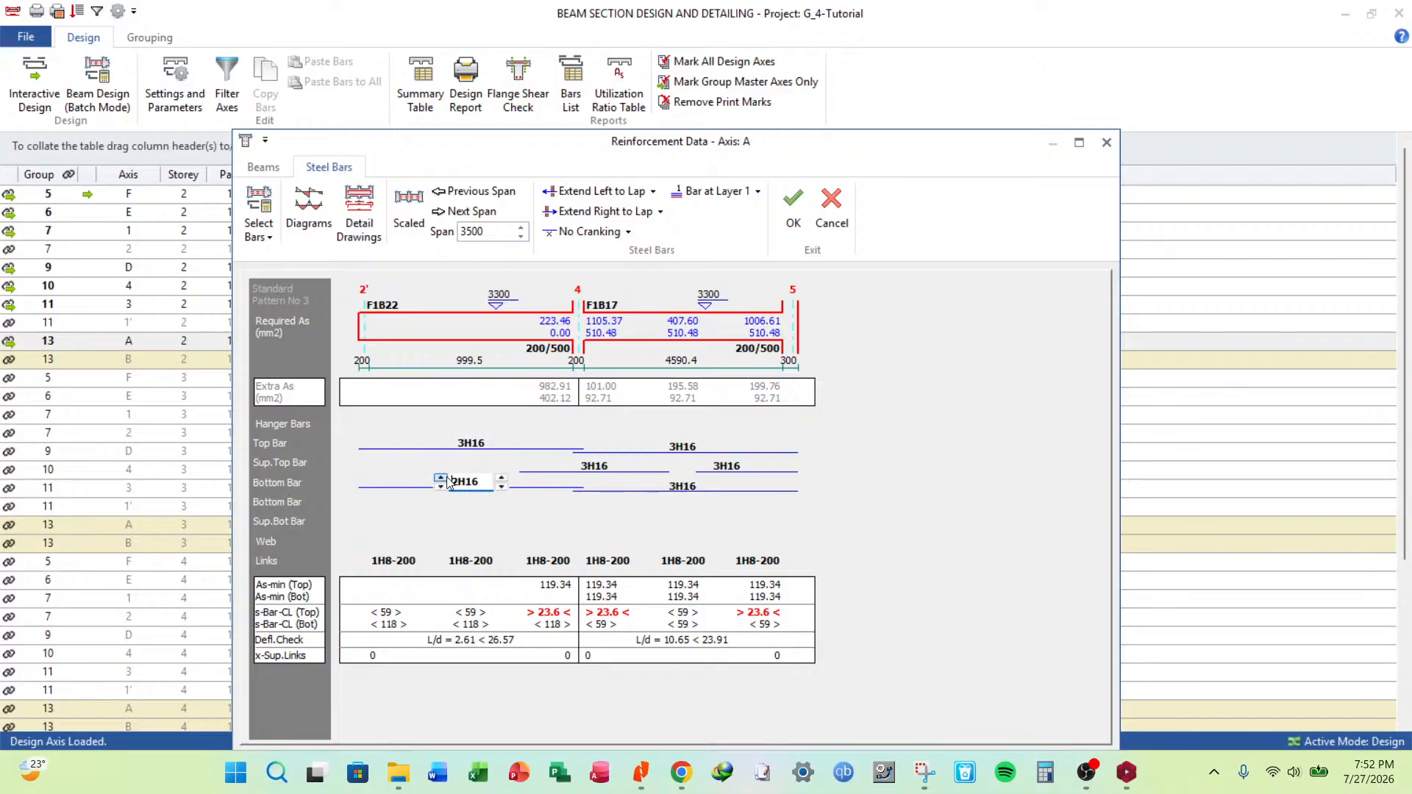
{"action": "left_click", "coordinate": [438, 479]}
Return the top and bottom bars of F1B22 to 2H16.
{"action": "left_click", "coordinate": [482, 453]}
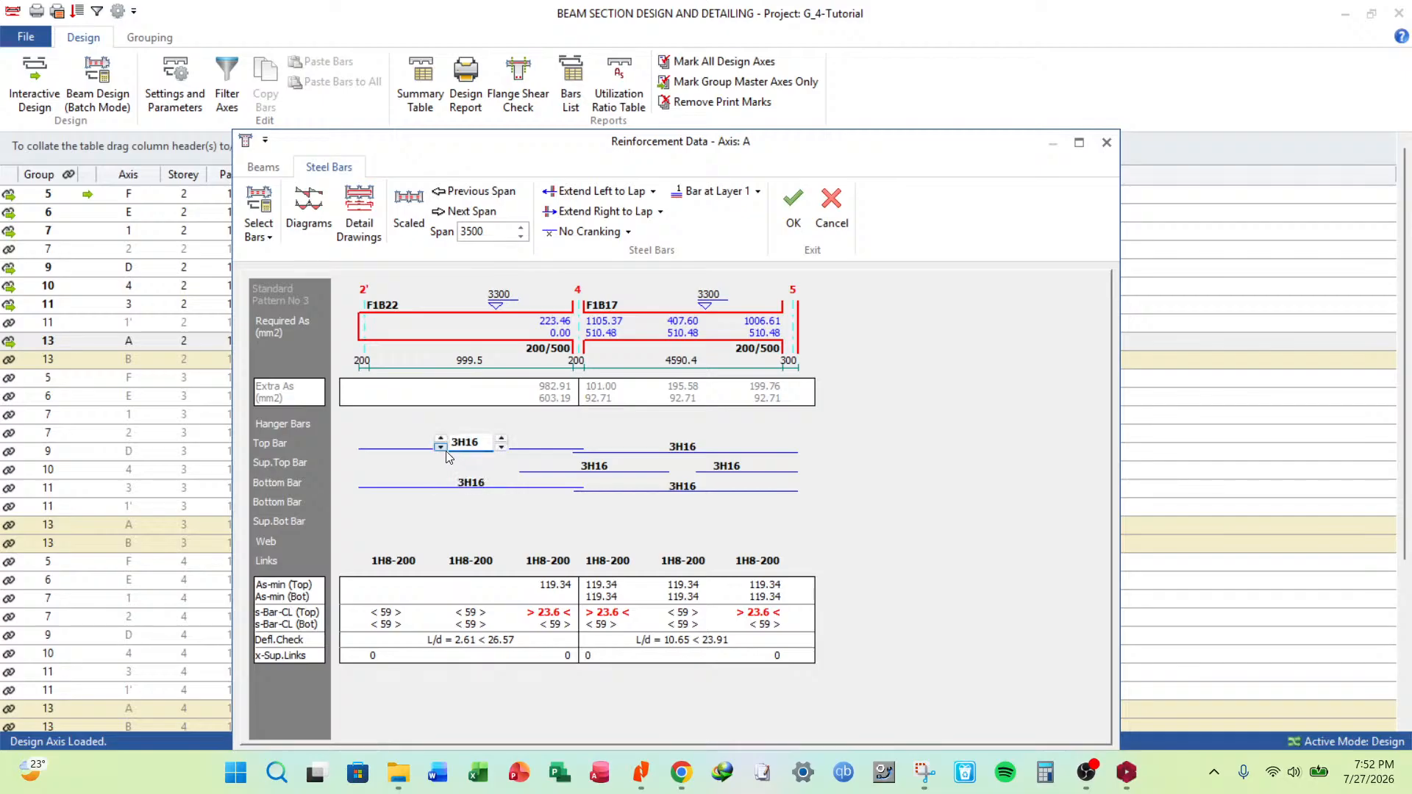
{"action": "left_click", "coordinate": [442, 448]}
{"action": "left_click", "coordinate": [453, 492]}
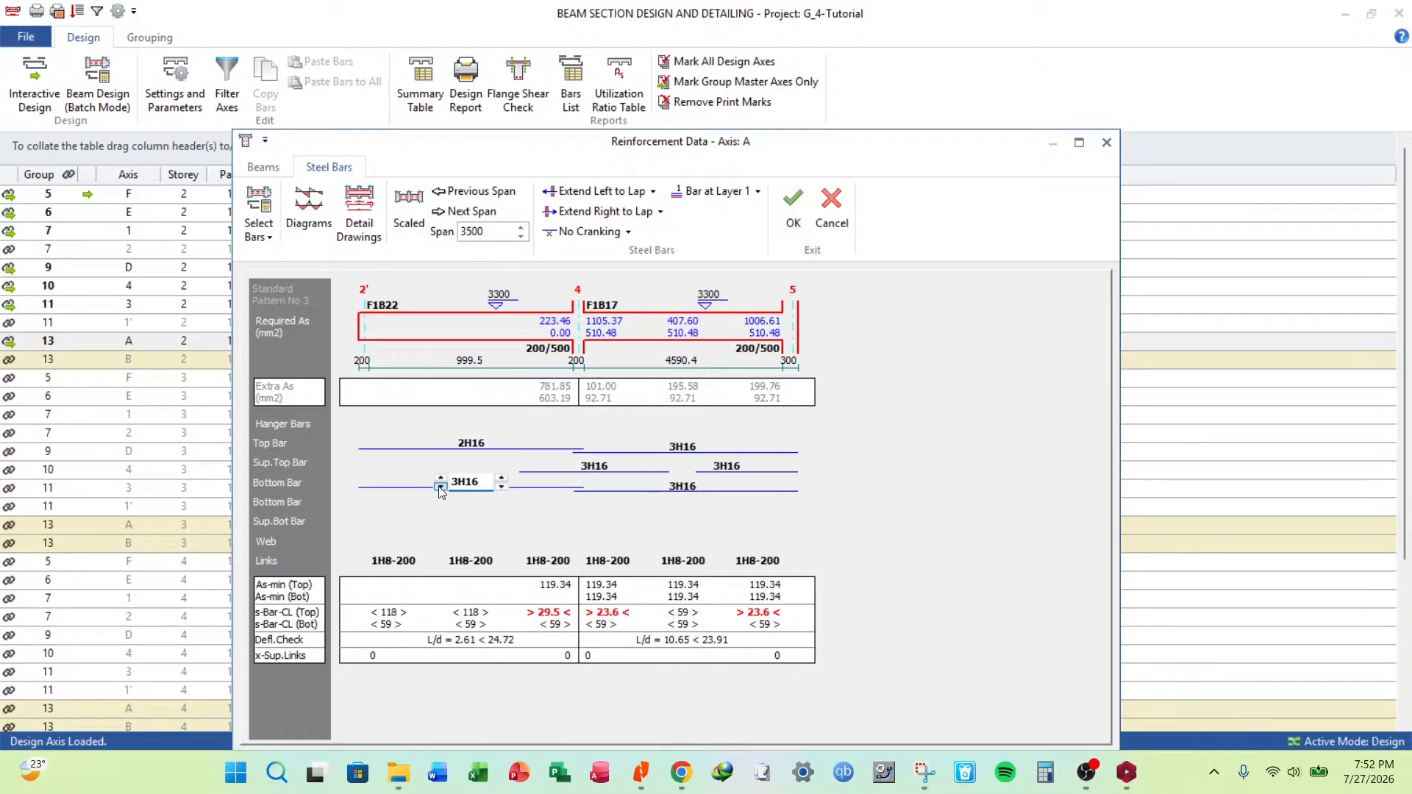
{"action": "left_click", "coordinate": [441, 486]}
Set the main bottom bars of F1B17 to 2H16 and add a 1H8 bar in its second bottom bar row.
{"action": "left_click", "coordinate": [654, 490]}
{"action": "left_click", "coordinate": [653, 489]}
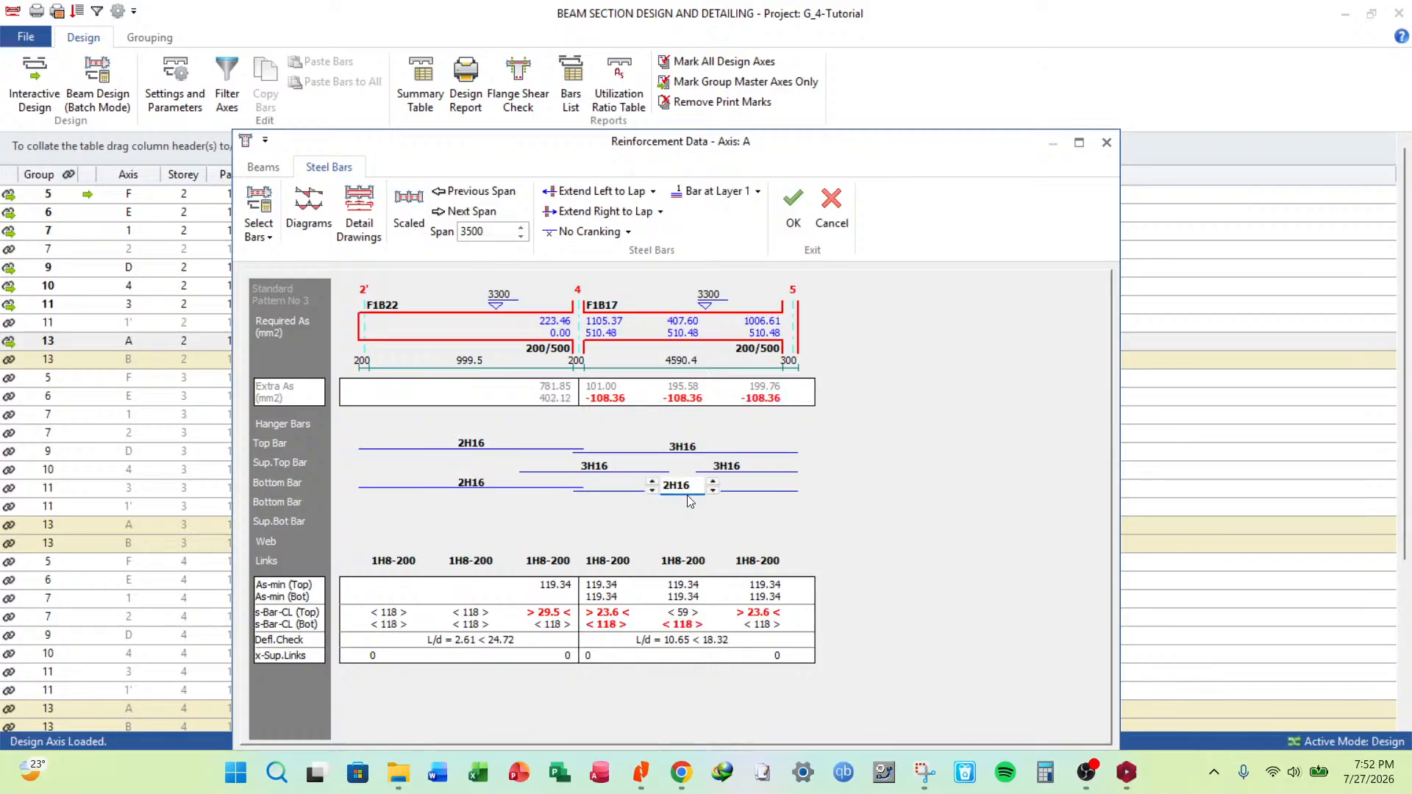
{"action": "left_click", "coordinate": [678, 510]}
{"action": "left_click", "coordinate": [652, 500]}
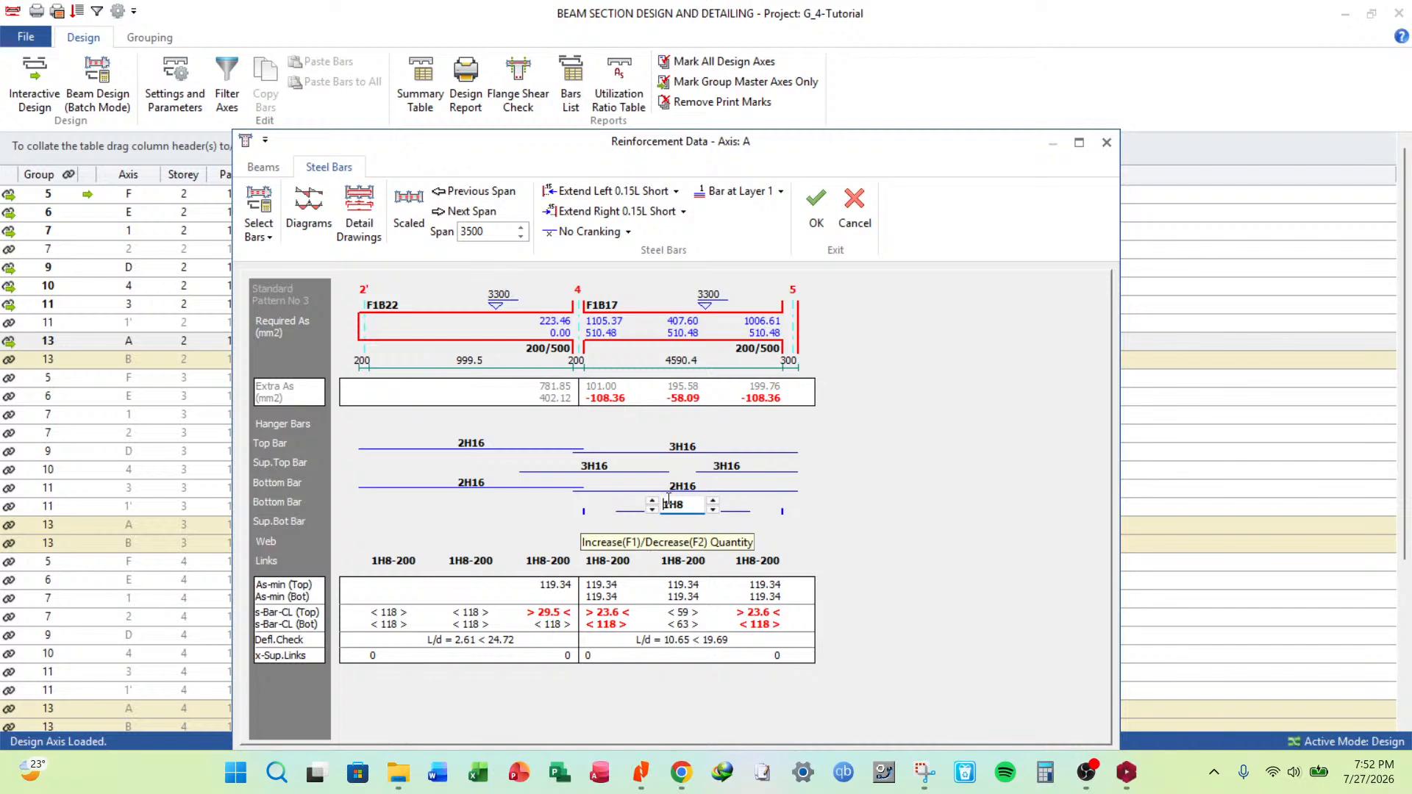
Extend the 1H8 additional bottom bar of F1B17 to lap at its right end and to 0.15L Short at its left end.
{"action": "left_click", "coordinate": [612, 195]}
{"action": "left_click", "coordinate": [612, 211]}
{"action": "left_click", "coordinate": [618, 194]}
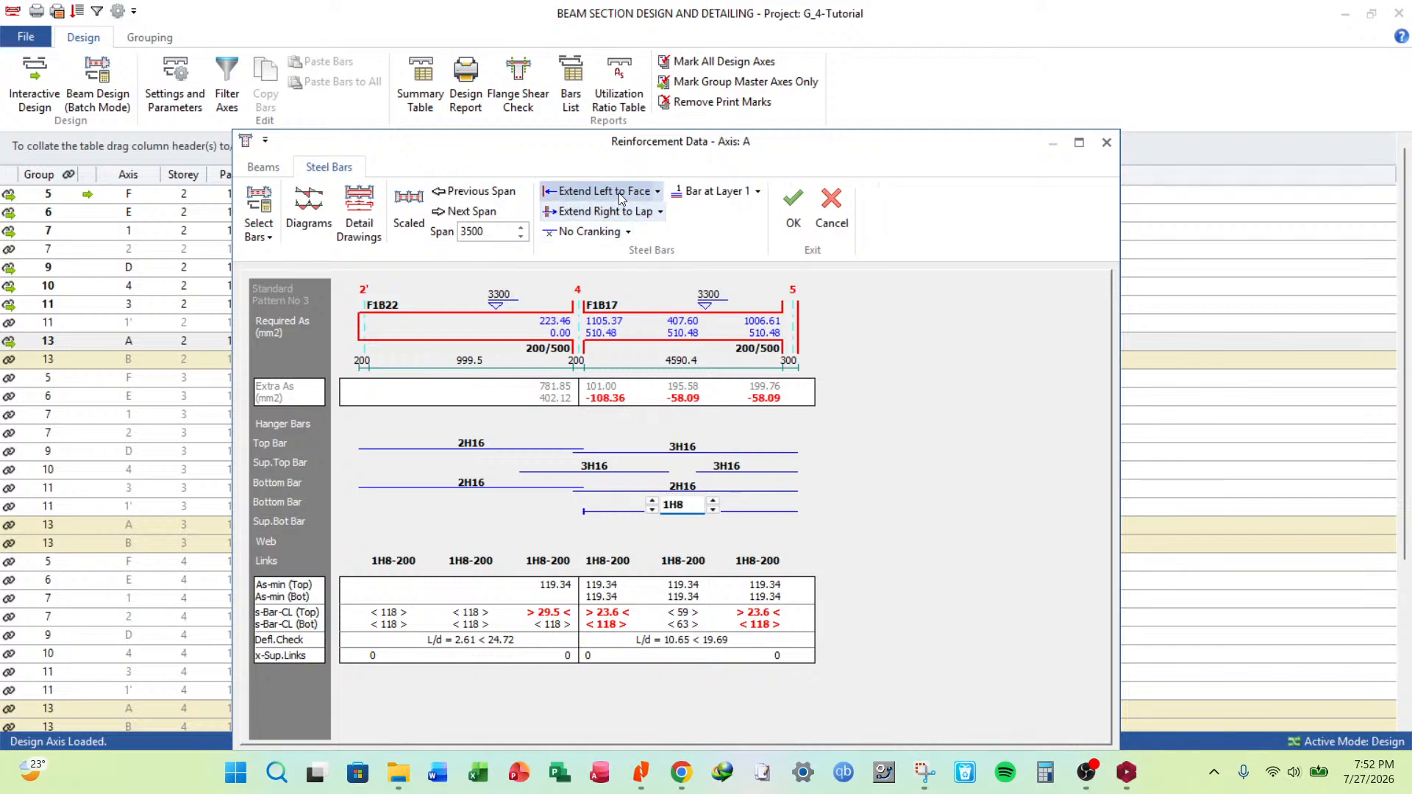
{"action": "left_click", "coordinate": [617, 194]}
{"action": "left_click", "coordinate": [616, 193]}
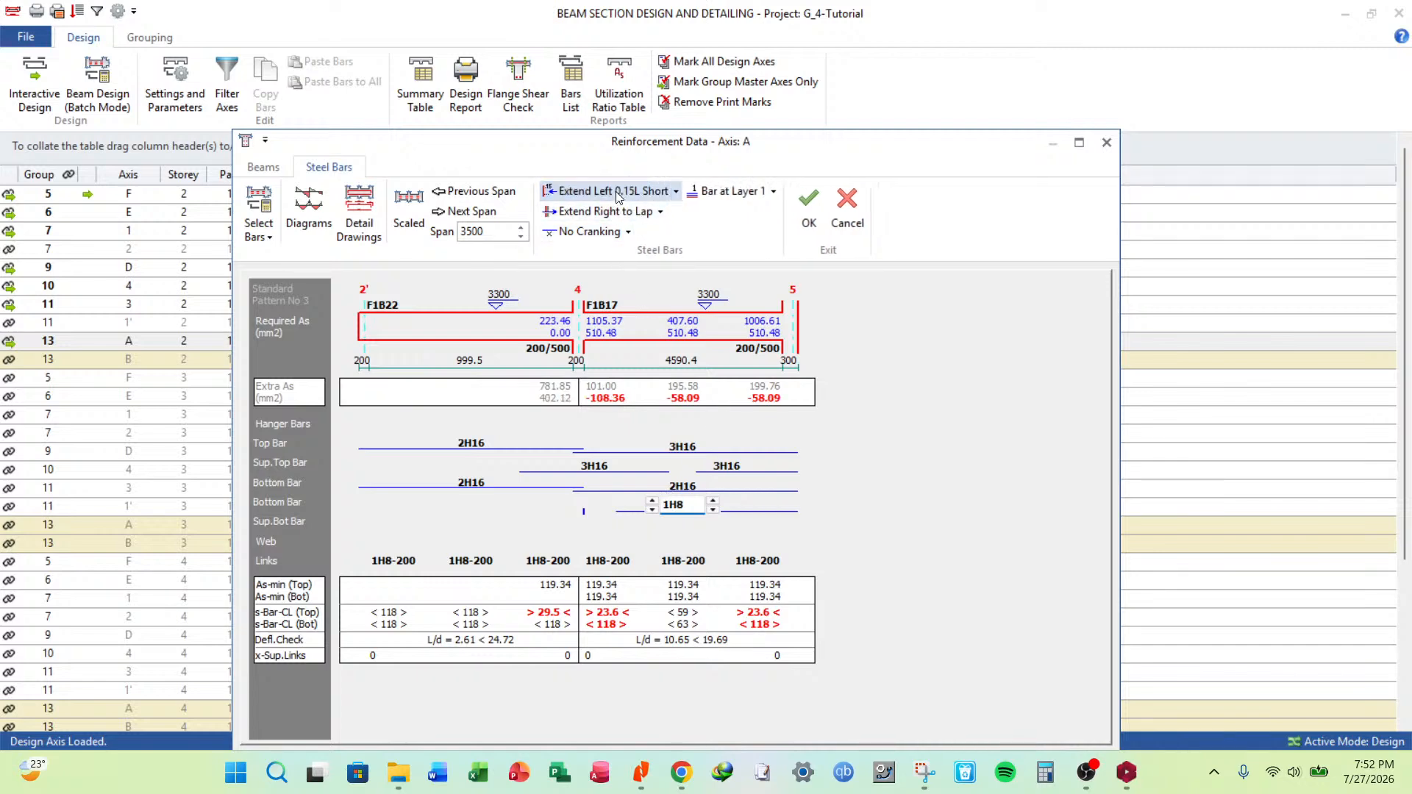
Set the additional bottom bar of F1B17 to 1H16, extended to lap at its left end and placed at layer 2.
{"action": "left_click", "coordinate": [651, 511]}
{"action": "left_click", "coordinate": [747, 518]}
{"action": "left_click", "coordinate": [678, 512]}
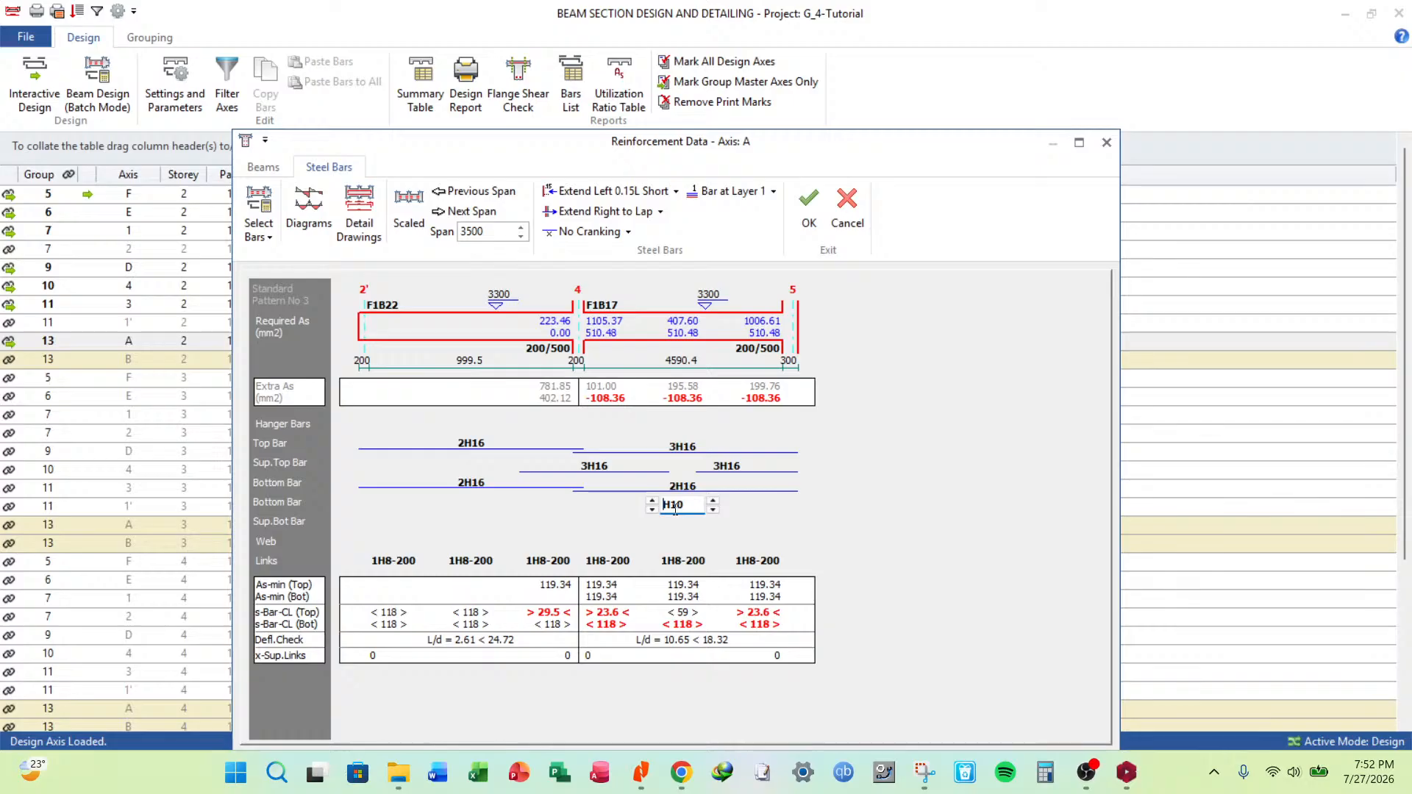
{"action": "left_click", "coordinate": [713, 503]}
{"action": "left_click", "coordinate": [713, 502]}
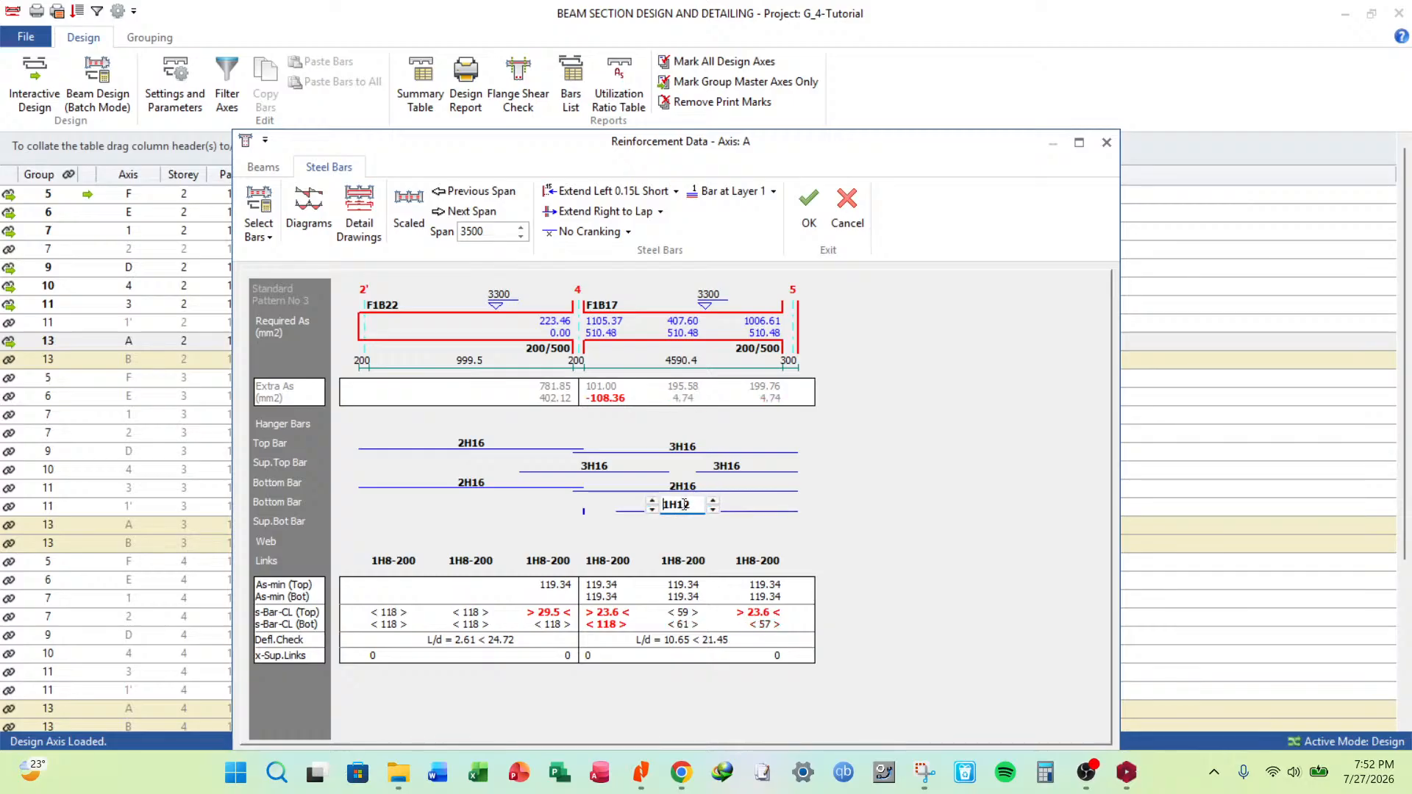
{"action": "left_click", "coordinate": [652, 501]}
{"action": "left_click", "coordinate": [713, 502]}
{"action": "left_click", "coordinate": [652, 509]}
{"action": "left_click", "coordinate": [594, 193]}
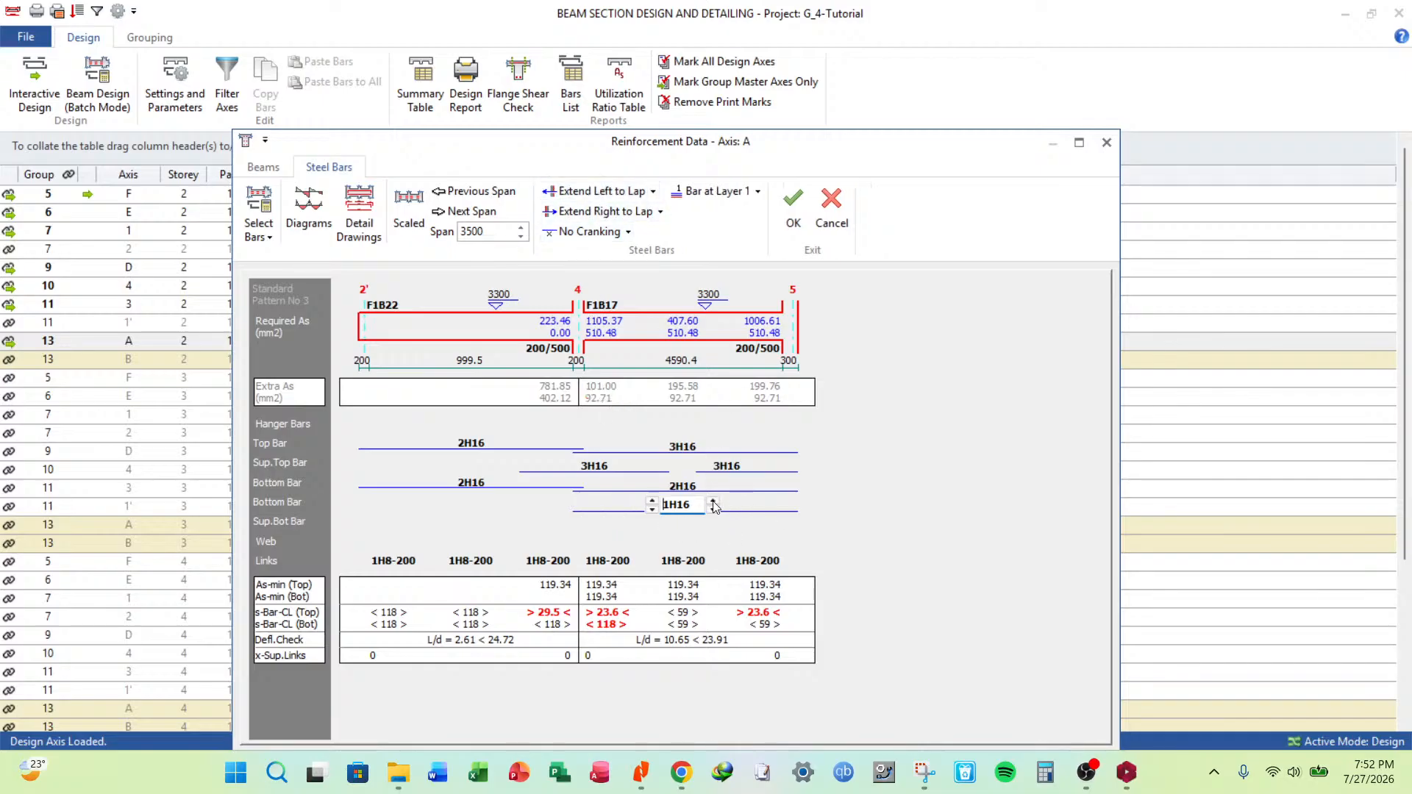
{"action": "left_click", "coordinate": [725, 192]}
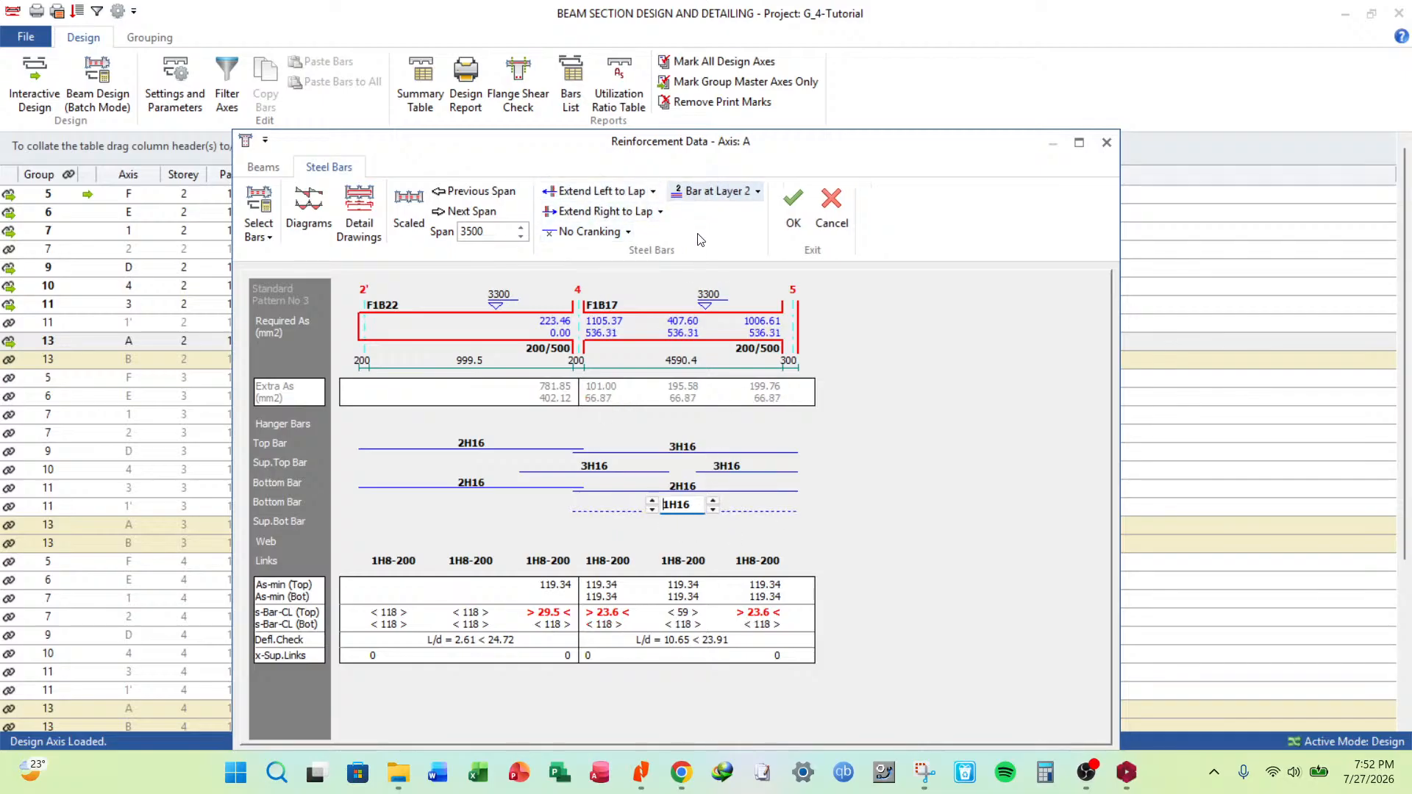
Move the 3H16 support top bars at both ends of F1B17, including the part extending into F1B22, to layer 2.
{"action": "left_click", "coordinate": [741, 468]}
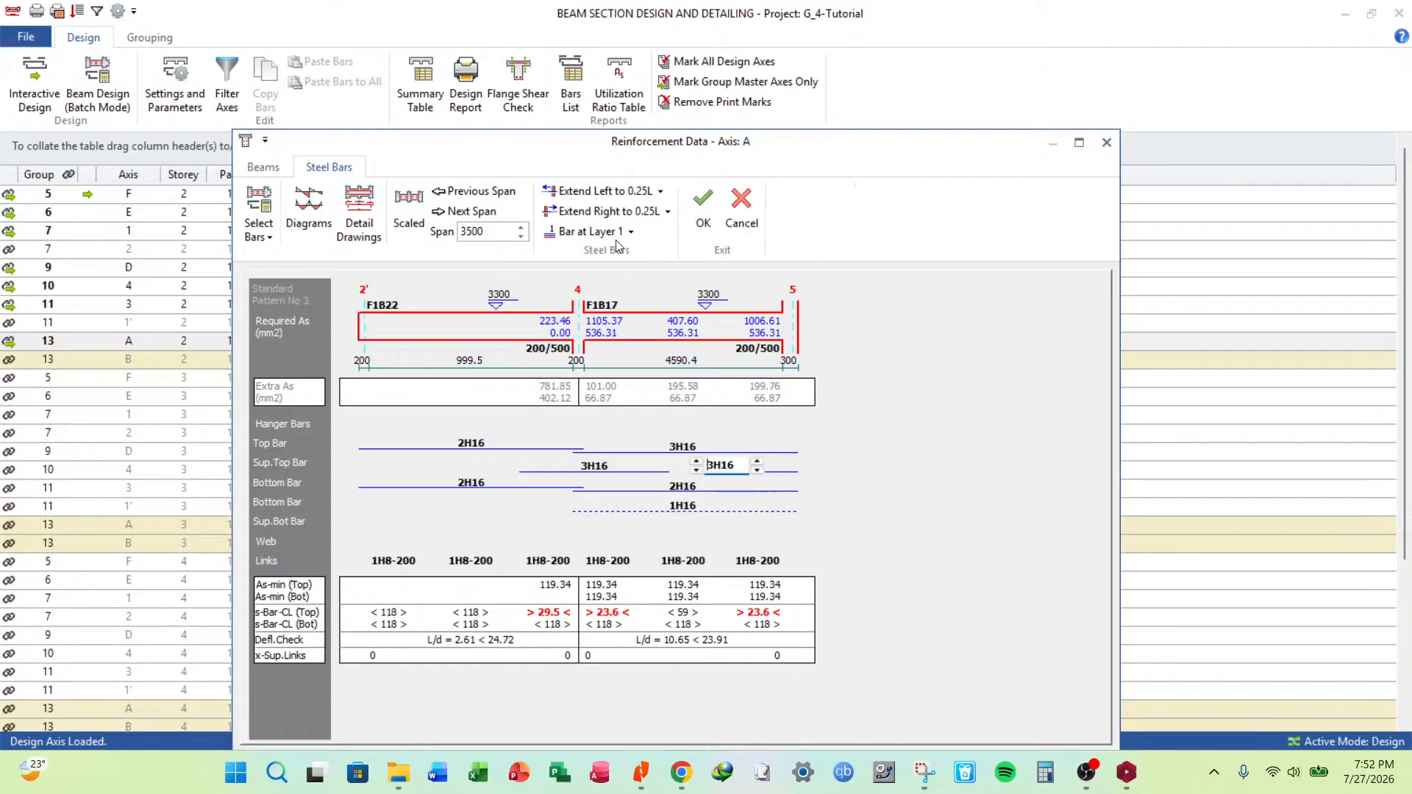
{"action": "left_click", "coordinate": [592, 232]}
{"action": "left_click", "coordinate": [583, 473]}
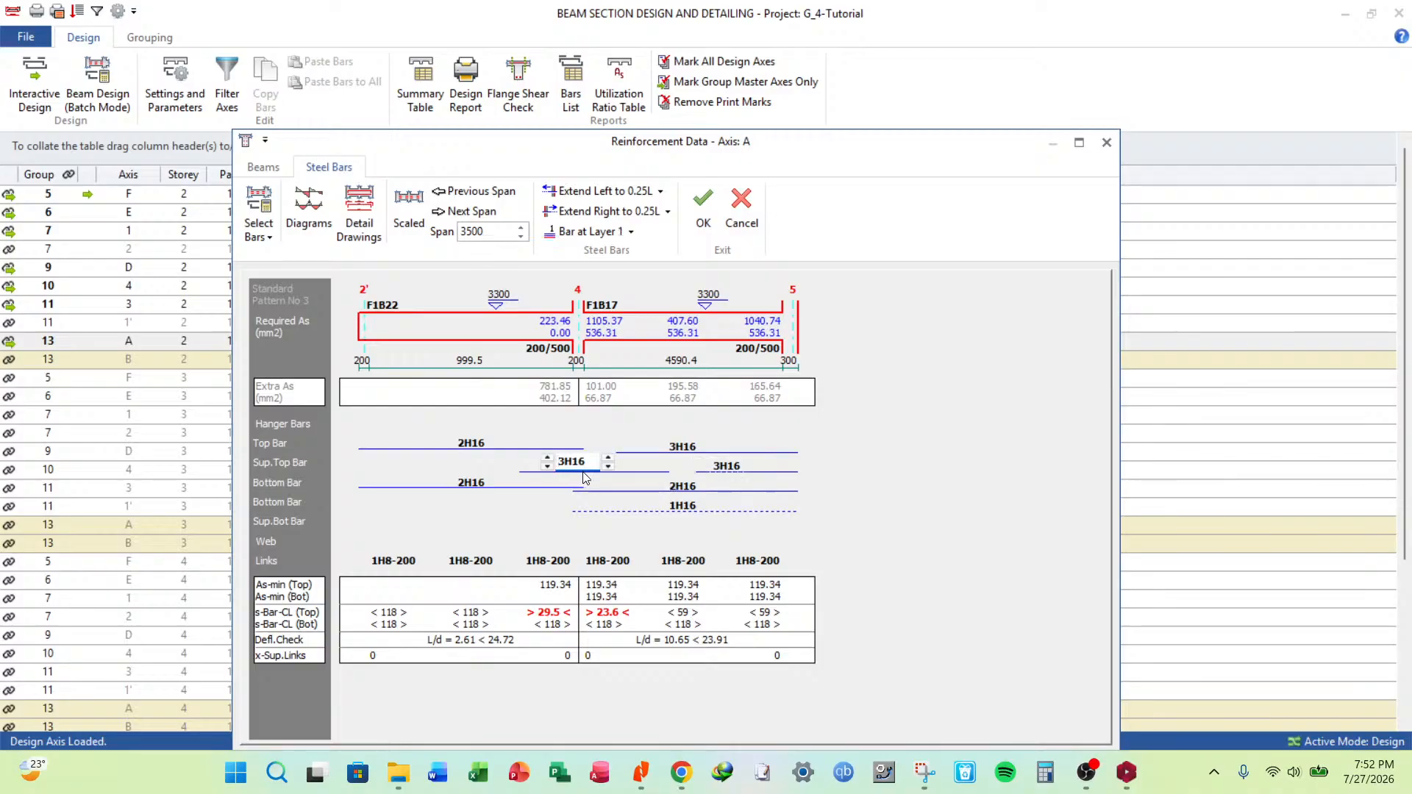
{"action": "left_click", "coordinate": [592, 232]}
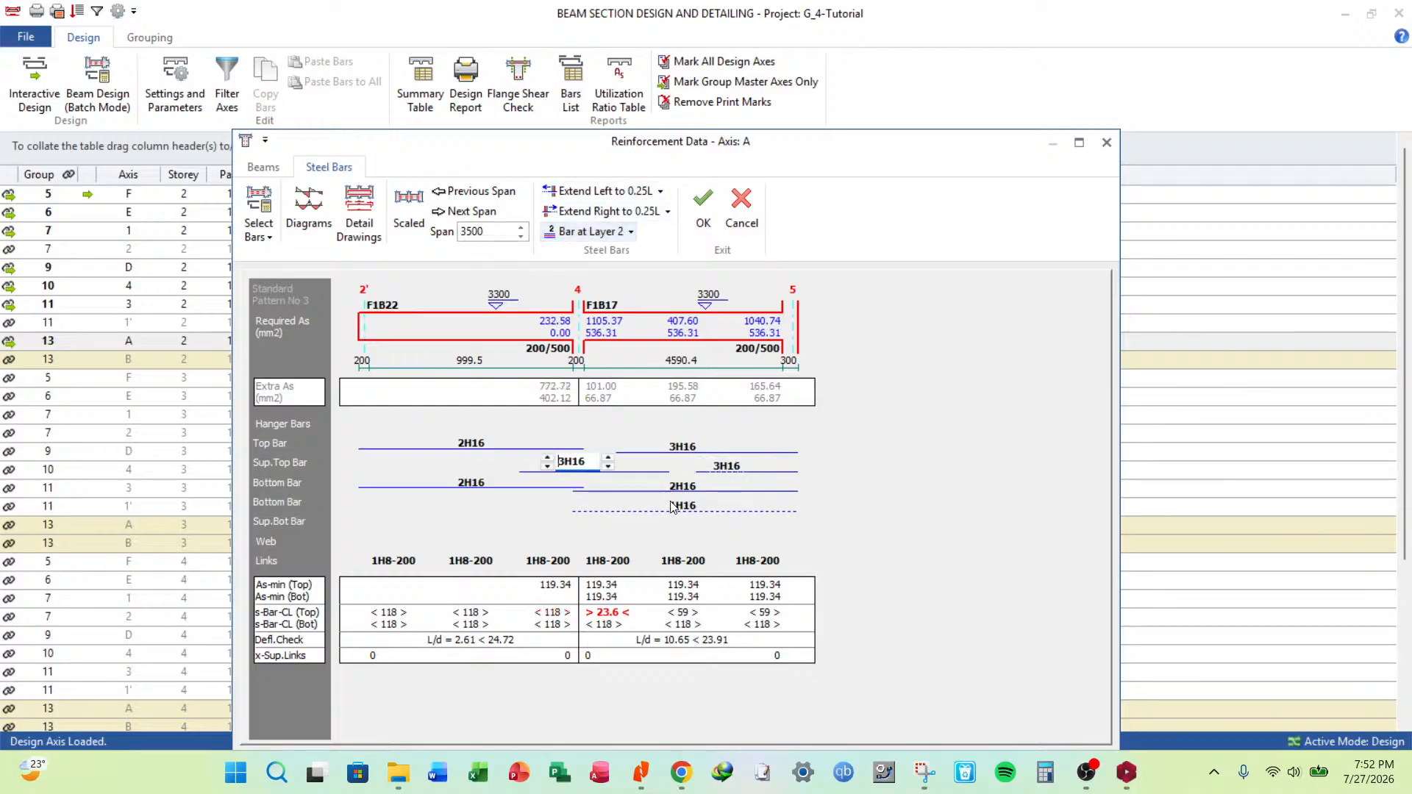
{"action": "left_click", "coordinate": [625, 475]}
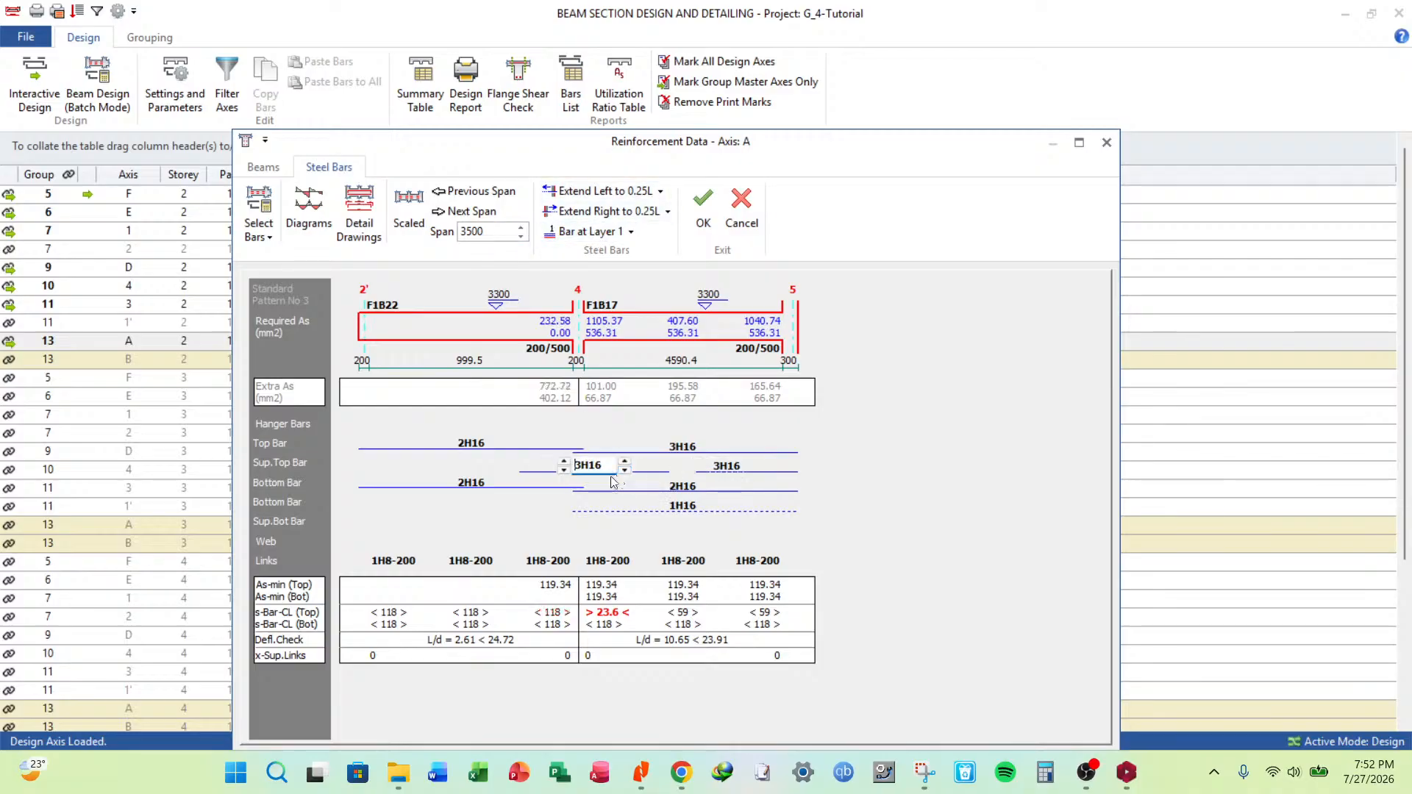
{"action": "left_click", "coordinate": [585, 231]}
Set the top bar of F1B17 to 2H16, add a 1H16 hanger bar, and save the axis reinforcement.
{"action": "left_click", "coordinate": [694, 454]}
{"action": "left_click", "coordinate": [653, 450]}
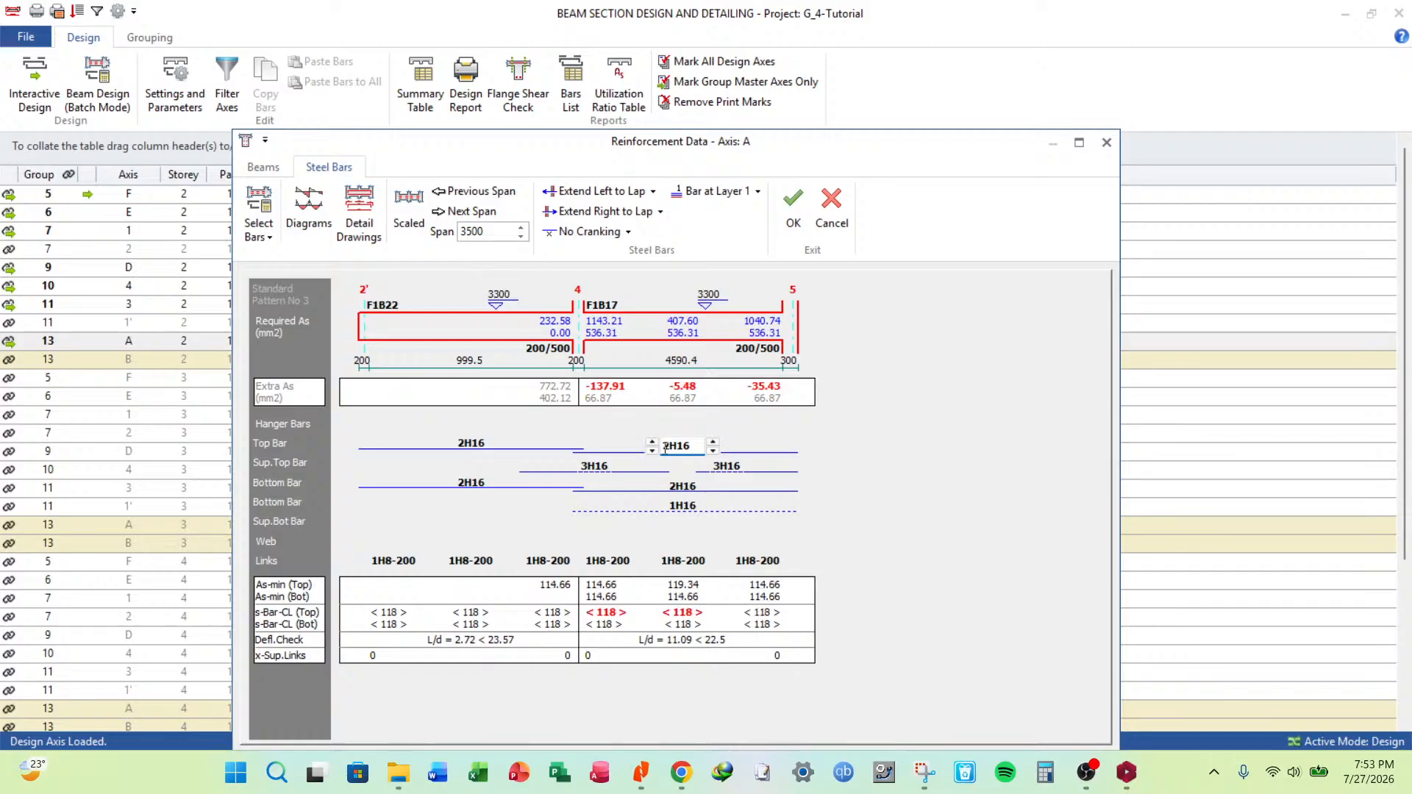
{"action": "left_click", "coordinate": [665, 427]}
{"action": "left_click", "coordinate": [652, 419]}
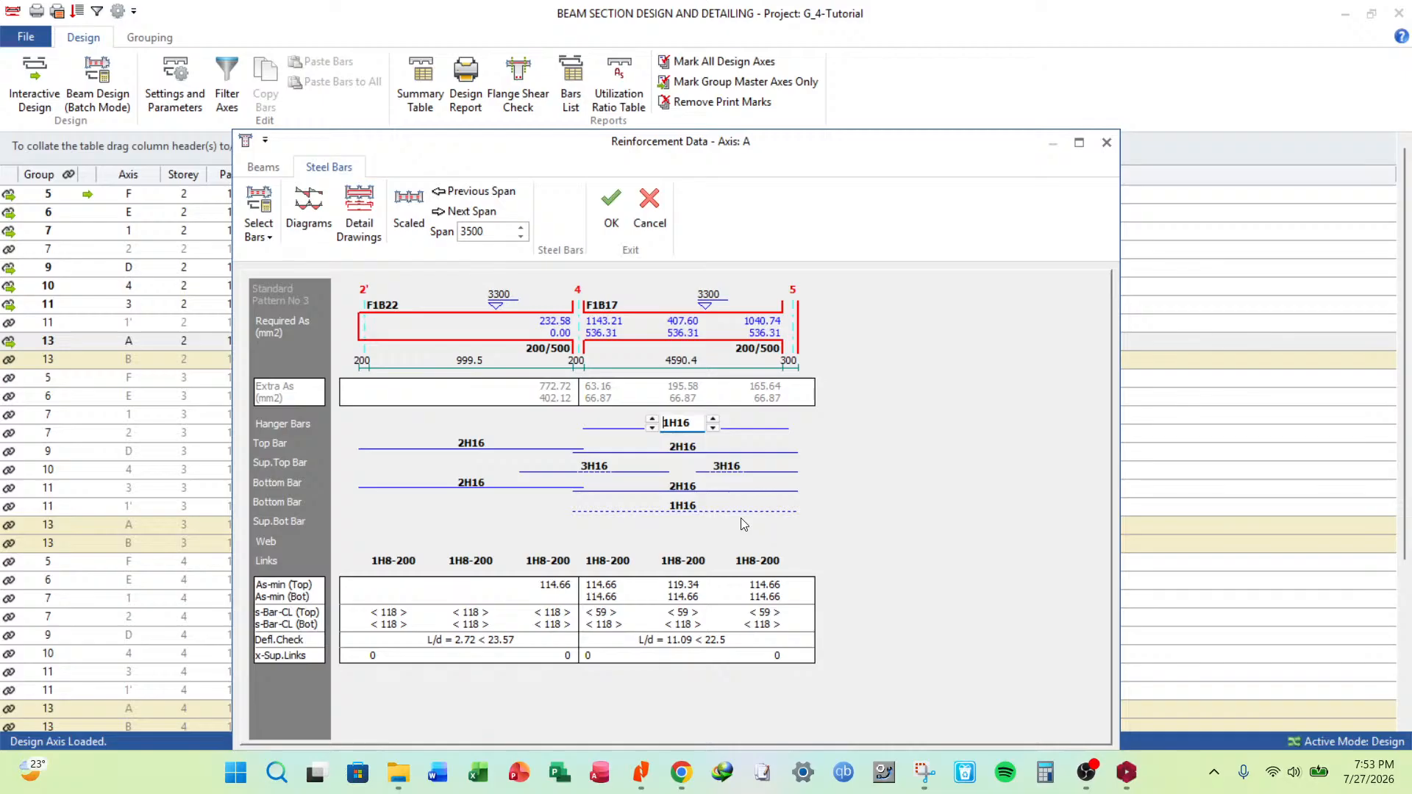
{"action": "left_click", "coordinate": [611, 208]}
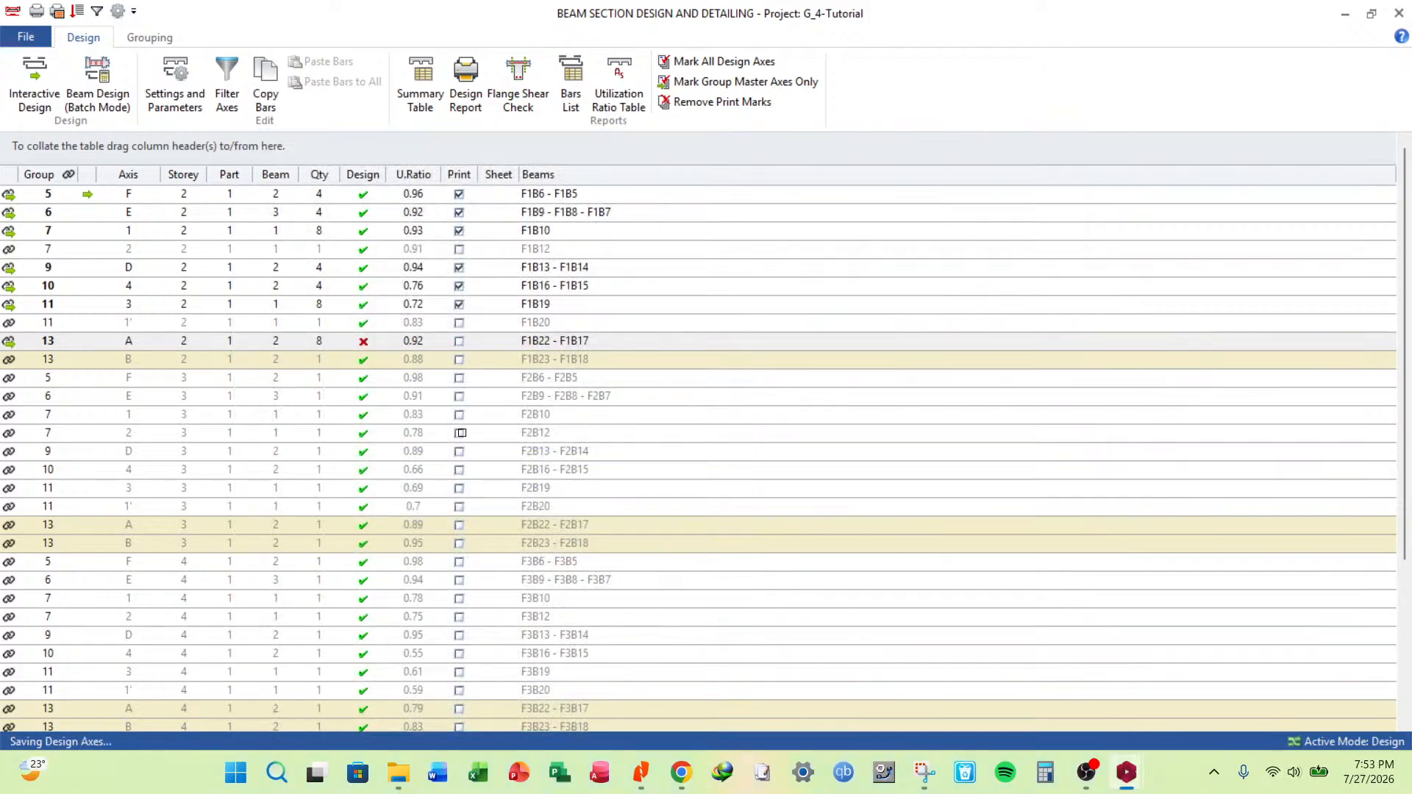
Check the design status of the listed axes, and filter the list to failed members of Storey 7 (Tank Slab).
{"action": "scroll", "coordinate": [574, 449], "scroll_direction": "down", "scroll_amount": 4}
{"action": "scroll", "coordinate": [596, 486], "scroll_direction": "up", "scroll_amount": 4}
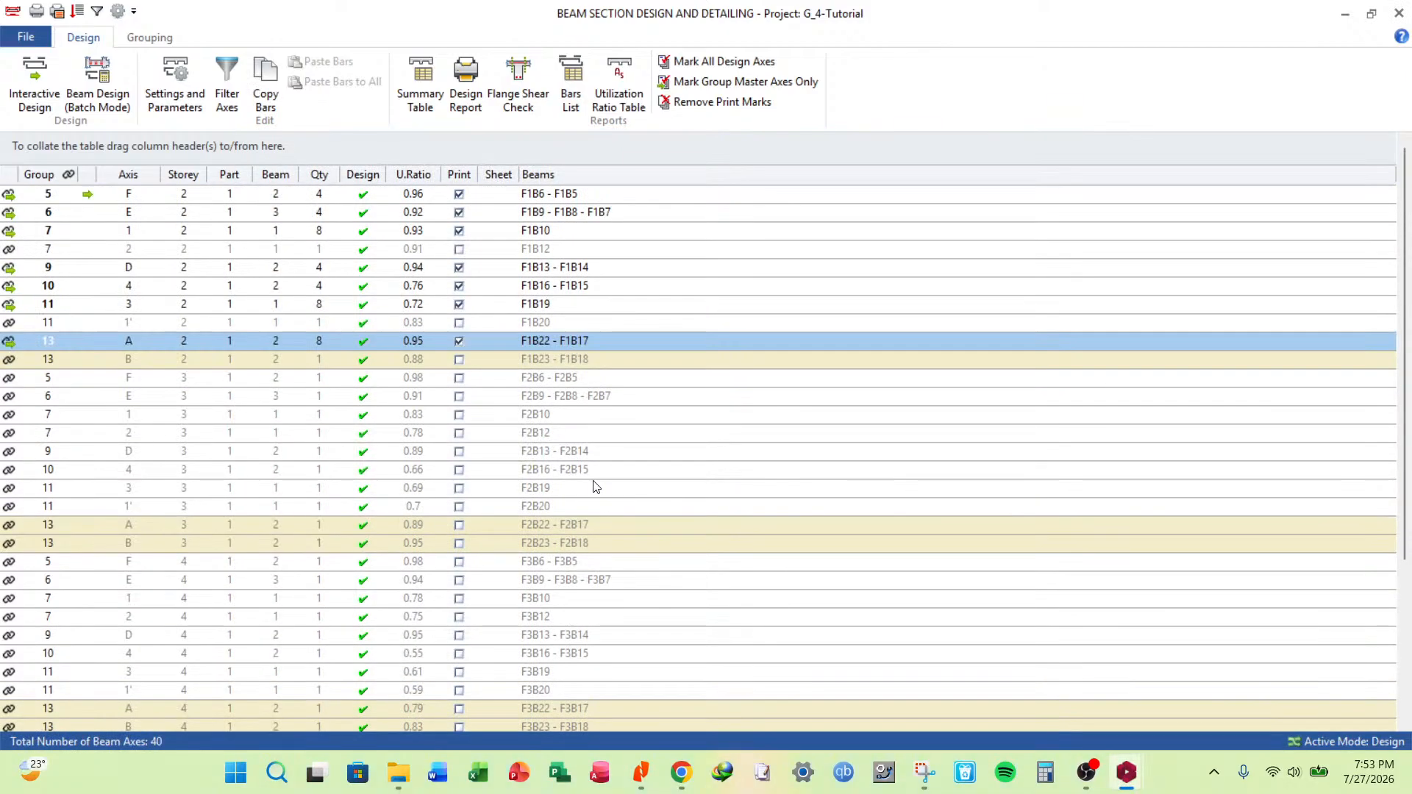
{"action": "scroll", "coordinate": [596, 486], "scroll_direction": "down", "scroll_amount": 4}
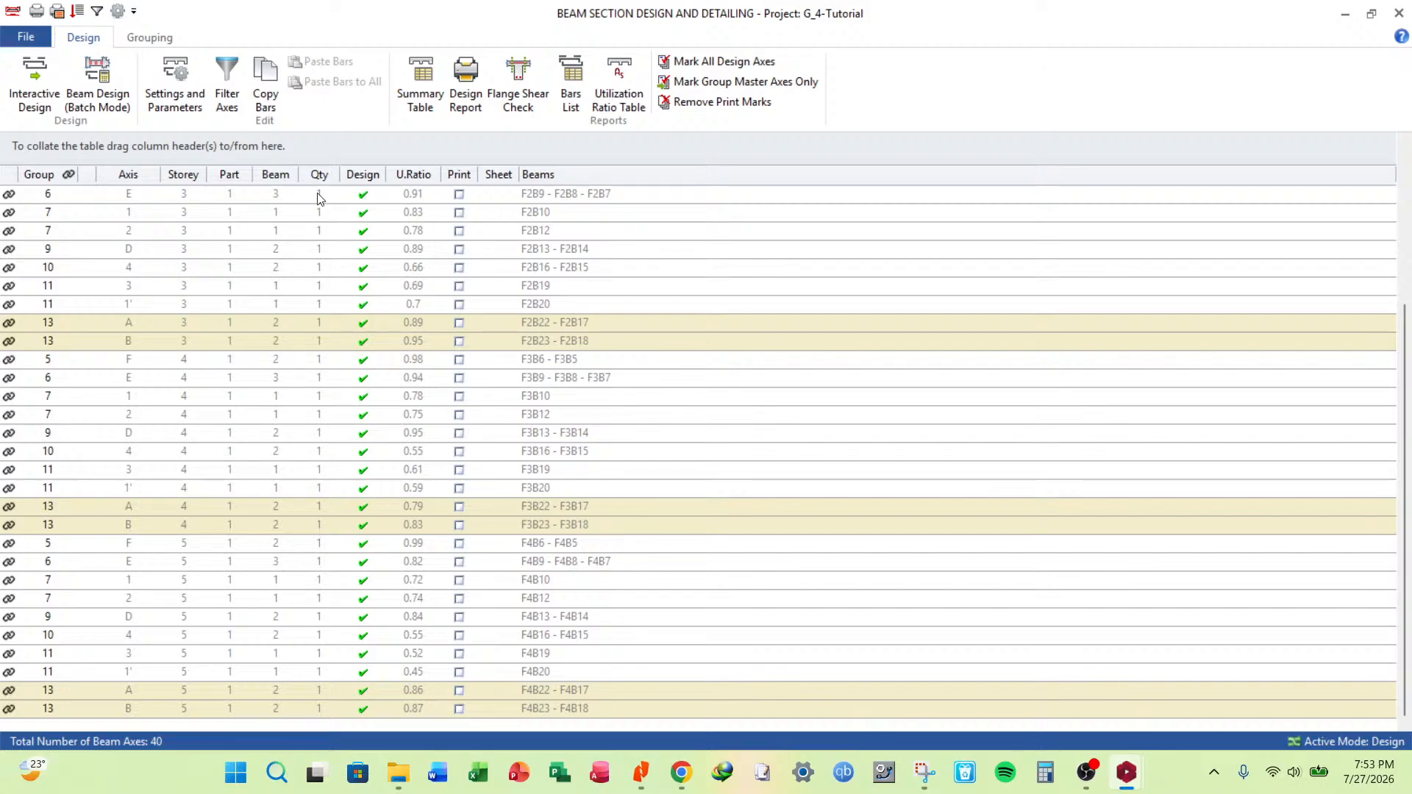
{"action": "scroll", "coordinate": [320, 199], "scroll_direction": "up", "scroll_amount": 4}
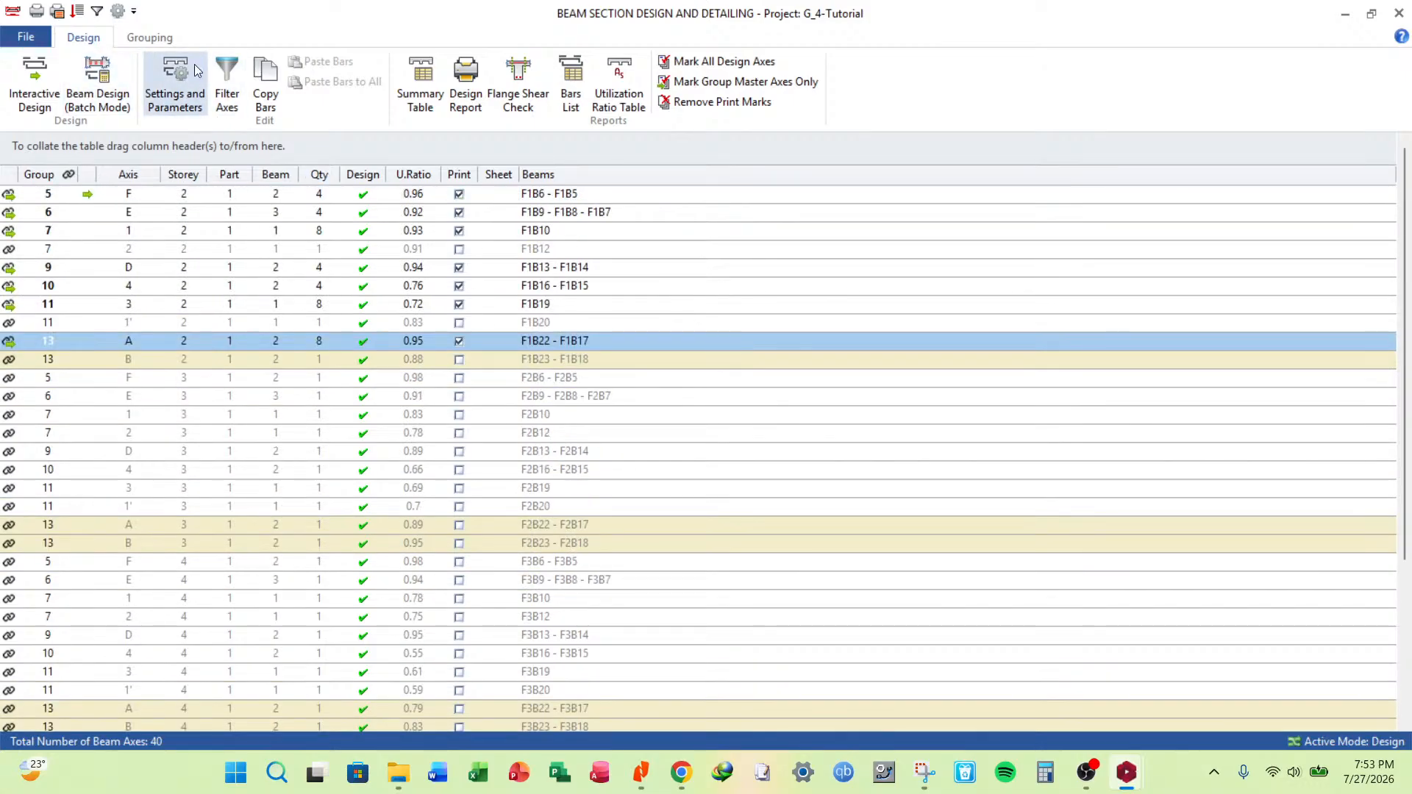
{"action": "left_click", "coordinate": [229, 73]}
{"action": "left_click", "coordinate": [815, 398]}
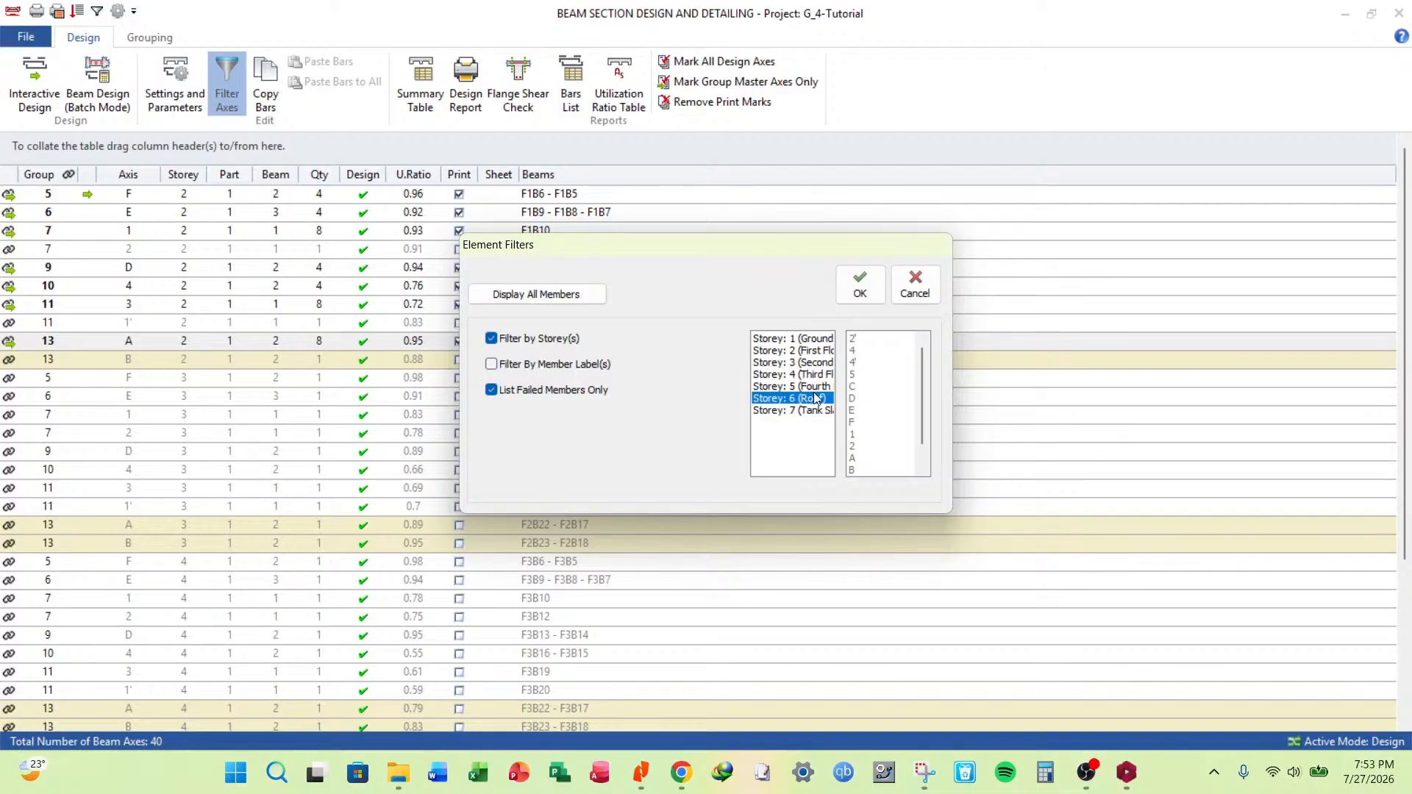
{"action": "left_click", "coordinate": [819, 412]}
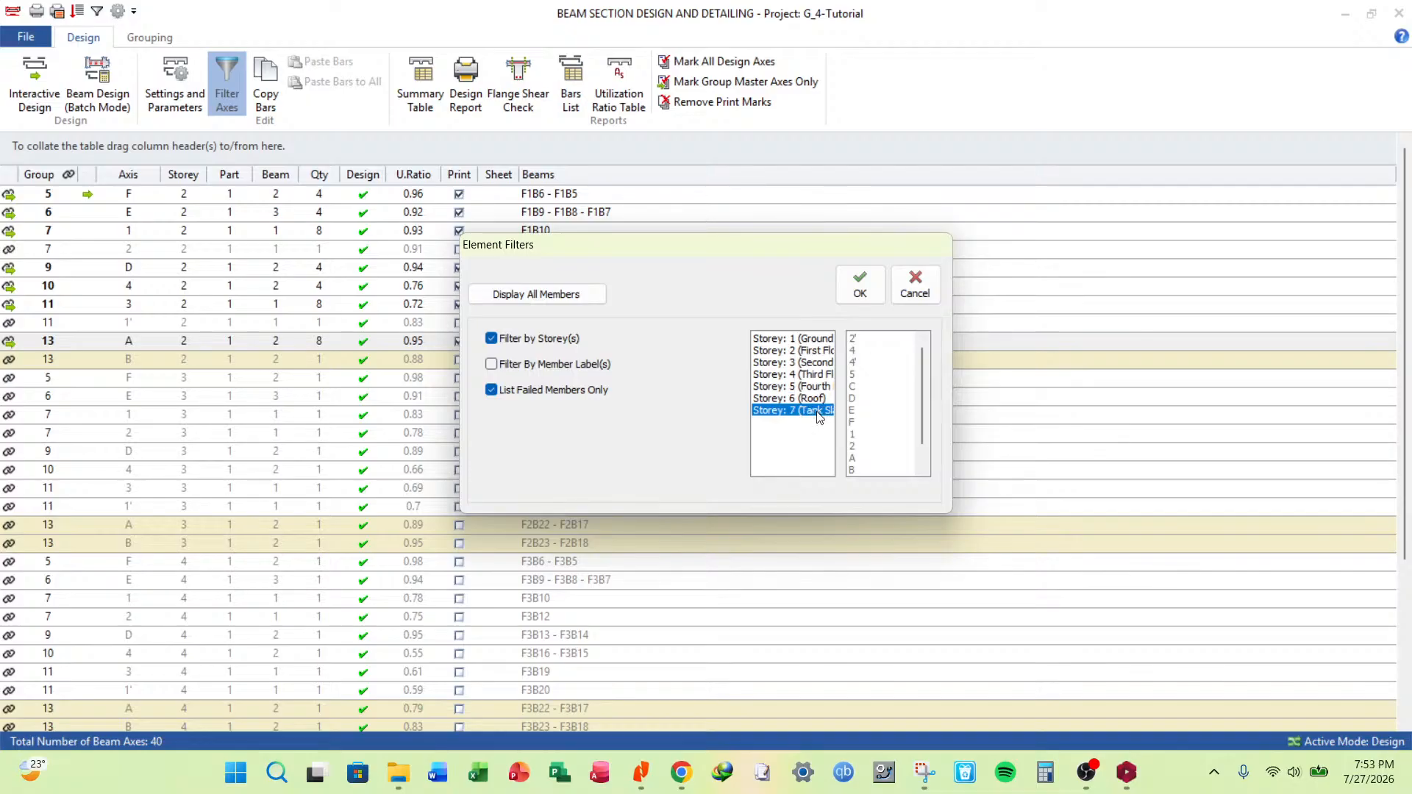
{"action": "left_click", "coordinate": [860, 284]}
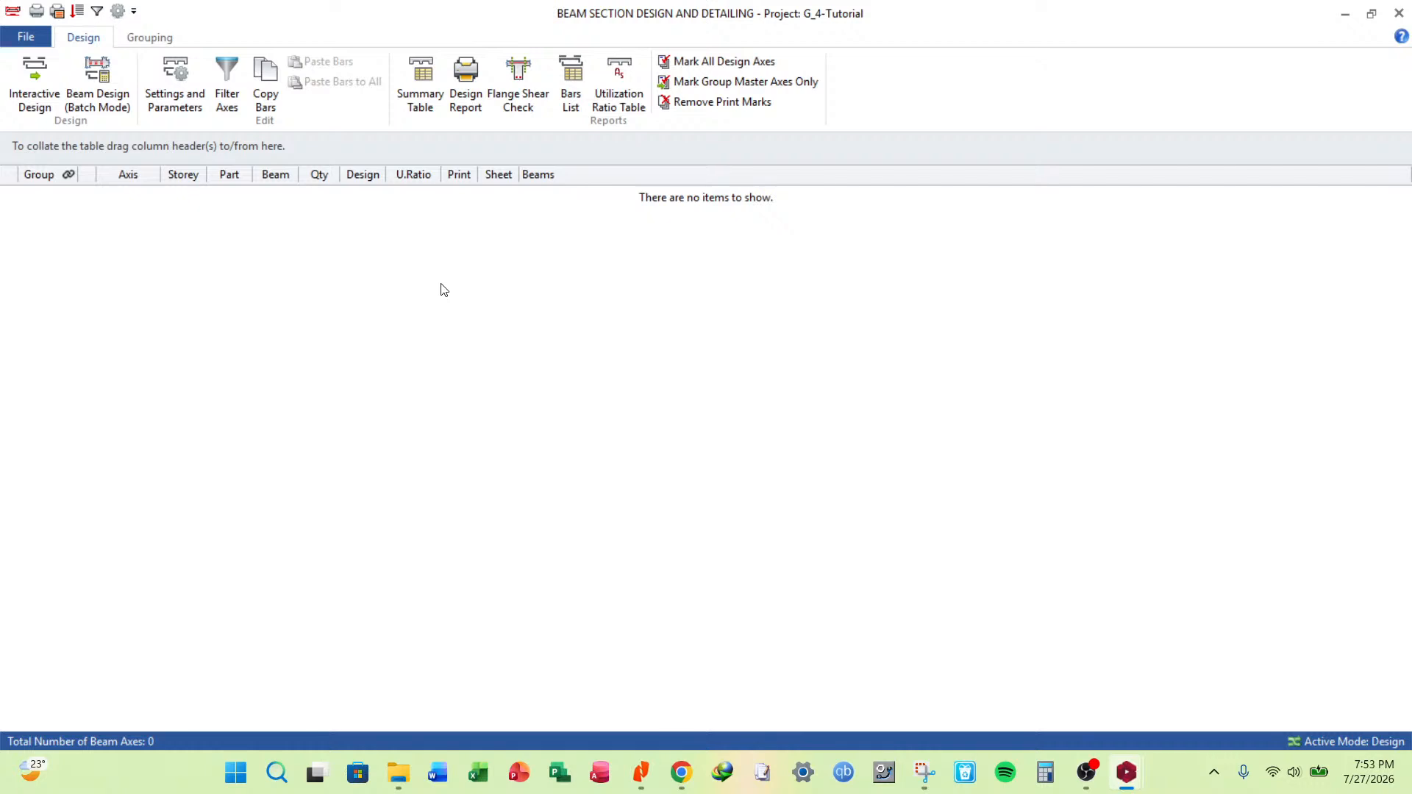
Filter the beam axes to the failed members of Storey 6 (Roof).
{"action": "left_click", "coordinate": [228, 89]}
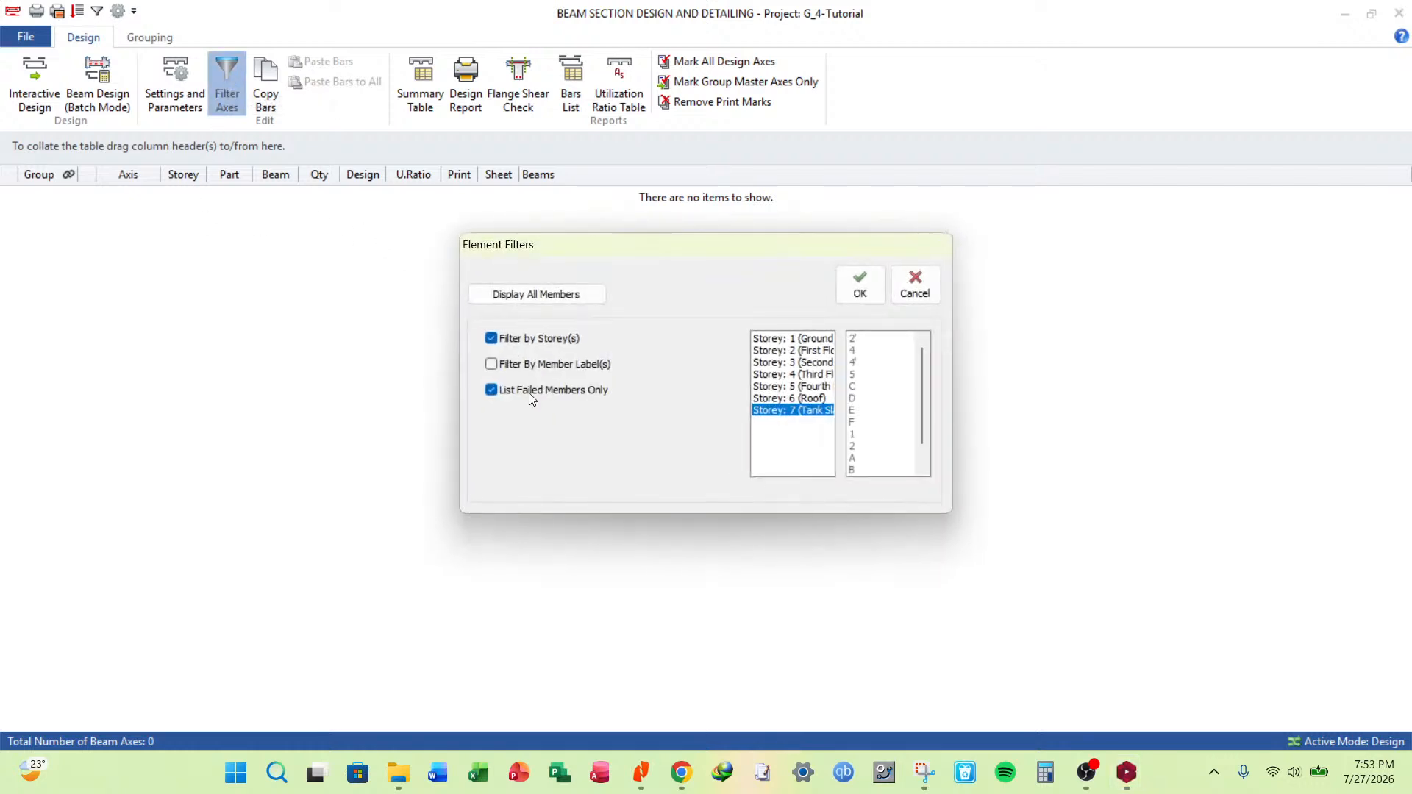
{"action": "left_click", "coordinate": [806, 401]}
{"action": "left_click", "coordinate": [856, 279]}
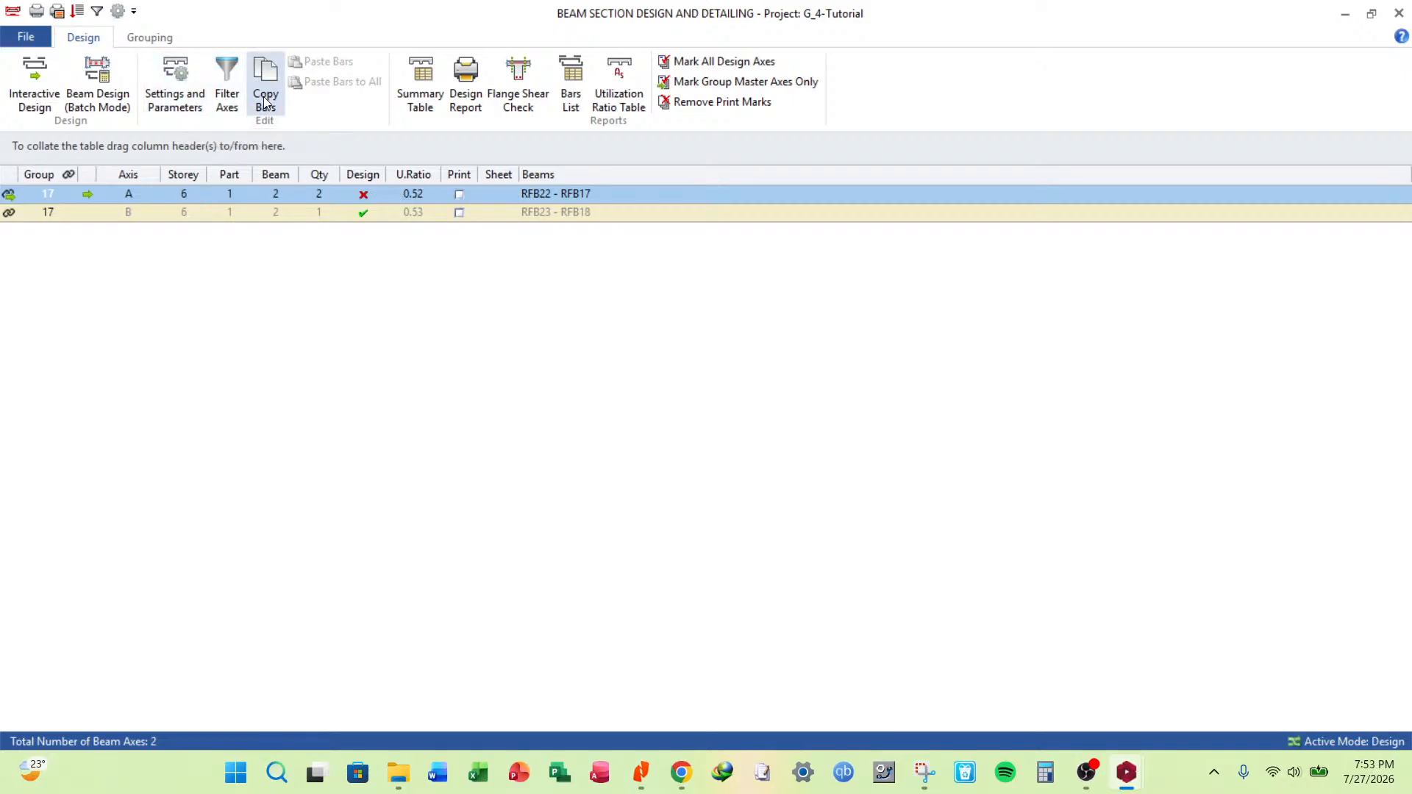
Examine the required steel and bar spacing of roof axis A (RFB22 - RFB17), and exit without changes.
{"action": "double_click", "coordinate": [550, 191]}
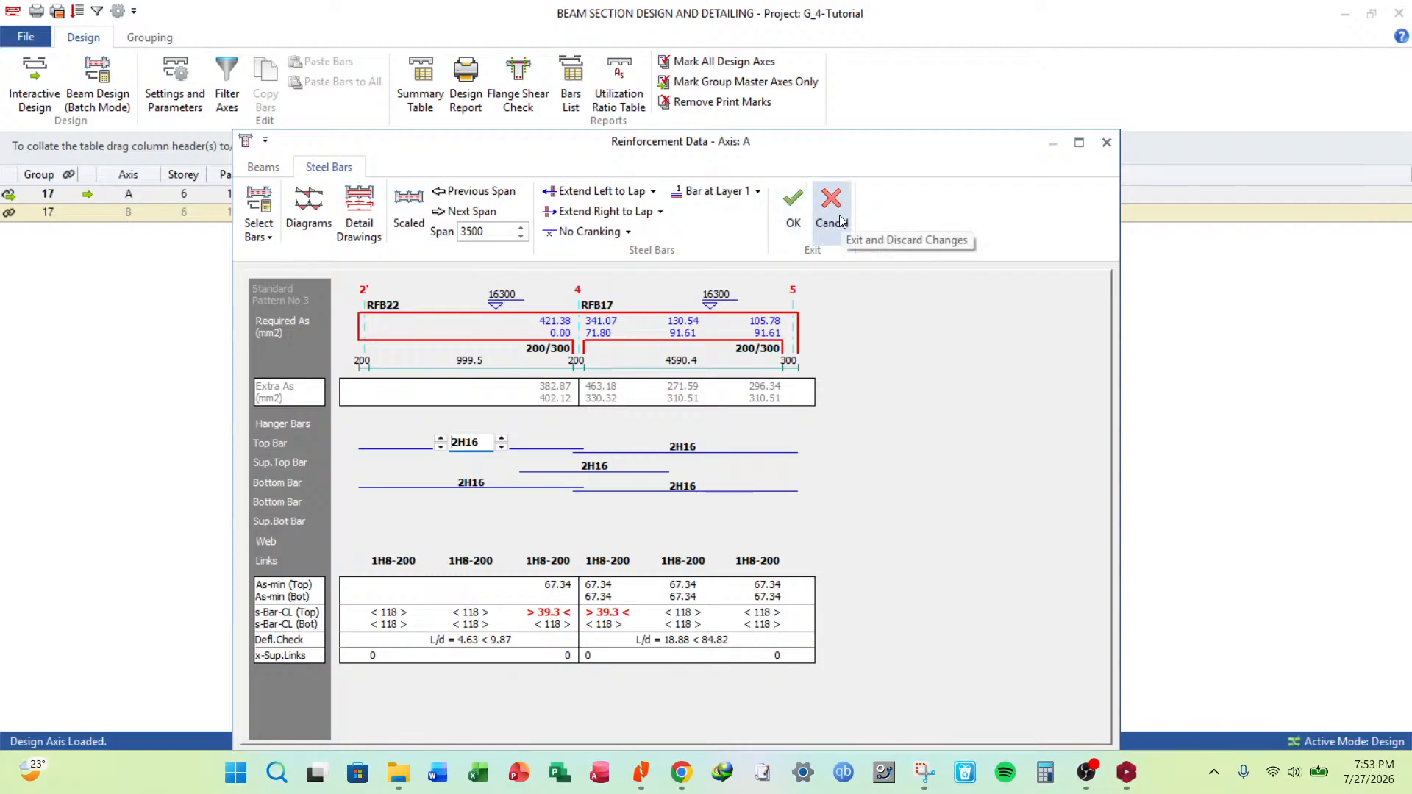
{"action": "left_click", "coordinate": [832, 209]}
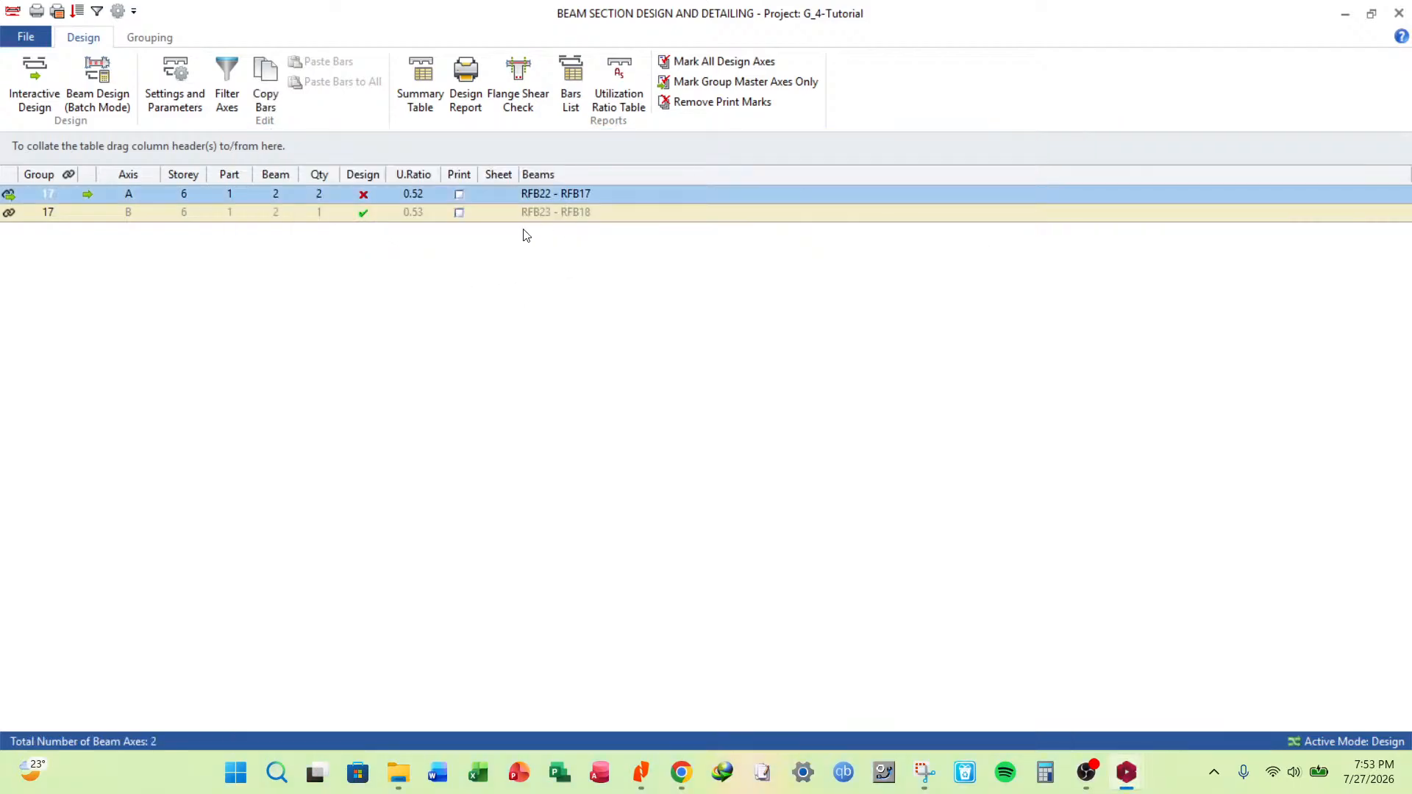
{"action": "double_click", "coordinate": [591, 189]}
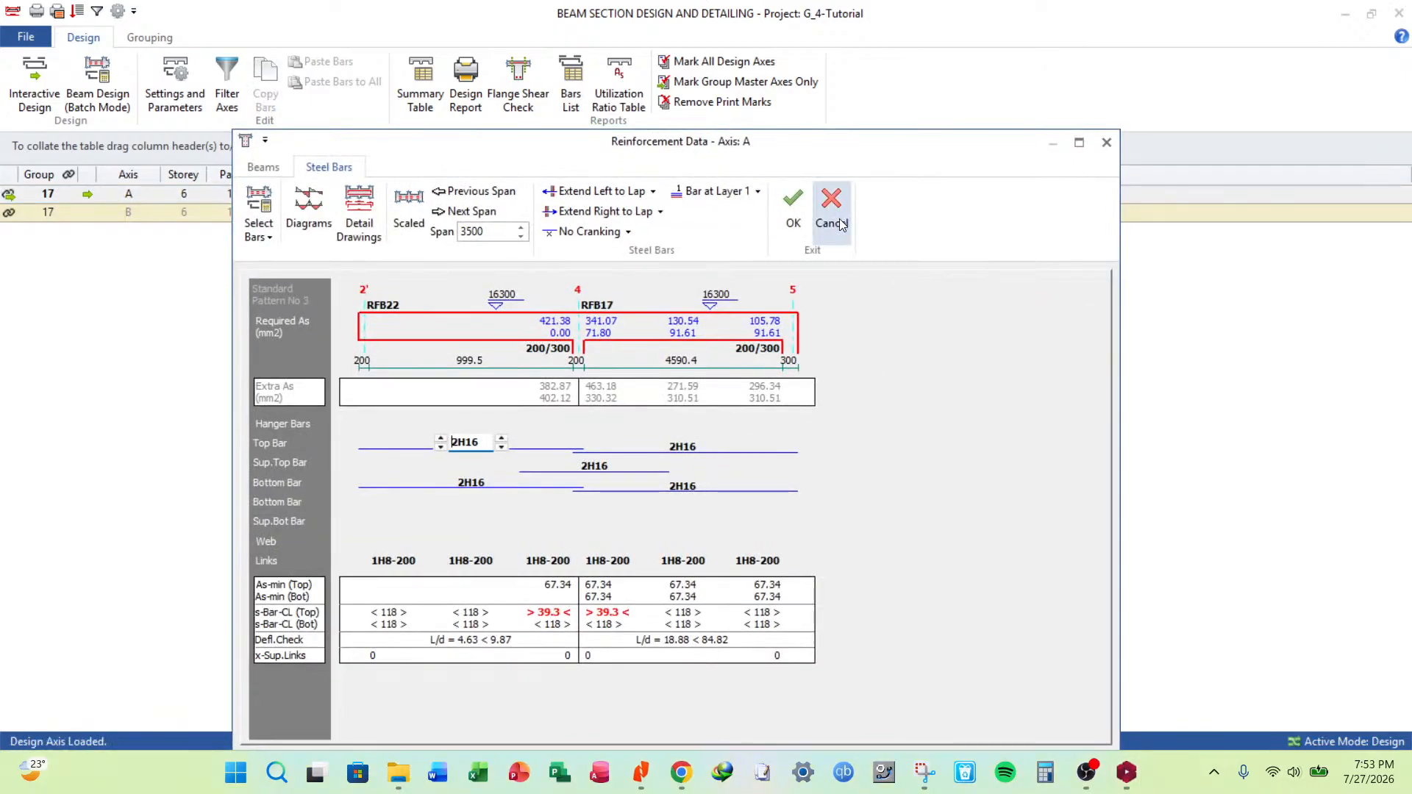
{"action": "left_click", "coordinate": [843, 224]}
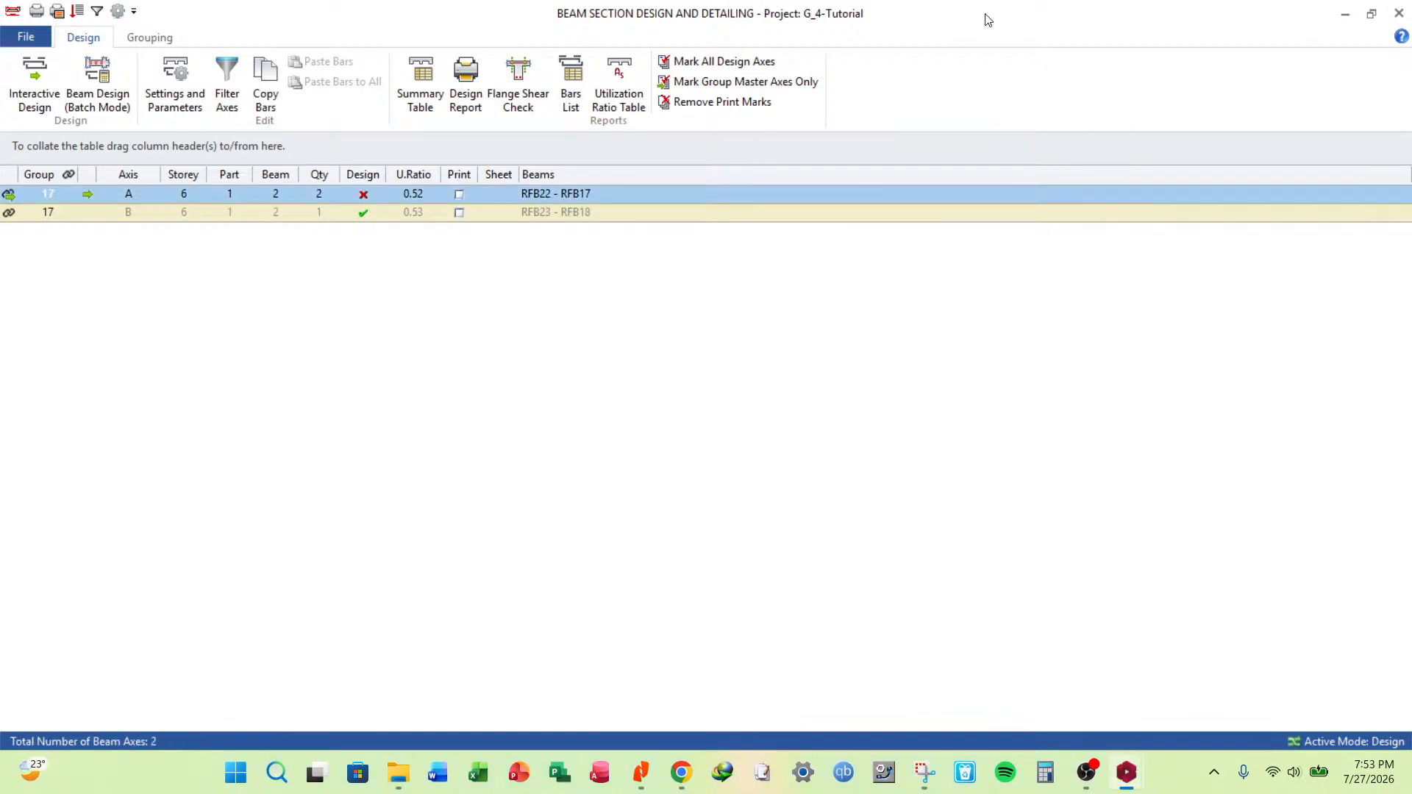
{"action": "left_click_drag", "start_coordinate": [1029, 21], "coordinate": [789, 137]}
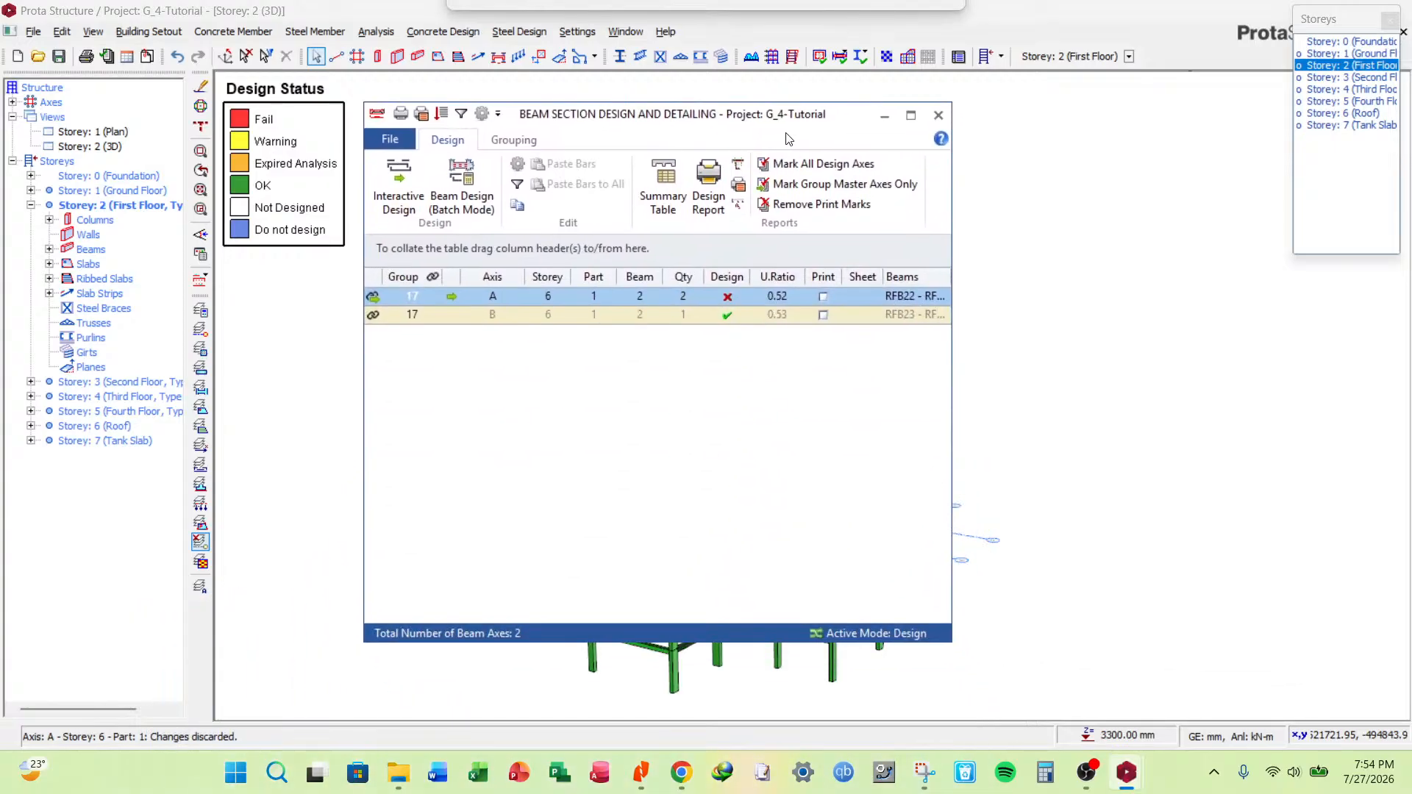
{"action": "left_click", "coordinate": [915, 120]}
{"action": "left_click", "coordinate": [227, 85]}
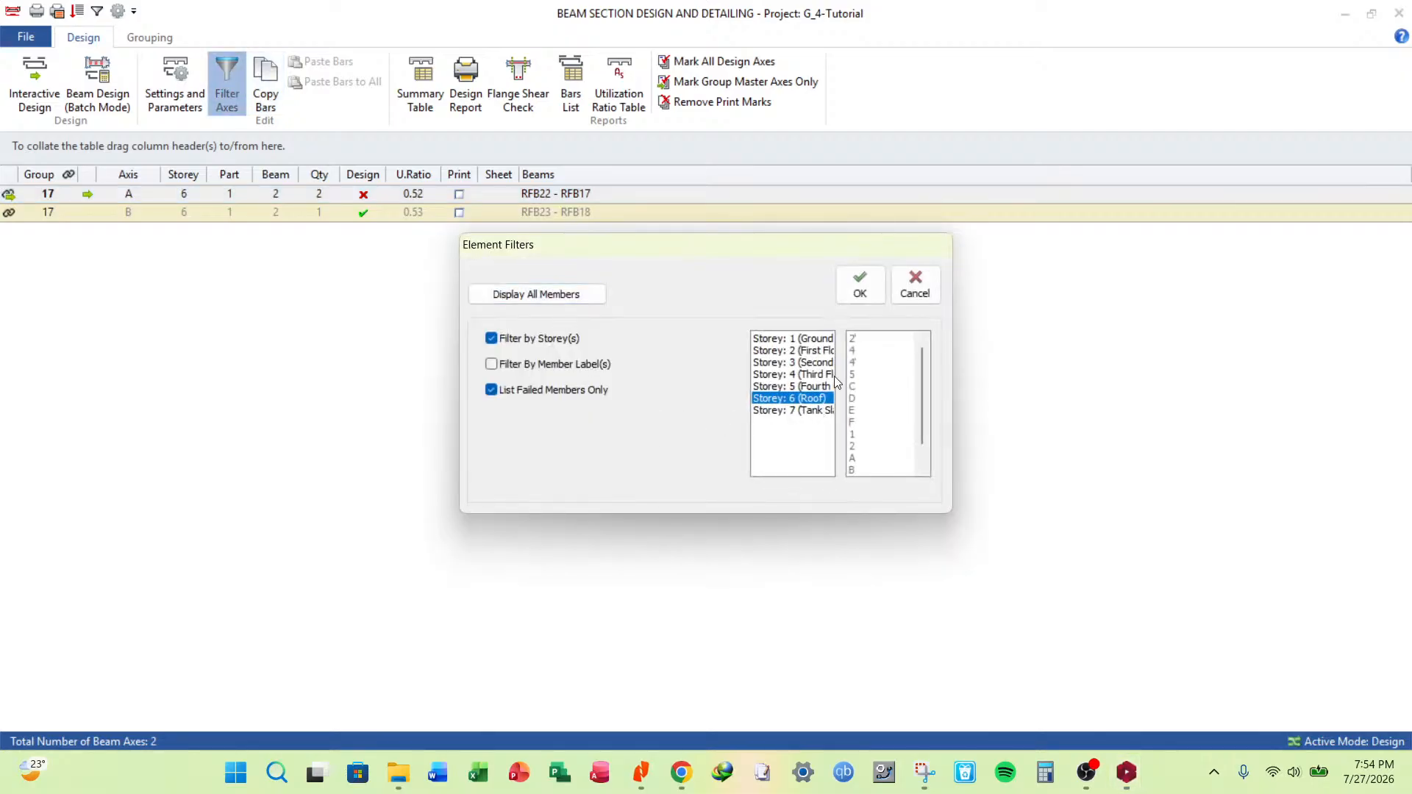
{"action": "left_click", "coordinate": [860, 284]}
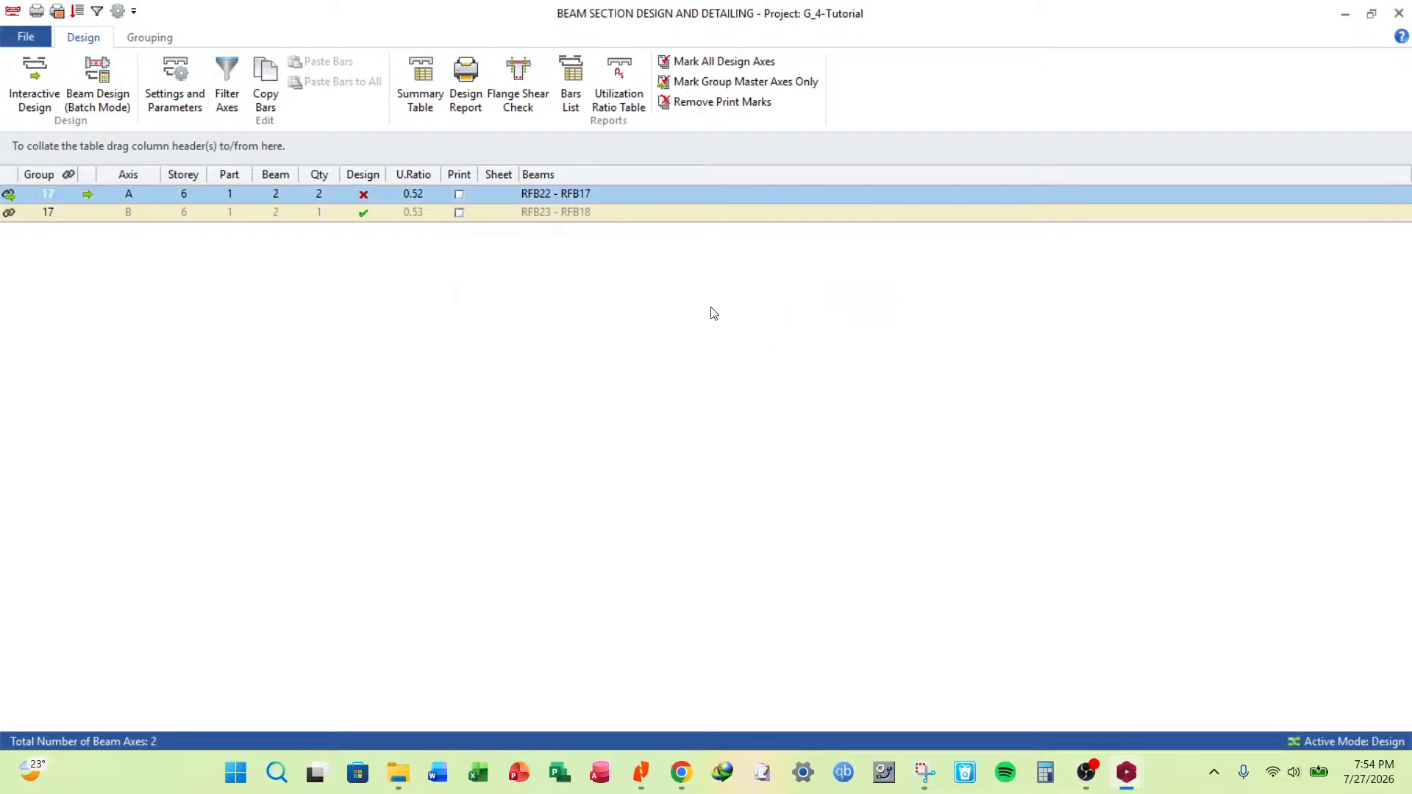
{"action": "double_click", "coordinate": [999, 20]}
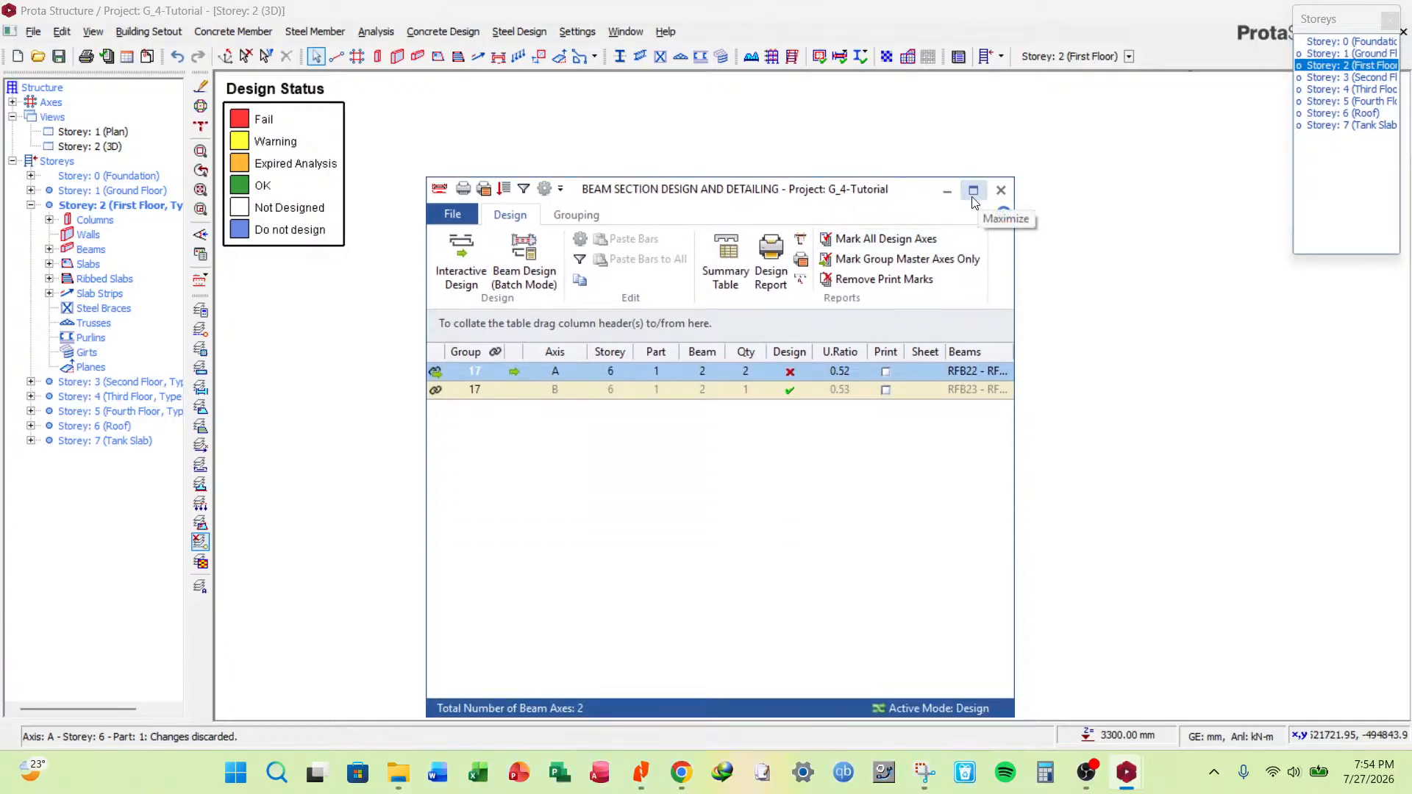
{"action": "left_click", "coordinate": [974, 191]}
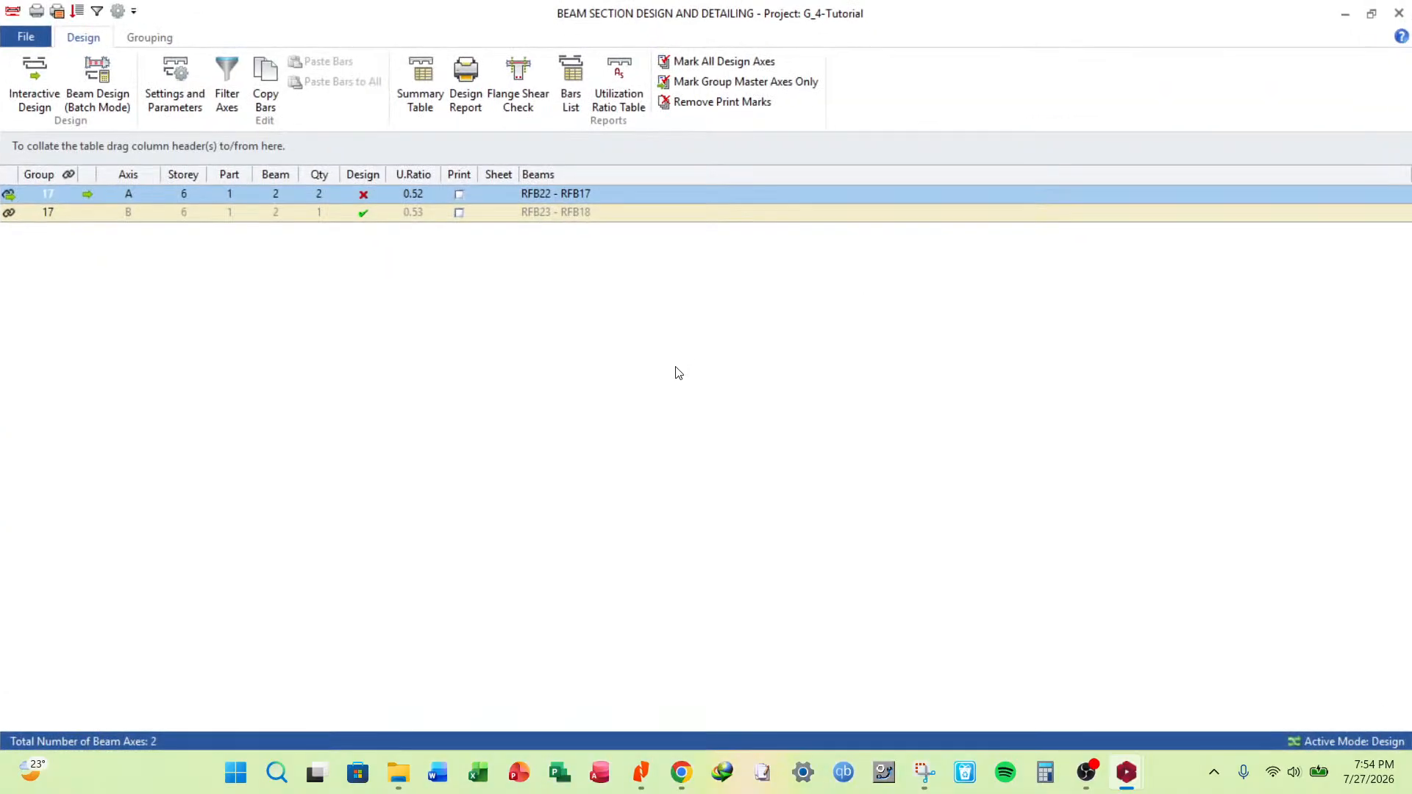
List all beam axes of Storey 7 (Tank Slab), not only failed ones, and examine the reinforcement of TSB7 without changing it.
{"action": "left_click", "coordinate": [228, 84]}
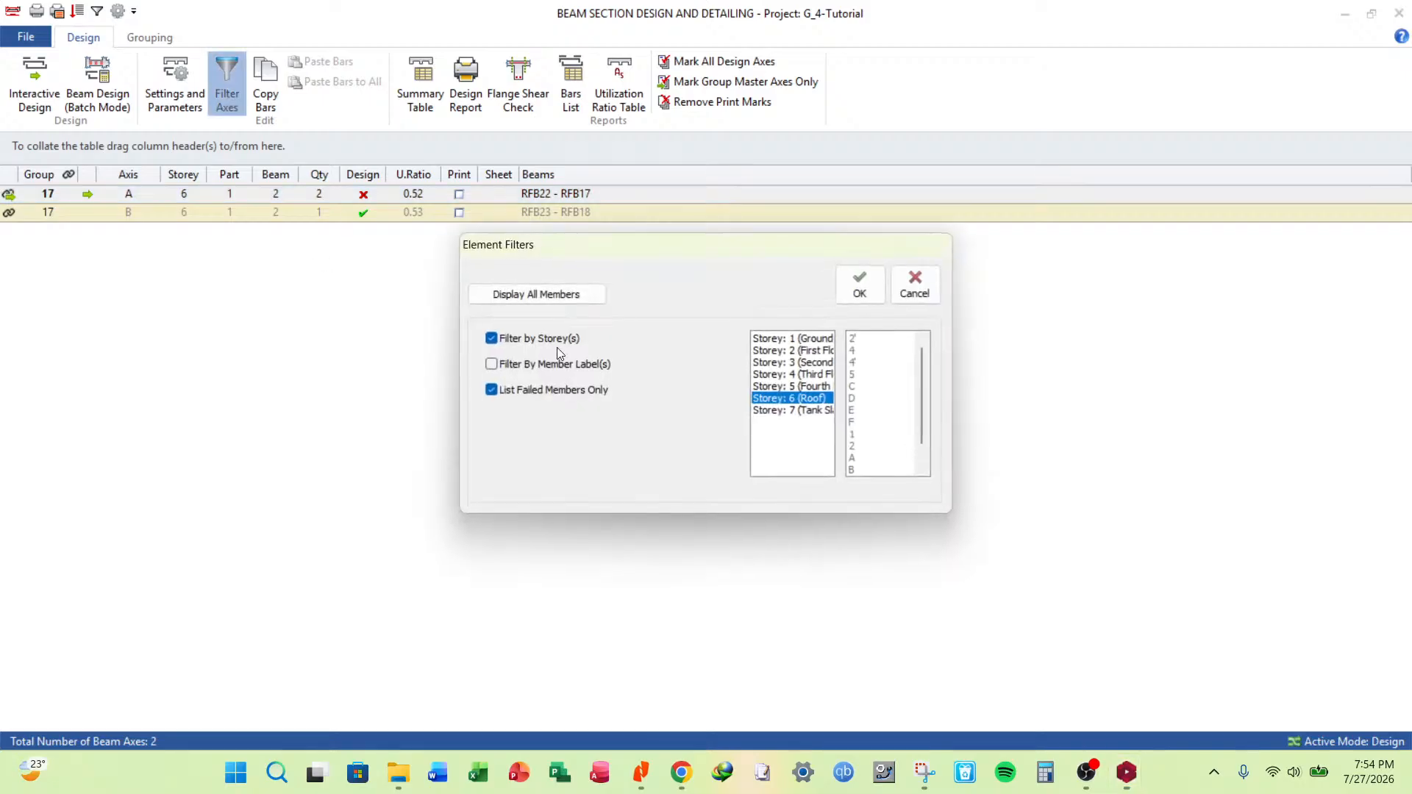
{"action": "left_click", "coordinate": [540, 395]}
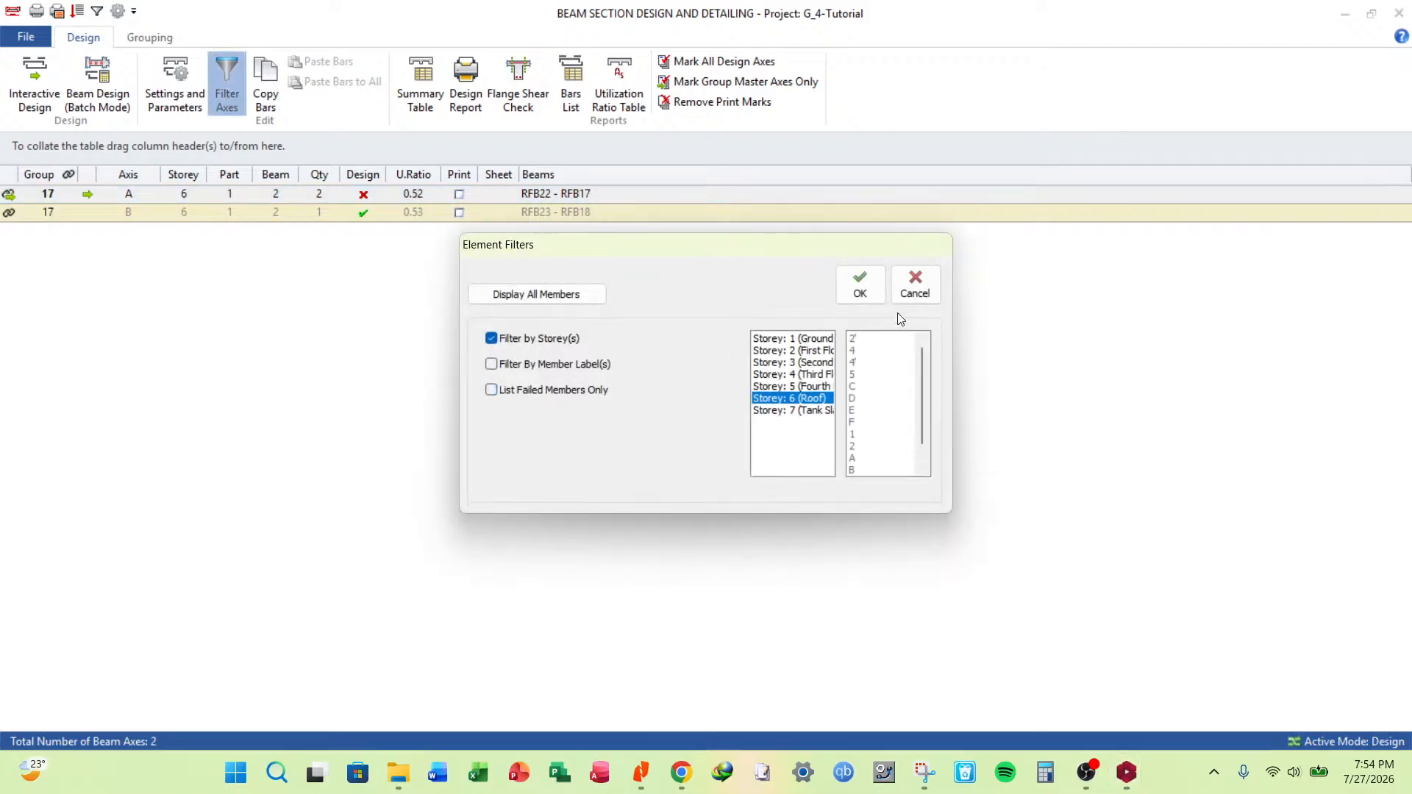
{"action": "left_click", "coordinate": [804, 412]}
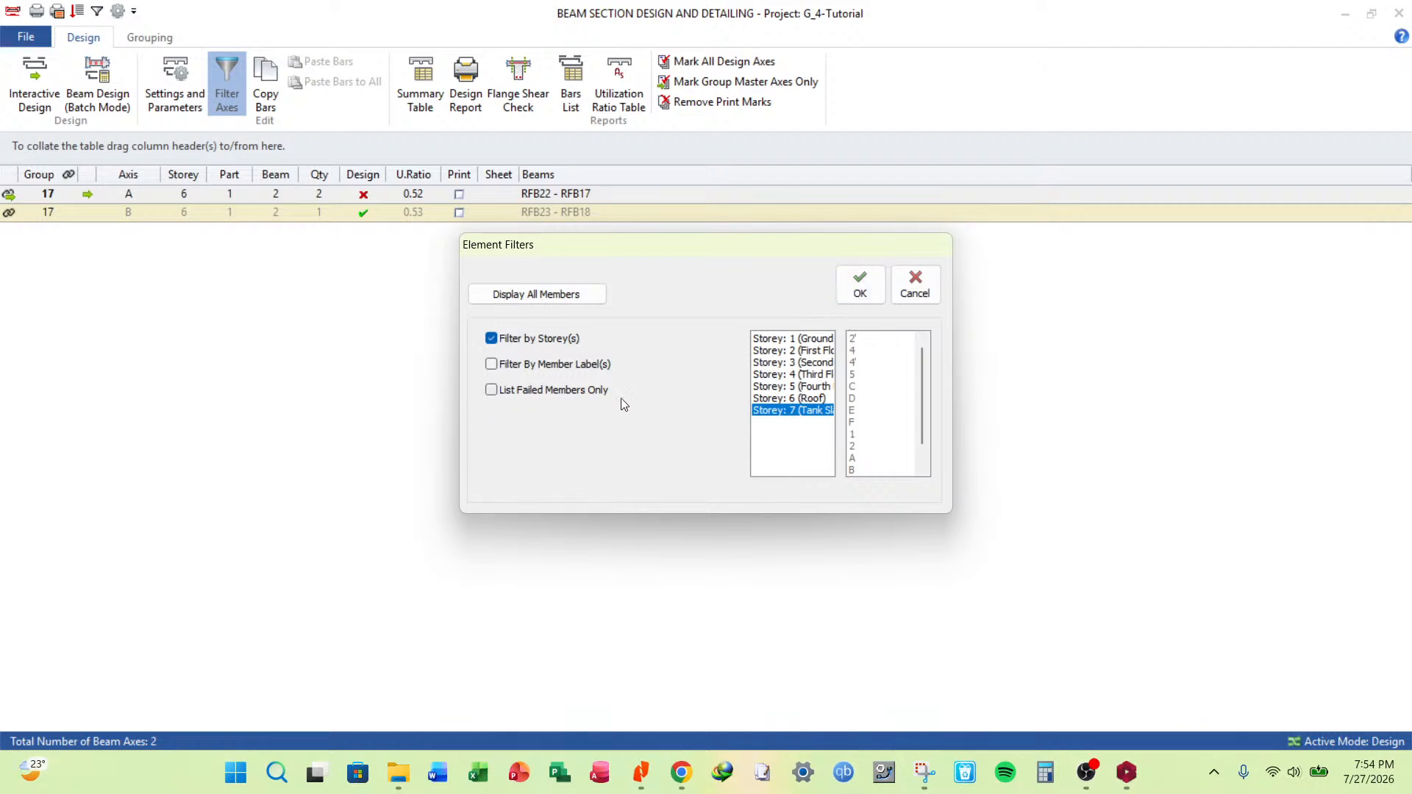
{"action": "left_click", "coordinate": [860, 284]}
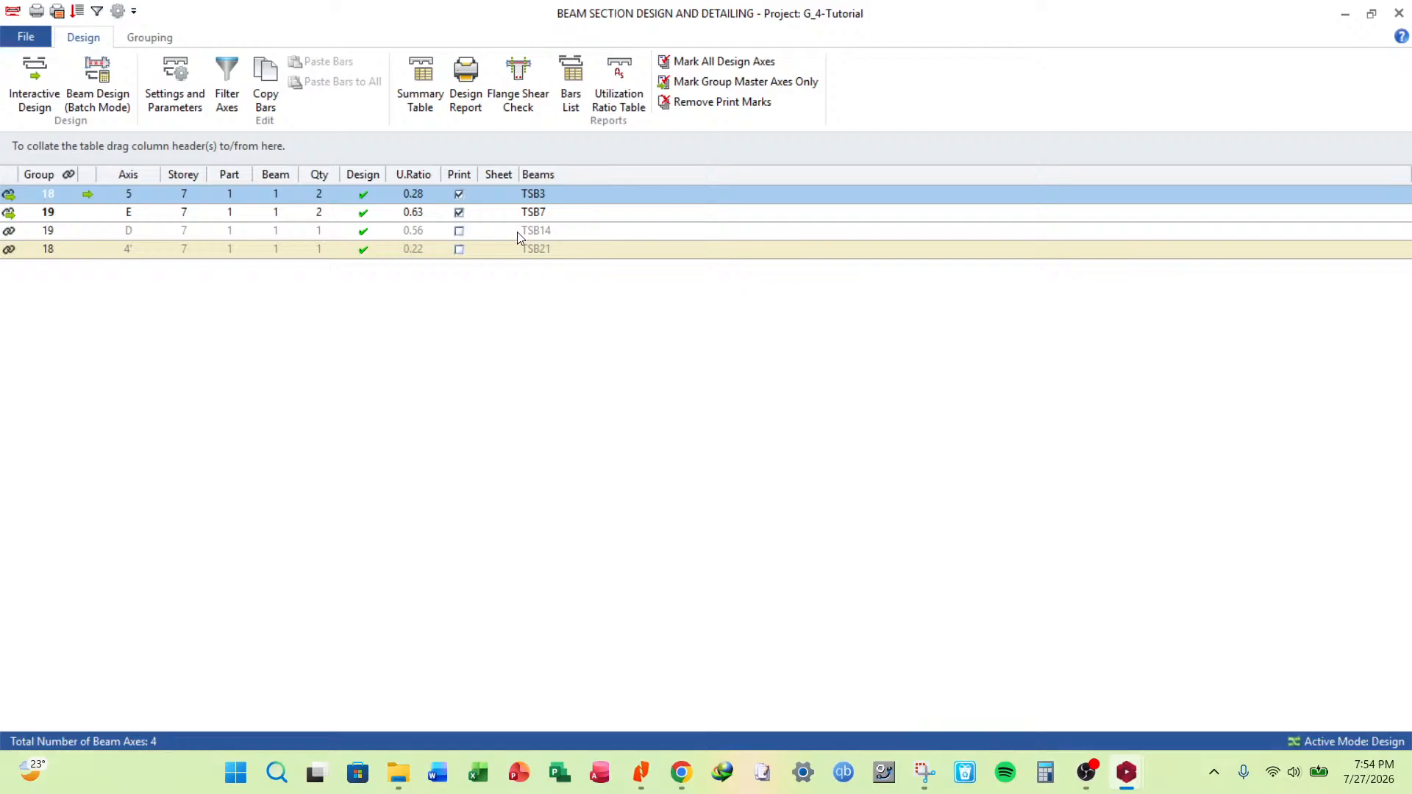
{"action": "double_click", "coordinate": [537, 210]}
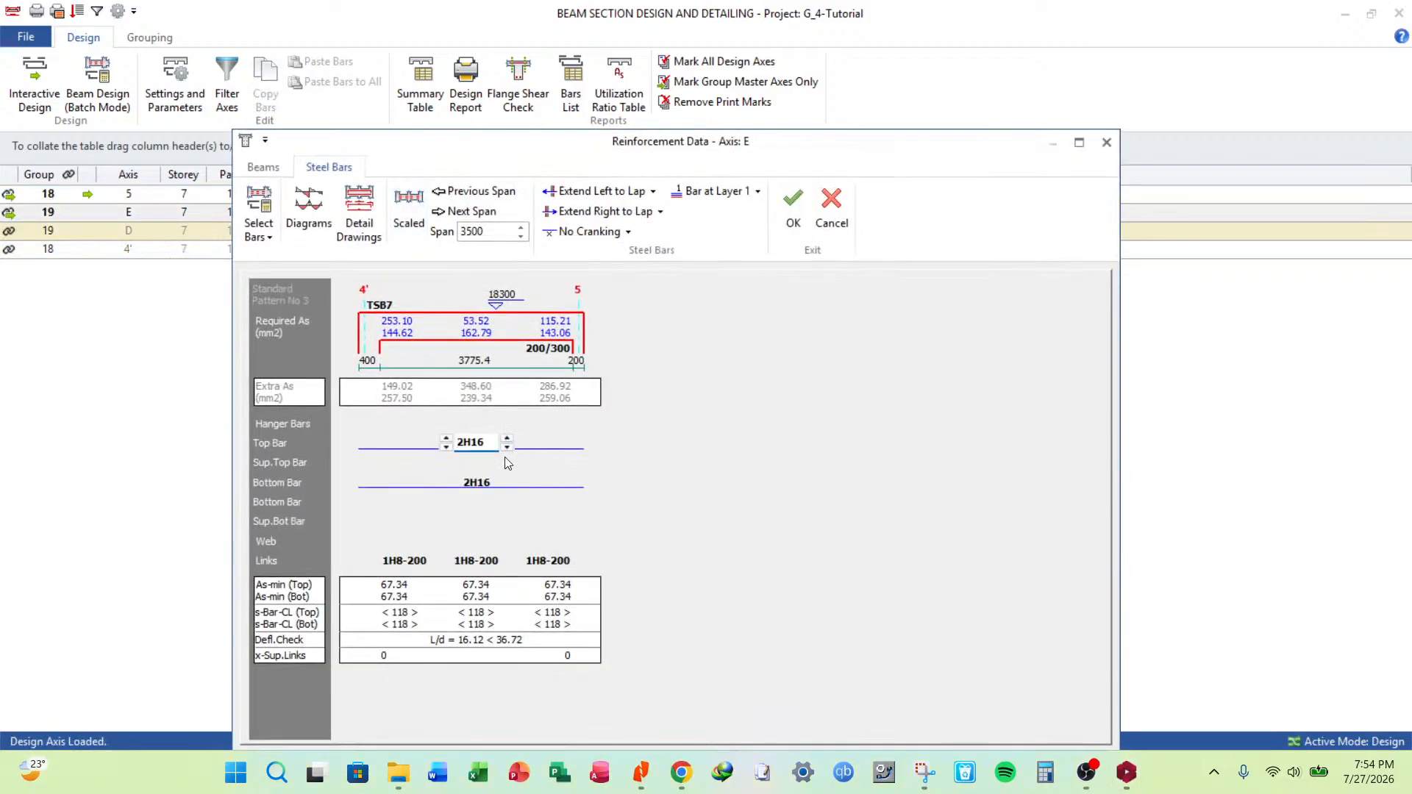
{"action": "left_click", "coordinate": [831, 210]}
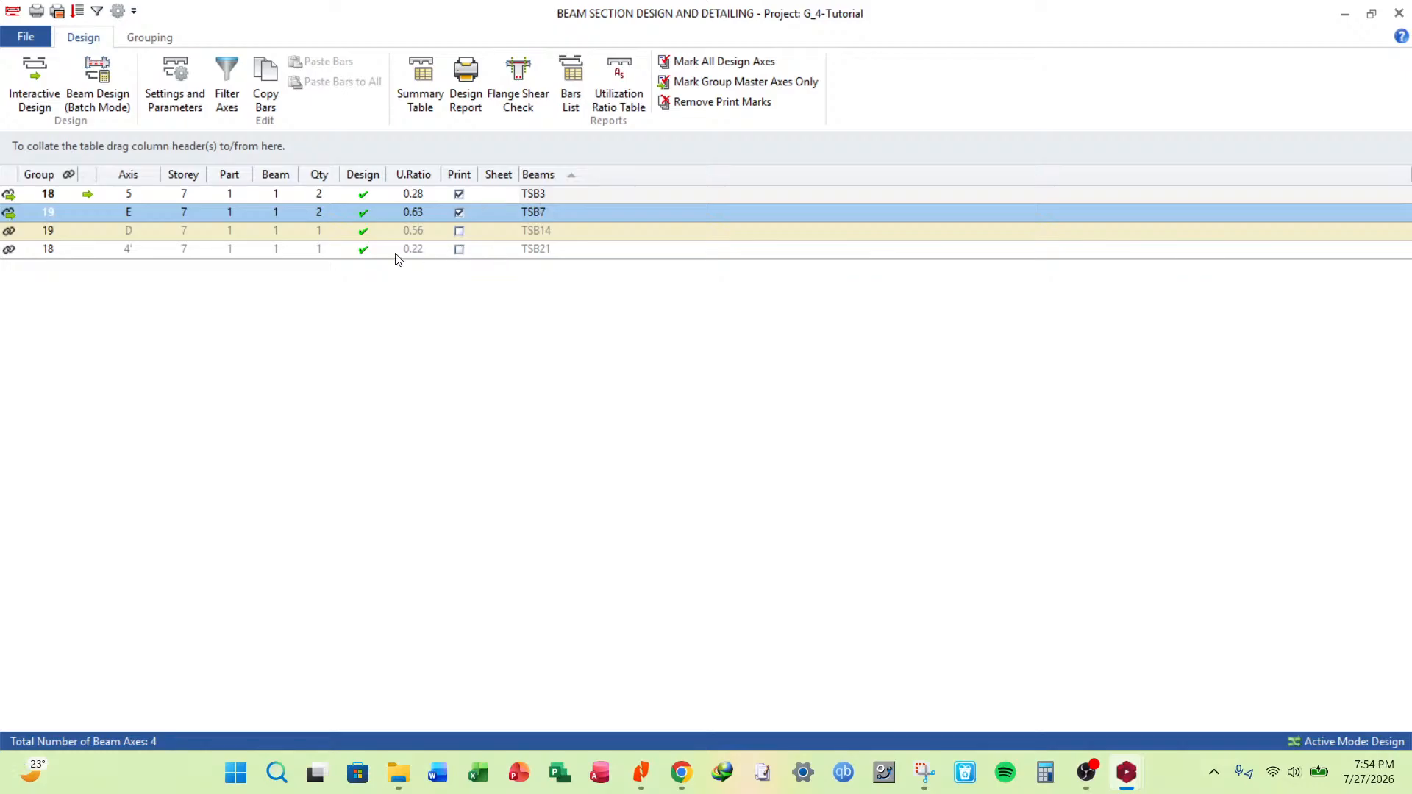
Set both the minimum and maximum beam steel diameter to H12 in the storey beam parameters, and save.
{"action": "left_click", "coordinate": [180, 83]}
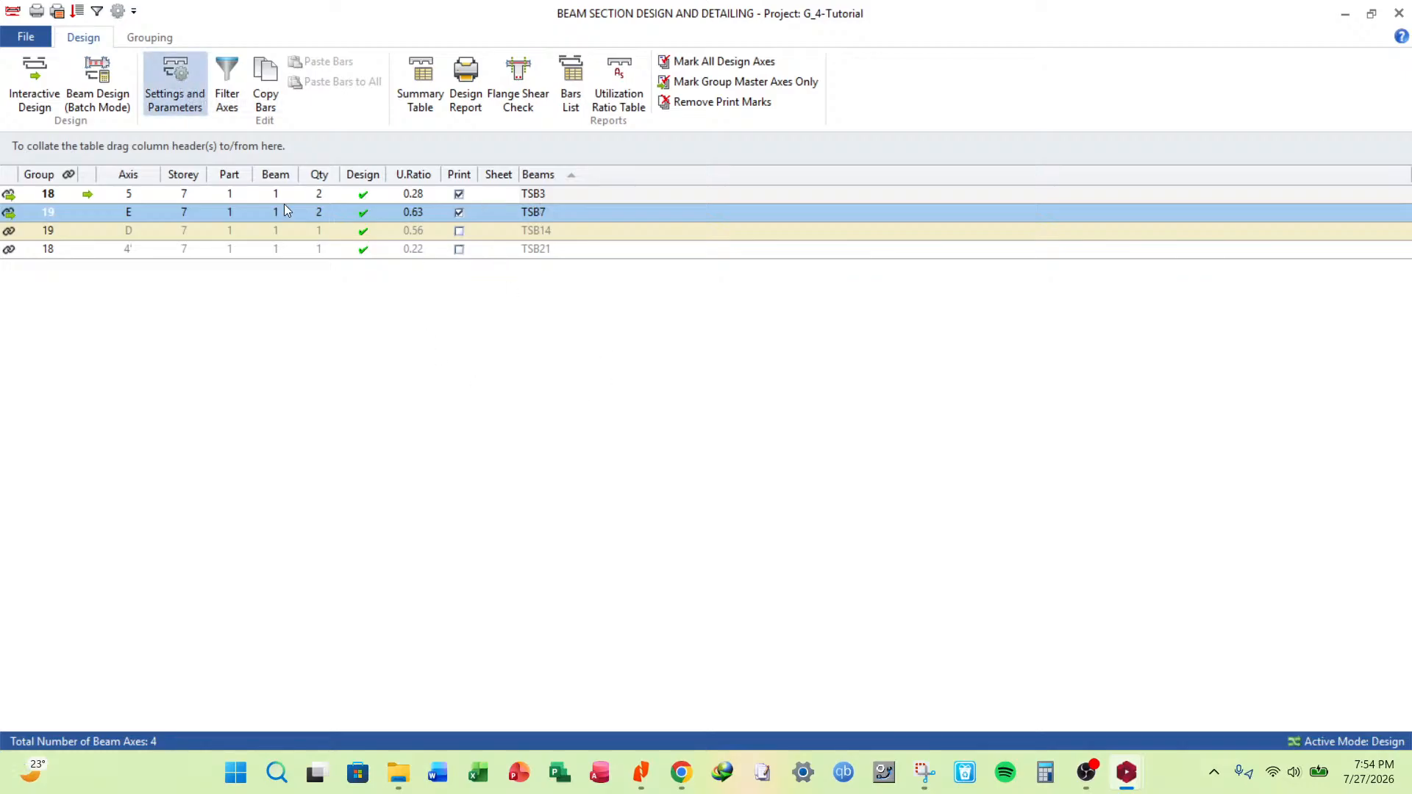
{"action": "left_click", "coordinate": [502, 231]}
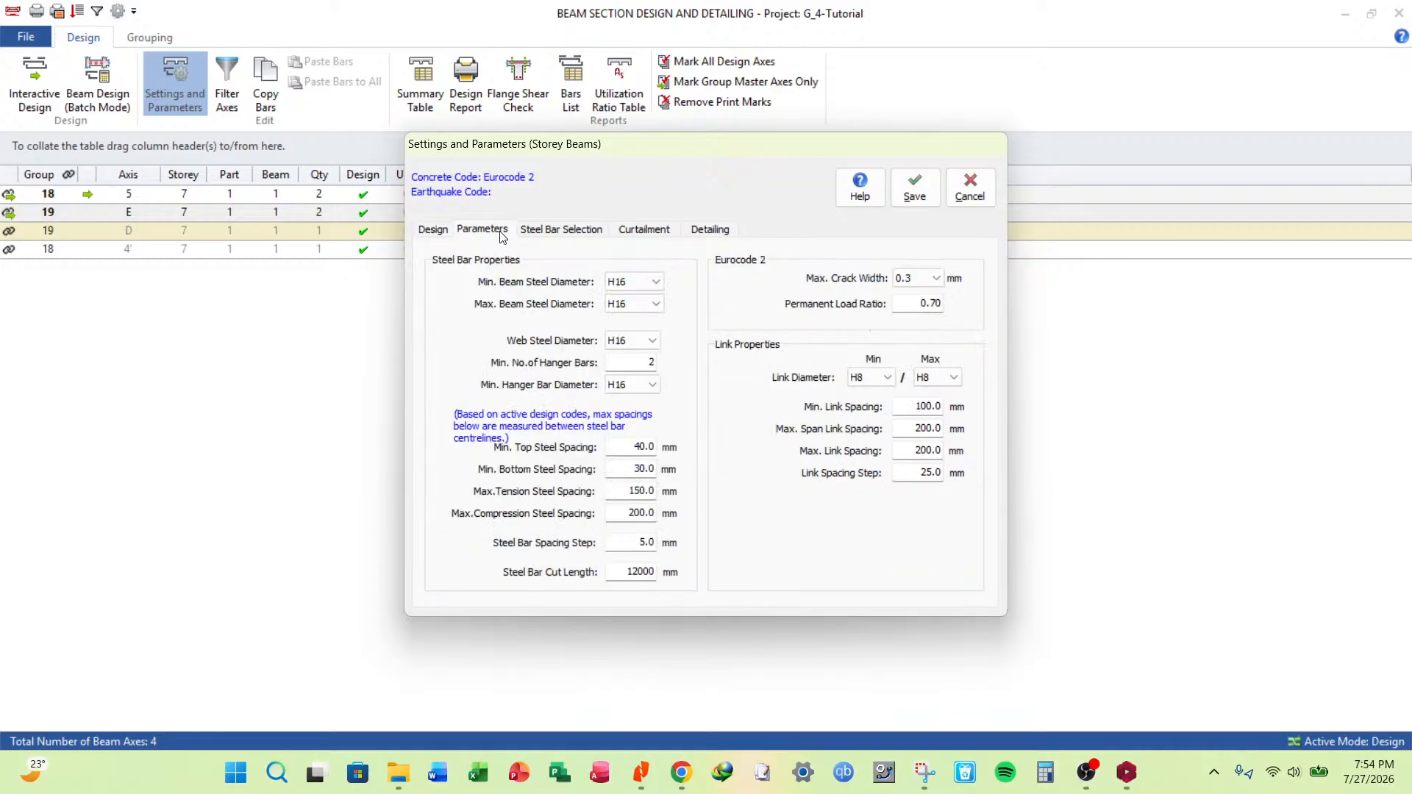
{"action": "left_click", "coordinate": [634, 281]}
{"action": "left_click", "coordinate": [627, 323]}
{"action": "left_click", "coordinate": [634, 304]}
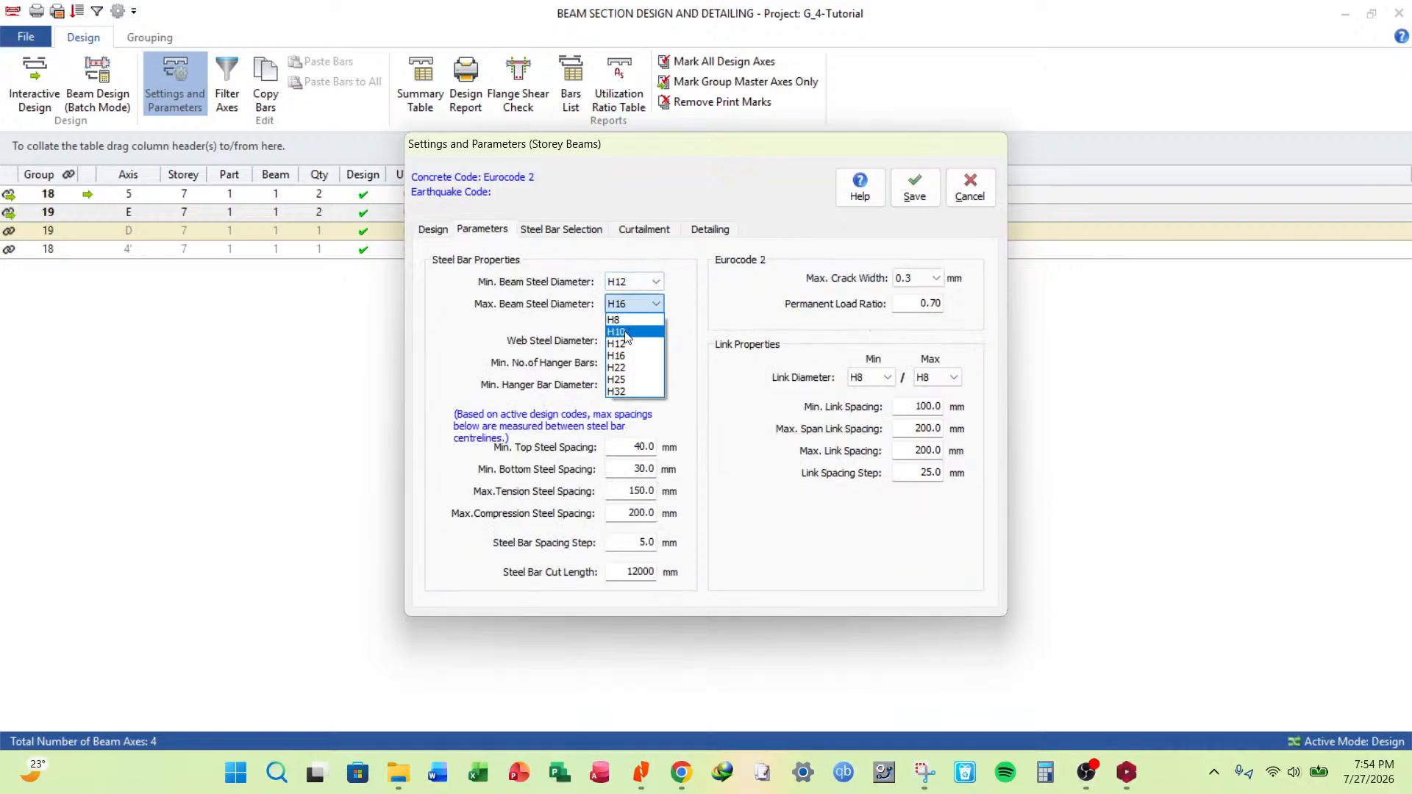
{"action": "left_click", "coordinate": [629, 343]}
{"action": "left_click", "coordinate": [914, 188]}
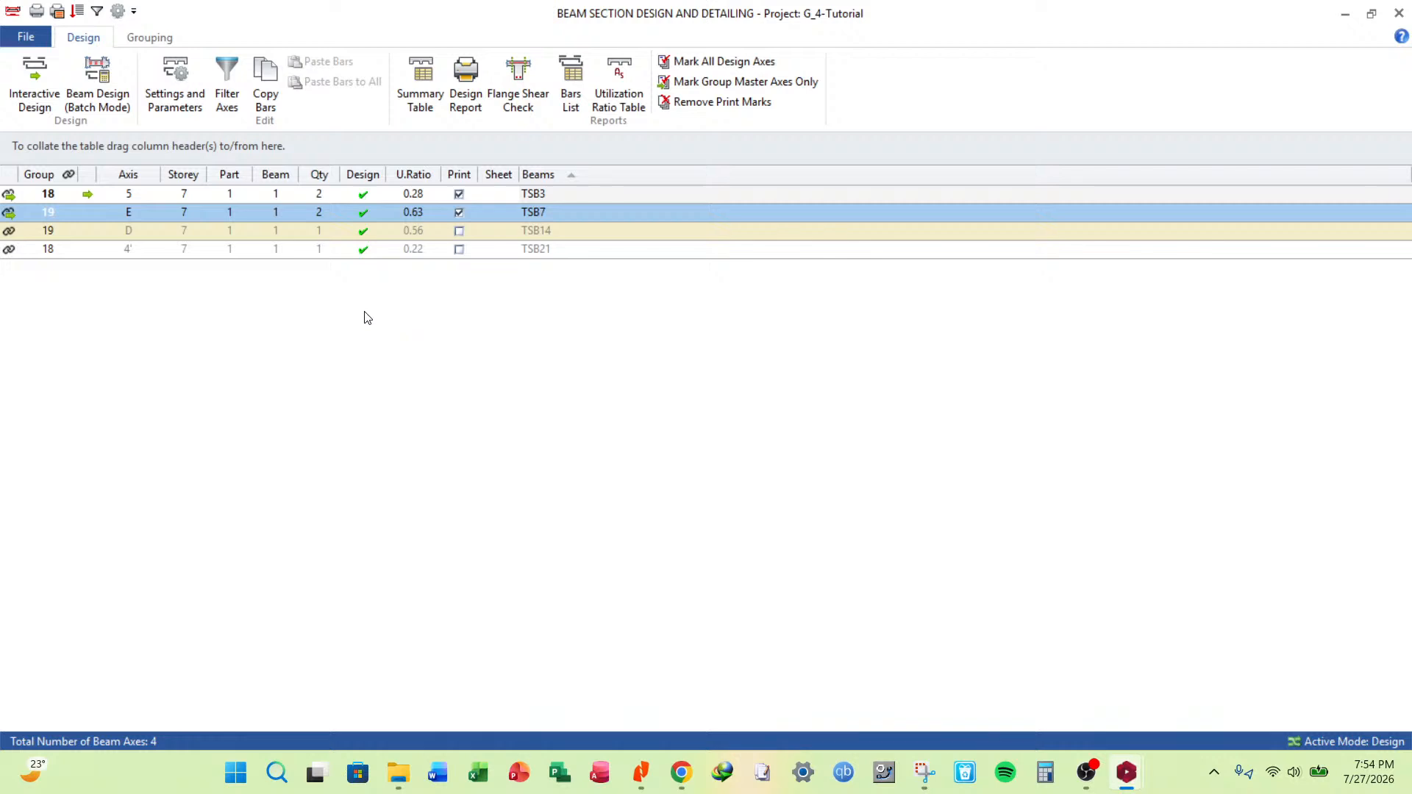
Run the batch beam design for the listed Storey 7 axes with all bars re-selected.
{"action": "left_click", "coordinate": [97, 85]}
{"action": "left_click", "coordinate": [580, 458]}
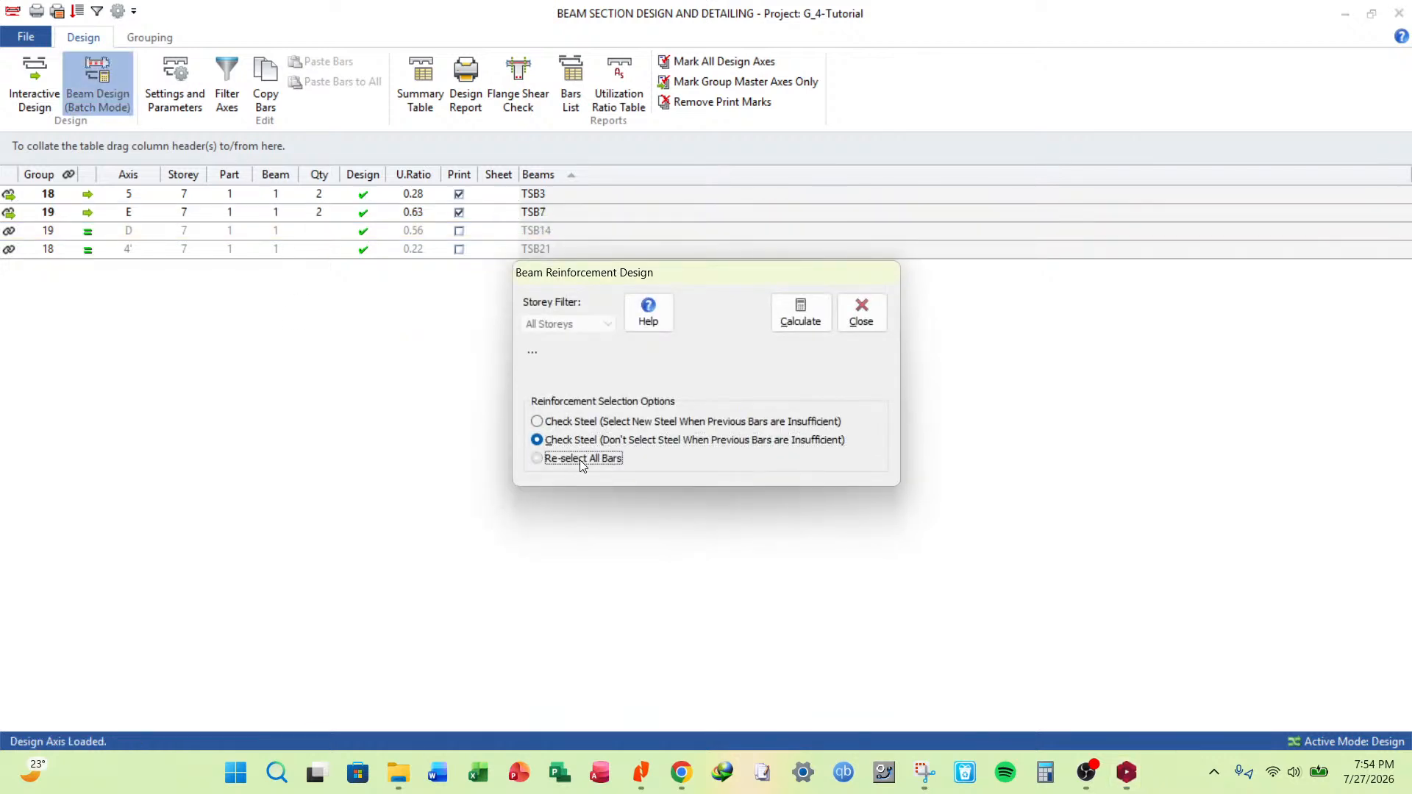
{"action": "left_click", "coordinate": [829, 320]}
{"action": "left_click", "coordinate": [862, 318]}
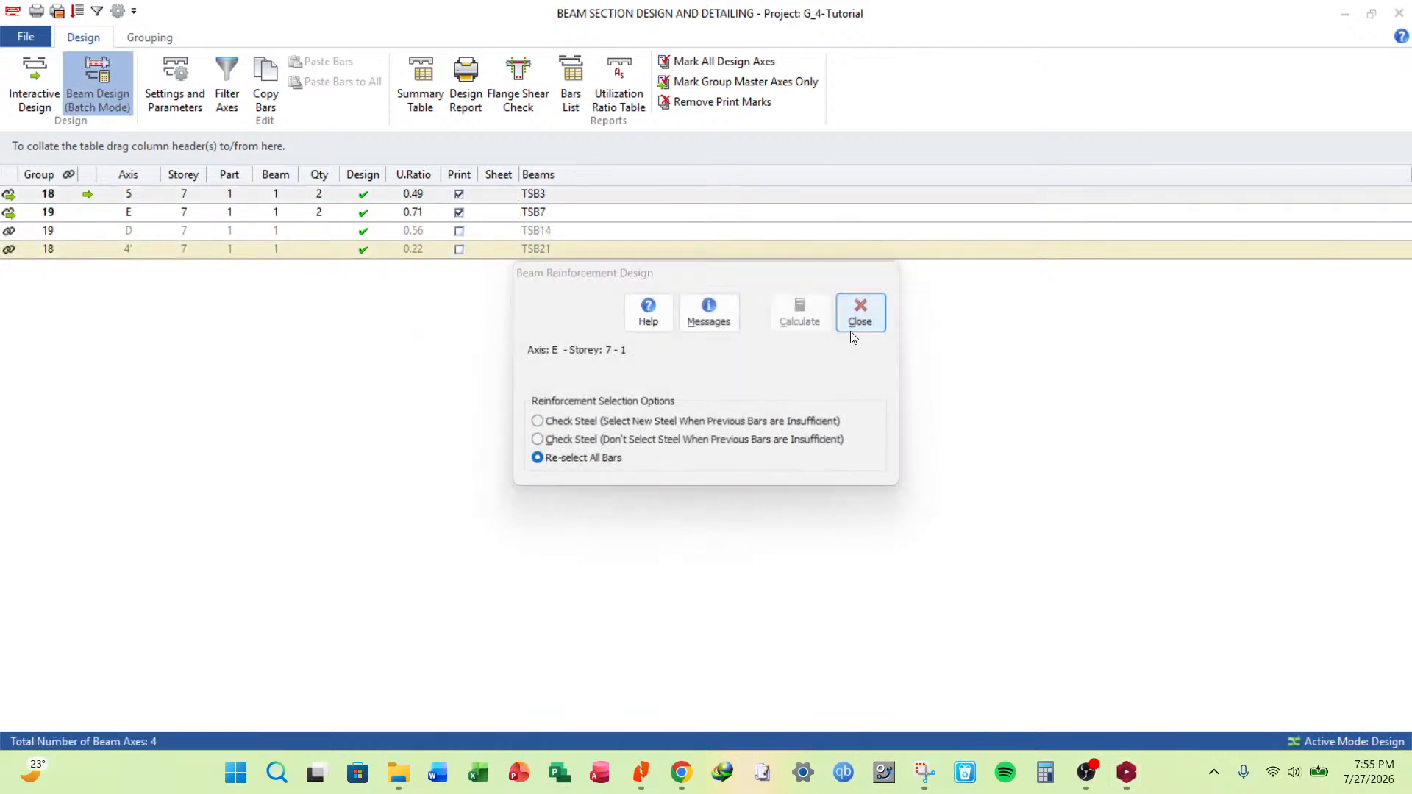
Remove the support top bars of TSB7 on axis E and set its top bars to 3H12.
{"action": "double_click", "coordinate": [550, 213]}
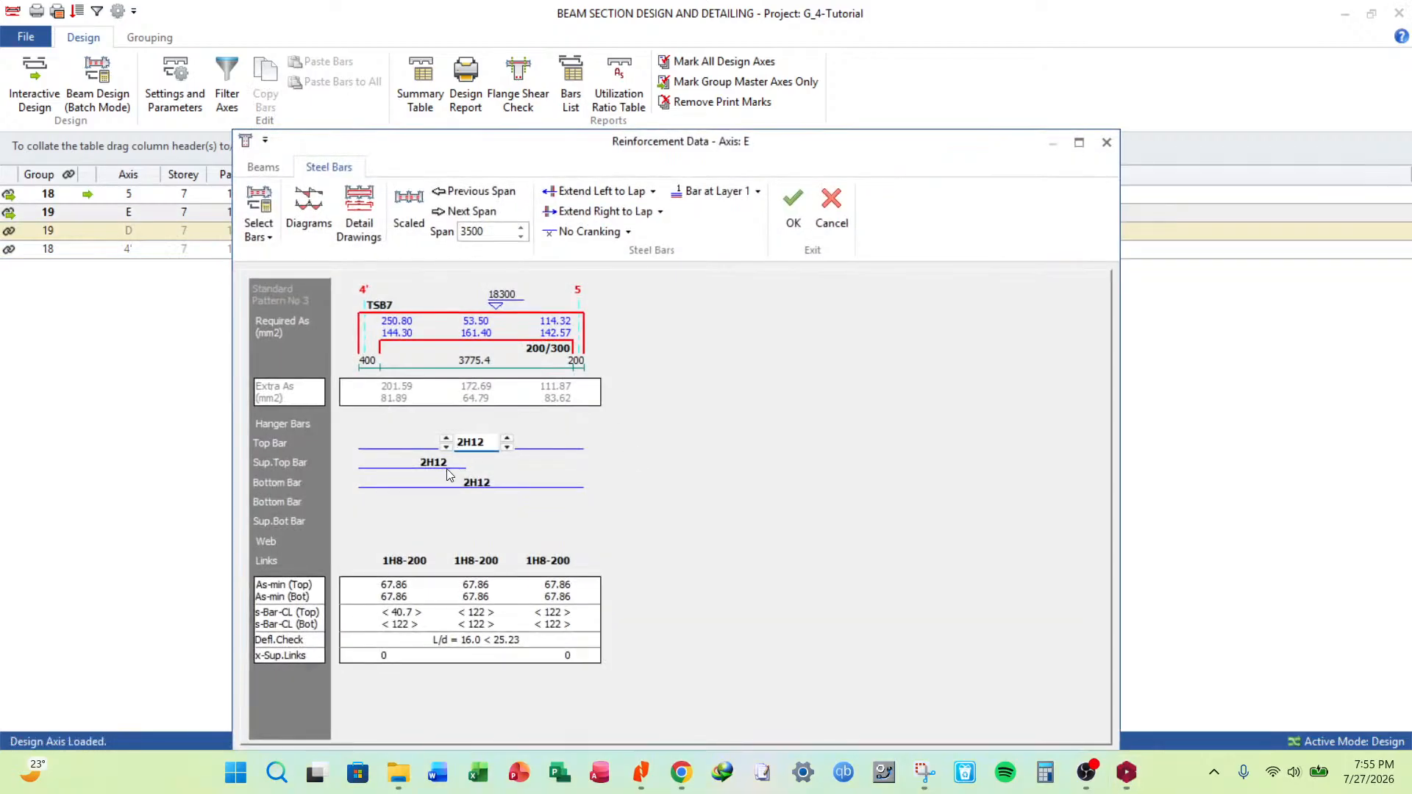
{"action": "left_click", "coordinate": [444, 466]}
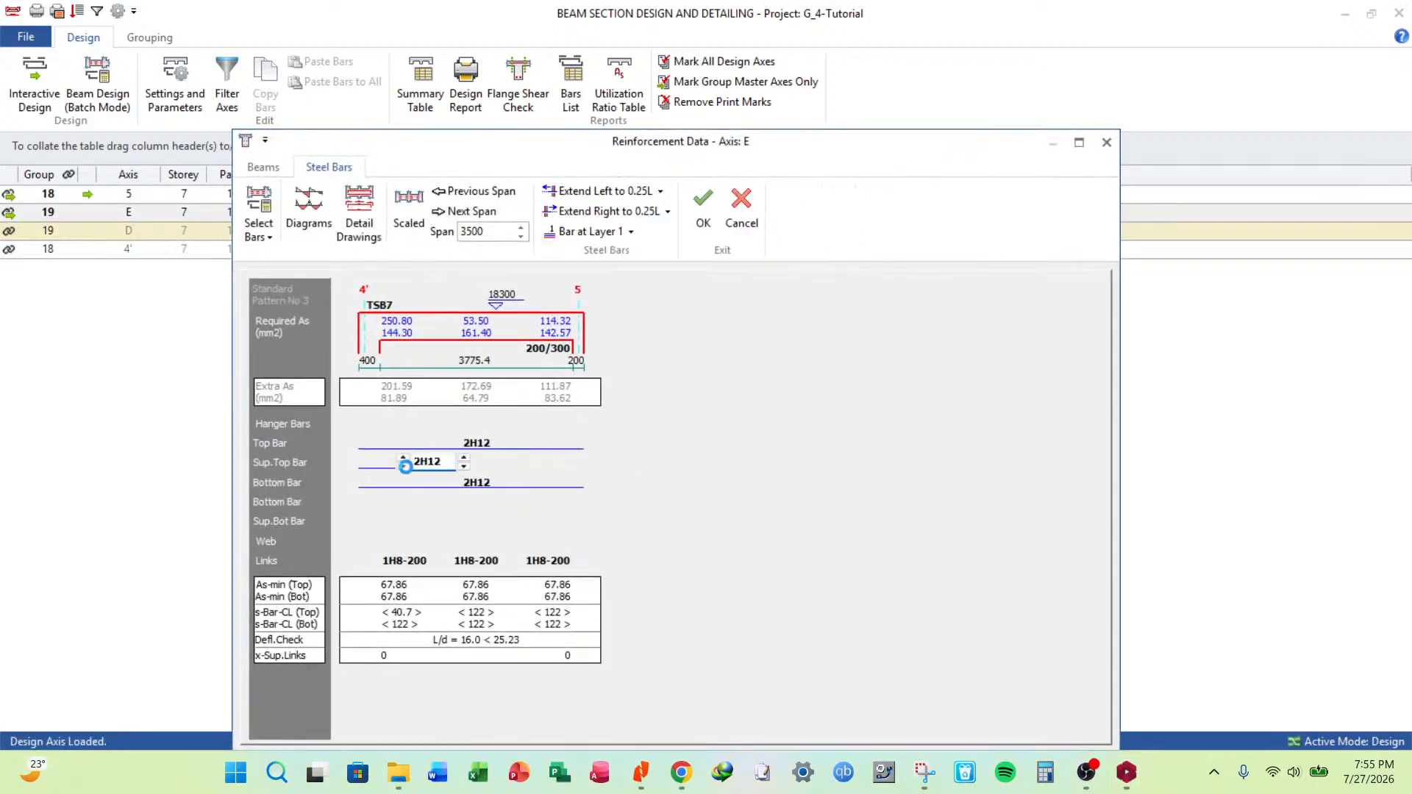
{"action": "left_click", "coordinate": [403, 467]}
{"action": "left_click", "coordinate": [403, 467]}
{"action": "left_click", "coordinate": [477, 443]}
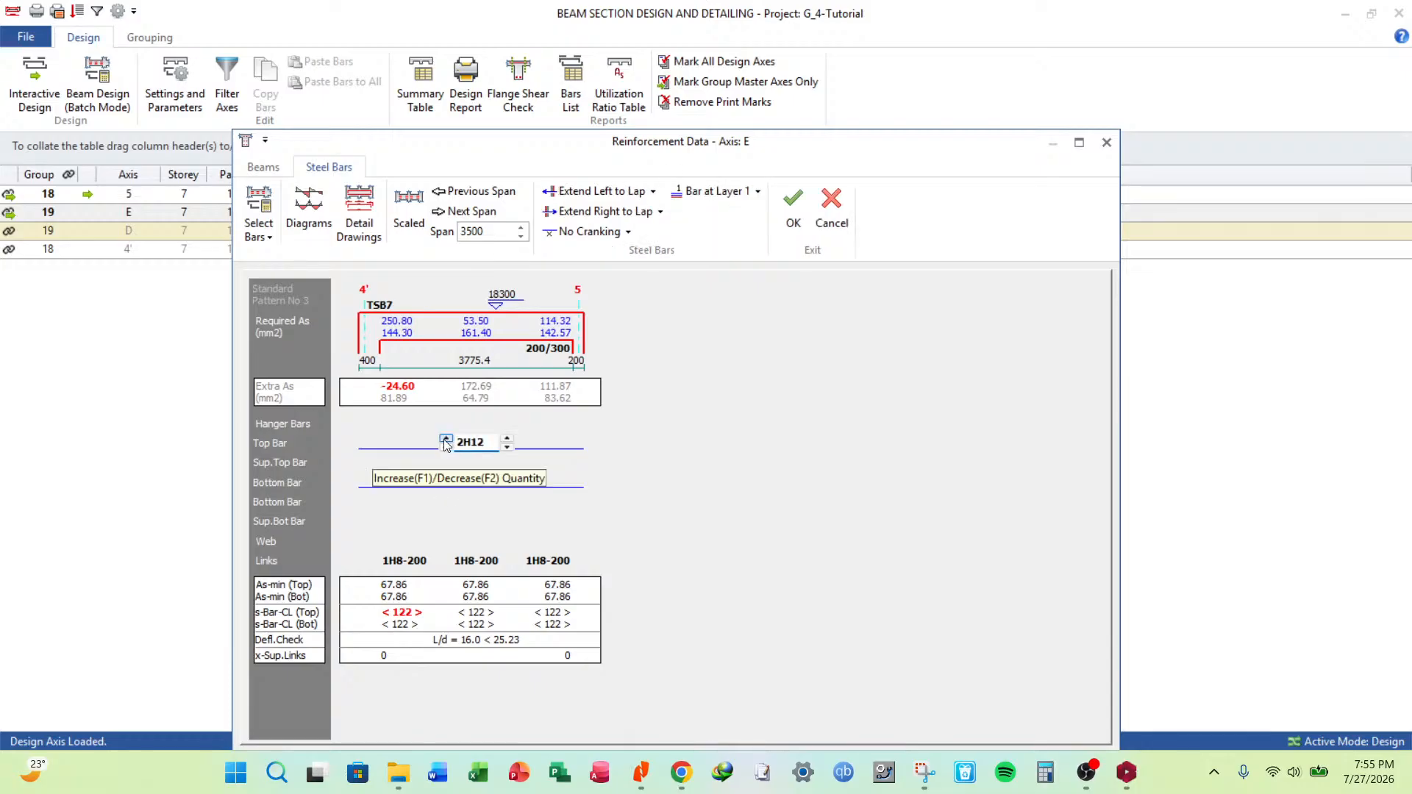
{"action": "left_click", "coordinate": [446, 437]}
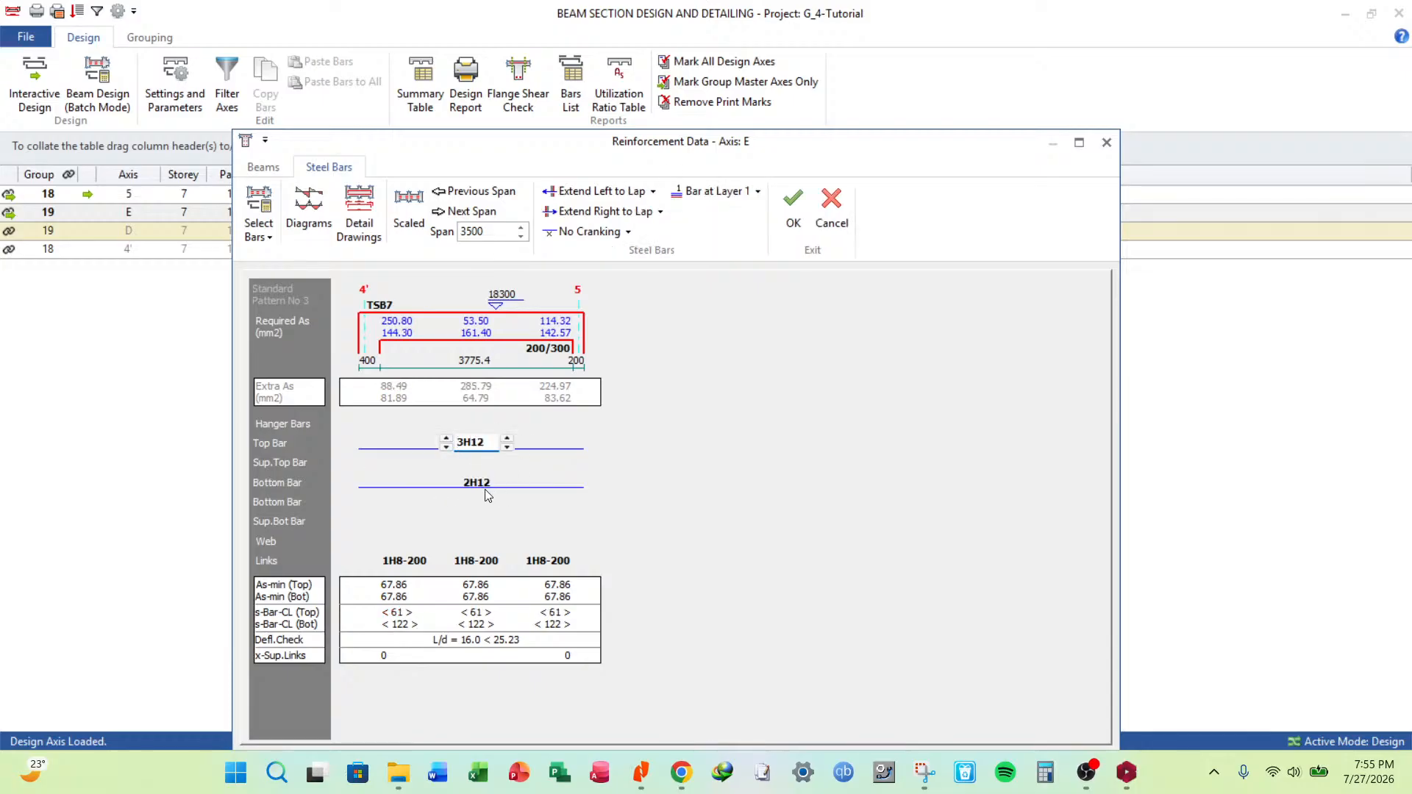
Set the bottom bars and the top bars of TSB7 to 2H16, and accept the reinforcement.
{"action": "left_click", "coordinate": [498, 495]}
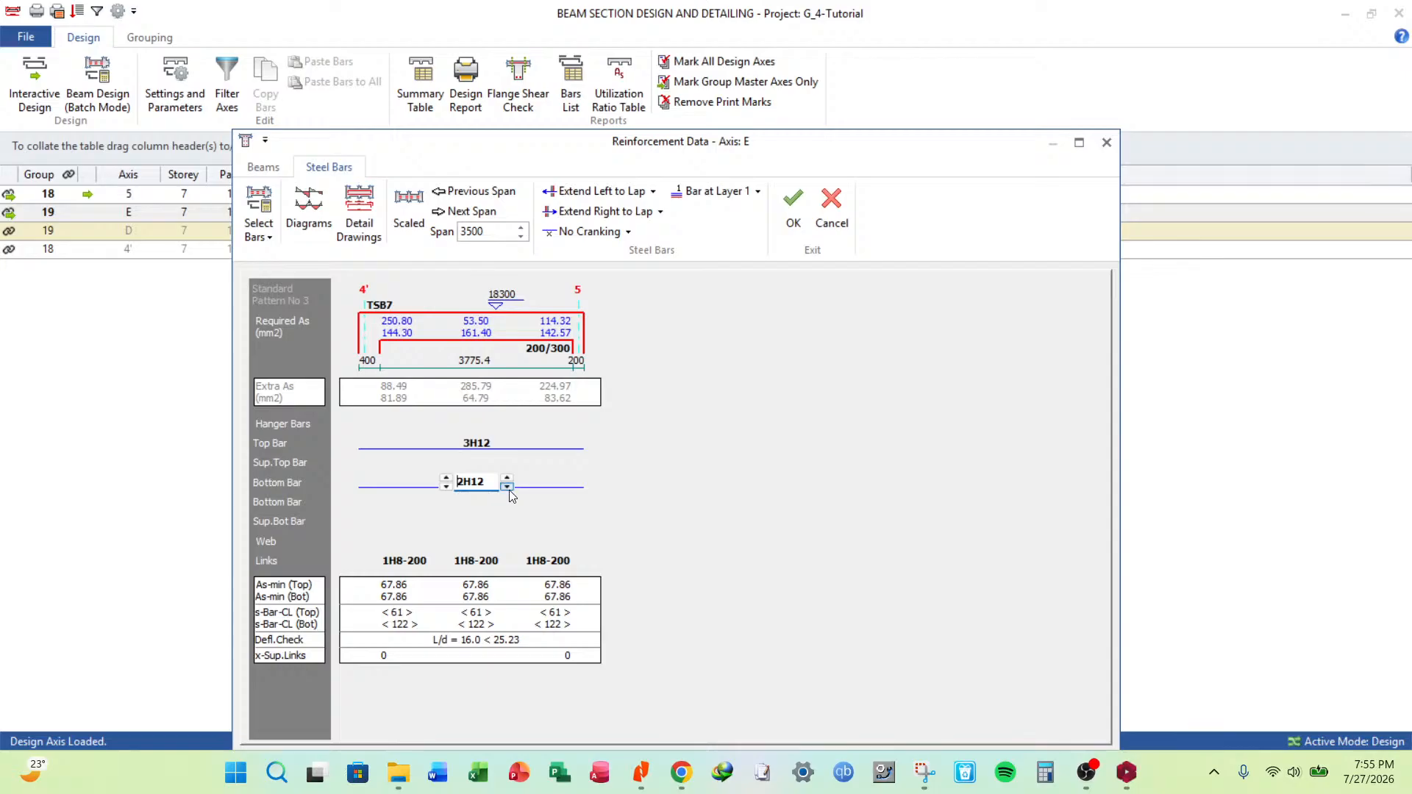
{"action": "left_click", "coordinate": [509, 489]}
{"action": "left_click", "coordinate": [505, 477]}
{"action": "left_click", "coordinate": [506, 478]}
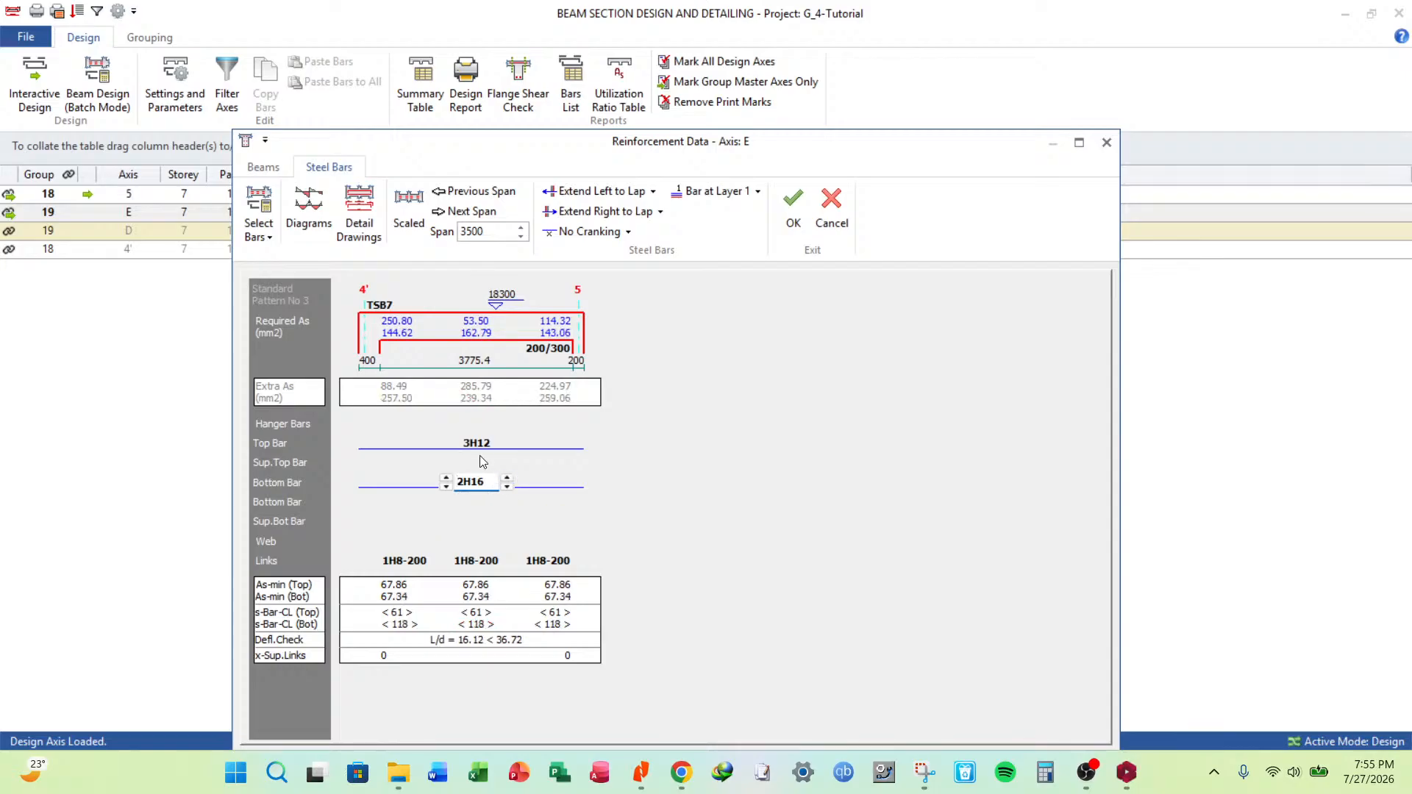
{"action": "left_click", "coordinate": [477, 444]}
{"action": "left_click", "coordinate": [447, 446]}
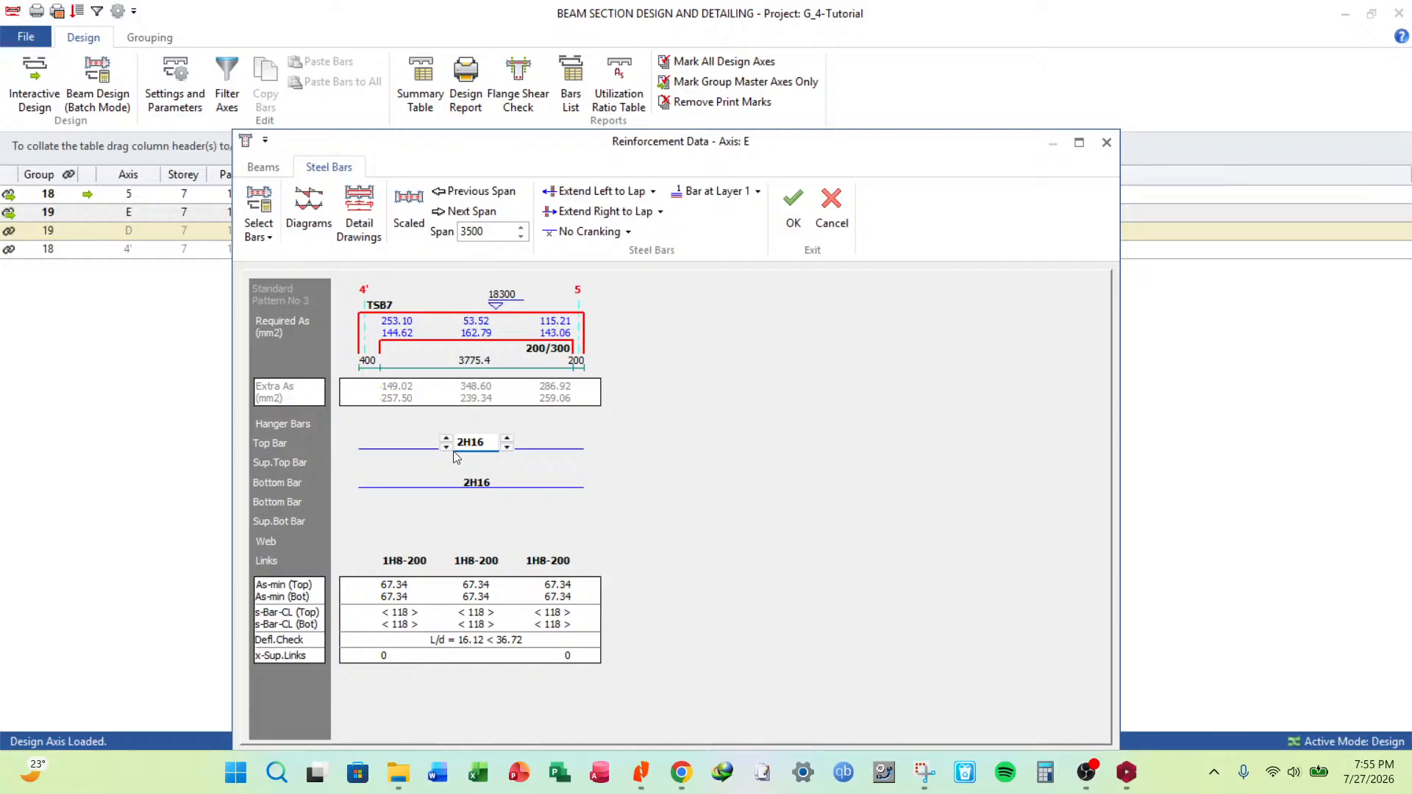
{"action": "left_click", "coordinate": [793, 210]}
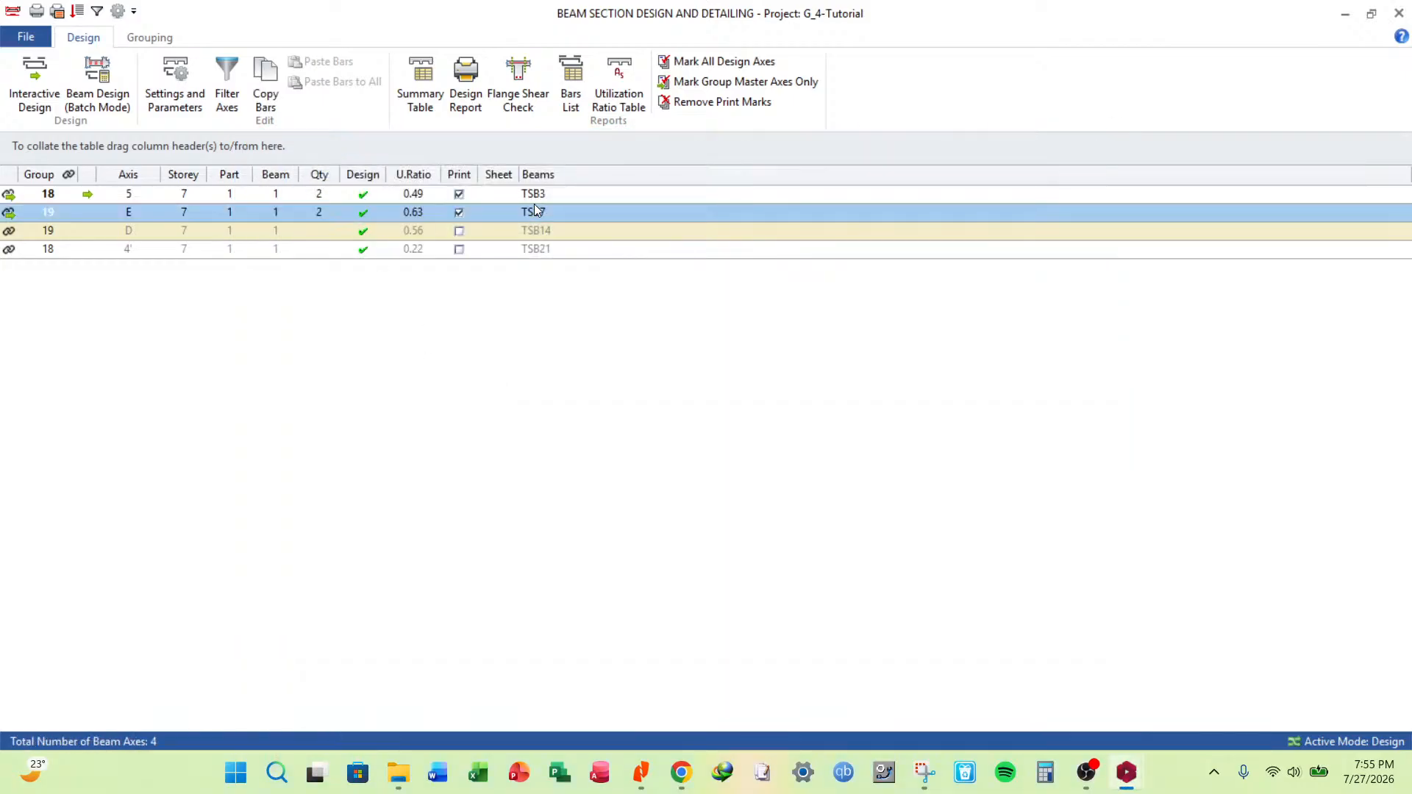
Accept the reinforcement of TSB3 on axis 5 as designed, and list all beam axes of Storey 6 (Roof).
{"action": "double_click", "coordinate": [548, 193]}
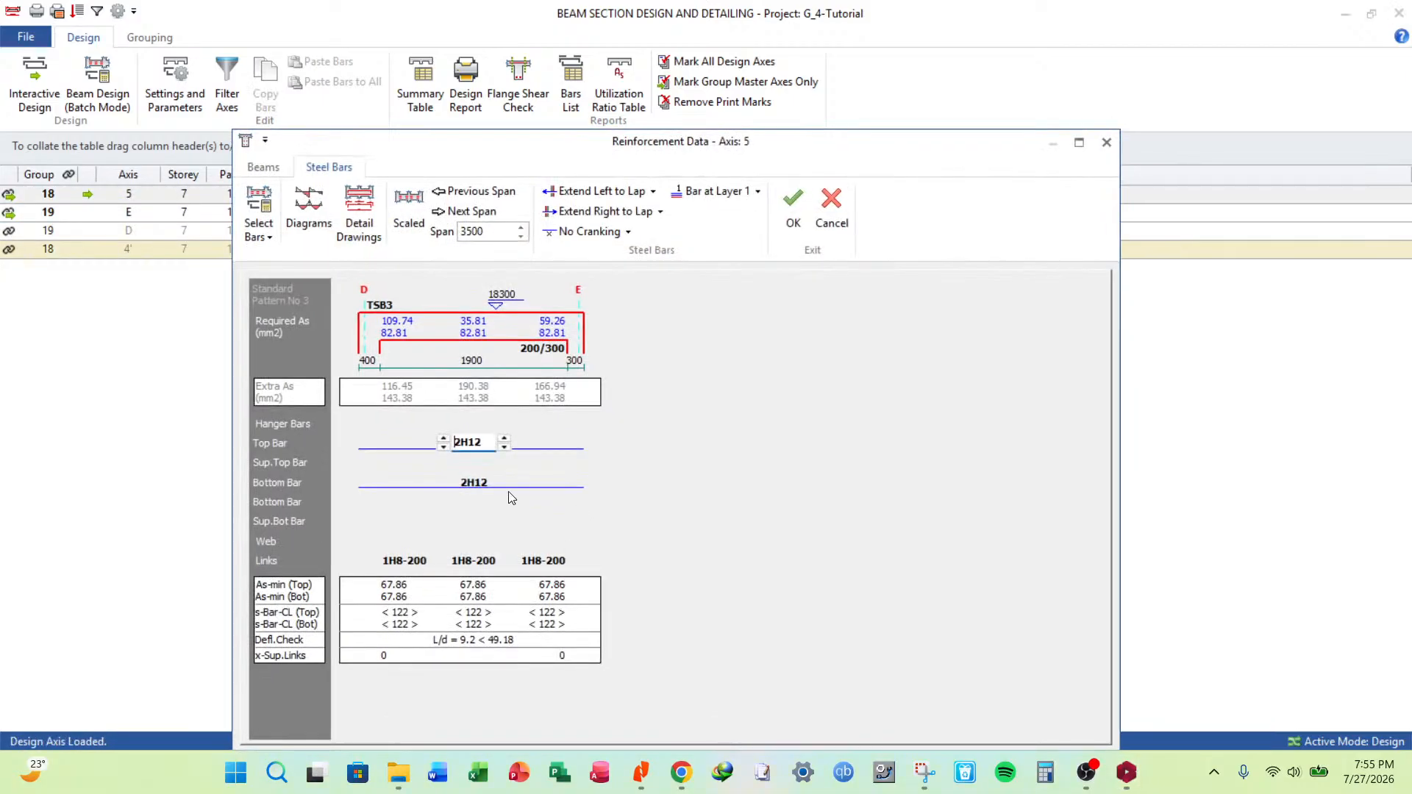
{"action": "left_click", "coordinate": [793, 210]}
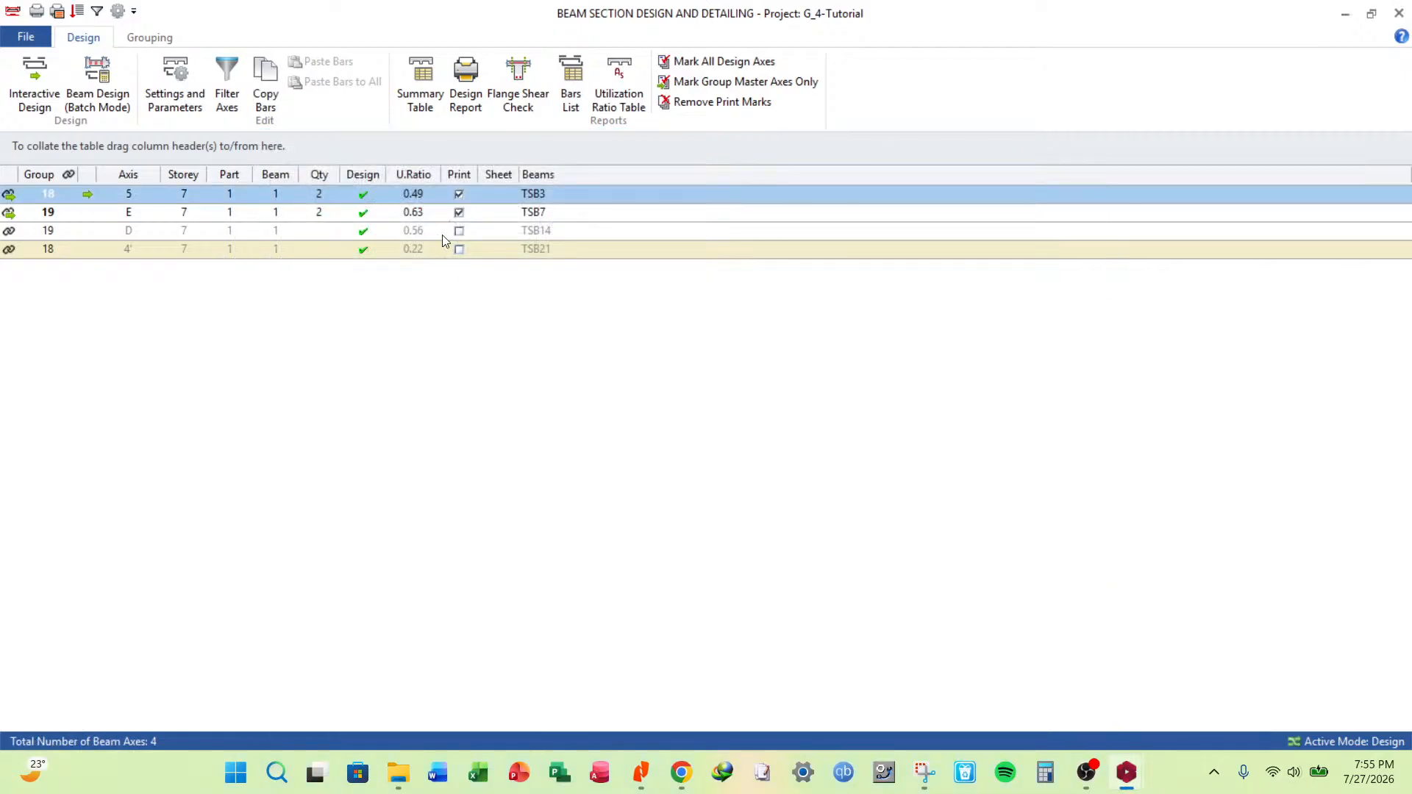
{"action": "left_click", "coordinate": [236, 87]}
{"action": "left_click", "coordinate": [792, 399]}
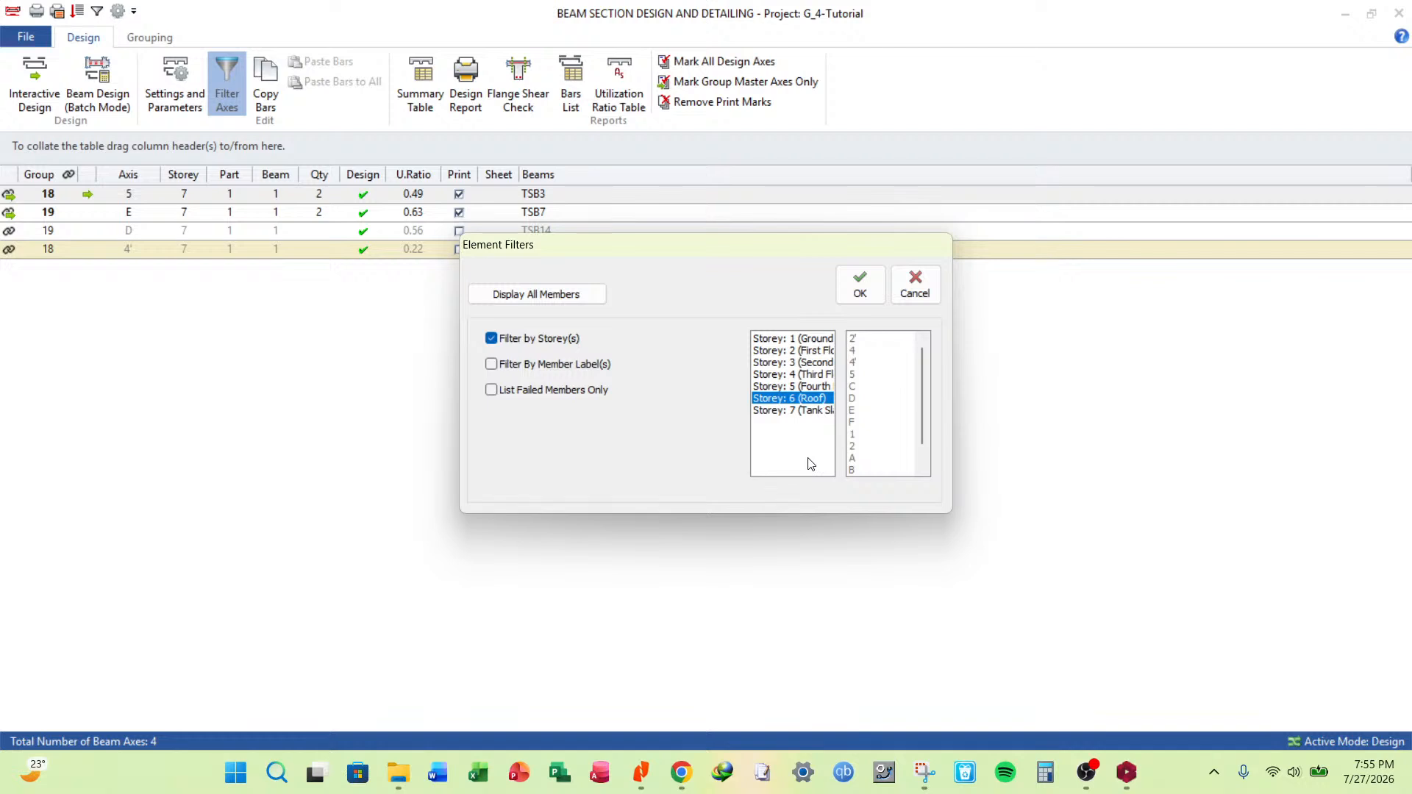
{"action": "left_click", "coordinate": [860, 284]}
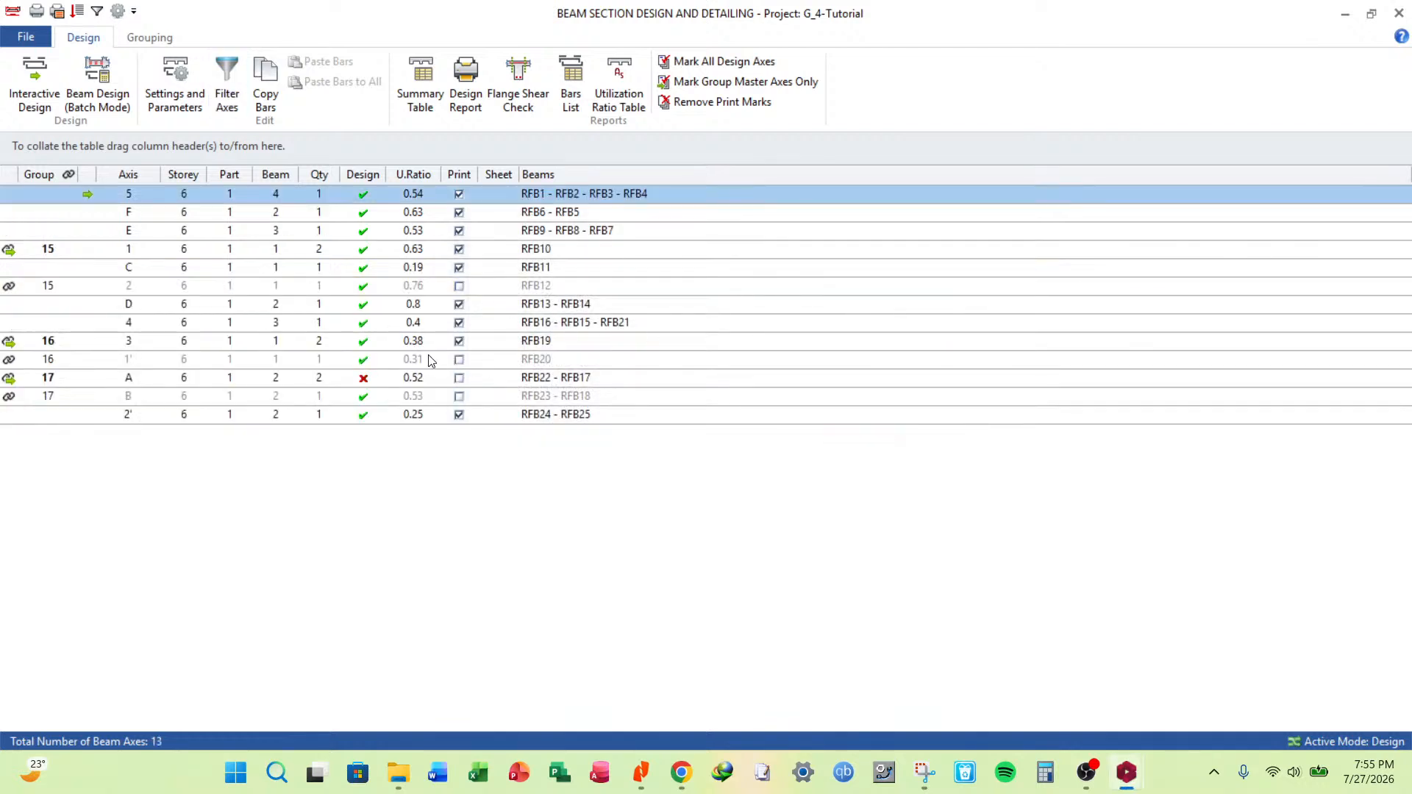
Run the batch beam design for the Storey 6 (Roof) axes, re-selecting all bars.
{"action": "left_click", "coordinate": [94, 83]}
{"action": "left_click", "coordinate": [578, 459]}
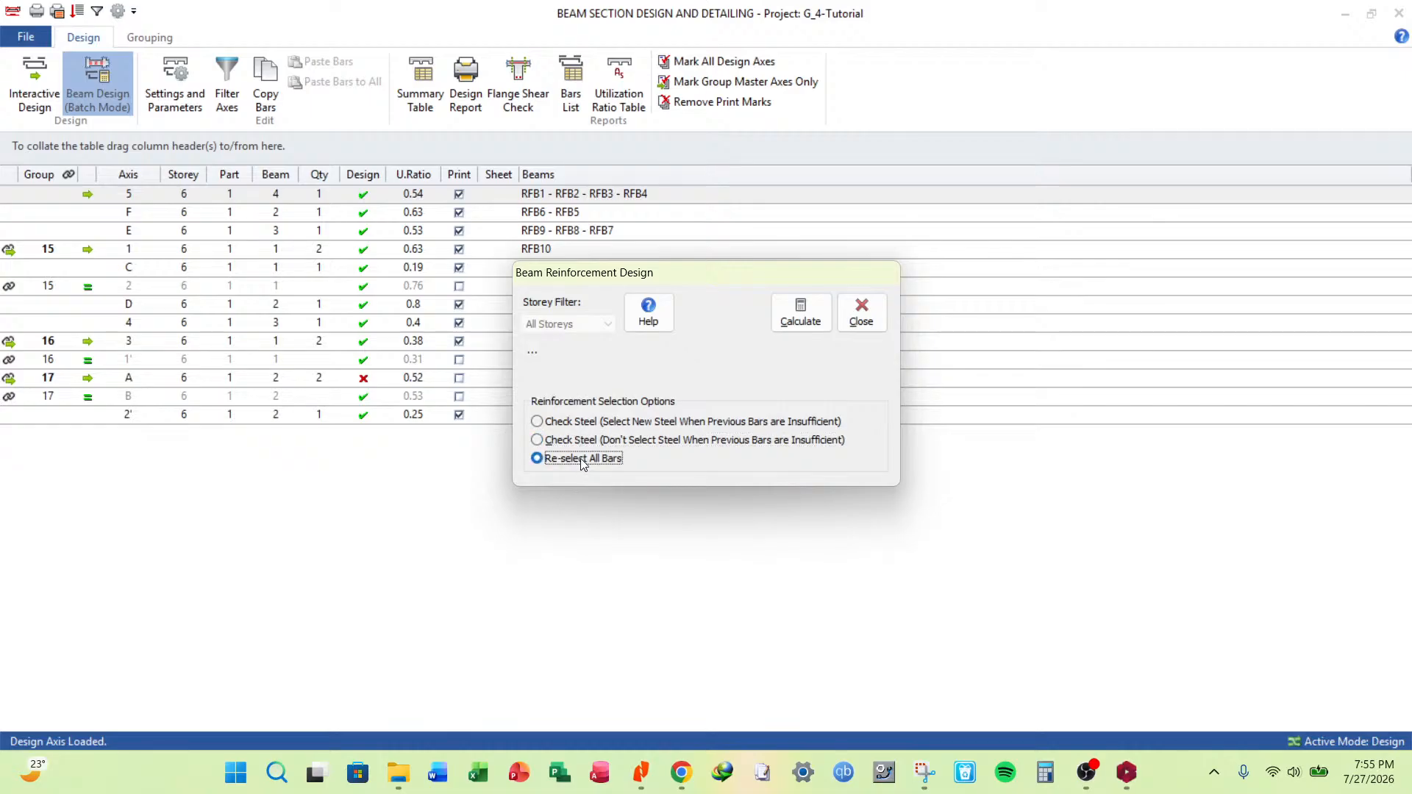
{"action": "left_click", "coordinate": [800, 313]}
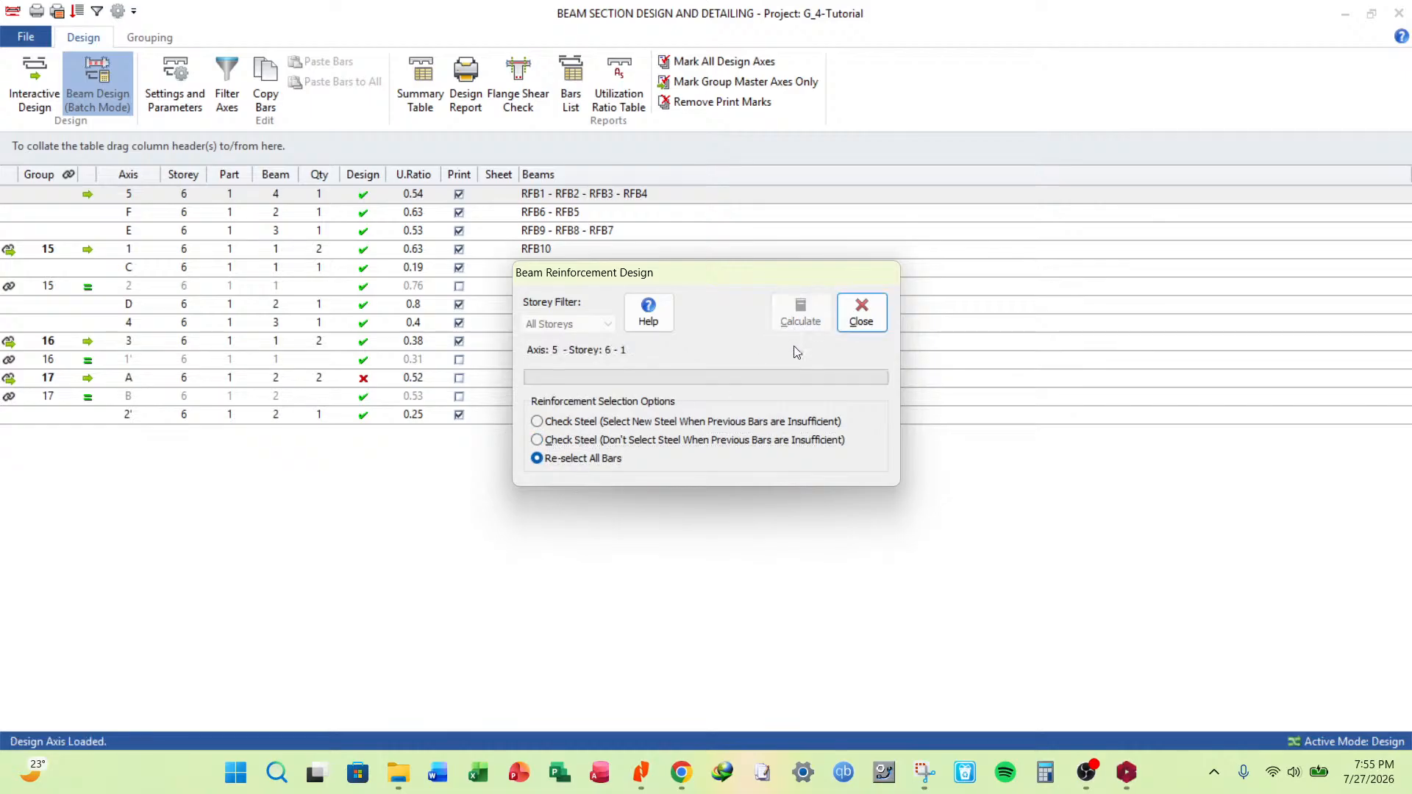
{"action": "left_click", "coordinate": [847, 323]}
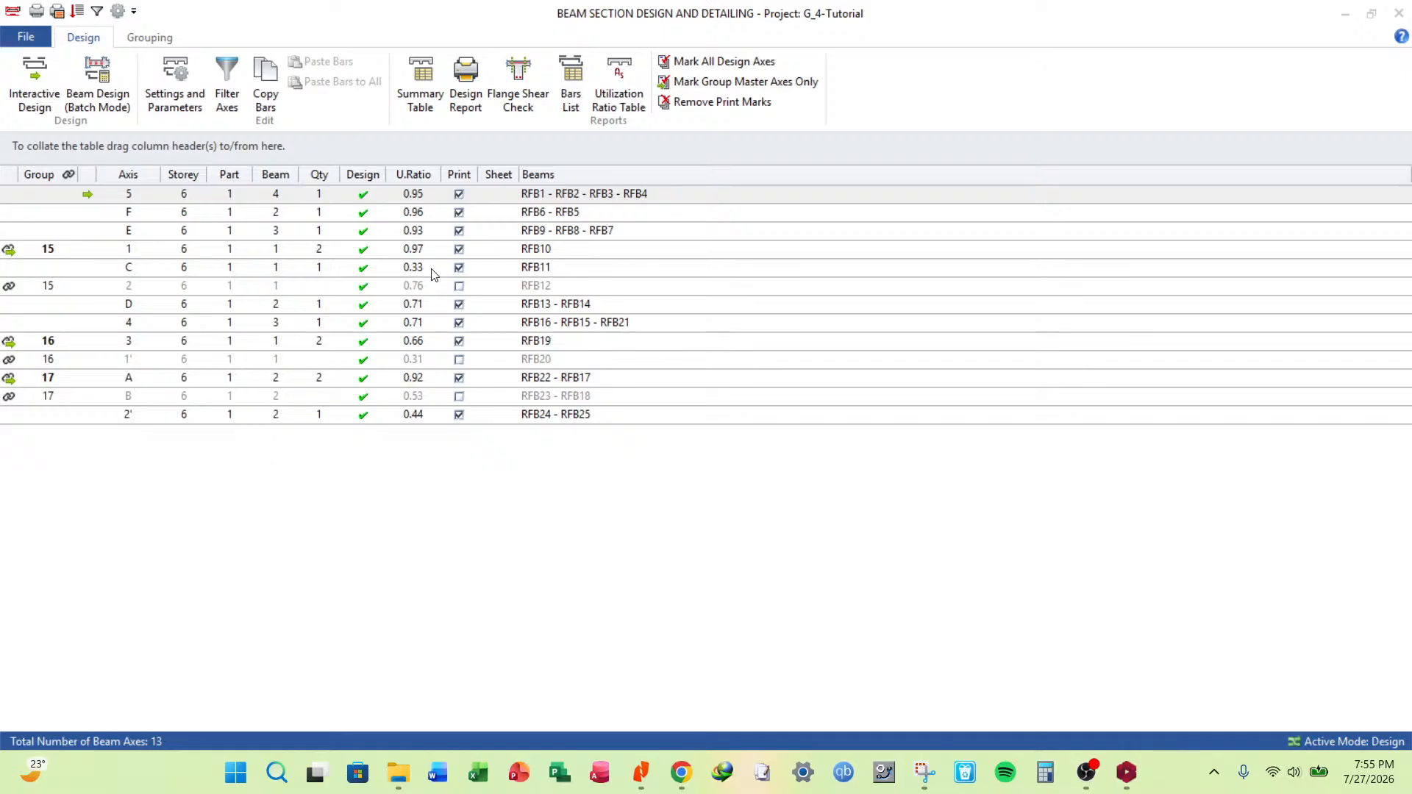
Examine the reinforcement of roof axis 5 (RFB1 - RFB2 - RFB3 - RFB4) and exit without changes.
{"action": "double_click", "coordinate": [550, 195]}
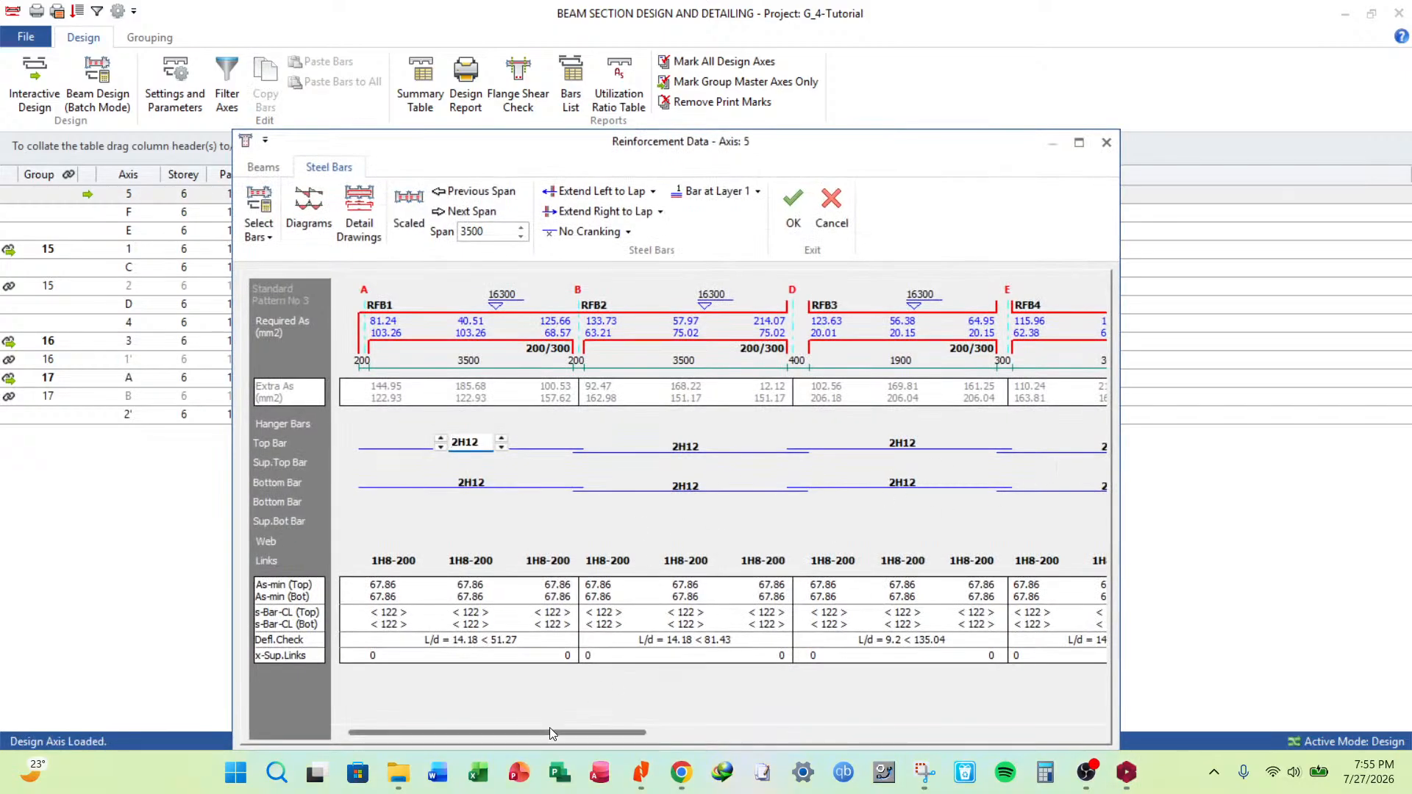
{"action": "mouse_move", "coordinate": [549, 730]}
{"action": "left_mouse_down"}
{"action": "mouse_move", "coordinate": [1005, 727]}
{"action": "mouse_move", "coordinate": [552, 724]}
{"action": "left_mouse_up"}
{"action": "left_click", "coordinate": [832, 213]}
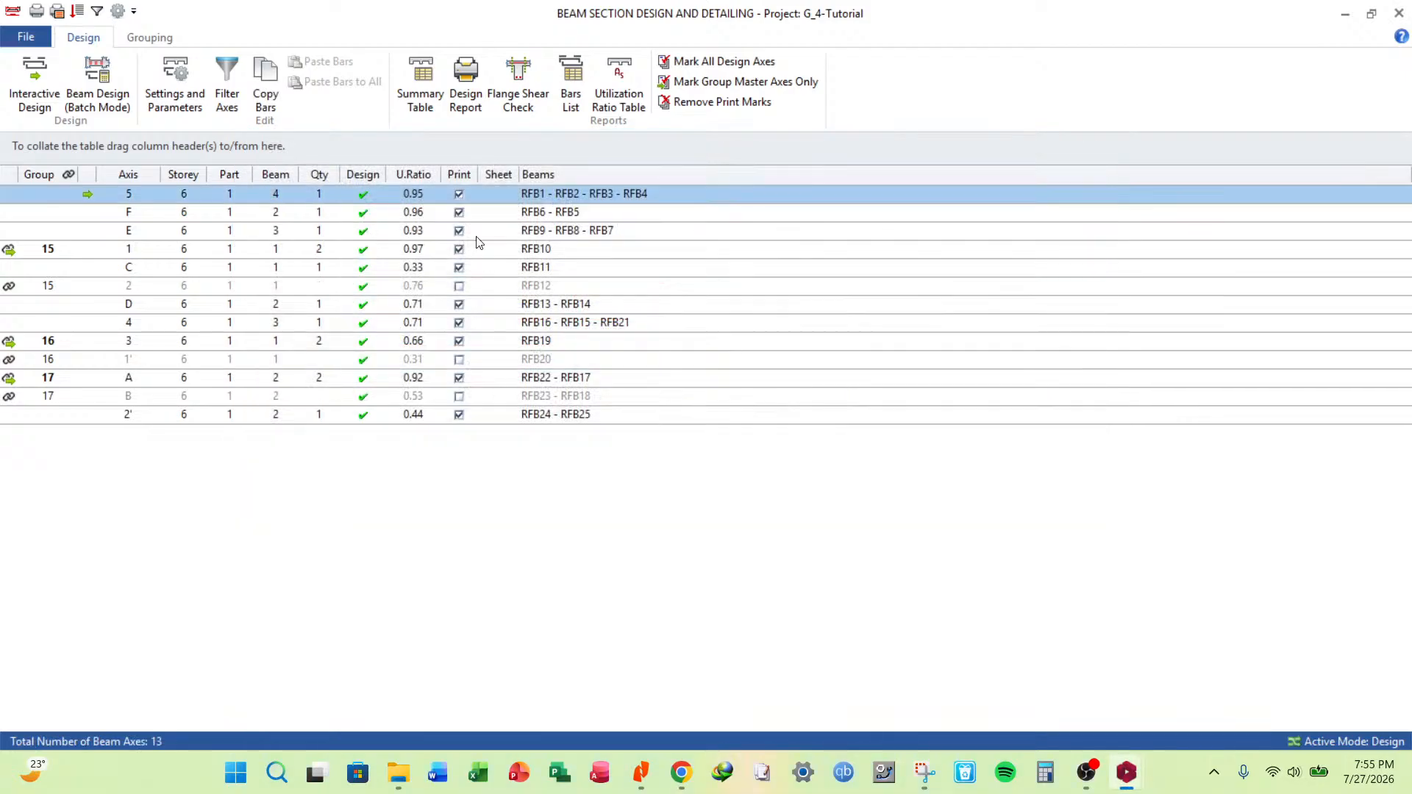
On roof axis F, remove the support top bars and set the top bars of RFB5 and RFB6 to 3H12.
{"action": "double_click", "coordinate": [551, 212]}
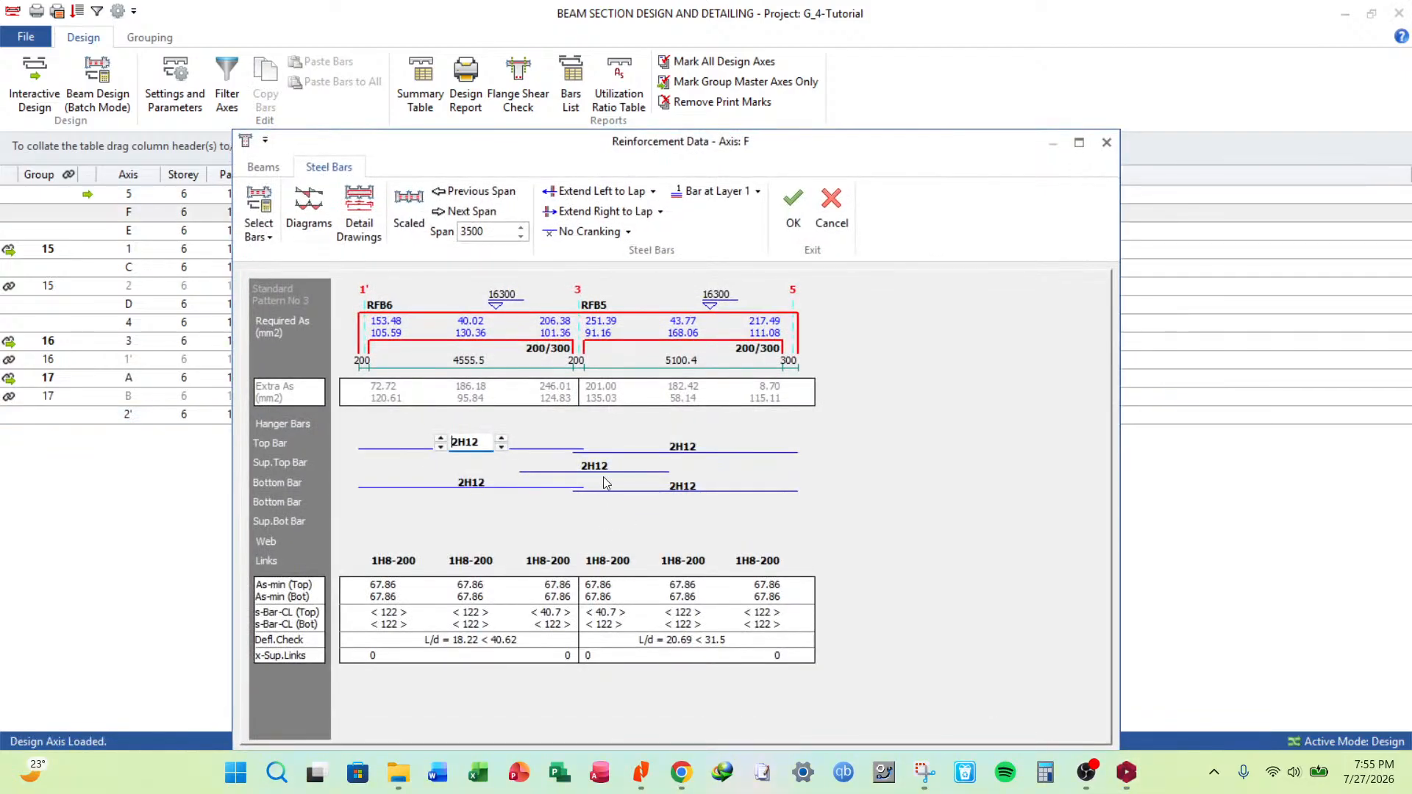
{"action": "left_click", "coordinate": [598, 471]}
{"action": "left_click", "coordinate": [564, 470]}
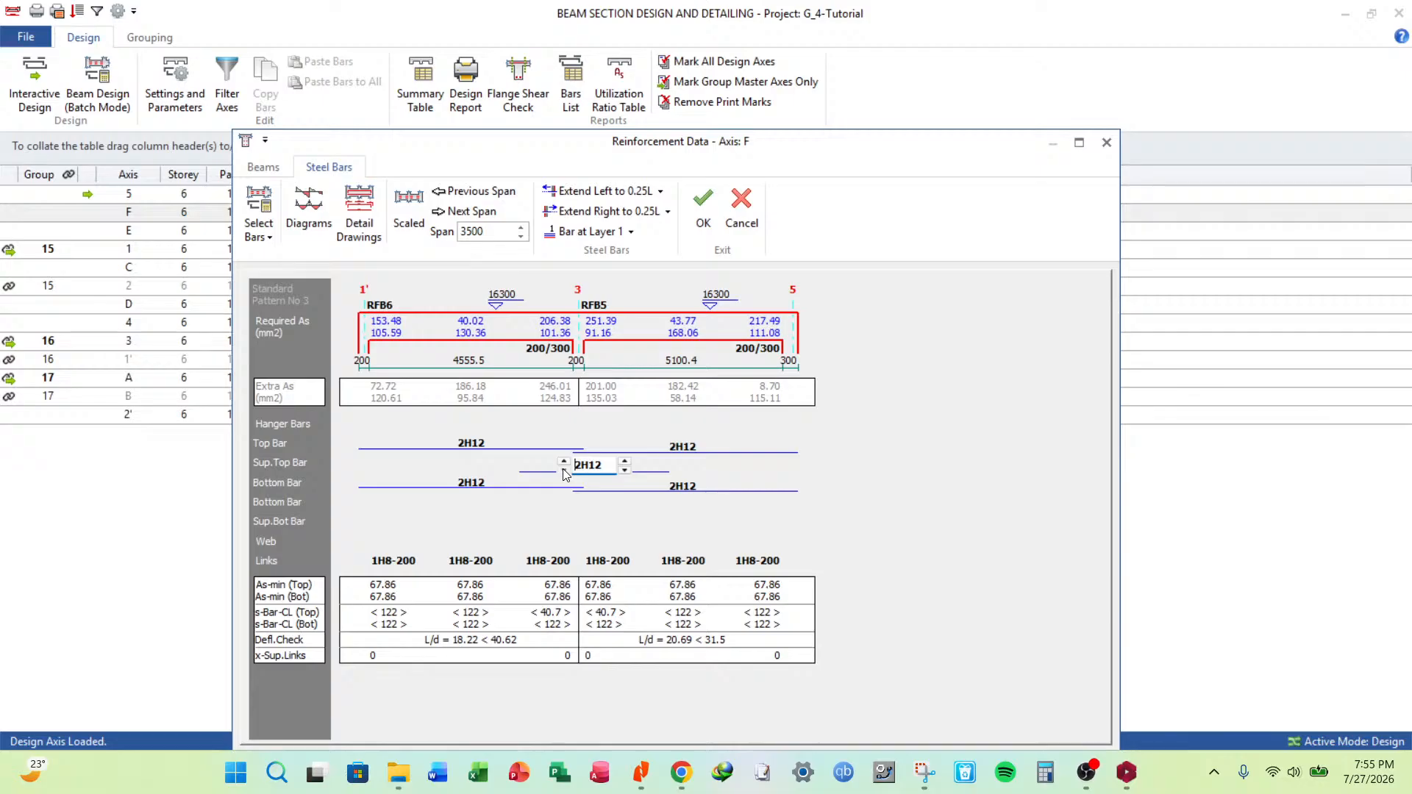
{"action": "left_click", "coordinate": [563, 470]}
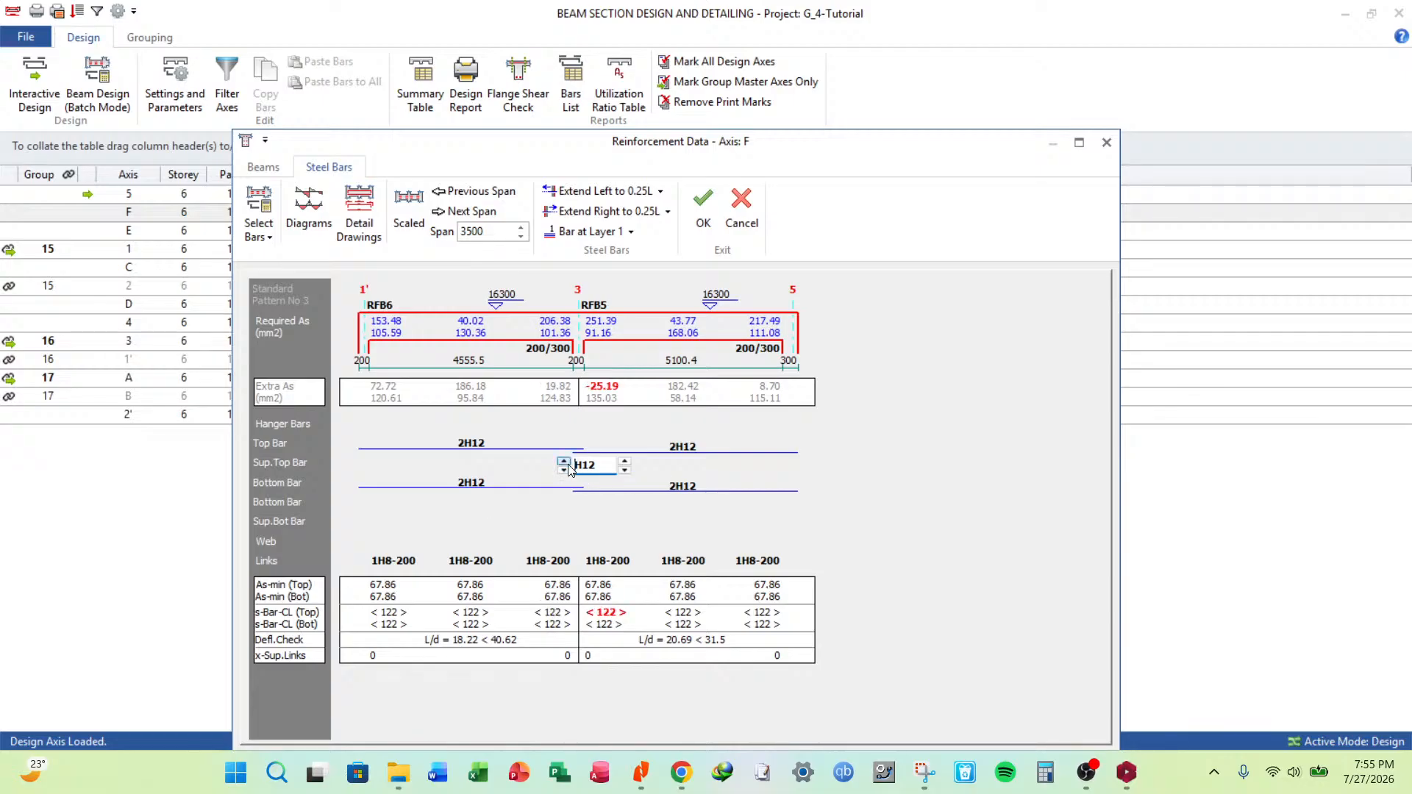
{"action": "left_click", "coordinate": [459, 443]}
{"action": "left_click", "coordinate": [671, 449]}
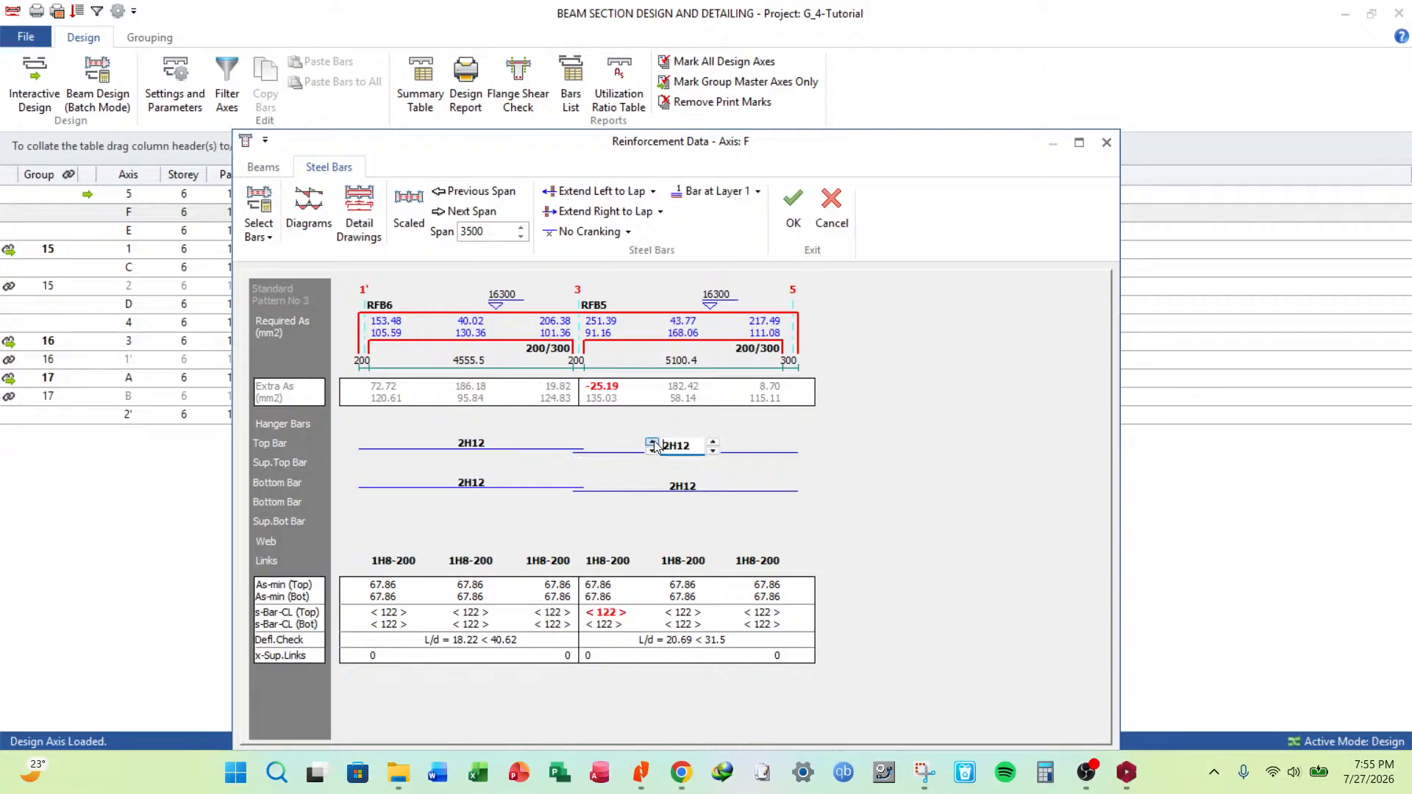
{"action": "left_click", "coordinate": [653, 443]}
{"action": "left_click", "coordinate": [470, 452]}
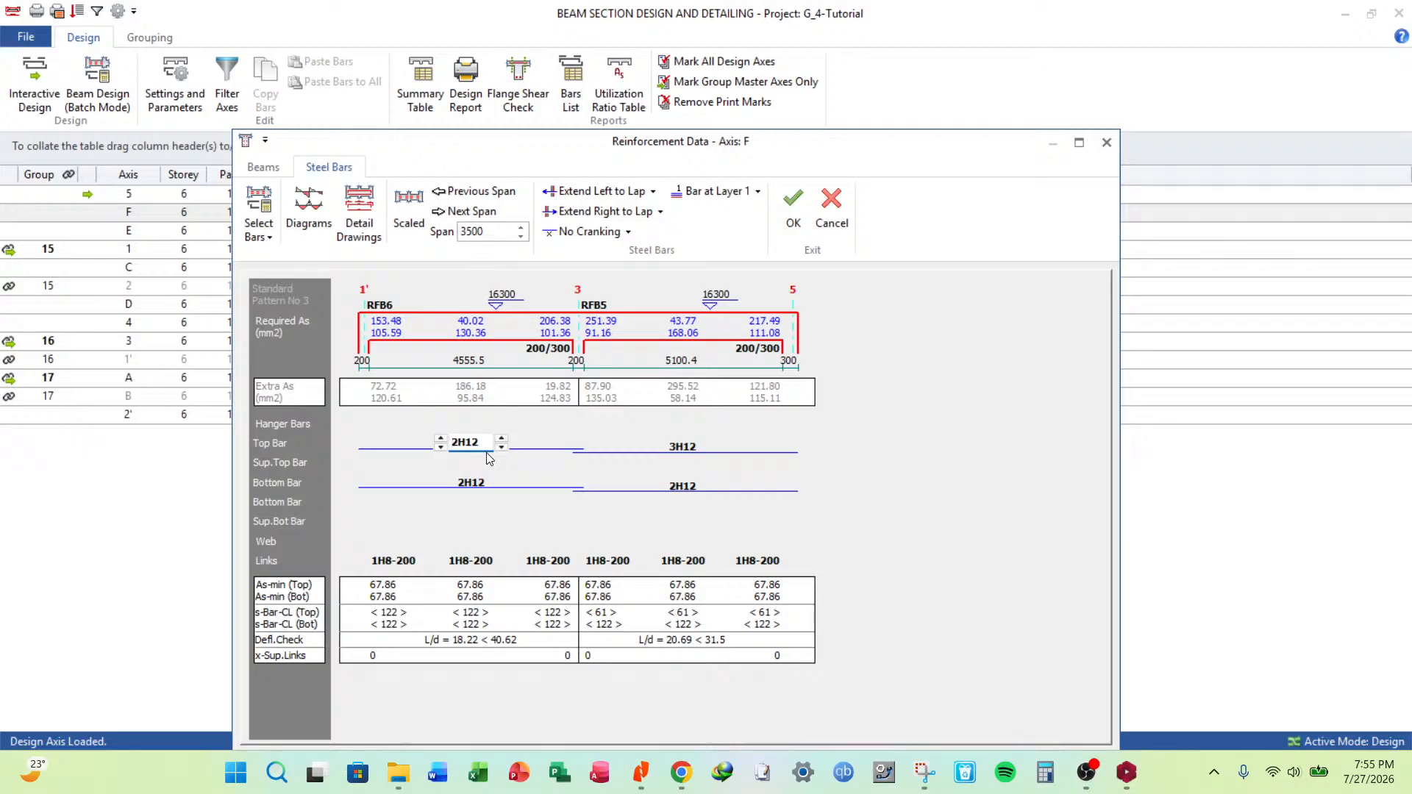
{"action": "left_click", "coordinate": [441, 438]}
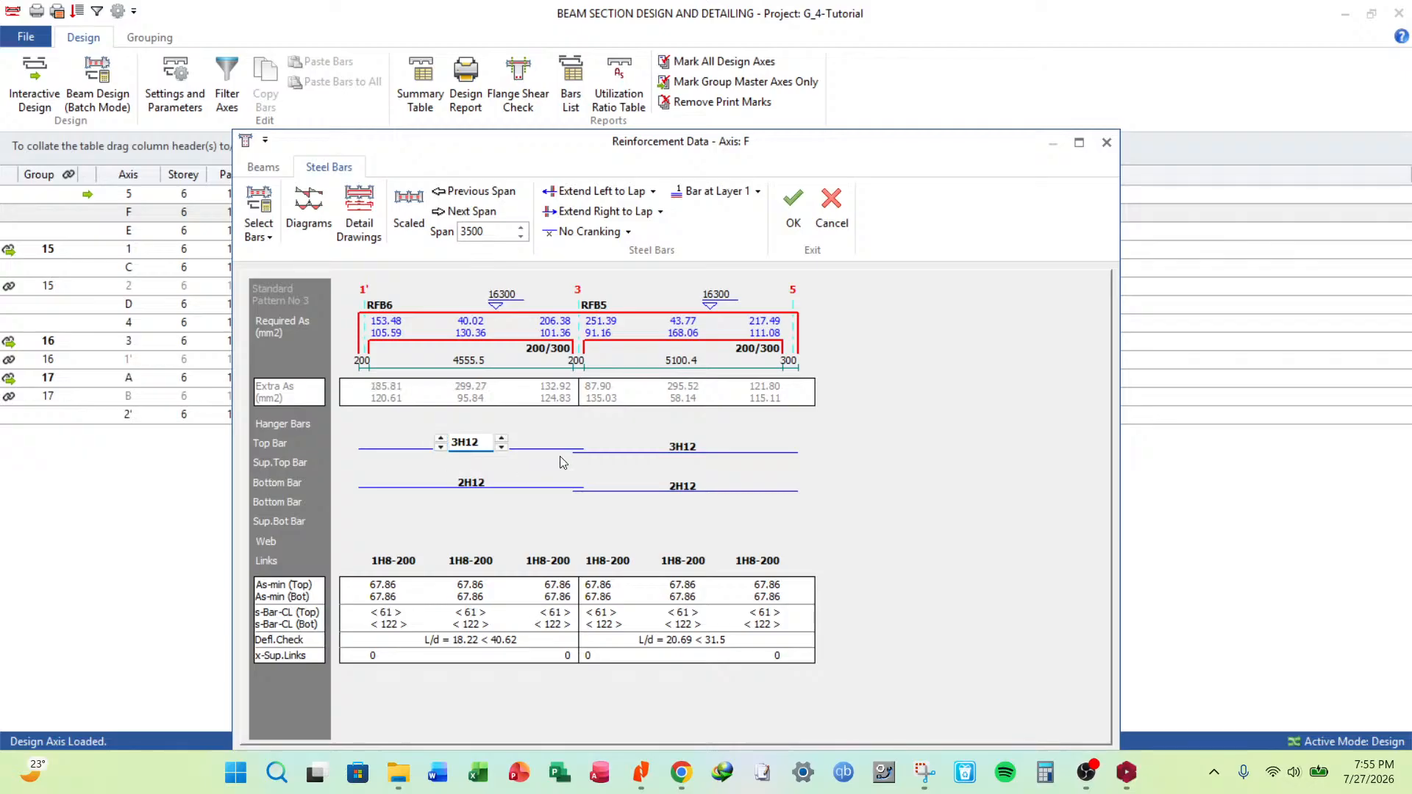
{"action": "left_click", "coordinate": [795, 206]}
On roof axis 1, remove the support top bars of RFB10 and set its top bars to 3H12.
{"action": "left_click", "coordinate": [571, 228]}
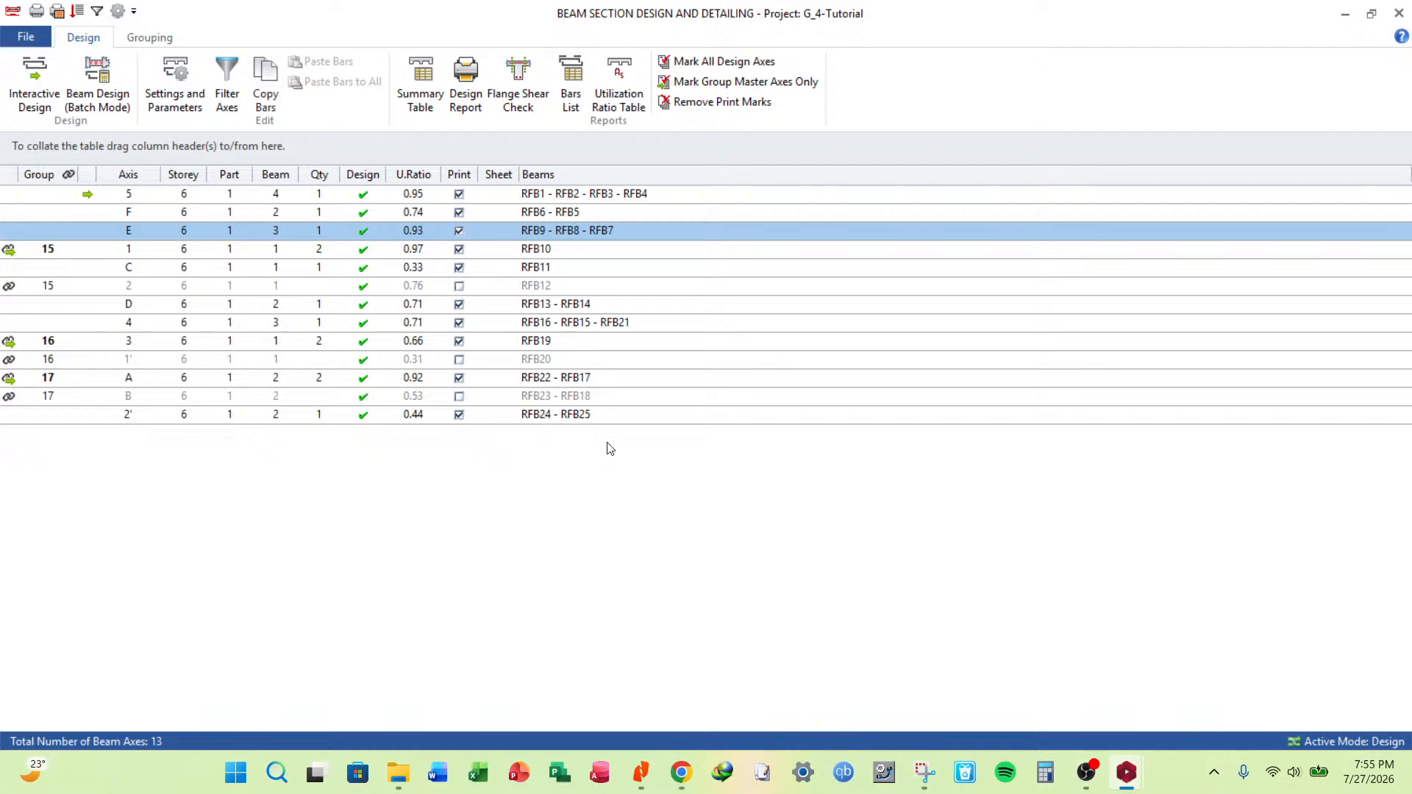
{"action": "left_click", "coordinate": [794, 242]}
{"action": "left_click", "coordinate": [570, 250]}
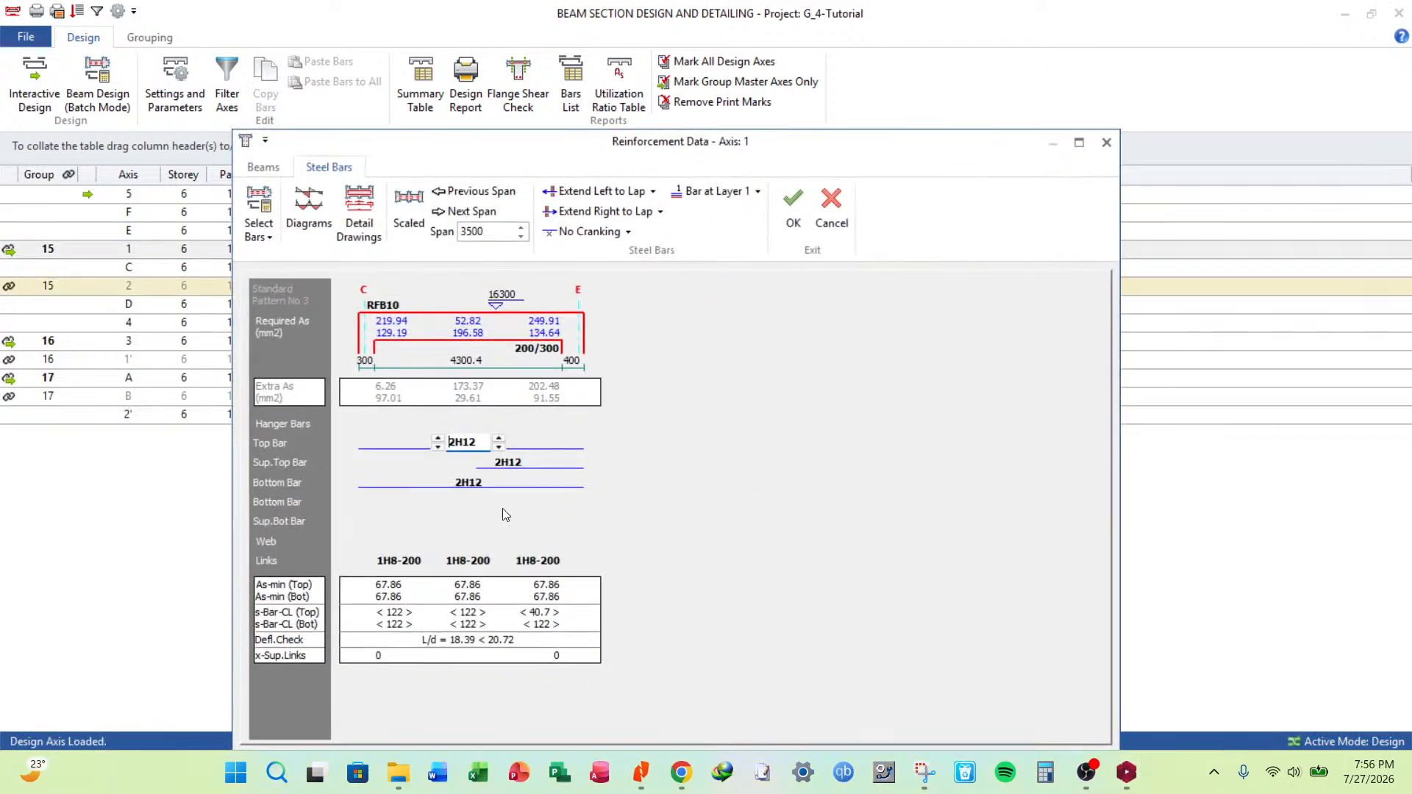
{"action": "left_click", "coordinate": [519, 463]}
{"action": "key", "text": "Delete"}
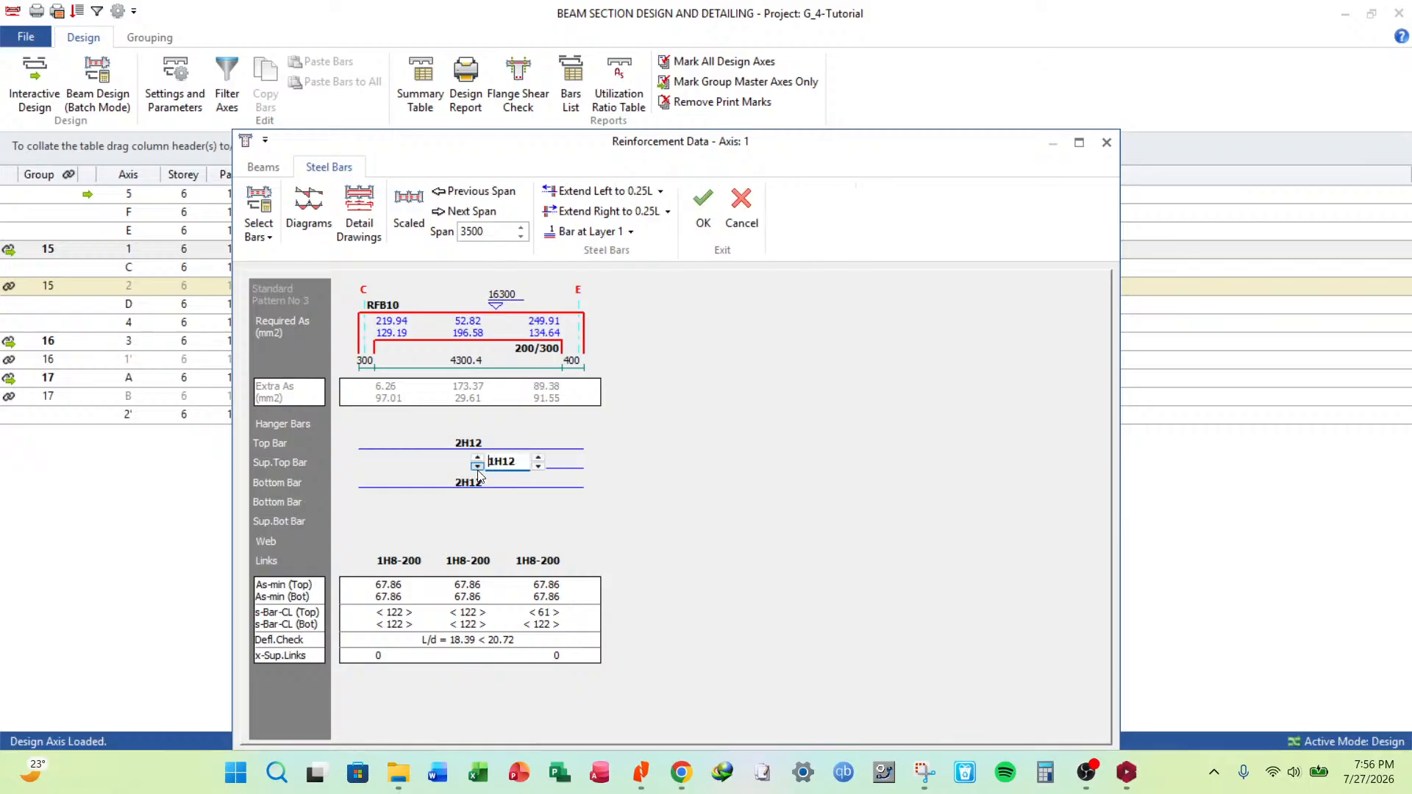
{"action": "left_click", "coordinate": [458, 444]}
{"action": "left_click", "coordinate": [438, 439]}
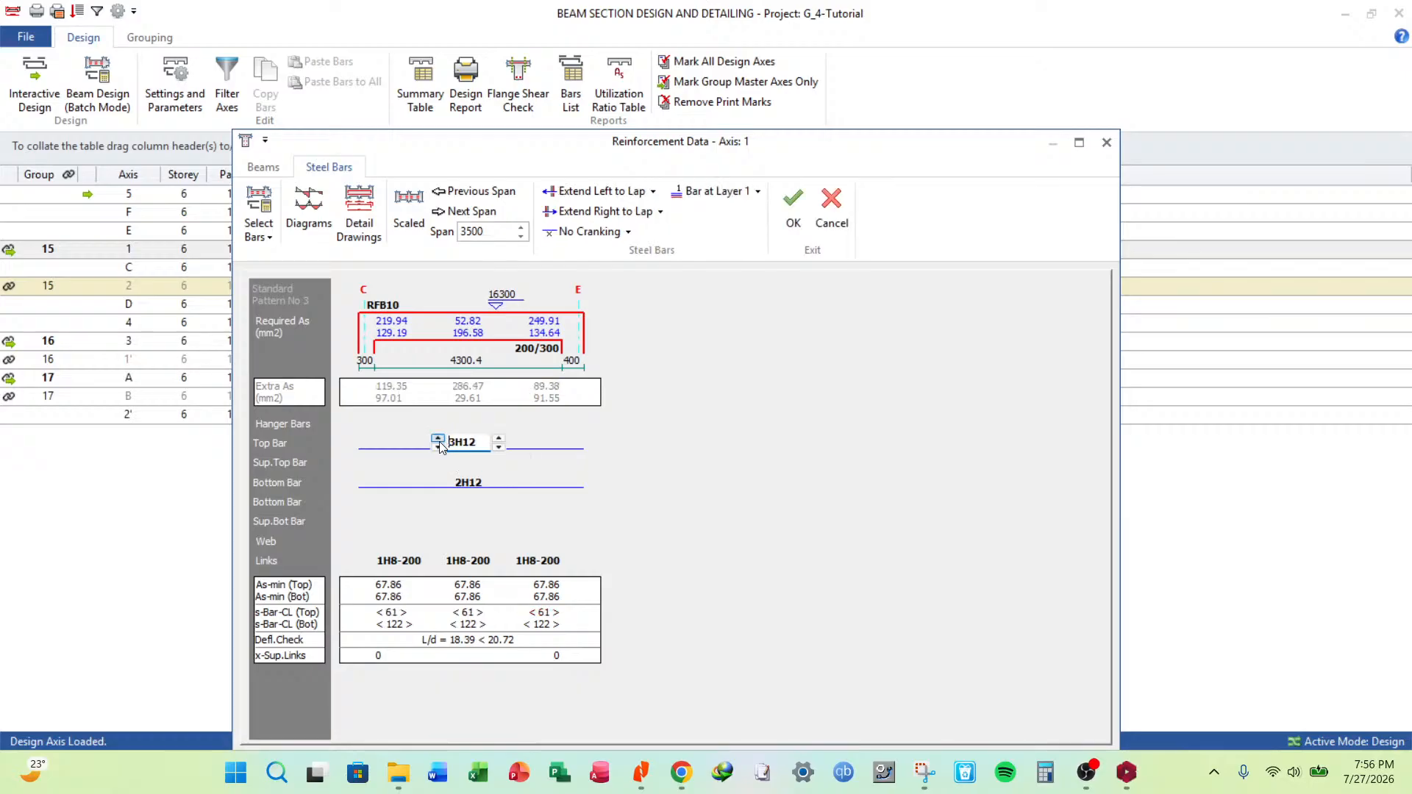
{"action": "left_click", "coordinate": [792, 213]}
Examine the reinforcement of RFB11 on roof axis C and accept it without changing any bars.
{"action": "double_click", "coordinate": [566, 267]}
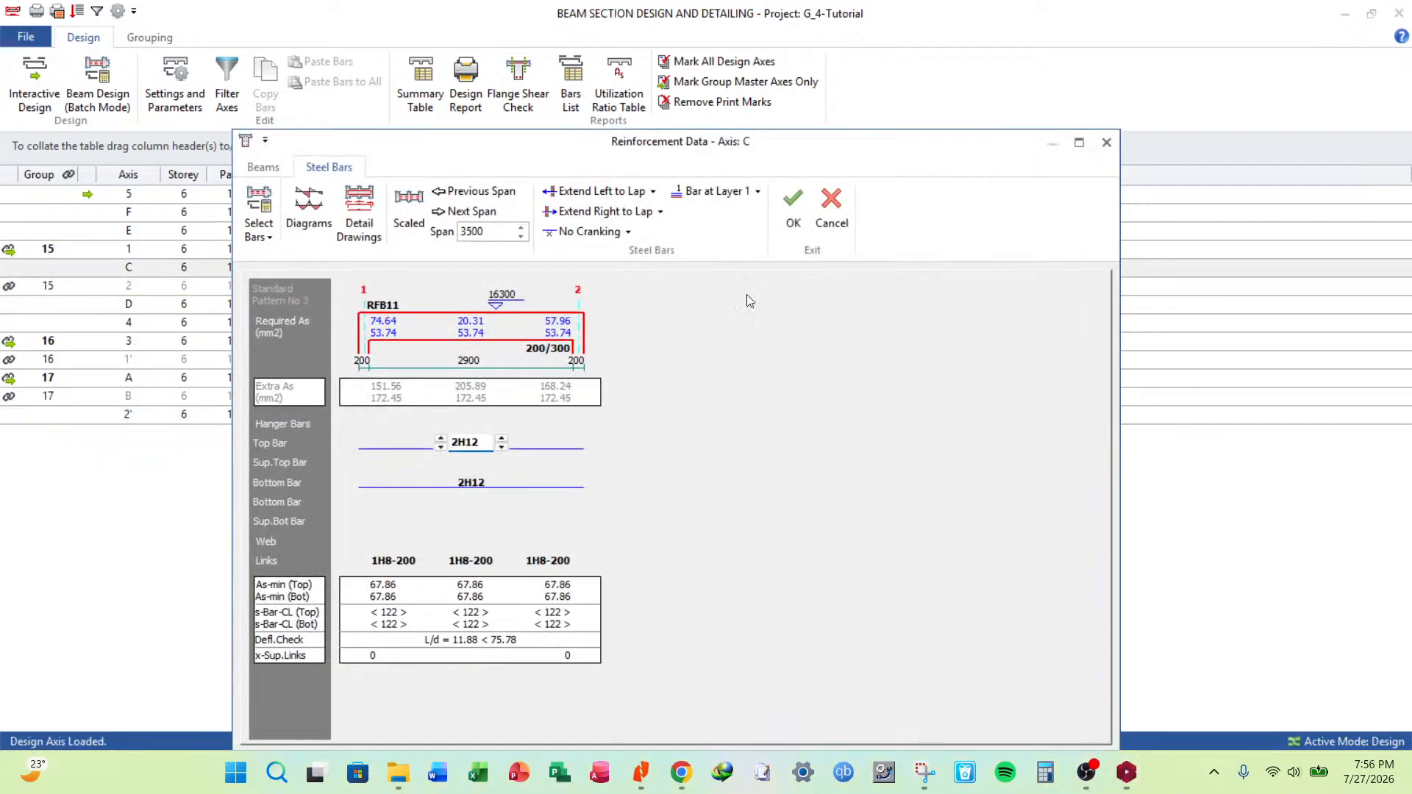
{"action": "left_click", "coordinate": [791, 211]}
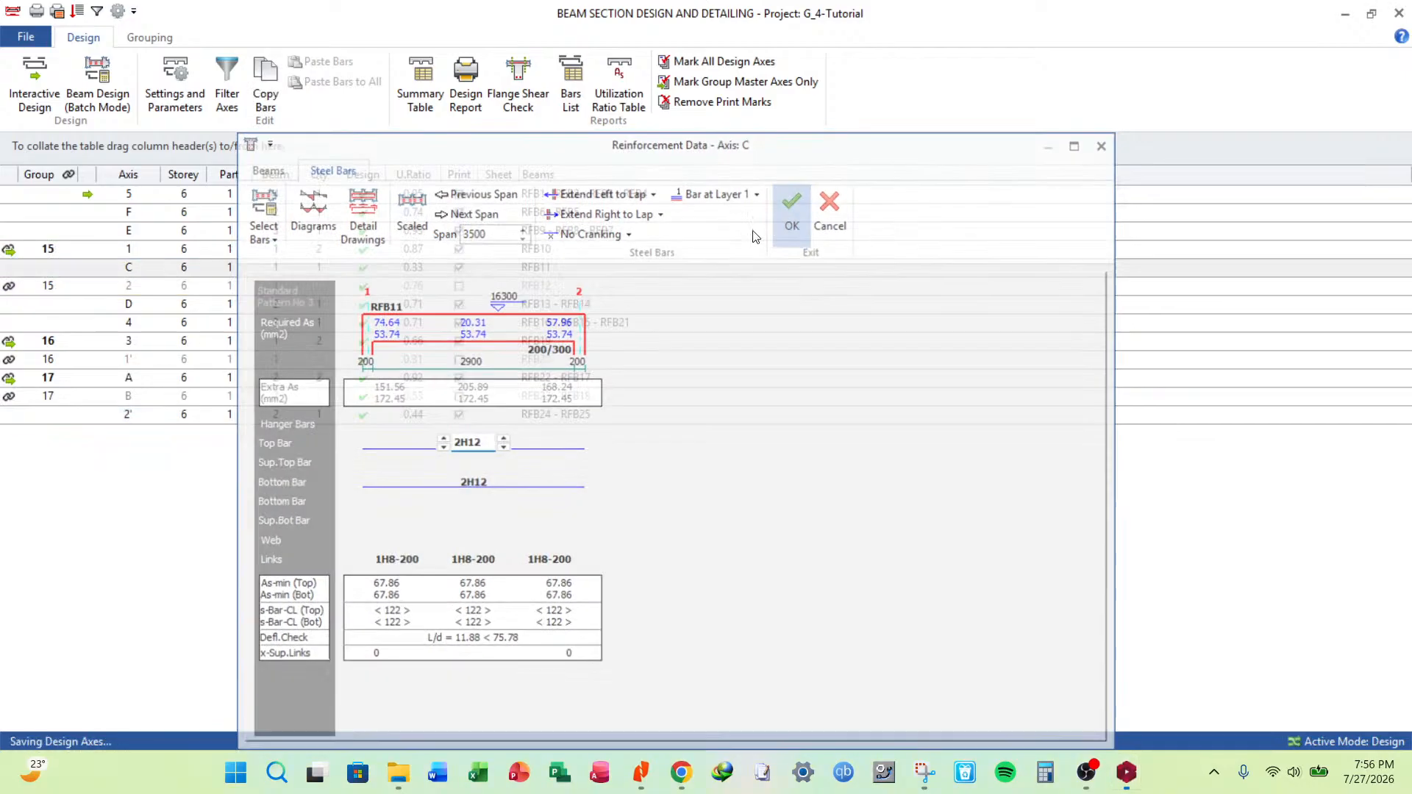
On roof axis D, remove the support top bars and set the top bars of RFB13 and RFB14 to 3H12.
{"action": "left_click", "coordinate": [559, 284]}
{"action": "double_click", "coordinate": [564, 303]}
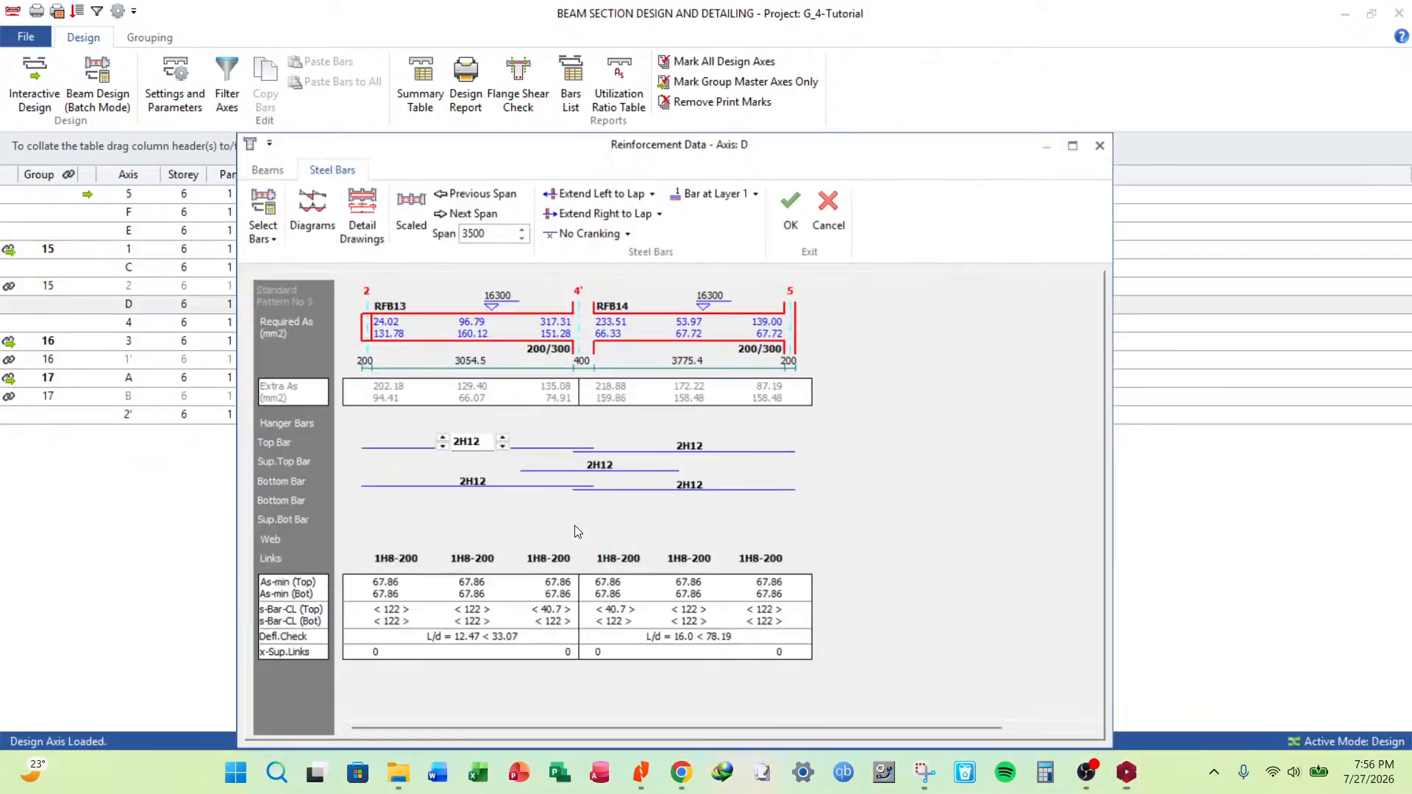
{"action": "left_click", "coordinate": [570, 472]}
{"action": "left_click", "coordinate": [570, 471]}
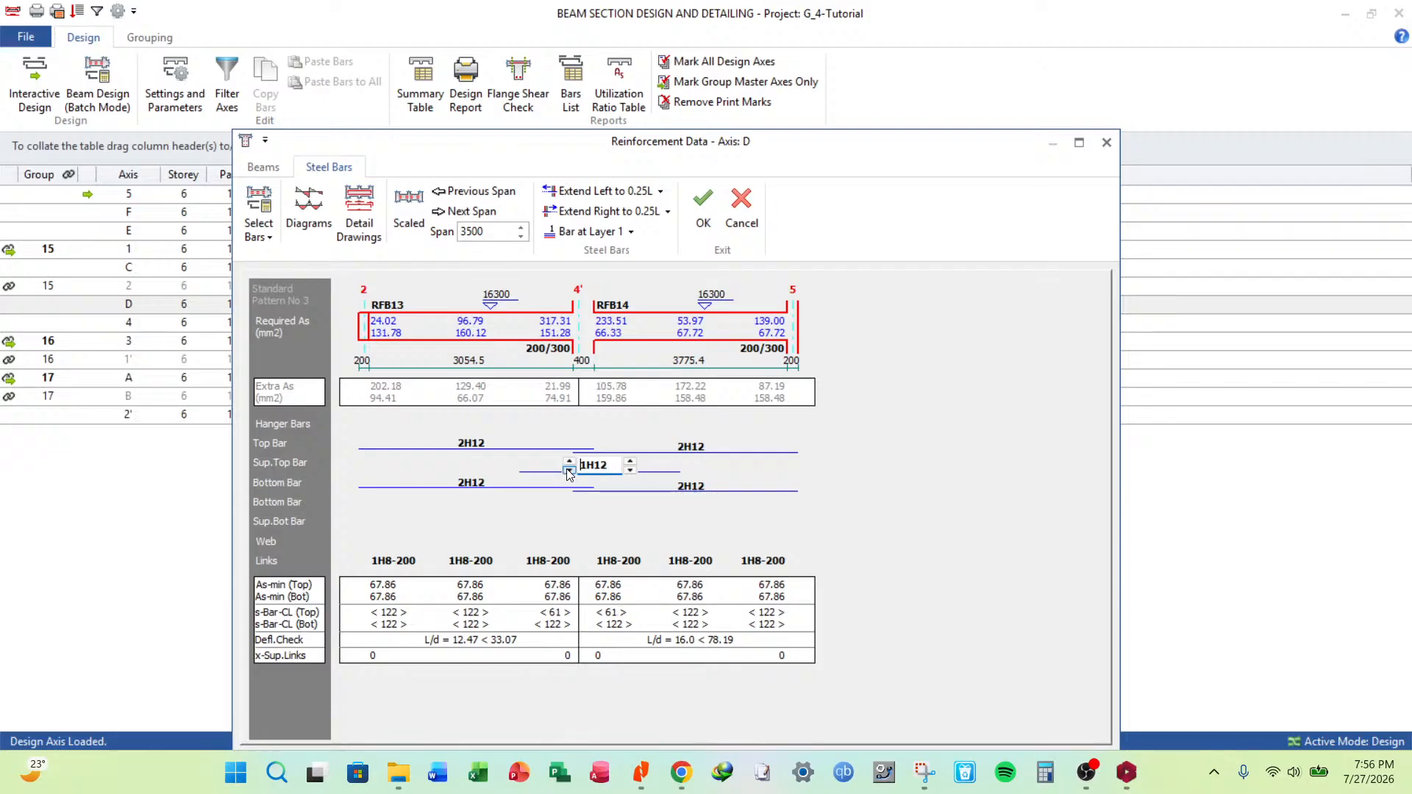
{"action": "left_click", "coordinate": [660, 451]}
{"action": "left_click", "coordinate": [660, 441]}
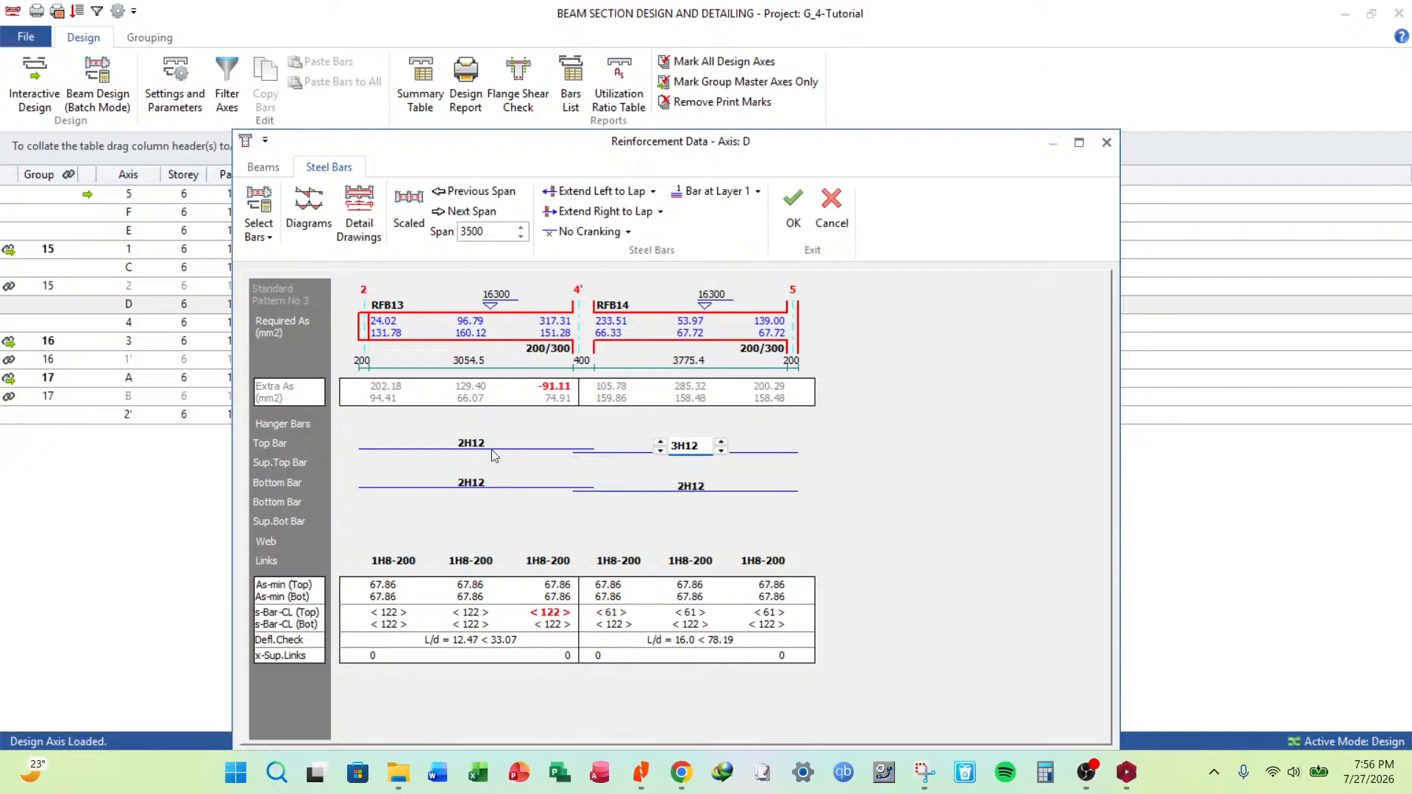
{"action": "left_click", "coordinate": [471, 445]}
{"action": "left_click", "coordinate": [439, 439]}
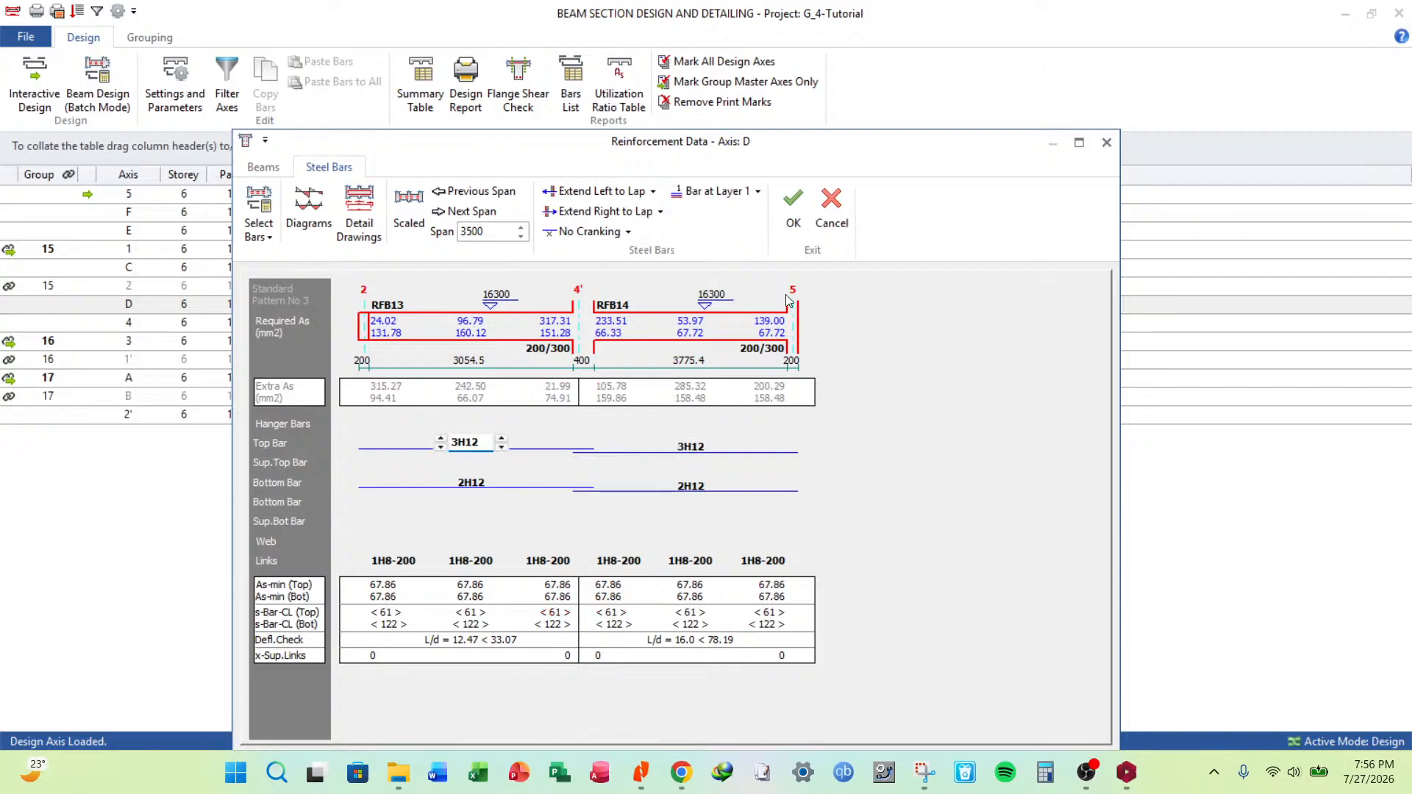
{"action": "left_click", "coordinate": [793, 209]}
Examine the reinforcement of roof axes 4 (RFB16 - RFB15 - RFB21) and 3 (RFB19), accepting both without changing any bars.
{"action": "left_click", "coordinate": [562, 324]}
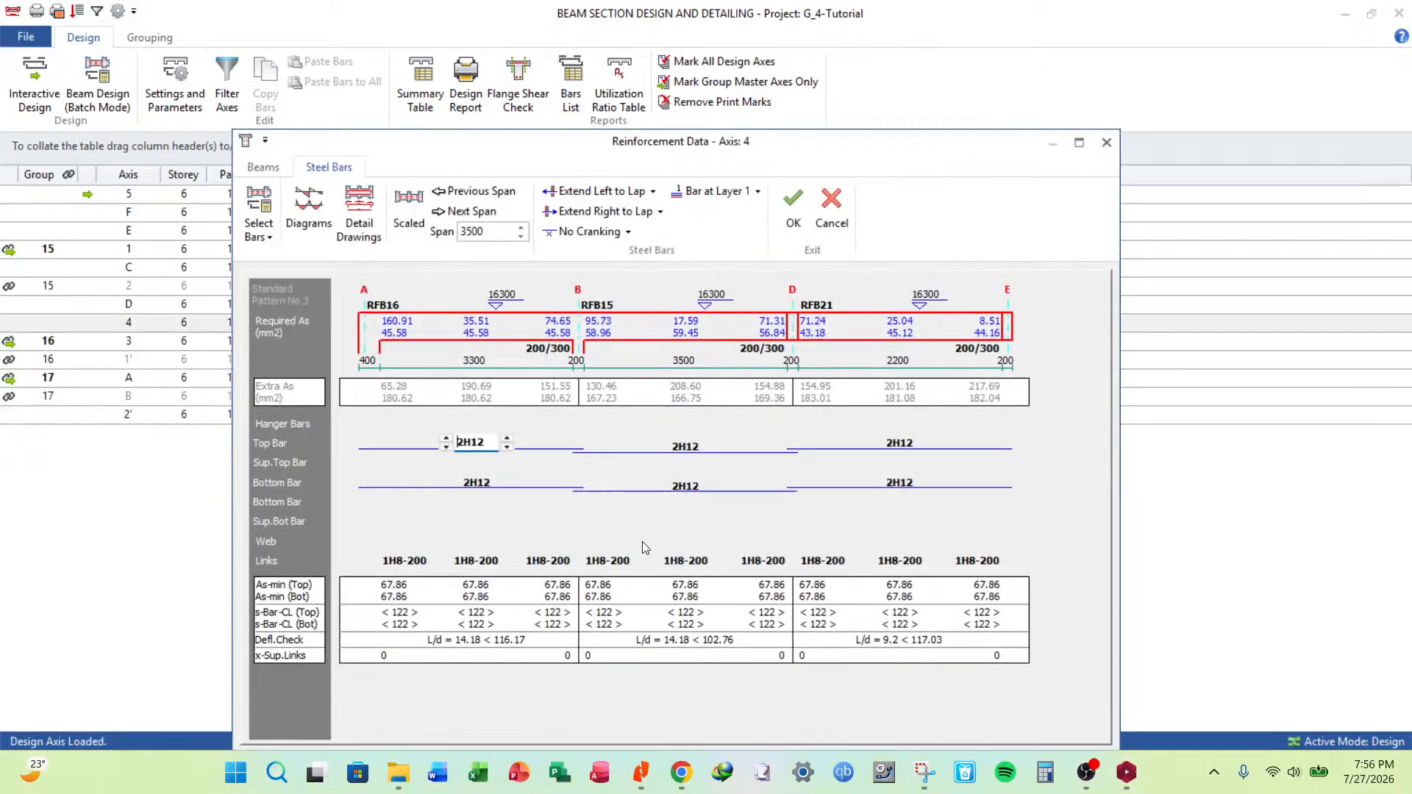
{"action": "left_click", "coordinate": [795, 222]}
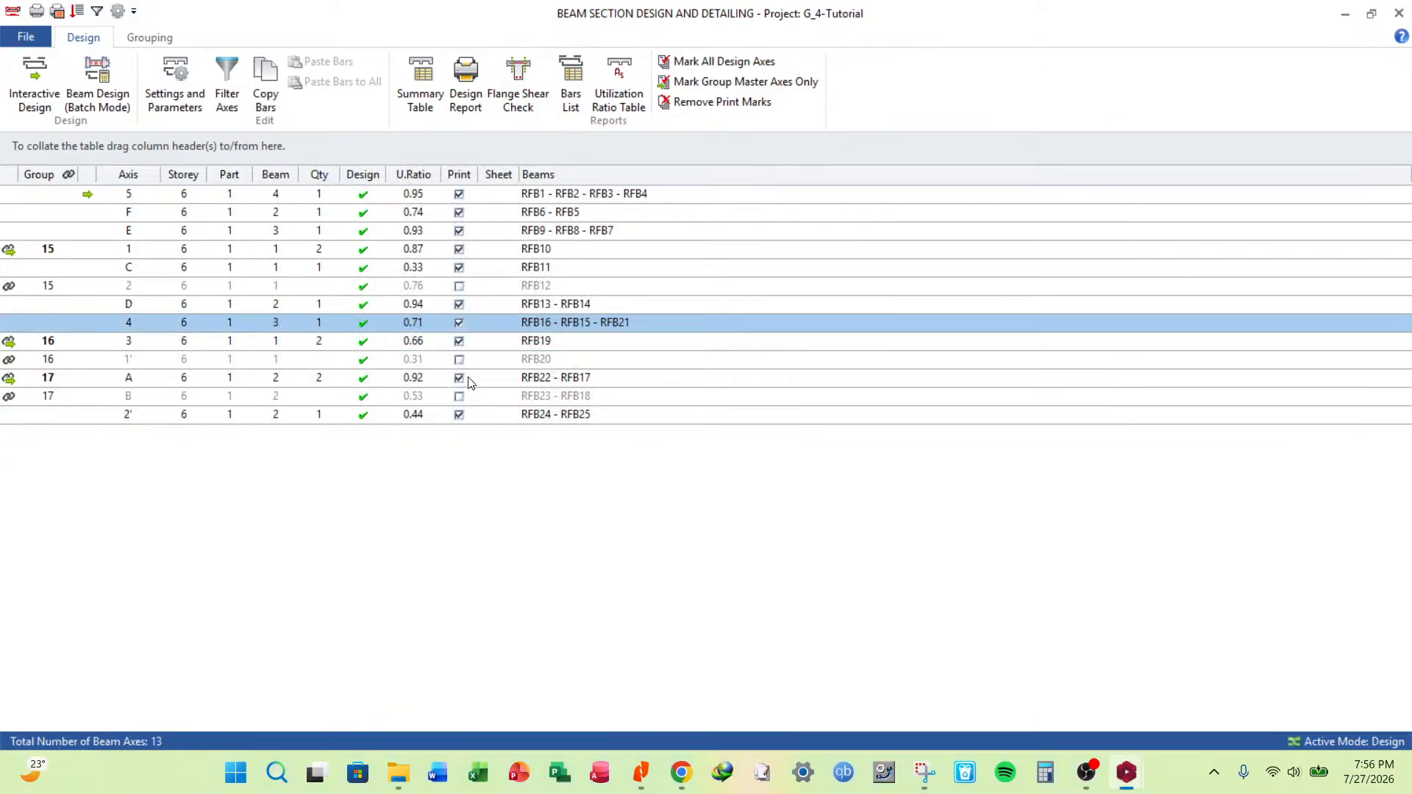
{"action": "left_click", "coordinate": [551, 341]}
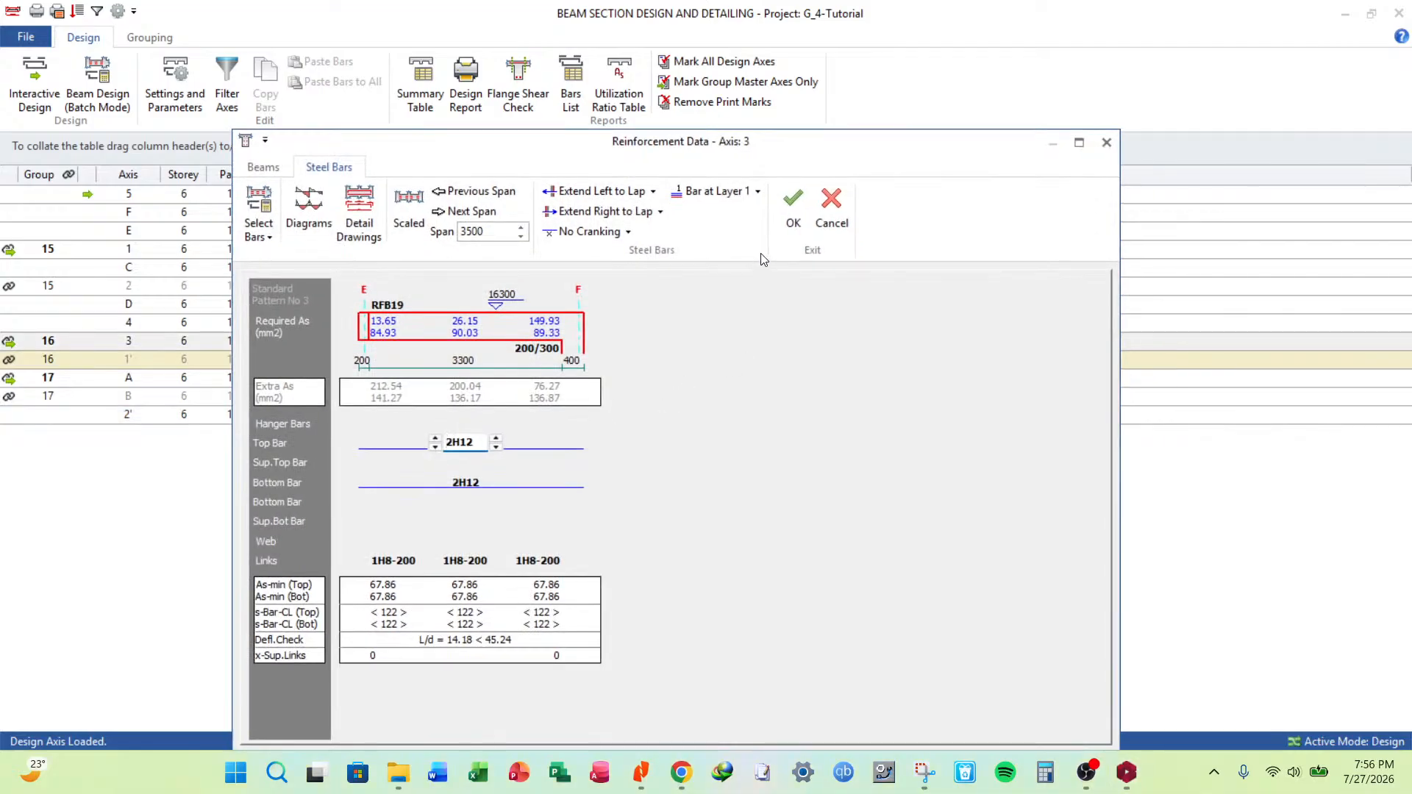
{"action": "left_click", "coordinate": [793, 212]}
Open the reinforcement data of RFB22 and RFB17 on roof axis A.
{"action": "left_click", "coordinate": [592, 378]}
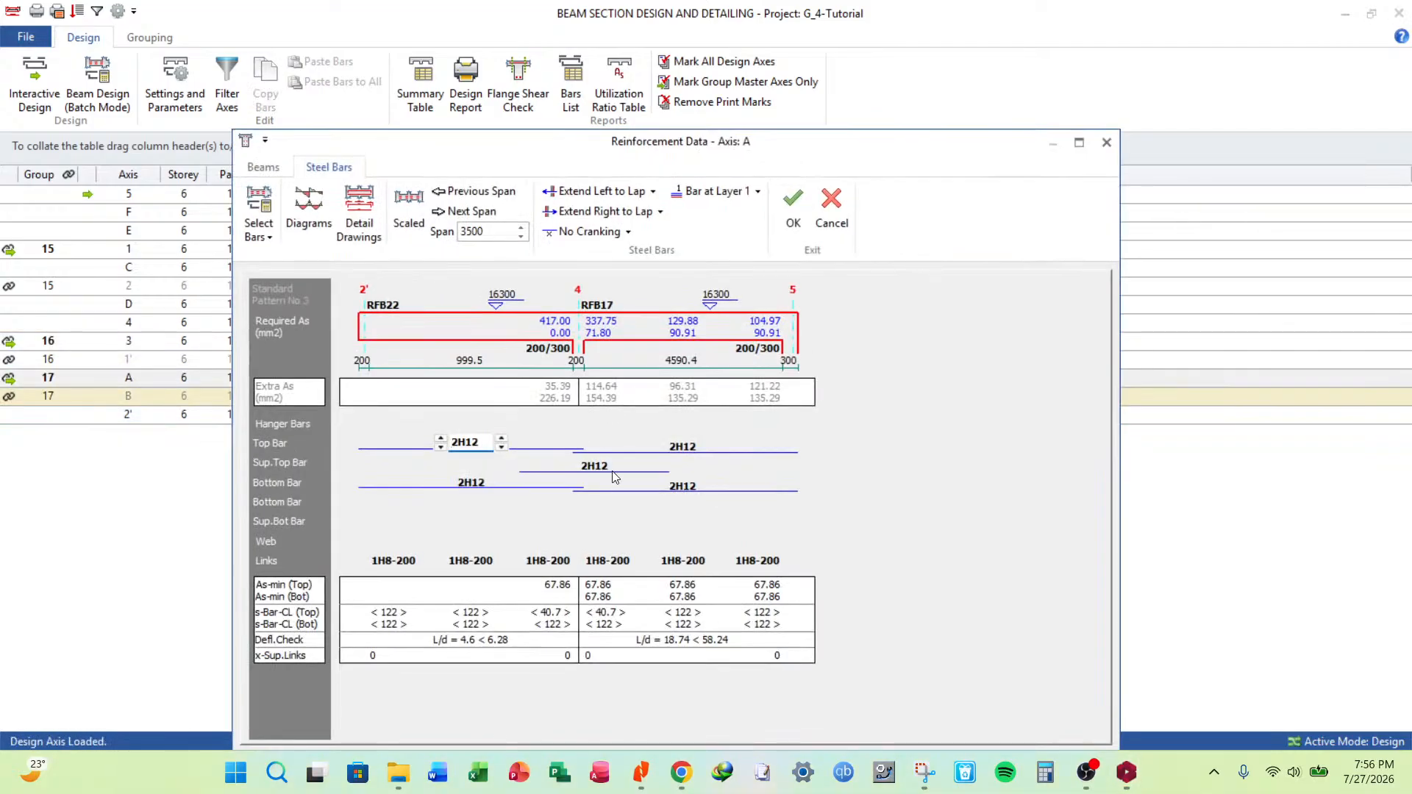
Remove the supplementary top bars over axis 4 between beams RFB22 and RFB17.
{"action": "left_click", "coordinate": [607, 470]}
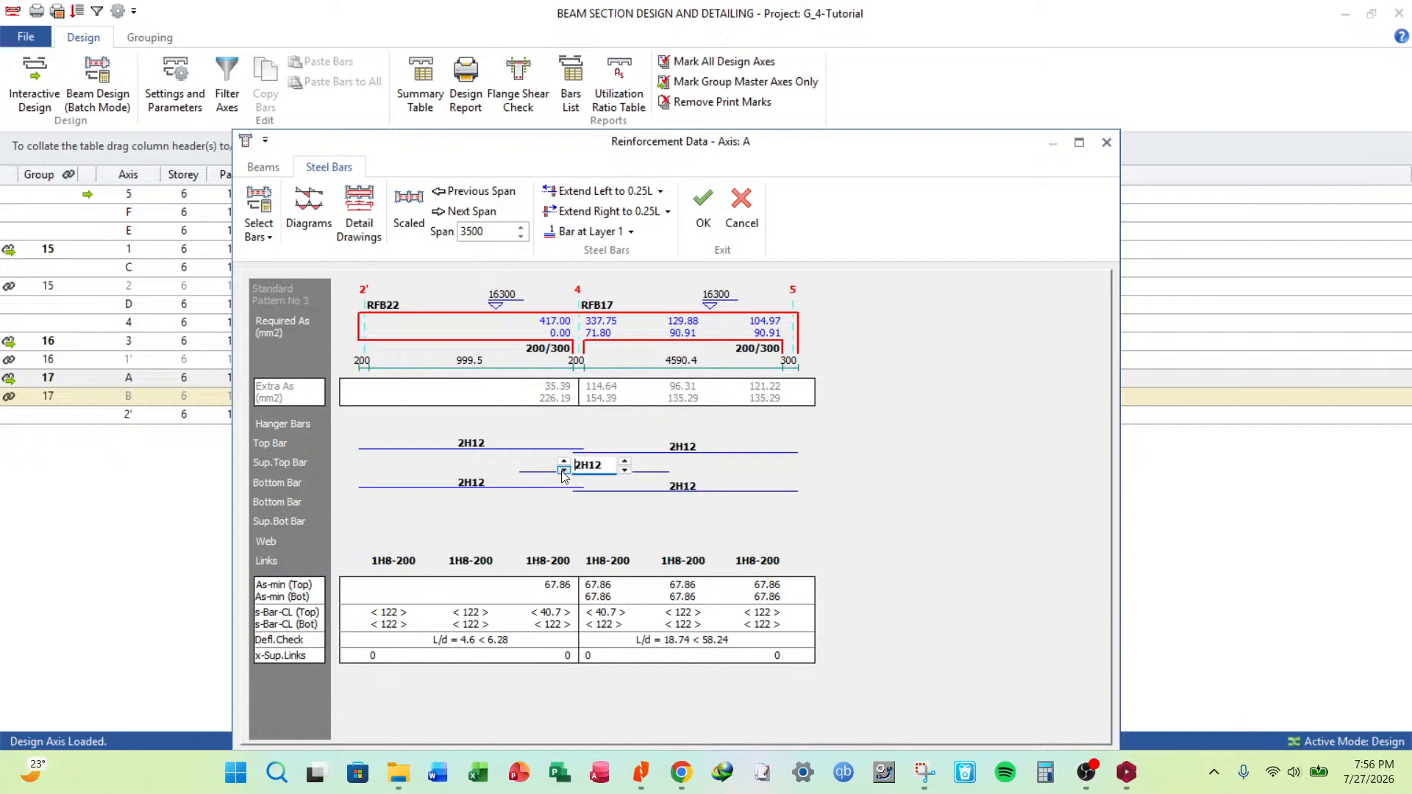
{"action": "left_click", "coordinate": [564, 471]}
{"action": "left_click", "coordinate": [563, 470]}
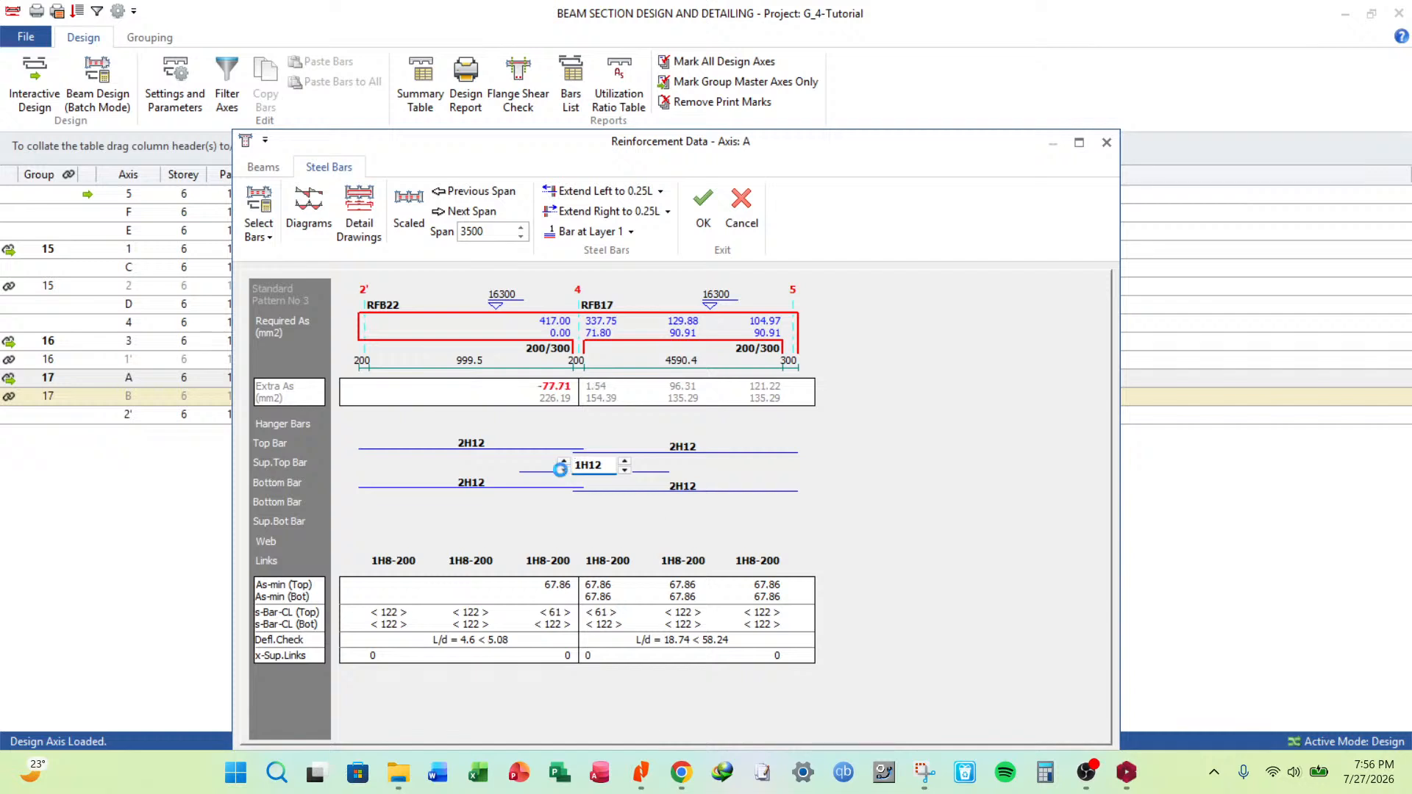
Set the top bars of beams RFB22 and RFB17 to 3H12.
{"action": "left_click", "coordinate": [640, 452]}
{"action": "left_click", "coordinate": [651, 442]}
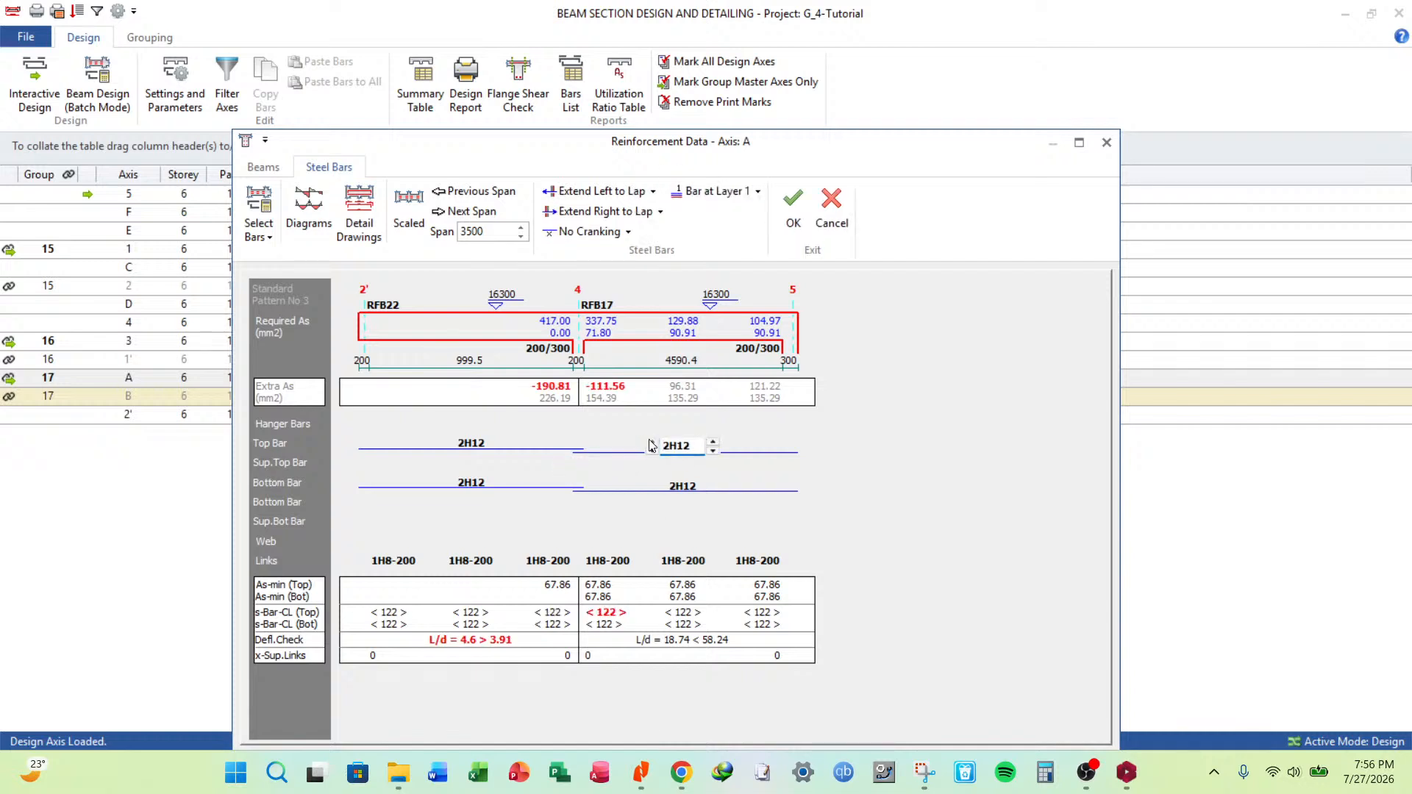
{"action": "left_click", "coordinate": [492, 447]}
{"action": "left_click", "coordinate": [440, 438]}
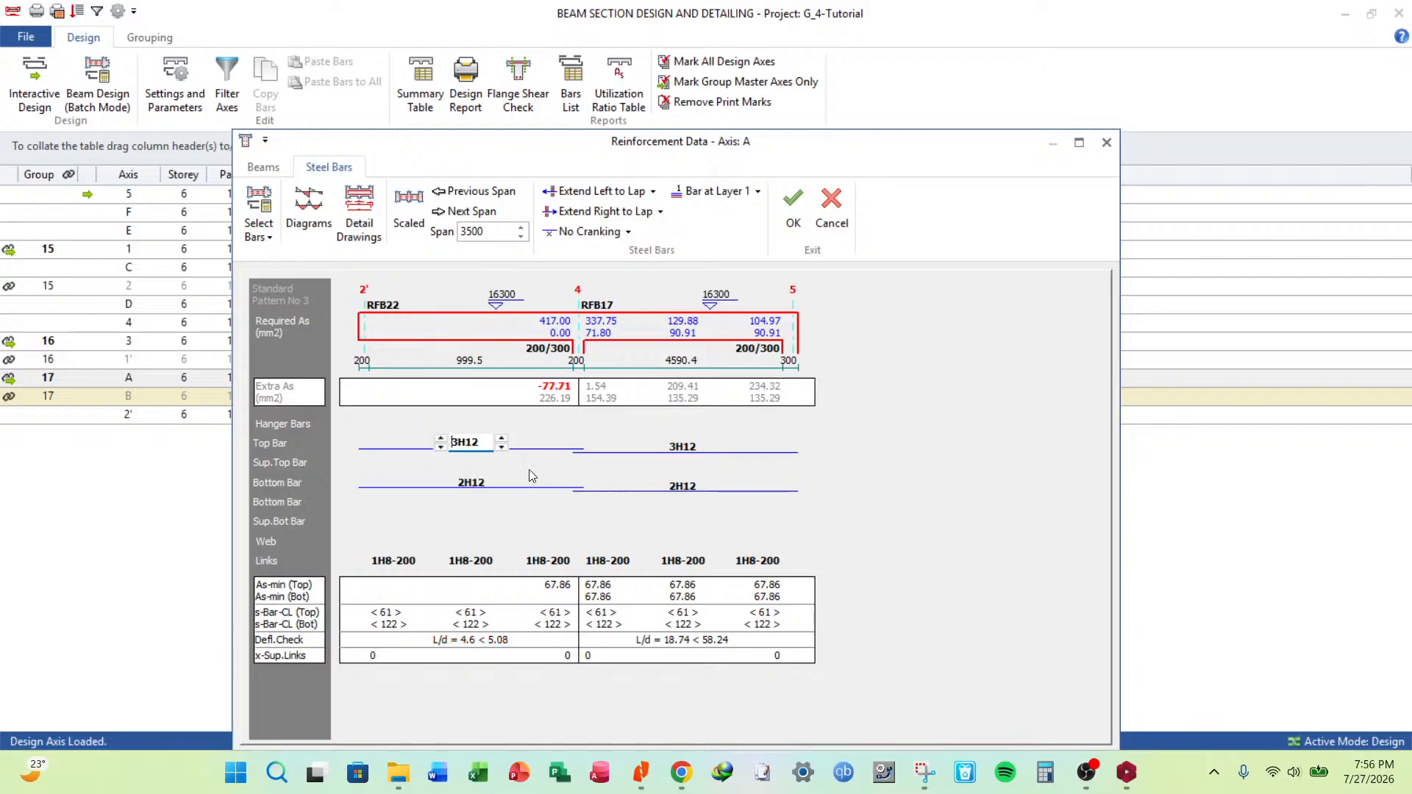
Change the top bars of beams RFB22 and RFB17 to 2H16.
{"action": "left_click", "coordinate": [440, 446]}
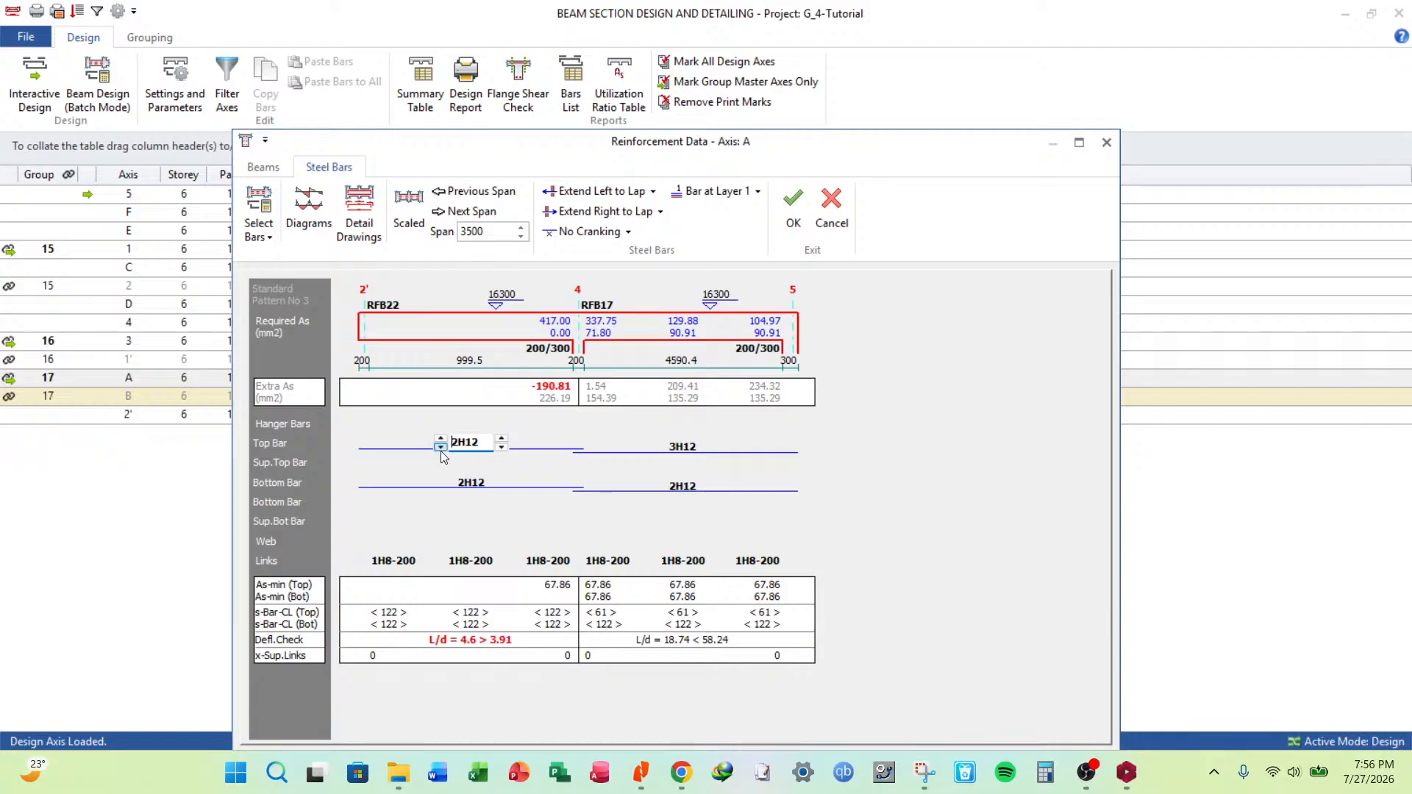
{"action": "left_click", "coordinate": [503, 441]}
{"action": "left_click", "coordinate": [711, 450]}
{"action": "left_click", "coordinate": [713, 442]}
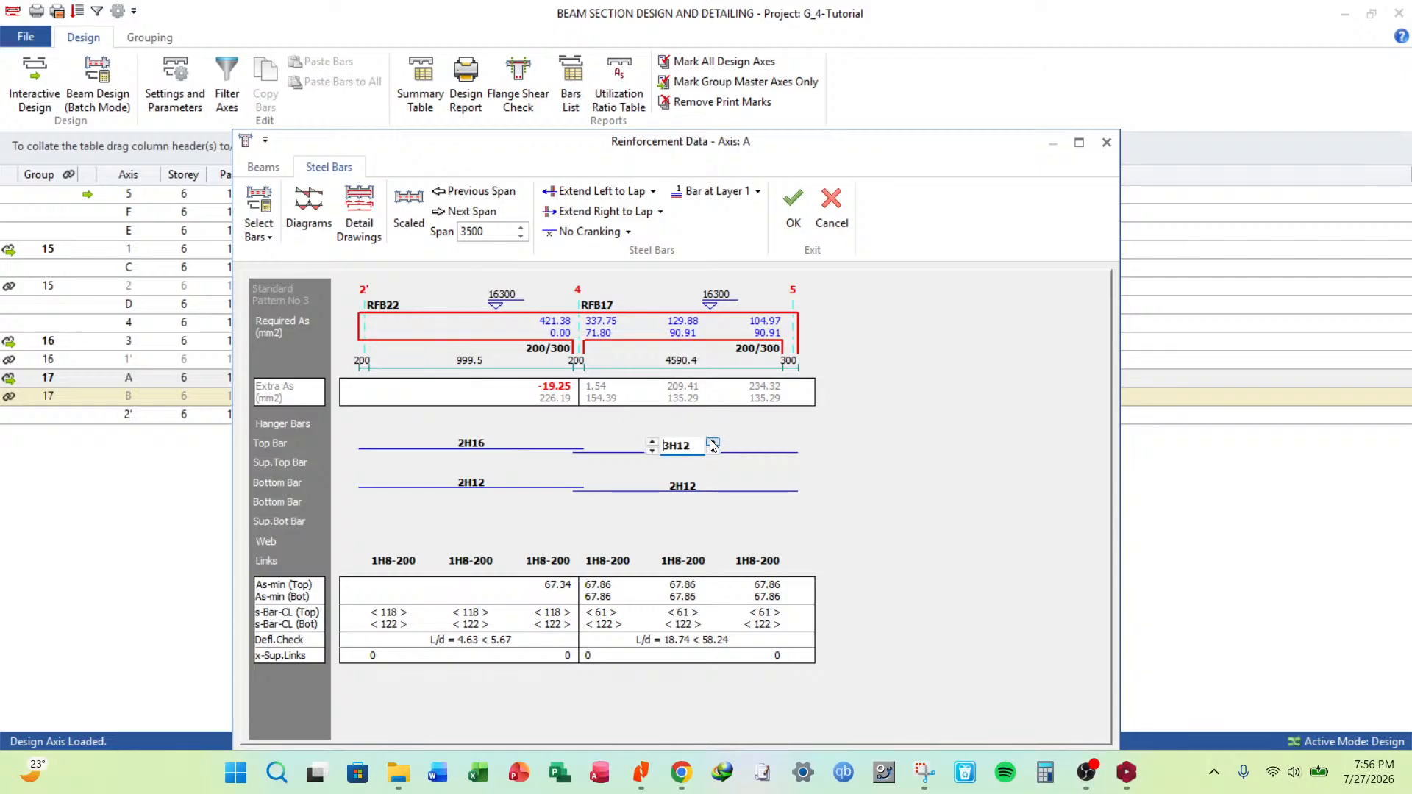
{"action": "left_click", "coordinate": [652, 451]}
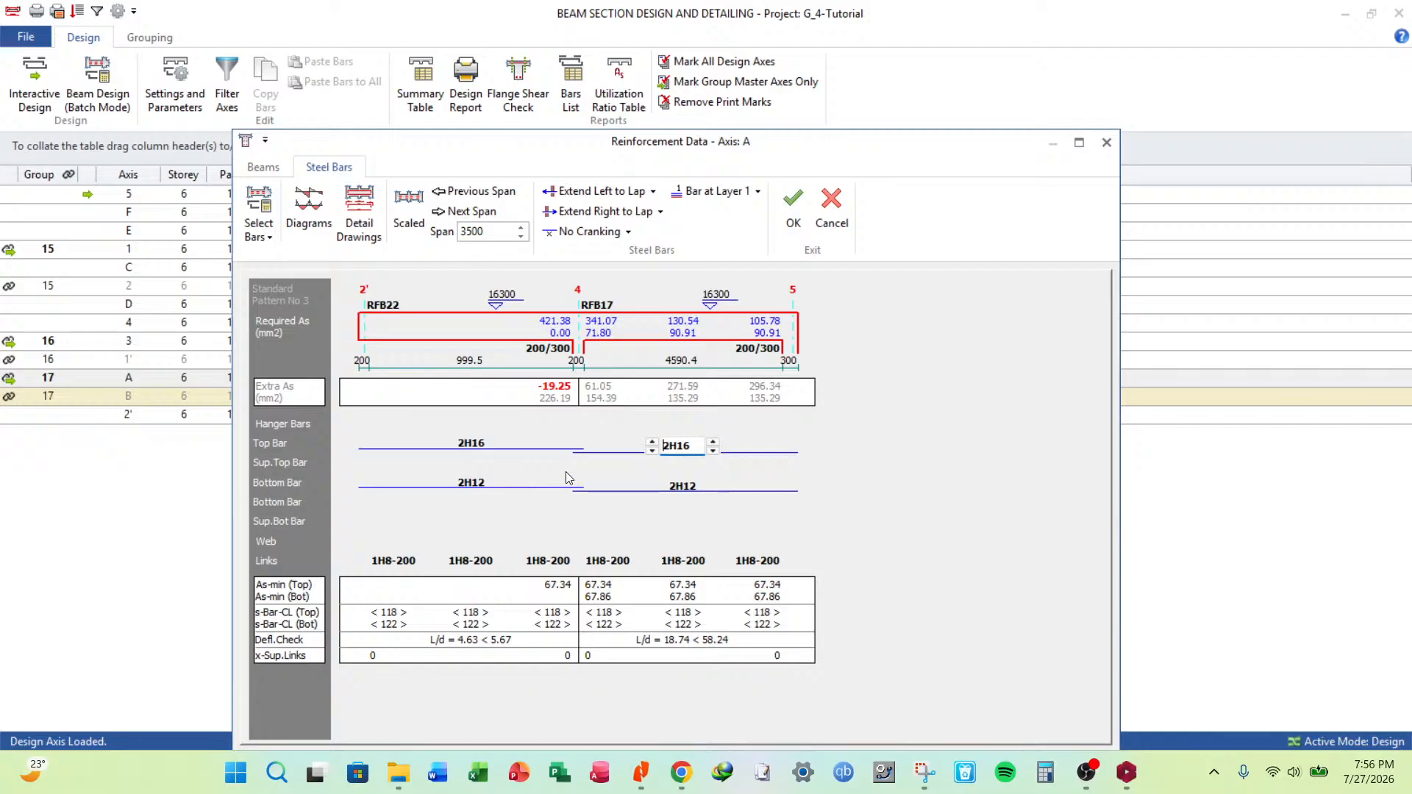
Try 2H16 for the bottom bars of beam RFB22 and return them to 2H12.
{"action": "left_click", "coordinate": [486, 488]}
{"action": "left_click", "coordinate": [503, 479]}
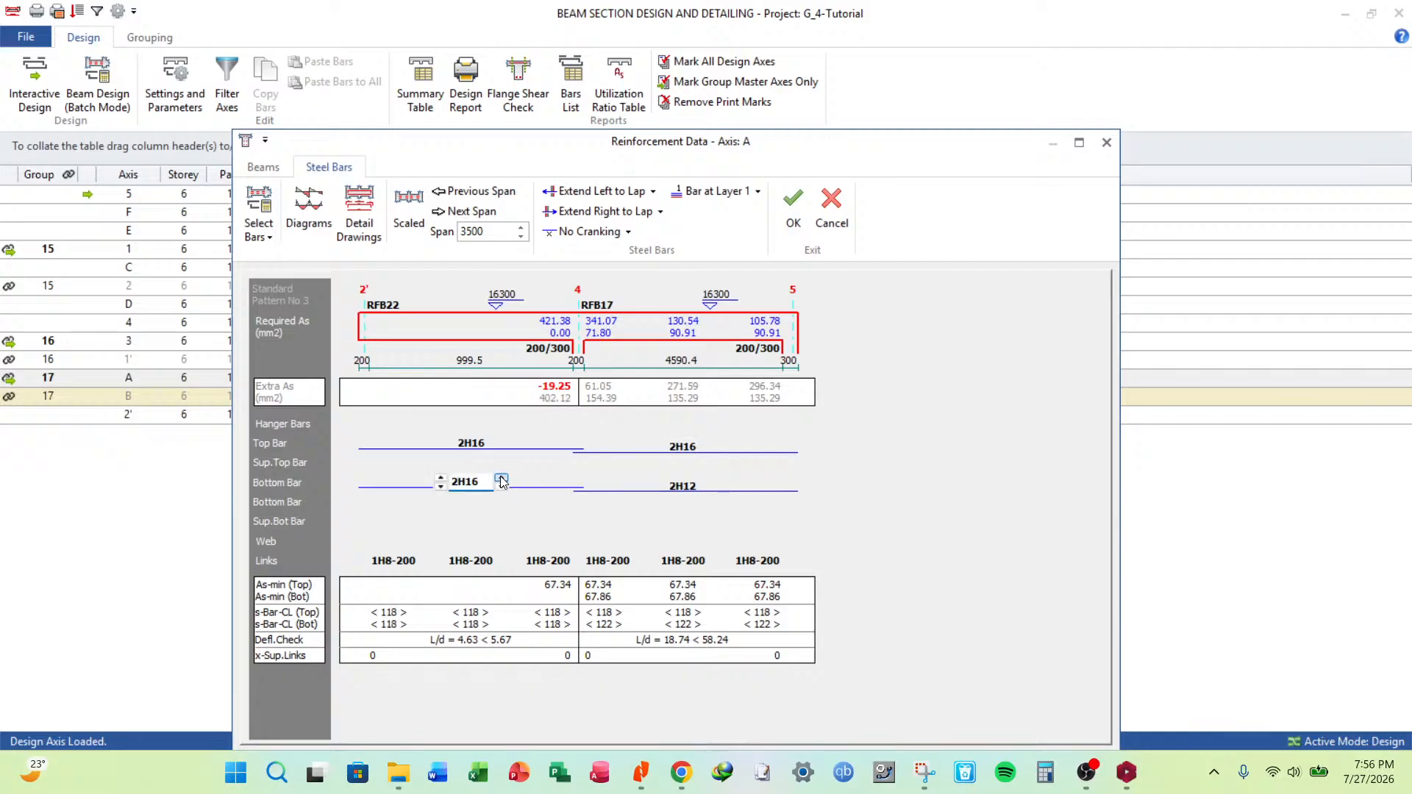
{"action": "left_click", "coordinate": [502, 487]}
Increase the top bars of beams RFB22 and RFB17 to 3H16 and accept the reinforcement of axis A.
{"action": "left_click", "coordinate": [471, 443]}
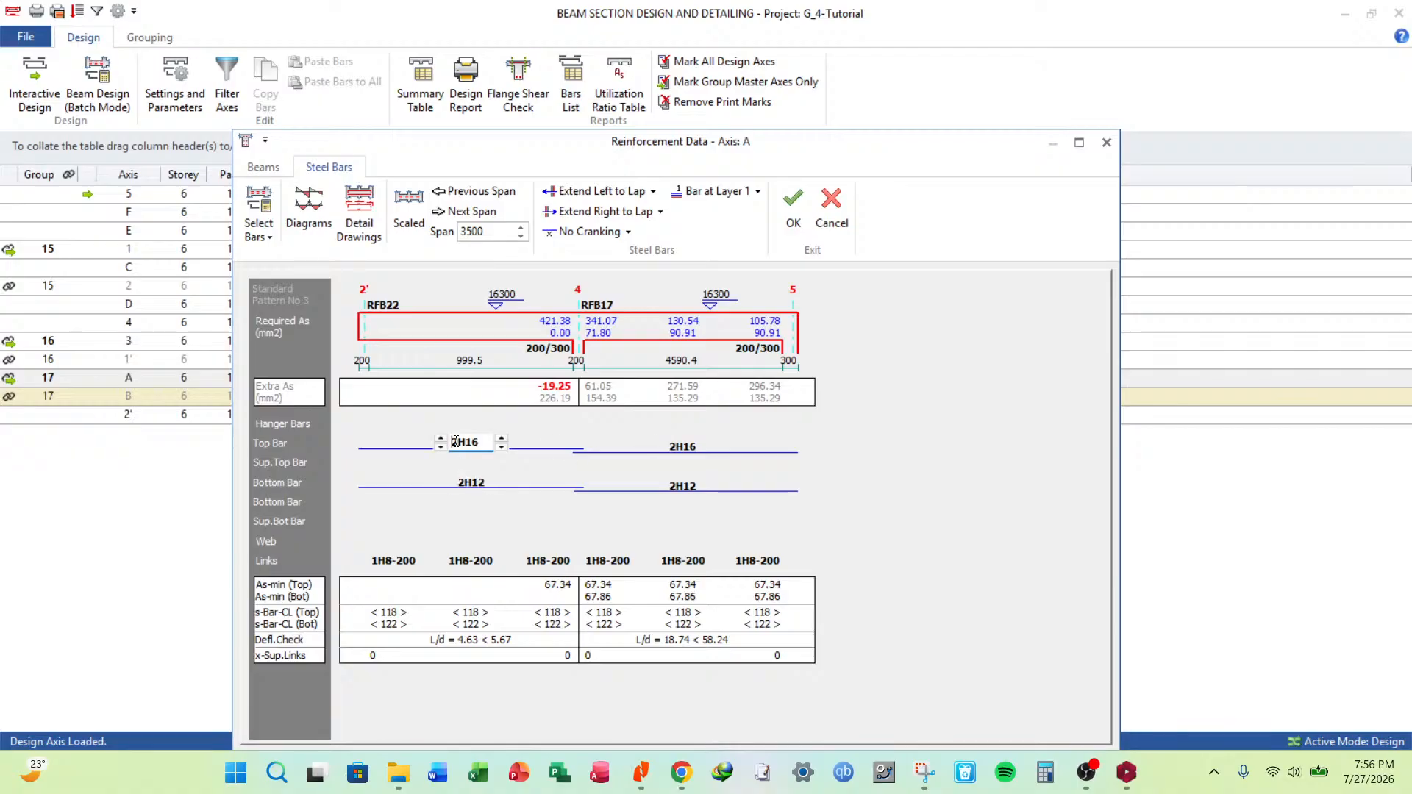
{"action": "left_click", "coordinate": [443, 441]}
{"action": "left_click", "coordinate": [693, 449]}
{"action": "left_click", "coordinate": [653, 443]}
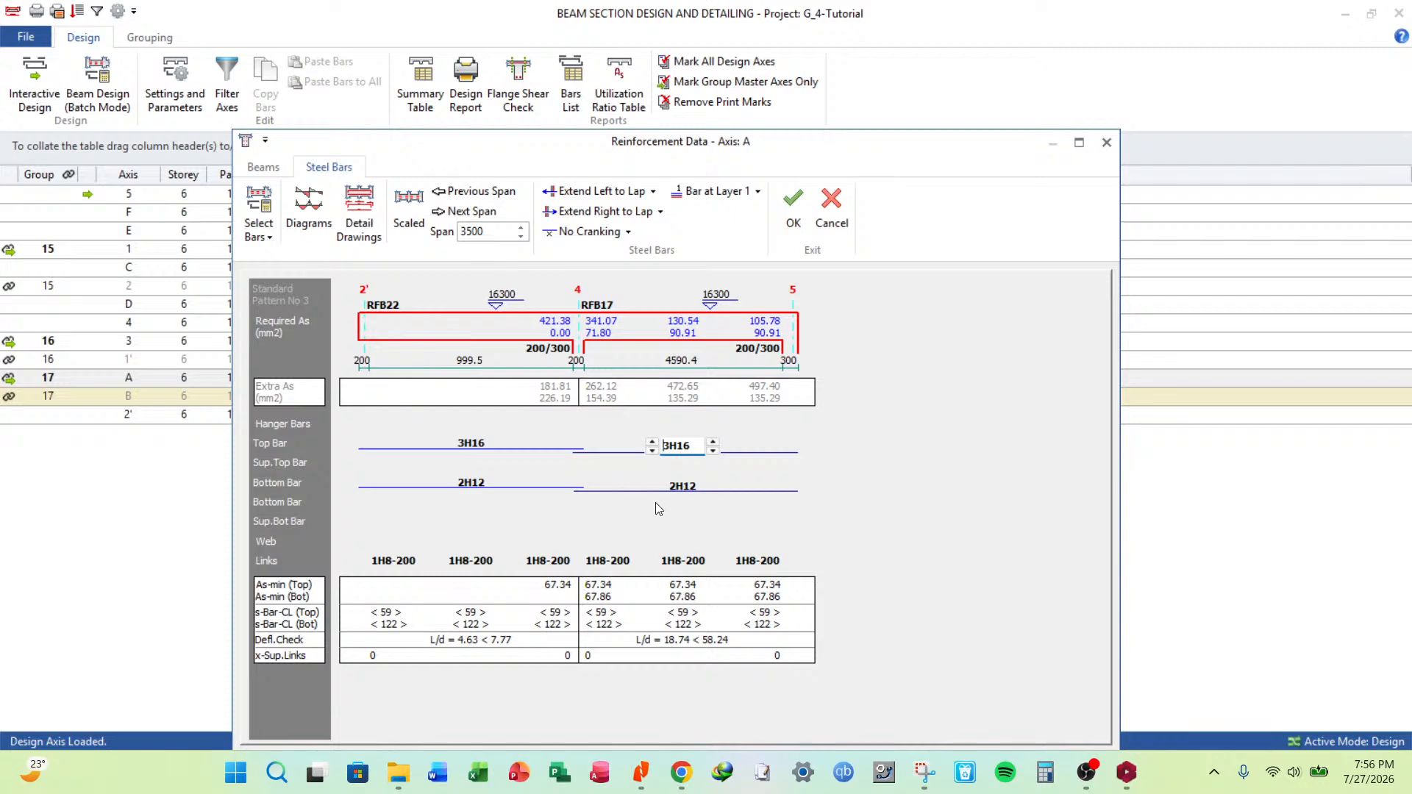
{"action": "left_click", "coordinate": [793, 210]}
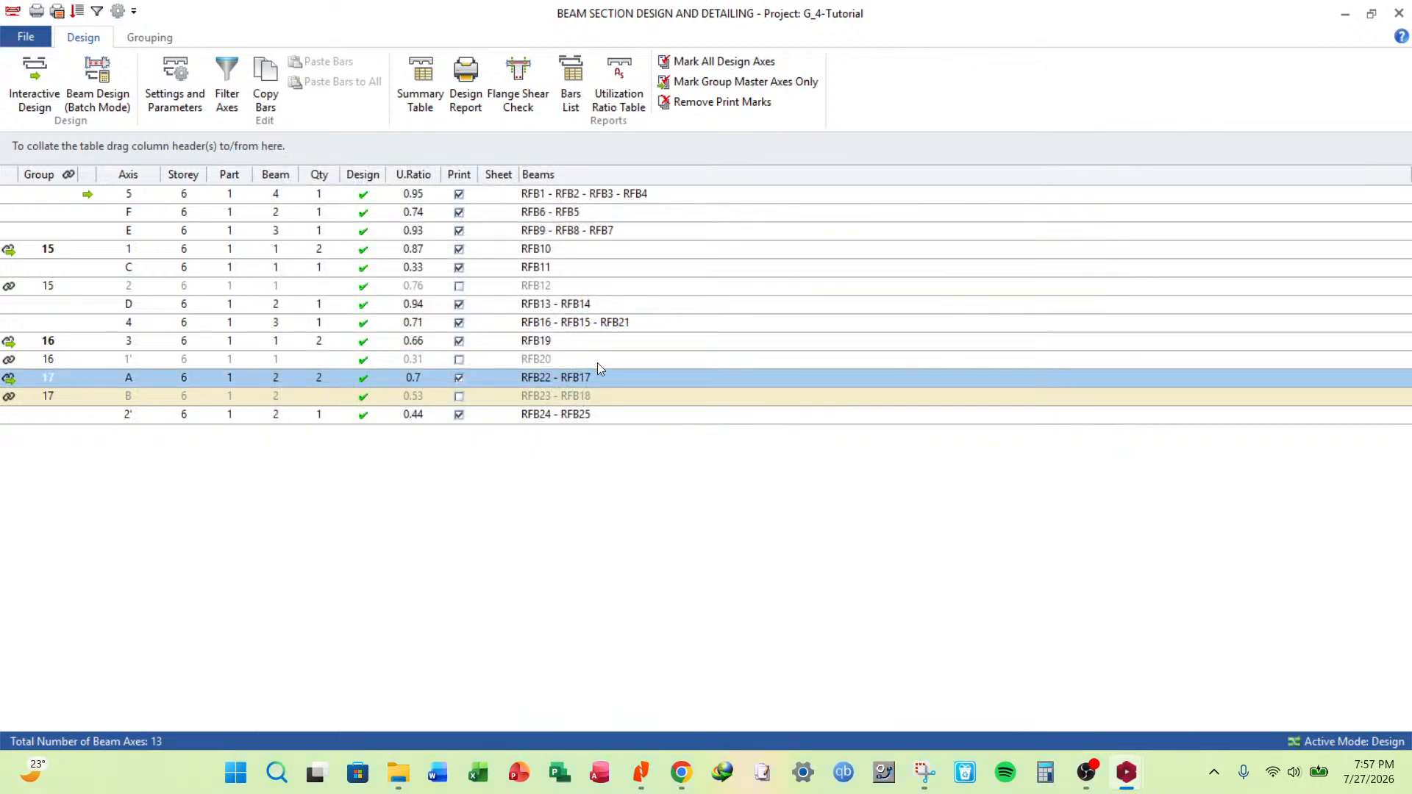
Check and accept the reinforcement of axis 2' with beams RFB24 and RFB25.
{"action": "double_click", "coordinate": [570, 416]}
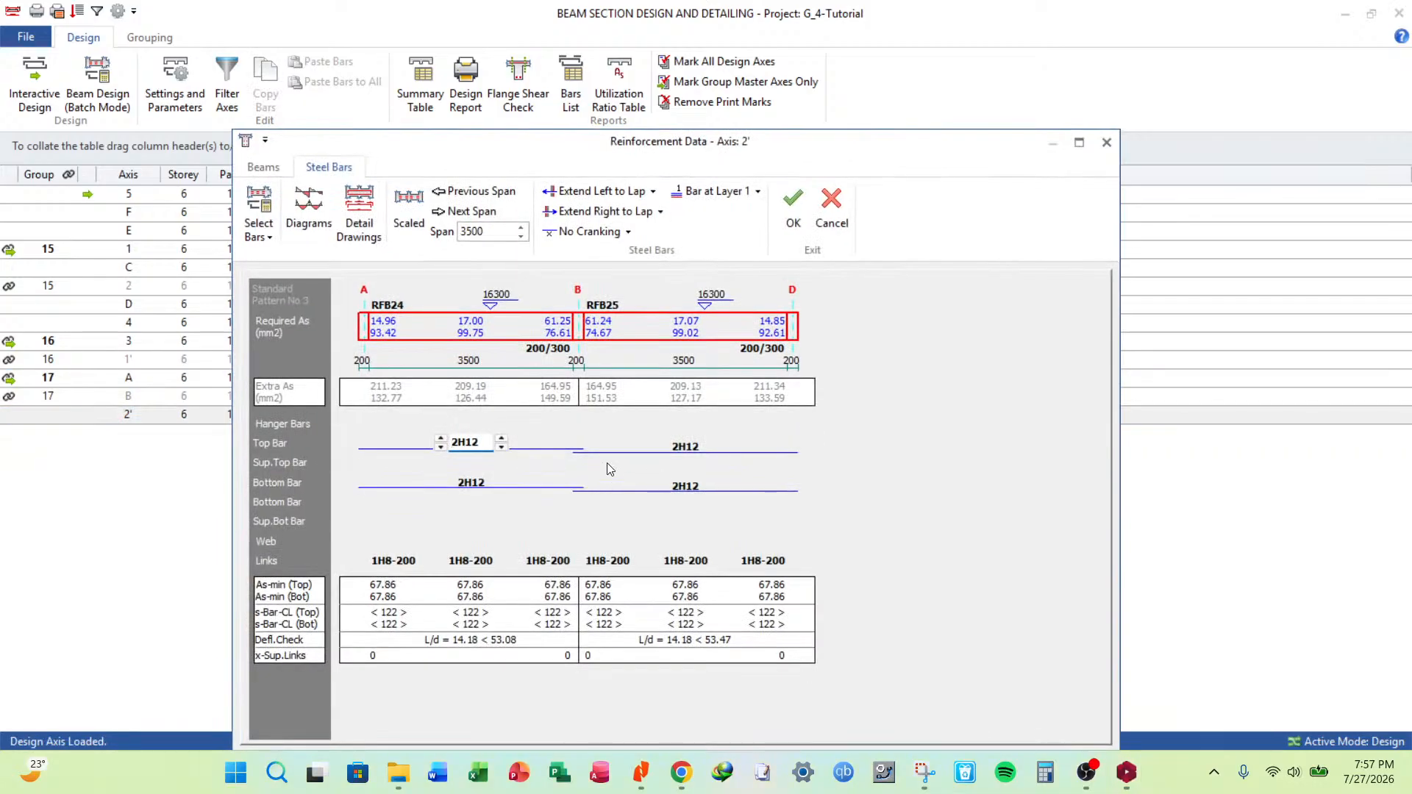
{"action": "left_click", "coordinate": [785, 206]}
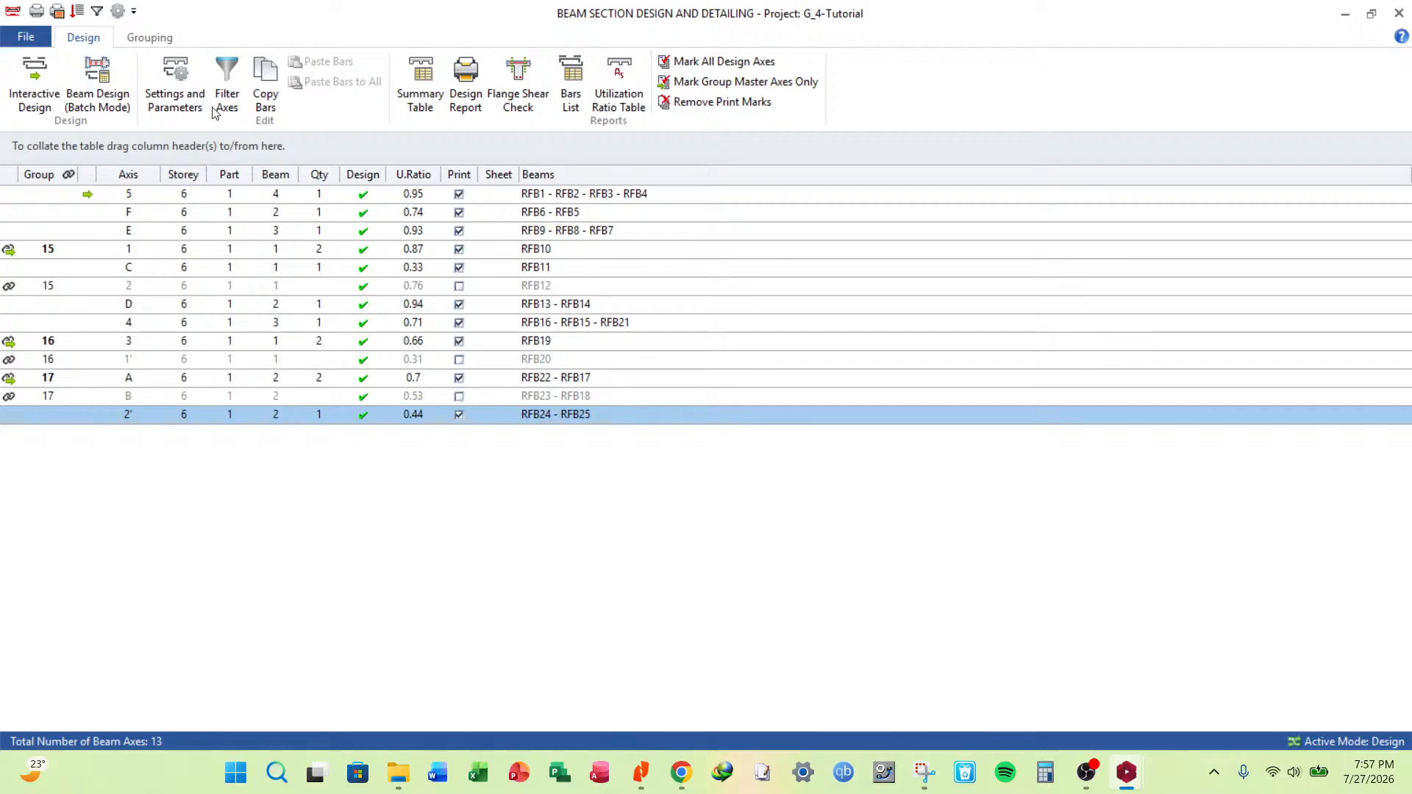
Filter the beam axes to show only Storey 1 (Ground).
{"action": "left_click", "coordinate": [227, 88]}
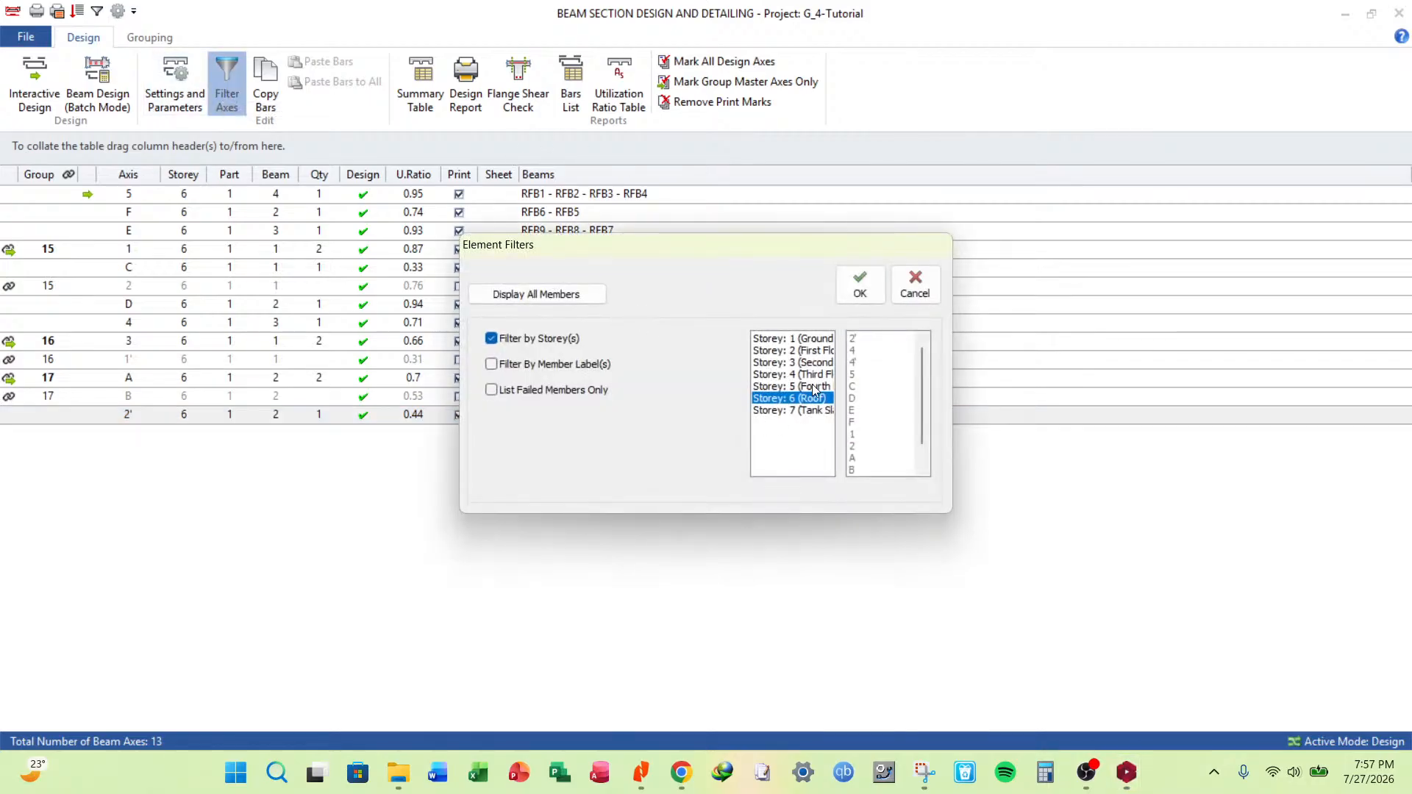
{"action": "left_click", "coordinate": [807, 348]}
{"action": "left_click", "coordinate": [812, 338]}
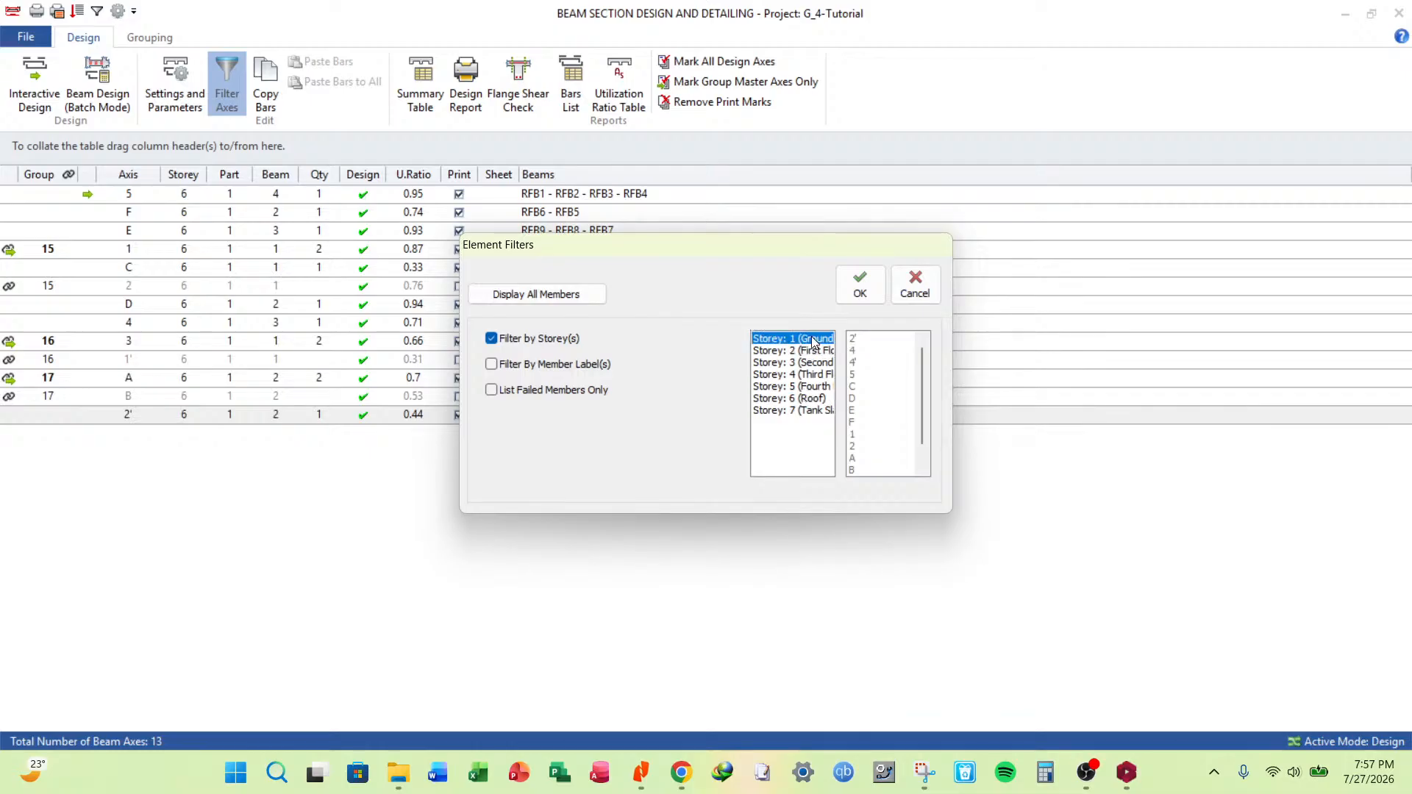
{"action": "left_click", "coordinate": [860, 284]}
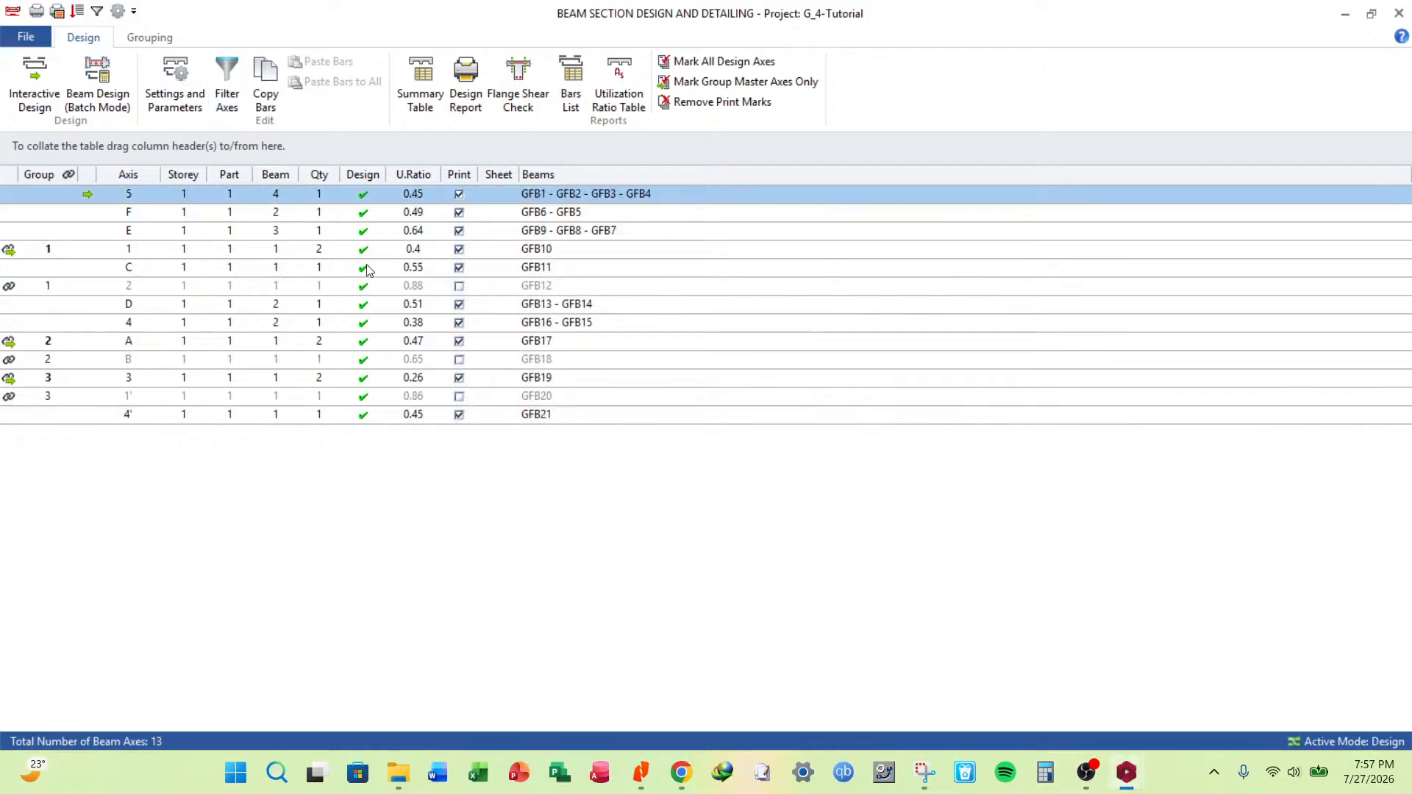
In the storey beam design parameters, set the minimum beam steel diameter to H10, choose the maximum beam steel diameter, and save the settings.
{"action": "left_click", "coordinate": [98, 91]}
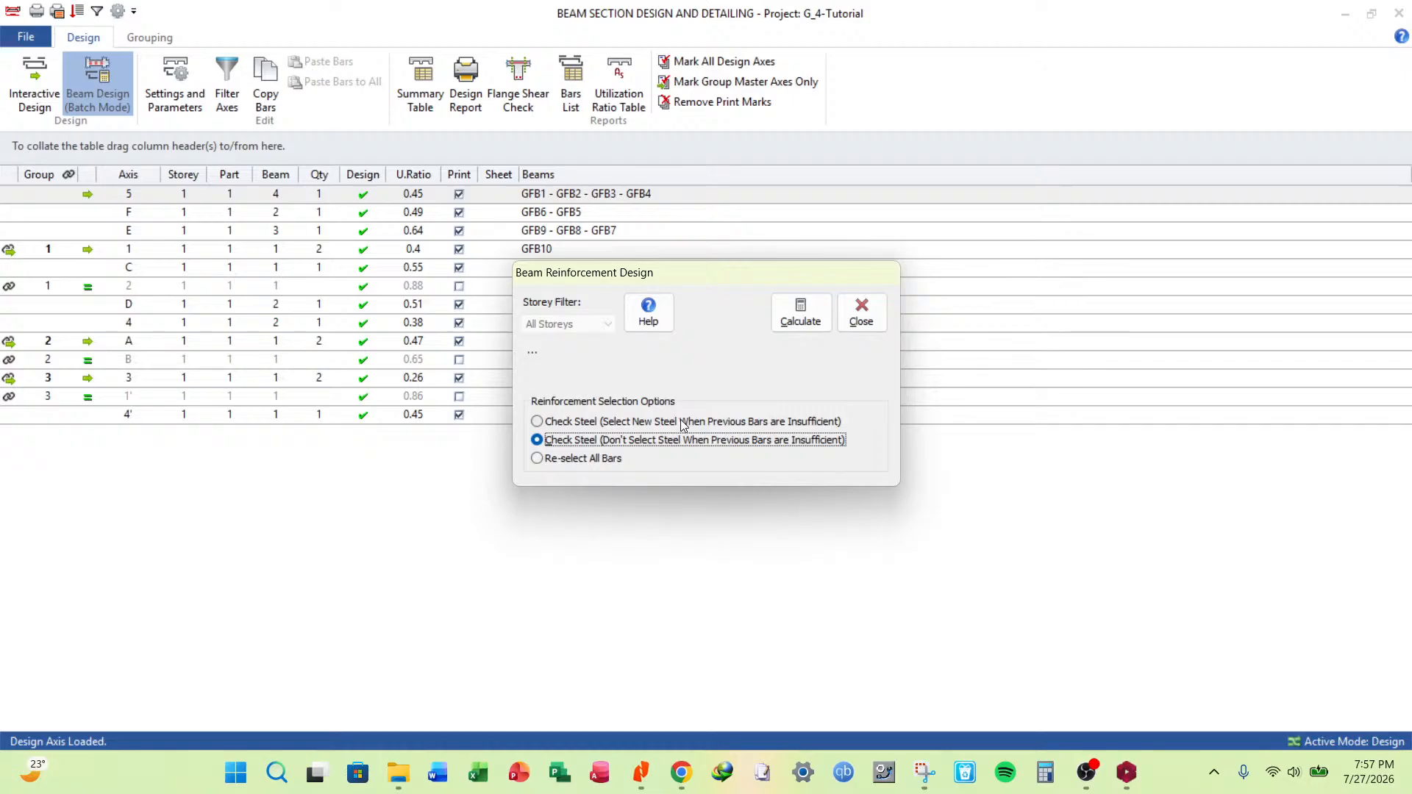
{"action": "left_click", "coordinate": [865, 319]}
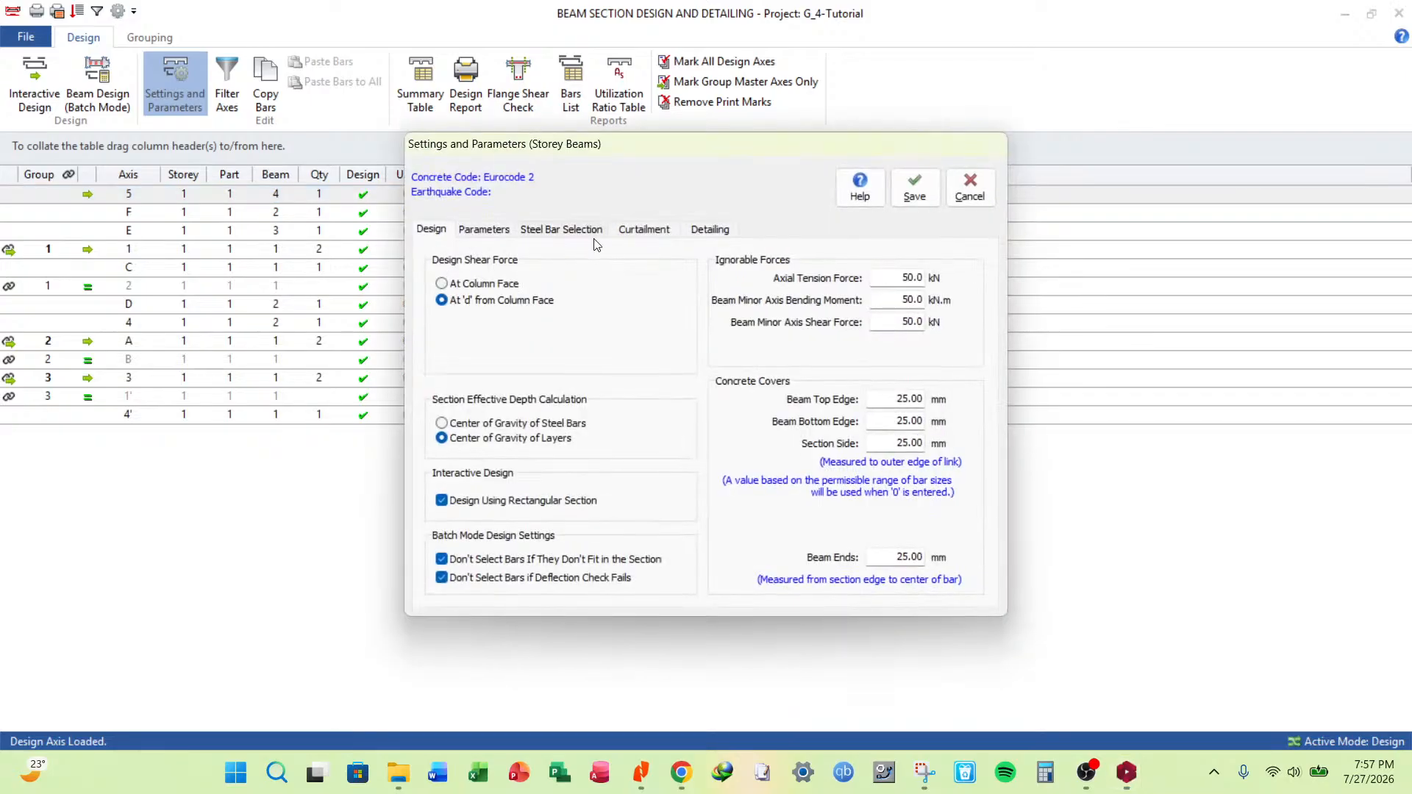
{"action": "left_click", "coordinate": [484, 229]}
{"action": "left_click", "coordinate": [634, 282]}
{"action": "left_click", "coordinate": [618, 309]}
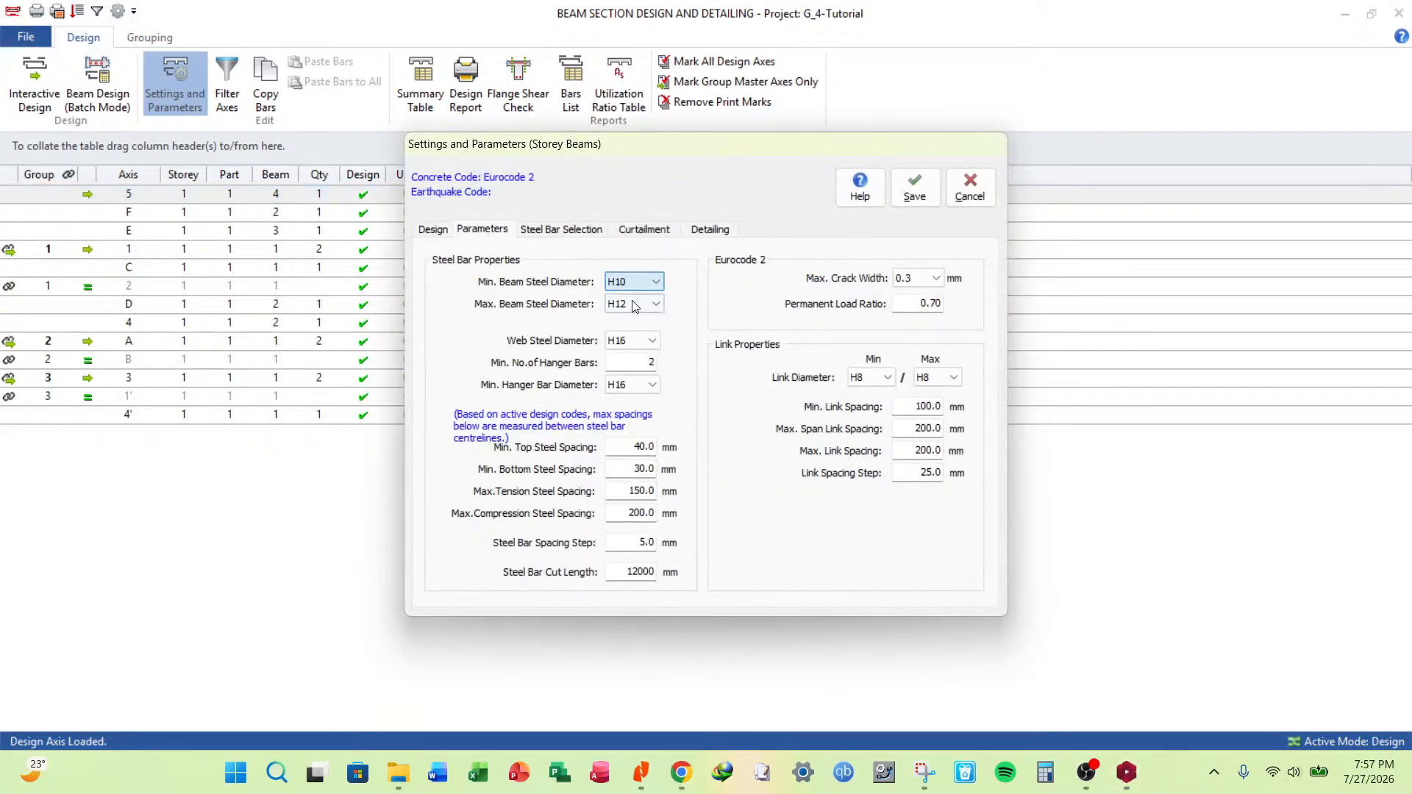
{"action": "left_click", "coordinate": [634, 304]}
{"action": "left_click", "coordinate": [629, 332]}
{"action": "left_click", "coordinate": [915, 188]}
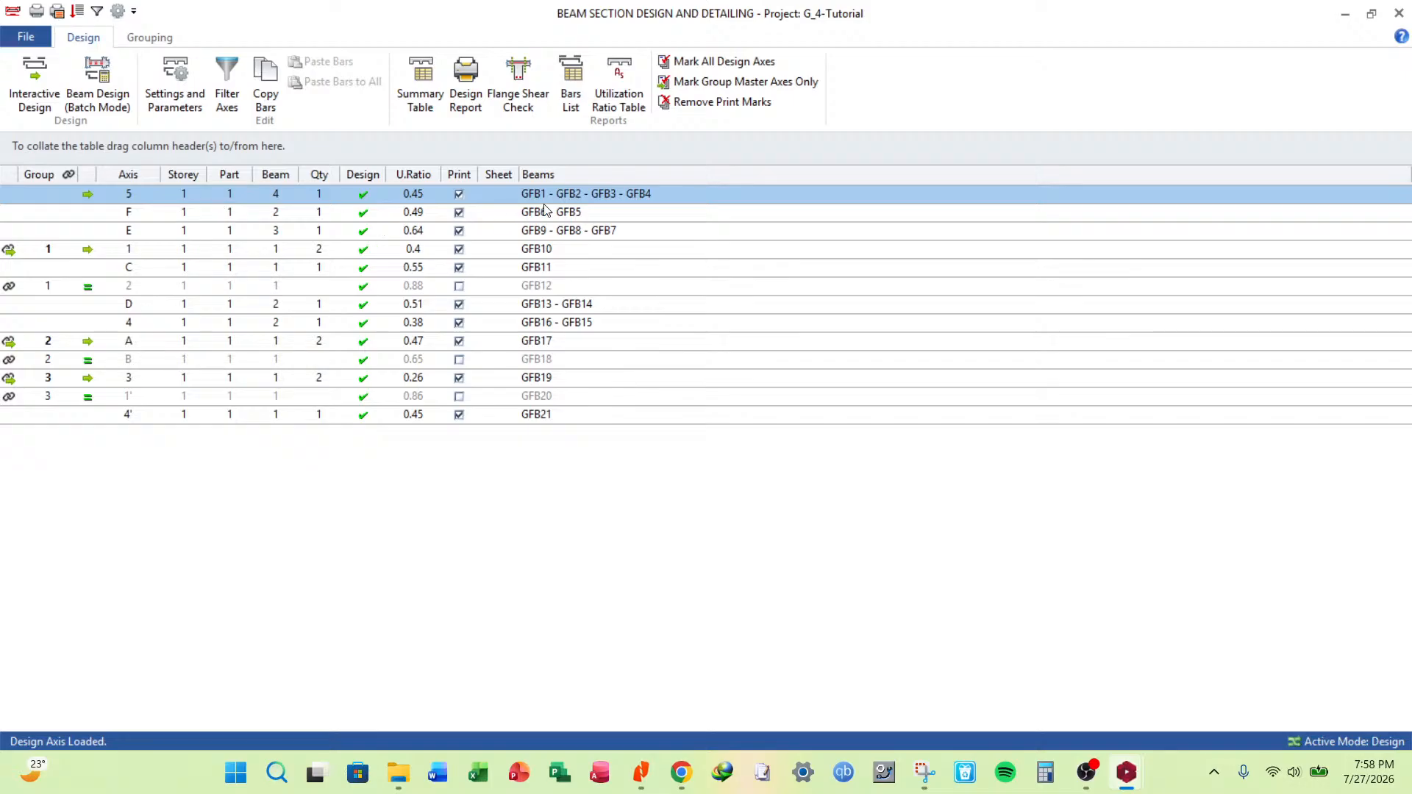
View the current steel bars of axis 5, then run the batch beam design with Re-select All Bars.
{"action": "double_click", "coordinate": [563, 193]}
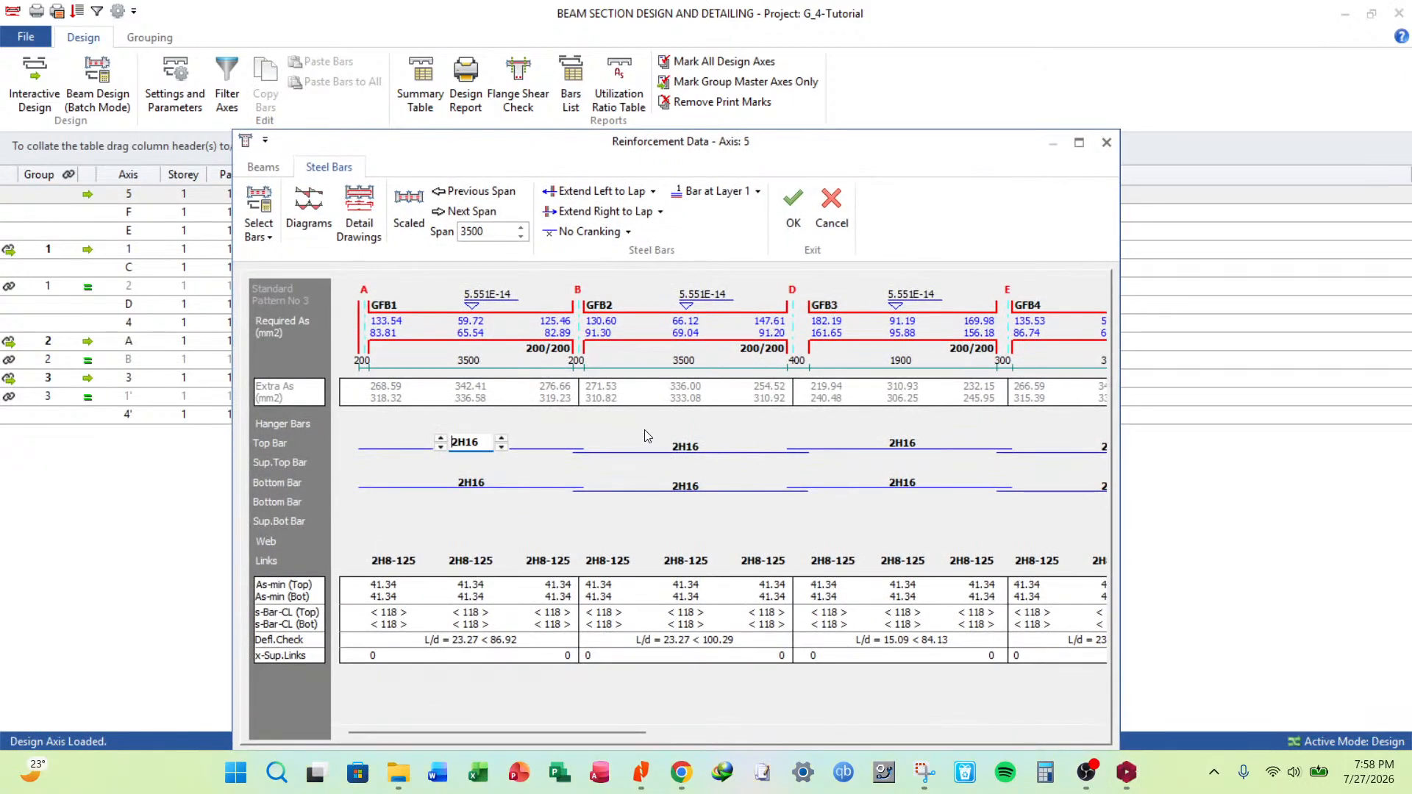
{"action": "left_click", "coordinate": [831, 210]}
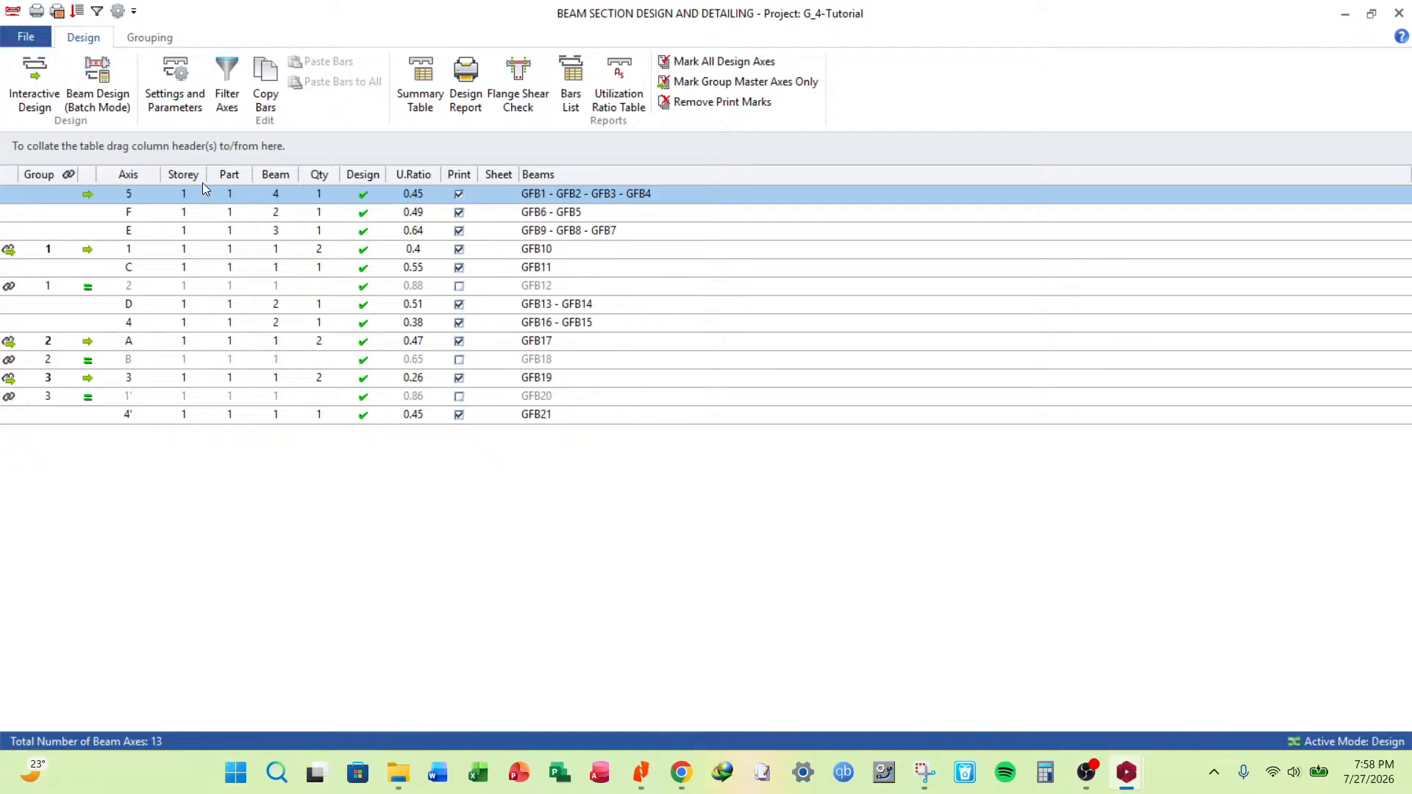
{"action": "left_click", "coordinate": [98, 82]}
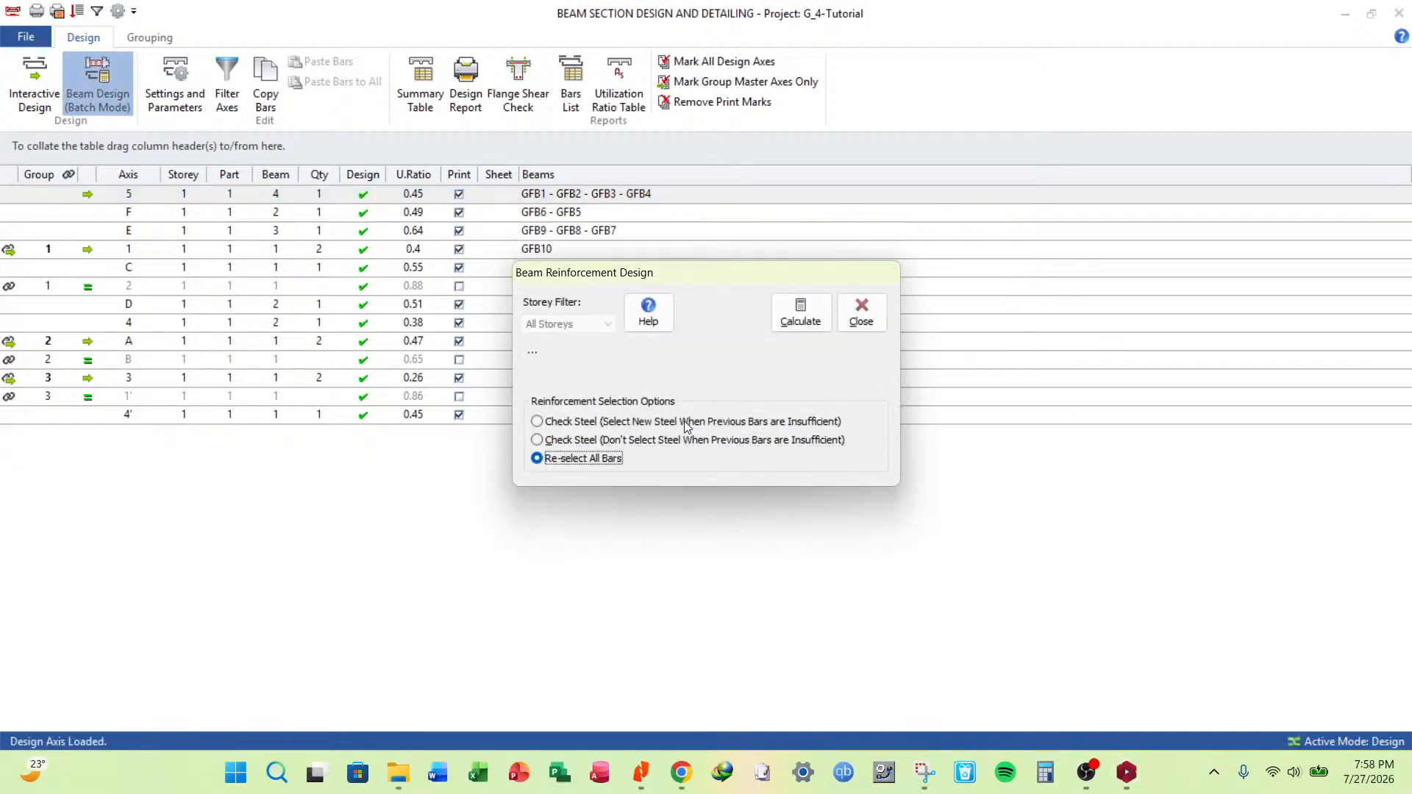
{"action": "left_click", "coordinate": [788, 320]}
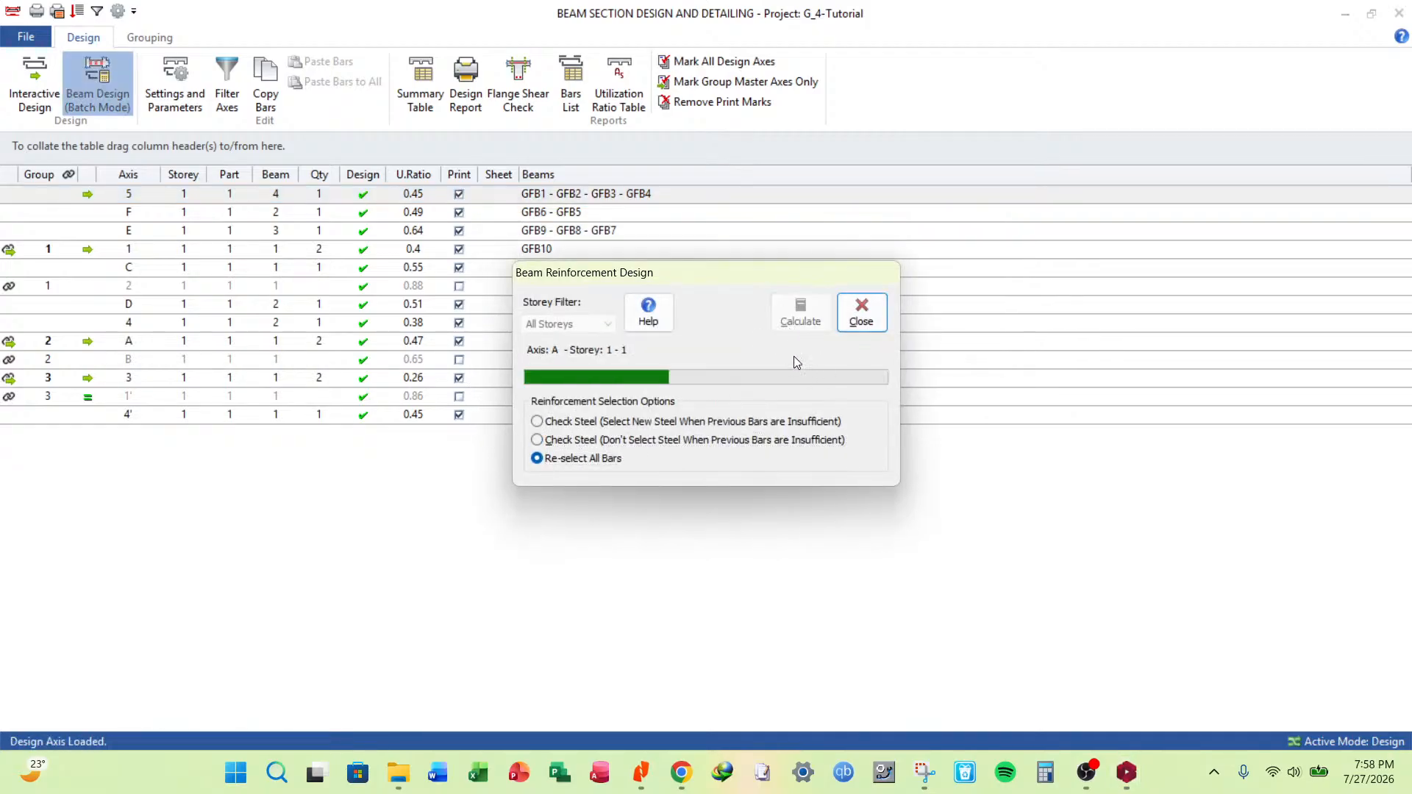
{"action": "left_click", "coordinate": [861, 315]}
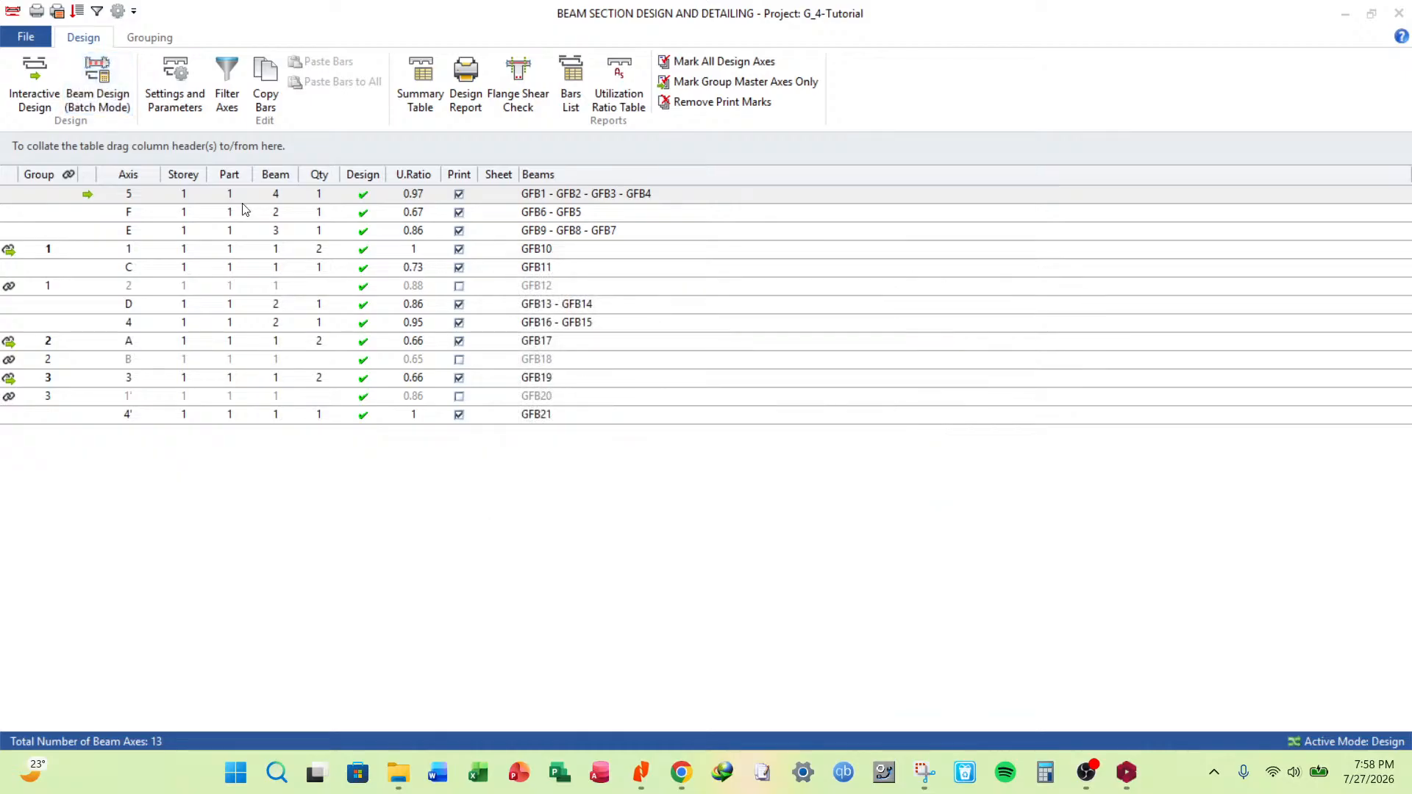
Repeat the batch reinforcement calculation for the beams with Re-select All Bars.
{"action": "left_click", "coordinate": [95, 95]}
{"action": "left_click", "coordinate": [583, 459]}
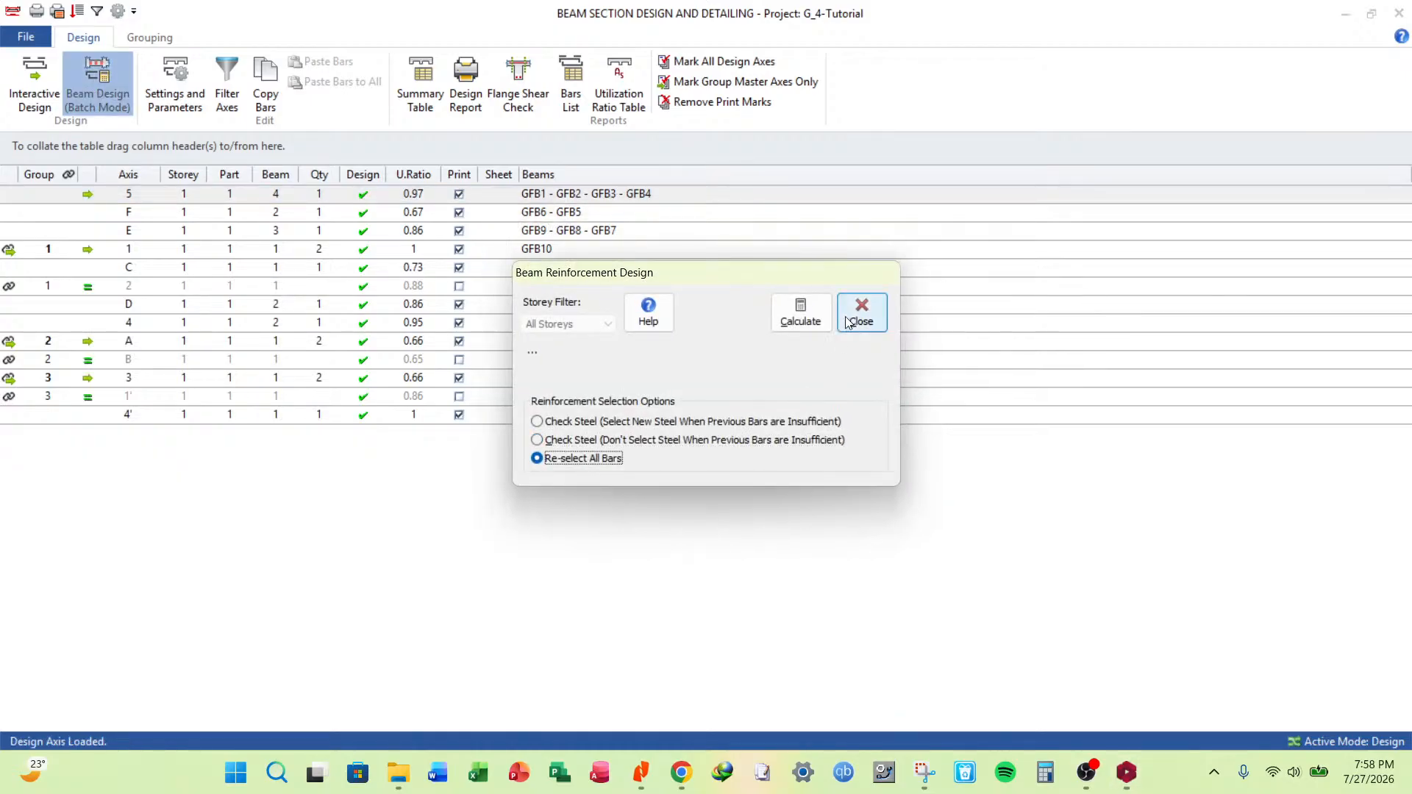
{"action": "left_click", "coordinate": [801, 322]}
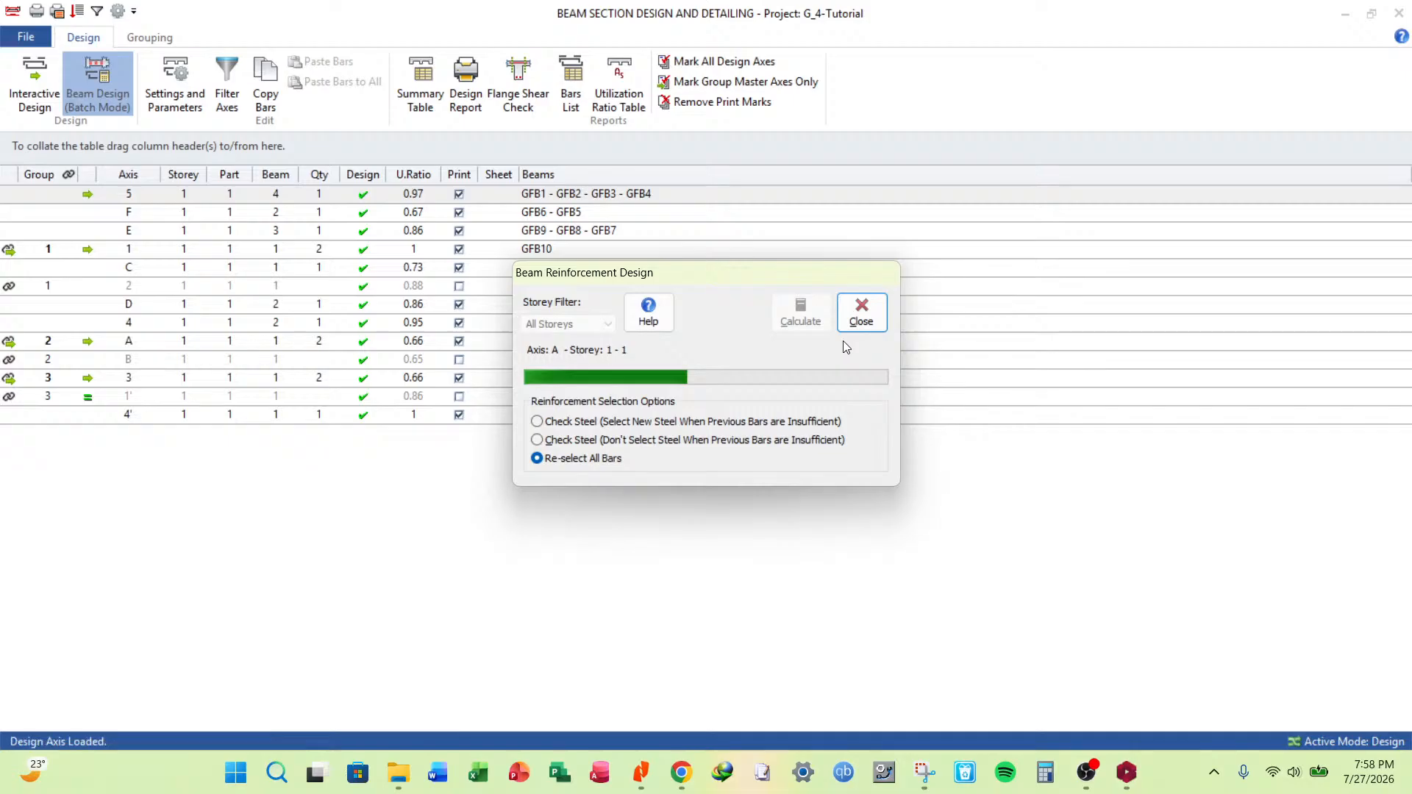
{"action": "left_click", "coordinate": [863, 318]}
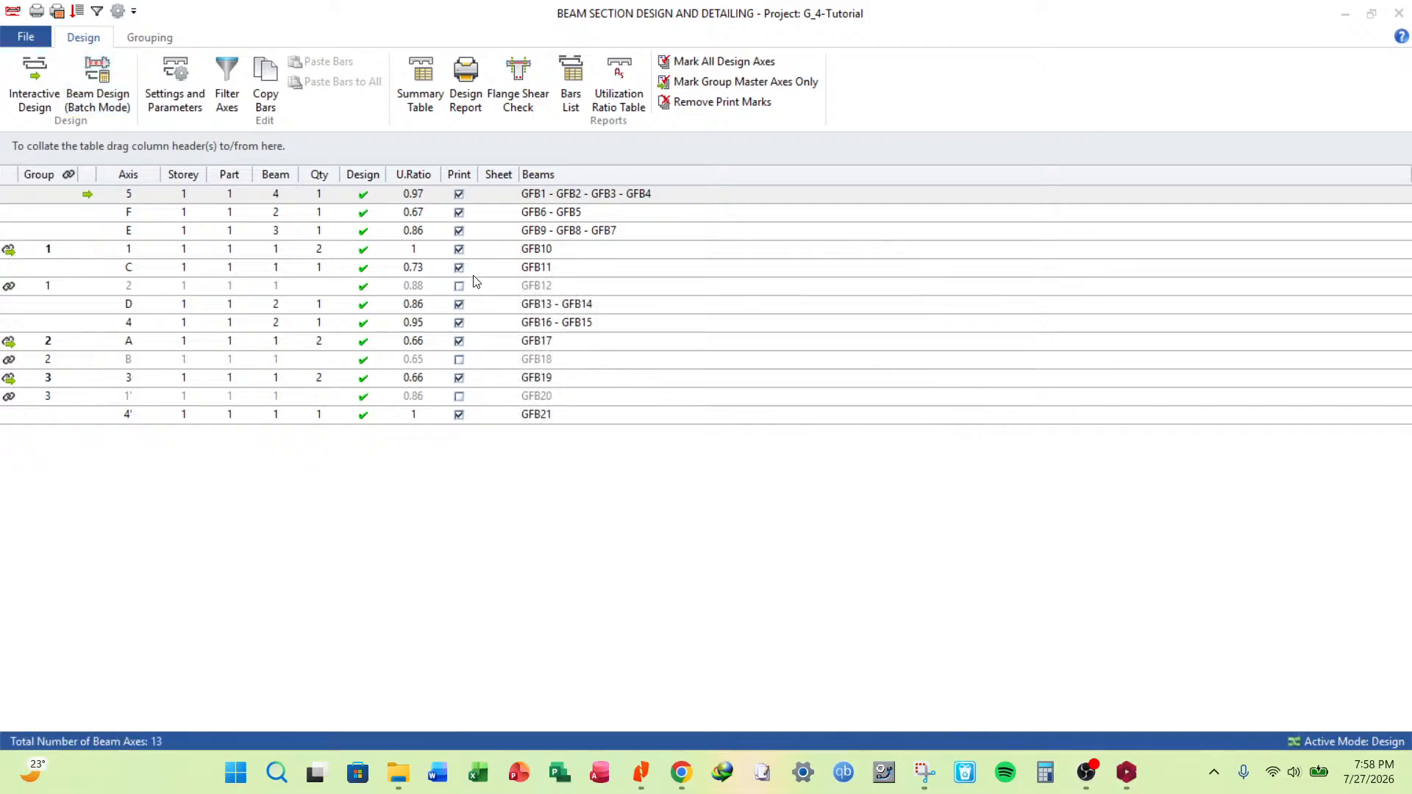
Check and accept the steel bars of axis 5 (GFB1 to GFB4) and axis F (GFB6 and GFB5).
{"action": "double_click", "coordinate": [592, 193]}
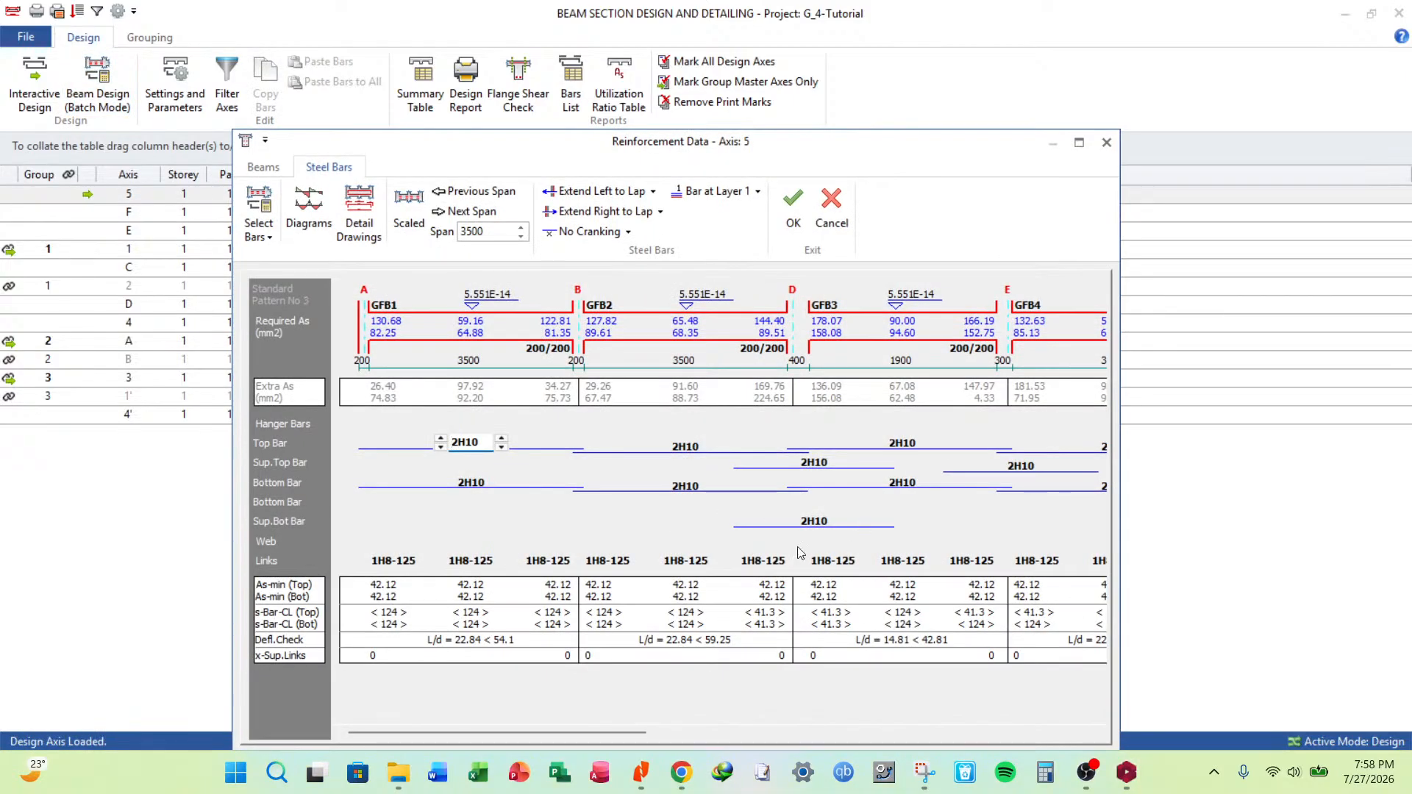
{"action": "left_click_drag", "start_coordinate": [501, 731], "coordinate": [946, 732]}
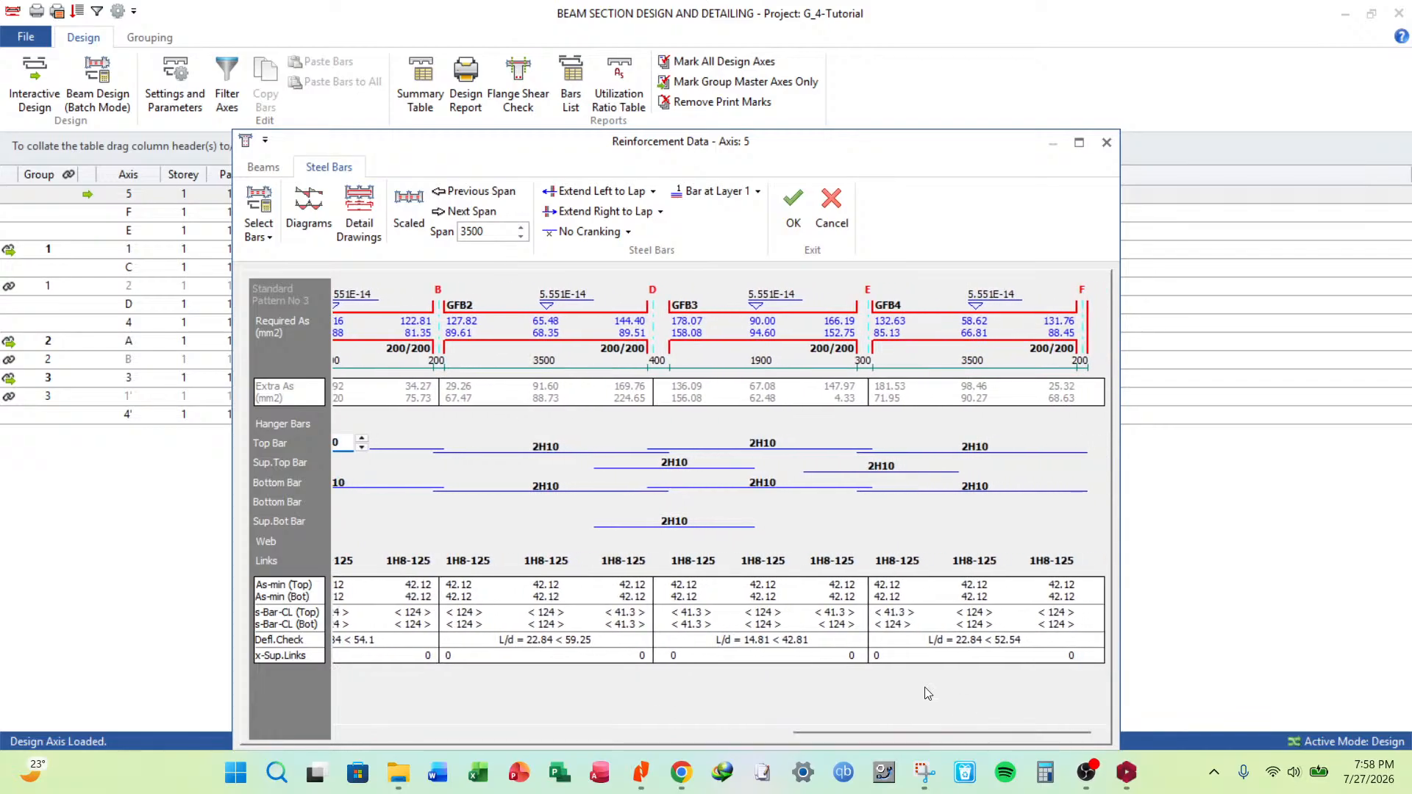
{"action": "left_click", "coordinate": [882, 467]}
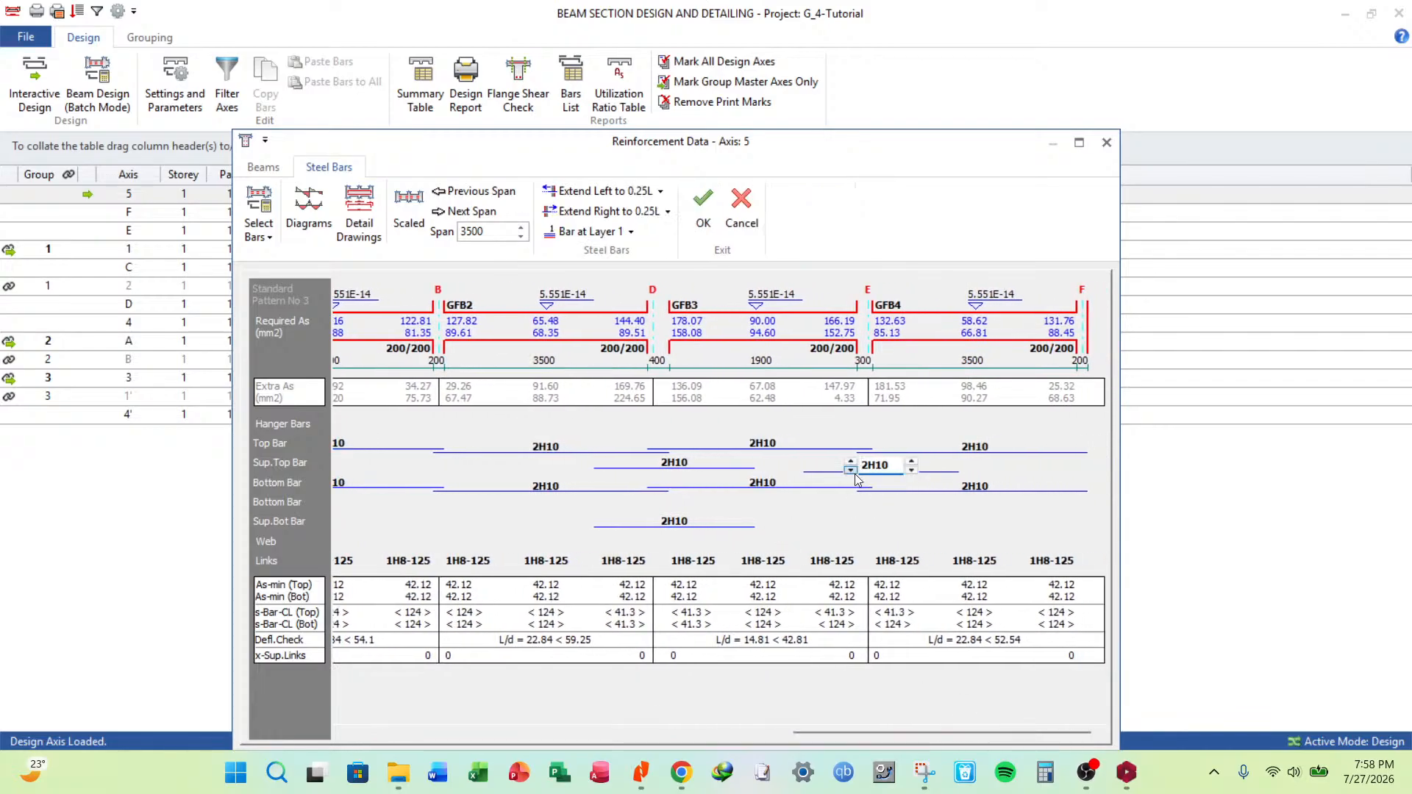
{"action": "left_click", "coordinate": [702, 208]}
{"action": "double_click", "coordinate": [601, 218]}
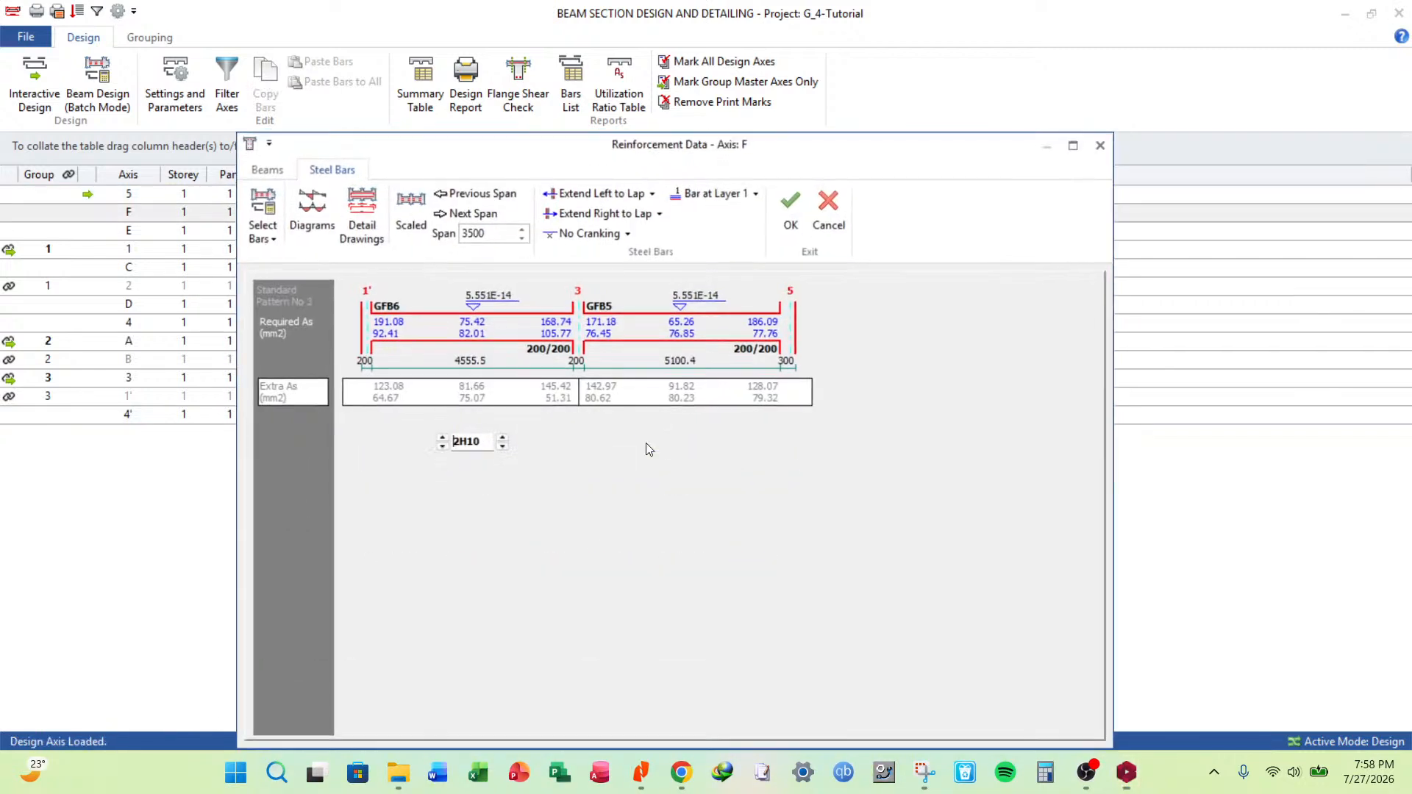
{"action": "left_click", "coordinate": [793, 210]}
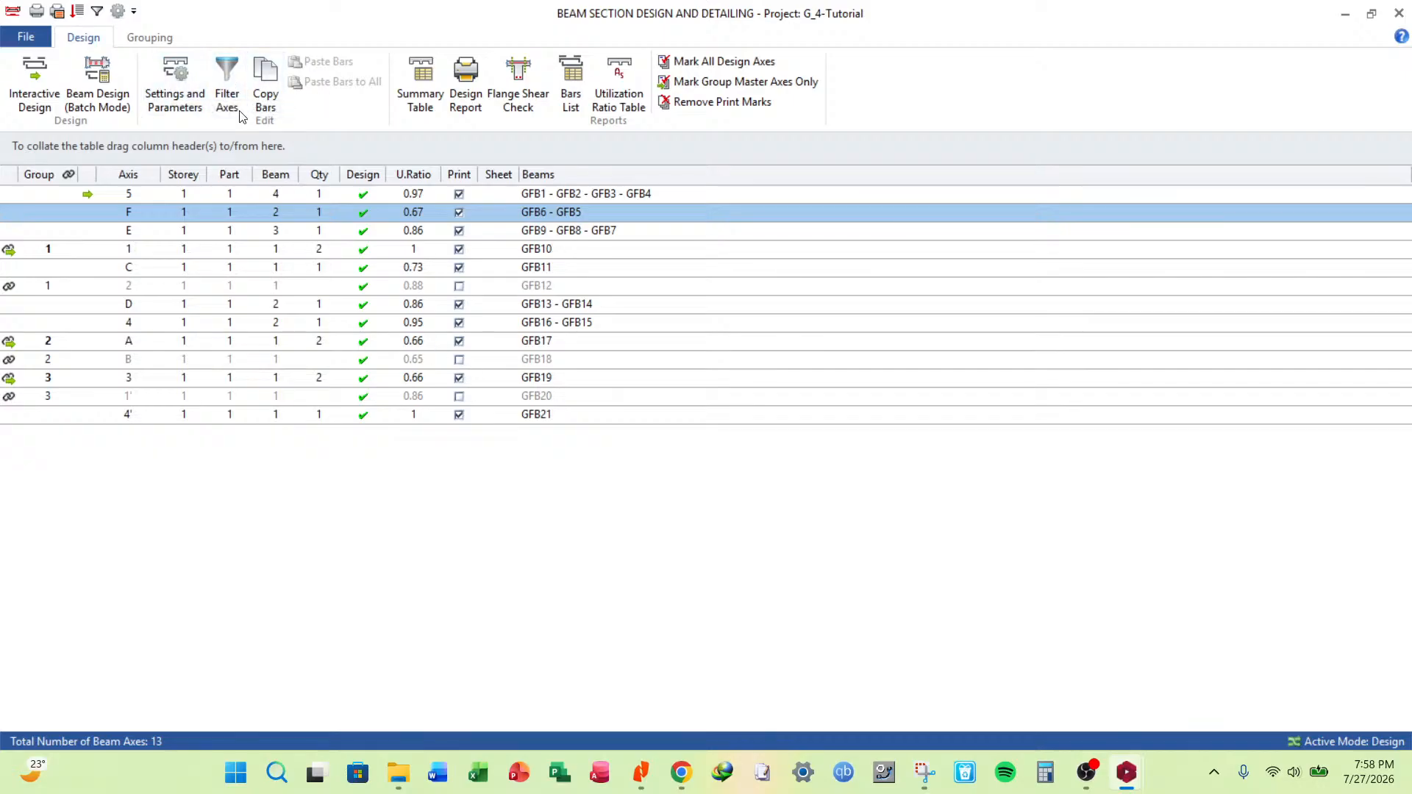
{"action": "left_click", "coordinate": [224, 74]}
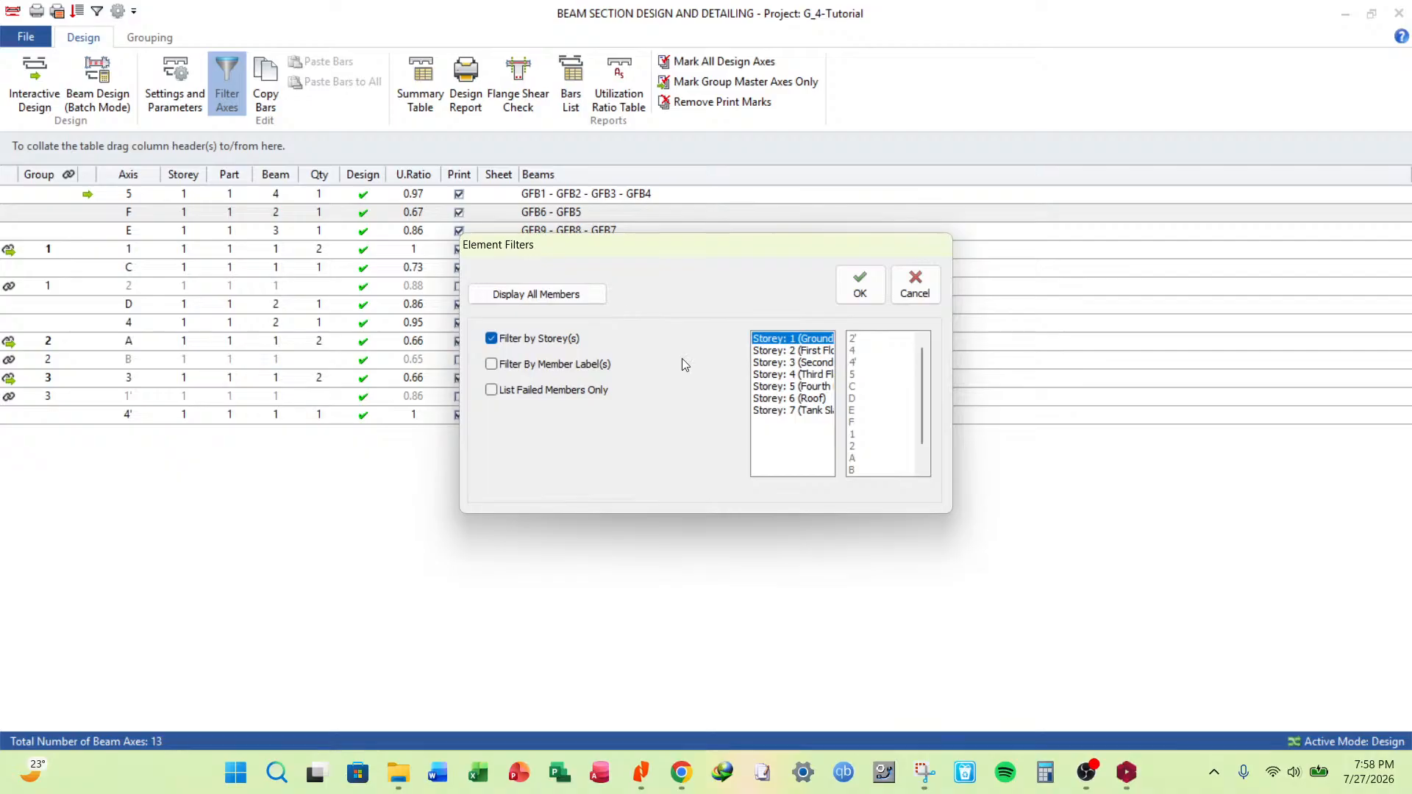
{"action": "left_click", "coordinate": [915, 284]}
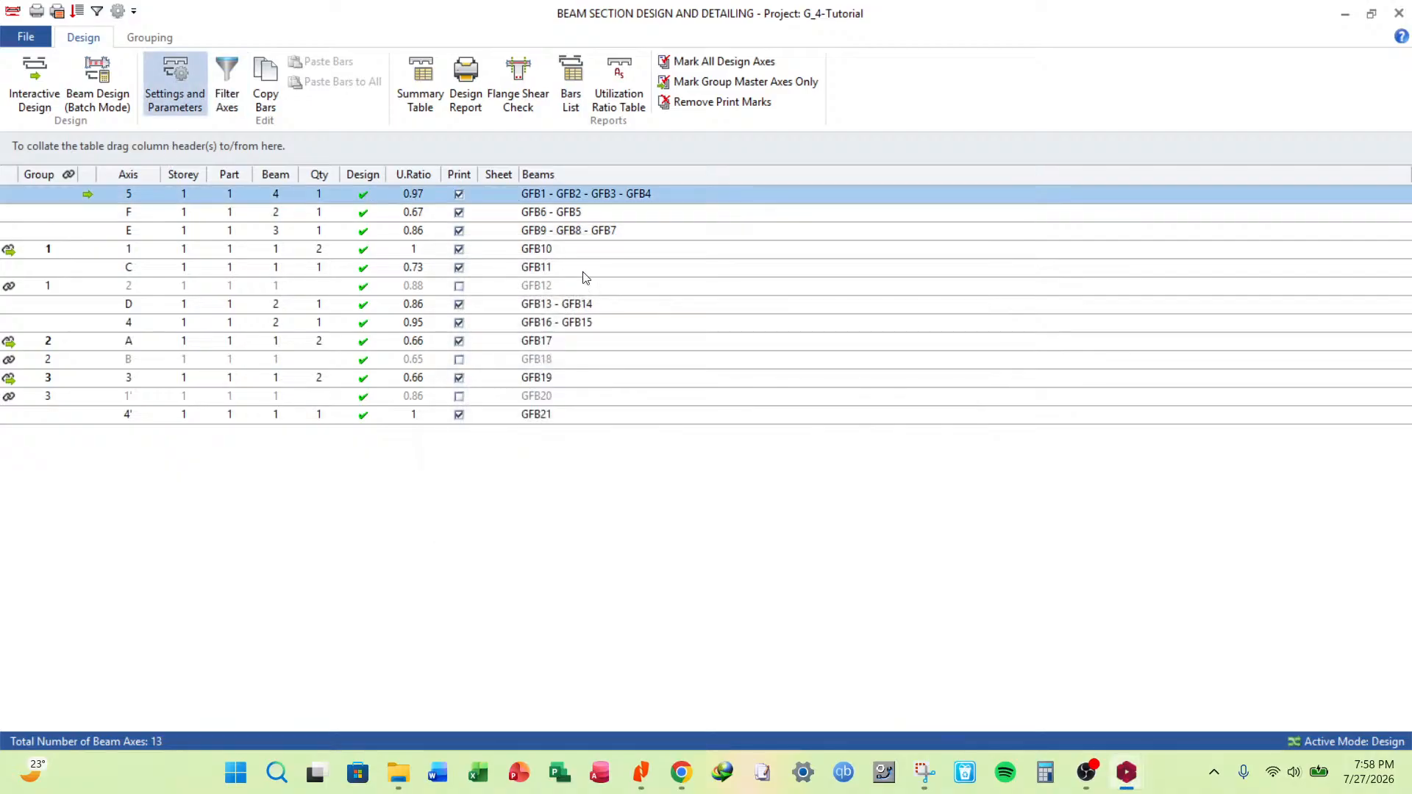
Set both the minimum and maximum beam steel diameter to H12 in the storey beam parameters and save the settings.
{"action": "left_click", "coordinate": [485, 230]}
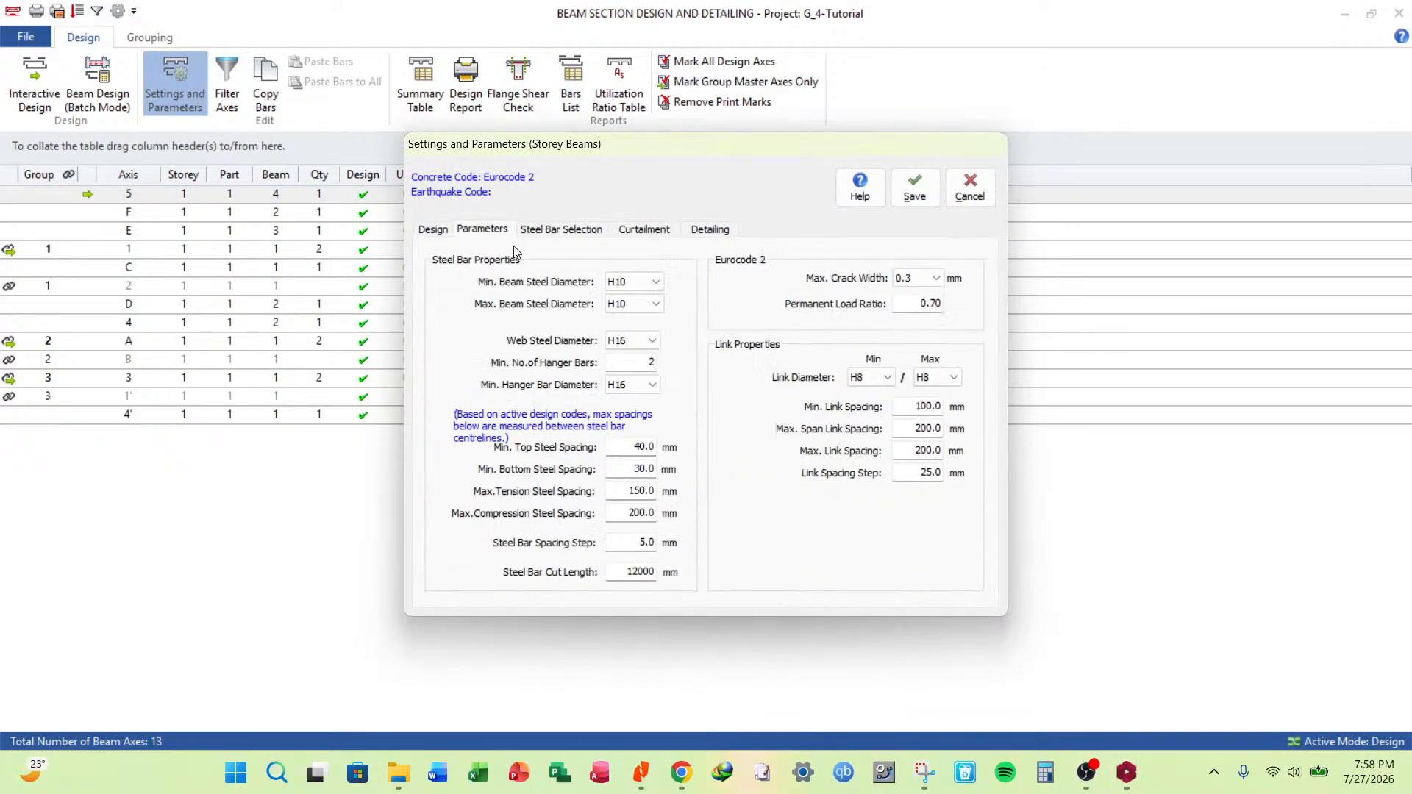
{"action": "left_click", "coordinate": [634, 284]}
{"action": "left_click", "coordinate": [633, 309]}
{"action": "left_click", "coordinate": [640, 304]}
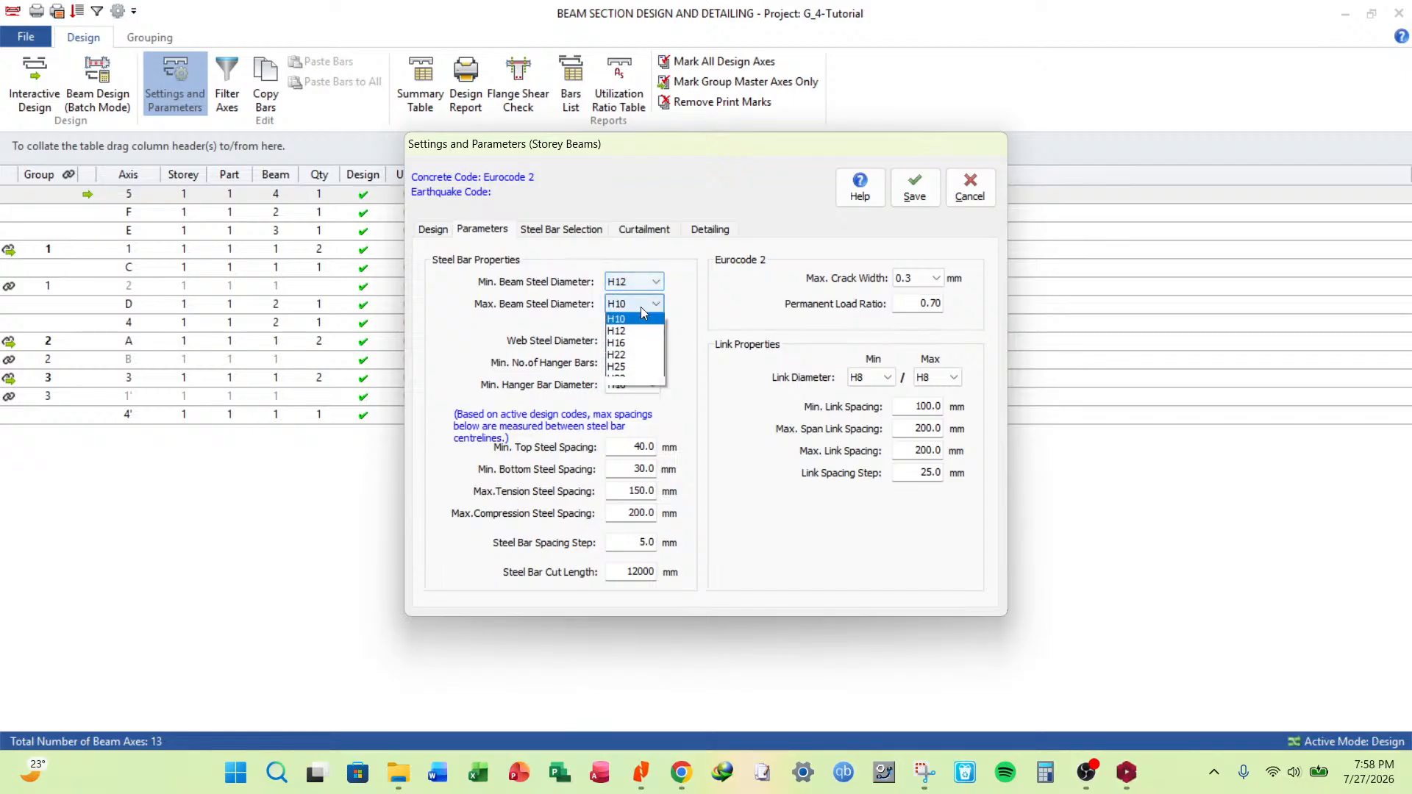
{"action": "left_click", "coordinate": [618, 331]}
{"action": "left_click", "coordinate": [899, 198]}
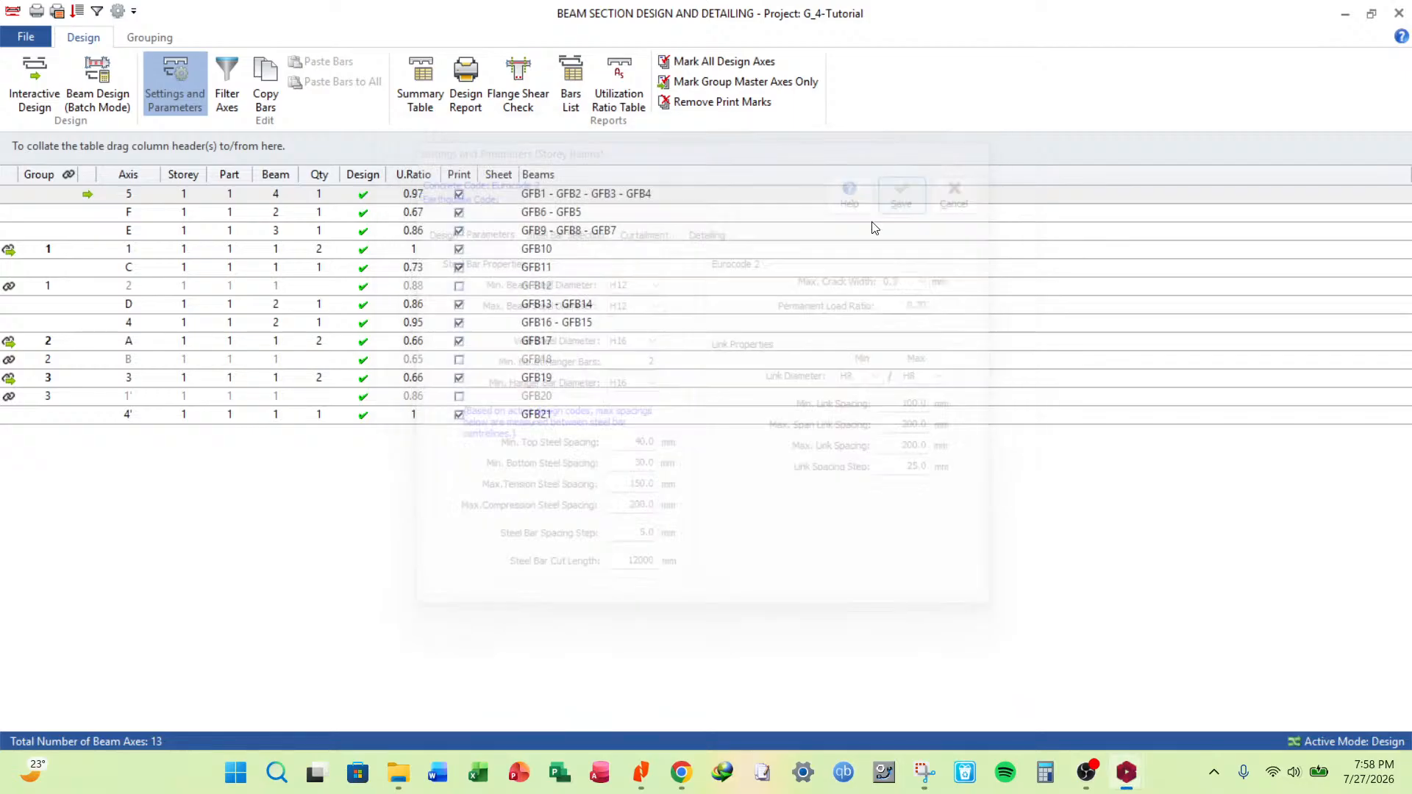
Run the batch beam reinforcement design with Re-select All Bars and close the calculation.
{"action": "left_click", "coordinate": [97, 85]}
{"action": "left_click", "coordinate": [610, 459]}
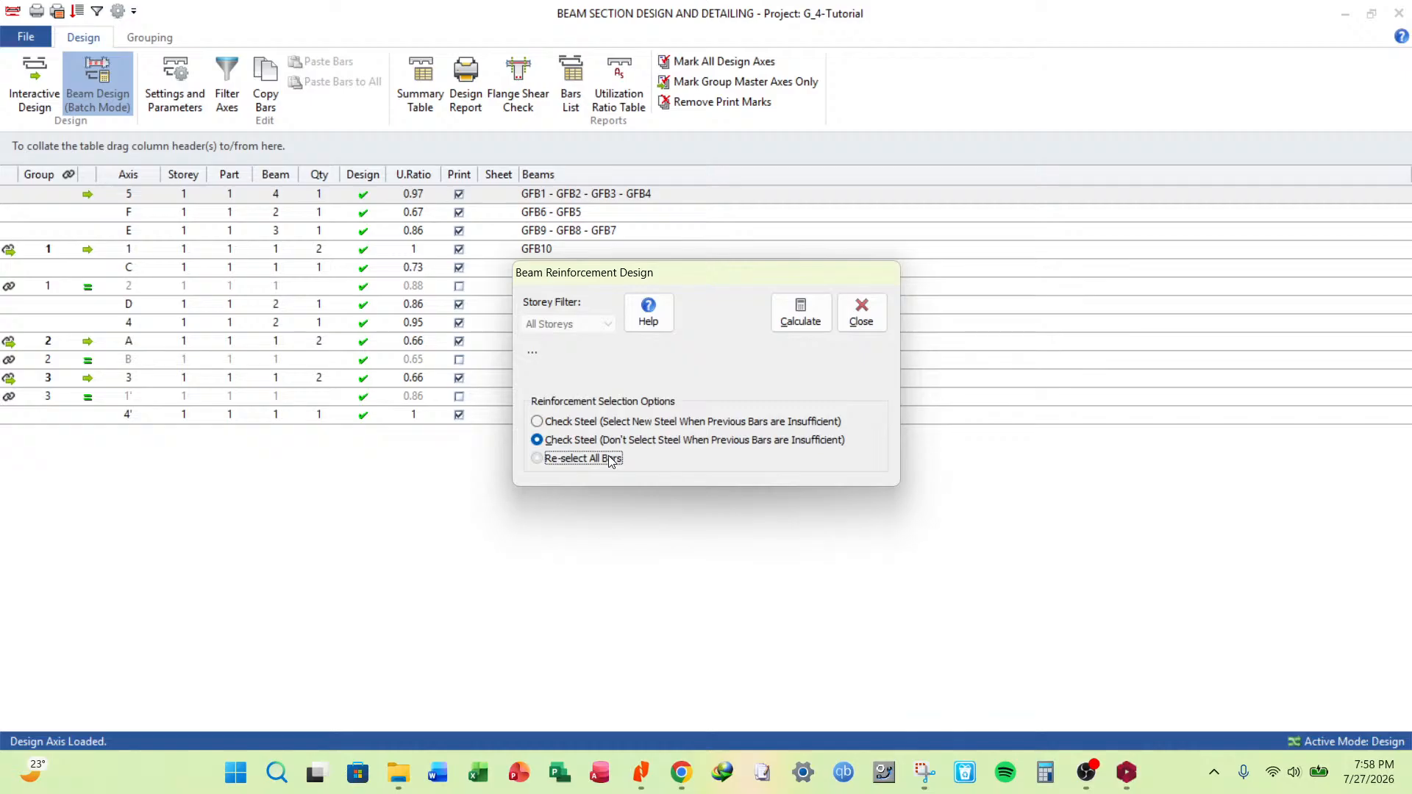
{"action": "left_click", "coordinate": [800, 313]}
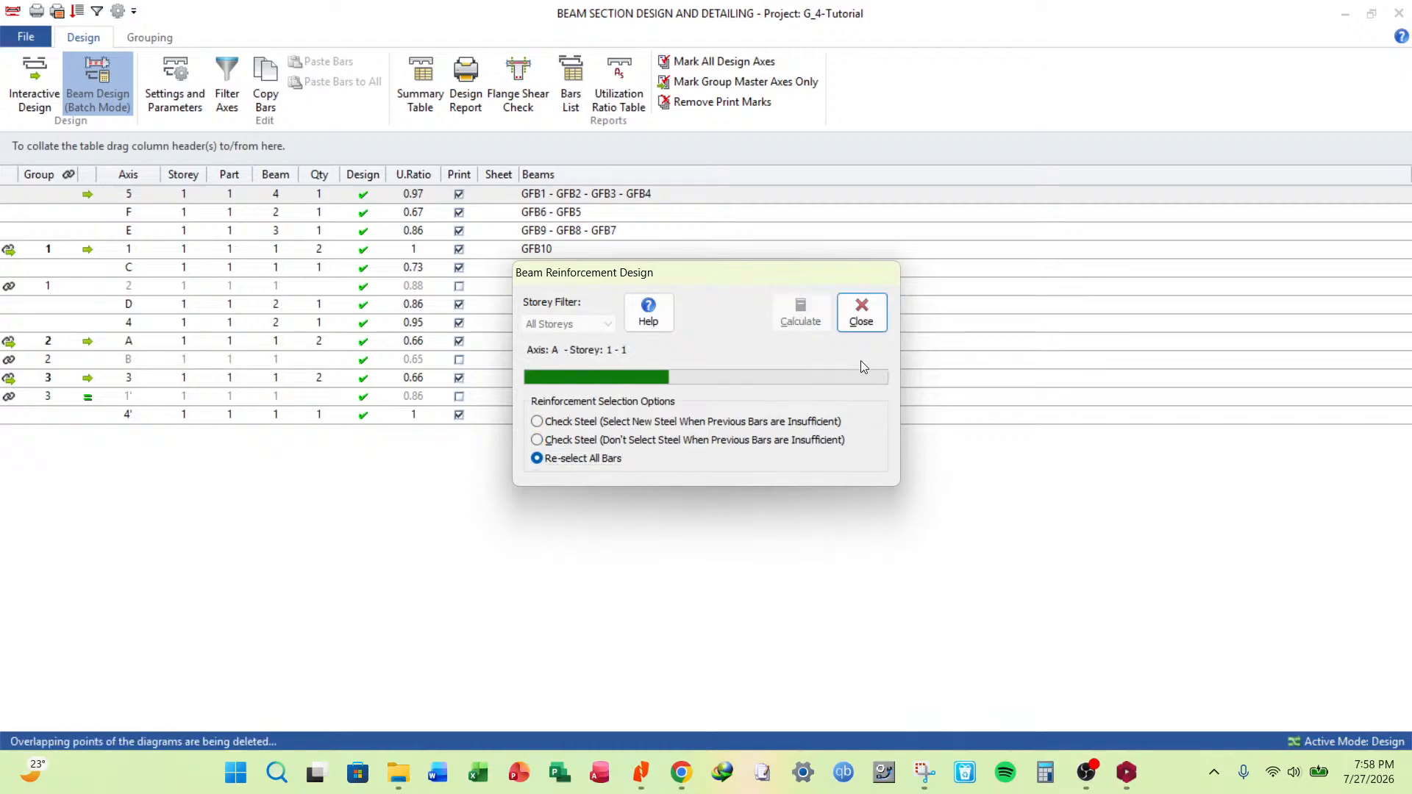
{"action": "left_click", "coordinate": [868, 324]}
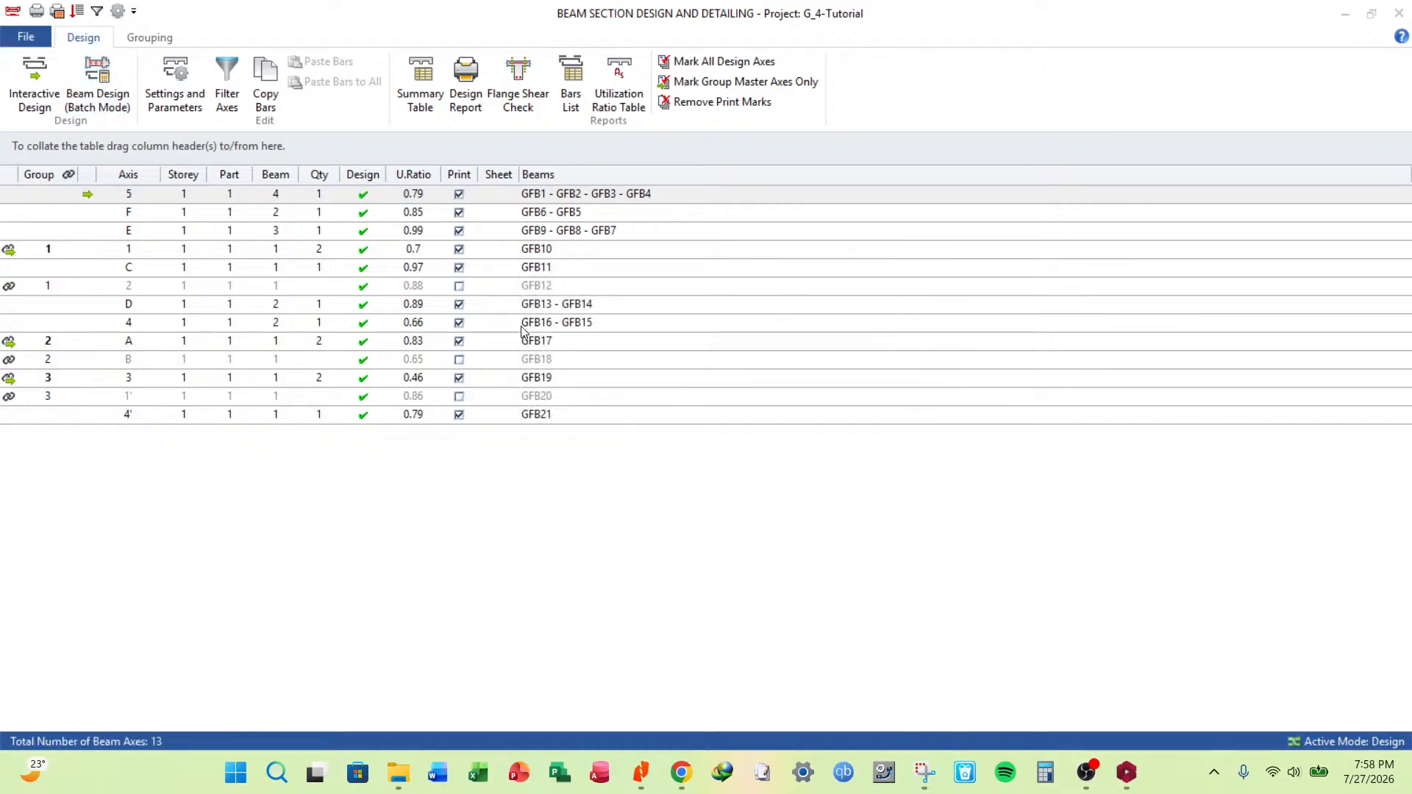
On axis E, reduce the support top bars over axis 4' between GFB8 and GFB7 to 1H12 and accept the reinforcement.
{"action": "double_click", "coordinate": [577, 231]}
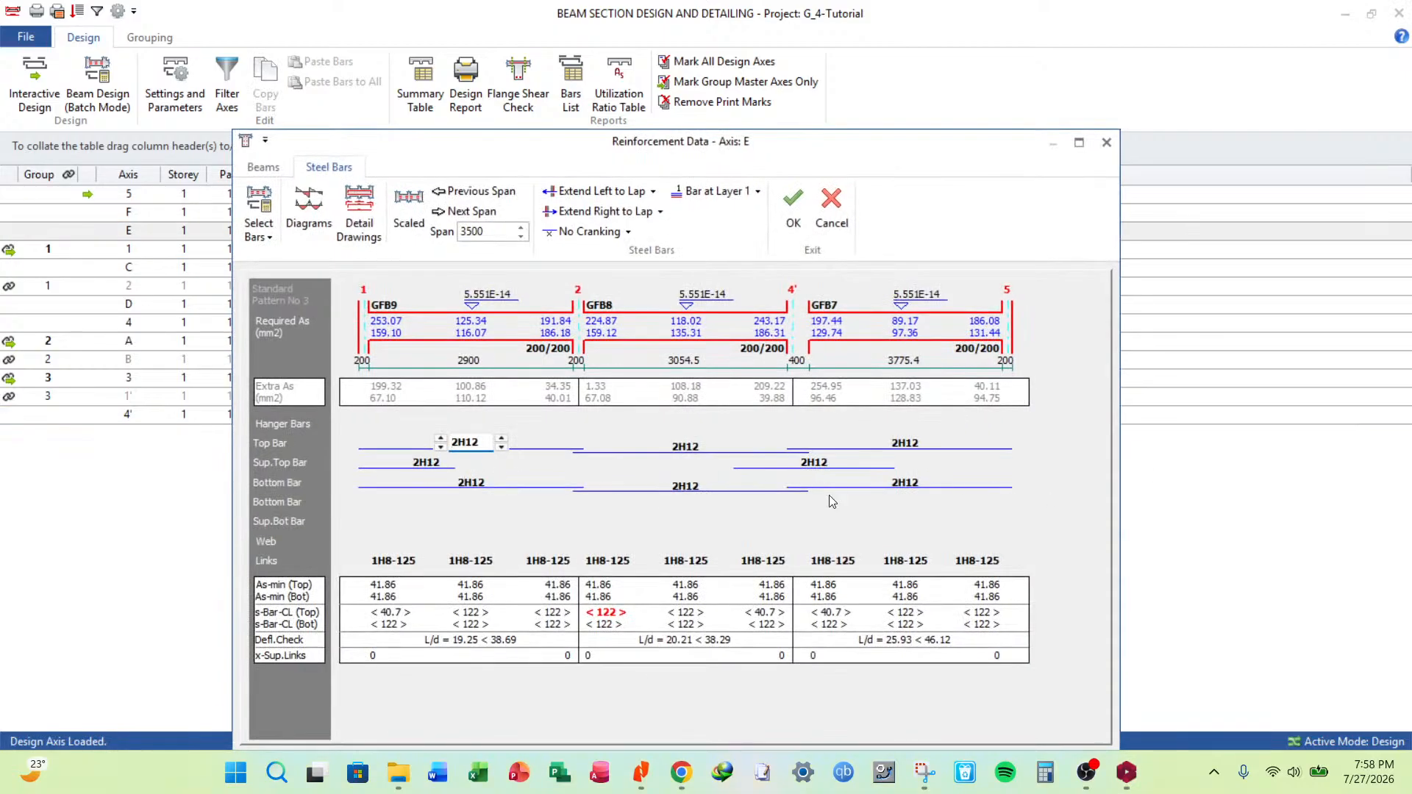
{"action": "left_click", "coordinate": [795, 471]}
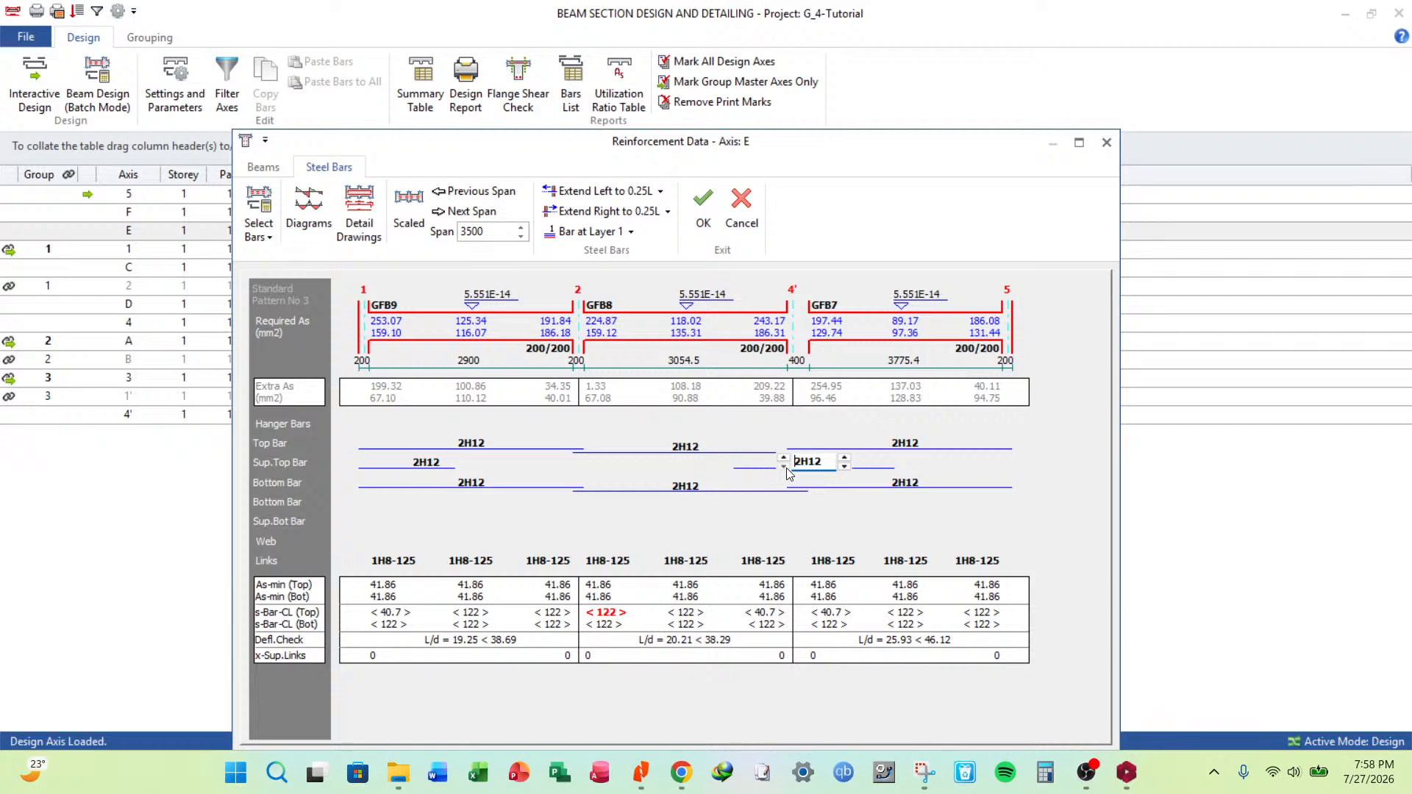
{"action": "left_click", "coordinate": [785, 467]}
{"action": "left_click", "coordinate": [423, 465]}
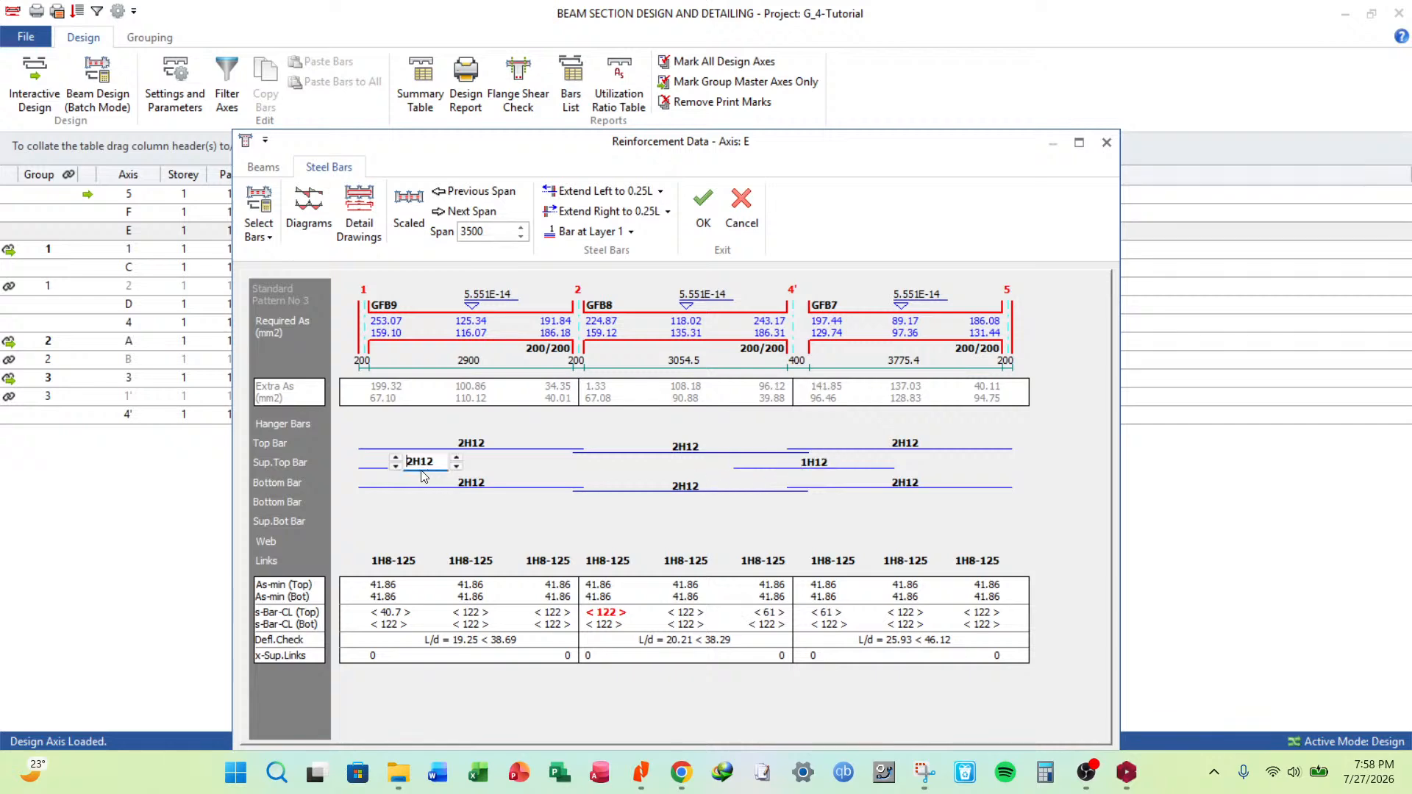
{"action": "left_click", "coordinate": [704, 210]}
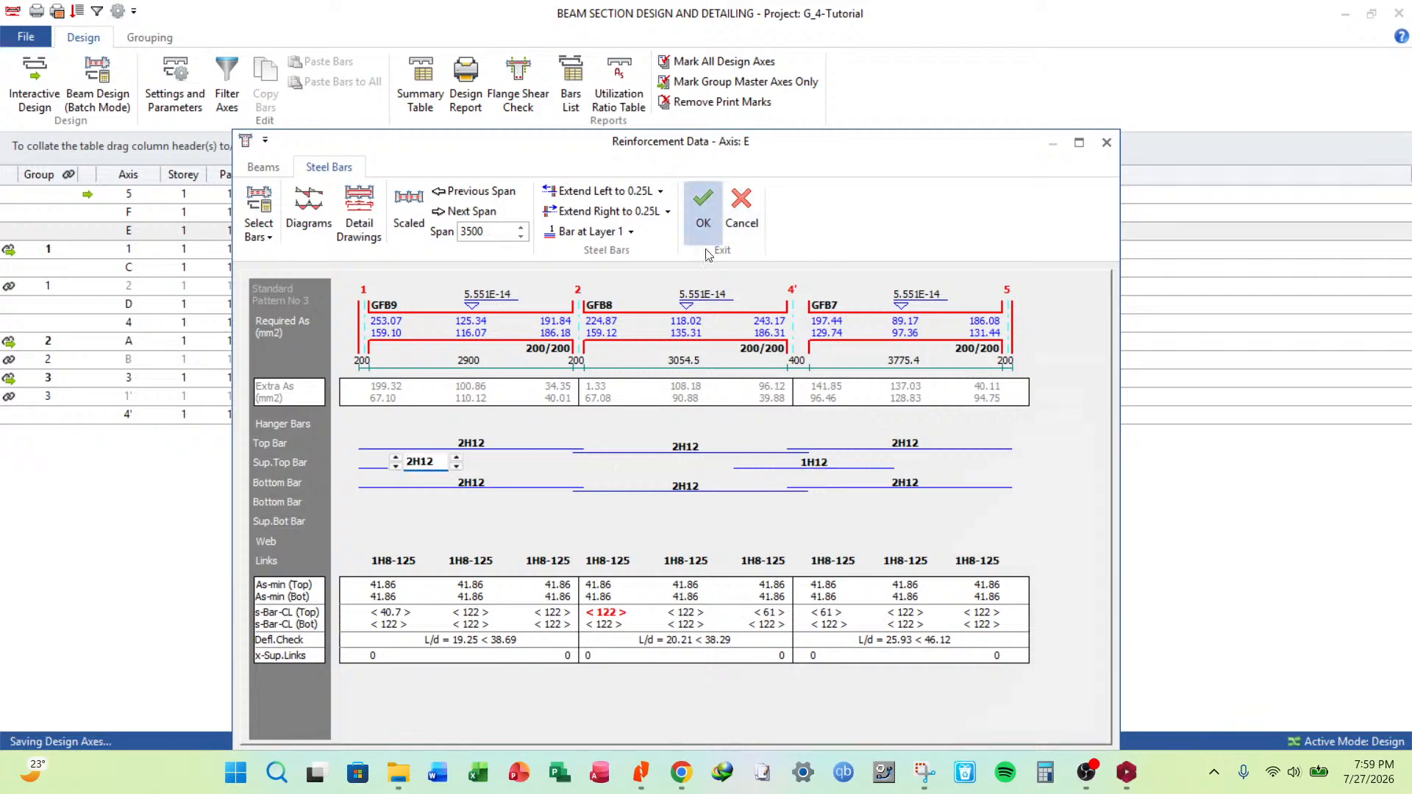
Check and accept the steel bars of axis 5 (GFB1 to GFB4) and axis 1 (GFB10).
{"action": "double_click", "coordinate": [620, 194]}
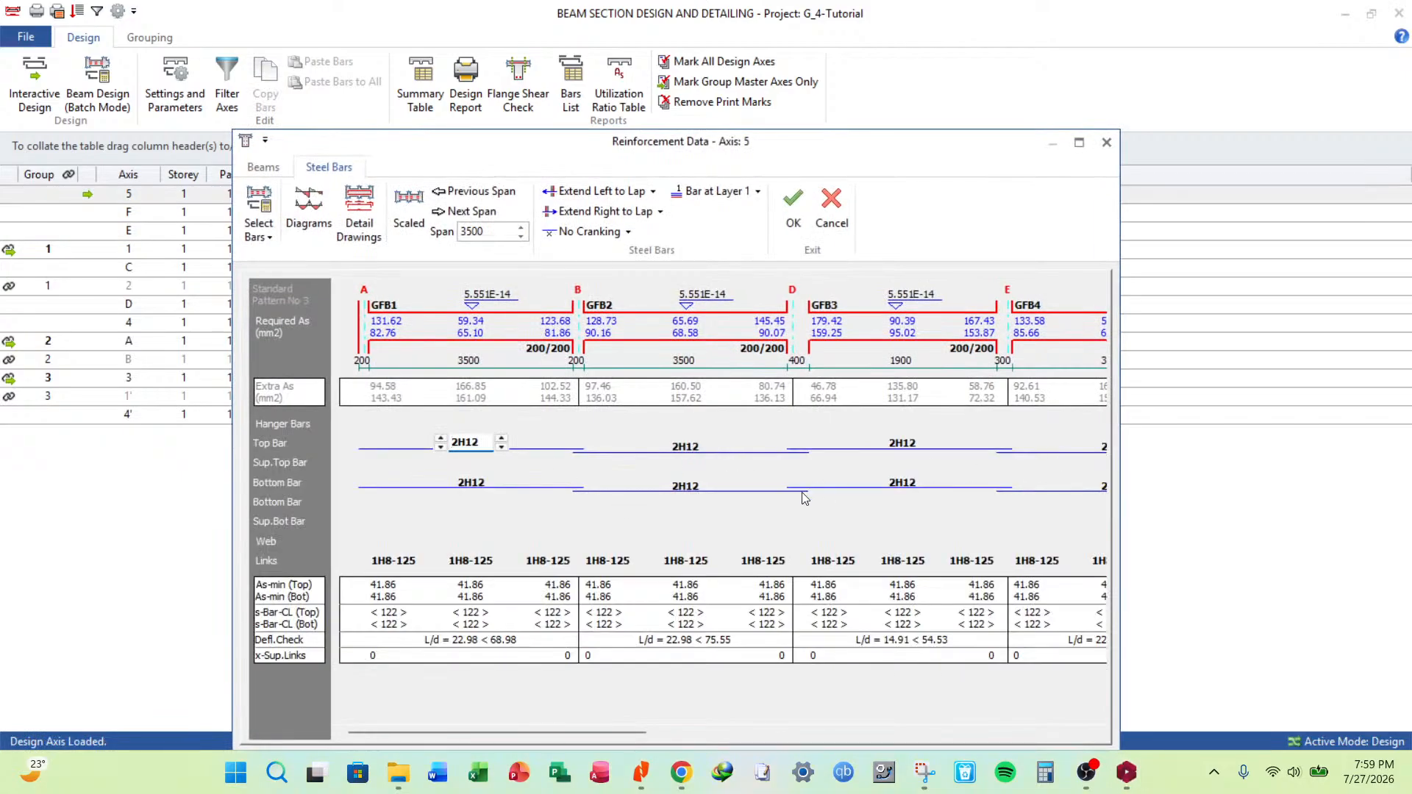
{"action": "left_click_drag", "start_coordinate": [503, 731], "coordinate": [888, 744]}
{"action": "left_click", "coordinate": [803, 207]}
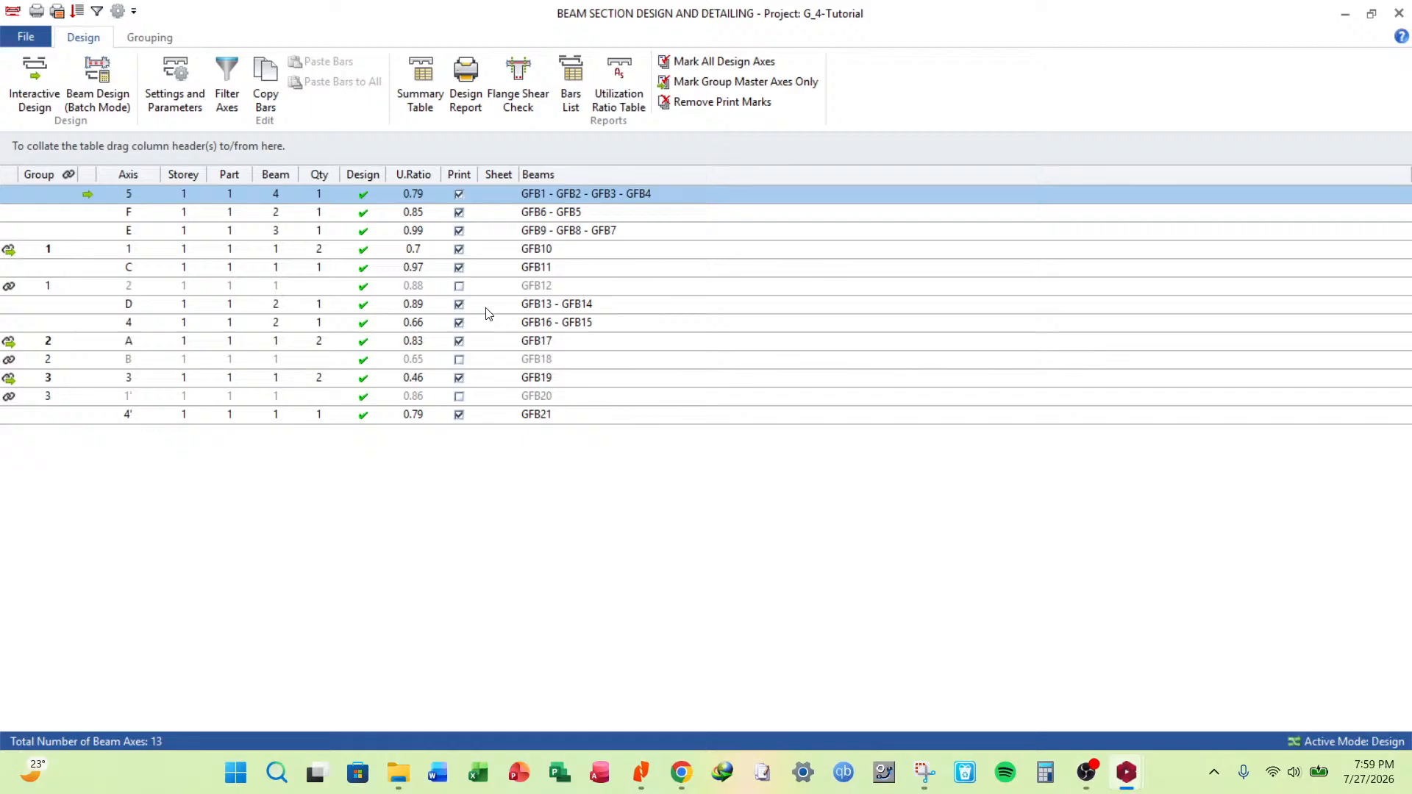
{"action": "double_click", "coordinate": [569, 253]}
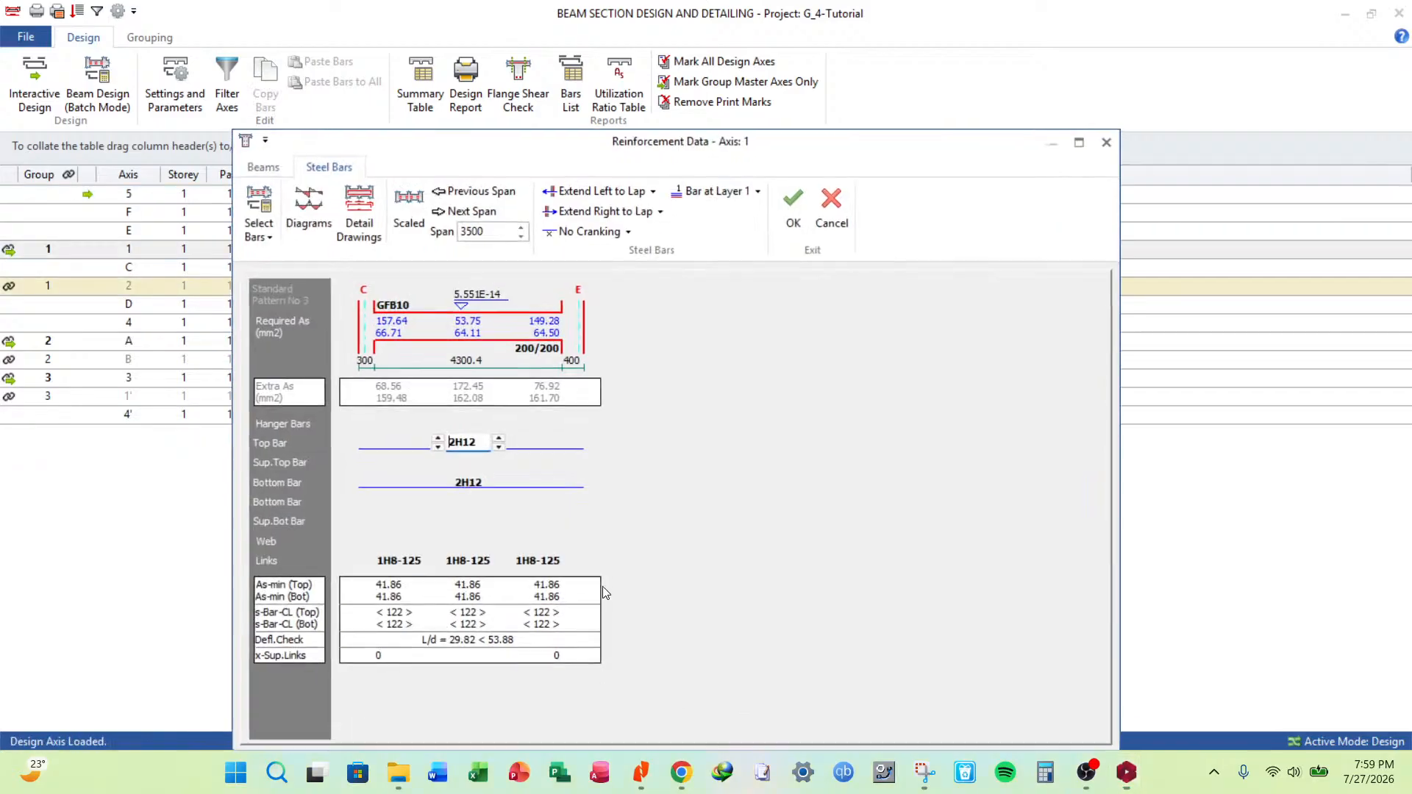
{"action": "left_click", "coordinate": [793, 209]}
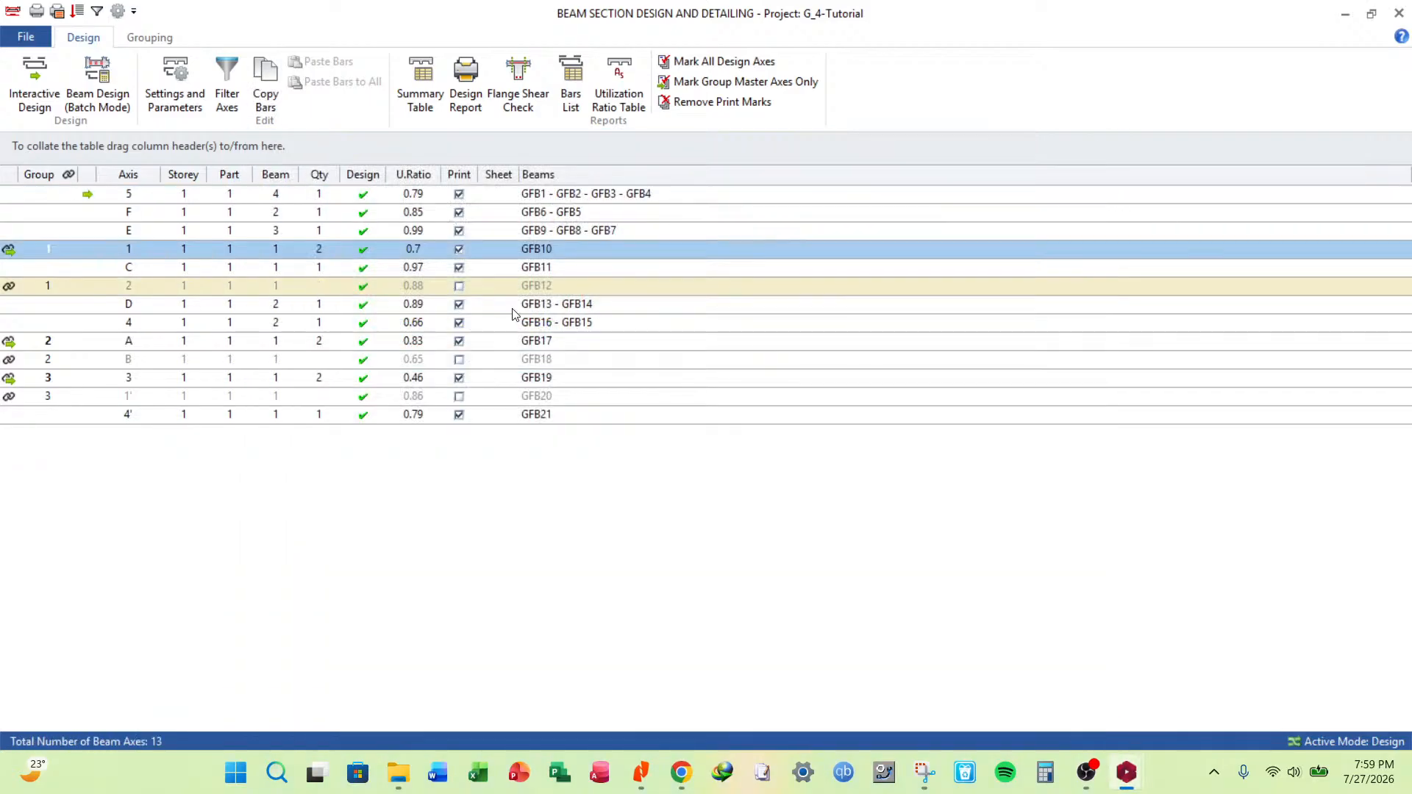
Check and accept the steel bars of axis D (GFB13 and GFB14) and axis 4 (GFB16 and GFB15).
{"action": "double_click", "coordinate": [569, 308]}
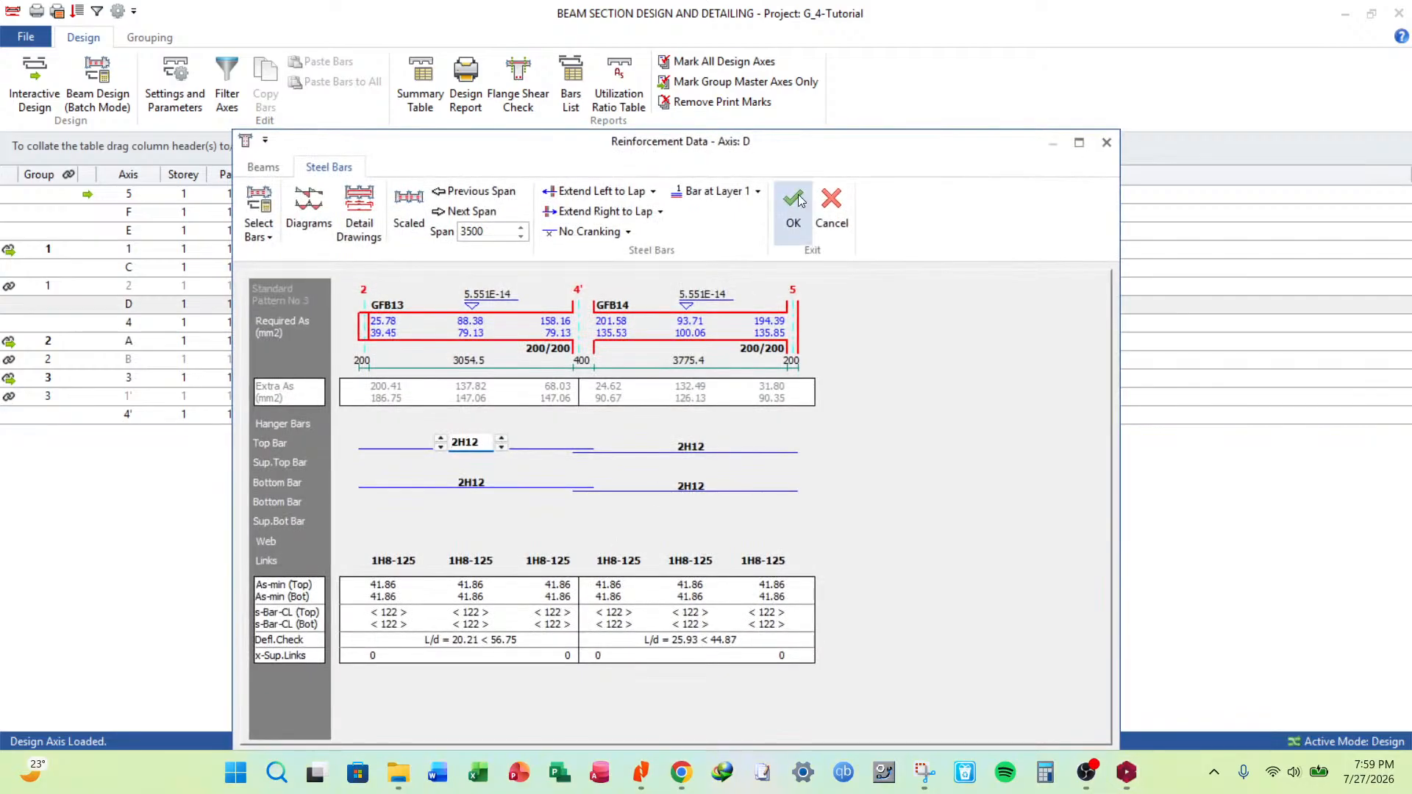
{"action": "left_click", "coordinate": [799, 203]}
{"action": "left_click", "coordinate": [562, 325]}
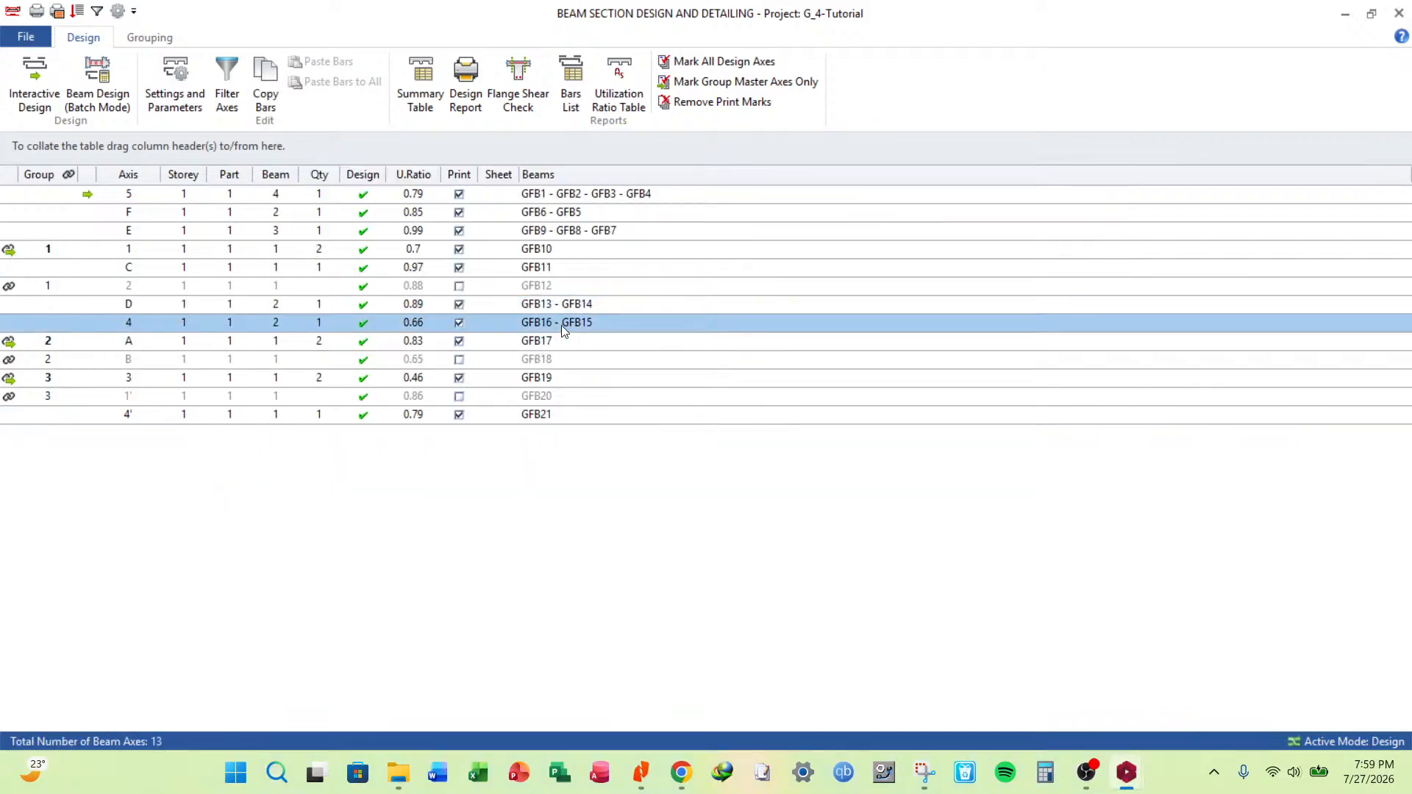
{"action": "double_click", "coordinate": [562, 325]}
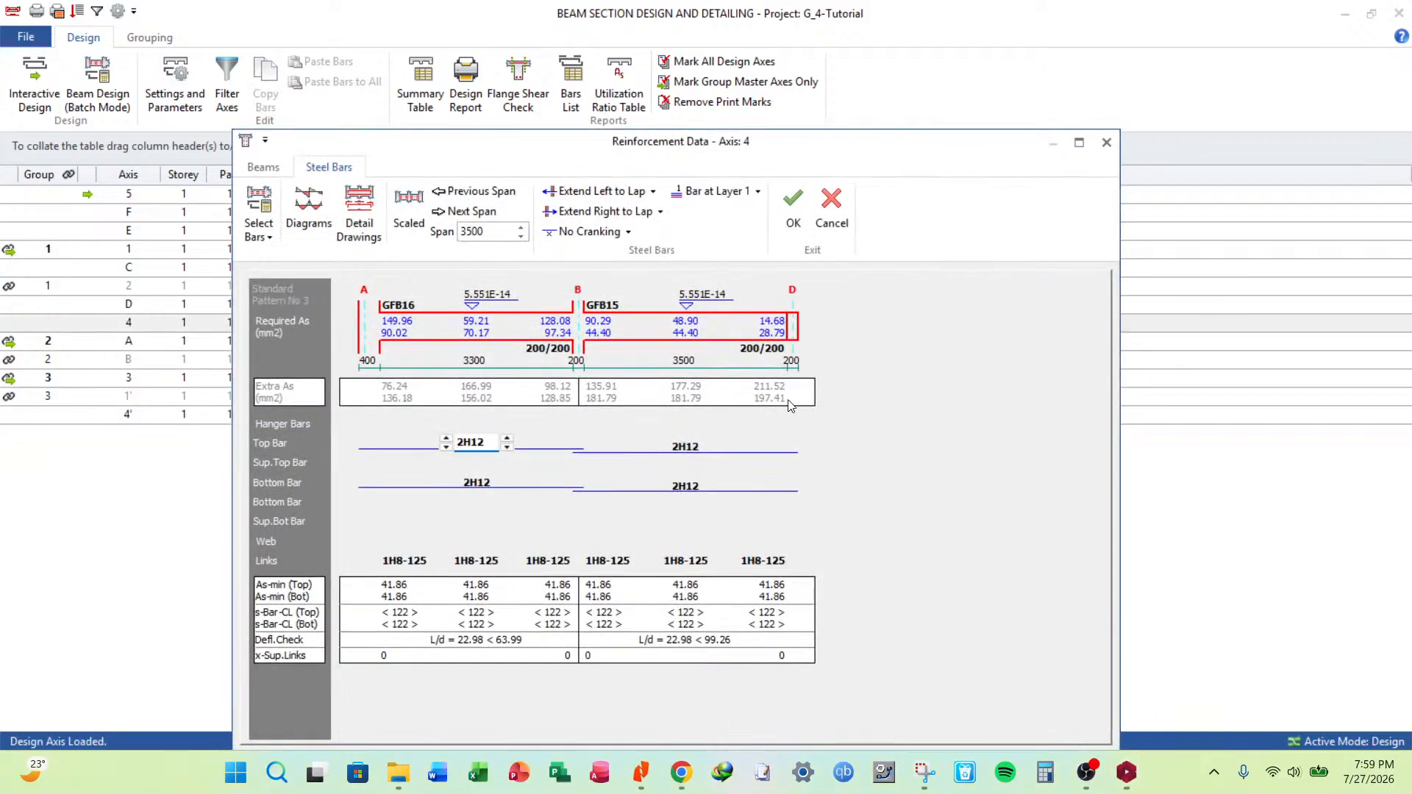
{"action": "left_click", "coordinate": [789, 209]}
Check and accept the steel bars of axes A (GFB17), 3 (GFB19) and 4' (GFB21), and close the beam design.
{"action": "double_click", "coordinate": [548, 343]}
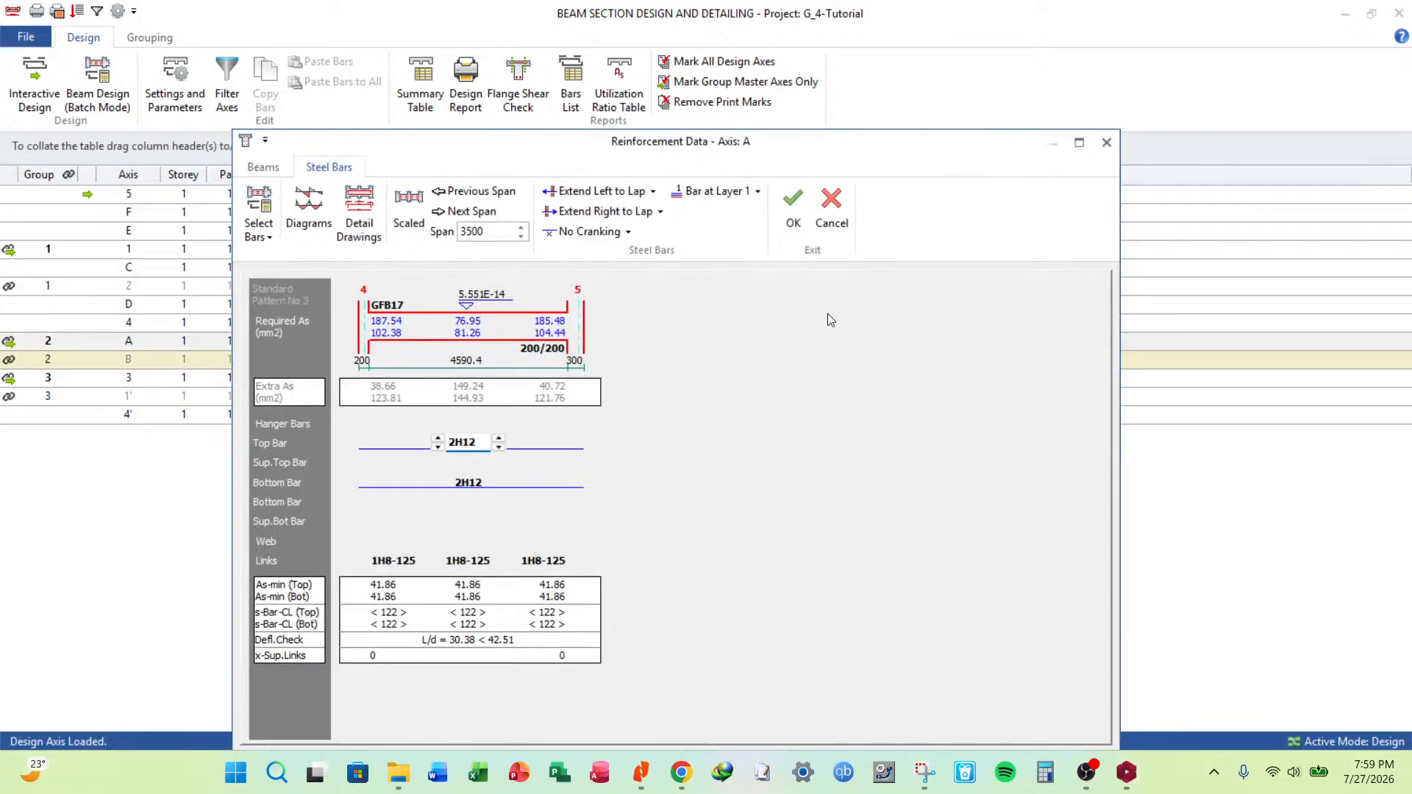
{"action": "left_click", "coordinate": [790, 206]}
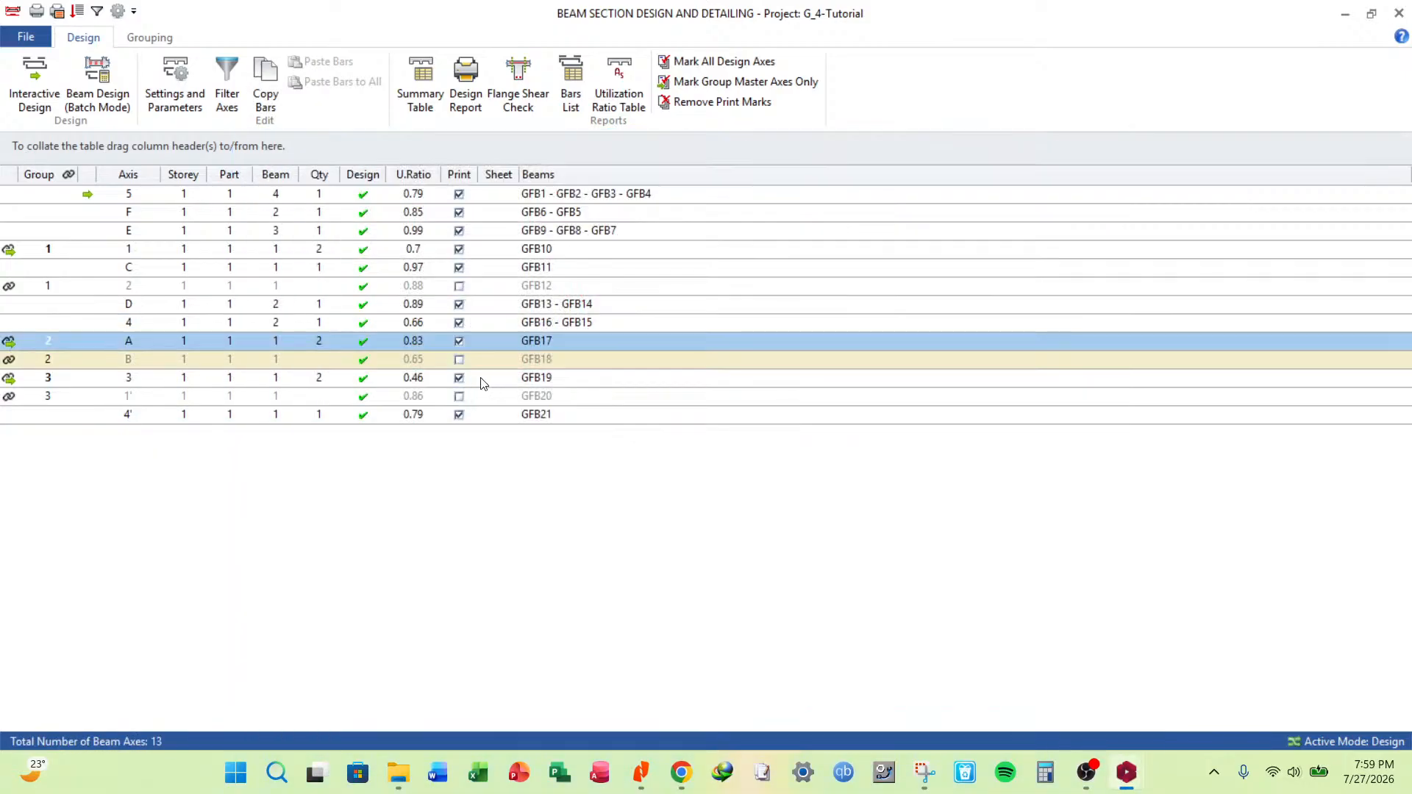
{"action": "double_click", "coordinate": [594, 381]}
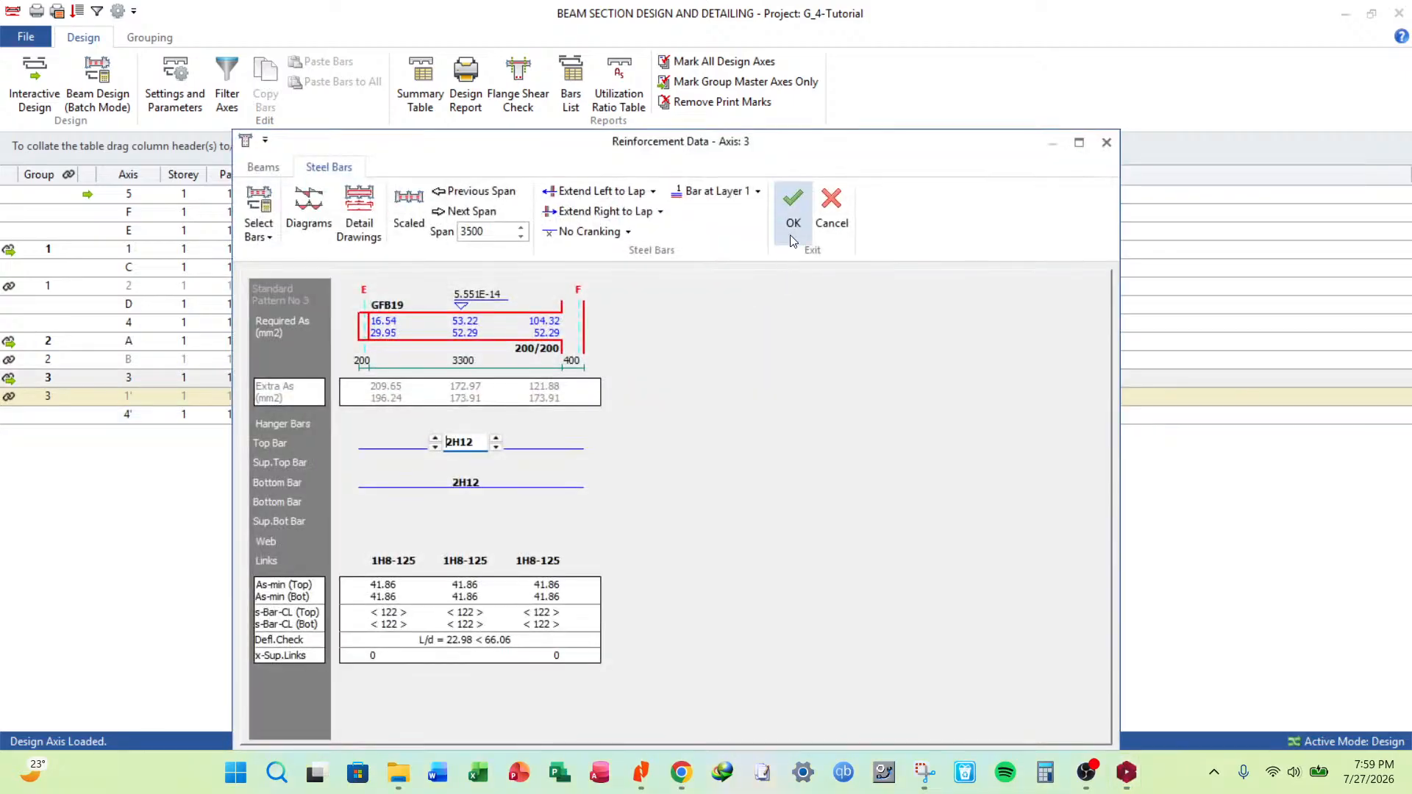
{"action": "left_click", "coordinate": [792, 206]}
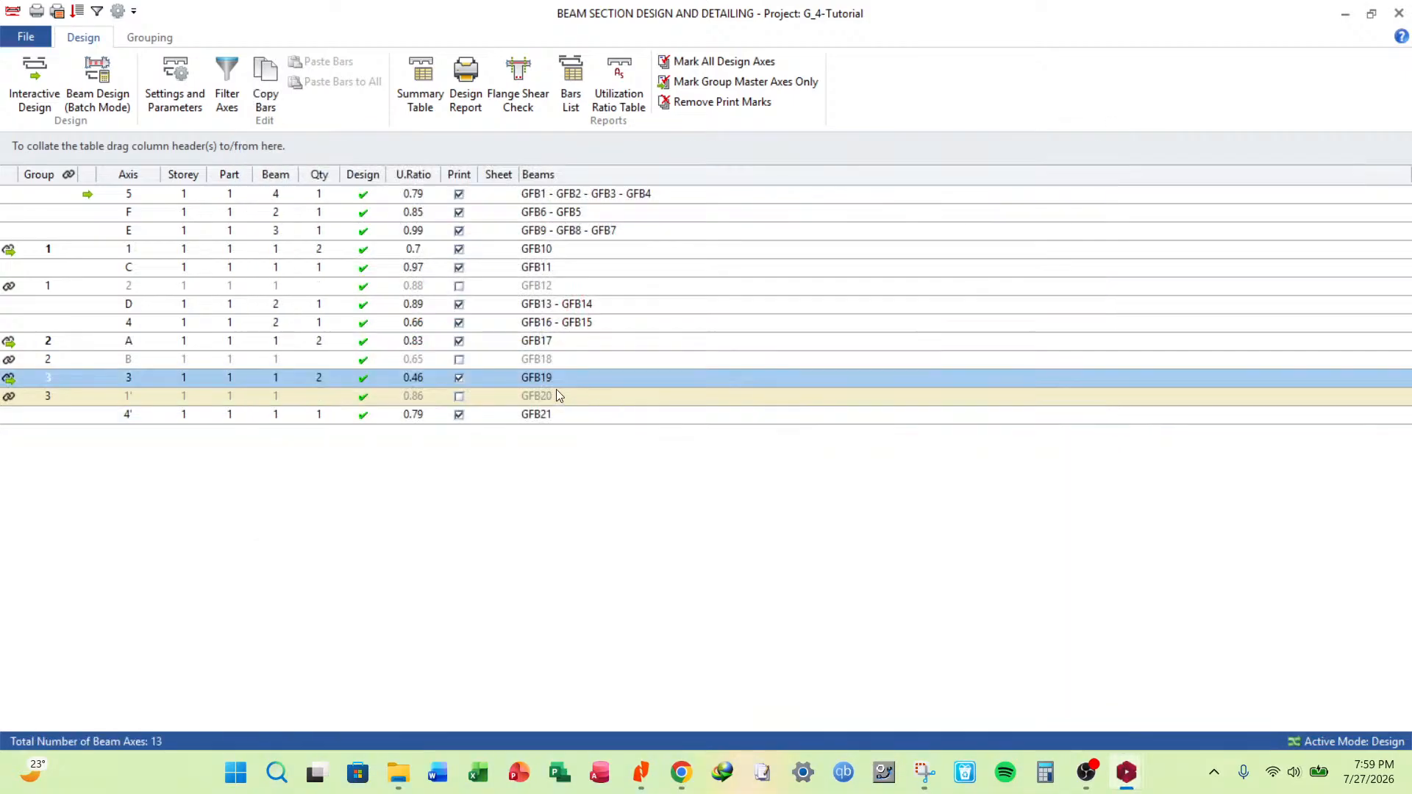
{"action": "double_click", "coordinate": [560, 416]}
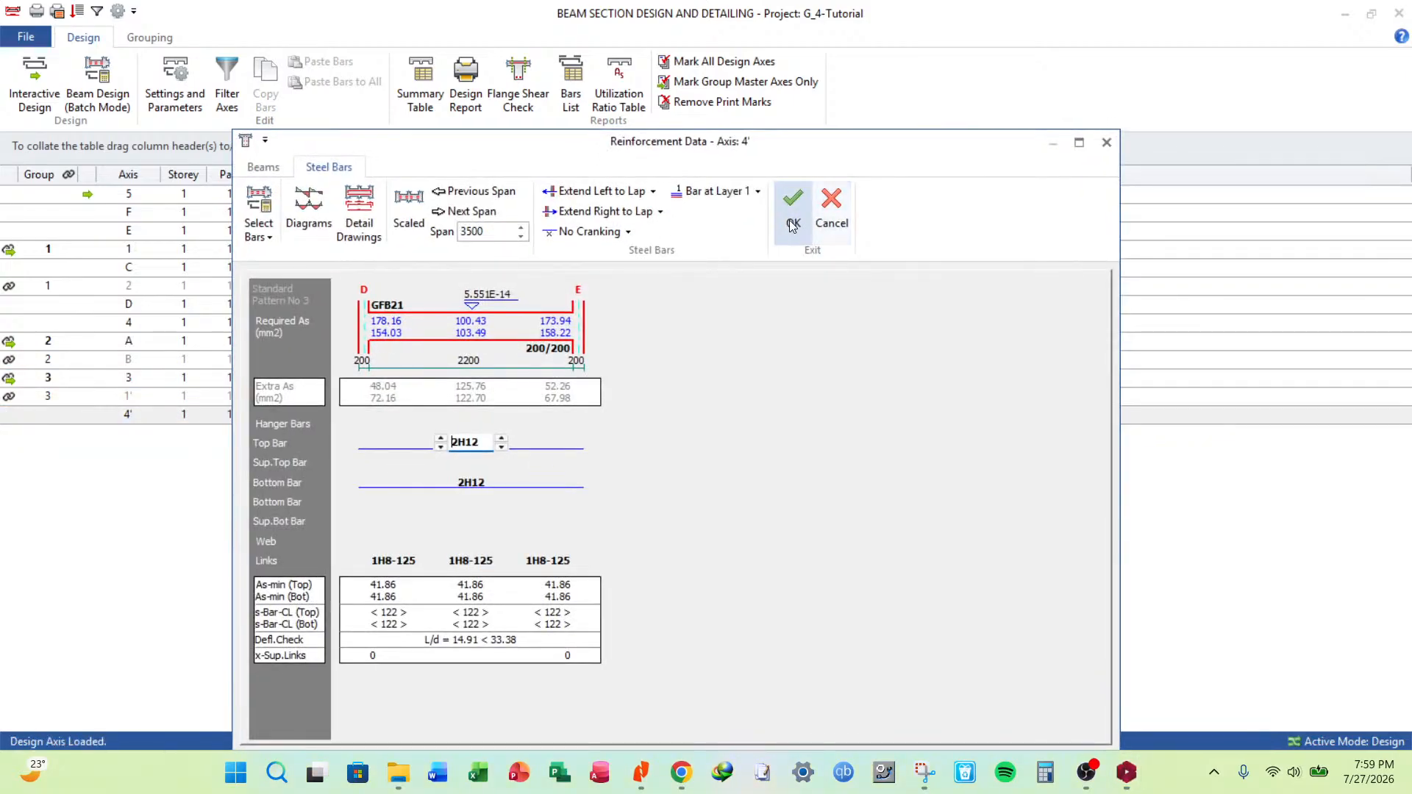
{"action": "left_click", "coordinate": [792, 206]}
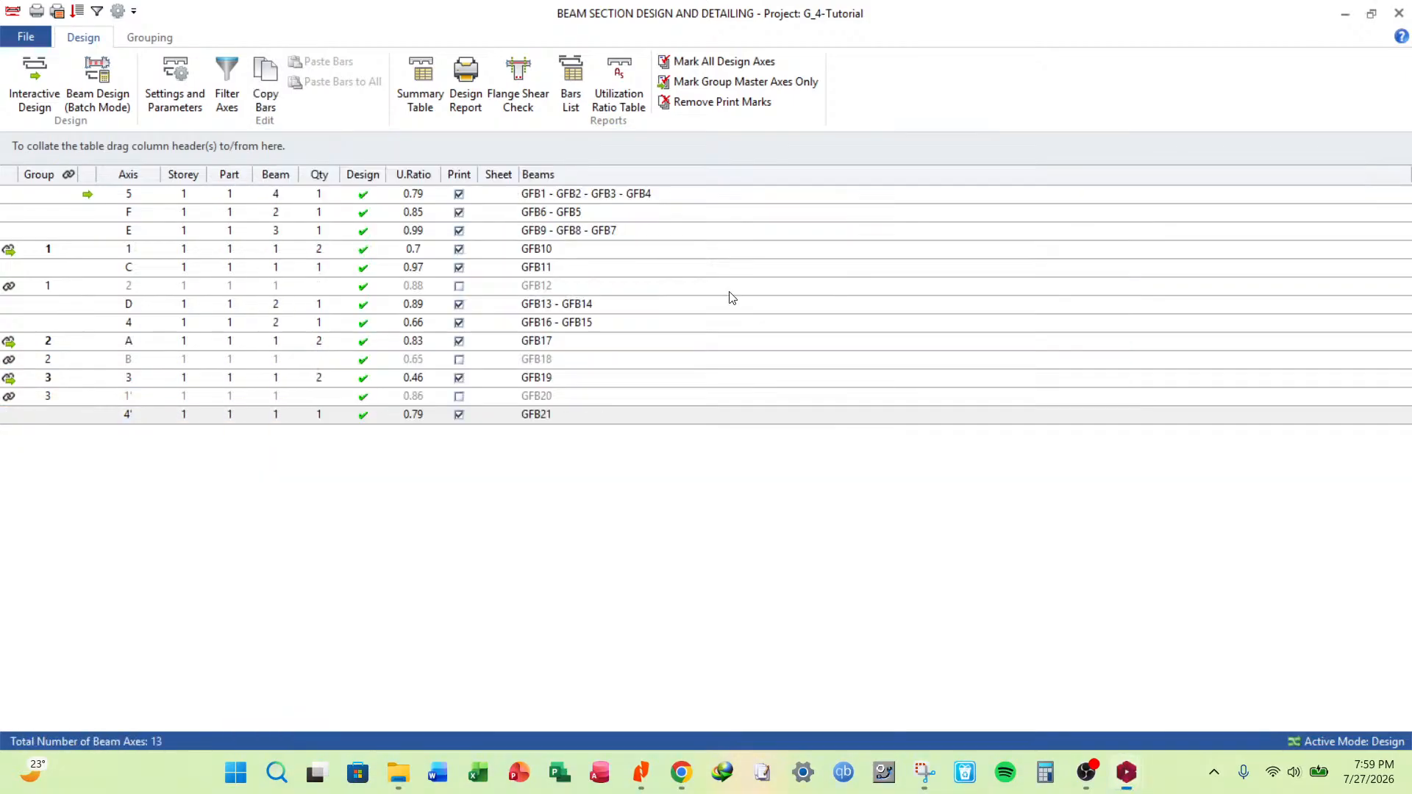
{"action": "left_click", "coordinate": [1399, 13]}
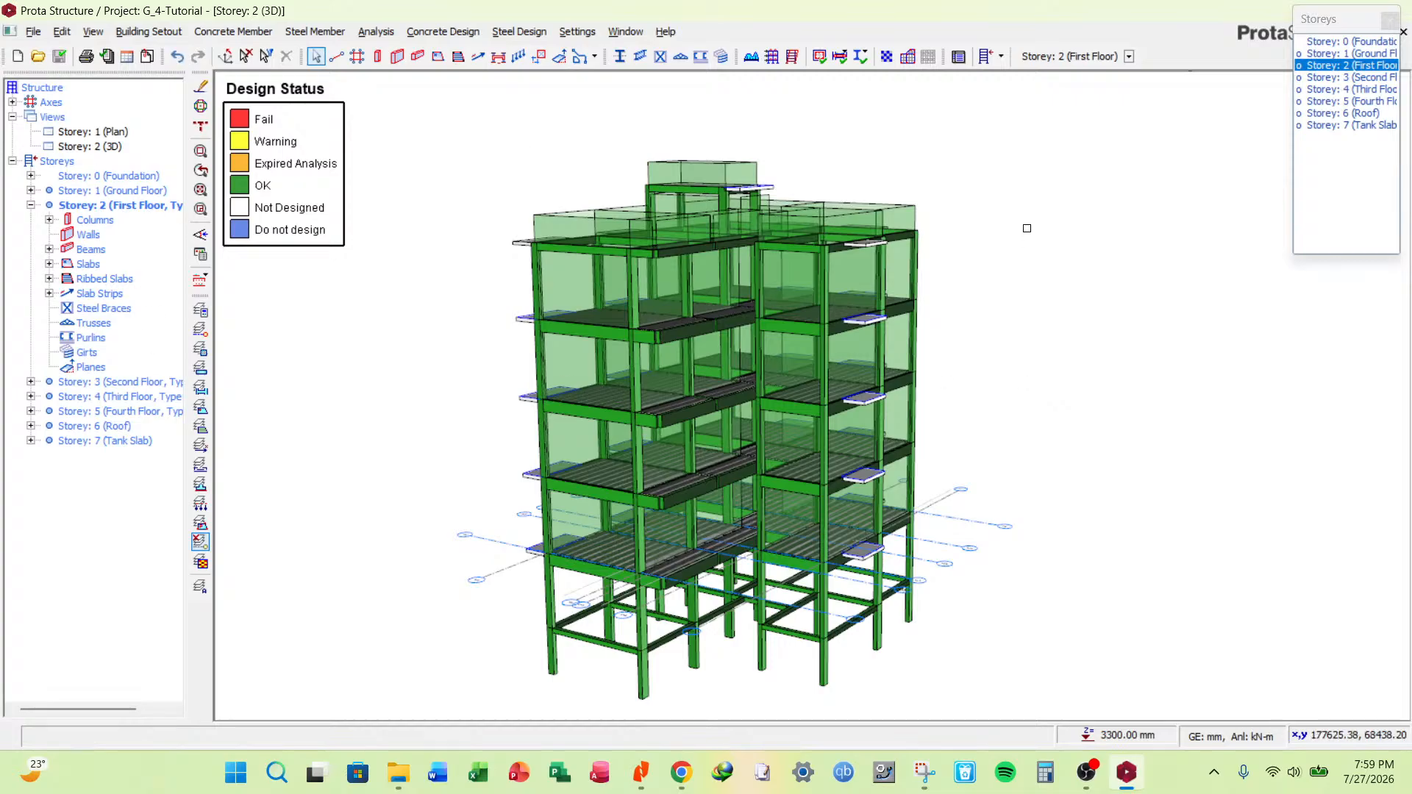
Examine the design status colours of the members across all storeys in the 3D building model.
{"action": "scroll", "coordinate": [1005, 164], "scroll_direction": "down", "scroll_amount": 2}
{"action": "scroll", "coordinate": [980, 194], "scroll_direction": "up", "scroll_amount": 2}
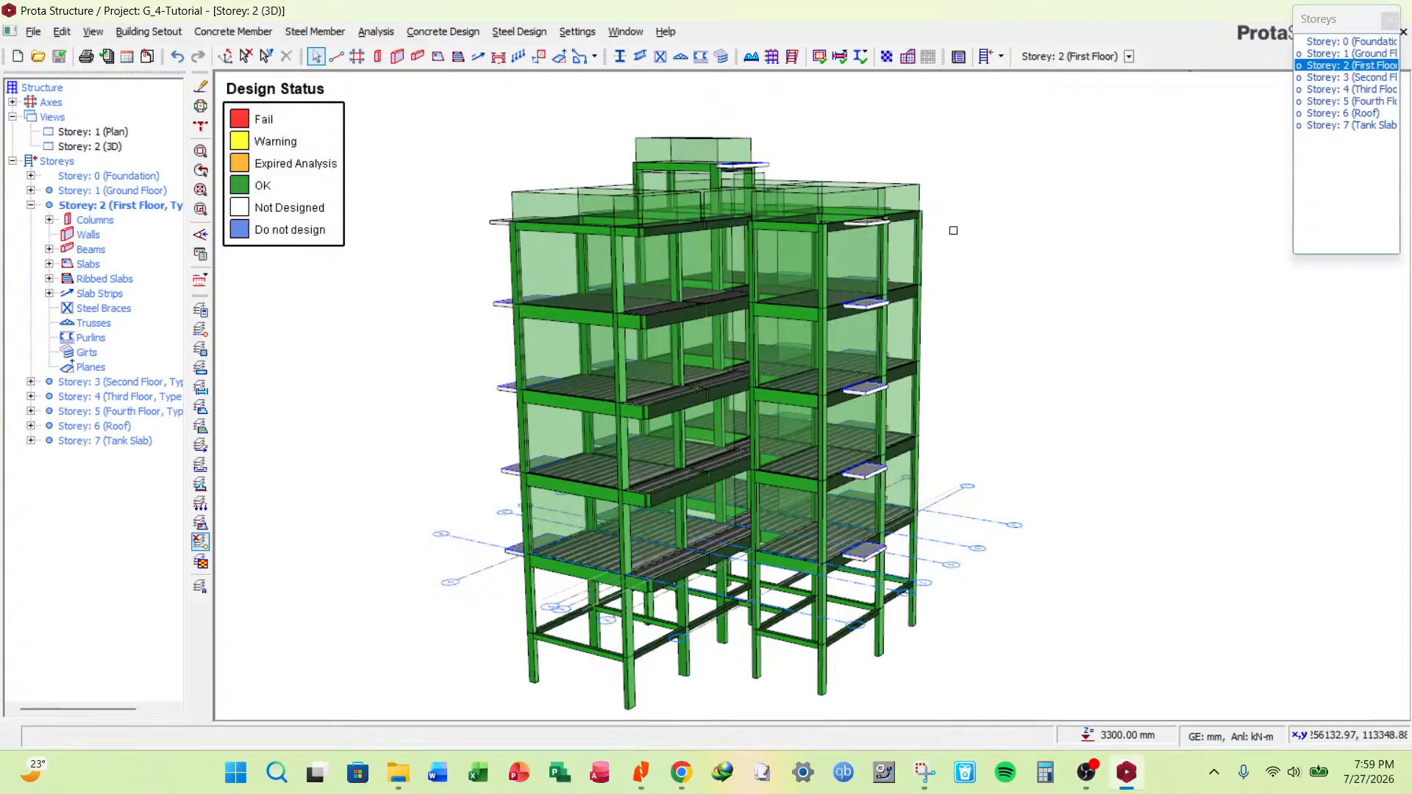
{"action": "mouse_move", "coordinate": [954, 230]}
{"action": "middle_mouse_down"}
{"action": "mouse_move", "coordinate": [1036, 253]}
{"action": "mouse_move", "coordinate": [1175, 220]}
{"action": "mouse_move", "coordinate": [1179, 356]}
{"action": "mouse_move", "coordinate": [860, 297]}
{"action": "mouse_move", "coordinate": [999, 221]}
{"action": "mouse_move", "coordinate": [1019, 290]}
{"action": "mouse_move", "coordinate": [949, 265]}
{"action": "mouse_move", "coordinate": [912, 213]}
{"action": "middle_mouse_up"}
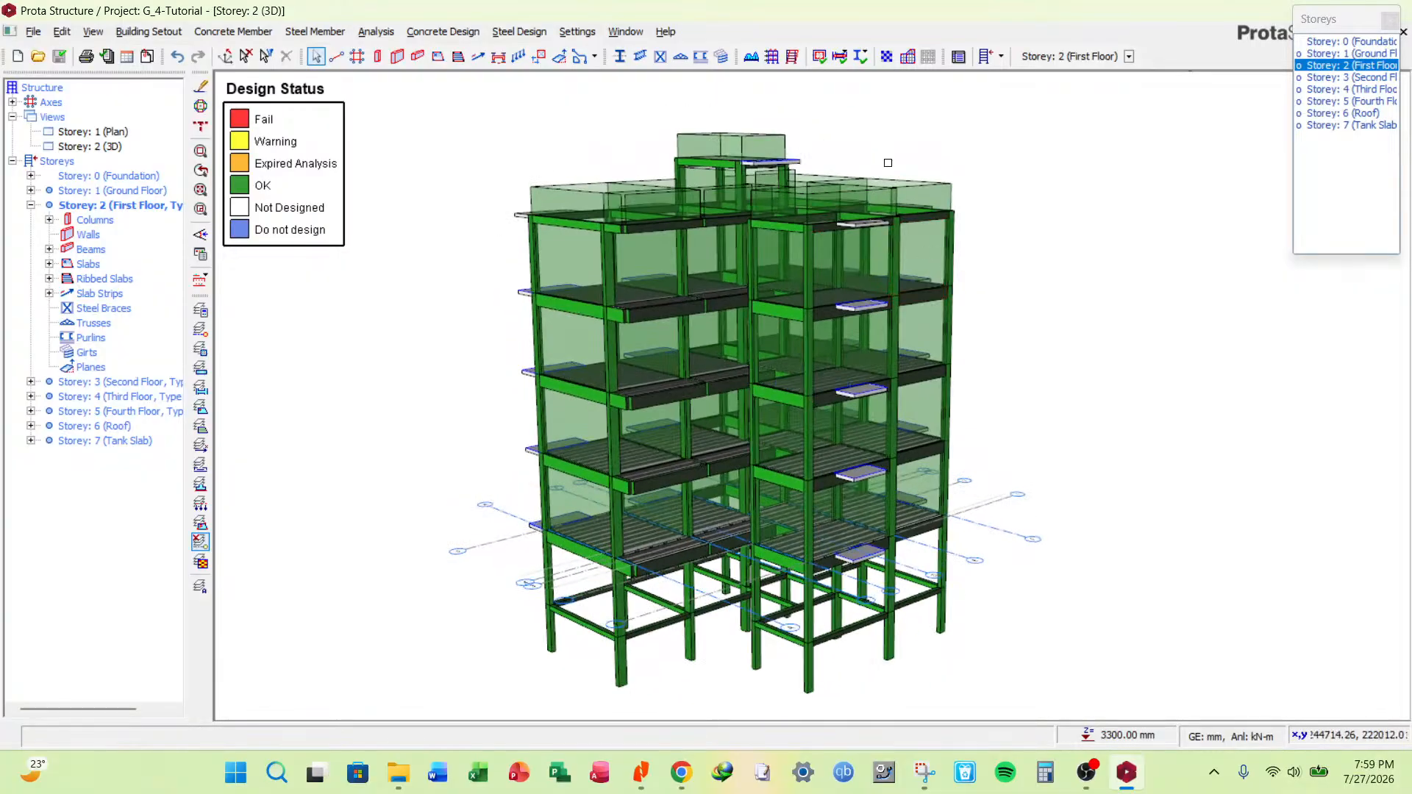
{"action": "scroll", "coordinate": [887, 163], "scroll_direction": "up", "scroll_amount": 1}
{"action": "mouse_move", "coordinate": [870, 219]}
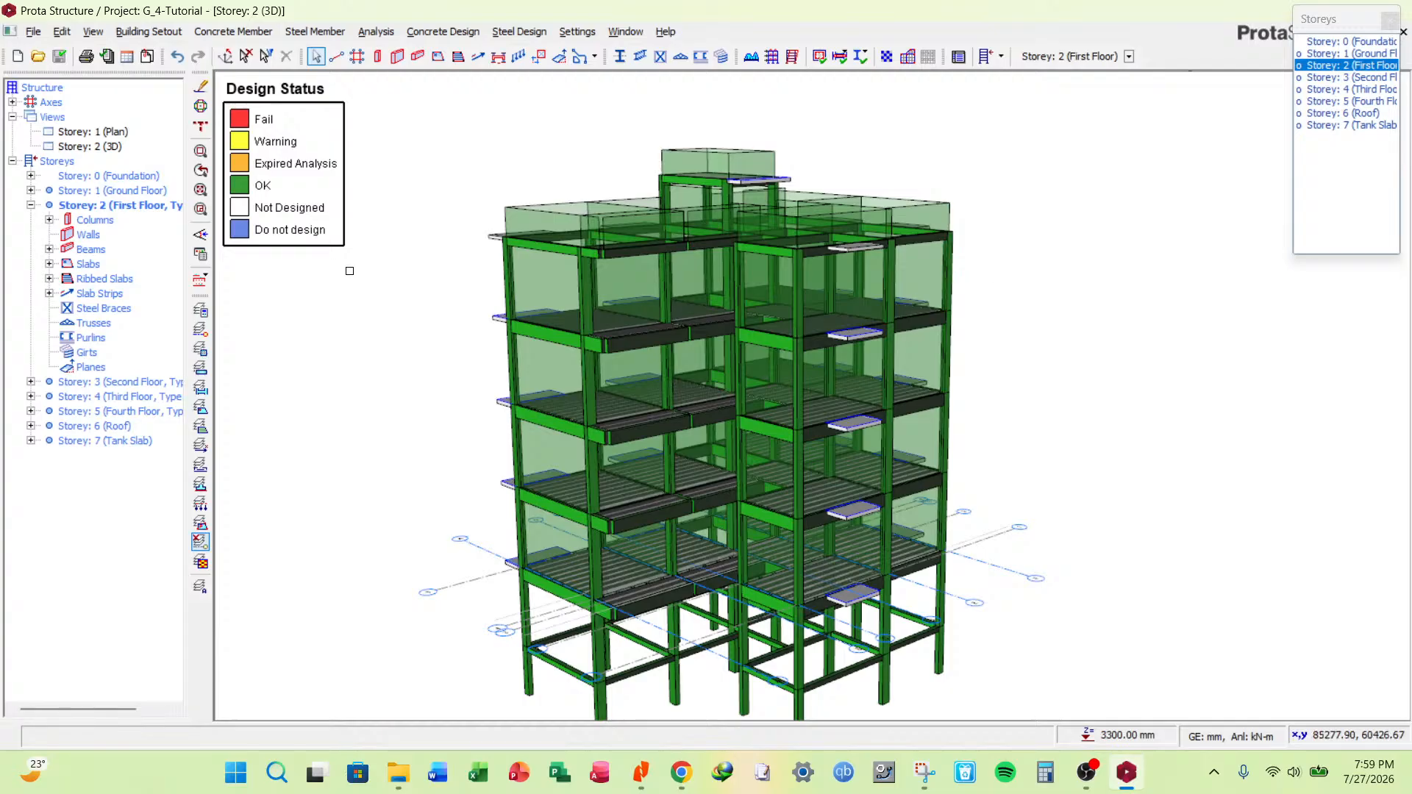
{"action": "scroll", "coordinate": [368, 280], "scroll_direction": "down", "scroll_amount": 2}
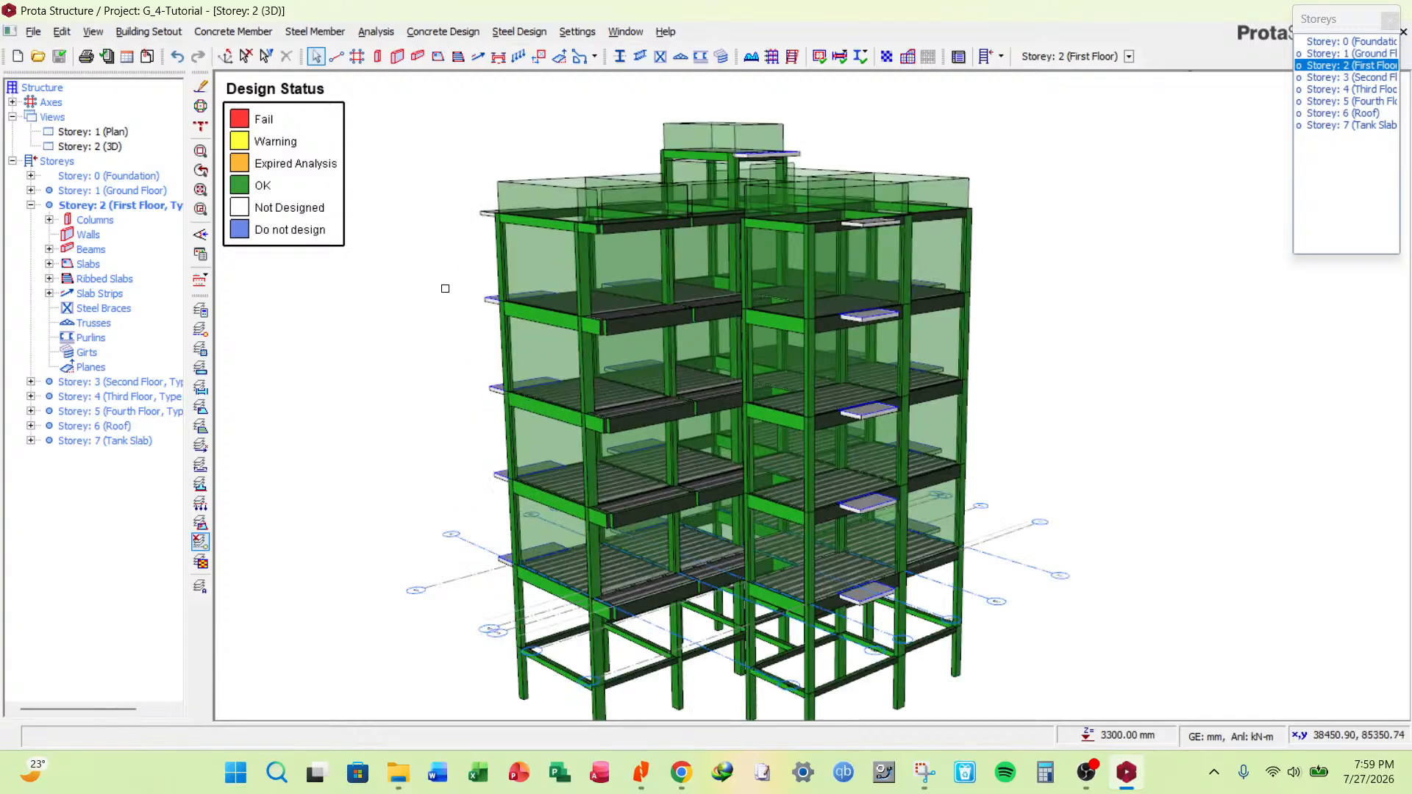
{"action": "scroll", "coordinate": [441, 301], "scroll_direction": "up", "scroll_amount": 1}
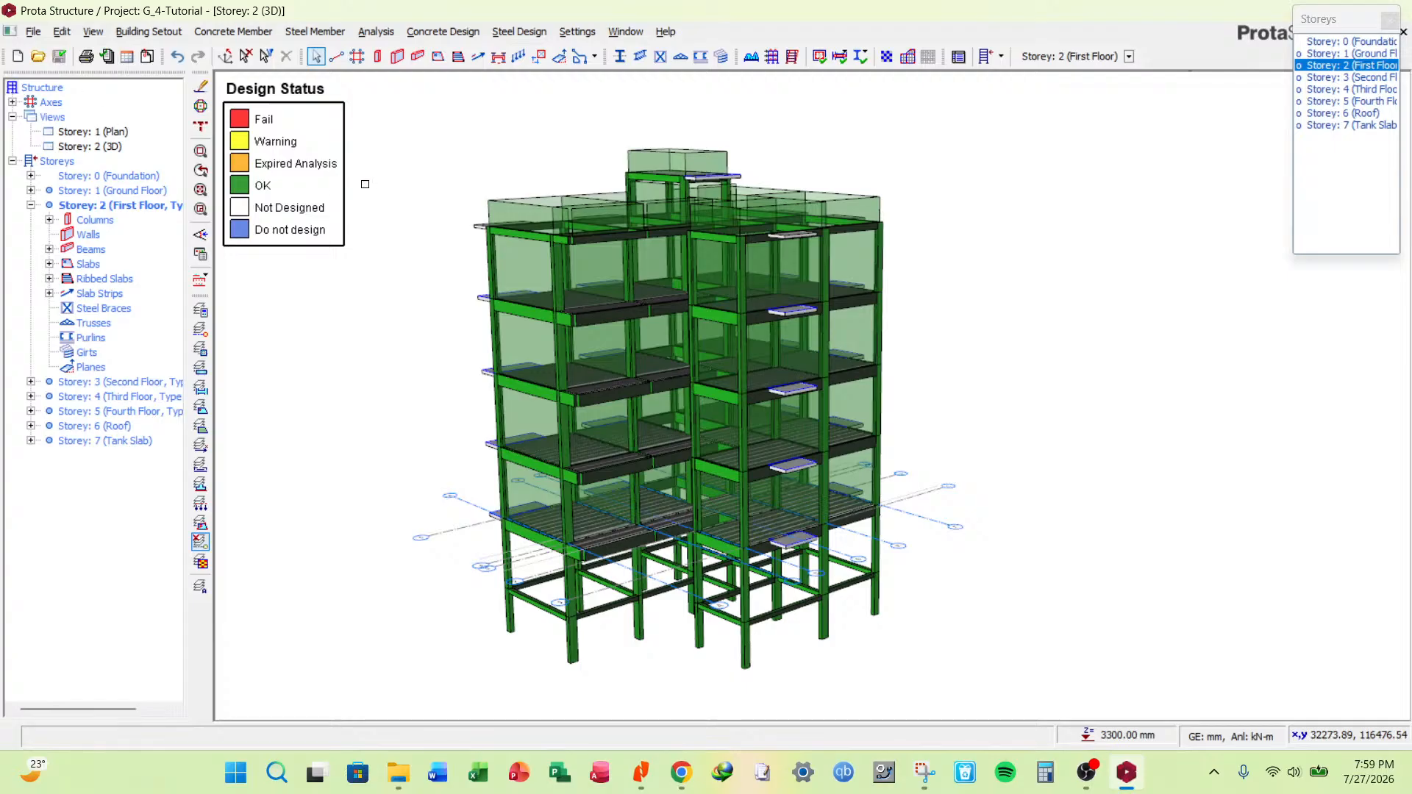
Open the plan view of Storey 0 (Foundation) and hide the axes layer.
{"action": "double_click", "coordinate": [97, 133]}
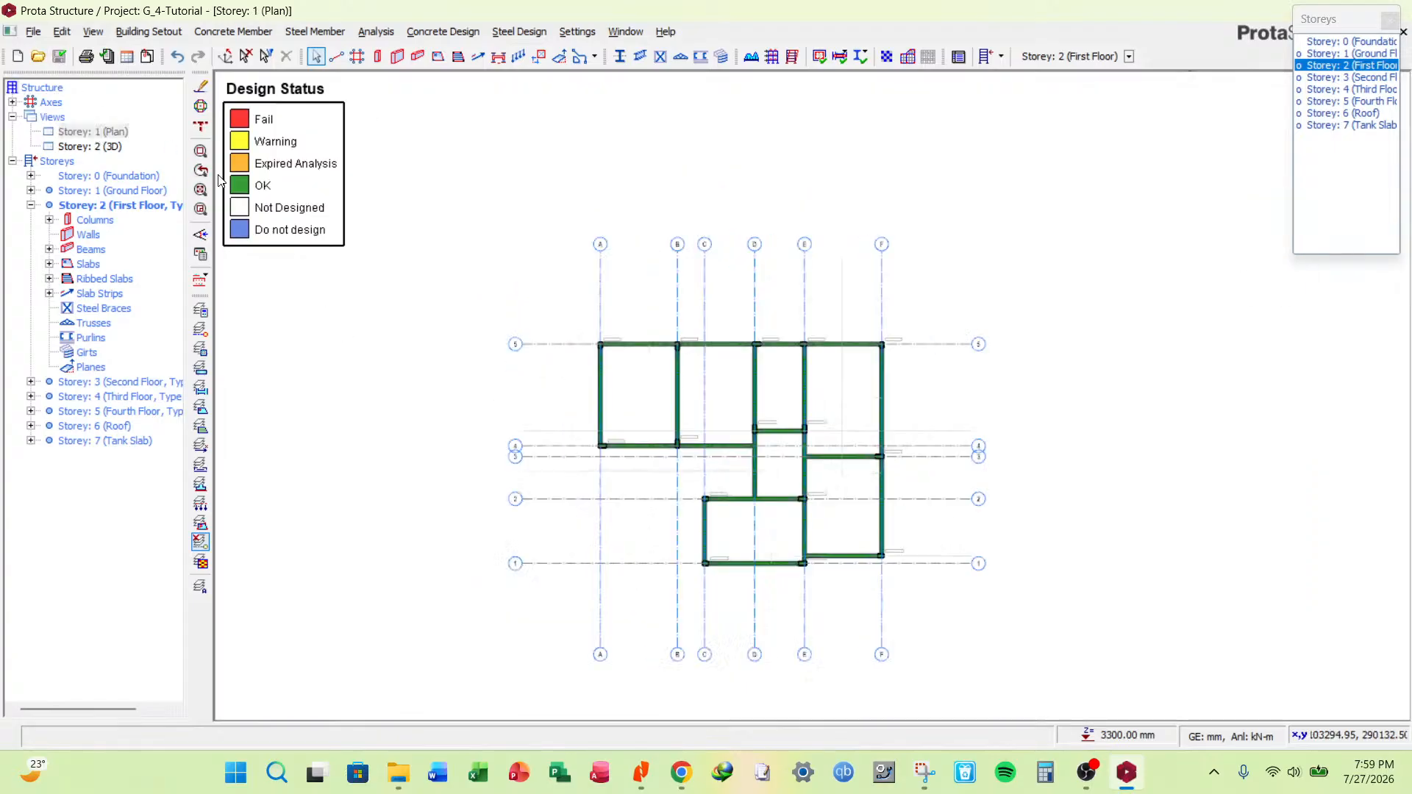
{"action": "left_click", "coordinate": [1359, 54]}
{"action": "left_click", "coordinate": [1372, 43]}
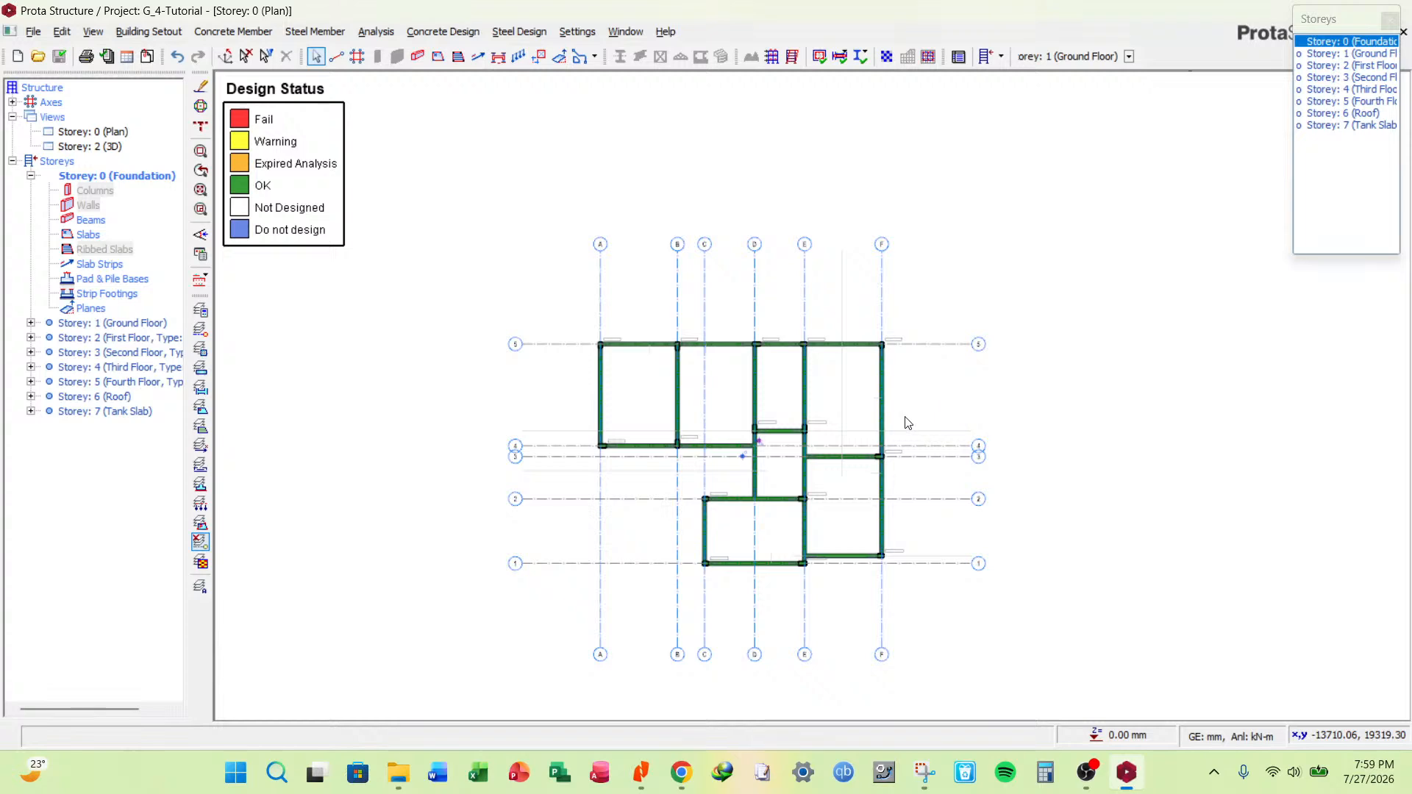
{"action": "scroll", "coordinate": [744, 408], "scroll_direction": "up", "scroll_amount": 3}
{"action": "scroll", "coordinate": [586, 328], "scroll_direction": "down", "scroll_amount": 3}
{"action": "scroll", "coordinate": [686, 316], "scroll_direction": "up", "scroll_amount": 1}
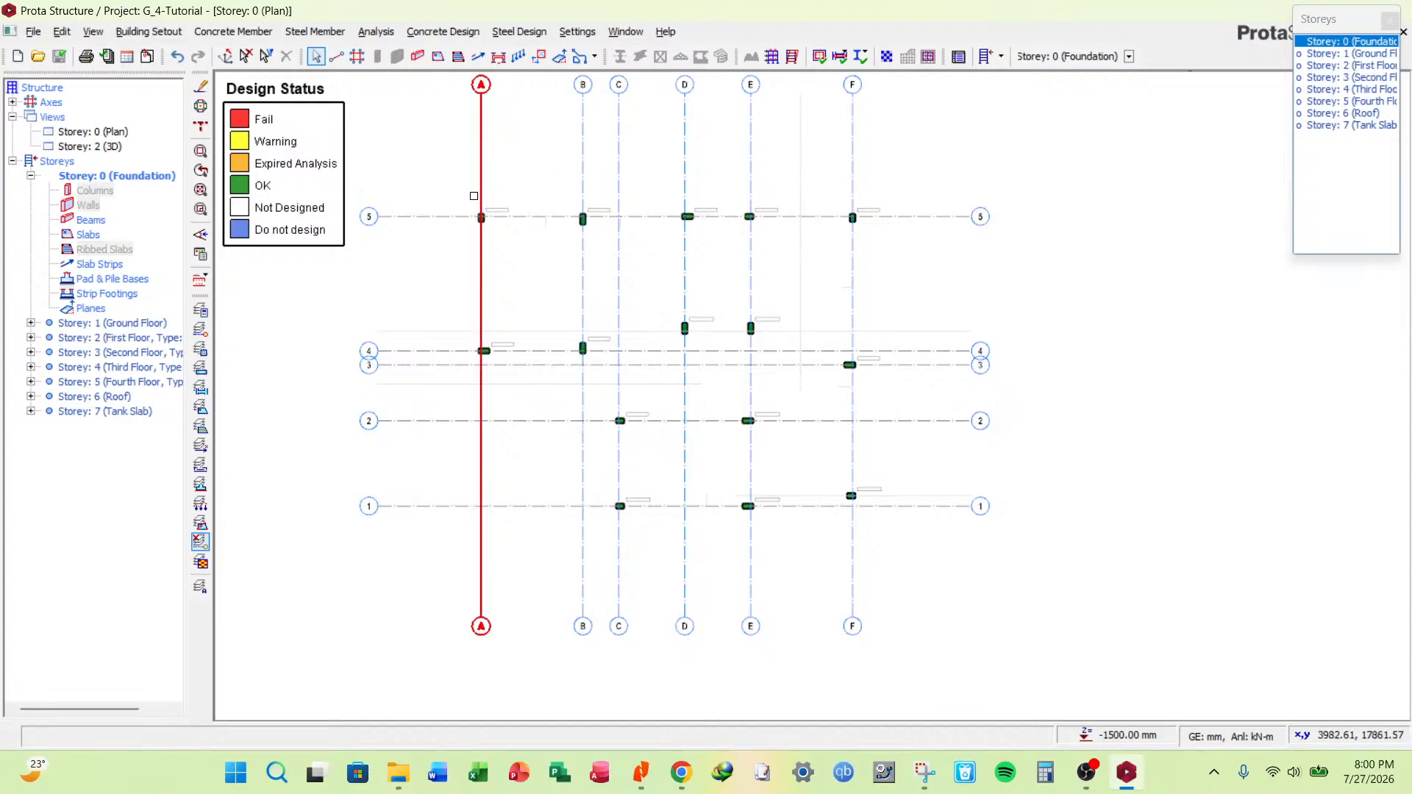
{"action": "mouse_move", "coordinate": [690, 356]}
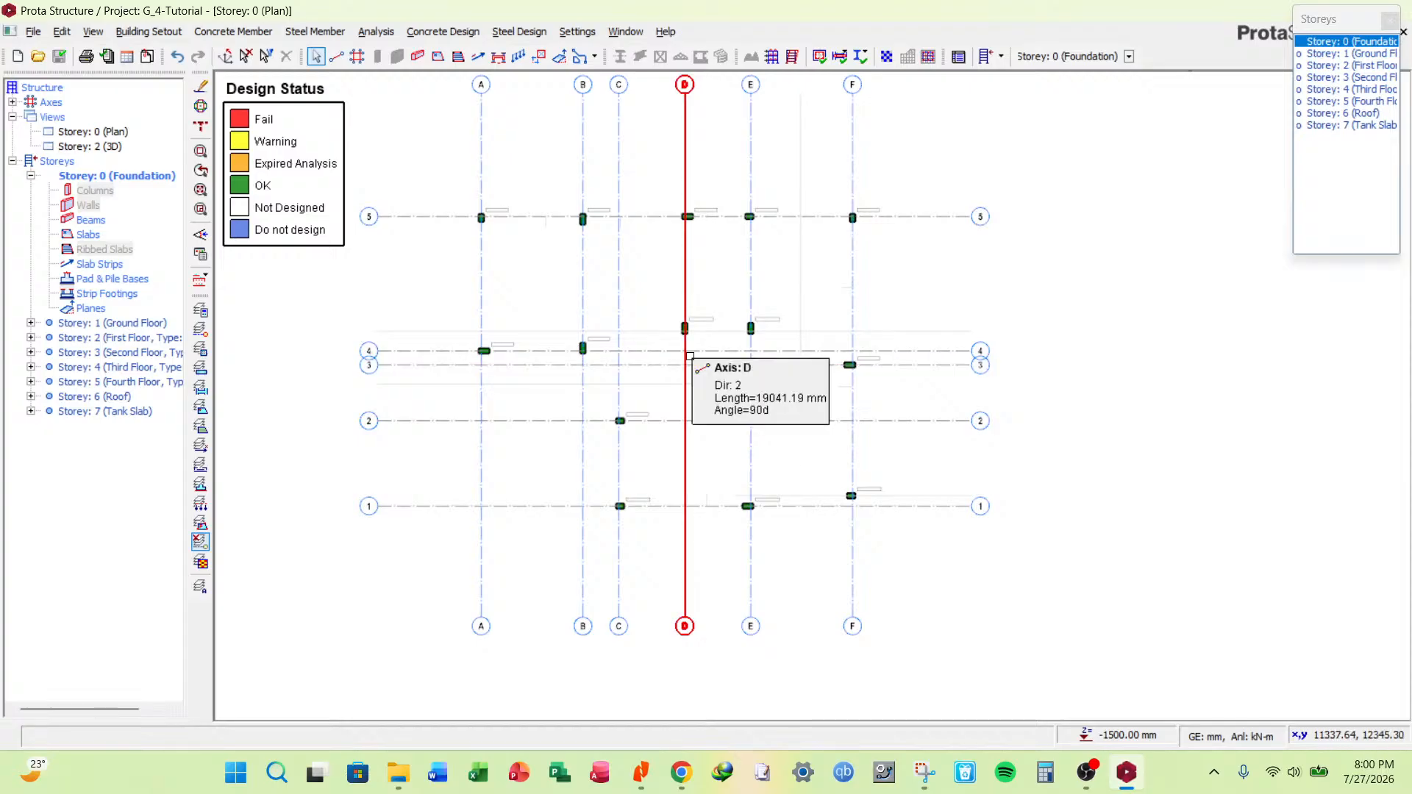
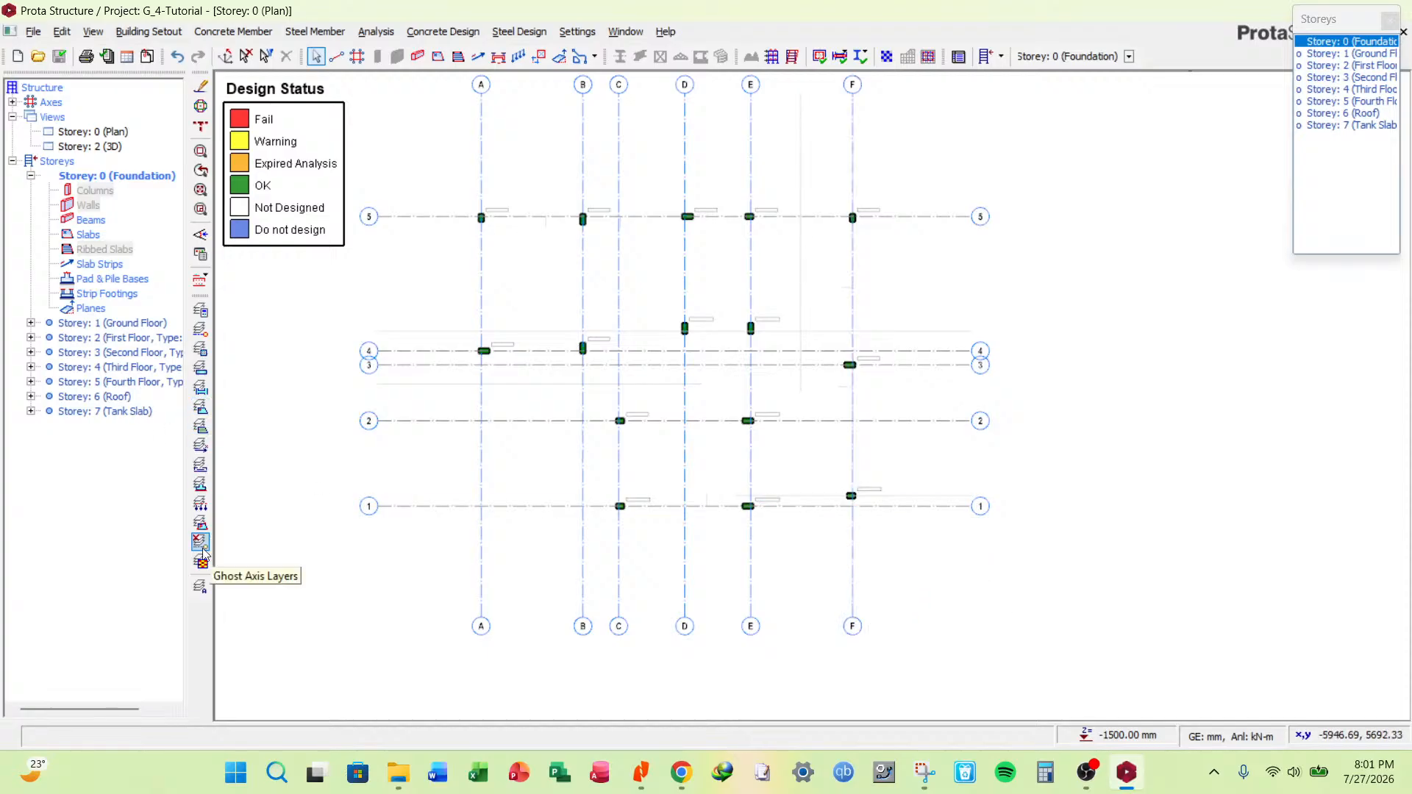
{"action": "left_click", "coordinate": [200, 329]}
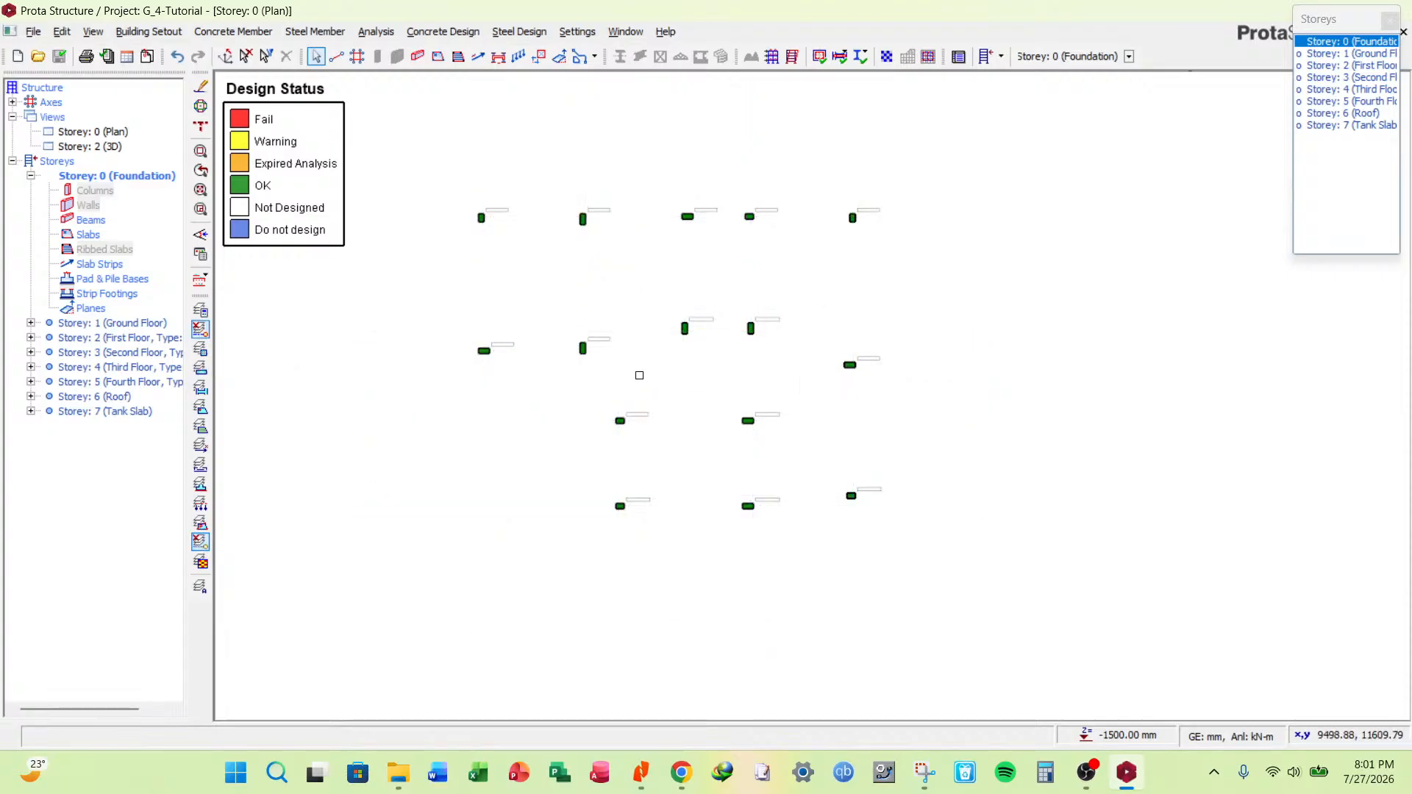
Open the general foundation settings and select the allowable soil stress ultimate strength factor.
{"action": "scroll", "coordinate": [593, 341], "scroll_direction": "down", "scroll_amount": 3}
{"action": "scroll", "coordinate": [593, 341], "scroll_direction": "up", "scroll_amount": 5}
{"action": "scroll", "coordinate": [738, 297], "scroll_direction": "down", "scroll_amount": 3}
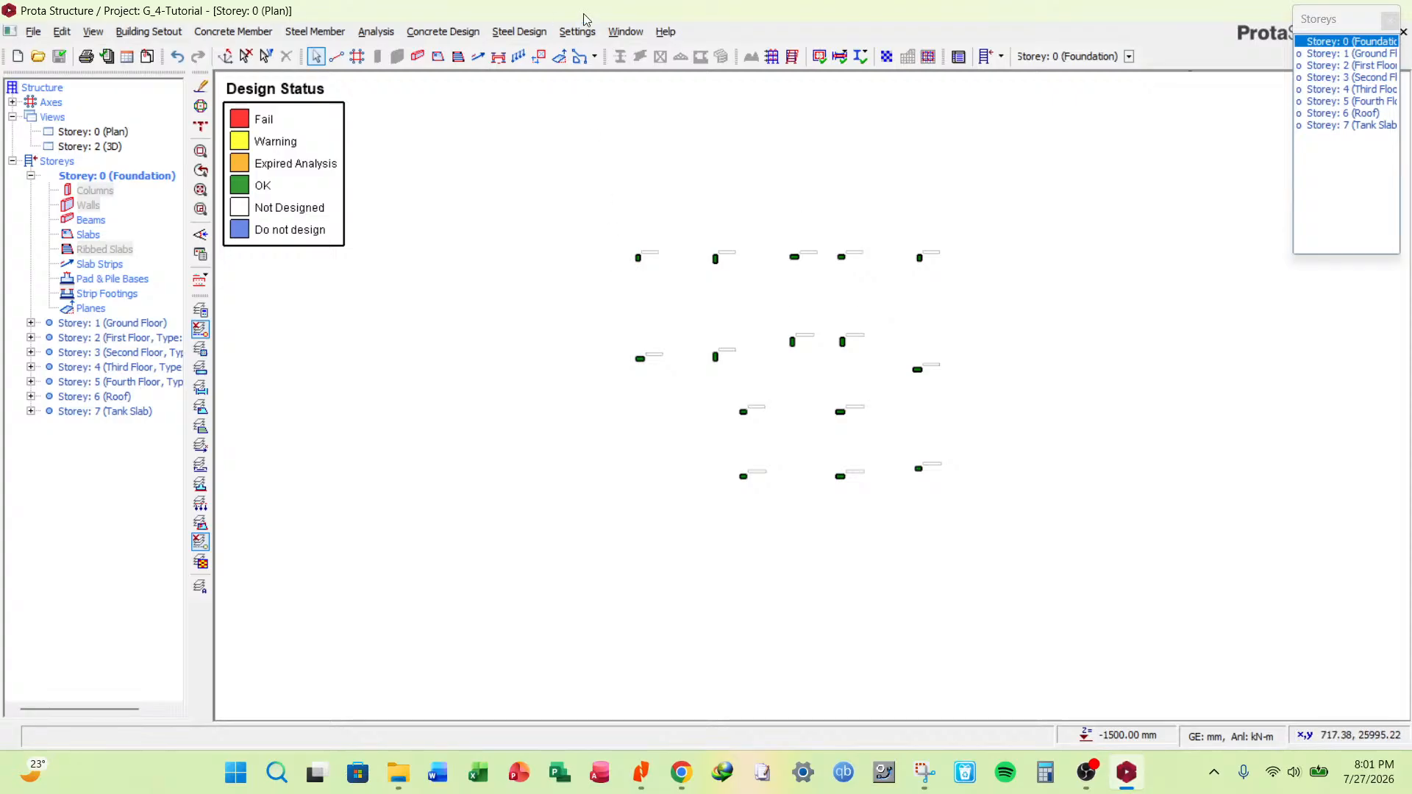
{"action": "left_click", "coordinate": [584, 32]}
{"action": "left_click", "coordinate": [662, 214]}
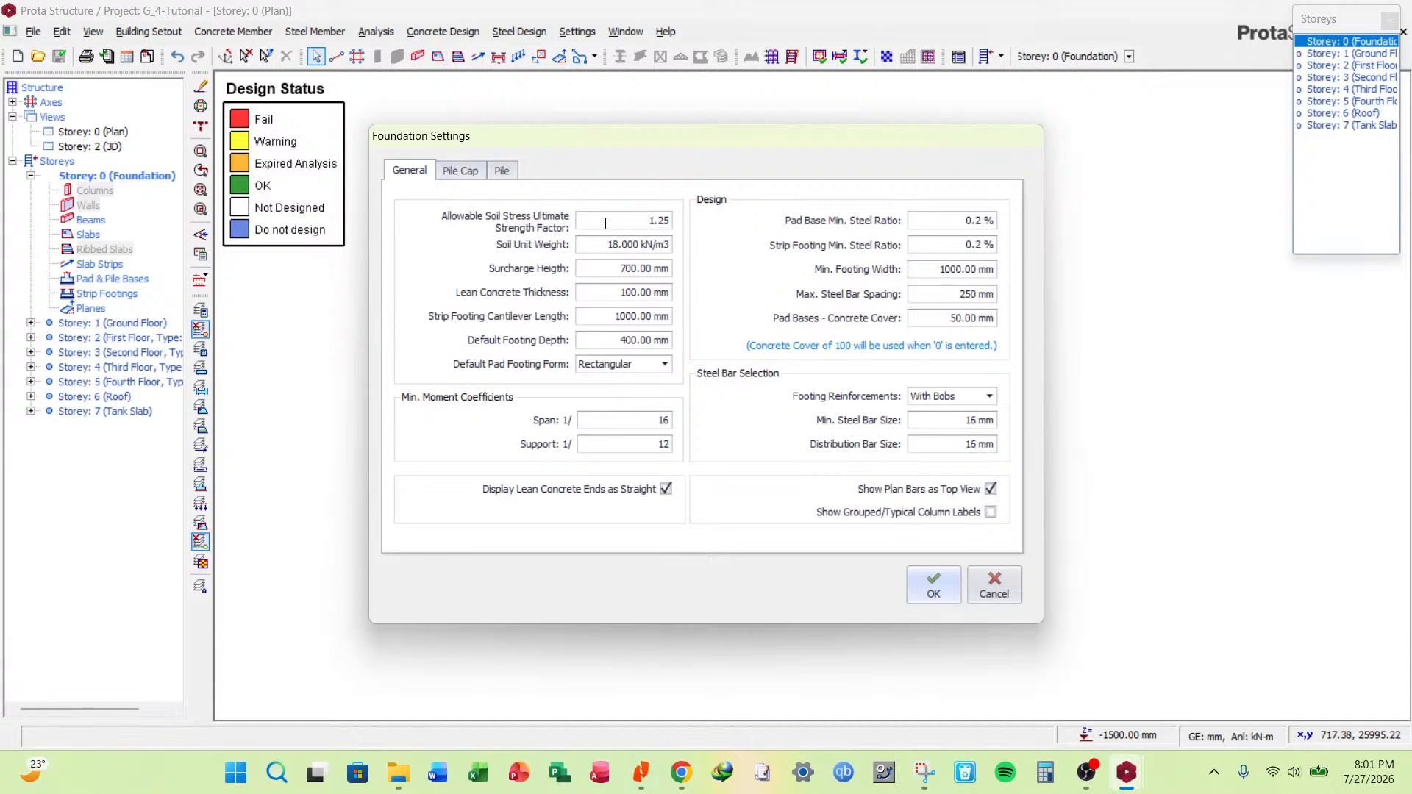
{"action": "double_click", "coordinate": [655, 221]}
{"action": "left_click_drag", "start_coordinate": [653, 220], "coordinate": [683, 223]}
Switch to the Calculator and work out the average of the load factors 1.35 and 1.5.
{"action": "left_click", "coordinate": [1048, 784]}
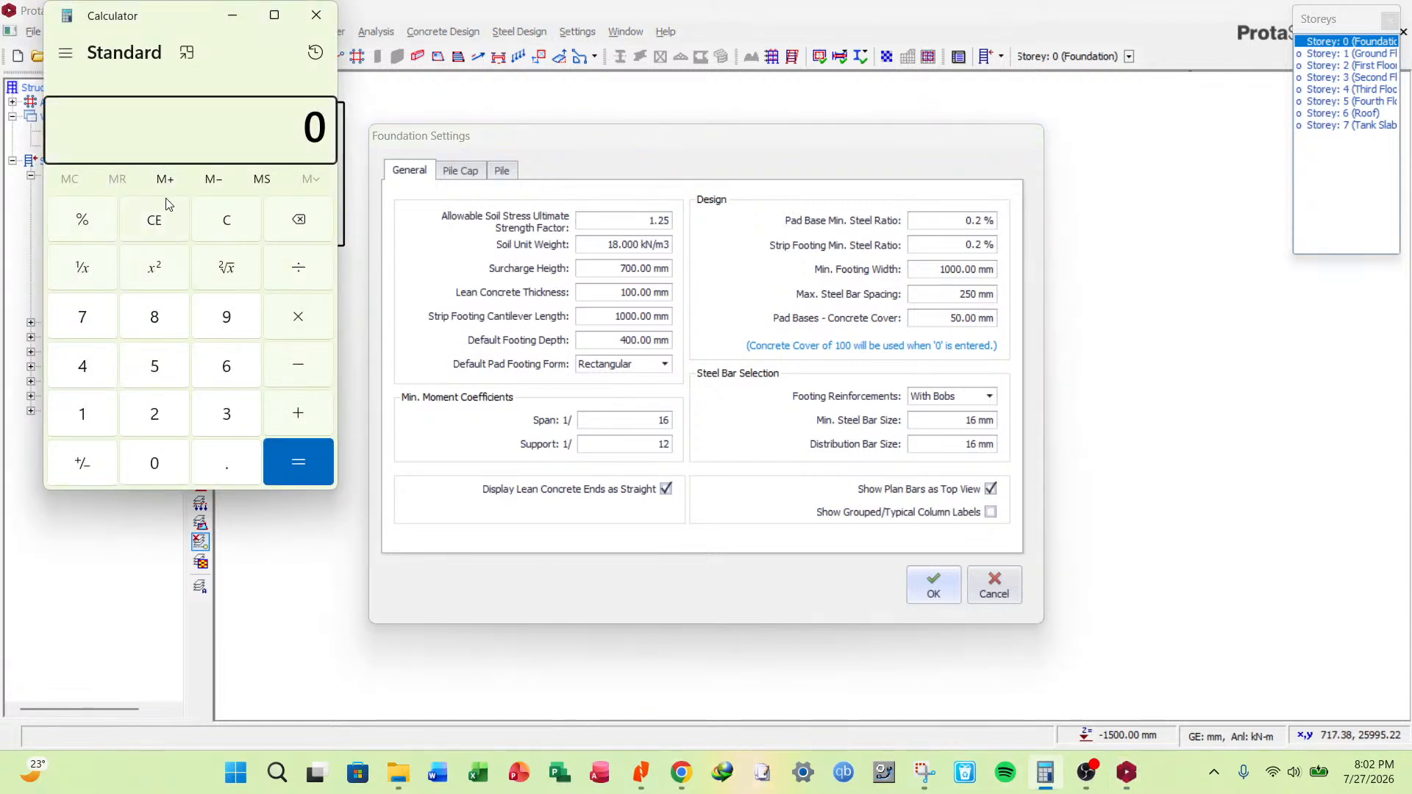
{"action": "type", "text": "1.35"}
{"action": "key", "text": "plus"}
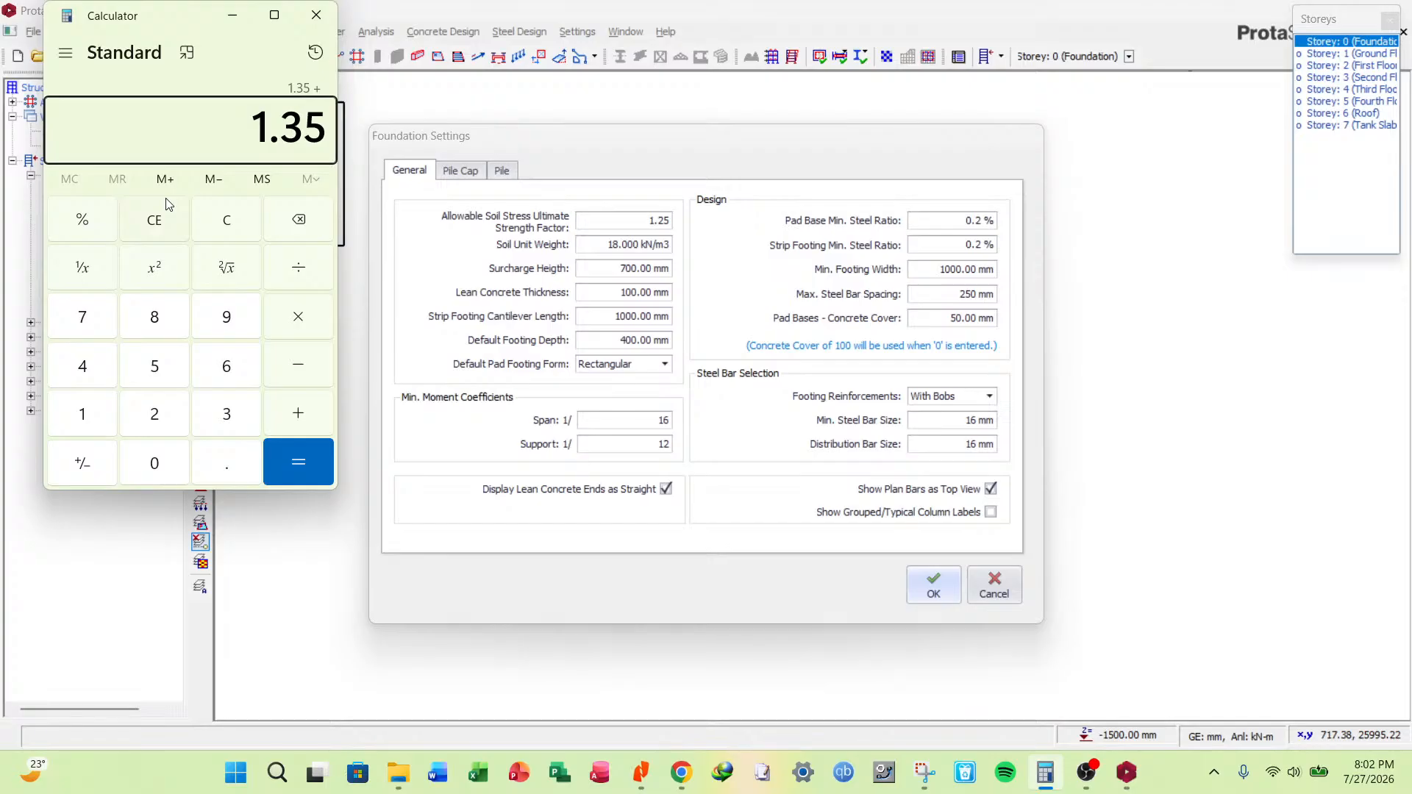
{"action": "type", "text": "1.5"}
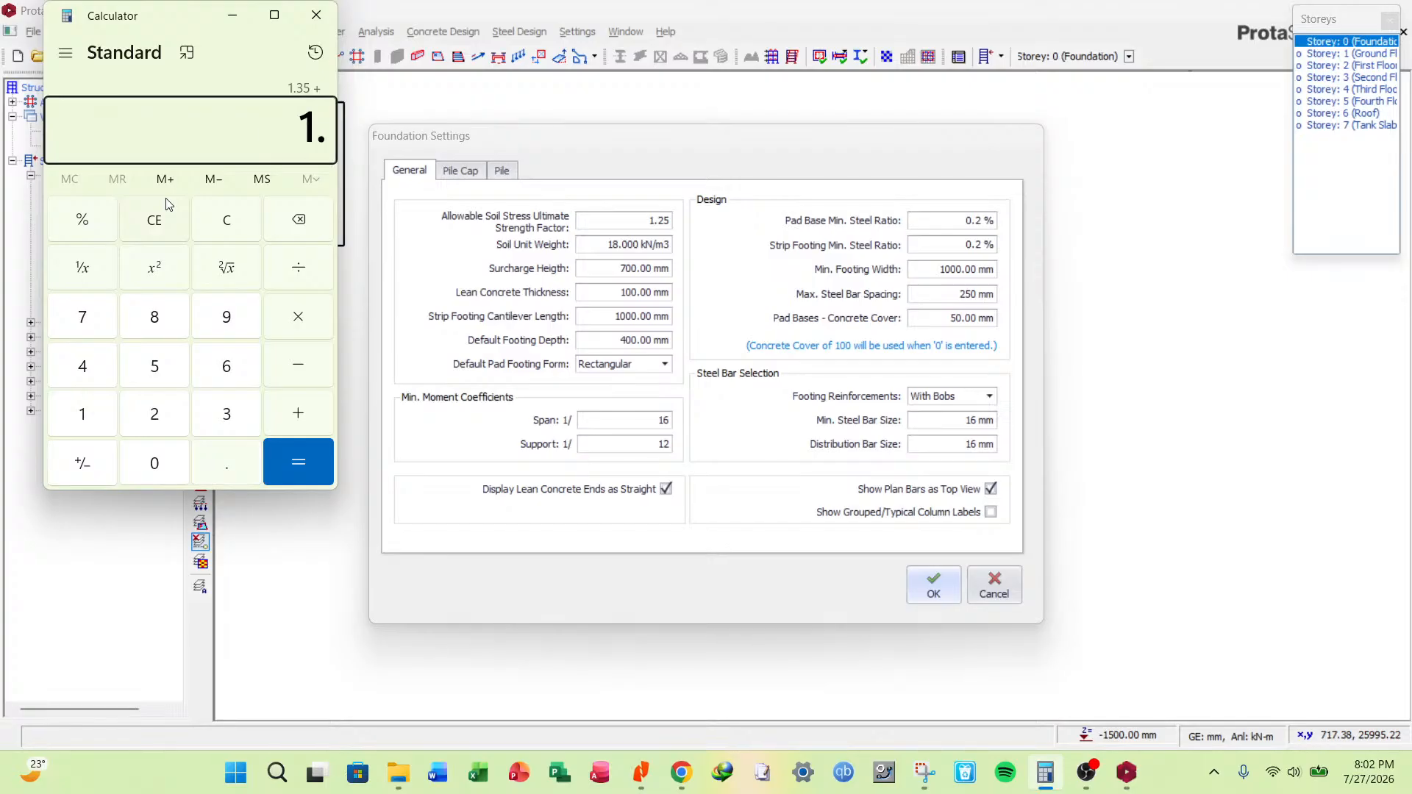
{"action": "left_click", "coordinate": [287, 457]}
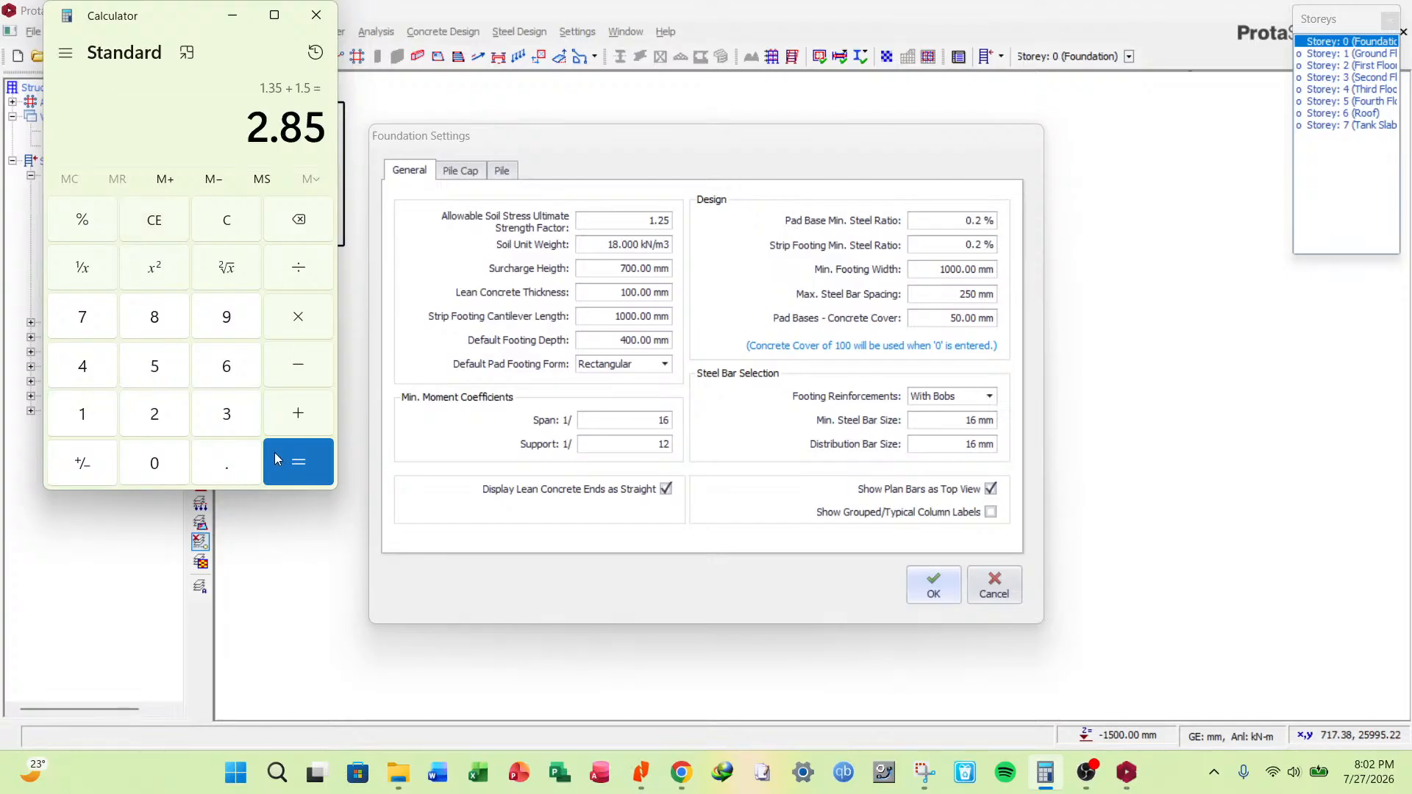
{"action": "type", "text": "/2"}
{"action": "left_click", "coordinate": [277, 459]}
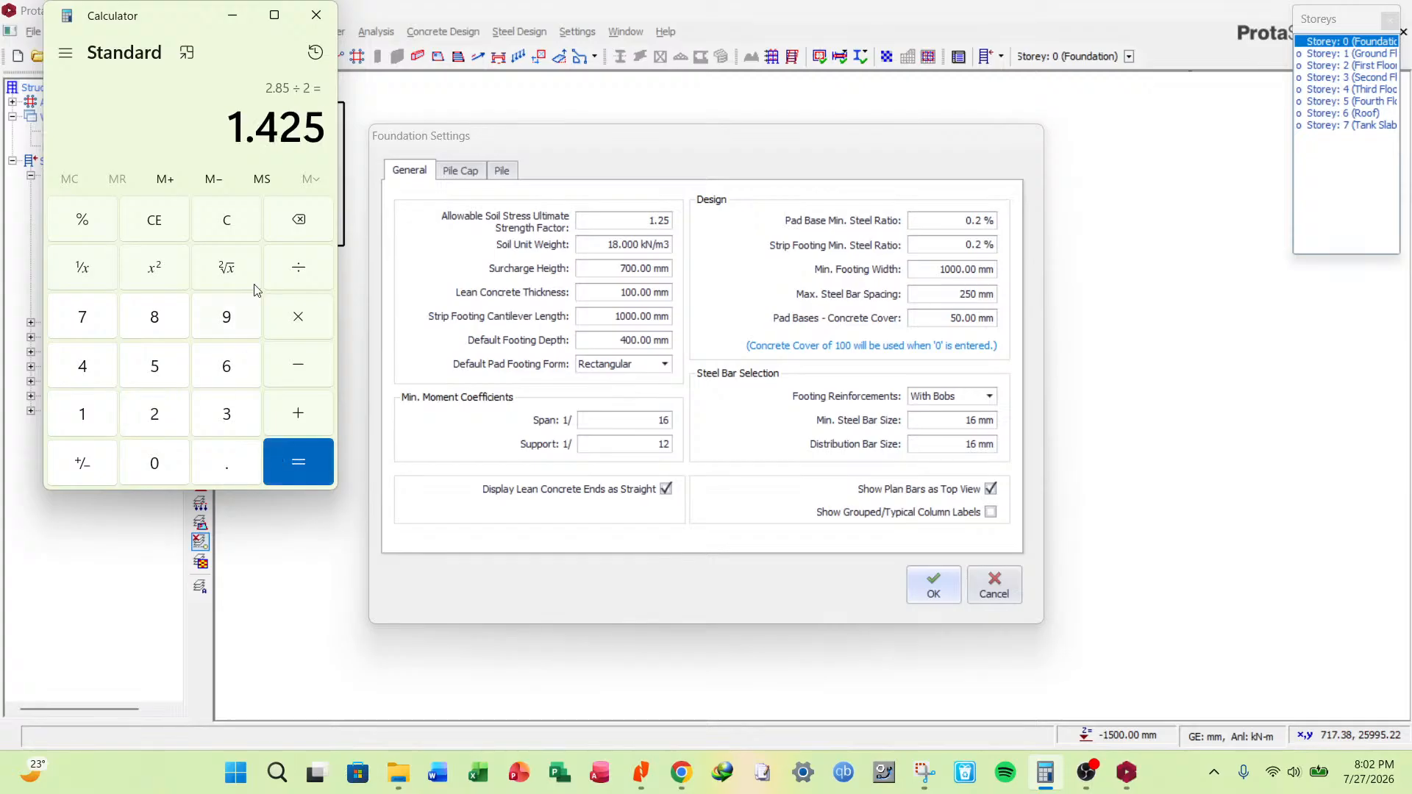
{"action": "left_click_drag", "start_coordinate": [277, 127], "coordinate": [211, 136]}
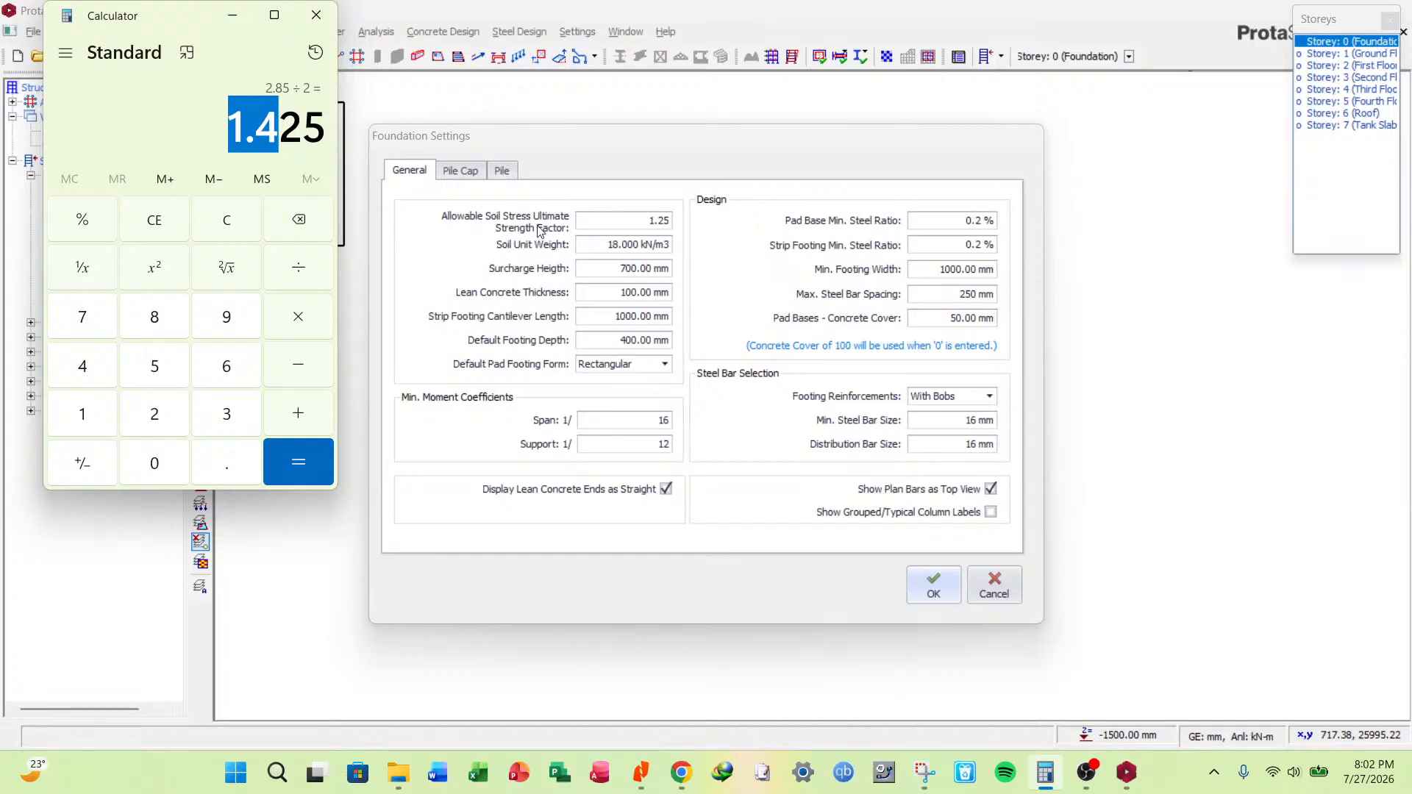
Set the allowable soil stress ultimate strength factor to 1.4 and the default pad footing form to Square.
{"action": "left_click", "coordinate": [657, 222]}
{"action": "double_click", "coordinate": [658, 222]}
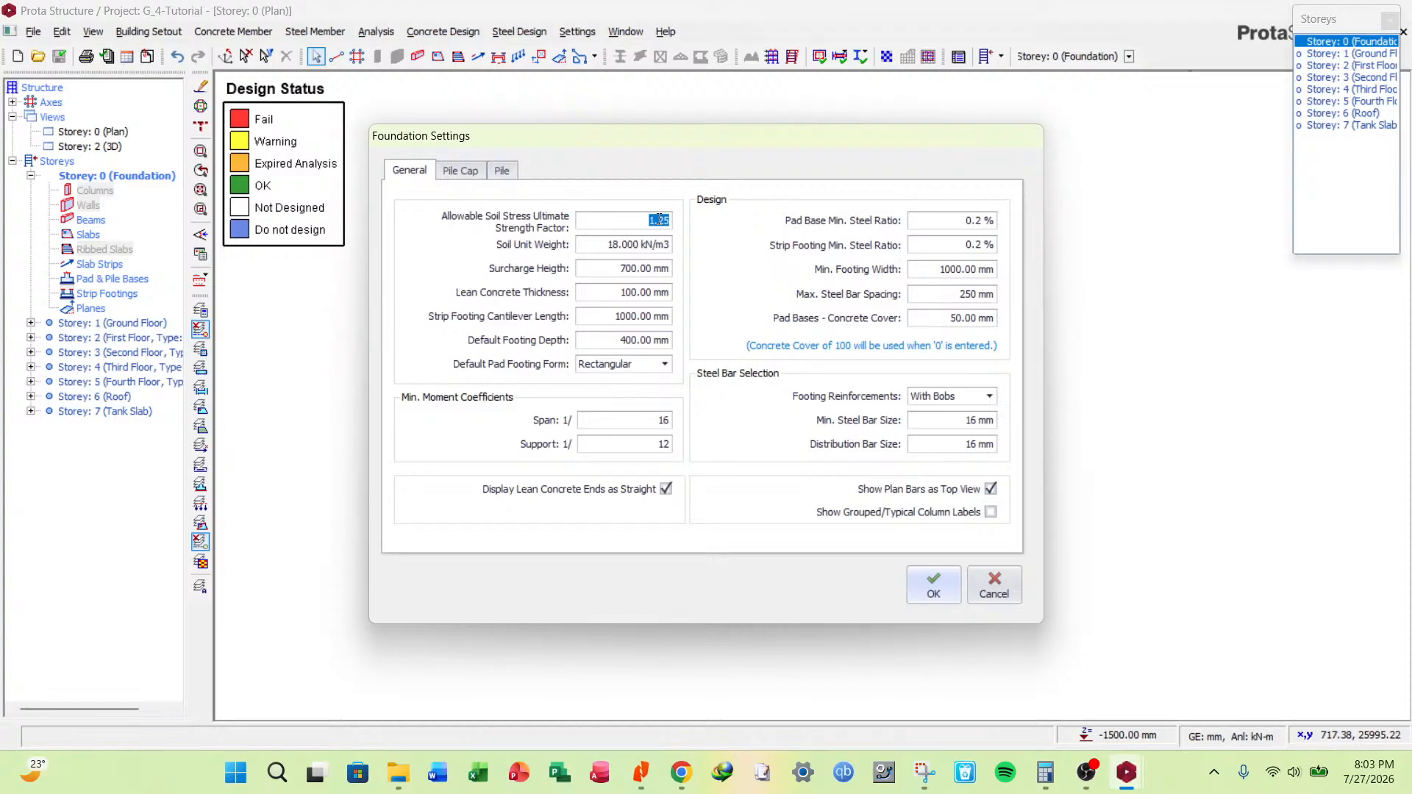
{"action": "left_click_drag", "start_coordinate": [648, 219], "coordinate": [679, 228]}
{"action": "type", "text": "1.4"}
{"action": "key", "text": "Tab"}
{"action": "key", "text": "shift+Tab"}
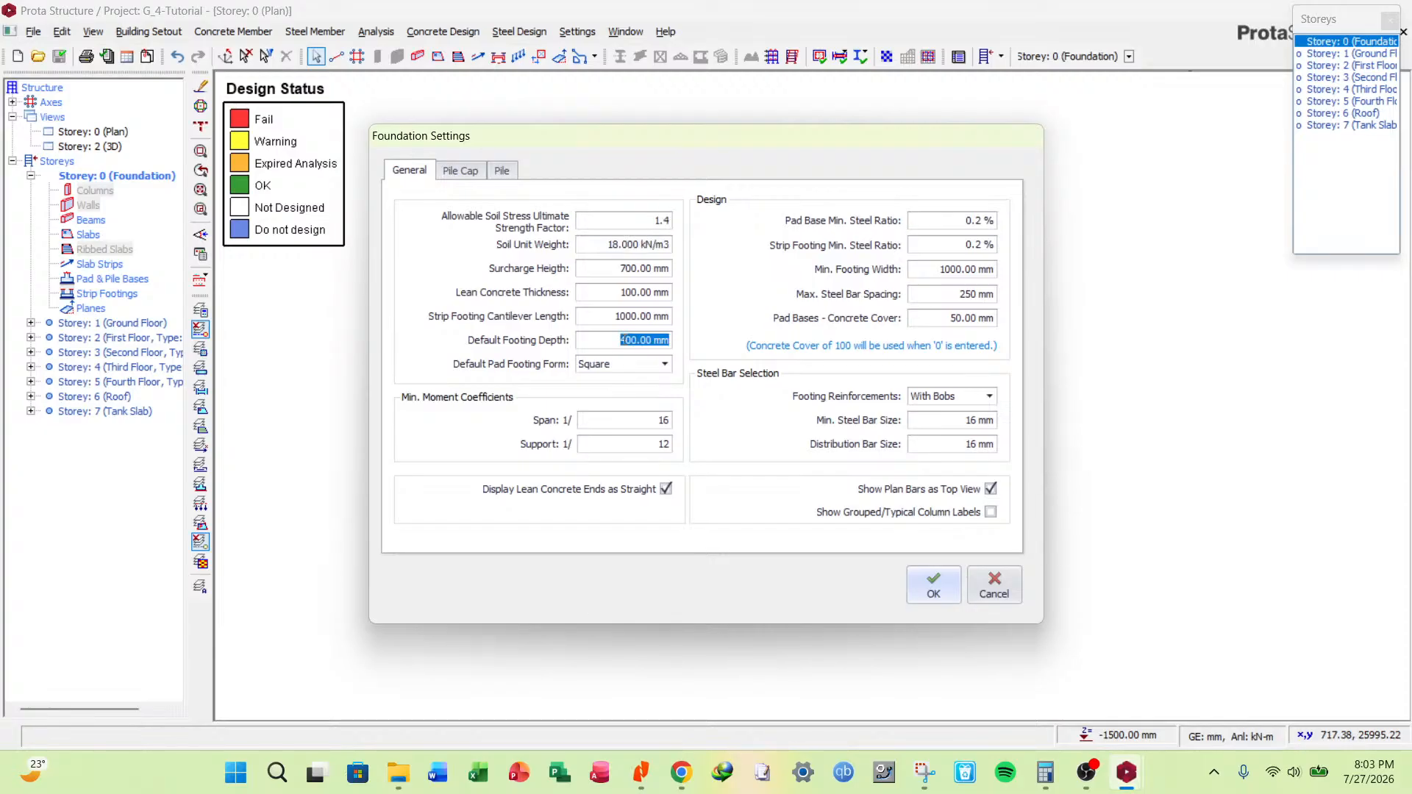
Set the default footing depth to 600 mm and the lean concrete thickness to 50 mm.
{"action": "type", "text": "60"}
{"action": "type", "text": "0"}
{"action": "left_click", "coordinate": [628, 316]}
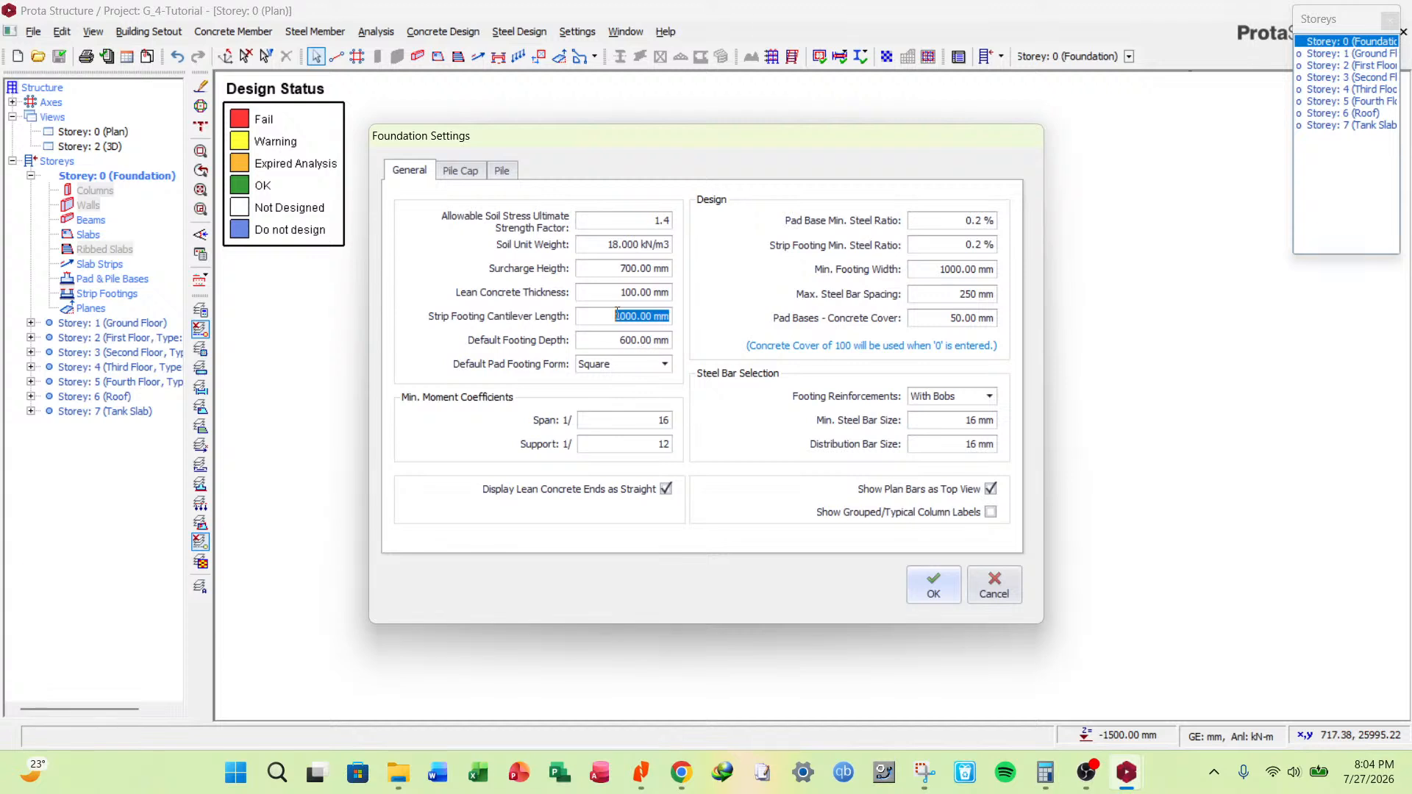
{"action": "double_click", "coordinate": [649, 293]}
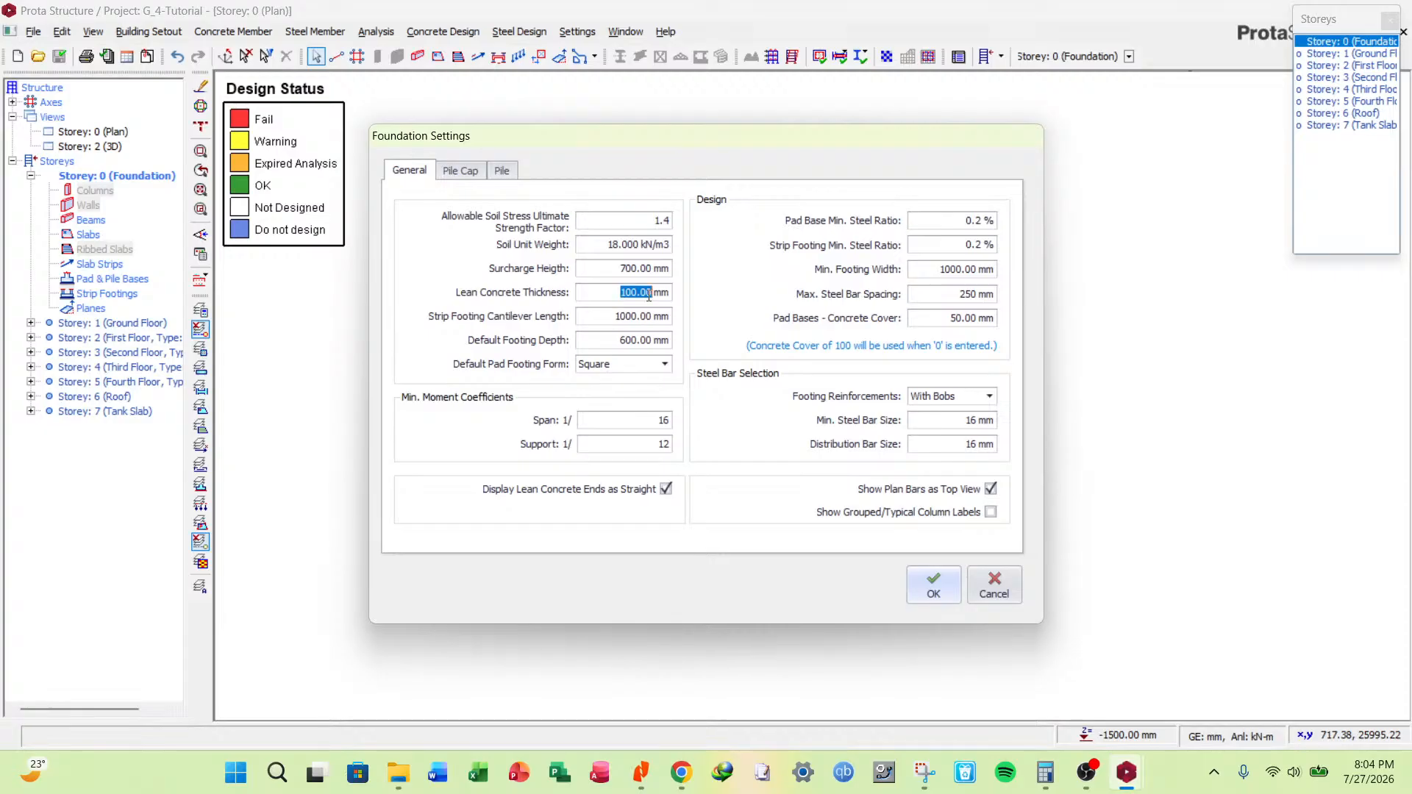
{"action": "triple_click", "coordinate": [640, 296]}
{"action": "type", "text": "50"}
{"action": "left_click_drag", "start_coordinate": [620, 269], "coordinate": [673, 269]}
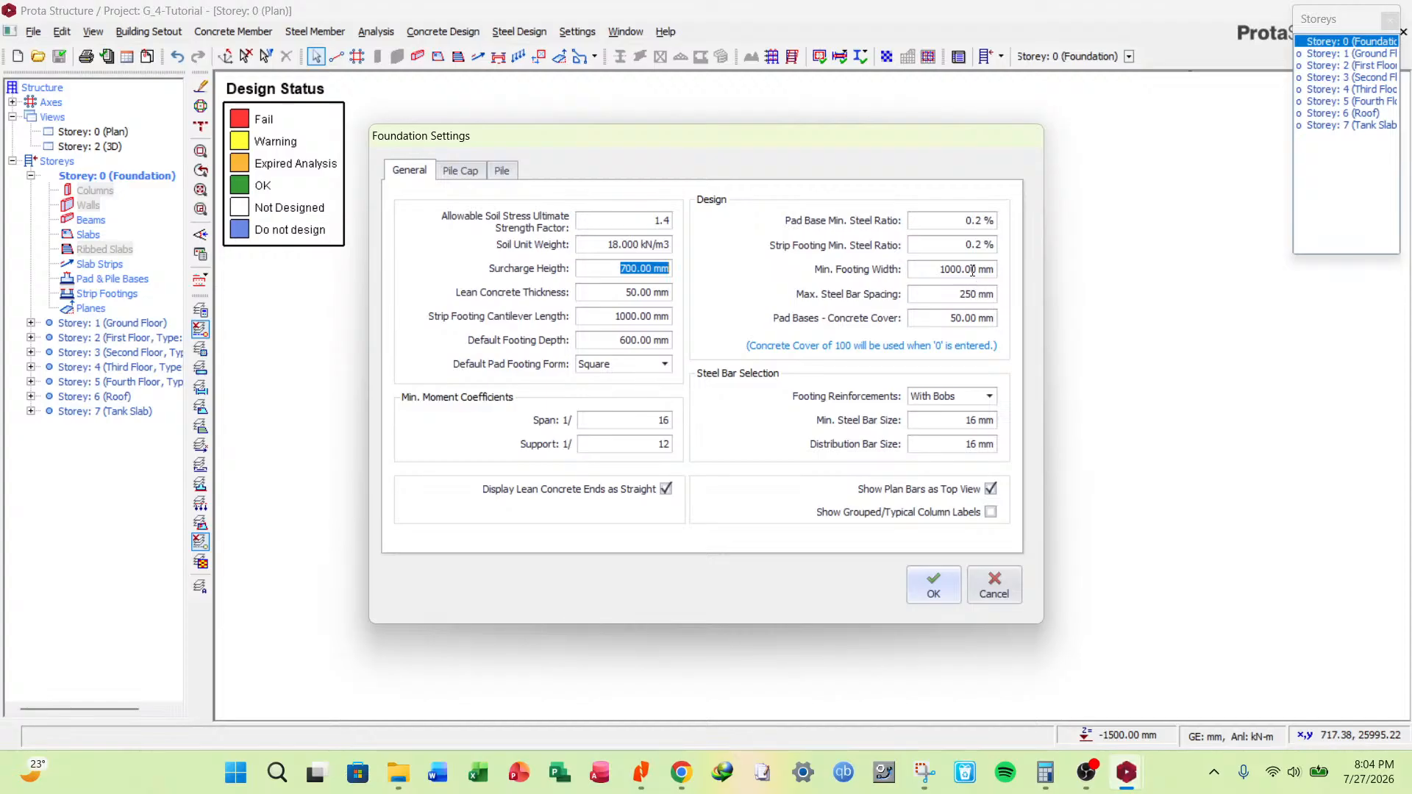
Set the maximum steel bar spacing to 200 mm and both footing bar sizes to 12 mm, show grouped column labels, accept and save the project.
{"action": "left_click", "coordinate": [931, 299]}
{"action": "type", "text": "20"}
{"action": "type", "text": "0"}
{"action": "key", "text": "Tab"}
{"action": "type", "text": "12"}
{"action": "left_click", "coordinate": [991, 512]}
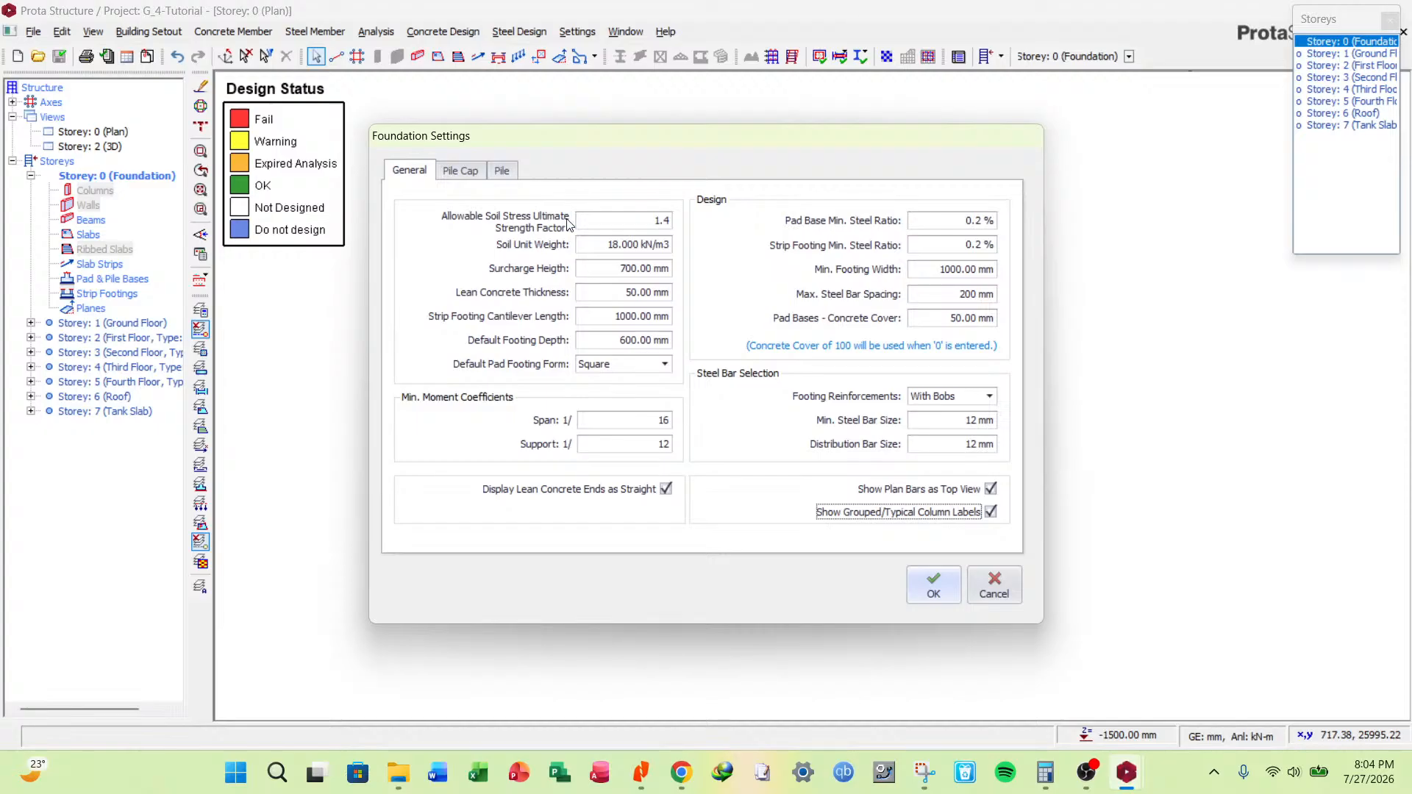
{"action": "left_click", "coordinate": [938, 584]}
{"action": "left_click", "coordinate": [60, 57]}
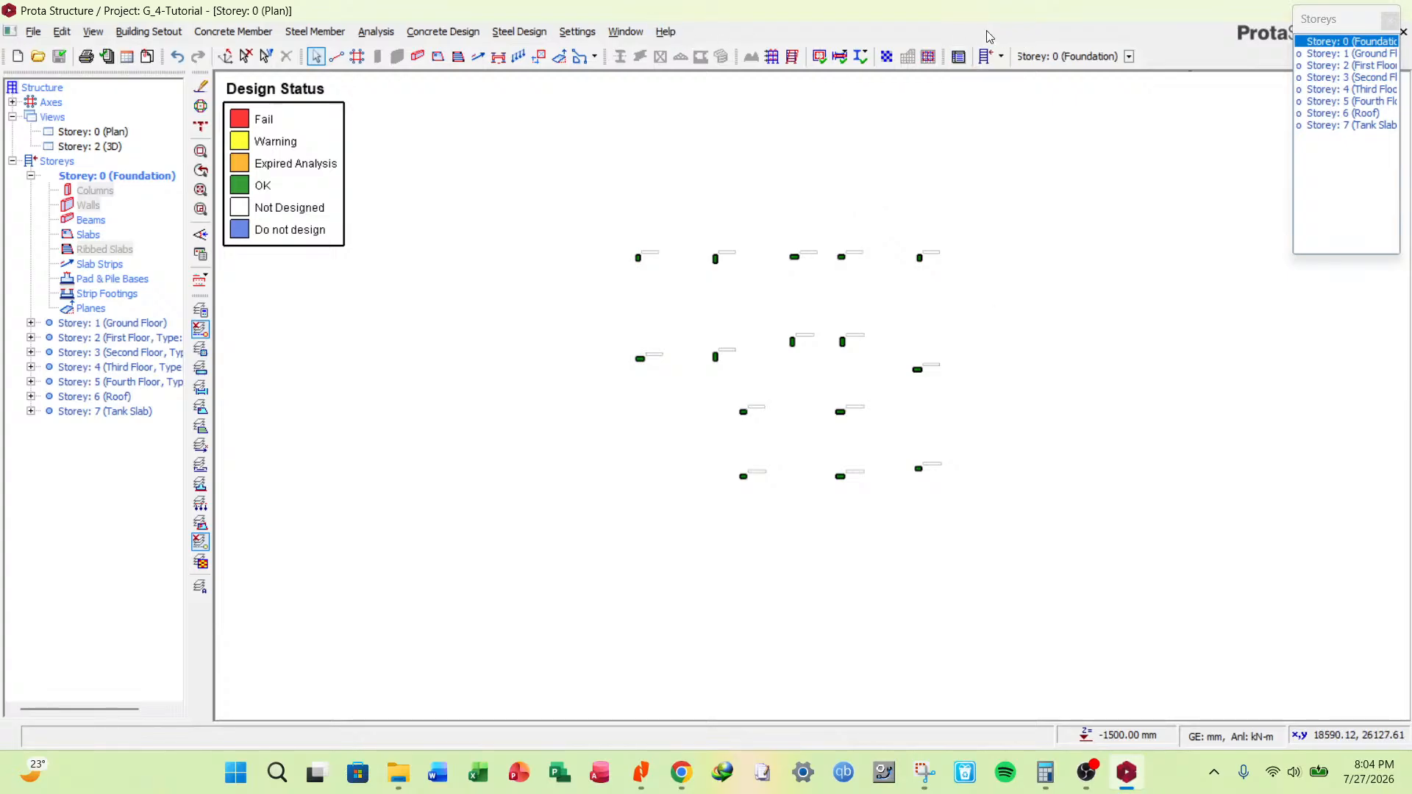
Open the foundation parameters of the building and check the allowable stress of soil and the soil subgrade coefficient.
{"action": "left_click", "coordinate": [135, 33]}
{"action": "left_click", "coordinate": [158, 49]}
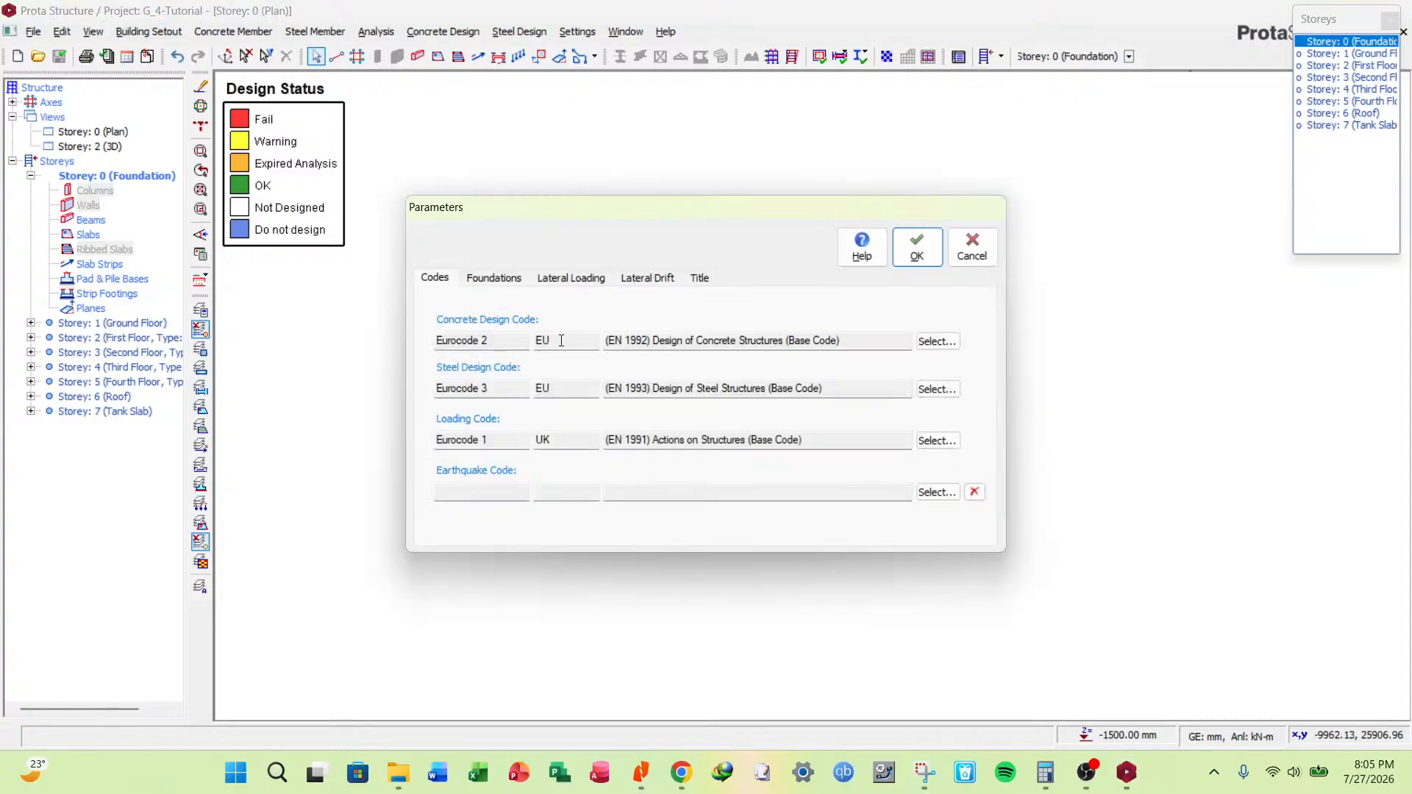
{"action": "left_click", "coordinate": [501, 279]}
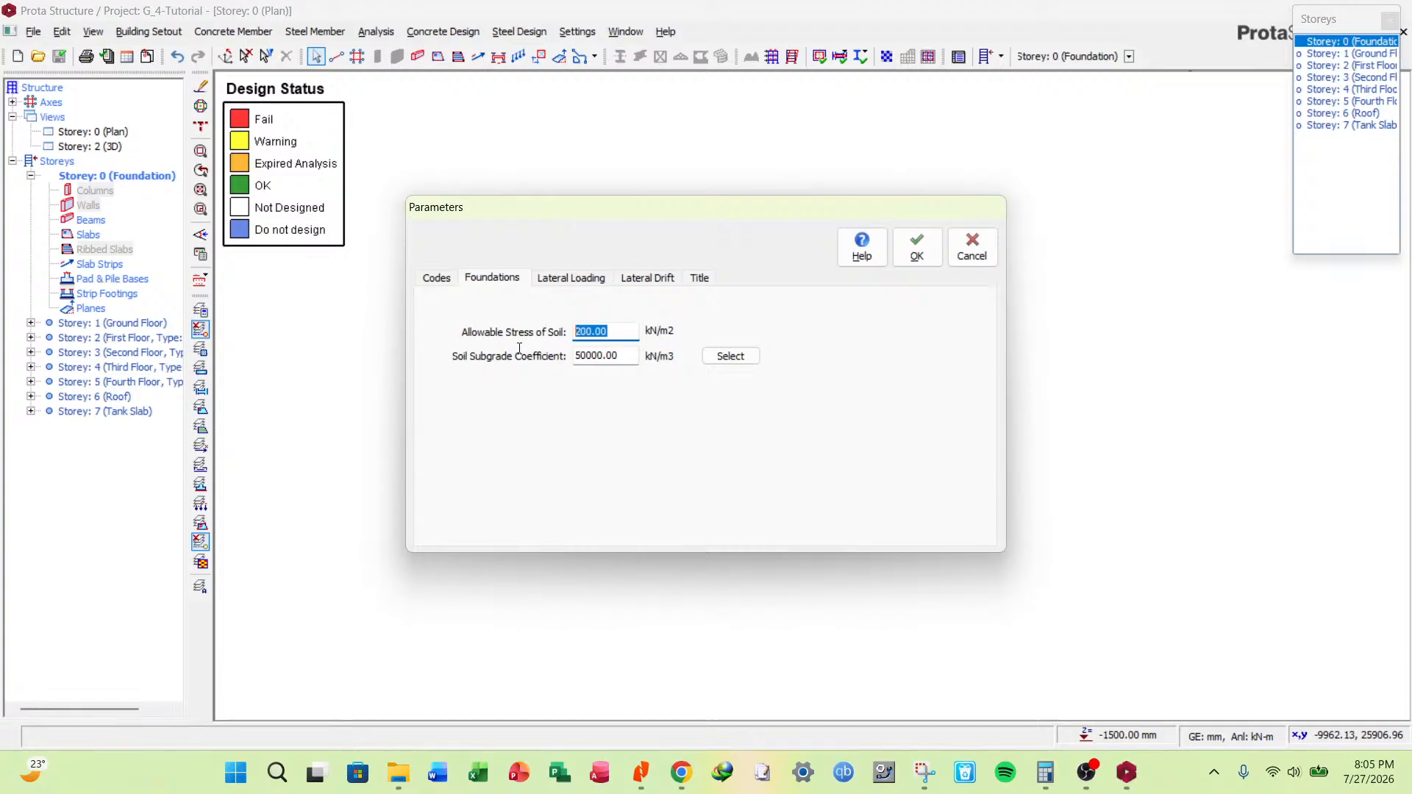
{"action": "double_click", "coordinate": [624, 356]}
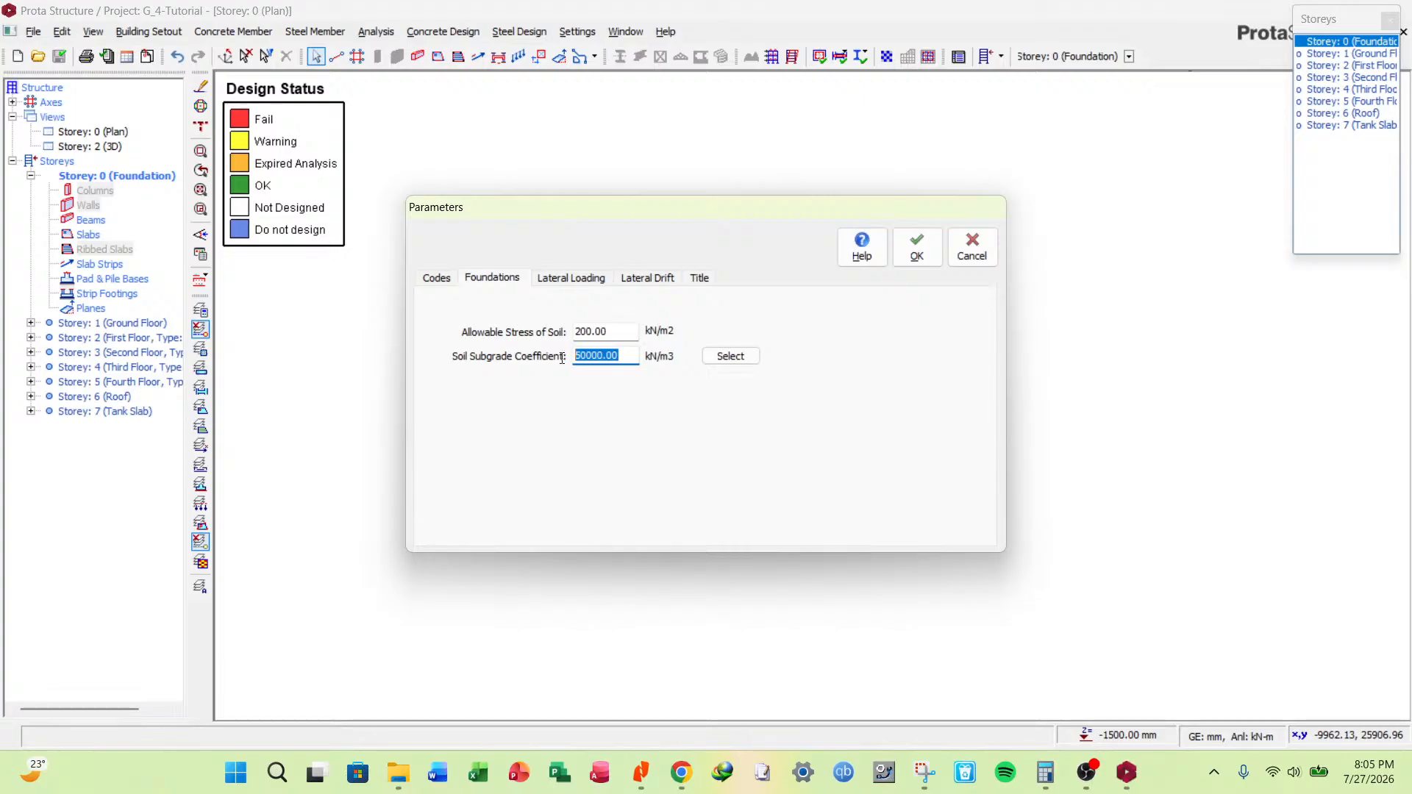
{"action": "left_click", "coordinate": [623, 358]}
{"action": "double_click", "coordinate": [623, 358]}
{"action": "left_click_drag", "start_coordinate": [627, 357], "coordinate": [608, 358]}
{"action": "double_click", "coordinate": [601, 353]}
{"action": "left_click", "coordinate": [611, 333]}
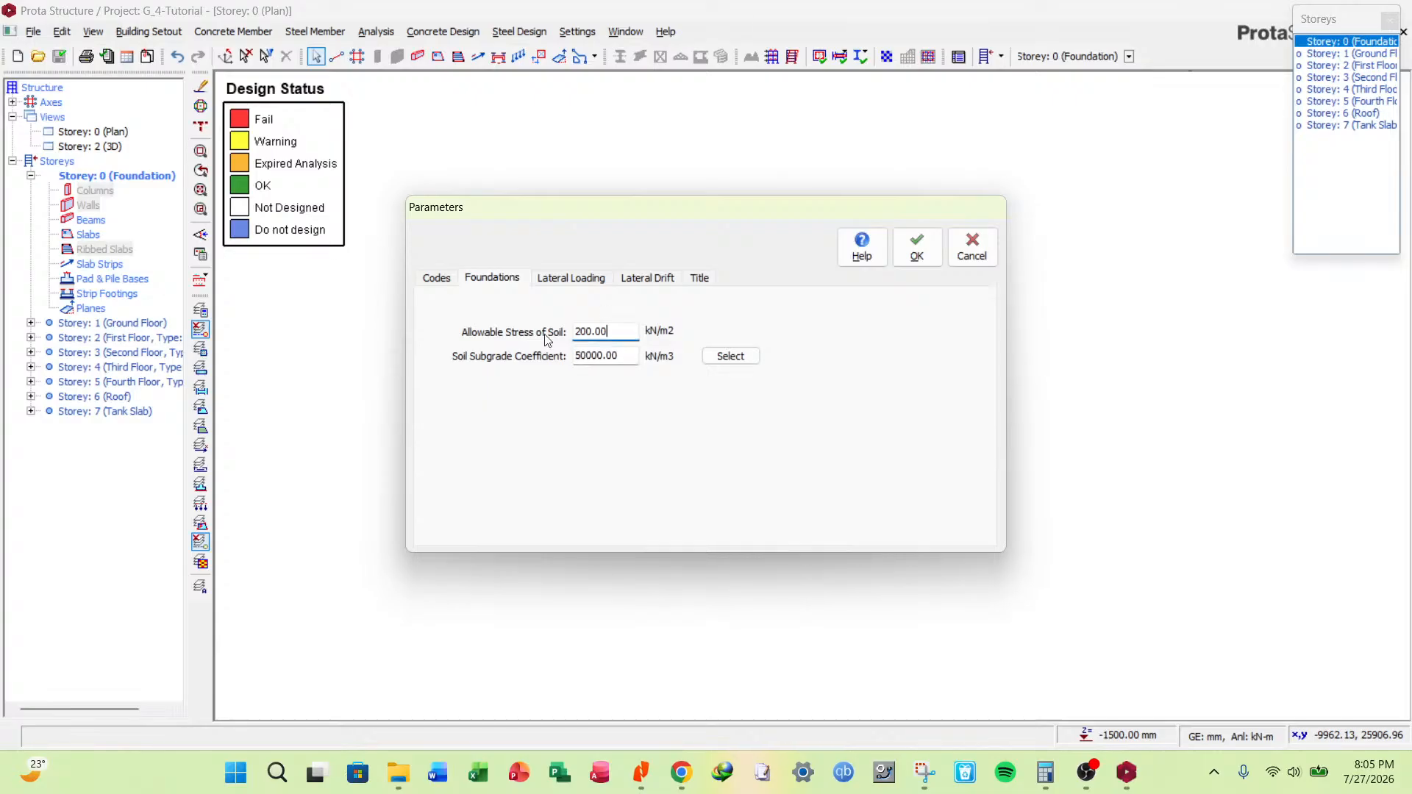
{"action": "left_click_drag", "start_coordinate": [611, 333], "coordinate": [575, 333]}
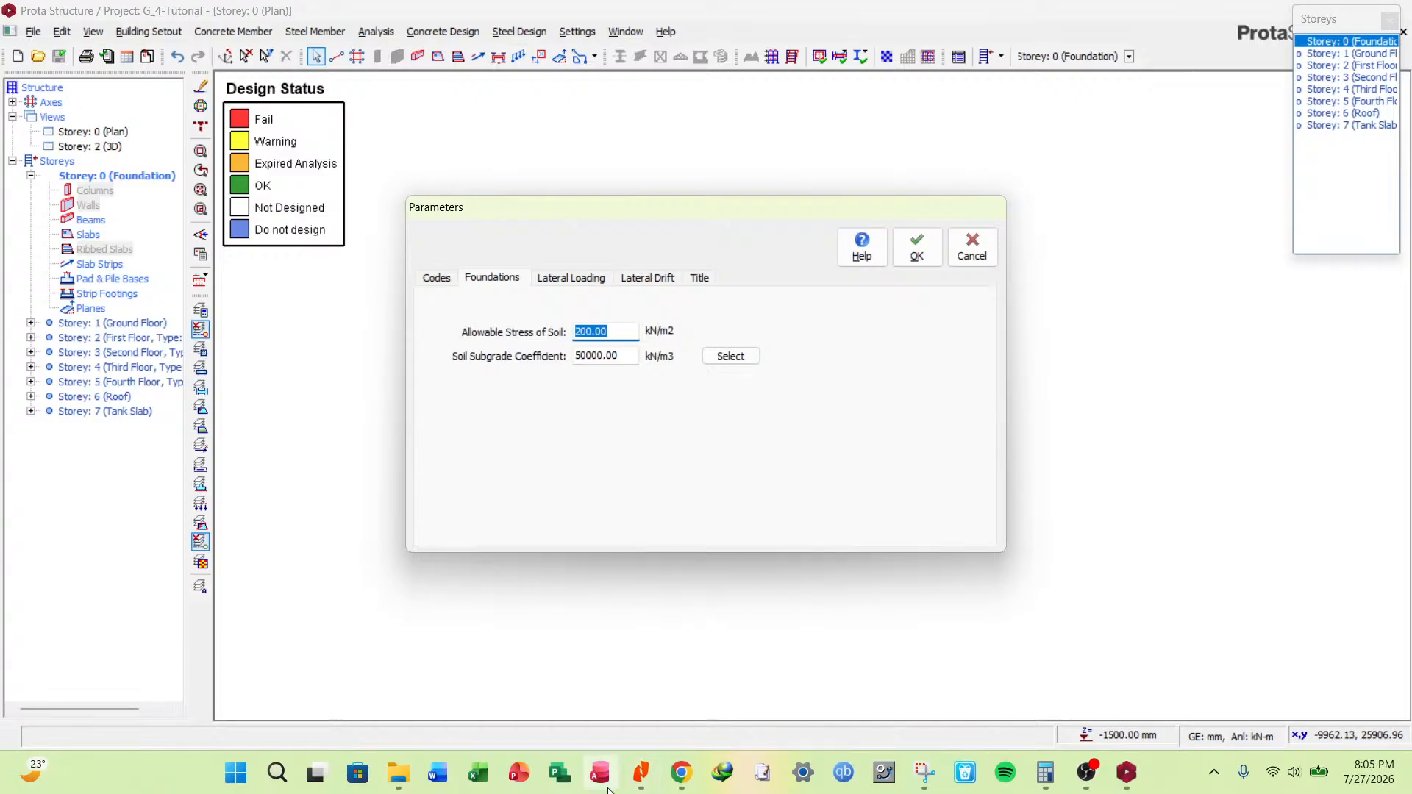
Open the PDF report SCANNED GEOTECH COPY - LEGANCY S.S from the Structural Students folder on the Desktop.
{"action": "left_click", "coordinate": [413, 781]}
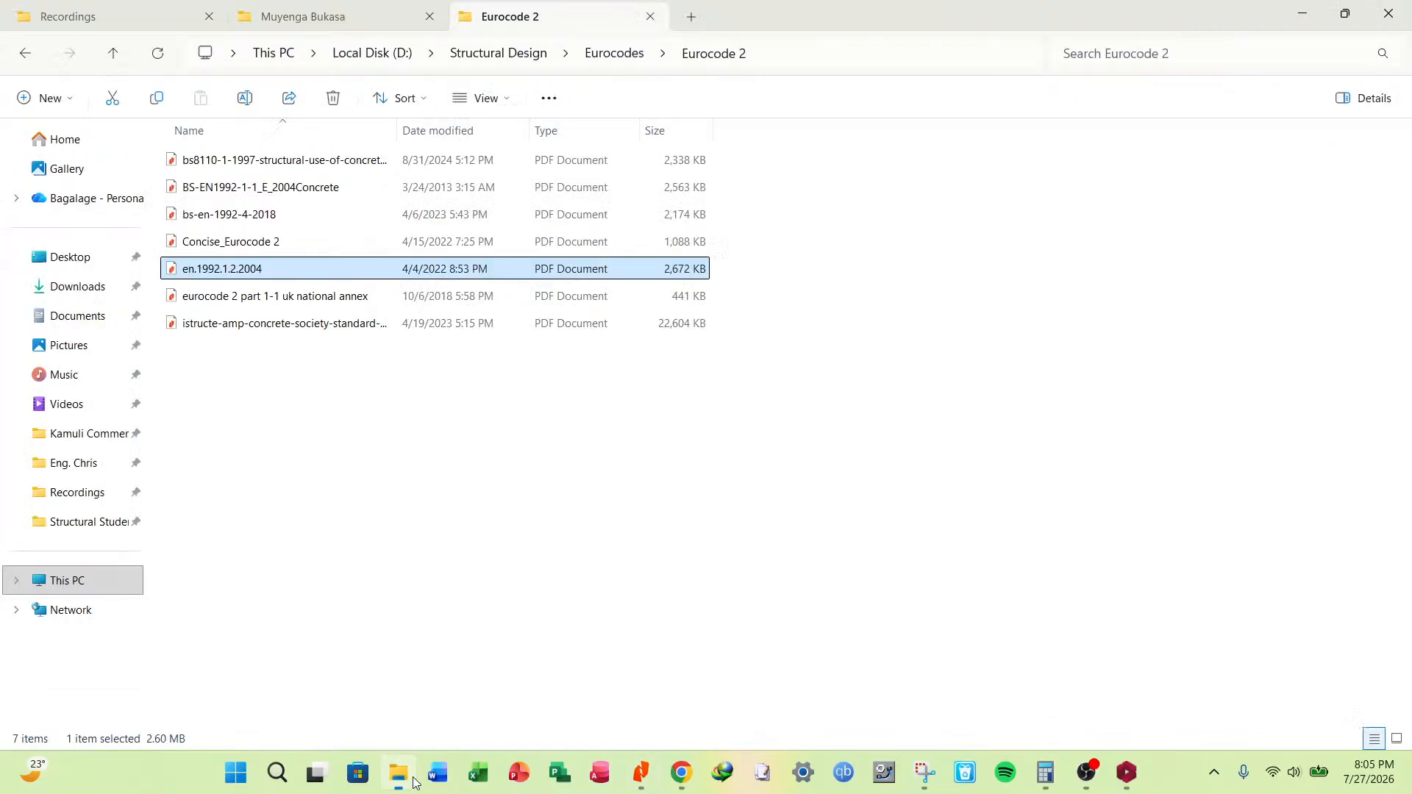
{"action": "left_click", "coordinate": [504, 442]}
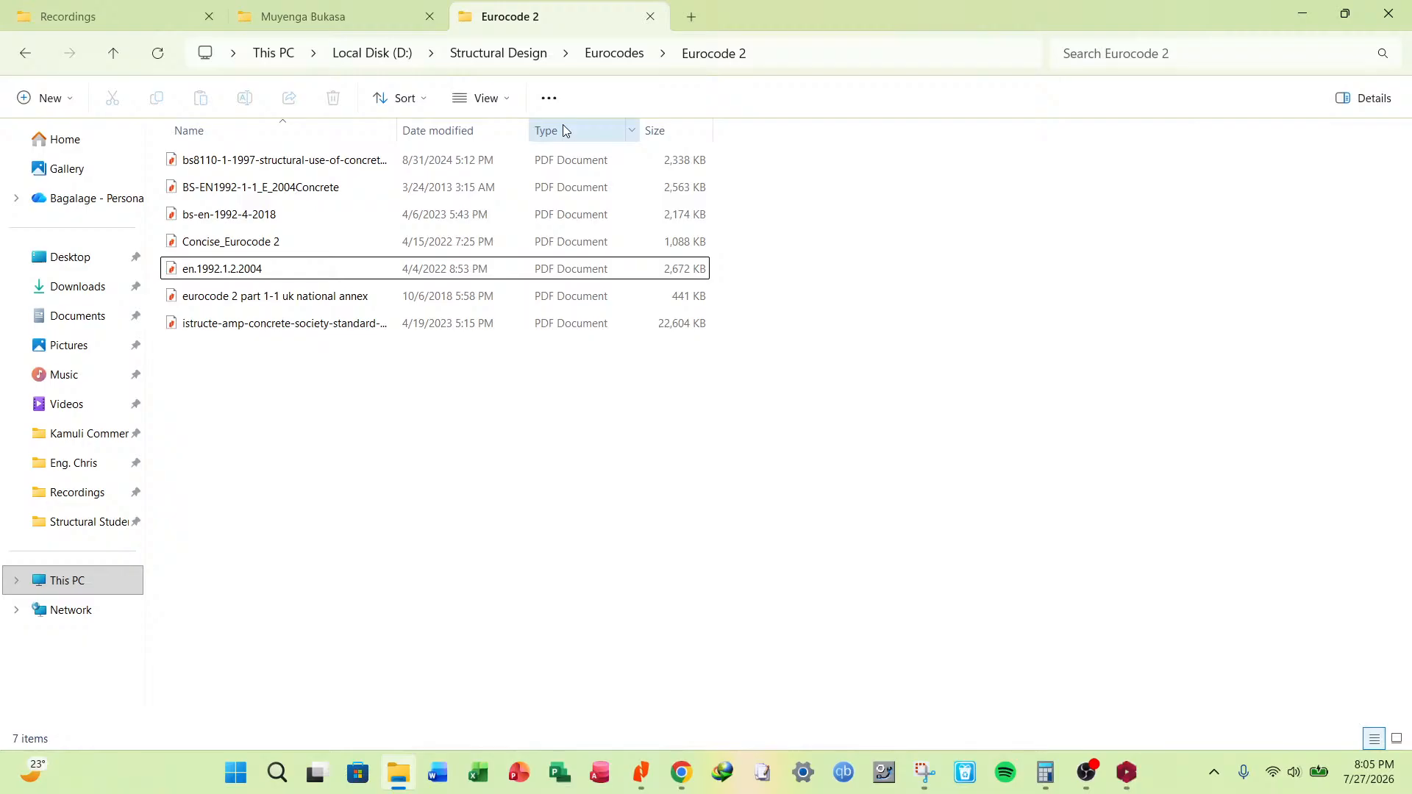
{"action": "key", "text": "ctrl+t"}
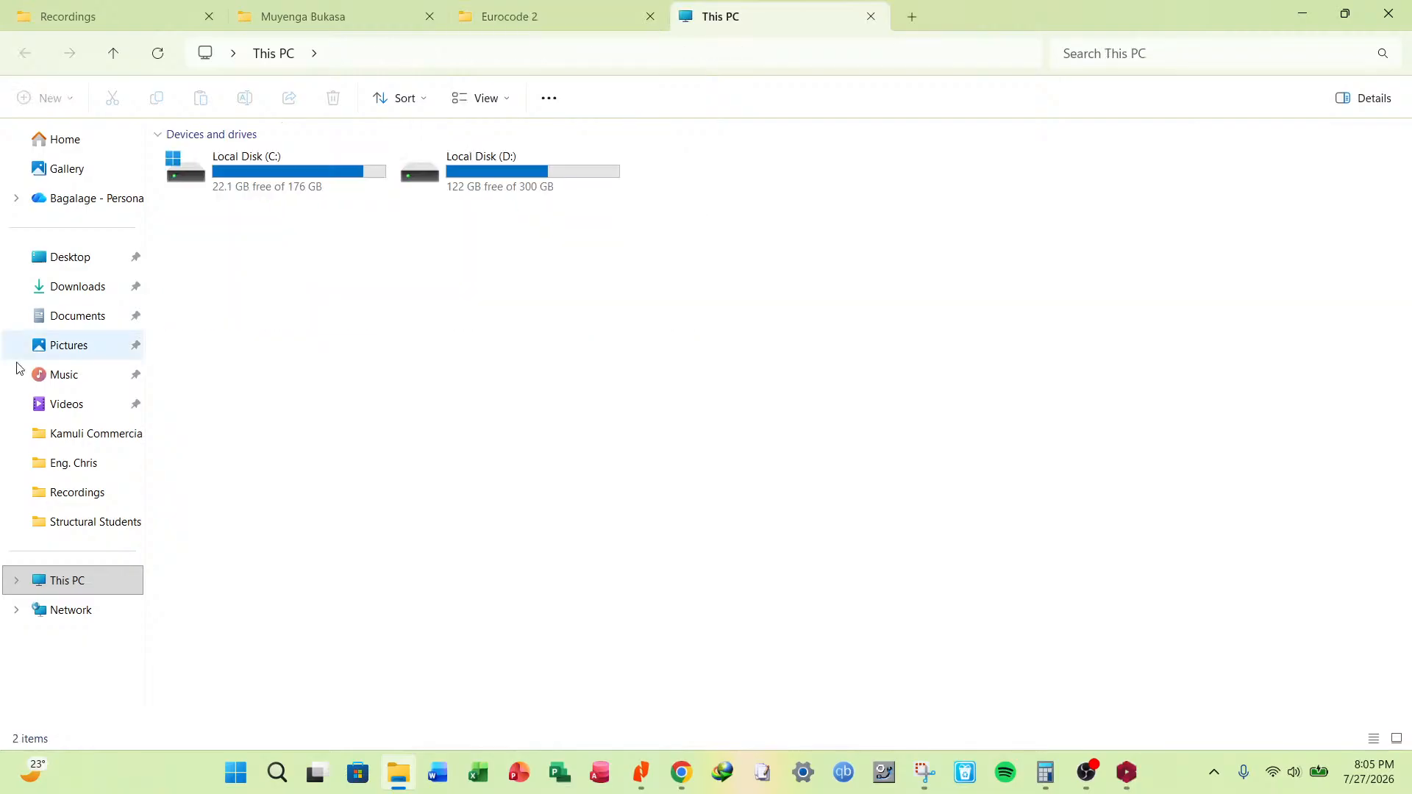
{"action": "left_click", "coordinate": [38, 259]}
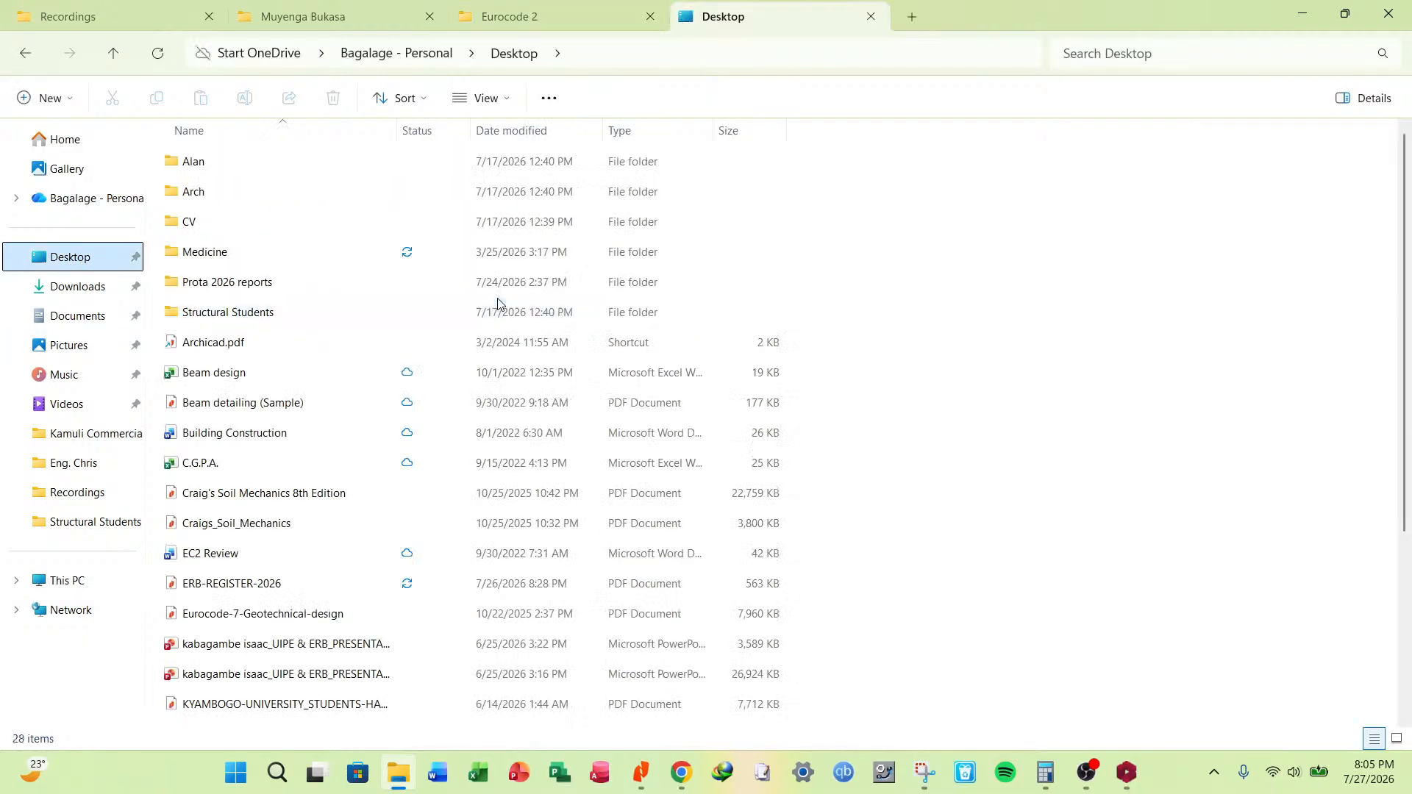
{"action": "double_click", "coordinate": [230, 319]}
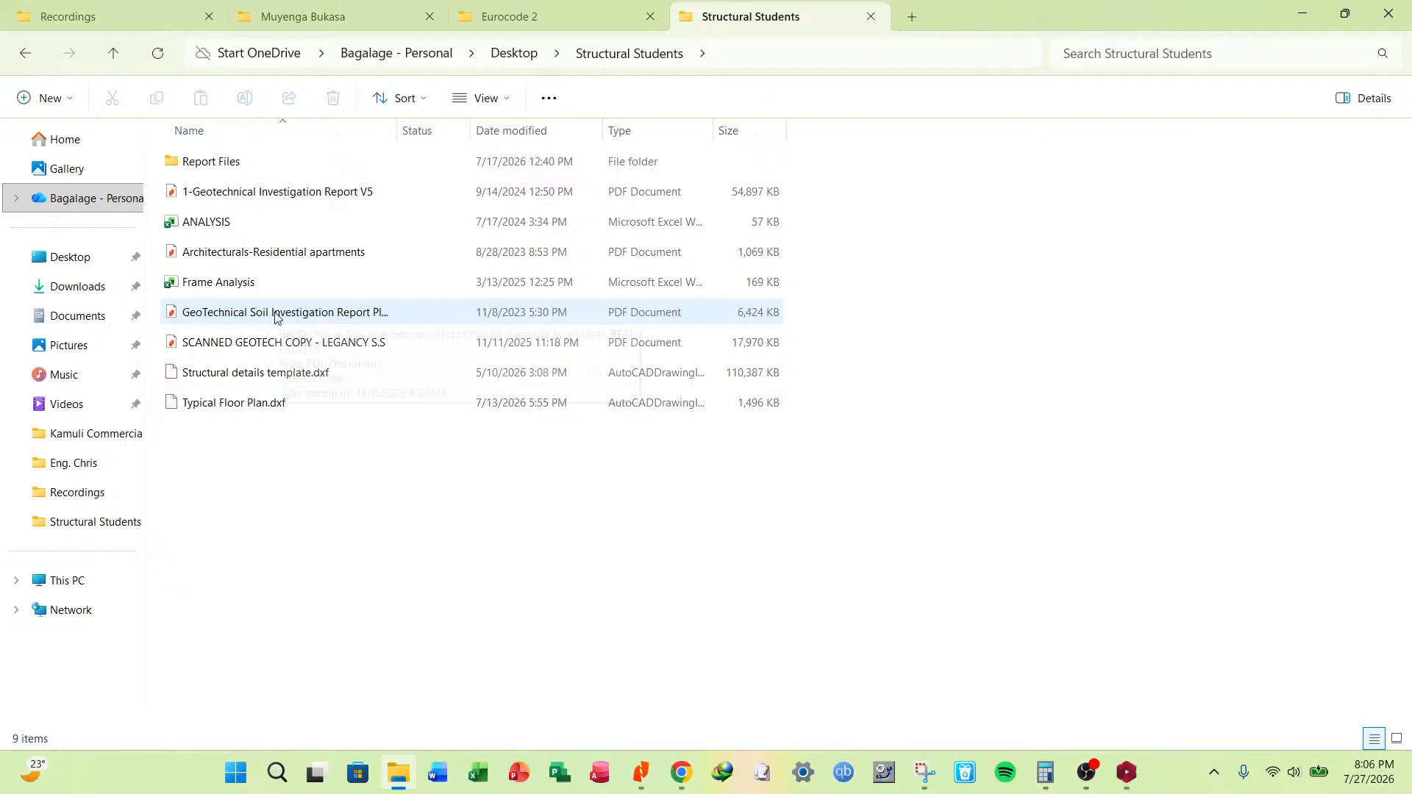
{"action": "double_click", "coordinate": [403, 130]}
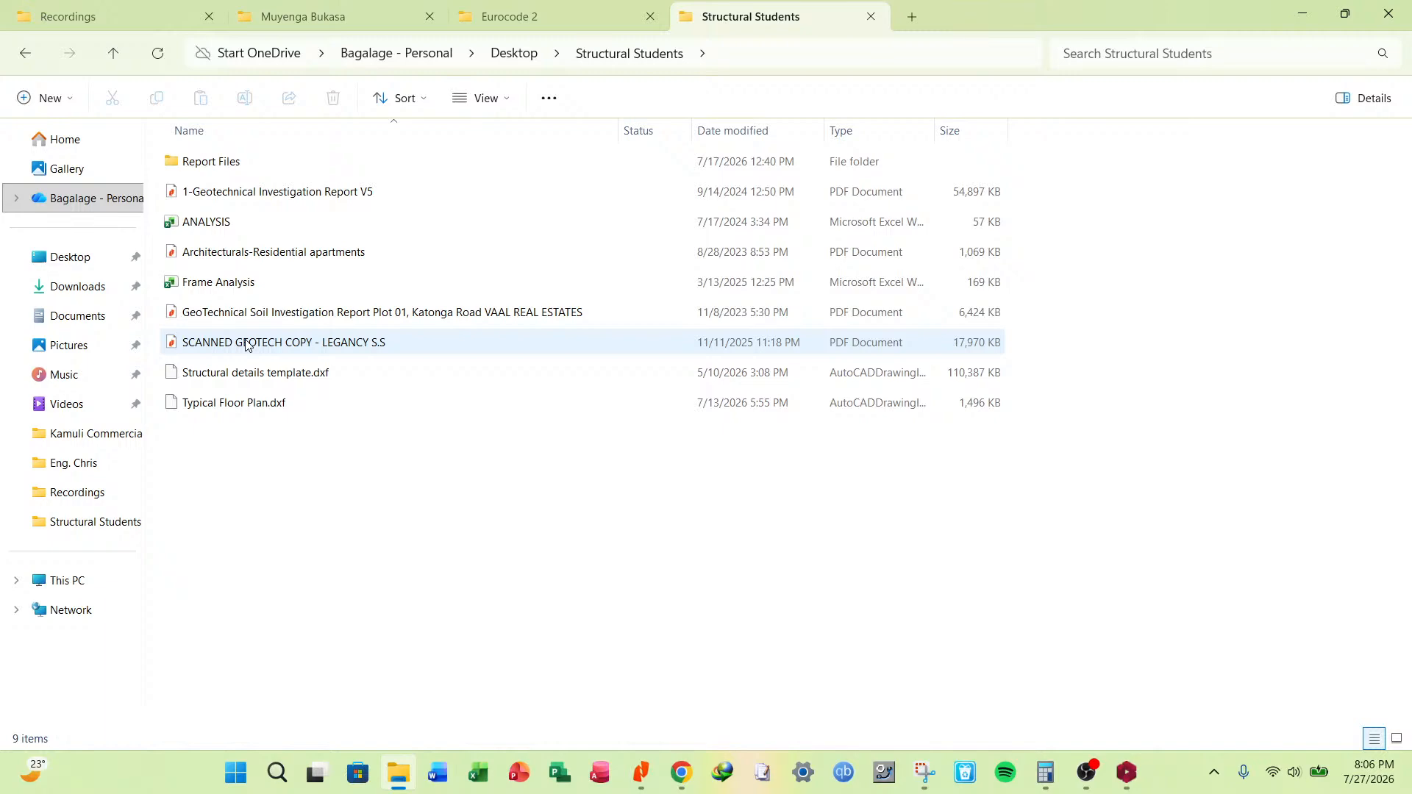
{"action": "double_click", "coordinate": [279, 344]}
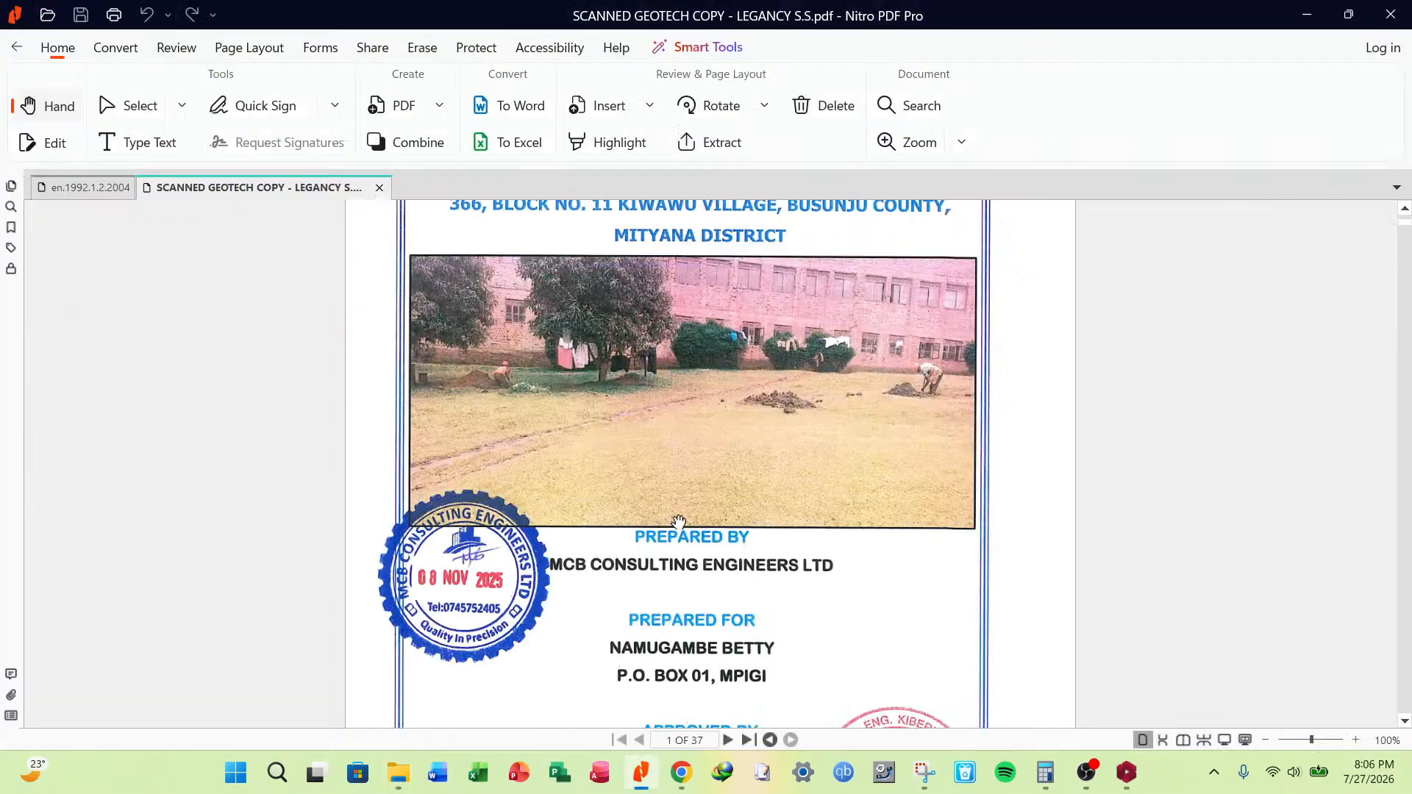
Read the geotechnical report's executive summary for the soil description and the recommended foundation depth and bearing capacity.
{"action": "scroll", "coordinate": [700, 448], "scroll_direction": "down", "scroll_amount": 10}
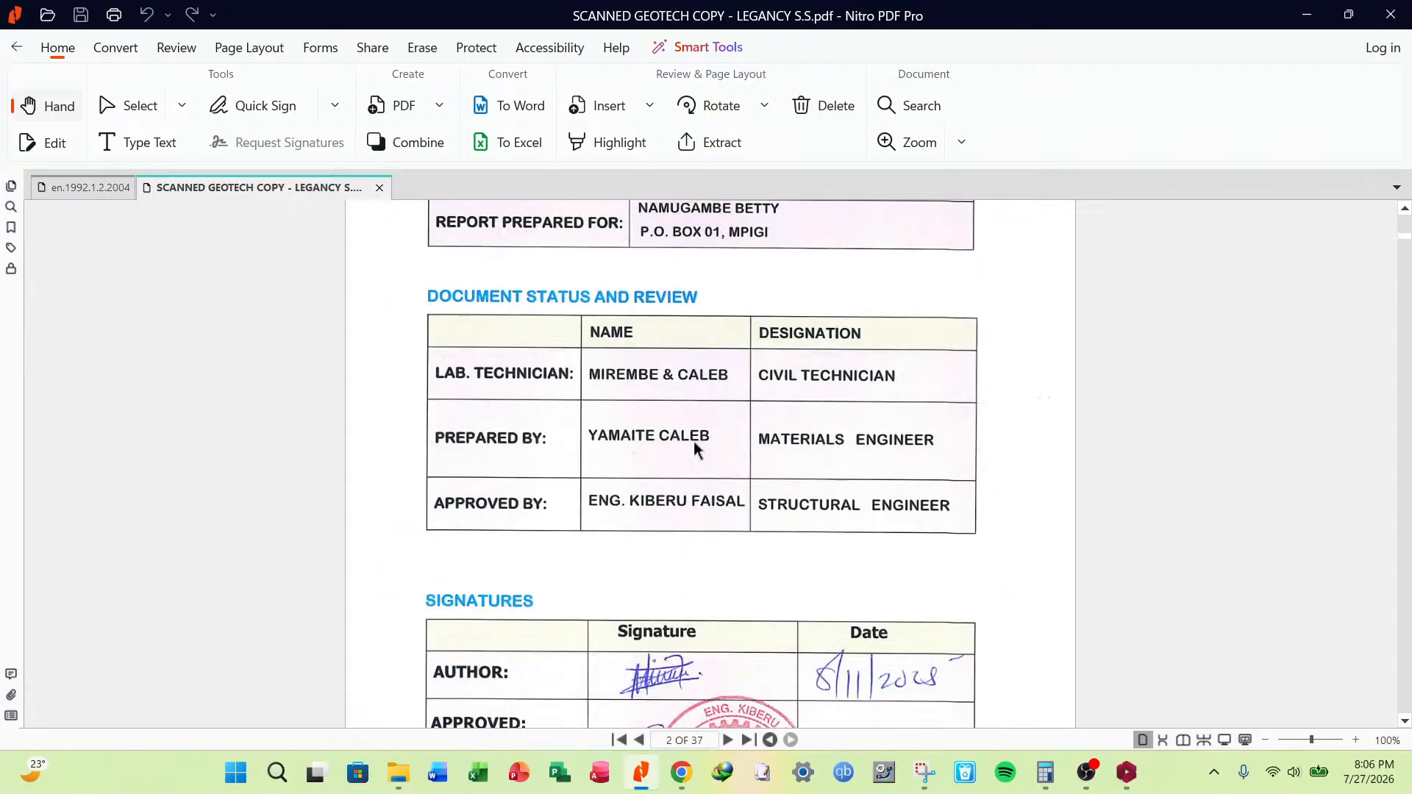
{"action": "scroll", "coordinate": [698, 442], "scroll_direction": "up", "scroll_amount": 10}
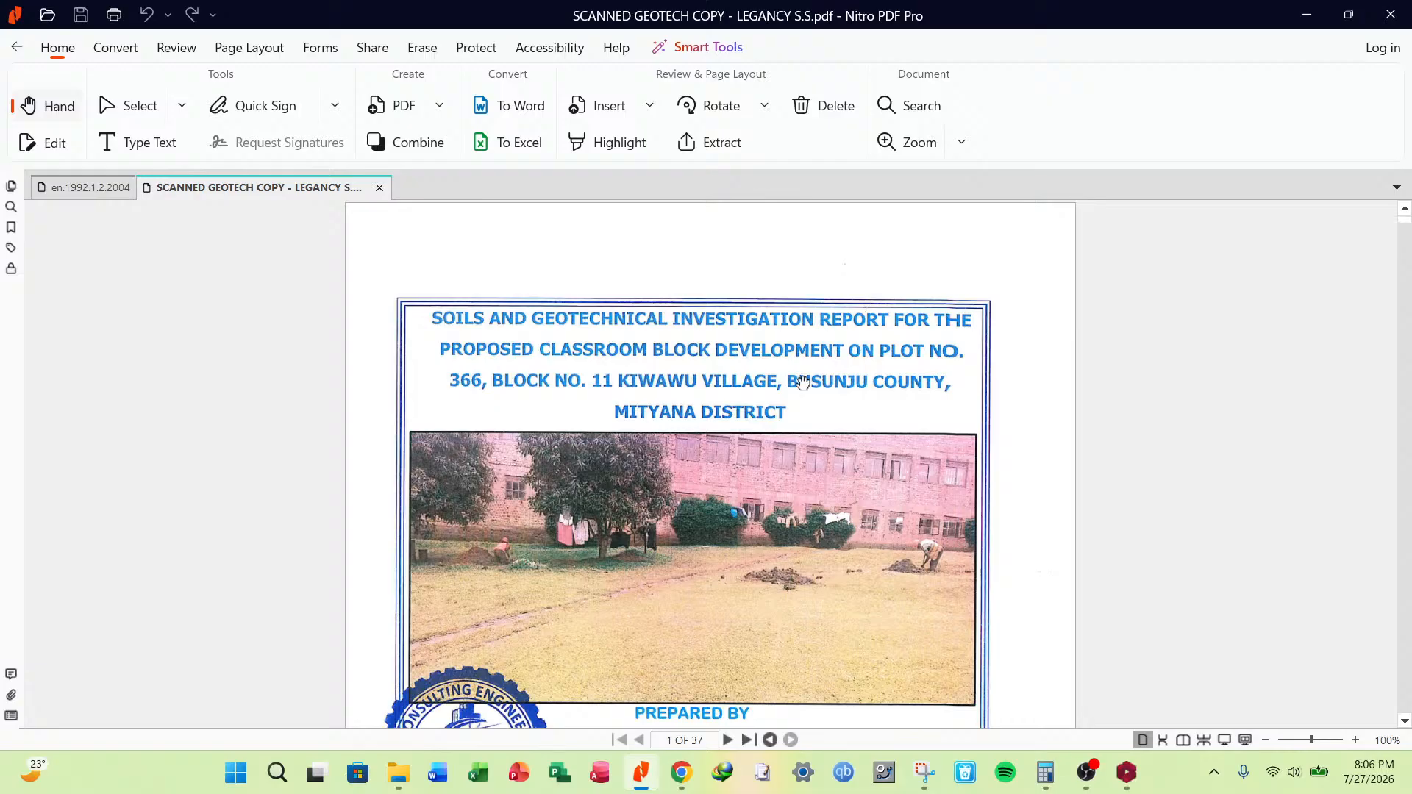
{"action": "scroll", "coordinate": [689, 447], "scroll_direction": "down", "scroll_amount": 10}
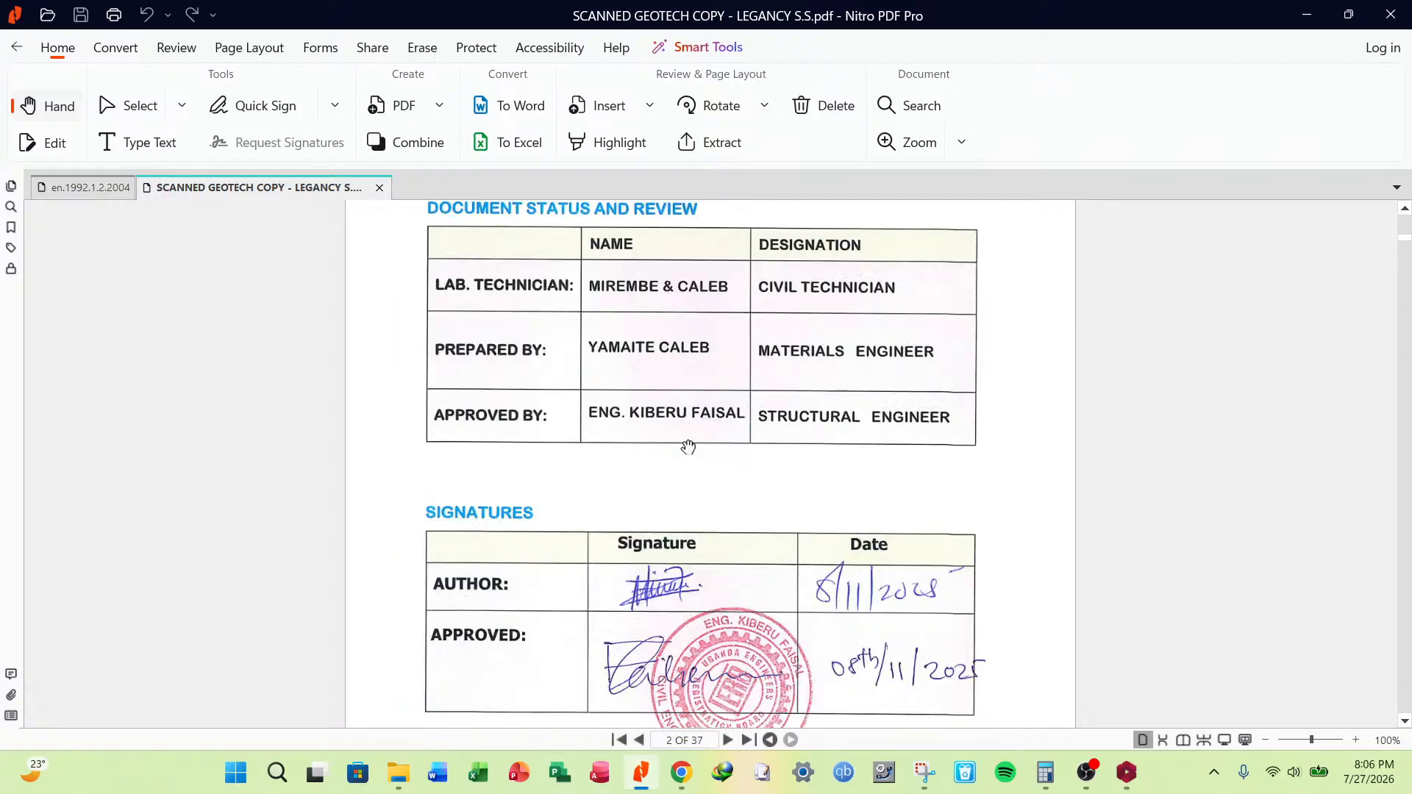
{"action": "scroll", "coordinate": [772, 426], "scroll_direction": "down", "scroll_amount": 10}
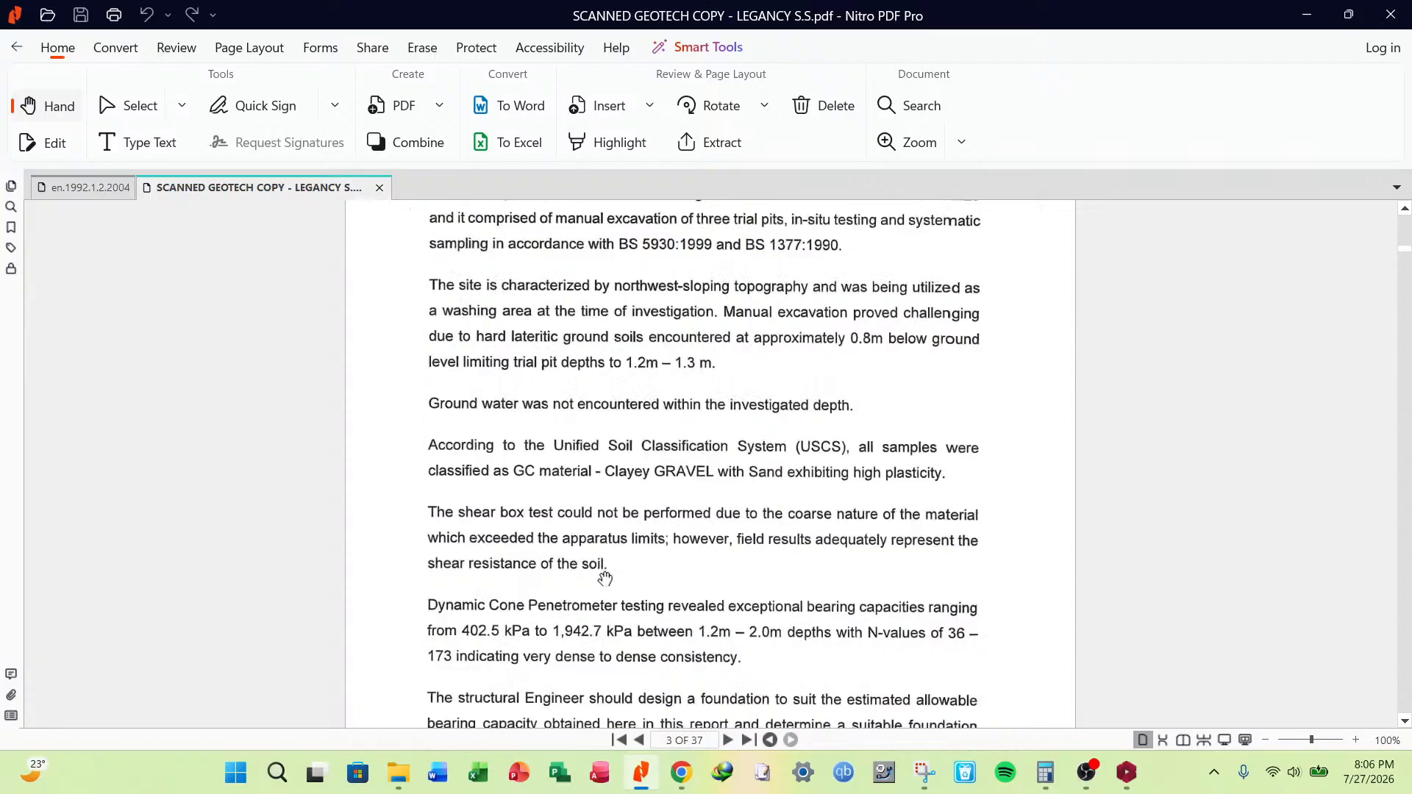
{"action": "scroll", "coordinate": [652, 421], "scroll_direction": "up", "scroll_amount": 2}
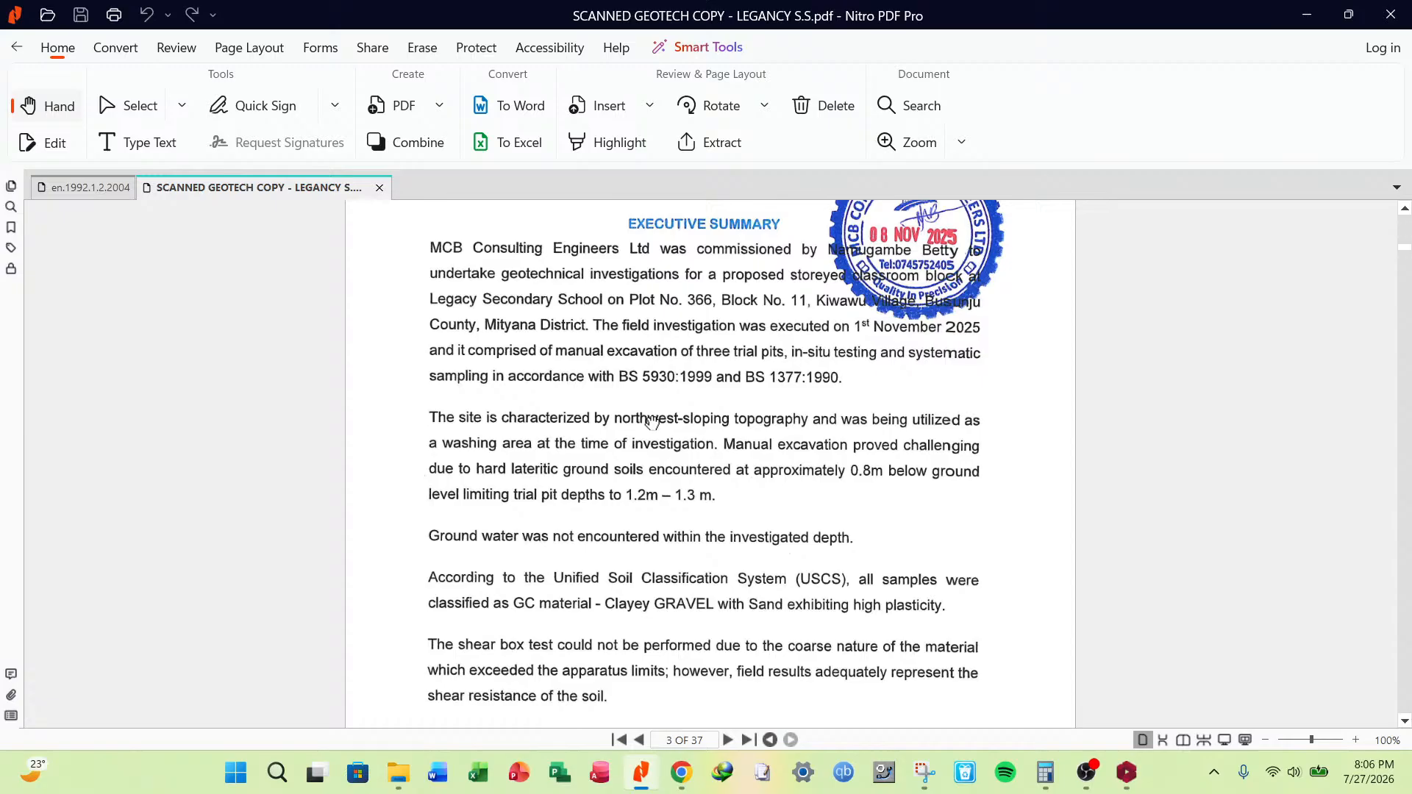
{"action": "scroll", "coordinate": [681, 631], "scroll_direction": "down", "scroll_amount": 2}
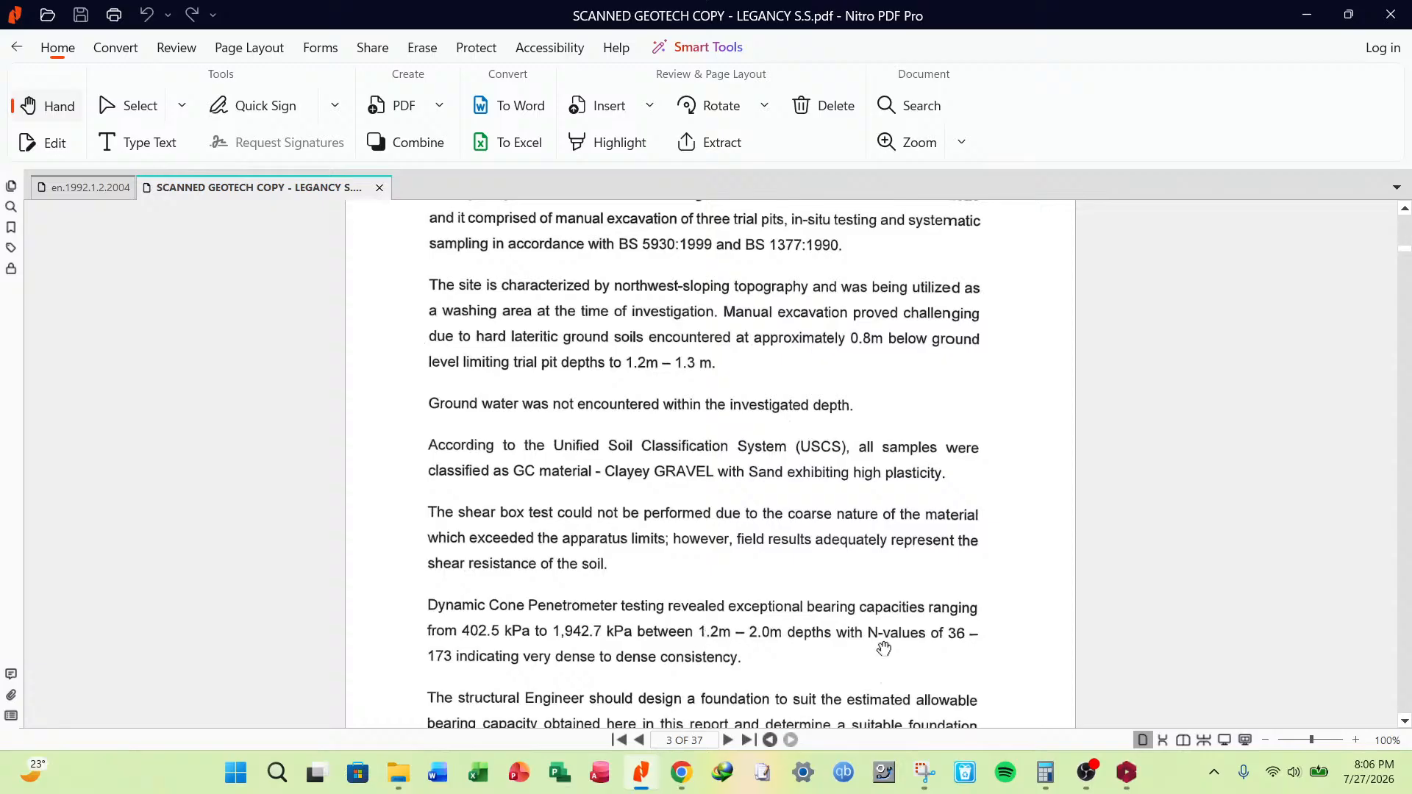
{"action": "scroll", "coordinate": [653, 460], "scroll_direction": "down", "scroll_amount": 4}
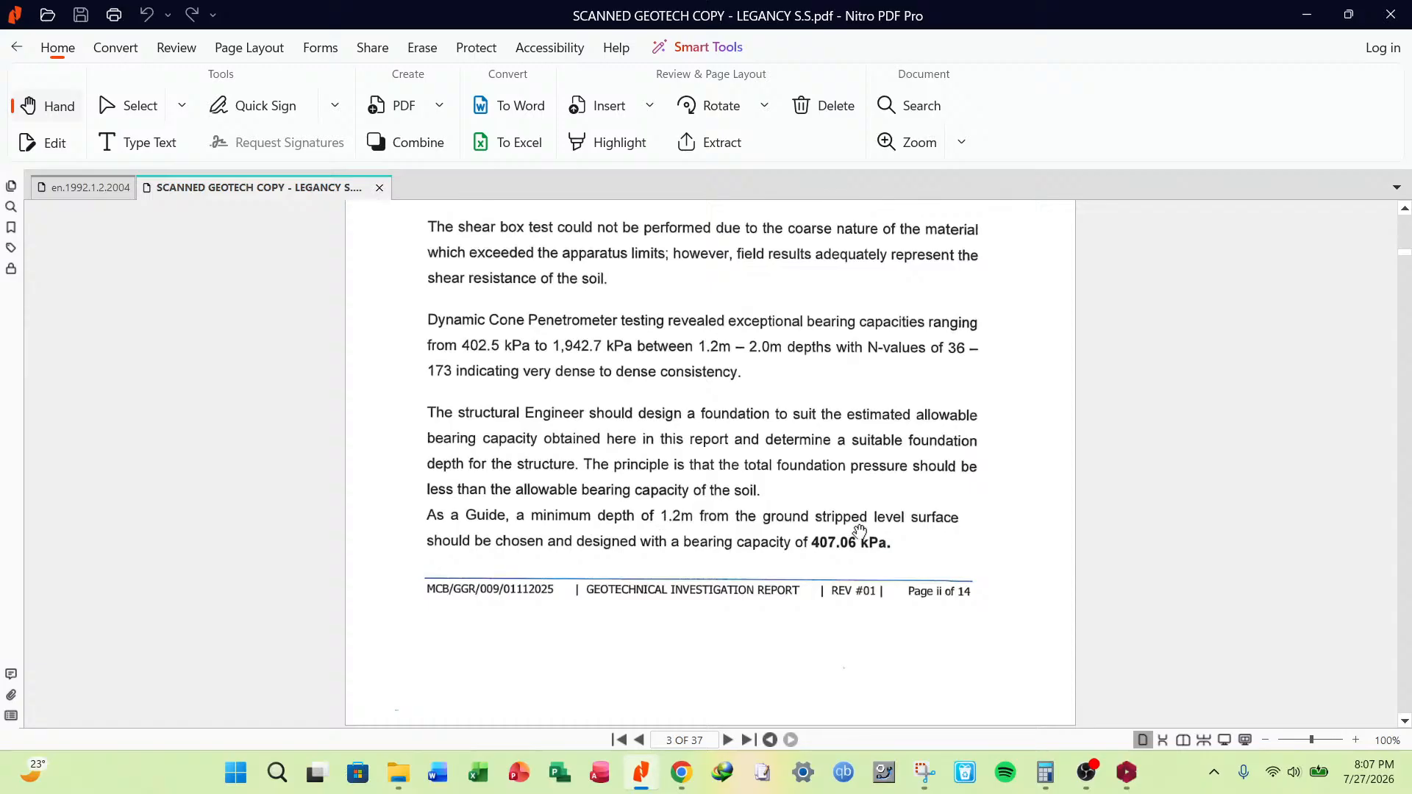
{"action": "scroll", "coordinate": [832, 634], "scroll_direction": "up", "scroll_amount": 1}
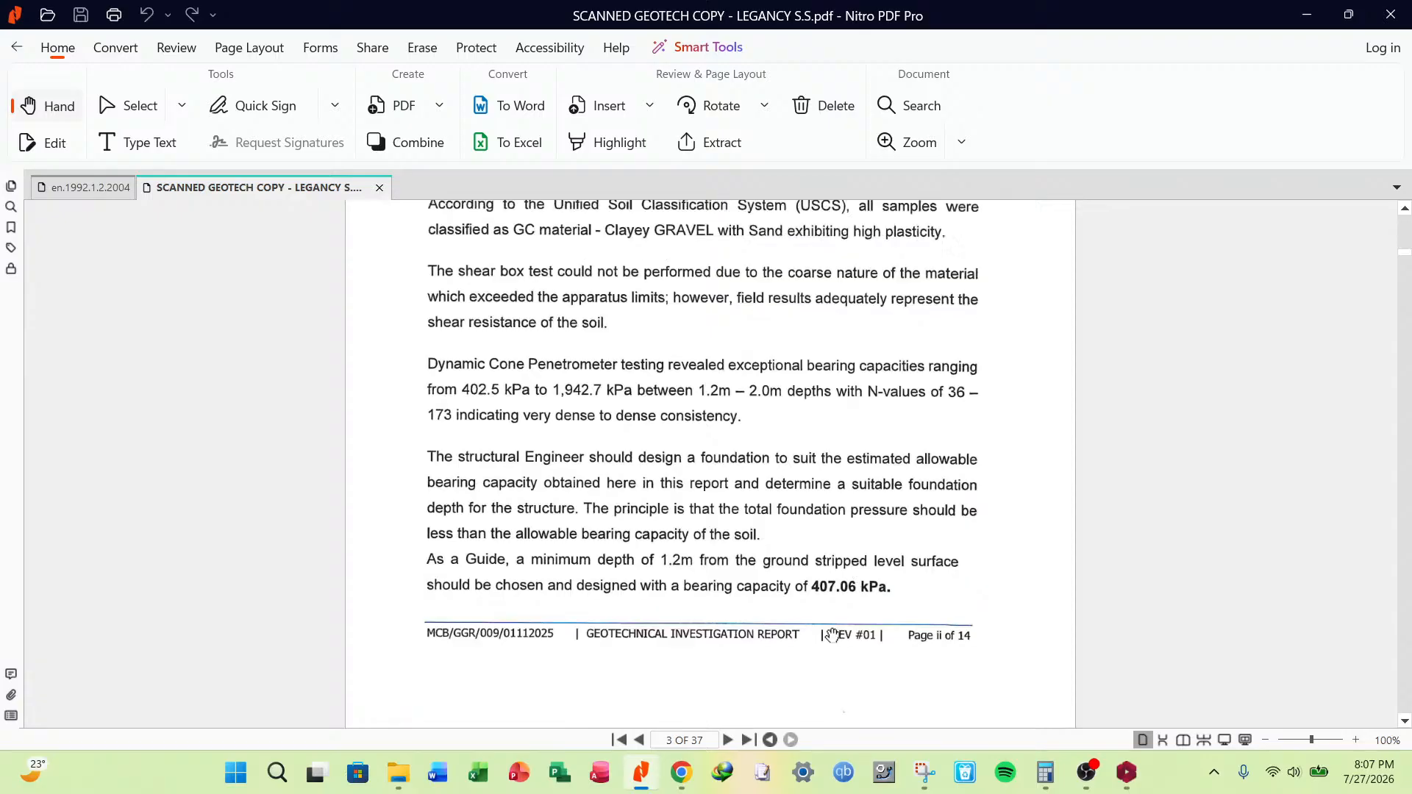
Look through the geotechnical report's executive summary, table of contents, lists of tables and figures, and introduction.
{"action": "scroll", "coordinate": [832, 635], "scroll_direction": "up", "scroll_amount": 20}
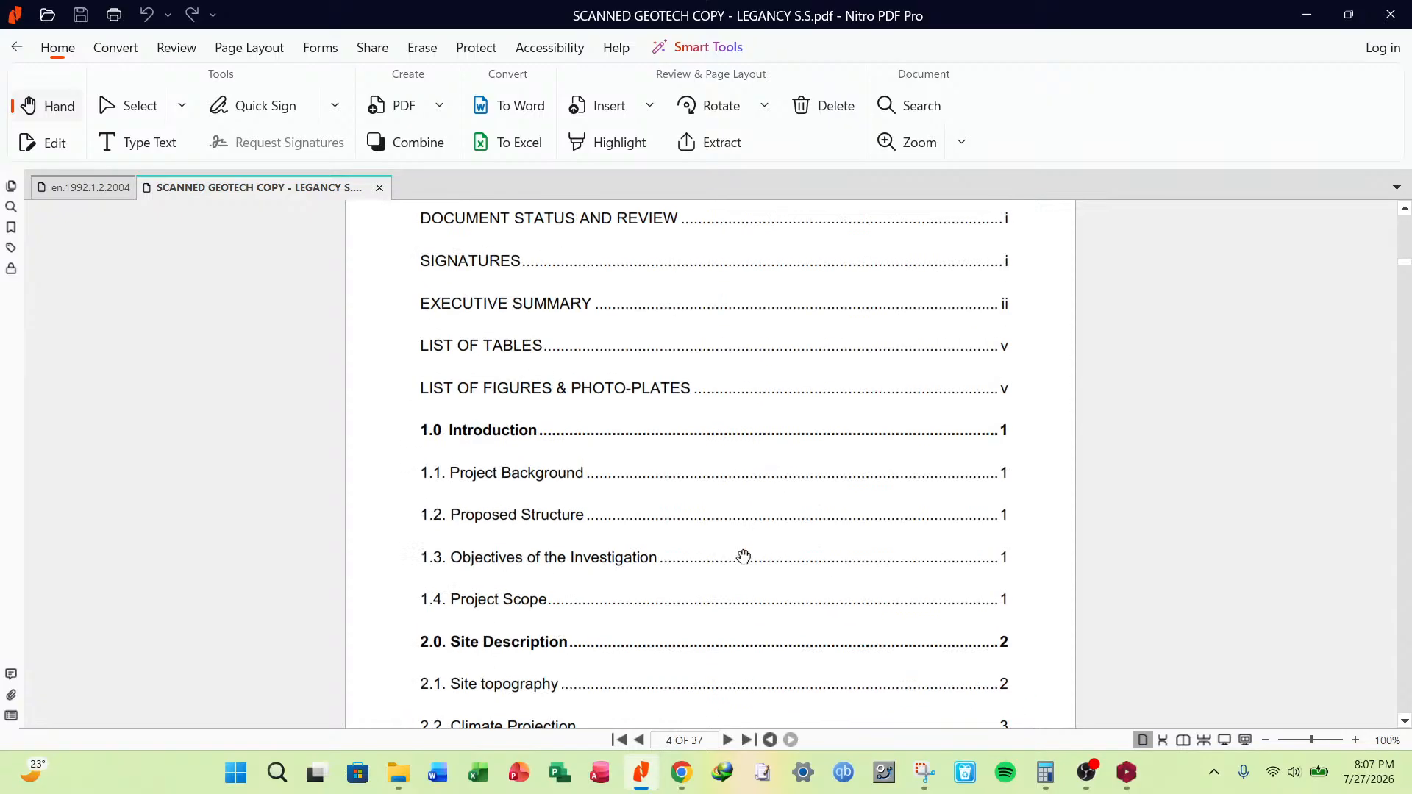
{"action": "scroll", "coordinate": [868, 521], "scroll_direction": "up", "scroll_amount": 10}
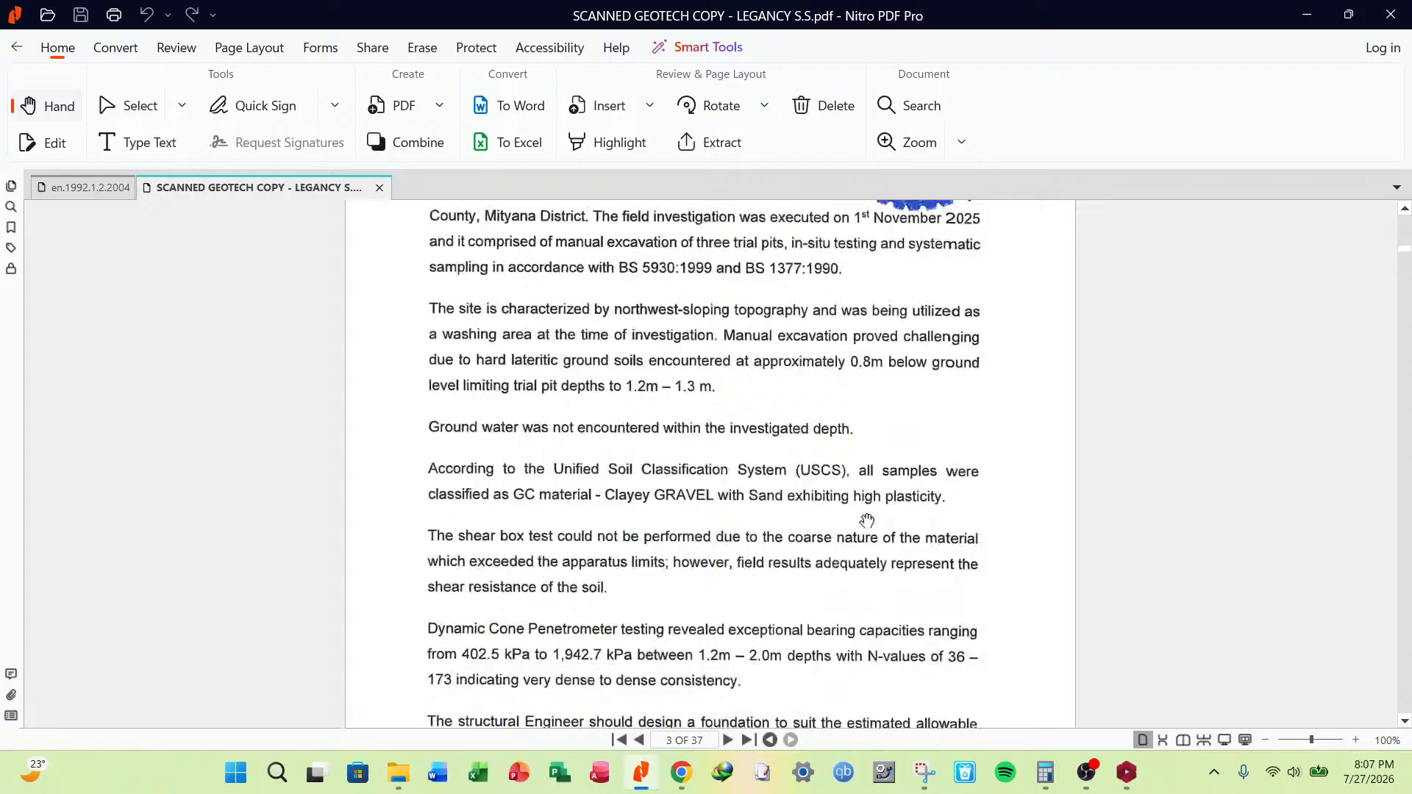
{"action": "scroll", "coordinate": [861, 537], "scroll_direction": "down", "scroll_amount": 15}
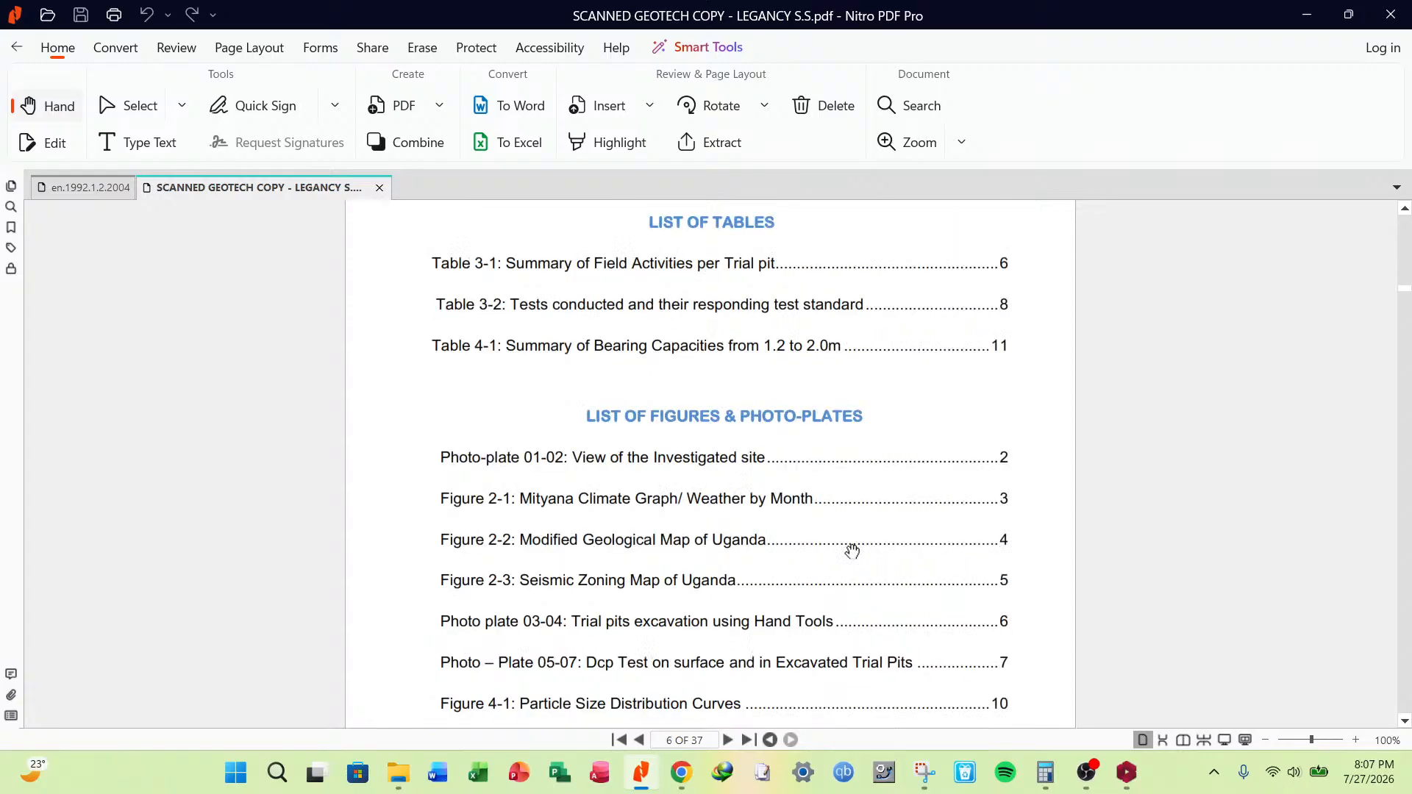
{"action": "scroll", "coordinate": [504, 498], "scroll_direction": "up", "scroll_amount": 10}
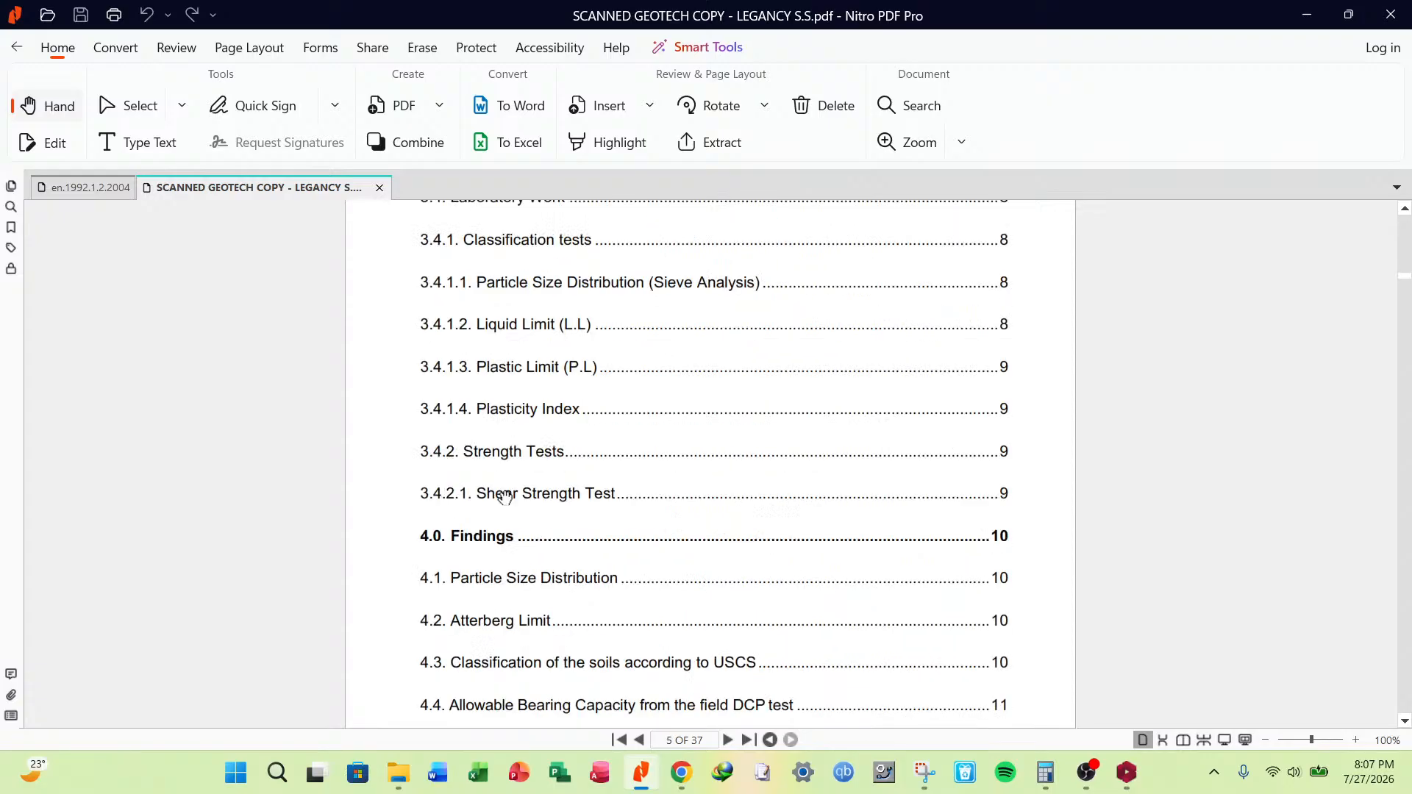
{"action": "scroll", "coordinate": [1285, 459], "scroll_direction": "up", "scroll_amount": 2}
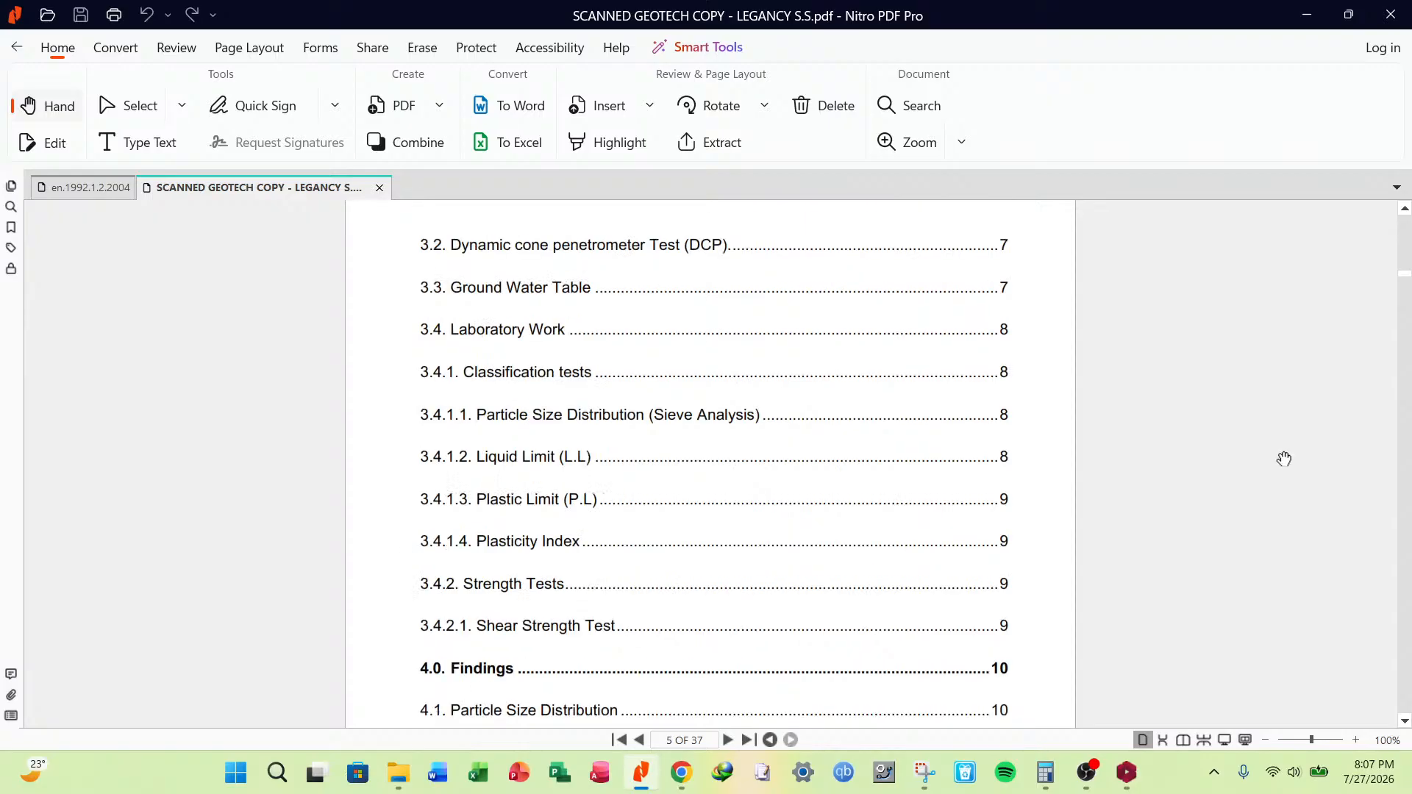
{"action": "scroll", "coordinate": [822, 527], "scroll_direction": "down", "scroll_amount": 15}
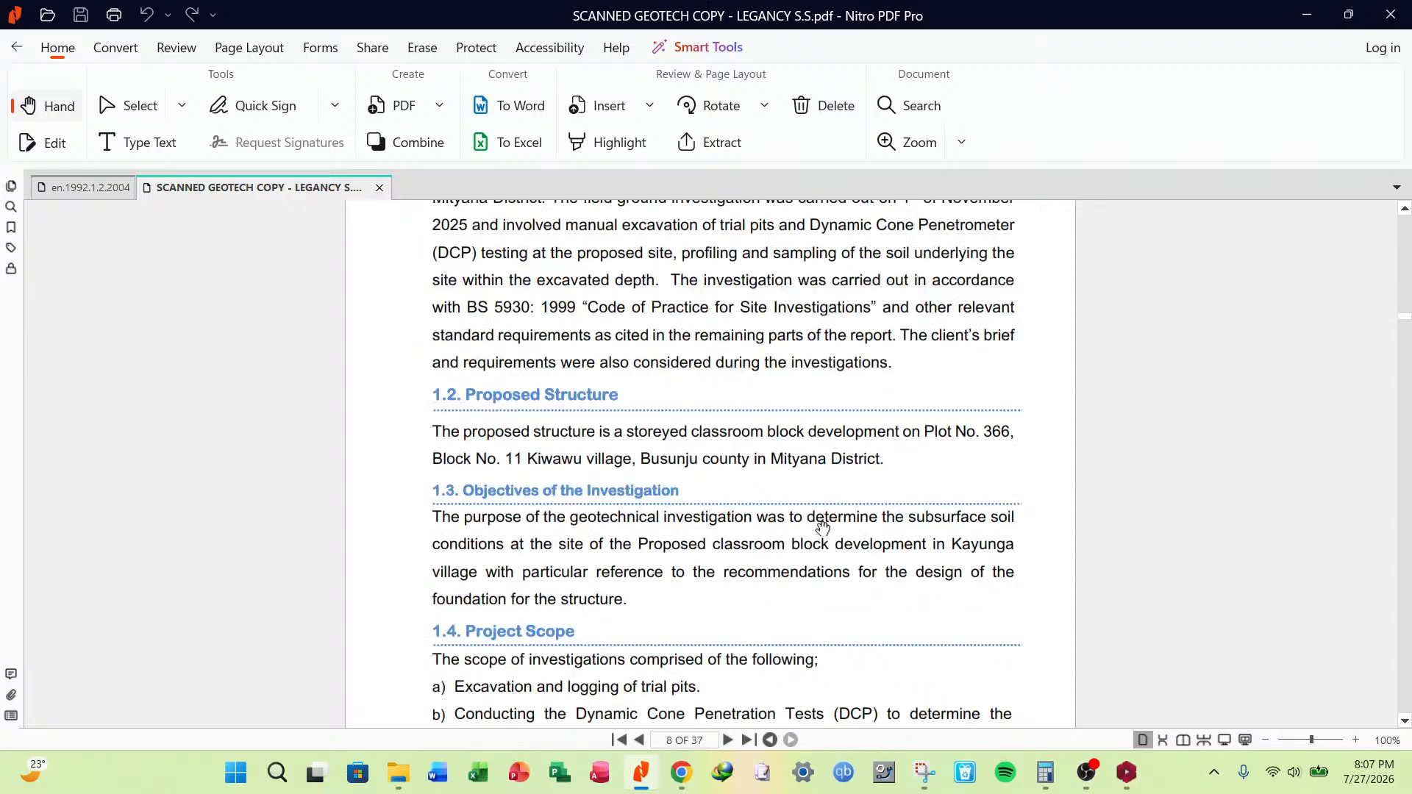
{"action": "scroll", "coordinate": [755, 482], "scroll_direction": "up", "scroll_amount": 1}
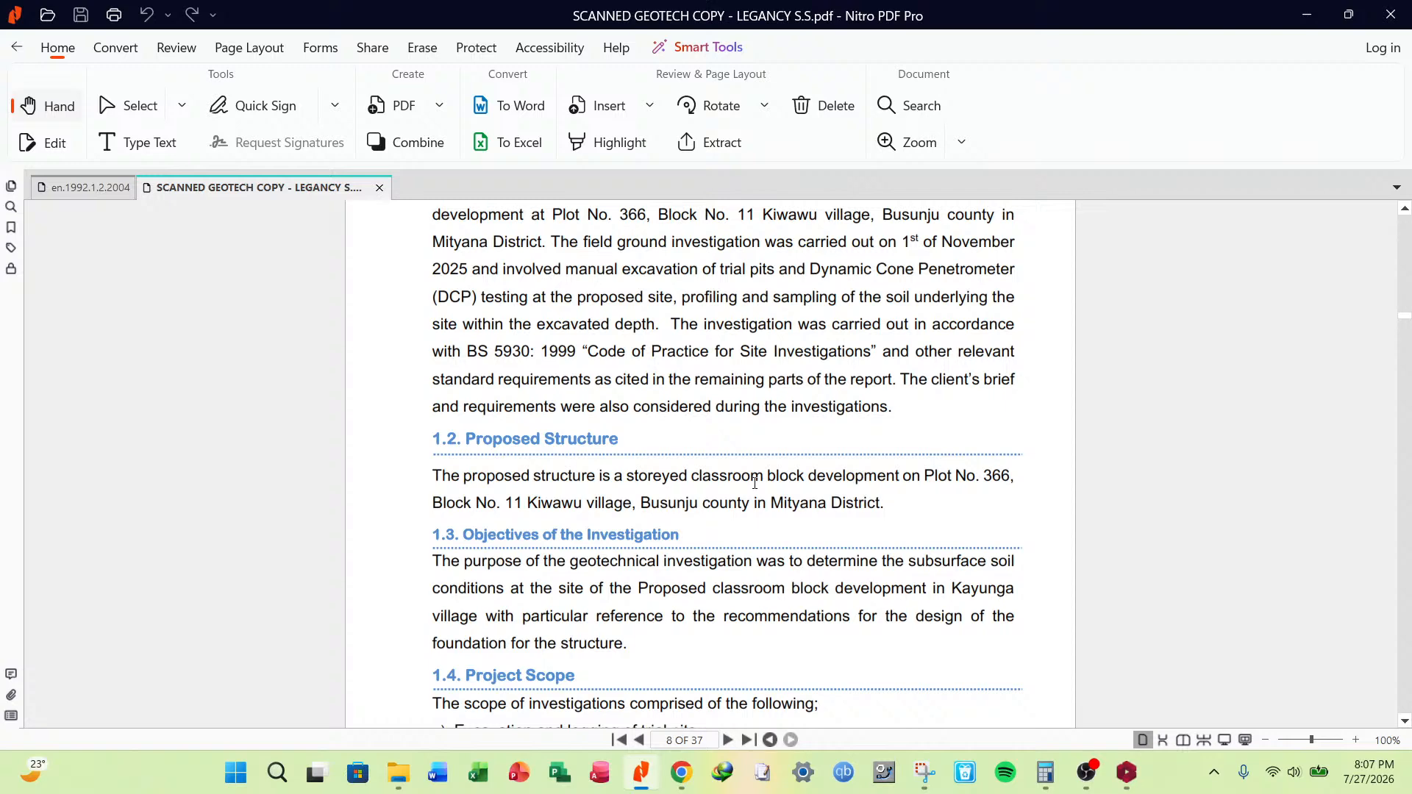
{"action": "scroll", "coordinate": [723, 533], "scroll_direction": "down", "scroll_amount": 2}
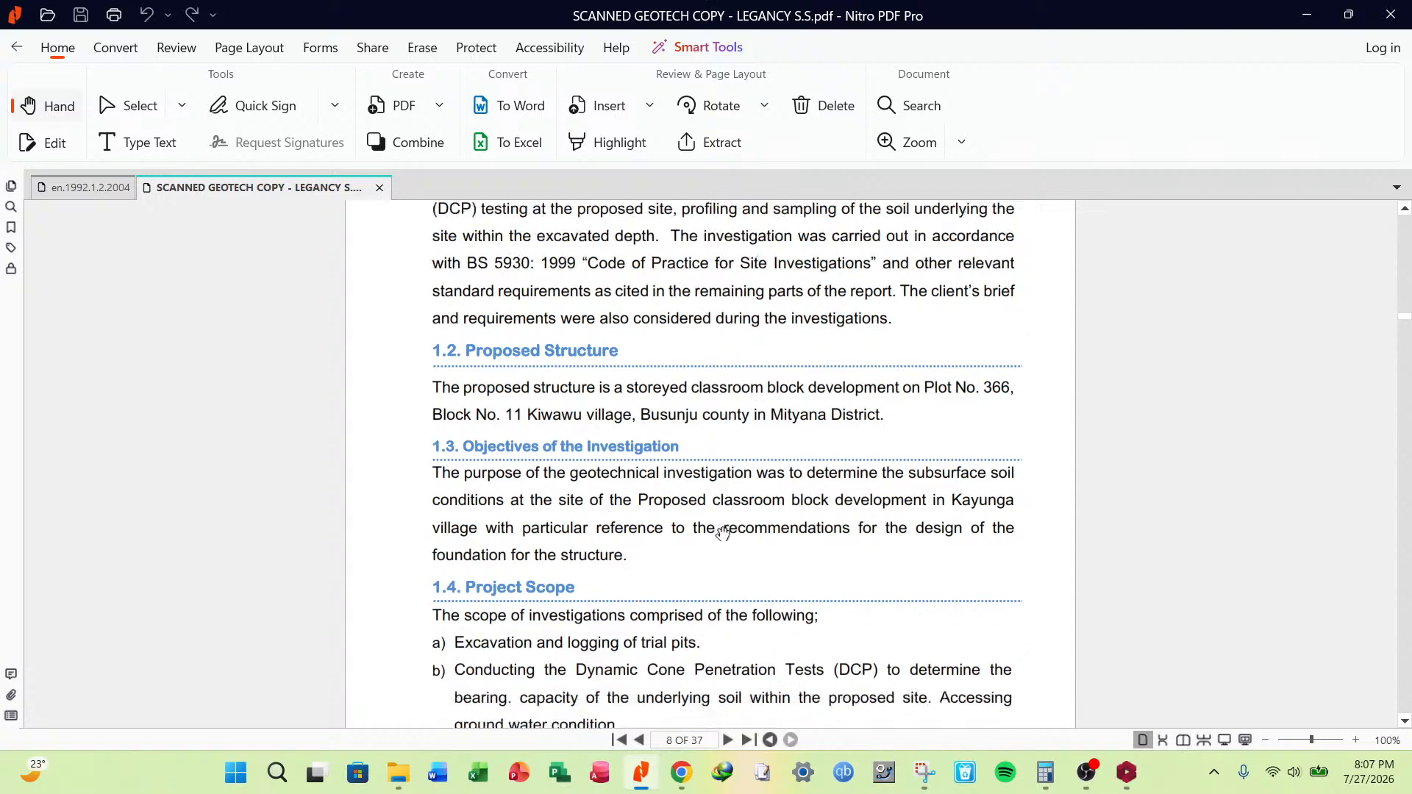
Review the report's site description, including the site photos, climate projection, geological map and ground type for seismic action.
{"action": "scroll", "coordinate": [706, 530], "scroll_direction": "down", "scroll_amount": 10}
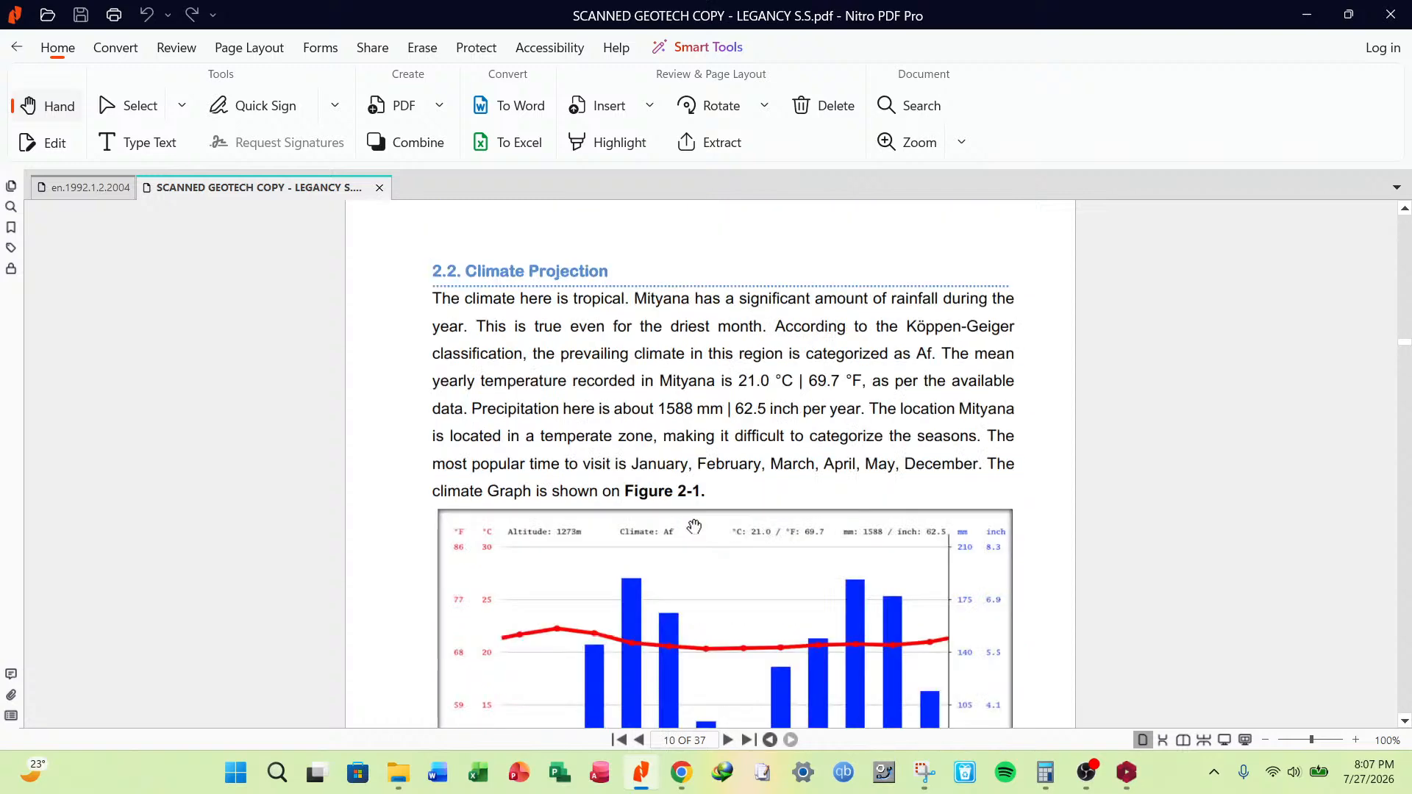
{"action": "scroll", "coordinate": [694, 527], "scroll_direction": "up", "scroll_amount": 5}
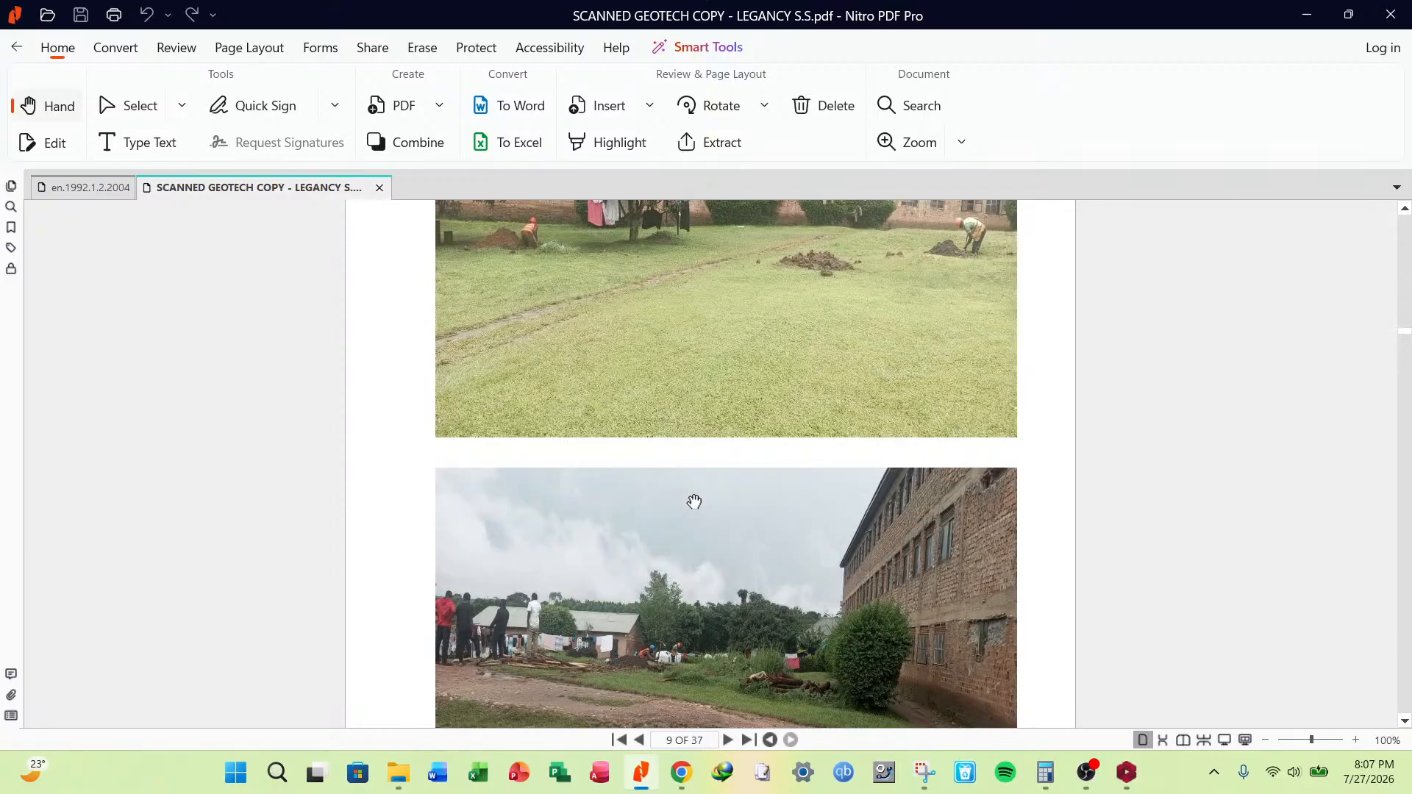
{"action": "scroll", "coordinate": [694, 502], "scroll_direction": "down", "scroll_amount": 10}
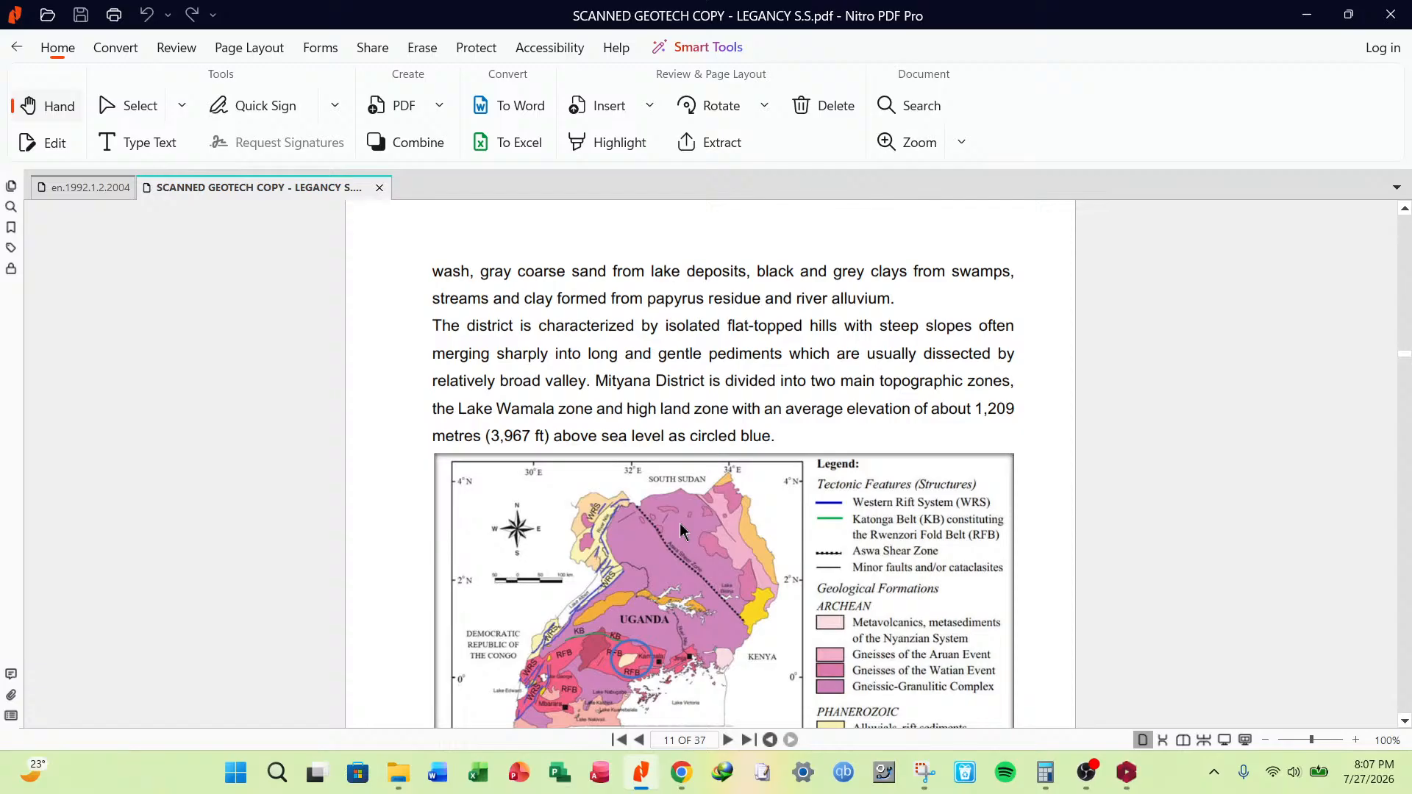
{"action": "scroll", "coordinate": [706, 541], "scroll_direction": "down", "scroll_amount": 3}
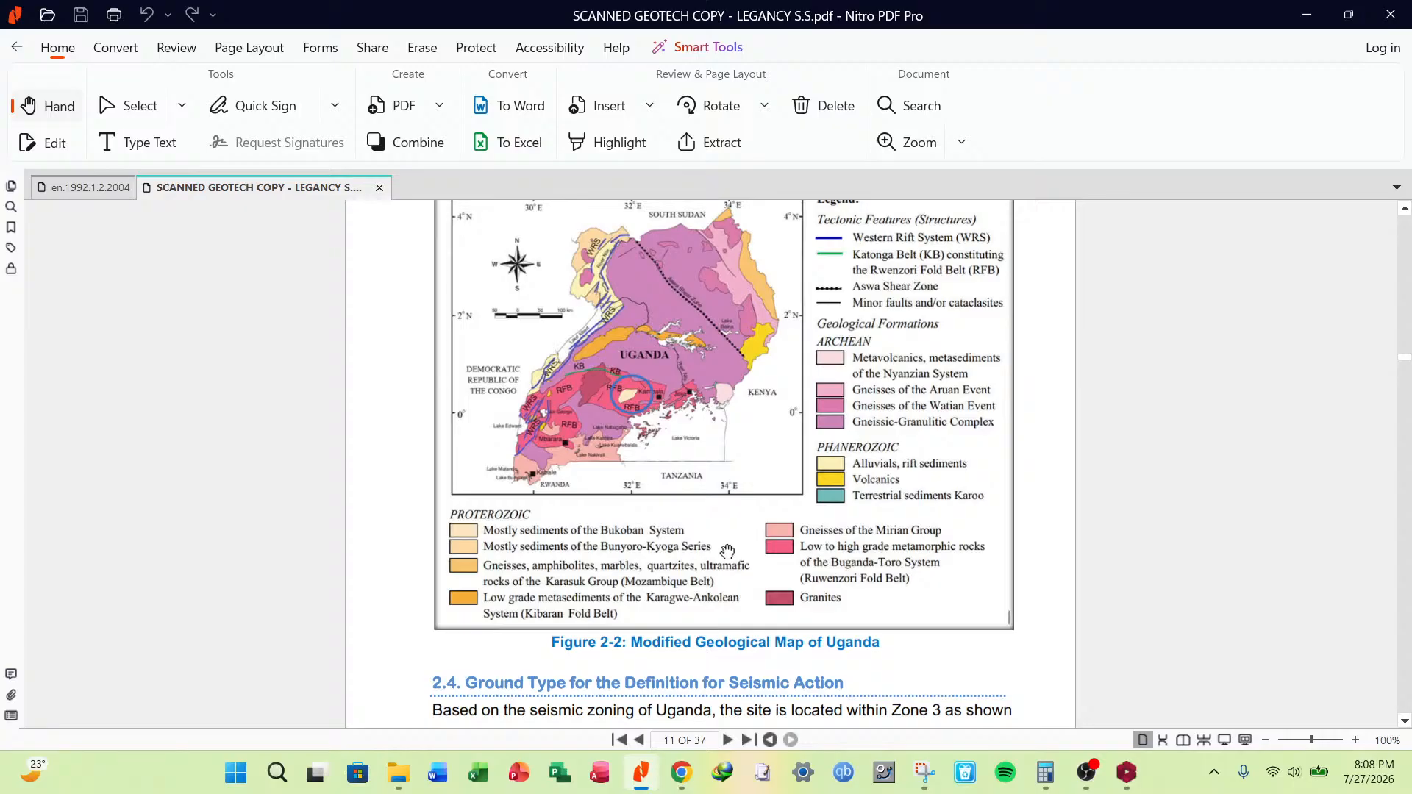
{"action": "scroll", "coordinate": [728, 551], "scroll_direction": "down", "scroll_amount": 2}
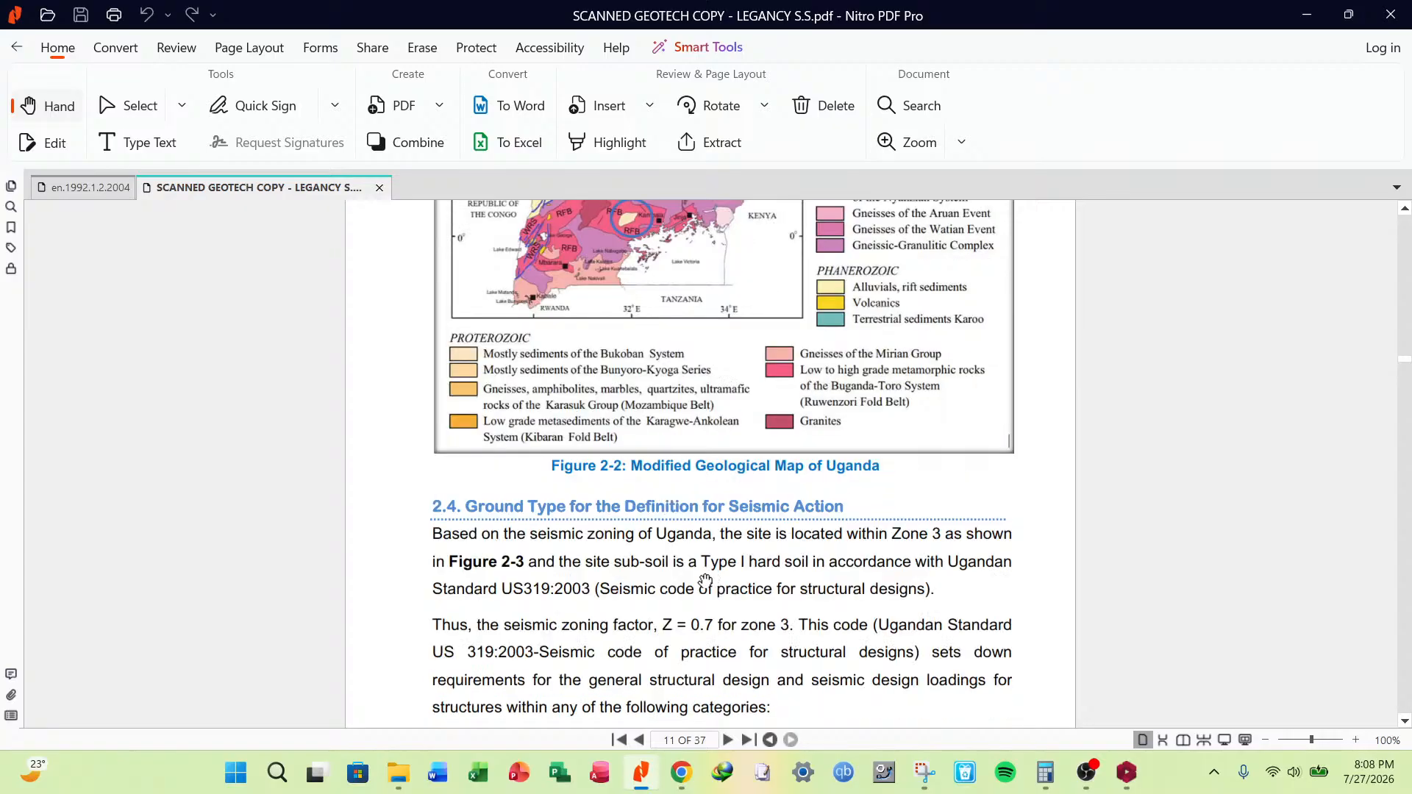
{"action": "scroll", "coordinate": [713, 570], "scroll_direction": "down", "scroll_amount": 7}
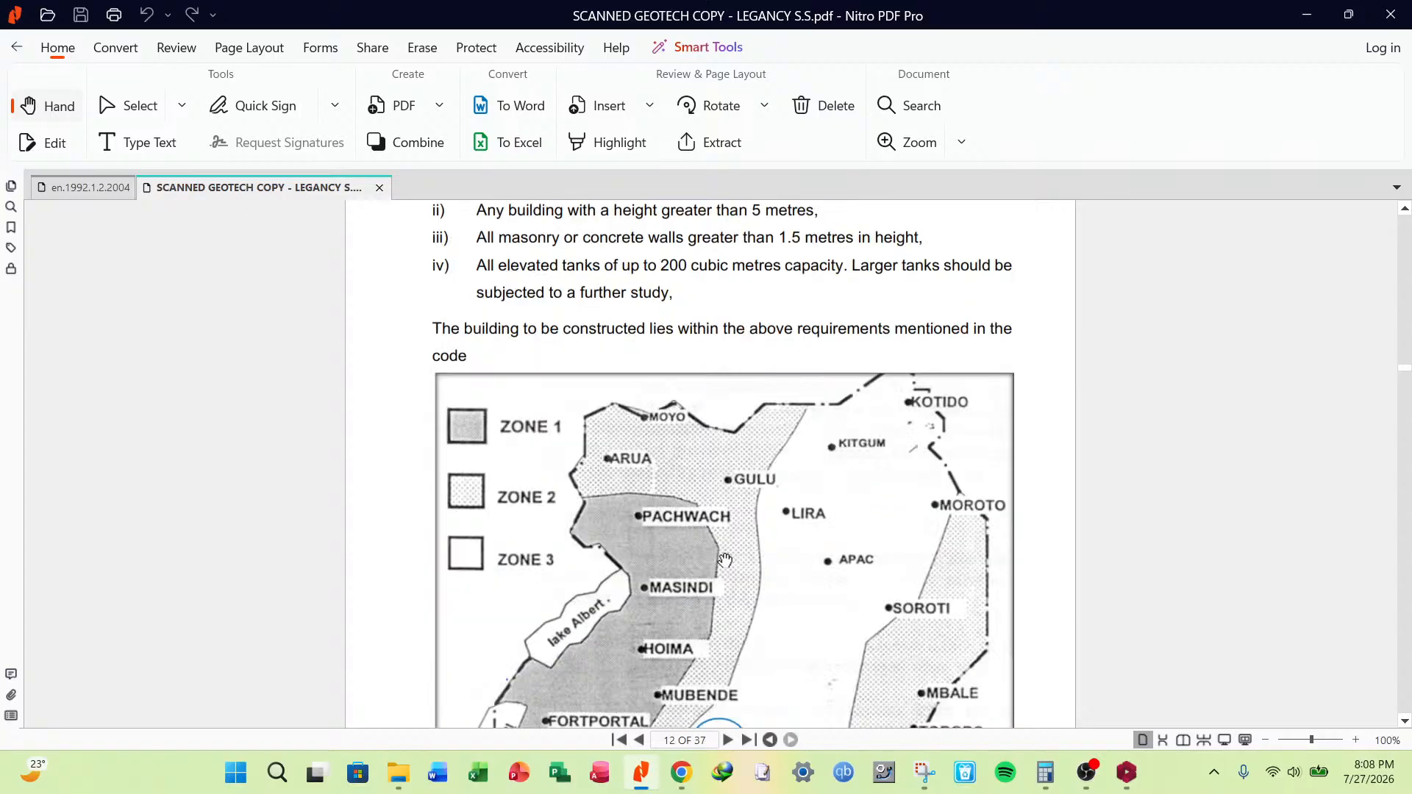
Read the report's field exploration, DCP test, laboratory work and findings sections through to the allowable bearing capacity summary.
{"action": "scroll", "coordinate": [732, 559], "scroll_direction": "down", "scroll_amount": 8}
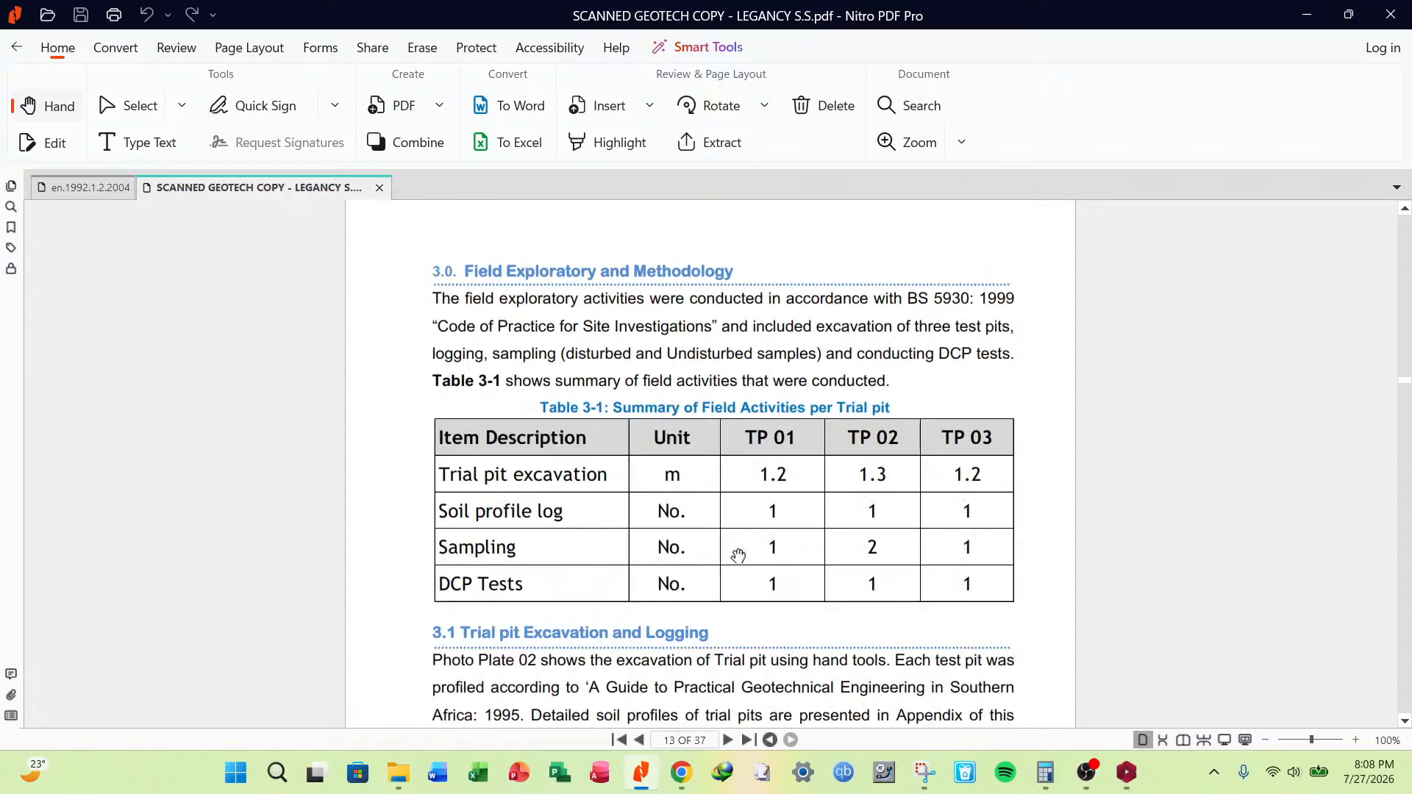
{"action": "scroll", "coordinate": [739, 556], "scroll_direction": "down", "scroll_amount": 3}
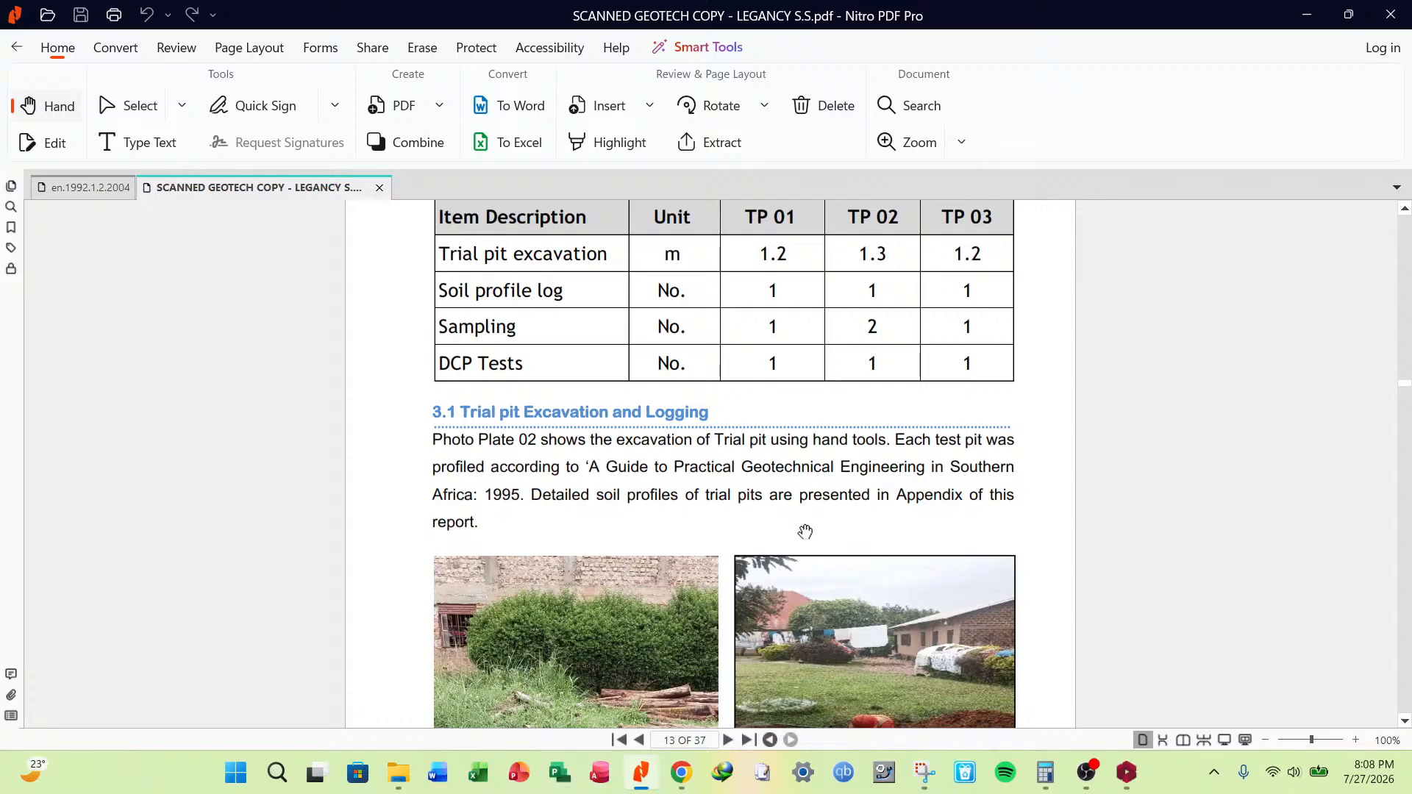
{"action": "scroll", "coordinate": [691, 497], "scroll_direction": "down", "scroll_amount": 3}
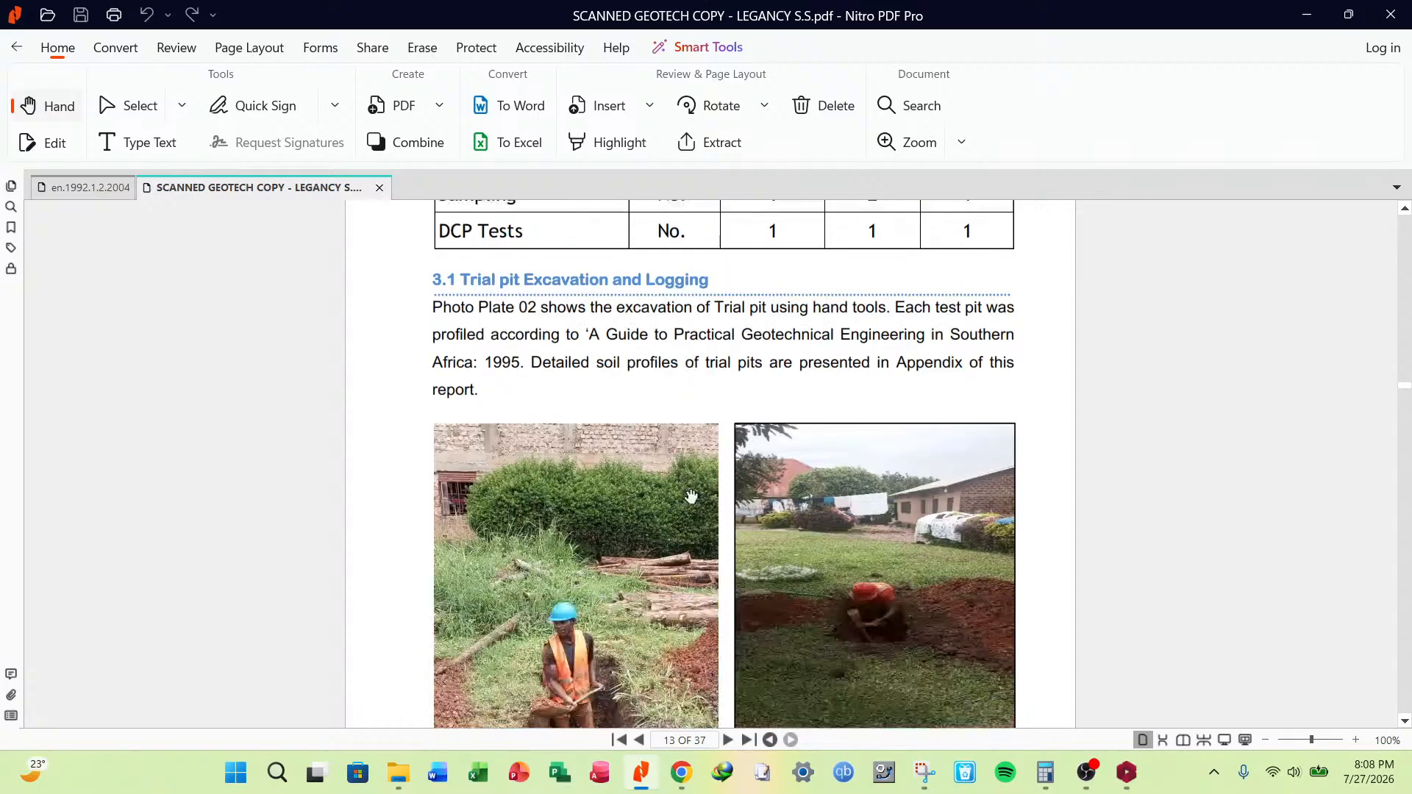
{"action": "scroll", "coordinate": [679, 604], "scroll_direction": "down", "scroll_amount": 1}
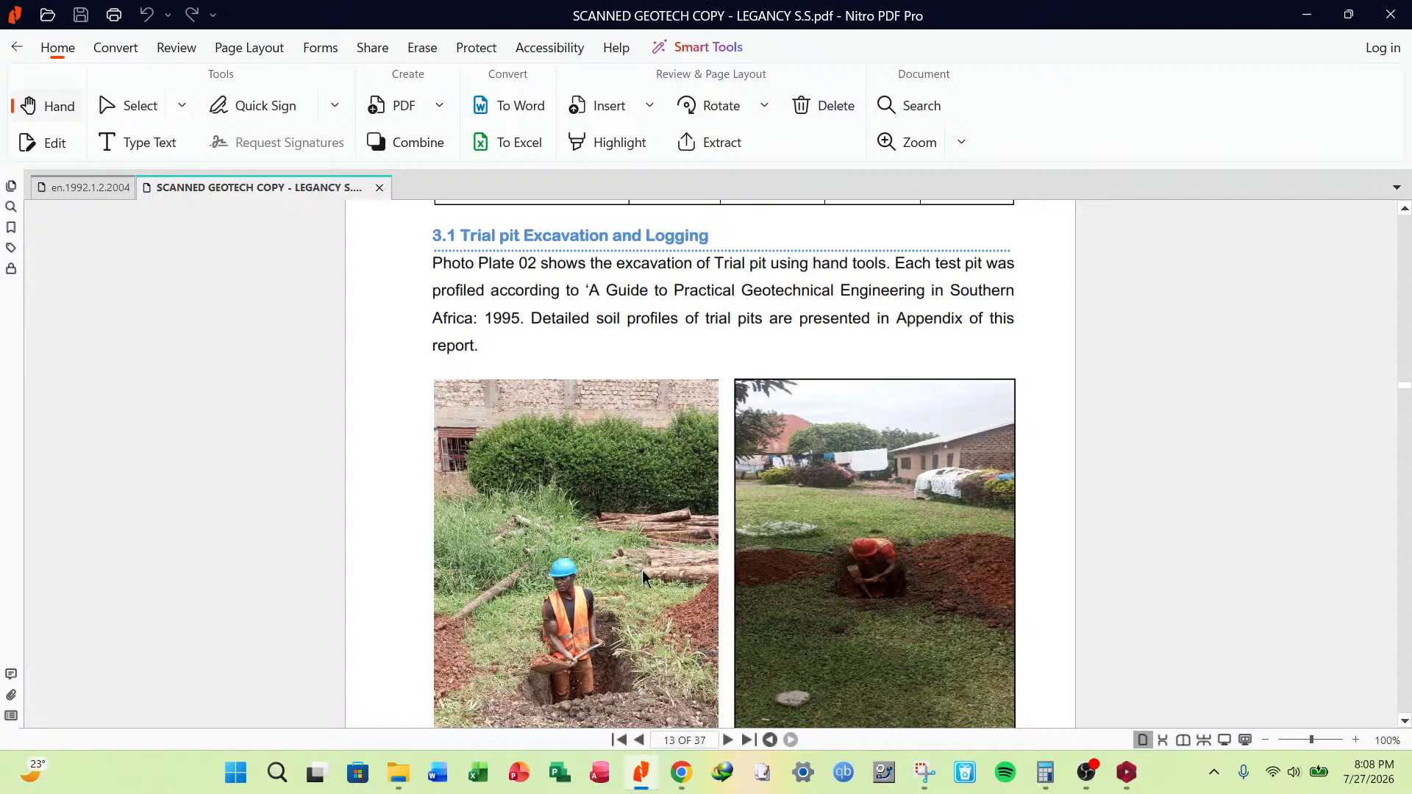
{"action": "scroll", "coordinate": [648, 578], "scroll_direction": "down", "scroll_amount": 10}
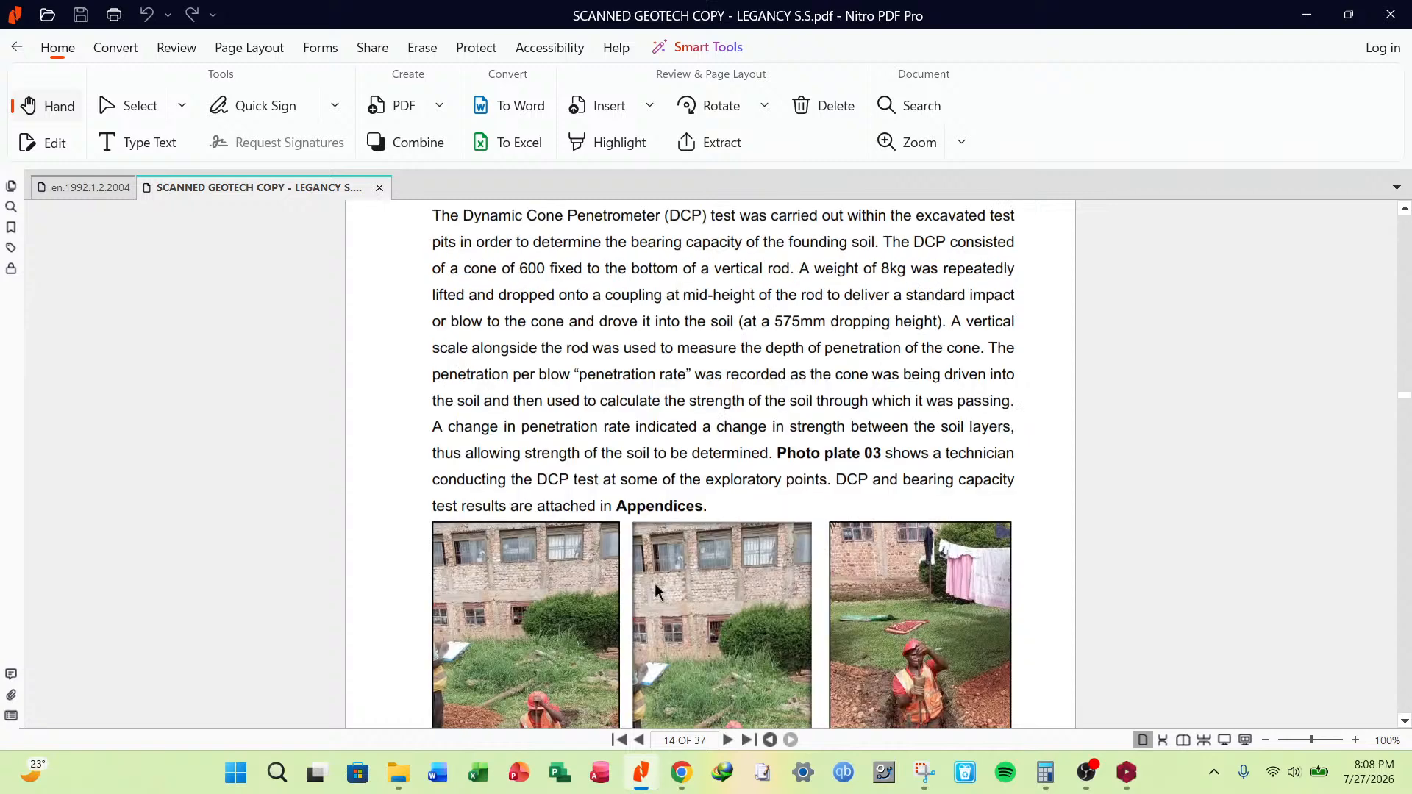
{"action": "scroll", "coordinate": [651, 566], "scroll_direction": "down", "scroll_amount": 5}
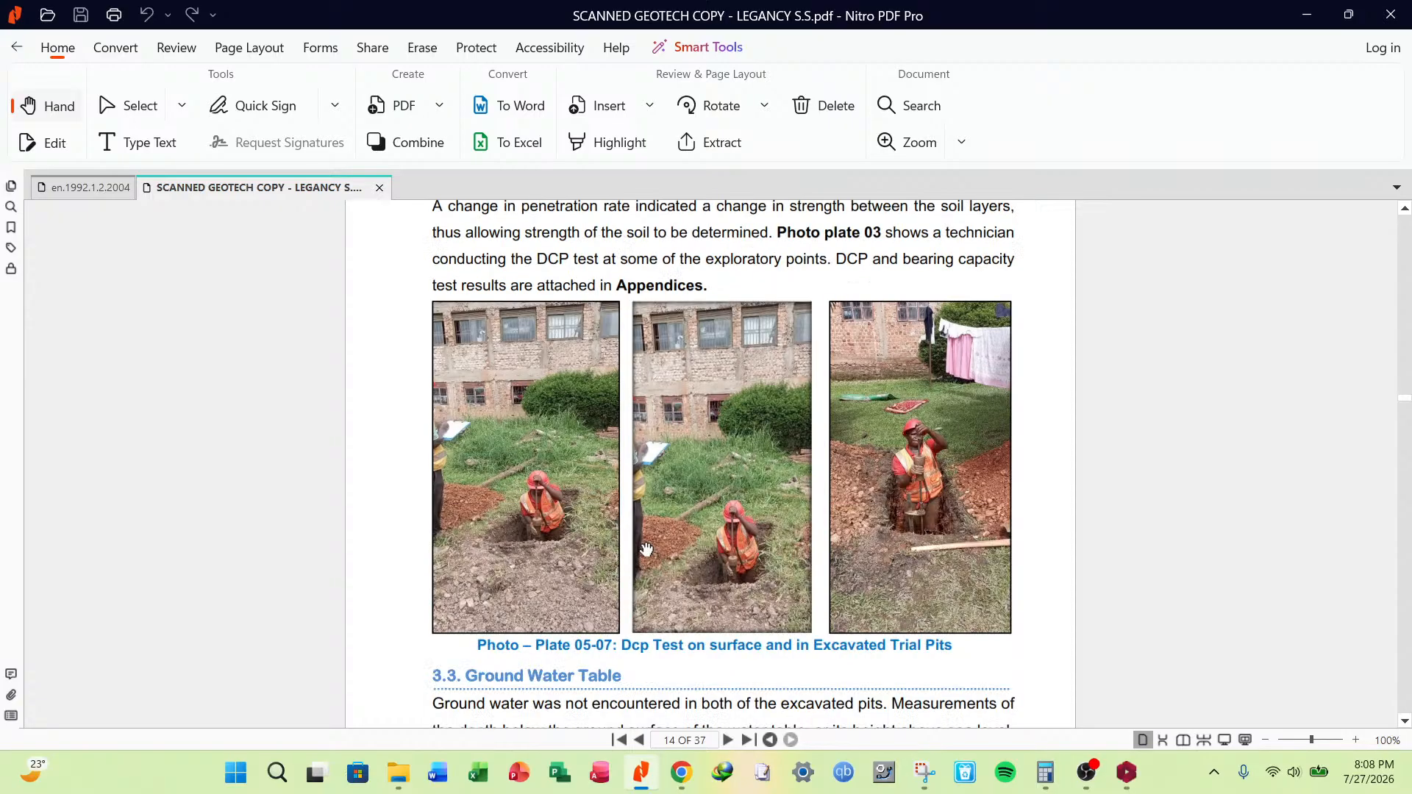
{"action": "scroll", "coordinate": [647, 550], "scroll_direction": "up", "scroll_amount": 3}
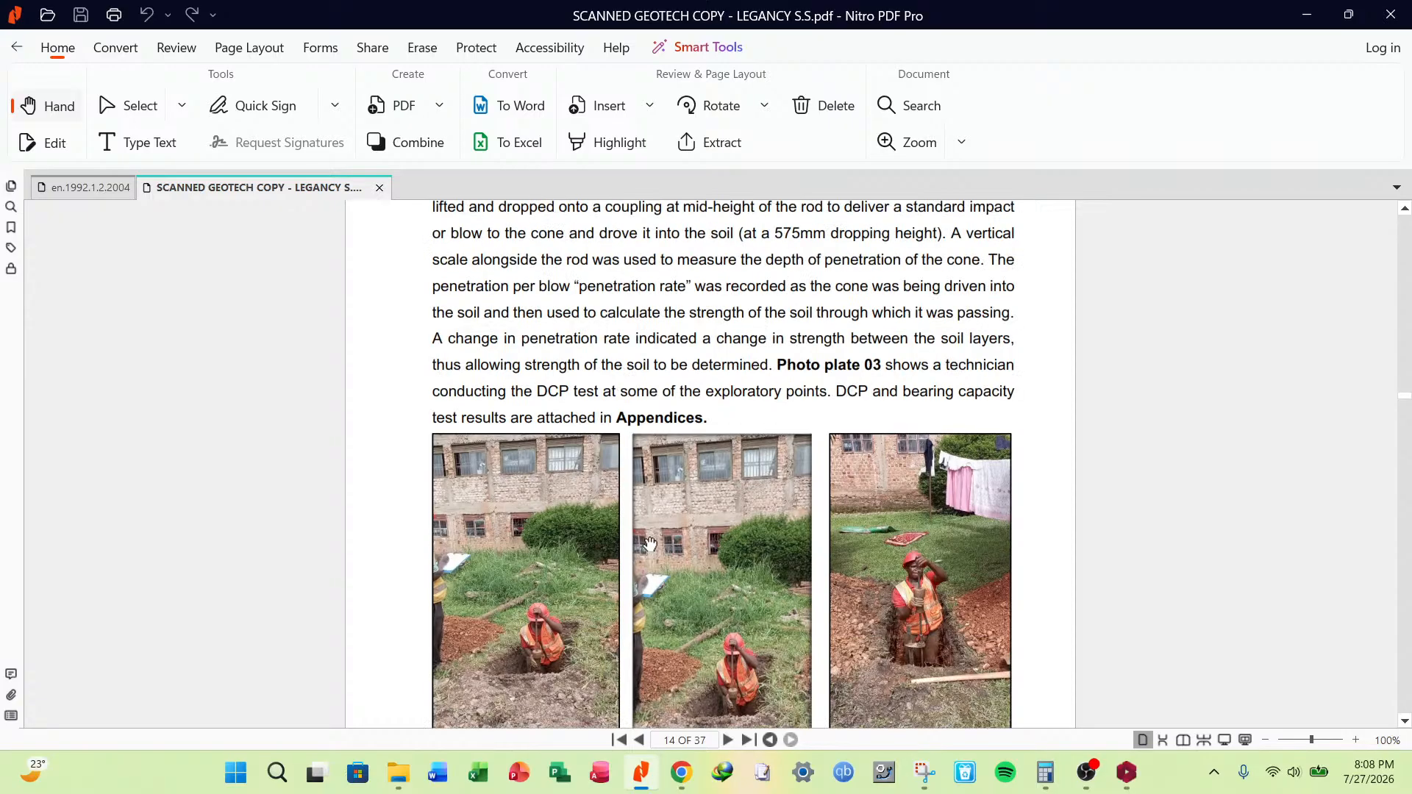
{"action": "scroll", "coordinate": [650, 544], "scroll_direction": "down", "scroll_amount": 10}
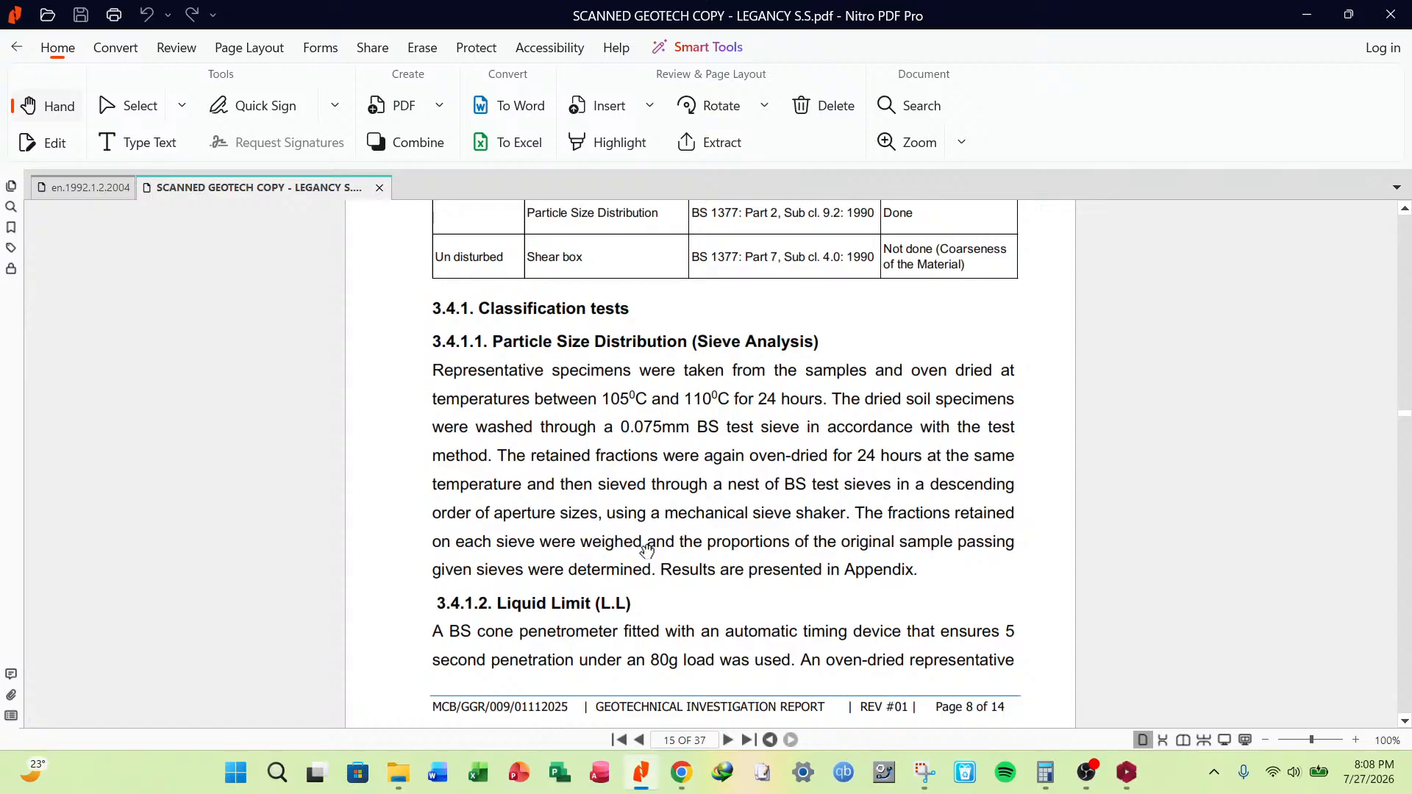
{"action": "scroll", "coordinate": [647, 550], "scroll_direction": "down", "scroll_amount": 15}
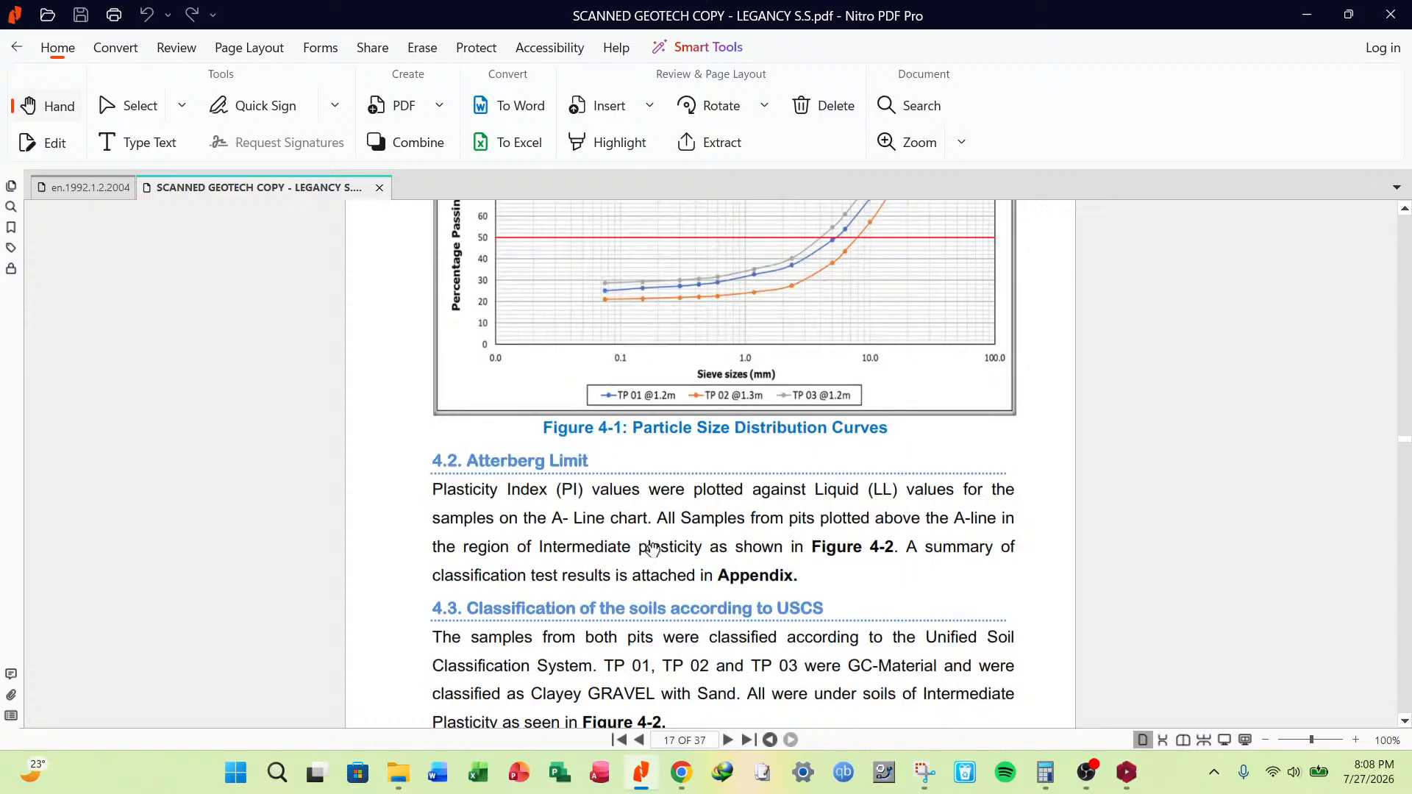
{"action": "scroll", "coordinate": [651, 549], "scroll_direction": "down", "scroll_amount": 10}
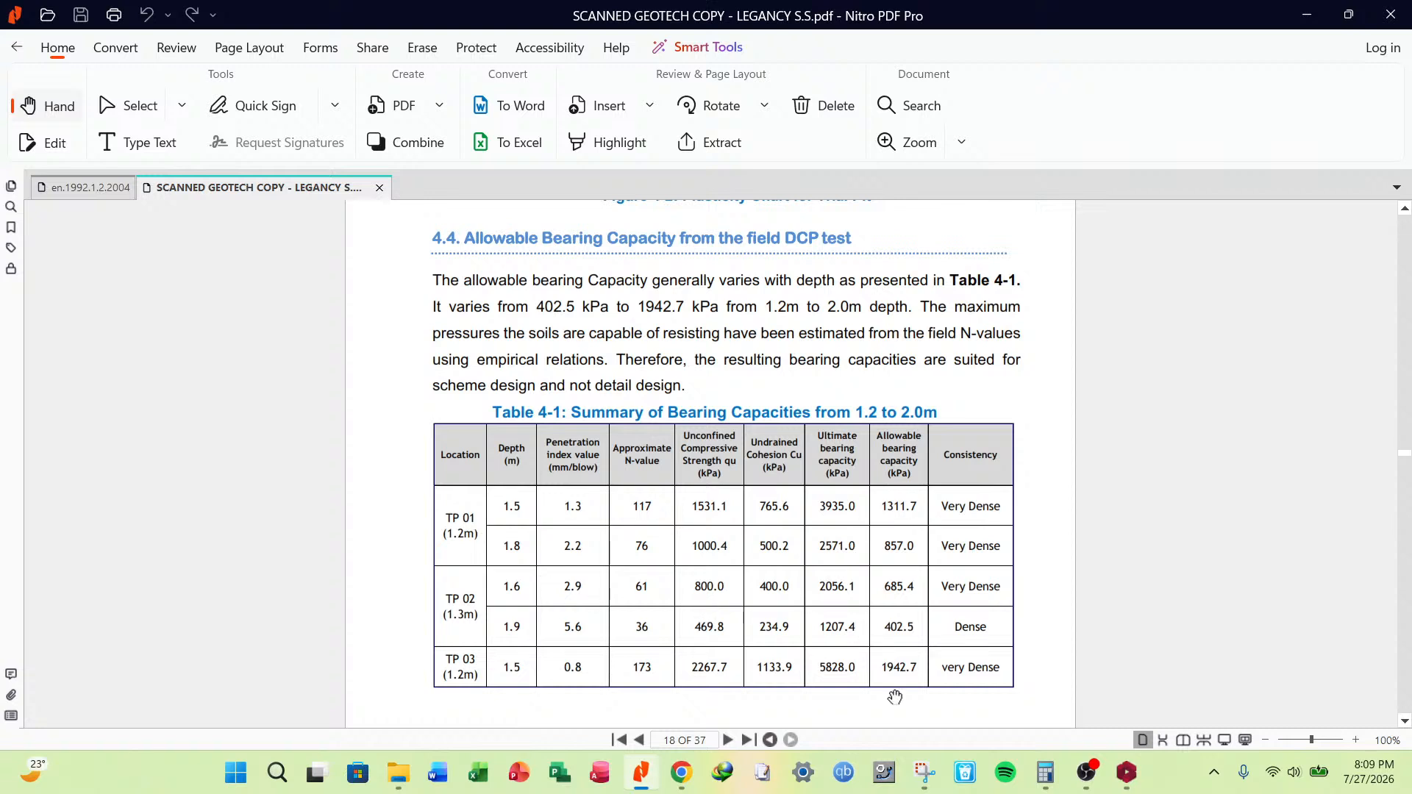
Examine the trial pit logs and the 5.2 Recommendations section for guidance on foundation depth, bearing capacity and ground beams.
{"action": "scroll", "coordinate": [793, 571], "scroll_direction": "down", "scroll_amount": 15}
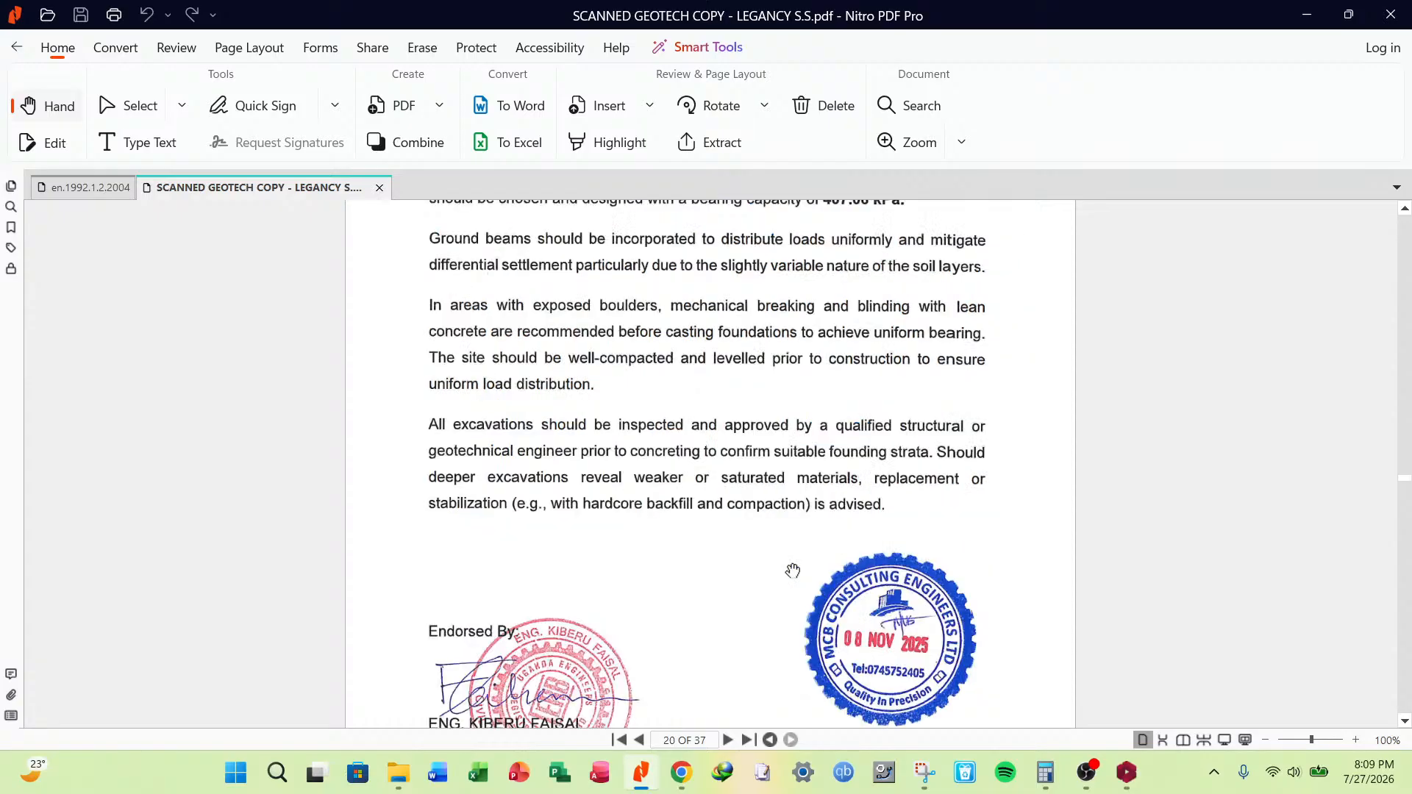
{"action": "scroll", "coordinate": [793, 571], "scroll_direction": "down", "scroll_amount": 20}
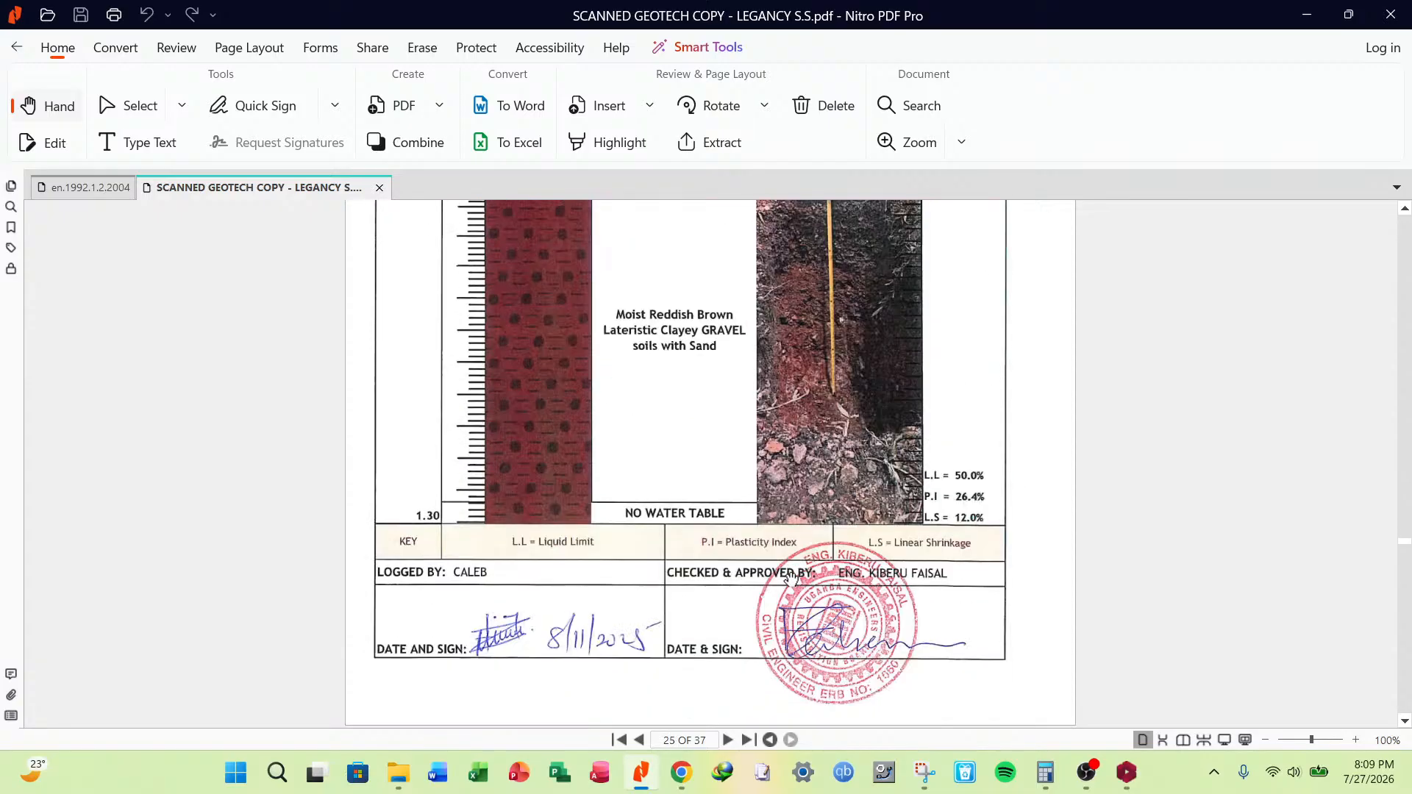
{"action": "scroll", "coordinate": [791, 574], "scroll_direction": "up", "scroll_amount": 10}
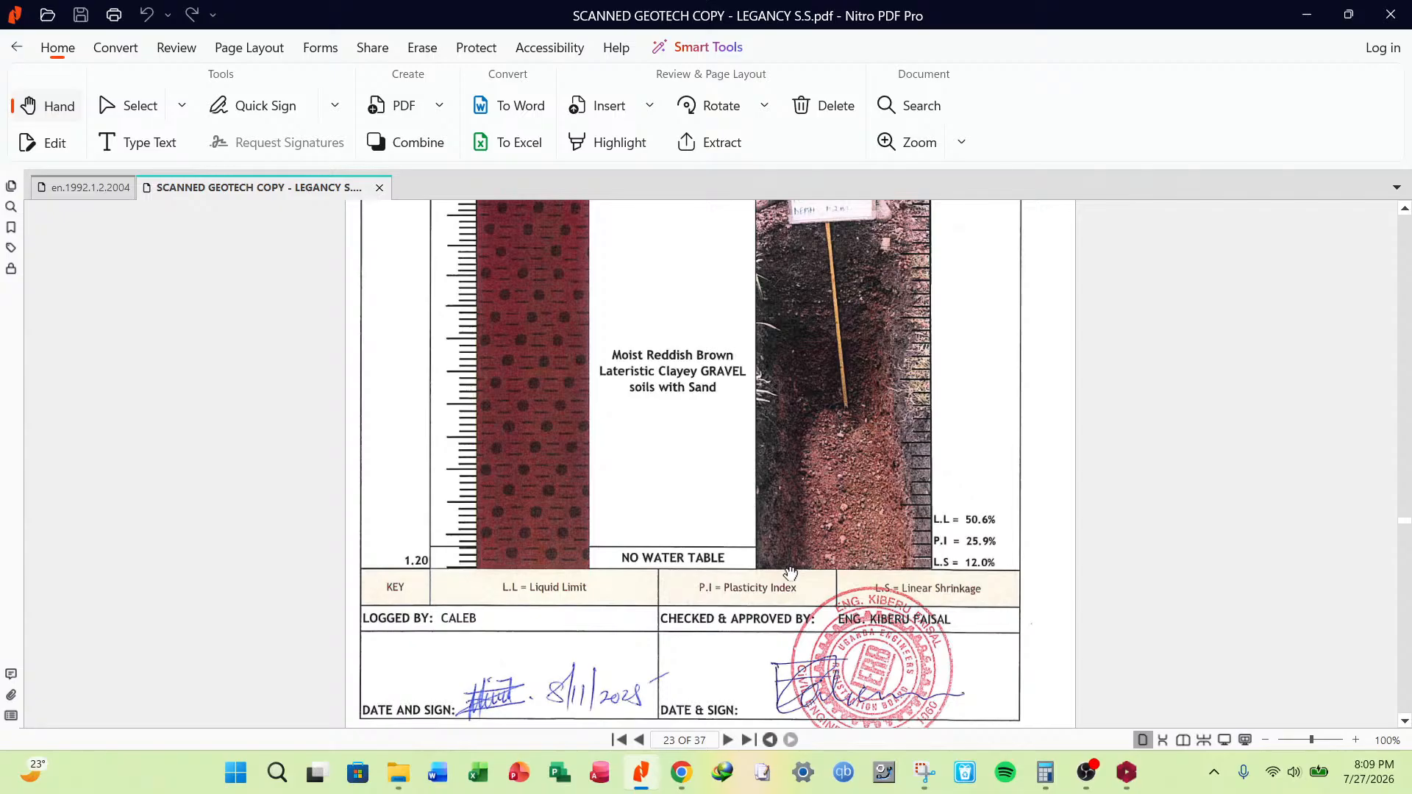
{"action": "scroll", "coordinate": [791, 573], "scroll_direction": "up", "scroll_amount": 10}
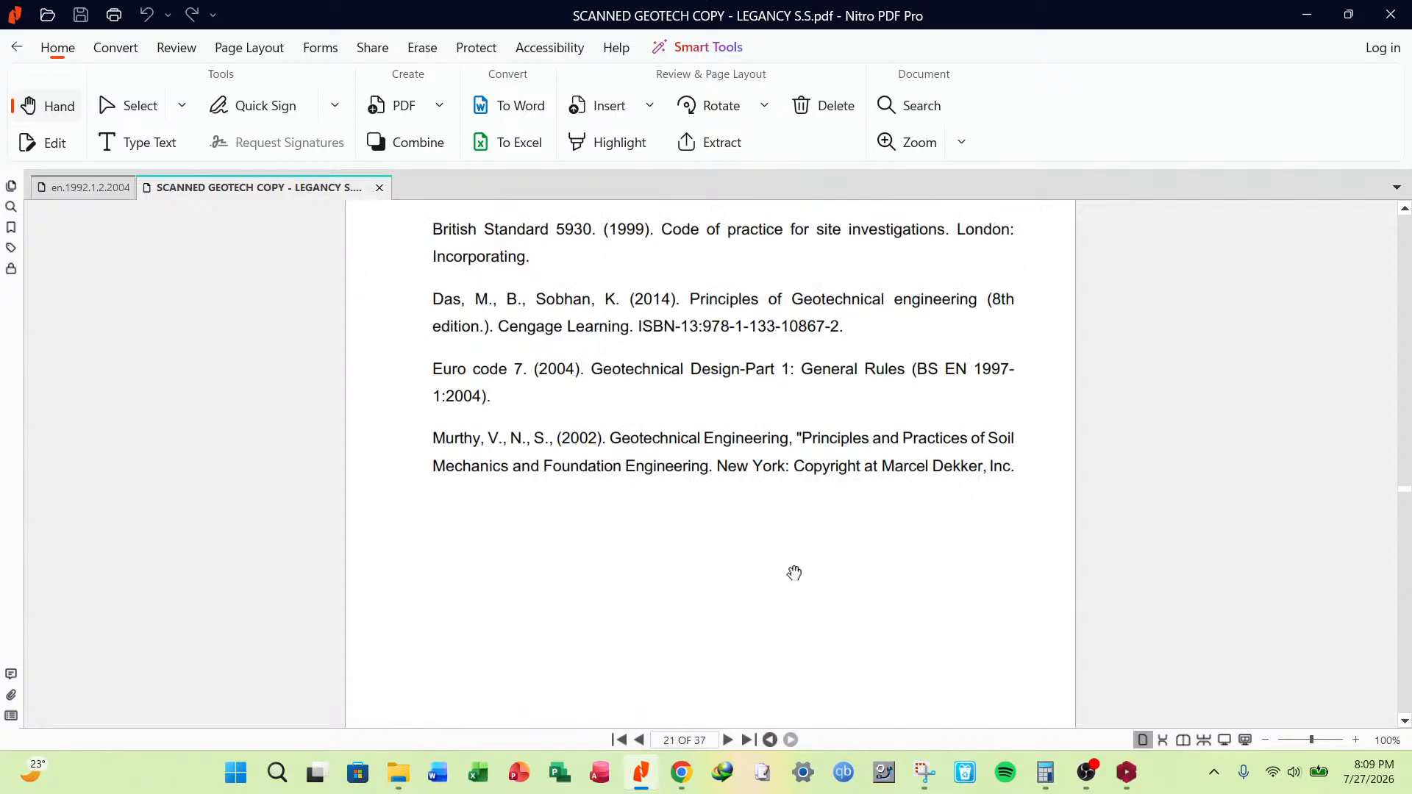
{"action": "scroll", "coordinate": [793, 573], "scroll_direction": "up", "scroll_amount": 10}
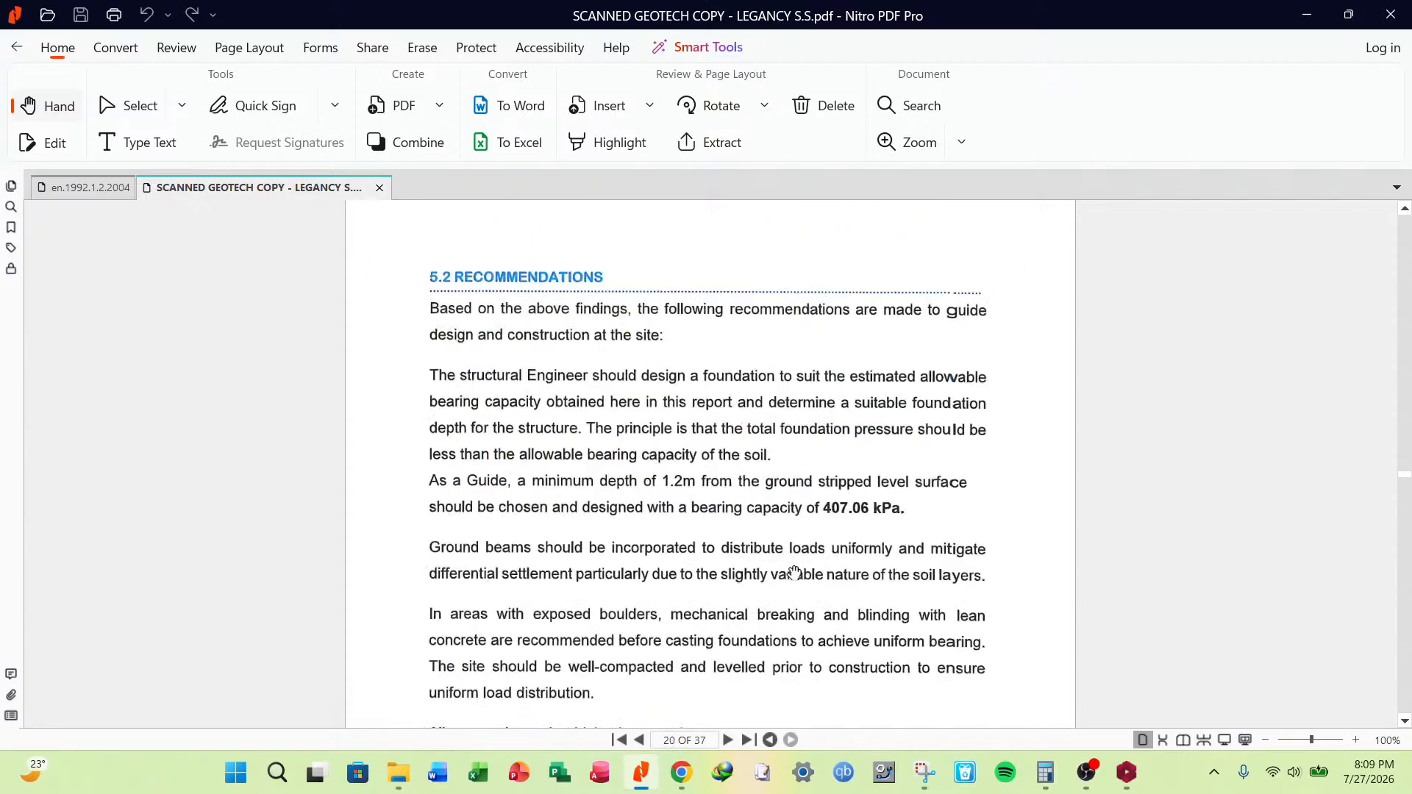
{"action": "scroll", "coordinate": [794, 573], "scroll_direction": "down", "scroll_amount": 10}
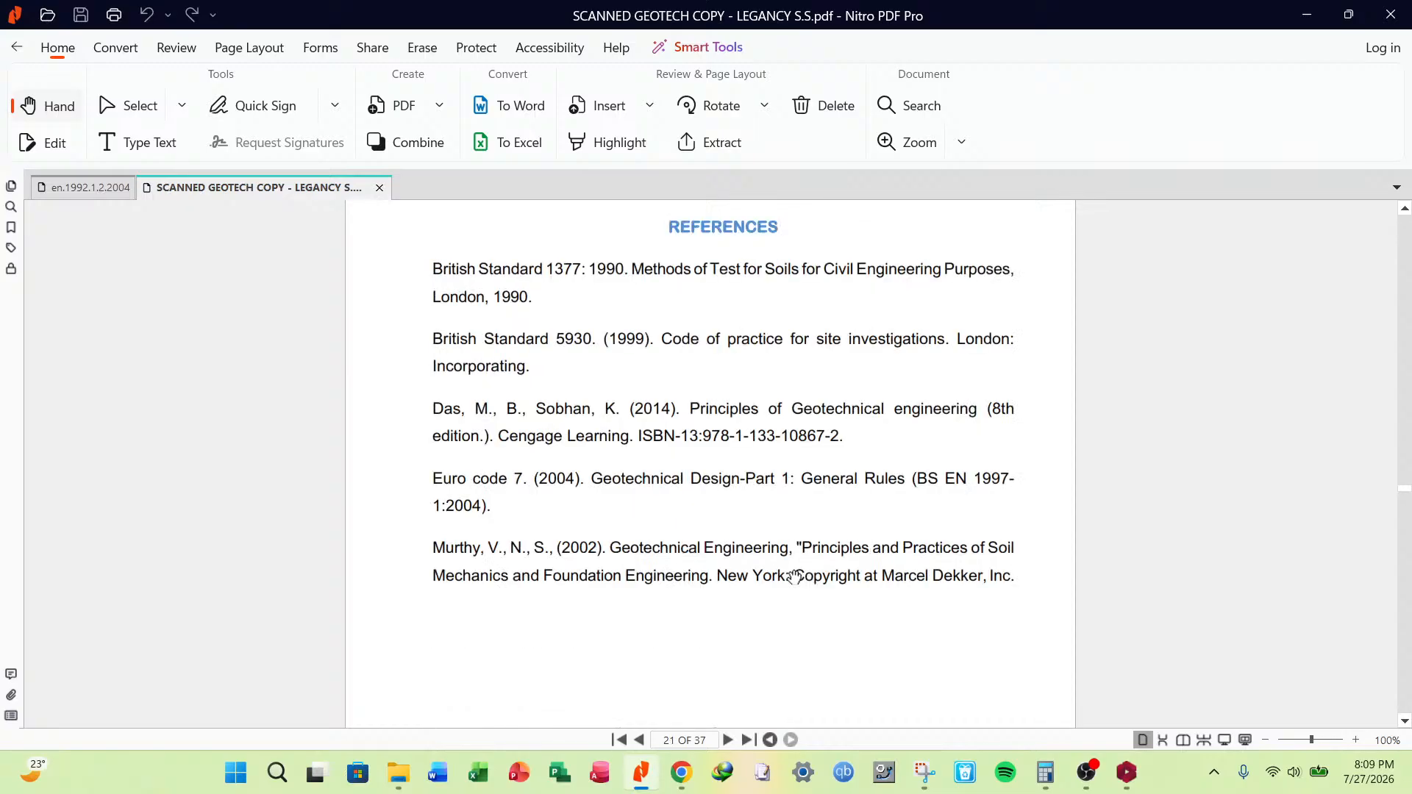
{"action": "scroll", "coordinate": [794, 577], "scroll_direction": "up", "scroll_amount": 10}
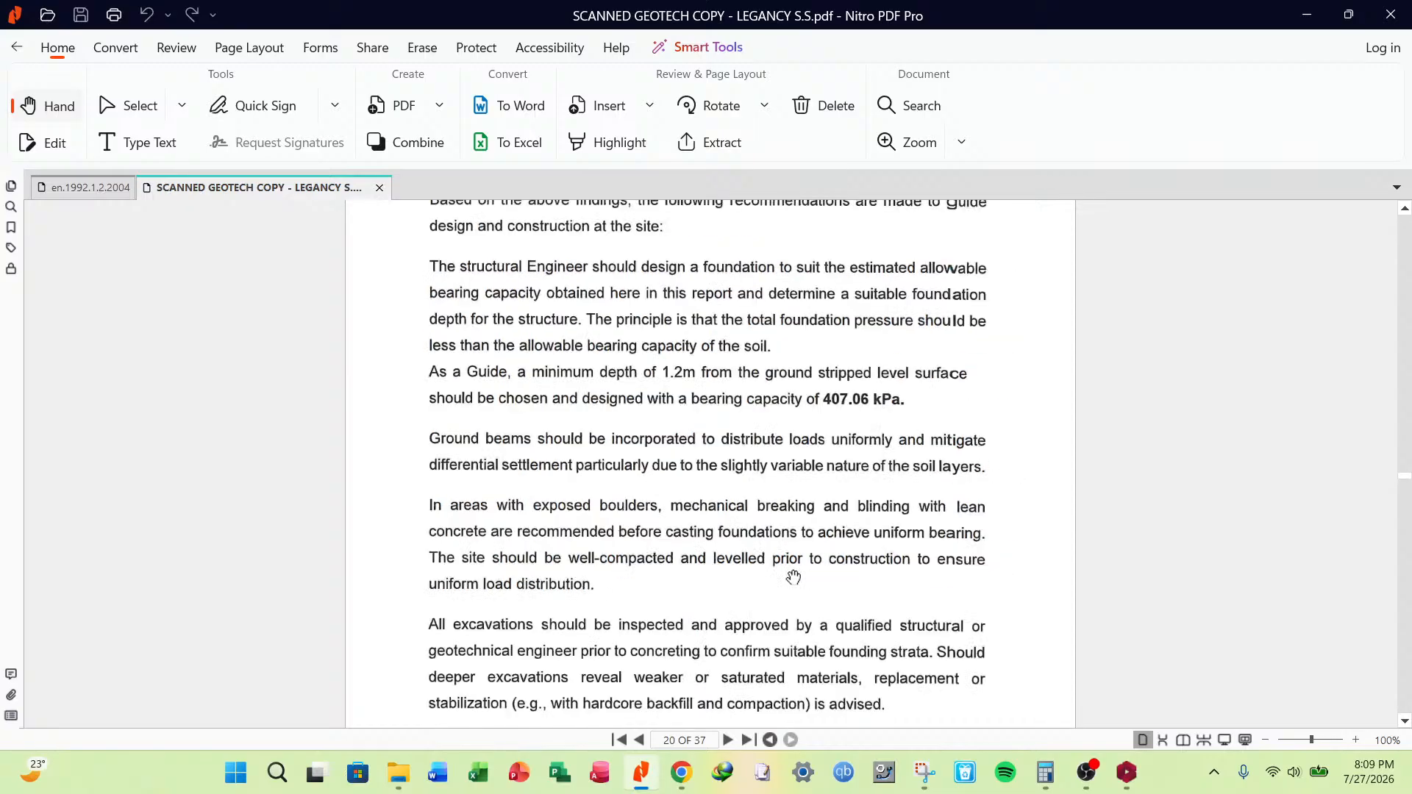
{"action": "scroll", "coordinate": [794, 578], "scroll_direction": "up", "scroll_amount": 2}
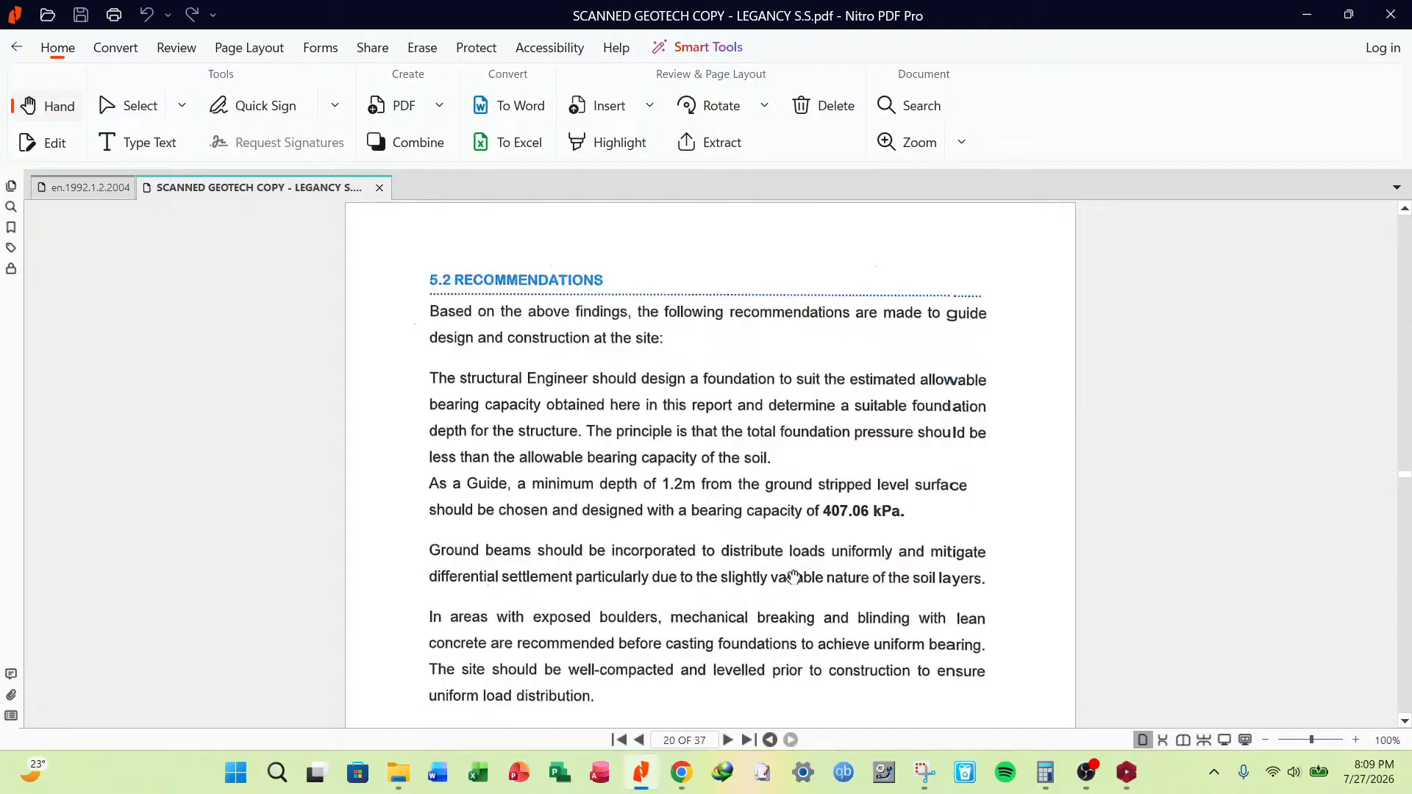
Check Table 4-1 in section 4.4 for the allowable bearing capacity of each trial pit by depth.
{"action": "scroll", "coordinate": [794, 578], "scroll_direction": "up", "scroll_amount": 15}
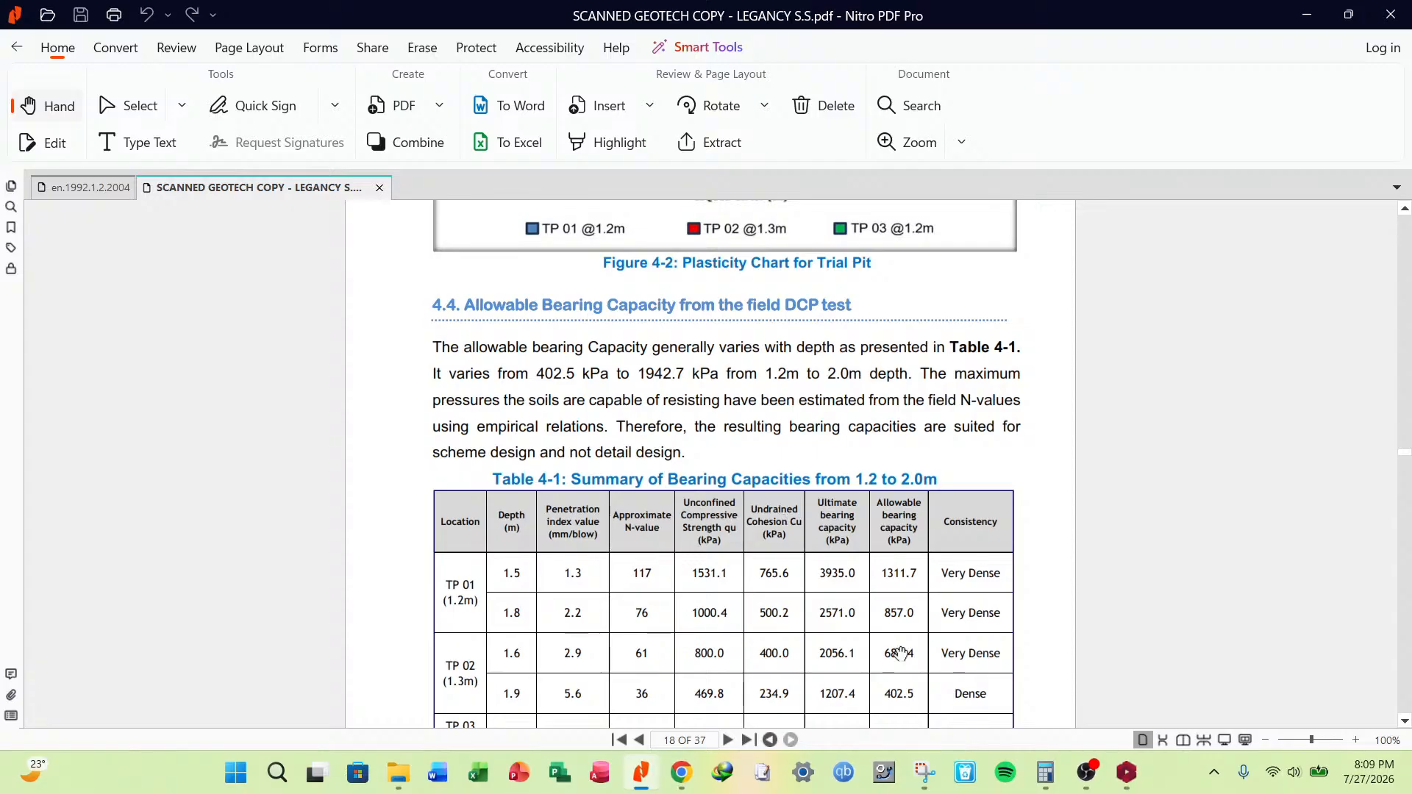
{"action": "scroll", "coordinate": [901, 653], "scroll_direction": "down", "scroll_amount": 1}
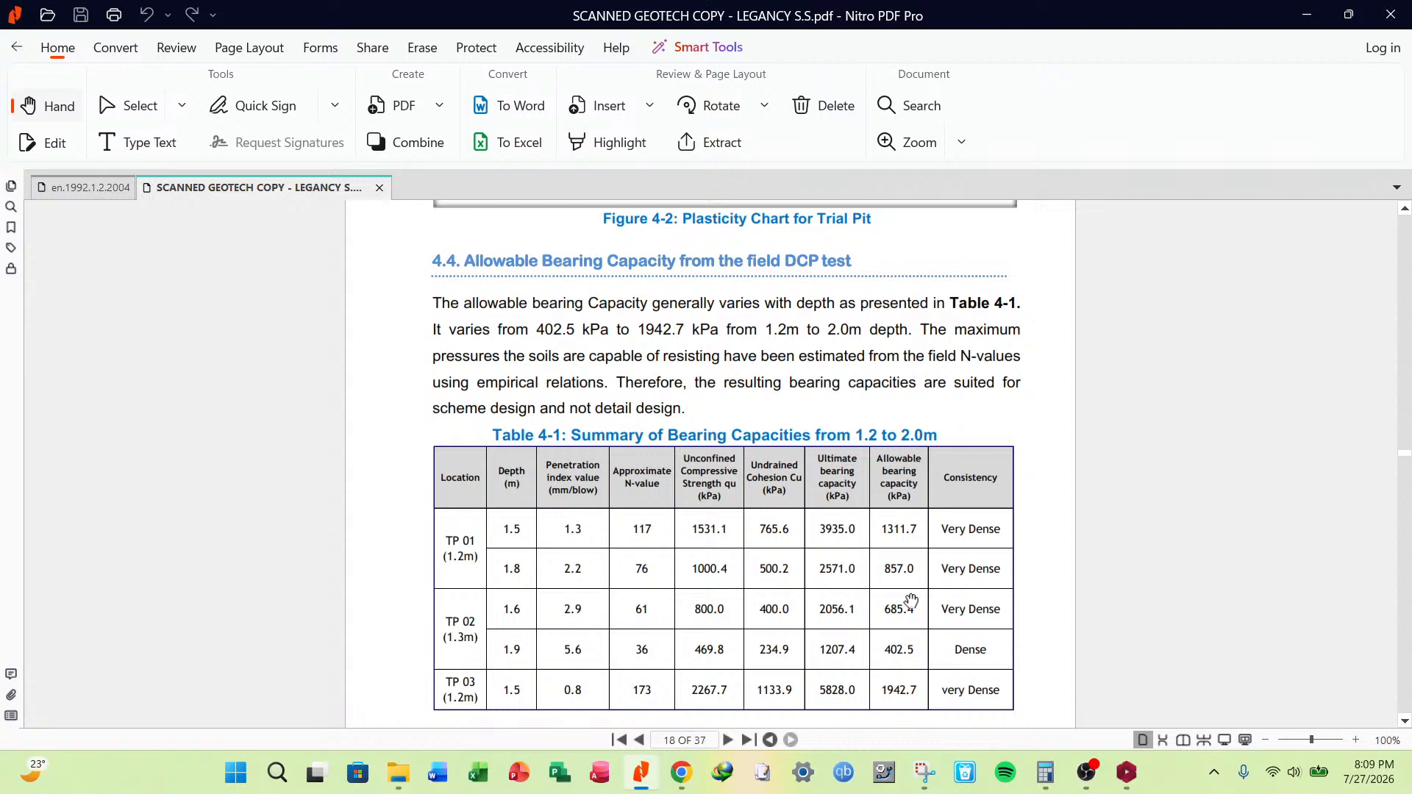
{"action": "scroll", "coordinate": [743, 537], "scroll_direction": "down", "scroll_amount": 2}
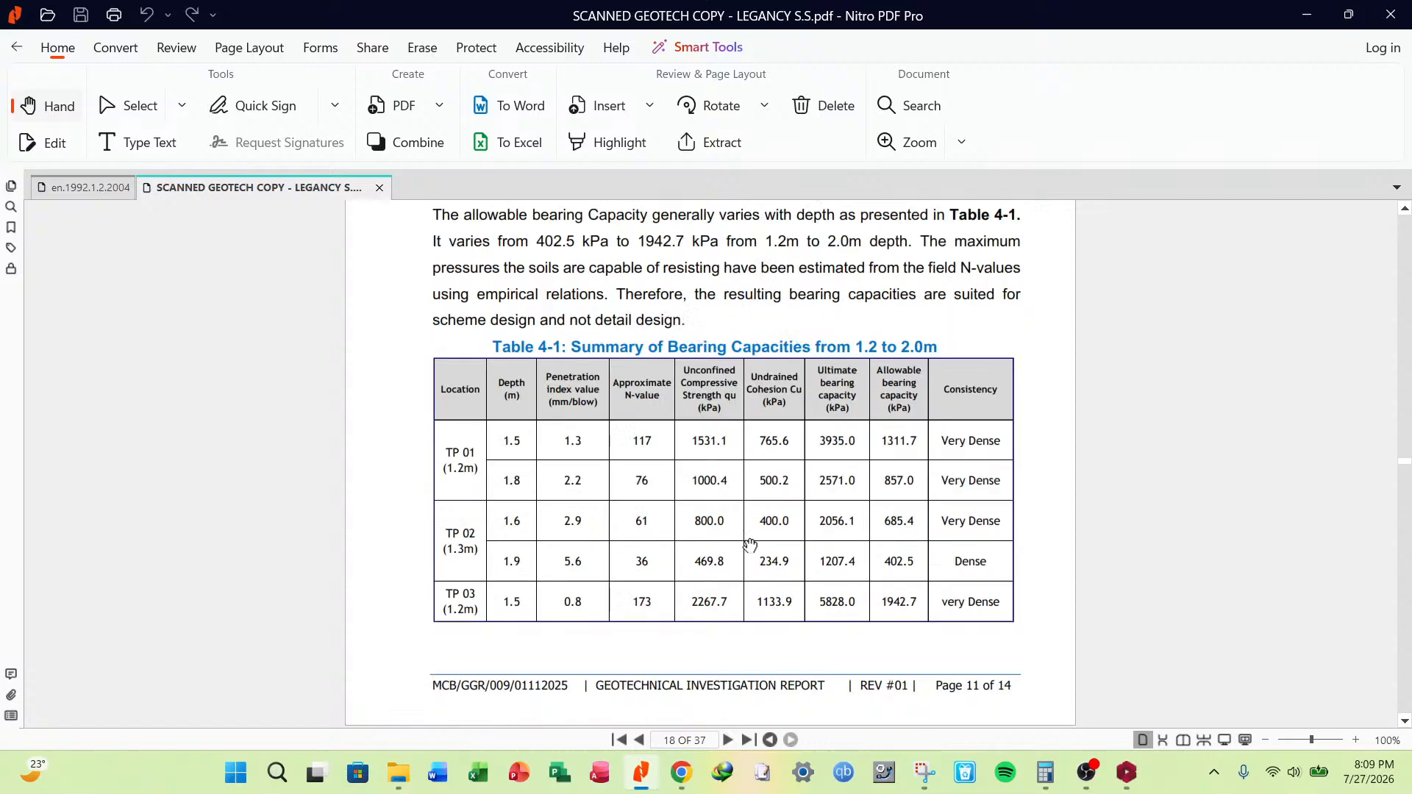
Review the TP 01 trial pit log, the 5.2 Recommendations on depth and bearing capacity, and the soil classification findings.
{"action": "scroll", "coordinate": [757, 559], "scroll_direction": "down", "scroll_amount": 5}
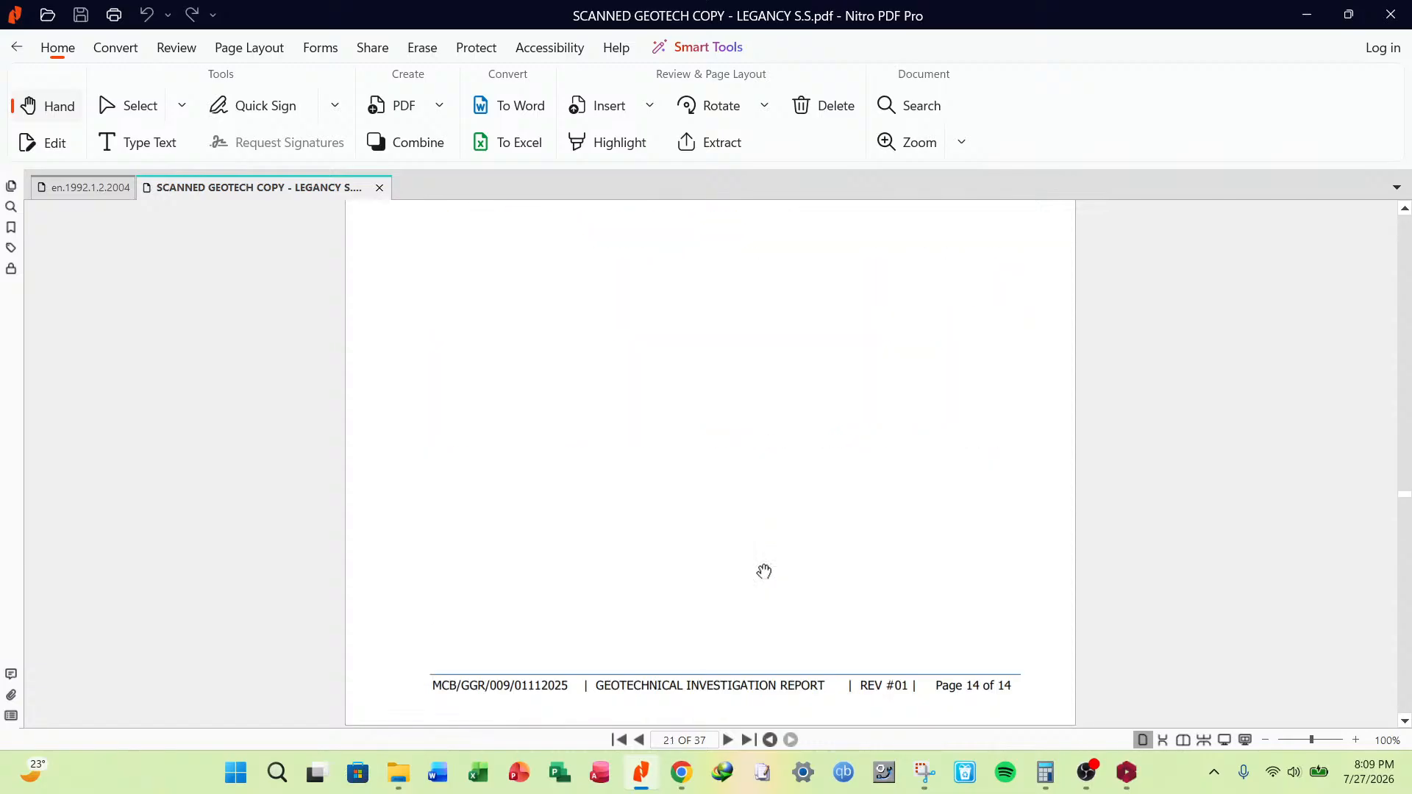
{"action": "scroll", "coordinate": [764, 572], "scroll_direction": "down", "scroll_amount": 5}
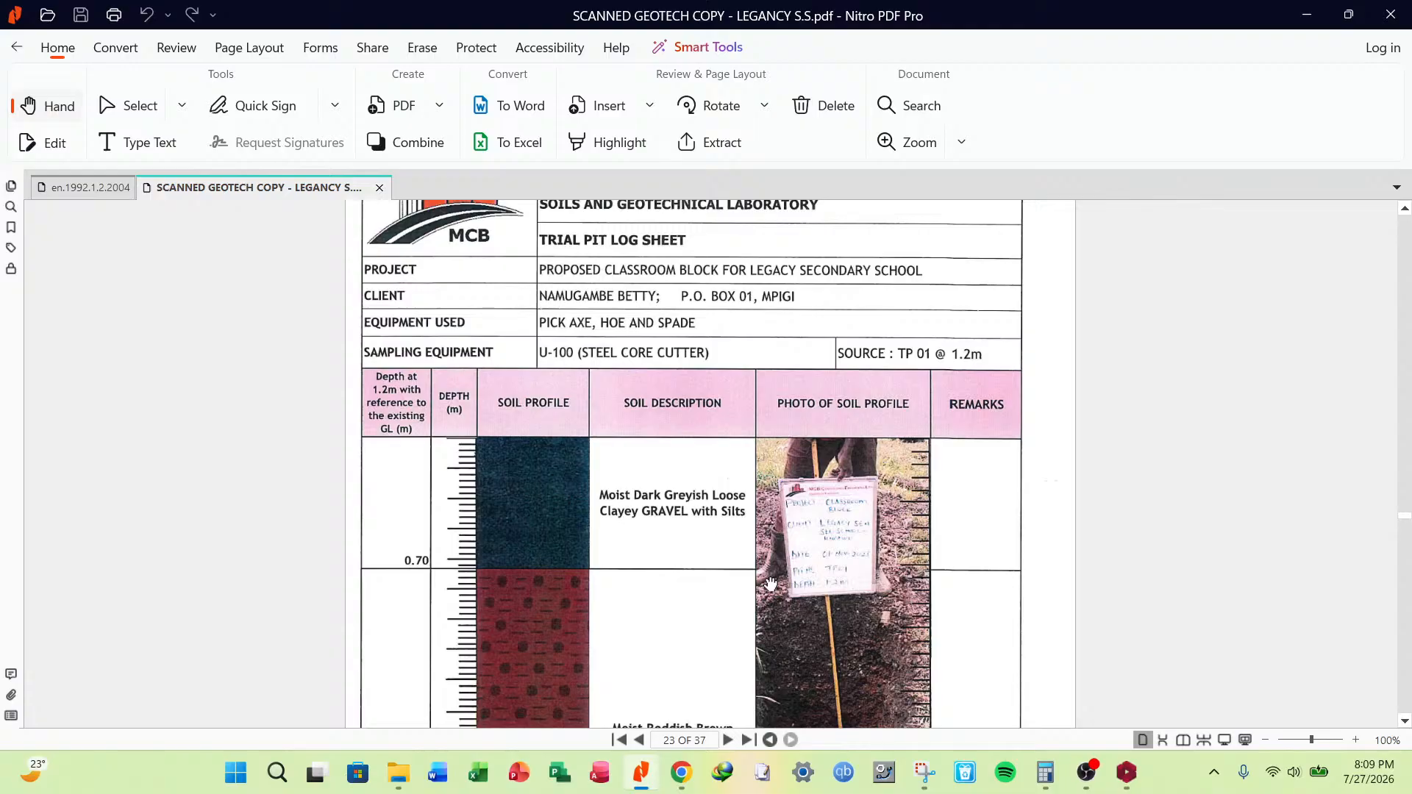
{"action": "scroll", "coordinate": [770, 585], "scroll_direction": "up", "scroll_amount": 10}
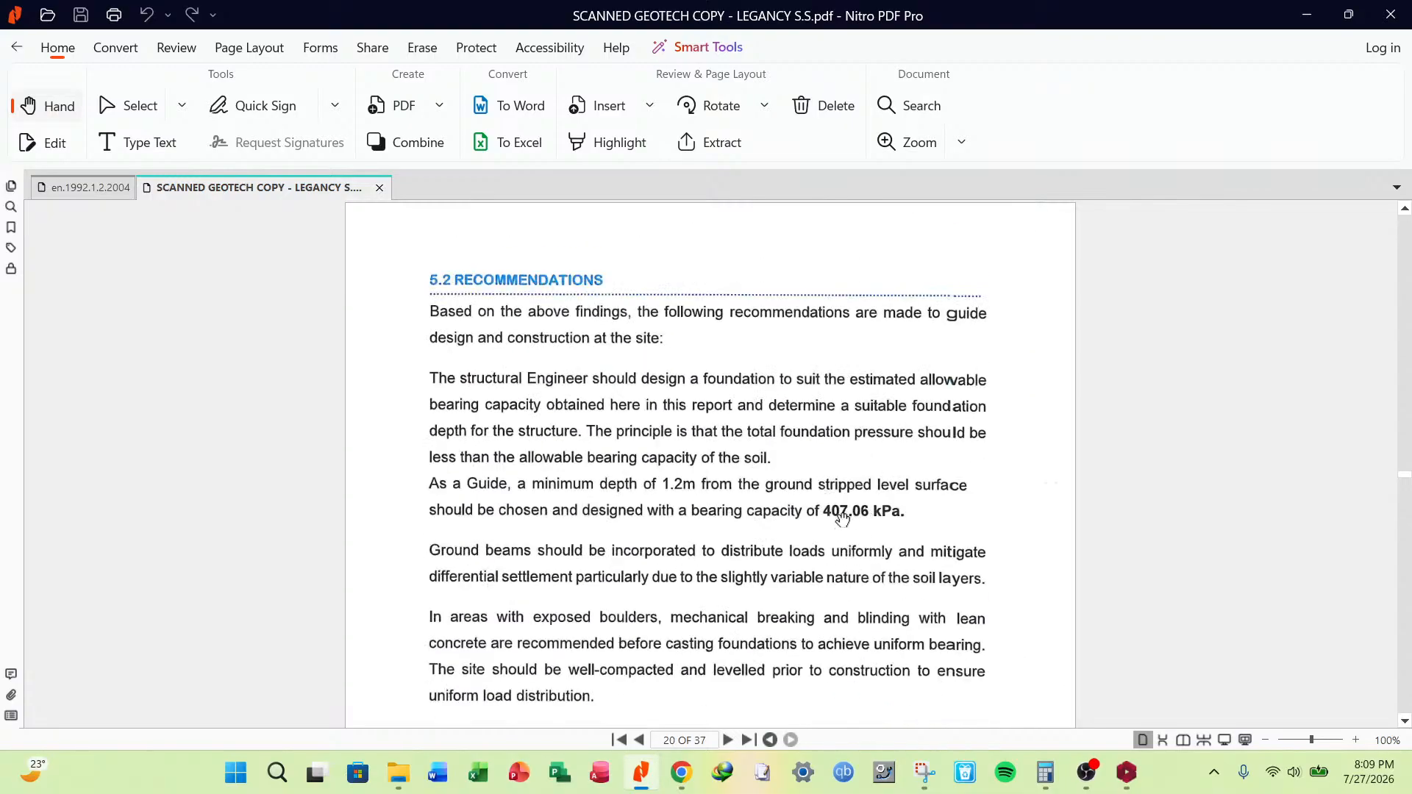
{"action": "scroll", "coordinate": [678, 323], "scroll_direction": "up", "scroll_amount": 5}
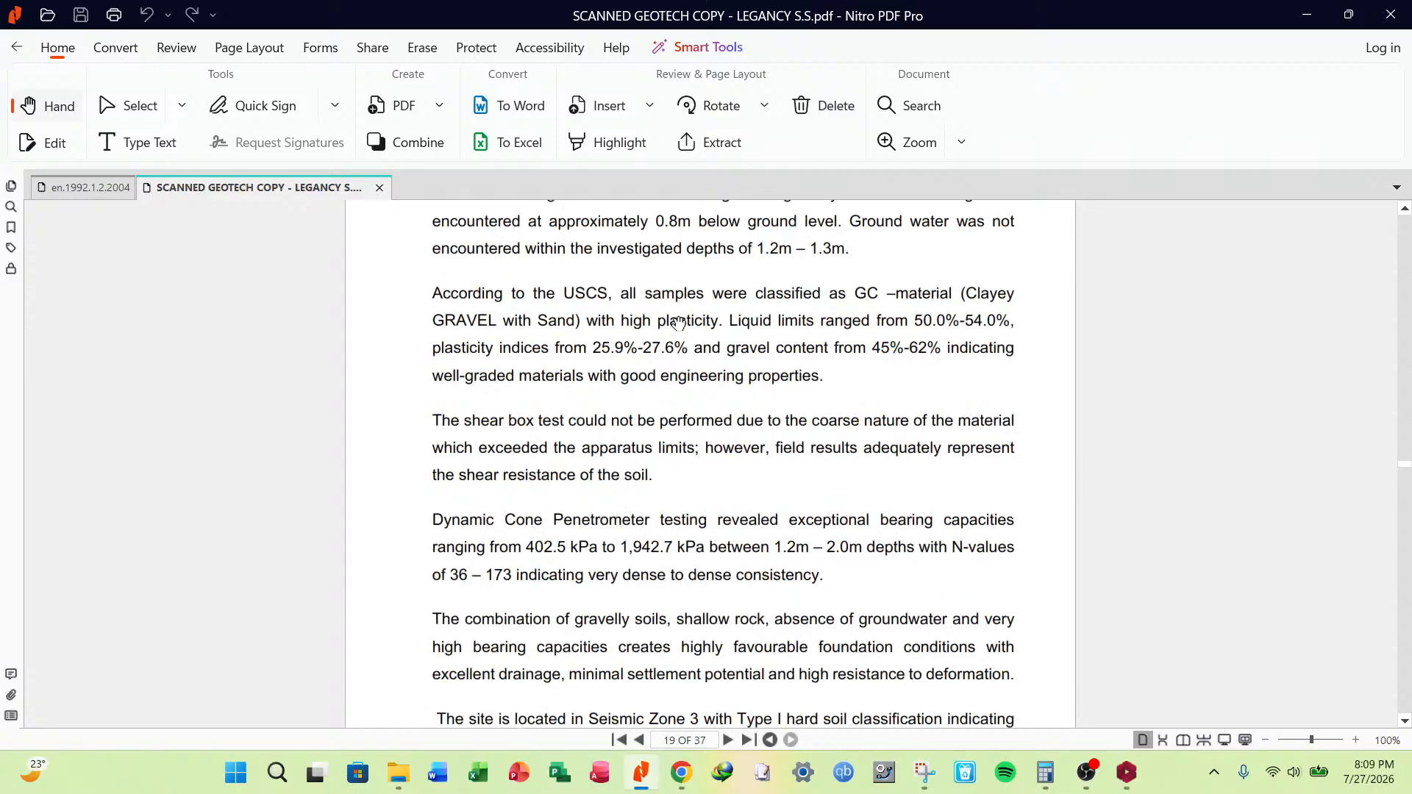
Return to Prota Structure and update the Allowable Stress of Soil in the Foundations parameters, accepting the re-analysis note.
{"action": "left_click", "coordinate": [1313, 13]}
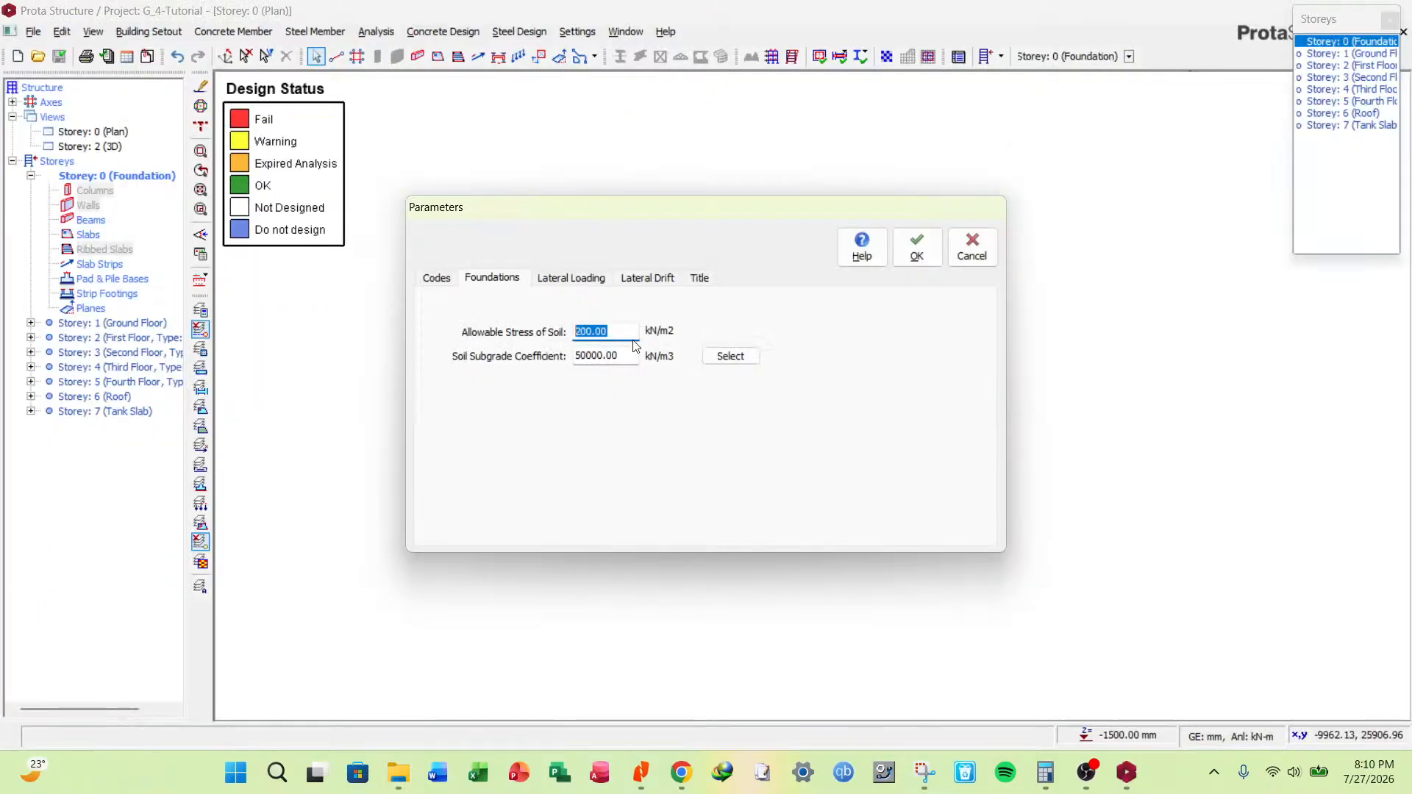
{"action": "left_click_drag", "start_coordinate": [612, 332], "coordinate": [531, 343]}
{"action": "left_click", "coordinate": [624, 331]}
{"action": "left_click_drag", "start_coordinate": [624, 331], "coordinate": [574, 336]}
{"action": "key", "text": "Return"}
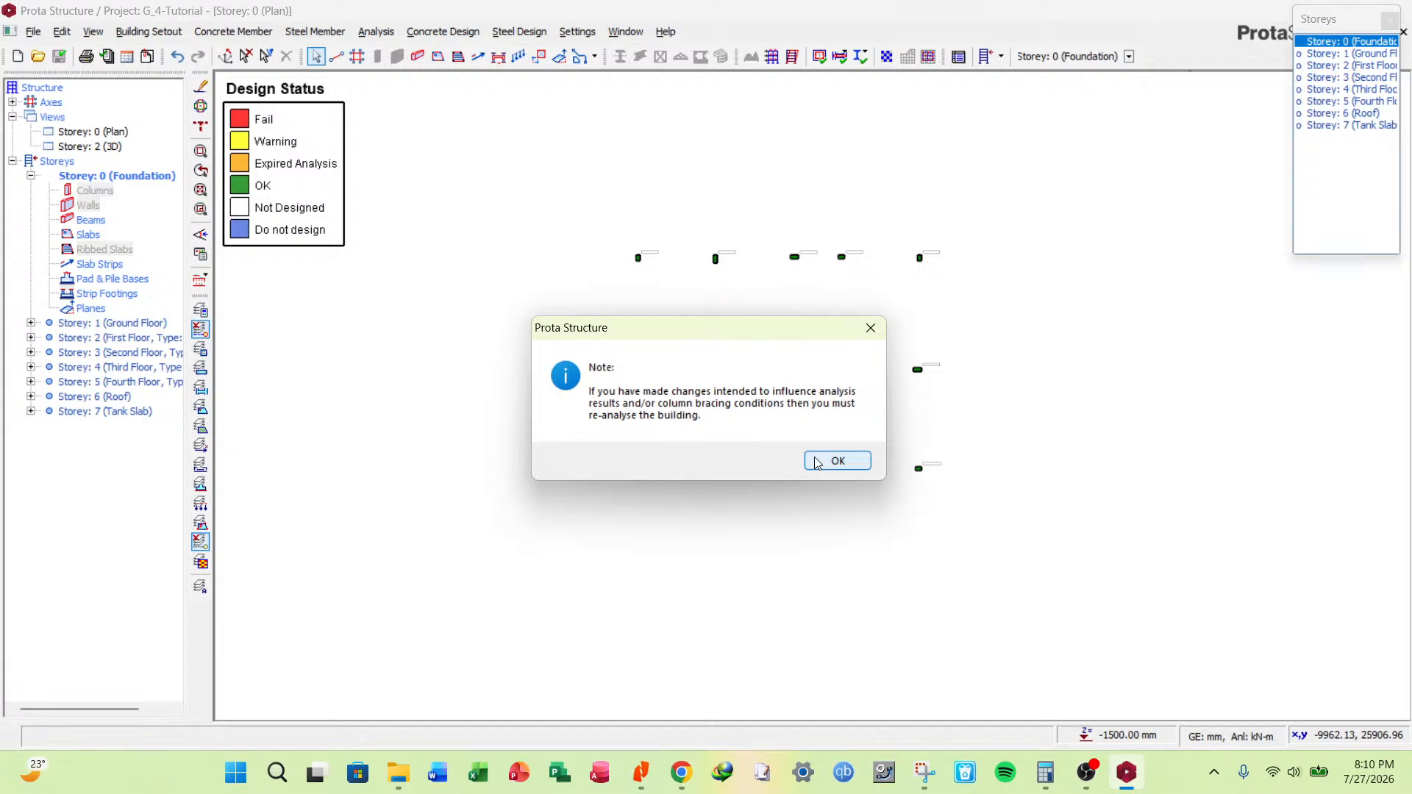
{"action": "left_click", "coordinate": [837, 462]}
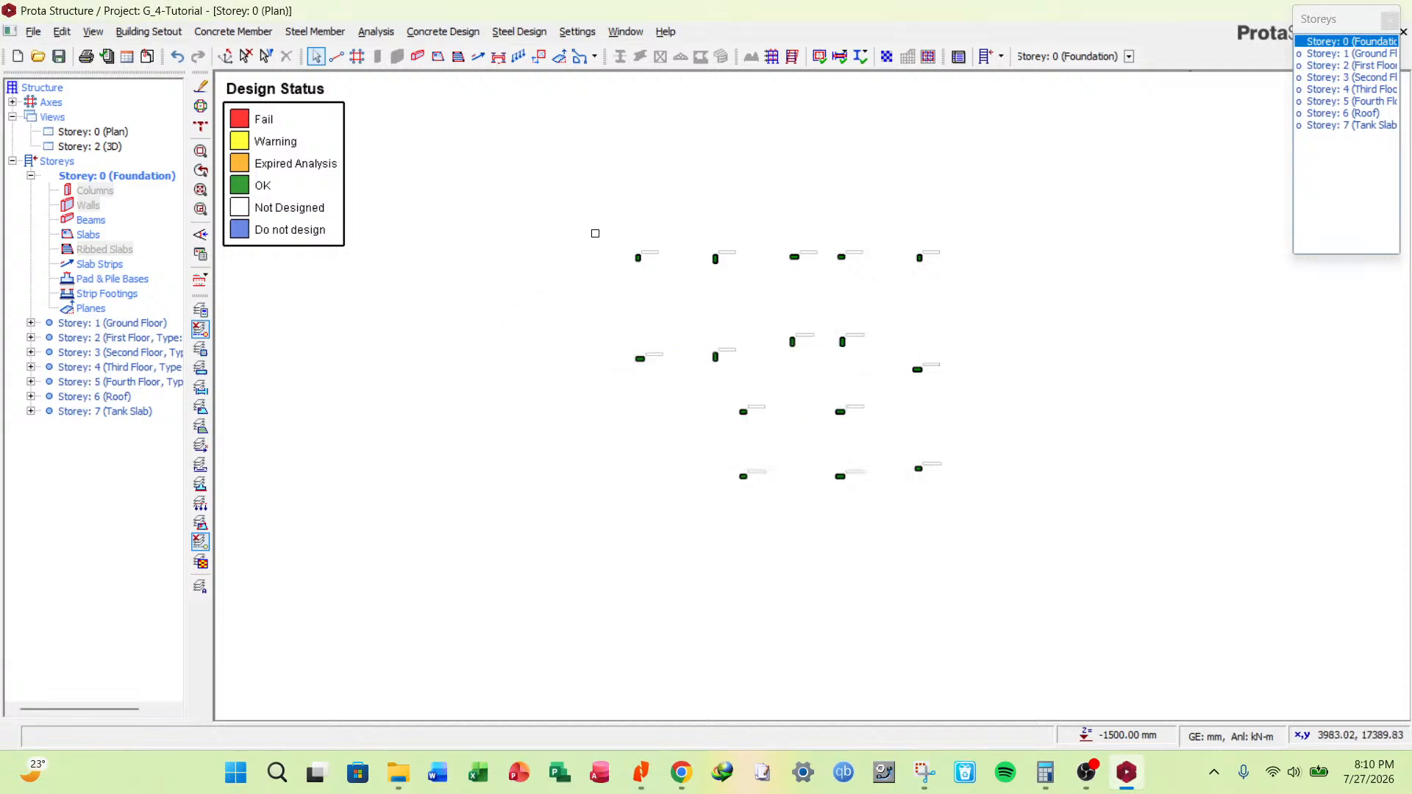
Insert pad bases under all columns of the foundation storey without creating a typical footing, and clear the selection.
{"action": "key", "text": "ctrl+a"}
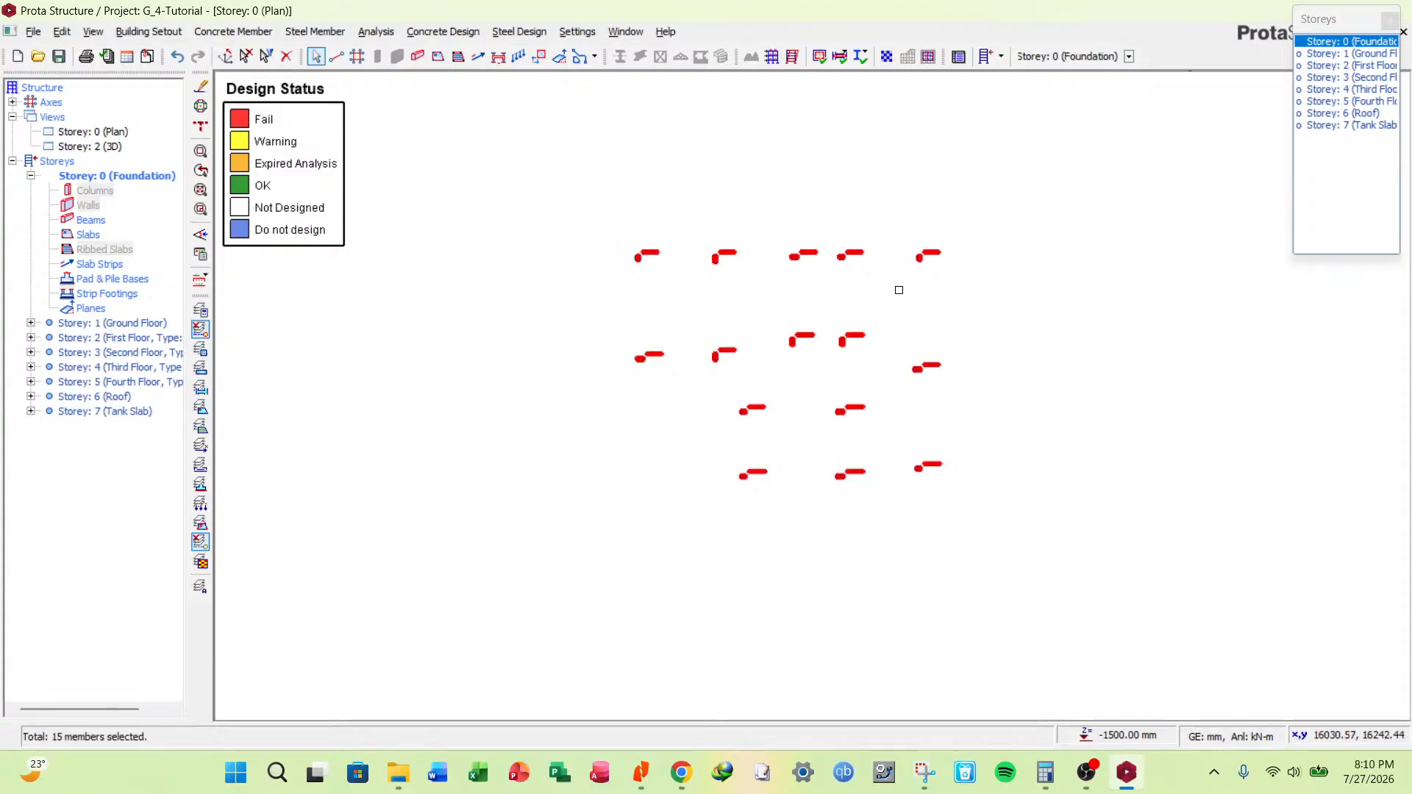
{"action": "right_click", "coordinate": [899, 290]}
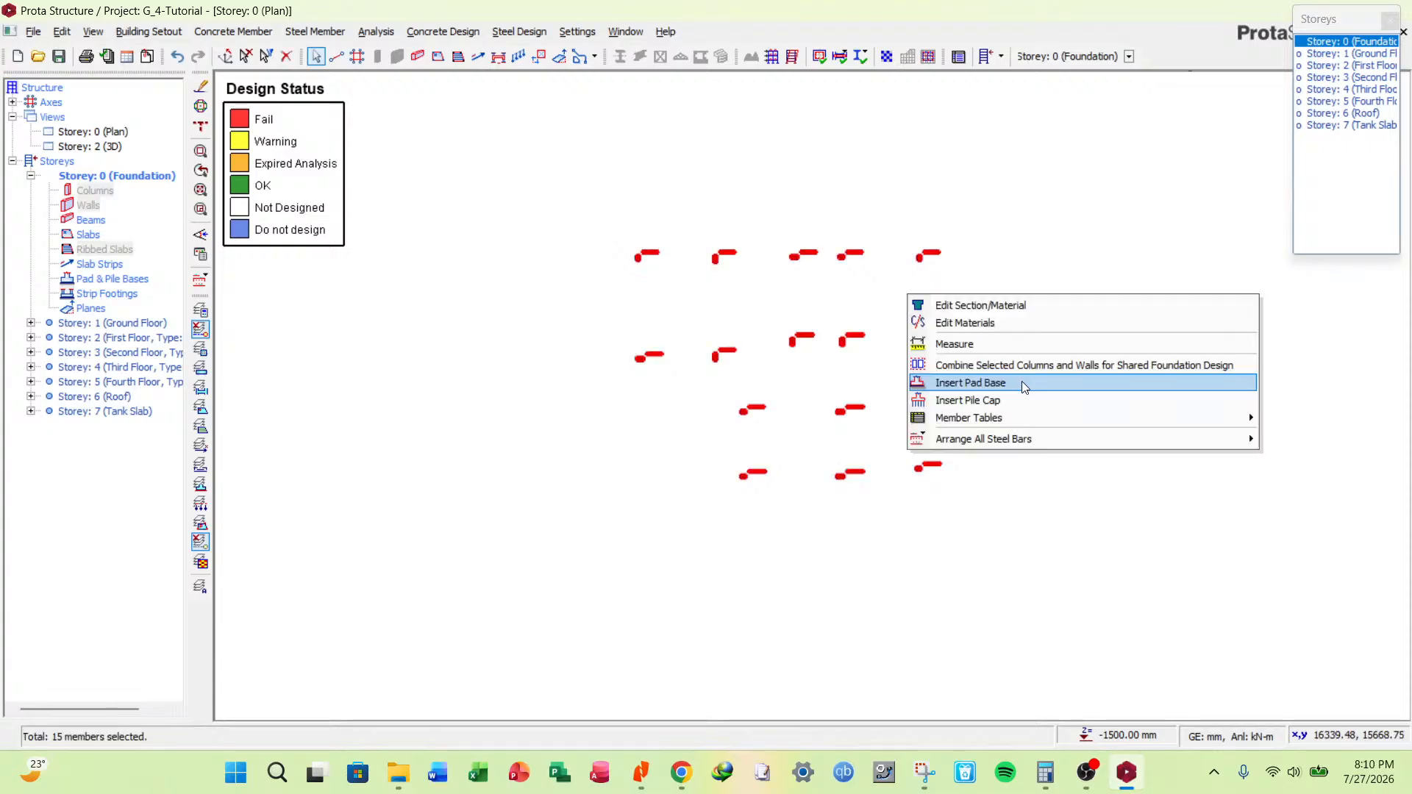
{"action": "left_click", "coordinate": [979, 403]}
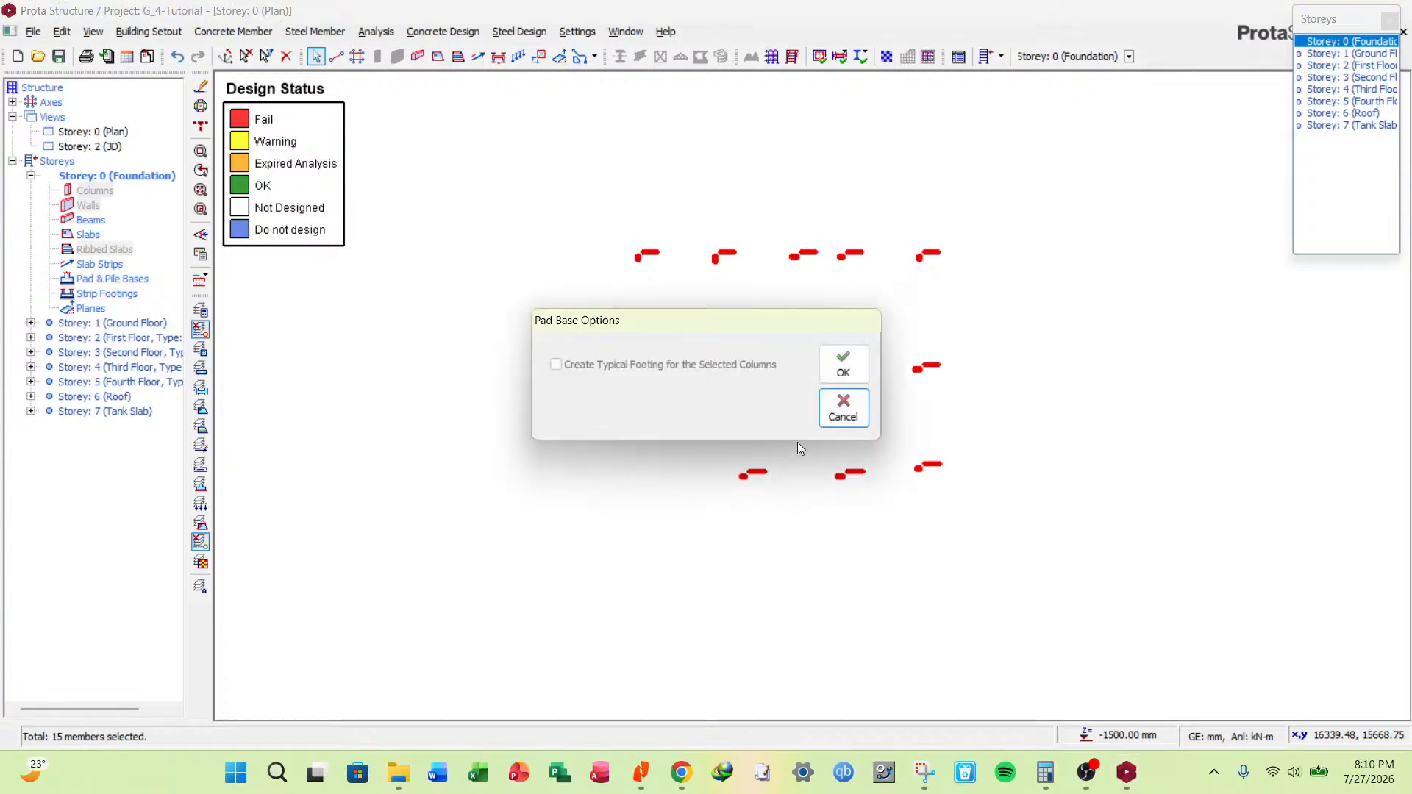
{"action": "left_click", "coordinate": [844, 364]}
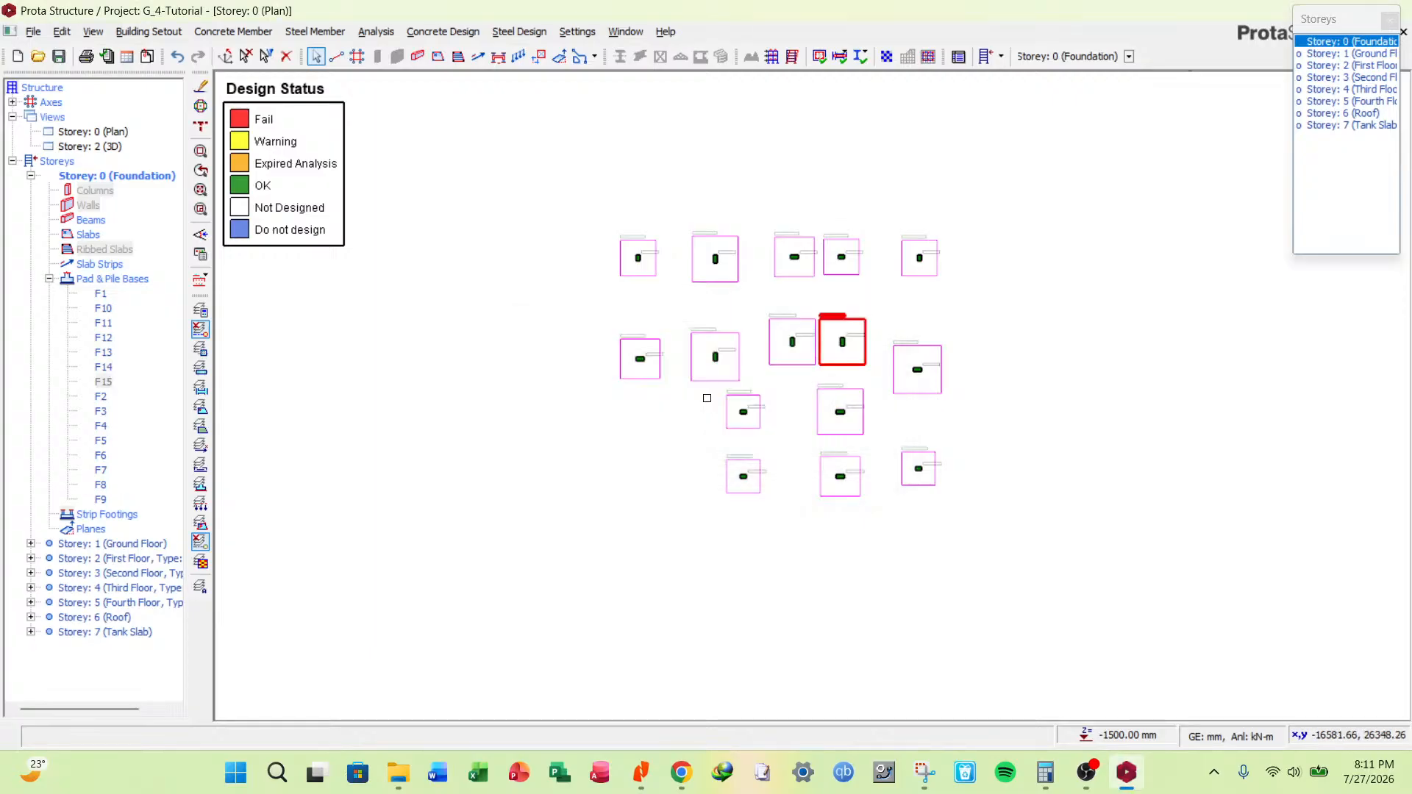
{"action": "left_click", "coordinate": [889, 295]}
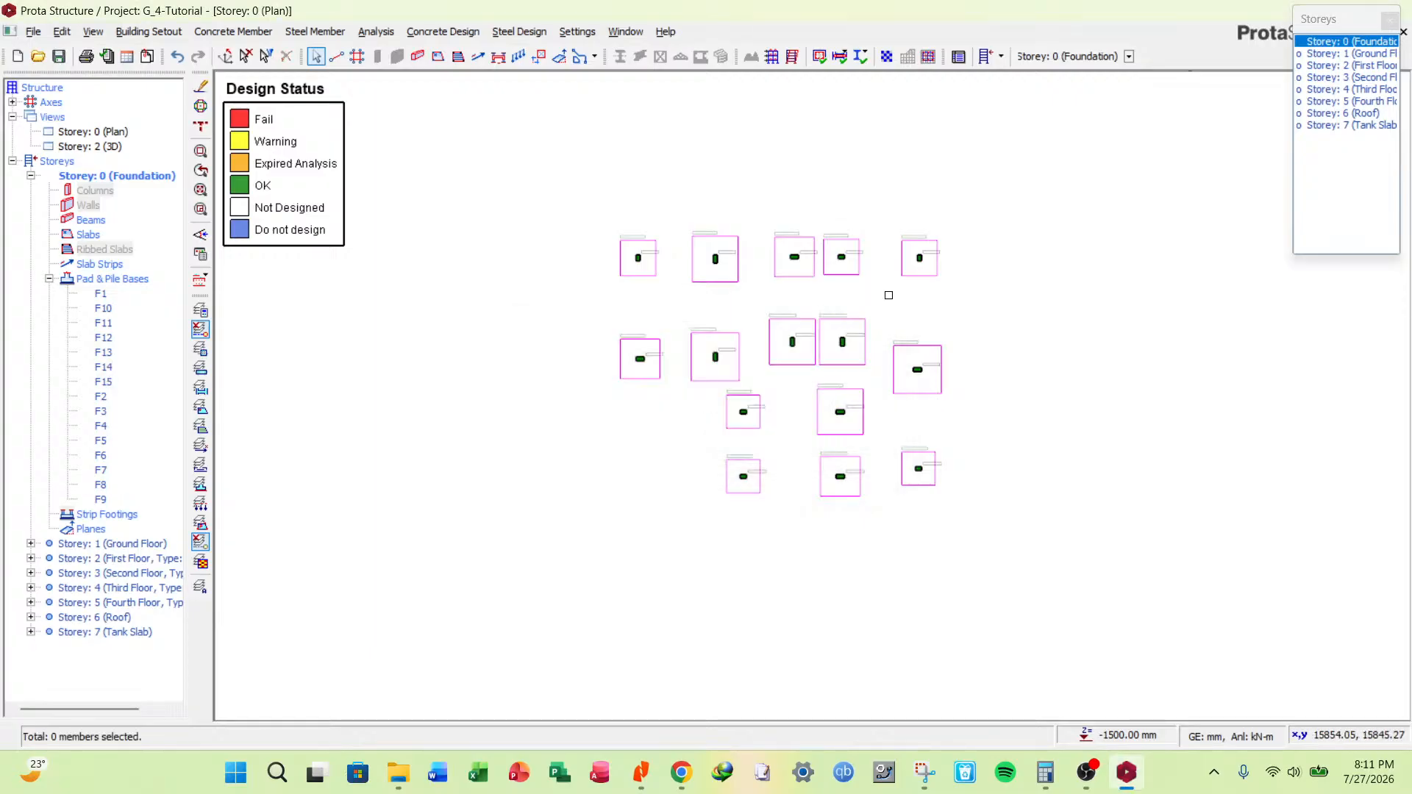
Examine the plan sizes and depths of the new pad bases across the foundation plan, from F1 and F2 through F15.
{"action": "scroll", "coordinate": [758, 303], "scroll_direction": "up", "scroll_amount": 2}
{"action": "scroll", "coordinate": [823, 408], "scroll_direction": "down", "scroll_amount": 2}
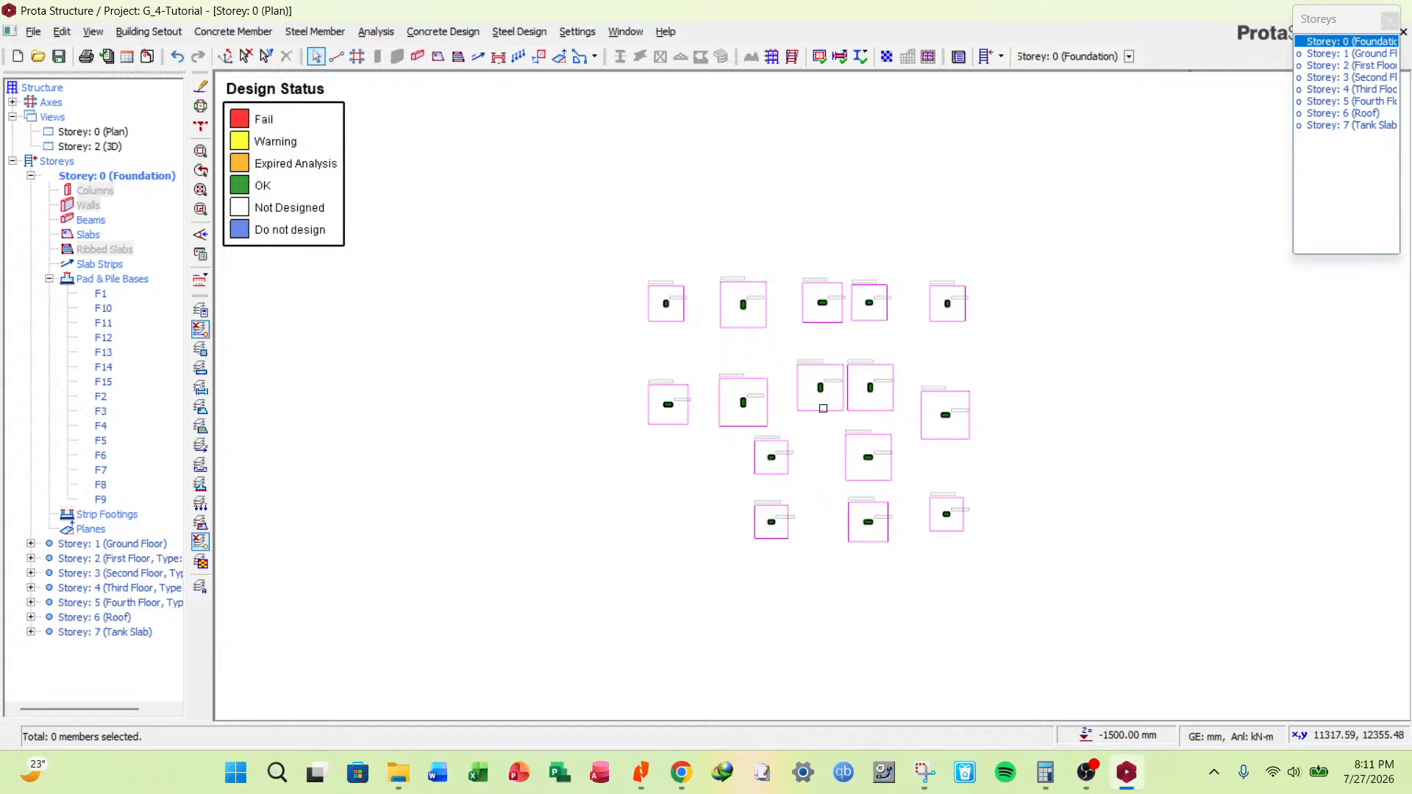
{"action": "scroll", "coordinate": [823, 408], "scroll_direction": "up", "scroll_amount": 2}
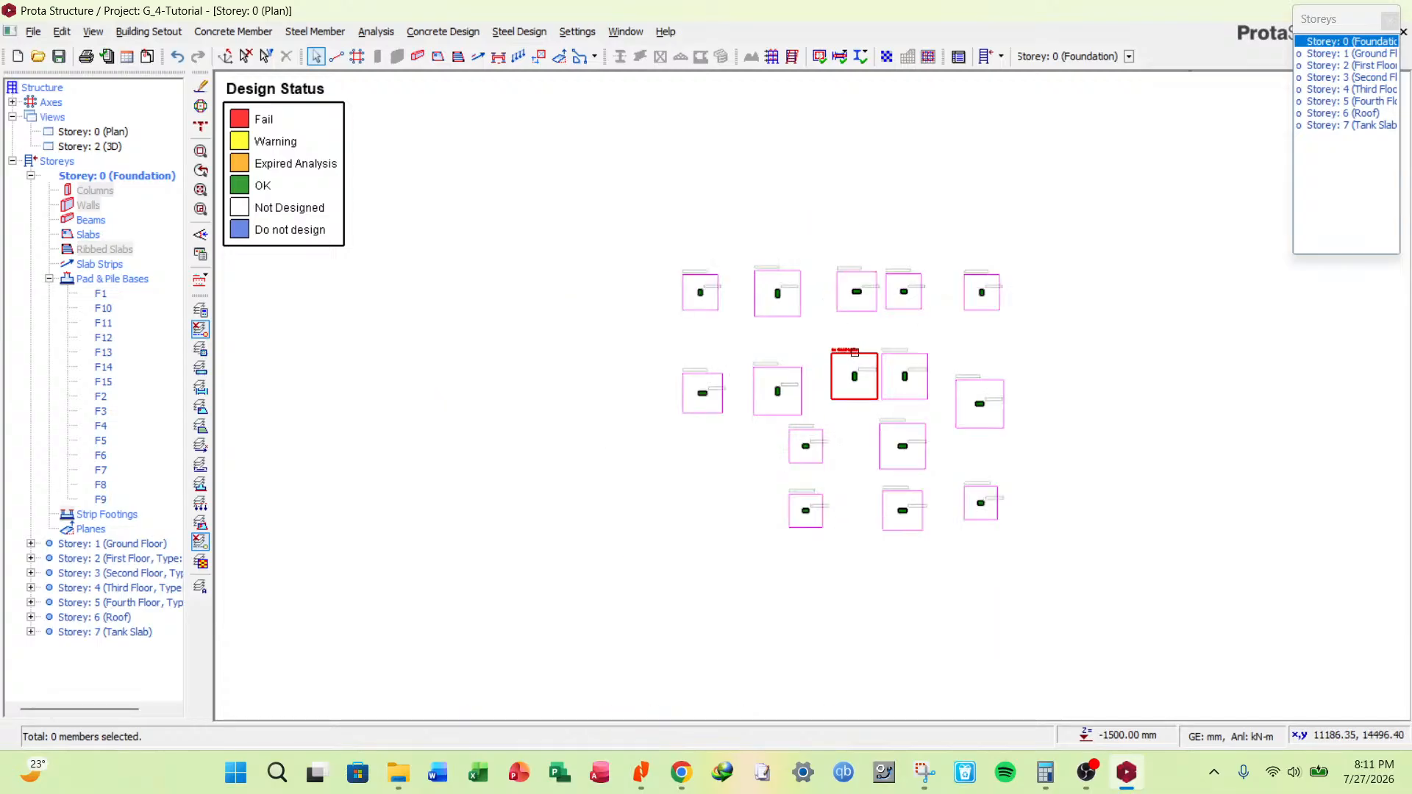
{"action": "scroll", "coordinate": [831, 289], "scroll_direction": "up", "scroll_amount": 2}
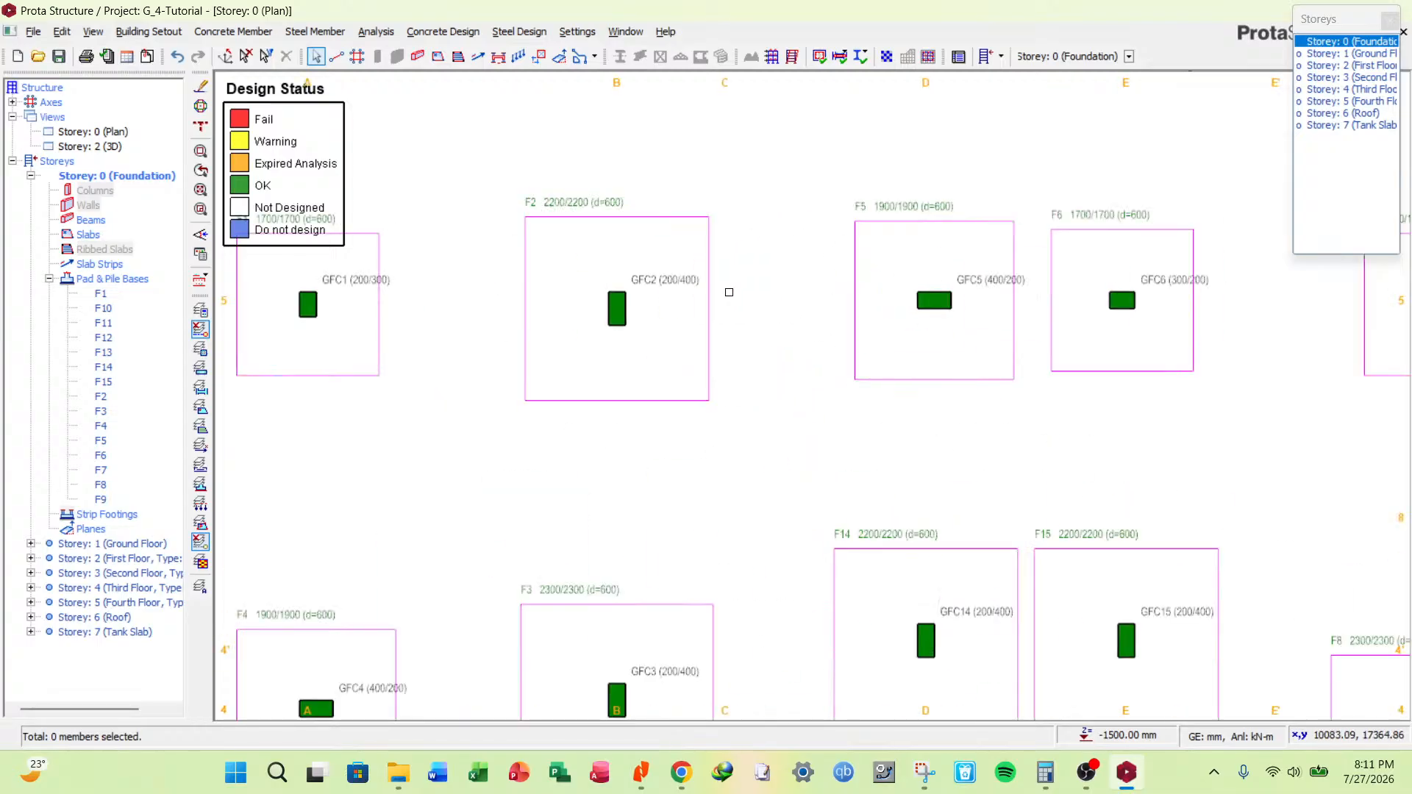
{"action": "middle_click_drag", "start_coordinate": [394, 293], "coordinate": [643, 240]}
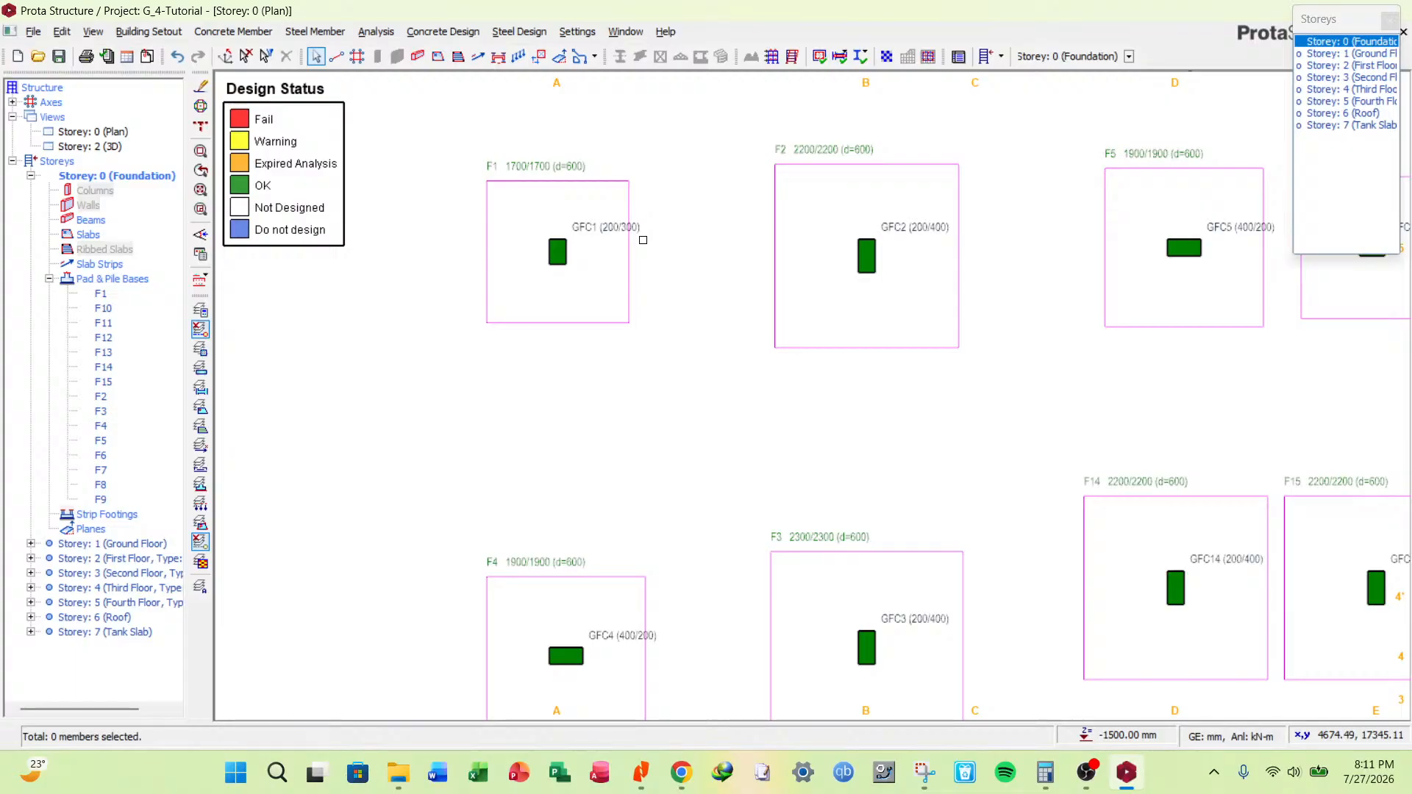
{"action": "scroll", "coordinate": [643, 240], "scroll_direction": "down", "scroll_amount": 3}
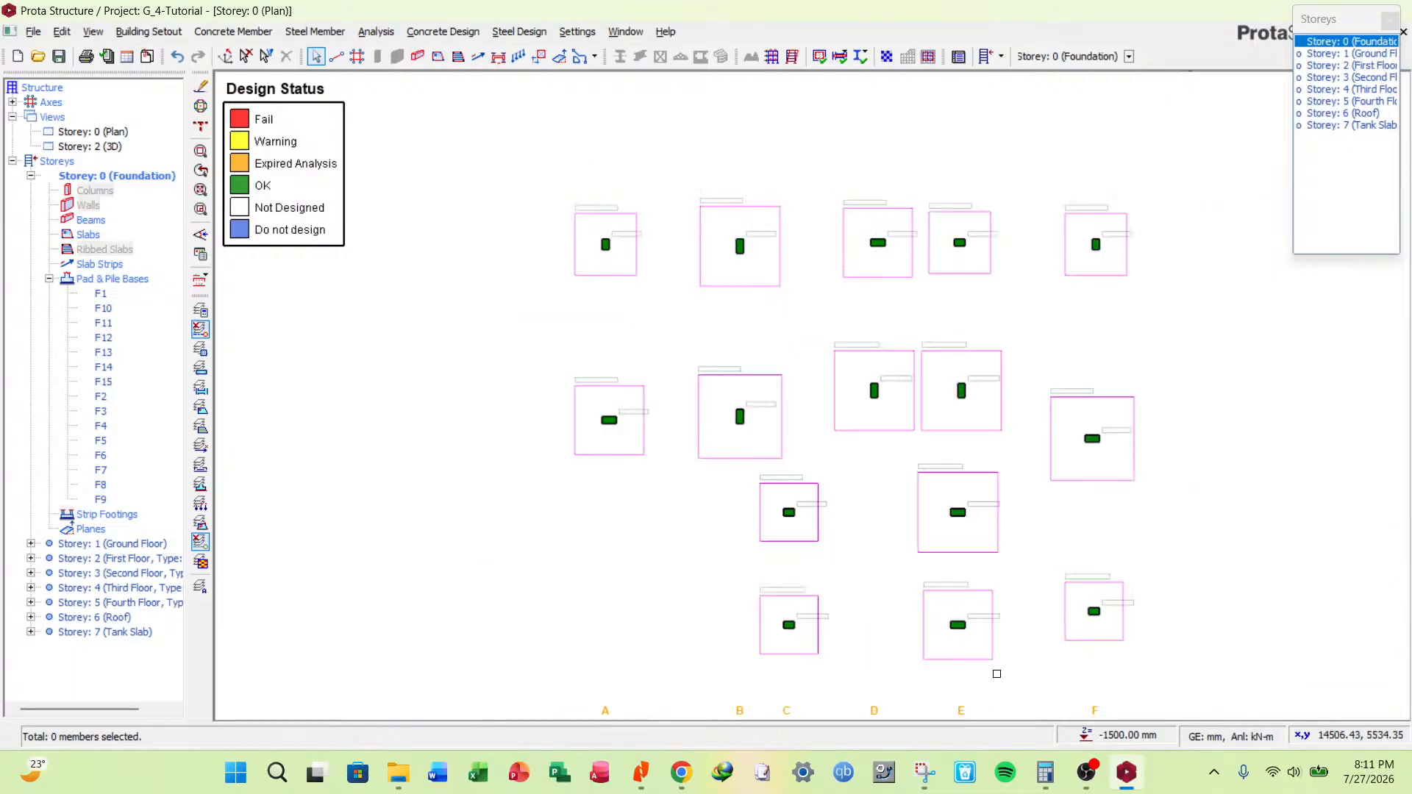
{"action": "scroll", "coordinate": [944, 623], "scroll_direction": "up", "scroll_amount": 3}
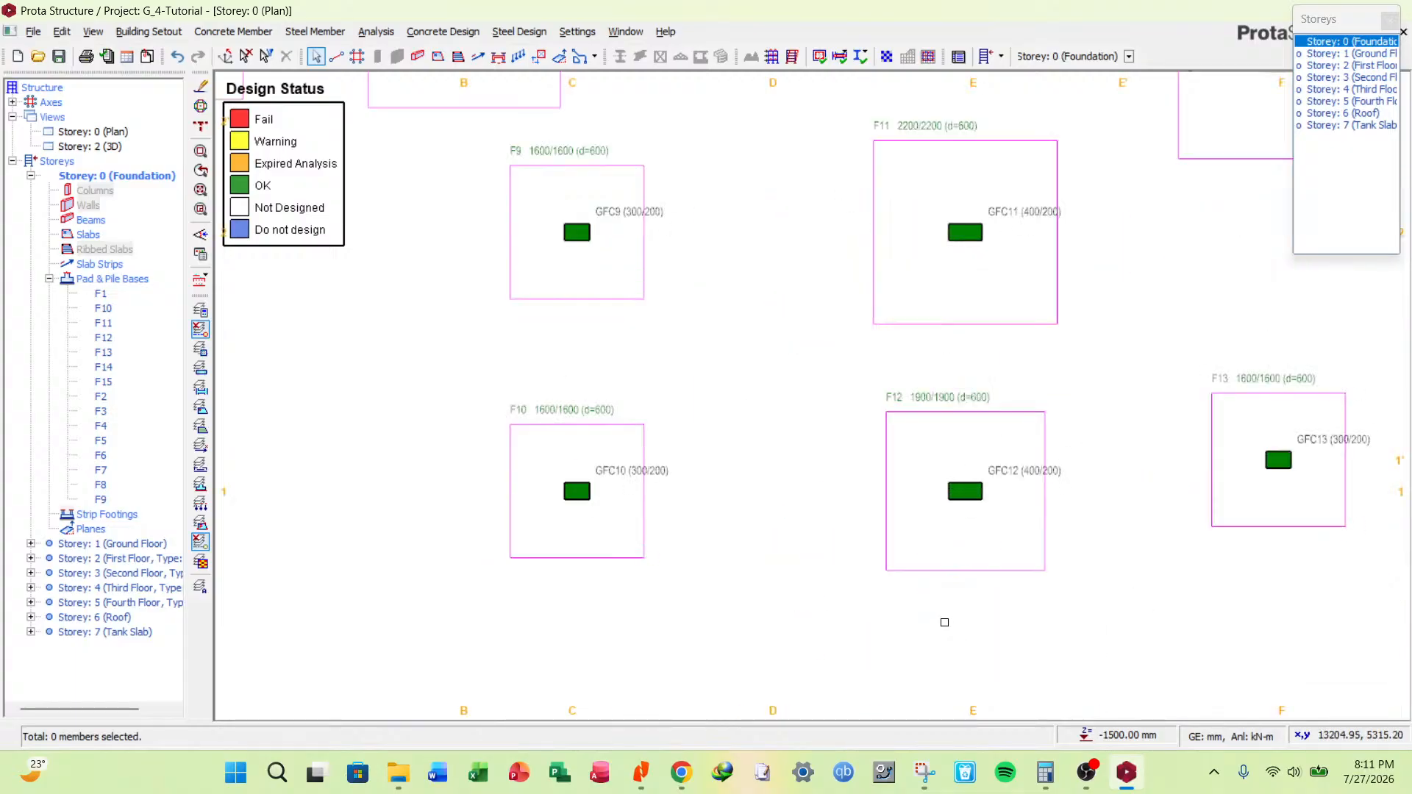
{"action": "scroll", "coordinate": [943, 422], "scroll_direction": "up", "scroll_amount": 2}
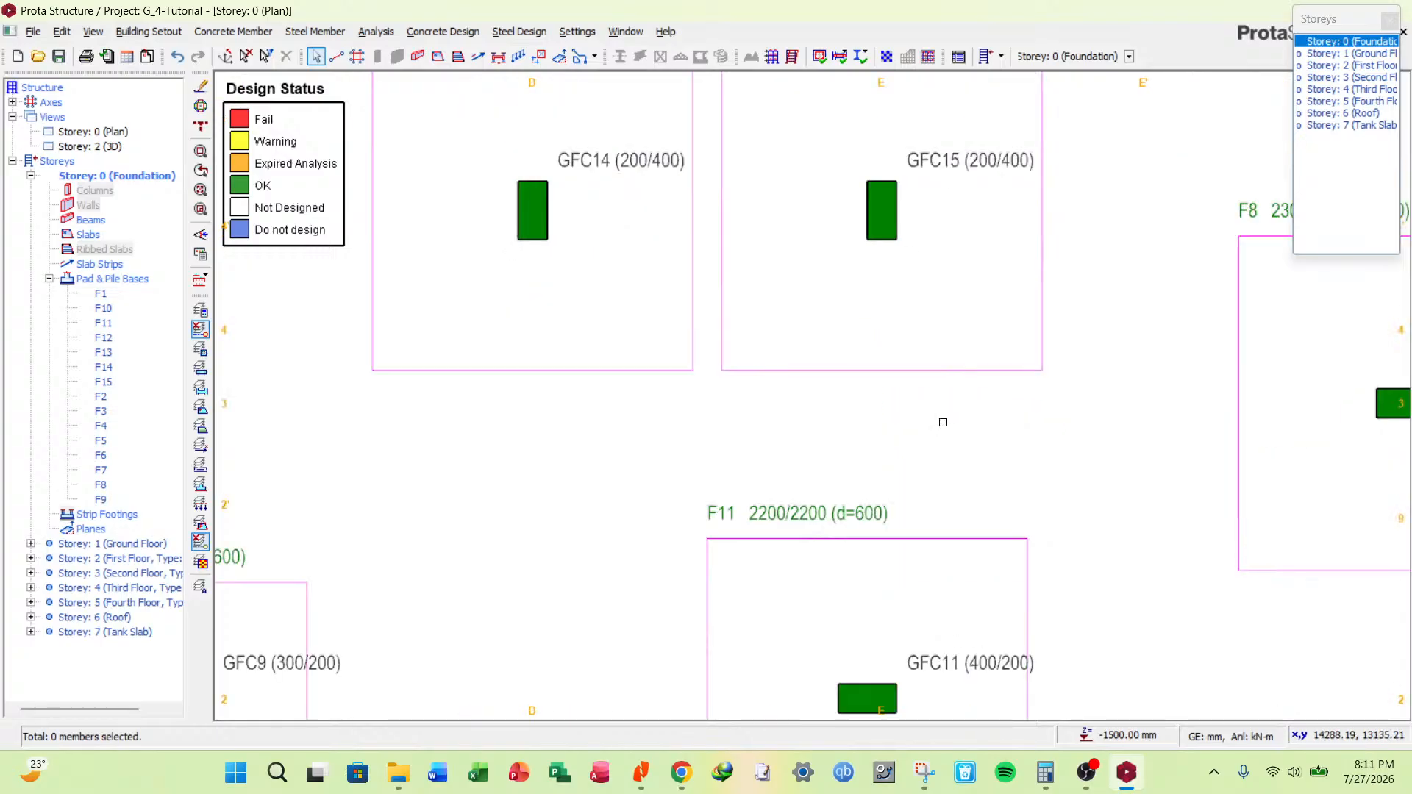
{"action": "scroll", "coordinate": [943, 422], "scroll_direction": "down", "scroll_amount": 2}
{"action": "scroll", "coordinate": [928, 238], "scroll_direction": "up", "scroll_amount": 2}
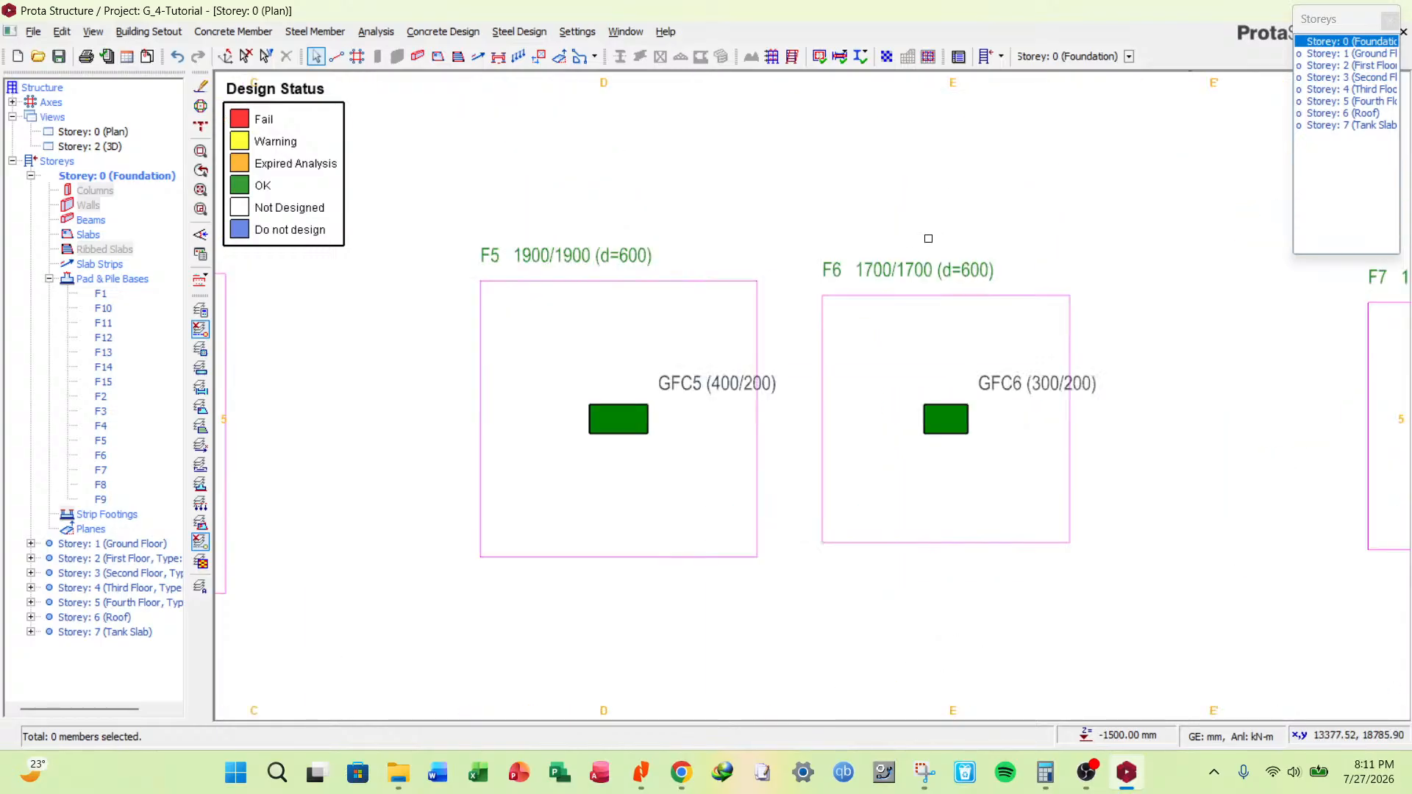
{"action": "scroll", "coordinate": [928, 238], "scroll_direction": "down", "scroll_amount": 3}
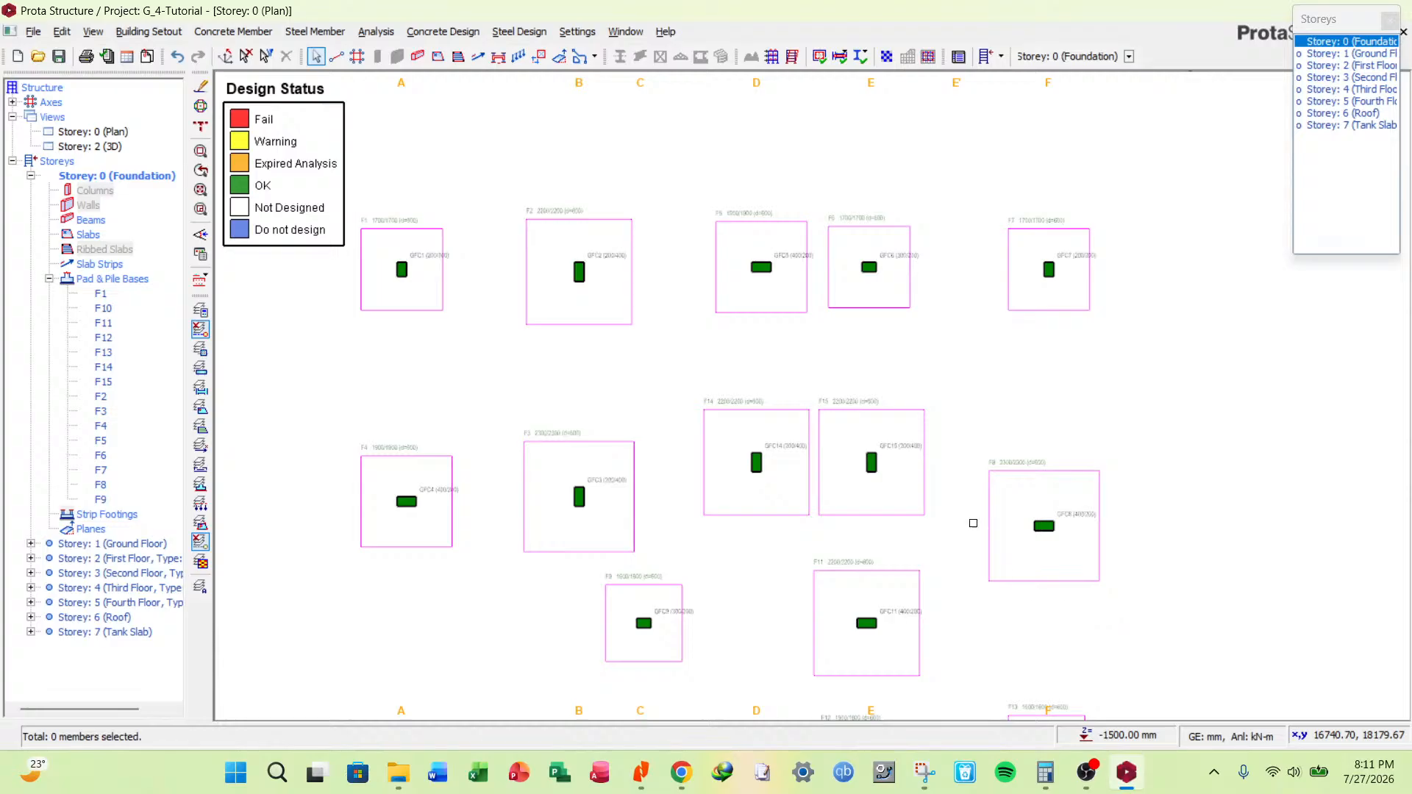
Compare the dimensions of individual pad bases, including F1, F10, F11, F8, F5 and F2, against the rest of the plan.
{"action": "scroll", "coordinate": [731, 341], "scroll_direction": "down", "scroll_amount": 2}
{"action": "scroll", "coordinate": [744, 387], "scroll_direction": "up", "scroll_amount": 1}
{"action": "scroll", "coordinate": [744, 386], "scroll_direction": "up", "scroll_amount": 4}
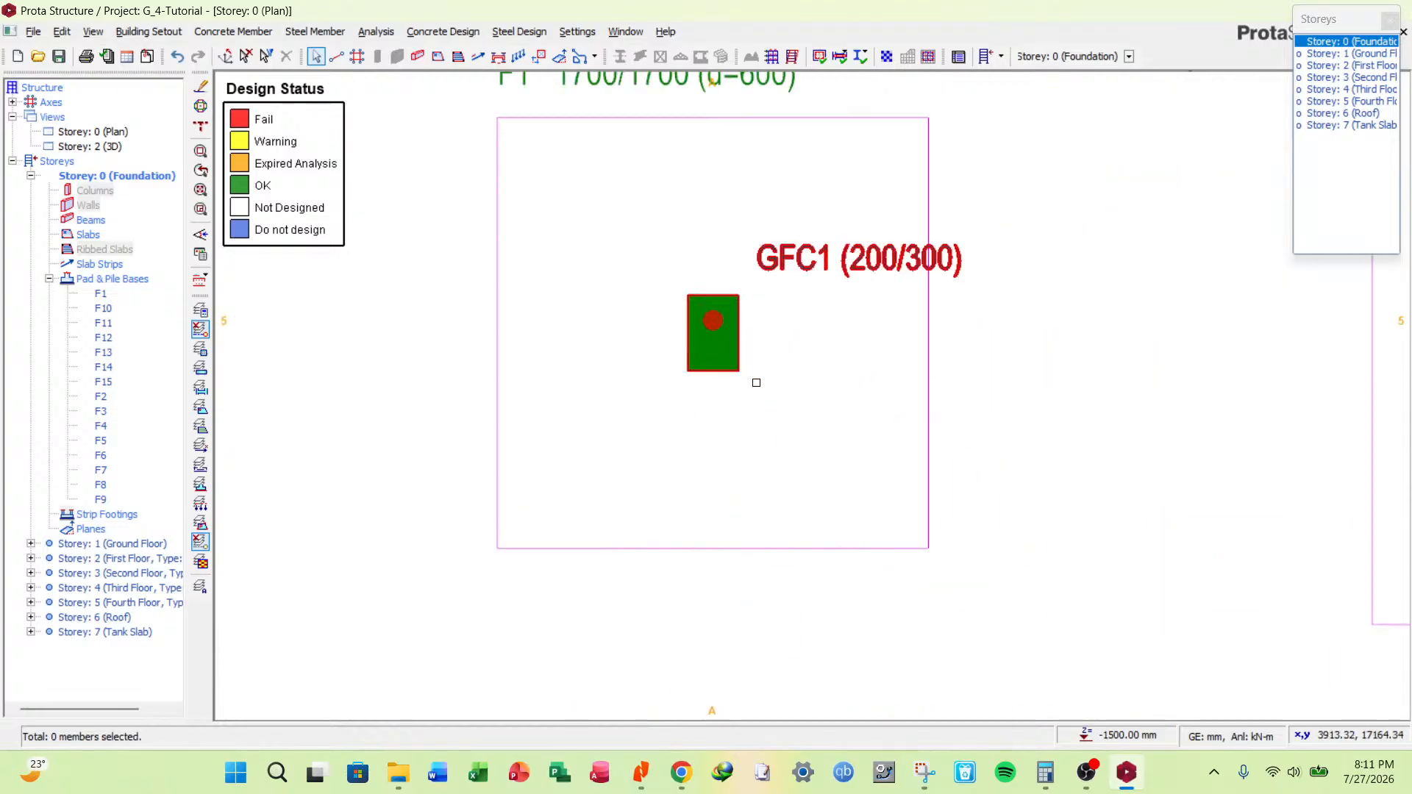
{"action": "scroll", "coordinate": [756, 382], "scroll_direction": "down", "scroll_amount": 4}
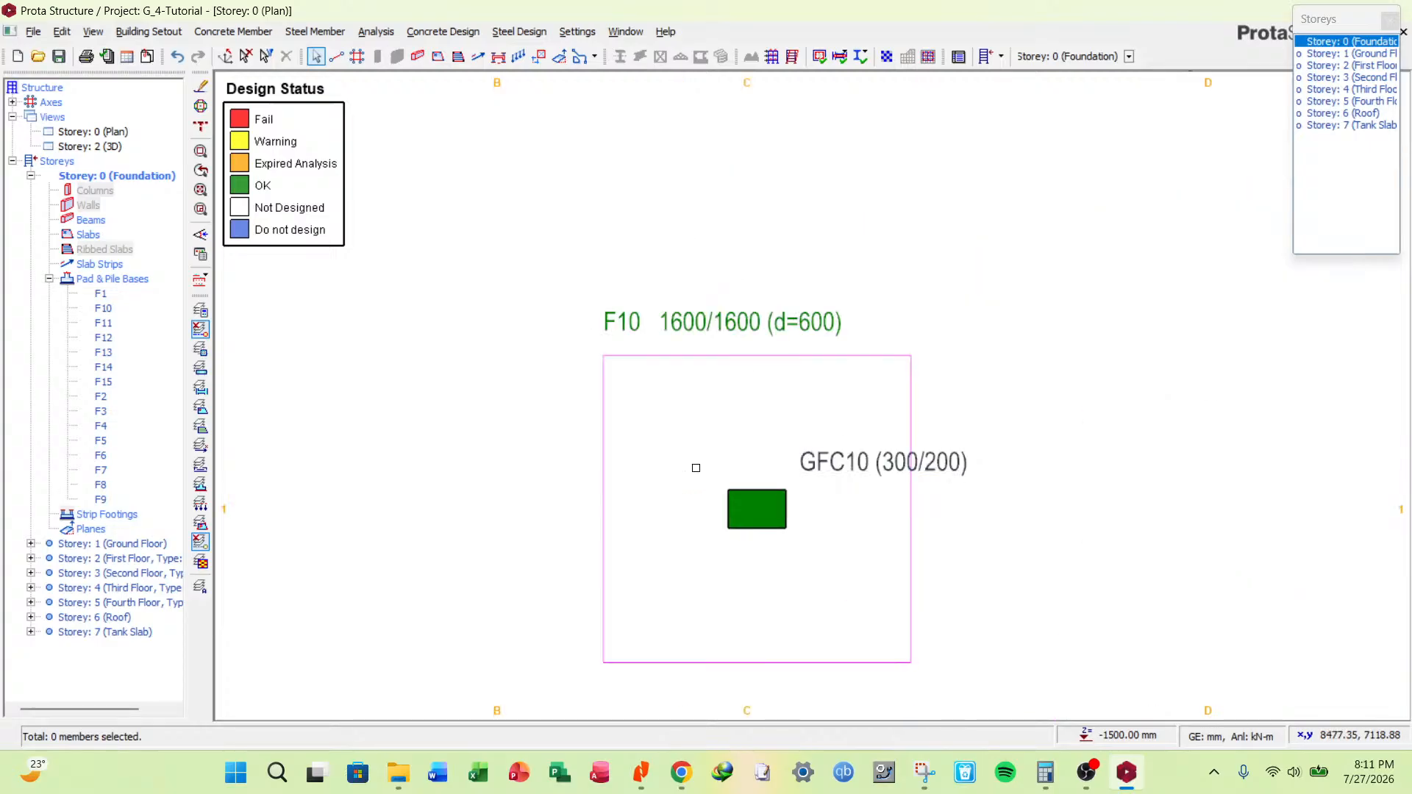
{"action": "scroll", "coordinate": [696, 467], "scroll_direction": "down", "scroll_amount": 4}
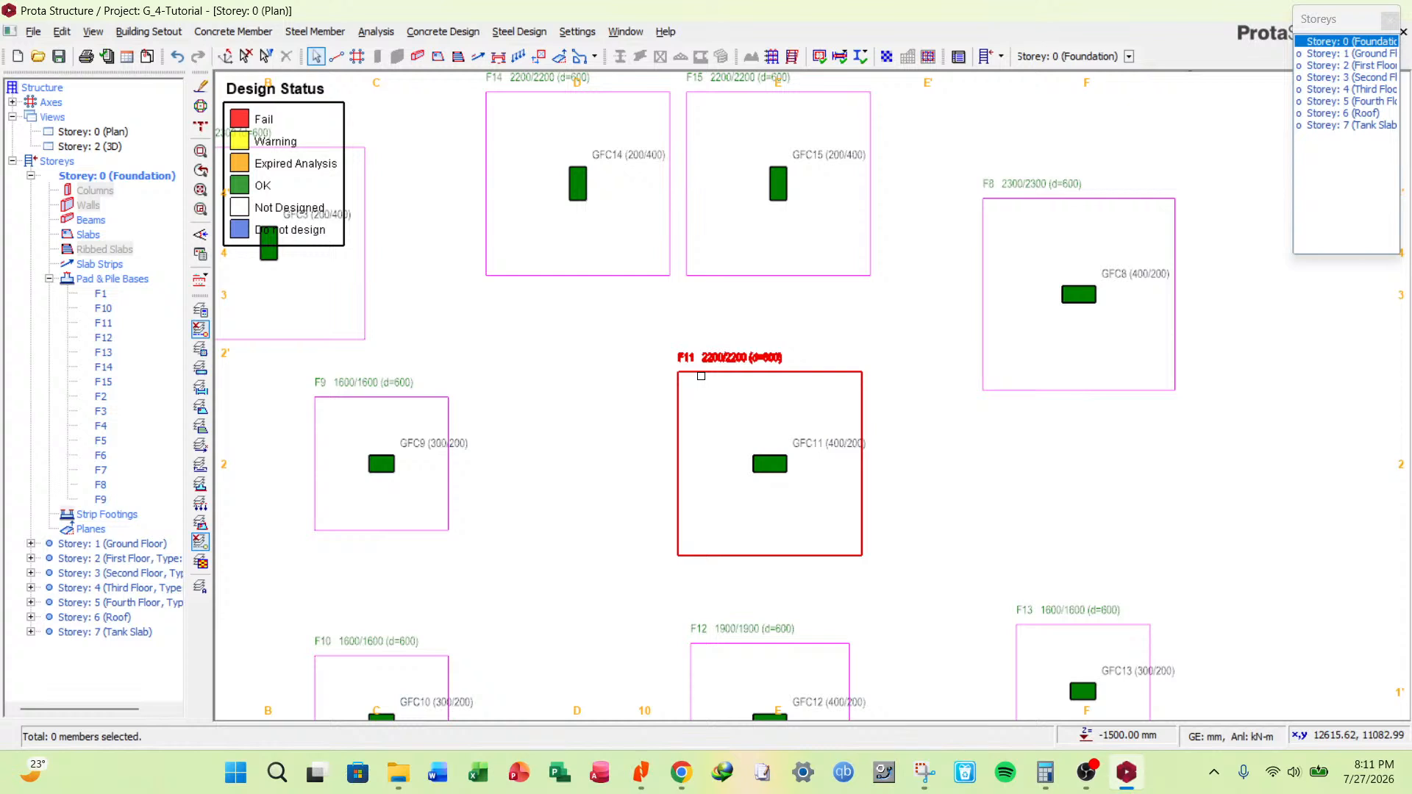
{"action": "scroll", "coordinate": [966, 519], "scroll_direction": "down", "scroll_amount": 4}
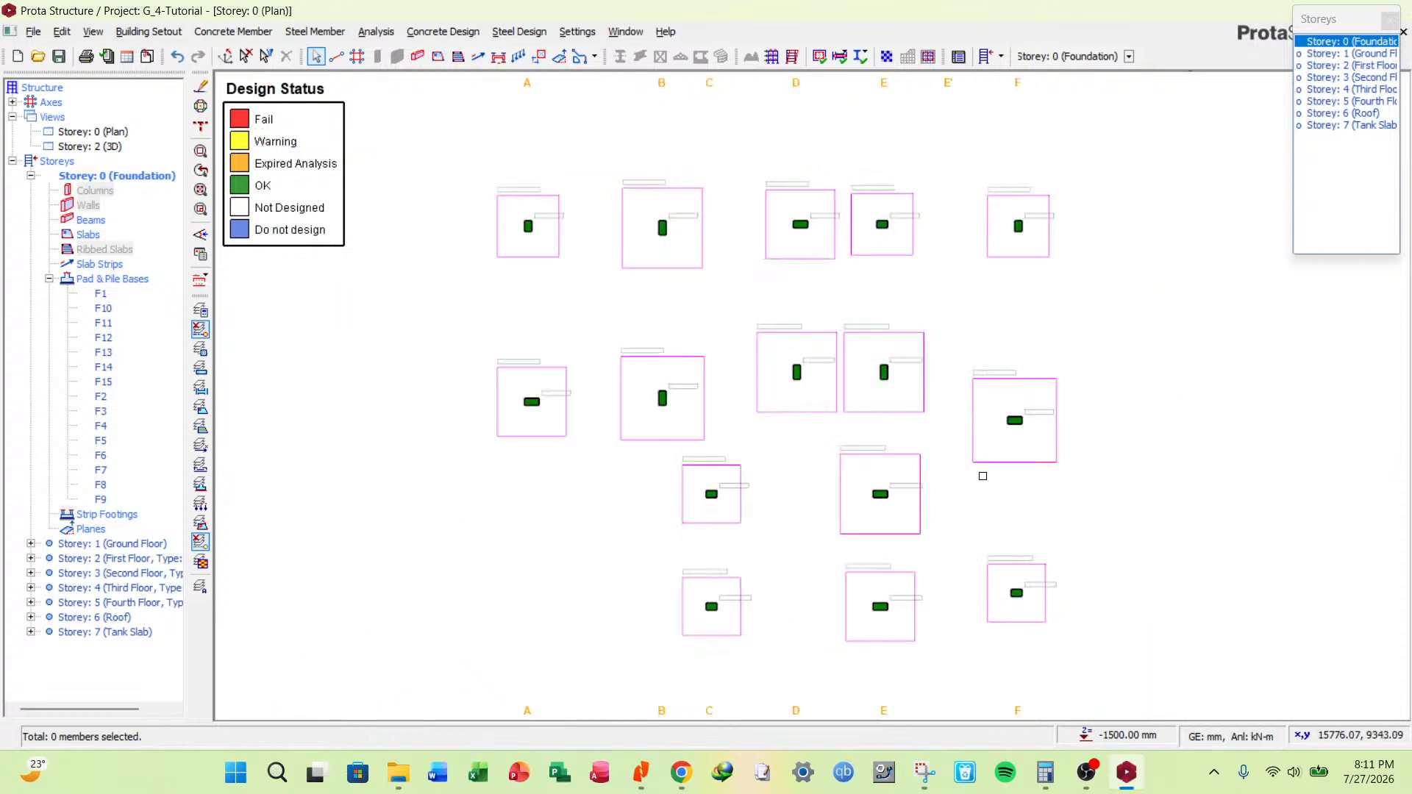
{"action": "scroll", "coordinate": [983, 476], "scroll_direction": "up", "scroll_amount": 4}
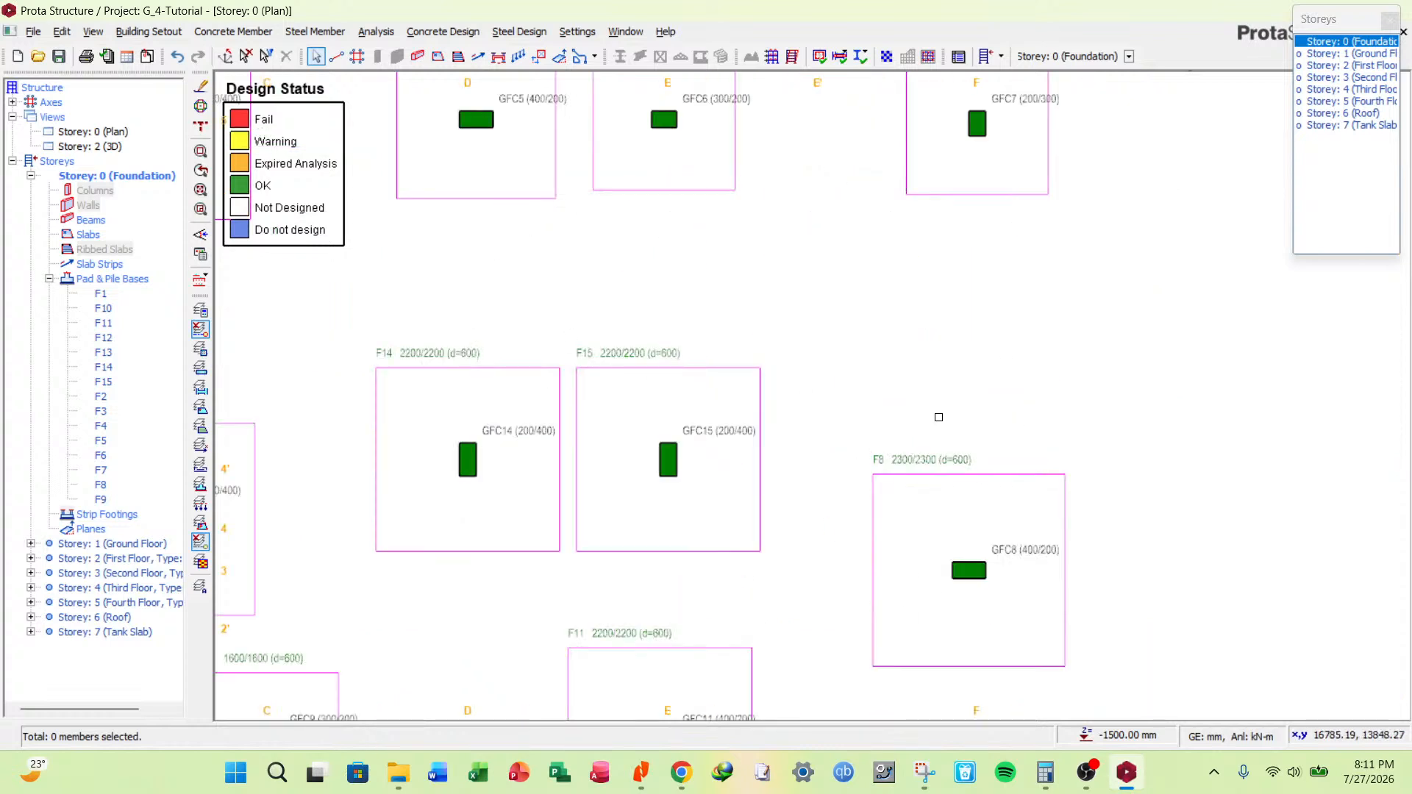
{"action": "scroll", "coordinate": [942, 368], "scroll_direction": "down", "scroll_amount": 5}
{"action": "scroll", "coordinate": [744, 242], "scroll_direction": "up", "scroll_amount": 2}
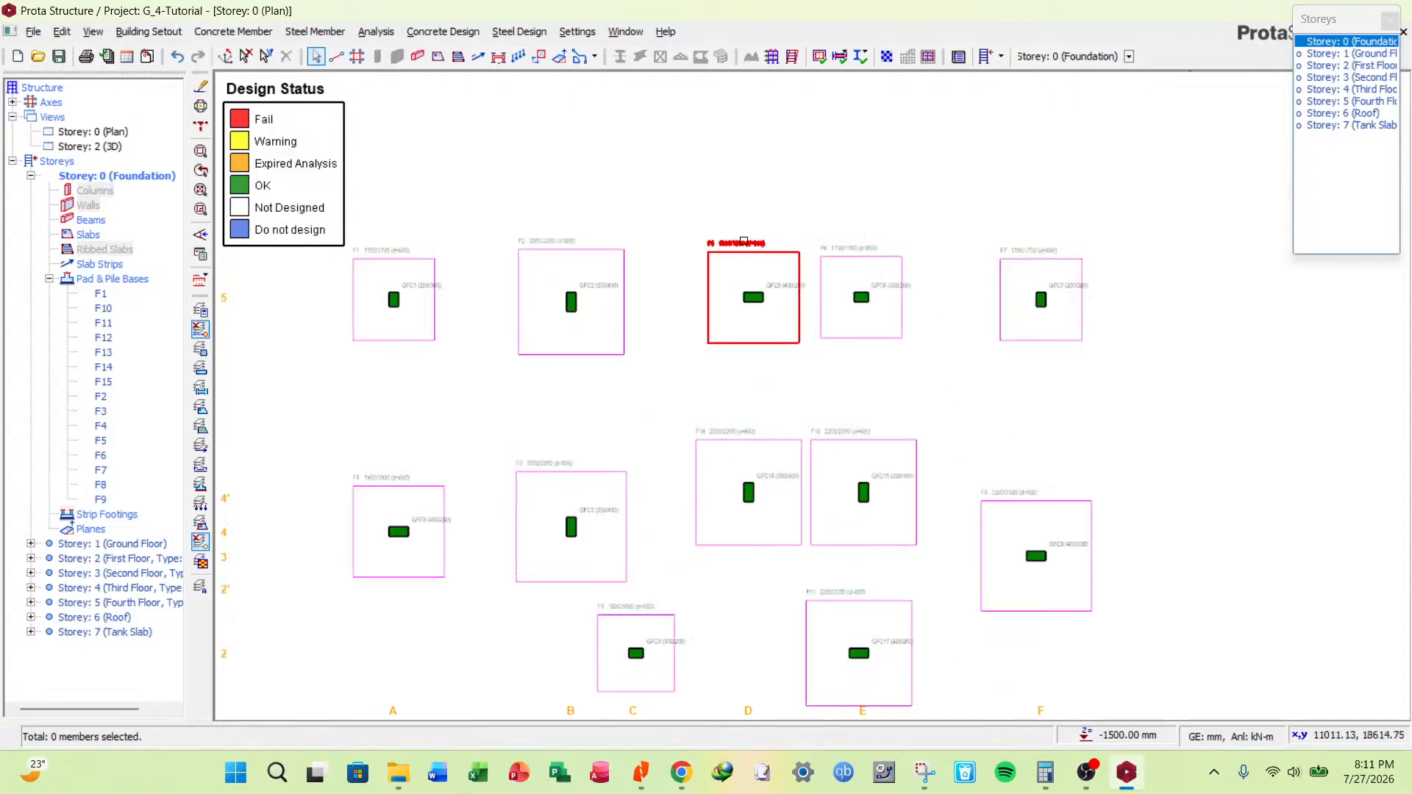
{"action": "scroll", "coordinate": [743, 242], "scroll_direction": "up", "scroll_amount": 2}
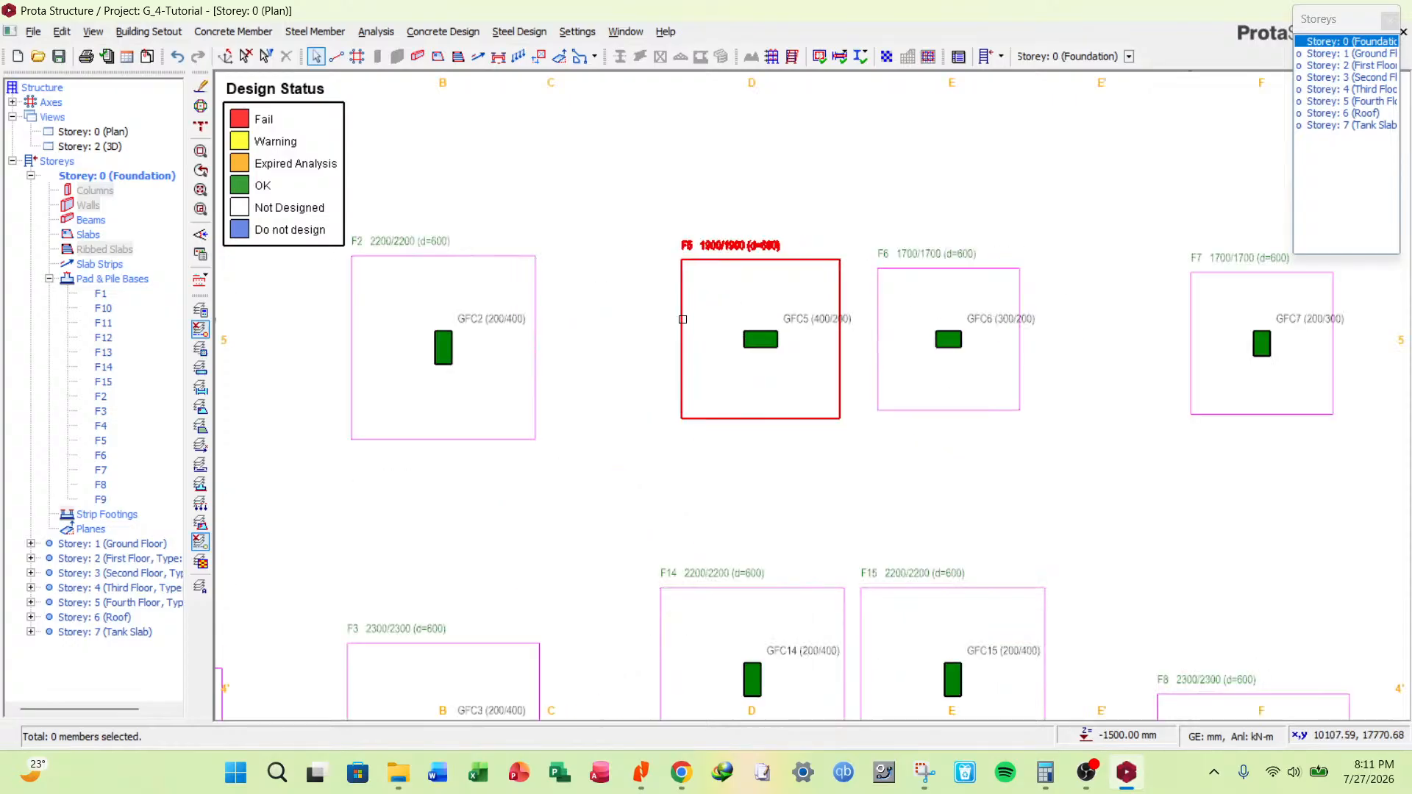
{"action": "middle_click_drag", "start_coordinate": [438, 299], "coordinate": [725, 317]}
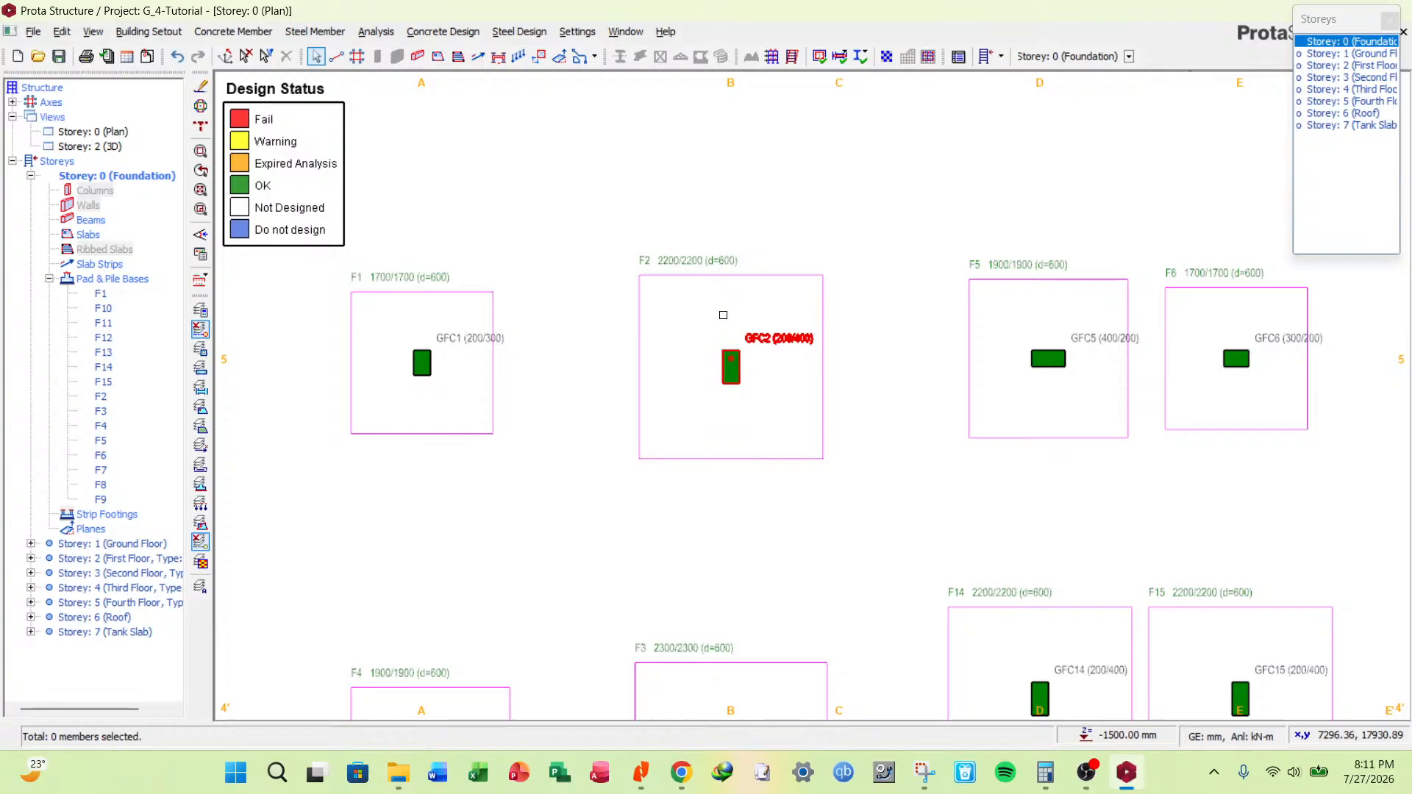
{"action": "scroll", "coordinate": [723, 315], "scroll_direction": "up", "scroll_amount": 2}
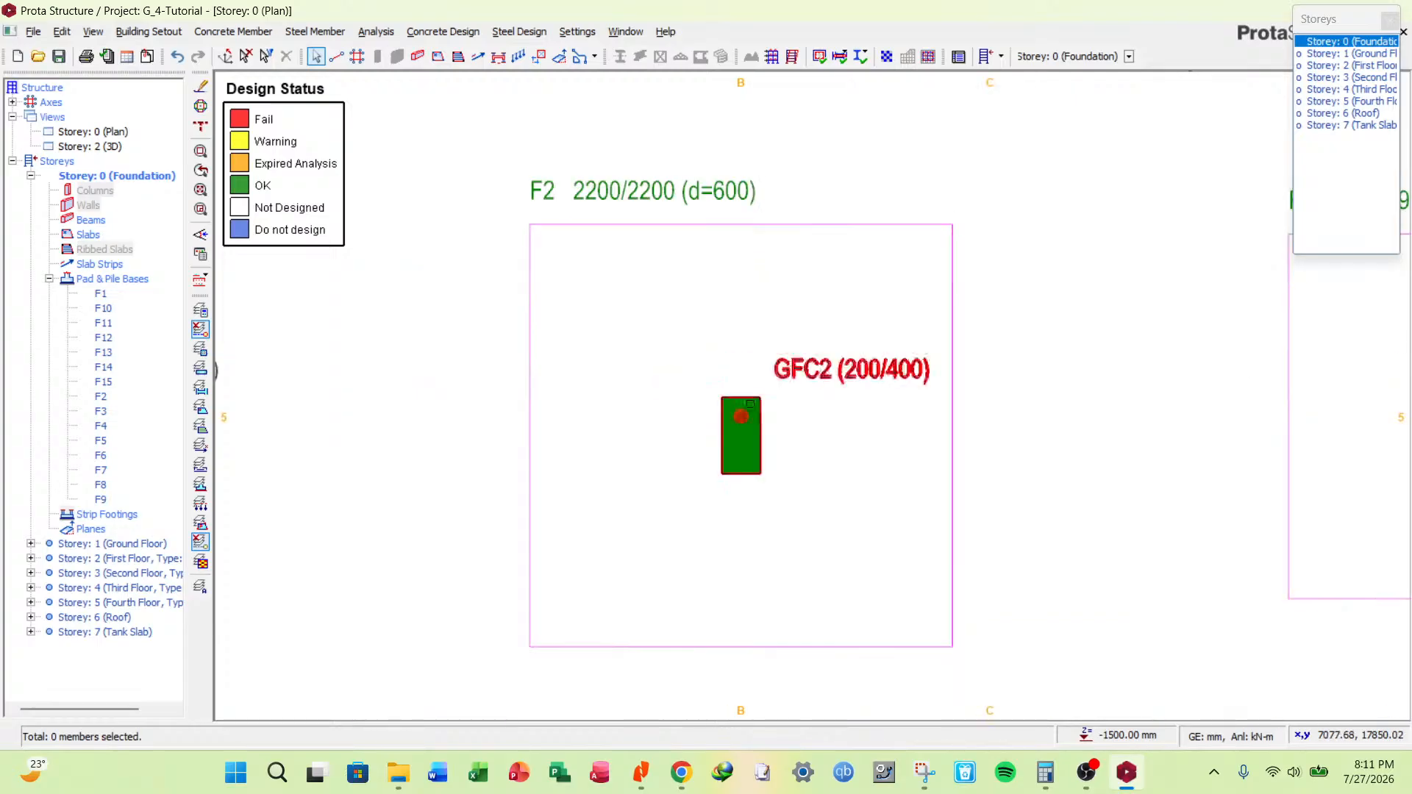
{"action": "scroll", "coordinate": [750, 403], "scroll_direction": "down", "scroll_amount": 2}
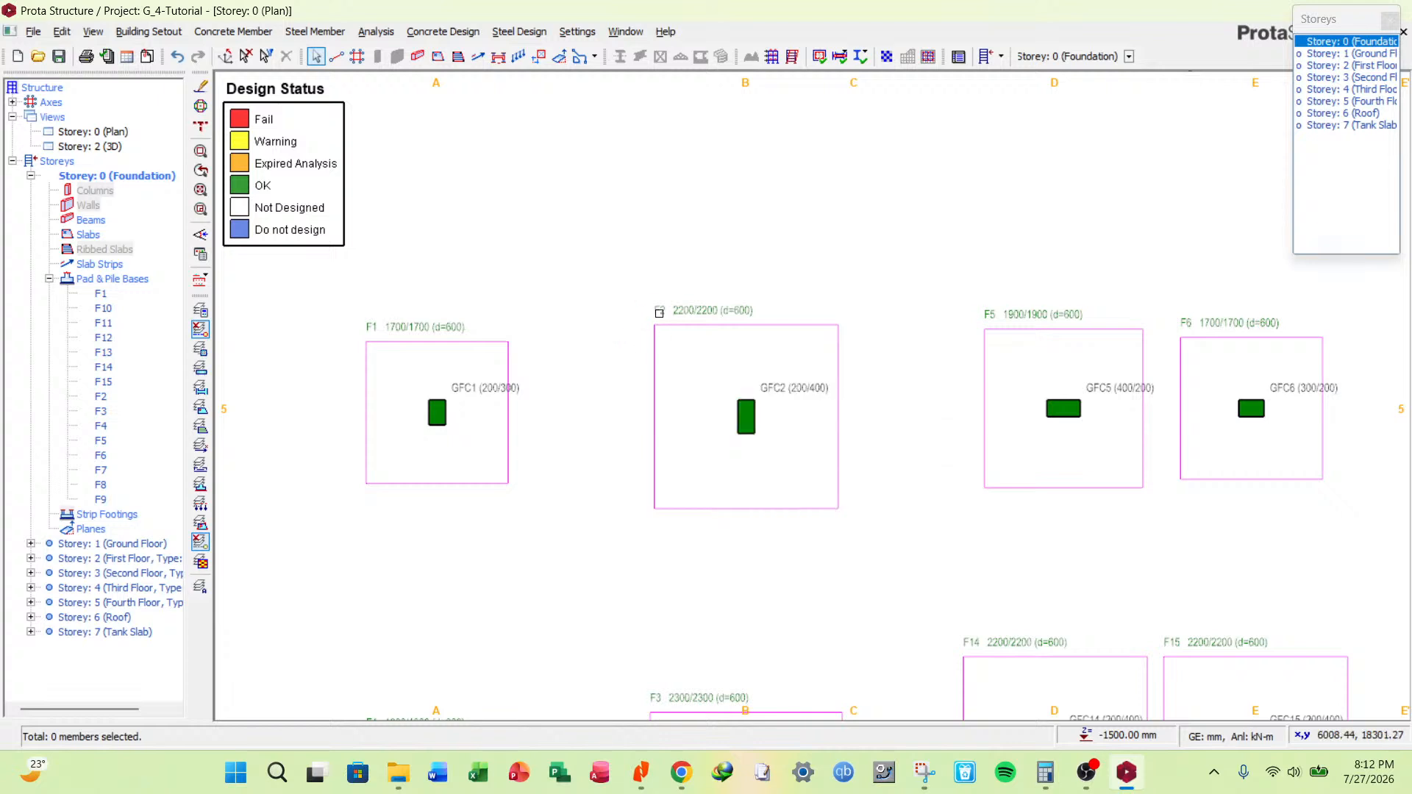
Compare the plan sizes of pad bases F10, F12, F8, F5, F6 and F7 across the foundation plan.
{"action": "scroll", "coordinate": [659, 431], "scroll_direction": "down", "scroll_amount": 5}
{"action": "scroll", "coordinate": [729, 630], "scroll_direction": "up", "scroll_amount": 5}
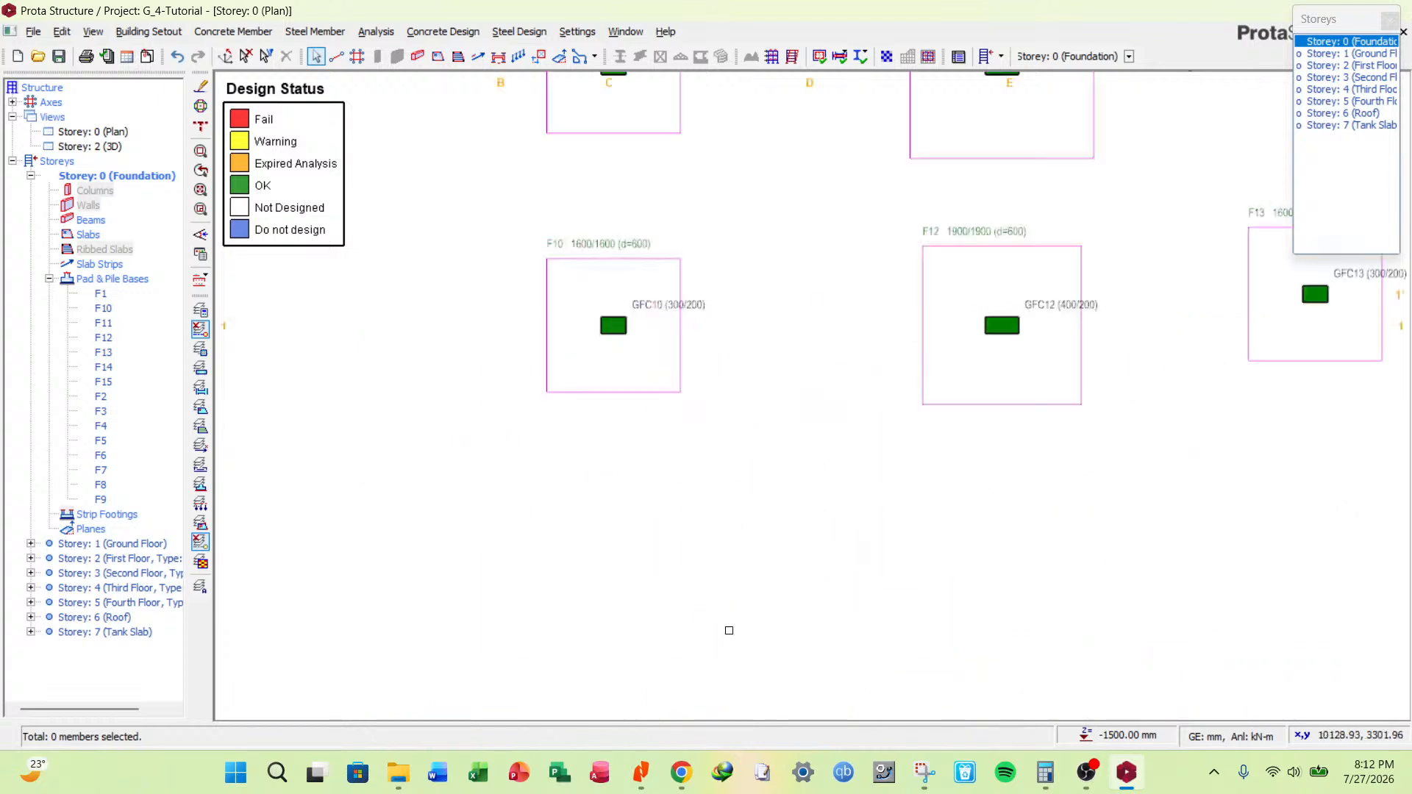
{"action": "scroll", "coordinate": [627, 303], "scroll_direction": "up", "scroll_amount": 3}
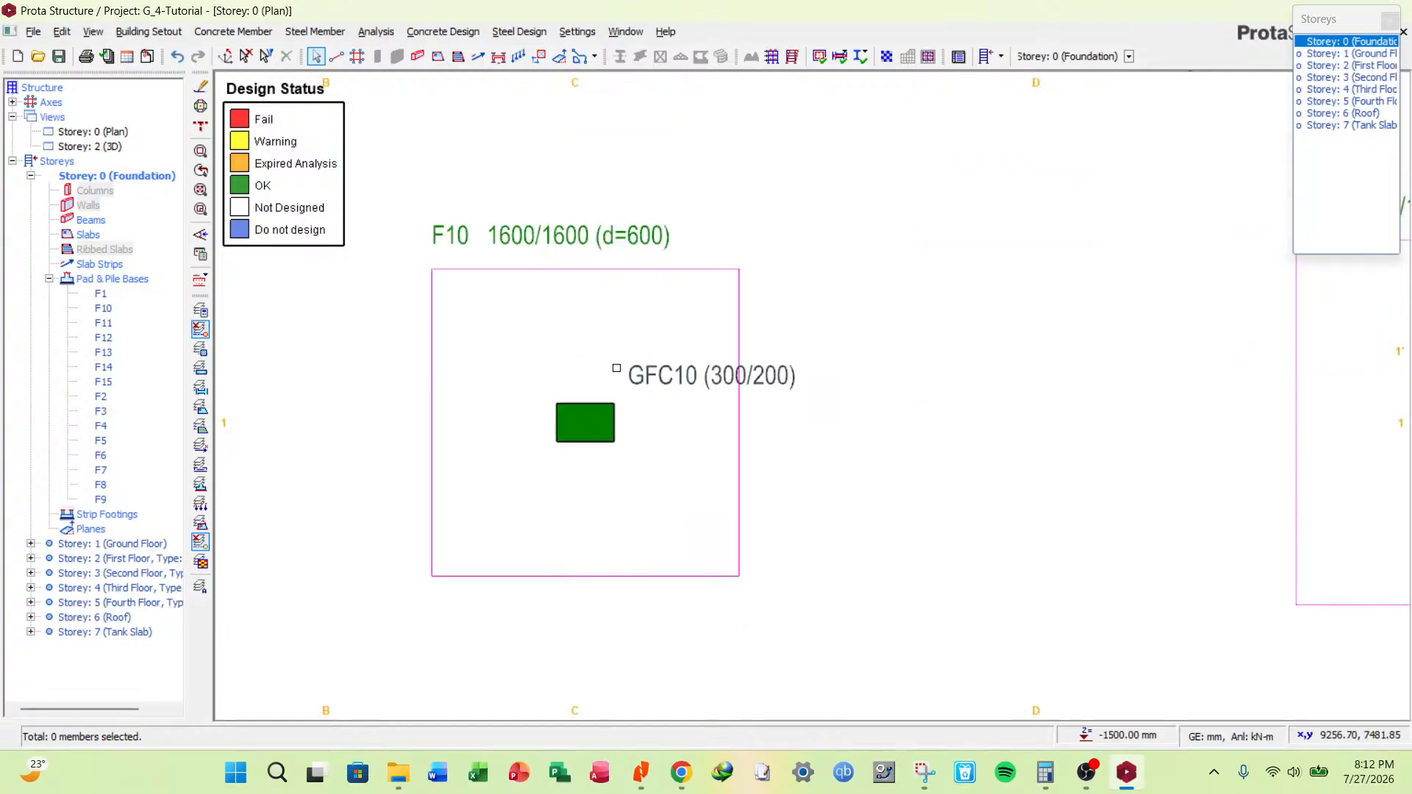
{"action": "left_click", "coordinate": [616, 368]}
{"action": "scroll", "coordinate": [616, 368], "scroll_direction": "down", "scroll_amount": 2}
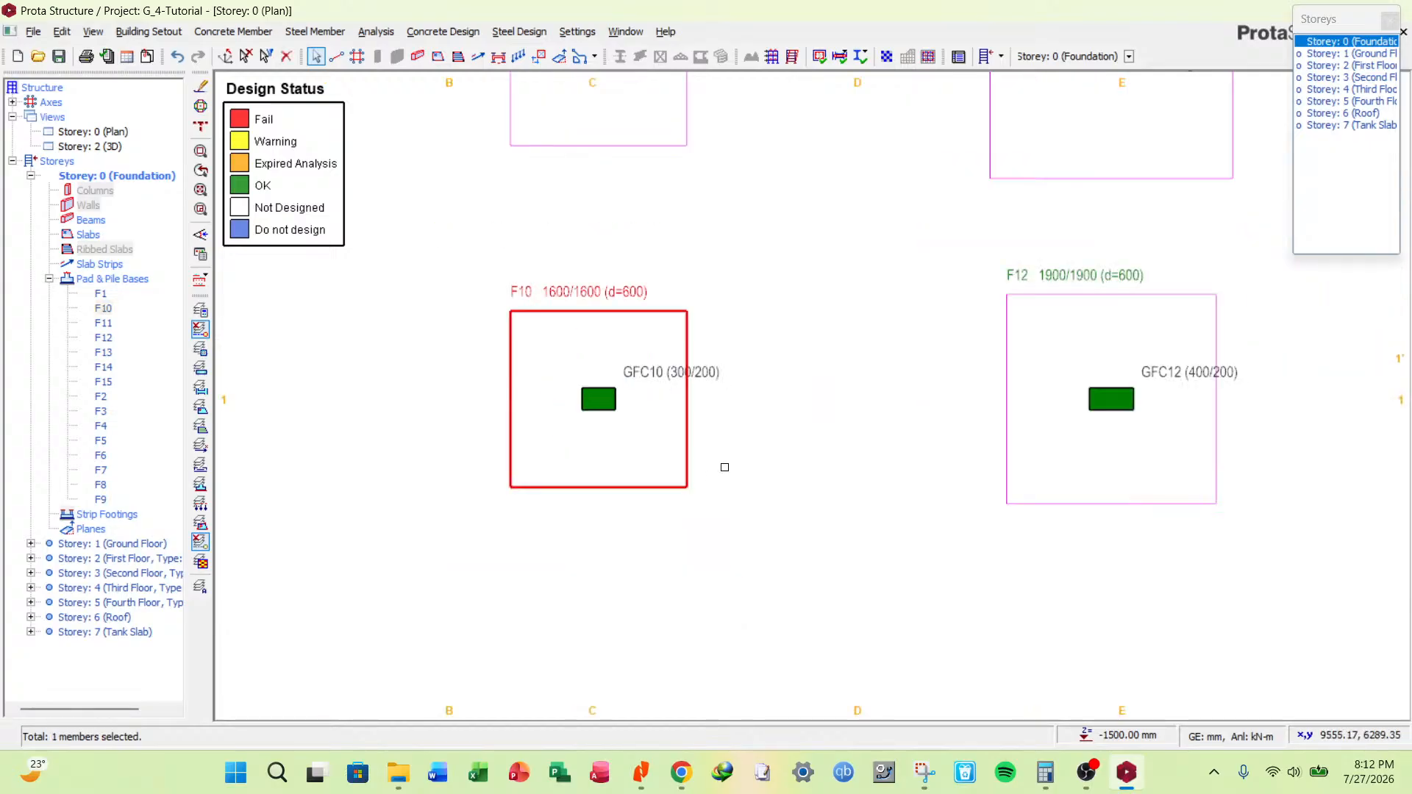
{"action": "scroll", "coordinate": [725, 467], "scroll_direction": "down", "scroll_amount": 4}
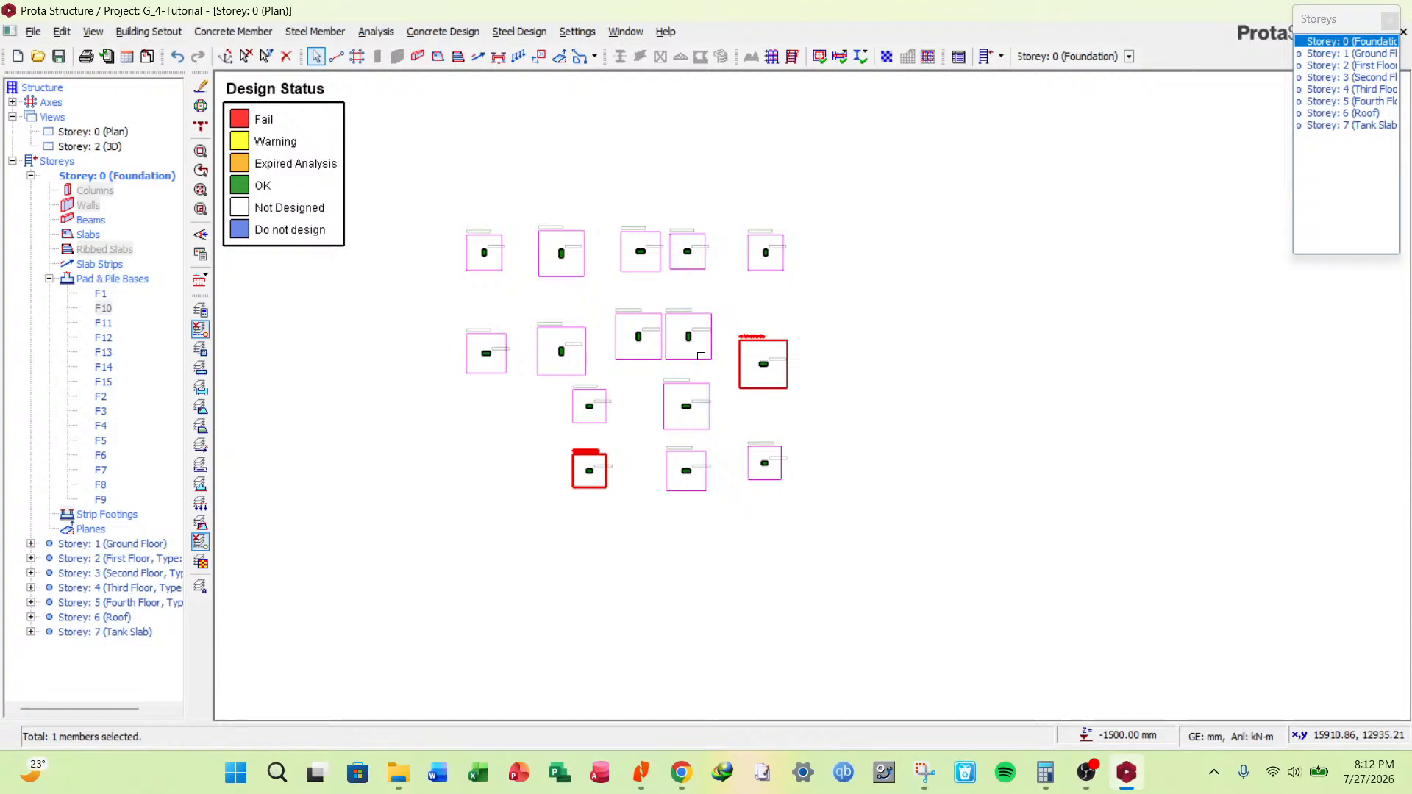
{"action": "scroll", "coordinate": [701, 356], "scroll_direction": "up", "scroll_amount": 4}
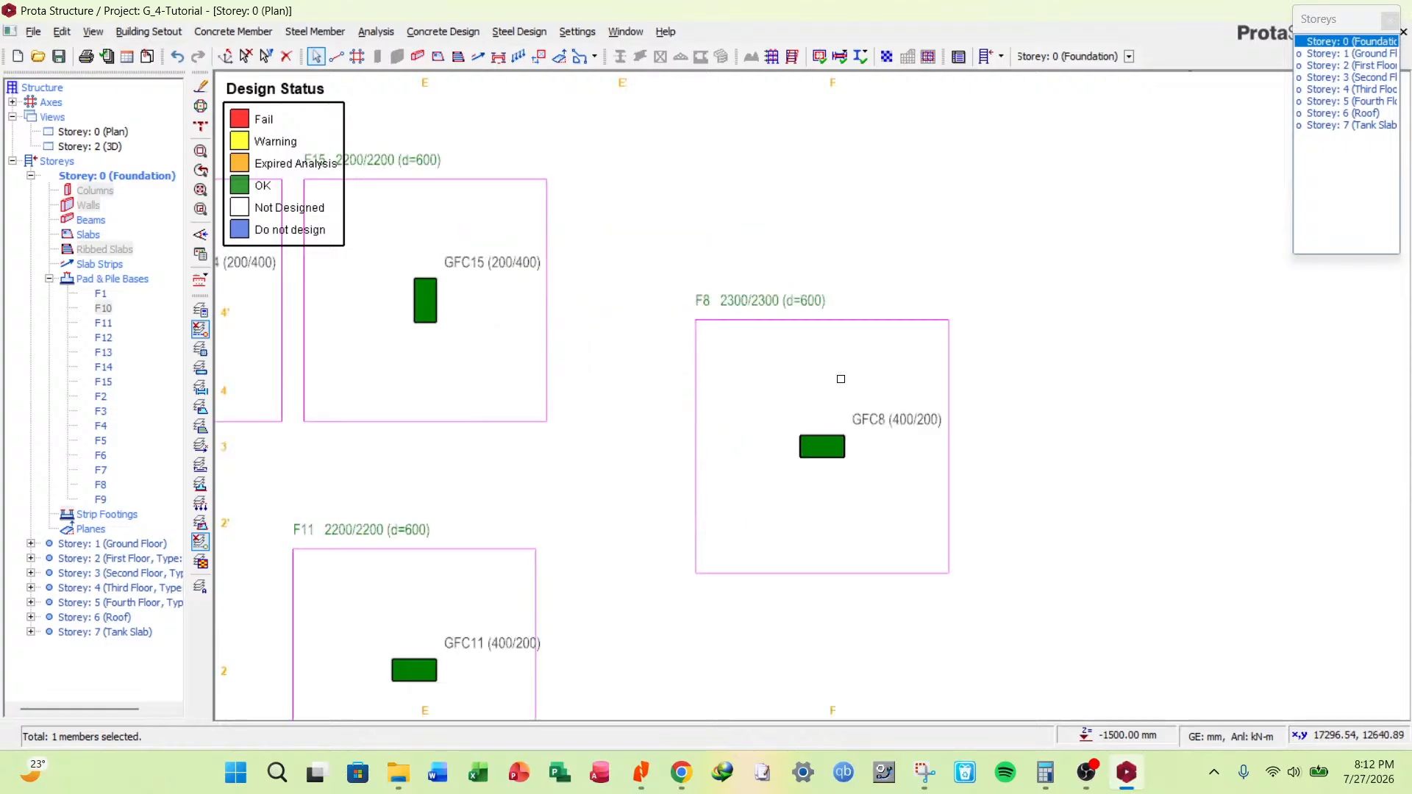
{"action": "scroll", "coordinate": [711, 364], "scroll_direction": "down", "scroll_amount": 4}
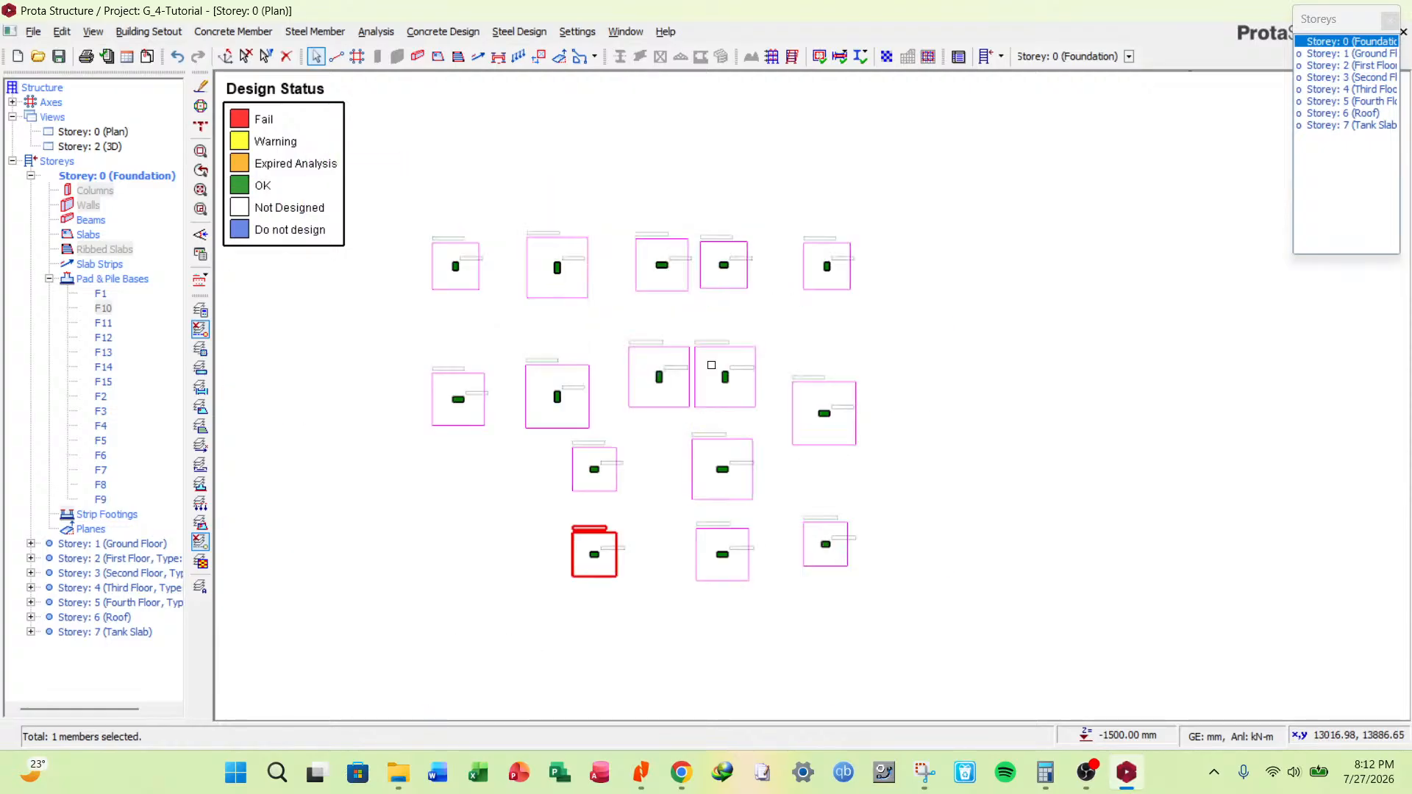
{"action": "scroll", "coordinate": [711, 365], "scroll_direction": "up", "scroll_amount": 4}
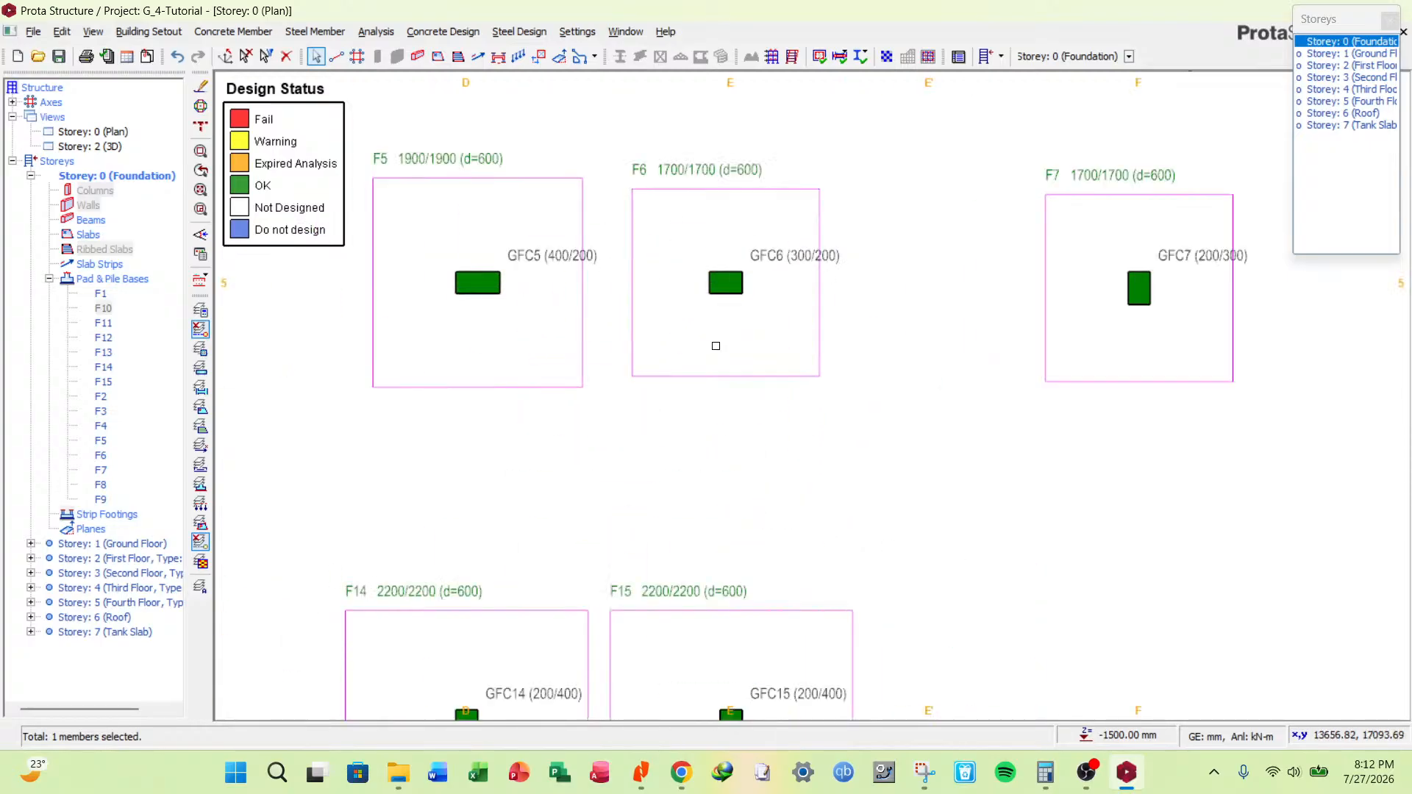
{"action": "scroll", "coordinate": [681, 348], "scroll_direction": "down", "scroll_amount": 3}
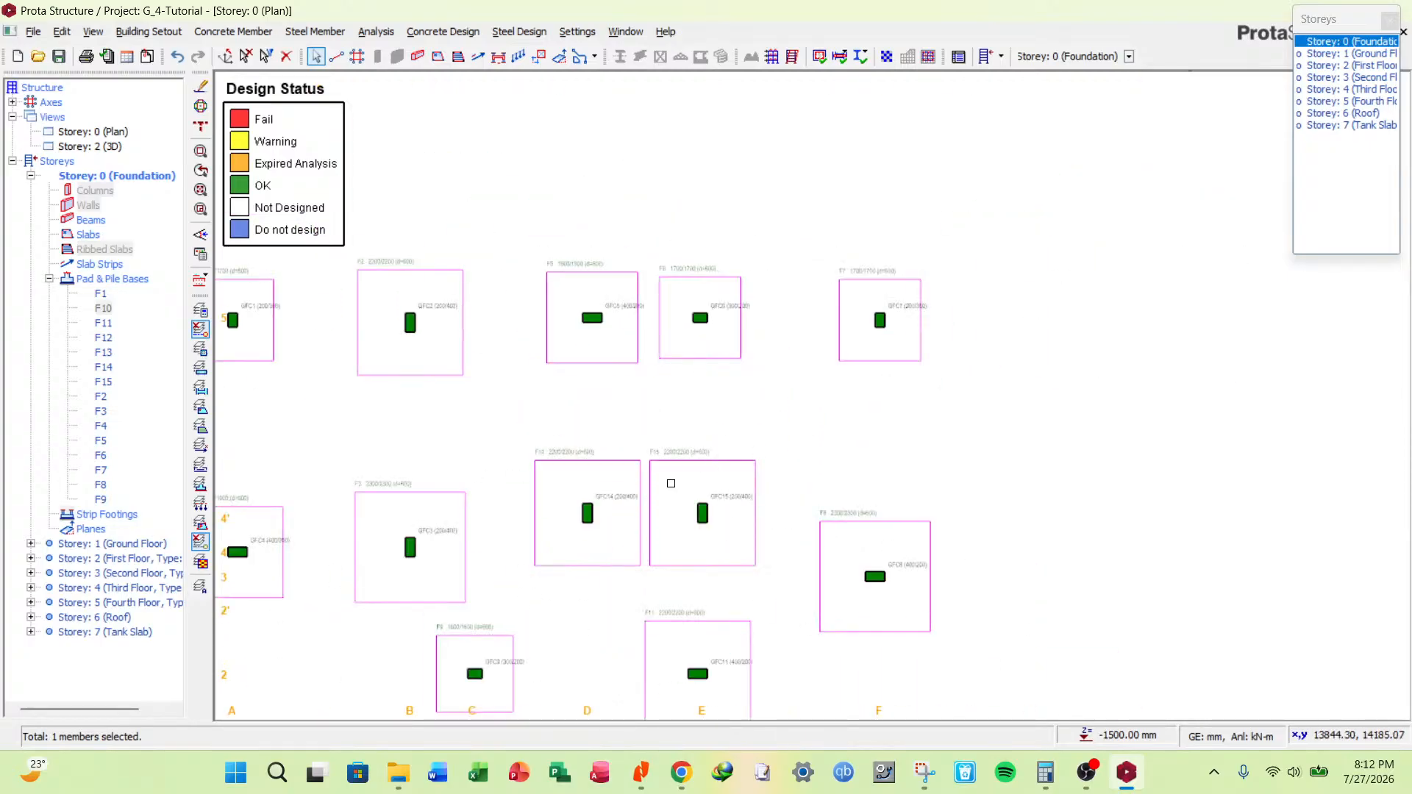
Measure the gap between the adjacent pad bases F14 and F15.
{"action": "scroll", "coordinate": [640, 471], "scroll_direction": "up", "scroll_amount": 4}
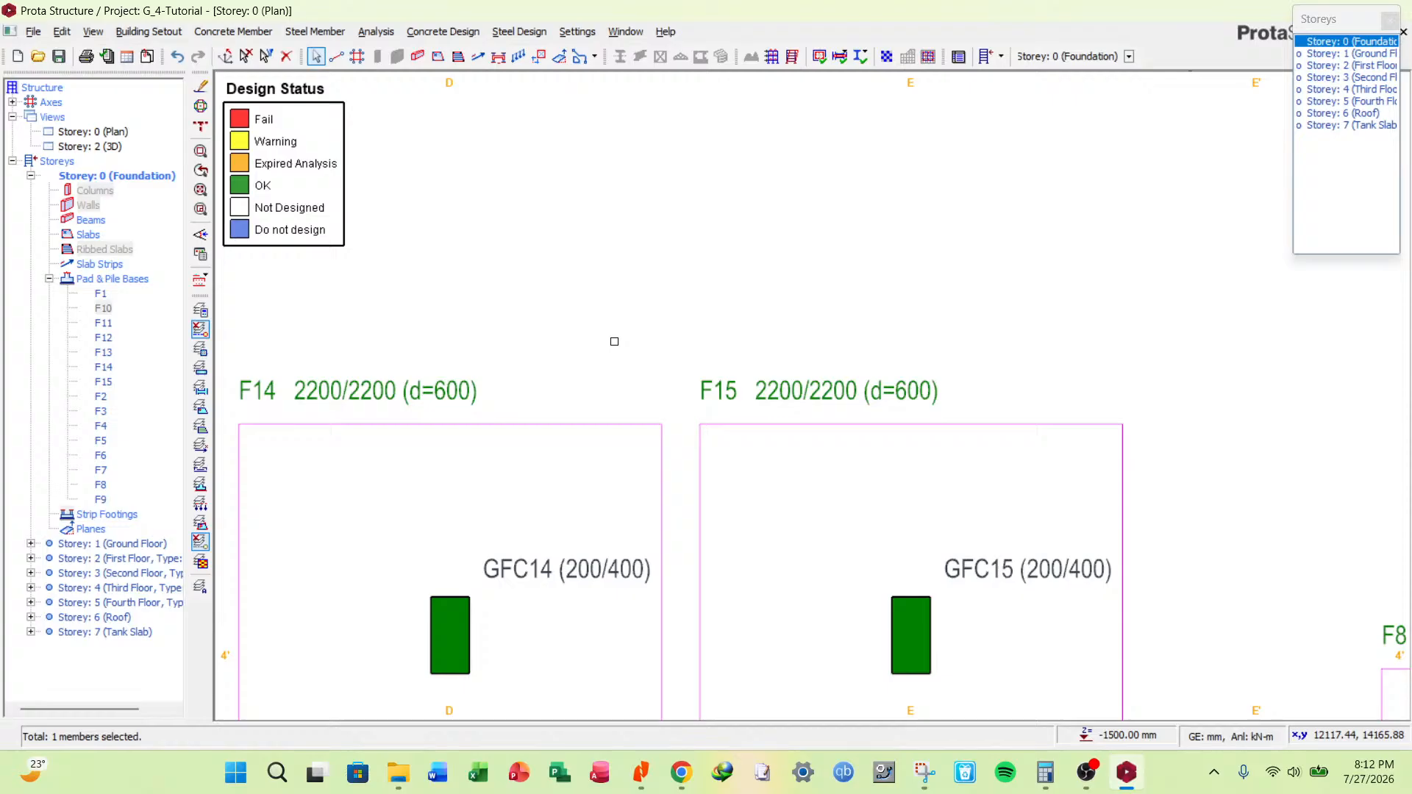
{"action": "scroll", "coordinate": [662, 429], "scroll_direction": "up", "scroll_amount": 1}
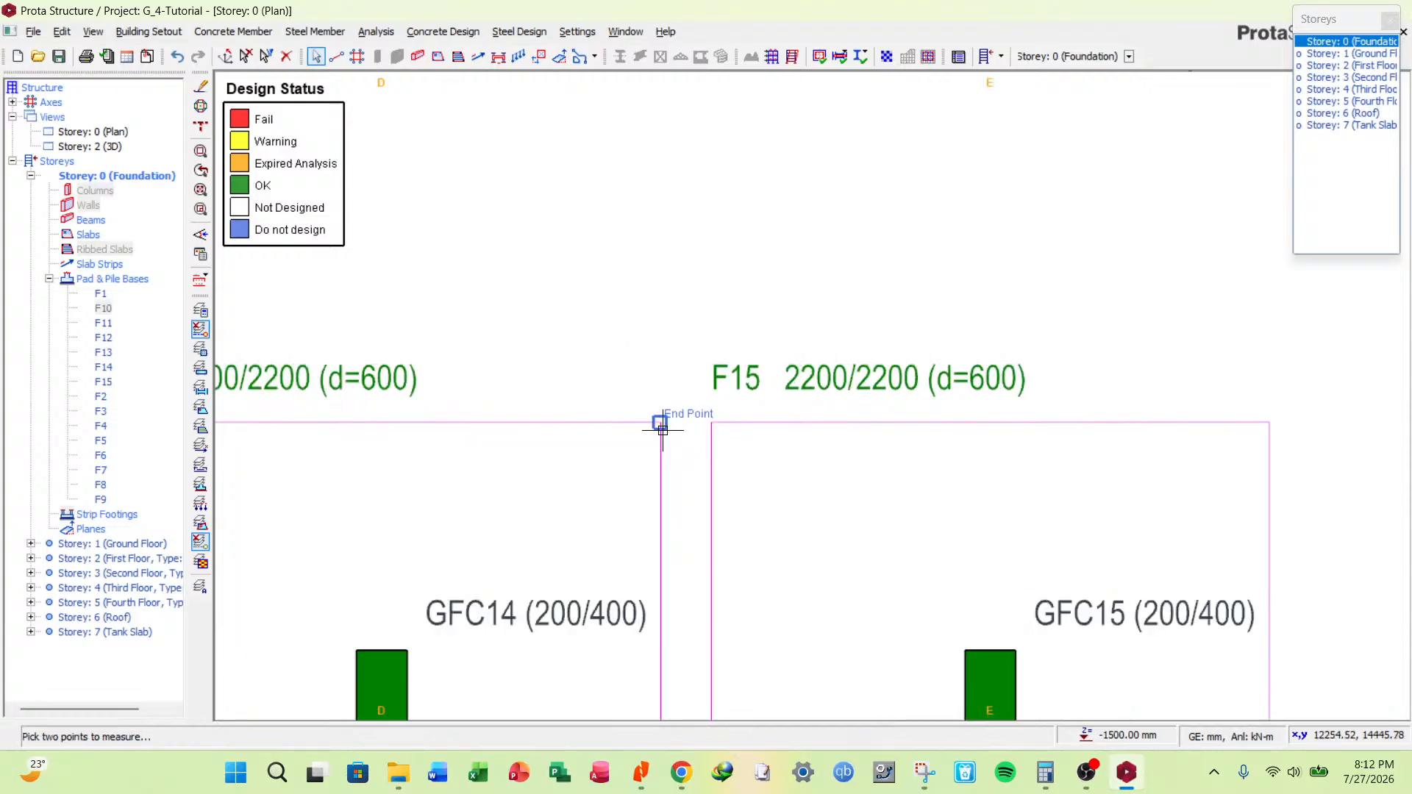
{"action": "scroll", "coordinate": [663, 430], "scroll_direction": "up", "scroll_amount": 1}
{"action": "scroll", "coordinate": [655, 362], "scroll_direction": "down", "scroll_amount": 1}
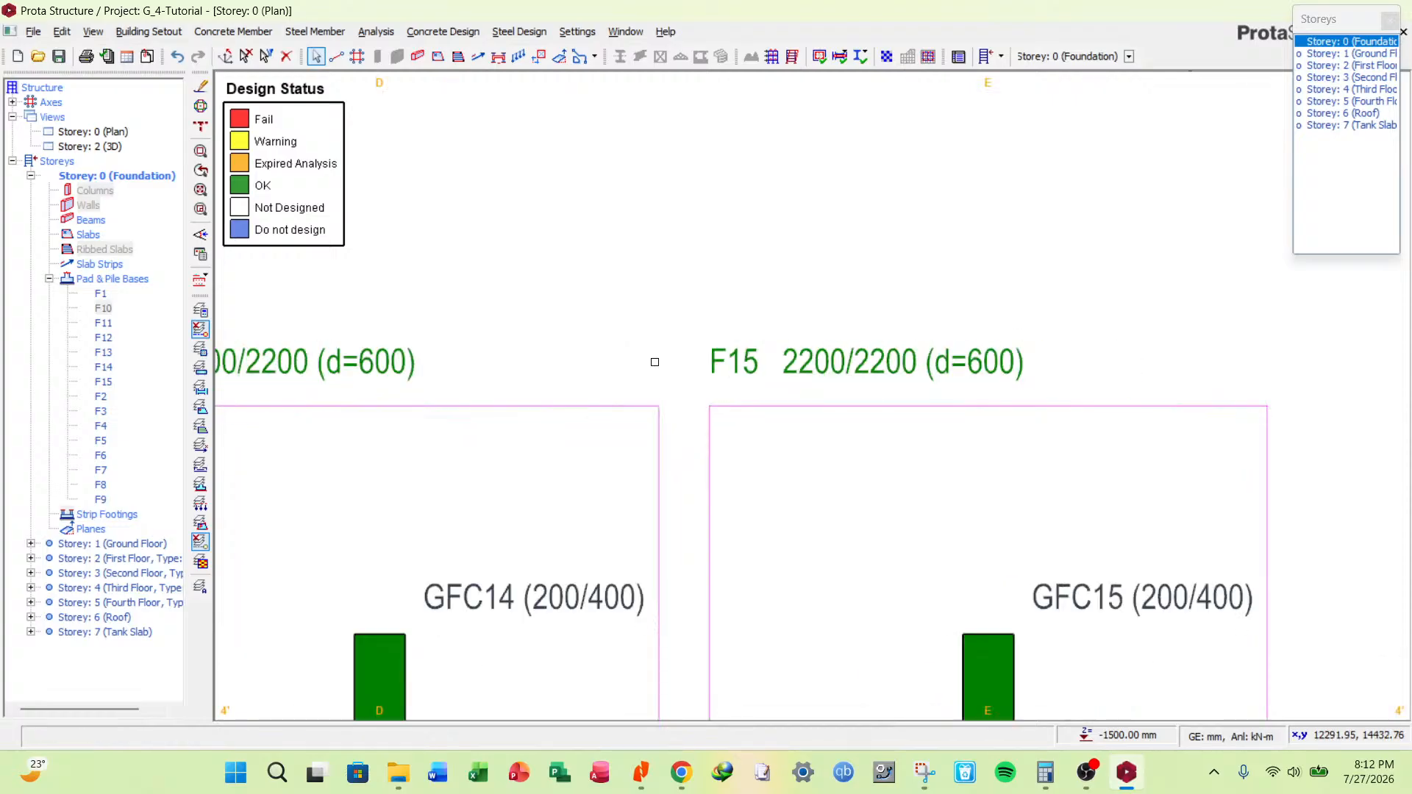
Examine the sizes and spacing of the larger pad bases F14, F15, F11 and F8 against F5, F6 and F7.
{"action": "scroll", "coordinate": [655, 362], "scroll_direction": "down", "scroll_amount": 4}
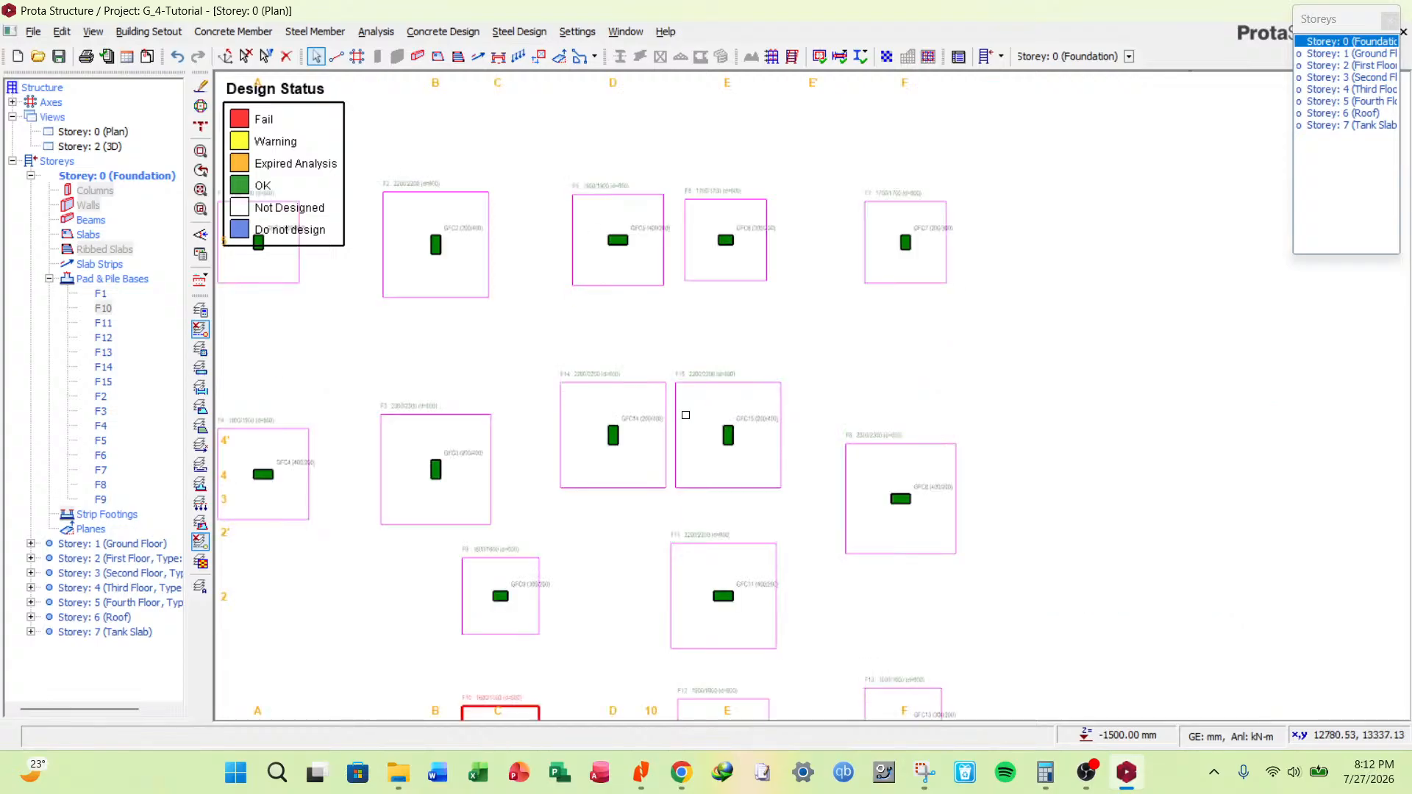
{"action": "scroll", "coordinate": [686, 415], "scroll_direction": "up", "scroll_amount": 2}
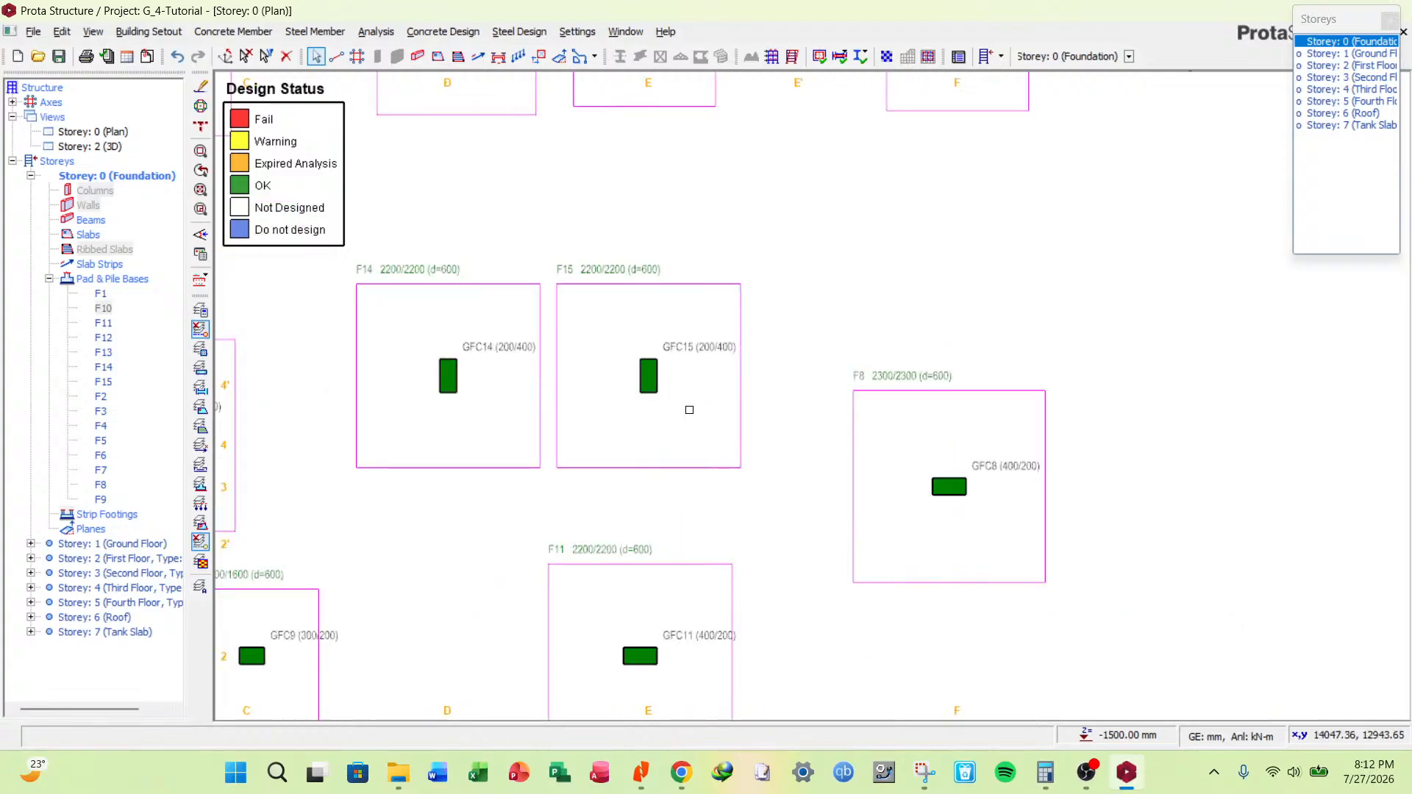
{"action": "scroll", "coordinate": [689, 409], "scroll_direction": "down", "scroll_amount": 2}
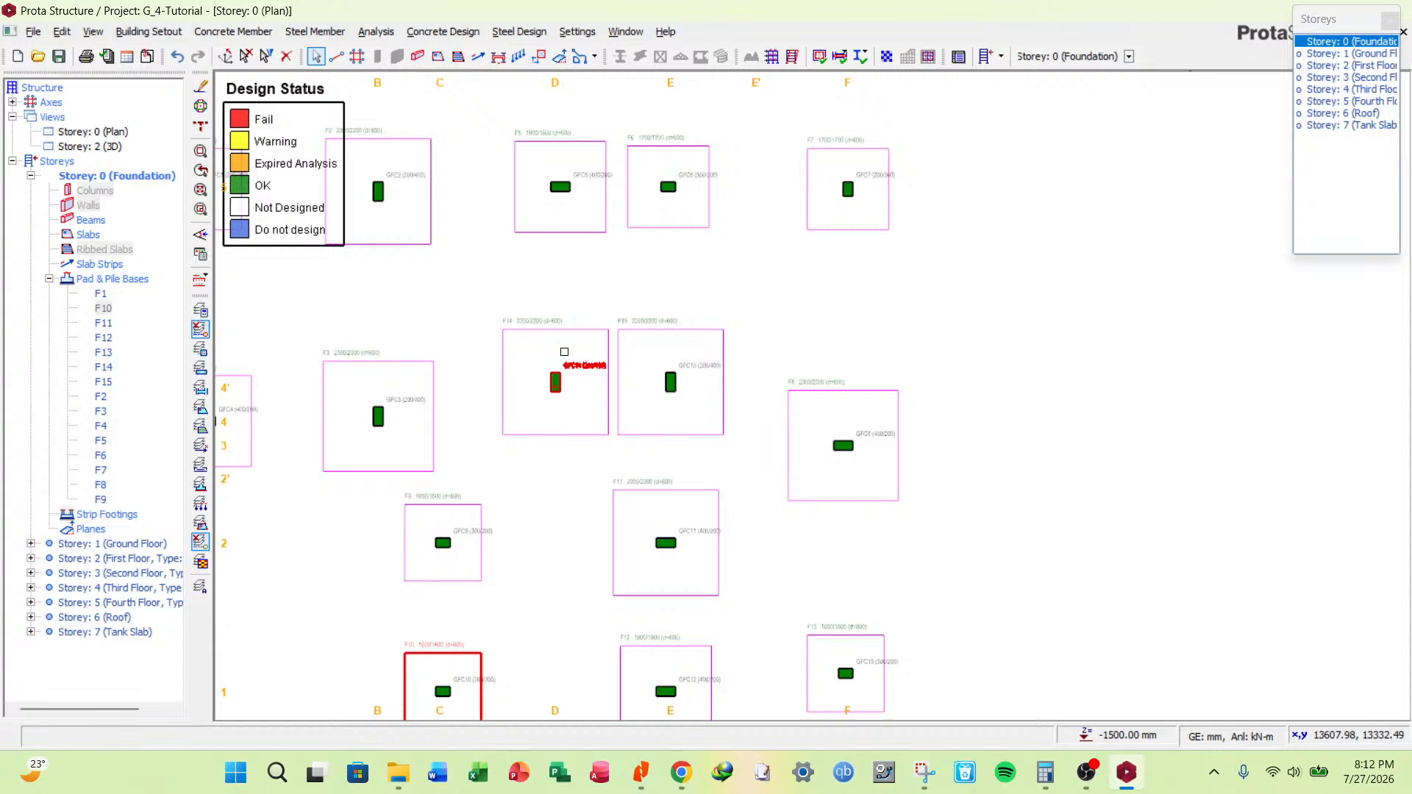
{"action": "scroll", "coordinate": [648, 478], "scroll_direction": "up", "scroll_amount": 4}
{"action": "scroll", "coordinate": [650, 500], "scroll_direction": "down", "scroll_amount": 2}
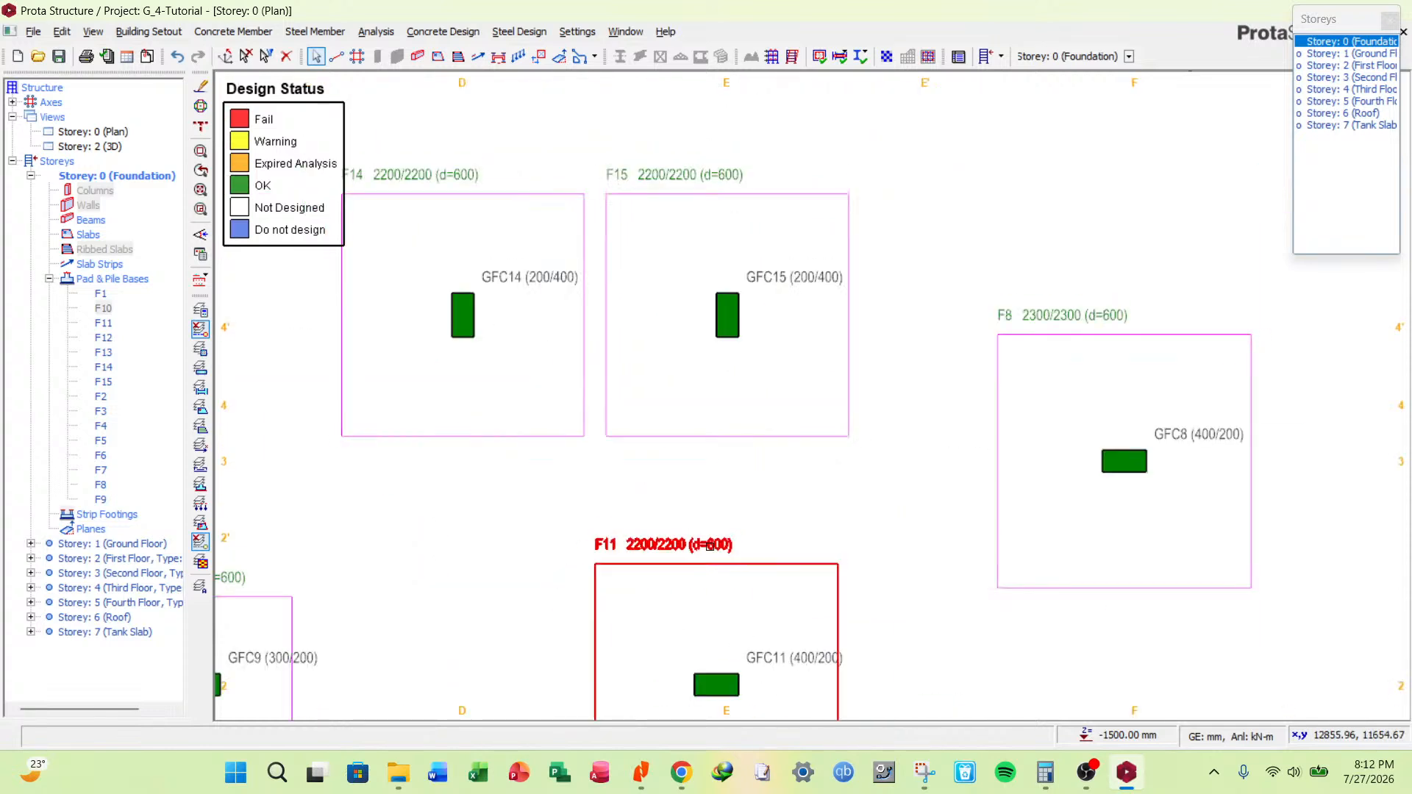
{"action": "middle_click_drag", "start_coordinate": [901, 489], "coordinate": [829, 464]}
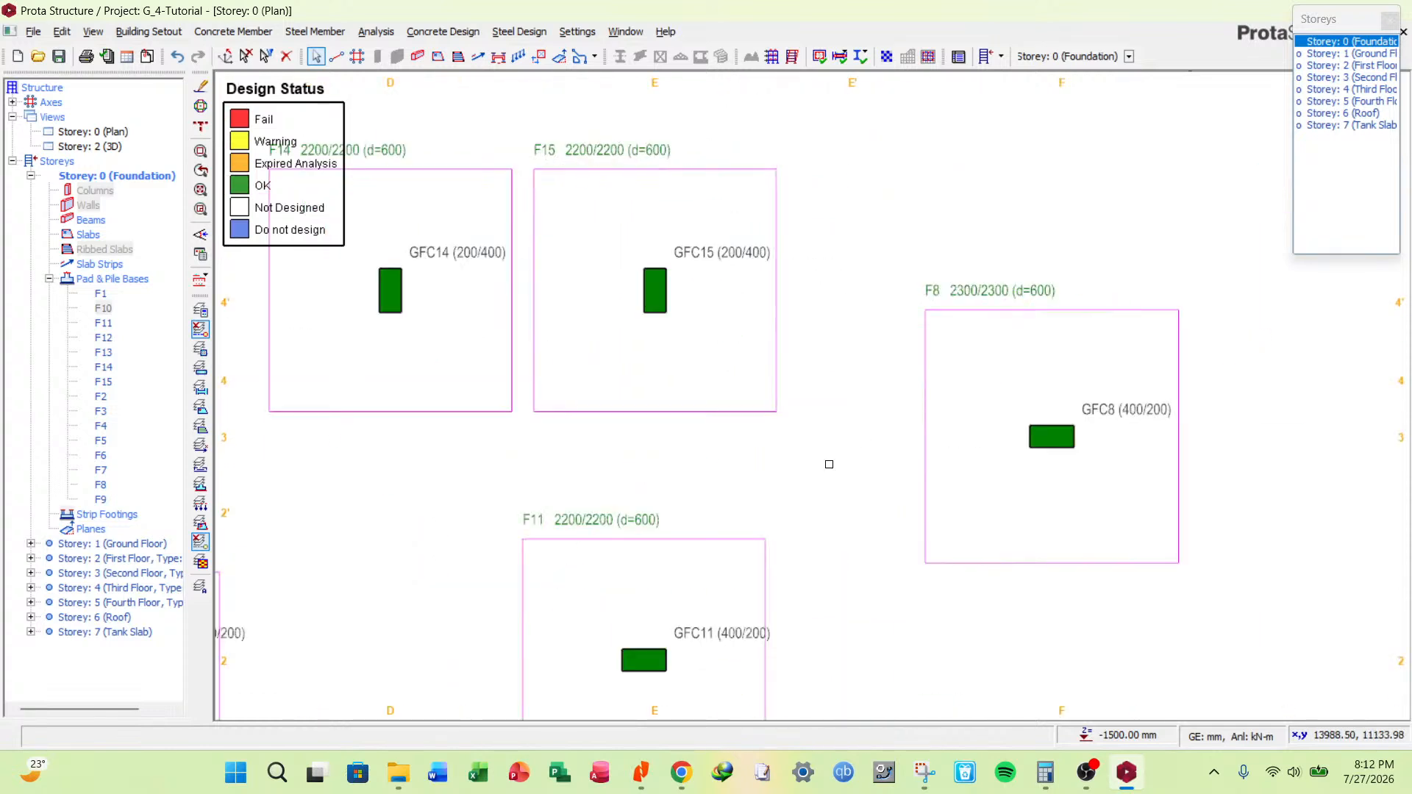
{"action": "scroll", "coordinate": [743, 411], "scroll_direction": "down", "scroll_amount": 3}
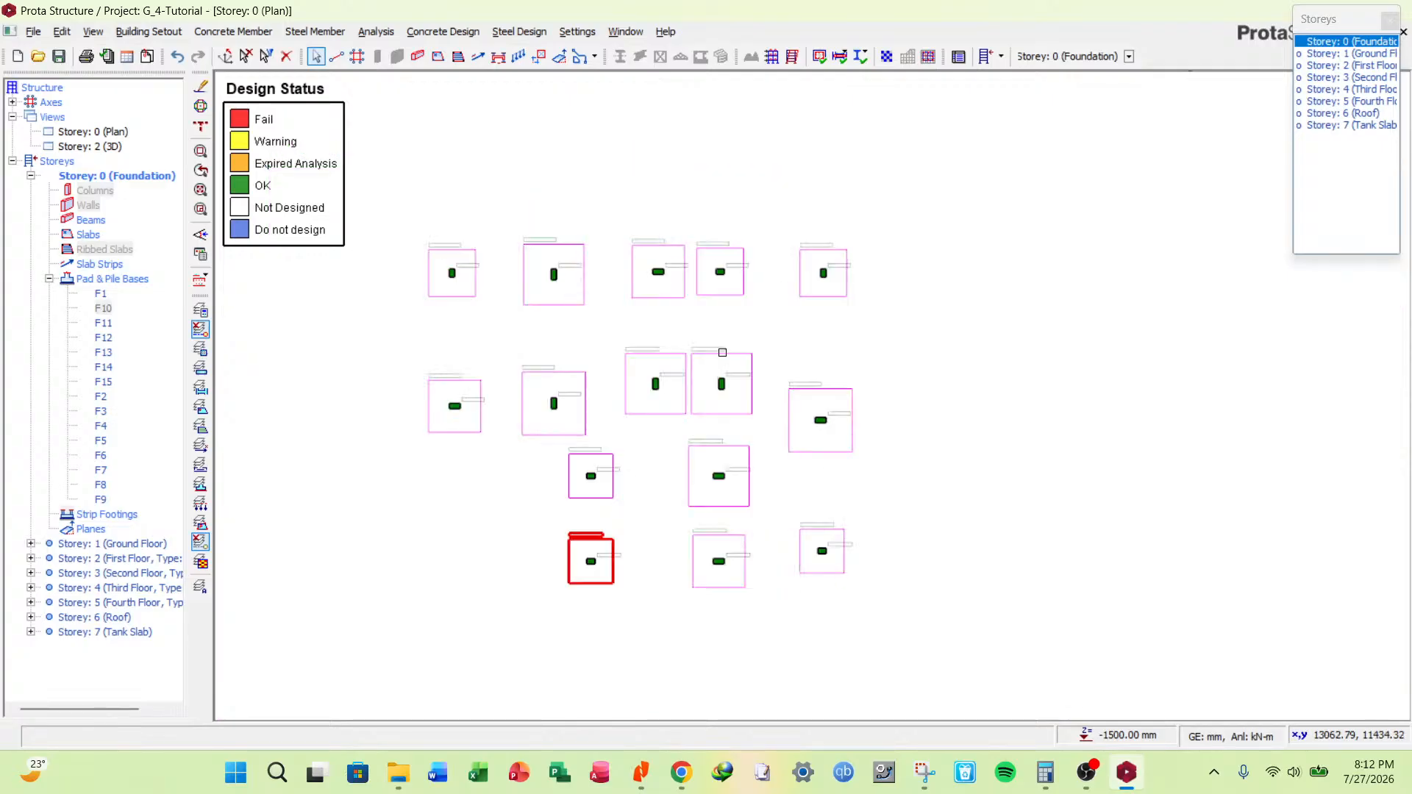
{"action": "scroll", "coordinate": [723, 353], "scroll_direction": "up", "scroll_amount": 3}
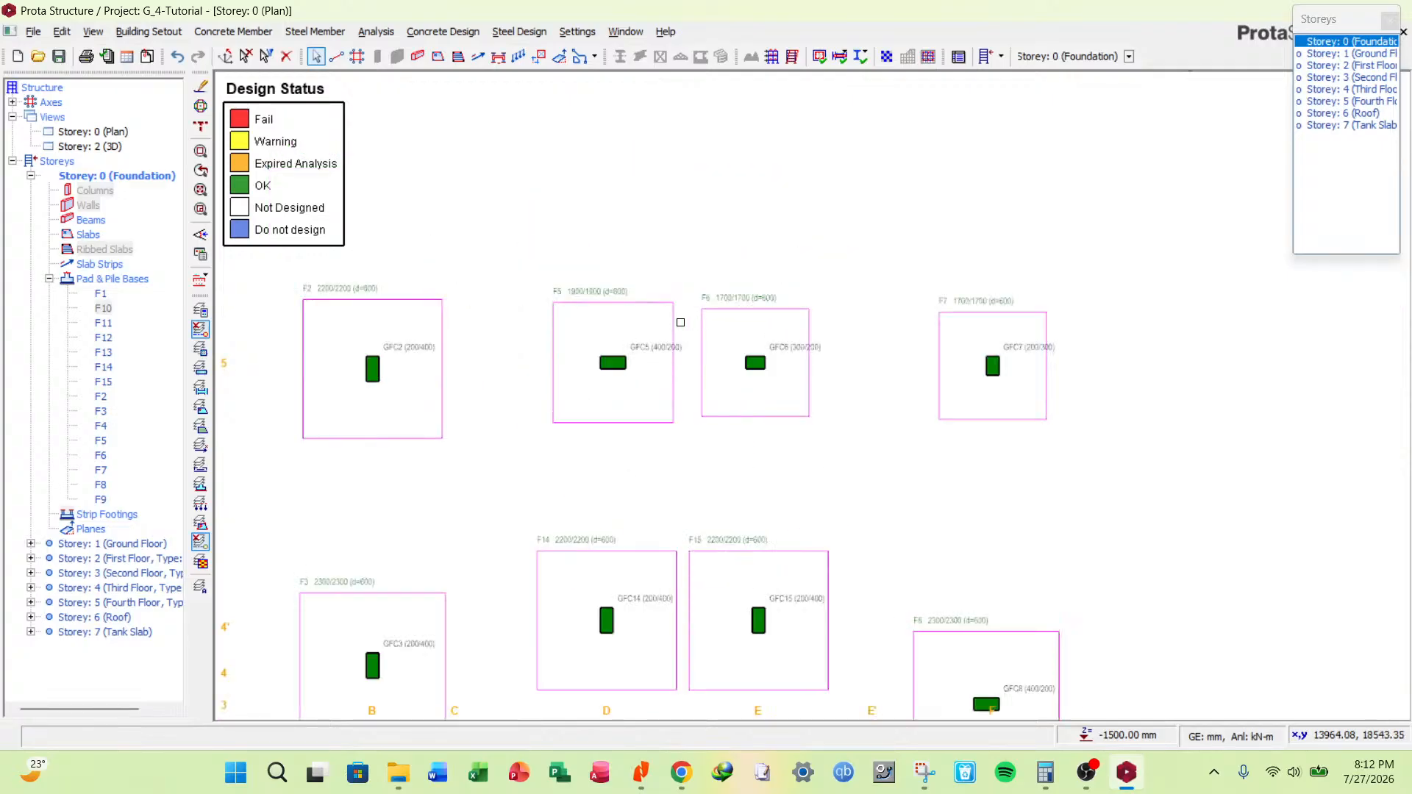
{"action": "scroll", "coordinate": [681, 322], "scroll_direction": "up", "scroll_amount": 2}
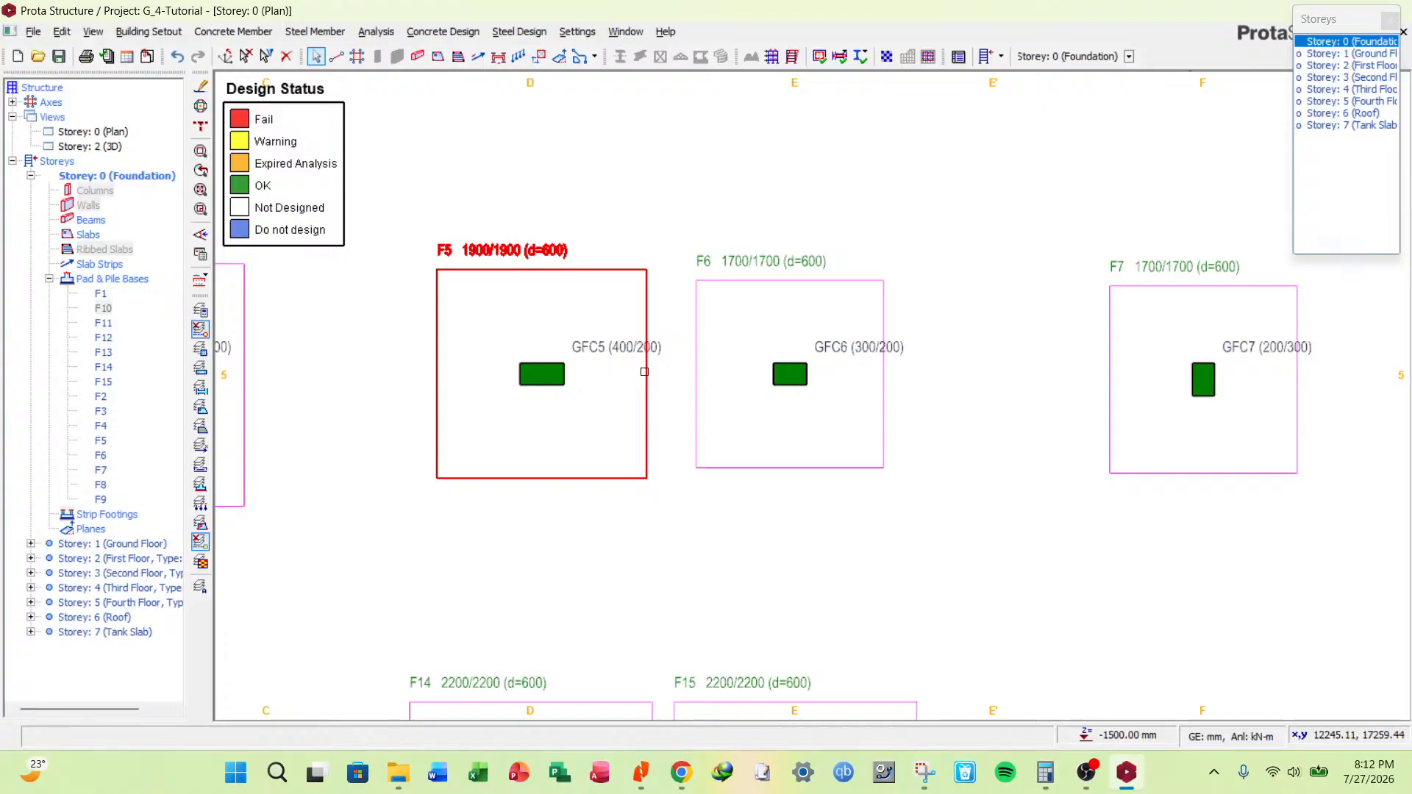
{"action": "scroll", "coordinate": [547, 440], "scroll_direction": "down", "scroll_amount": 2}
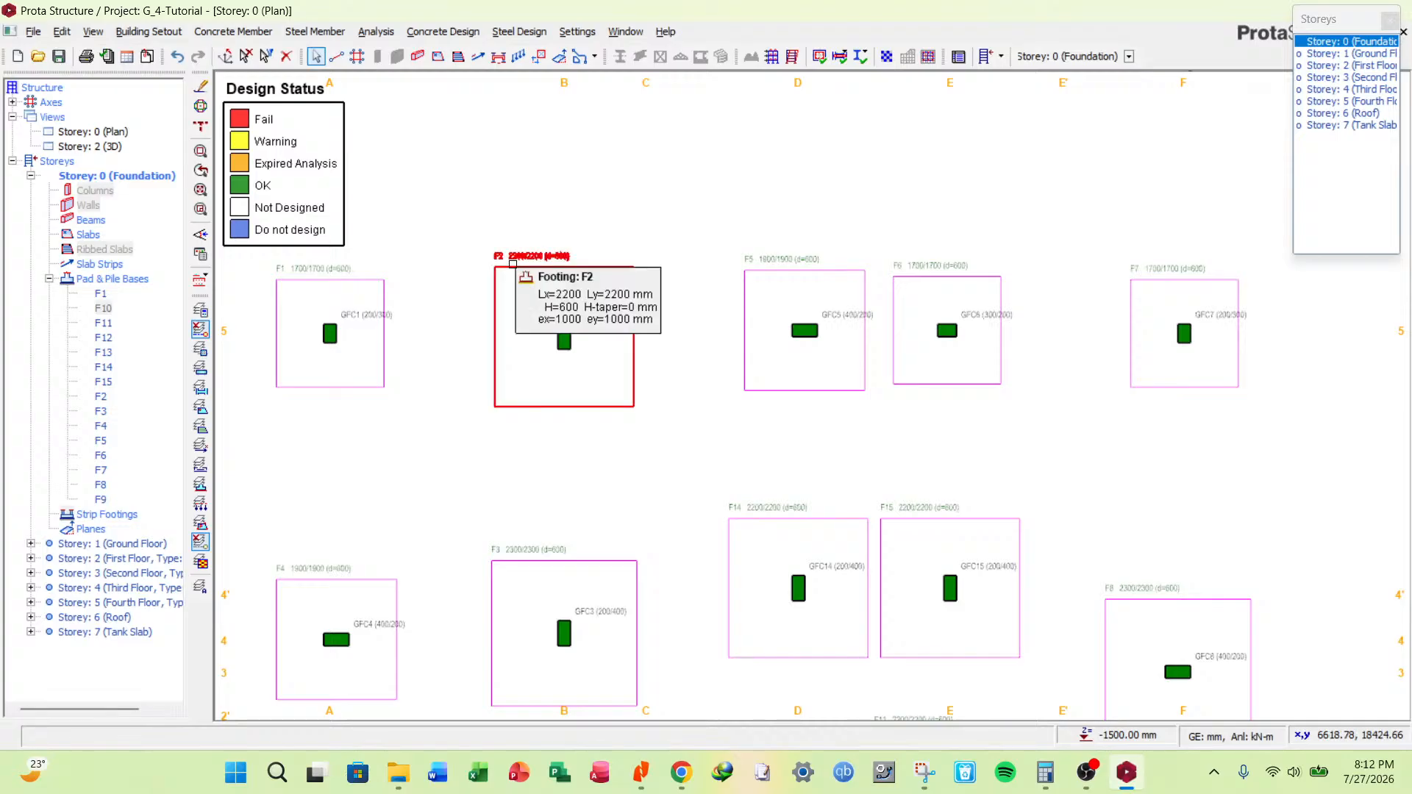
Delete the 2200 and 2300 mm pad bases F2, F3, F8, F15, F14 and F11 from the foundation plan.
{"action": "left_click", "coordinate": [513, 264]}
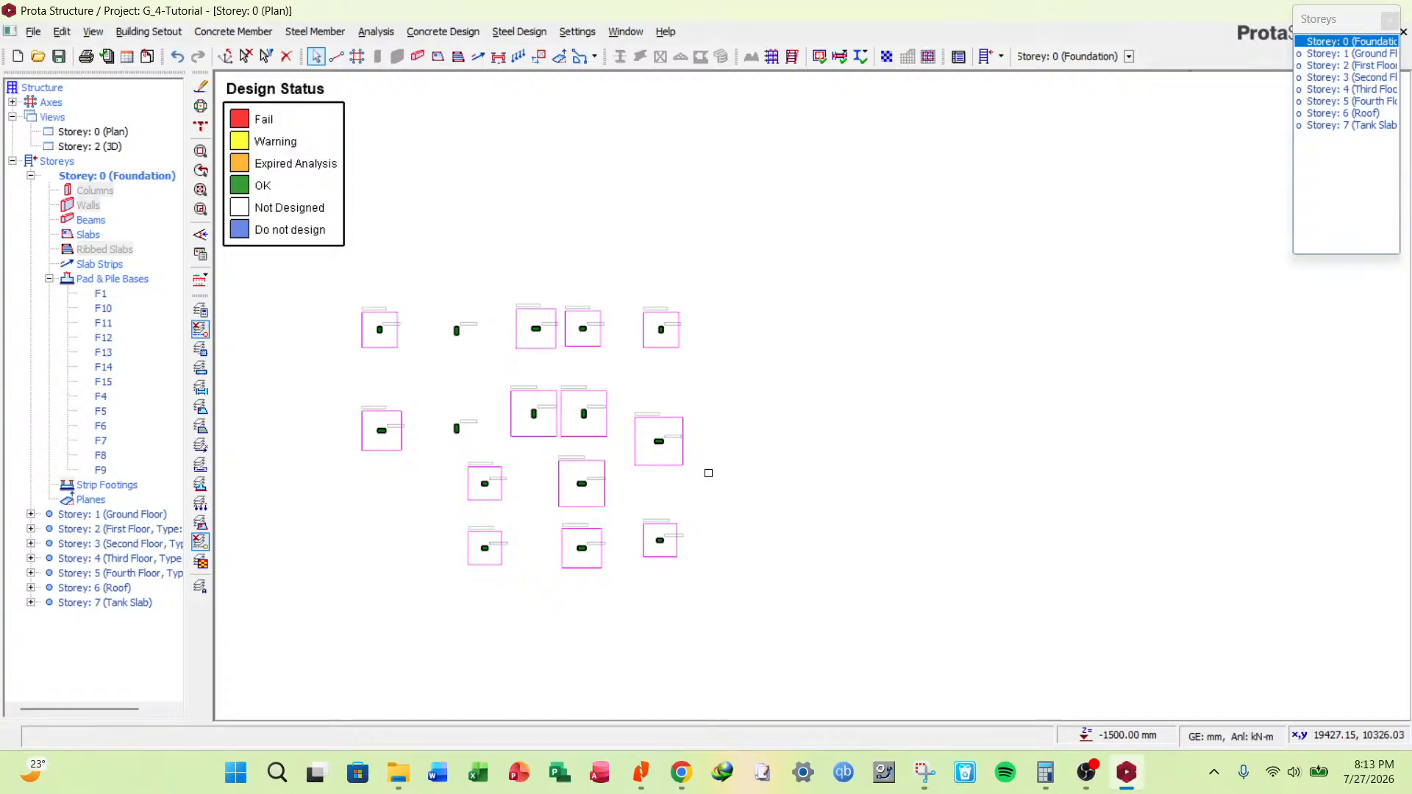
{"action": "scroll", "coordinate": [802, 440], "scroll_direction": "up", "scroll_amount": 3}
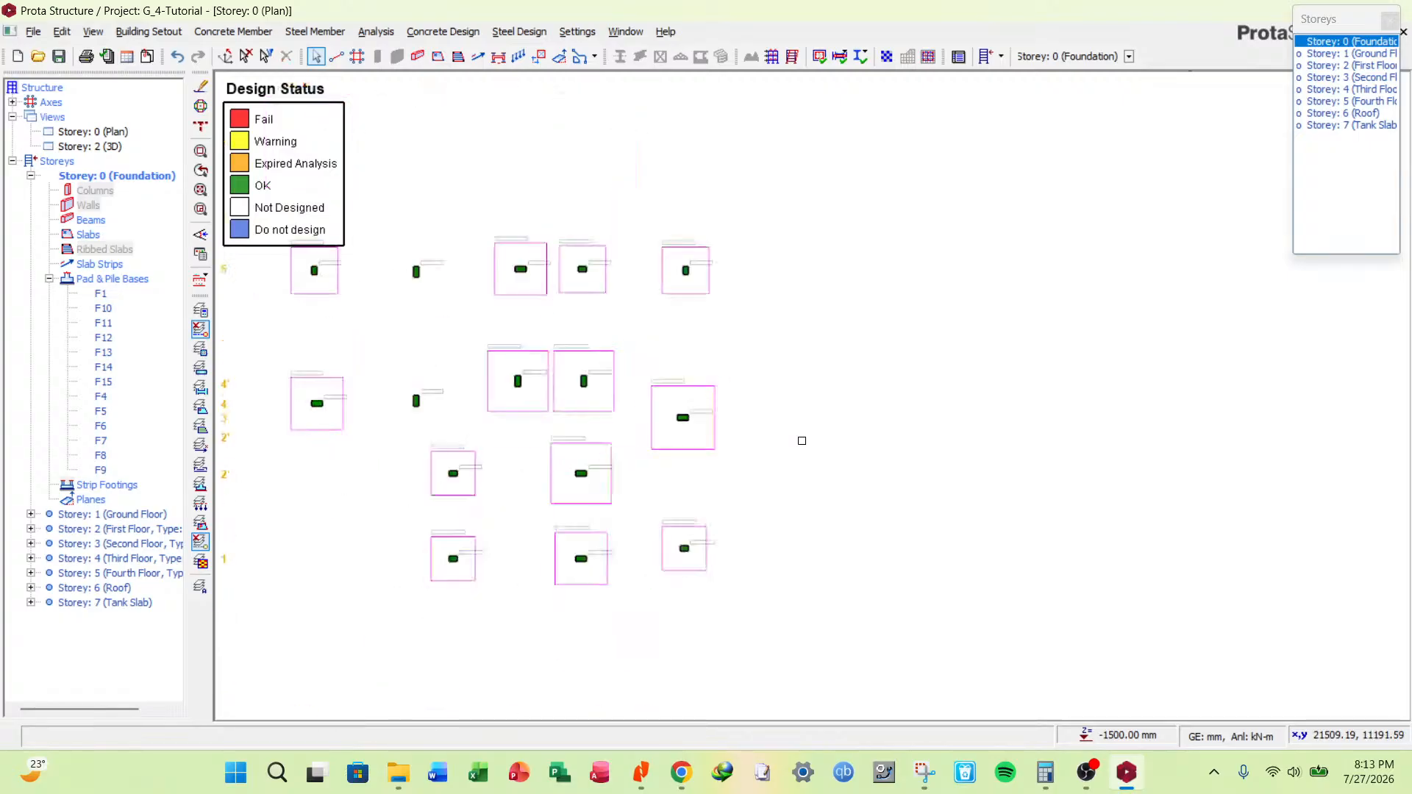
{"action": "scroll", "coordinate": [751, 406], "scroll_direction": "up", "scroll_amount": 1}
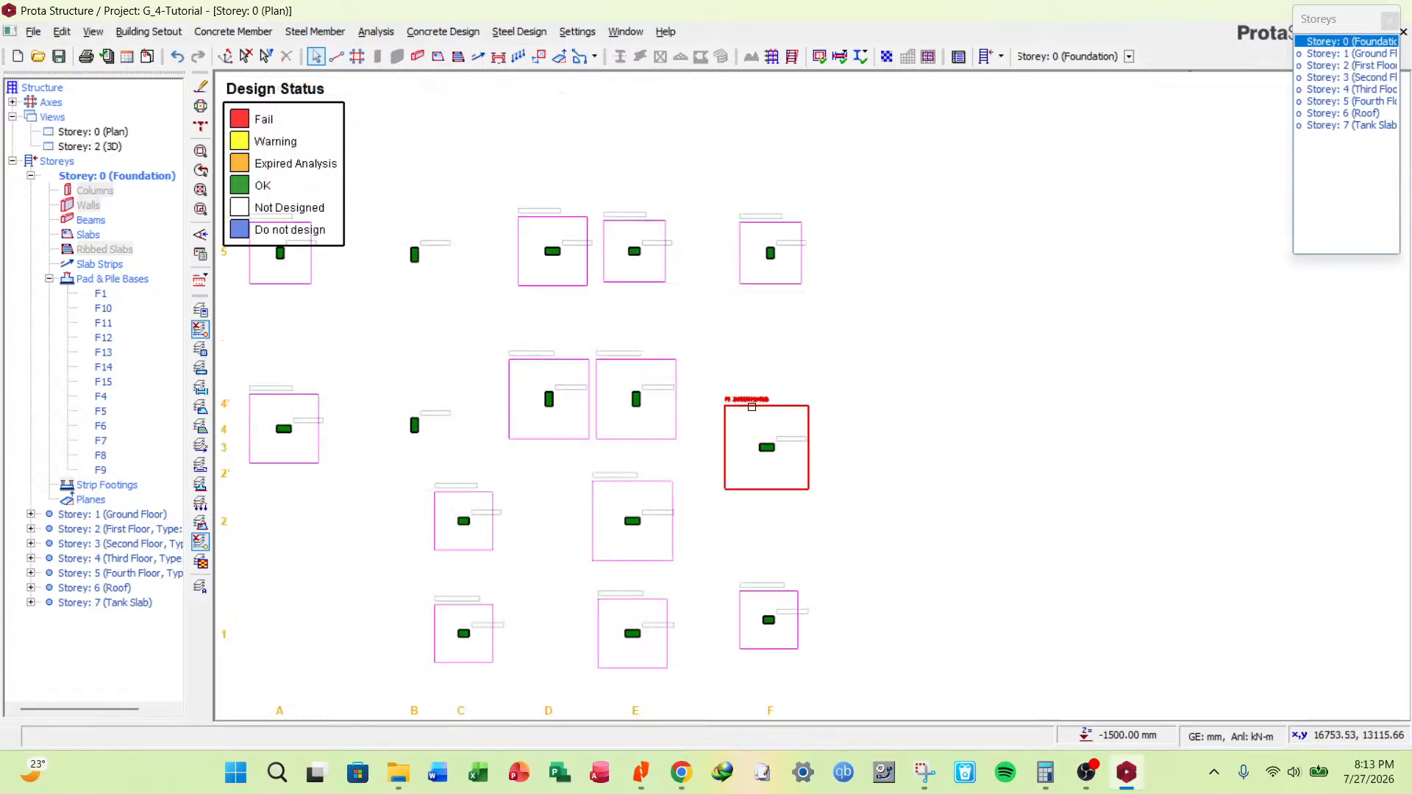
{"action": "left_click", "coordinate": [752, 407]}
{"action": "key", "text": "Delete"}
{"action": "left_click", "coordinate": [593, 426]}
{"action": "key", "text": "Delete"}
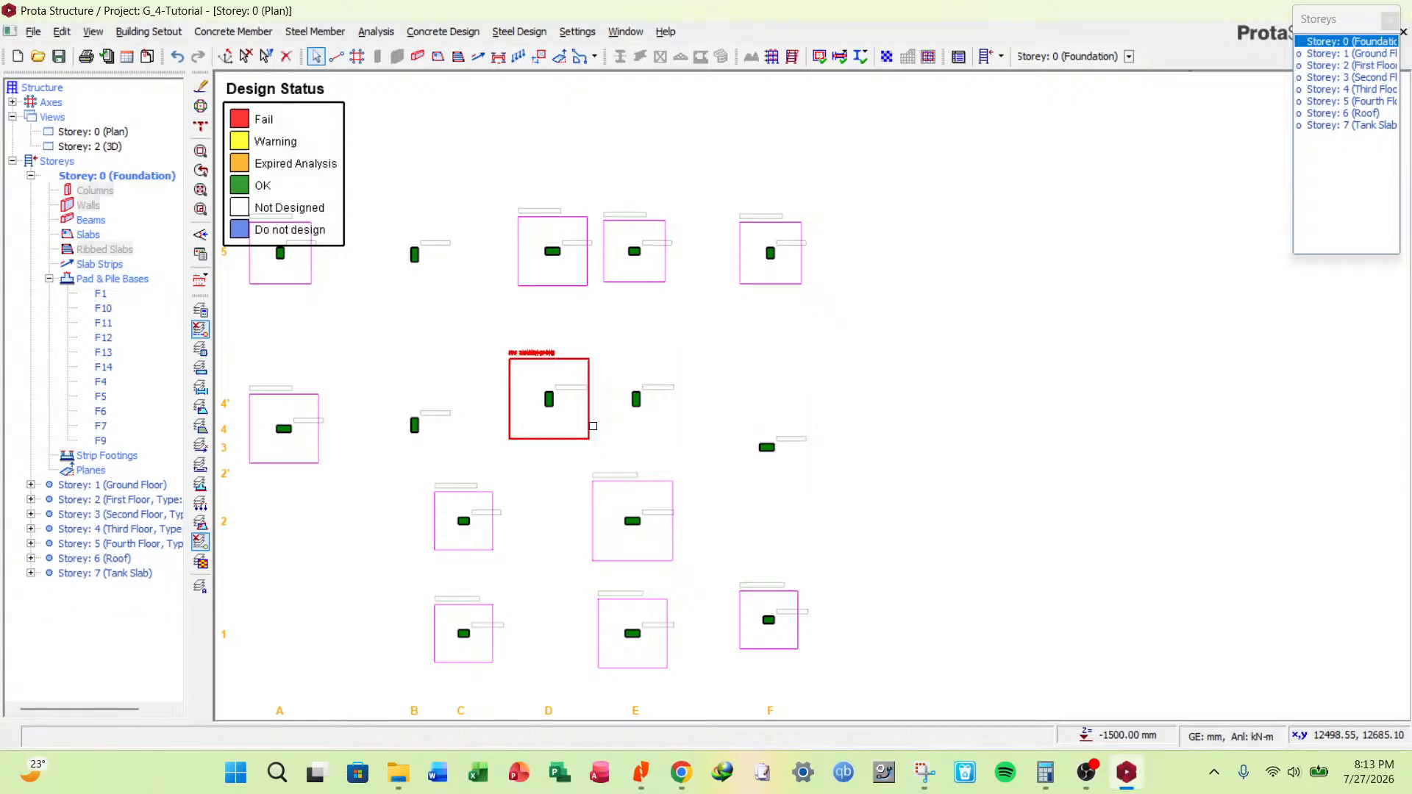
Check the sizes of the remaining pad bases, including F12, F13, F5, F6 and F7.
{"action": "scroll", "coordinate": [593, 425], "scroll_direction": "up", "scroll_amount": 3}
{"action": "scroll", "coordinate": [672, 385], "scroll_direction": "down", "scroll_amount": 4}
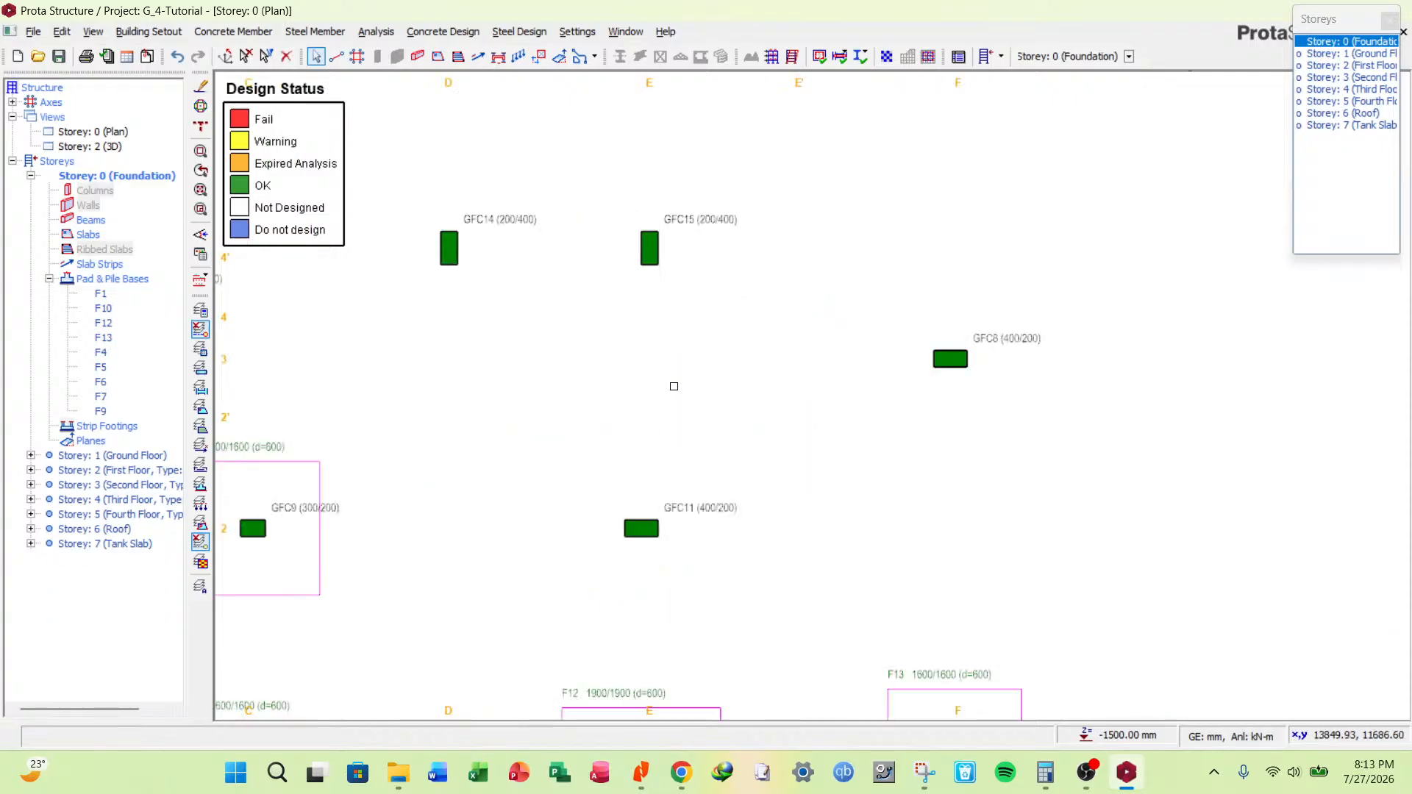
{"action": "scroll", "coordinate": [650, 487], "scroll_direction": "up", "scroll_amount": 4}
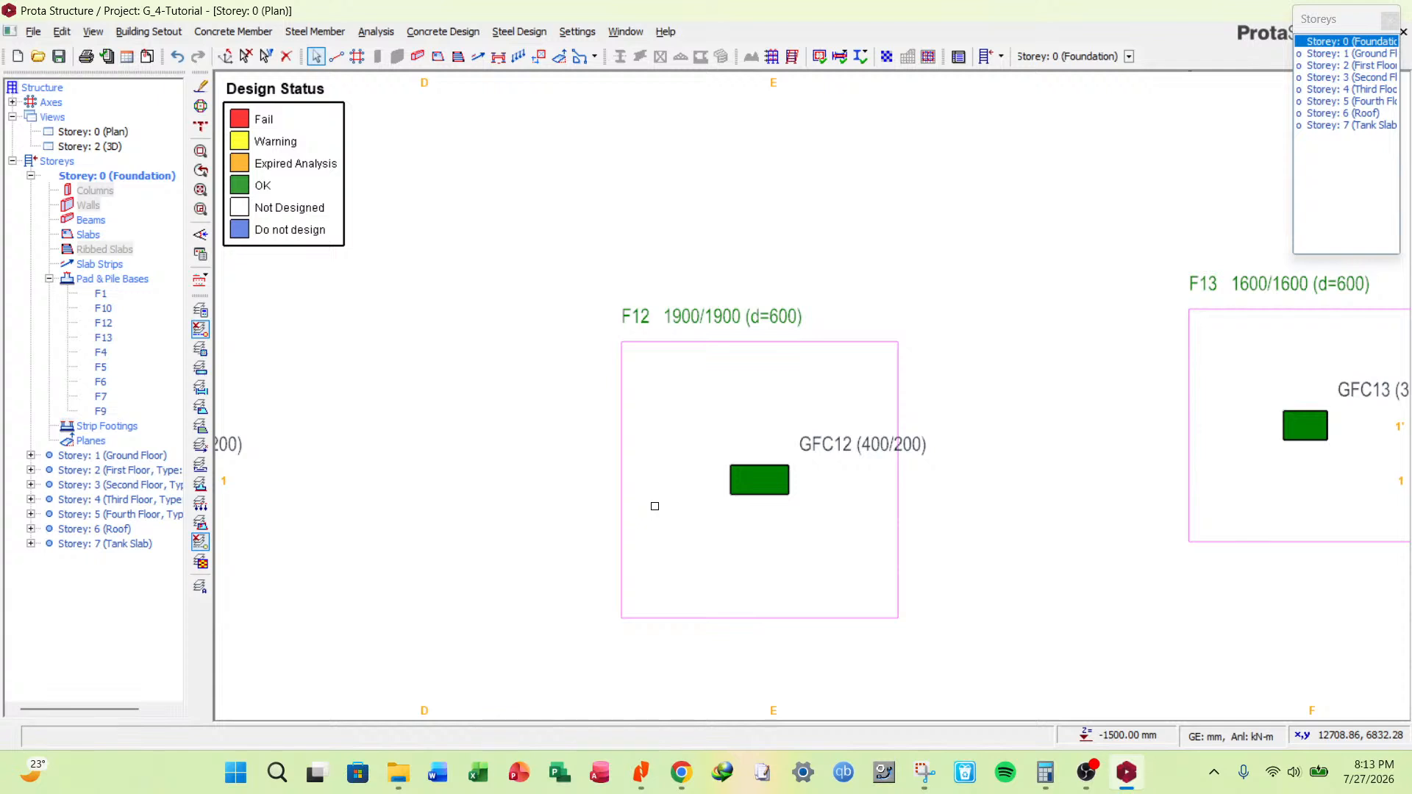
{"action": "scroll", "coordinate": [655, 506], "scroll_direction": "down", "scroll_amount": 5}
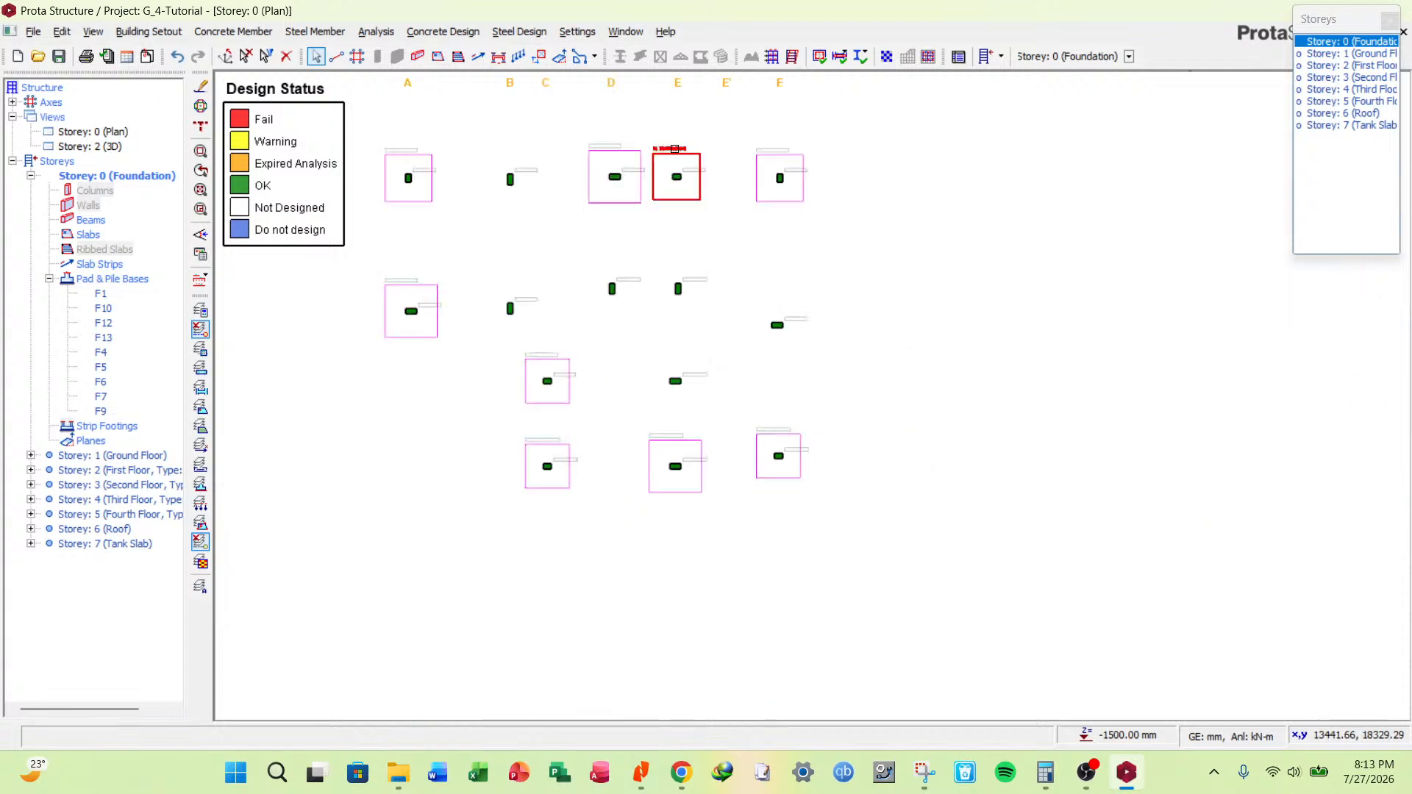
{"action": "scroll", "coordinate": [674, 149], "scroll_direction": "up", "scroll_amount": 2}
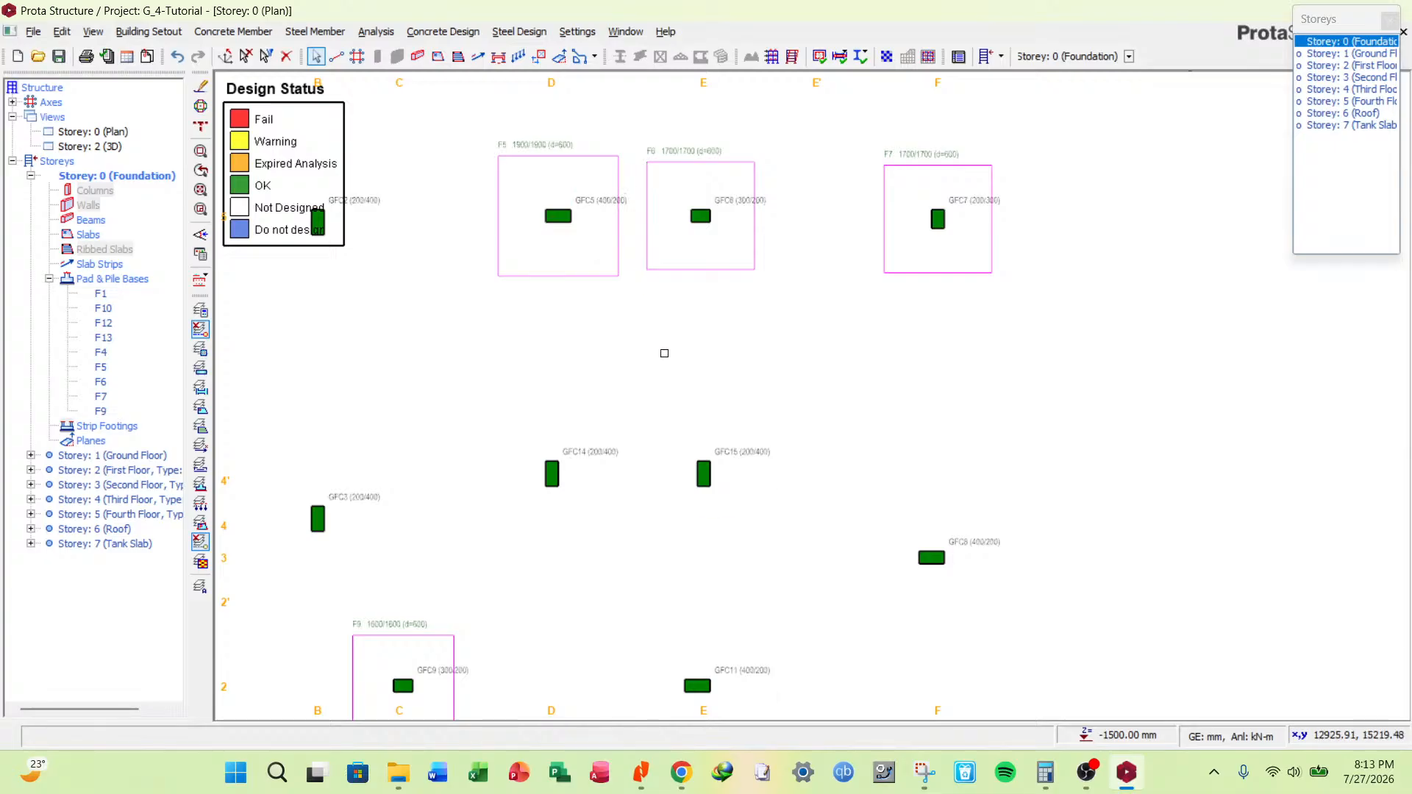
{"action": "scroll", "coordinate": [688, 334], "scroll_direction": "down", "scroll_amount": 3}
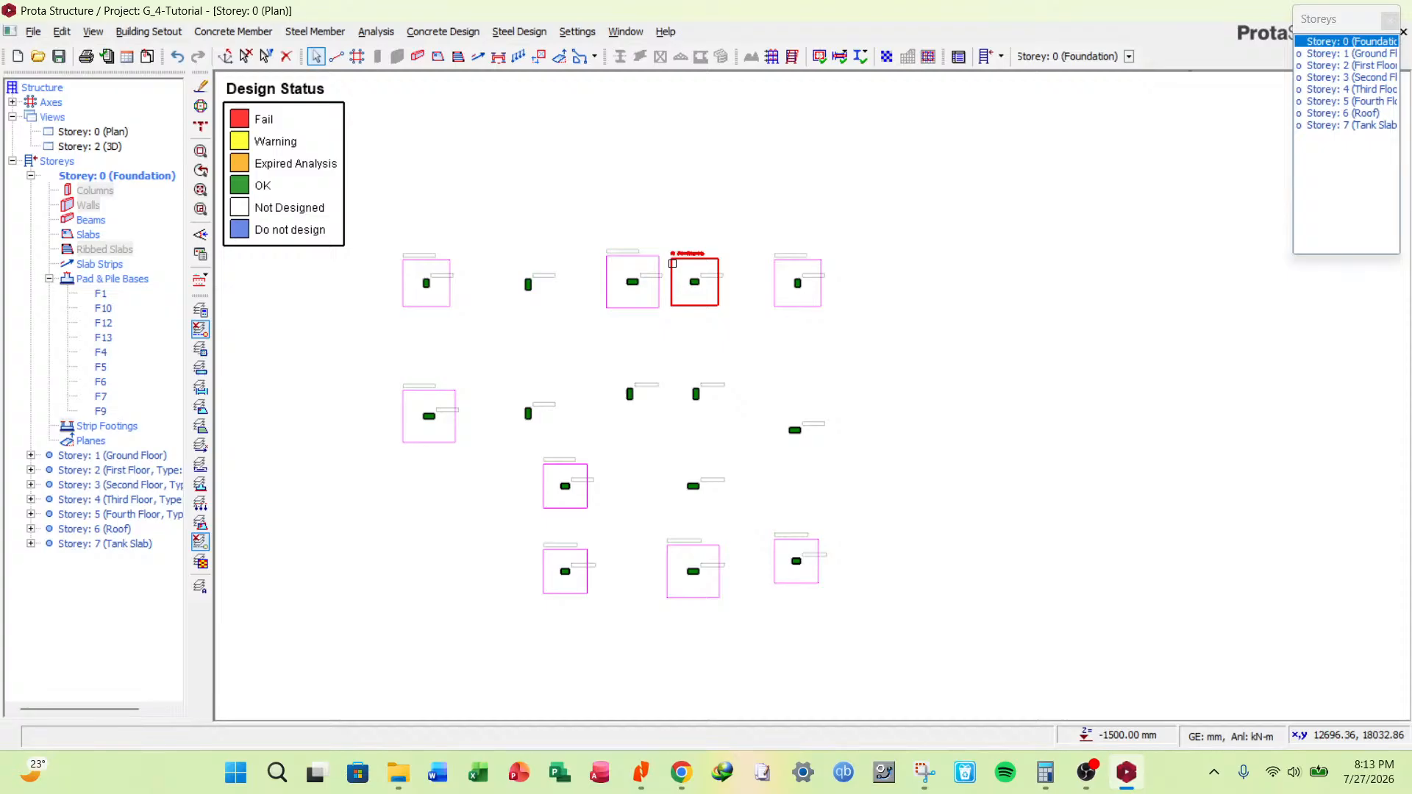
Delete pad base F5 under column GFC5 and undo the deletion.
{"action": "scroll", "coordinate": [672, 263], "scroll_direction": "up", "scroll_amount": 3}
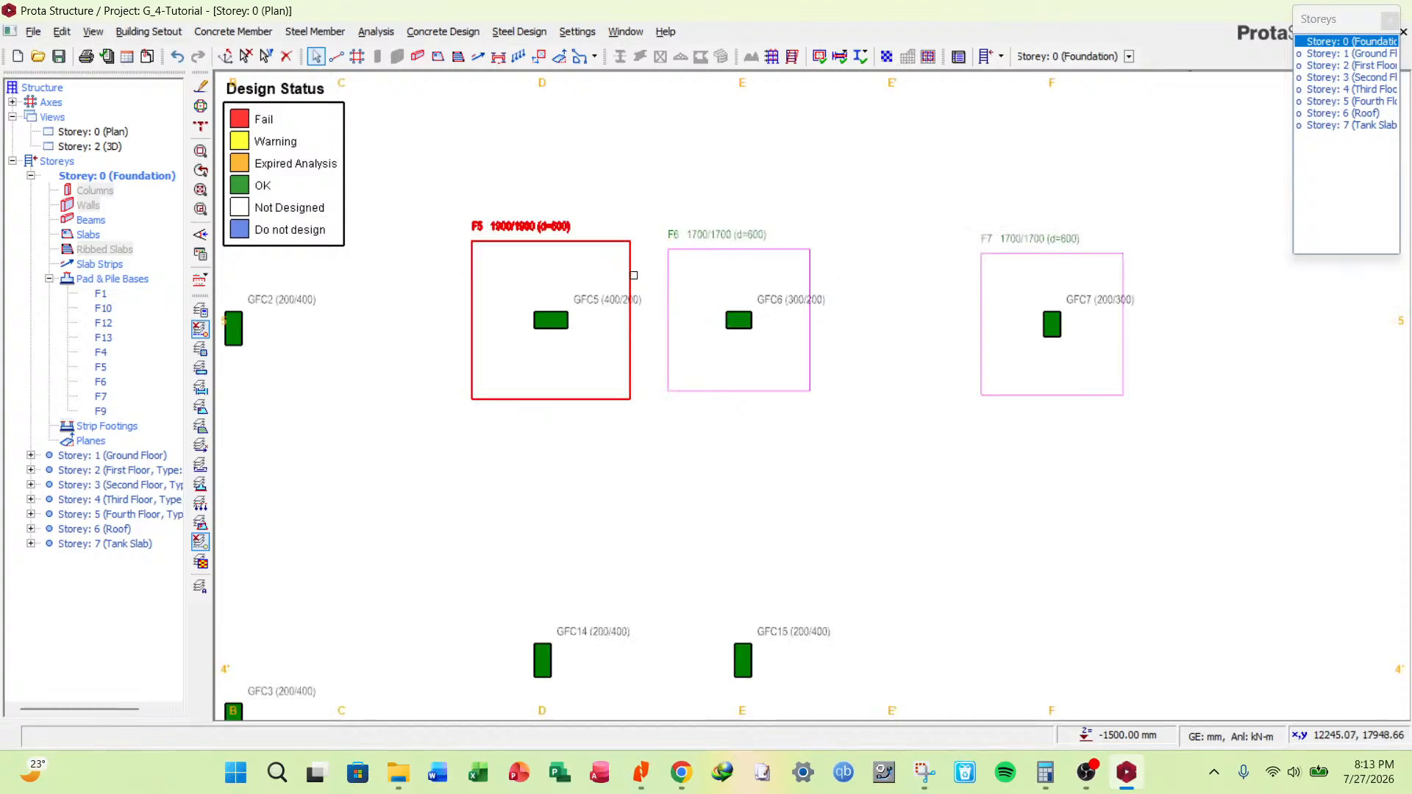
{"action": "key", "text": "Delete"}
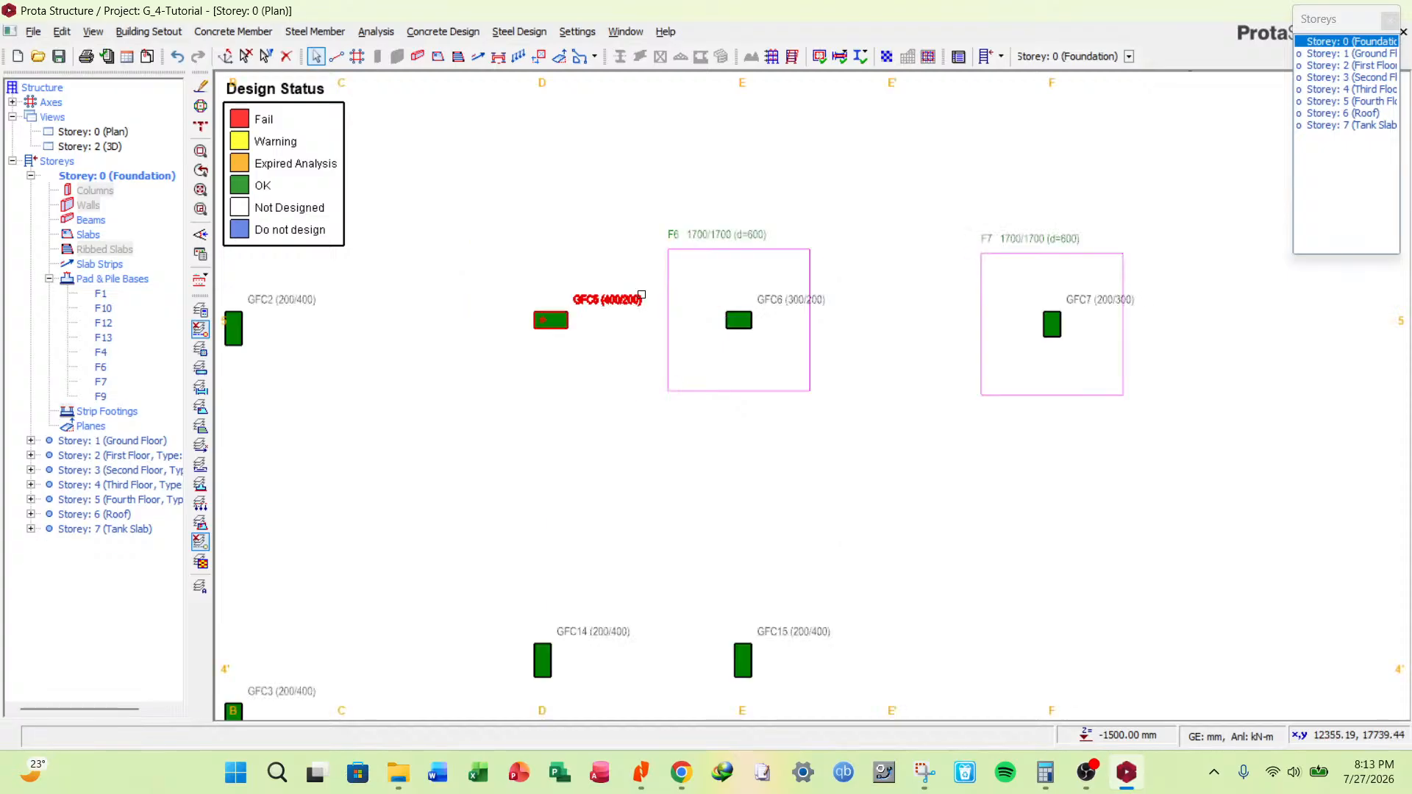
{"action": "key", "text": "ctrl+z"}
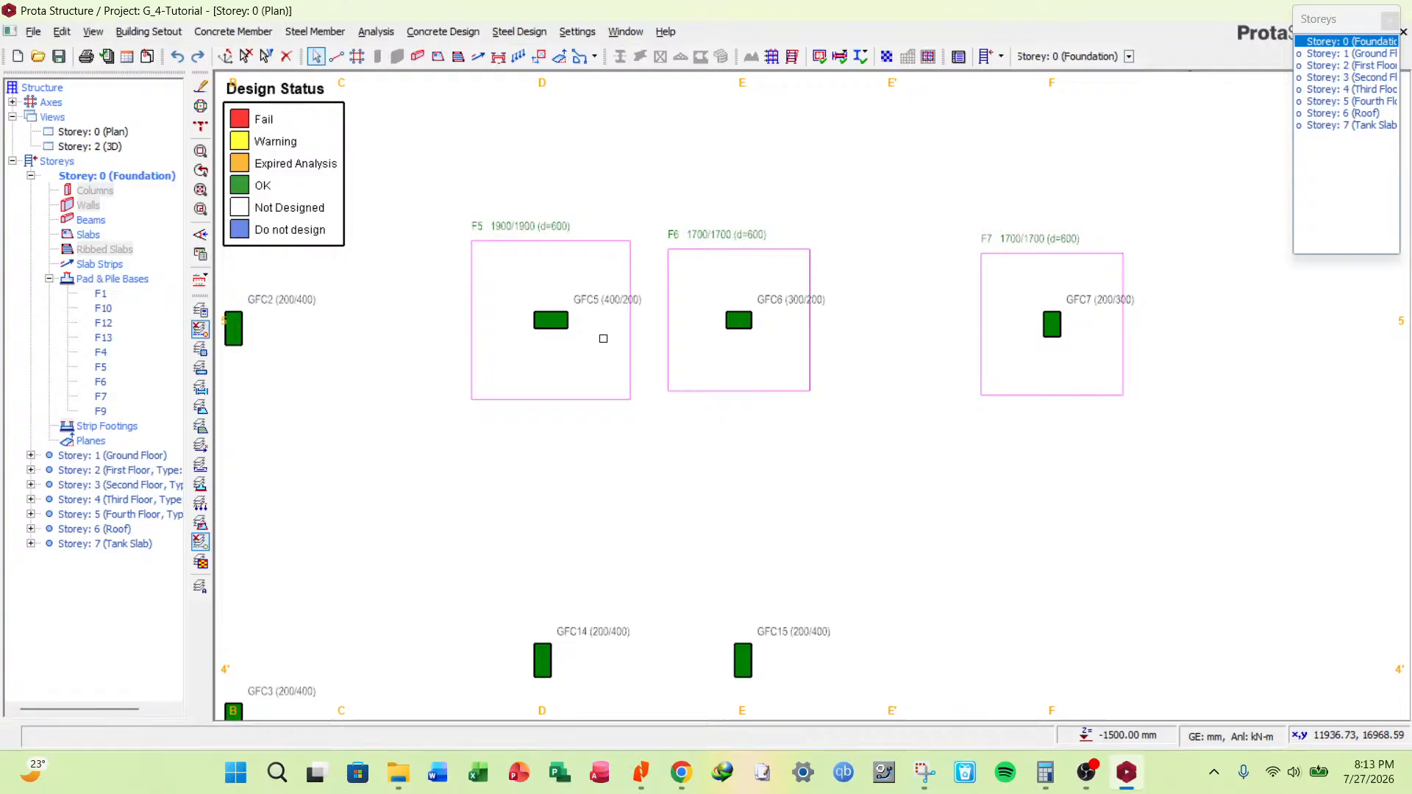
Review the foundation plan for the remaining pad bases and the columns without footings.
{"action": "scroll", "coordinate": [661, 204], "scroll_direction": "down", "scroll_amount": 1}
{"action": "scroll", "coordinate": [661, 204], "scroll_direction": "down", "scroll_amount": 2}
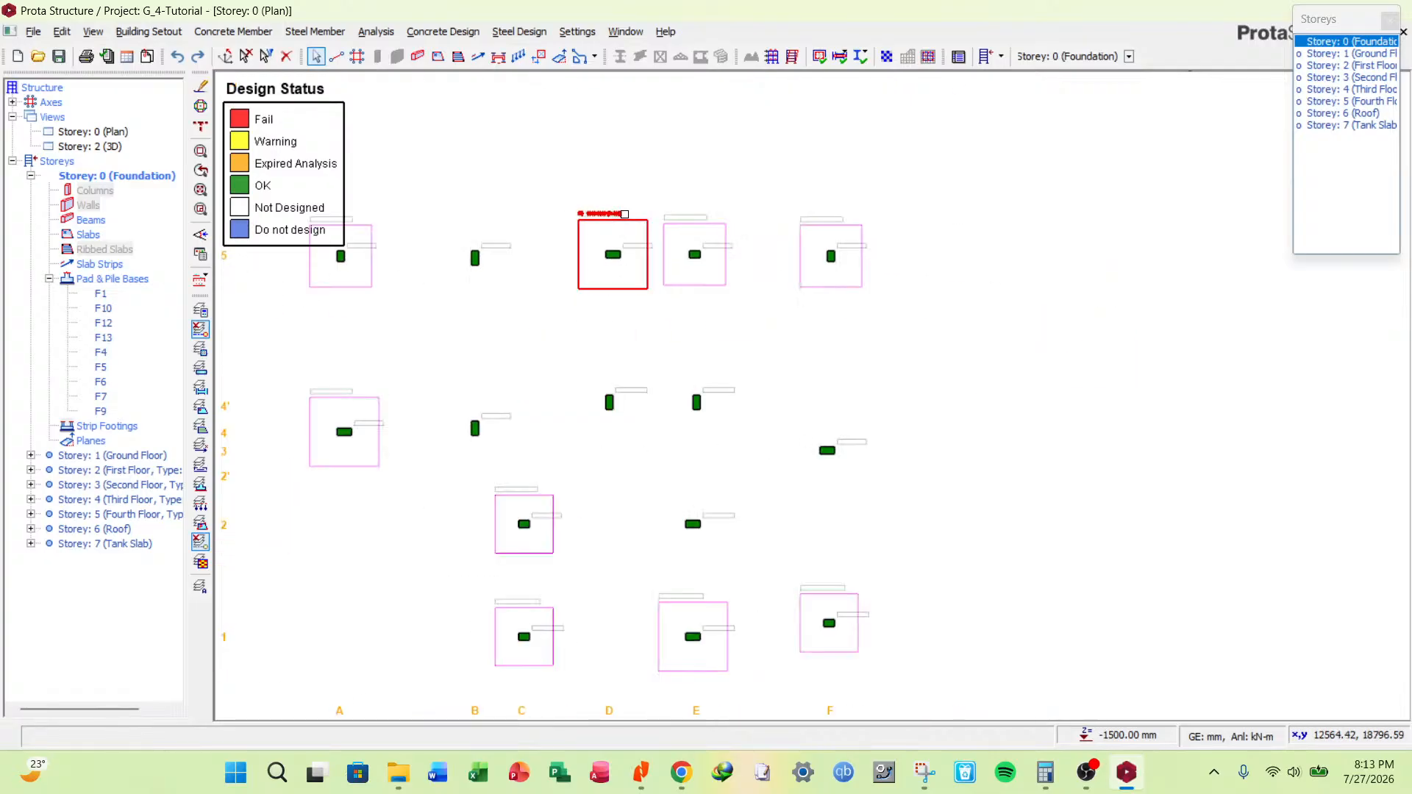
{"action": "scroll", "coordinate": [624, 214], "scroll_direction": "up", "scroll_amount": 2}
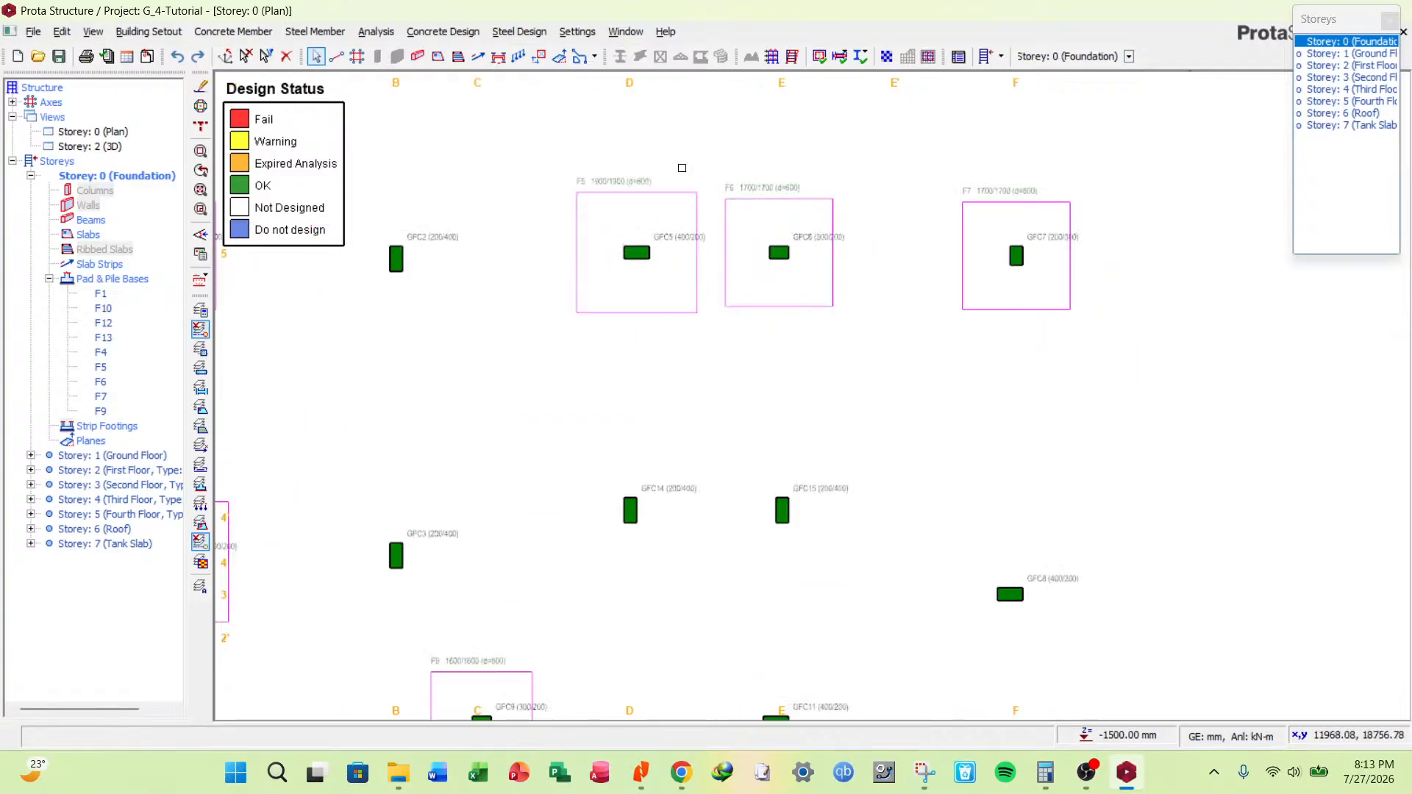
{"action": "scroll", "coordinate": [773, 222], "scroll_direction": "down", "scroll_amount": 3}
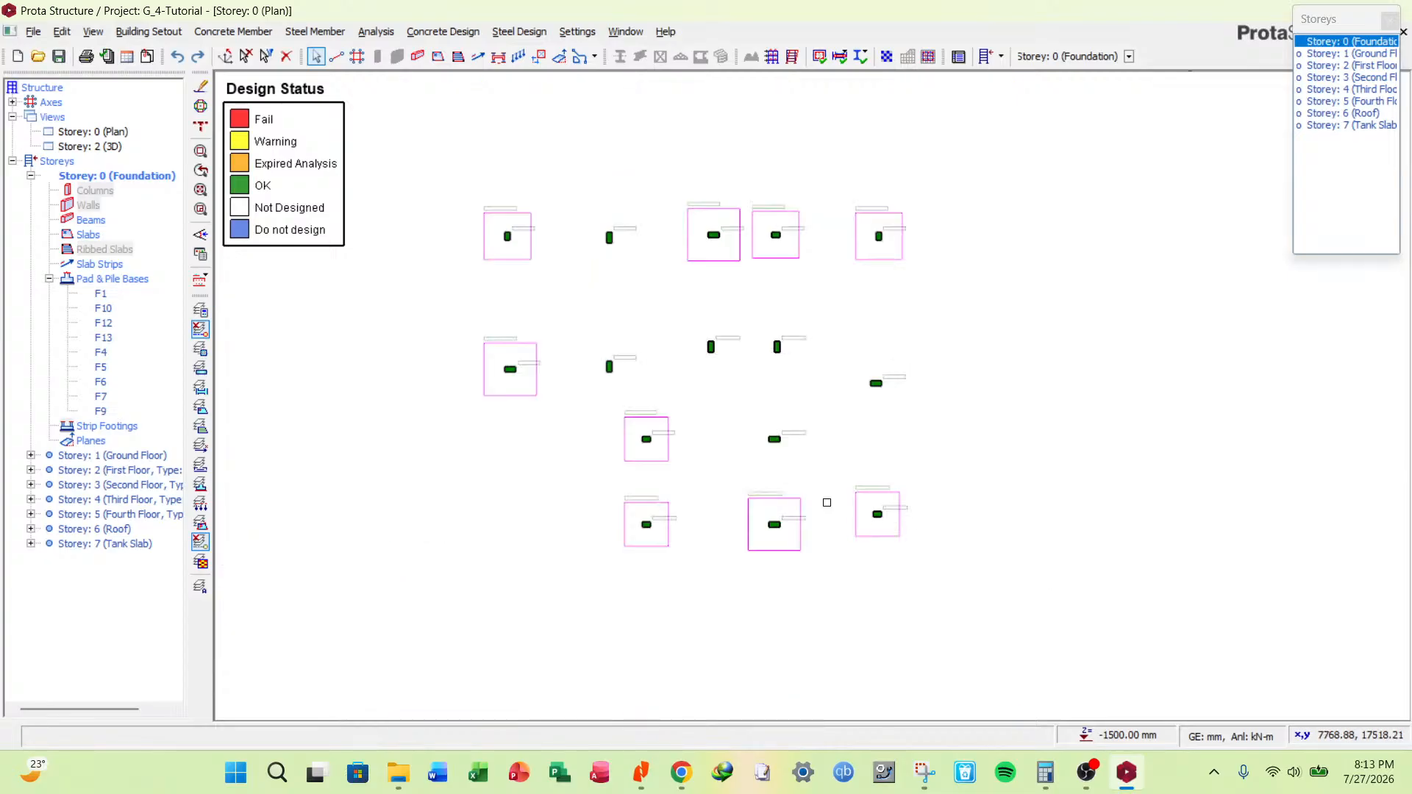
Start a pad base as a typical footing for columns GFC8 and GFC11 on the foundation plan.
{"action": "scroll", "coordinate": [827, 502], "scroll_direction": "up", "scroll_amount": 2}
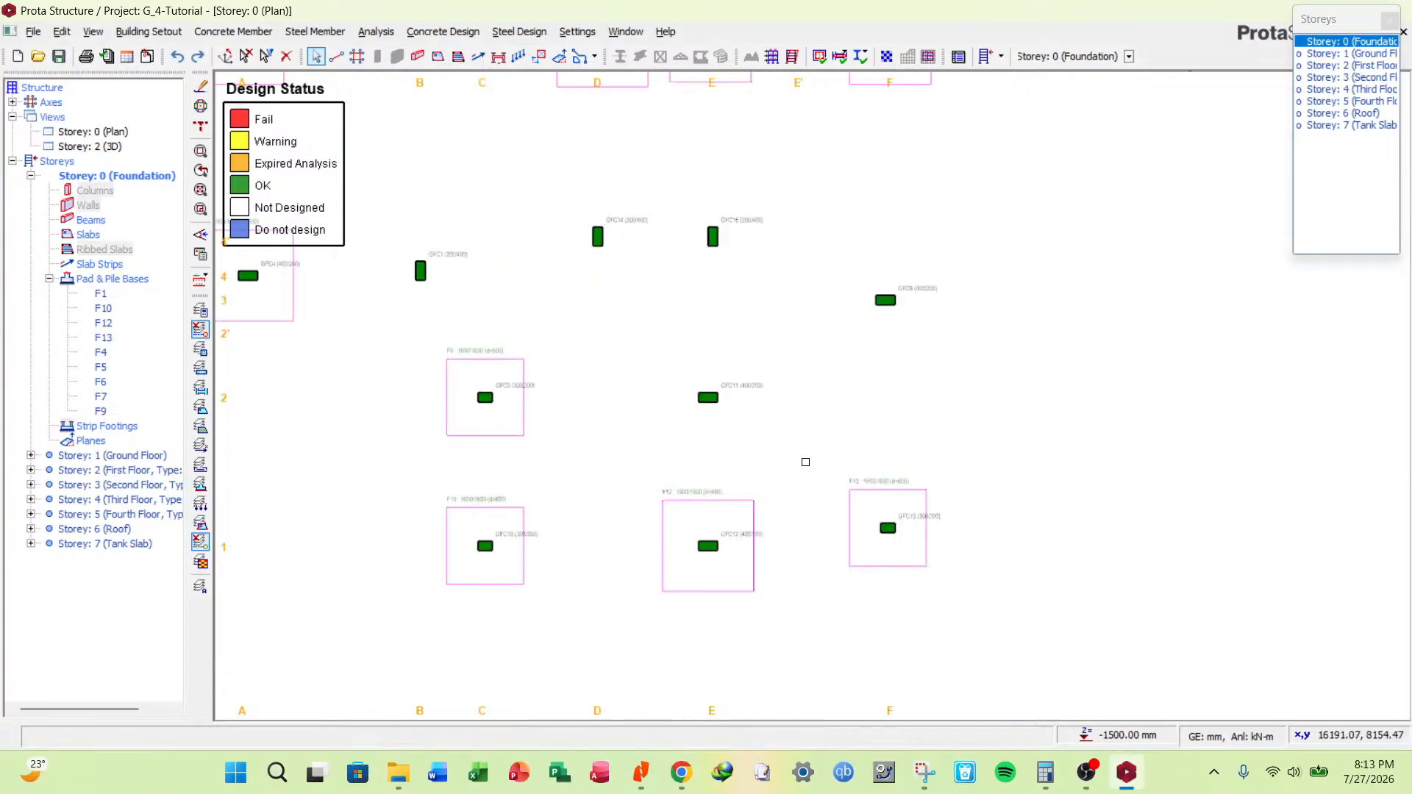
{"action": "scroll", "coordinate": [906, 451], "scroll_direction": "down", "scroll_amount": 2}
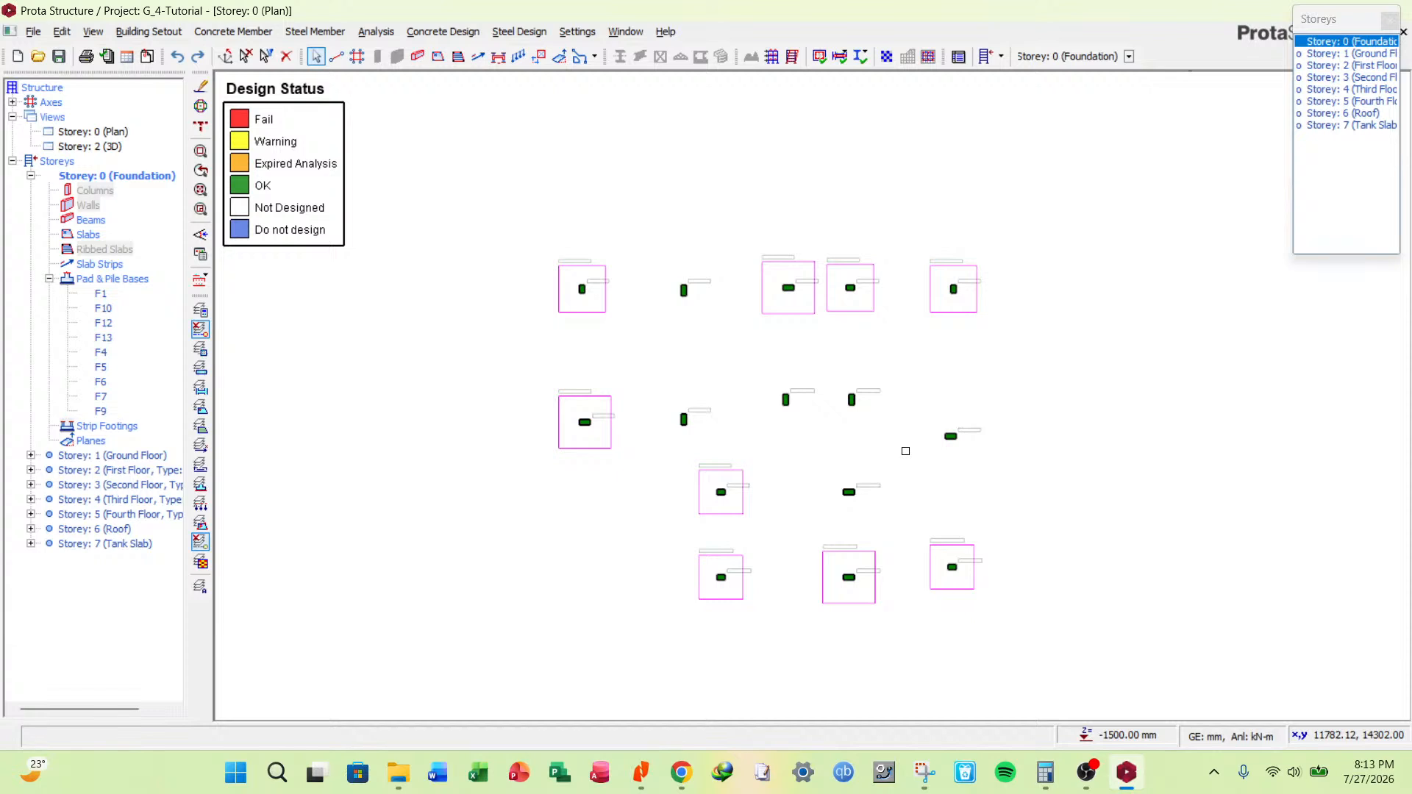
{"action": "scroll", "coordinate": [957, 437], "scroll_direction": "up", "scroll_amount": 2}
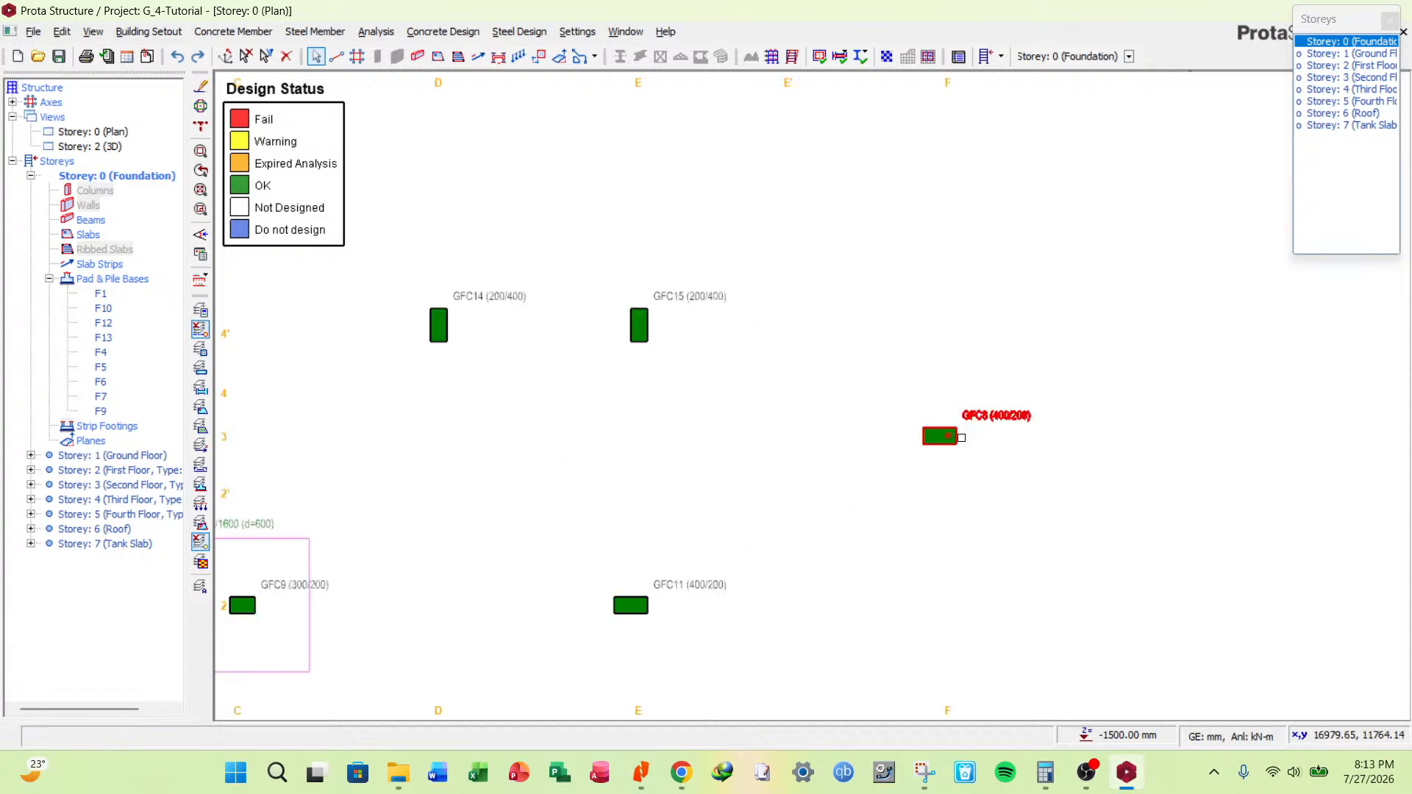
{"action": "scroll", "coordinate": [961, 438], "scroll_direction": "down", "scroll_amount": 2}
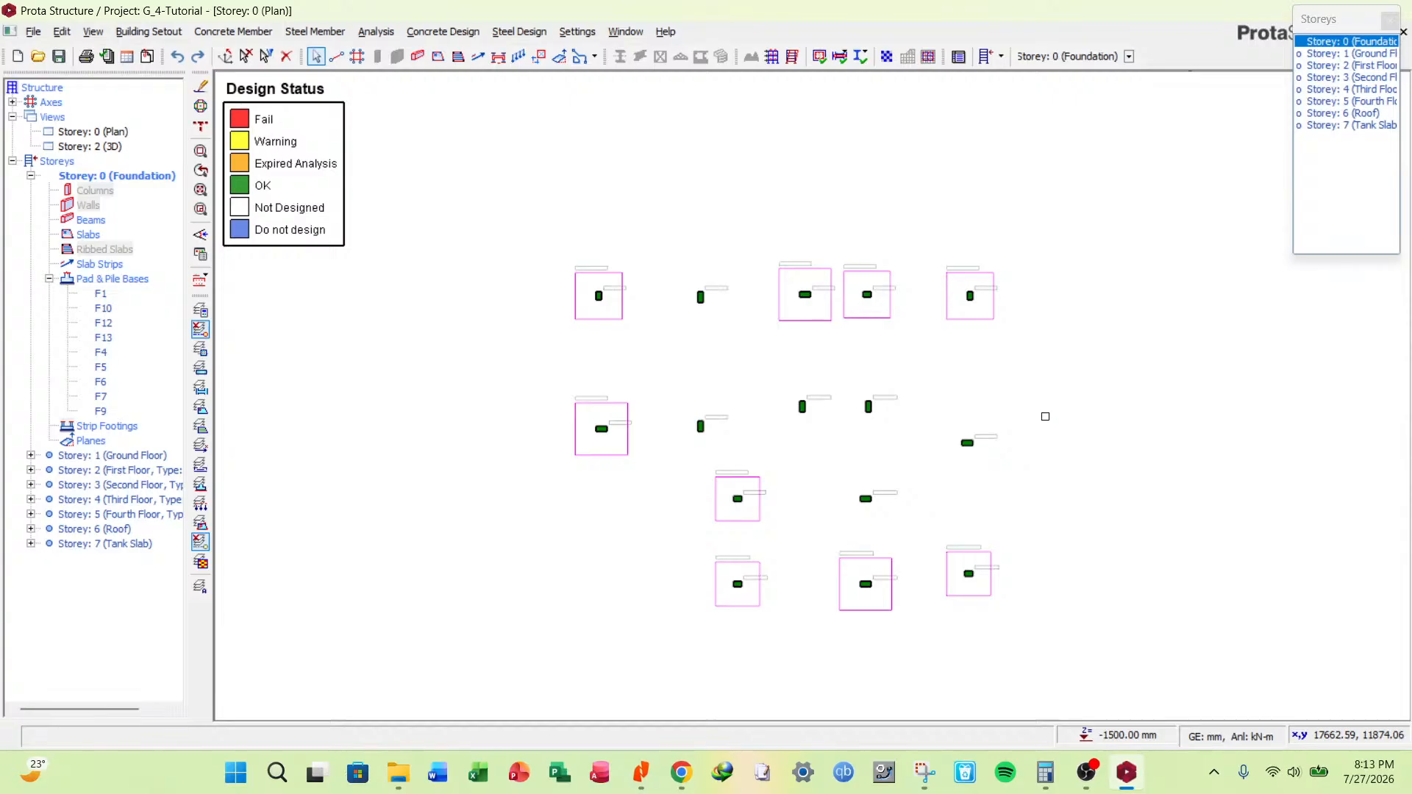
{"action": "left_click", "coordinate": [967, 442]}
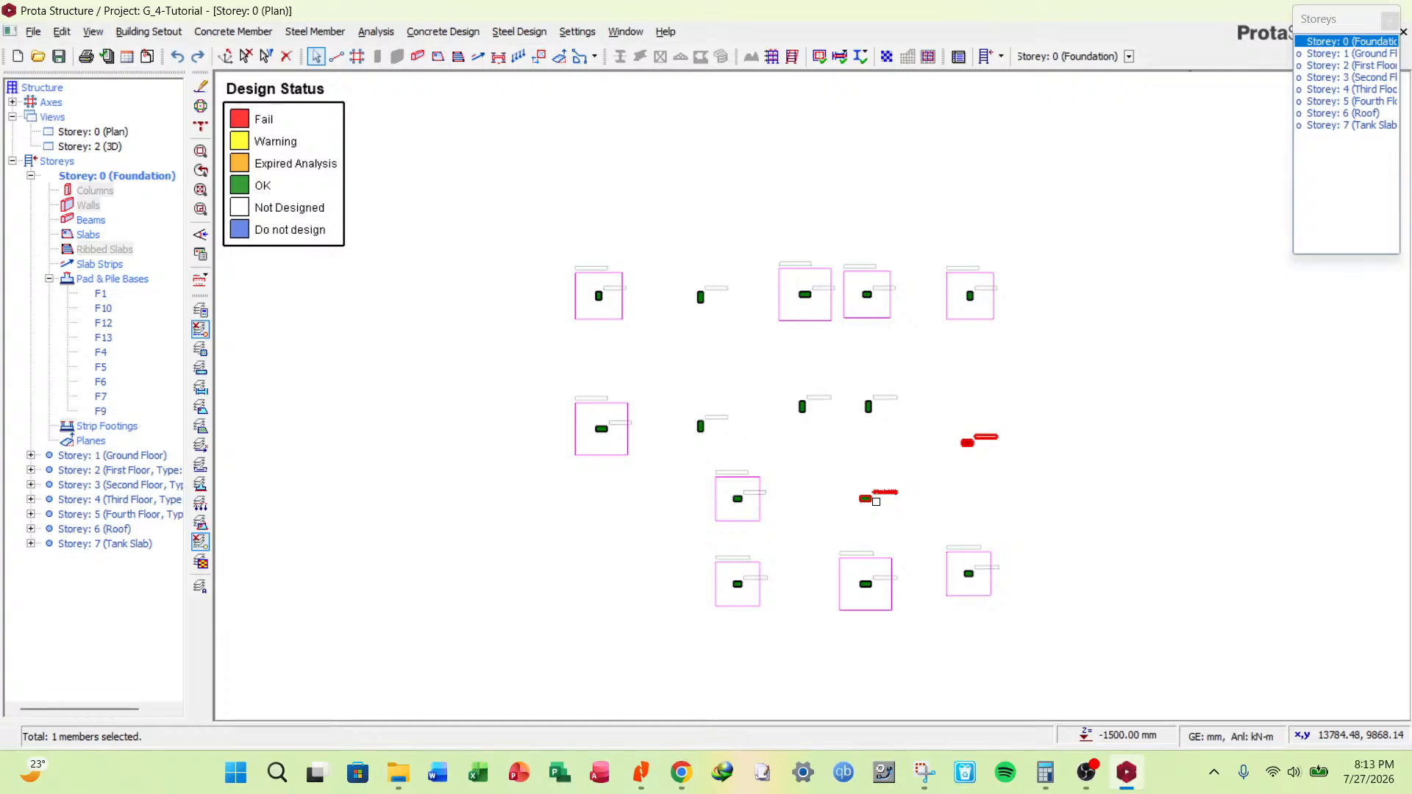
{"action": "scroll", "coordinate": [876, 500], "scroll_direction": "up", "scroll_amount": 5}
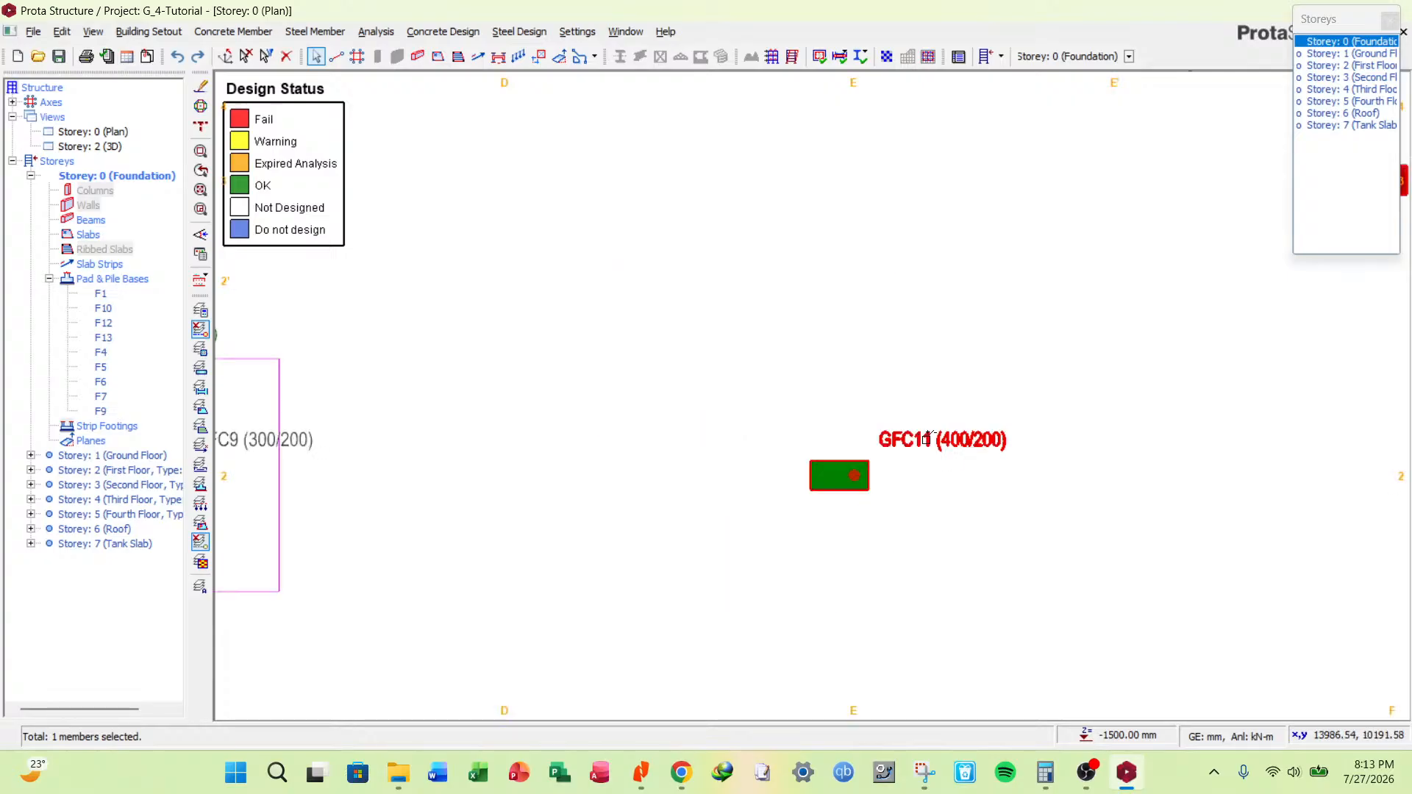
{"action": "left_click", "coordinate": [926, 439], "text": "ctrl"}
{"action": "scroll", "coordinate": [830, 575], "scroll_direction": "down", "scroll_amount": 5}
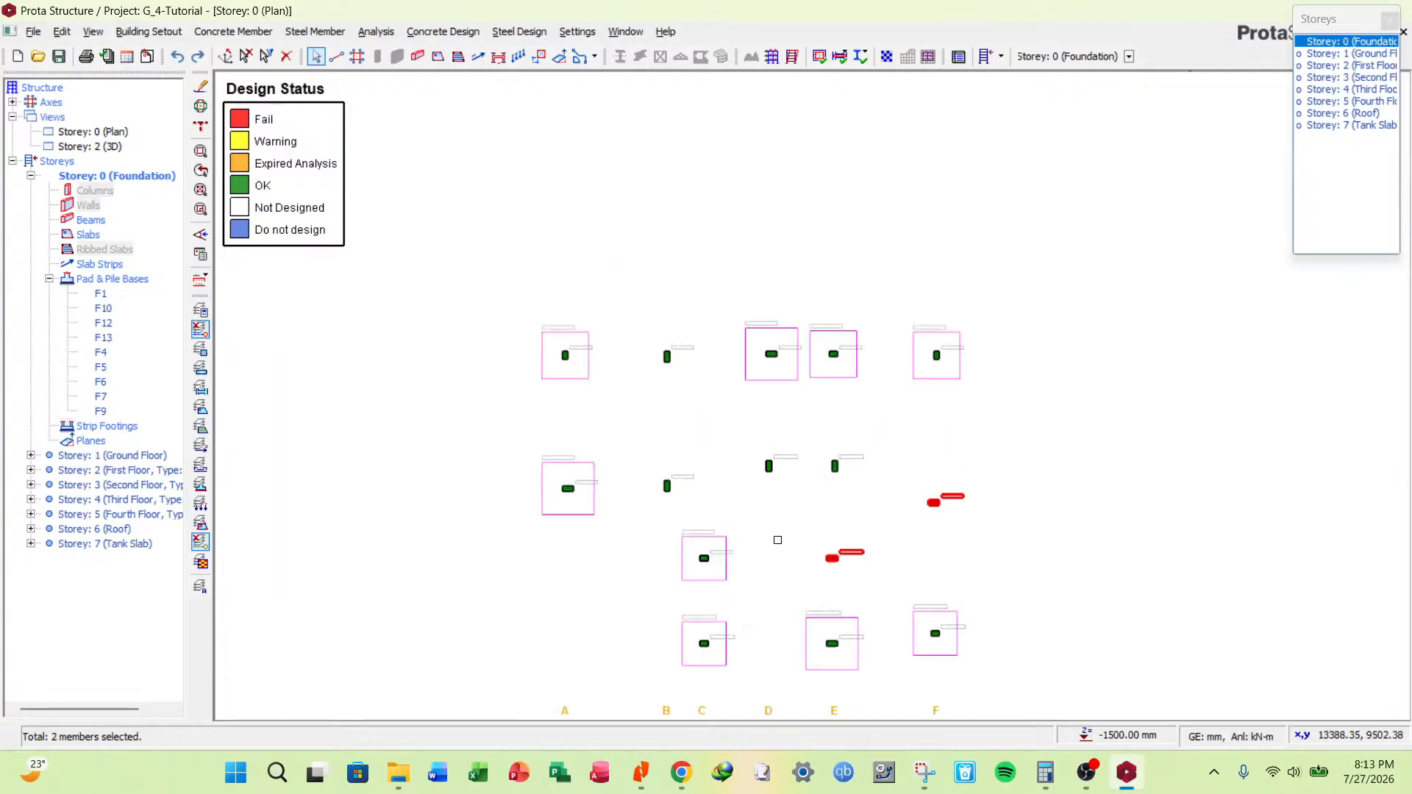
{"action": "scroll", "coordinate": [684, 515], "scroll_direction": "up", "scroll_amount": 1}
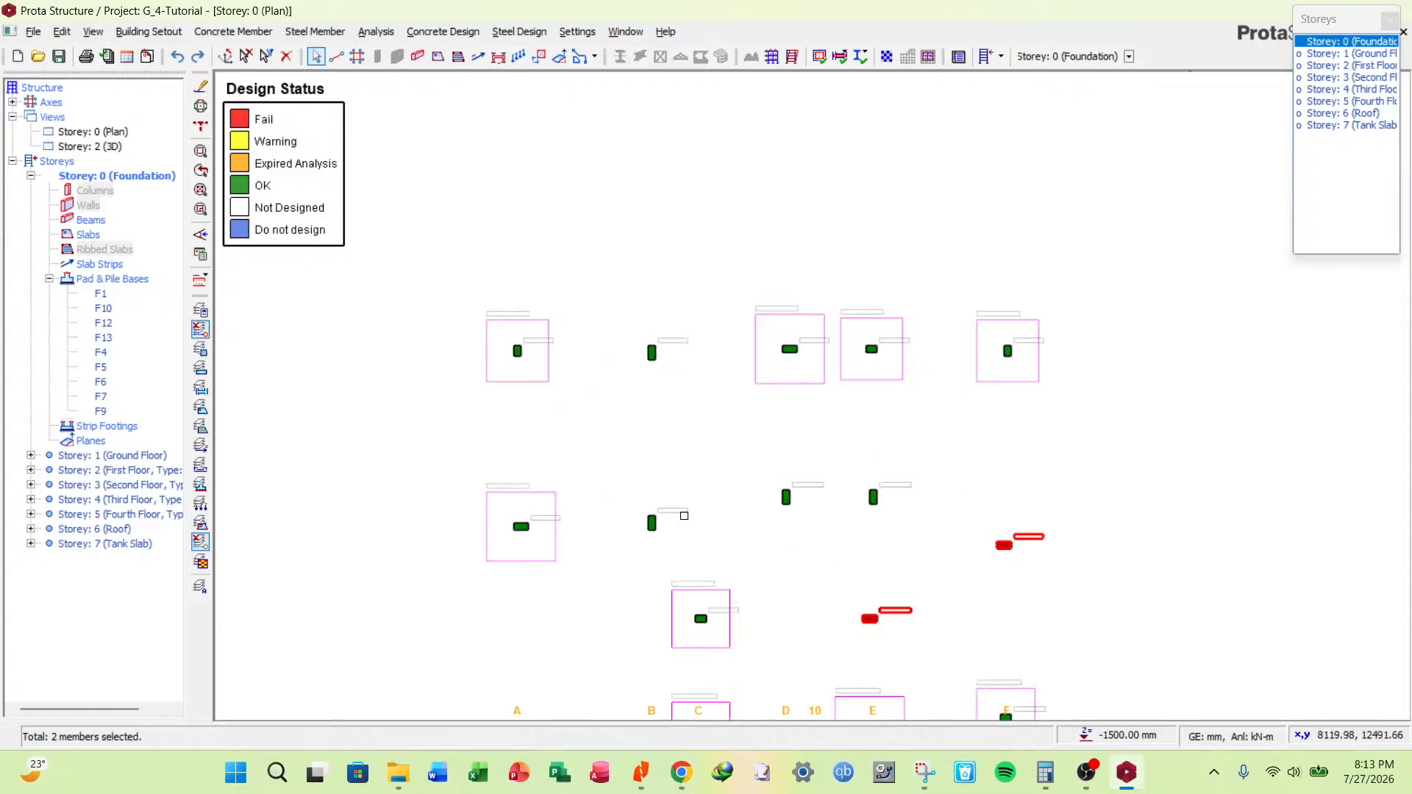
{"action": "scroll", "coordinate": [601, 341], "scroll_direction": "up", "scroll_amount": 3}
{"action": "scroll", "coordinate": [703, 375], "scroll_direction": "down", "scroll_amount": 4}
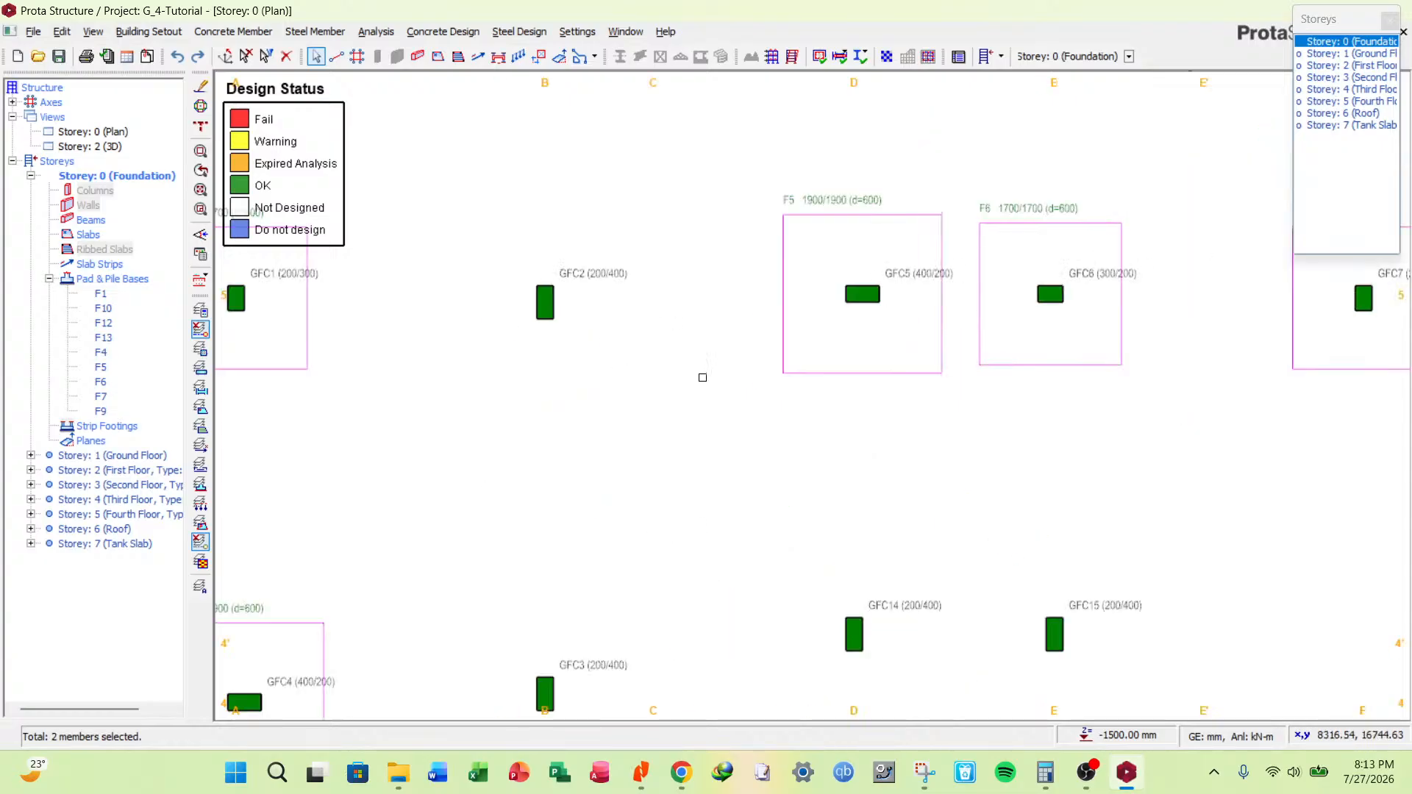
{"action": "scroll", "coordinate": [851, 539], "scroll_direction": "up", "scroll_amount": 3}
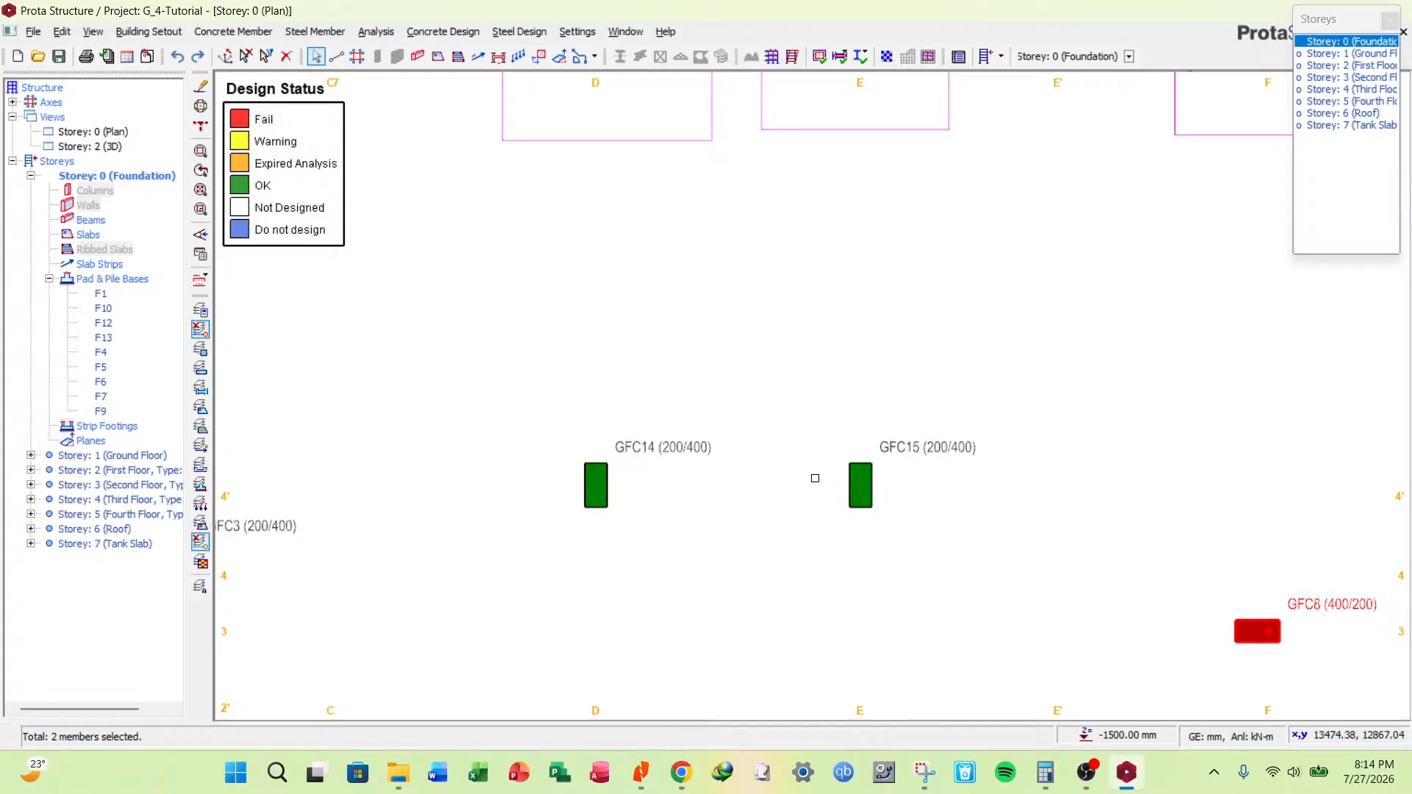
{"action": "scroll", "coordinate": [815, 478], "scroll_direction": "down", "scroll_amount": 5}
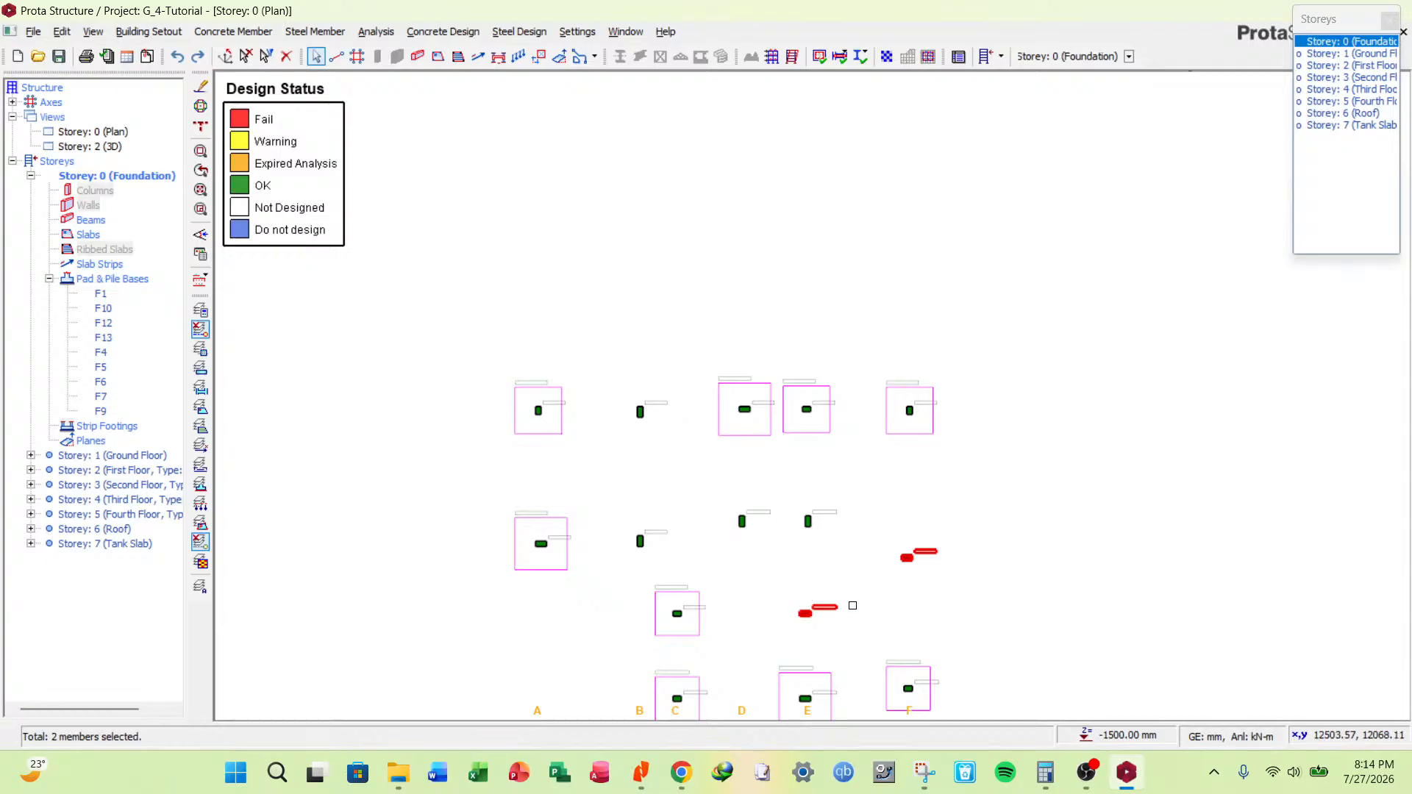
{"action": "right_click", "coordinate": [862, 609]}
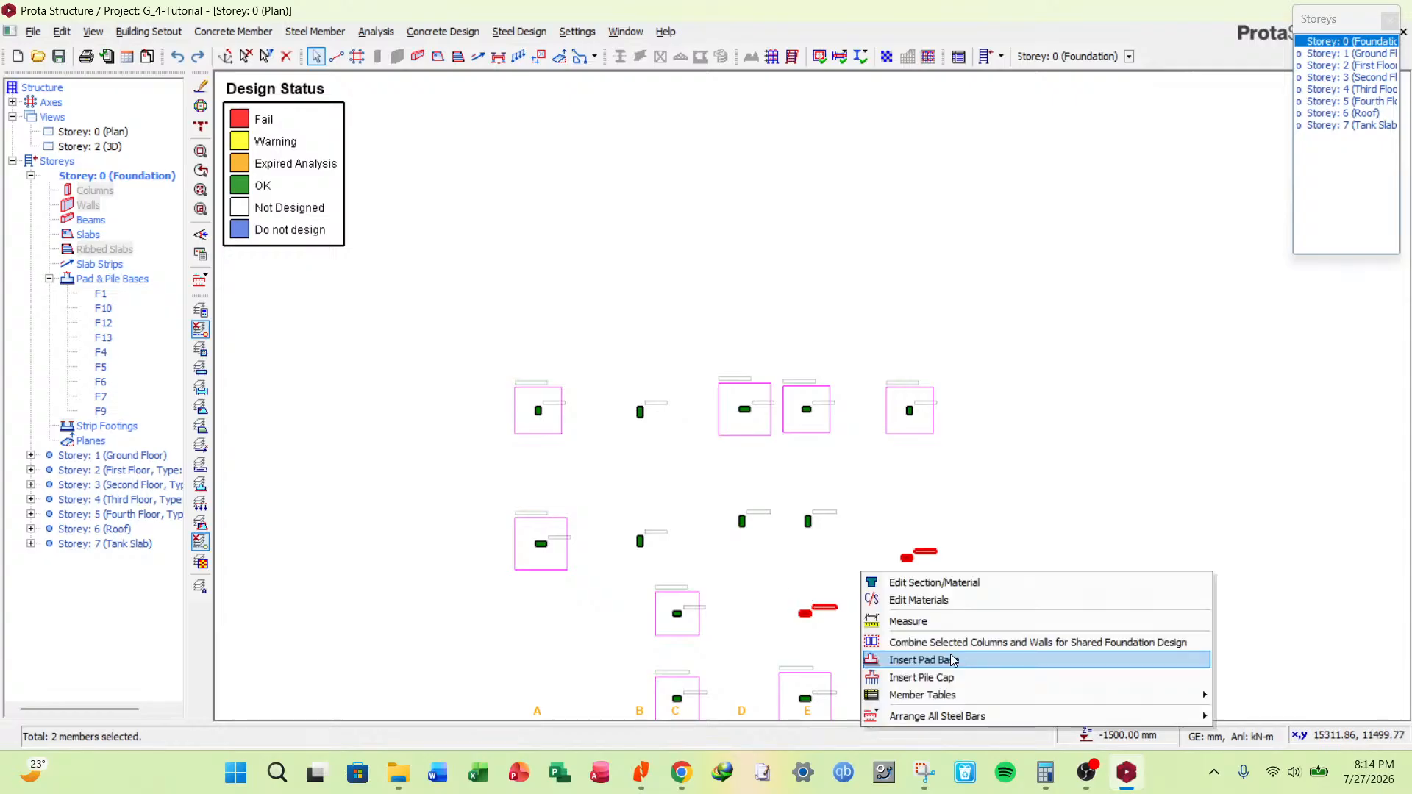
{"action": "left_click", "coordinate": [923, 660]}
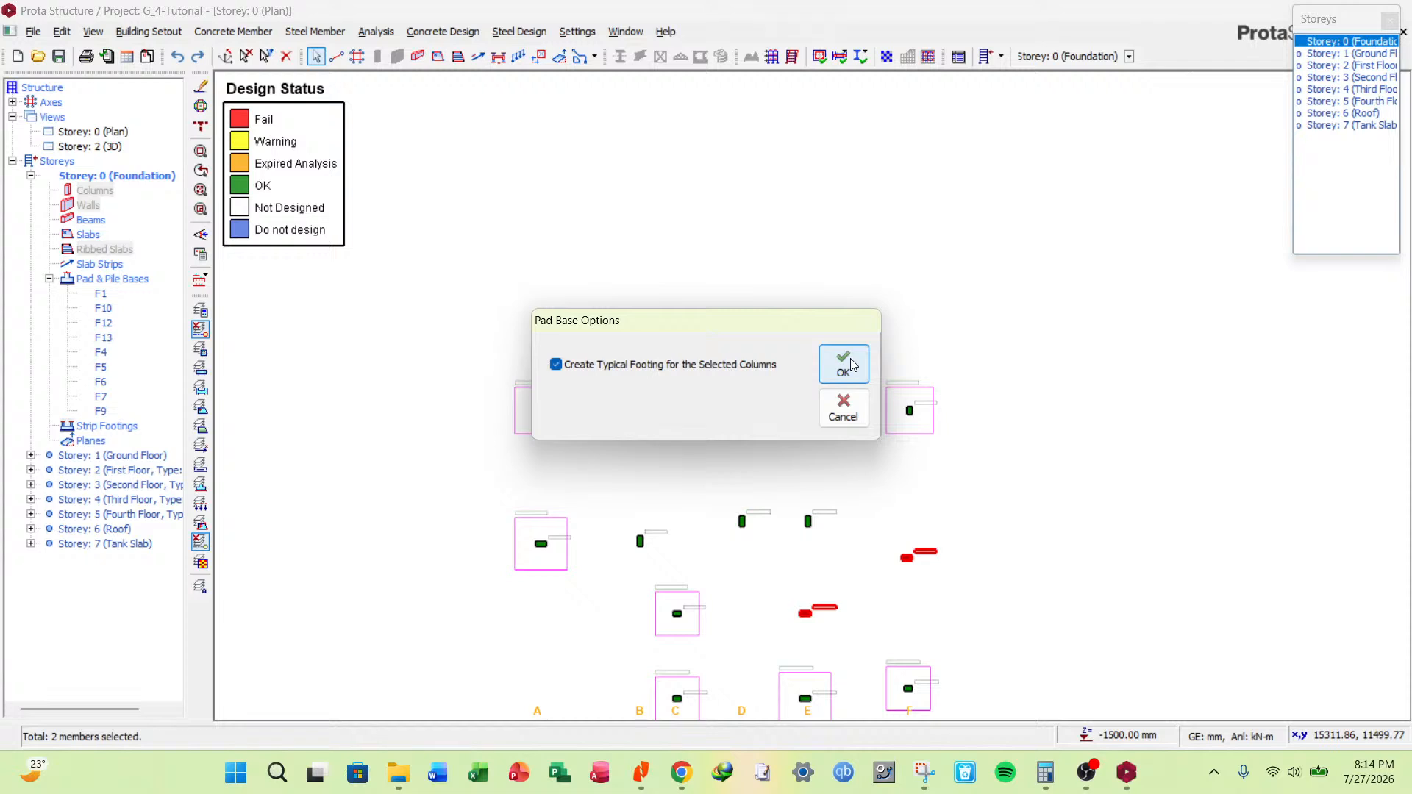
{"action": "left_click", "coordinate": [844, 364]}
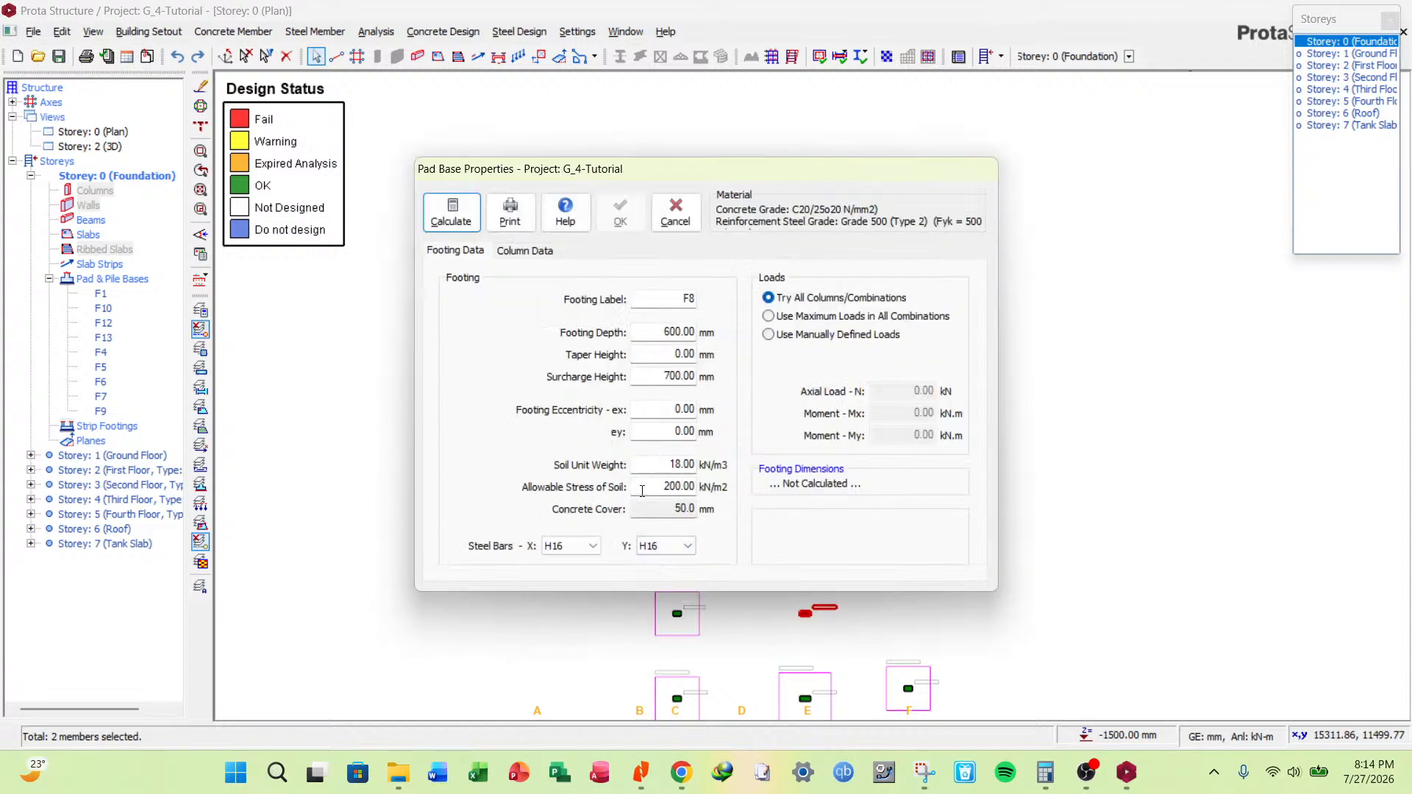
Calculate the typical footing for GFC8 and GFC11, and try it with a footing depth of 650 mm.
{"action": "left_click_drag", "start_coordinate": [642, 490], "coordinate": [700, 481]}
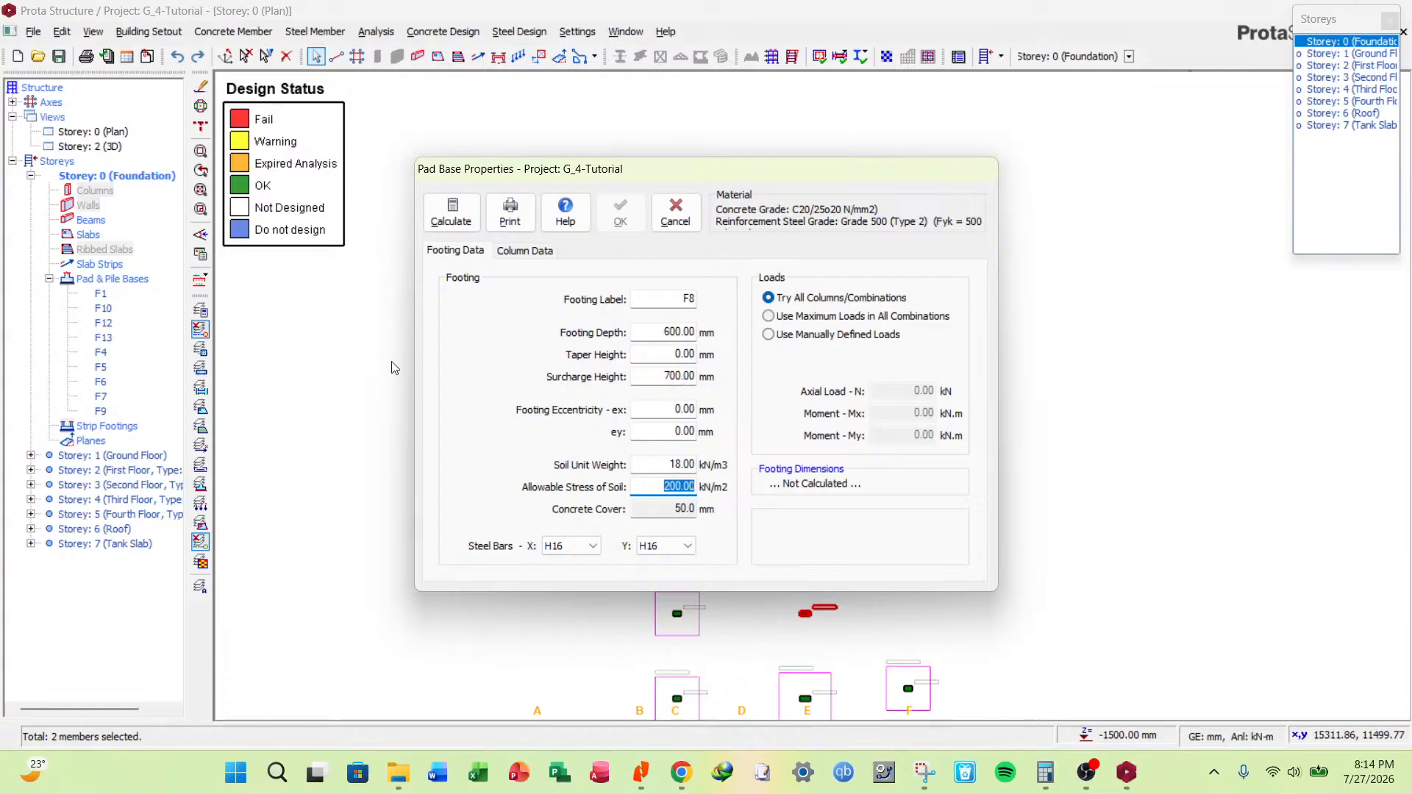
{"action": "left_click", "coordinate": [451, 212]}
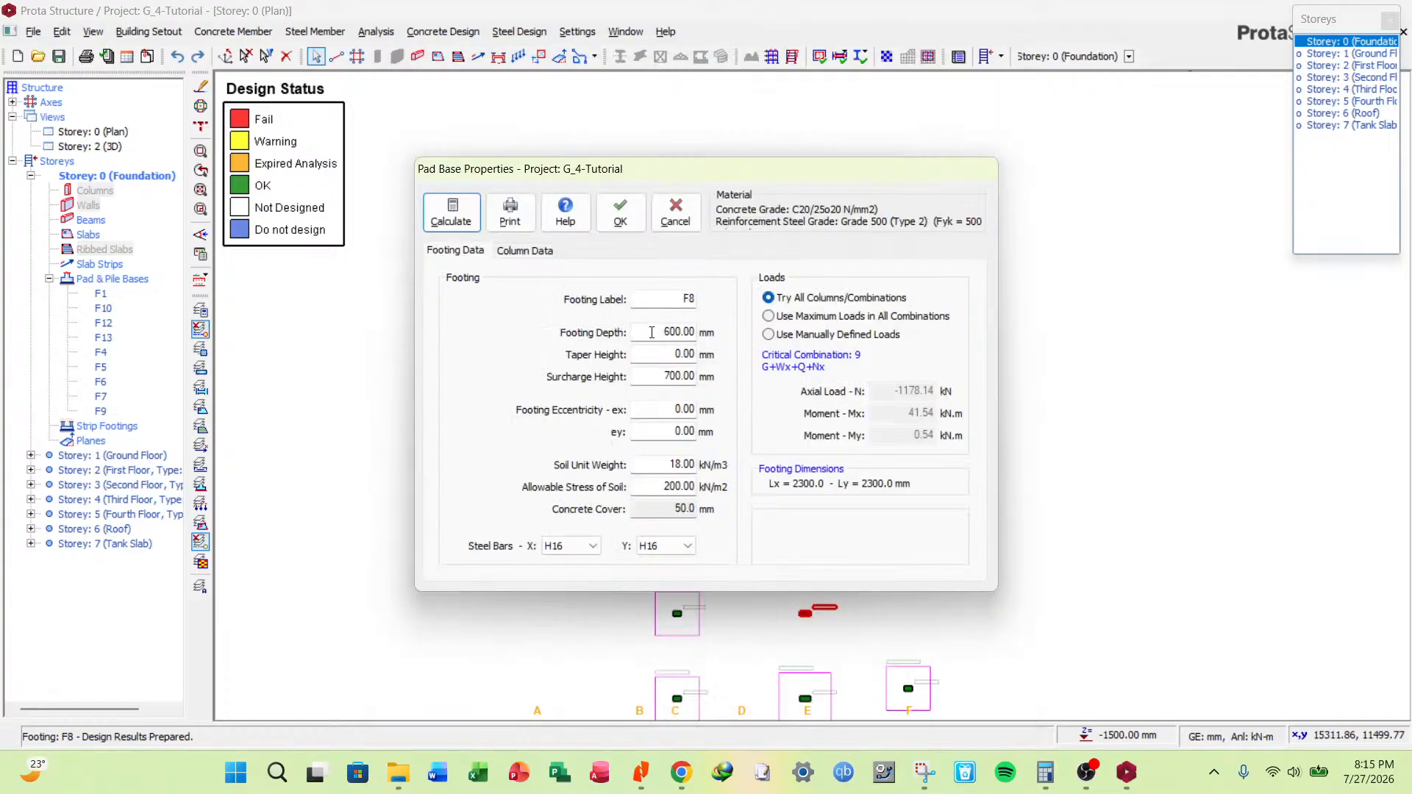
{"action": "left_click_drag", "start_coordinate": [653, 333], "coordinate": [708, 333]}
{"action": "type", "text": "650"}
{"action": "key", "text": "Return"}
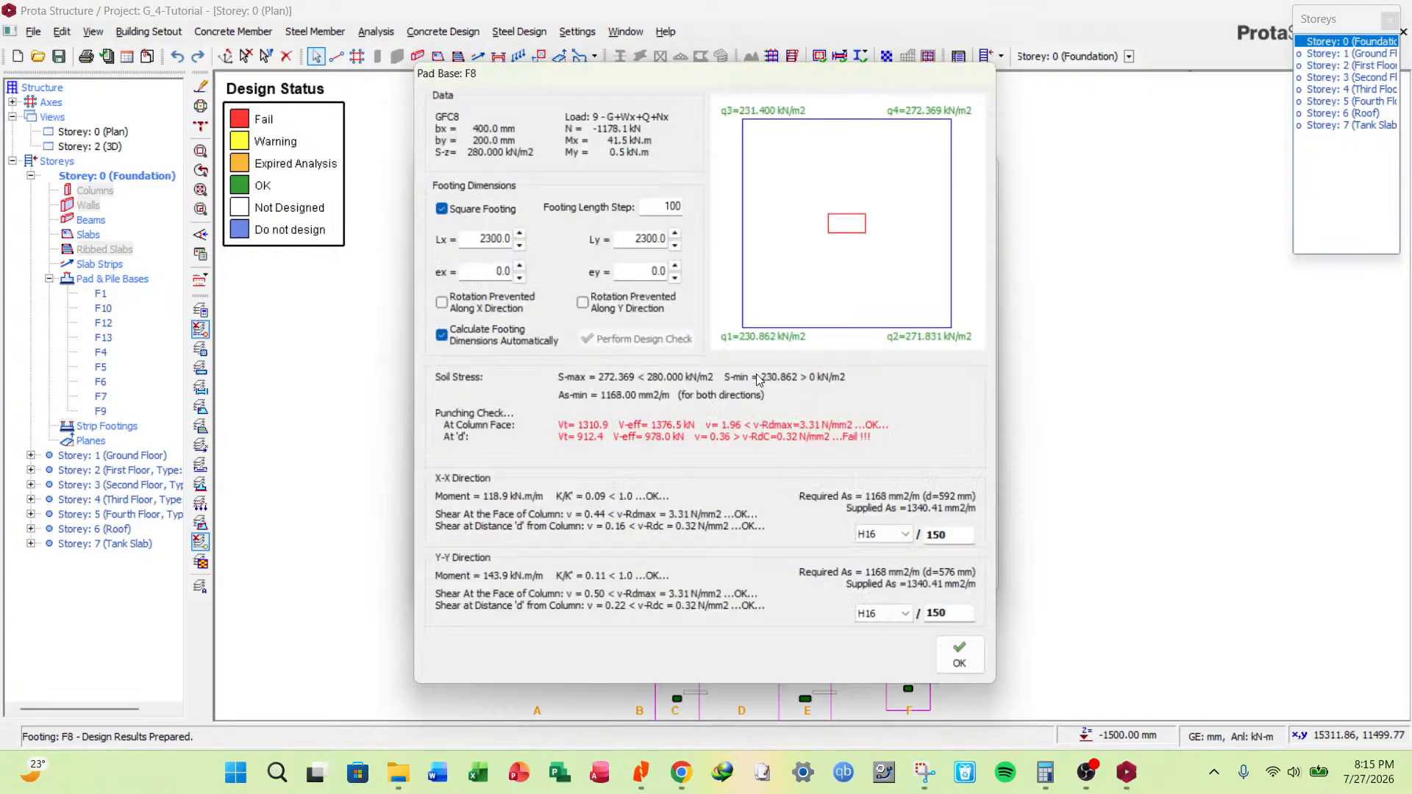
{"action": "key", "text": "Return"}
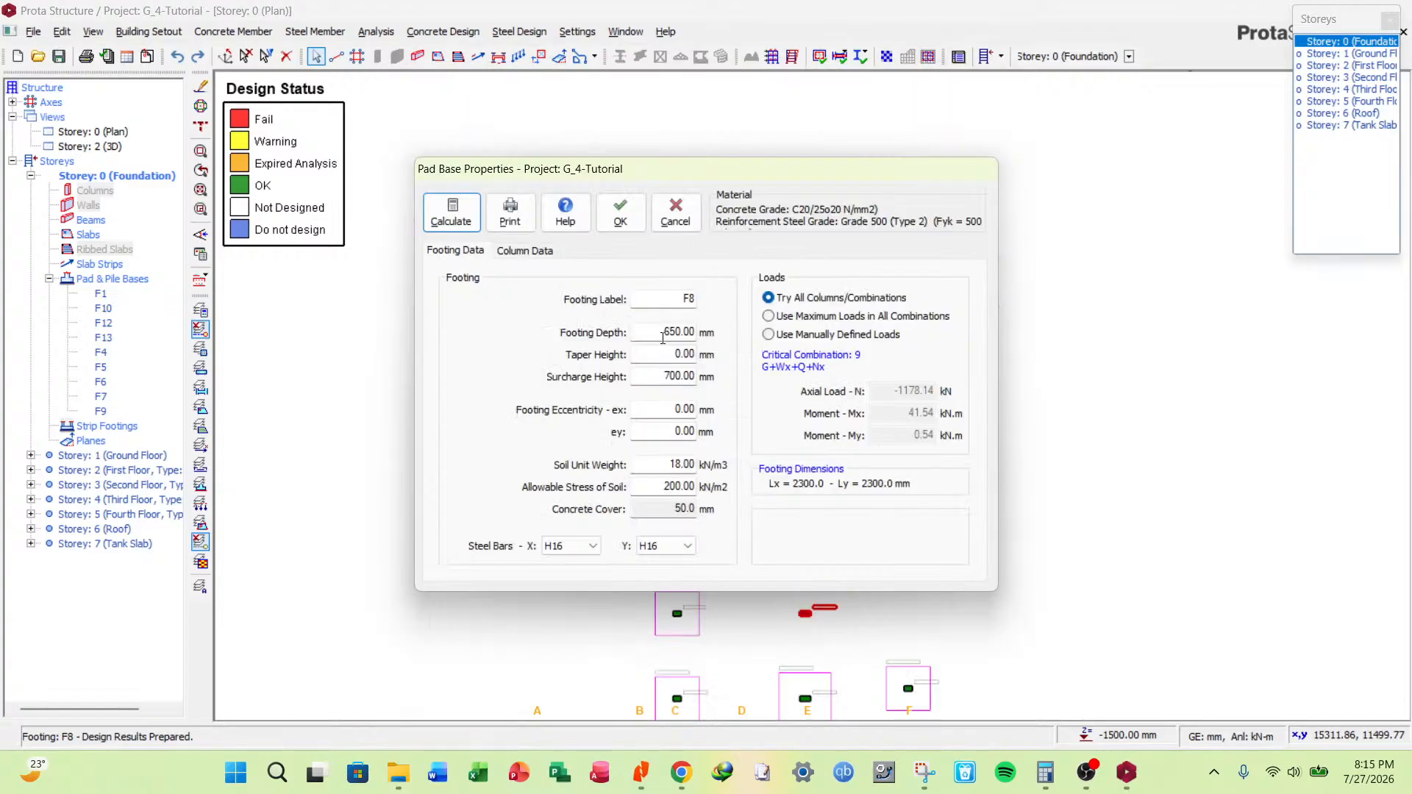
Set the footing depth to 700 mm, recalculate the design and insert the pad bases under GFC8 and GFC11.
{"action": "key", "text": "Tab"}
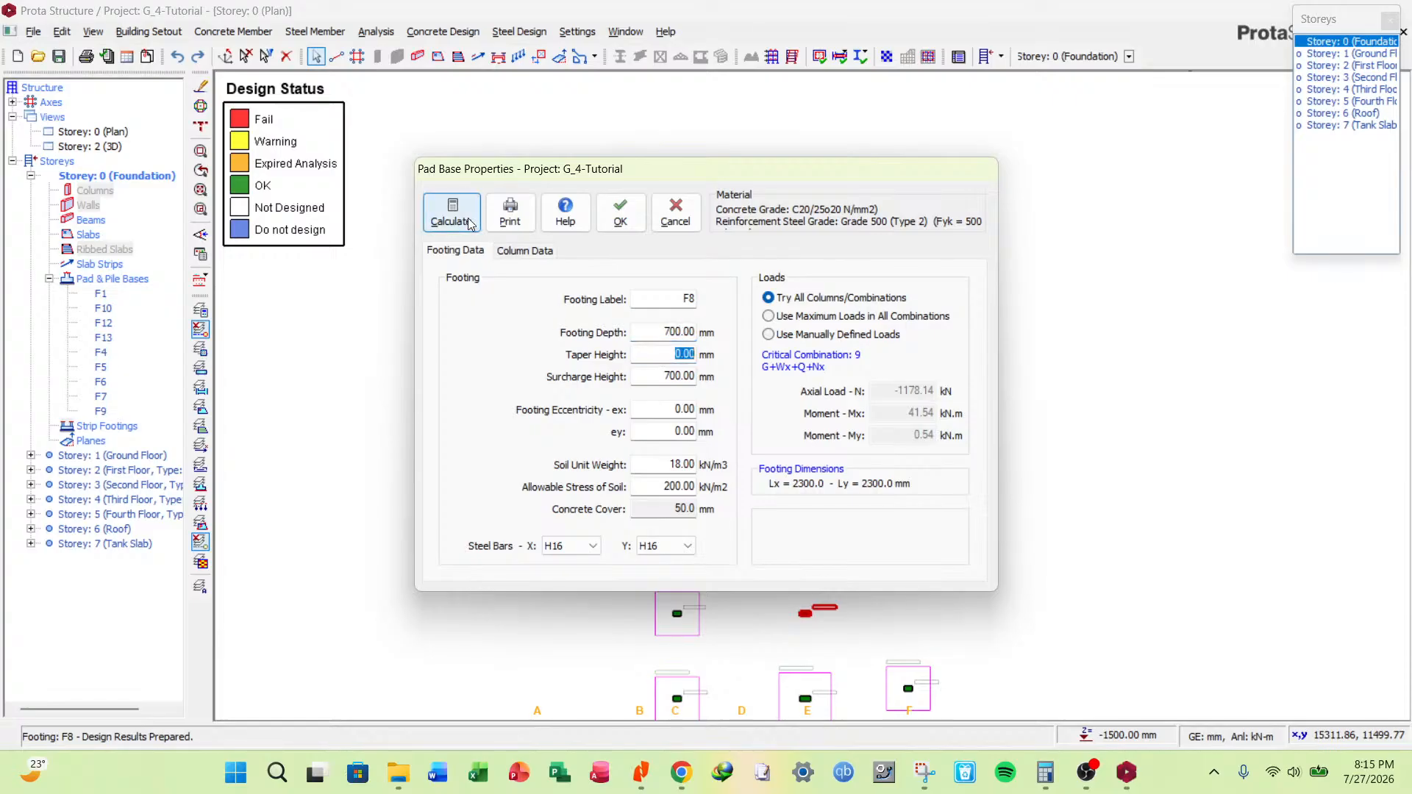
{"action": "key", "text": "Return"}
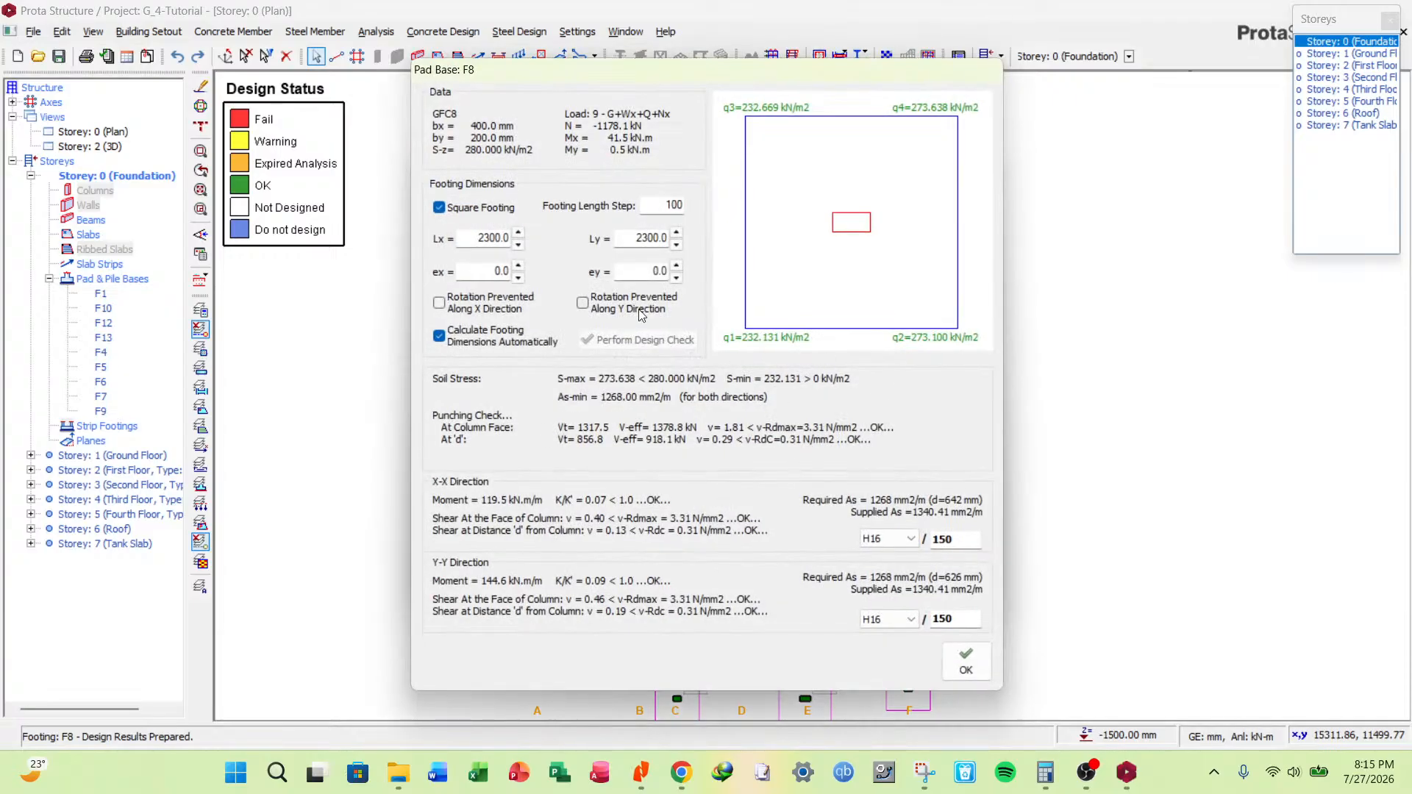
{"action": "key", "text": "Tab"}
{"action": "key", "text": "Tab"}
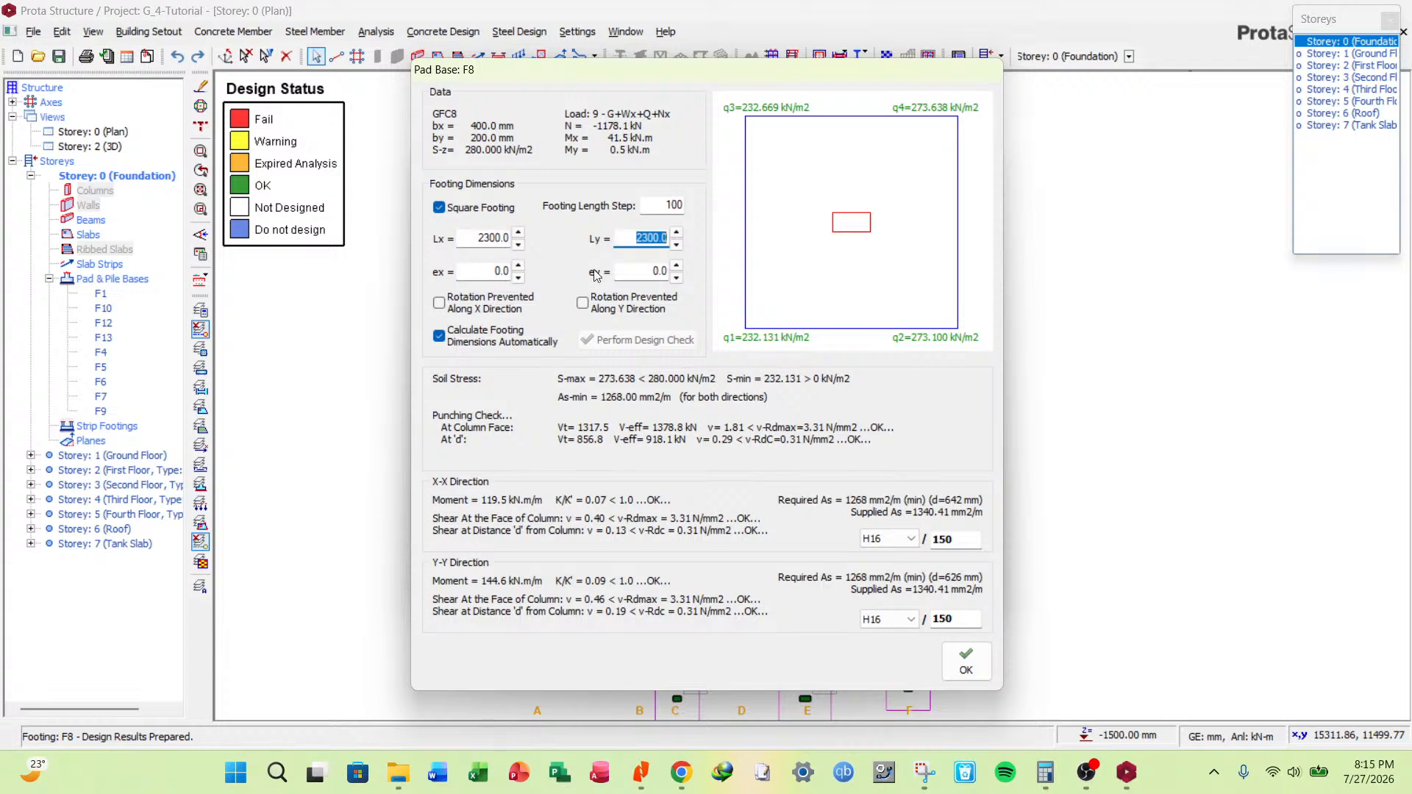
{"action": "double_click", "coordinate": [968, 539]}
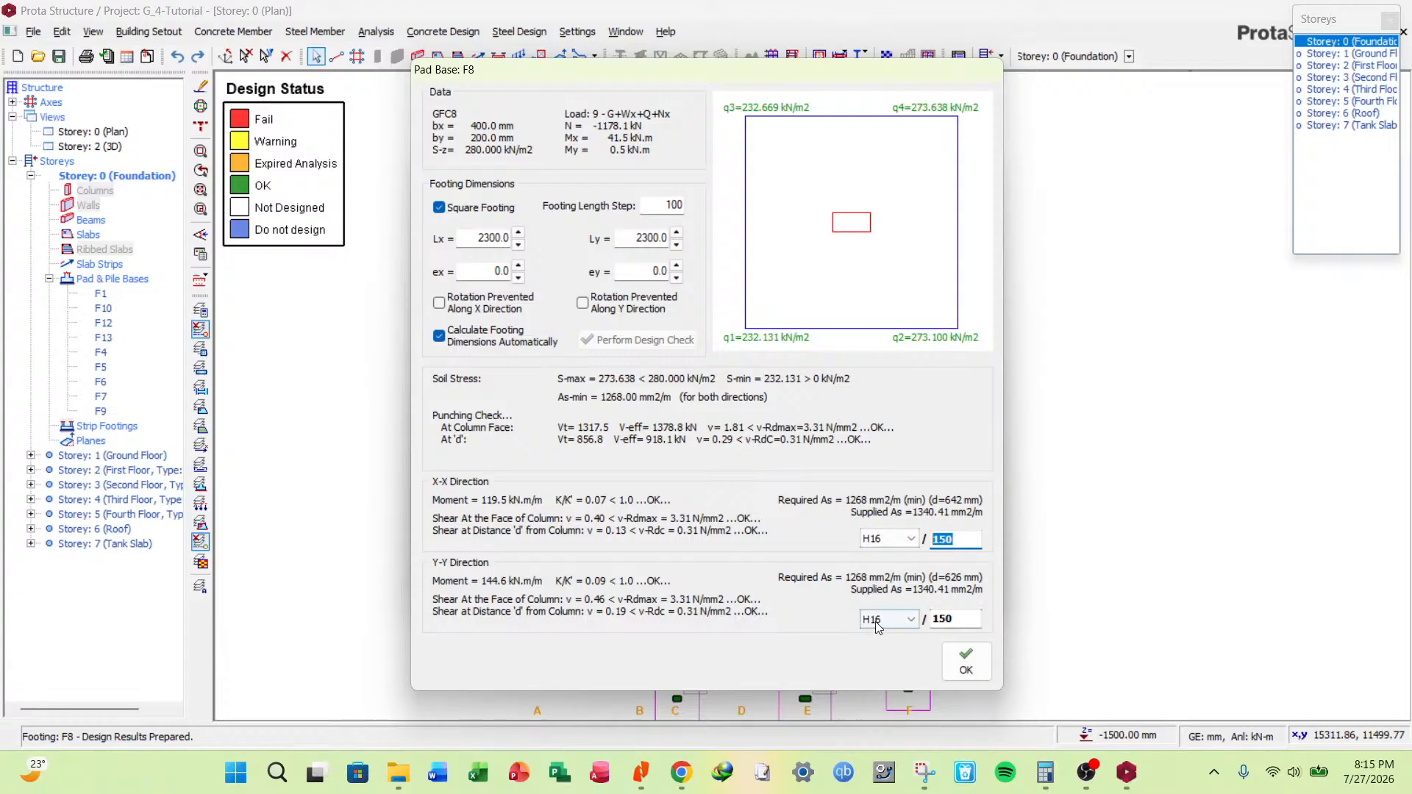
{"action": "left_click", "coordinate": [965, 661]}
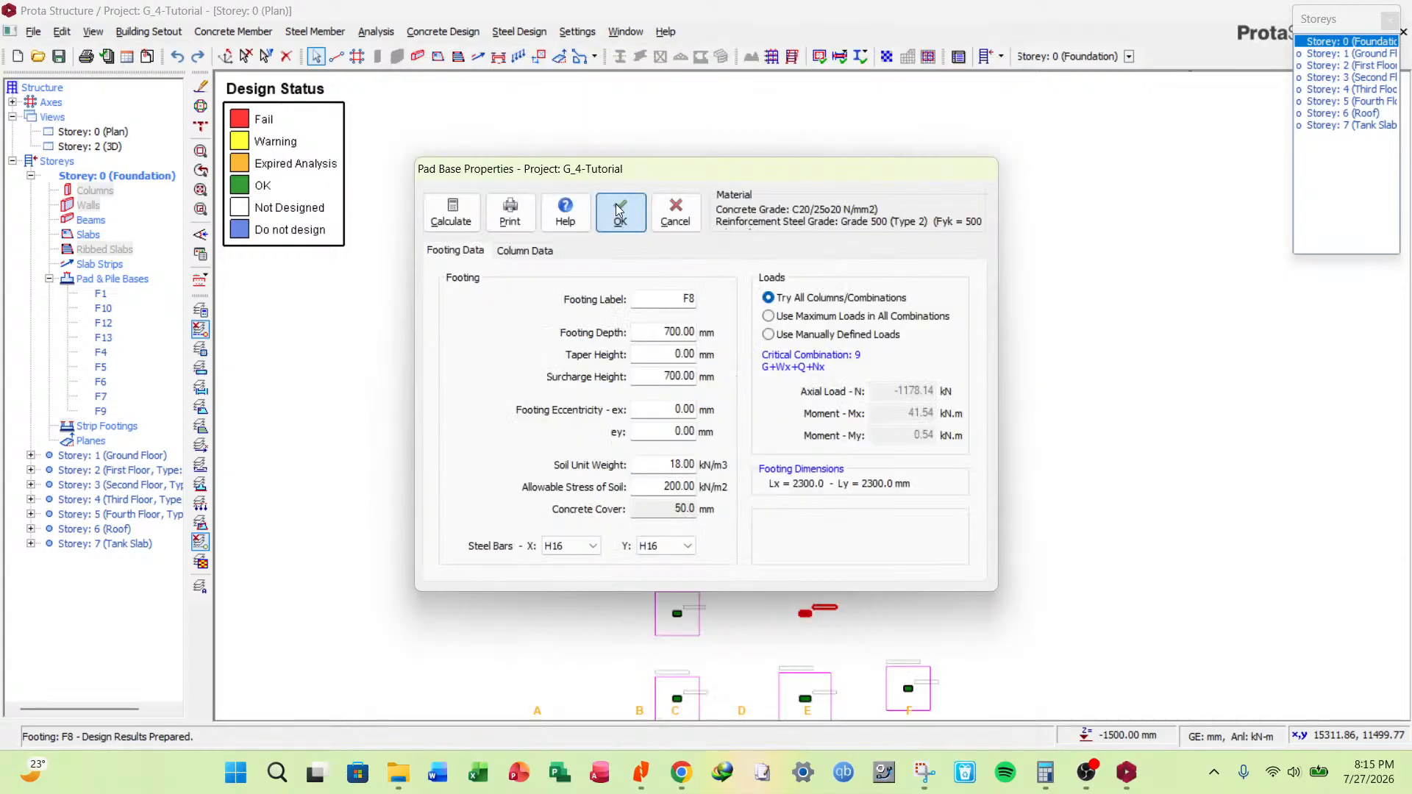
{"action": "left_click", "coordinate": [621, 212]}
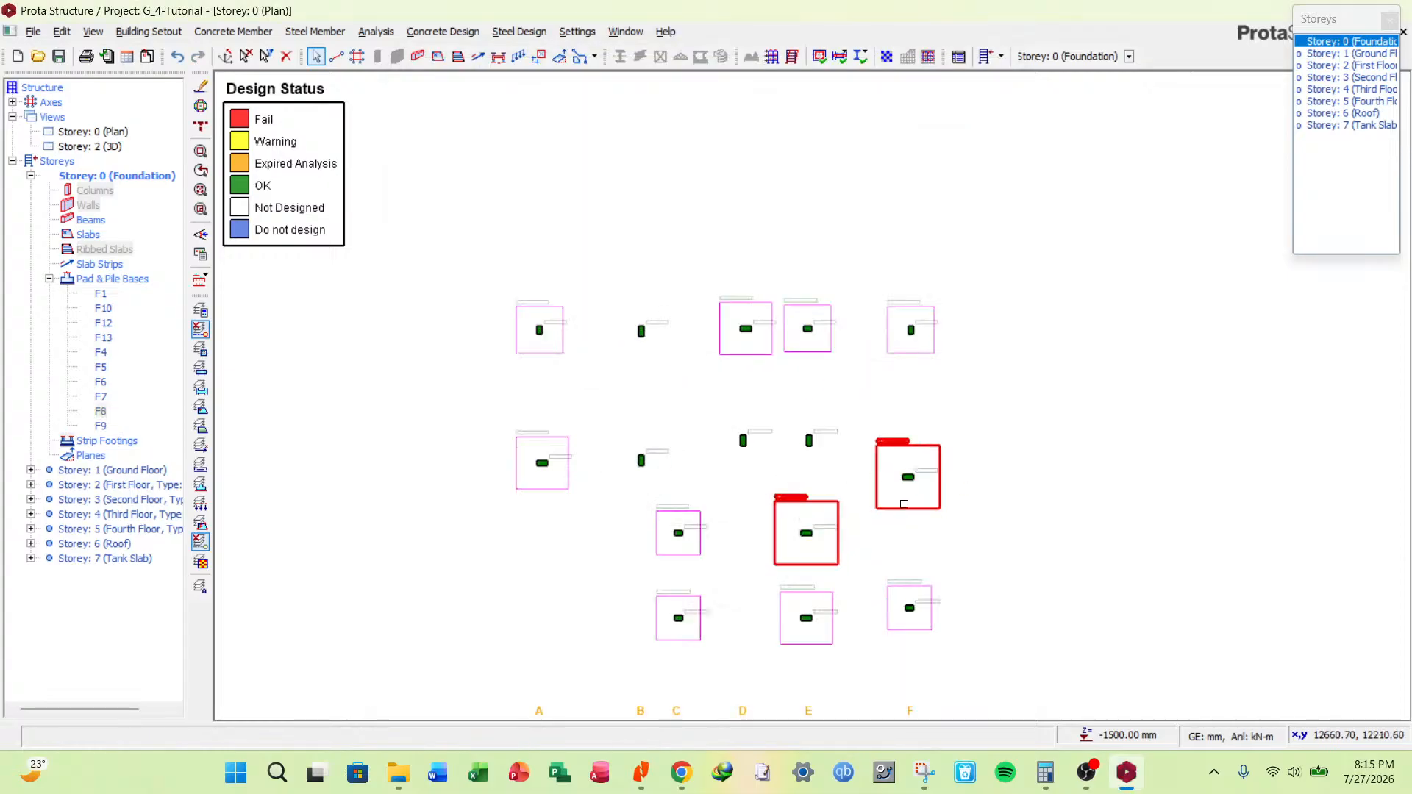
Insert a typical 700 mm deep pad base under columns GFC2, GFC3, GFC14 and GFC15, calculated with H16 bars.
{"action": "left_click_drag", "start_coordinate": [684, 277], "coordinate": [611, 461]}
{"action": "left_click_drag", "start_coordinate": [829, 400], "coordinate": [669, 474]}
{"action": "right_click", "coordinate": [680, 385]}
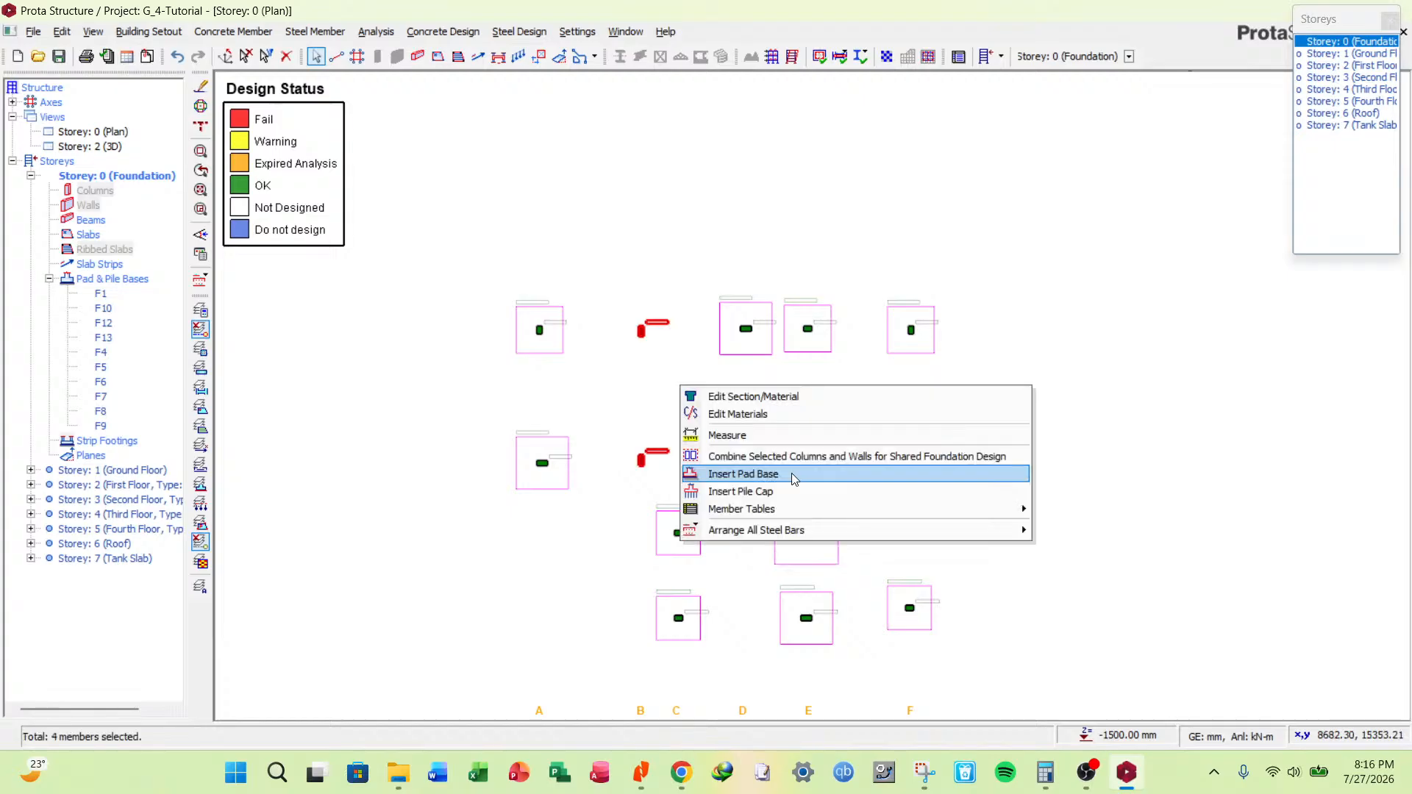
{"action": "left_click", "coordinate": [791, 474]}
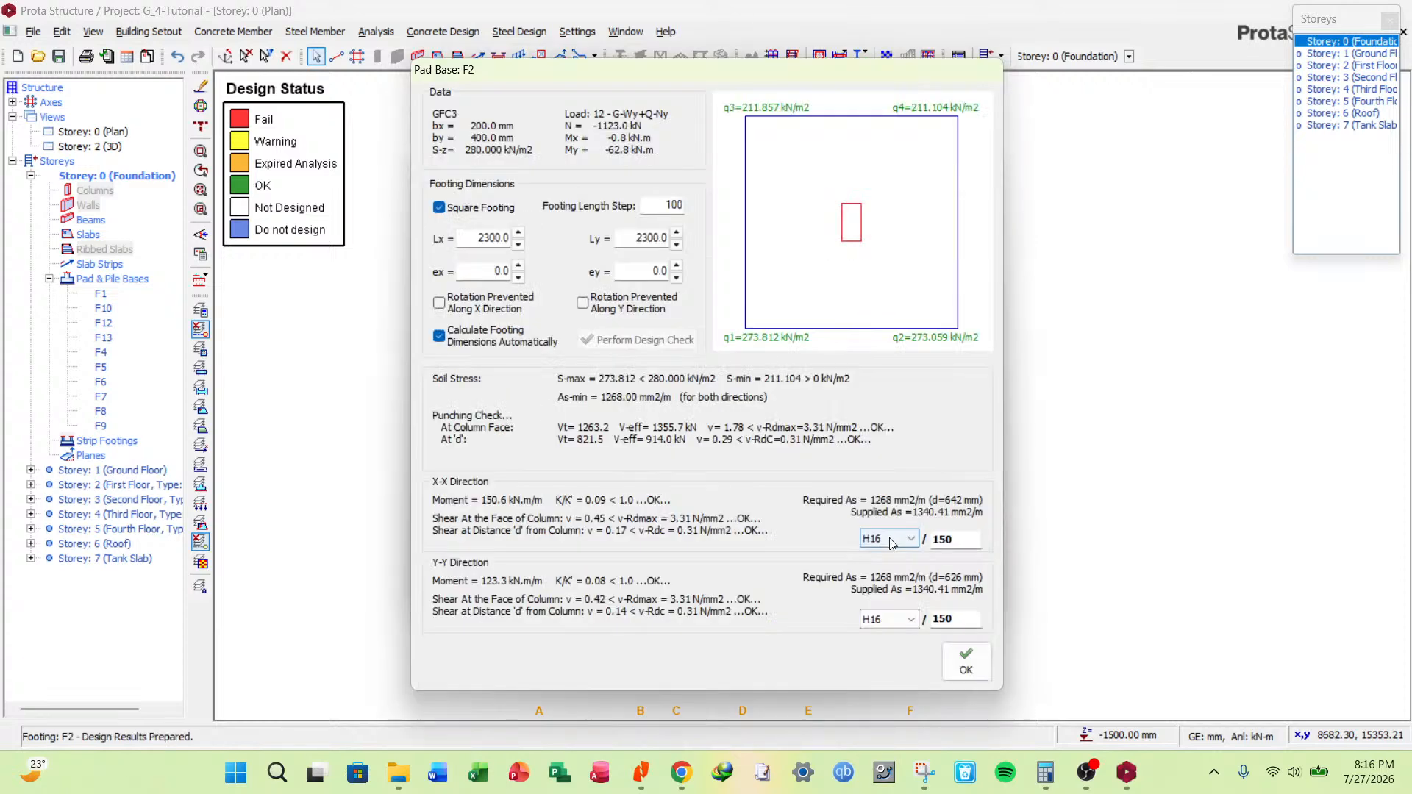
{"action": "left_click", "coordinate": [966, 662]}
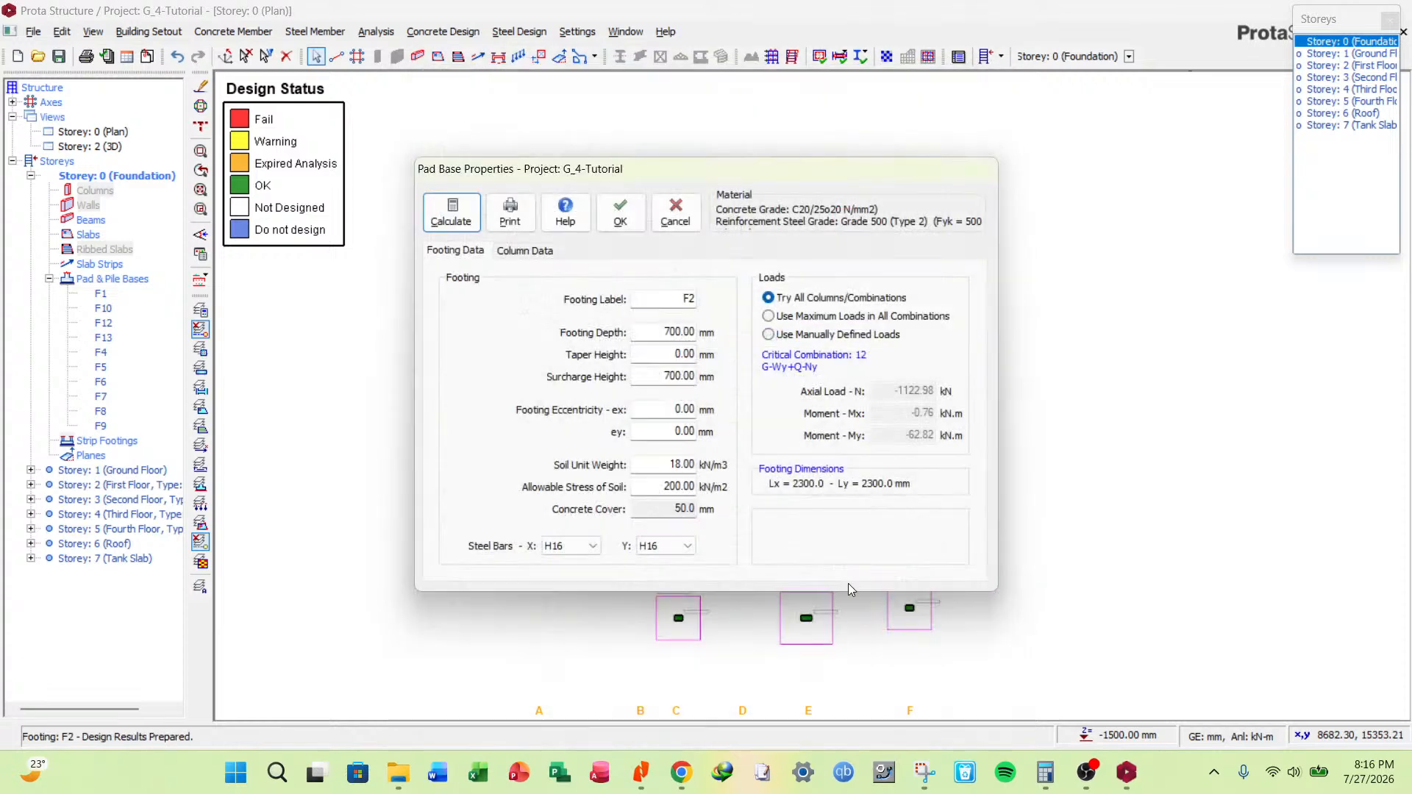
{"action": "left_click", "coordinate": [622, 221]}
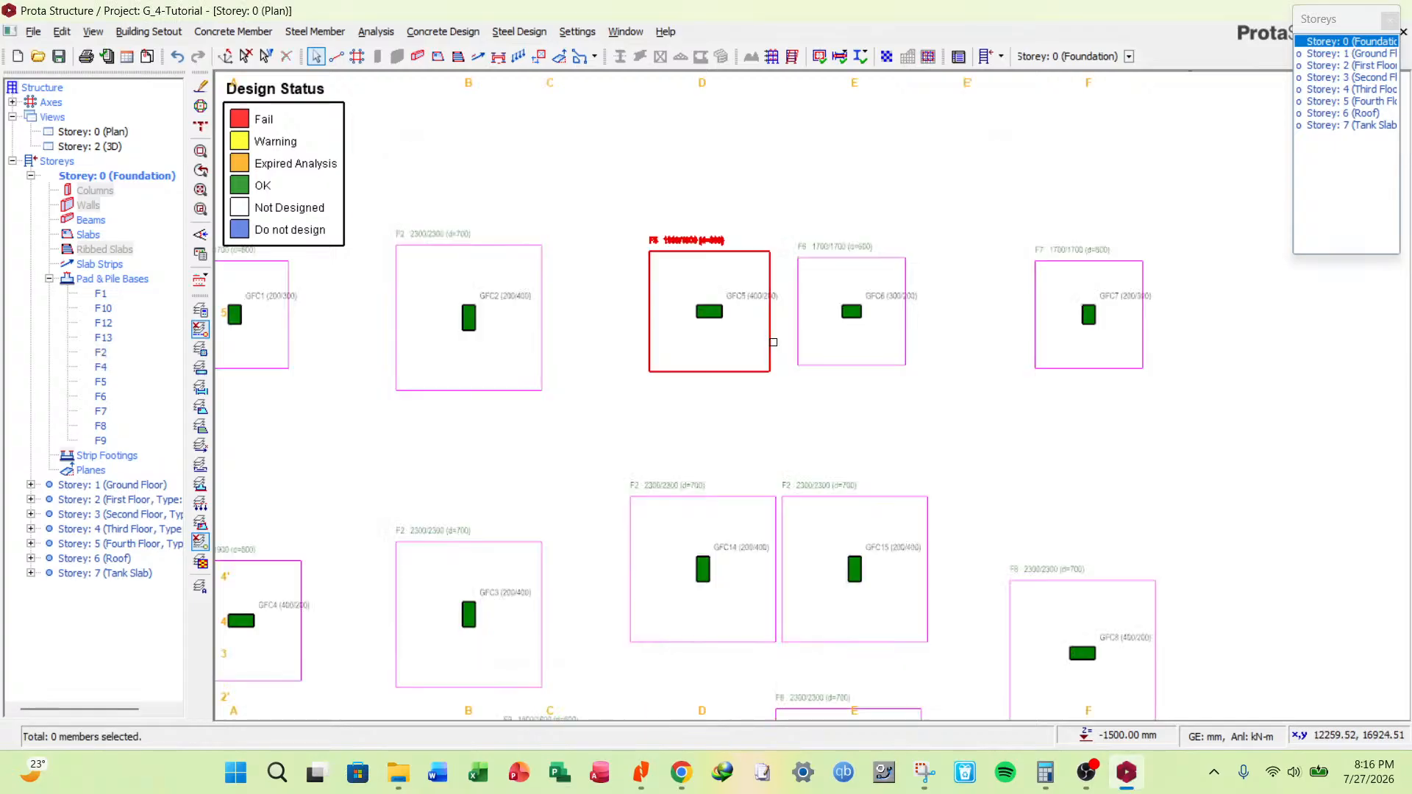
Compare the sizes and depths of the remaining individual pad footings across the foundation plan.
{"action": "scroll", "coordinate": [774, 342], "scroll_direction": "up", "scroll_amount": 2}
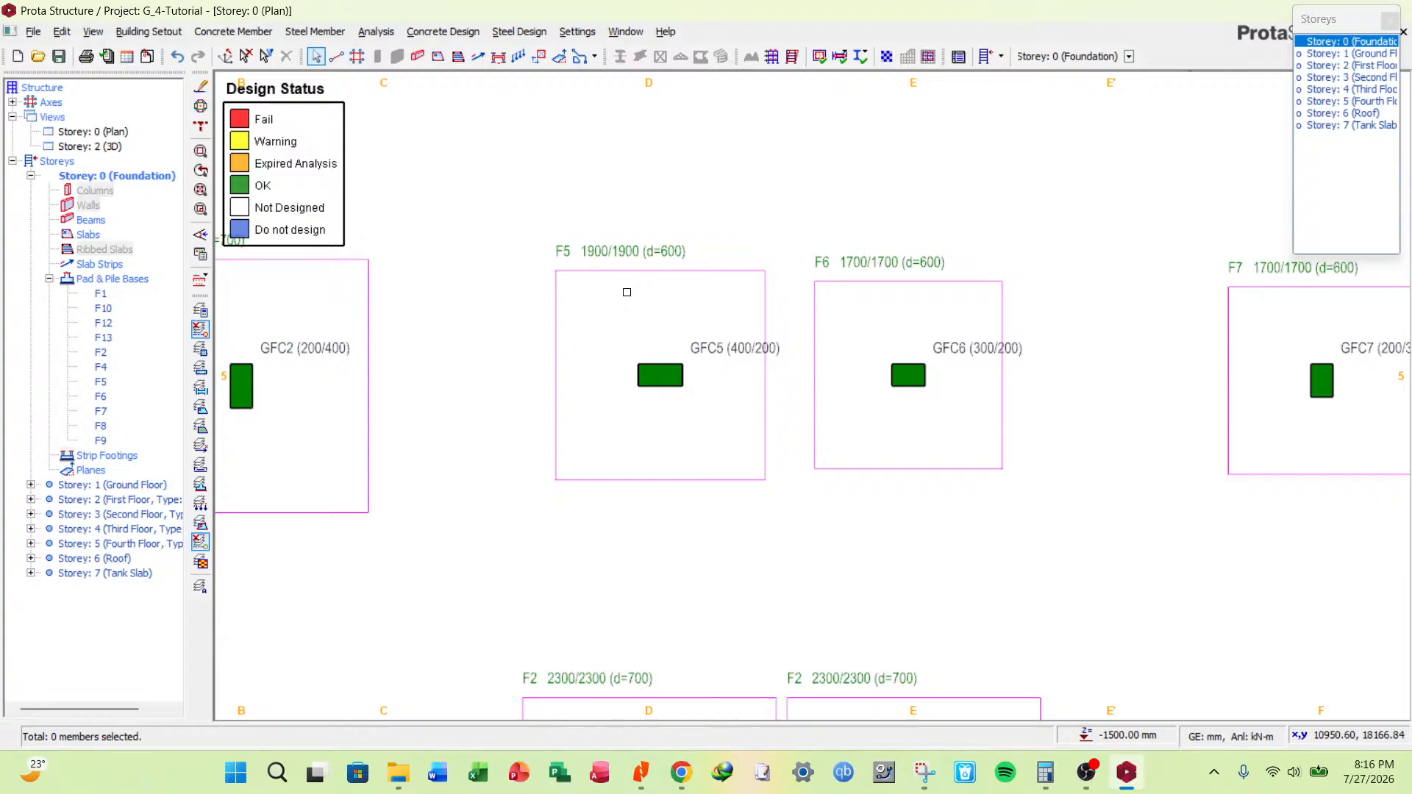
{"action": "middle_click_drag", "start_coordinate": [627, 292], "coordinate": [640, 281]}
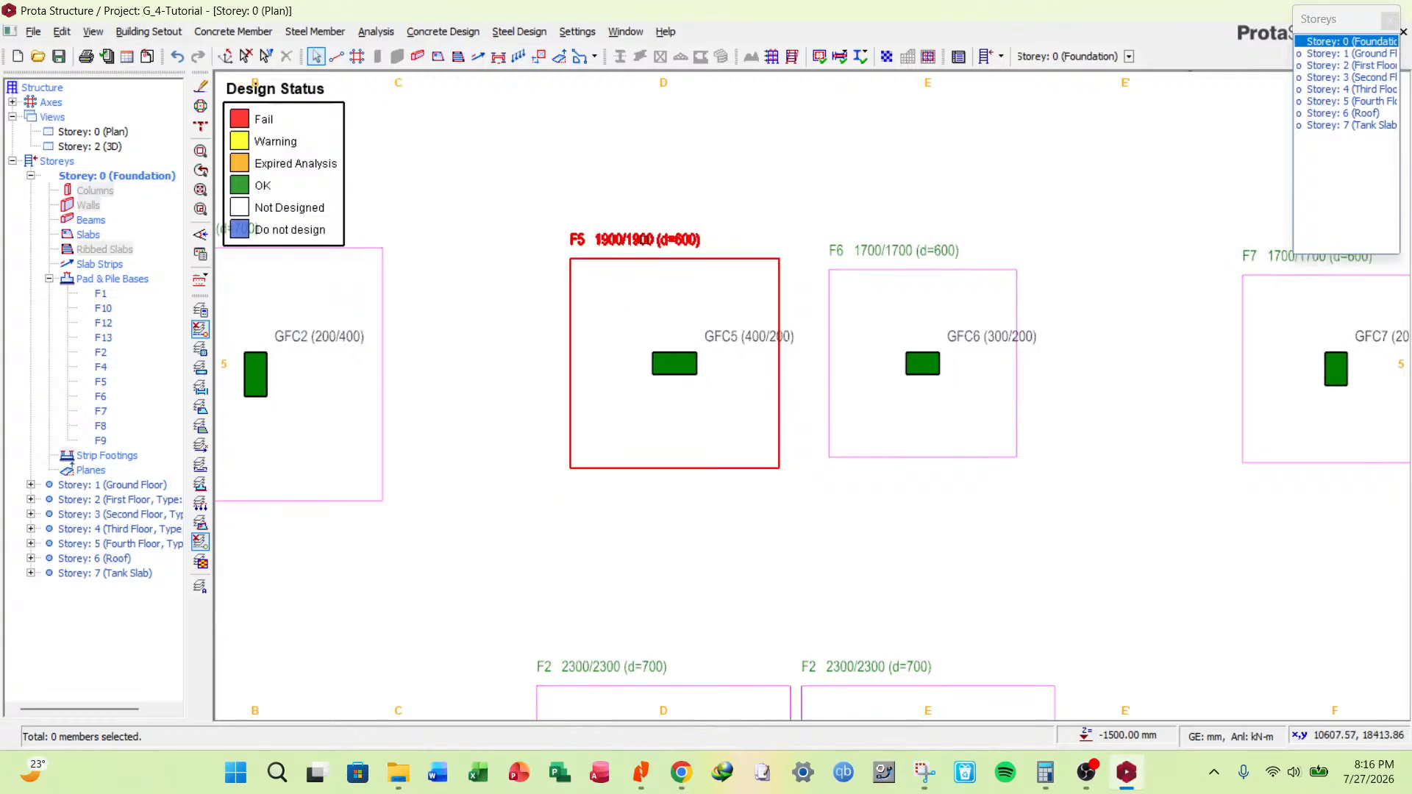
{"action": "scroll", "coordinate": [650, 239], "scroll_direction": "down", "scroll_amount": 2}
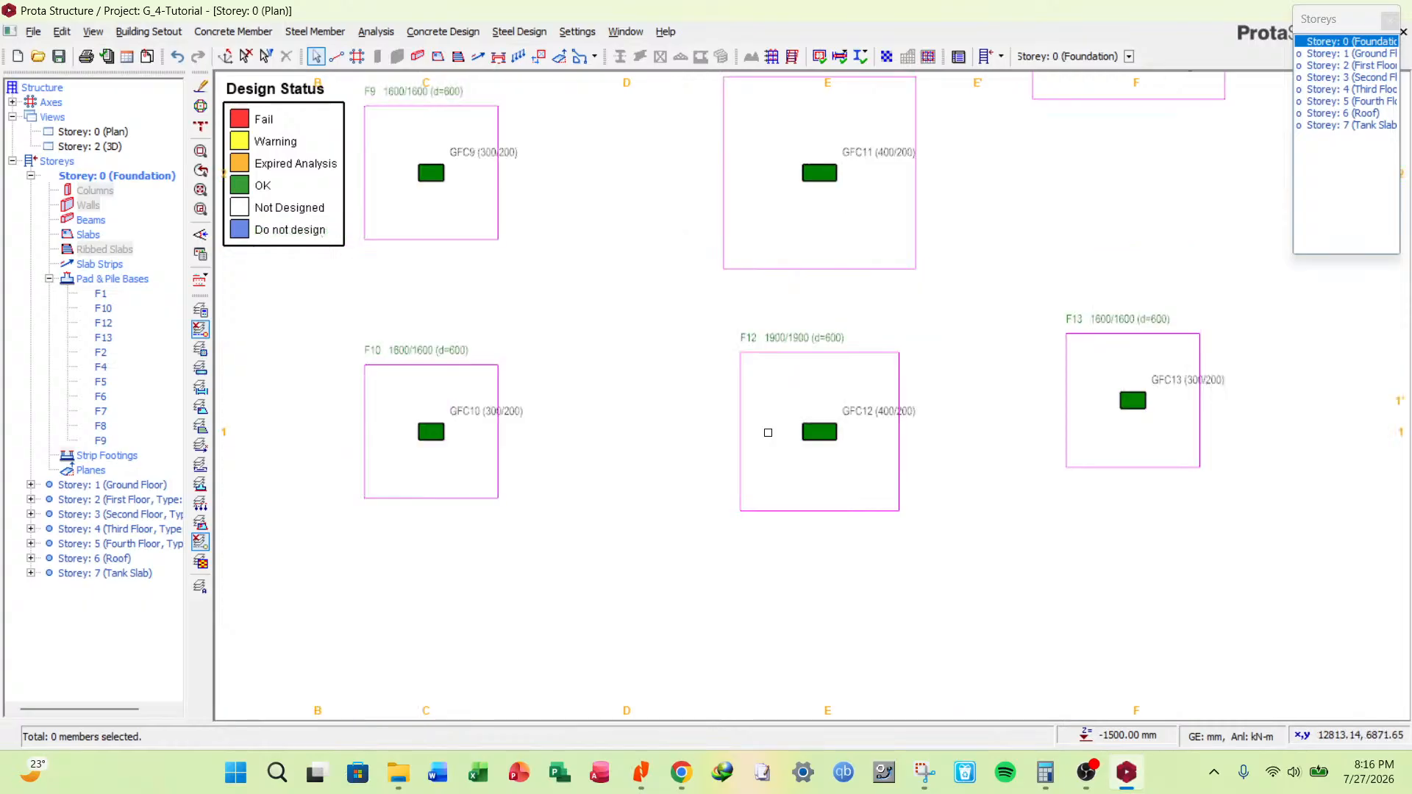
{"action": "scroll", "coordinate": [768, 432], "scroll_direction": "down", "scroll_amount": 3}
{"action": "scroll", "coordinate": [580, 243], "scroll_direction": "up", "scroll_amount": 7}
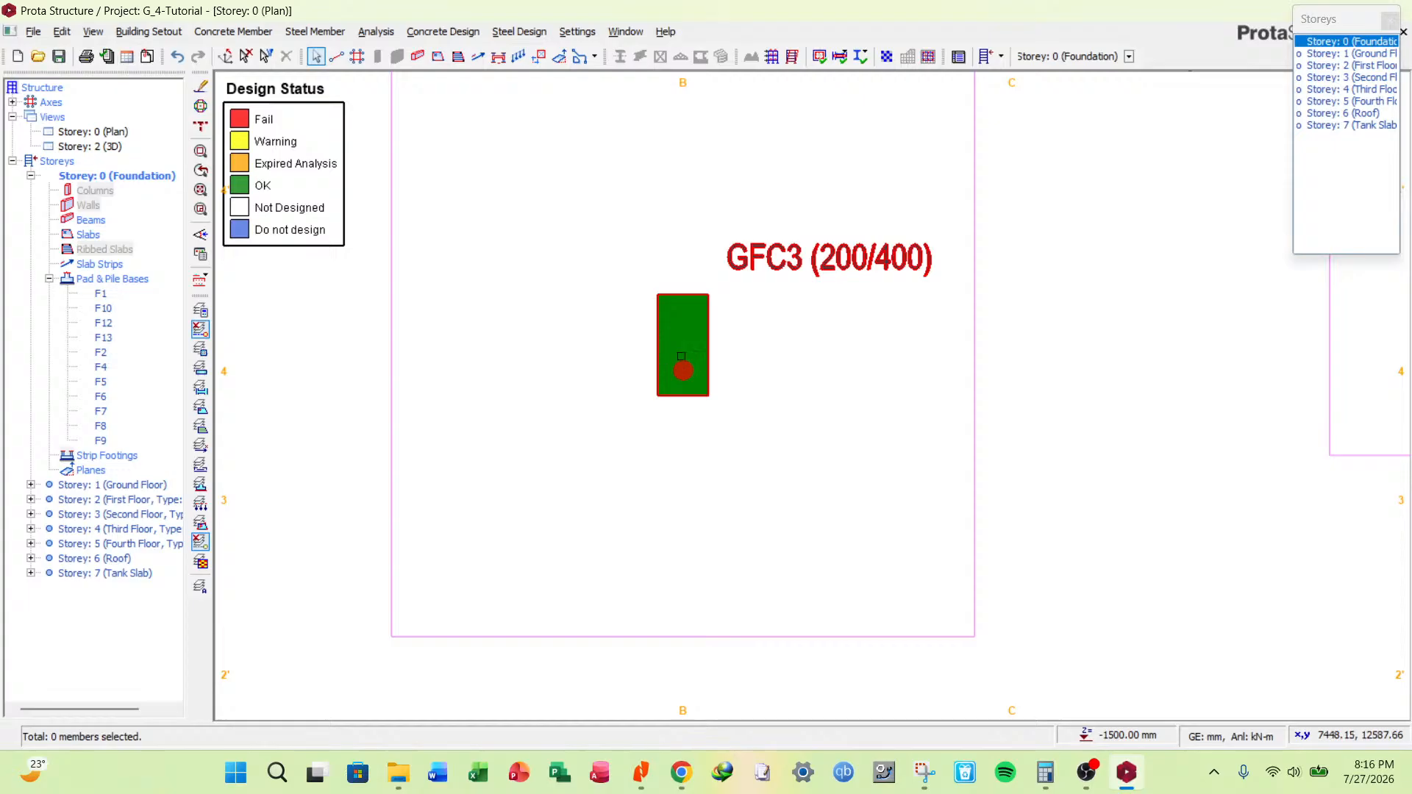
{"action": "scroll", "coordinate": [682, 356], "scroll_direction": "down", "scroll_amount": 6}
Delete pad bases F1, F4, F5, F6, F7 and F12 from the foundation plan.
{"action": "mouse_move", "coordinate": [972, 584]}
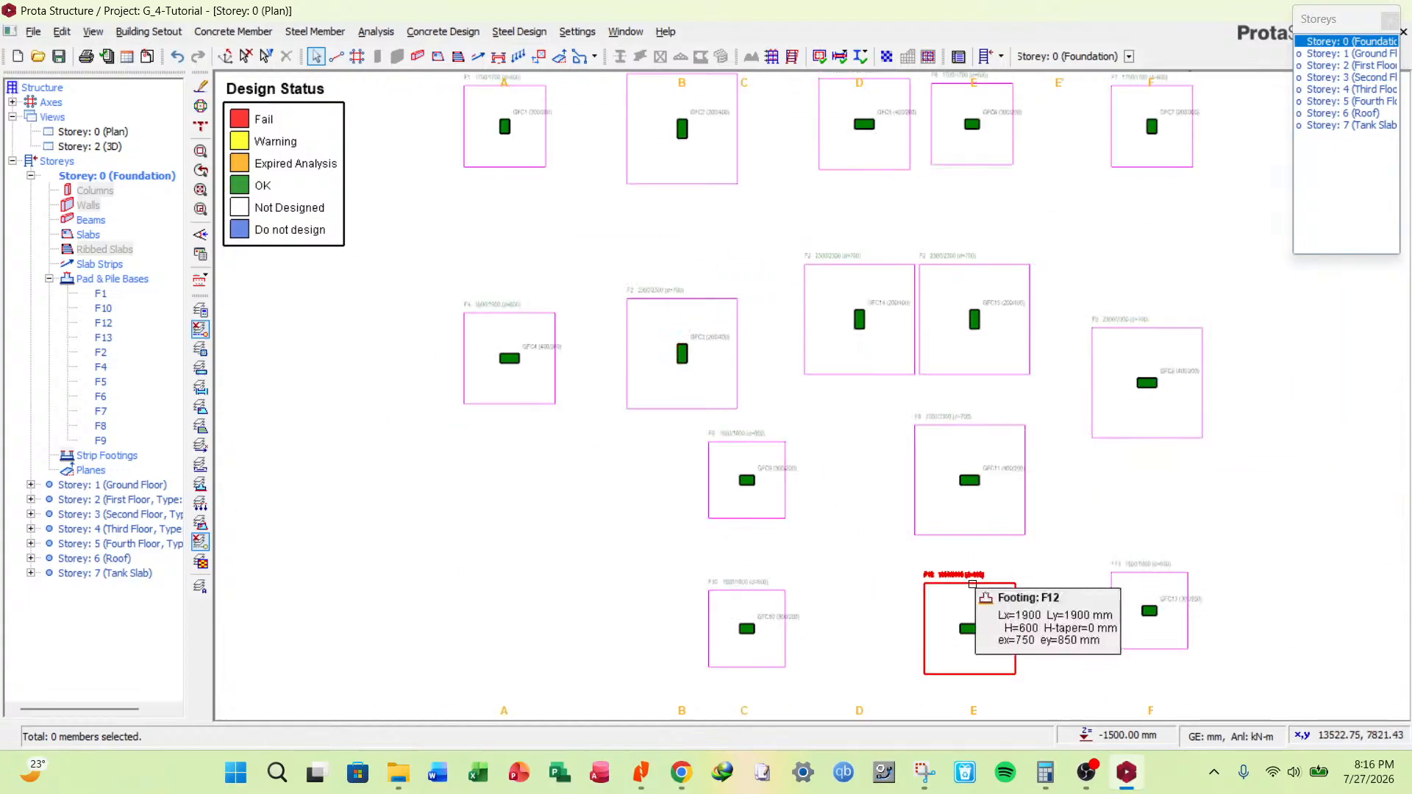
{"action": "left_click", "coordinate": [973, 584]}
{"action": "scroll", "coordinate": [535, 295], "scroll_direction": "up", "scroll_amount": 5}
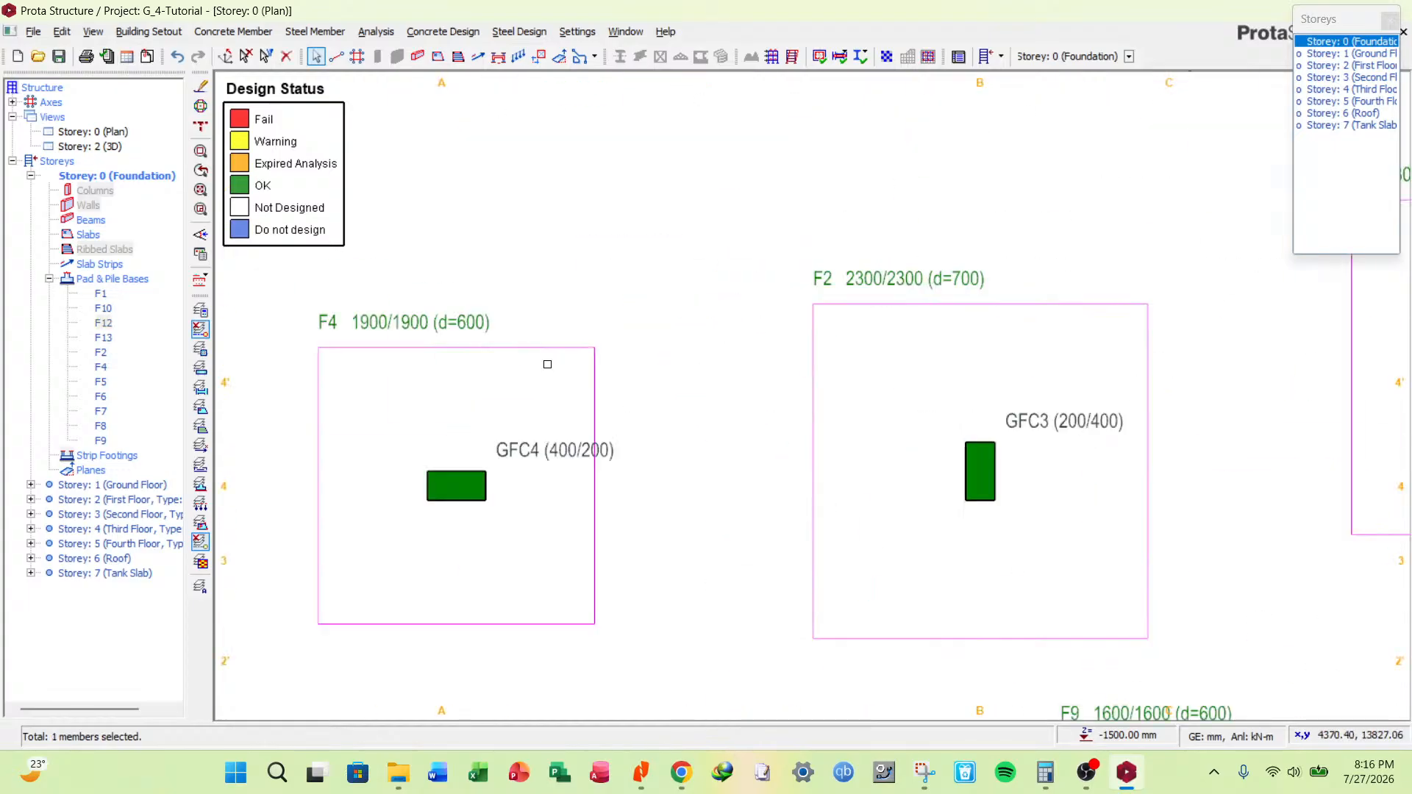
{"action": "left_click", "coordinate": [547, 364]}
{"action": "scroll", "coordinate": [577, 442], "scroll_direction": "down", "scroll_amount": 5}
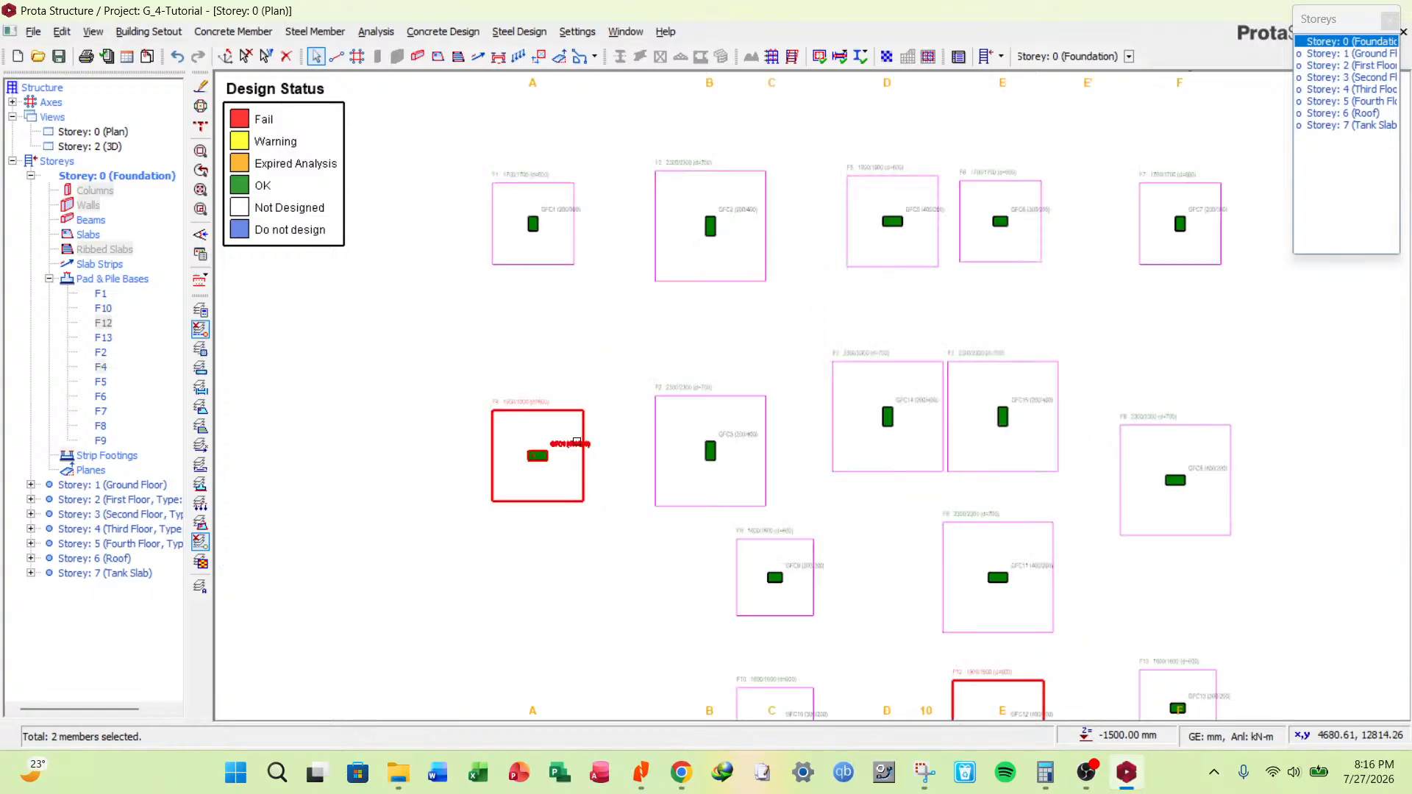
{"action": "scroll", "coordinate": [559, 177], "scroll_direction": "up", "scroll_amount": 5}
{"action": "left_click", "coordinate": [552, 214]}
{"action": "scroll", "coordinate": [530, 243], "scroll_direction": "down", "scroll_amount": 8}
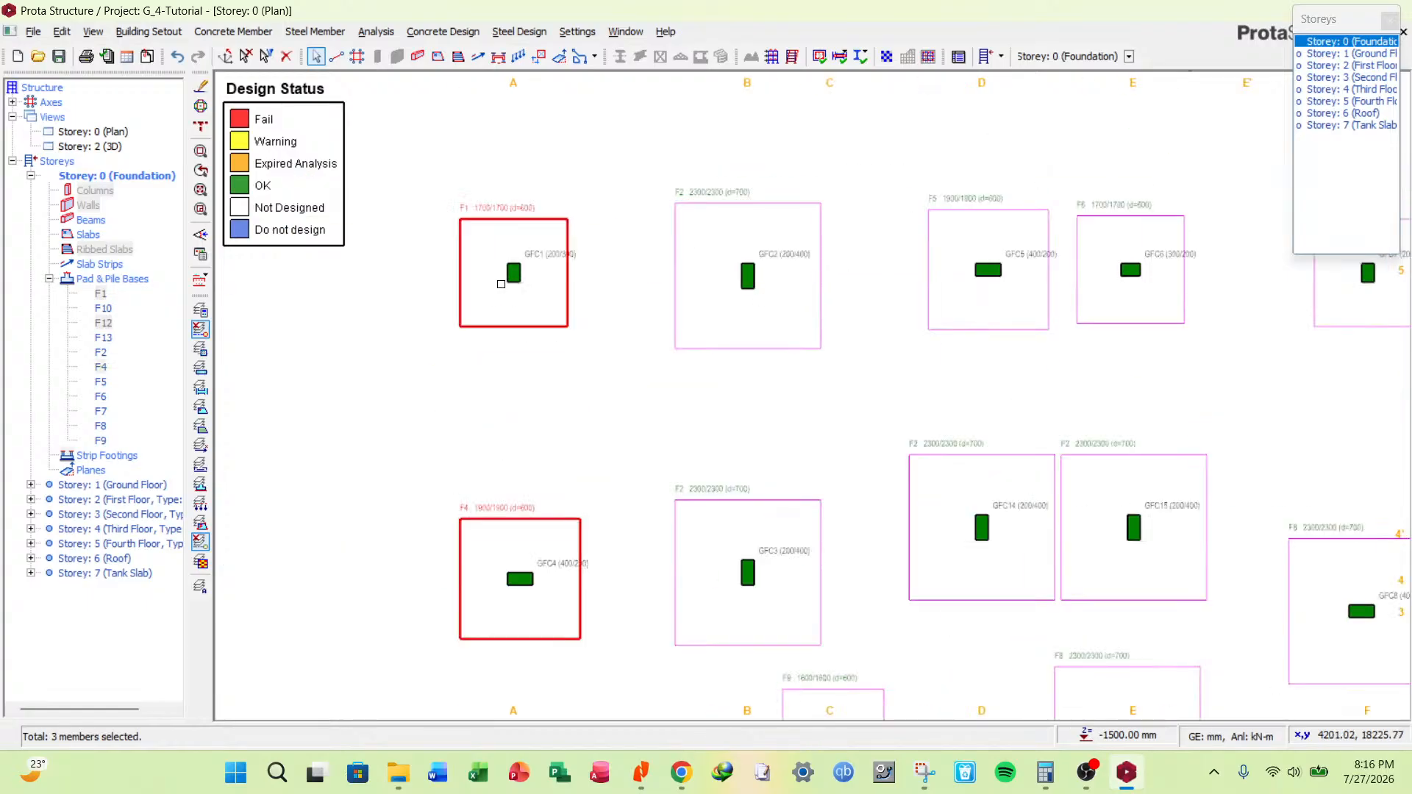
{"action": "scroll", "coordinate": [707, 301], "scroll_direction": "up", "scroll_amount": 6}
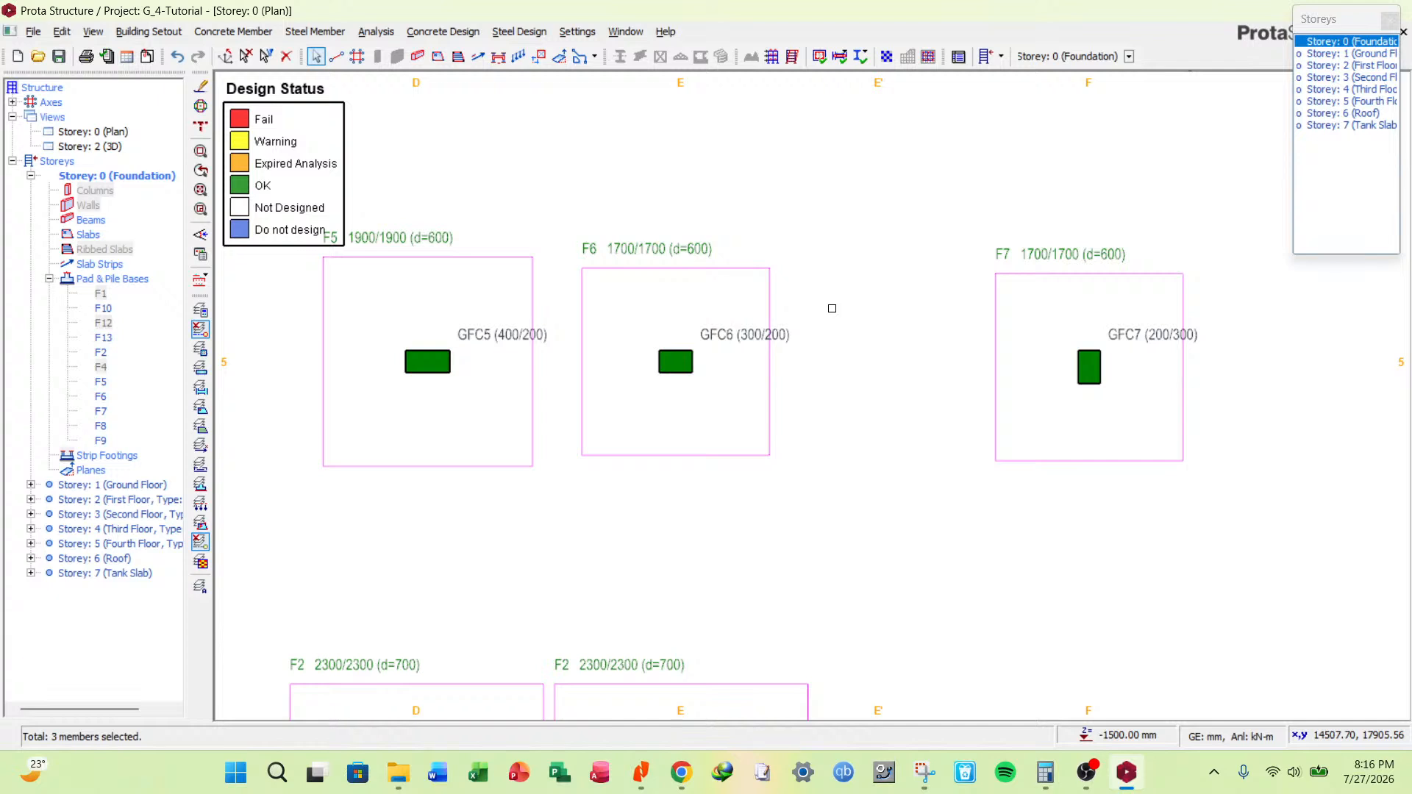
{"action": "left_click", "coordinate": [996, 298], "text": "ctrl"}
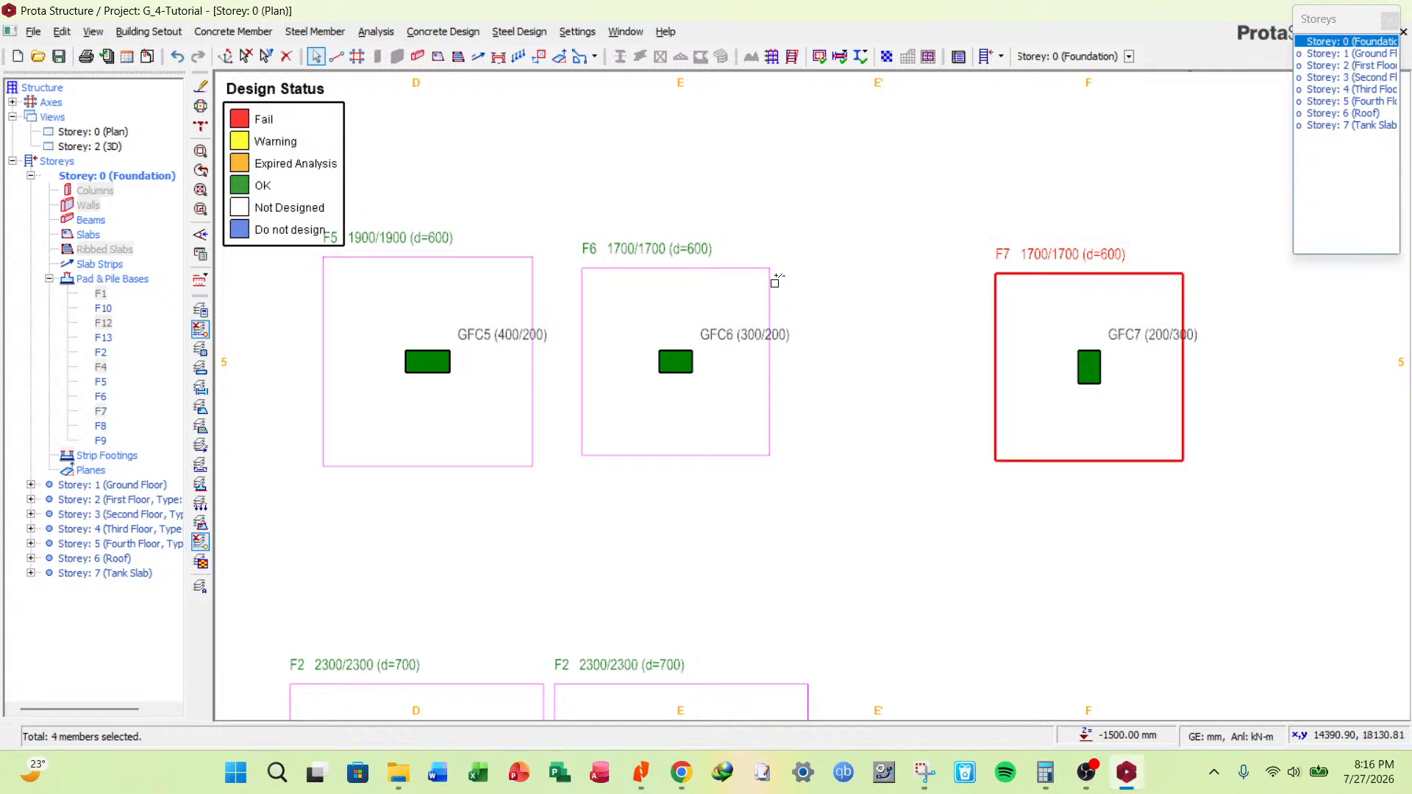
{"action": "left_click", "coordinate": [770, 282], "text": "ctrl"}
{"action": "scroll", "coordinate": [747, 279], "scroll_direction": "down", "scroll_amount": 2}
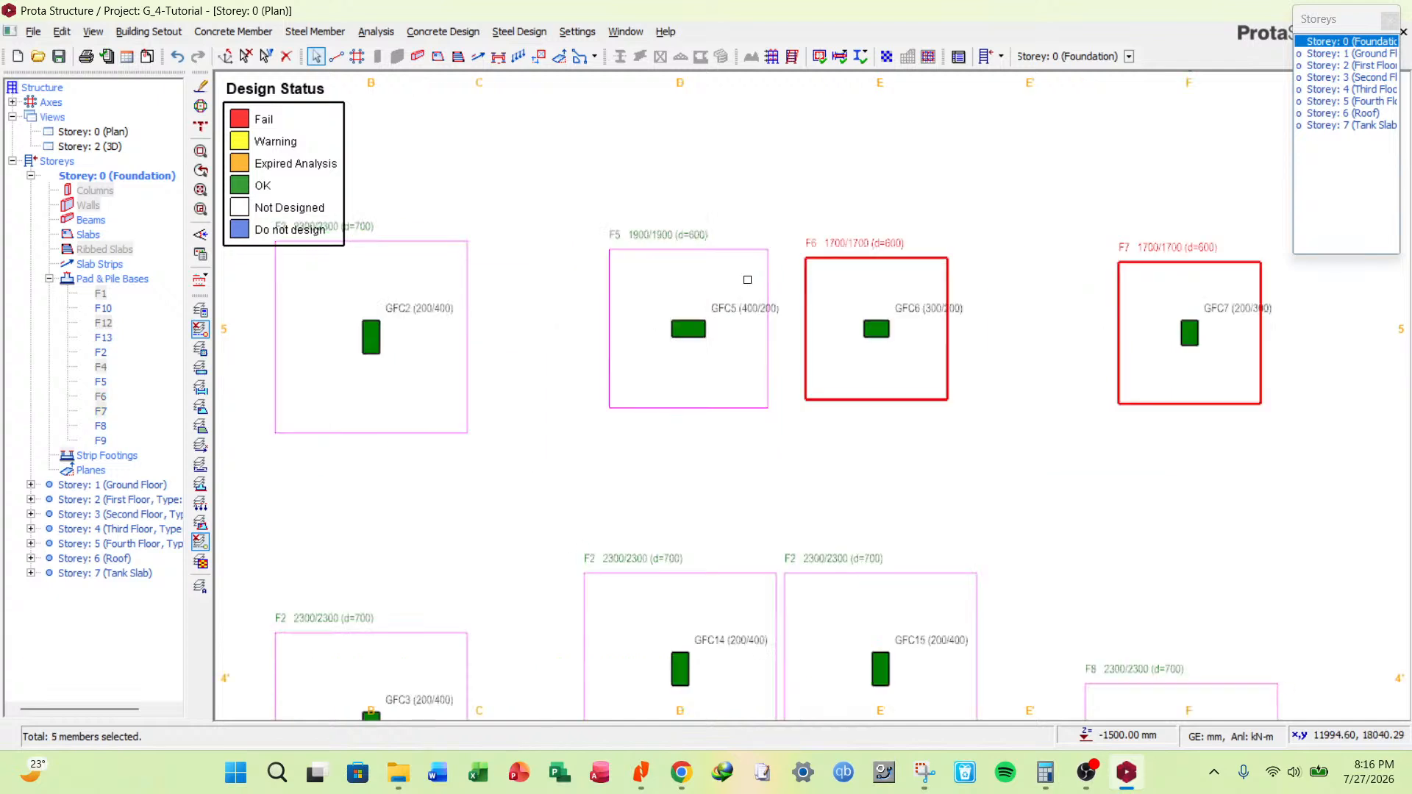
{"action": "left_click", "coordinate": [746, 249], "text": "ctrl"}
{"action": "scroll", "coordinate": [746, 245], "scroll_direction": "down", "scroll_amount": 5}
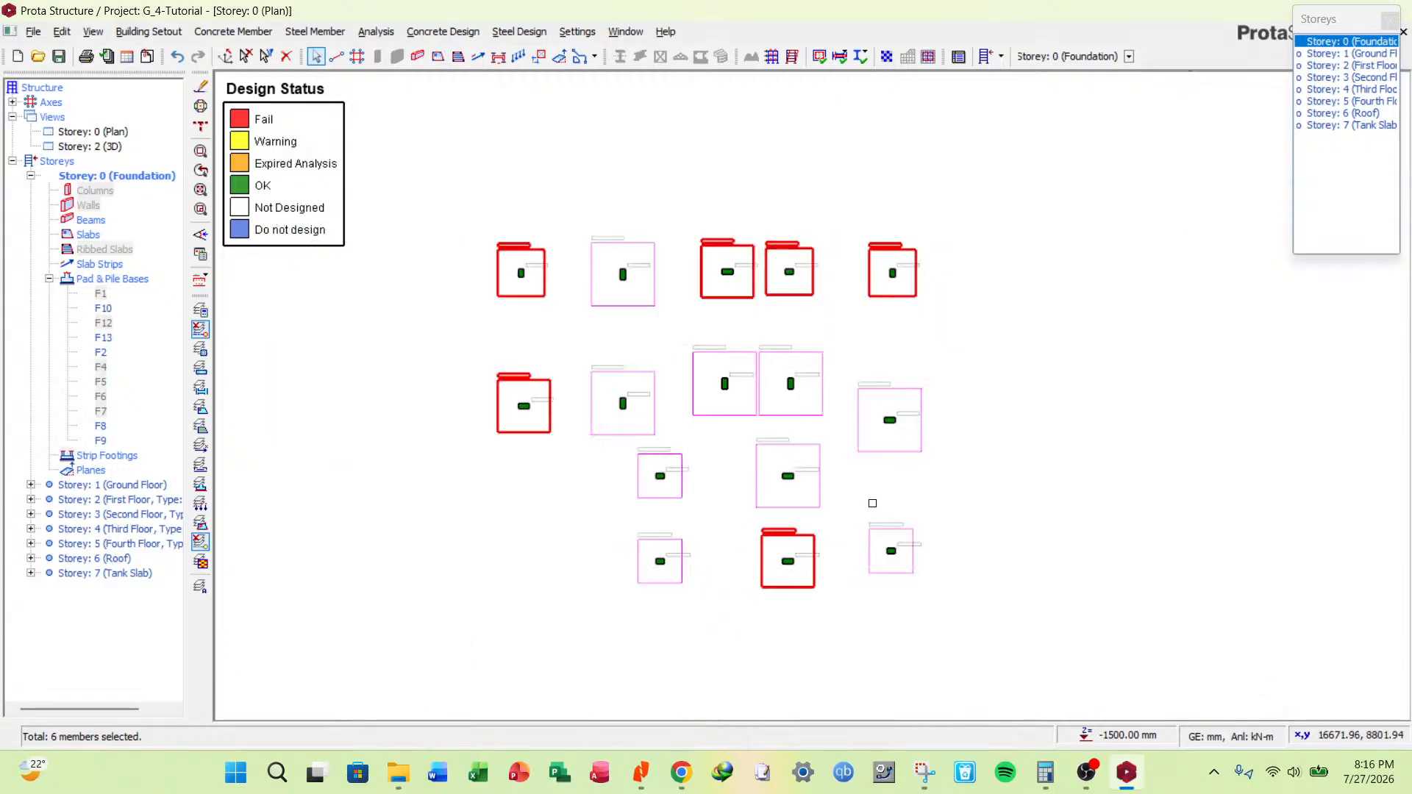
{"action": "scroll", "coordinate": [781, 562], "scroll_direction": "up", "scroll_amount": 2}
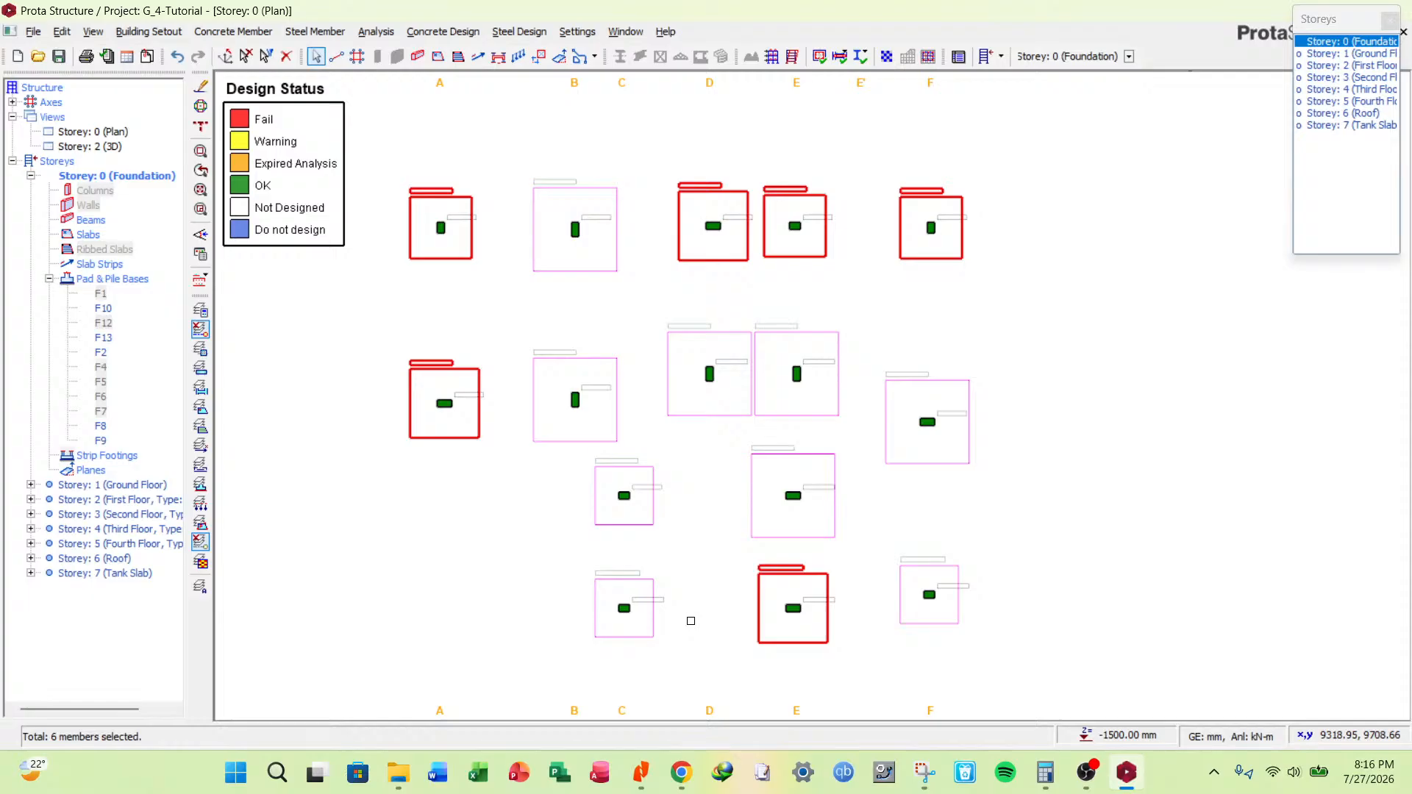
{"action": "scroll", "coordinate": [1010, 538], "scroll_direction": "down", "scroll_amount": 1}
{"action": "scroll", "coordinate": [945, 481], "scroll_direction": "up", "scroll_amount": 4}
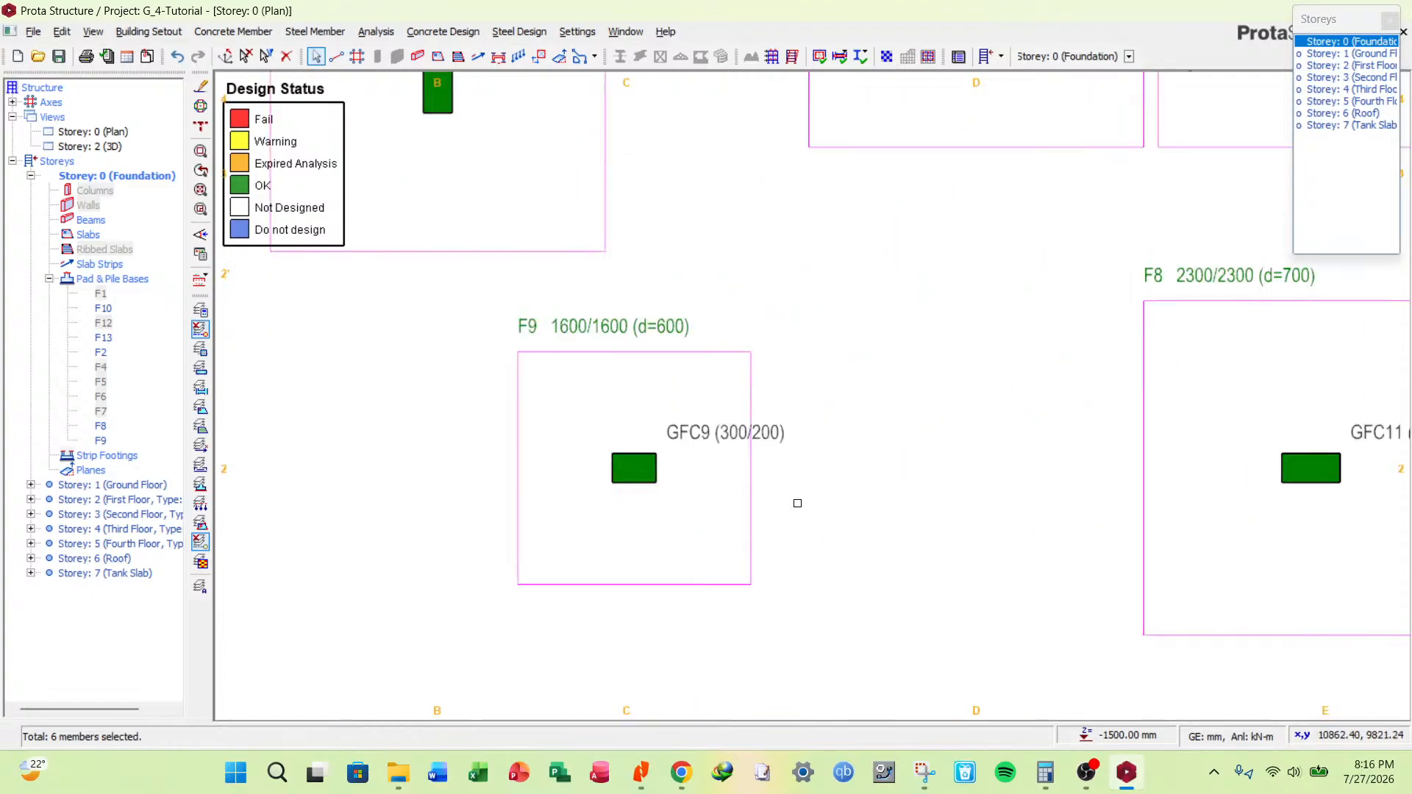
{"action": "scroll", "coordinate": [654, 408], "scroll_direction": "down", "scroll_amount": 2}
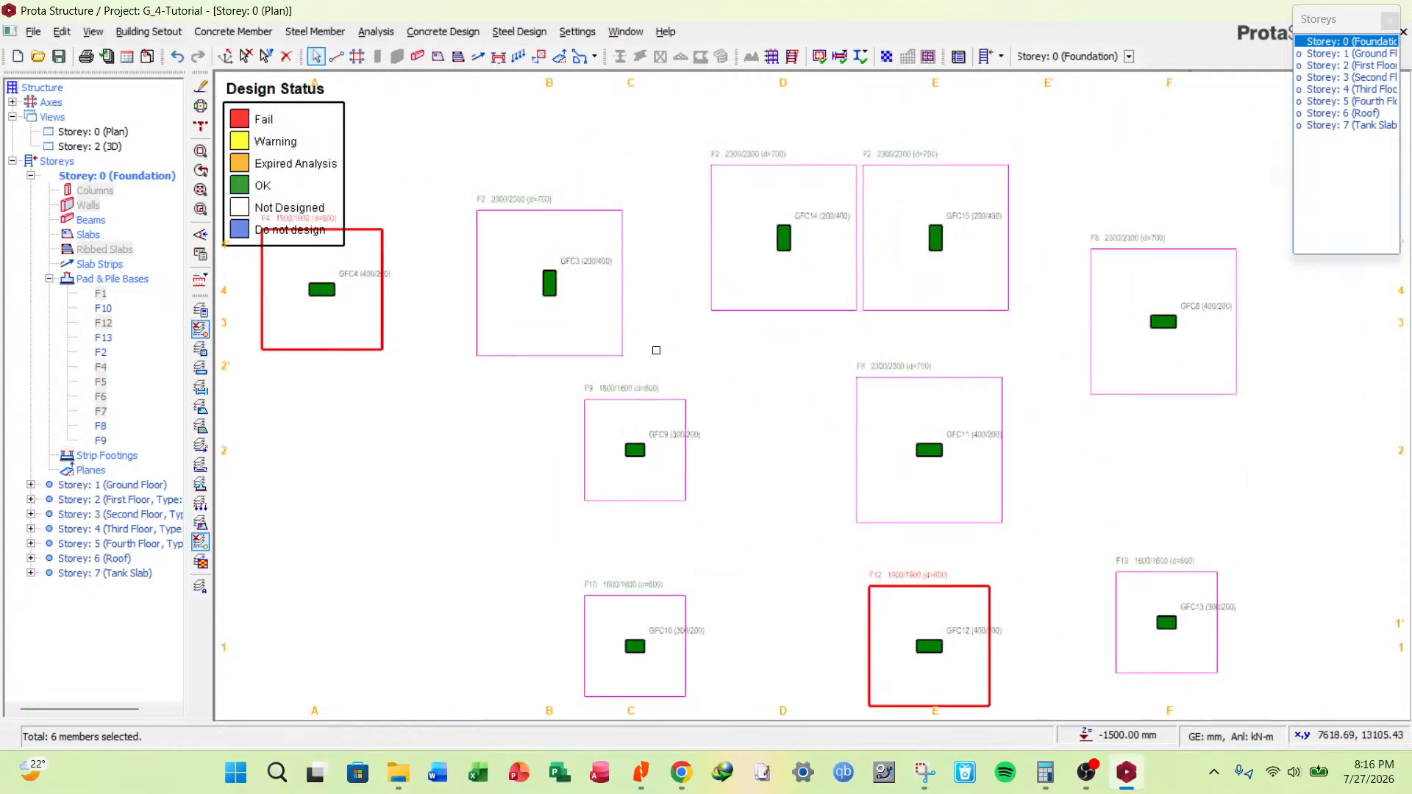
{"action": "scroll", "coordinate": [656, 350], "scroll_direction": "down", "scroll_amount": 2}
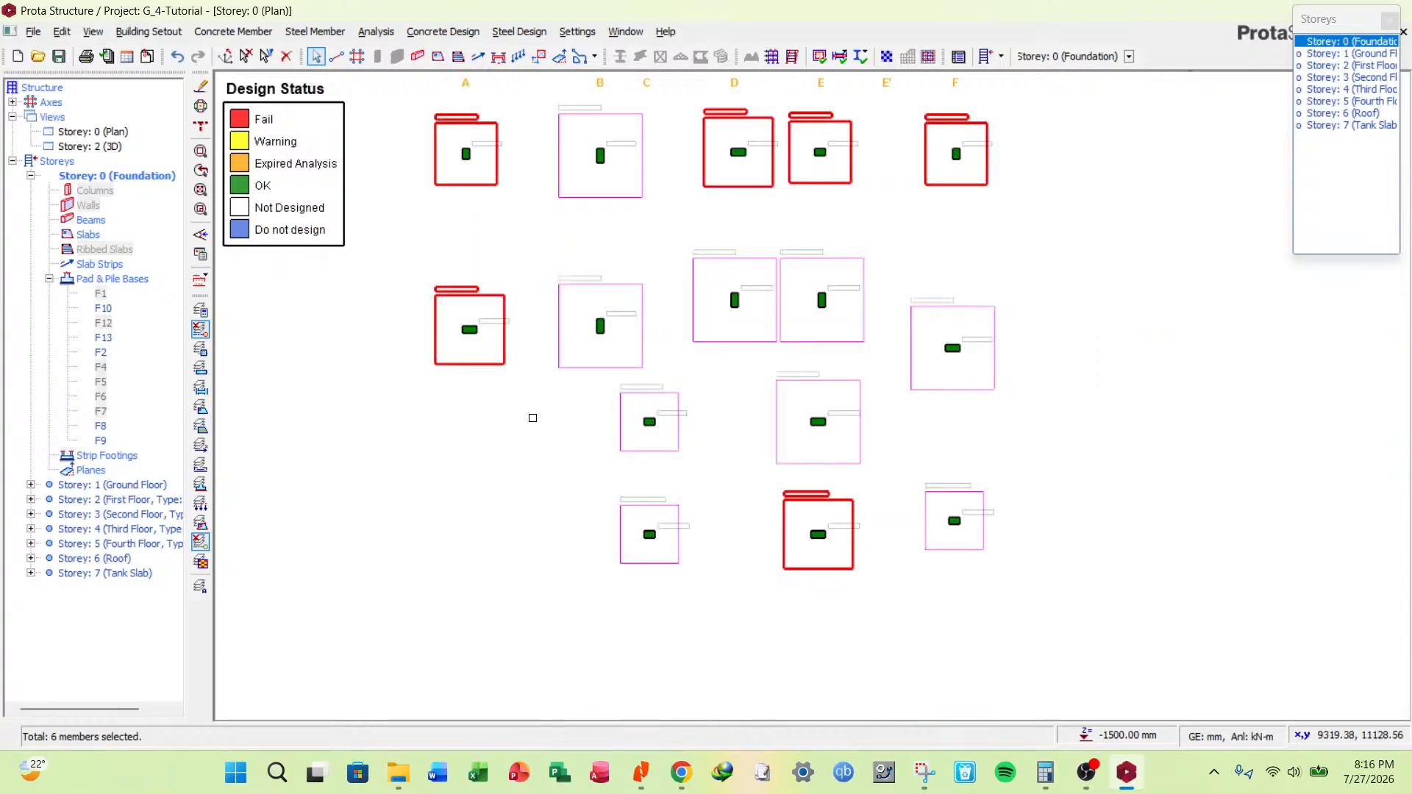
{"action": "key", "text": "ctrl+a"}
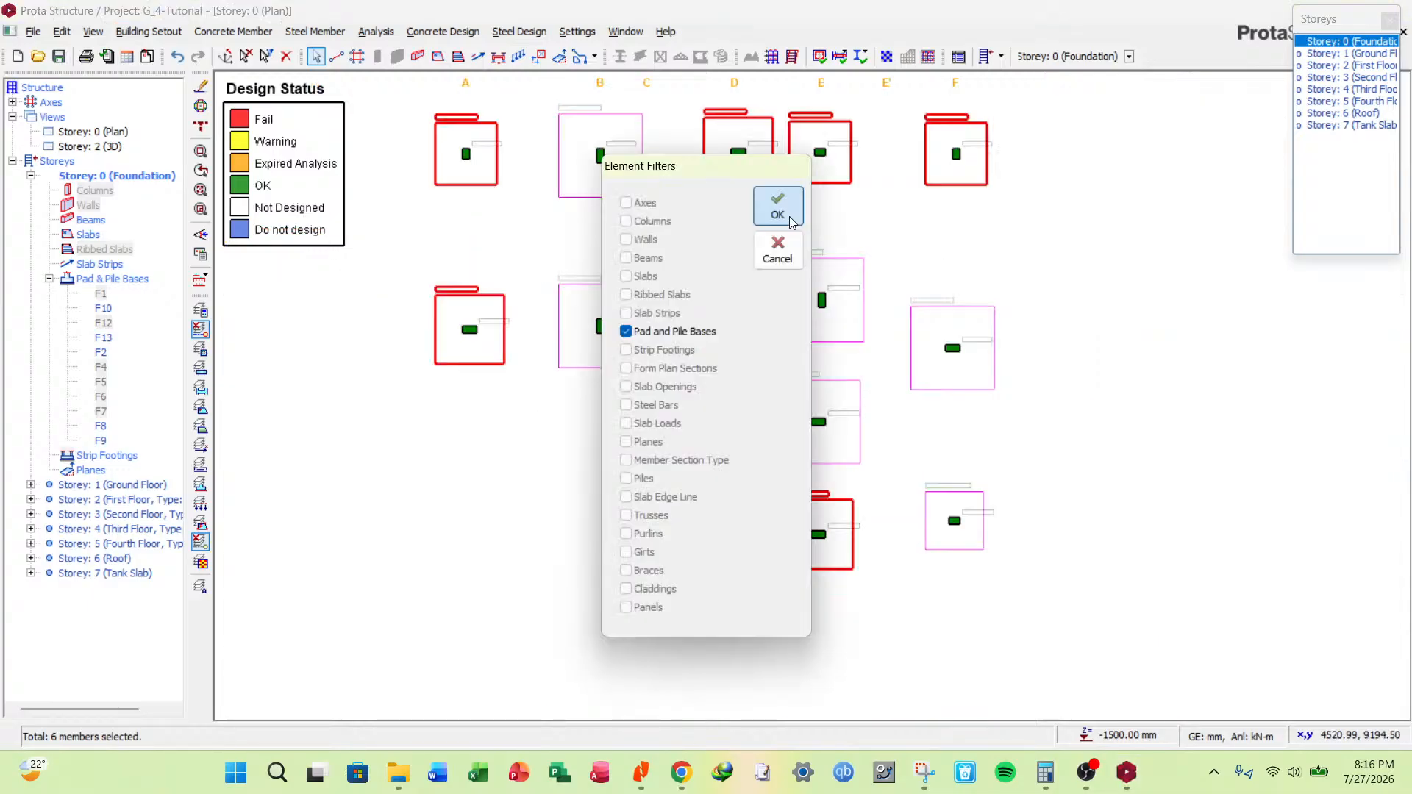
{"action": "left_click", "coordinate": [777, 206]}
Start a pad base as a typical footing for columns GFC4, GFC5 and GFC12.
{"action": "scroll", "coordinate": [817, 514], "scroll_direction": "up", "scroll_amount": 5}
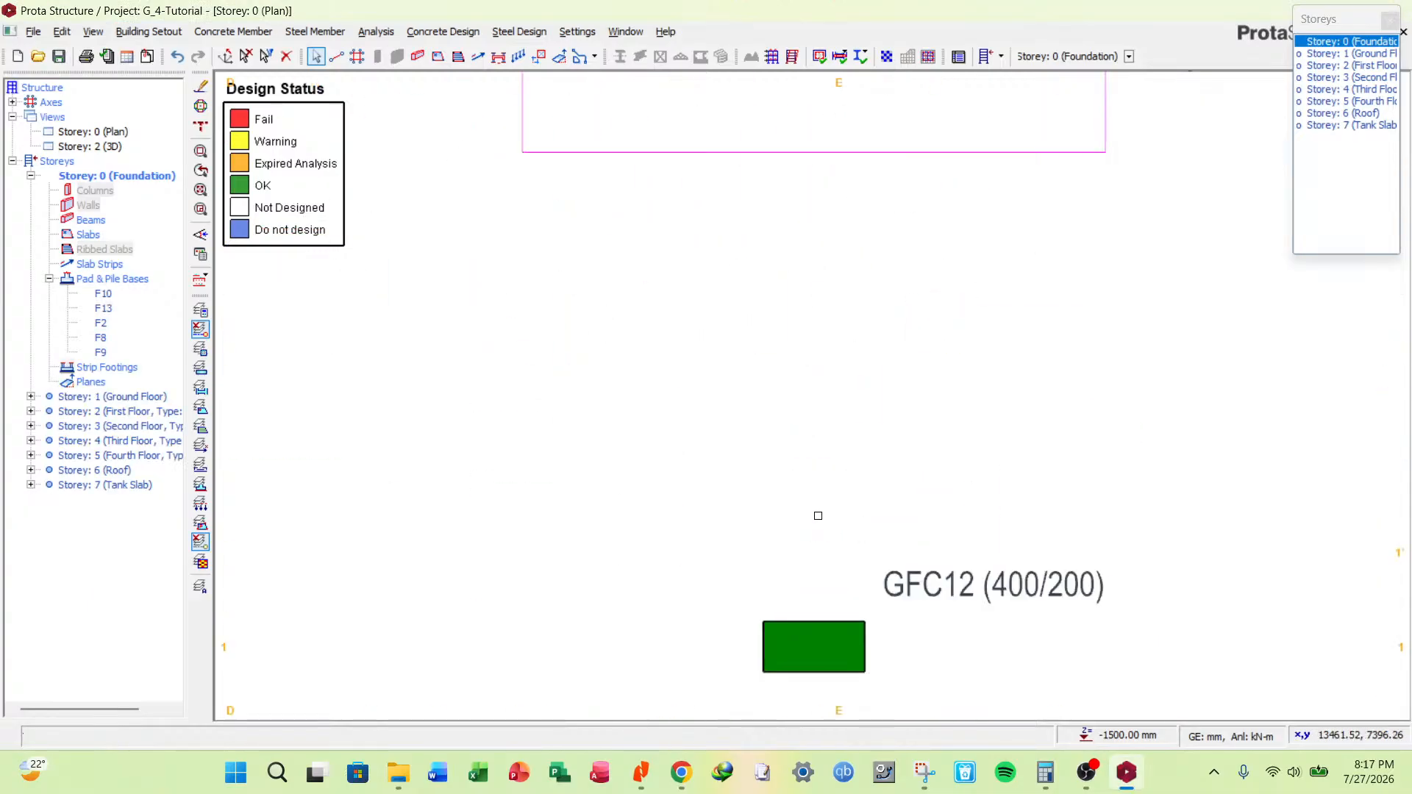
{"action": "scroll", "coordinate": [970, 591], "scroll_direction": "down", "scroll_amount": 5}
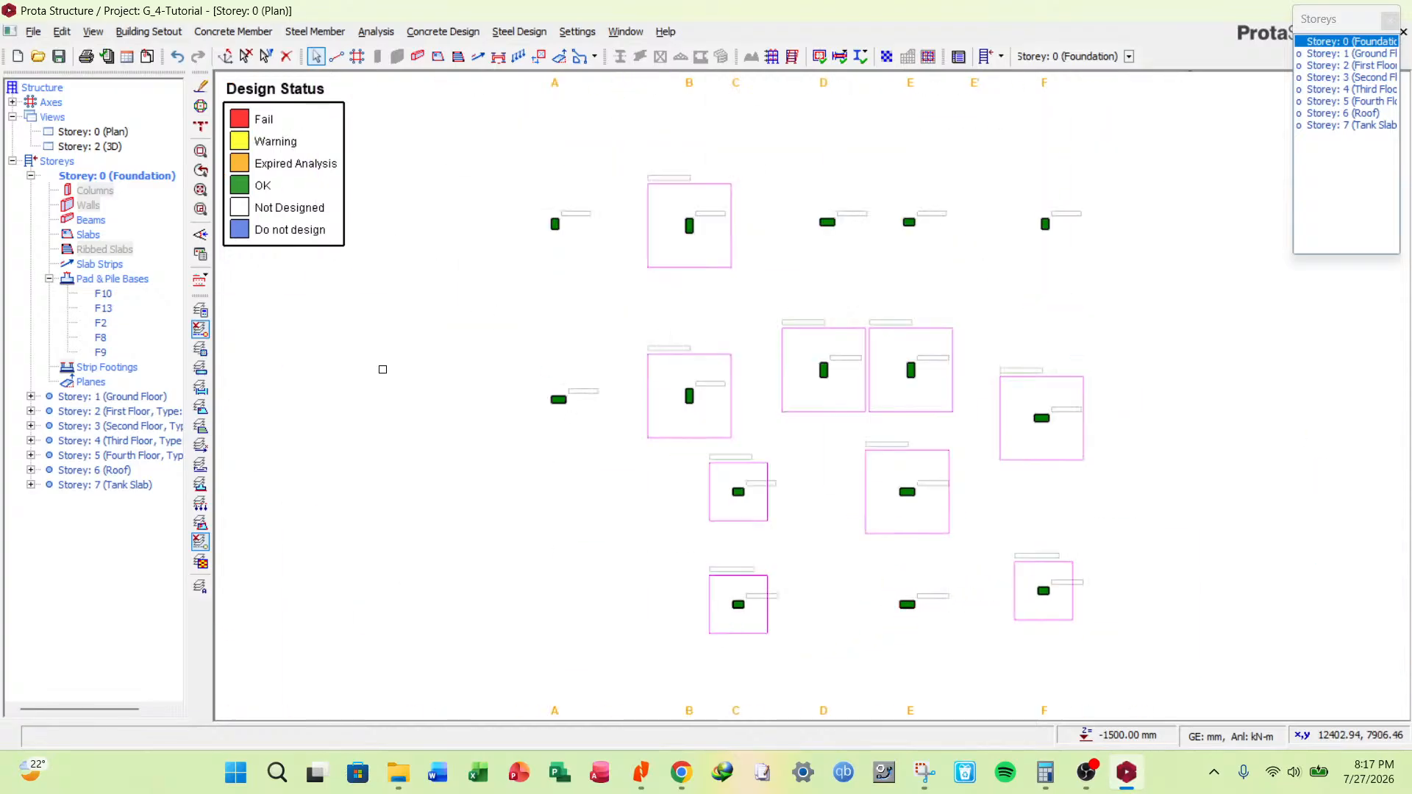
{"action": "scroll", "coordinate": [561, 440], "scroll_direction": "up", "scroll_amount": 2}
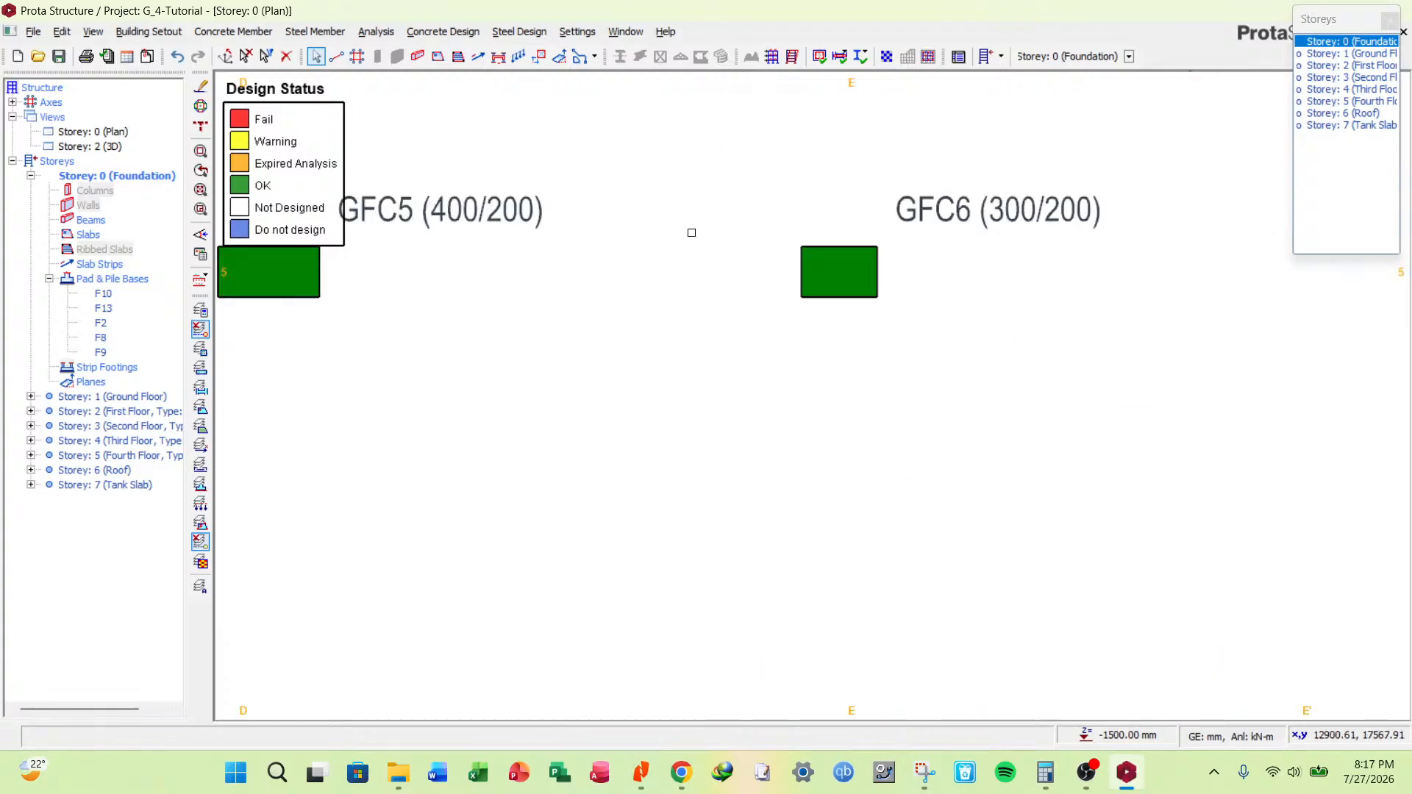
{"action": "scroll", "coordinate": [691, 232], "scroll_direction": "down", "scroll_amount": 5}
{"action": "left_click", "coordinate": [397, 404], "text": "ctrl"}
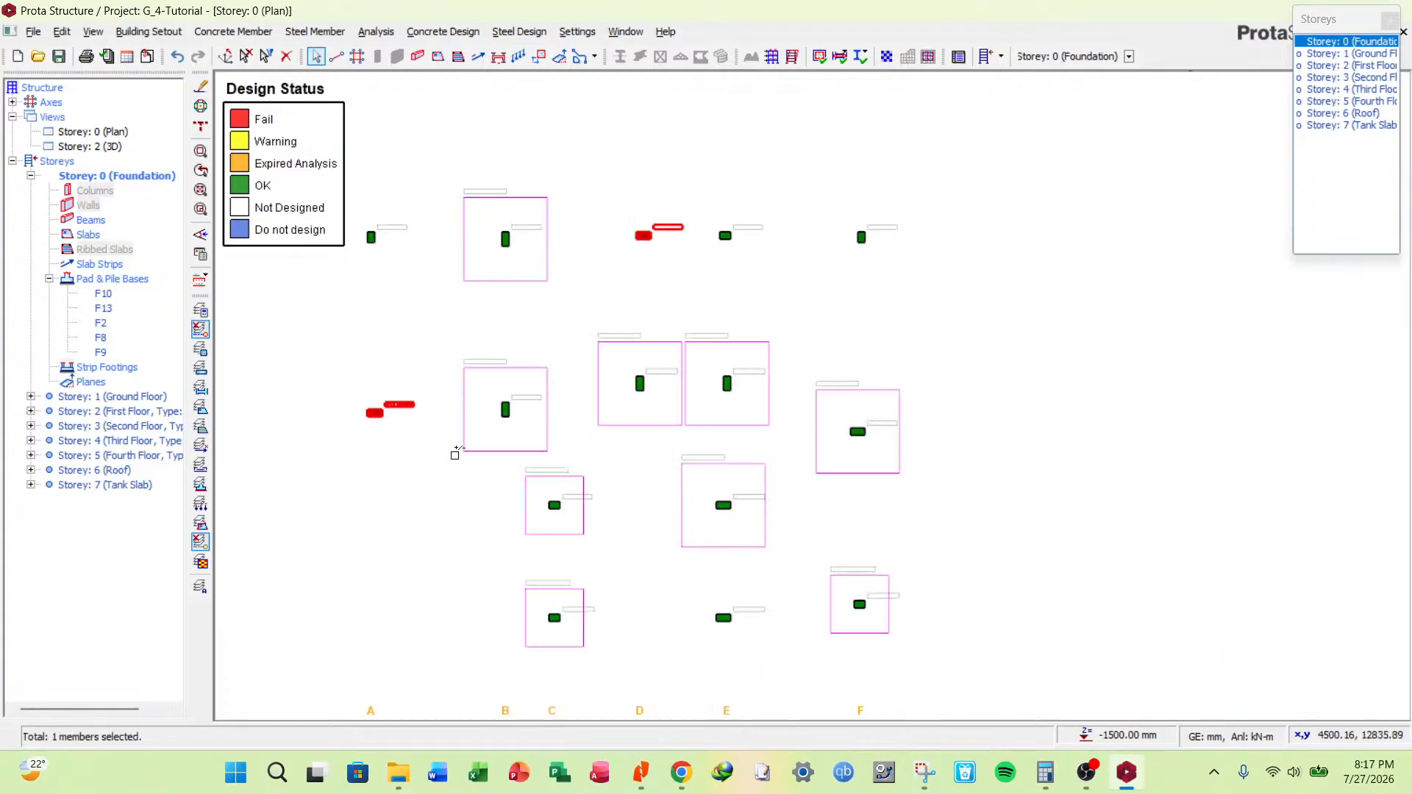
{"action": "left_click", "coordinate": [762, 606], "text": "ctrl"}
{"action": "right_click", "coordinate": [654, 593]}
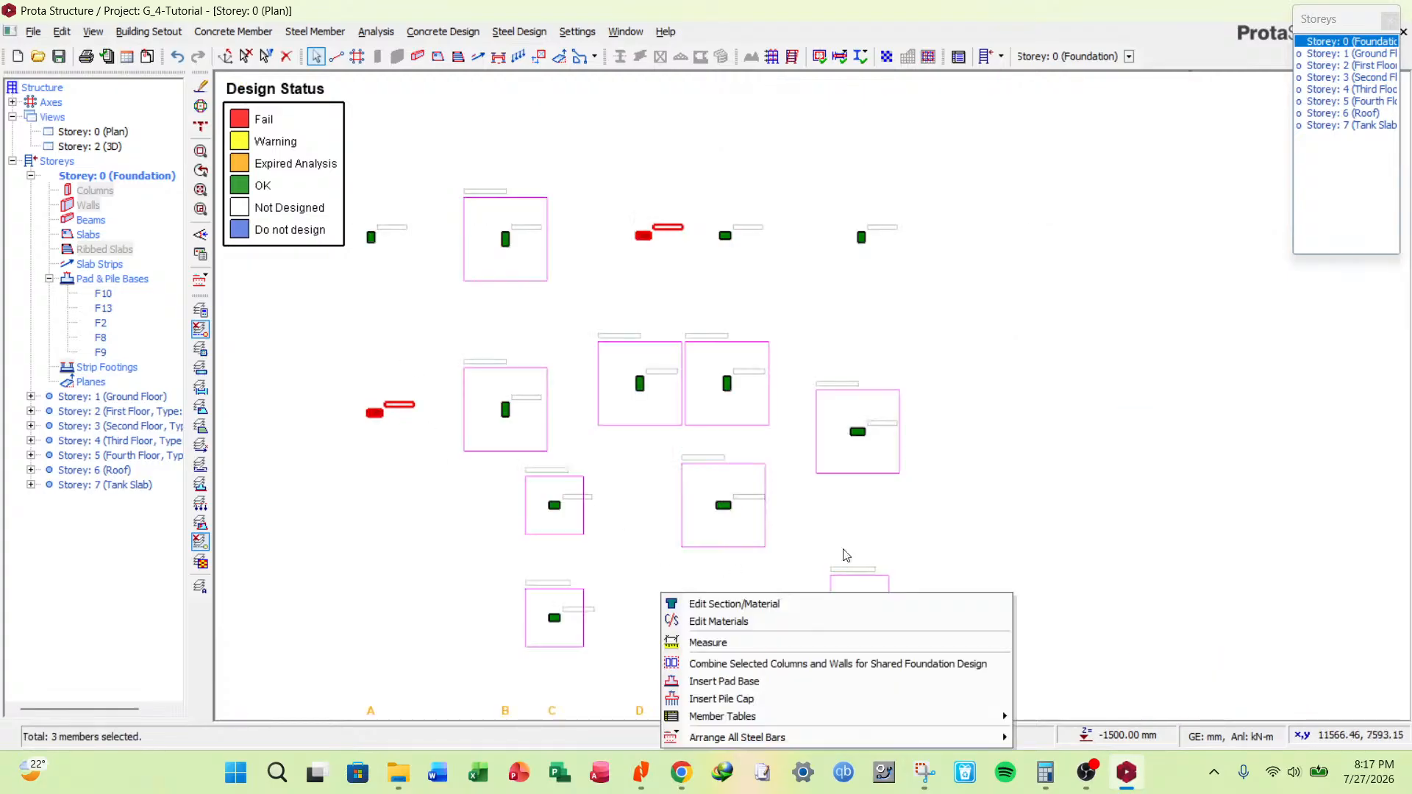
{"action": "left_click", "coordinate": [724, 682]}
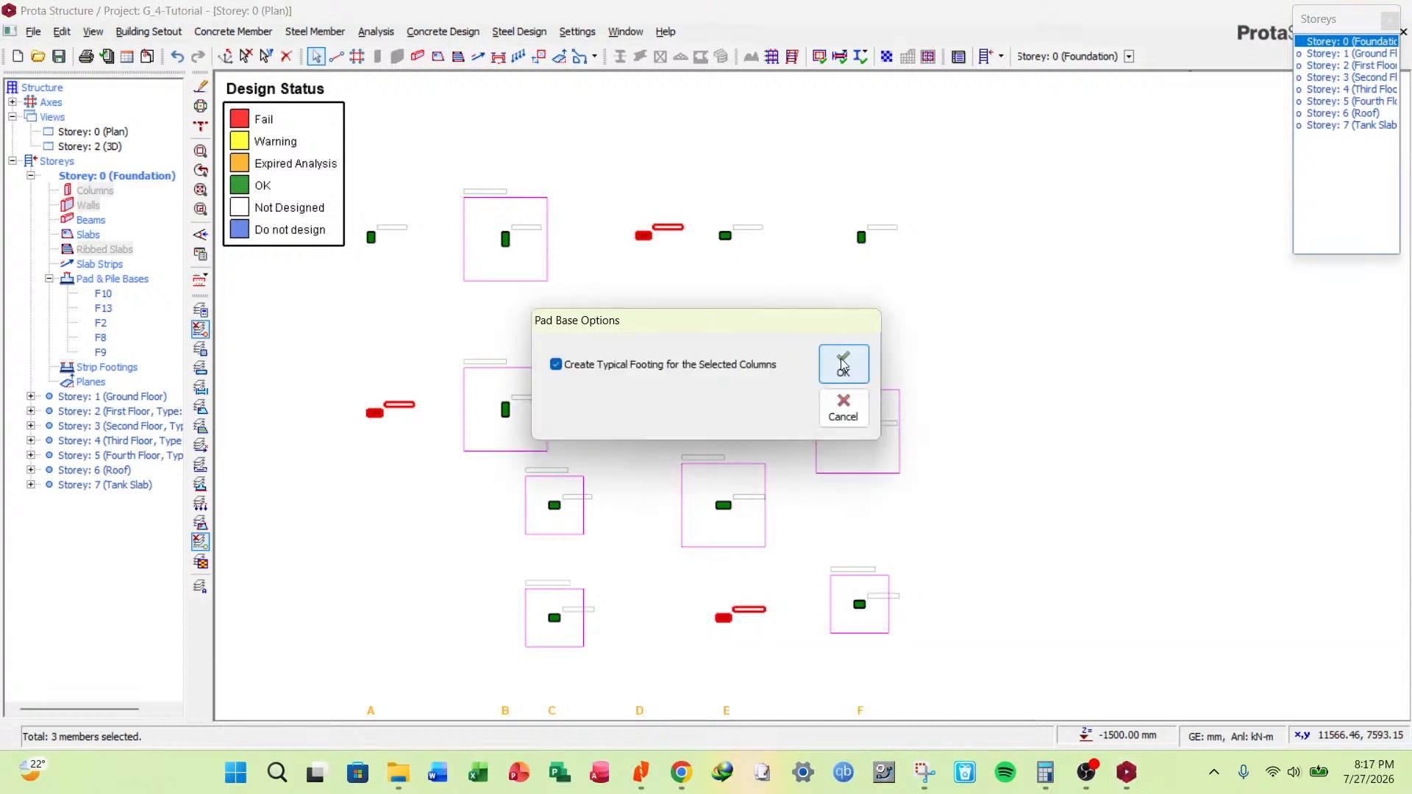
{"action": "left_click", "coordinate": [843, 364]}
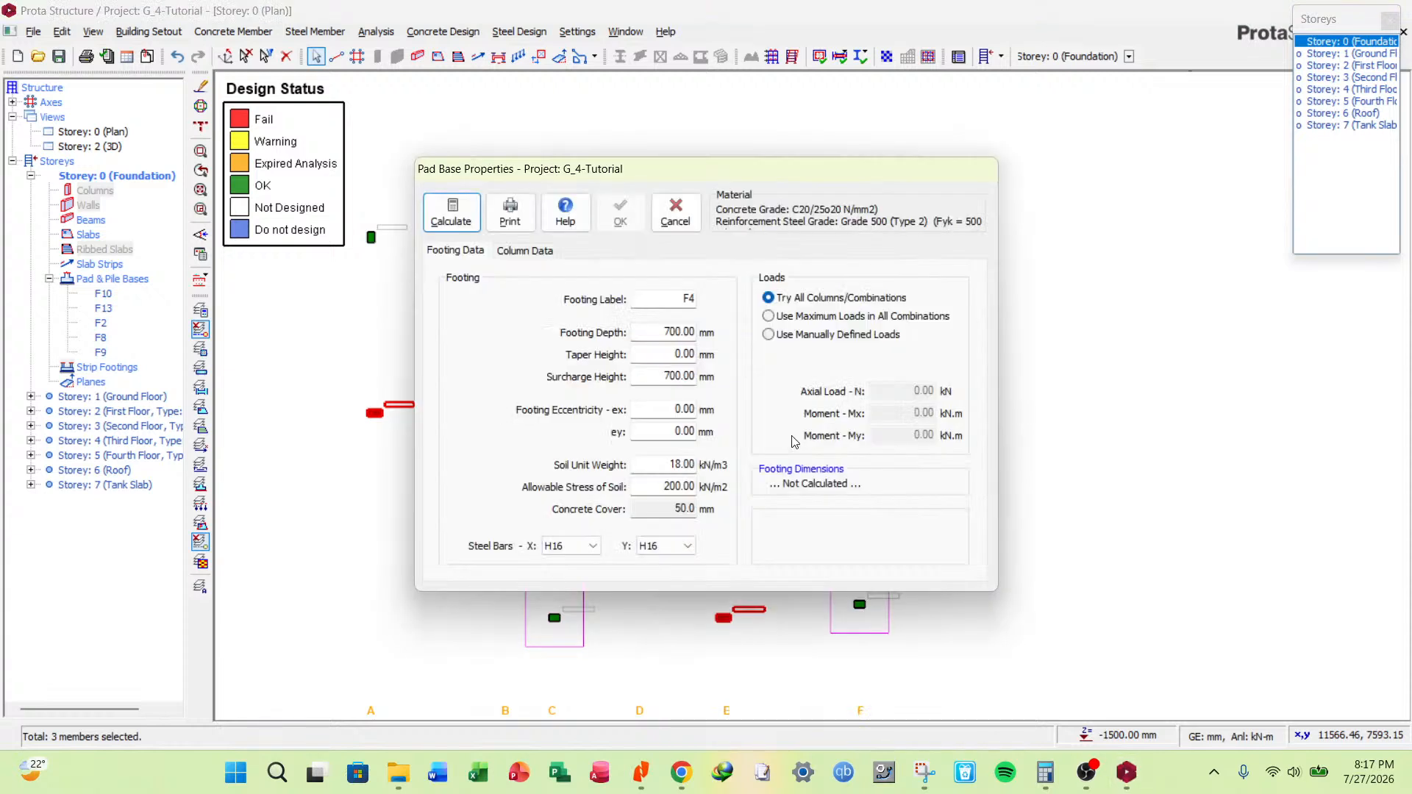
Try the typical footing for GFC4, GFC5 and GFC12 with a footing depth of 500 mm and calculate it.
{"action": "left_click", "coordinate": [634, 335]}
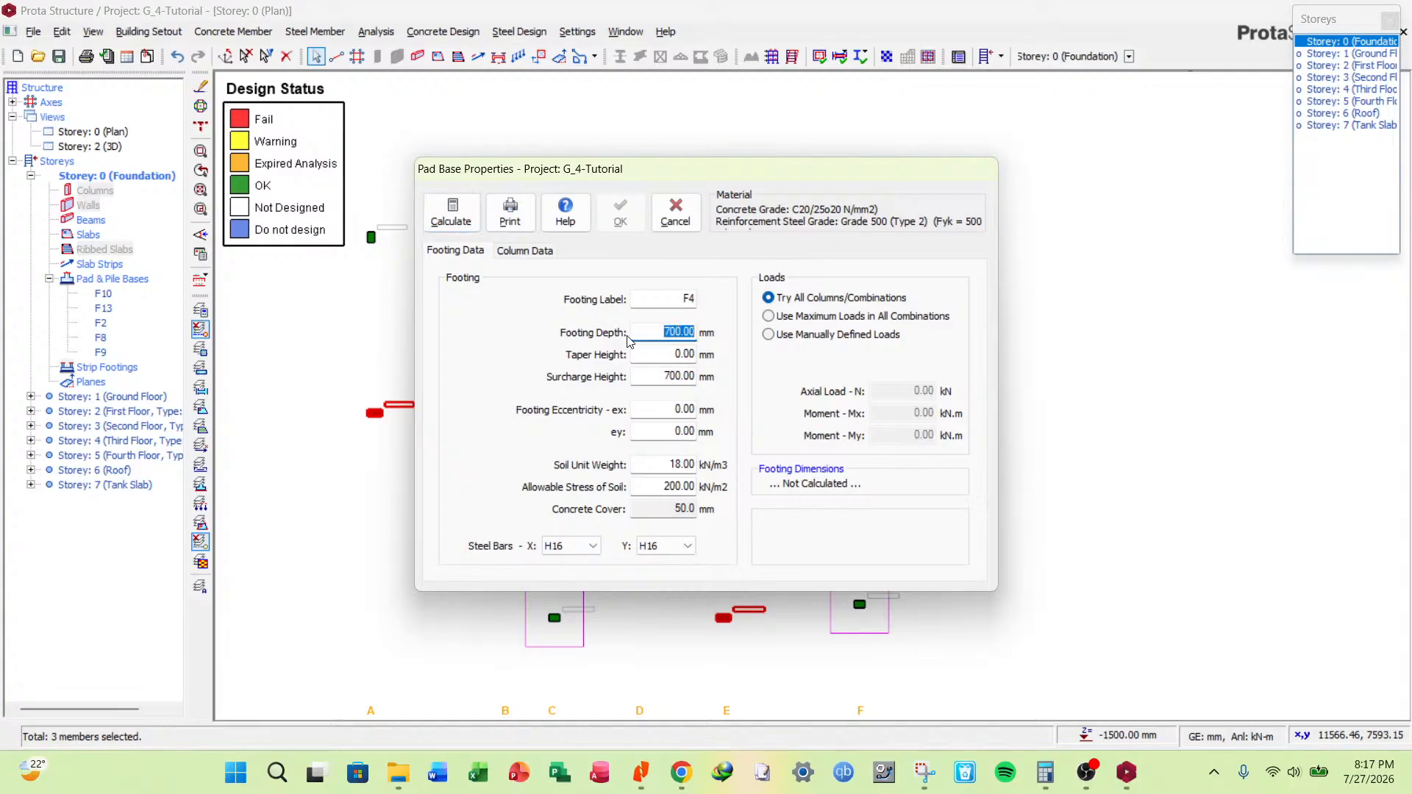
{"action": "type", "text": "400"}
{"action": "key", "text": "Return"}
{"action": "type", "text": "500"}
{"action": "key", "text": "Tab"}
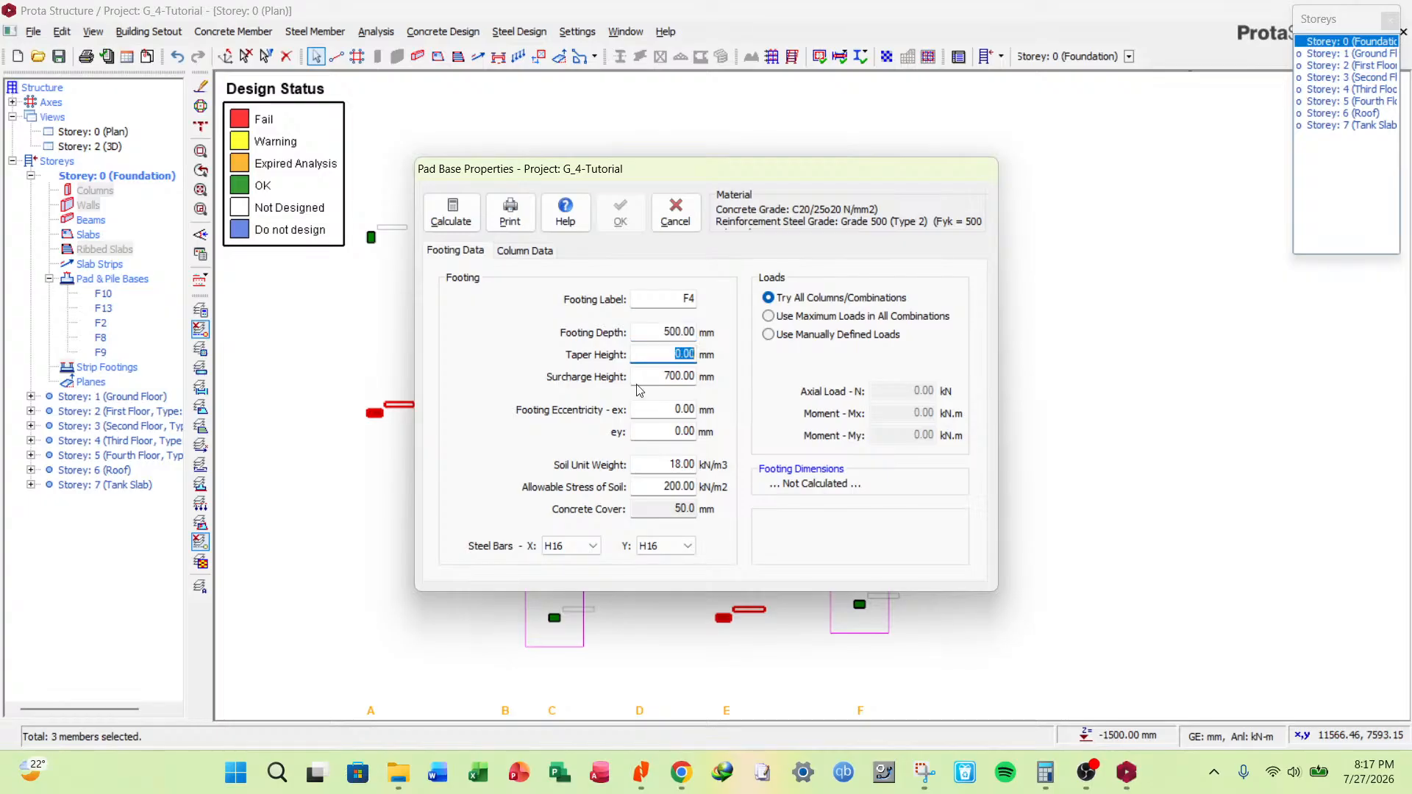
{"action": "key", "text": "Return"}
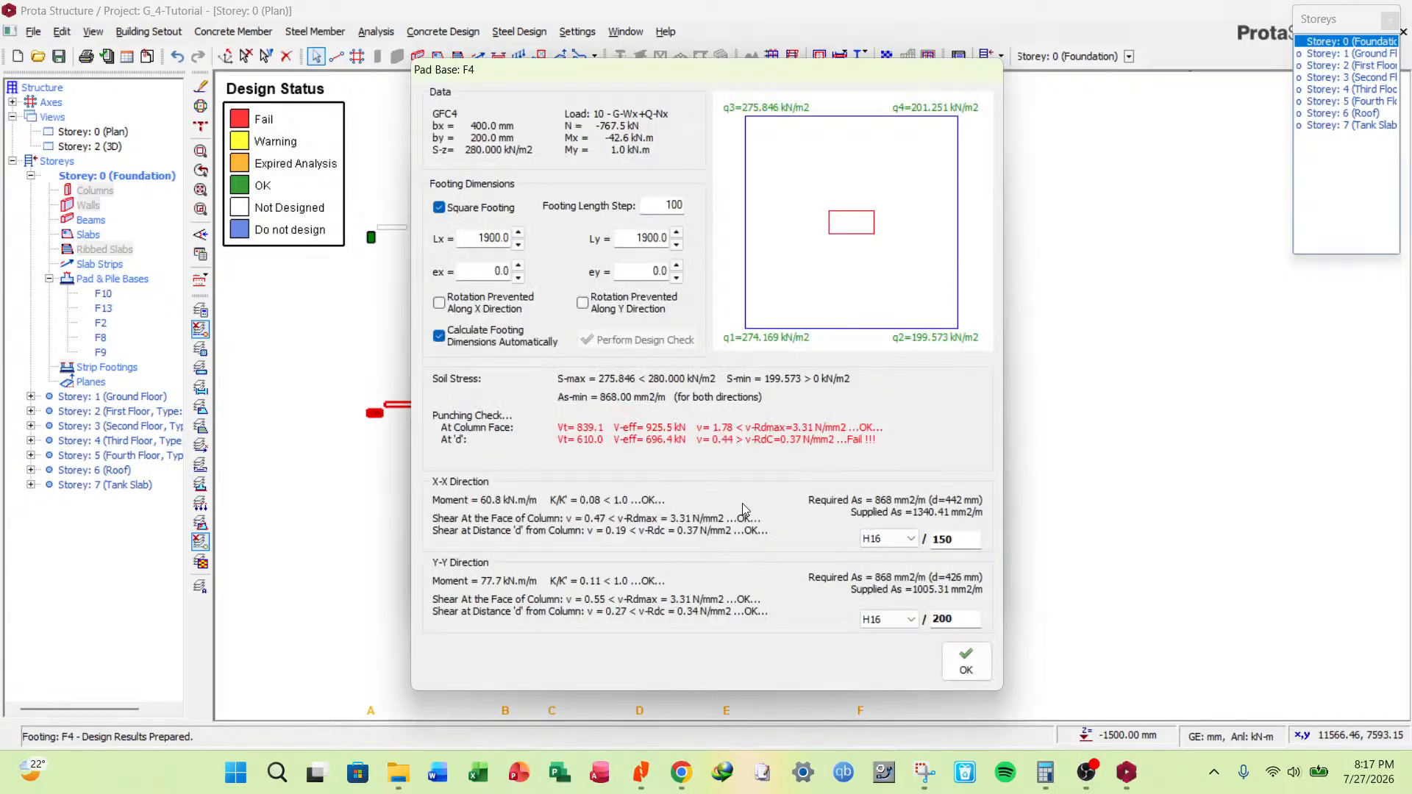
{"action": "left_click", "coordinate": [966, 665]}
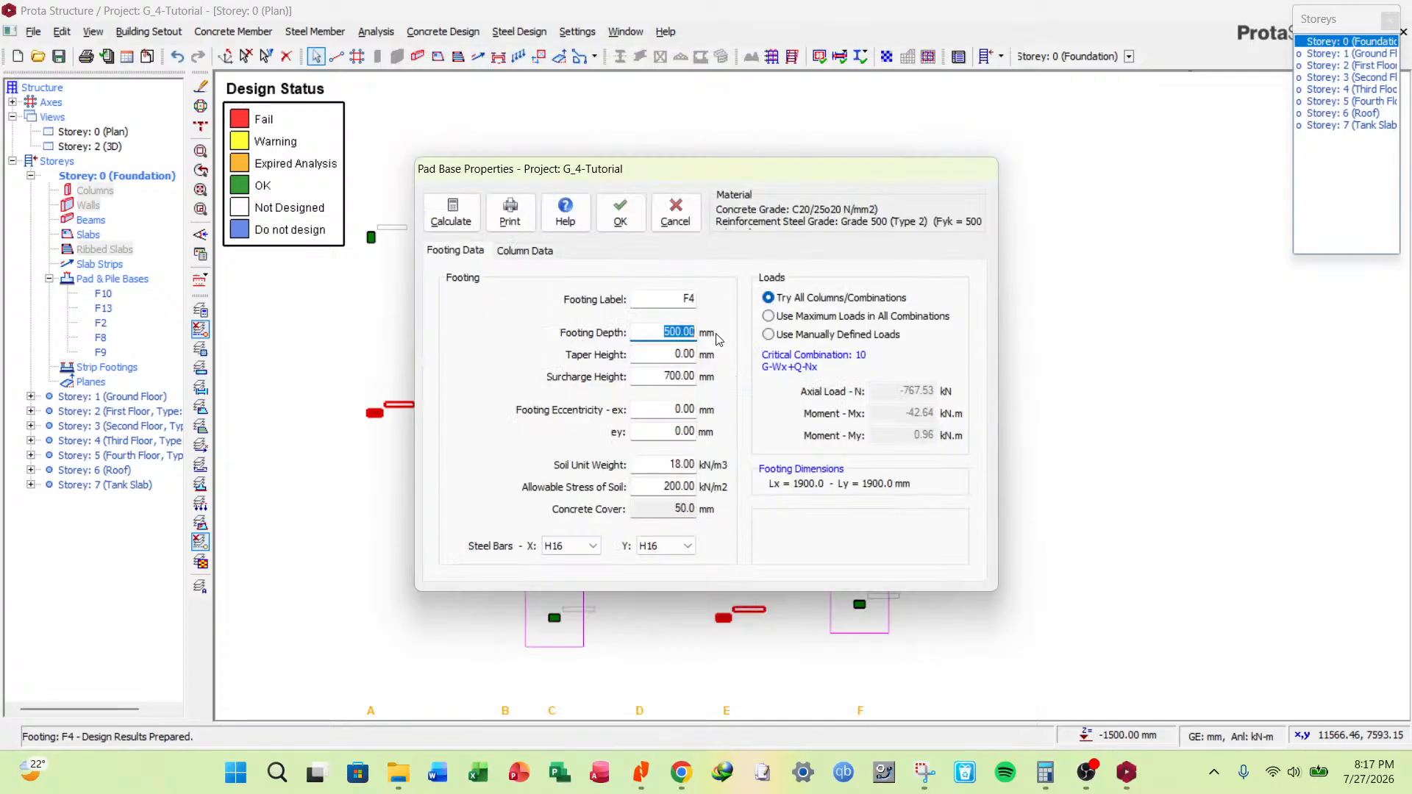
Recalculate the typical footing with a 550 mm depth, trying H16 bars at 200 mm spacing in both directions.
{"action": "key", "text": "Return"}
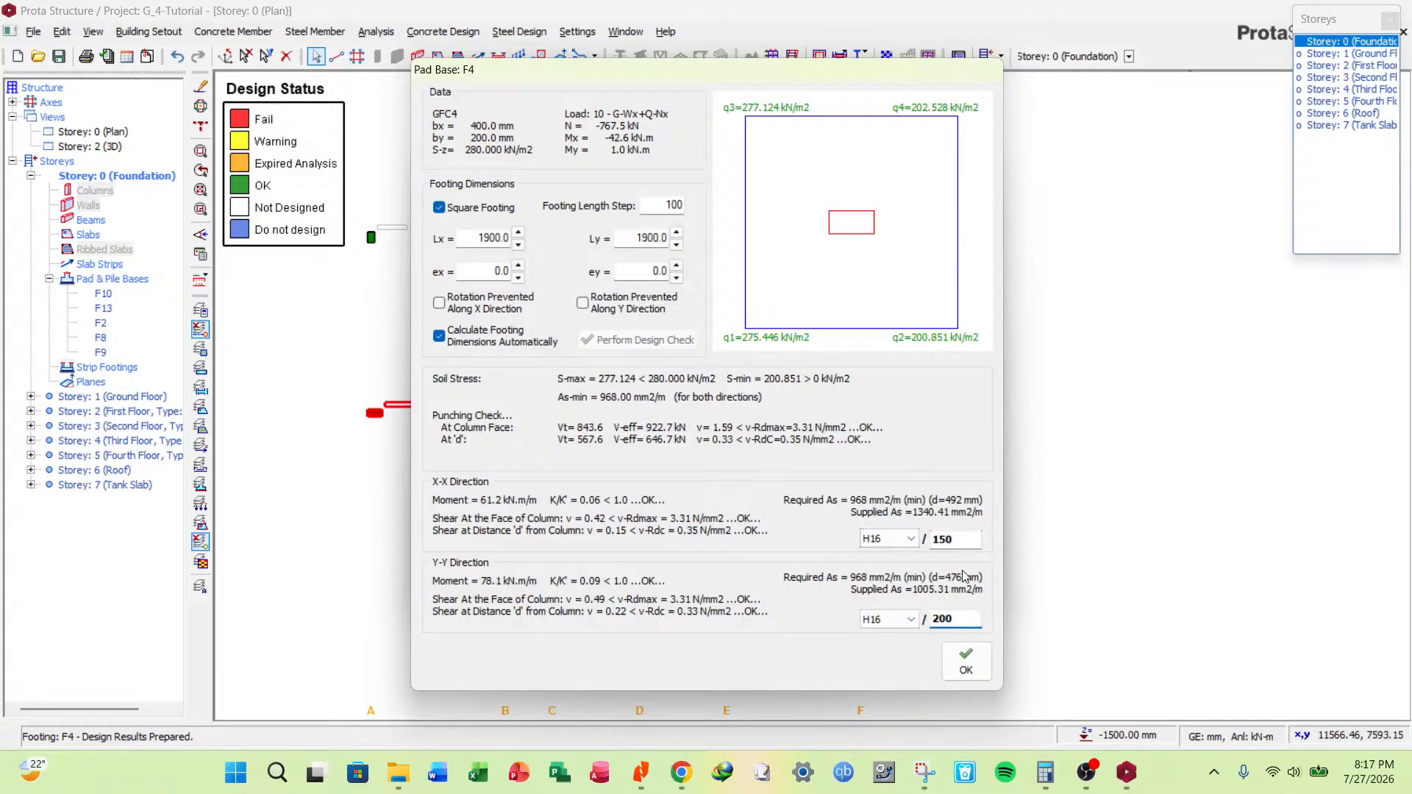
{"action": "left_click", "coordinate": [959, 618]}
{"action": "key", "text": "Tab"}
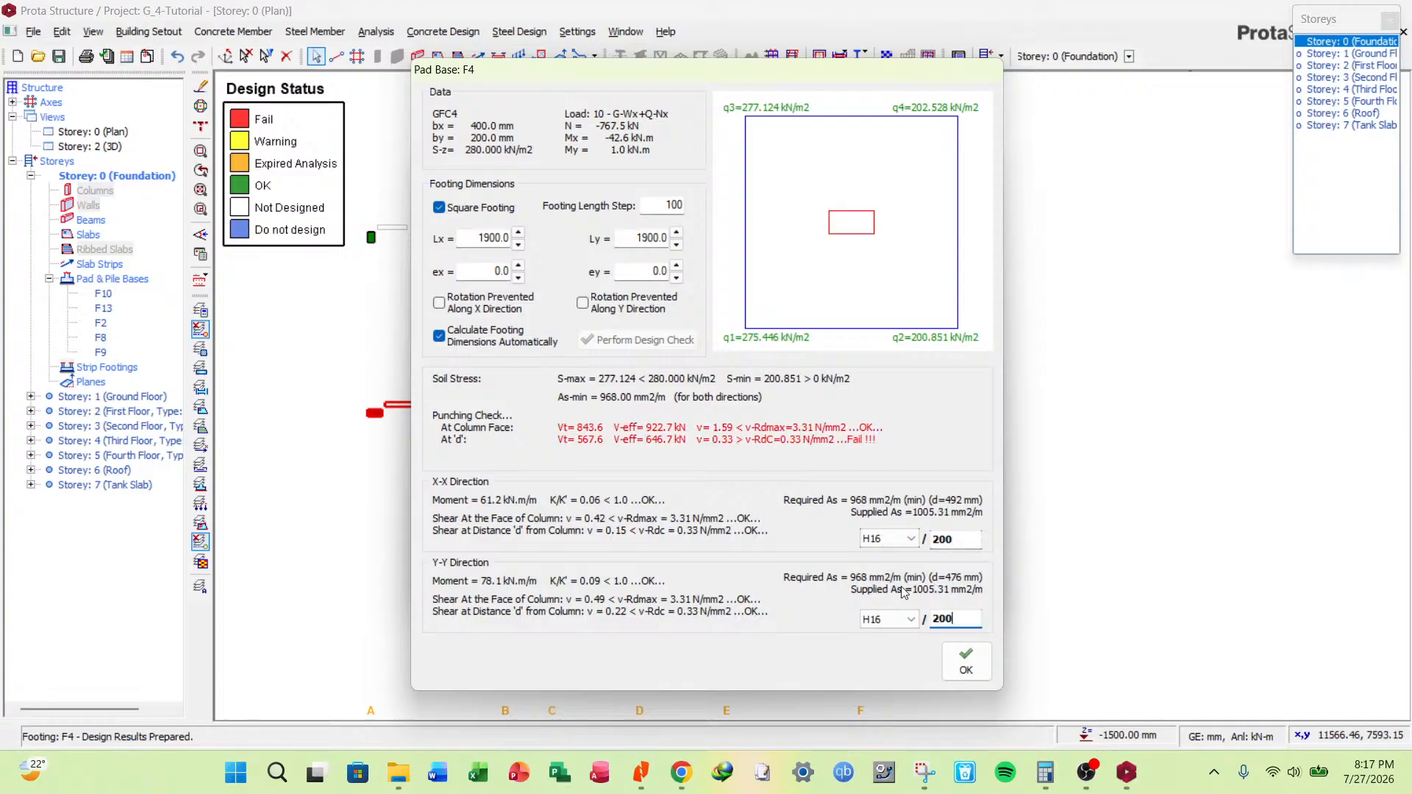
{"action": "left_click", "coordinate": [964, 658]}
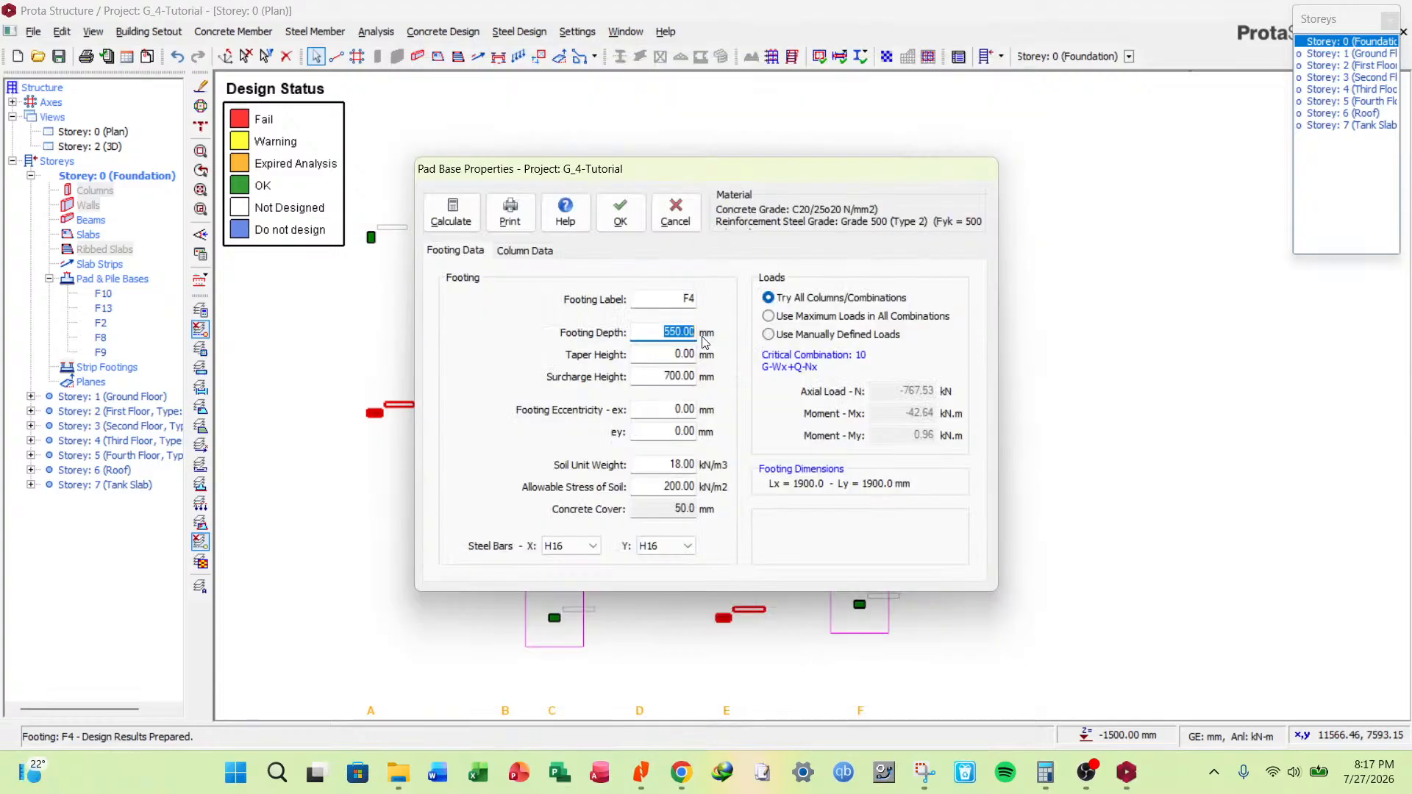
Set the footing depth to 600 mm, recalculate with H16 bars at 175 mm both ways and insert the pad bases under GFC4, GFC5 and GFC12.
{"action": "type", "text": "600"}
{"action": "key", "text": "Tab"}
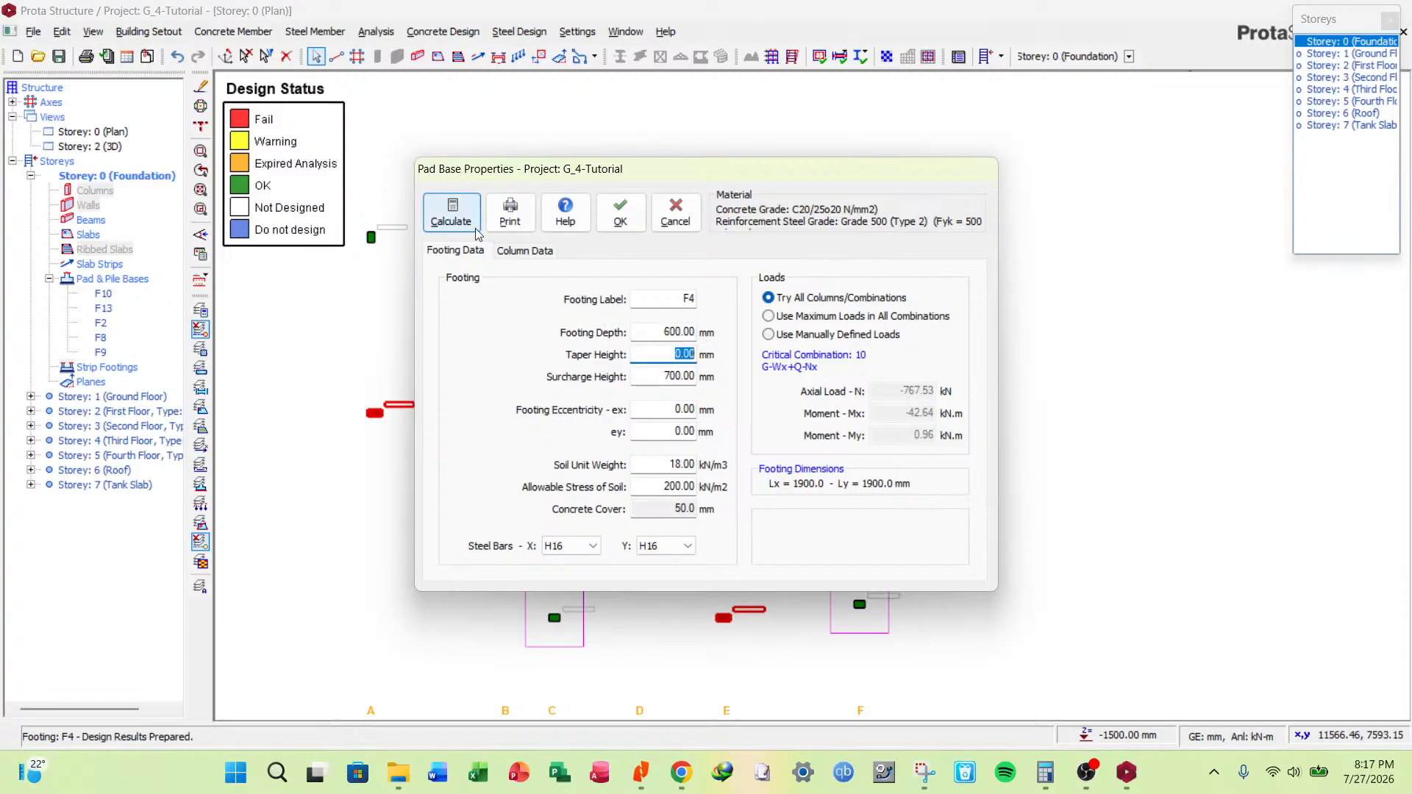
{"action": "left_click", "coordinate": [475, 227]}
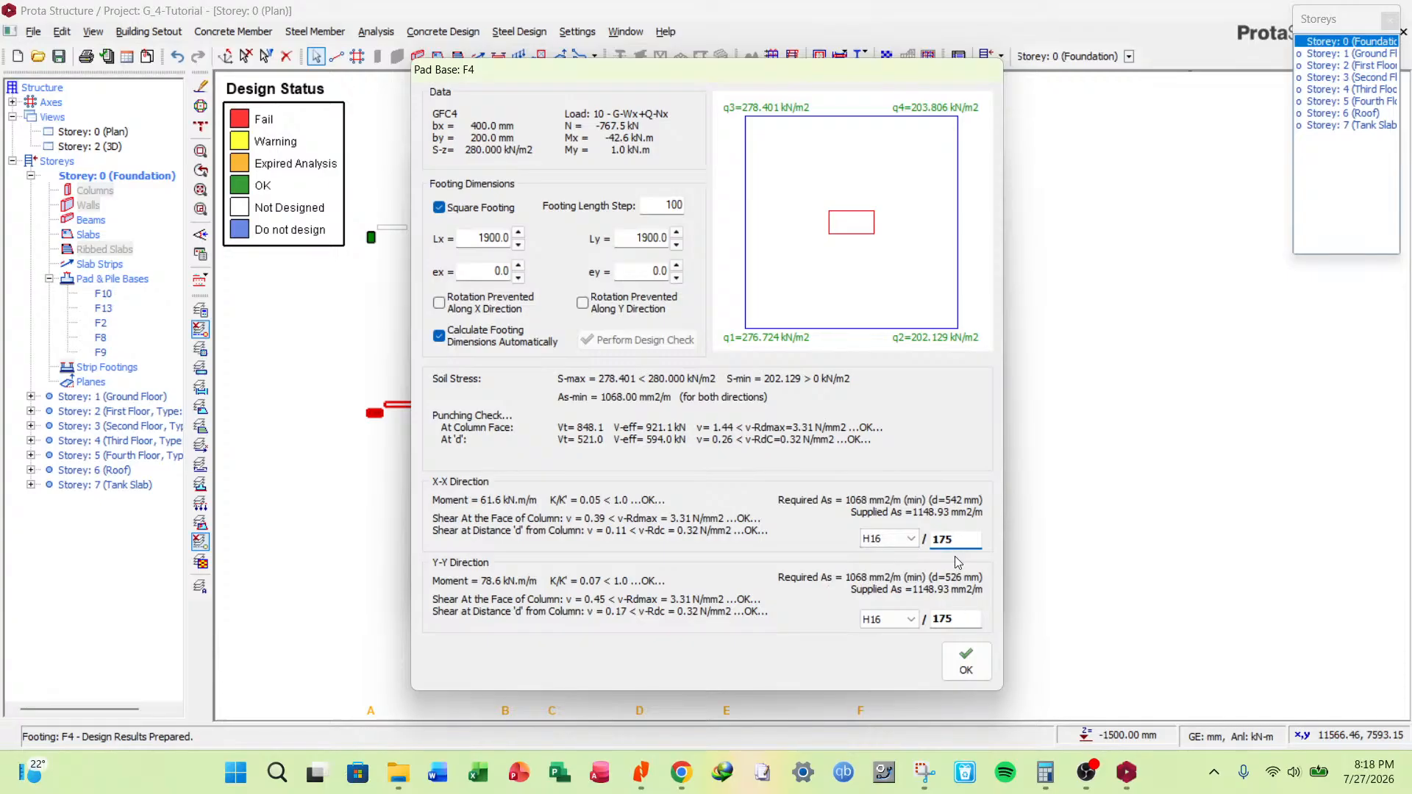
{"action": "left_click", "coordinate": [957, 657]}
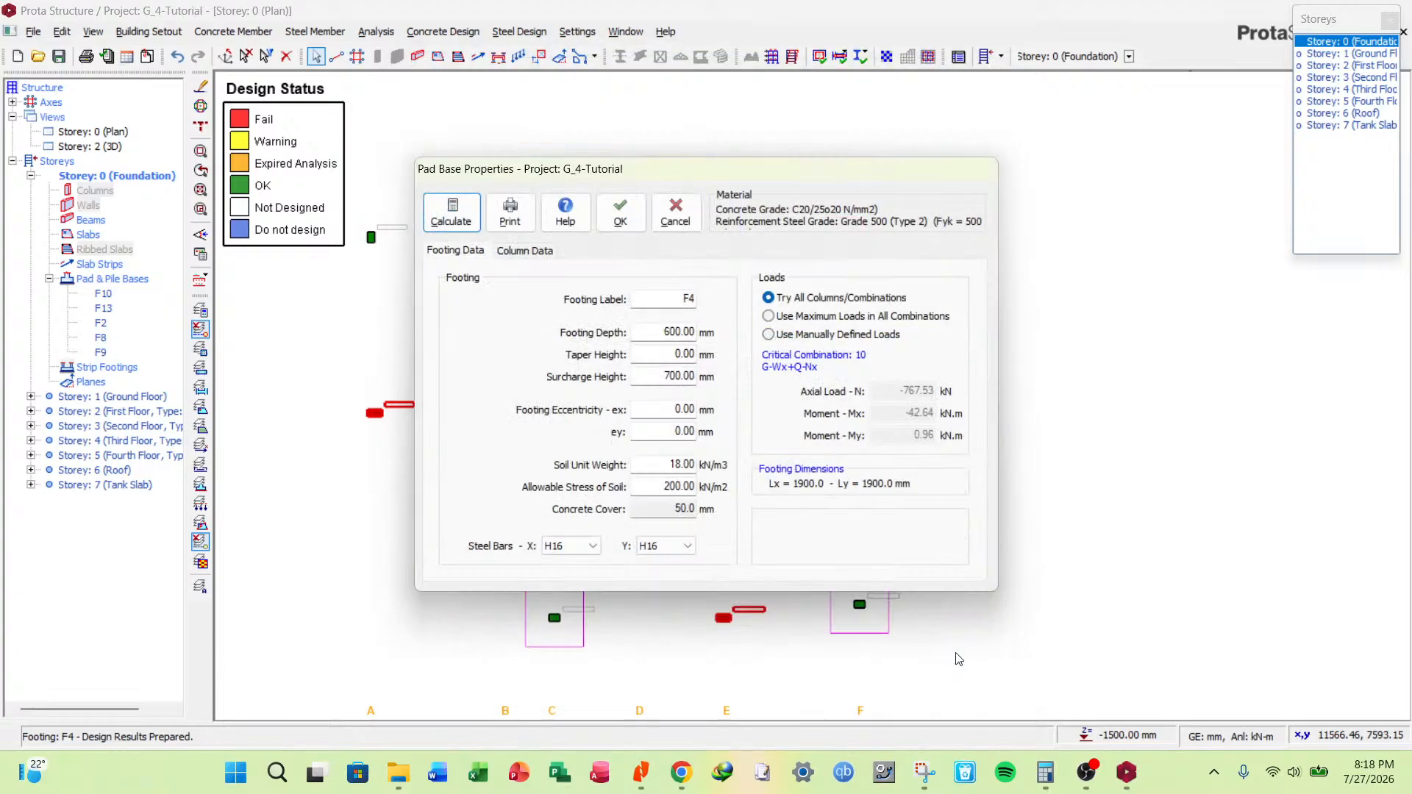
{"action": "left_click", "coordinate": [621, 215]}
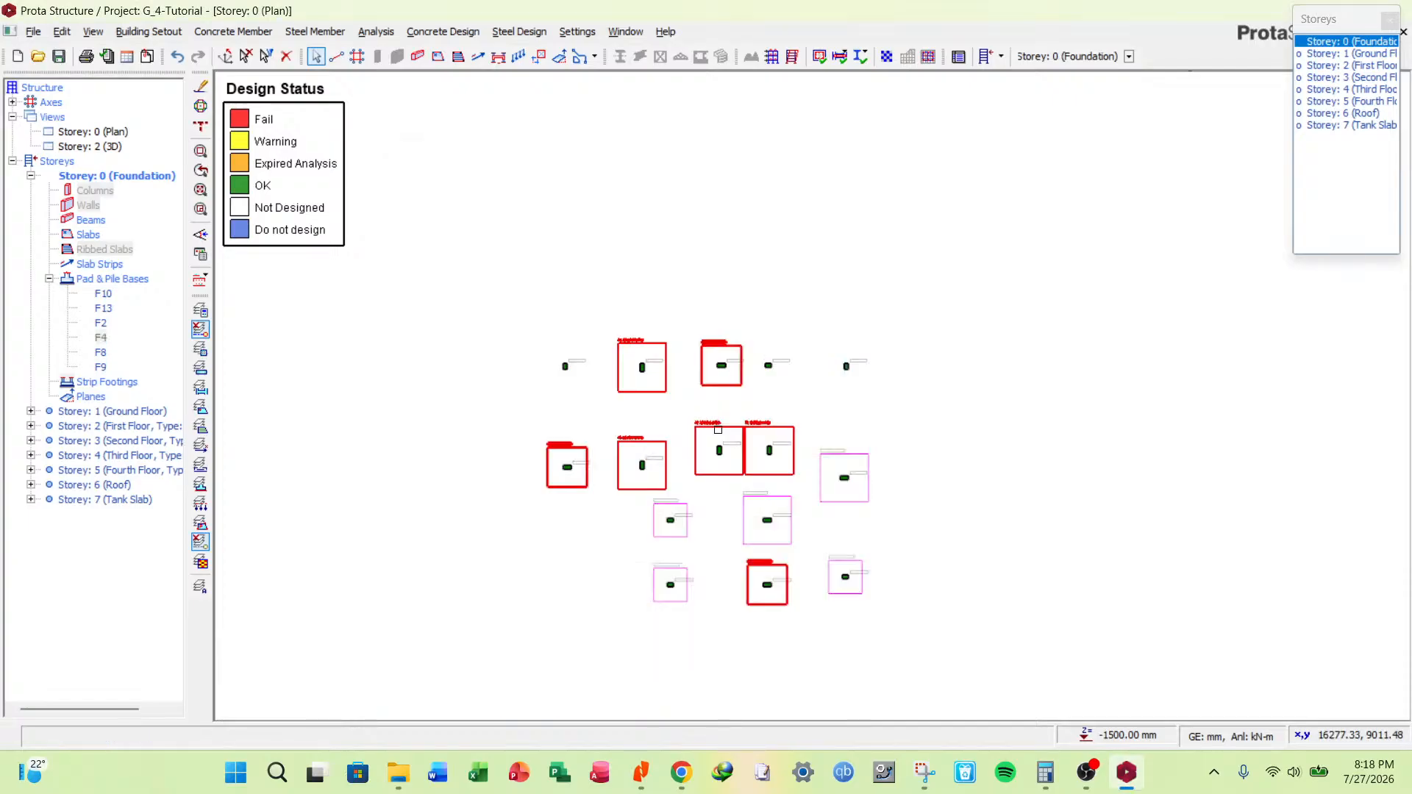
Start a shared typical pad base for column GFC1 and the column at grid F/5.
{"action": "scroll", "coordinate": [615, 373], "scroll_direction": "up", "scroll_amount": 5}
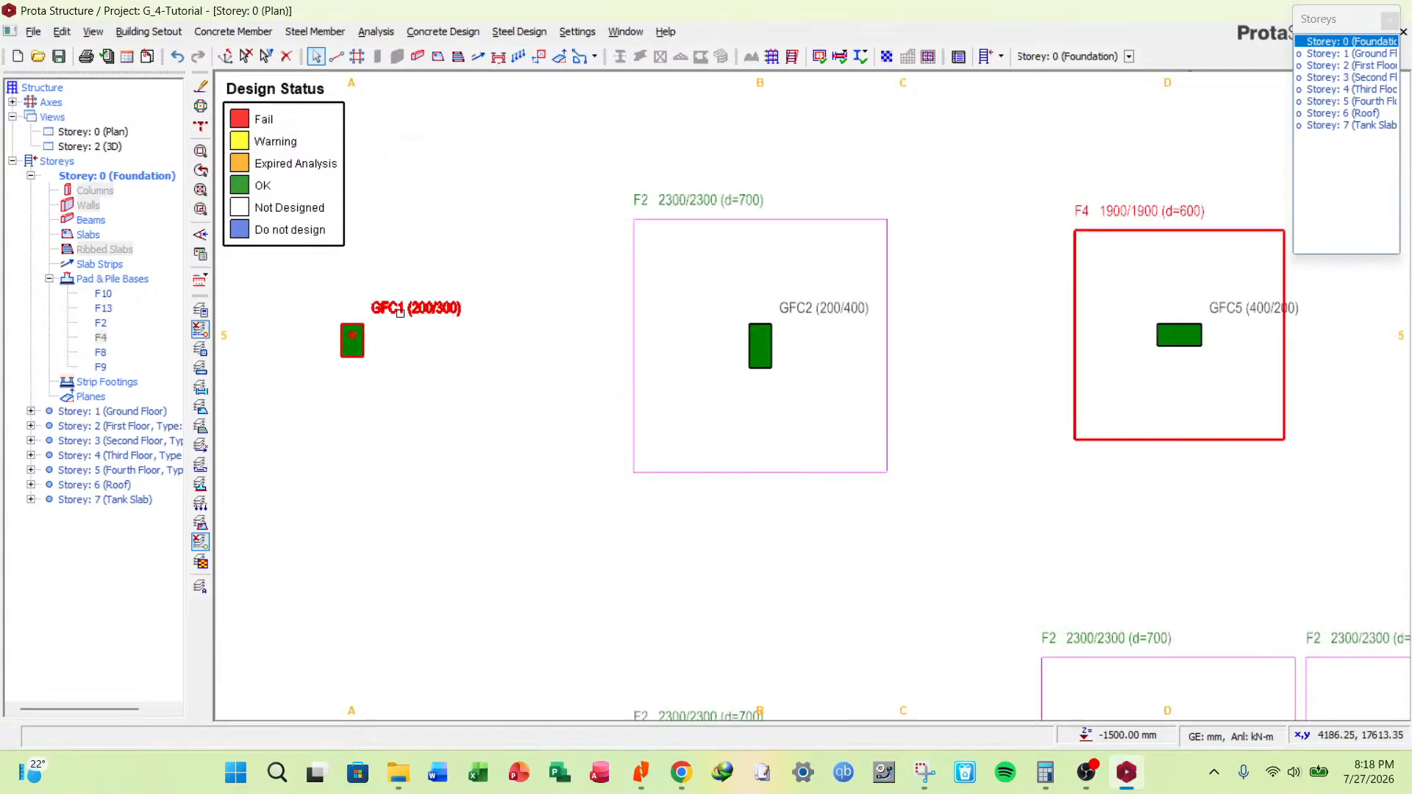
{"action": "scroll", "coordinate": [400, 313], "scroll_direction": "down", "scroll_amount": 4}
{"action": "scroll", "coordinate": [814, 314], "scroll_direction": "up", "scroll_amount": 2}
{"action": "scroll", "coordinate": [656, 312], "scroll_direction": "up", "scroll_amount": 5}
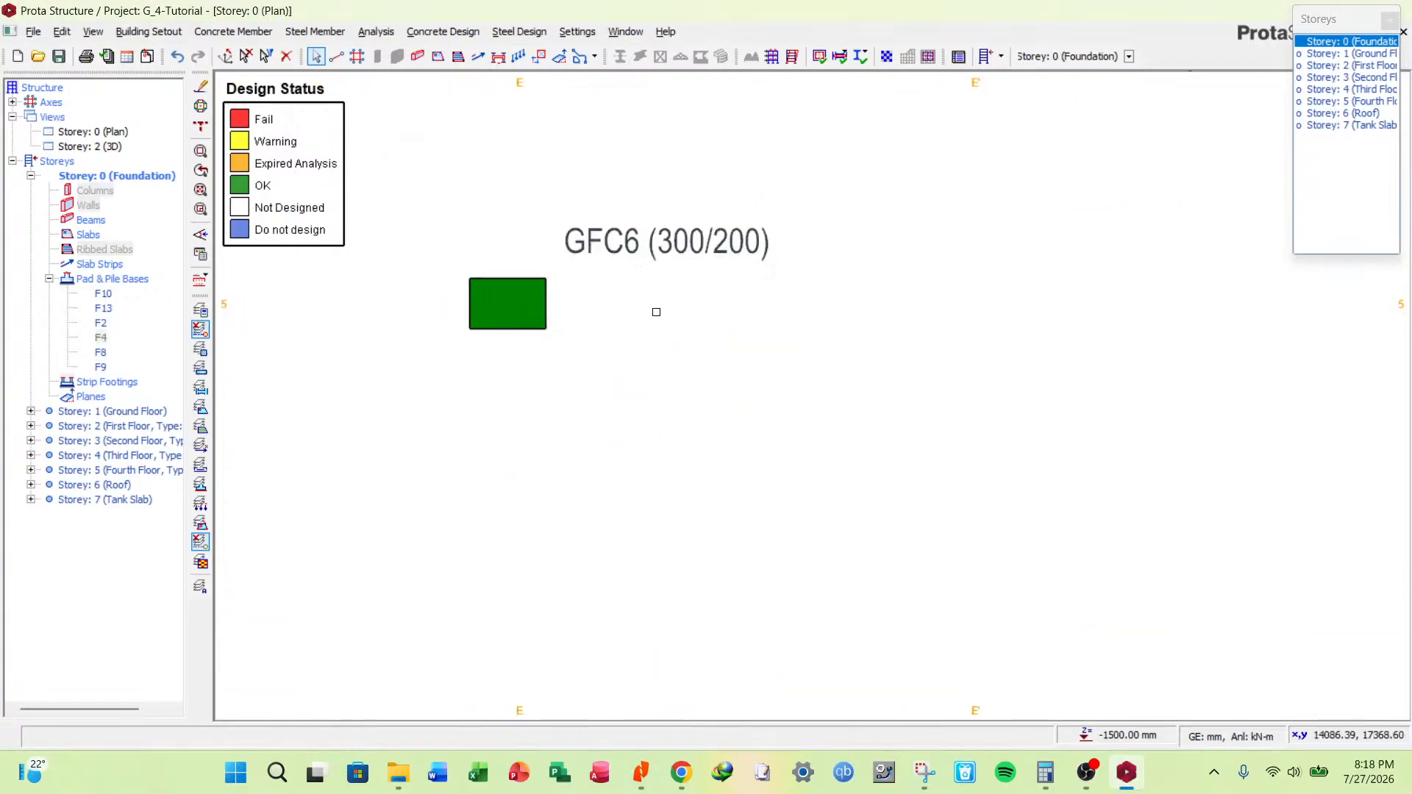
{"action": "scroll", "coordinate": [753, 295], "scroll_direction": "down", "scroll_amount": 11}
{"action": "scroll", "coordinate": [811, 293], "scroll_direction": "up", "scroll_amount": 4}
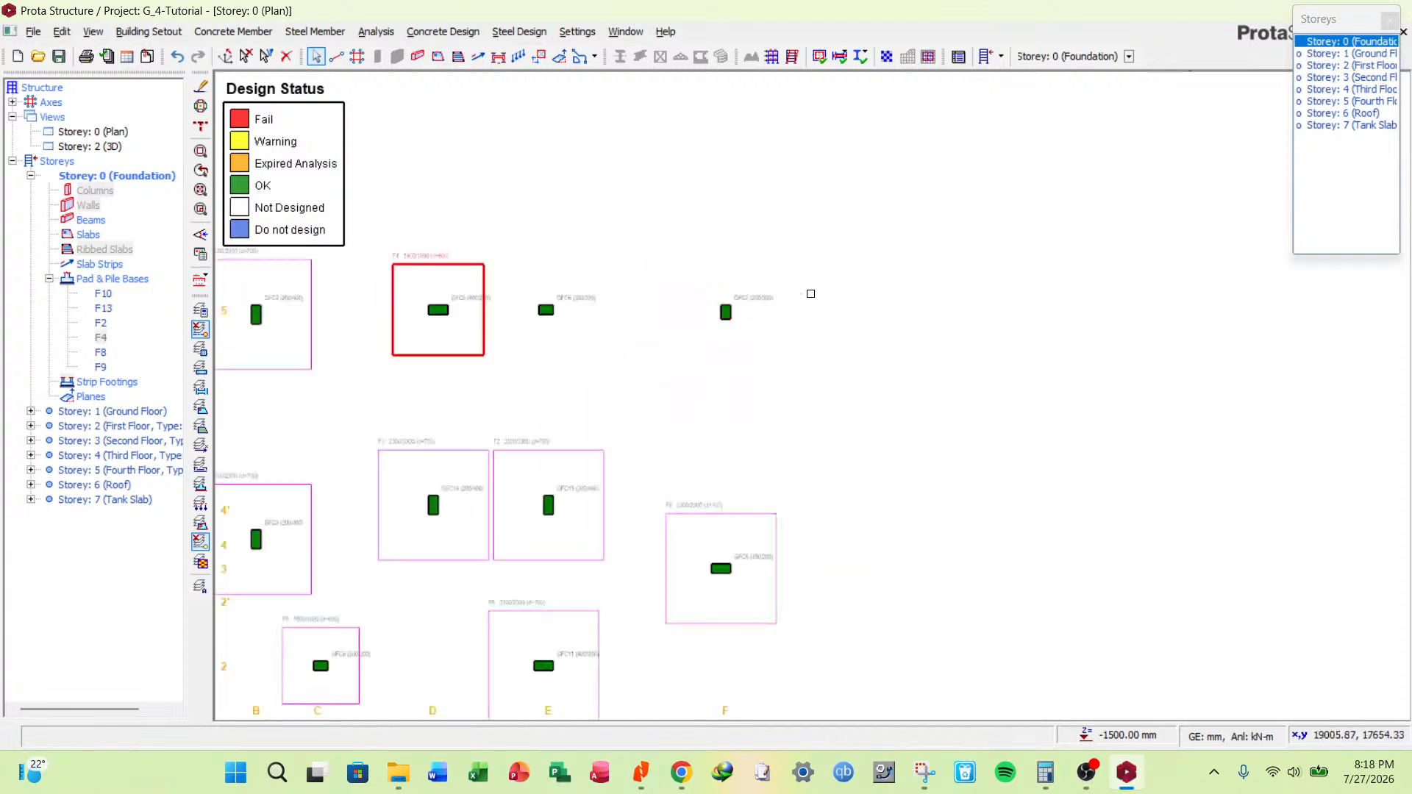
{"action": "scroll", "coordinate": [810, 294], "scroll_direction": "down", "scroll_amount": 3}
{"action": "left_click", "coordinate": [771, 310]}
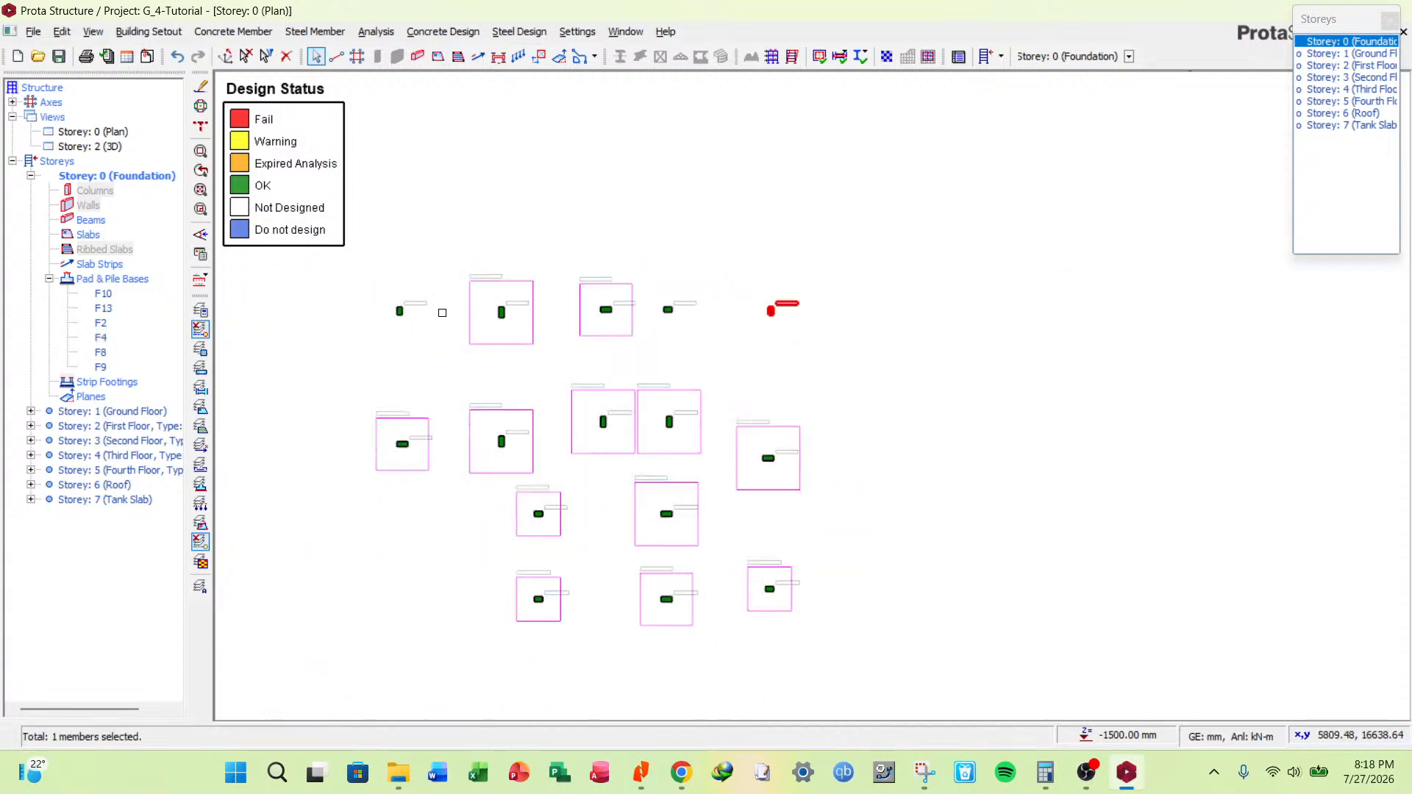
{"action": "left_click", "coordinate": [399, 310]}
{"action": "right_click", "coordinate": [425, 279]}
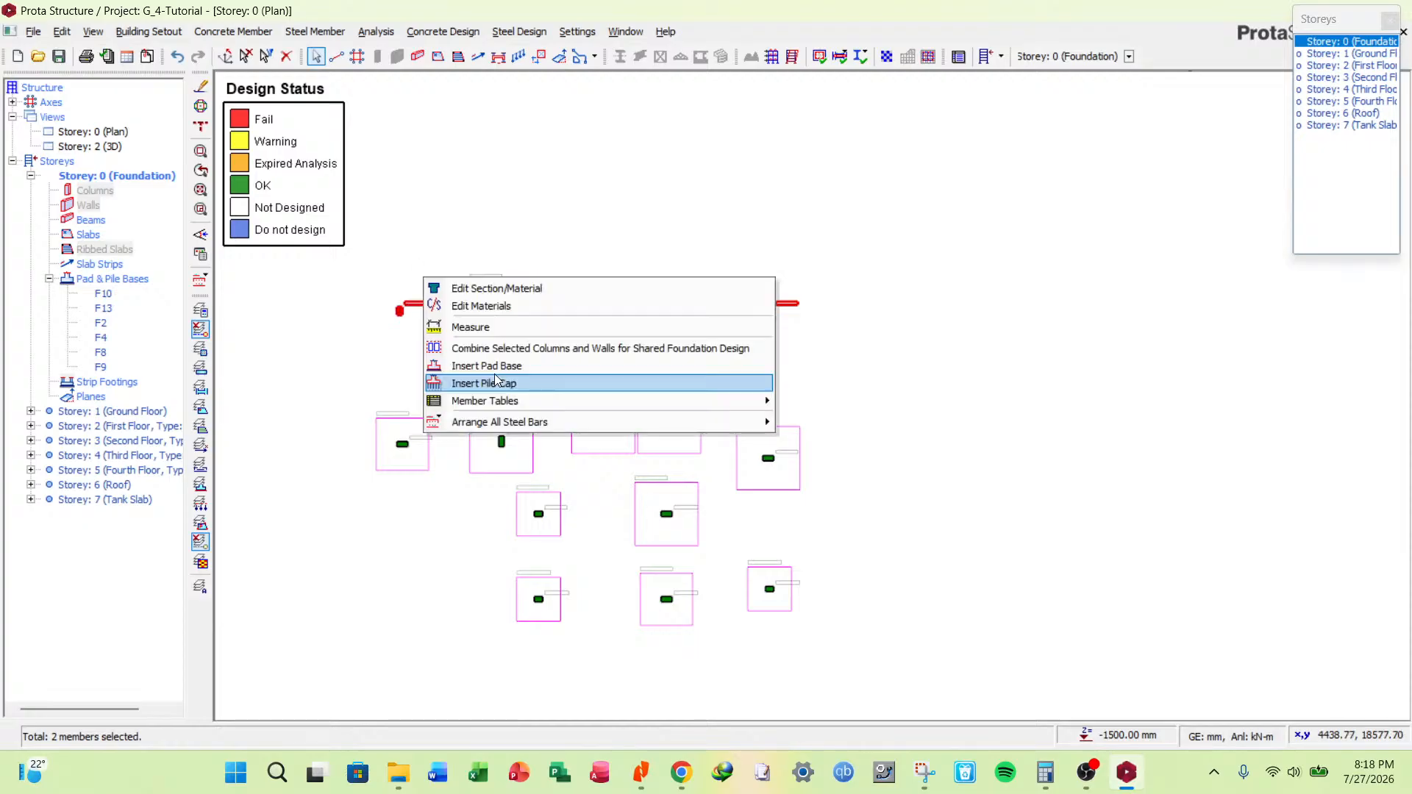
{"action": "left_click", "coordinate": [495, 376]}
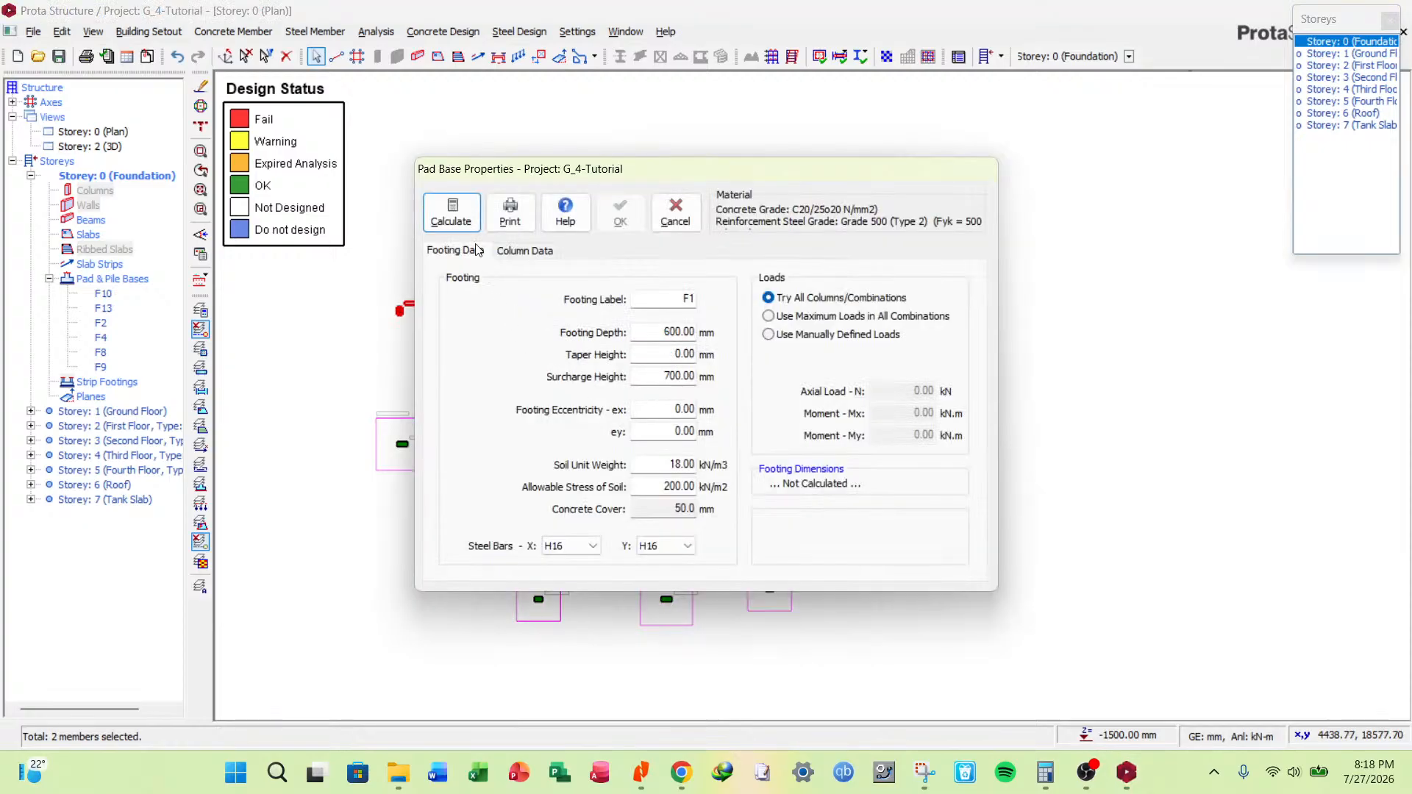
Calculate the footing, fix it at 1900 x 1900 mm with automatic dimensioning off, and insert it under GFC1 and the column at F/5.
{"action": "left_click", "coordinate": [463, 222]}
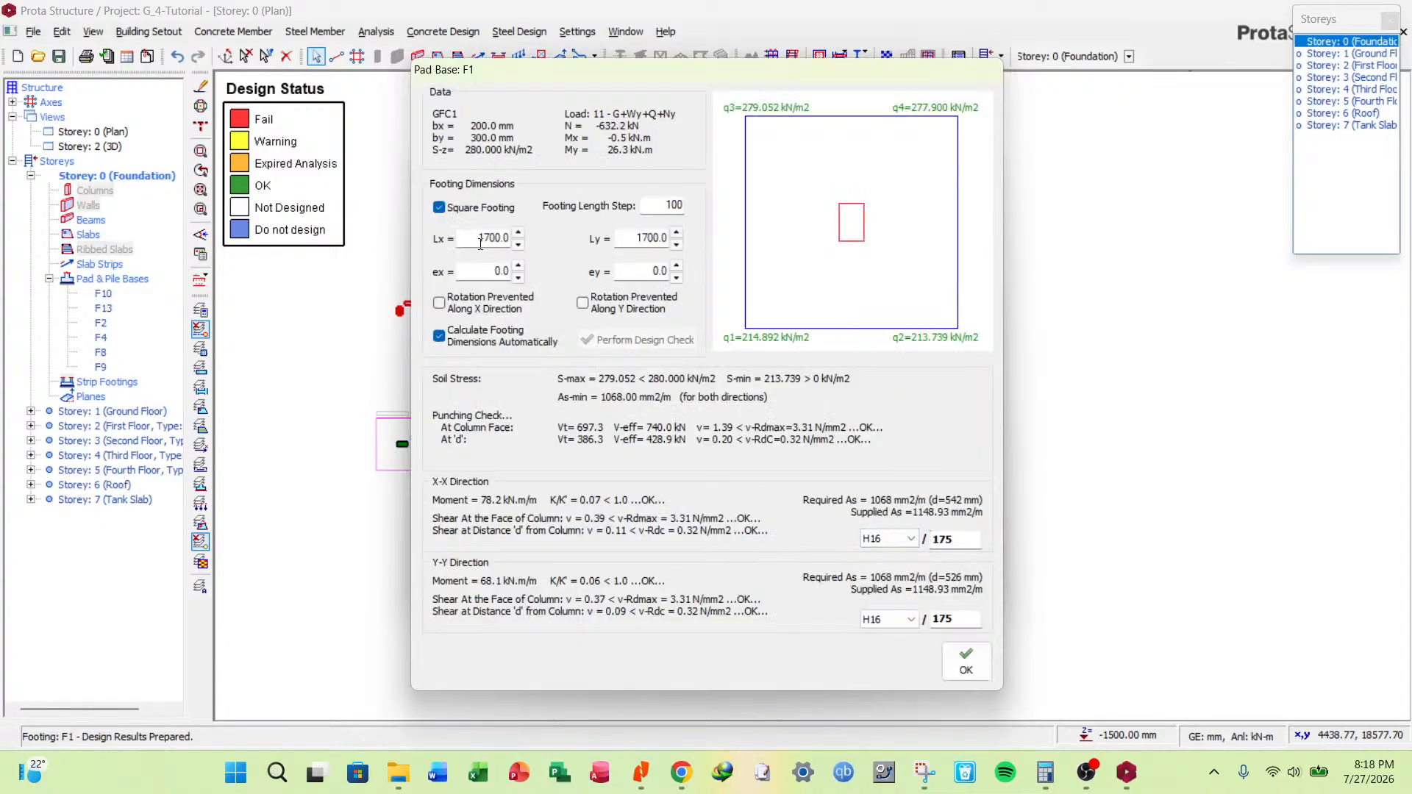
{"action": "scroll", "coordinate": [480, 243], "scroll_direction": "up", "scroll_amount": 2}
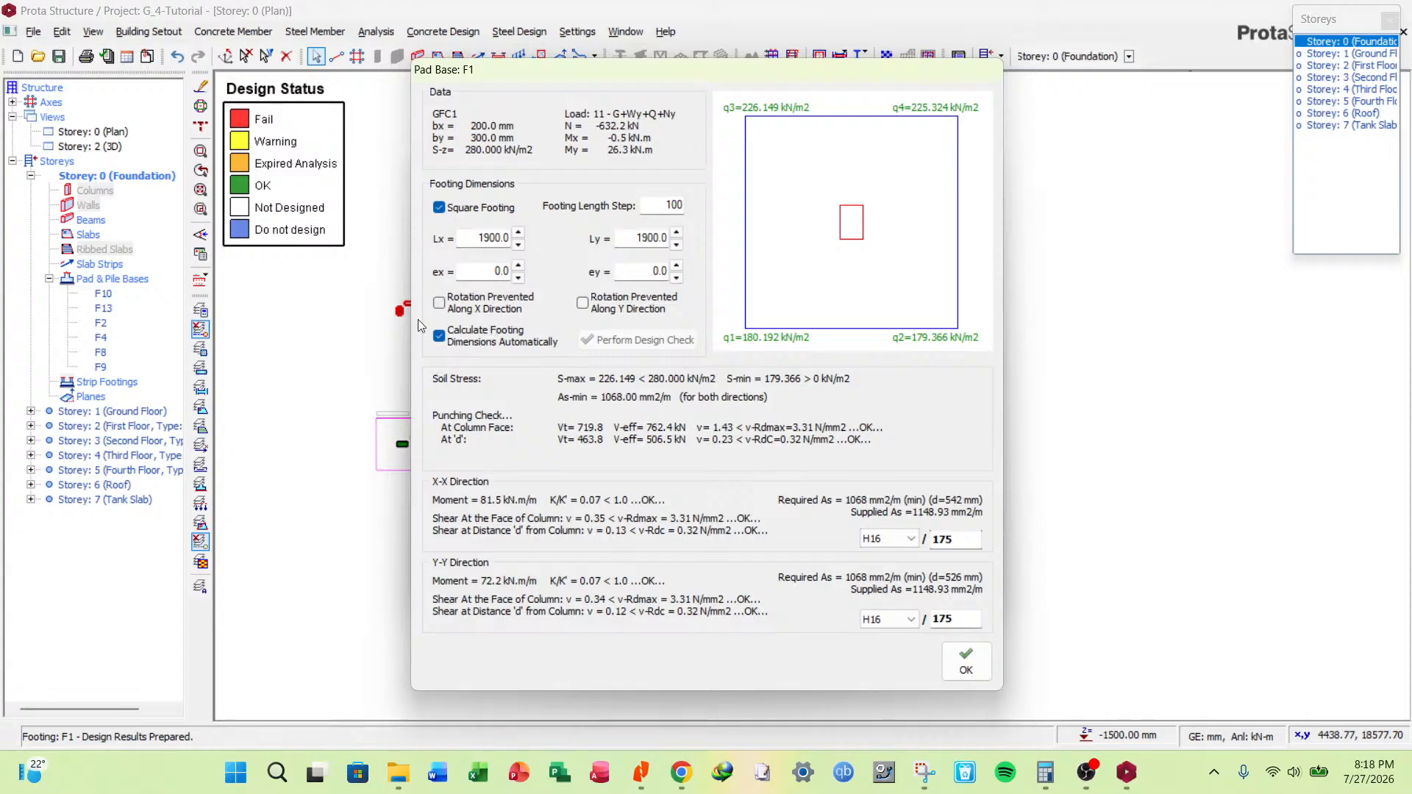
{"action": "left_click", "coordinate": [440, 336]}
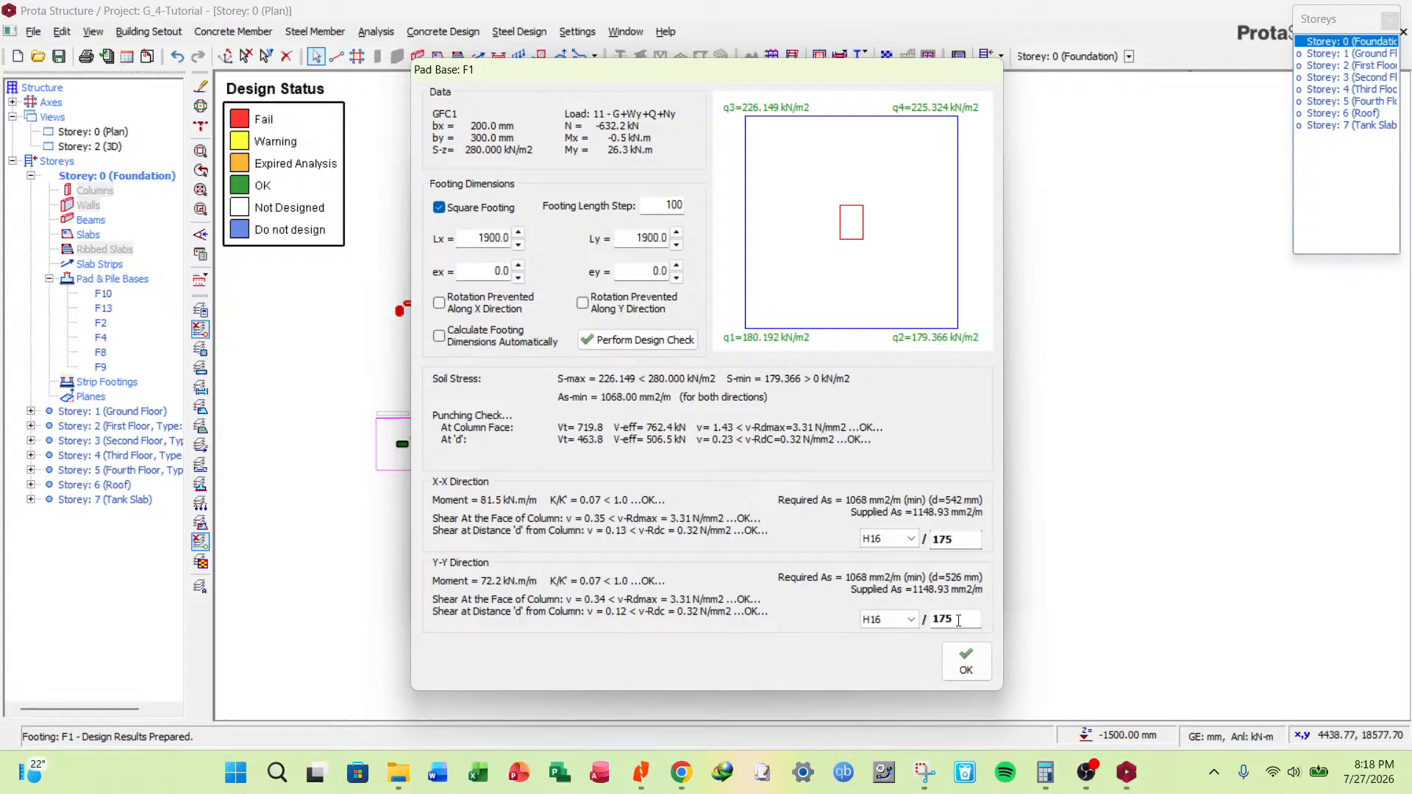
{"action": "left_click", "coordinate": [966, 660]}
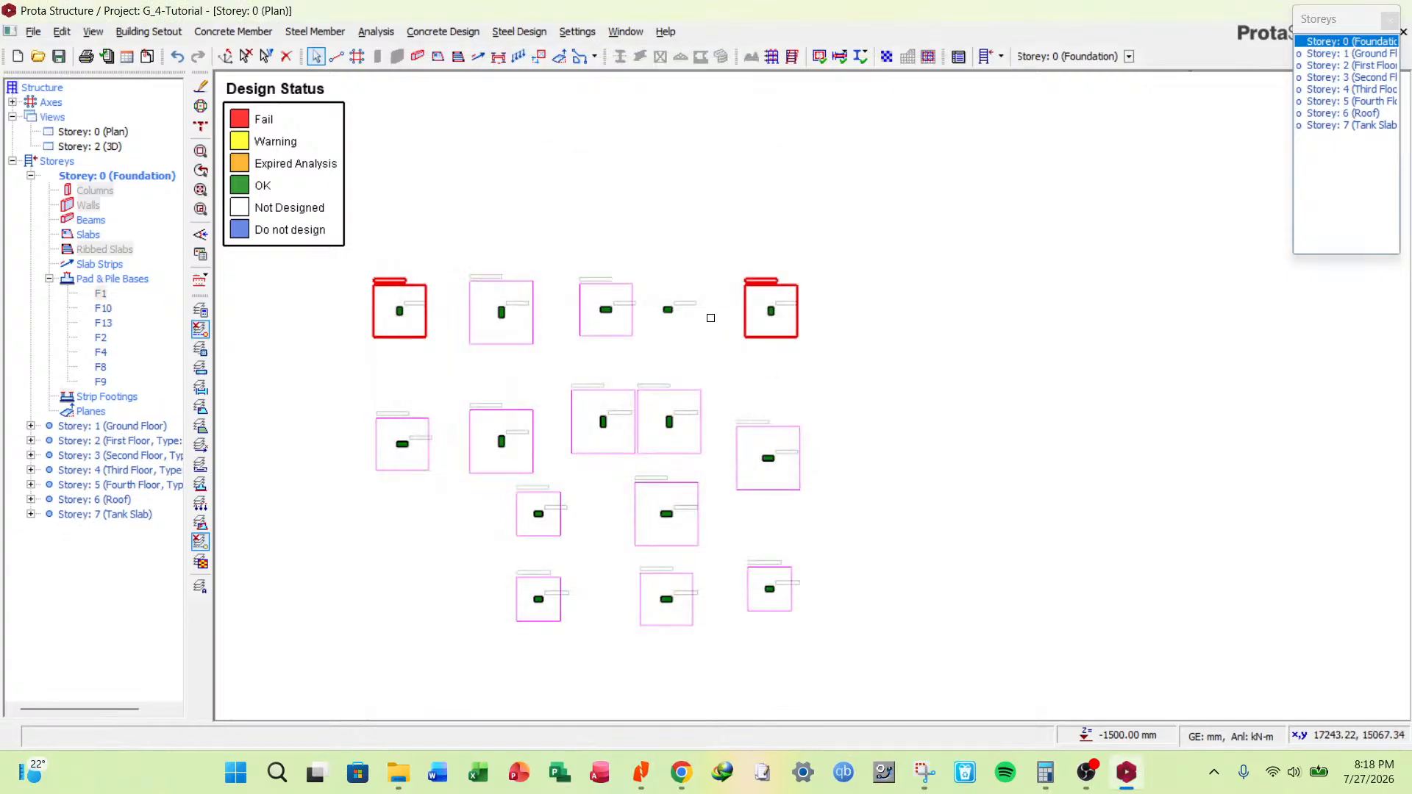
Calculate and insert a 1900 x 1900 mm pad base, 600 mm deep with H16 bars at 175 mm both ways, under column GFC6.
{"action": "left_click", "coordinate": [685, 303]}
{"action": "right_click", "coordinate": [698, 306]}
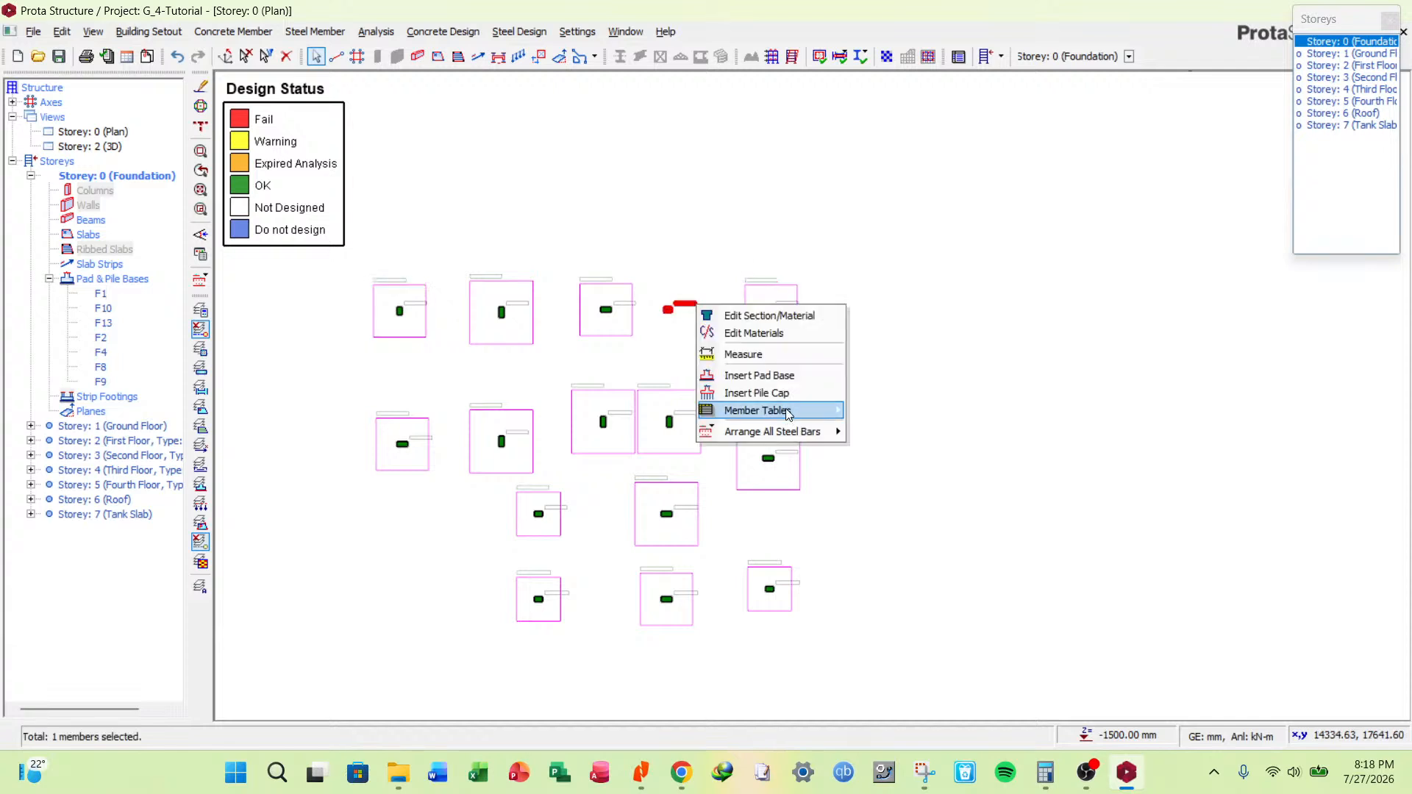
{"action": "left_click", "coordinate": [765, 315]}
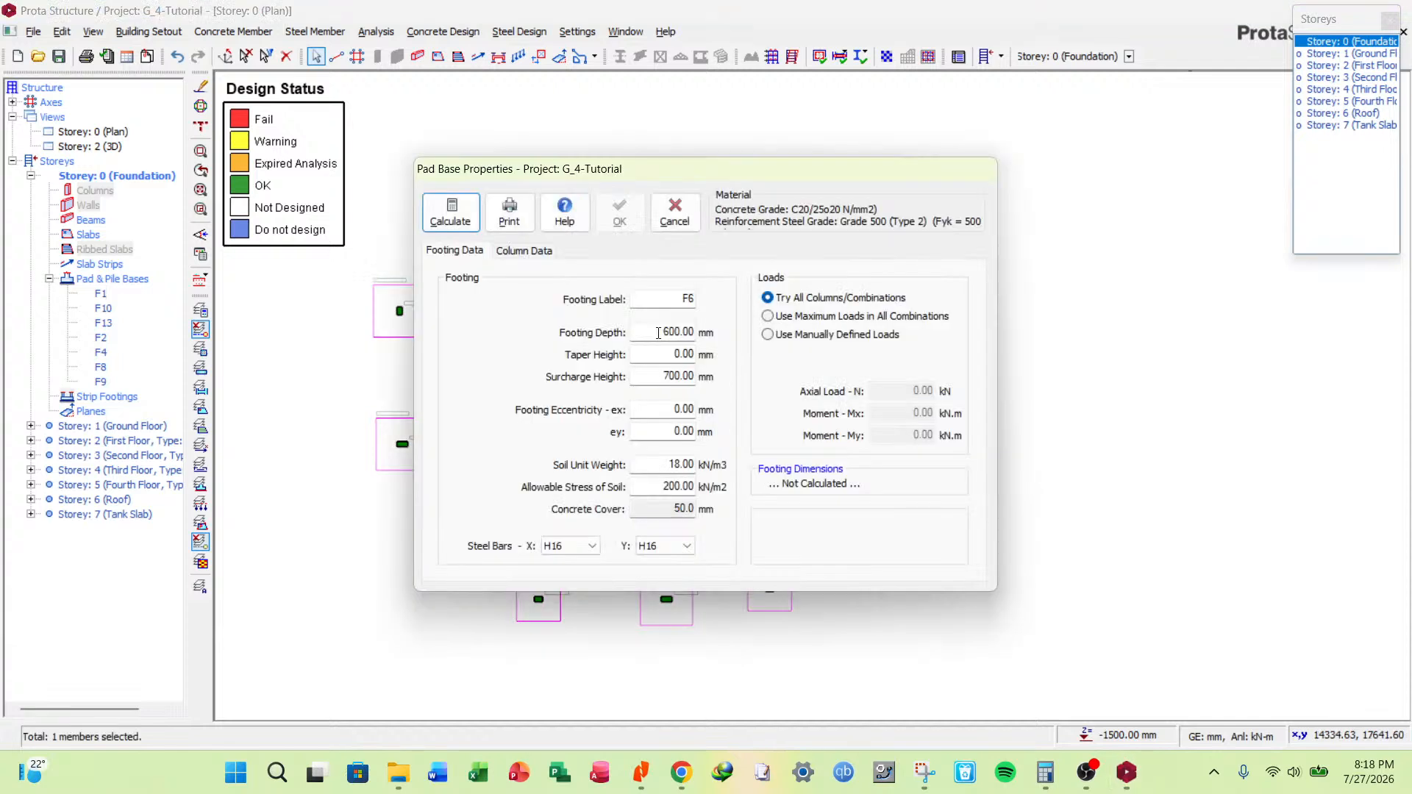
{"action": "left_click", "coordinate": [450, 212]}
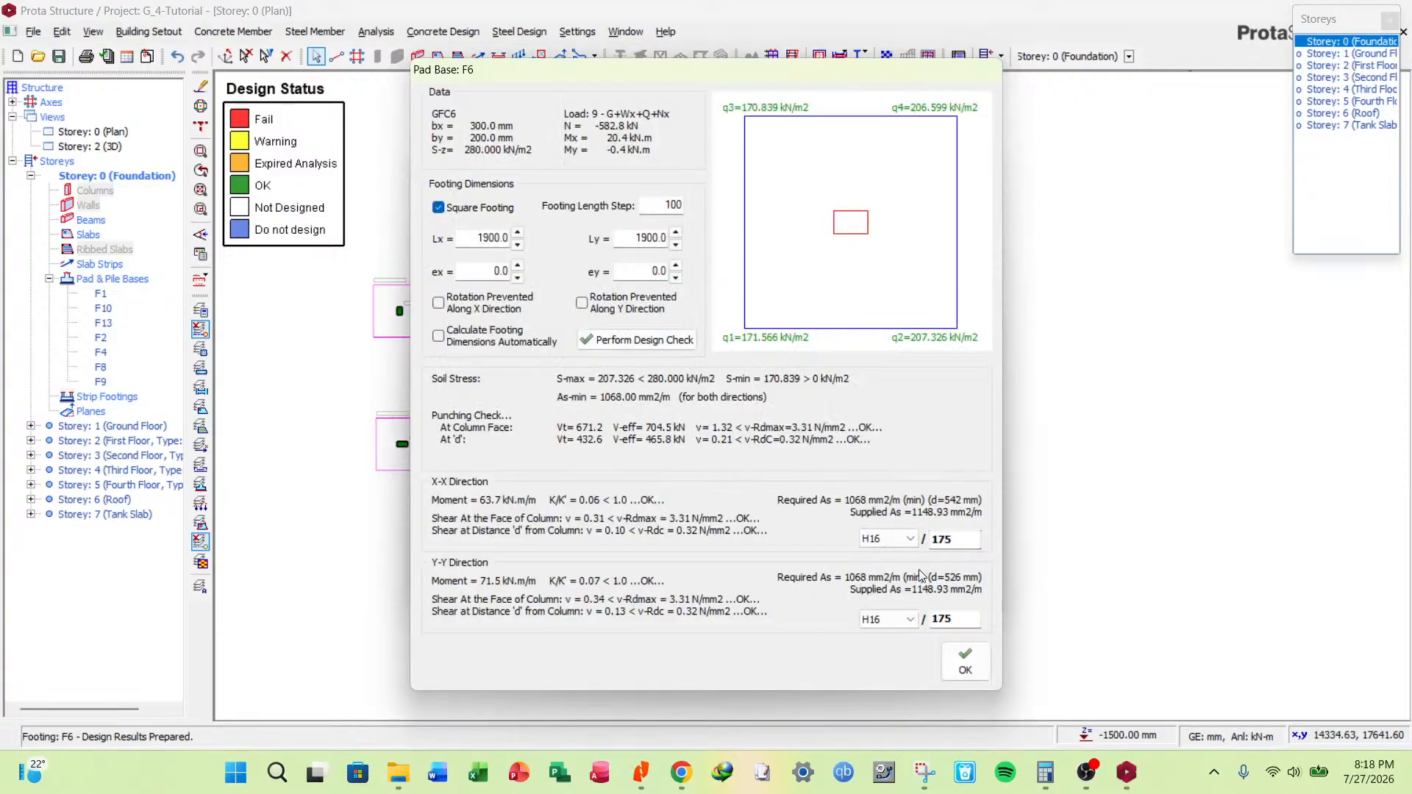
{"action": "key", "text": "Return"}
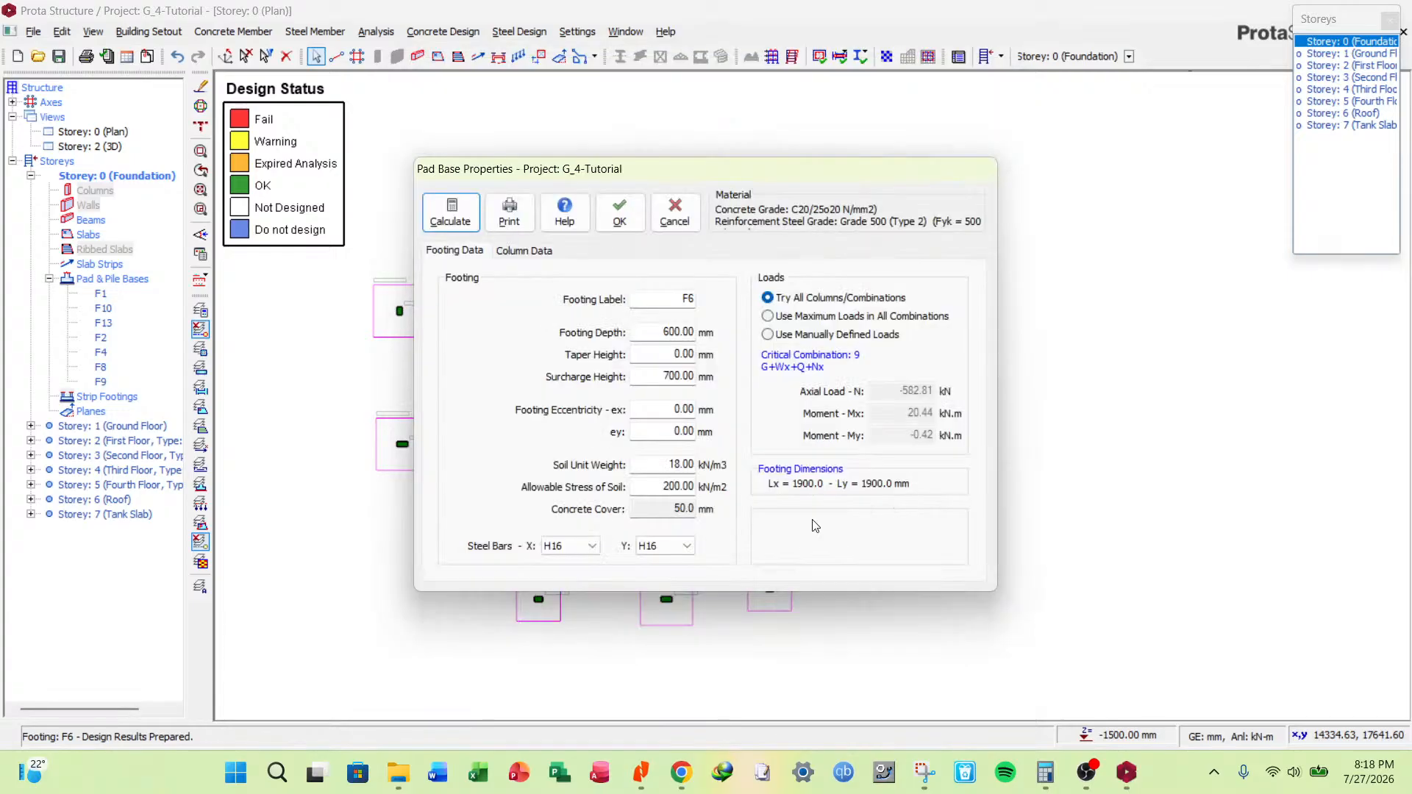
{"action": "key", "text": "Return"}
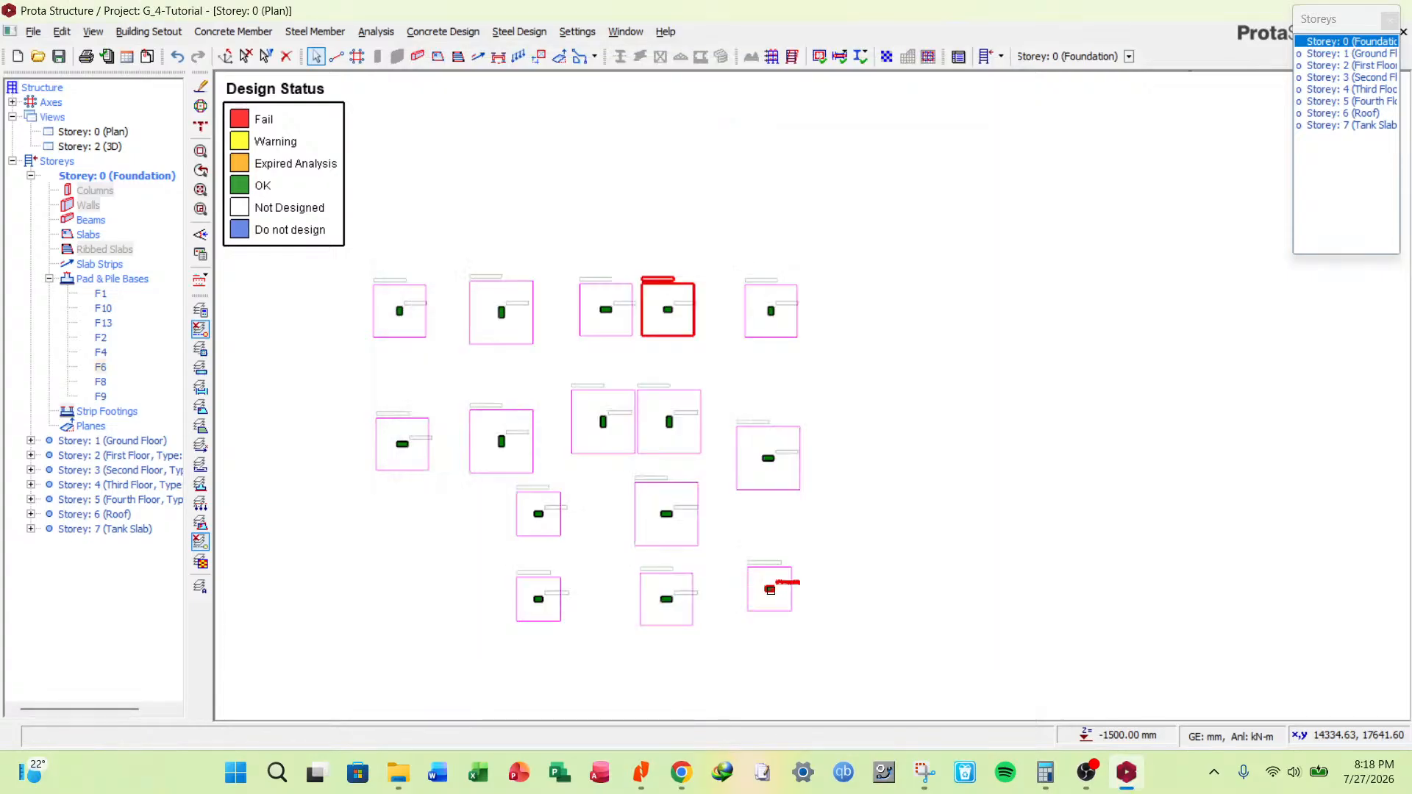
Delete the existing pad bases under columns GFC9, GFC10 and GFC13.
{"action": "left_click", "coordinate": [539, 599]}
{"action": "left_click", "coordinate": [541, 515]}
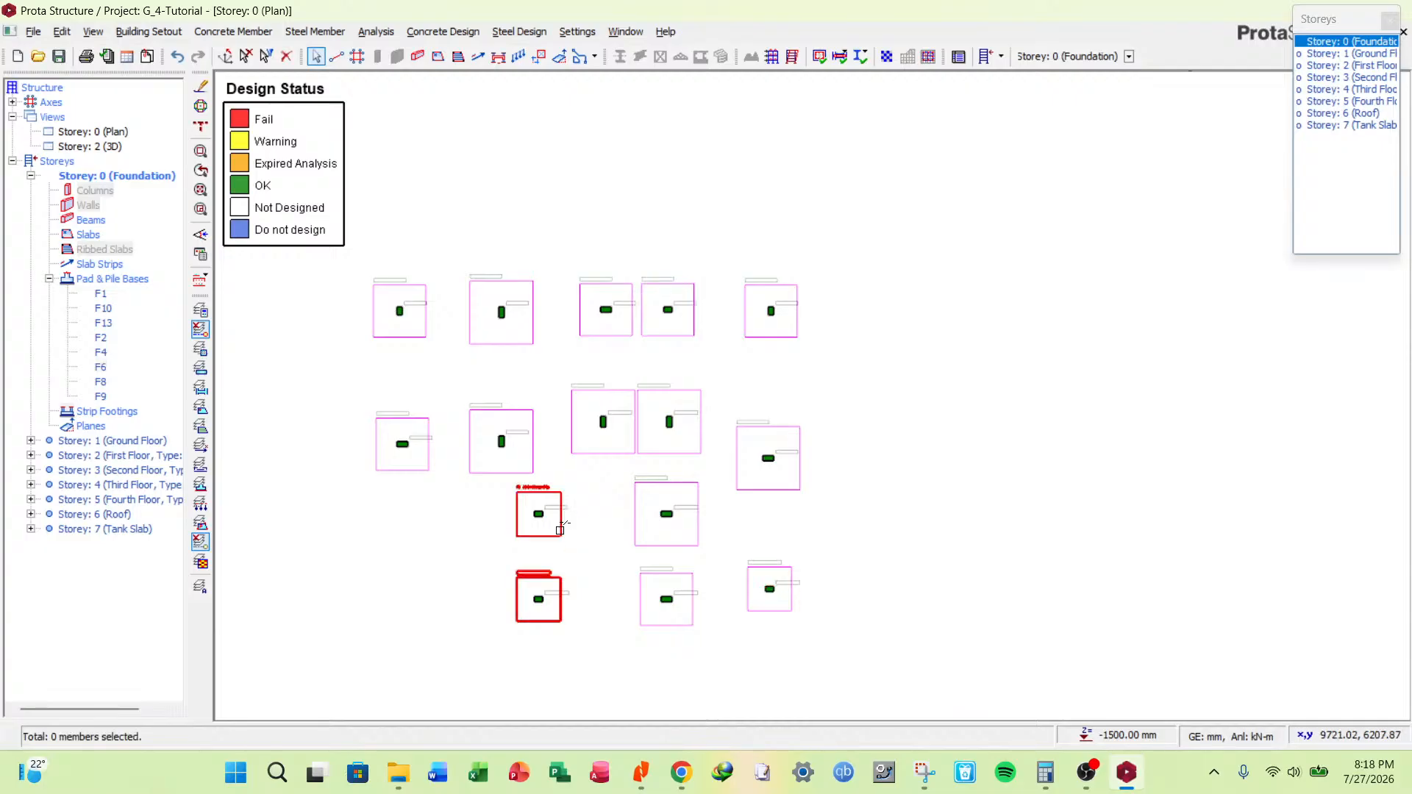
{"action": "key", "text": "Delete"}
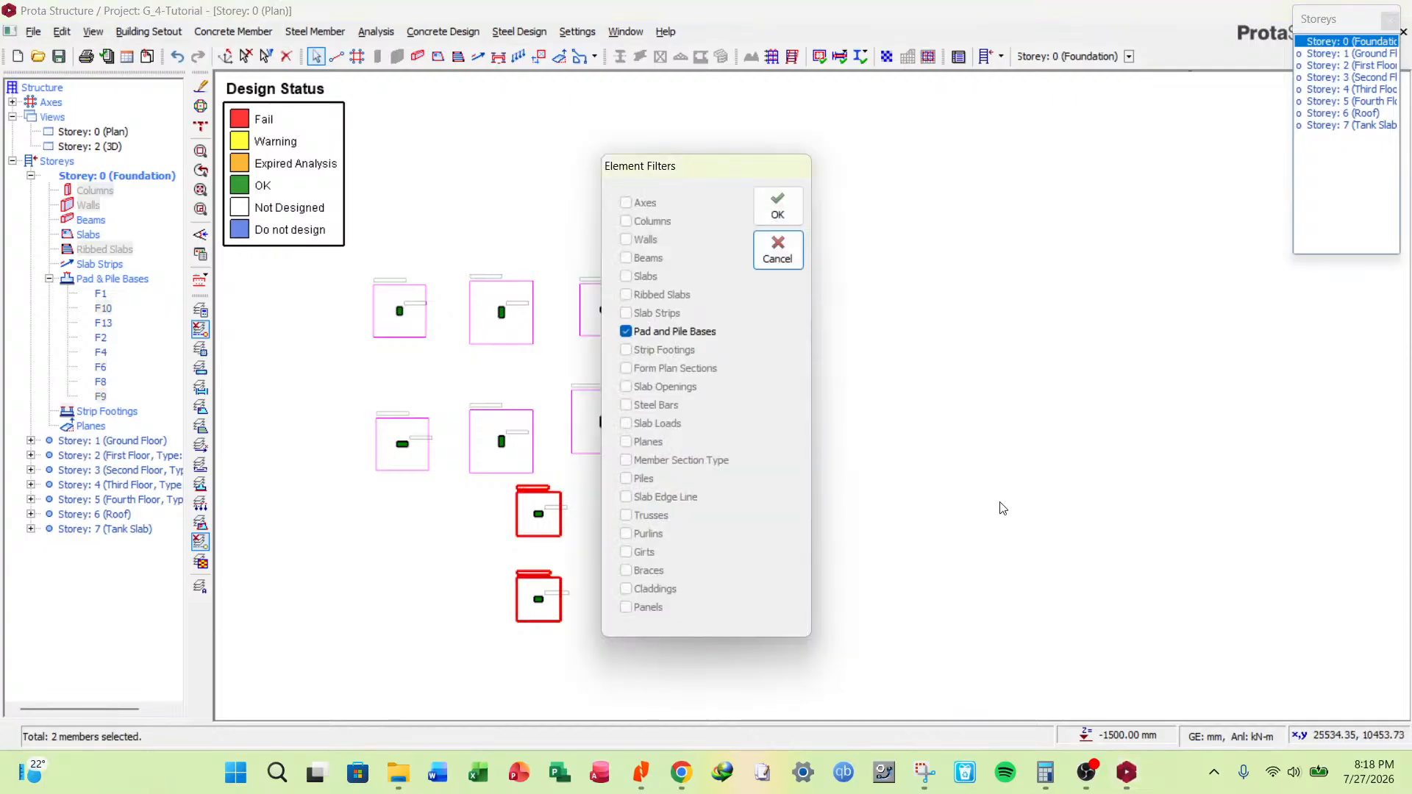
{"action": "key", "text": "Return"}
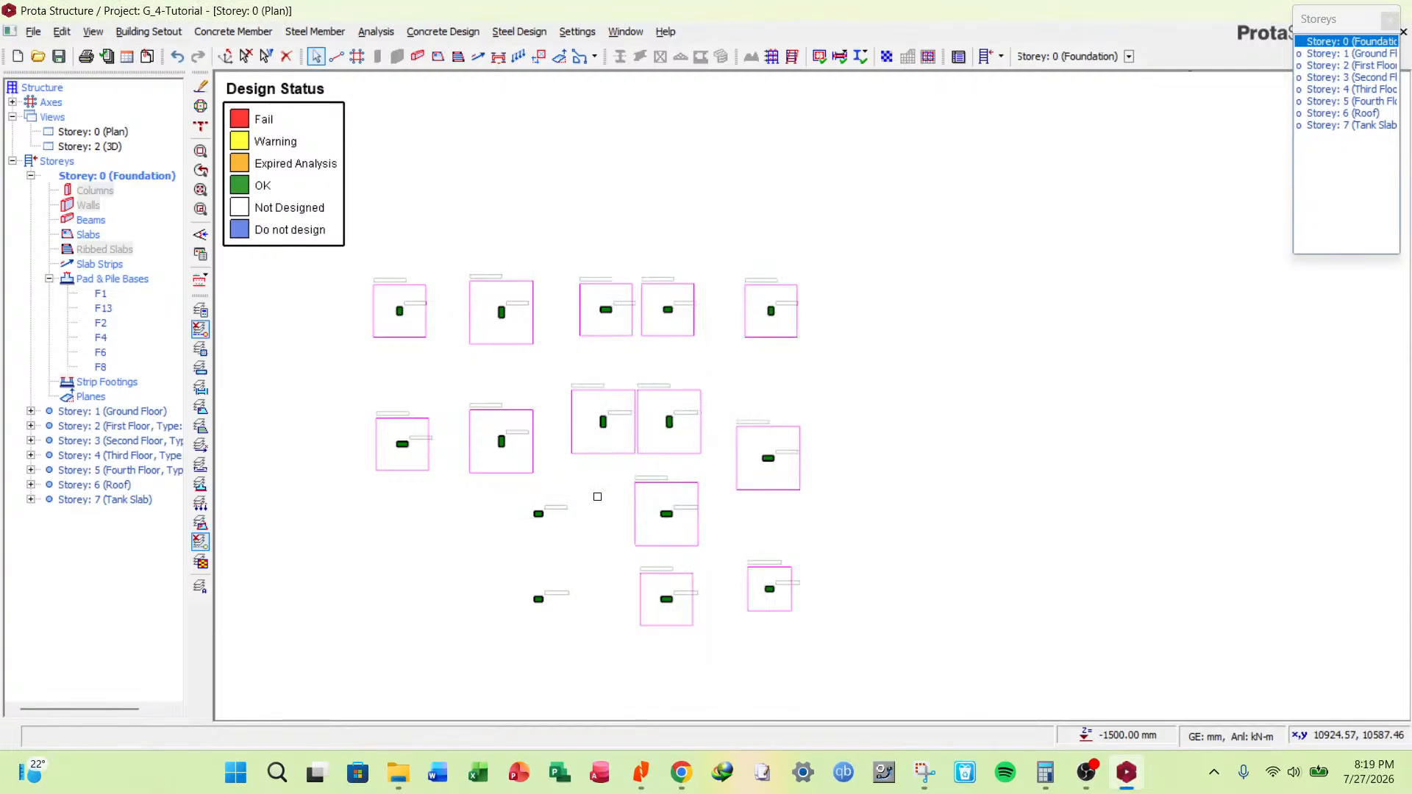
{"action": "scroll", "coordinate": [541, 533], "scroll_direction": "up", "scroll_amount": 5}
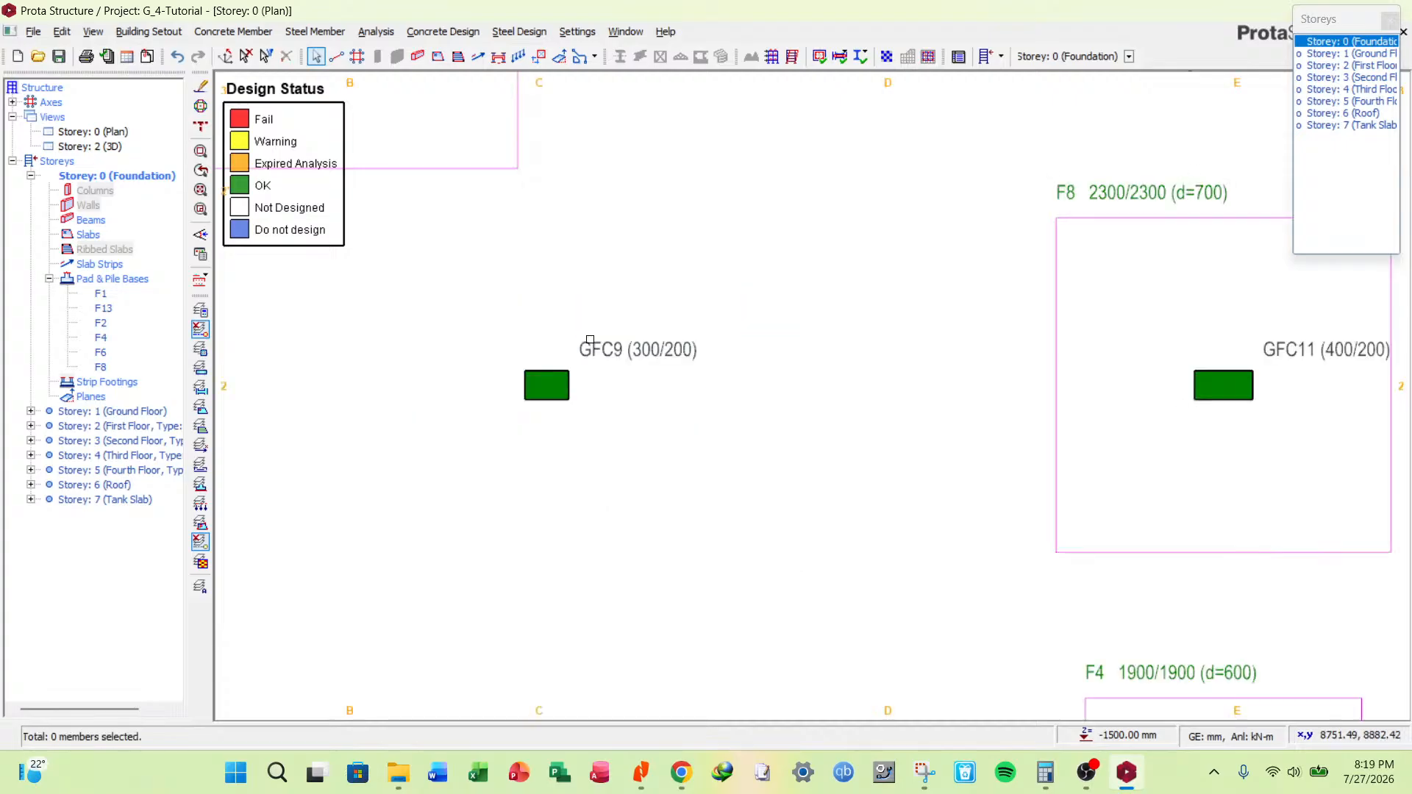
{"action": "scroll", "coordinate": [971, 465], "scroll_direction": "down", "scroll_amount": 6}
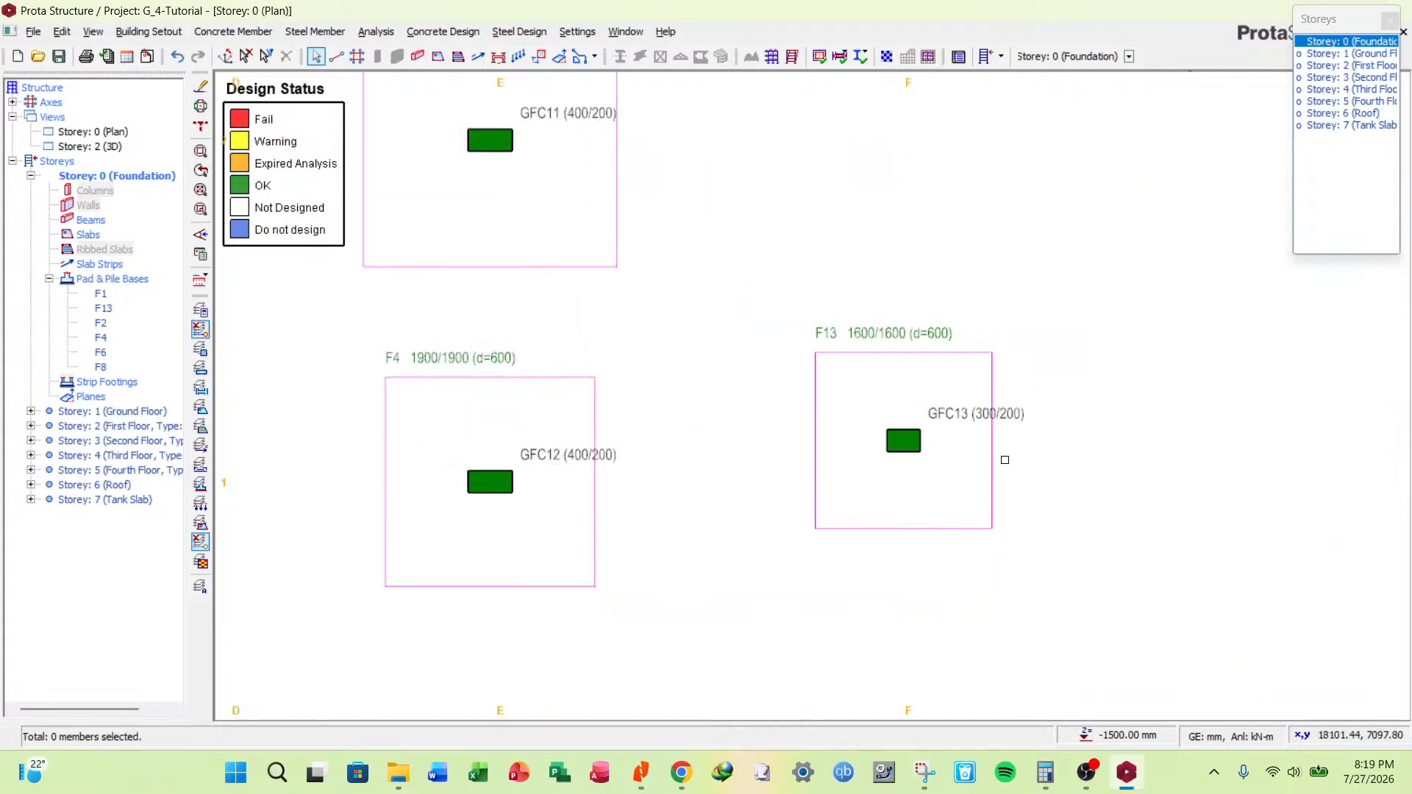
{"action": "scroll", "coordinate": [968, 465], "scroll_direction": "up", "scroll_amount": 3}
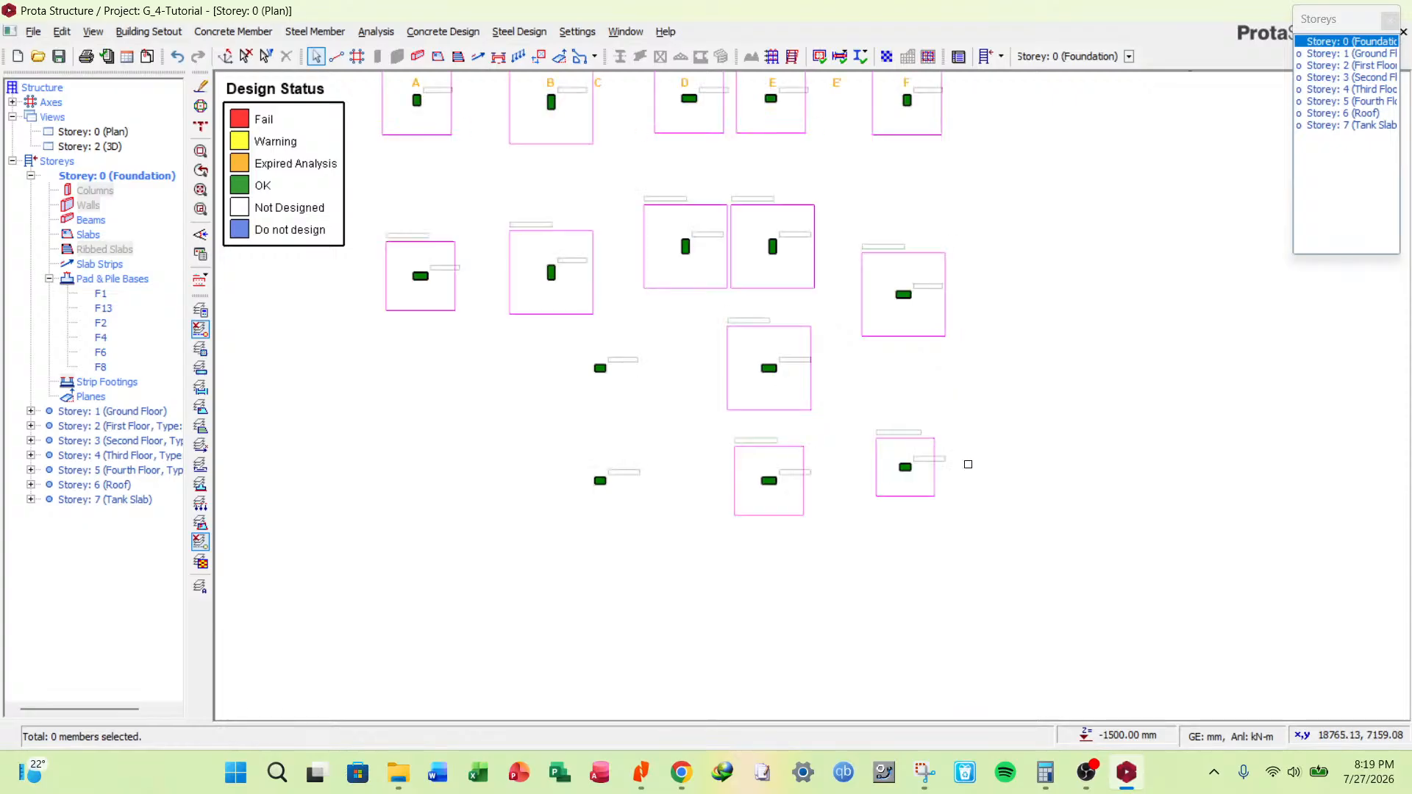
{"action": "scroll", "coordinate": [968, 464], "scroll_direction": "up", "scroll_amount": 1}
{"action": "left_click", "coordinate": [966, 468]}
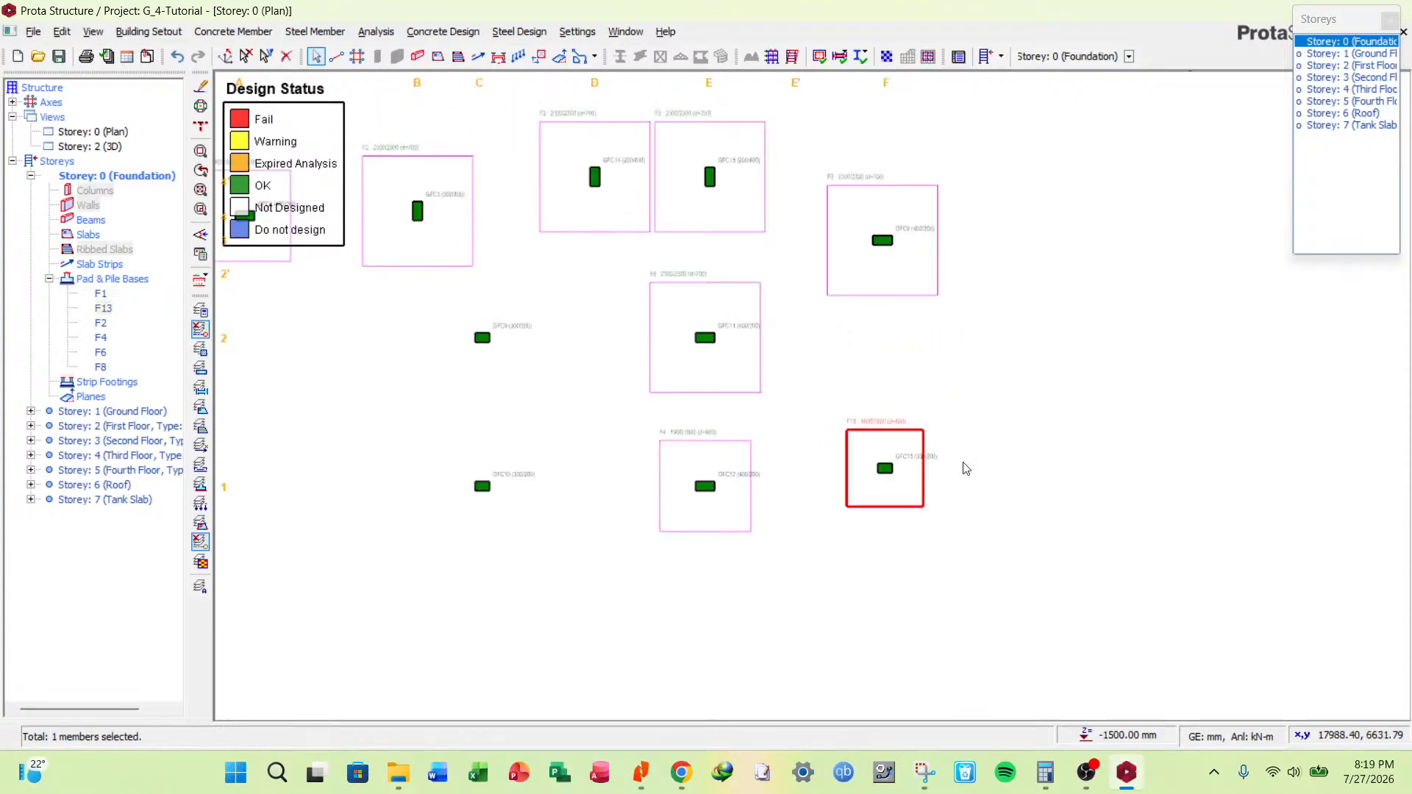
{"action": "key", "text": "Delete"}
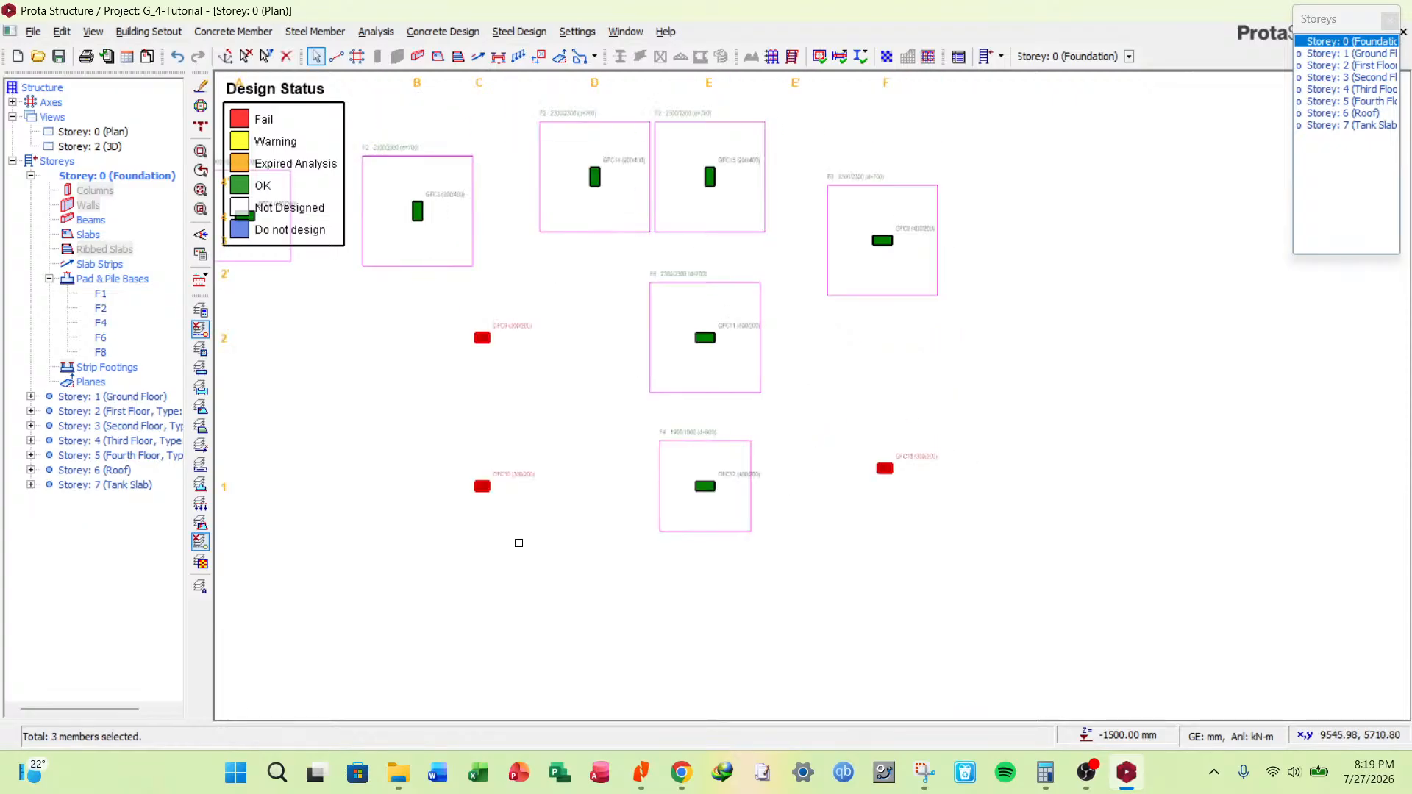
Start a typical pad base for columns GFC9, GFC10 and GFC13.
{"action": "middle_click_drag", "start_coordinate": [519, 543], "coordinate": [713, 685]}
{"action": "right_click", "coordinate": [672, 534]}
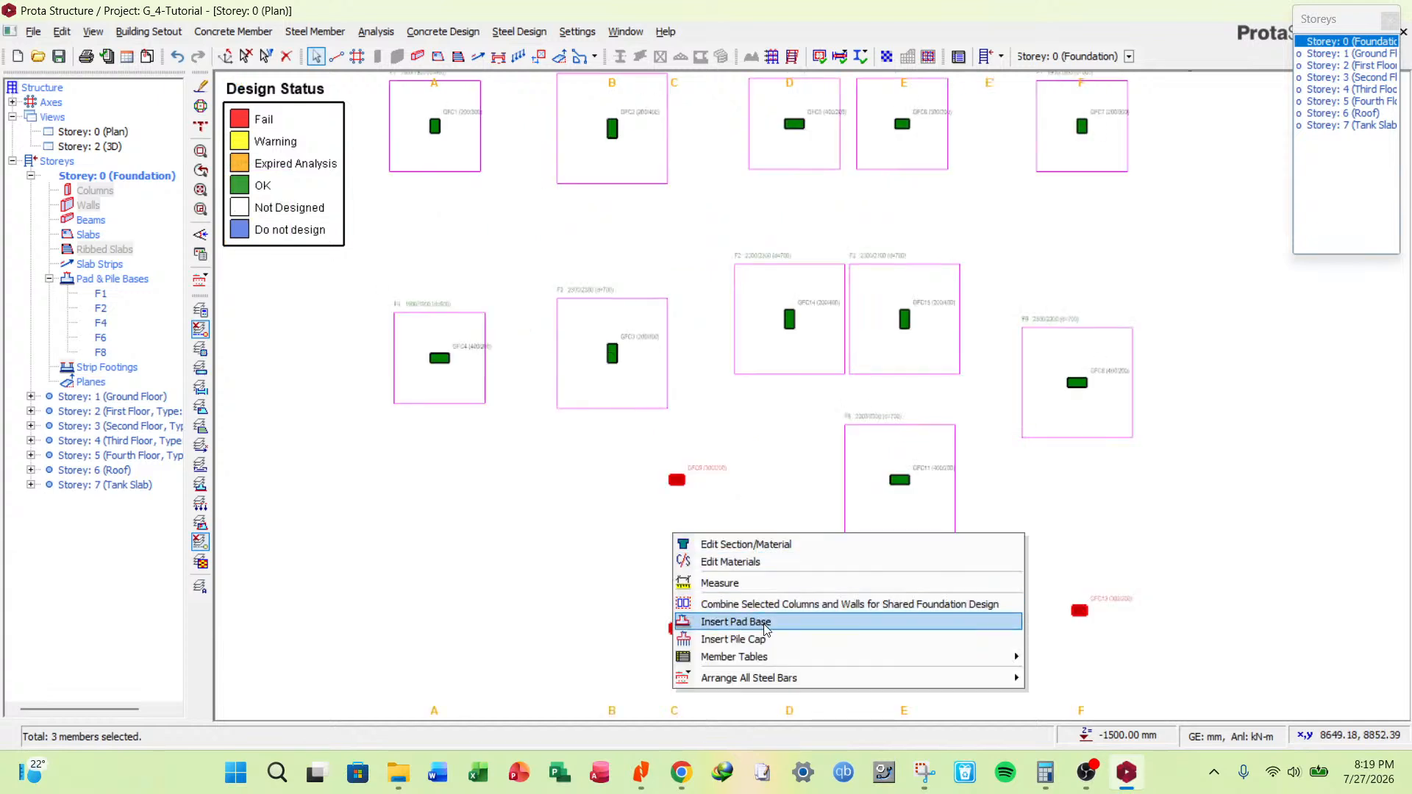
{"action": "left_click", "coordinate": [766, 624]}
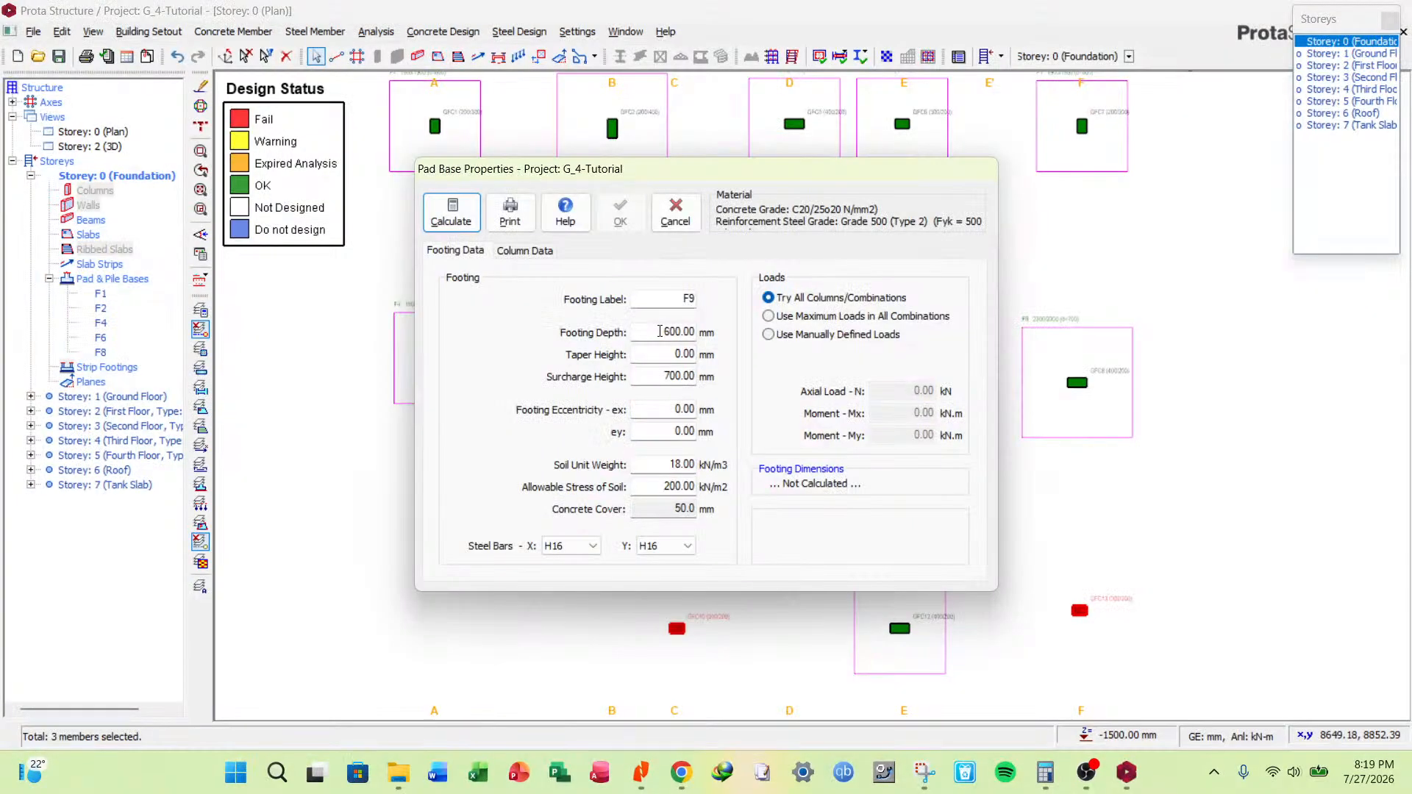
Try footing depths of 400 mm and 450 mm for the typical footing, calculating the design for each.
{"action": "left_click", "coordinate": [660, 332]}
{"action": "type", "text": "400"}
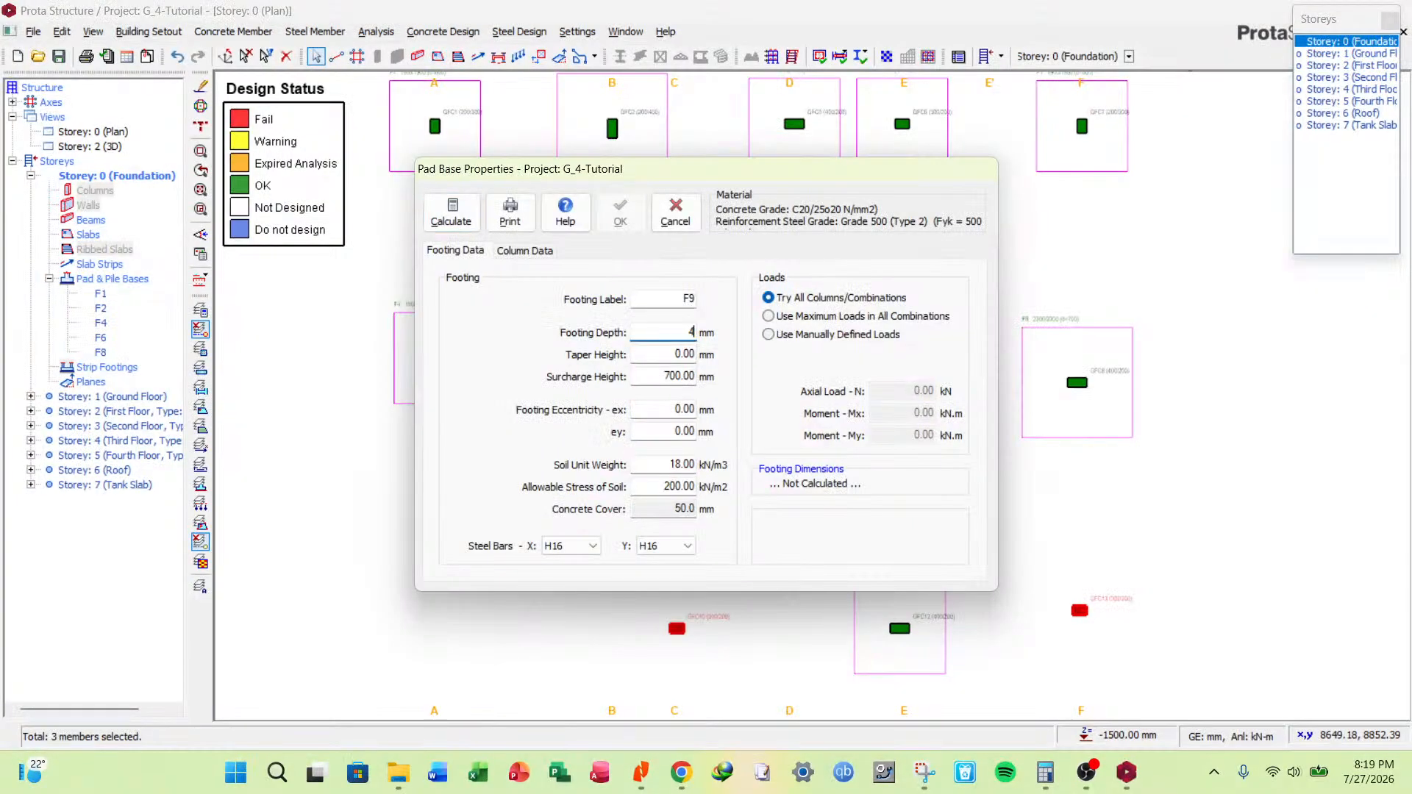
{"action": "left_click", "coordinate": [673, 359]}
{"action": "left_click", "coordinate": [451, 212]}
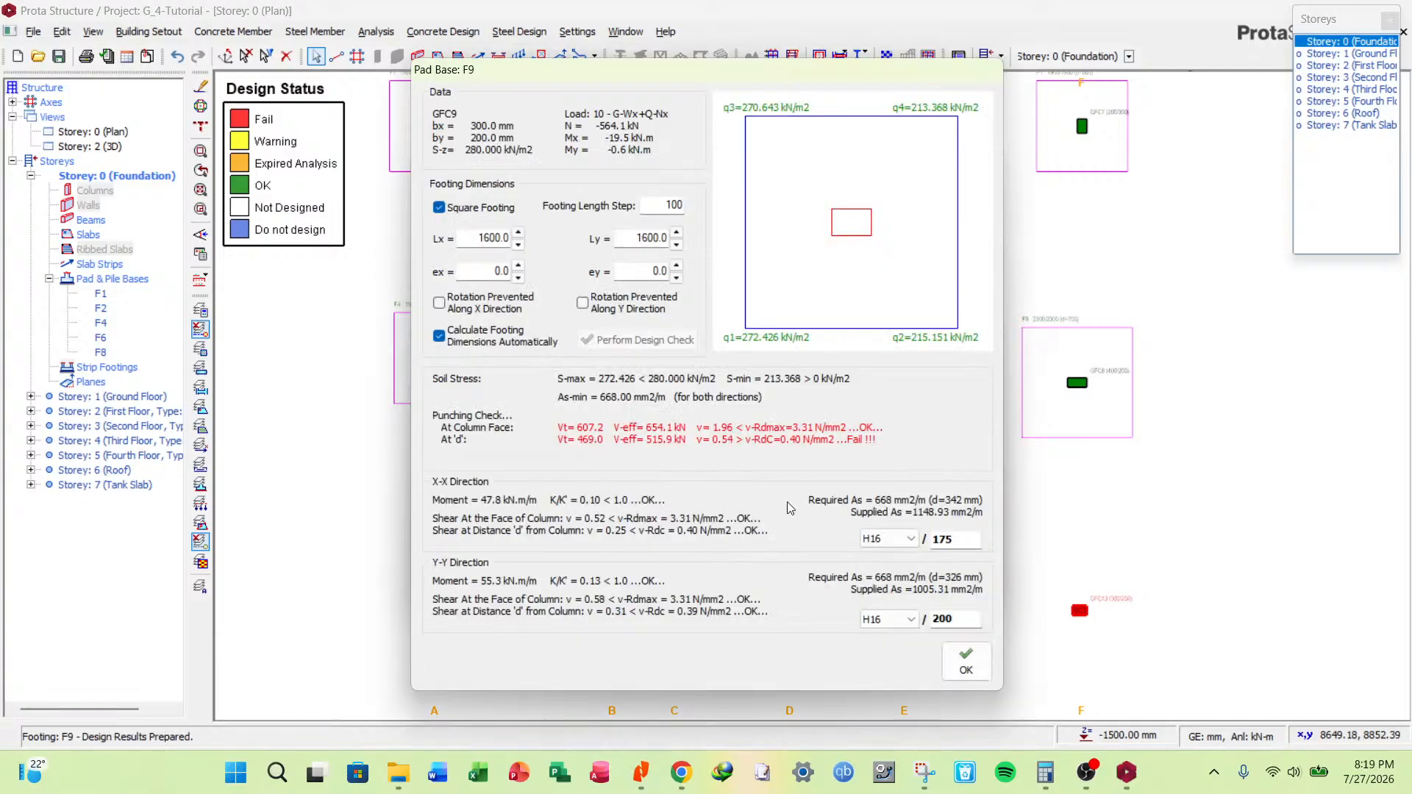
{"action": "key", "text": "Return"}
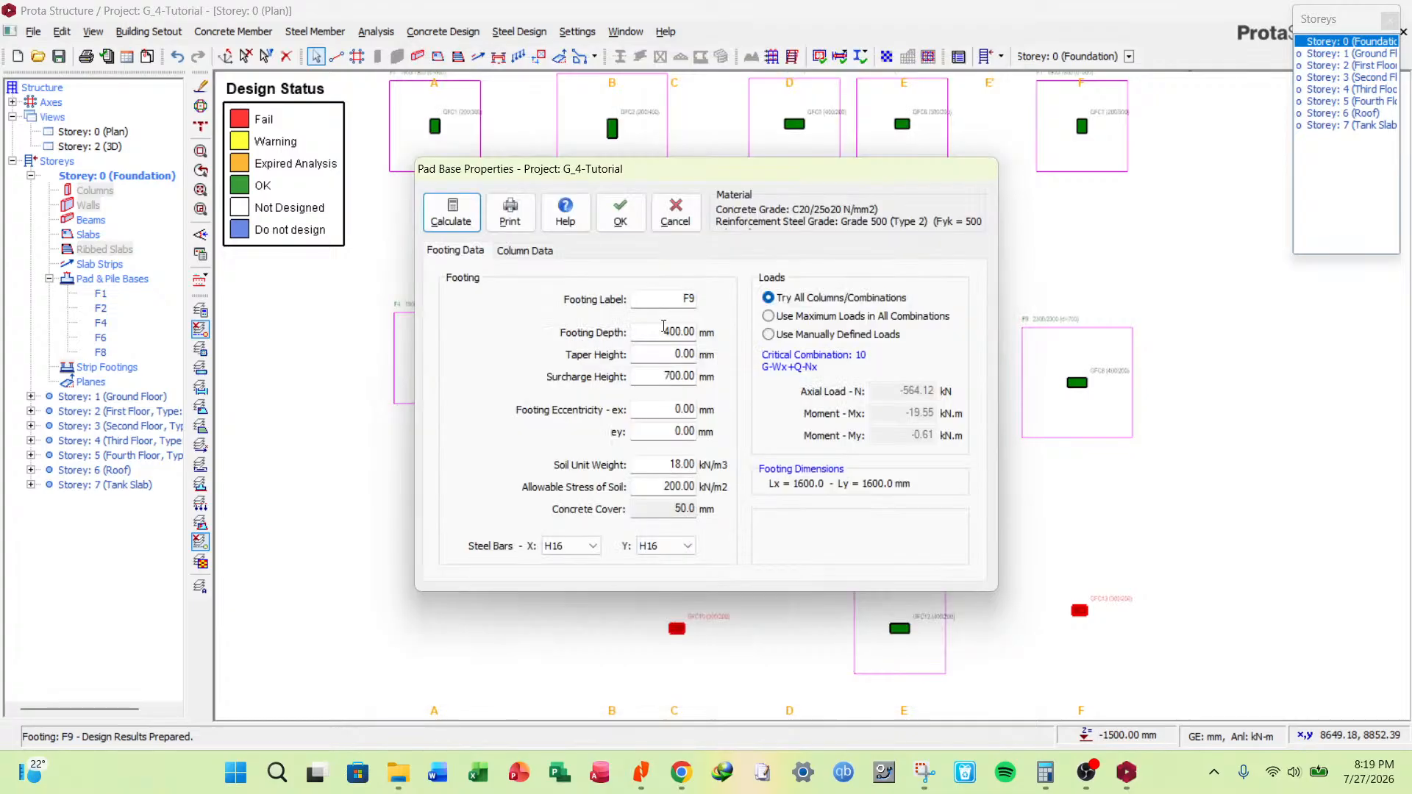
{"action": "key", "text": "Return"}
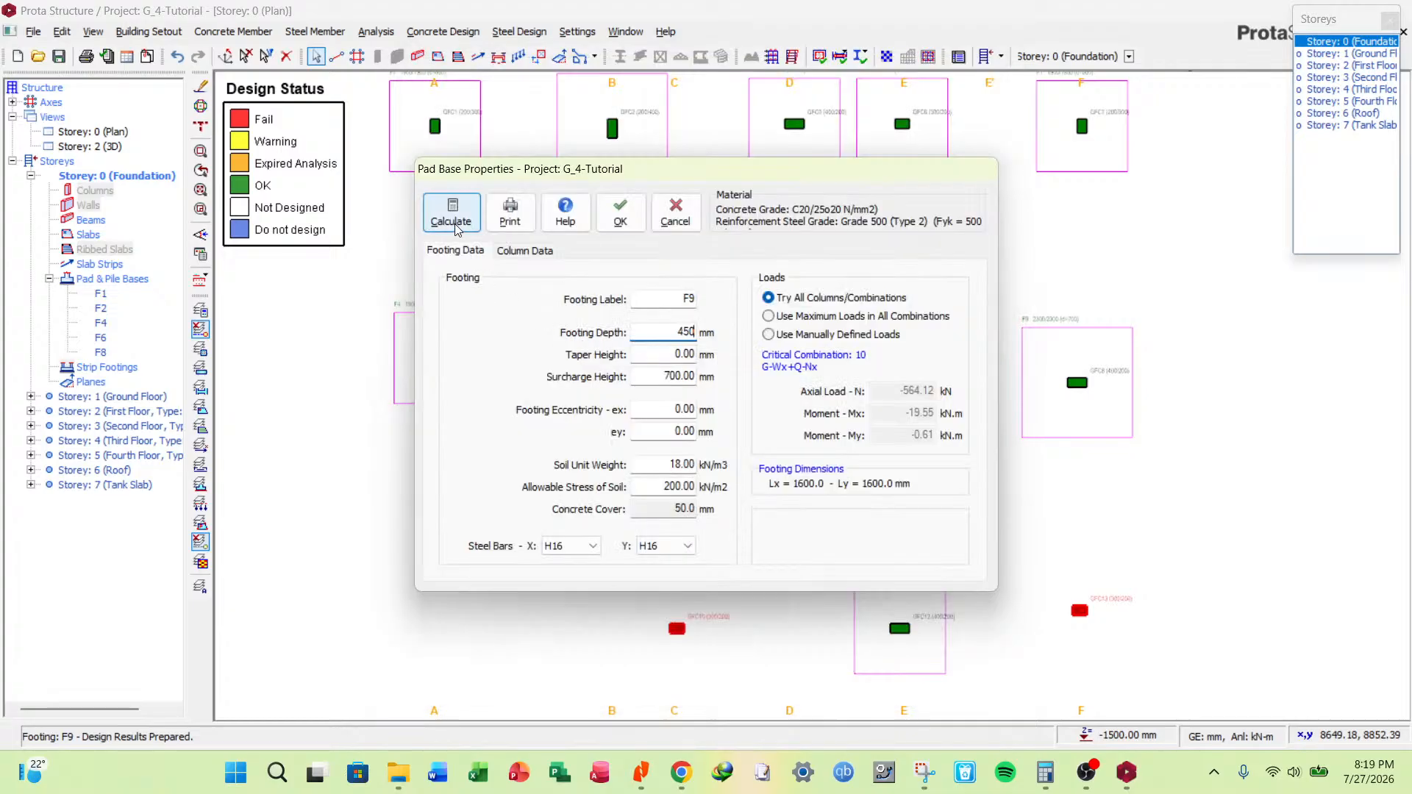
{"action": "left_click", "coordinate": [963, 661]}
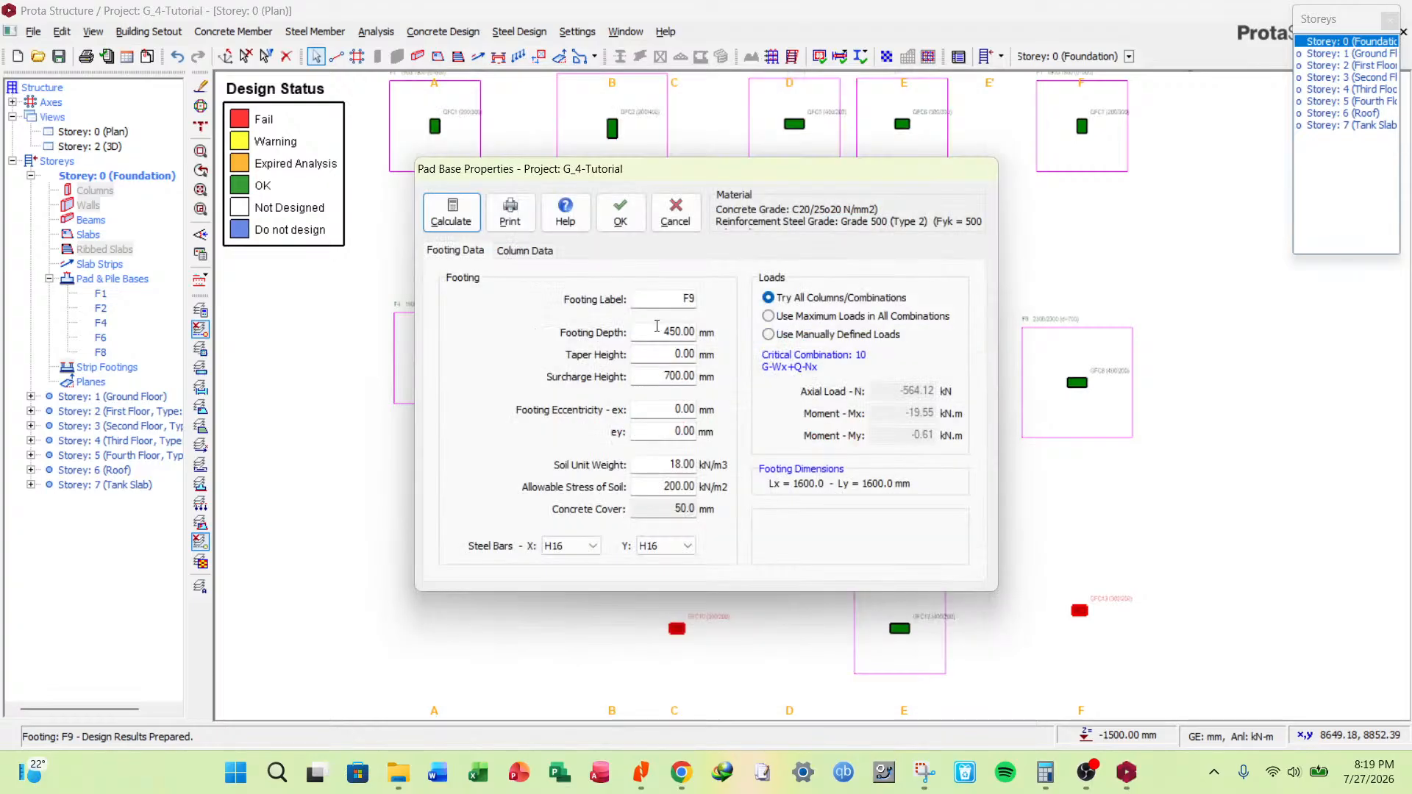
Set the typical footing's depth to 500 mm and recalculate the design.
{"action": "left_click_drag", "start_coordinate": [695, 332], "coordinate": [634, 330]}
{"action": "type", "text": "500"}
{"action": "key", "text": "Return"}
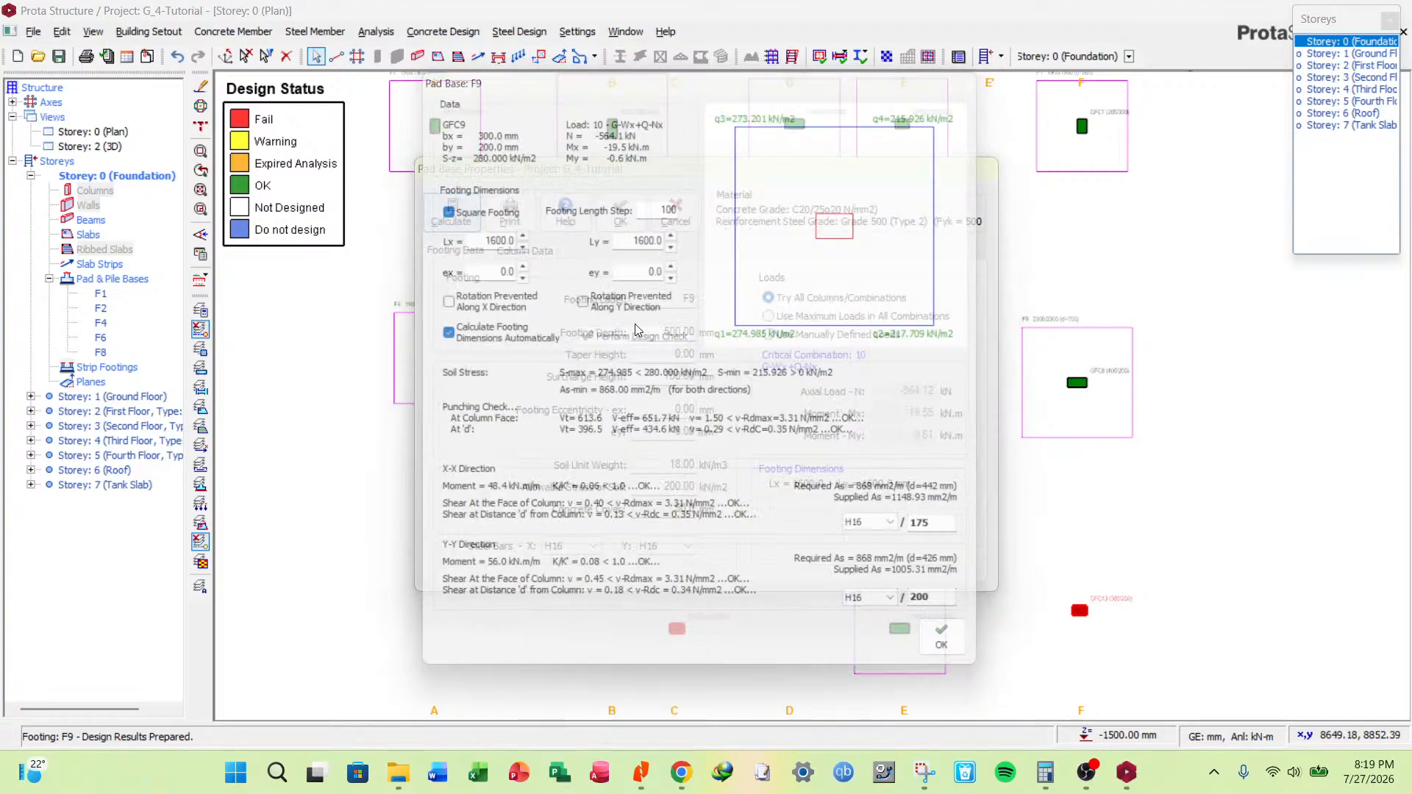
Set the typical footing's X-direction bar spacing to 200 mm, keep H16 bars both ways, and accept the design results.
{"action": "left_click_drag", "start_coordinate": [962, 541], "coordinate": [921, 548]}
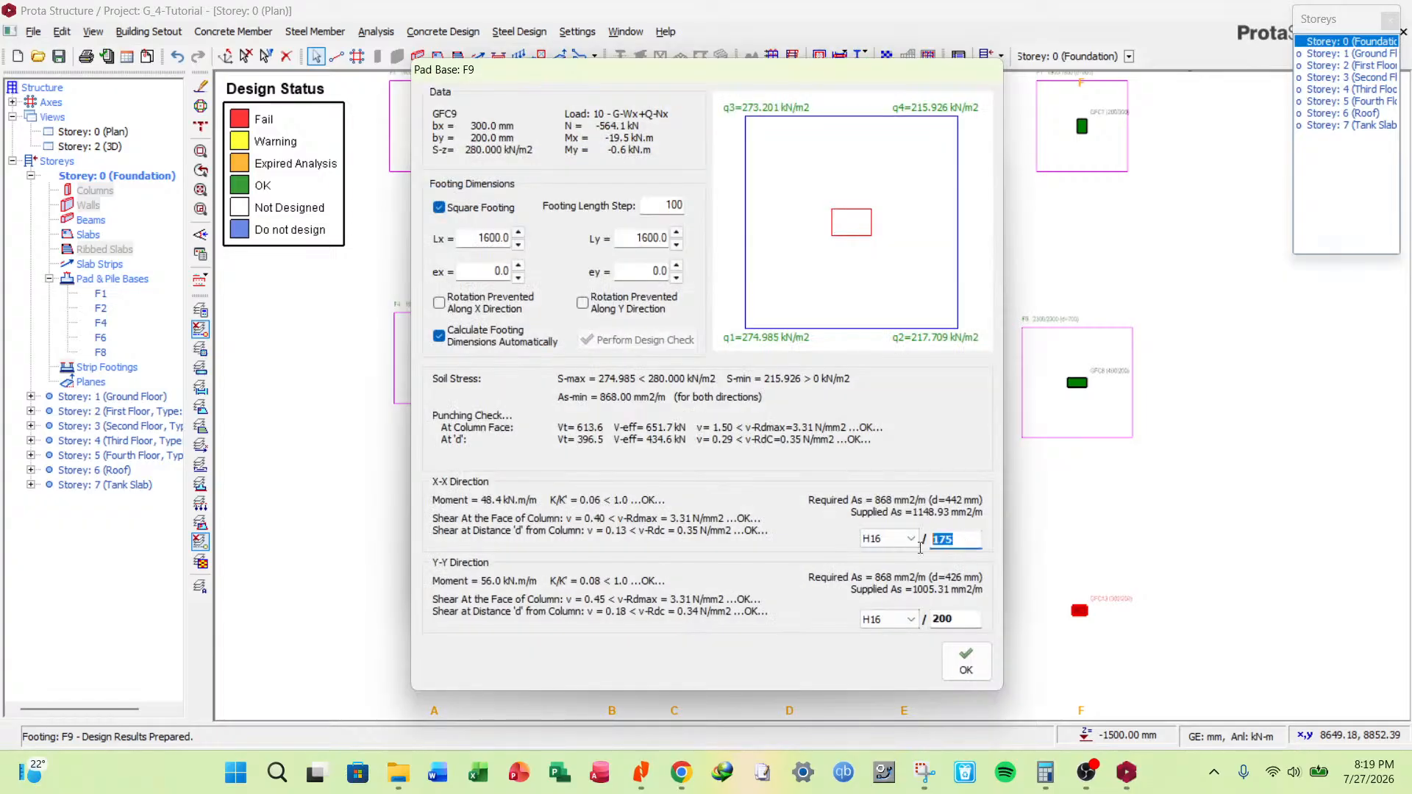
{"action": "type", "text": "200"}
{"action": "left_click", "coordinate": [961, 617]}
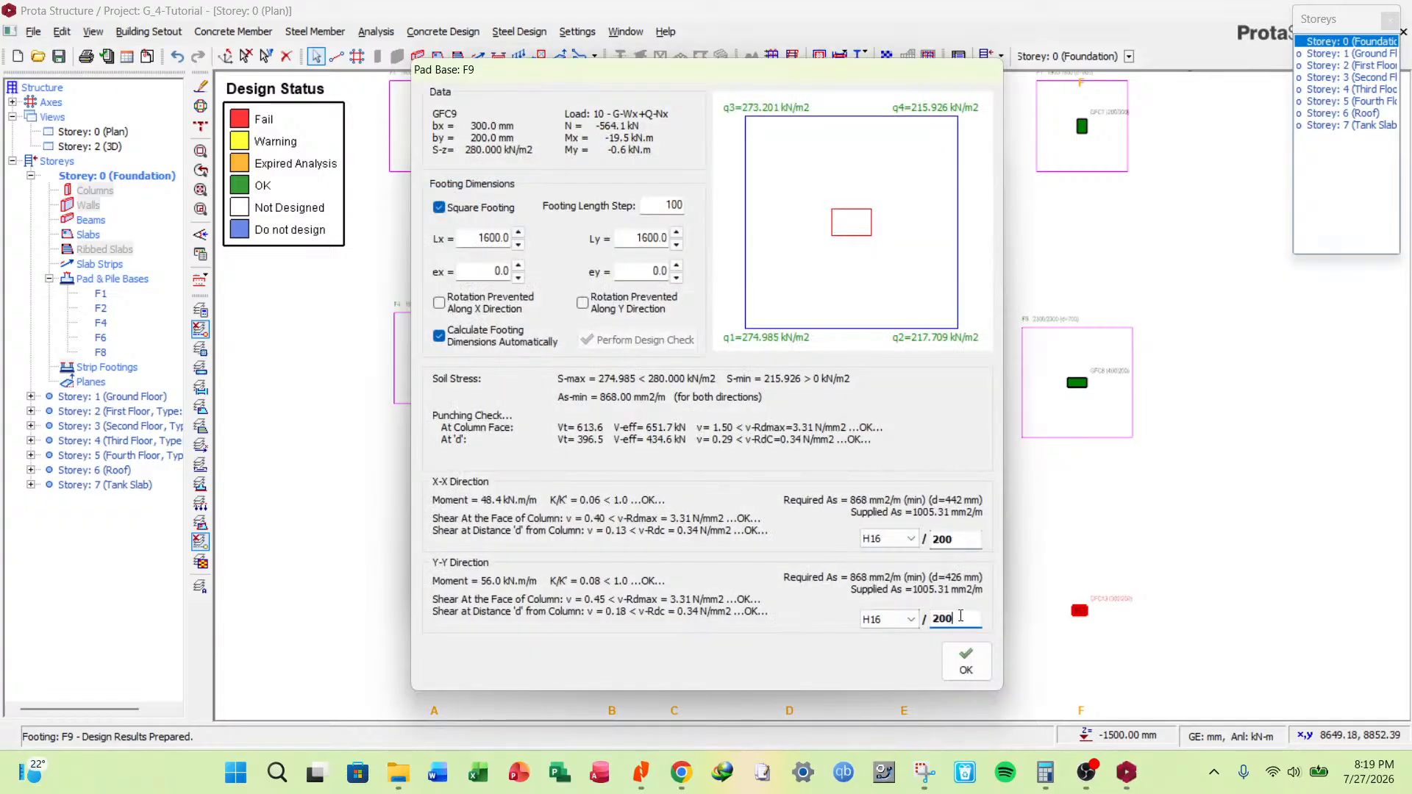
{"action": "left_click", "coordinate": [961, 540]}
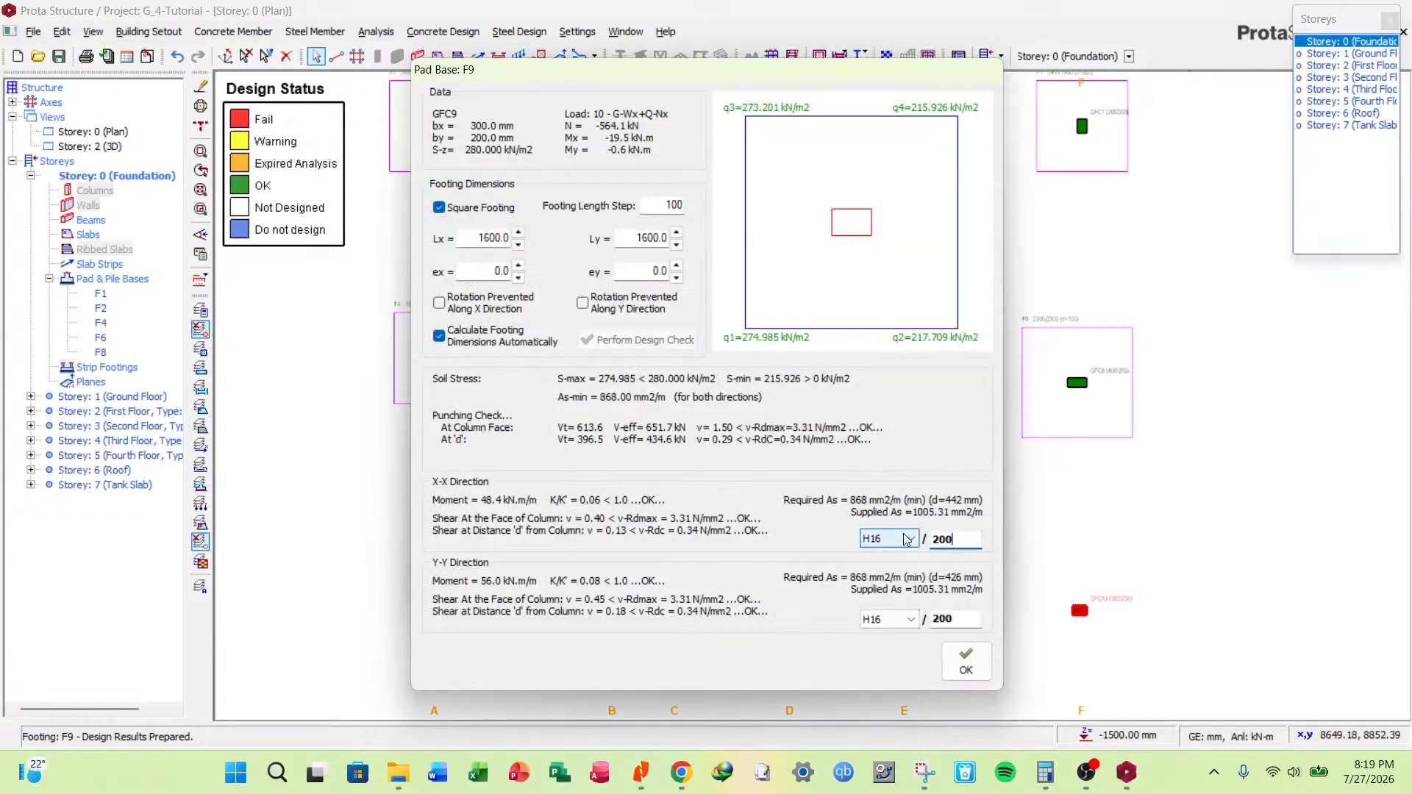
{"action": "left_click", "coordinate": [907, 541]}
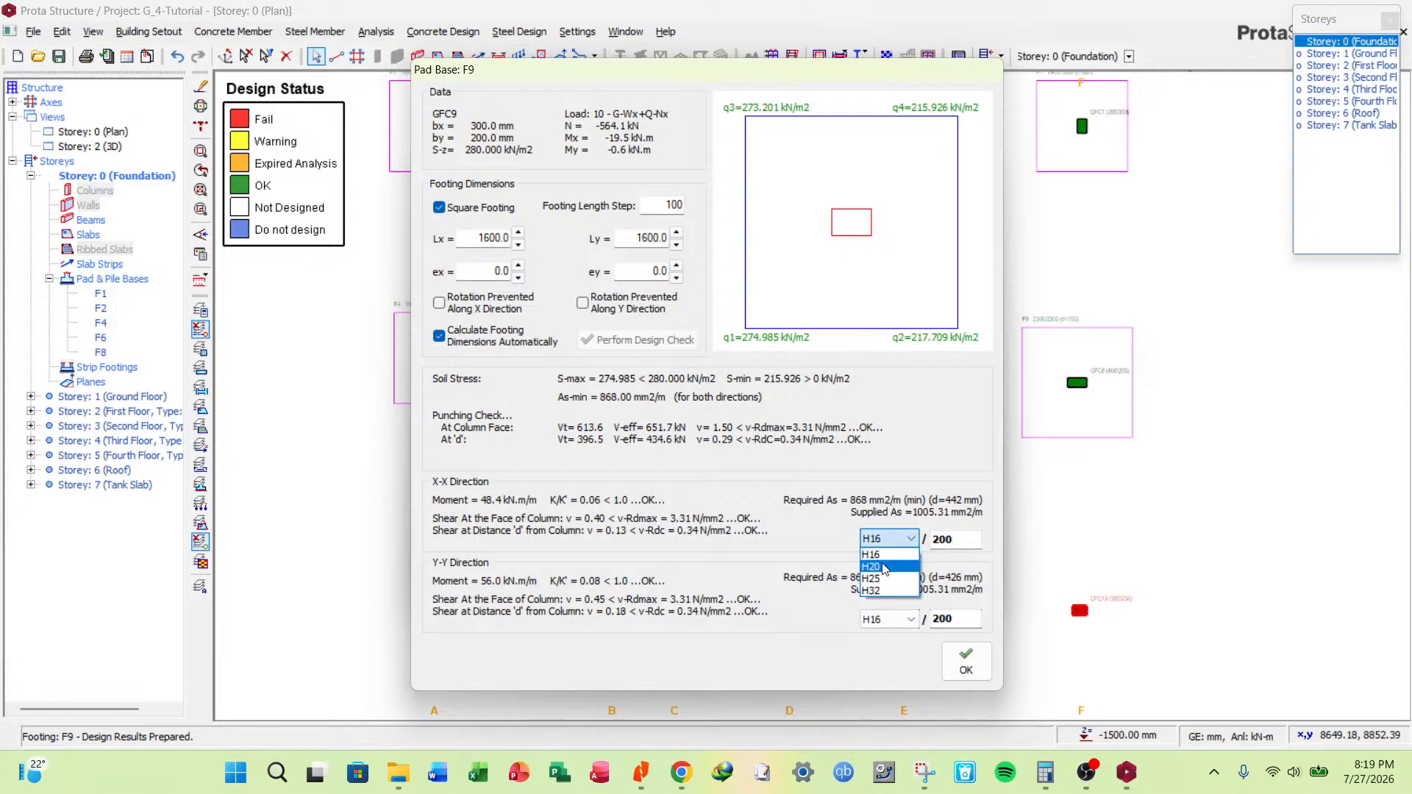
{"action": "left_click", "coordinate": [885, 557]}
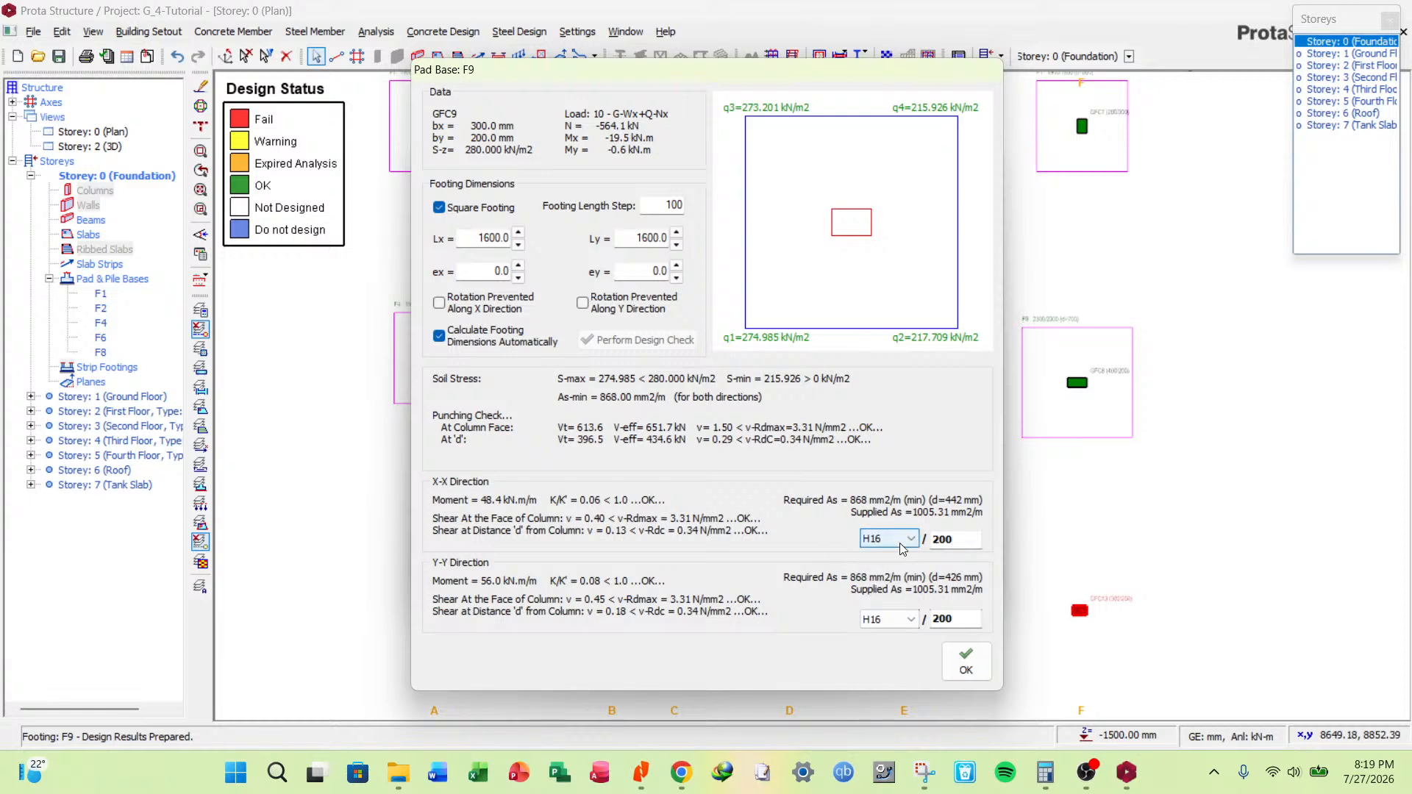
{"action": "left_click", "coordinate": [899, 620]}
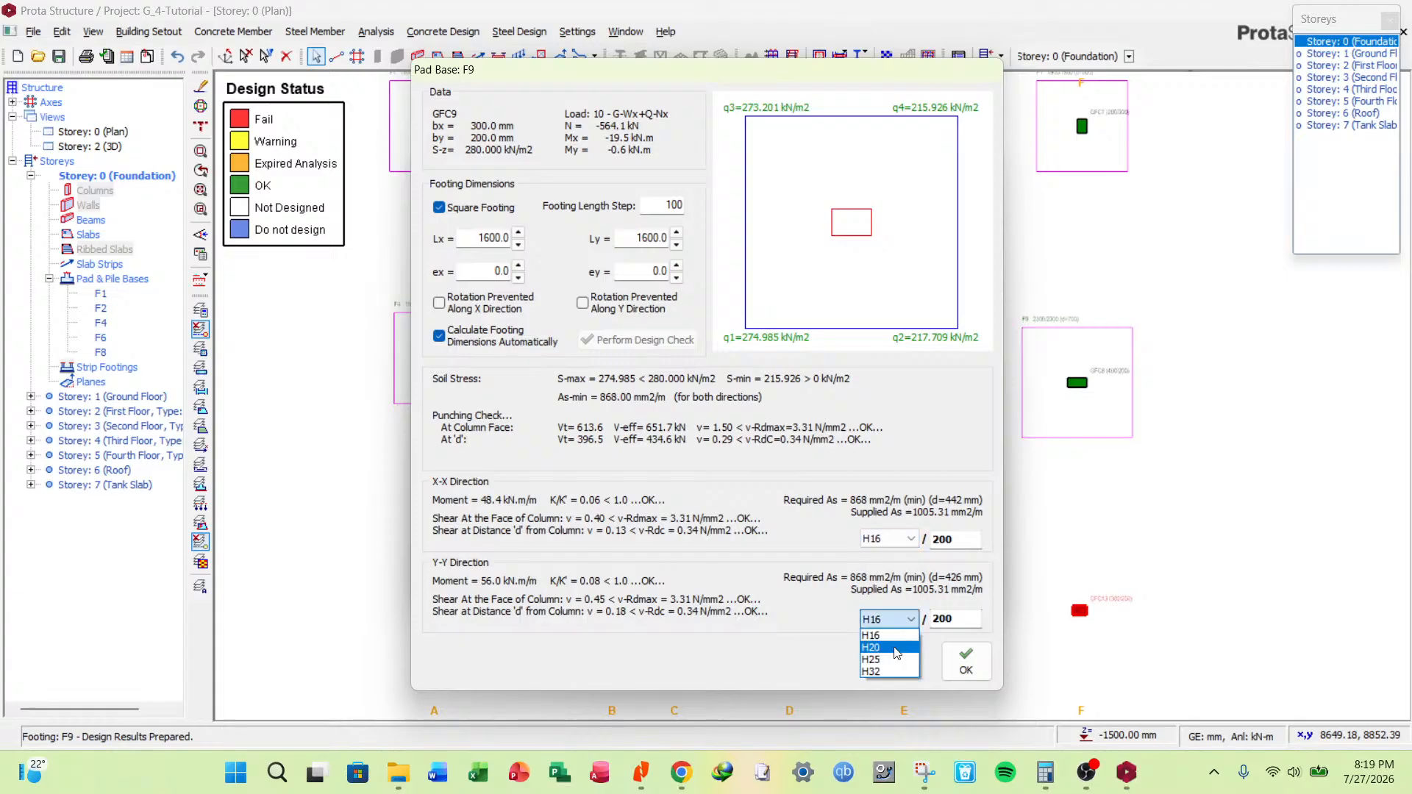
{"action": "left_click", "coordinate": [969, 666]}
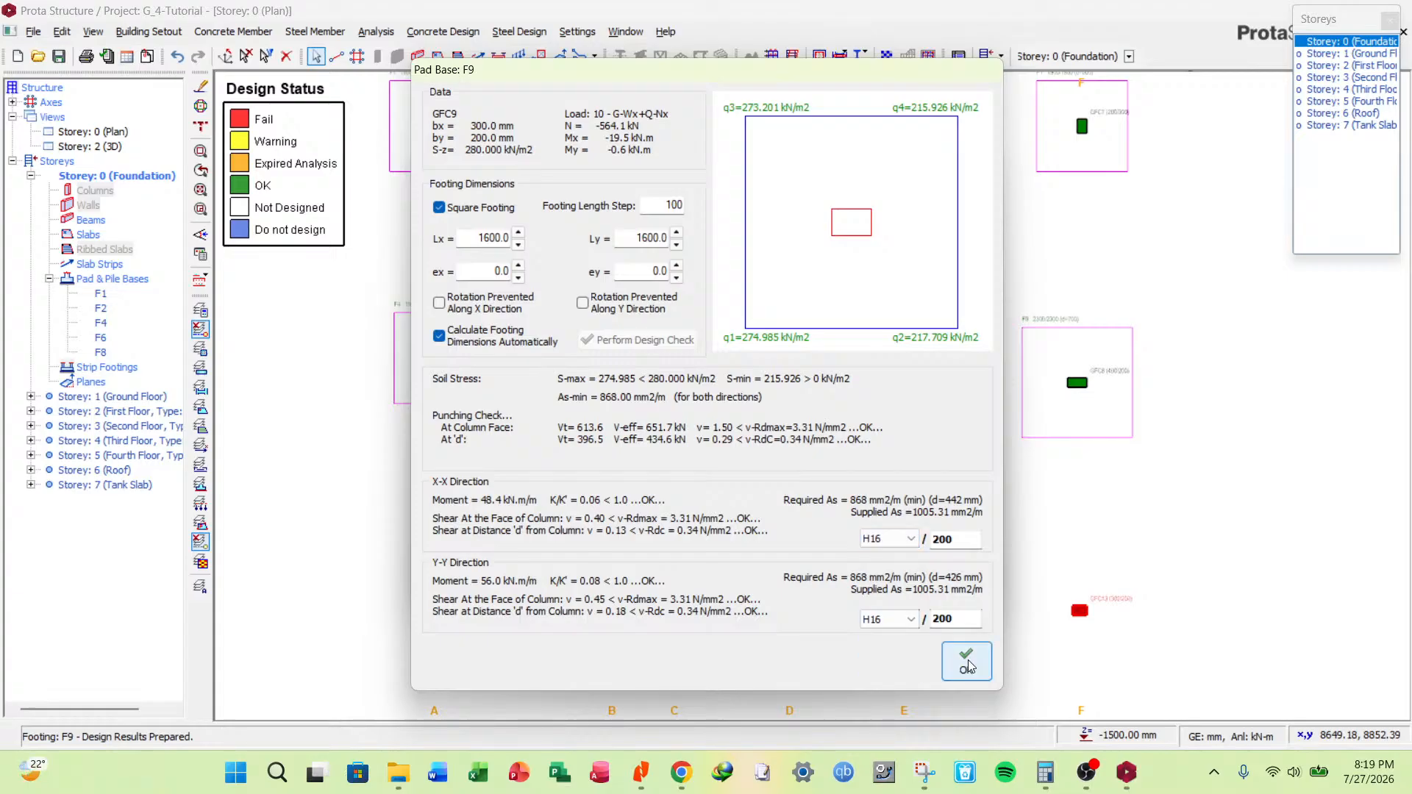
{"action": "left_click", "coordinate": [968, 666]}
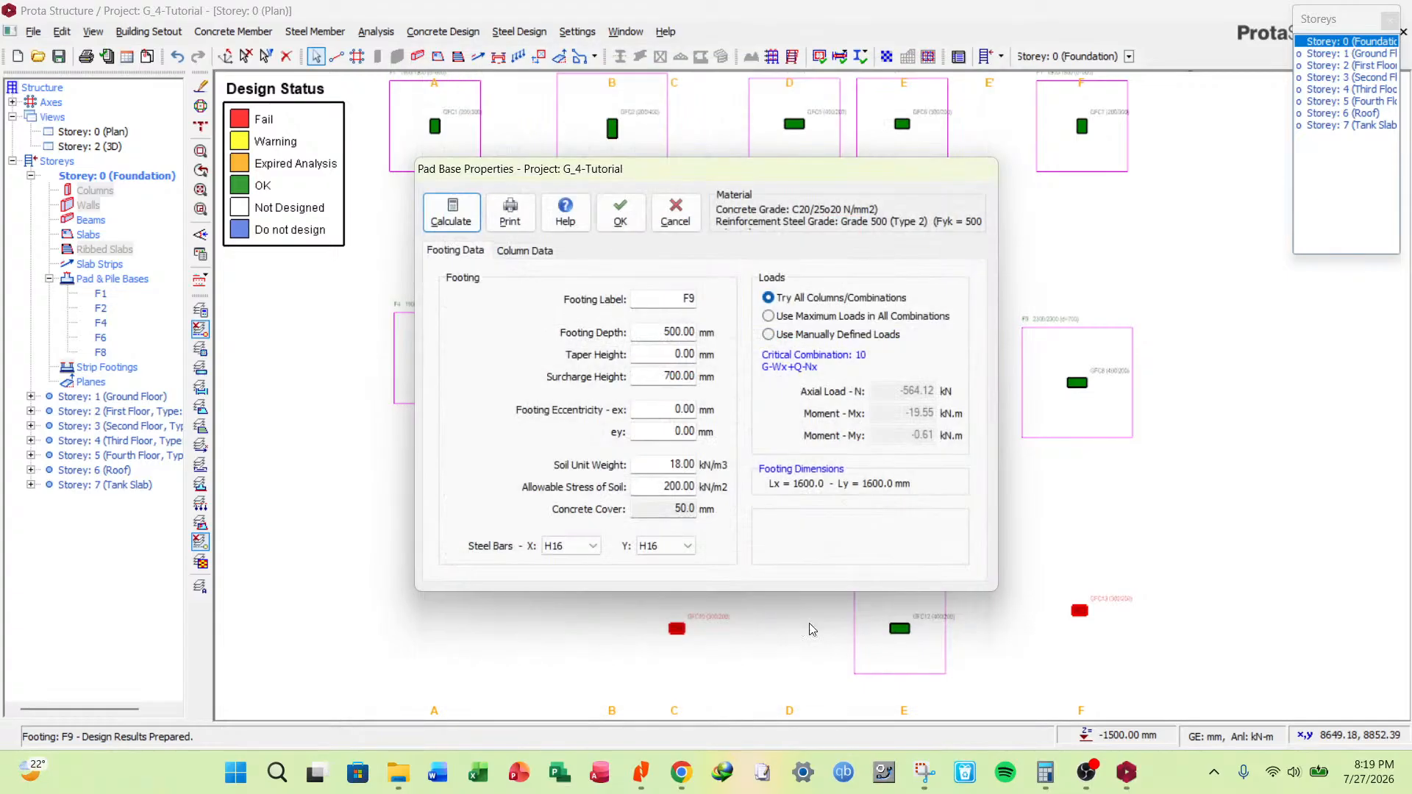
Accept the typical pad base properties to place the footings, and save the project.
{"action": "left_click", "coordinate": [582, 547]}
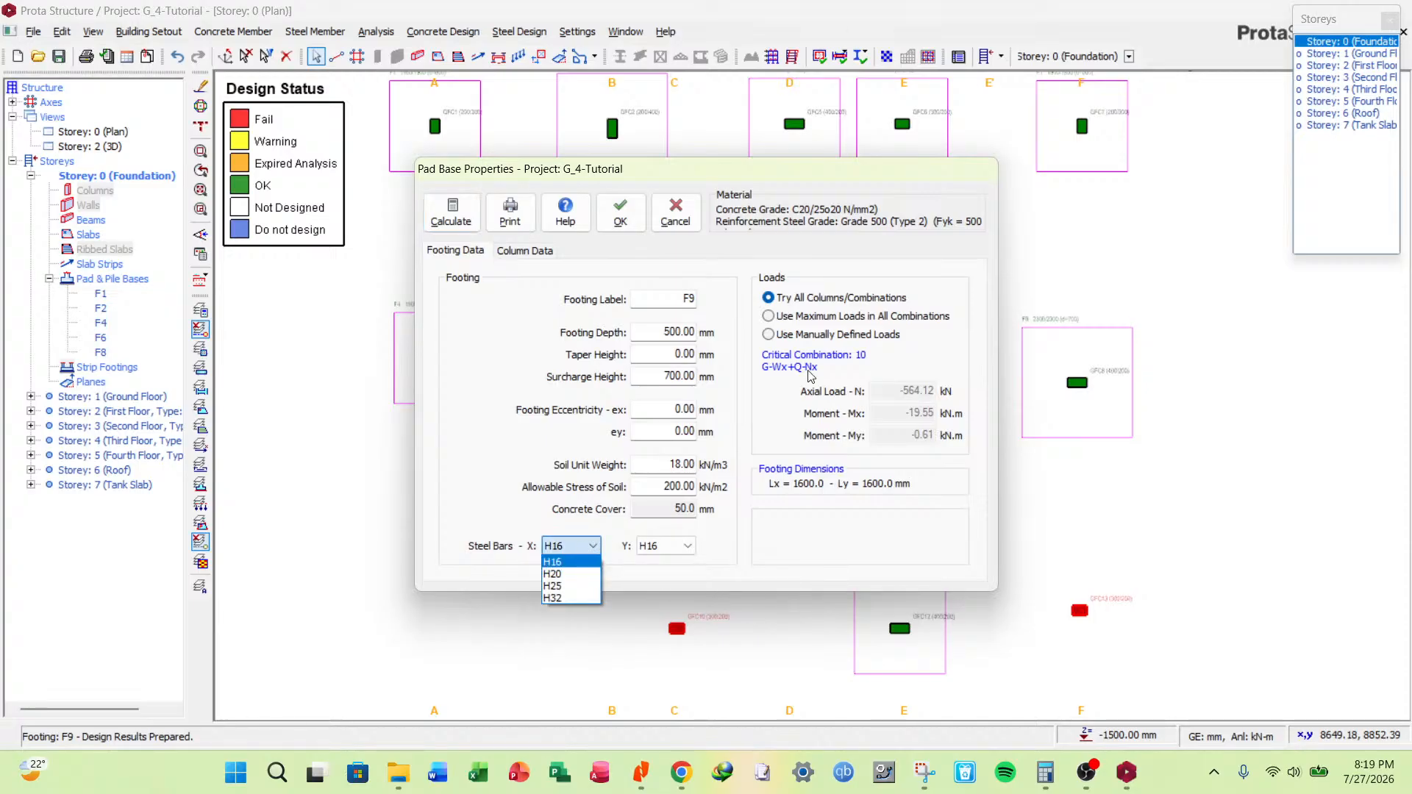
{"action": "left_click", "coordinate": [629, 219]}
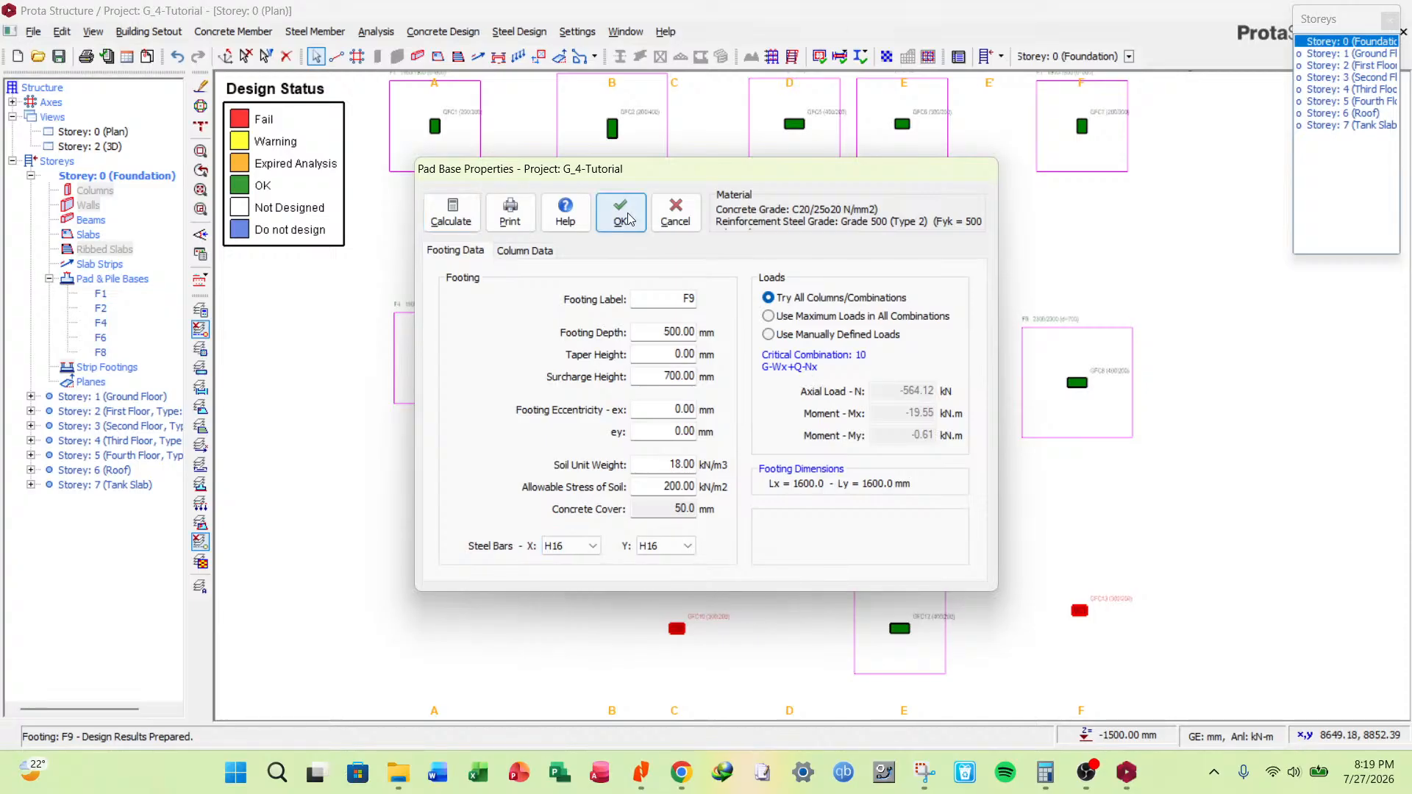
{"action": "left_click", "coordinate": [629, 219]}
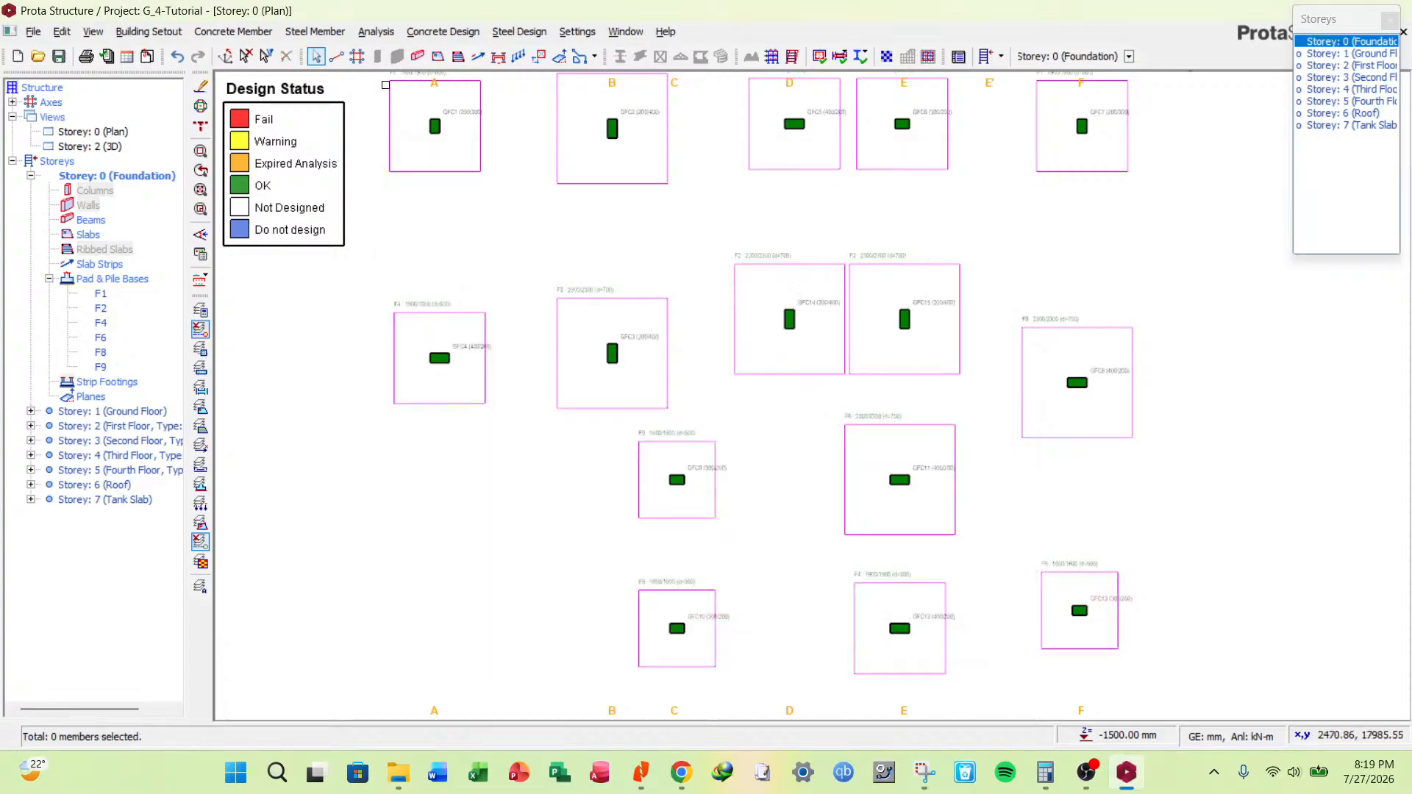
{"action": "key", "text": "ctrl+s"}
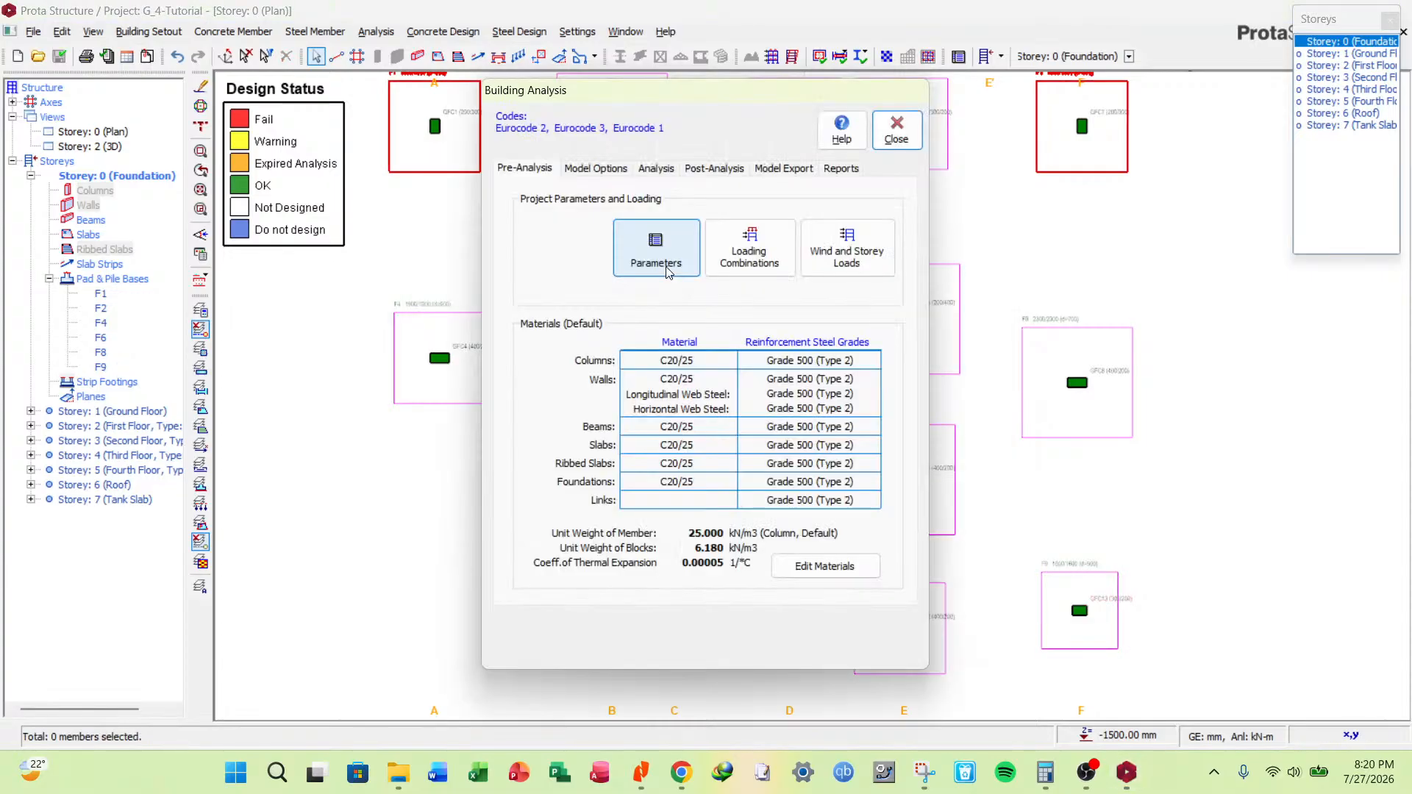
Enable H8, H10 and H12 bars in the foundation floor's foundations rebar table and accept the material changes.
{"action": "left_click", "coordinate": [669, 272]}
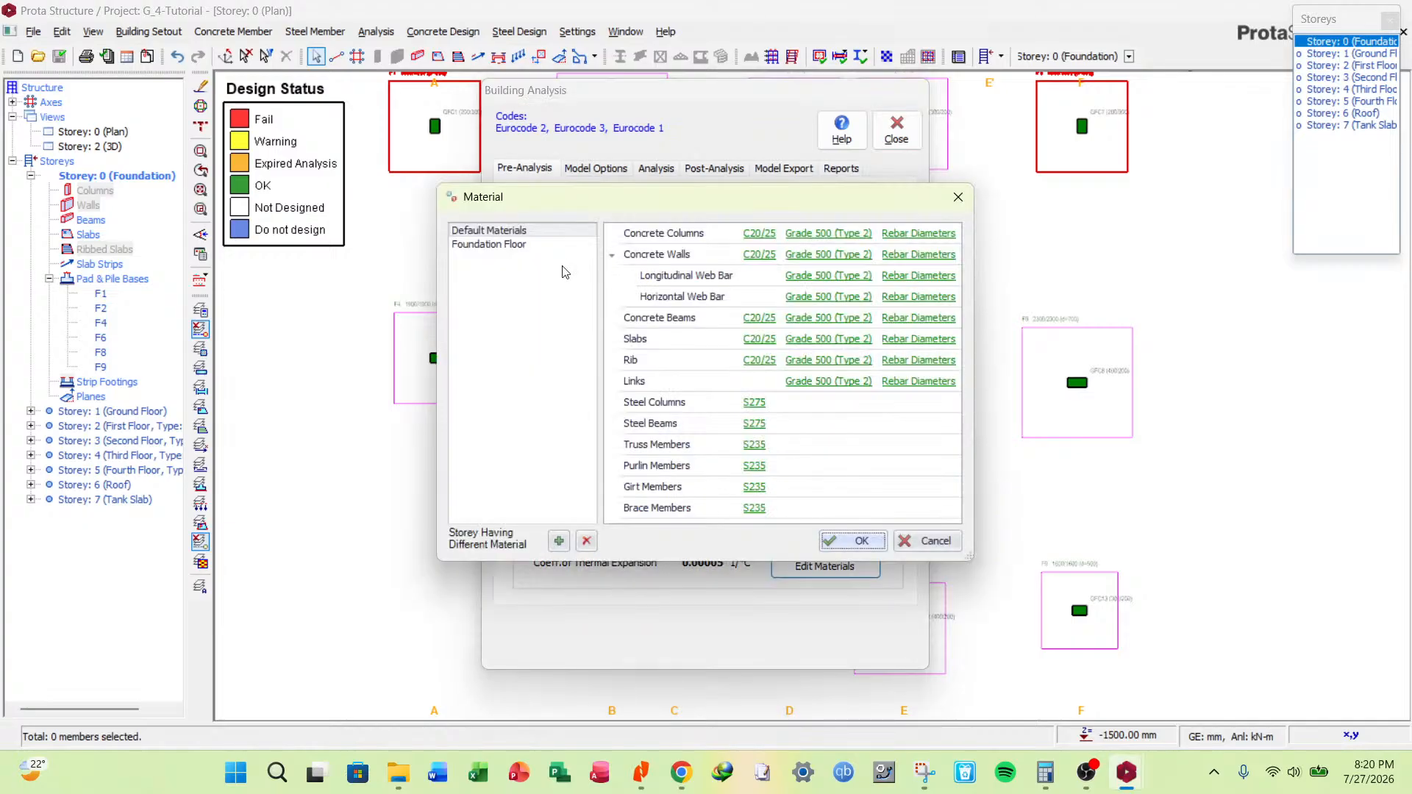
{"action": "left_click", "coordinate": [515, 244]}
{"action": "left_click", "coordinate": [898, 256]}
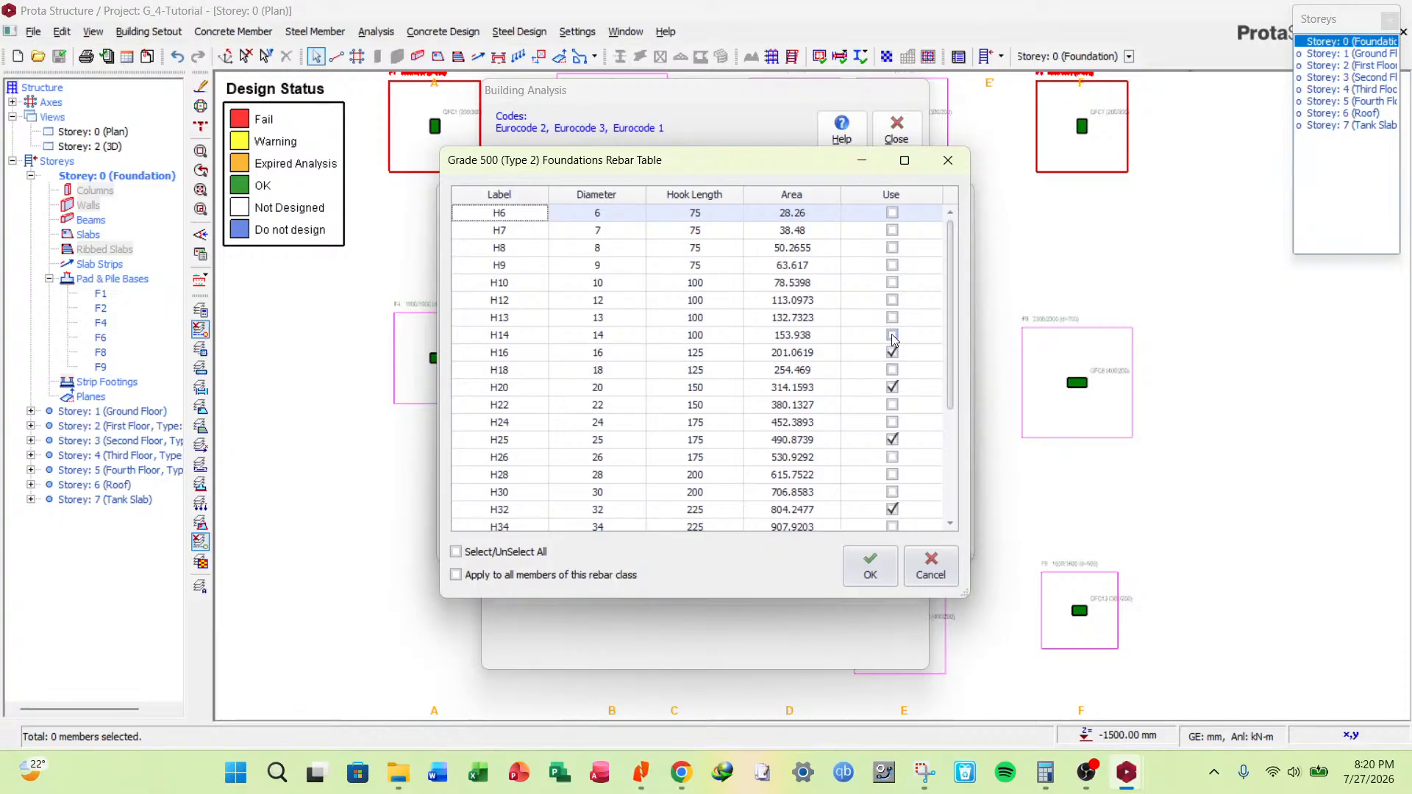
{"action": "left_click", "coordinate": [892, 300]}
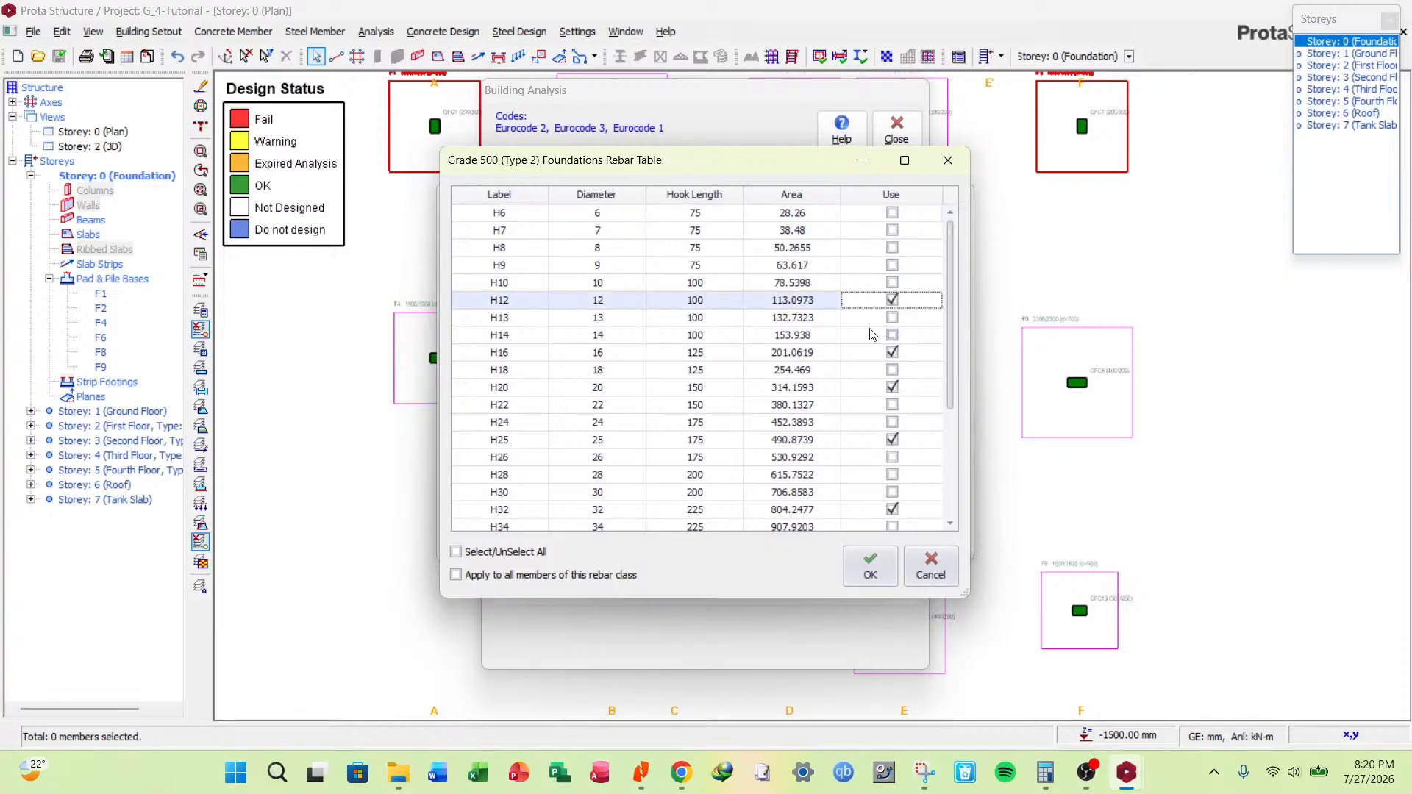
{"action": "left_click", "coordinate": [893, 282]}
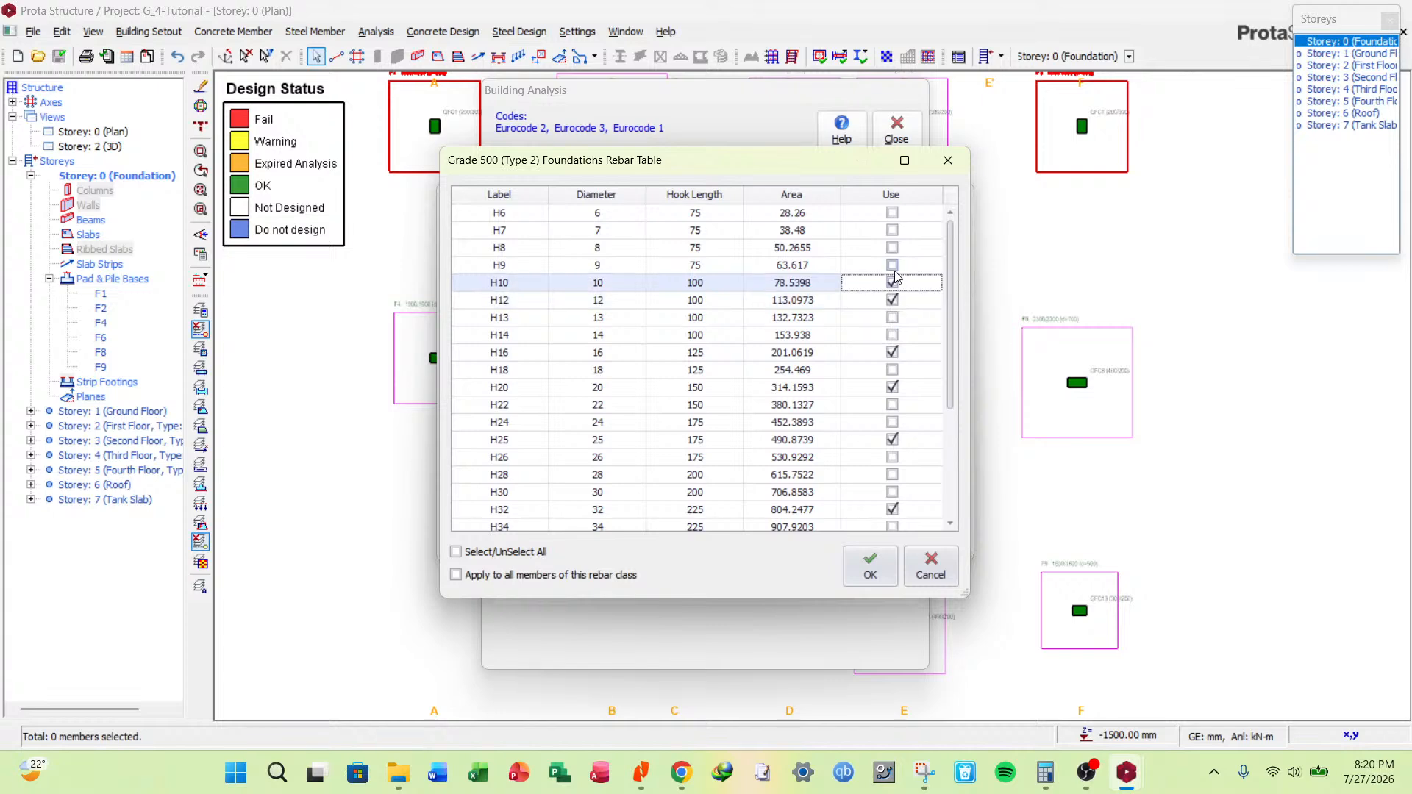
{"action": "left_click", "coordinate": [892, 248]}
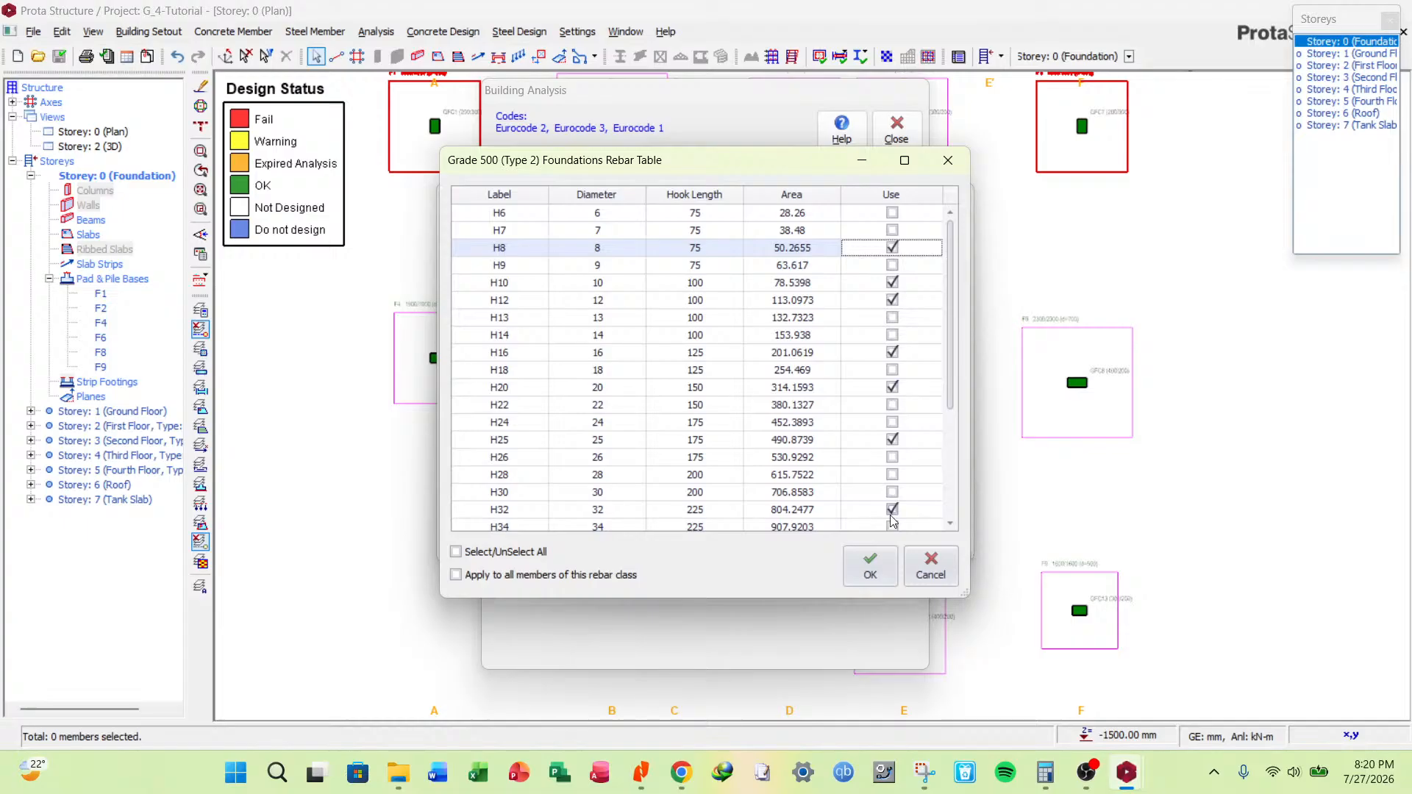
{"action": "left_click", "coordinate": [862, 562]}
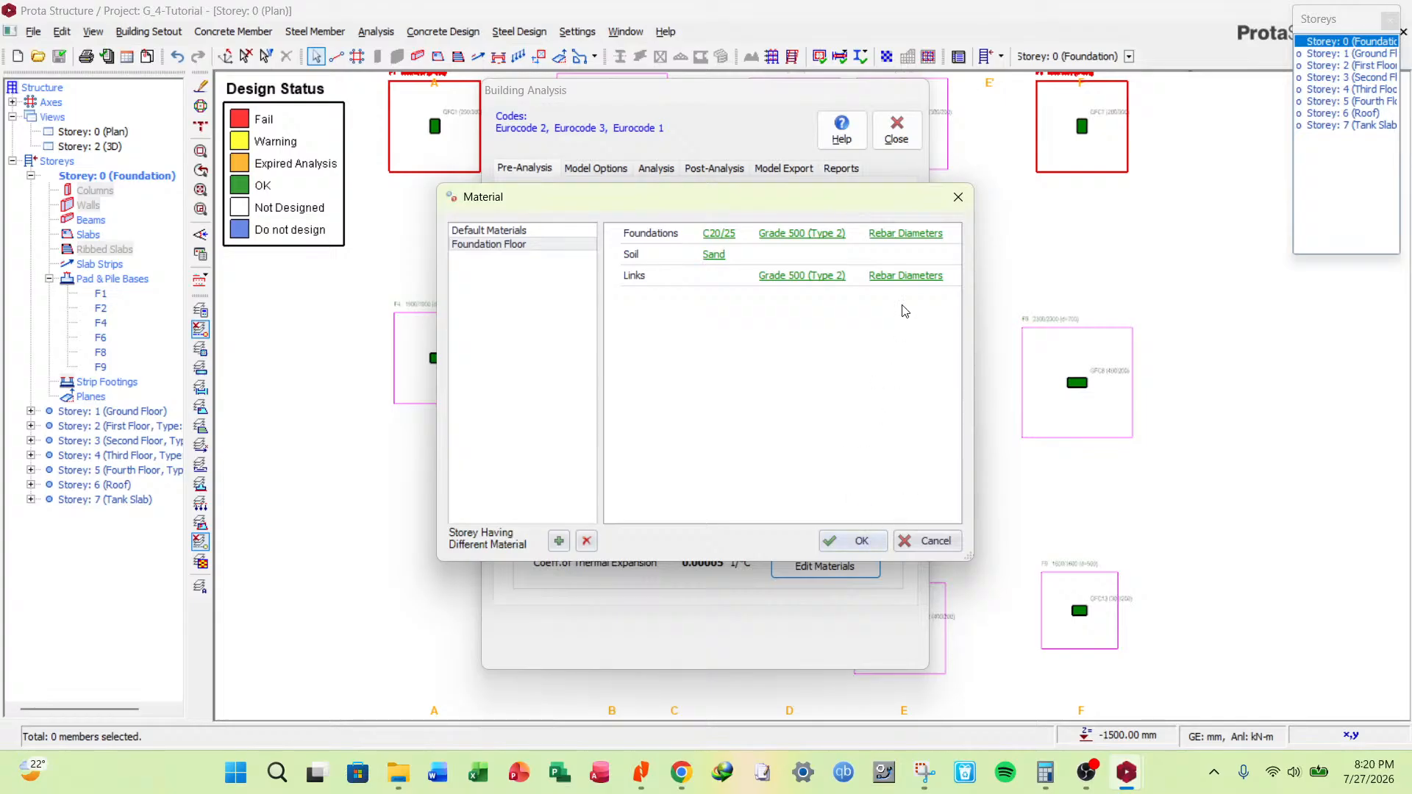
{"action": "left_click", "coordinate": [906, 276]}
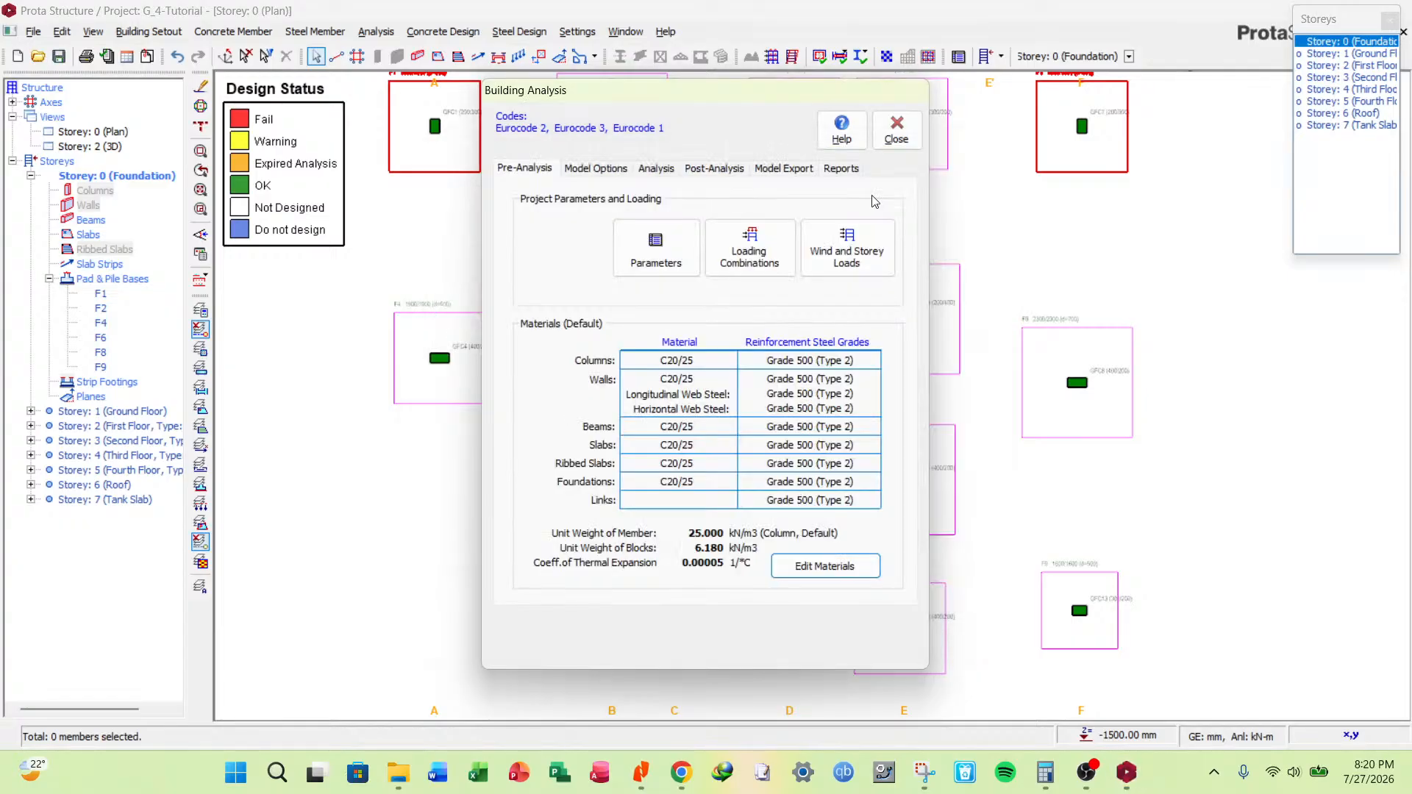
{"action": "left_click", "coordinate": [896, 131]}
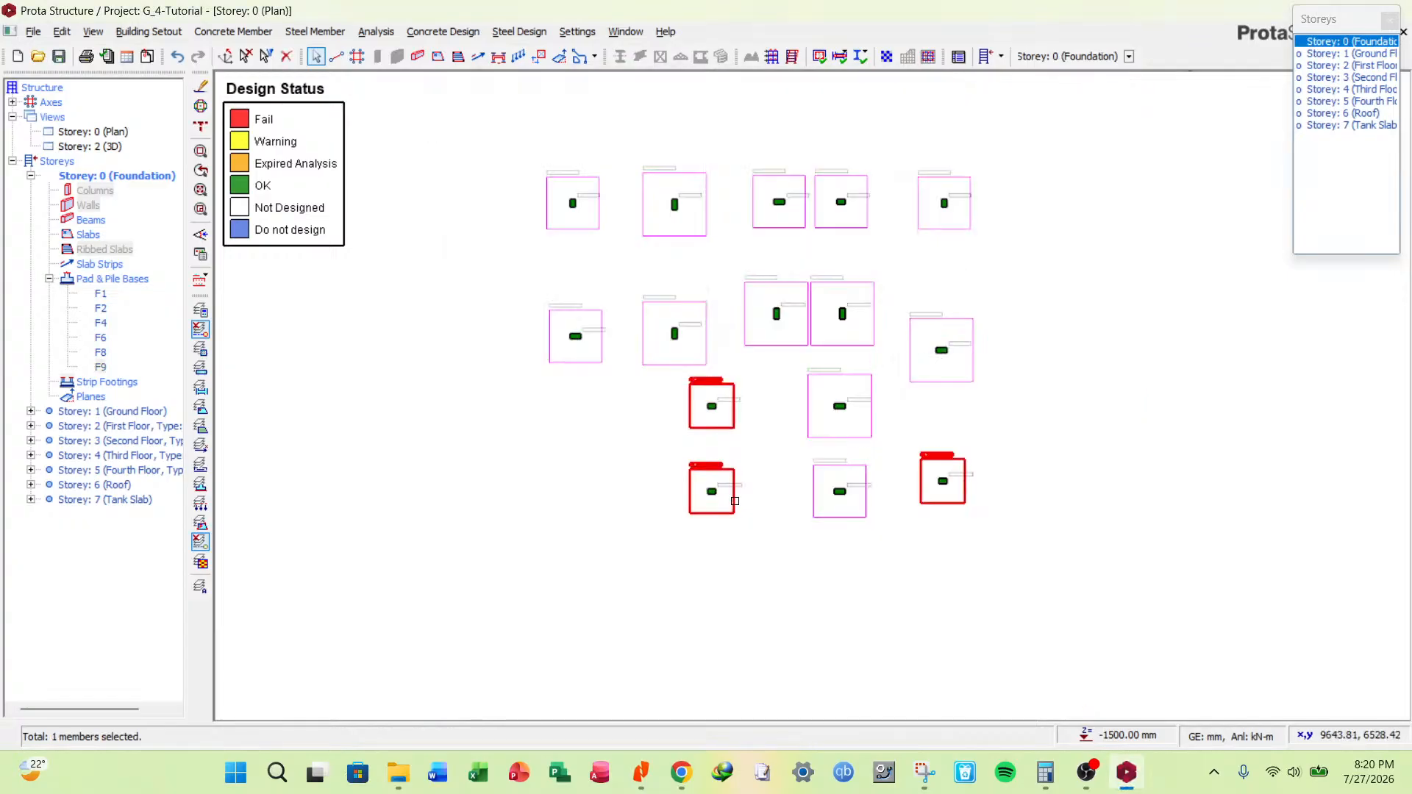
Reopen the design of typical pad base F9 and try H12 bars in both the X and Y directions.
{"action": "right_click", "coordinate": [733, 499]}
{"action": "left_click", "coordinate": [792, 513]}
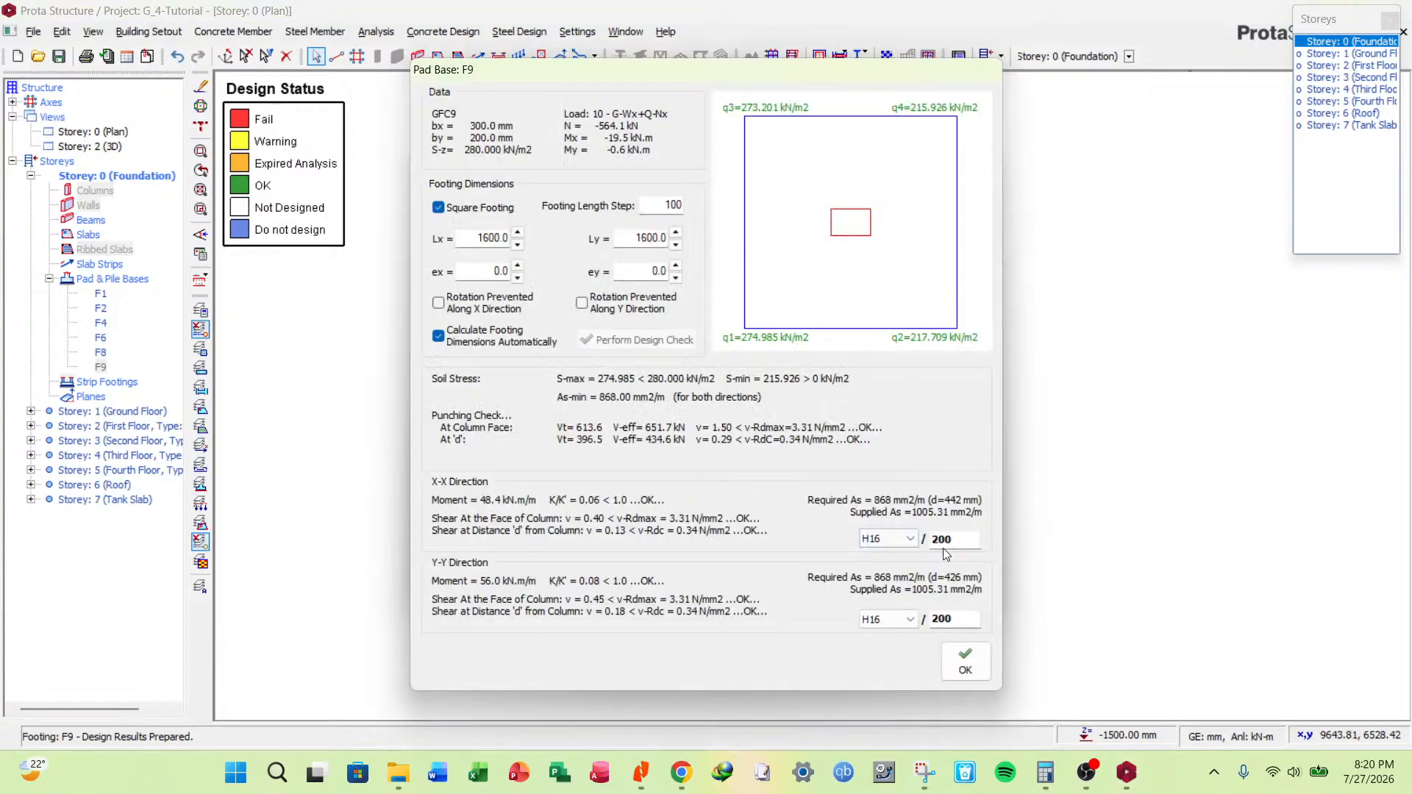
{"action": "left_click", "coordinate": [890, 540]}
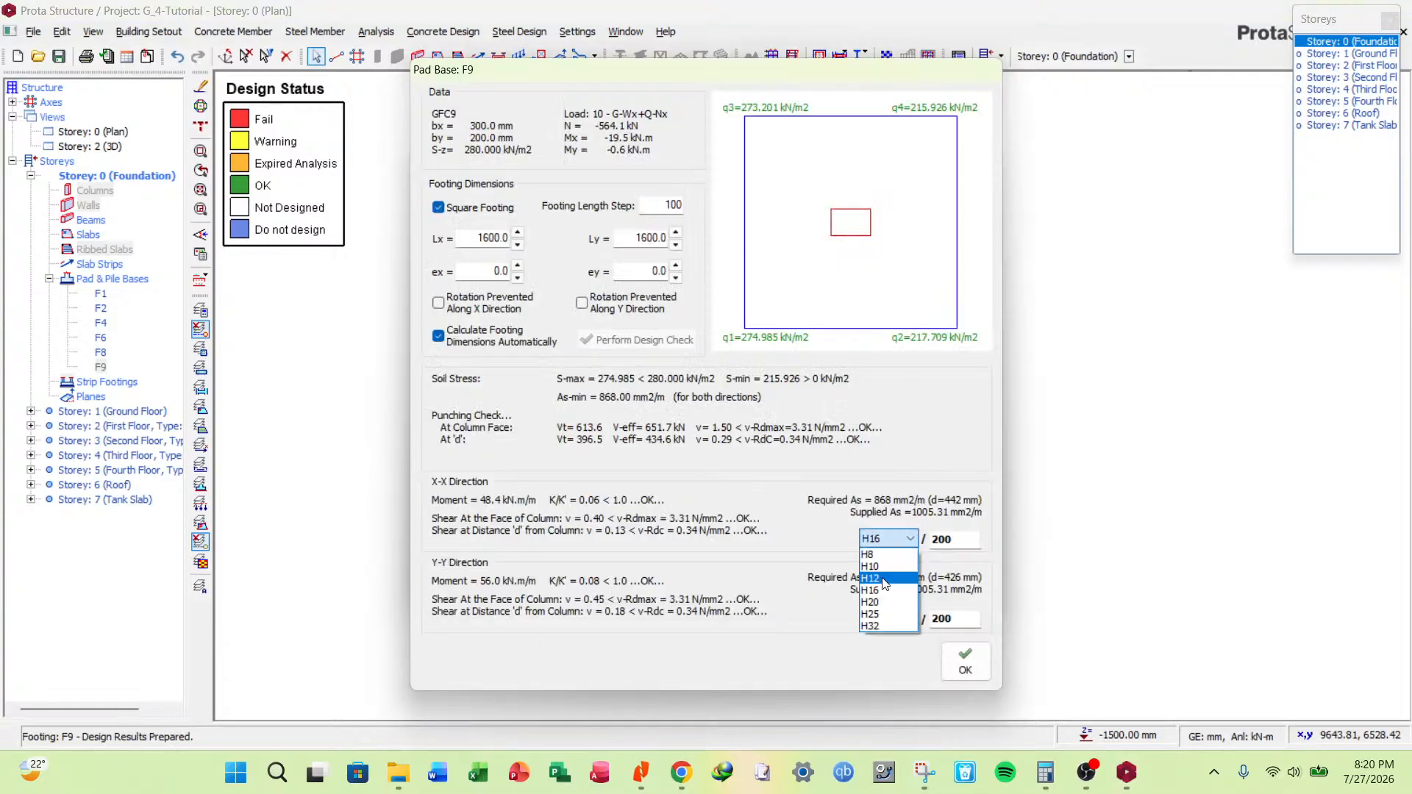
{"action": "left_click", "coordinate": [884, 579]}
{"action": "left_click", "coordinate": [889, 619]}
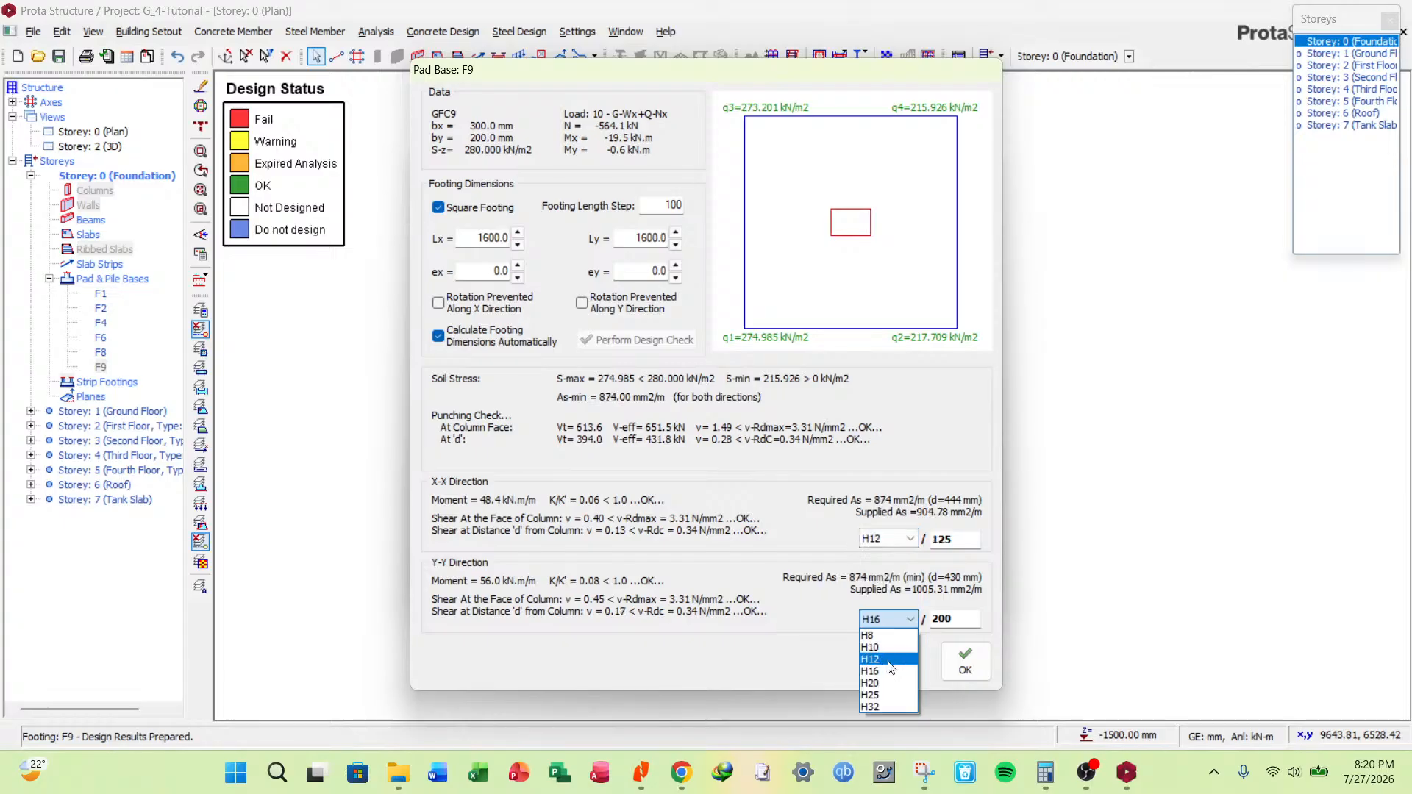
{"action": "left_click", "coordinate": [889, 660]}
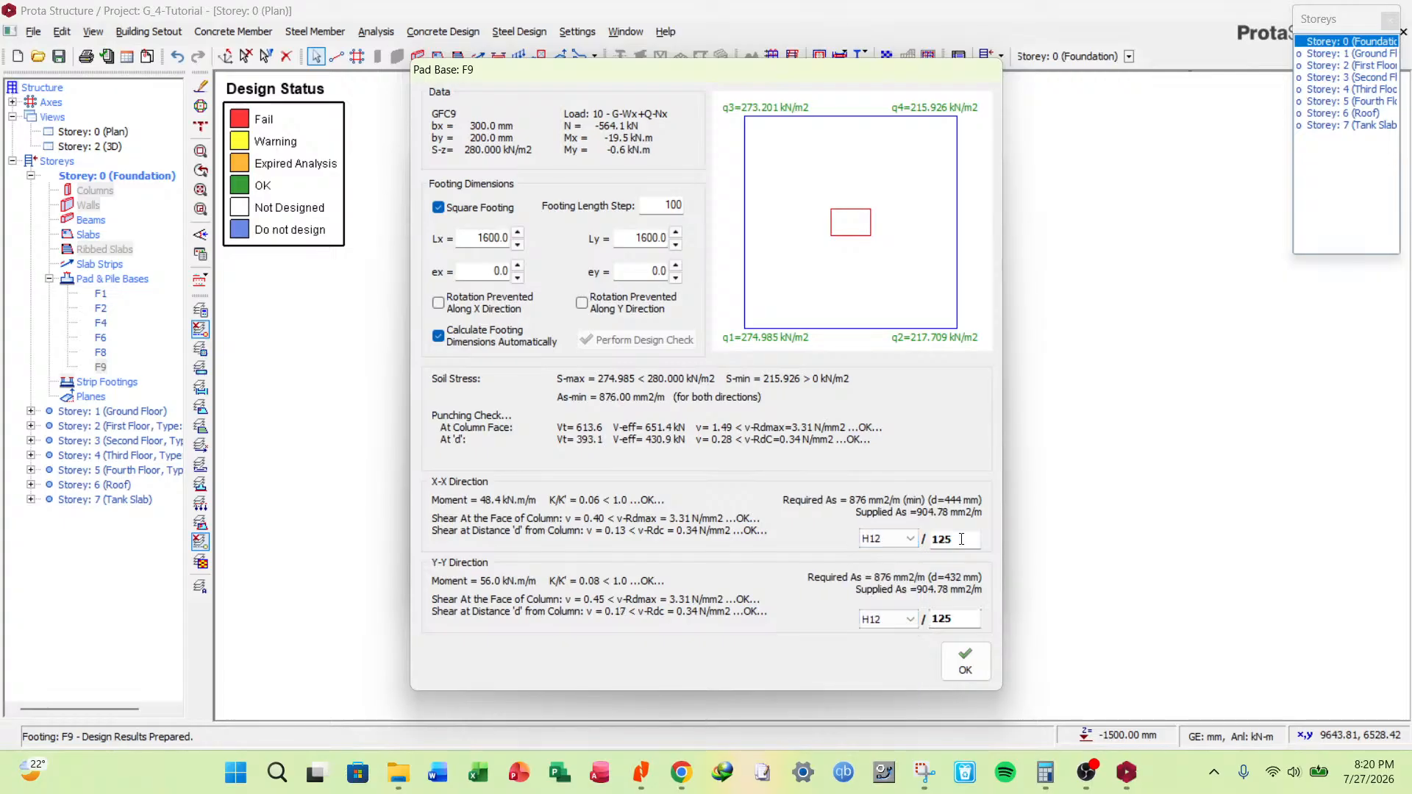
Set pad base F9's bars to H16 in both directions with 200 mm X-direction spacing, accept the design, and save the project.
{"action": "left_click", "coordinate": [910, 540]}
{"action": "left_click", "coordinate": [882, 591]}
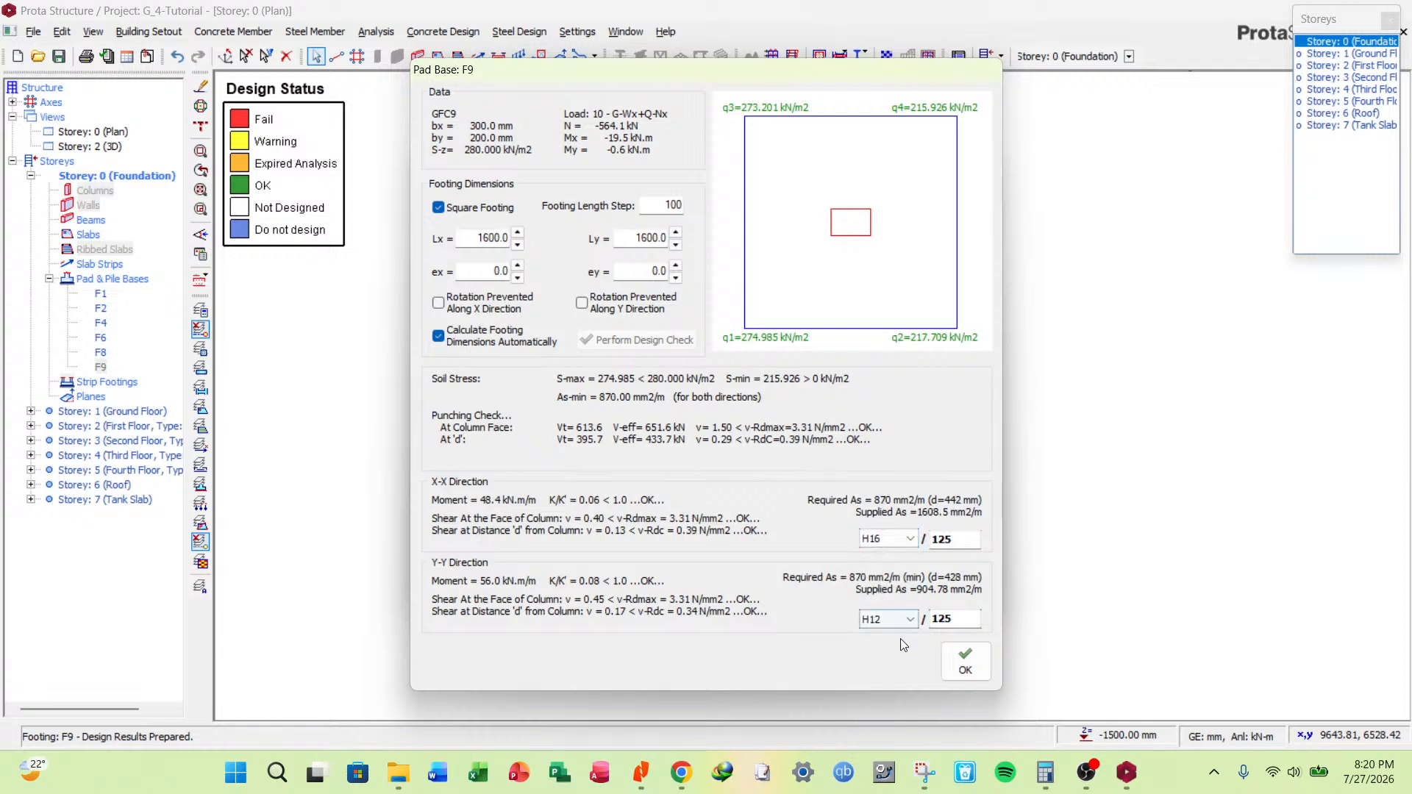
{"action": "left_click", "coordinate": [906, 620]}
{"action": "left_click", "coordinate": [886, 672]}
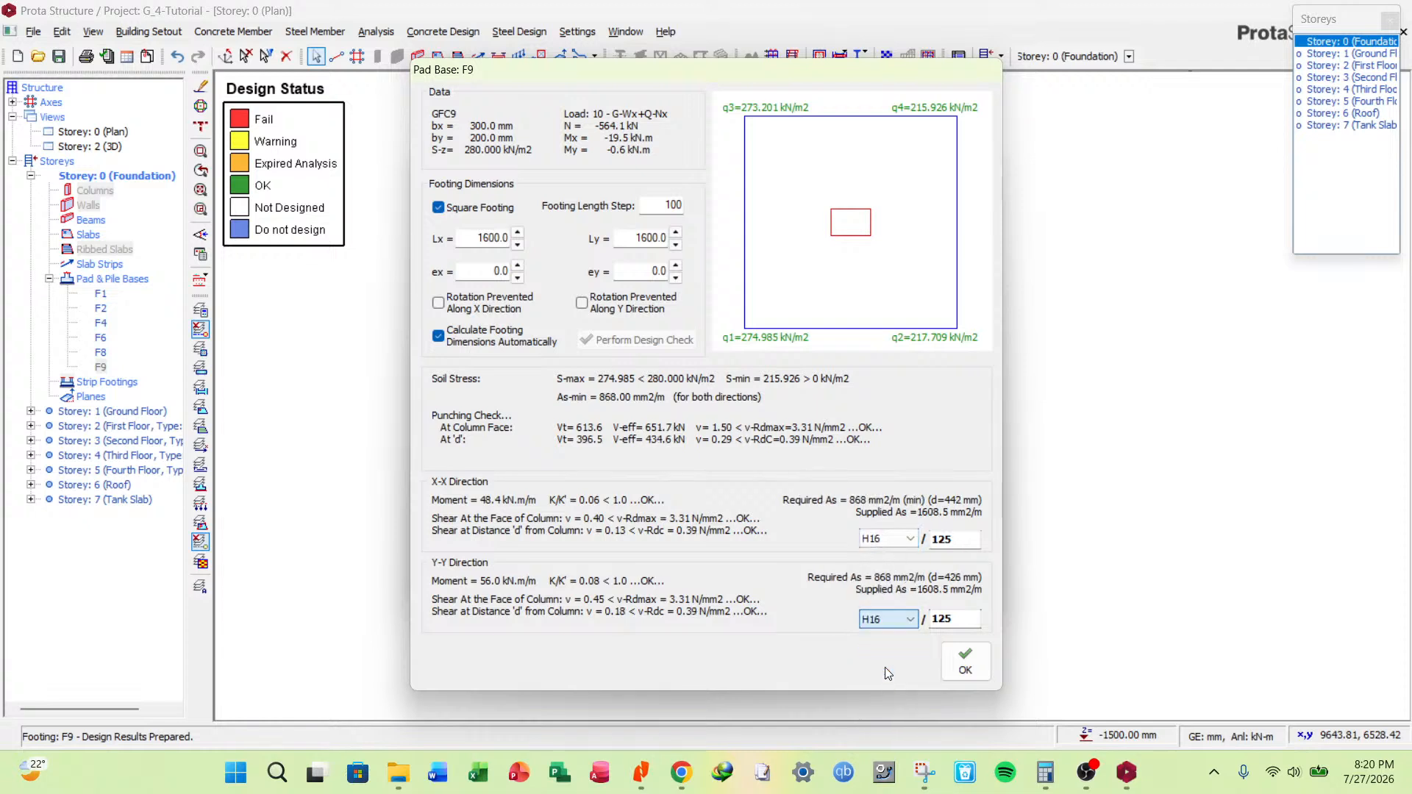
{"action": "key", "text": "Tab"}
{"action": "type", "text": "20"}
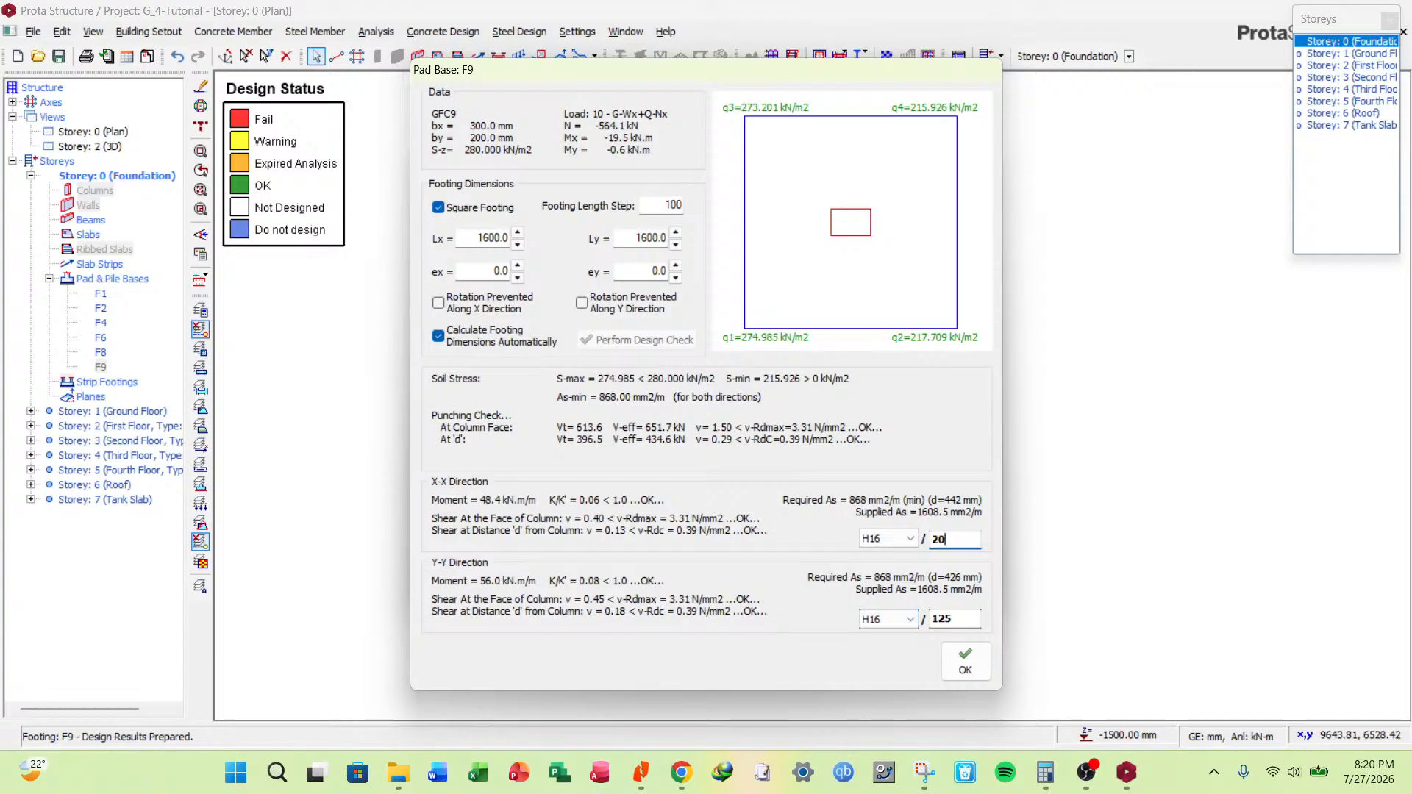
{"action": "type", "text": "0"}
{"action": "key", "text": "Tab"}
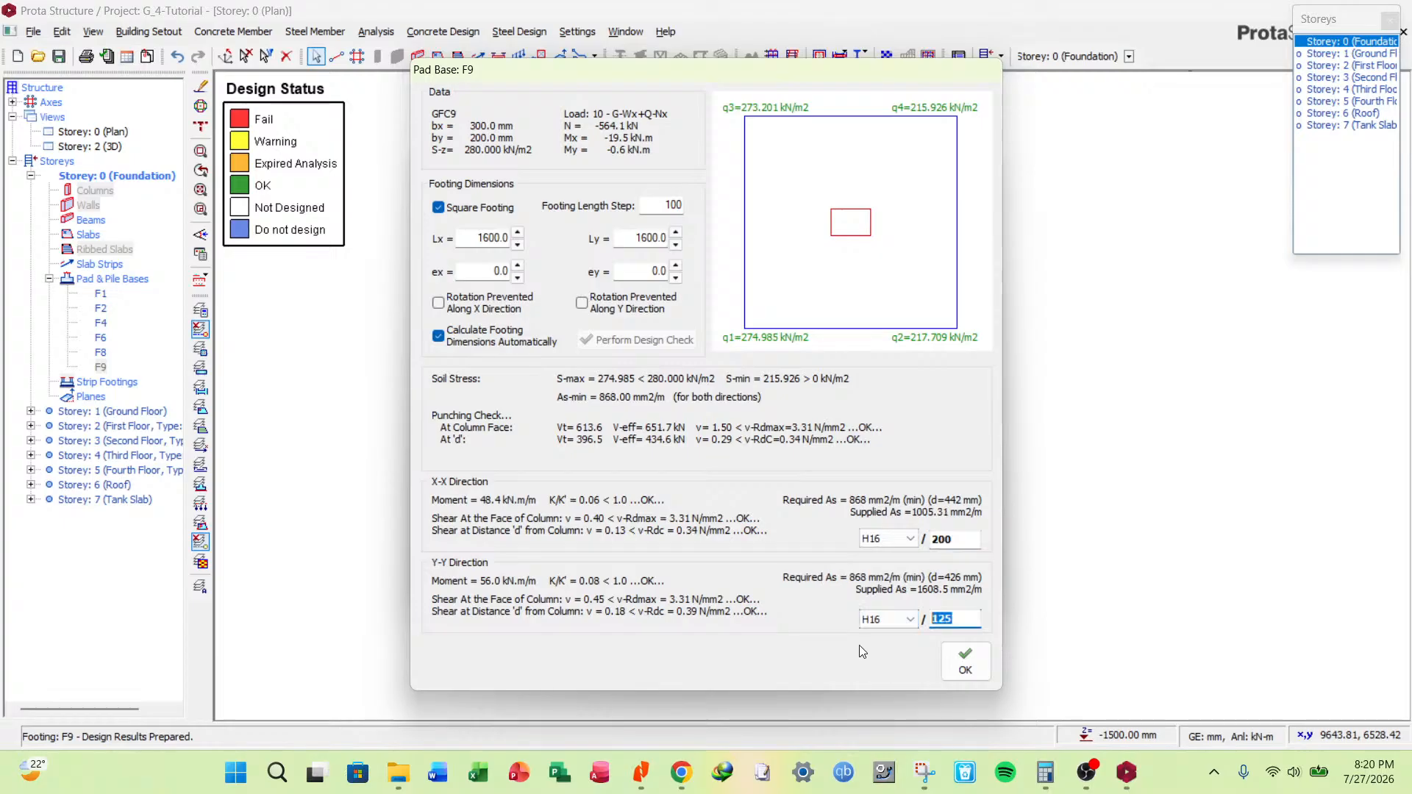
{"action": "key", "text": "Return"}
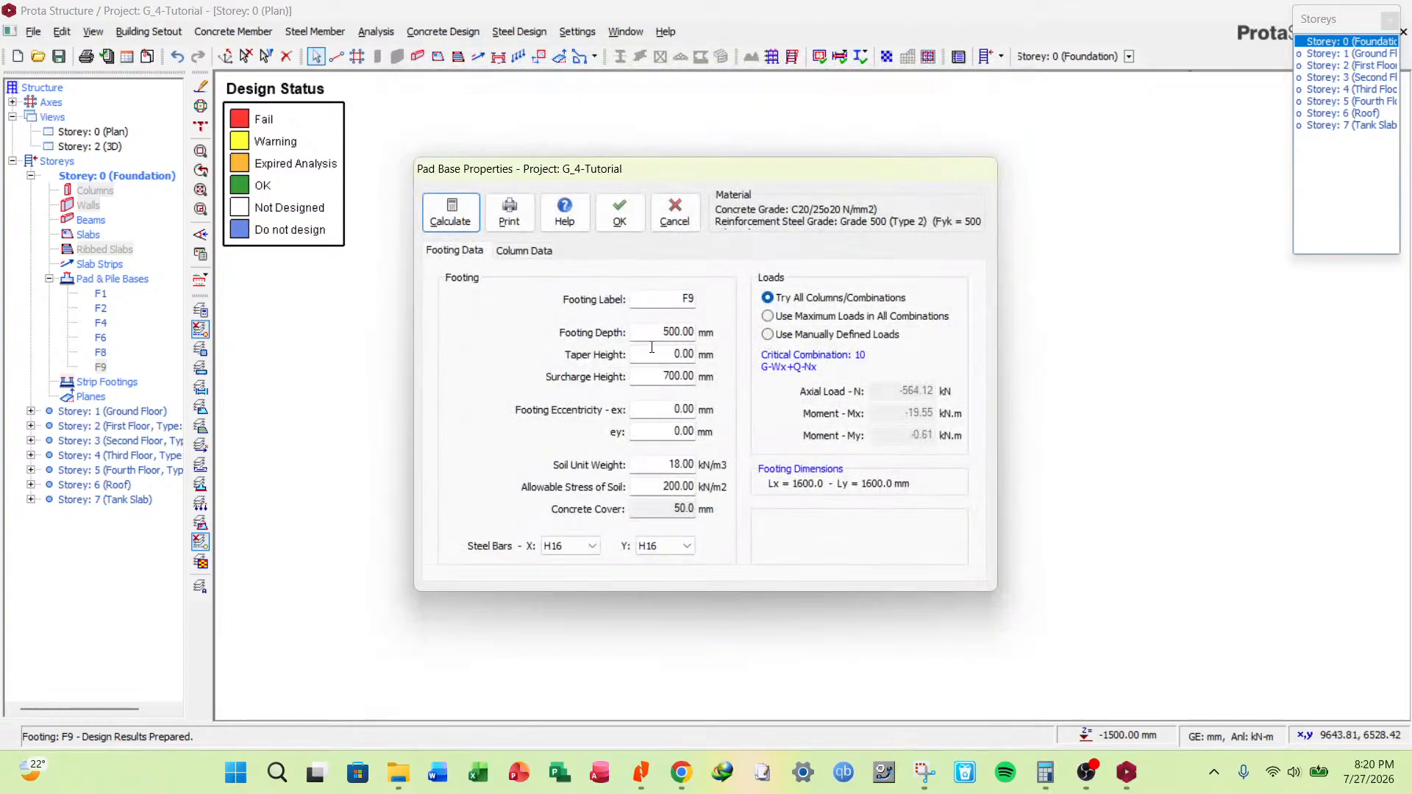
{"action": "left_click", "coordinate": [631, 221]}
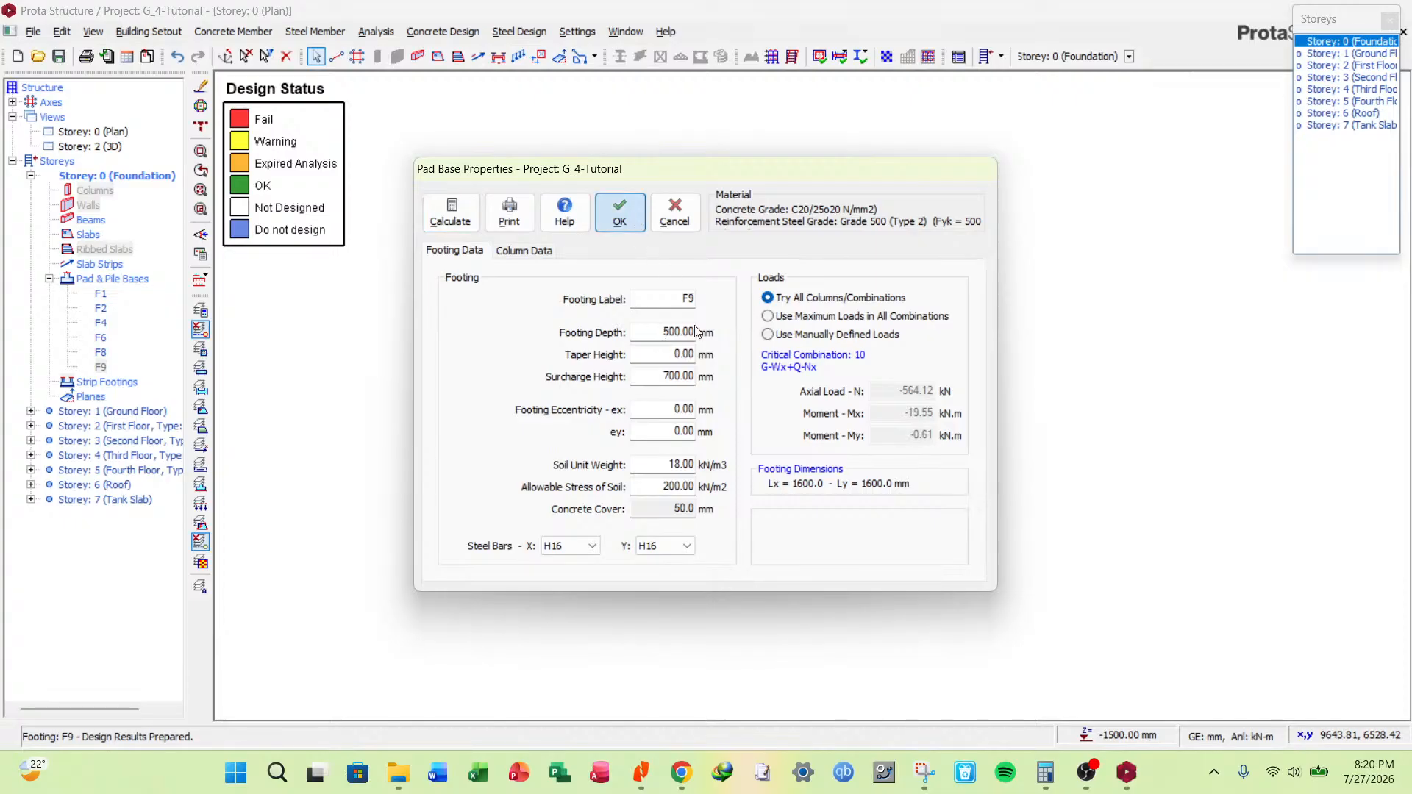
{"action": "left_click", "coordinate": [58, 56]}
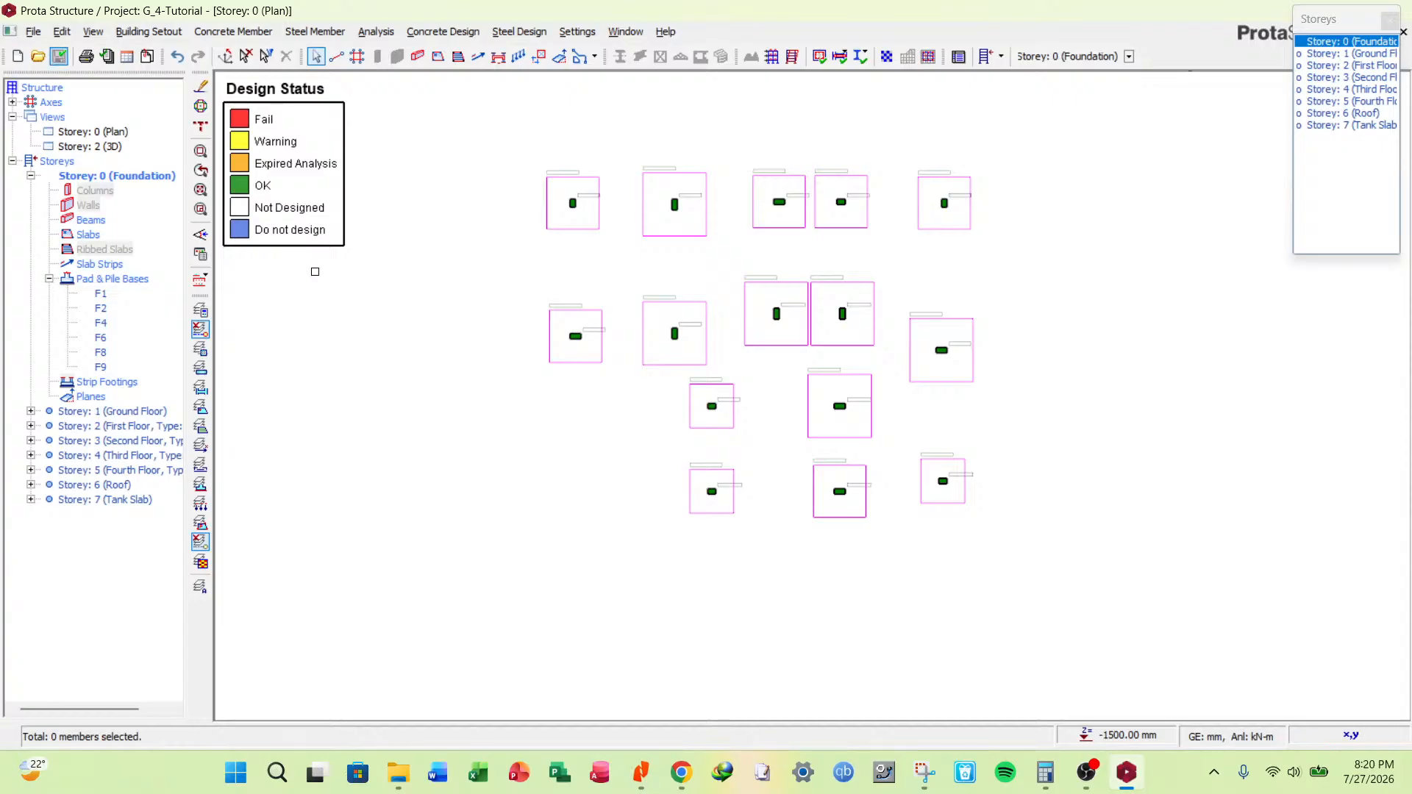
Examine the pad footing layout on the foundation plan, checking the footing labels, sizes and depths.
{"action": "scroll", "coordinate": [739, 404], "scroll_direction": "up", "scroll_amount": 2}
{"action": "scroll", "coordinate": [713, 318], "scroll_direction": "down", "scroll_amount": 4}
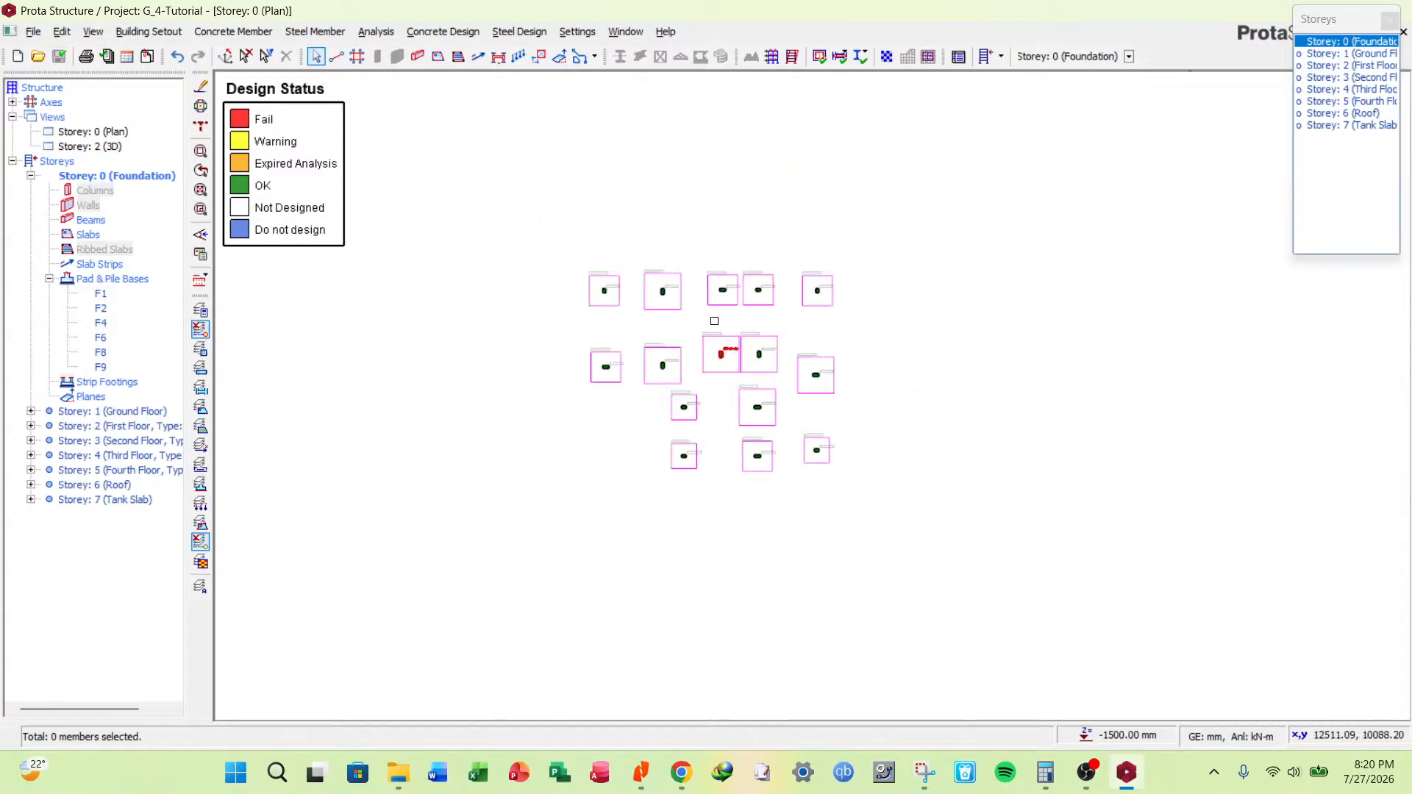
{"action": "scroll", "coordinate": [732, 372], "scroll_direction": "up", "scroll_amount": 3}
{"action": "scroll", "coordinate": [734, 375], "scroll_direction": "up", "scroll_amount": 3}
{"action": "scroll", "coordinate": [740, 382], "scroll_direction": "down", "scroll_amount": 1}
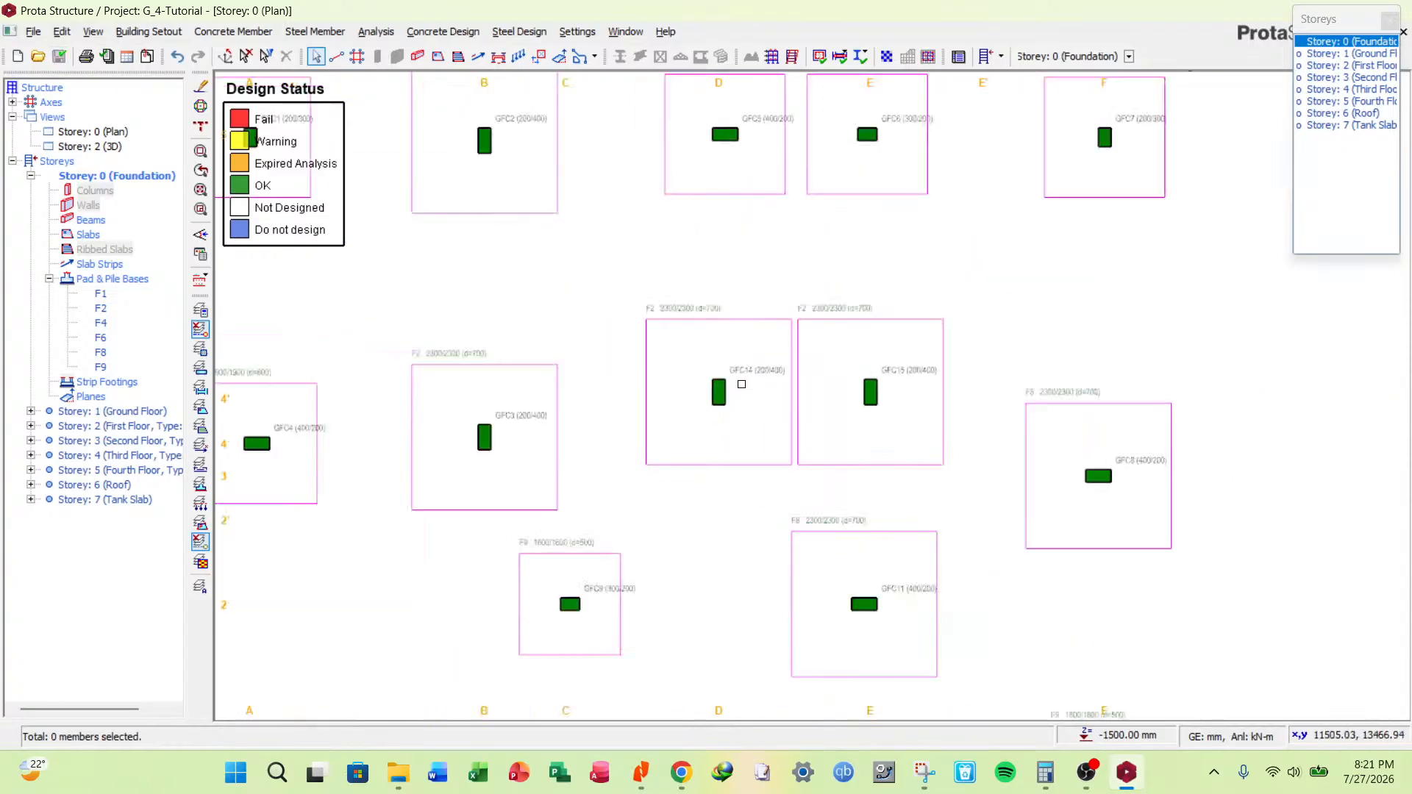
{"action": "scroll", "coordinate": [741, 384], "scroll_direction": "down", "scroll_amount": 2}
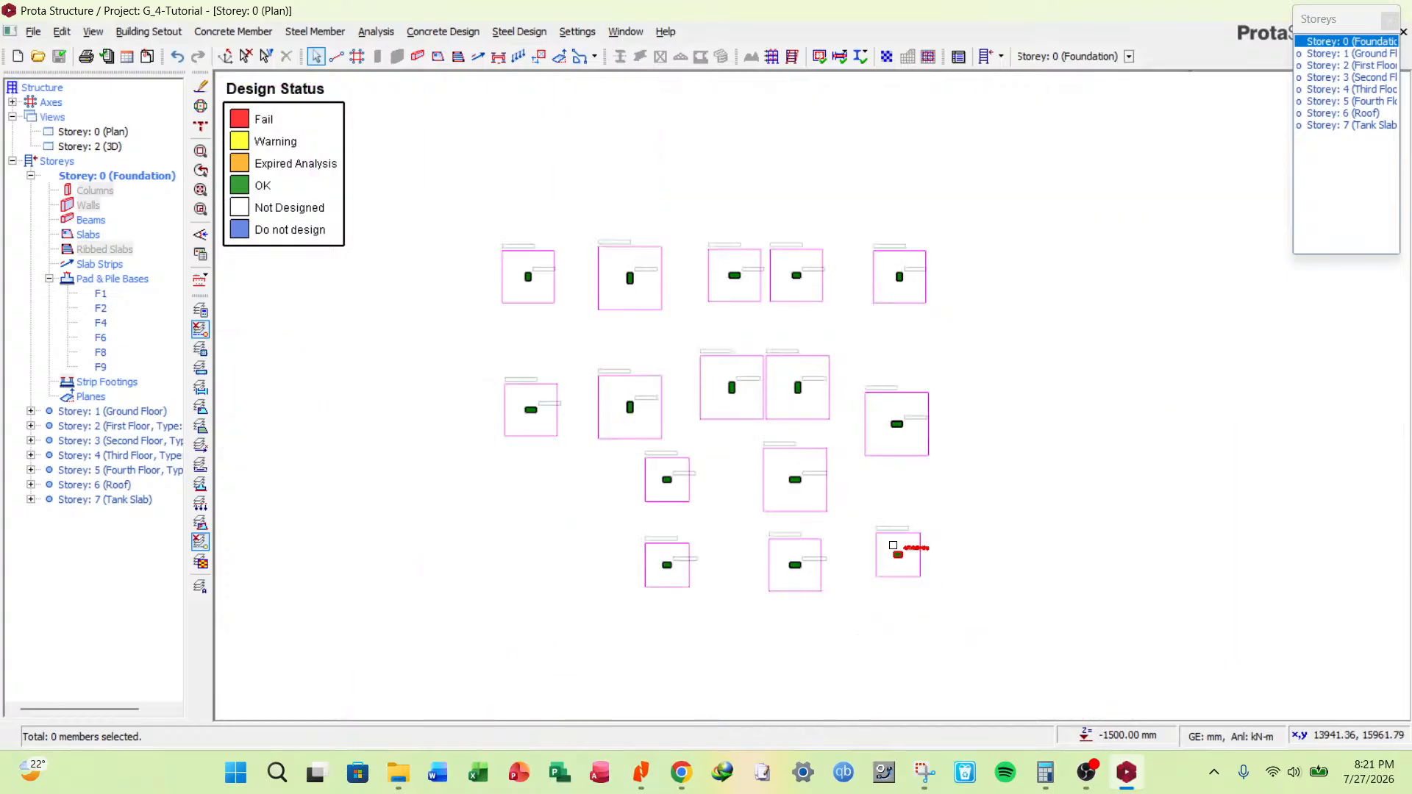
{"action": "scroll", "coordinate": [893, 545], "scroll_direction": "up", "scroll_amount": 3}
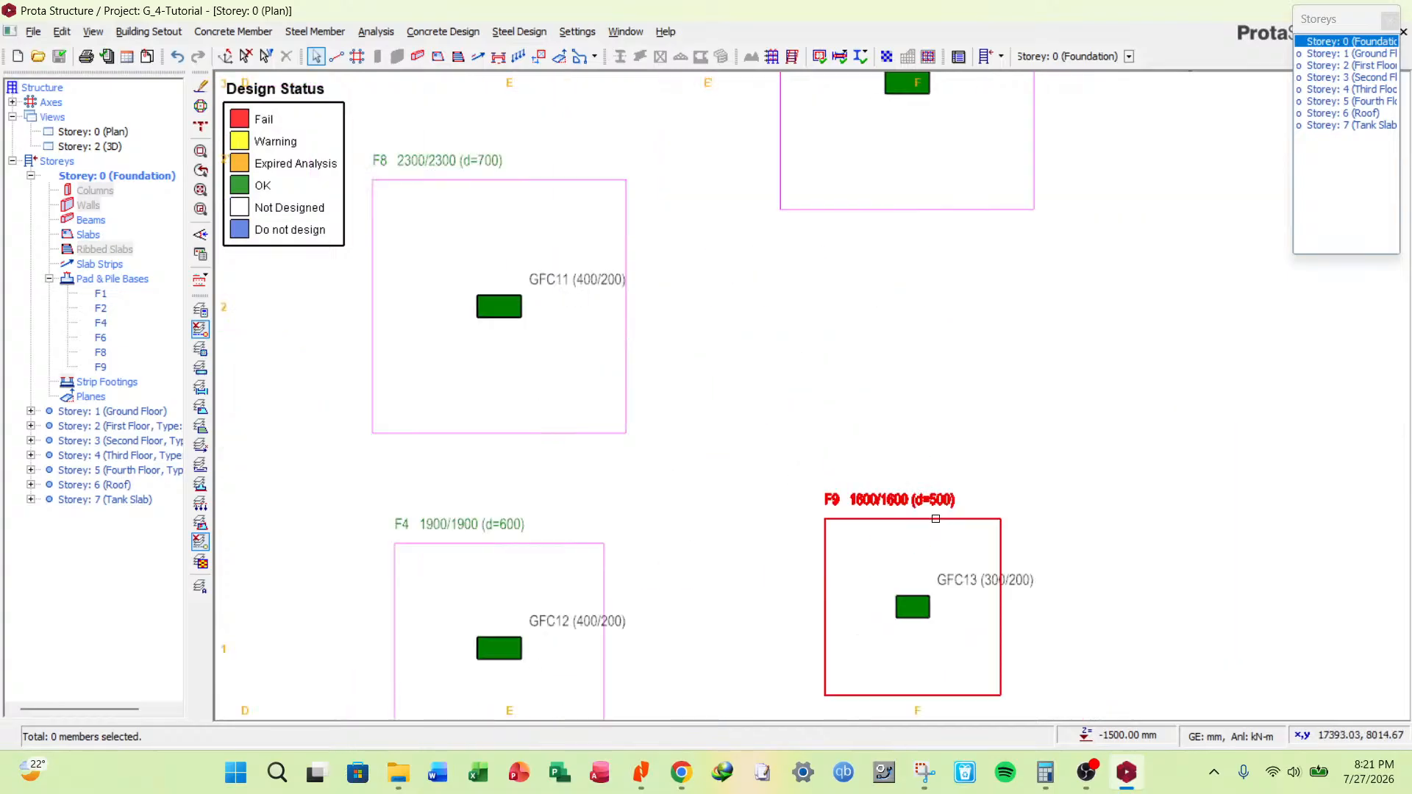
Look over the whole foundation plan, comparing the sizes and depths of the pad footings across the grid.
{"action": "scroll", "coordinate": [936, 519], "scroll_direction": "down", "scroll_amount": 3}
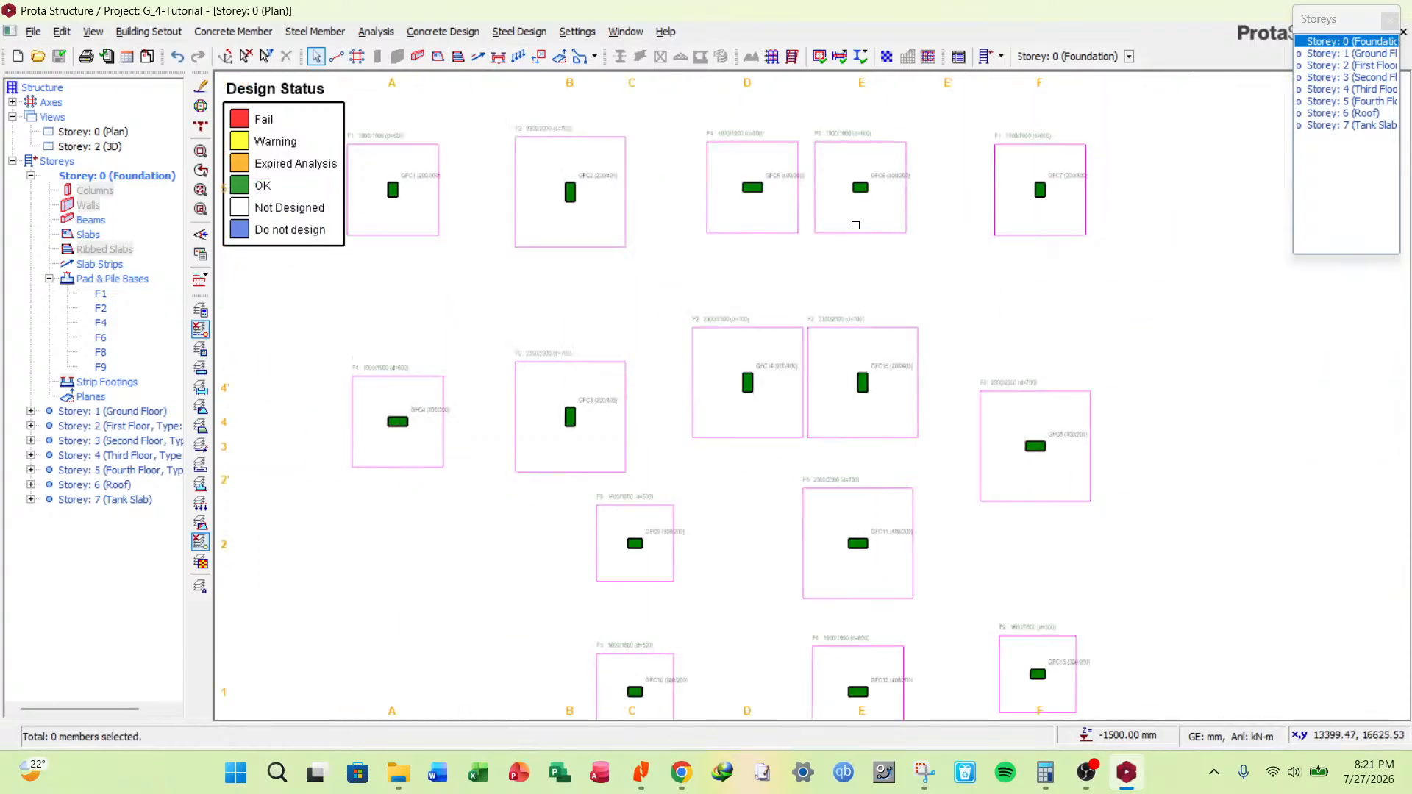
{"action": "scroll", "coordinate": [852, 220], "scroll_direction": "up", "scroll_amount": 3}
{"action": "scroll", "coordinate": [836, 158], "scroll_direction": "down", "scroll_amount": 2}
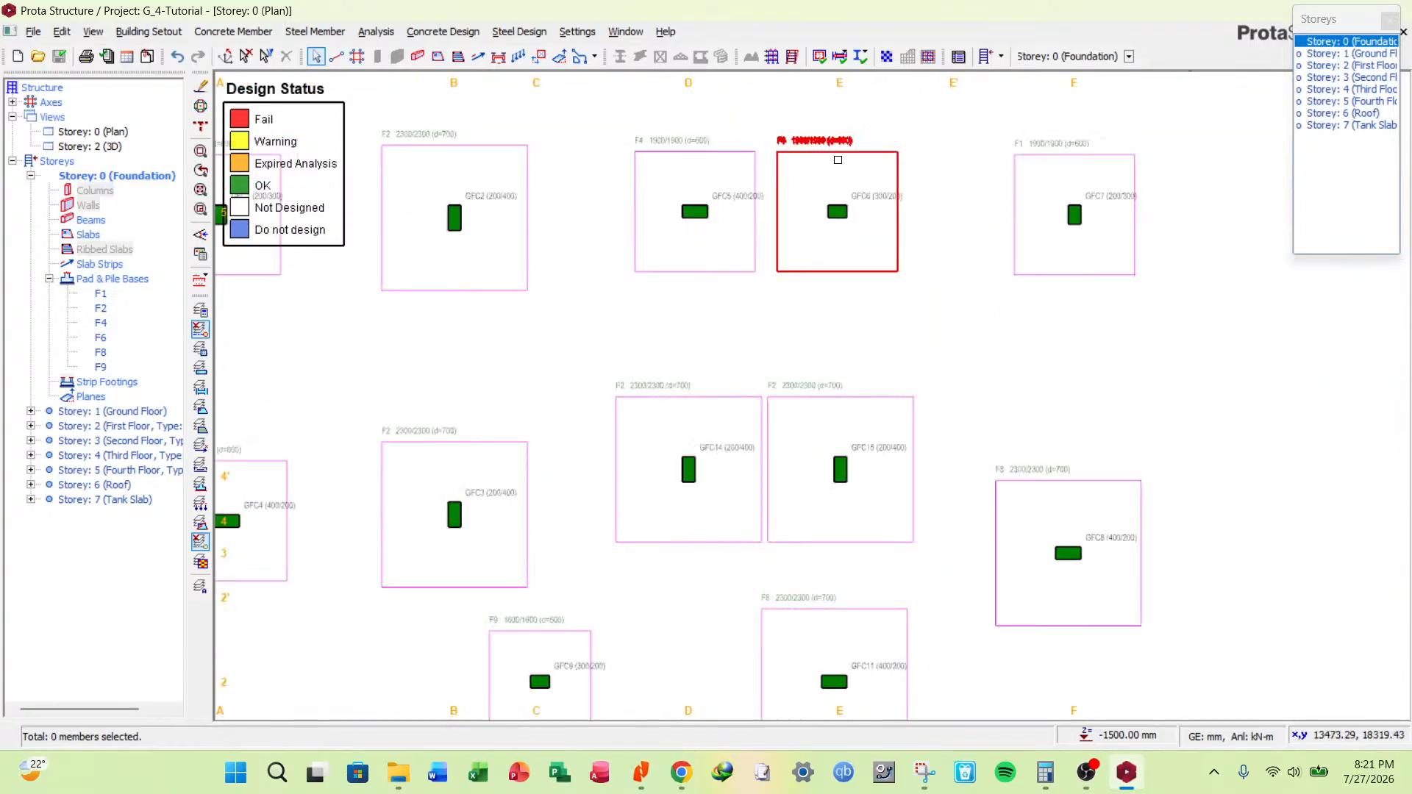
{"action": "scroll", "coordinate": [838, 160], "scroll_direction": "down", "scroll_amount": 1}
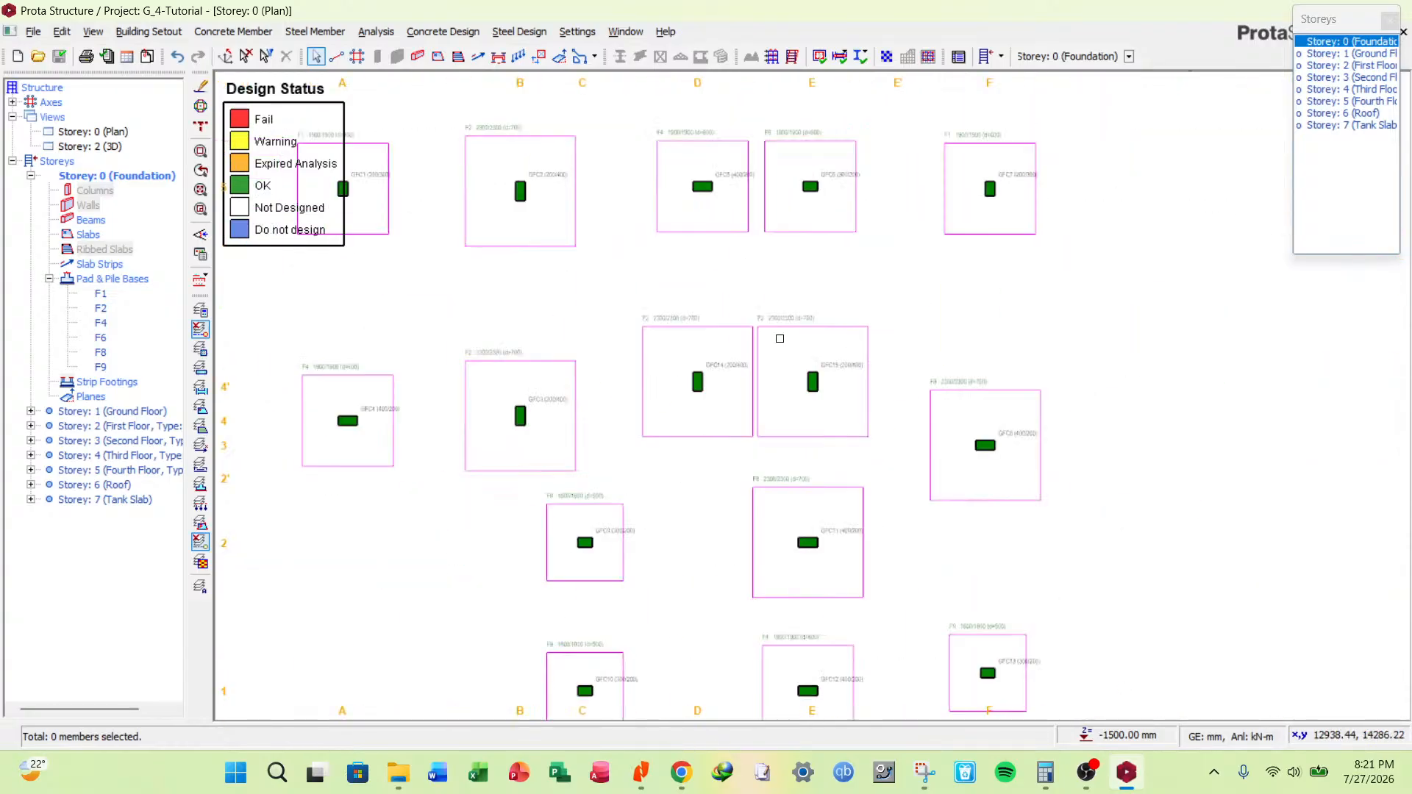
{"action": "scroll", "coordinate": [562, 307], "scroll_direction": "down", "scroll_amount": 6}
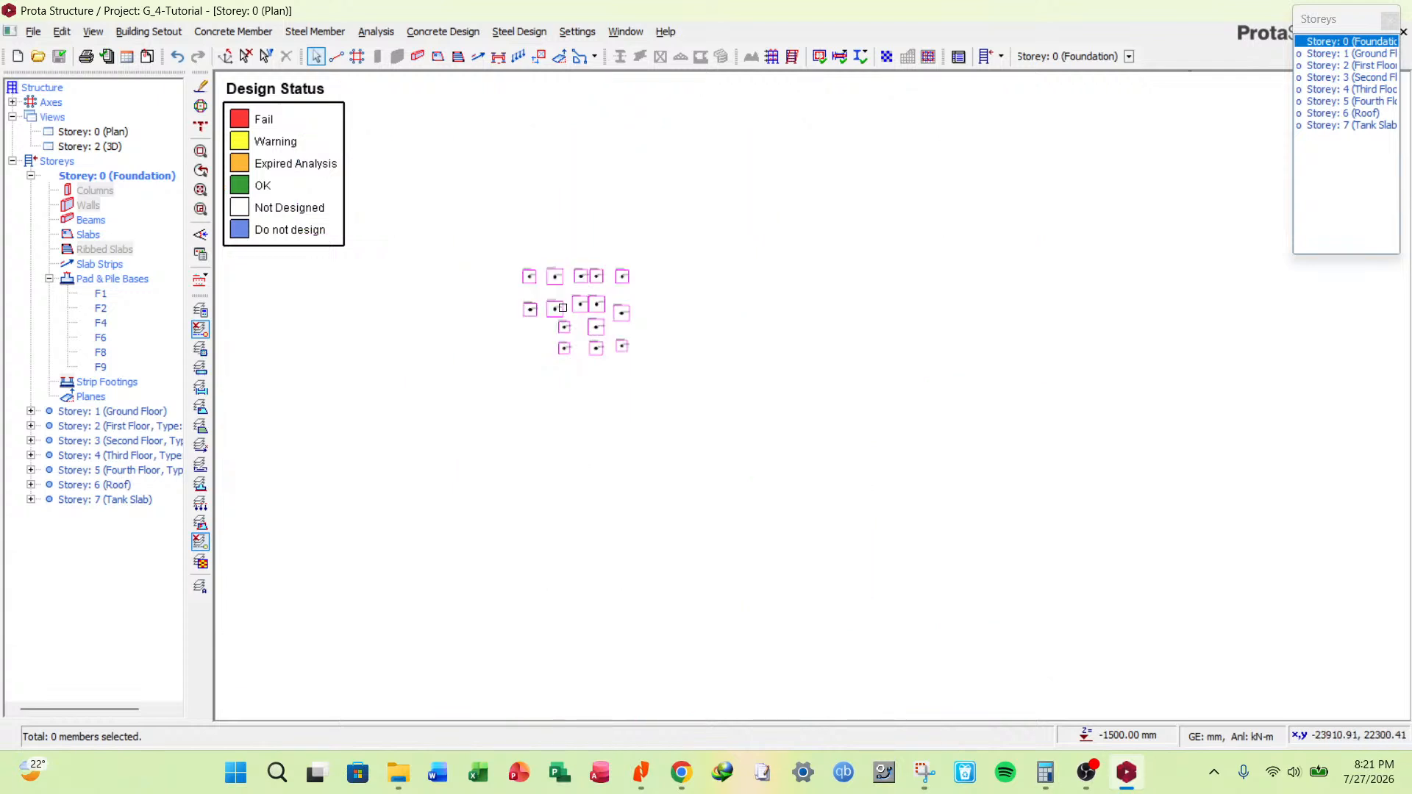
{"action": "scroll", "coordinate": [562, 308], "scroll_direction": "up", "scroll_amount": 6}
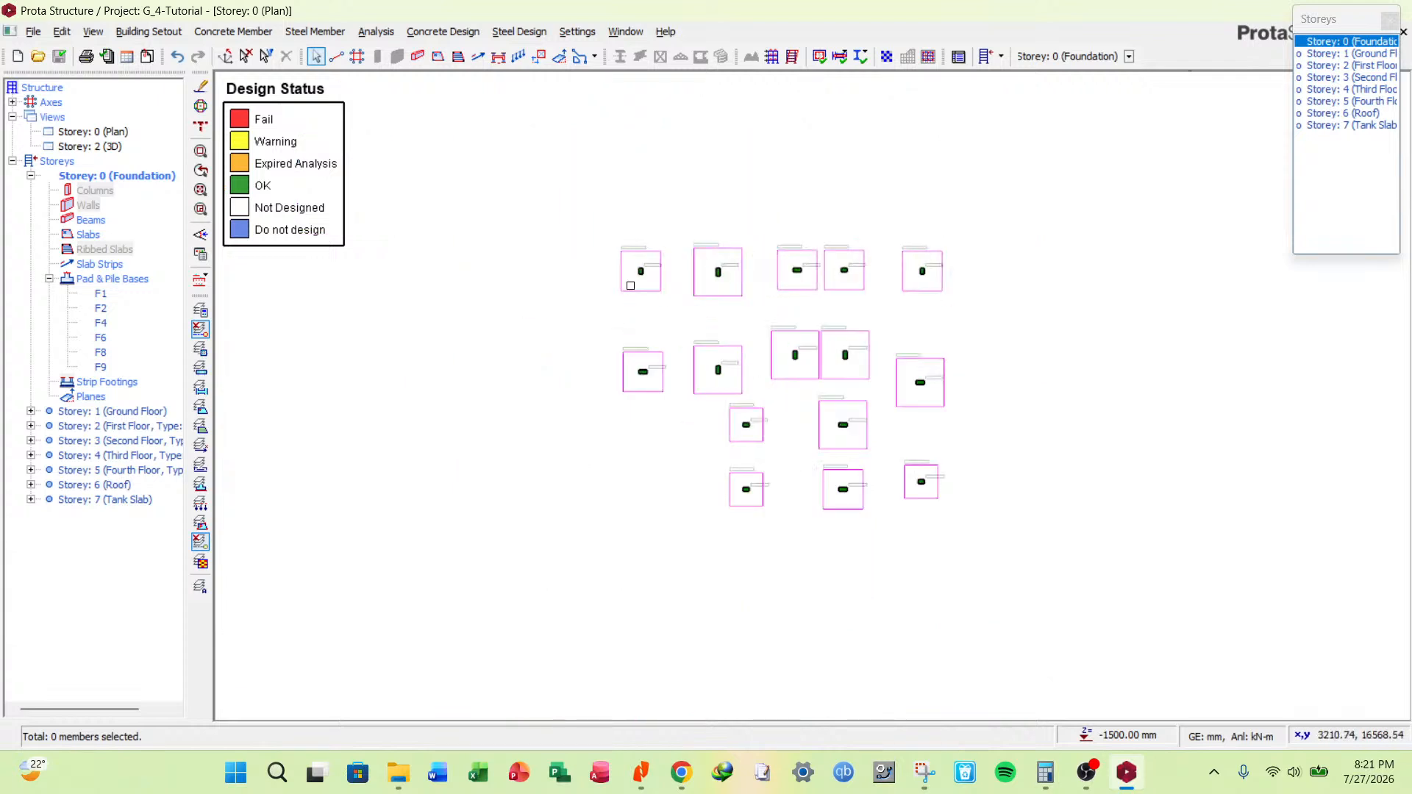
{"action": "scroll", "coordinate": [605, 354], "scroll_direction": "down", "scroll_amount": 2}
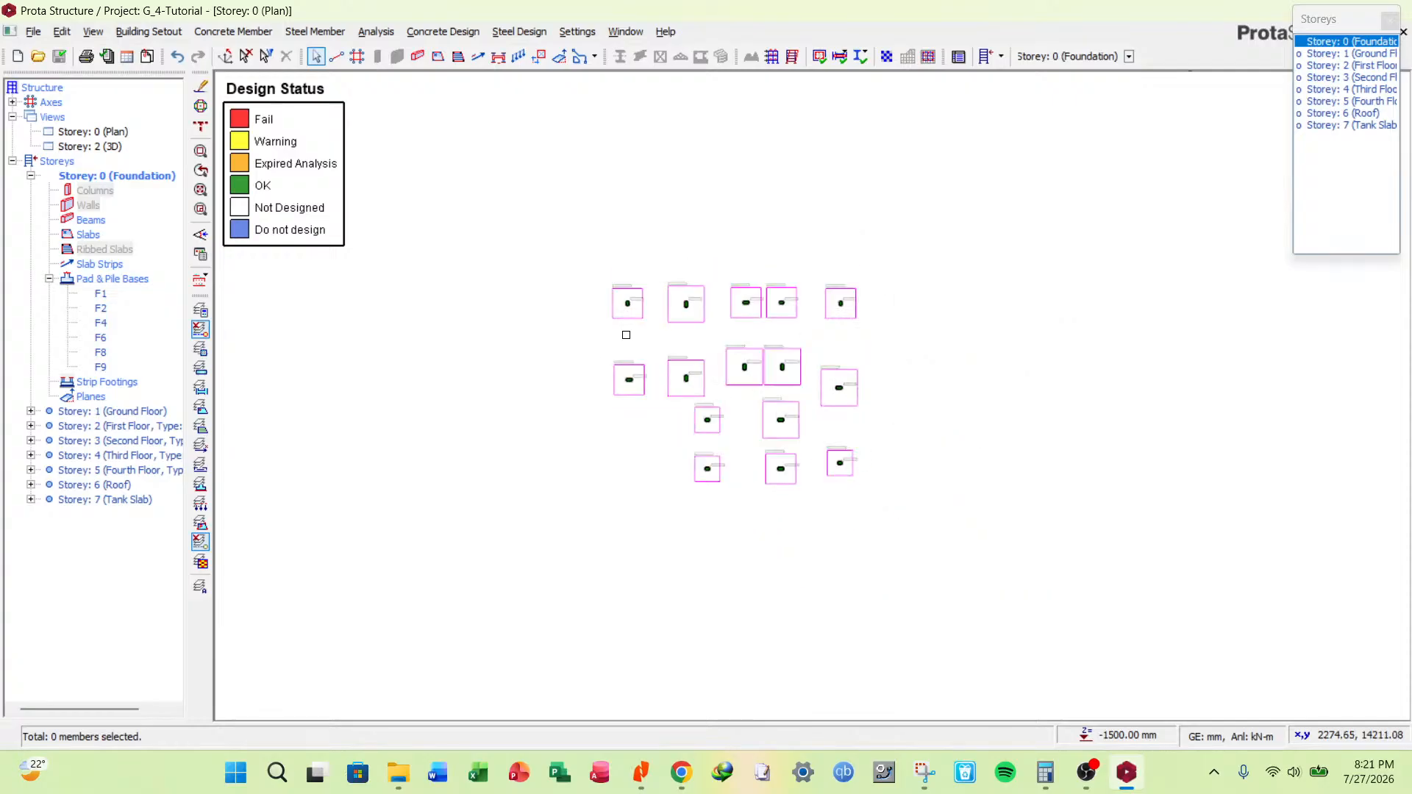
{"action": "scroll", "coordinate": [626, 334], "scroll_direction": "up", "scroll_amount": 1}
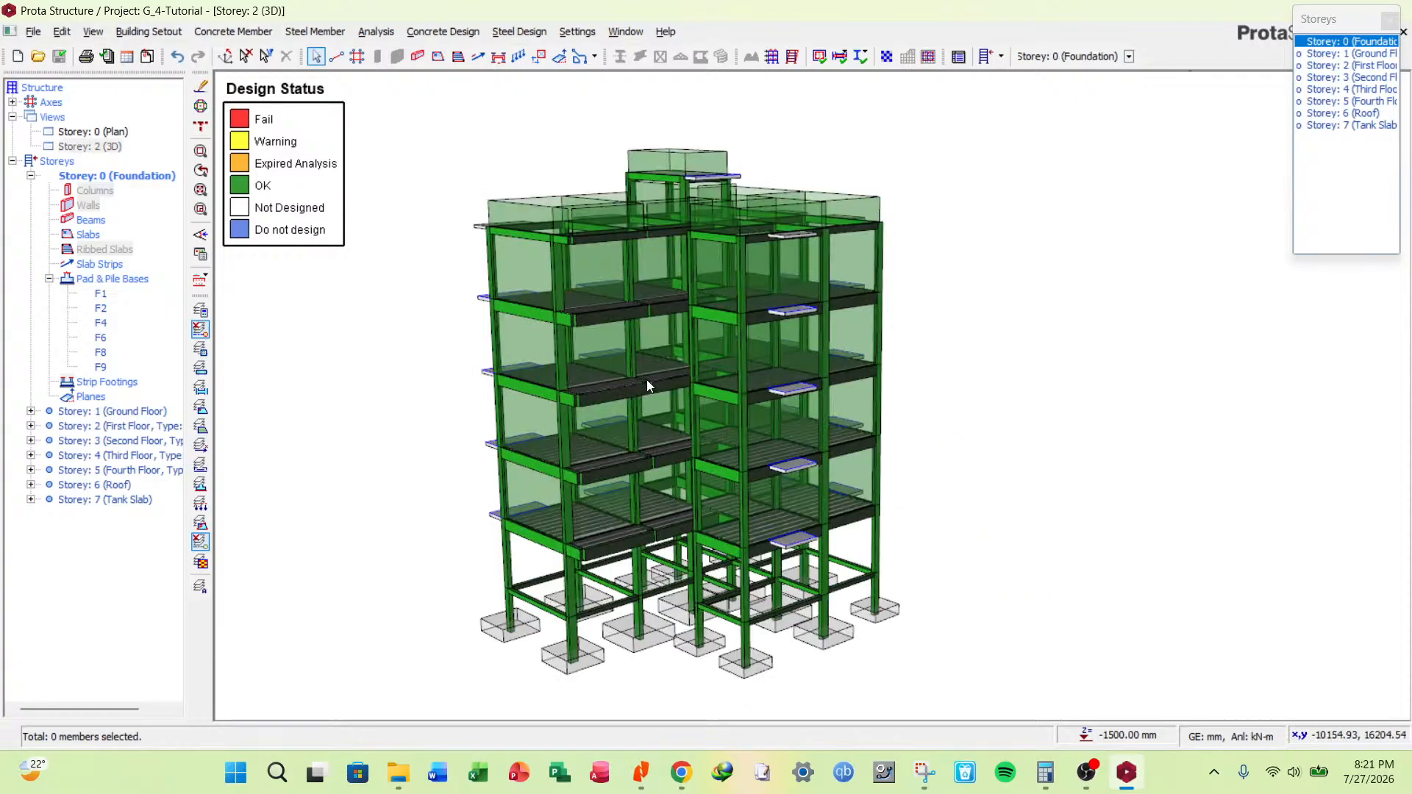
Inspect the building and its footings in the 3D view, and return to the Storey: 0 plan.
{"action": "middle_click_drag", "start_coordinate": [646, 380], "coordinate": [737, 354]}
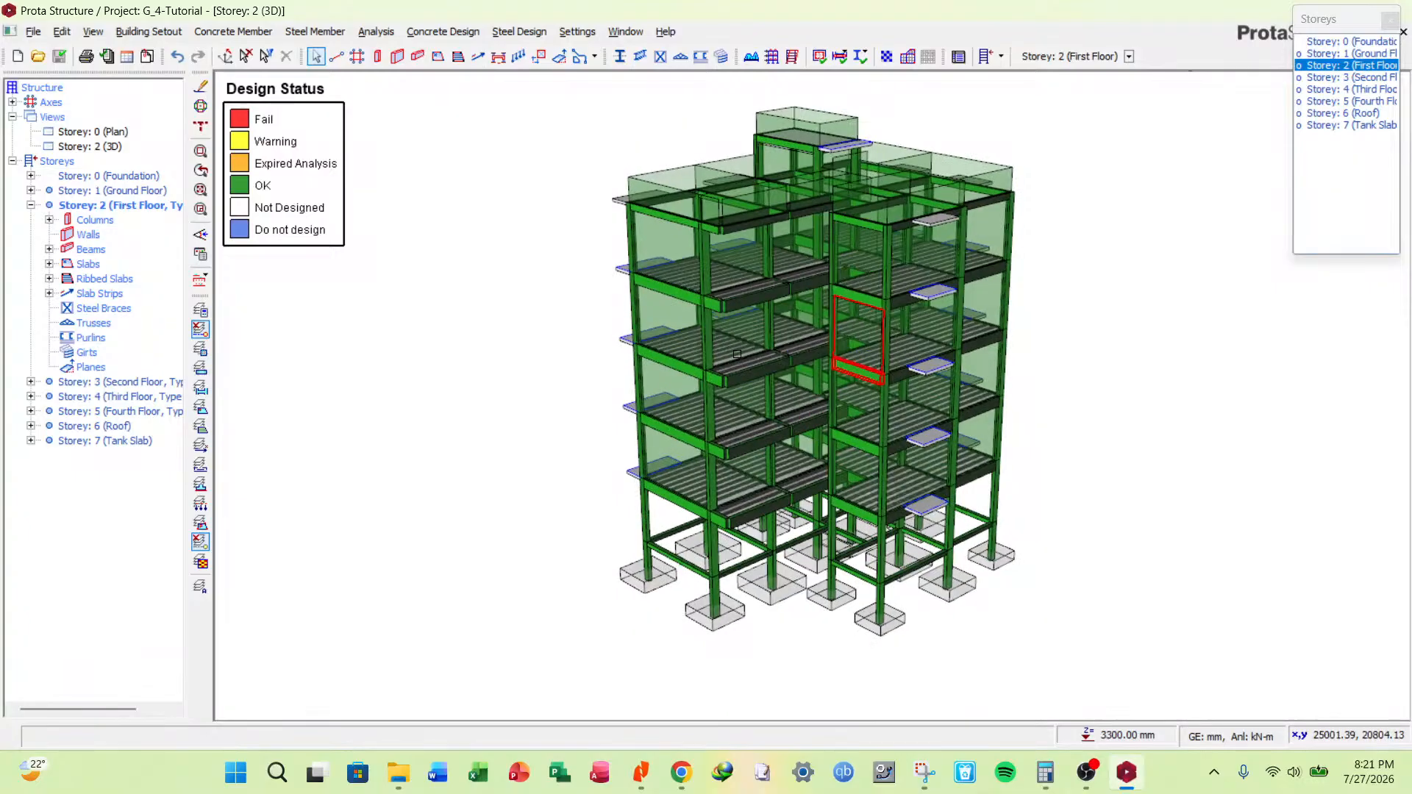
{"action": "left_click", "coordinate": [200, 234]}
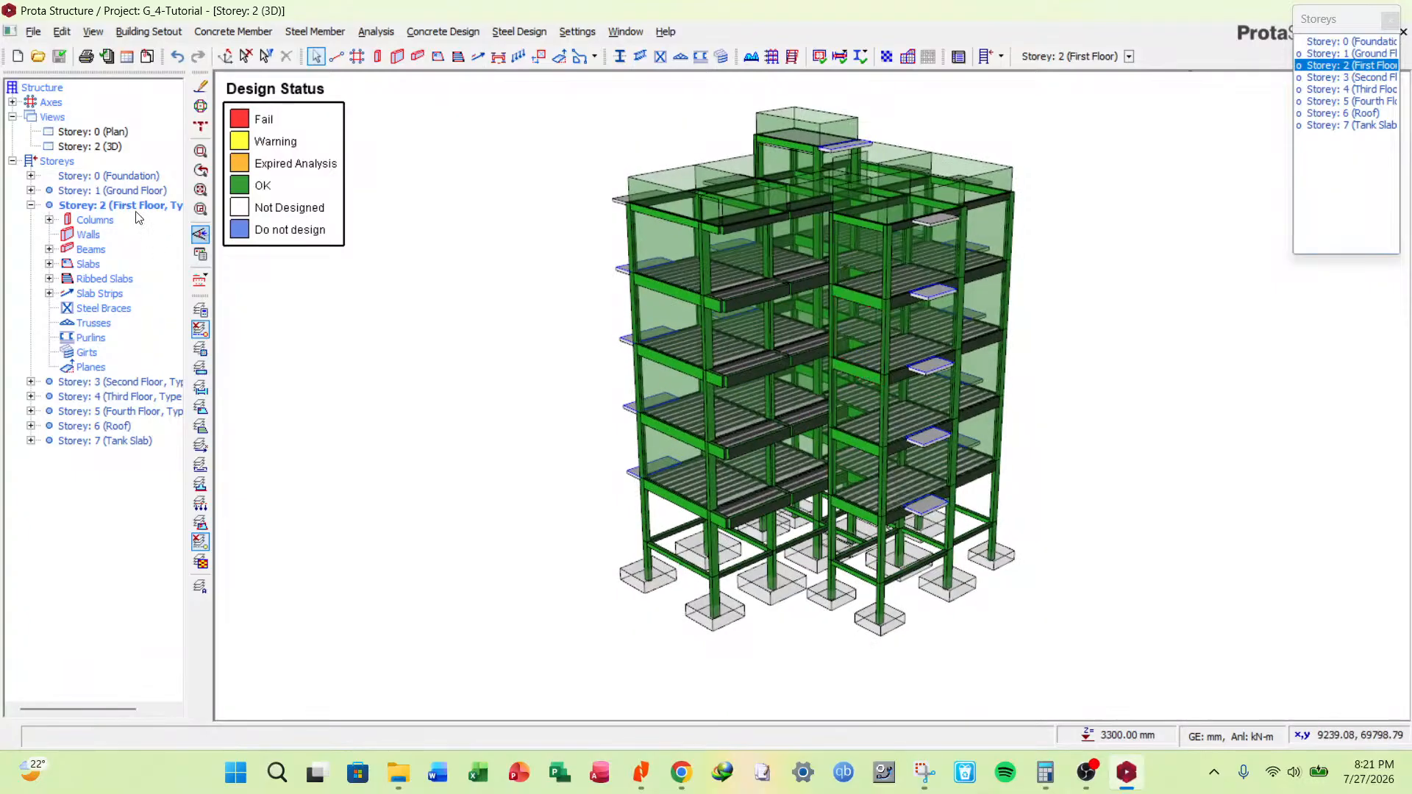
{"action": "left_click", "coordinate": [103, 144]}
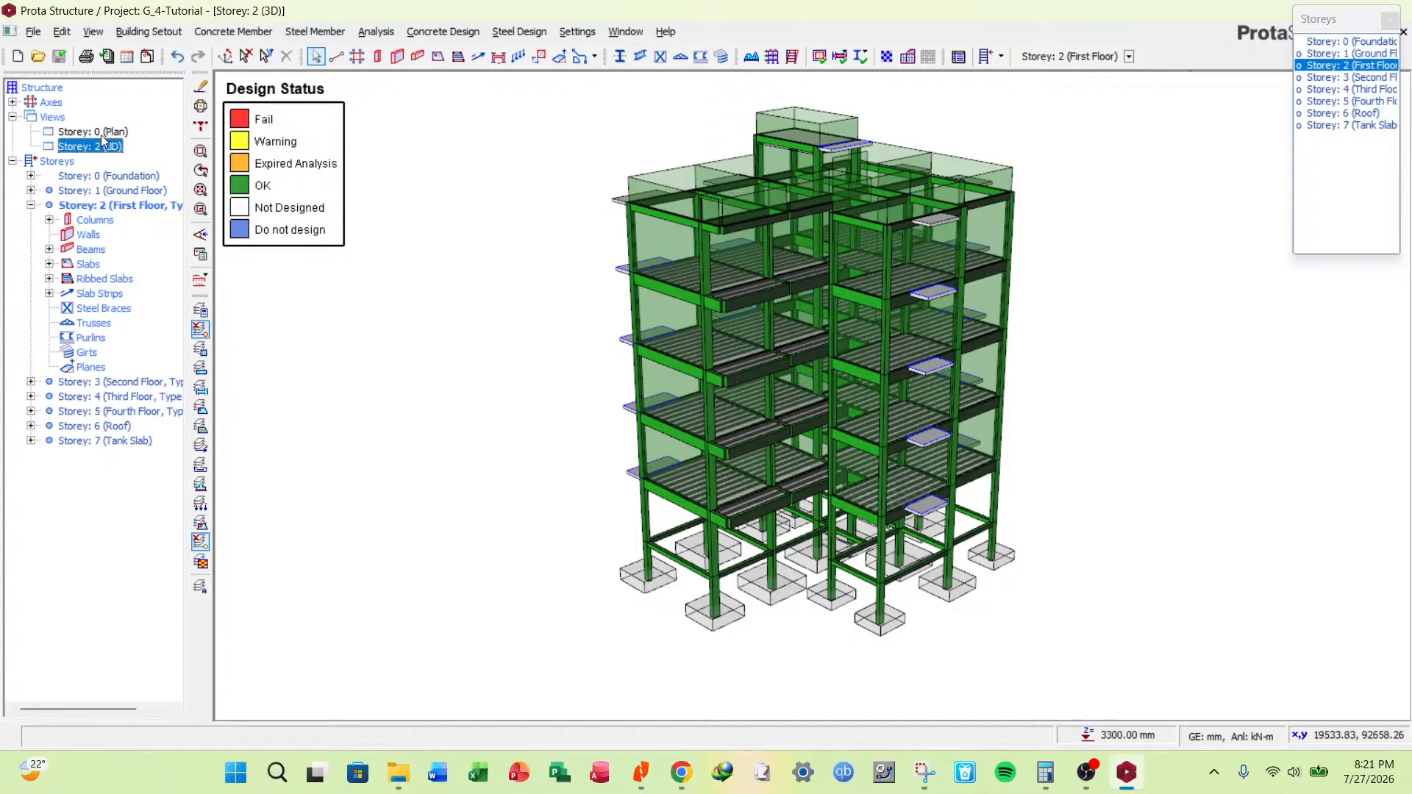
{"action": "double_click", "coordinate": [103, 132]}
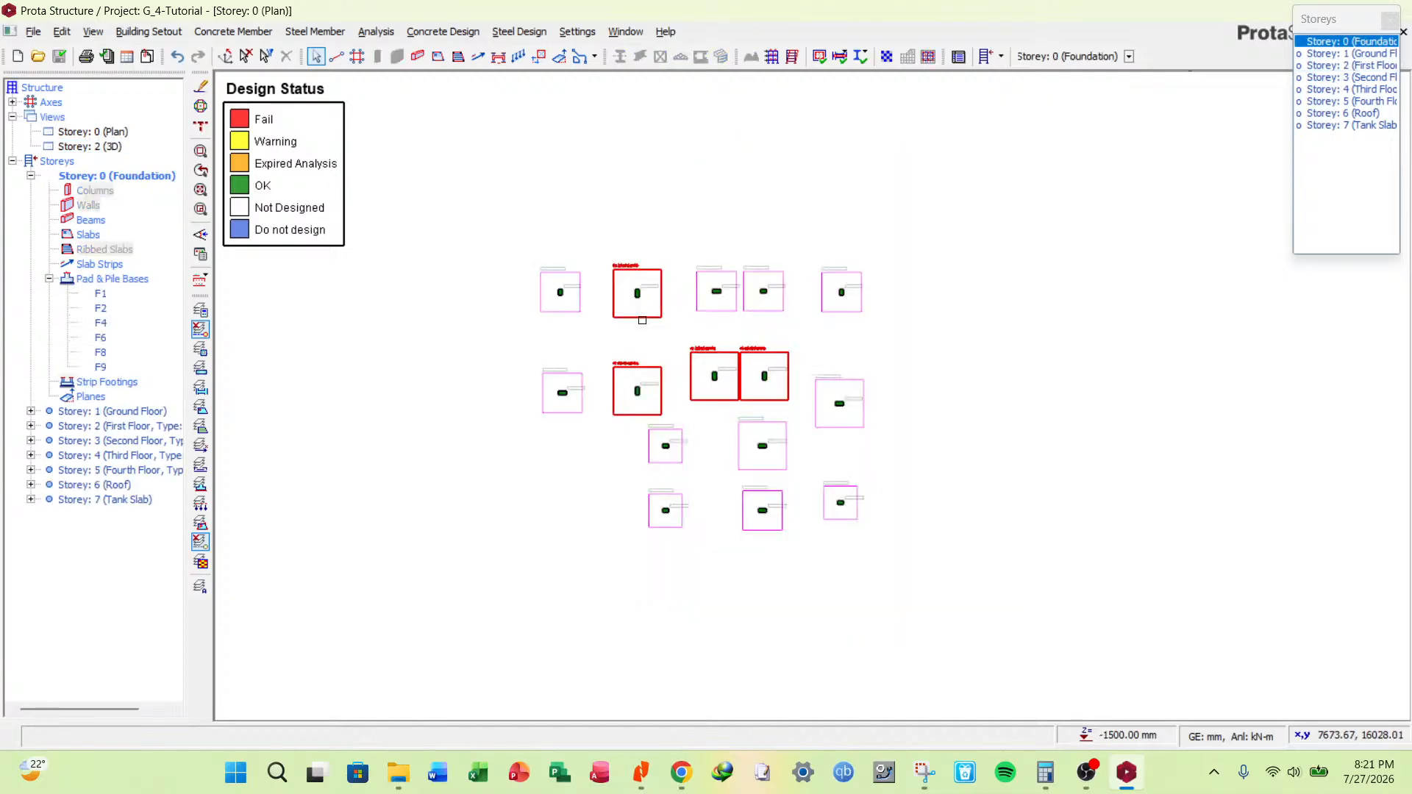
{"action": "left_click", "coordinate": [643, 321]}
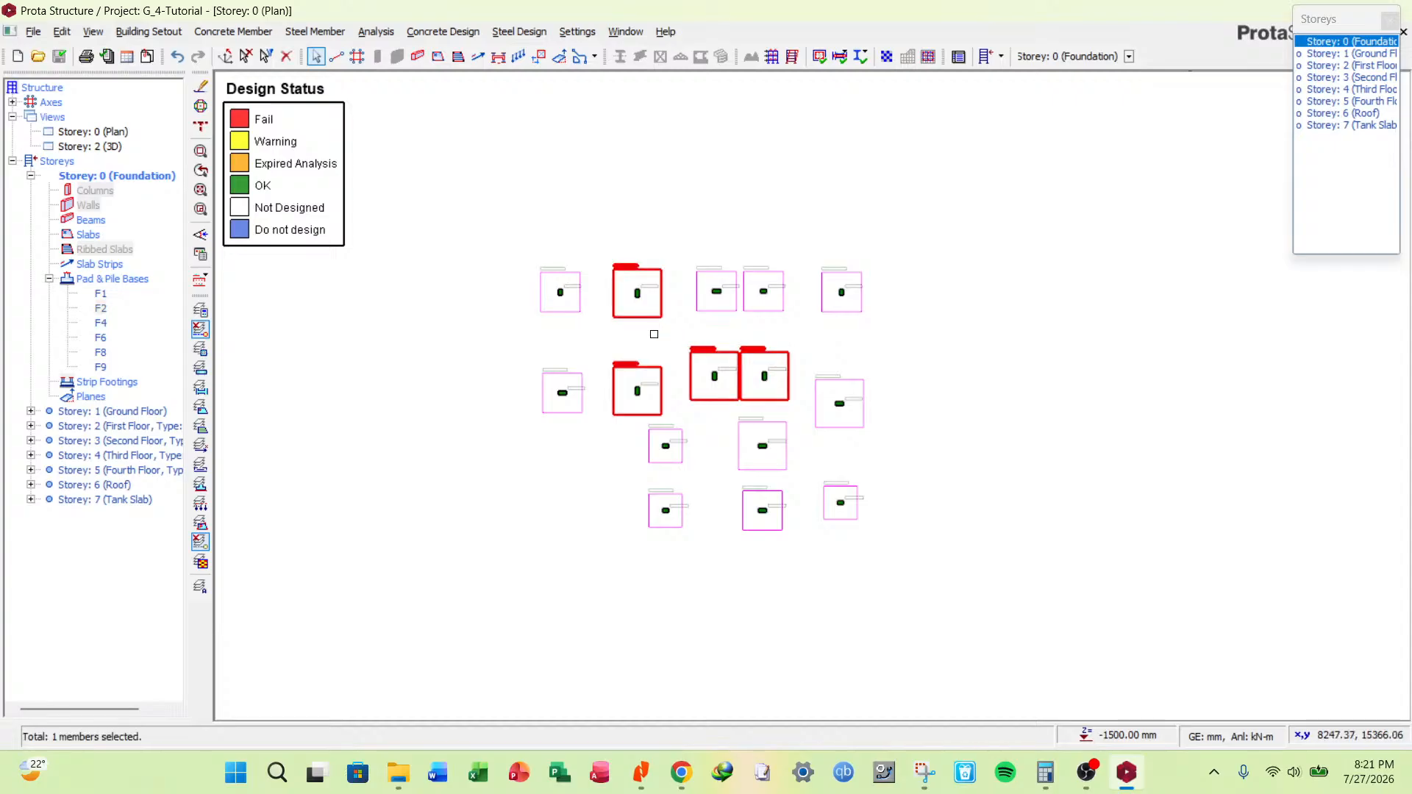
{"action": "right_click", "coordinate": [657, 332]}
{"action": "left_click", "coordinate": [622, 343]}
{"action": "left_click", "coordinate": [656, 318]}
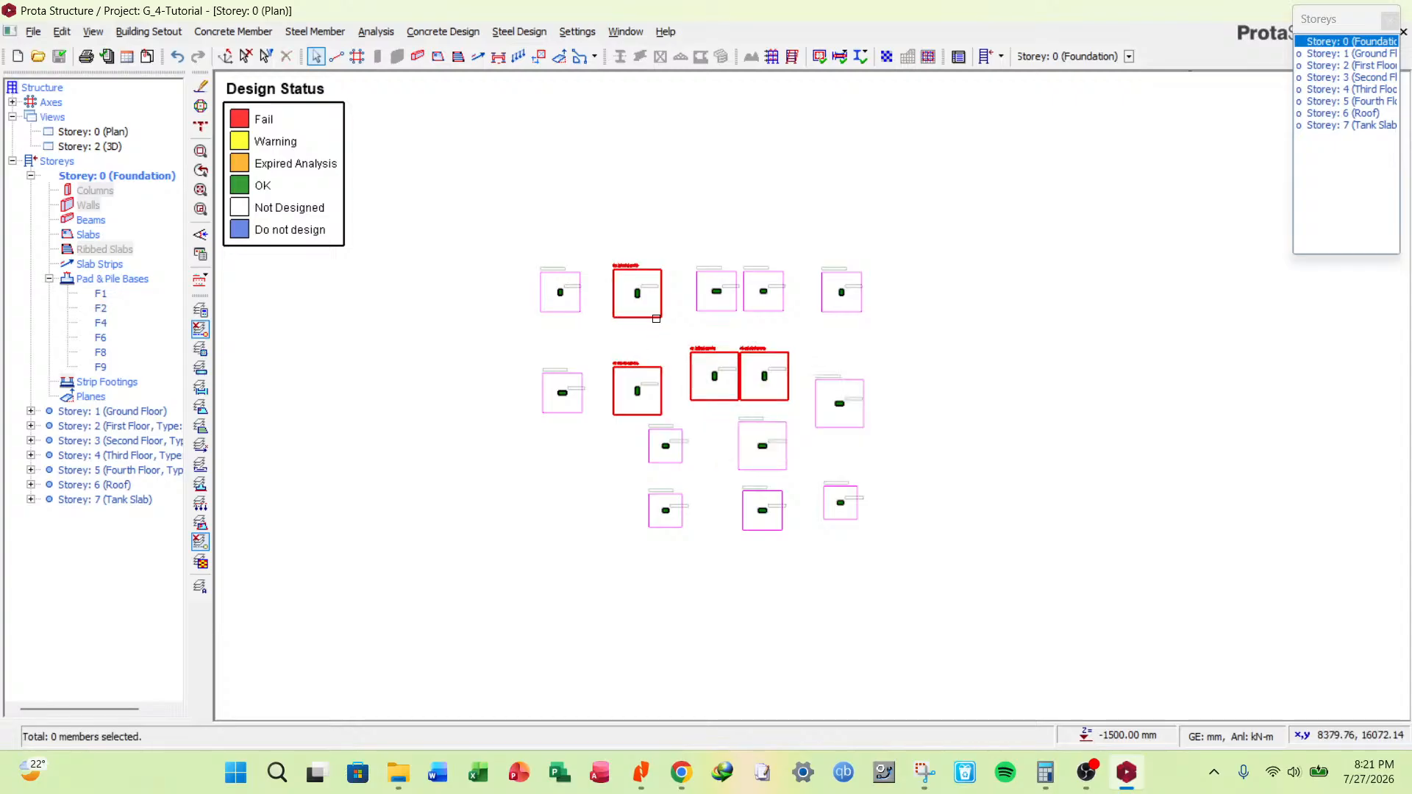
Select the 1600/1600 pad base F9 and compare the remaining footing types on the foundation plan.
{"action": "left_click", "coordinate": [821, 501]}
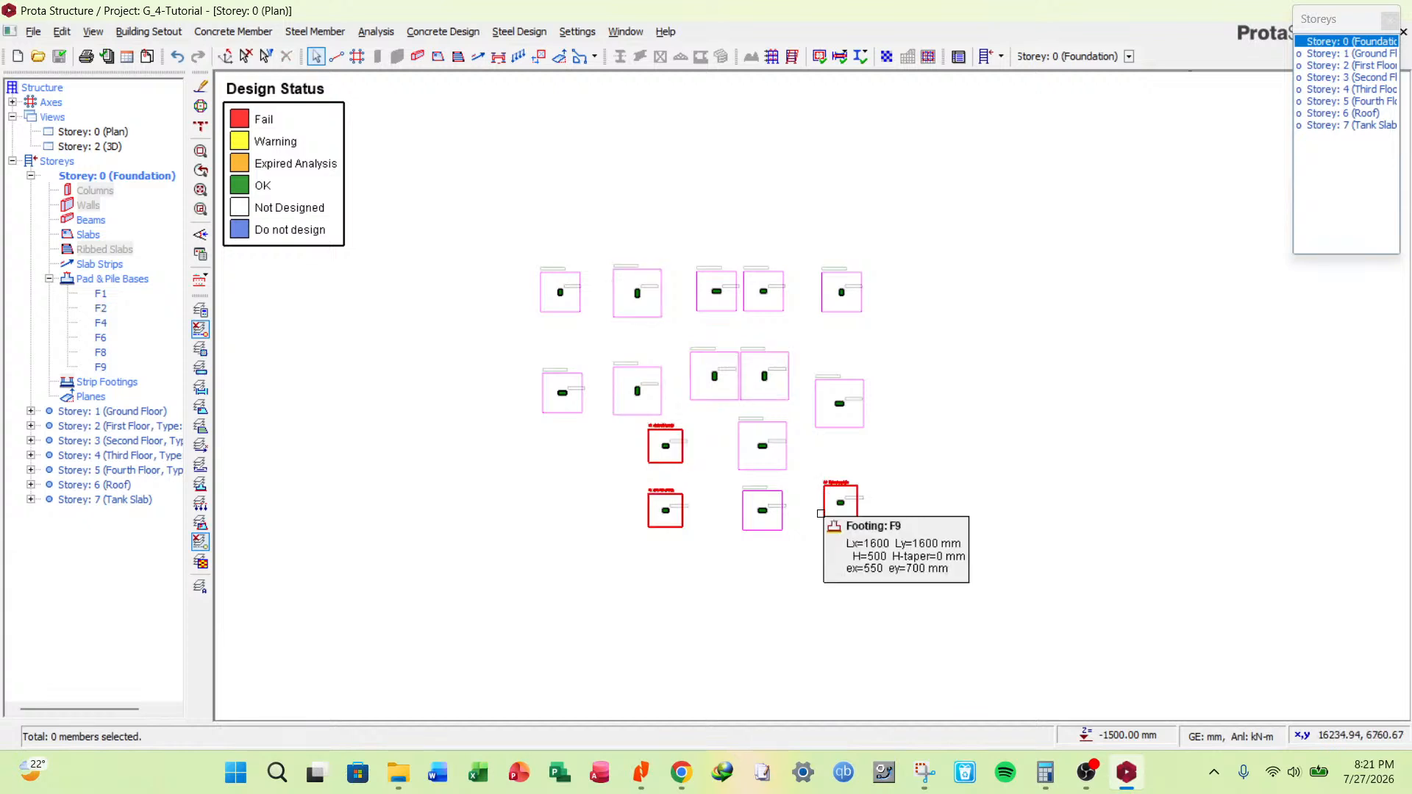
{"action": "scroll", "coordinate": [825, 501], "scroll_direction": "up", "scroll_amount": 3}
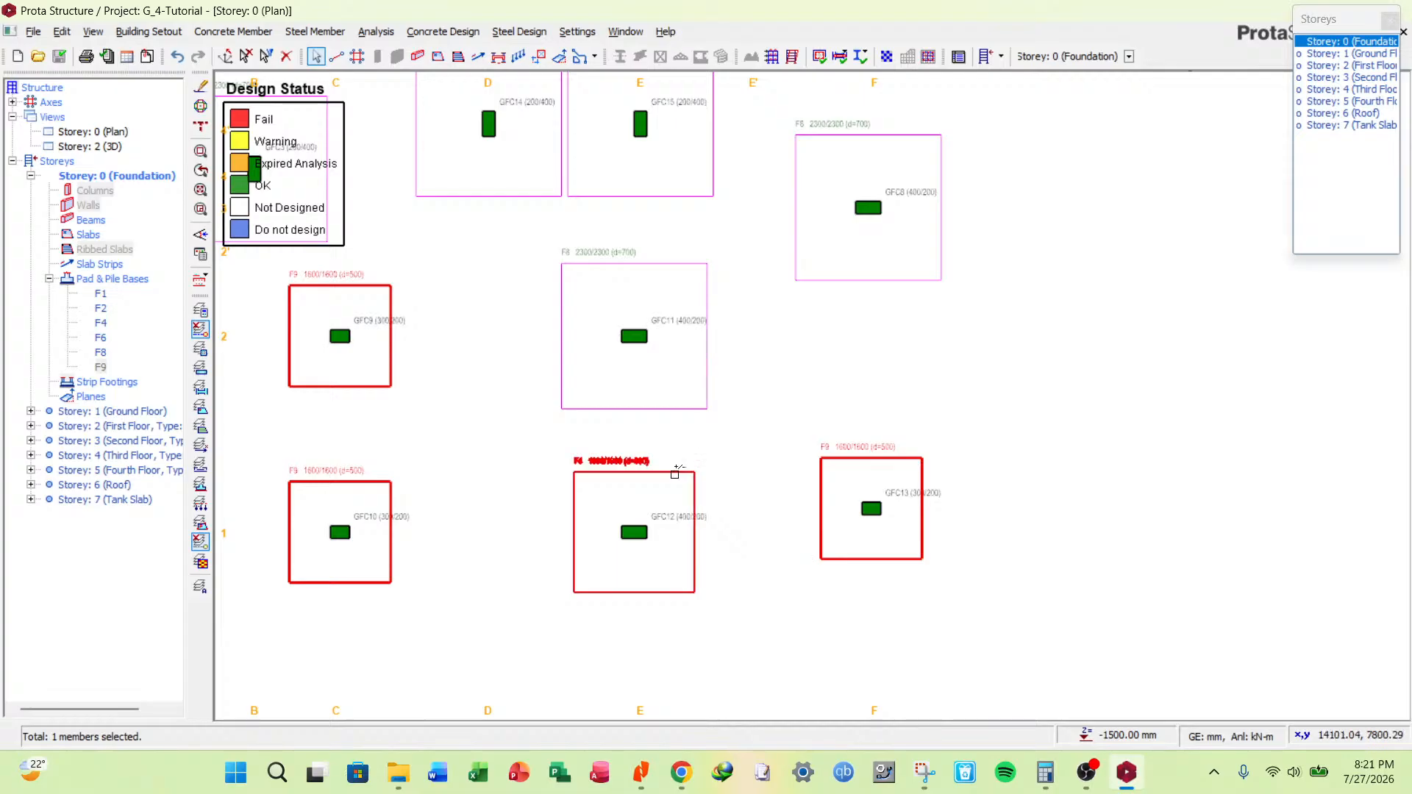
{"action": "scroll", "coordinate": [760, 447], "scroll_direction": "down", "scroll_amount": 2}
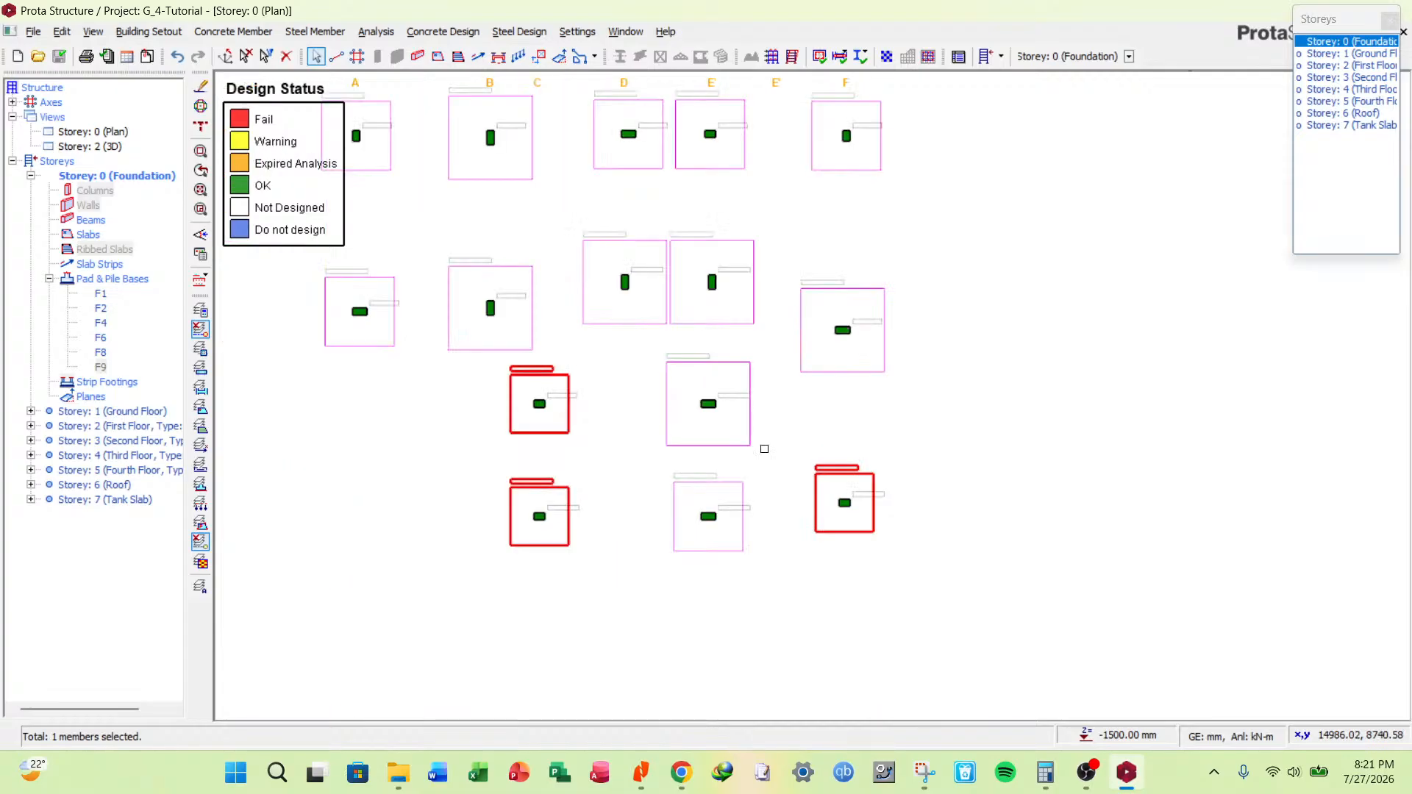
{"action": "middle_click_drag", "start_coordinate": [764, 449], "coordinate": [838, 589]}
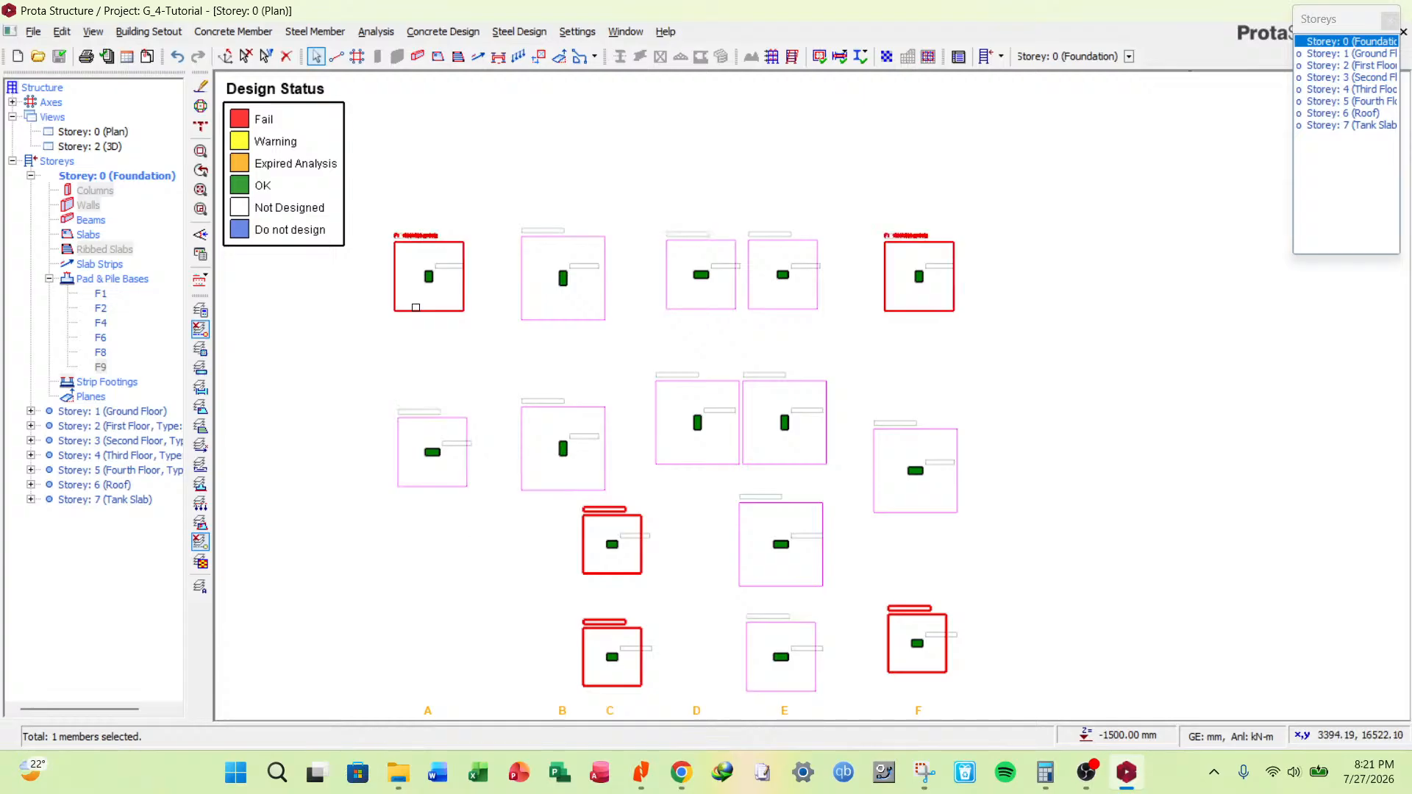
{"action": "scroll", "coordinate": [873, 488], "scroll_direction": "up", "scroll_amount": 4}
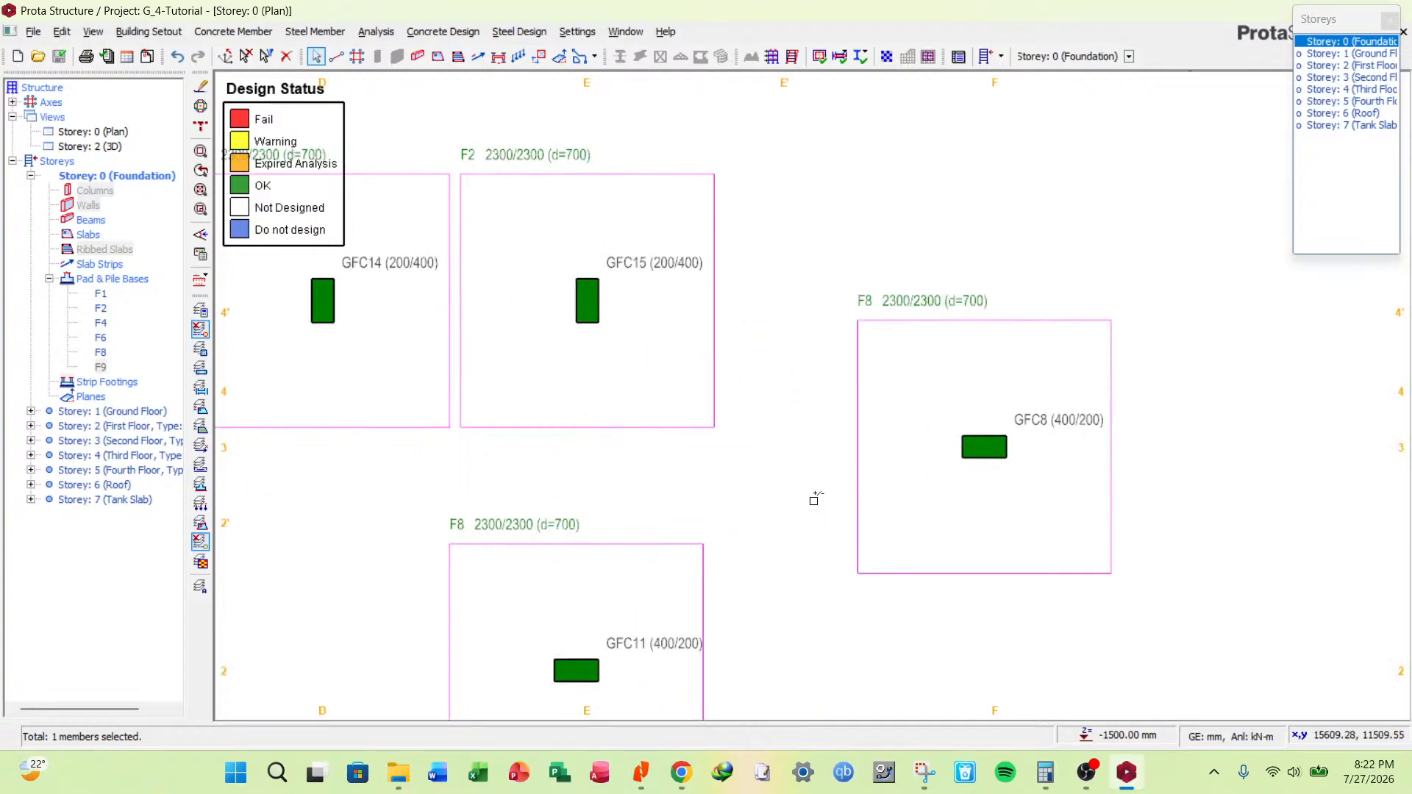
{"action": "scroll", "coordinate": [813, 495], "scroll_direction": "down", "scroll_amount": 1}
{"action": "scroll", "coordinate": [684, 380], "scroll_direction": "down", "scroll_amount": 2}
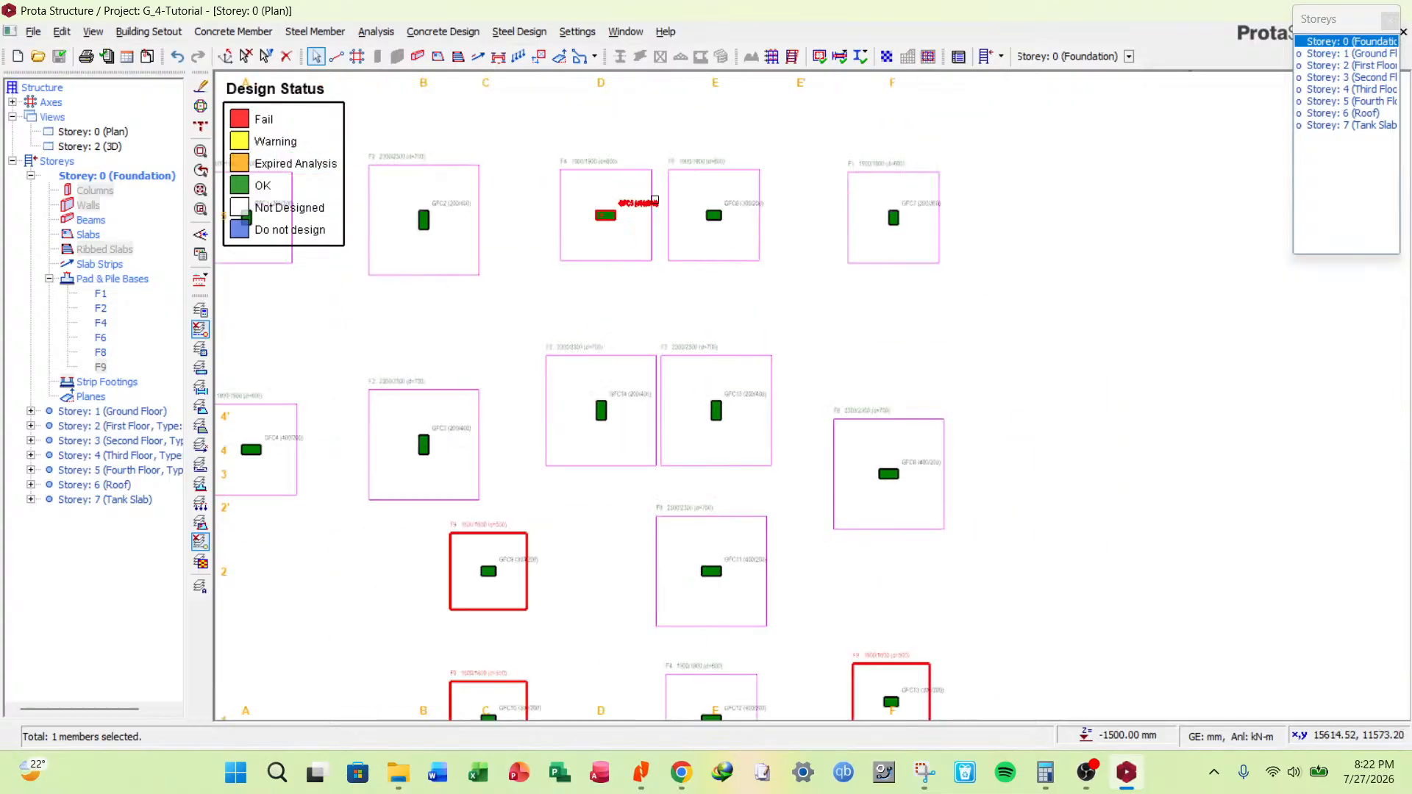
{"action": "scroll", "coordinate": [633, 292], "scroll_direction": "up", "scroll_amount": 1}
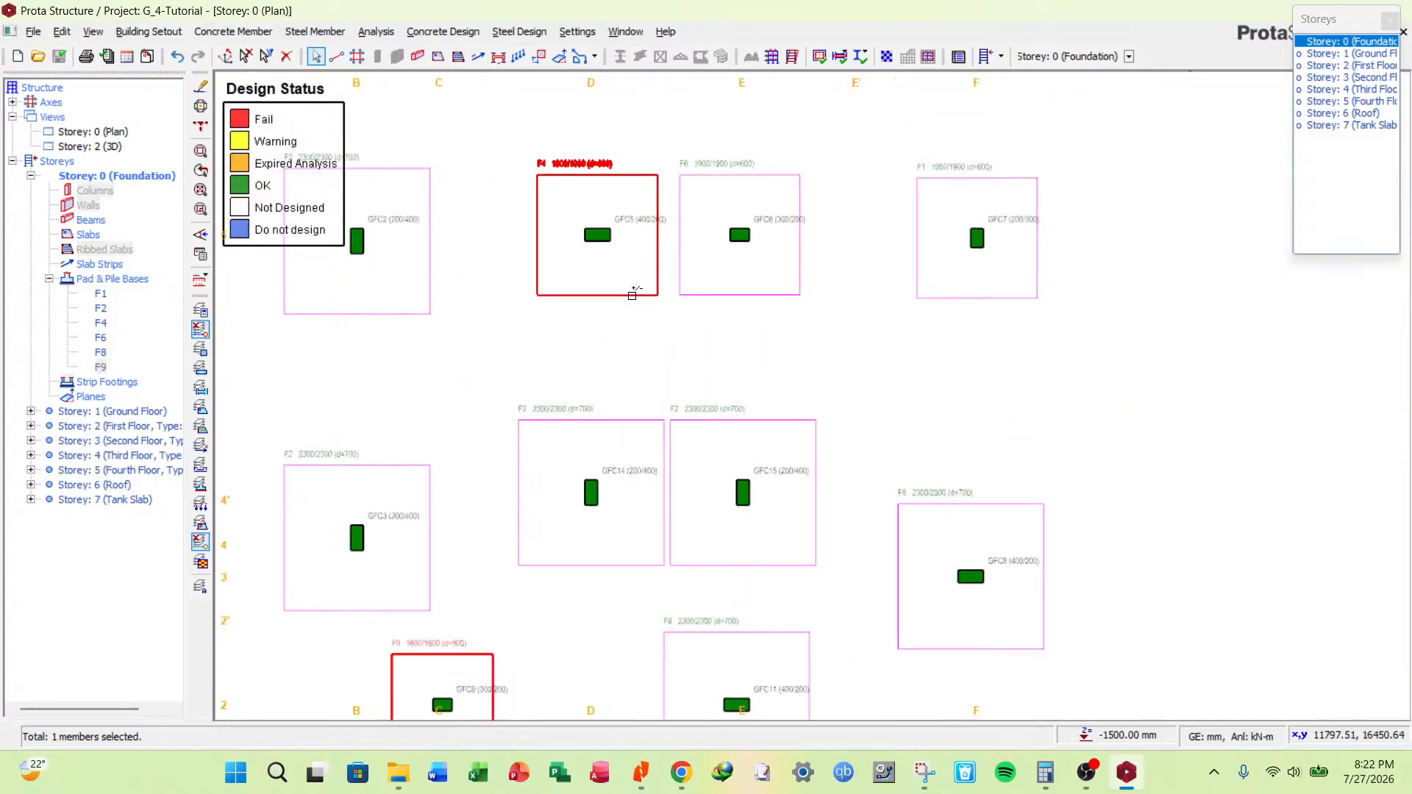
Add pad bases F4 and F2 to the F9 selection and print the pad base results for the selected bases.
{"action": "left_click", "coordinate": [632, 294]}
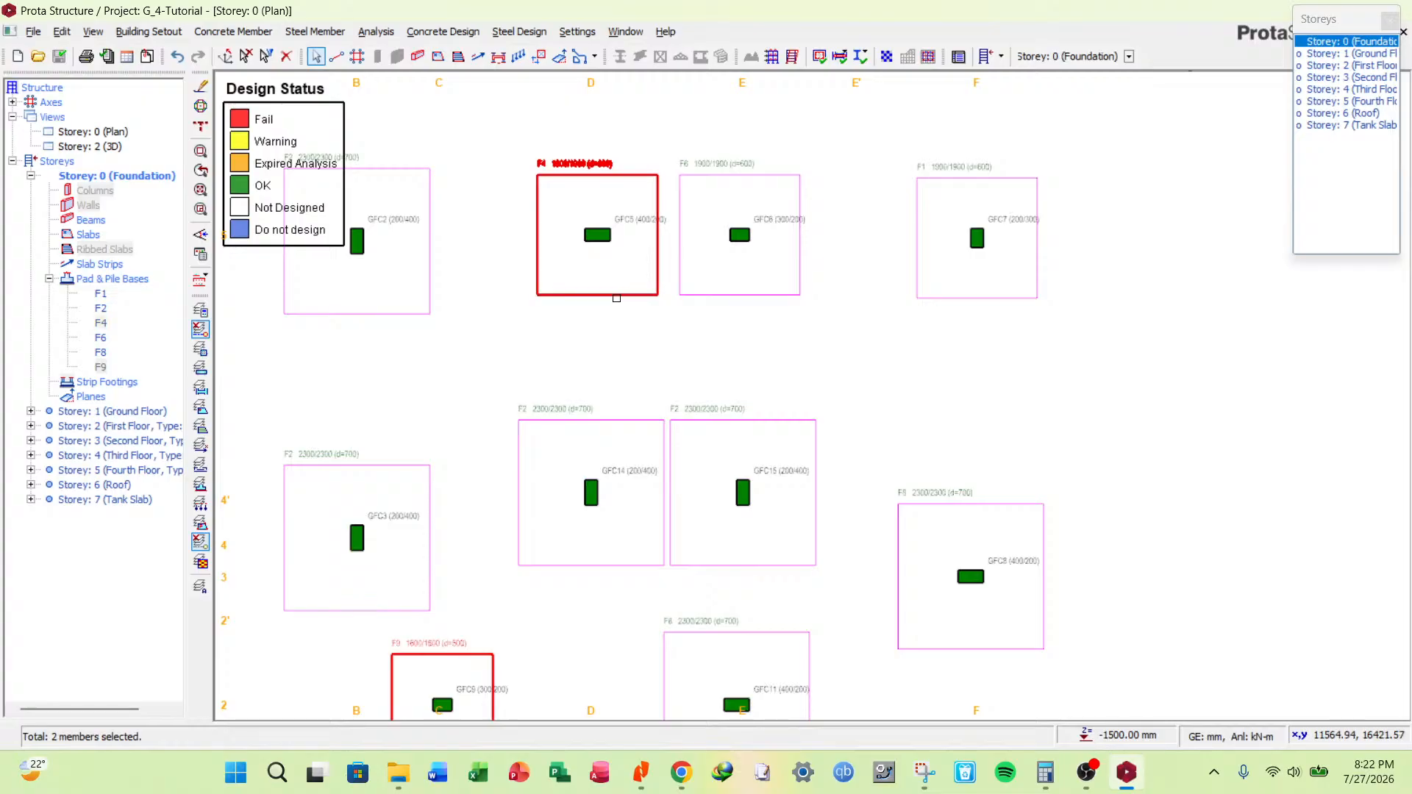
{"action": "scroll", "coordinate": [719, 142], "scroll_direction": "down", "scroll_amount": 2}
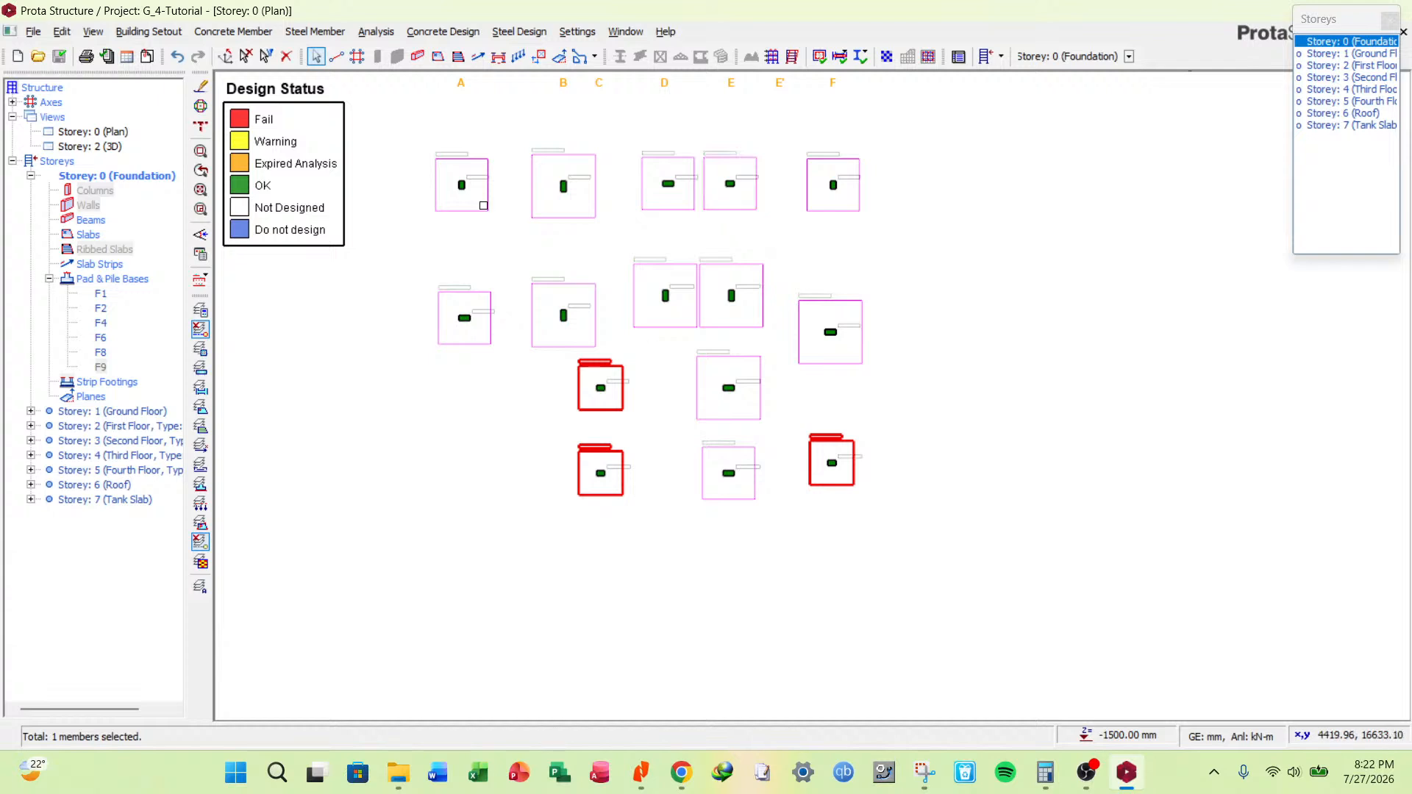
{"action": "scroll", "coordinate": [483, 205], "scroll_direction": "up", "scroll_amount": 4}
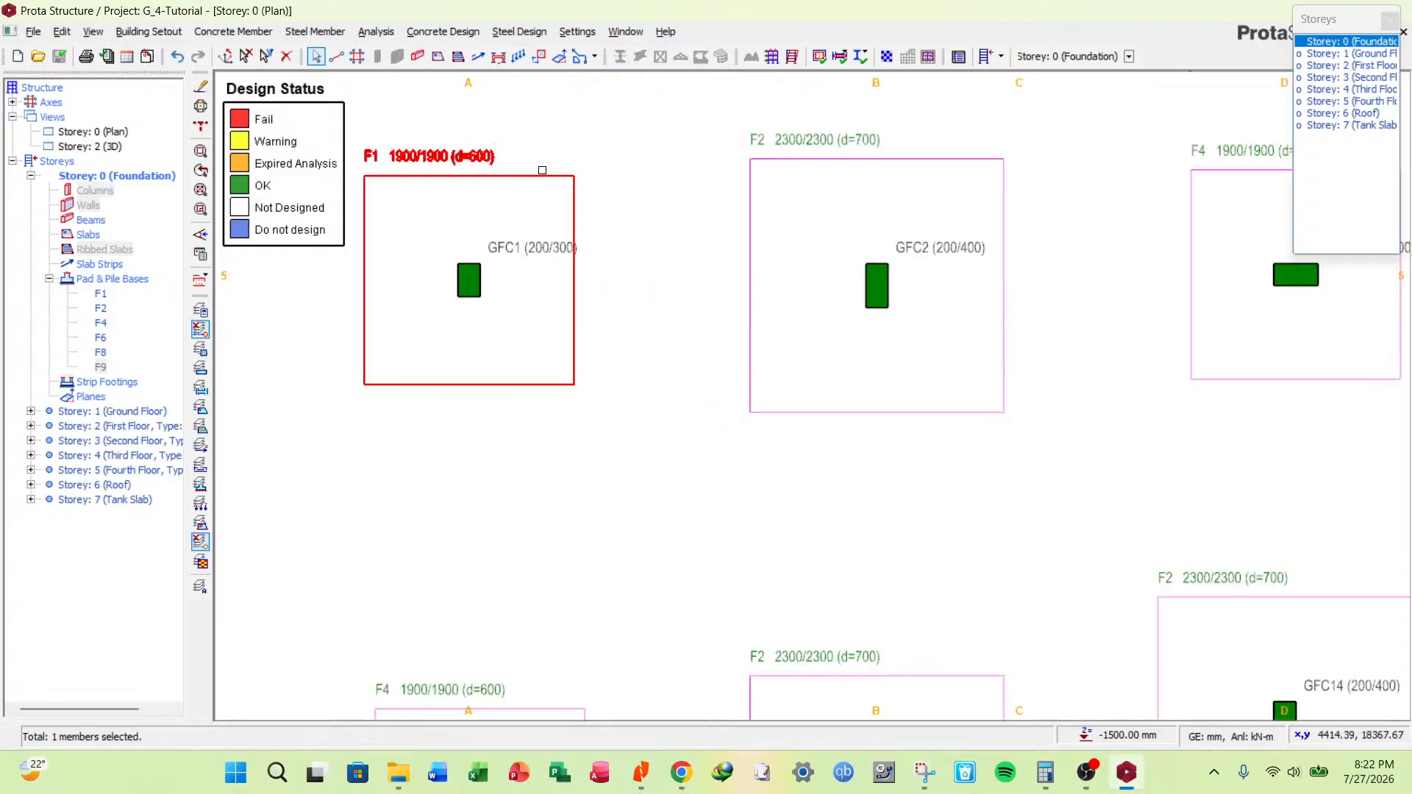
{"action": "scroll", "coordinate": [545, 173], "scroll_direction": "down", "scroll_amount": 3}
{"action": "scroll", "coordinate": [534, 406], "scroll_direction": "up", "scroll_amount": 5}
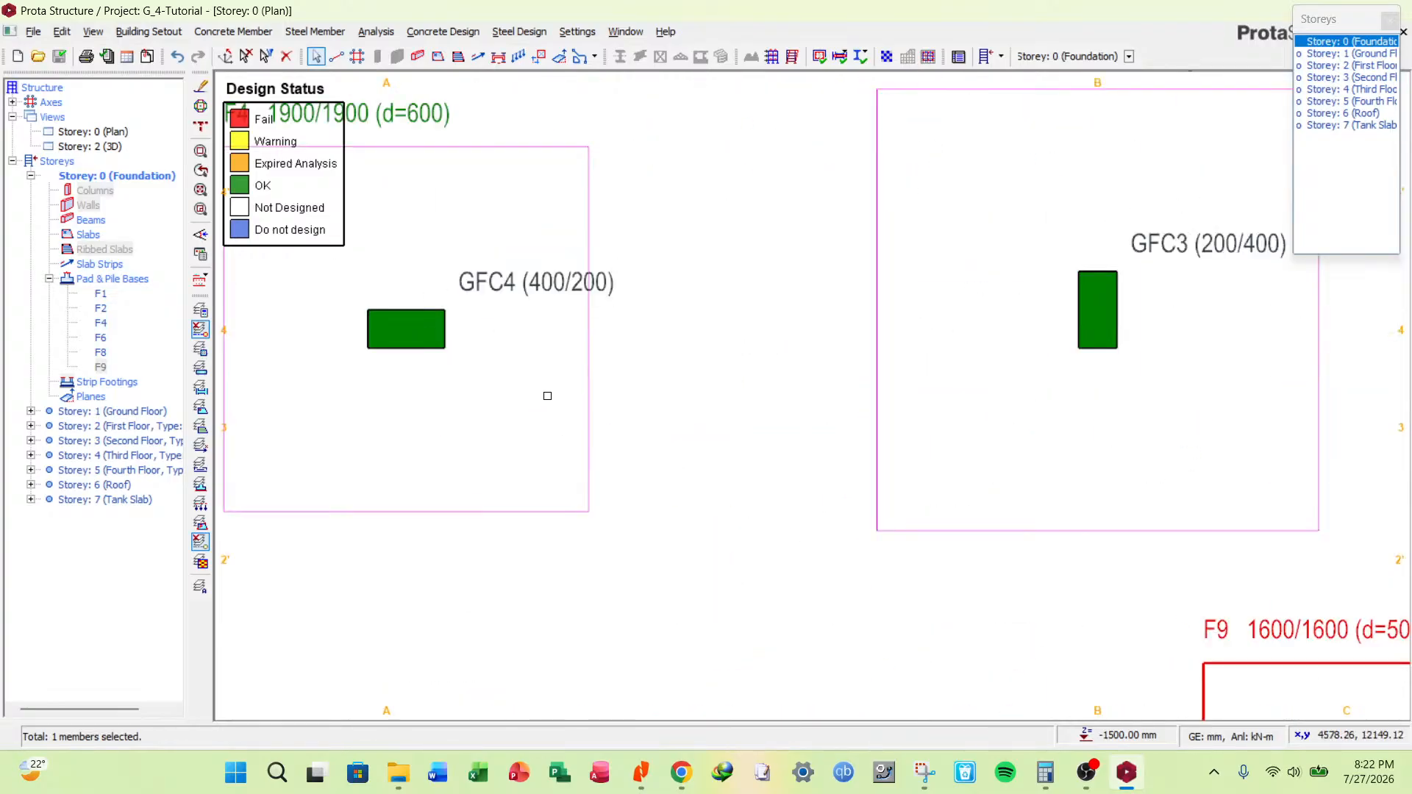
{"action": "scroll", "coordinate": [455, 331], "scroll_direction": "down", "scroll_amount": 8}
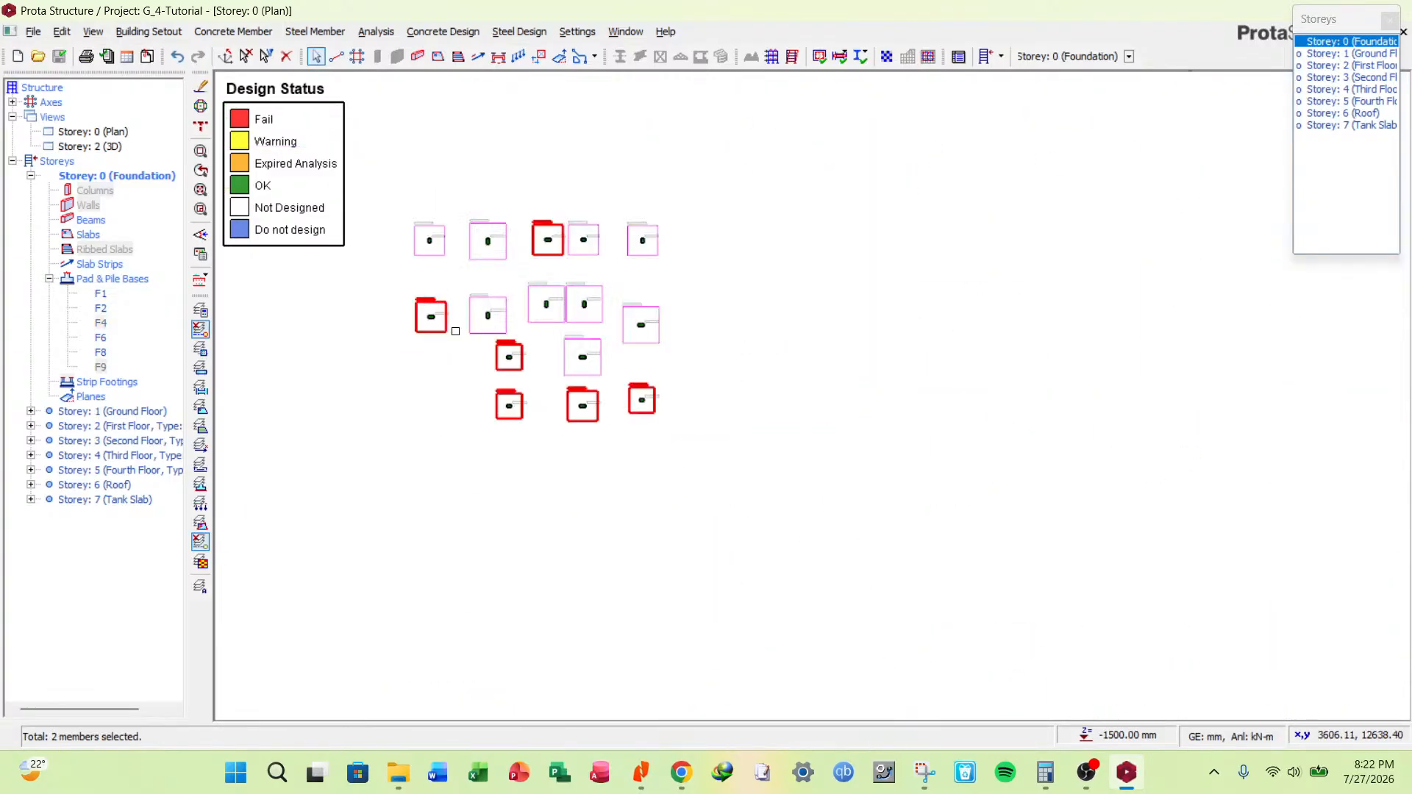
{"action": "scroll", "coordinate": [565, 341], "scroll_direction": "up", "scroll_amount": 4}
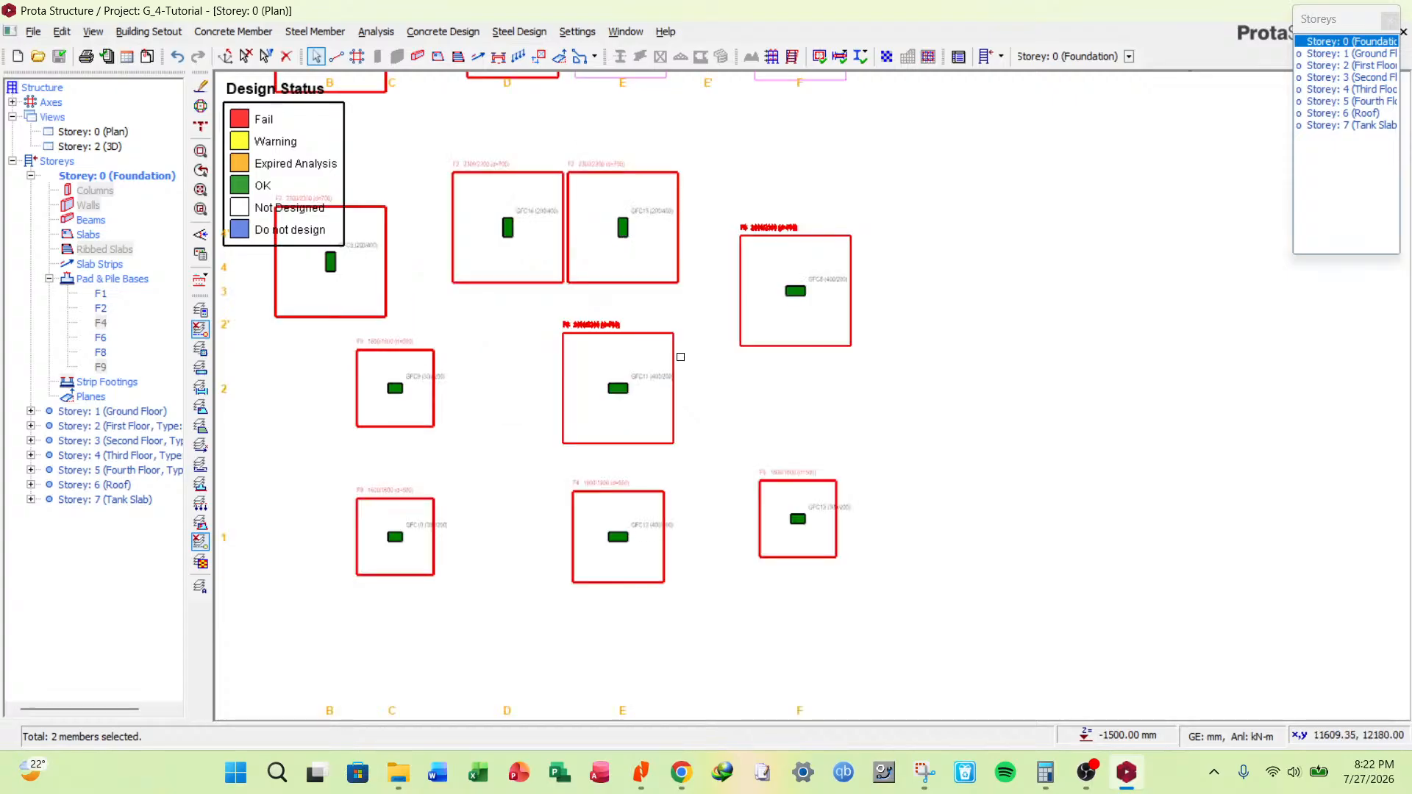
{"action": "scroll", "coordinate": [681, 357], "scroll_direction": "down", "scroll_amount": 4}
{"action": "right_click", "coordinate": [831, 298]}
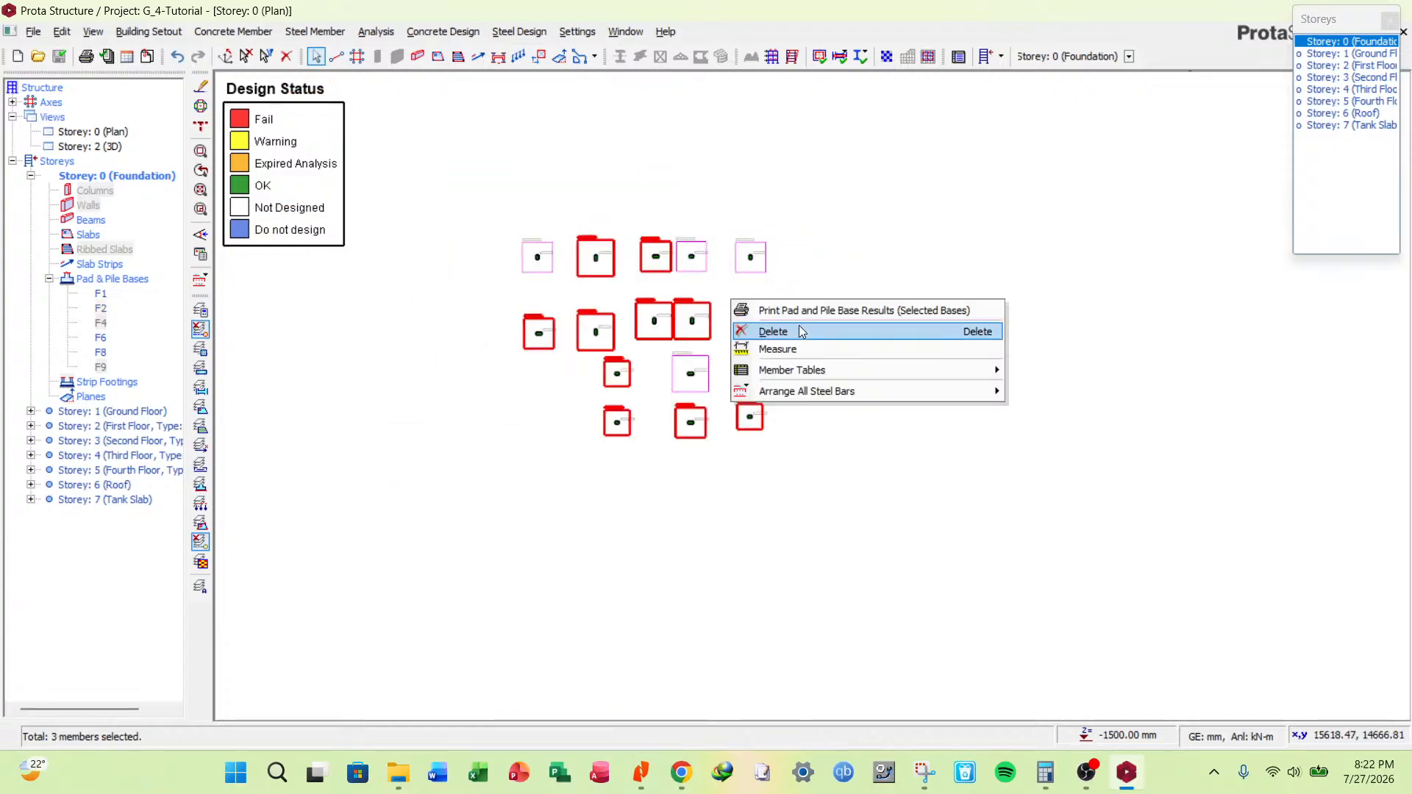
{"action": "left_click", "coordinate": [898, 305]}
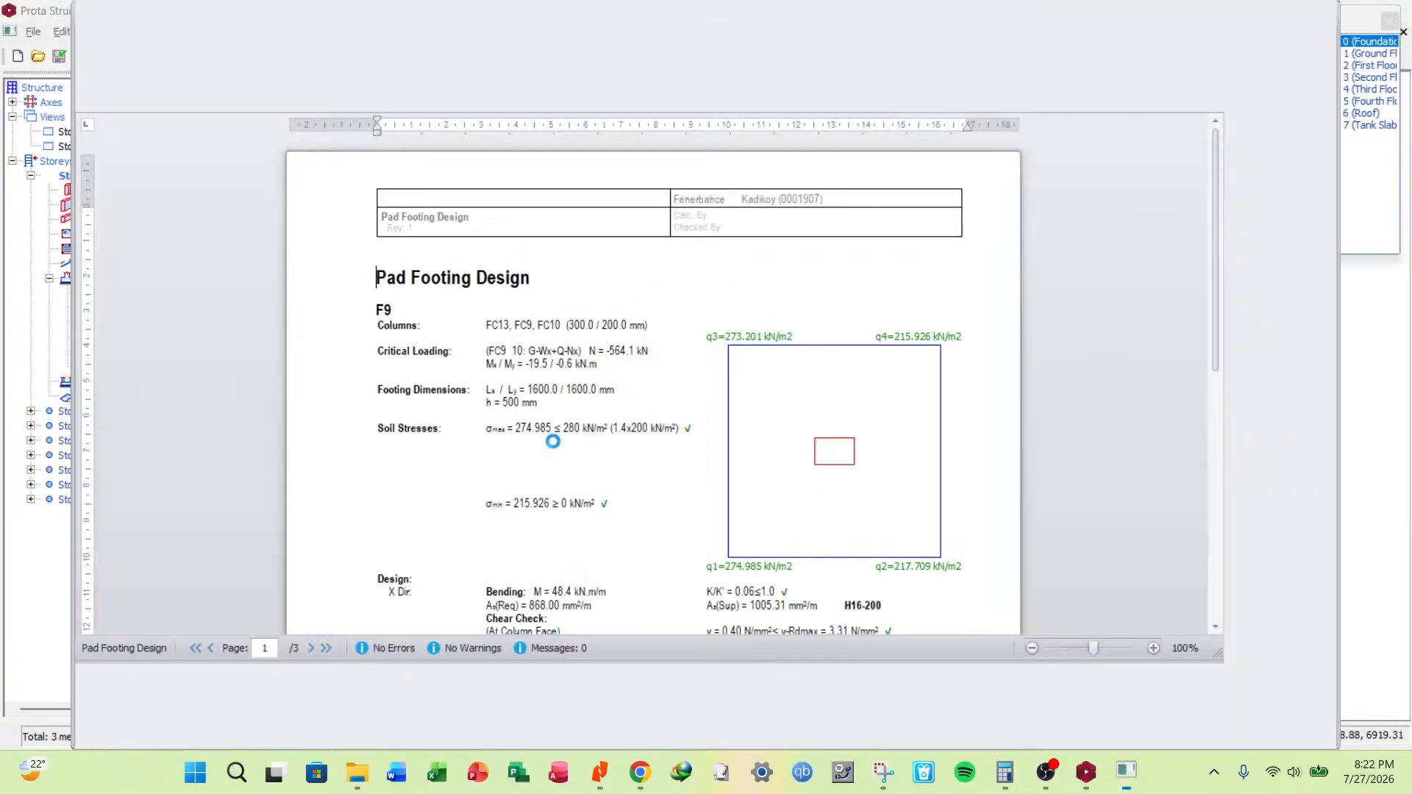
Review the Pad Footing Design report for F9, F4 and F2, checking soil stresses, reinforcement and punching, and open its Office export options.
{"action": "scroll", "coordinate": [626, 339], "scroll_direction": "down", "scroll_amount": 5}
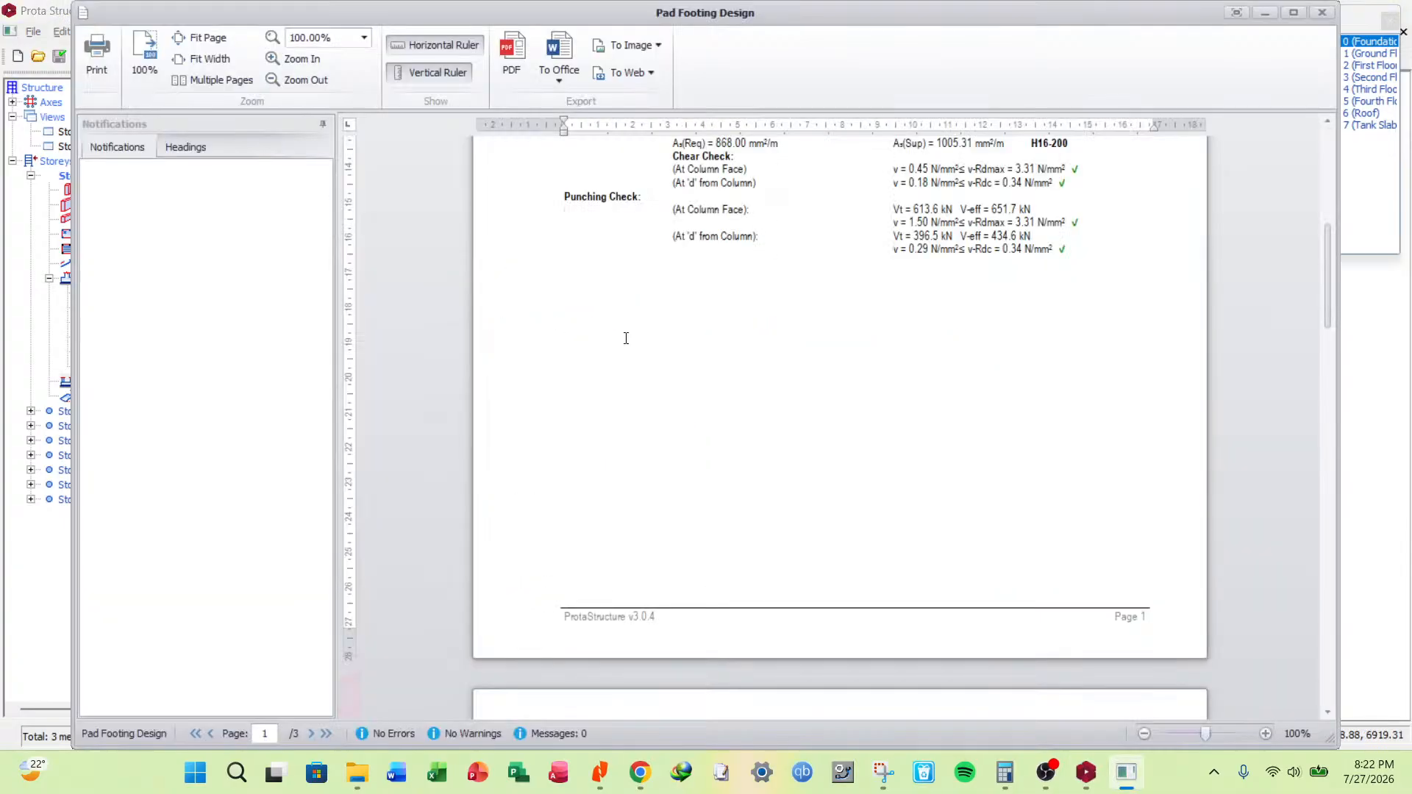
{"action": "scroll", "coordinate": [626, 338], "scroll_direction": "down", "scroll_amount": 5}
{"action": "scroll", "coordinate": [625, 309], "scroll_direction": "up", "scroll_amount": 15}
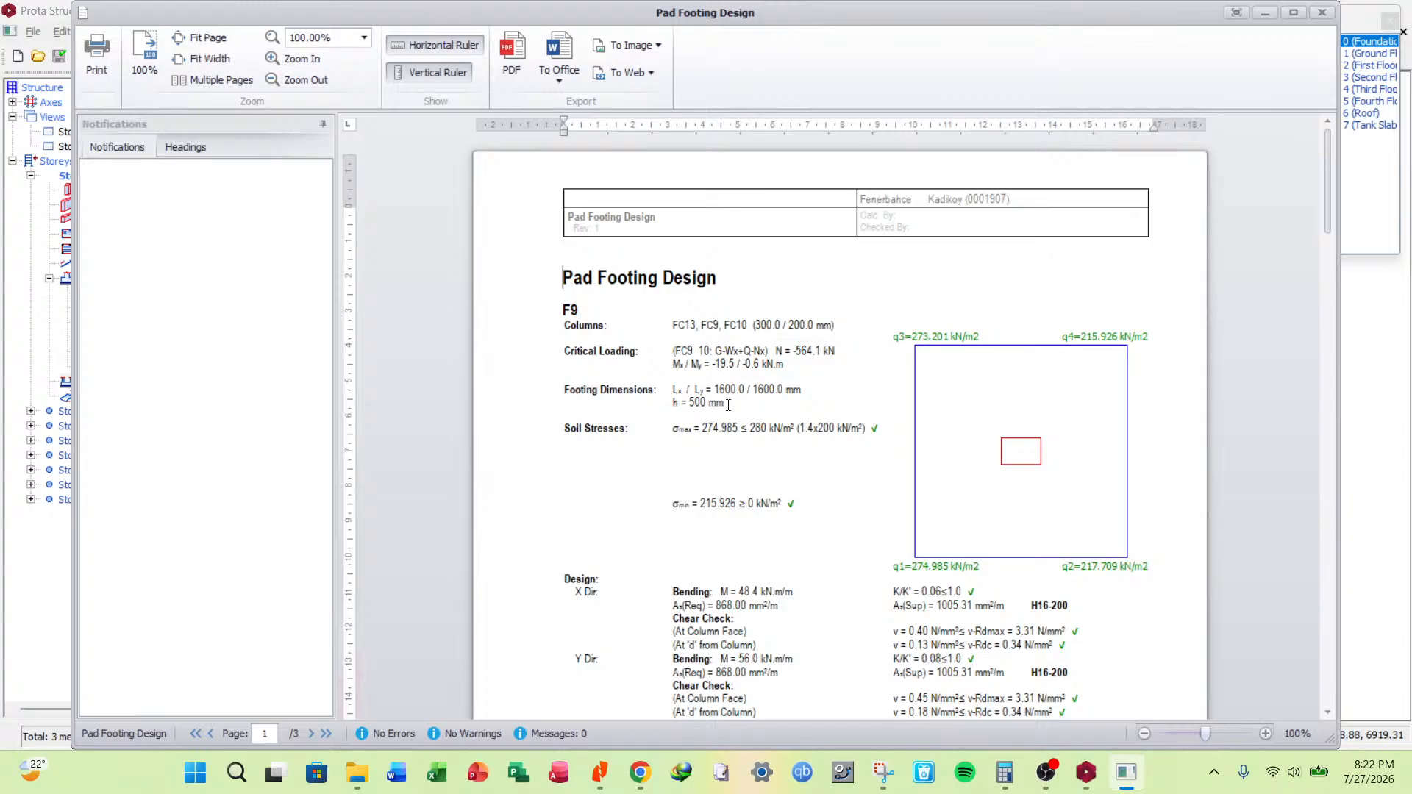
{"action": "scroll", "coordinate": [729, 406], "scroll_direction": "down", "scroll_amount": 10}
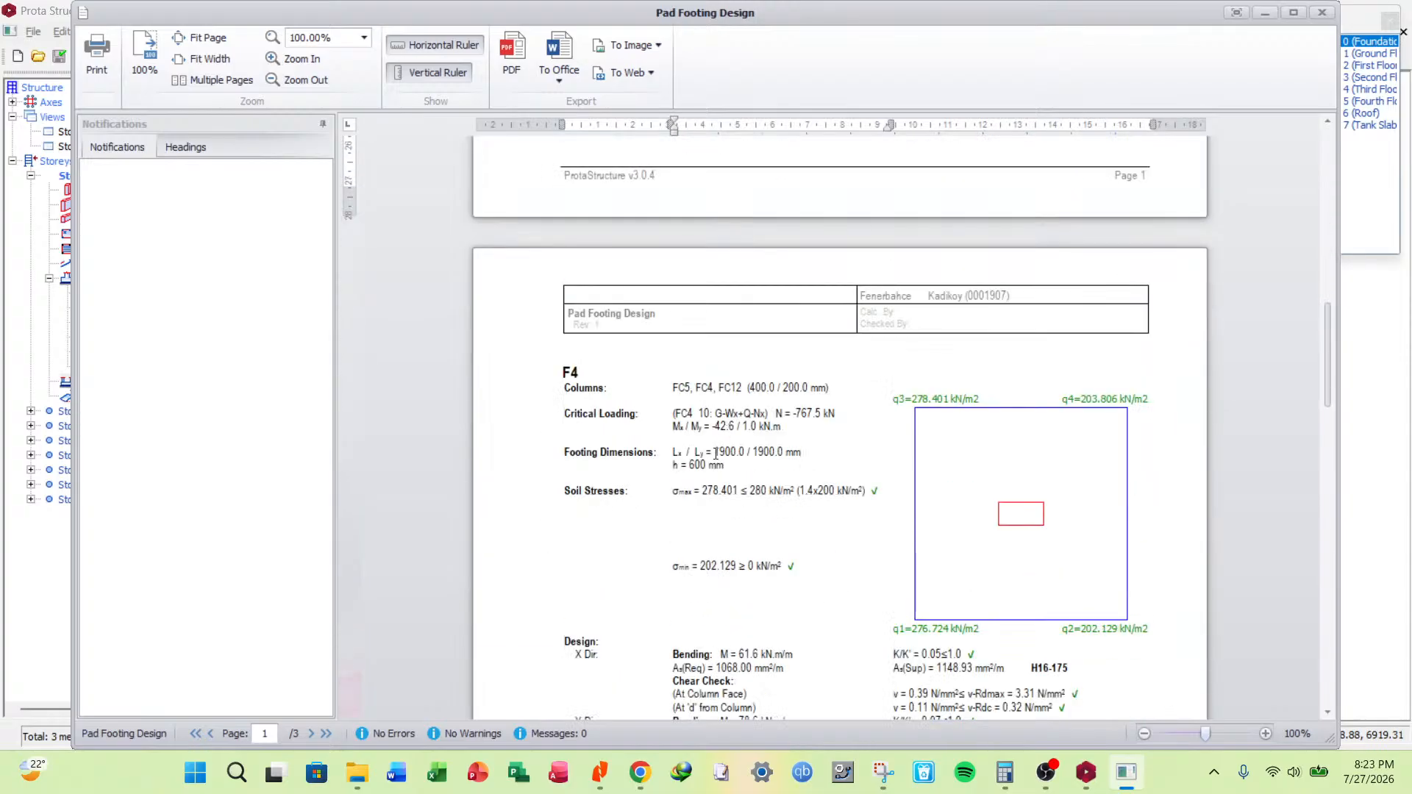
{"action": "scroll", "coordinate": [716, 453], "scroll_direction": "down", "scroll_amount": 10}
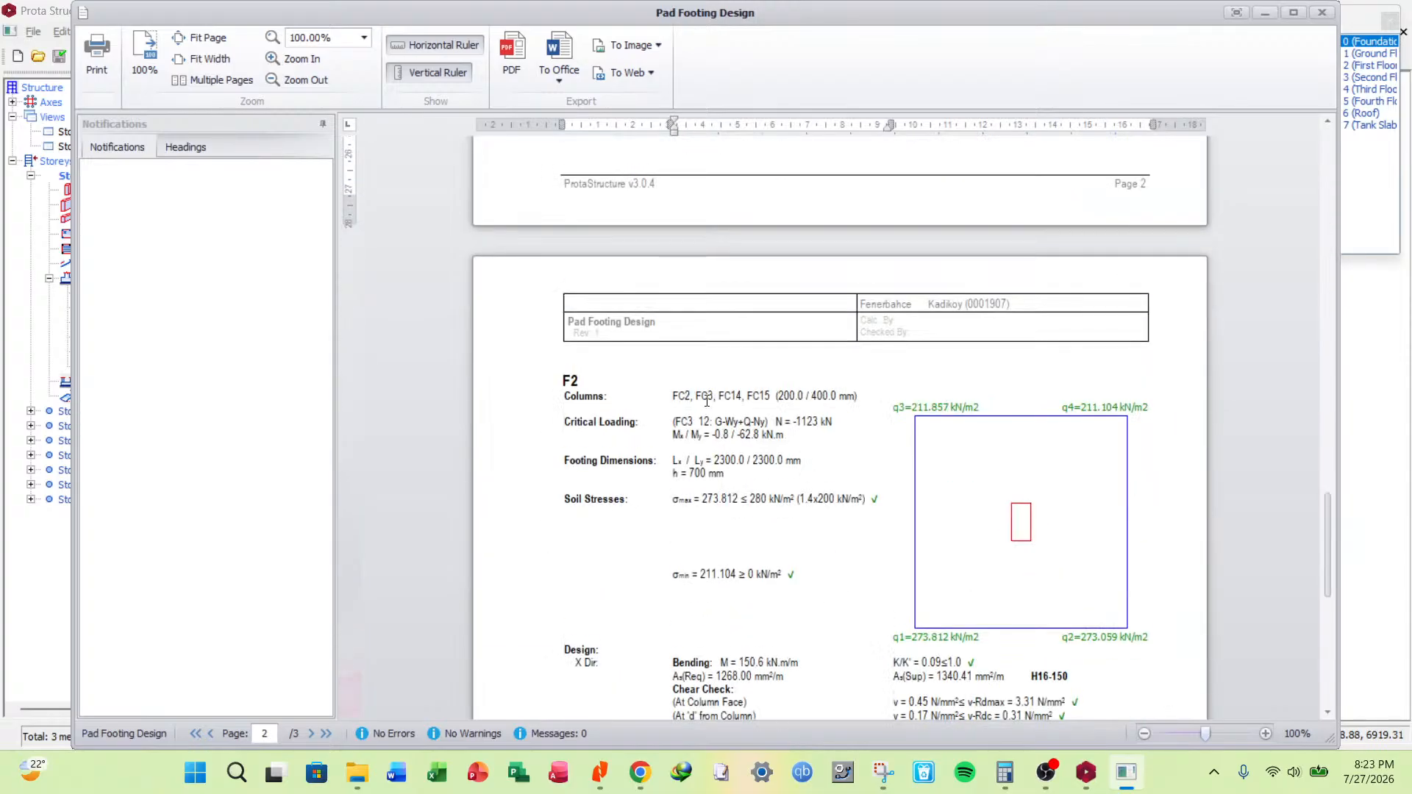
{"action": "scroll", "coordinate": [707, 401], "scroll_direction": "down", "scroll_amount": 7}
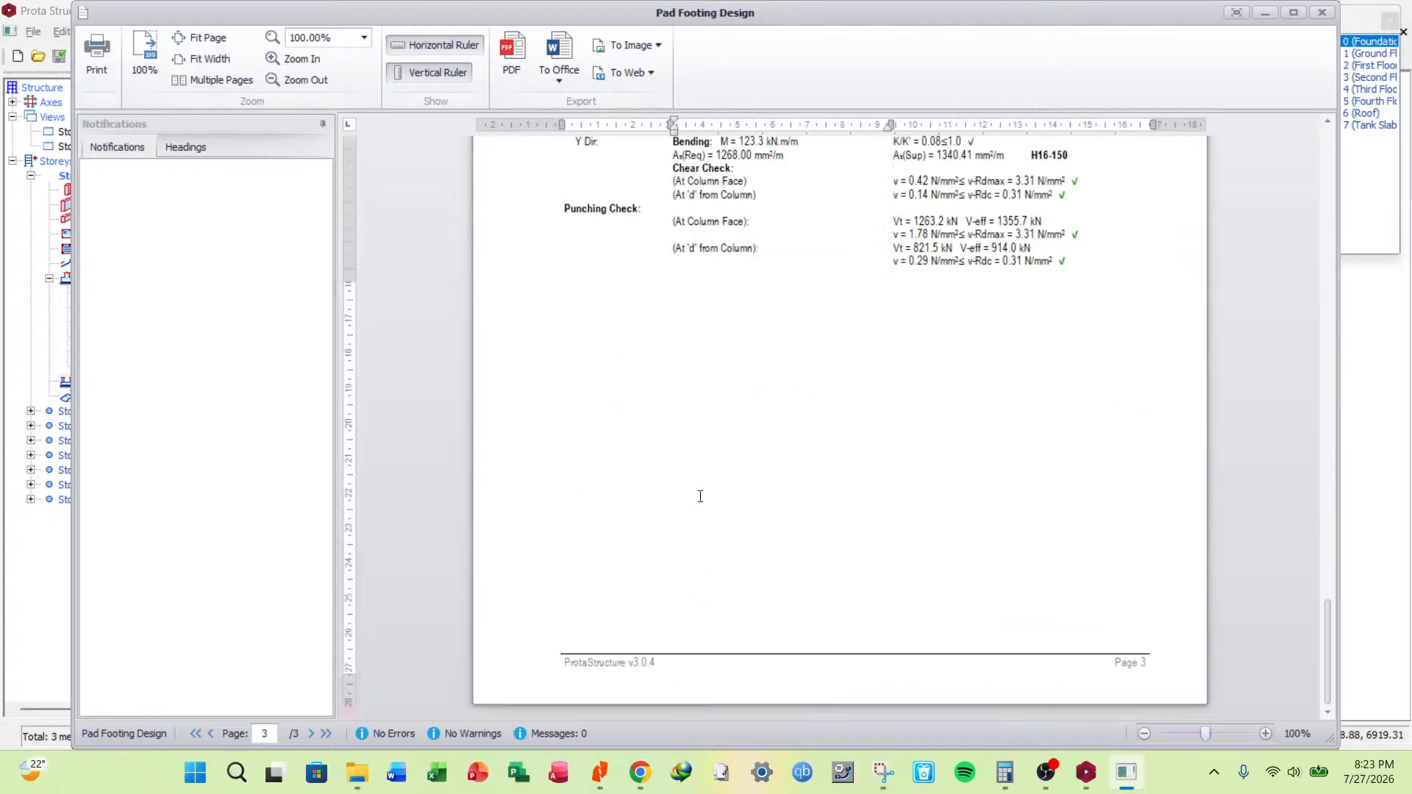
{"action": "scroll", "coordinate": [700, 496], "scroll_direction": "up", "scroll_amount": 11}
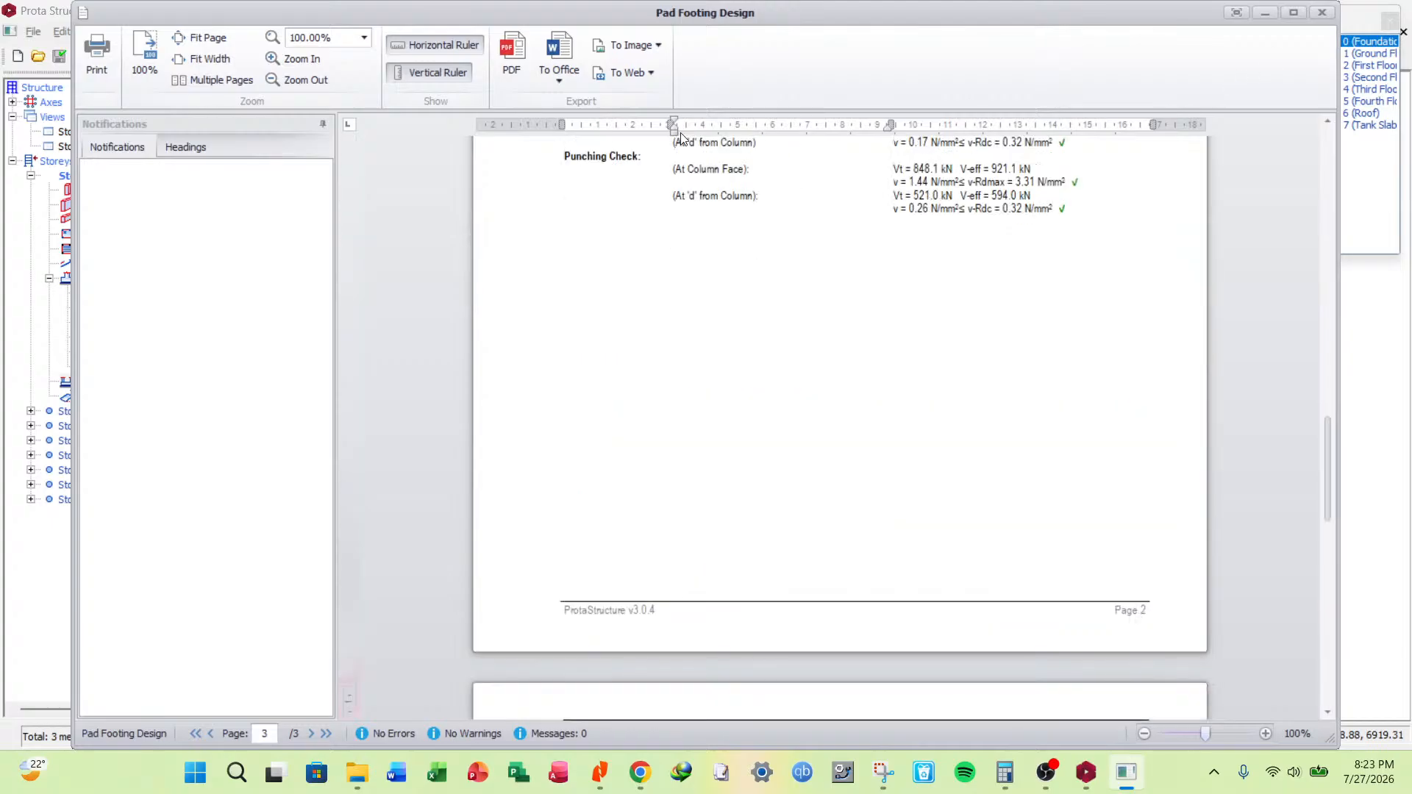
{"action": "left_click", "coordinate": [559, 80]}
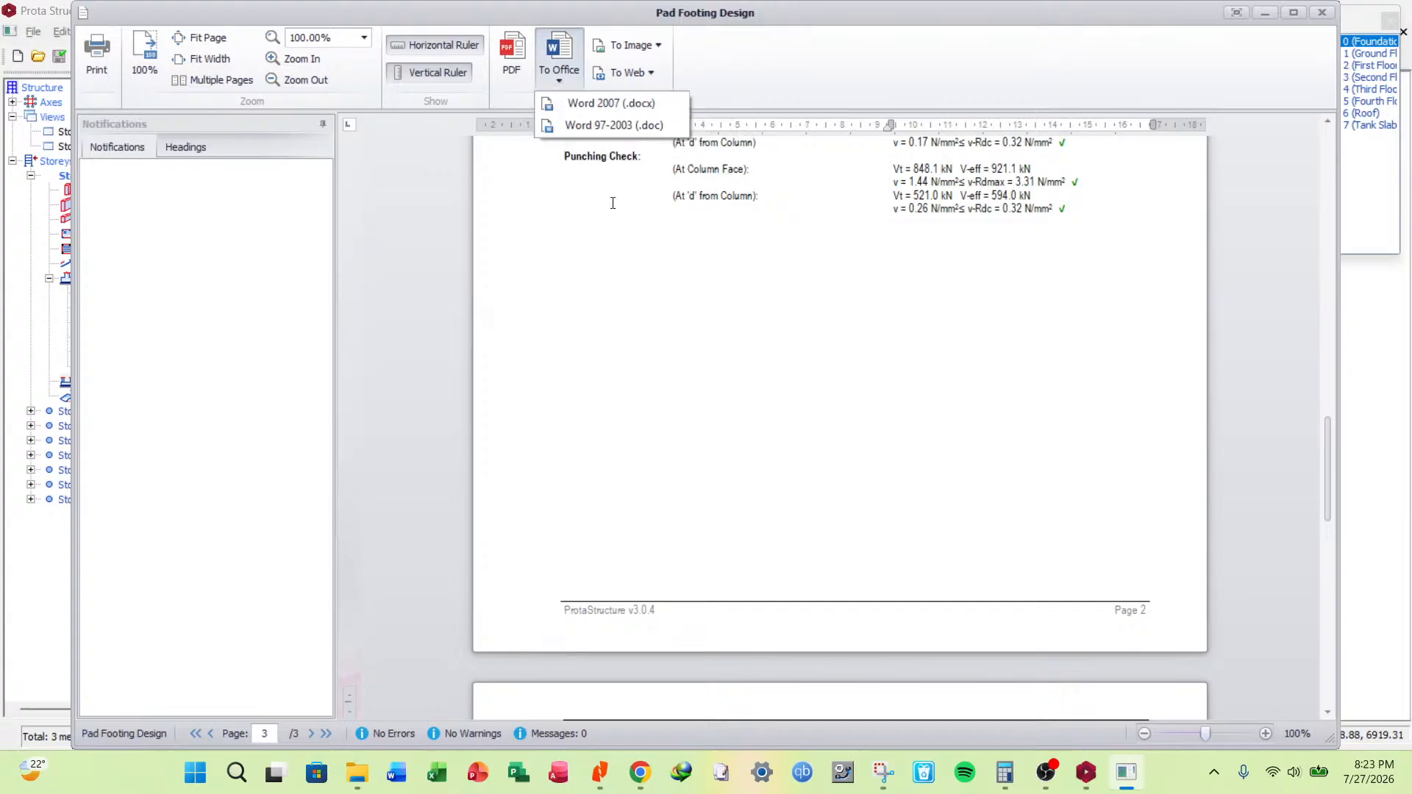
Close the Pad Footing Design report without exporting it, and inspect the whole building with its footings from several sides in the Storey: 2 3D view.
{"action": "left_click", "coordinate": [613, 203]}
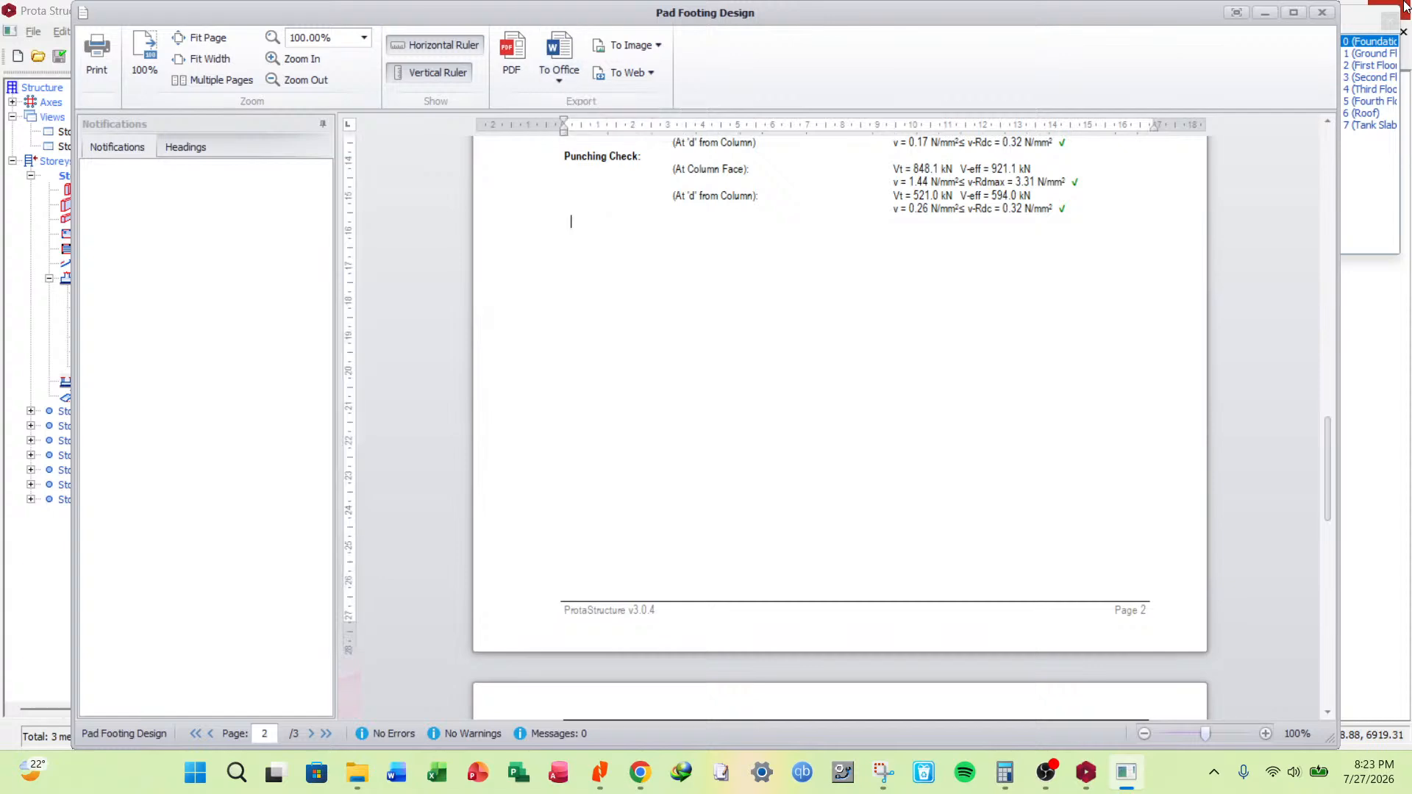
{"action": "left_click", "coordinate": [1323, 13]}
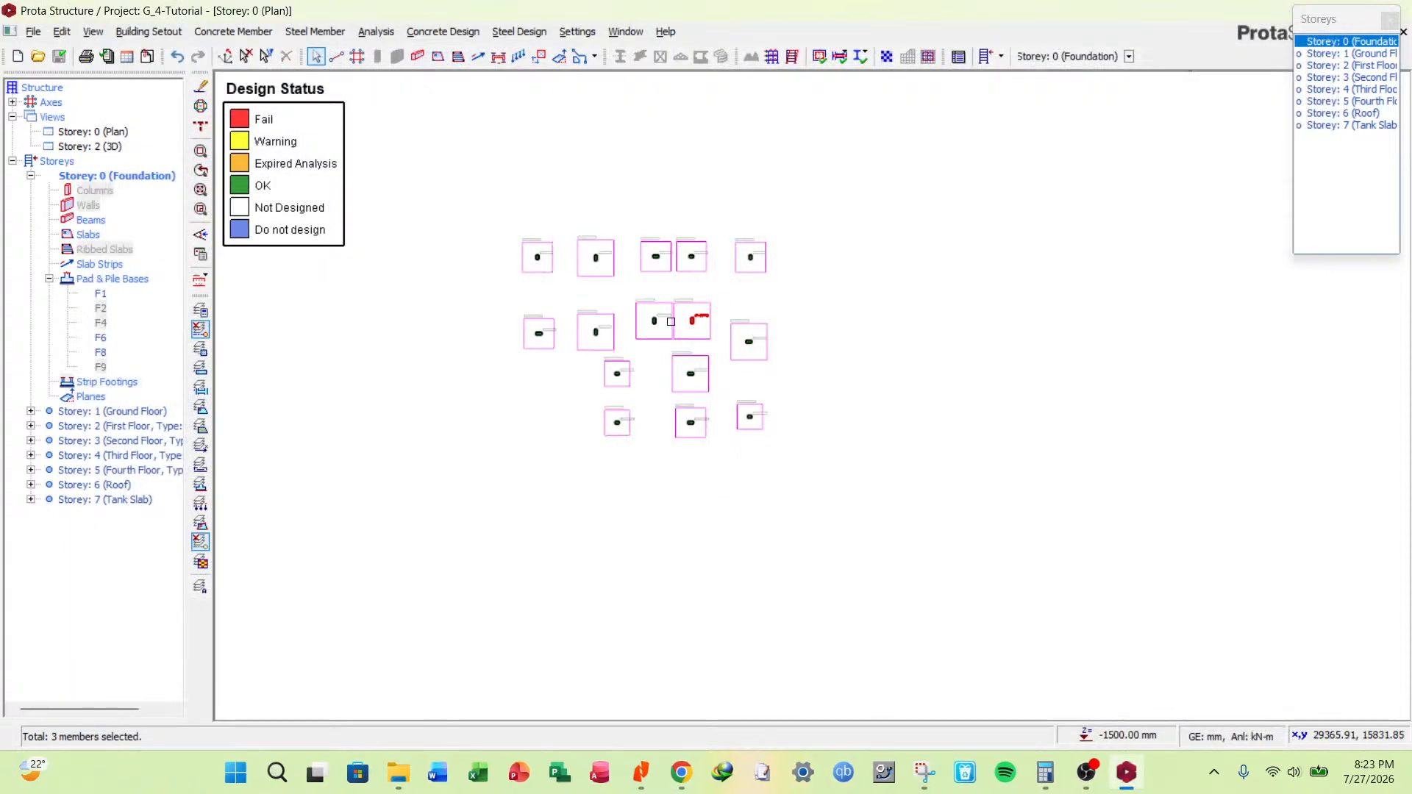
{"action": "double_click", "coordinate": [107, 144]}
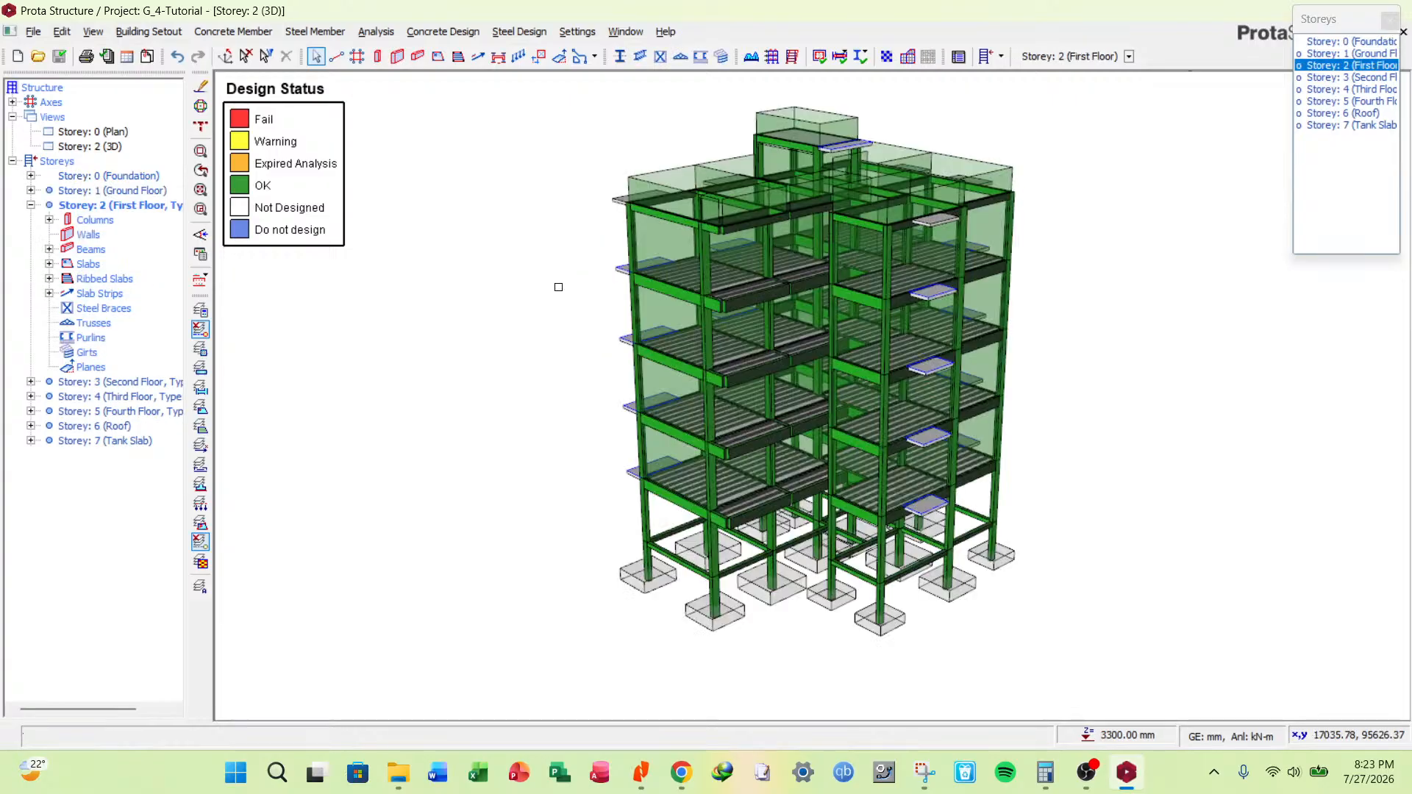
{"action": "scroll", "coordinate": [515, 379], "scroll_direction": "down", "scroll_amount": 3}
{"action": "scroll", "coordinate": [765, 308], "scroll_direction": "up", "scroll_amount": 4}
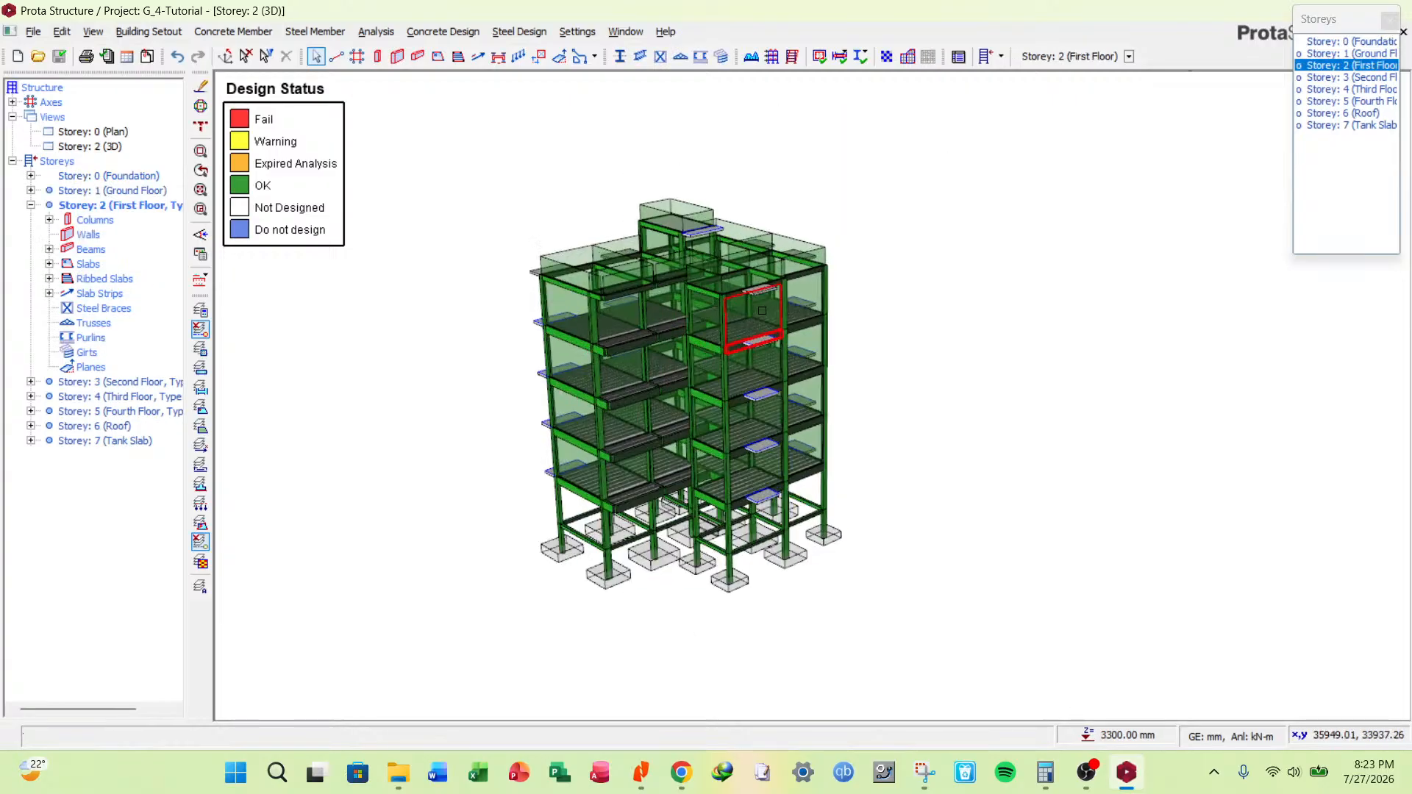
{"action": "scroll", "coordinate": [776, 305], "scroll_direction": "down", "scroll_amount": 4}
{"action": "mouse_move", "coordinate": [573, 366]}
{"action": "middle_mouse_down"}
{"action": "mouse_move", "coordinate": [554, 369]}
{"action": "mouse_move", "coordinate": [580, 354]}
{"action": "mouse_move", "coordinate": [694, 383]}
{"action": "middle_mouse_up"}
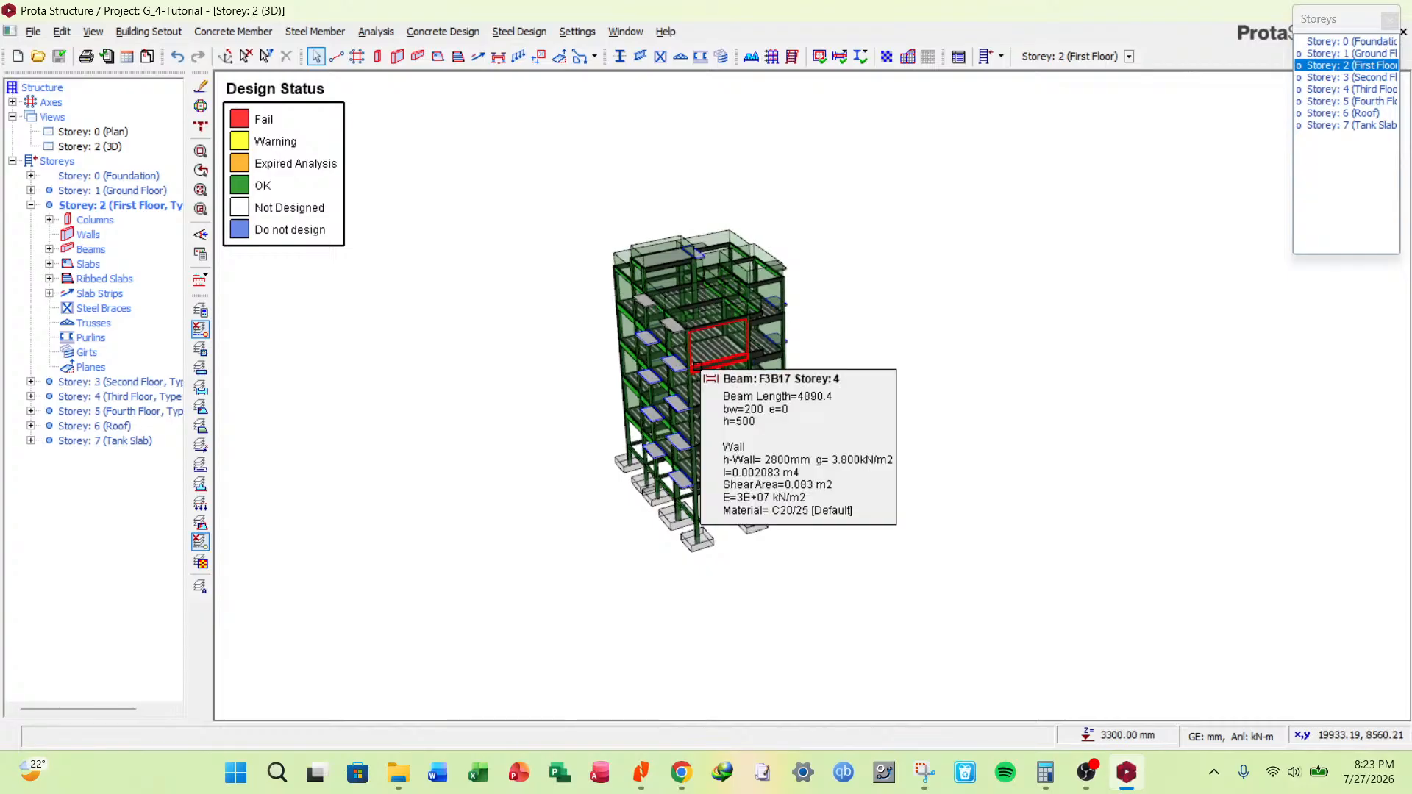
{"action": "scroll", "coordinate": [693, 372], "scroll_direction": "up", "scroll_amount": 3}
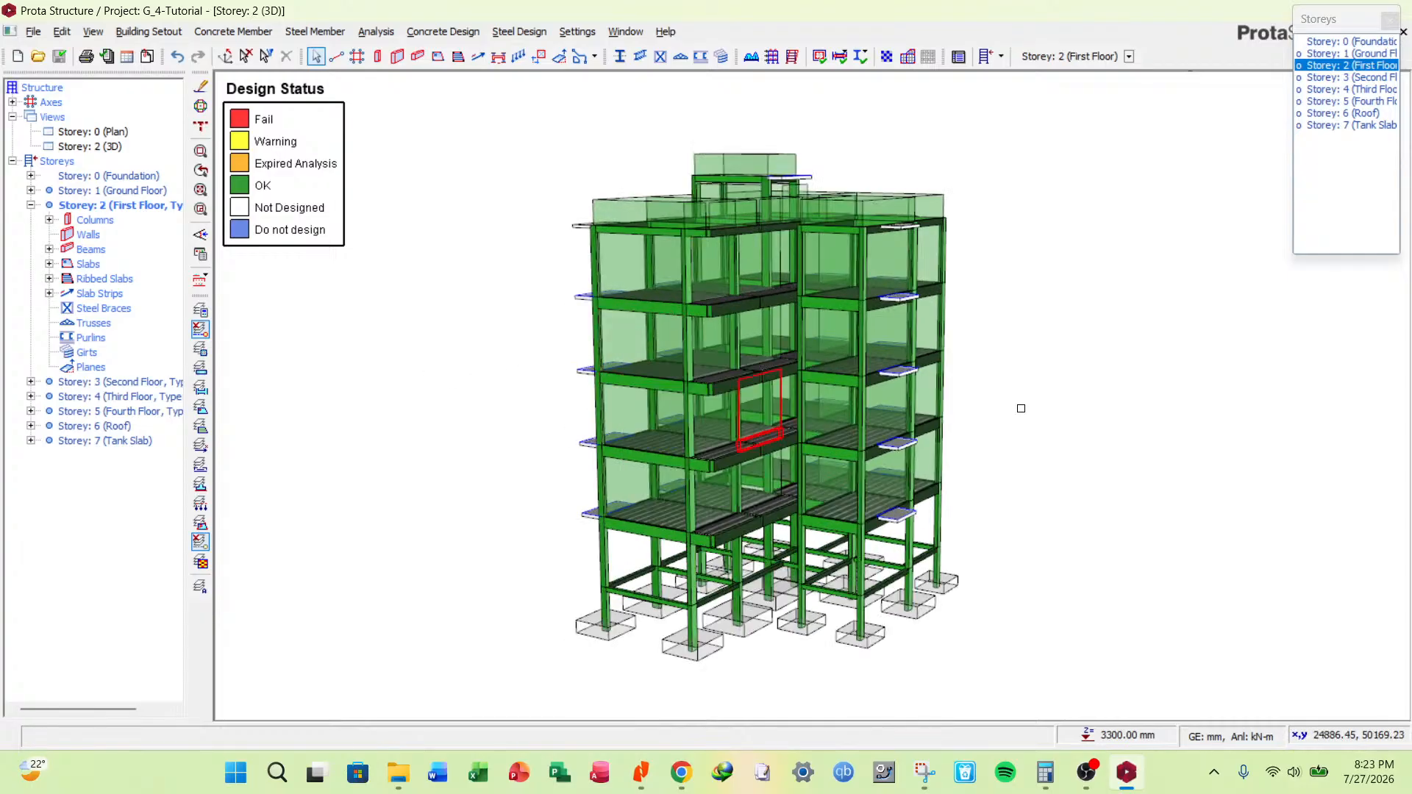
{"action": "mouse_move", "coordinate": [1019, 407]}
{"action": "middle_mouse_down"}
{"action": "mouse_move", "coordinate": [1129, 476]}
{"action": "mouse_move", "coordinate": [1102, 416]}
{"action": "mouse_move", "coordinate": [1142, 413]}
{"action": "mouse_move", "coordinate": [995, 390]}
{"action": "middle_mouse_up"}
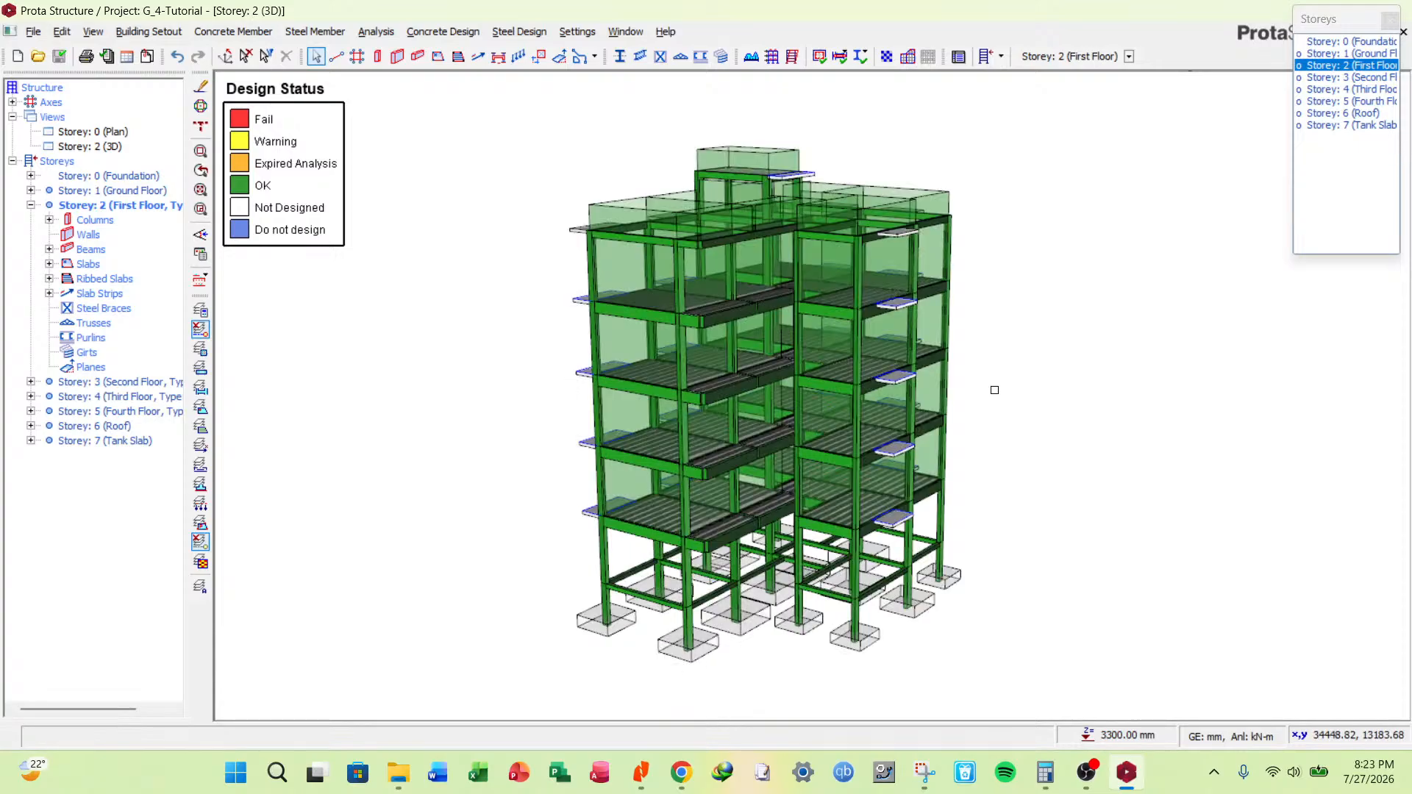